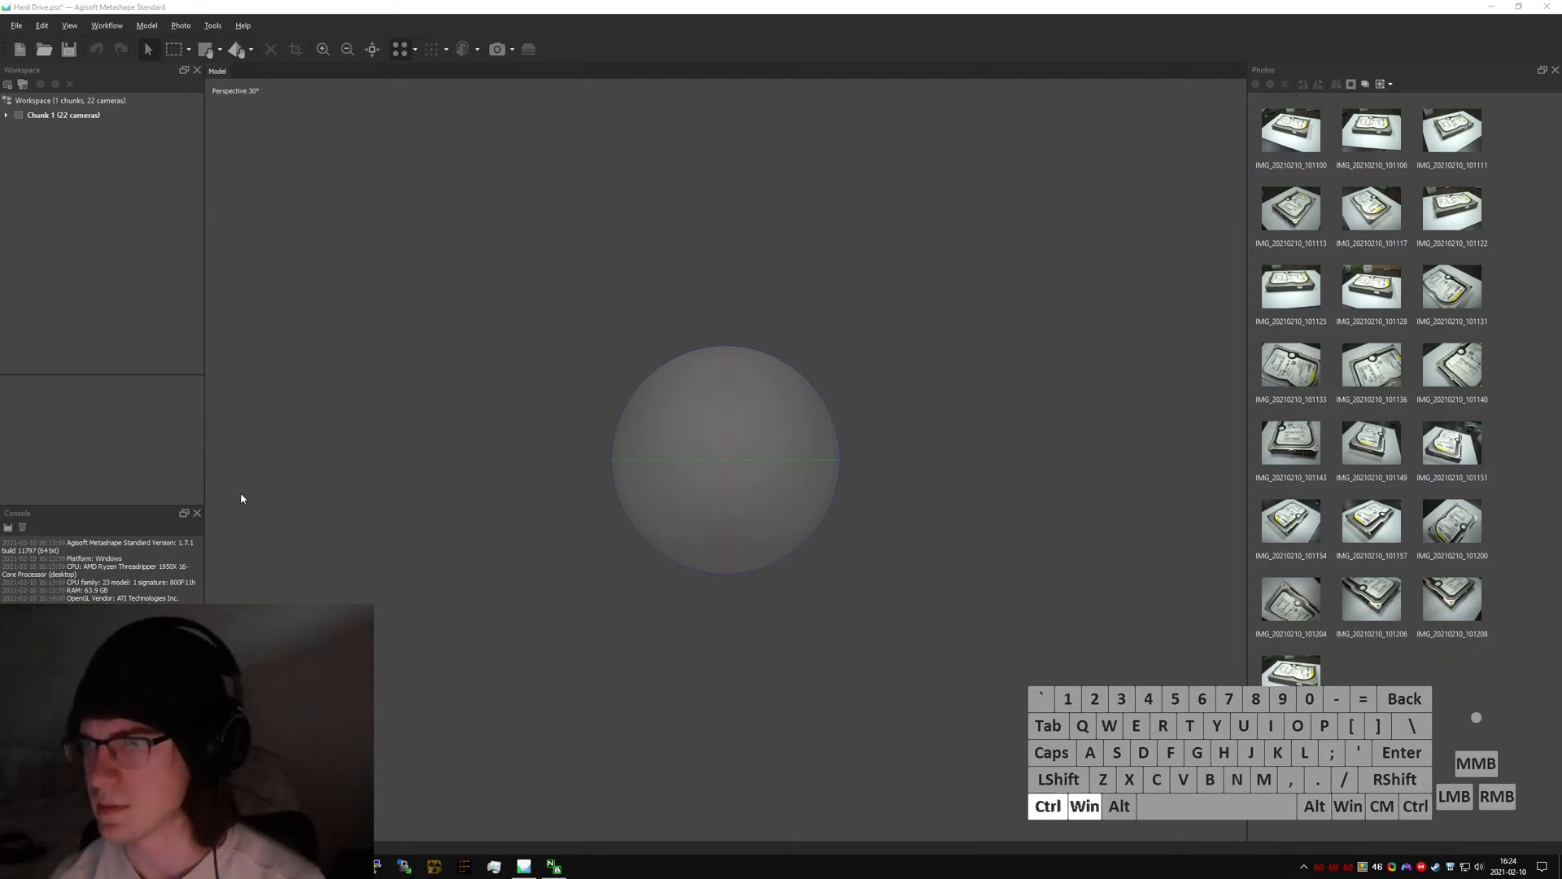
# - Switch to the neighbouring virtual desktop and minimise the Steam window
pyautogui.press('ctrl+super+Left')
pyautogui.click(1520, 13)
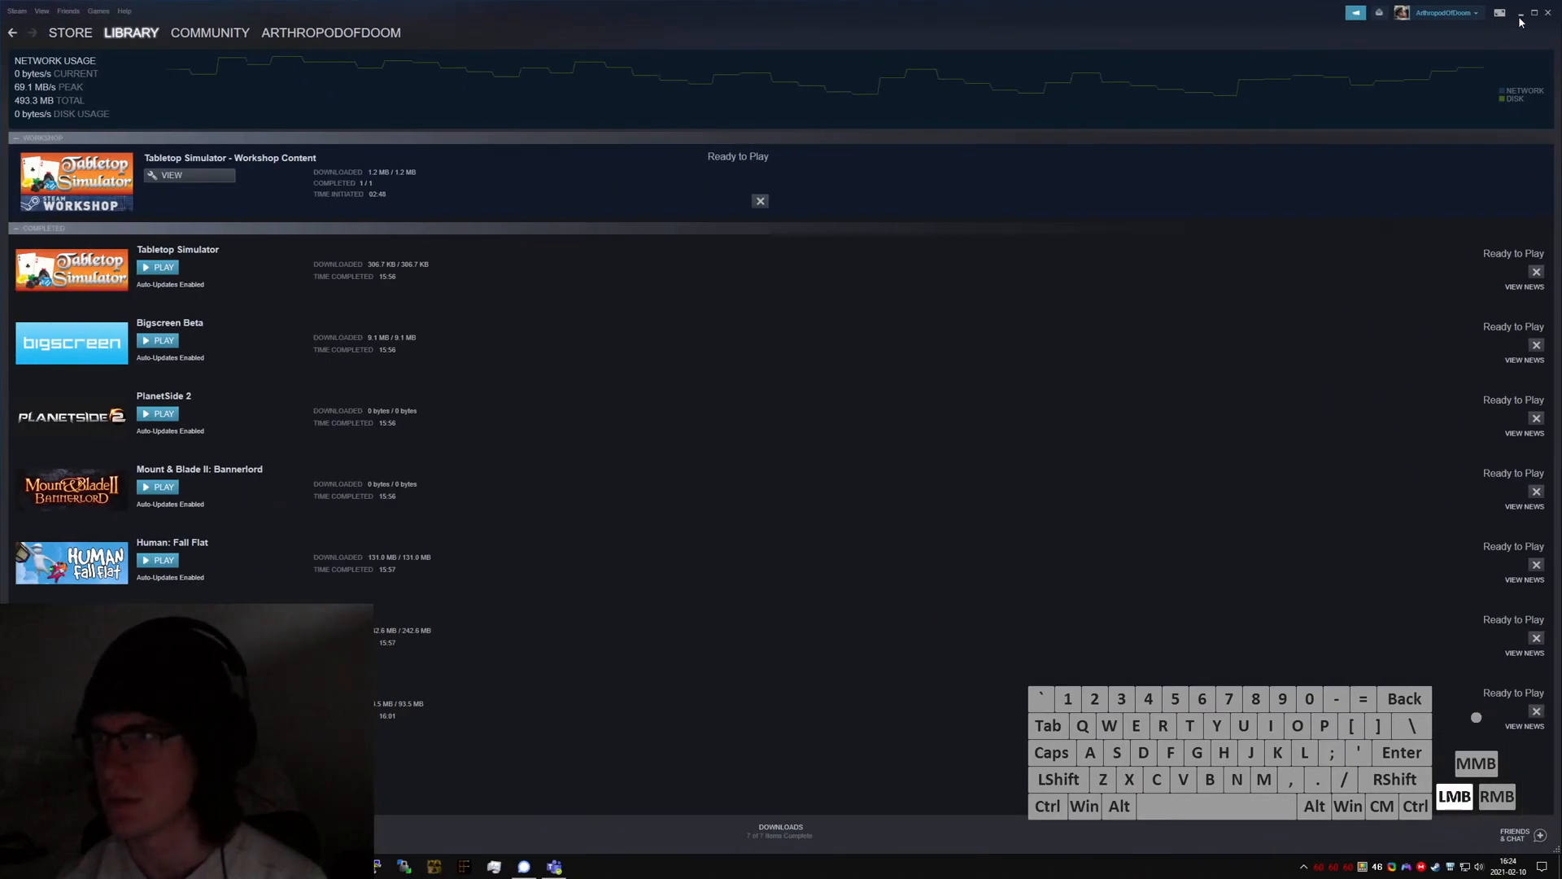
pyautogui.press('ctrl+super+Left')
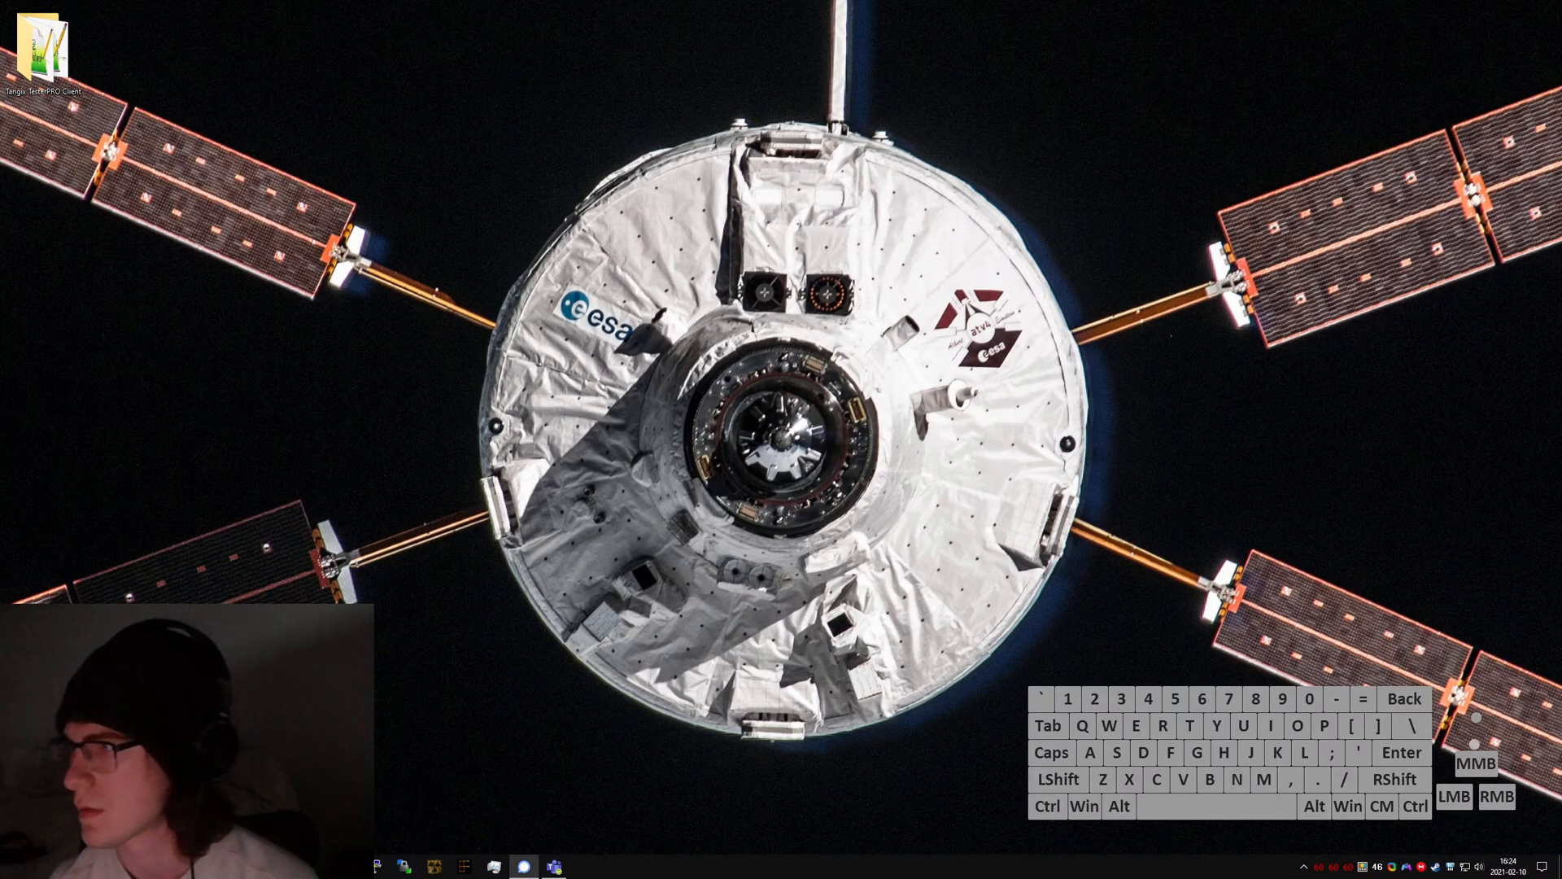
# - Send the message "Streaming photogrammetry and other things for a bit" and return to the desktop with Agisoft Metashape
pyautogui.click(1469, 691)
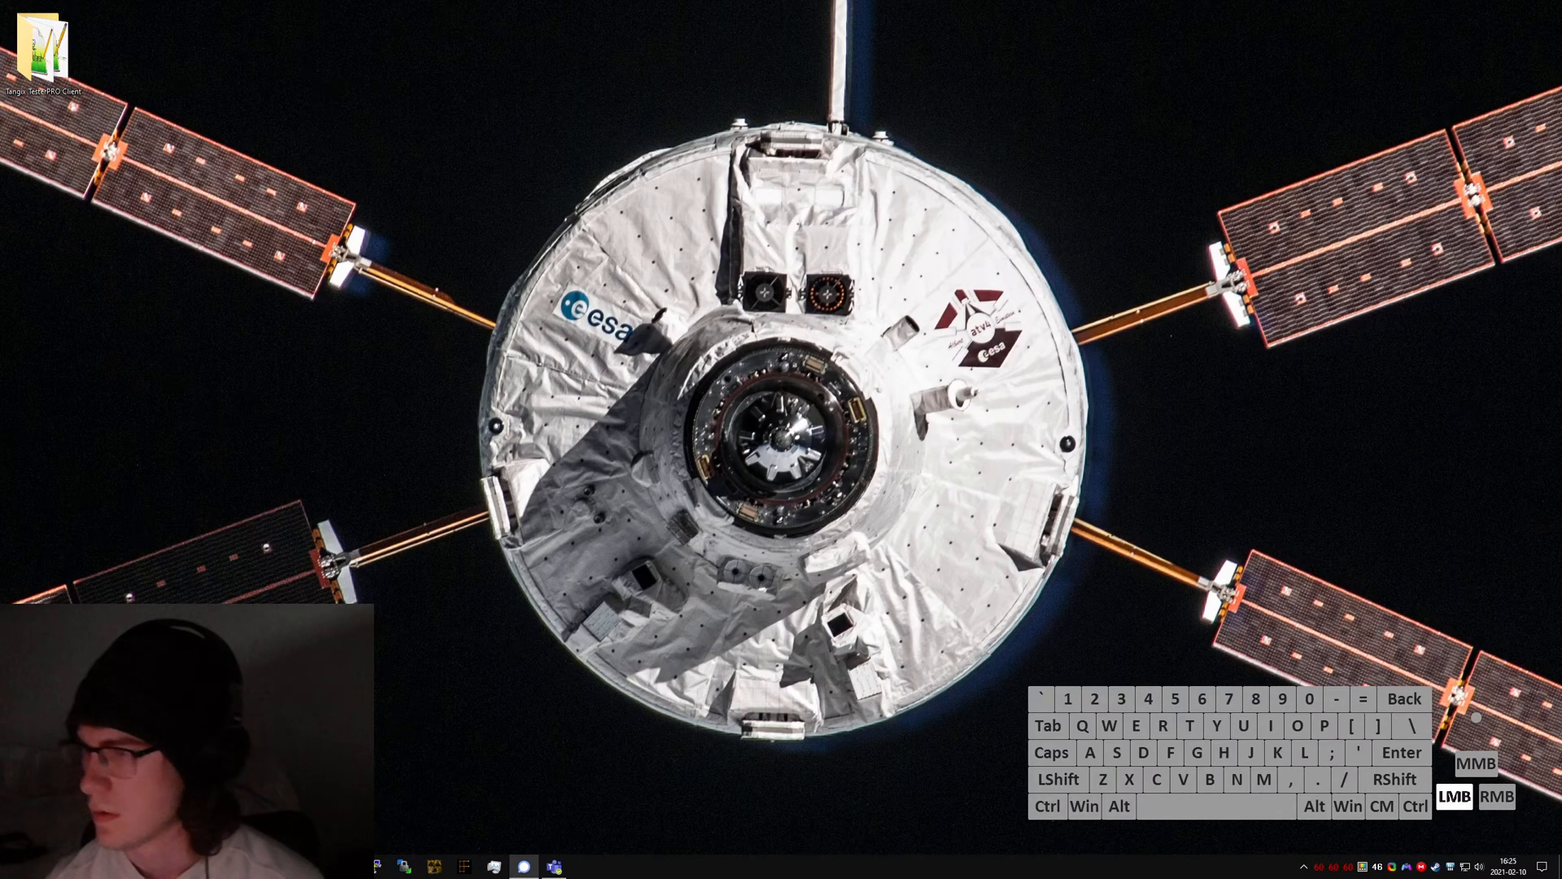
pyautogui.write('Streaming http')
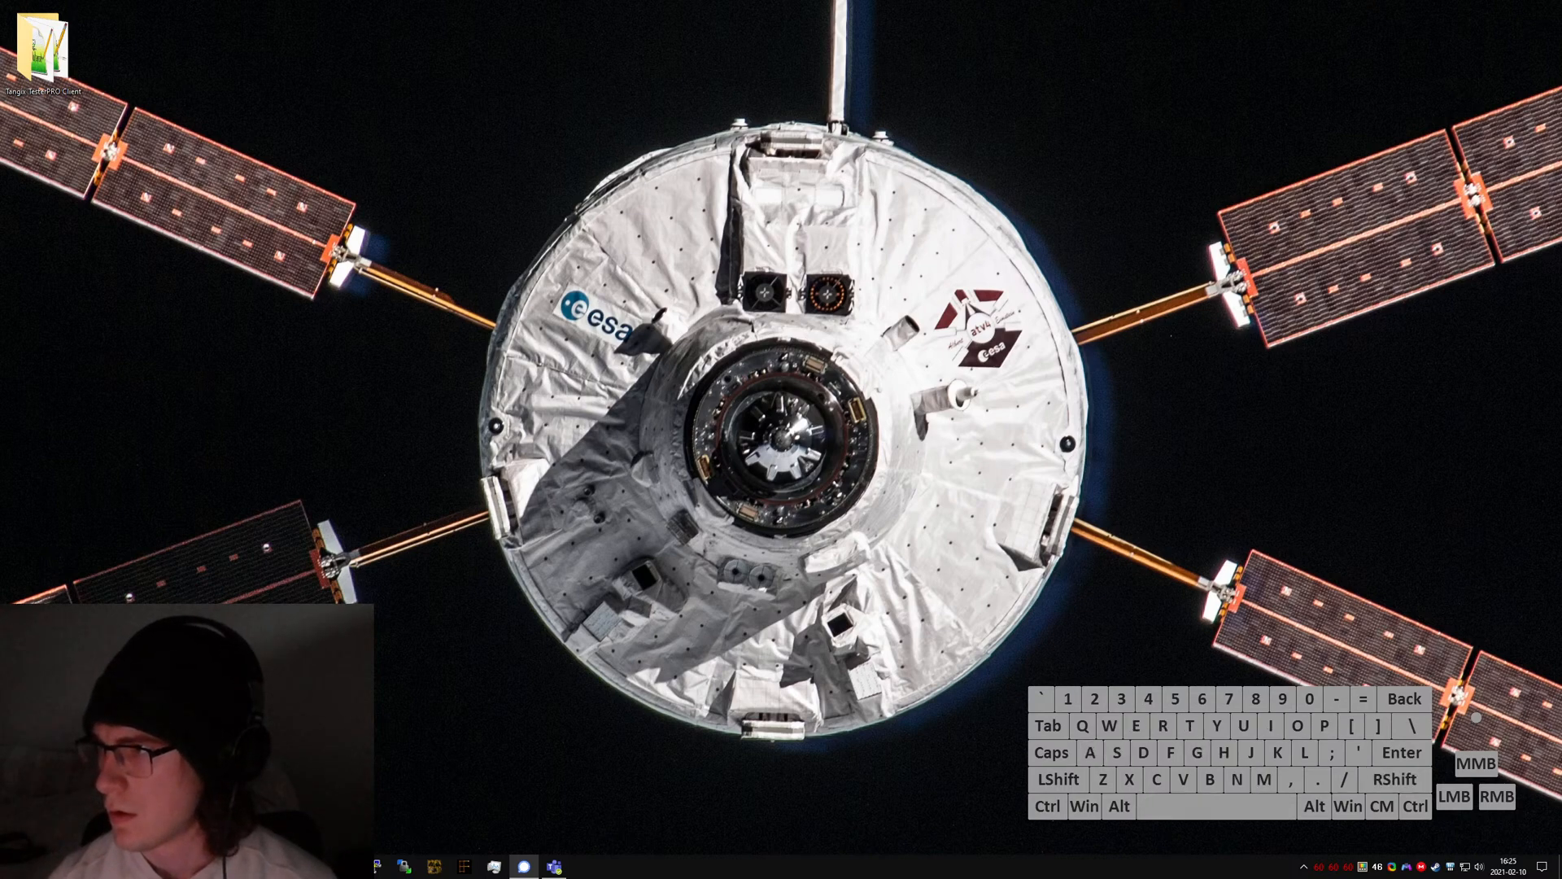
pyautogui.press('BackSpace')
pyautogui.write('otogrammetry and other things for a bit')
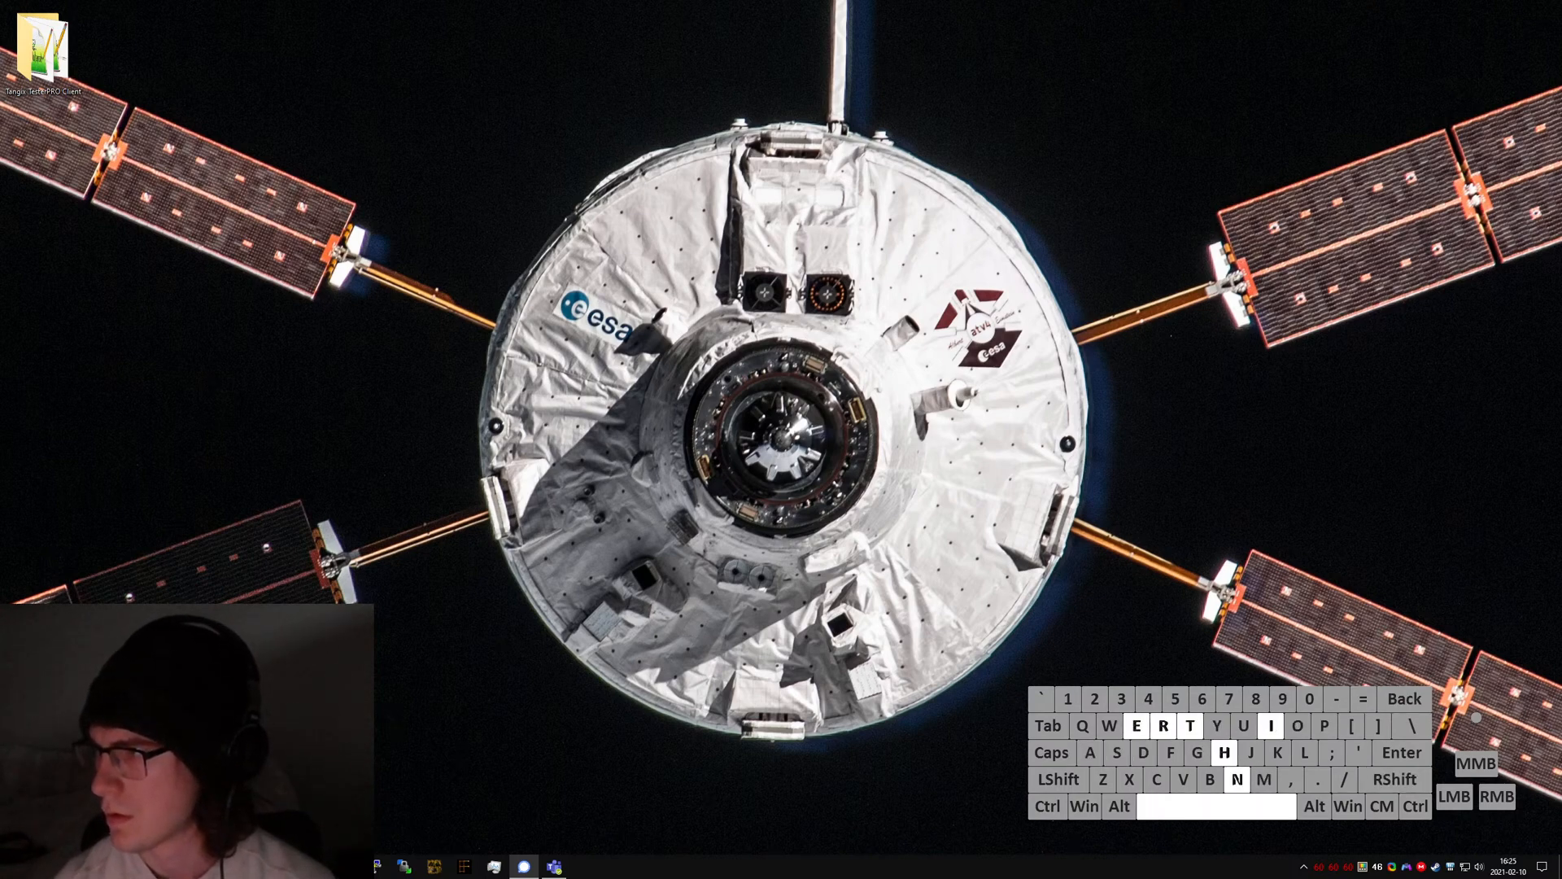
pyautogui.press('Return')
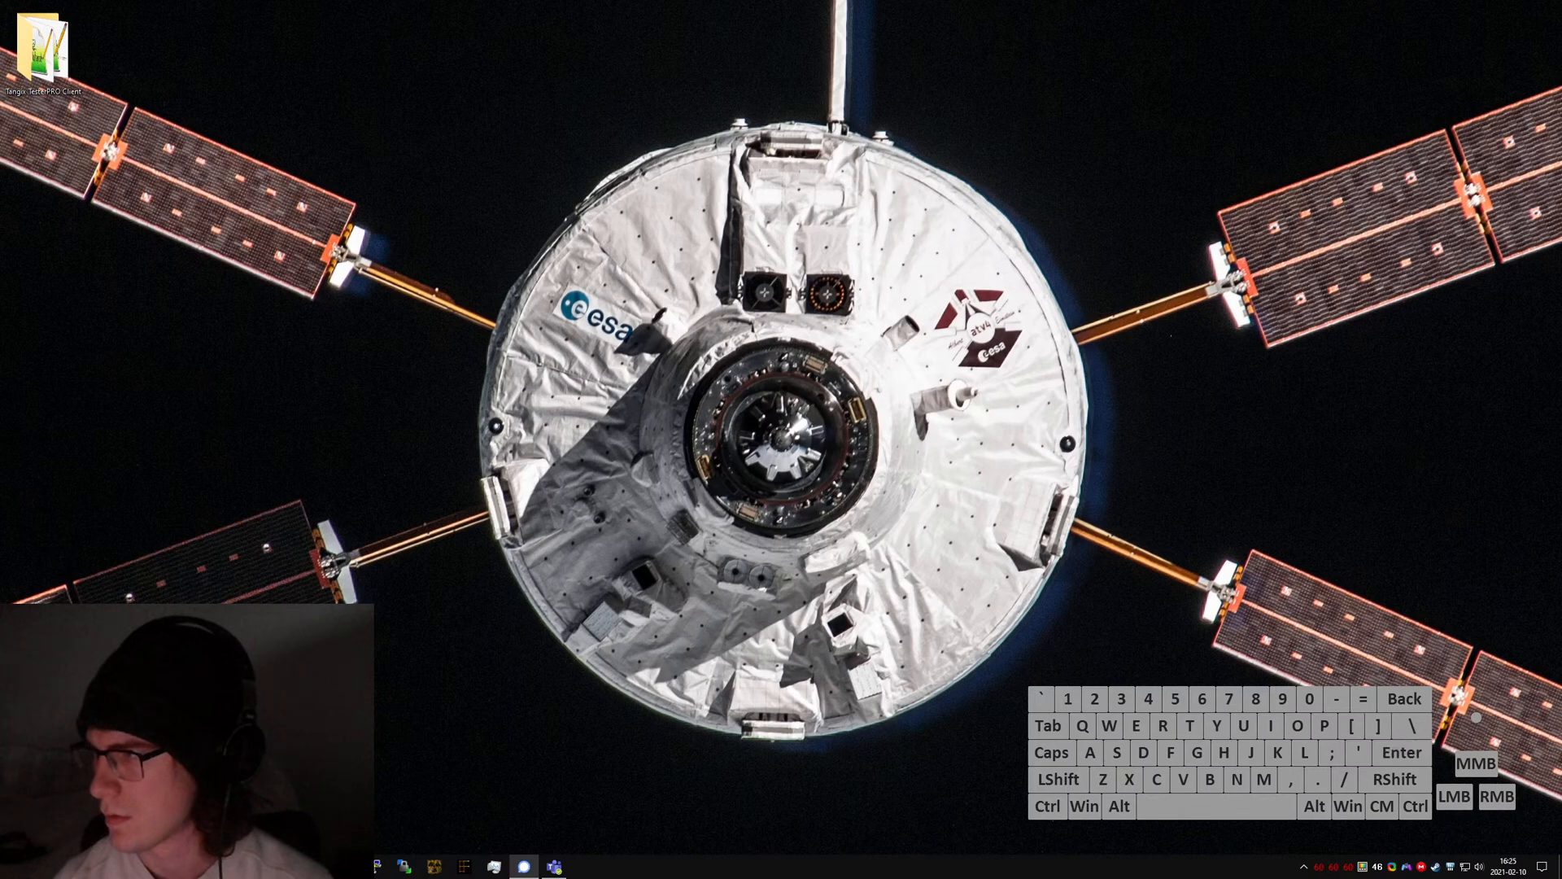
pyautogui.press('ctrl+super+Right')
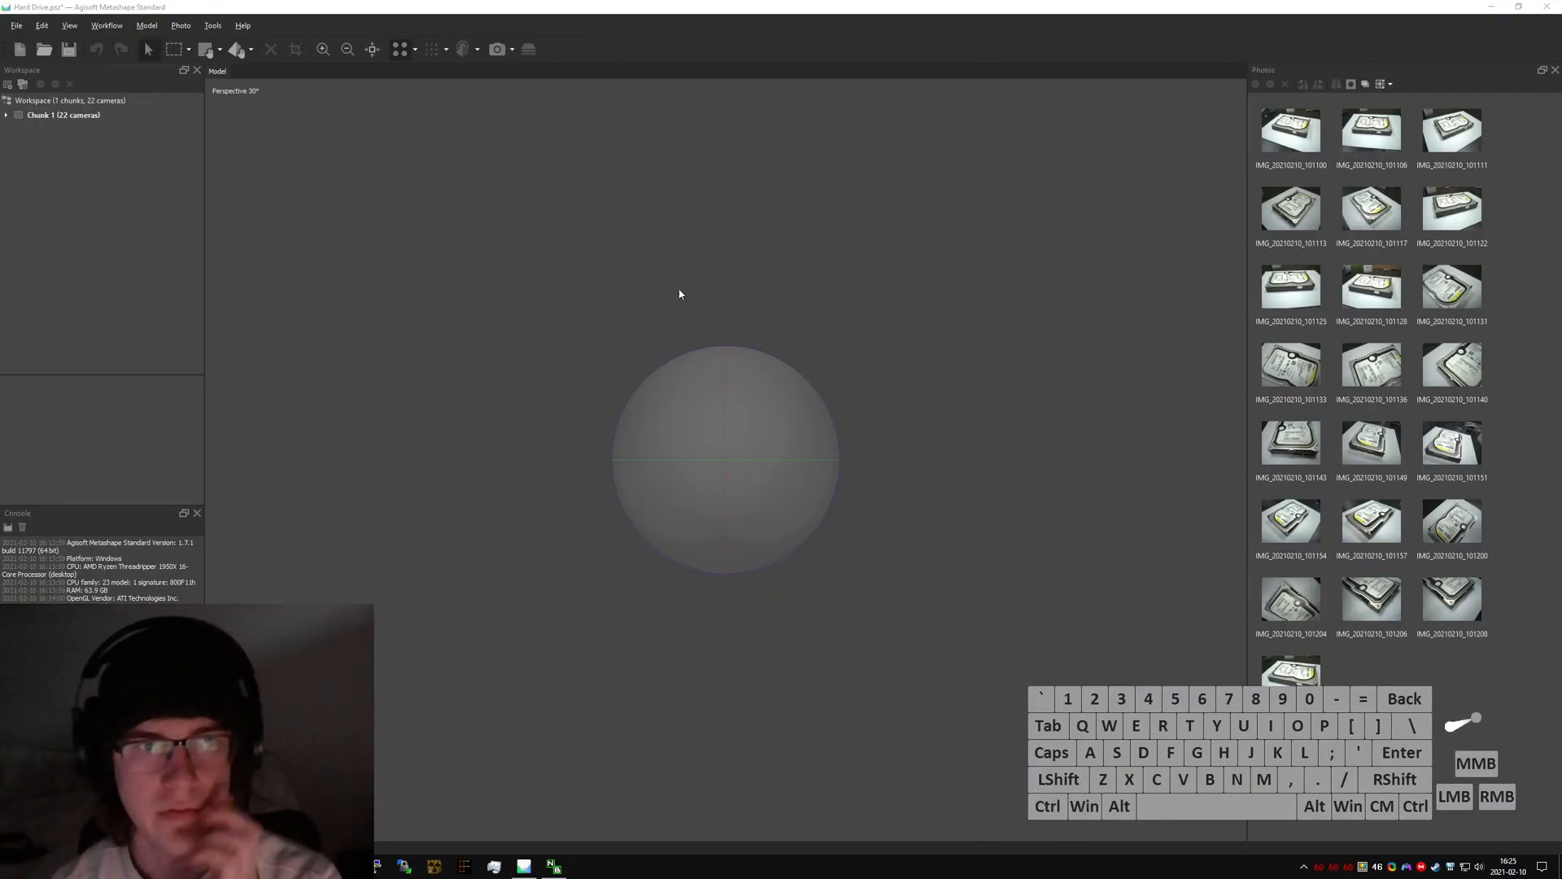
pyautogui.hotkey('alt', 'd')
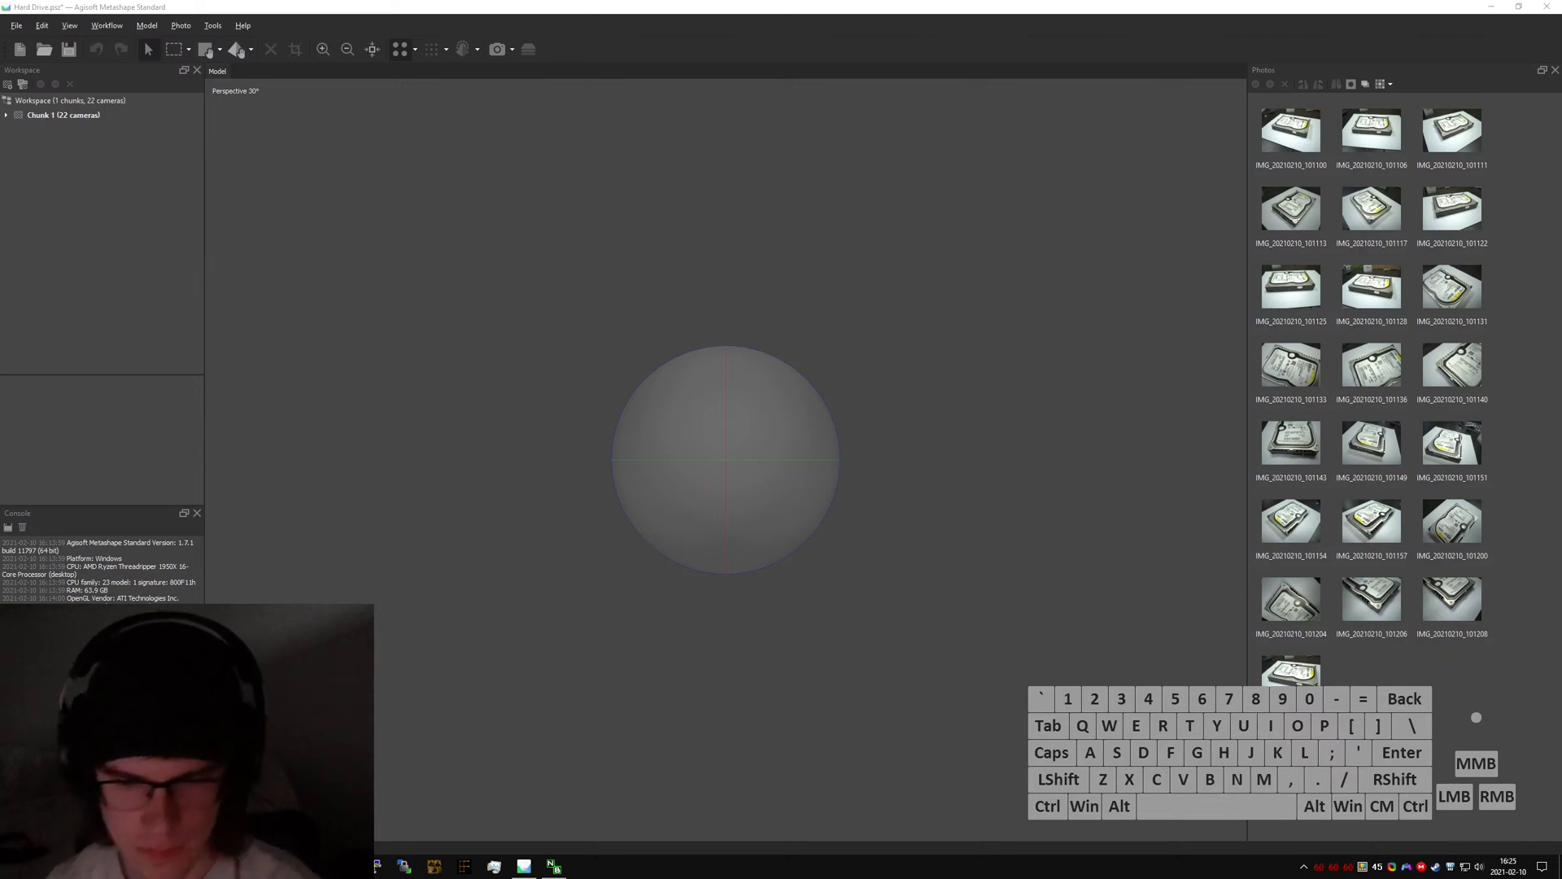
pyautogui.press('XF86AudioLowerVolume')
pyautogui.press('XF86AudioLowerVolume')
pyautogui.press('XF86AudioLowerVolume')
pyautogui.press('XF86AudioLowerVolume')
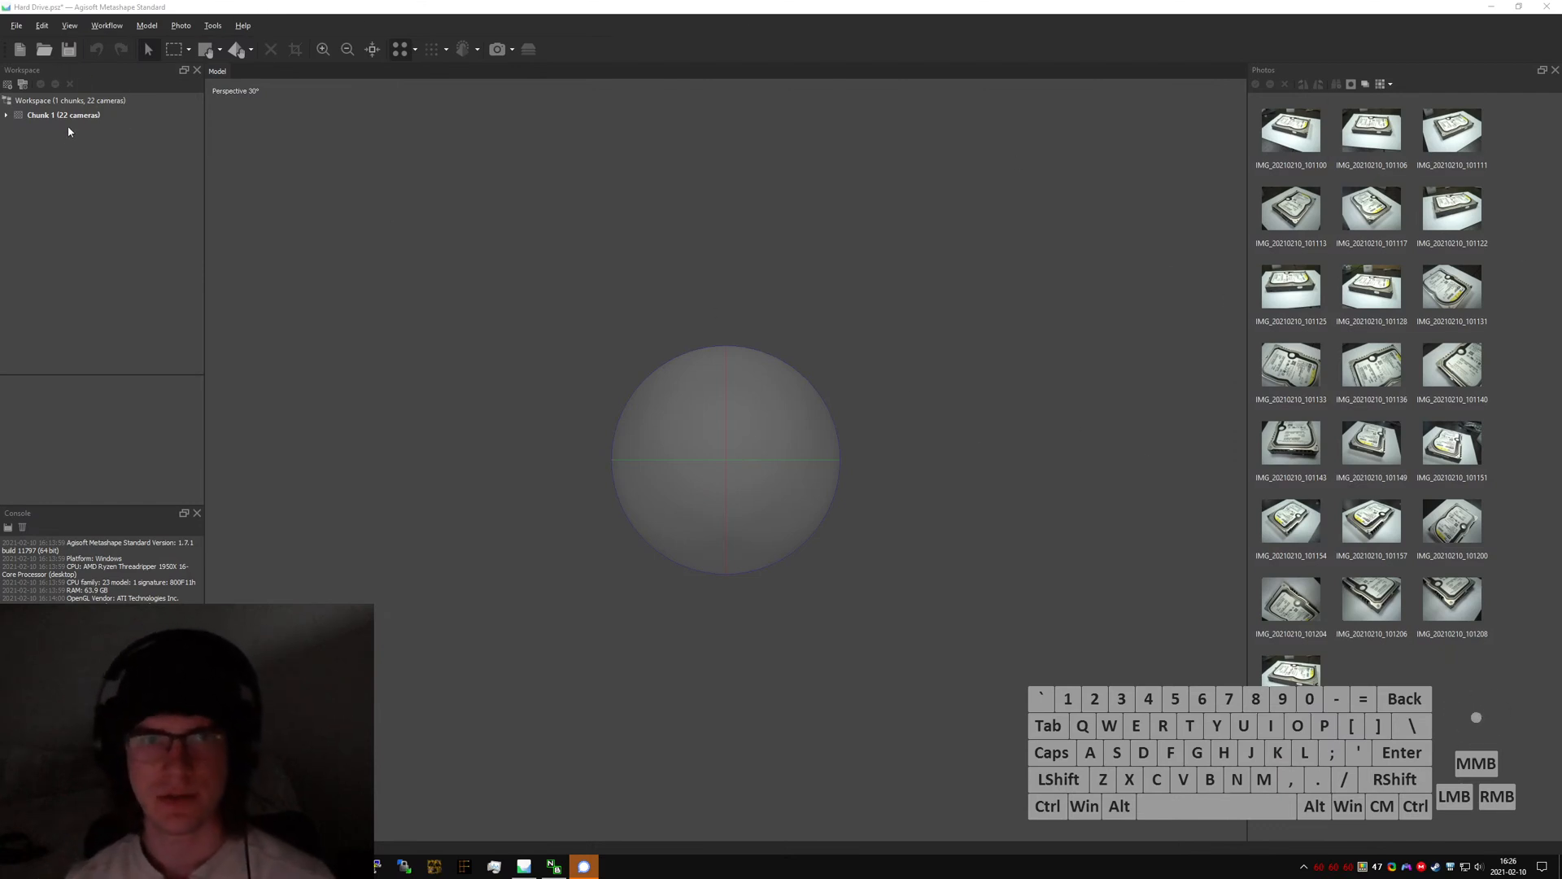
pyautogui.click(115, 30)
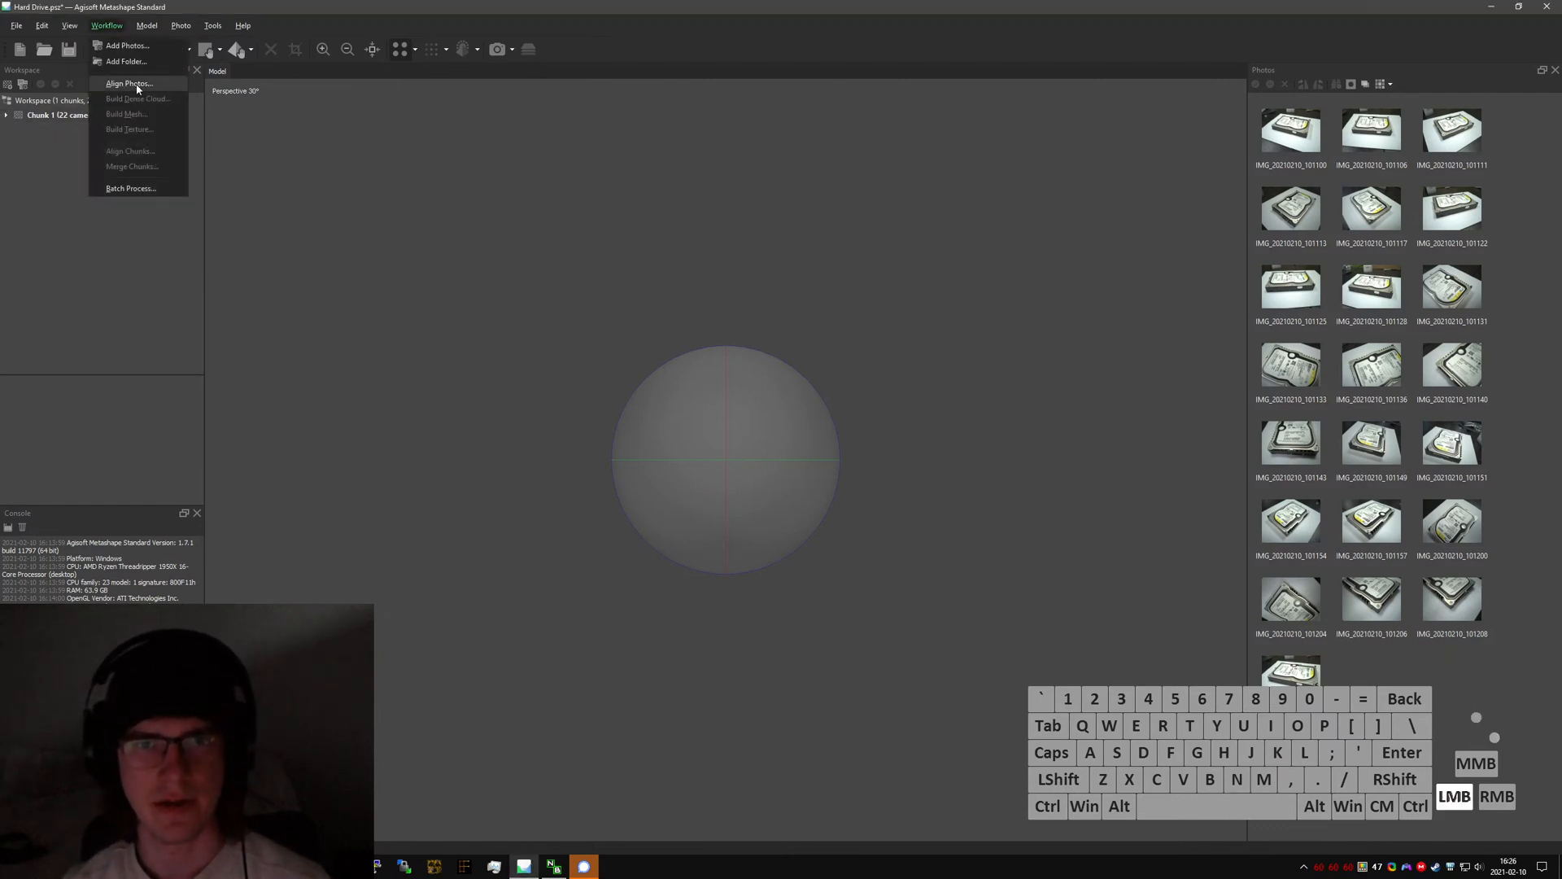
pyautogui.click(130, 78)
pyautogui.click(722, 471)
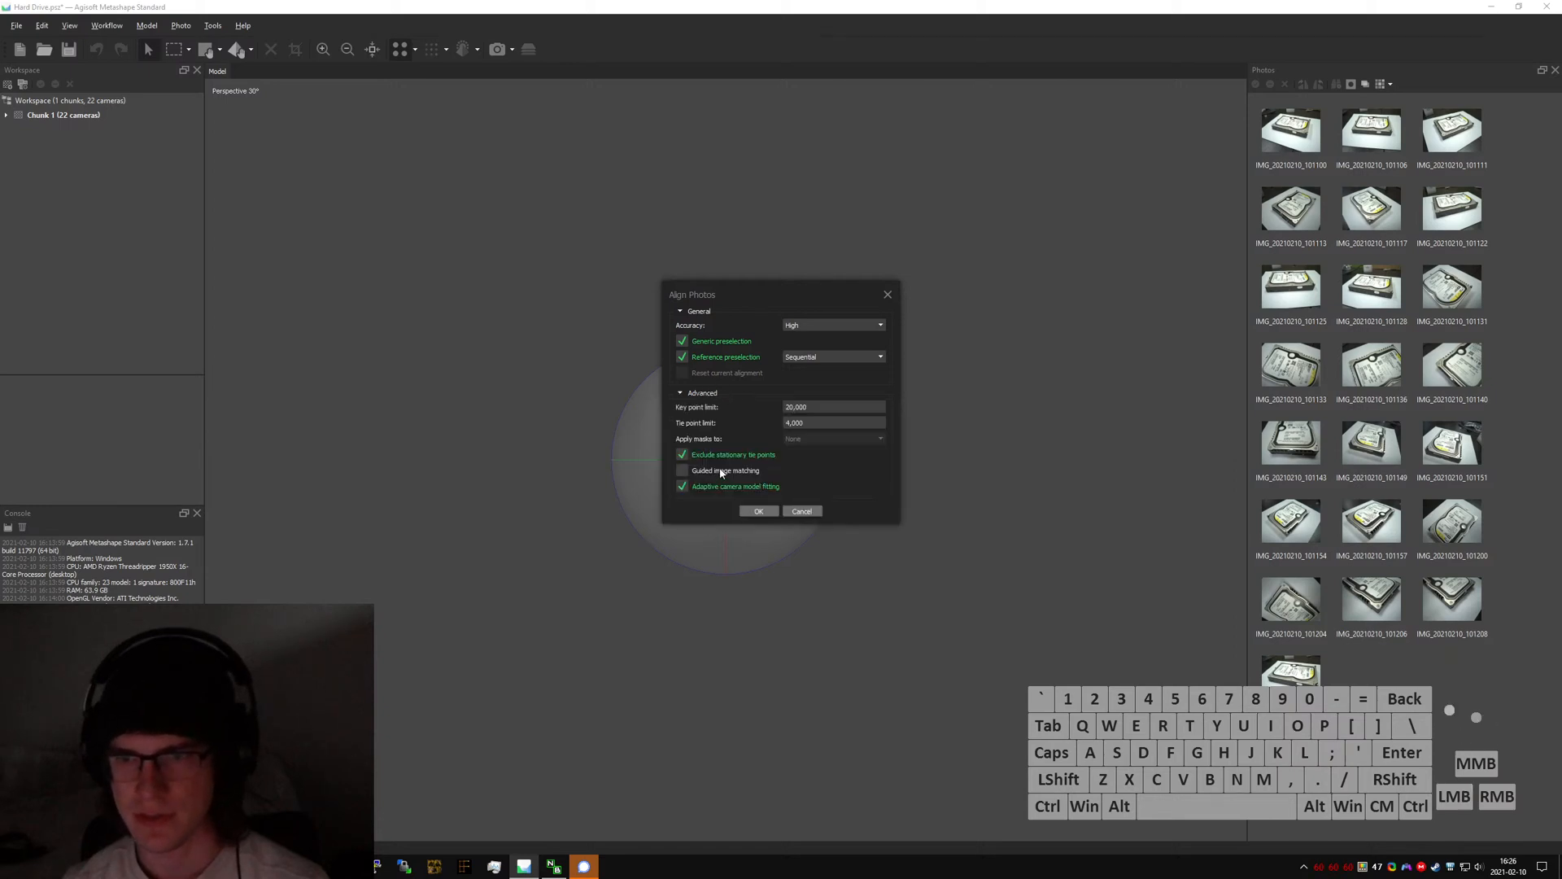
pyautogui.click(722, 471)
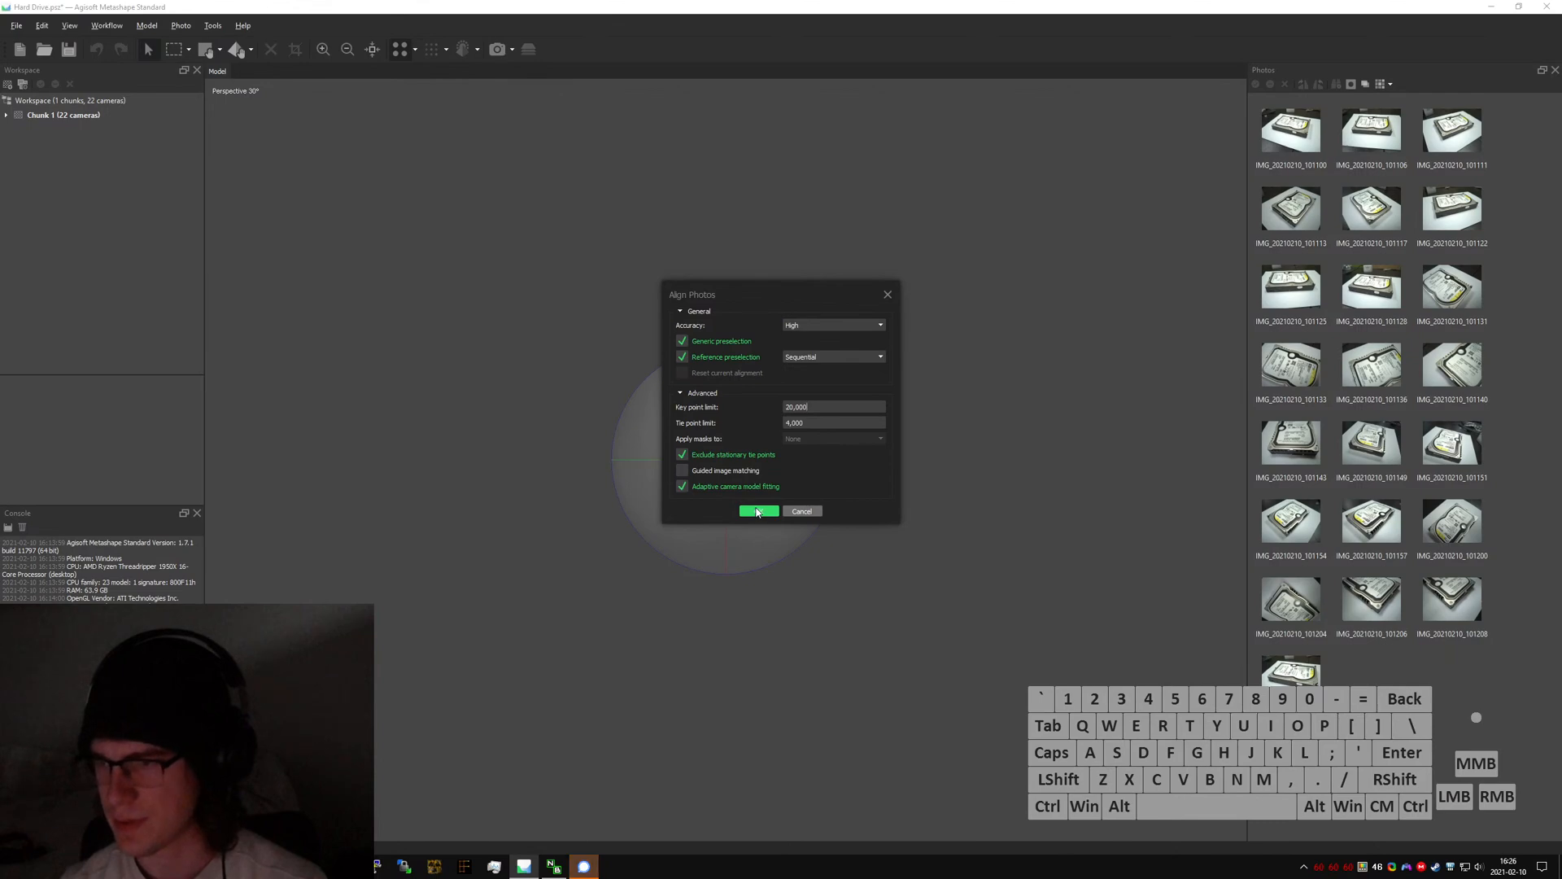
pyautogui.click(804, 511)
# - Open the photo IMG_20210210_101100 in the image view
pyautogui.click(1280, 137)
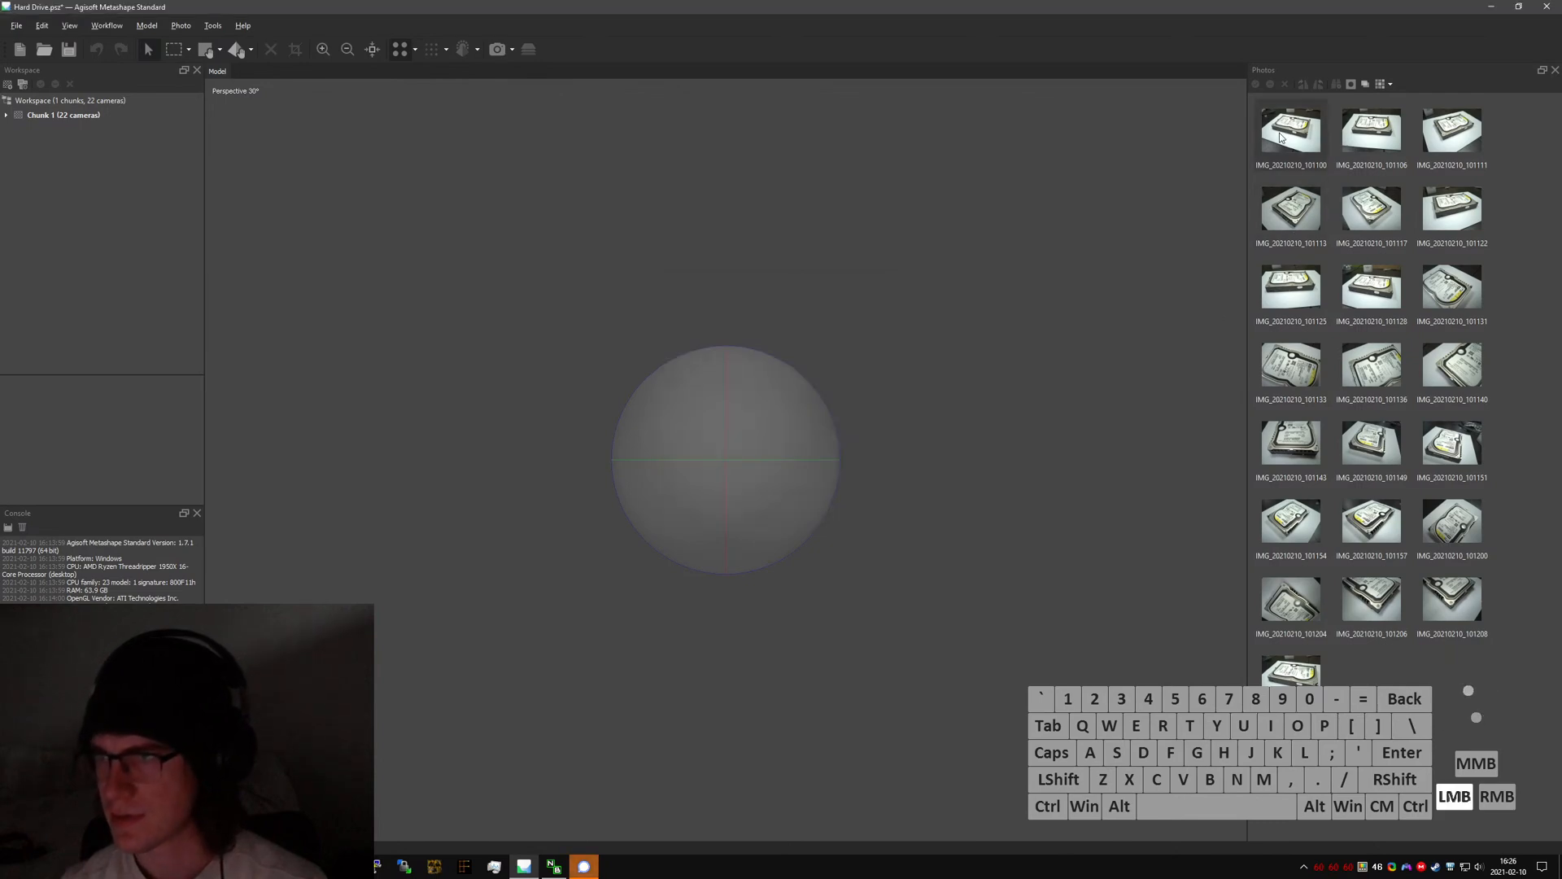
pyautogui.doubleClick(1280, 136)
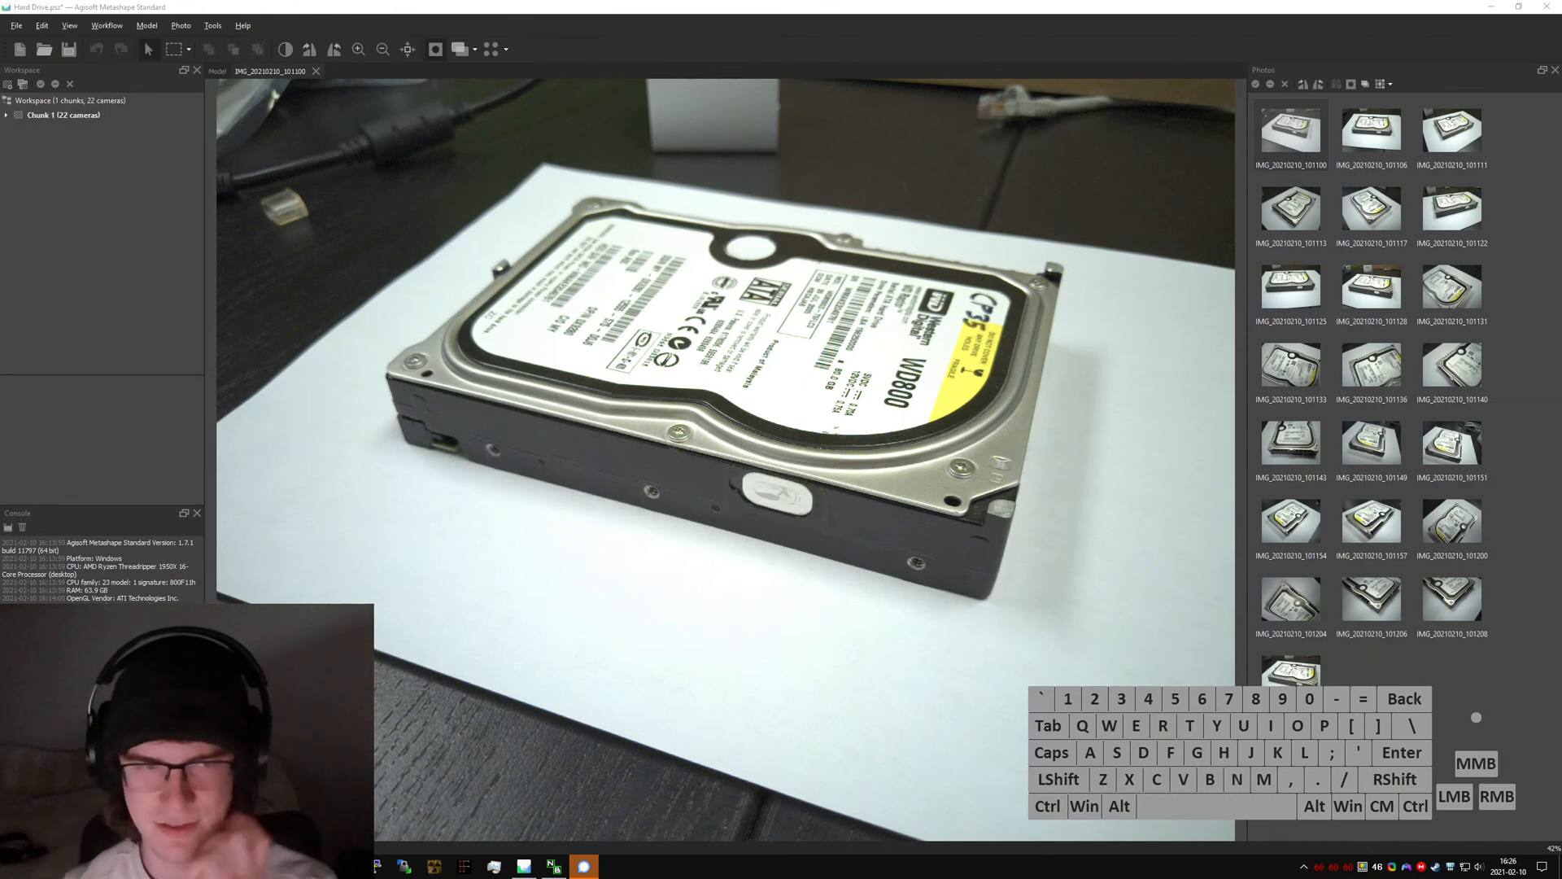
# - Search for "agisoft metashape manual"
pyautogui.write('ai')
pyautogui.press('BackSpace')
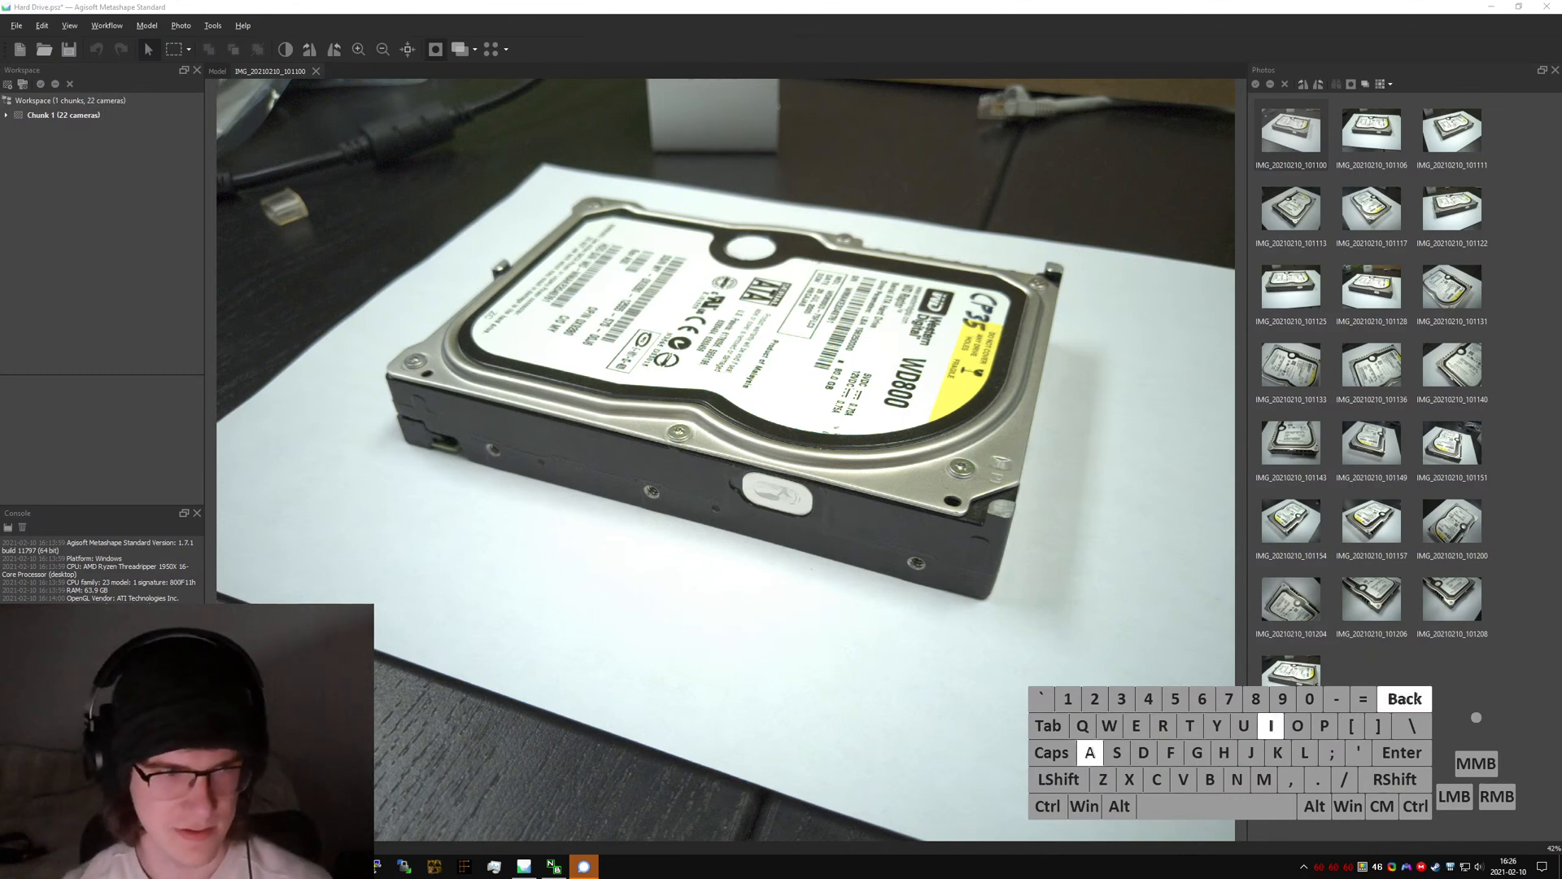
pyautogui.write('gisoft photo')
pyautogui.press('BackSpace')
pyautogui.press('BackSpace')
pyautogui.press('BackSpace')
pyautogui.press('BackSpace')
pyautogui.press('BackSpace')
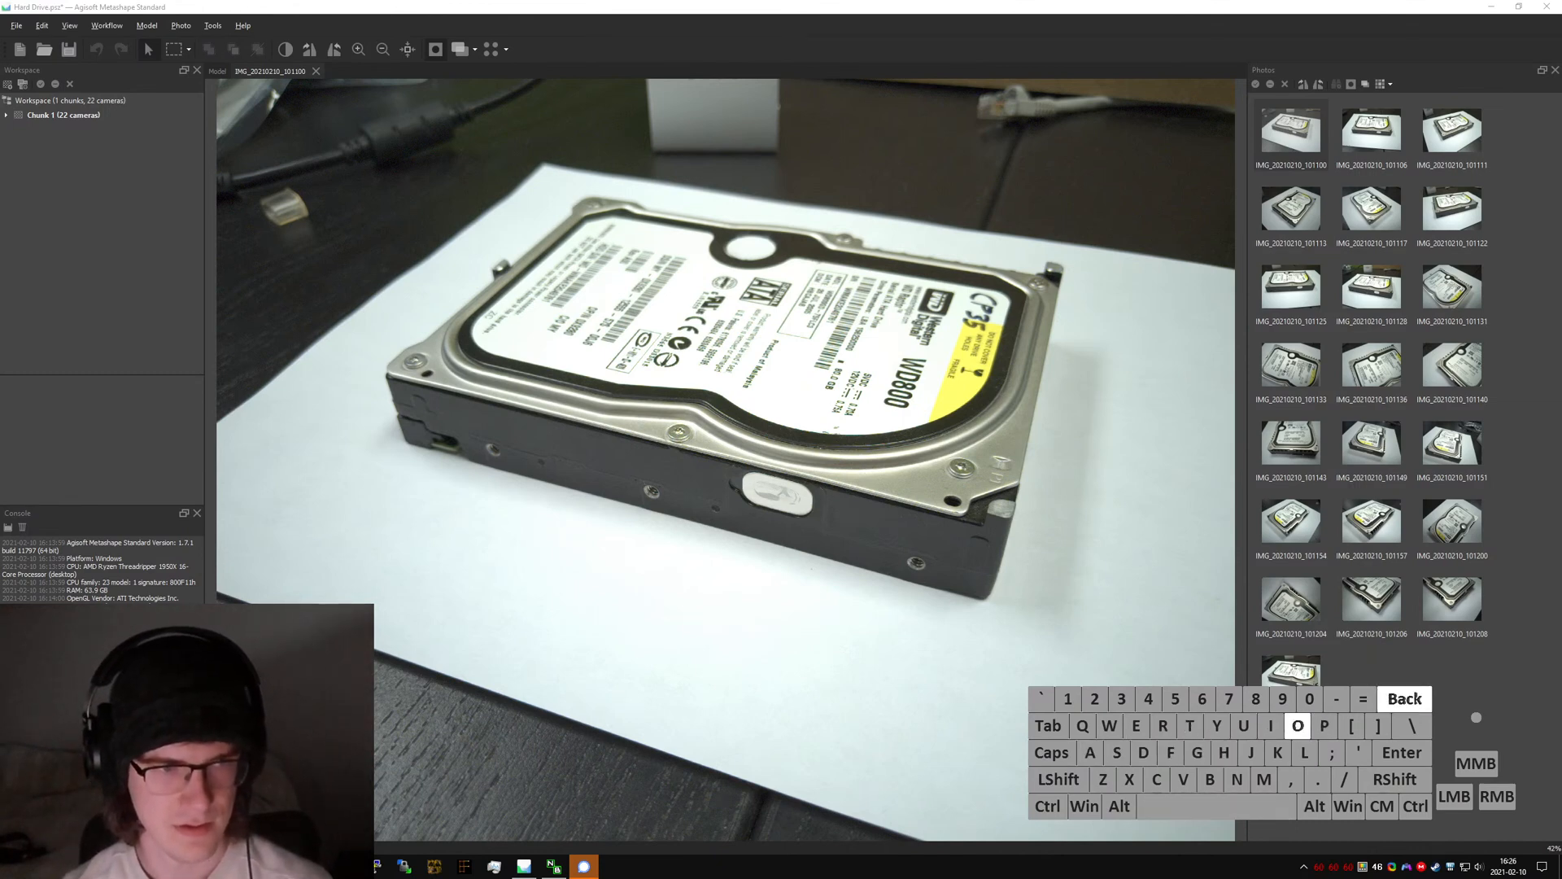
pyautogui.write('metashape manual')
pyautogui.press('Return')
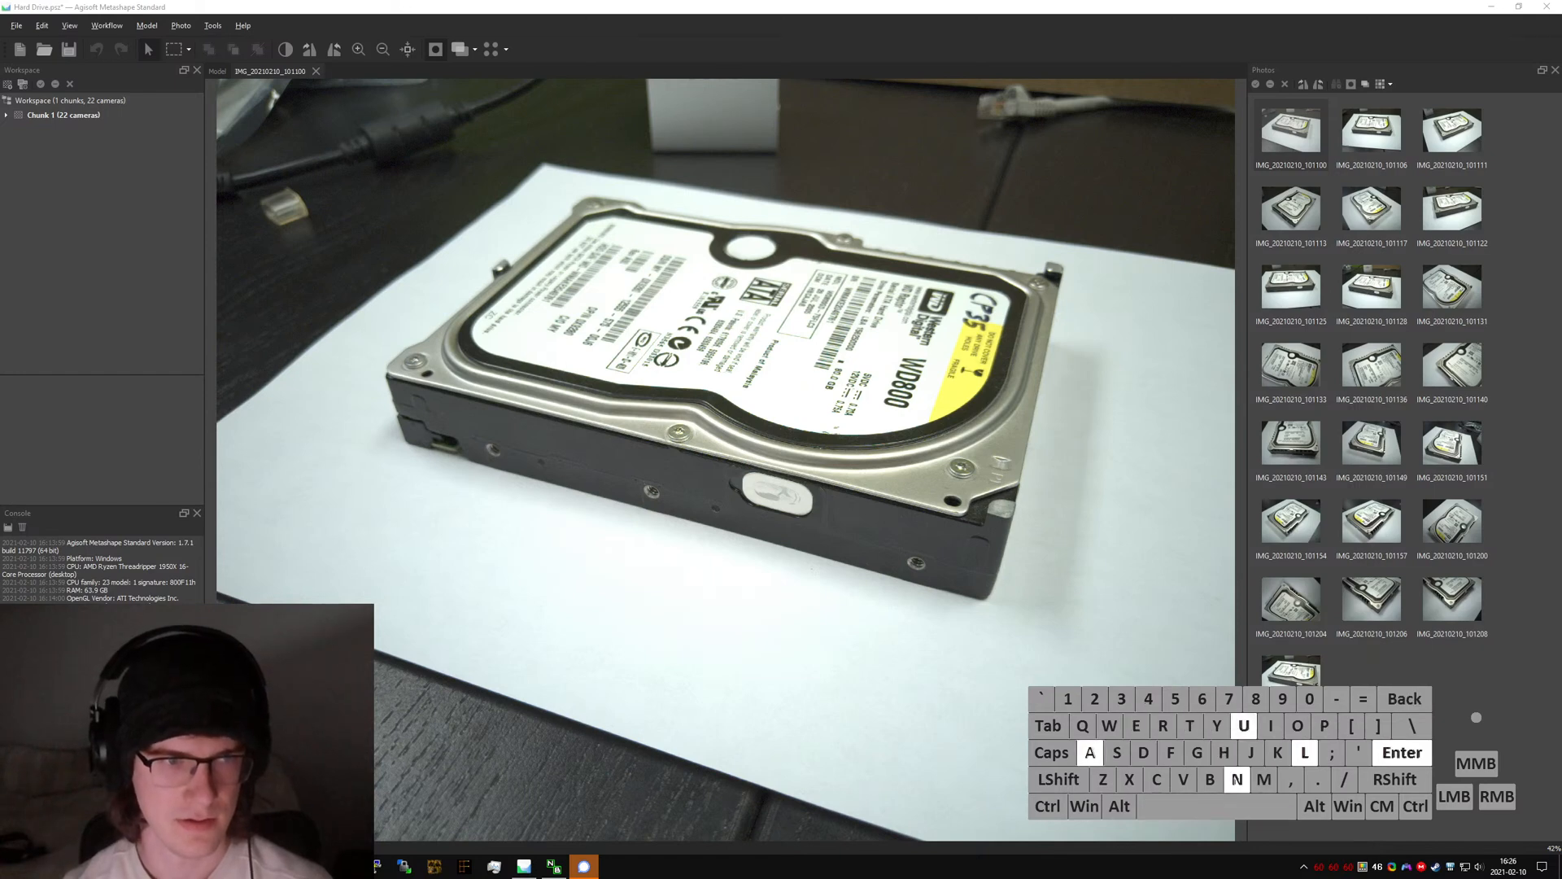
# - Close the unneeded browser pages and look up "masking" and "mask" in the Metashape manual
pyautogui.hotkey('ctrl', 'shift', 'Tab')
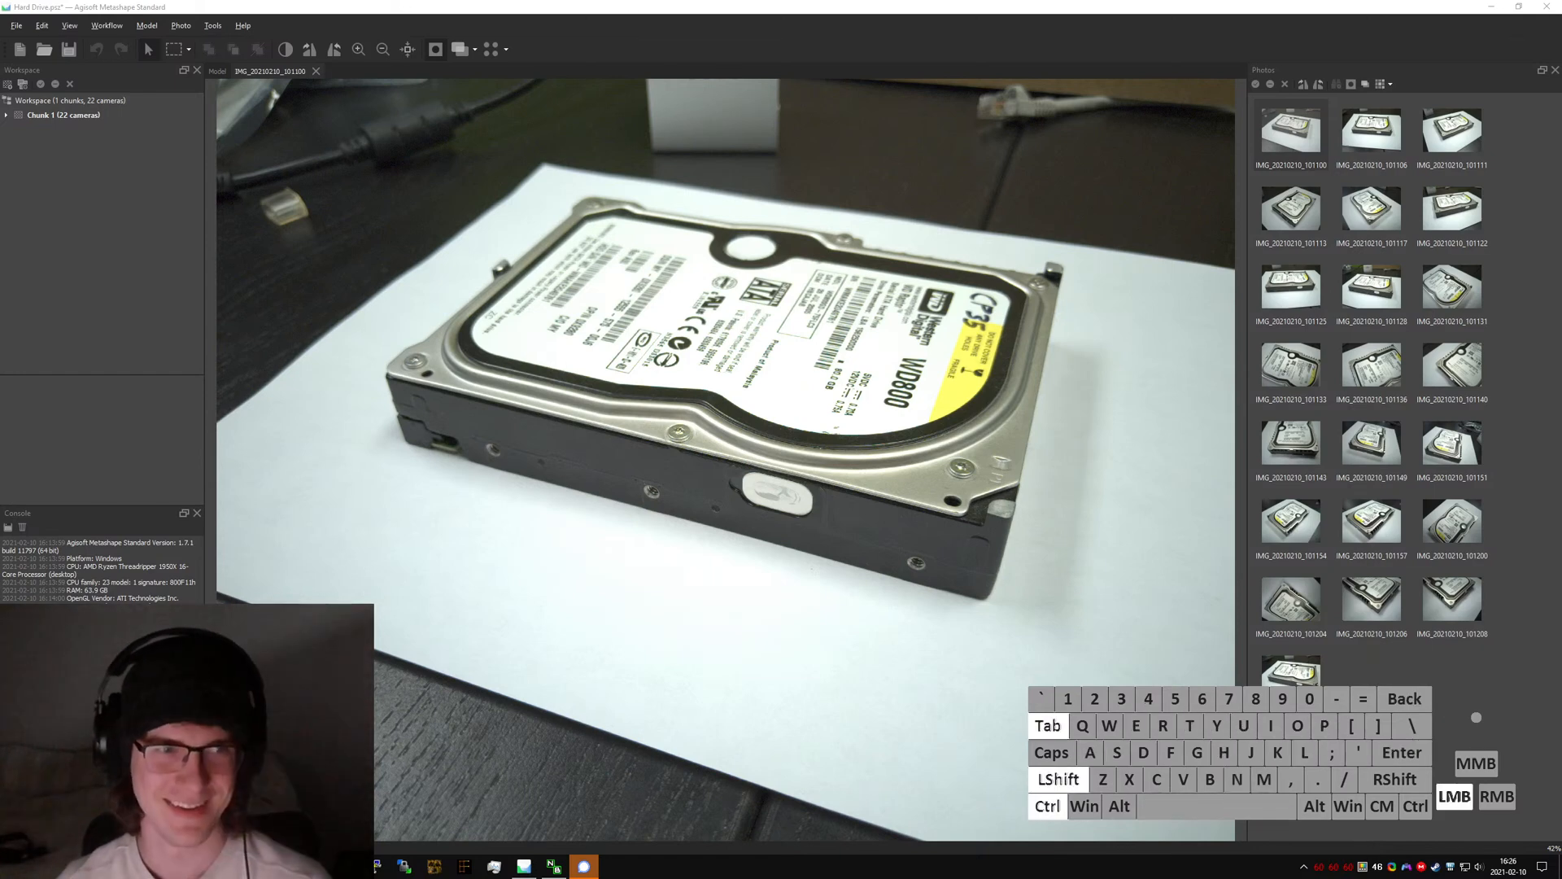
pyautogui.hotkey('ctrl', 'w')
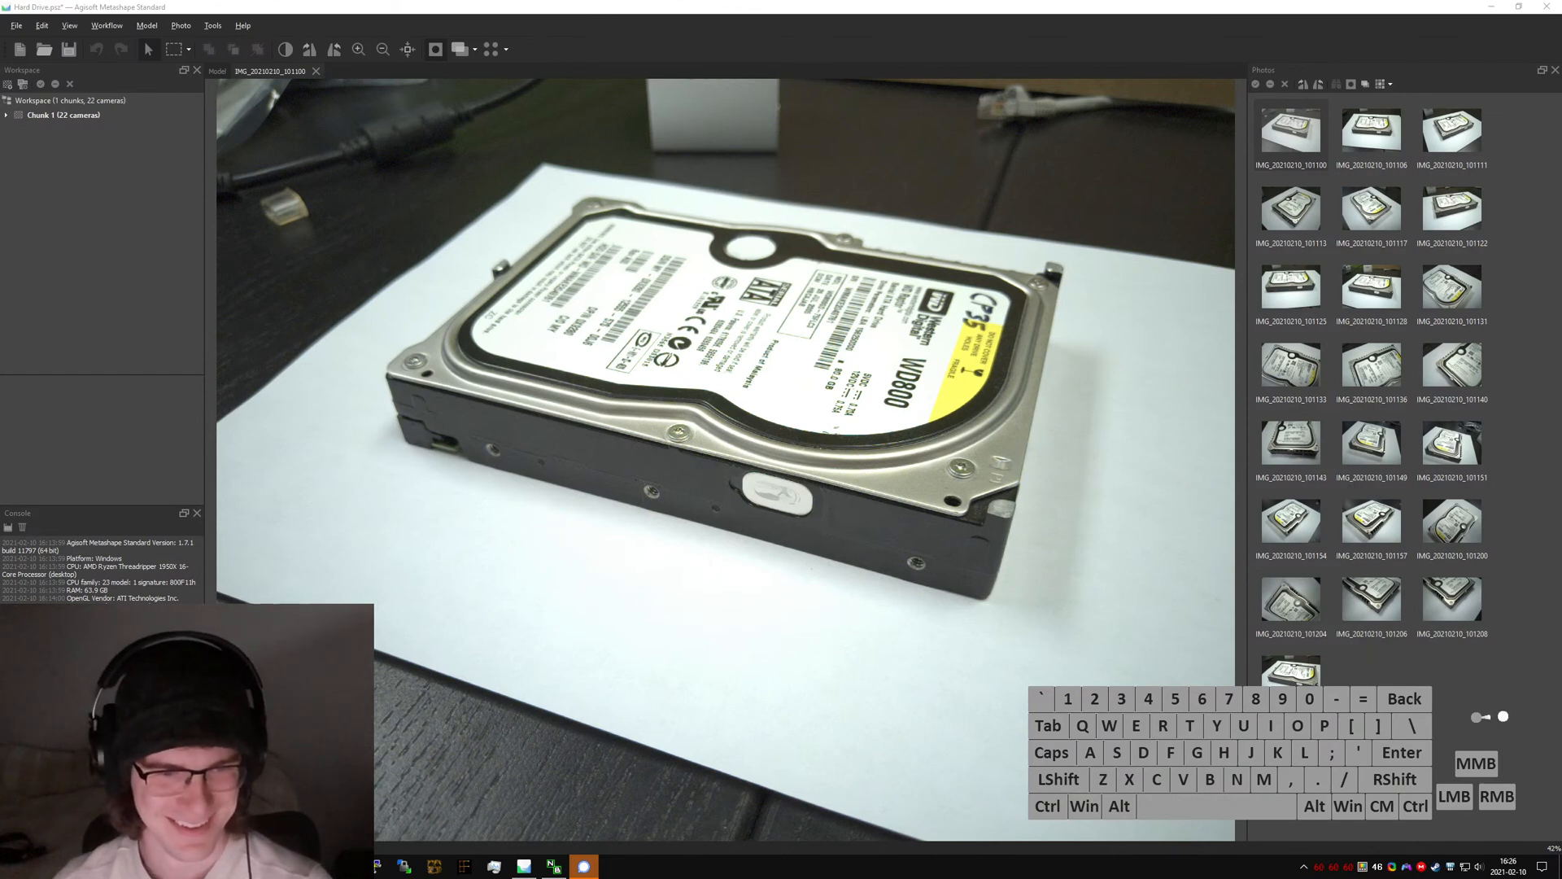
pyautogui.hotkey('ctrl', 'shift', 'Tab')
pyautogui.hotkey('ctrl', 'w')
pyautogui.hotkey('ctrl', 'f')
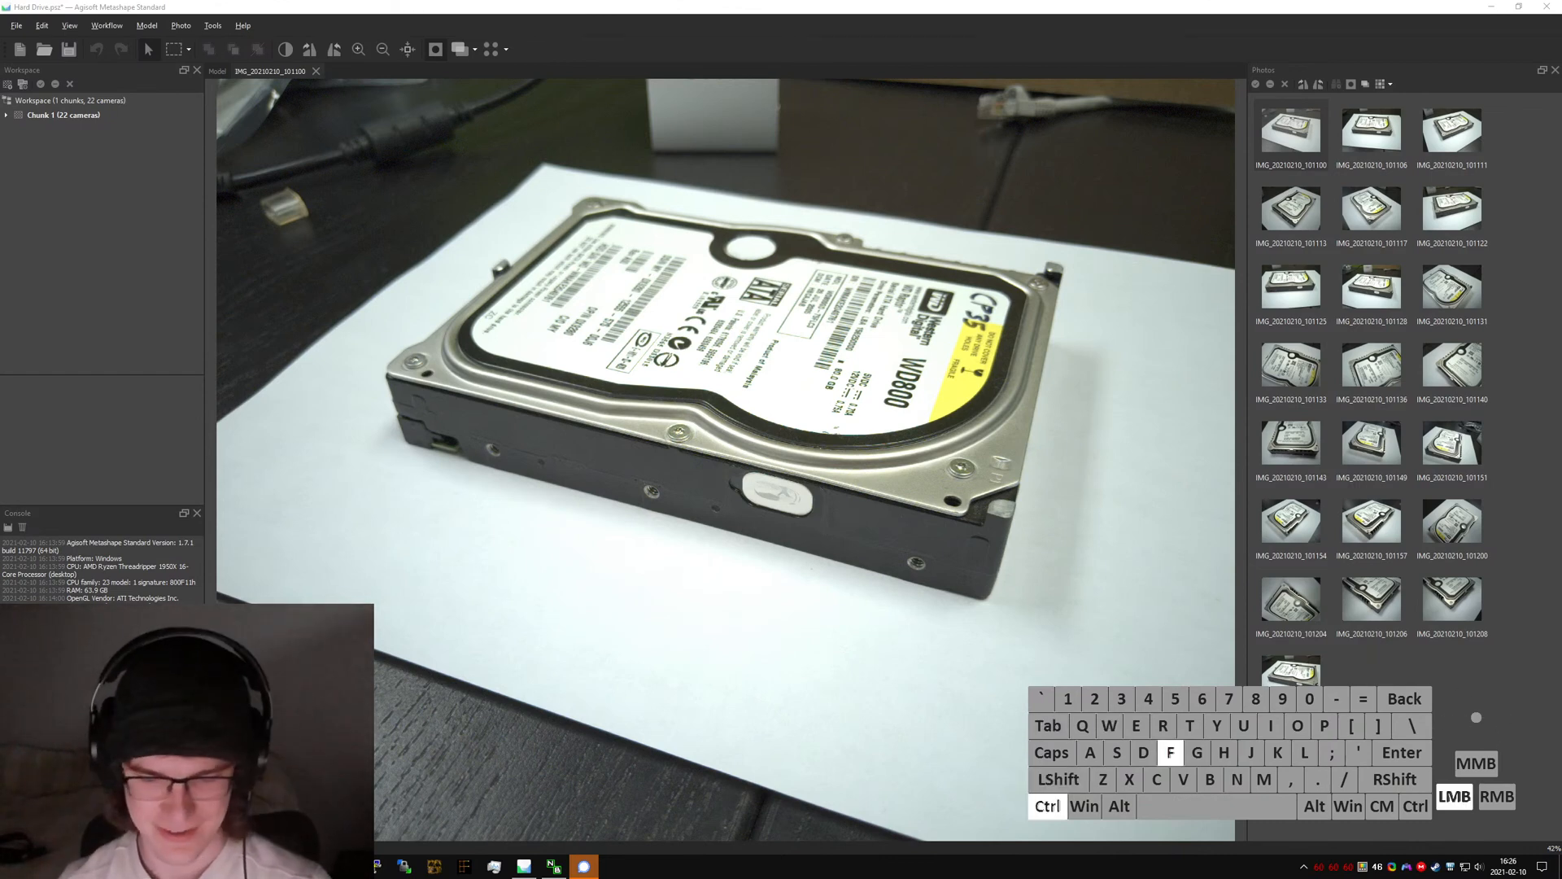
pyautogui.write('masking')
pyautogui.press('Return')
pyautogui.press('Return')
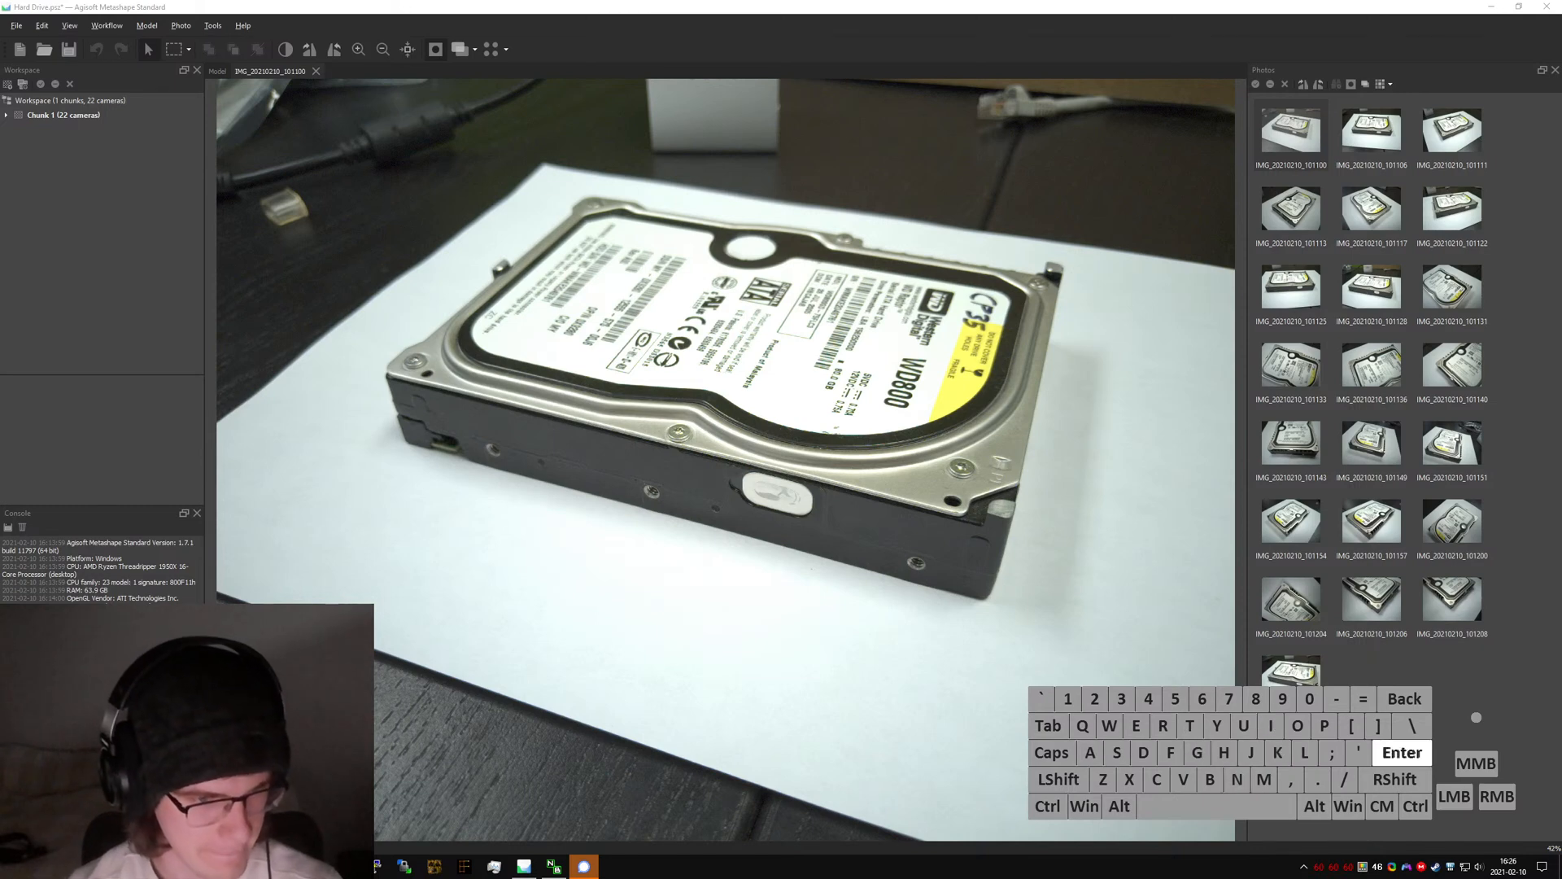
pyautogui.hotkey('shift', 'Return')
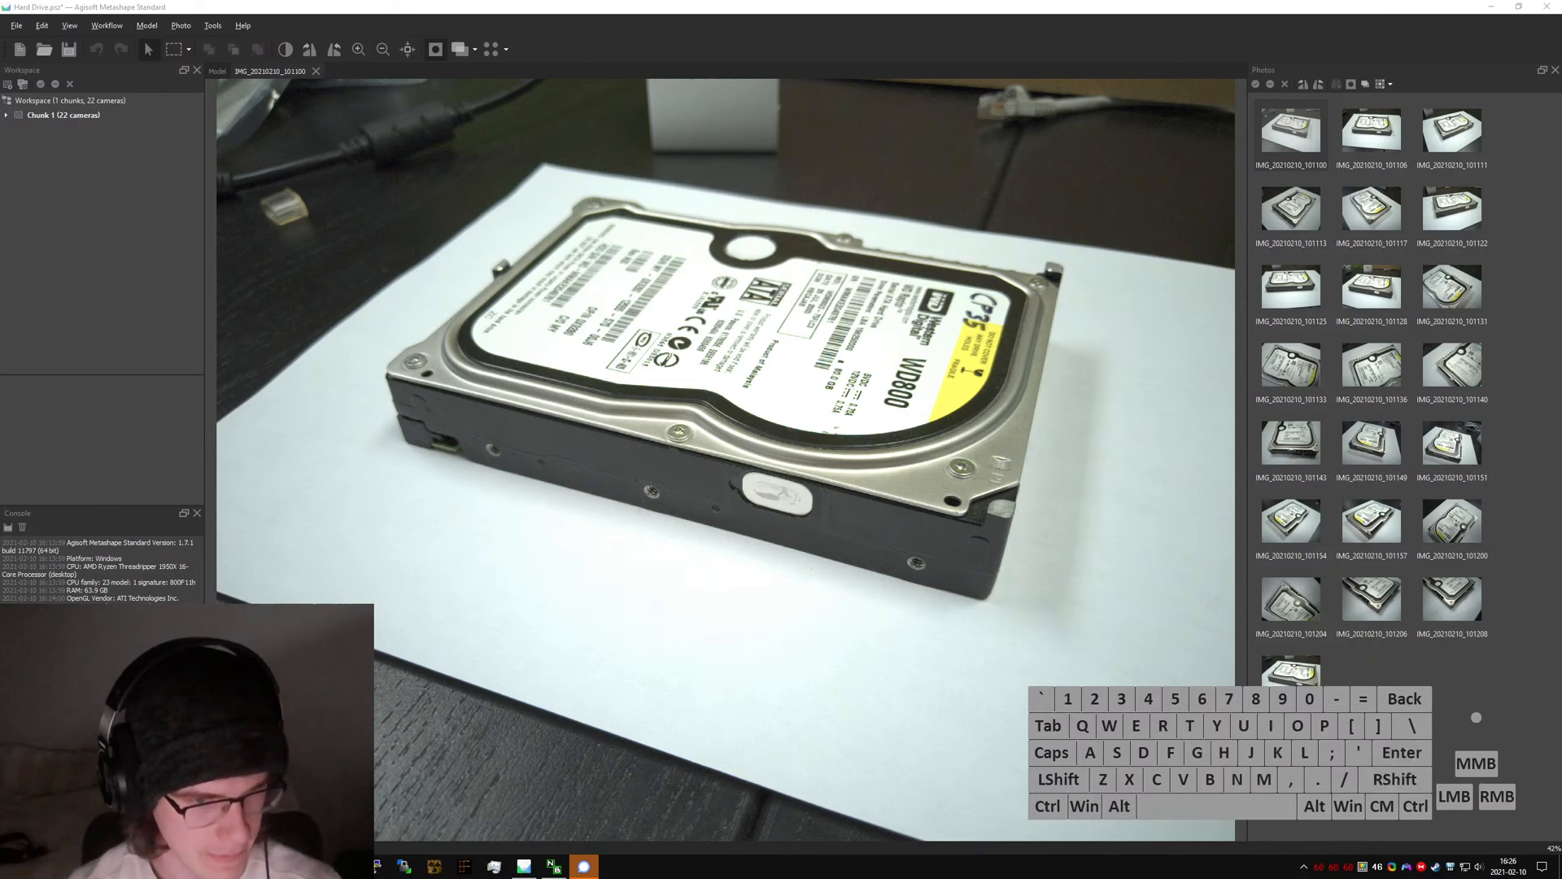
pyautogui.hotkey('ctrl', 'f')
pyautogui.write('mask')
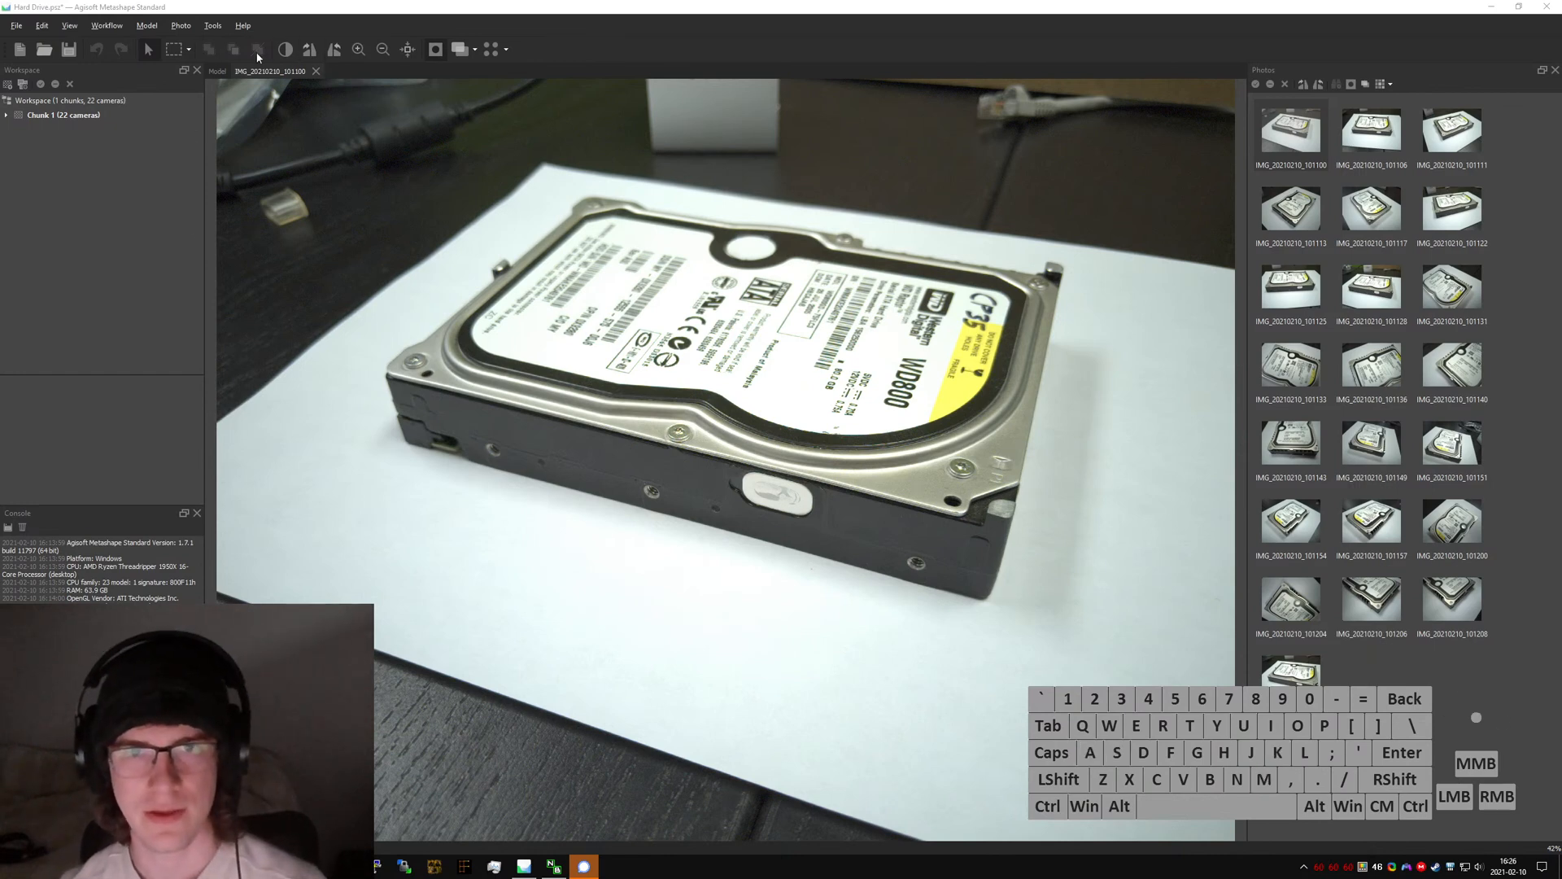
pyautogui.click(180, 25)
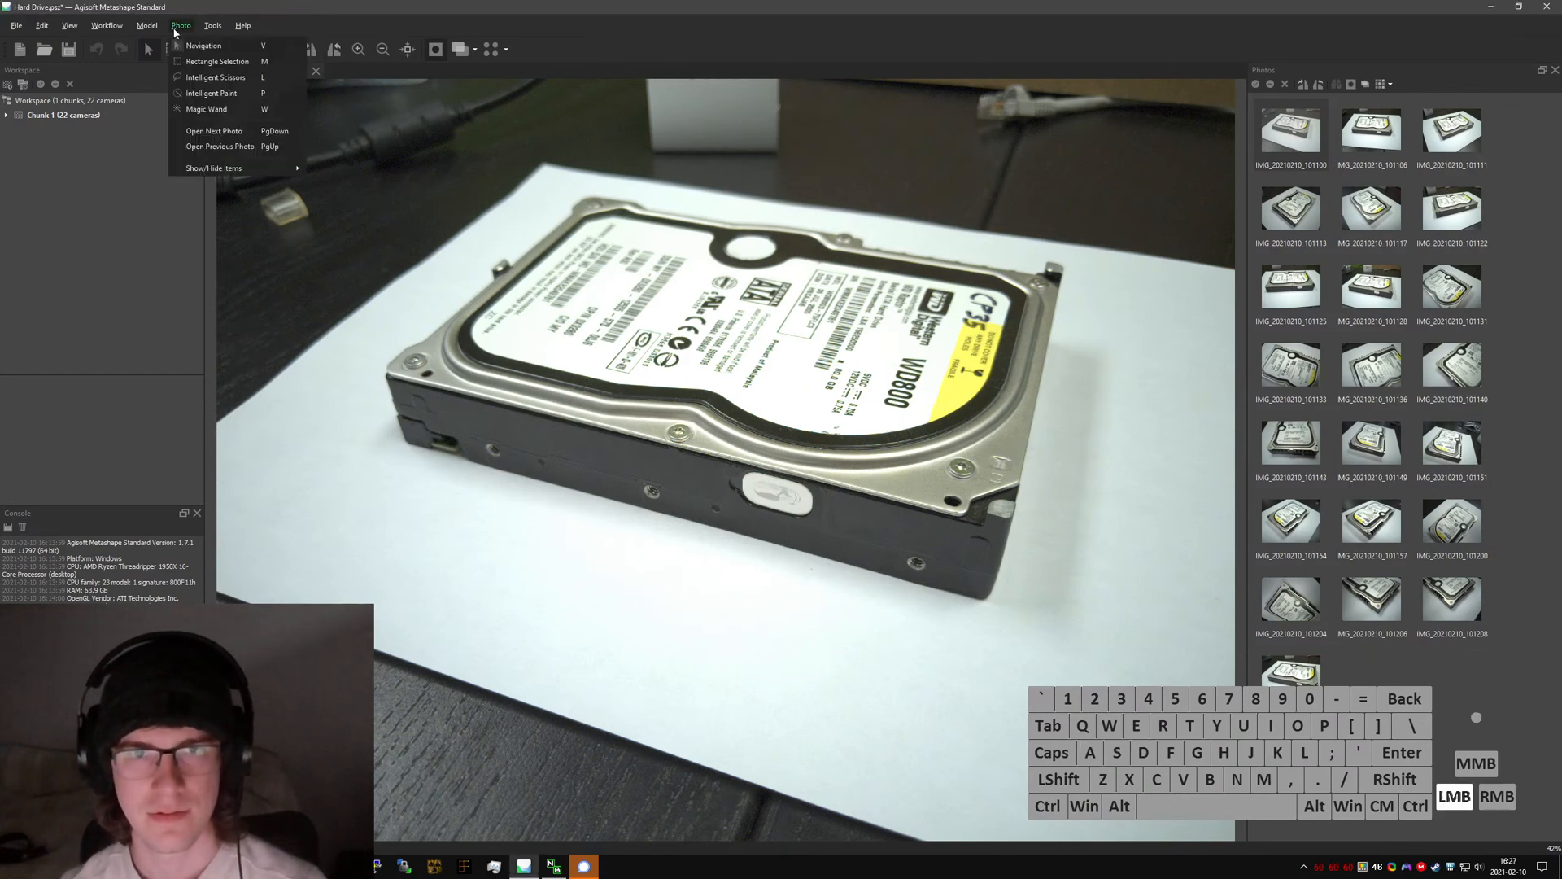
pyautogui.click(215, 77)
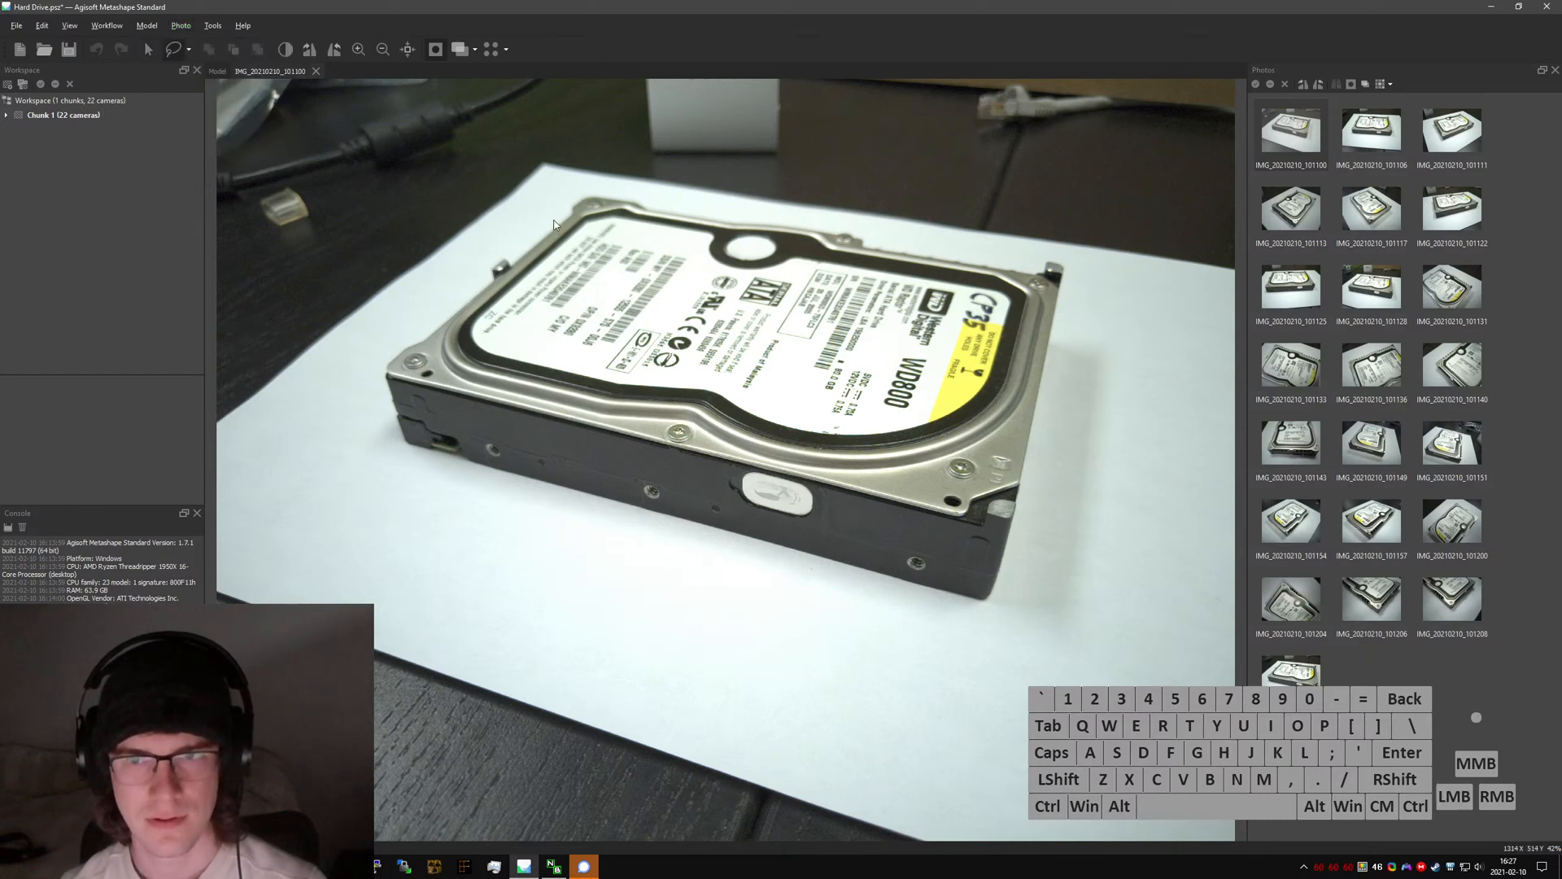
pyautogui.click(501, 266)
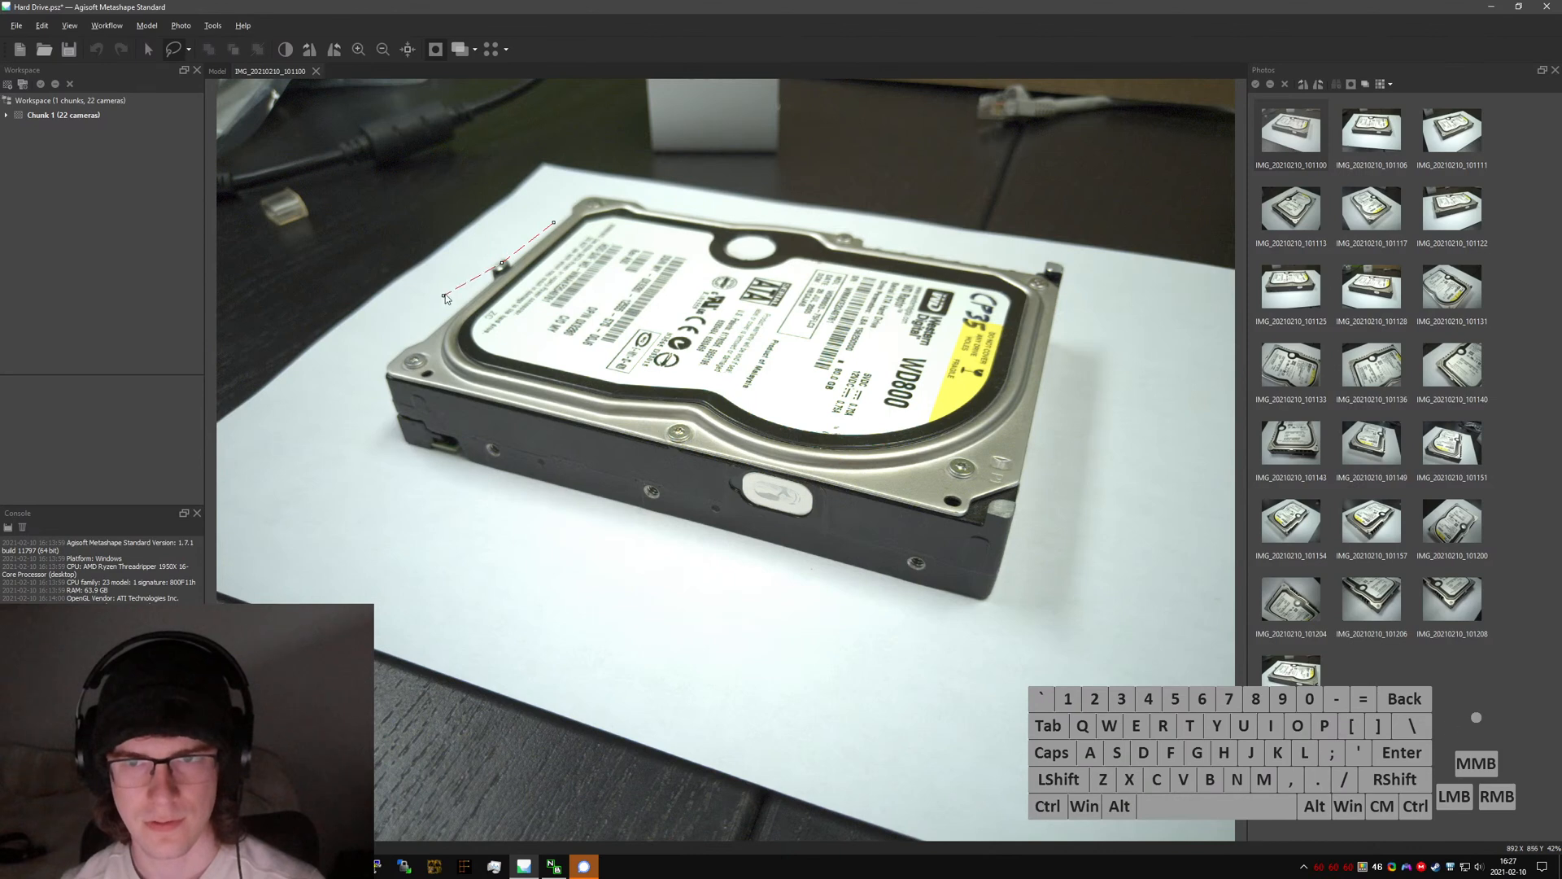
pyautogui.click(189, 49)
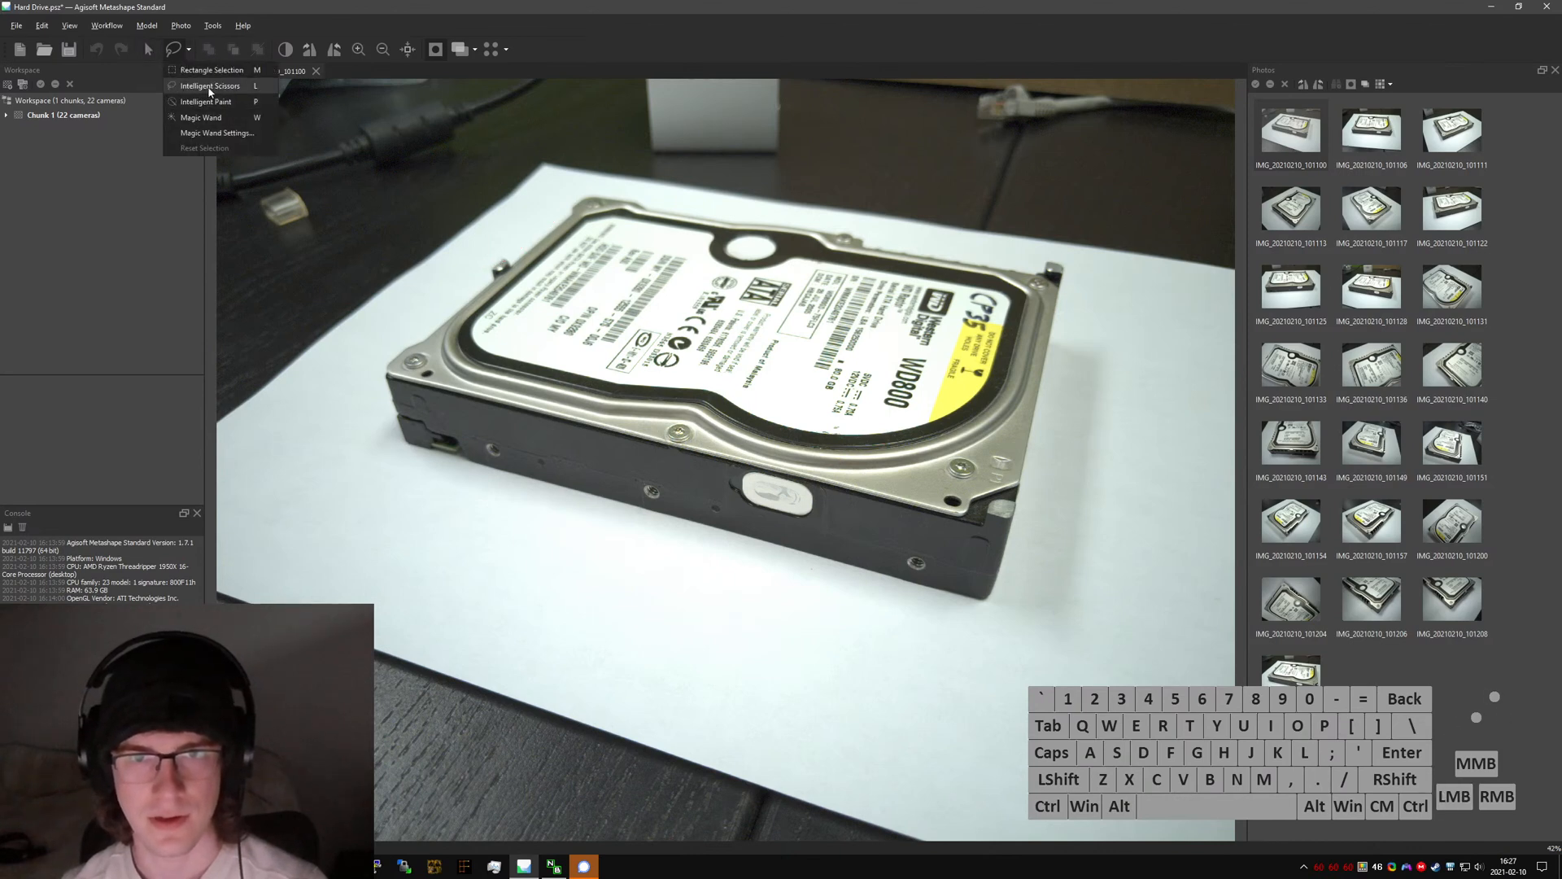
pyautogui.click(352, 192)
# - Outline the whole hard drive in photo IMG_20210210_101100 with a closed Intelligent Scissors selection, leaving a small margin around its edges
pyautogui.press('l')
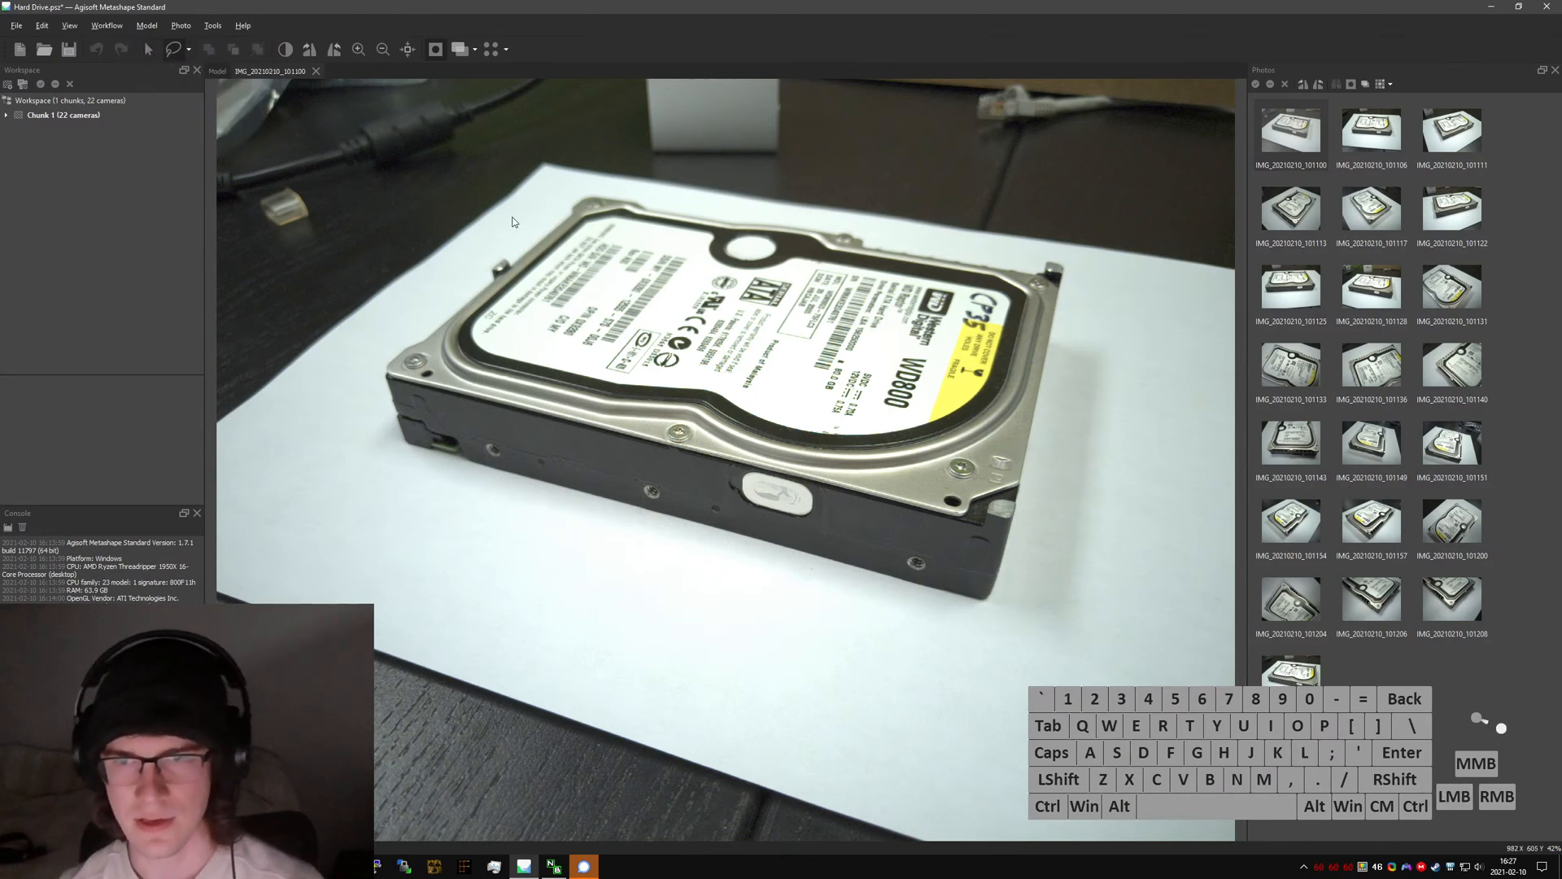
pyautogui.click(558, 218)
pyautogui.click(493, 256)
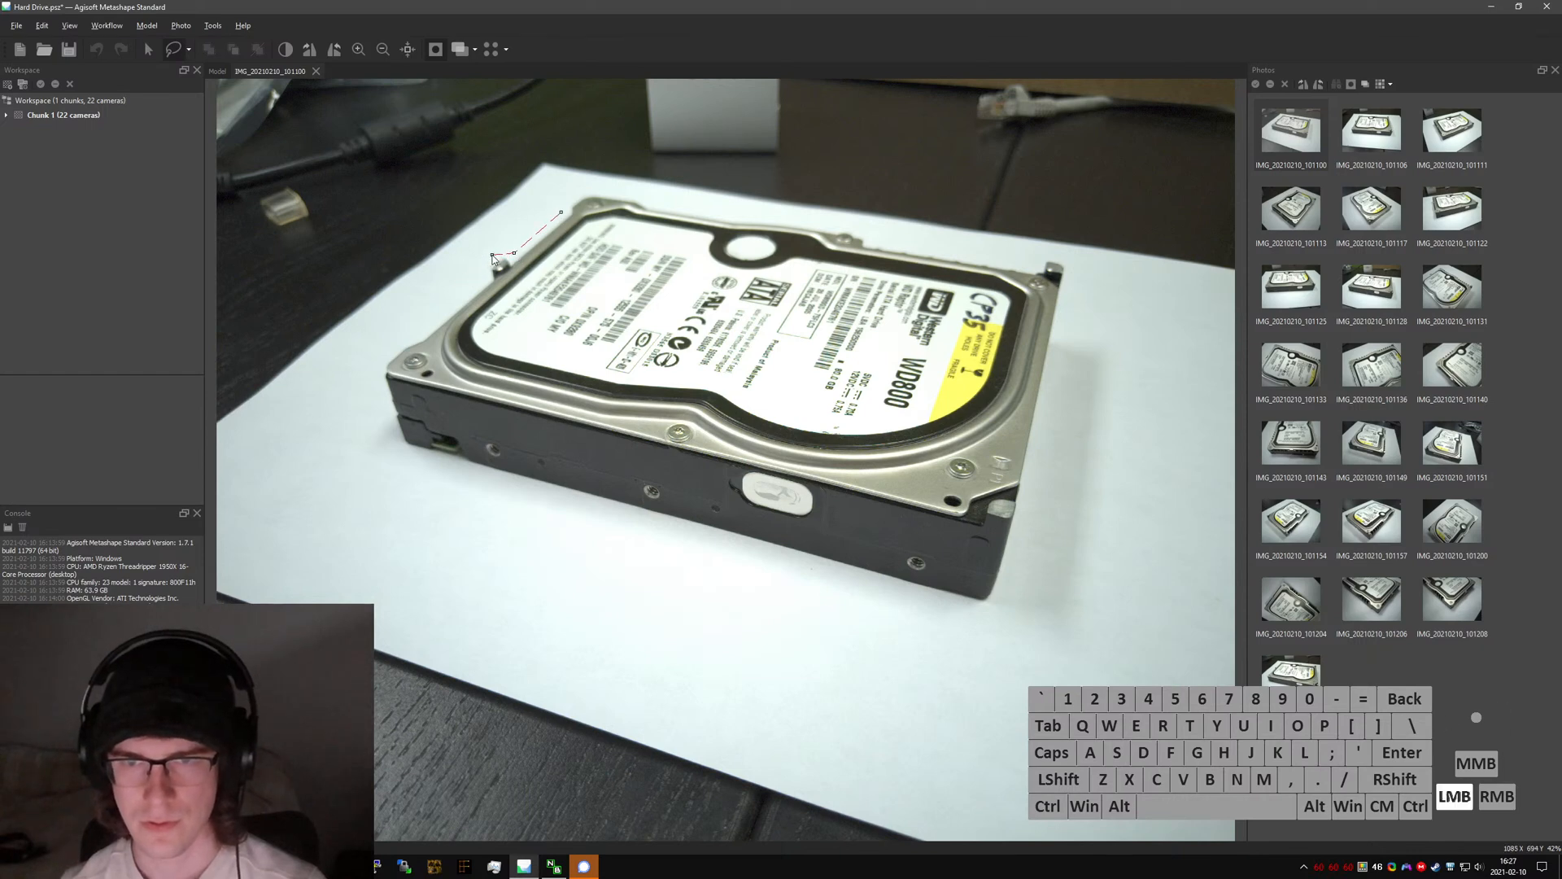
pyautogui.click(373, 368)
pyautogui.click(383, 454)
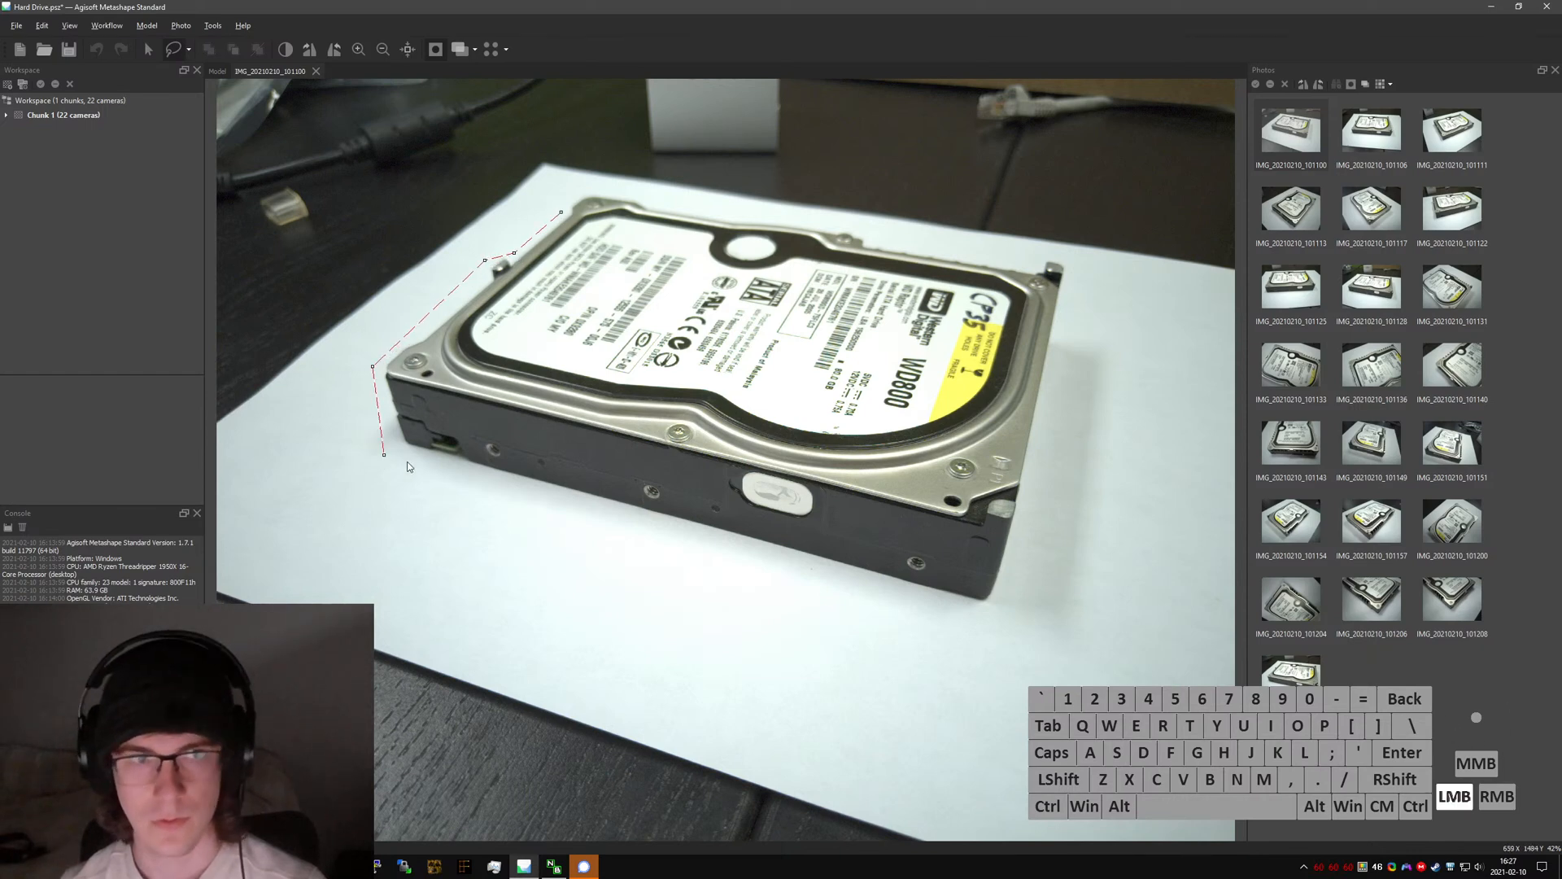
pyautogui.click(855, 600)
pyautogui.click(987, 626)
pyautogui.click(1058, 544)
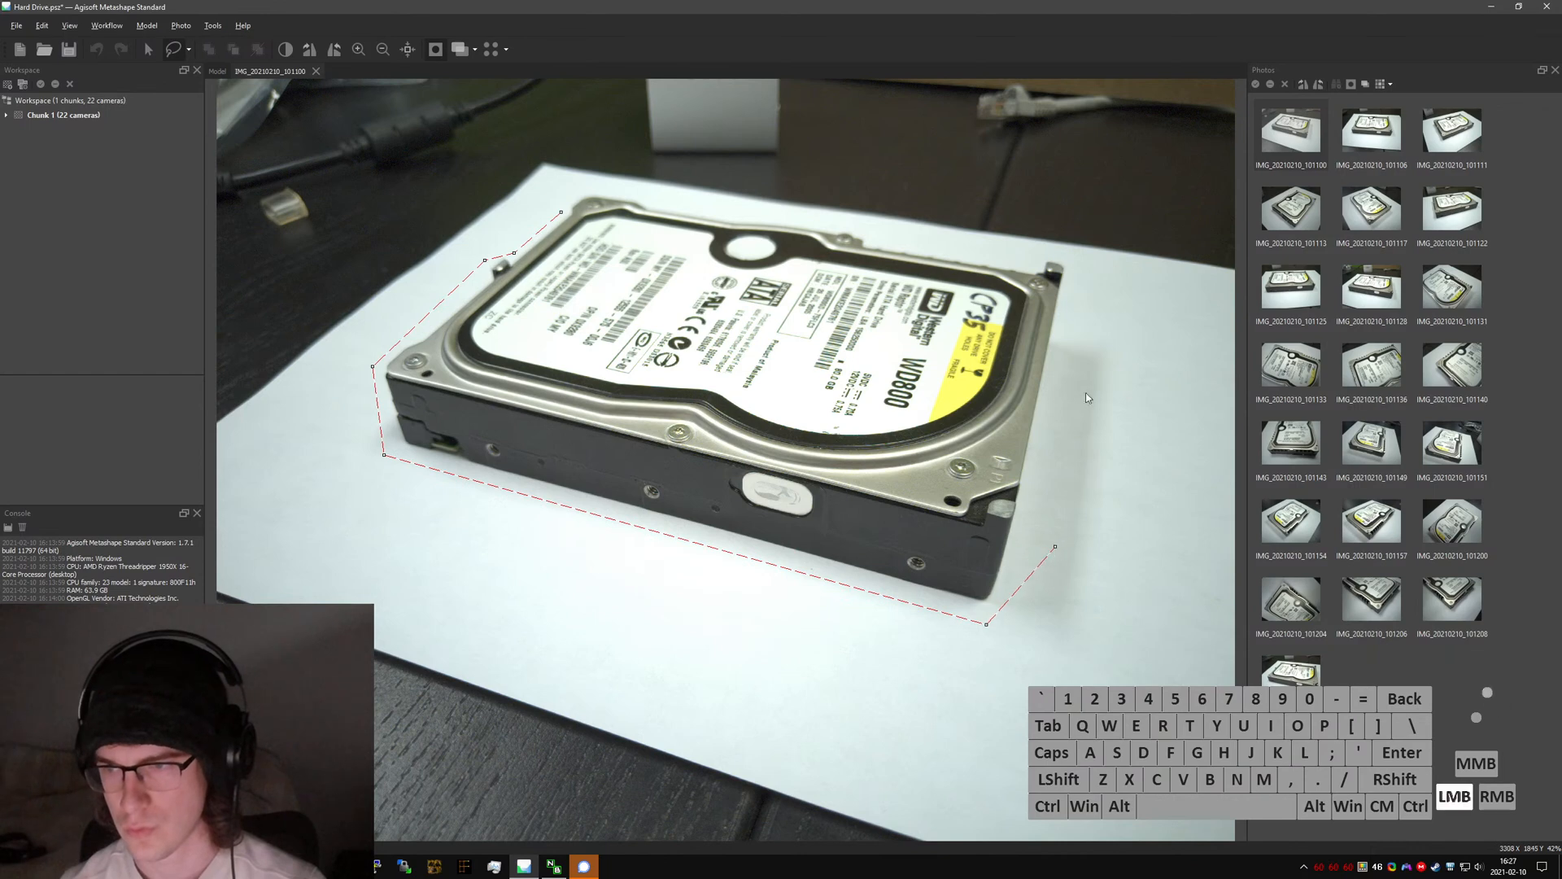
pyautogui.click(1070, 255)
pyautogui.click(581, 187)
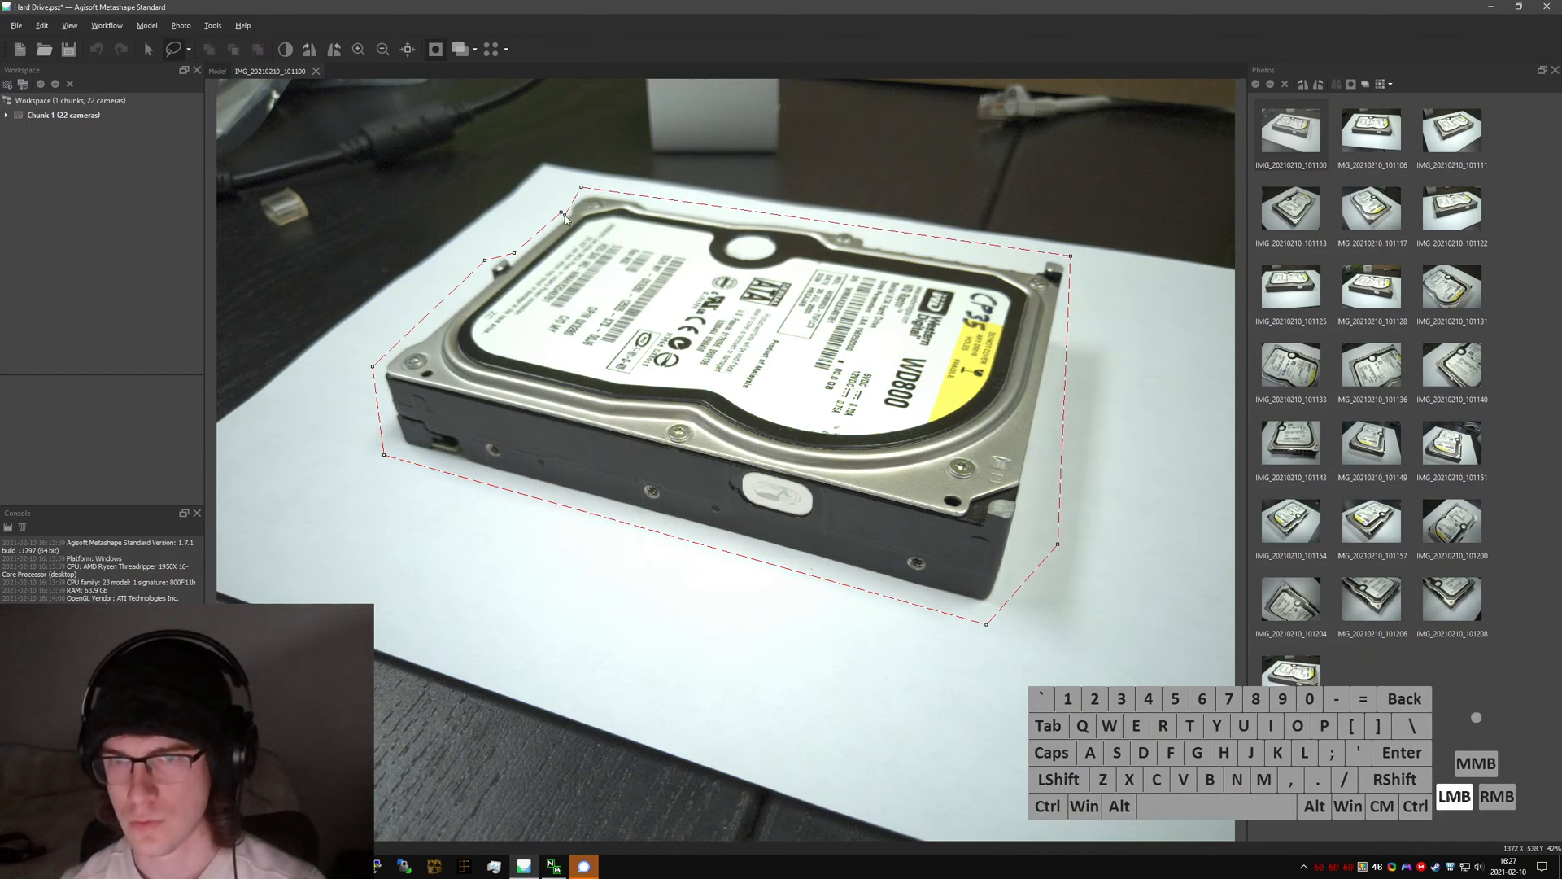
pyautogui.click(561, 212)
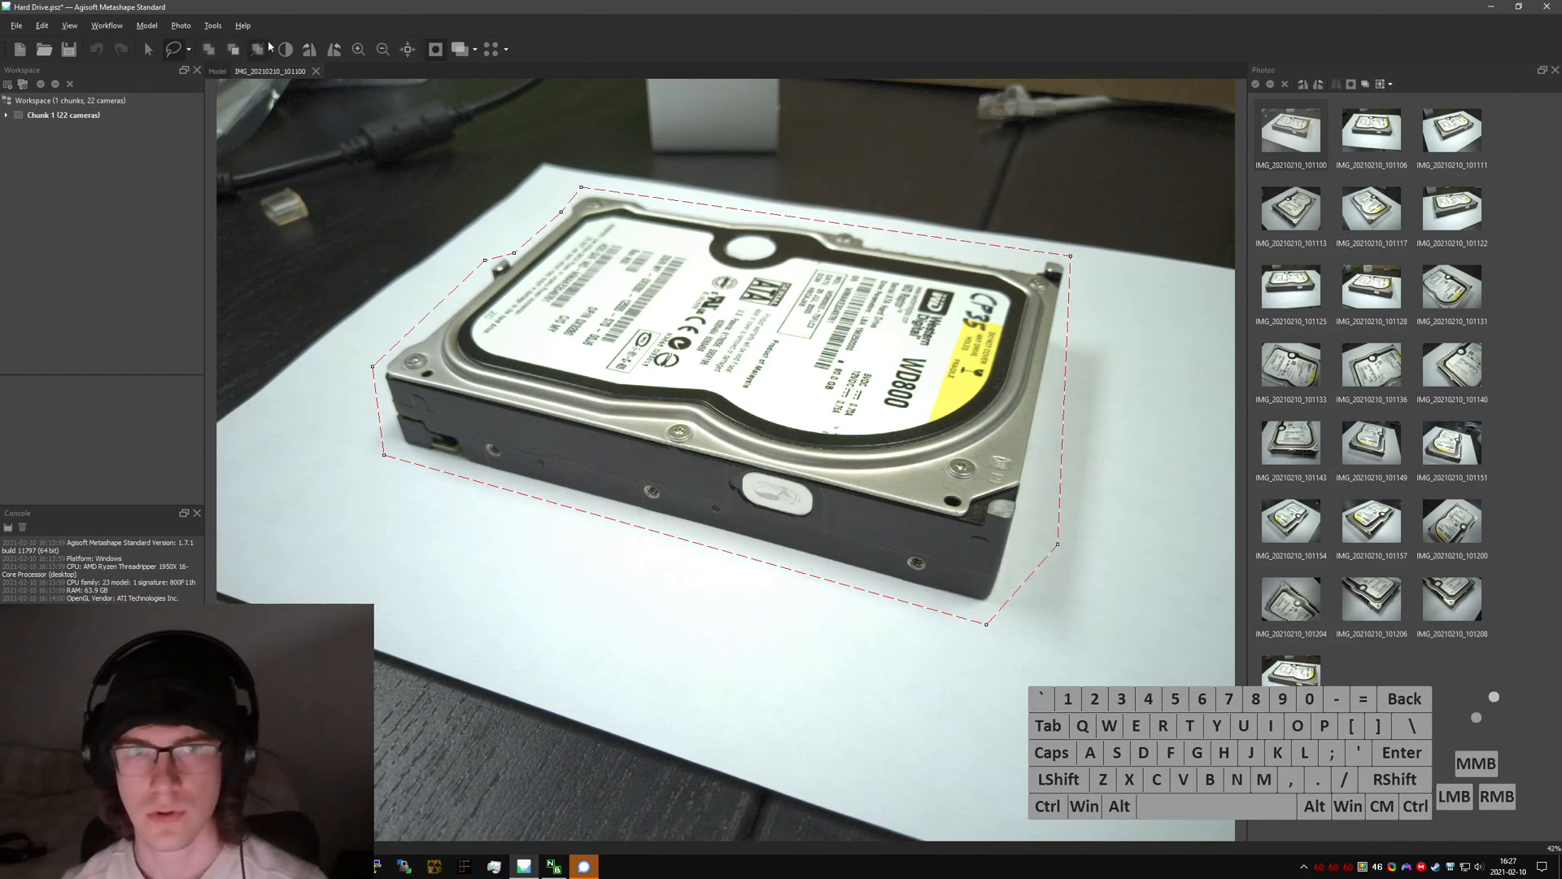
pyautogui.click(190, 51)
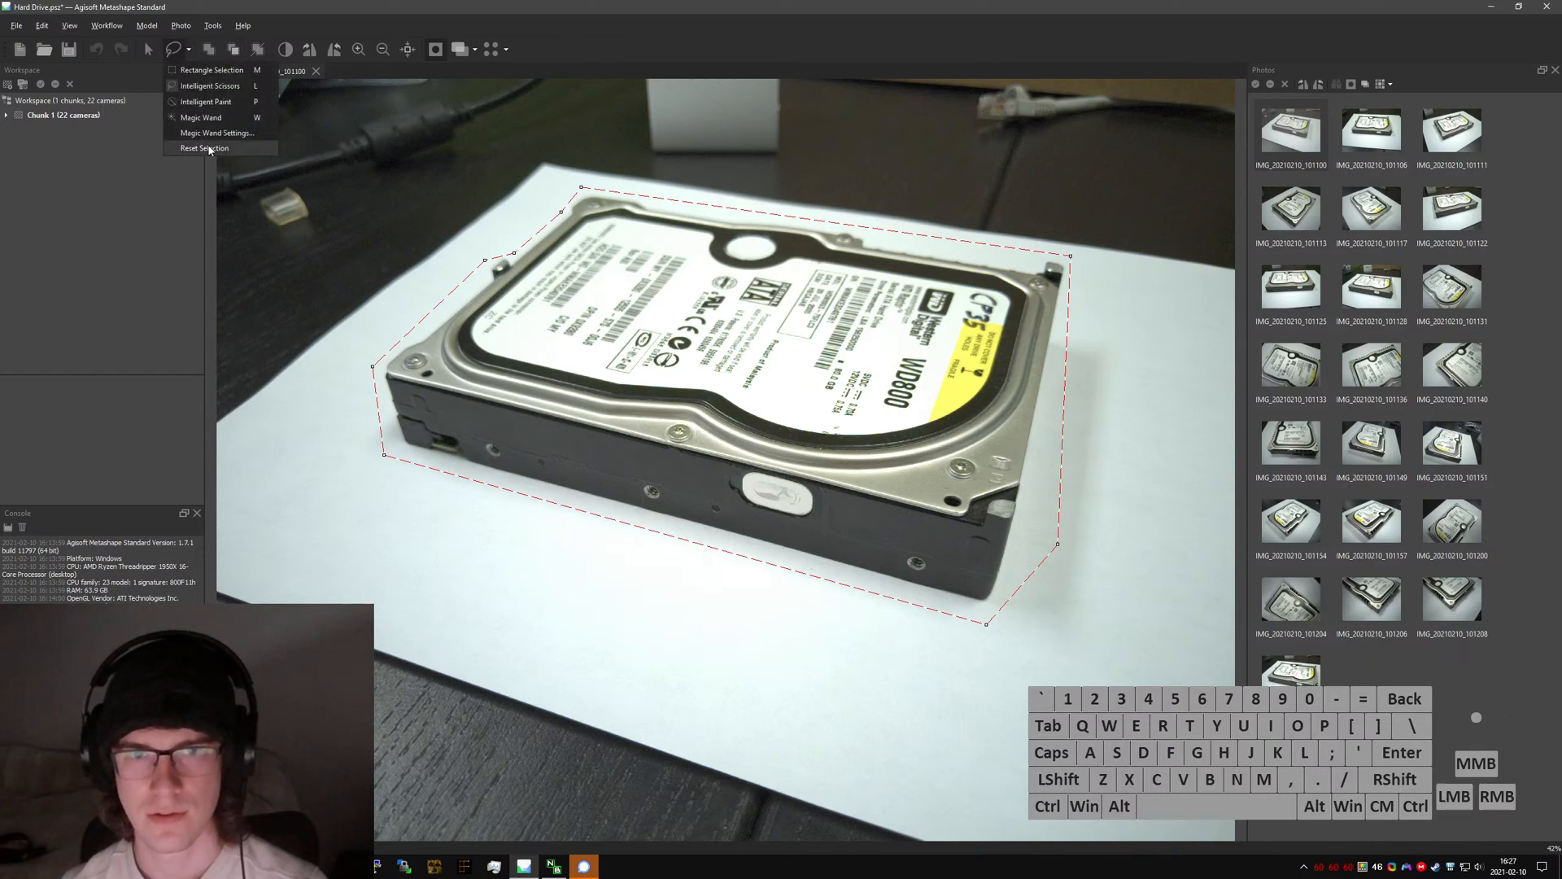
pyautogui.click(228, 6)
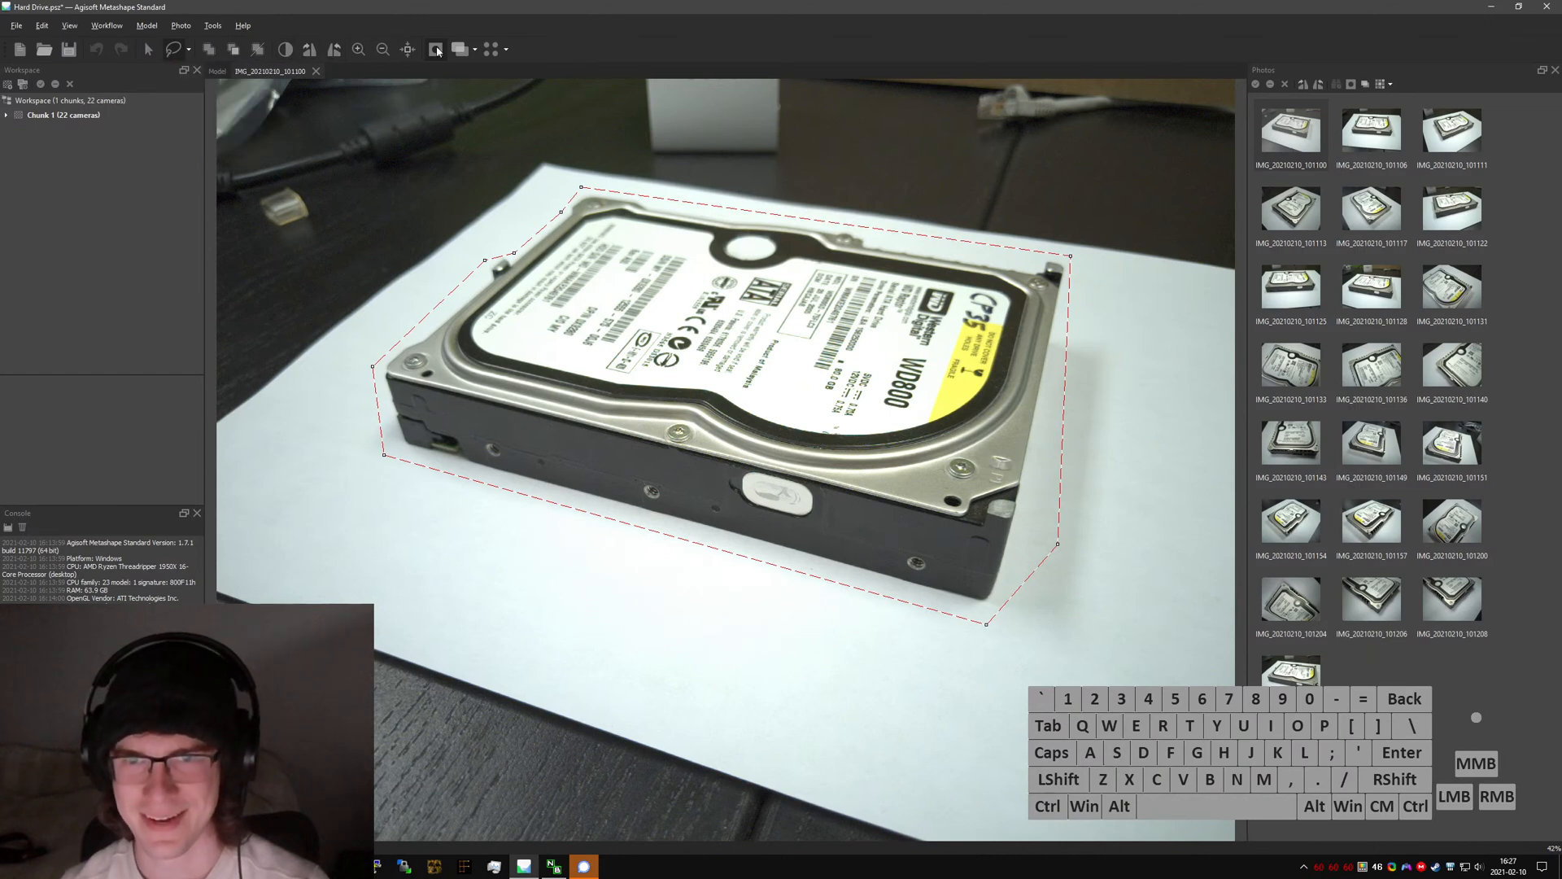
# - Check the mask commands available for photo IMG_20210210_101100 and look up "mask" in the Metashape manual
pyautogui.rightClick(1282, 144)
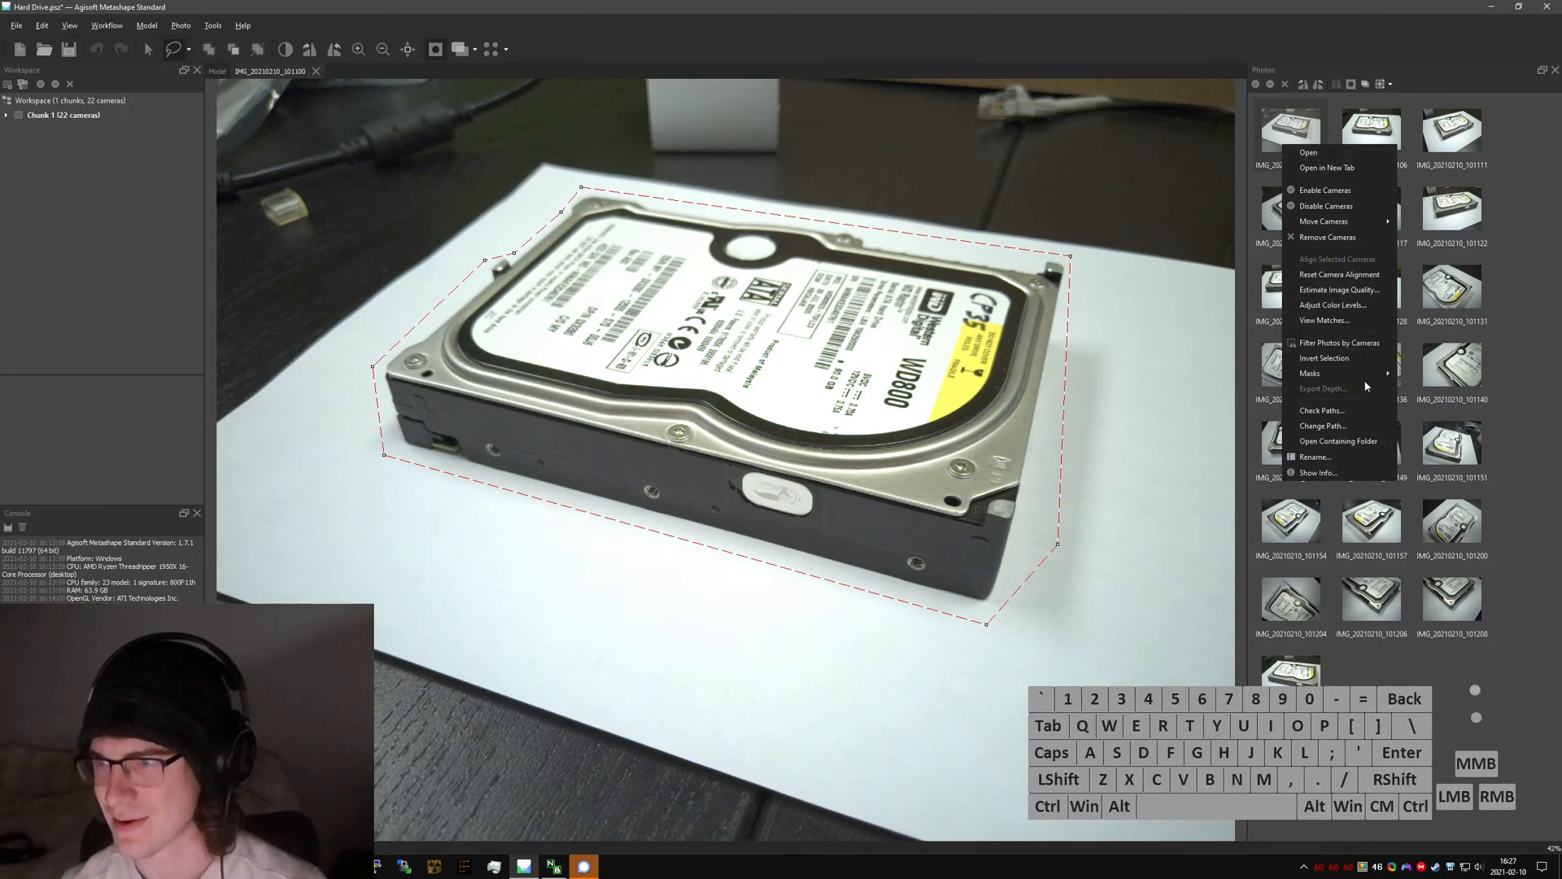
pyautogui.click(1394, 373)
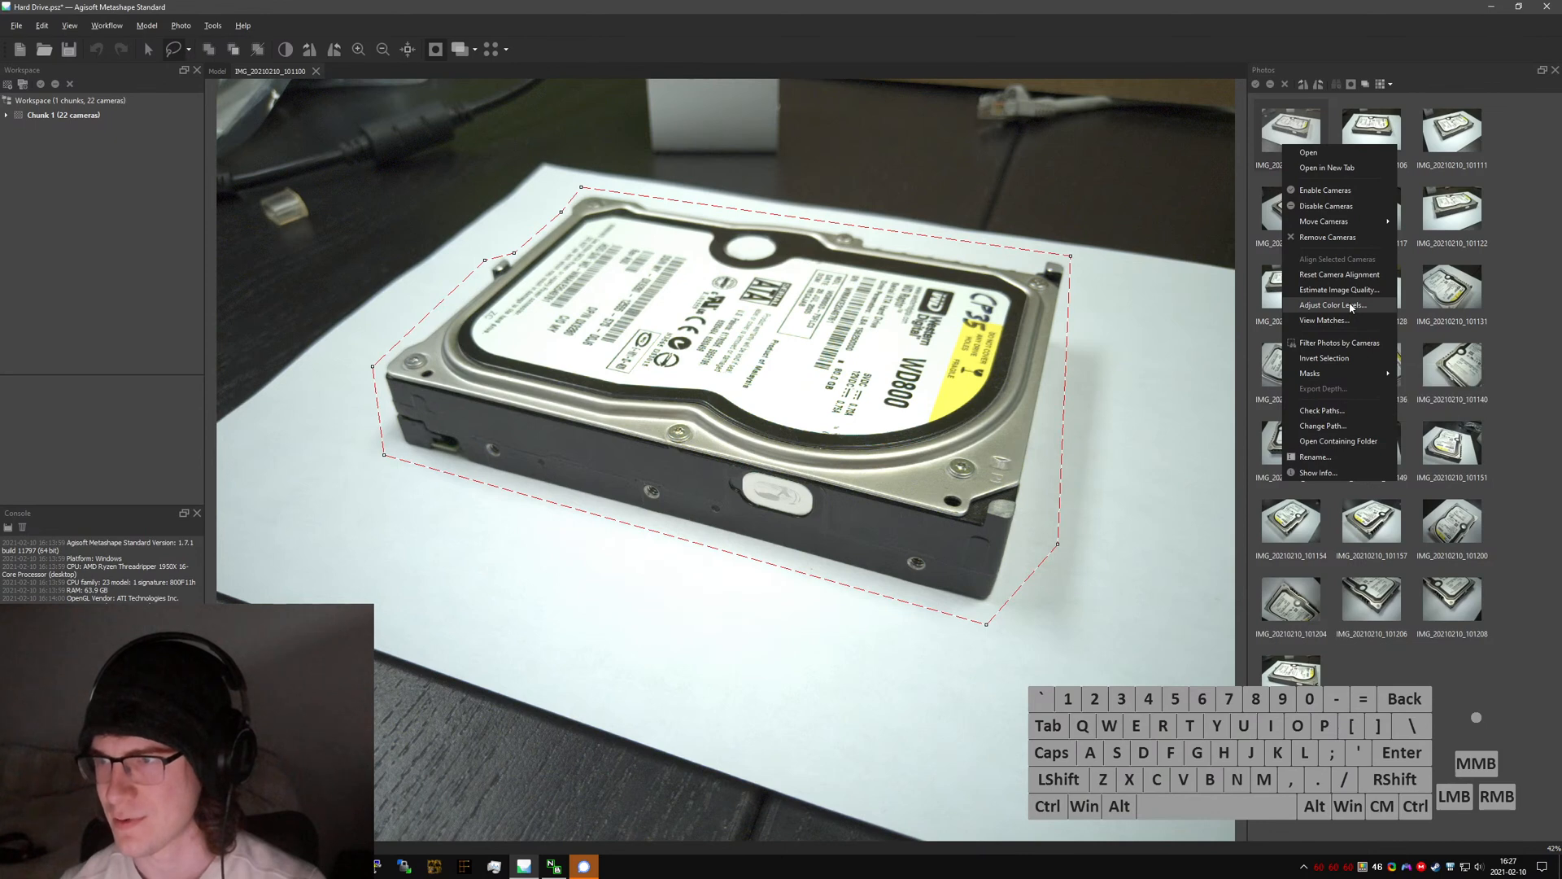
pyautogui.click(0, 280)
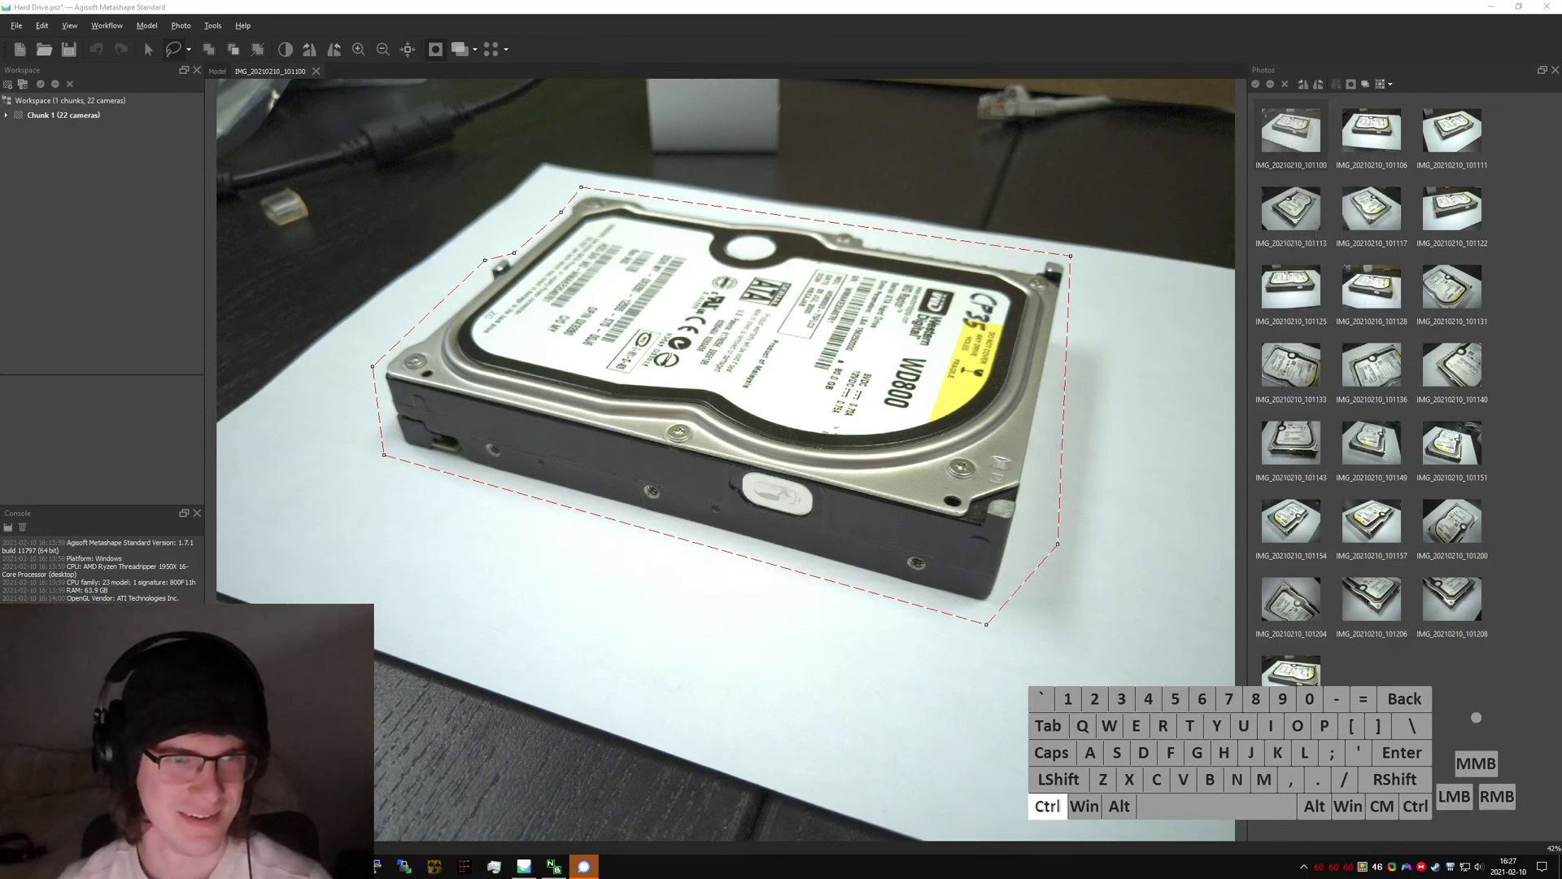
pyautogui.hotkey('ctrl', 'f')
pyautogui.write('mask')
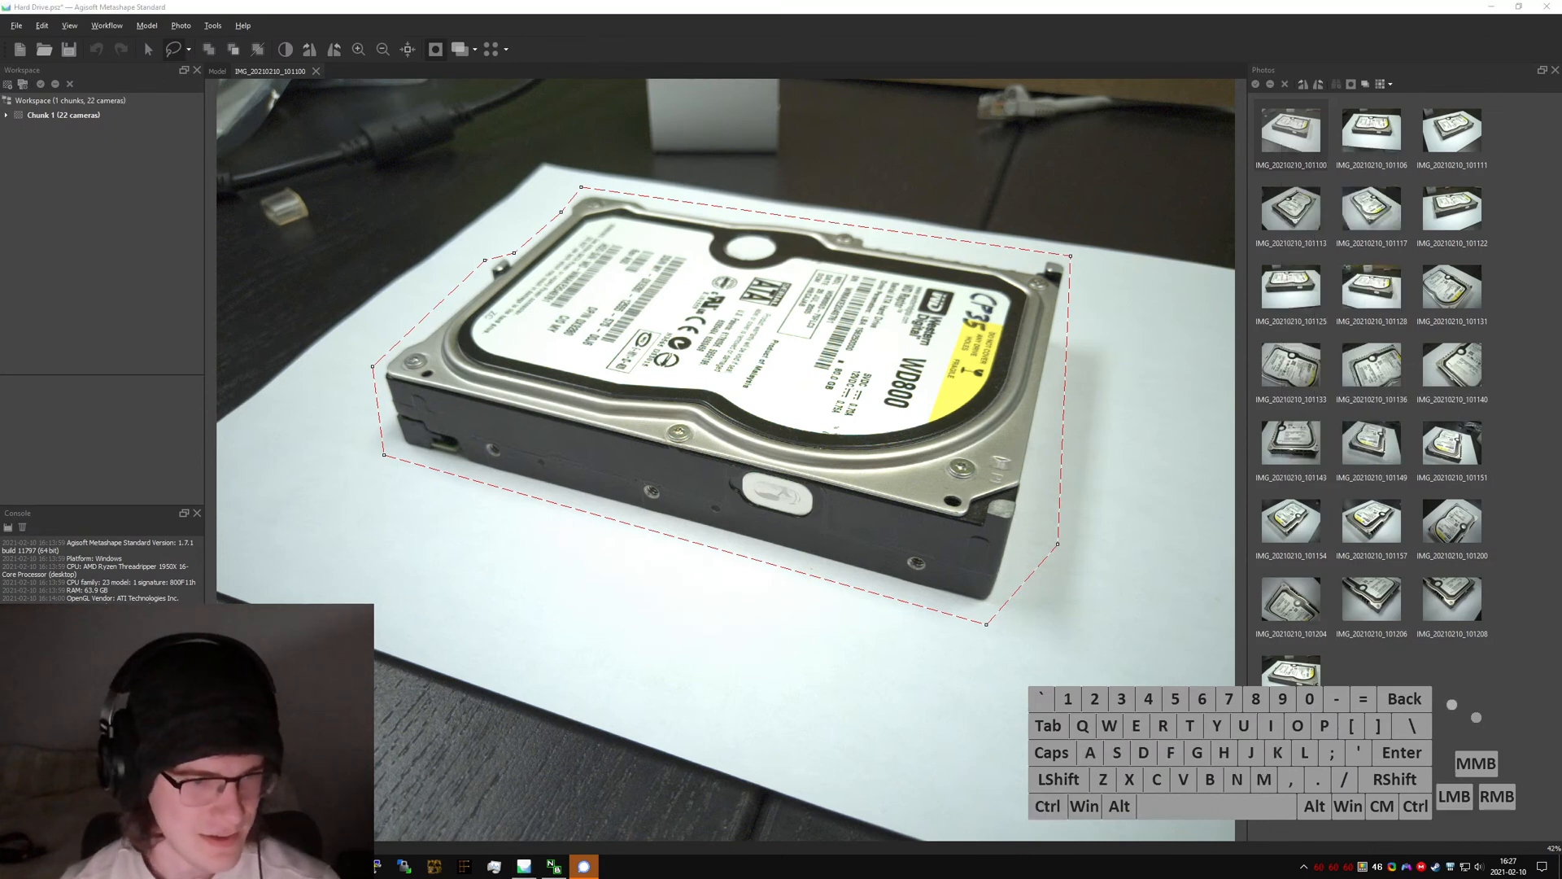
pyautogui.click(0, 280)
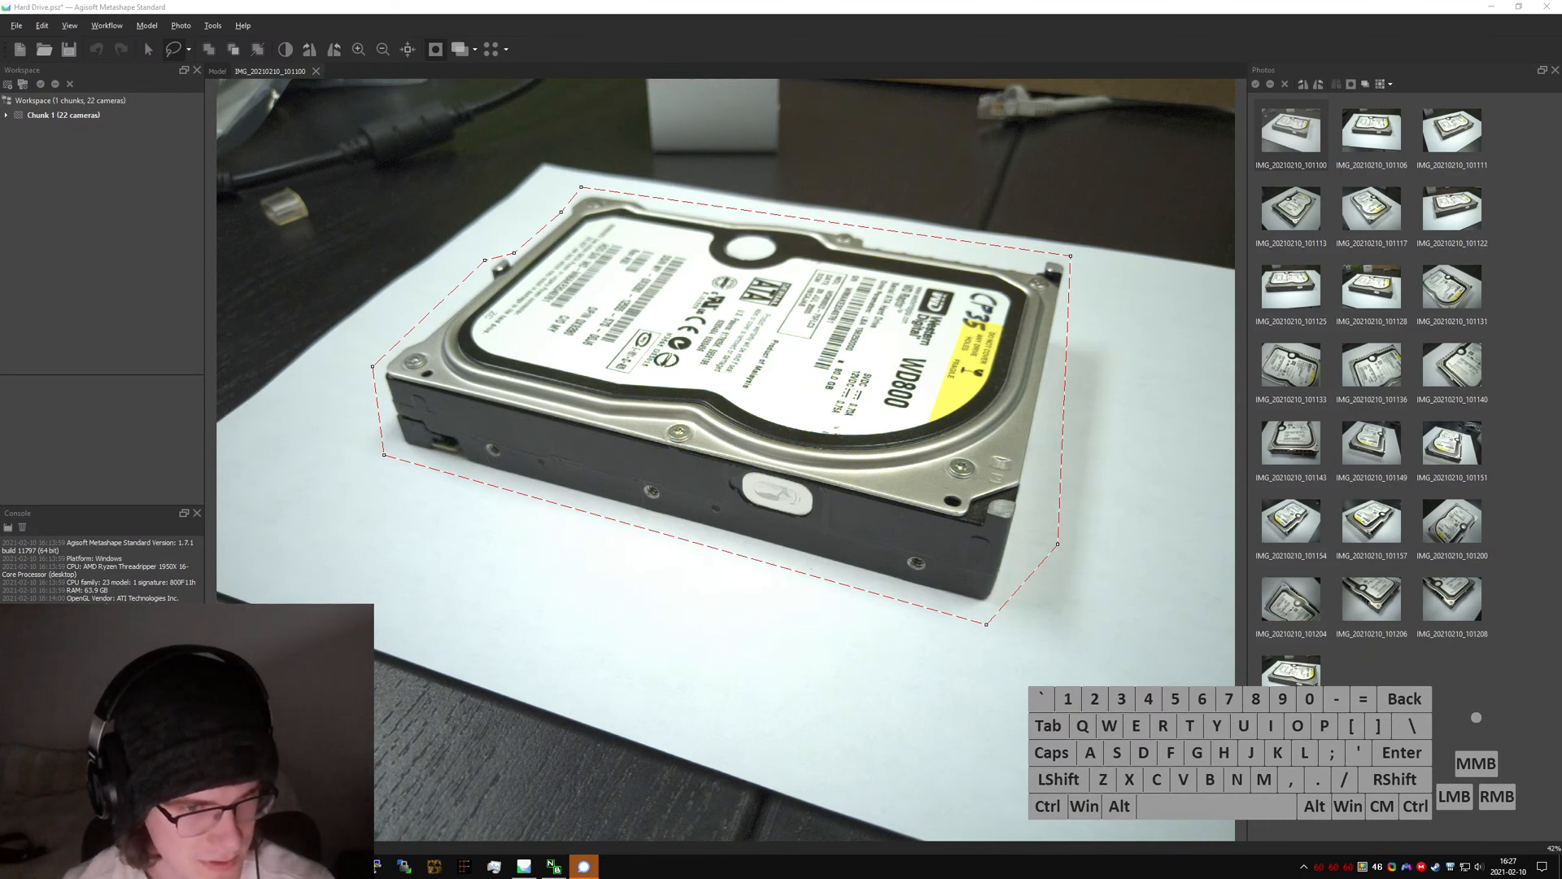
# - Try adding the outlined hard drive area to the mask of photo IMG_20210210_101100, and undo it
pyautogui.click(215, 51)
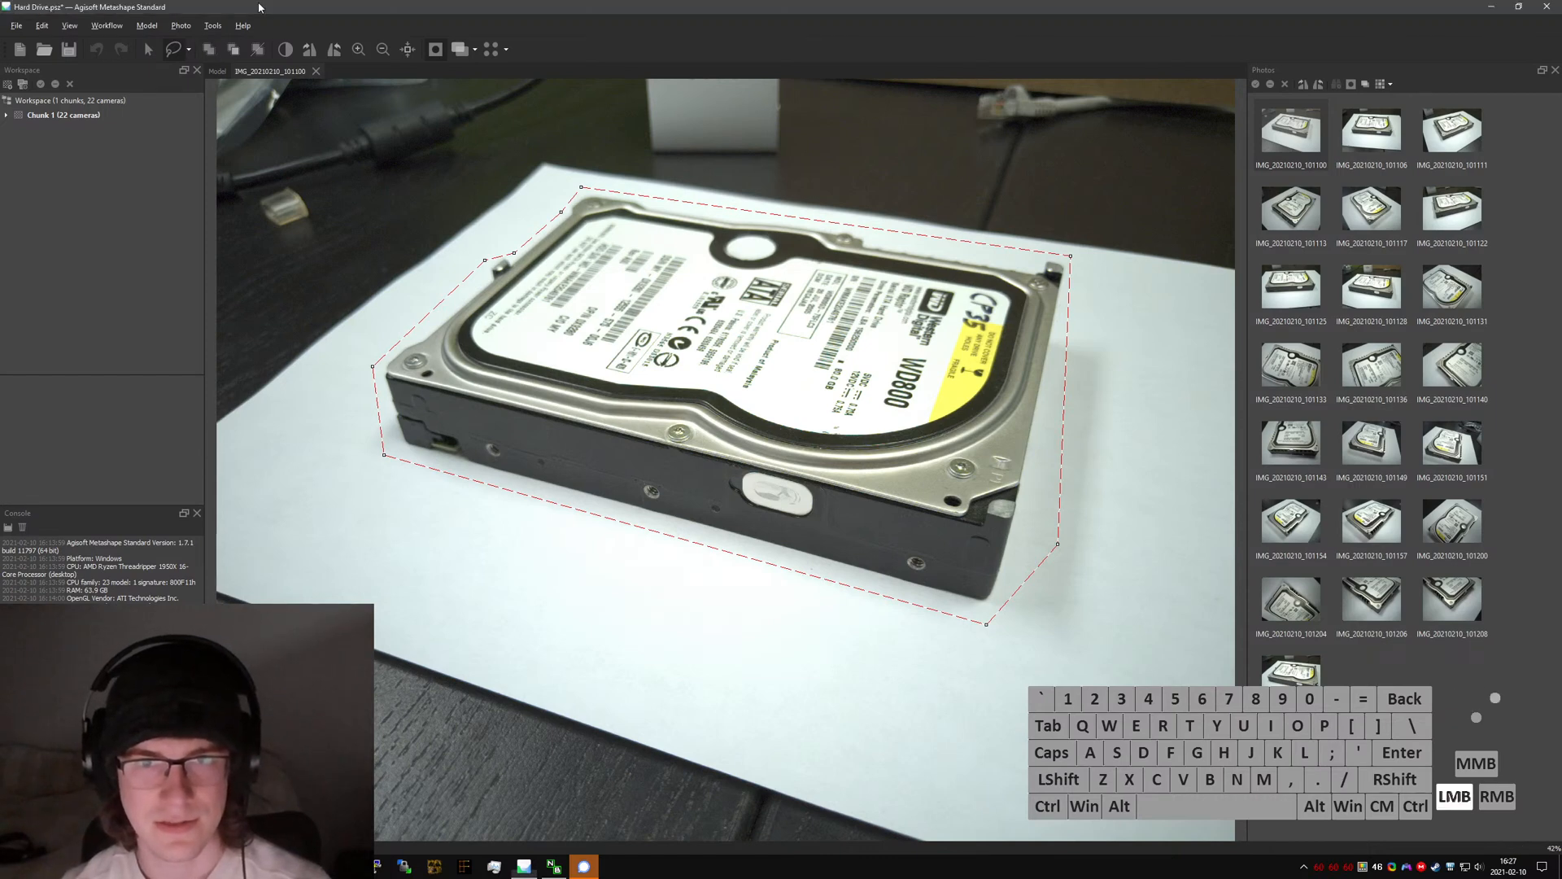
pyautogui.click(215, 51)
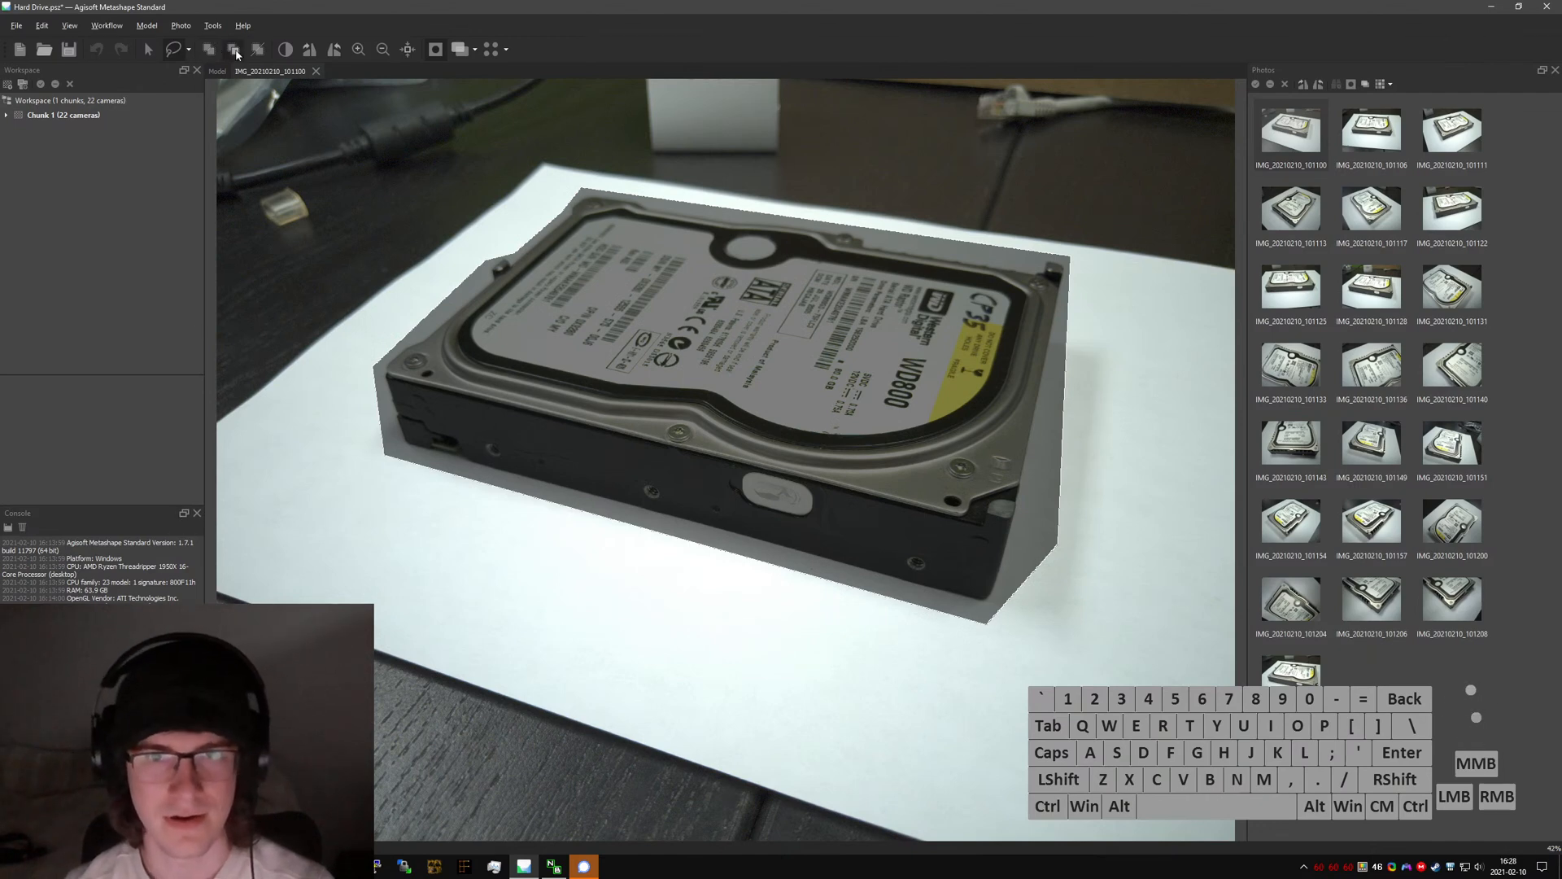
pyautogui.click(257, 51)
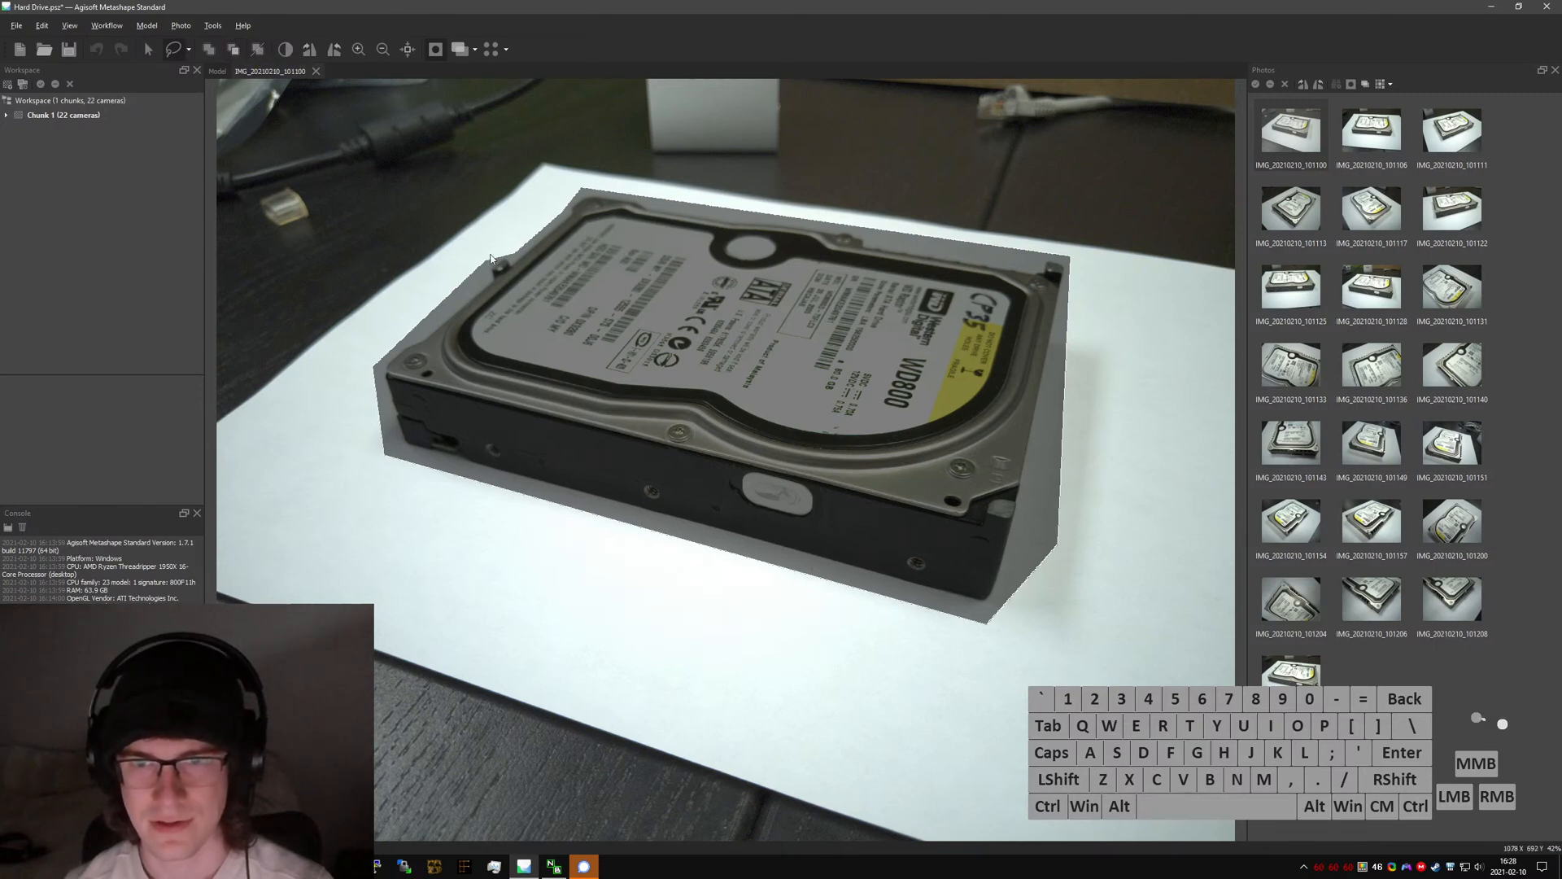
pyautogui.hotkey('ctrl', 'z')
pyautogui.hotkey('ctrl', 'z')
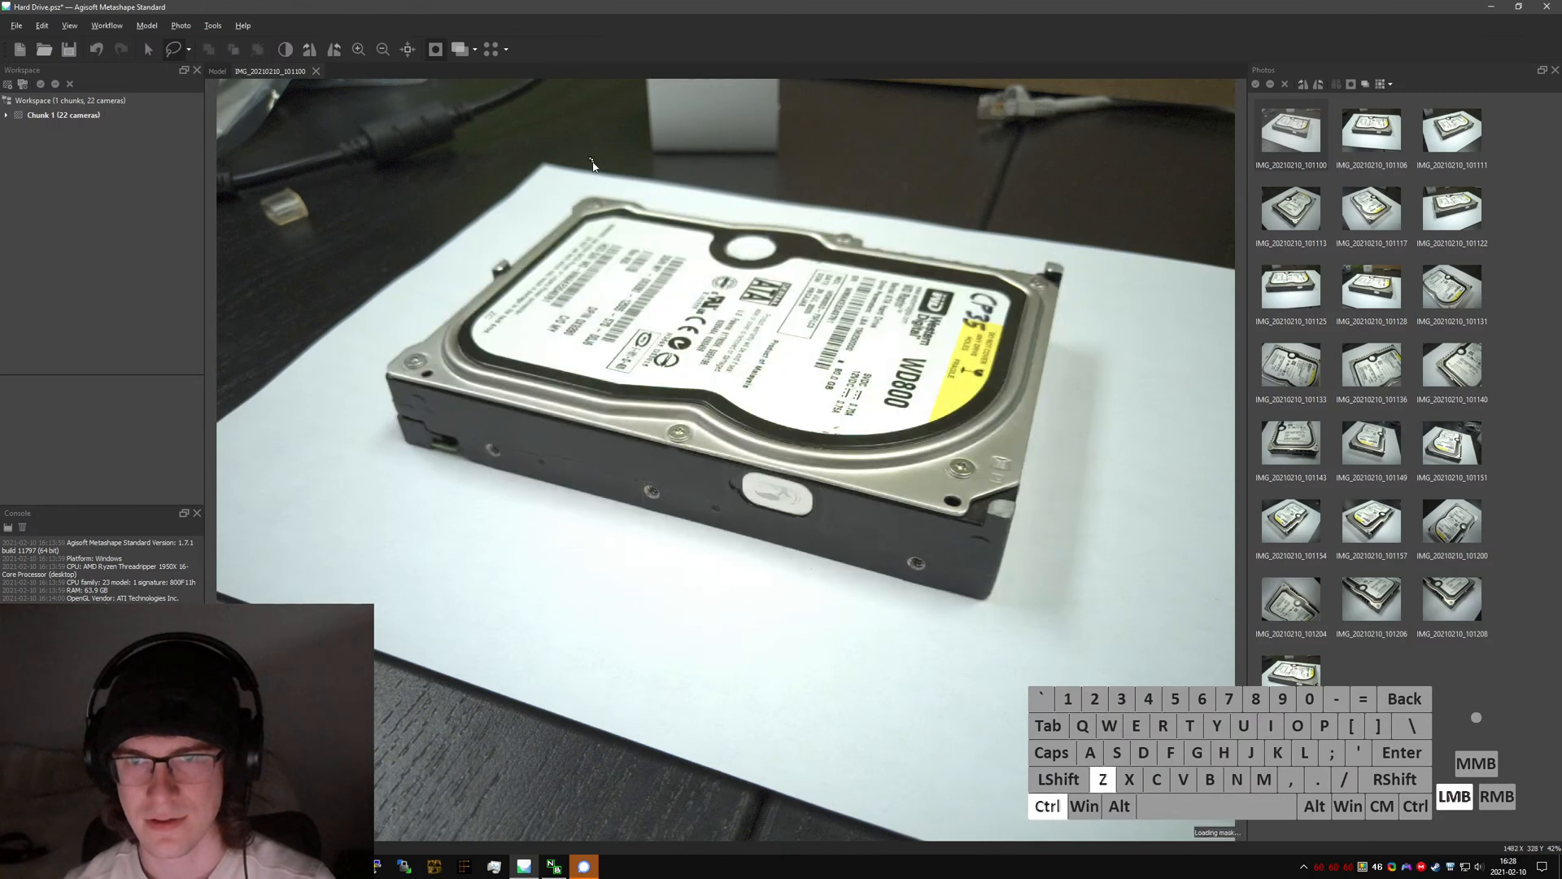
# - Outline the hard drive closely with Intelligent Scissors in photo IMG_20210210_101100 and add the inverted selection to the mask to cover the background
pyautogui.click(581, 196)
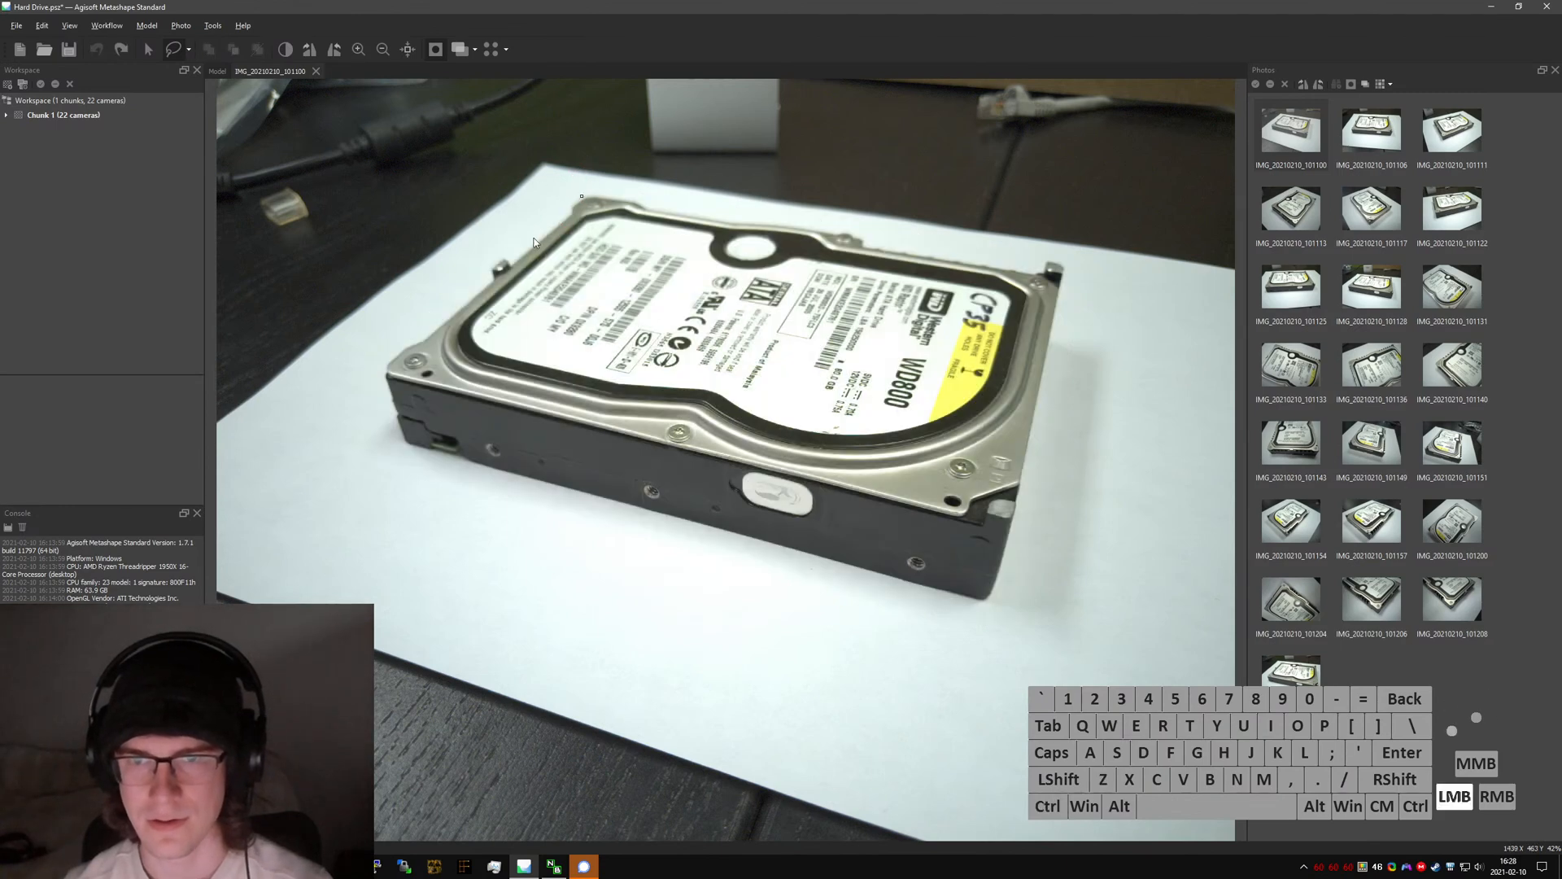
pyautogui.click(490, 258)
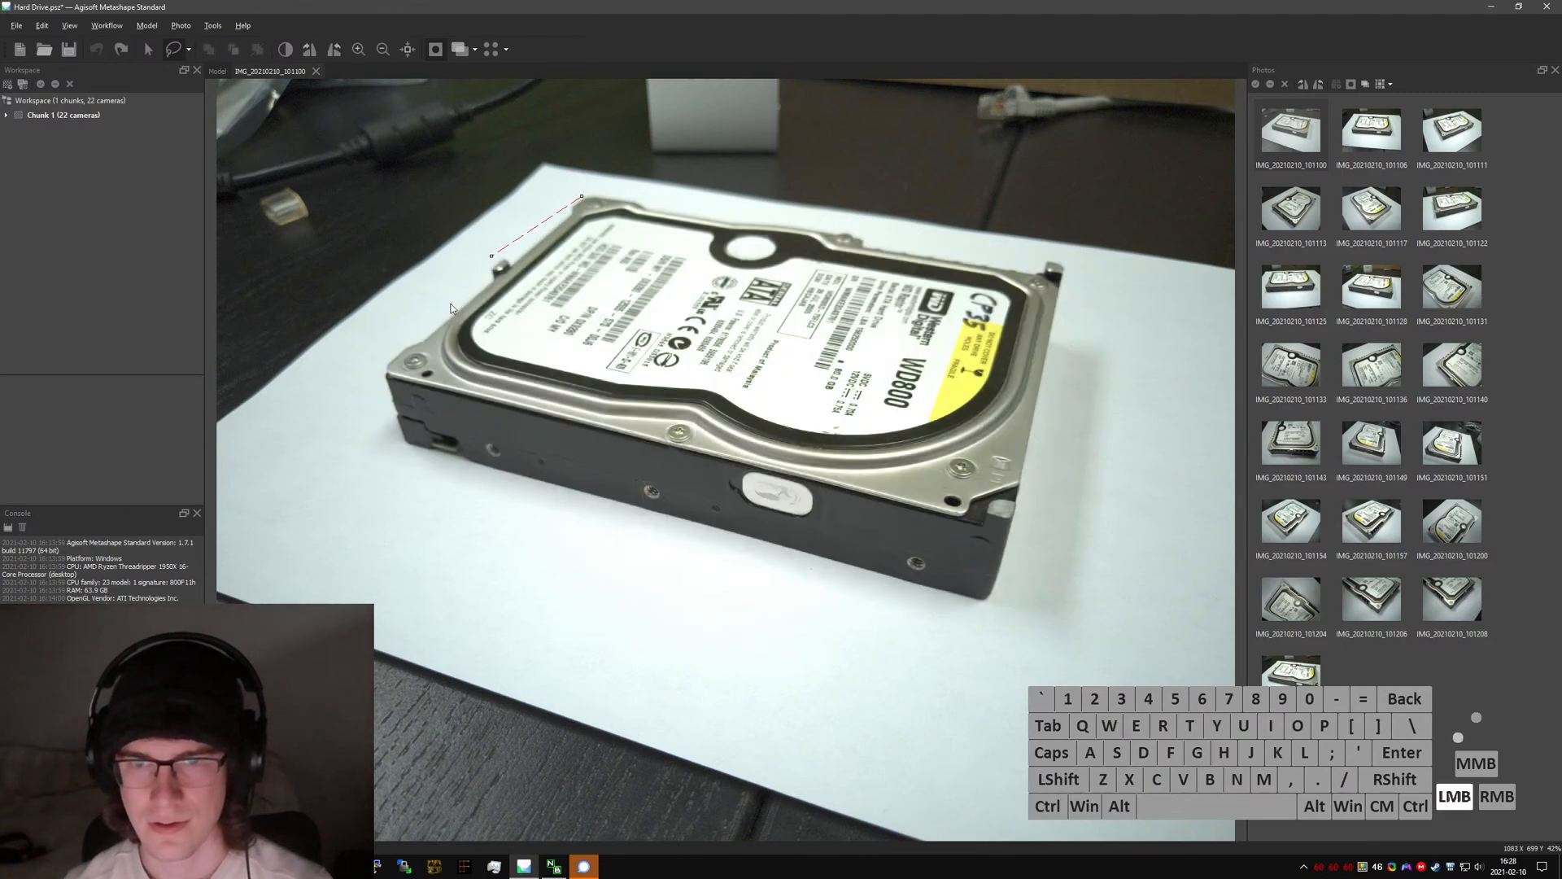
pyautogui.click(380, 367)
pyautogui.click(401, 449)
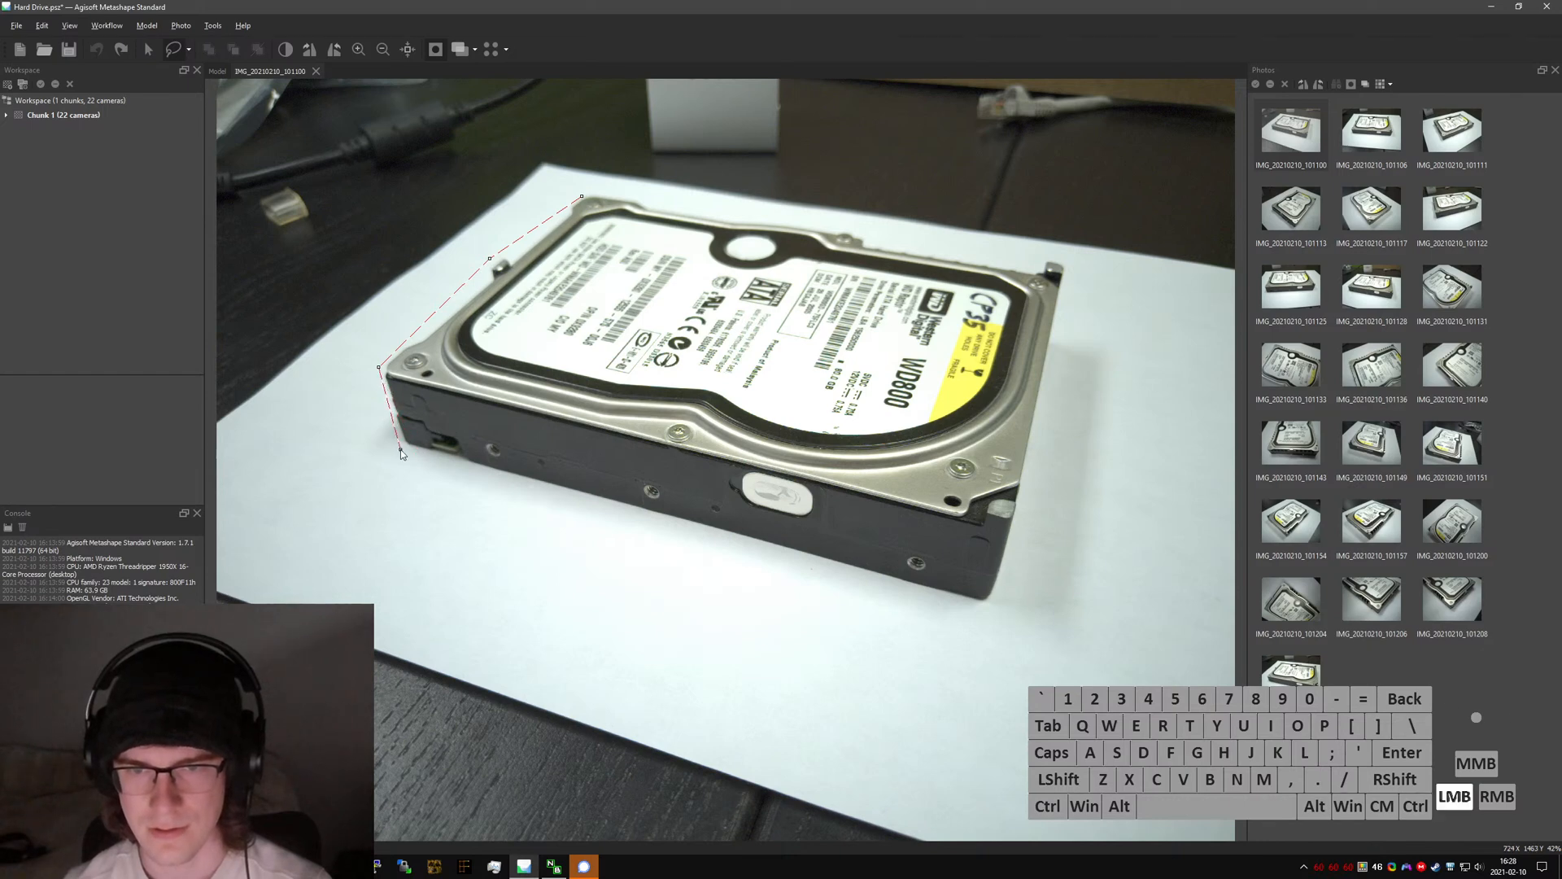
pyautogui.click(993, 611)
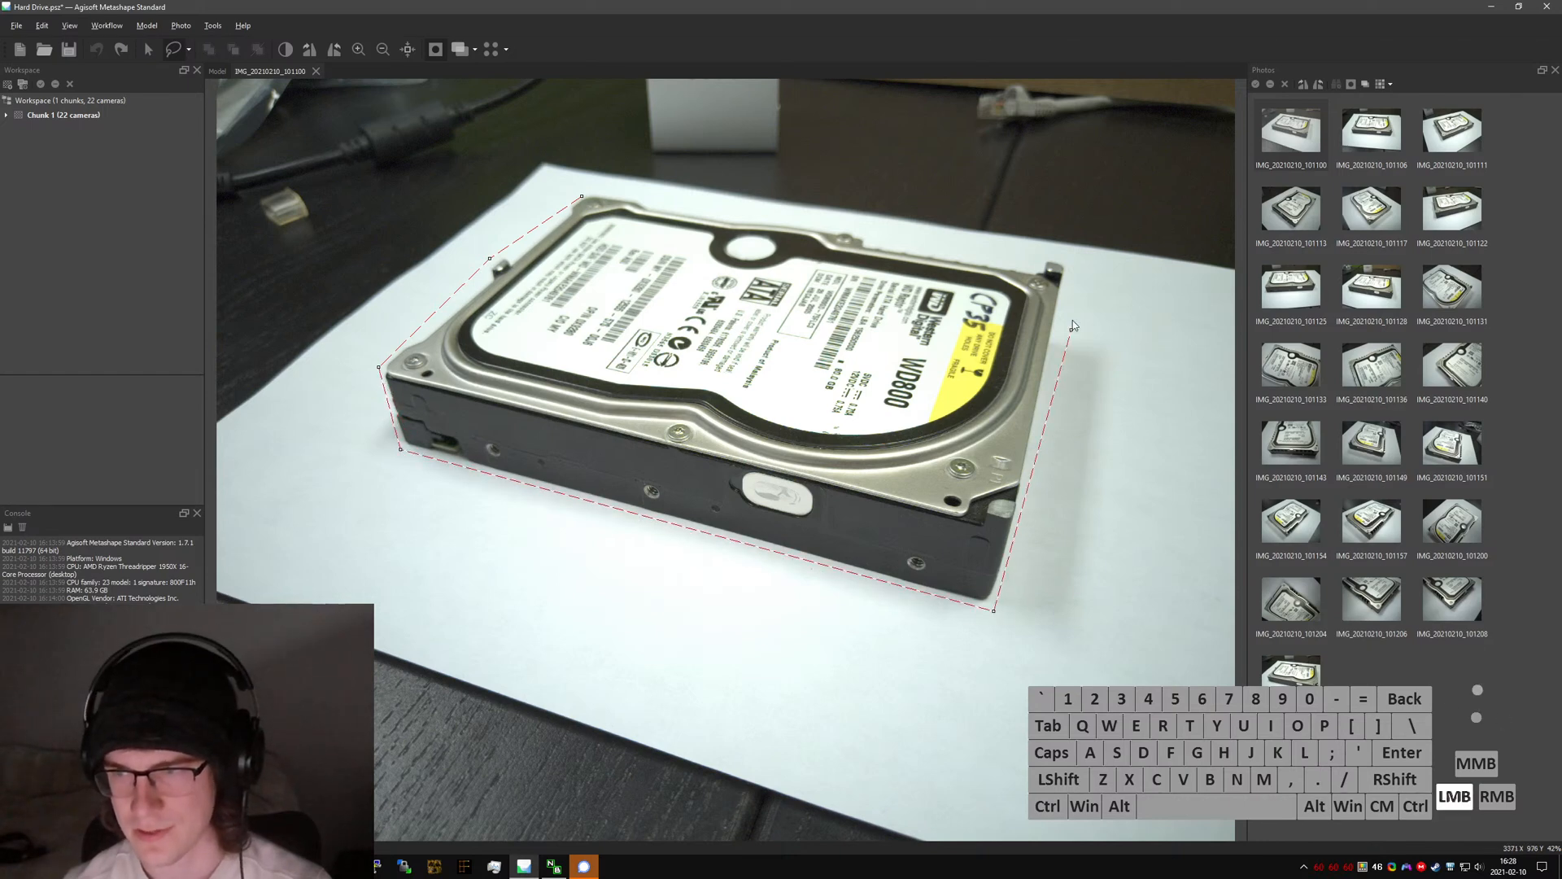
pyautogui.click(1072, 262)
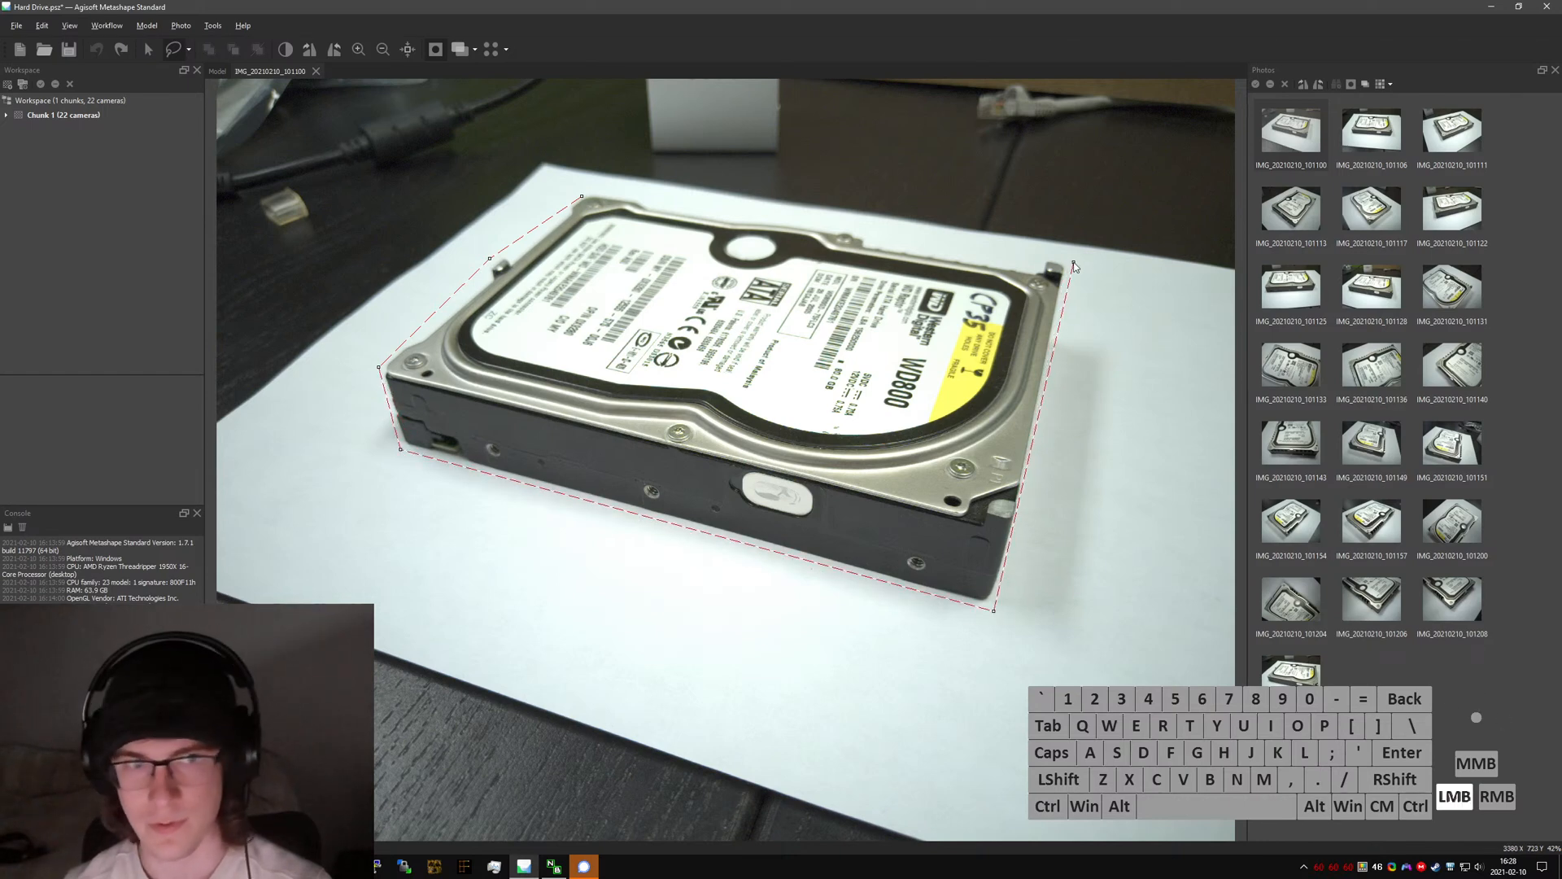
pyautogui.click(590, 193)
pyautogui.click(582, 197)
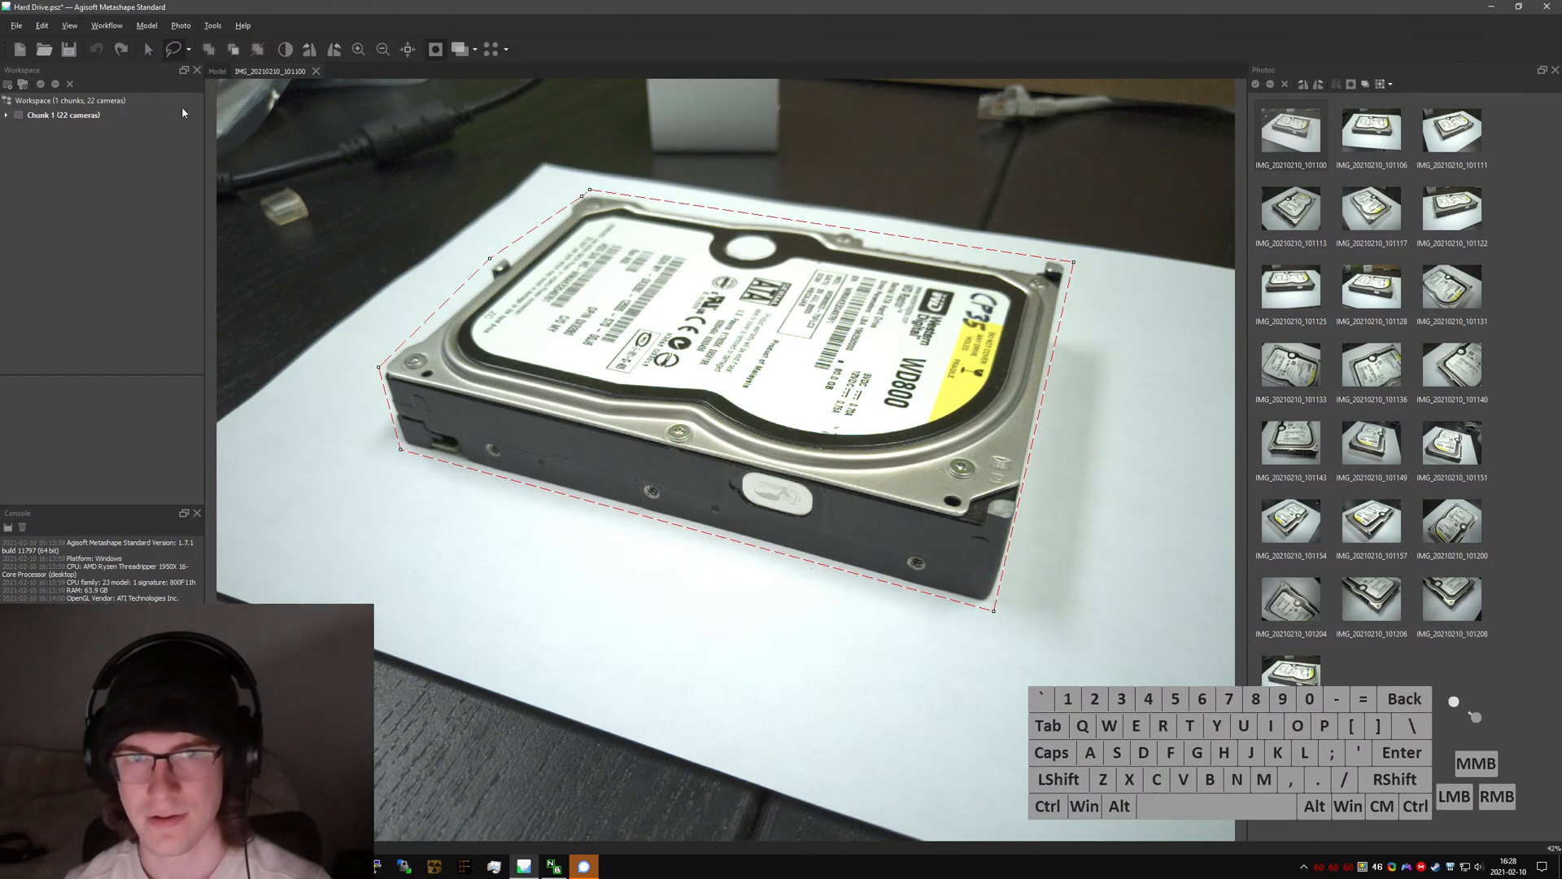
pyautogui.click(257, 52)
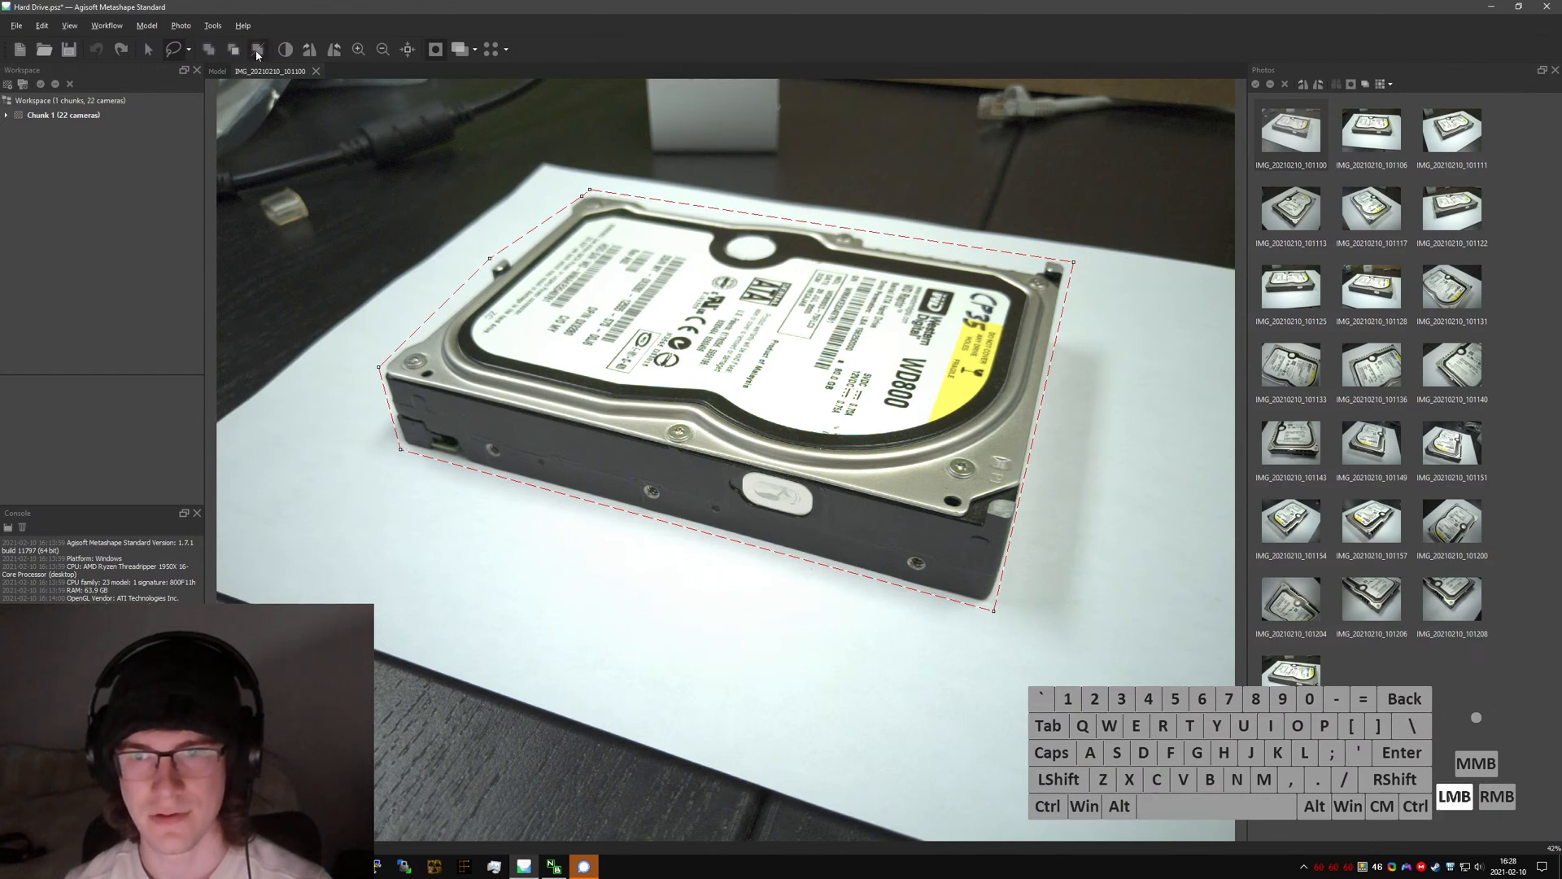
pyautogui.click(211, 50)
pyautogui.rightClick(1314, 134)
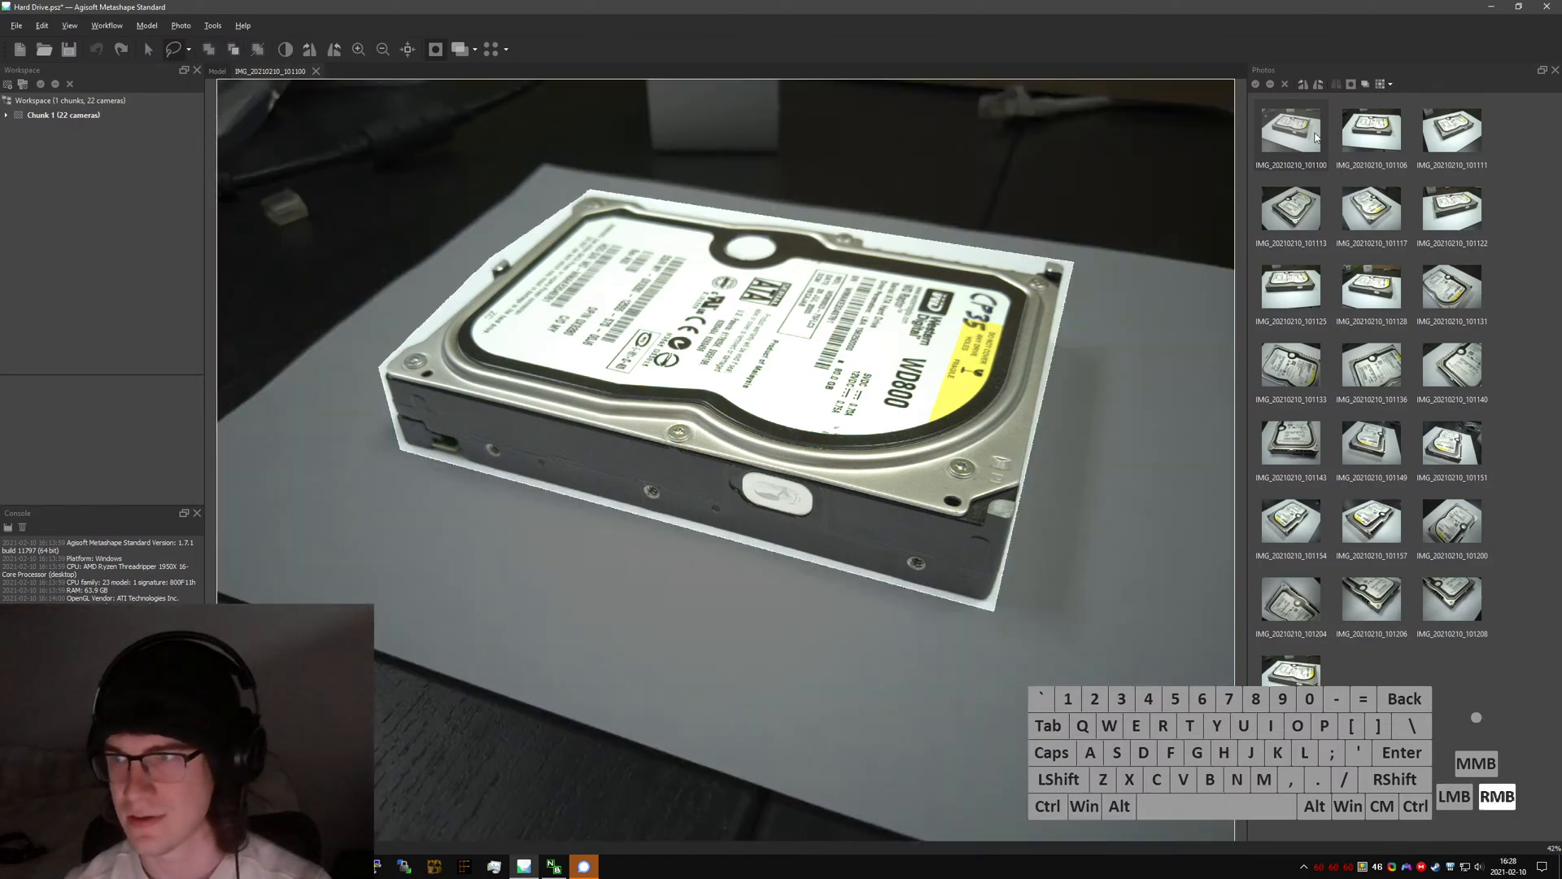
pyautogui.click(1381, 366)
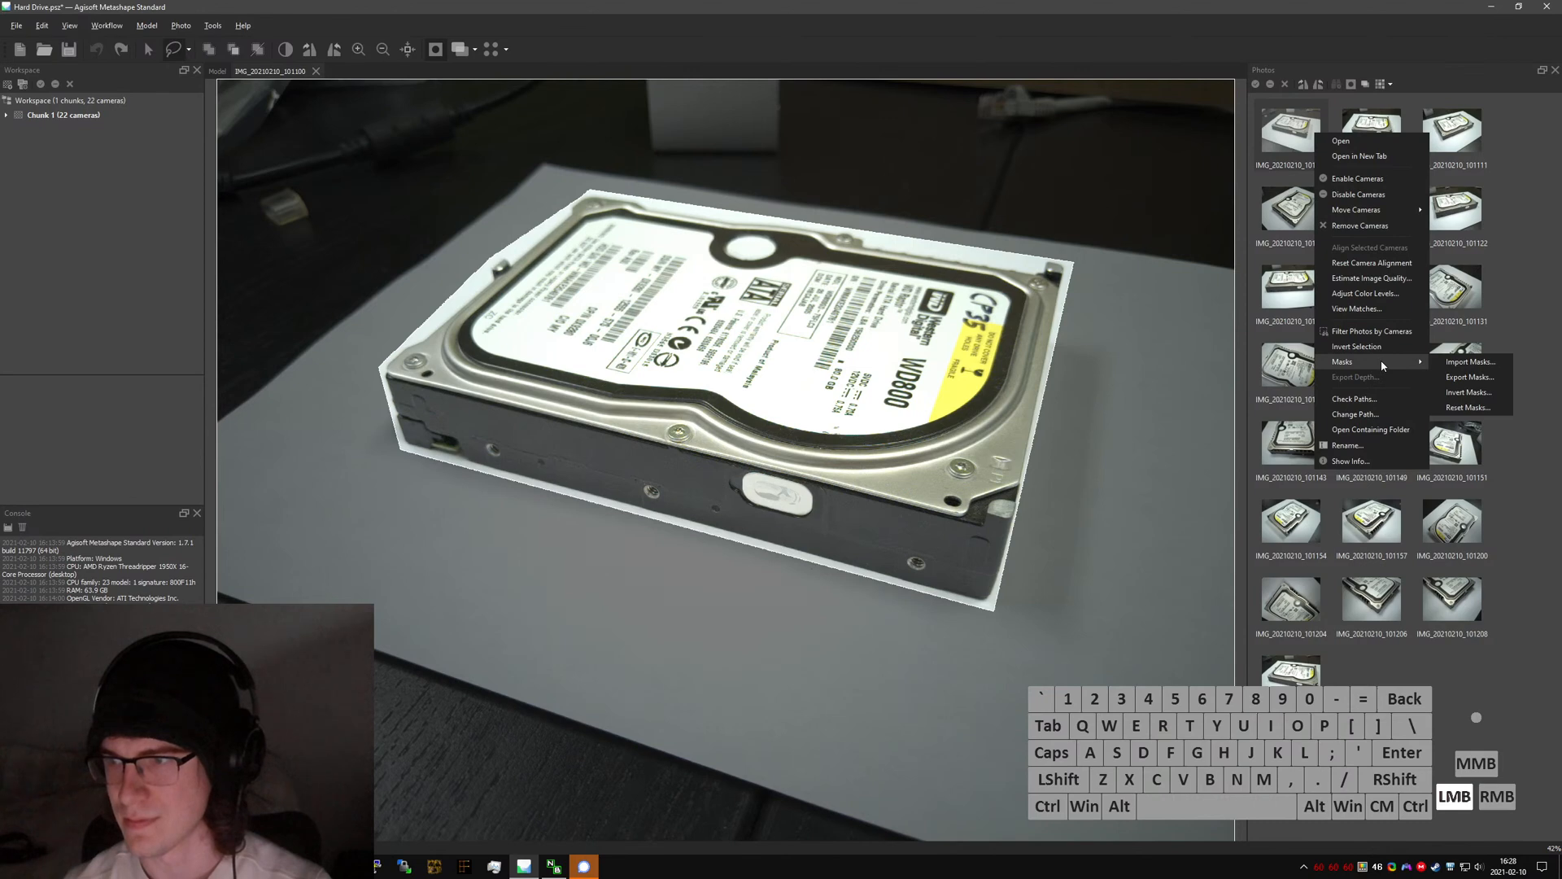
pyautogui.click(405, 89)
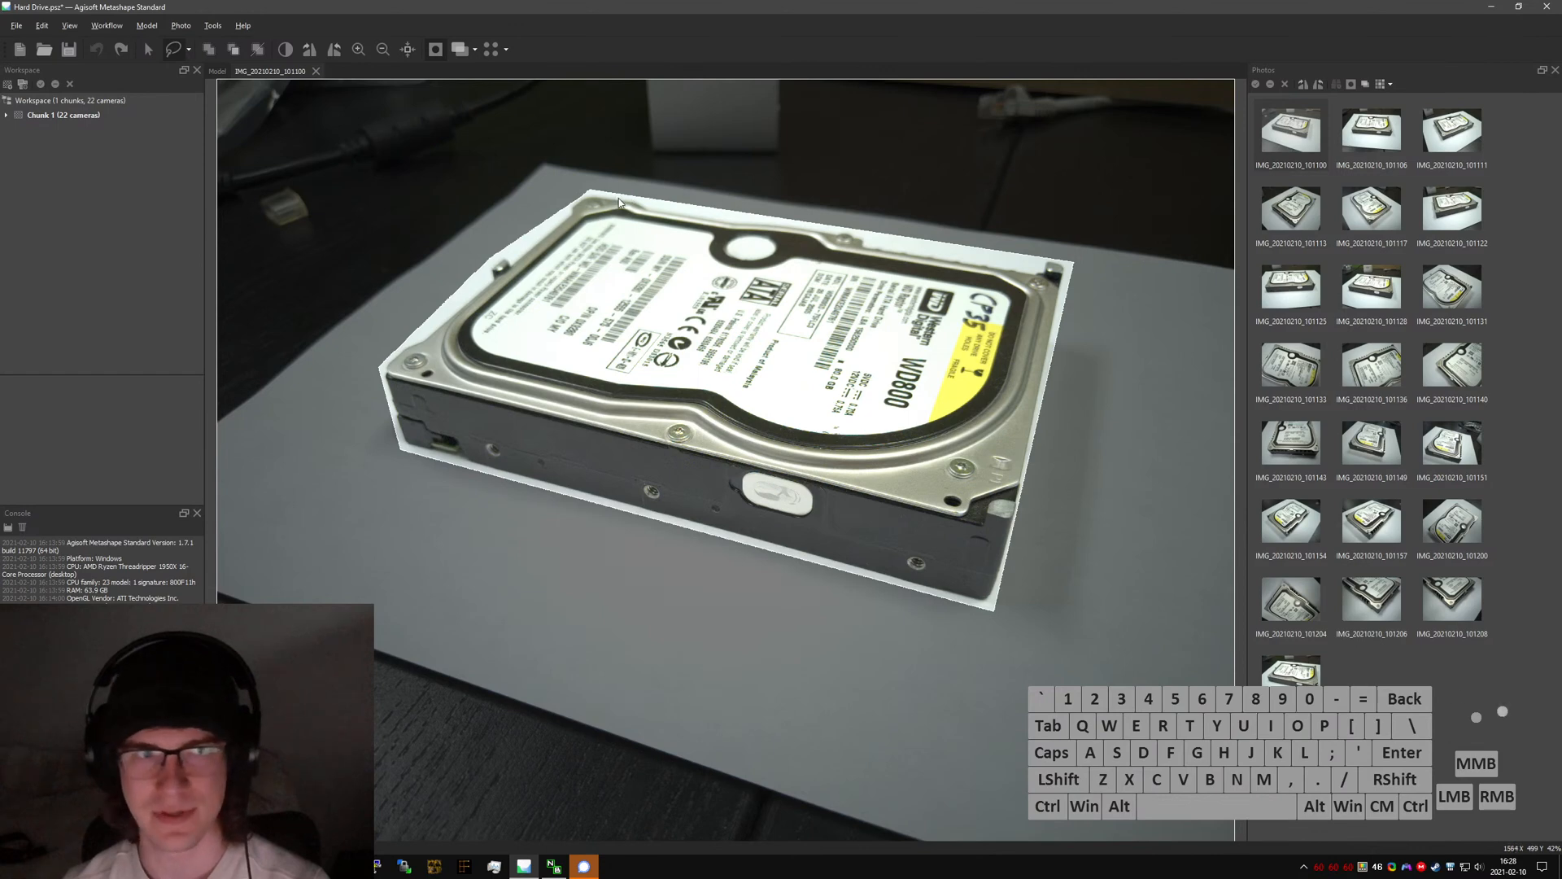
pyautogui.click(128, 27)
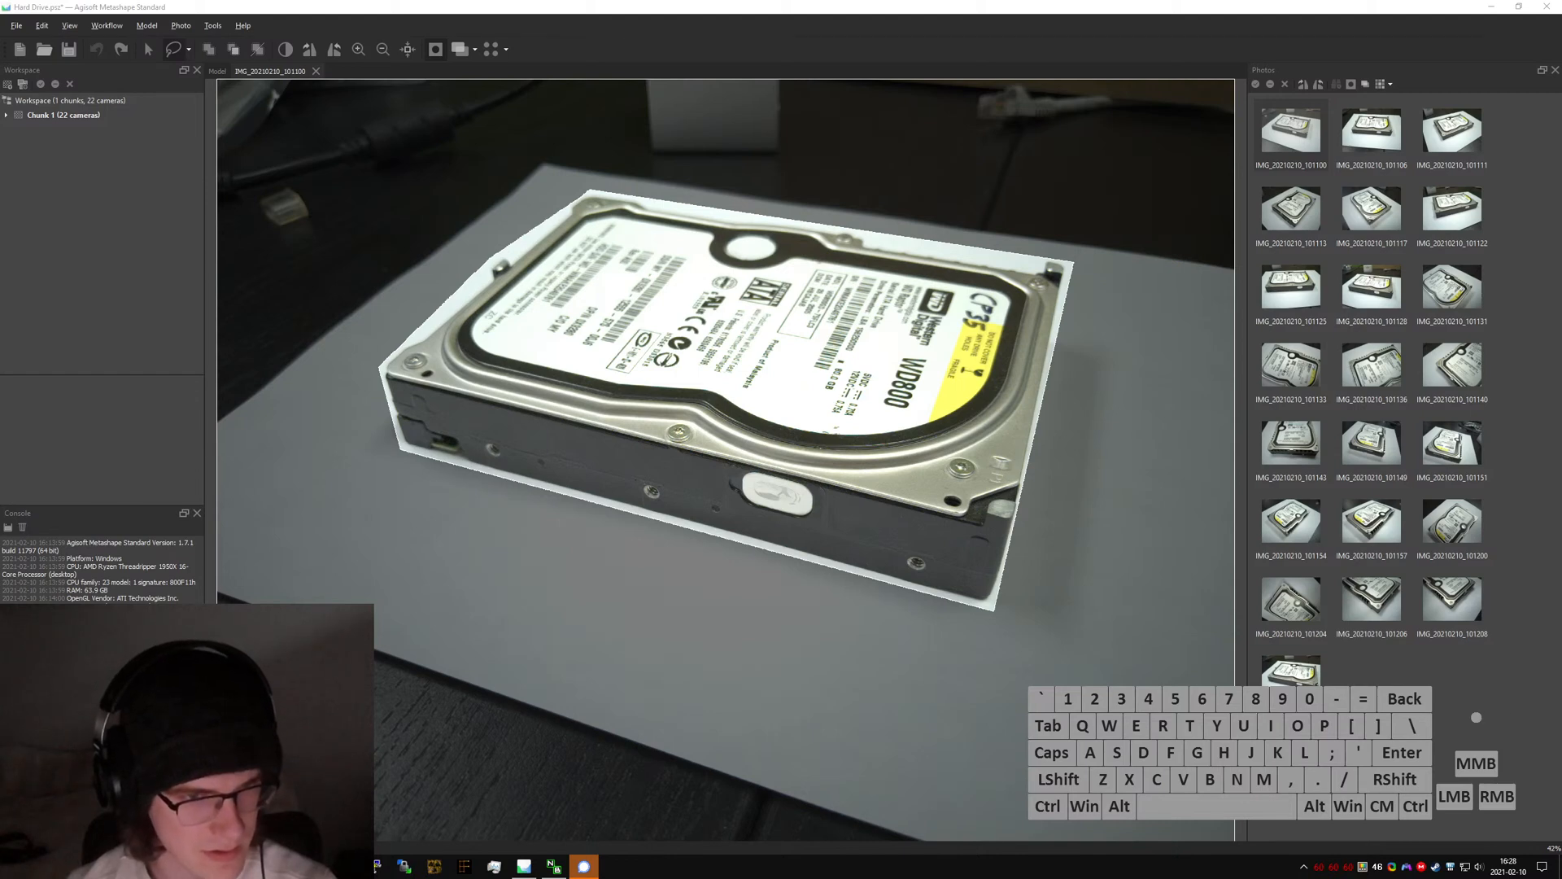
# - Reopen photo IMG_20210210_101100 and show the masks in the photo thumbnails
pyautogui.doubleClick(1347, 160)
pyautogui.doubleClick(1305, 148)
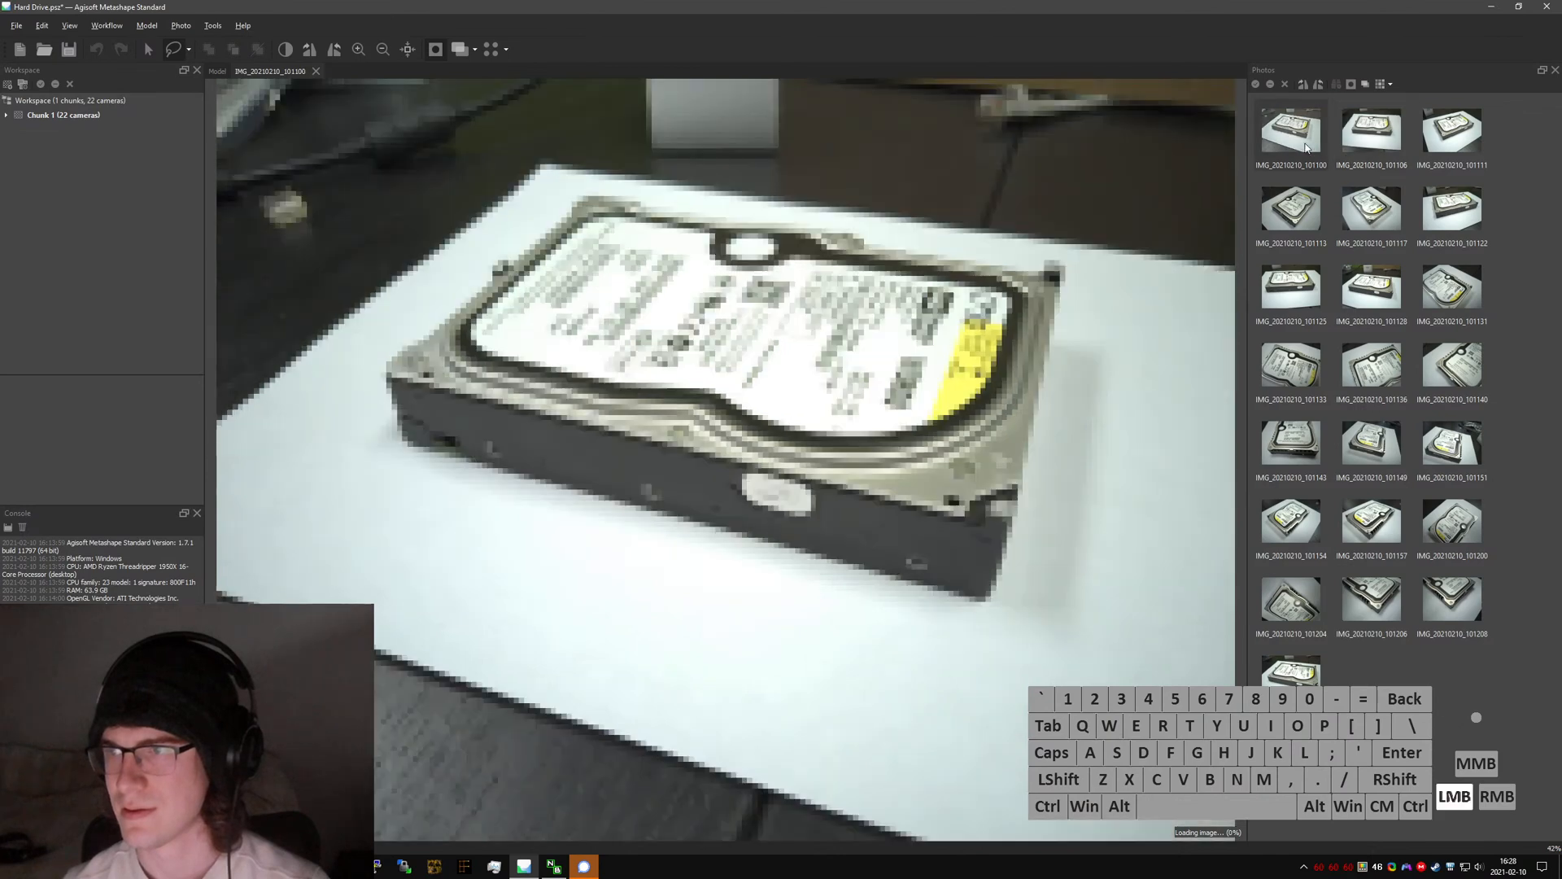
pyautogui.click(1352, 84)
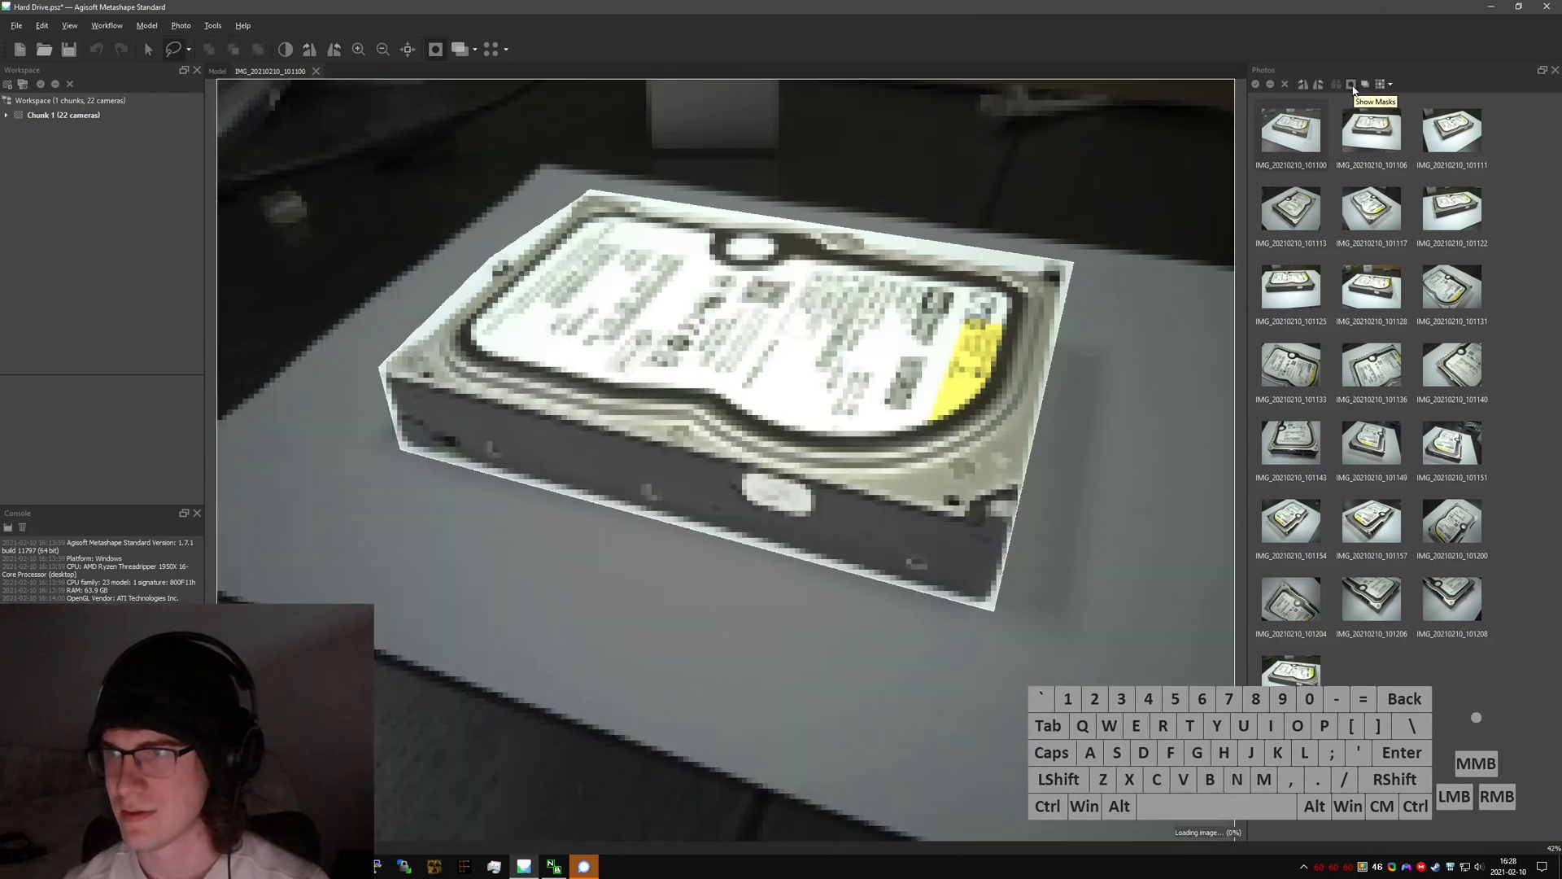
pyautogui.click(1352, 85)
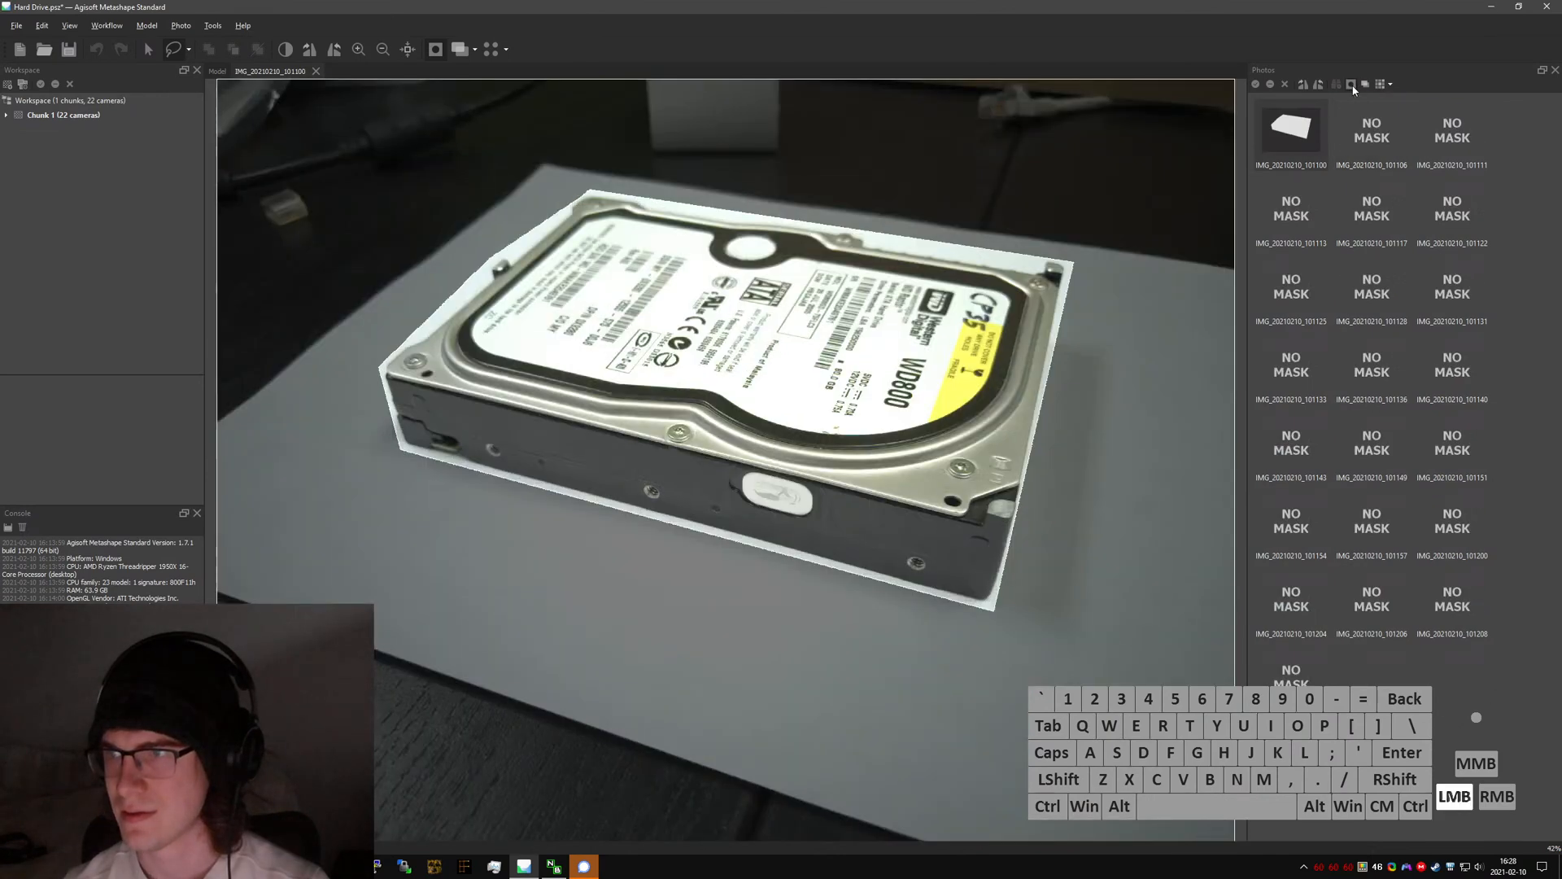
# - Mask the background of photo IMG_20210210_101106 by outlining the hard drive with a small margin and adding the inverted selection to the mask
pyautogui.doubleClick(1361, 146)
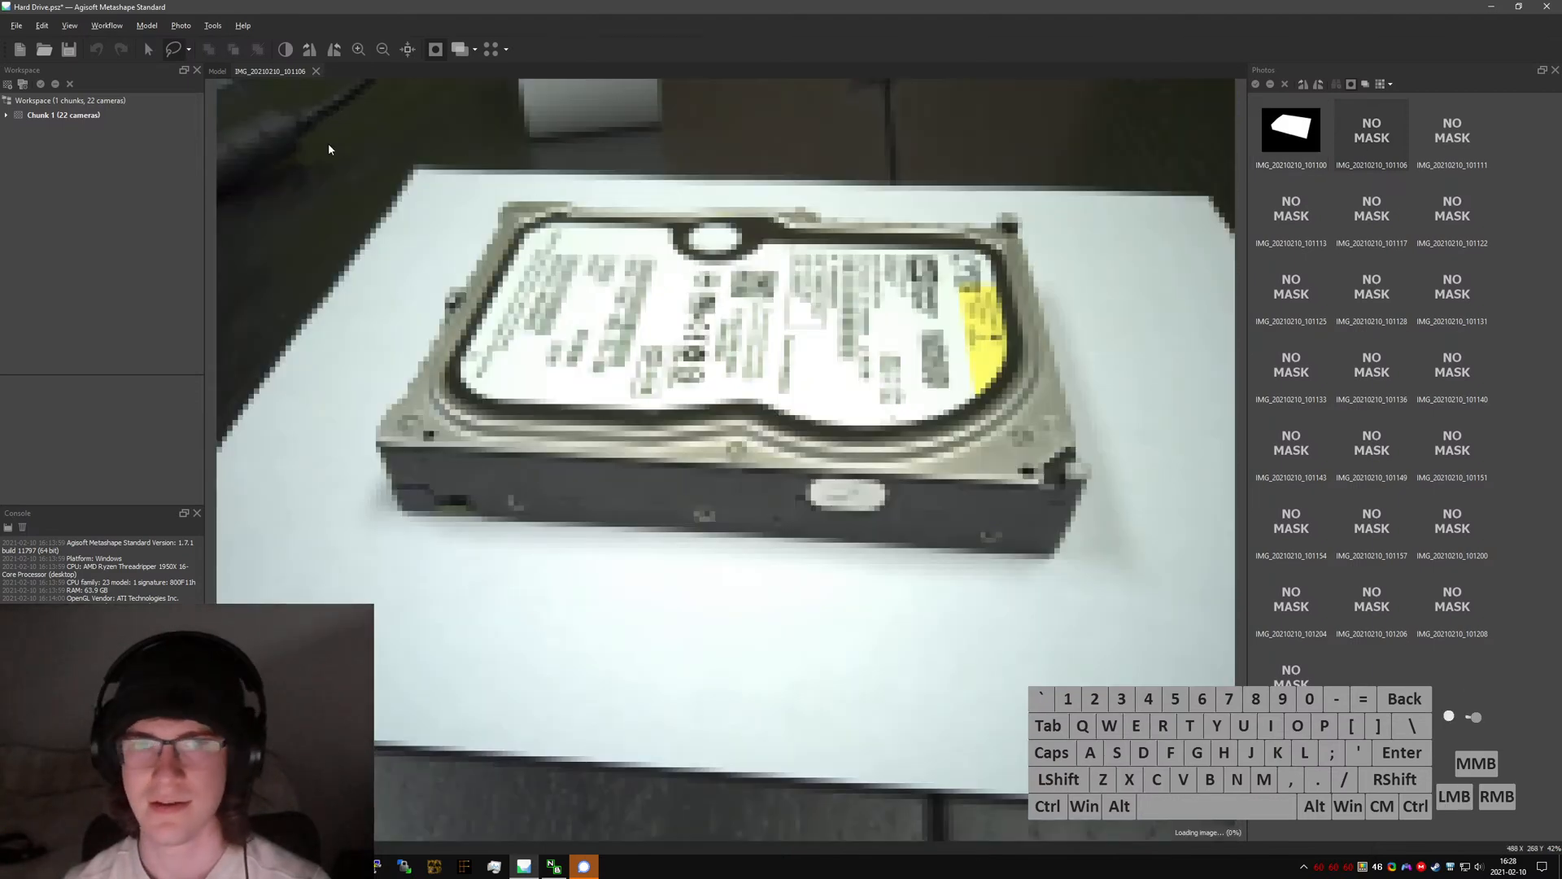
pyautogui.click(662, 192)
pyautogui.click(490, 198)
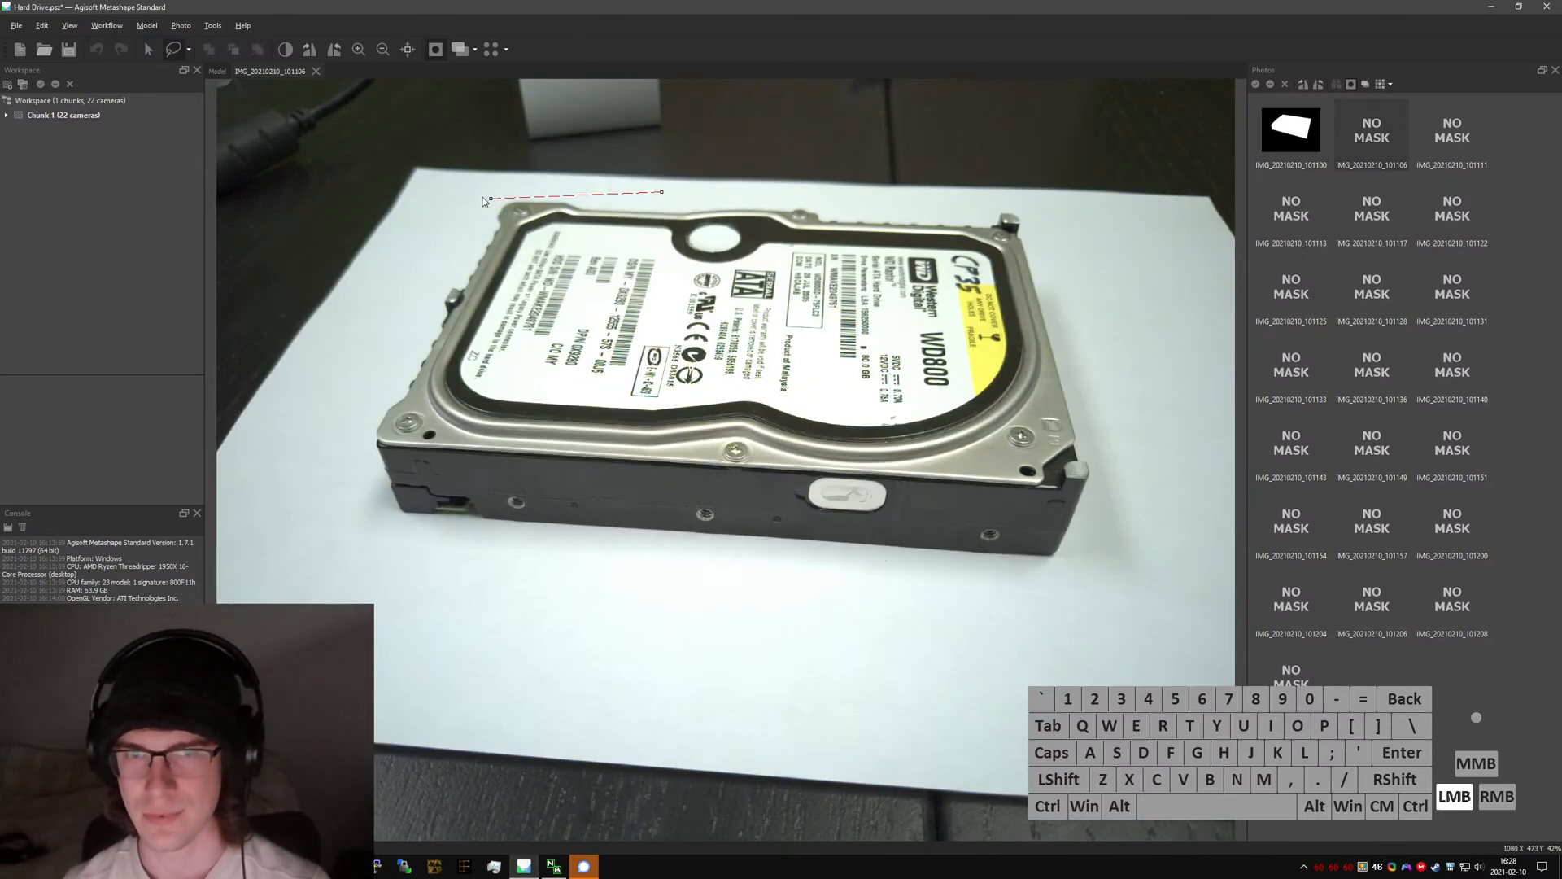
pyautogui.click(358, 441)
pyautogui.click(392, 519)
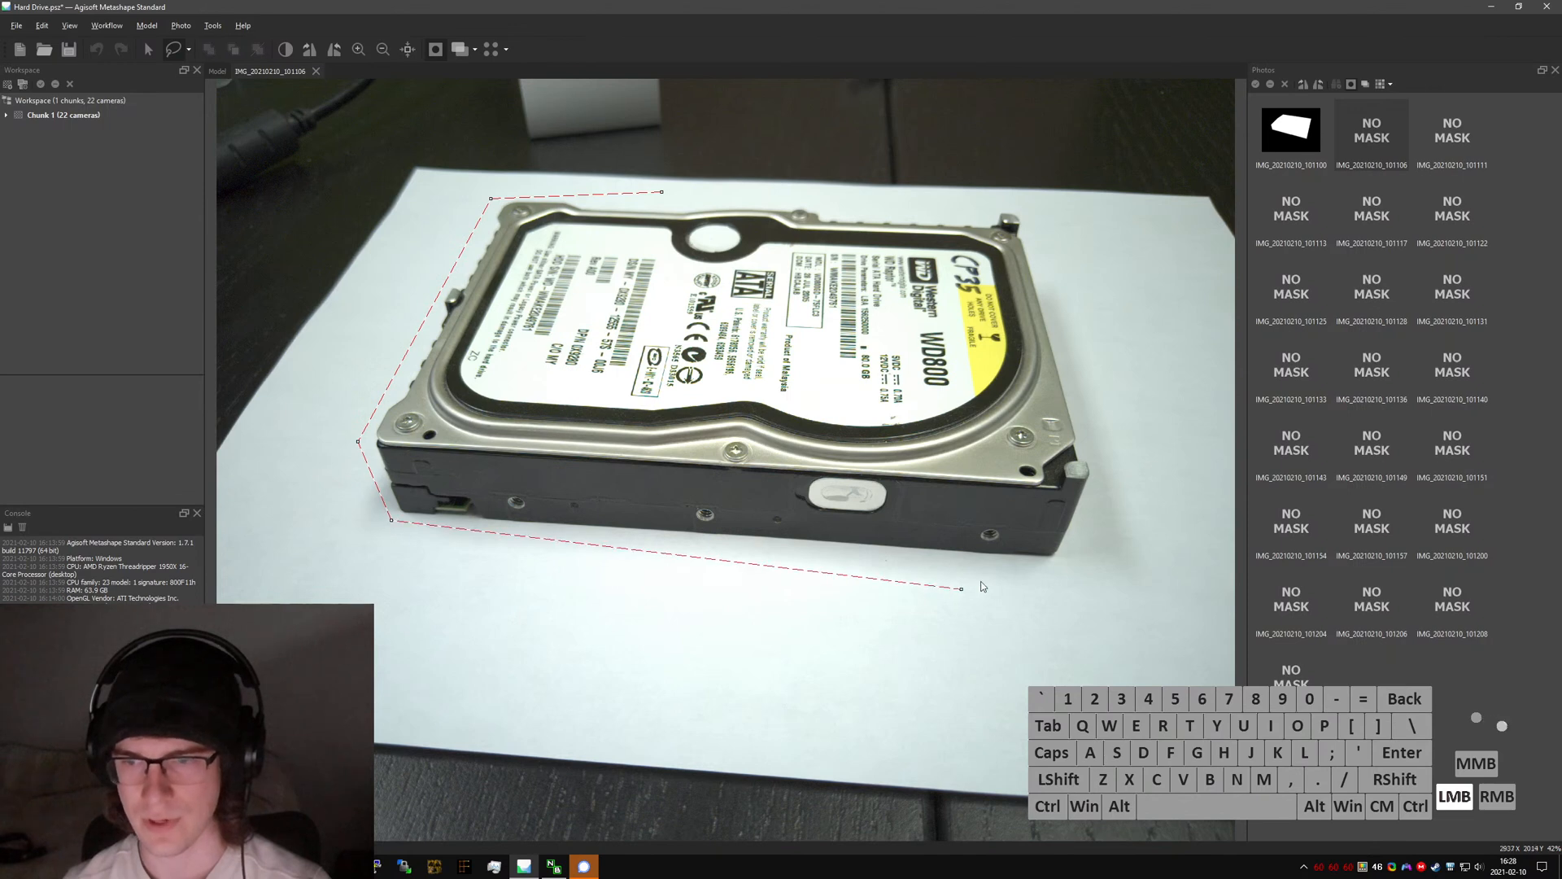
pyautogui.click(1077, 574)
pyautogui.click(1125, 466)
pyautogui.click(1042, 205)
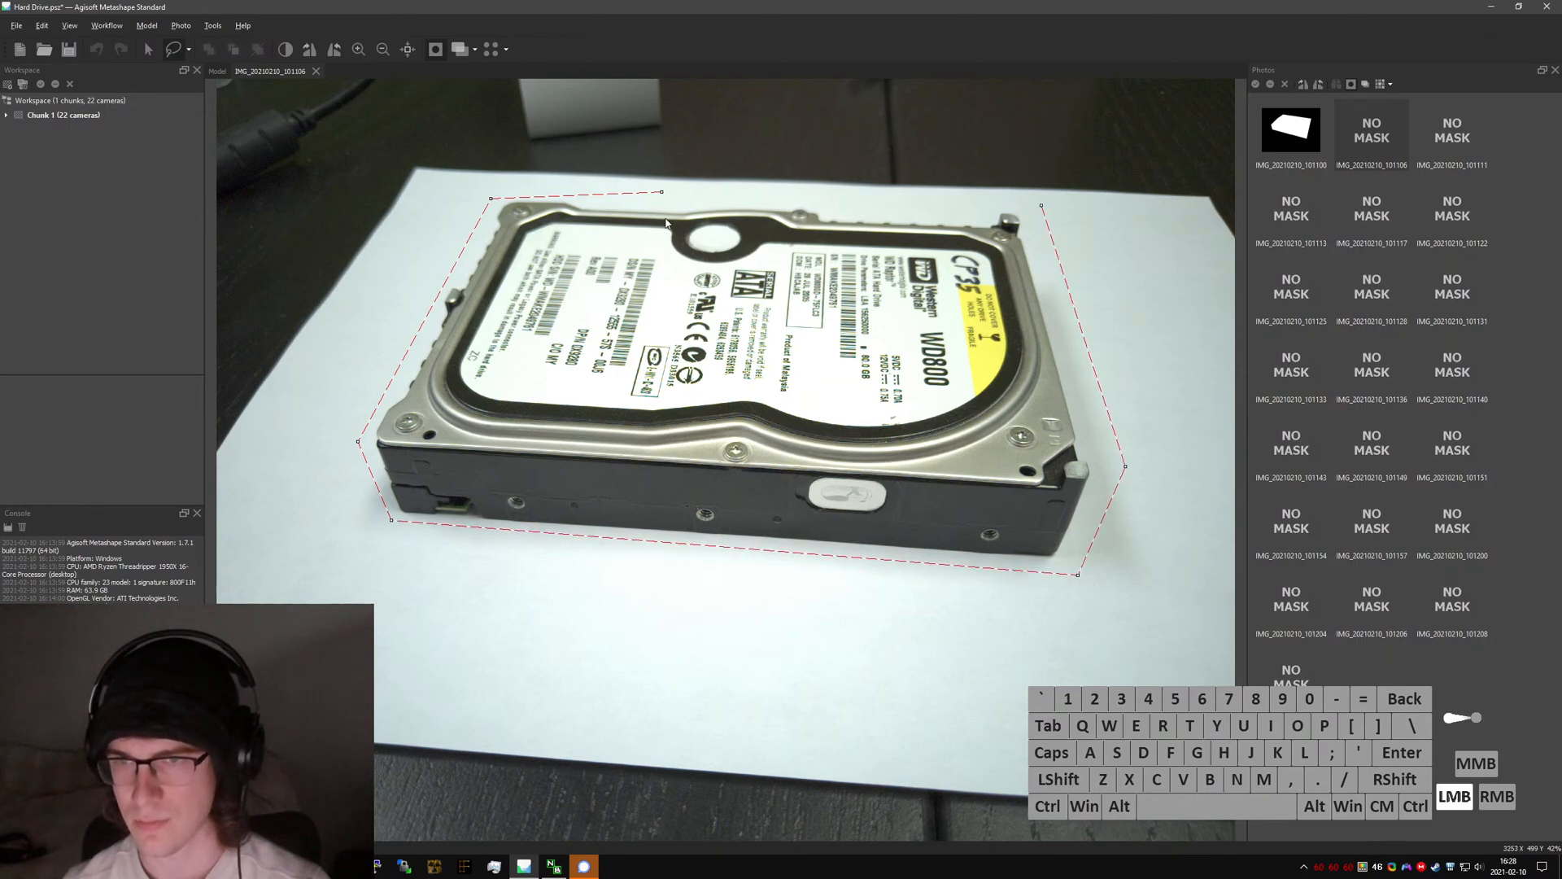
pyautogui.click(660, 193)
pyautogui.click(257, 50)
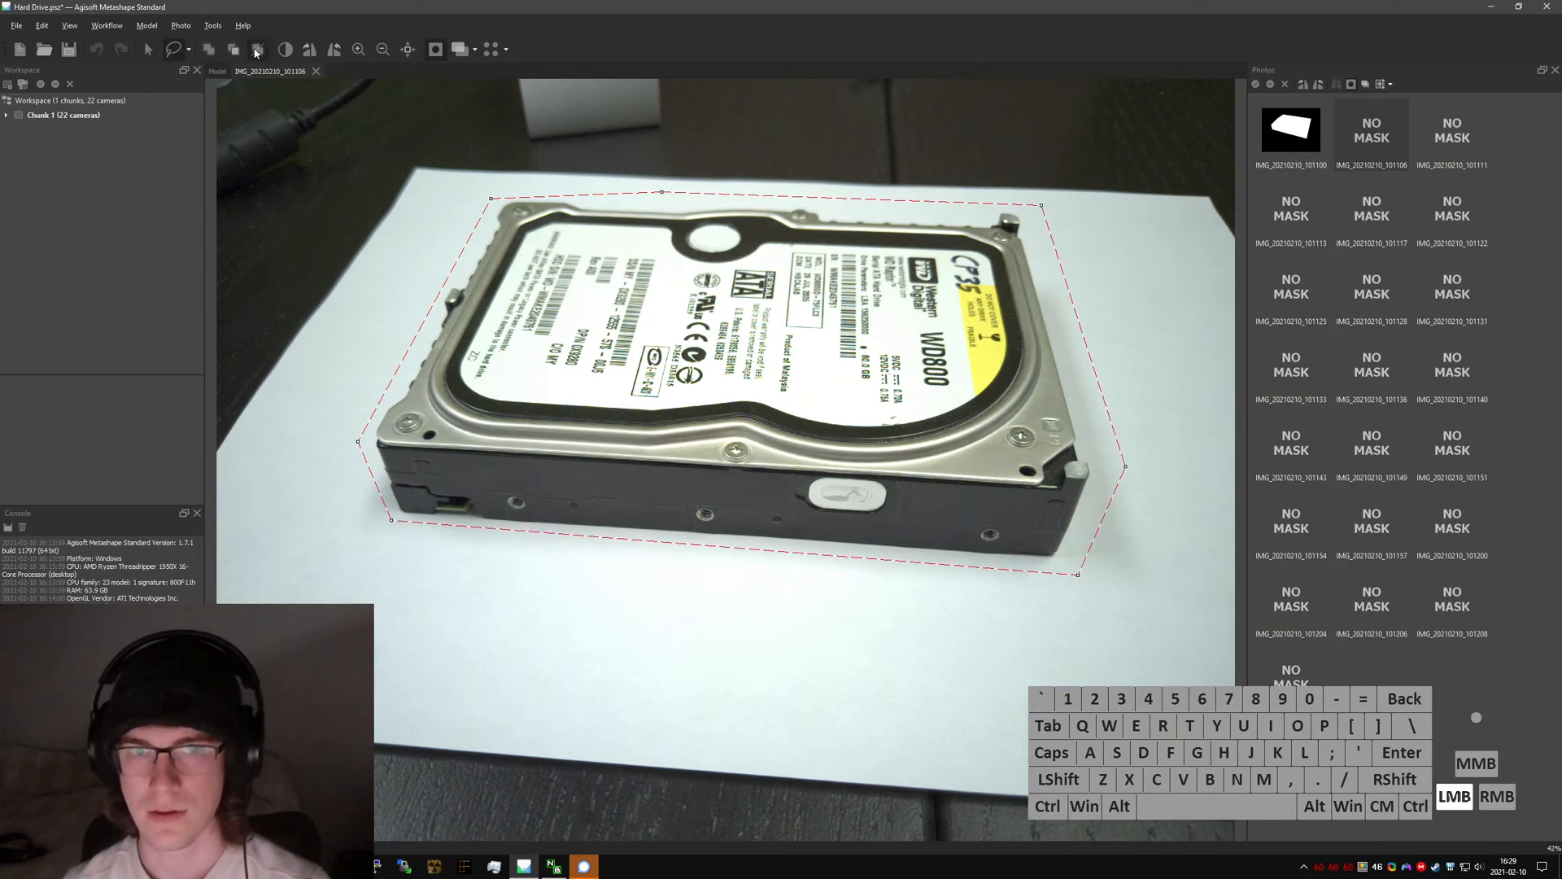
pyautogui.click(209, 49)
# - Mask the background of photo IMG_20210210_101111 by outlining the hard drive with a small margin and adding the inverted selection to the mask
pyautogui.press('pagedown')
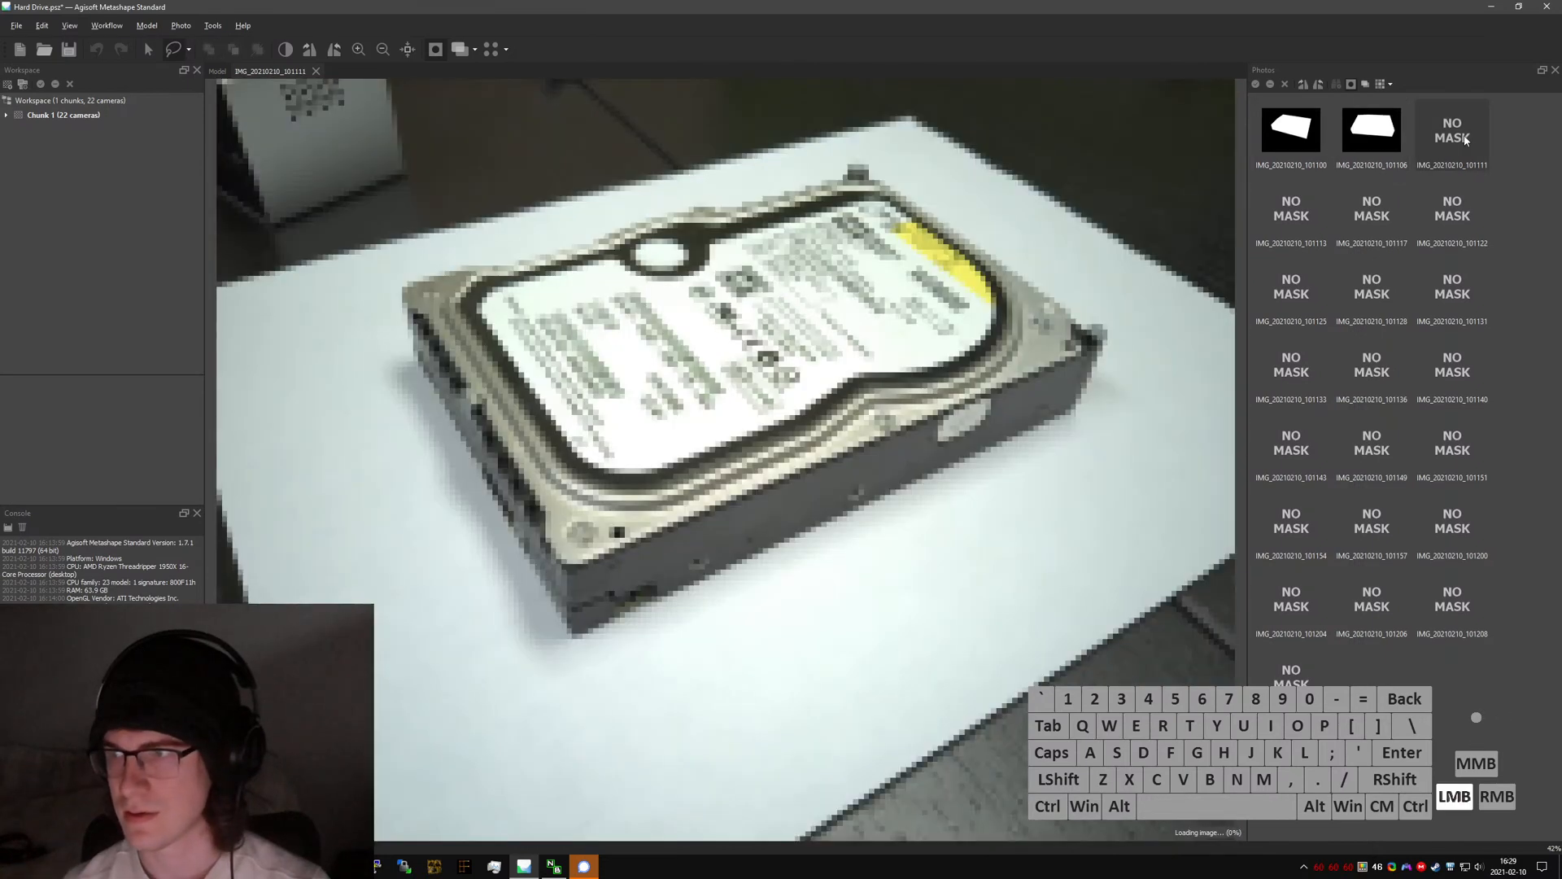
pyautogui.click(857, 148)
pyautogui.click(385, 276)
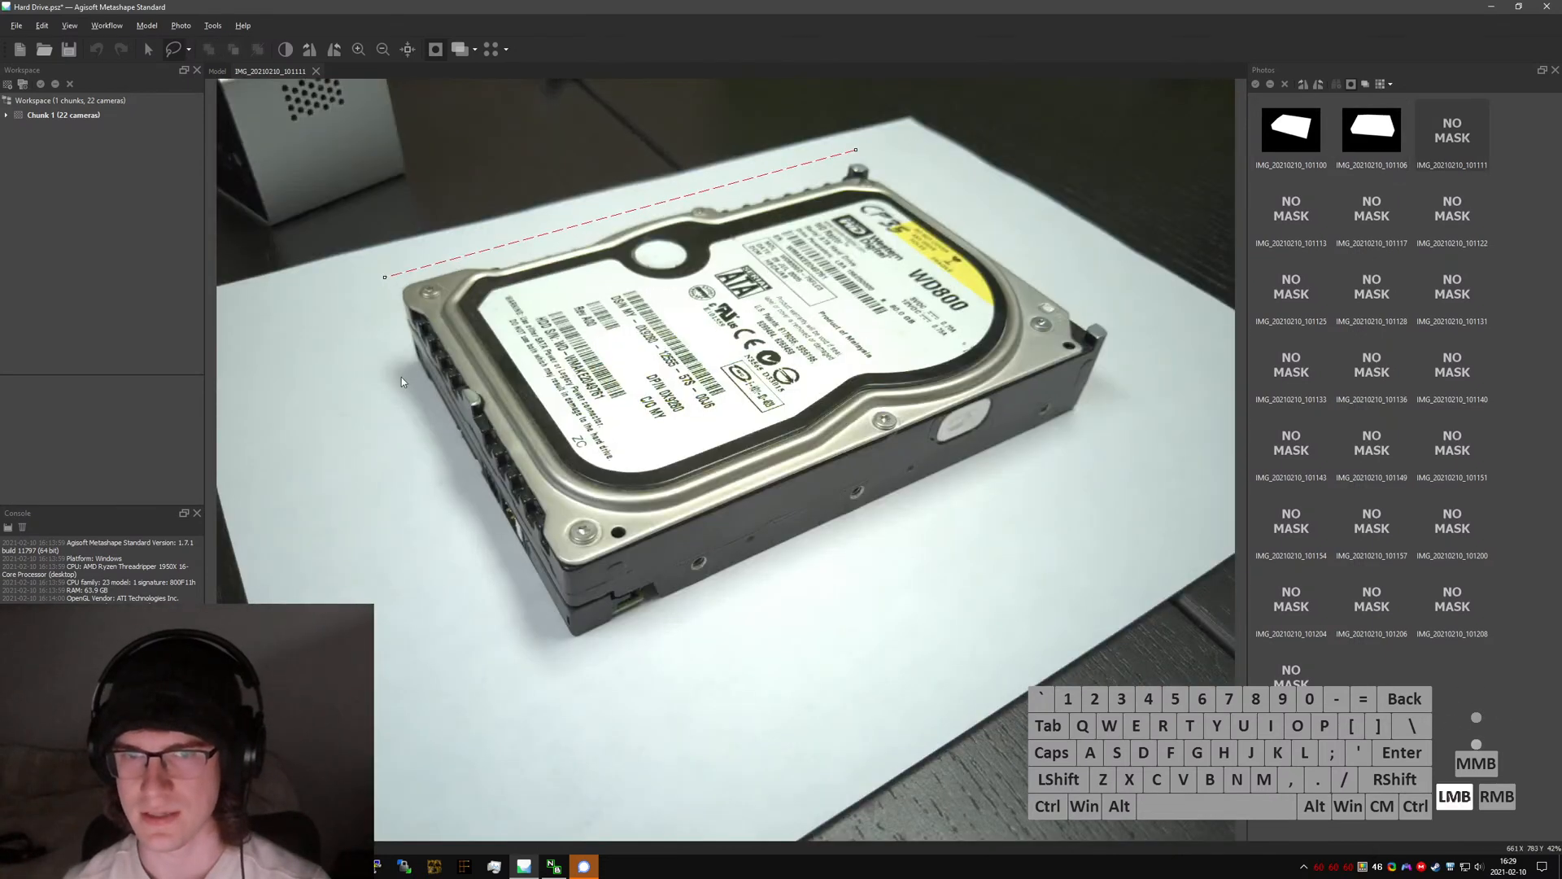
pyautogui.click(405, 388)
pyautogui.click(573, 661)
pyautogui.click(1103, 413)
pyautogui.click(1134, 327)
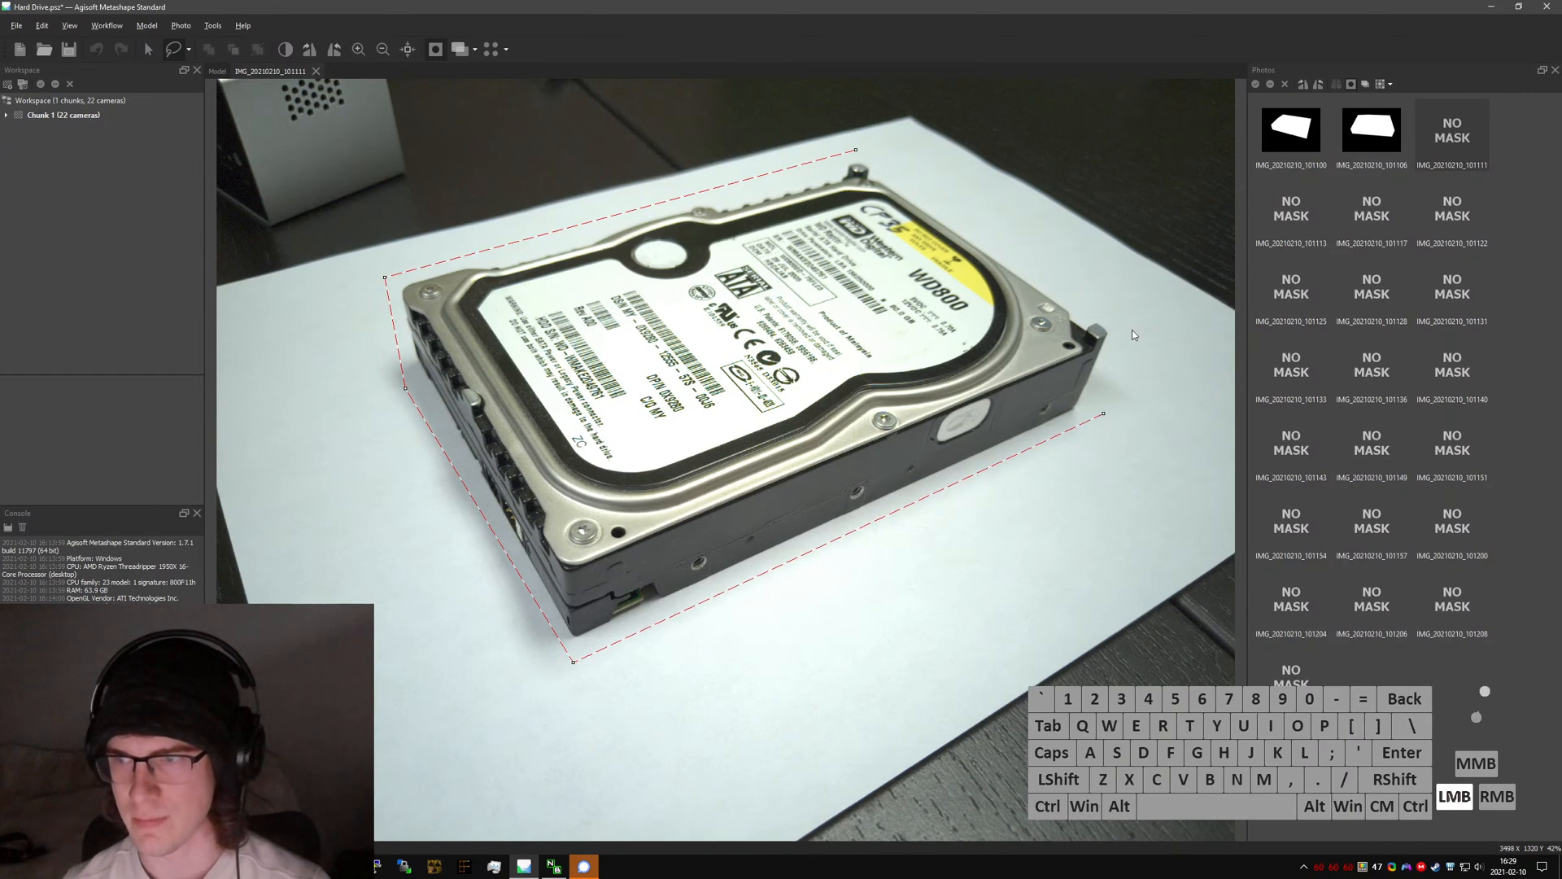
pyautogui.click(954, 223)
pyautogui.click(855, 149)
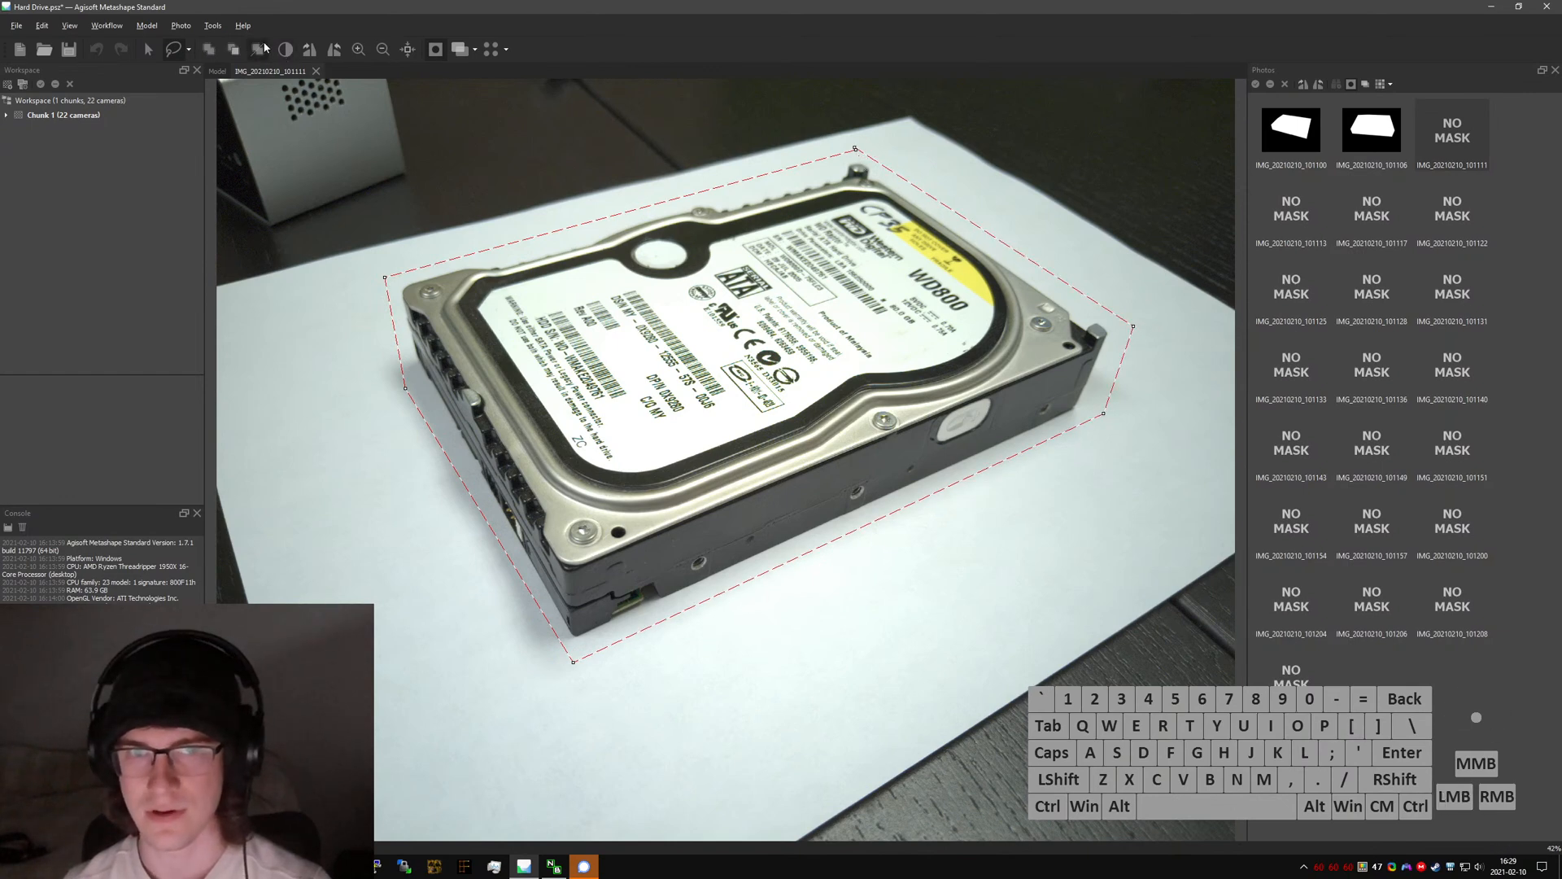
pyautogui.click(257, 48)
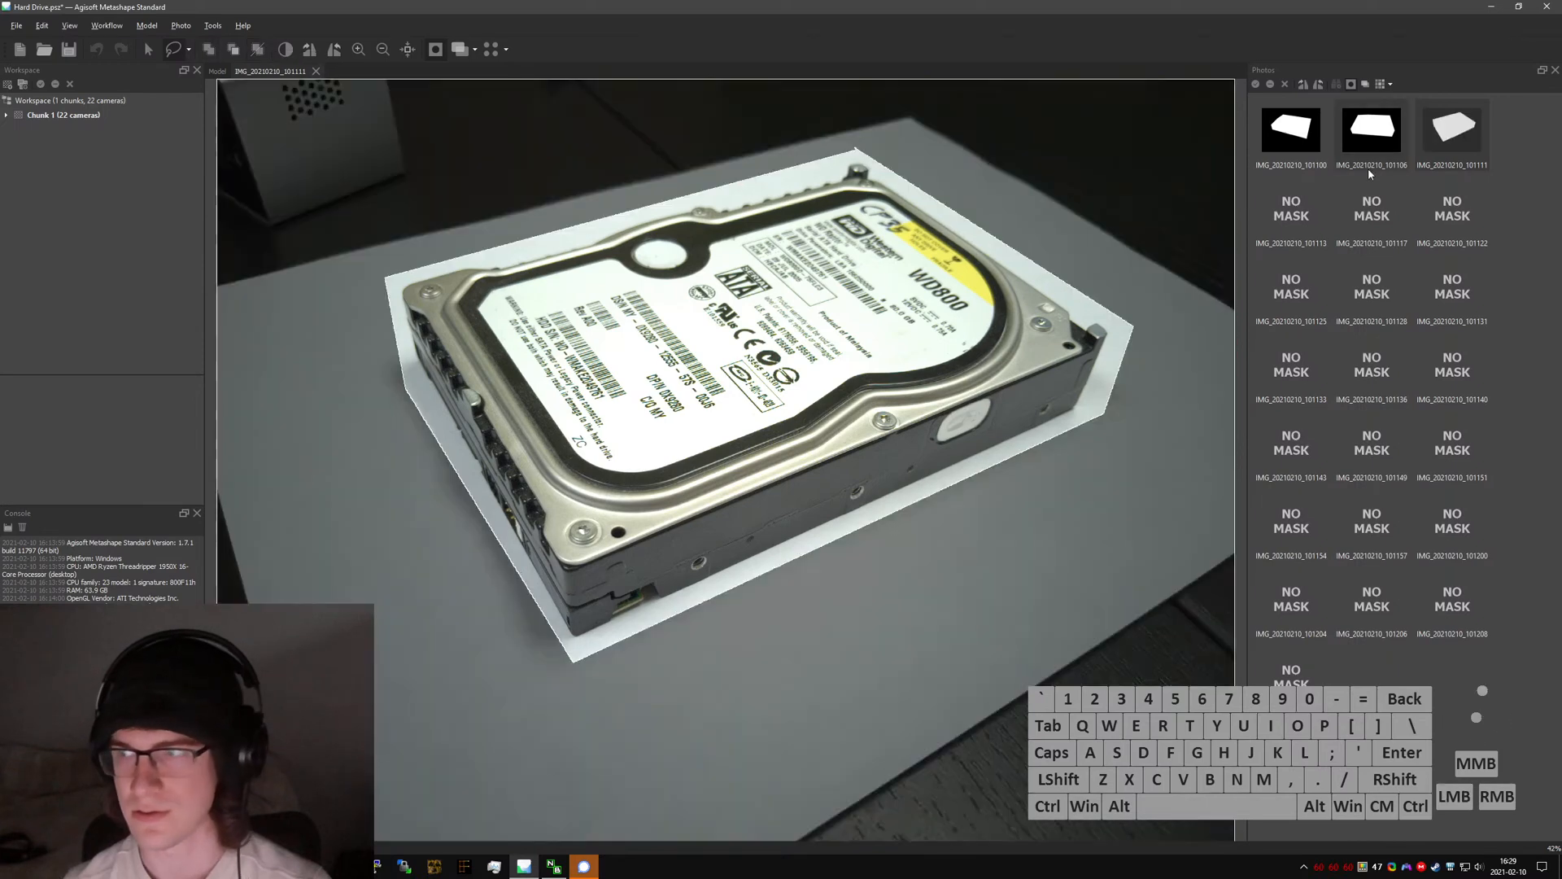
# - Mask the background of photo IMG_20210210_101113 by outlining the hard drive with a small margin and adding the inverted selection to the mask
pyautogui.doubleClick(1293, 213)
pyautogui.click(810, 124)
pyautogui.click(373, 400)
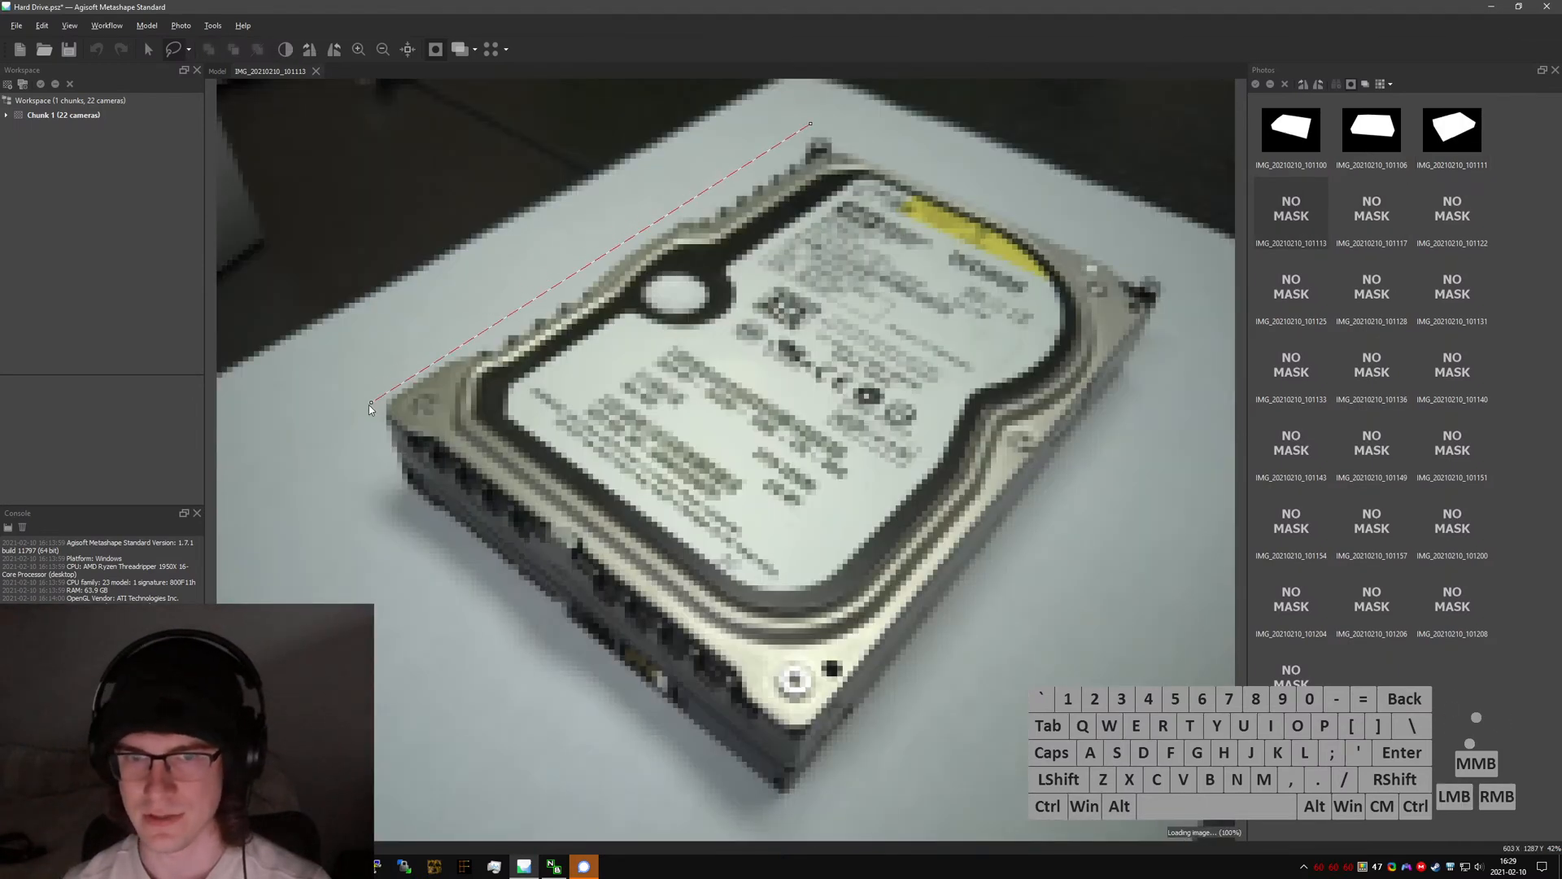
pyautogui.click(397, 497)
pyautogui.click(788, 816)
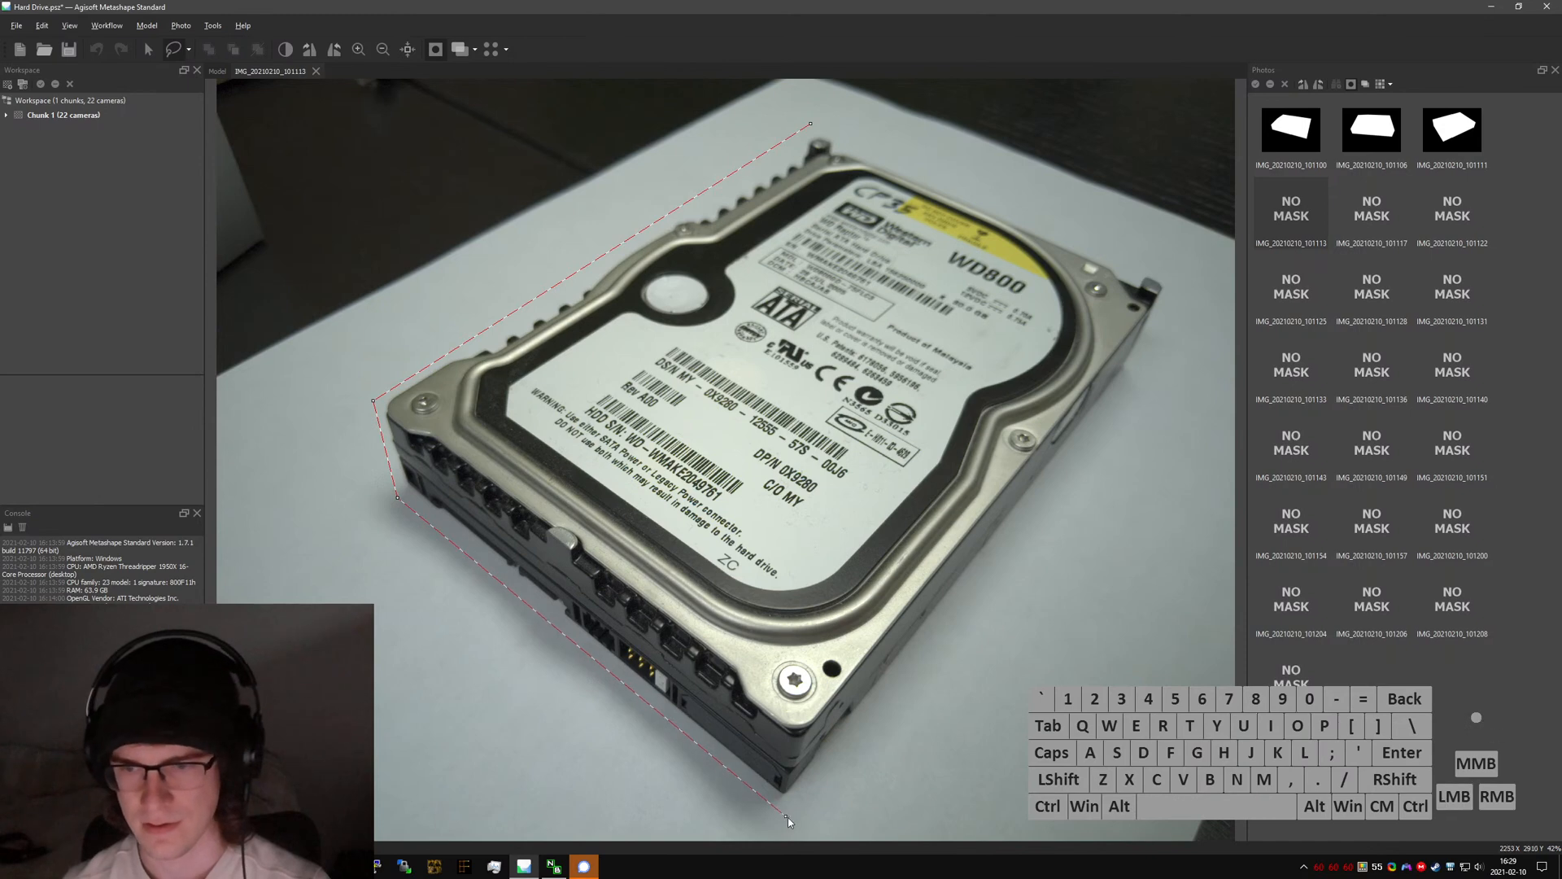
pyautogui.click(1152, 323)
pyautogui.click(1191, 288)
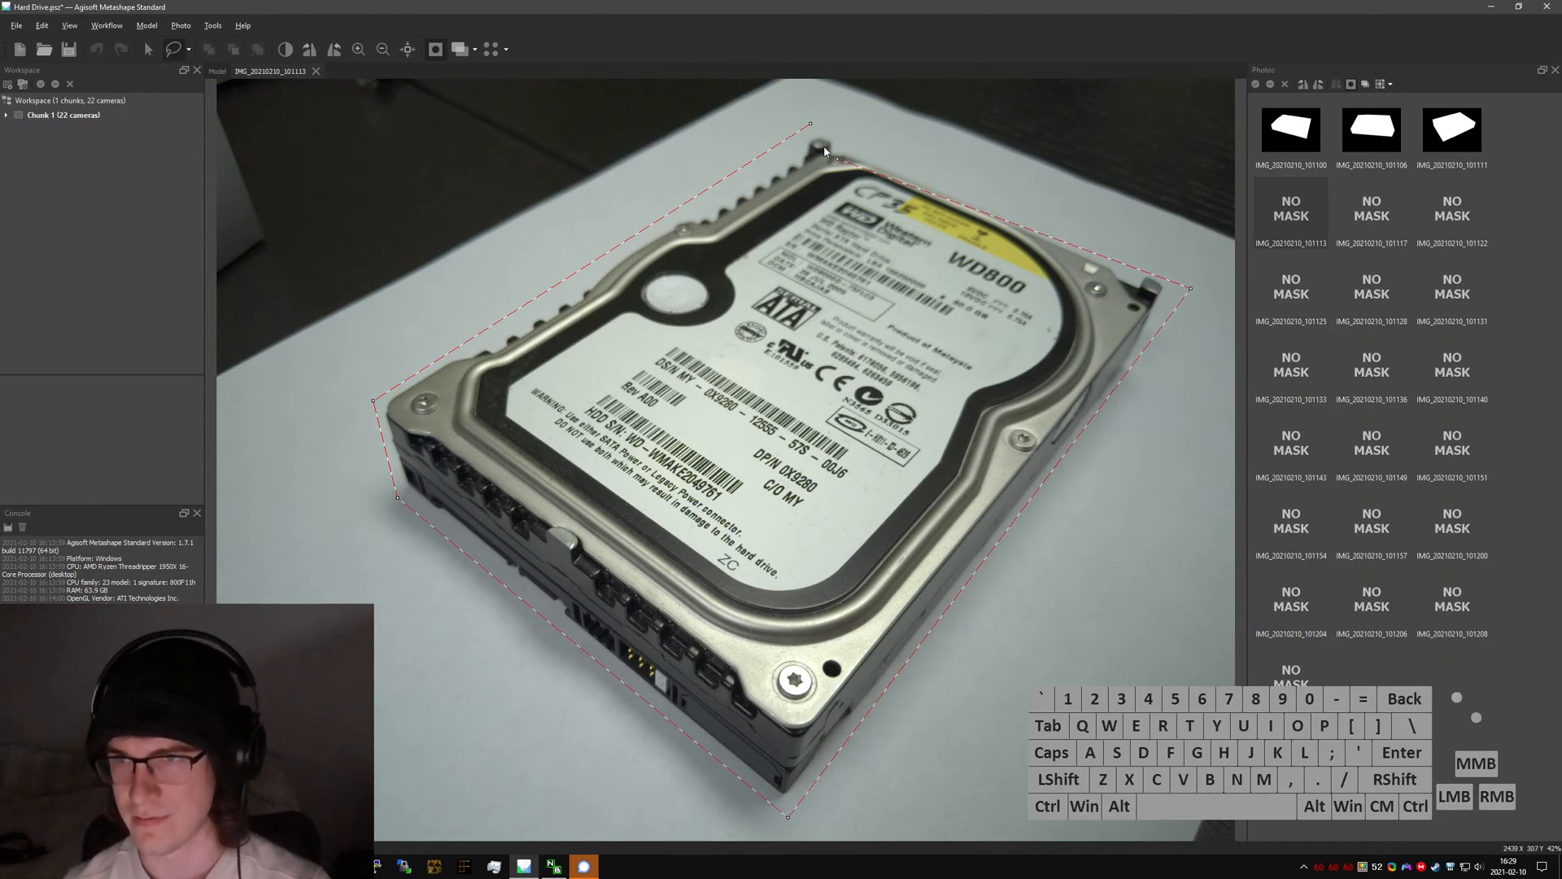
pyautogui.click(811, 124)
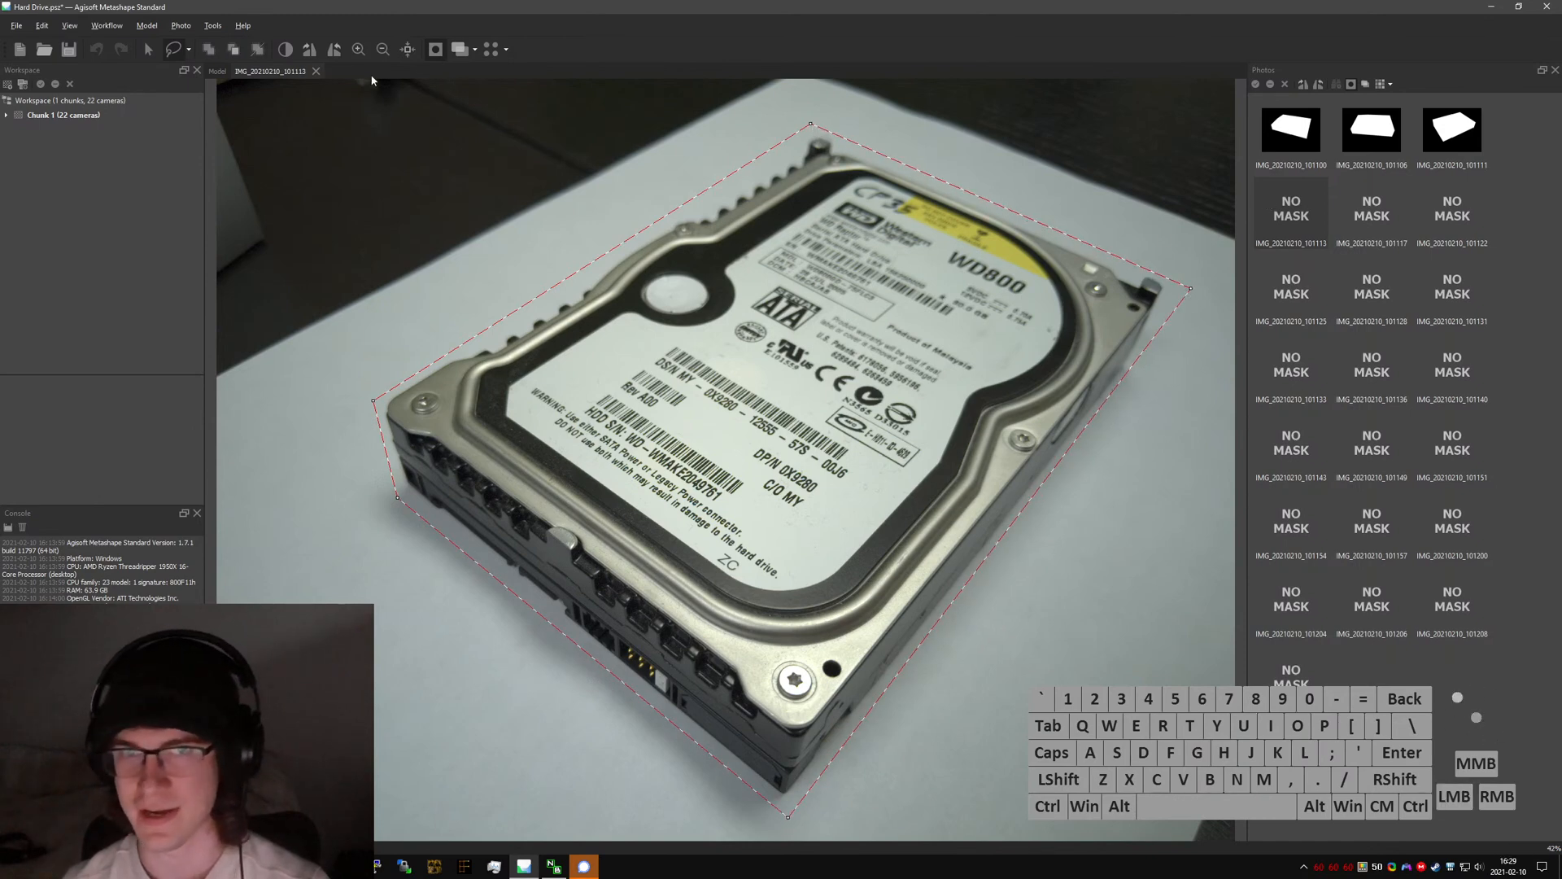
pyautogui.click(208, 49)
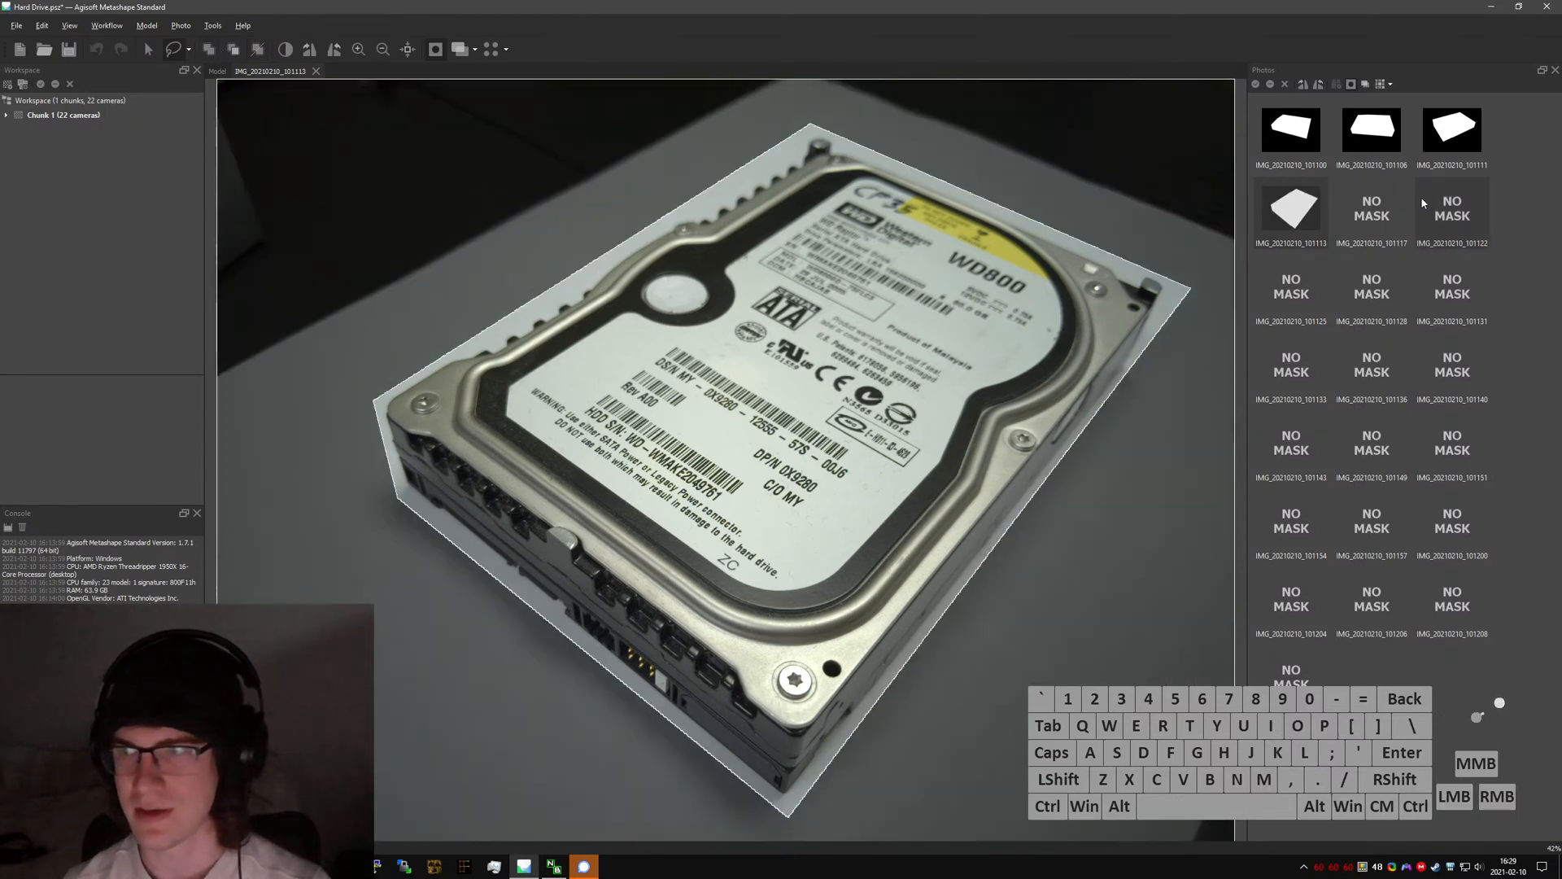
# - Mask the background of photo IMG_20210210_101117 by outlining the hard drive with a small margin and adding the inverted selection to the mask
pyautogui.doubleClick(1372, 210)
pyautogui.click(663, 121)
pyautogui.click(490, 181)
pyautogui.click(333, 252)
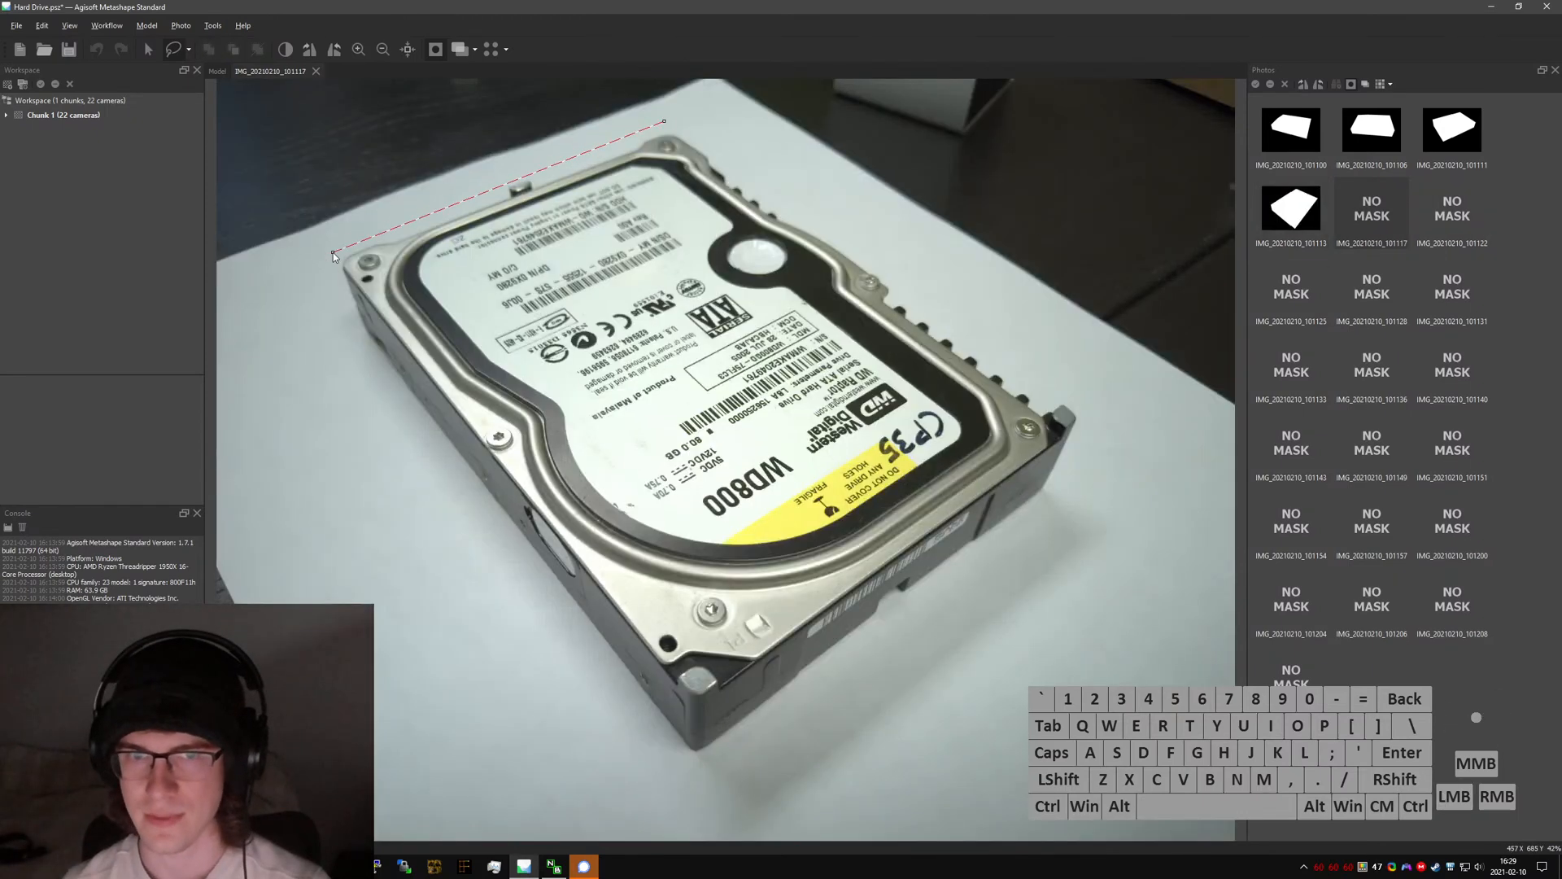
pyautogui.click(350, 342)
pyautogui.click(616, 714)
pyautogui.click(684, 779)
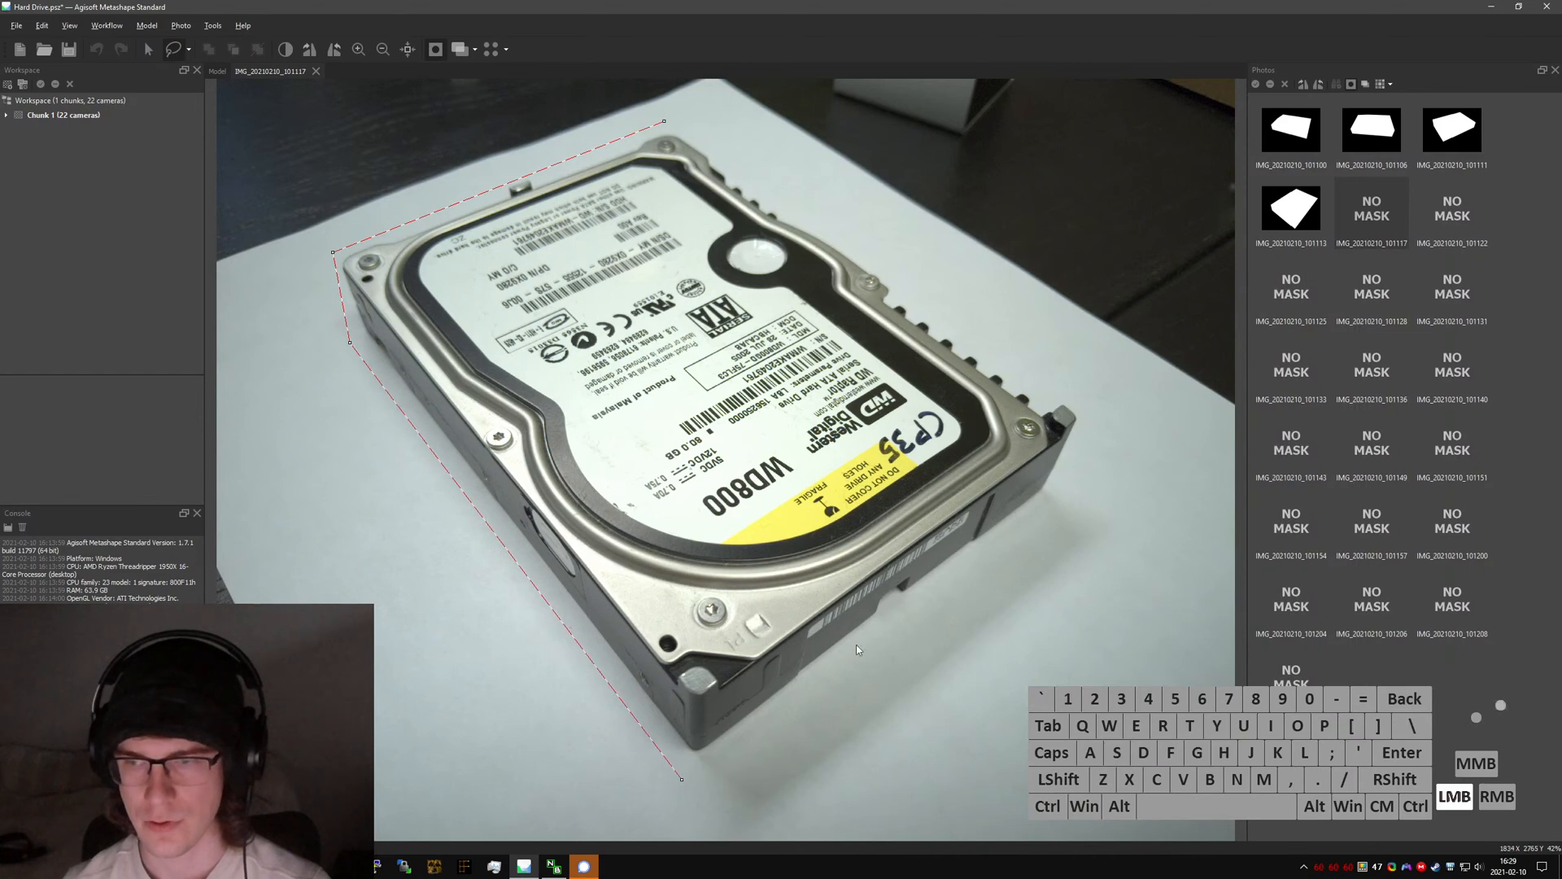
pyautogui.click(1070, 500)
pyautogui.click(664, 121)
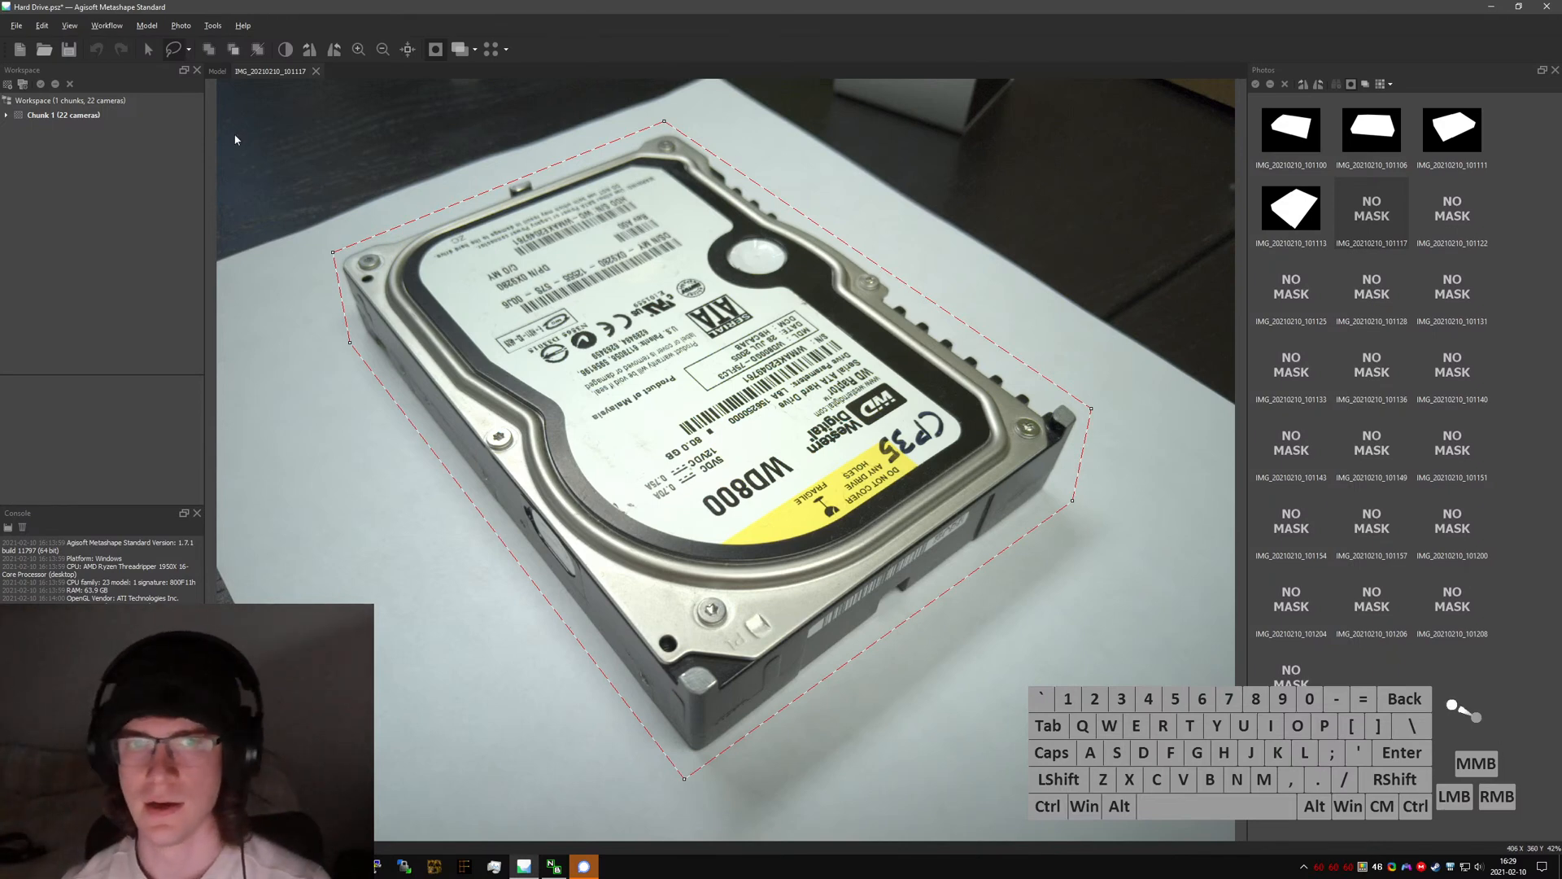
pyautogui.click(208, 51)
pyautogui.click(211, 78)
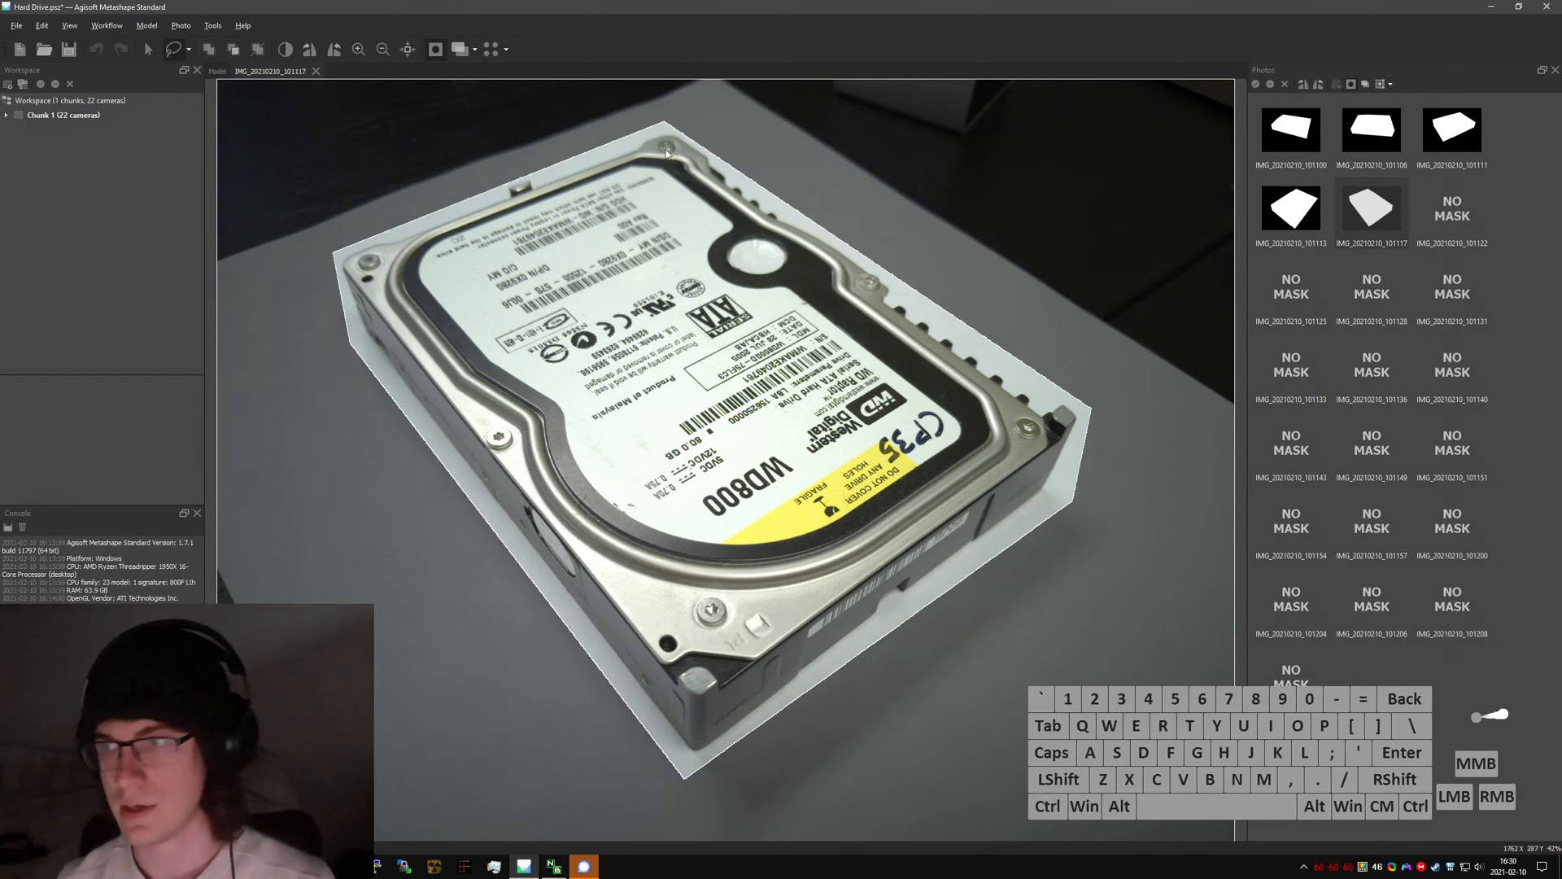
pyautogui.click(1284, 226)
pyautogui.keyDown('shift'); pyautogui.click(1280, 147); pyautogui.keyUp('shift')
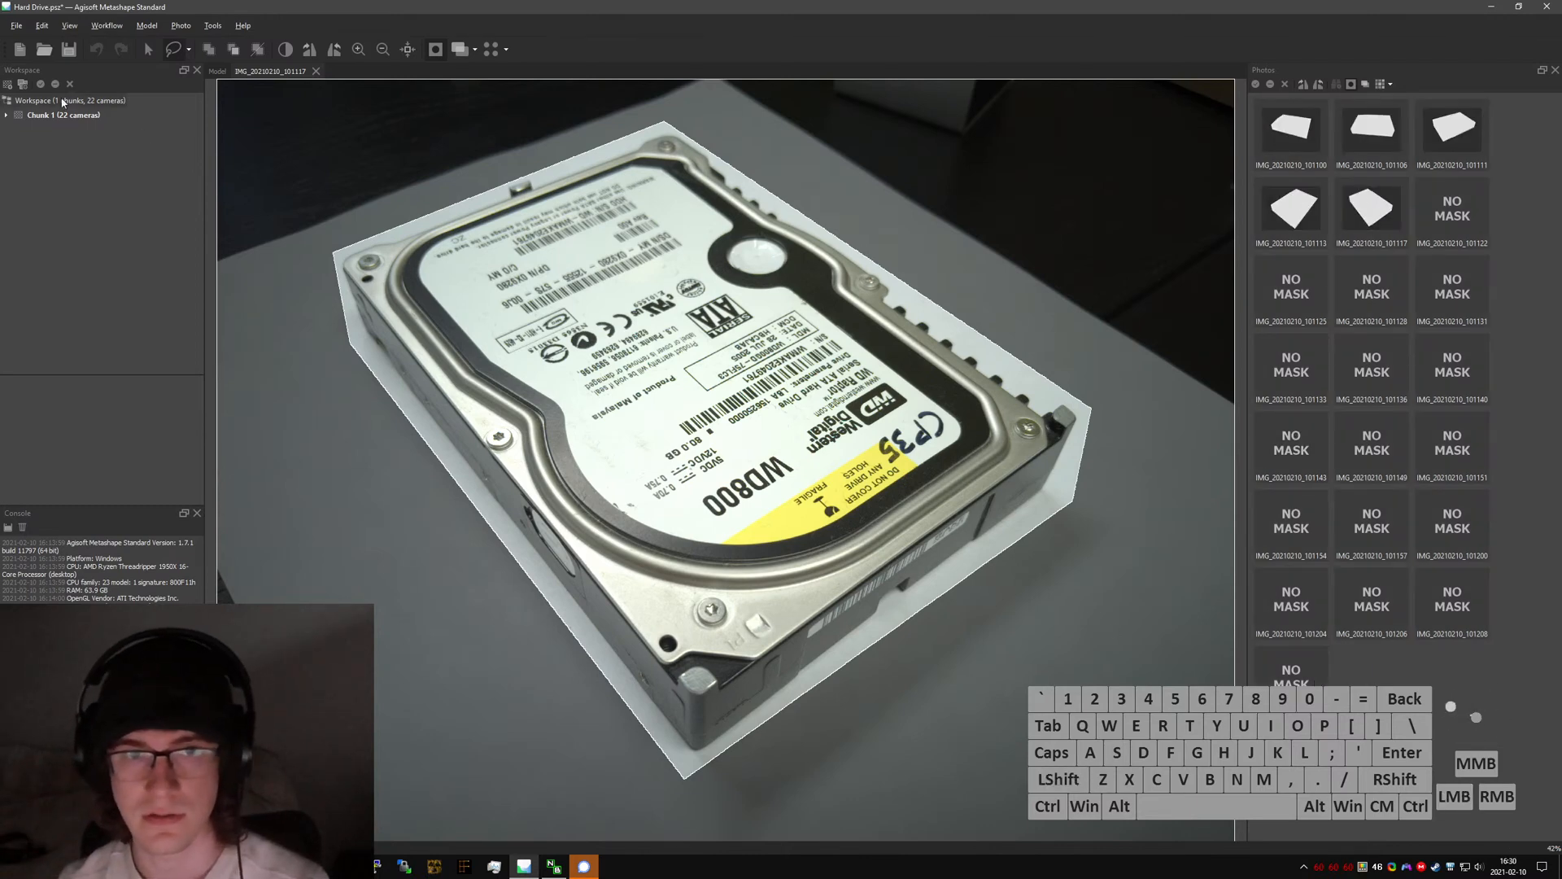
pyautogui.click(1413, 474)
# - Mask the background of photo IMG_20210210_101122 by outlining the hard drive with a small margin and adding the inverted selection to the mask
pyautogui.doubleClick(1453, 208)
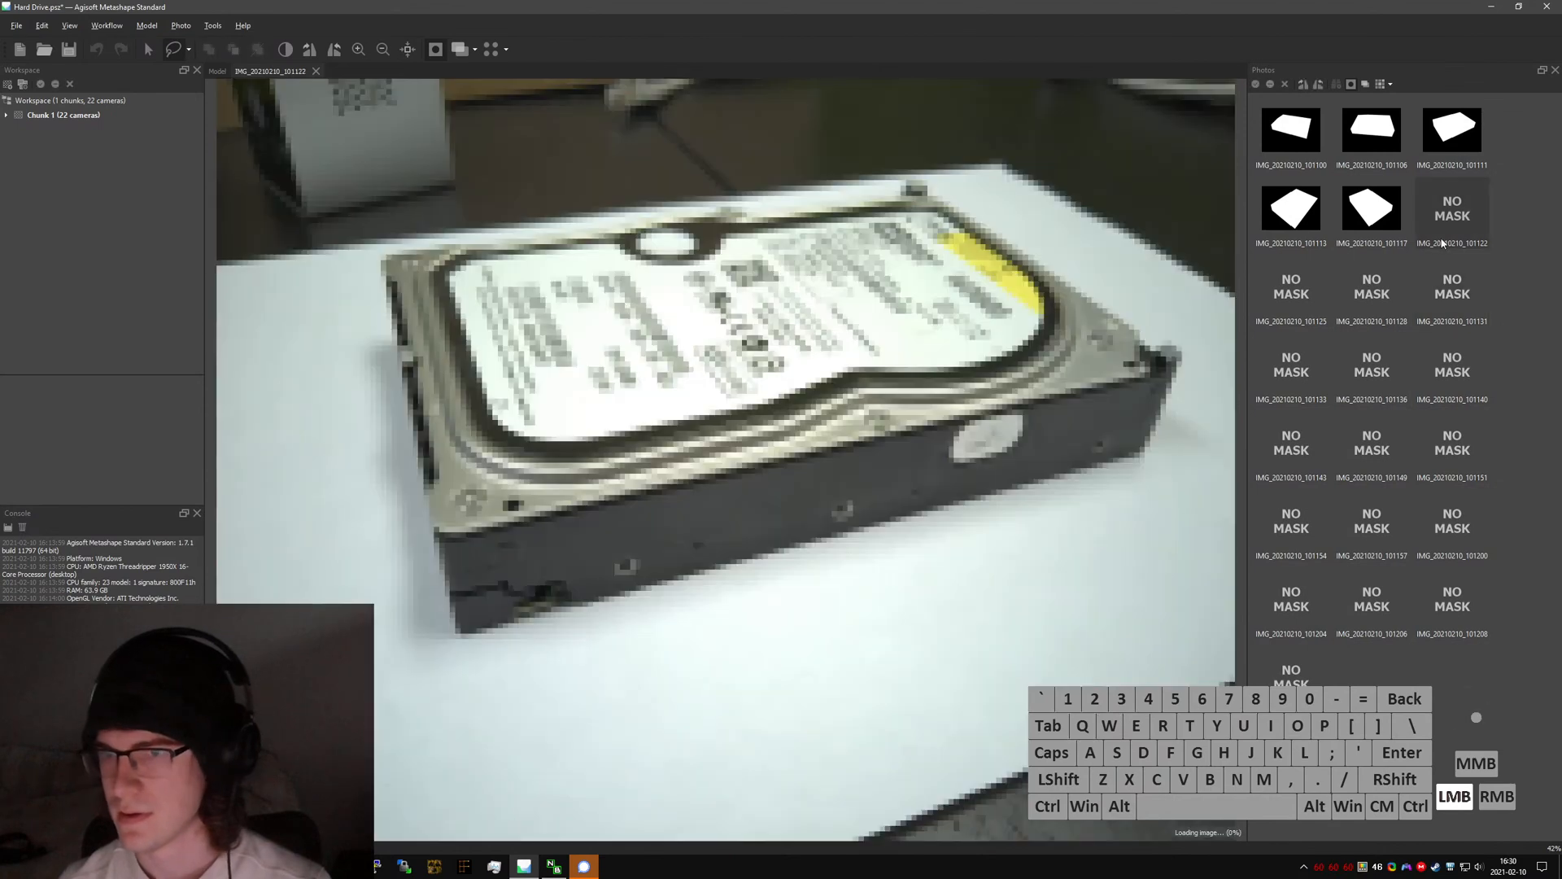
pyautogui.click(918, 169)
pyautogui.click(357, 244)
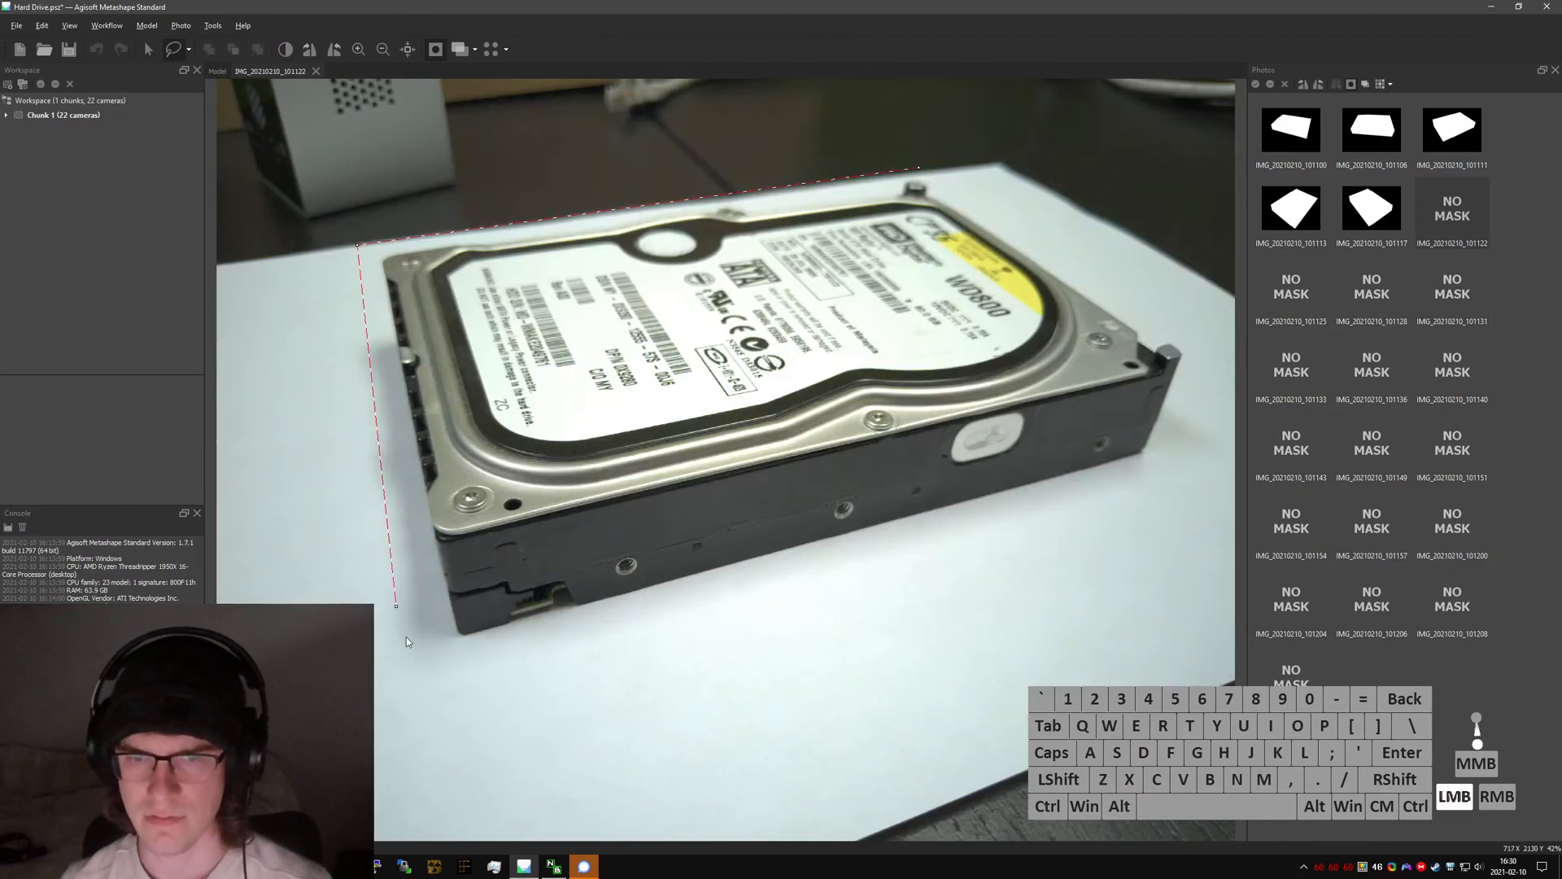
pyautogui.click(448, 677)
pyautogui.click(1178, 469)
pyautogui.click(1209, 341)
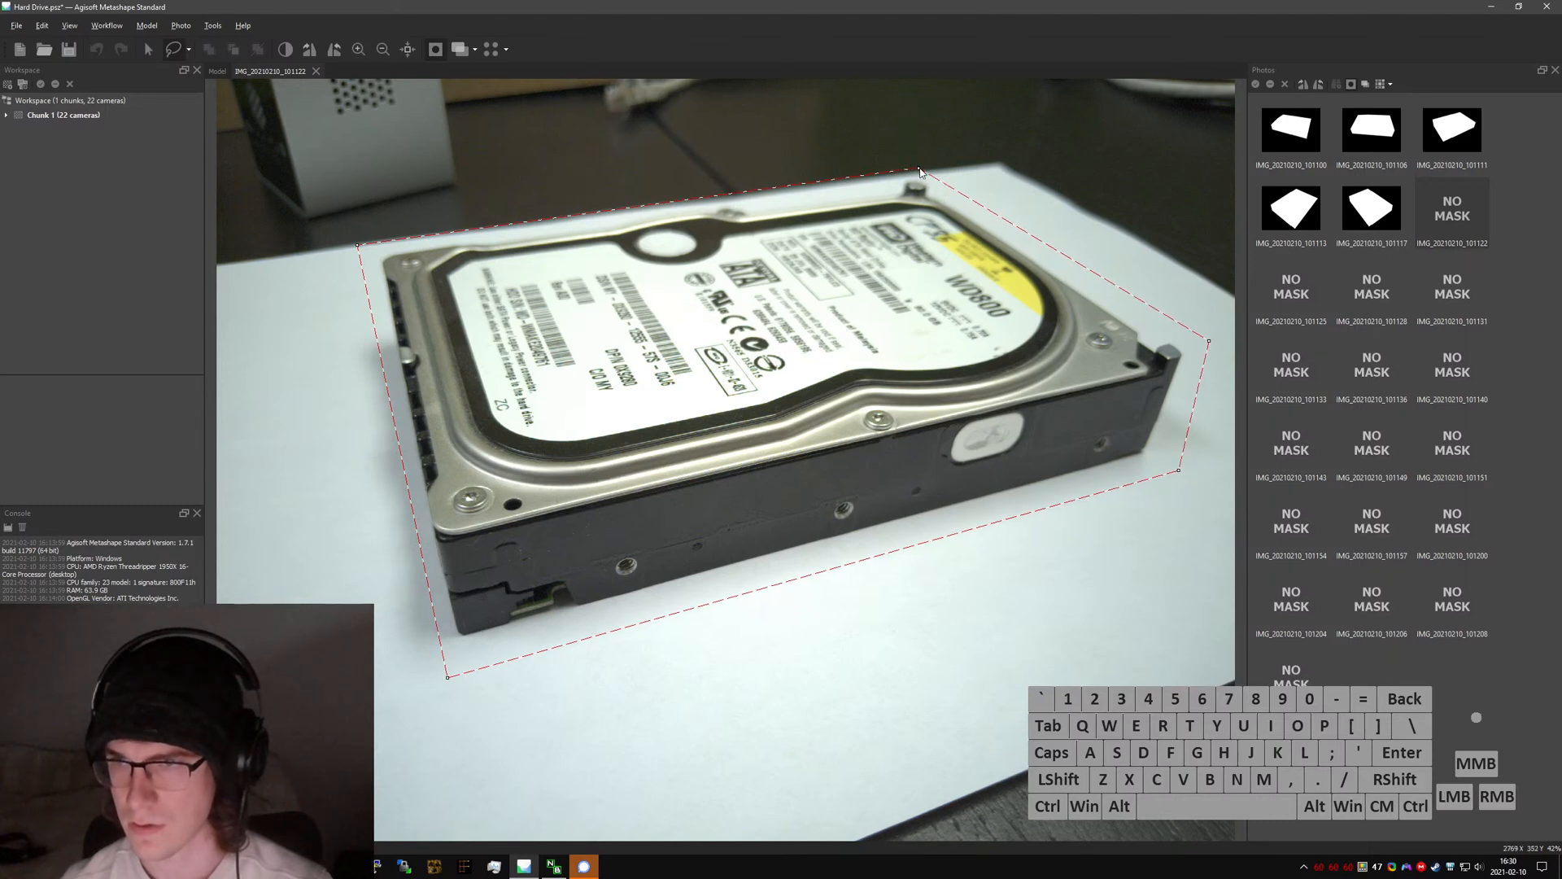
pyautogui.click(920, 172)
pyautogui.click(209, 50)
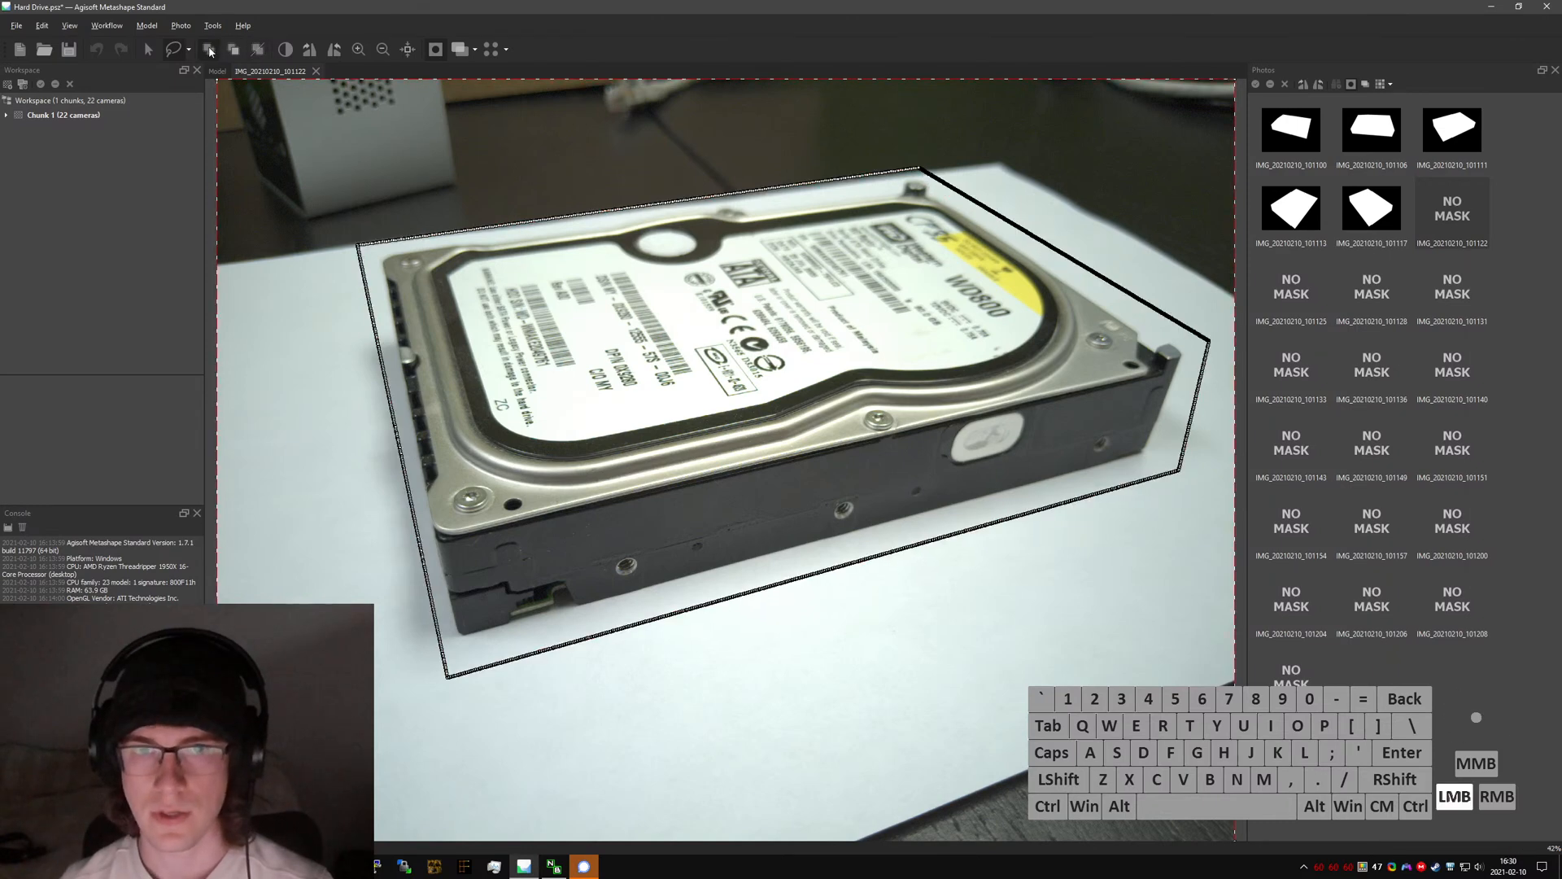
# - Mask the background of photo IMG_20210210_101125 by outlining the hard drive with a small margin and adding the inverted selection to the mask
pyautogui.doubleClick(1291, 289)
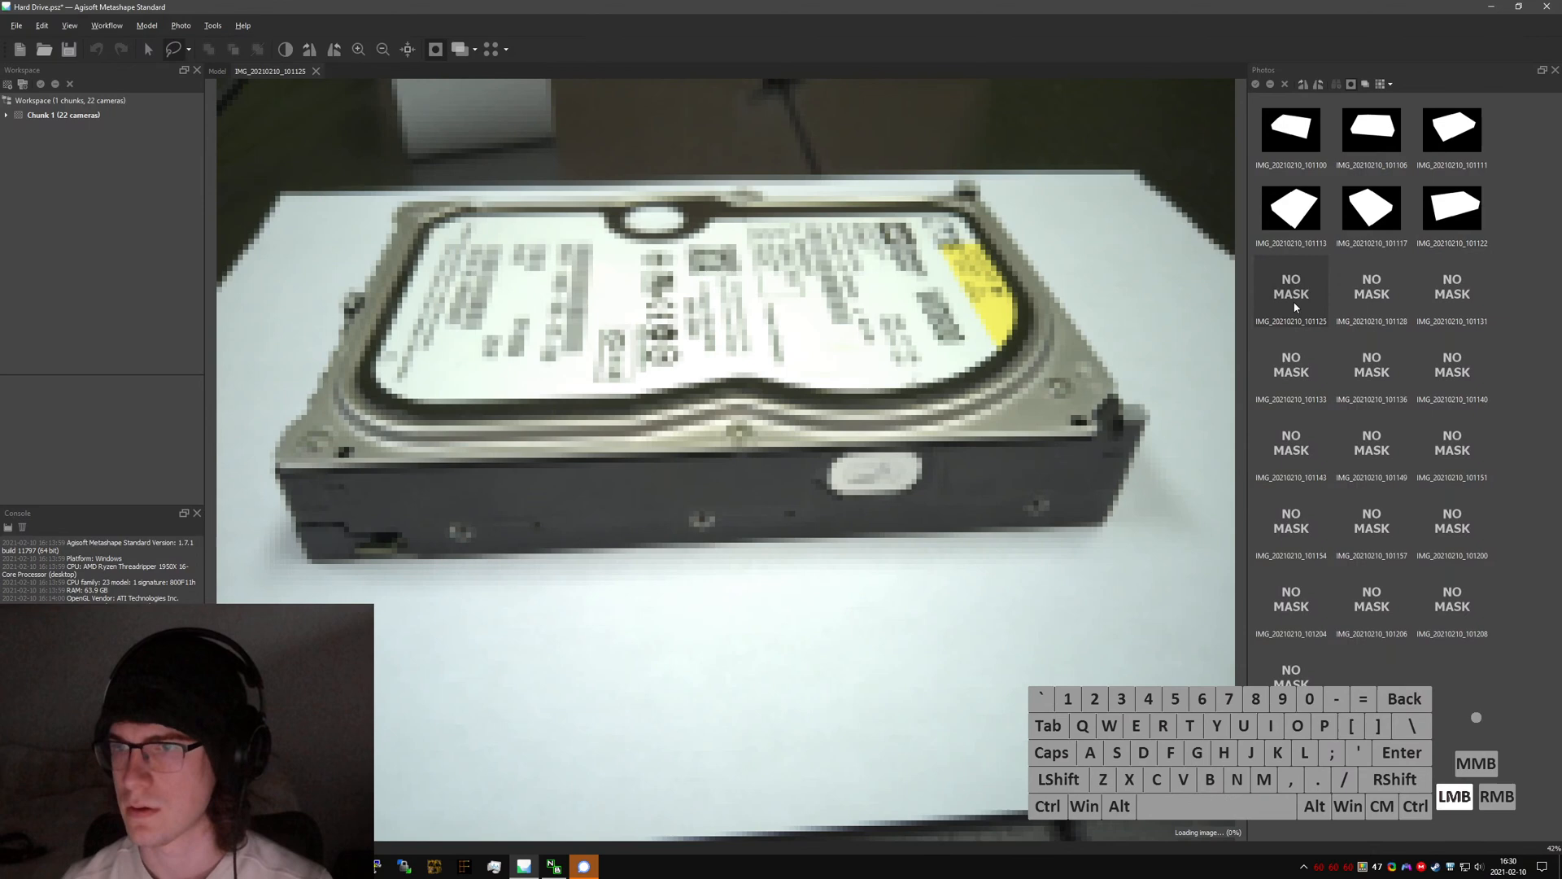
pyautogui.click(975, 169)
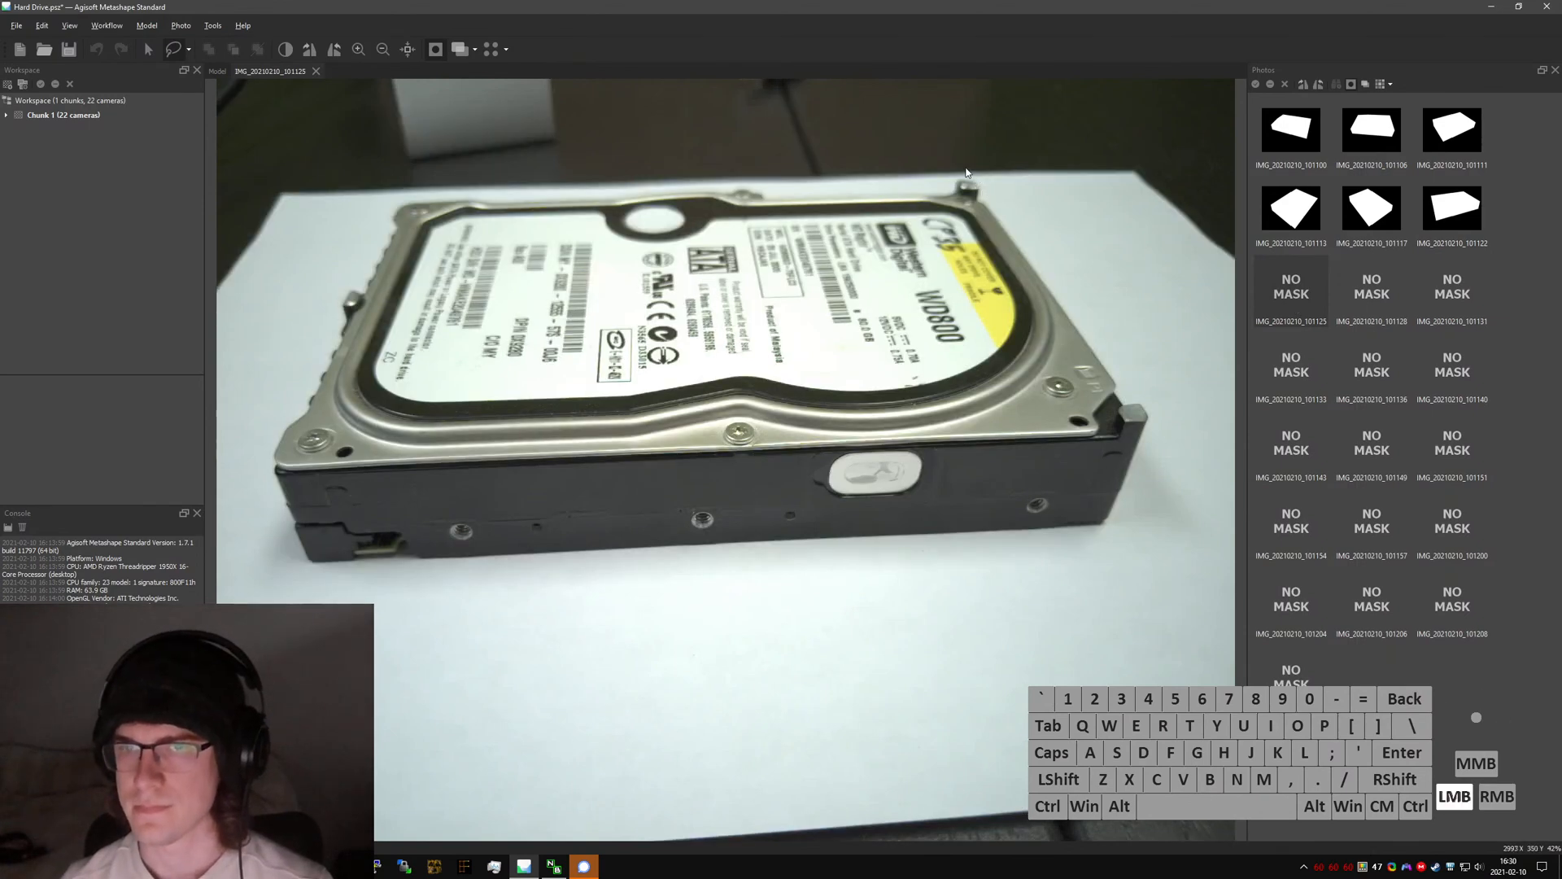
pyautogui.click(393, 188)
pyautogui.click(251, 469)
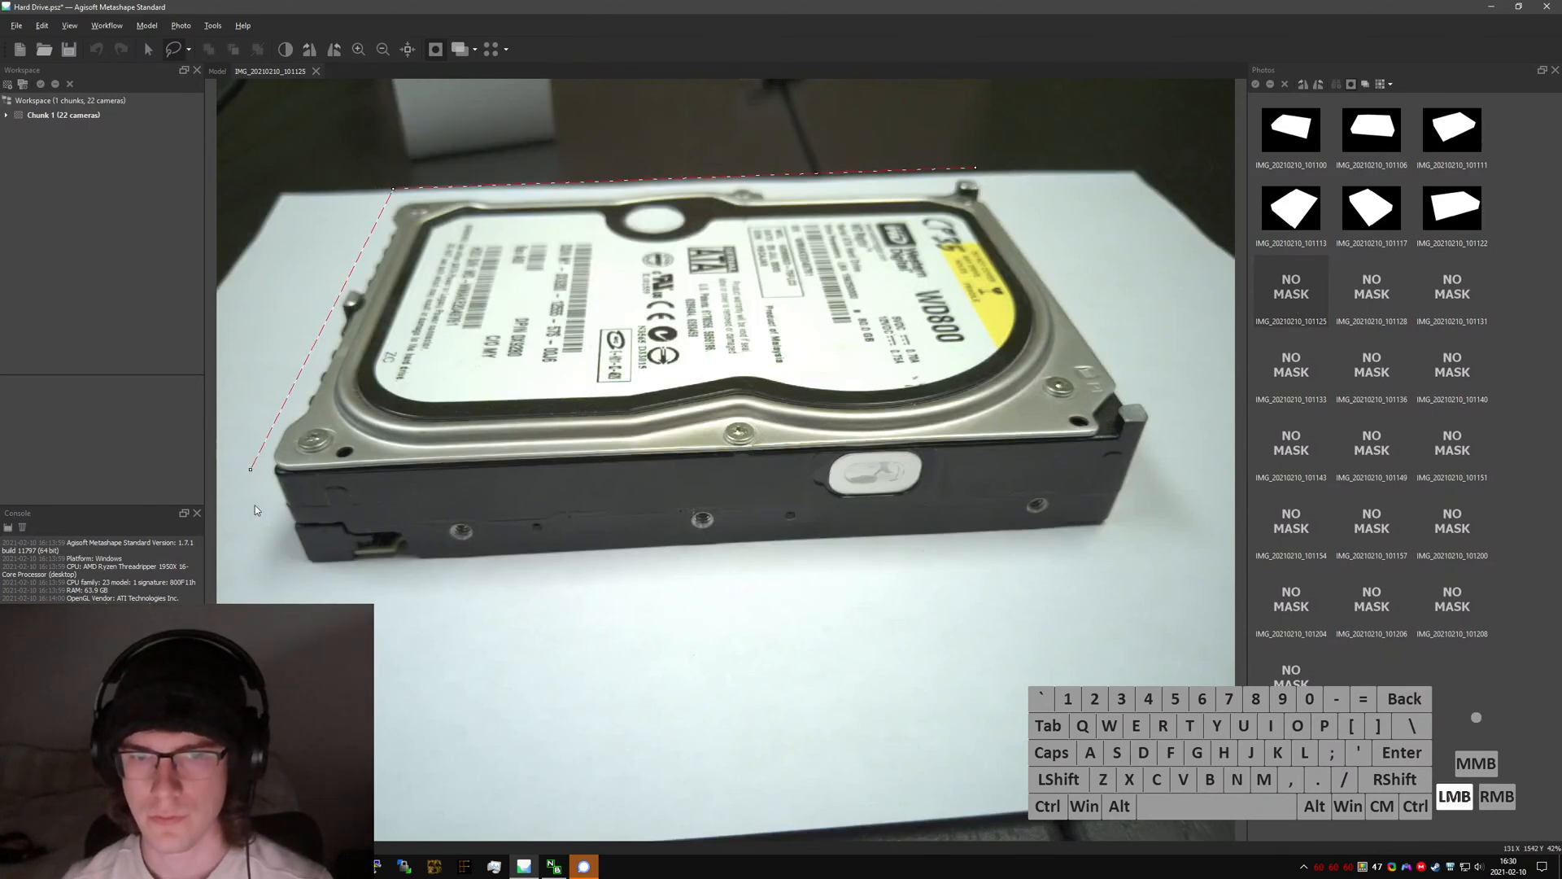
pyautogui.click(1116, 543)
pyautogui.click(1189, 413)
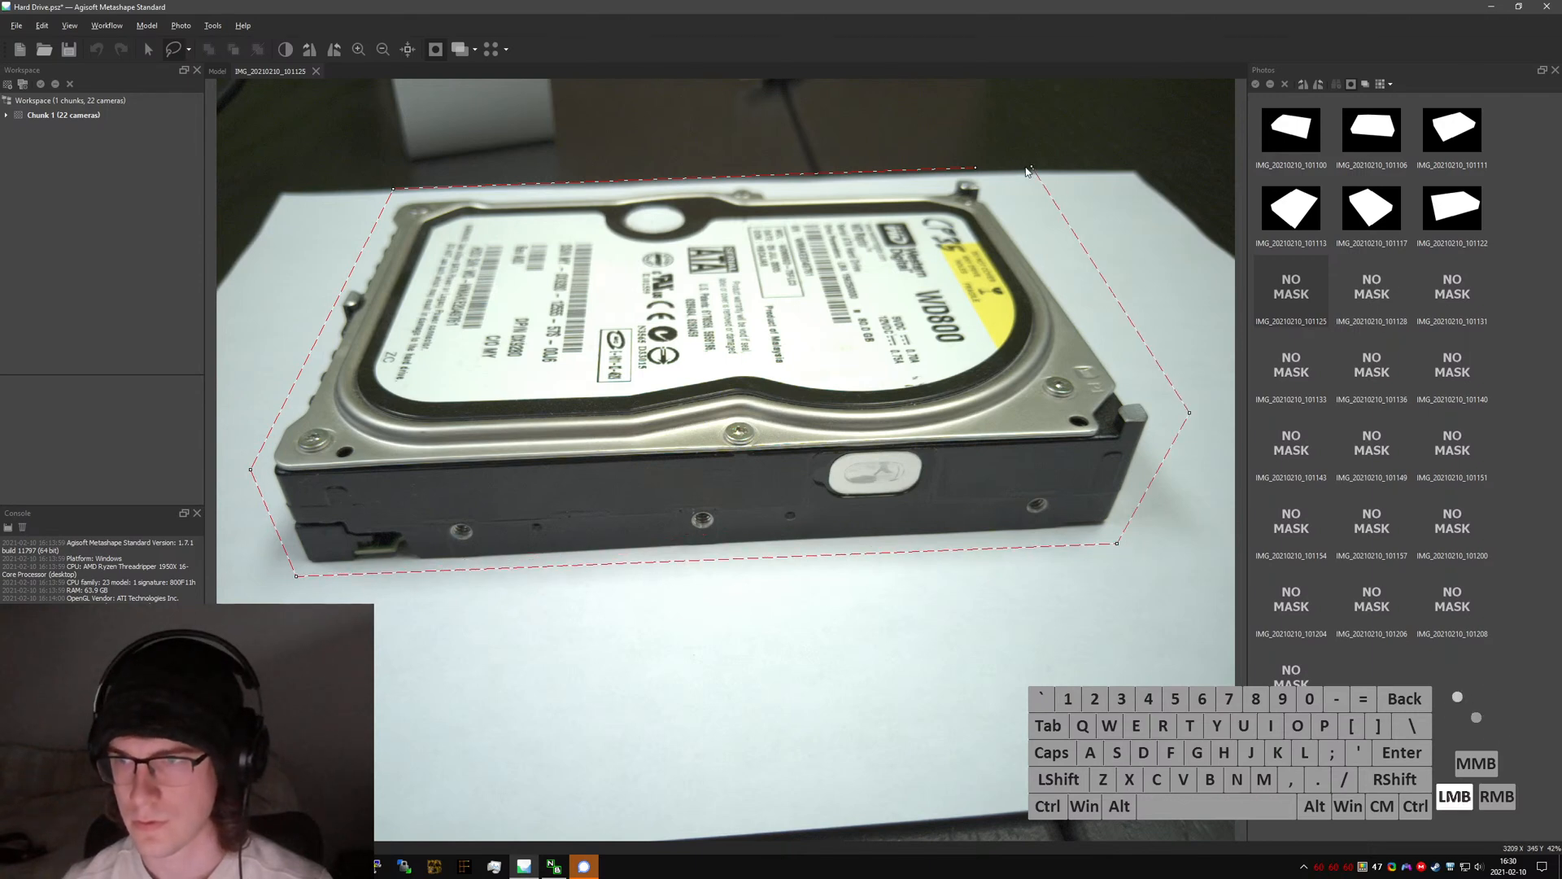
pyautogui.click(976, 169)
pyautogui.click(976, 168)
pyautogui.click(258, 51)
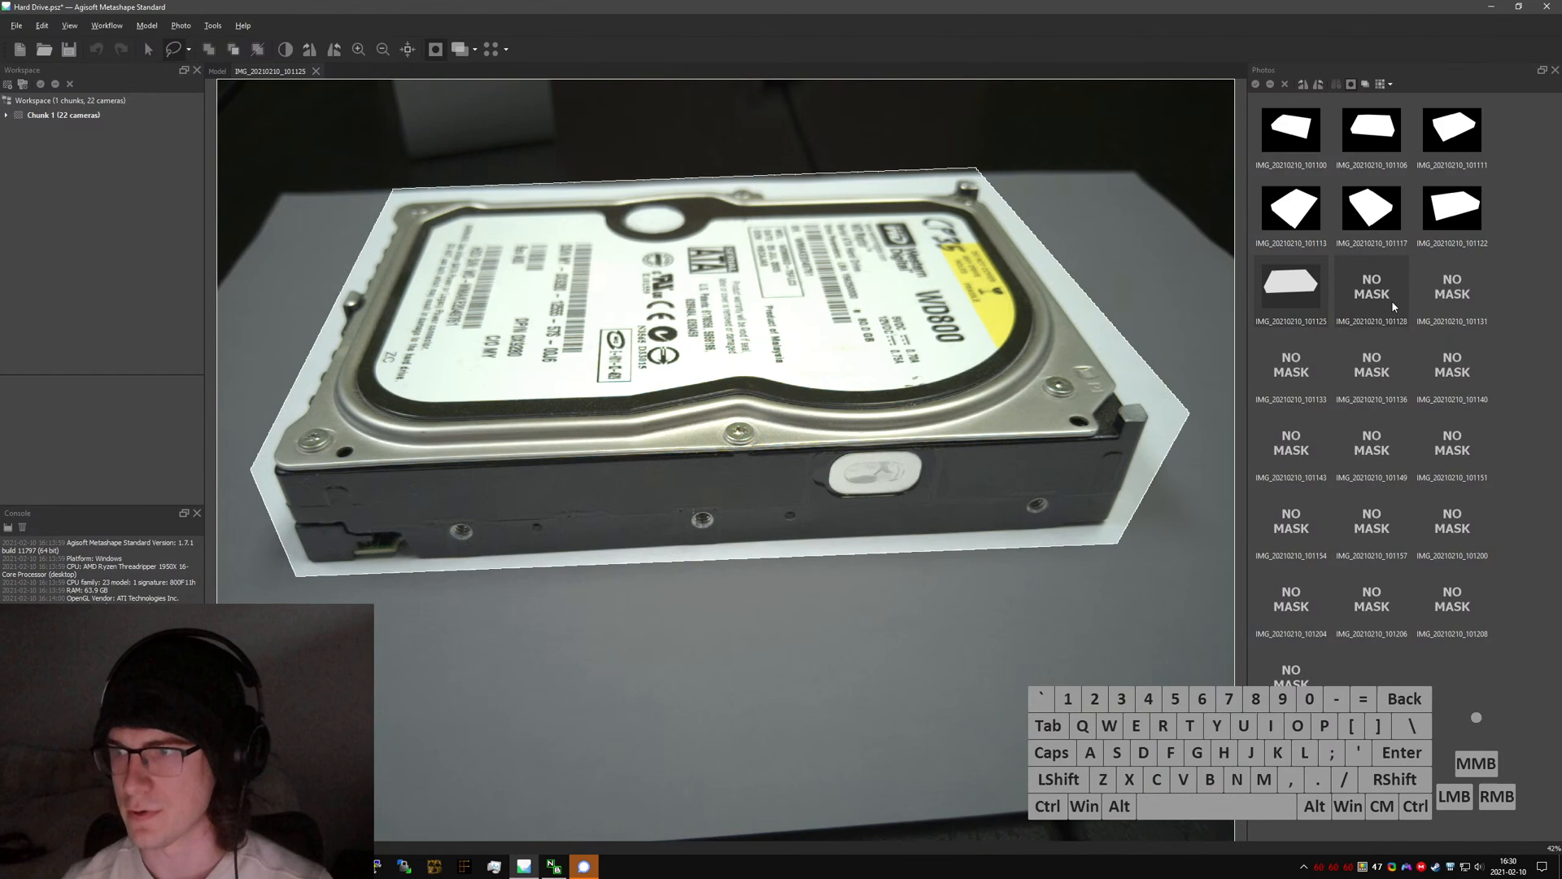
# - Mask the background of photo IMG_20210210_101128 by outlining the hard drive with a small margin and adding the inverted selection to the mask
pyautogui.doubleClick(1388, 298)
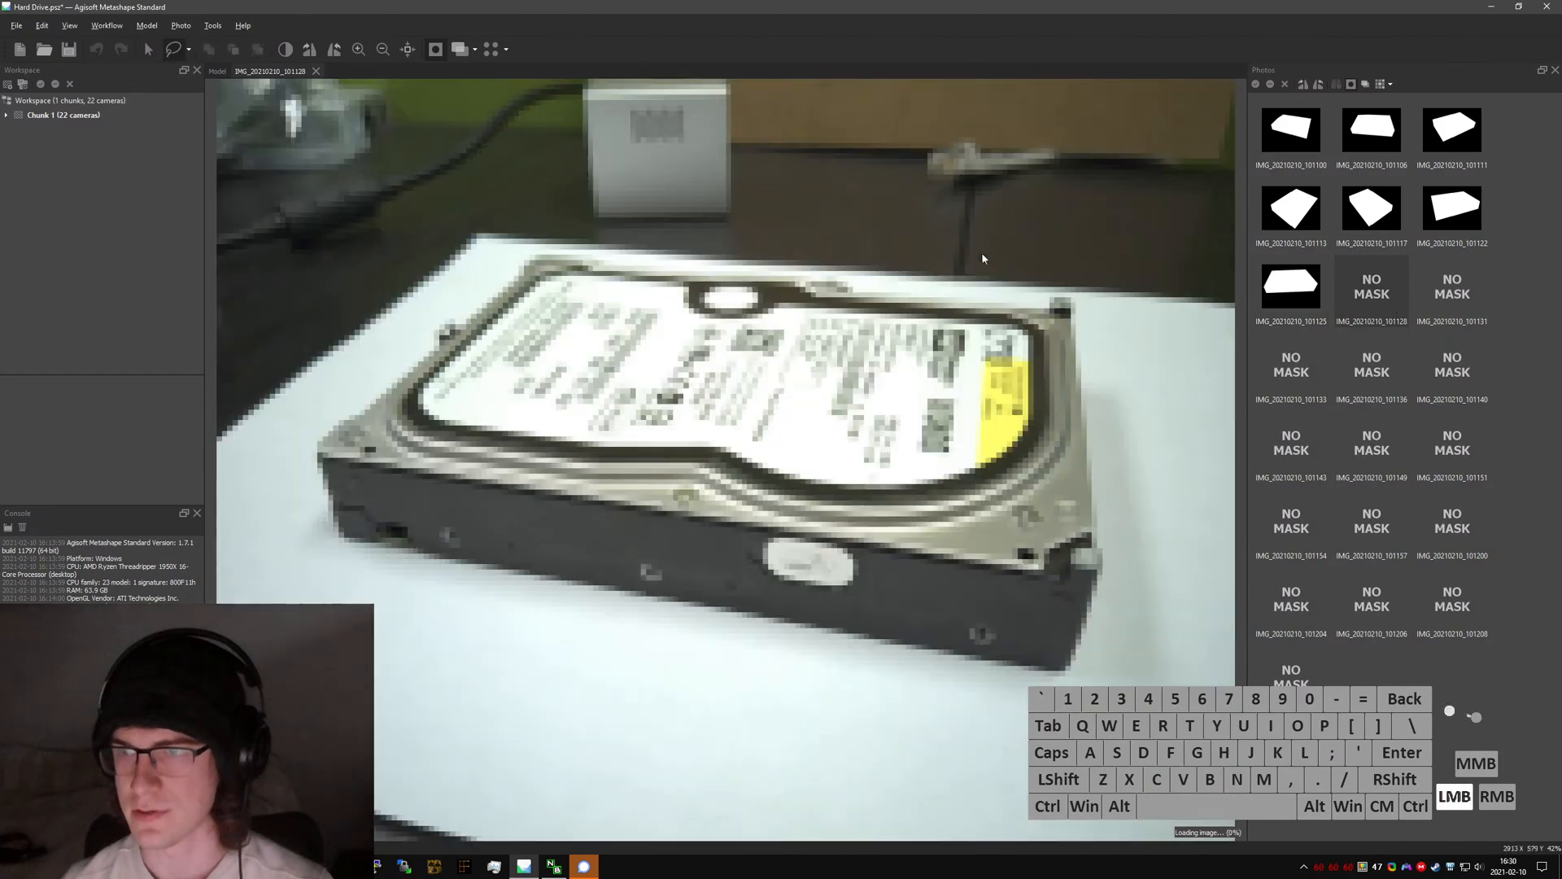
pyautogui.click(1078, 292)
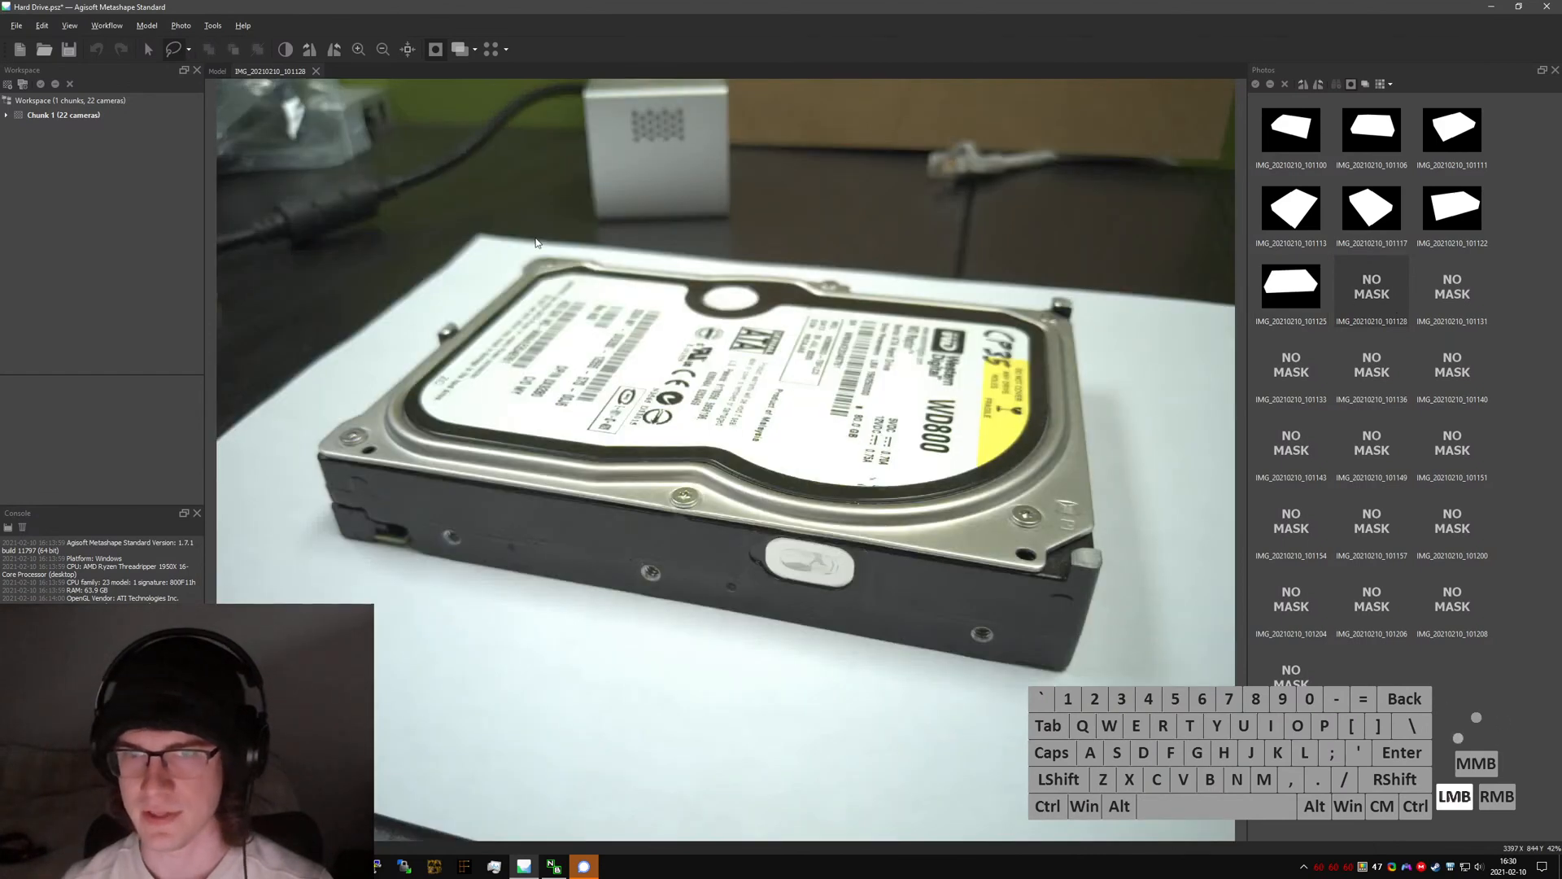
pyautogui.click(526, 248)
pyautogui.click(301, 445)
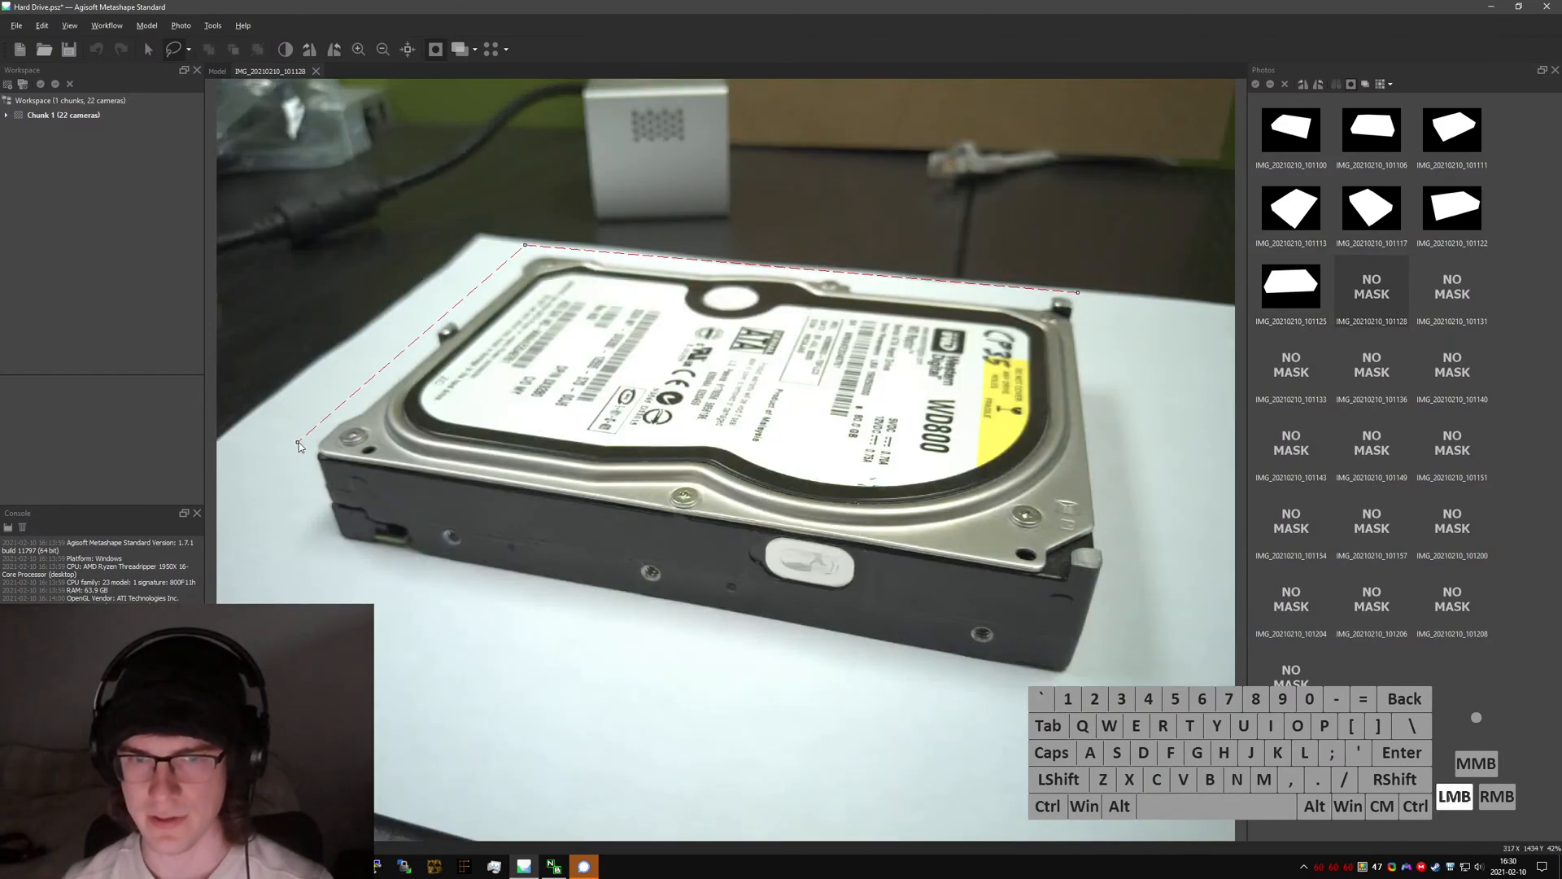
pyautogui.click(333, 543)
pyautogui.click(1062, 683)
pyautogui.click(1120, 562)
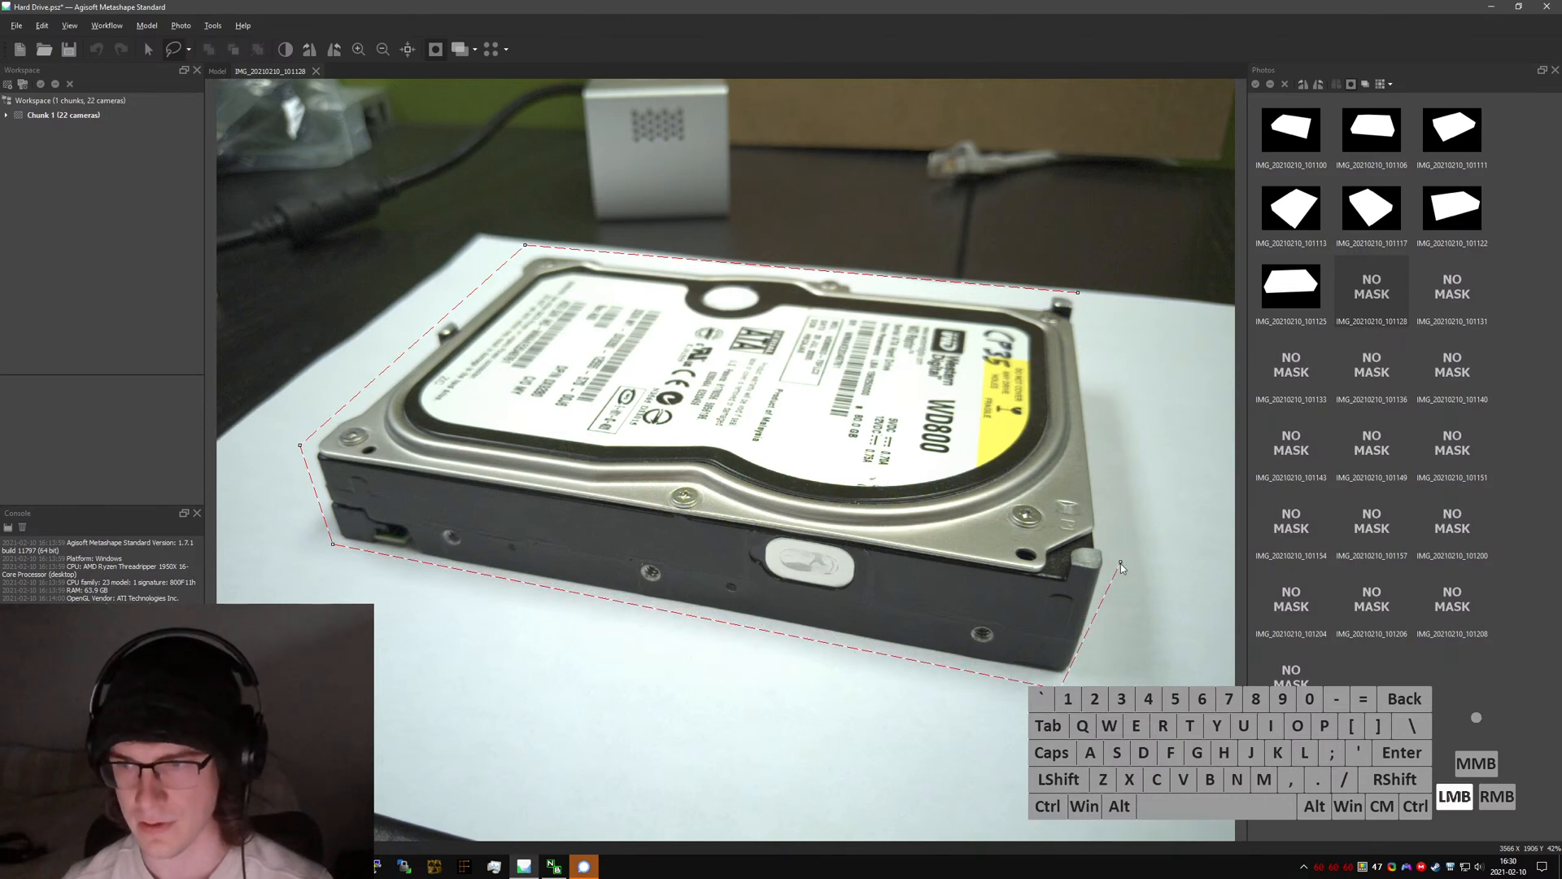
pyautogui.click(1078, 293)
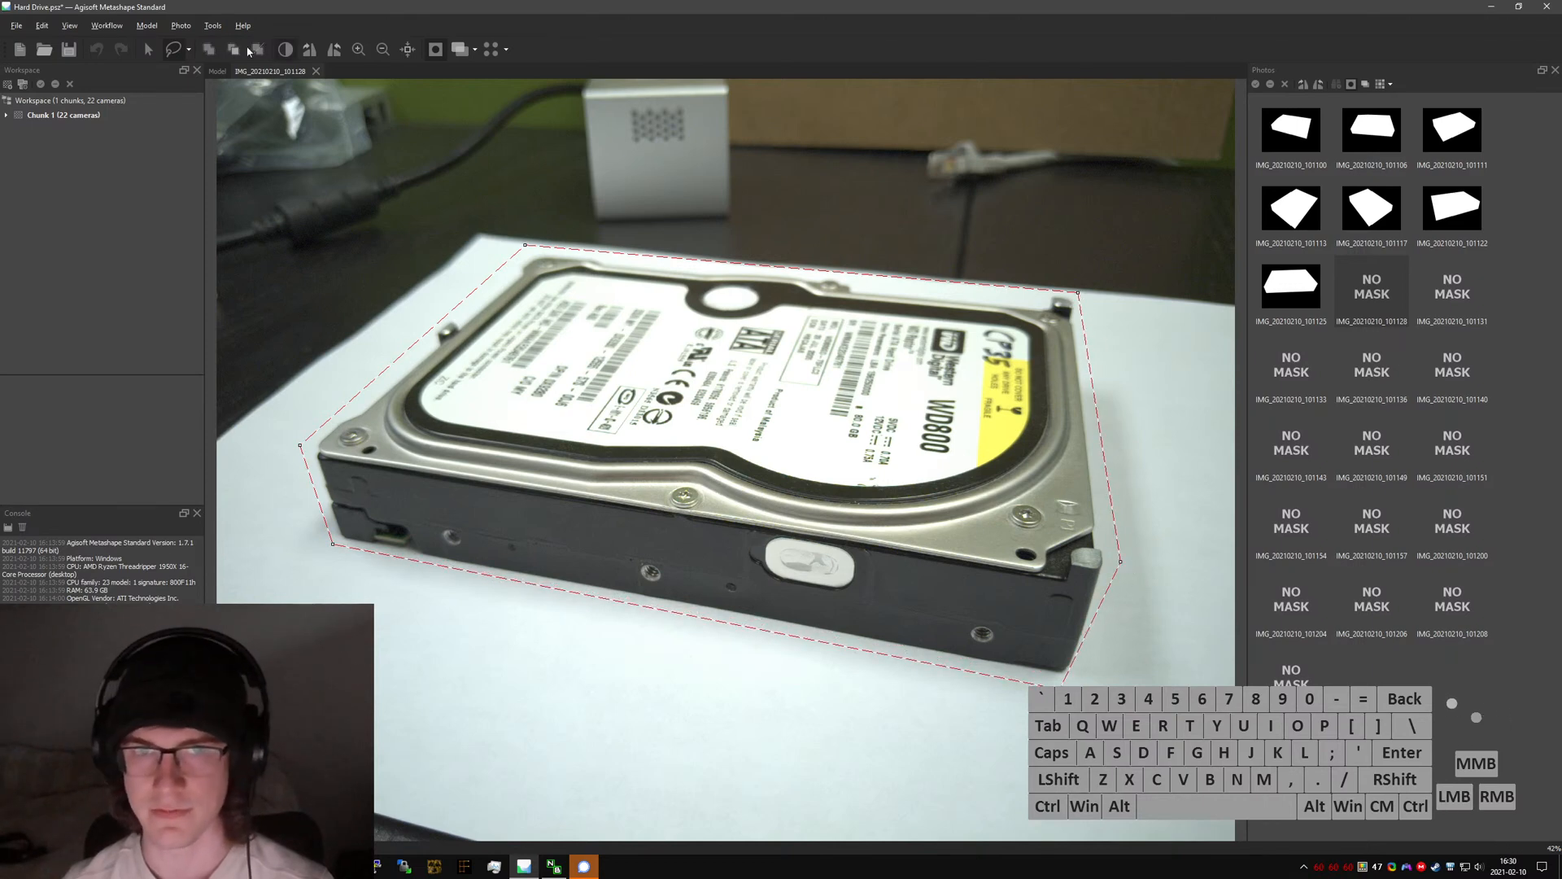
pyautogui.click(208, 51)
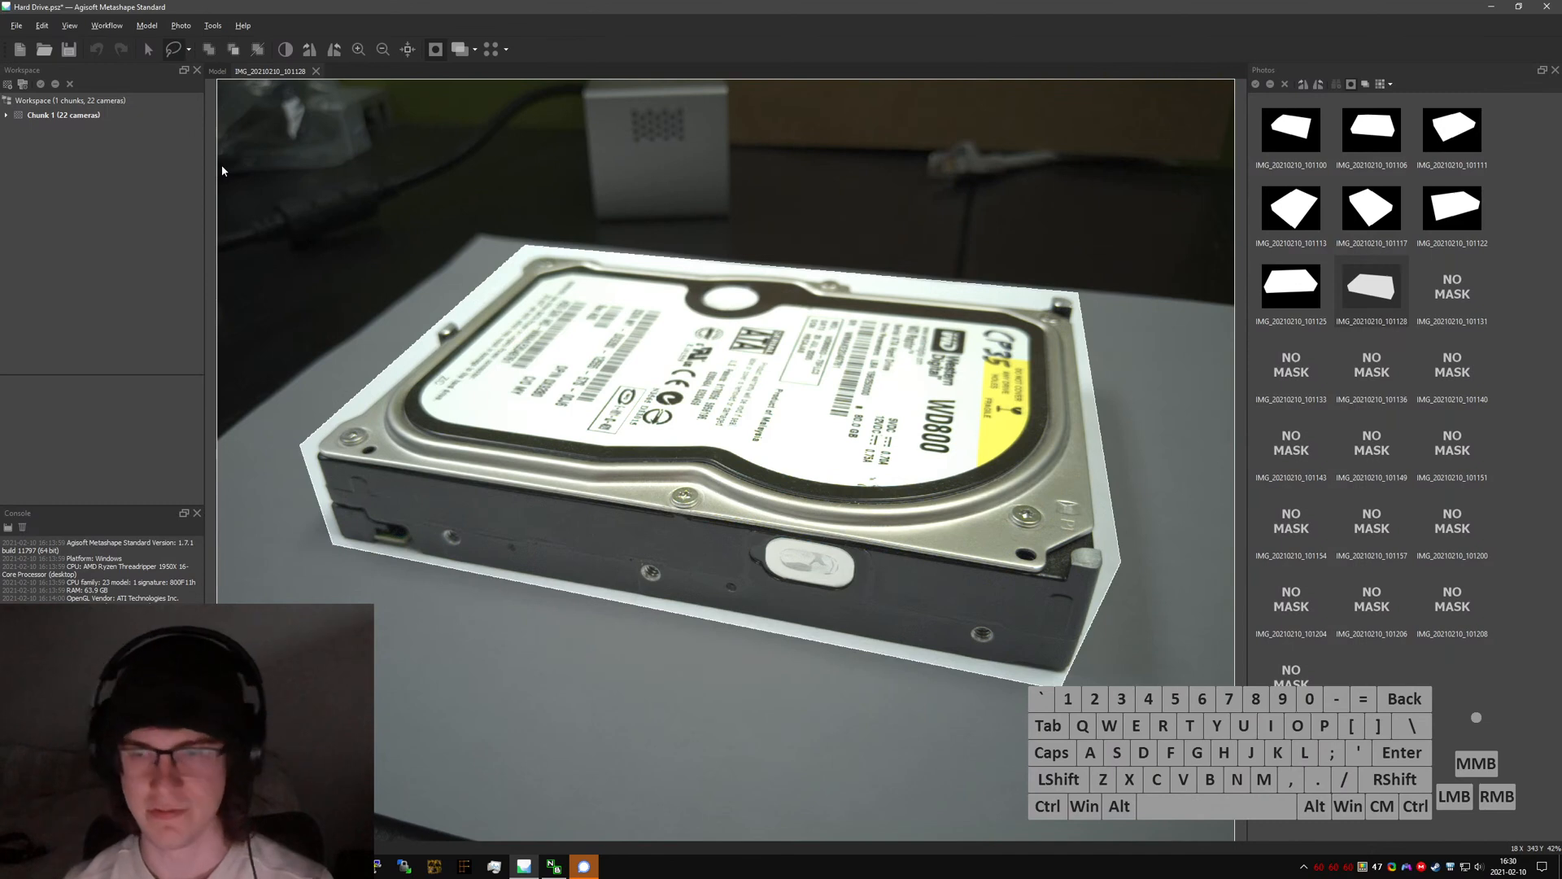
# - Mask the background of photo IMG_20210210_101131, outlining the hard drive along the photo borders where it is cropped, and adding the inverted selection to the mask
pyautogui.doubleClick(1452, 286)
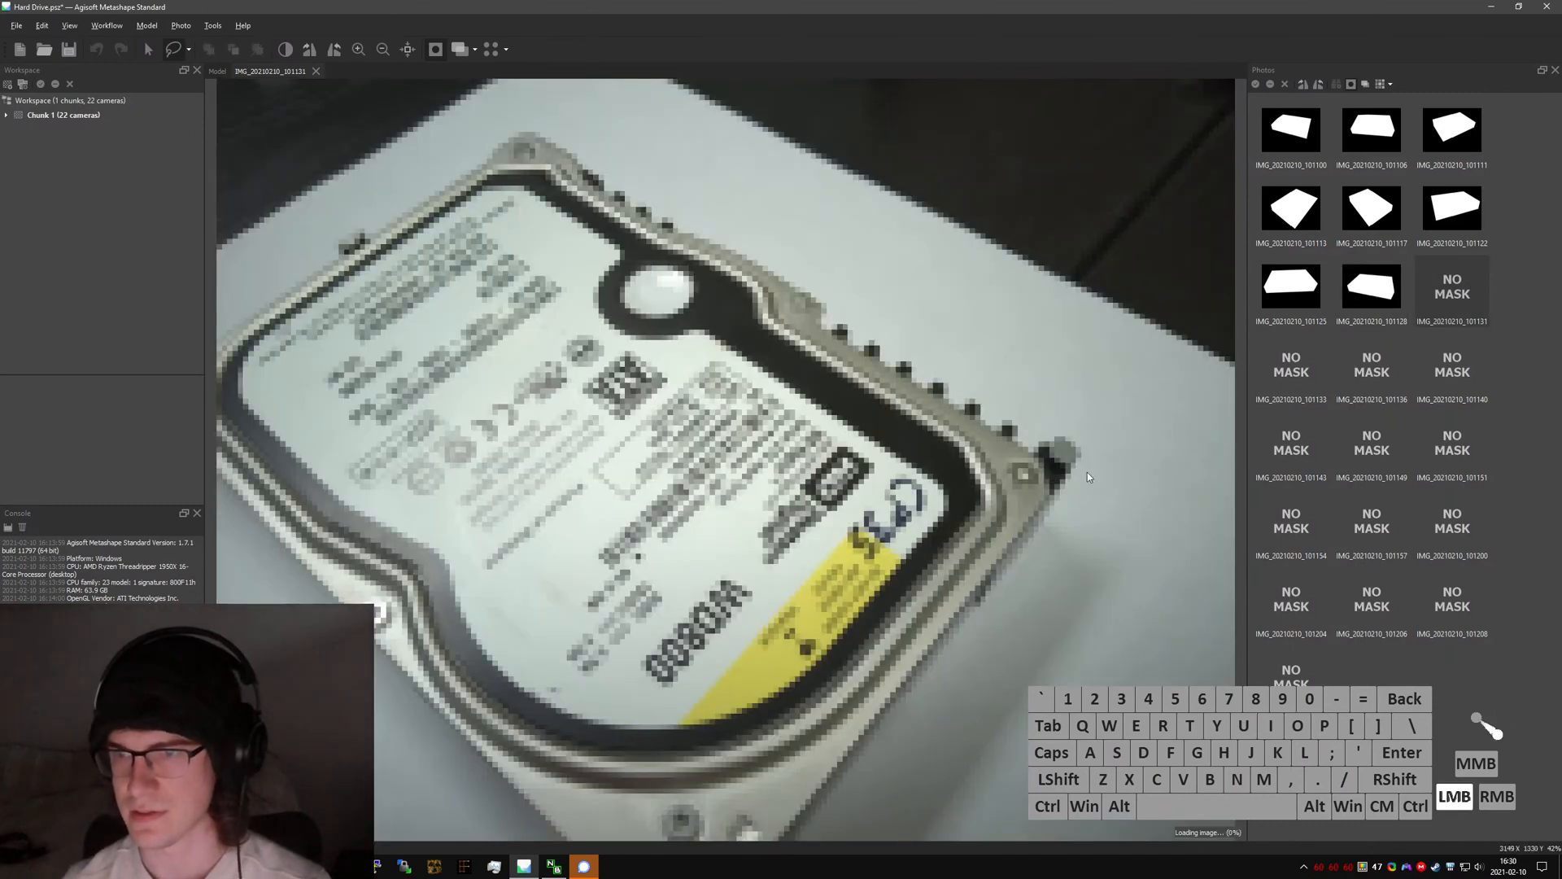
pyautogui.click(1086, 446)
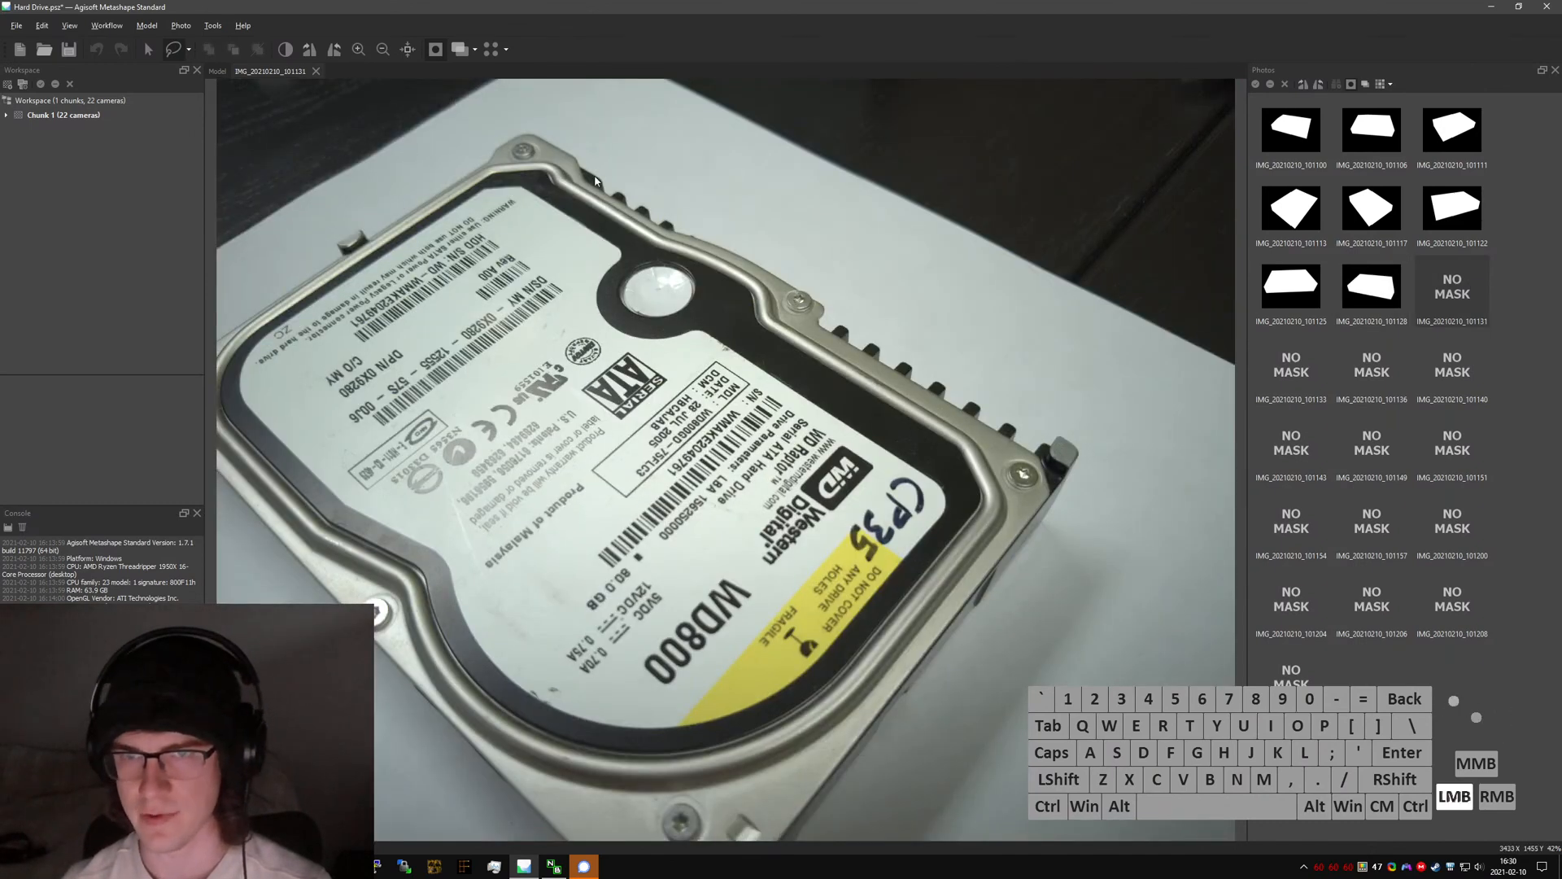
pyautogui.click(530, 125)
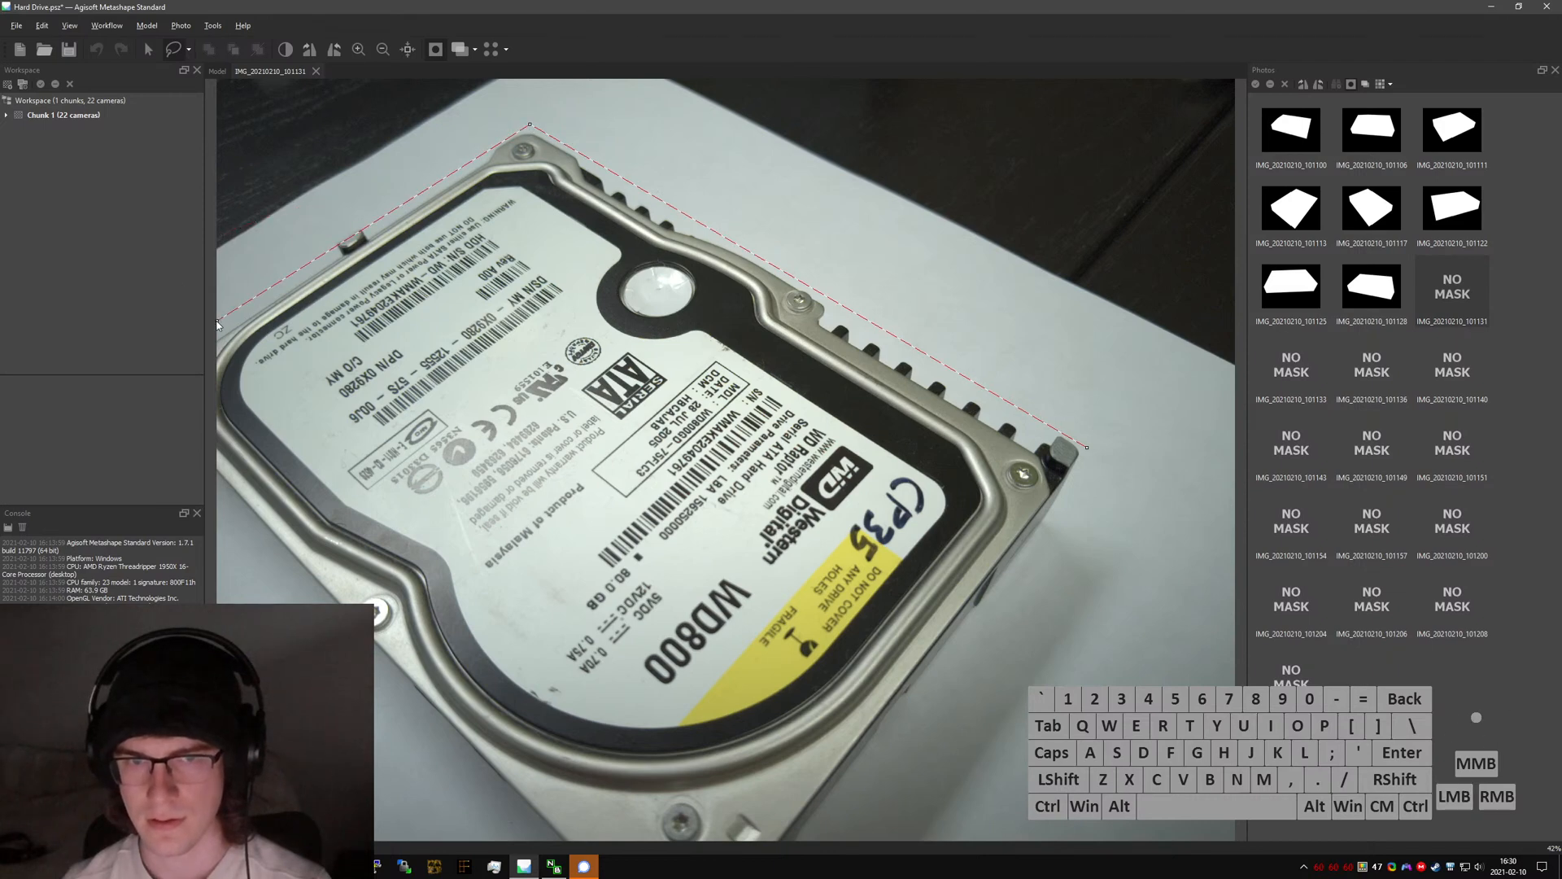
pyautogui.click(217, 322)
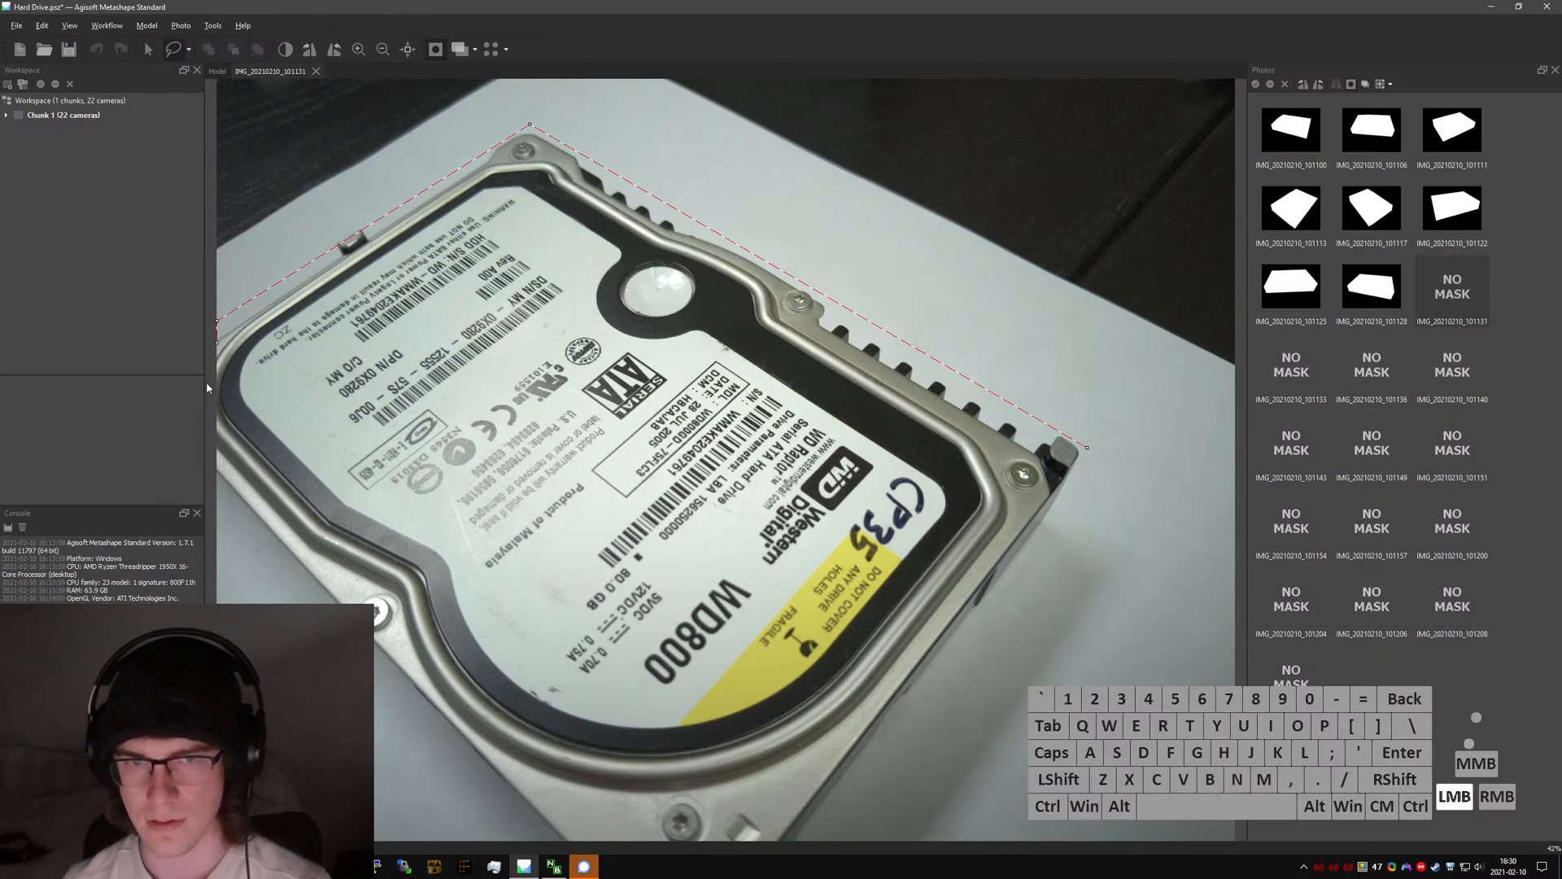
pyautogui.click(217, 513)
pyautogui.click(554, 839)
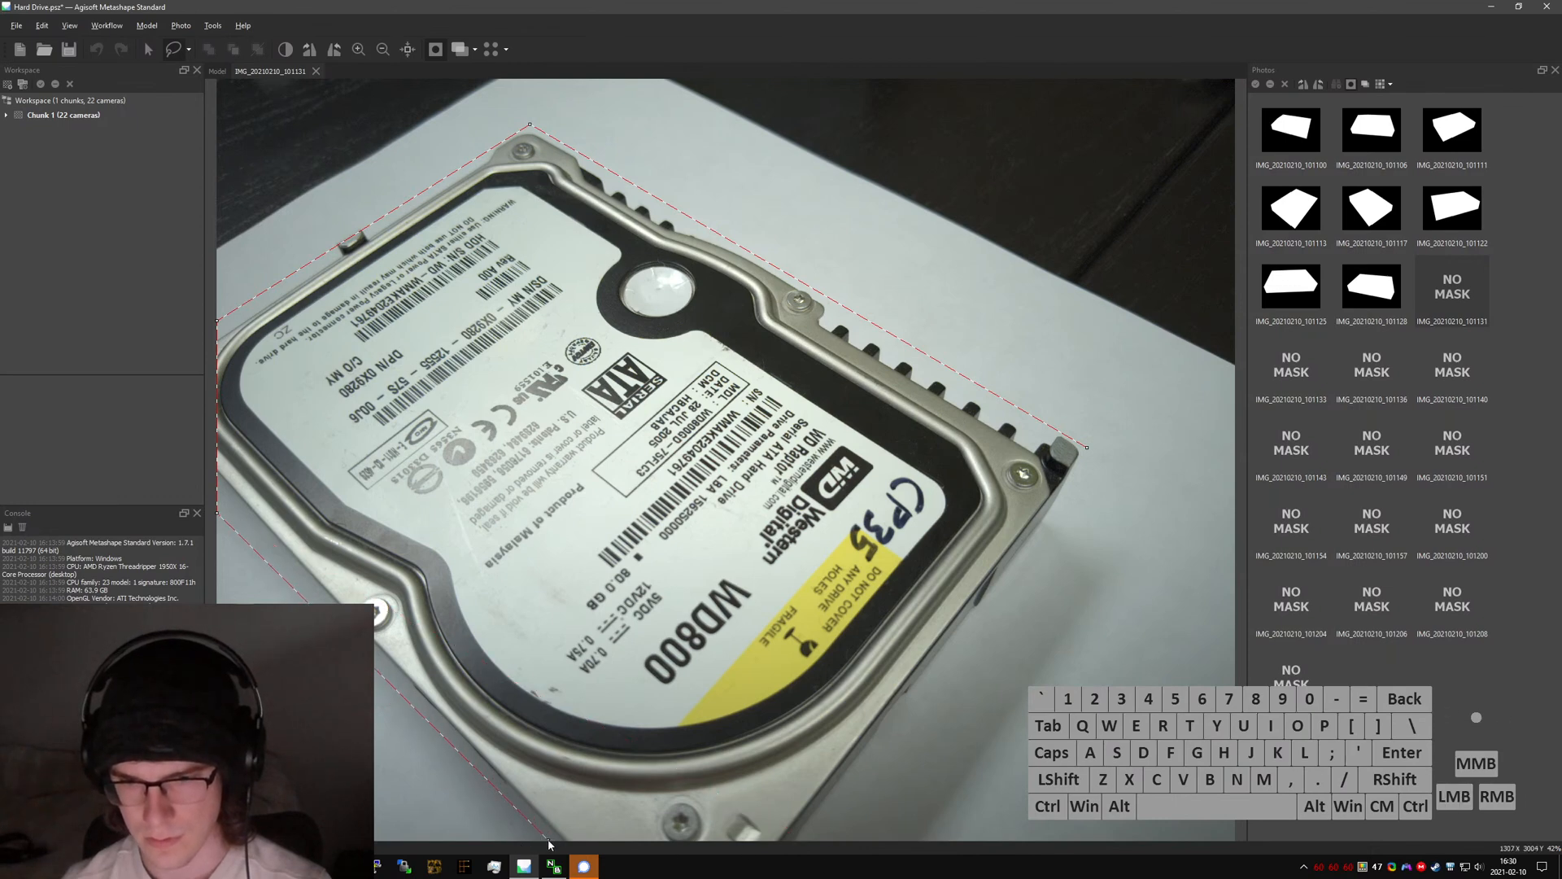
pyautogui.click(549, 840)
pyautogui.click(821, 840)
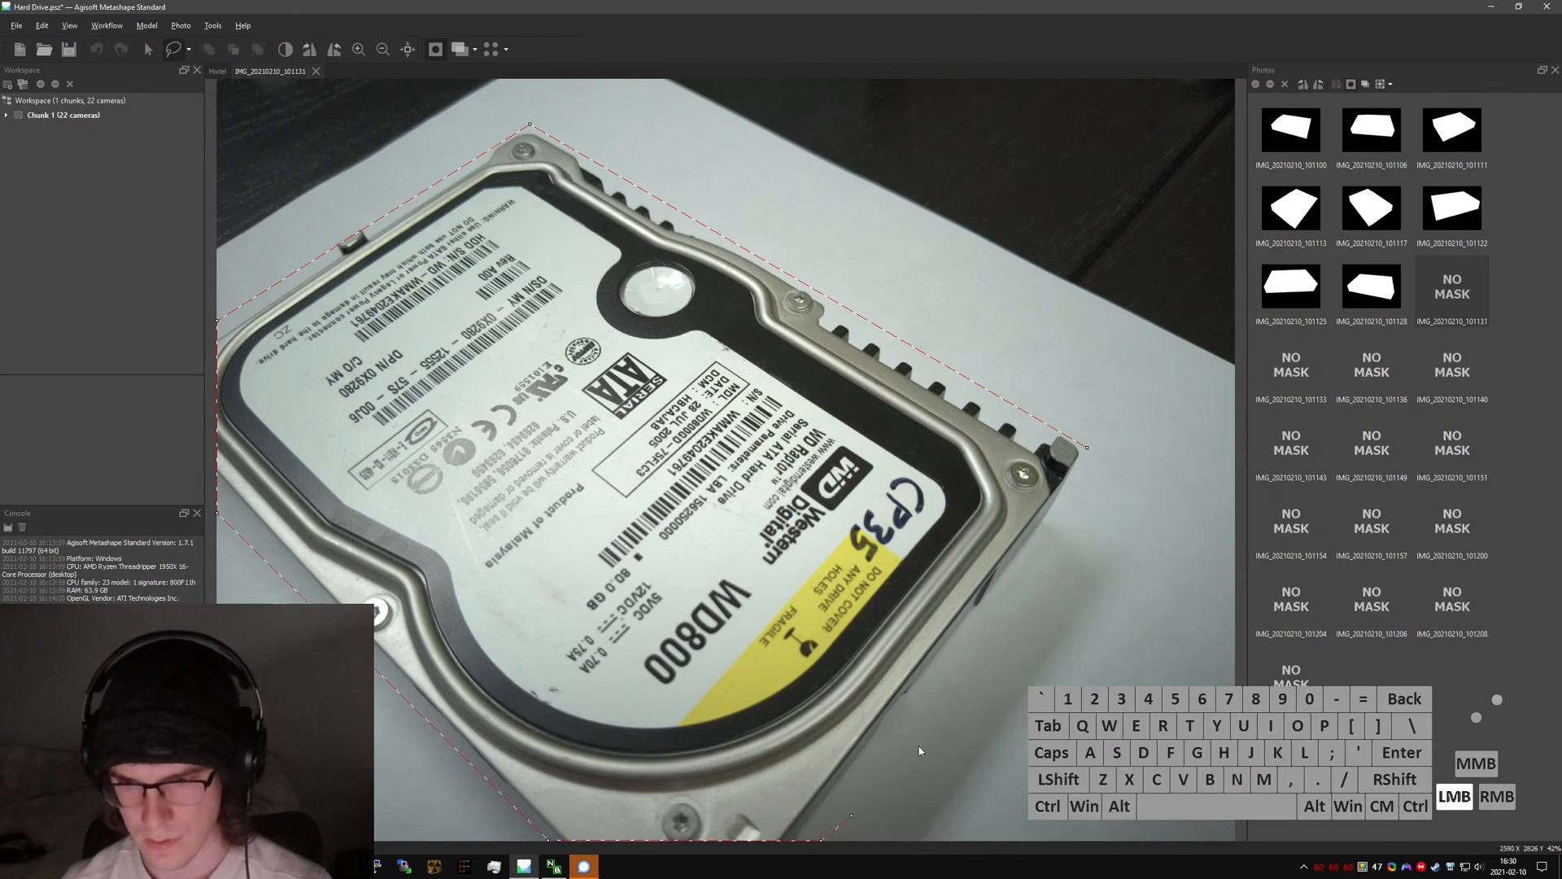
pyautogui.click(1087, 448)
pyautogui.click(1087, 447)
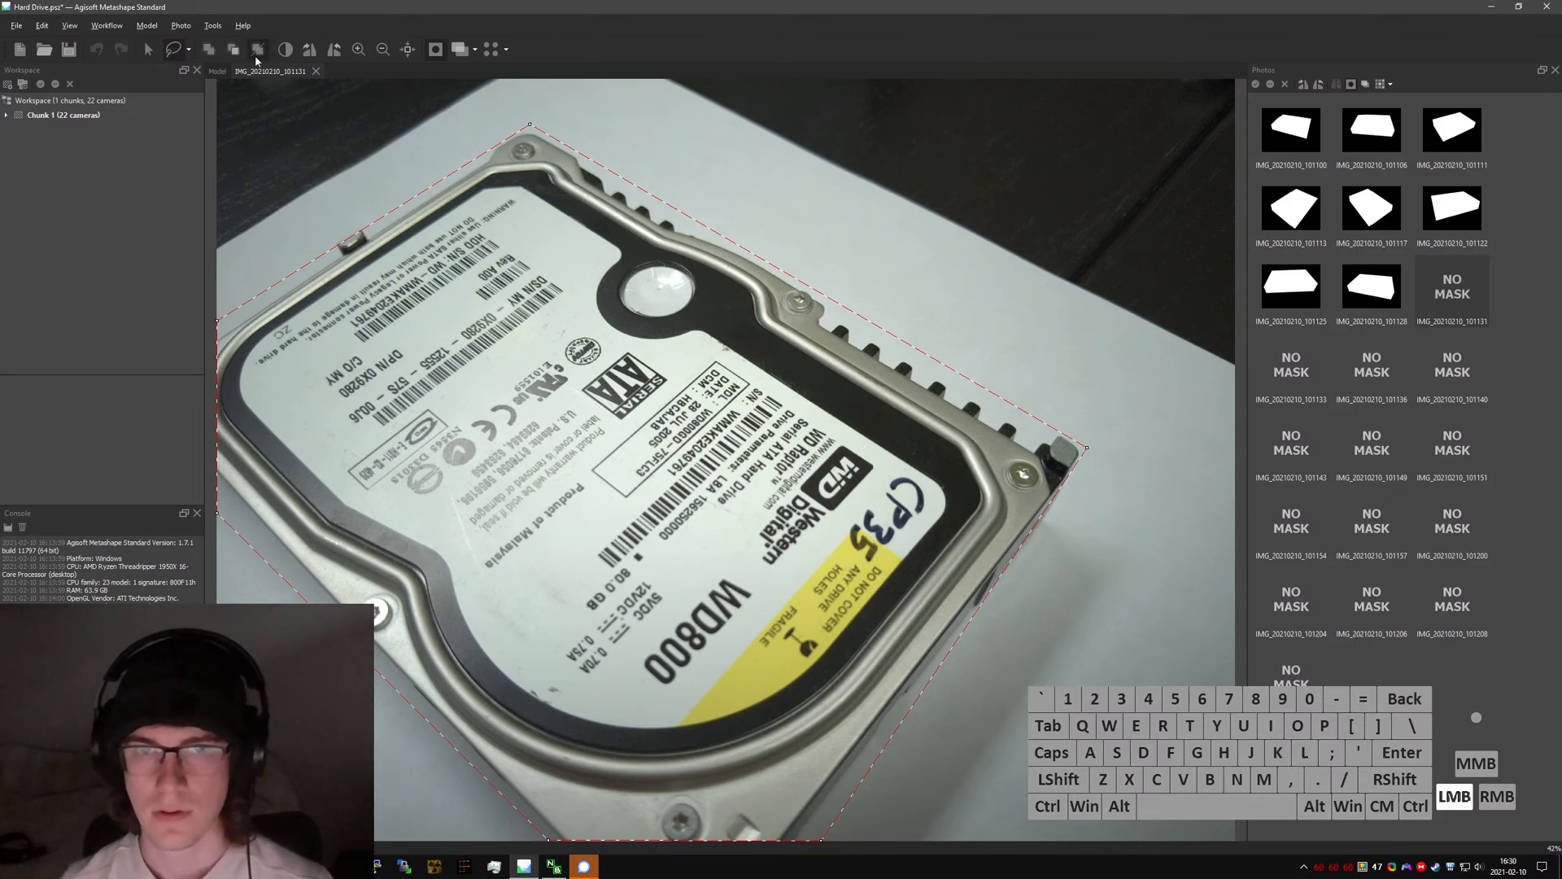
pyautogui.click(209, 50)
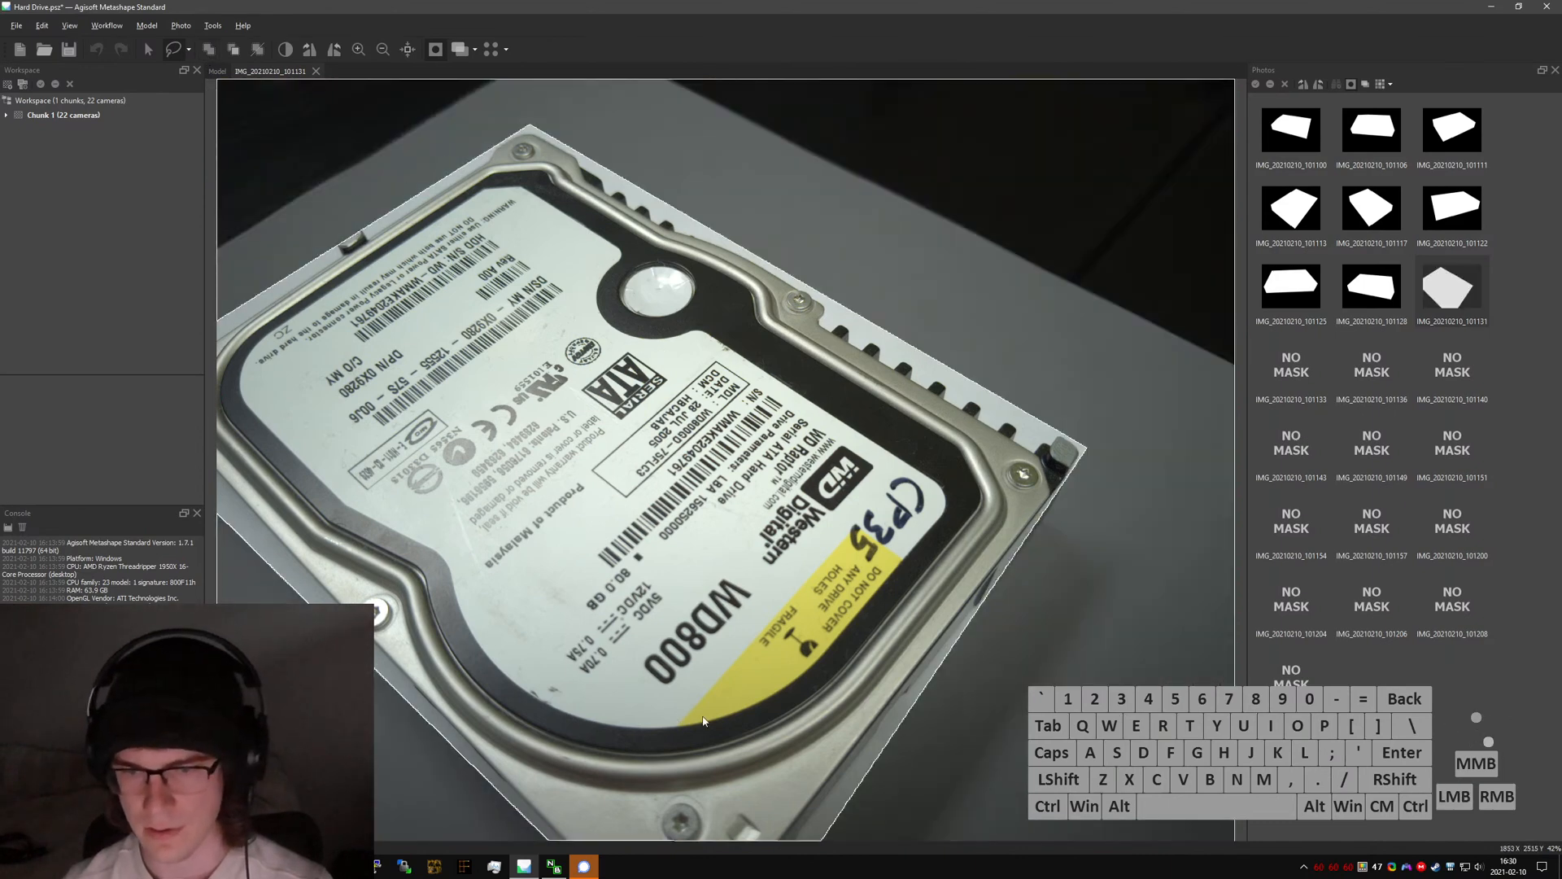
# - Mask the background of photo IMG_20210210_101133, outlining the hard drive along the photo borders where it is cropped, and adding the inverted selection to the mask
pyautogui.doubleClick(1291, 366)
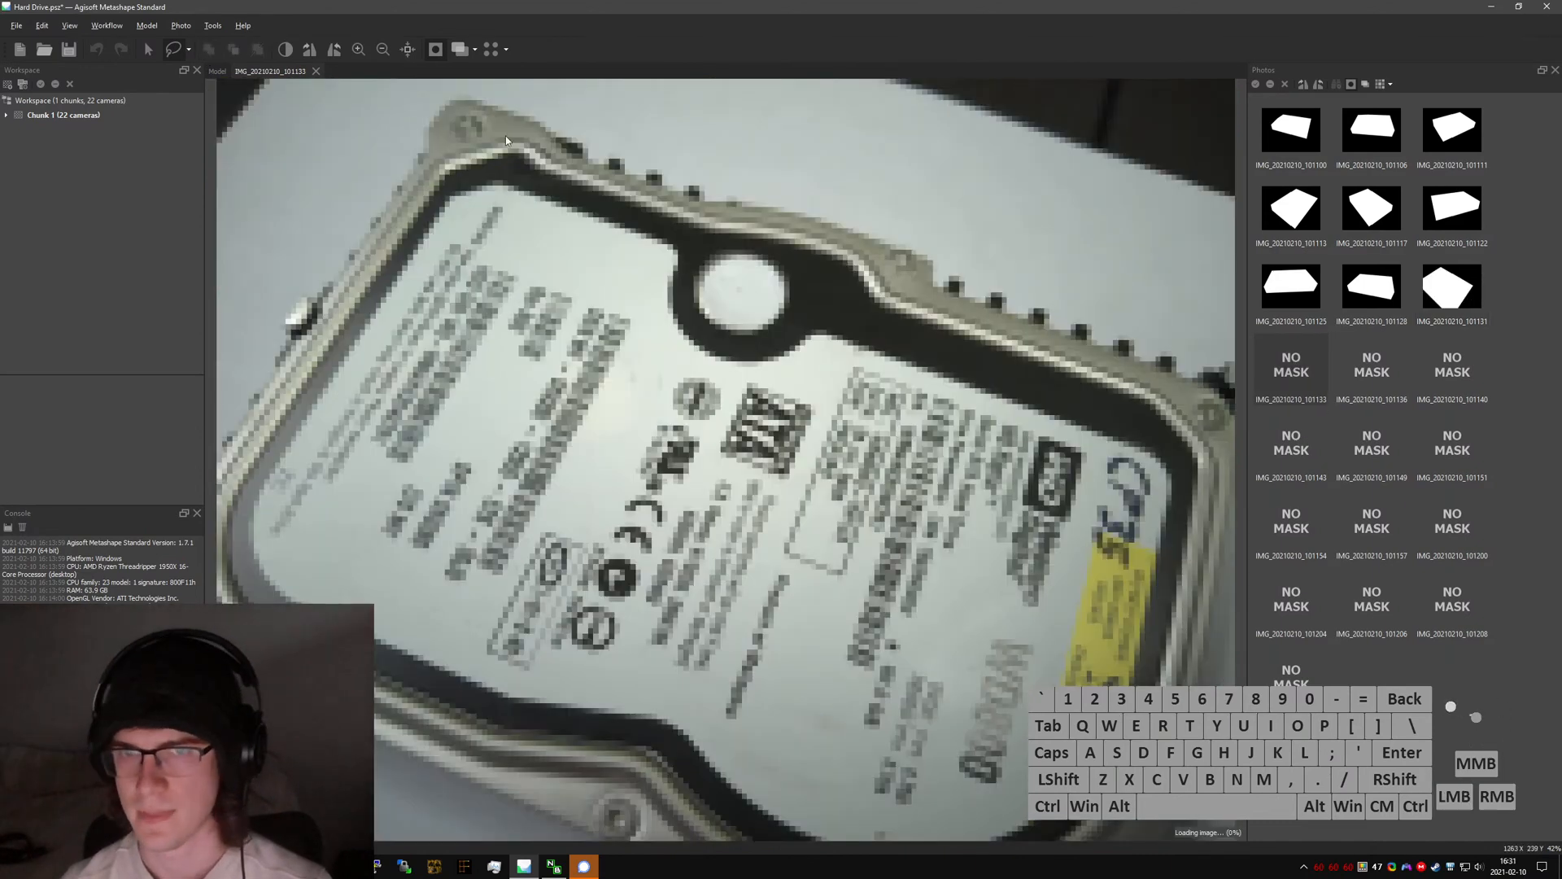
pyautogui.click(446, 83)
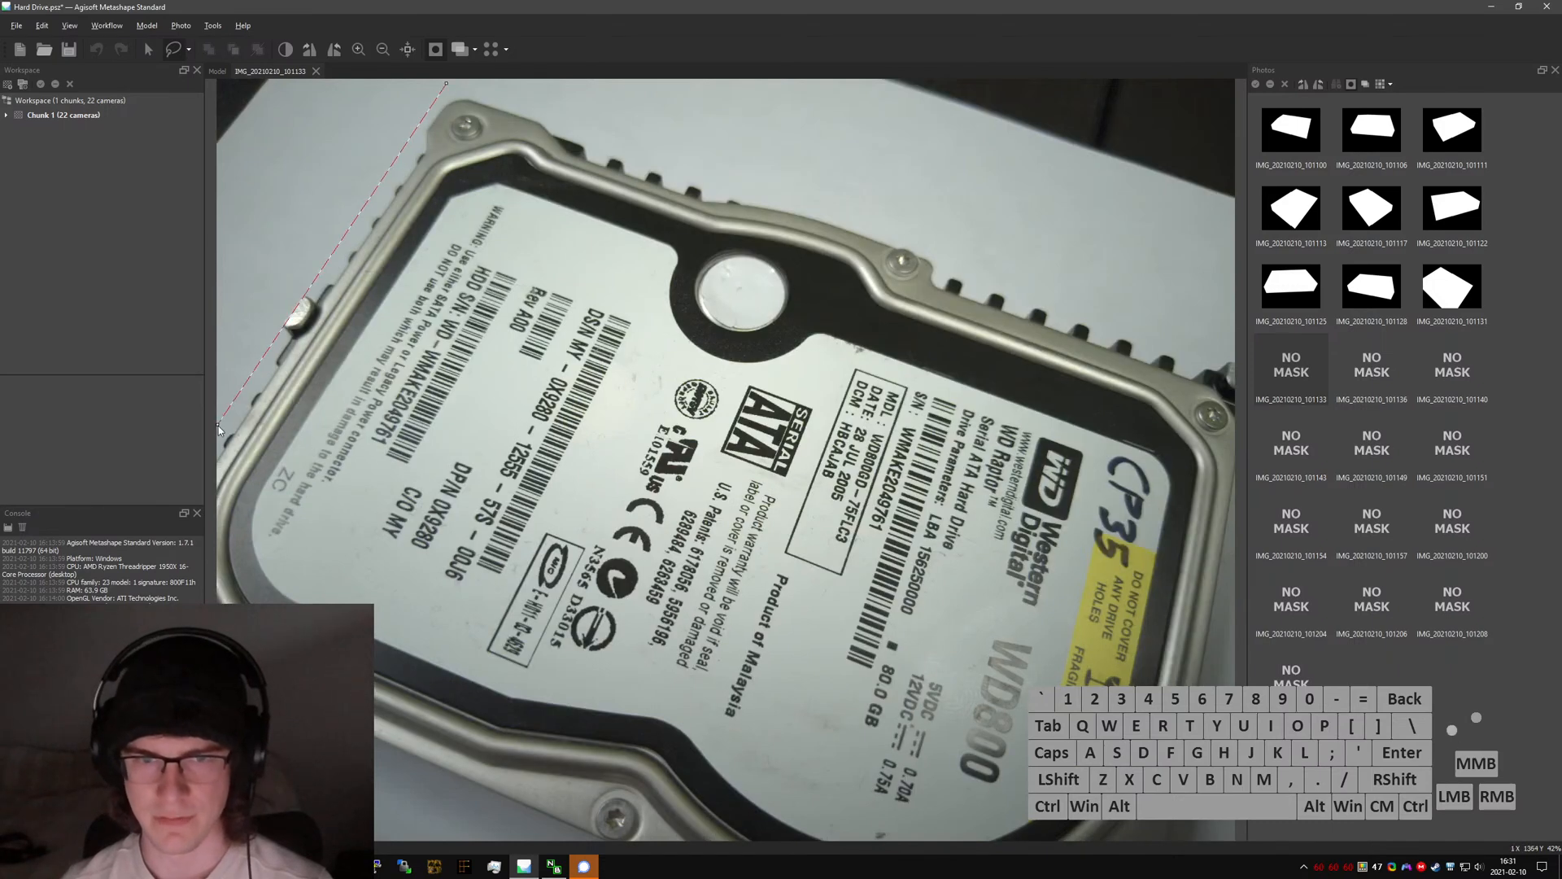
pyautogui.click(218, 449)
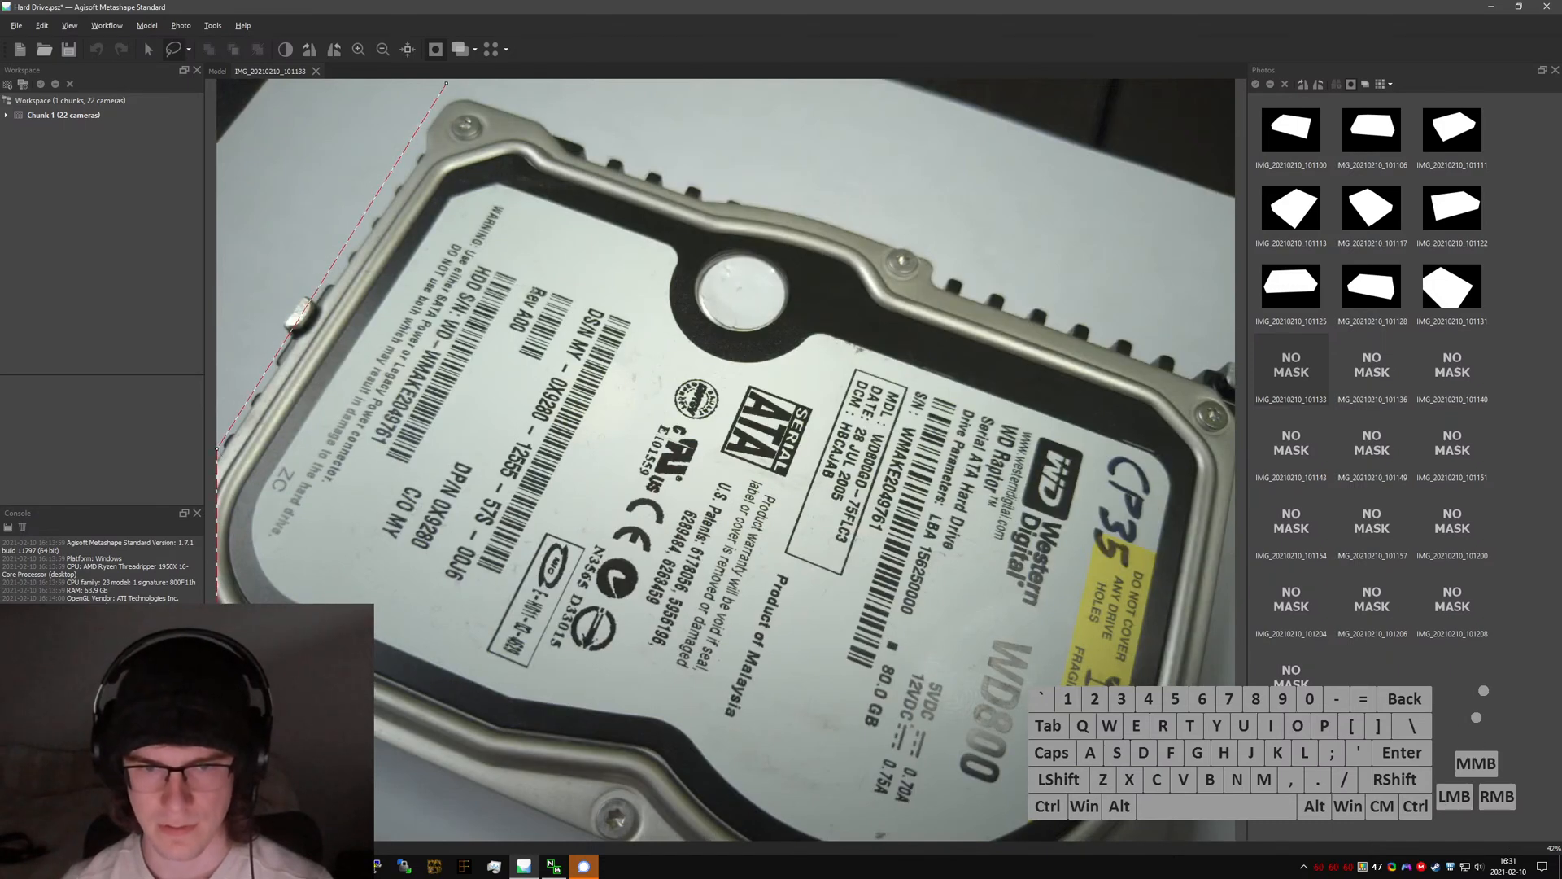
pyautogui.click(482, 837)
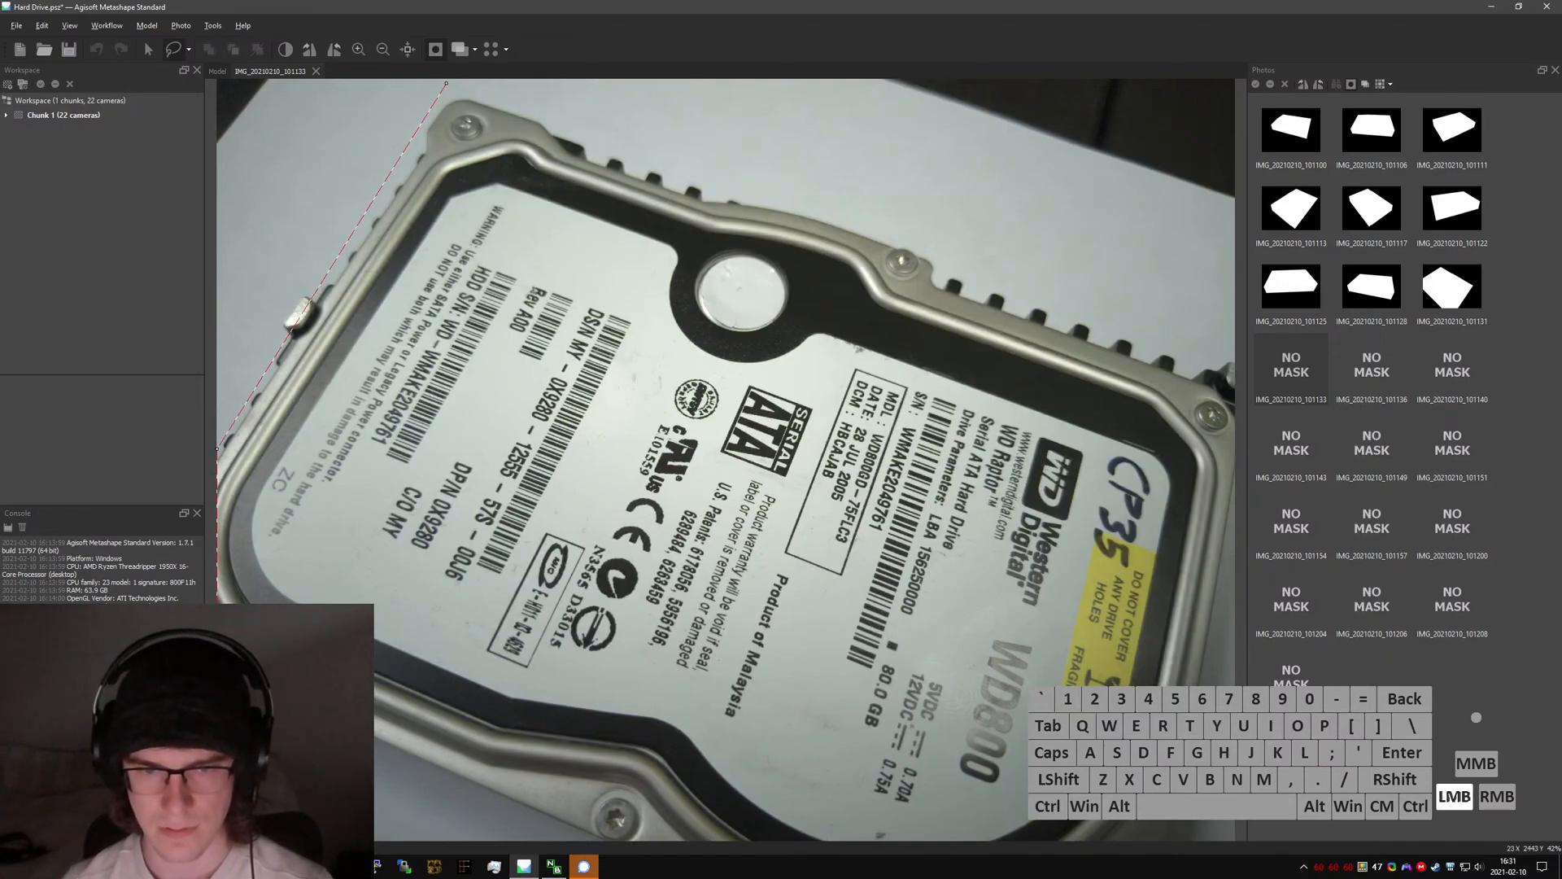
pyautogui.click(583, 841)
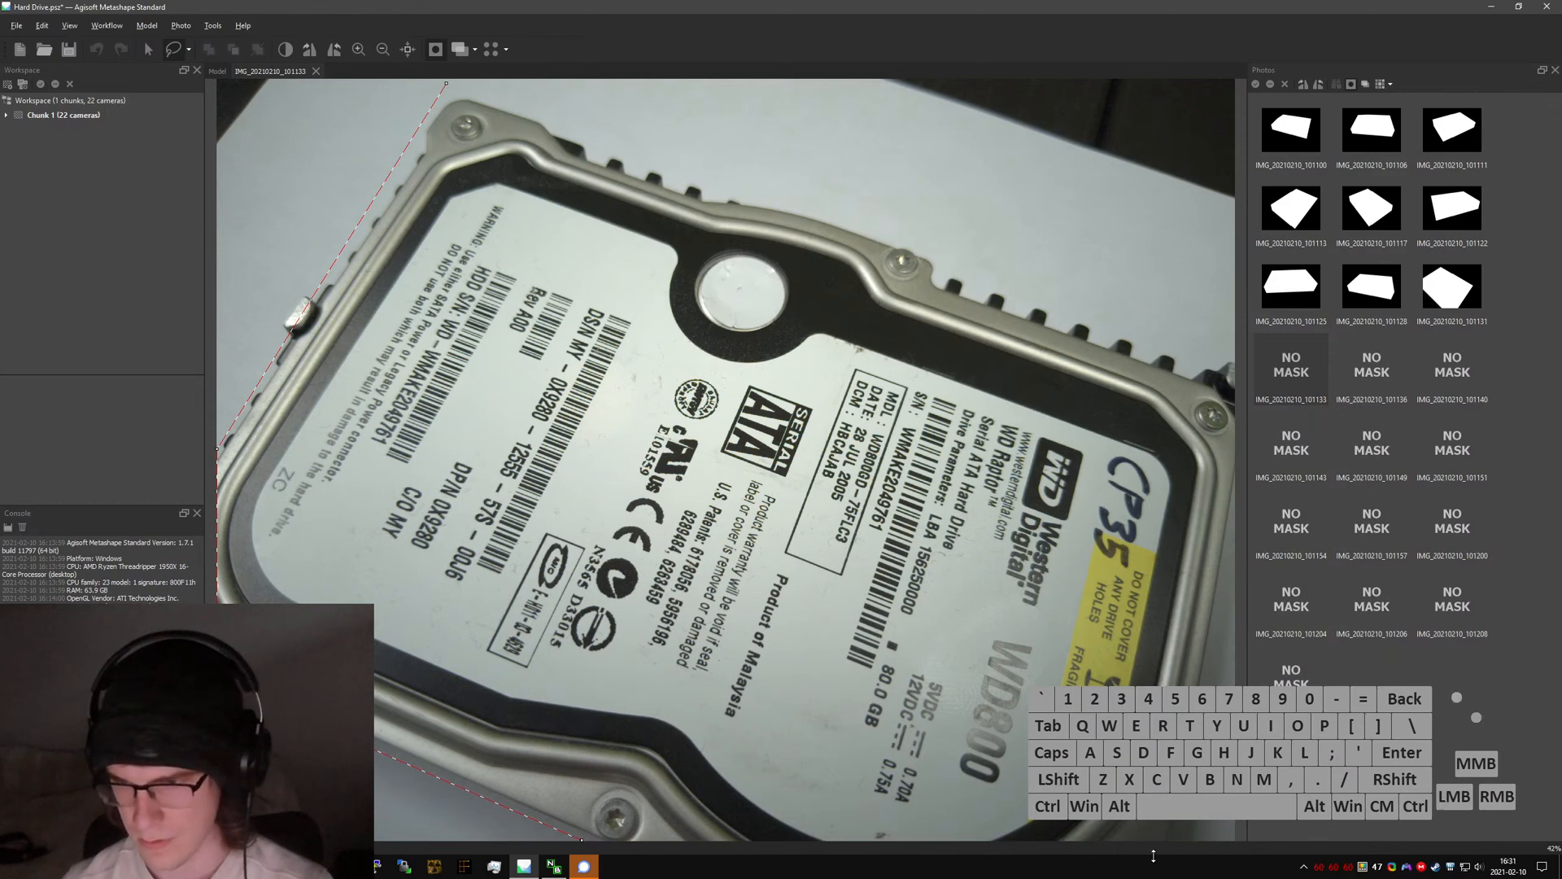
pyautogui.click(1182, 843)
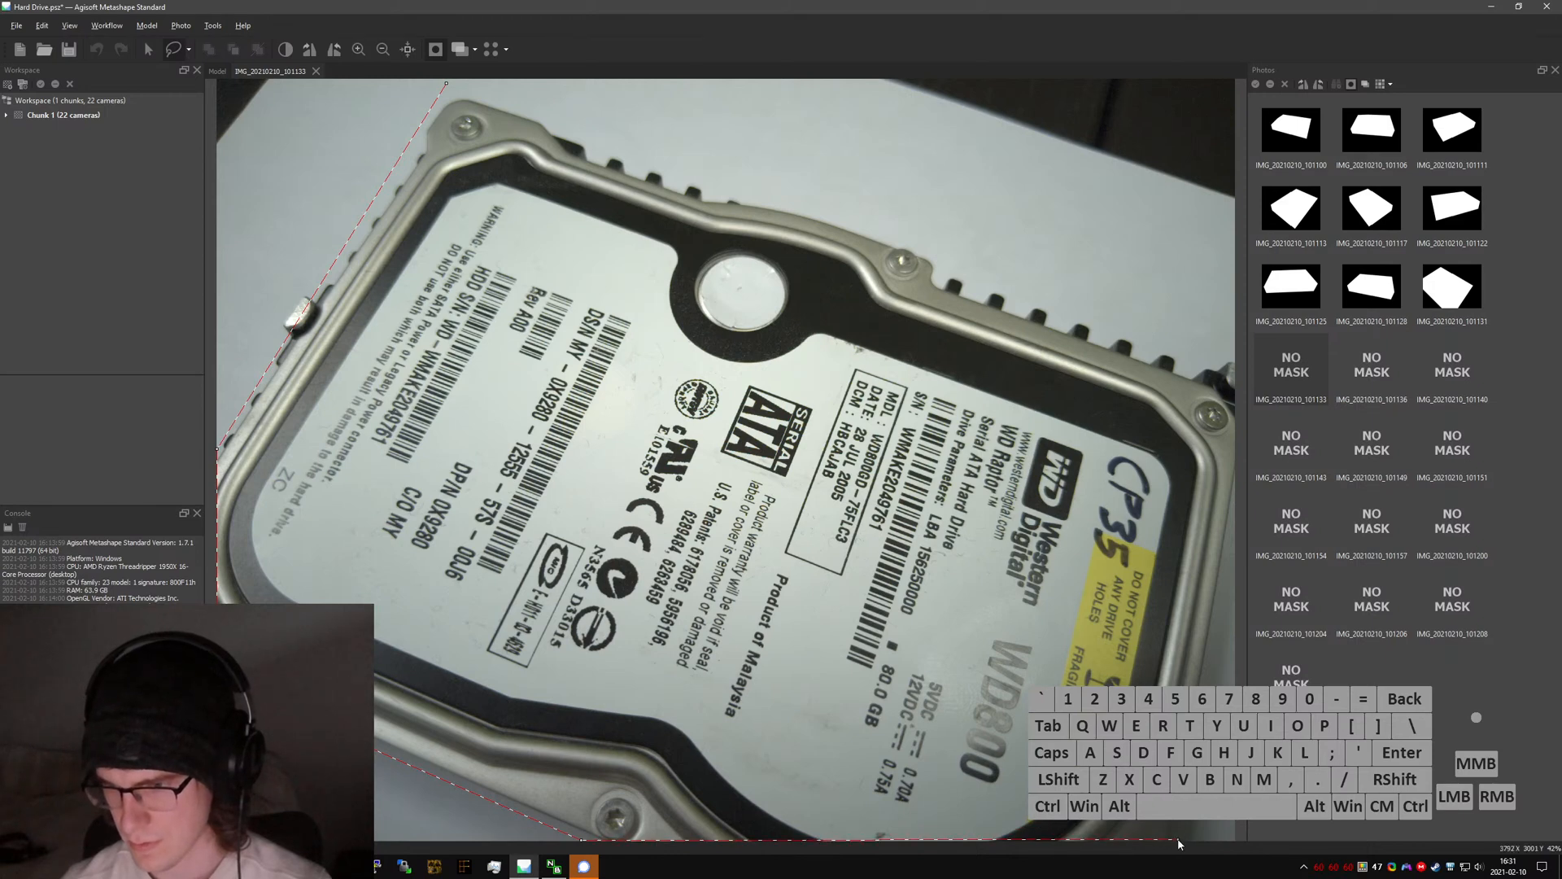
pyautogui.click(1179, 843)
pyautogui.click(1236, 535)
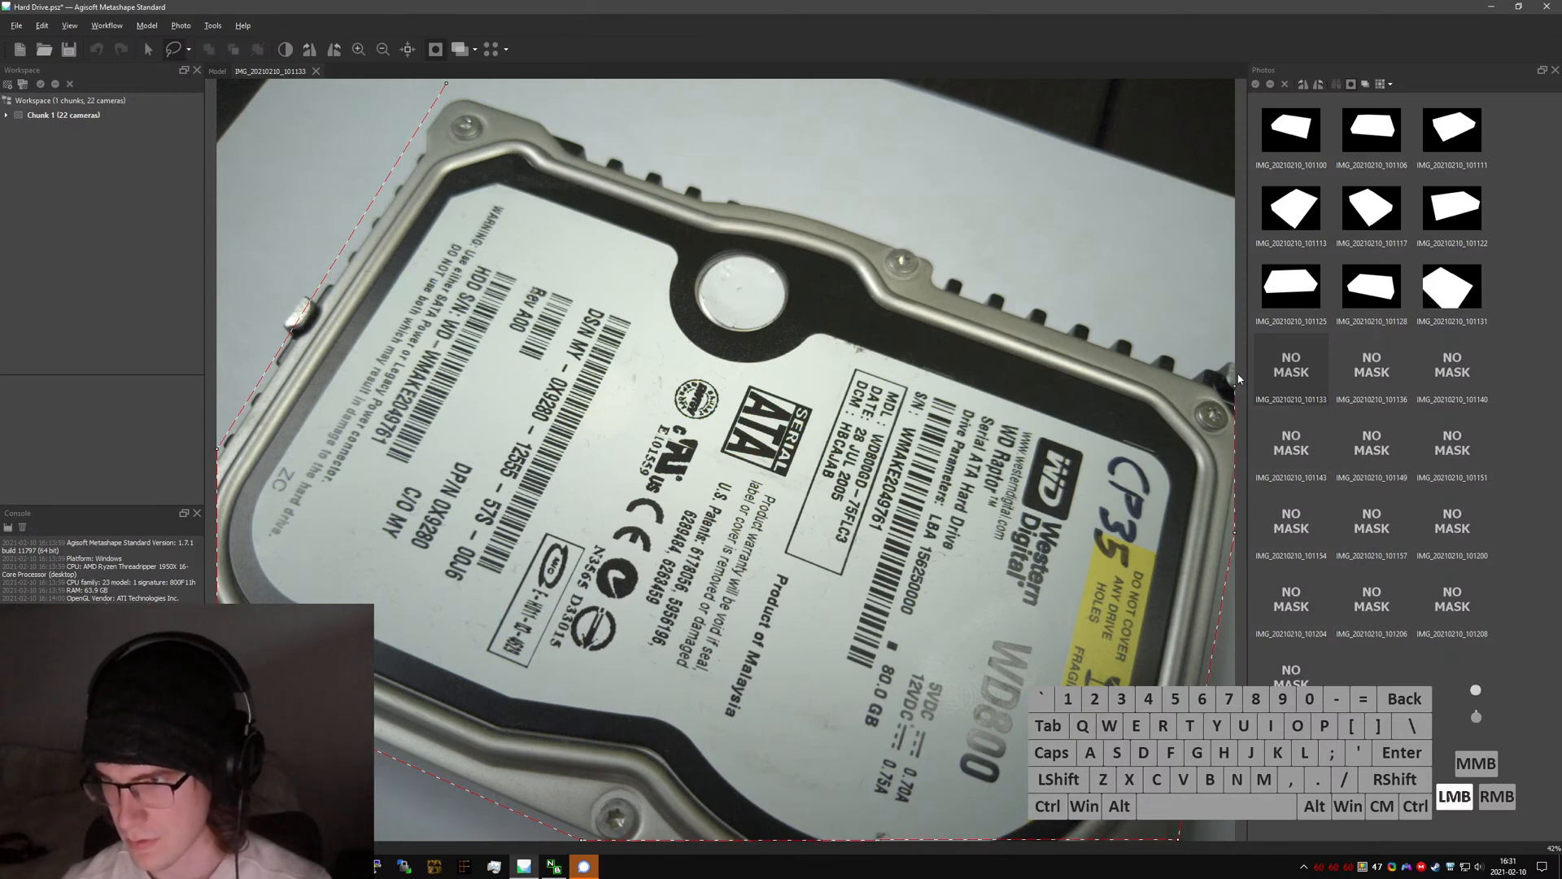
pyautogui.click(1235, 347)
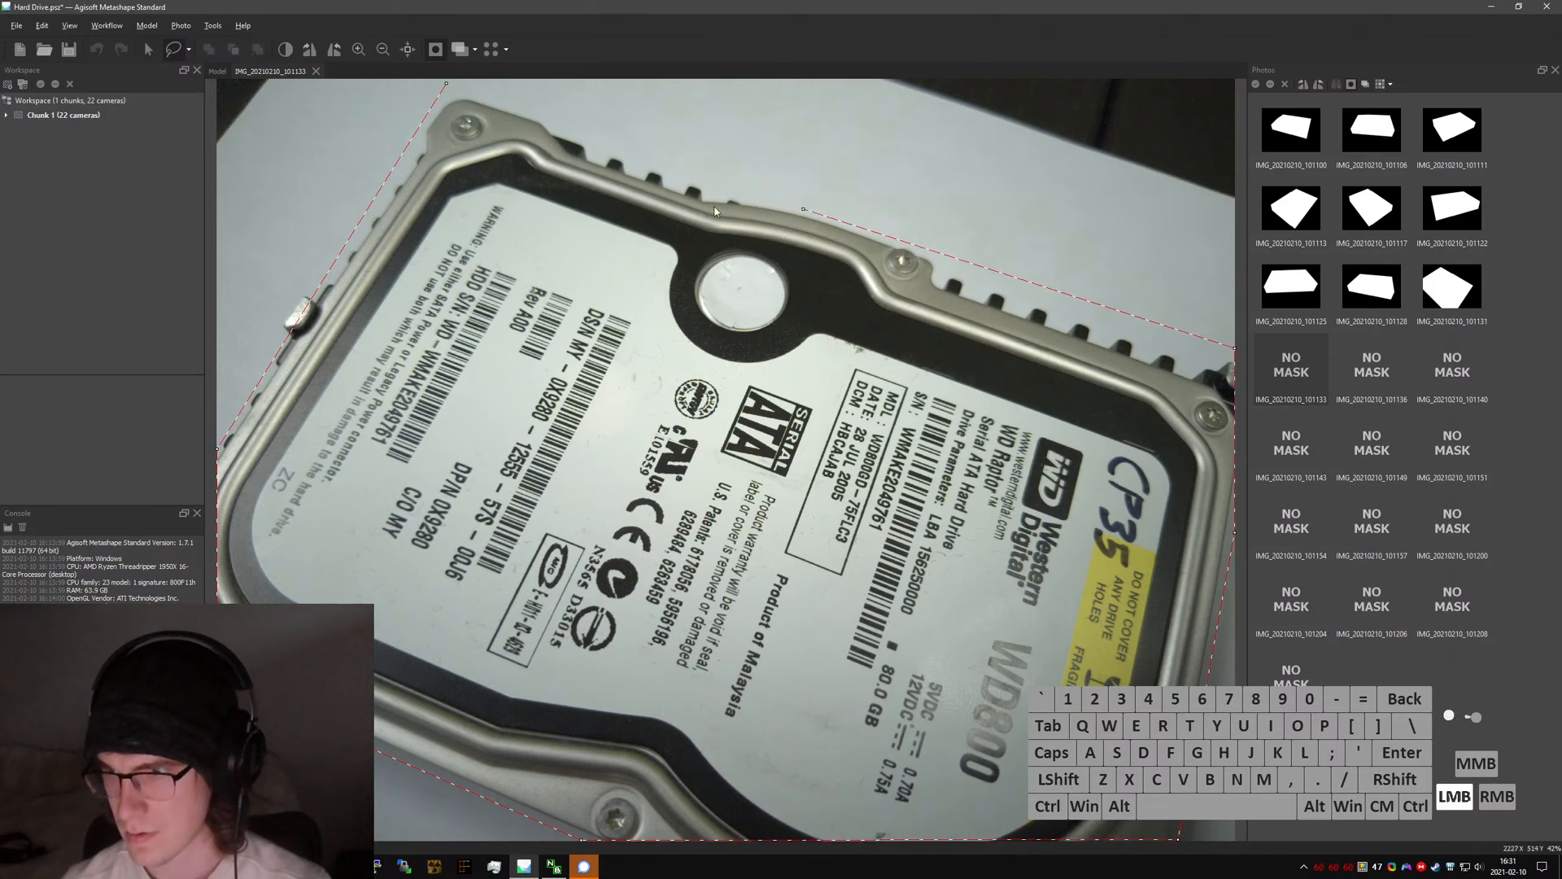
pyautogui.click(446, 85)
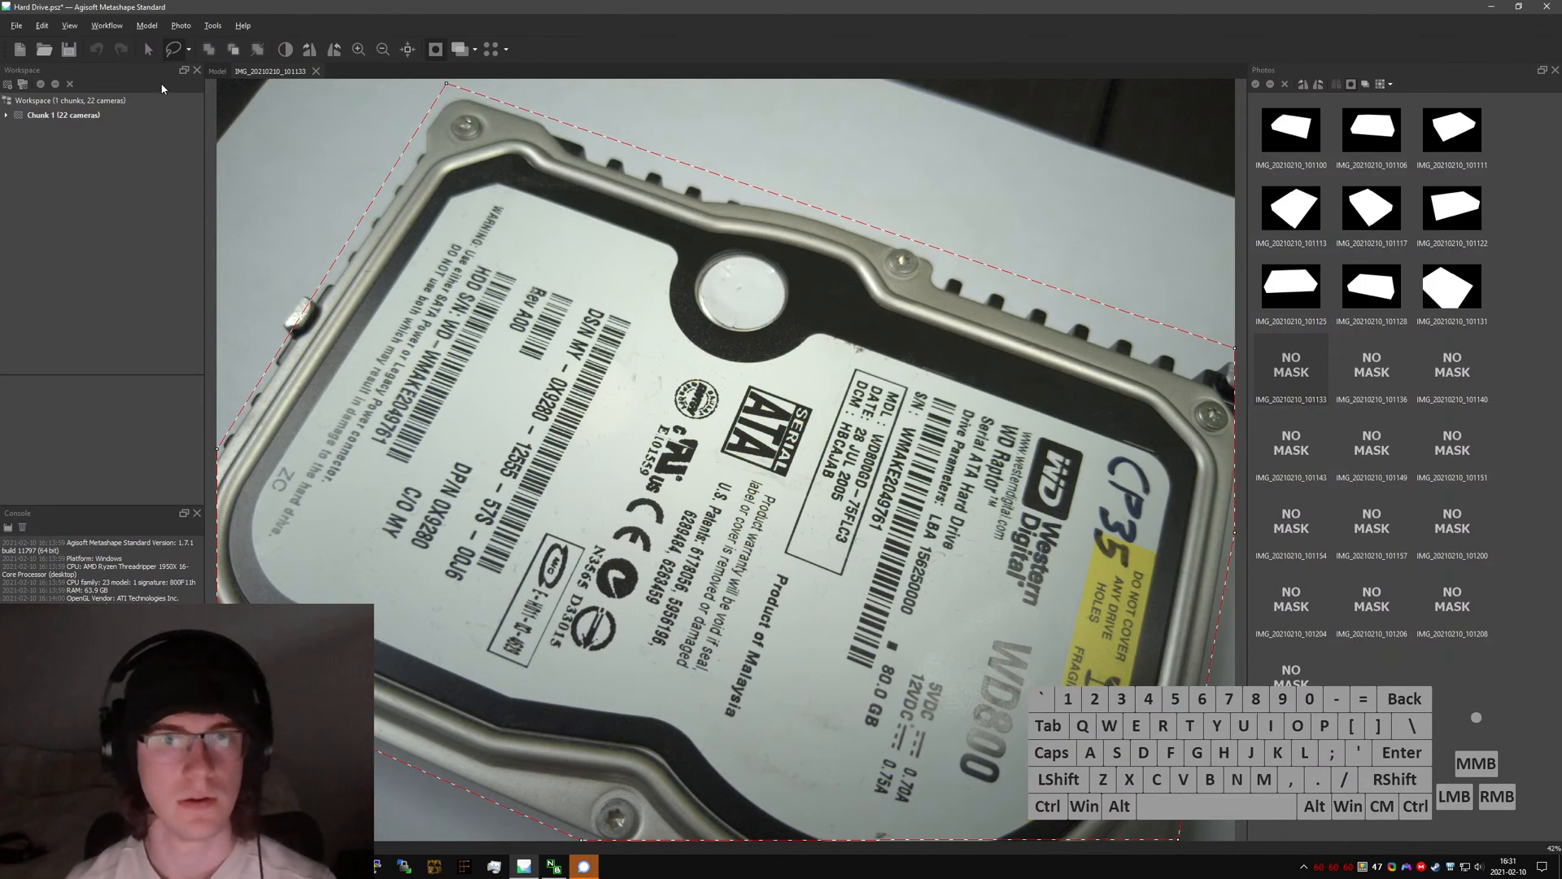
pyautogui.click(208, 50)
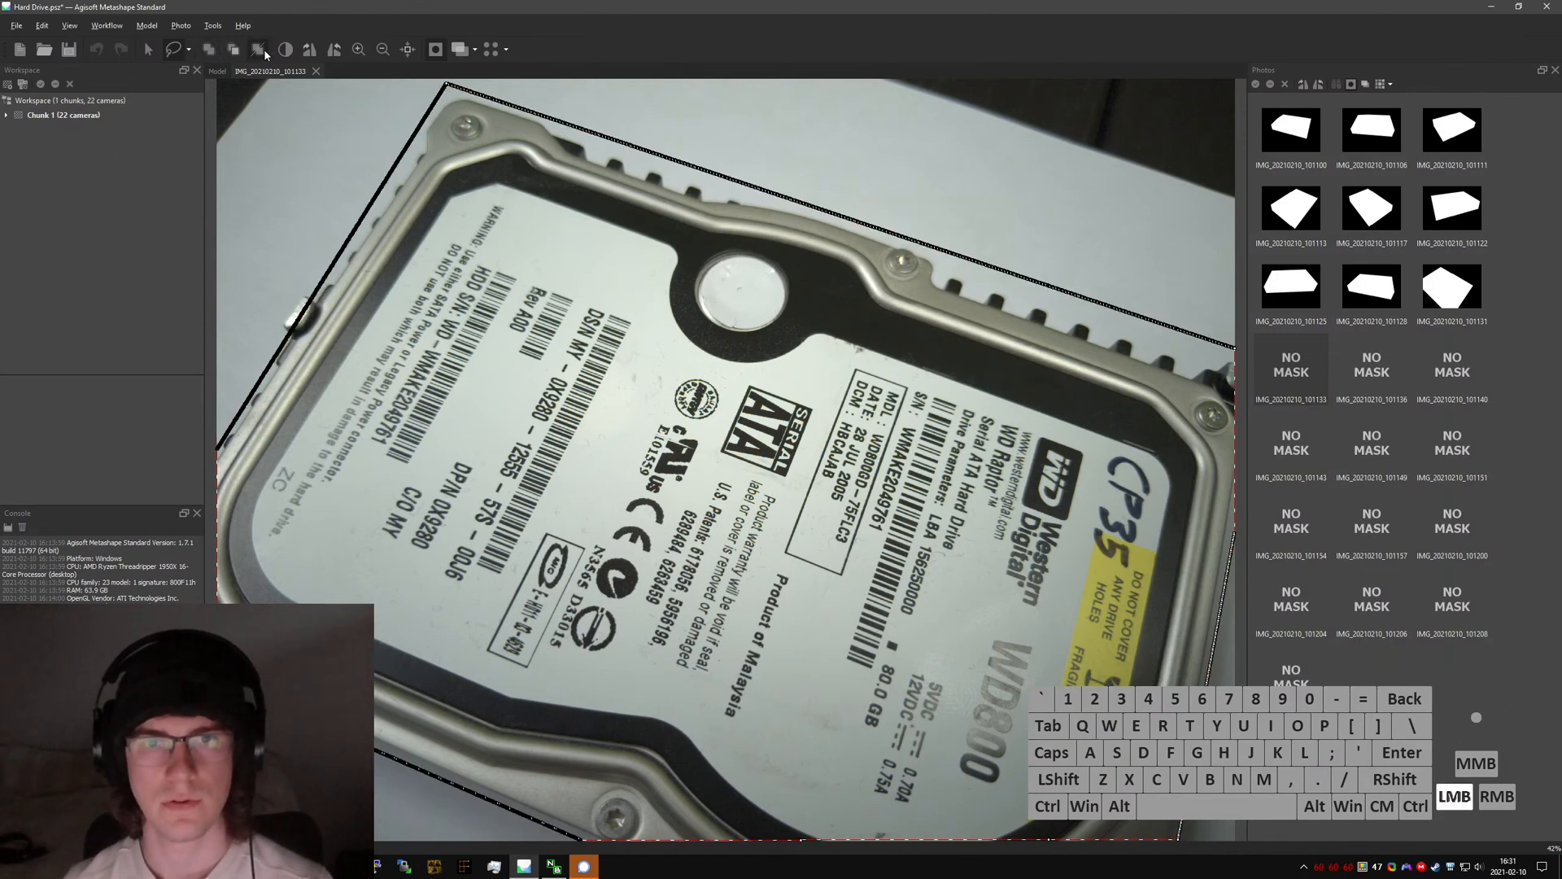
pyautogui.click(215, 165)
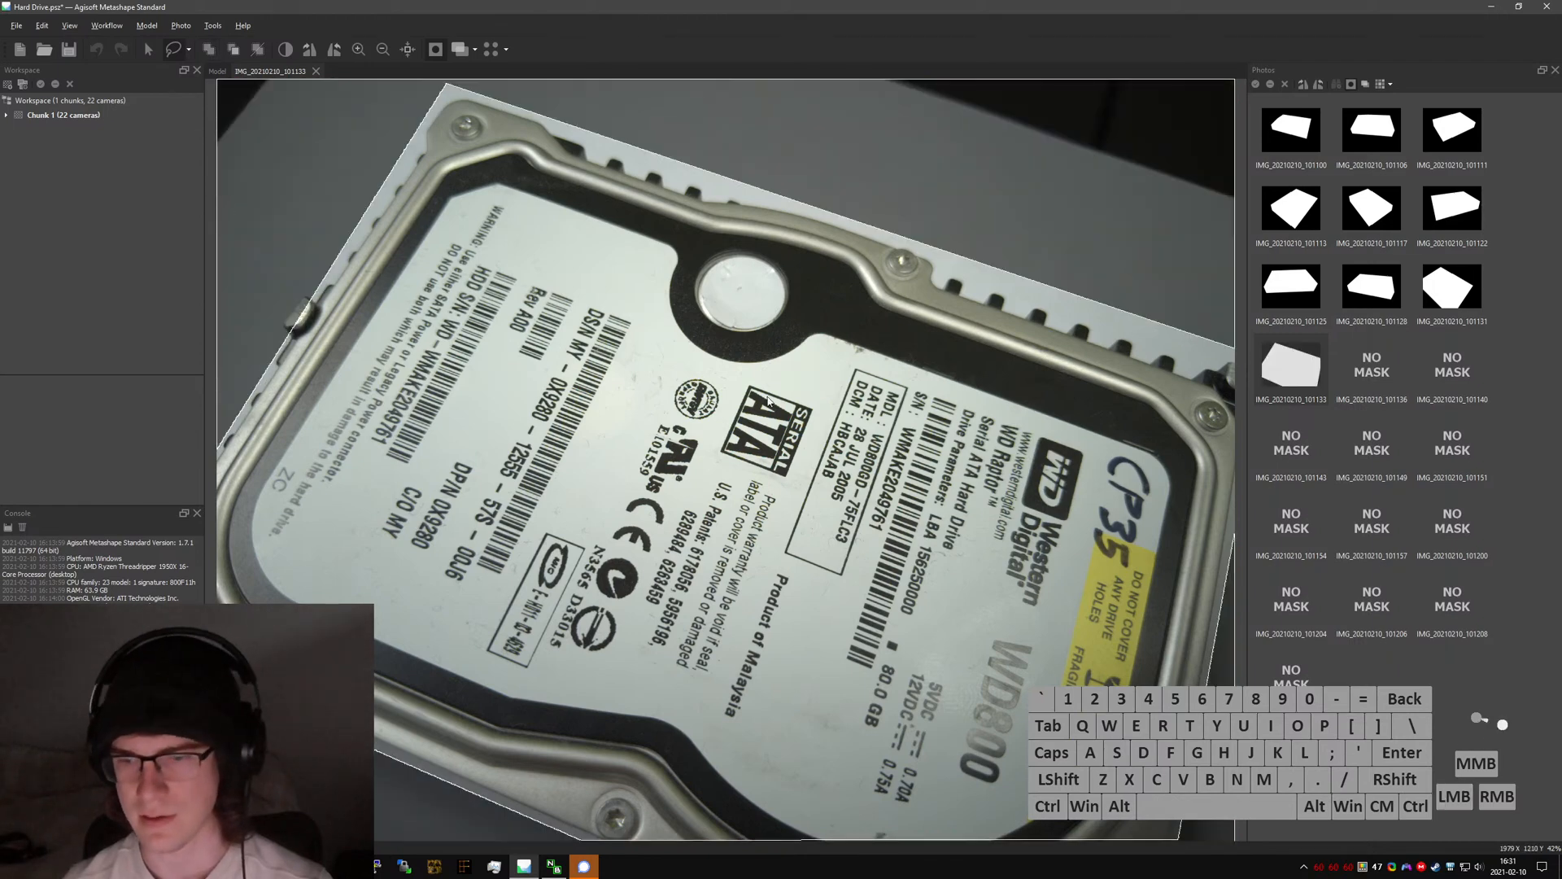
# - Mask the background of photo IMG_20210210_101136, outlining the hard drive along the photo borders where it is cropped, and adding the inverted selection to the mask
pyautogui.doubleClick(1372, 367)
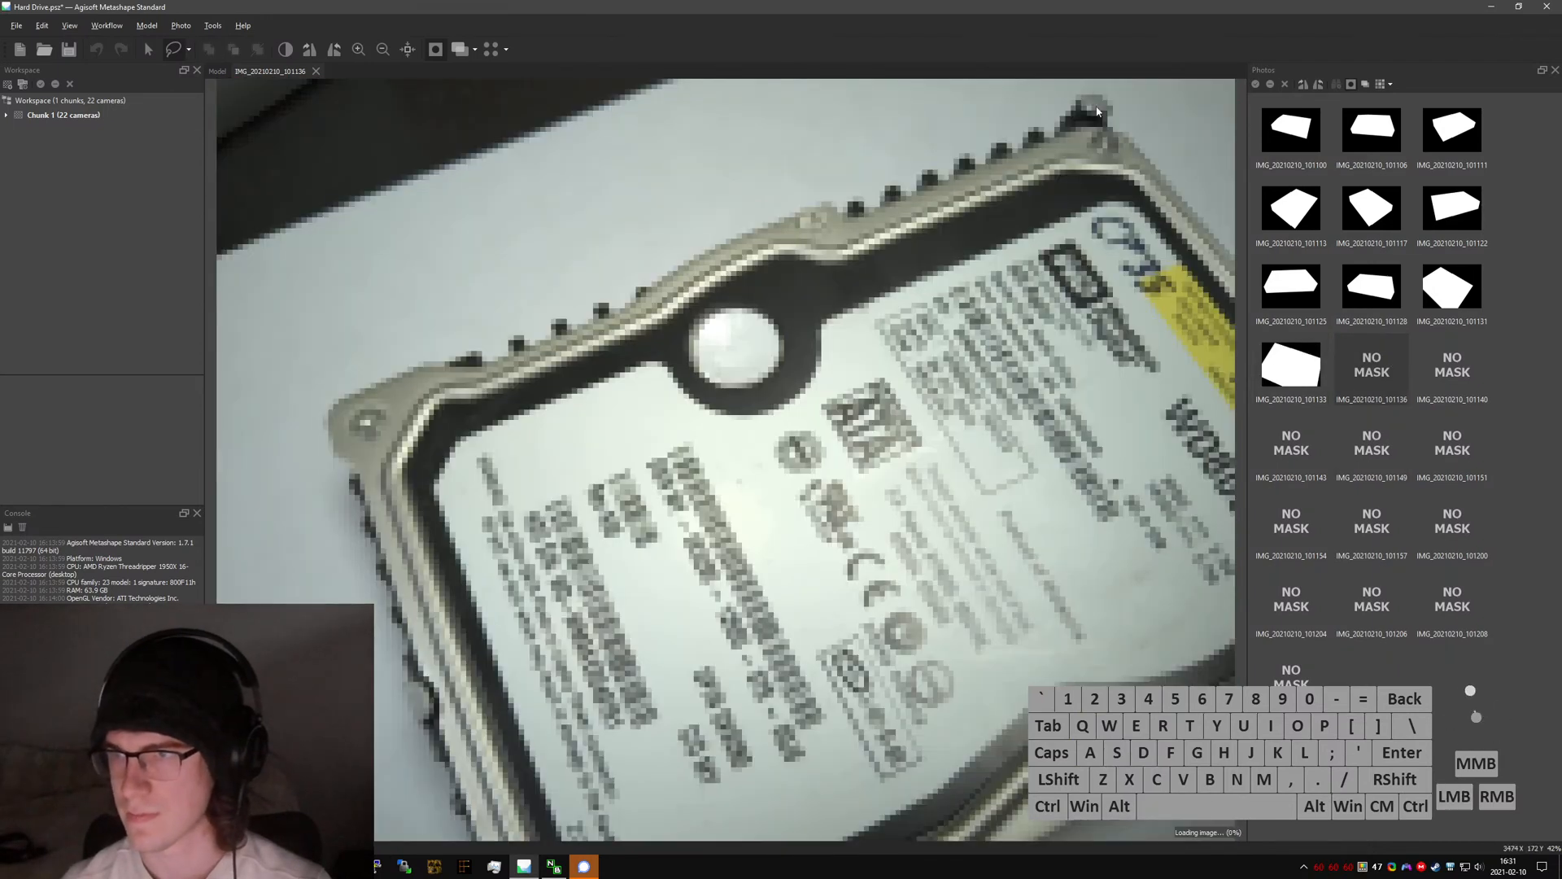
pyautogui.moveTo(1087, 82); pyautogui.dragTo(559, 262)
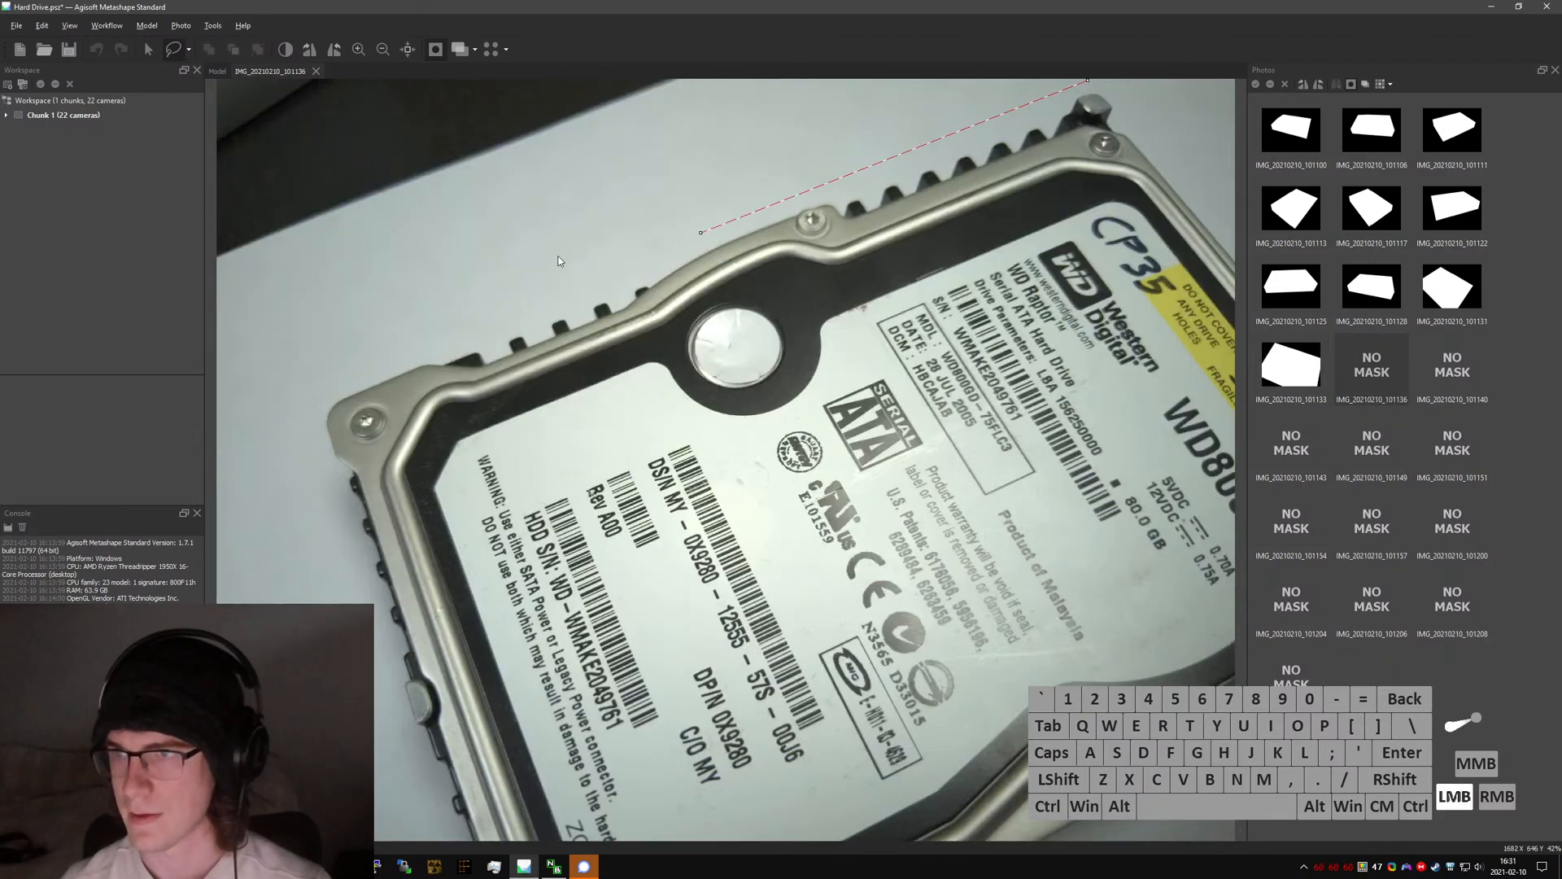
pyautogui.click(306, 401)
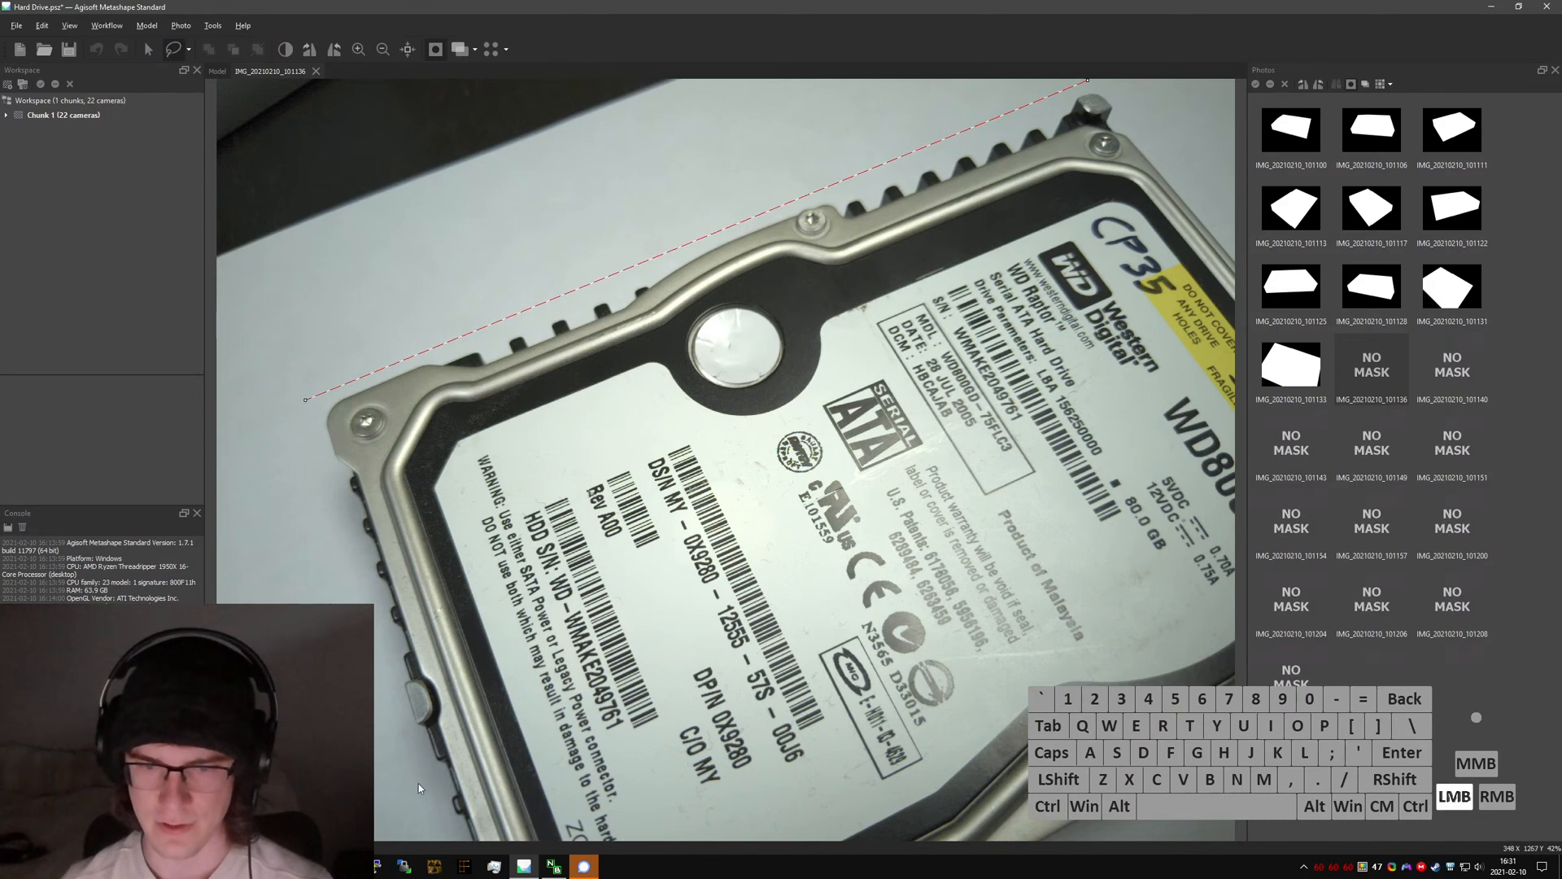
pyautogui.click(437, 840)
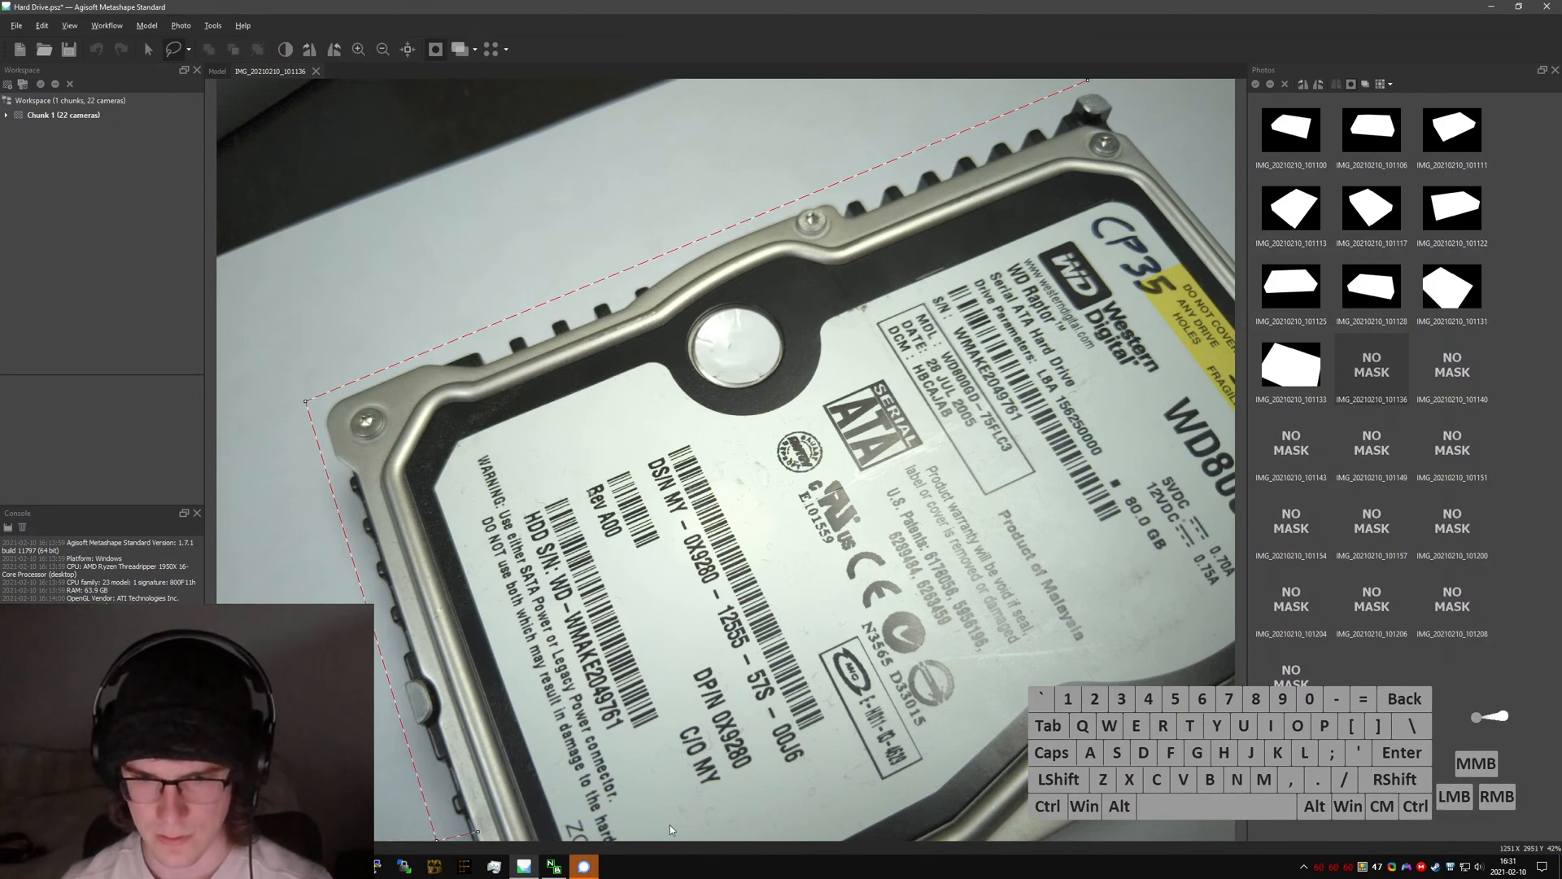
pyautogui.click(1128, 839)
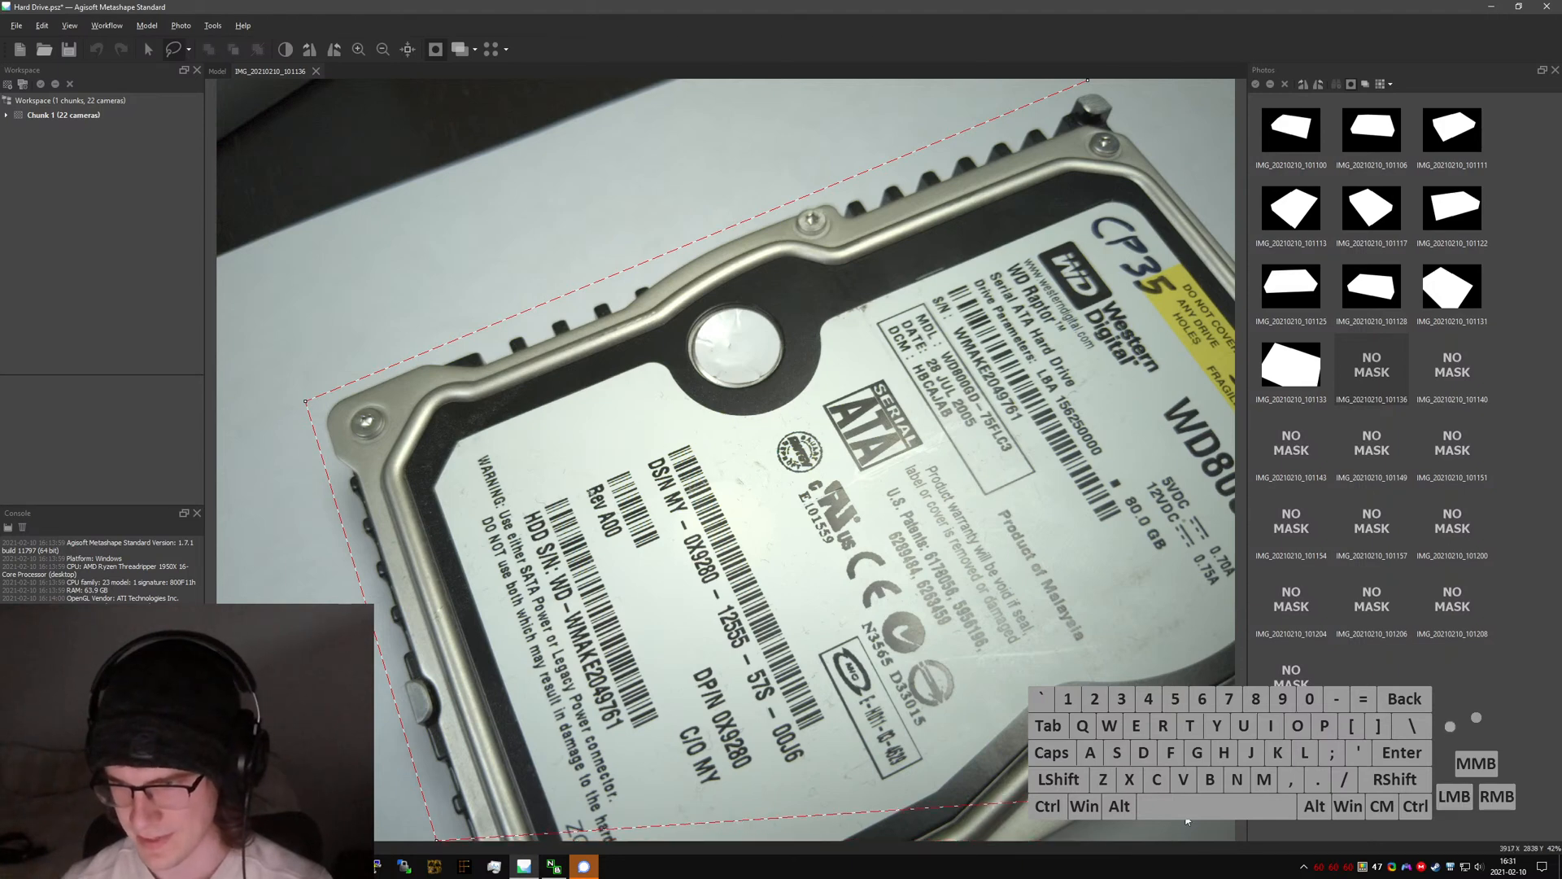
pyautogui.press('d')
pyautogui.click(1075, 842)
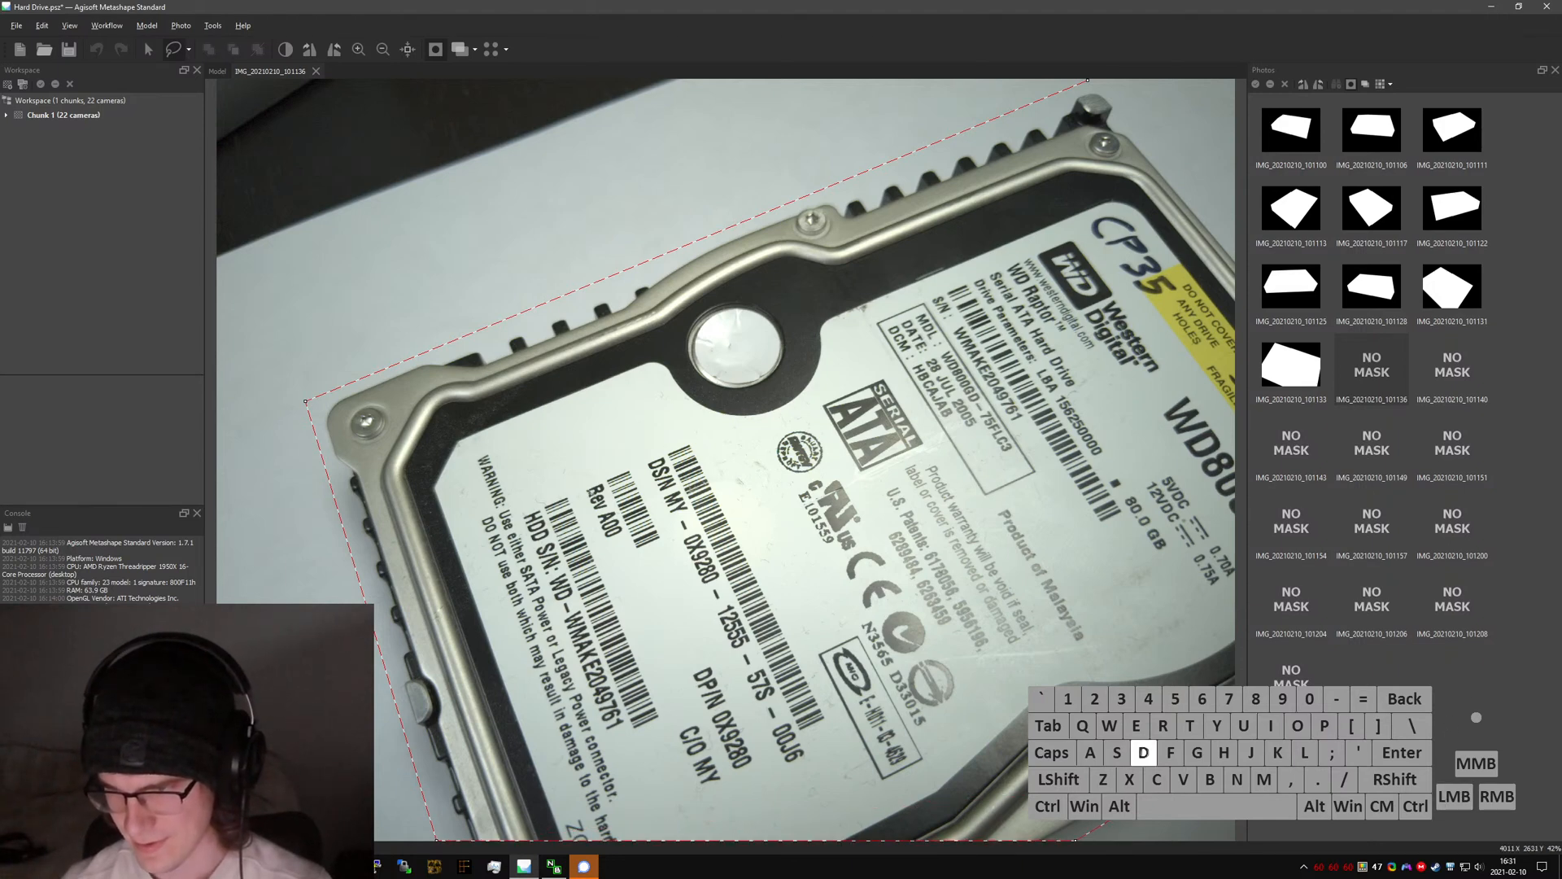
pyautogui.click(1234, 750)
pyautogui.click(1234, 240)
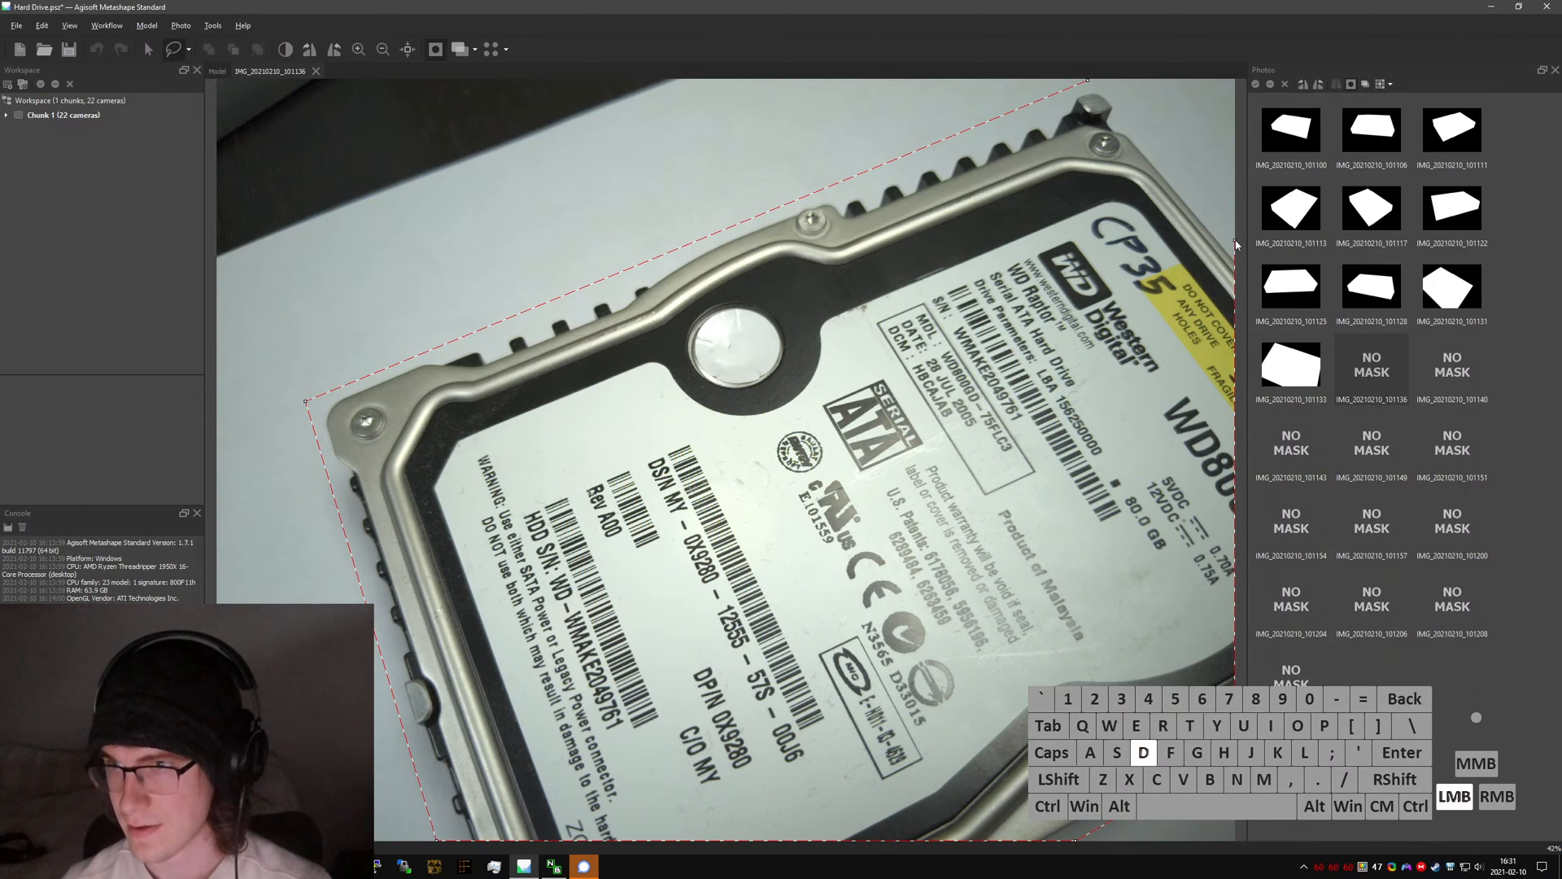
pyautogui.click(1088, 82)
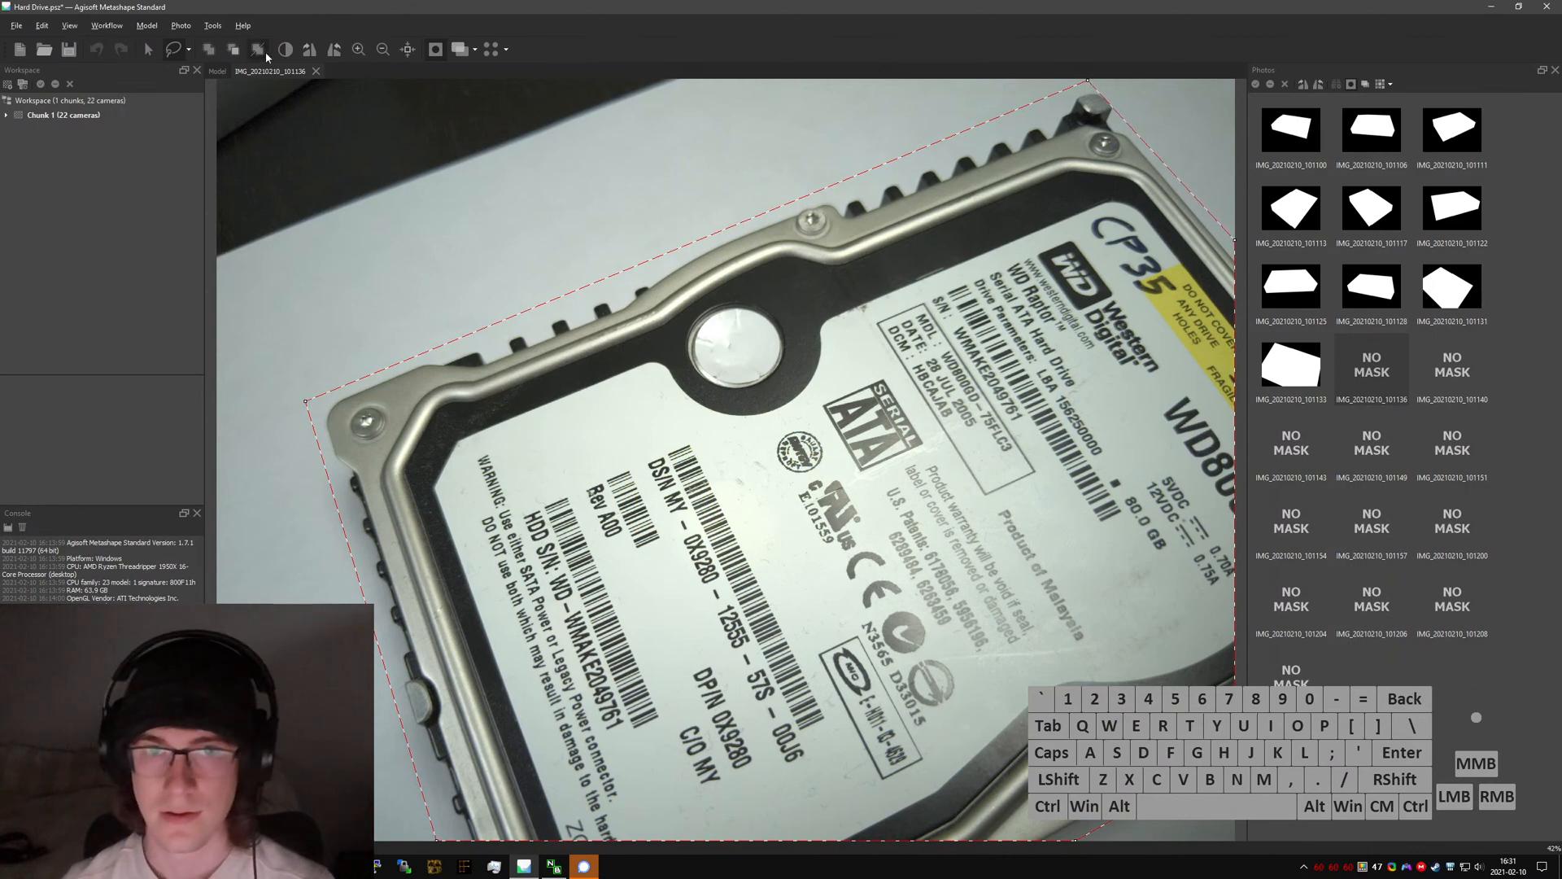
pyautogui.click(213, 51)
pyautogui.click(355, 356)
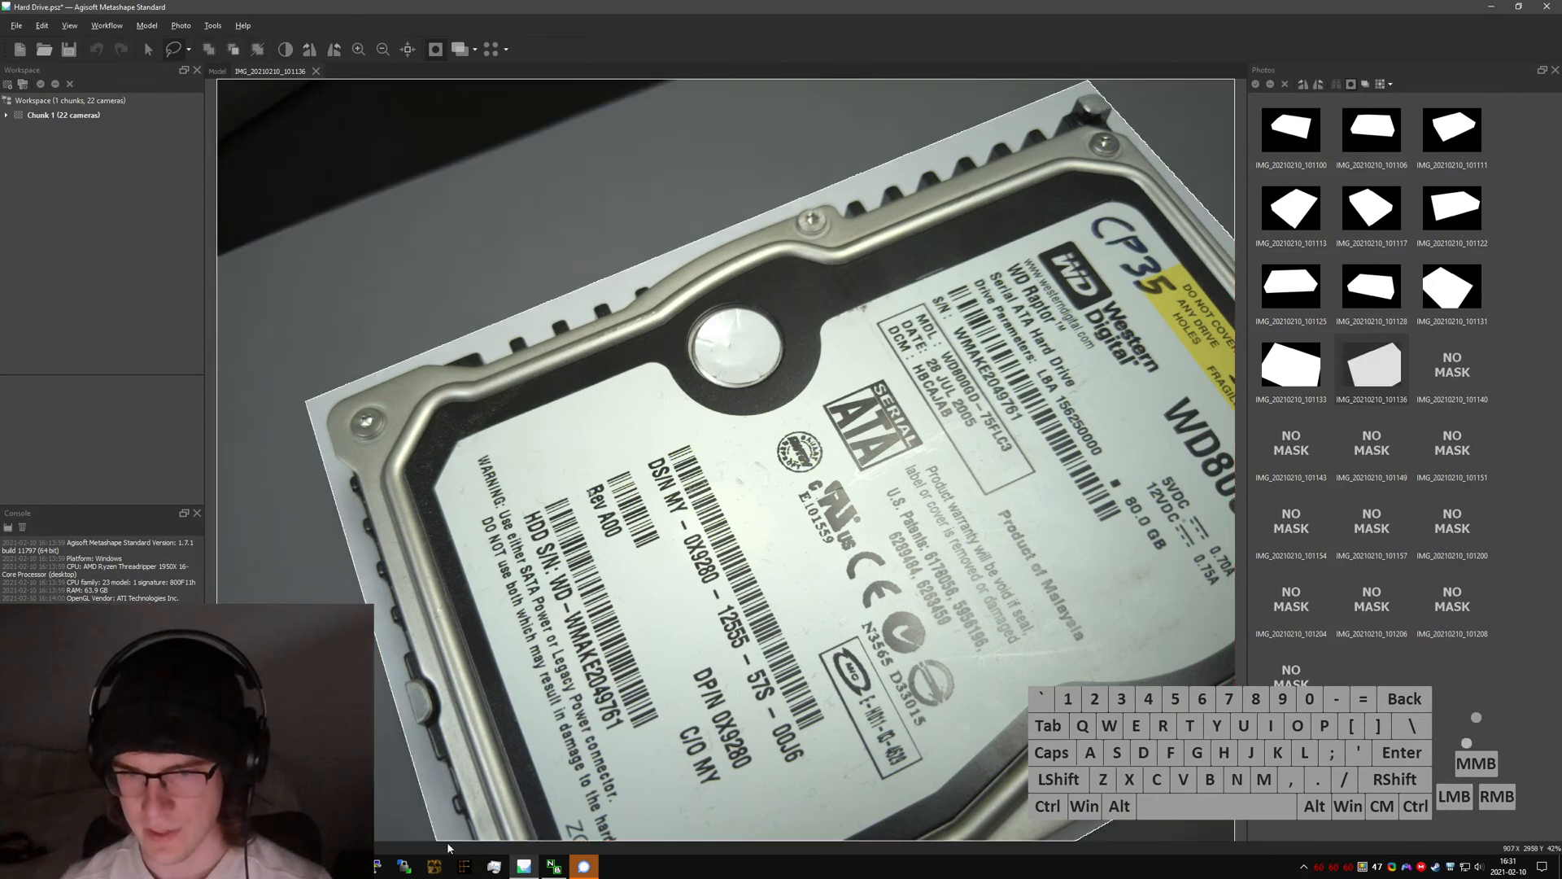
# - Mask the background of photo IMG_20210210_101140 by outlining the visible corner of the hard drive out to the photo borders and adding the inverted selection to the mask
pyautogui.scroll(-1, 688, 683)
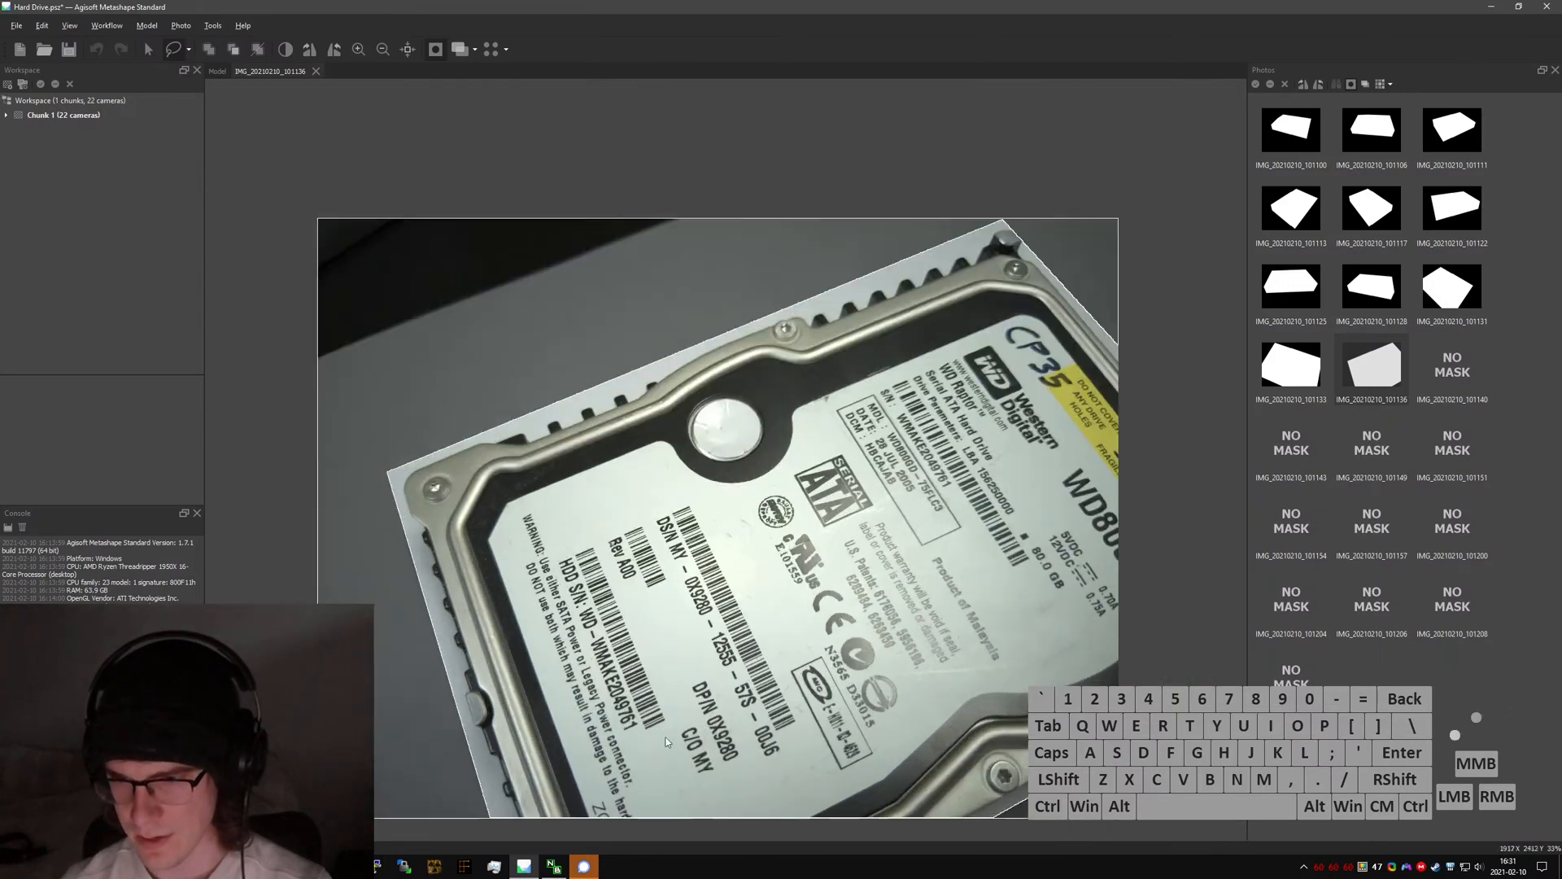
pyautogui.doubleClick(1456, 369)
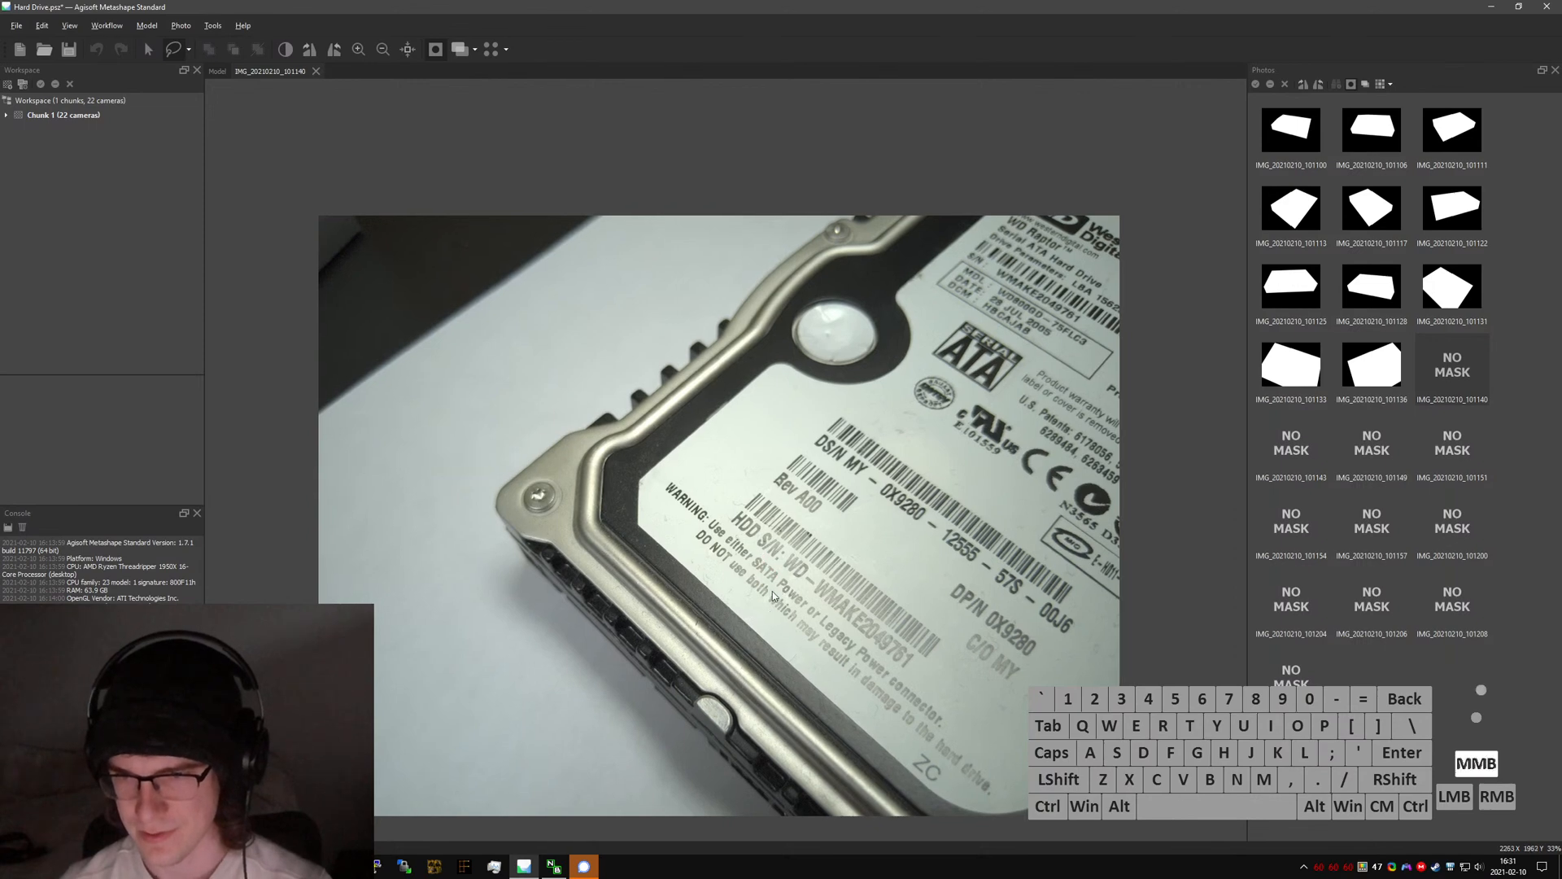
pyautogui.moveTo(773, 590); pyautogui.dragTo(764, 562, button='middle')
pyautogui.moveTo(762, 773); pyautogui.dragTo(744, 767)
pyautogui.click(454, 452)
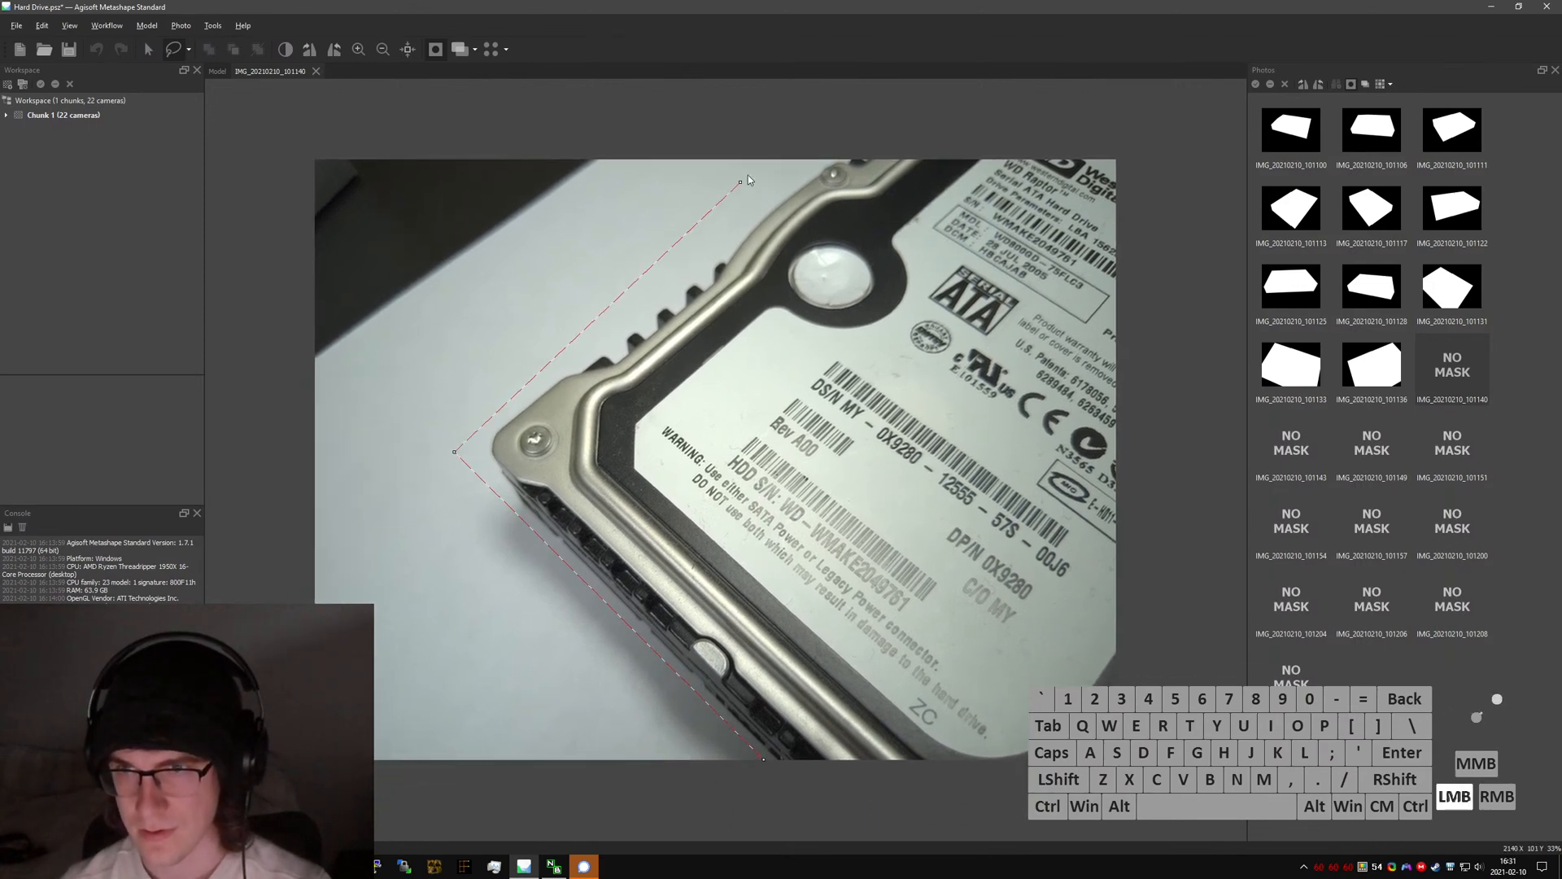
pyautogui.click(822, 138)
pyautogui.click(1136, 137)
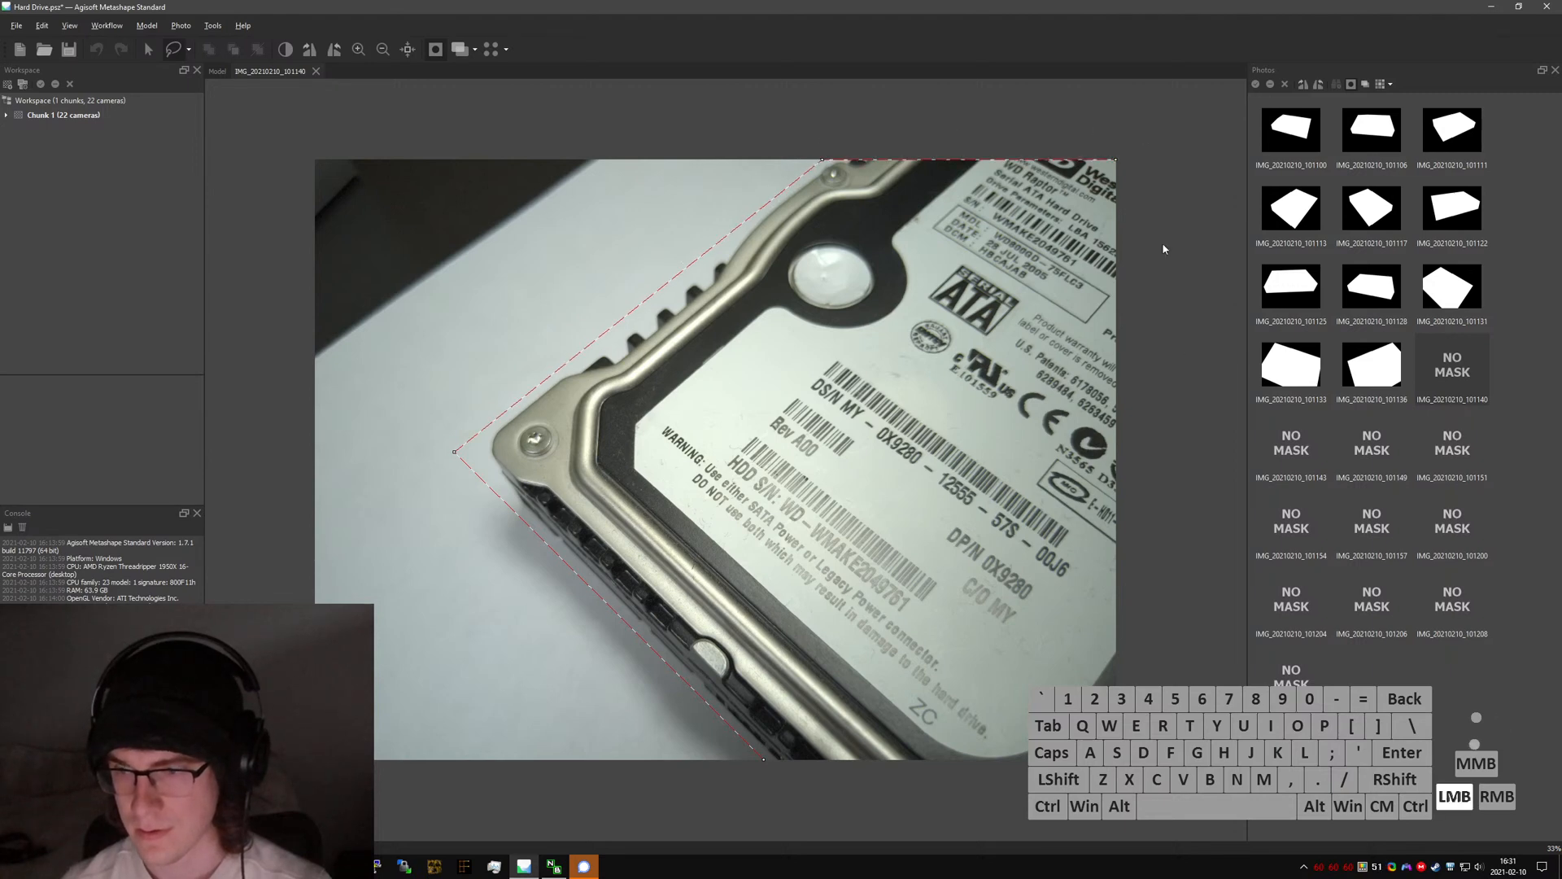
pyautogui.click(1133, 781)
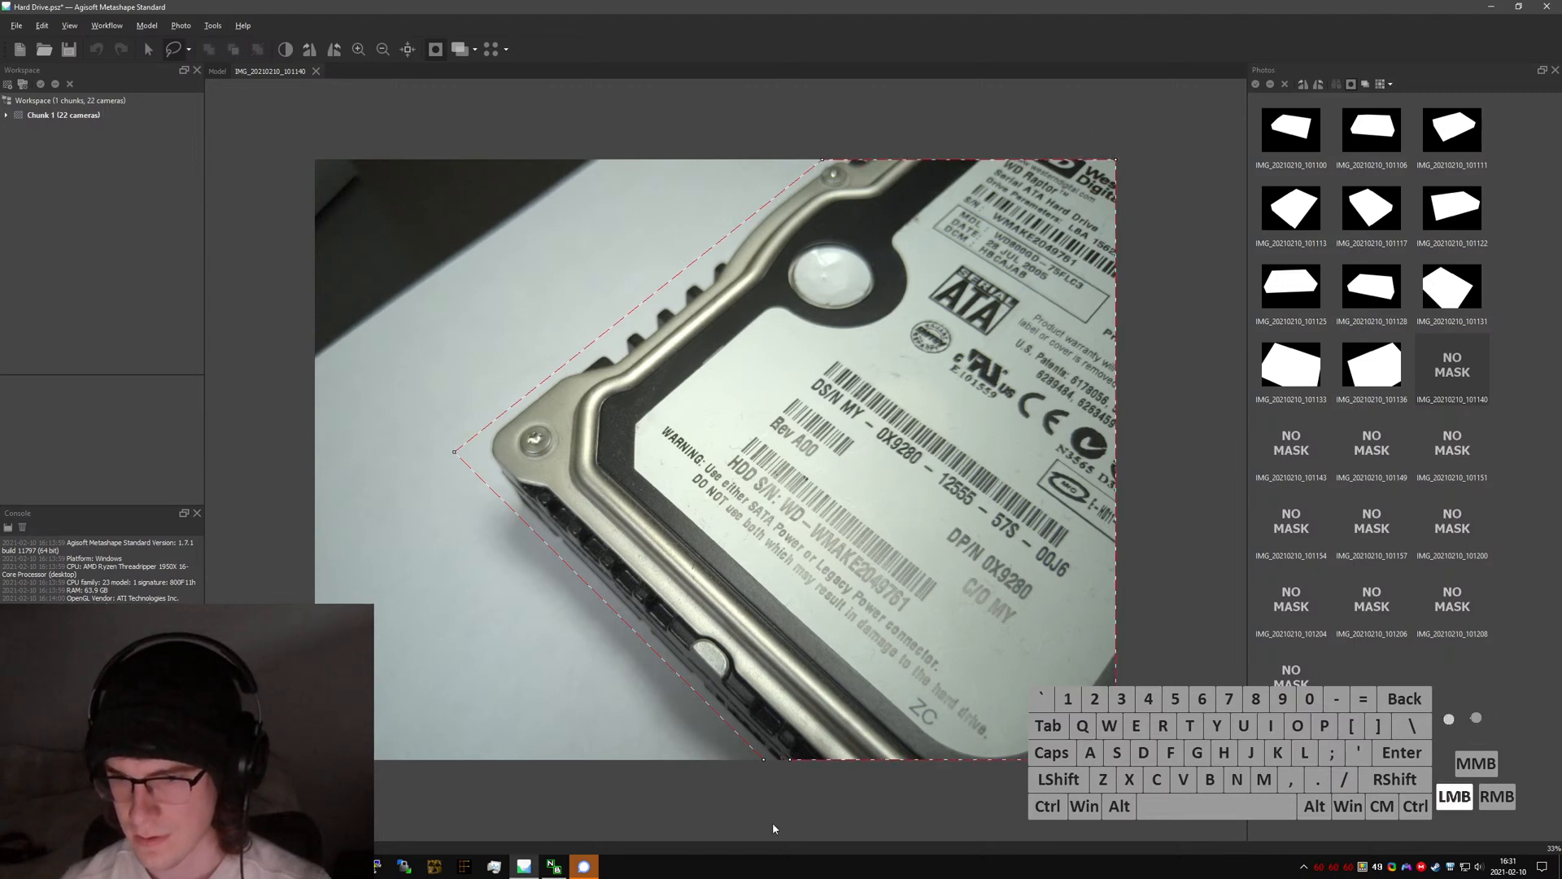
pyautogui.click(764, 763)
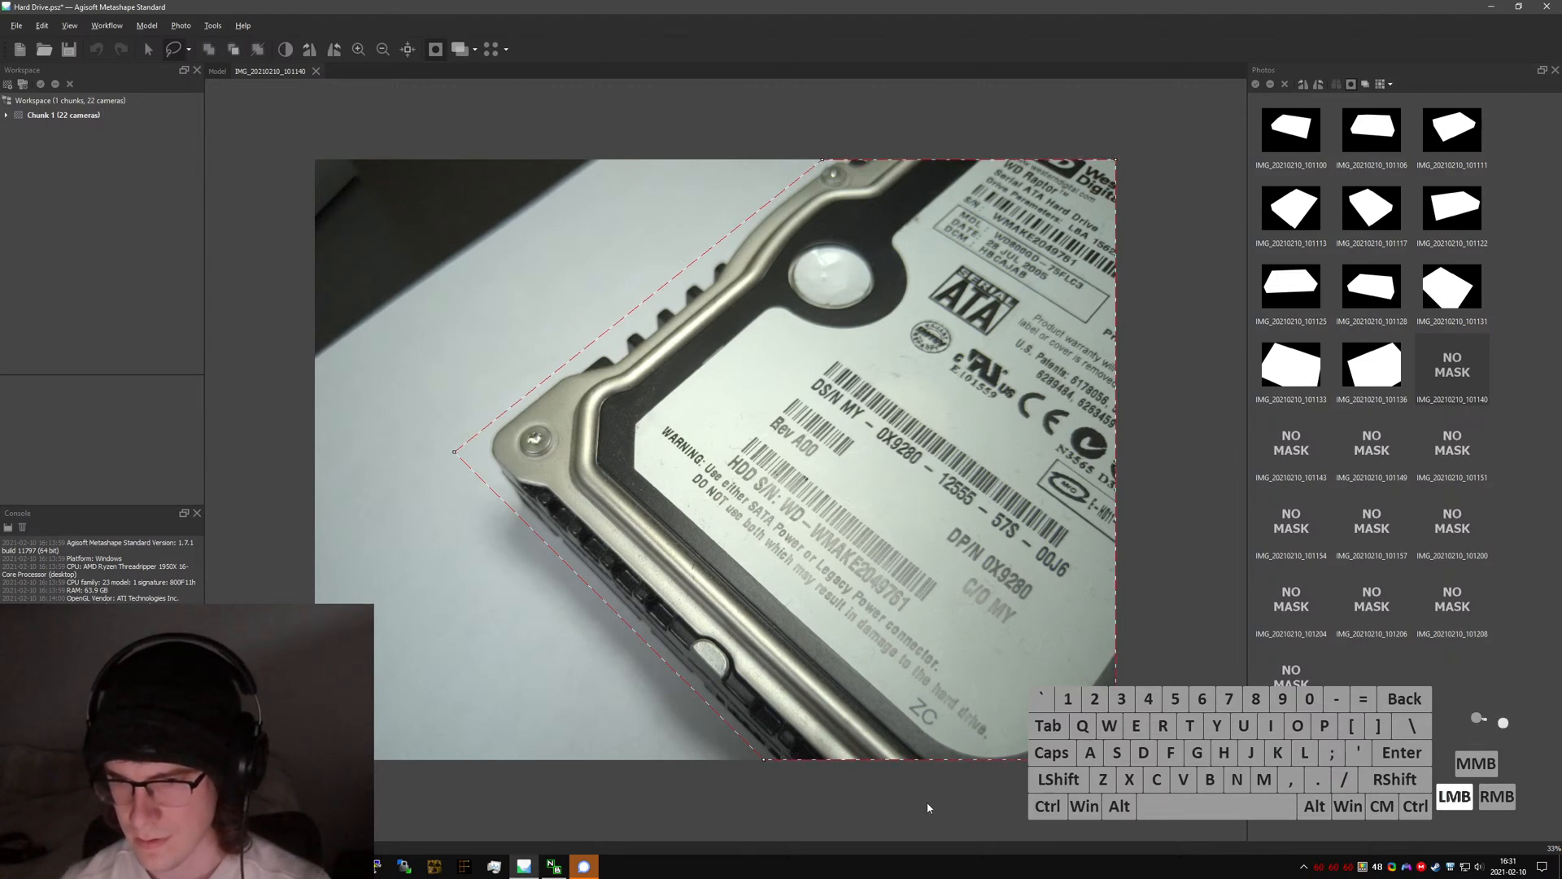
pyautogui.click(256, 49)
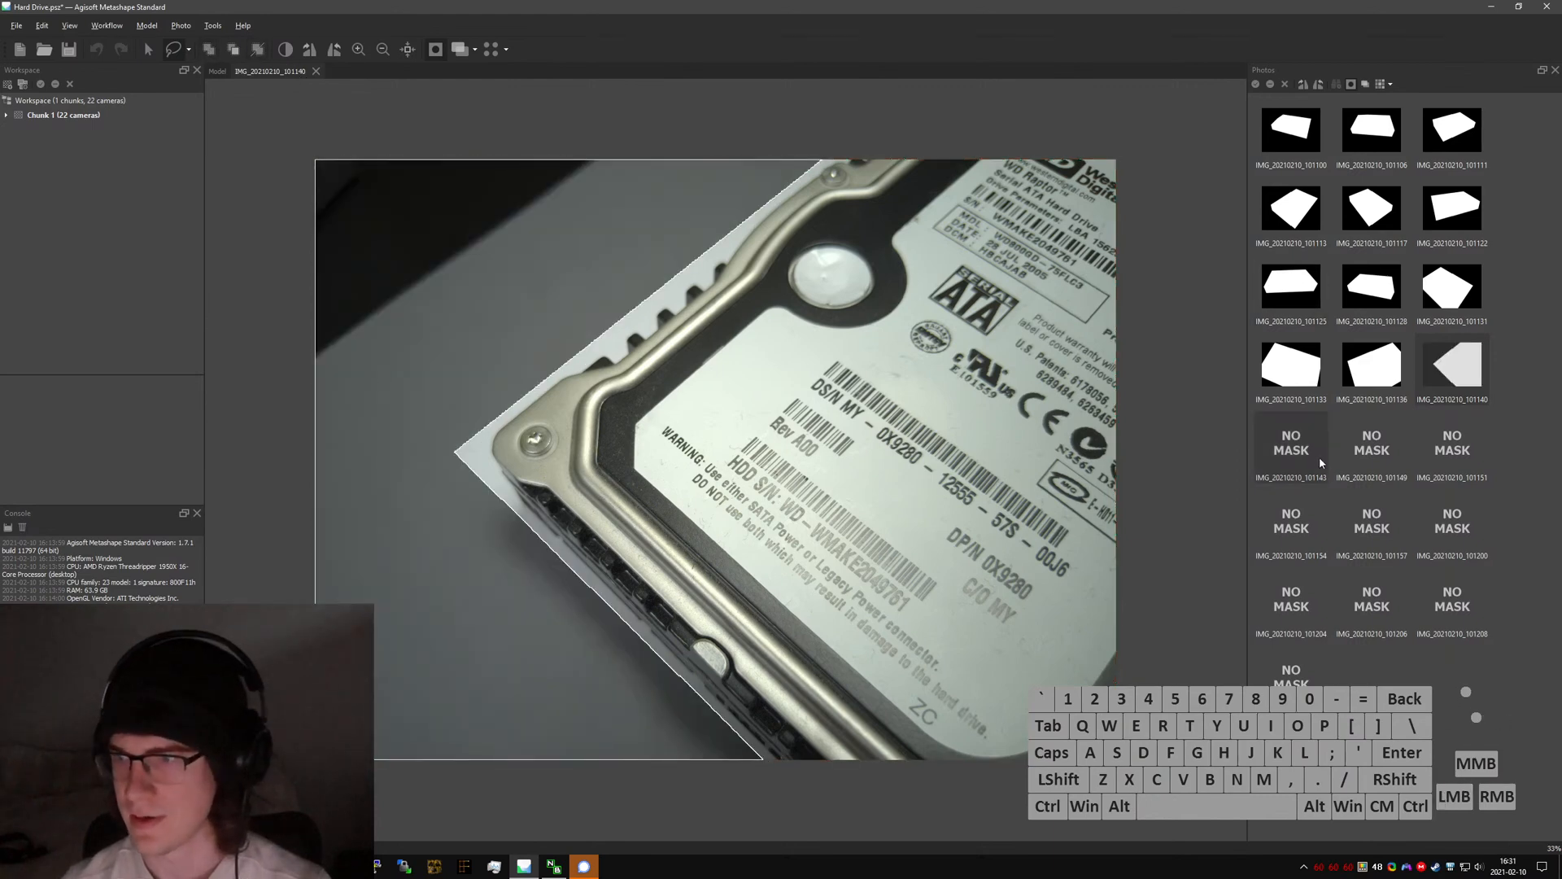
# - Mask the background of photo IMG_20210210_101143, outlining the hard drive's top and connector side with a small margin and adding the inverted selection to the mask
pyautogui.doubleClick(1319, 457)
pyautogui.click(530, 155)
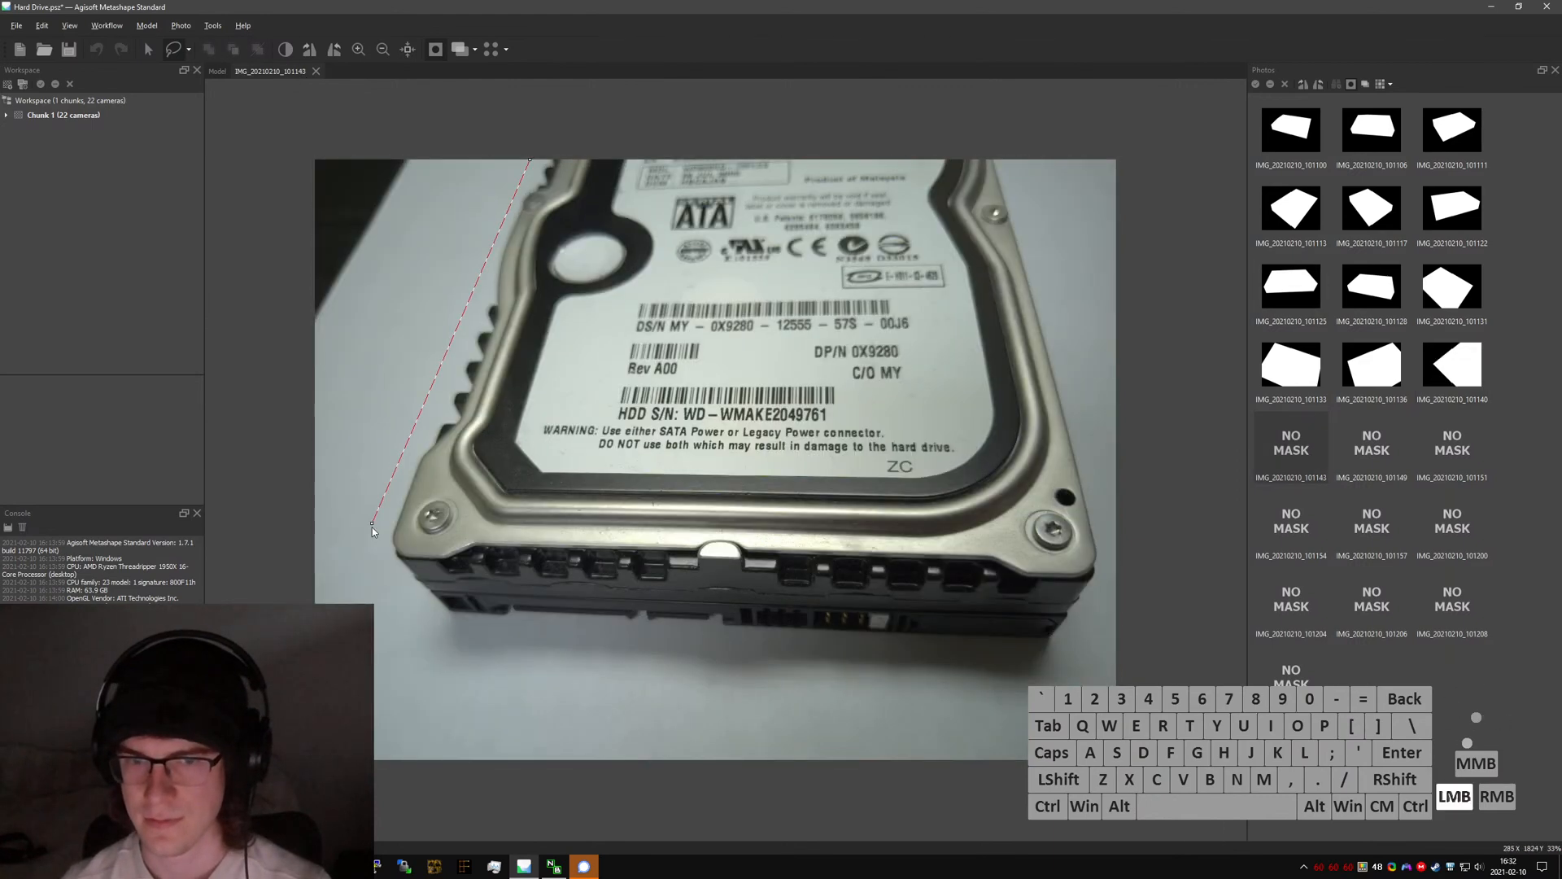
pyautogui.click(372, 559)
pyautogui.click(428, 639)
pyautogui.click(1006, 665)
pyautogui.click(1052, 658)
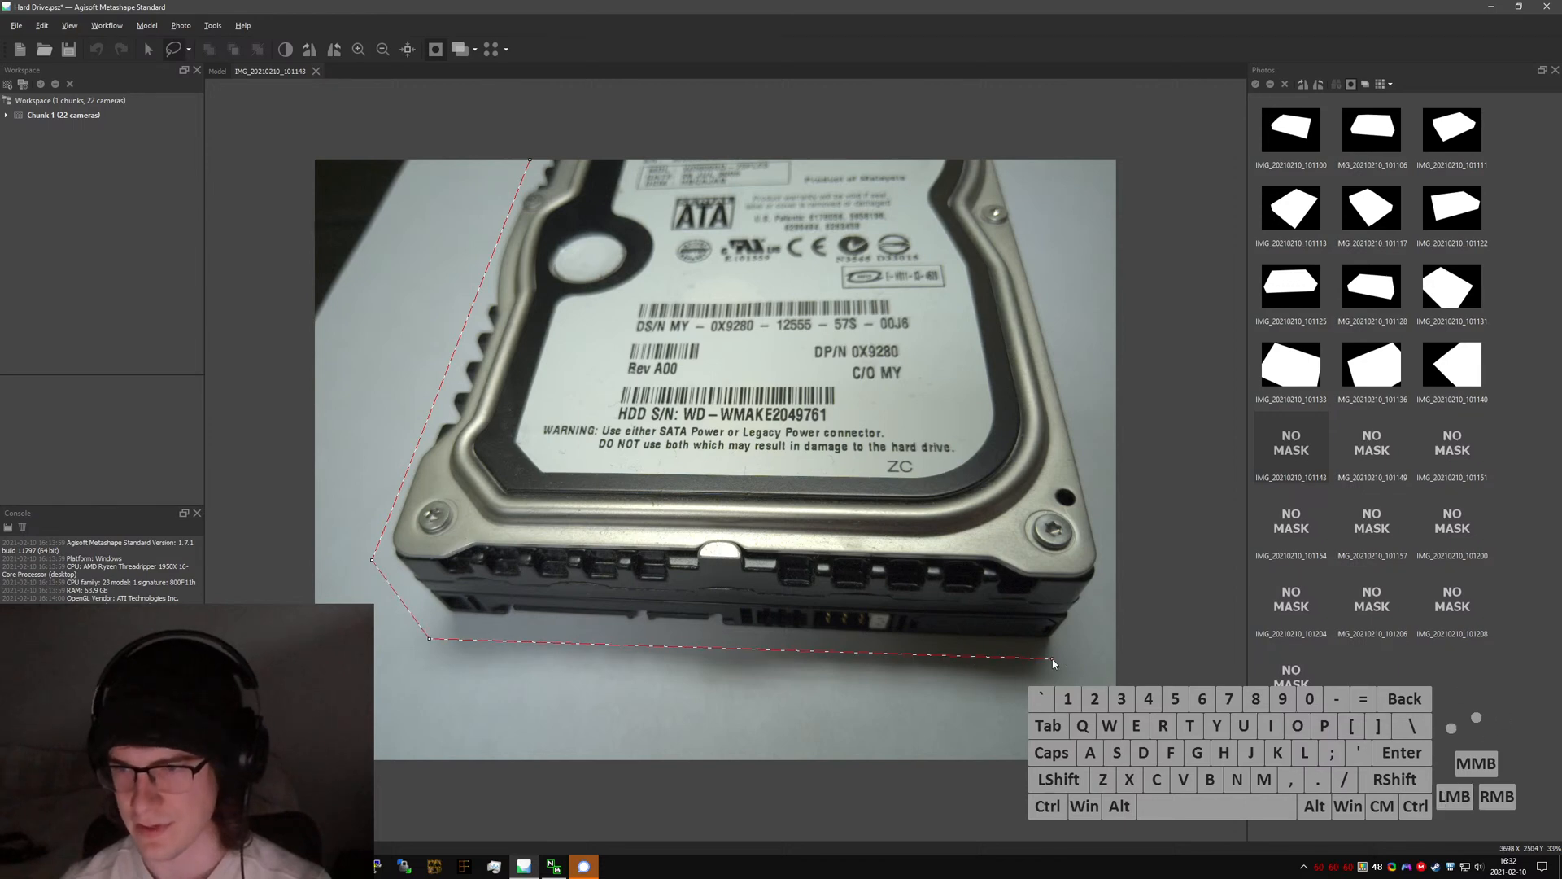
pyautogui.click(1000, 160)
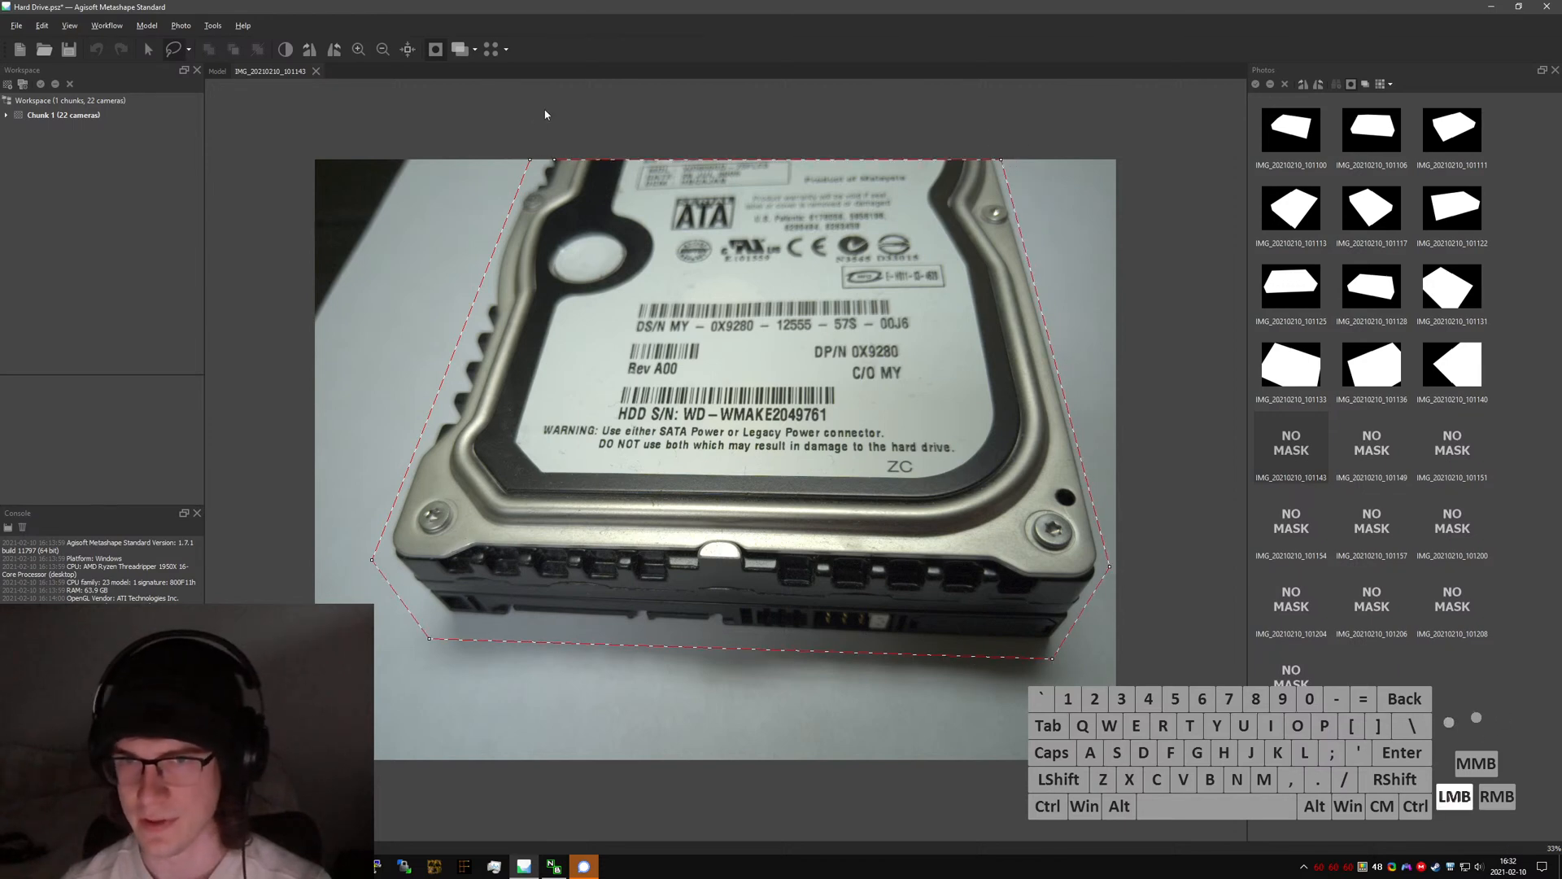
pyautogui.click(529, 160)
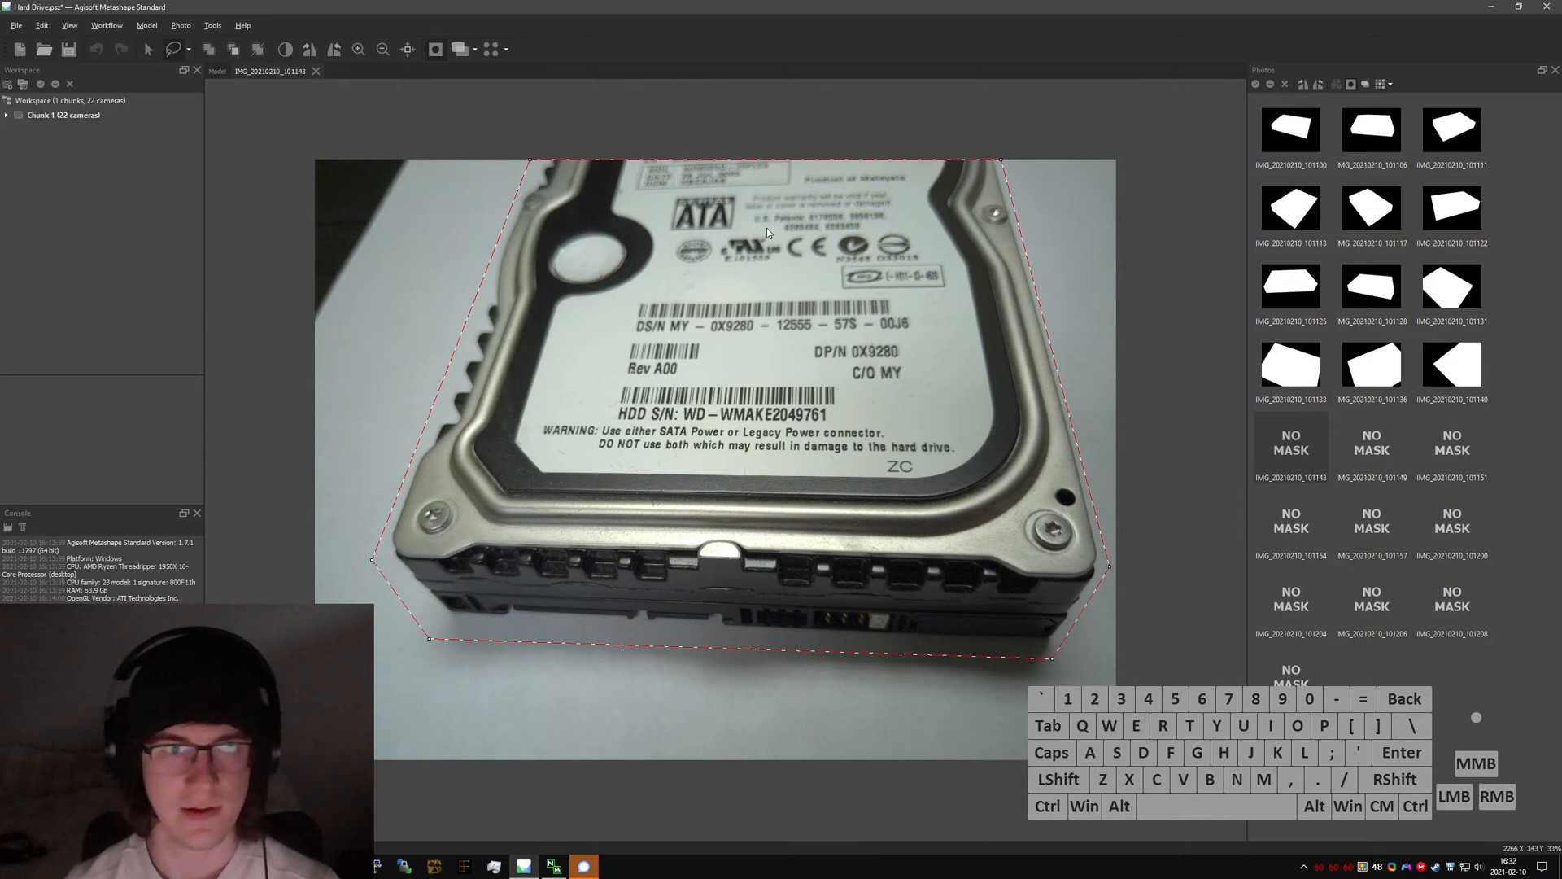
pyautogui.click(210, 49)
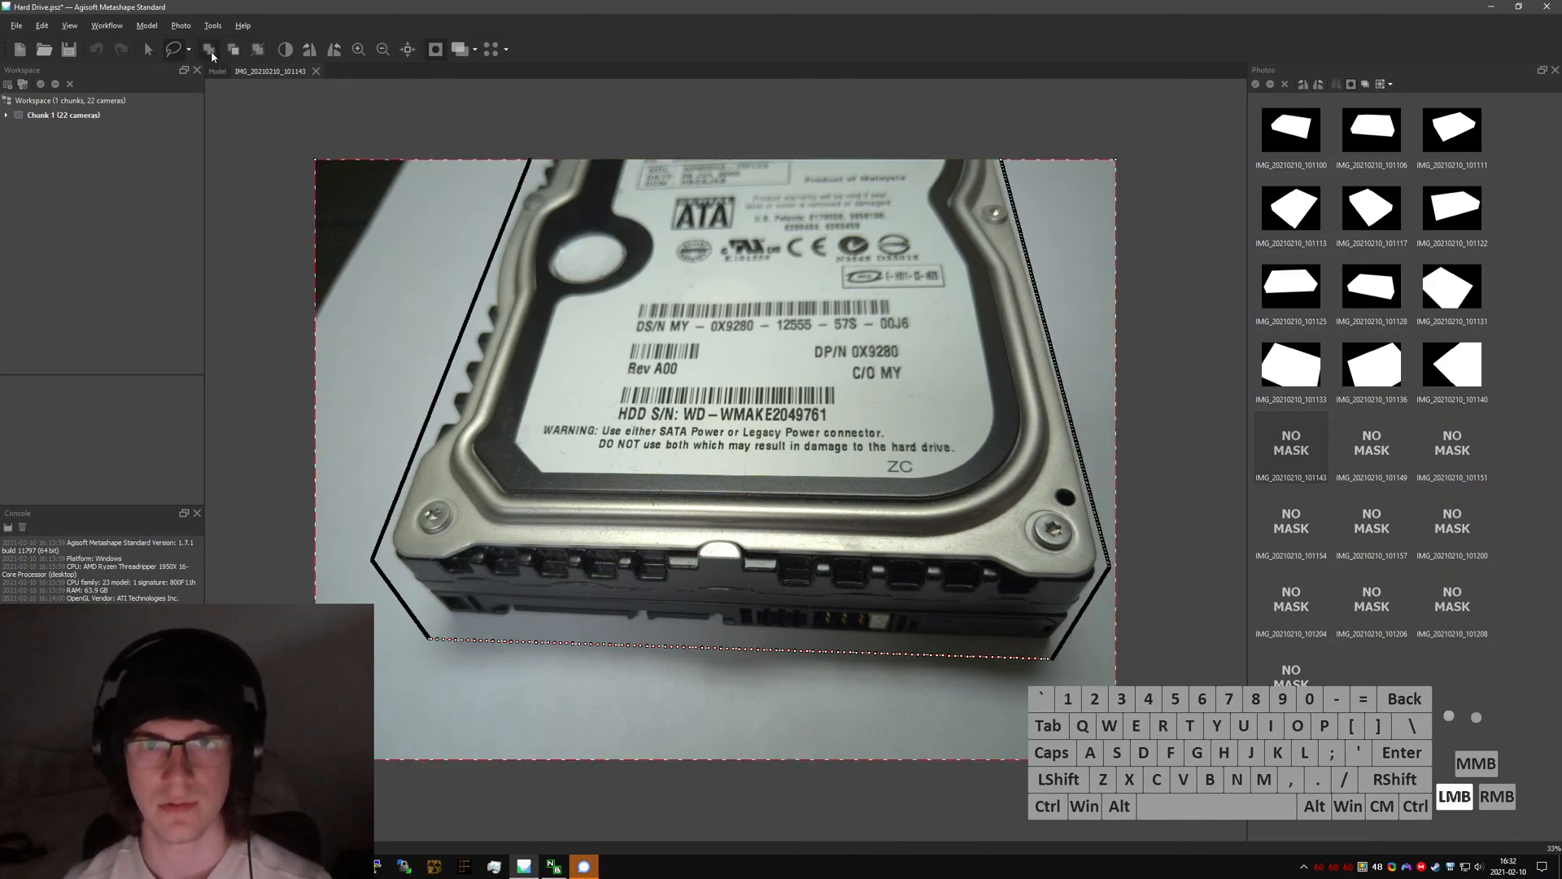
# - Mask the background of photo IMG_20210210_101149 by outlining the whole hard drive with a small margin and adding the inverted selection to the mask
pyautogui.press('pagedown')
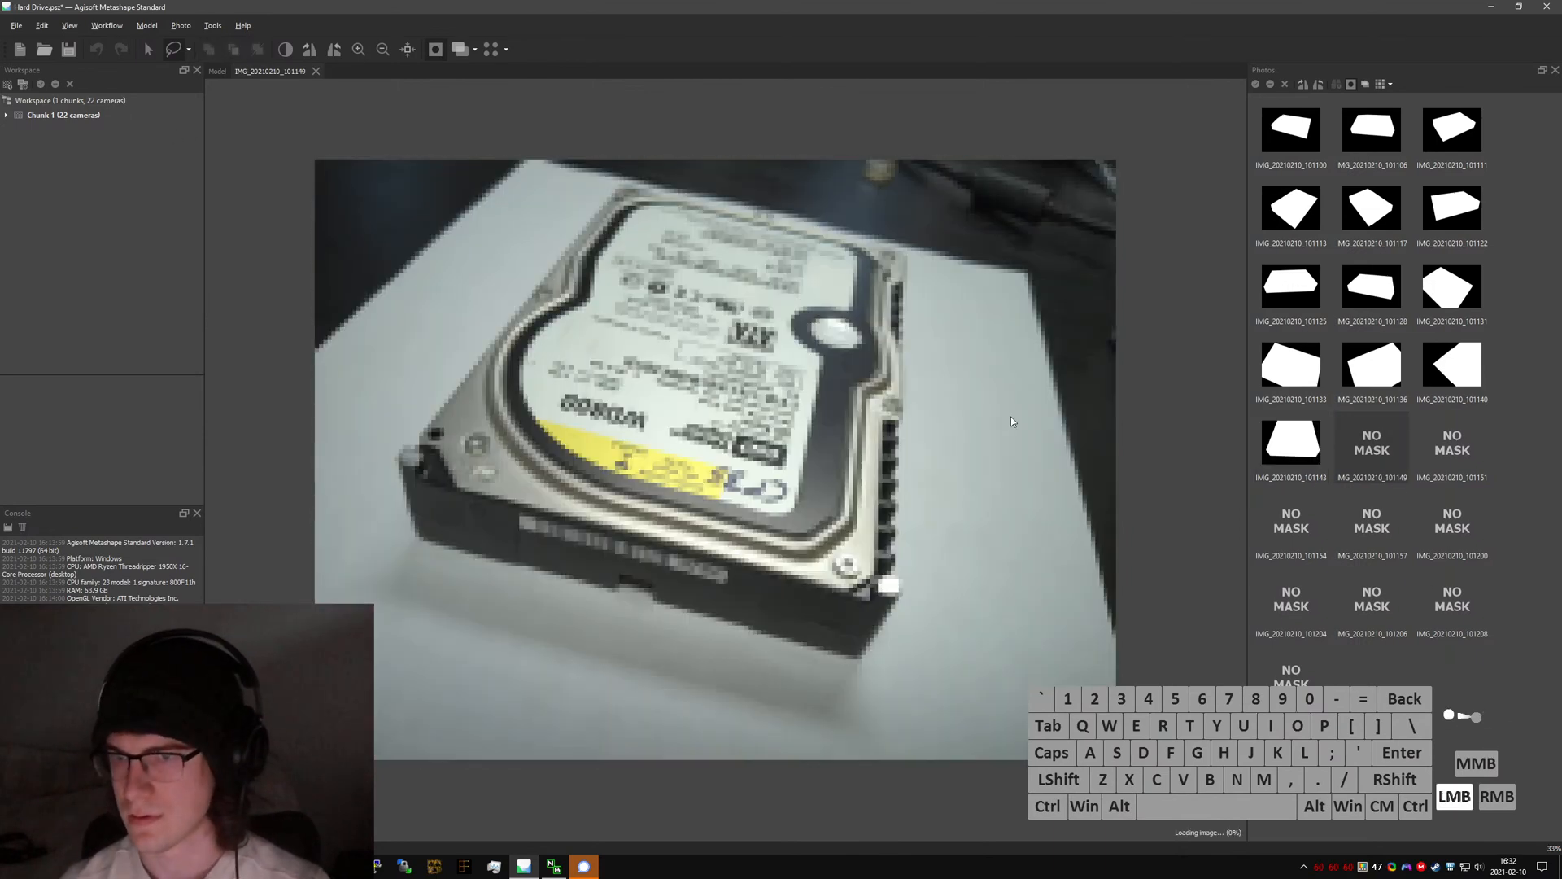
pyautogui.moveTo(614, 175)
pyautogui.mouseDown()
pyautogui.moveTo(351, 438)
pyautogui.moveTo(379, 459)
pyautogui.mouseUp()
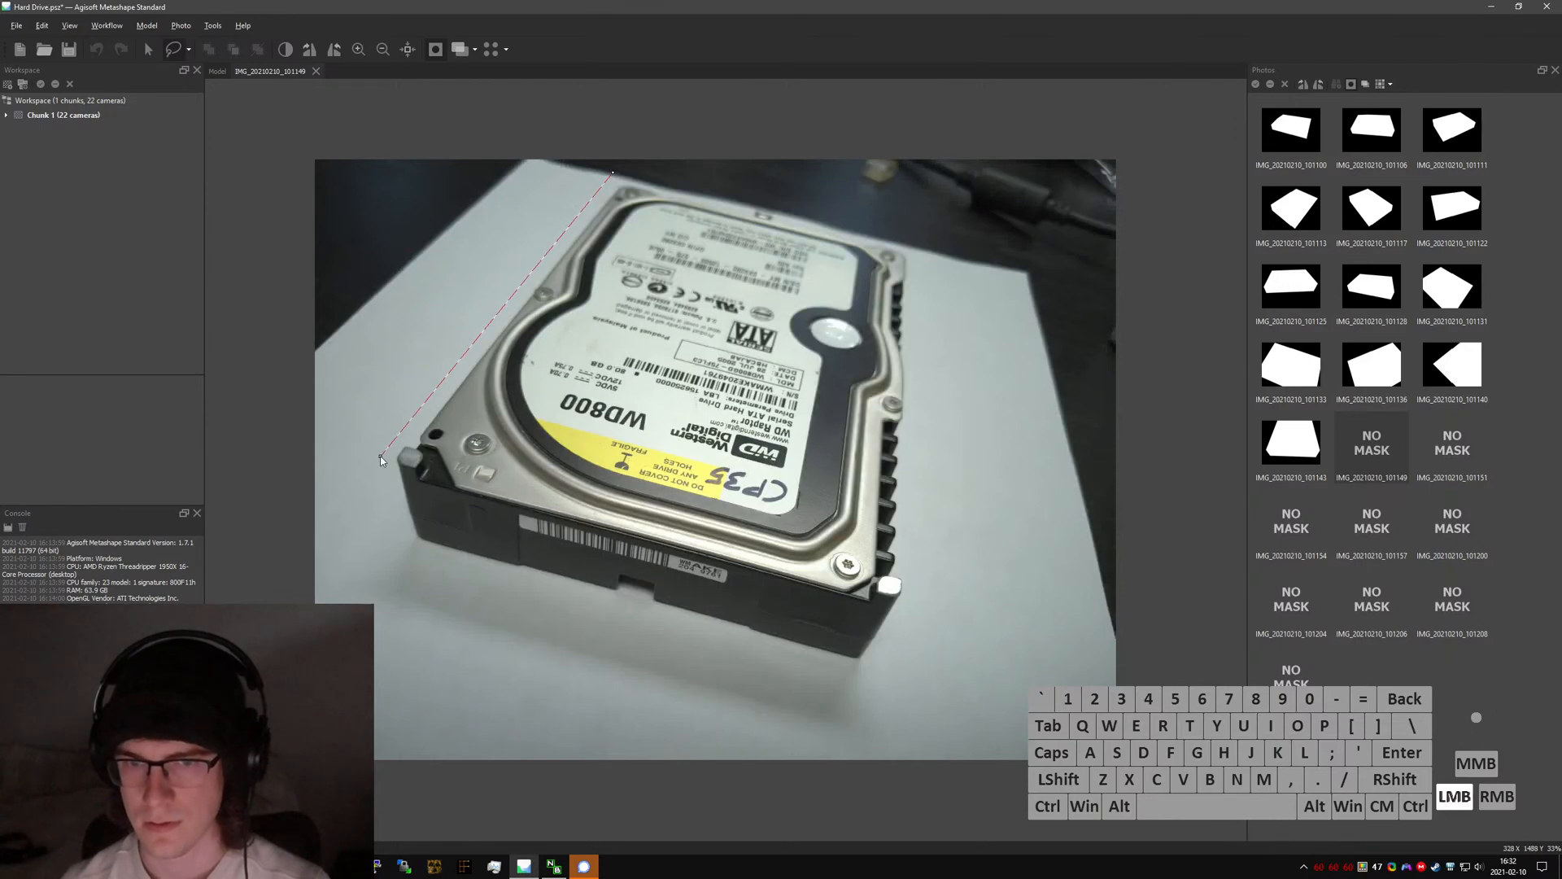
pyautogui.moveTo(879, 675); pyautogui.dragTo(858, 674)
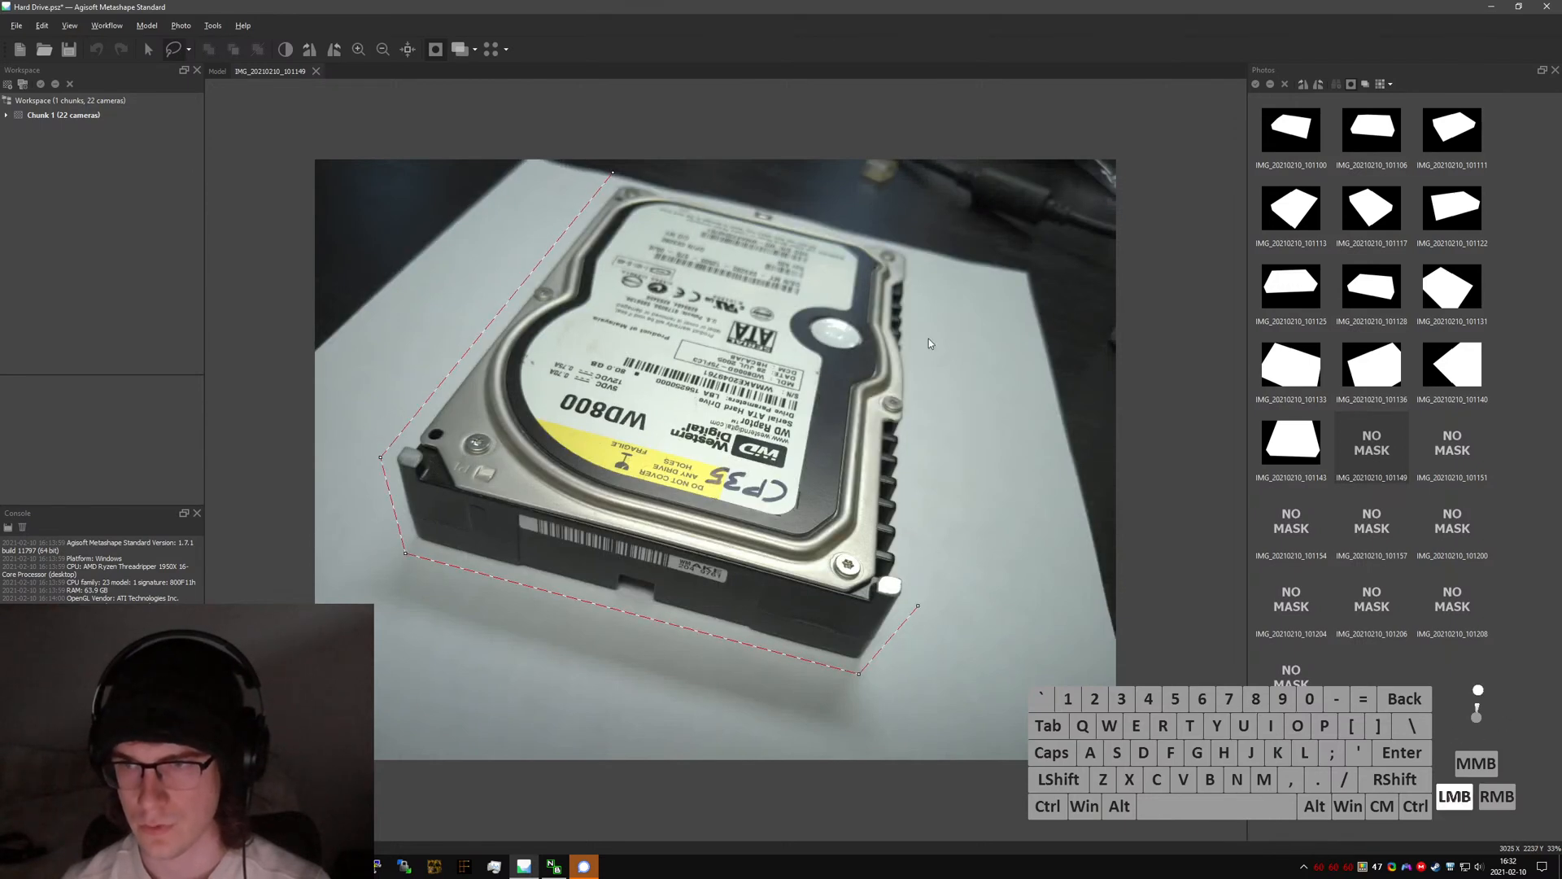
pyautogui.moveTo(929, 339)
pyautogui.mouseDown()
pyautogui.moveTo(922, 355)
pyautogui.moveTo(919, 246)
pyautogui.mouseUp()
pyautogui.click(613, 172)
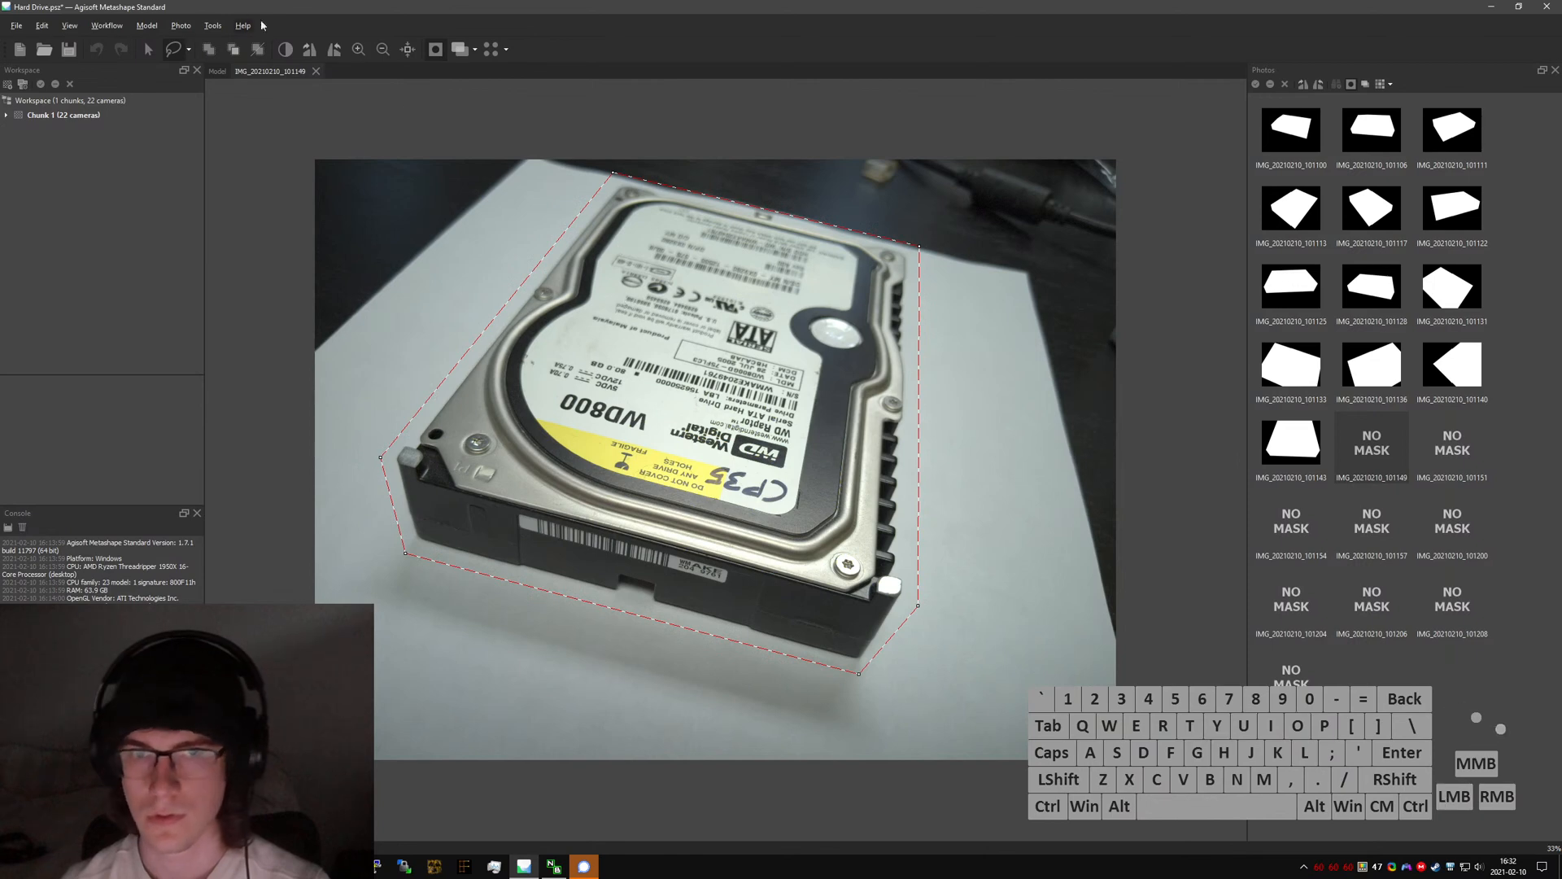
pyautogui.click(209, 44)
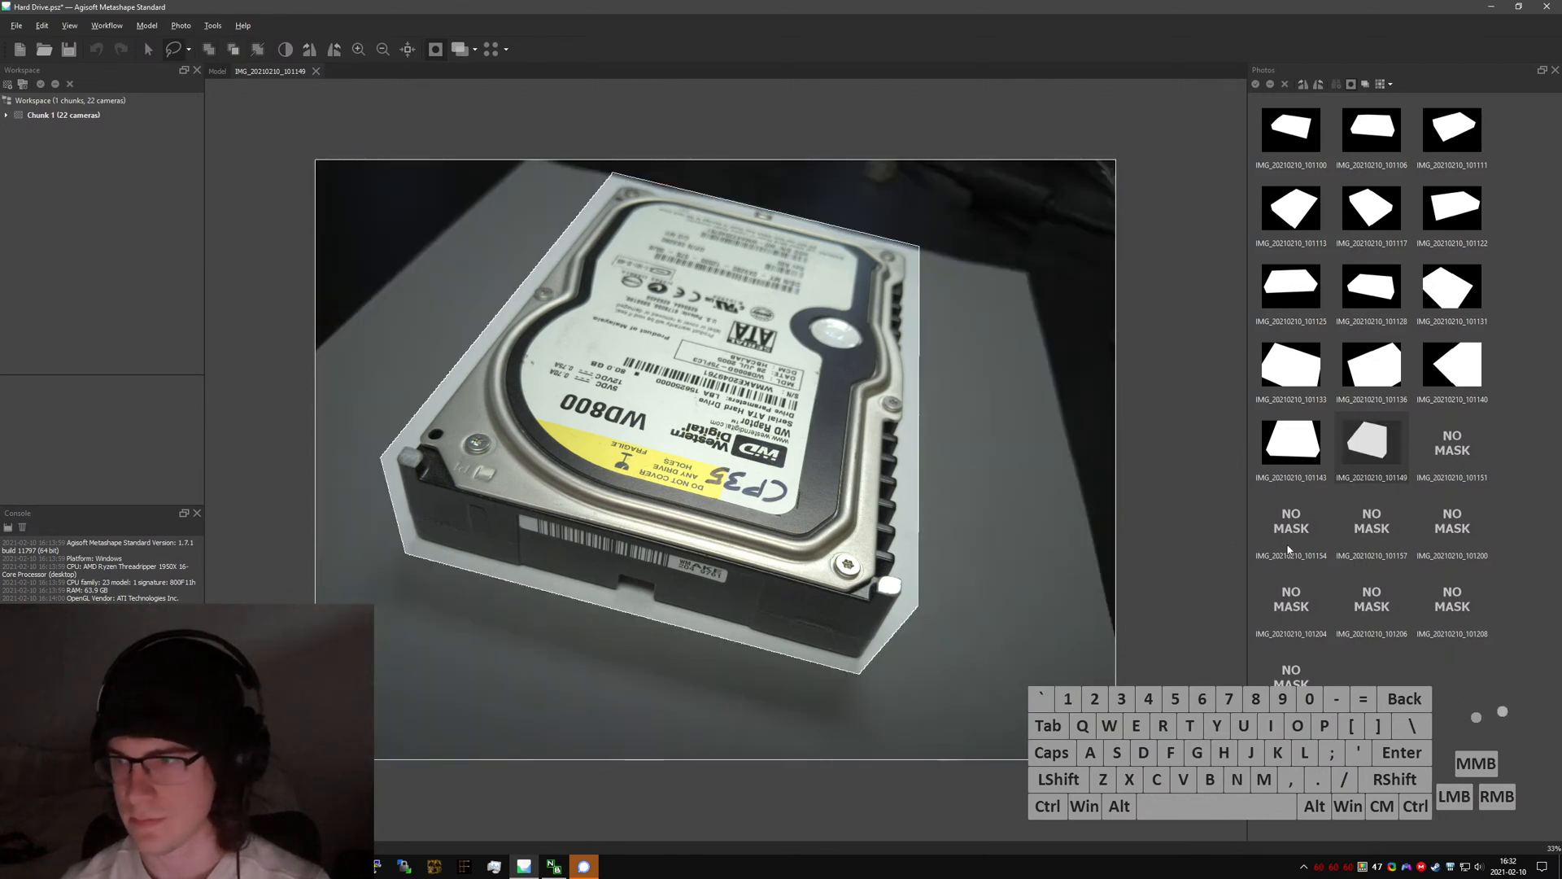
# - Mask the background of photo IMG_20210210_101151 by outlining the hard drive down to the photo's lower border and adding the inverted selection to the mask
pyautogui.doubleClick(1452, 443)
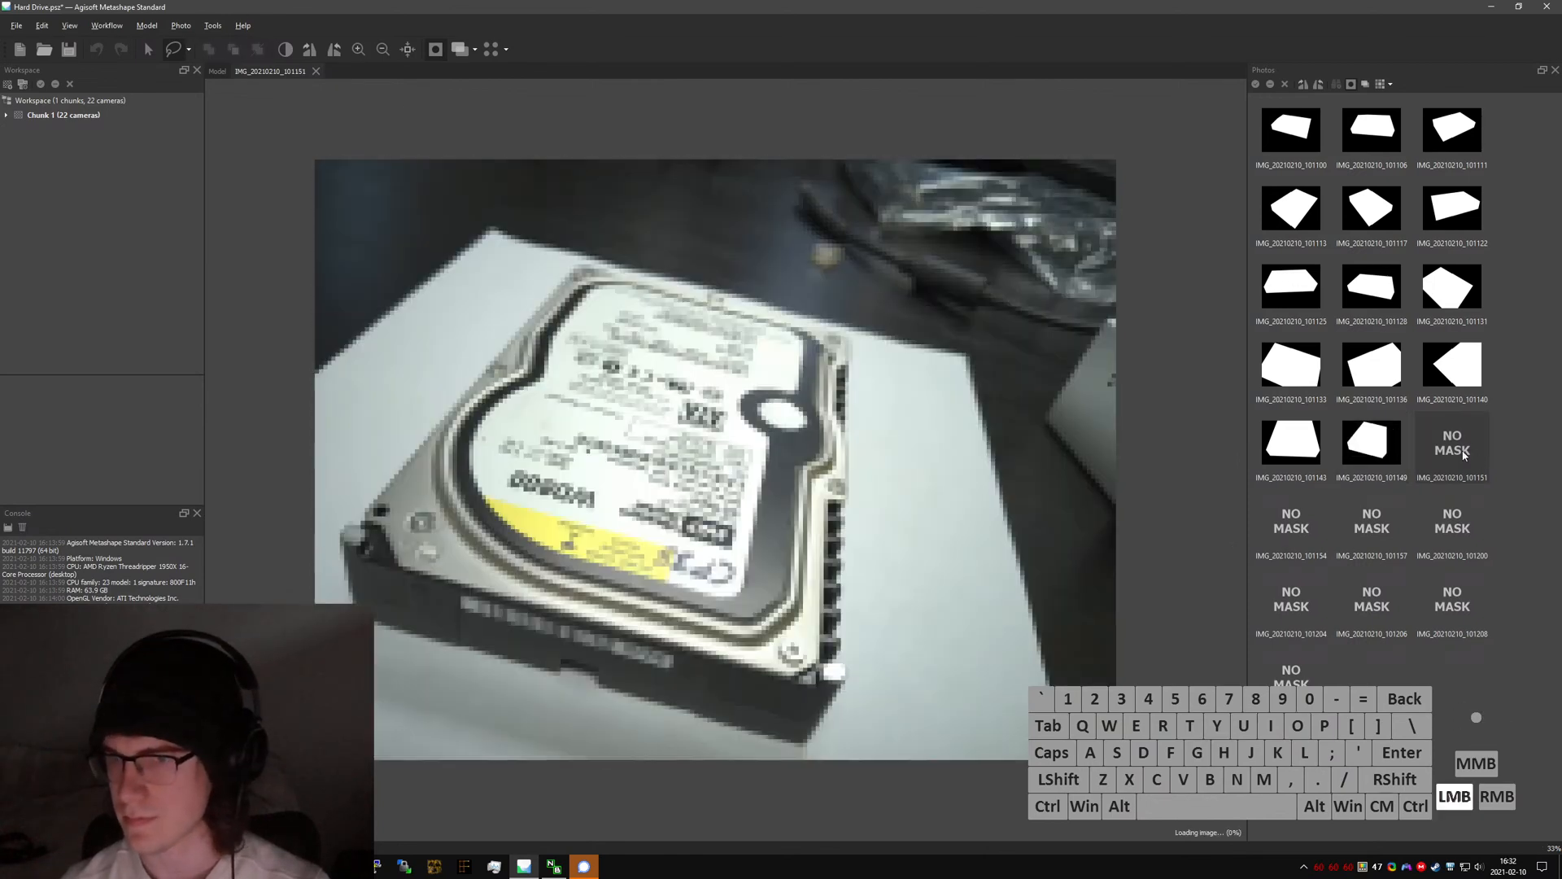
pyautogui.click(567, 251)
pyautogui.click(859, 329)
pyautogui.click(864, 686)
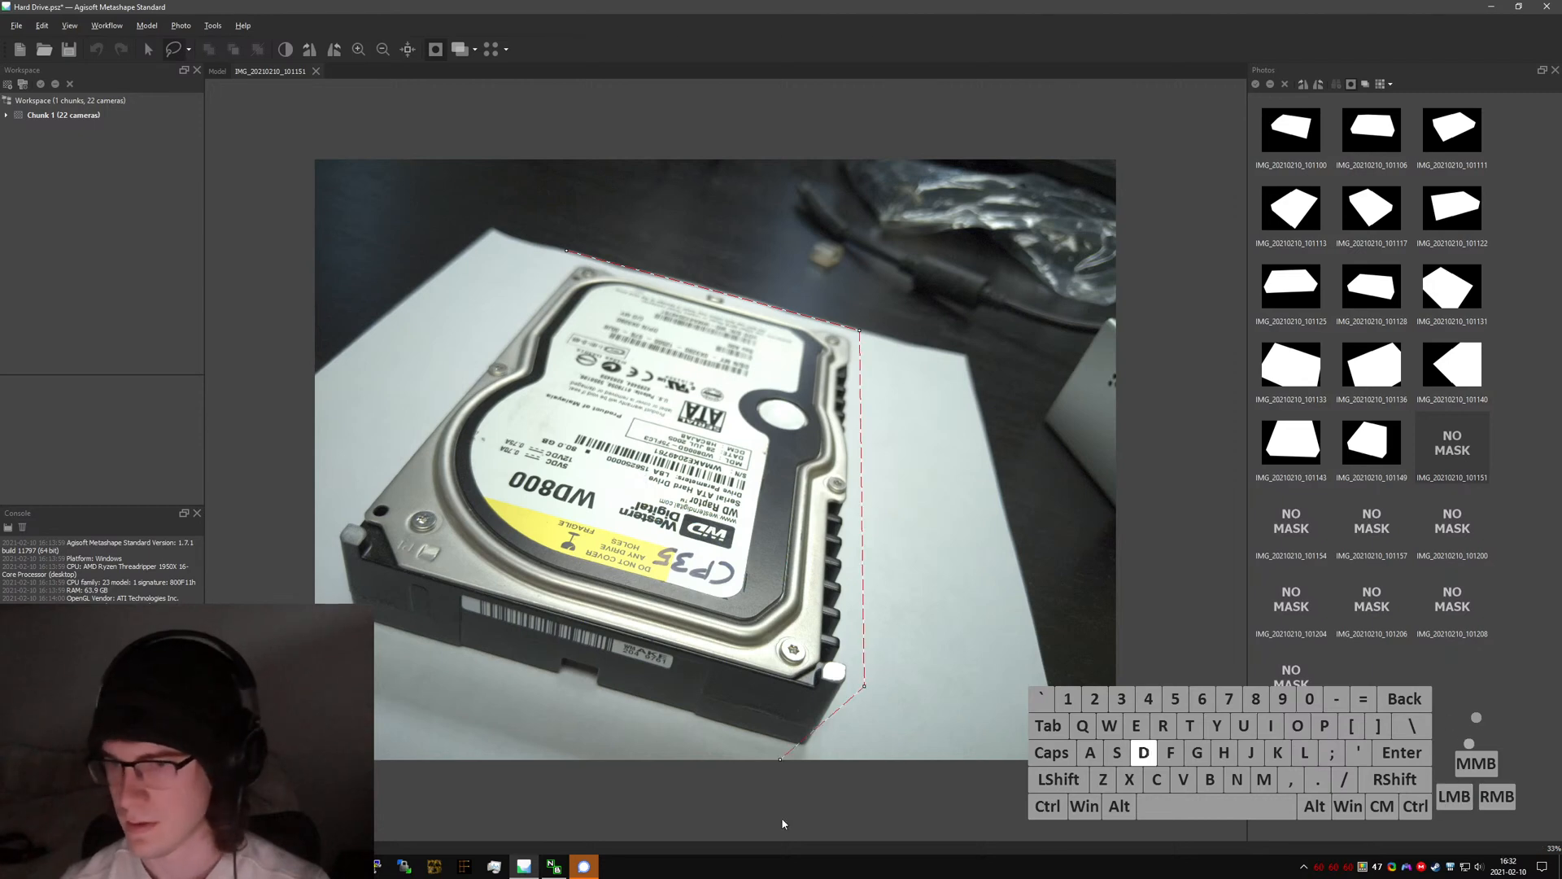
pyautogui.click(811, 759)
pyautogui.click(337, 627)
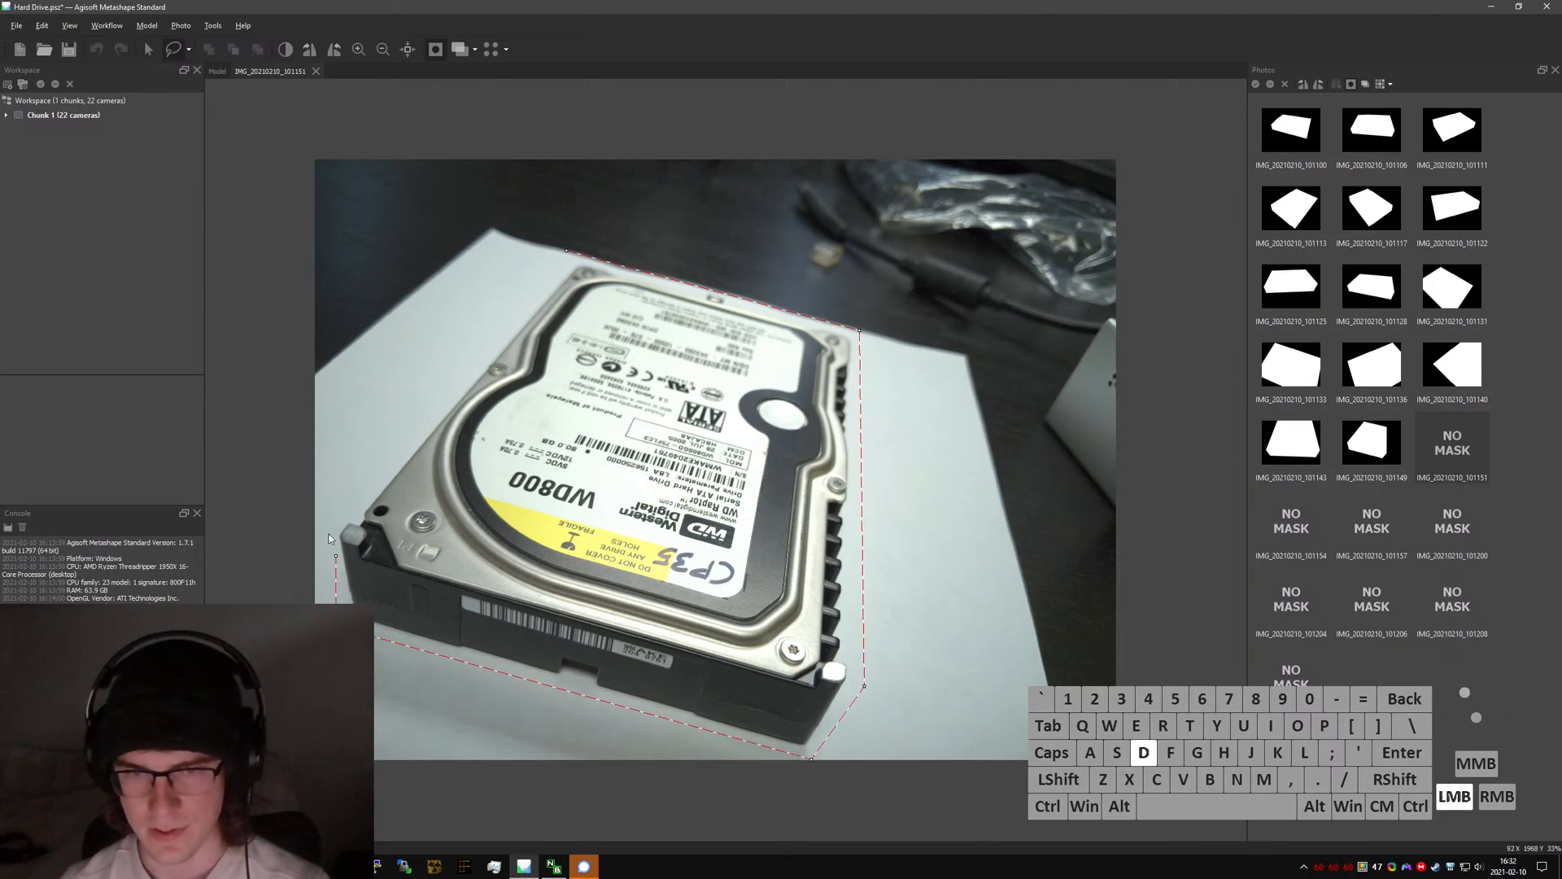
pyautogui.click(325, 534)
pyautogui.click(564, 252)
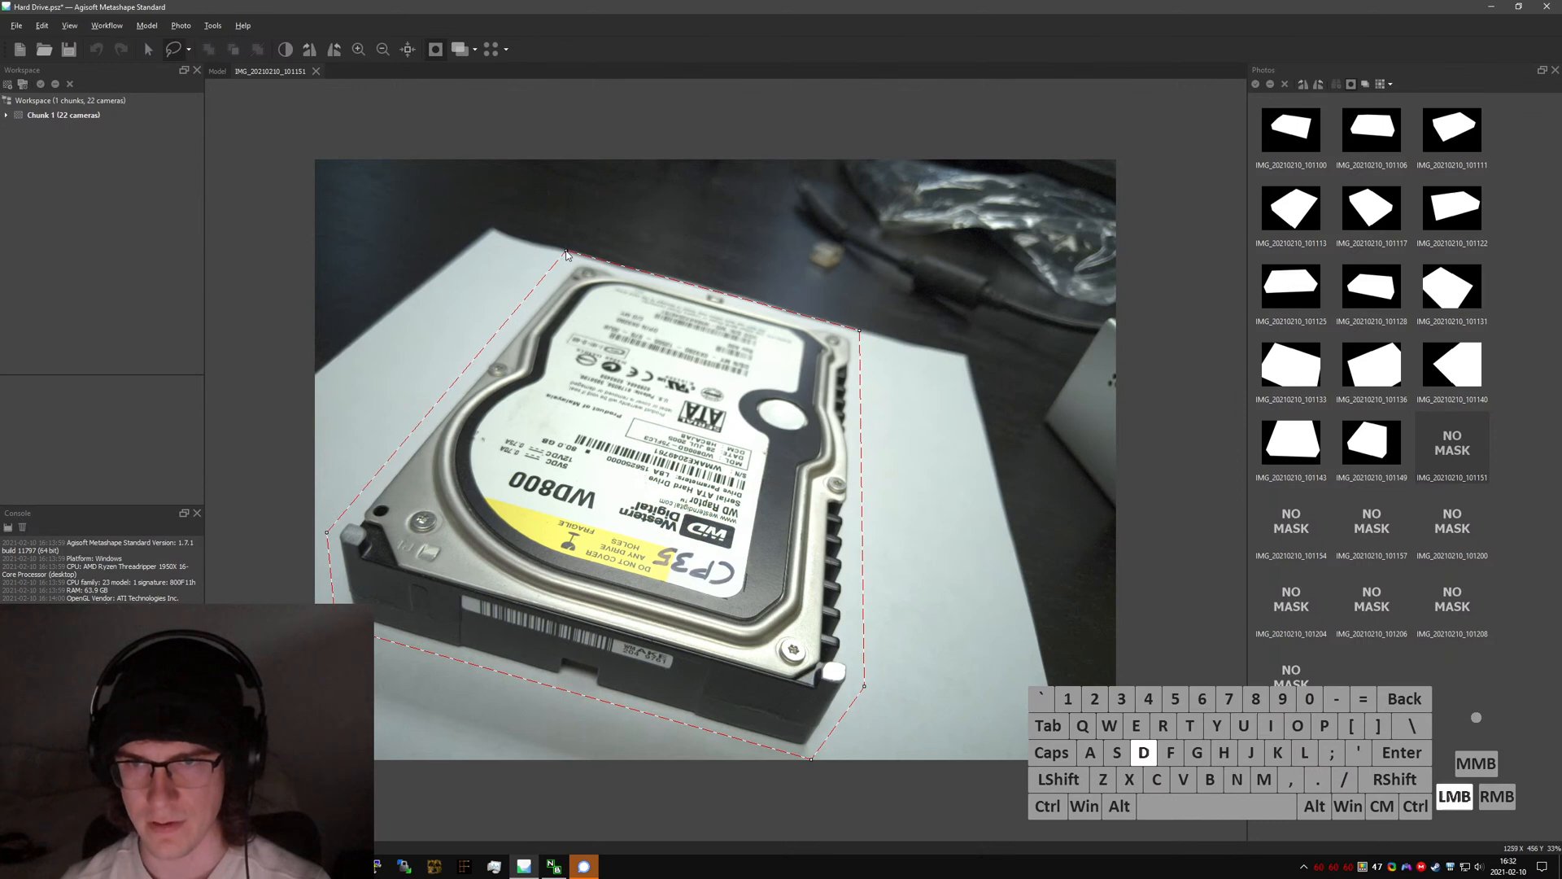
pyautogui.click(259, 50)
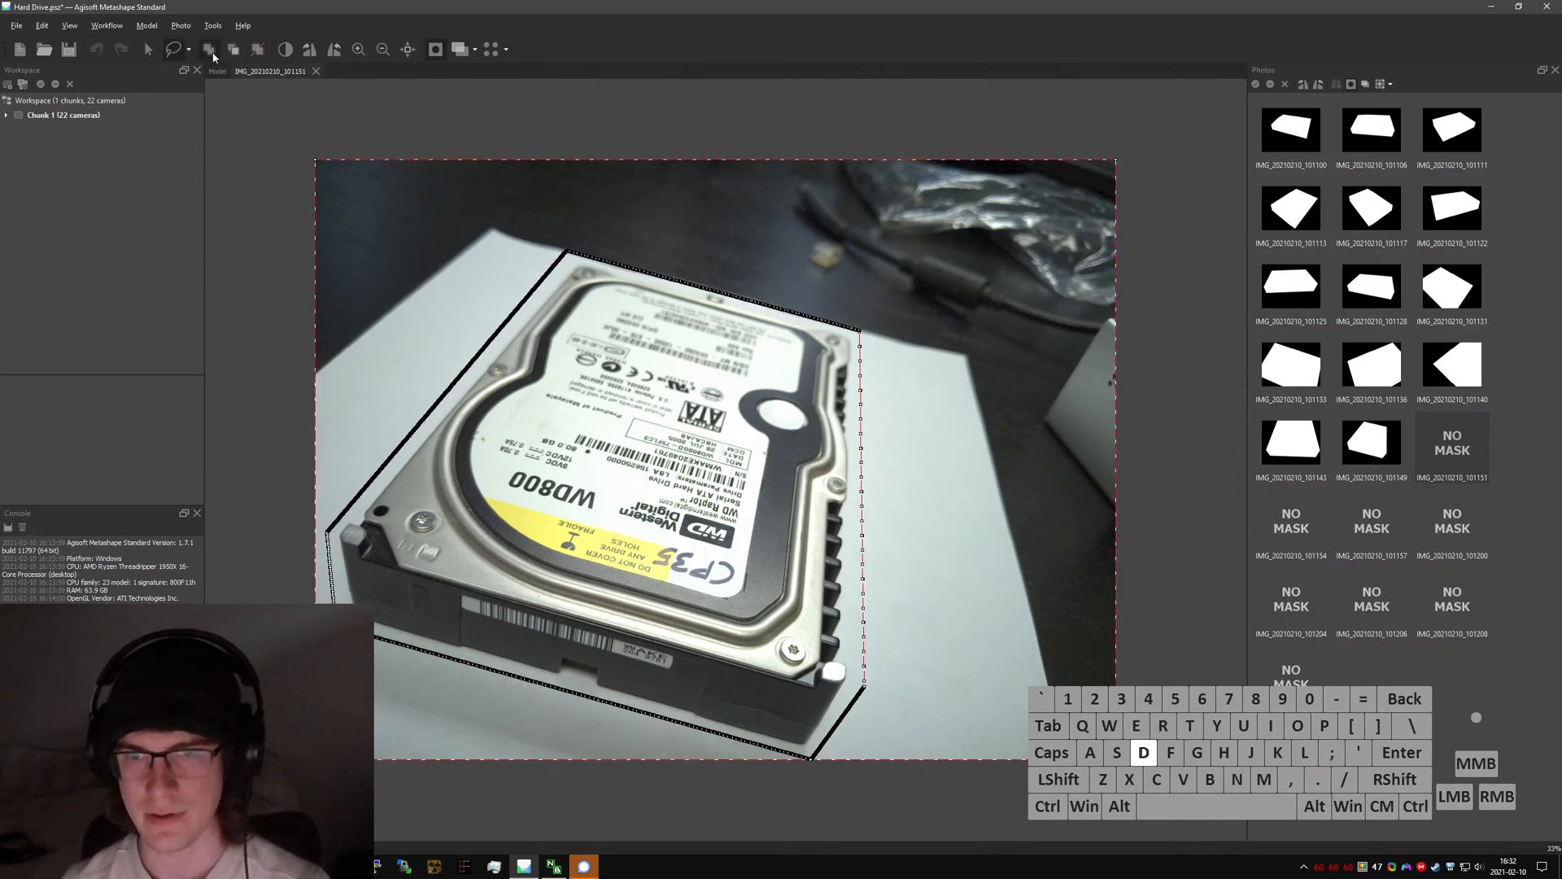
# - Mask the background of photo IMG_20210210_101154 by outlining the whole hard drive and its visible sides and adding the inverted selection to the mask
pyautogui.doubleClick(1291, 525)
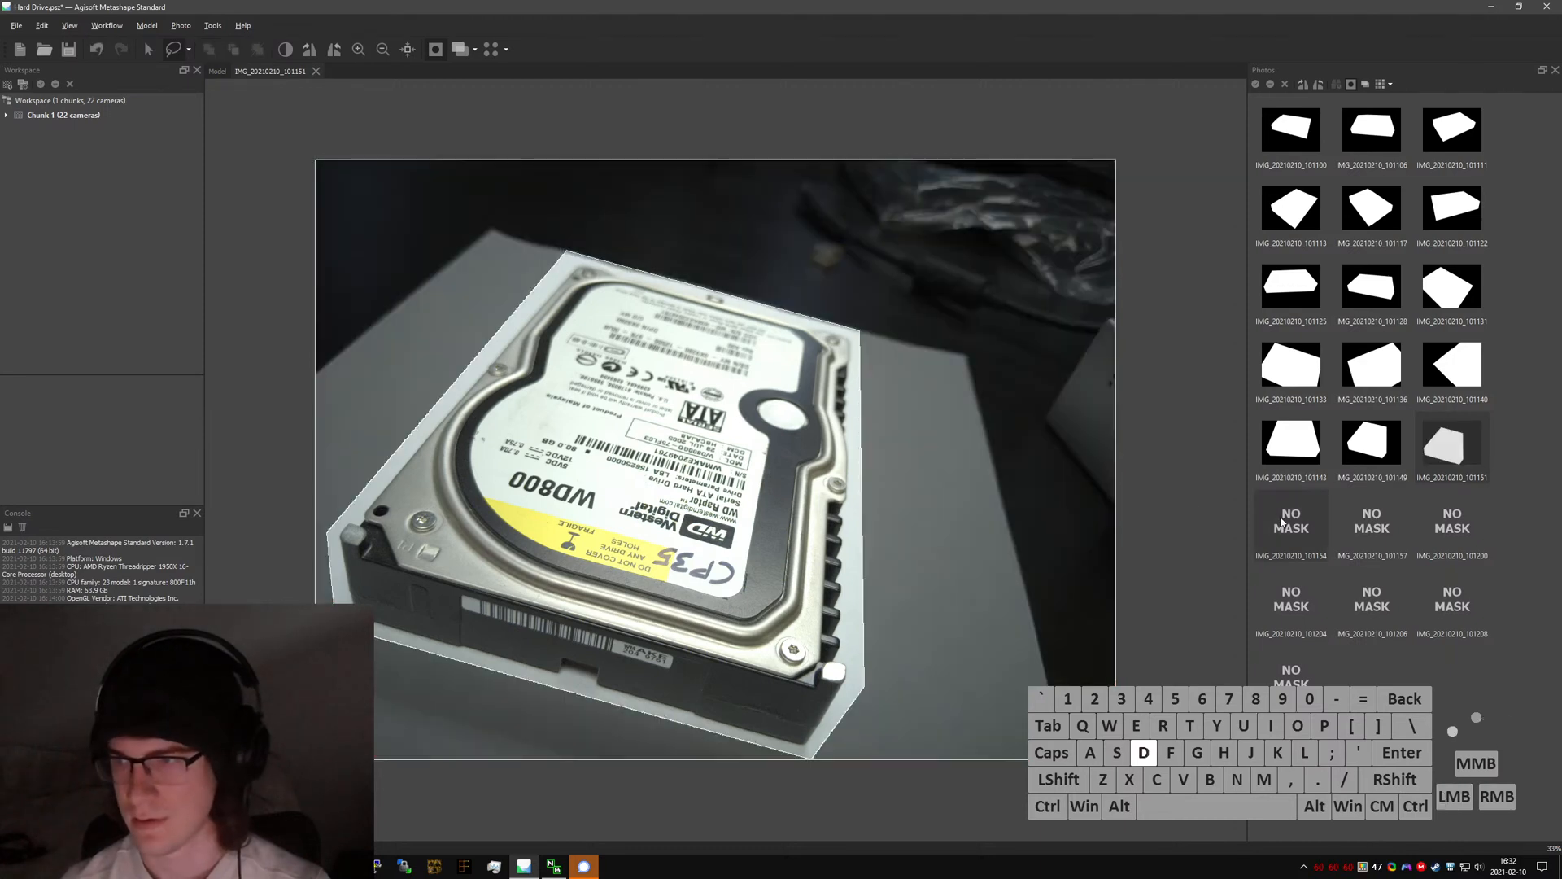
pyautogui.click(734, 175)
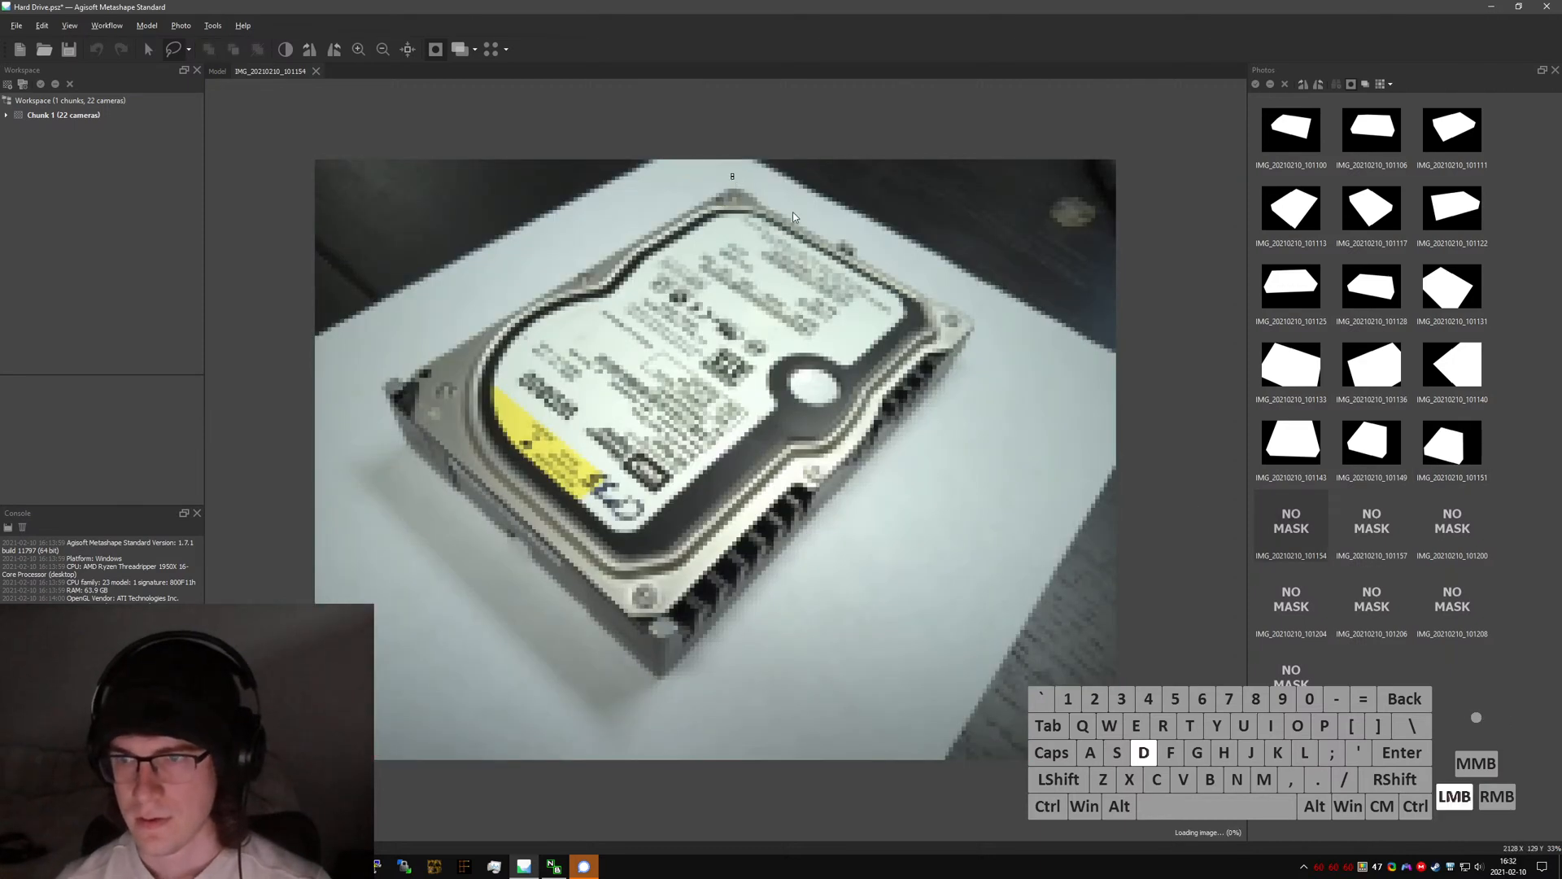
pyautogui.click(984, 316)
pyautogui.click(665, 691)
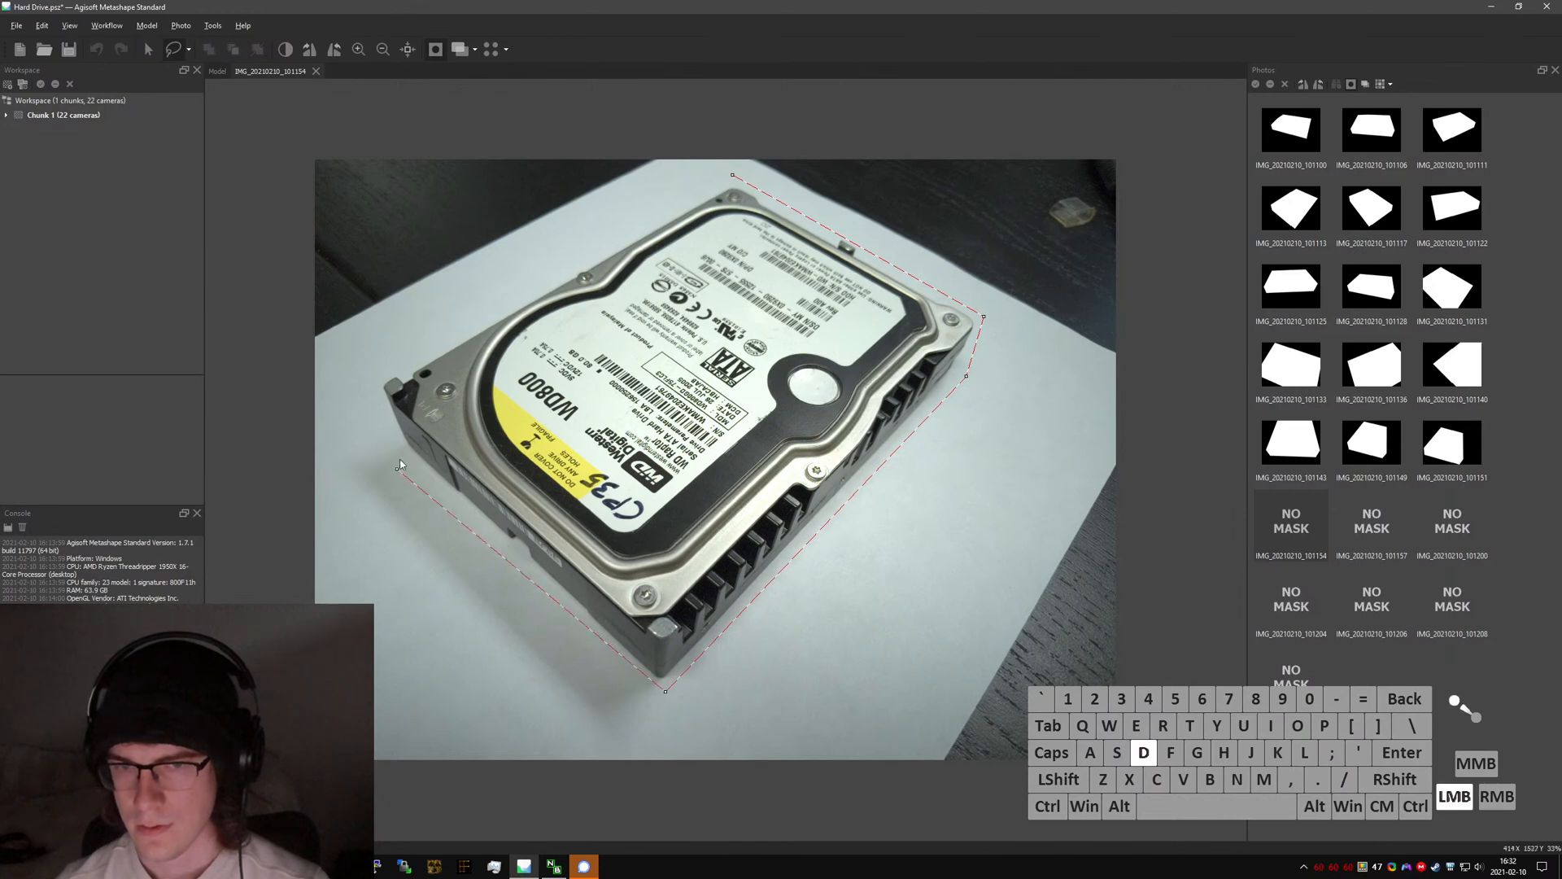
pyautogui.click(389, 461)
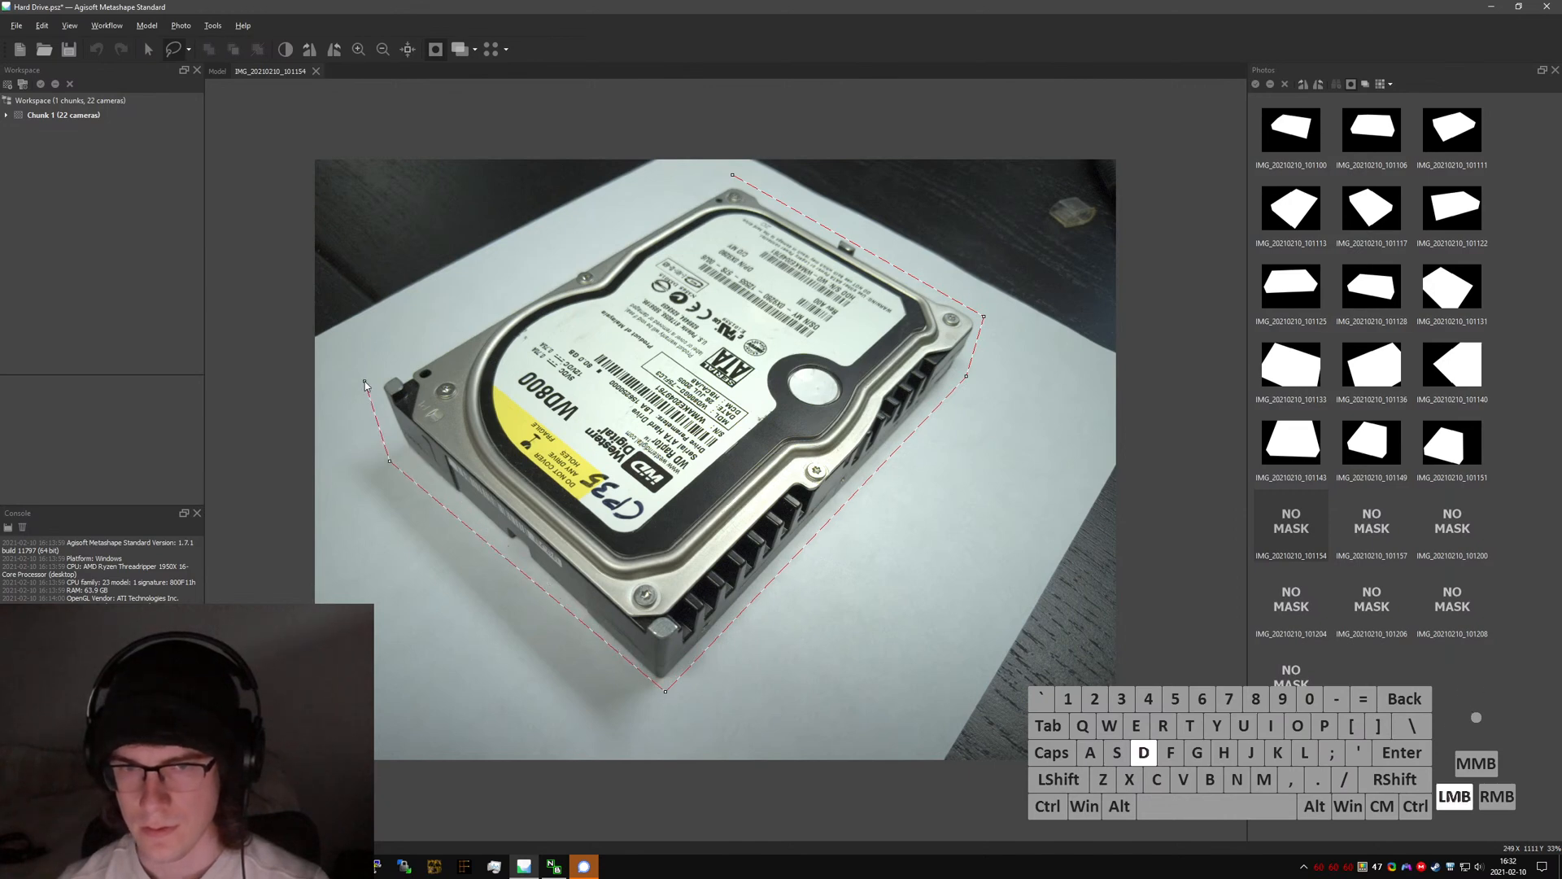
pyautogui.click(732, 174)
pyautogui.click(234, 54)
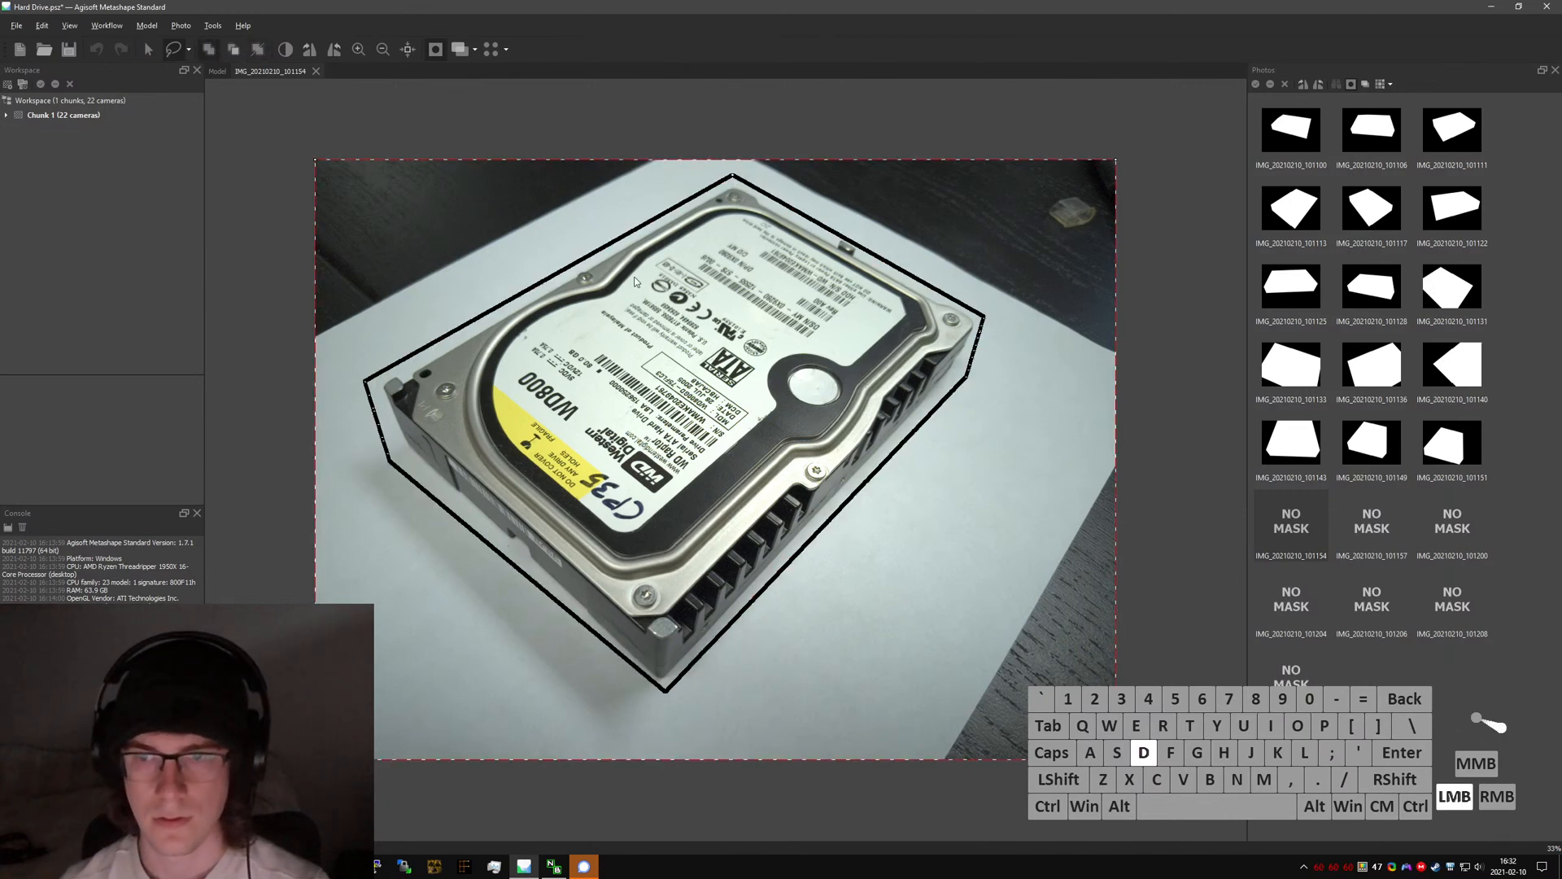
# - Mask the background of photo IMG_20210210_101157 by outlining the hard drive closely around all its corners and adding the inverted selection to the mask
pyautogui.doubleClick(1373, 521)
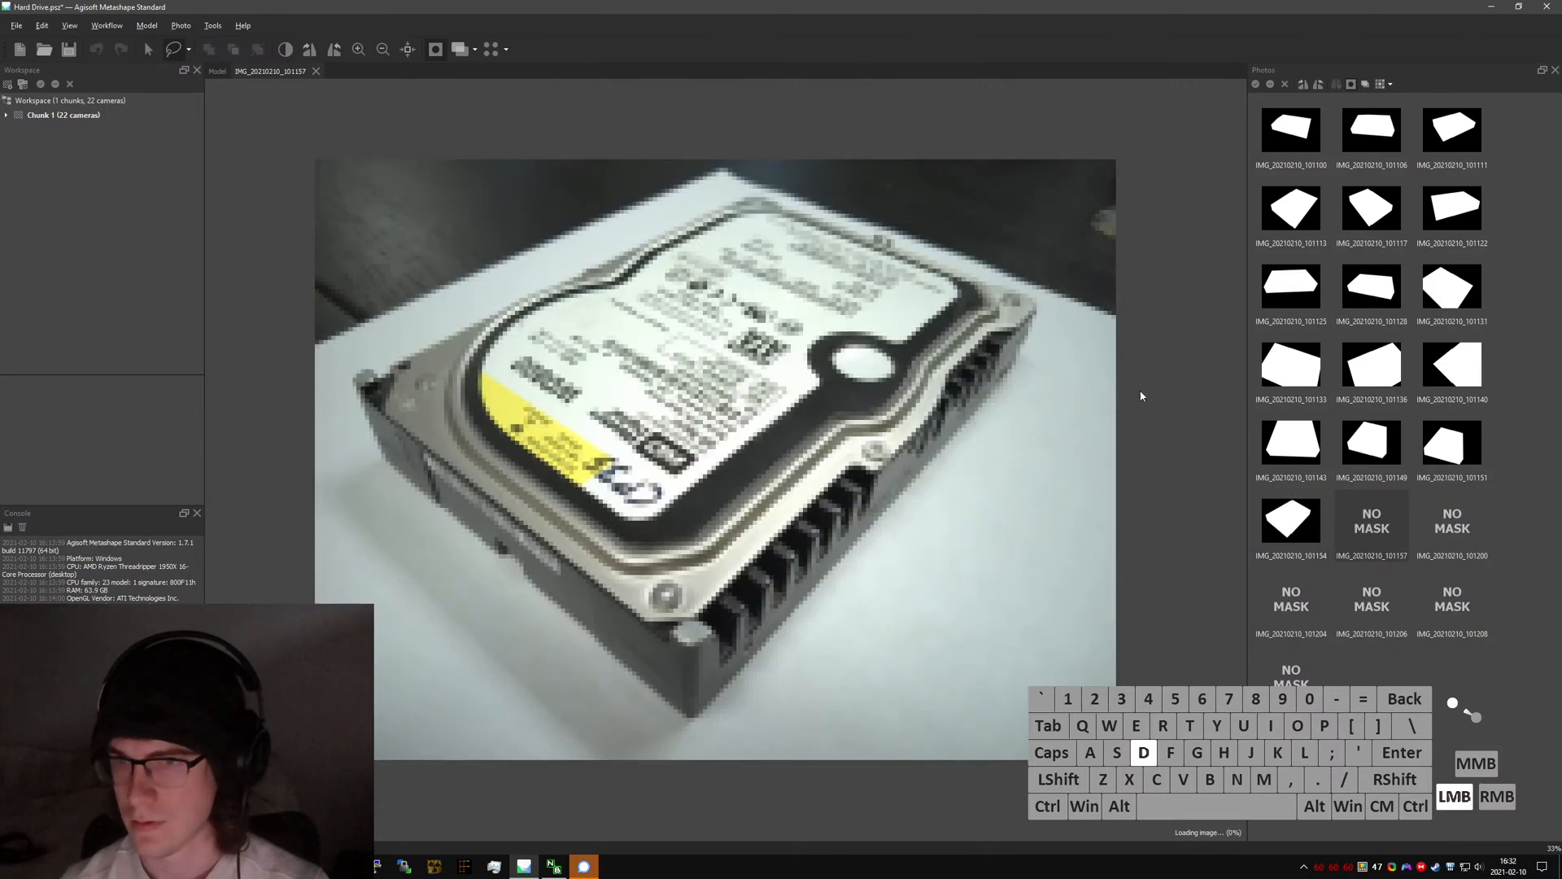
pyautogui.click(743, 184)
pyautogui.click(334, 375)
pyautogui.click(370, 469)
pyautogui.click(652, 724)
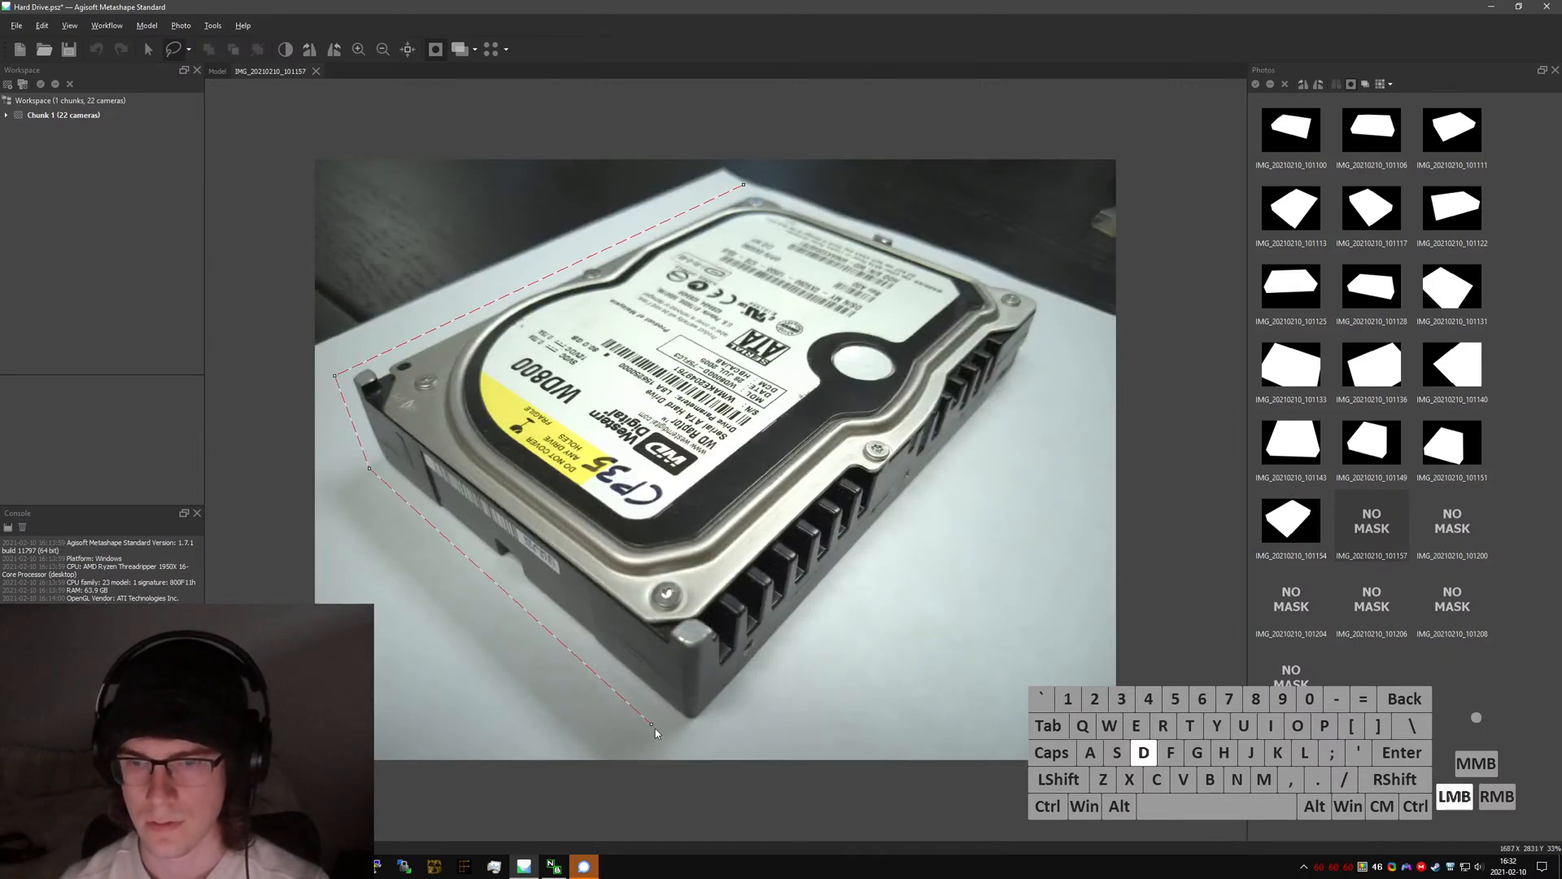
pyautogui.click(686, 735)
pyautogui.click(1032, 365)
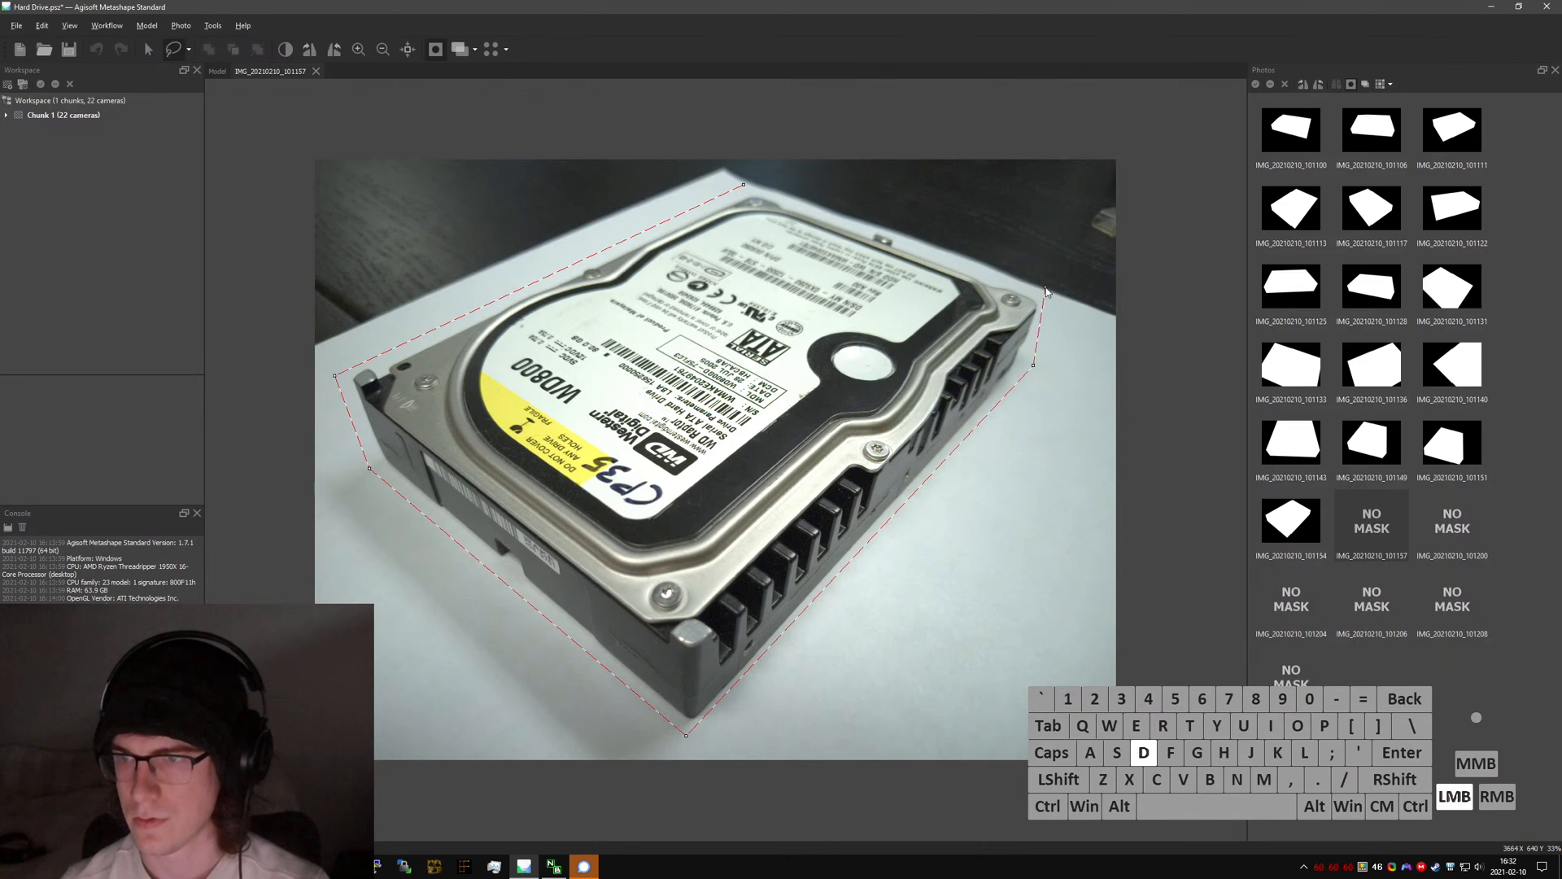
pyautogui.click(743, 185)
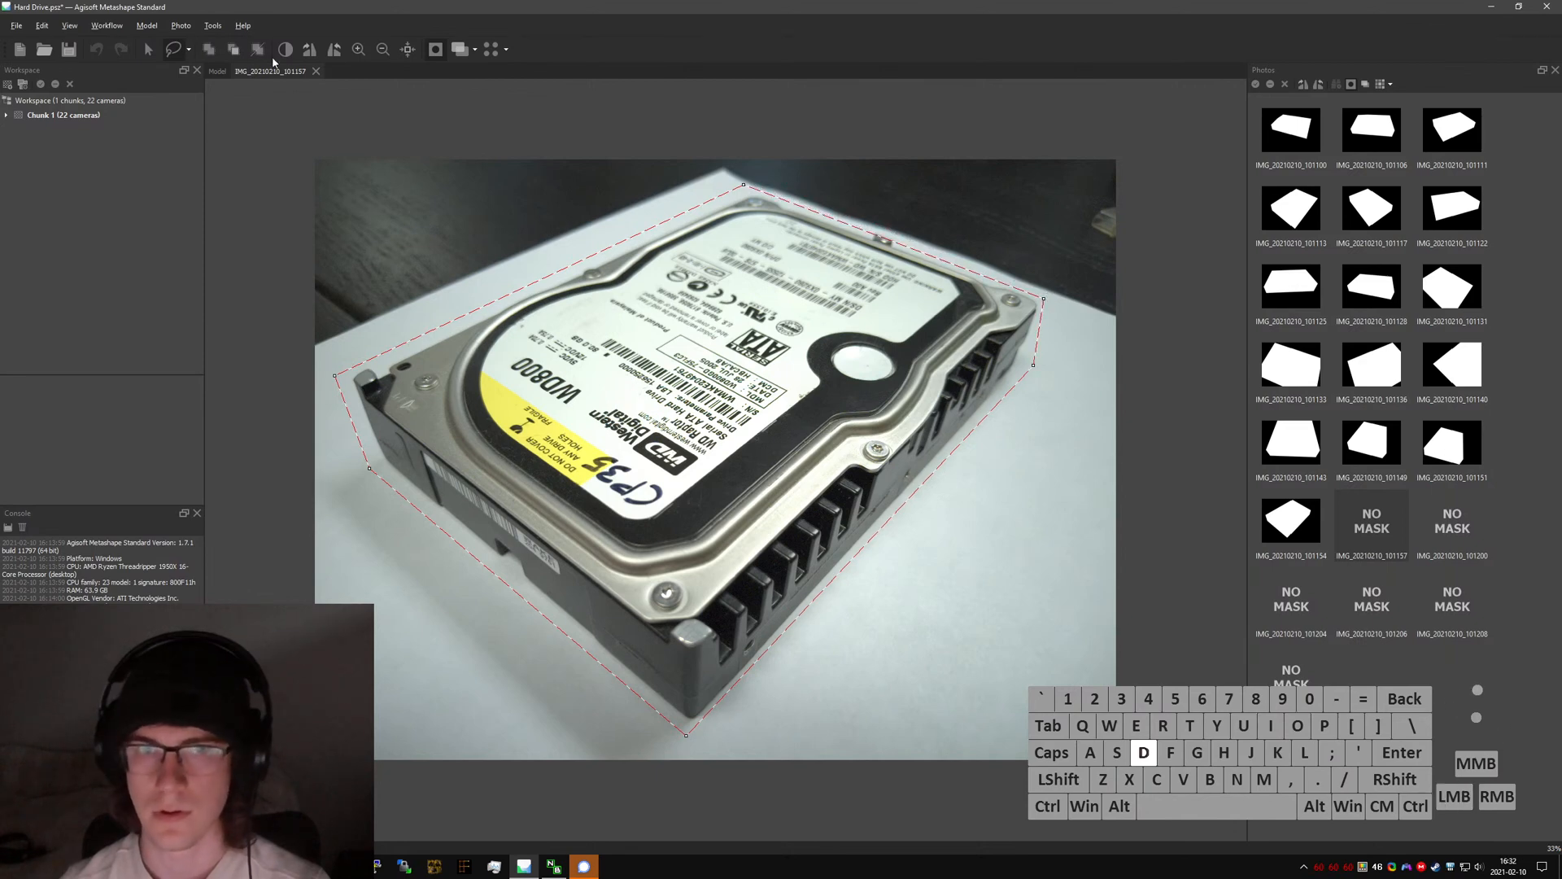
pyautogui.click(207, 51)
# - Mask the background of photo IMG_20210210_101200 by adding the inverted outline of the cropped hard drive to the mask, and open photo IMG_20210210_101204
pyautogui.doubleClick(1452, 521)
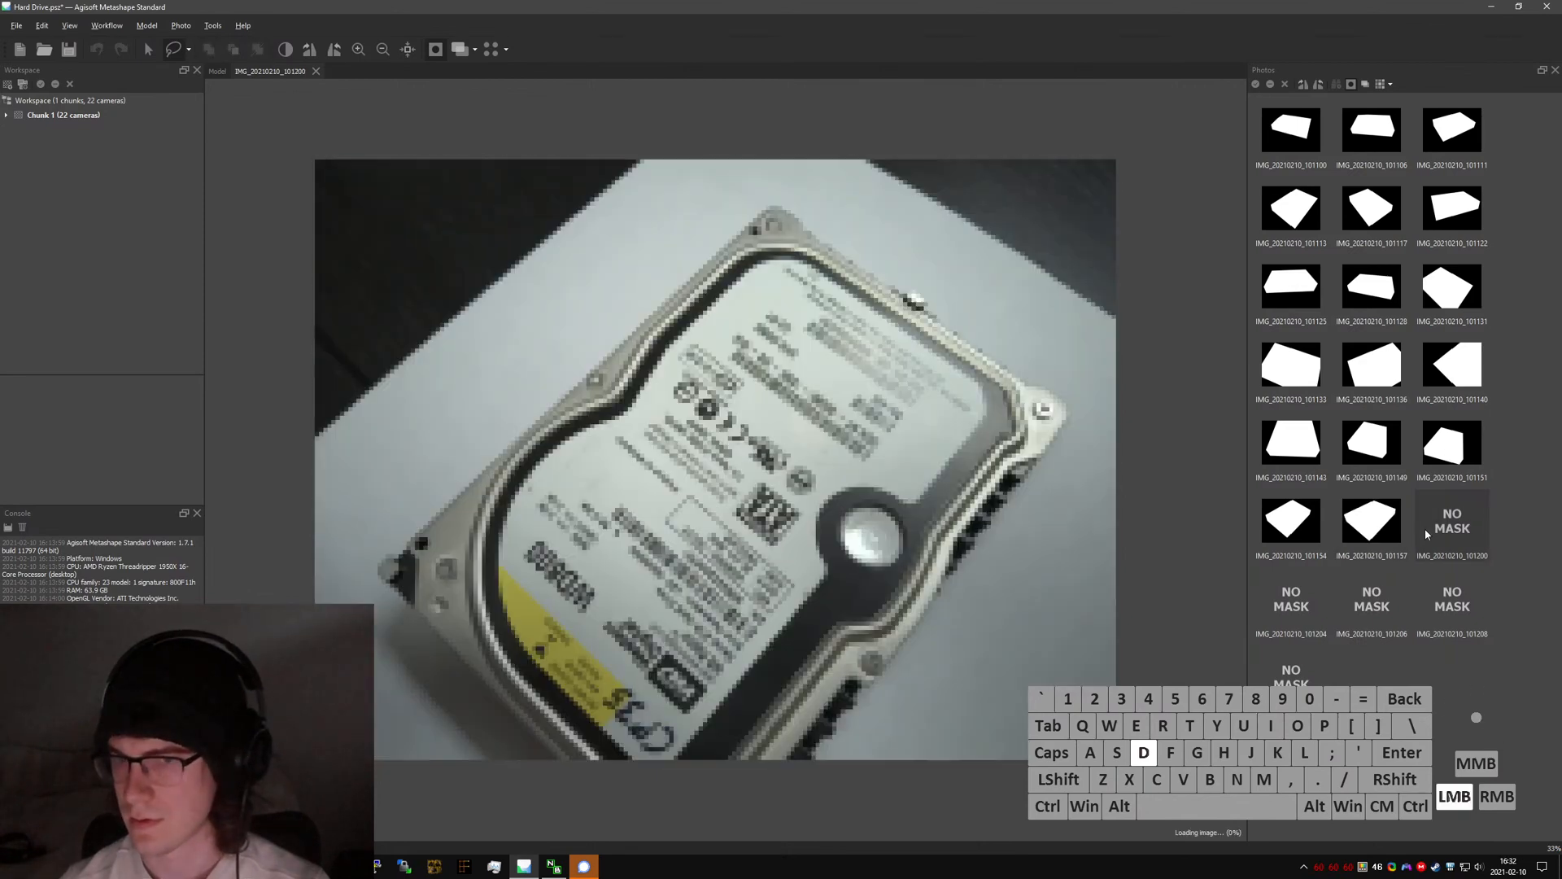
pyautogui.click(764, 187)
pyautogui.click(366, 568)
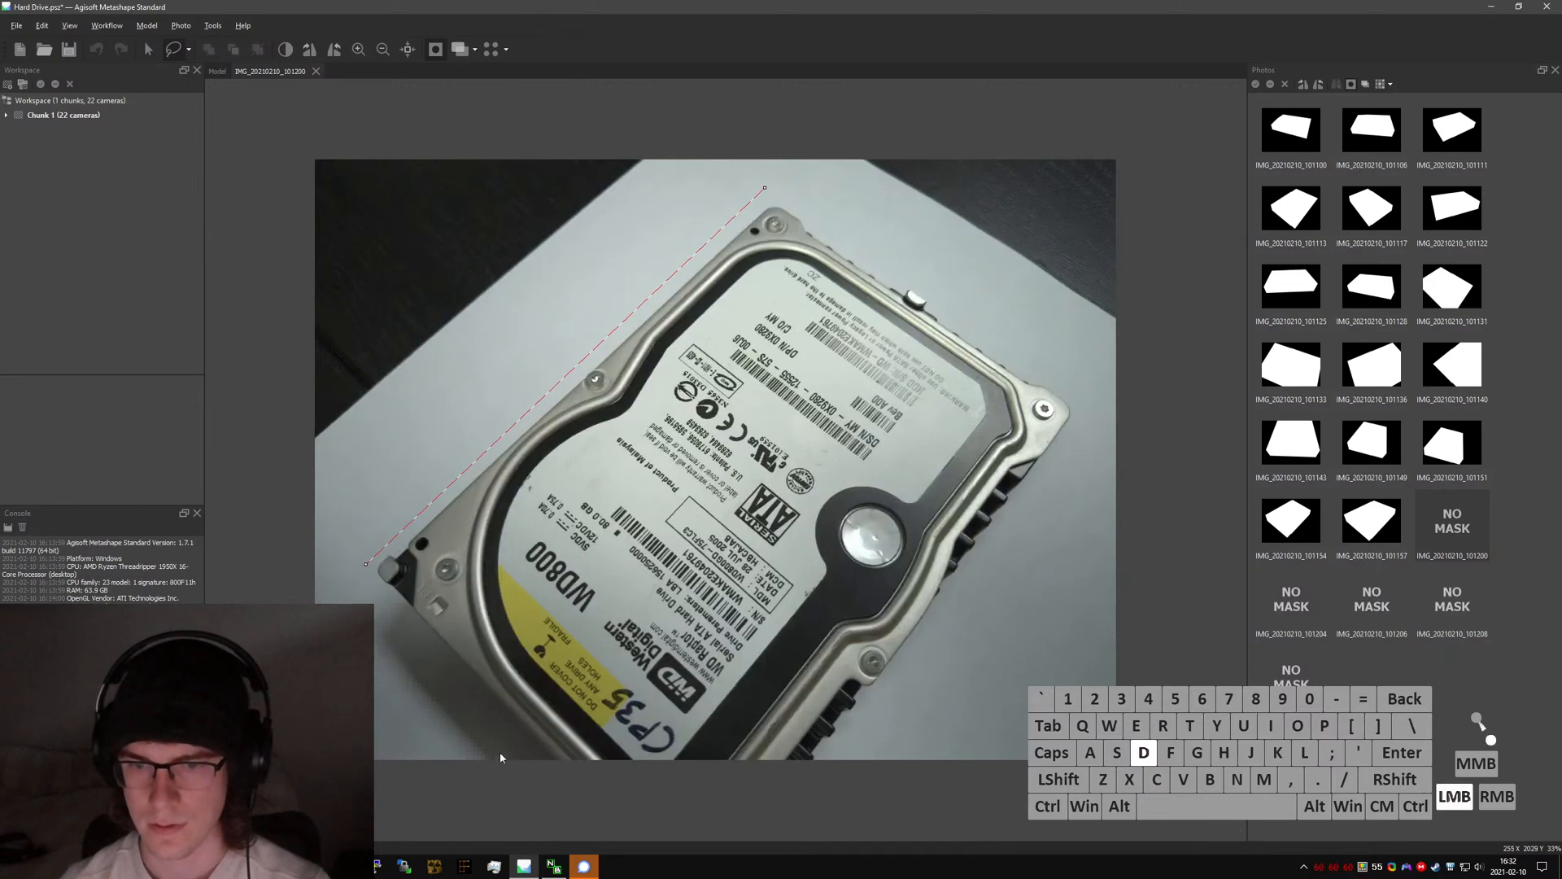
pyautogui.click(549, 768)
pyautogui.click(828, 781)
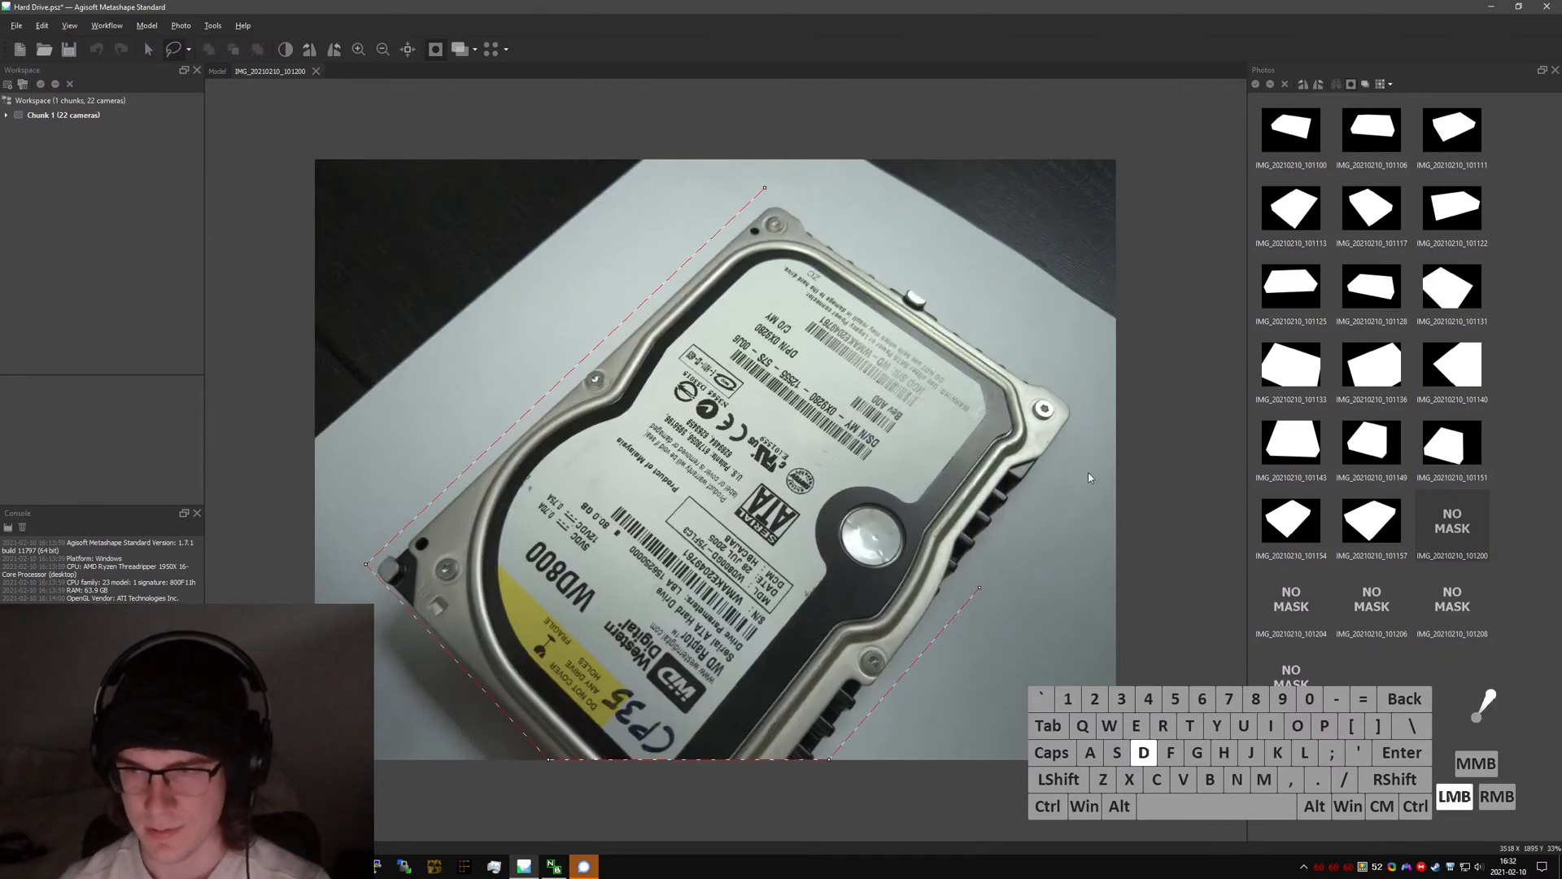
pyautogui.click(1091, 413)
pyautogui.click(765, 190)
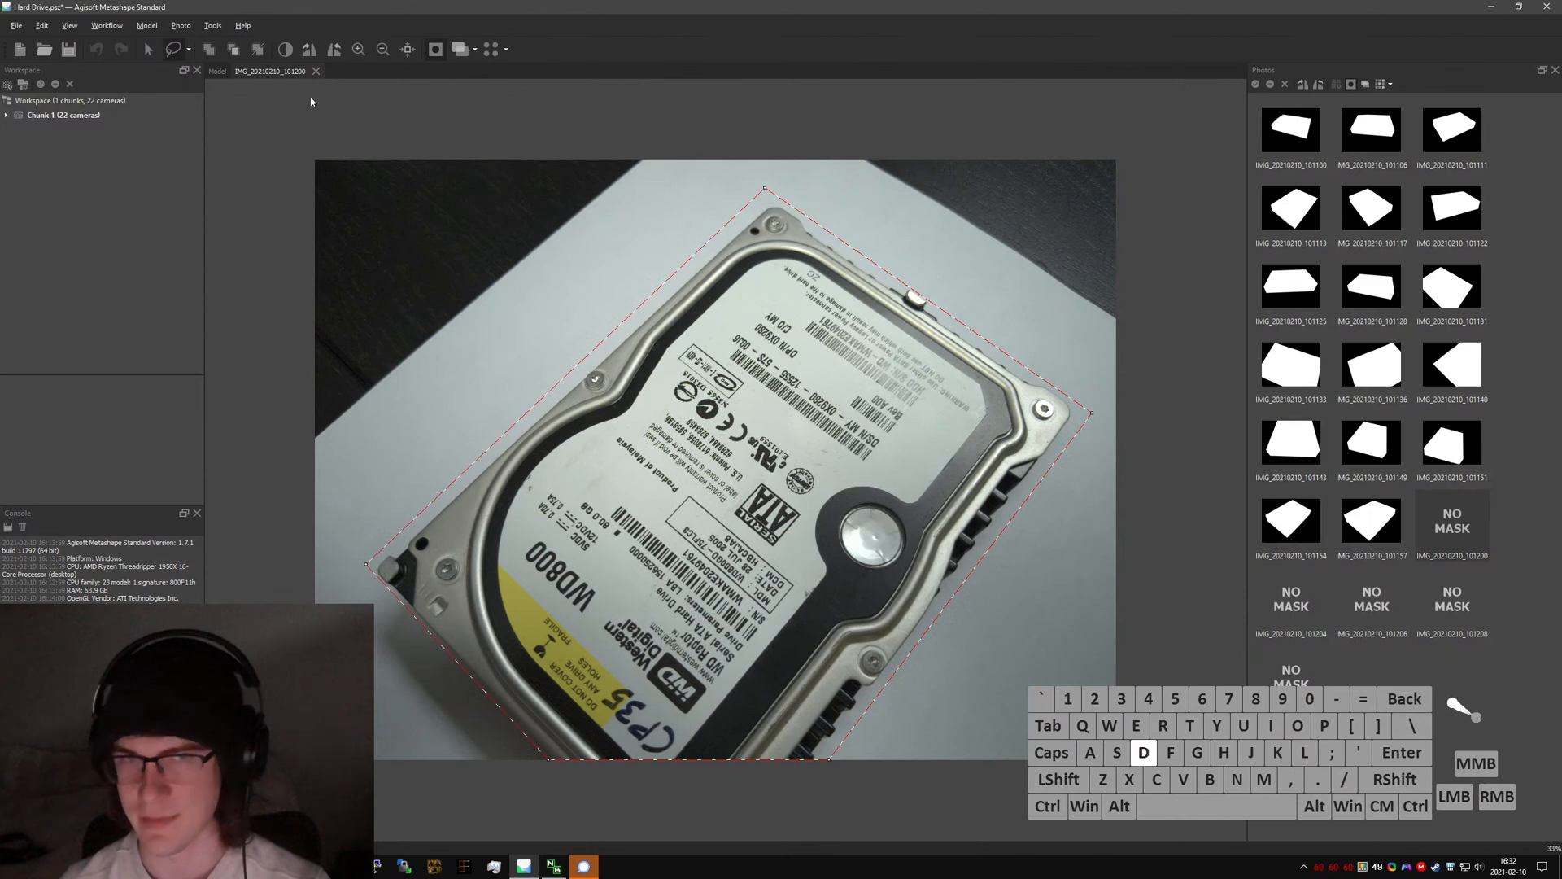
pyautogui.click(218, 49)
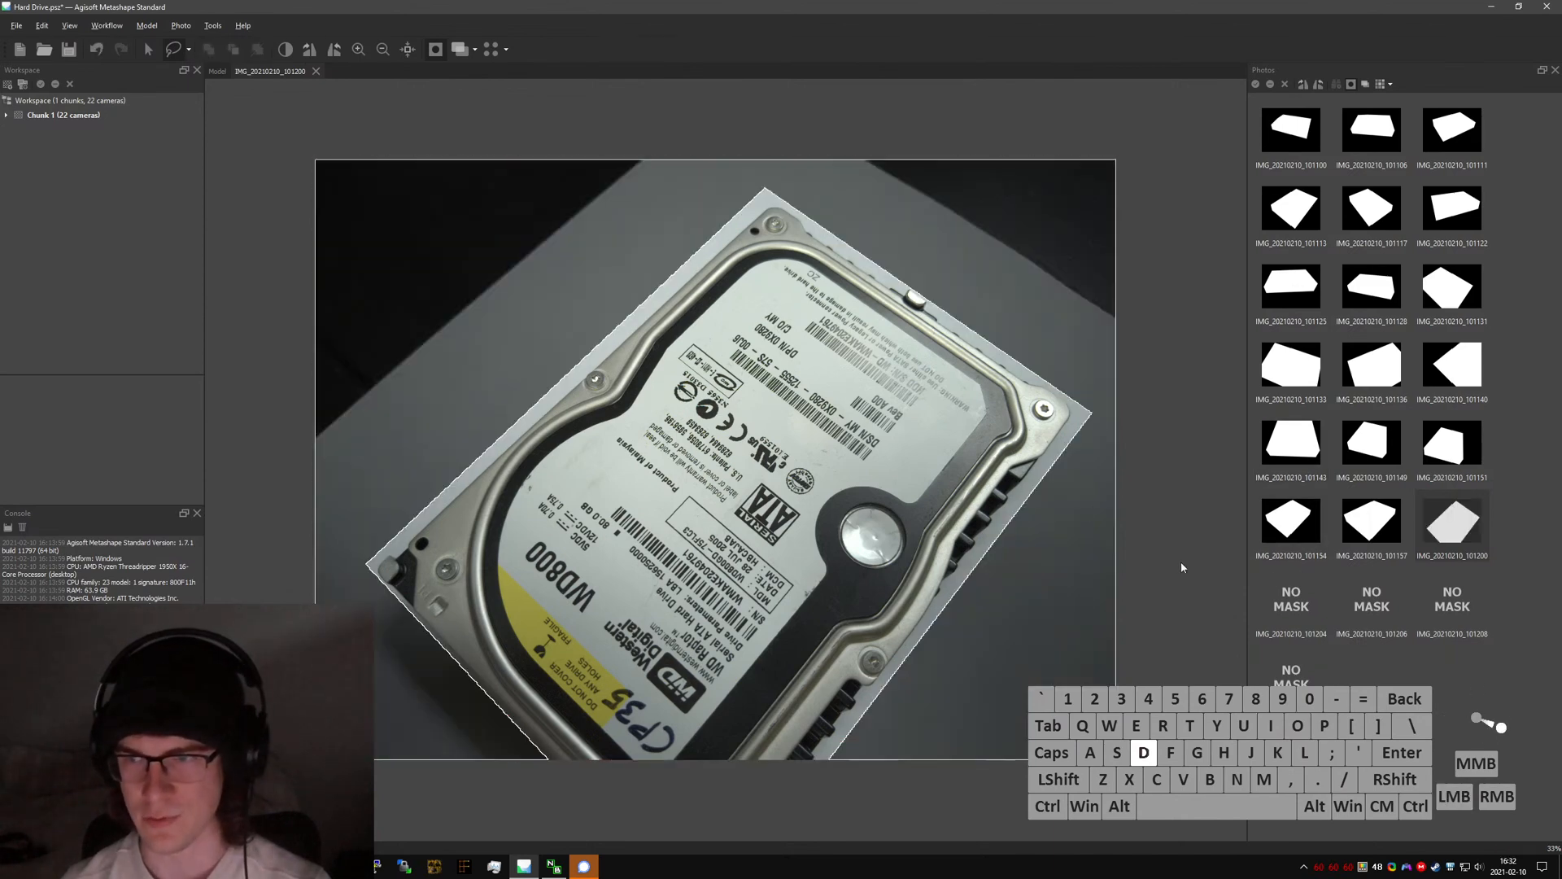
pyautogui.press('pagedown')
pyautogui.click(622, 193)
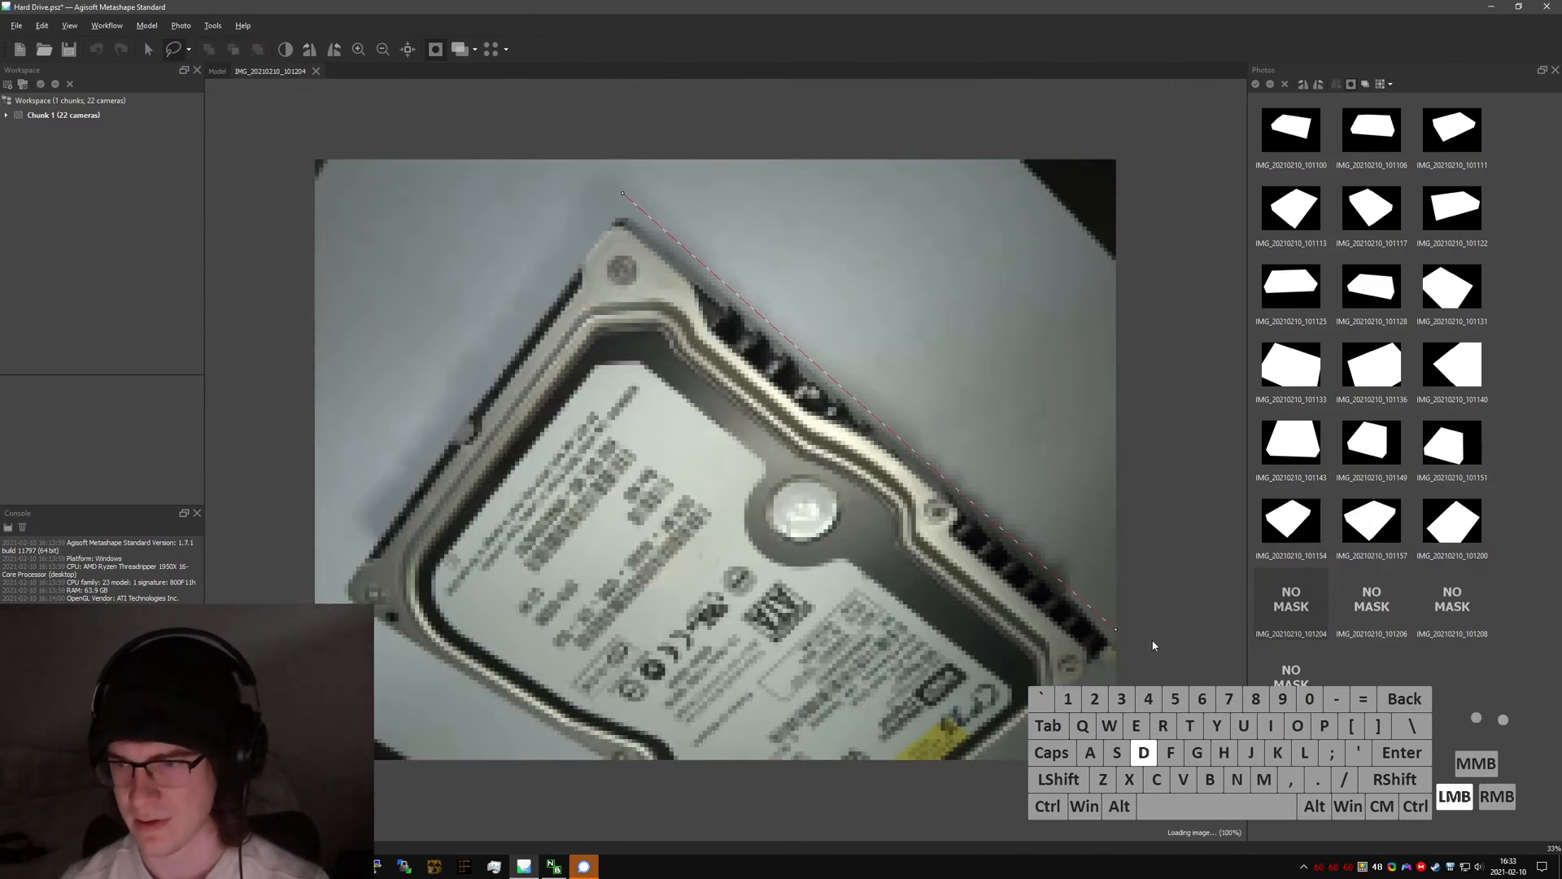
pyautogui.click(1118, 619)
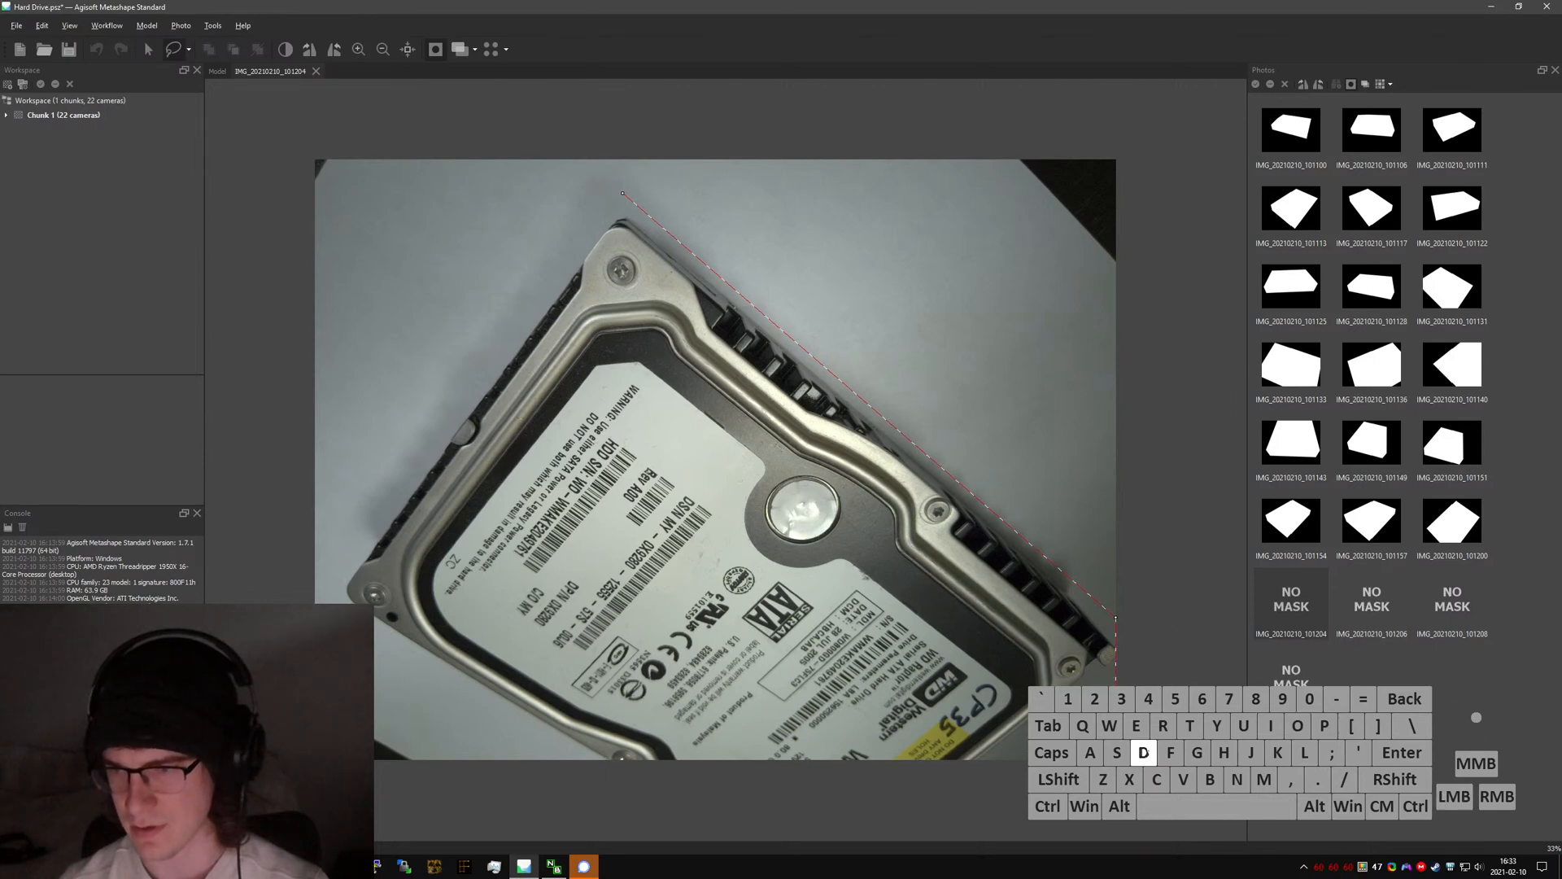
pyautogui.press('Escape')
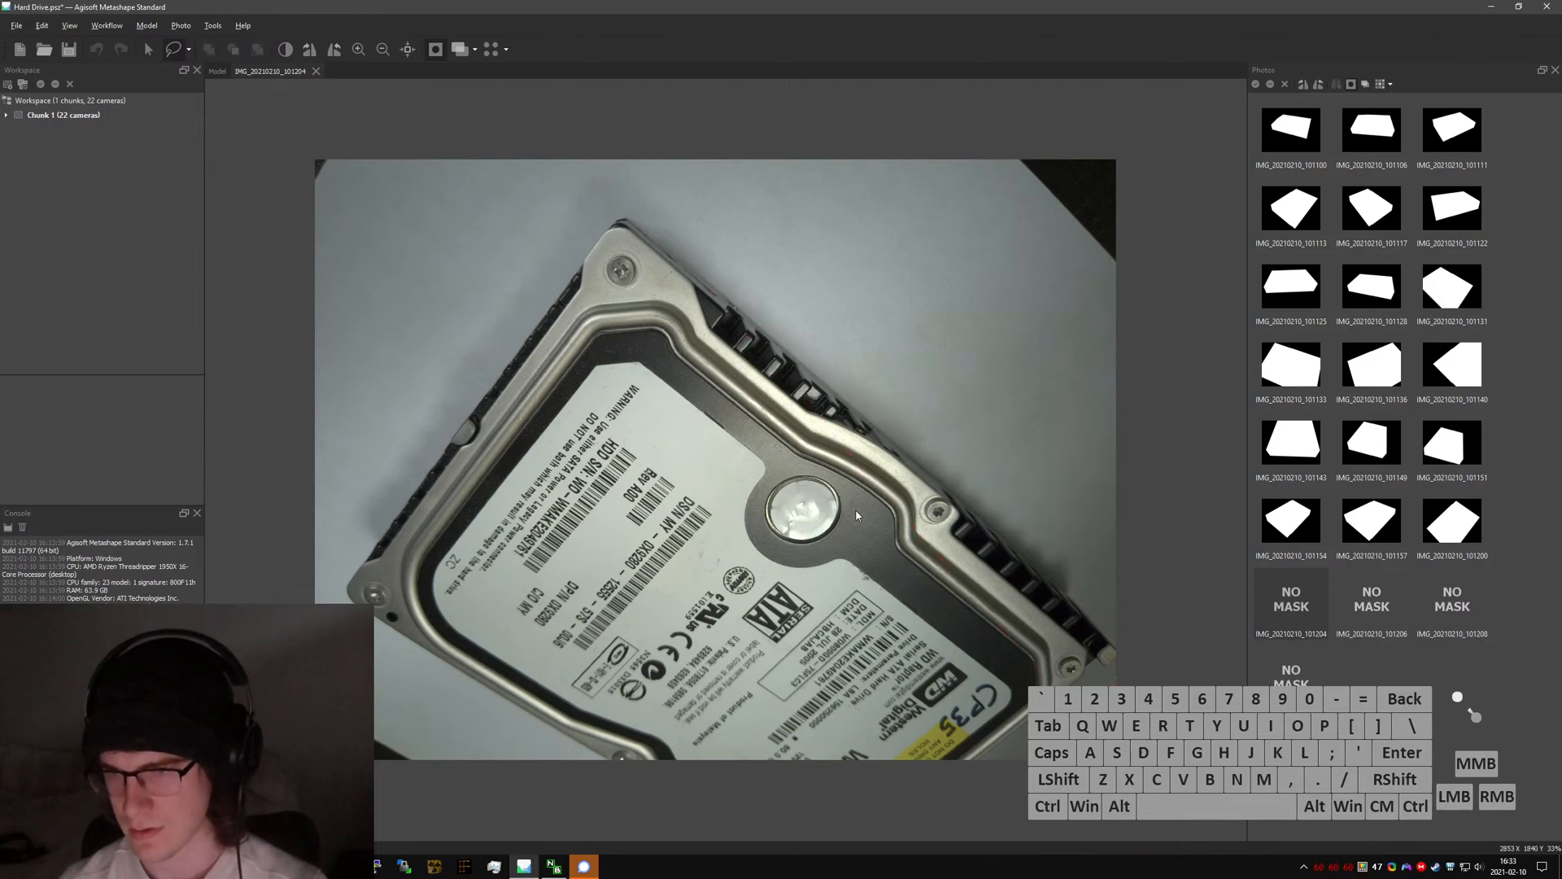
# - Mask the background of photo IMG_20210210_101204, outlining the hard drive along the photo borders where it is cropped, and adding the inverted selection to the mask
pyautogui.click(173, 49)
pyautogui.click(620, 200)
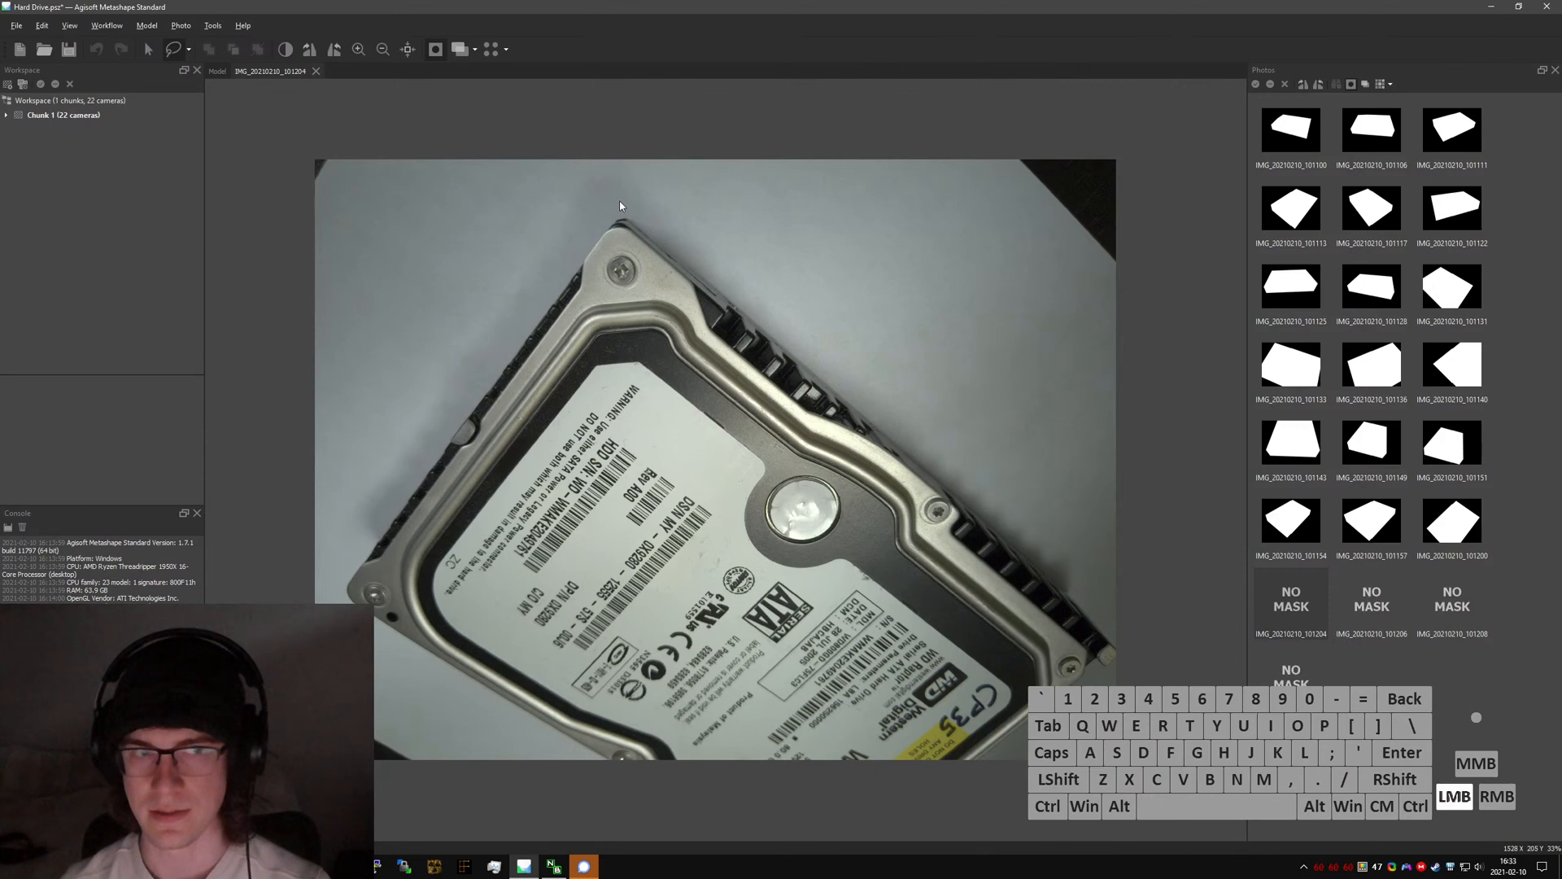
pyautogui.click(1153, 614)
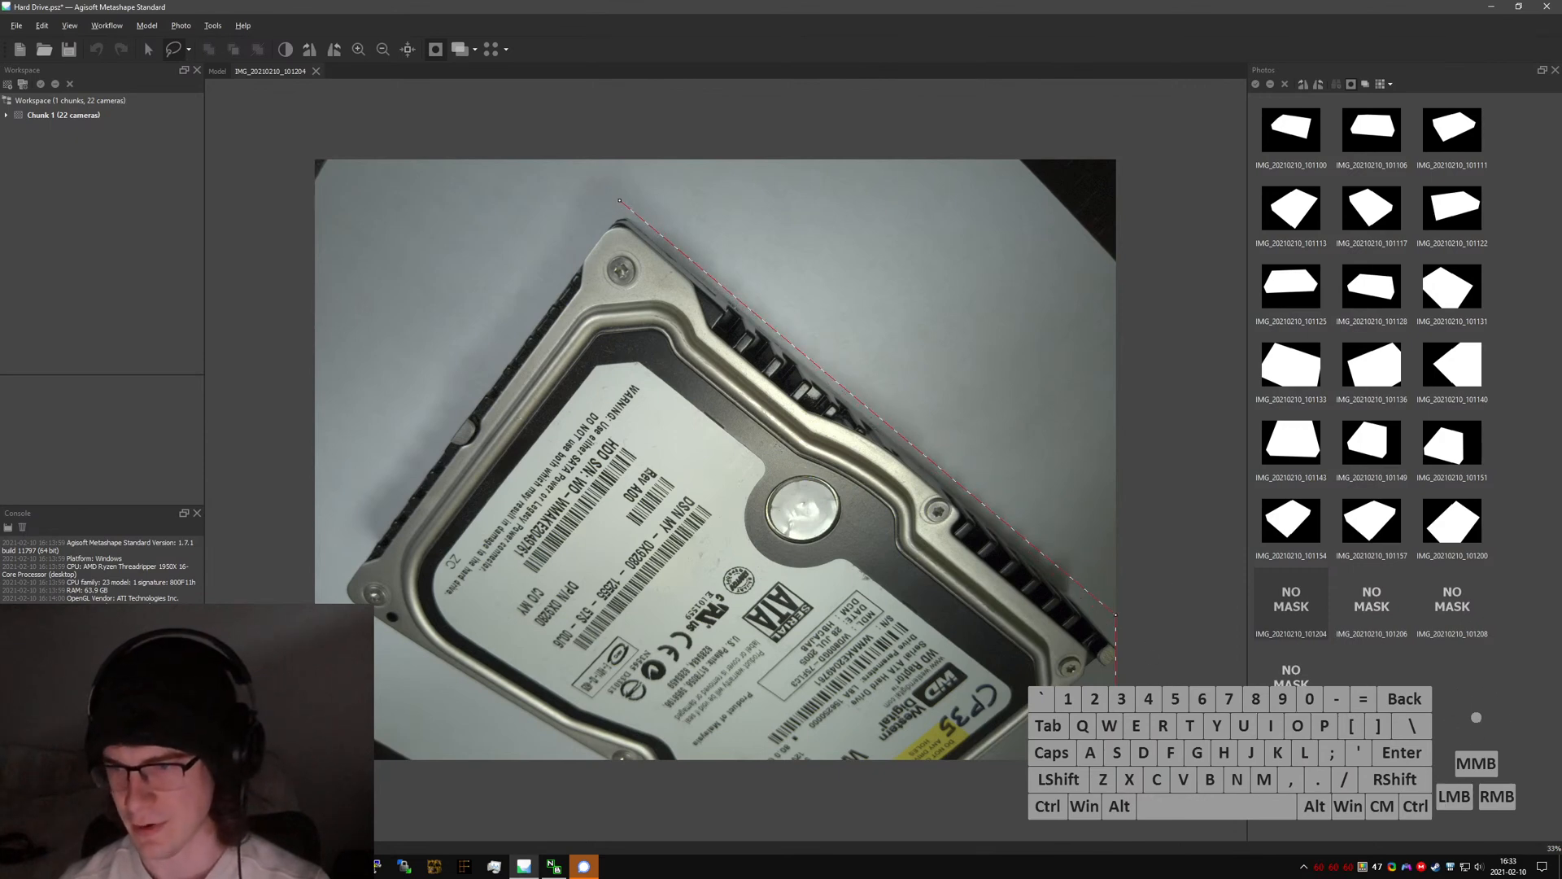
pyautogui.click(1150, 681)
pyautogui.click(997, 805)
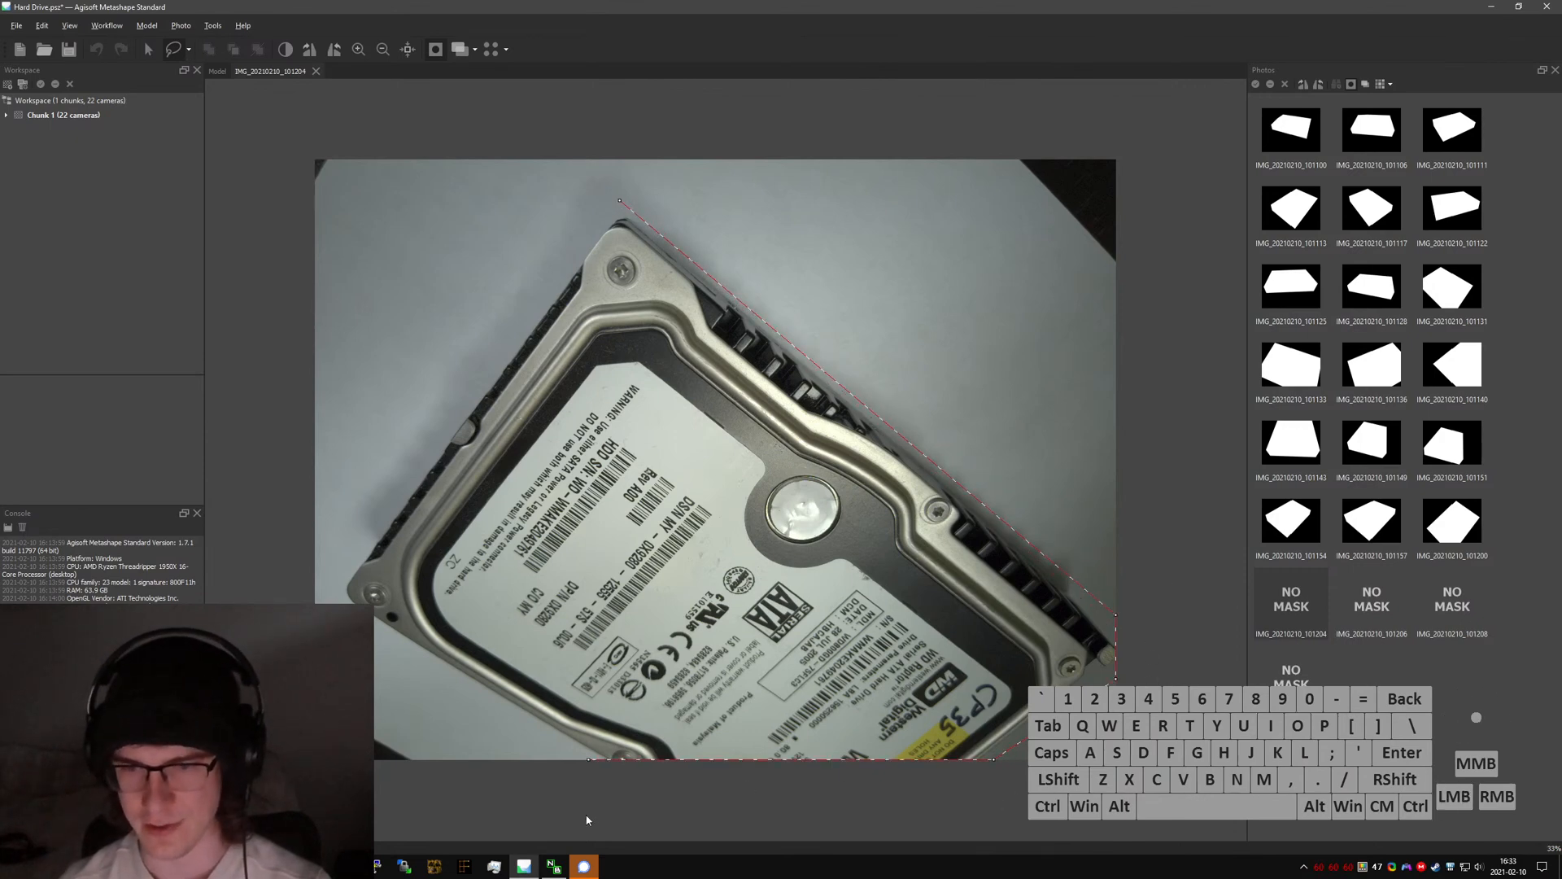
pyautogui.click(583, 801)
pyautogui.click(327, 598)
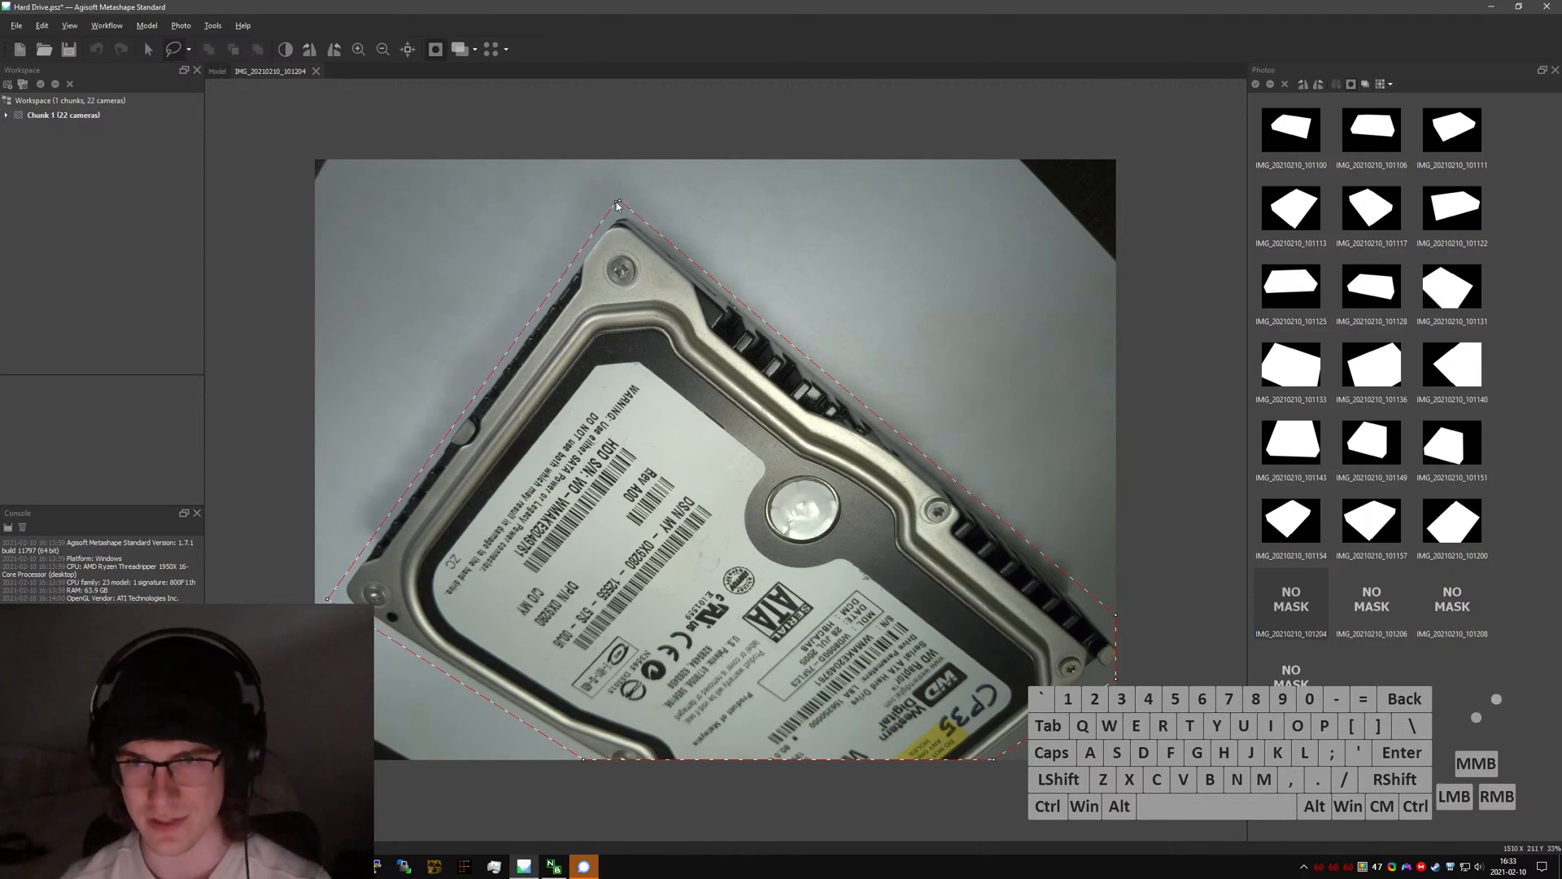
pyautogui.click(622, 205)
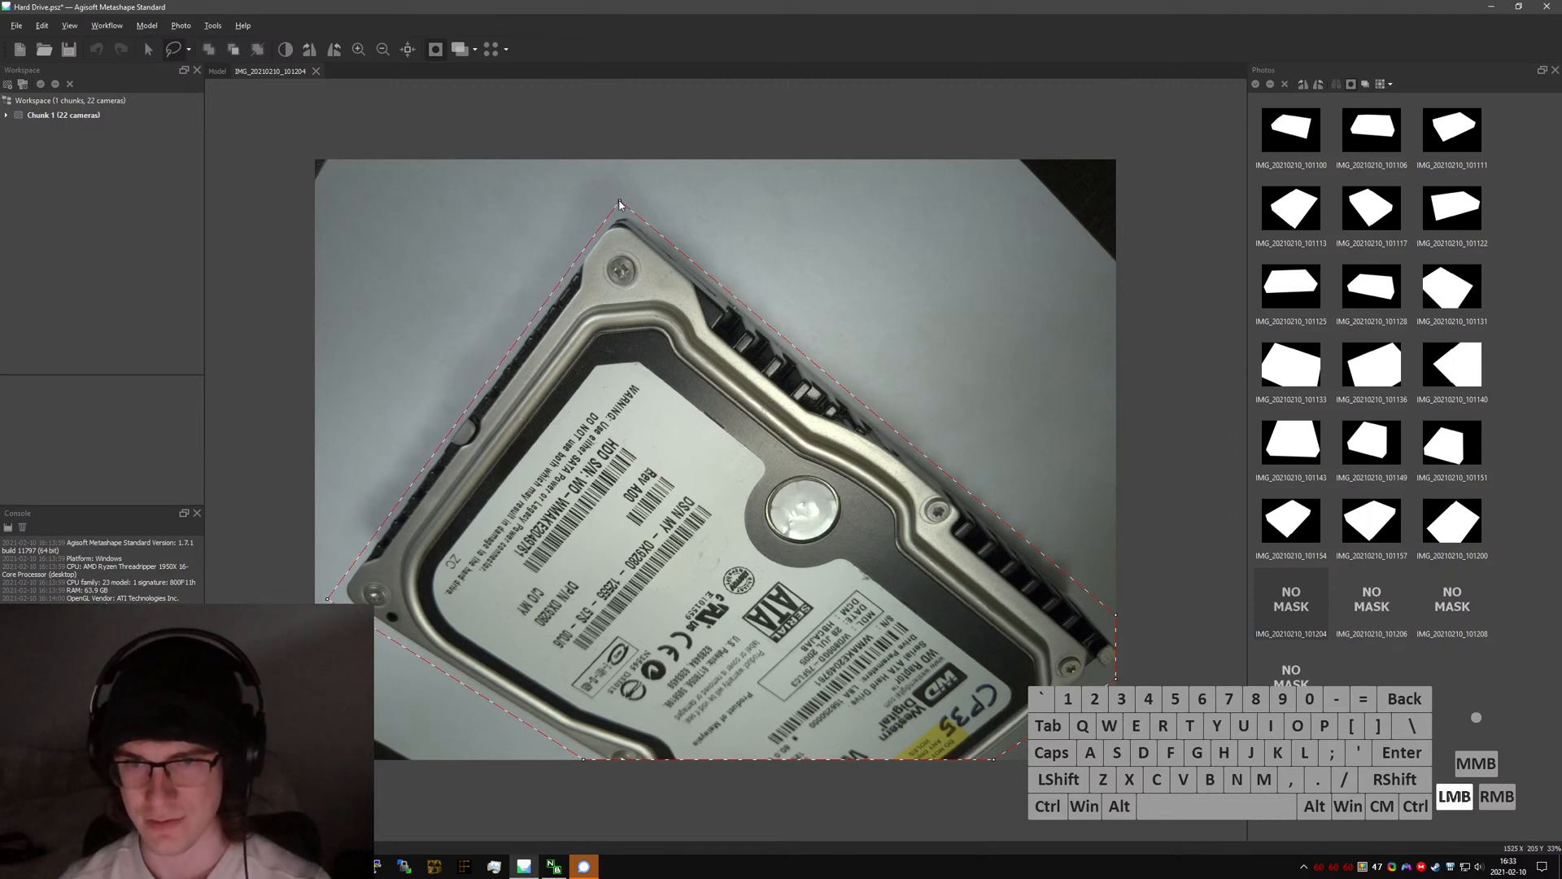
pyautogui.click(259, 54)
pyautogui.click(209, 52)
# - Mask the background of photo IMG_20210210_101206 by outlining the hard drive along the cropped photo borders and adding the inverted selection to the mask
pyautogui.doubleClick(1401, 618)
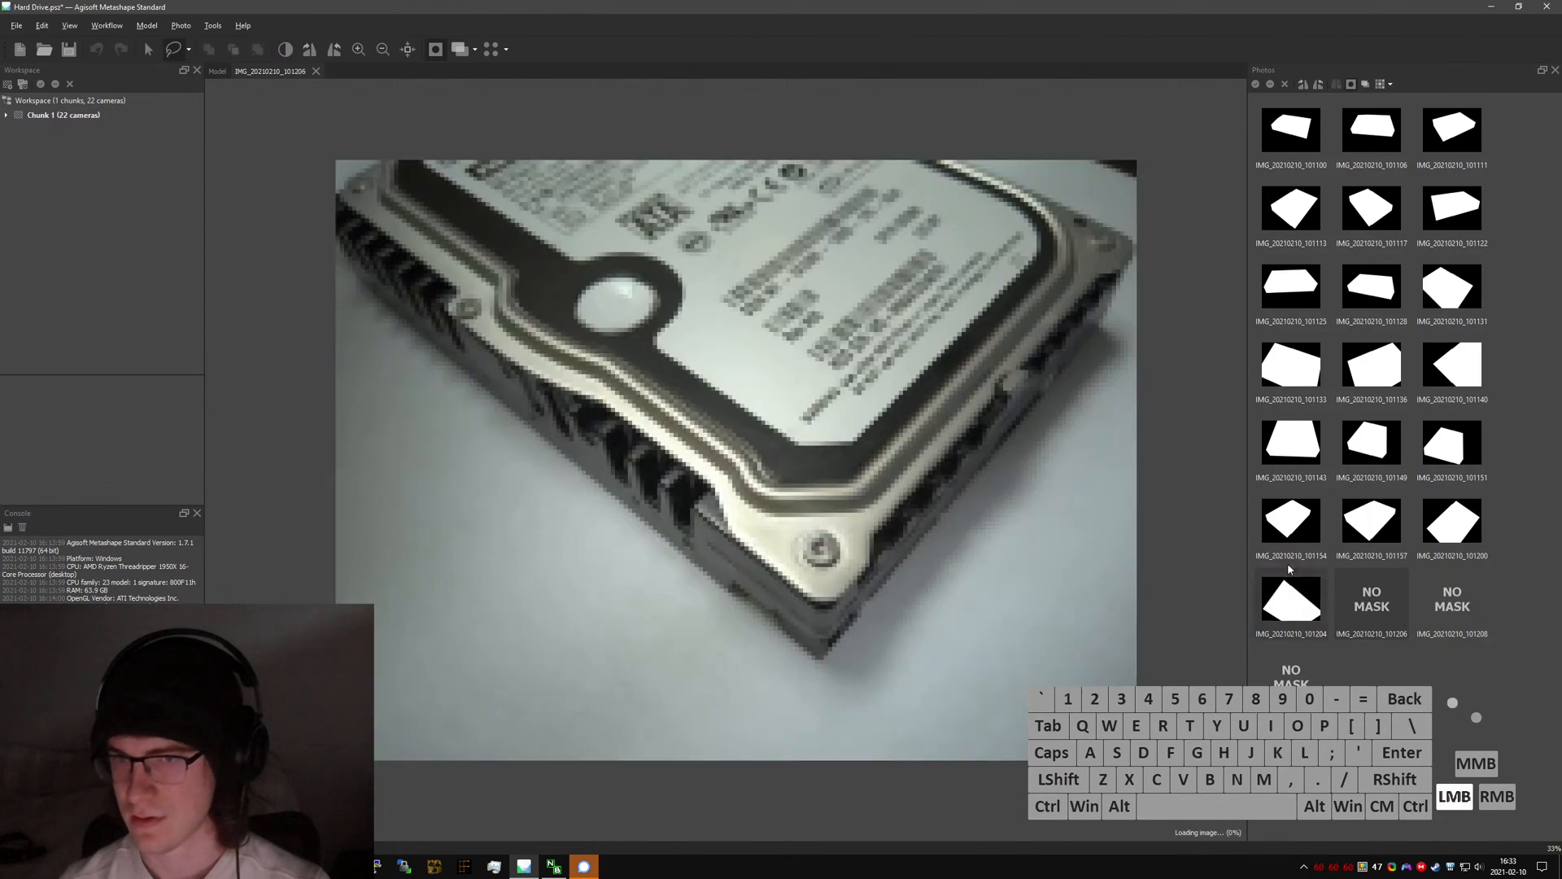
pyautogui.click(820, 688)
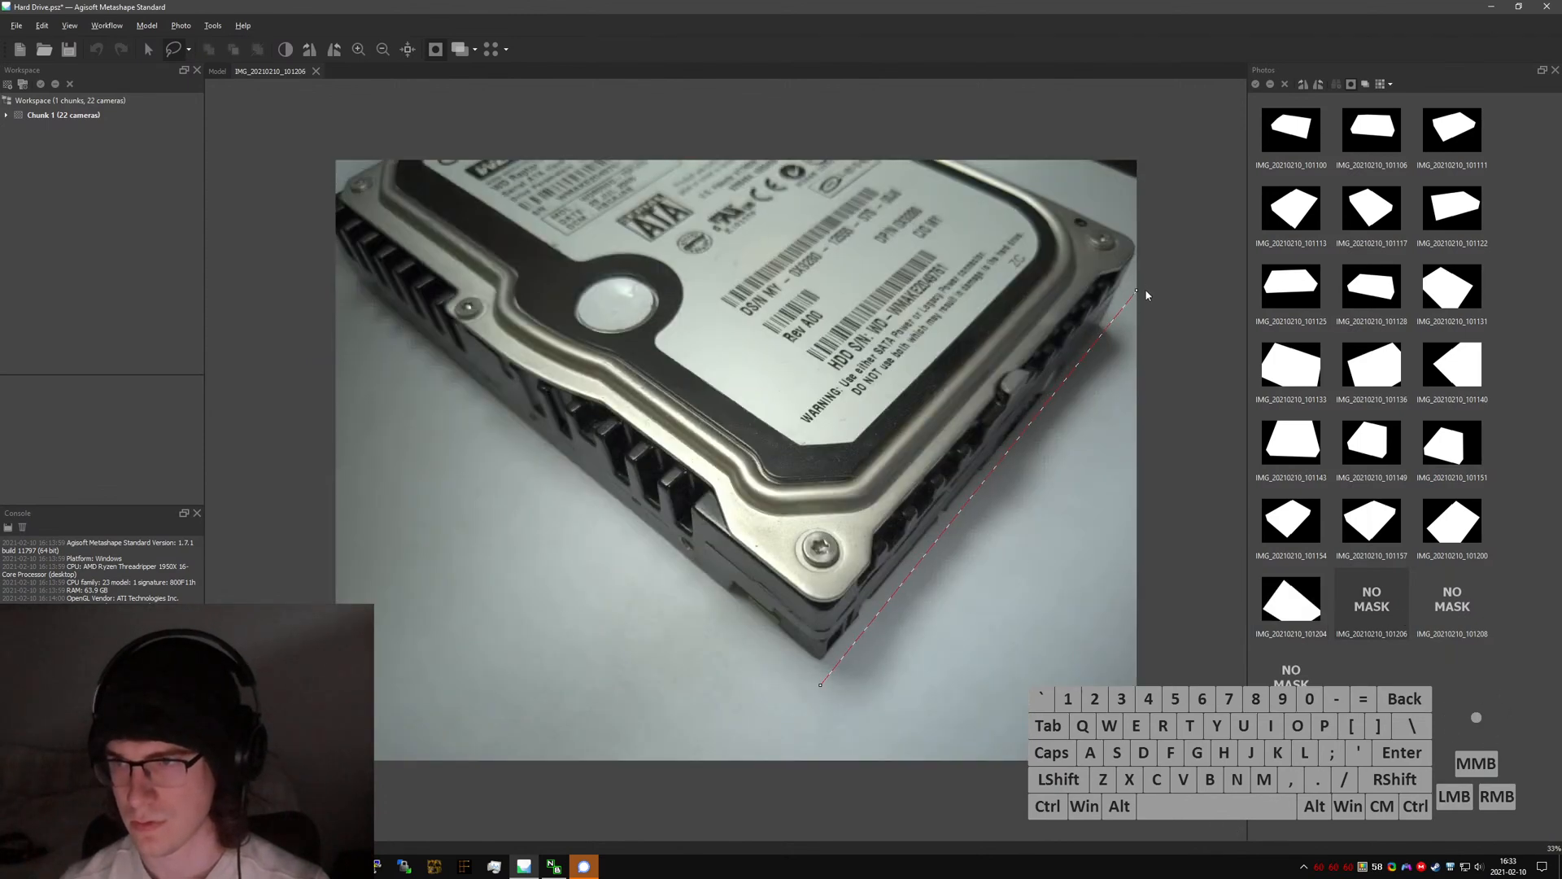
pyautogui.click(1137, 280)
pyautogui.click(1142, 221)
pyautogui.click(974, 152)
pyautogui.press('d')
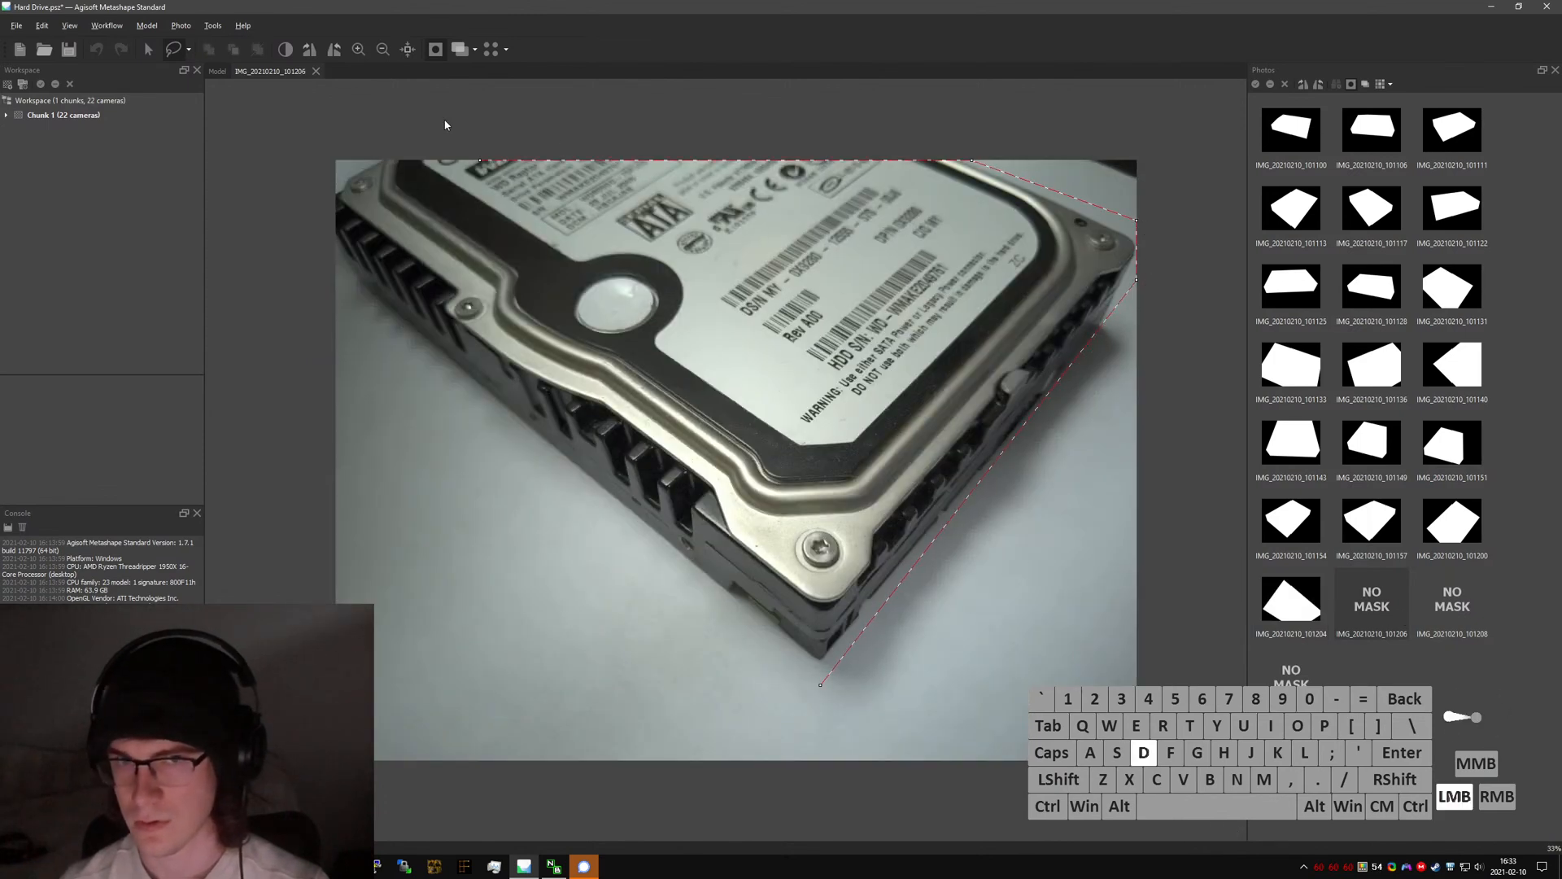
pyautogui.click(374, 121)
pyautogui.click(304, 179)
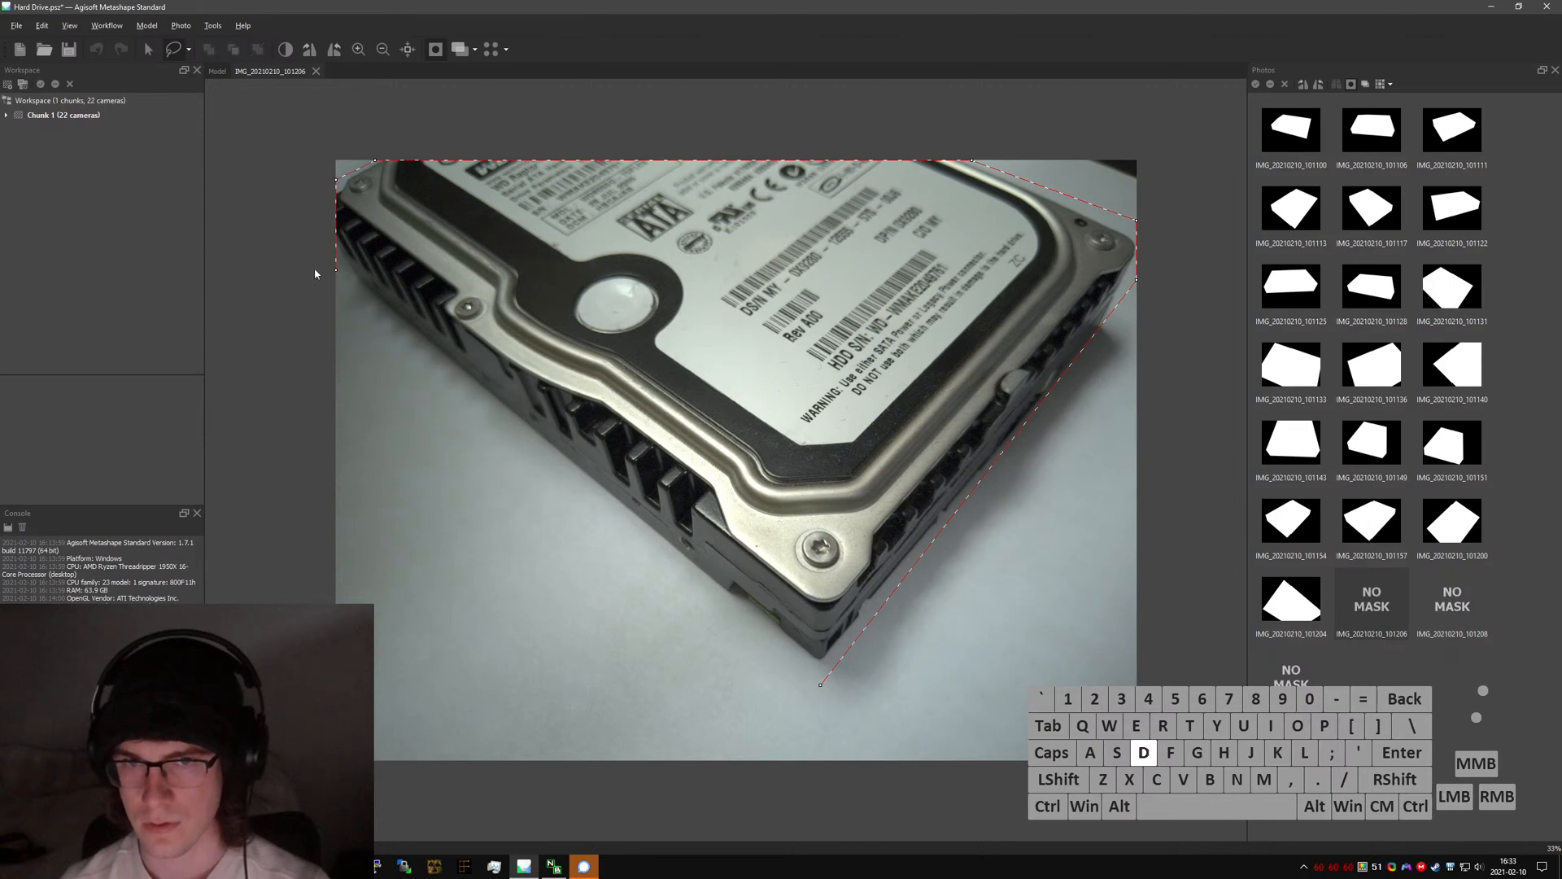
pyautogui.click(820, 684)
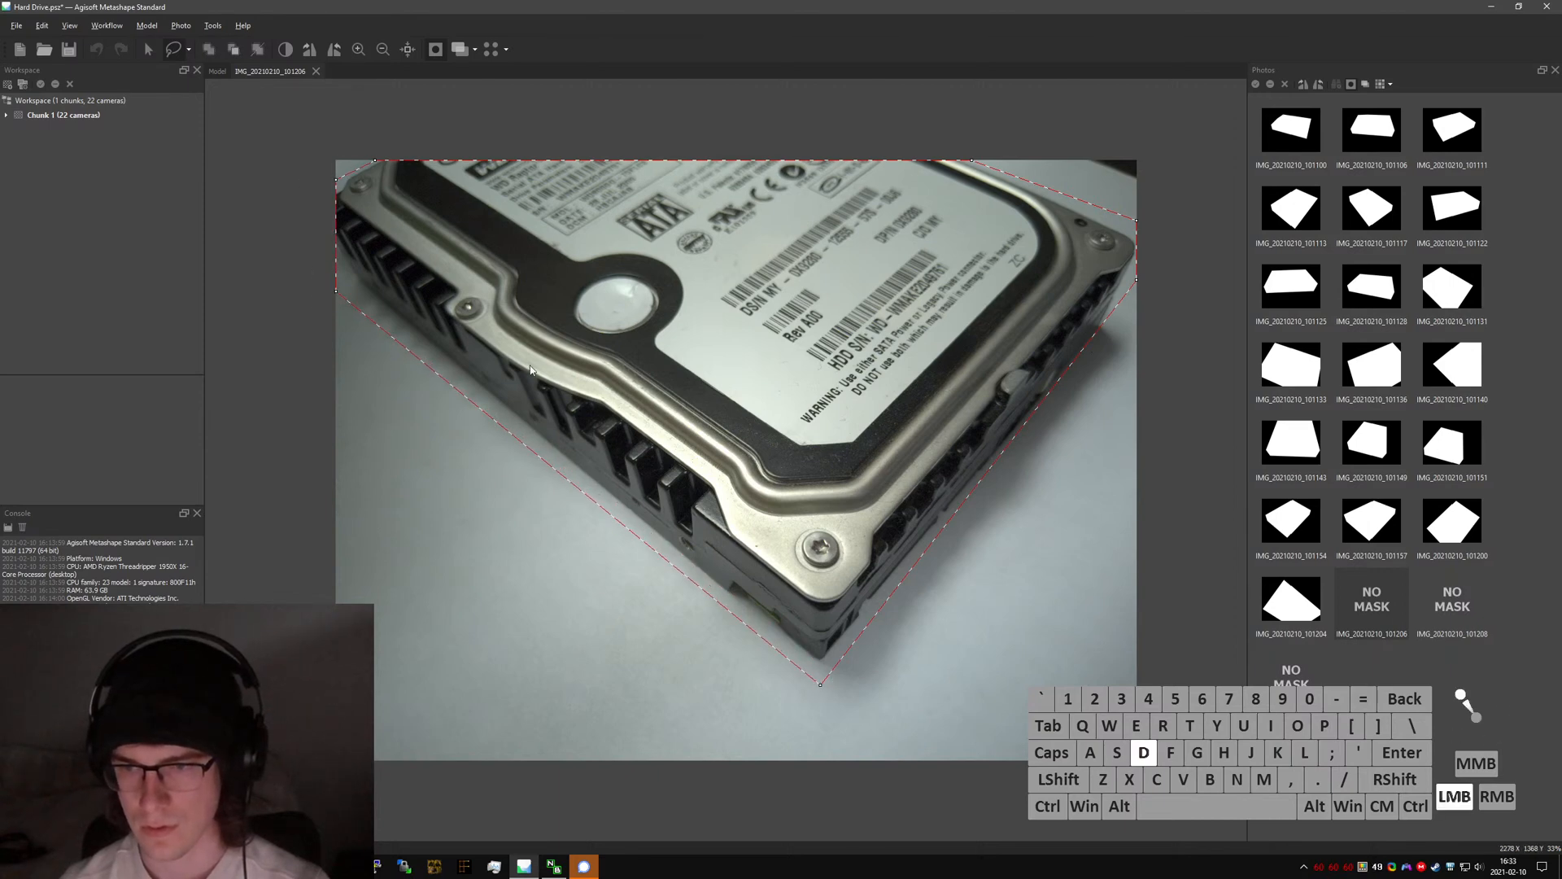
pyautogui.click(257, 50)
pyautogui.click(209, 50)
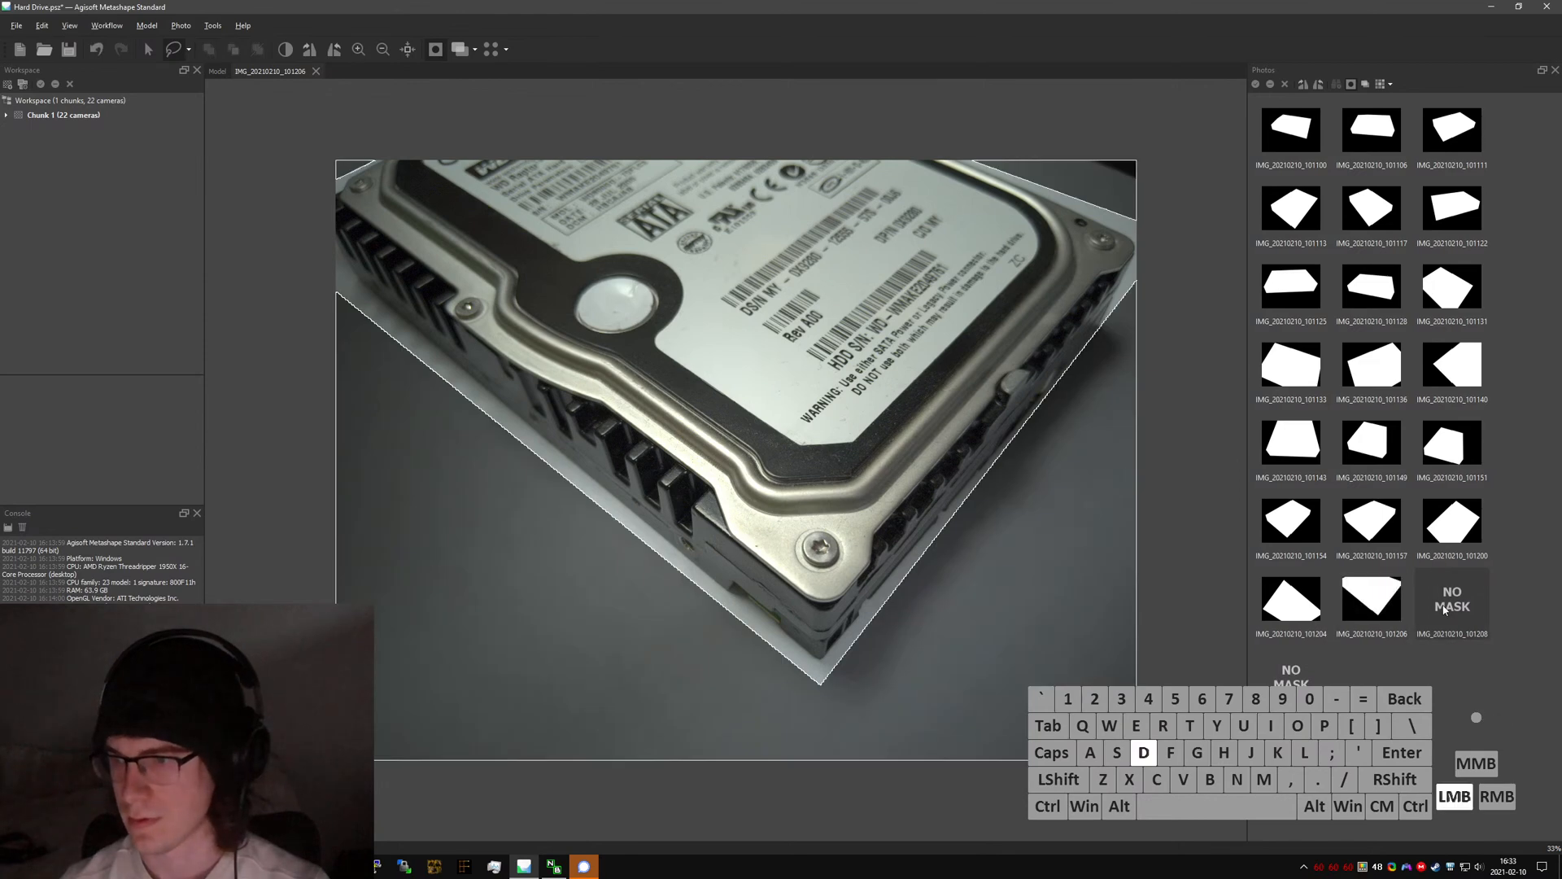
# - Mask the background of photo IMG_20210210_101208 by outlining the drive around its near and far corners and adding the inverted selection to the mask
pyautogui.doubleClick(1448, 606)
pyautogui.click(719, 616)
pyautogui.click(1040, 301)
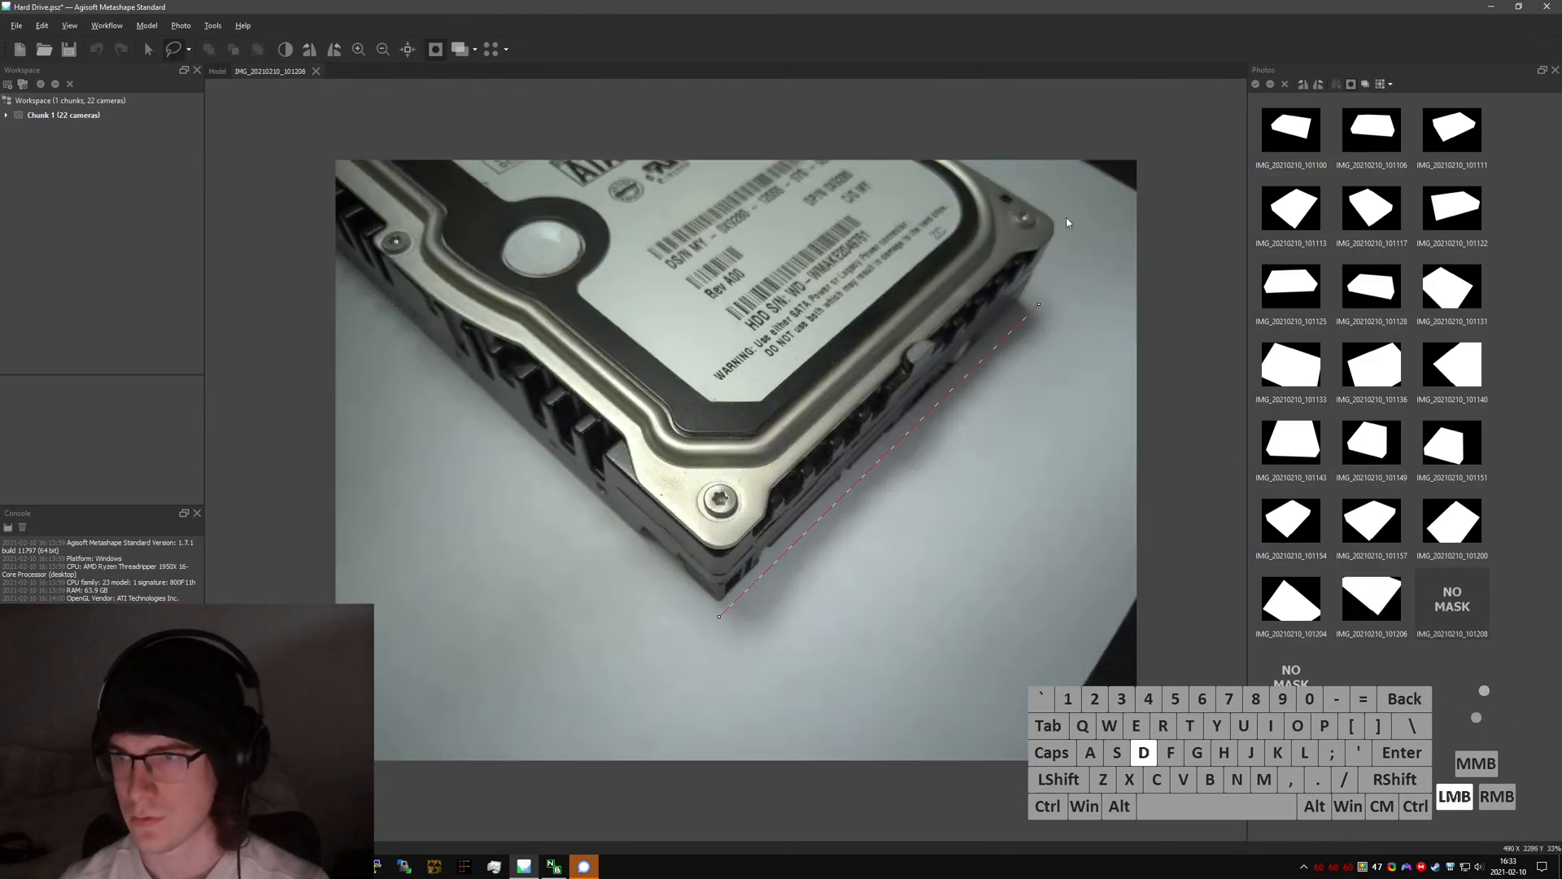
pyautogui.click(1070, 212)
pyautogui.click(267, 103)
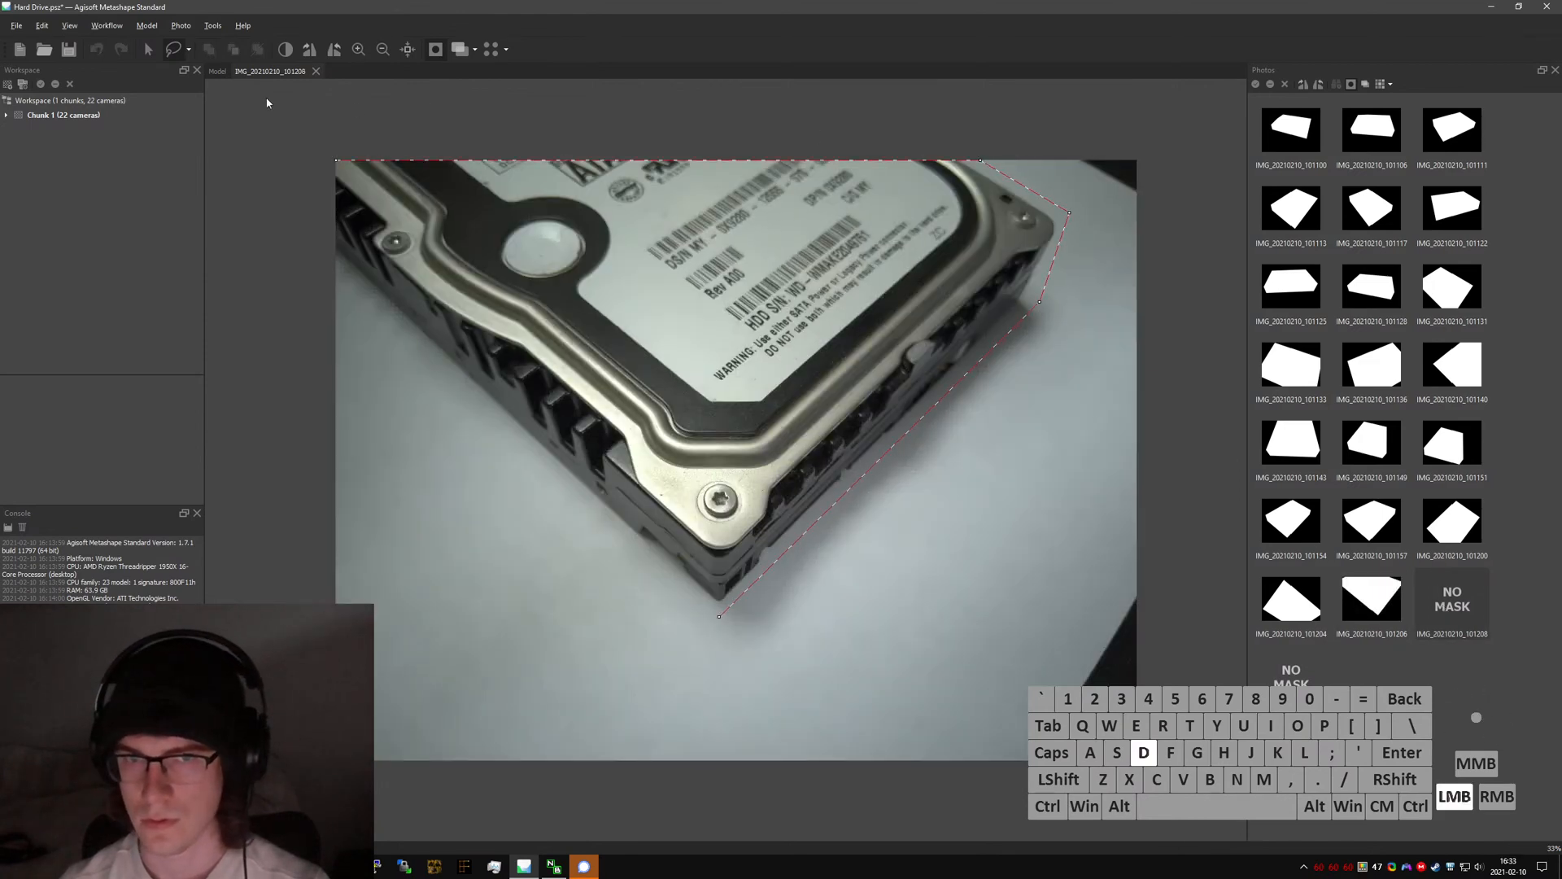
pyautogui.click(719, 616)
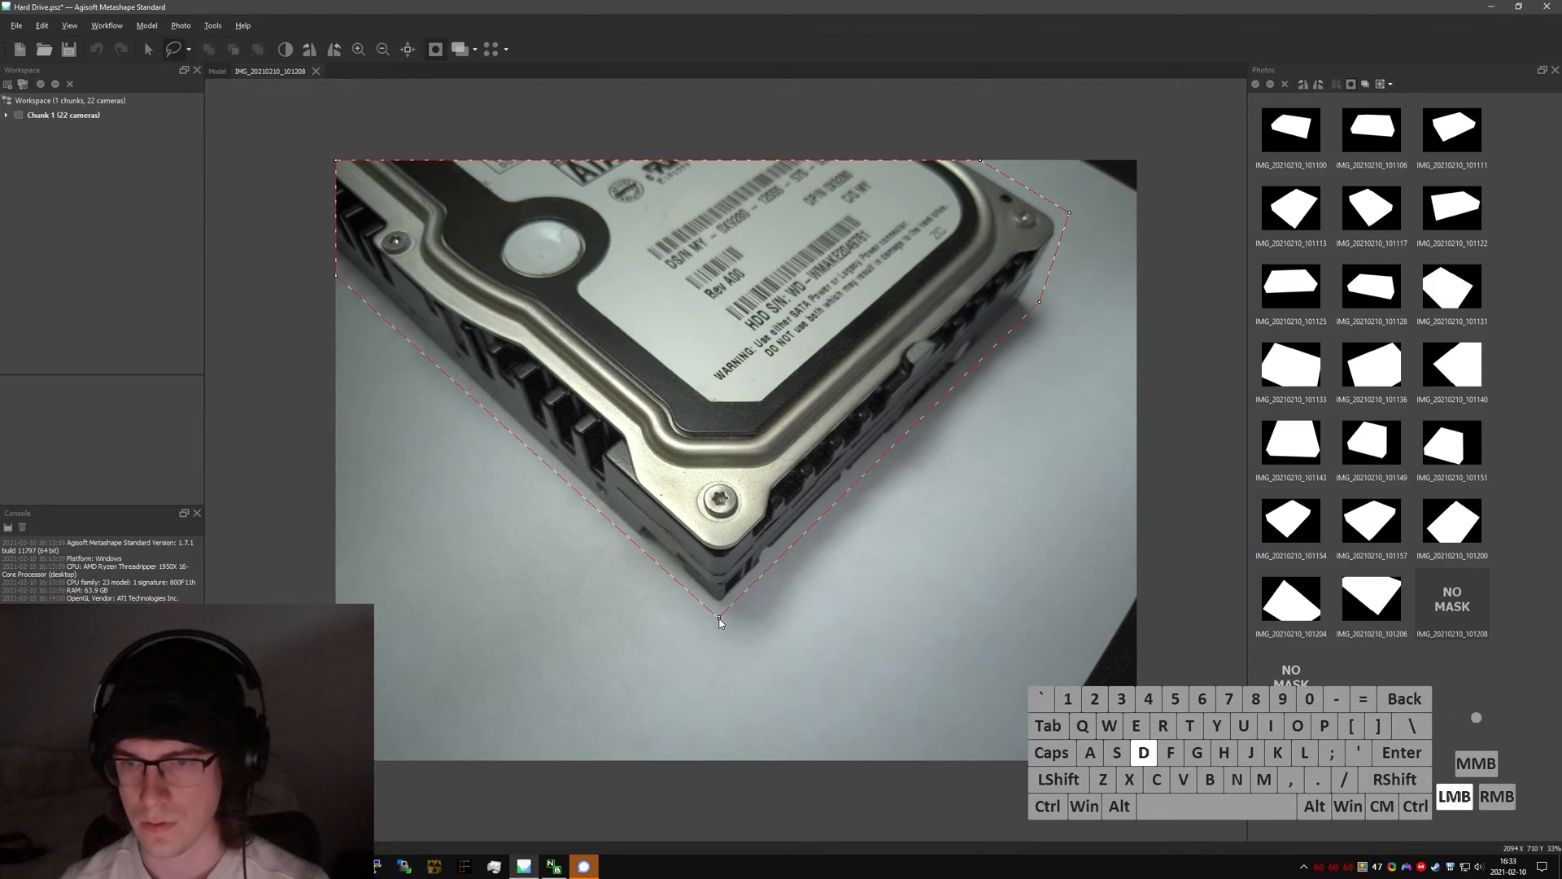
pyautogui.click(261, 53)
pyautogui.click(212, 53)
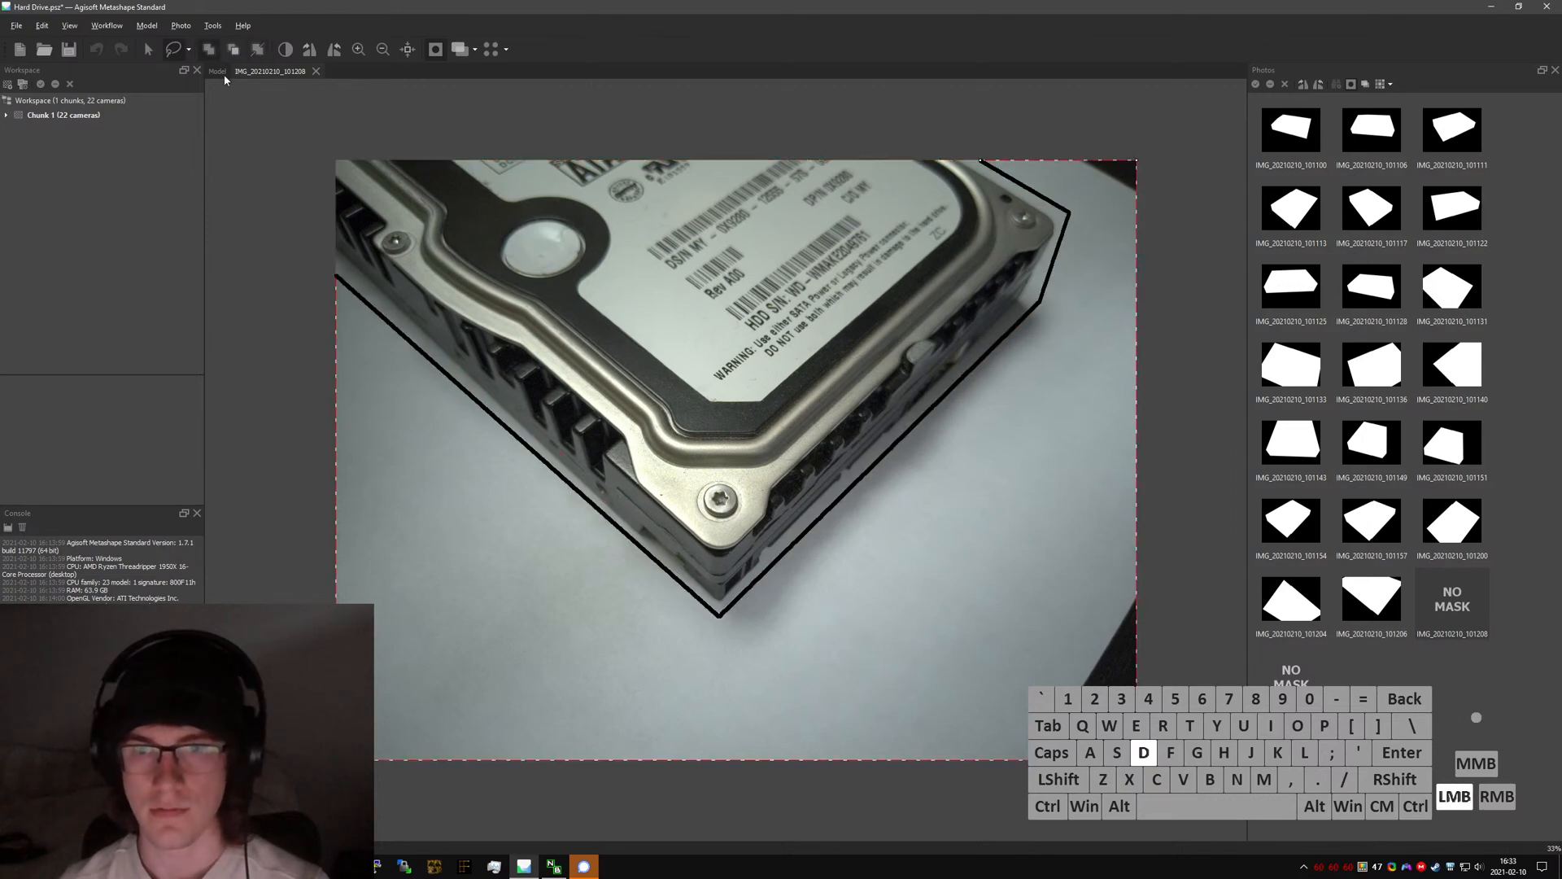
# - Mask the background of photo IMG_20210210_101211 by outlining the whole drive including its dark side wall and adding the inverted selection to the mask
pyautogui.doubleClick(1292, 669)
pyautogui.click(406, 524)
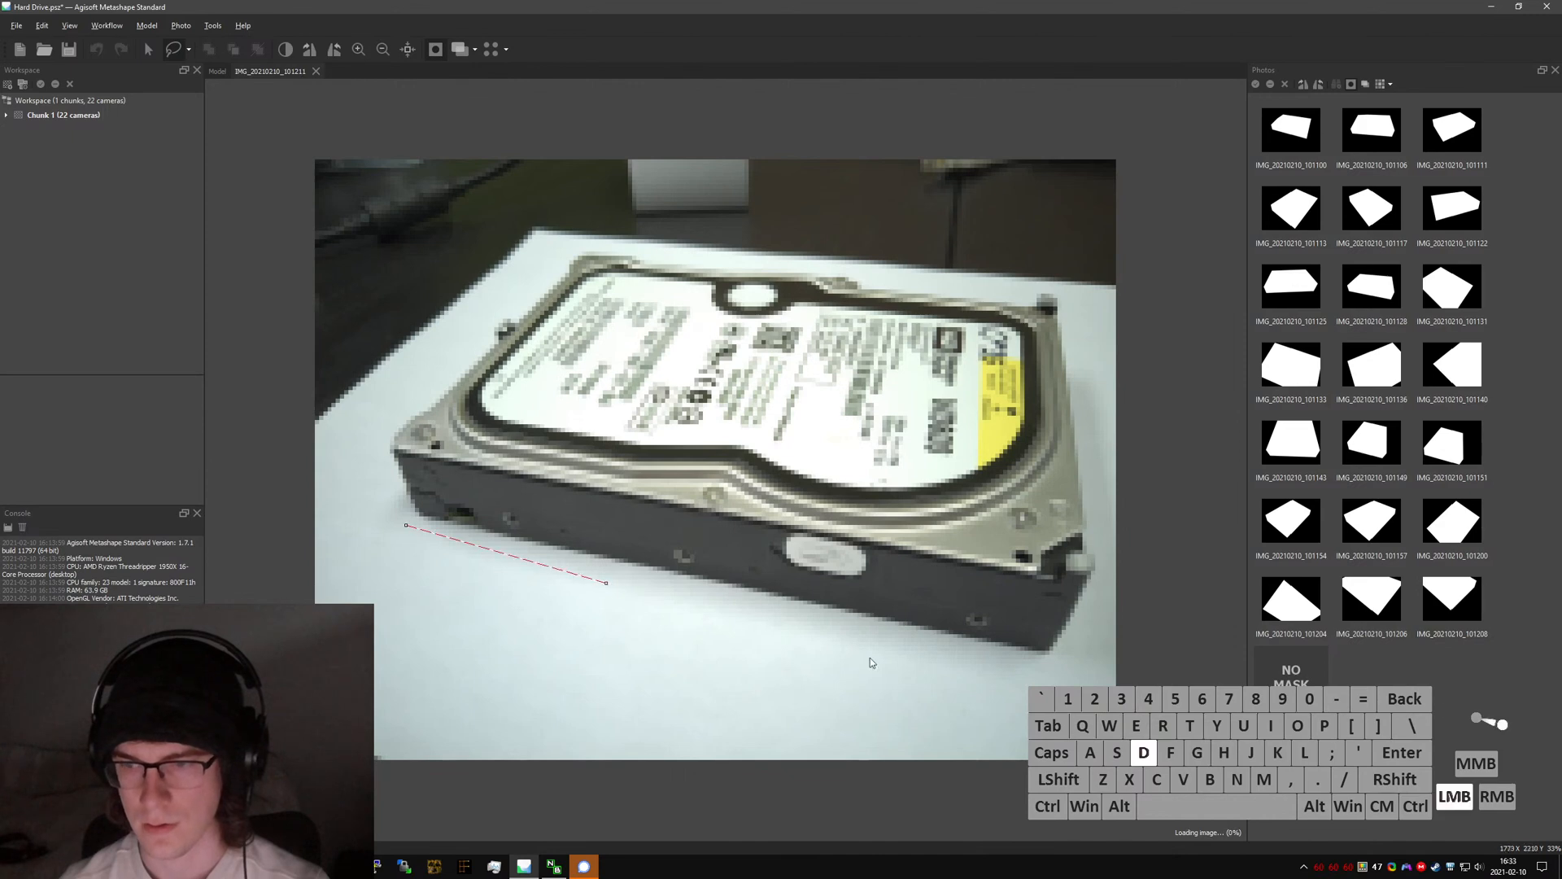
pyautogui.click(1051, 667)
pyautogui.click(1105, 570)
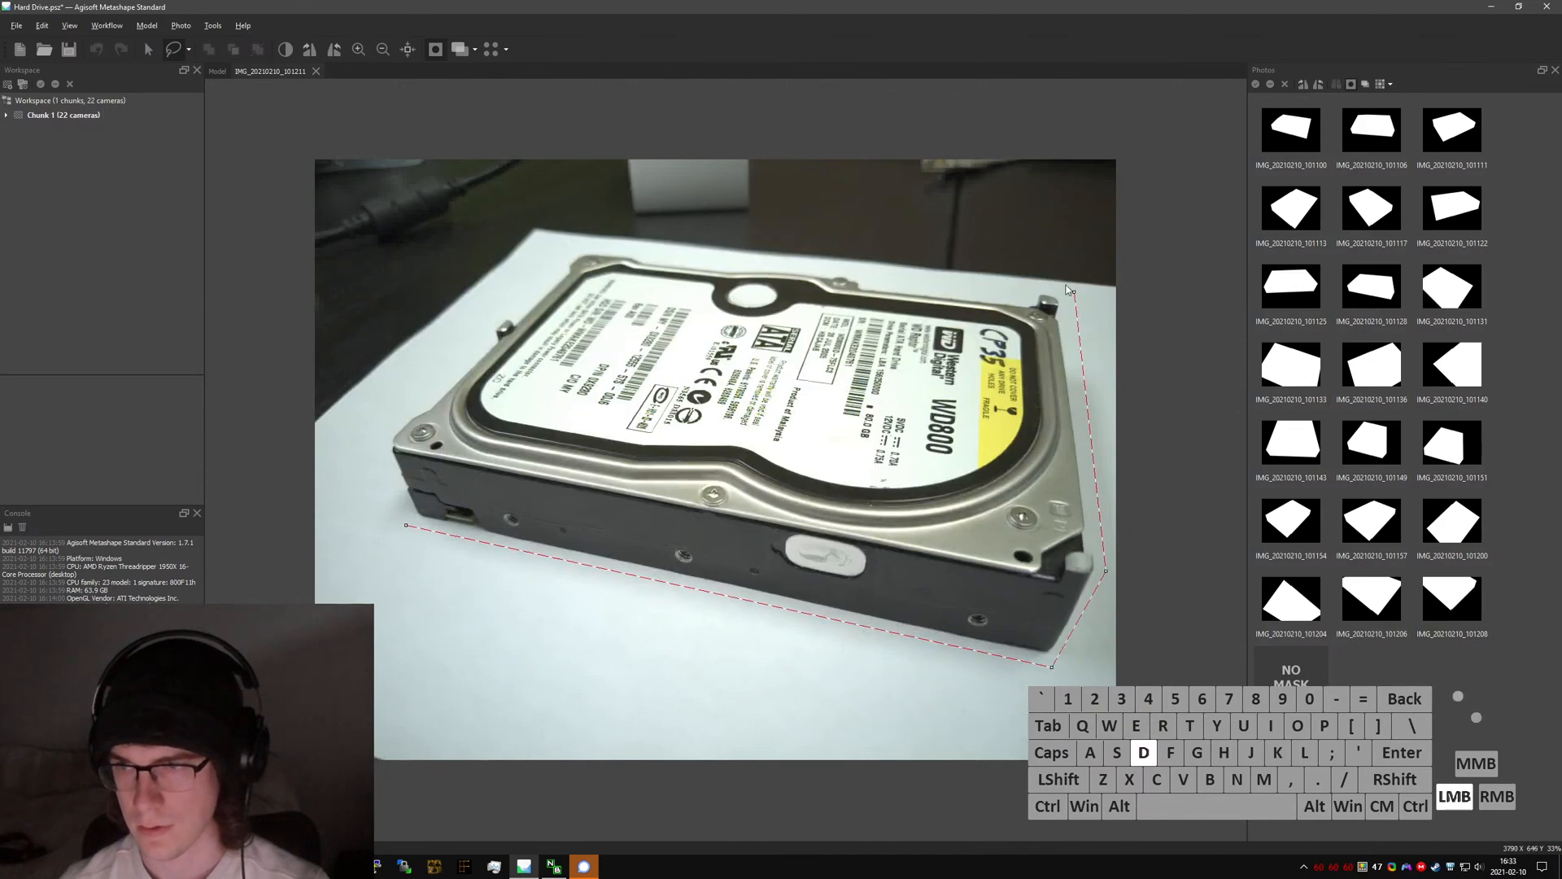
pyautogui.click(1064, 292)
pyautogui.click(568, 243)
pyautogui.click(575, 244)
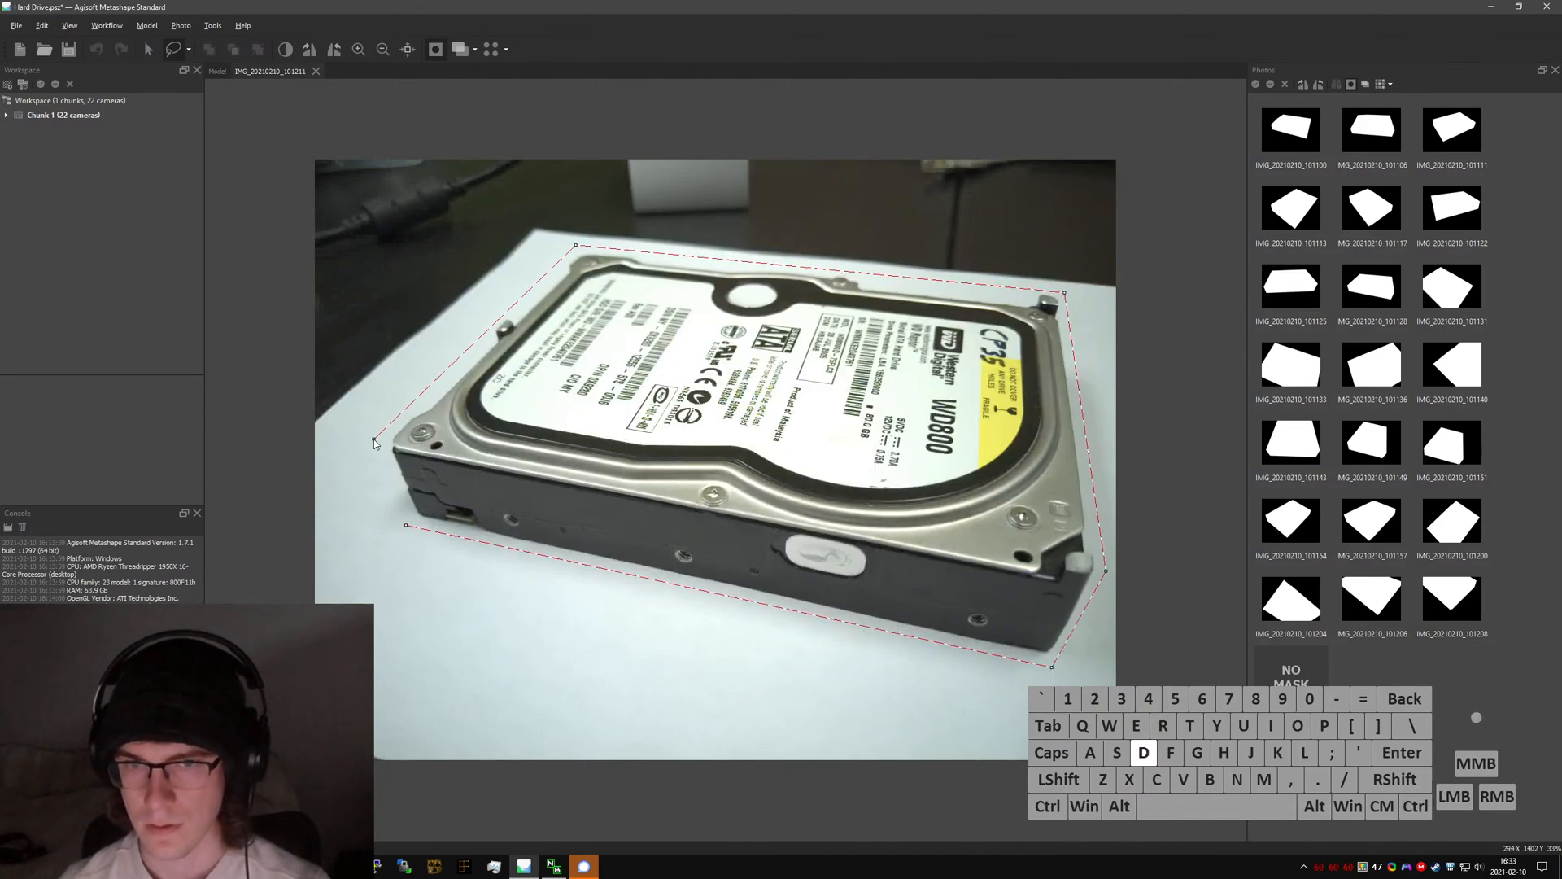
pyautogui.click(371, 444)
pyautogui.click(406, 524)
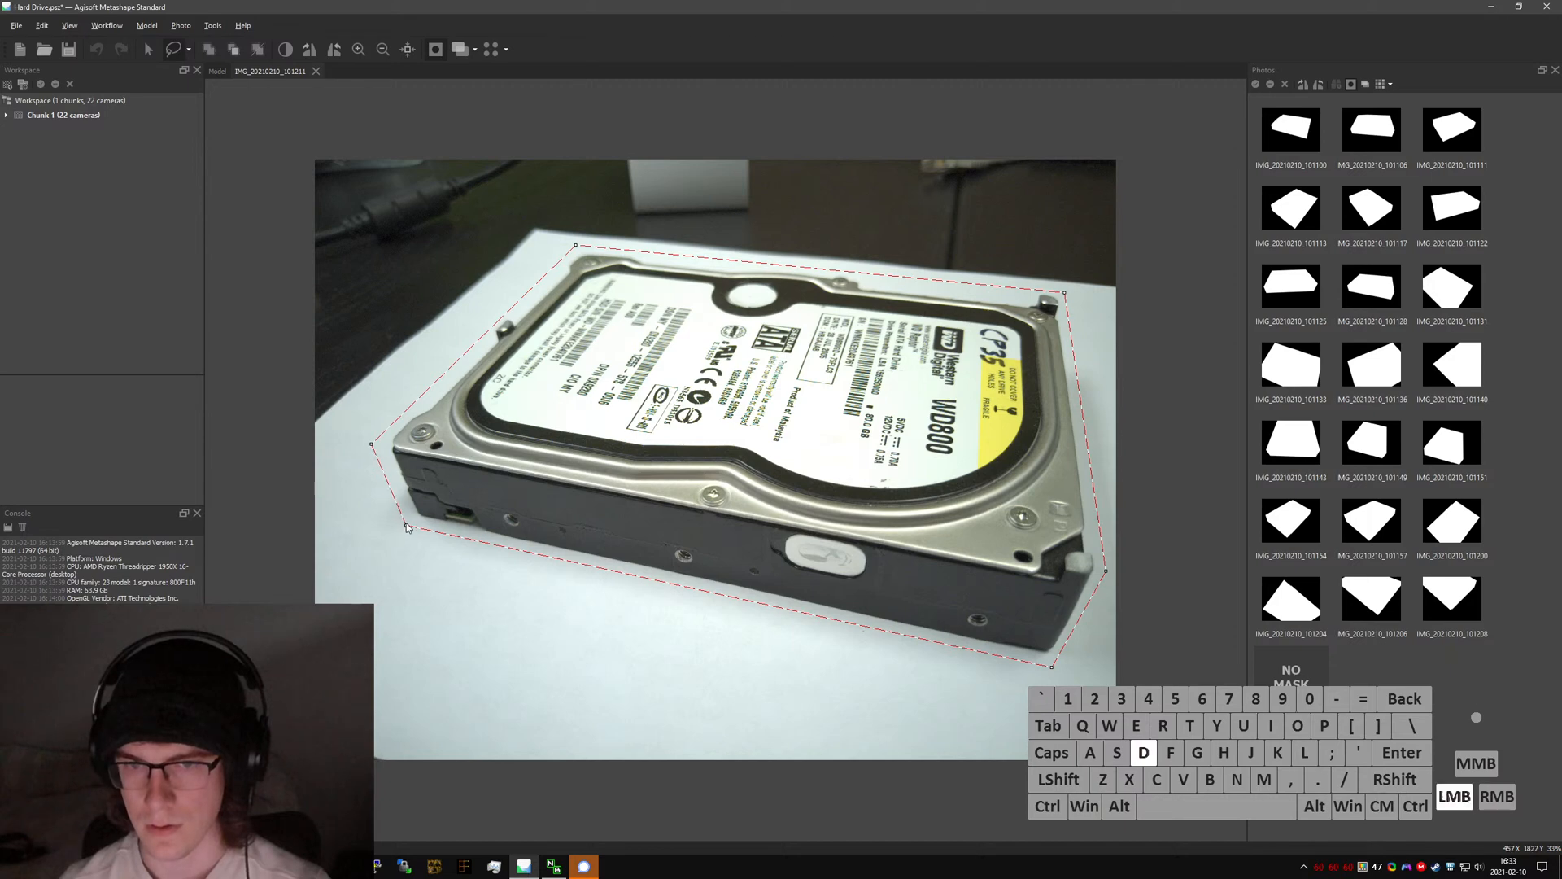
pyautogui.click(257, 50)
pyautogui.click(209, 50)
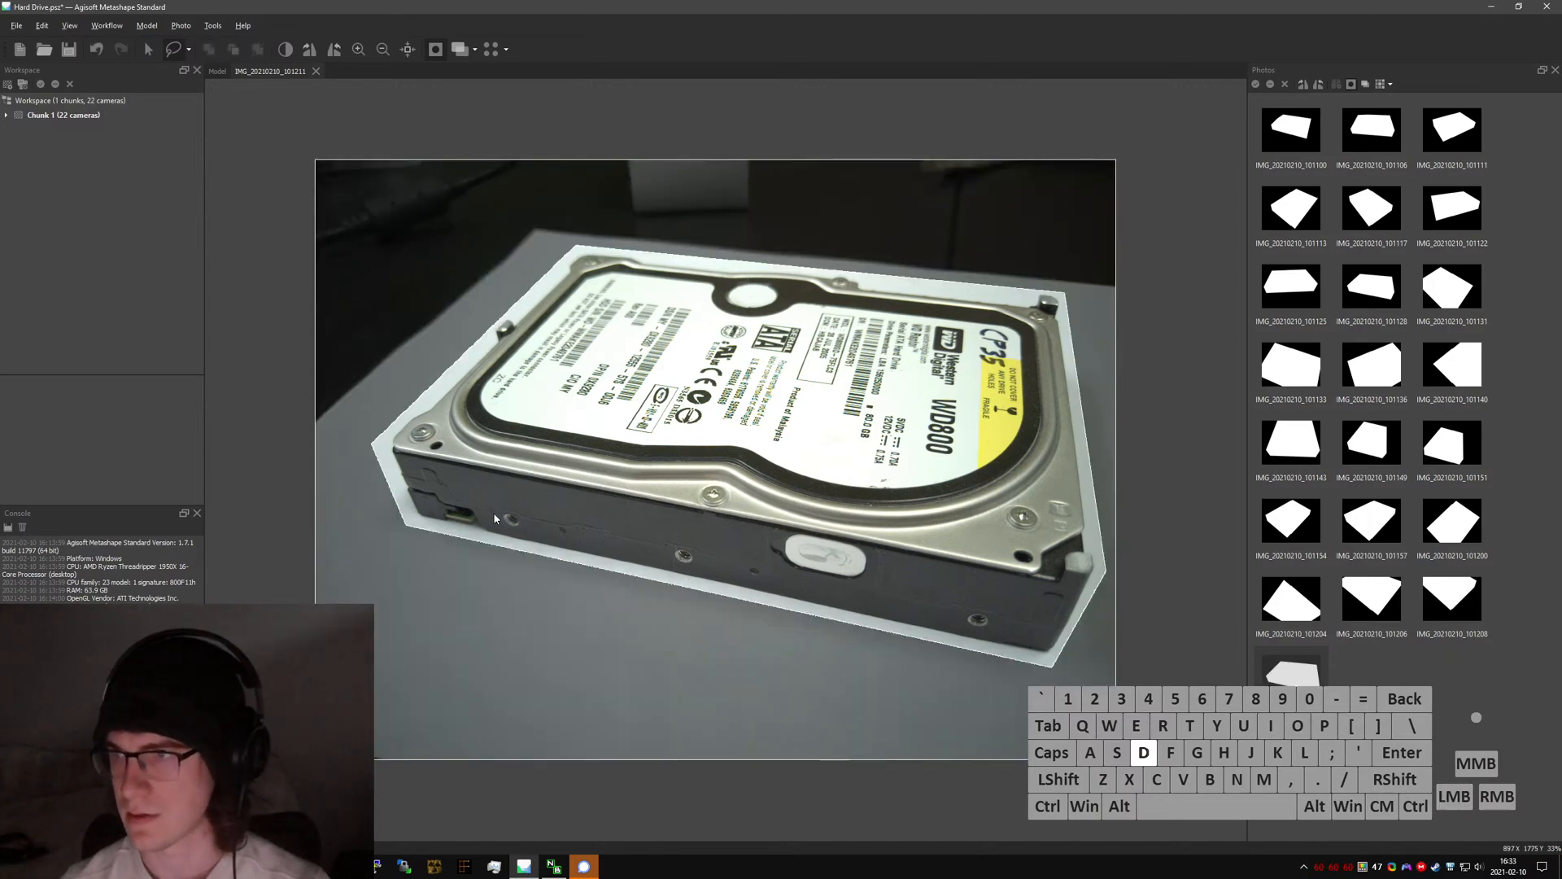
# - Open the Align Photos settings and set the accuracy to Medium
pyautogui.click(110, 25)
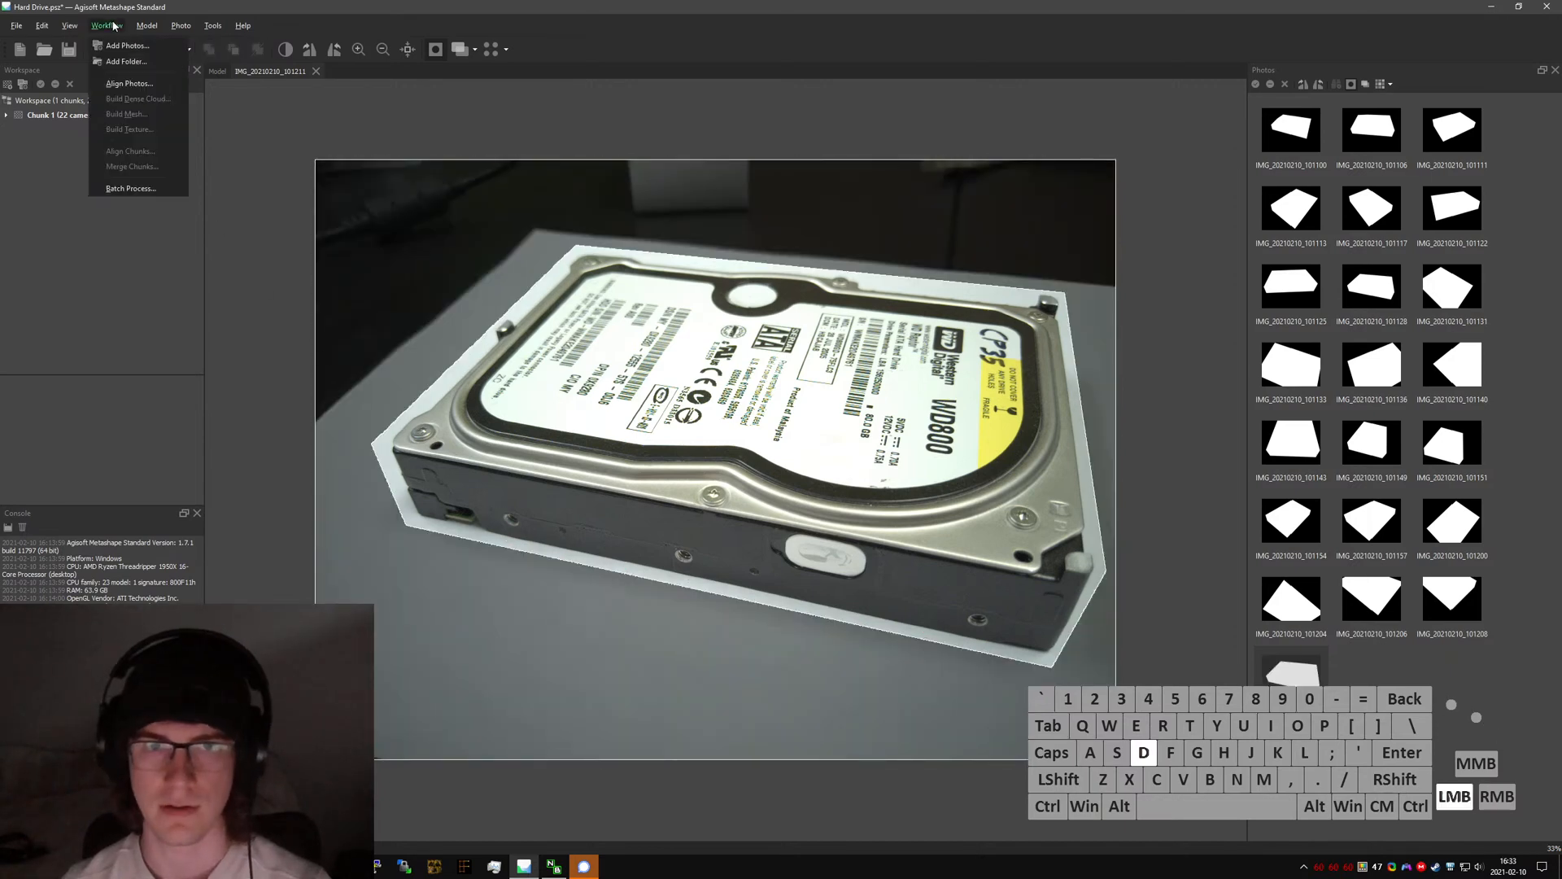
pyautogui.click(125, 85)
pyautogui.click(114, 31)
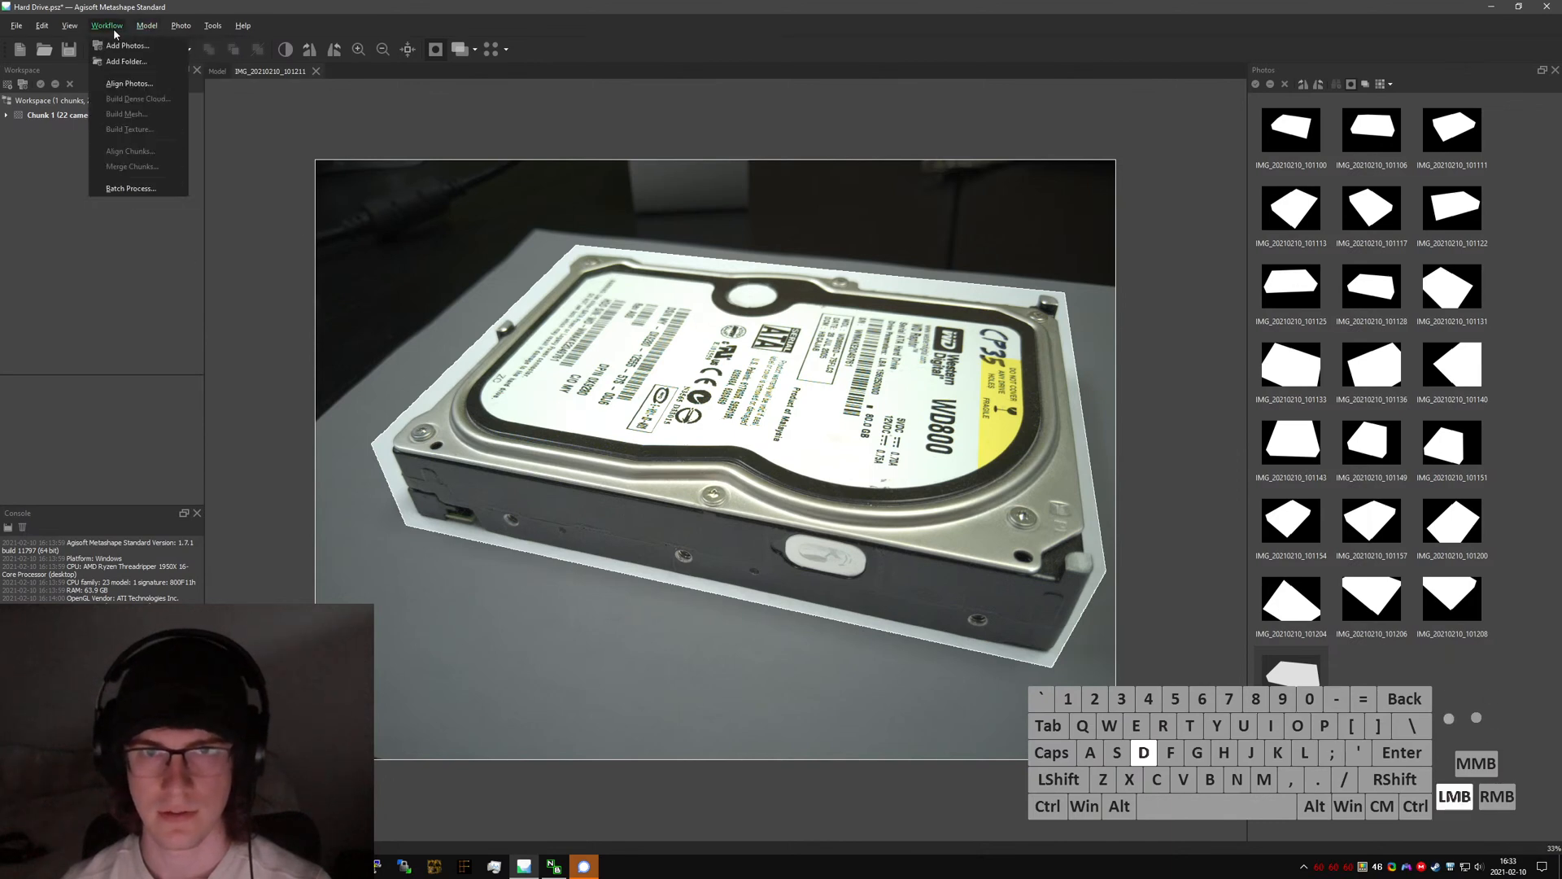
pyautogui.click(117, 30)
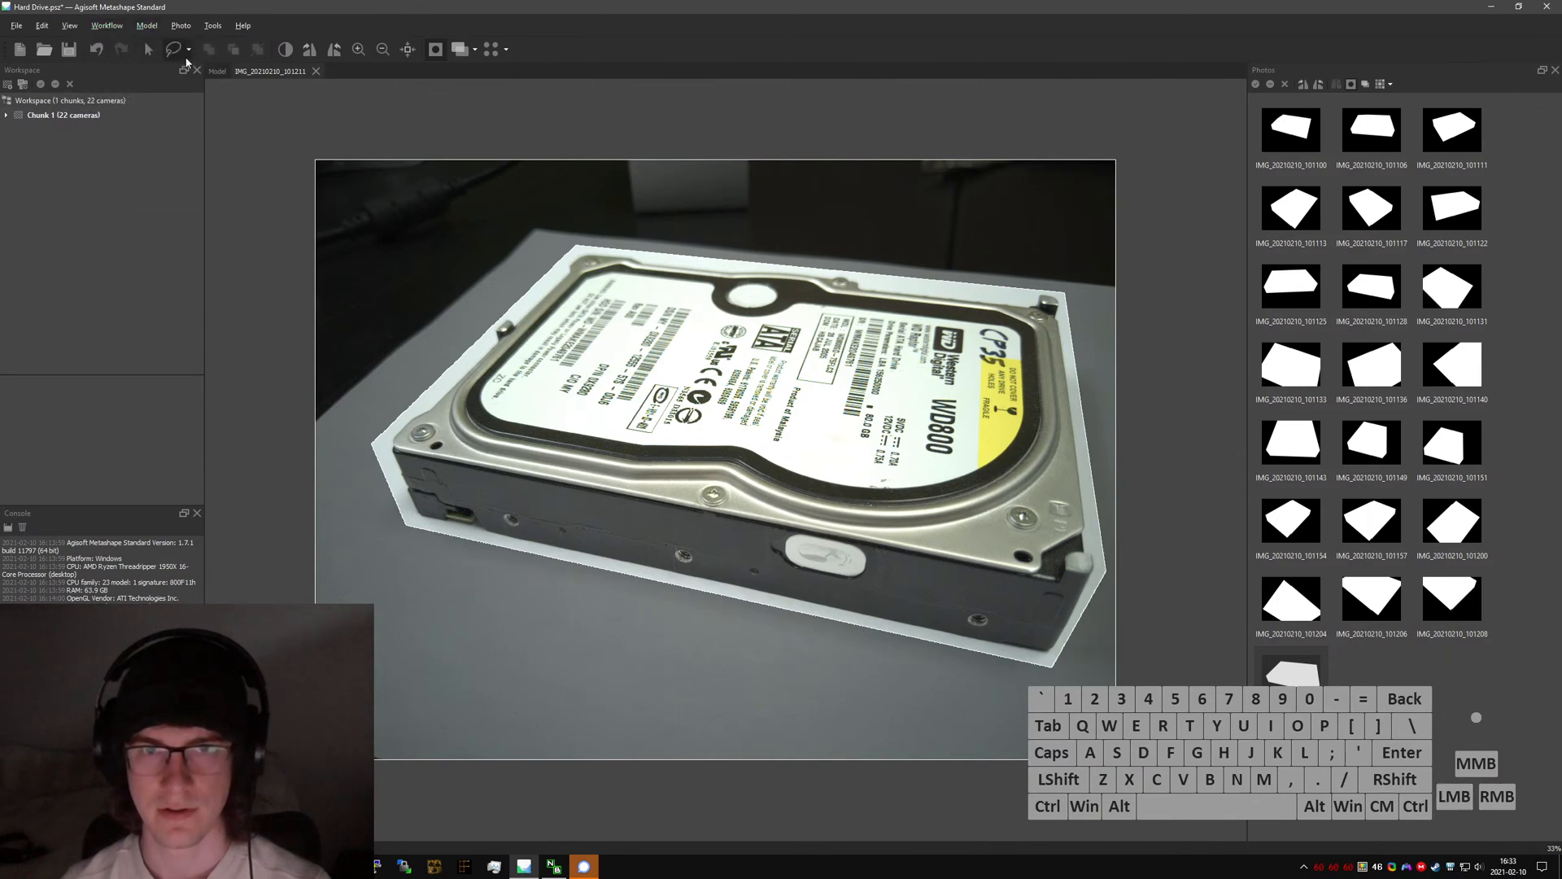
pyautogui.click(108, 25)
pyautogui.click(122, 83)
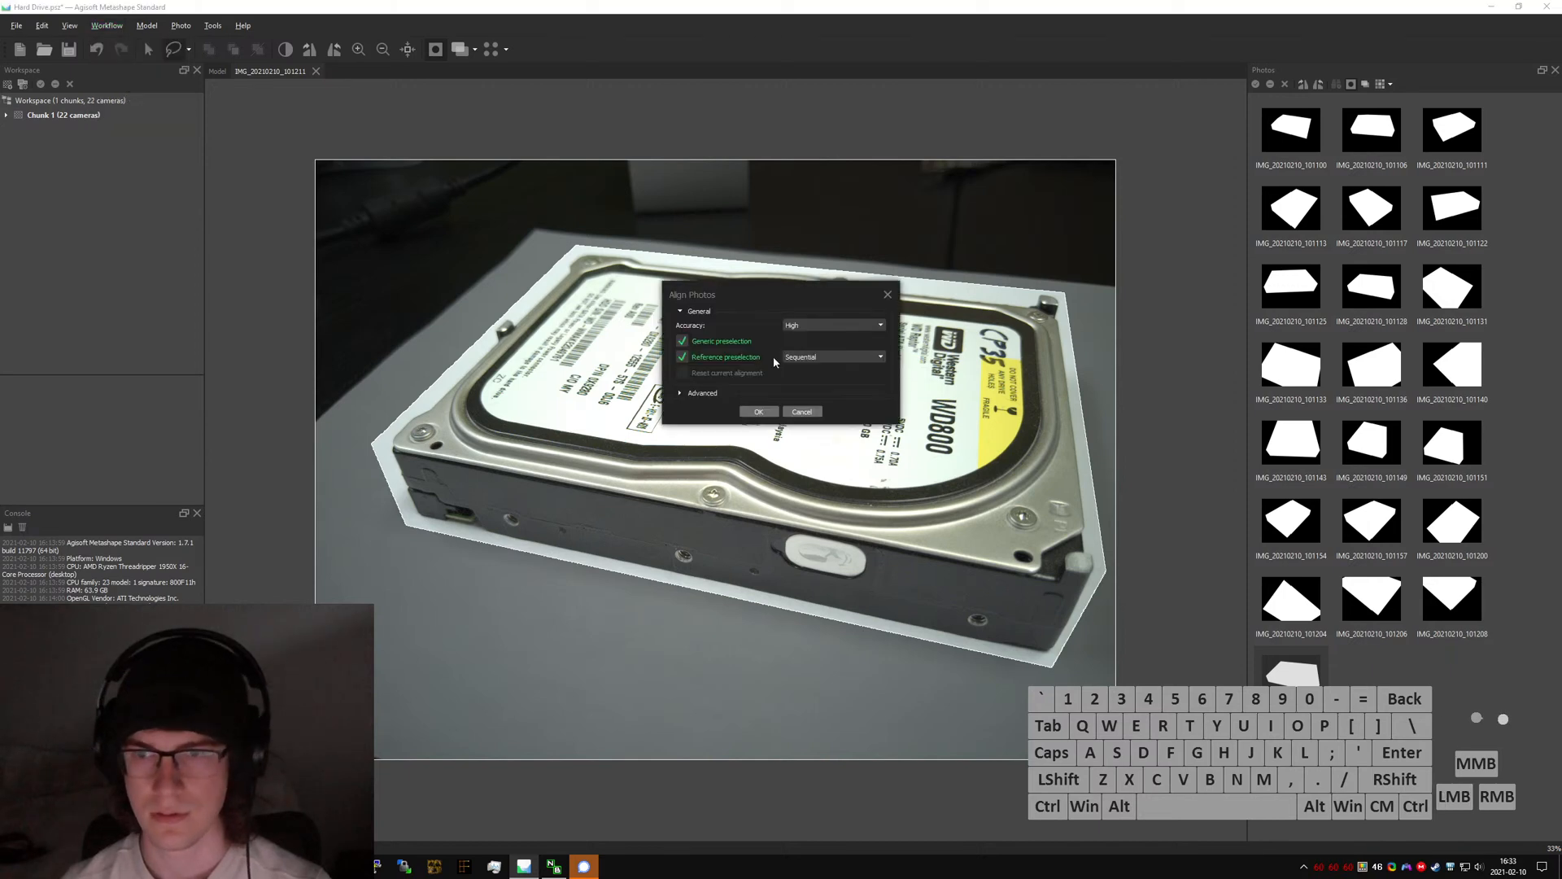
pyautogui.click(811, 326)
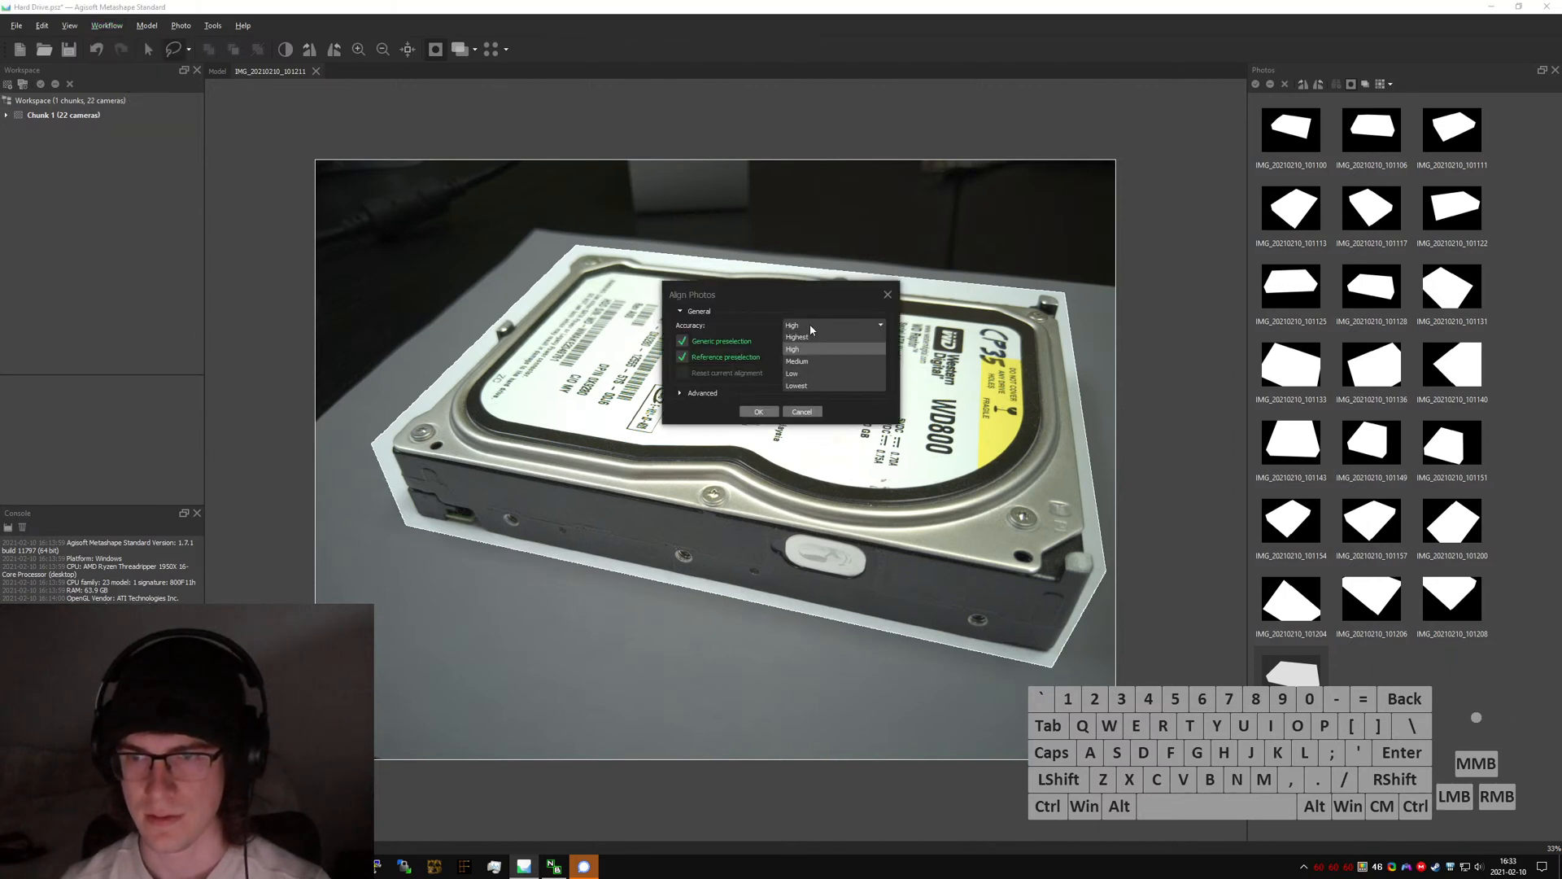
pyautogui.click(796, 361)
# - Turn off reference preselection, run the photo alignment, and enlarge the processing progress window
pyautogui.click(703, 394)
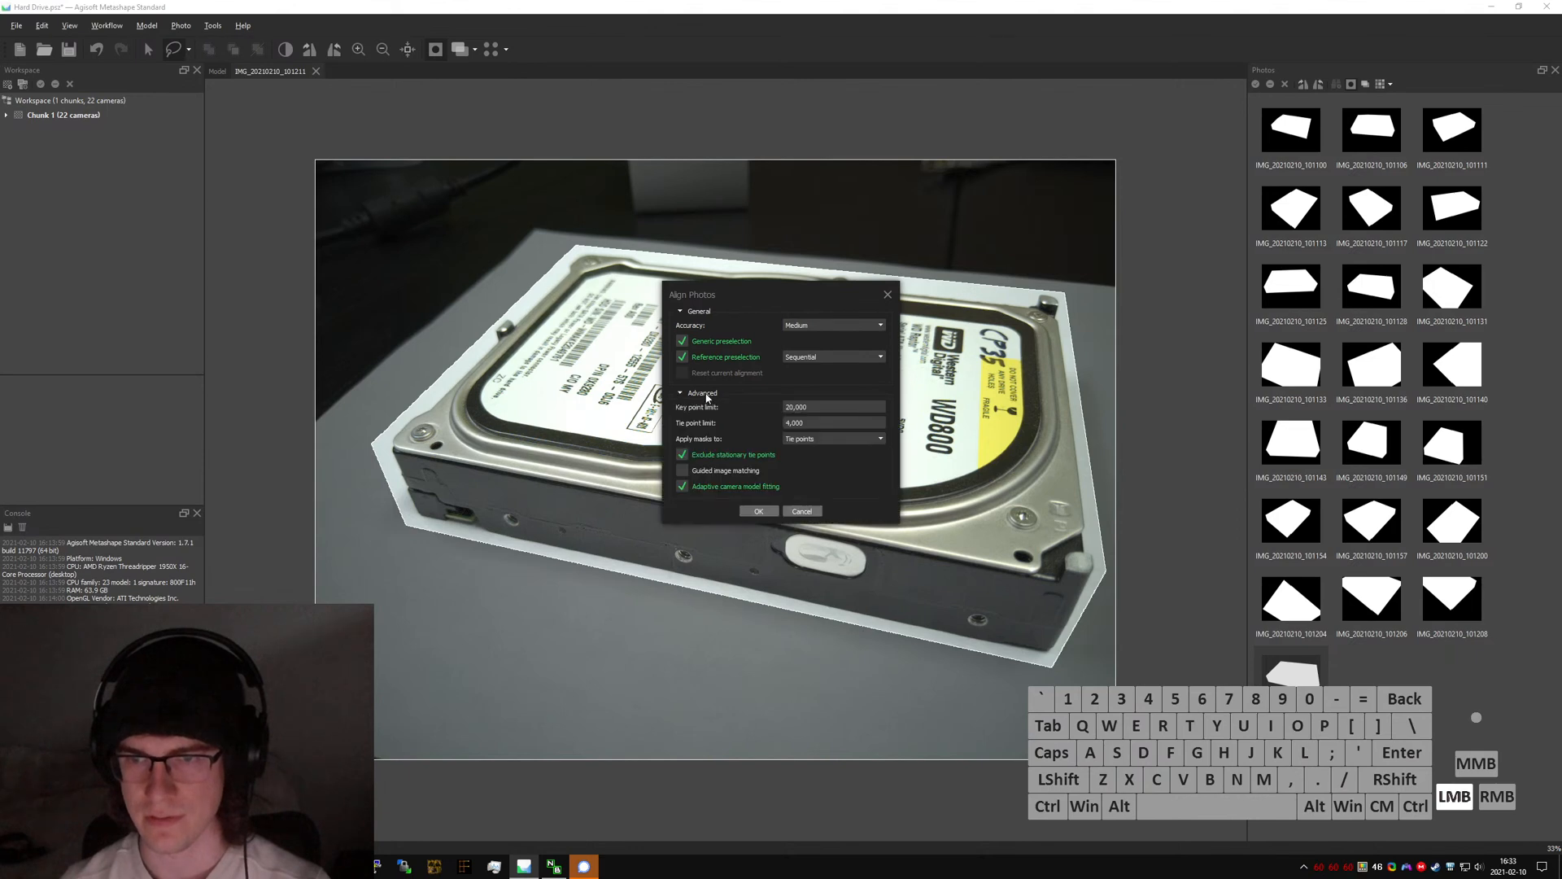
pyautogui.click(703, 394)
pyautogui.click(731, 358)
pyautogui.click(758, 412)
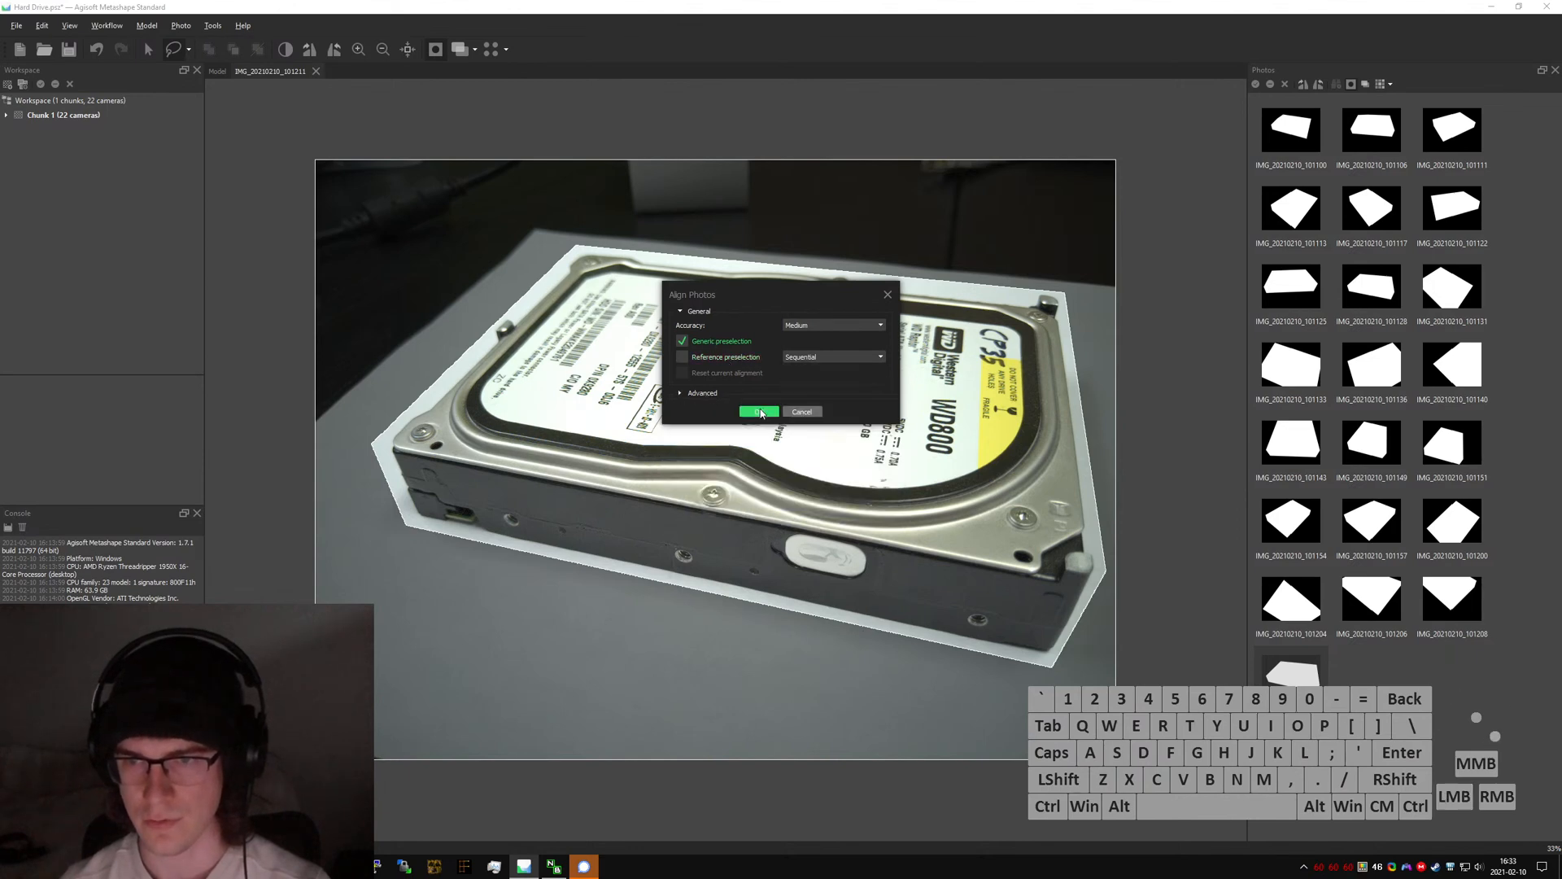
pyautogui.moveTo(674, 358); pyautogui.dragTo(537, 223)
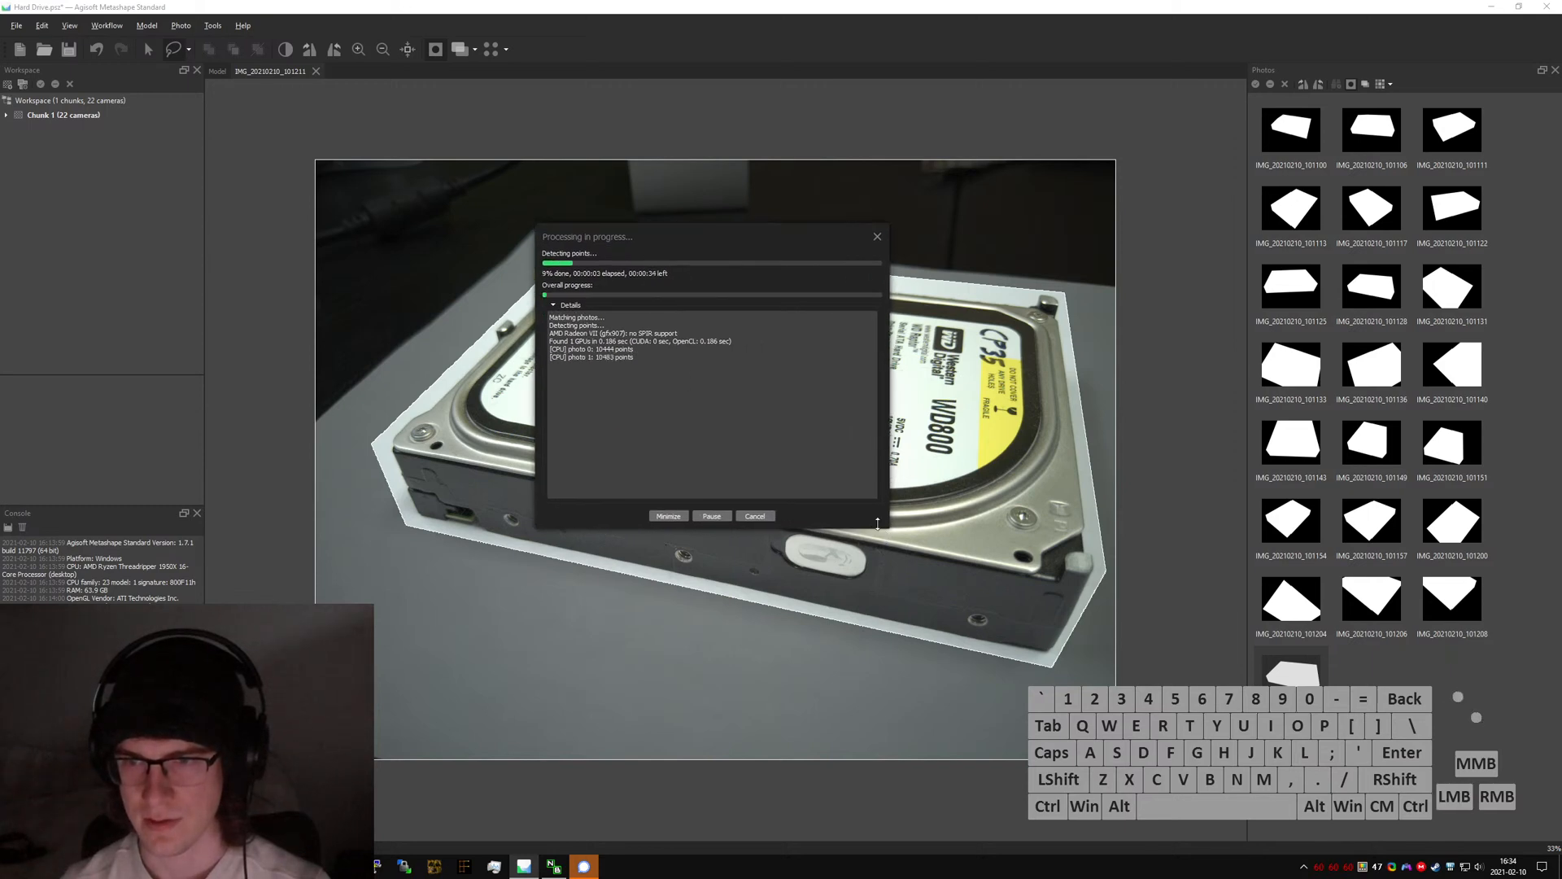
pyautogui.moveTo(877, 523); pyautogui.dragTo(879, 540)
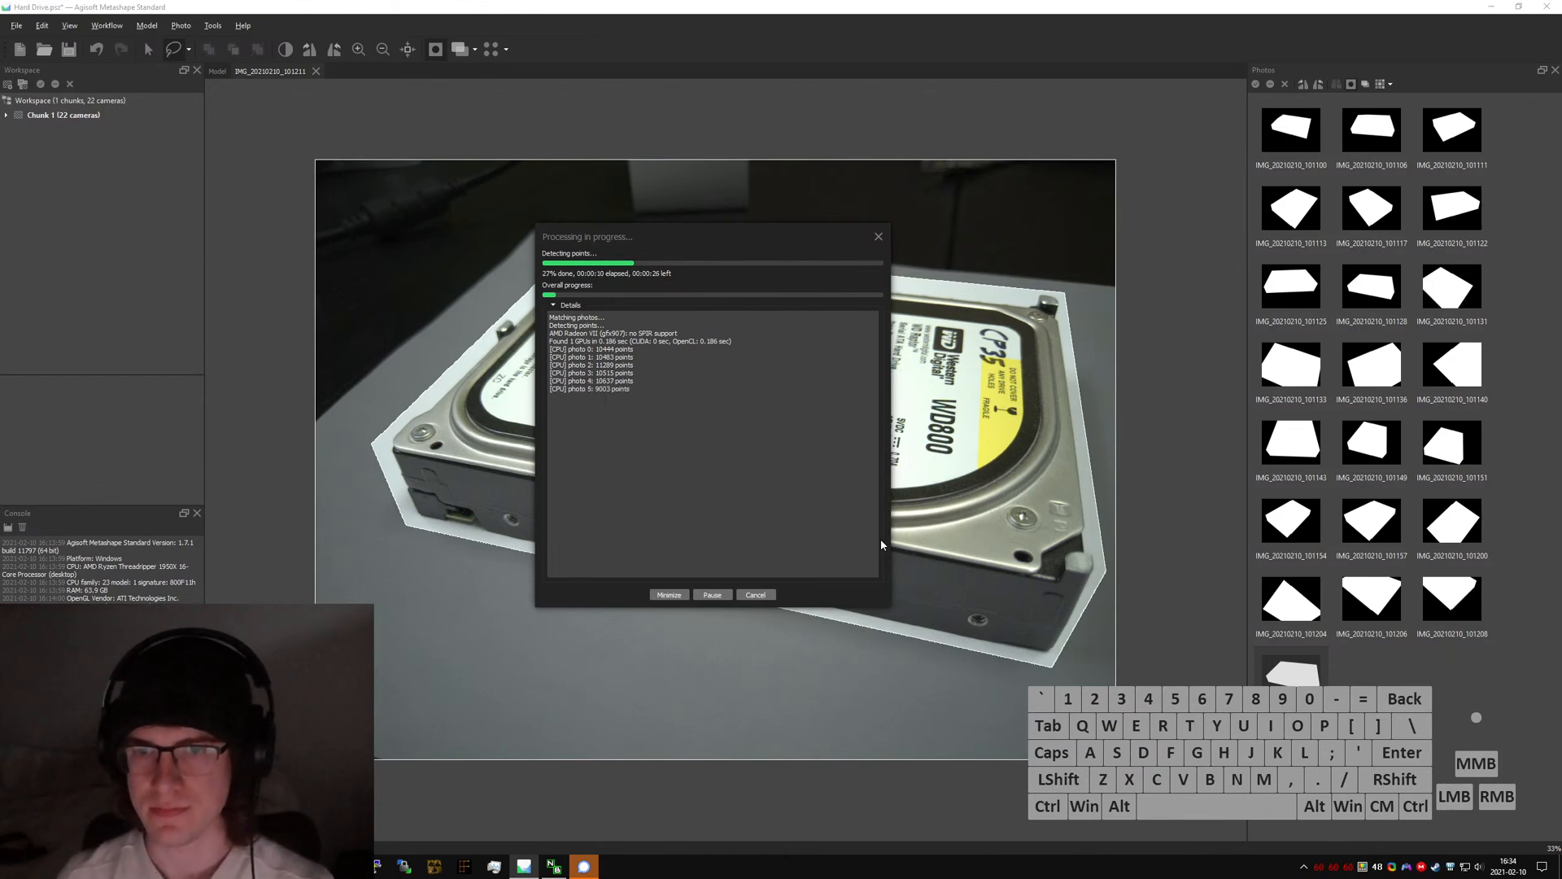
# - Launch SOLIDWORKS 2021 while the alignment runs and dismiss its startup warning
pyautogui.press('super')
pyautogui.write('solid')
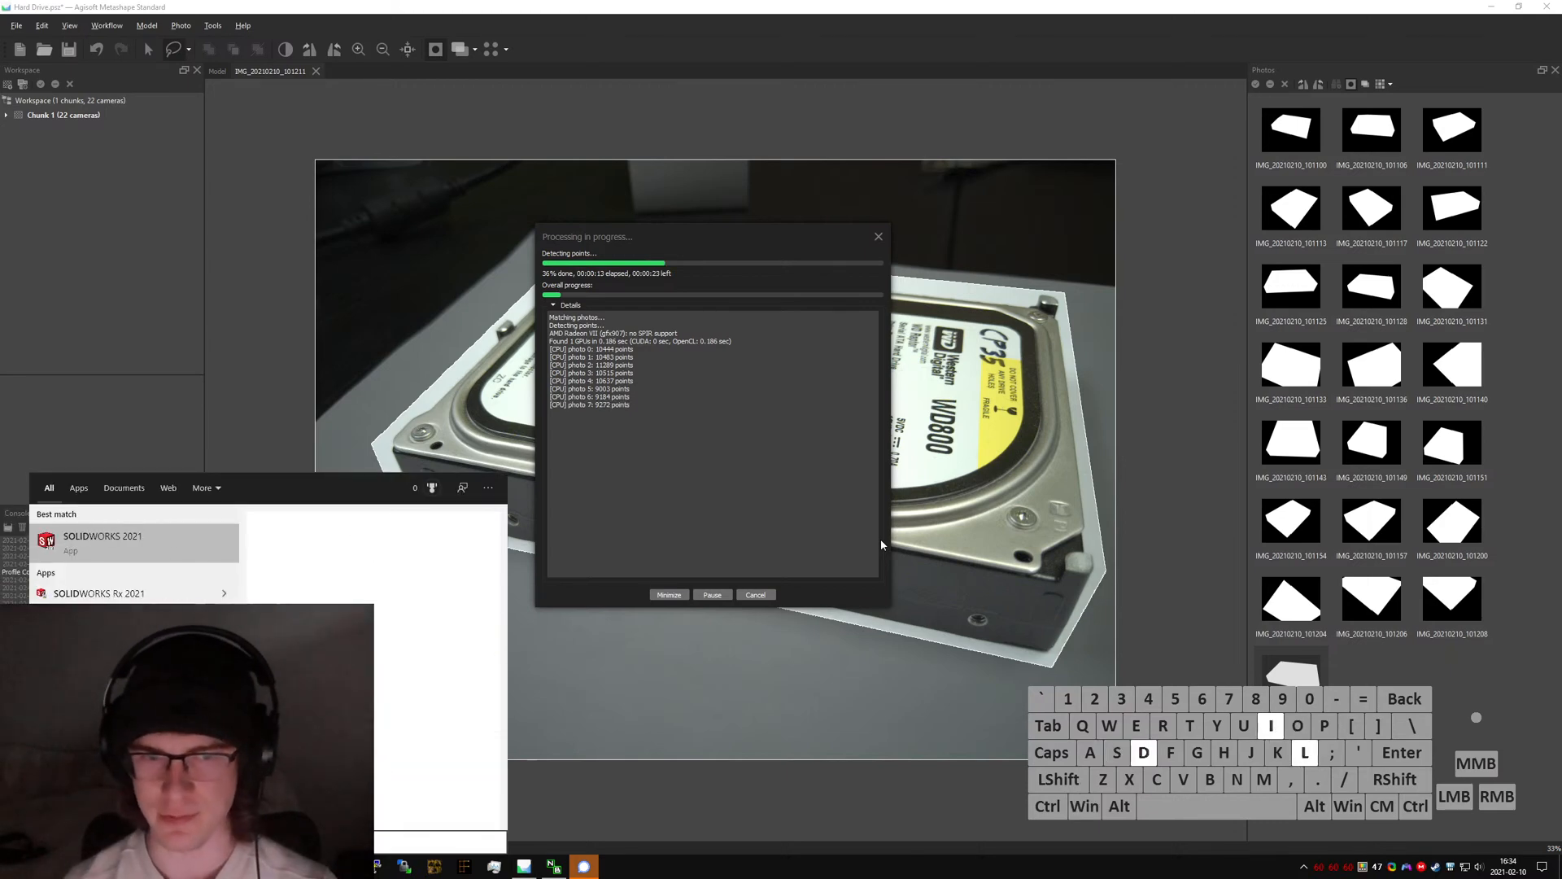
pyautogui.write('owrks')
pyautogui.press('BackSpace')
pyautogui.press('BackSpace')
pyautogui.press('BackSpace')
pyautogui.press('BackSpace')
pyautogui.press('BackSpace')
pyautogui.write('works')
pyautogui.press('Return')
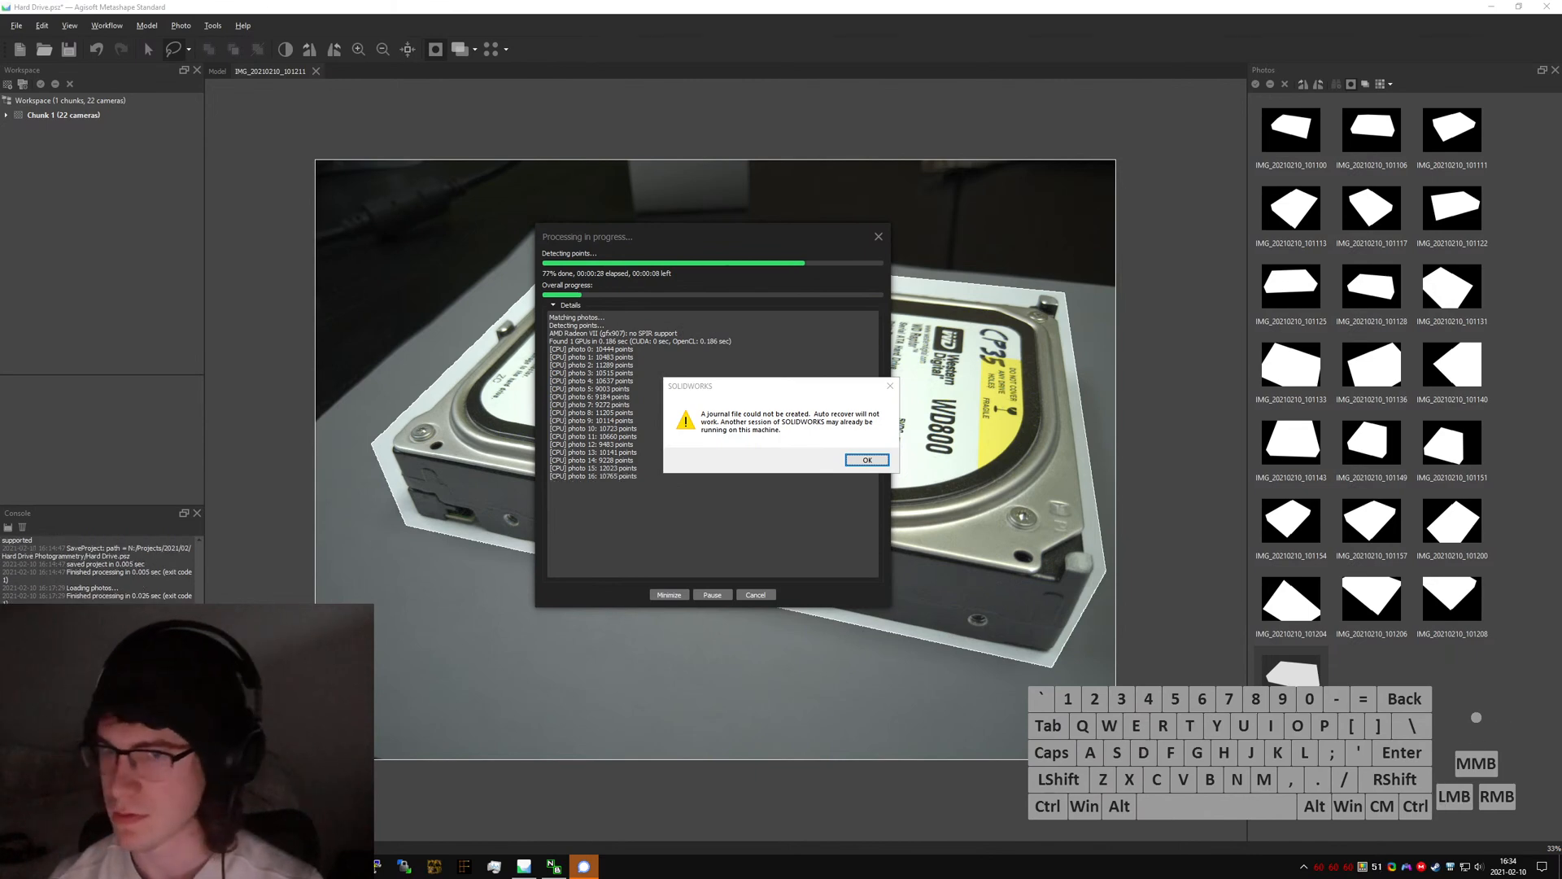
pyautogui.click(866, 460)
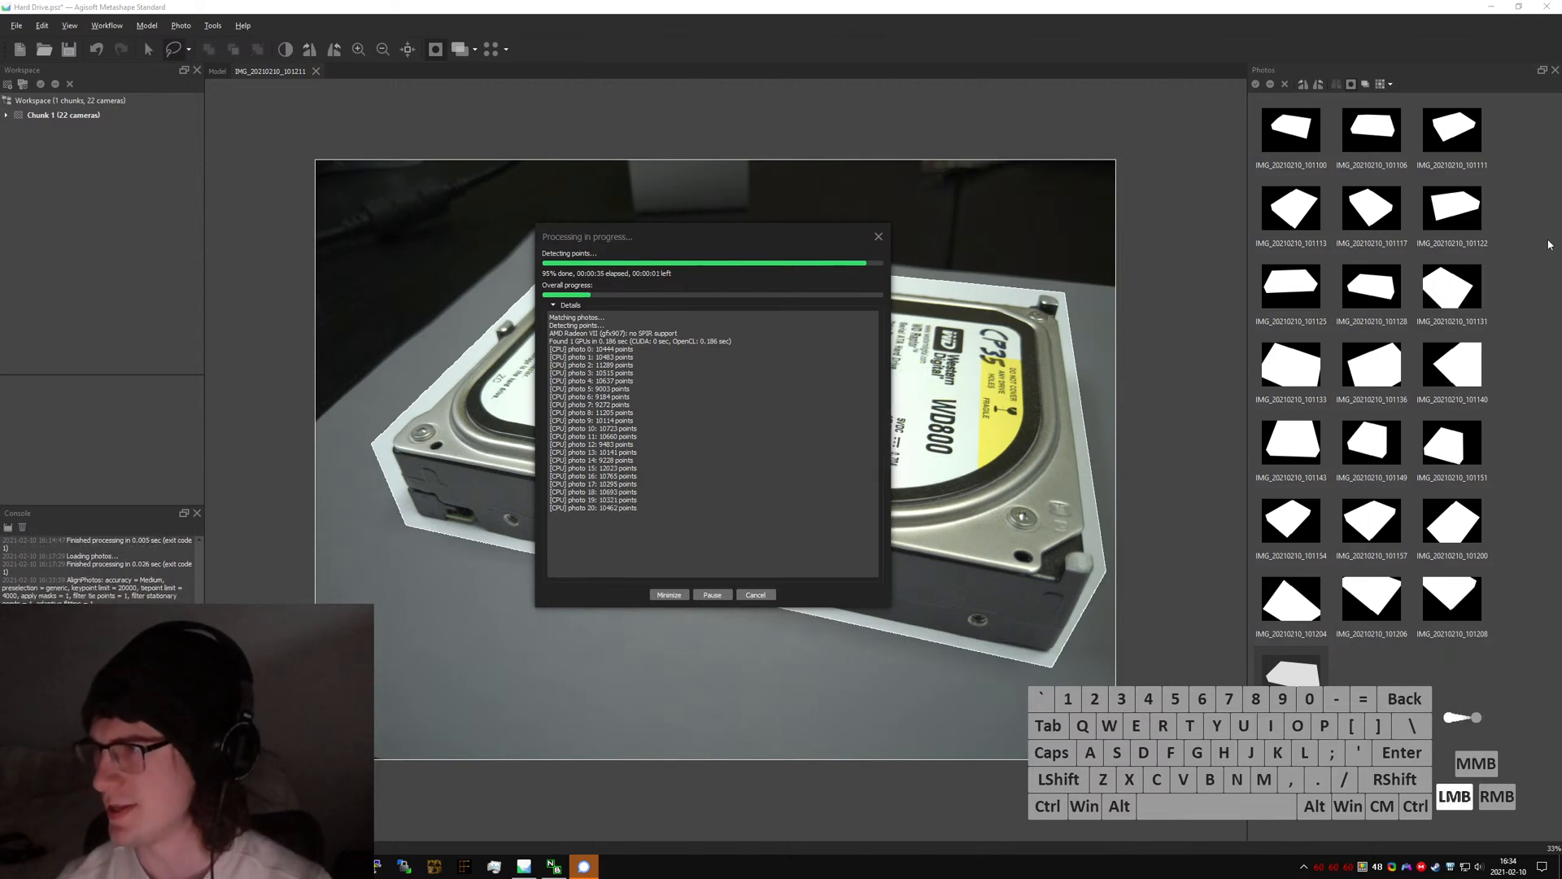
pyautogui.write('Metashape Progress')
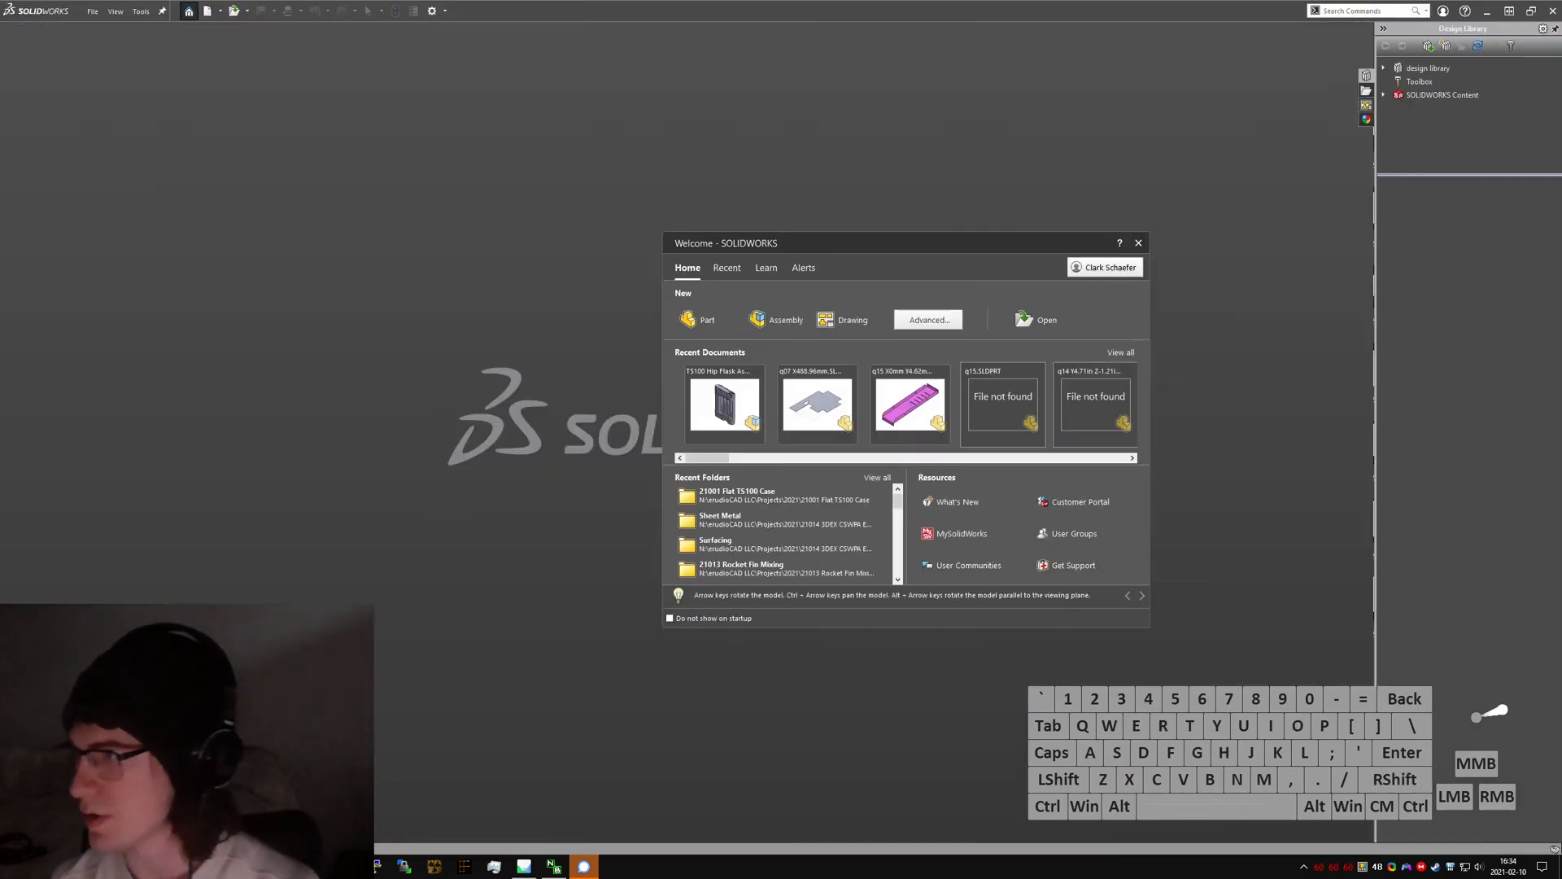
pyautogui.click(906, 243)
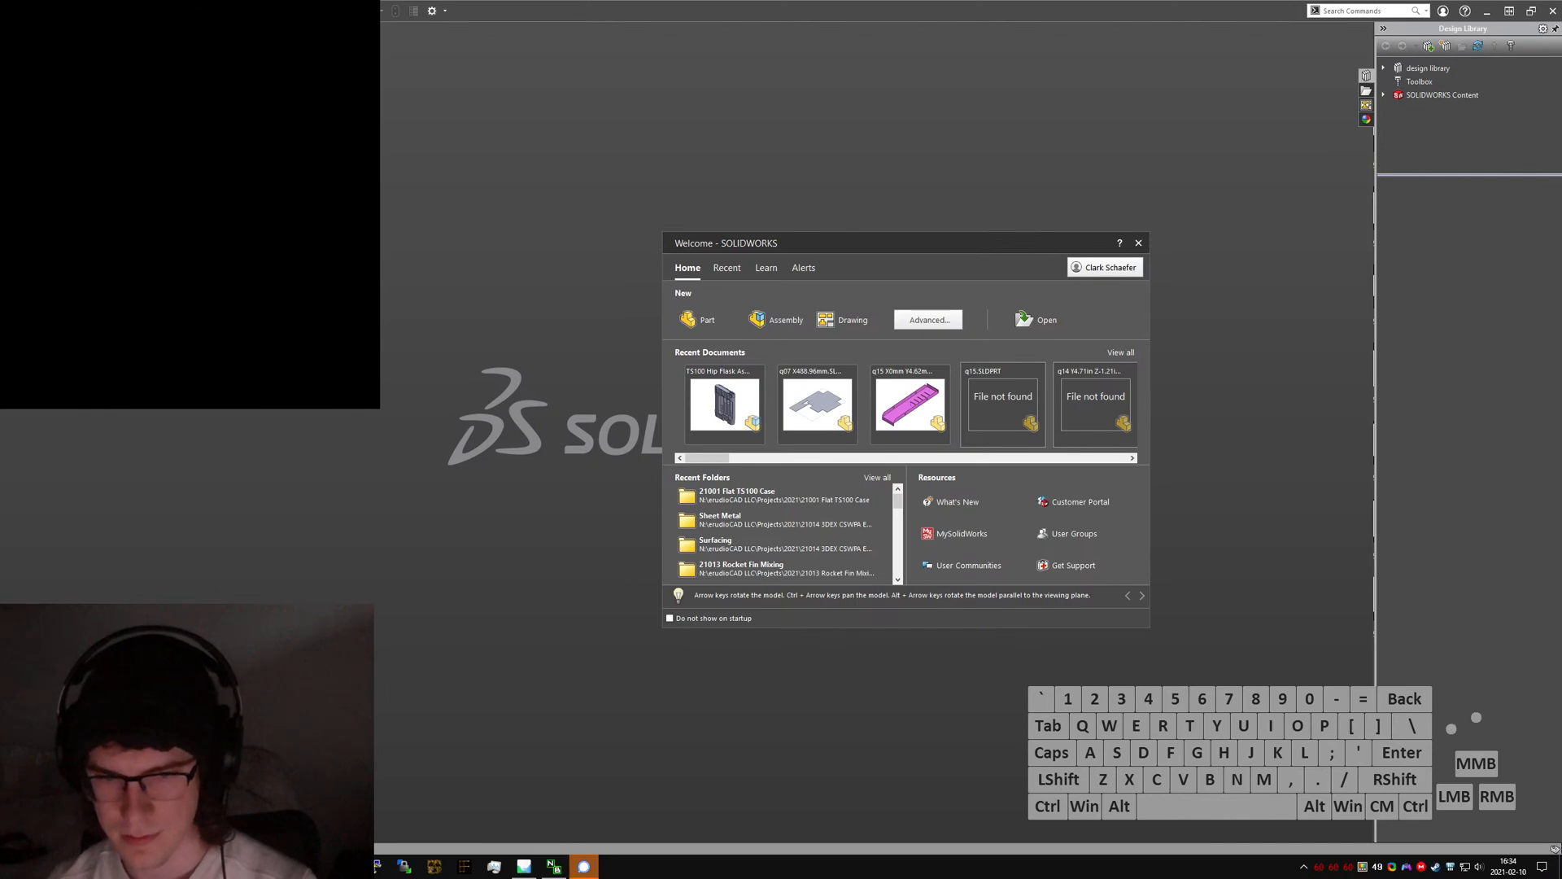
# - Return to Metashape, expand Chunk 1, and examine its tie points in the 3D model view
pyautogui.click(550, 869)
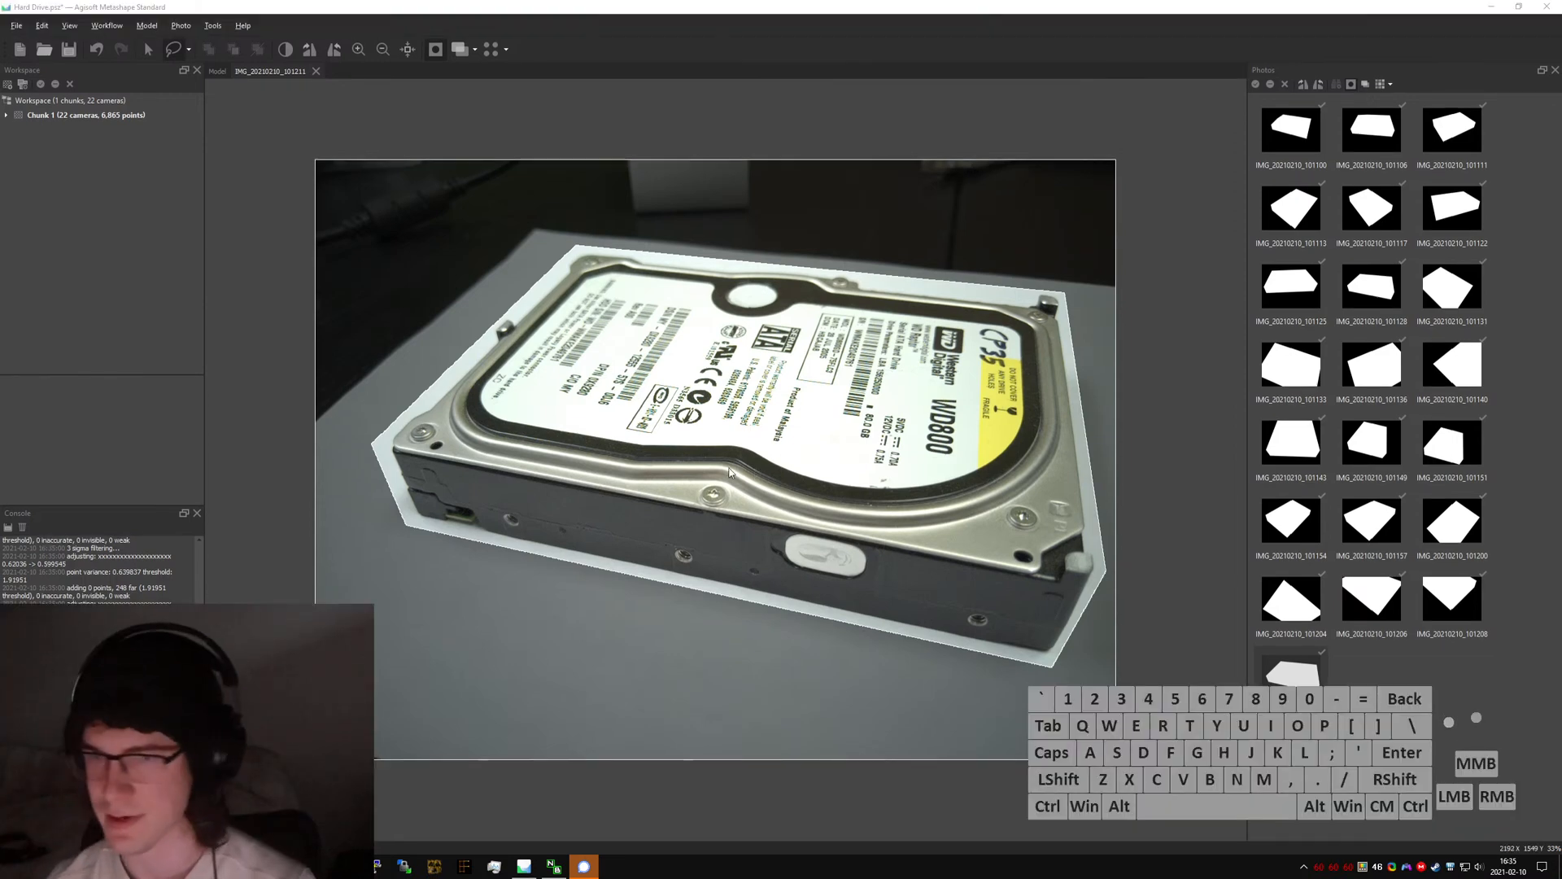
pyautogui.moveTo(859, 145)
pyautogui.mouseDown()
pyautogui.moveTo(424, 460)
pyautogui.moveTo(315, 421)
pyautogui.mouseUp()
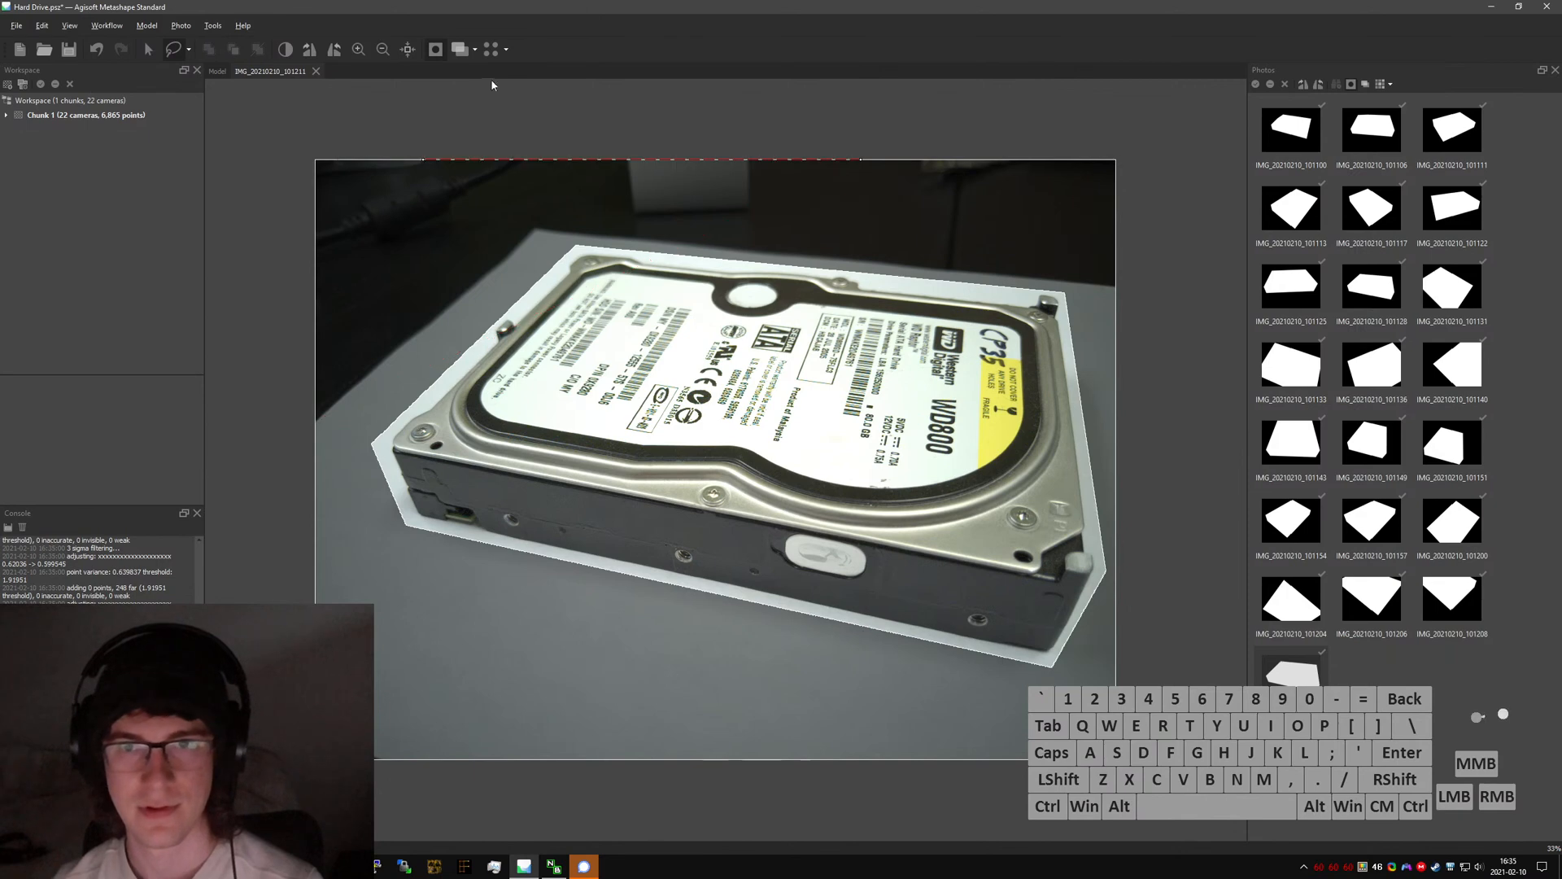
pyautogui.press('Escape')
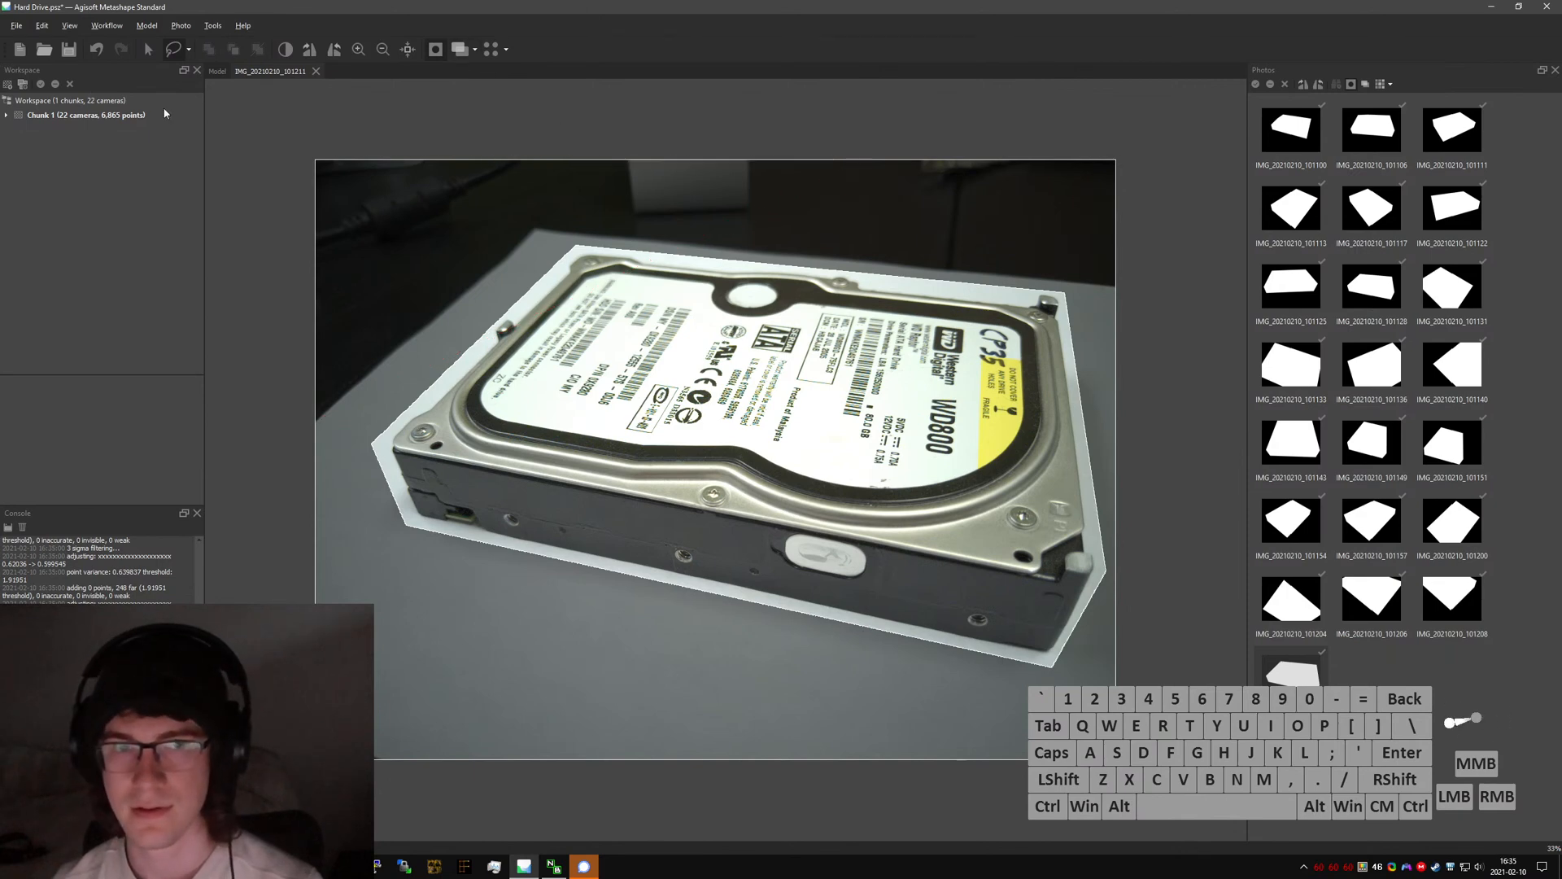
pyautogui.doubleClick(90, 115)
pyautogui.doubleClick(77, 159)
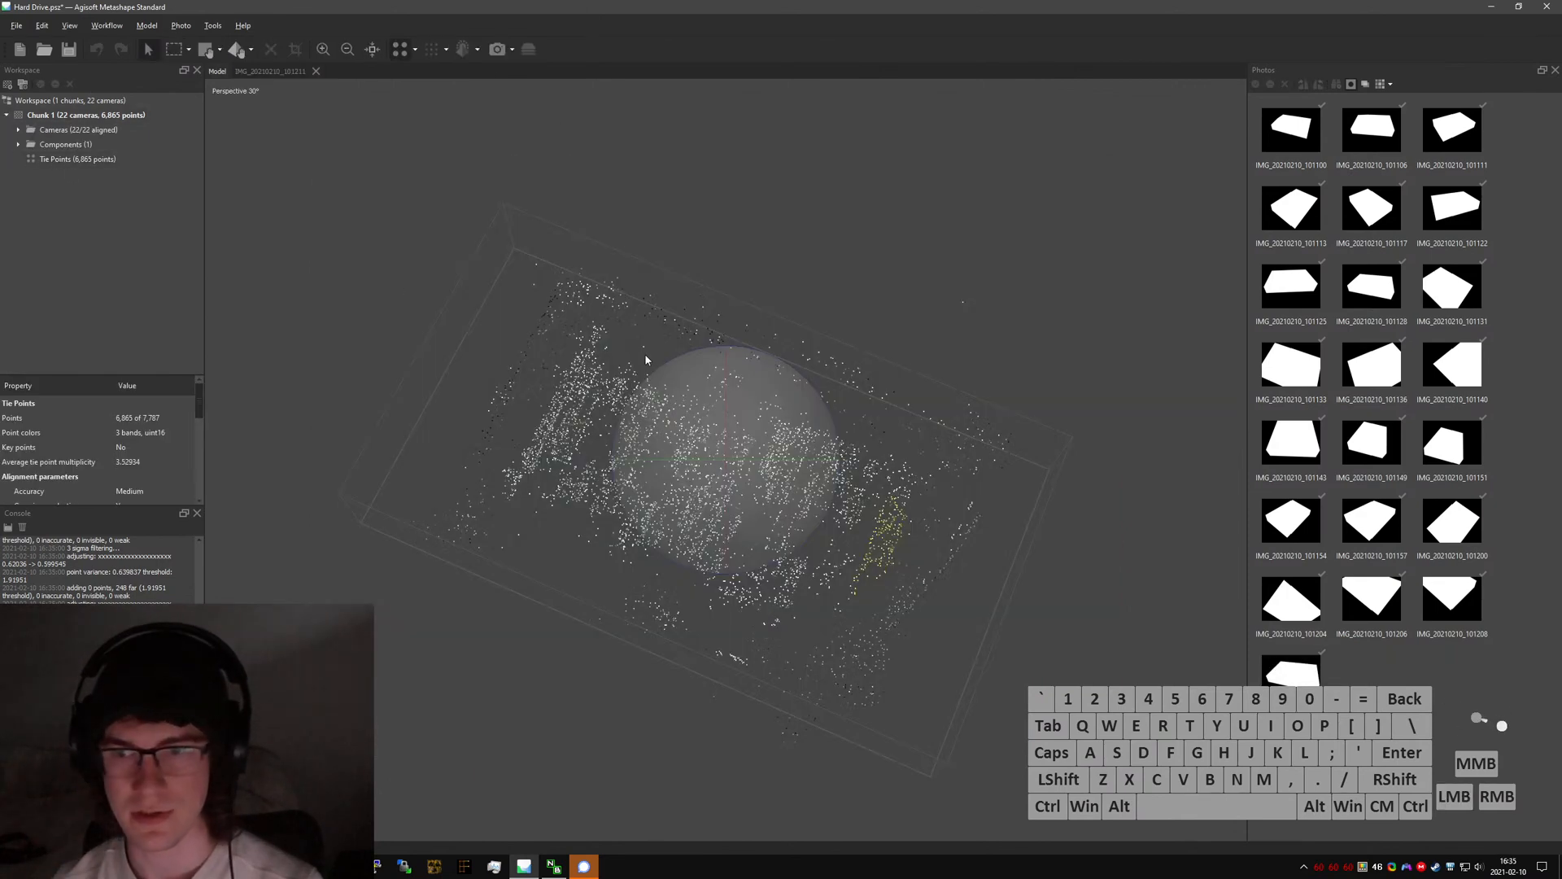
pyautogui.moveTo(645, 359); pyautogui.dragTo(685, 452)
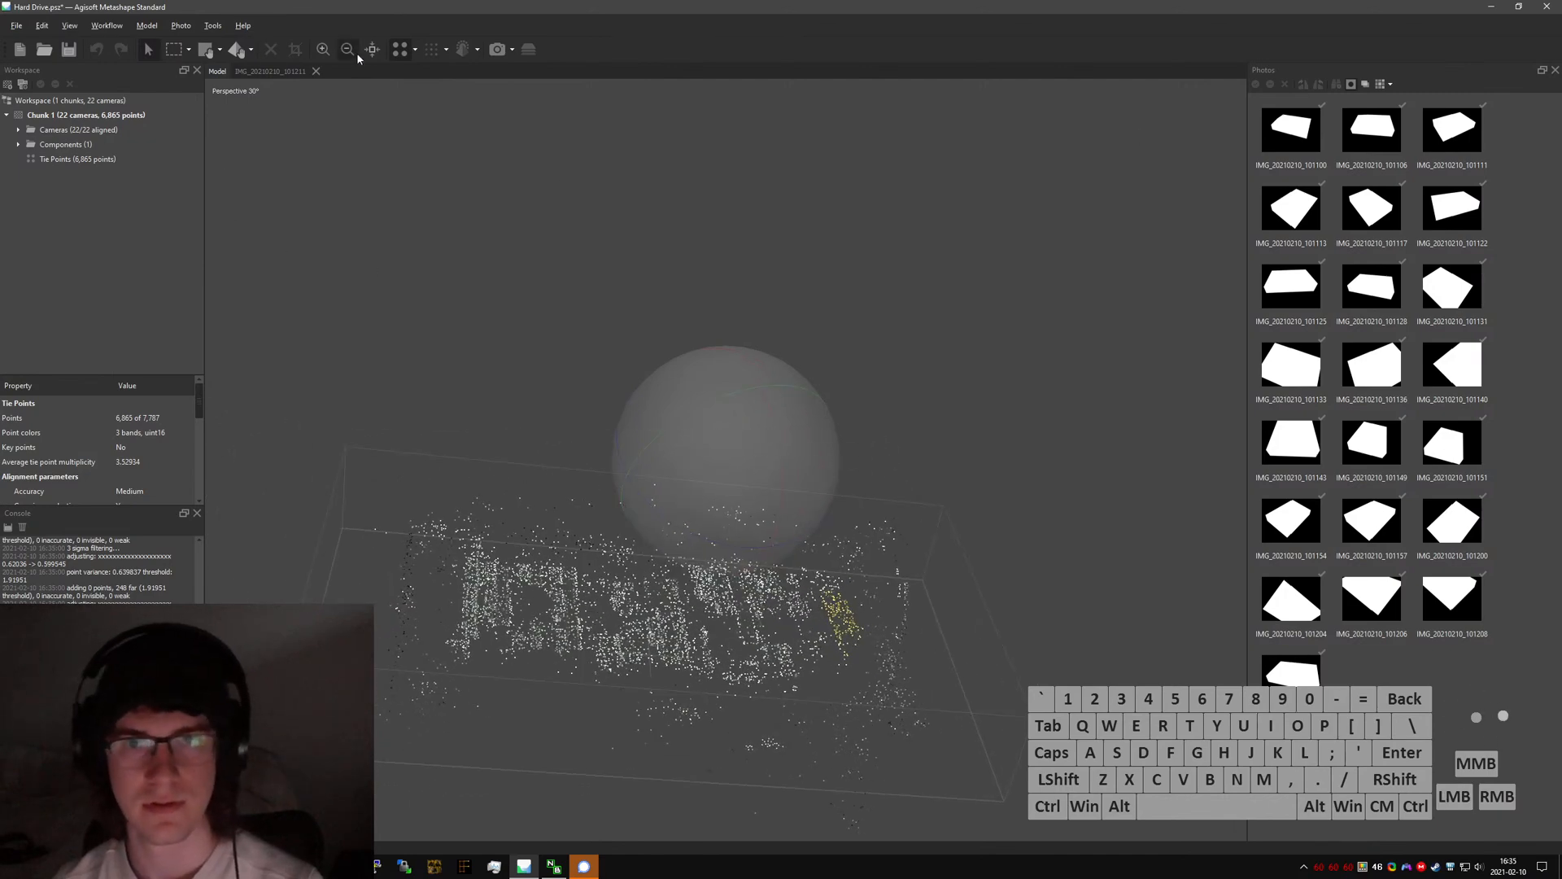
pyautogui.click(117, 28)
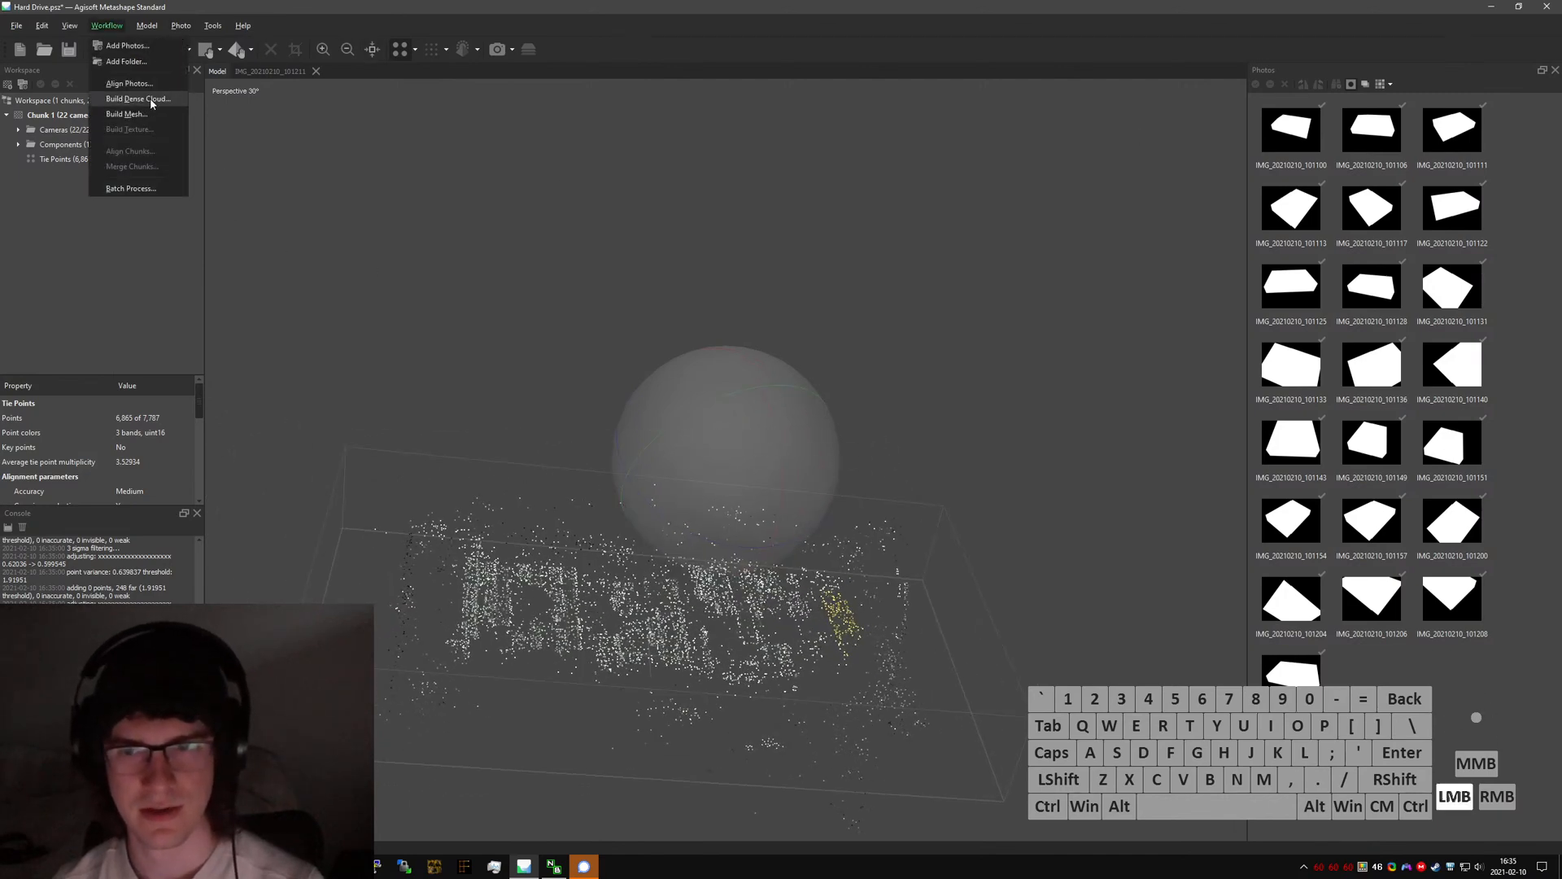
pyautogui.click(150, 102)
pyautogui.click(783, 431)
# - Inspect the tie points and the first three masked photos, displaying the detected points on IMG_20210210_101111
pyautogui.moveTo(781, 429); pyautogui.dragTo(636, 398)
pyautogui.moveTo(745, 395); pyautogui.dragTo(796, 198, button='right')
pyautogui.moveTo(741, 455); pyautogui.dragTo(605, 492)
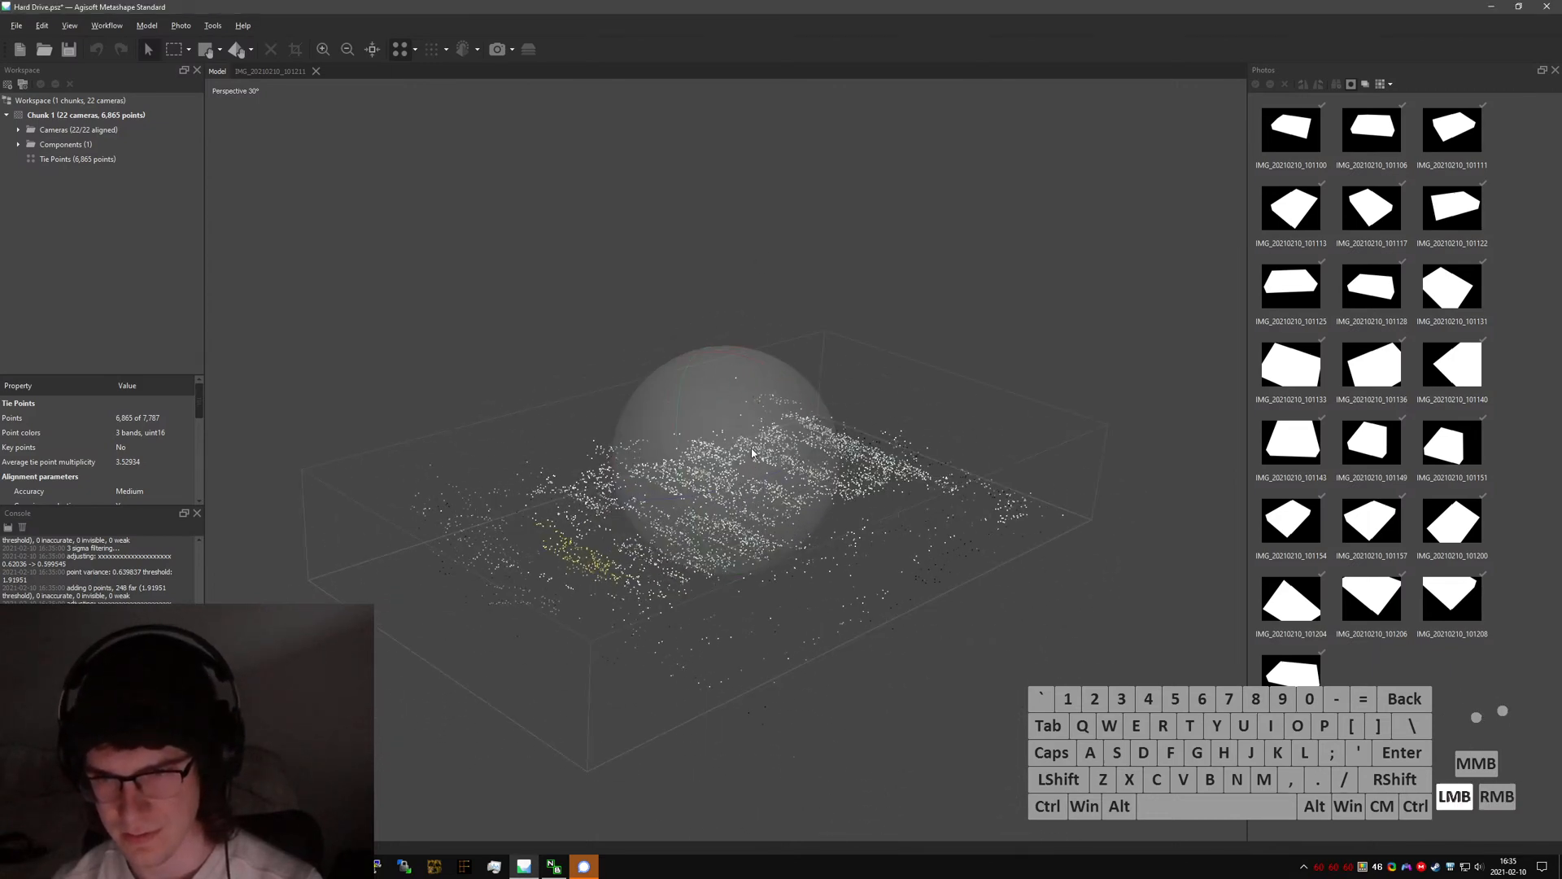
pyautogui.moveTo(752, 453); pyautogui.dragTo(691, 451)
pyautogui.doubleClick(1309, 128)
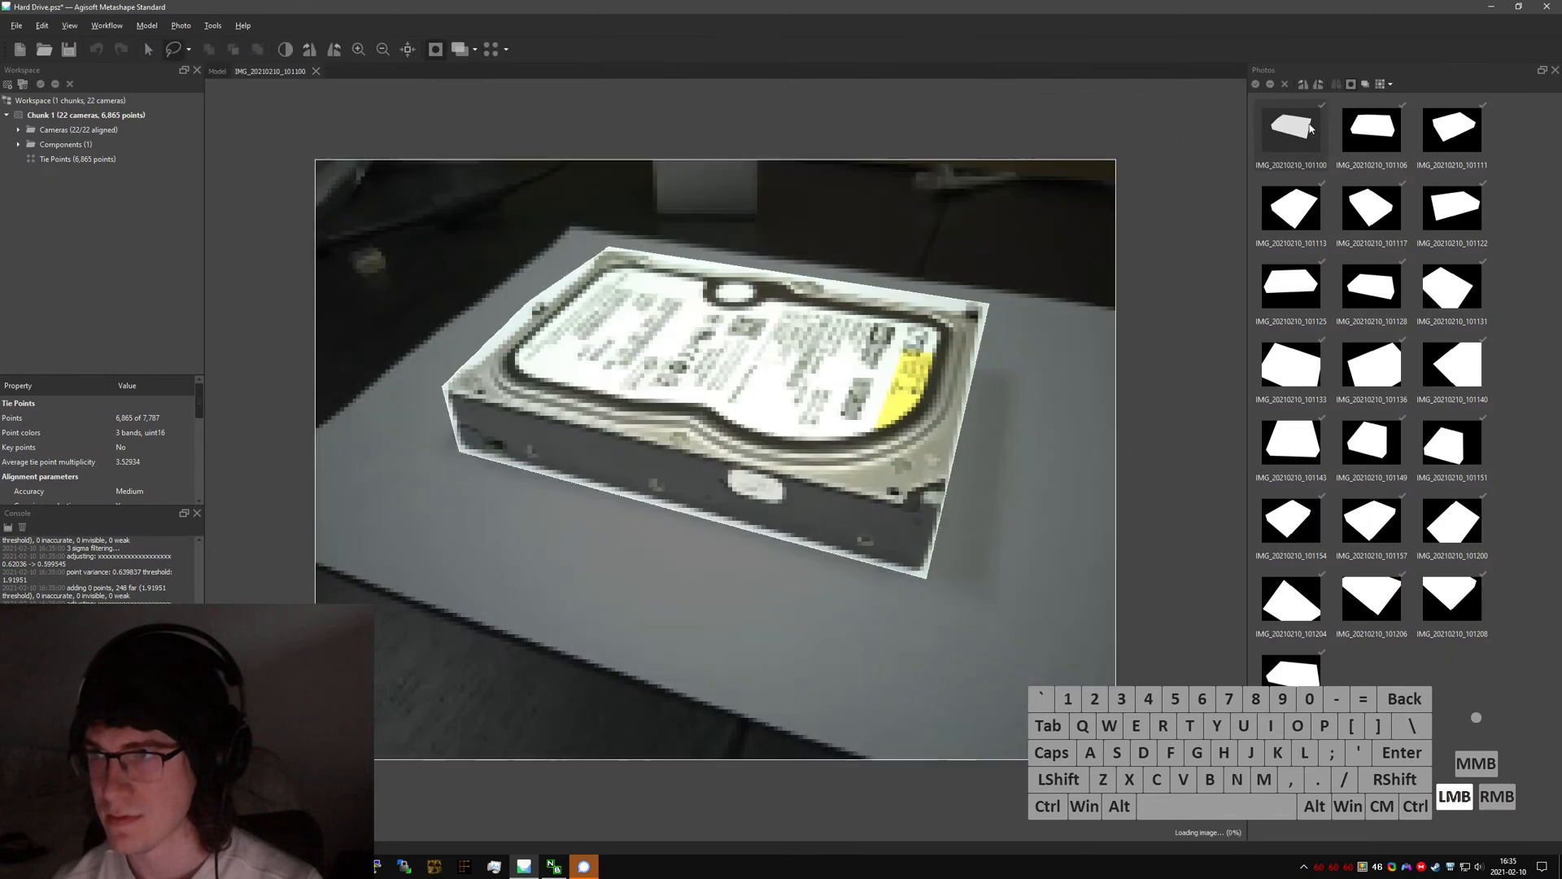
pyautogui.doubleClick(1371, 128)
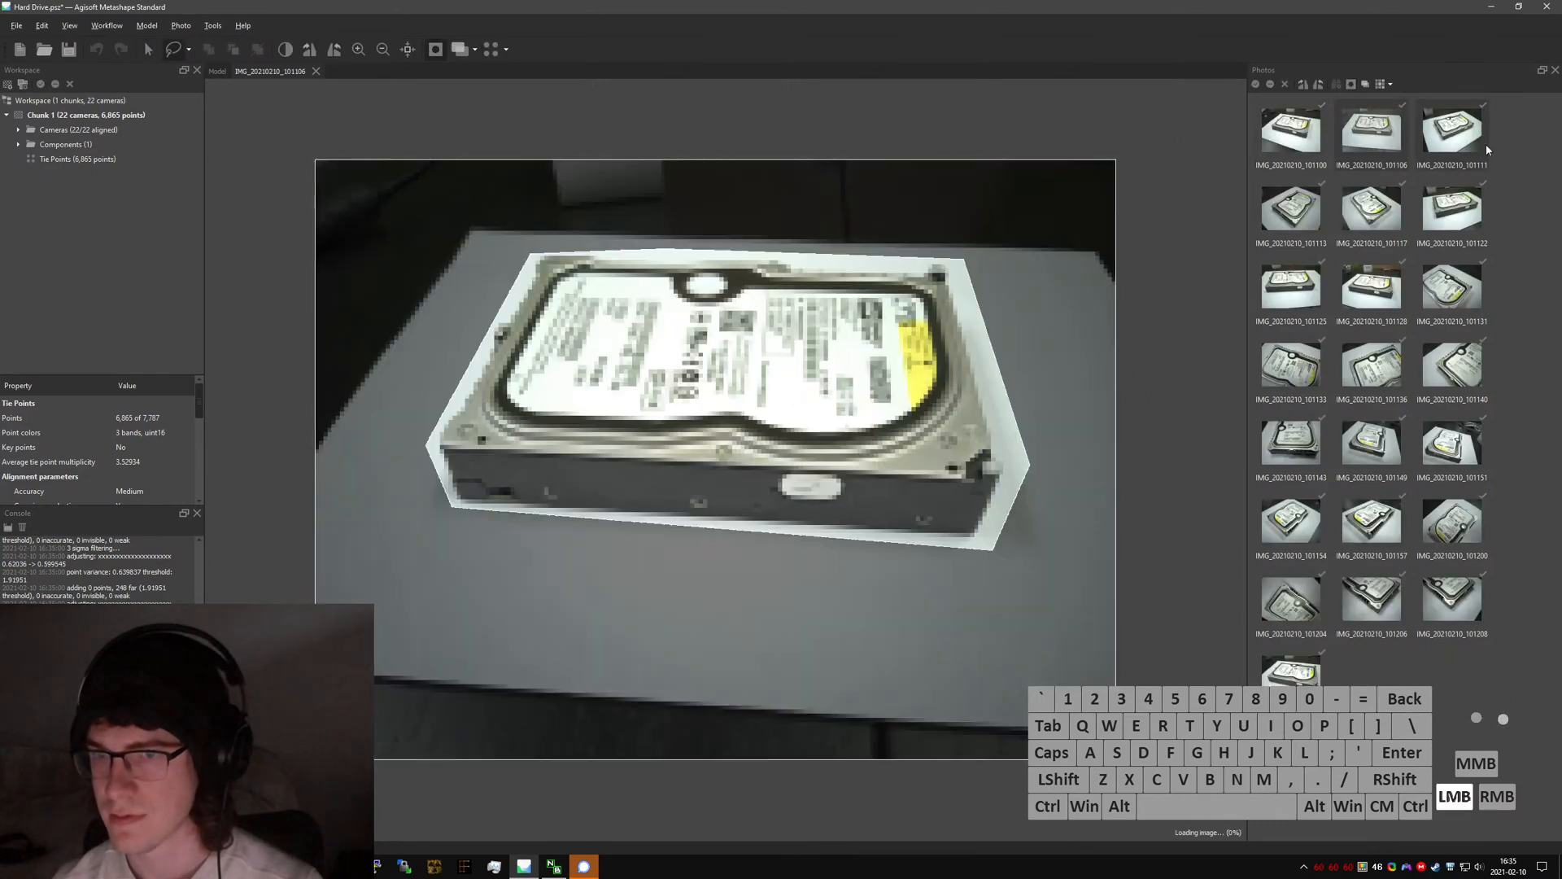
pyautogui.doubleClick(1474, 147)
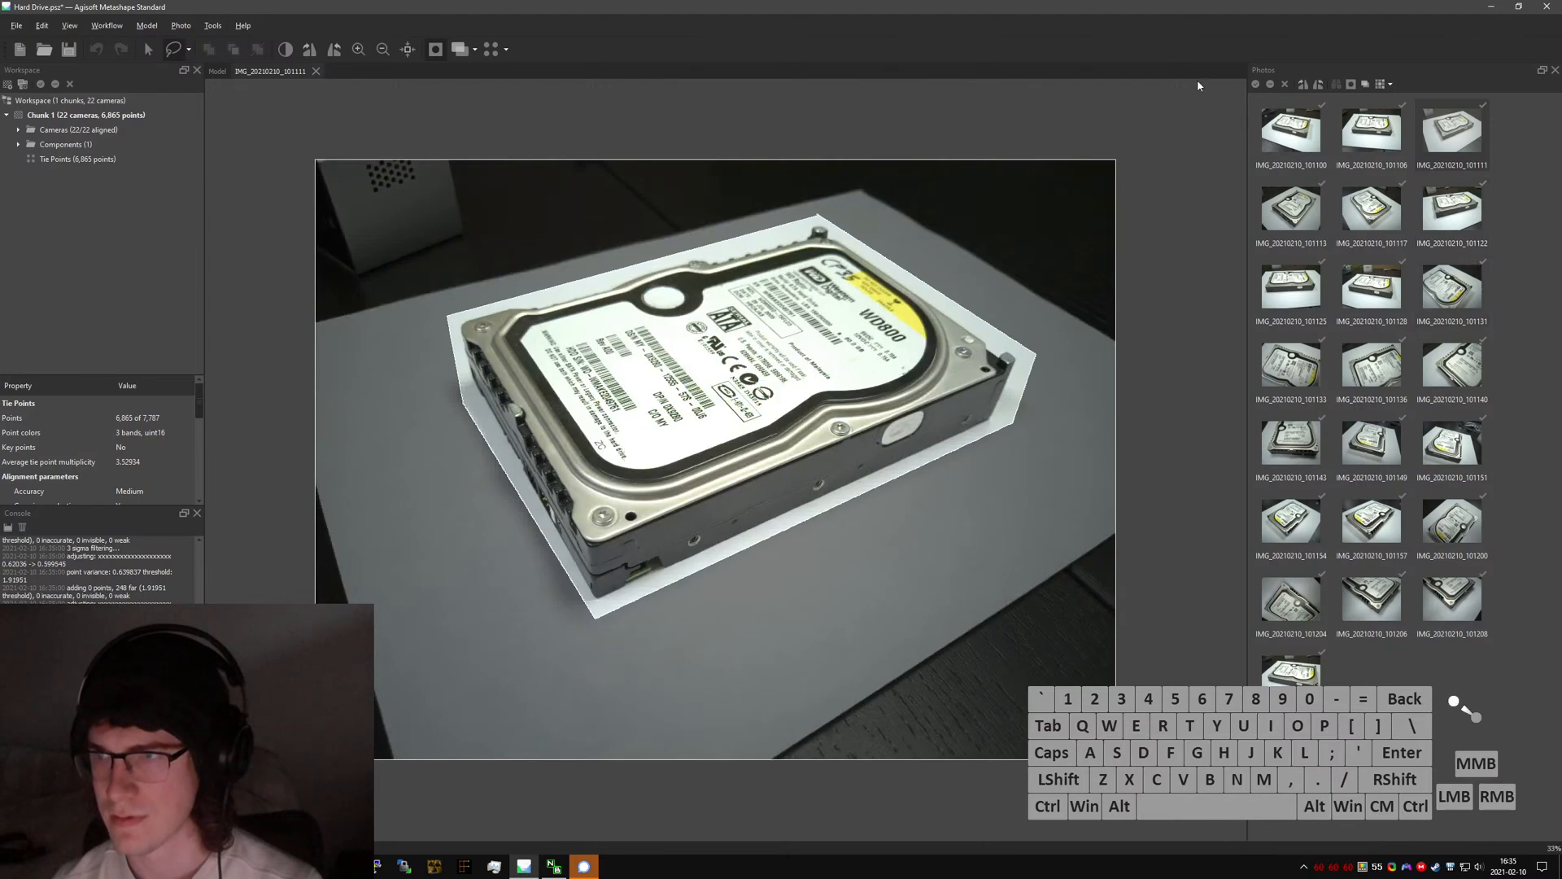
pyautogui.click(492, 55)
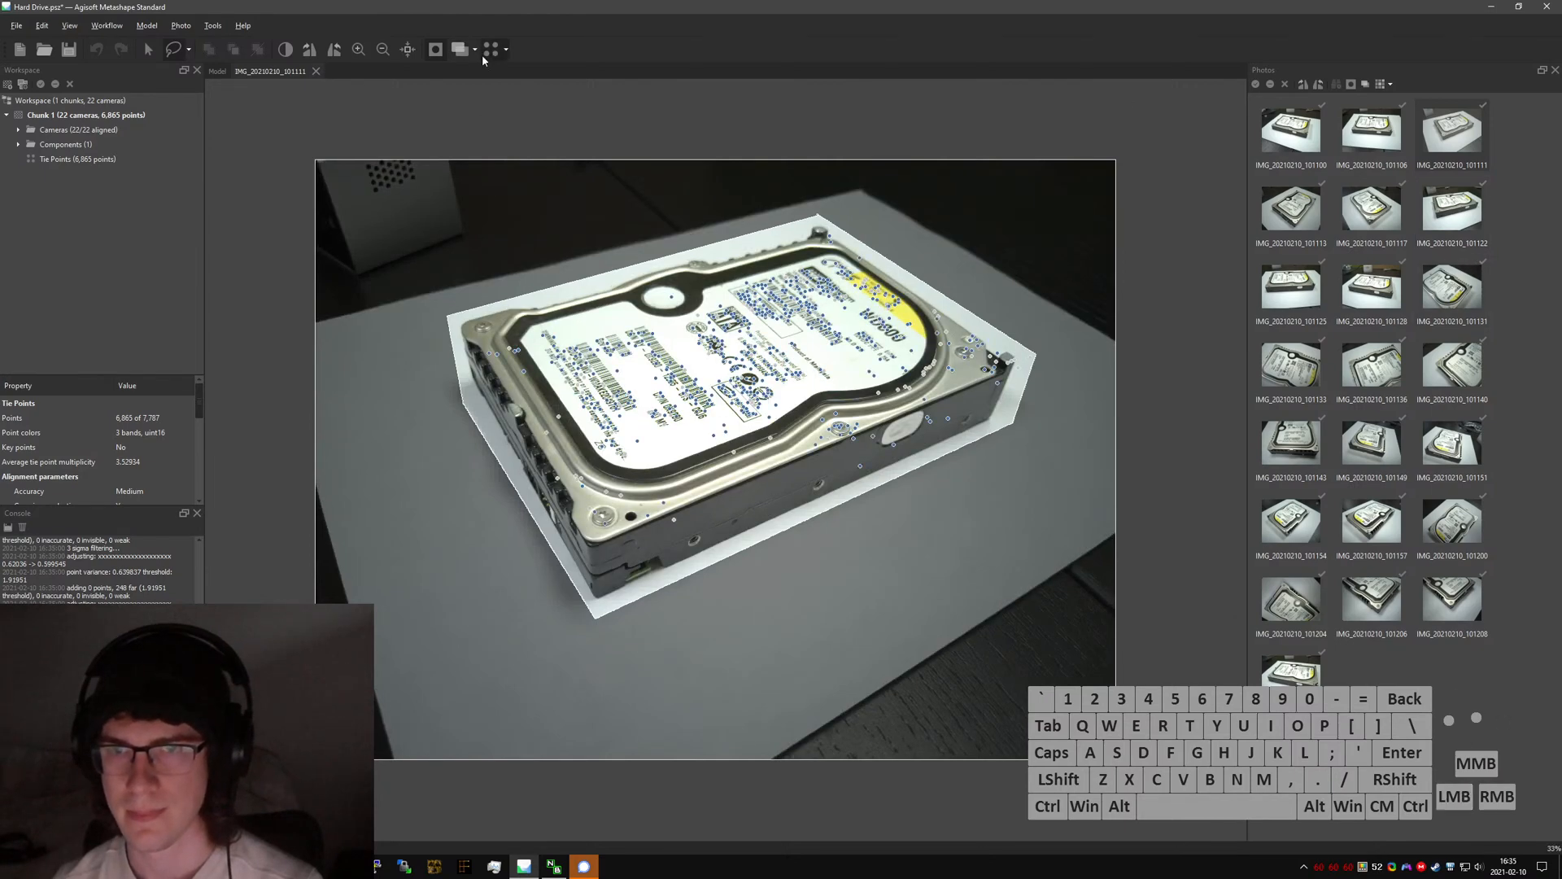
# - Return to the 3D model view and show the camera positions around the tie point cloud
pyautogui.doubleClick(88, 157)
pyautogui.moveTo(701, 414); pyautogui.dragTo(715, 382)
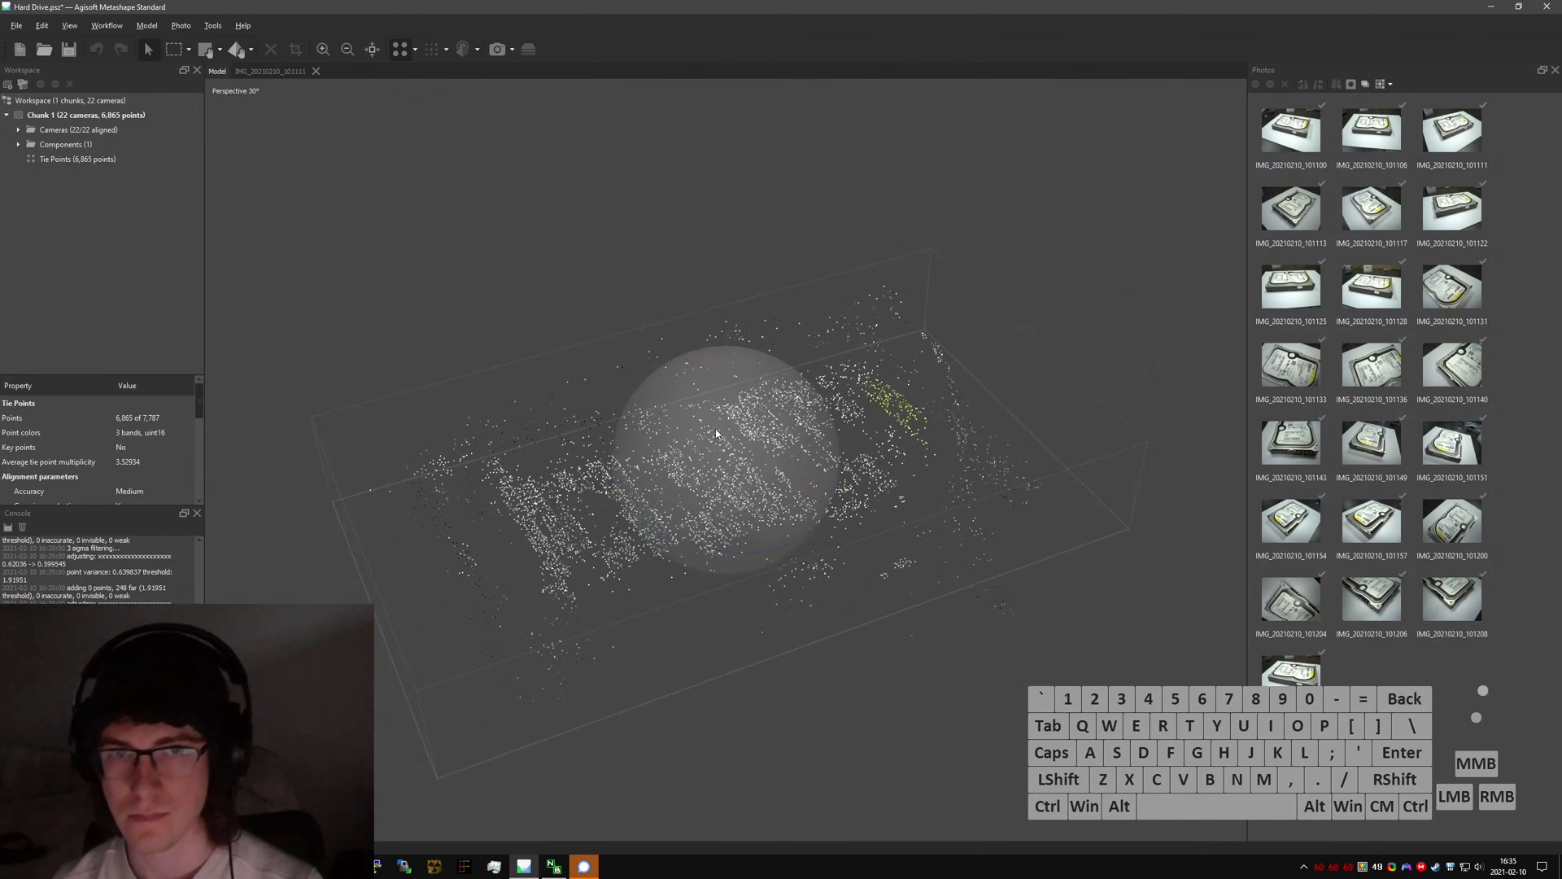
pyautogui.rightClick(66, 165)
pyautogui.click(120, 237)
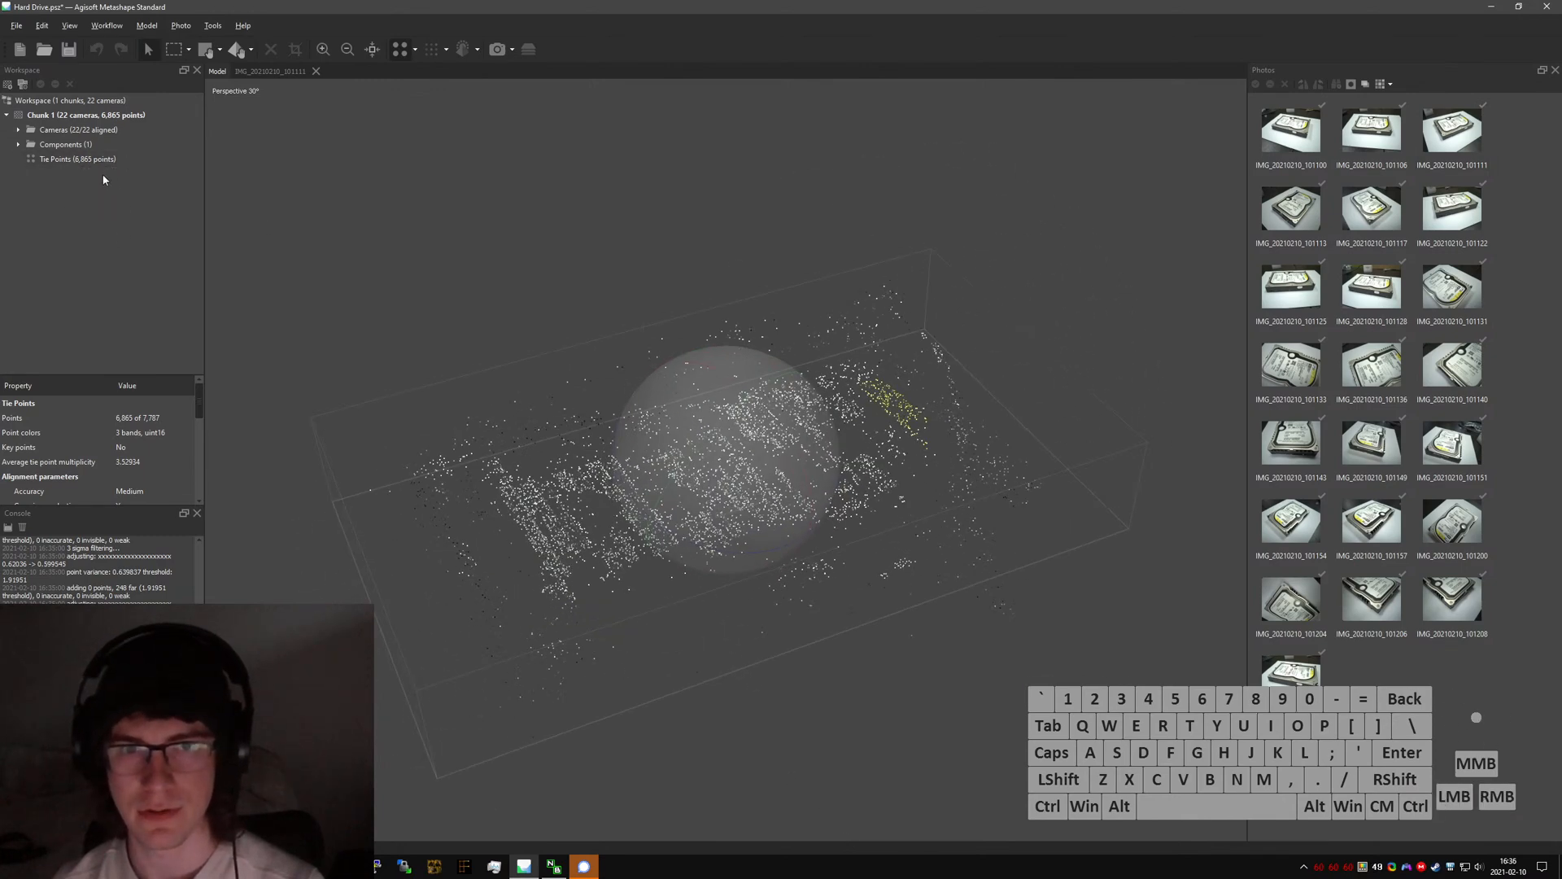
pyautogui.click(504, 50)
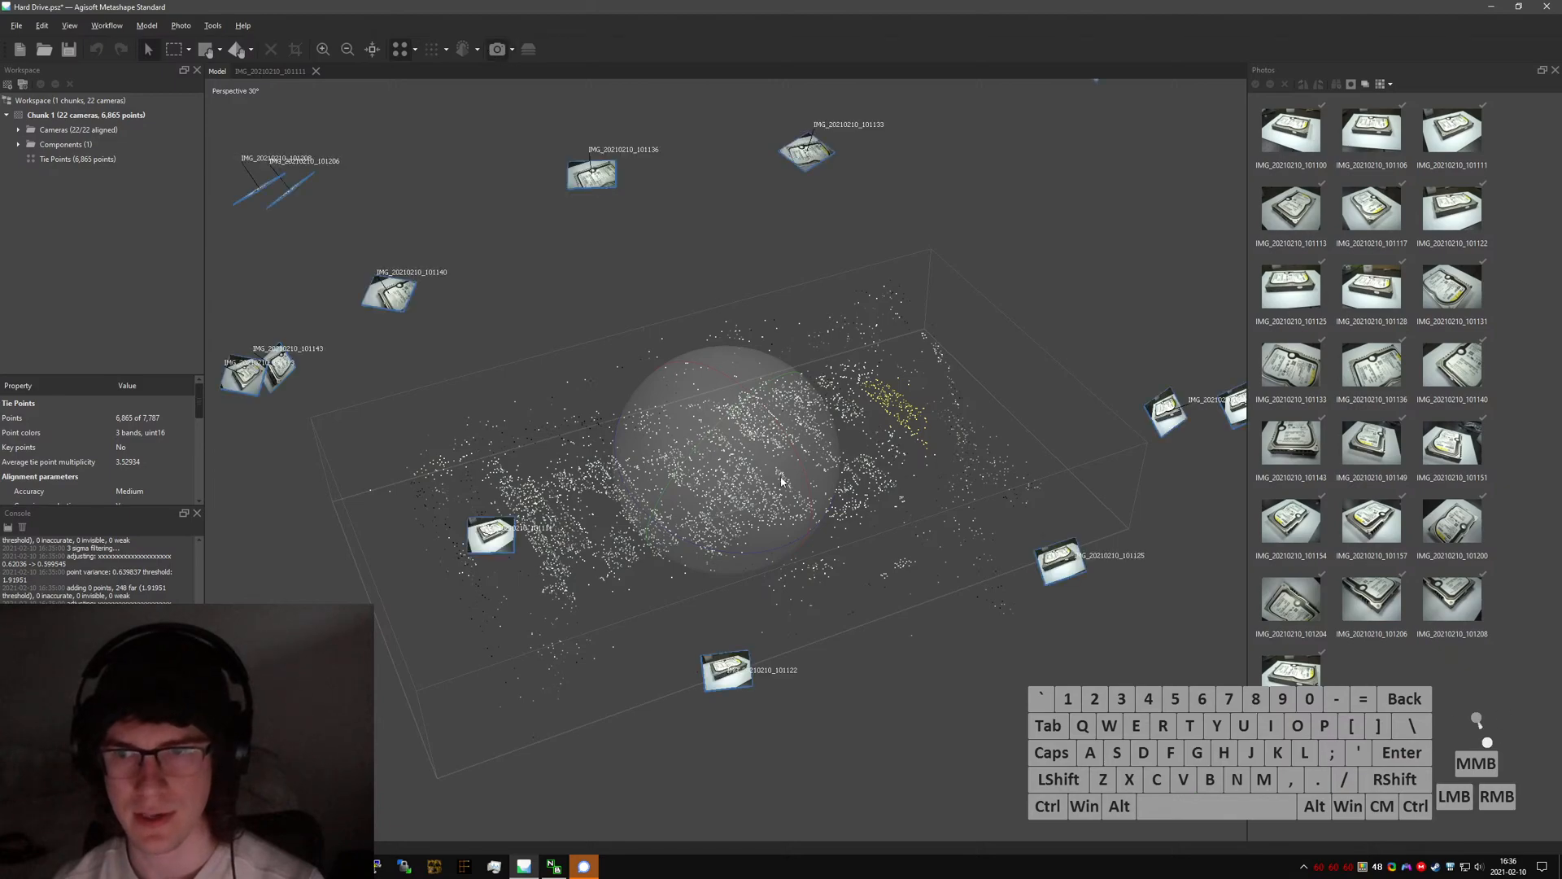
pyautogui.moveTo(781, 481); pyautogui.dragTo(687, 421)
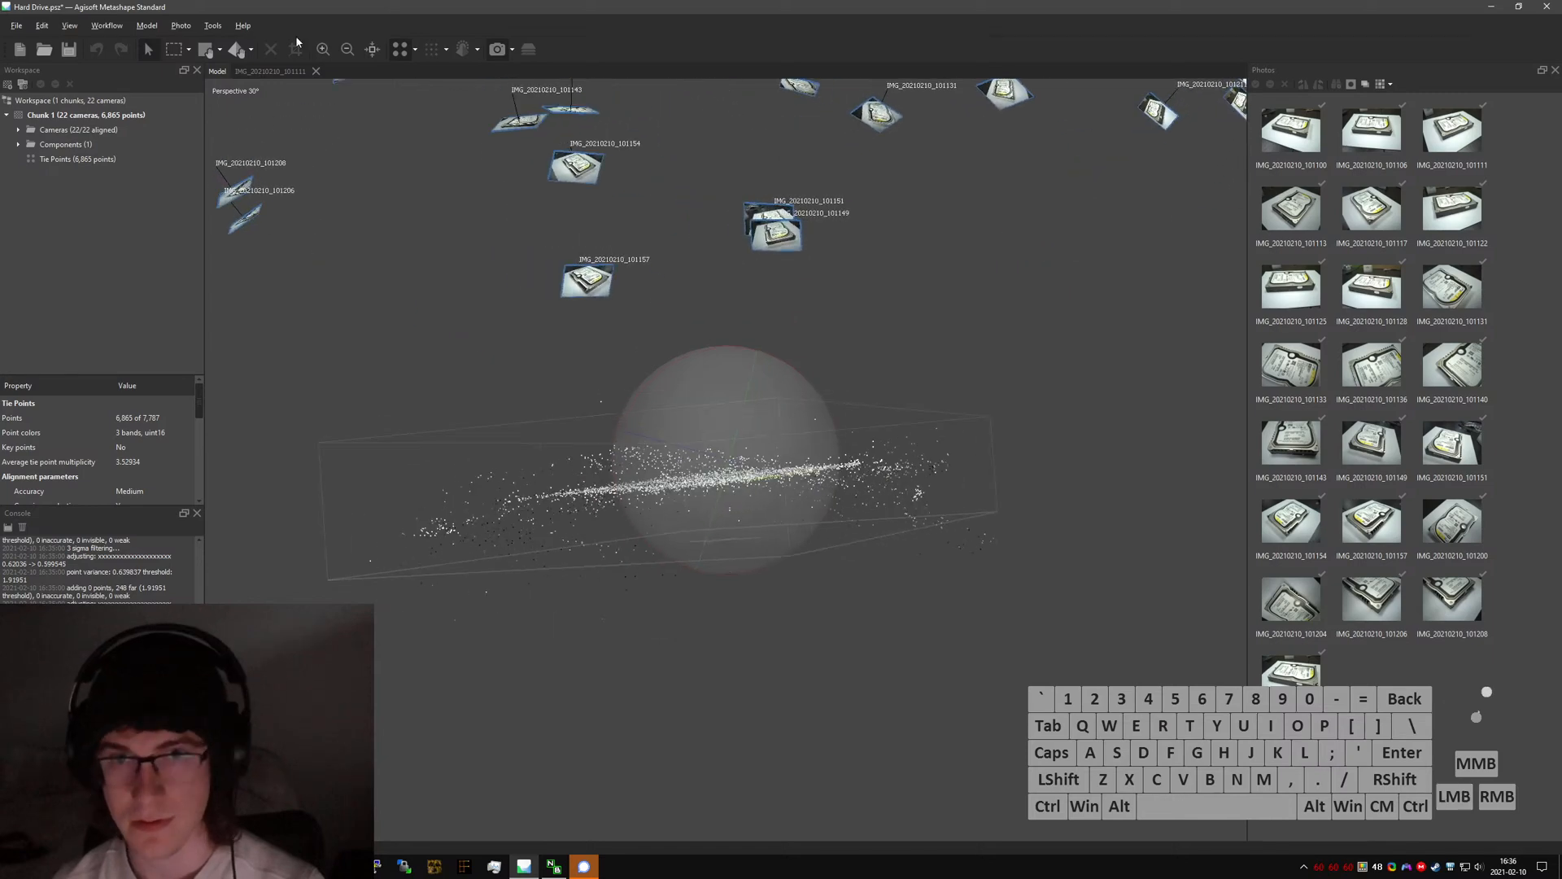
# - Try to filter the photos by point using a small selection of stray points above the cloud
pyautogui.click(173, 54)
pyautogui.moveTo(589, 430); pyautogui.dragTo(629, 458)
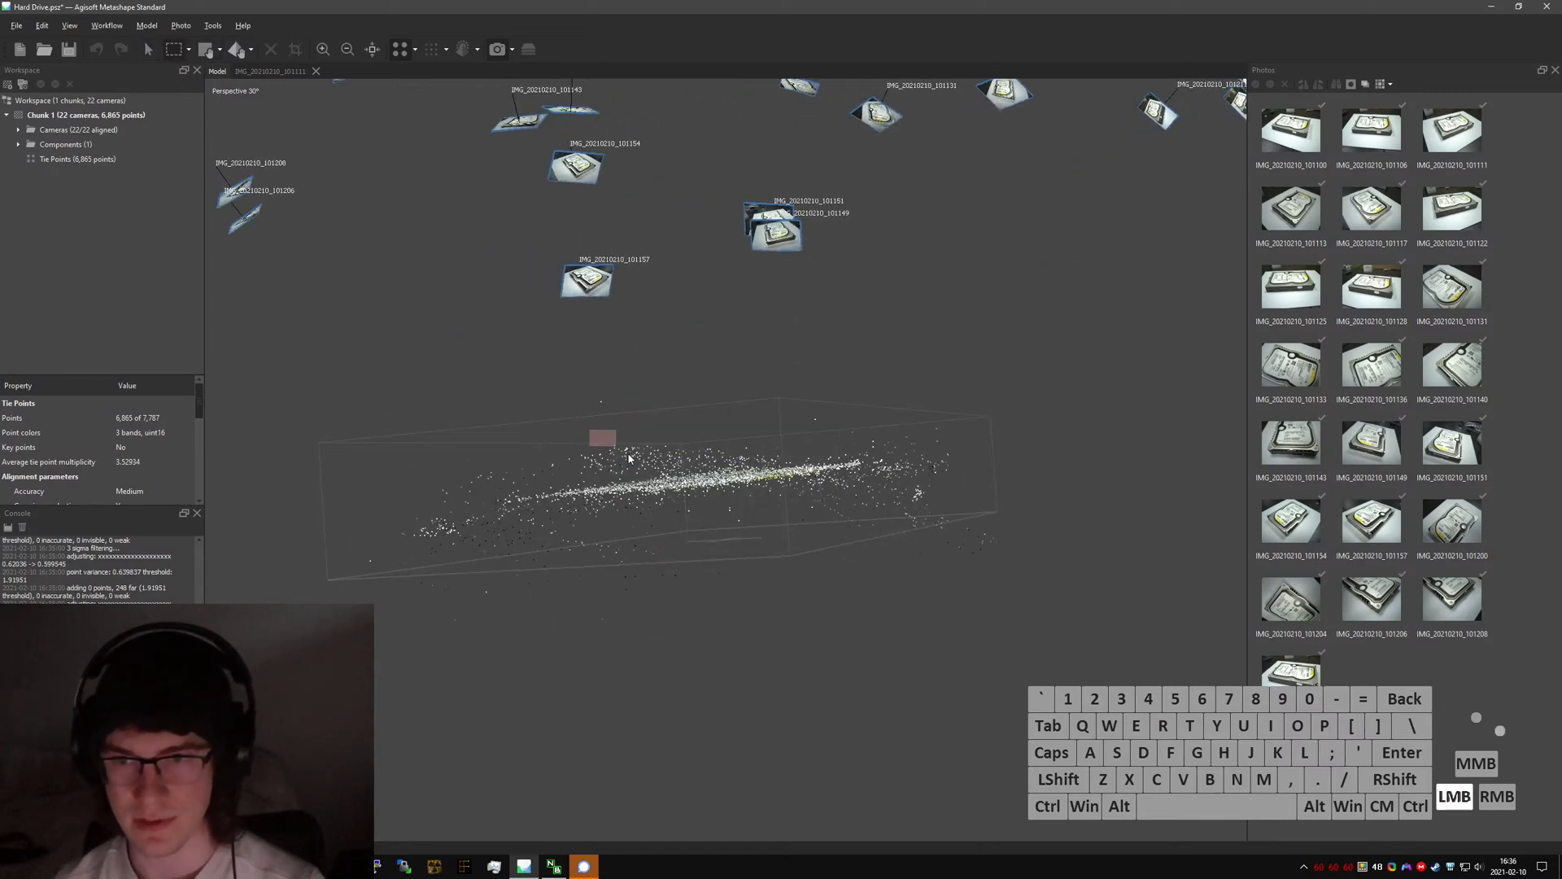
pyautogui.rightClick(619, 449)
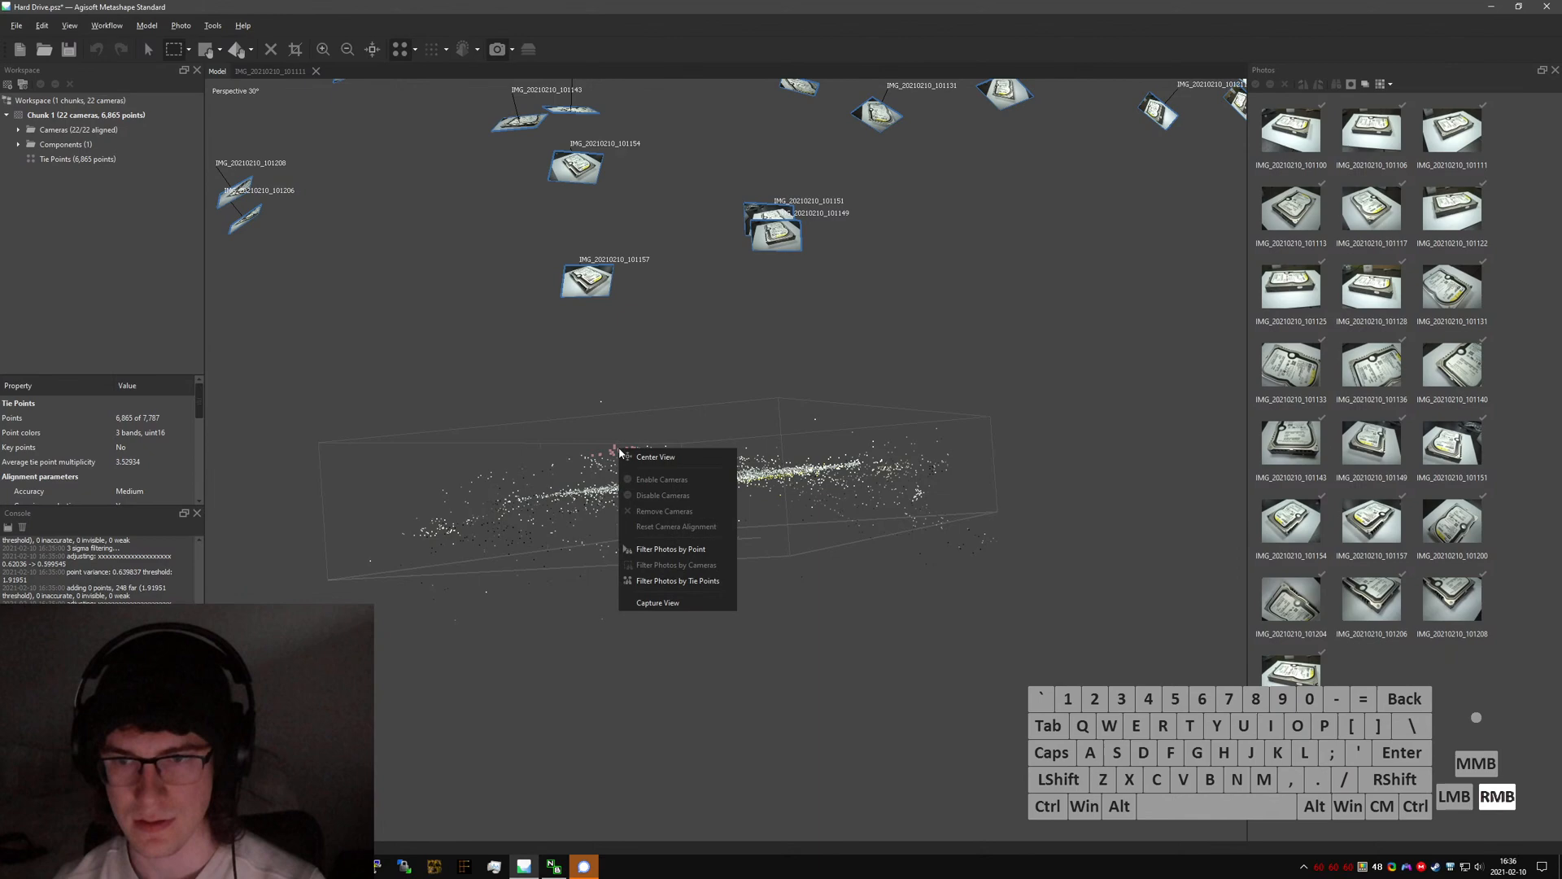
pyautogui.click(671, 550)
# - Select the larger cluster of stray points above the cloud and filter the photos by those tie points
pyautogui.scroll(-4, 669, 371)
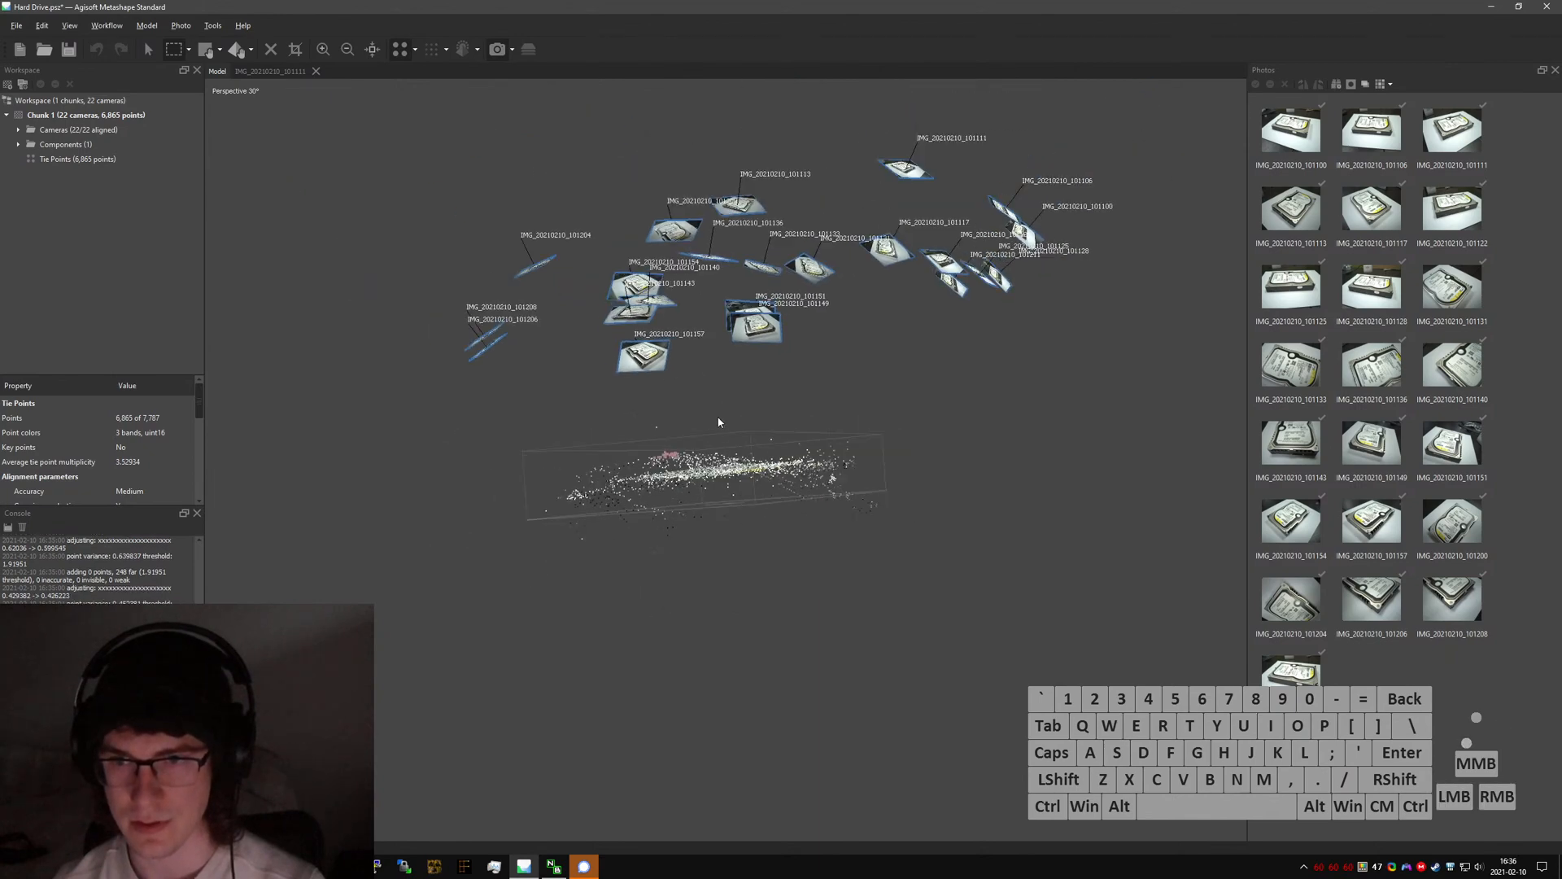
pyautogui.moveTo(746, 399); pyautogui.dragTo(746, 400)
pyautogui.moveTo(647, 432); pyautogui.dragTo(690, 475)
pyautogui.rightClick(663, 454)
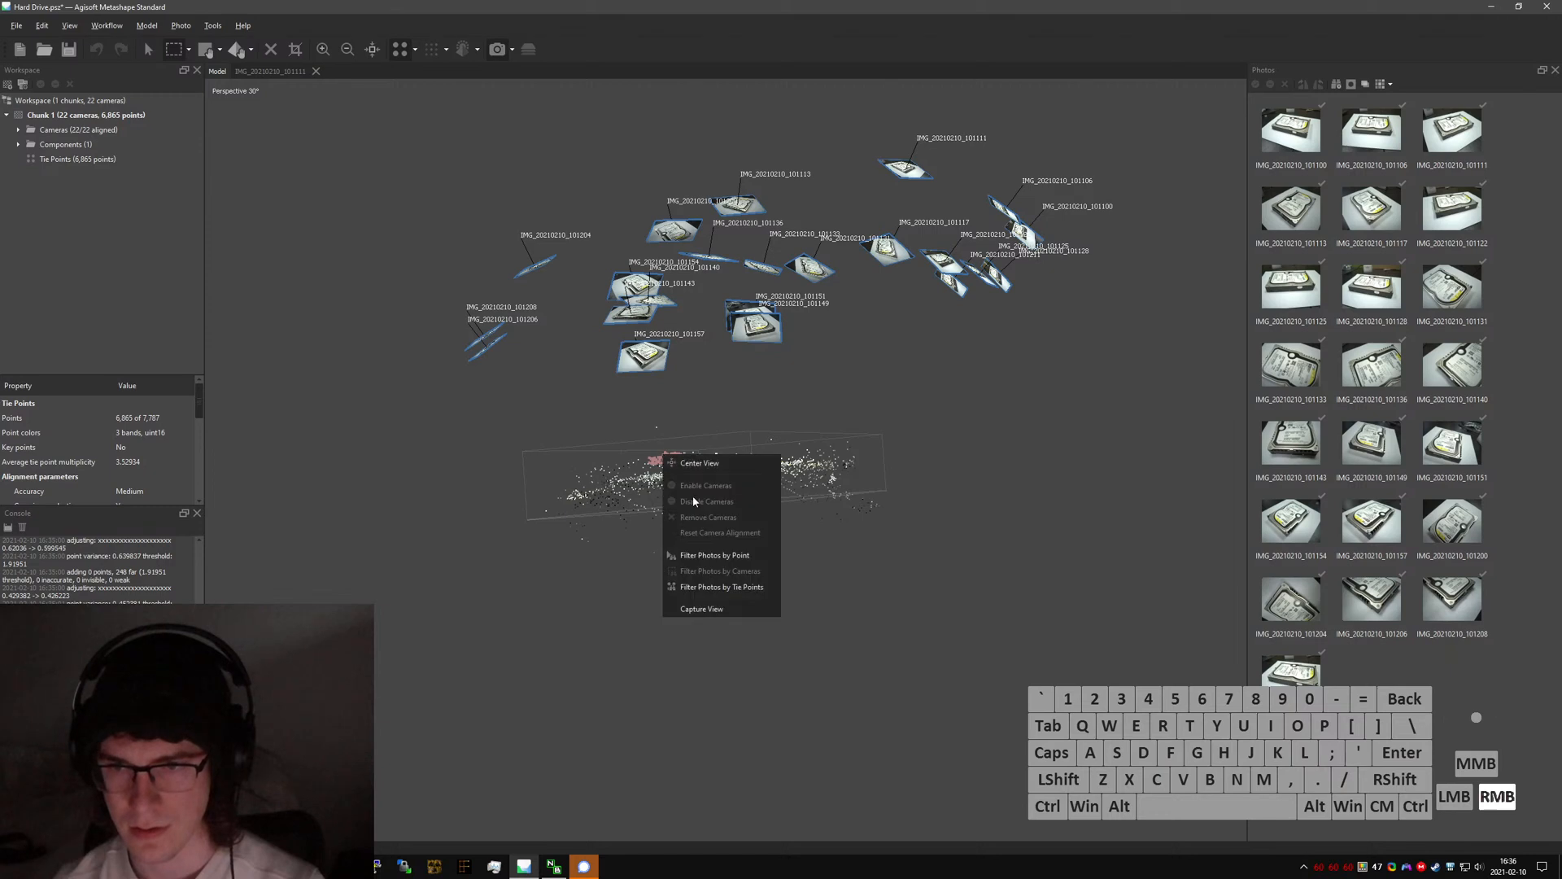
pyautogui.click(732, 587)
# - Select photos IMG_20210210_101140, 101143, 101149 and 101151 and disable their cameras
pyautogui.click(1292, 147)
pyautogui.keyDown('shift'); pyautogui.click(1299, 214); pyautogui.keyUp('shift')
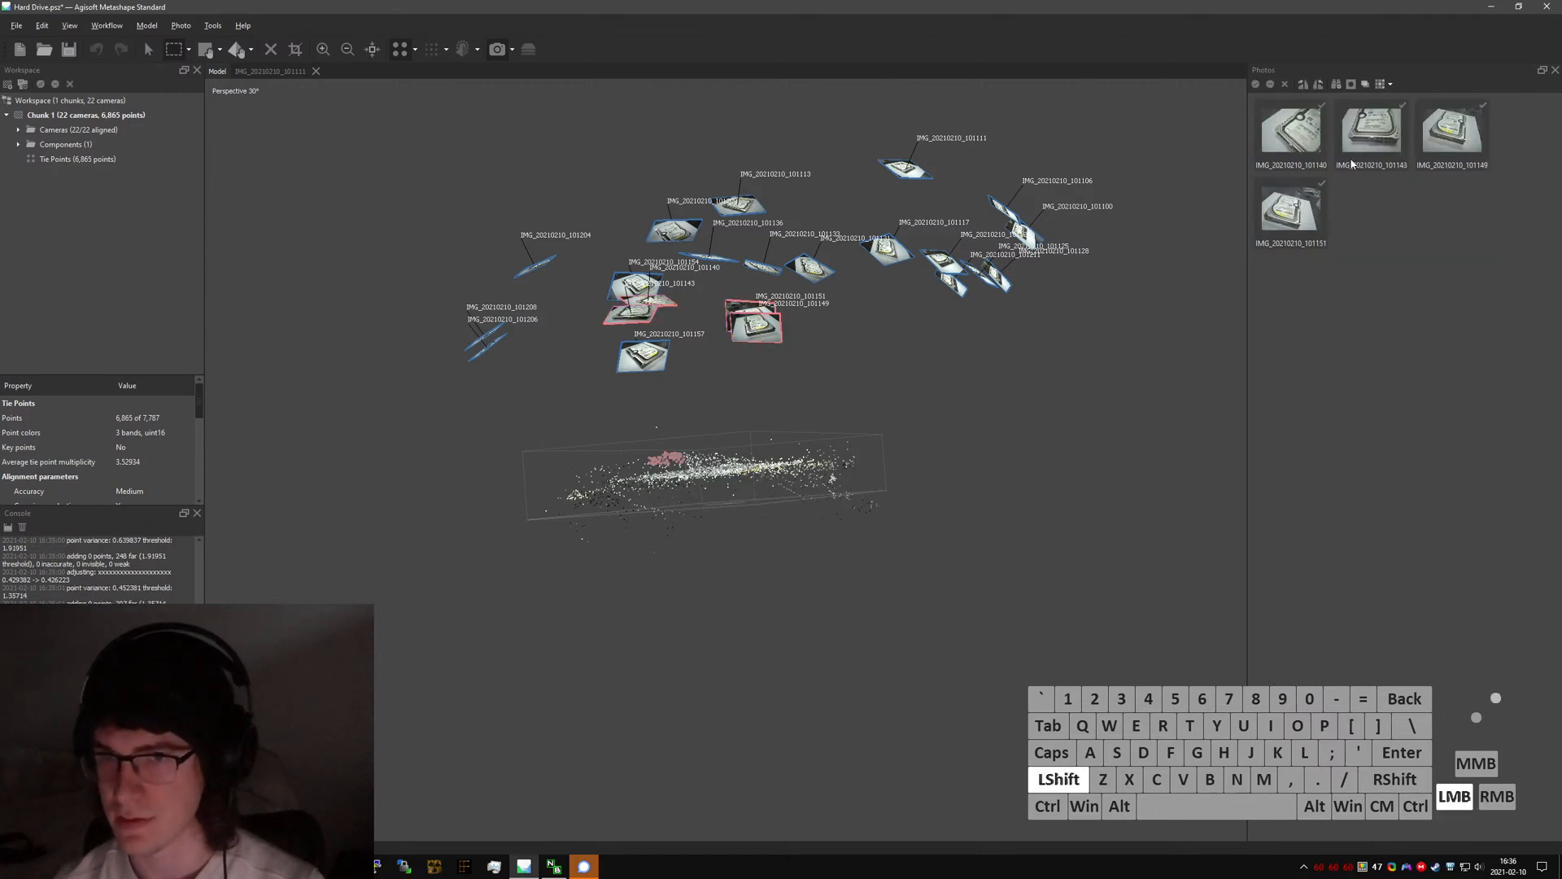
pyautogui.keyDown('shift'); pyautogui.click(1358, 162); pyautogui.keyUp('shift')
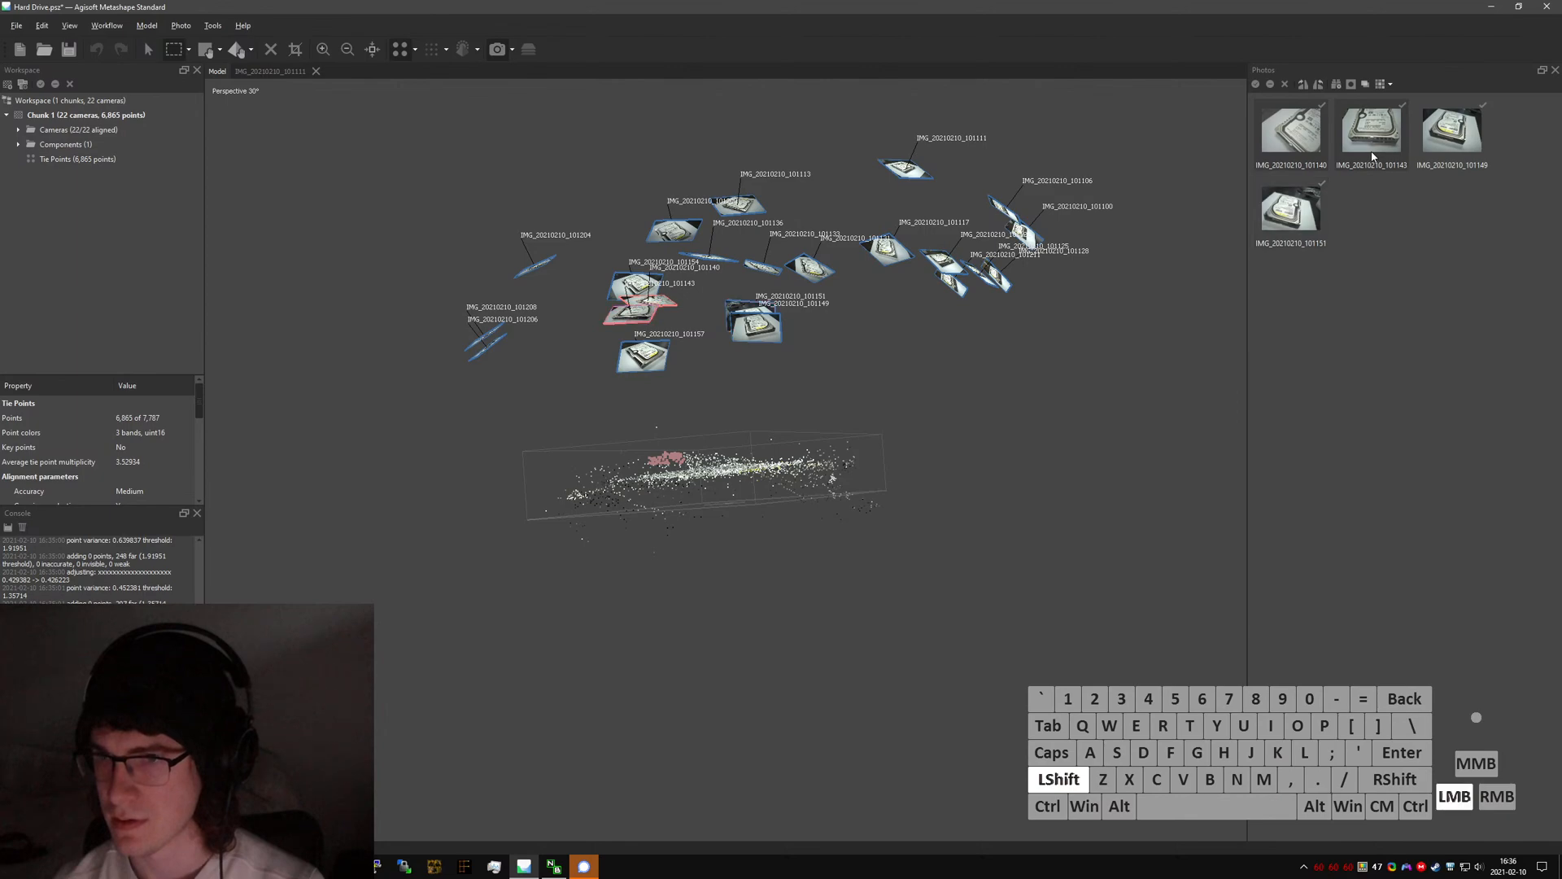
pyautogui.keyDown('shift'); pyautogui.click(1446, 151); pyautogui.keyUp('shift')
pyautogui.keyDown('ctrl'); pyautogui.keyDown('shift'); pyautogui.click(1301, 214); pyautogui.keyUp('shift'); pyautogui.keyUp('ctrl')
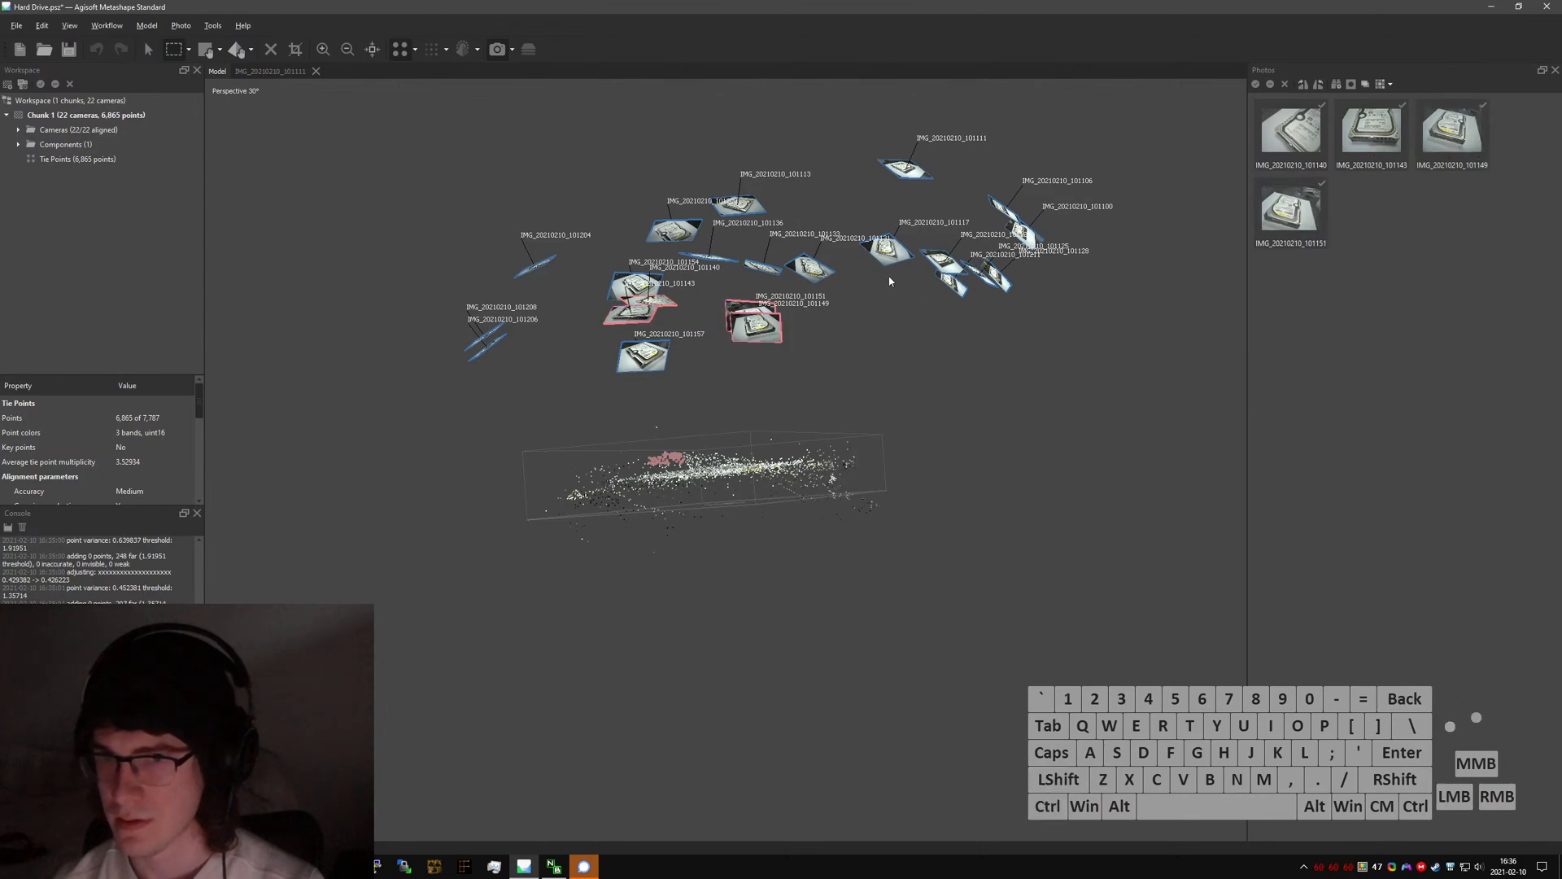
pyautogui.click(781, 432)
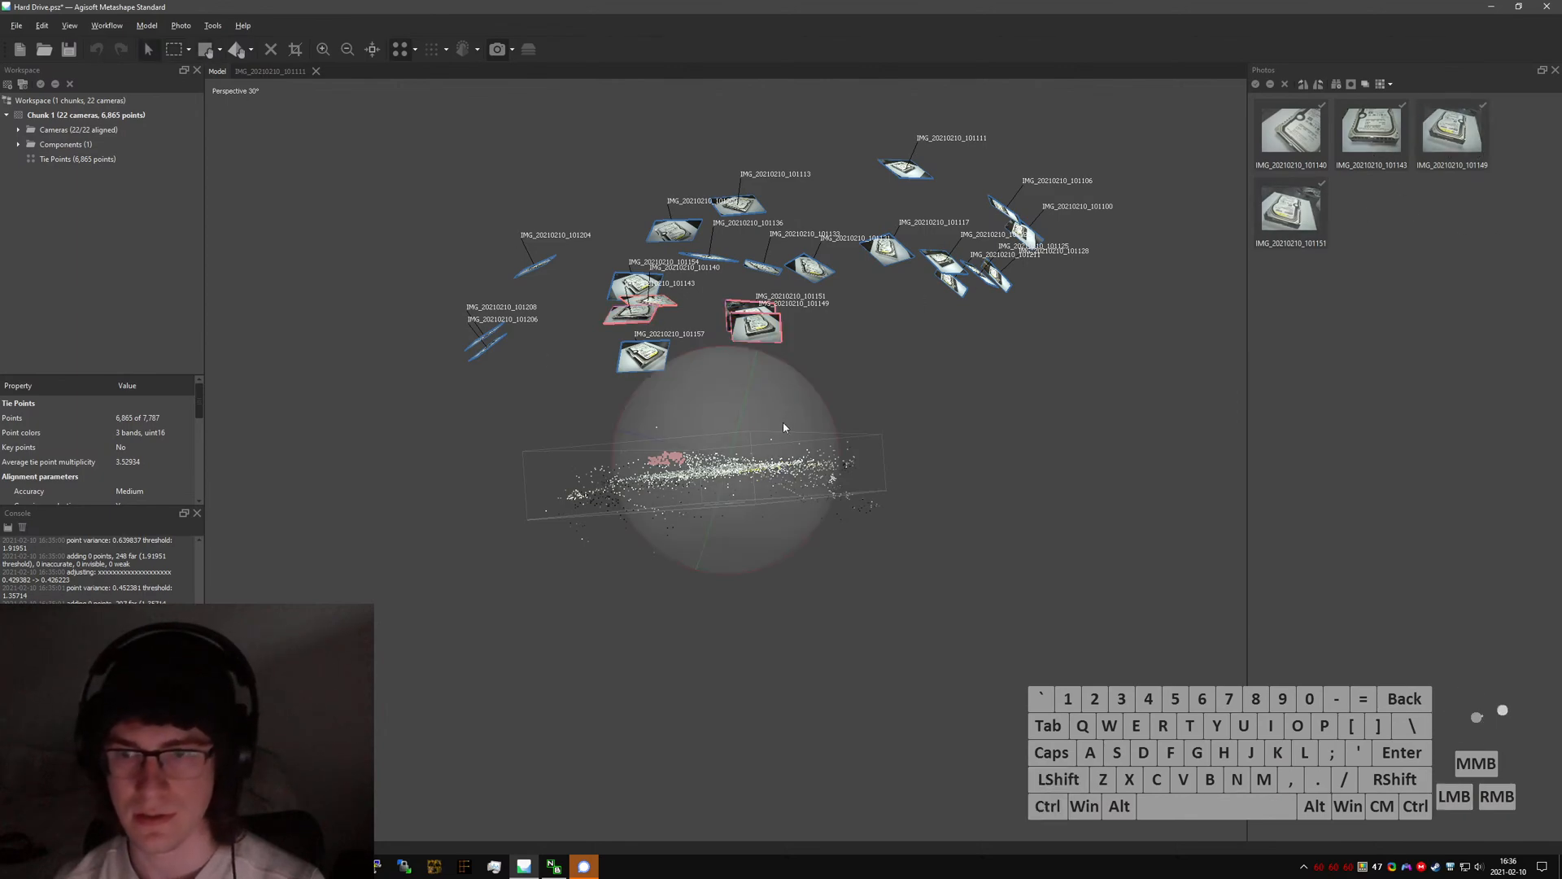
pyautogui.moveTo(781, 432); pyautogui.dragTo(826, 431)
pyautogui.rightClick(1373, 156)
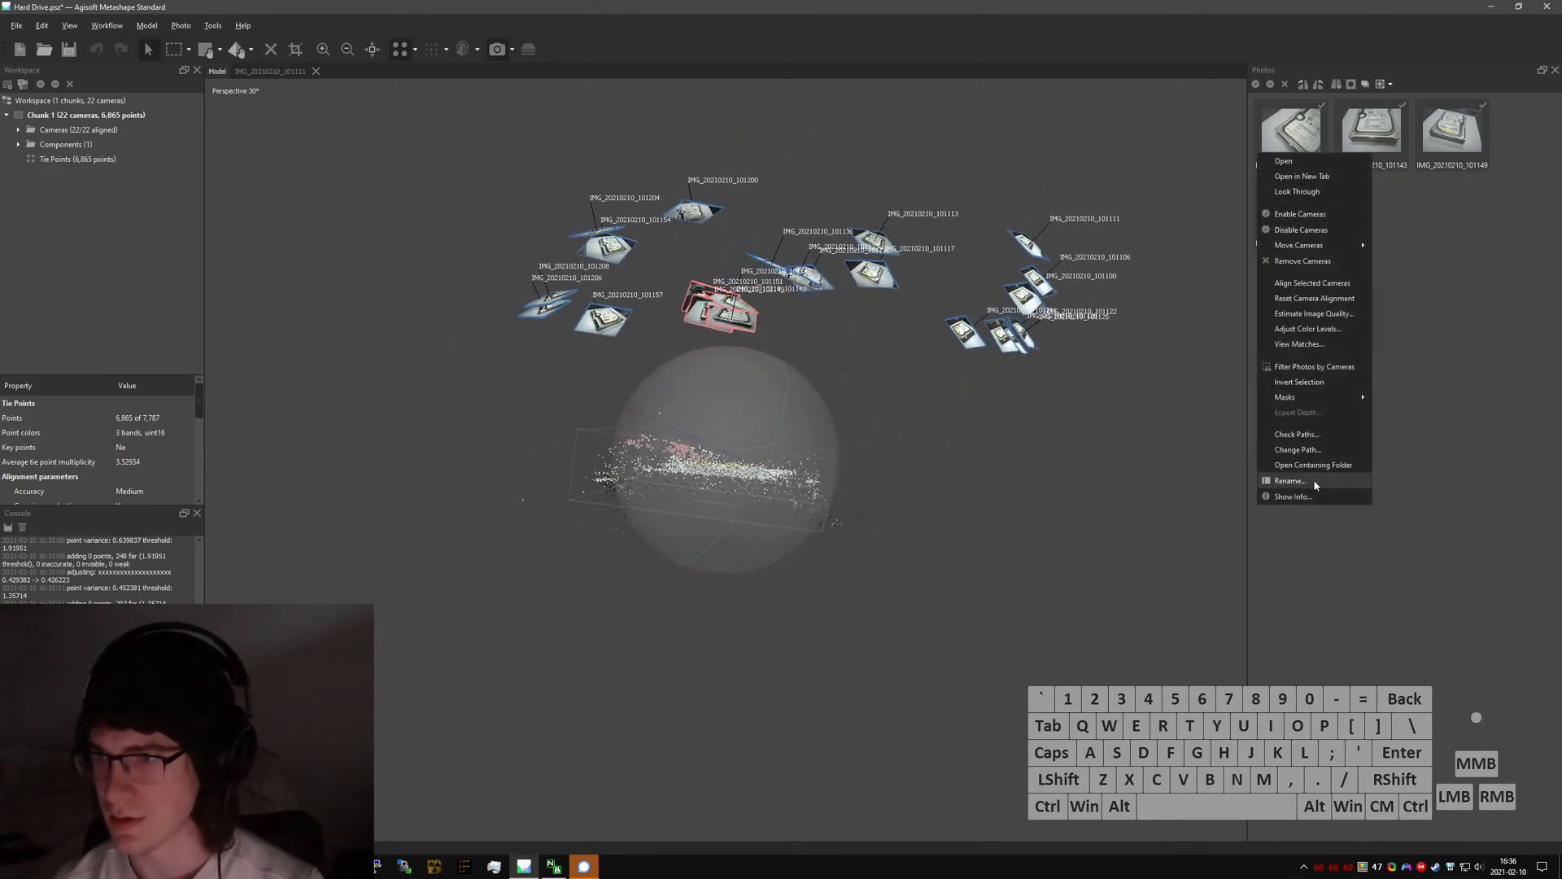
pyautogui.click(1336, 231)
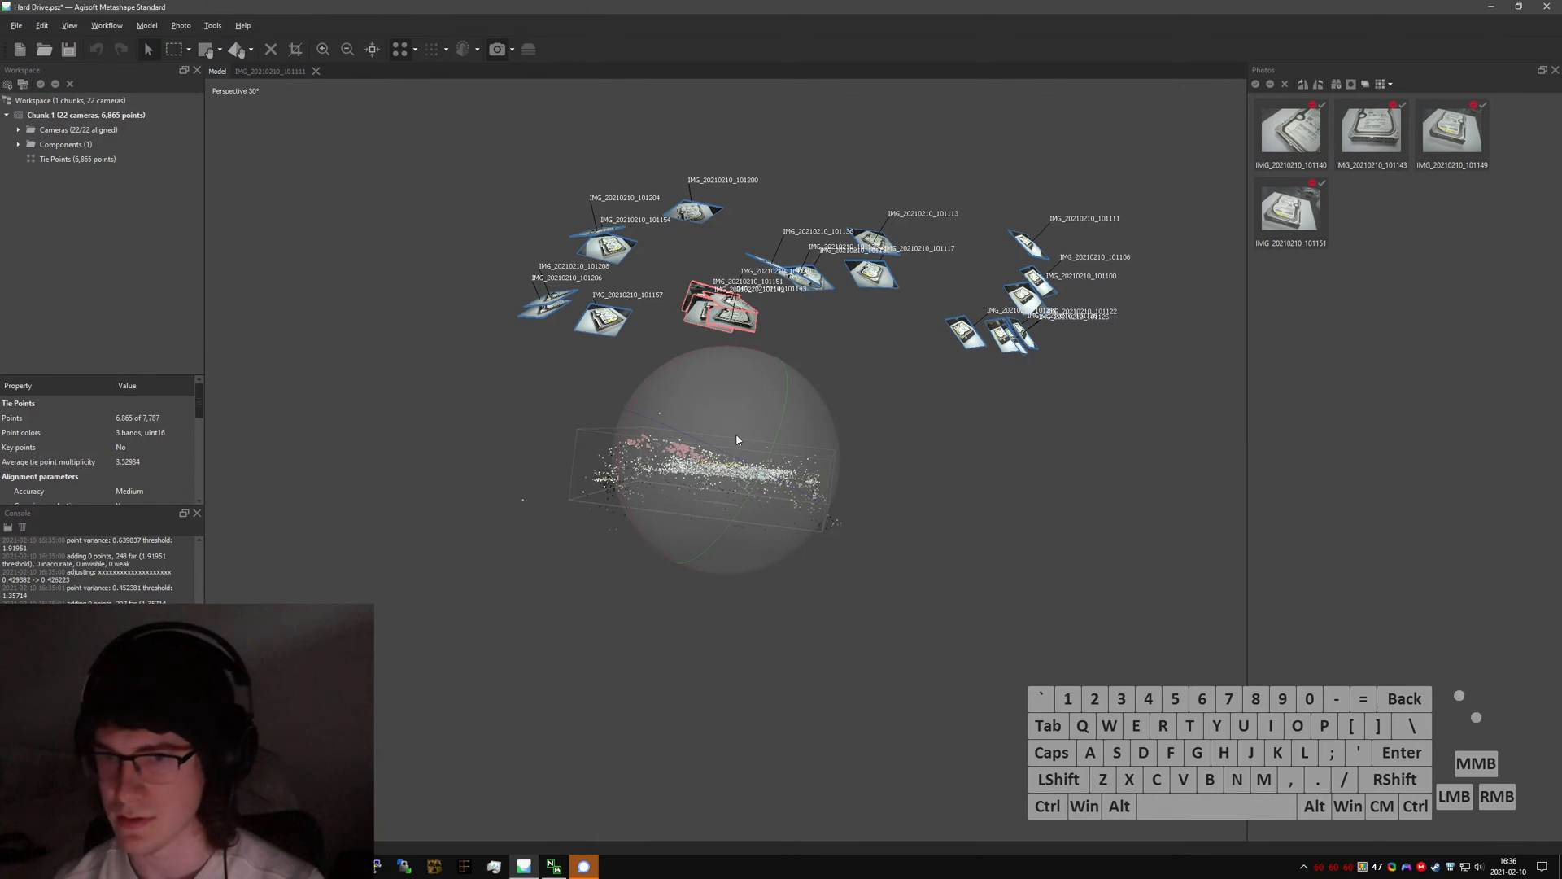
# - Reset the camera alignment of the four disabled photos
pyautogui.moveTo(737, 439); pyautogui.dragTo(696, 480)
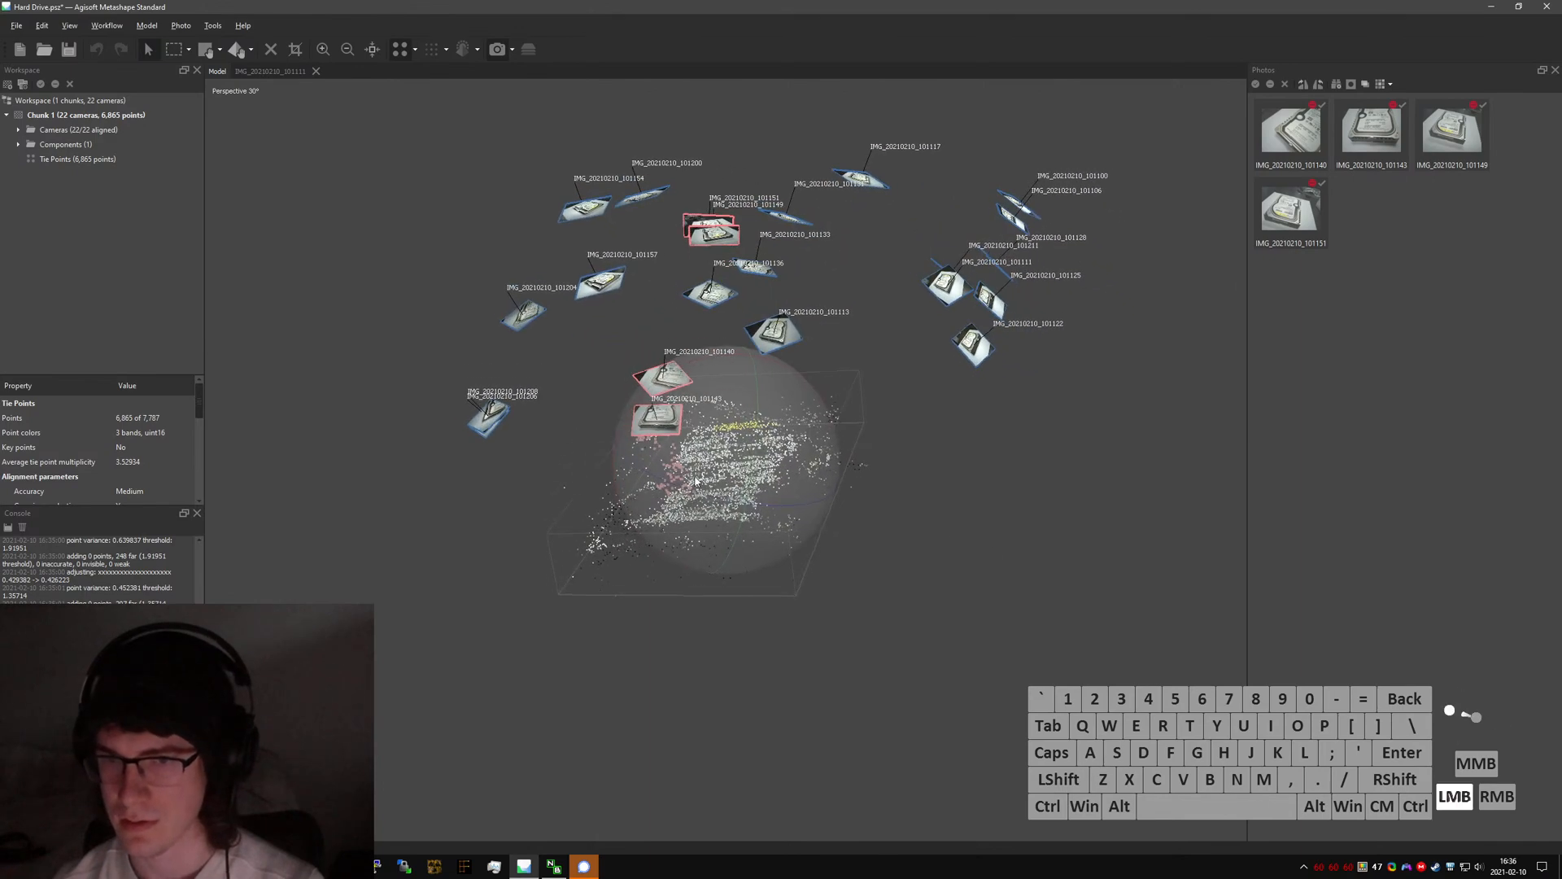
pyautogui.rightClick(1276, 168)
pyautogui.click(1338, 310)
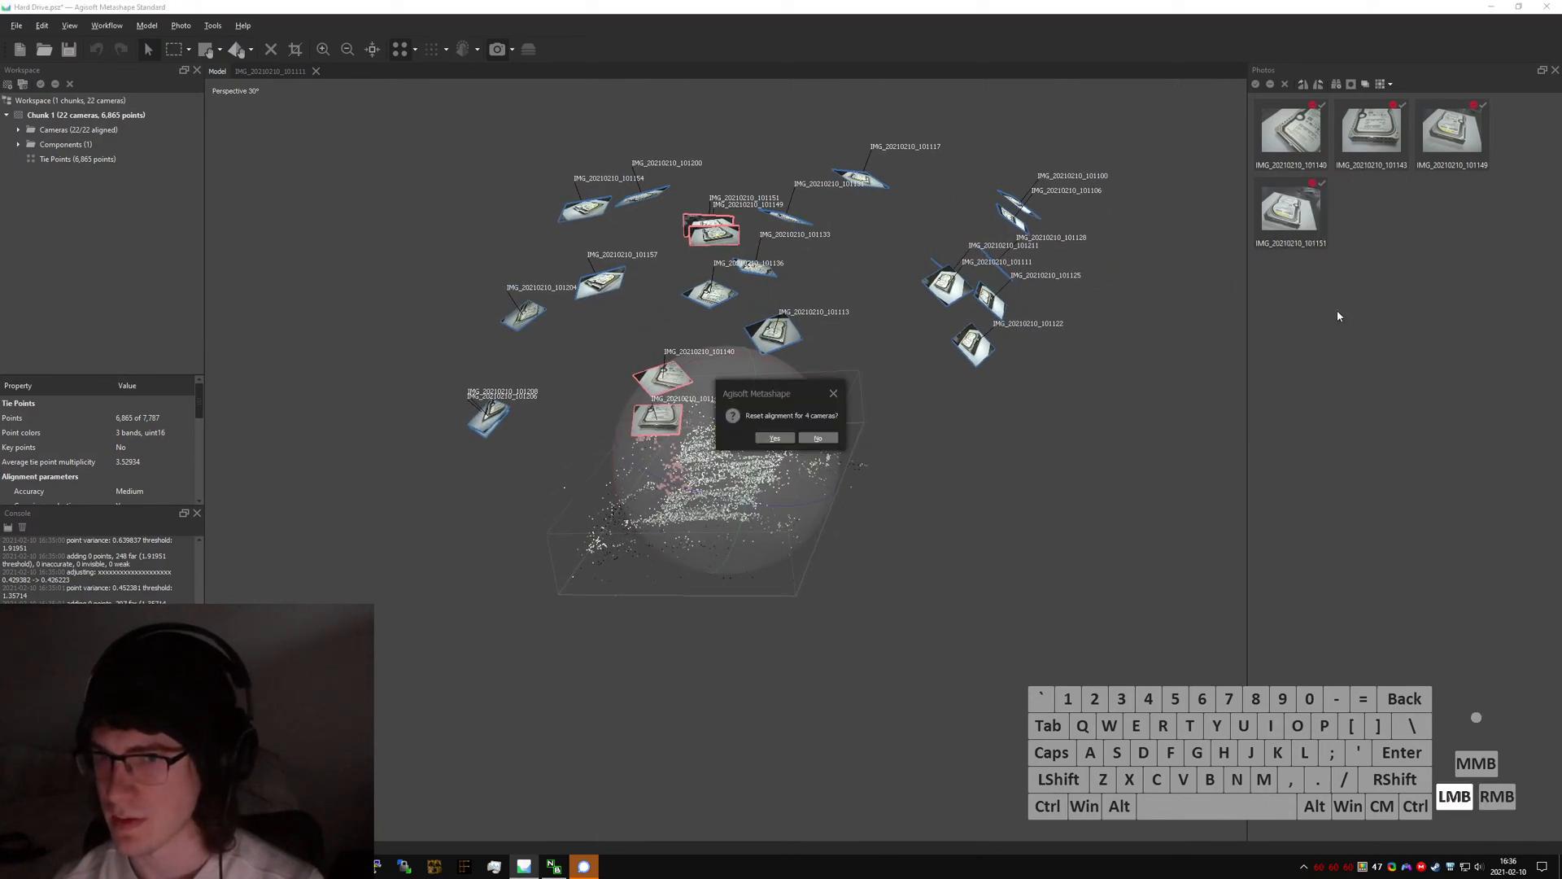
pyautogui.click(774, 438)
# - Select the stray points rising above the far end of the cloud and filter the photos by those tie points
pyautogui.moveTo(732, 456); pyautogui.dragTo(669, 480)
pyautogui.moveTo(818, 468); pyautogui.dragTo(700, 391)
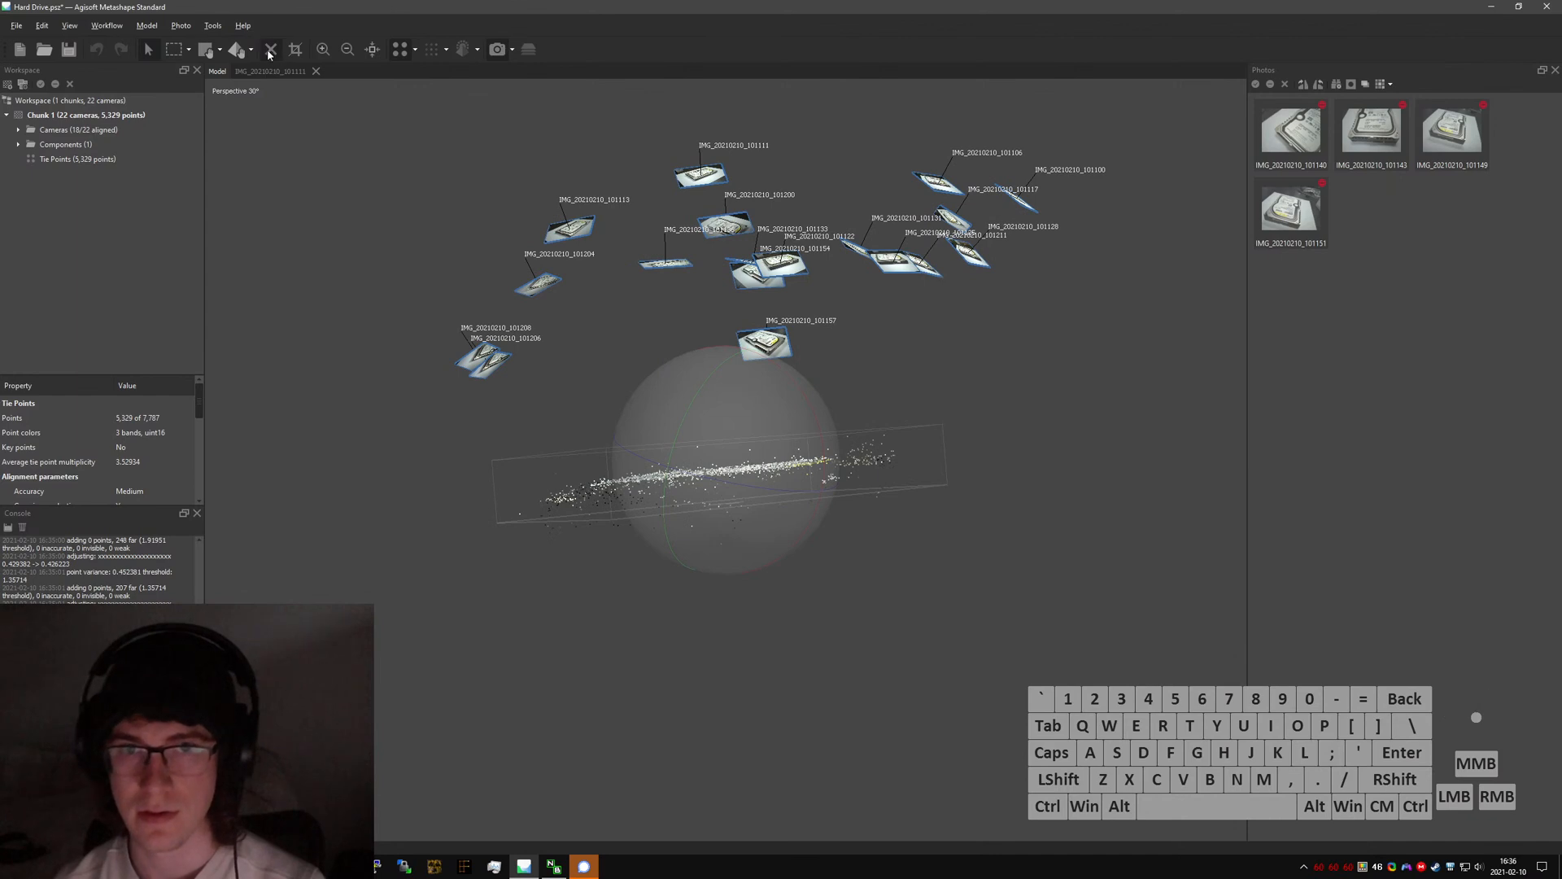
pyautogui.click(396, 157)
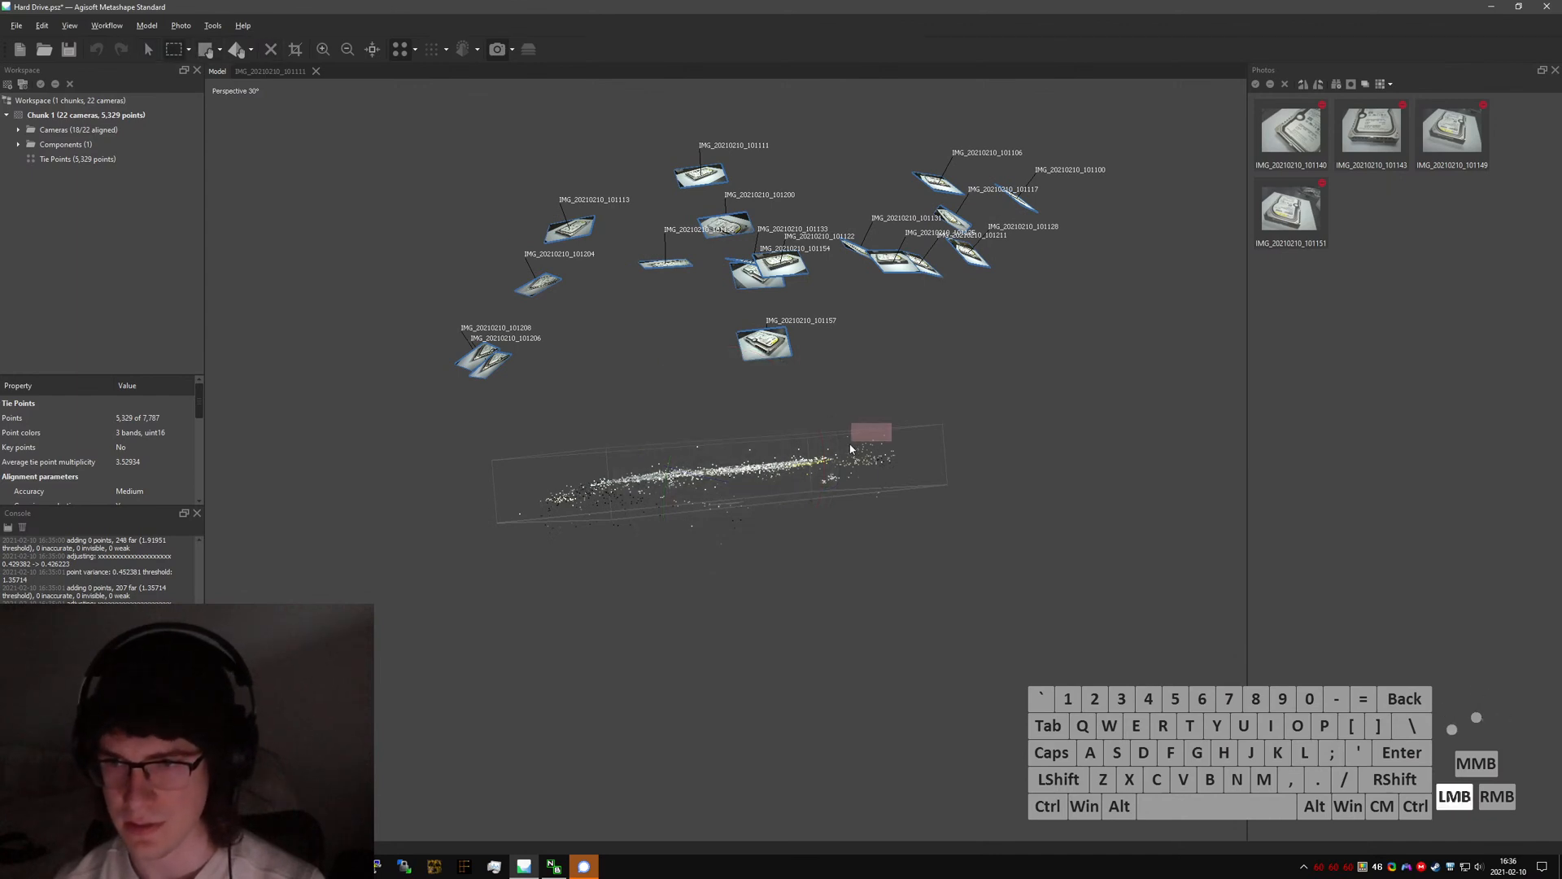
pyautogui.moveTo(843, 452); pyautogui.dragTo(873, 448)
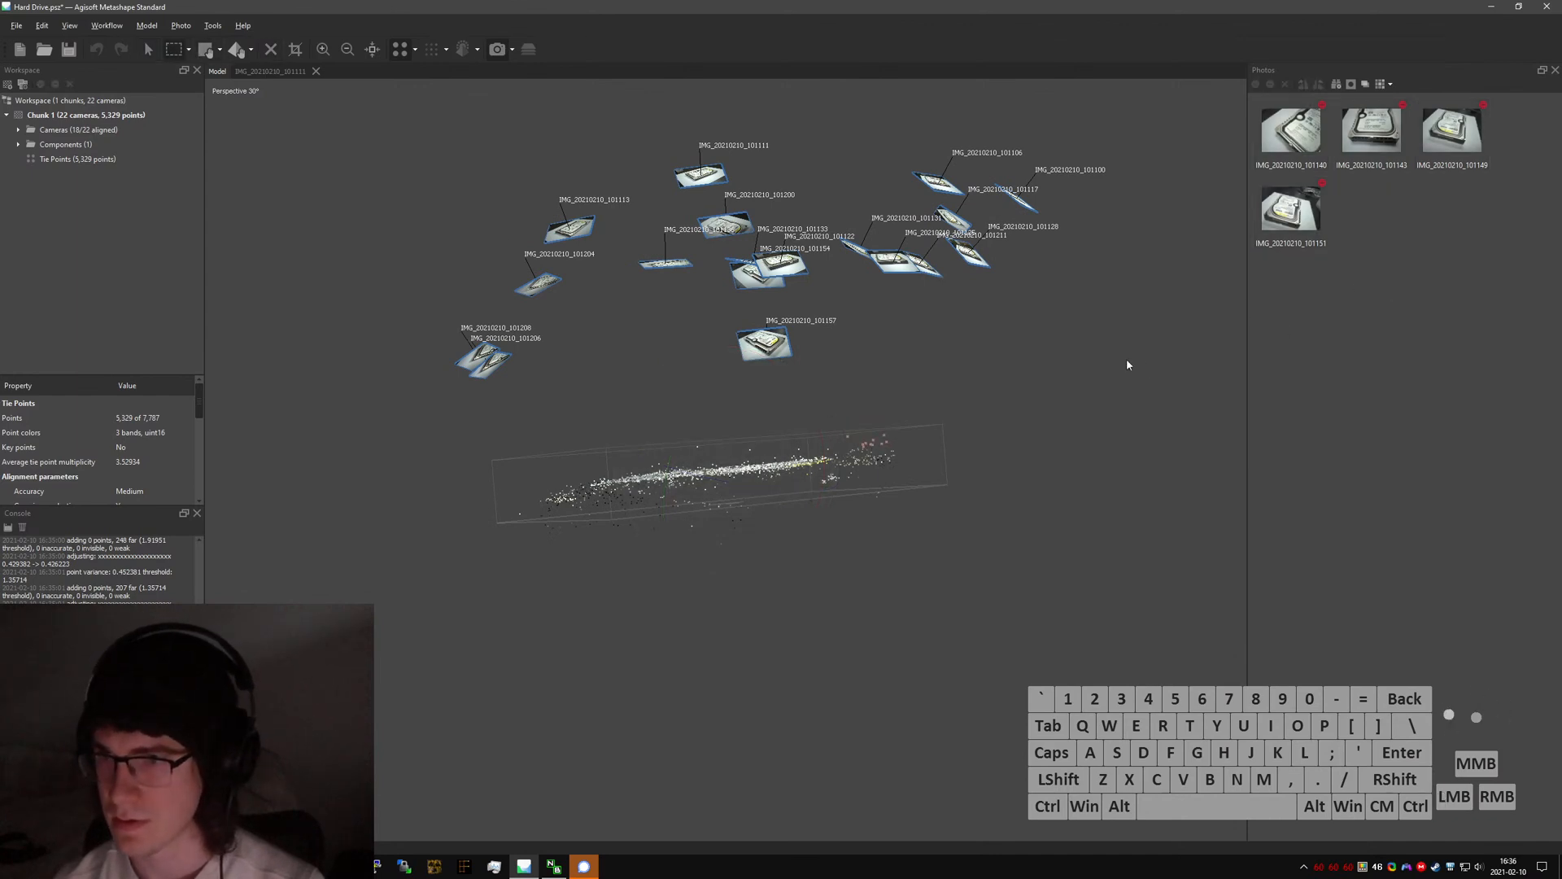
pyautogui.rightClick(881, 442)
pyautogui.click(927, 578)
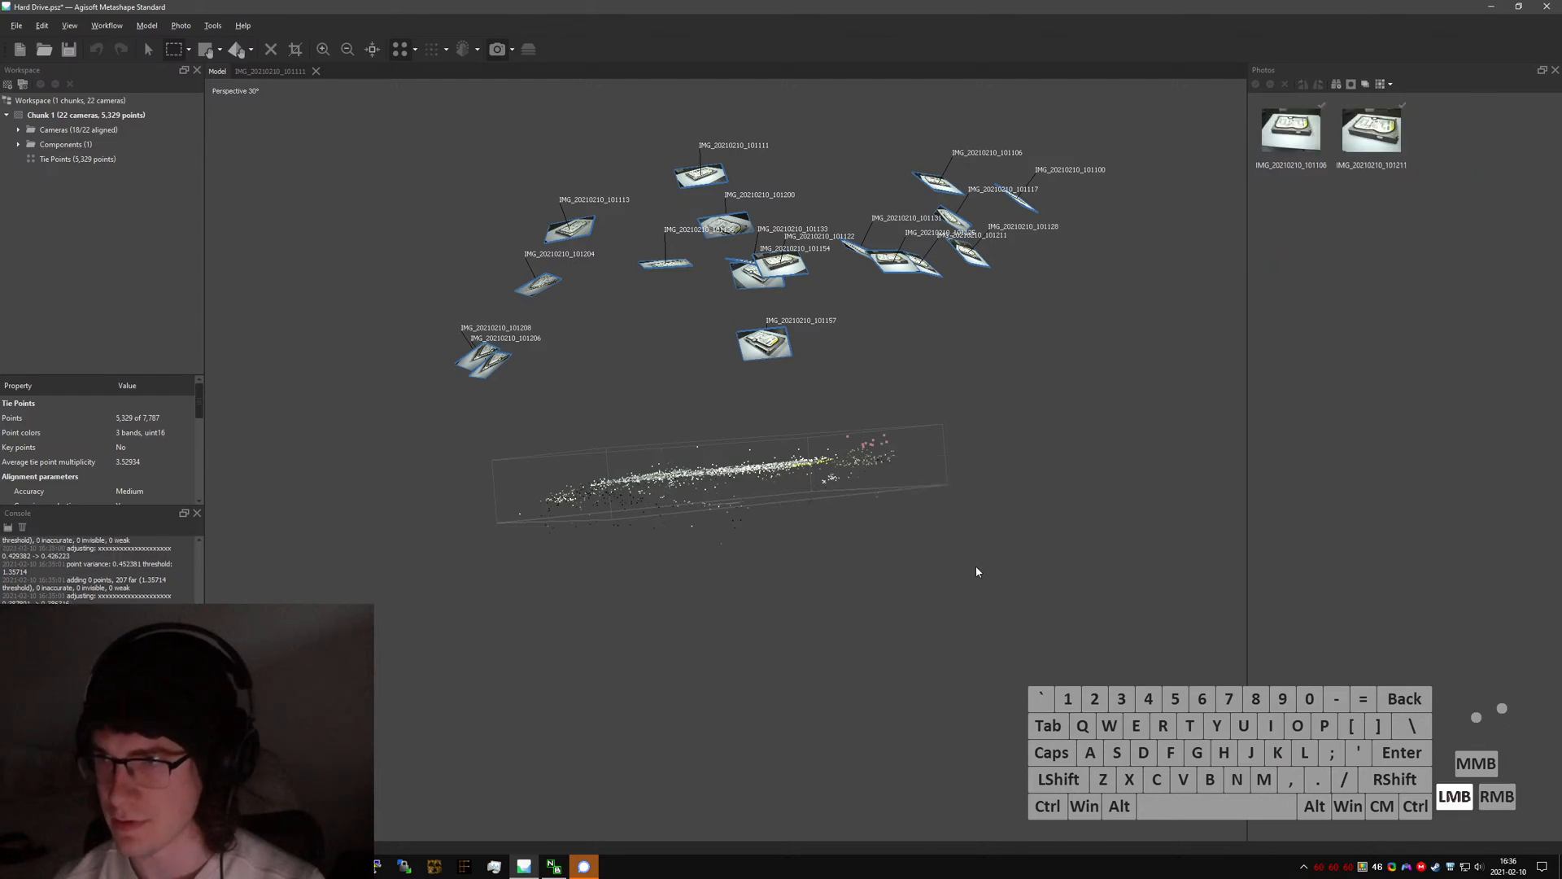
# - Reset the camera alignment of photos IMG_20210210_101106 and IMG_20210210_101211 and disable both cameras
pyautogui.keyDown('ctrl'); pyautogui.click(1311, 141); pyautogui.keyUp('ctrl')
pyautogui.keyDown('ctrl'); pyautogui.click(1363, 141); pyautogui.keyUp('ctrl')
pyautogui.rightClick(1347, 156)
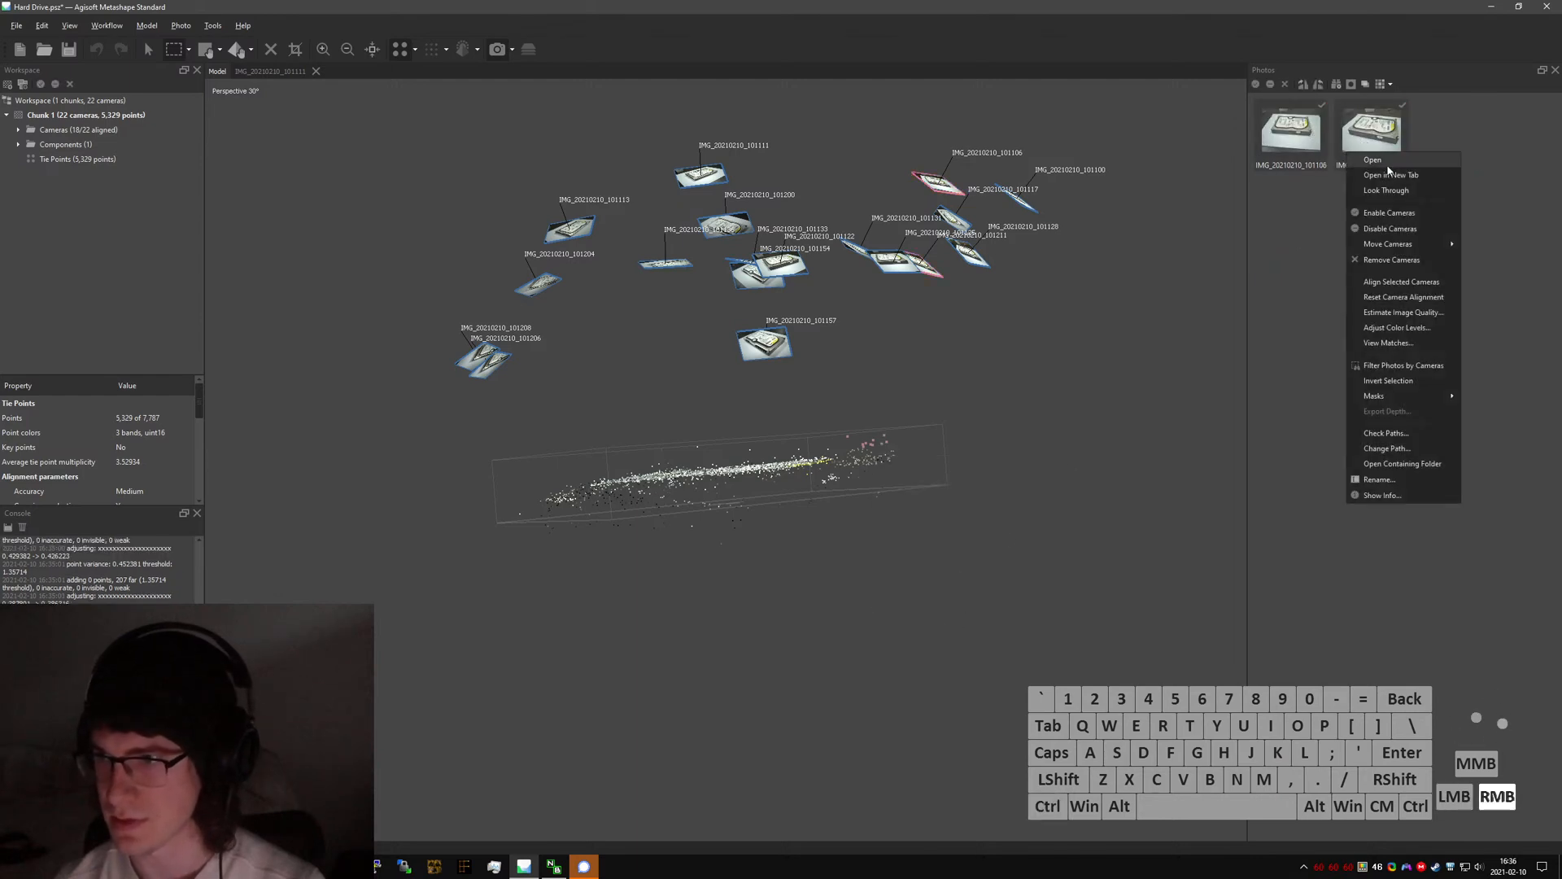
pyautogui.click(1414, 298)
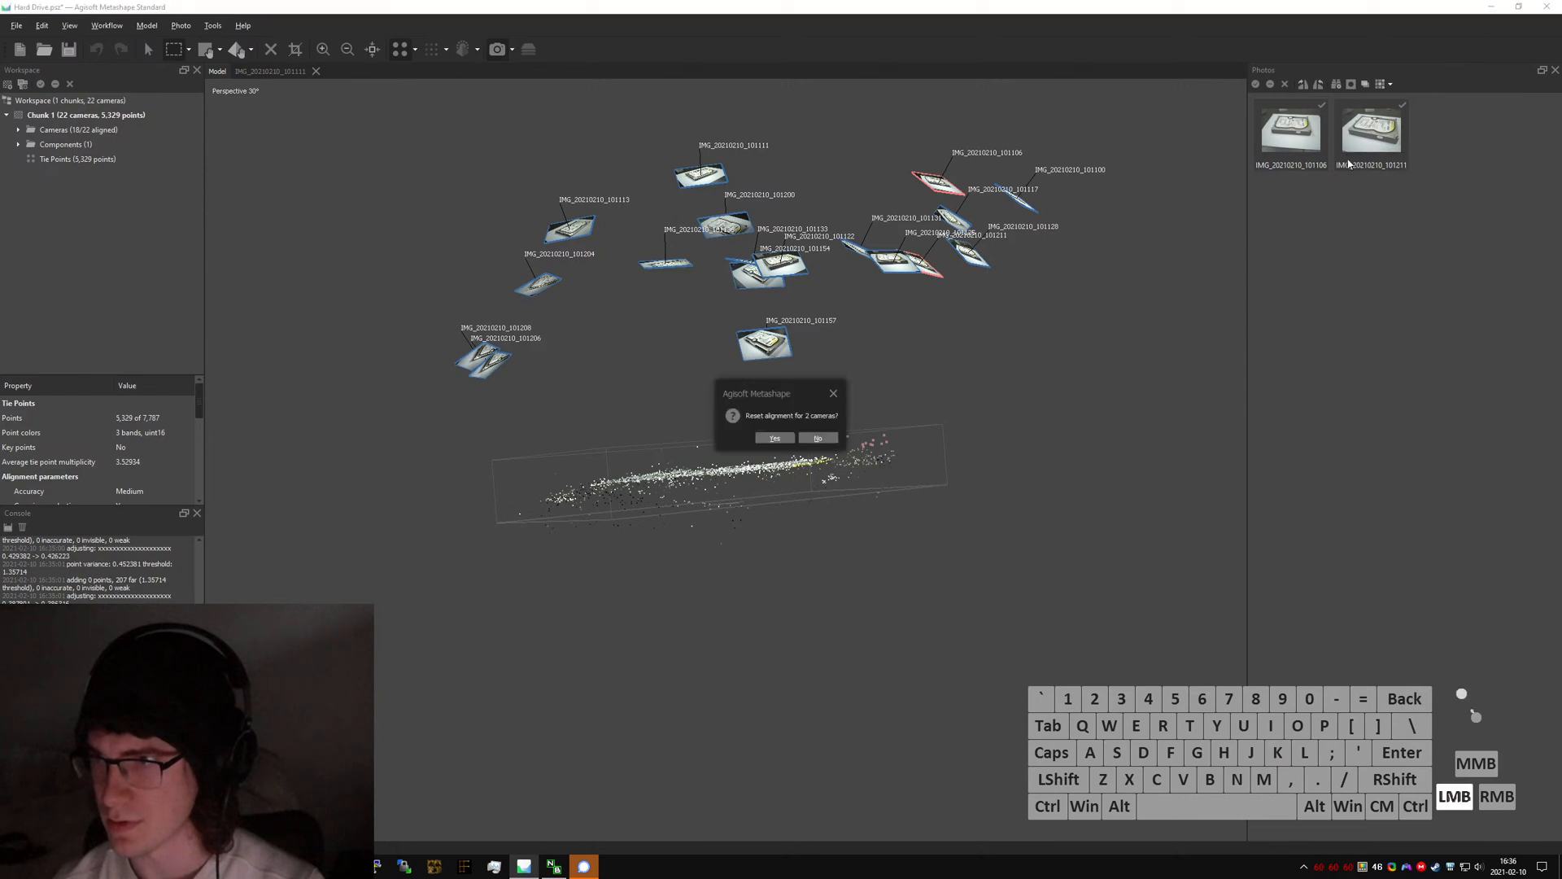
pyautogui.click(816, 437)
pyautogui.rightClick(1375, 144)
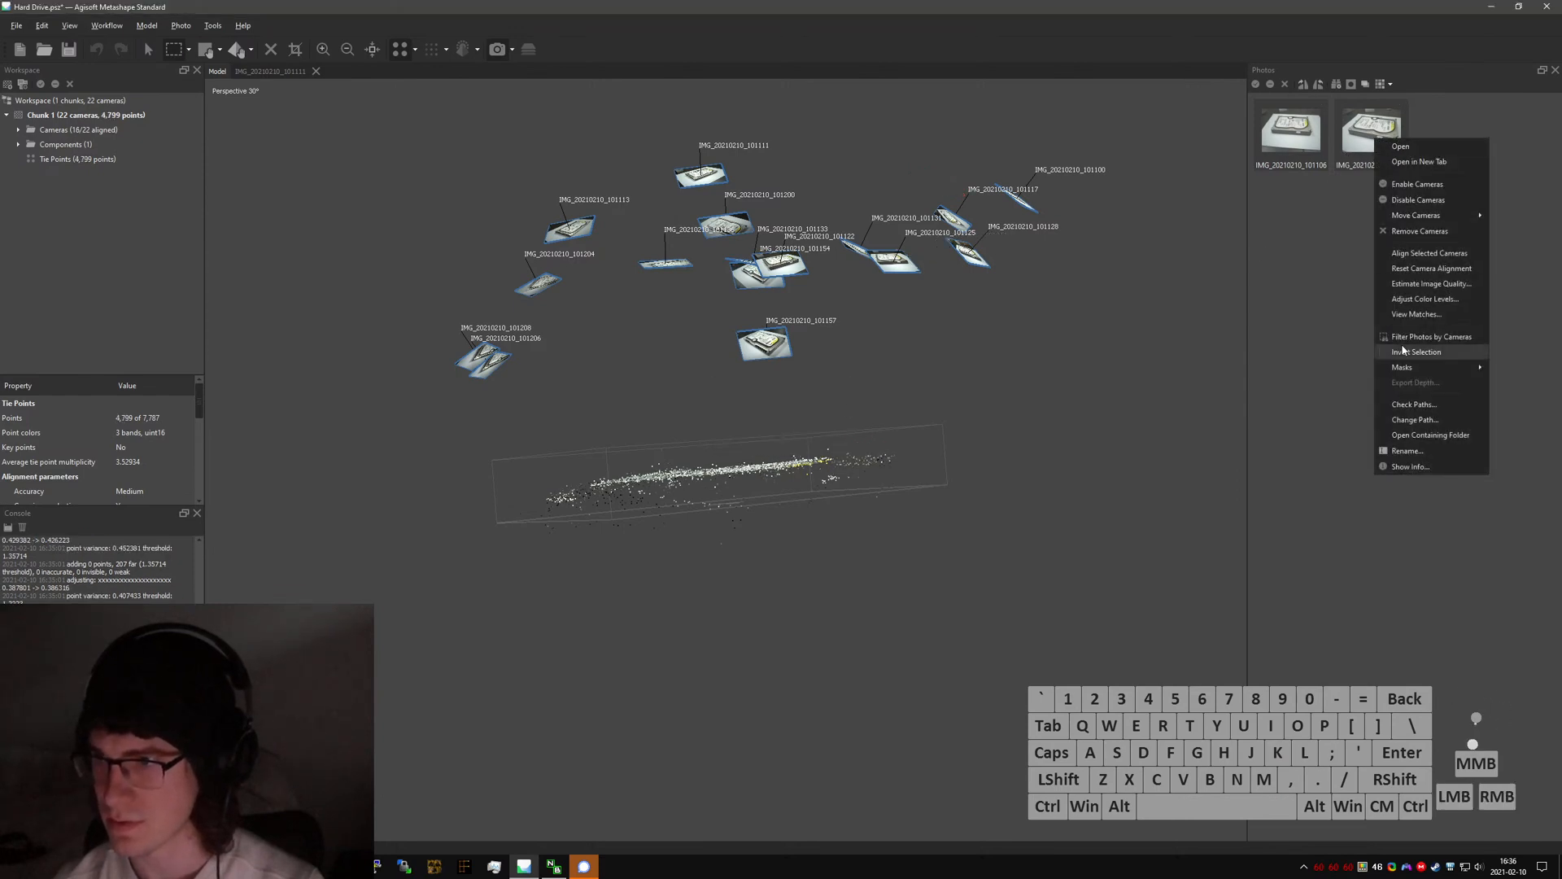
pyautogui.click(1417, 209)
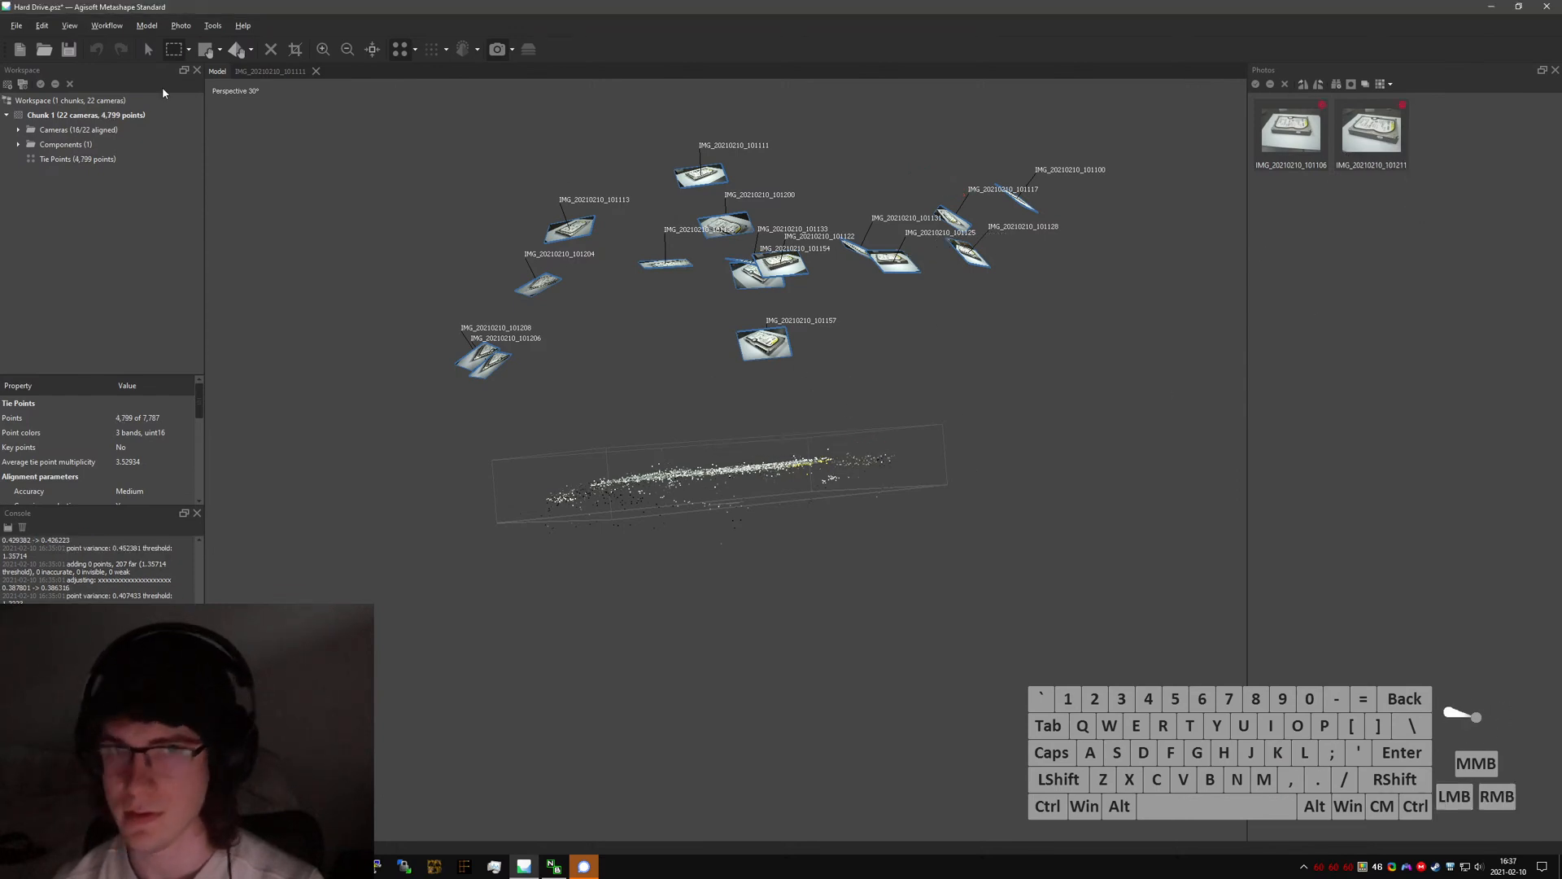
# - Select the stray points hanging below the bounding box and filter the photos by those tie points
pyautogui.click(148, 49)
pyautogui.moveTo(361, 294); pyautogui.dragTo(362, 295)
pyautogui.moveTo(748, 436); pyautogui.dragTo(713, 563)
pyautogui.click(172, 53)
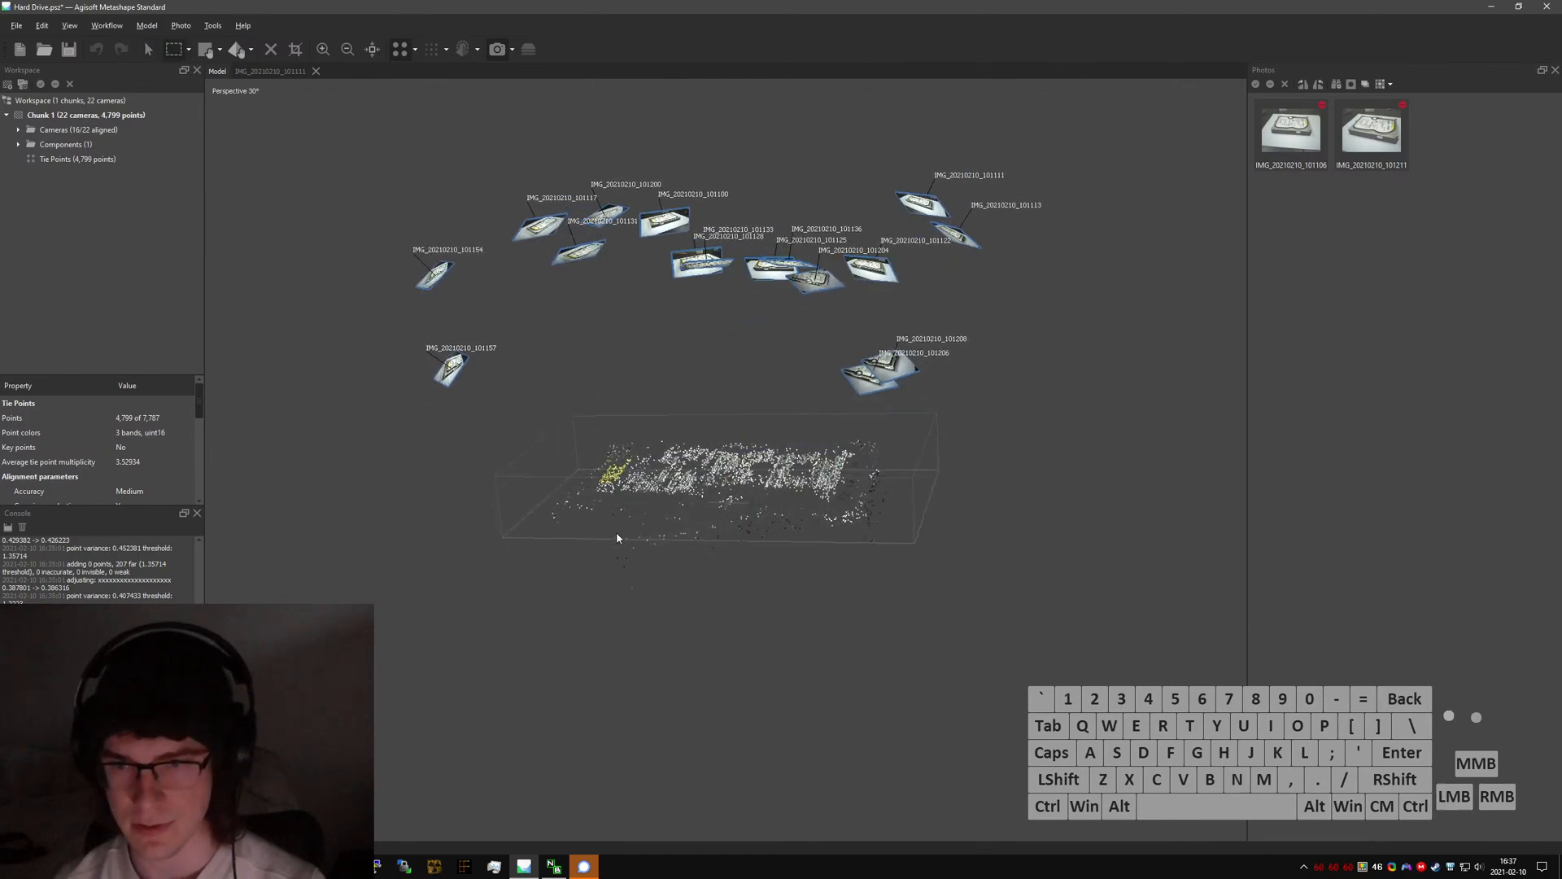
pyautogui.moveTo(614, 533); pyautogui.dragTo(648, 592)
pyautogui.rightClick(633, 563)
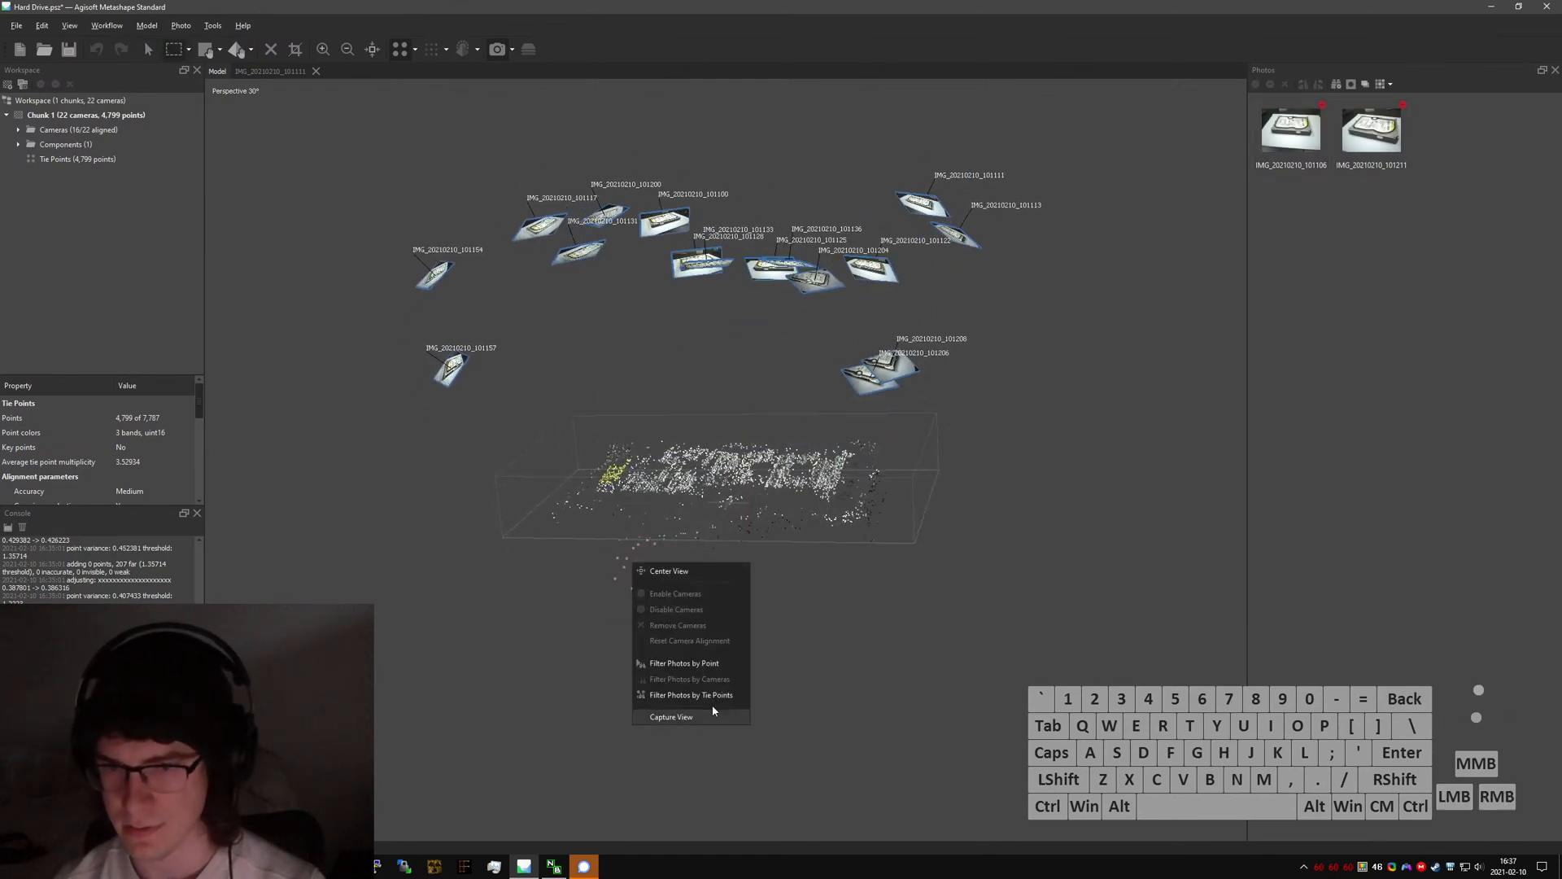
pyautogui.click(715, 696)
# - Reset the camera alignment of photos IMG_20210210_101206 and IMG_20210210_101208 and disable both cameras
pyautogui.keyDown('ctrl'); pyautogui.click(1304, 133); pyautogui.keyUp('ctrl')
pyautogui.rightClick(1337, 129)
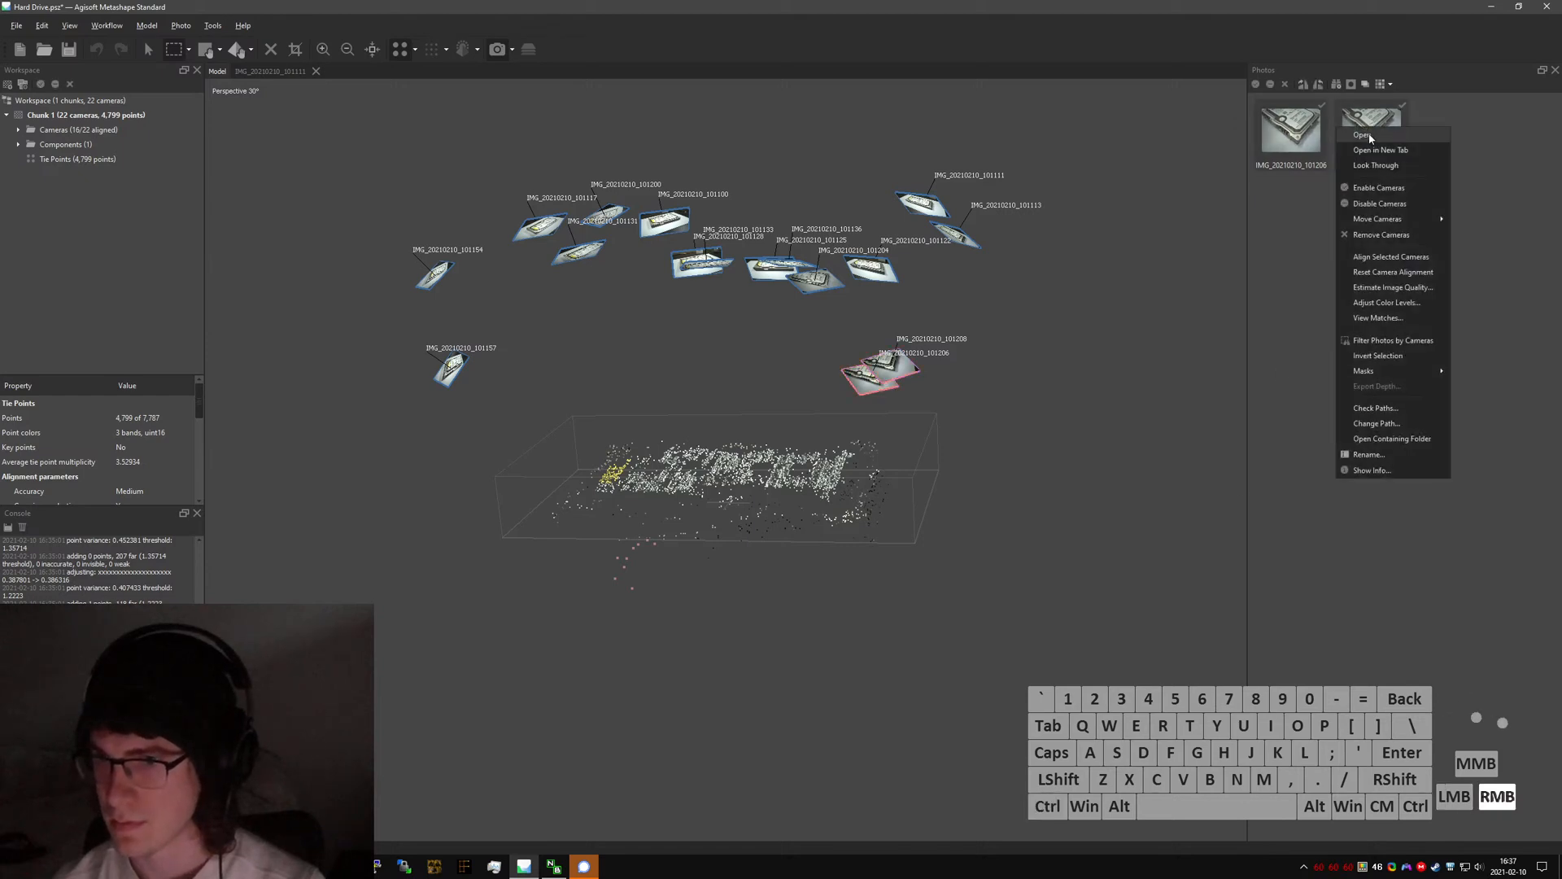
pyautogui.click(1392, 271)
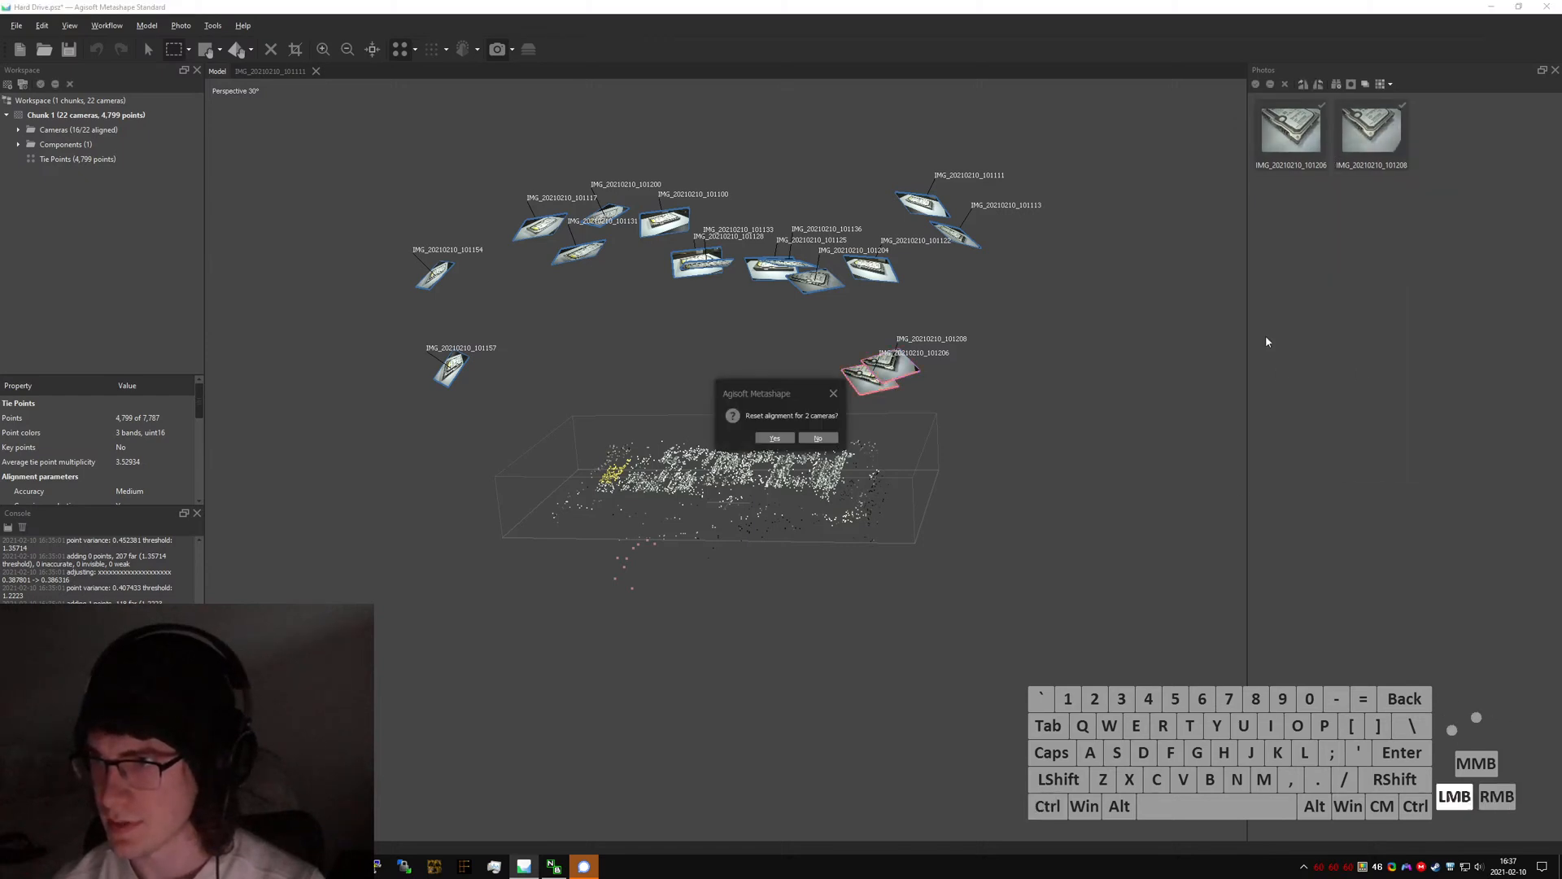
pyautogui.rightClick(1365, 143)
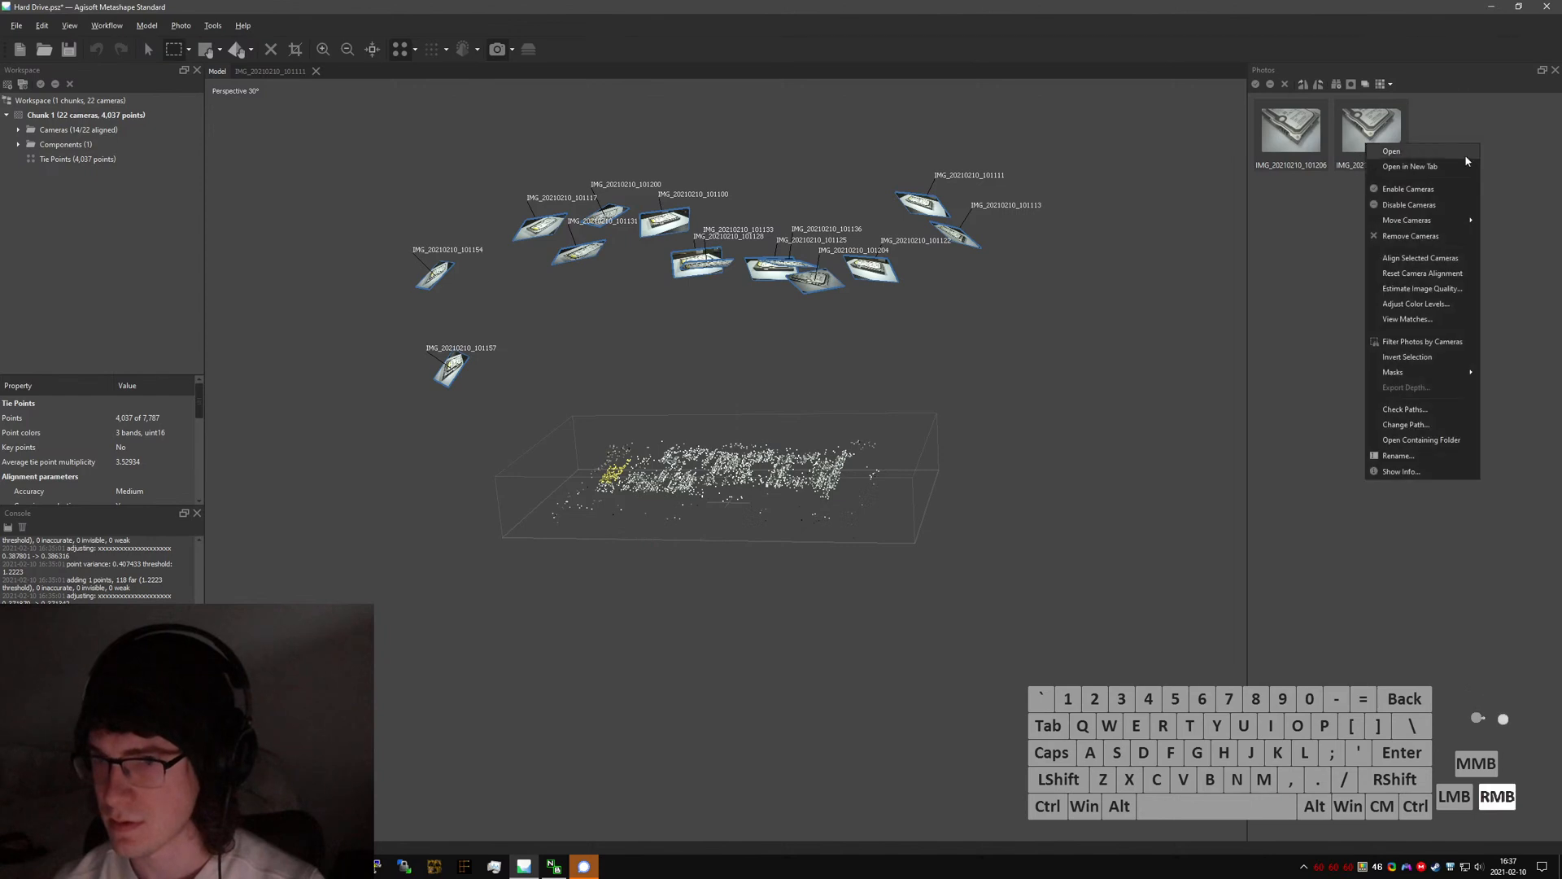
pyautogui.click(1437, 205)
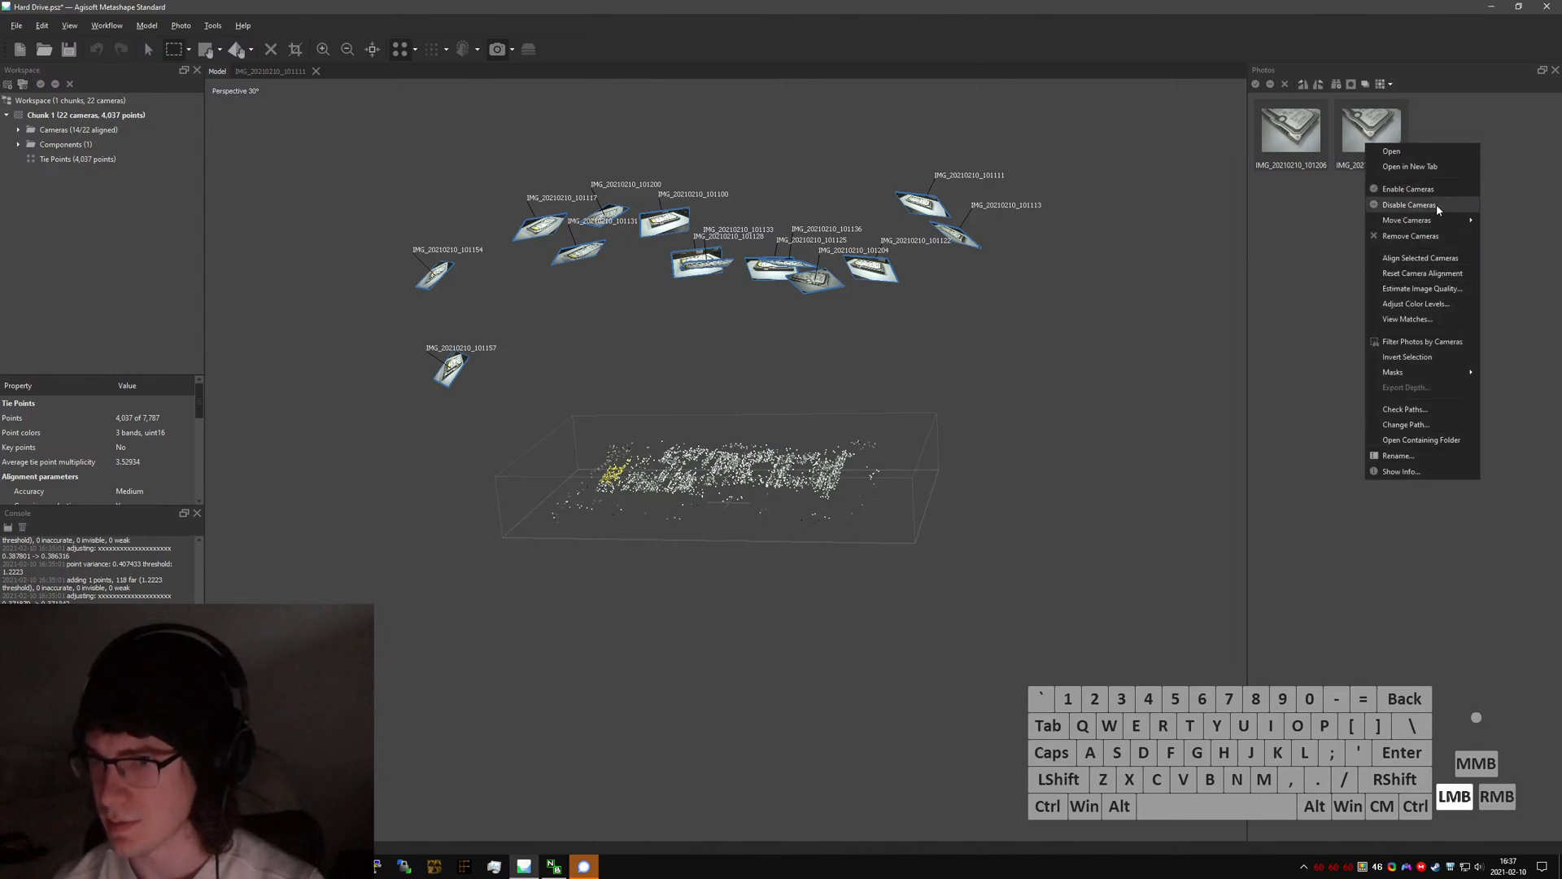
# - Select the stray points just above the flat point cloud and filter the photos by those tie points
pyautogui.moveTo(642, 443)
pyautogui.mouseDown()
pyautogui.moveTo(730, 405)
pyautogui.moveTo(637, 440)
pyautogui.moveTo(663, 463)
pyautogui.moveTo(707, 446)
pyautogui.moveTo(655, 417)
pyautogui.mouseUp()
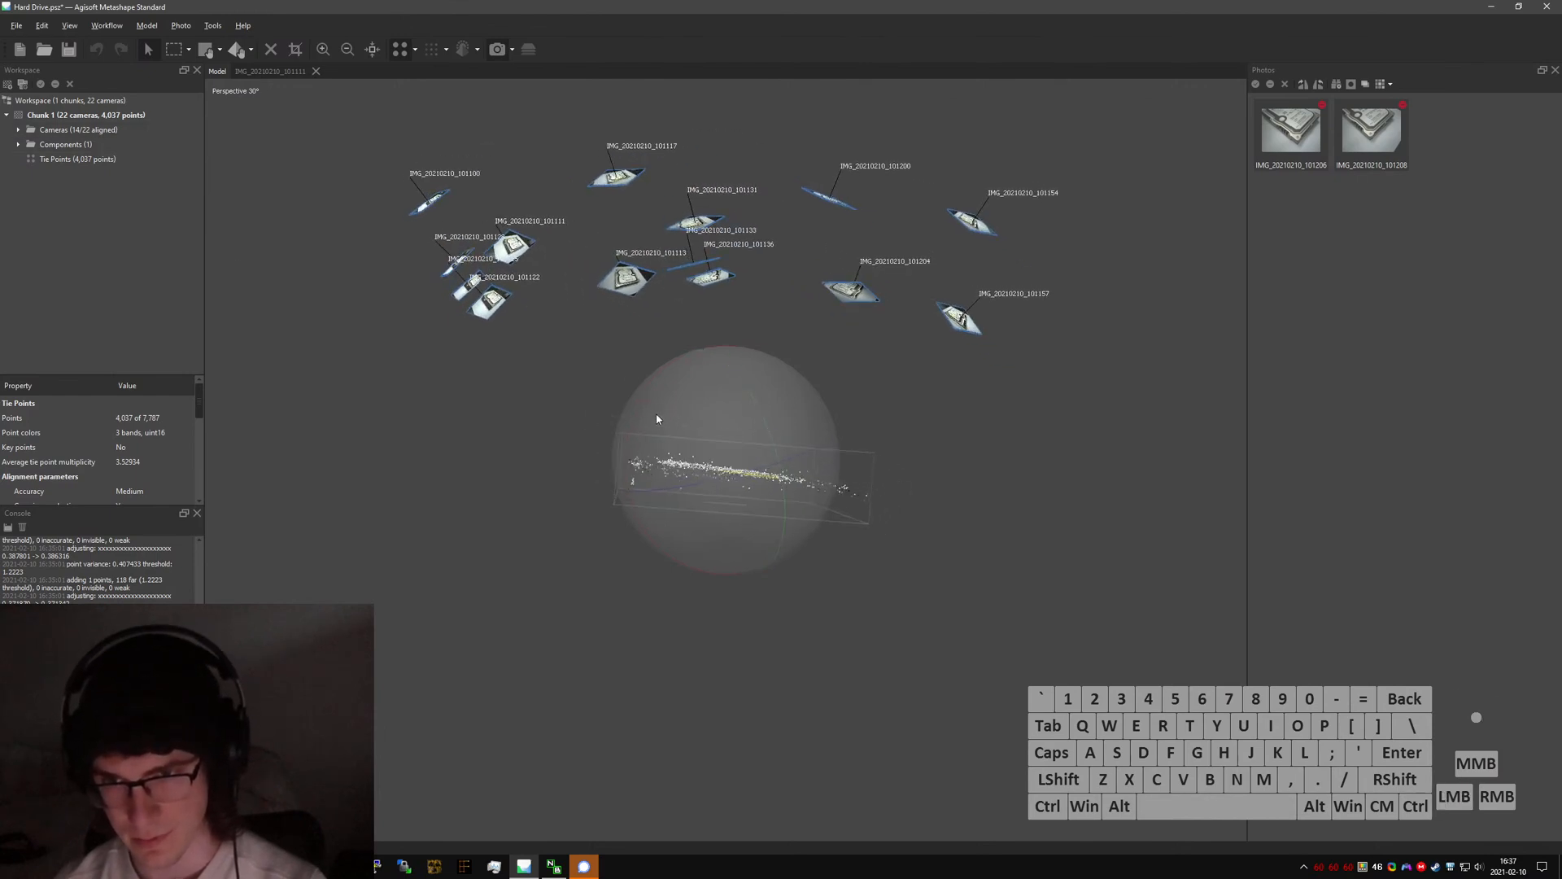
pyautogui.click(175, 51)
pyautogui.scroll(-2, 687, 457)
pyautogui.scroll(5, 687, 461)
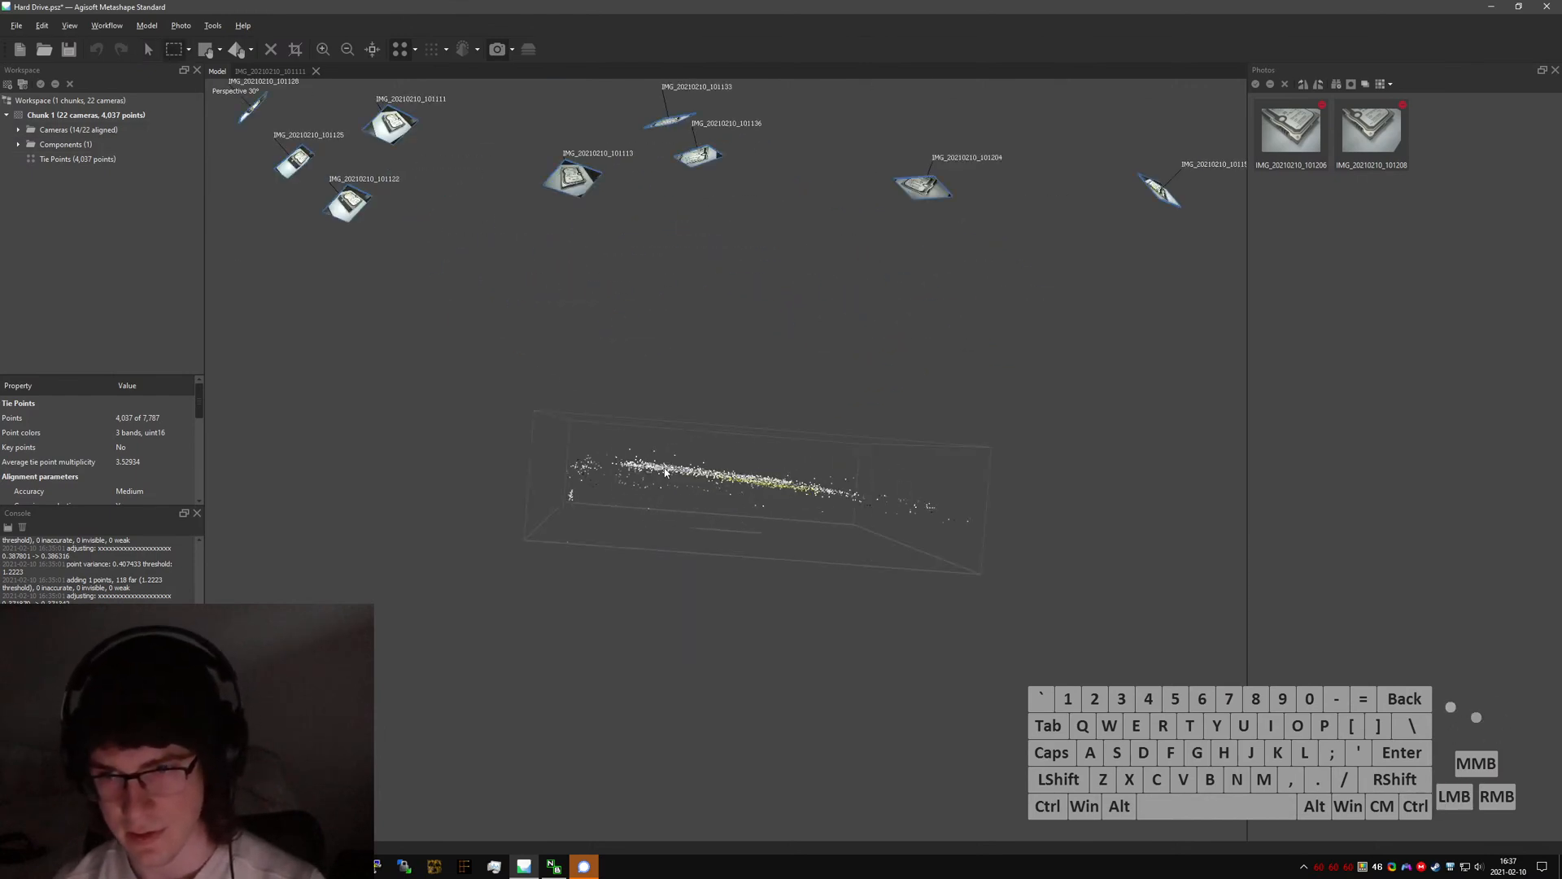
pyautogui.moveTo(624, 453); pyautogui.dragTo(623, 449)
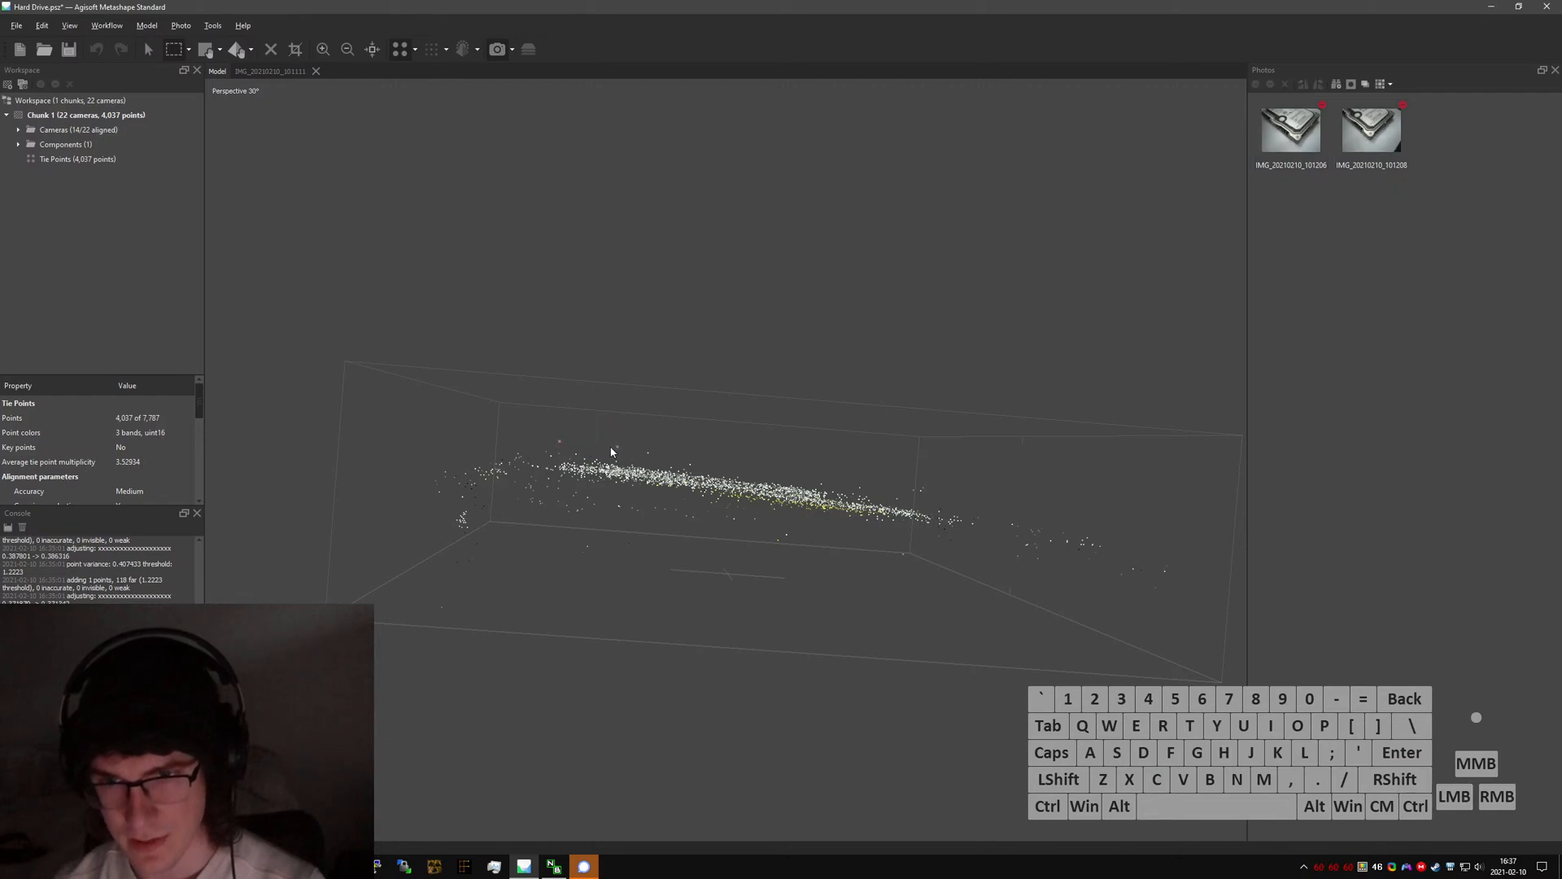
pyautogui.rightClick(614, 447)
pyautogui.click(675, 580)
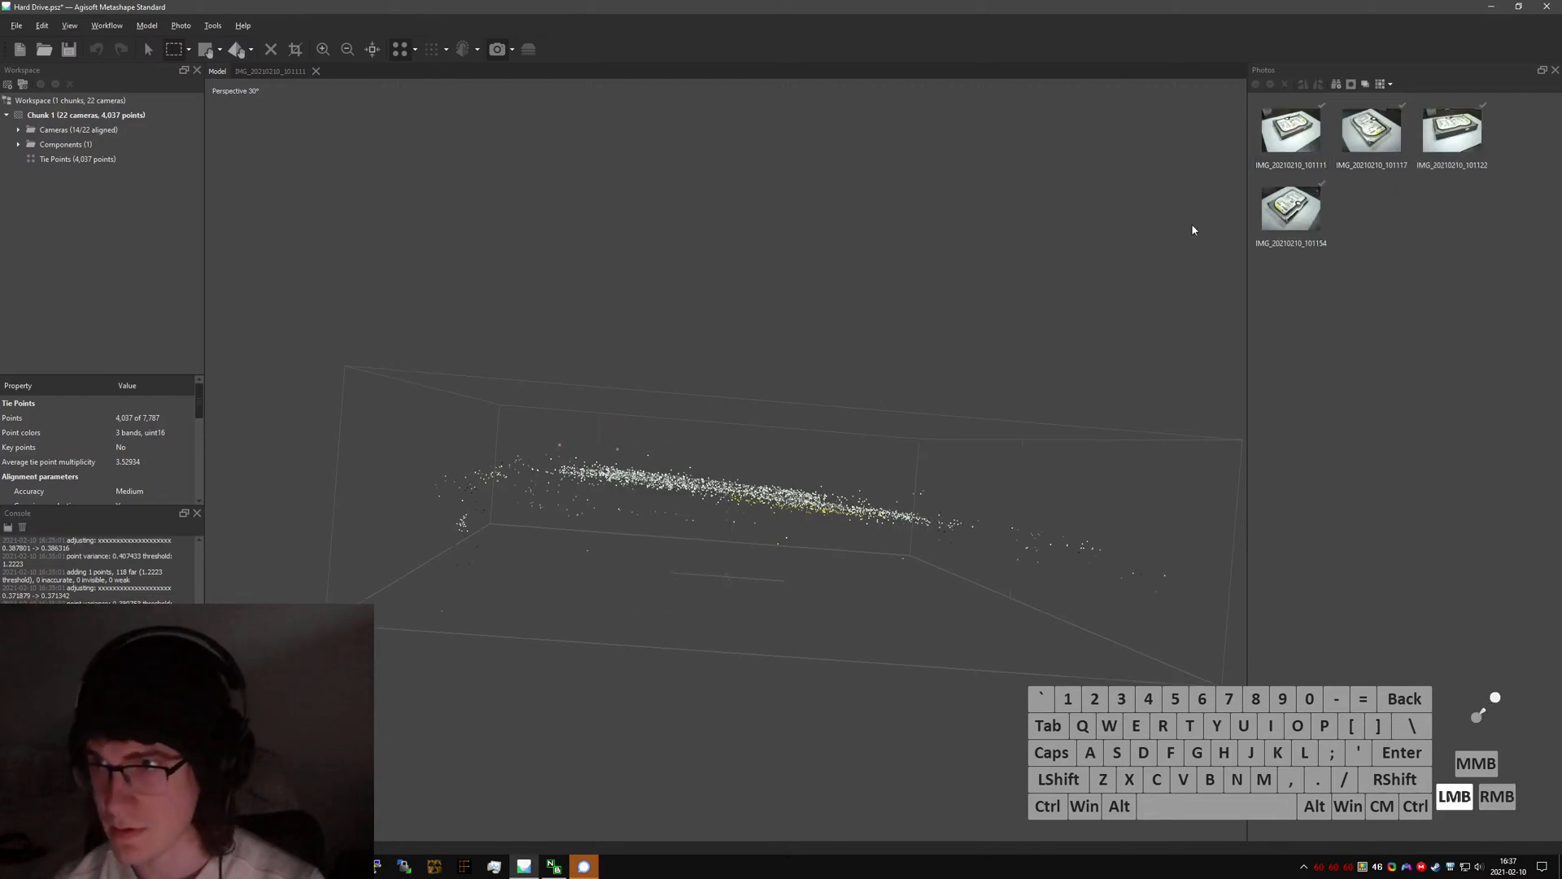
# - Reset the camera alignment of the four filtered photos, IMG_20210210_101111, 101117, 101122 and 101154
pyautogui.scroll(-2, 638, 302)
pyautogui.click(147, 50)
pyautogui.moveTo(687, 496)
pyautogui.mouseDown()
pyautogui.moveTo(732, 516)
pyautogui.moveTo(708, 526)
pyautogui.moveTo(698, 468)
pyautogui.moveTo(705, 511)
pyautogui.mouseUp()
pyautogui.click(1305, 144)
pyautogui.keyDown('shift'); pyautogui.click(1315, 210); pyautogui.keyUp('shift')
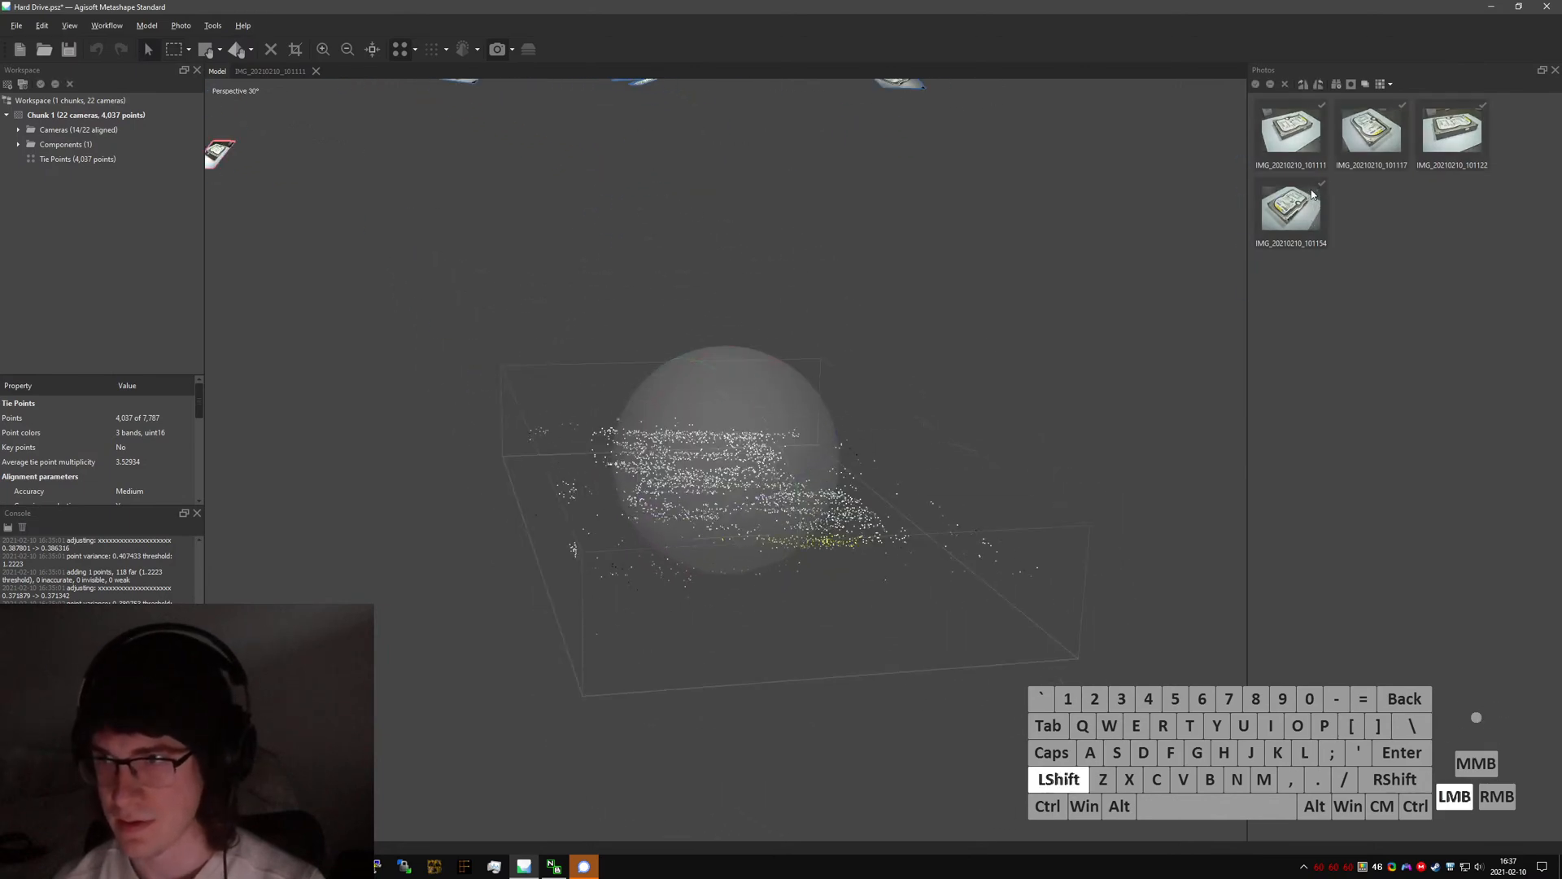
pyautogui.rightClick(1301, 225)
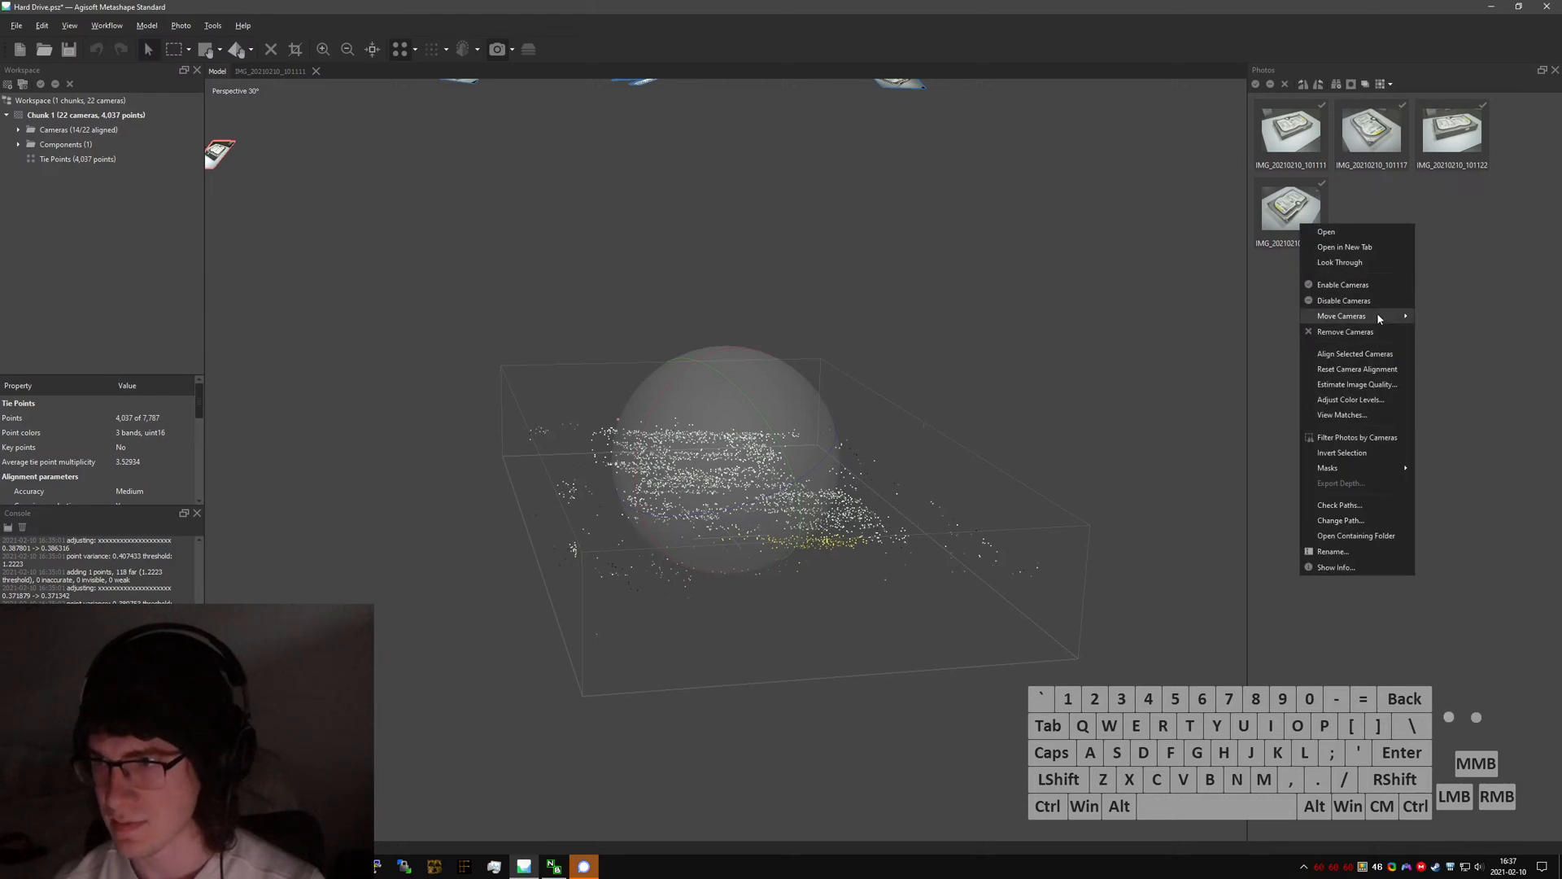
pyautogui.click(1356, 369)
pyautogui.click(774, 439)
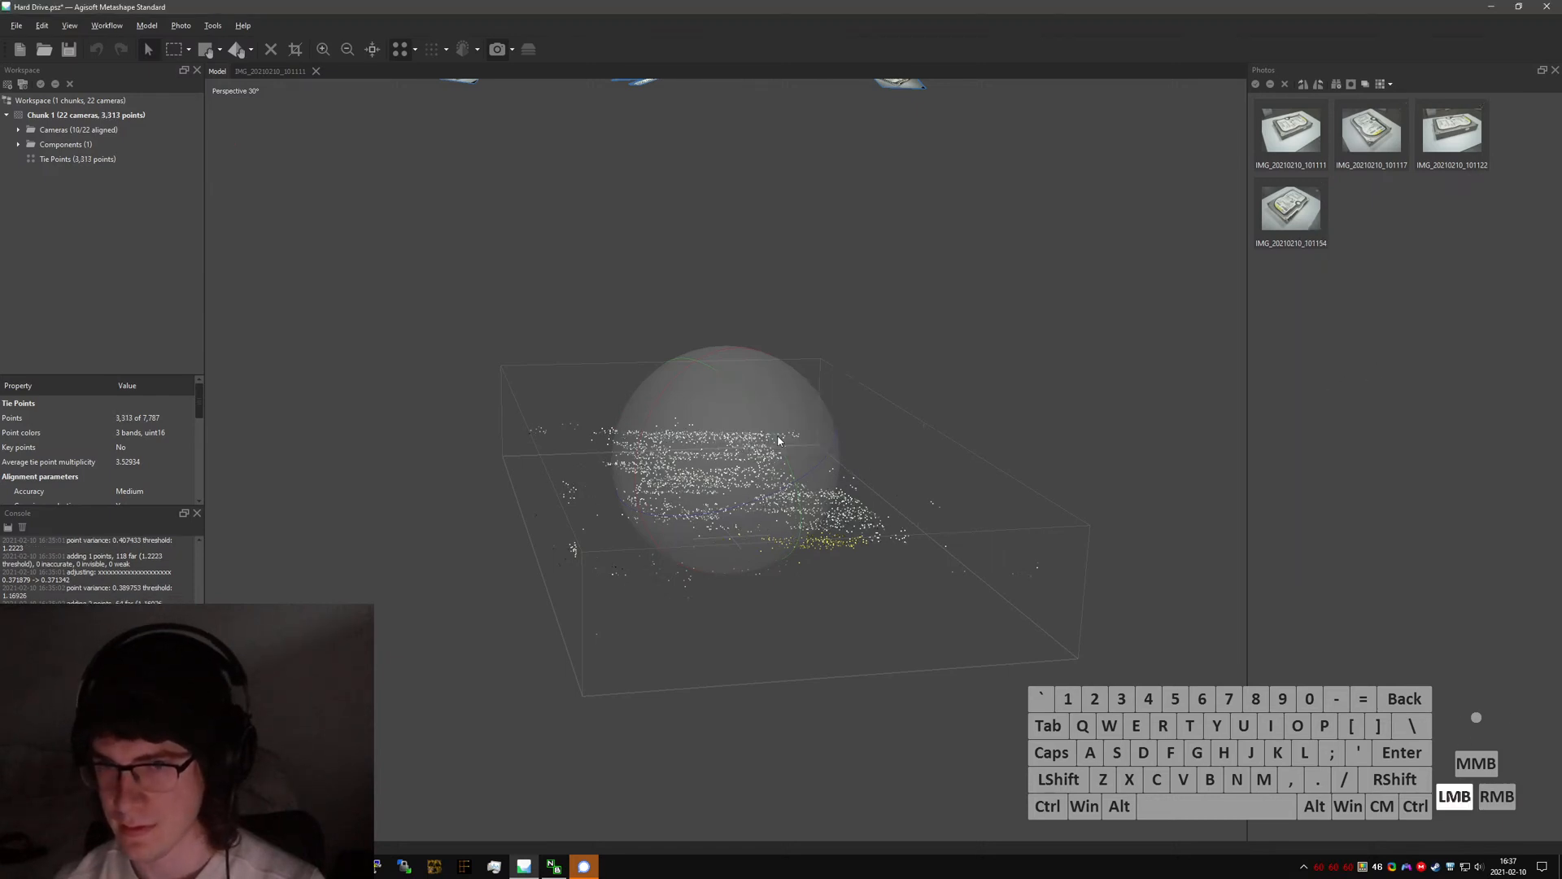
# - Realign the four selected cameras and inspect their new positions around the point cloud
pyautogui.rightClick(1285, 217)
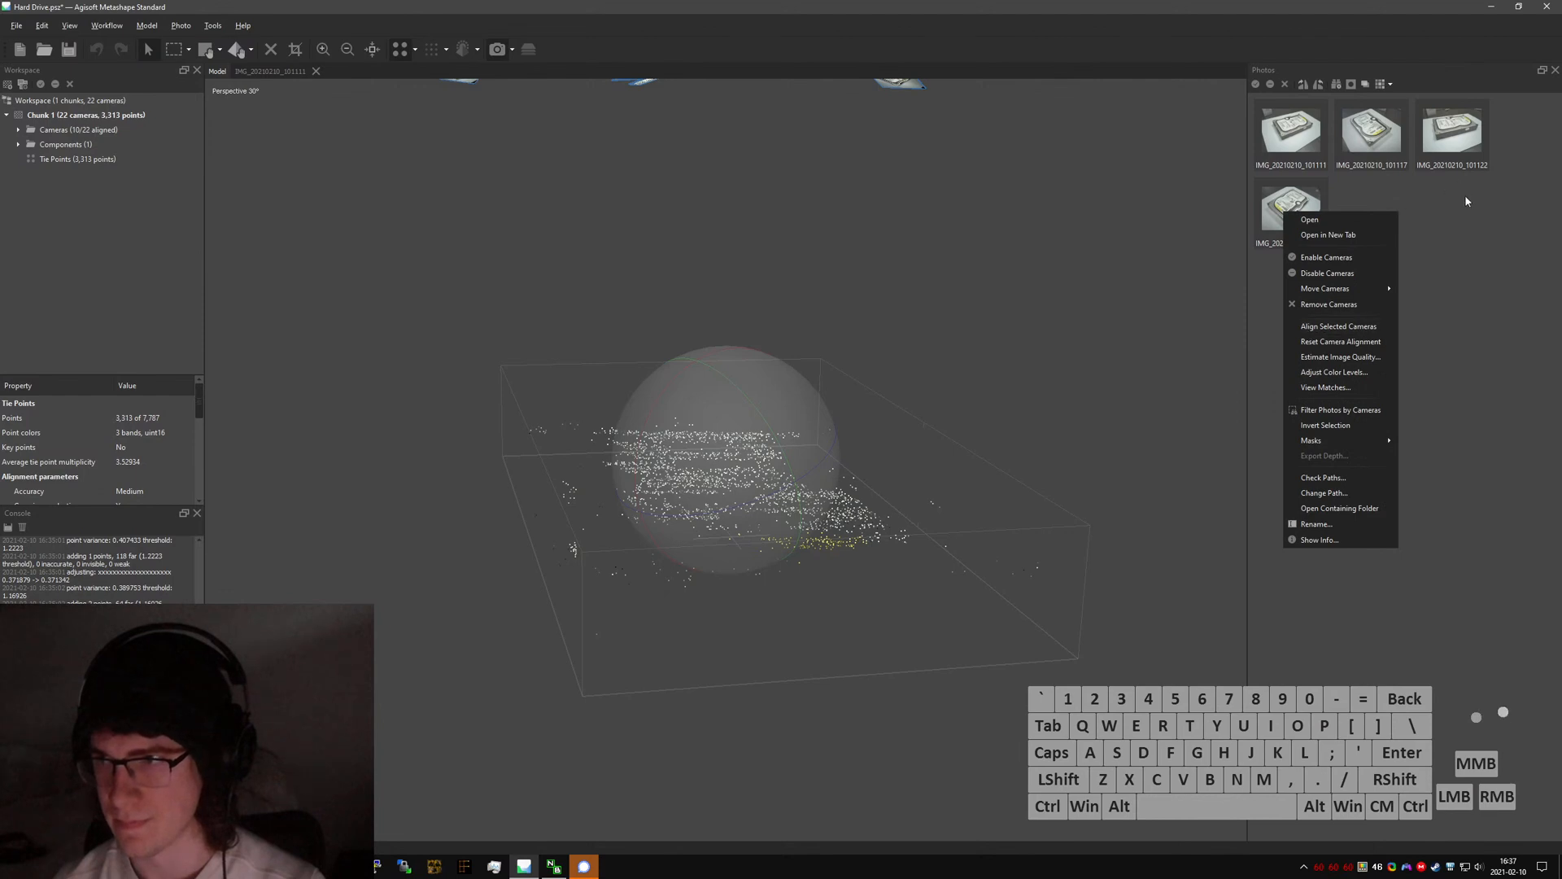
pyautogui.keyDown('shift'); pyautogui.click(1290, 235); pyautogui.keyUp('shift')
pyautogui.rightClick(1290, 236)
pyautogui.click(1334, 348)
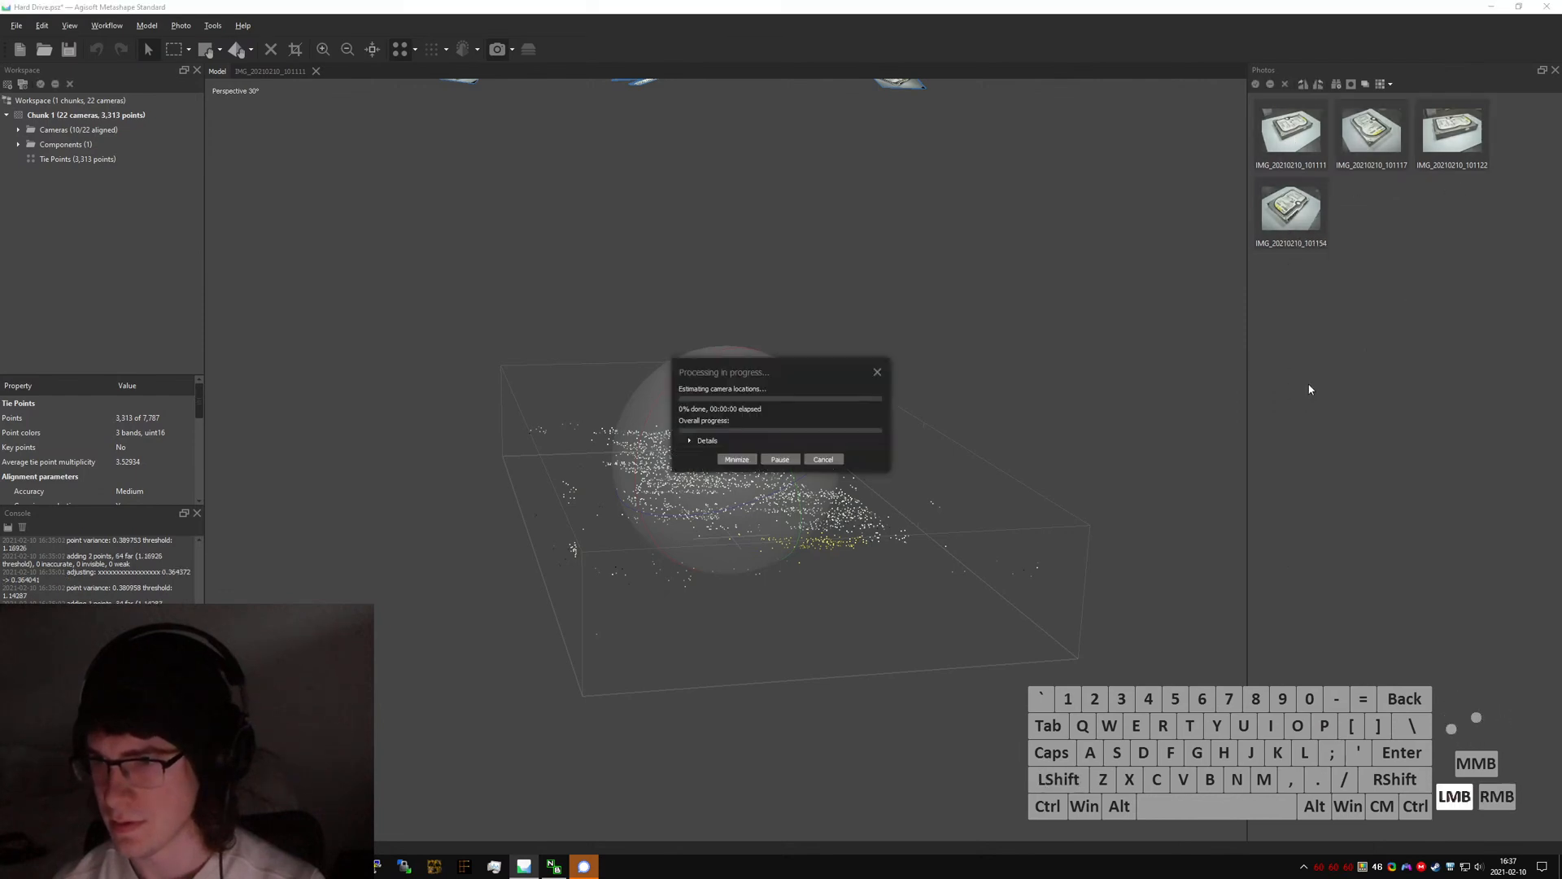
pyautogui.click(784, 450)
pyautogui.moveTo(733, 454); pyautogui.dragTo(821, 505)
pyautogui.moveTo(725, 427); pyautogui.dragTo(349, 244)
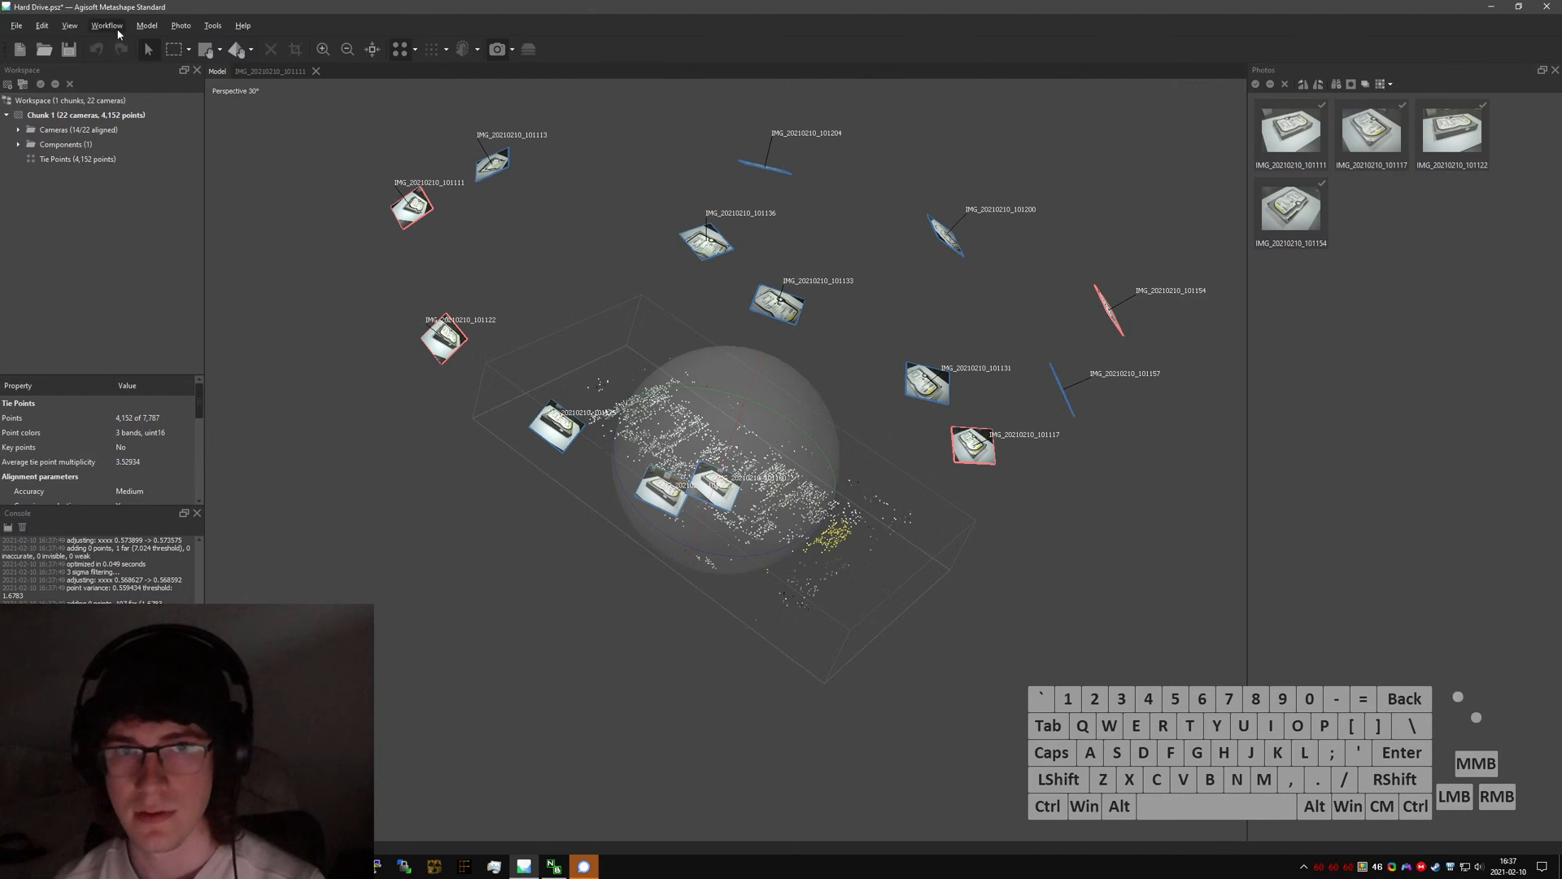
# - Build a dense cloud at High quality with Moderate depth filtering, and enlarge the progress window to show its details
pyautogui.click(106, 25)
pyautogui.click(138, 98)
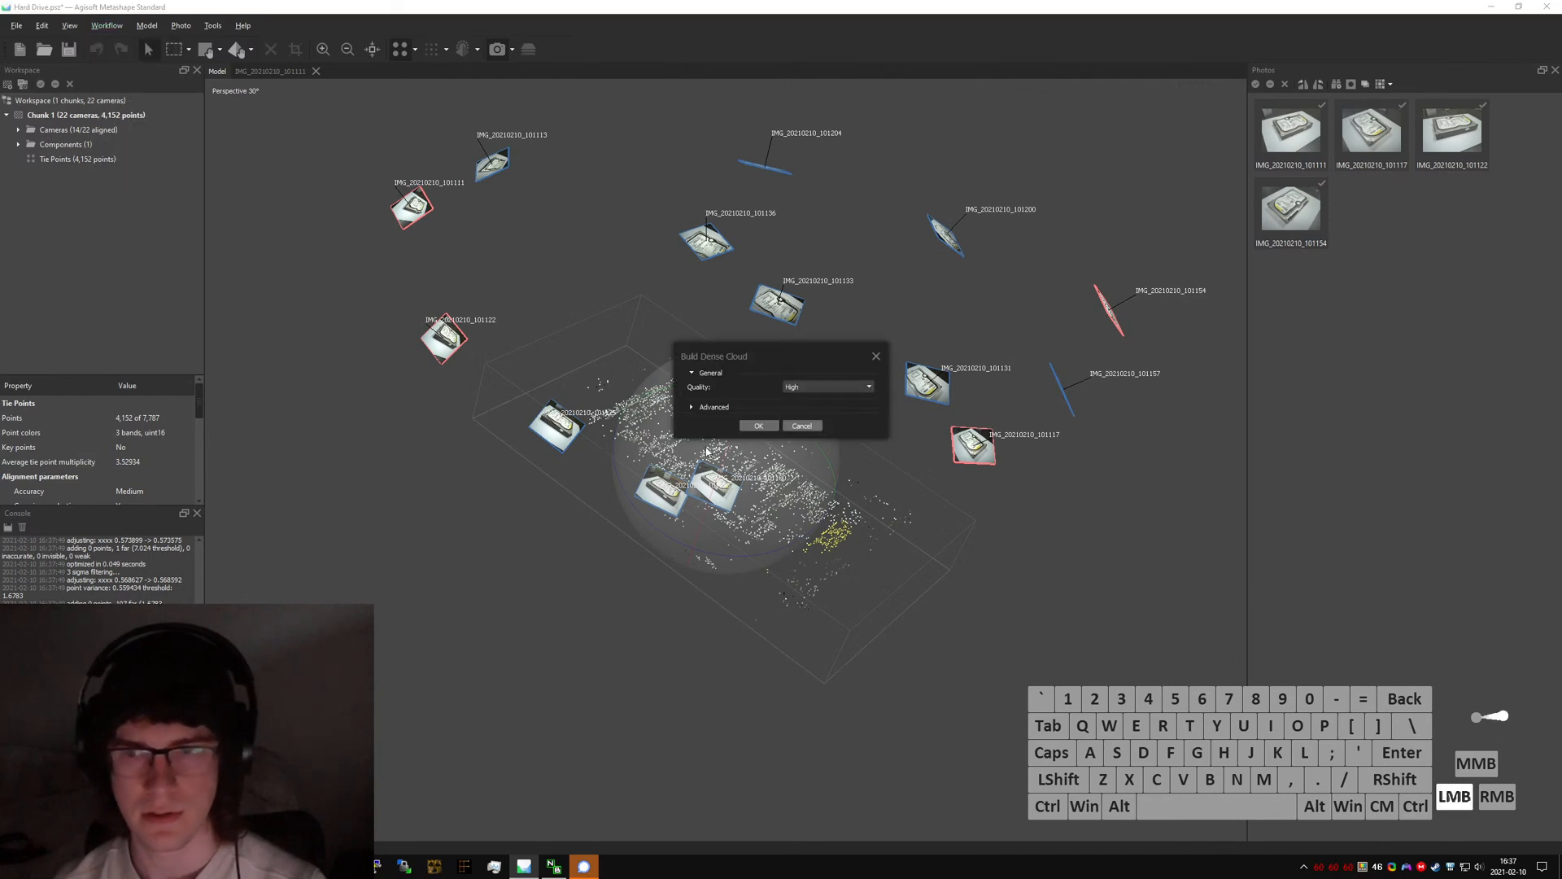
pyautogui.click(714, 407)
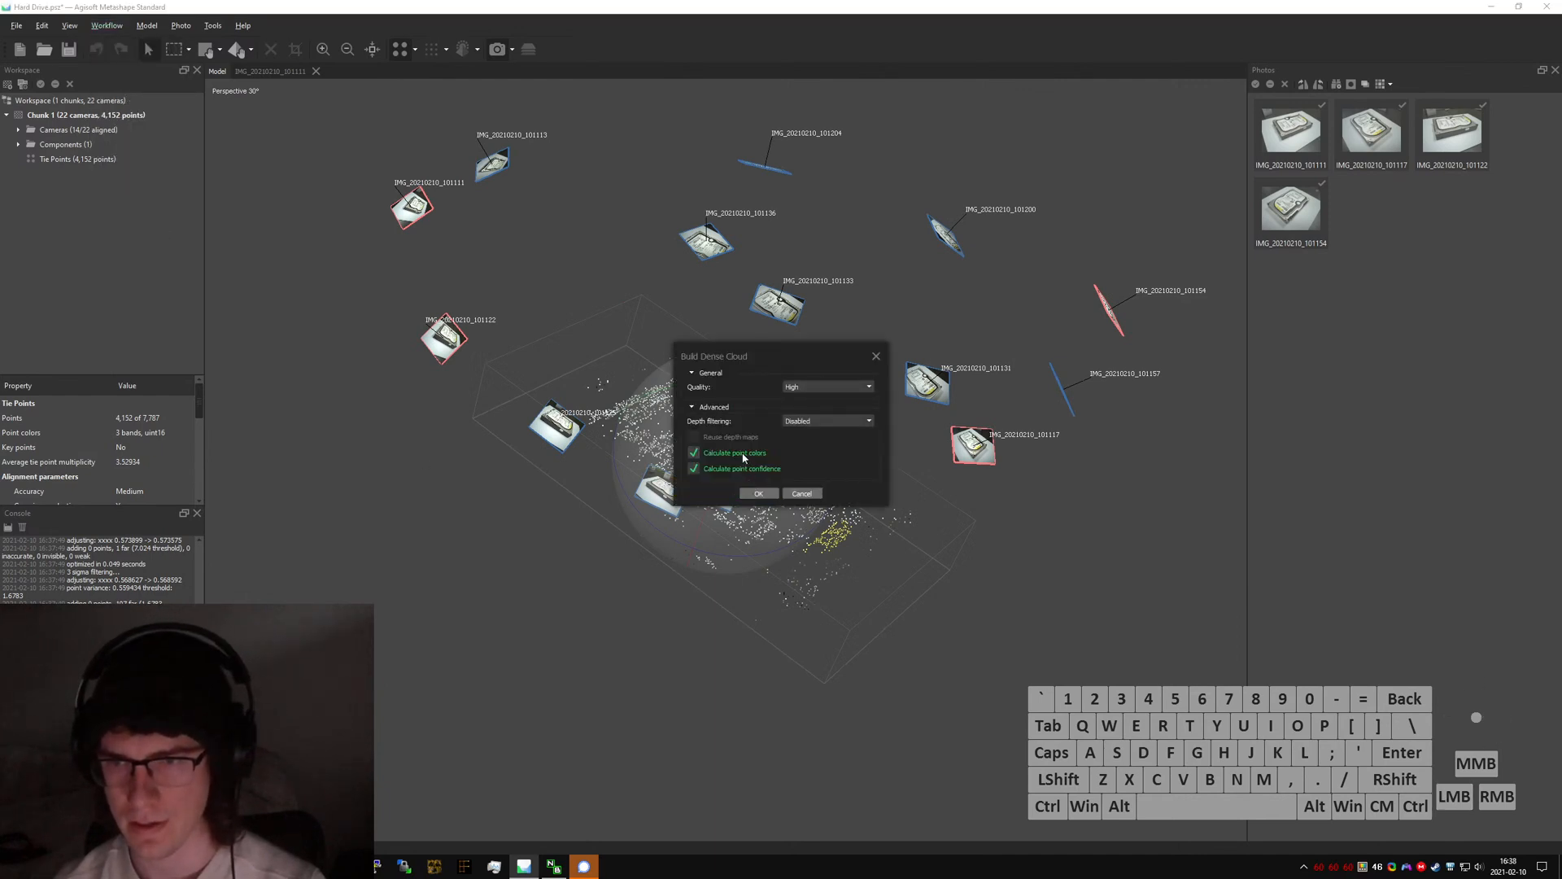
pyautogui.click(806, 422)
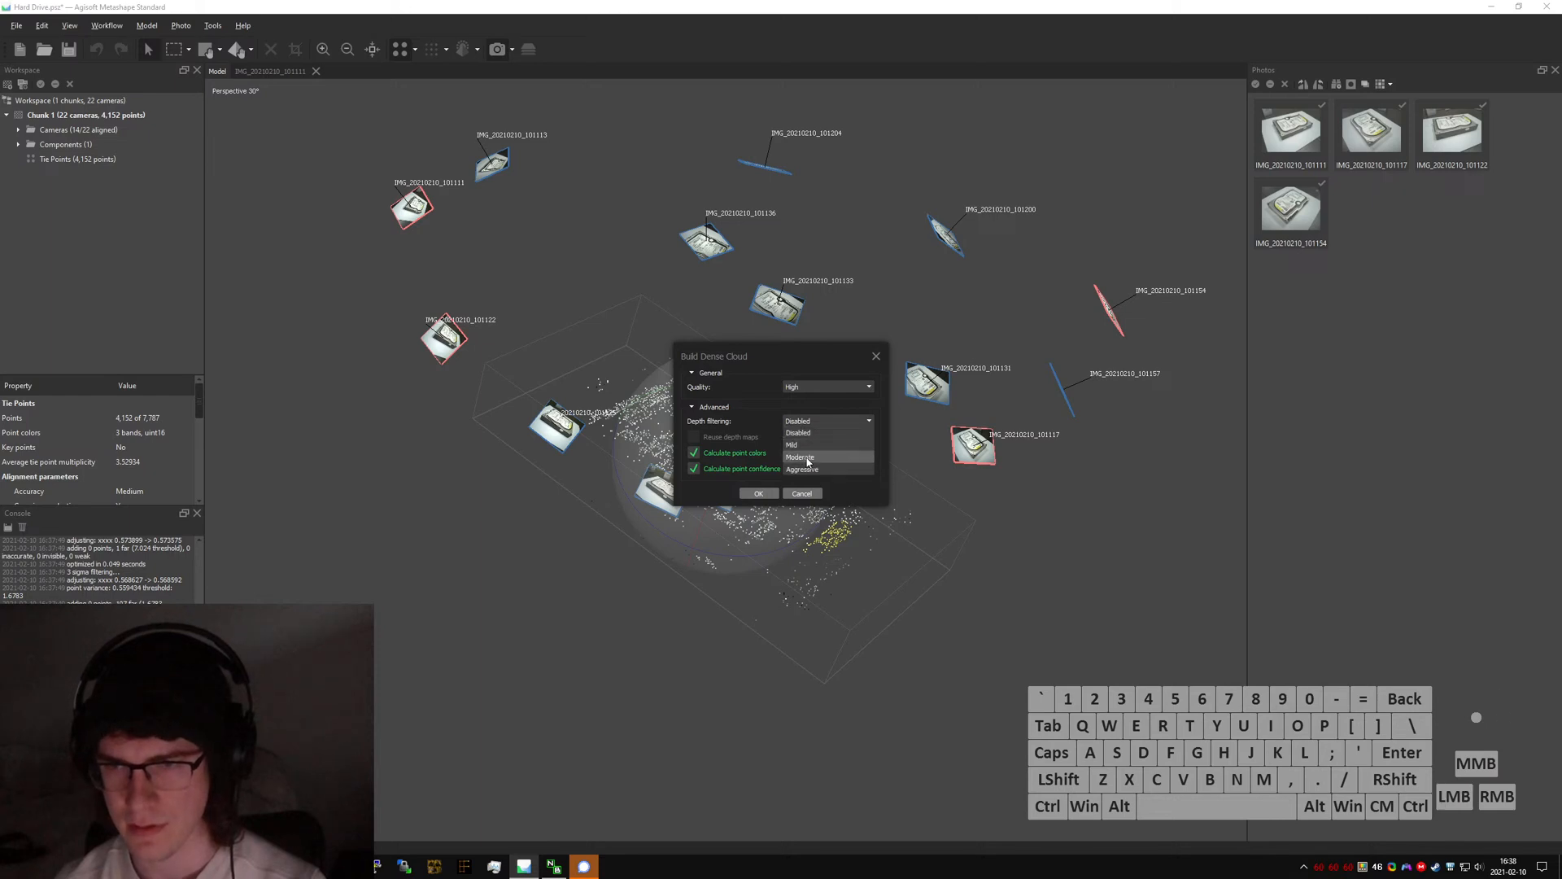
pyautogui.click(808, 458)
pyautogui.click(758, 493)
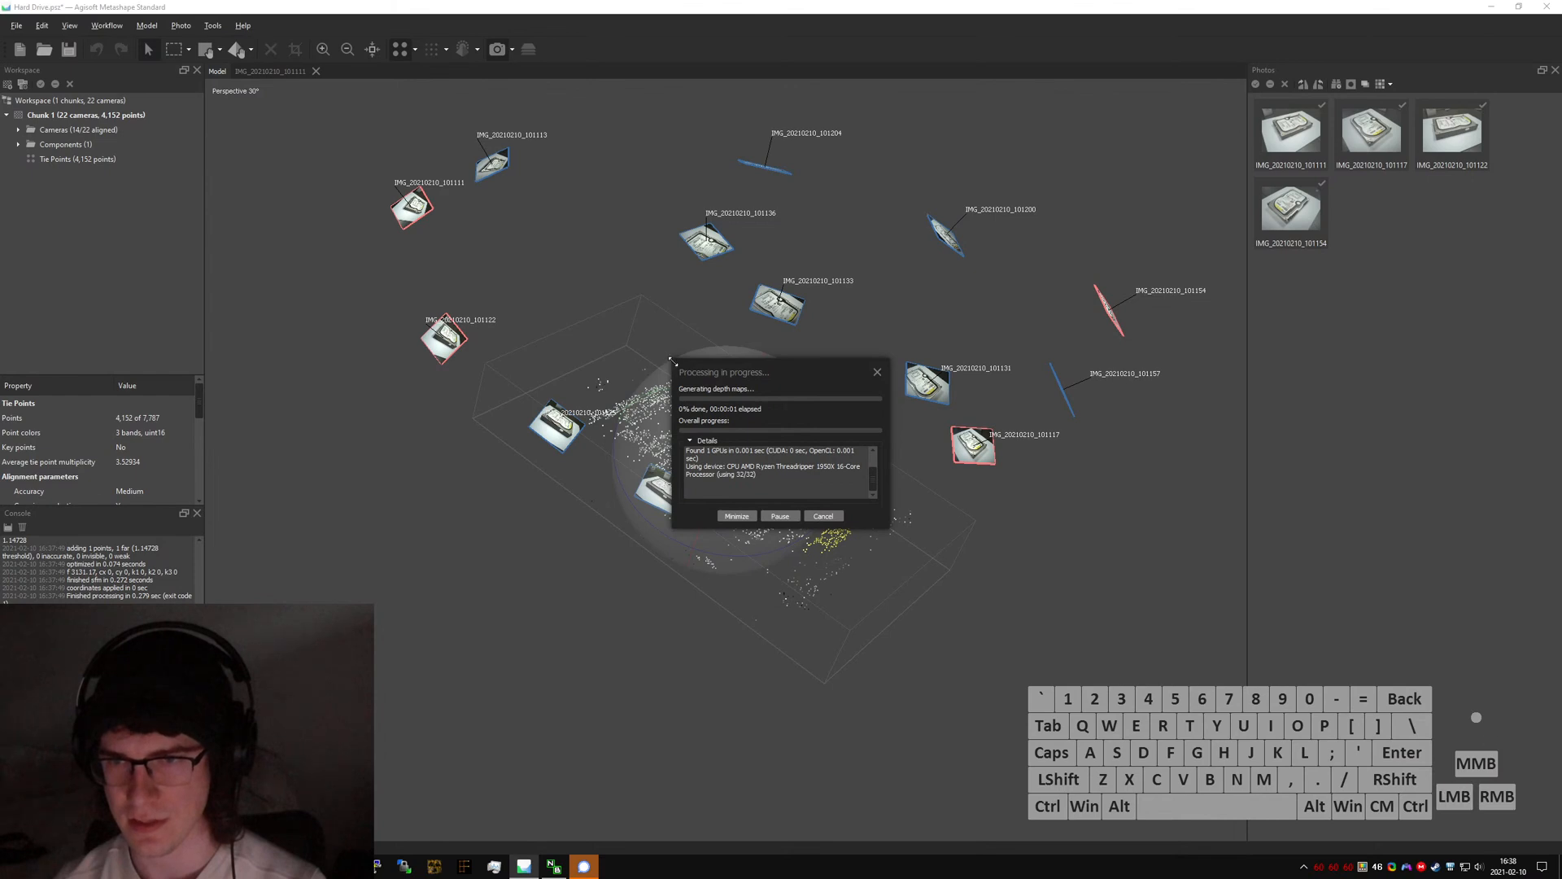
pyautogui.moveTo(671, 360); pyautogui.dragTo(616, 284)
pyautogui.moveTo(831, 525); pyautogui.dragTo(888, 729)
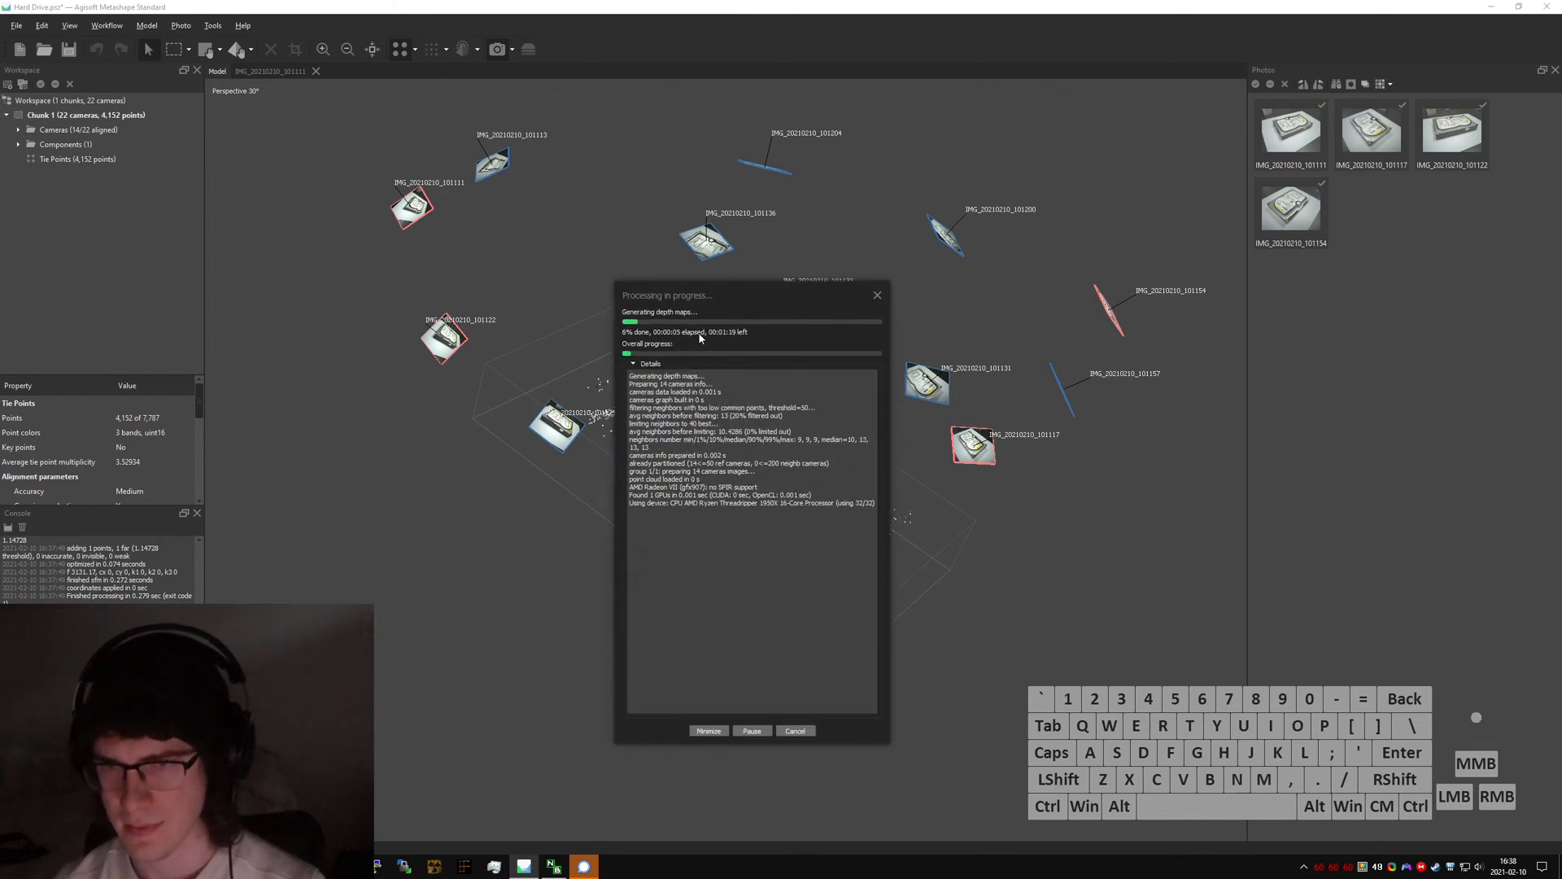
# - Switch to SOLIDWORKS and close the TS100 Hip Flask Assembly
pyautogui.click(383, 811)
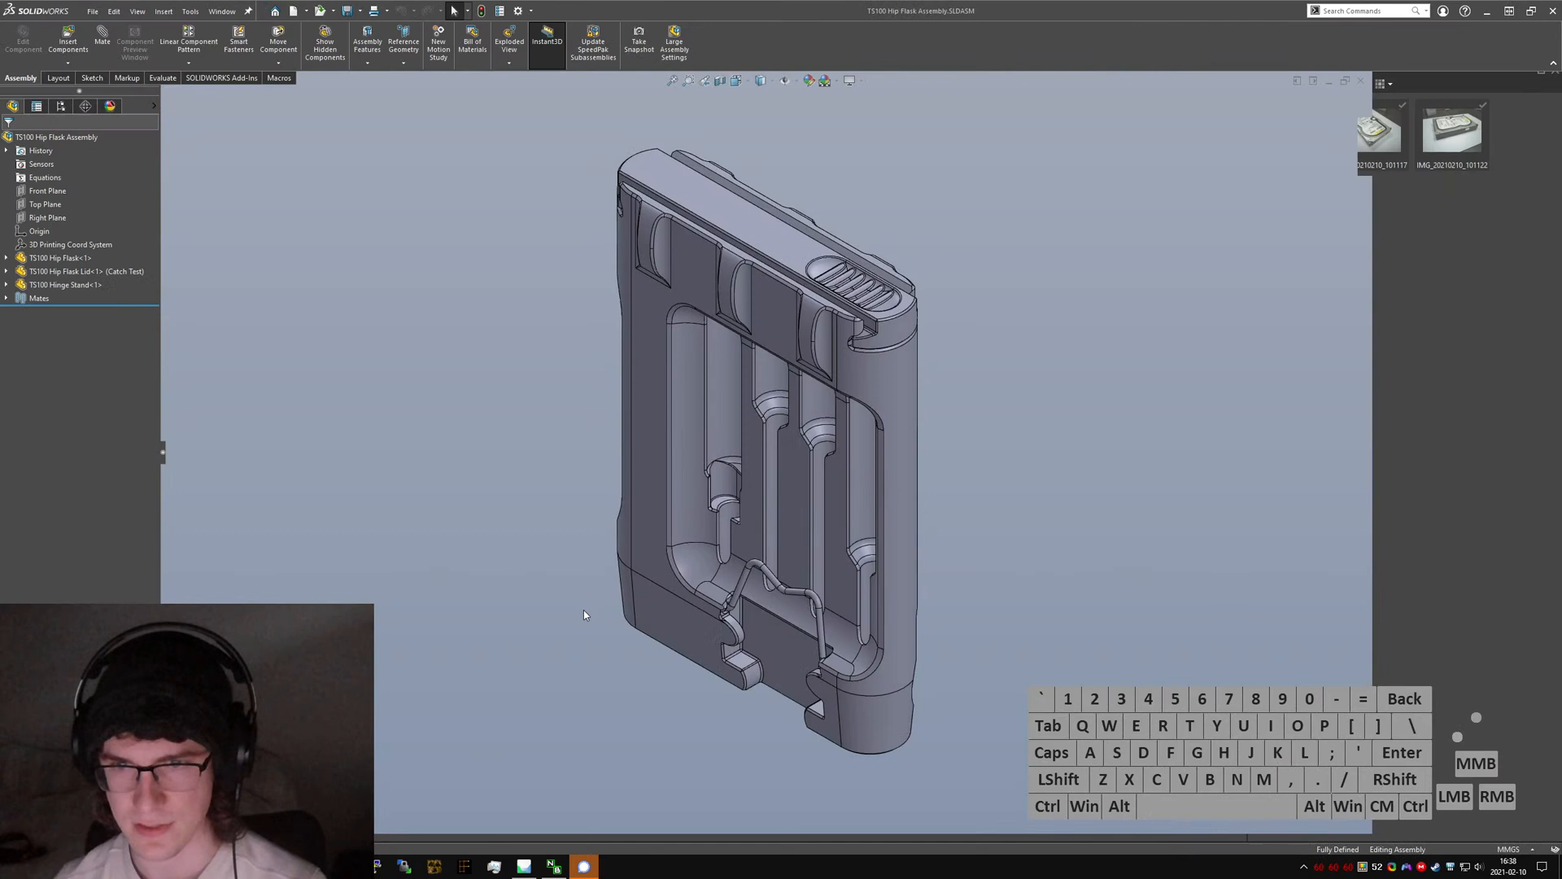
pyautogui.click(1026, 399)
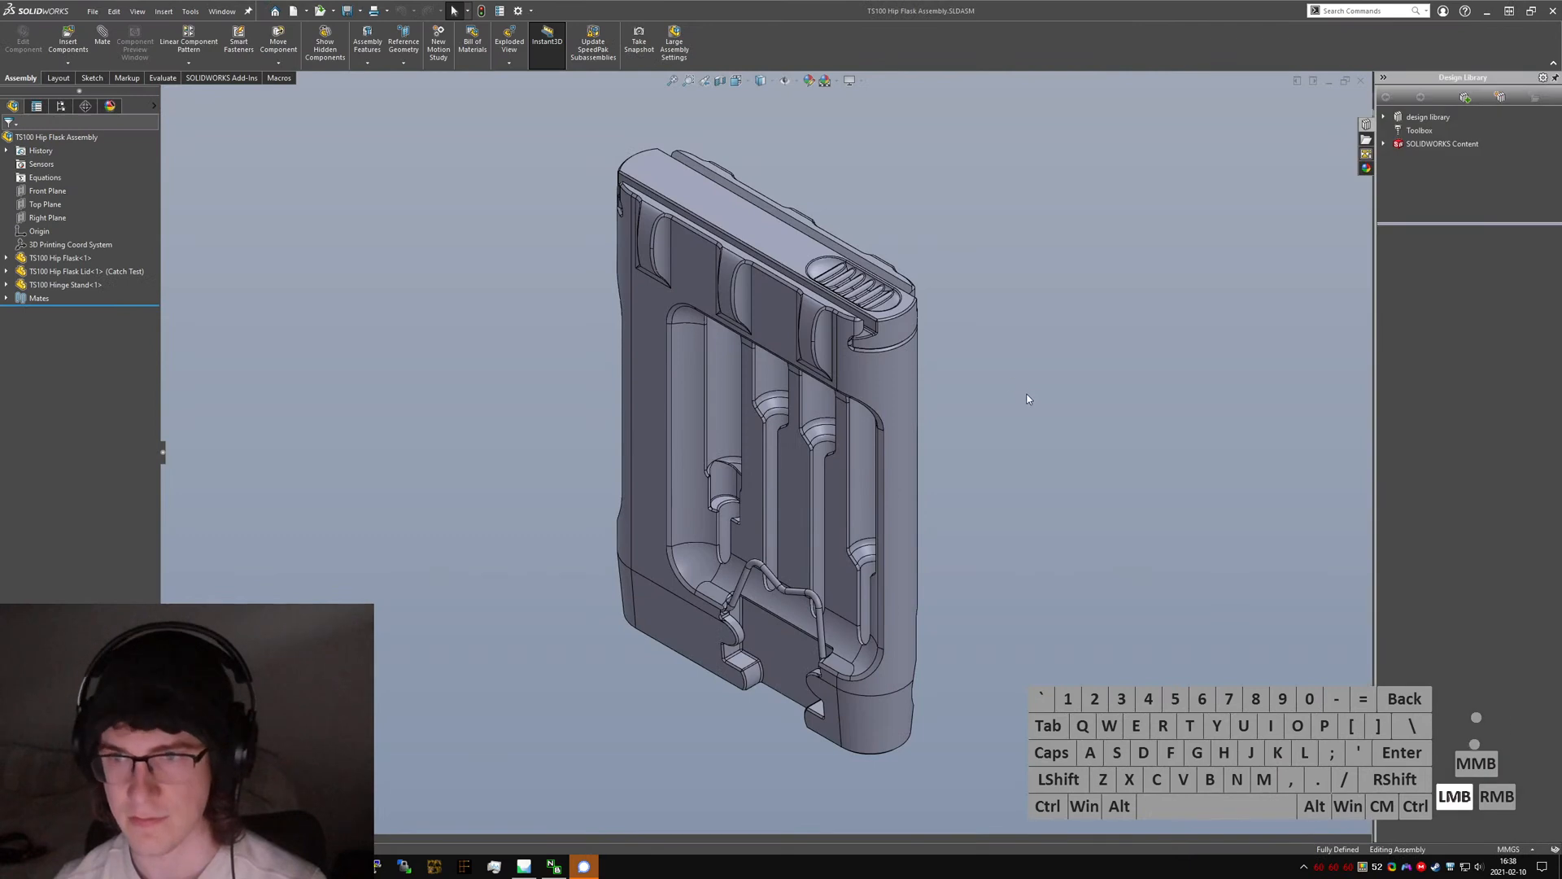
pyautogui.click(1360, 81)
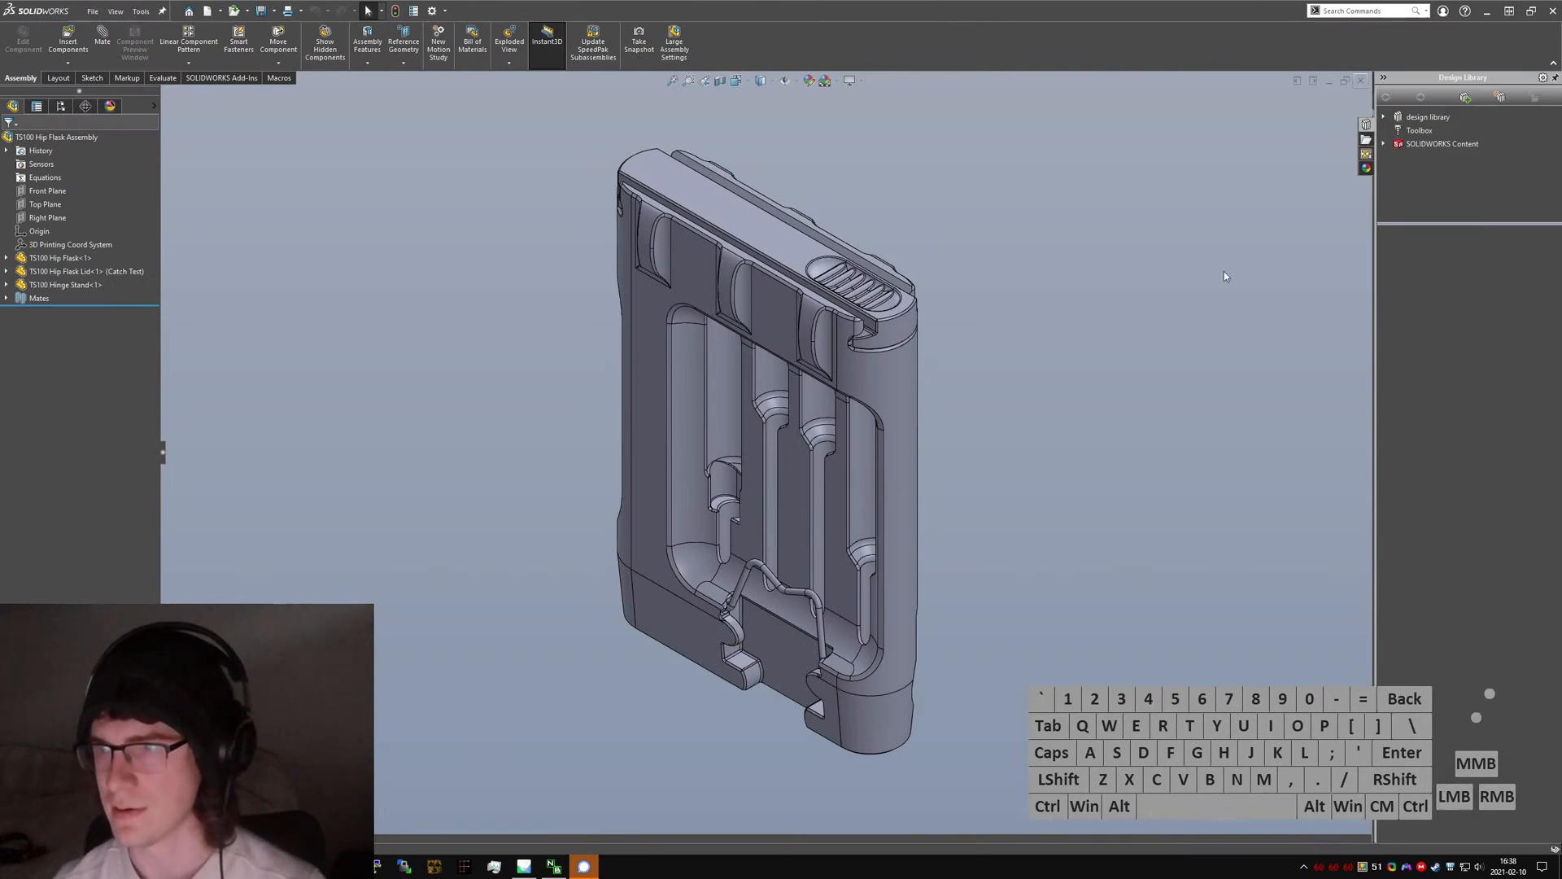
pyautogui.click(964, 280)
pyautogui.click(103, 13)
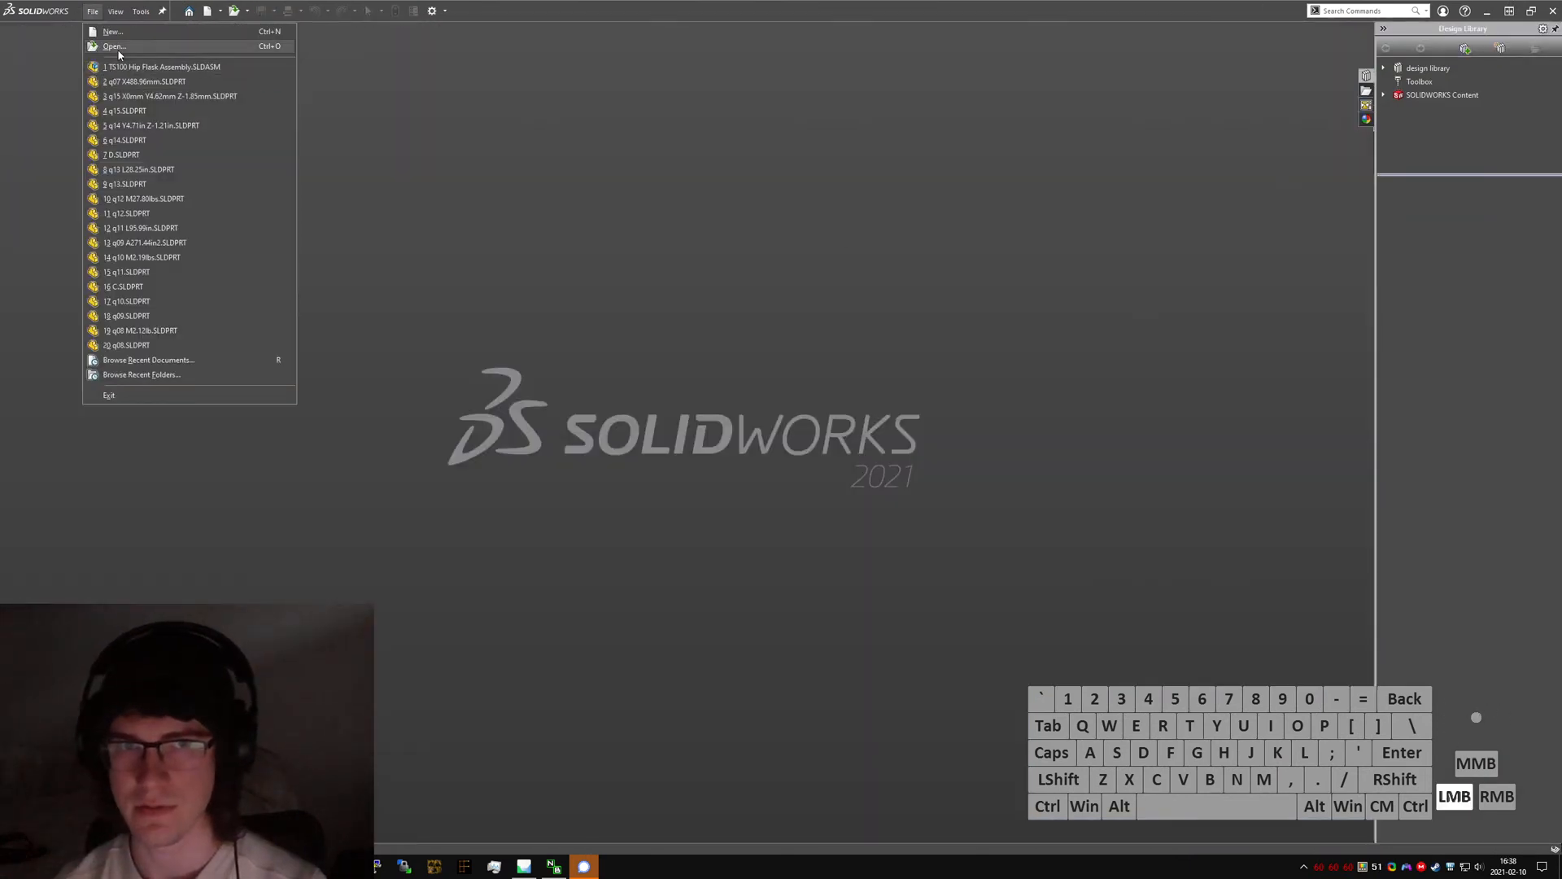
pyautogui.click(417, 305)
pyautogui.press('super')
pyautogui.write('ever')
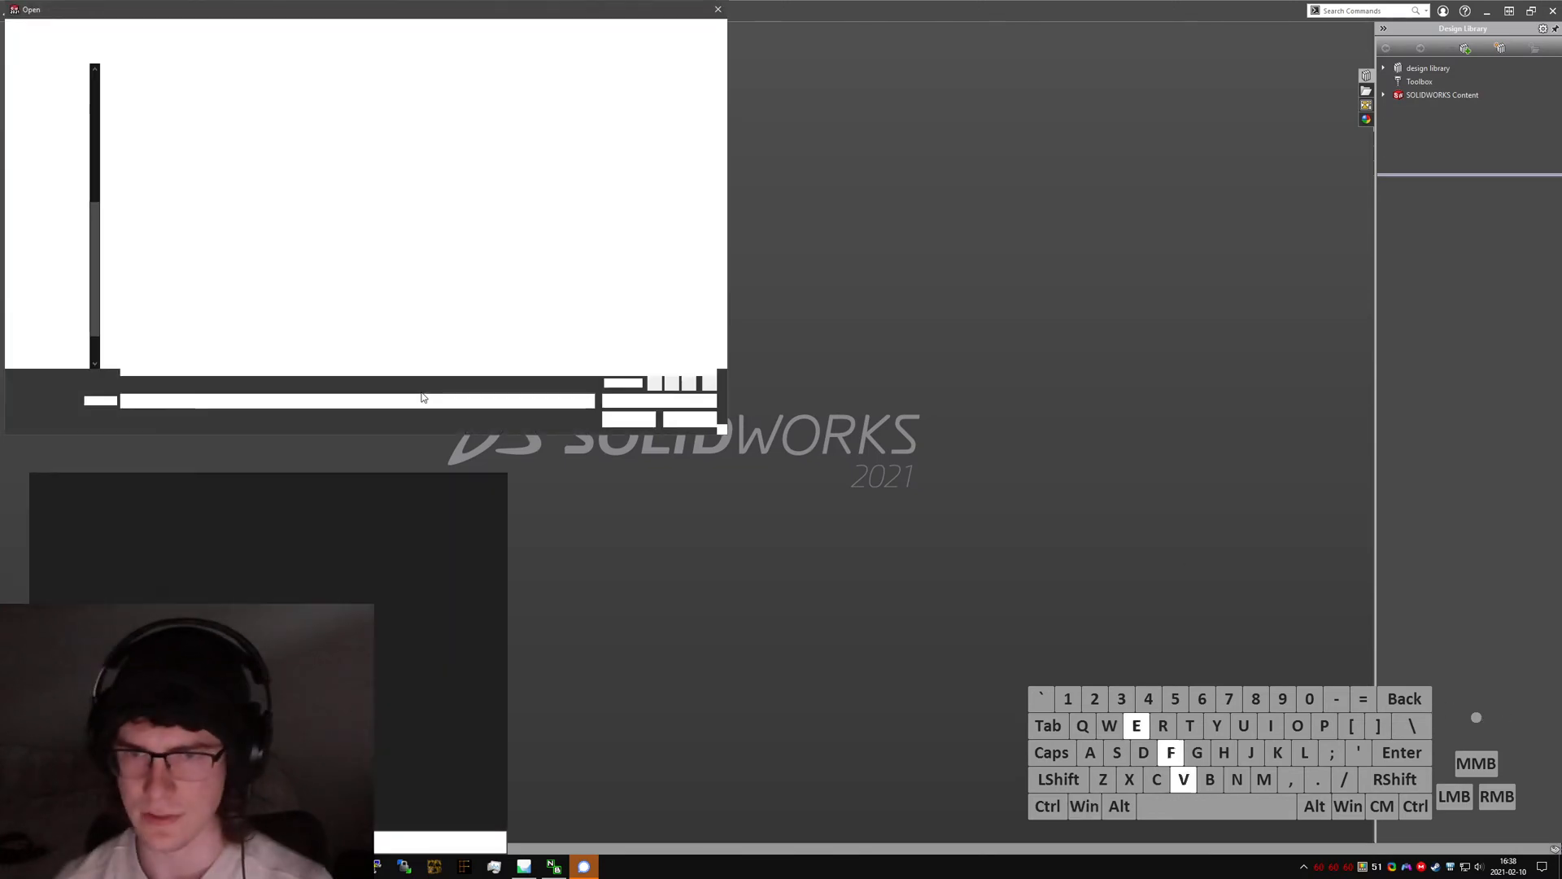
pyautogui.press('Return')
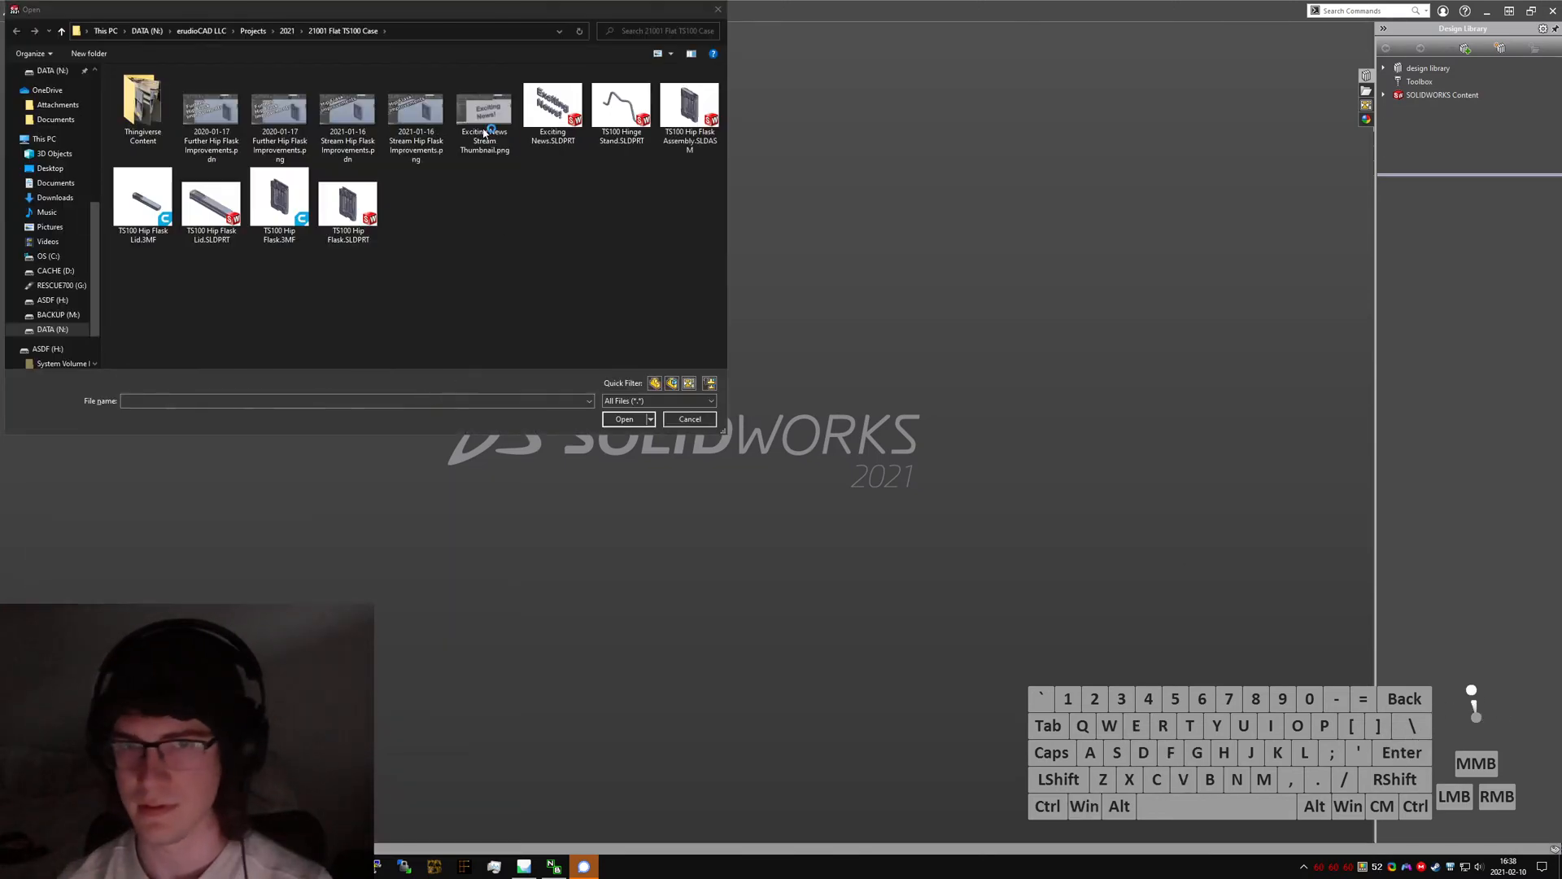
pyautogui.click(687, 421)
# - Launch the Everything file search and bring its window over the SOLIDWORKS workspace
pyautogui.press('super')
pyautogui.write('ever')
pyautogui.press('Return')
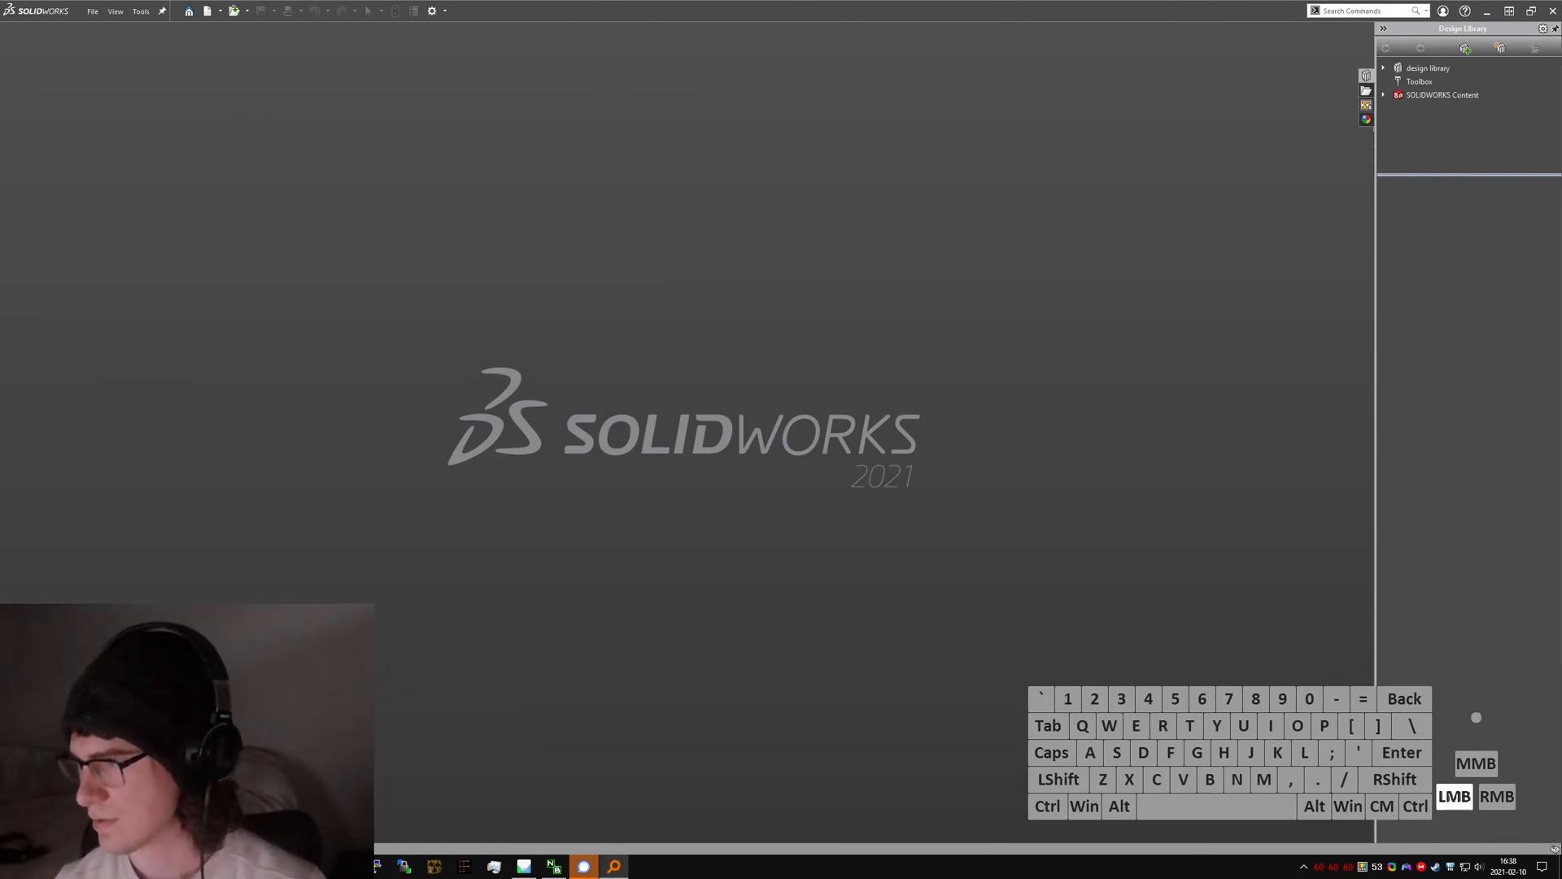
pyautogui.moveTo(1561, 155); pyautogui.dragTo(469, 162)
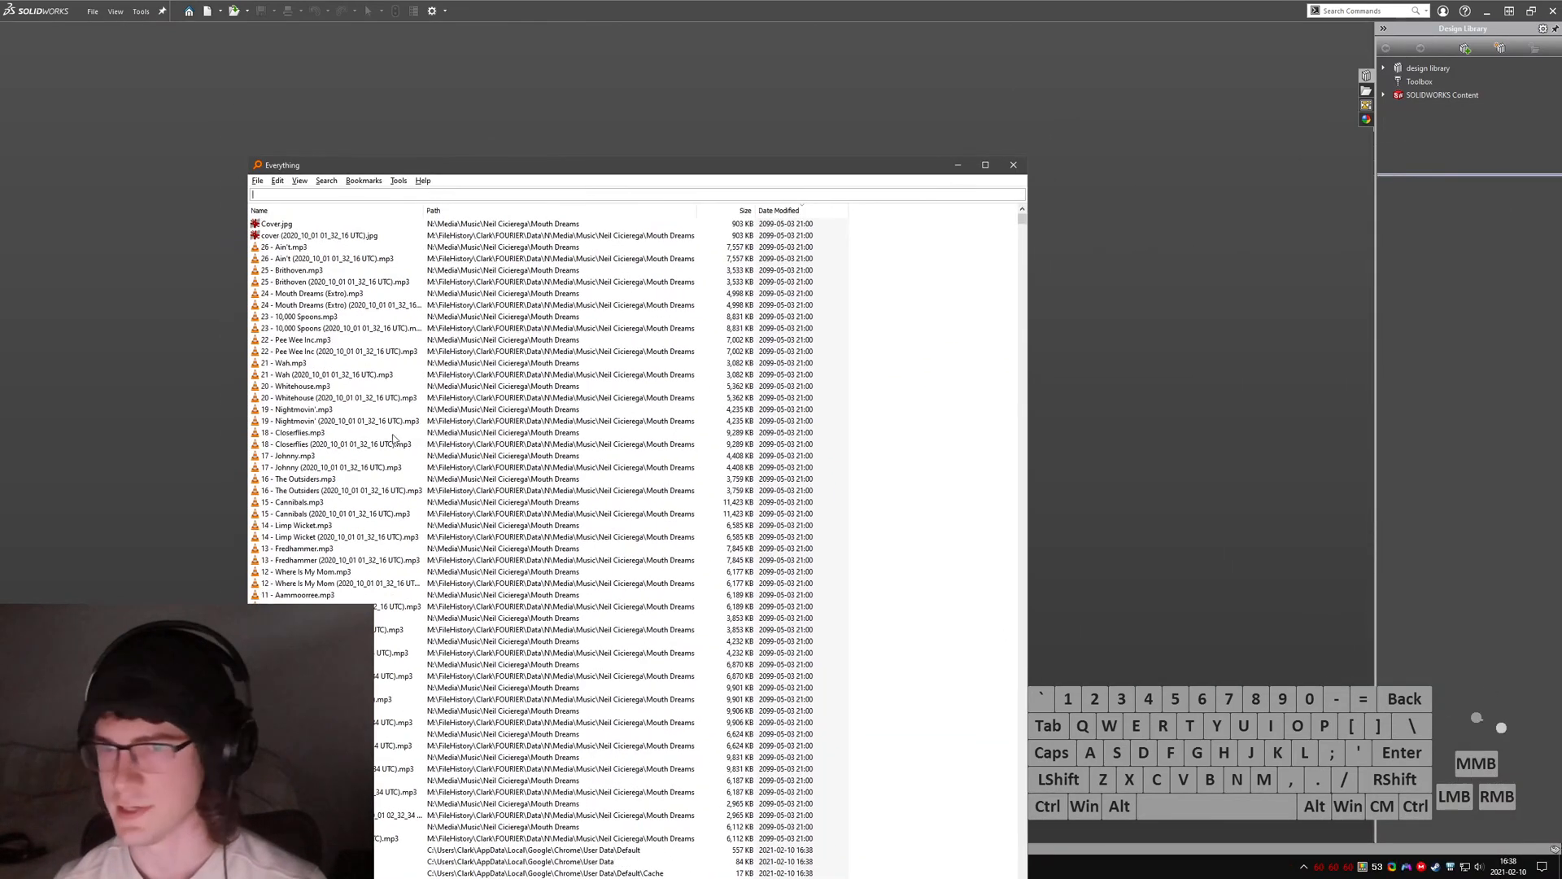
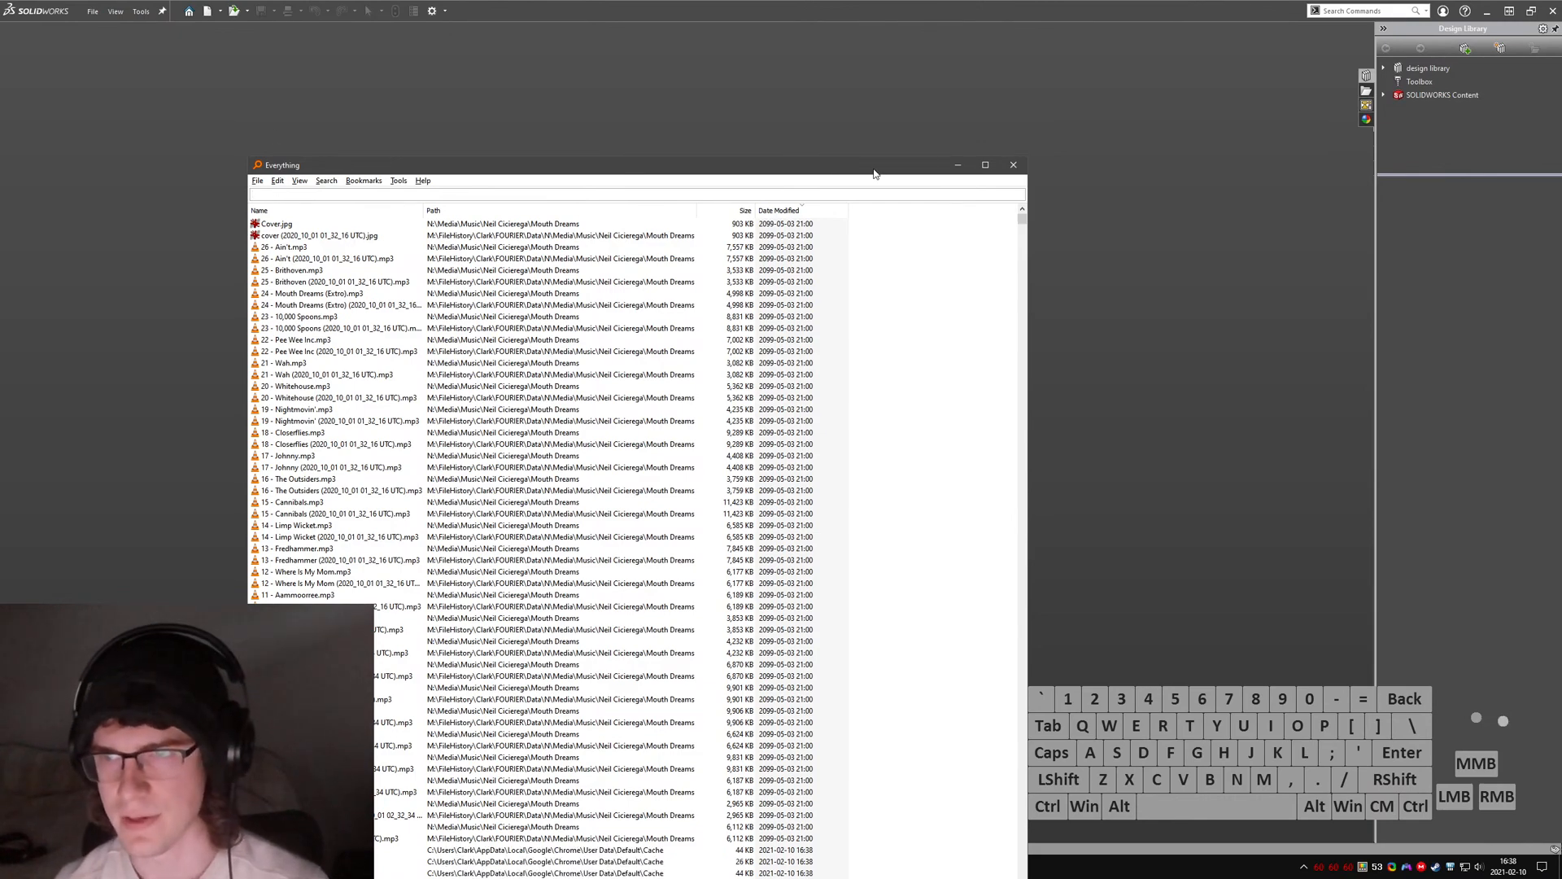
pyautogui.moveTo(874, 173); pyautogui.dragTo(1101, 172)
# - Search for "projects mi band" with path matching enabled
pyautogui.click(989, 191)
pyautogui.write('mi band')
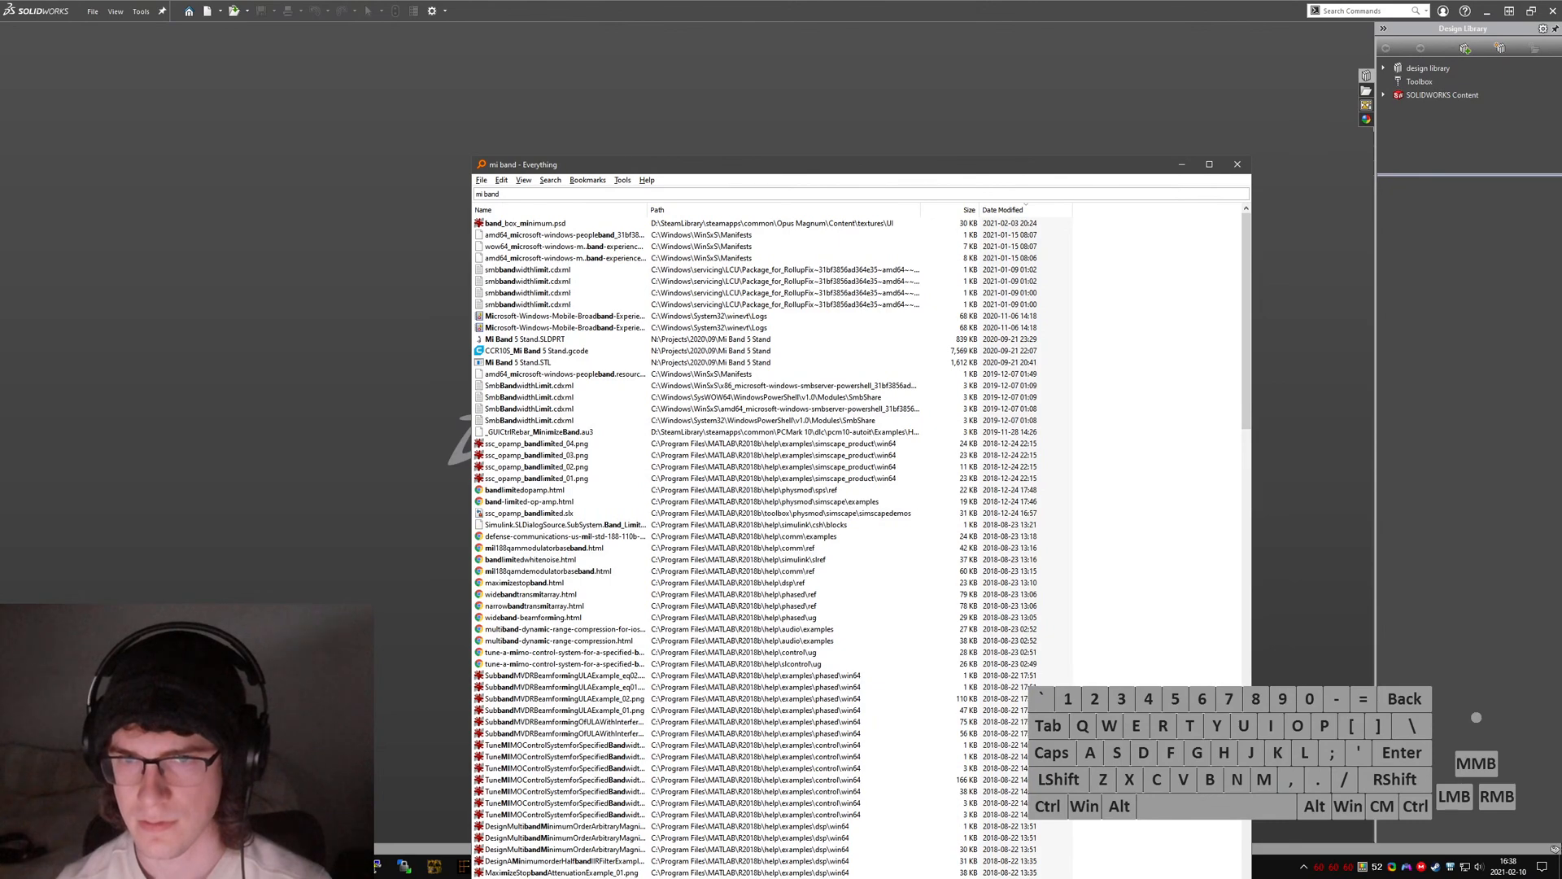
pyautogui.hotkey('ctrl', 'Home')
pyautogui.write('projects')
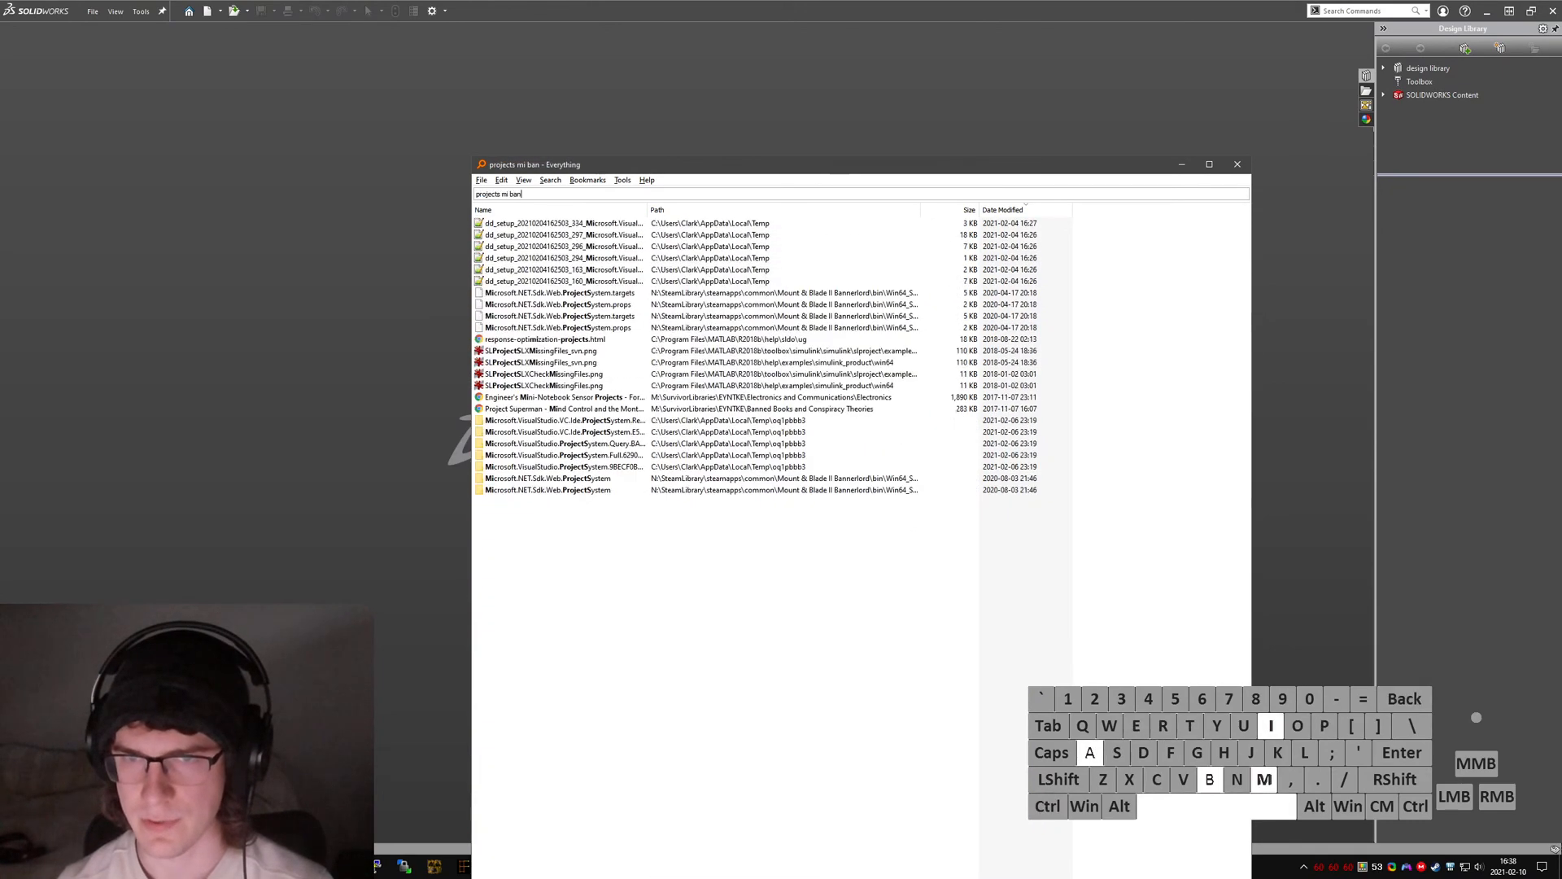
pyautogui.hotkey('alt', 'd')
pyautogui.press('s')
pyautogui.press('Down')
pyautogui.press('Down')
pyautogui.press('Down')
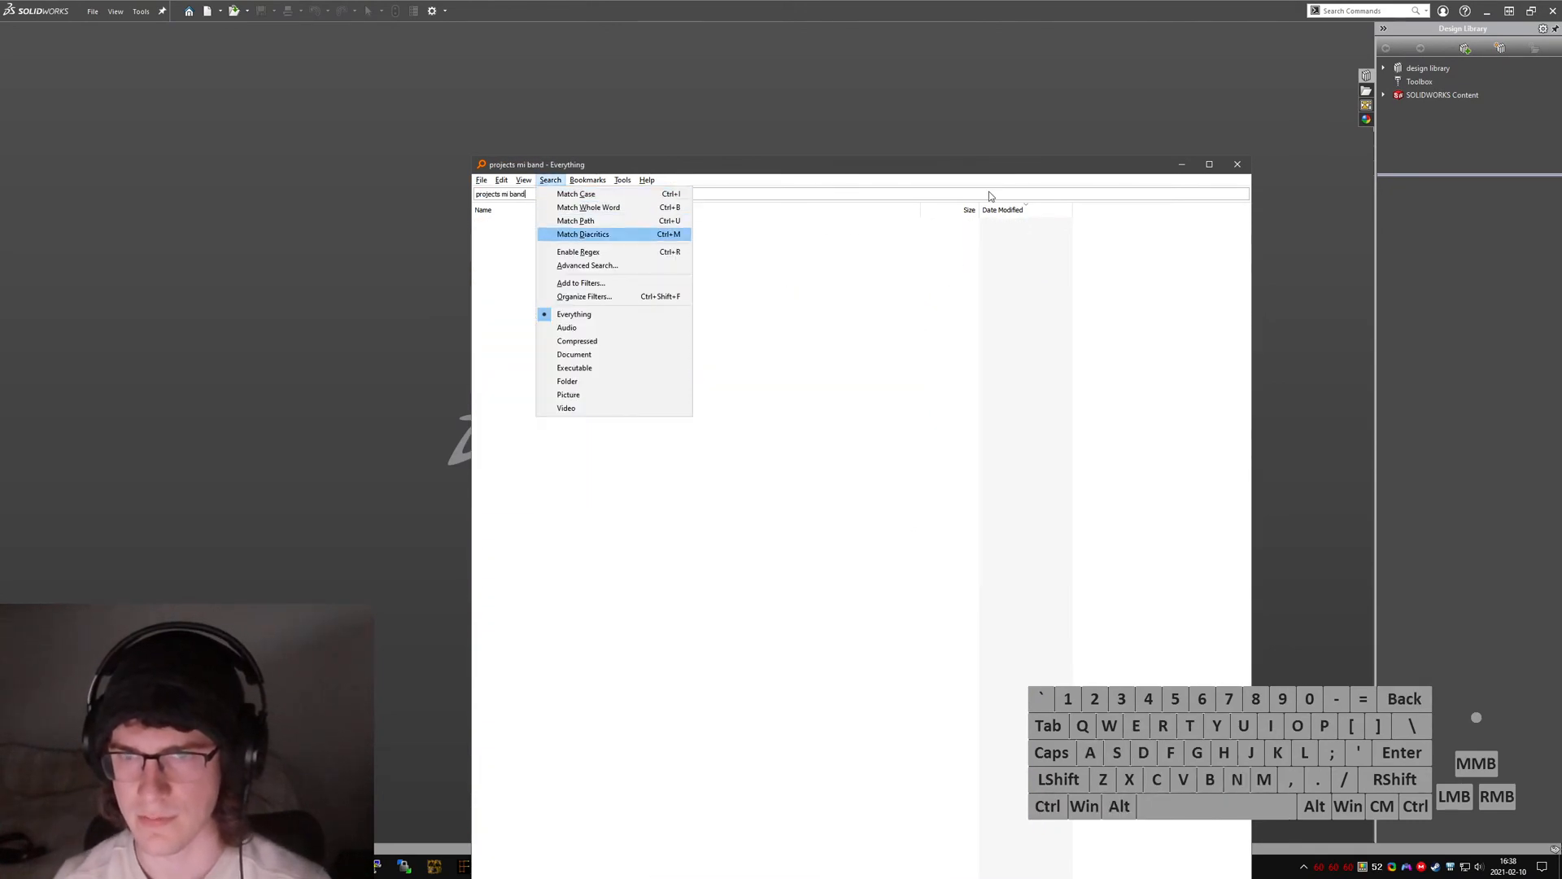
pyautogui.press('Return')
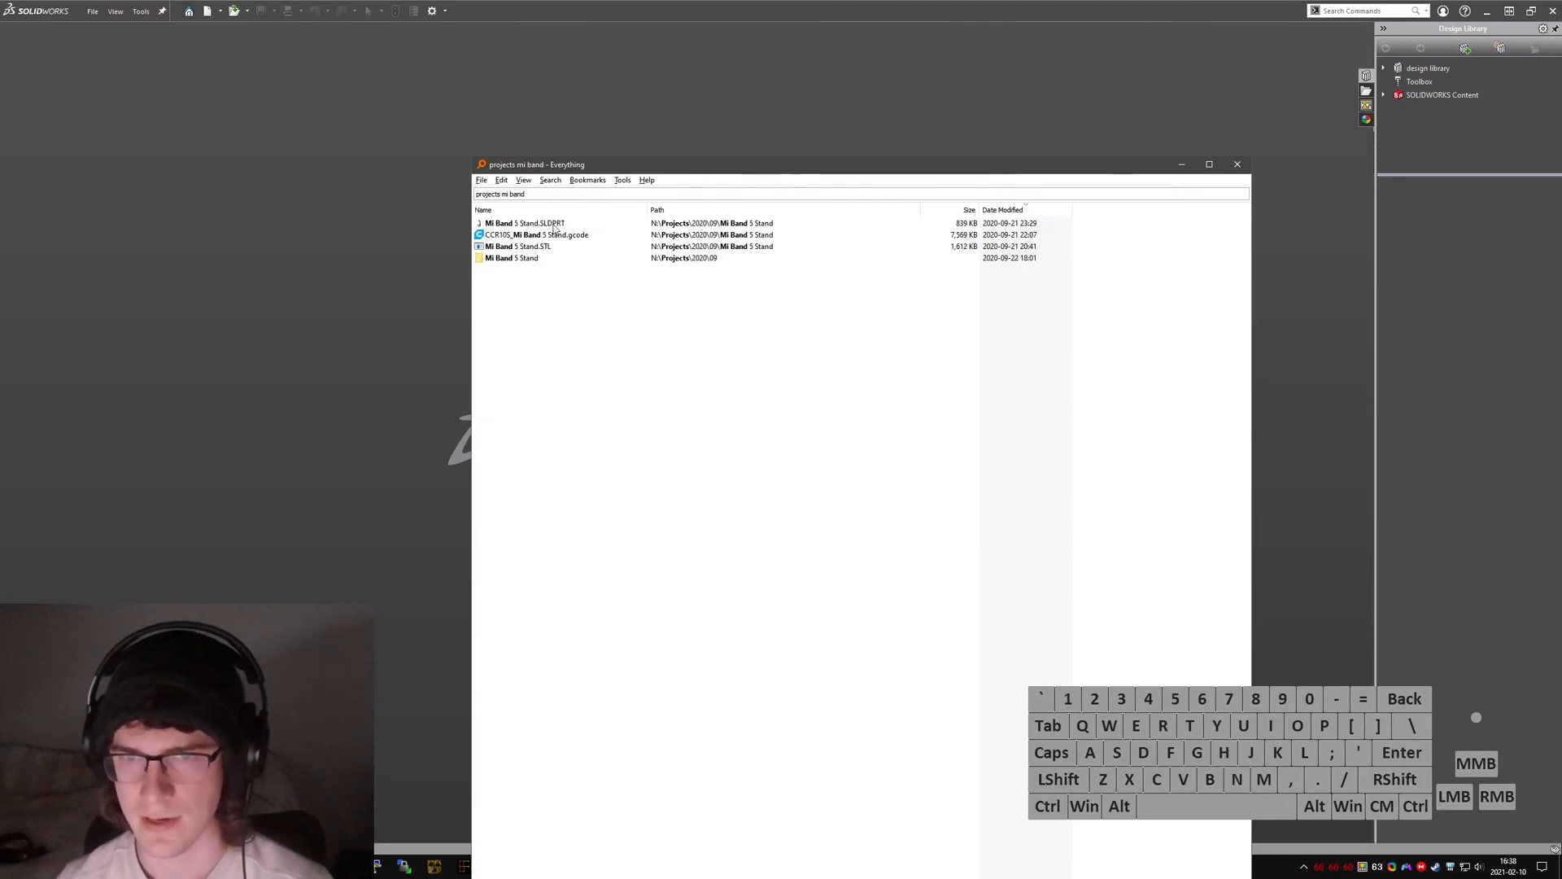
# - Open the part Mi Band 5 Stand.SLDPRT in SOLIDWORKS and close the file search window
pyautogui.doubleClick(553, 224)
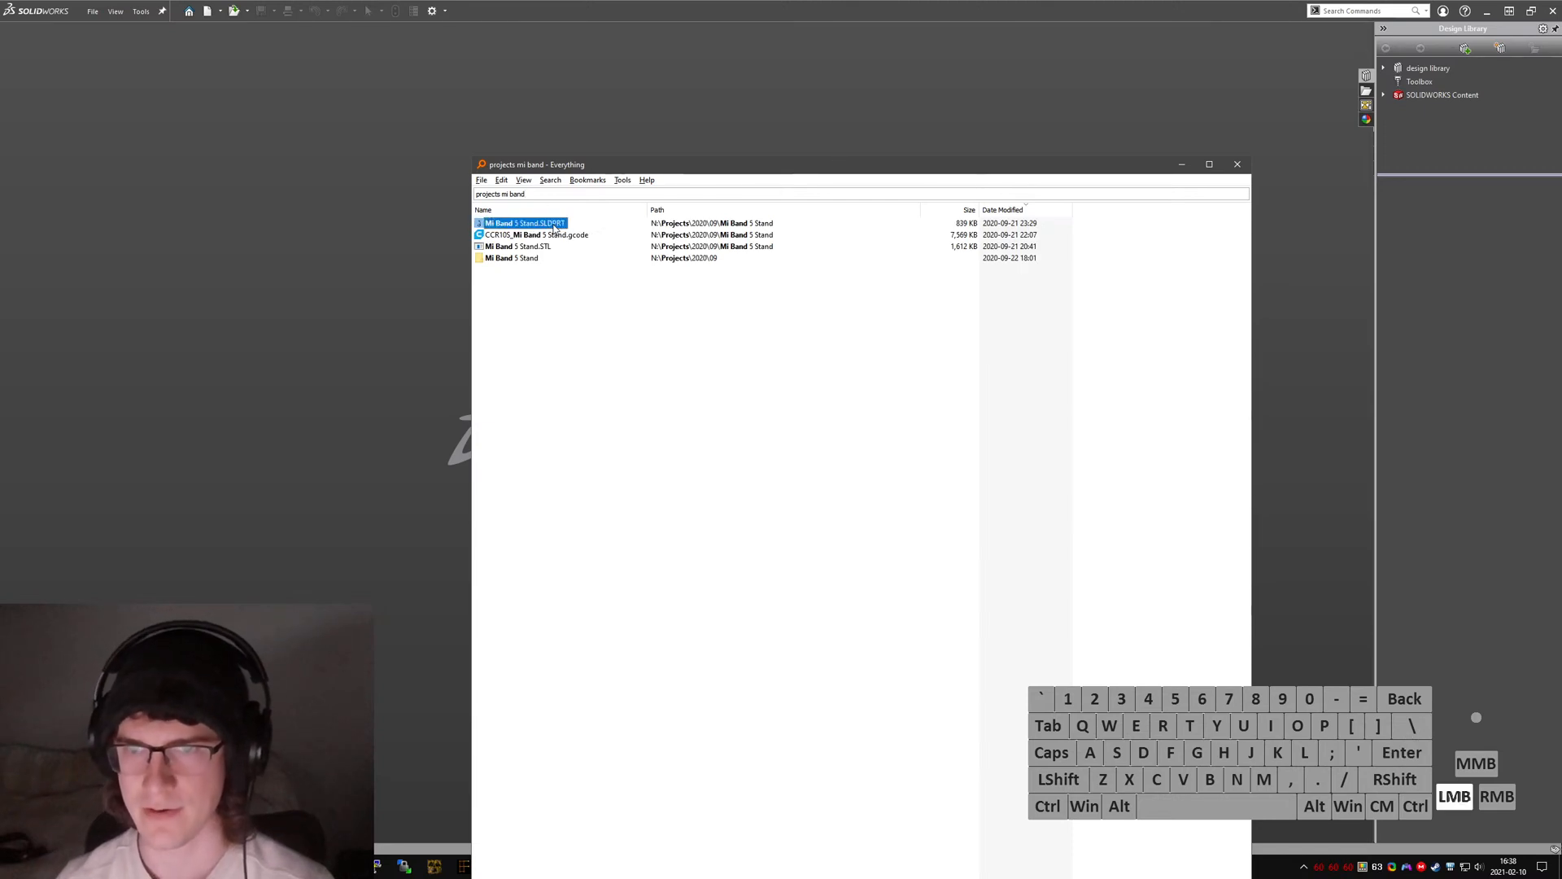
pyautogui.click(1236, 172)
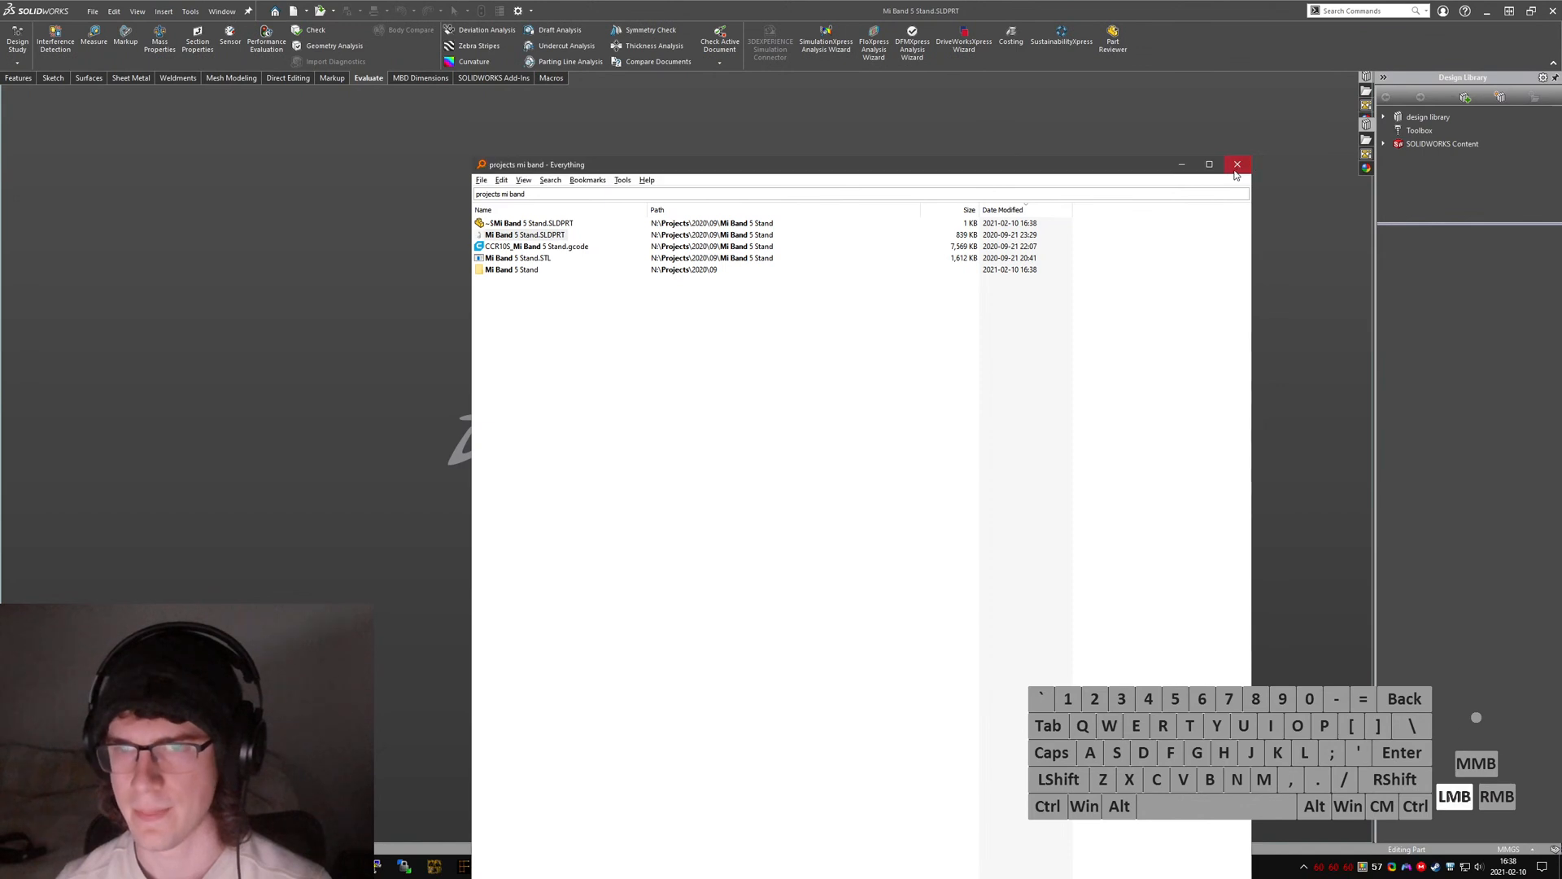
pyautogui.click(861, 438)
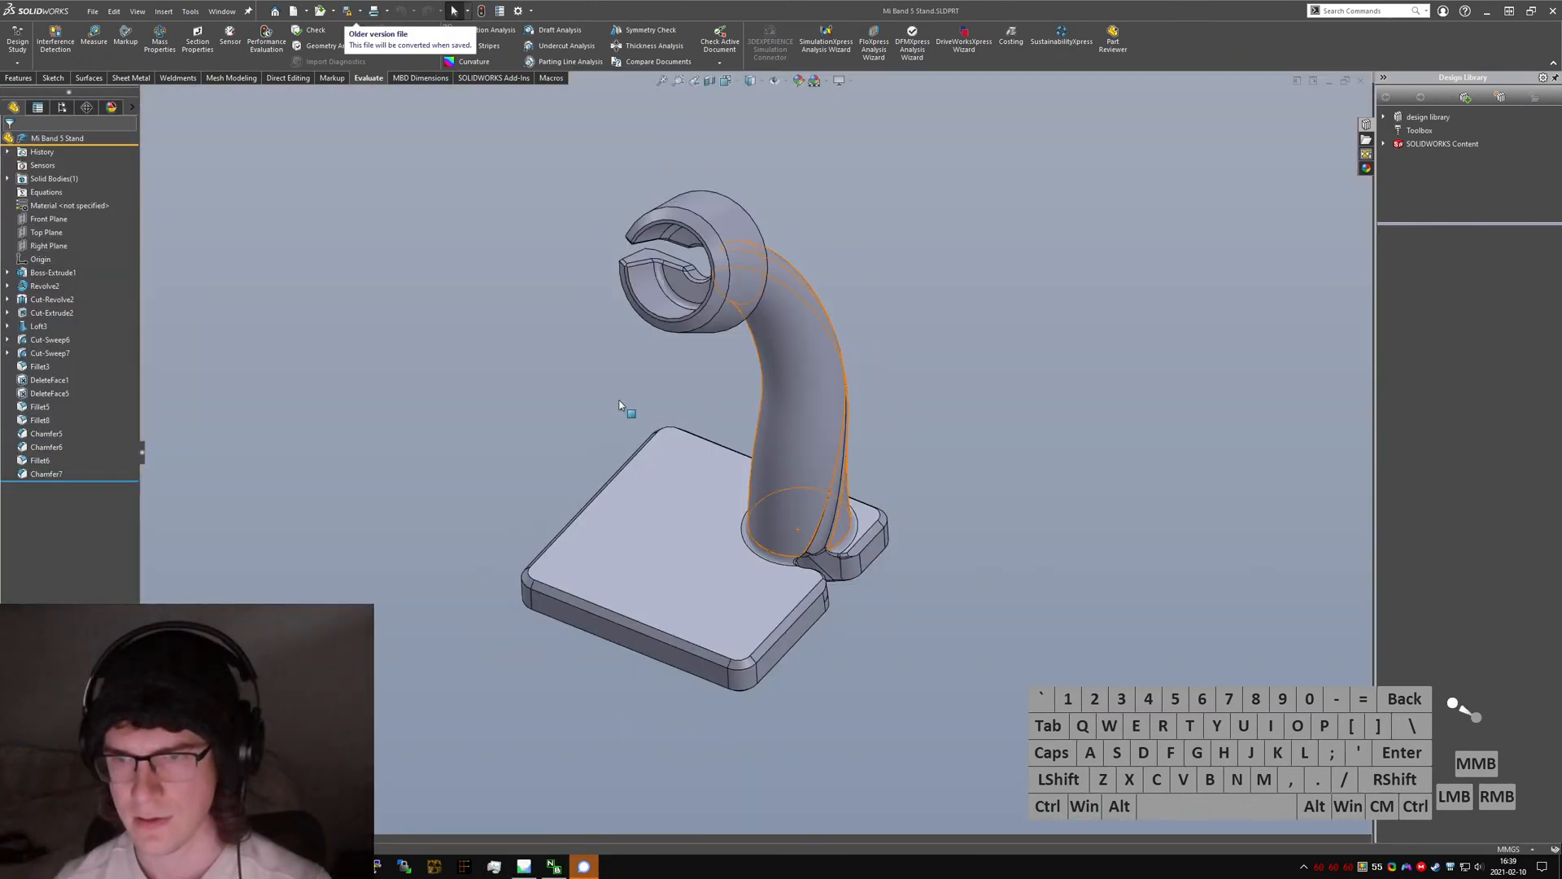
# - Show the stand in isometric view, check the dense cloud progress in Metashape, and return to SOLIDWORKS
pyautogui.hotkey('ctrl', '7')
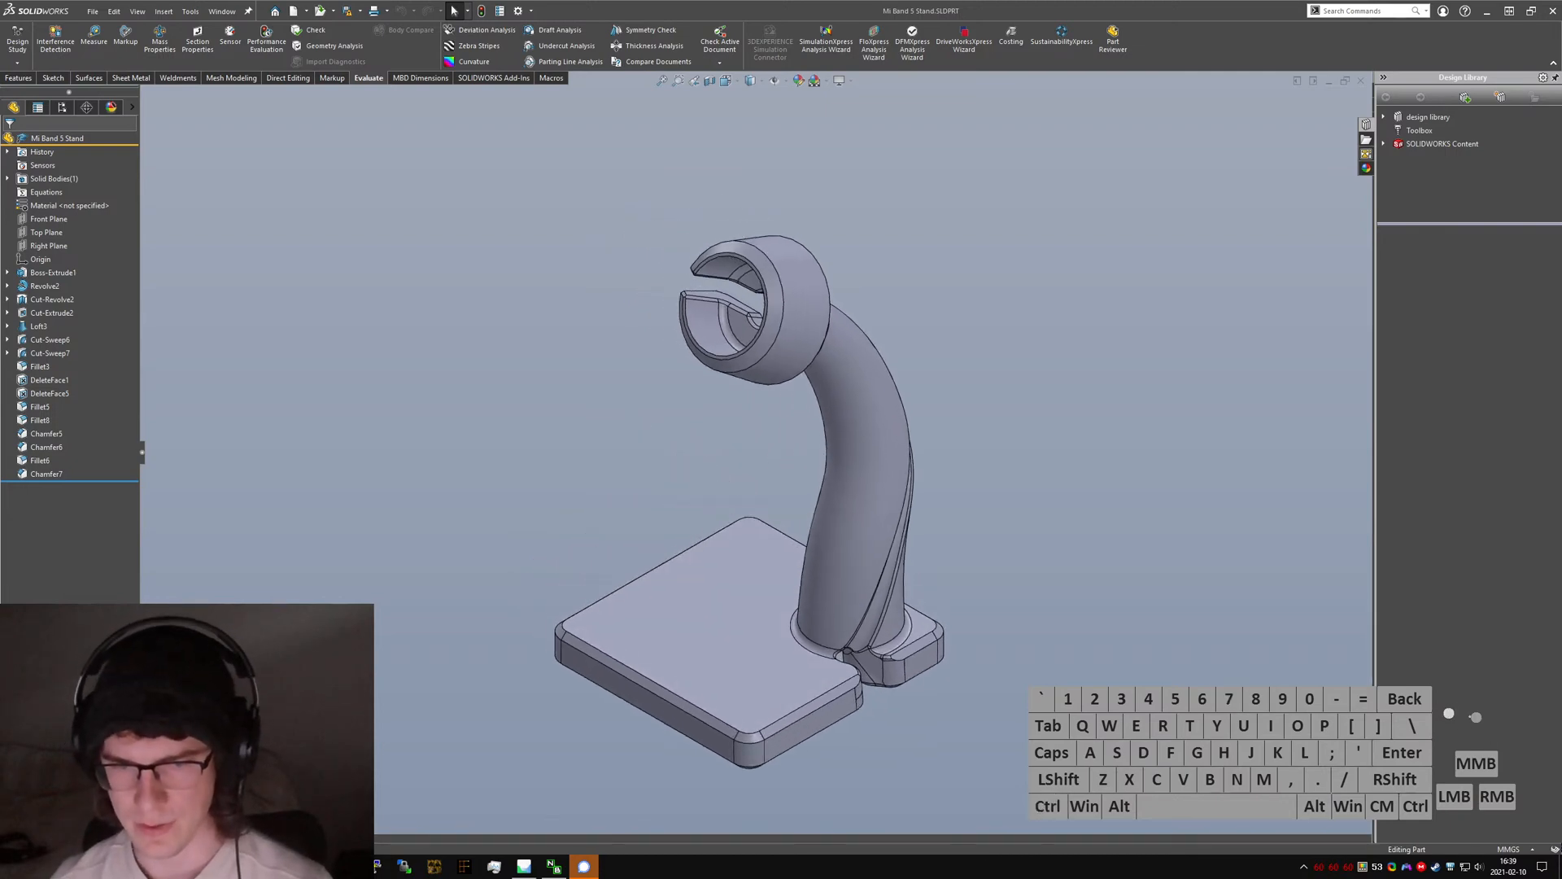
pyautogui.click(524, 866)
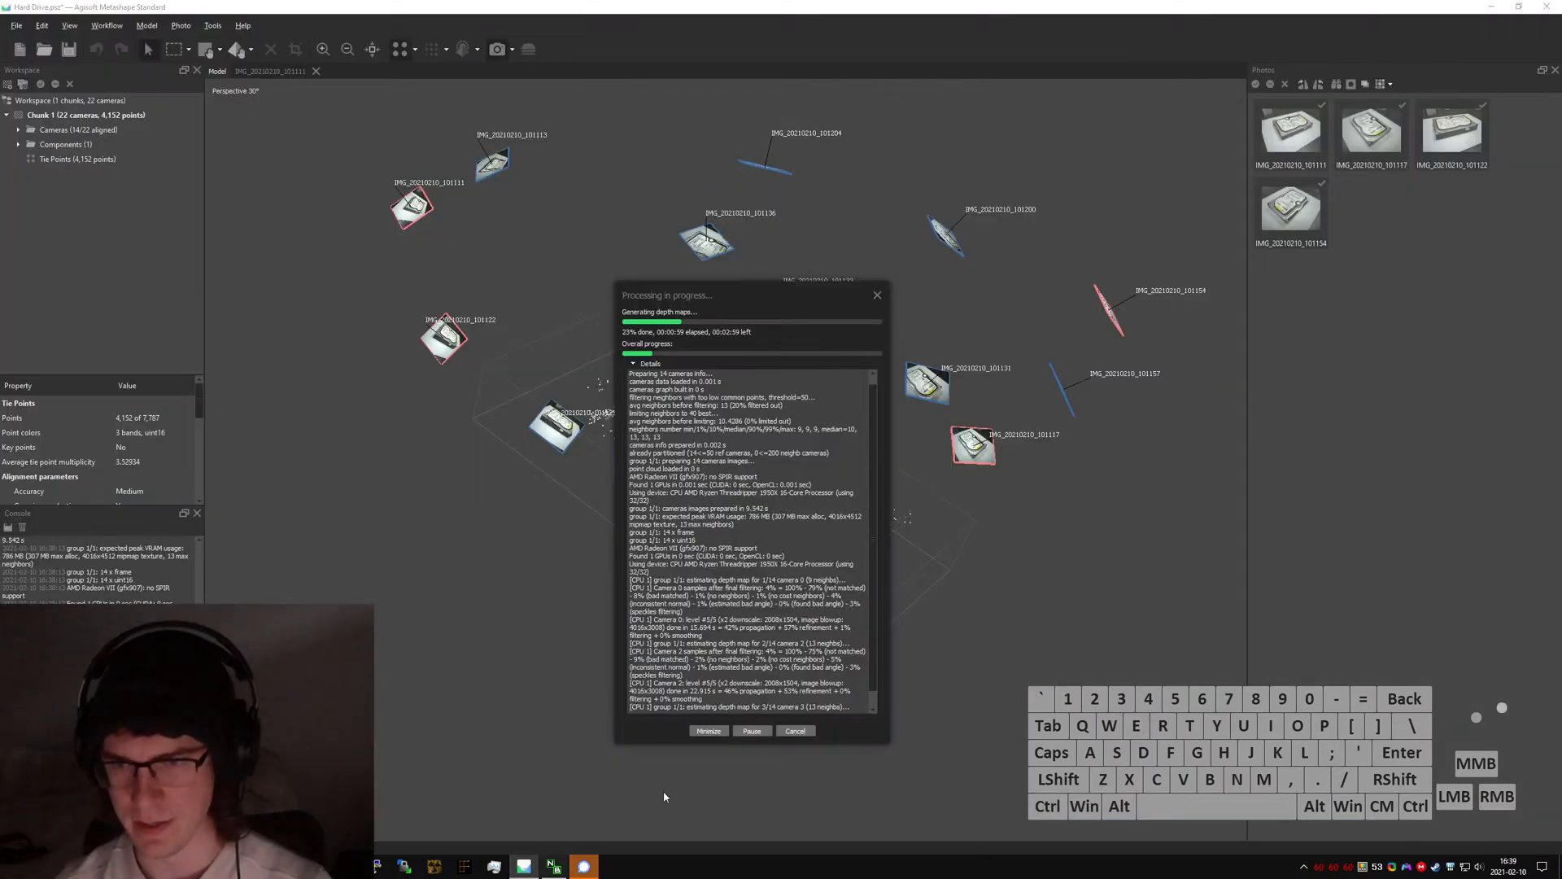
pyautogui.scroll(1, 777, 580)
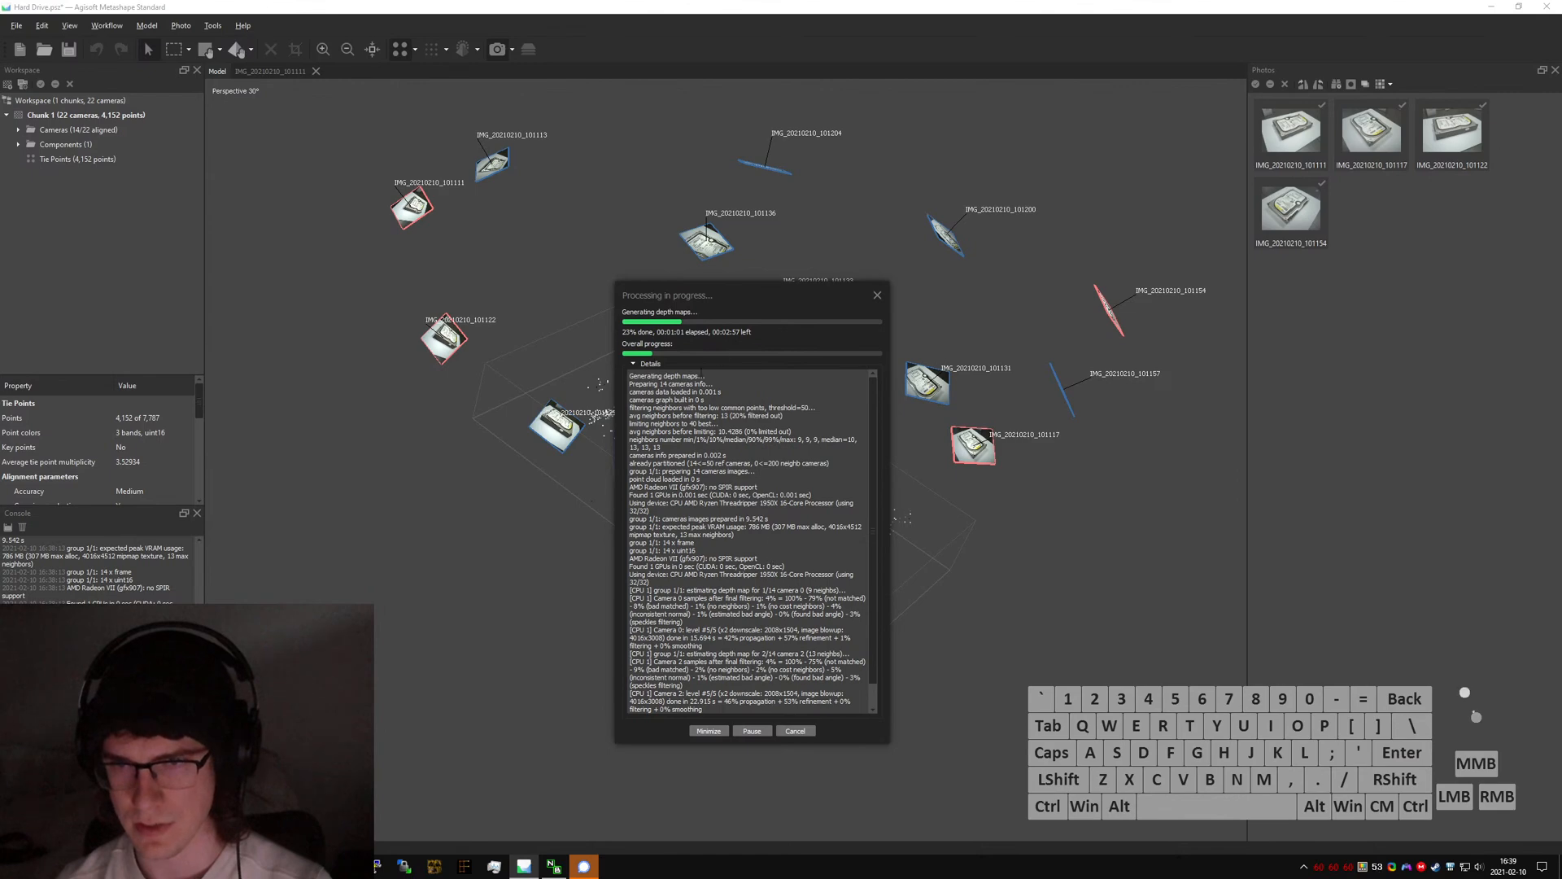
pyautogui.click(525, 866)
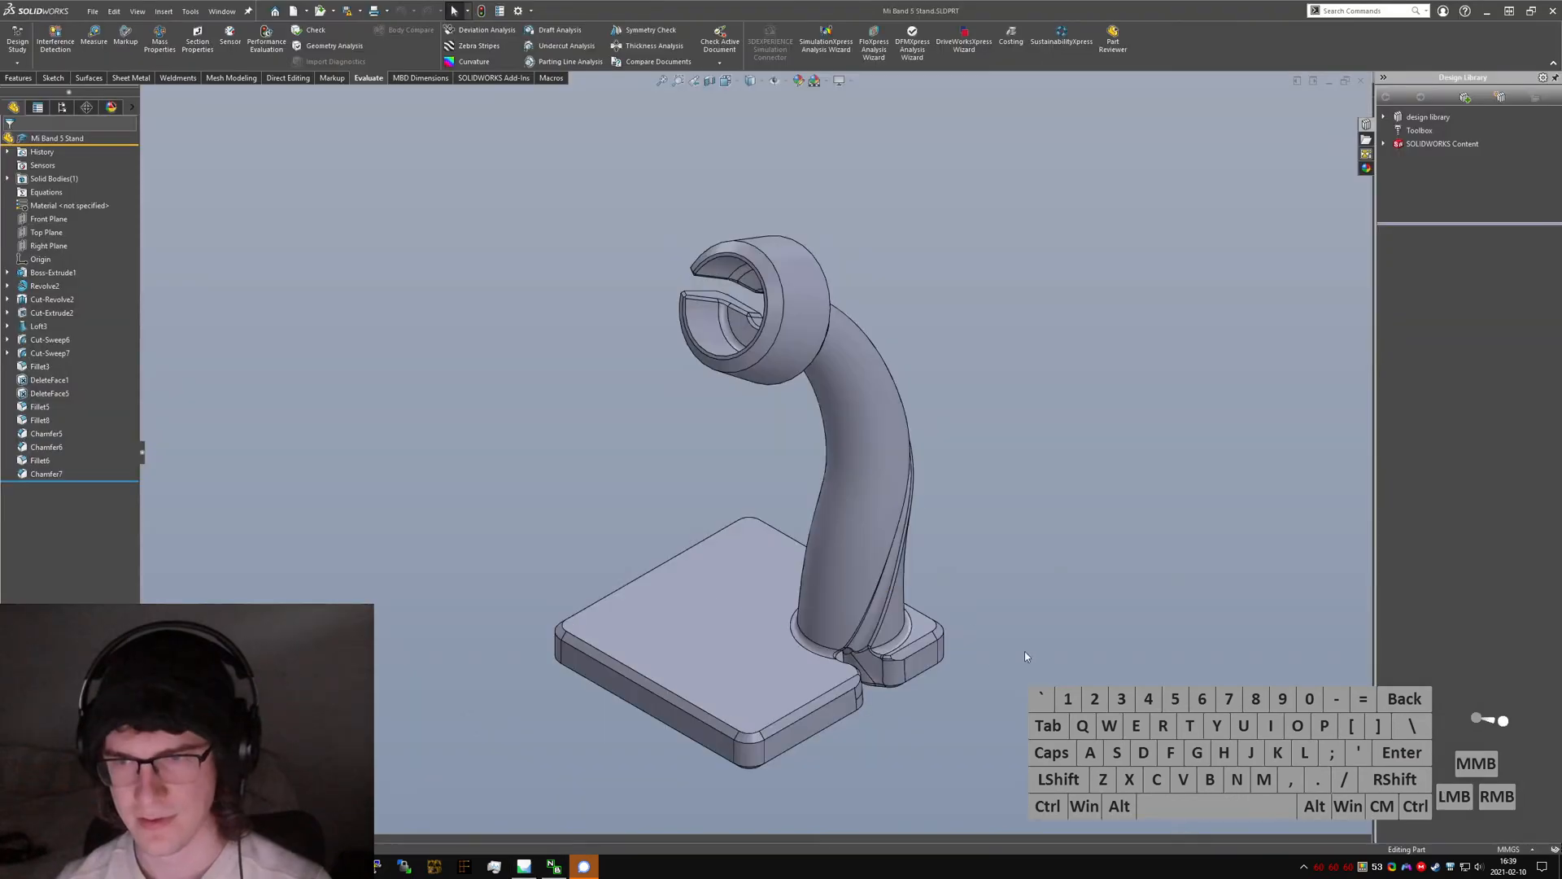
# - Examine the finished stand's watch holder, curved arm and slotted base from several angles, highlighting the DeleteFace1 feature
pyautogui.moveTo(777, 407); pyautogui.dragTo(650, 439, button='middle')
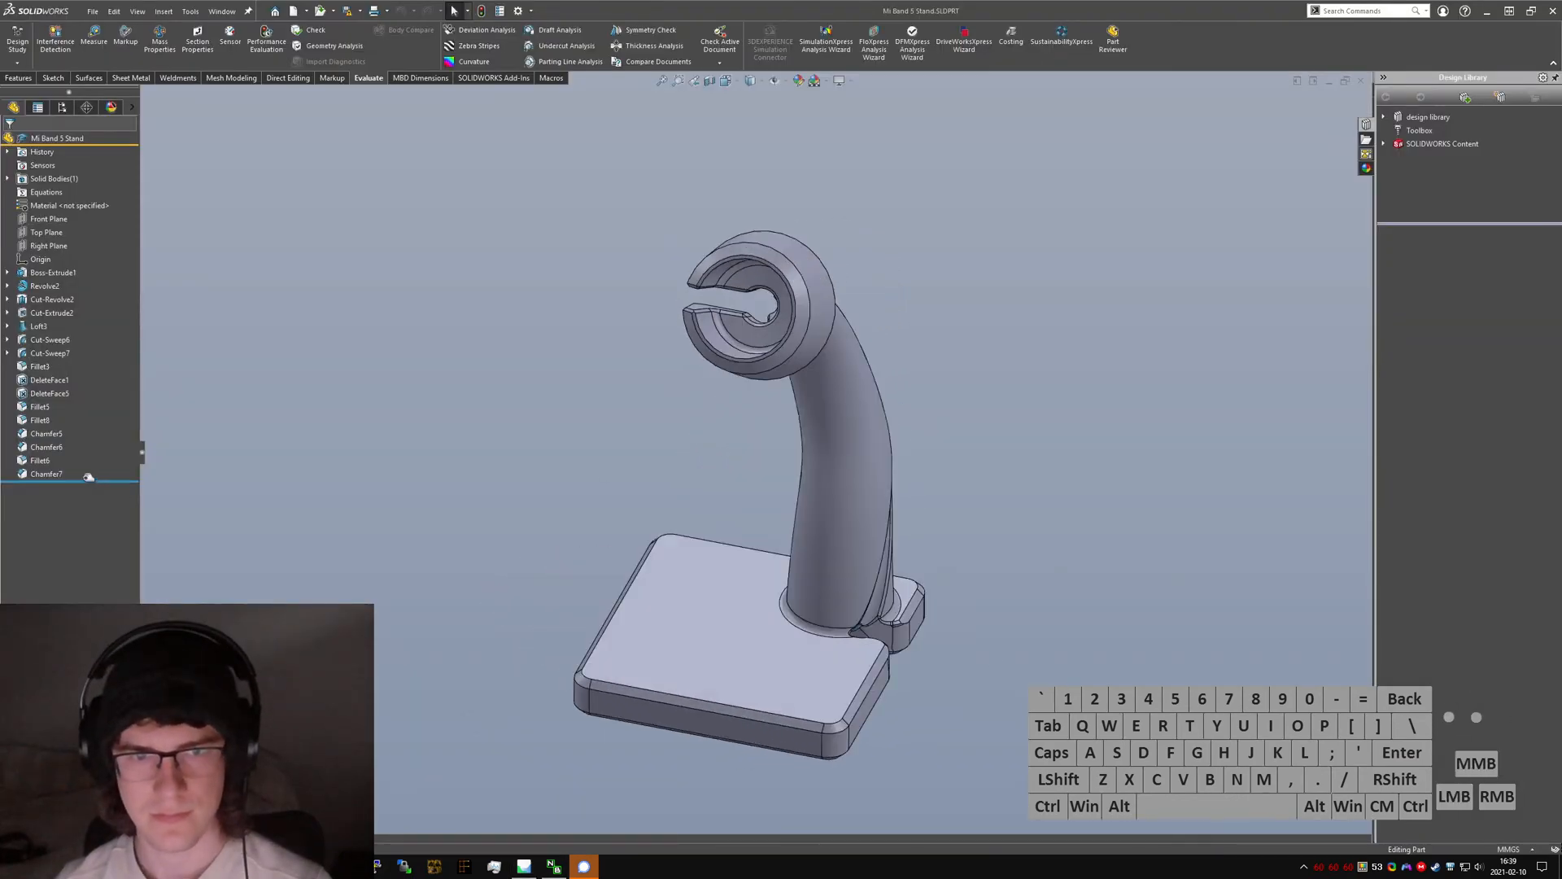
pyautogui.click(48, 380)
pyautogui.moveTo(732, 555); pyautogui.dragTo(967, 652, button='middle')
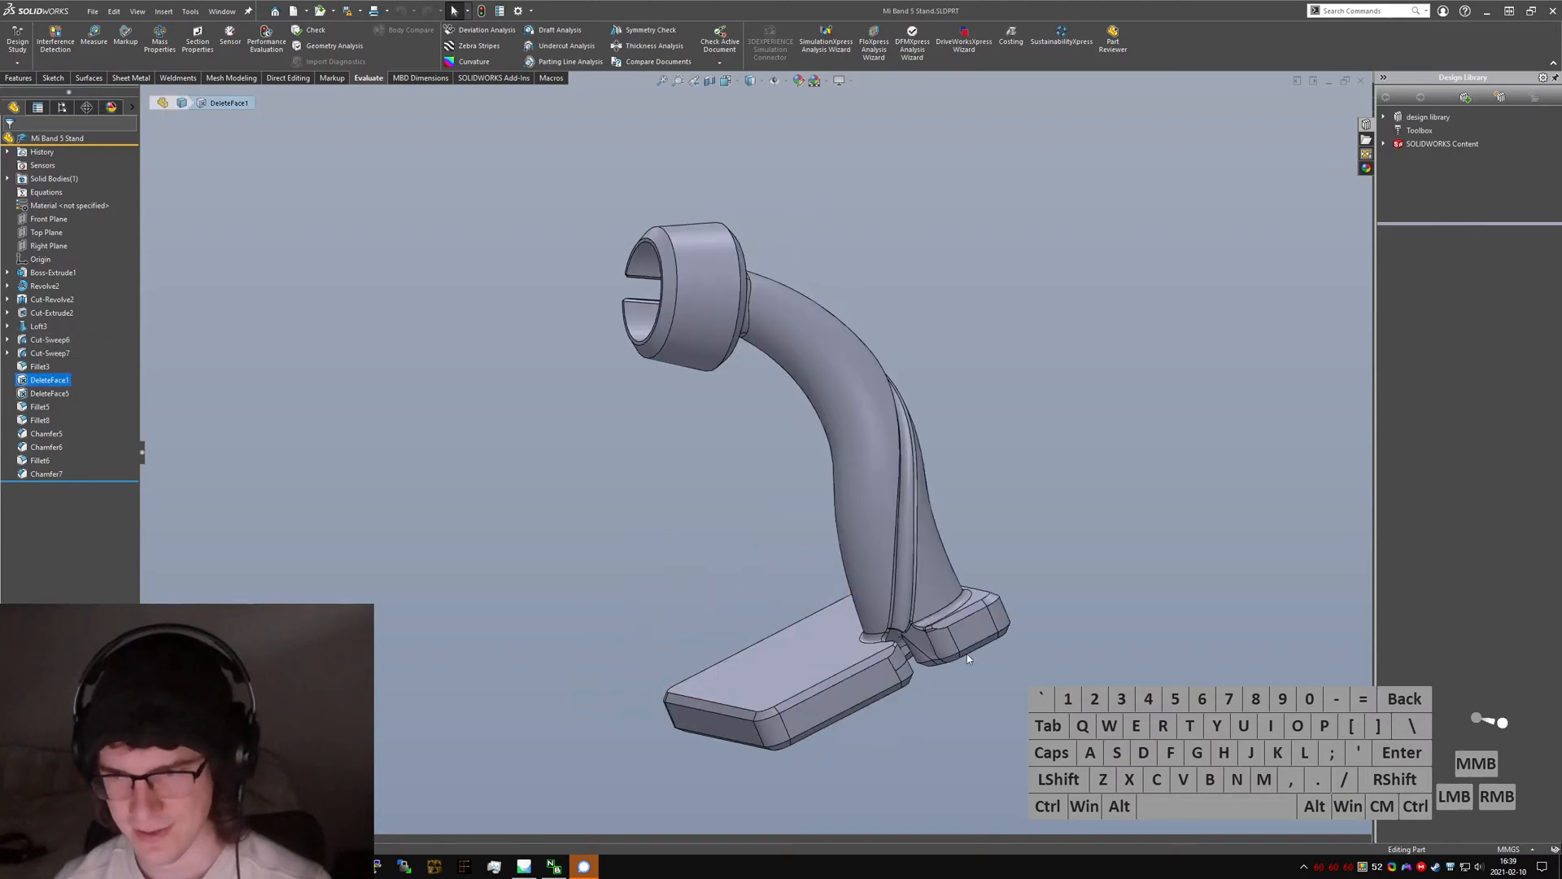
pyautogui.scroll(-7, 966, 652)
pyautogui.middleClick(735, 500)
pyautogui.moveTo(735, 500); pyautogui.dragTo(723, 446, button='middle')
pyautogui.scroll(9, 723, 444)
pyautogui.scroll(-3, 732, 356)
pyautogui.moveTo(732, 356); pyautogui.dragTo(739, 383, button='middle')
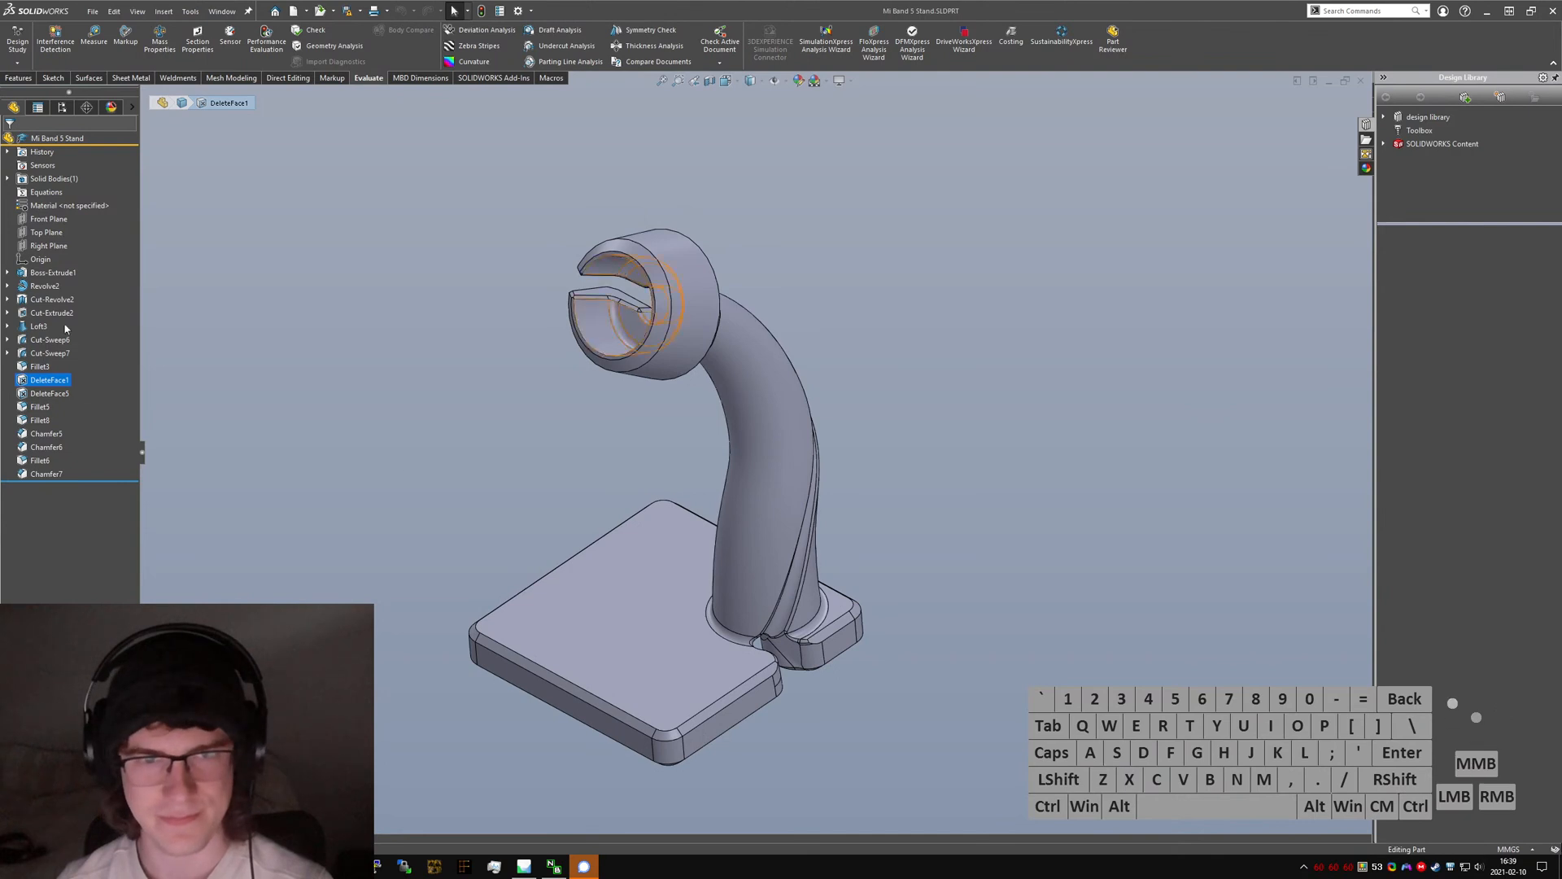
# - Roll the feature history back to just after Loft3 and inspect the plain arm, holder and base block
pyautogui.moveTo(99, 480); pyautogui.dragTo(89, 332)
pyautogui.click(87, 301)
pyautogui.moveTo(666, 396); pyautogui.dragTo(63, 528, button='middle')
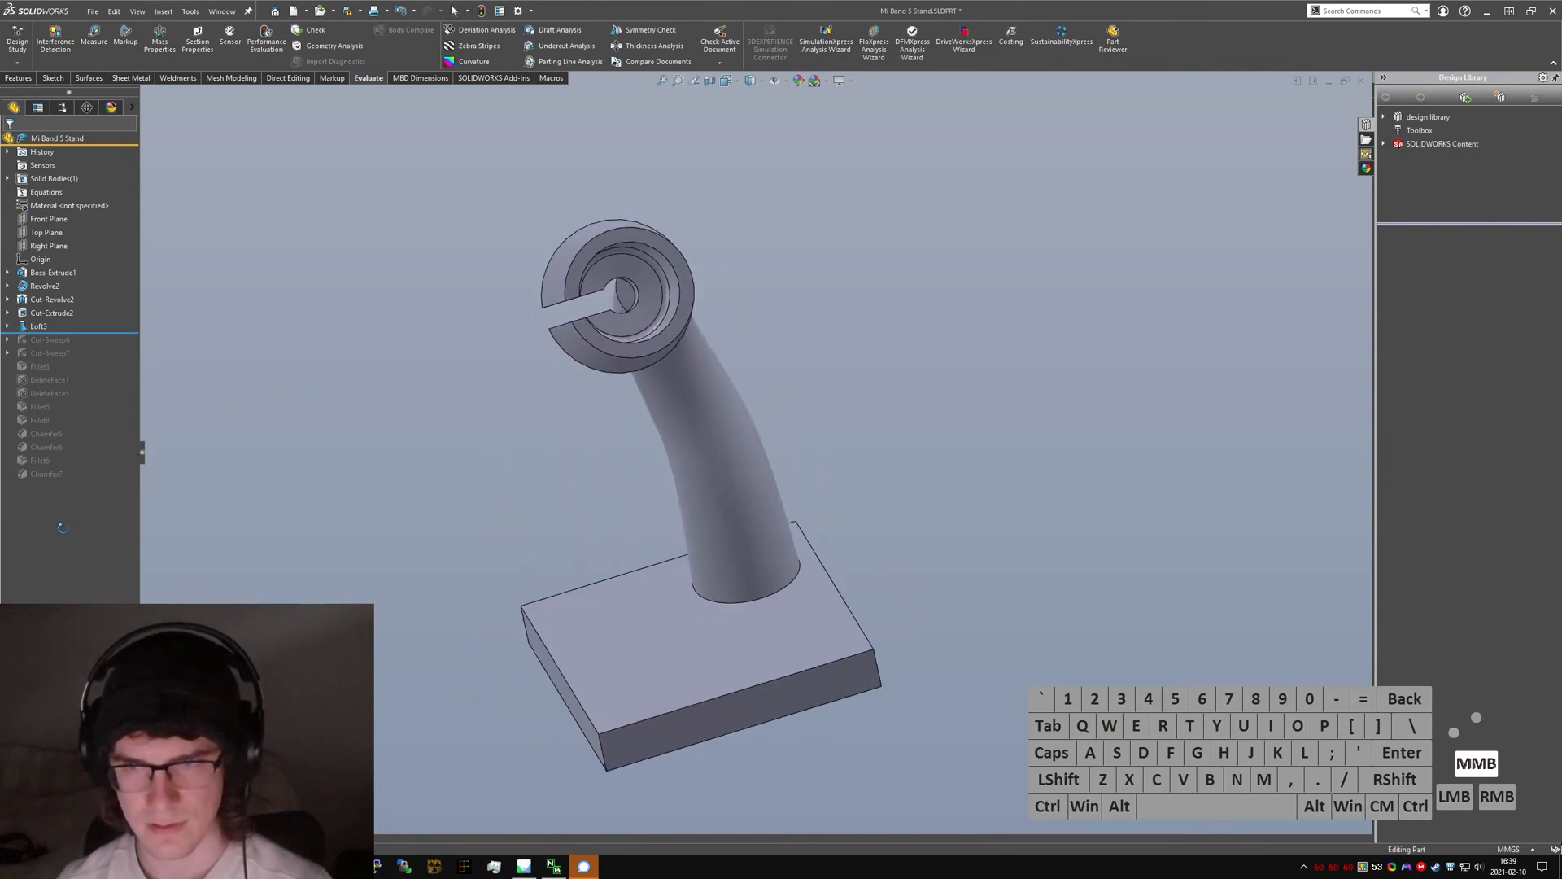
pyautogui.scroll(-2, 633, 383)
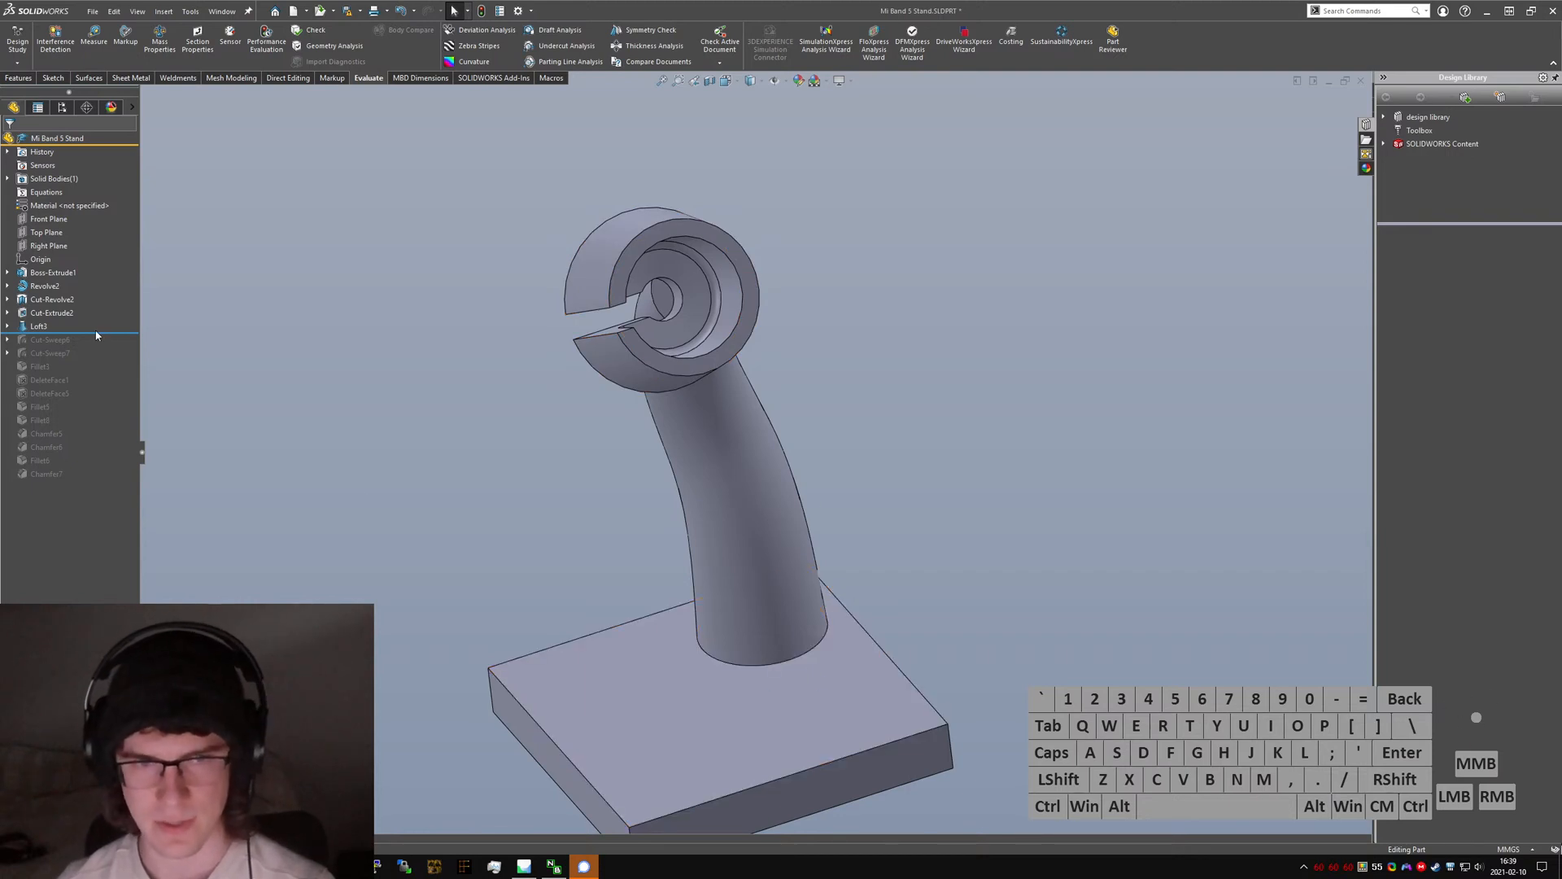
# - Roll the history forward past Cut-Sweep6, expand it, and highlight its profile Sketch29 and path 3DSketch6
pyautogui.moveTo(100, 332); pyautogui.dragTo(44, 346)
pyautogui.click(7, 340)
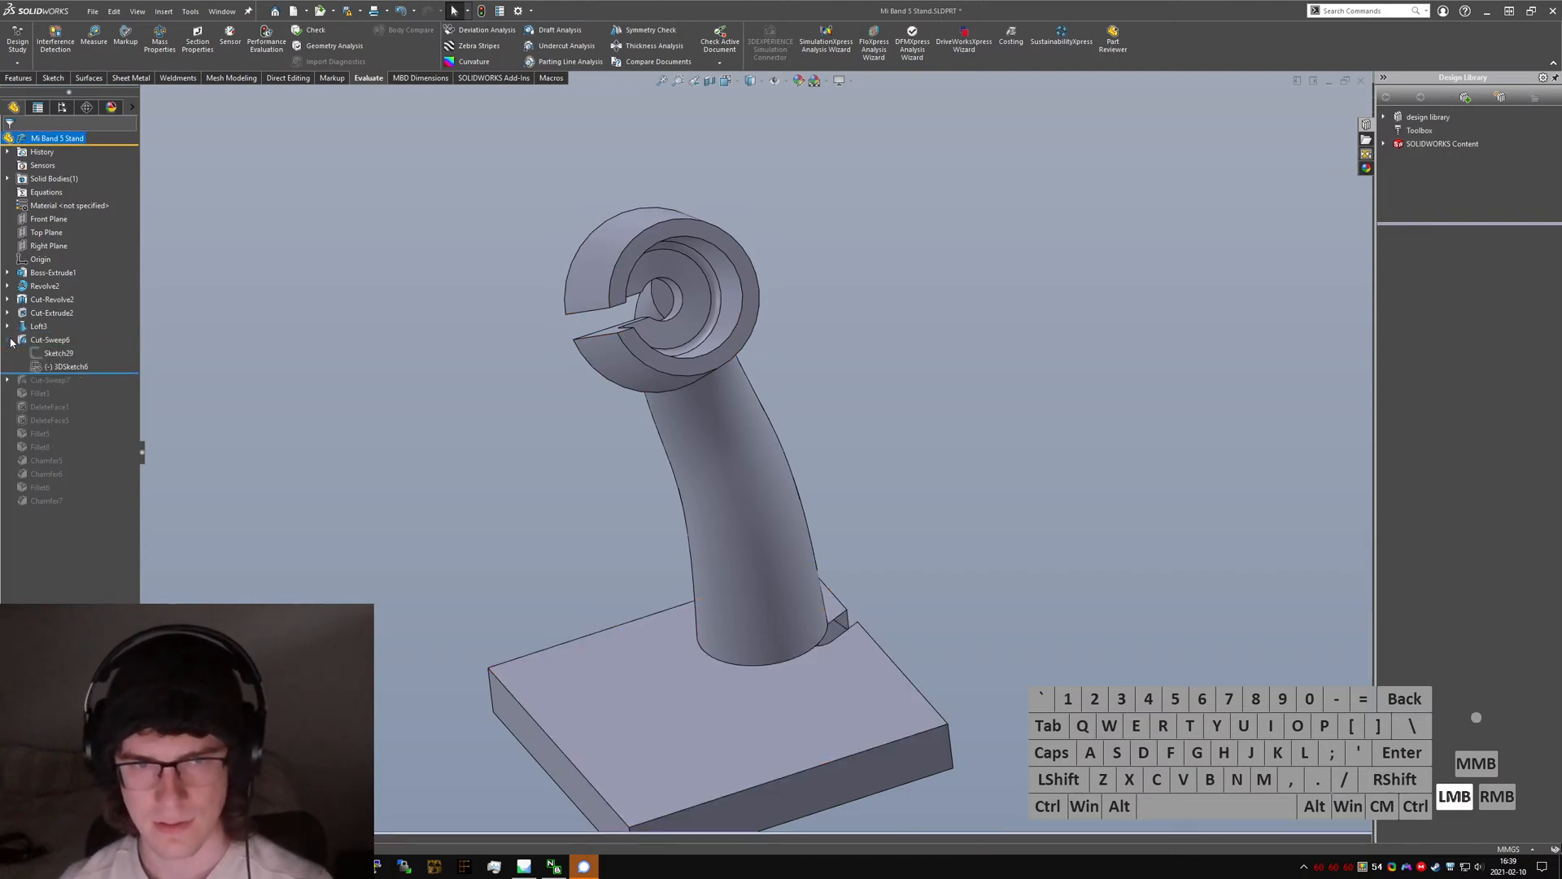
pyautogui.click(7, 340)
pyautogui.click(7, 340)
pyautogui.click(53, 354)
pyautogui.click(59, 366)
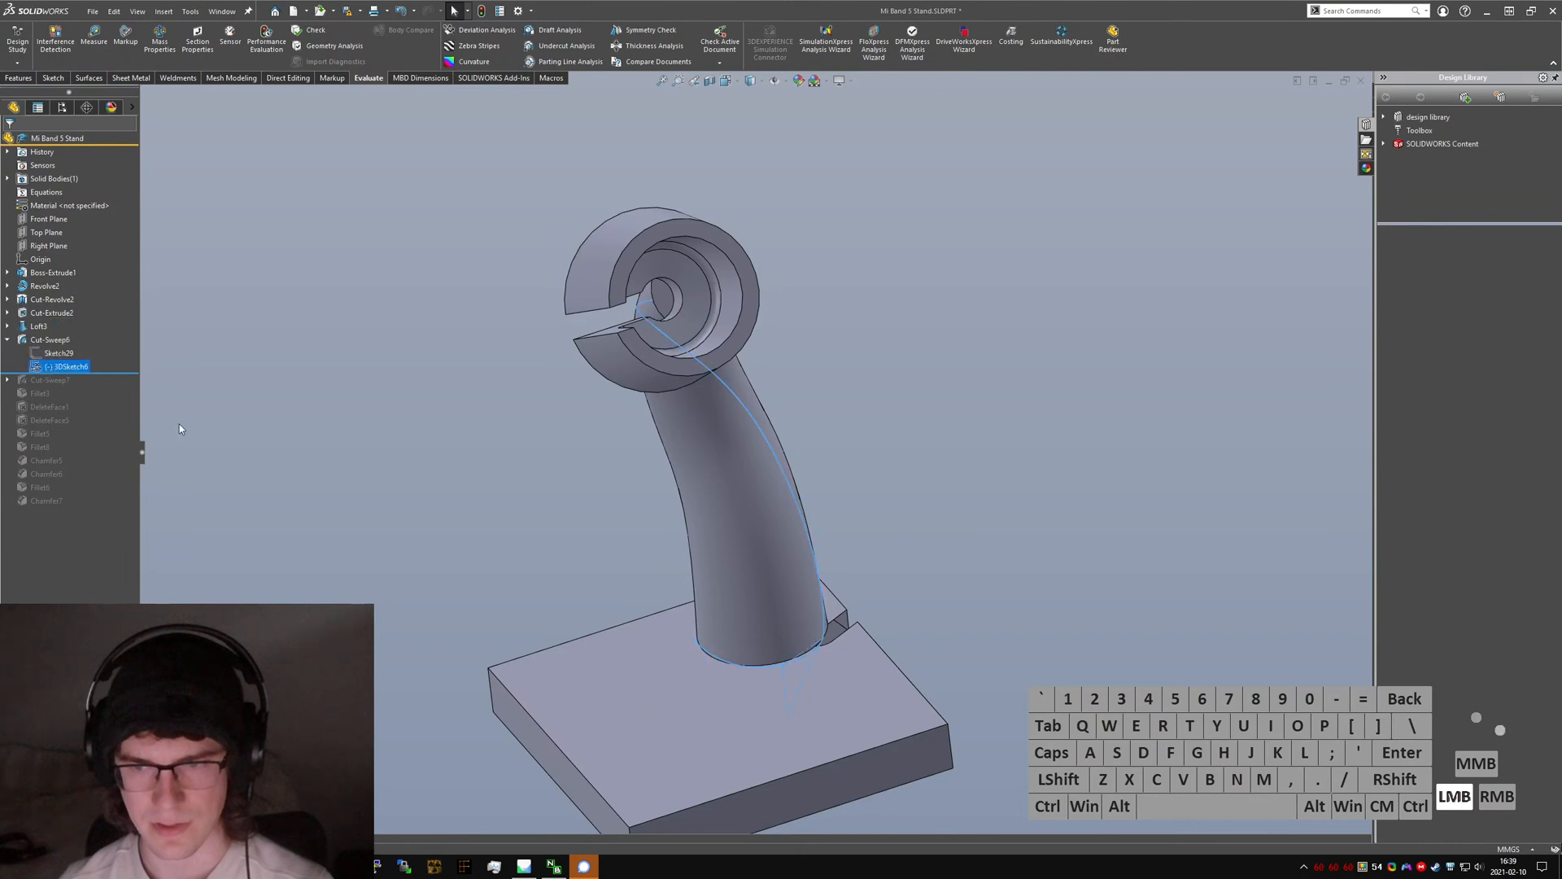
# - Roll the history forward past Cut-Sweep7 and inspect the cable groove twisting along the arm into the base
pyautogui.moveTo(634, 545)
pyautogui.mouseDown(button='middle')
pyautogui.moveTo(557, 508)
pyautogui.moveTo(436, 523)
pyautogui.moveTo(409, 574)
pyautogui.moveTo(432, 635)
pyautogui.moveTo(396, 600)
pyautogui.moveTo(281, 553)
pyautogui.moveTo(425, 638)
pyautogui.moveTo(411, 618)
pyautogui.mouseUp(button='middle')
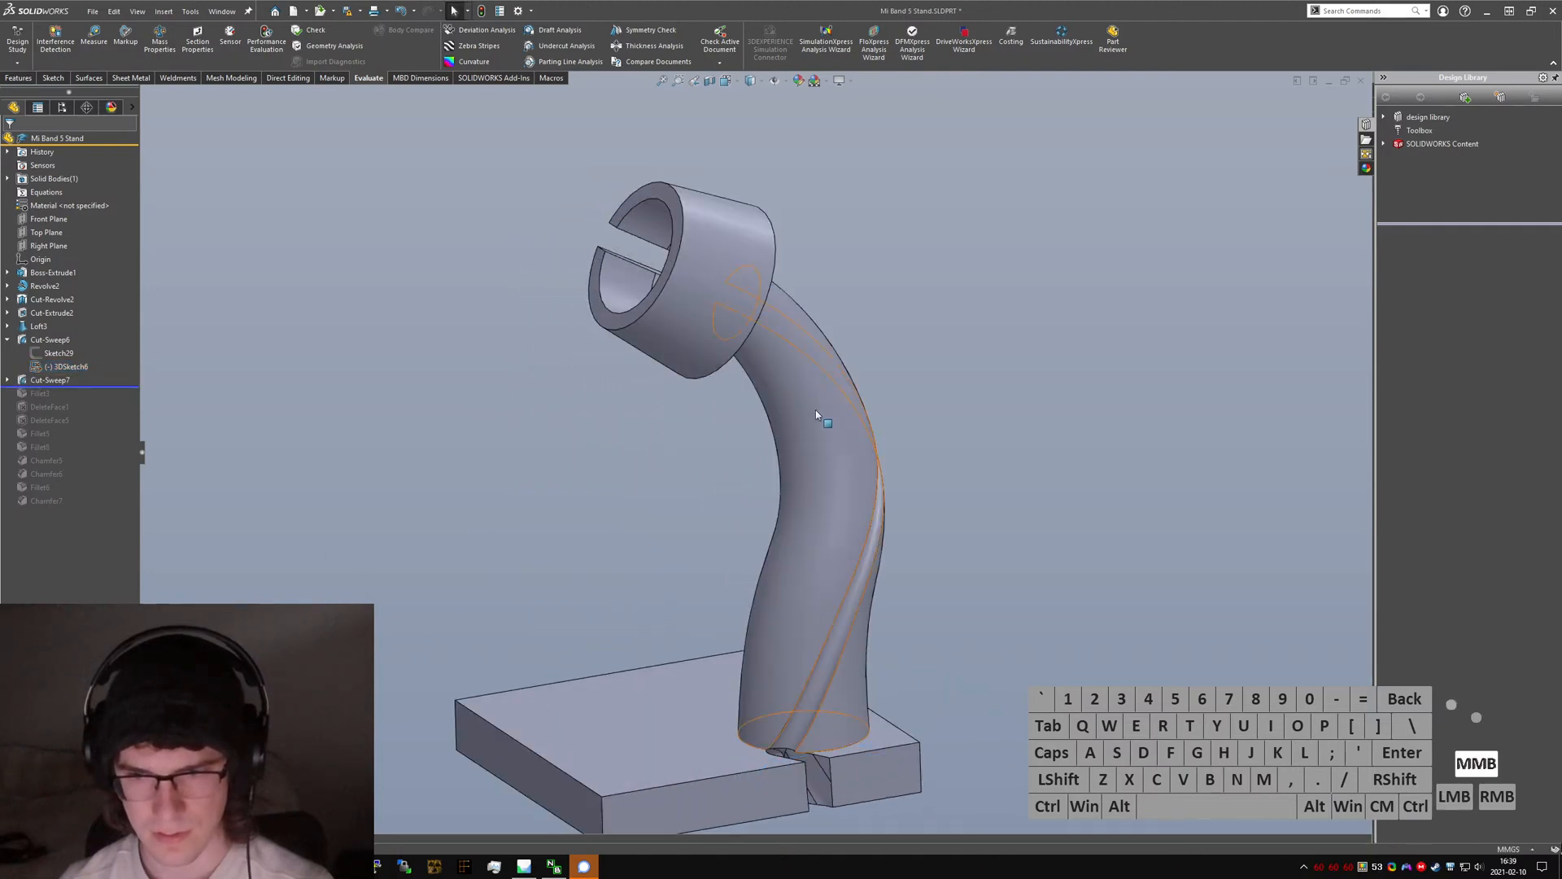
pyautogui.moveTo(816, 411); pyautogui.dragTo(783, 349, button='middle')
pyautogui.scroll(-6, 730, 628)
pyautogui.moveTo(753, 449); pyautogui.dragTo(770, 647, button='middle')
pyautogui.scroll(10, 807, 462)
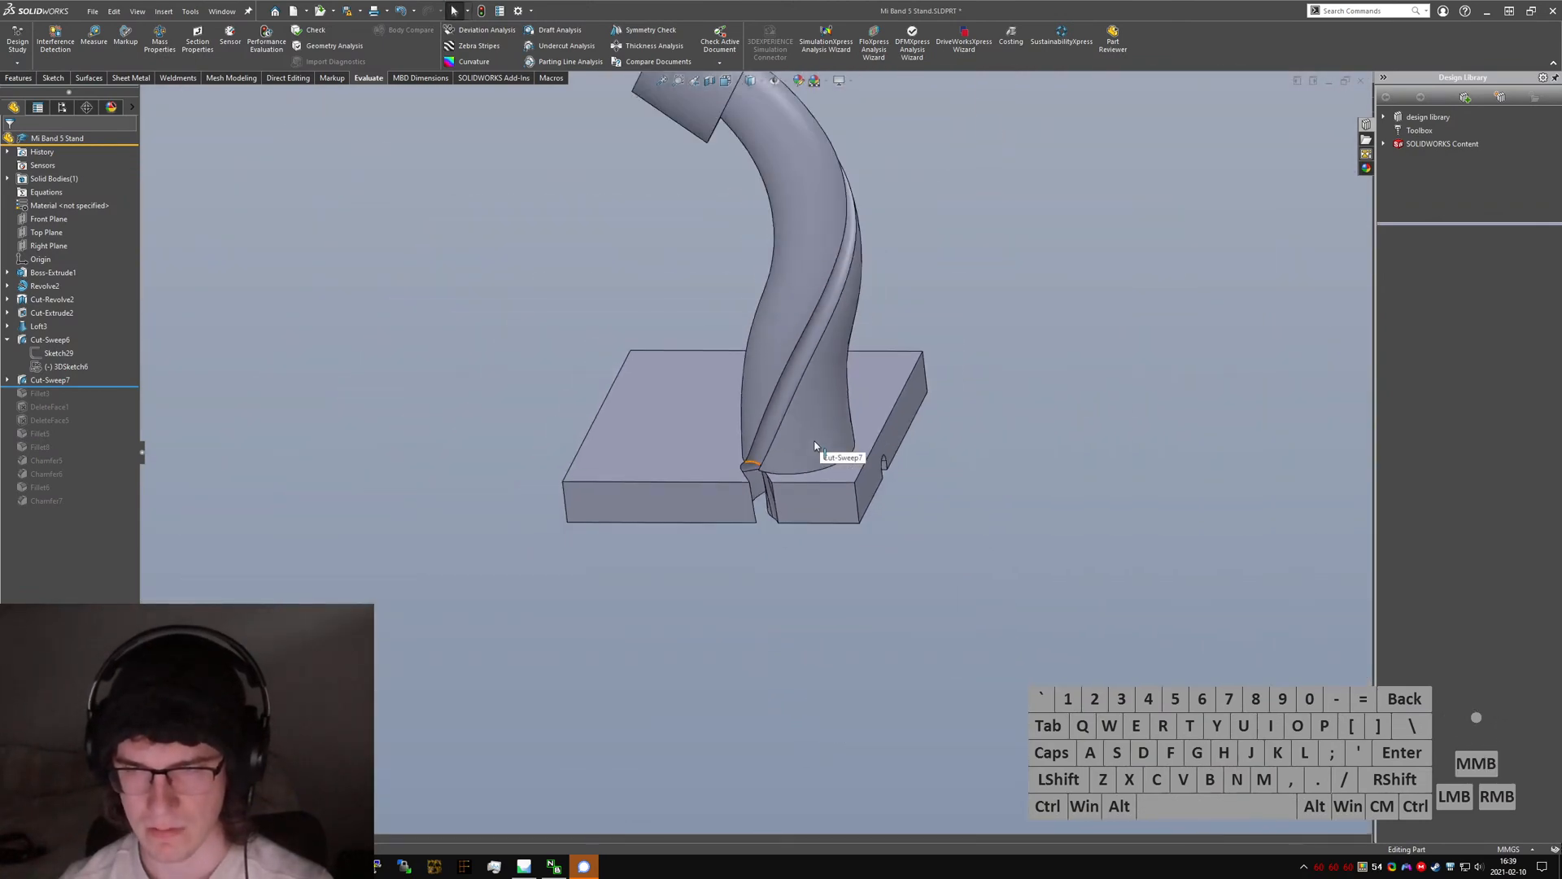
pyautogui.scroll(-4, 772, 306)
pyautogui.moveTo(771, 300); pyautogui.dragTo(488, 342, button='middle')
pyautogui.scroll(5, 694, 286)
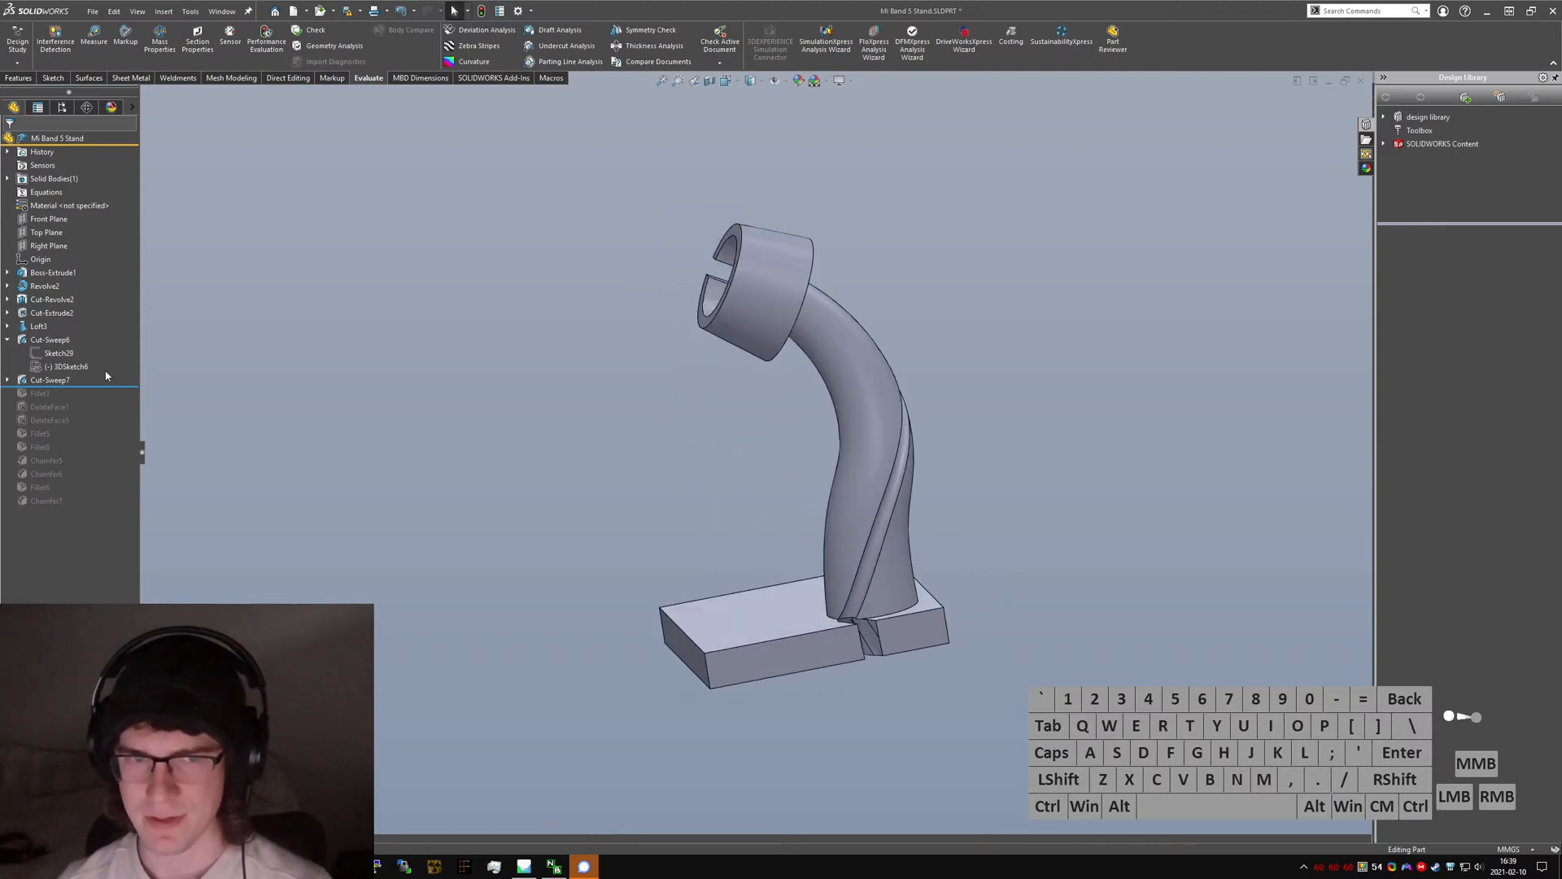
# - Roll the history forward to after DeleteFace5, then to after Fillet5, and inspect where the arm meets the base
pyautogui.moveTo(92, 386); pyautogui.dragTo(90, 422)
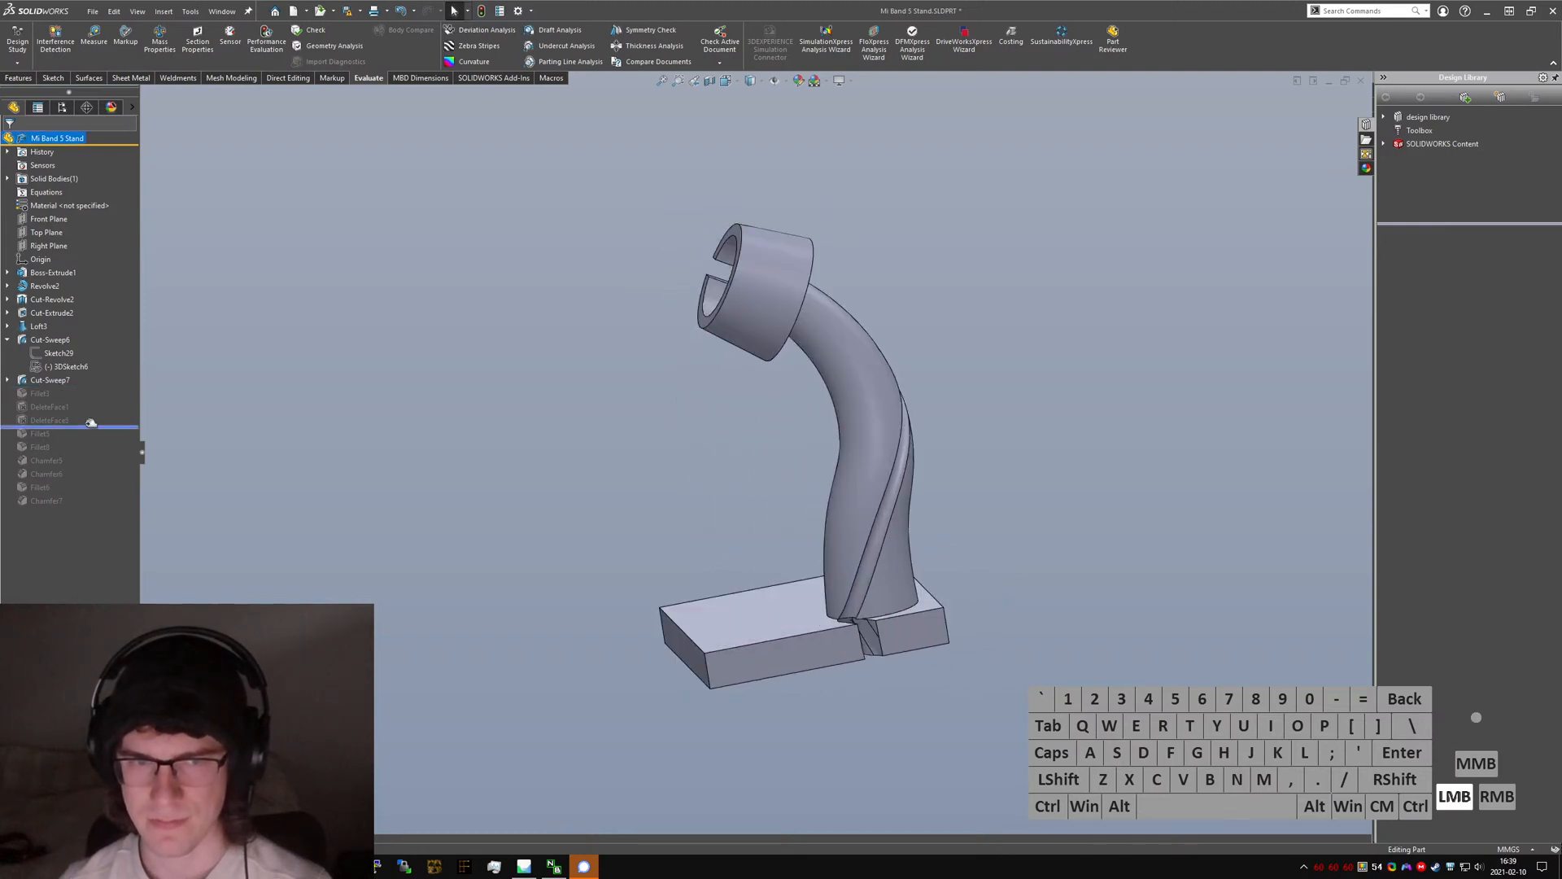
pyautogui.scroll(-5, 911, 634)
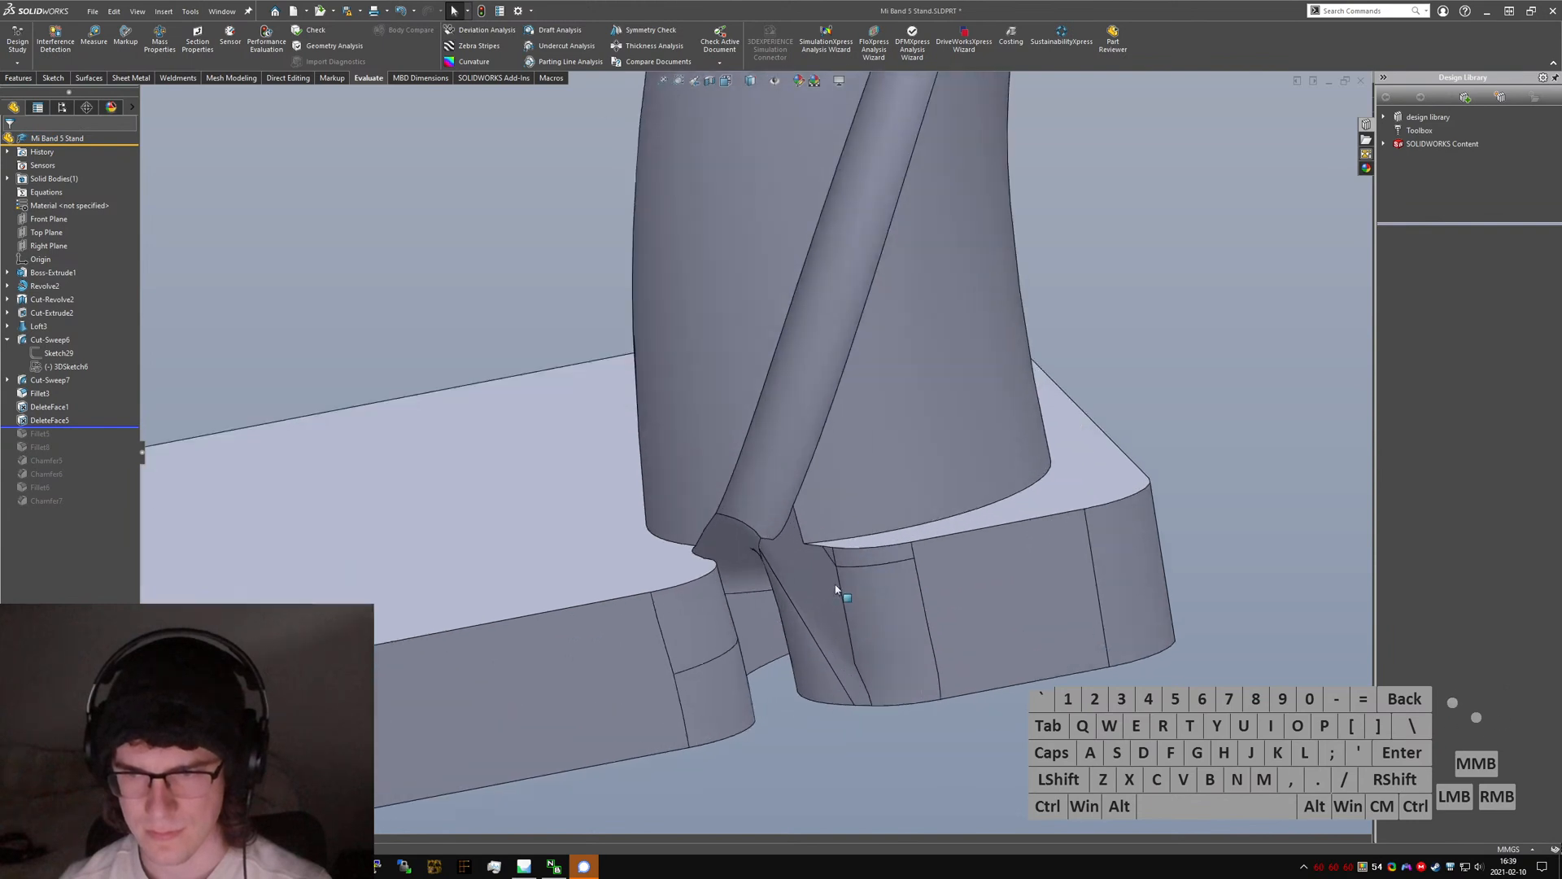
pyautogui.moveTo(101, 424); pyautogui.dragTo(96, 441)
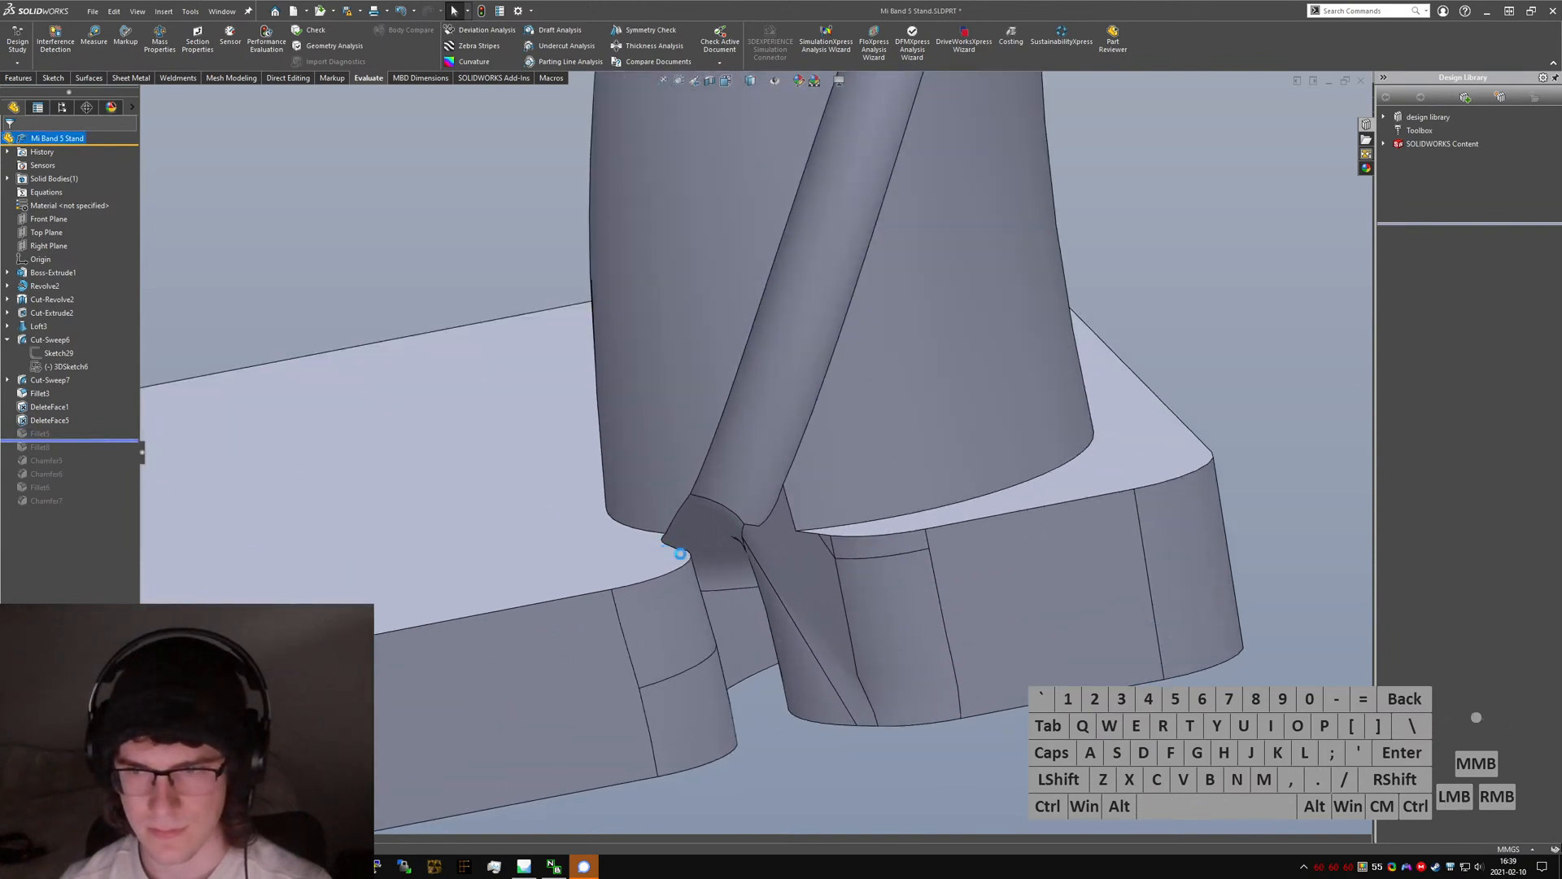
pyautogui.scroll(2, 683, 545)
# - Highlight the Cut-Sweep7 groove on the arm and the Cut-Sweep6 feature to compare the two swept cuts
pyautogui.click(753, 443)
pyautogui.scroll(4, 750, 411)
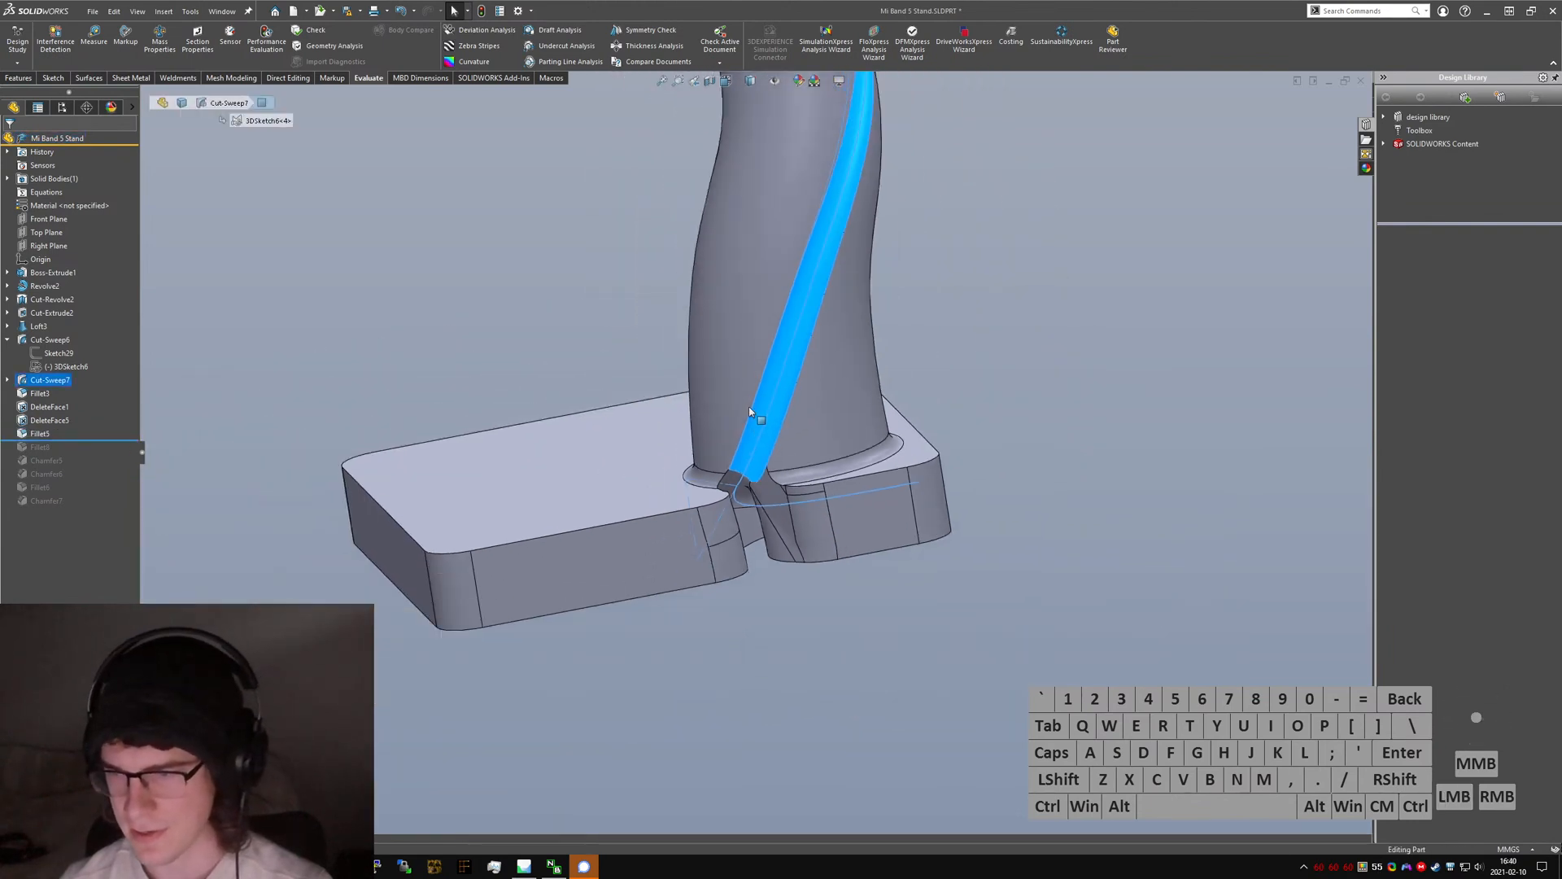
pyautogui.moveTo(750, 411); pyautogui.dragTo(859, 305, button='middle')
pyautogui.click(43, 341)
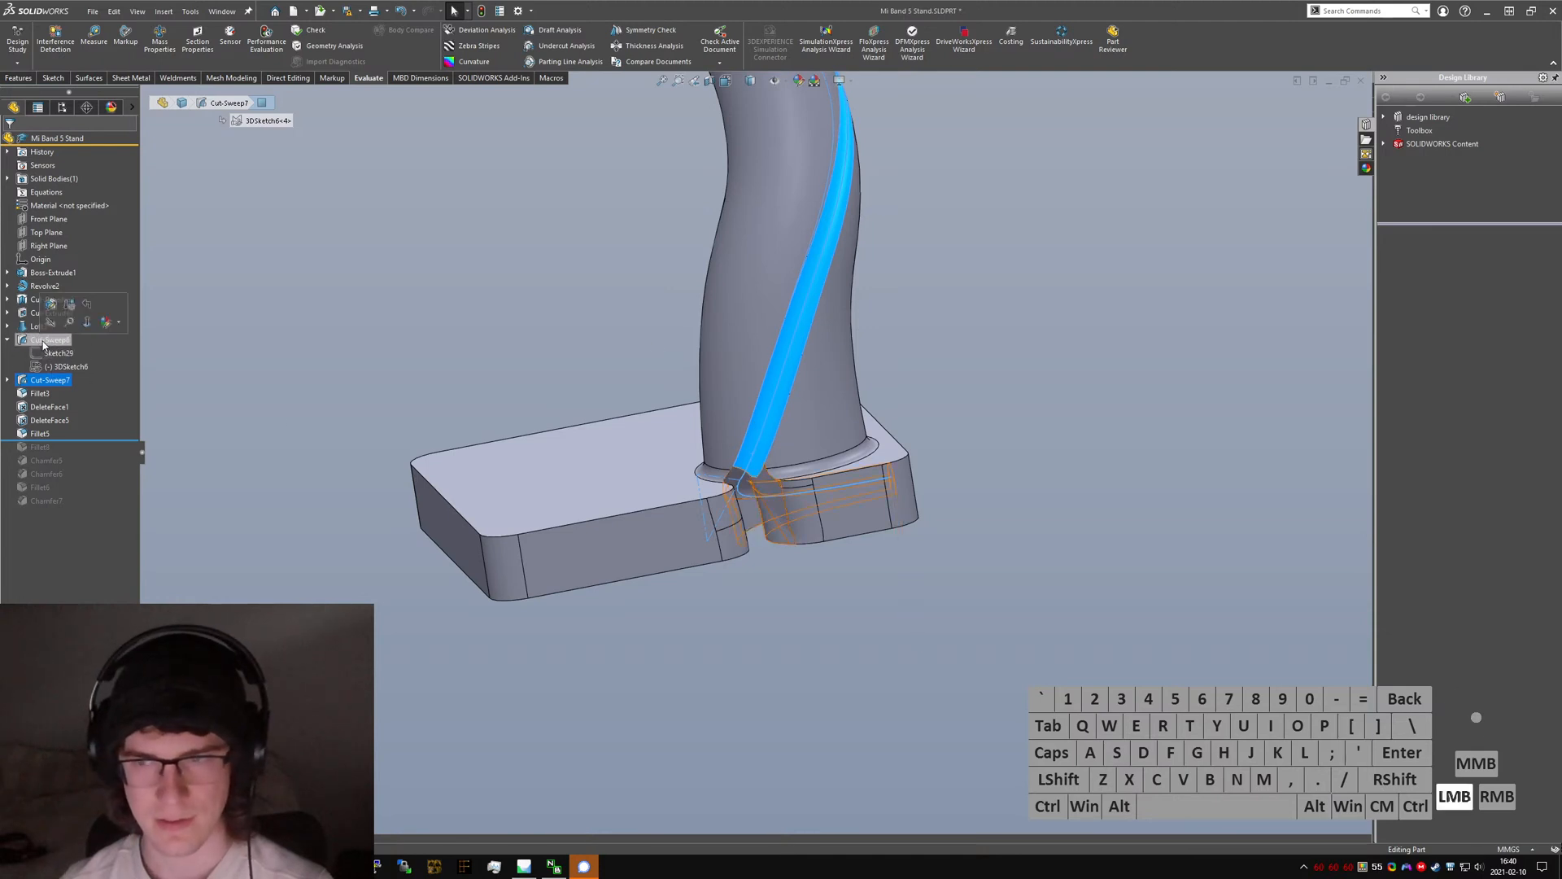
pyautogui.scroll(4, 752, 453)
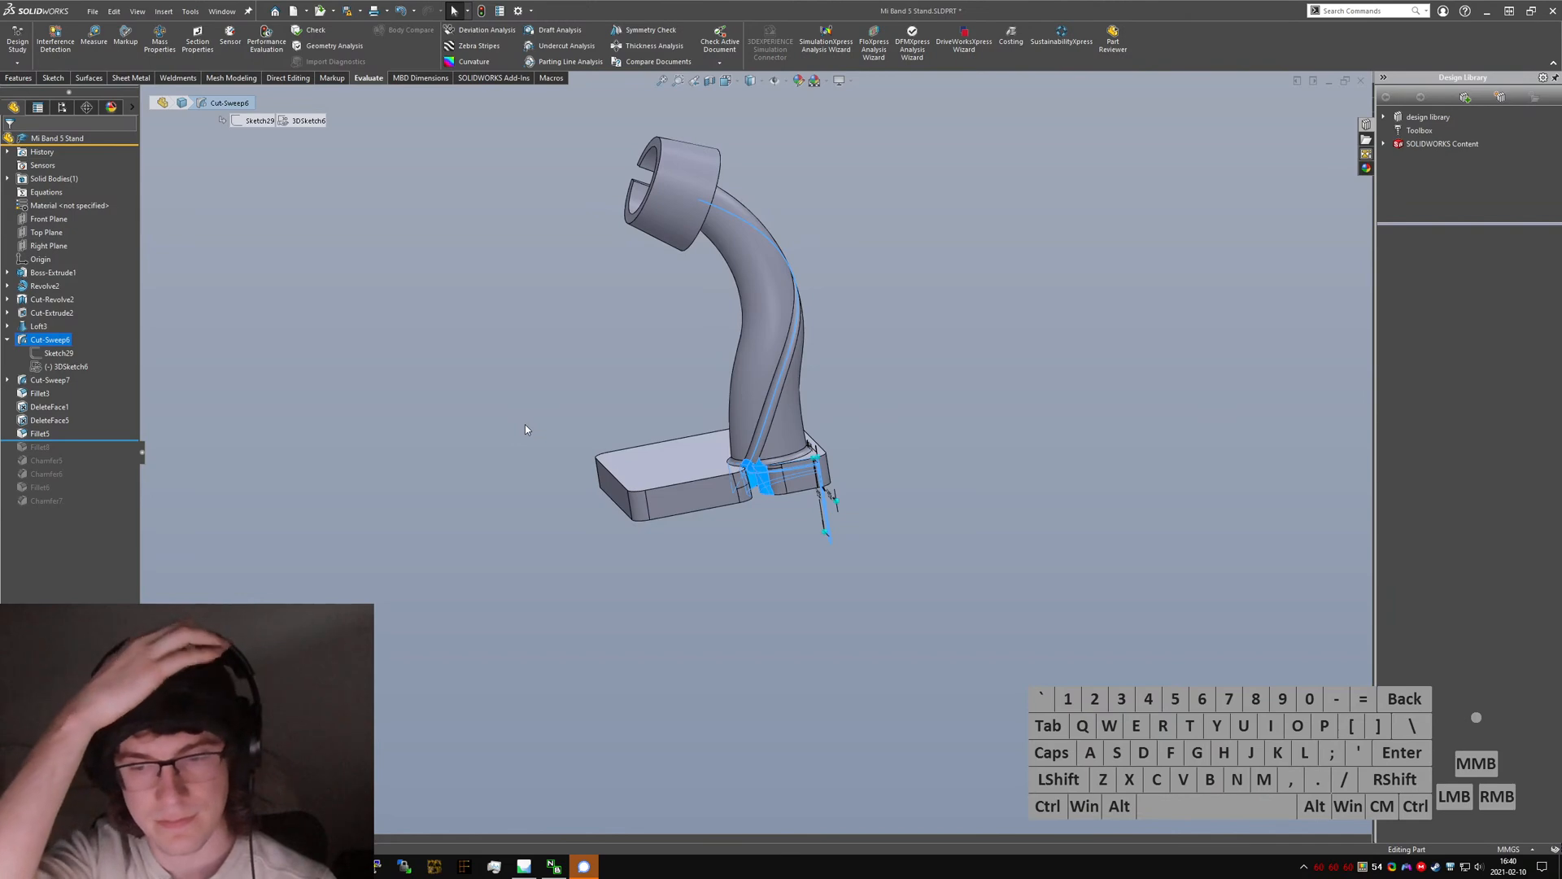
# - Check the depth map progress in Metashape, return to SOLIDWORKS, clear the selection, and view the whole stand
pyautogui.click(524, 867)
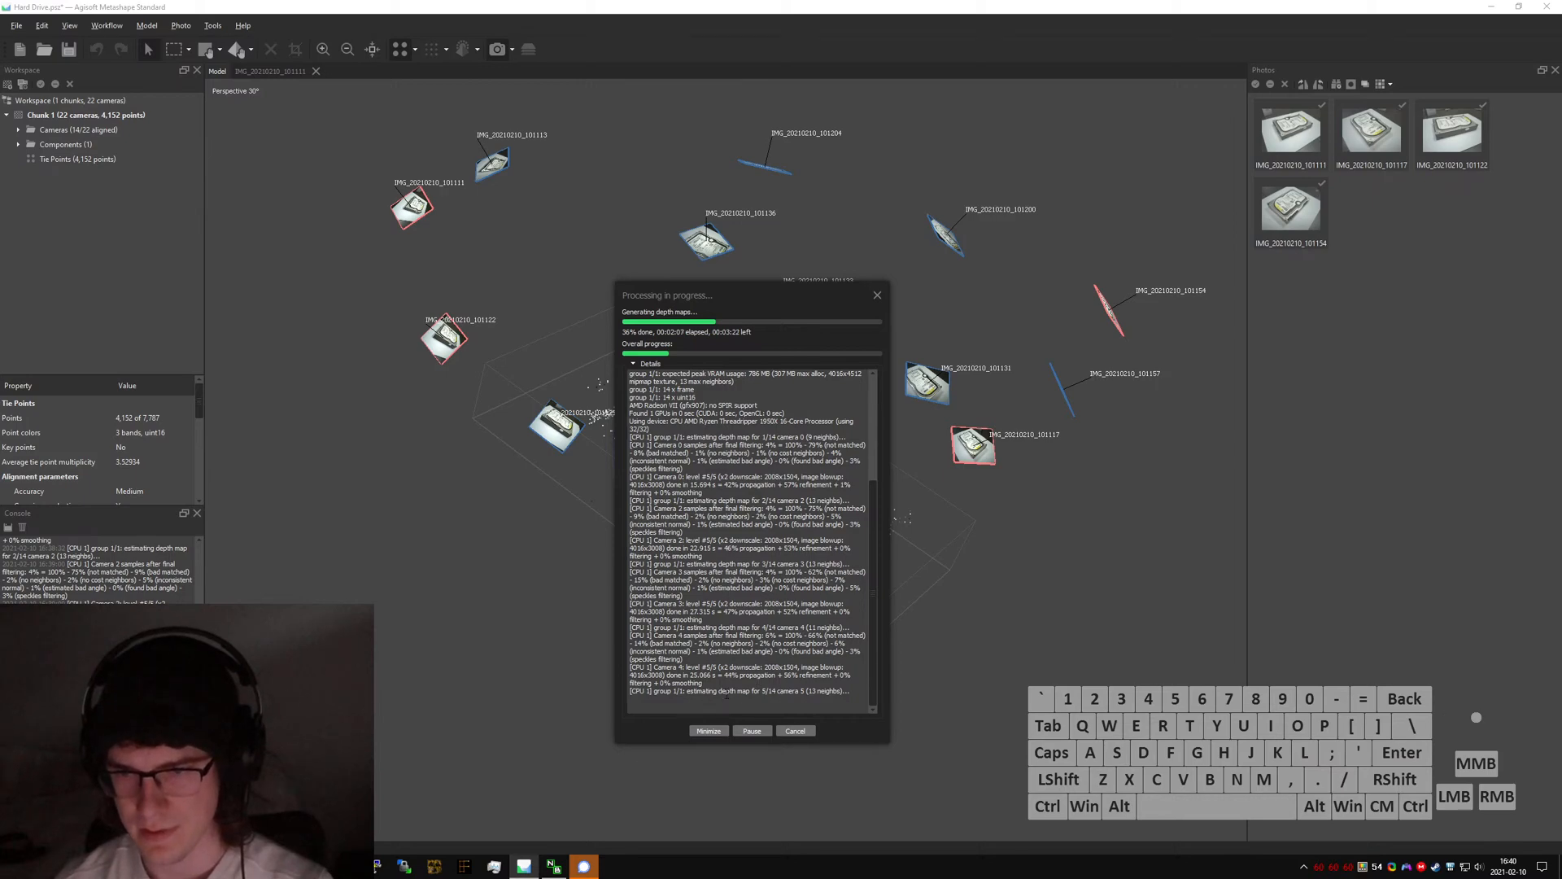
pyautogui.click(524, 867)
pyautogui.click(797, 649)
pyautogui.scroll(4, 747, 449)
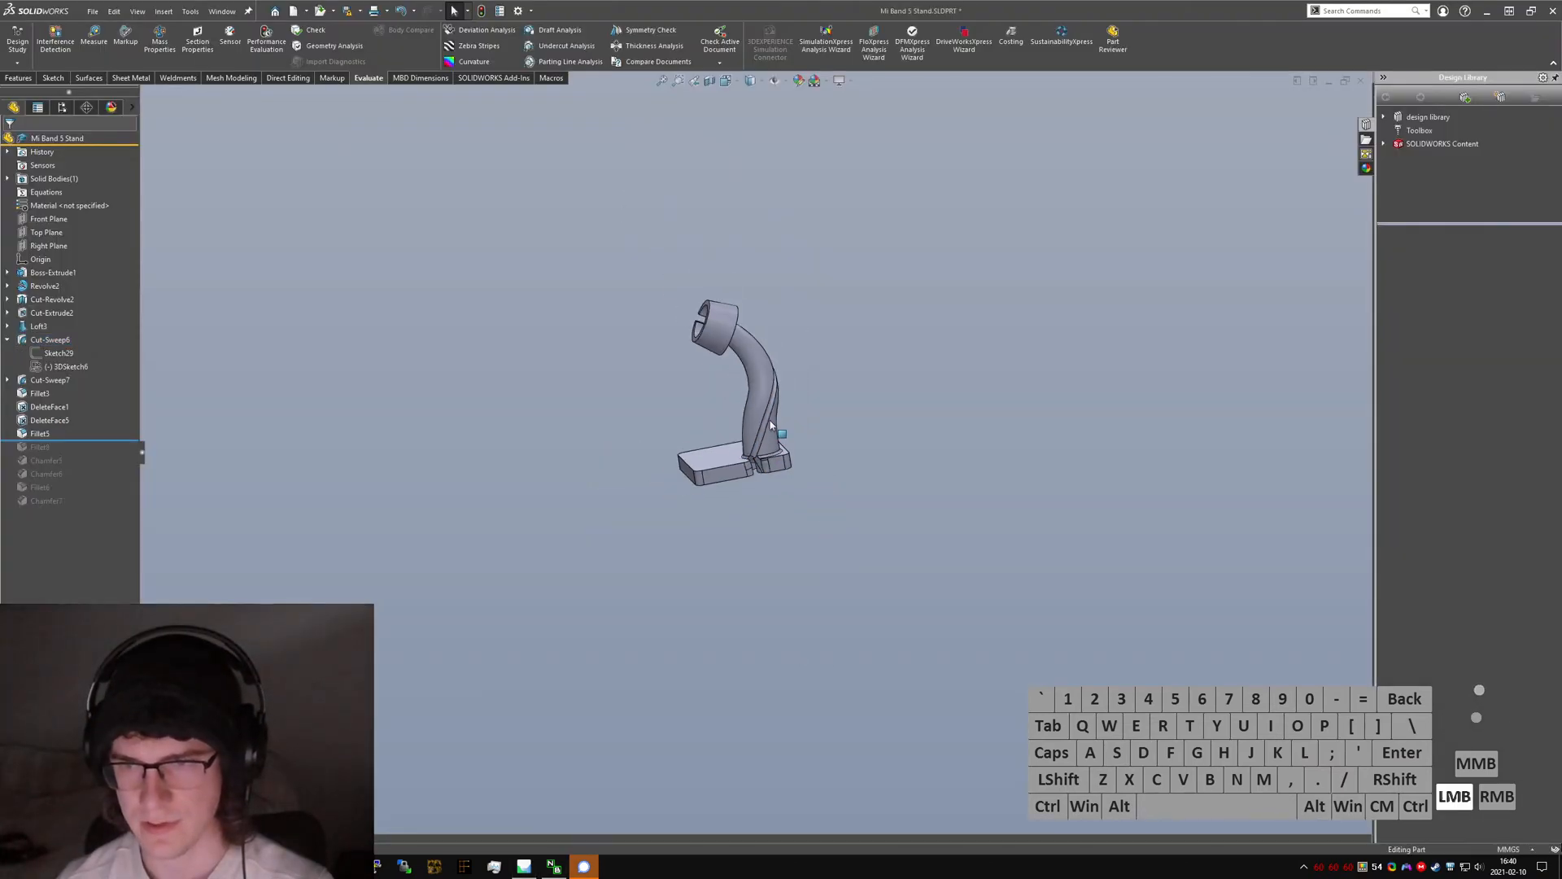
pyautogui.moveTo(758, 457); pyautogui.dragTo(730, 480, button='middle')
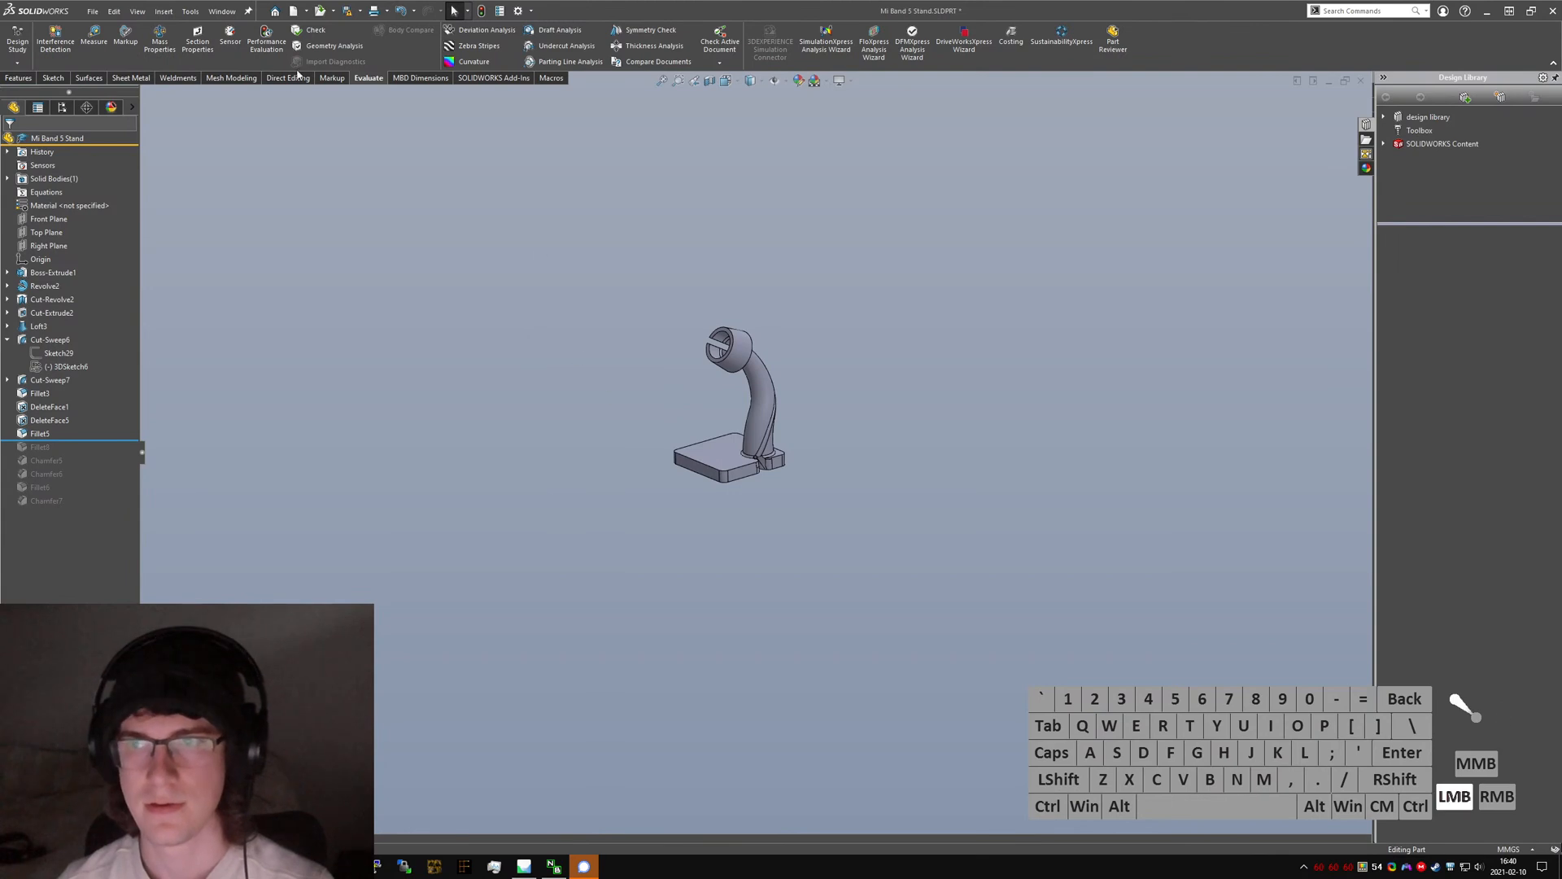
# - Create a new part document
pyautogui.hotkey('ctrl', 'Tab')
pyautogui.click(92, 11)
pyautogui.click(113, 31)
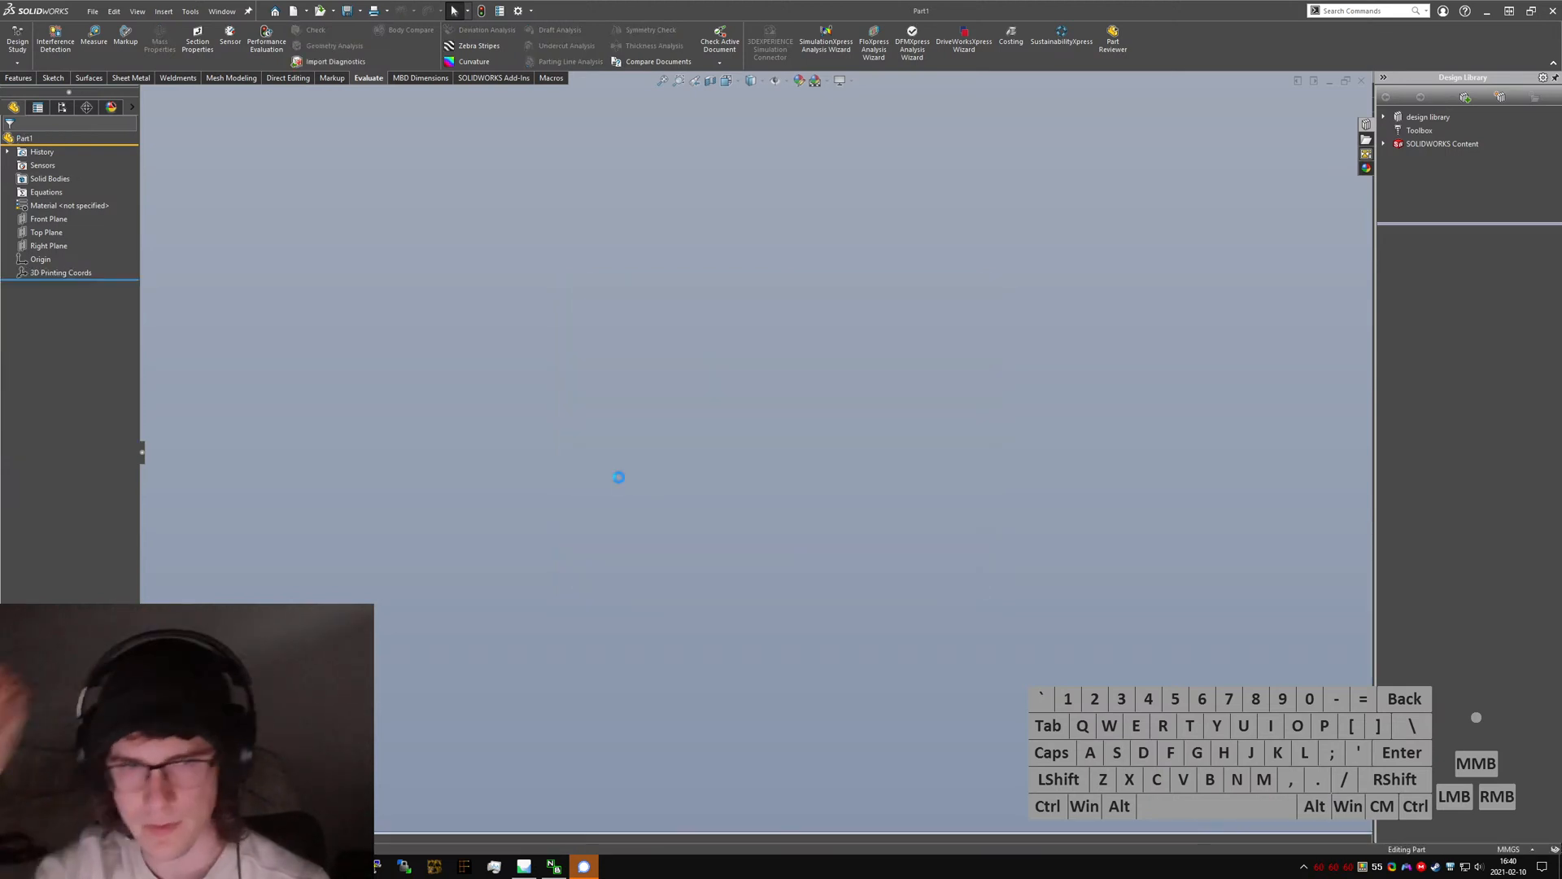
pyautogui.moveTo(366, 419); pyautogui.dragTo(424, 420)
pyautogui.hotkey('ctrl', 'Tab')
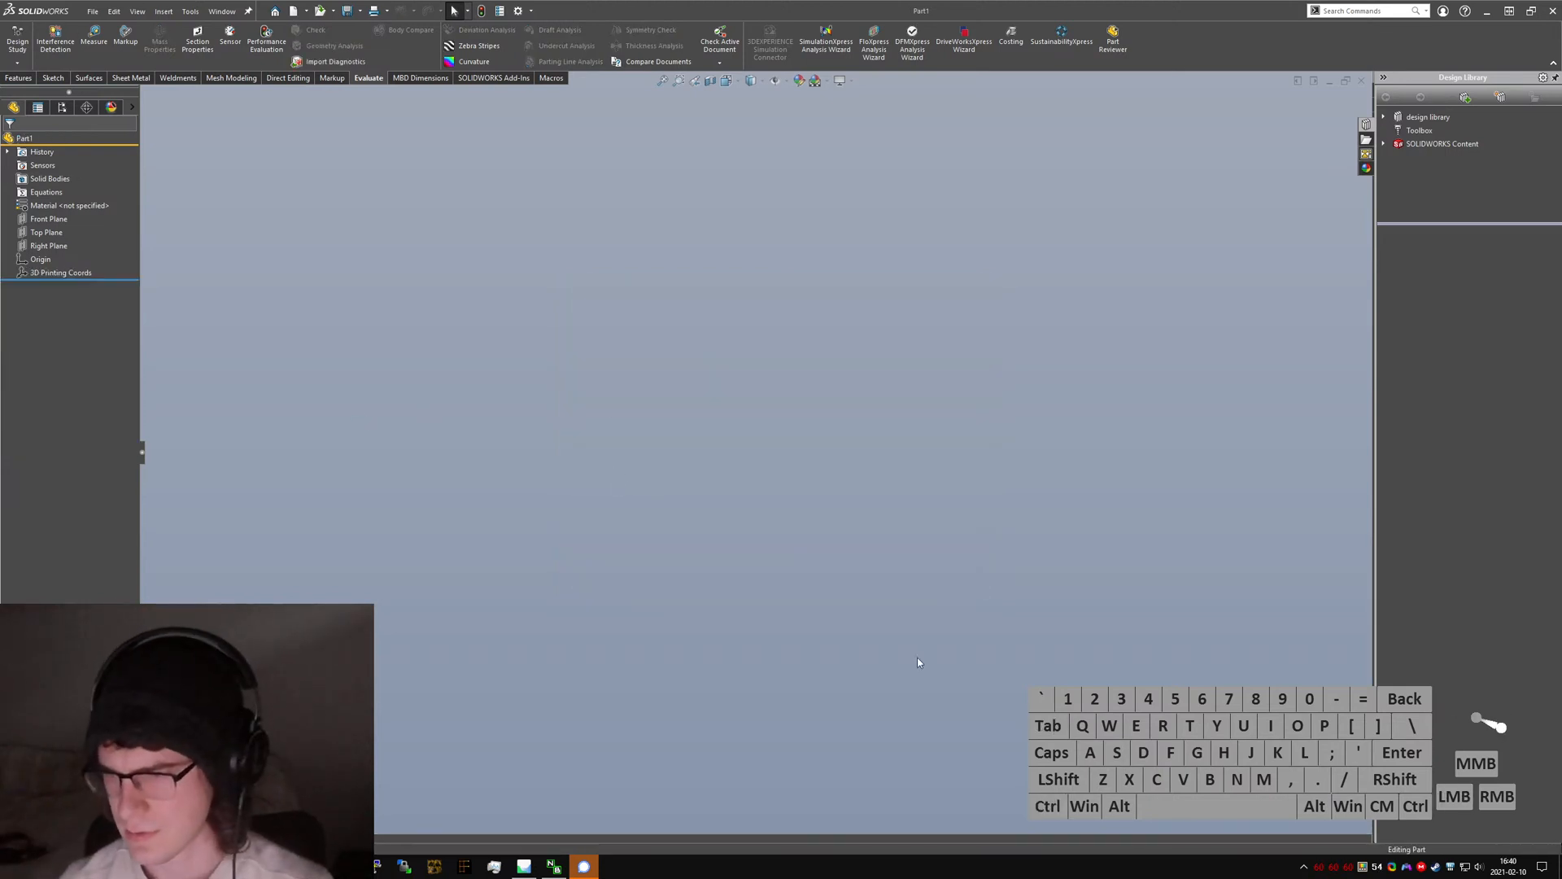
pyautogui.hotkey('ctrl', 'Tab')
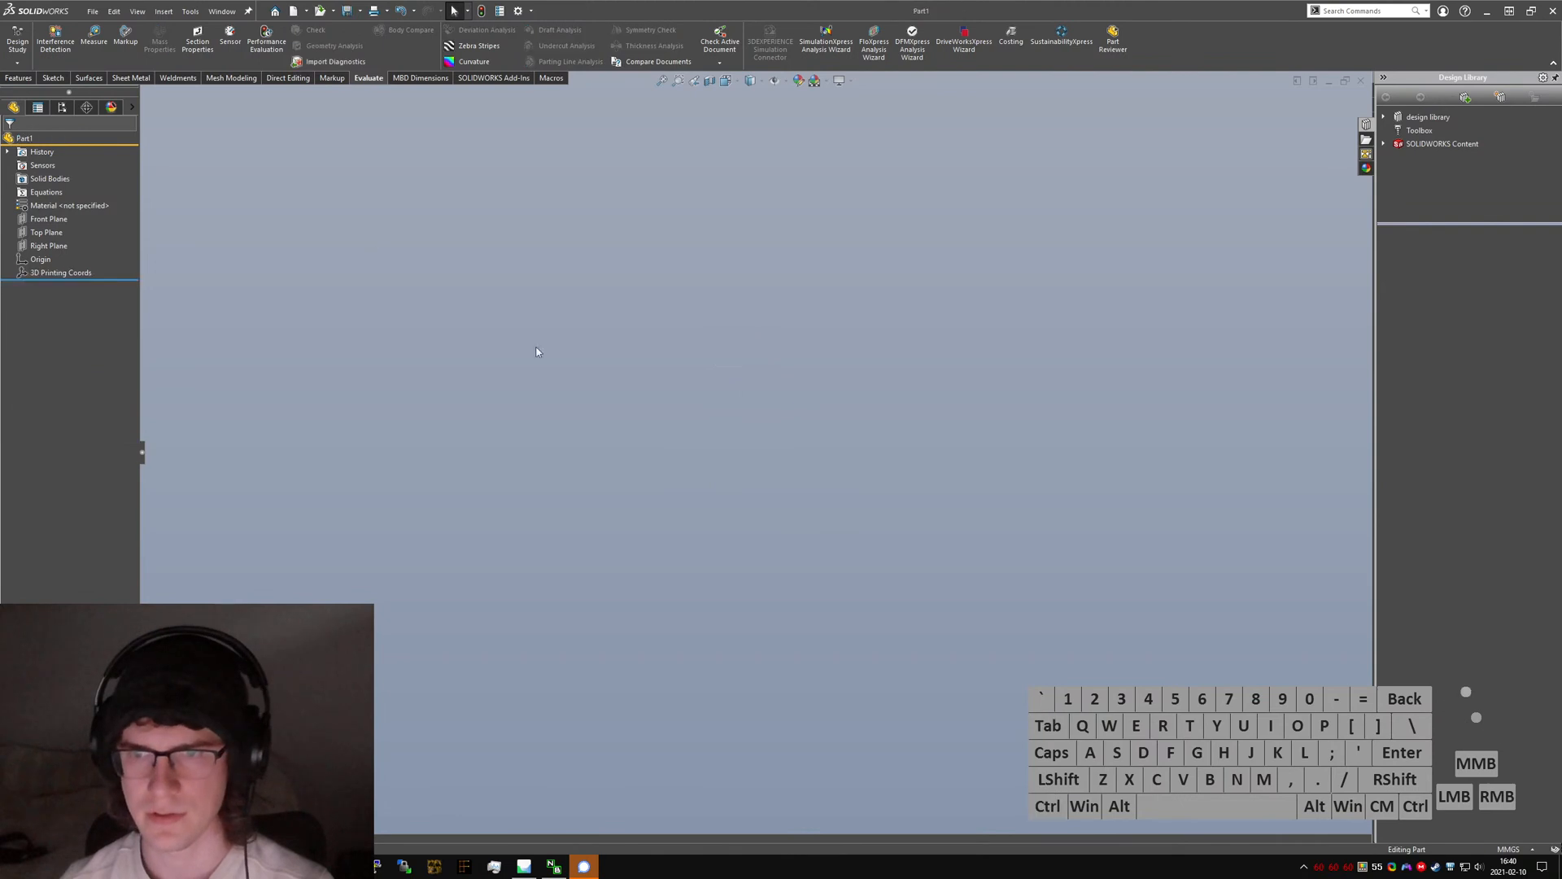
# - Start an extruded boss on the Top Plane and sketch a center rectangle about 50 mm wide at the origin
pyautogui.click(18, 77)
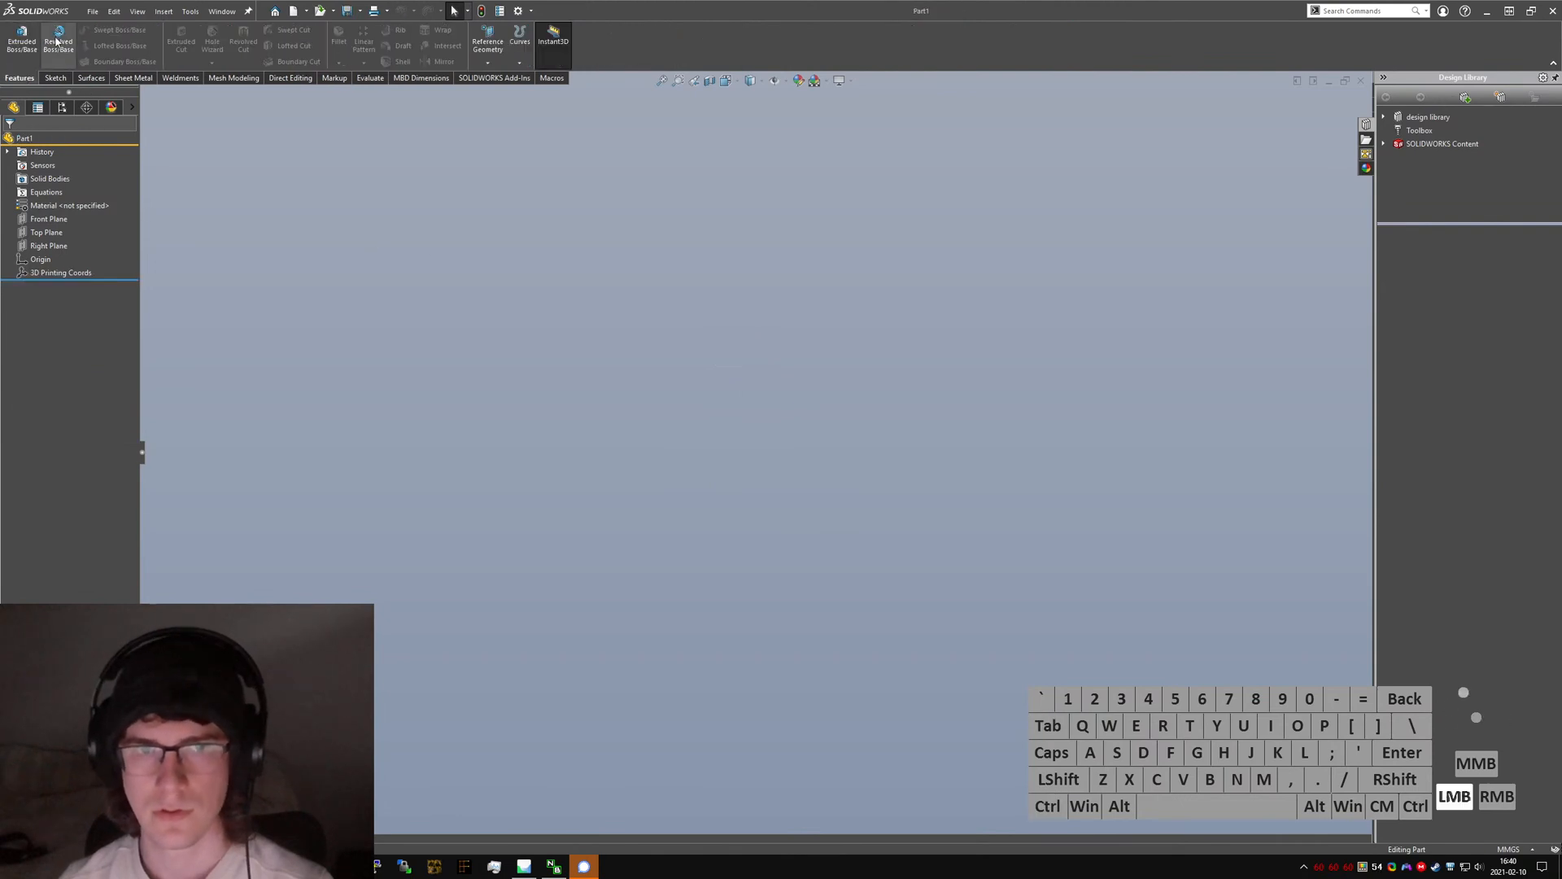
pyautogui.click(26, 51)
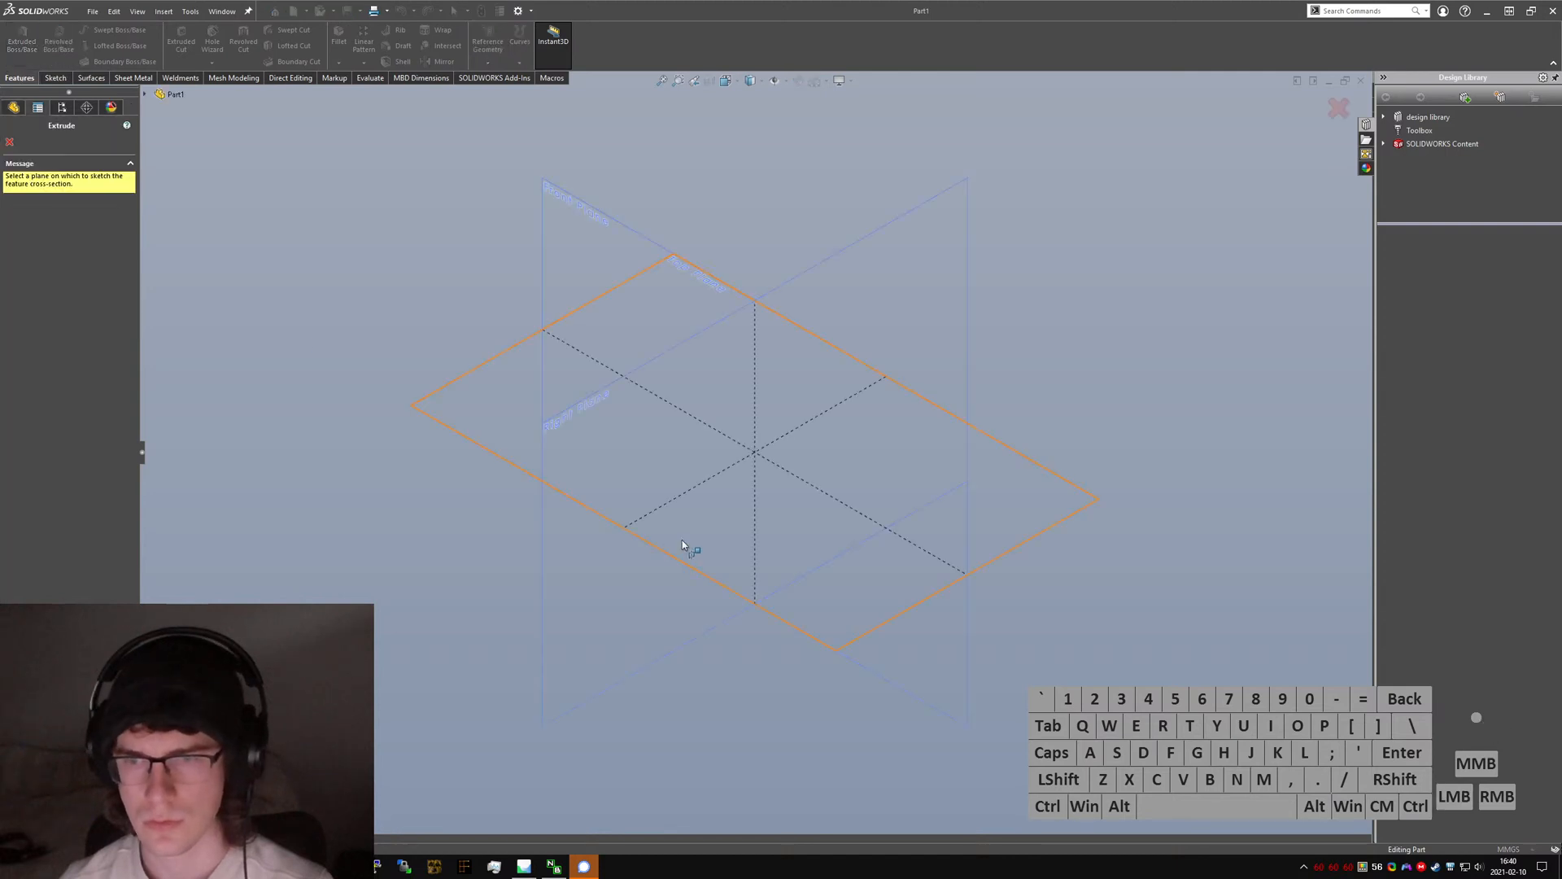
pyautogui.click(495, 405)
pyautogui.click(91, 47)
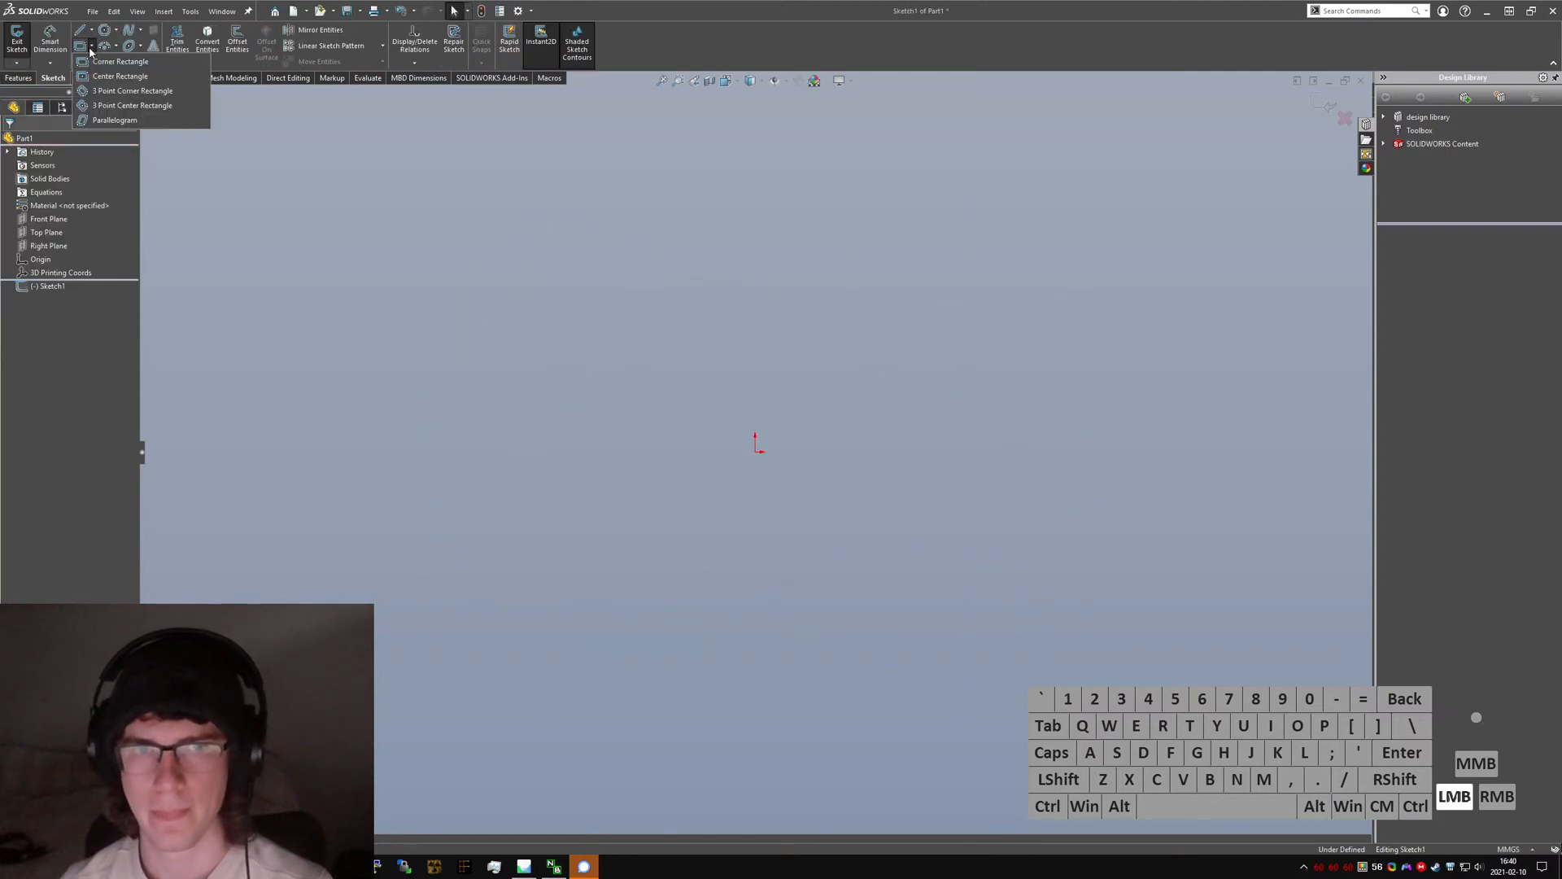
pyautogui.click(97, 73)
pyautogui.moveTo(754, 445); pyautogui.dragTo(846, 542)
# - Dimension the rectangle's upper edge and set its width to 30 mm
pyautogui.moveTo(813, 353); pyautogui.dragTo(927, 403)
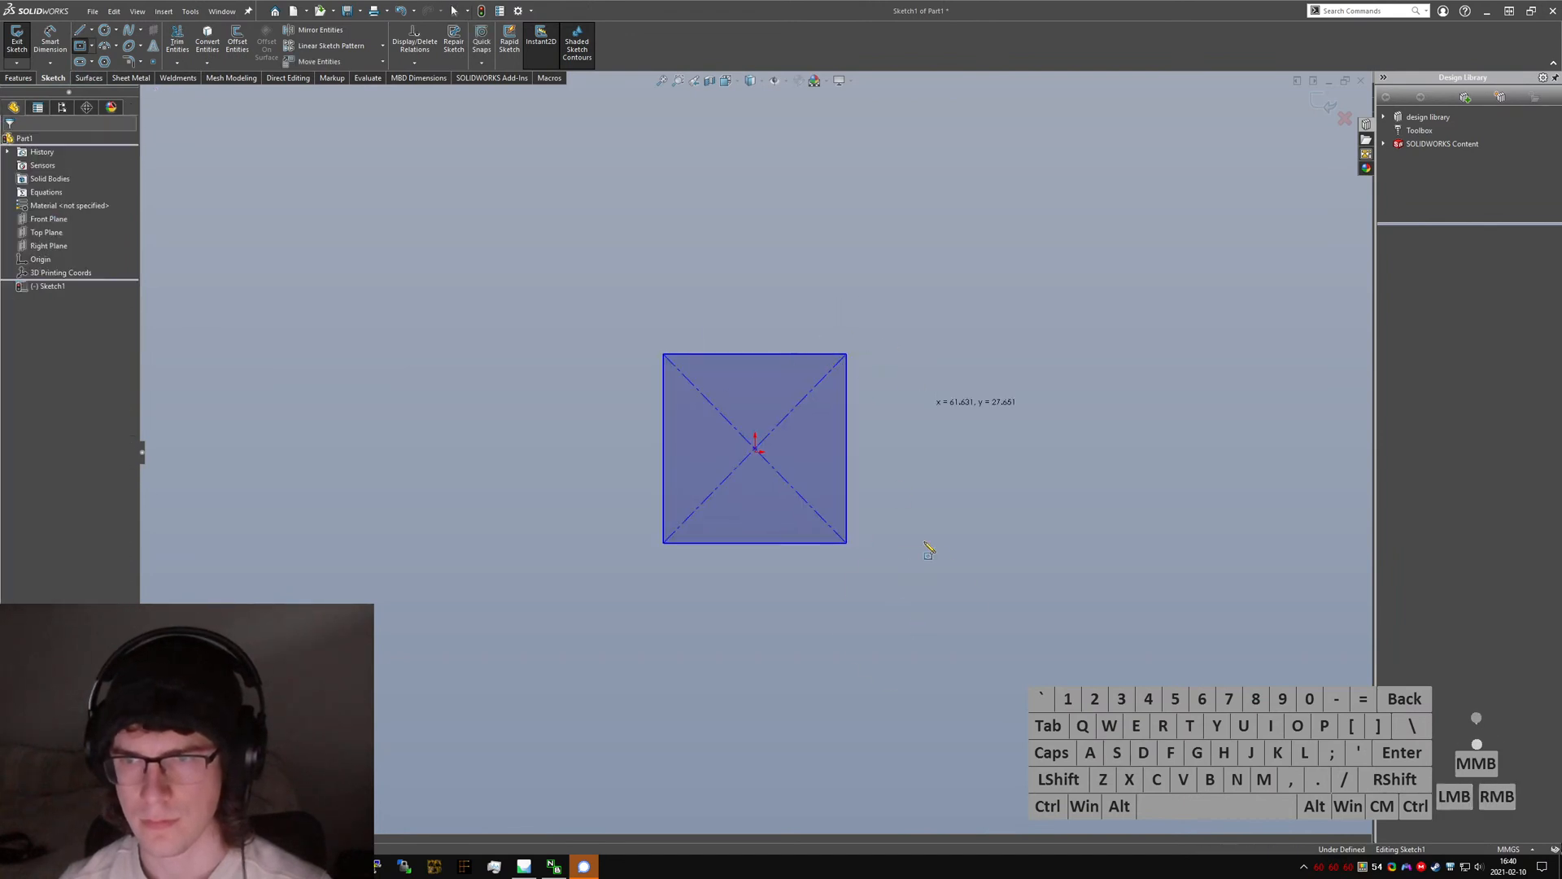
pyautogui.moveTo(797, 354); pyautogui.dragTo(768, 295)
pyautogui.click(768, 292)
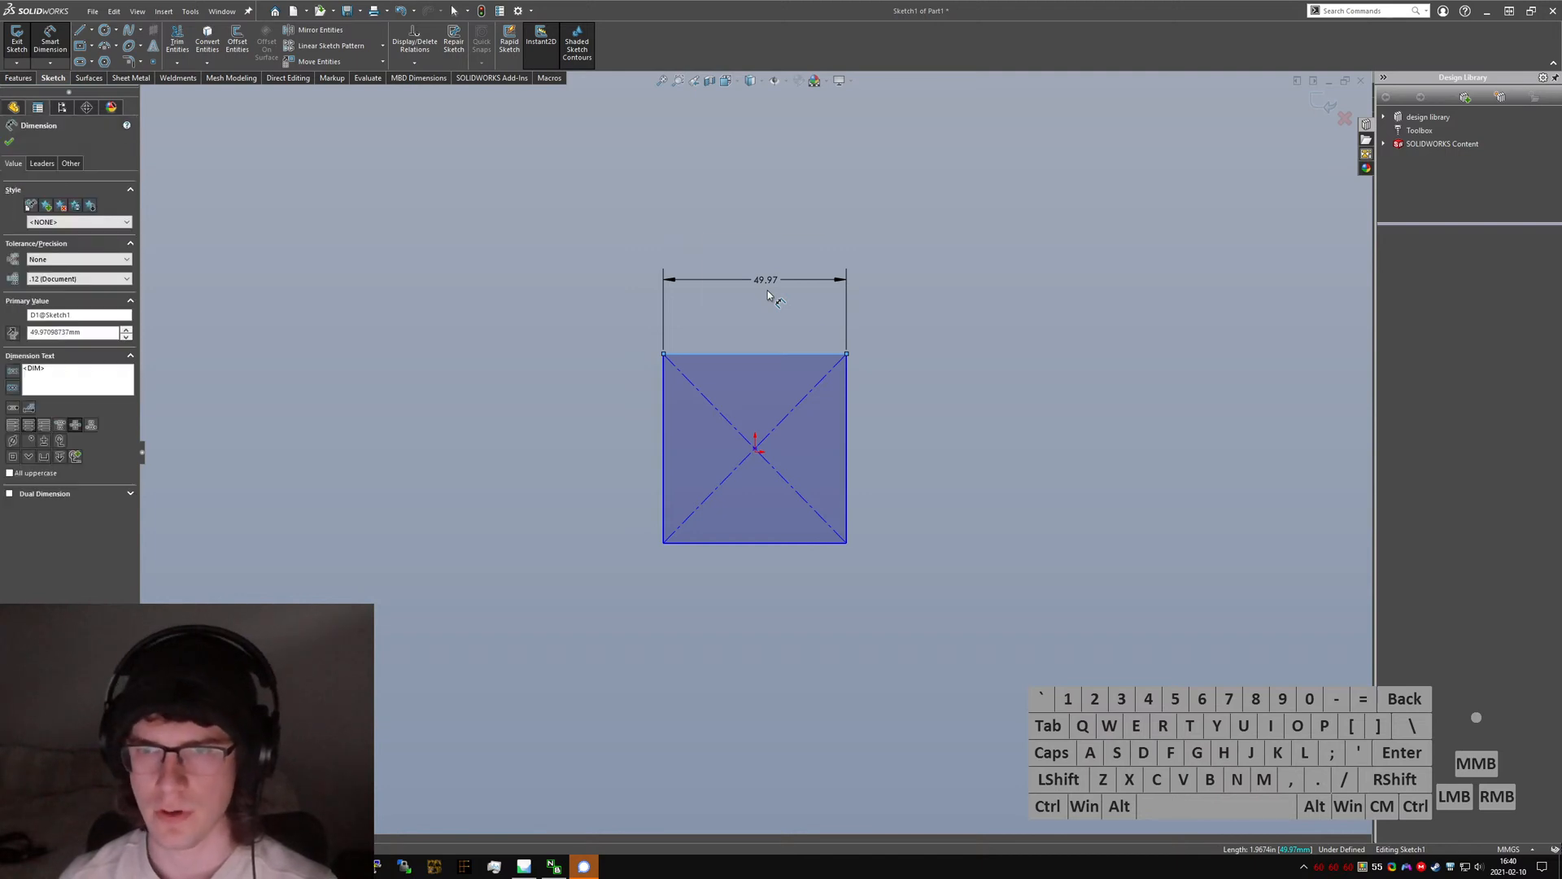
pyautogui.write('30')
pyautogui.press('Return')
pyautogui.hotkey('alt', 'q')
pyautogui.moveTo(624, 323); pyautogui.dragTo(990, 578)
# - Return to the Mi Band 5 Stand part and roll its history back to just after Boss-Extrude1
pyautogui.hotkey('ctrl', 'Tab')
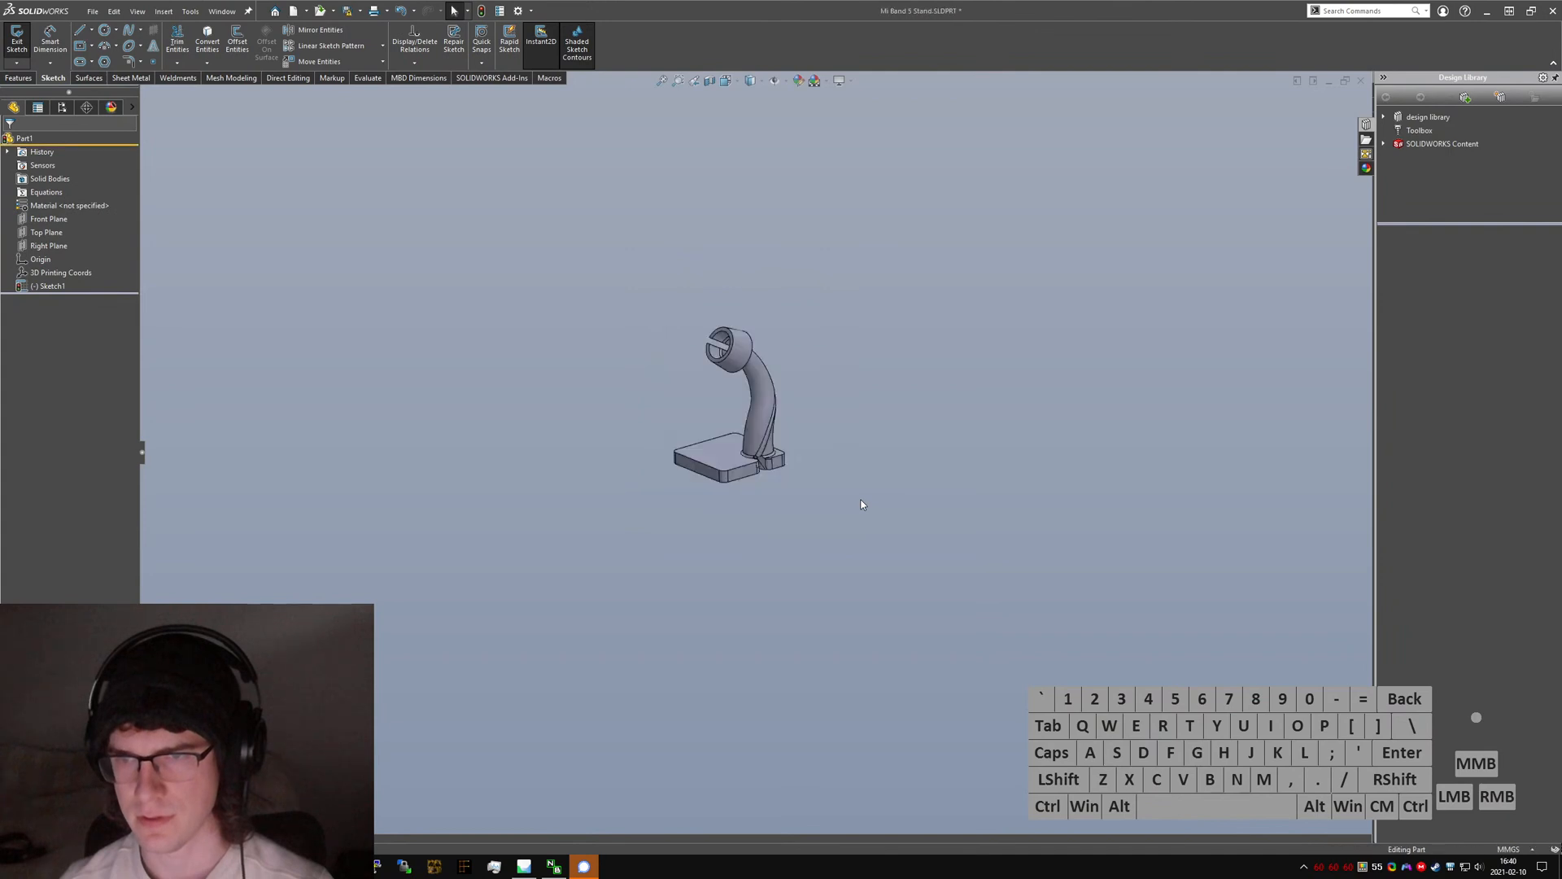
pyautogui.scroll(-5, 779, 457)
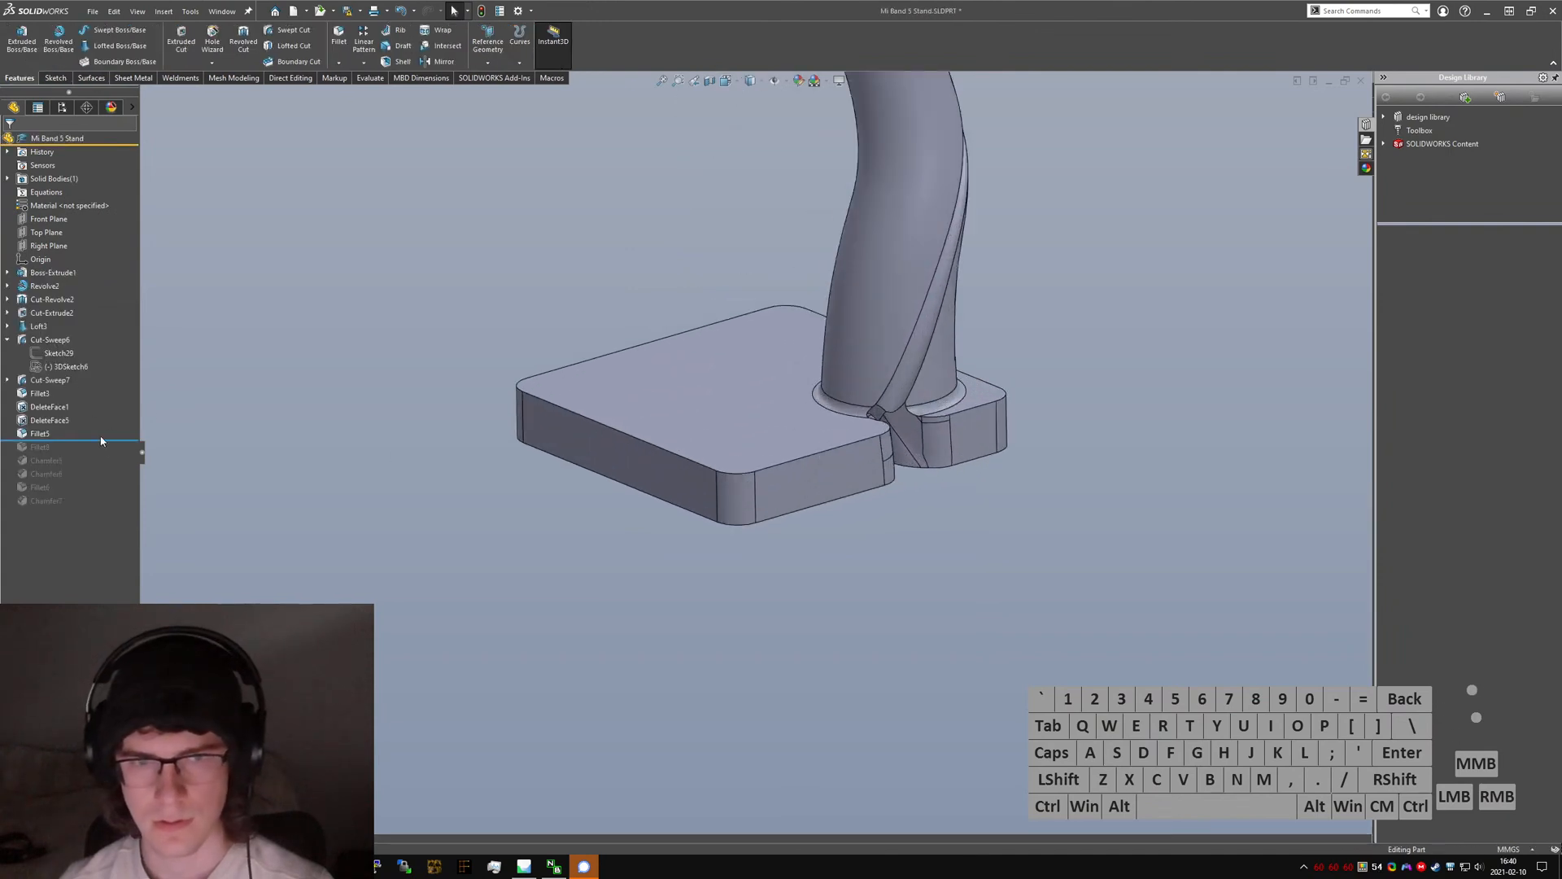
pyautogui.moveTo(102, 440); pyautogui.dragTo(102, 278)
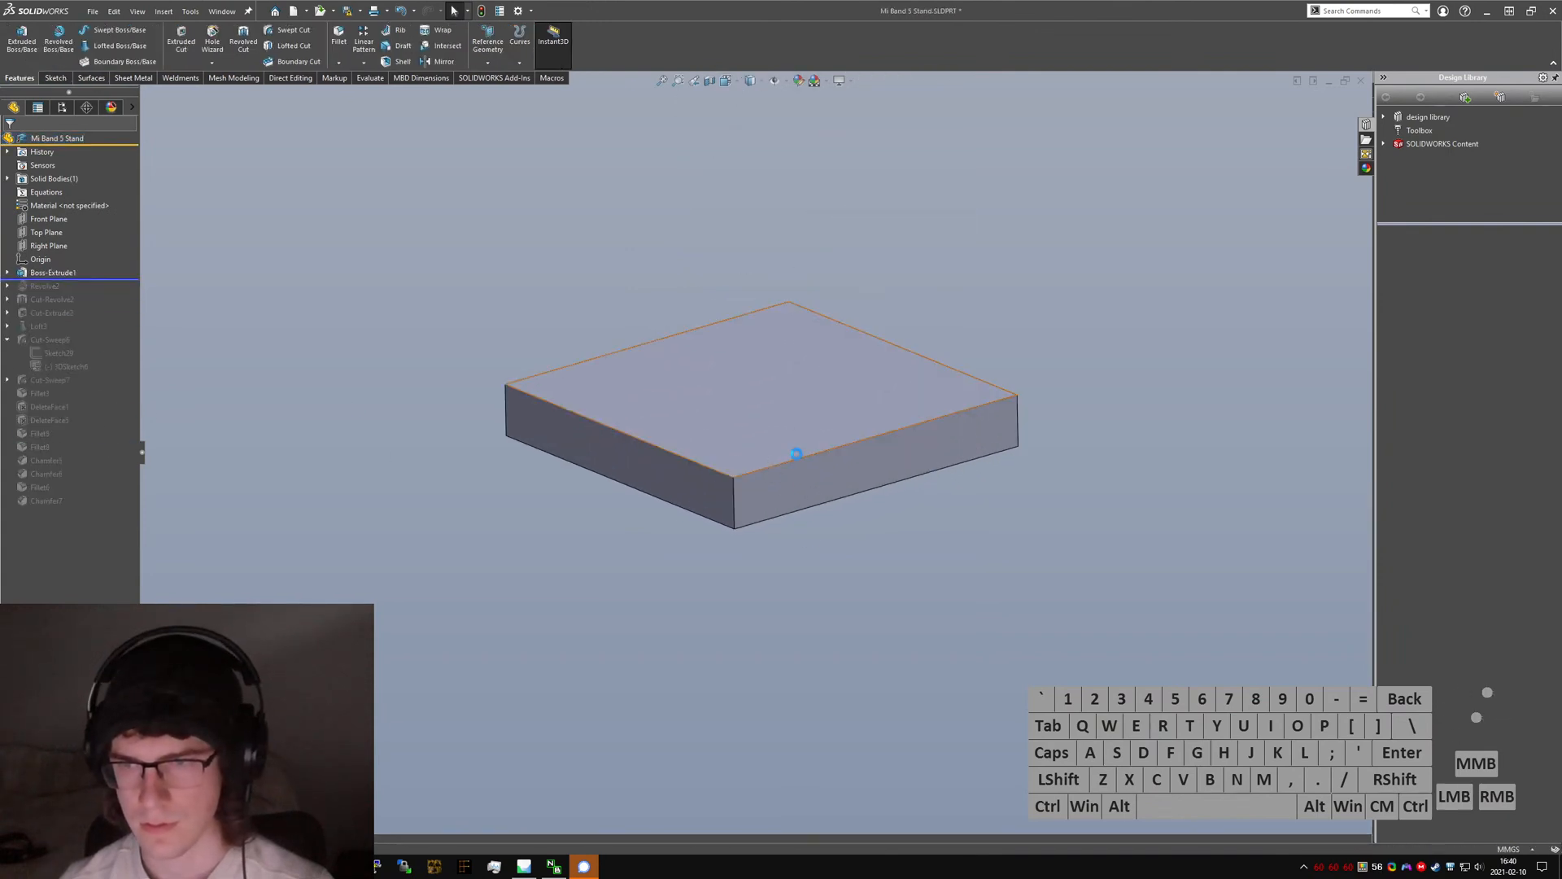
pyautogui.click(793, 462)
pyautogui.click(970, 621)
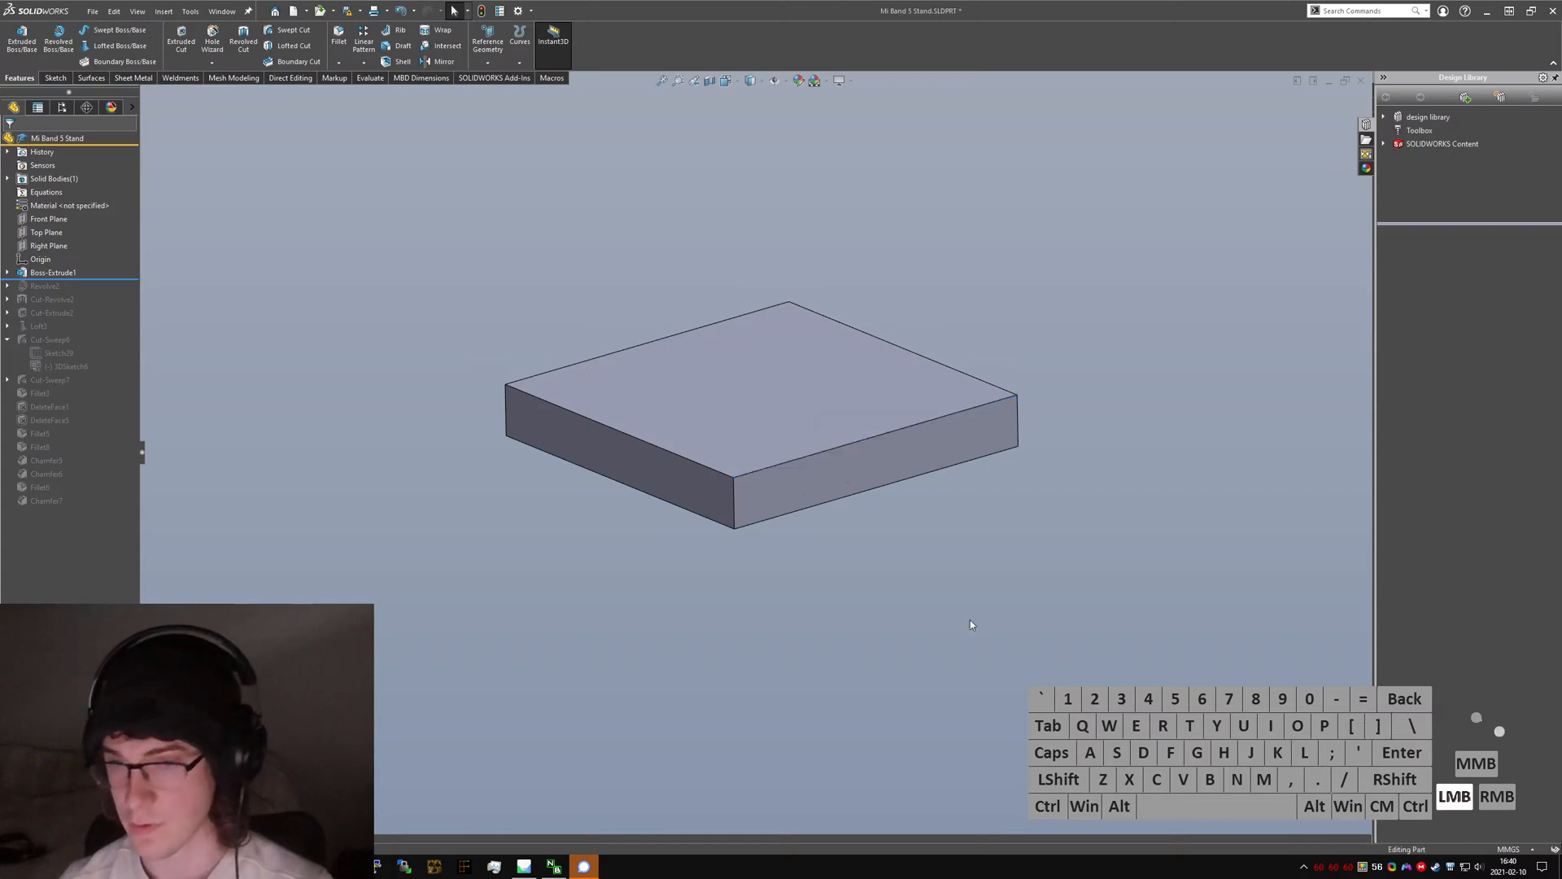
# - Switch to the new part and set the width dimension of the rectangle's upper edge to 40 mm
pyautogui.hotkey('alt', 'Tab')
pyautogui.hotkey('alt', 'Tab')
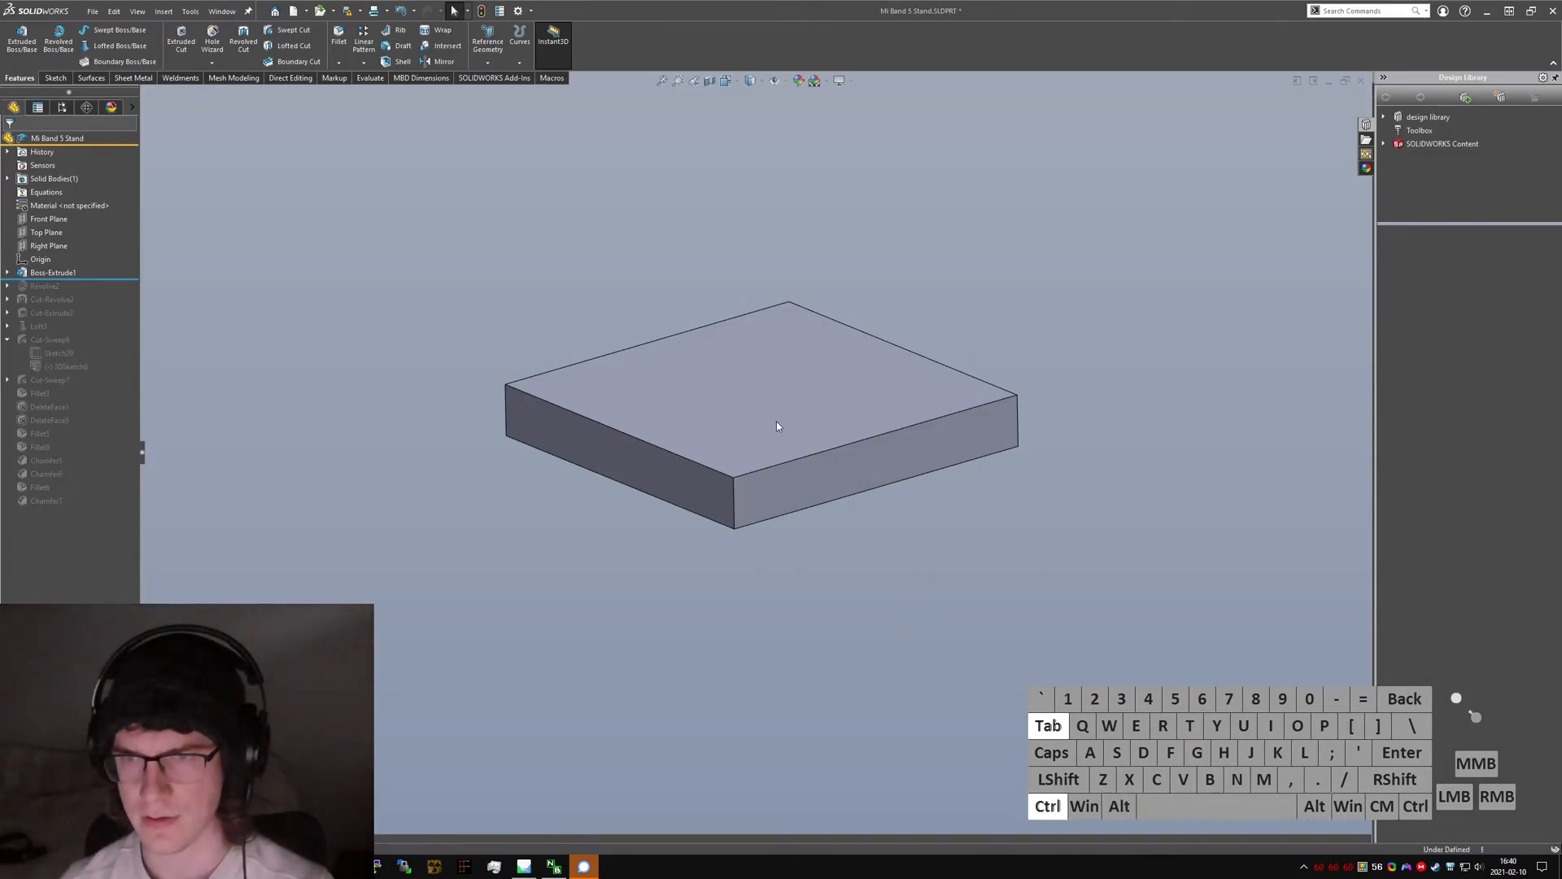
pyautogui.hotkey('ctrl', 'Tab')
pyautogui.doubleClick(768, 285)
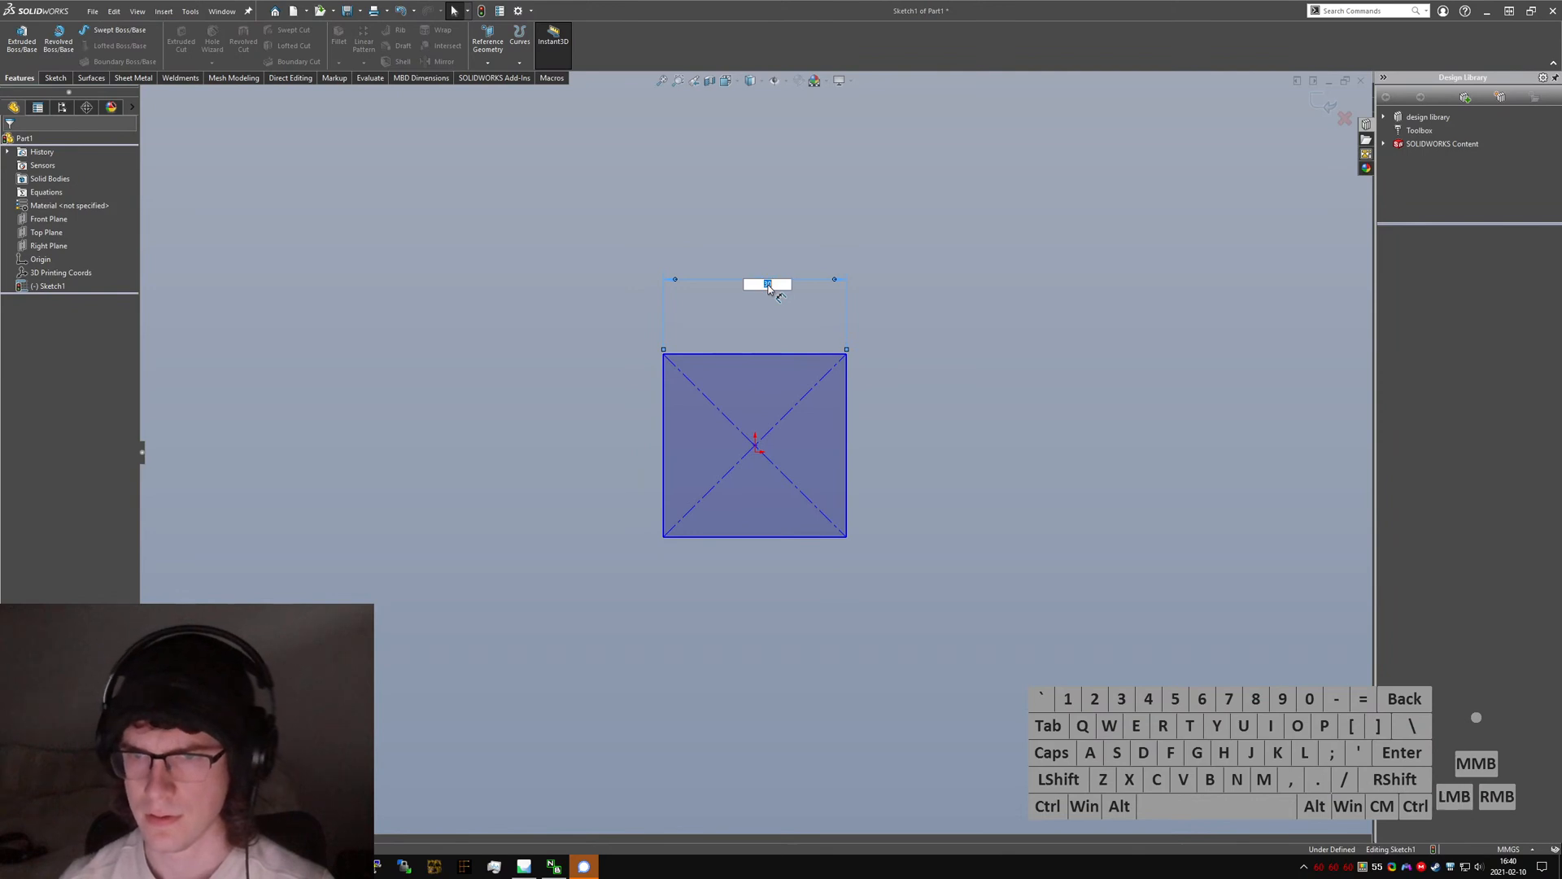
pyautogui.write('40')
pyautogui.press('Return')
pyautogui.moveTo(731, 477); pyautogui.dragTo(766, 421)
pyautogui.moveTo(767, 422)
pyautogui.mouseDown(button='middle')
pyautogui.moveTo(743, 286)
pyautogui.moveTo(757, 286)
pyautogui.mouseUp(button='middle')
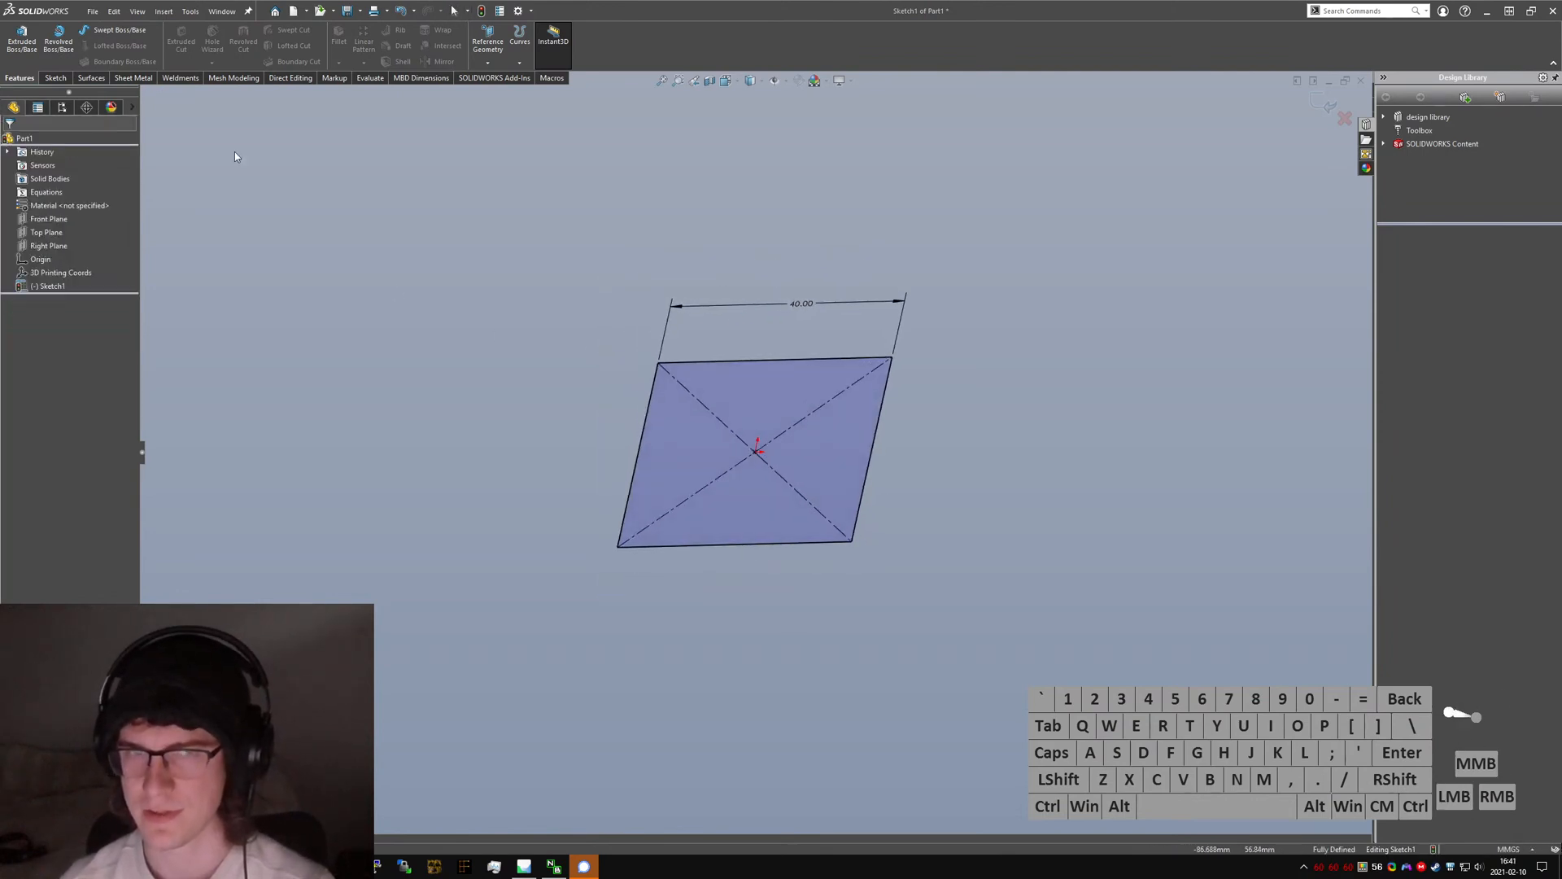
# - Return to the Mi Band 5 Stand part and roll its history forward to the end, after Chamfer7
pyautogui.hotkey('ctrl', 'Tab')
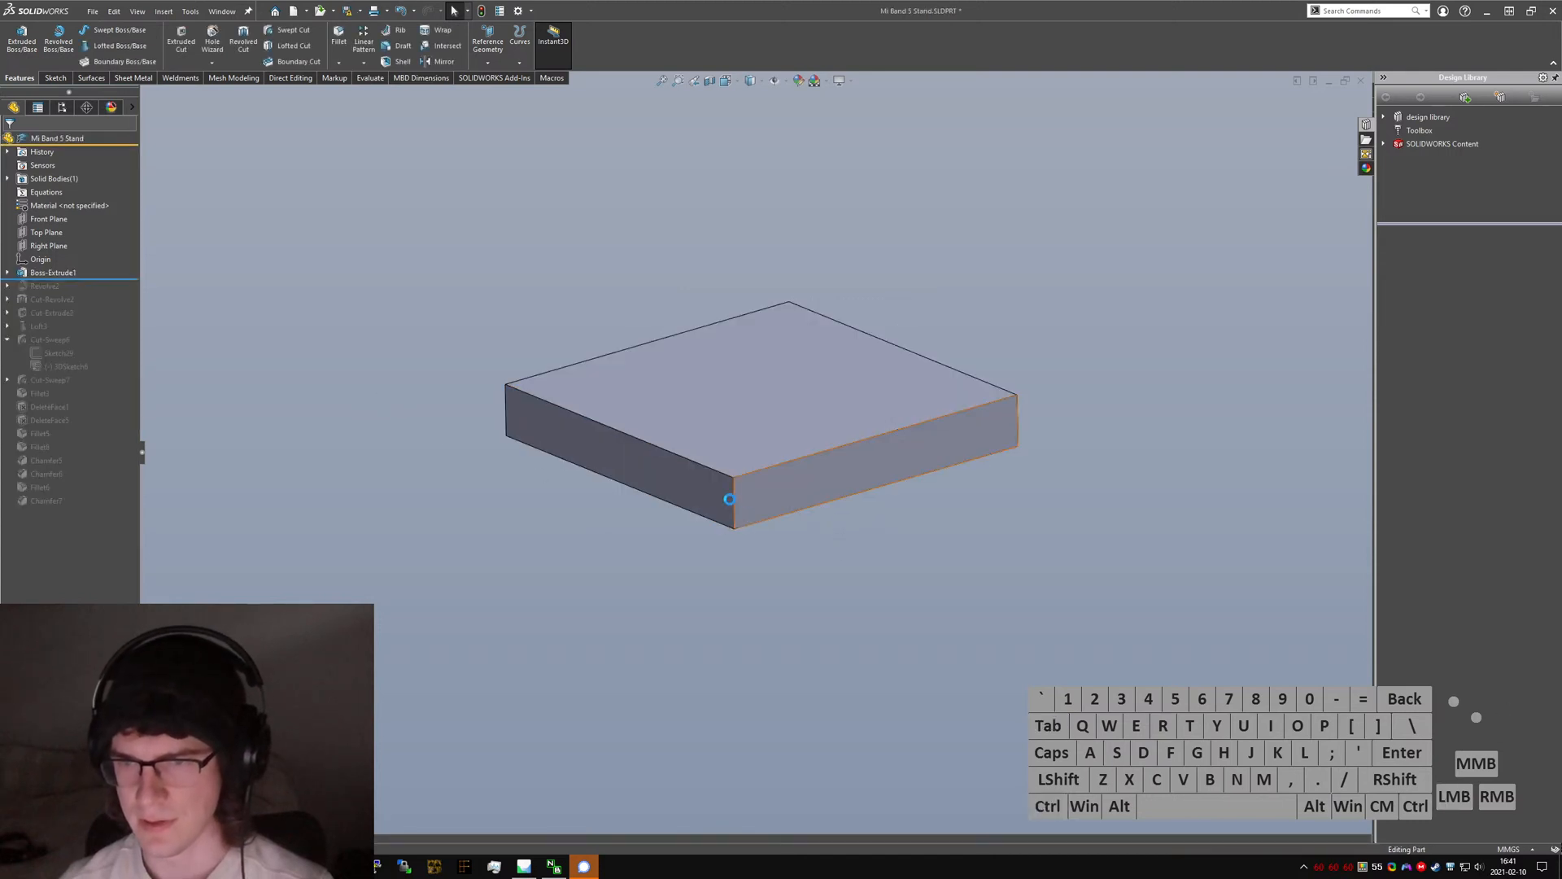
pyautogui.click(734, 504)
pyautogui.click(714, 616)
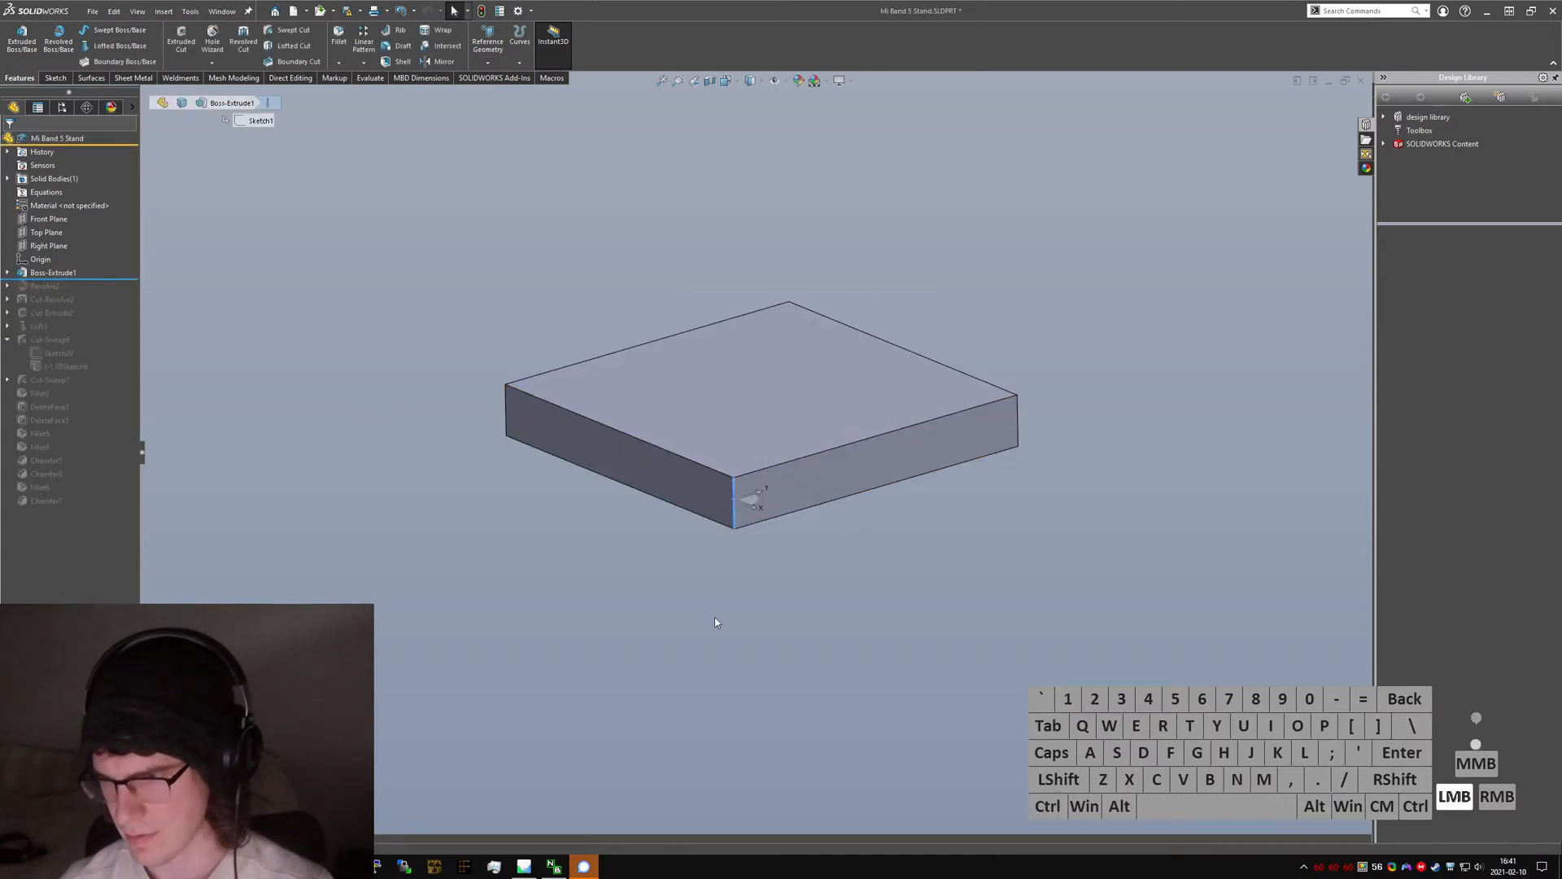
pyautogui.hotkey('ctrl', 'Tab')
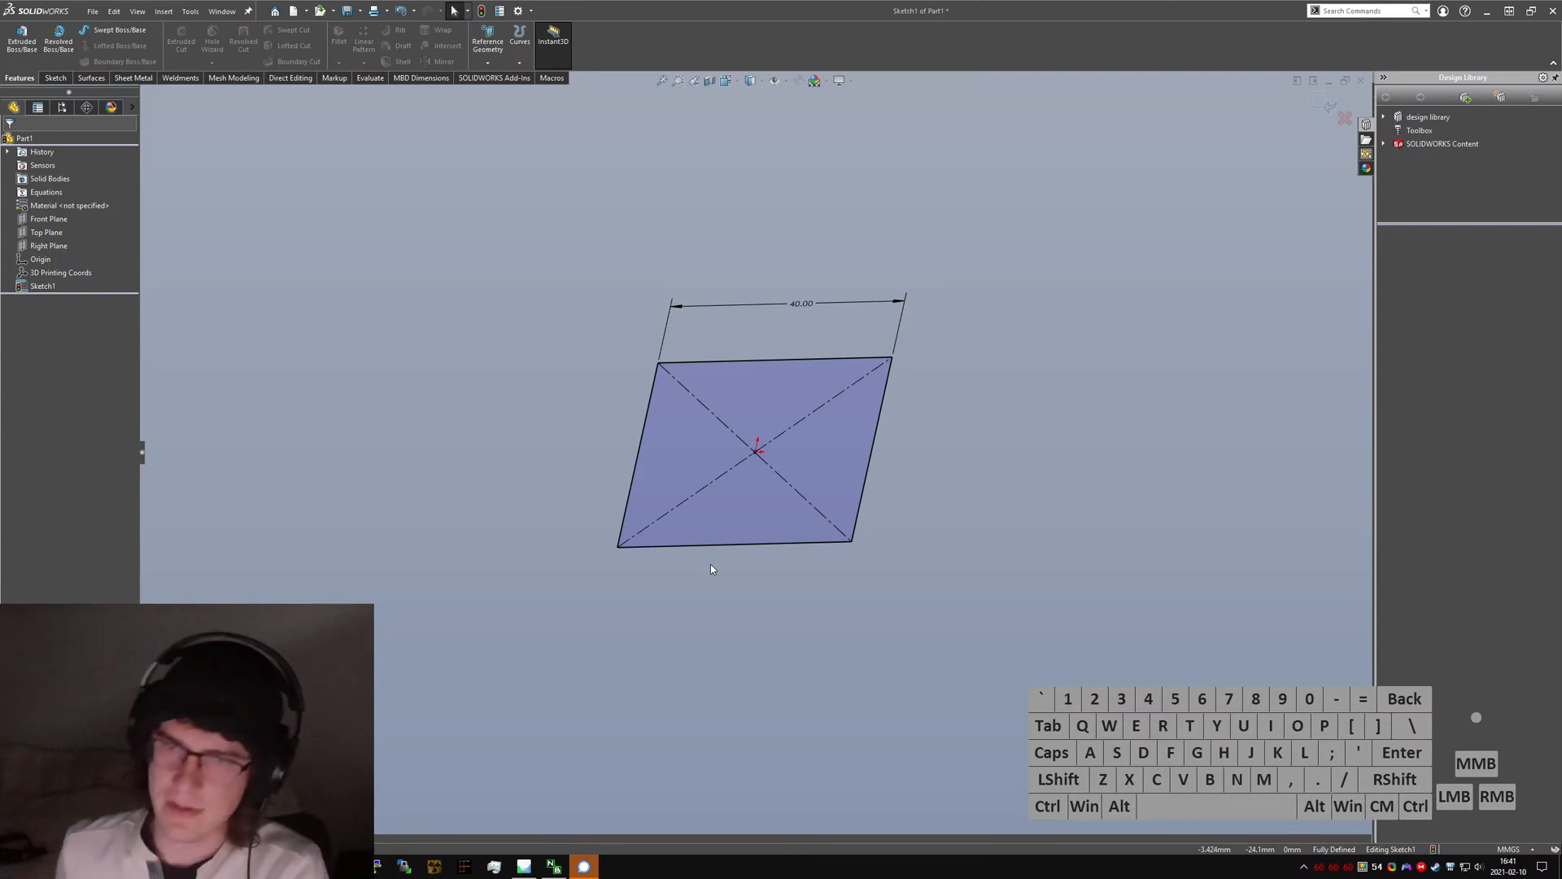
pyautogui.press('ctrl')
pyautogui.hotkey('ctrl', 'Tab')
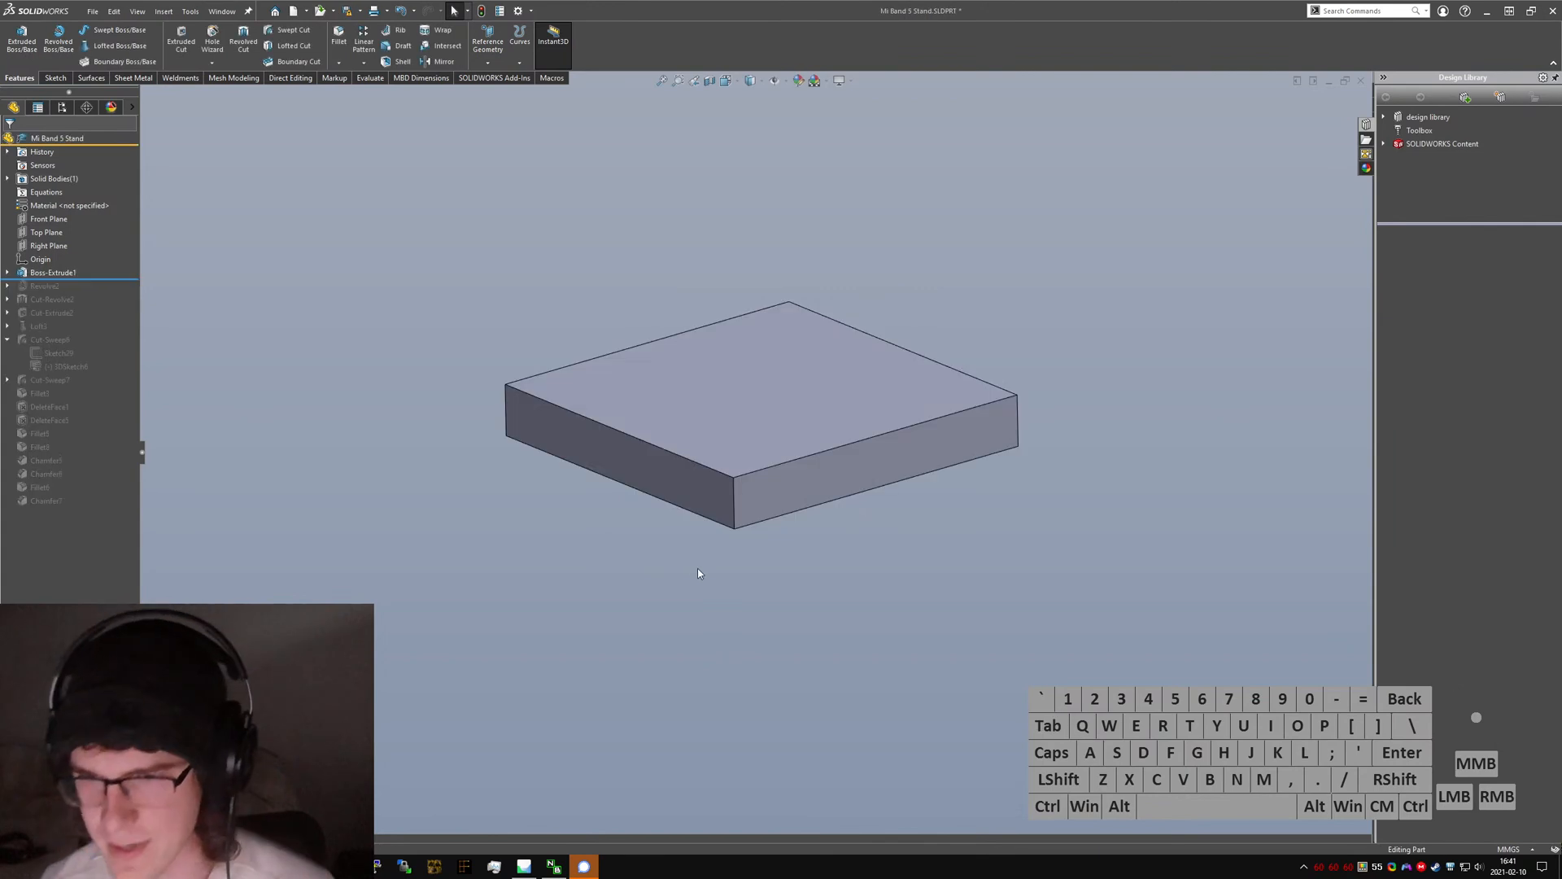
pyautogui.moveTo(130, 280); pyautogui.dragTo(226, 512)
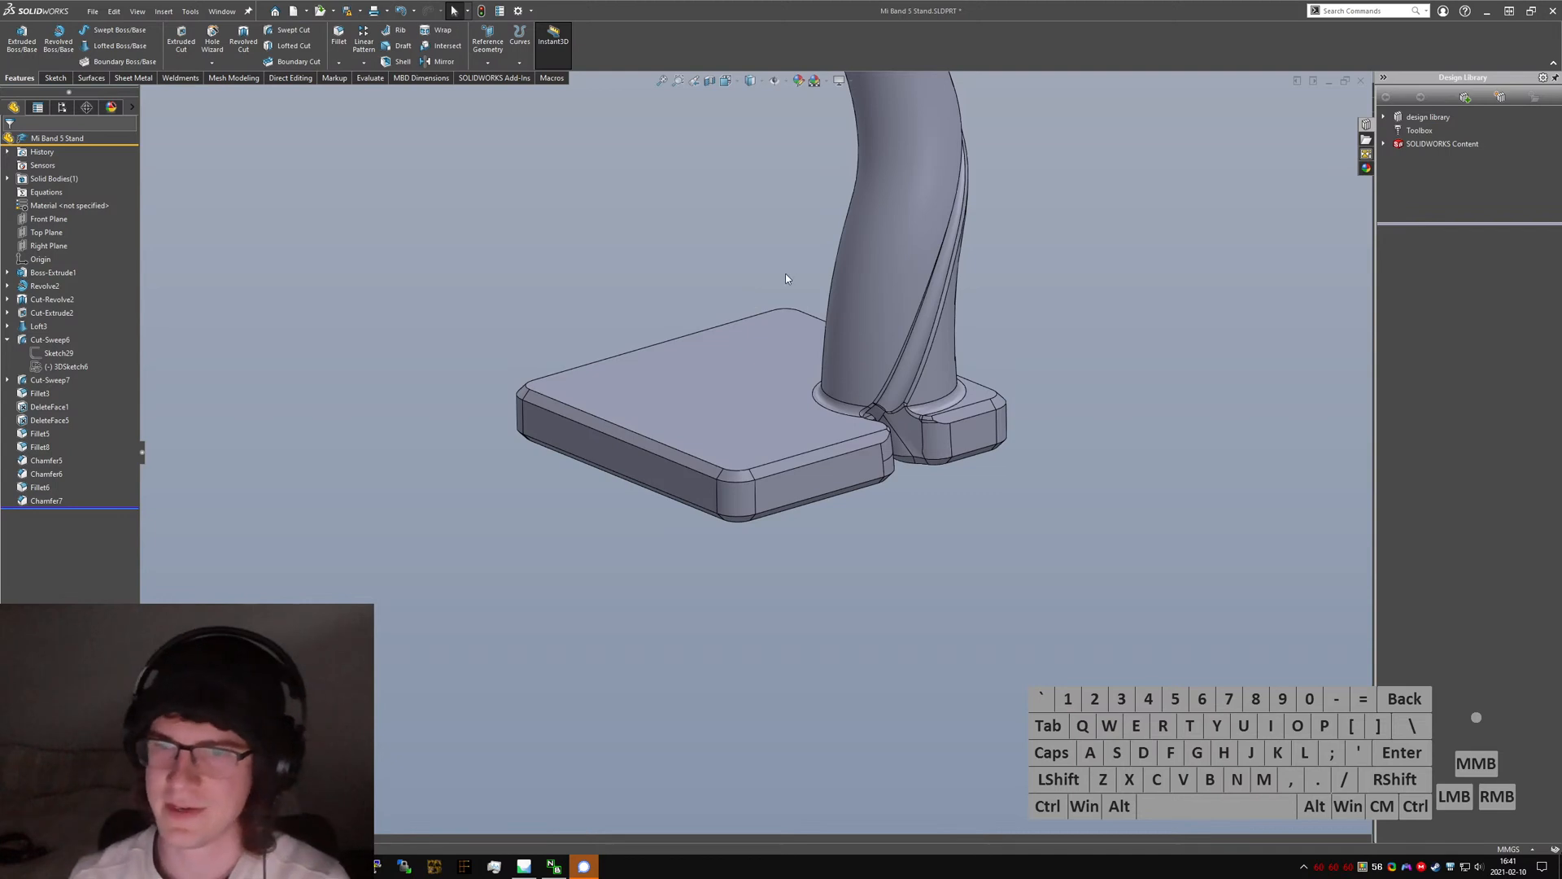
# - Measure the thickness of the stand's base between its top and bottom faces
pyautogui.click(719, 395)
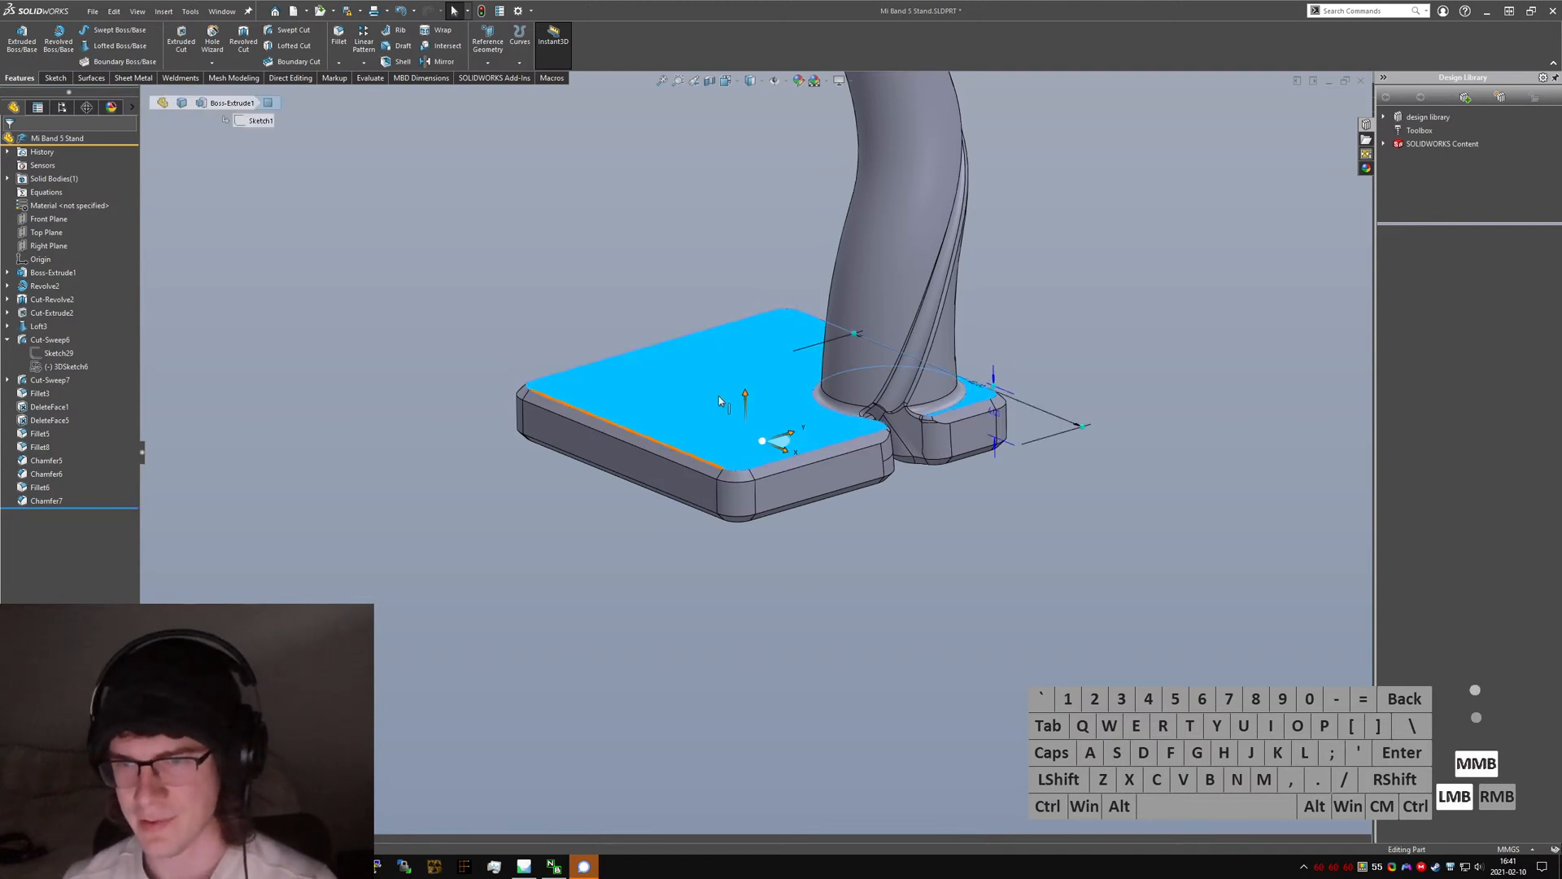
pyautogui.moveTo(719, 395); pyautogui.dragTo(702, 191, button='middle')
pyautogui.keyDown('ctrl'); pyautogui.click(715, 568); pyautogui.keyUp('ctrl')
pyautogui.moveTo(663, 345); pyautogui.dragTo(801, 573, button='middle')
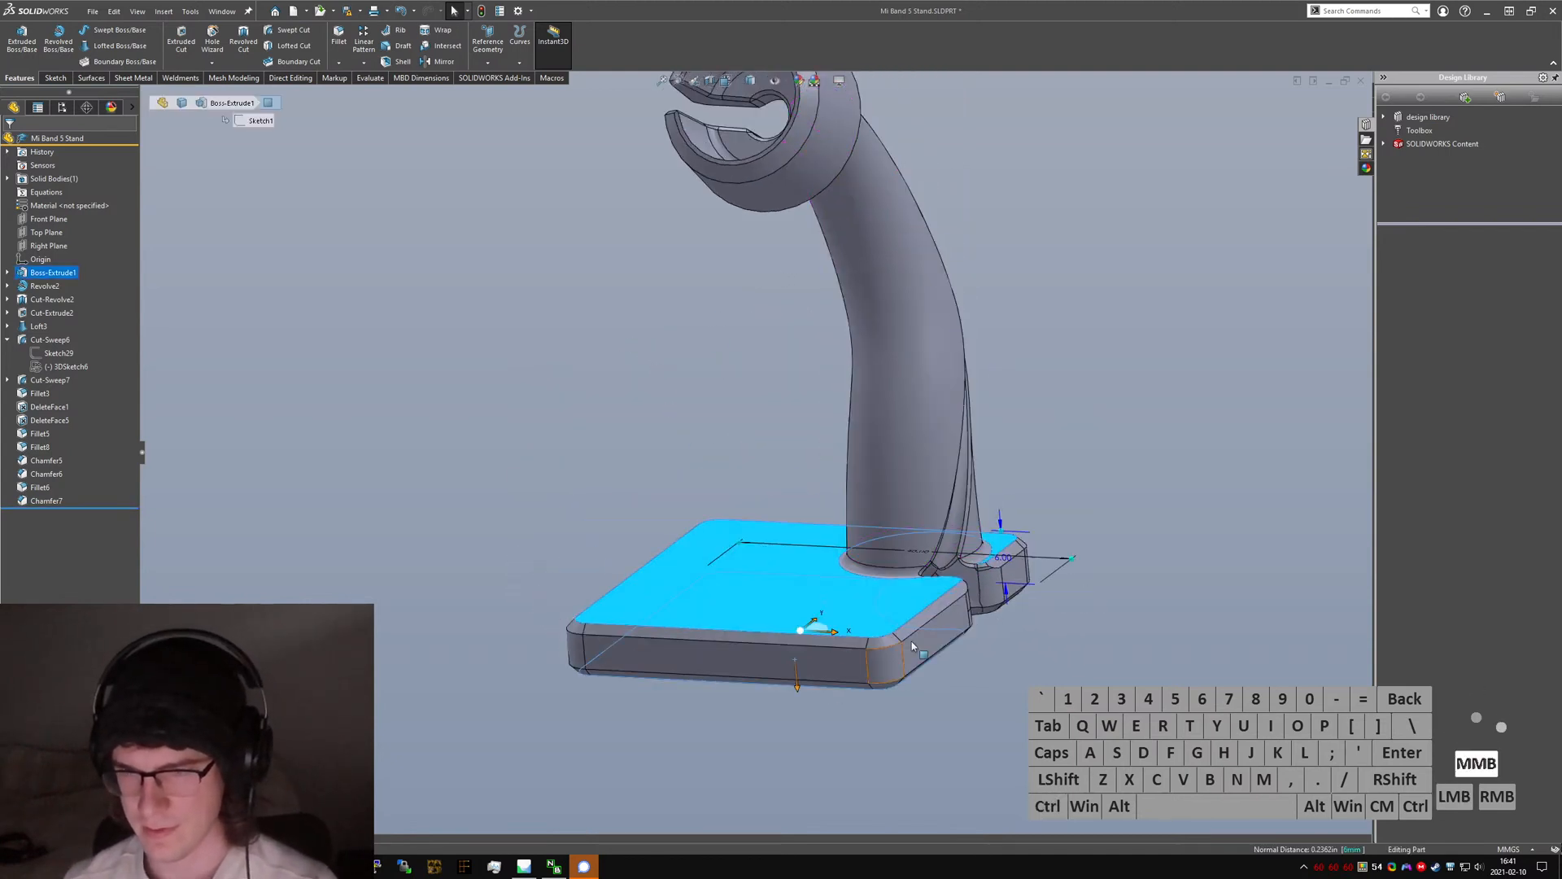
# - Switch to the new part and extrude the 40 mm sketch profile 8 mm as a boss
pyautogui.hotkey('ctrl', 'Tab')
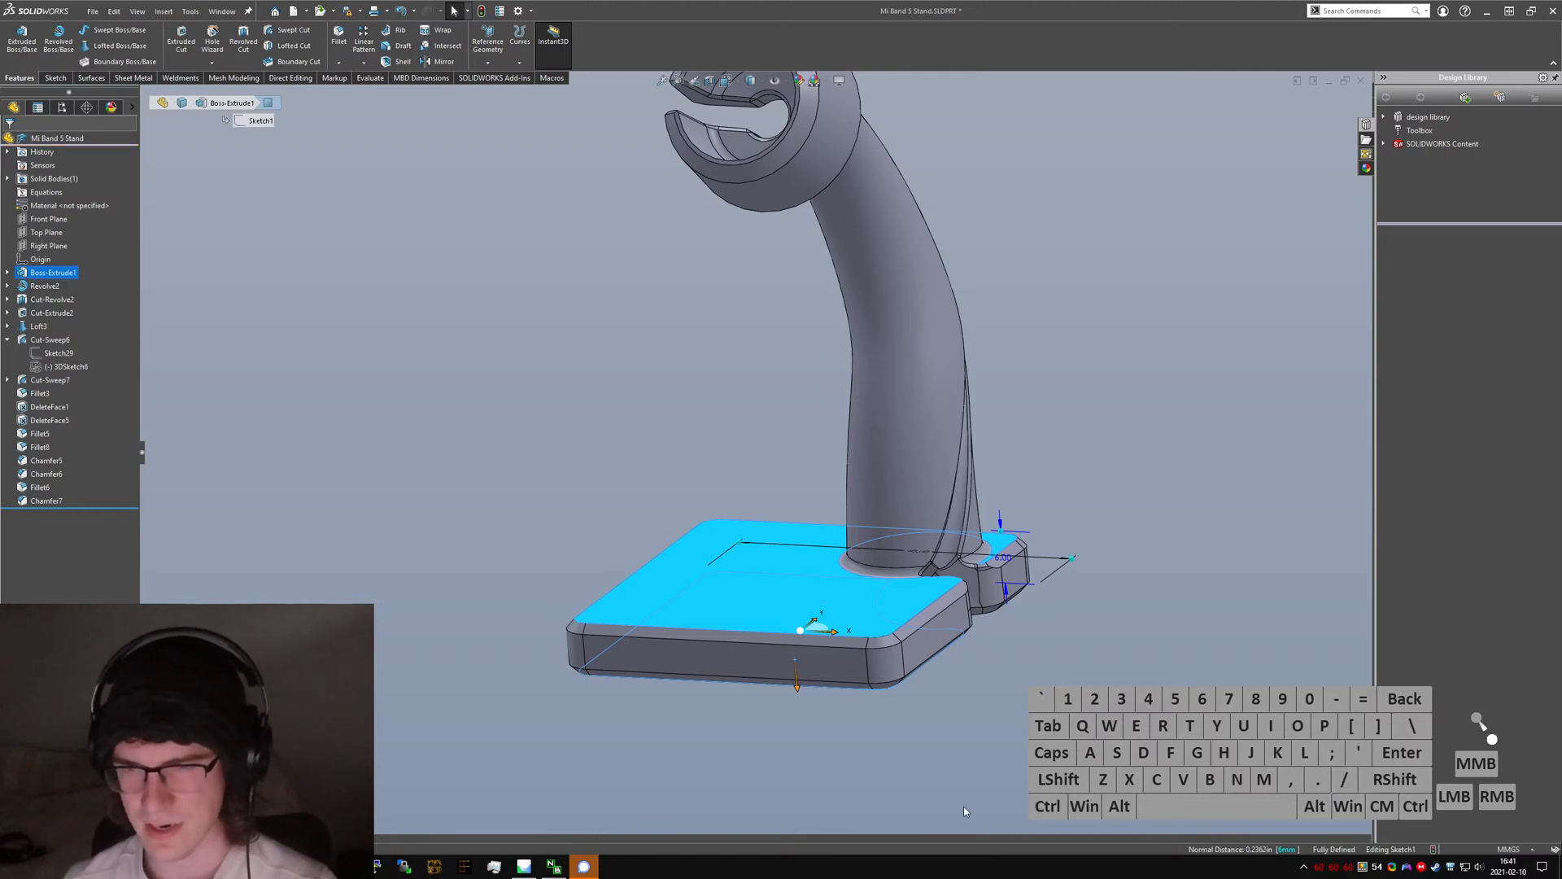
pyautogui.click(829, 621)
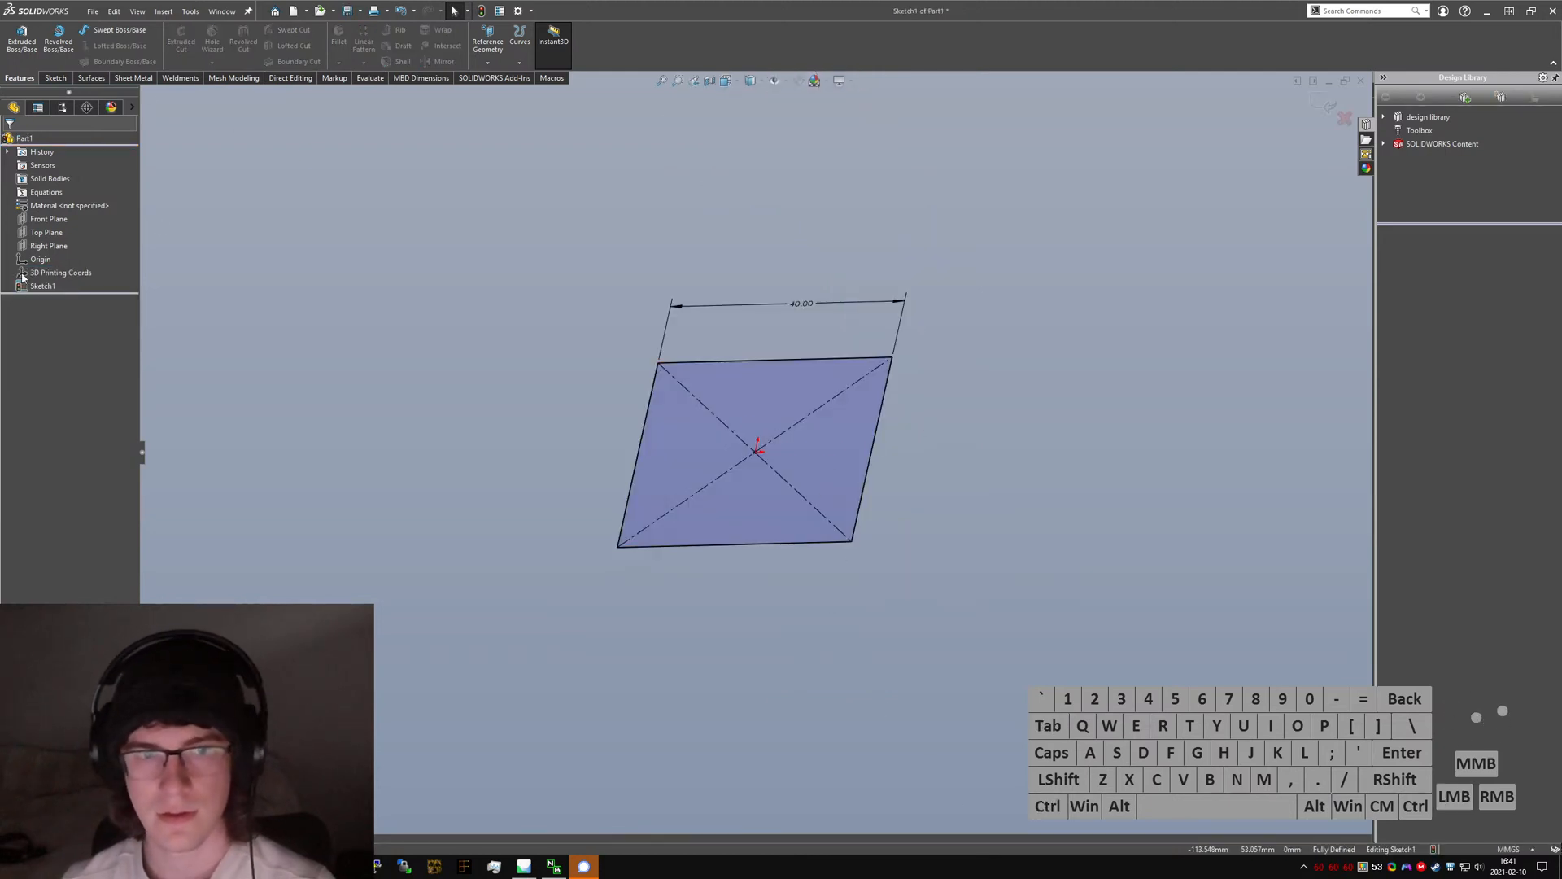
pyautogui.click(22, 39)
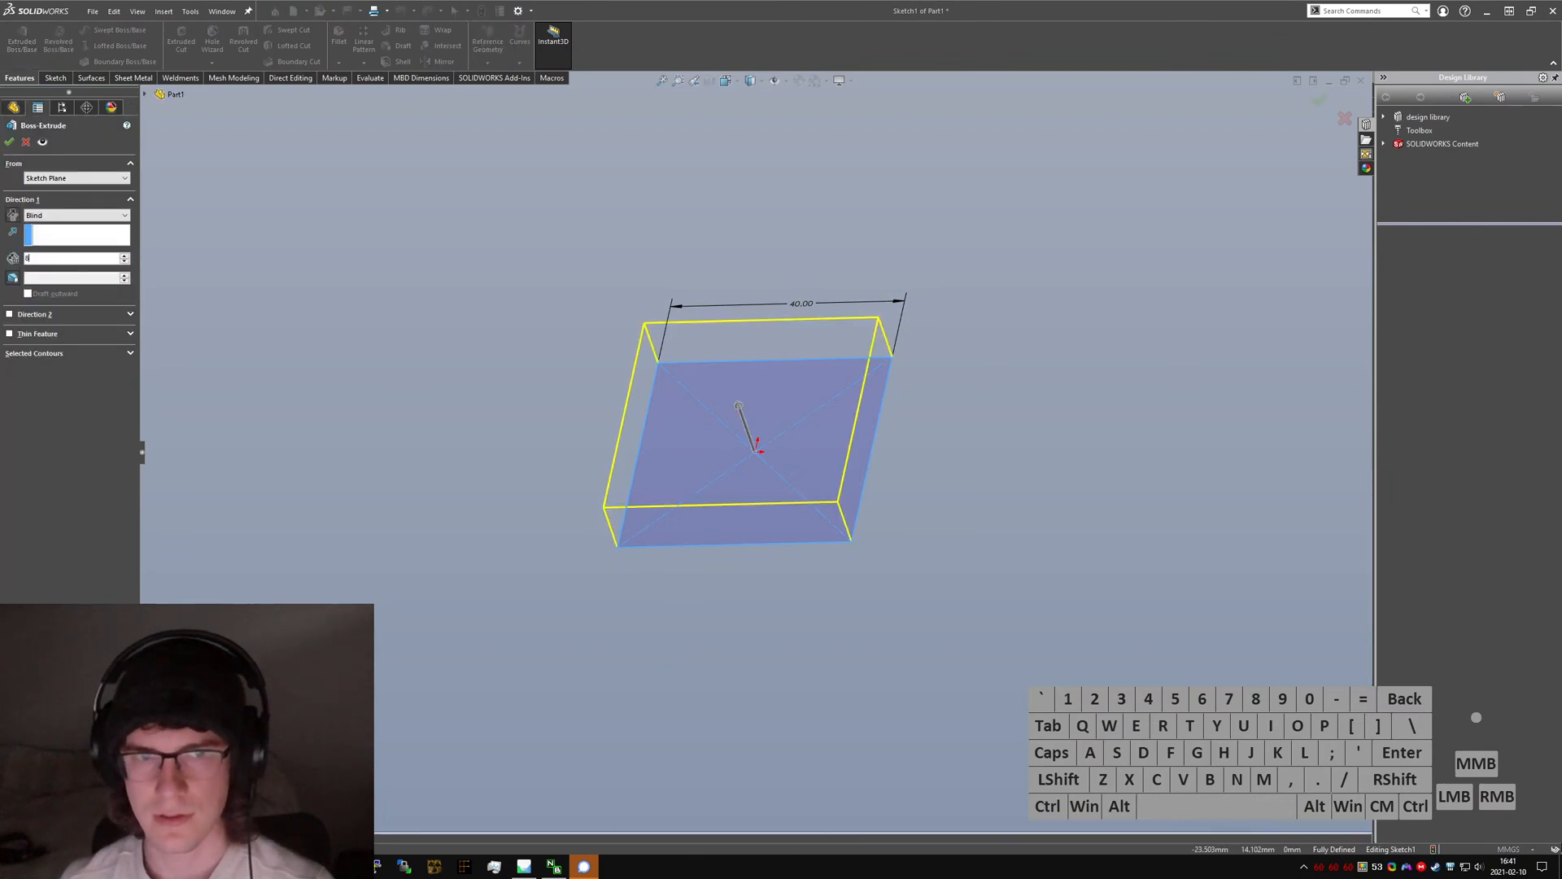
pyautogui.press('Return')
pyautogui.click(597, 379)
# - Examine the dimensions of Revolve2's sketch in the Mi Band 5 Stand part from the left view
pyautogui.hotkey('ctrl', 'Tab')
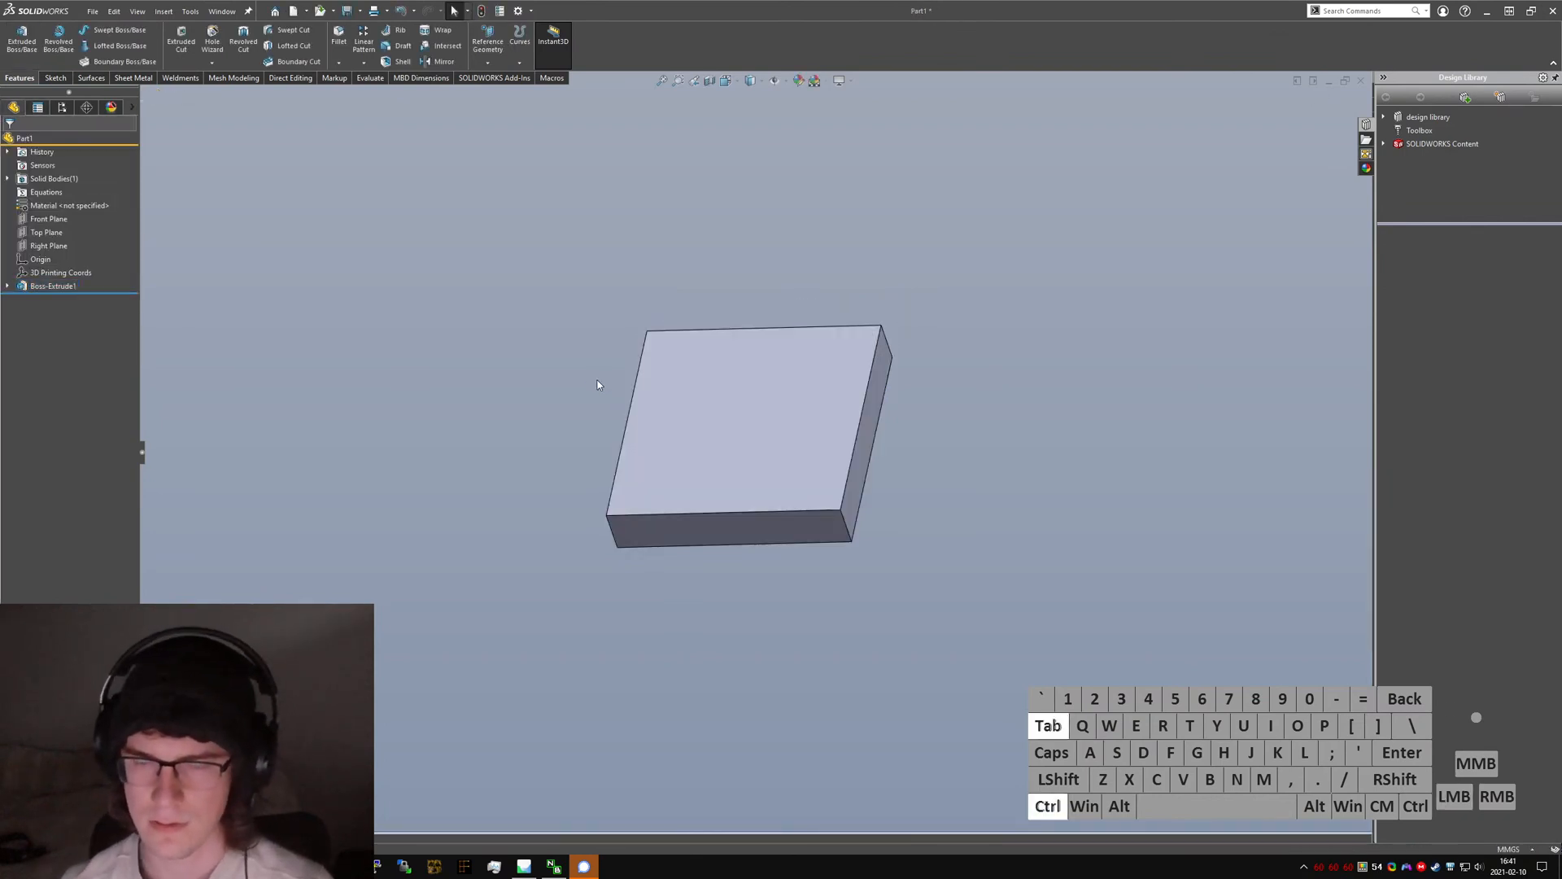
pyautogui.keyDown('ctrl'); pyautogui.click(500, 358); pyautogui.keyUp('ctrl')
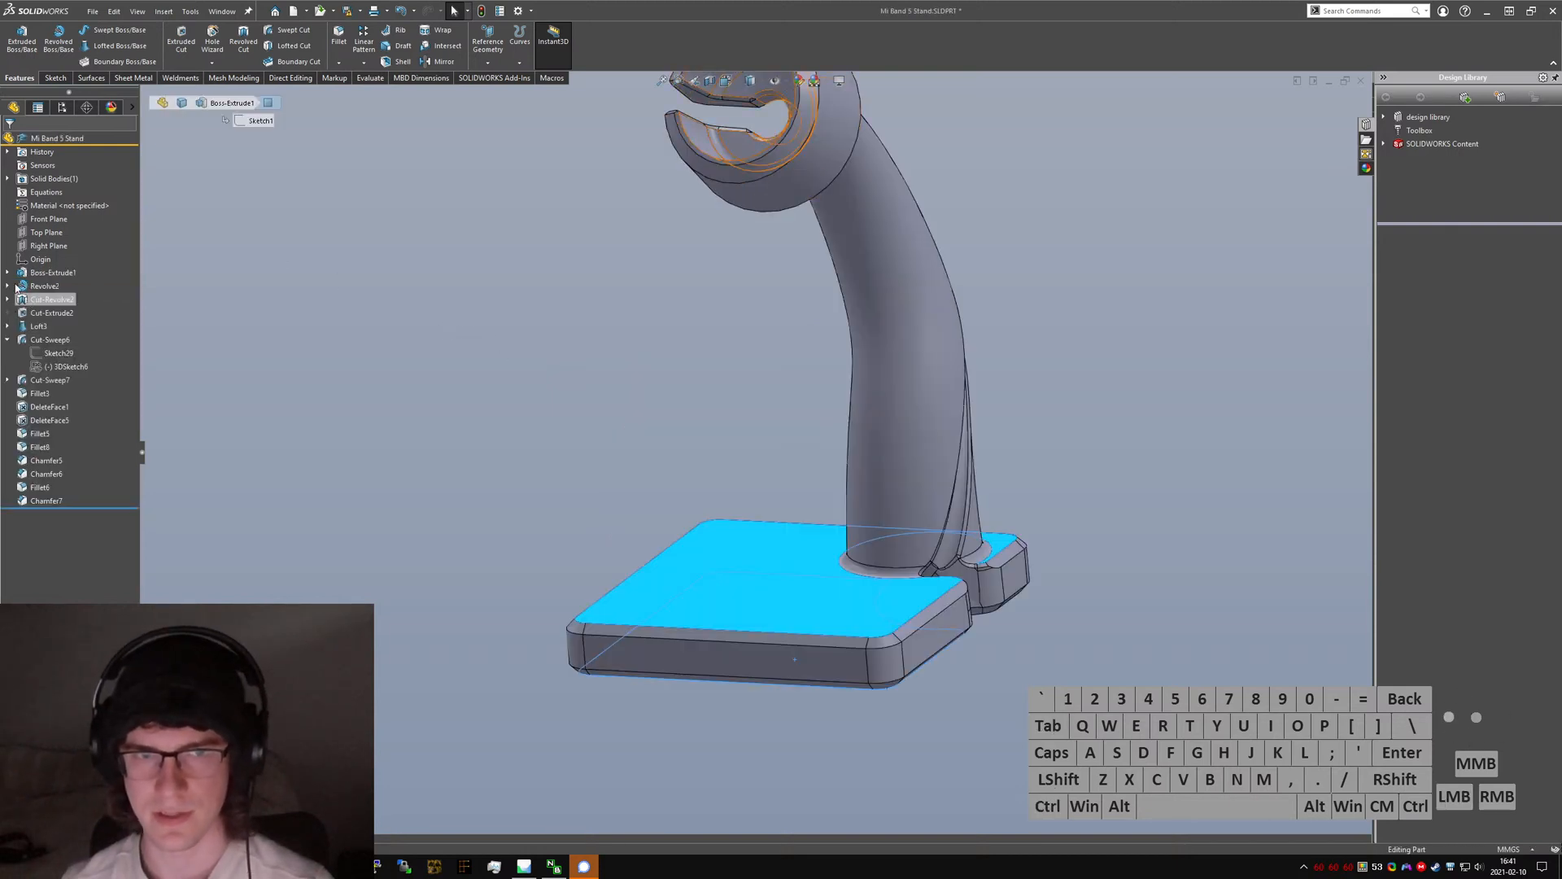
pyautogui.click(41, 301)
pyautogui.hotkey('ctrl', '3')
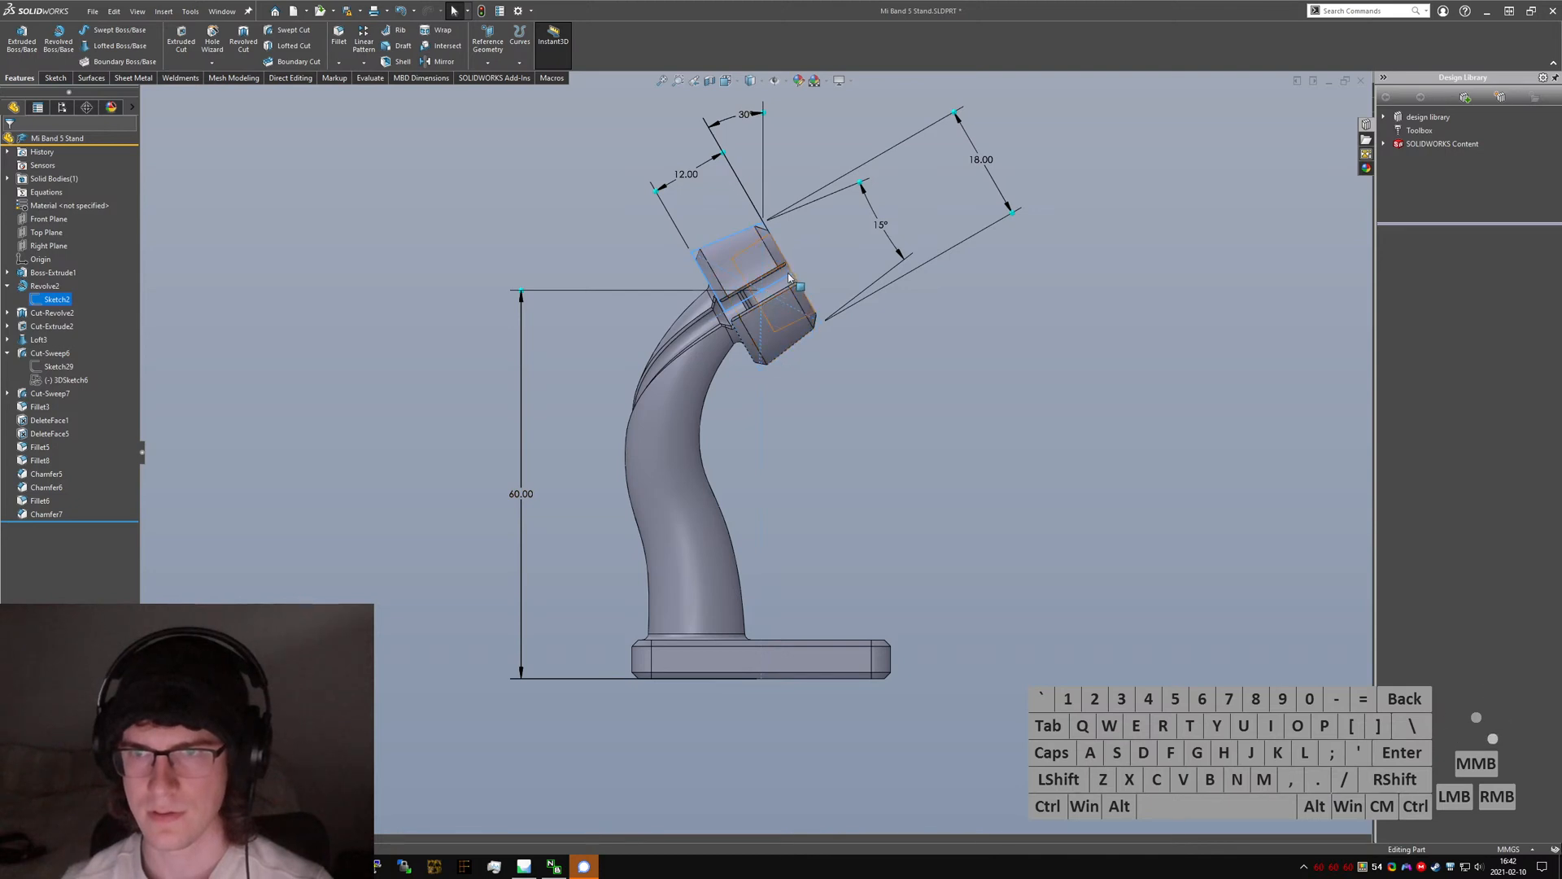
# - Return to the new part and start a revolved boss with a sketch on a vertical plane through the origin
pyautogui.hotkey('ctrl', 'Tab')
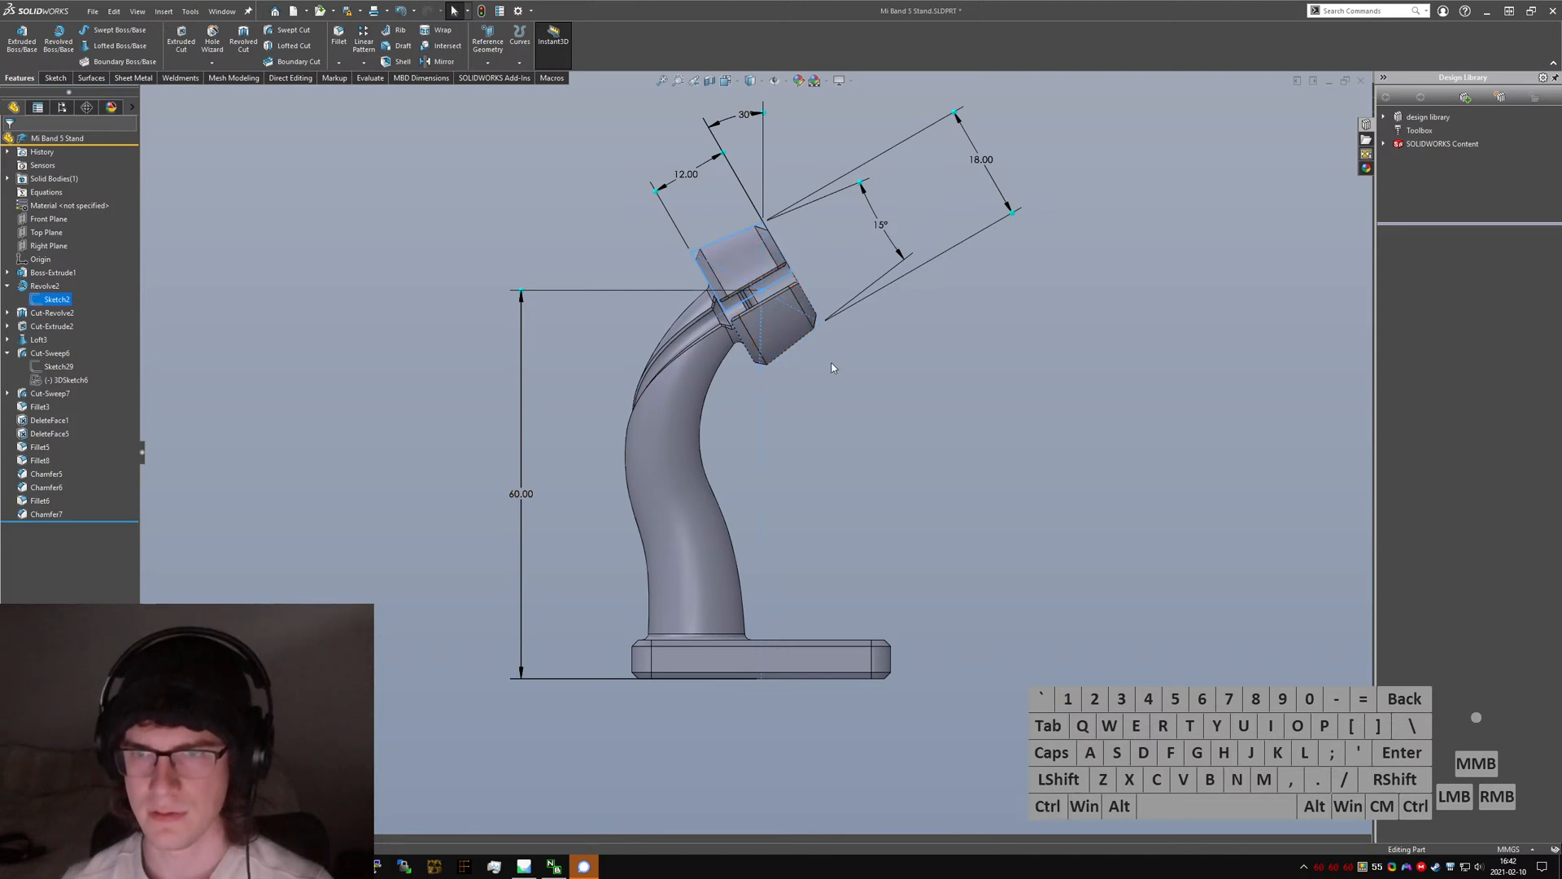
pyautogui.click(372, 328)
pyautogui.write('srevolved')
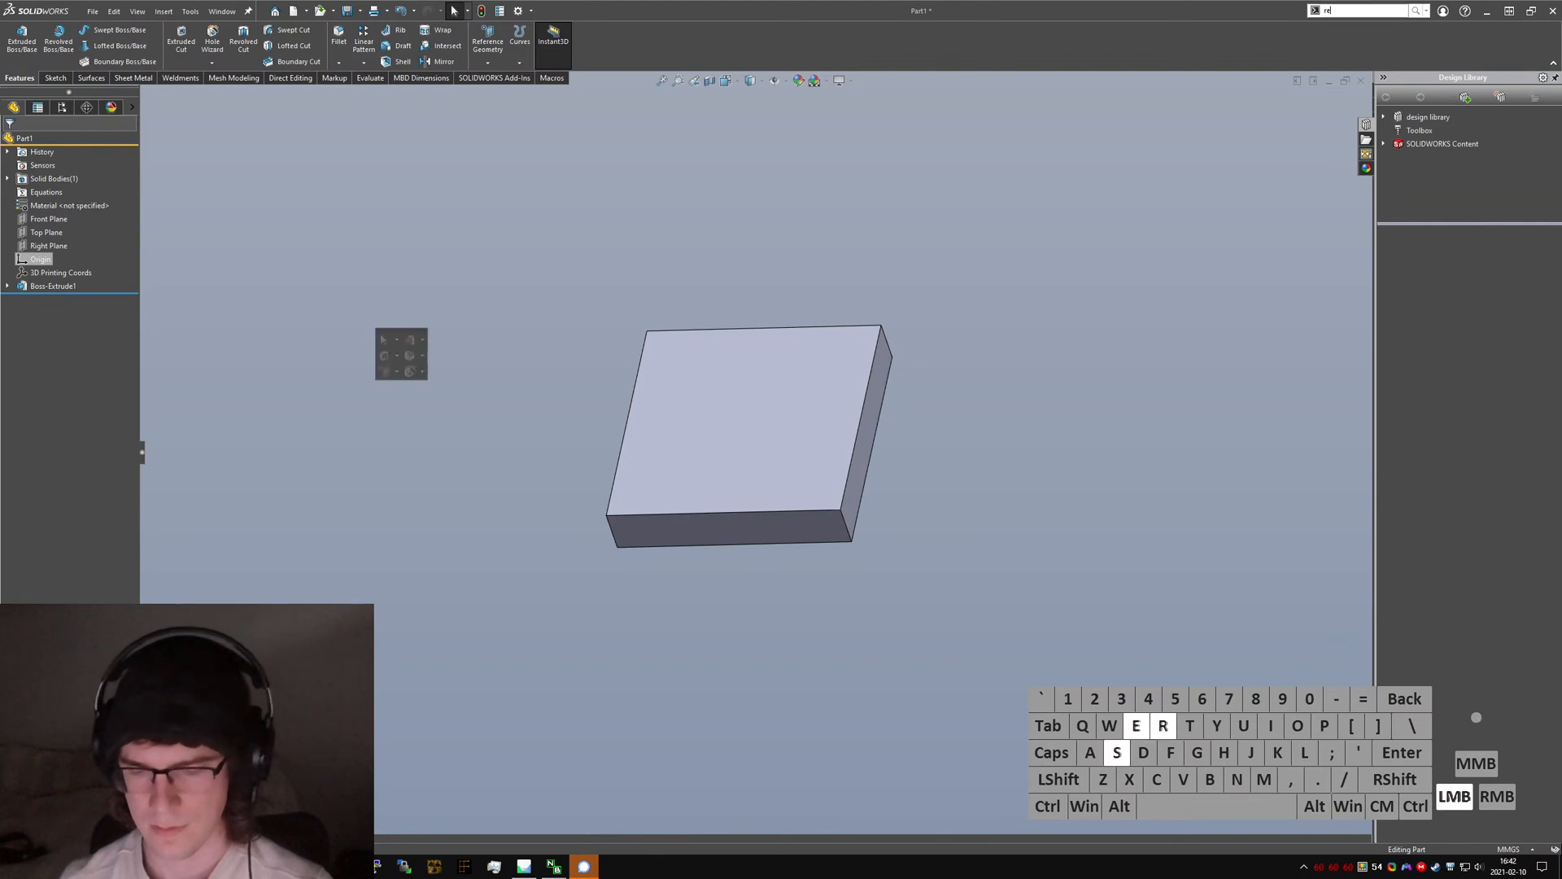
pyautogui.press('Return')
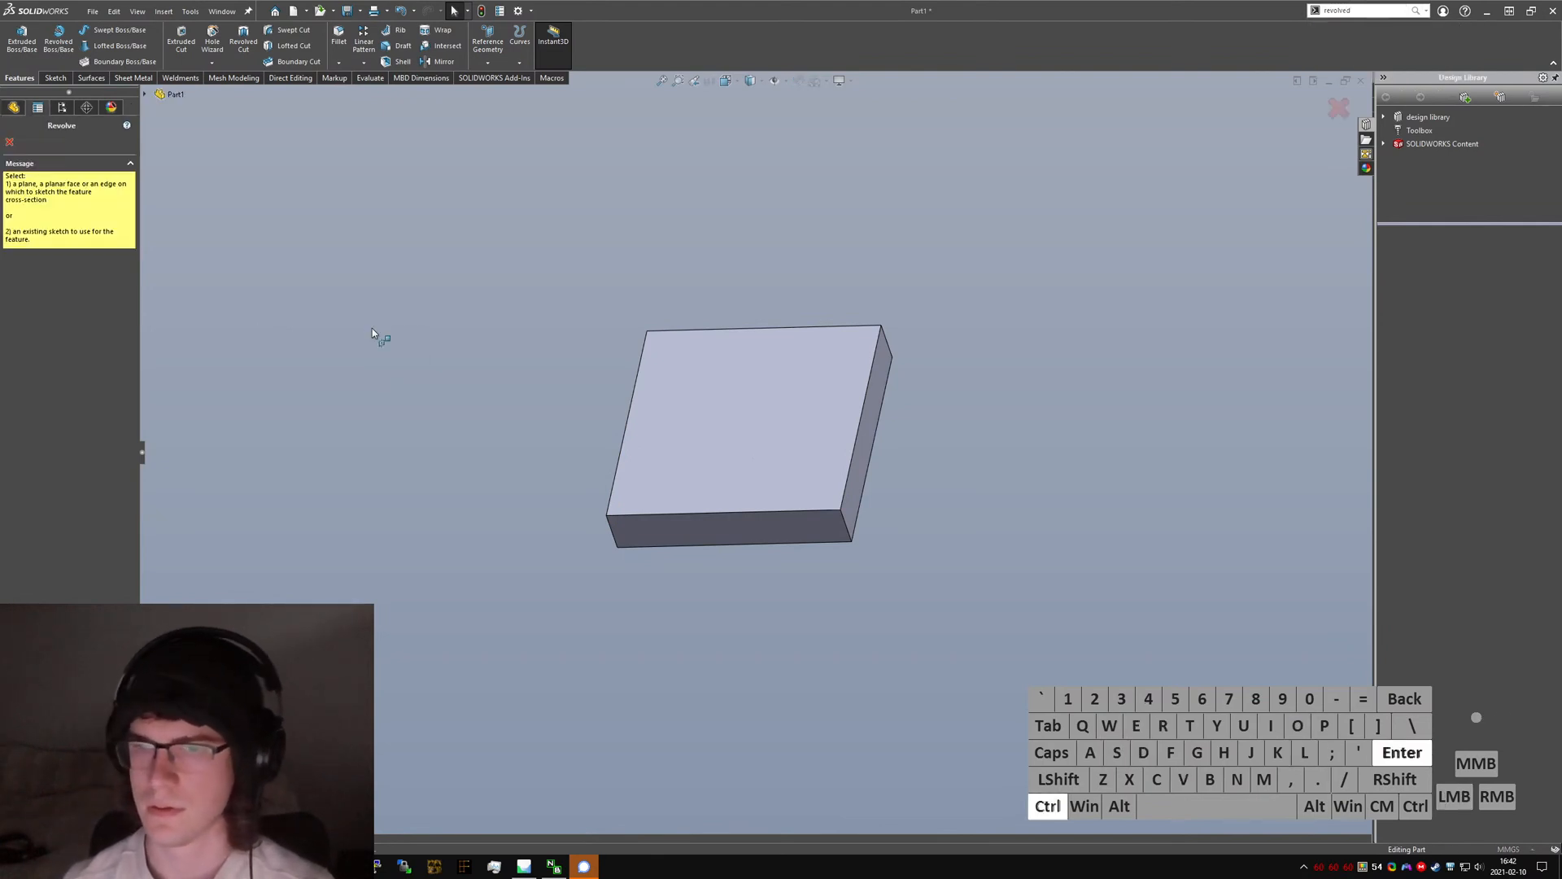
pyautogui.hotkey('ctrl', '3')
pyautogui.hotkey('ctrl', '4')
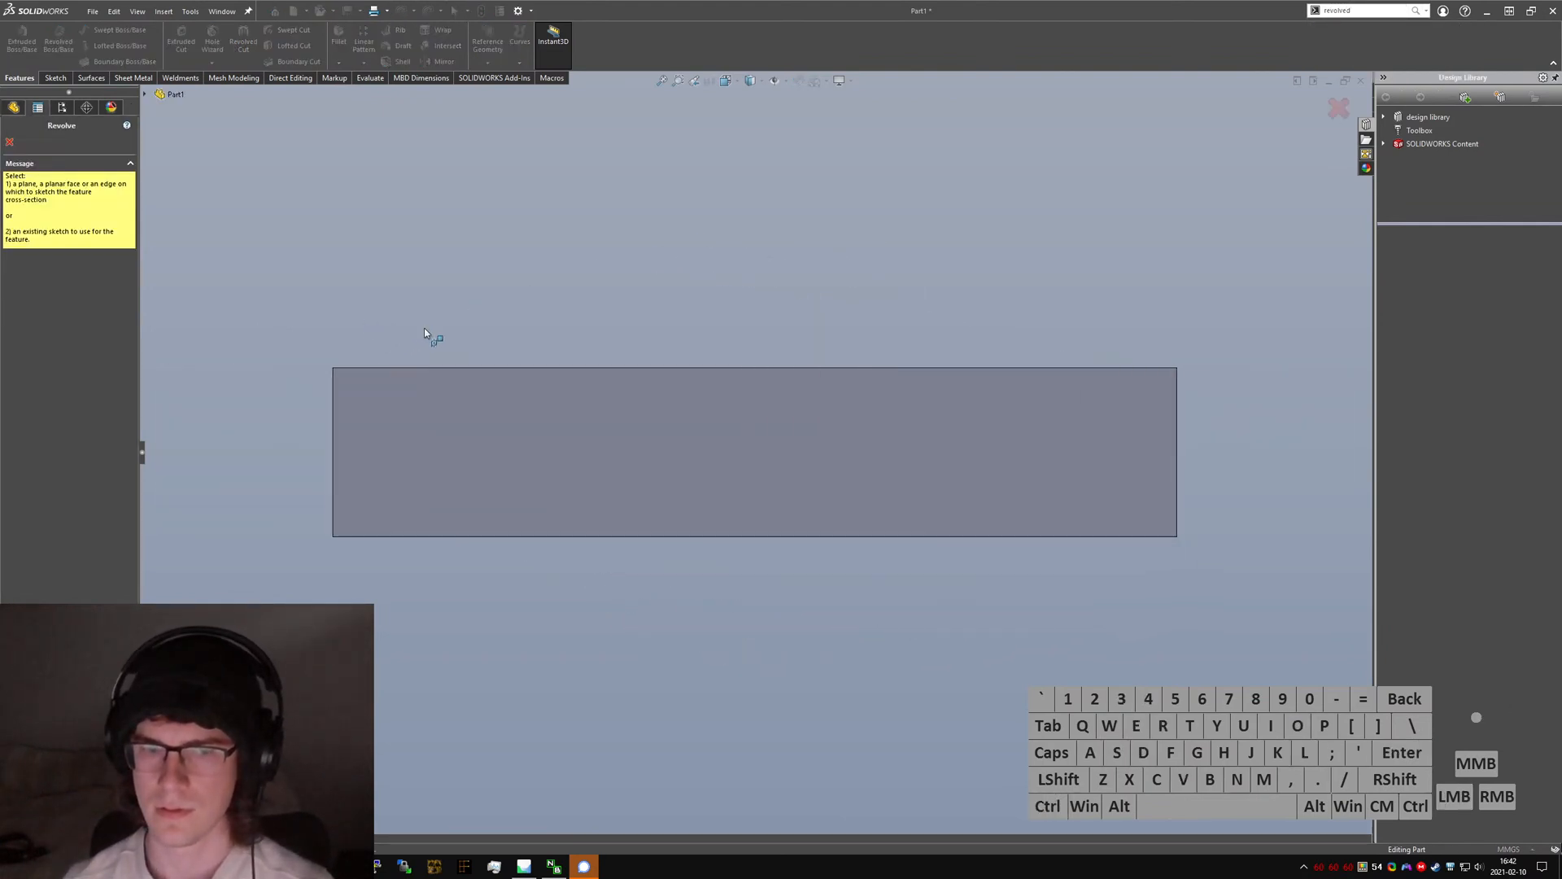
pyautogui.scroll(10, 602, 472)
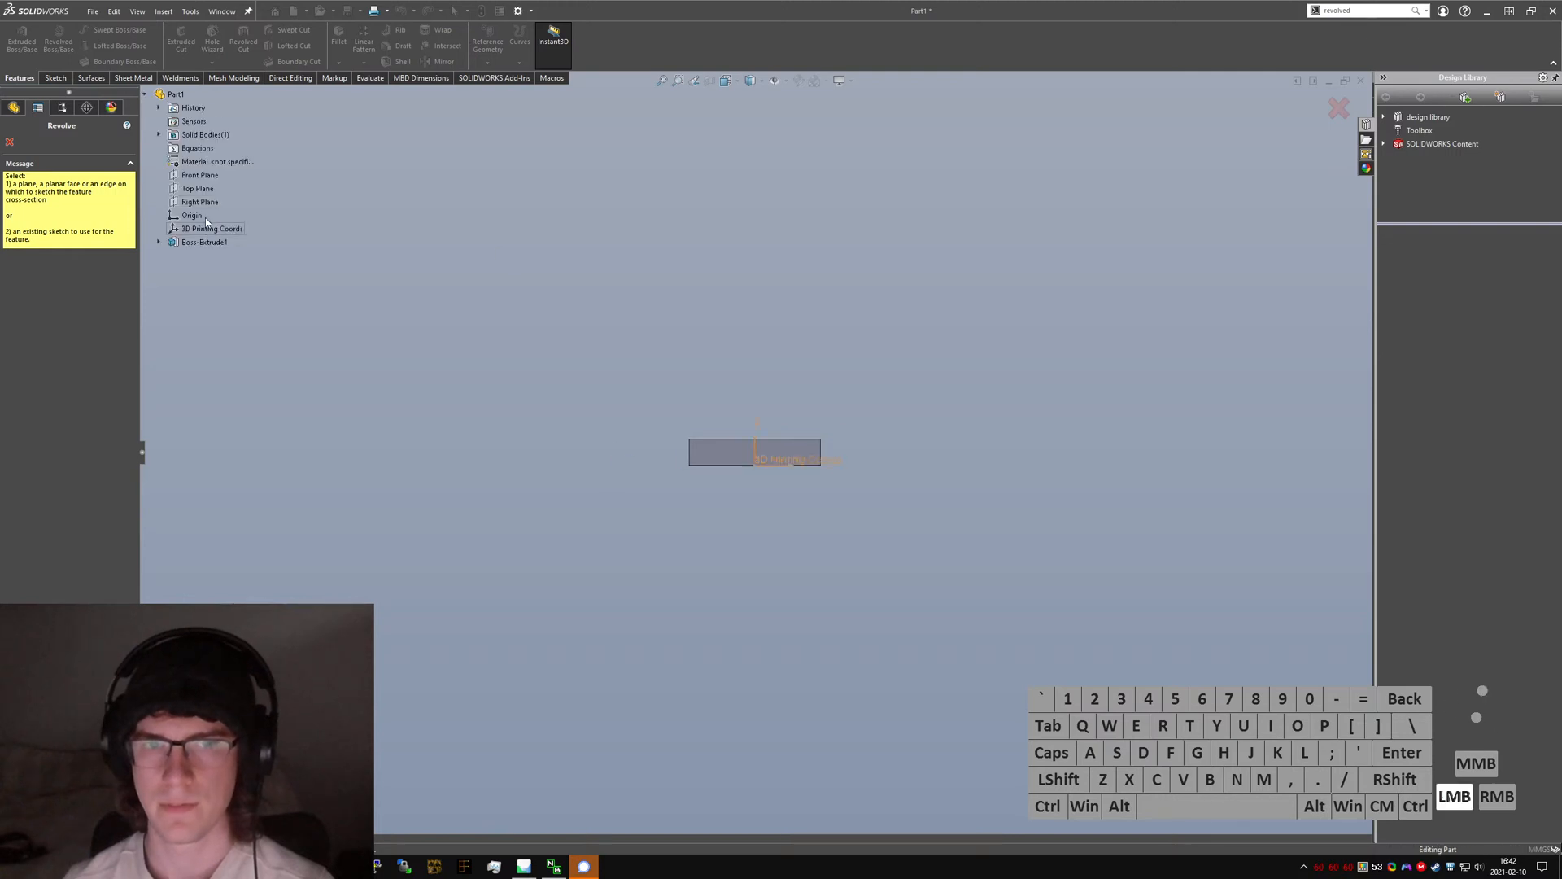
pyautogui.click(205, 217)
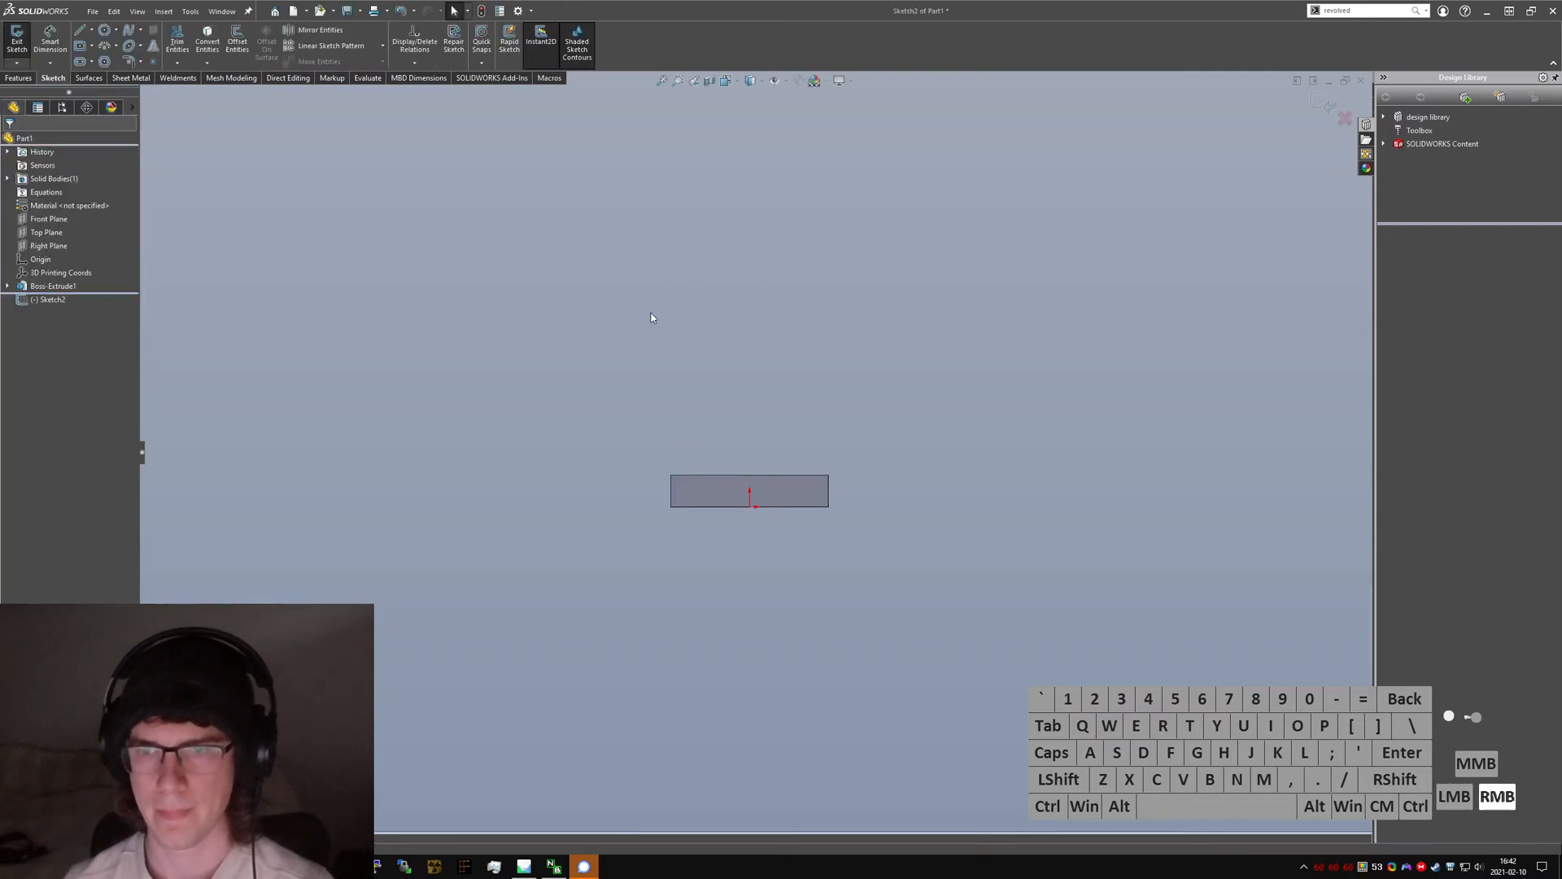
# - Sketch a sloping line about 13 mm long above the block and convert it to a construction line
pyautogui.moveTo(651, 317); pyautogui.dragTo(749, 361, button='right')
pyautogui.scroll(-5, 748, 358)
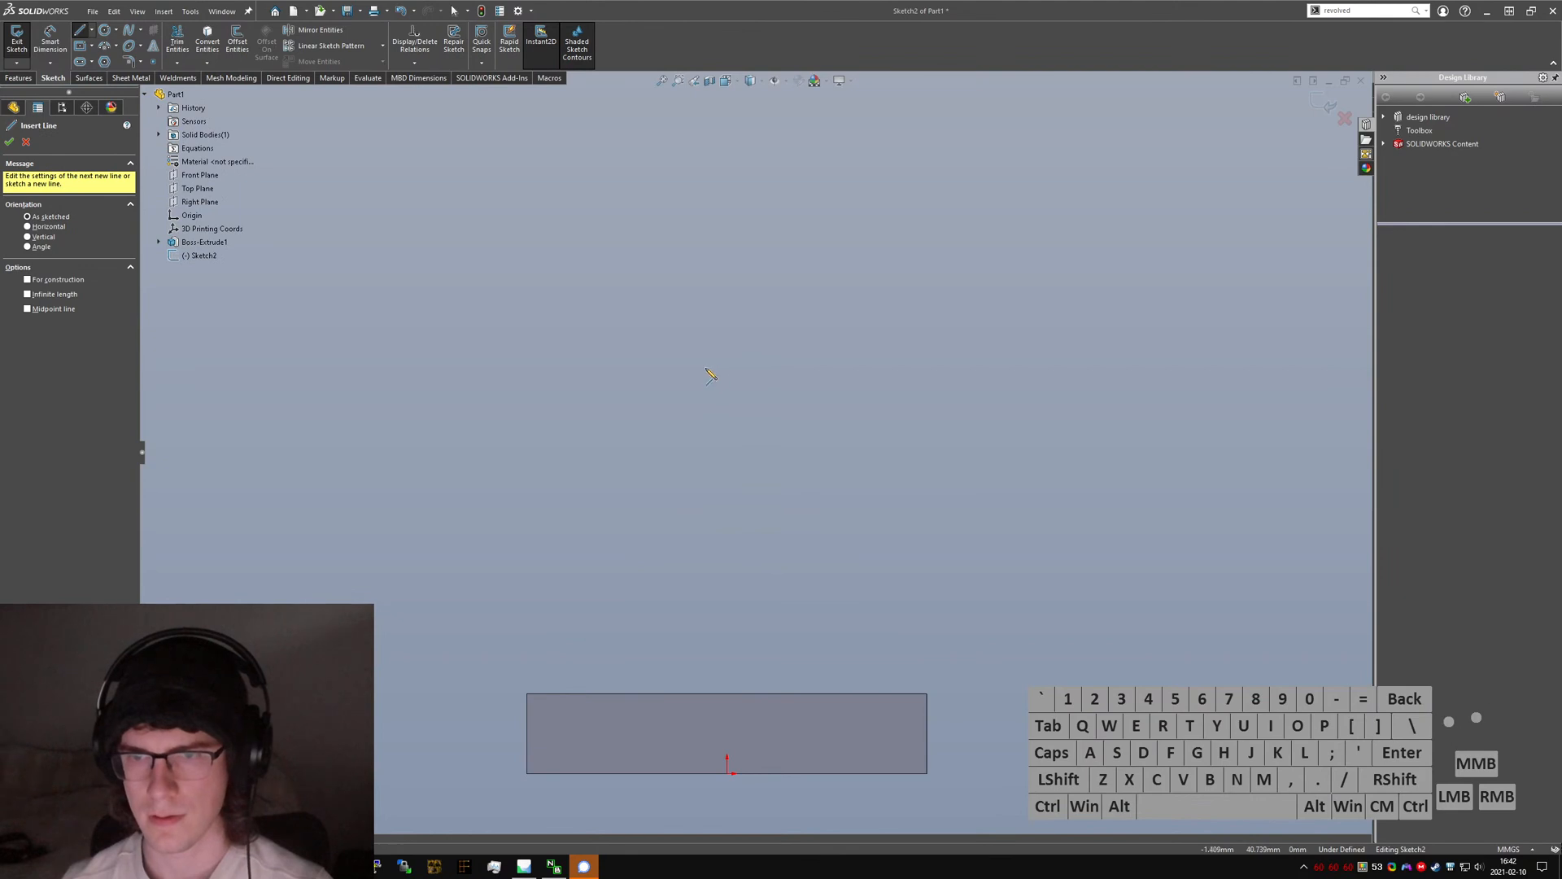
pyautogui.click(745, 330)
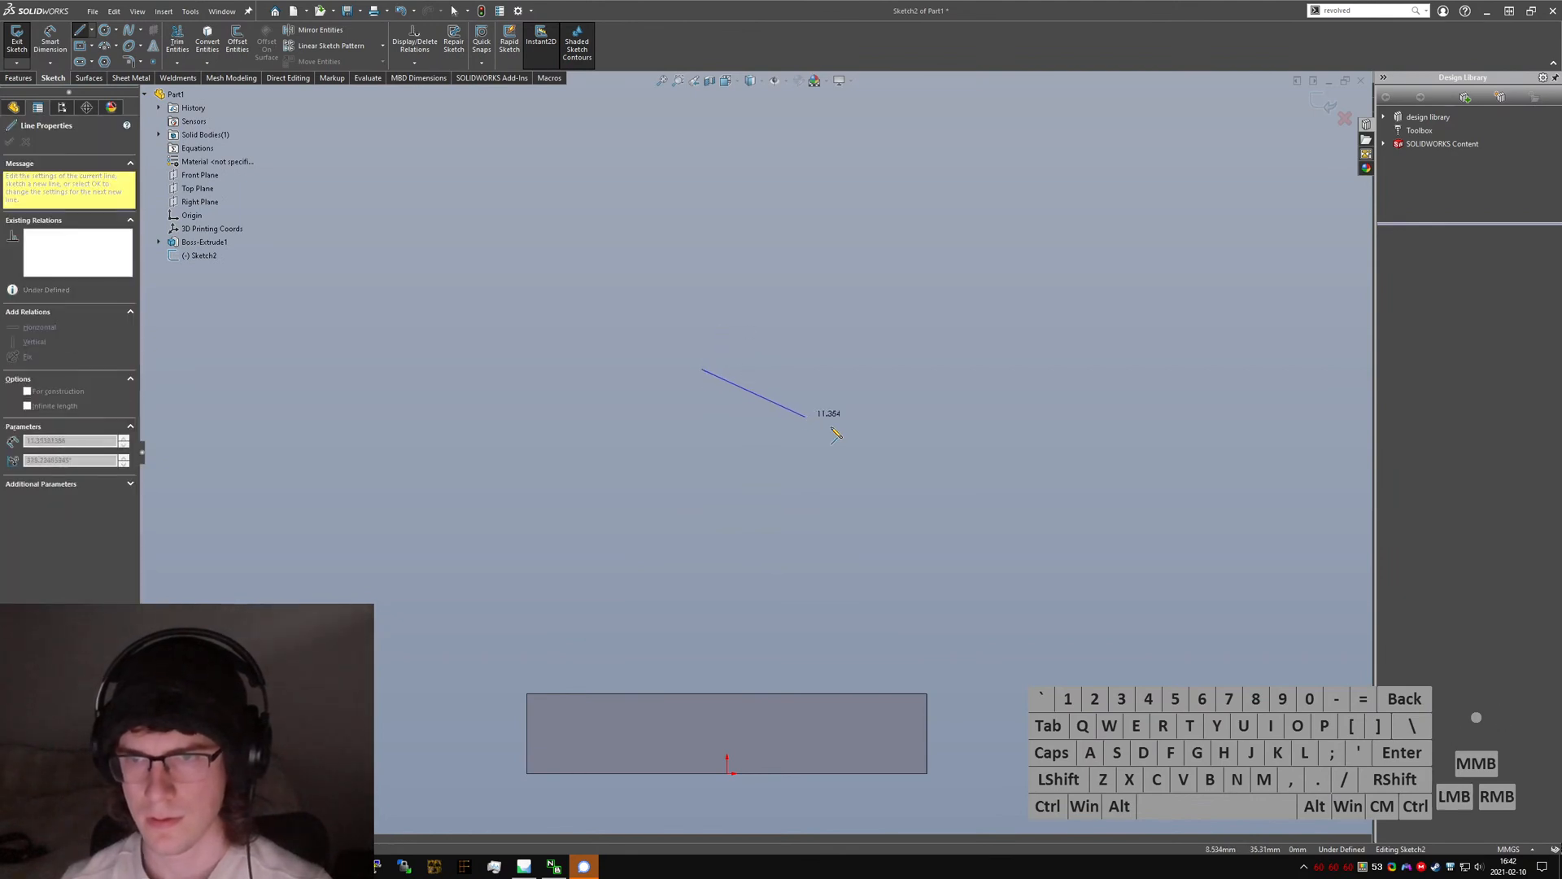
pyautogui.click(591, 300)
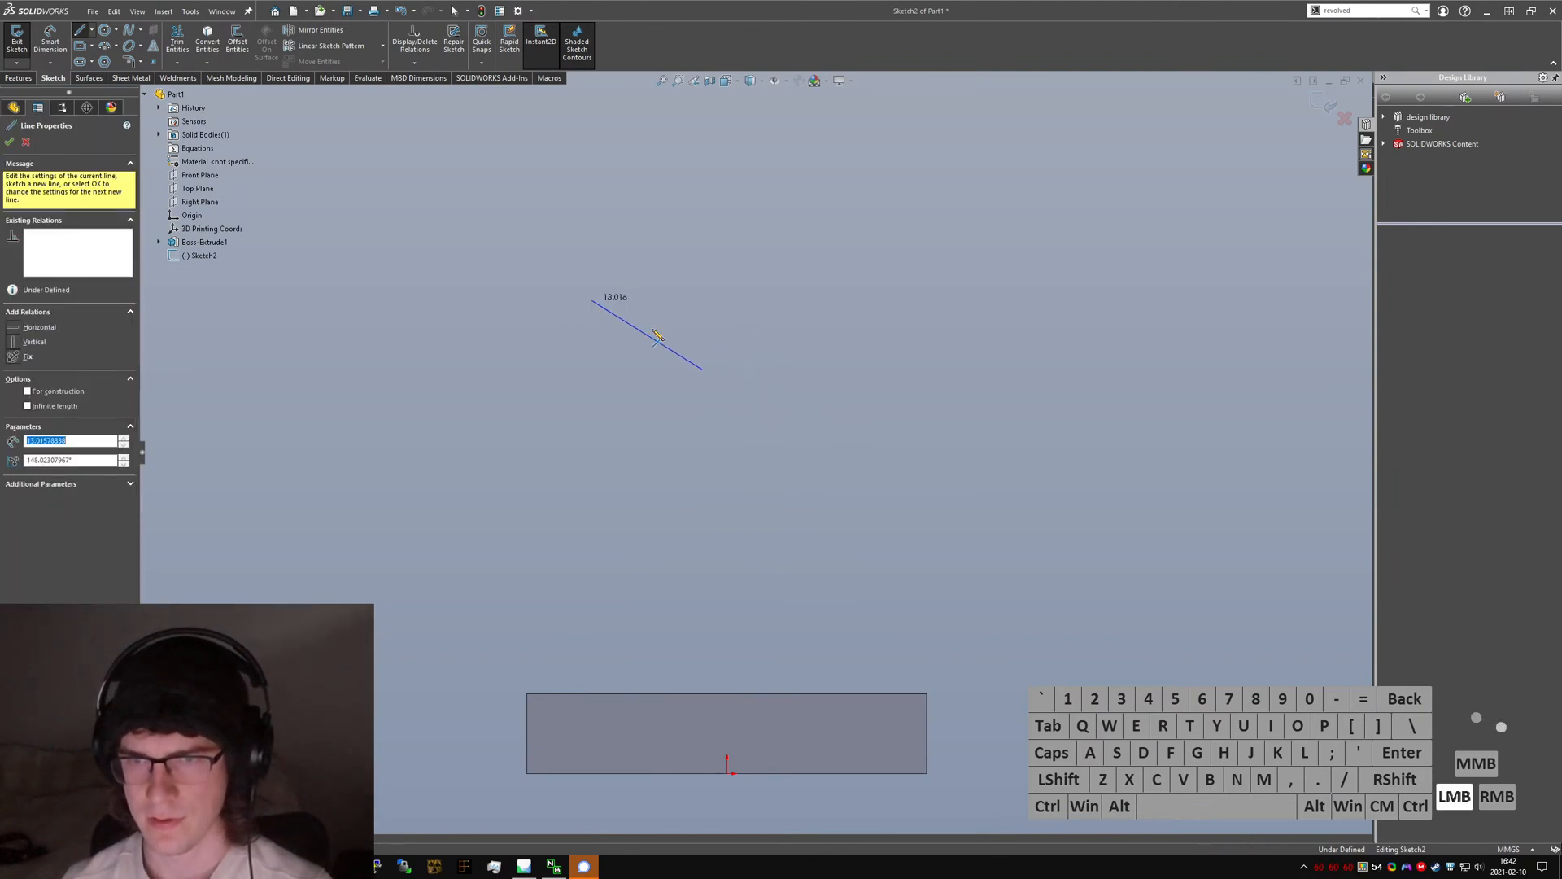
pyautogui.press('Escape')
pyautogui.hotkey('alt', 'c')
pyautogui.moveTo(641, 331); pyautogui.dragTo(933, 422)
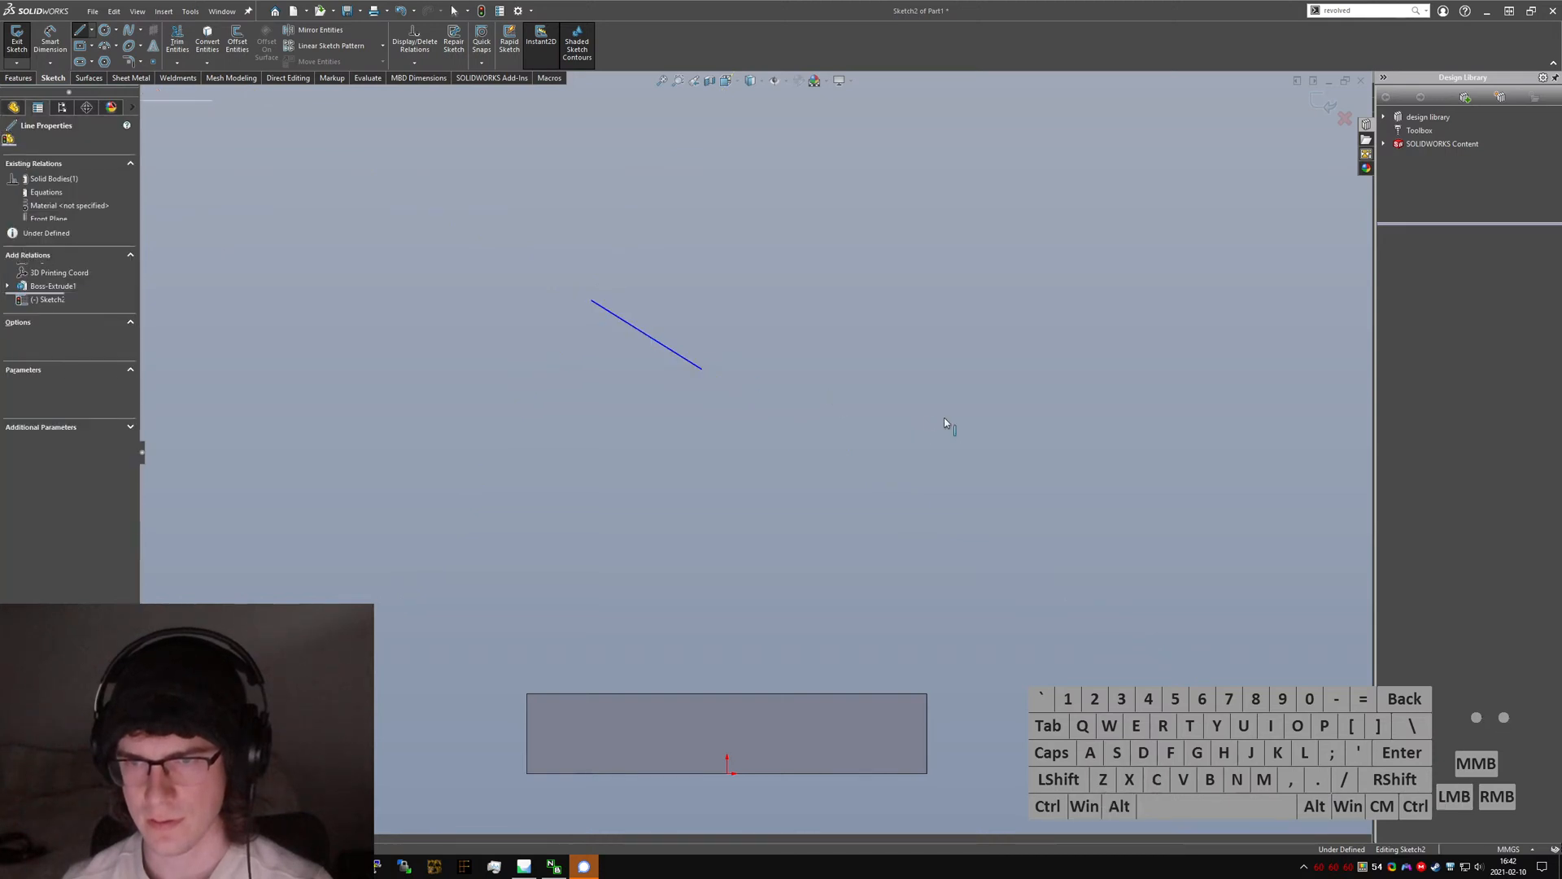
# - Sketch a closed four-sided line profile starting at the lower end of the sloping construction line
pyautogui.moveTo(920, 418); pyautogui.dragTo(680, 389, button='right')
pyautogui.press('l')
pyautogui.click(706, 374)
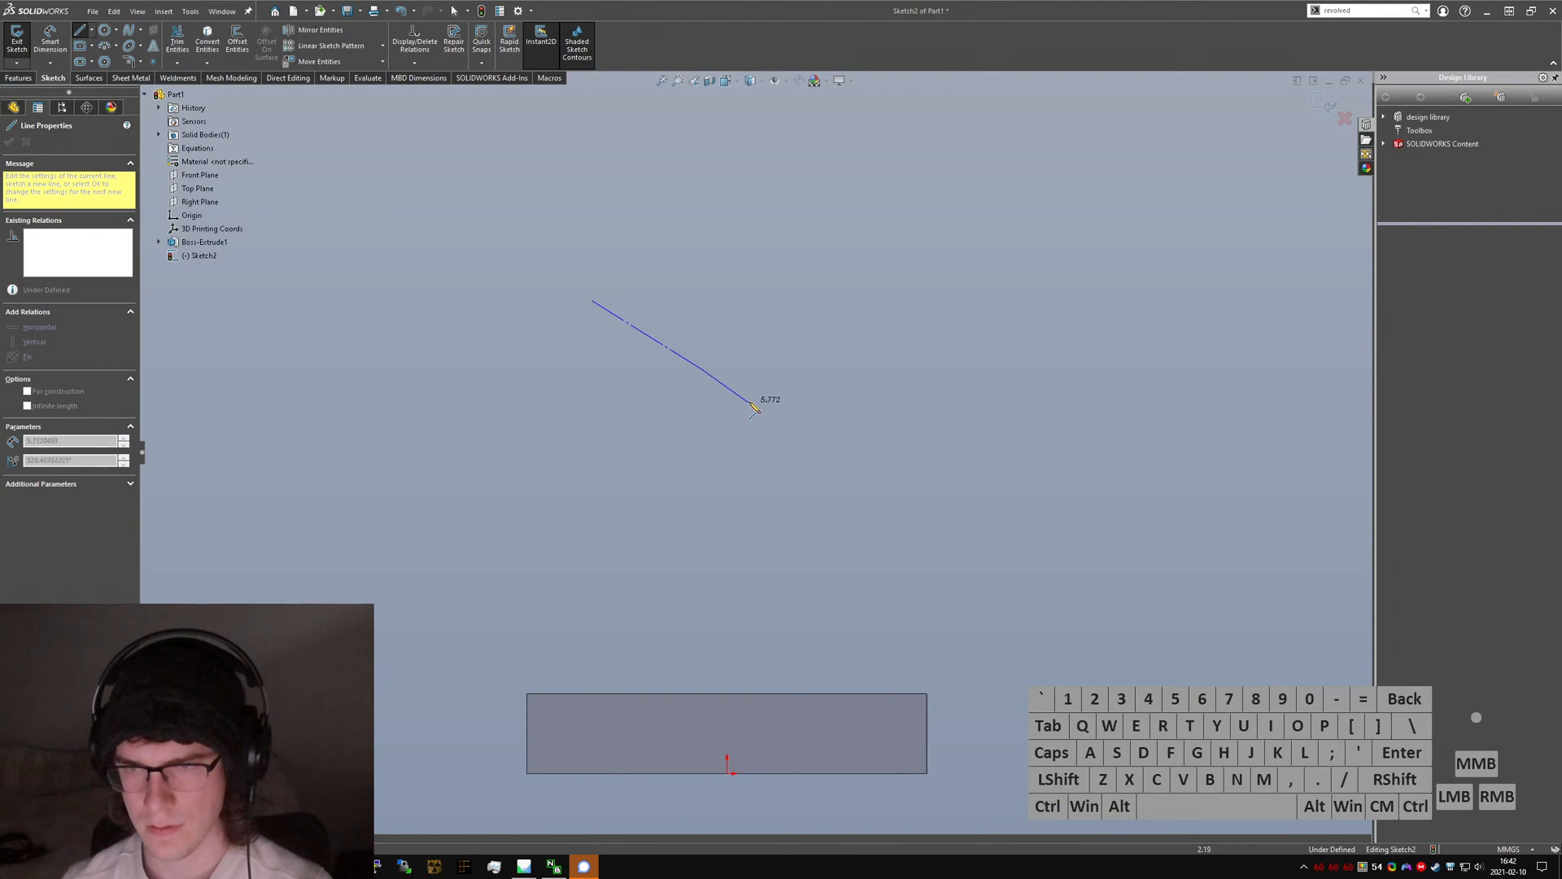
pyautogui.click(750, 400)
pyautogui.click(775, 363)
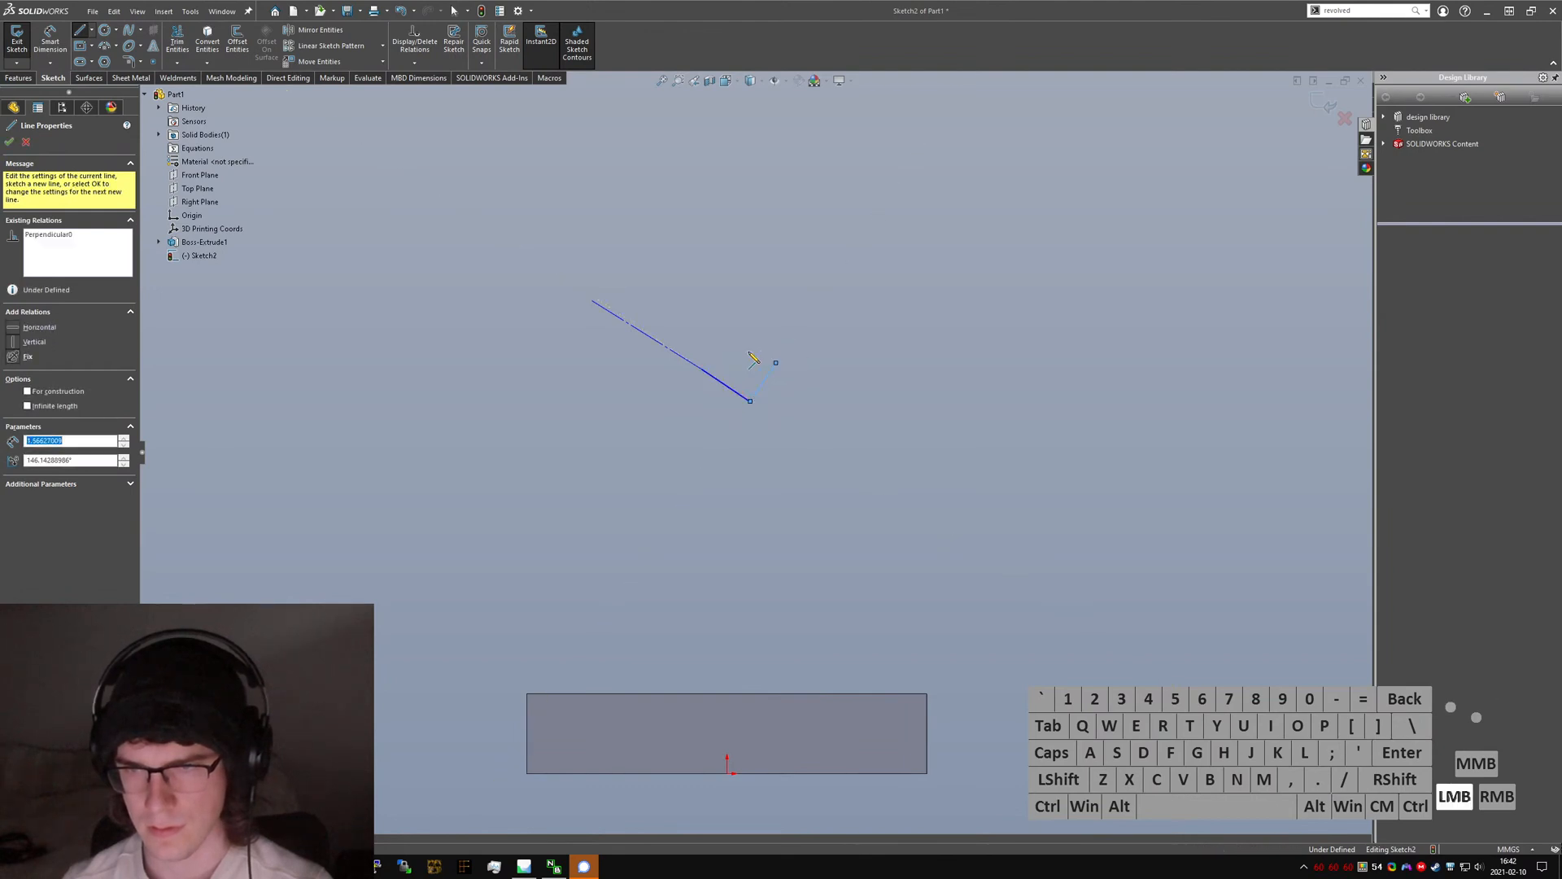
pyautogui.click(720, 342)
pyautogui.click(707, 374)
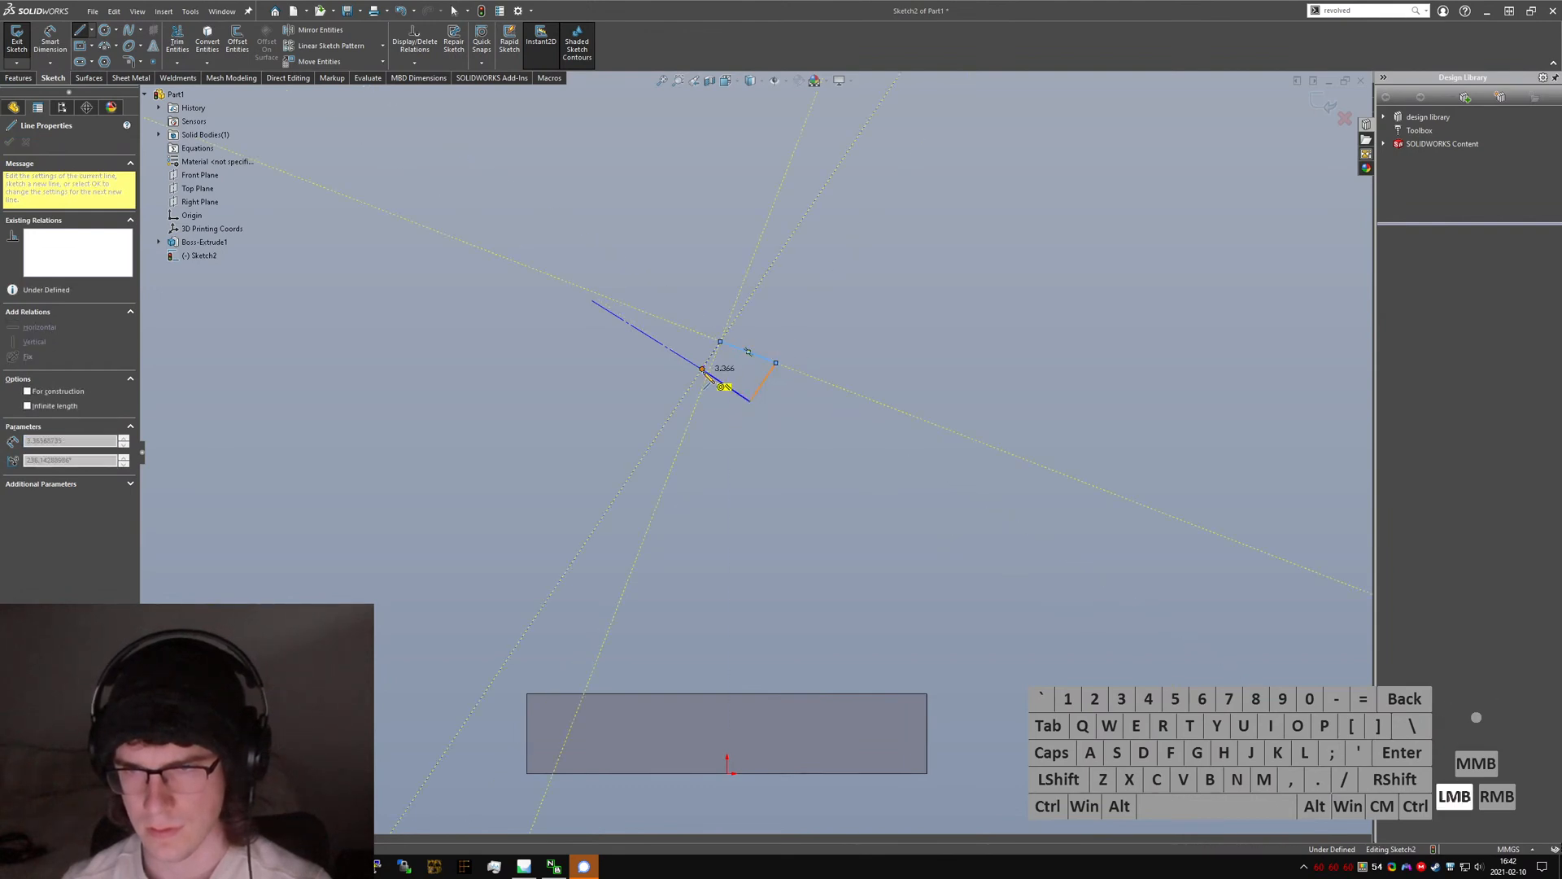
# - Make the construction line and the adjoining lower edge of the four-sided profile collinear
pyautogui.keyDown('ctrl'); pyautogui.click(698, 368); pyautogui.keyUp('ctrl')
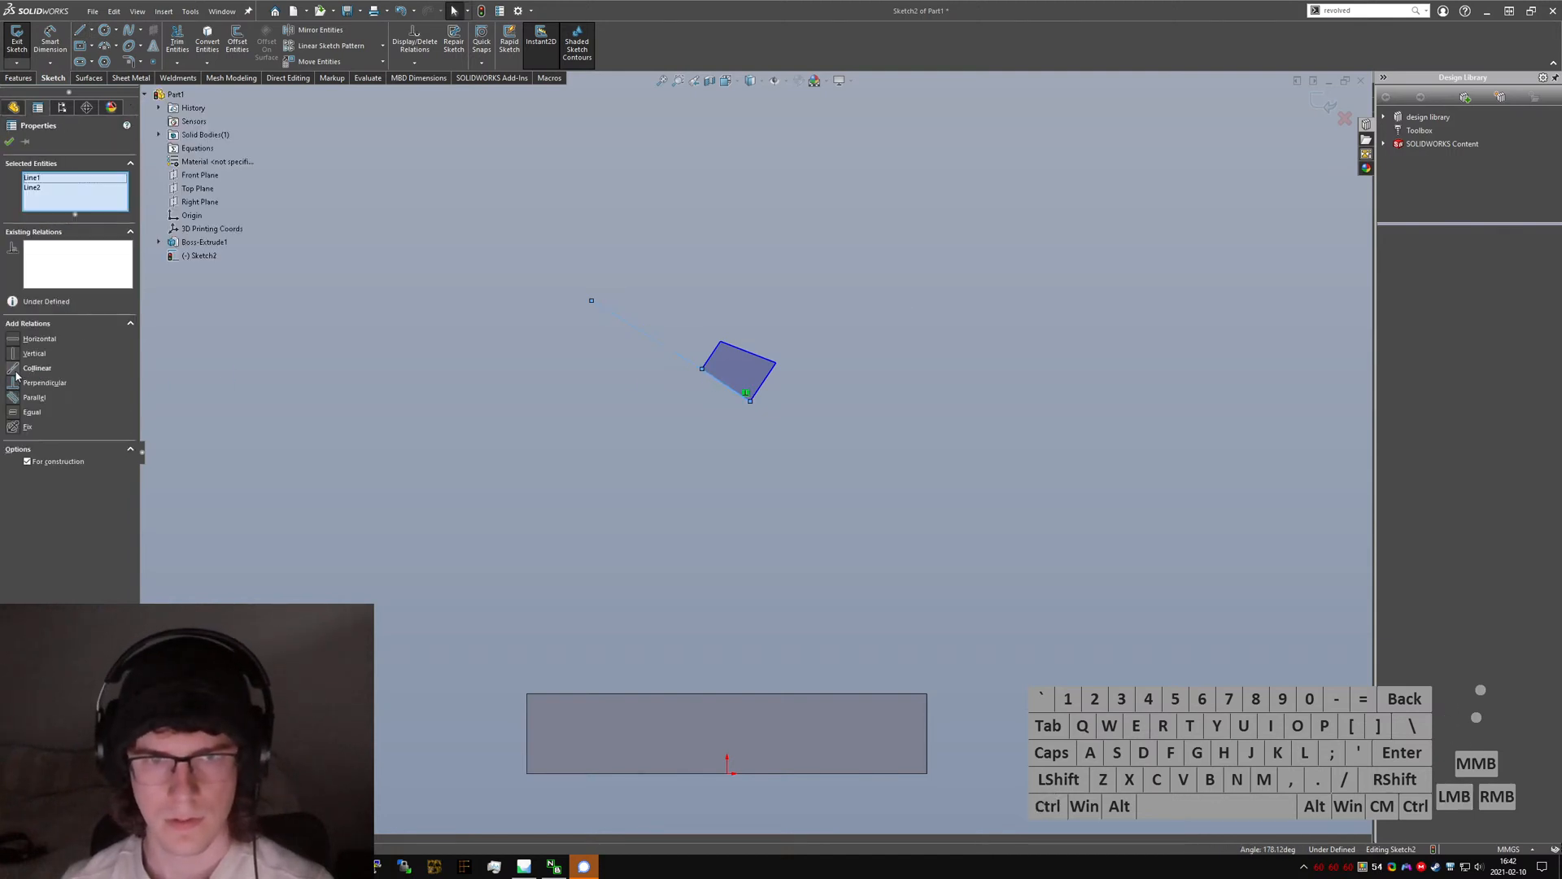
pyautogui.click(15, 371)
pyautogui.click(711, 615)
# - Dimension the vertical distance from the origin to the midpoint of the profile's edge along the construction line as 60 mm
pyautogui.moveTo(712, 630); pyautogui.dragTo(732, 762, button='right')
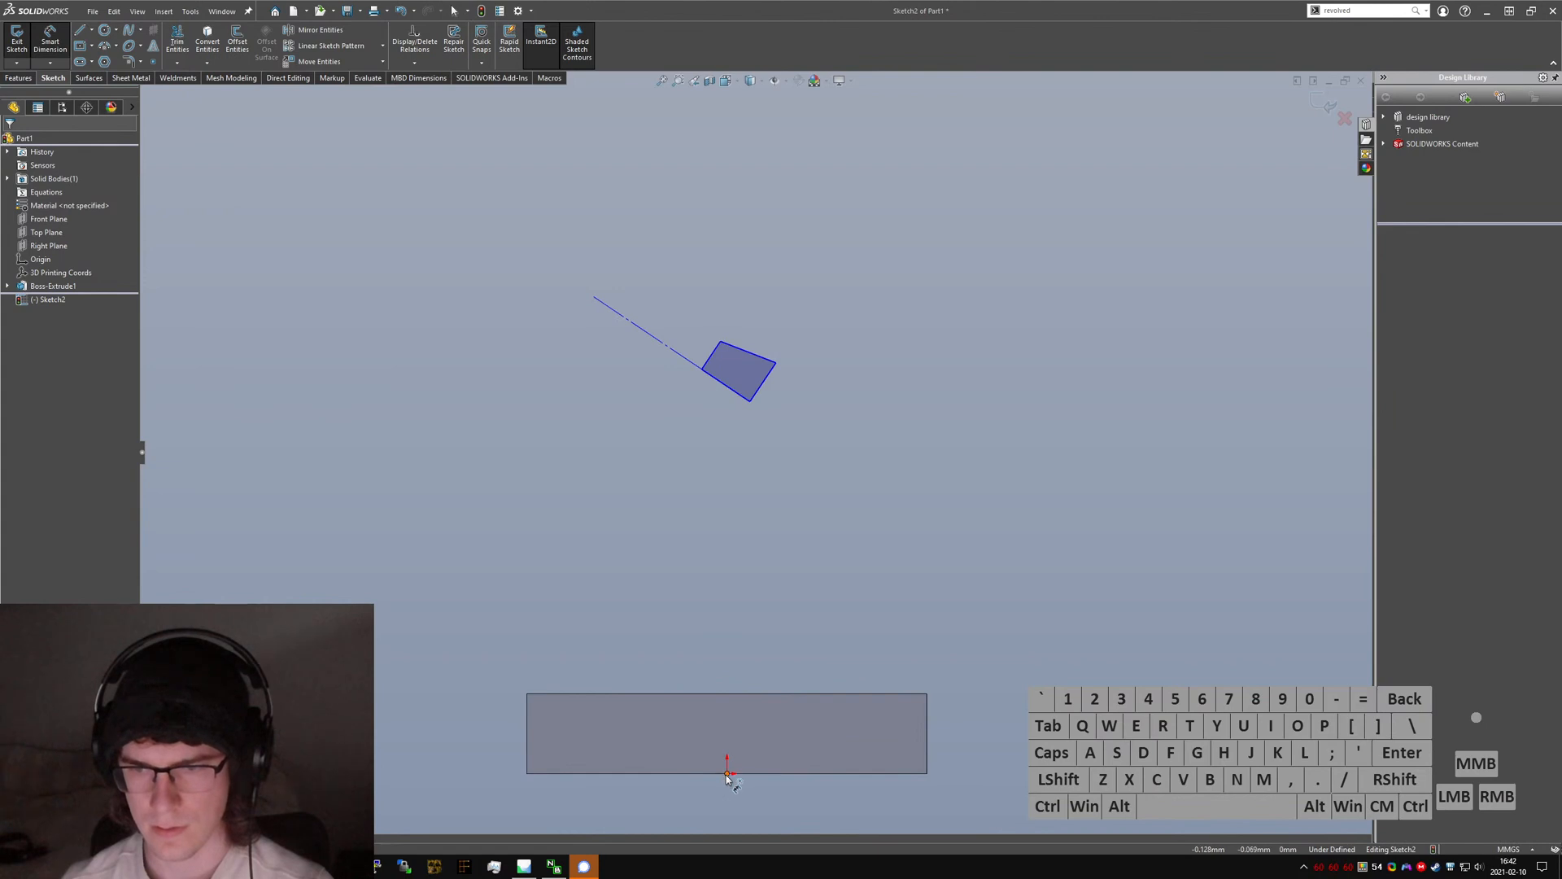
pyautogui.moveTo(726, 774); pyautogui.dragTo(755, 385)
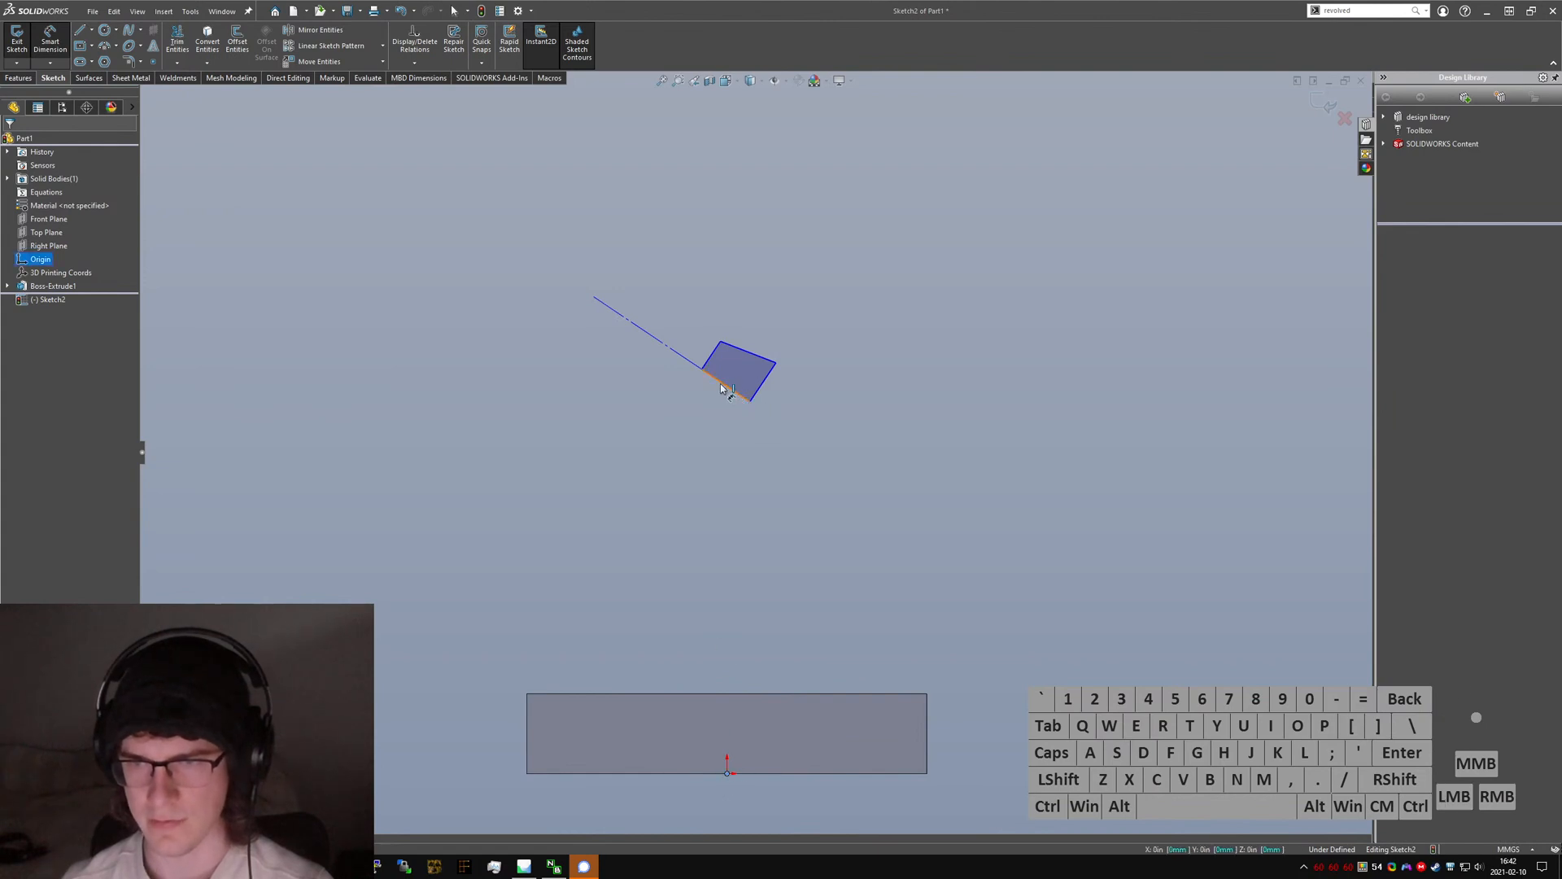
pyautogui.click(1094, 529)
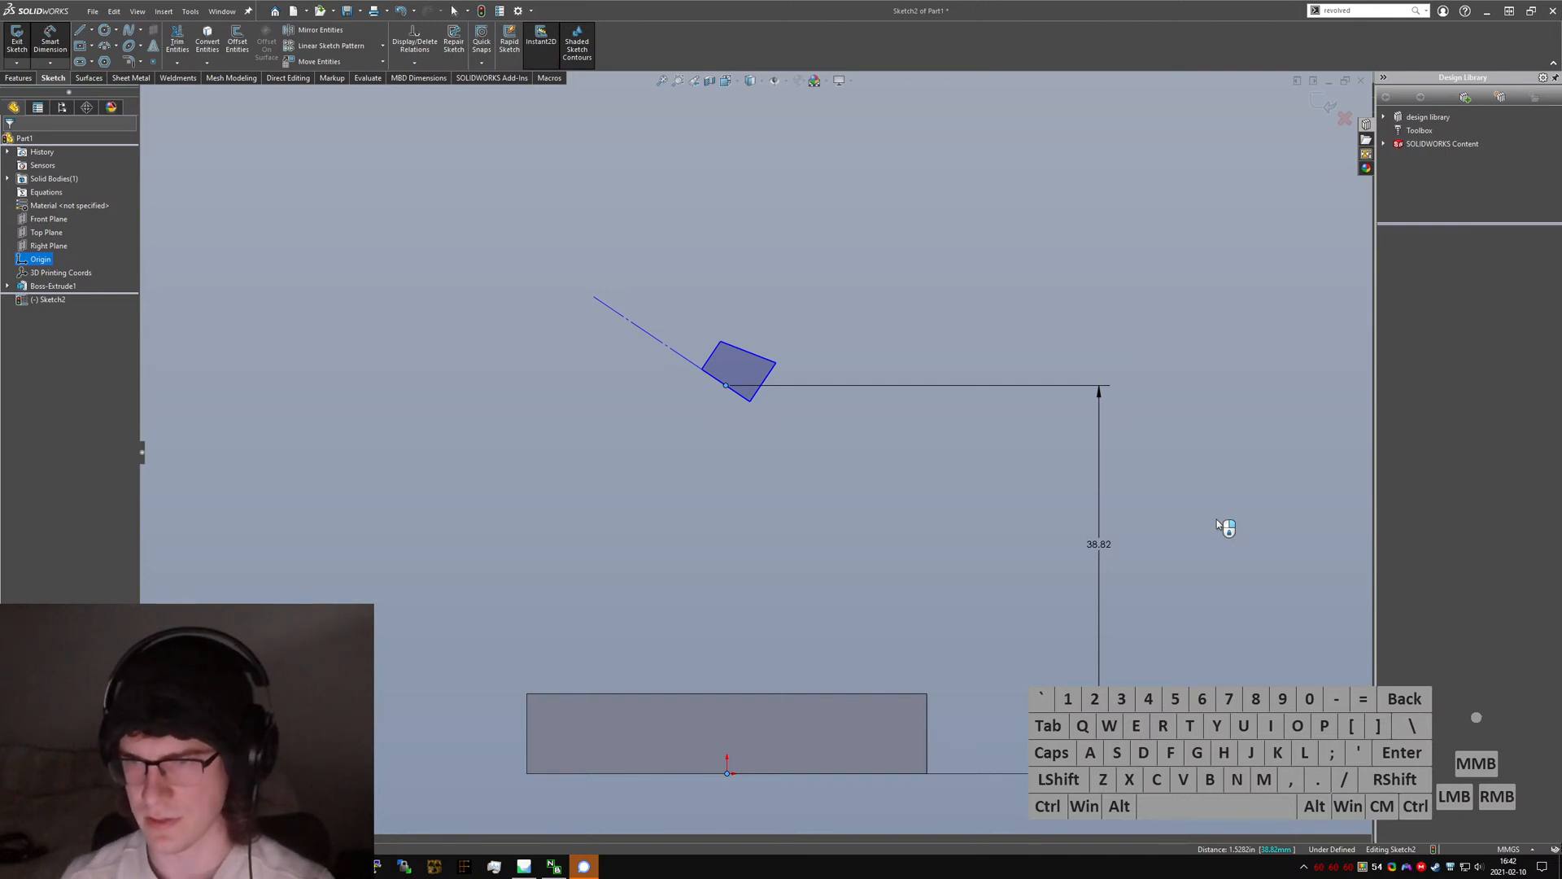
pyautogui.write('60')
pyautogui.press('Return')
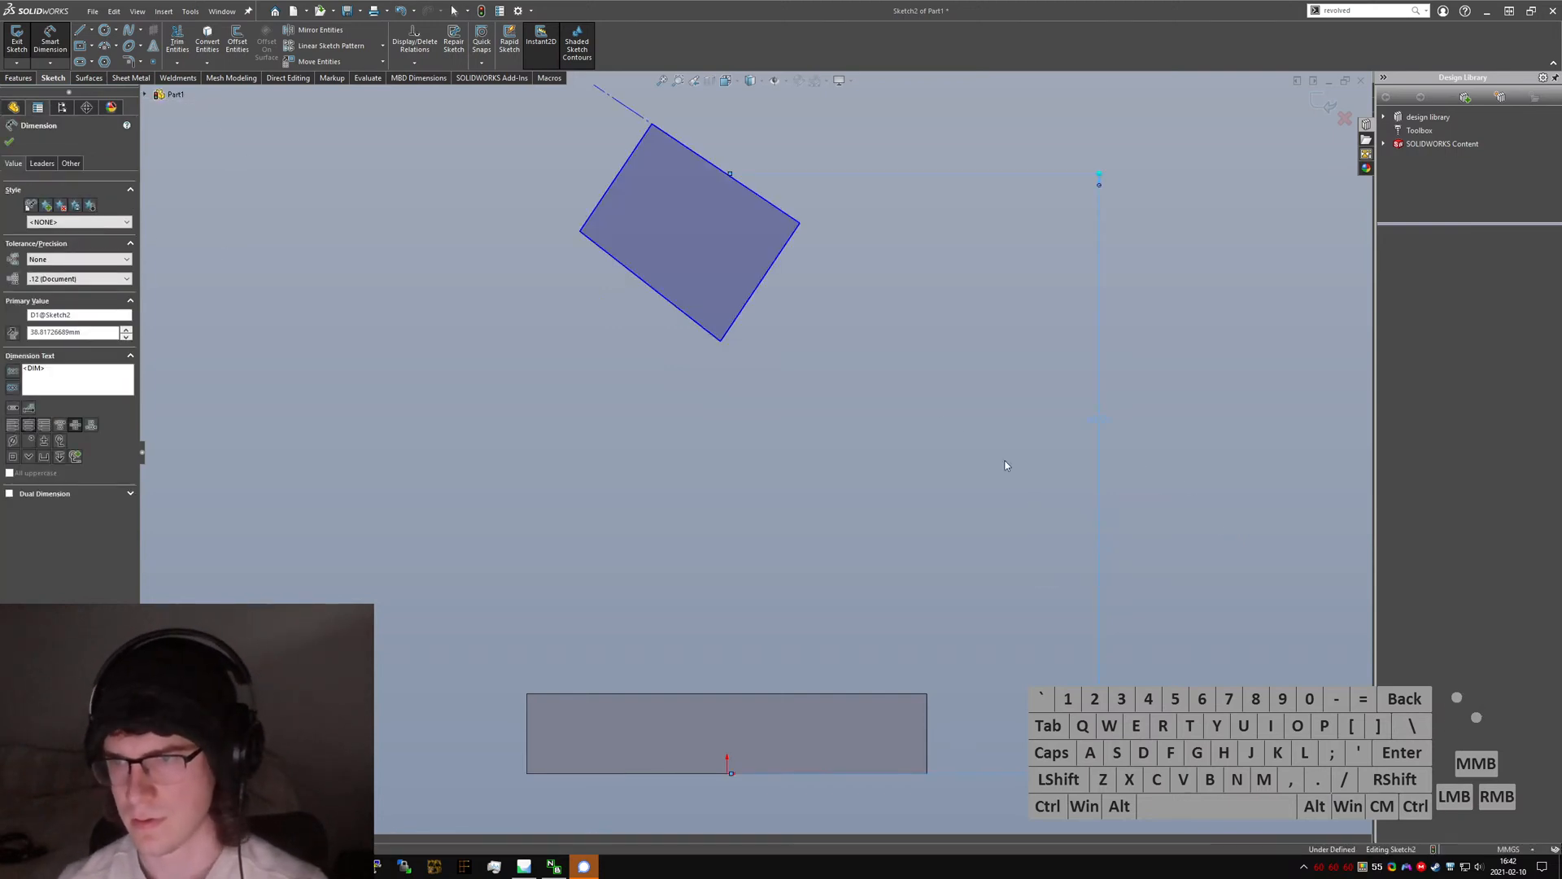
pyautogui.press('Escape')
pyautogui.press('f')
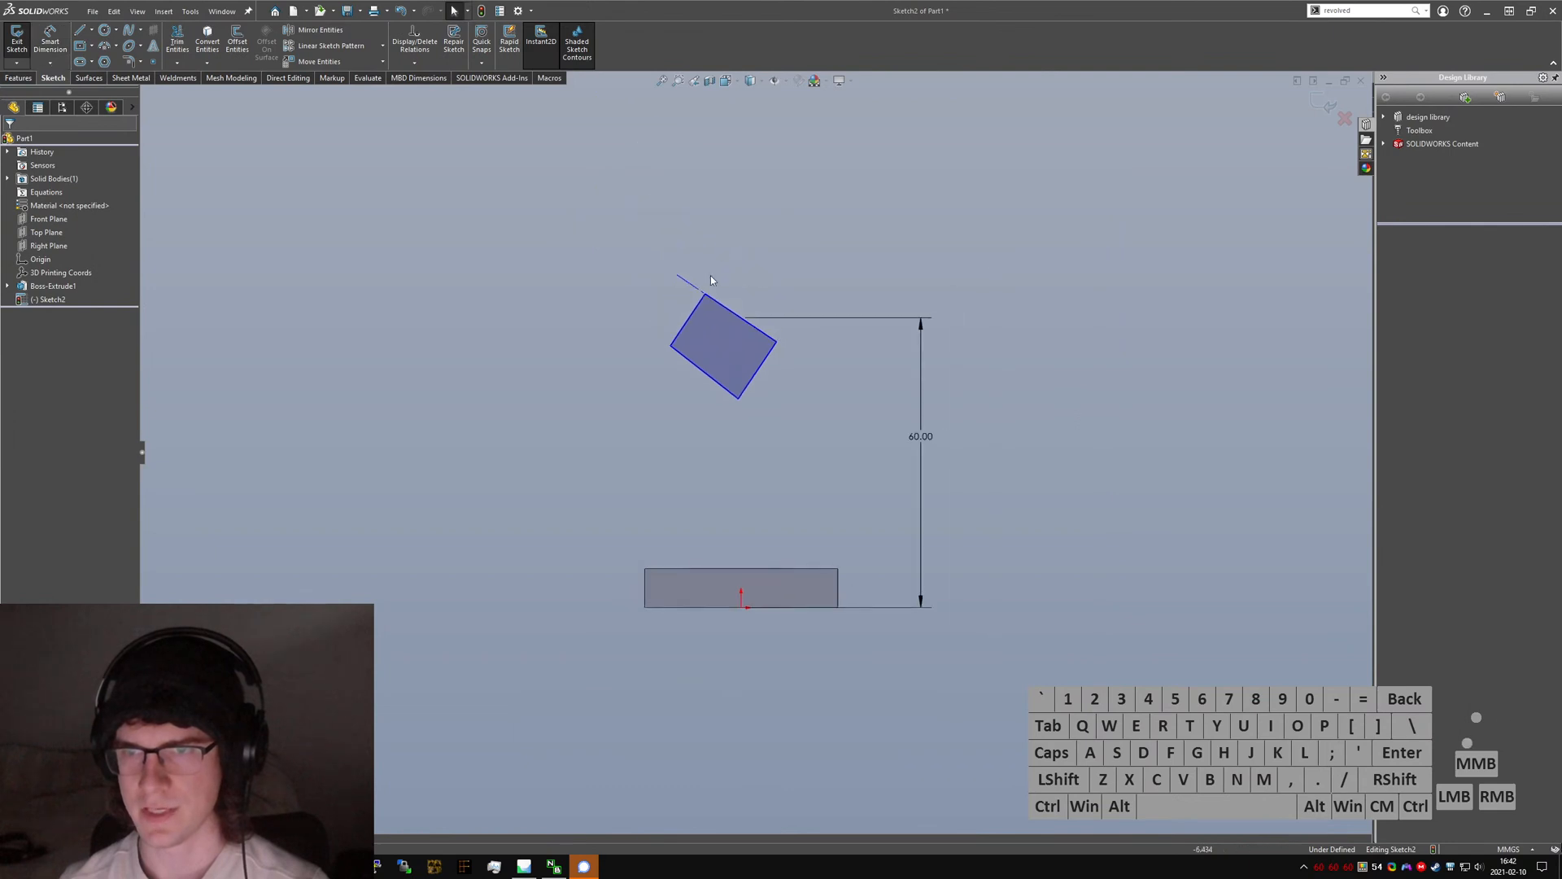
# - Move the four-sided profile's two free corners to the upper side of the sloping construction line
pyautogui.scroll(-3, 703, 325)
pyautogui.moveTo(648, 426); pyautogui.dragTo(747, 292)
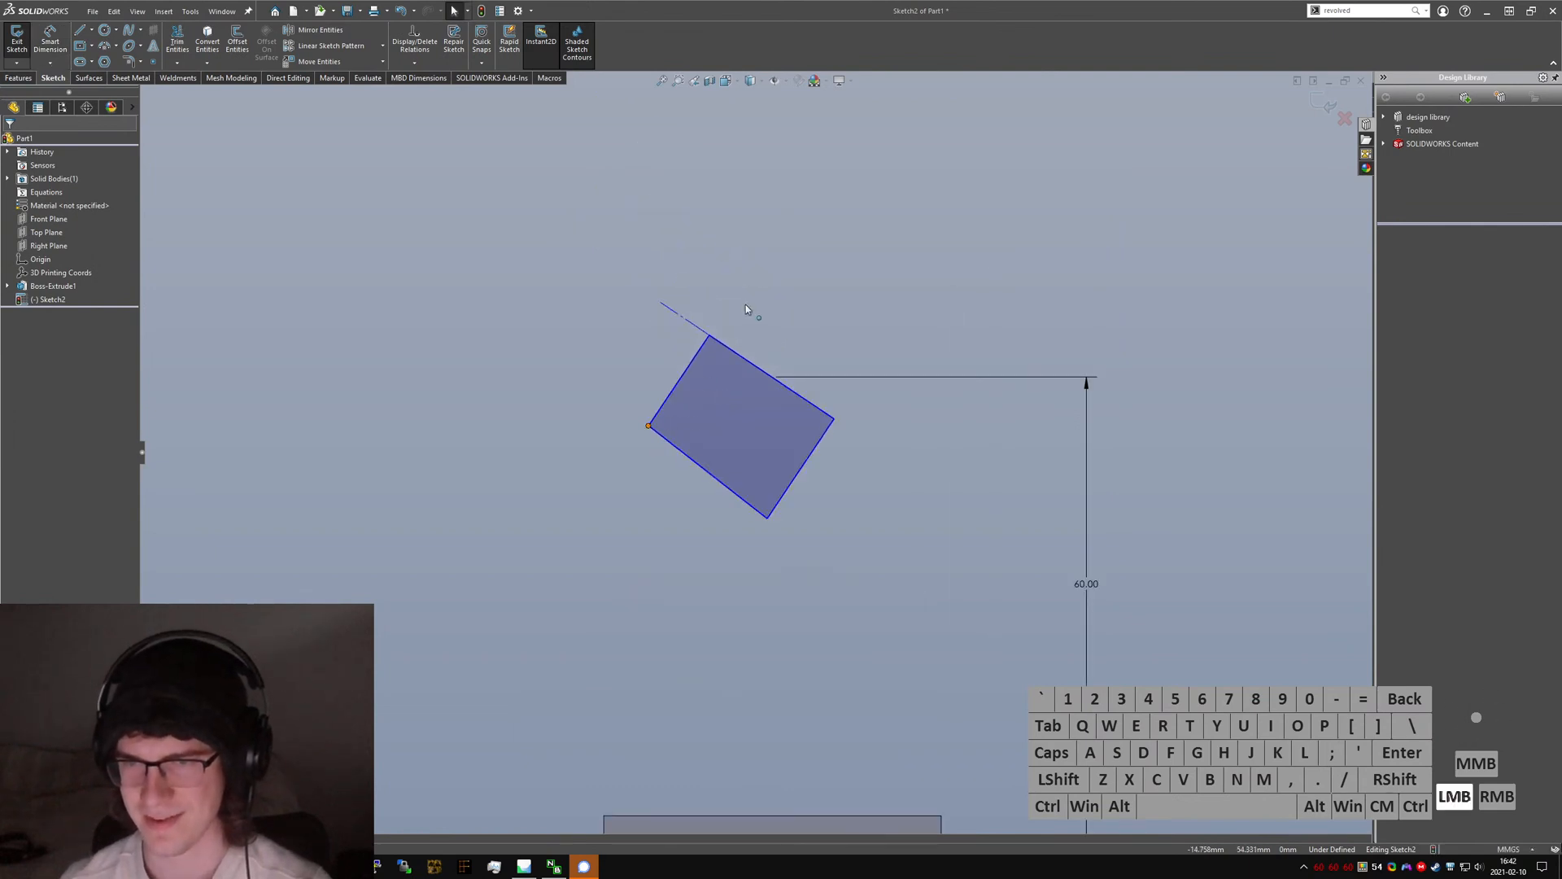
pyautogui.moveTo(762, 514); pyautogui.dragTo(857, 347)
# - Dimension the angle between the sloping construction line and the profile's top edge as 7.5 degrees
pyautogui.click(767, 512)
pyautogui.click(713, 337)
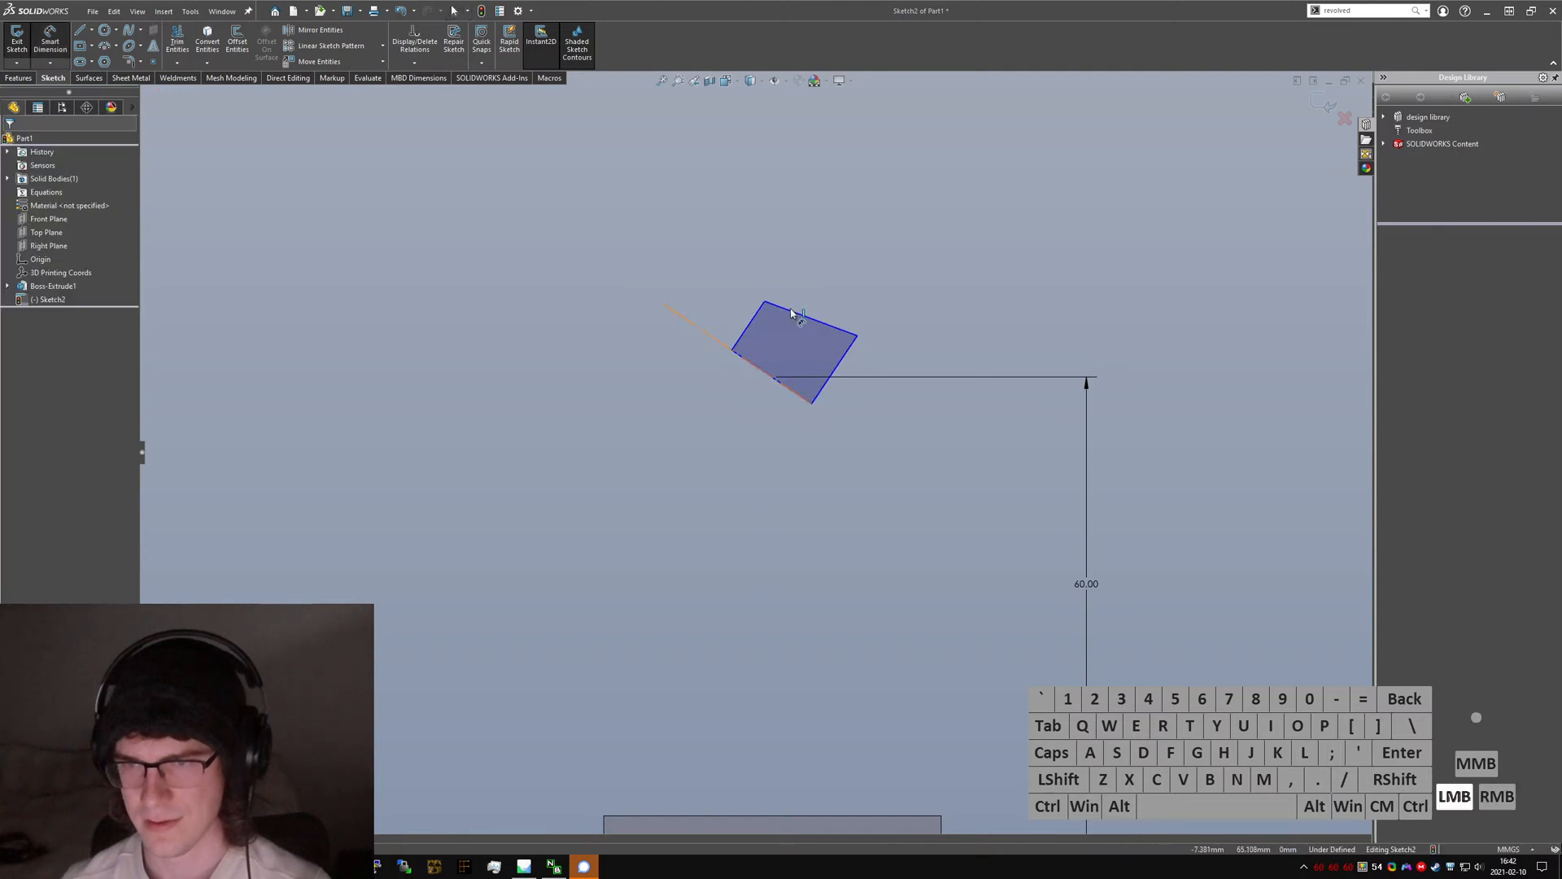
pyautogui.click(791, 312)
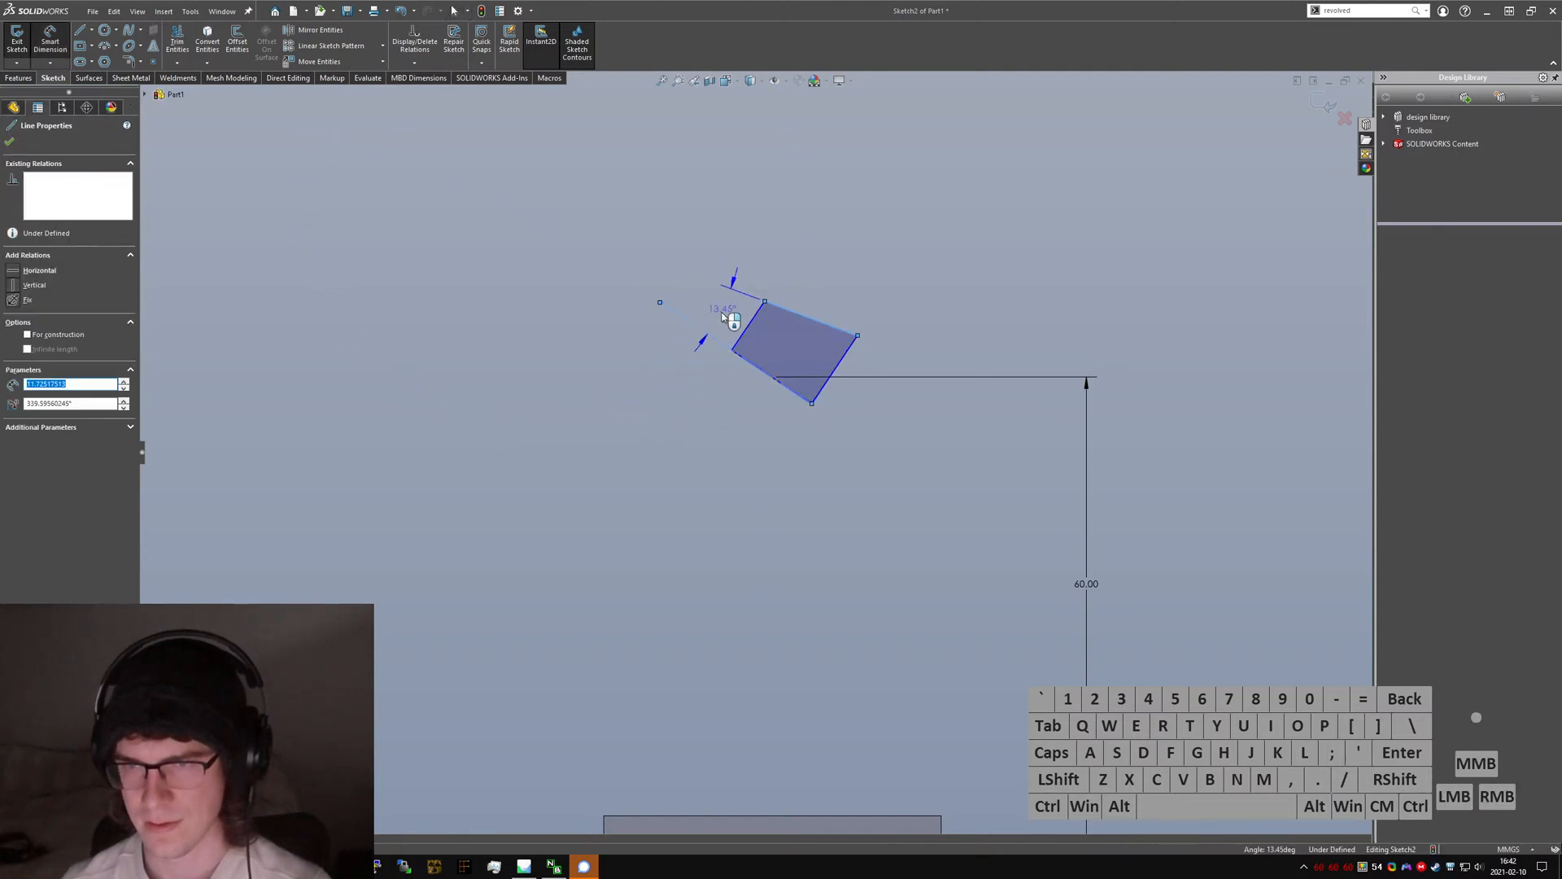
pyautogui.click(727, 316)
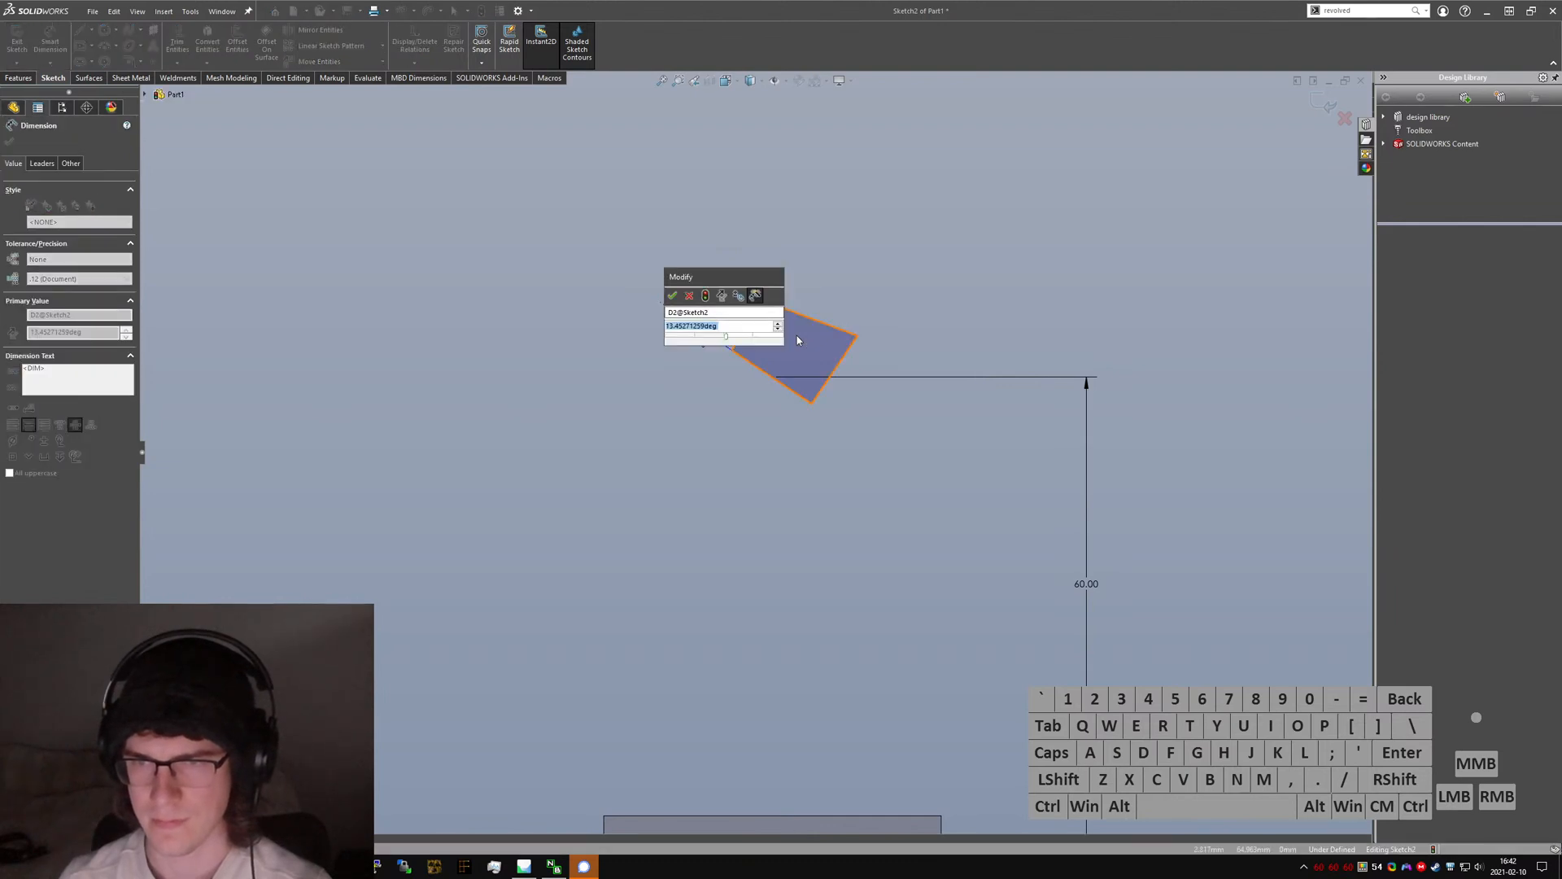
pyautogui.write('8')
pyautogui.press('Return')
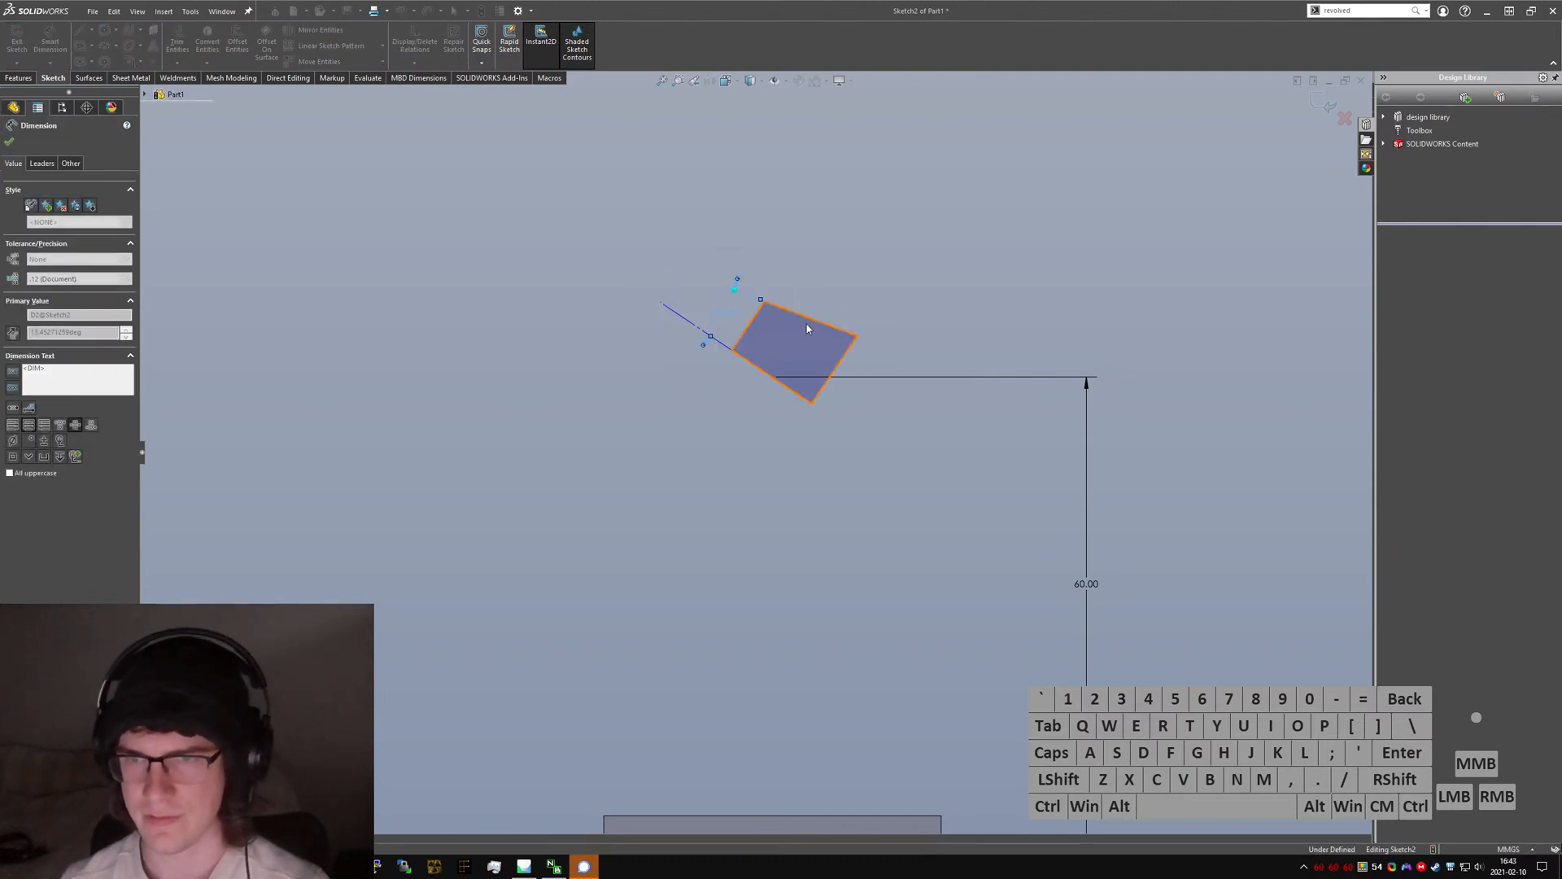
pyautogui.click(824, 268)
# - Check the reference stand part and delete the 7.5° angle dimension from the new sketch
pyautogui.hotkey('ctrl', 'Tab')
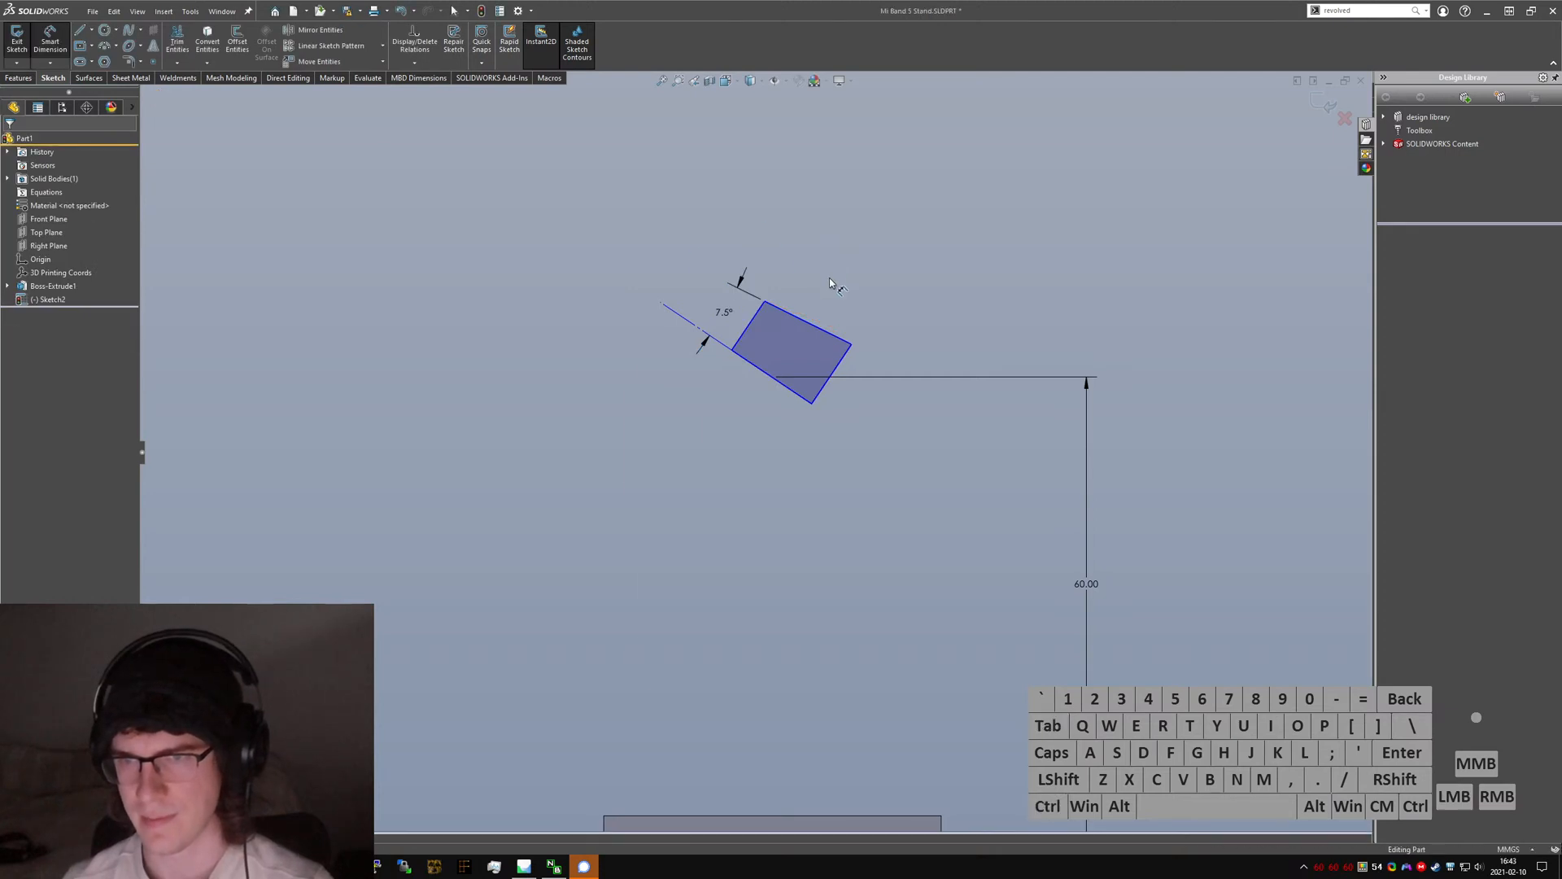
pyautogui.click(777, 354)
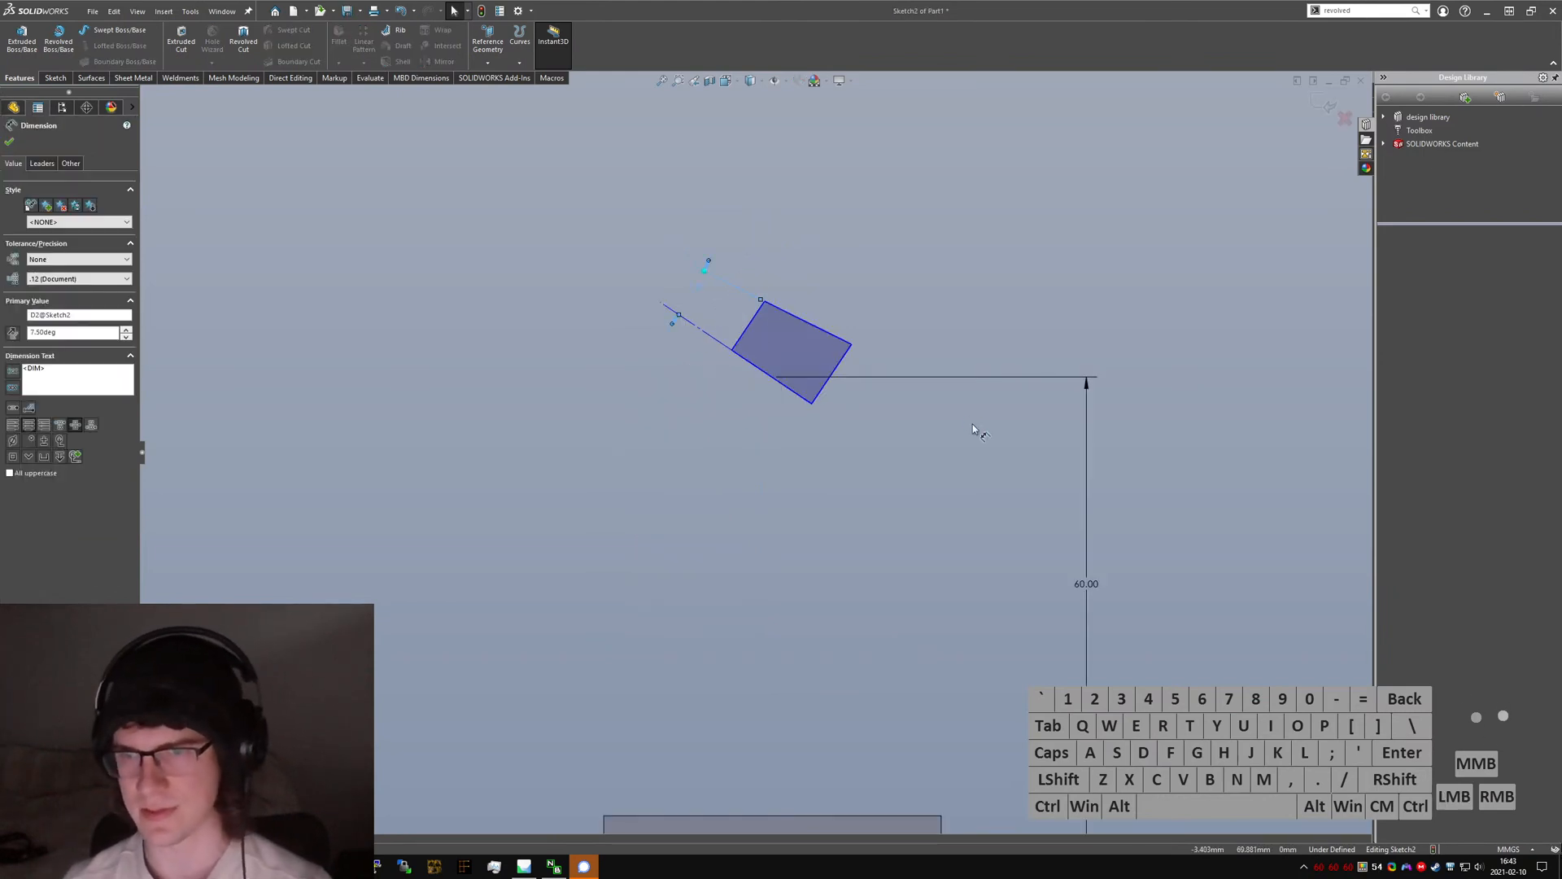
pyautogui.press('Delete')
pyautogui.moveTo(683, 454); pyautogui.dragTo(764, 398, button='right')
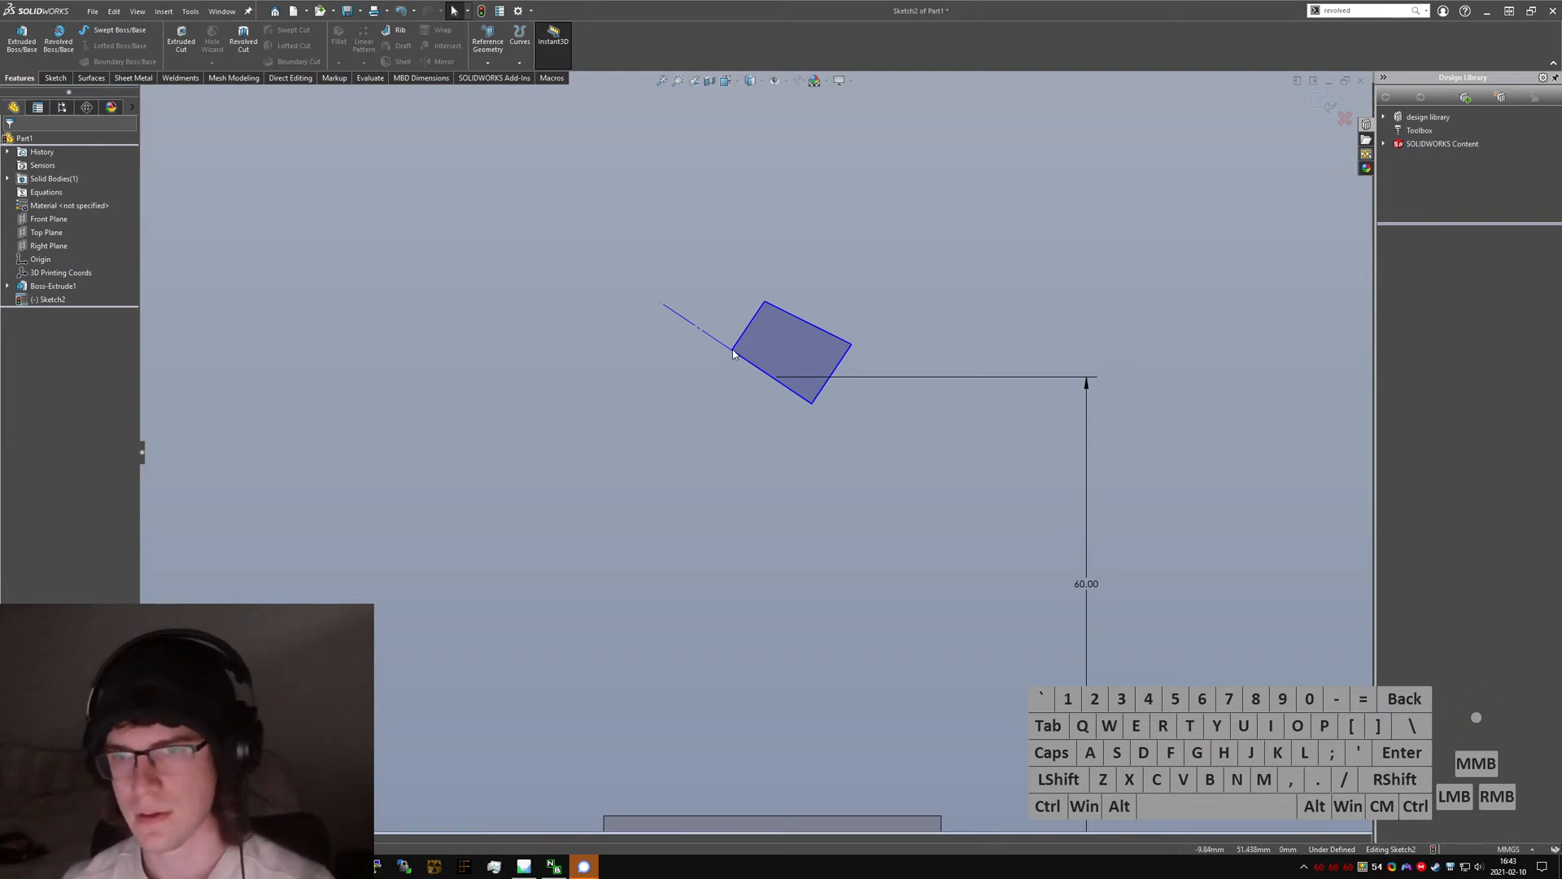
pyautogui.click(720, 389)
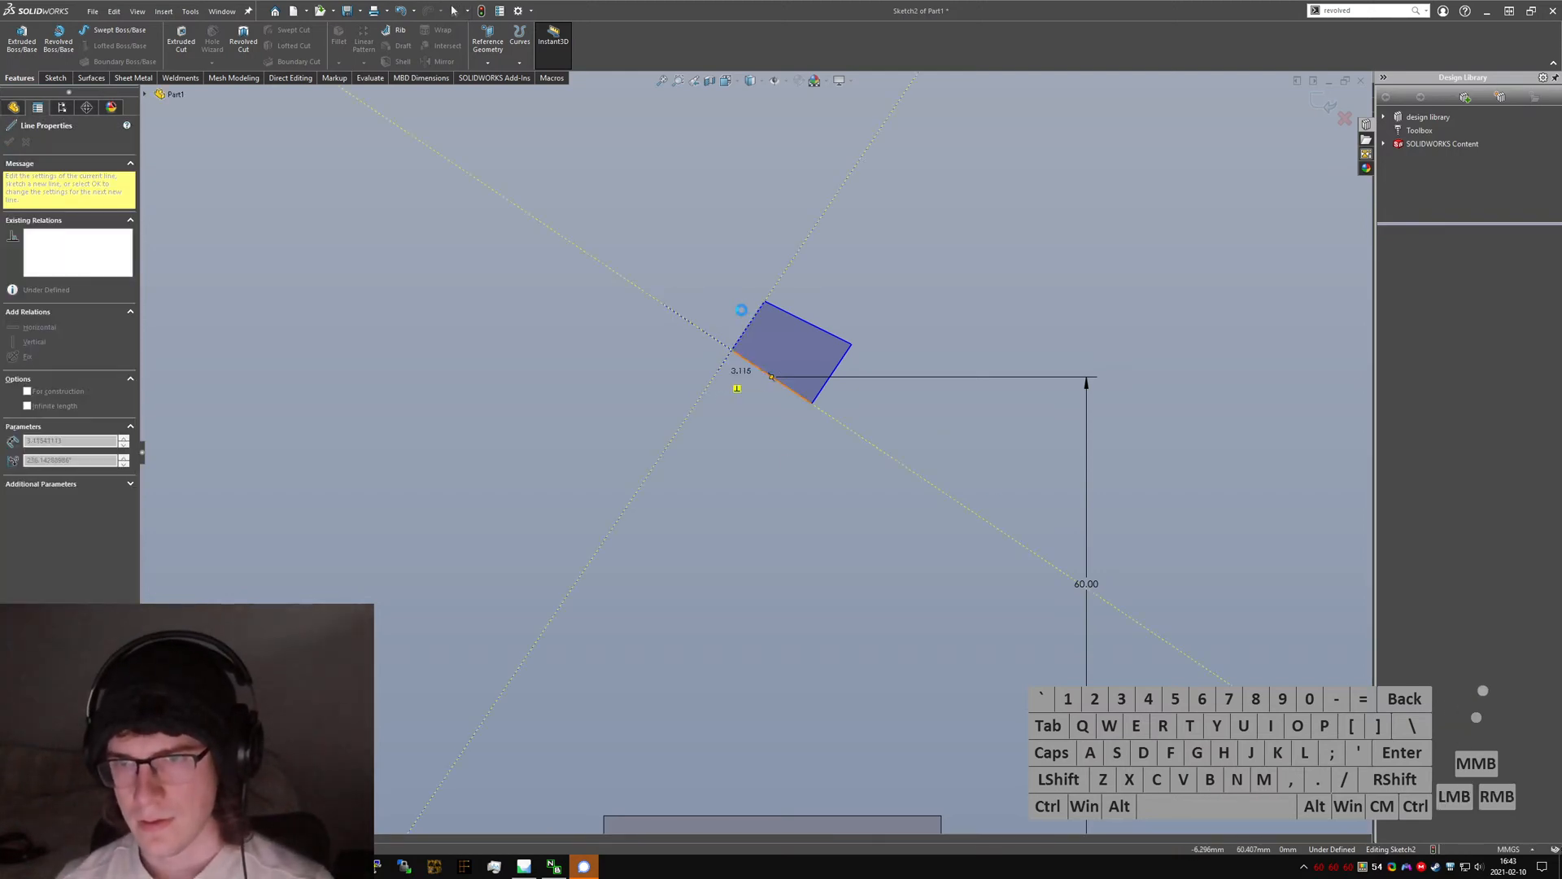
pyautogui.press('Escape')
# - Mirror the profile's top edge and two side edges about the edge lying along the construction line
pyautogui.click(787, 313)
pyautogui.keyDown('ctrl'); pyautogui.click(825, 391); pyautogui.keyUp('ctrl')
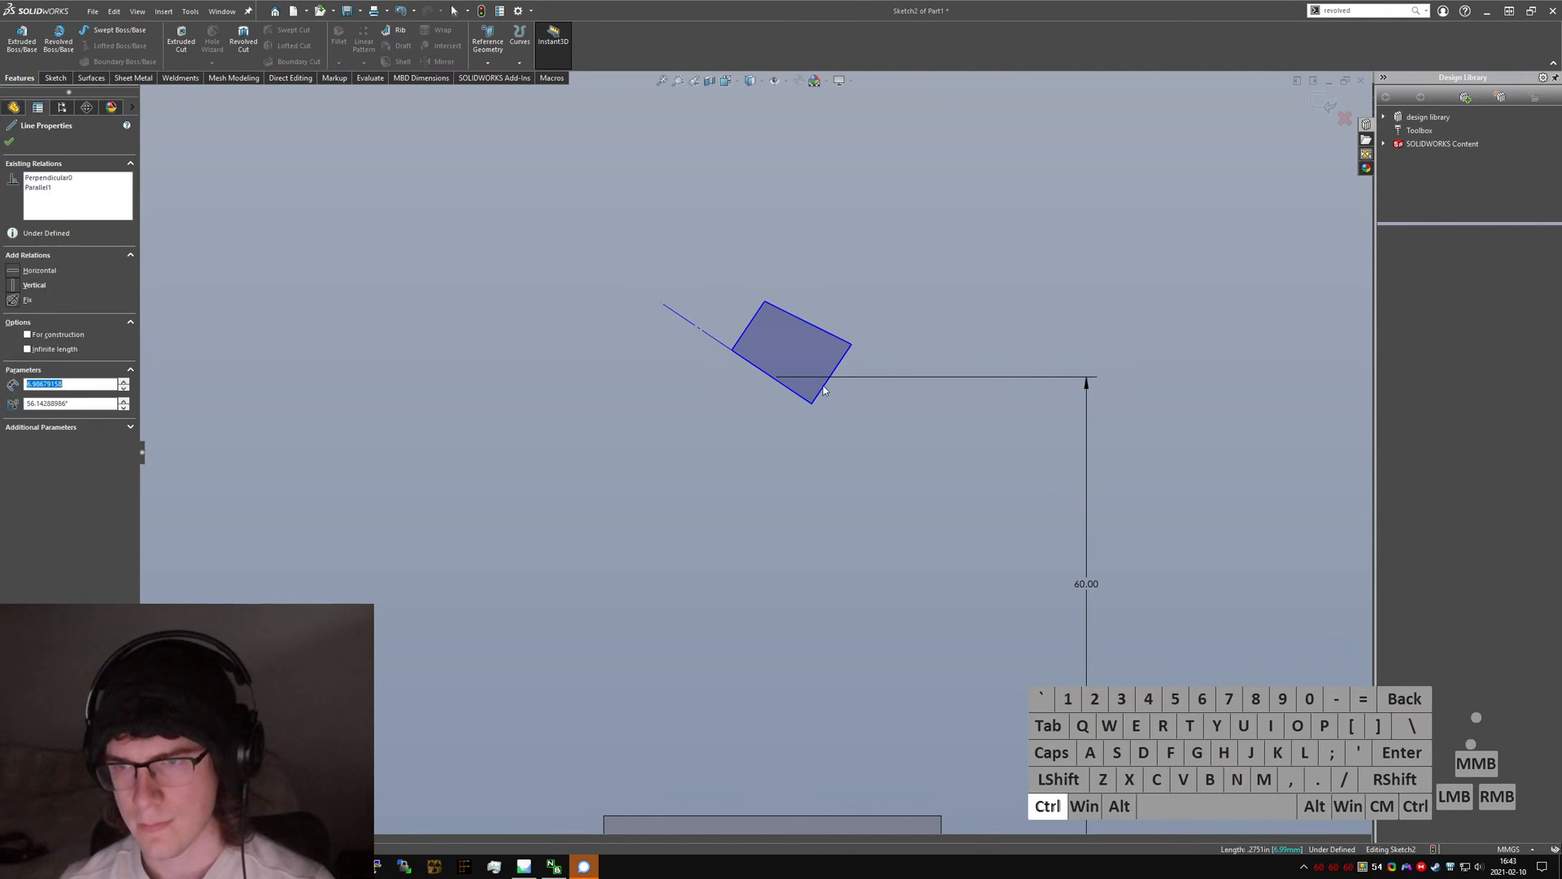
pyautogui.keyDown('ctrl'); pyautogui.click(700, 327); pyautogui.keyUp('ctrl')
pyautogui.keyDown('ctrl'); pyautogui.click(700, 329); pyautogui.keyUp('ctrl')
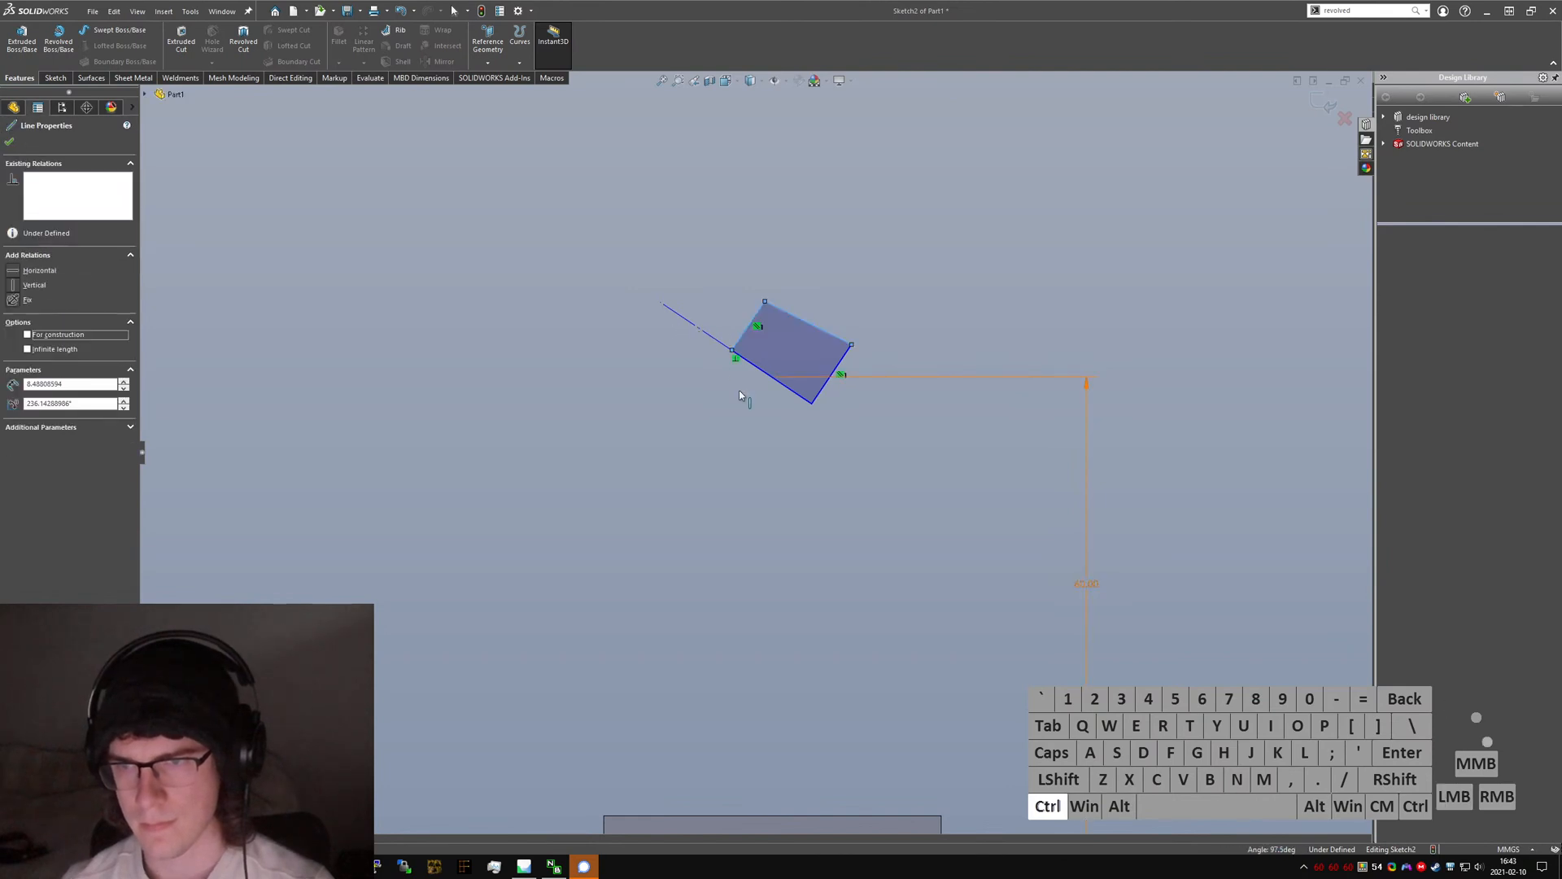
pyautogui.keyDown('ctrl'); pyautogui.click(831, 373); pyautogui.keyUp('ctrl')
pyautogui.click(820, 360)
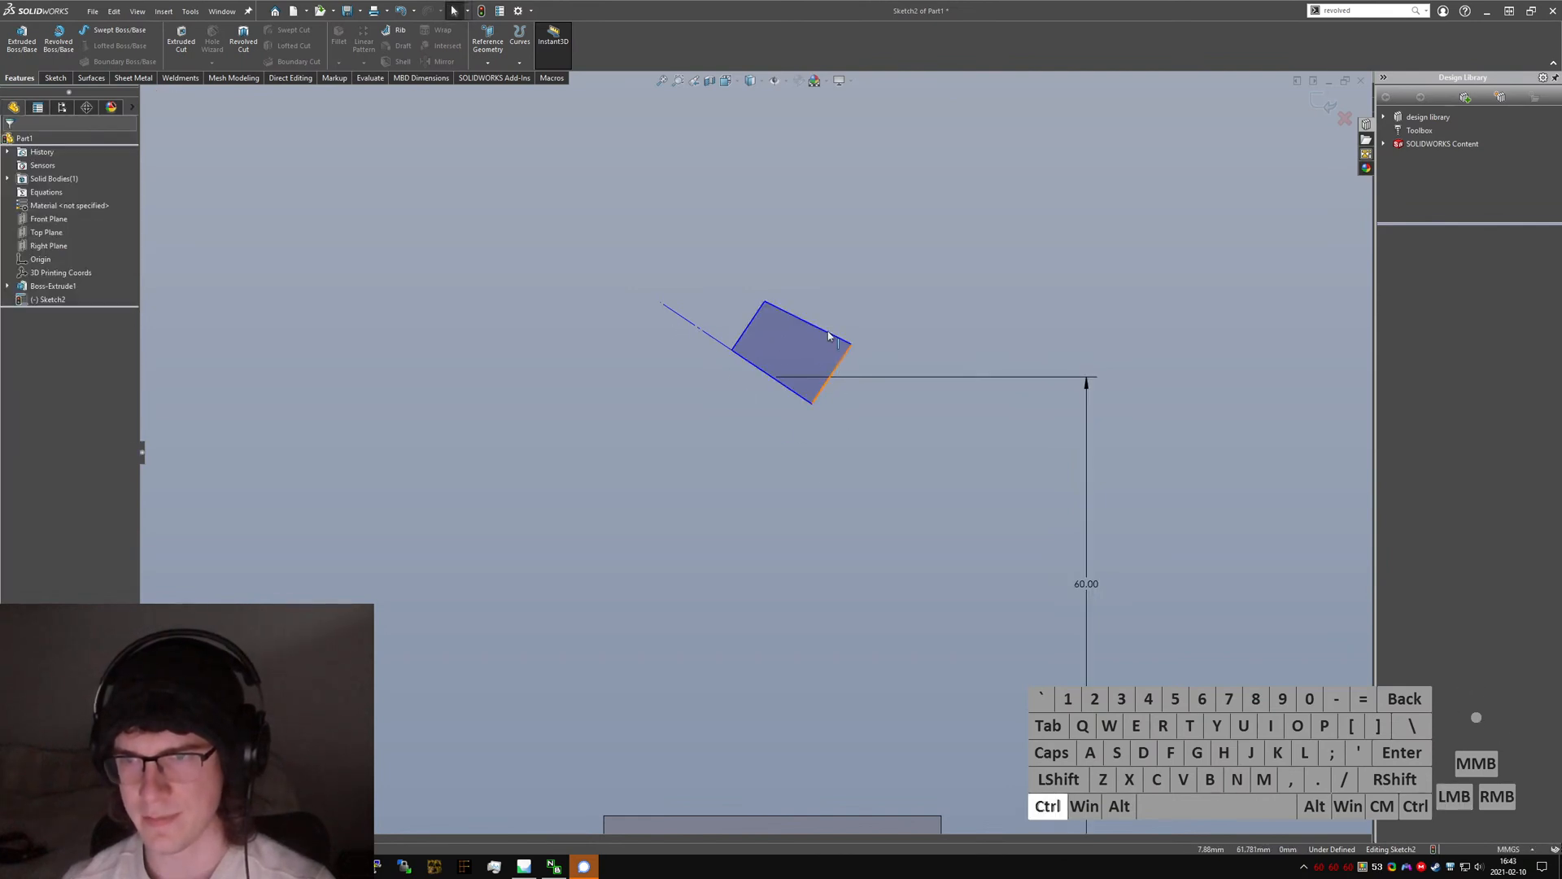
pyautogui.keyDown('ctrl'); pyautogui.click(841, 366); pyautogui.keyUp('ctrl')
pyautogui.keyDown('ctrl'); pyautogui.click(757, 313); pyautogui.keyUp('ctrl')
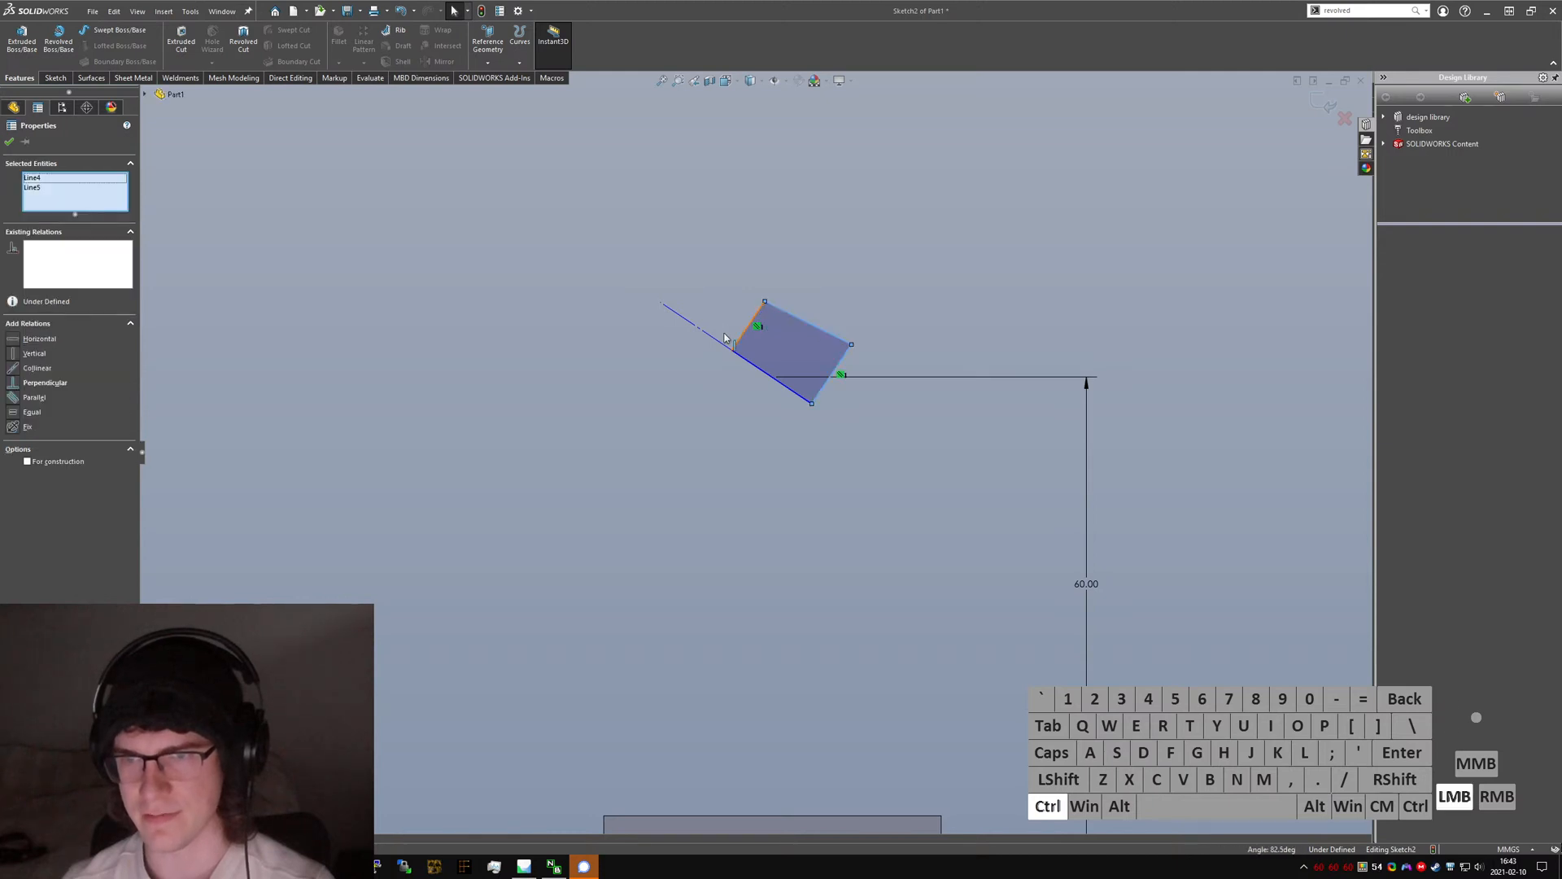
pyautogui.keyDown('ctrl'); pyautogui.click(714, 337); pyautogui.keyUp('ctrl')
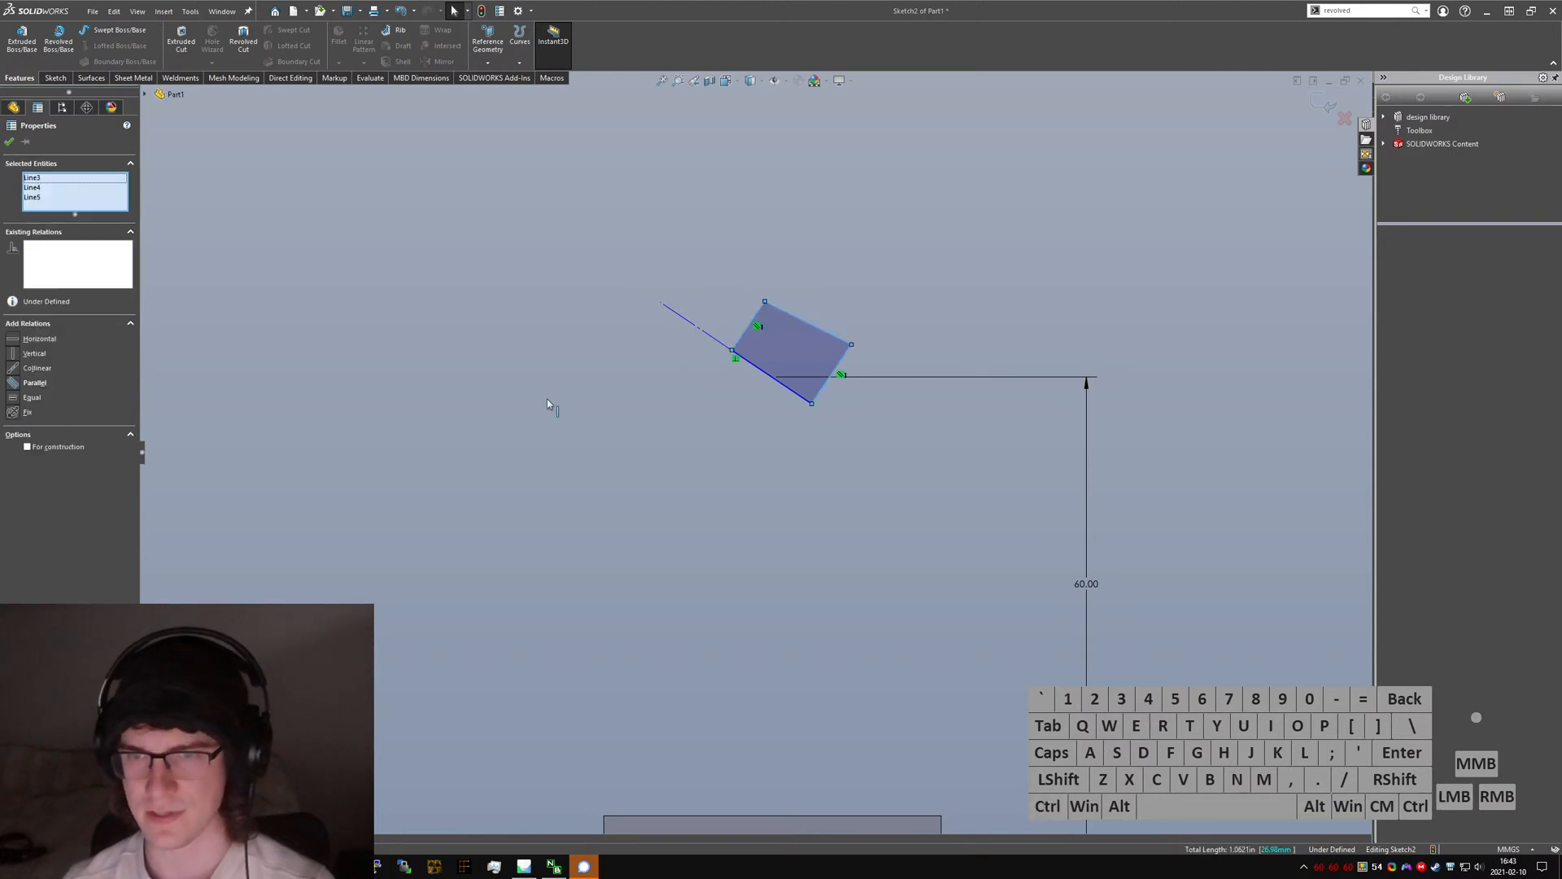
pyautogui.moveTo(624, 403); pyautogui.dragTo(664, 397, button='right')
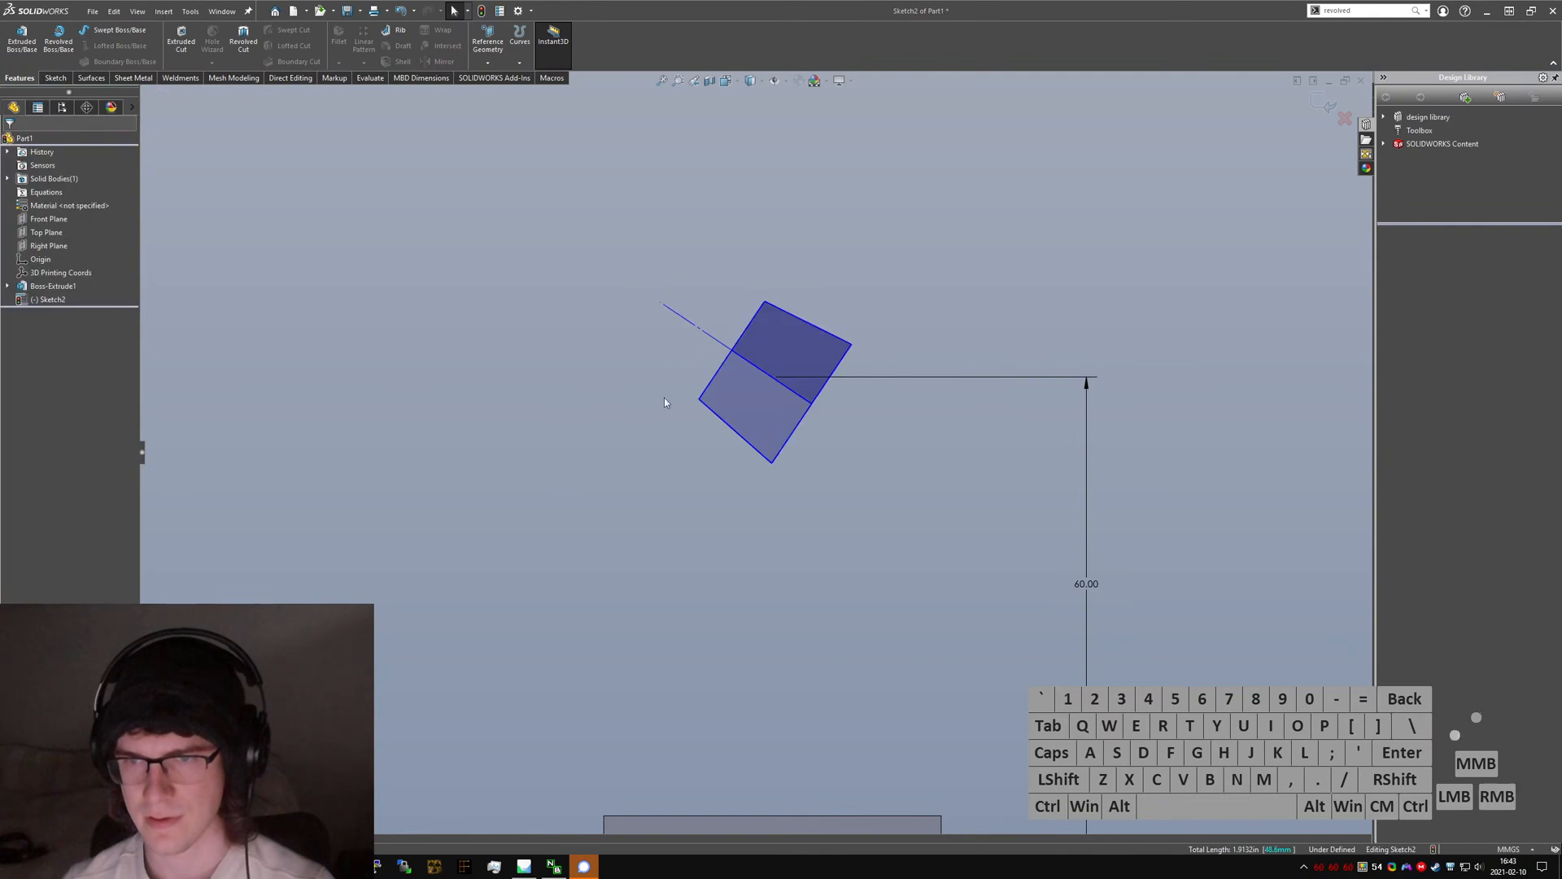
pyautogui.keyDown('ctrl'); pyautogui.click(716, 375); pyautogui.keyUp('ctrl')
pyautogui.keyDown('ctrl'); pyautogui.click(792, 433); pyautogui.keyUp('ctrl')
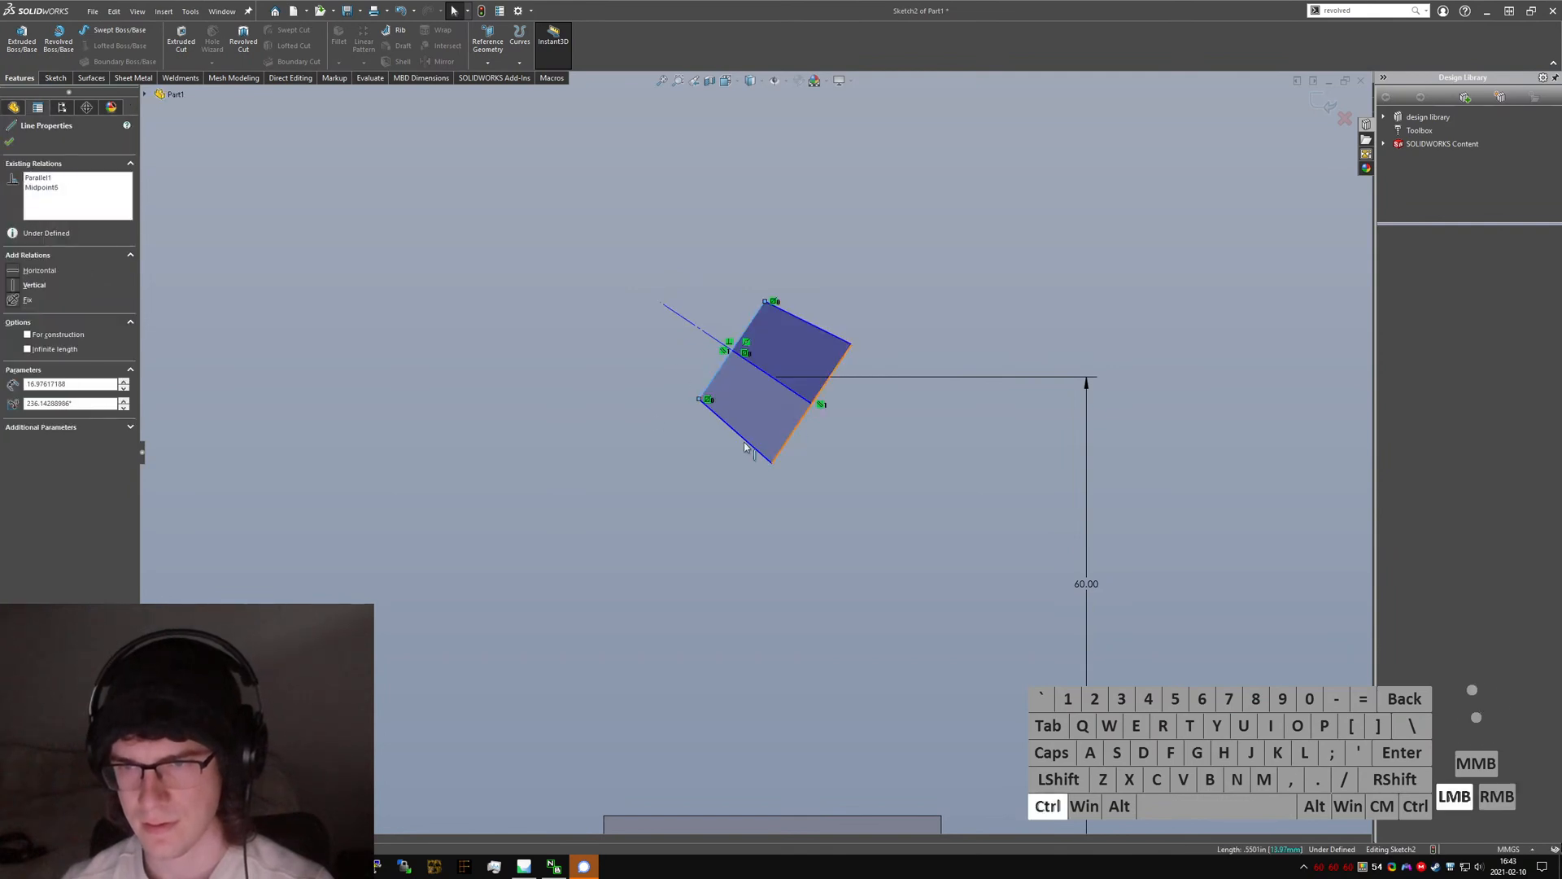
pyautogui.keyDown('ctrl'); pyautogui.click(732, 467); pyautogui.keyUp('ctrl')
# - Split both long side edges with Split Entities, accepting the relation loss, and place the split points at the ends of the middle edge
pyautogui.write('s')
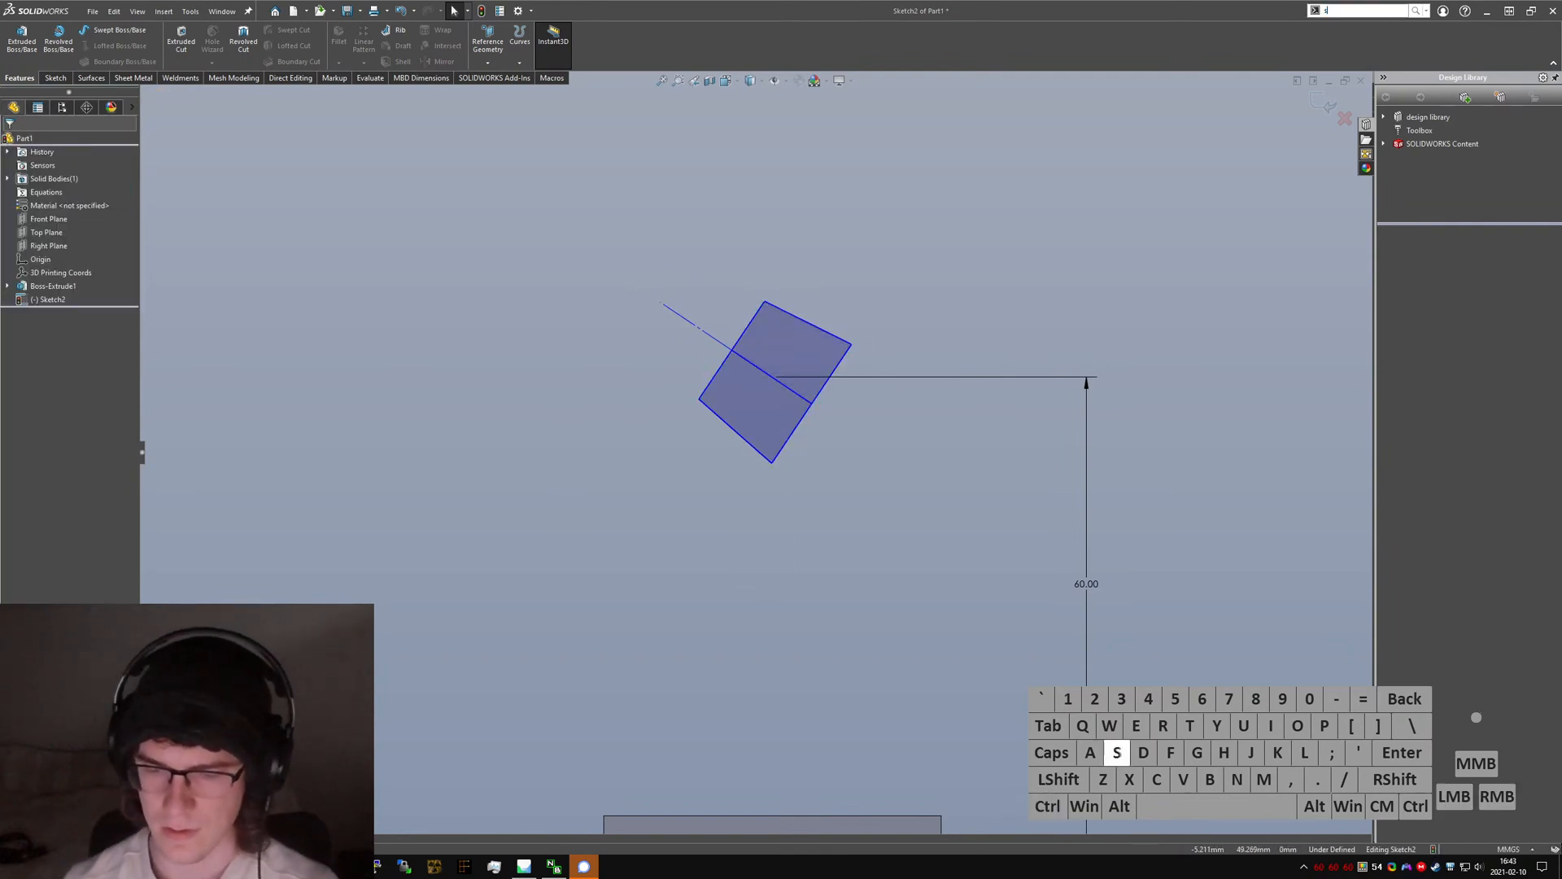
pyautogui.write('split')
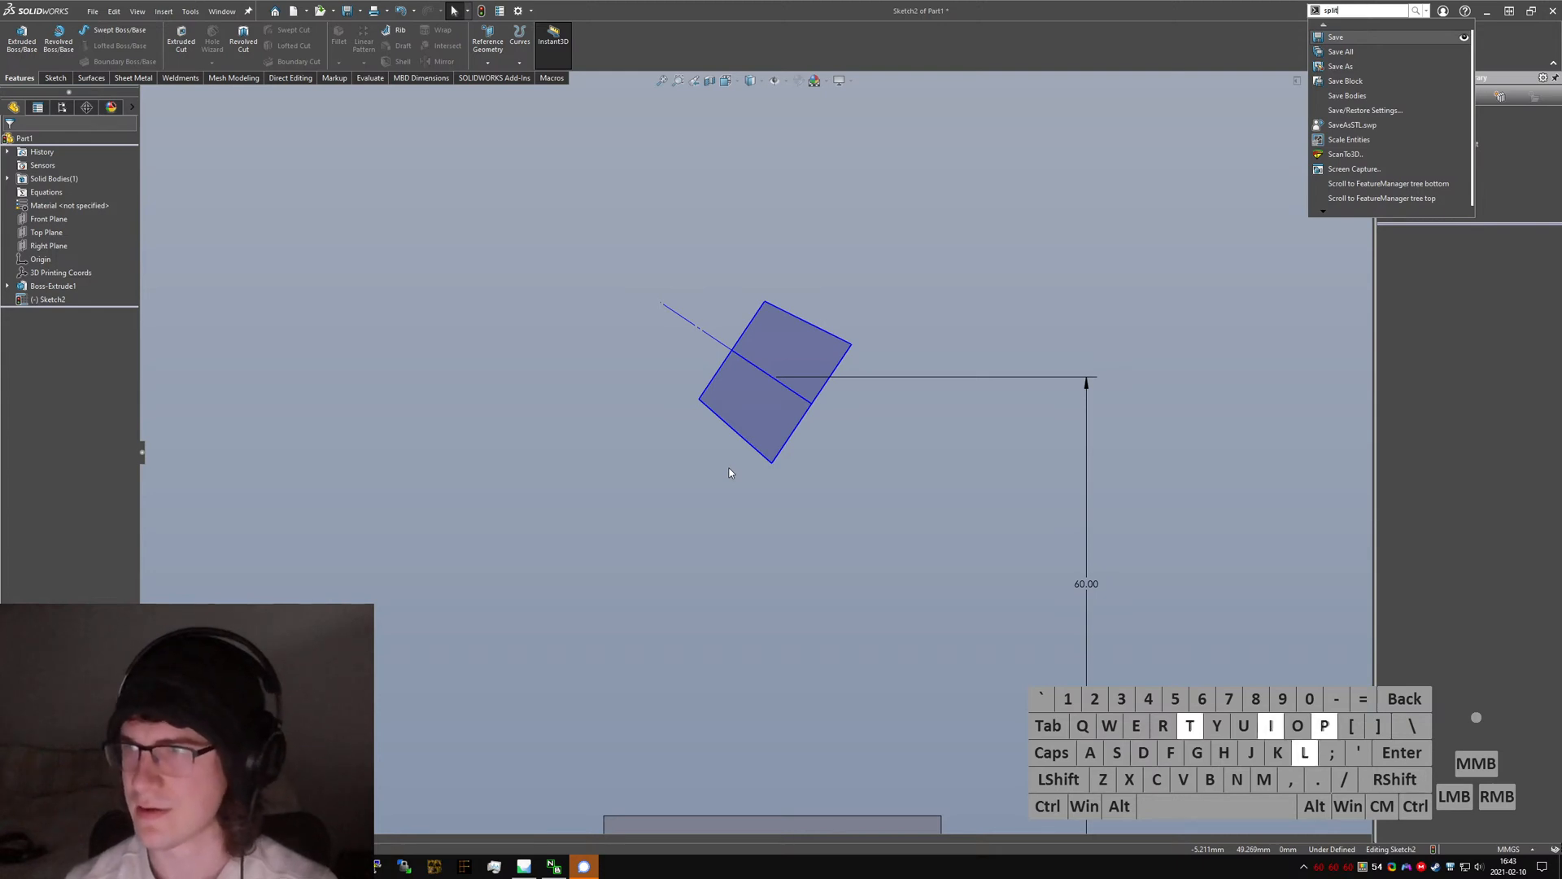
pyautogui.press('Return')
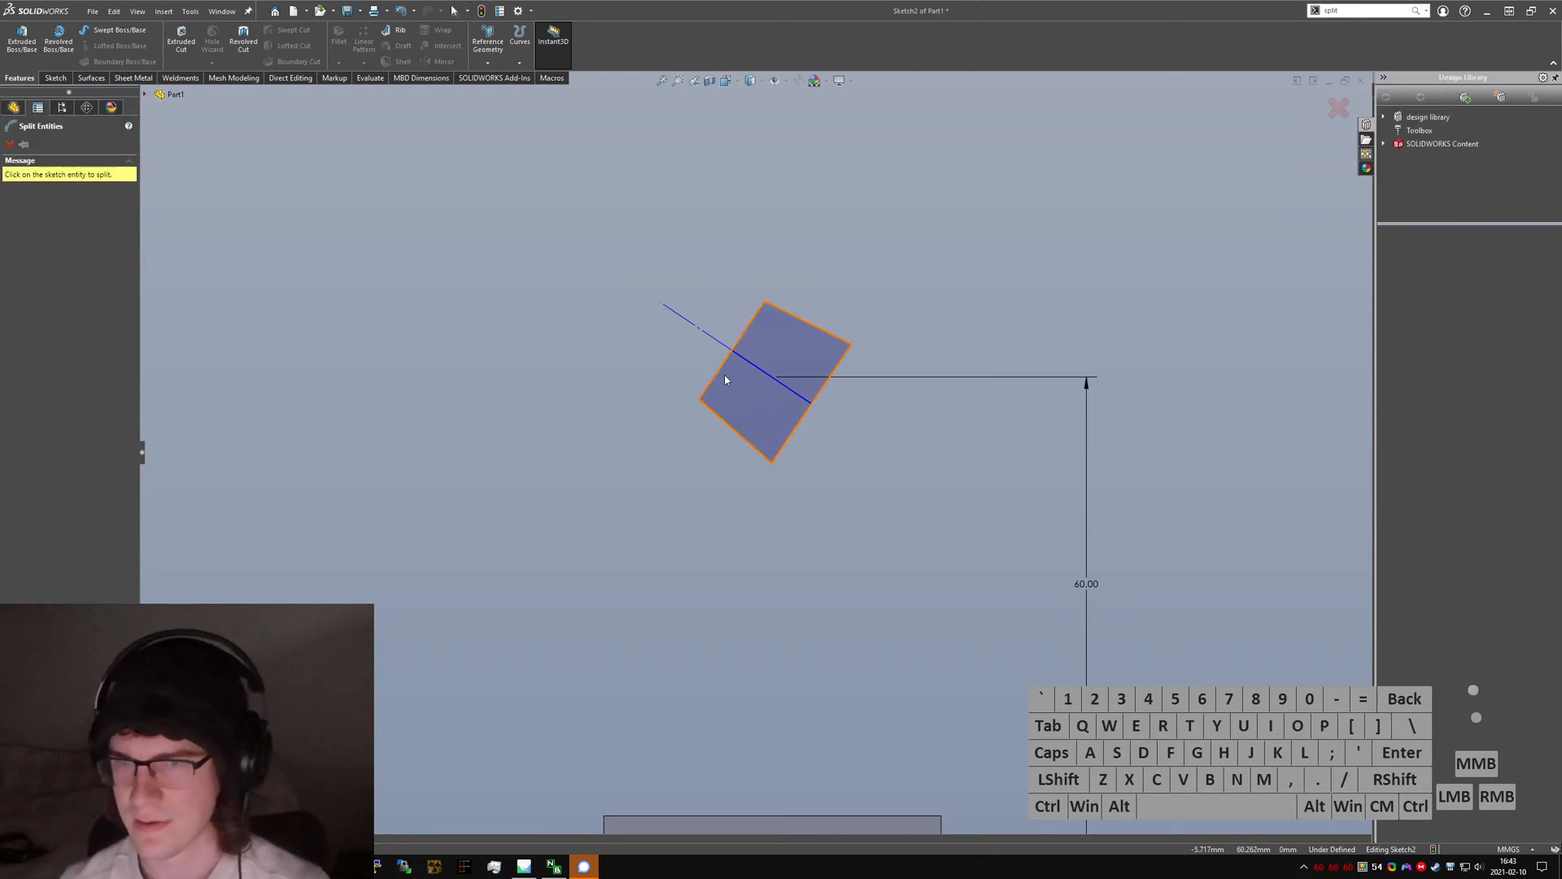
pyautogui.click(724, 361)
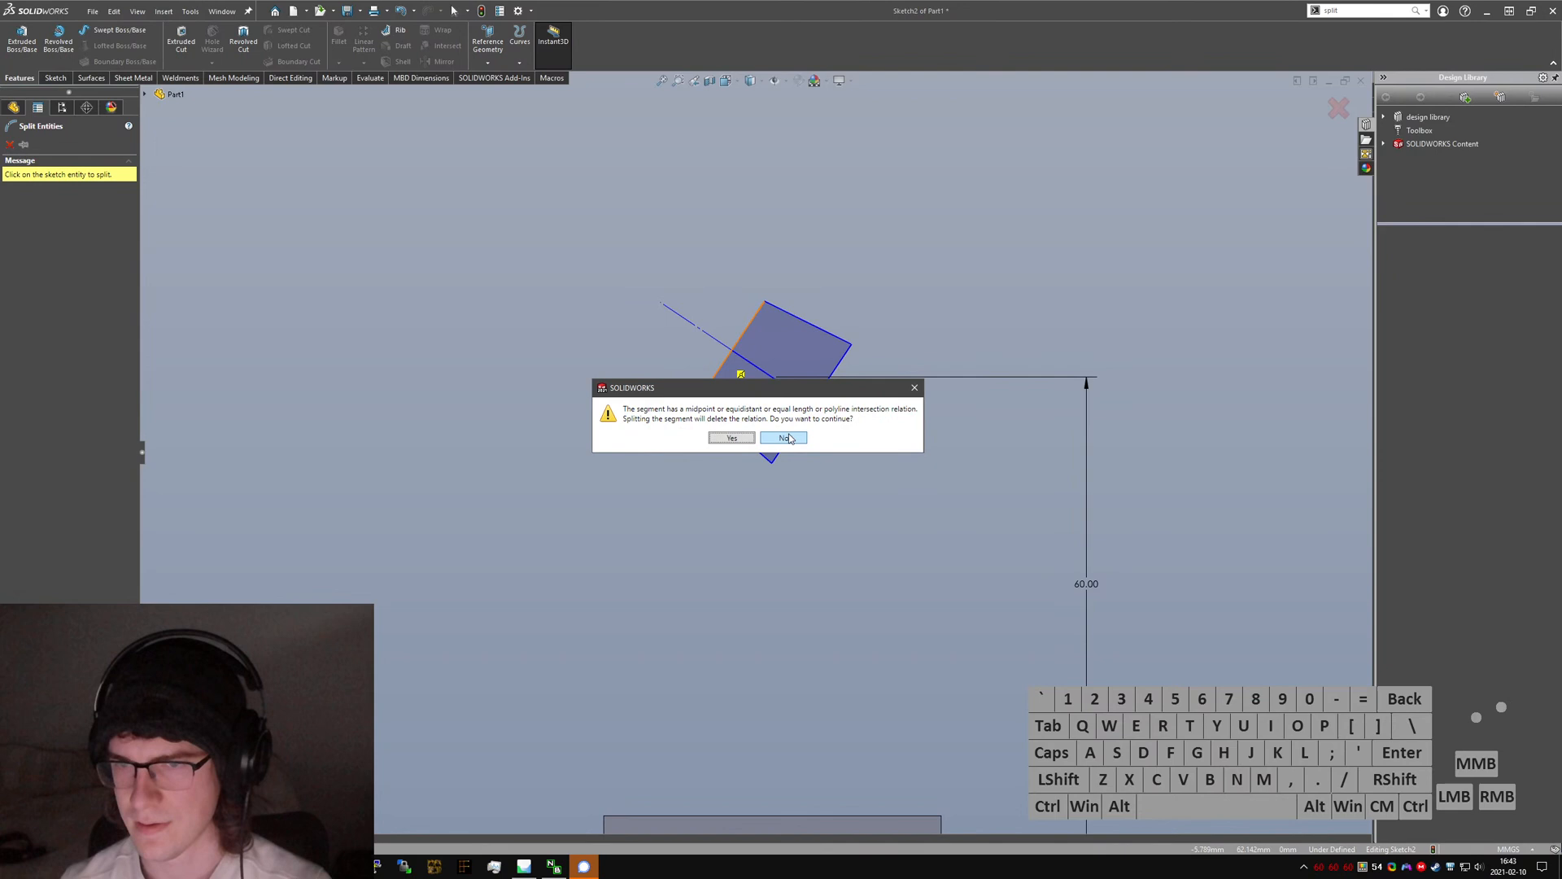
pyautogui.click(746, 438)
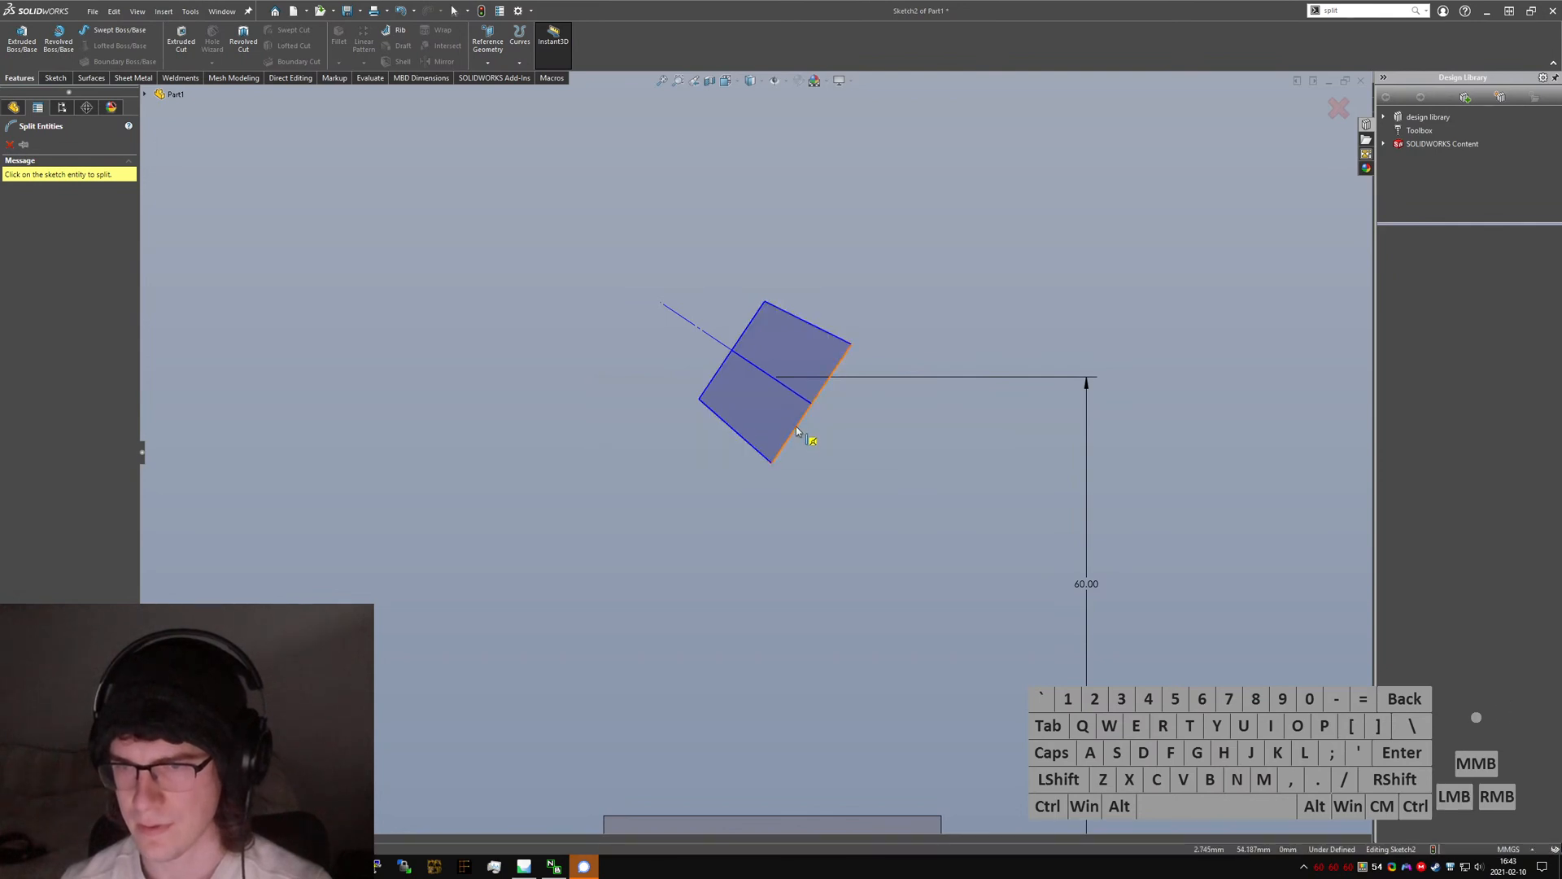
pyautogui.click(796, 437)
pyautogui.click(751, 441)
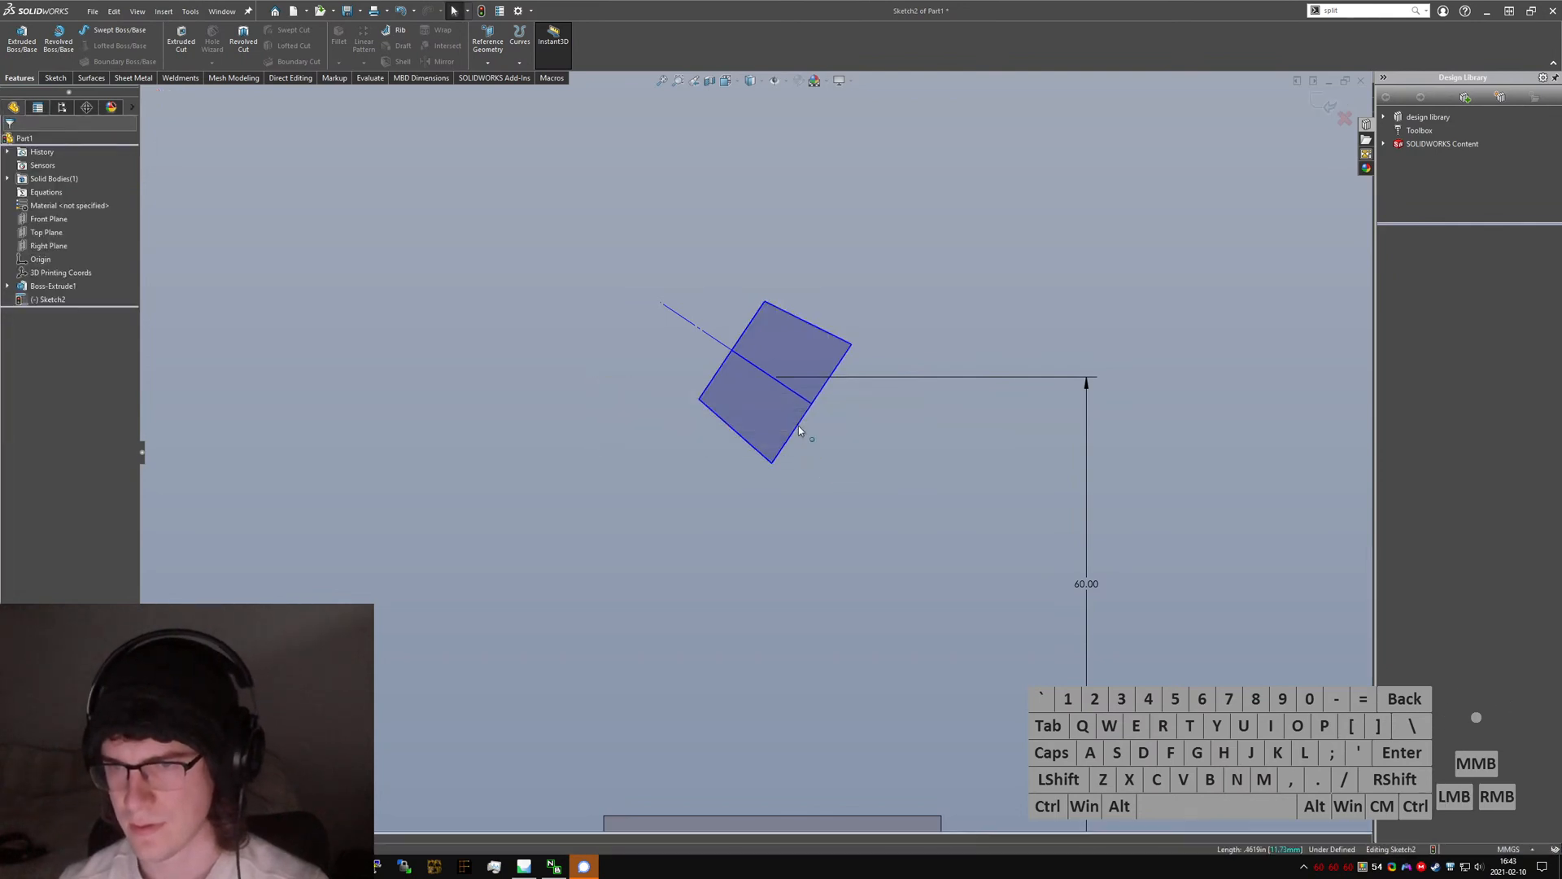
pyautogui.moveTo(815, 406); pyautogui.dragTo(811, 404)
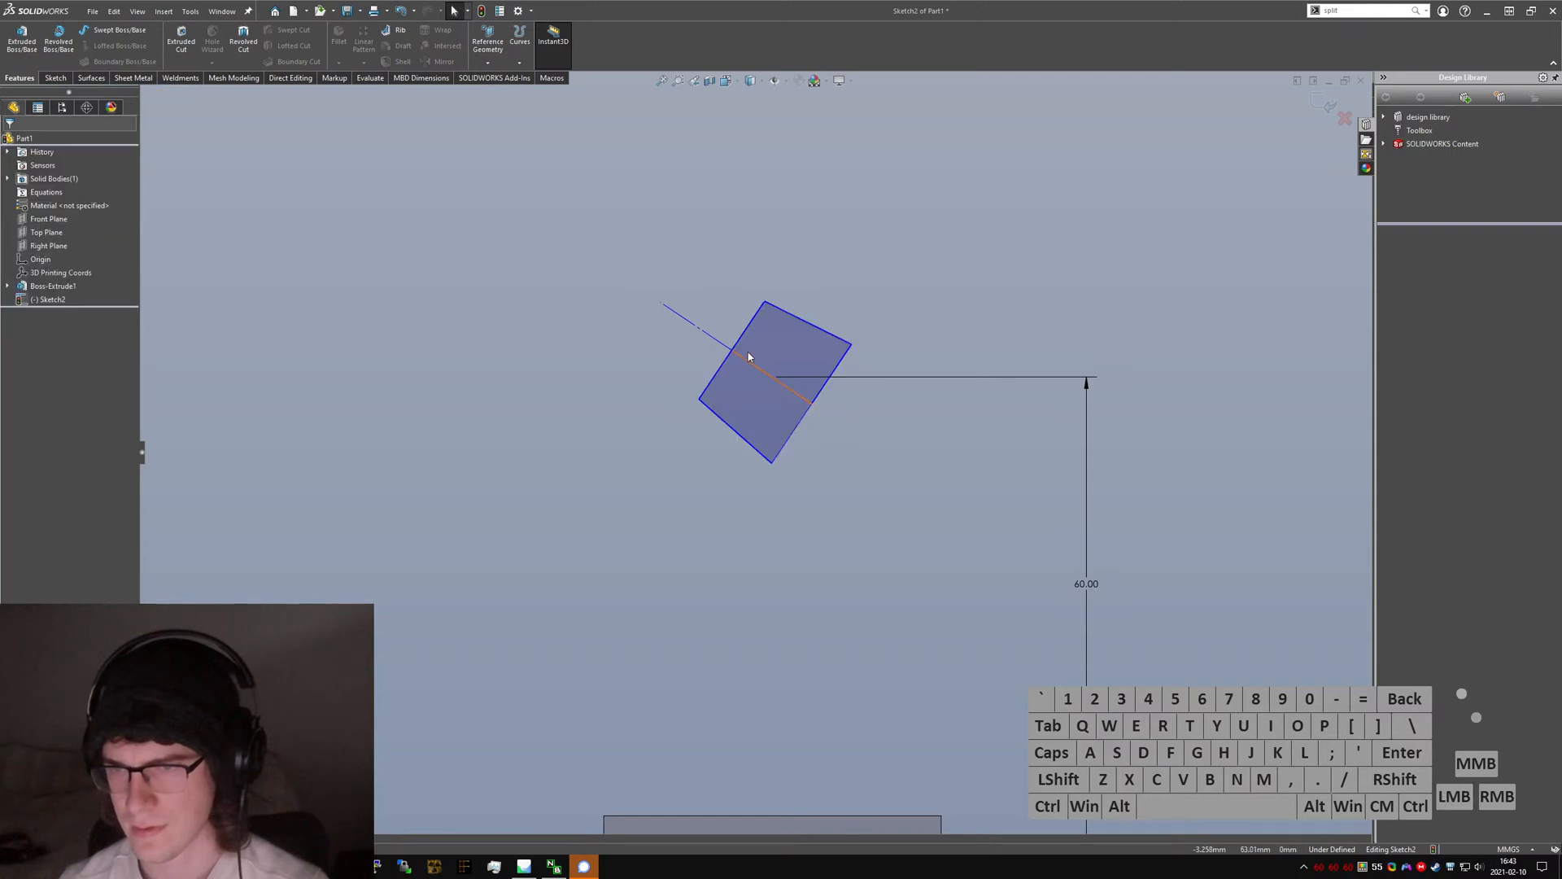
pyautogui.moveTo(726, 361); pyautogui.dragTo(728, 362)
# - Convert the three edges of the mirrored lower half to construction lines
pyautogui.keyDown('ctrl'); pyautogui.click(728, 424); pyautogui.keyUp('ctrl')
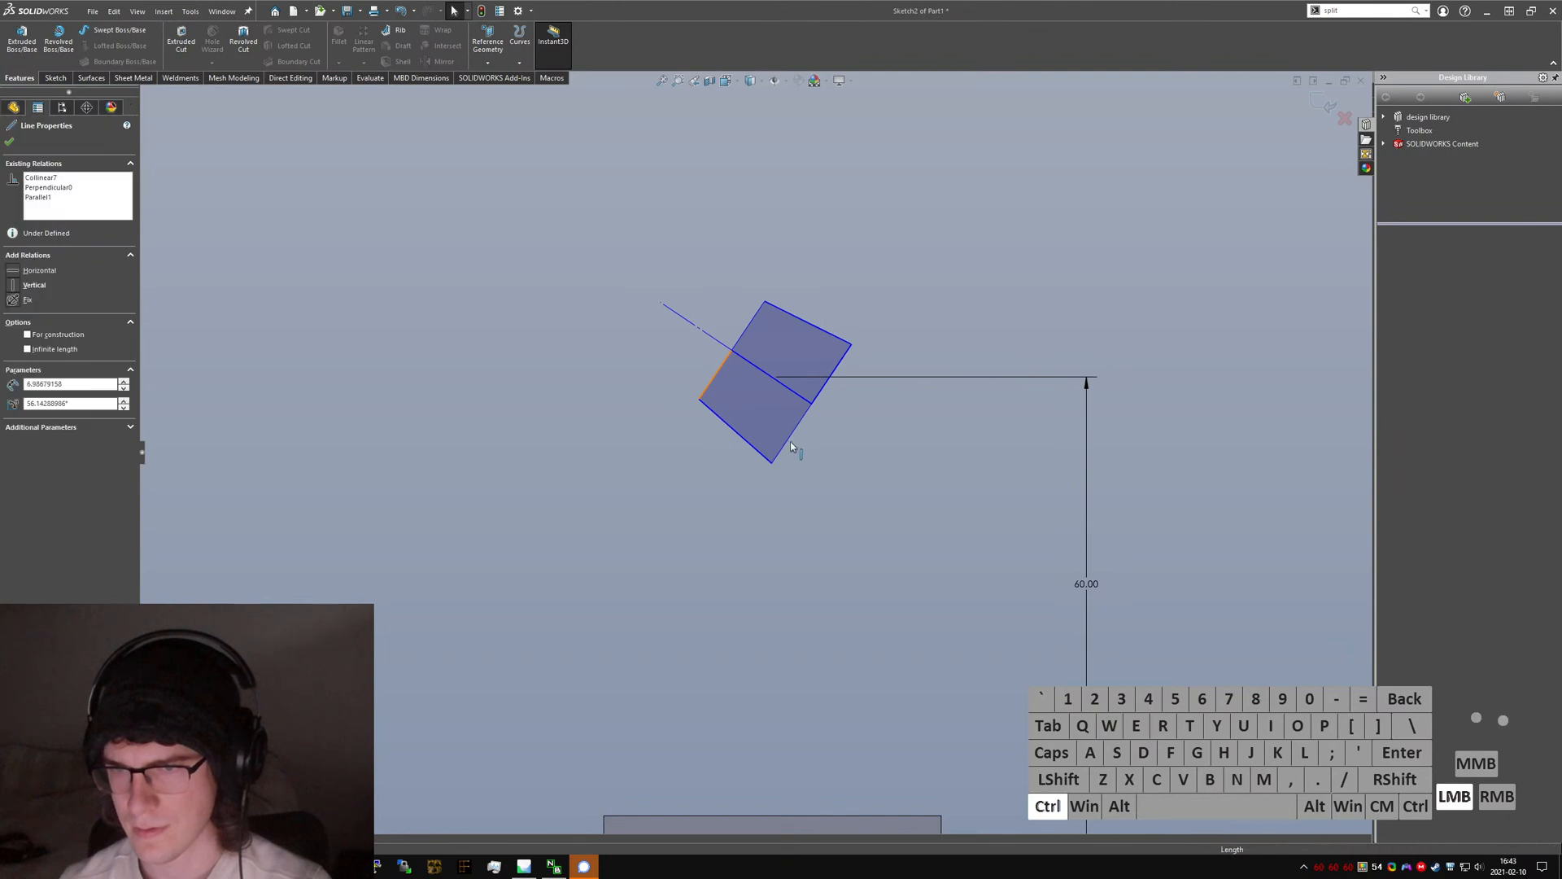
pyautogui.keyDown('ctrl'); pyautogui.click(784, 445); pyautogui.keyUp('ctrl')
pyautogui.hotkey('ctrl', 'alt', 'c')
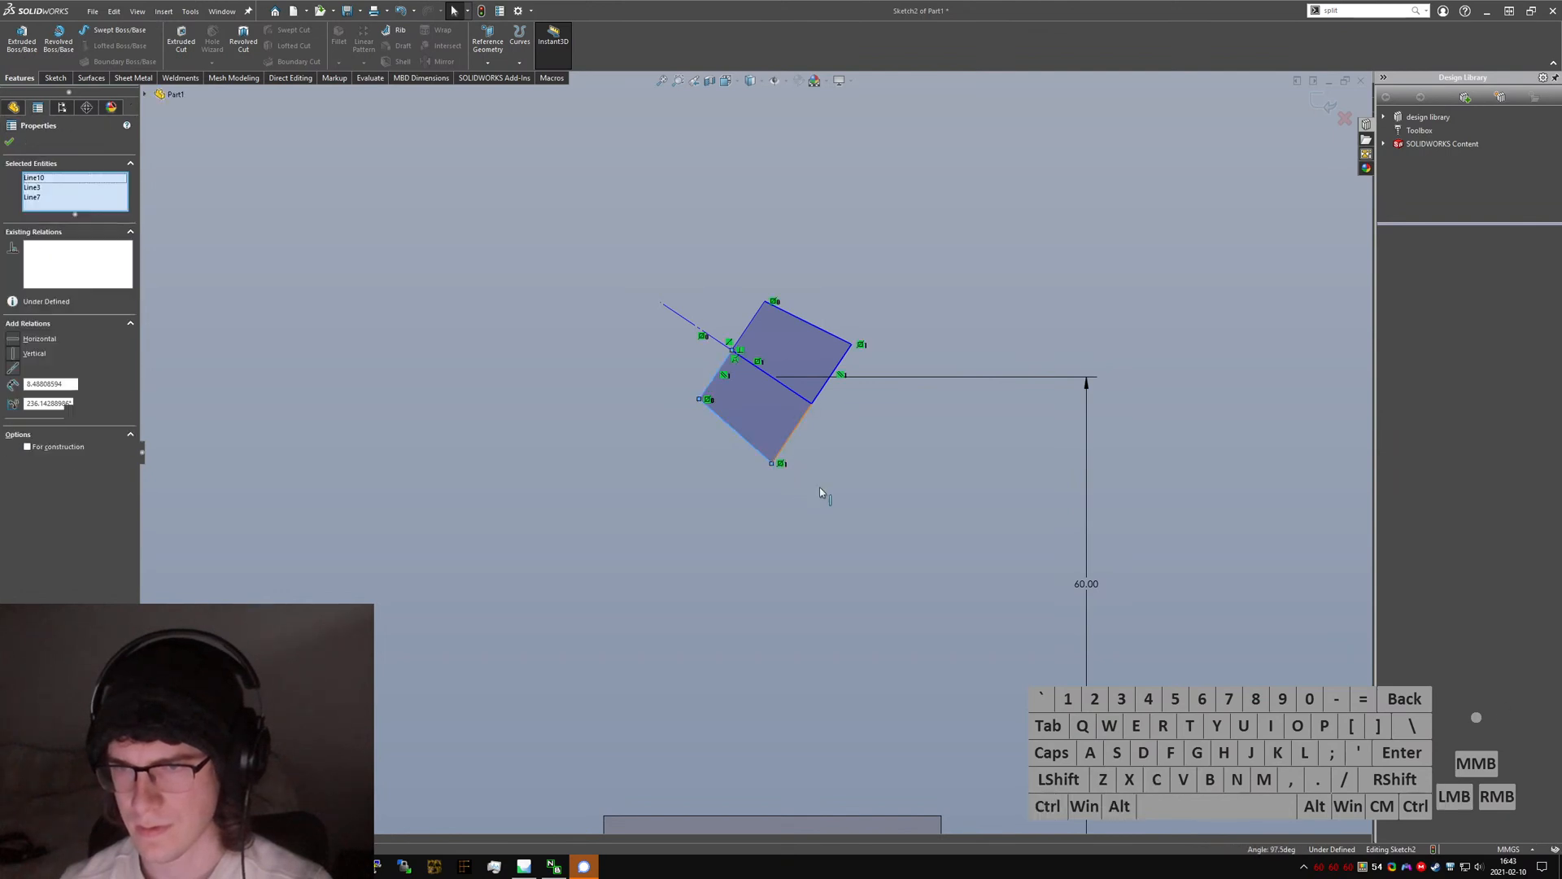
pyautogui.click(820, 486)
# - Sketch two diagonal lines joining the opposite outer corners of the mirrored profile
pyautogui.press('l')
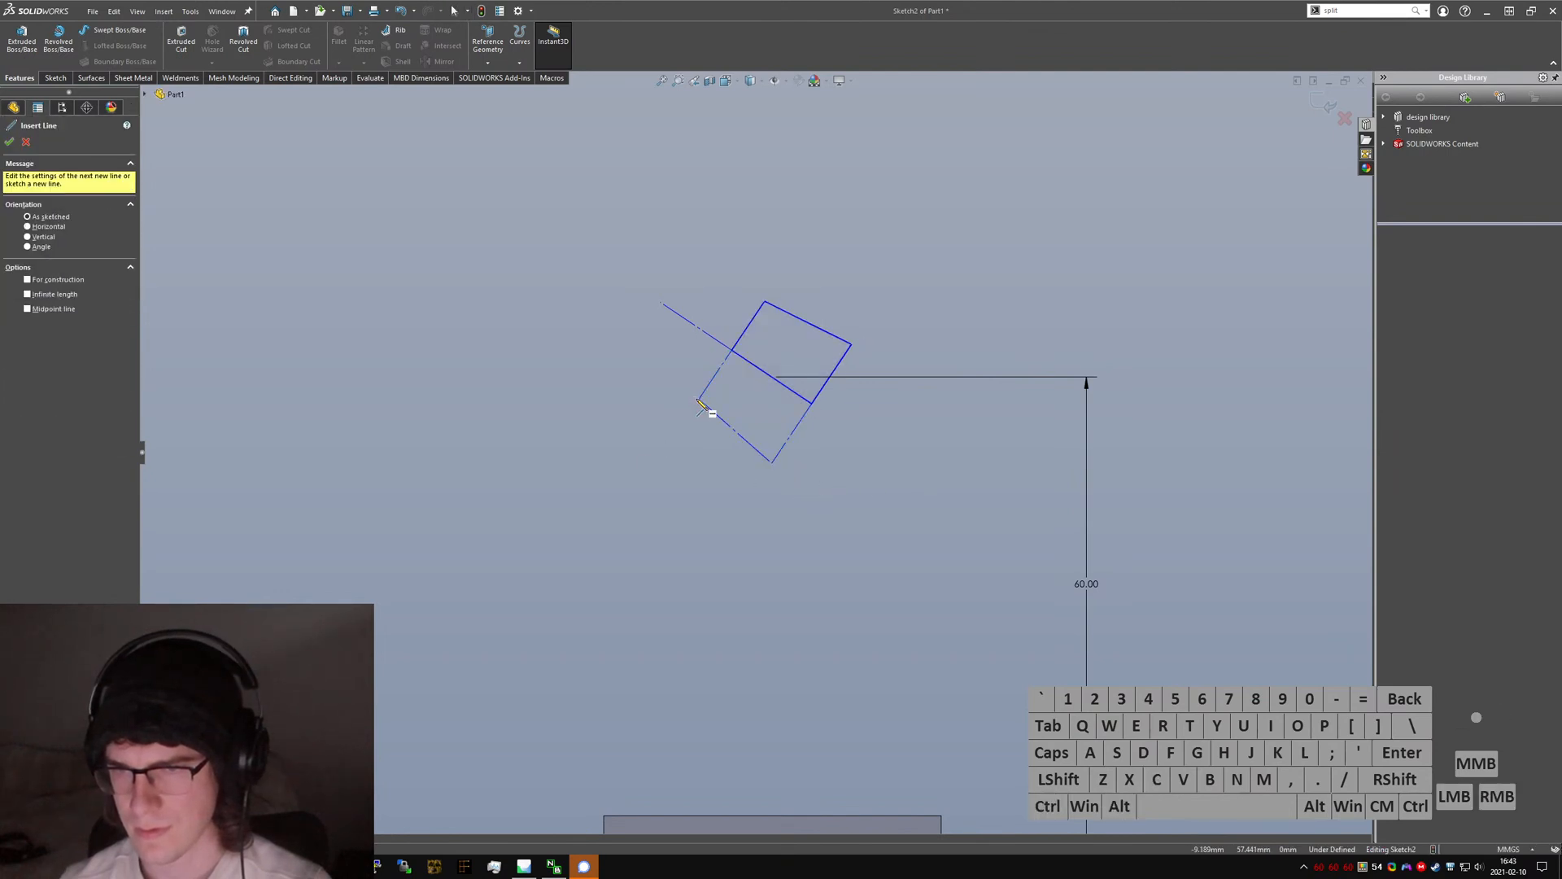
pyautogui.moveTo(699, 398); pyautogui.dragTo(851, 345)
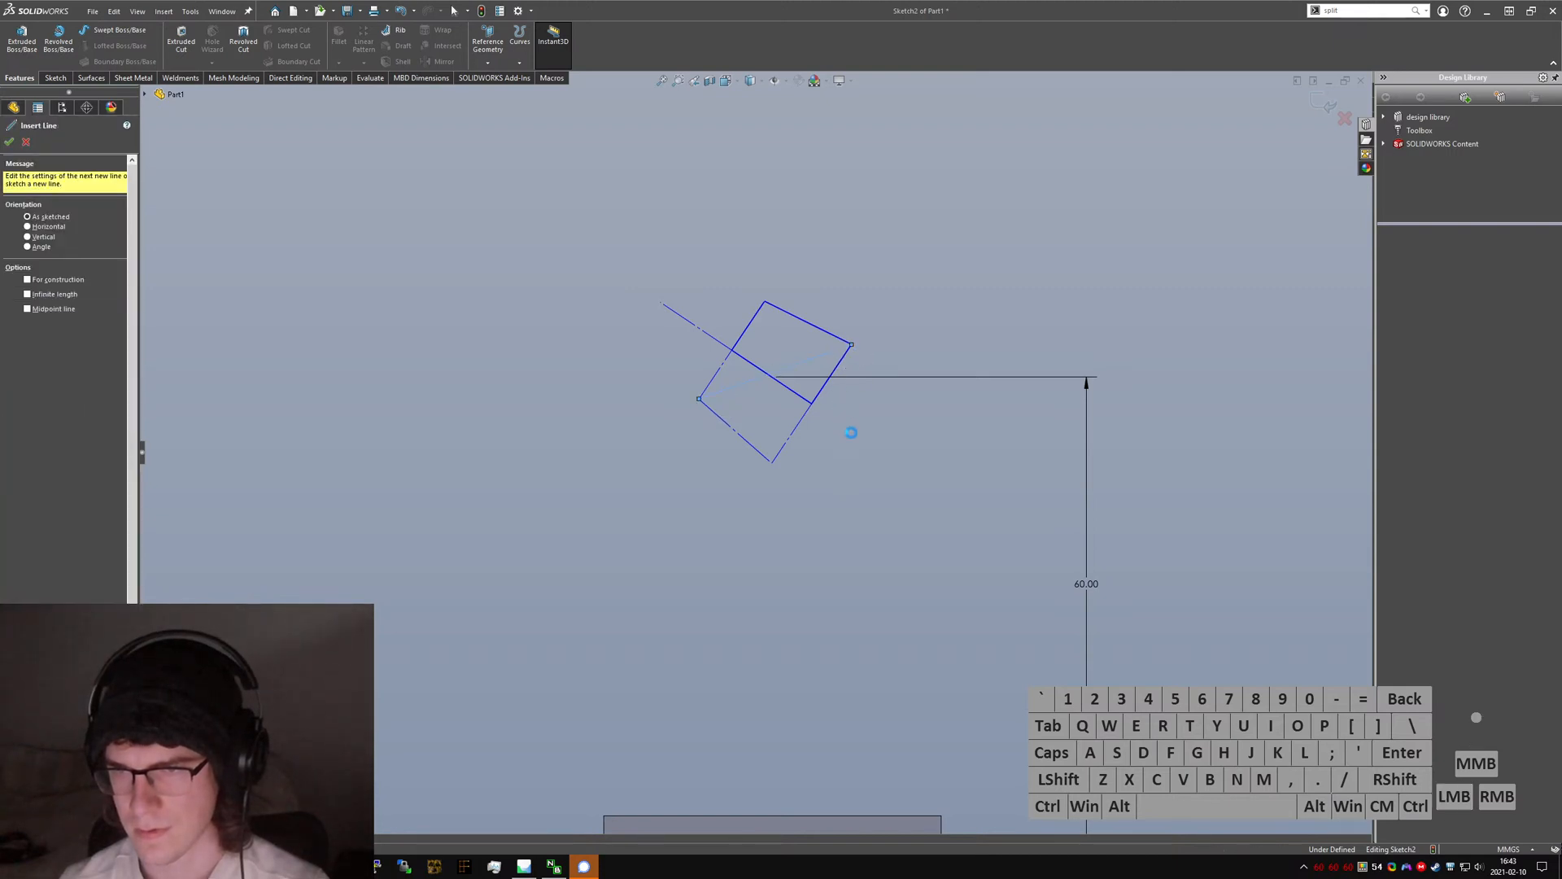
pyautogui.press('Escape')
pyautogui.press('l')
pyautogui.click(773, 461)
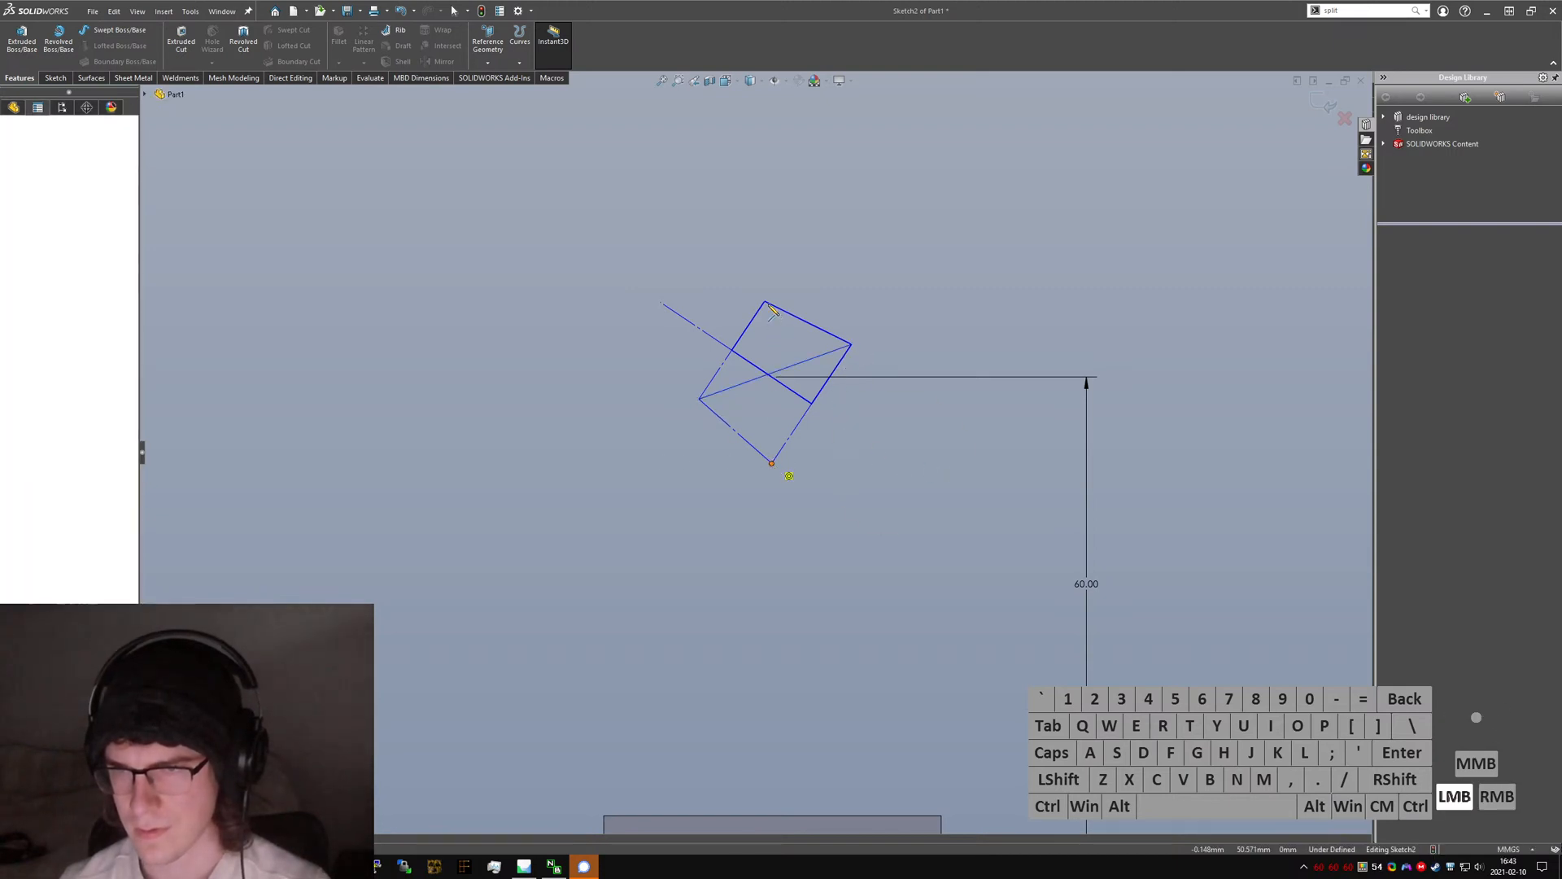
pyautogui.click(766, 303)
pyautogui.press('Escape')
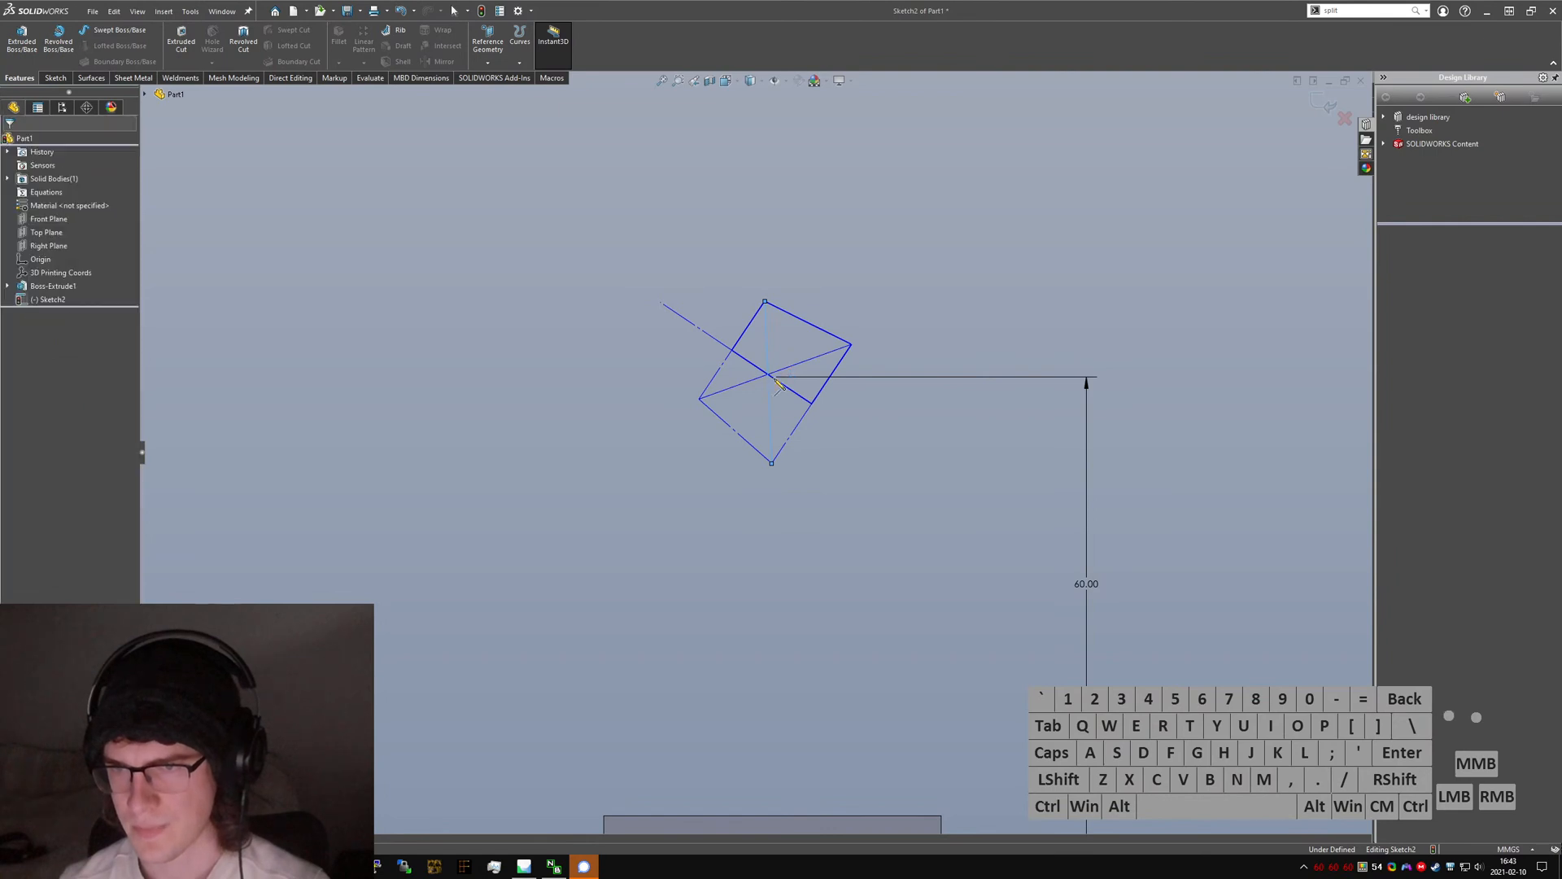
# - Delete the two diagonal lines across the mirrored profile
pyautogui.scroll(-3, 795, 402)
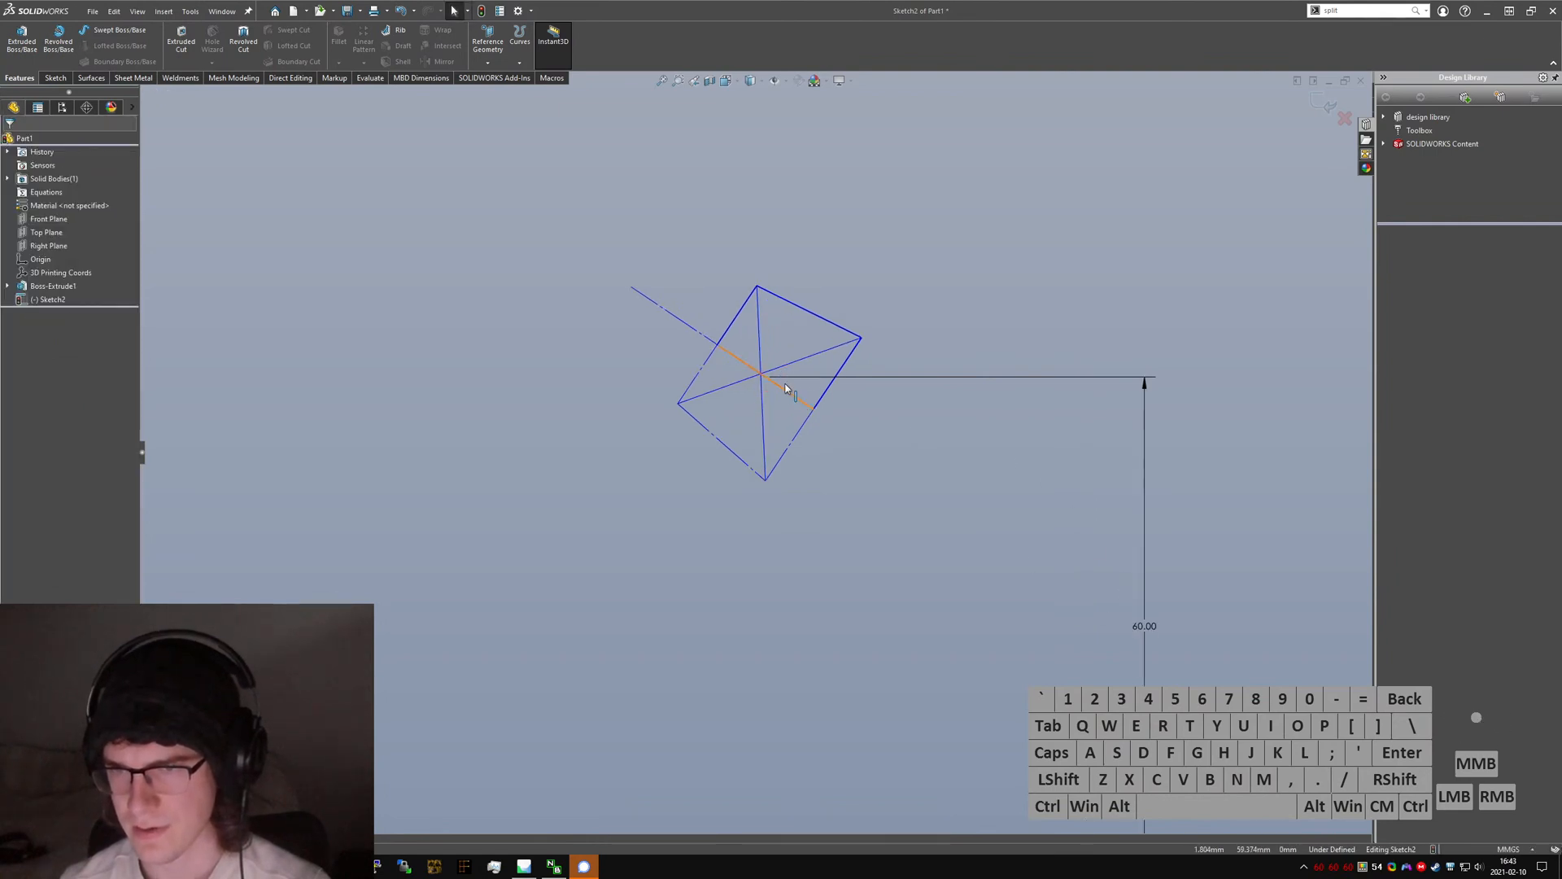
pyautogui.click(718, 389)
pyautogui.press('Delete')
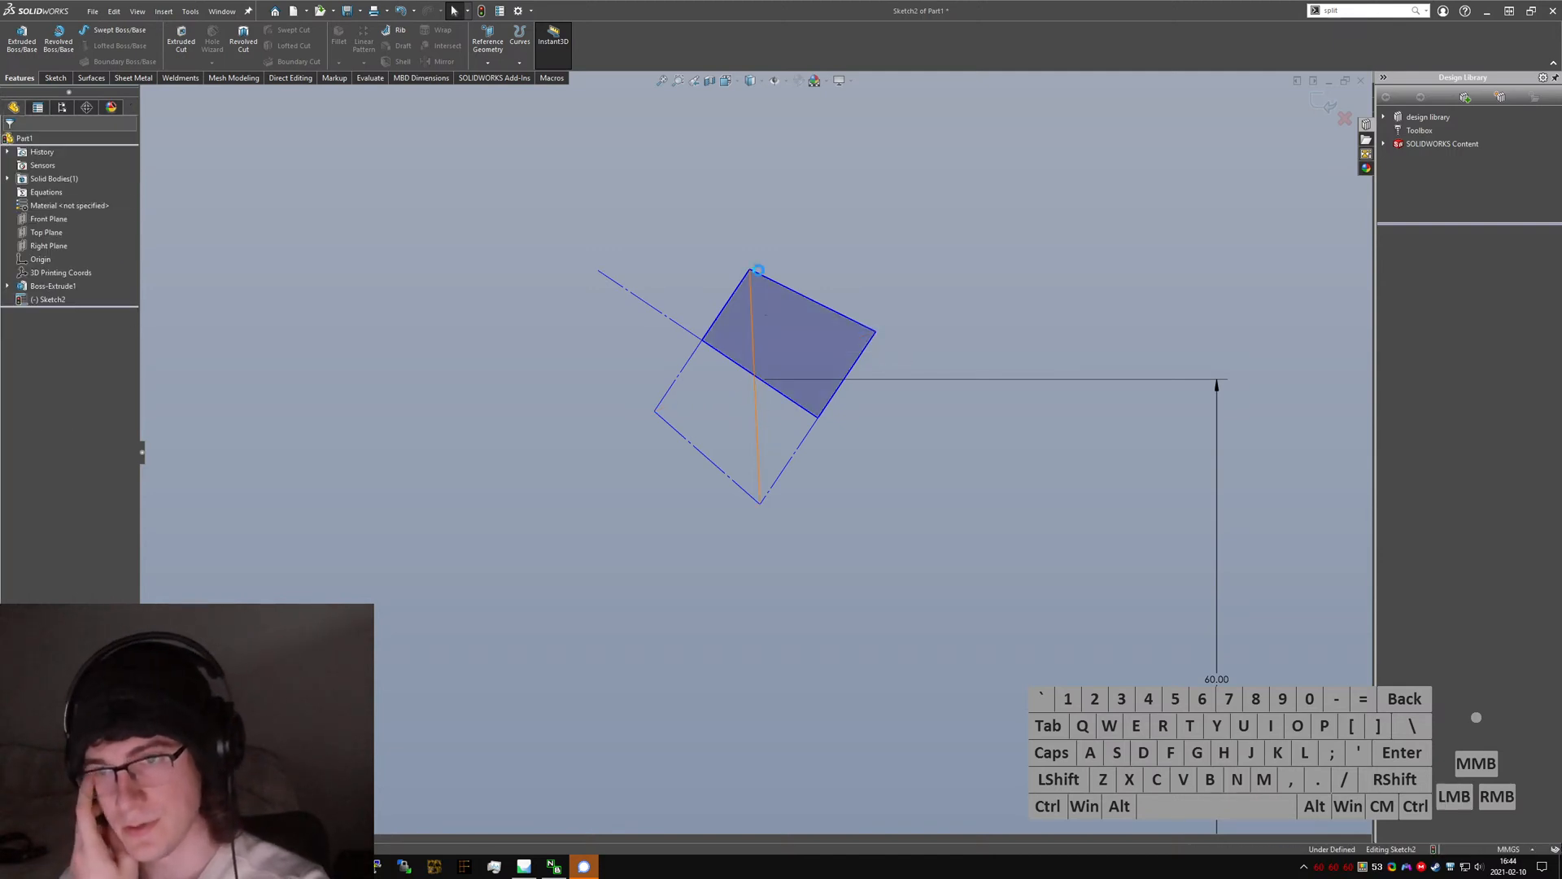
# - Dimension the angle between the profile's top edge and its mirrored construction edge as 15 degrees
pyautogui.moveTo(844, 561); pyautogui.dragTo(678, 438, button='right')
pyautogui.click(677, 439)
pyautogui.click(757, 286)
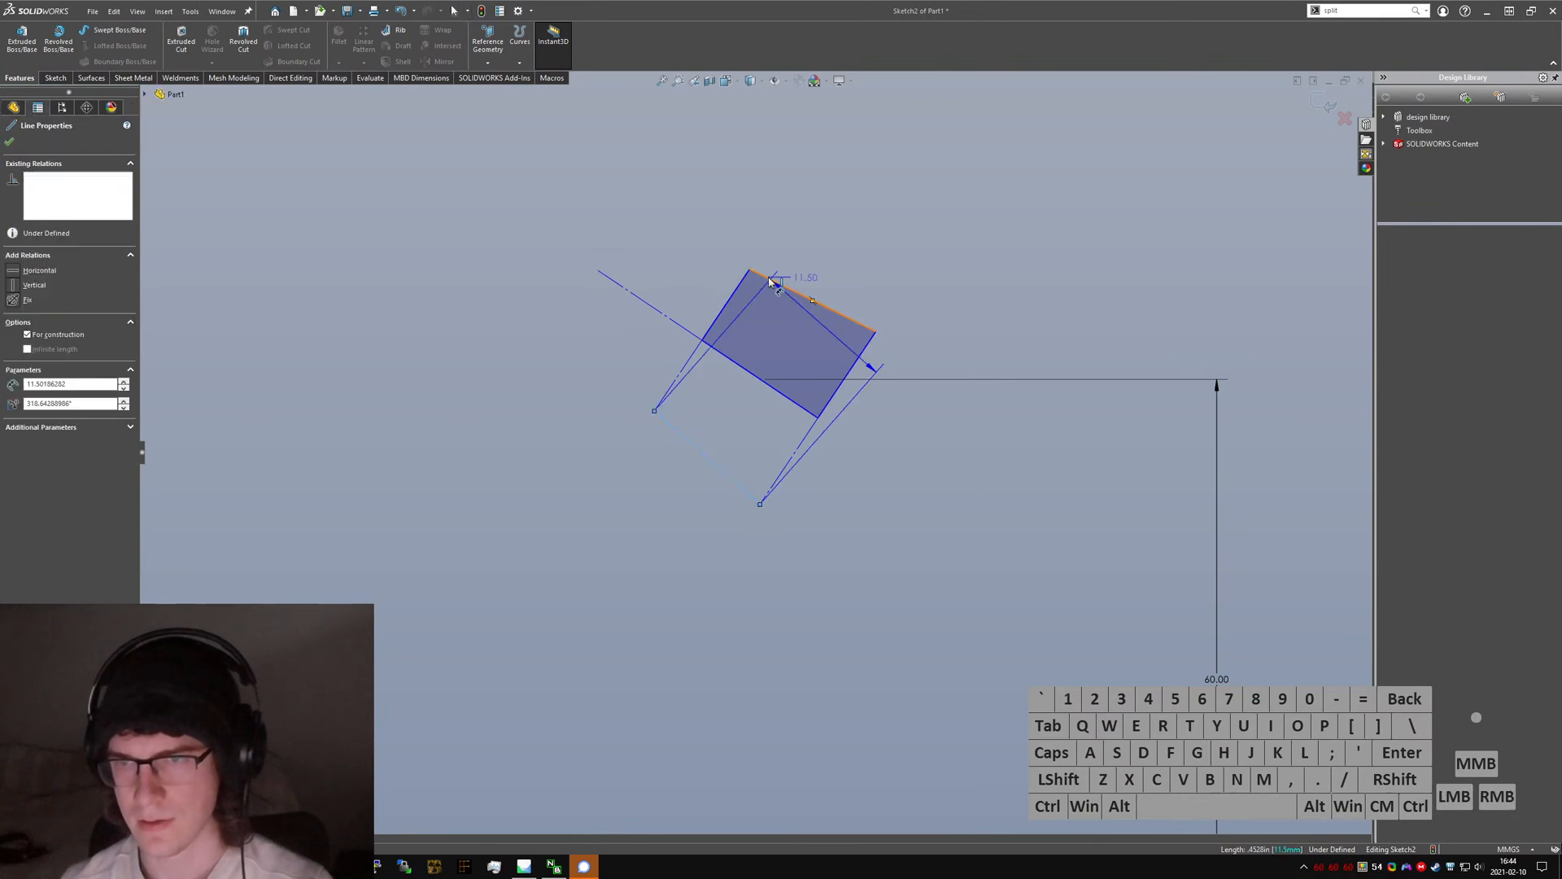
pyautogui.click(614, 254)
pyautogui.press('Return')
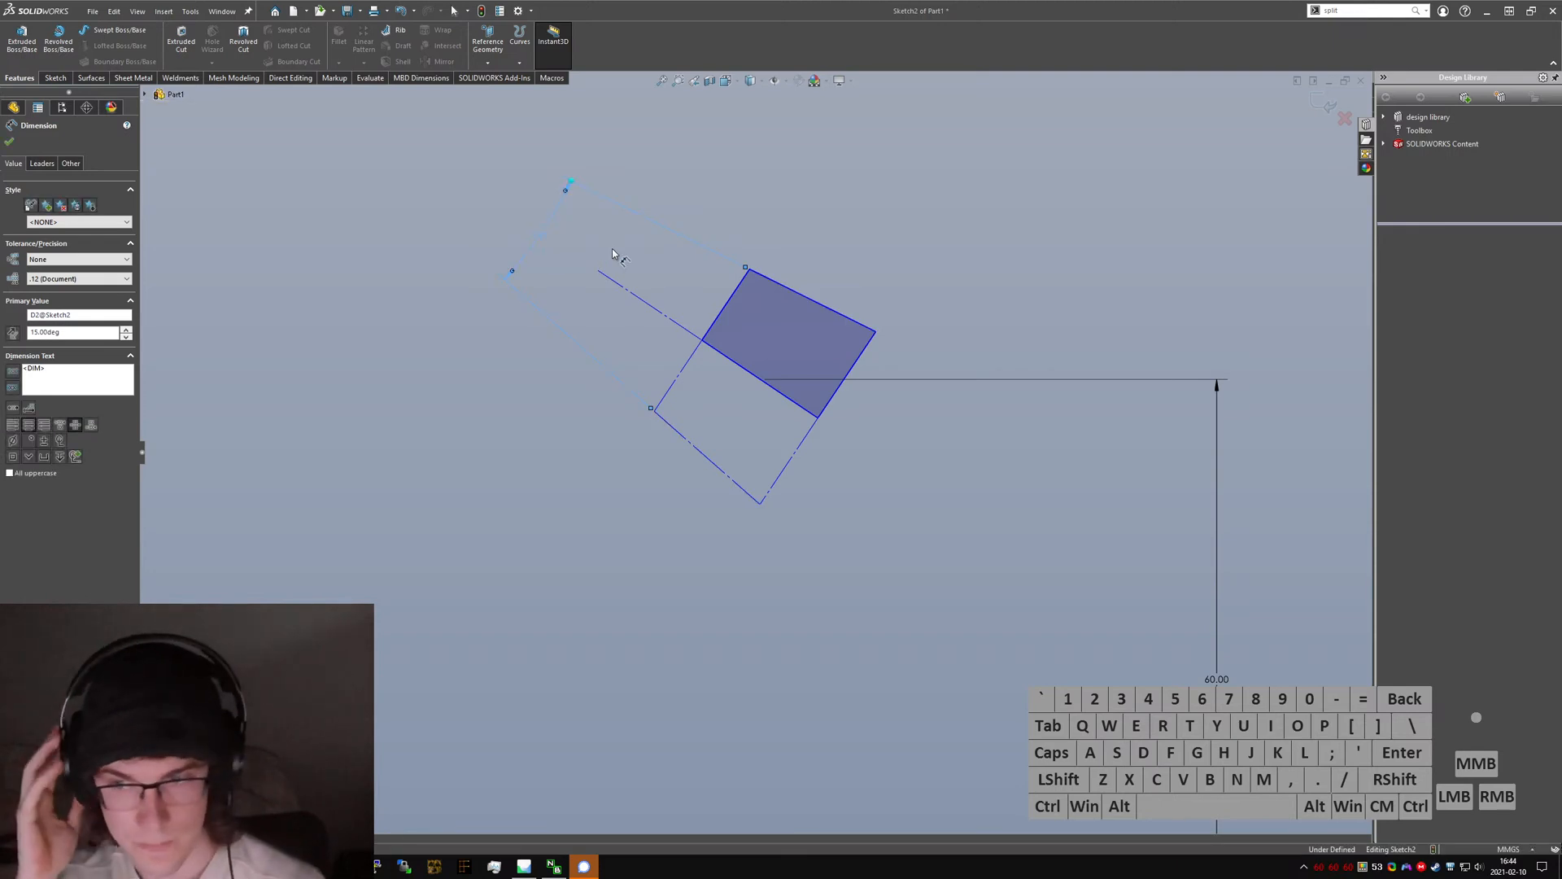
# - Switch to the Mi Band 5 Stand part and highlight Sketch2 of Revolve2 to examine its profile
pyautogui.hotkey('ctrl', 'Tab')
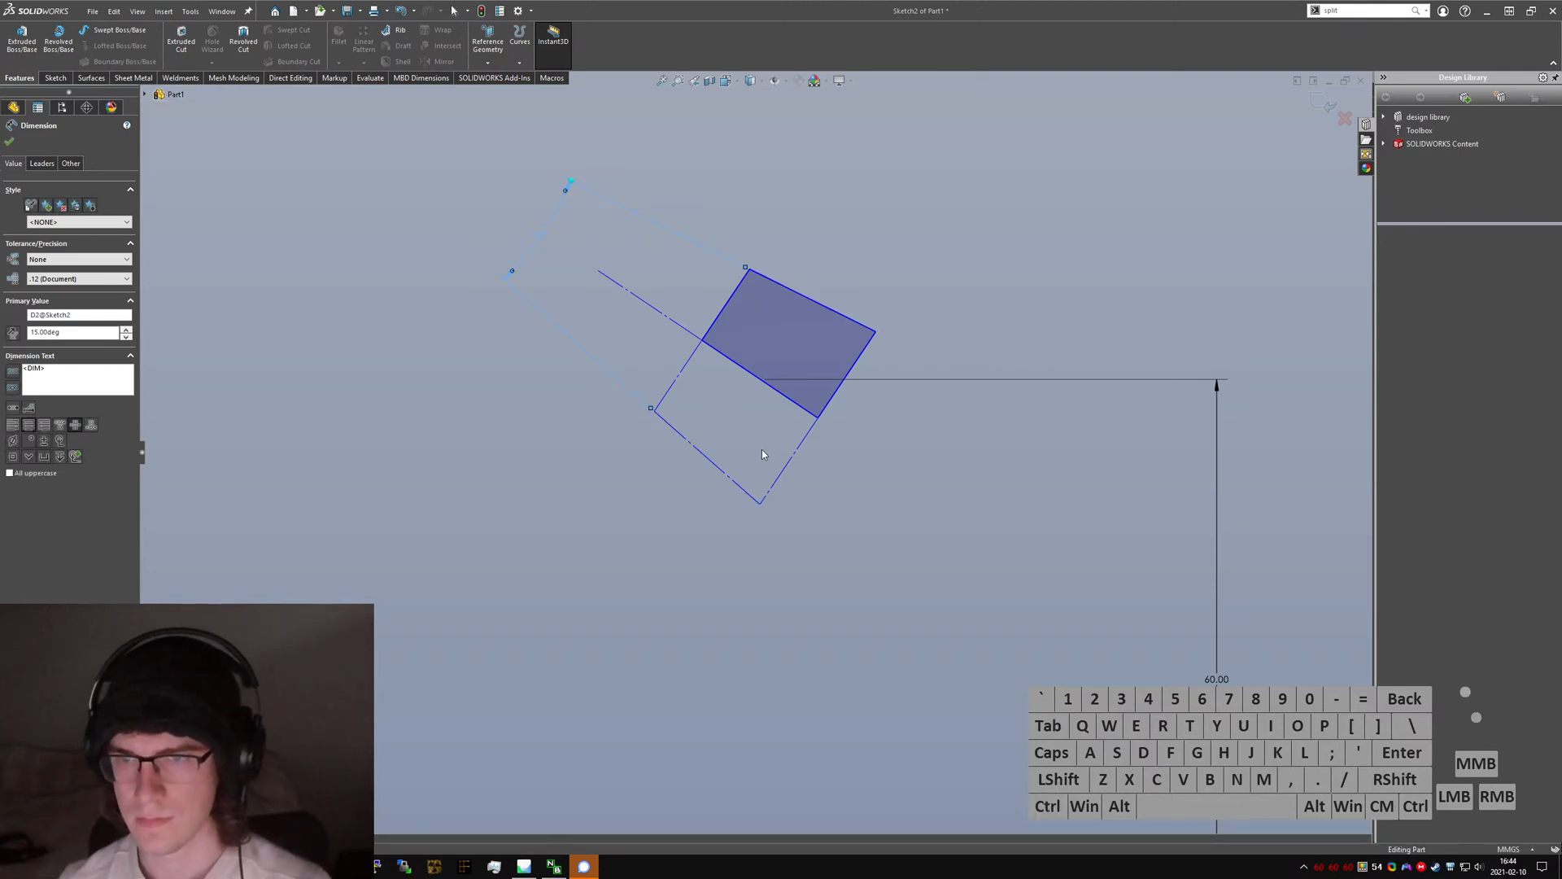
pyautogui.hotkey('ctrl', 'Tab')
pyautogui.click(57, 299)
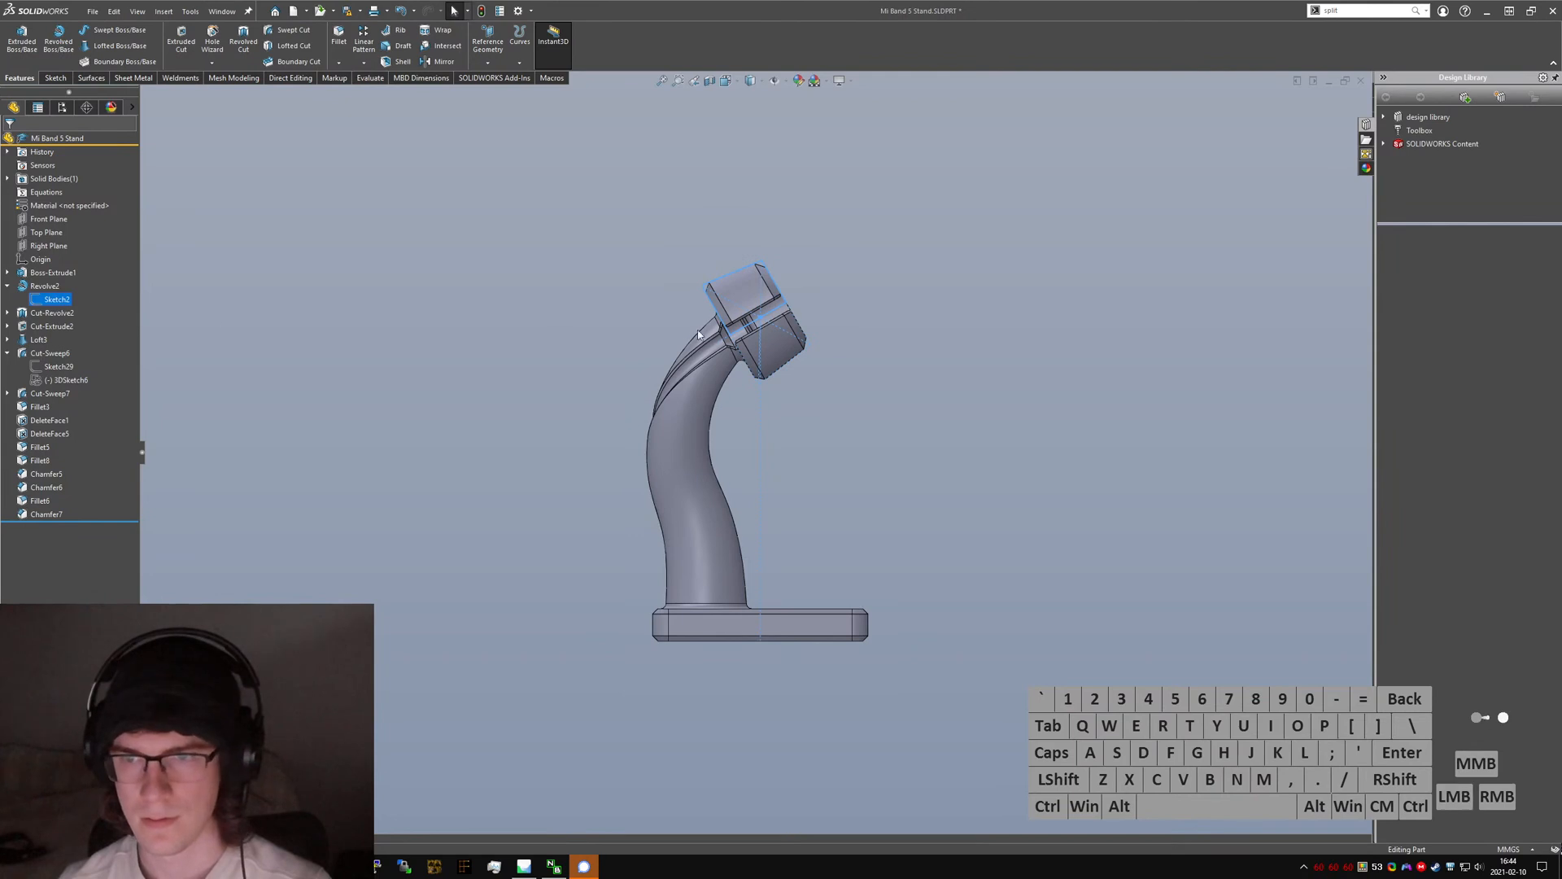
# - Display the dimensions of Sketch2 in the Mi Band 5 Stand for reference and return to the Part1 sketch
pyautogui.click(67, 300)
pyautogui.scroll(-1, 795, 261)
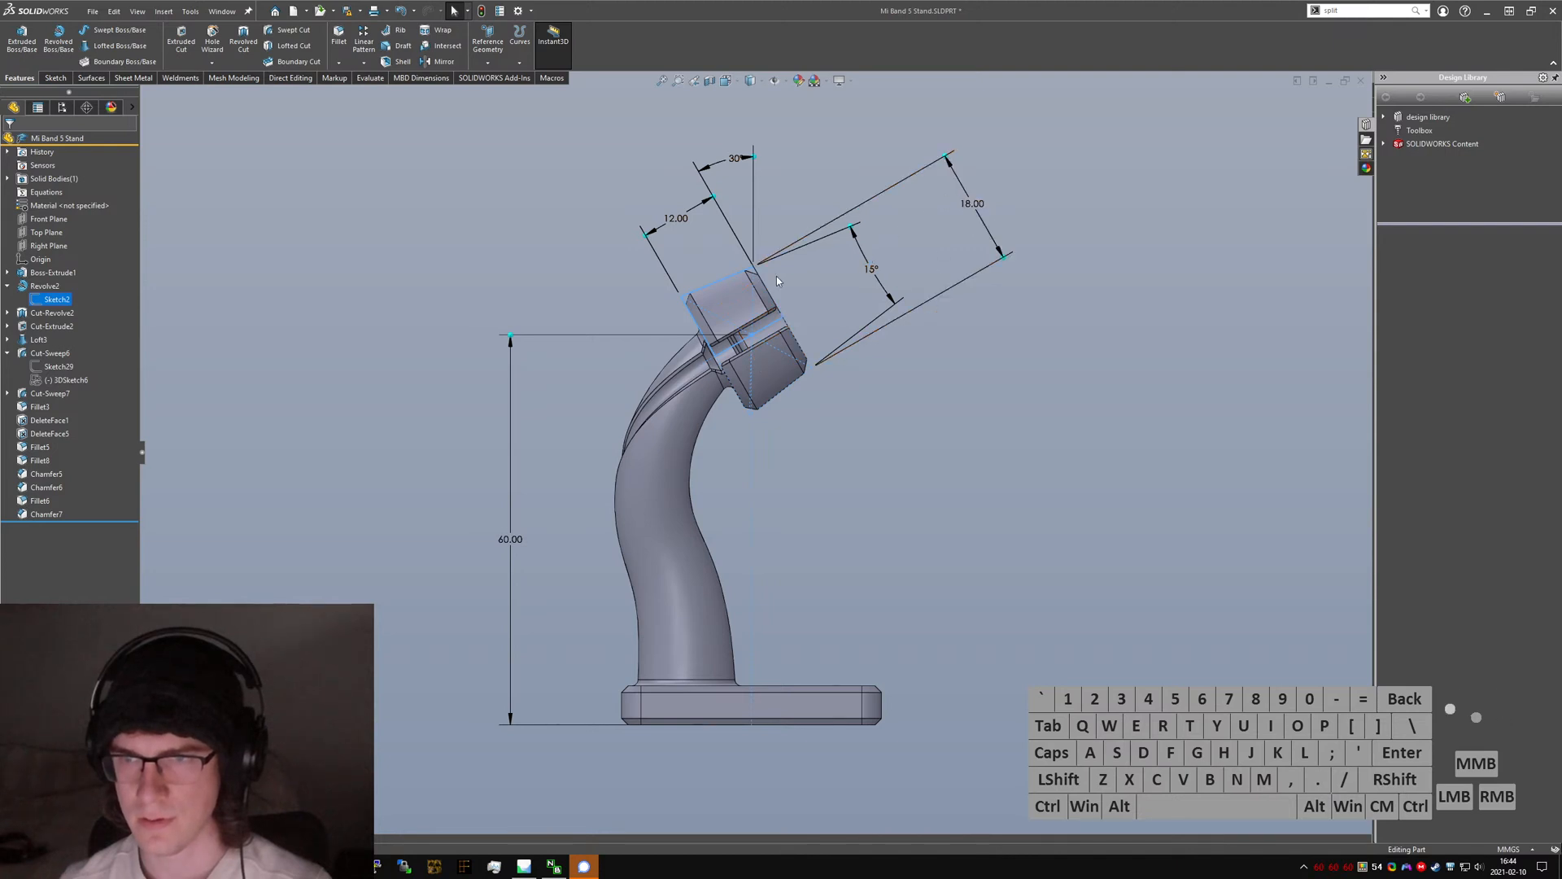
pyautogui.hotkey('ctrl', 'Tab')
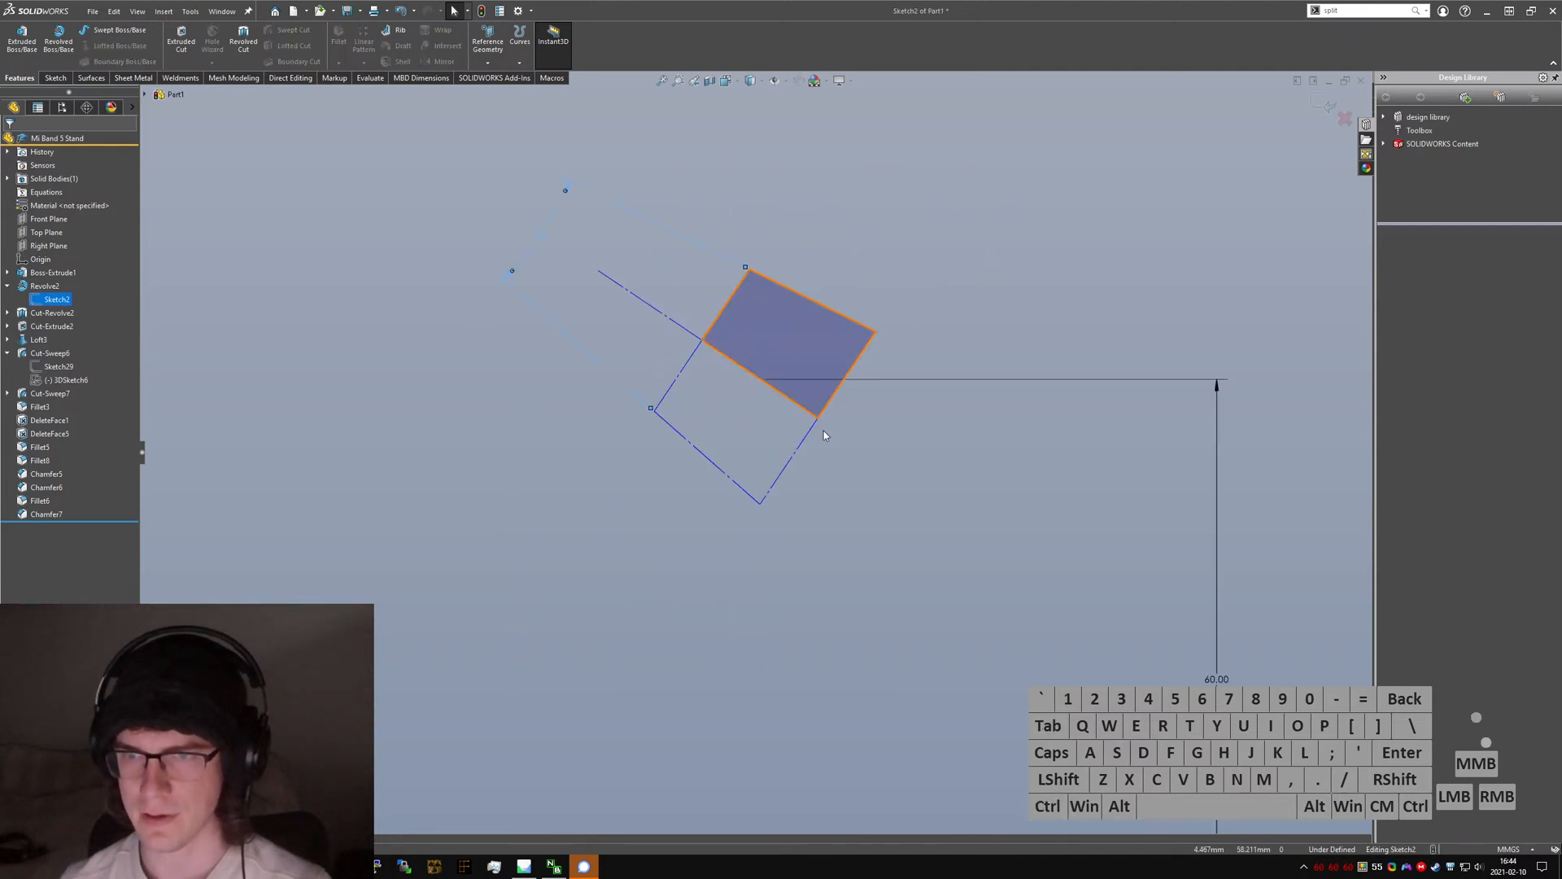
# - Dimension the full width across the mirrored profile's wider end, symmetric about the centreline, as 18 mm
pyautogui.click(648, 303)
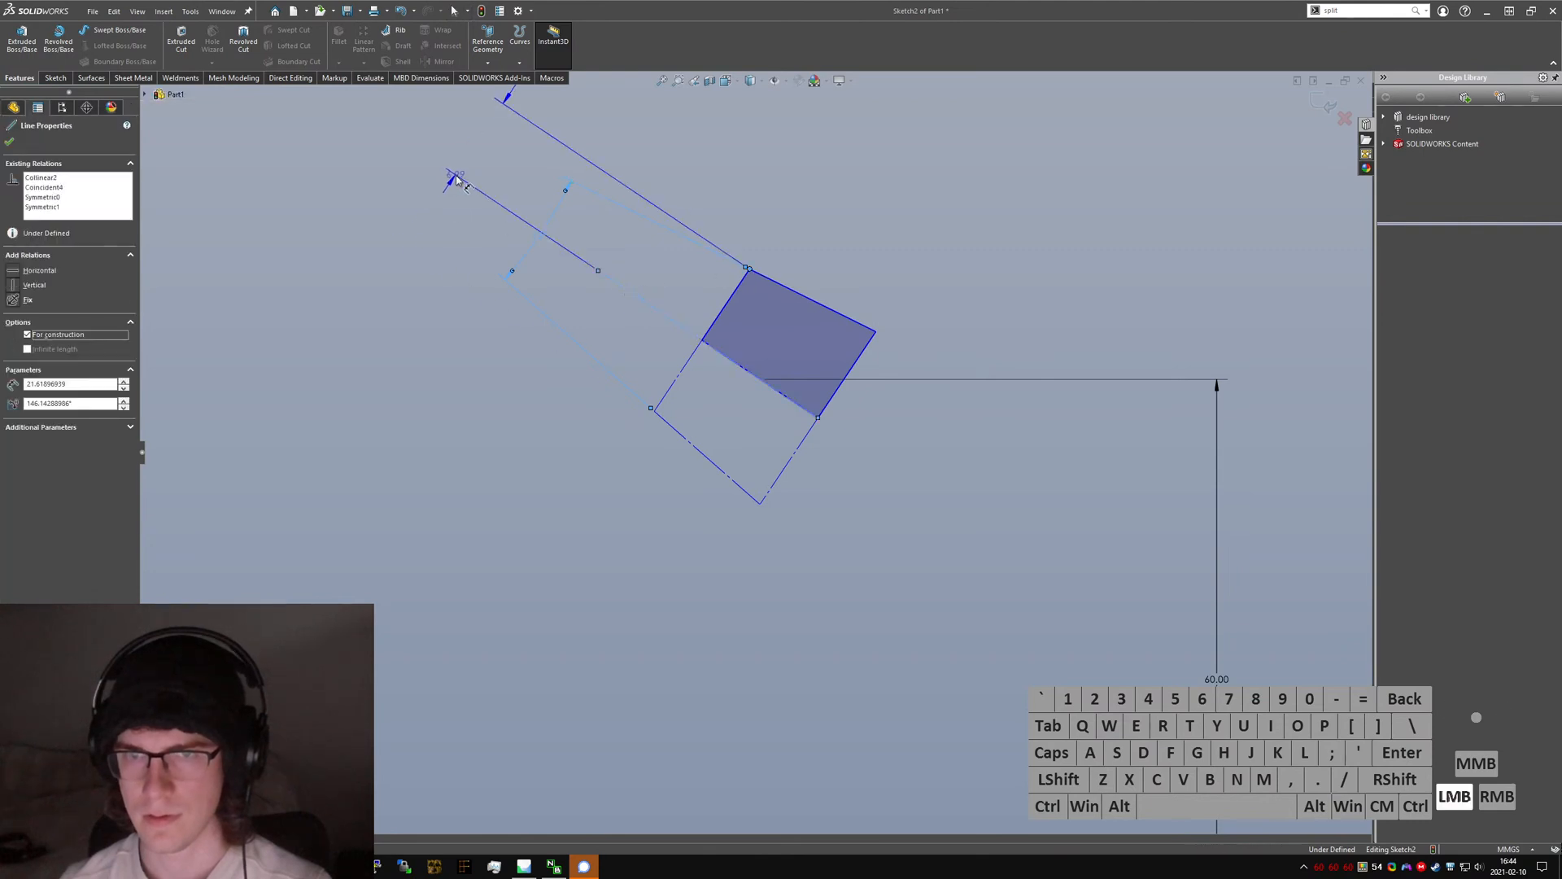
pyautogui.click(453, 174)
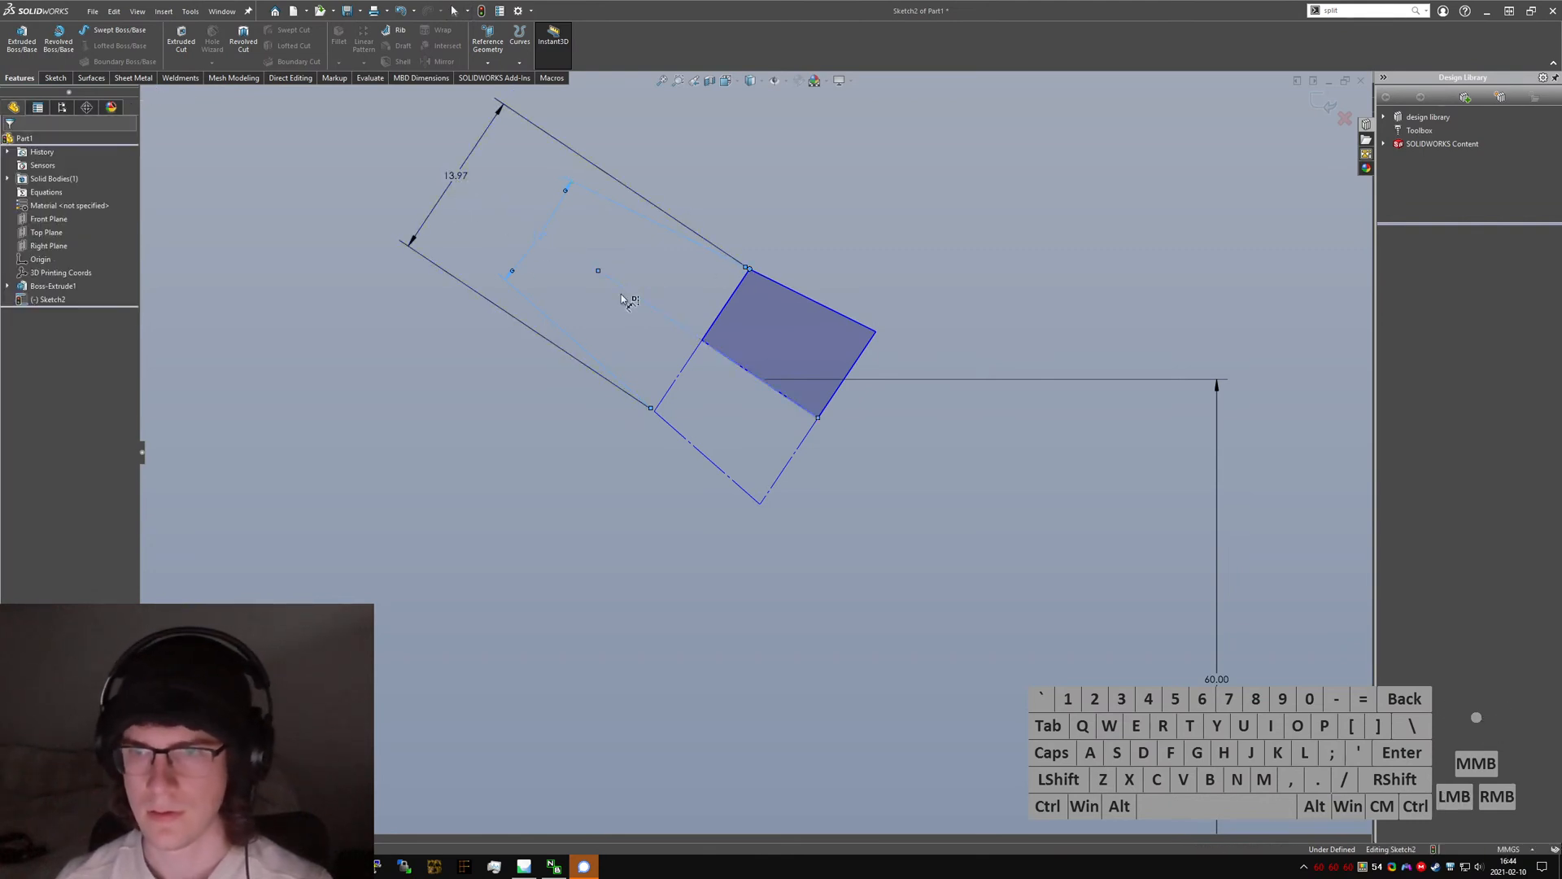
pyautogui.write('14')
pyautogui.press('Return')
# - Dimension the distance between the profile's two parallel side edges as 12 mm
pyautogui.moveTo(745, 303); pyautogui.dragTo(866, 340)
pyautogui.click(869, 340)
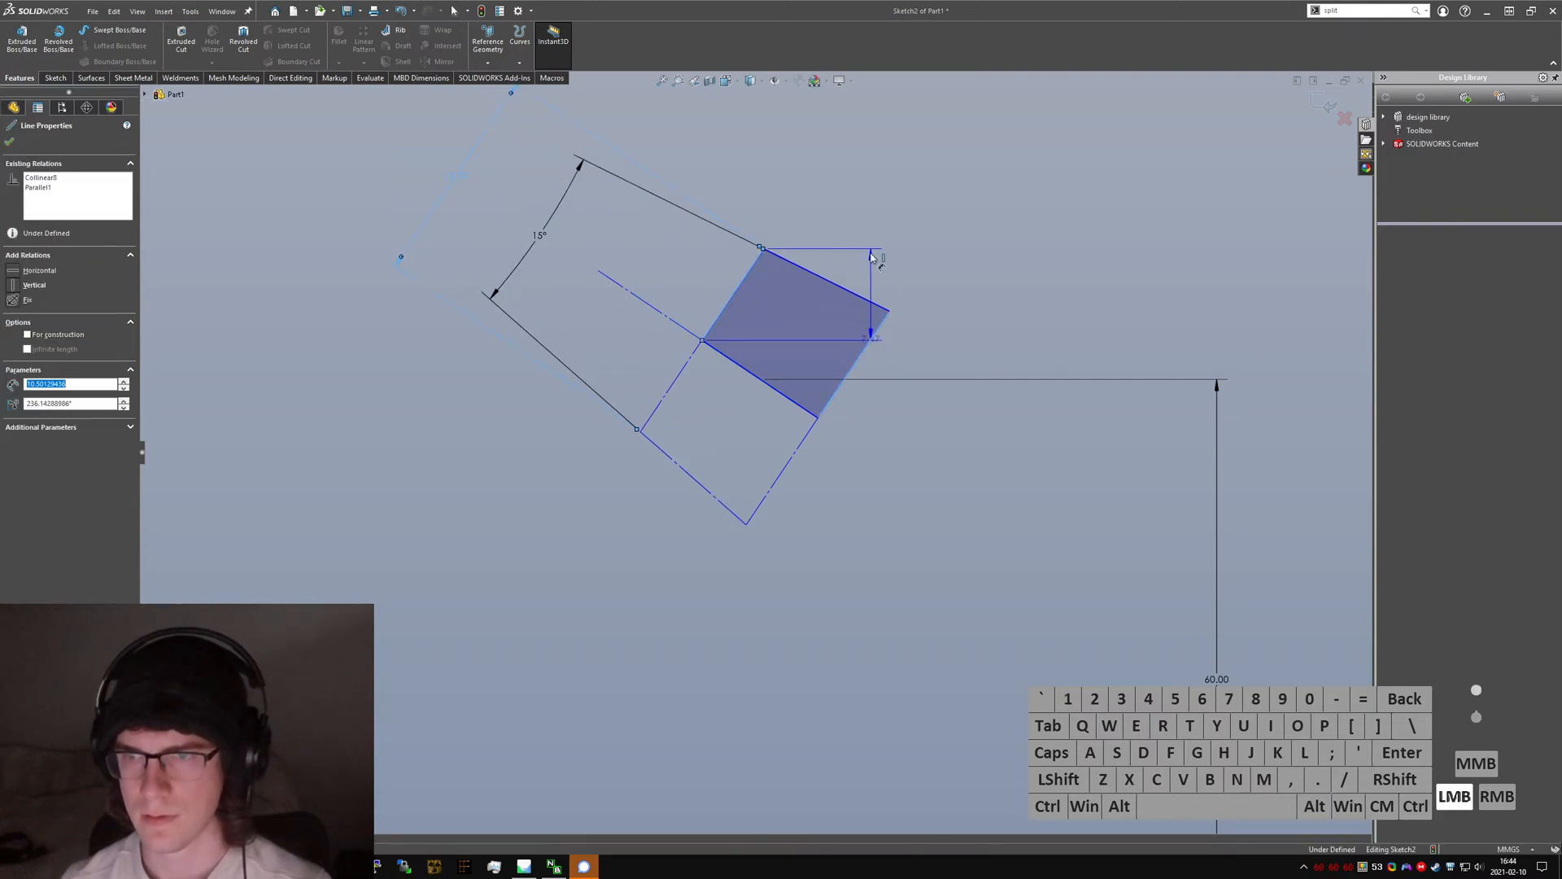
pyautogui.click(875, 247)
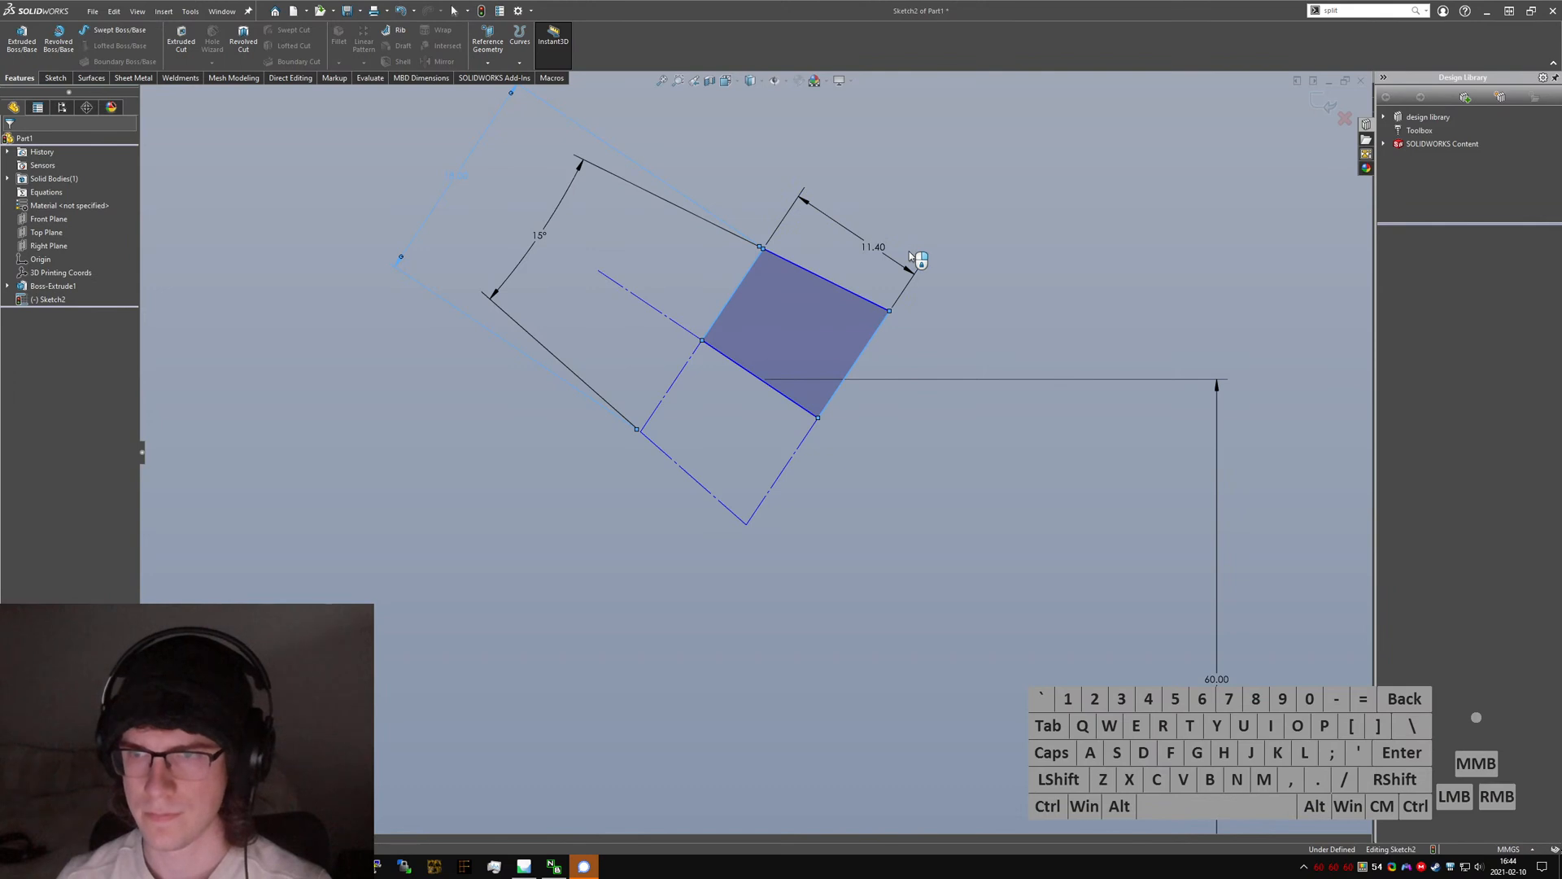
pyautogui.click(910, 257)
pyautogui.press('Return')
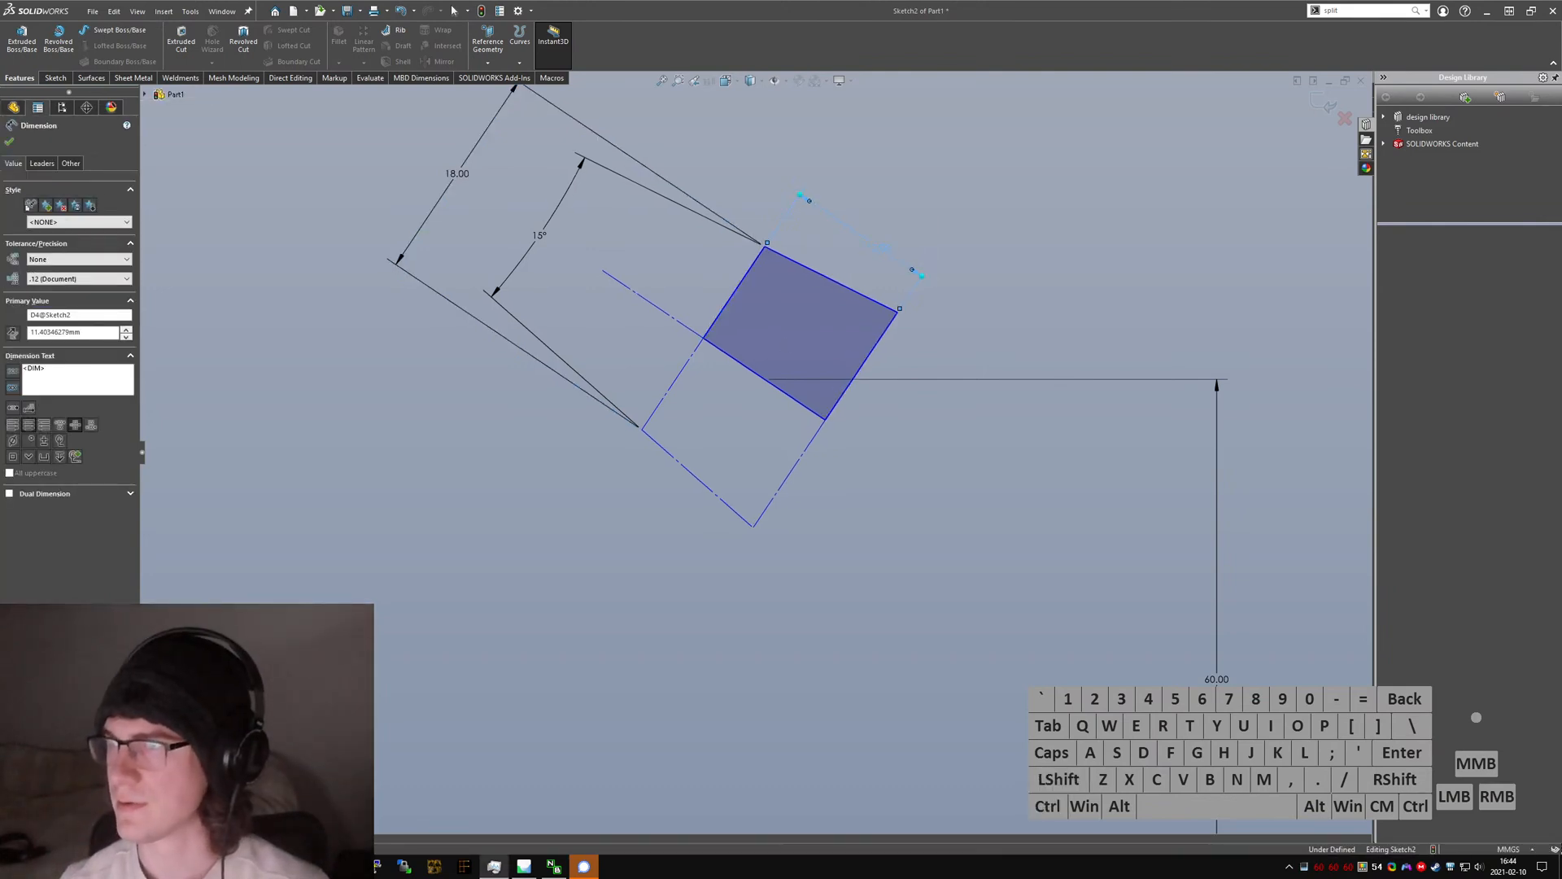
# - Switch to Task Manager and examine the CPU performance graphs split by logical processors
pyautogui.hotkey('ctrl', 'shift', 'Escape')
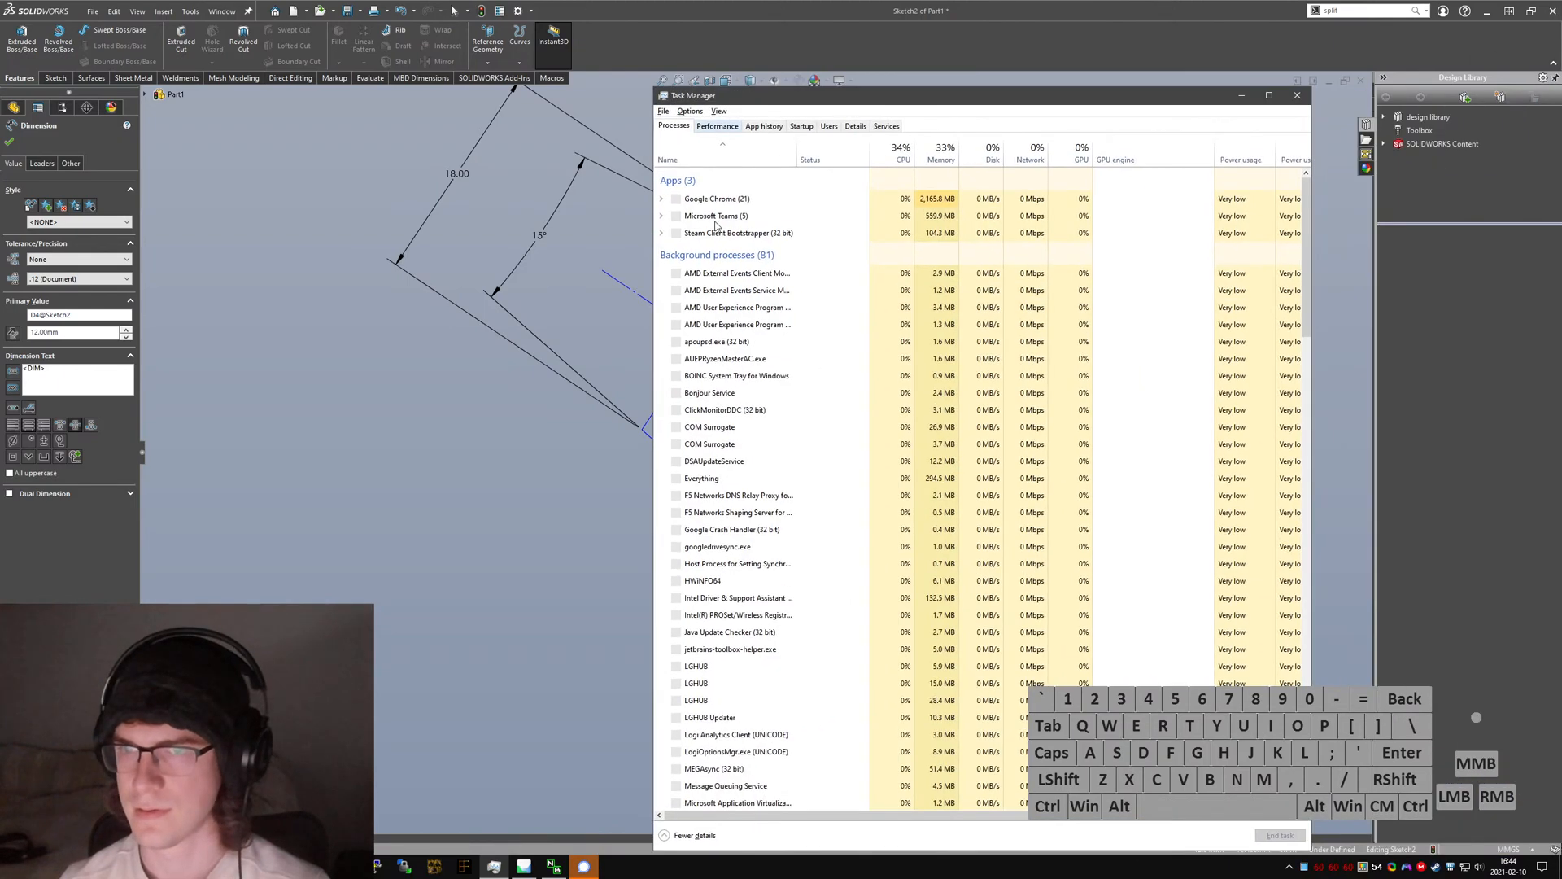
pyautogui.click(715, 126)
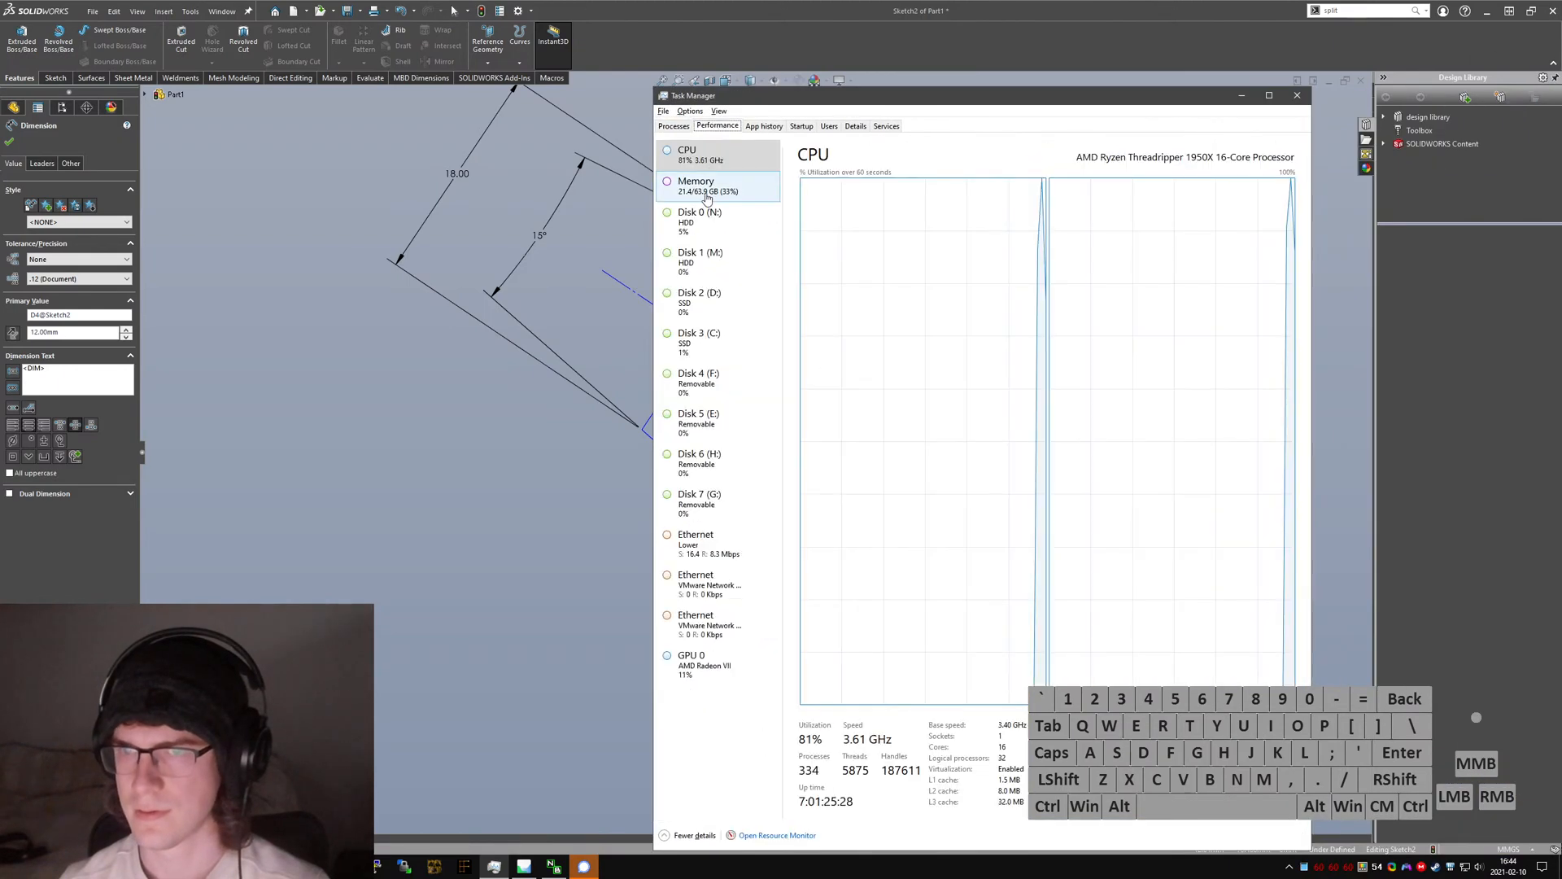
pyautogui.rightClick(1043, 363)
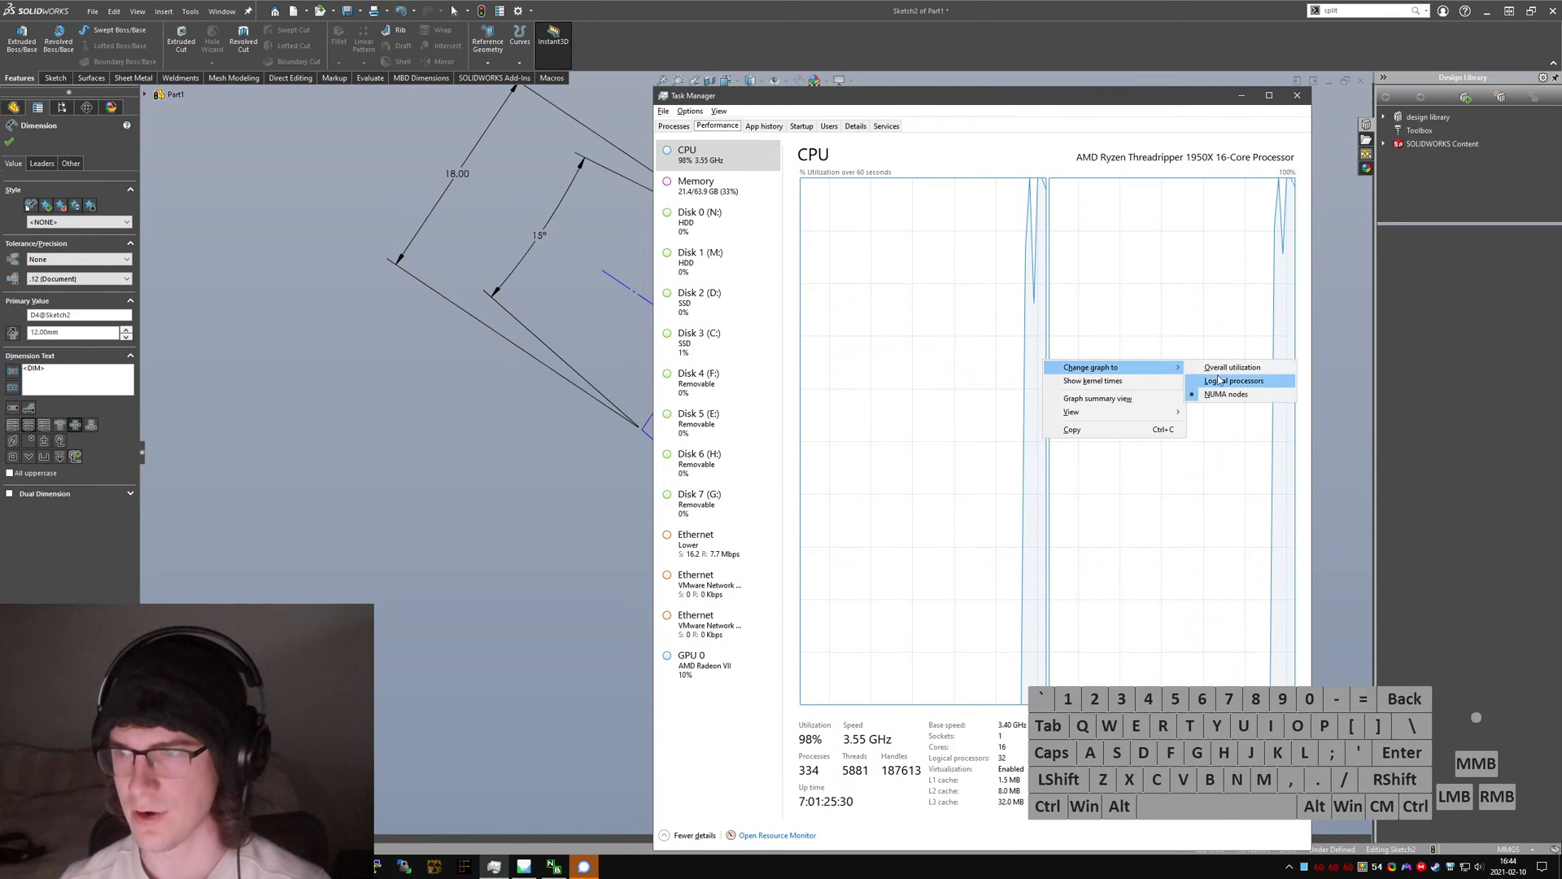
pyautogui.click(1233, 381)
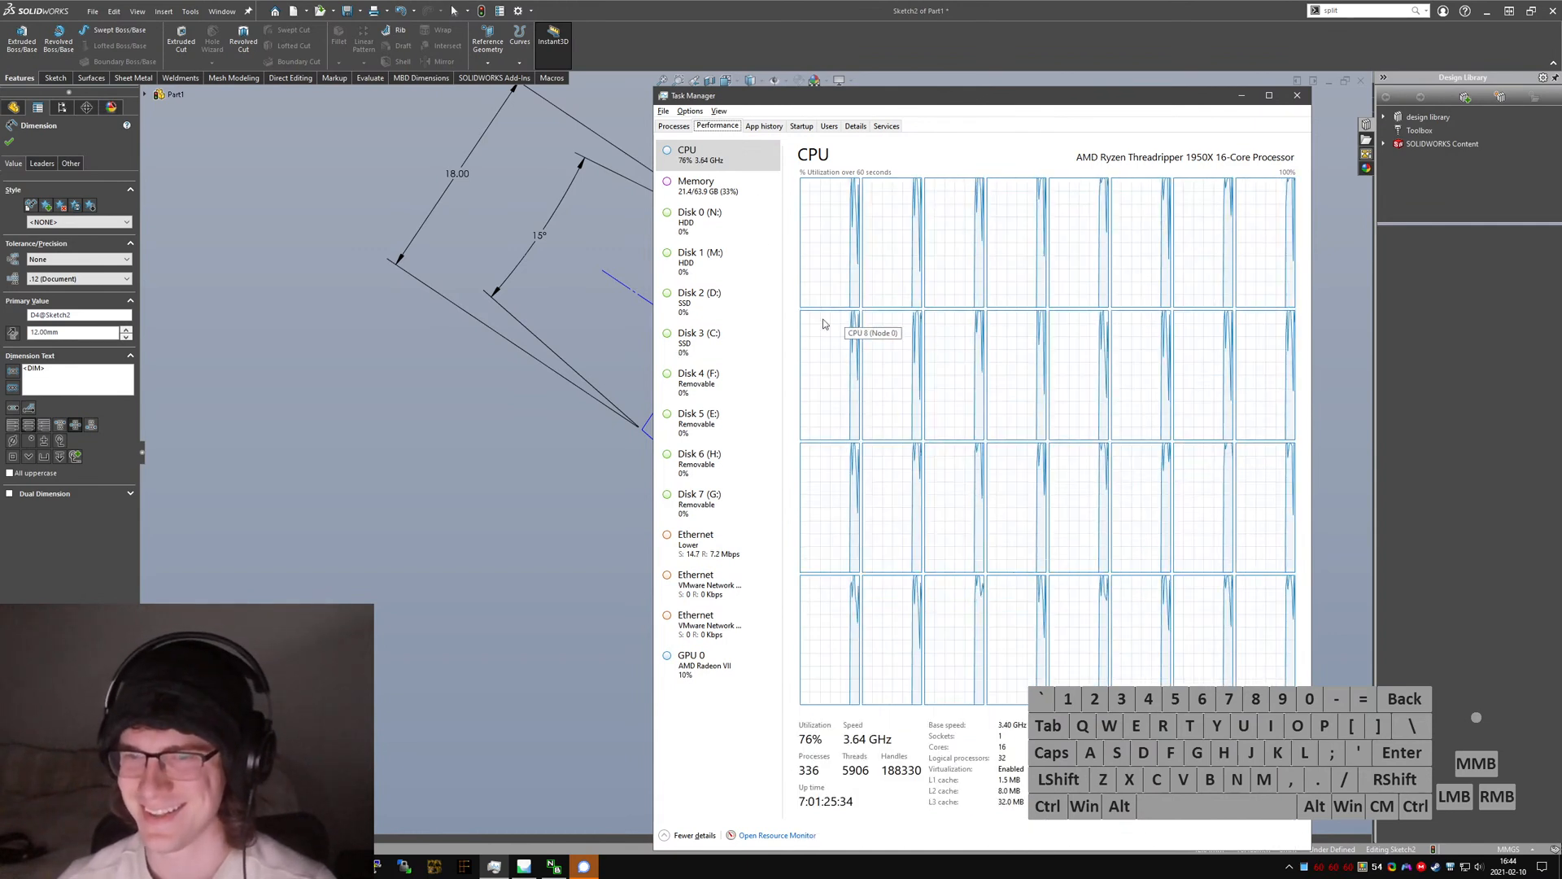
# - Examine the GPU 0 performance graphs, checking Compute 3, High Priority Compute, Compute 1, Compute 0, Engine 15 and other engines for load
pyautogui.click(765, 657)
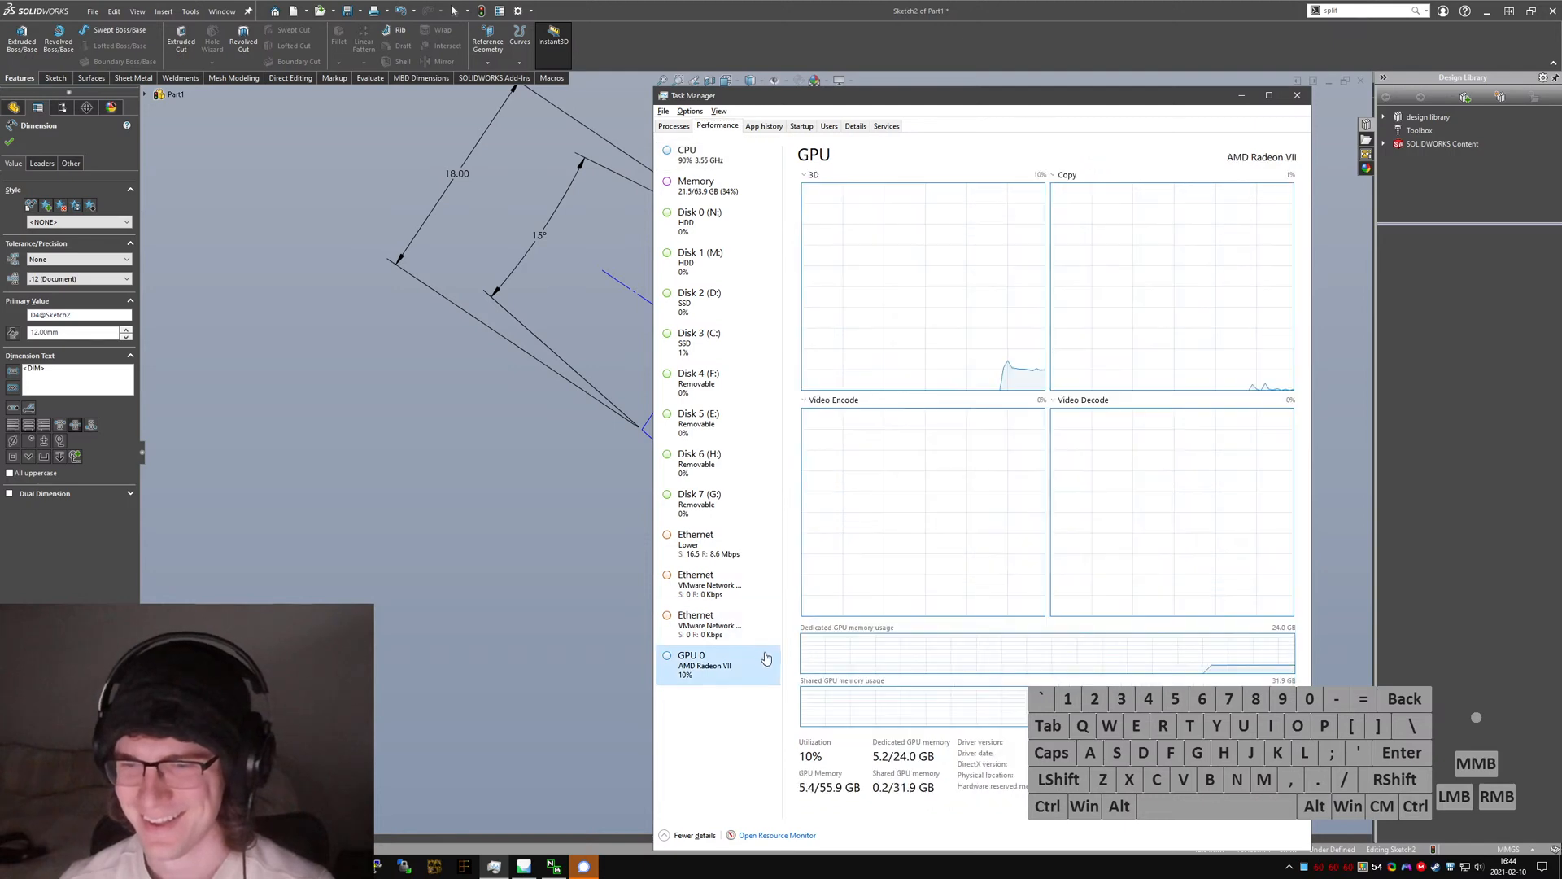
pyautogui.click(830, 399)
pyautogui.click(861, 518)
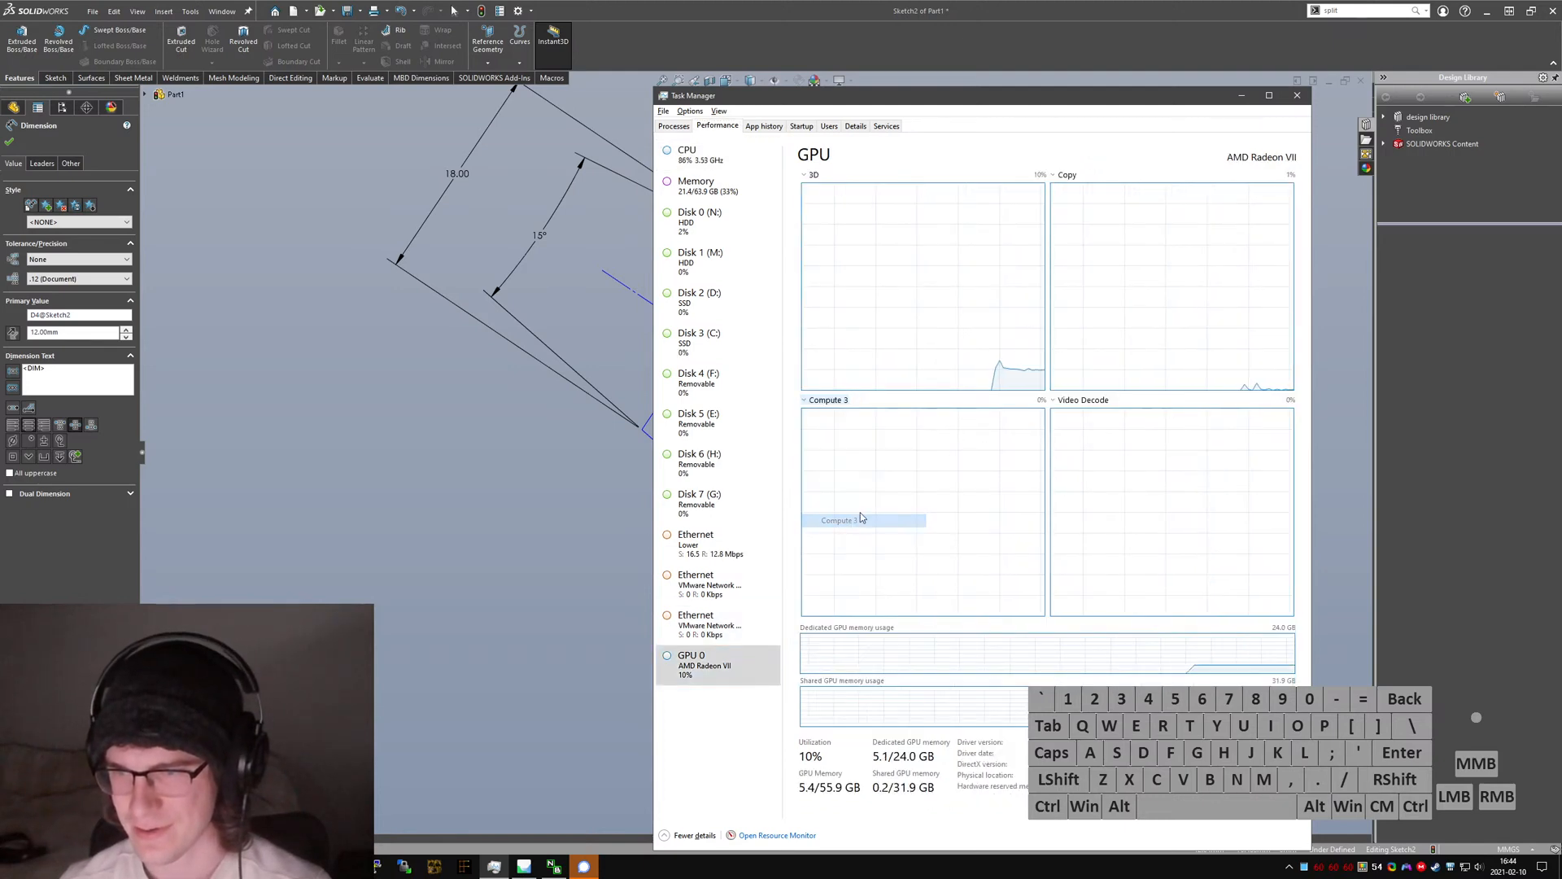
pyautogui.click(1088, 400)
pyautogui.click(1106, 480)
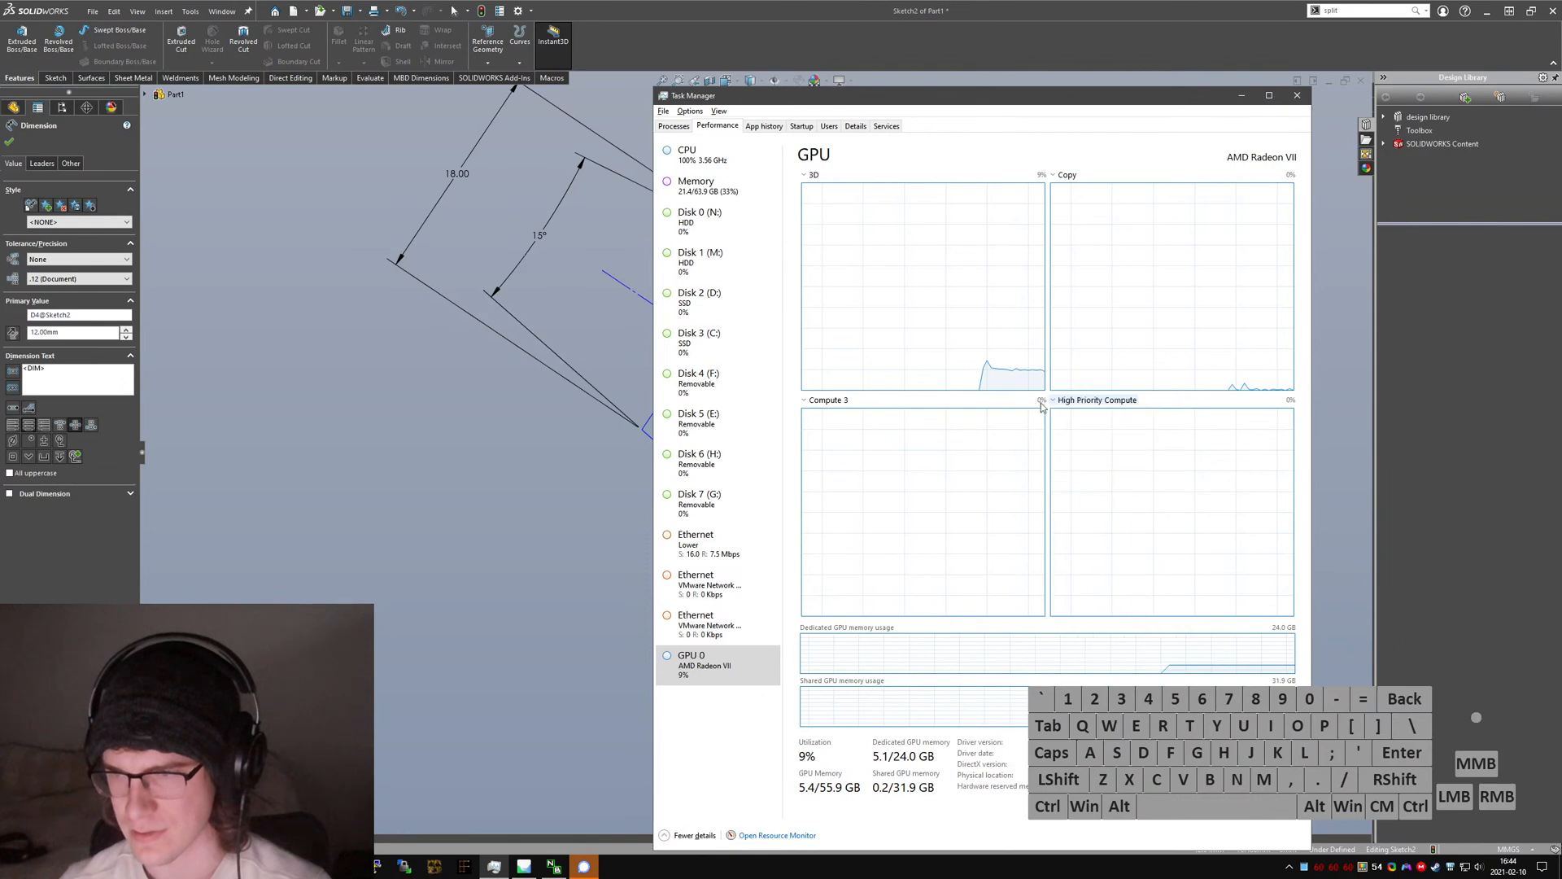
pyautogui.click(1082, 399)
pyautogui.click(1090, 546)
pyautogui.click(1082, 400)
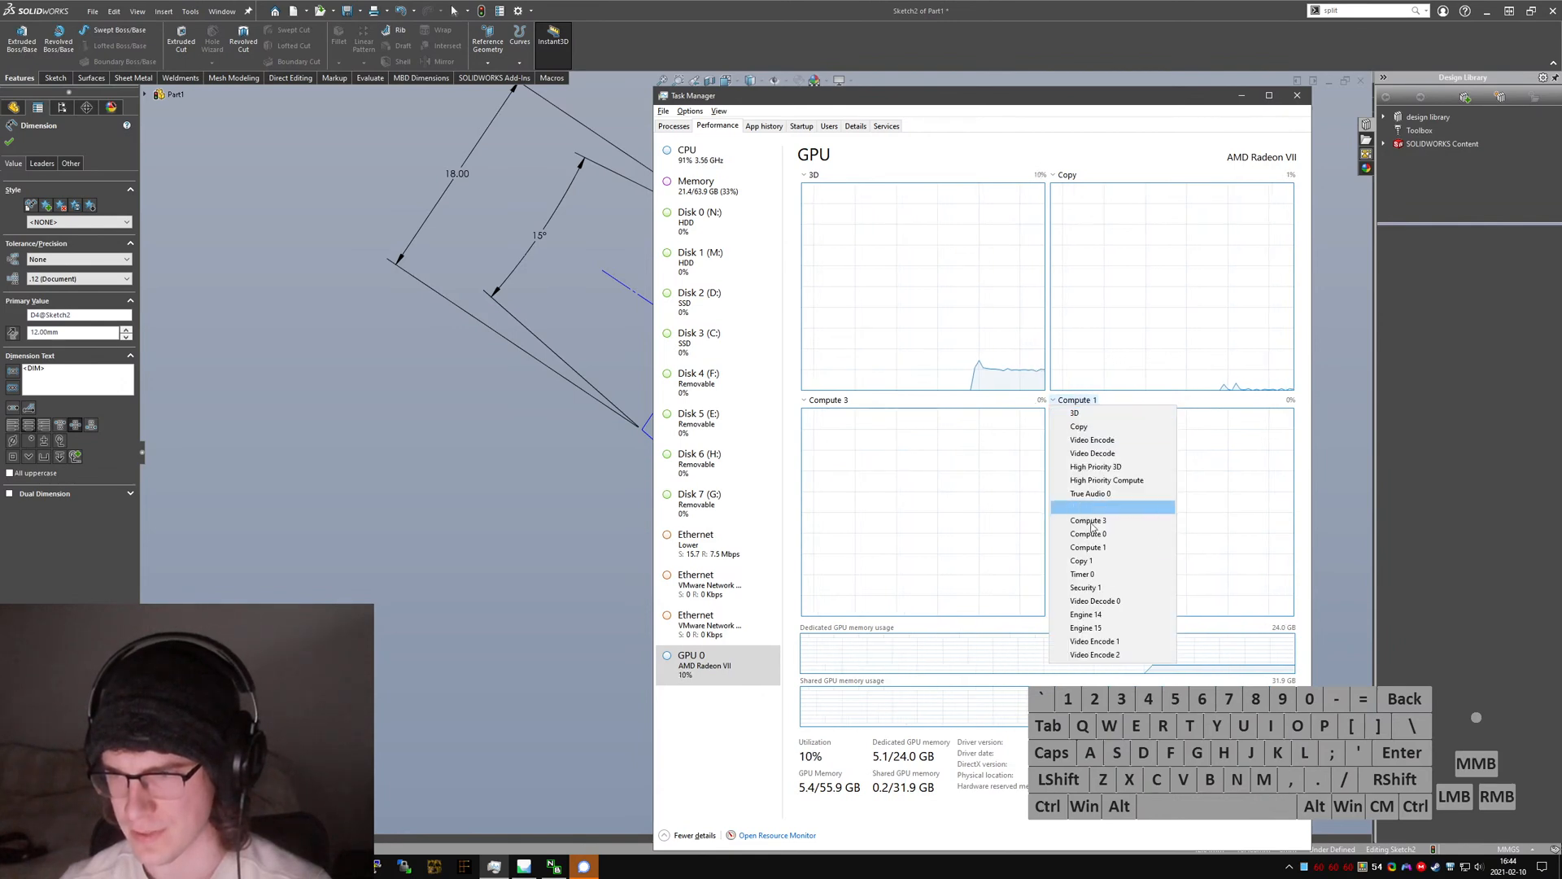
pyautogui.click(1109, 534)
pyautogui.click(1077, 400)
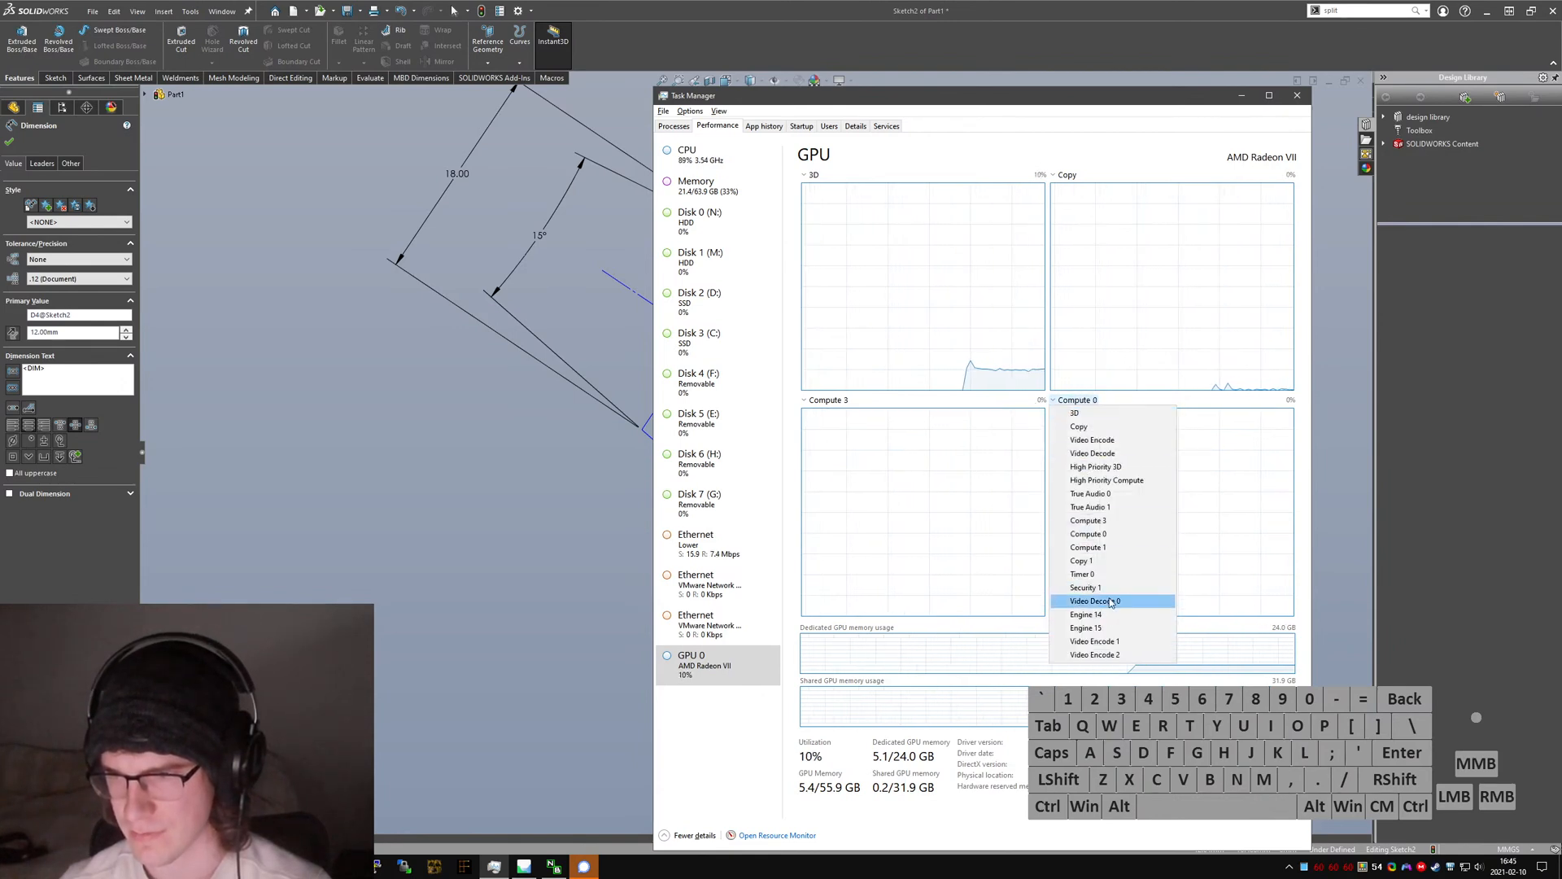
pyautogui.click(1113, 619)
pyautogui.click(1078, 399)
pyautogui.click(1087, 627)
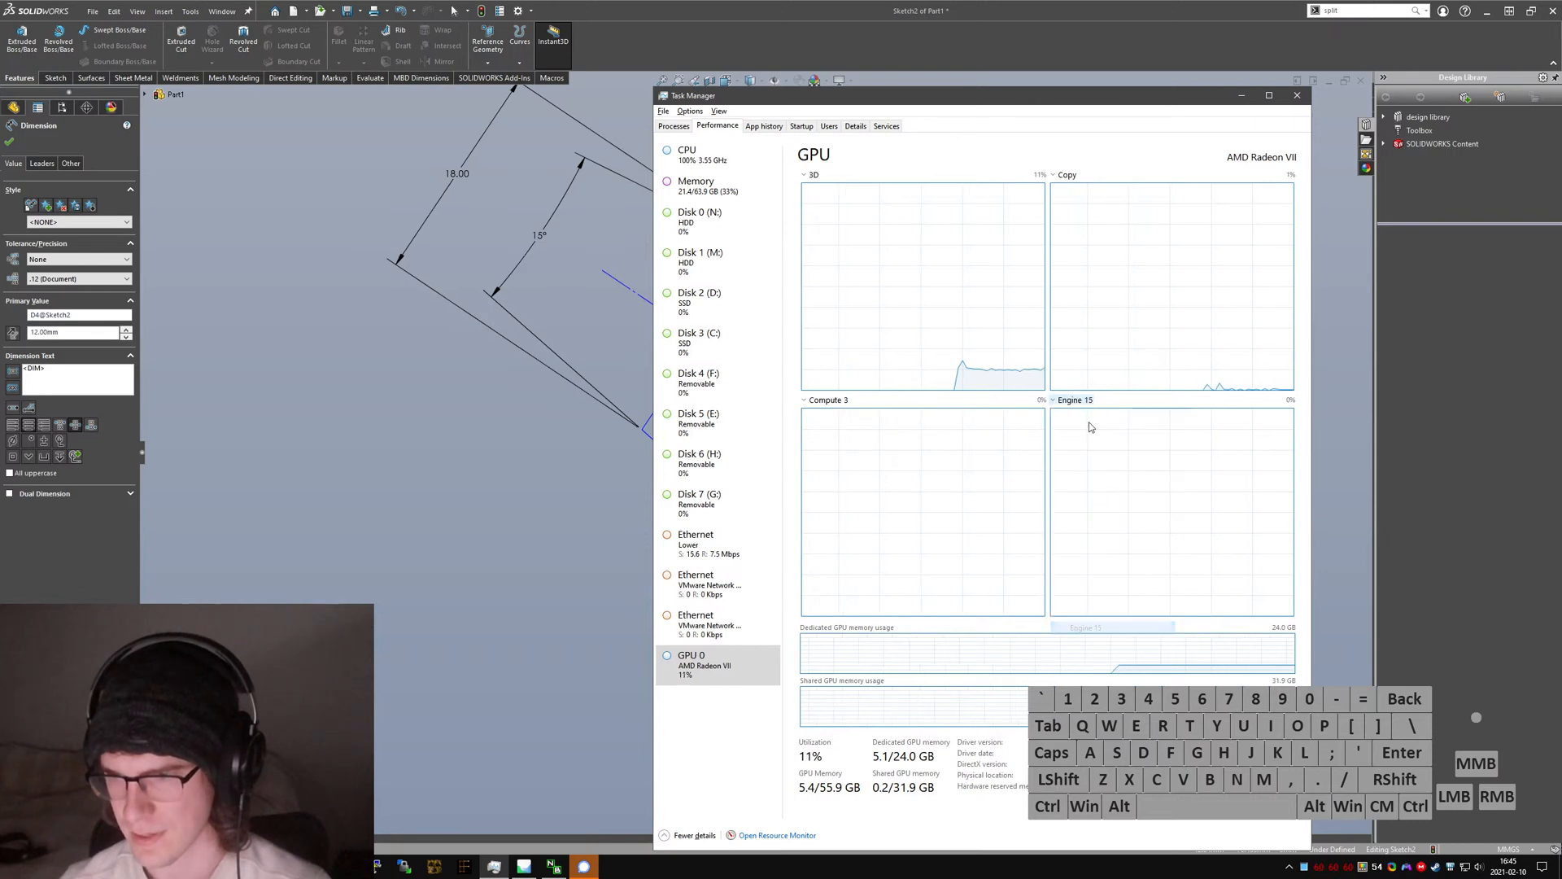
pyautogui.click(1078, 399)
pyautogui.click(1097, 607)
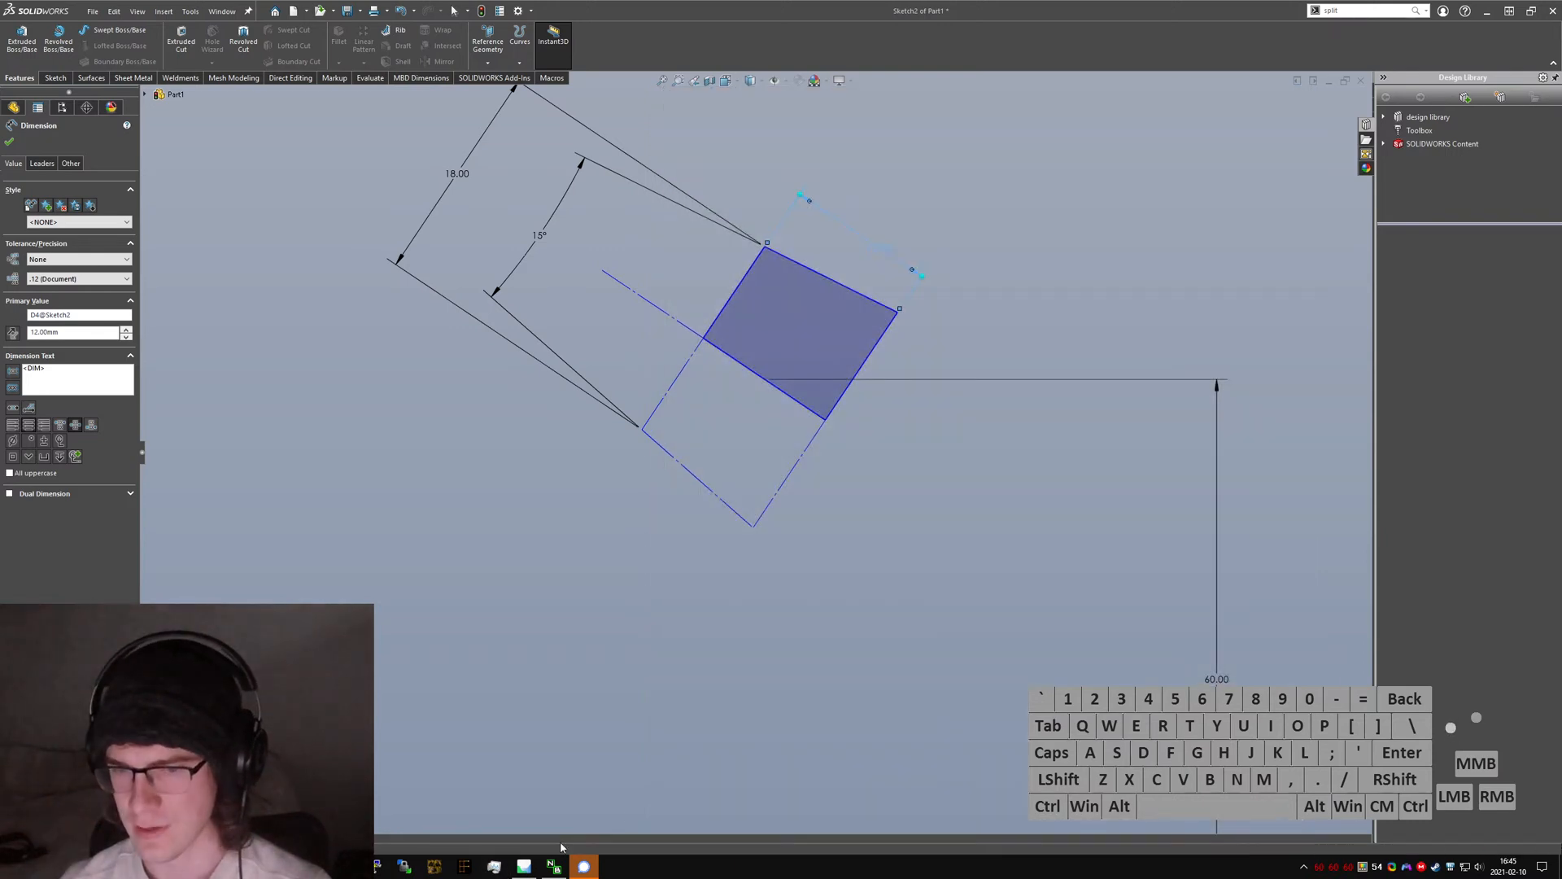
# - Switch to Agisoft Metashape and review the depth map generation progress and its detailed processing log
pyautogui.click(530, 867)
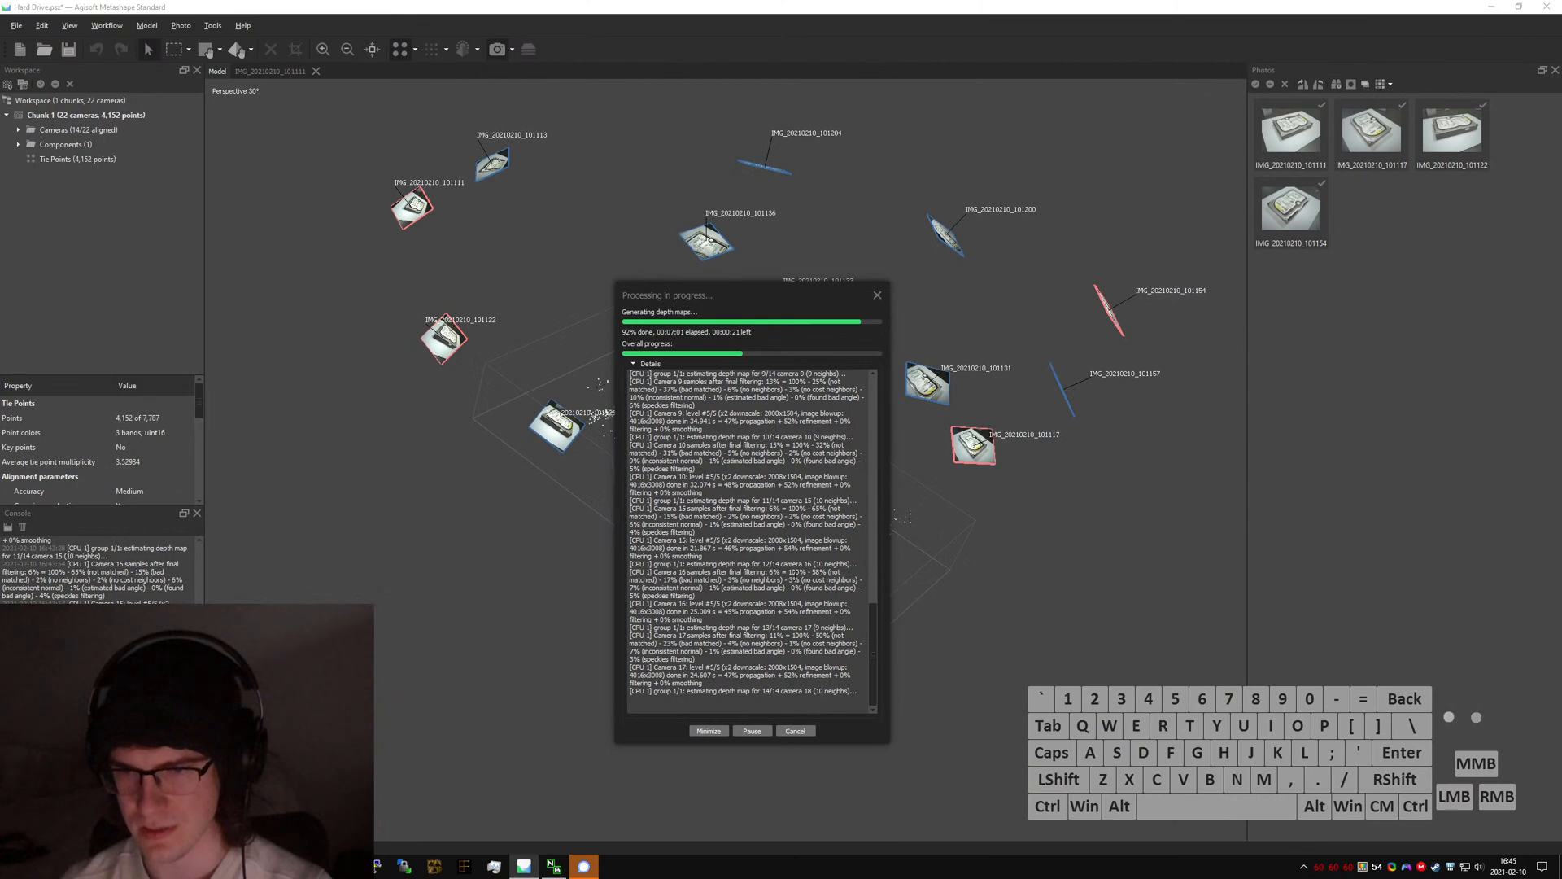
pyautogui.click(874, 602)
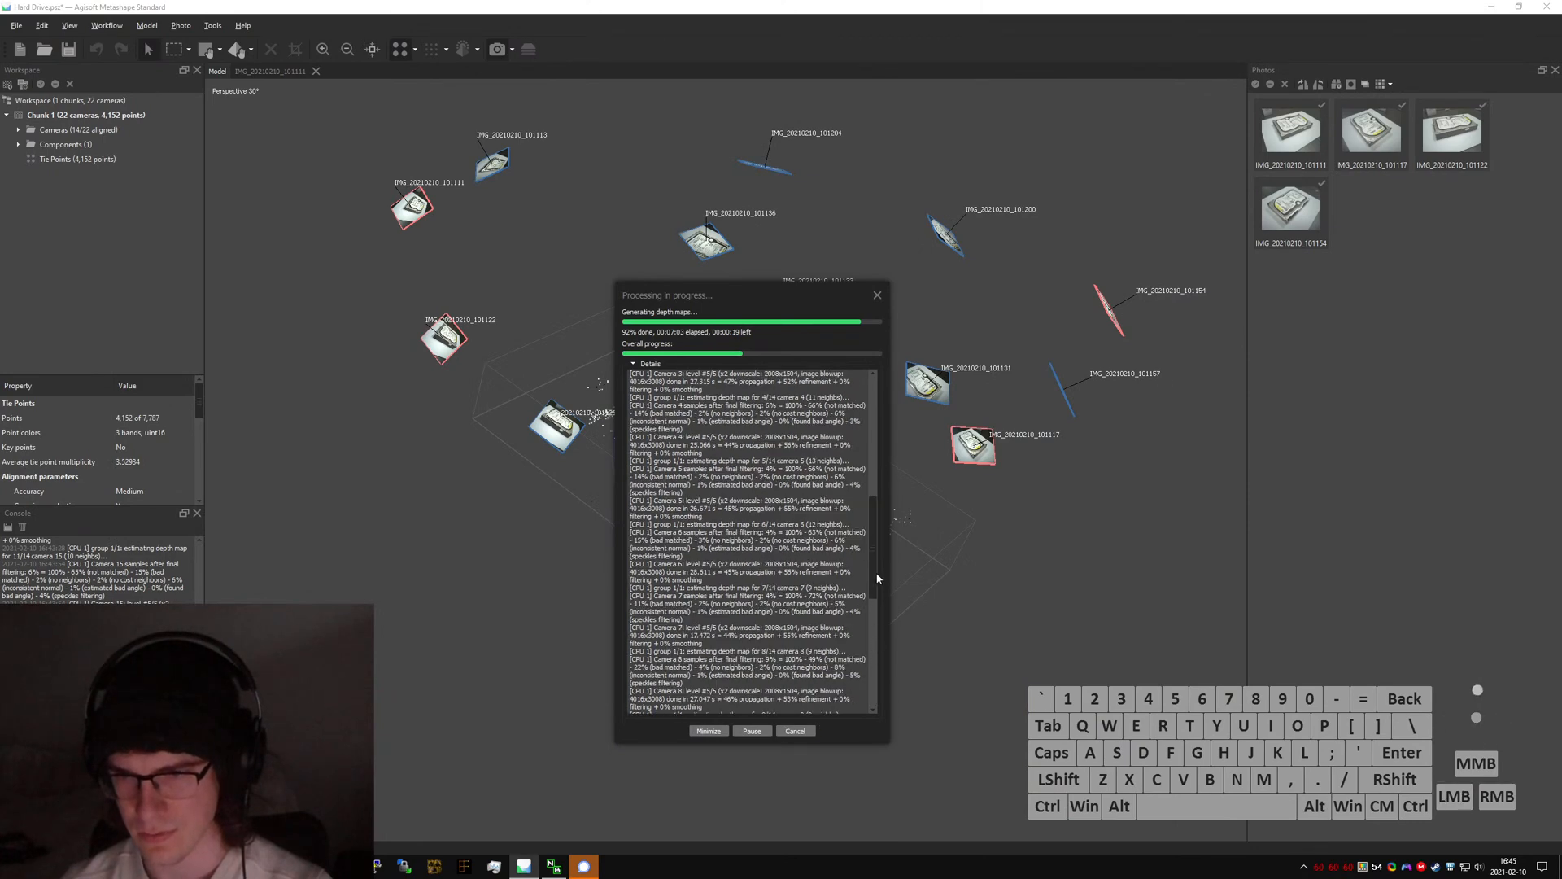
pyautogui.moveTo(875, 578); pyautogui.dragTo(875, 730)
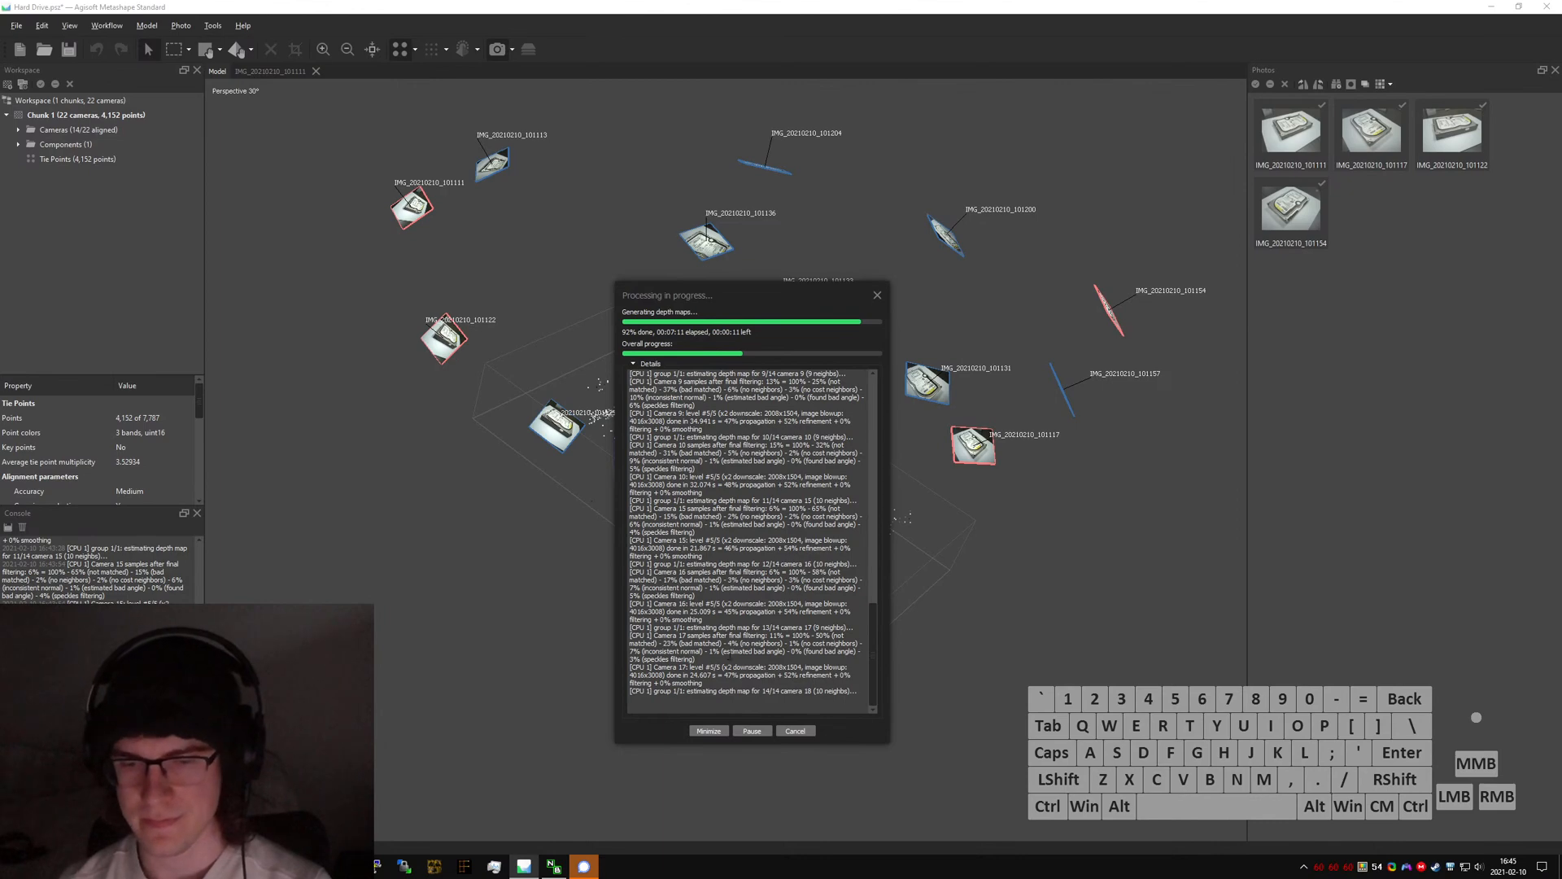
# - Return to the SOLIDWORKS sketch and move the construction centreline's free end to just beyond the opposite side of the profile
pyautogui.click(345, 866)
pyautogui.click(358, 813)
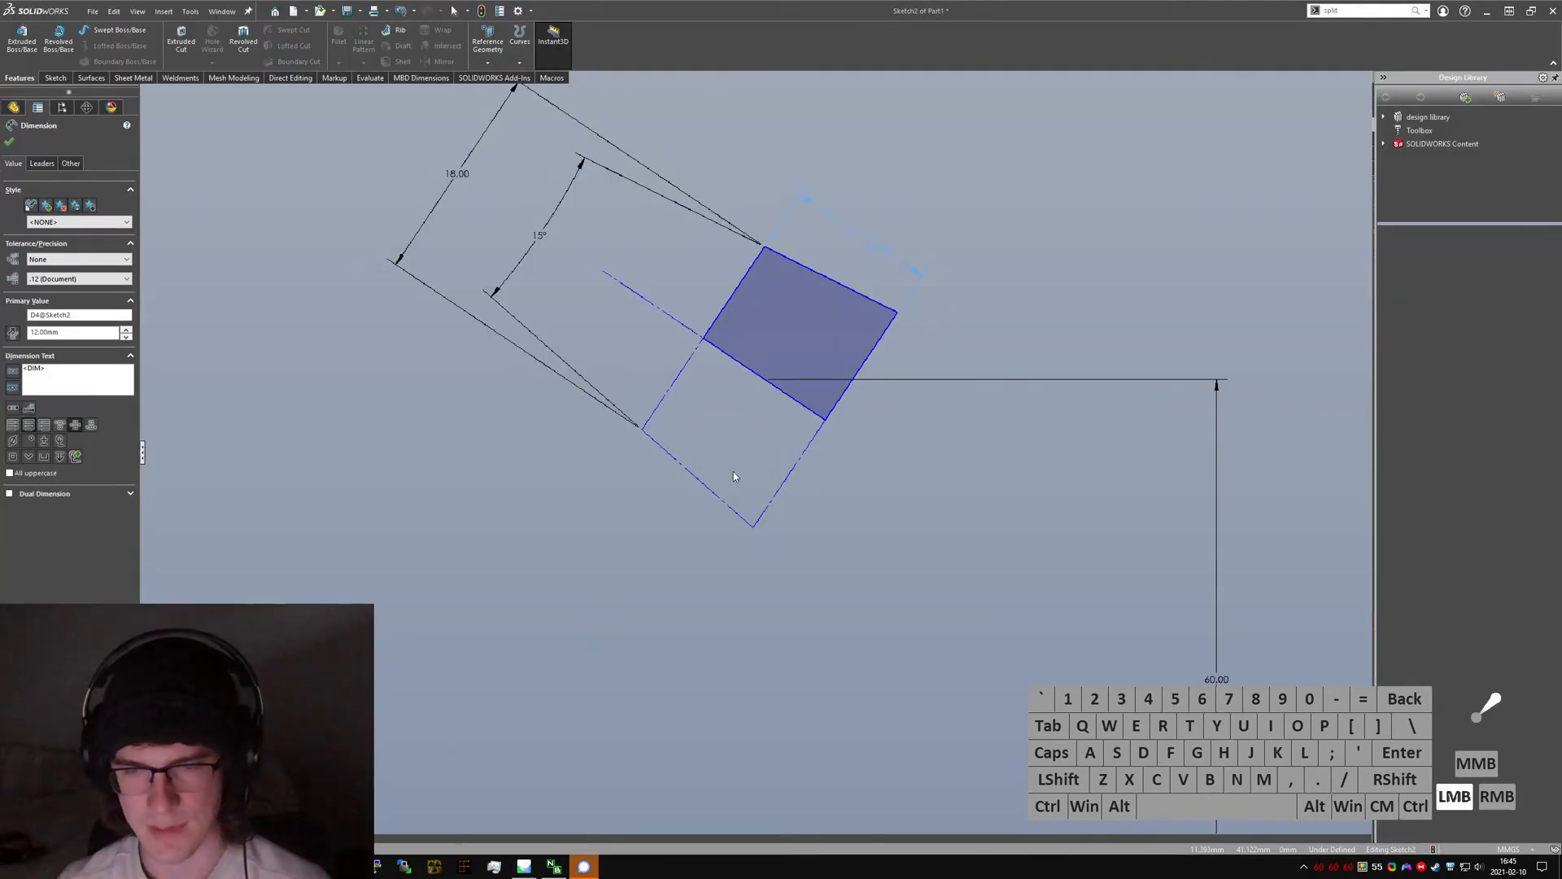
pyautogui.press('Escape')
pyautogui.scroll(3, 846, 447)
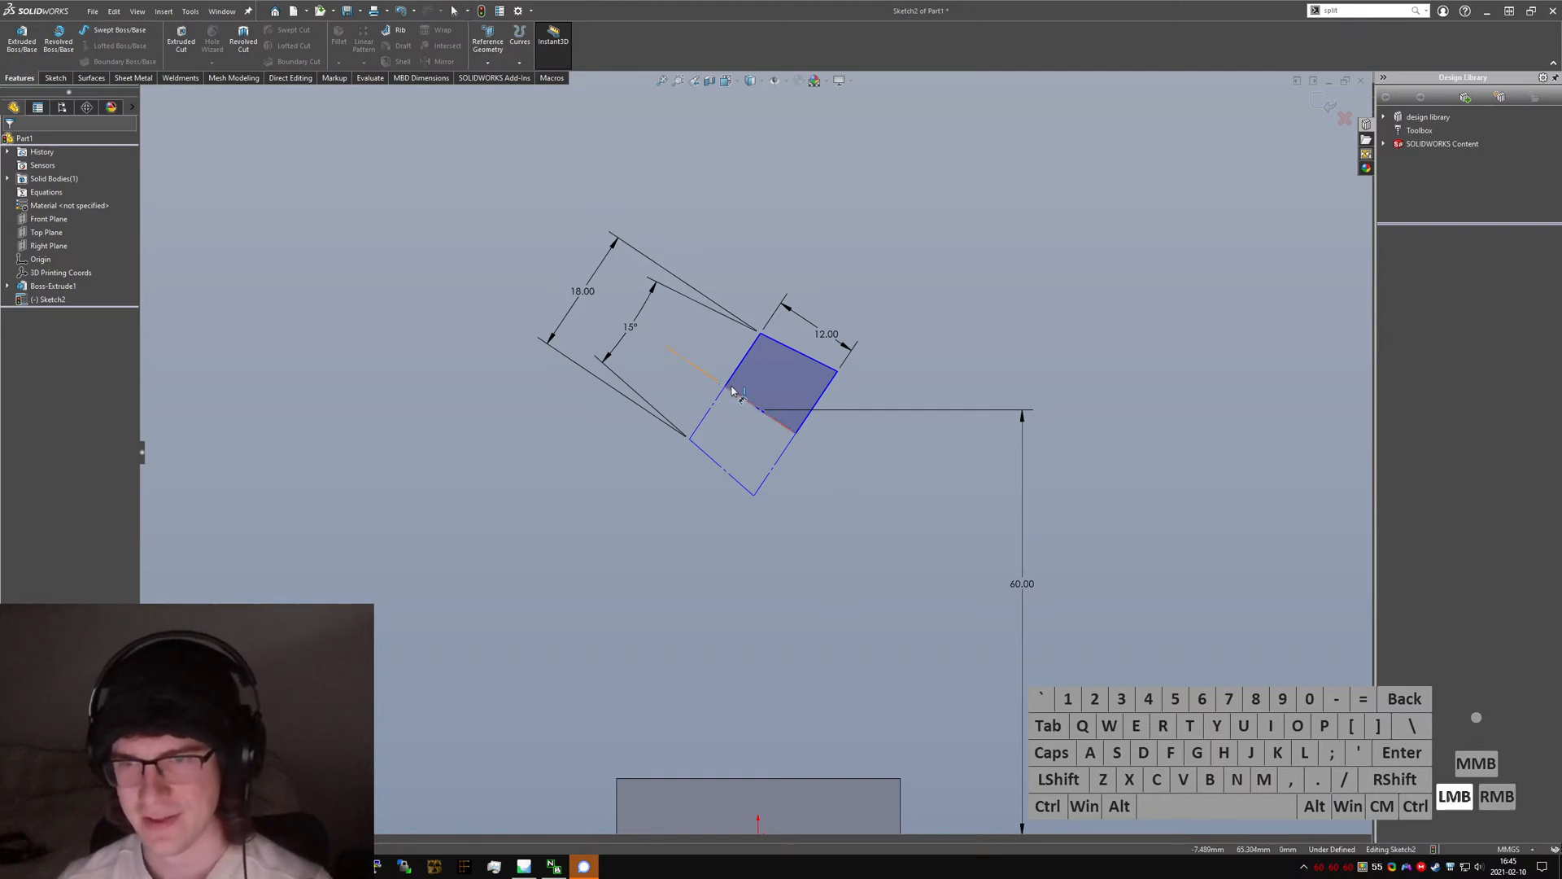
pyautogui.click(730, 390)
pyautogui.click(689, 390)
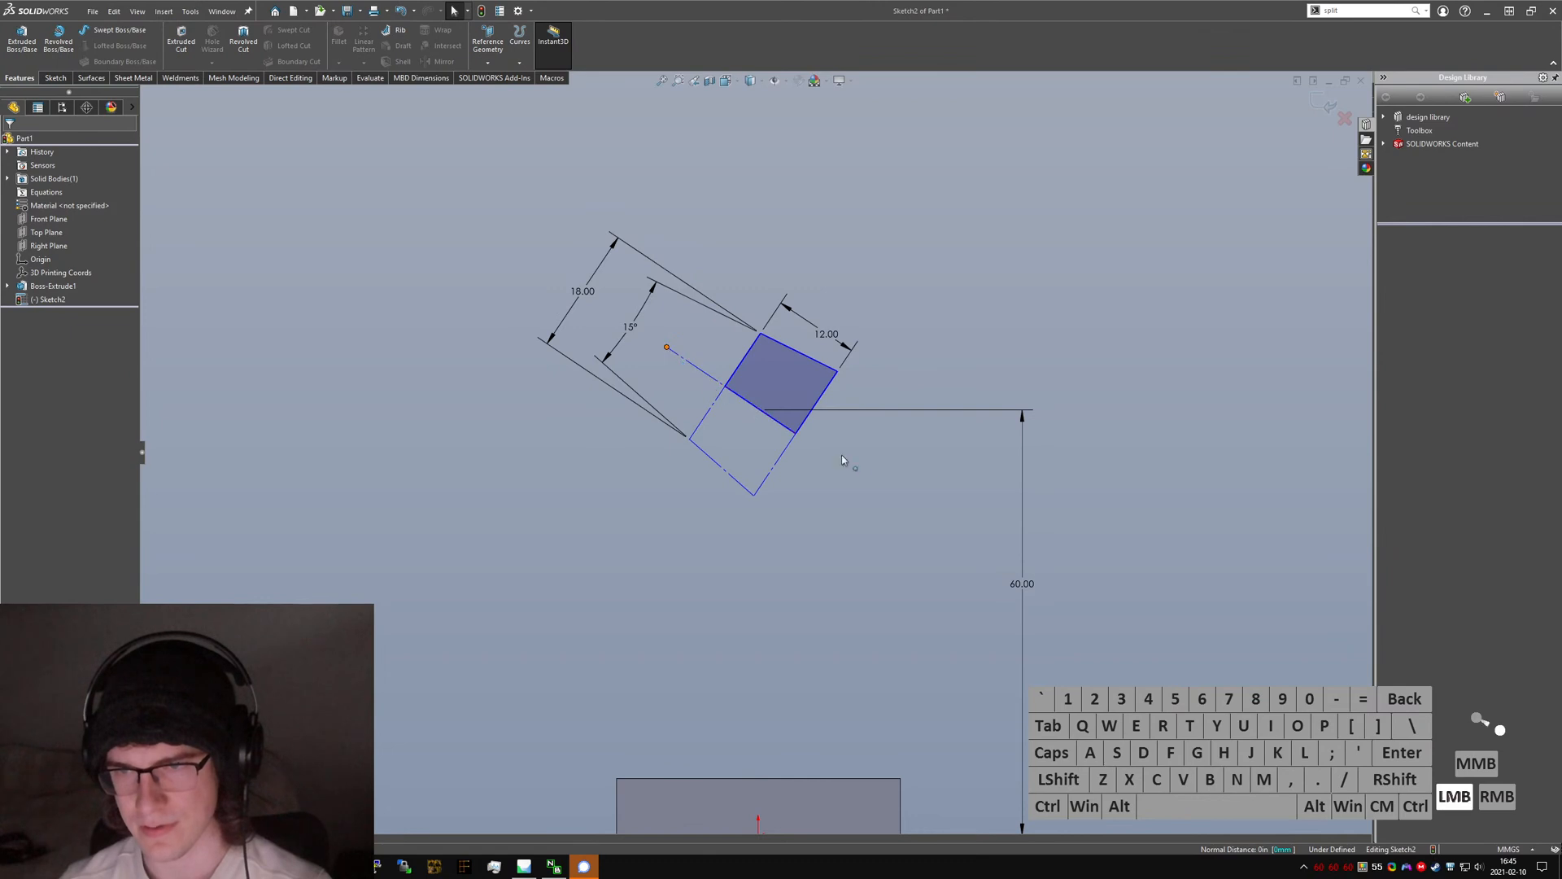
pyautogui.moveTo(842, 455)
pyautogui.mouseDown()
pyautogui.moveTo(863, 470)
pyautogui.moveTo(794, 414)
pyautogui.moveTo(829, 456)
pyautogui.mouseUp()
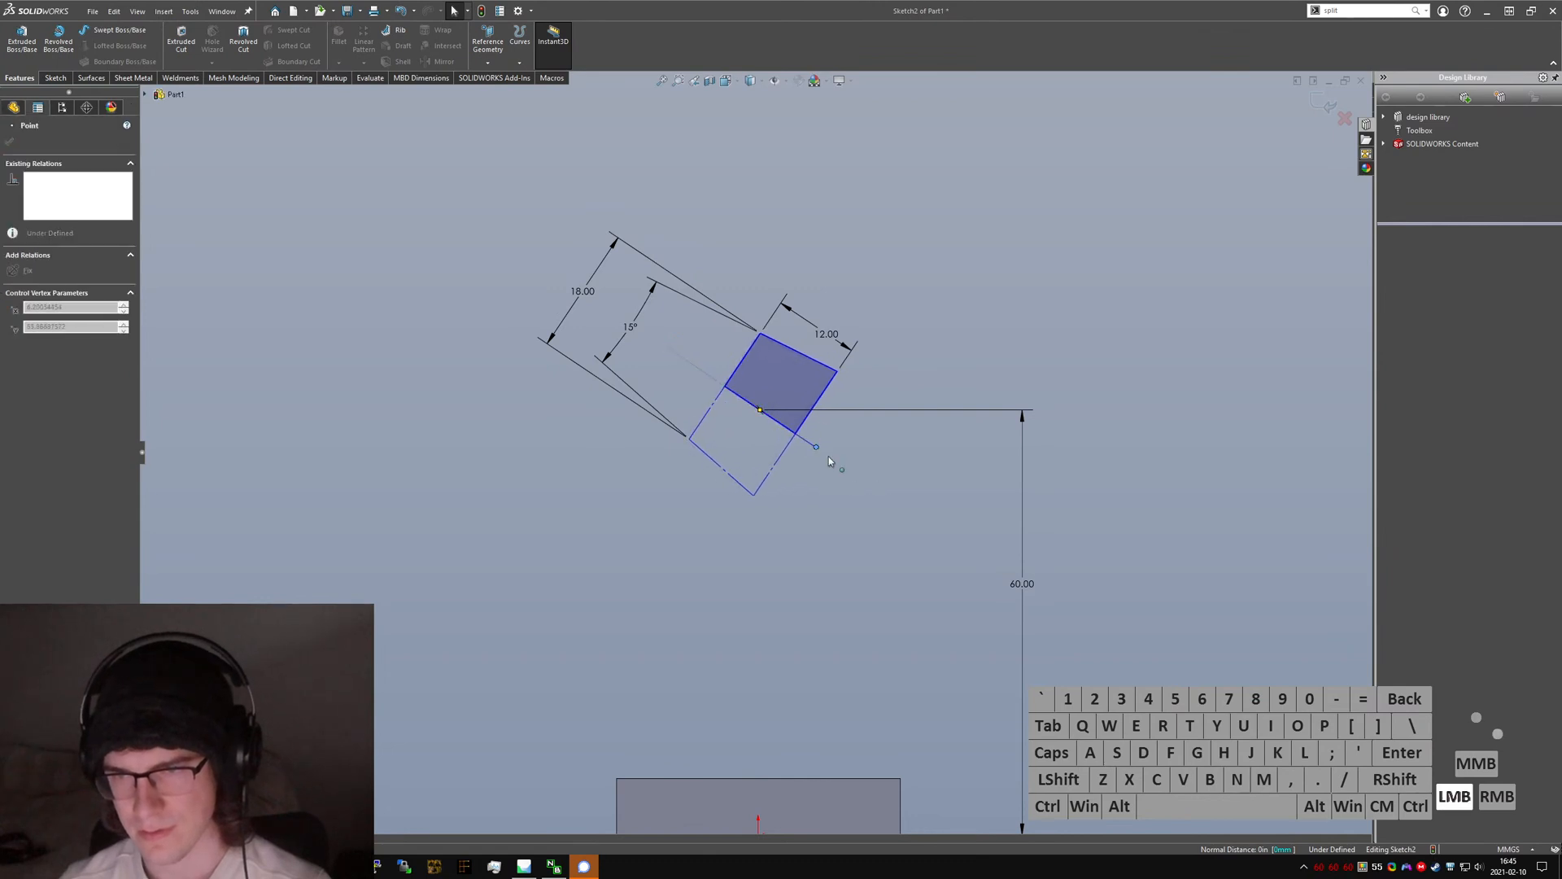
# - Delete the short construction centreline extending past the profile's narrower end
pyautogui.click(815, 453)
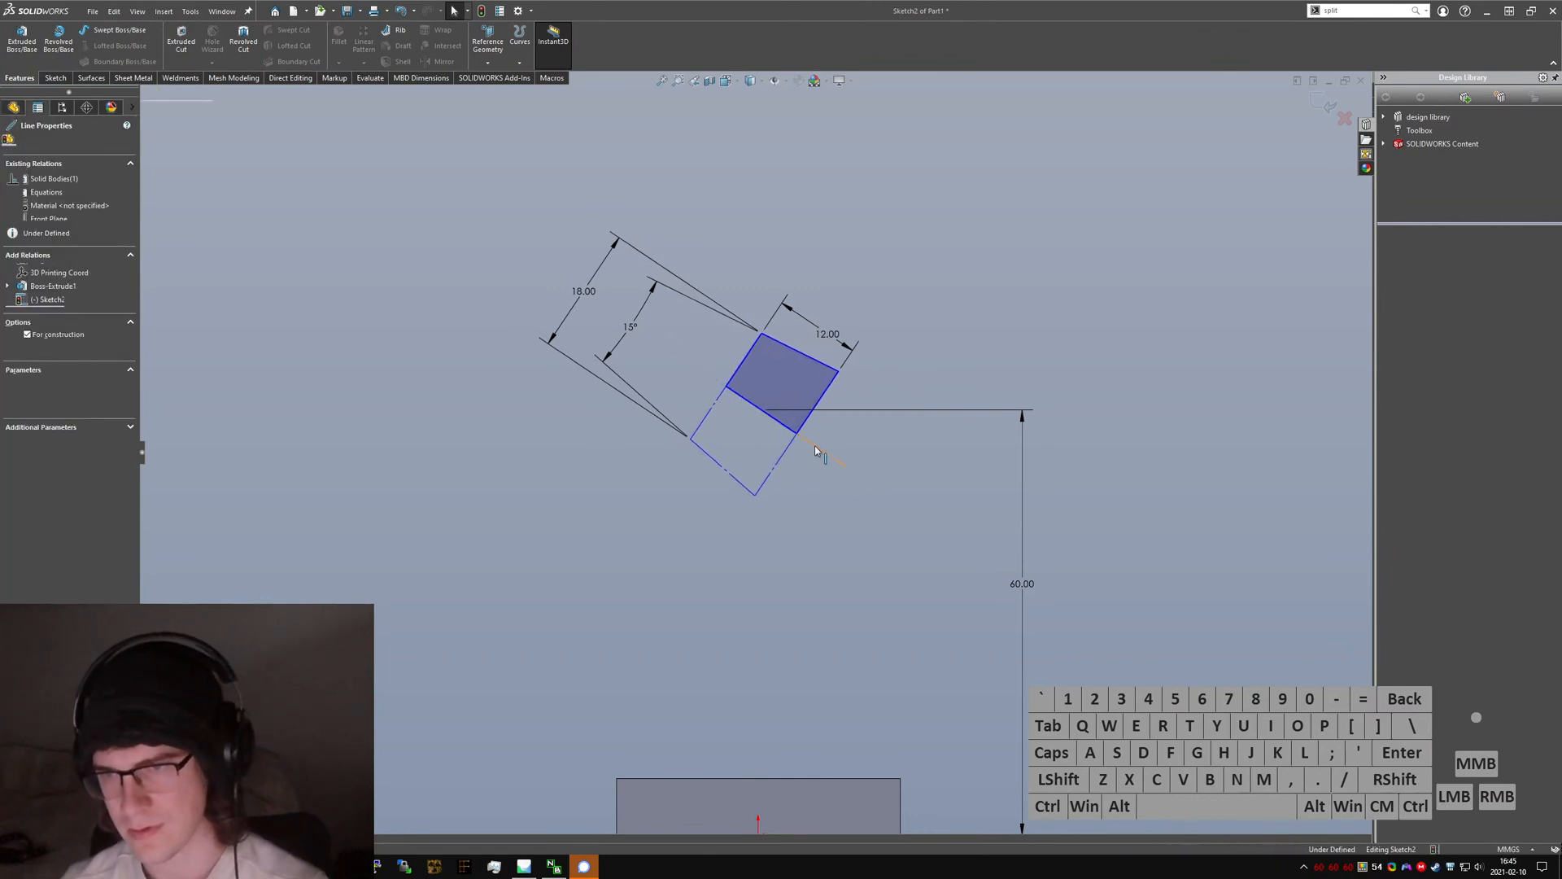
pyautogui.press('Delete')
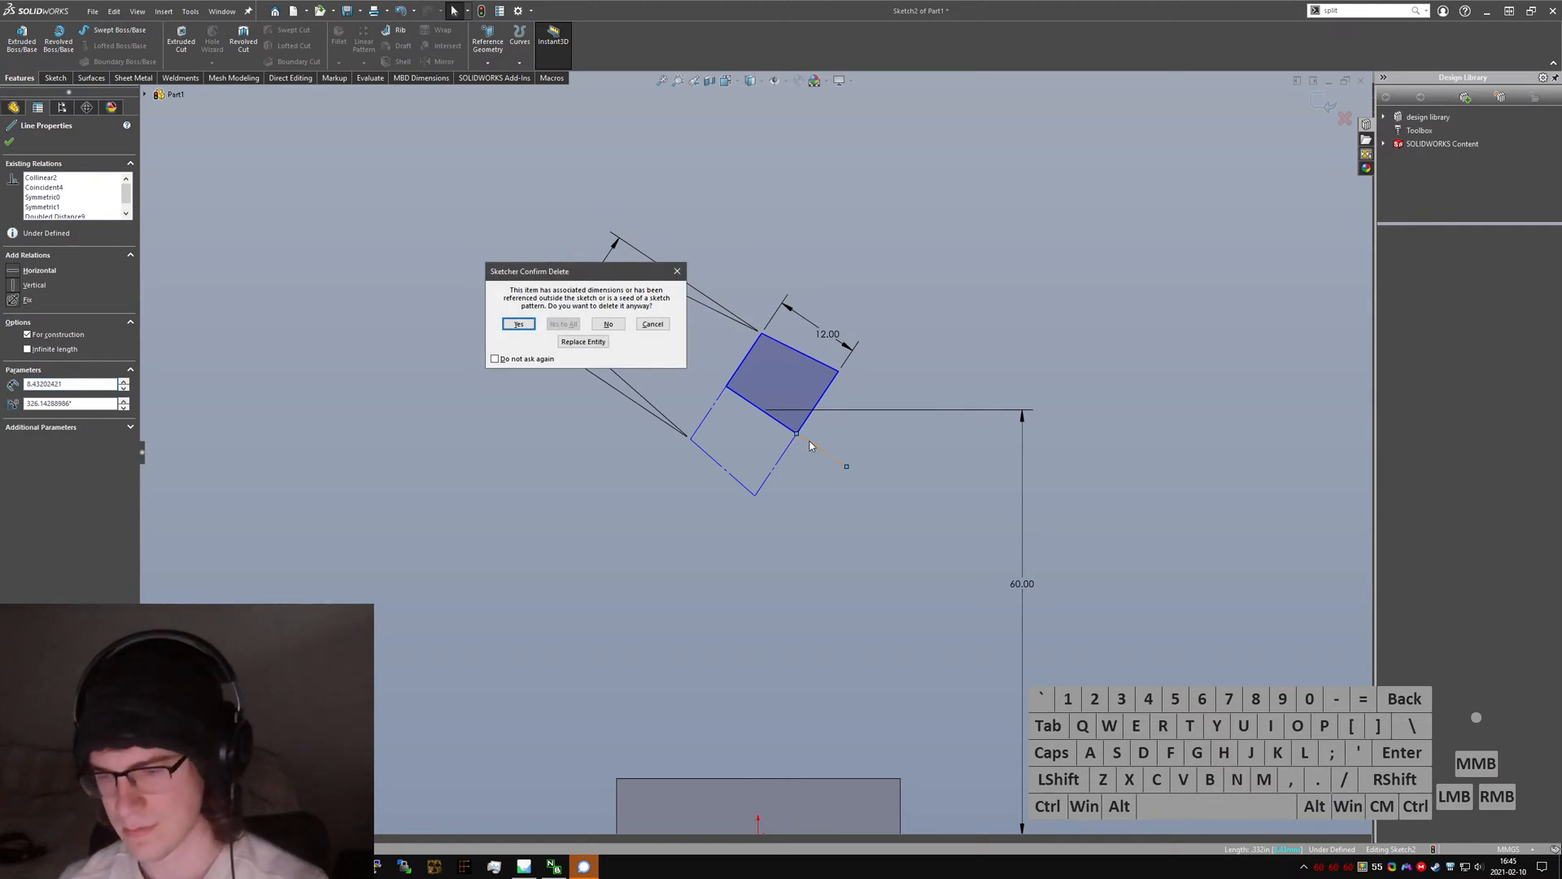
# - Delete the selected construction line and draw a construction line about 7.24 mm long from the shaded shape's left corner, collinear with its lower edge
pyautogui.press('Return')
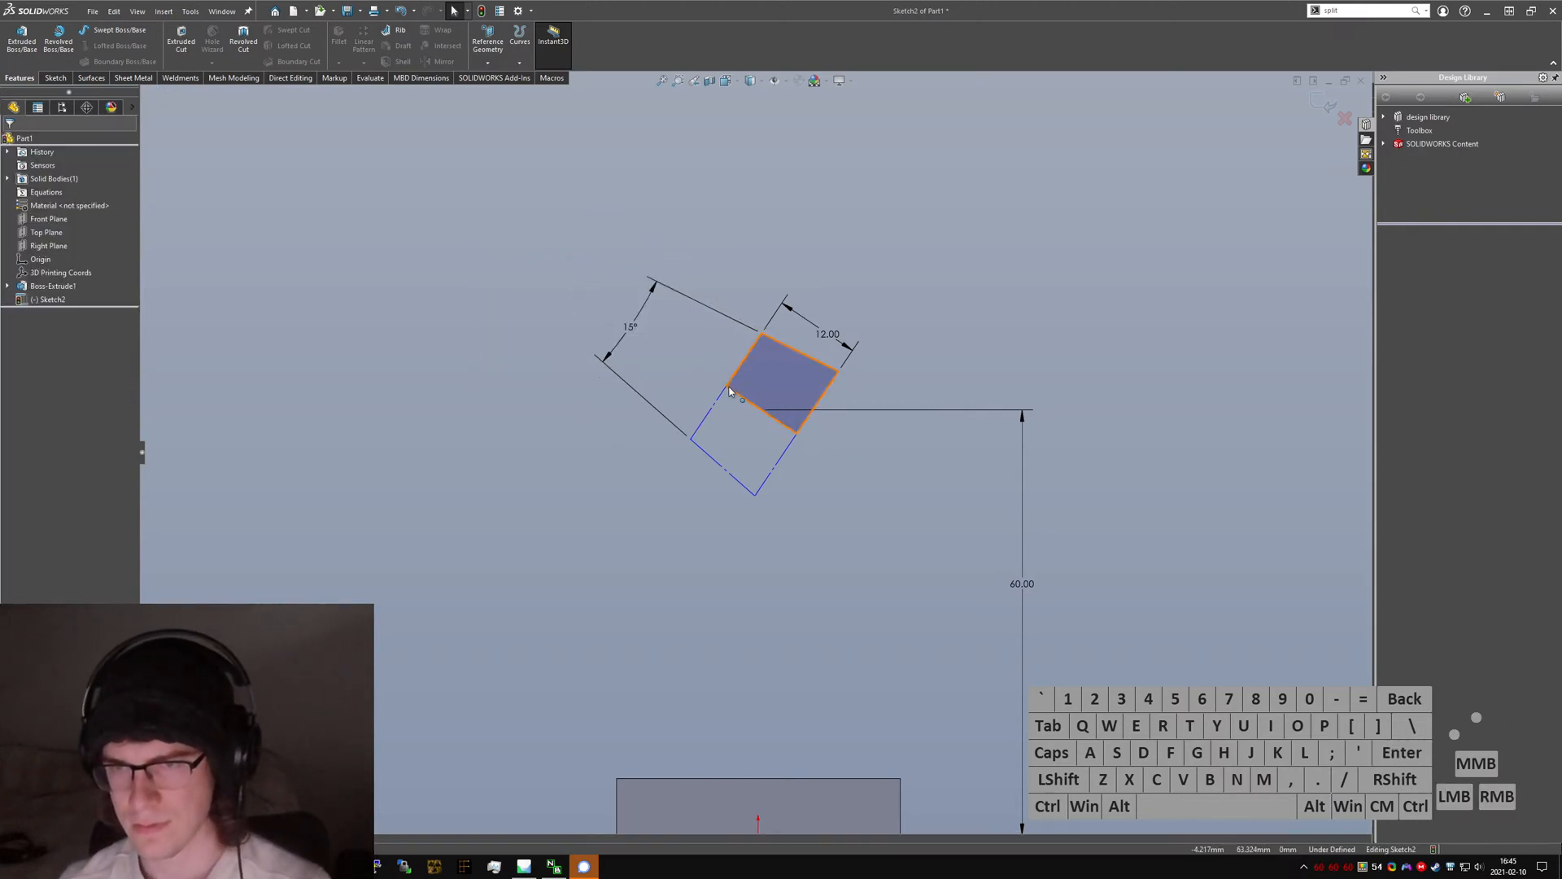
pyautogui.press('l')
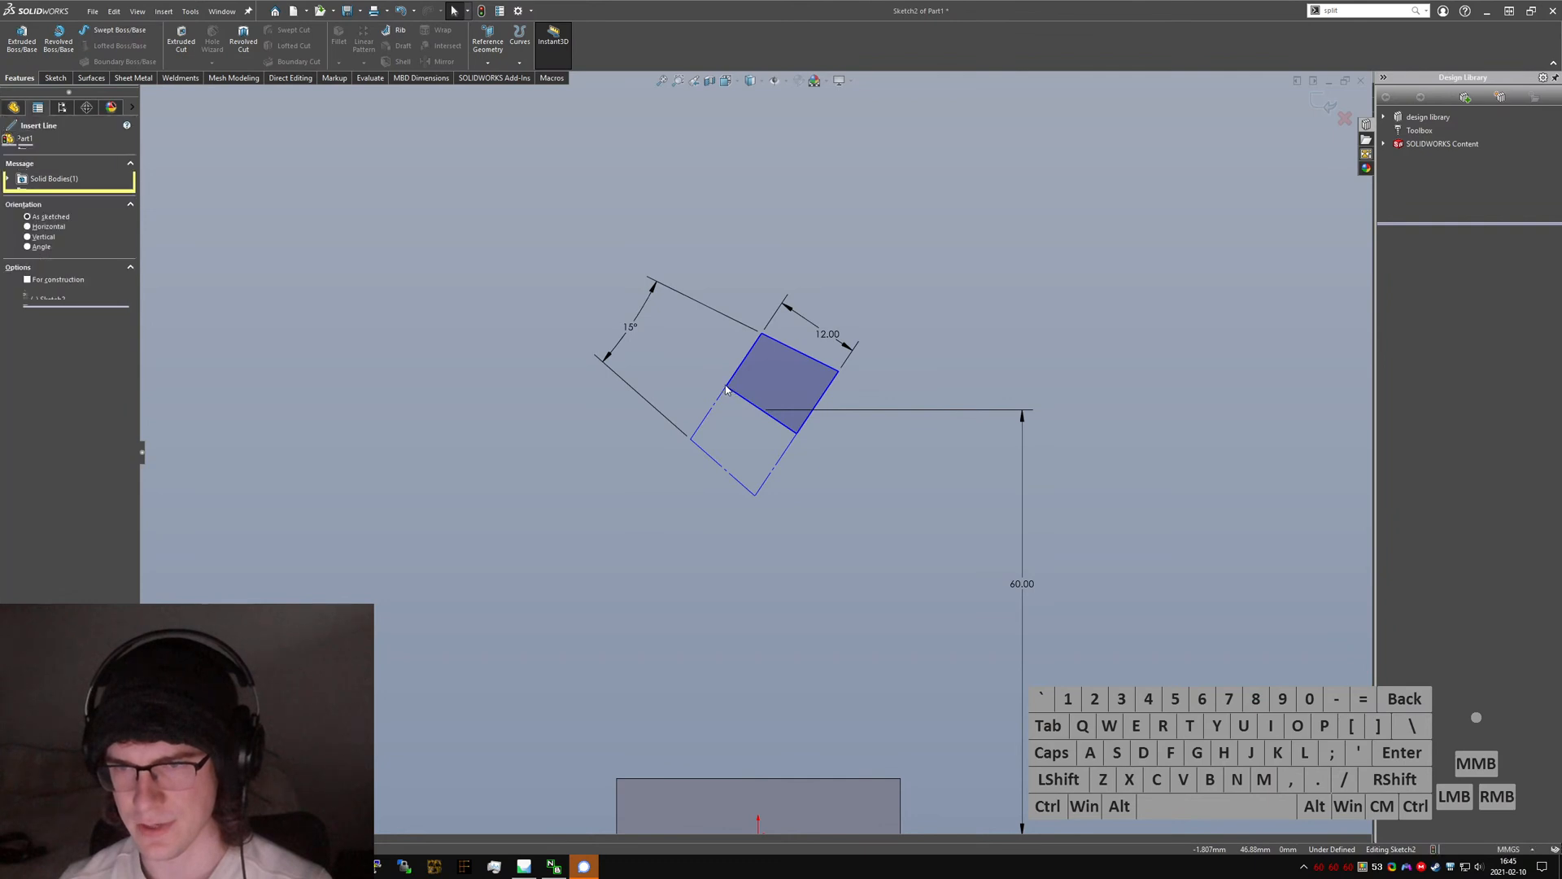
pyautogui.click(729, 392)
pyautogui.click(686, 359)
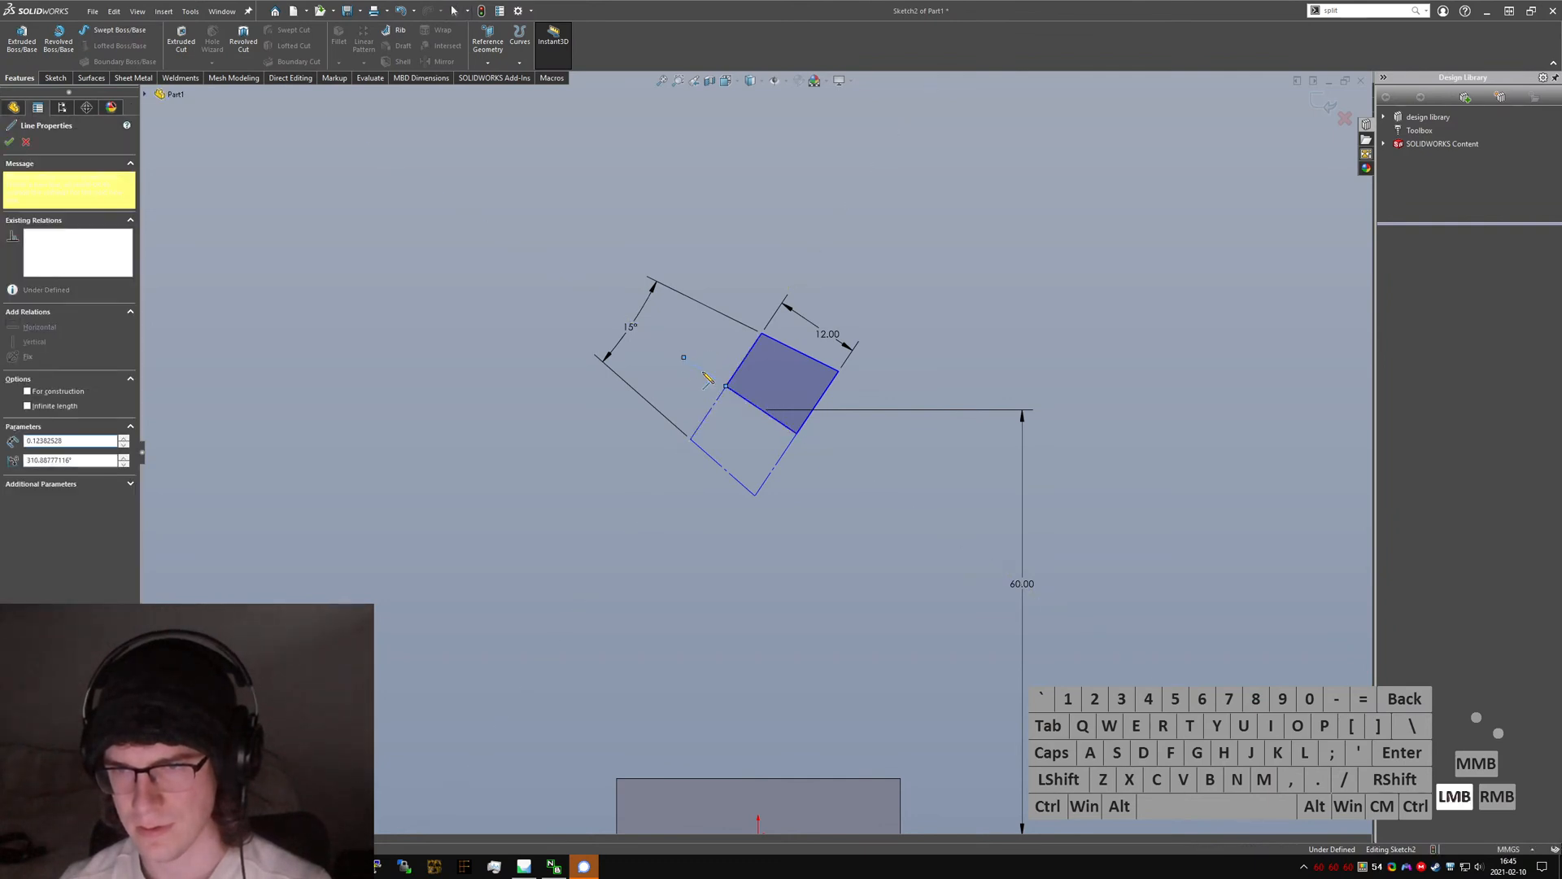
pyautogui.press('Escape')
pyautogui.click(687, 422)
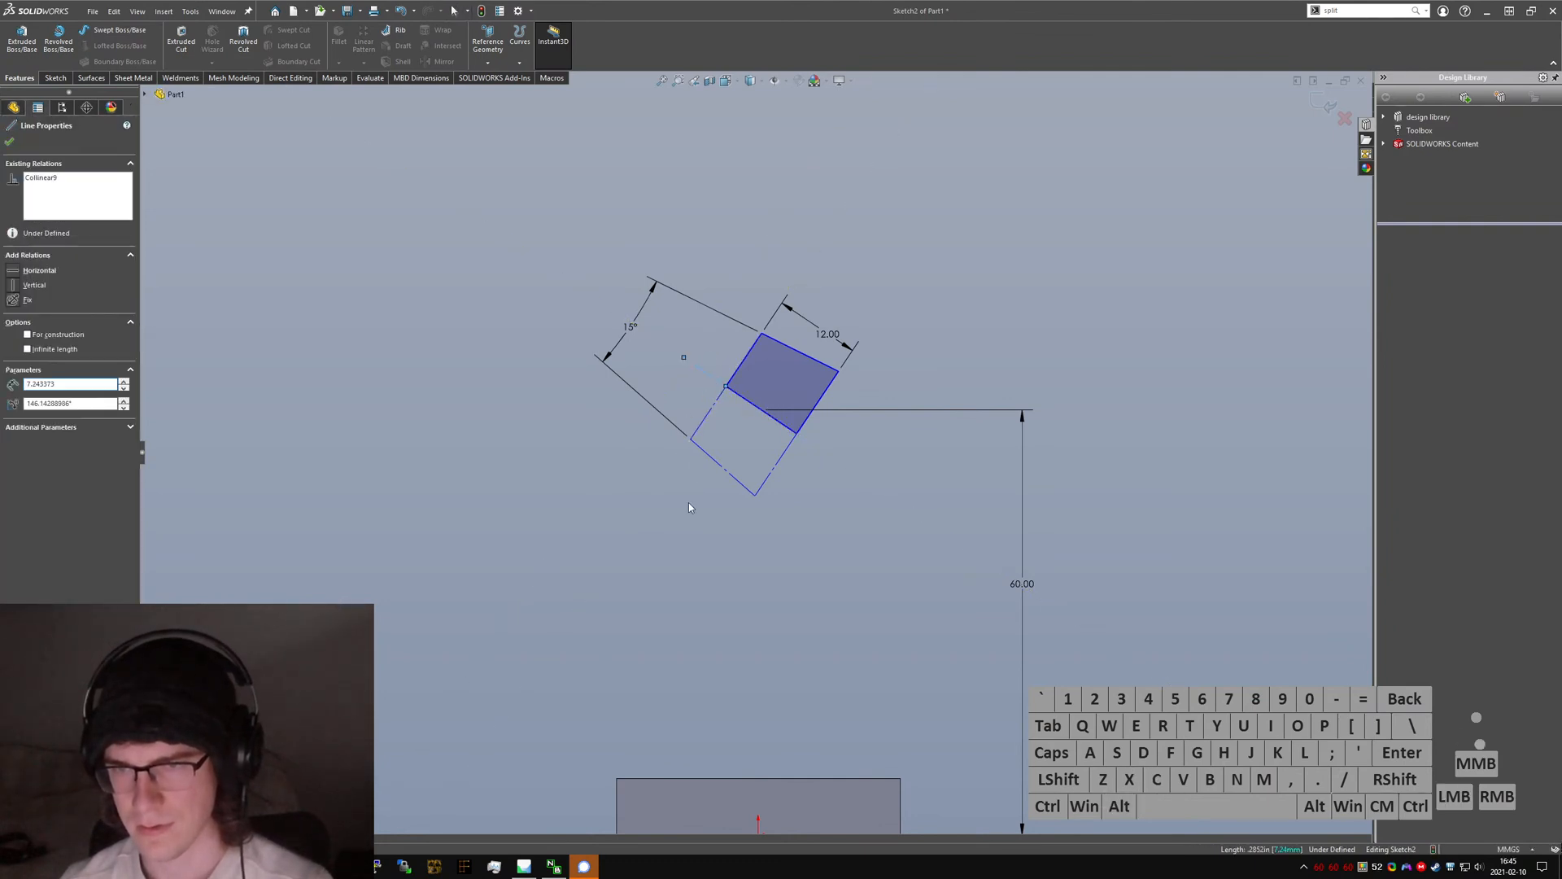
pyautogui.moveTo(688, 501); pyautogui.dragTo(697, 376, button='right')
pyautogui.click(764, 342)
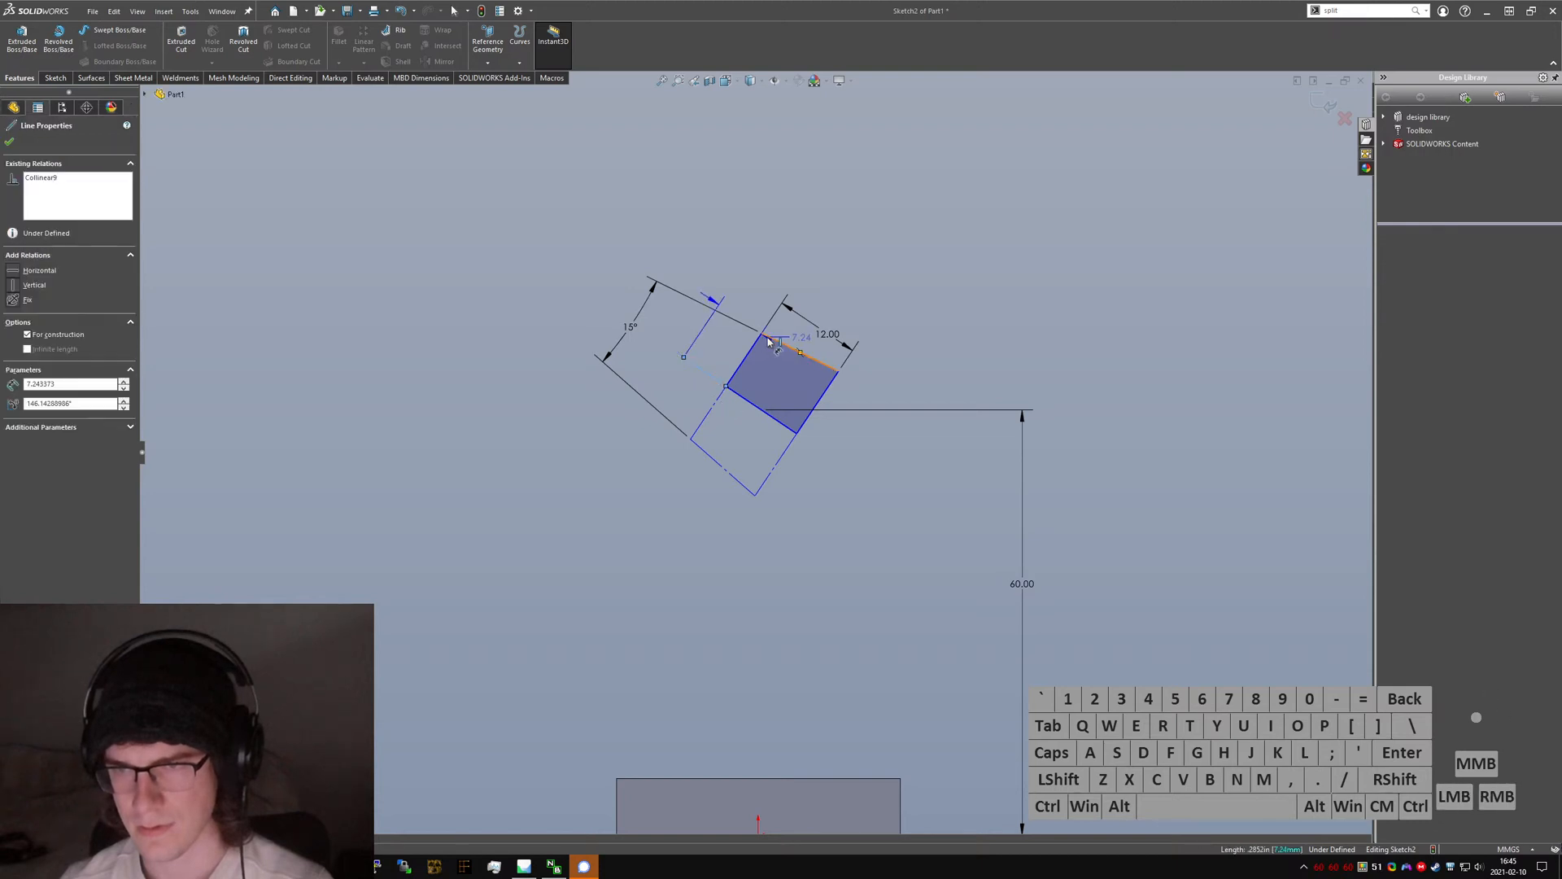
pyautogui.press('Escape')
pyautogui.click(774, 344)
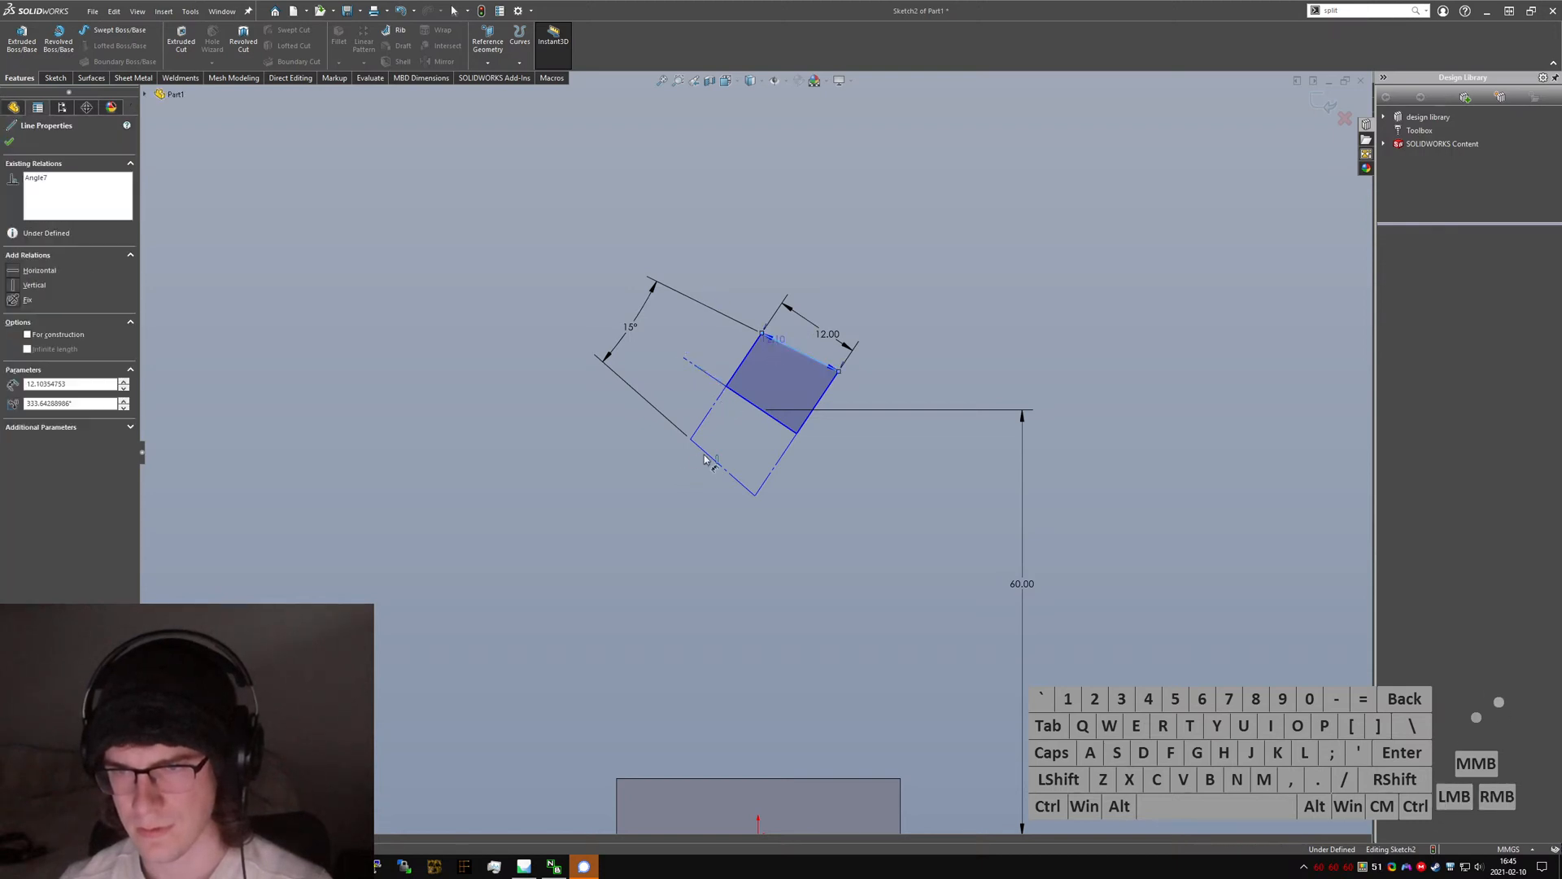
pyautogui.press('Escape')
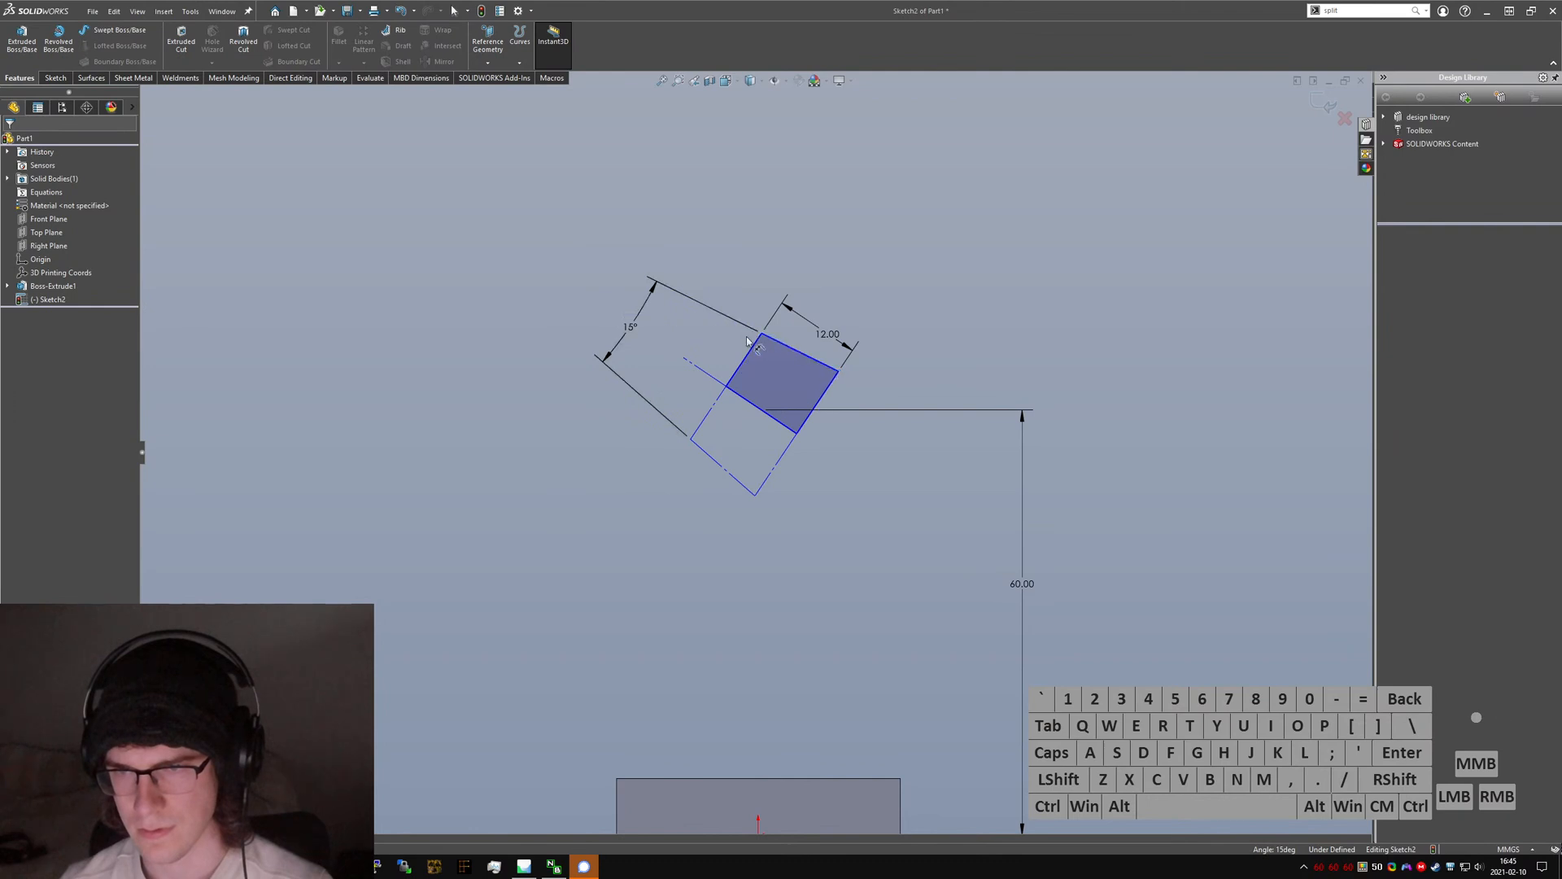
# - Dimension the distance between the shaded shape's upper-left corner and the left corner of the dashed construction outline
pyautogui.click(690, 438)
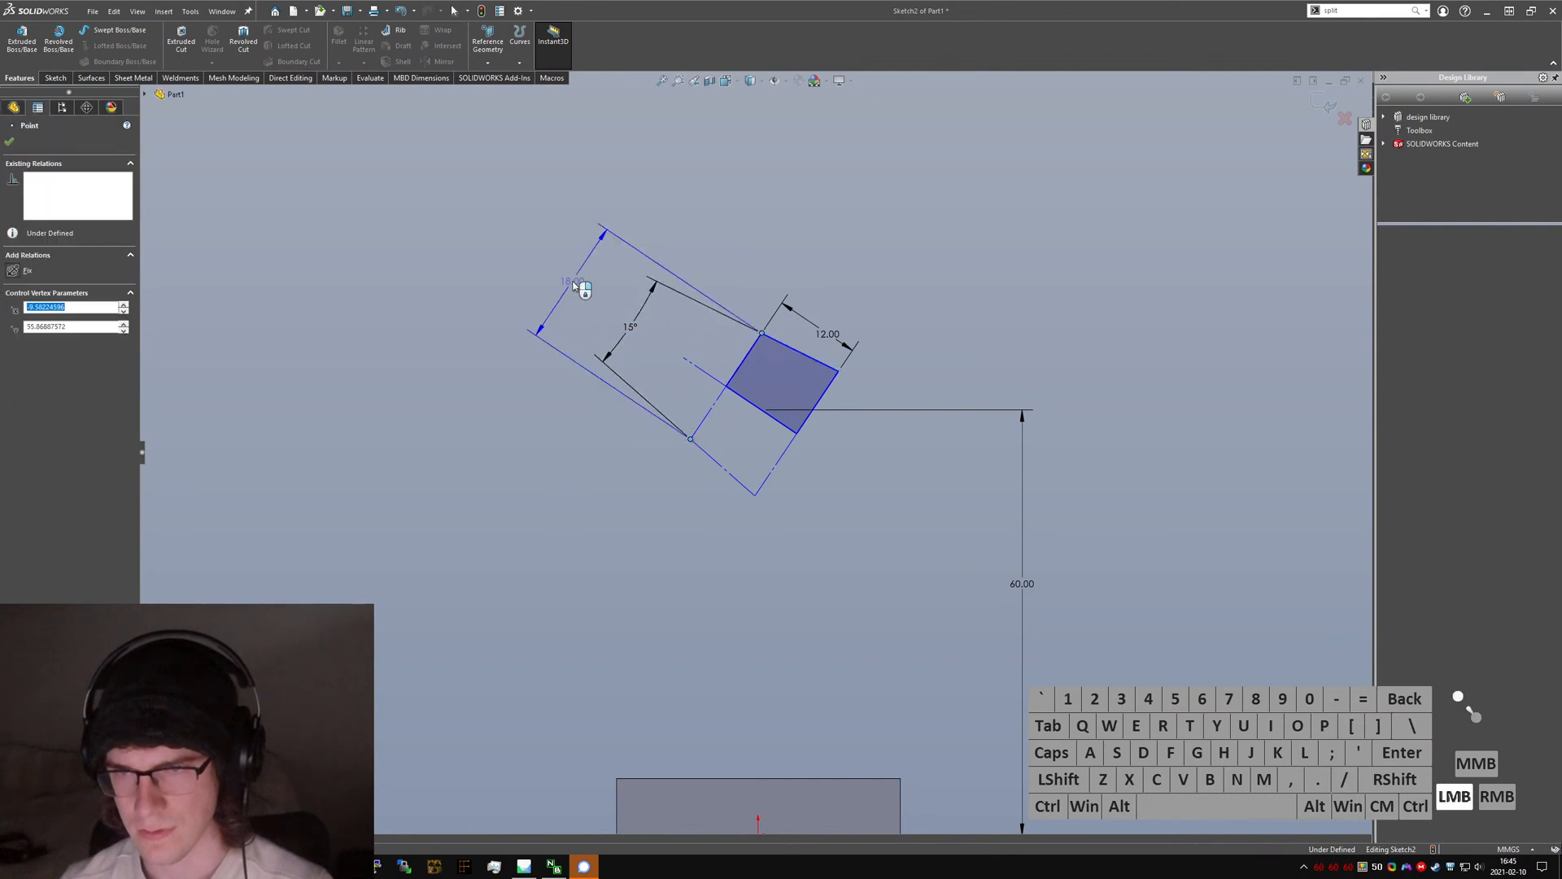
pyautogui.click(580, 289)
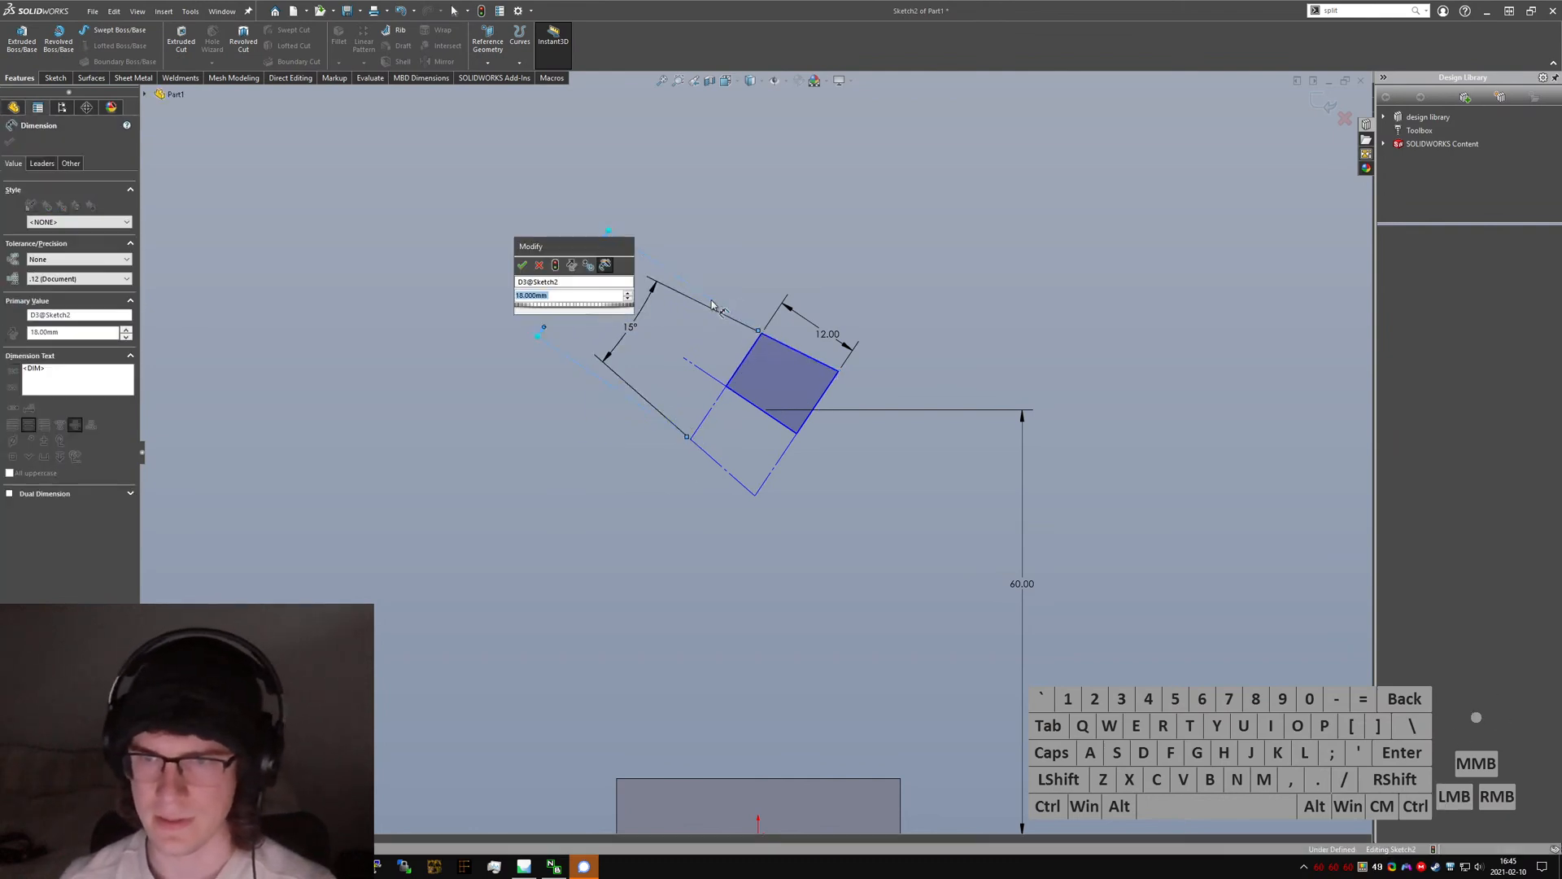
pyautogui.press('Return')
pyautogui.click(505, 548)
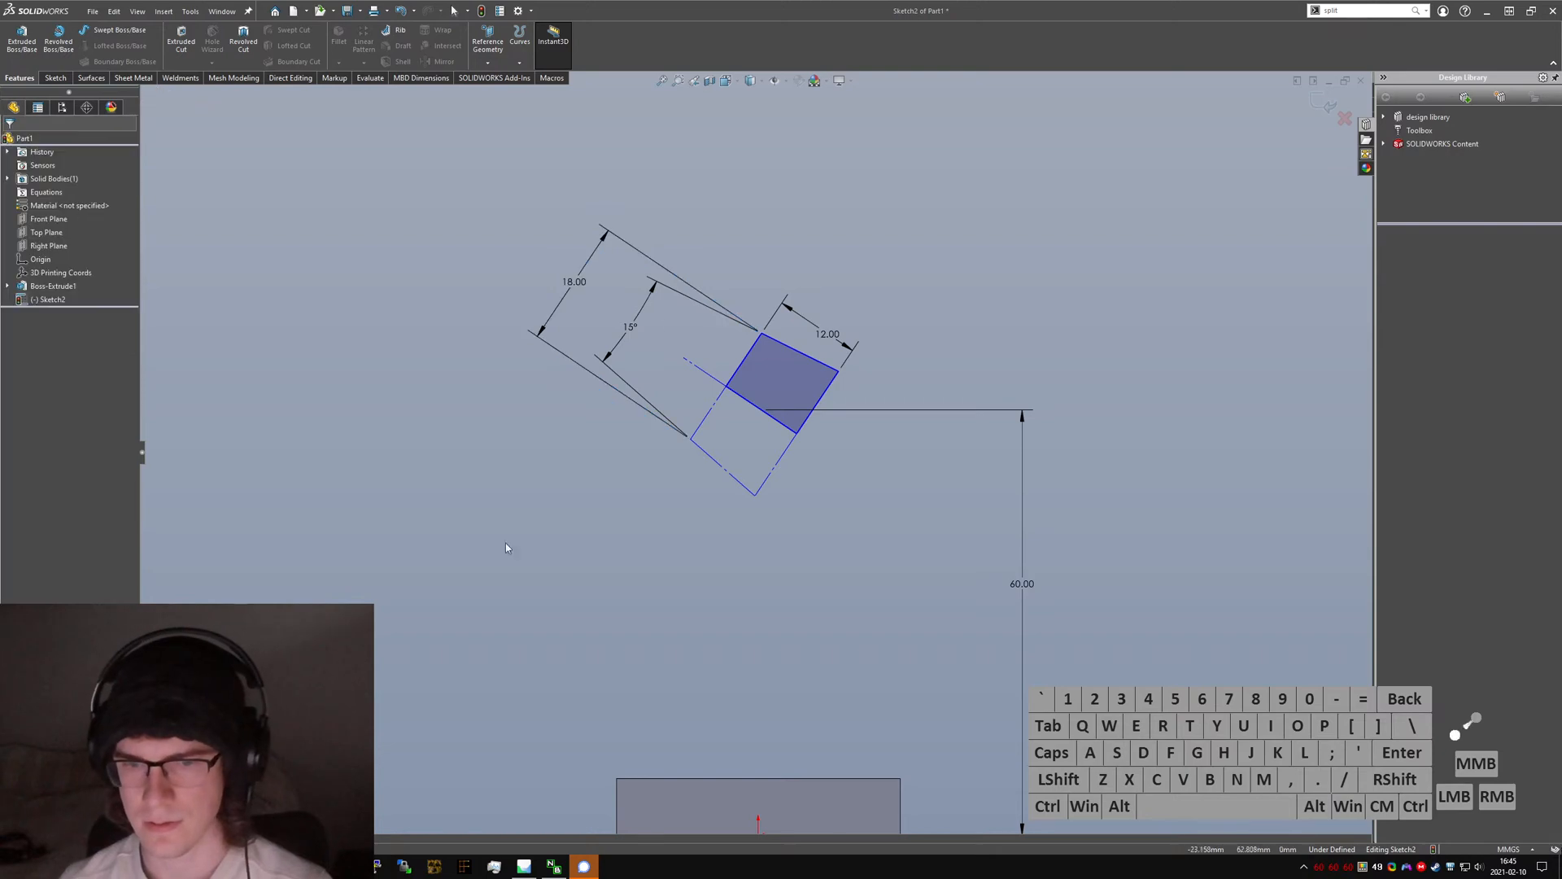
# - Switch to Agisoft Metashape and display the hard drive's dense cloud in the model view
pyautogui.click(552, 866)
pyautogui.moveTo(570, 407); pyautogui.dragTo(596, 392)
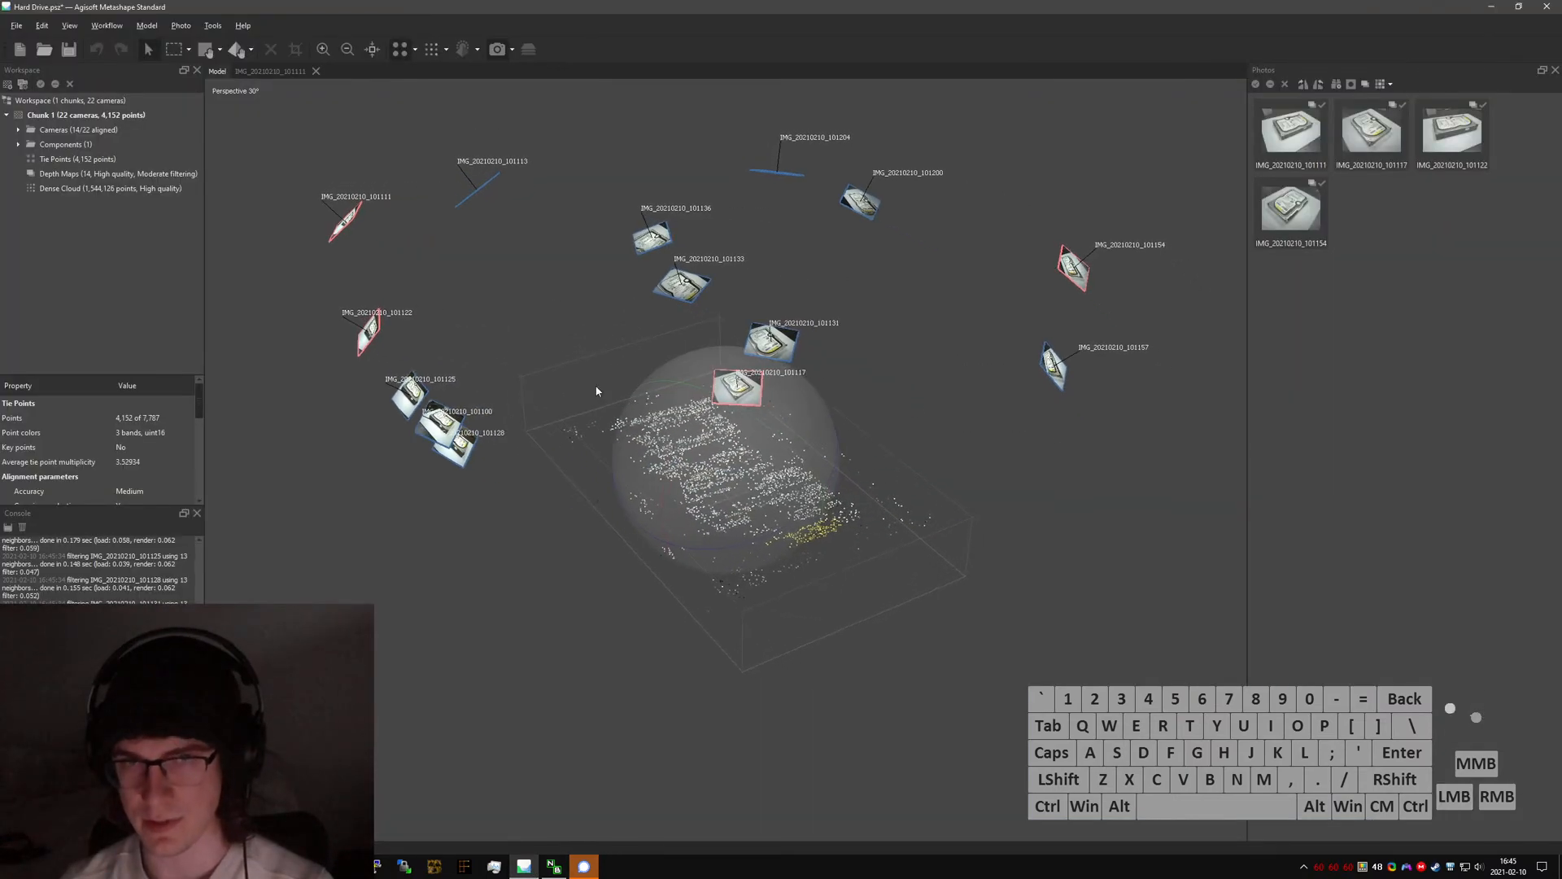
pyautogui.click(435, 49)
pyautogui.moveTo(559, 340); pyautogui.dragTo(868, 452)
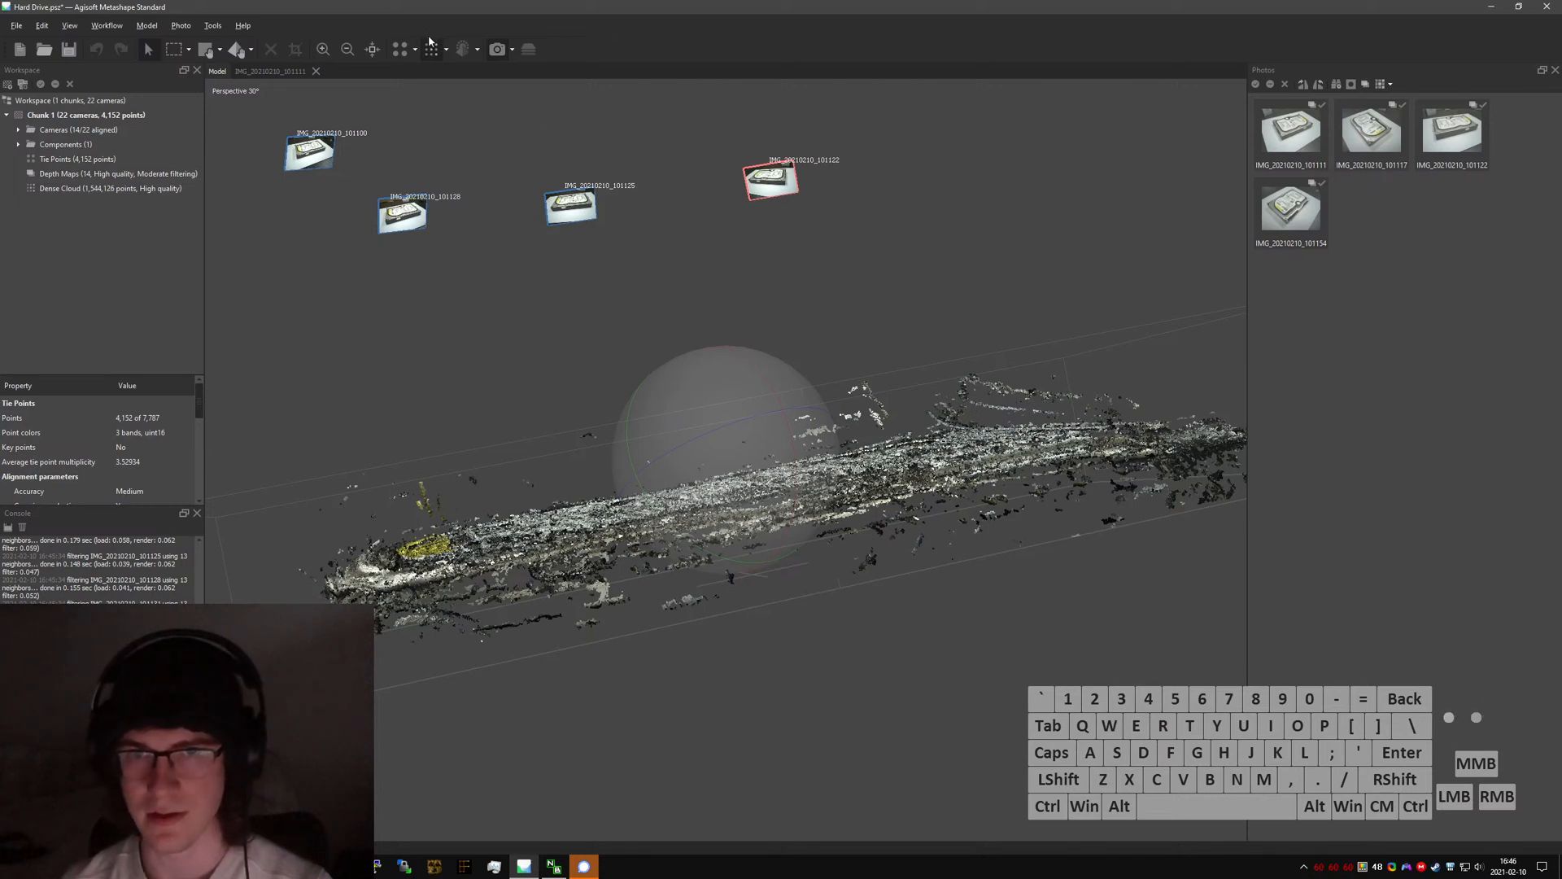
# - Select a patch of stray dense cloud points floating above the drive's far end and filter the photos by that point
pyautogui.click(179, 49)
pyautogui.moveTo(1015, 400); pyautogui.dragTo(1014, 397)
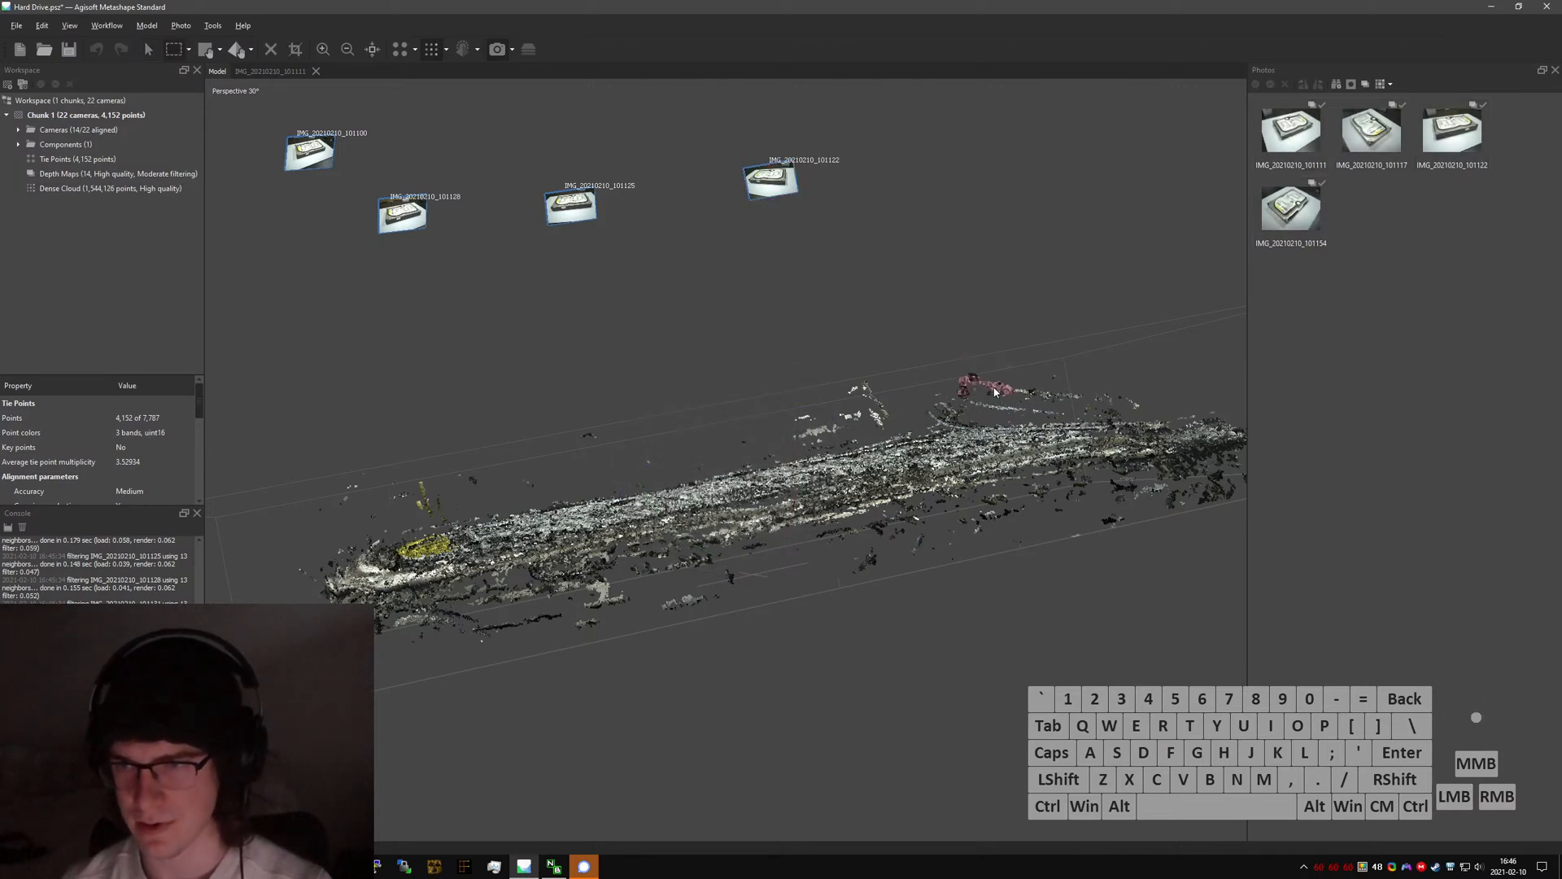
pyautogui.rightClick(994, 388)
pyautogui.click(1032, 490)
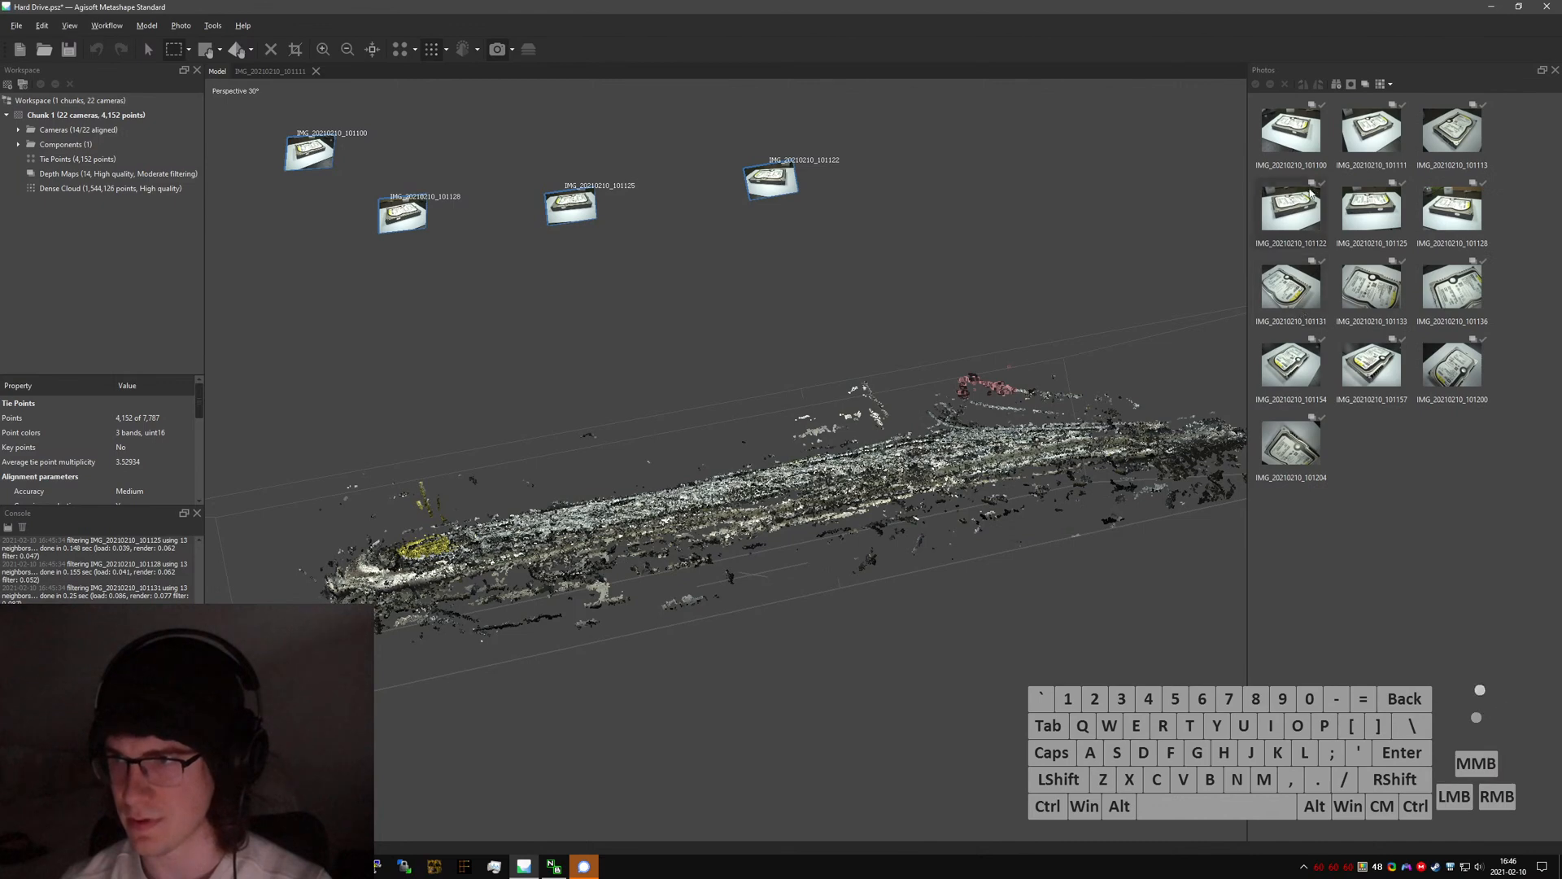
# - Select all the filtered photos to highlight their camera positions around the dense cloud
pyautogui.scroll(-4, 771, 399)
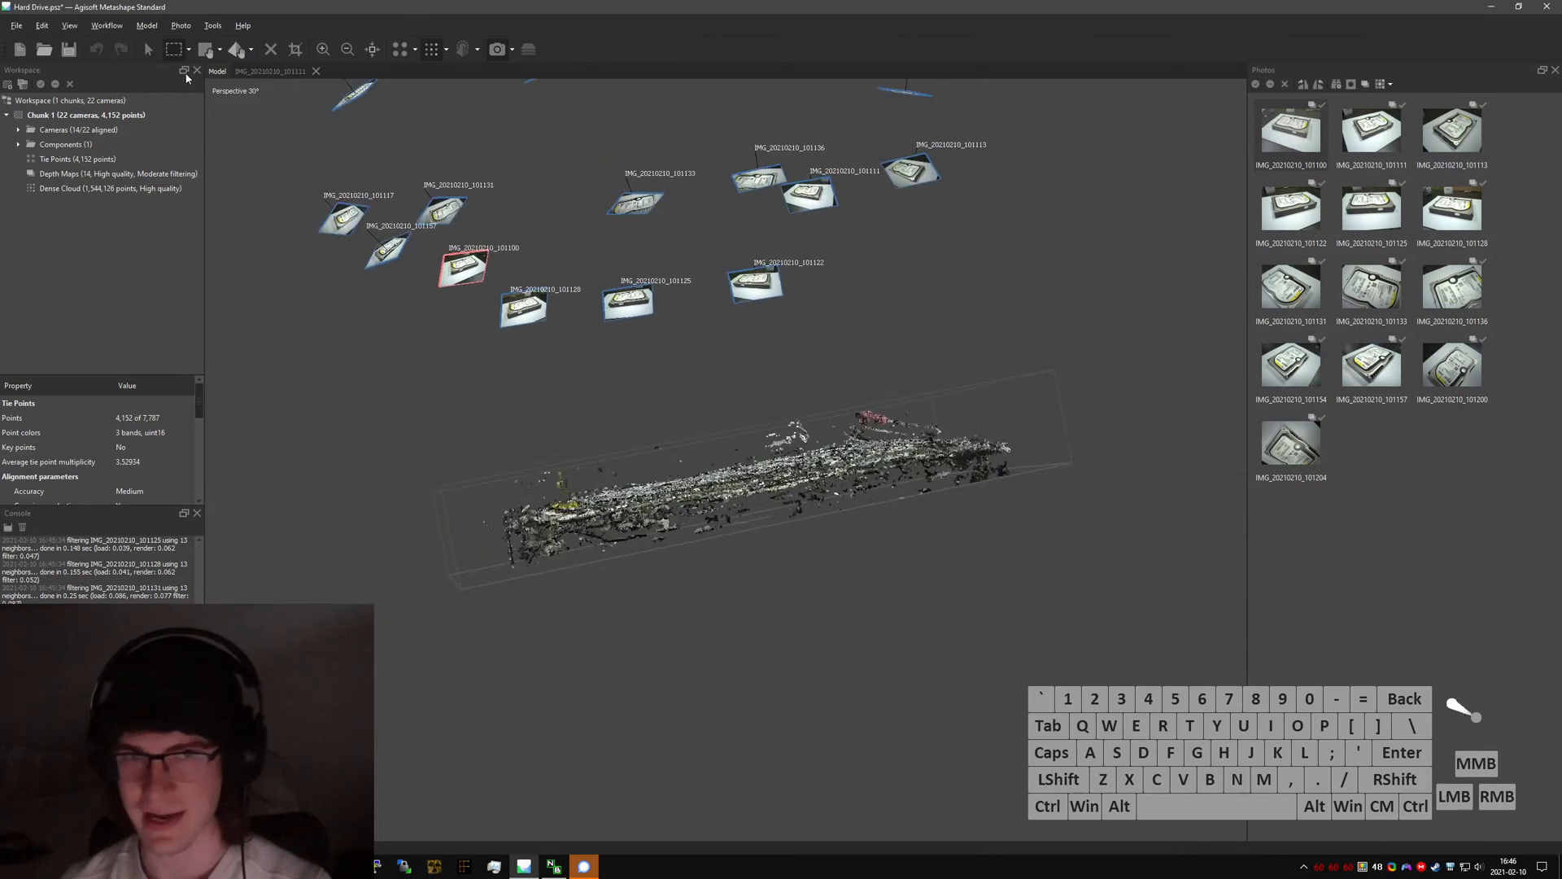
pyautogui.click(155, 47)
pyautogui.moveTo(677, 381); pyautogui.dragTo(822, 459)
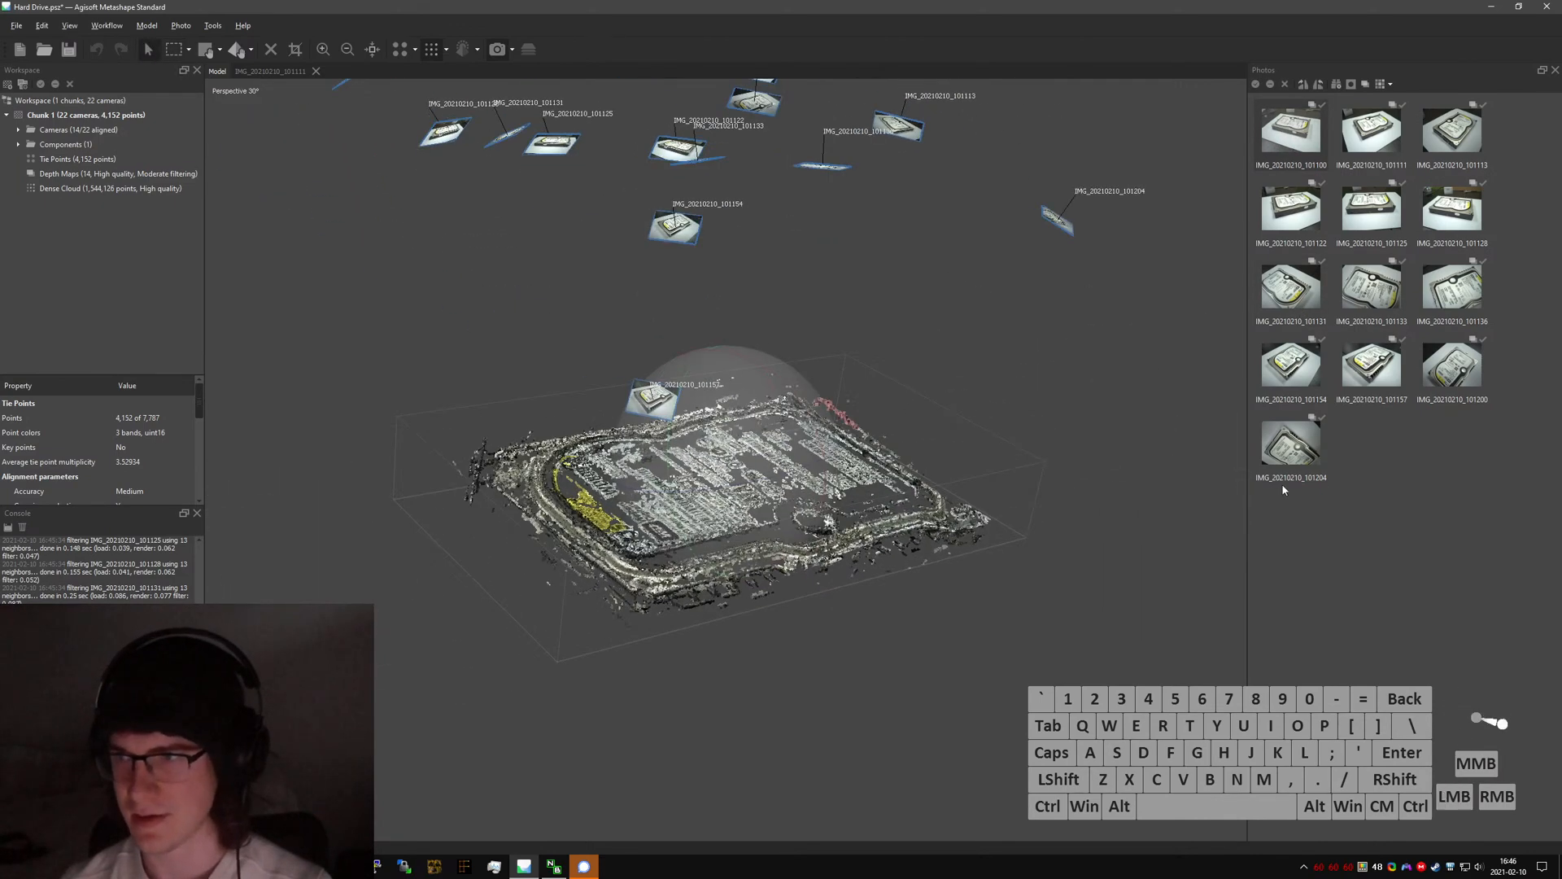
pyautogui.click(1287, 457)
pyautogui.keyDown('shift'); pyautogui.click(1265, 101); pyautogui.keyUp('shift')
pyautogui.scroll(-3, 799, 340)
pyautogui.scroll(2, 799, 340)
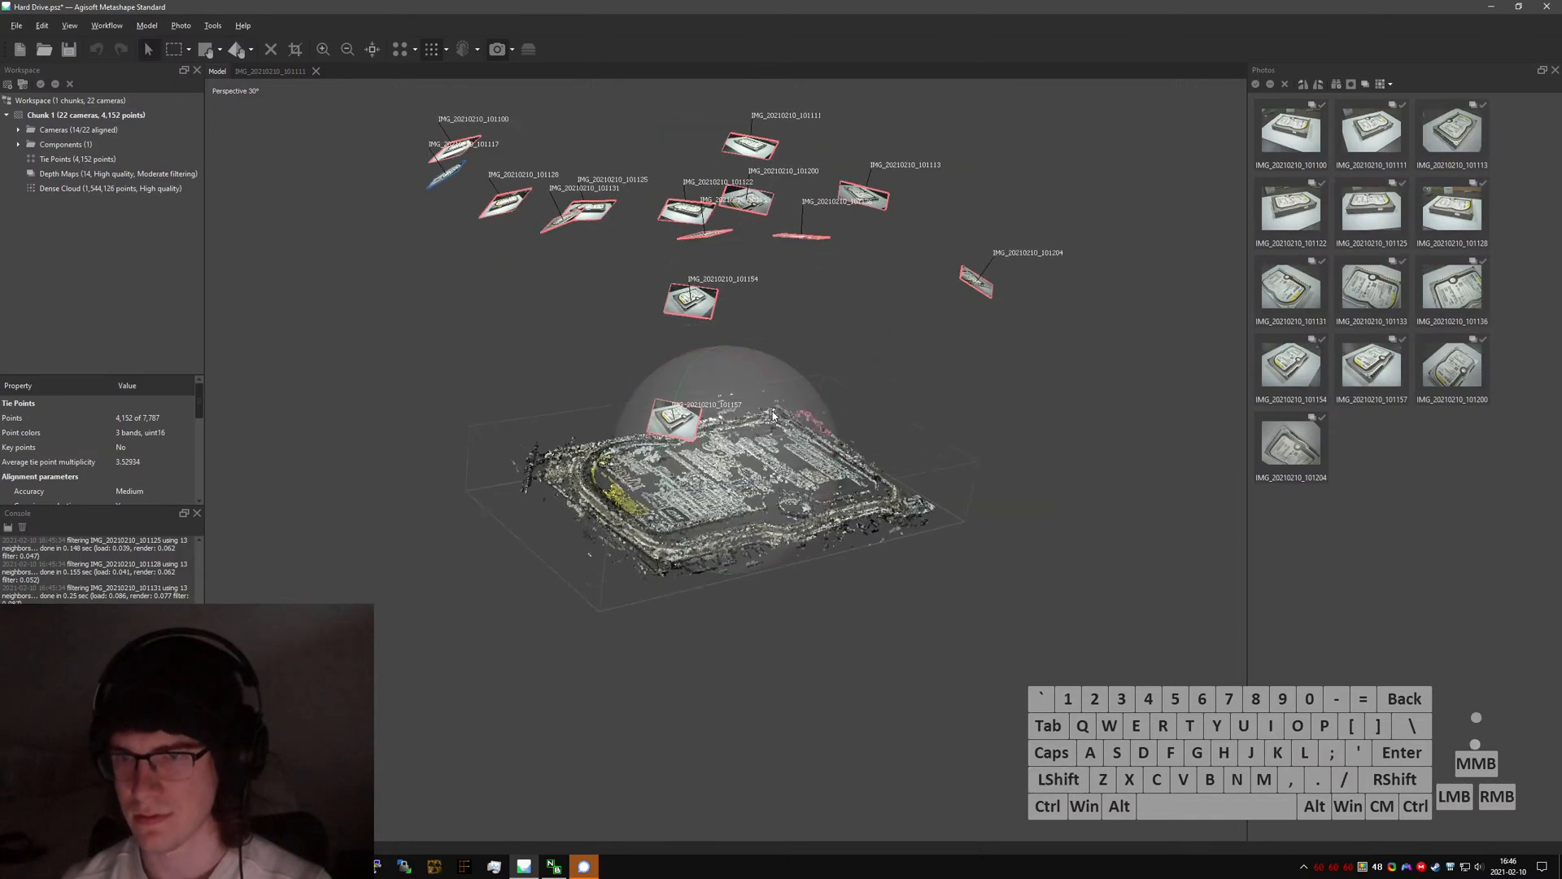
# - Display the tie points instead of the dense cloud and filter the photos by the selected tie points
pyautogui.moveTo(794, 407)
pyautogui.mouseDown()
pyautogui.moveTo(727, 445)
pyautogui.moveTo(581, 478)
pyautogui.moveTo(788, 394)
pyautogui.moveTo(828, 410)
pyautogui.moveTo(674, 413)
pyautogui.moveTo(728, 456)
pyautogui.moveTo(680, 436)
pyautogui.moveTo(690, 423)
pyautogui.moveTo(676, 466)
pyautogui.moveTo(687, 418)
pyautogui.moveTo(1070, 457)
pyautogui.moveTo(1003, 388)
pyautogui.moveTo(893, 342)
pyautogui.moveTo(861, 373)
pyautogui.moveTo(604, 470)
pyautogui.moveTo(649, 489)
pyautogui.mouseUp()
pyautogui.rightClick(658, 492)
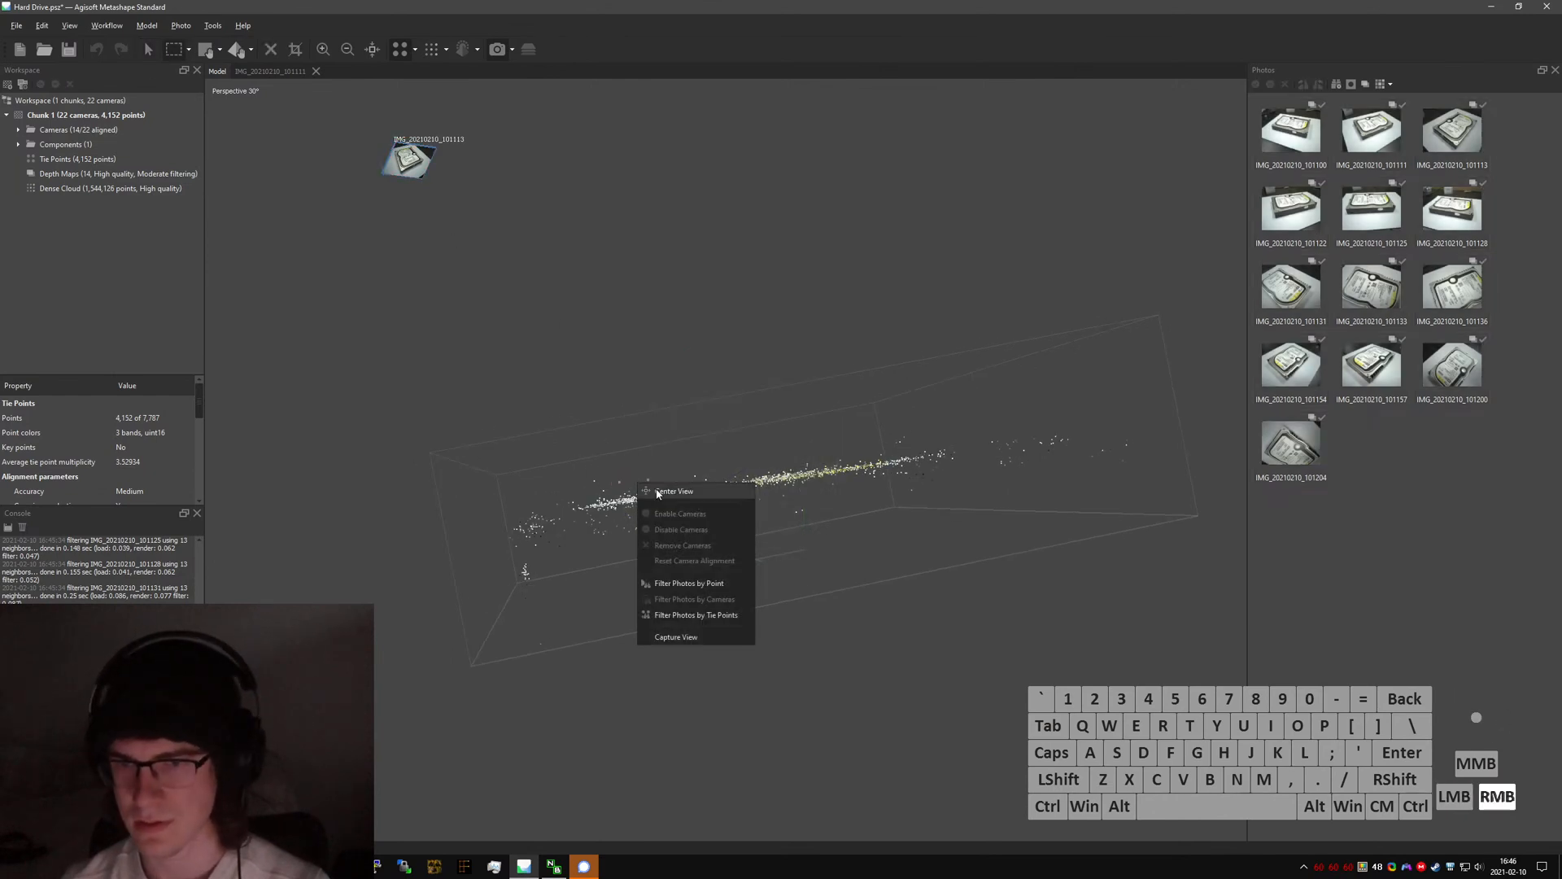
pyautogui.click(704, 617)
# - Reset the camera alignment of the three filtered photos IMG_20210210_101117, IMG_20210210_101128 and IMG_20210210_101154 and disable these cameras
pyautogui.keyDown('shift'); pyautogui.click(1450, 132); pyautogui.keyUp('shift')
pyautogui.rightClick(1433, 133)
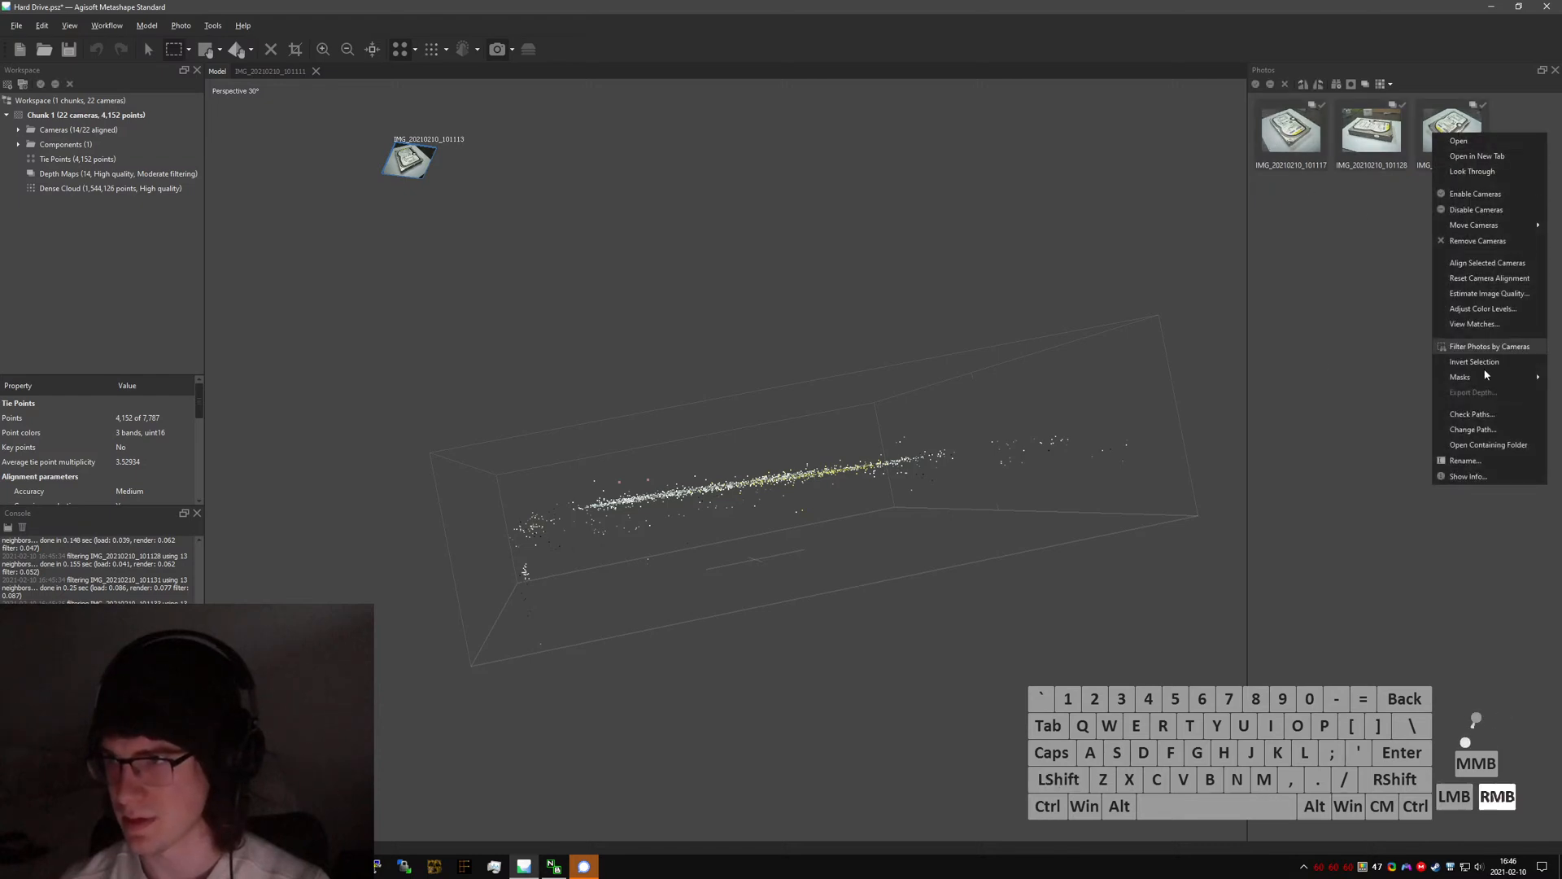
pyautogui.click(1489, 278)
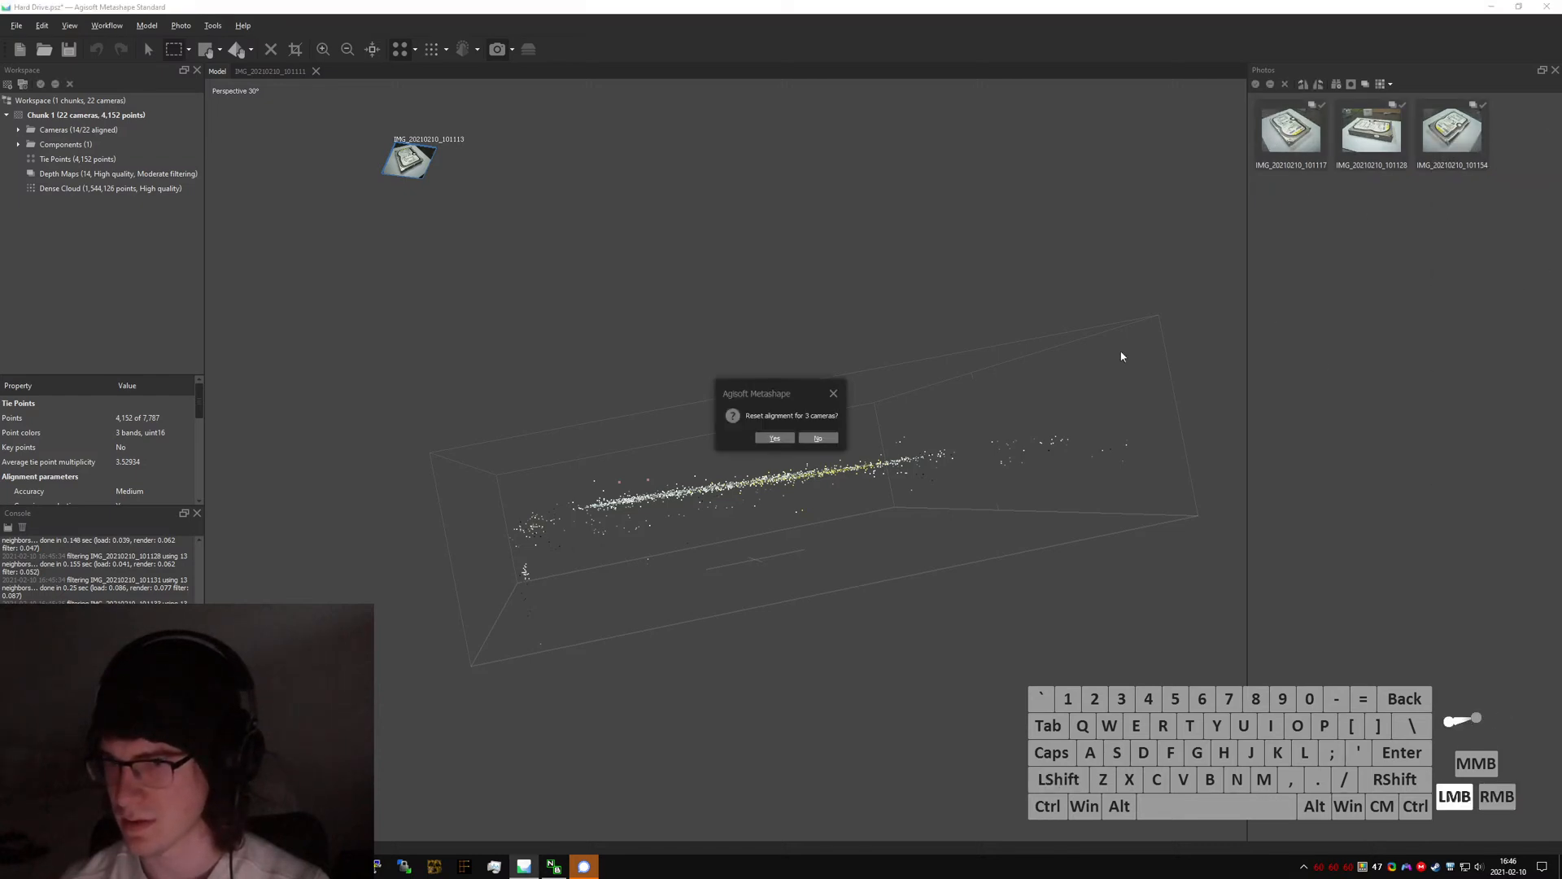
pyautogui.click(786, 442)
pyautogui.rightClick(1397, 152)
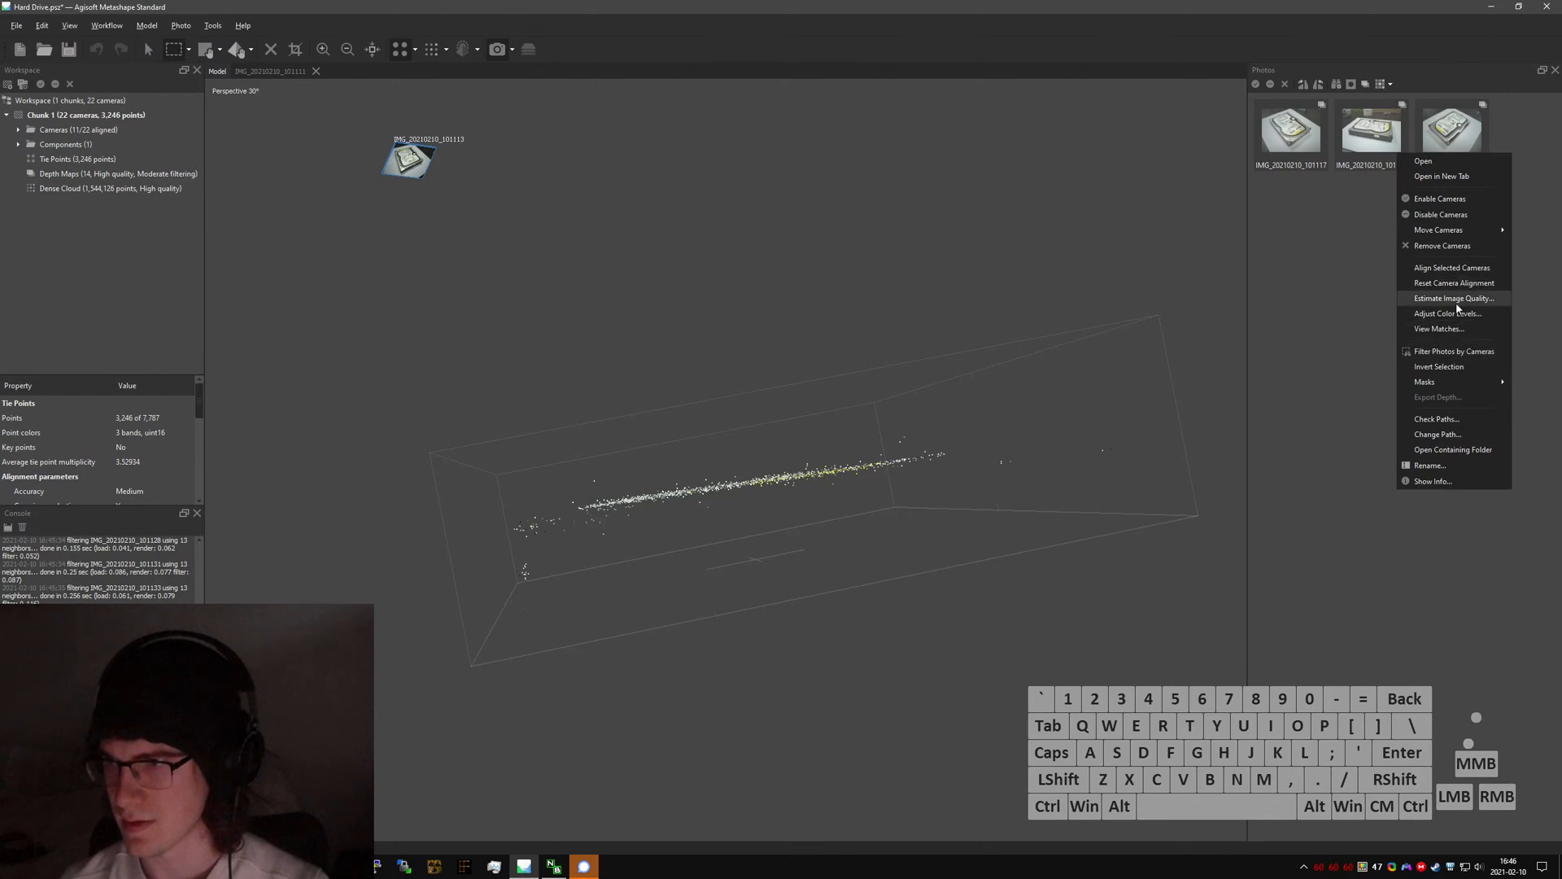
pyautogui.click(1463, 219)
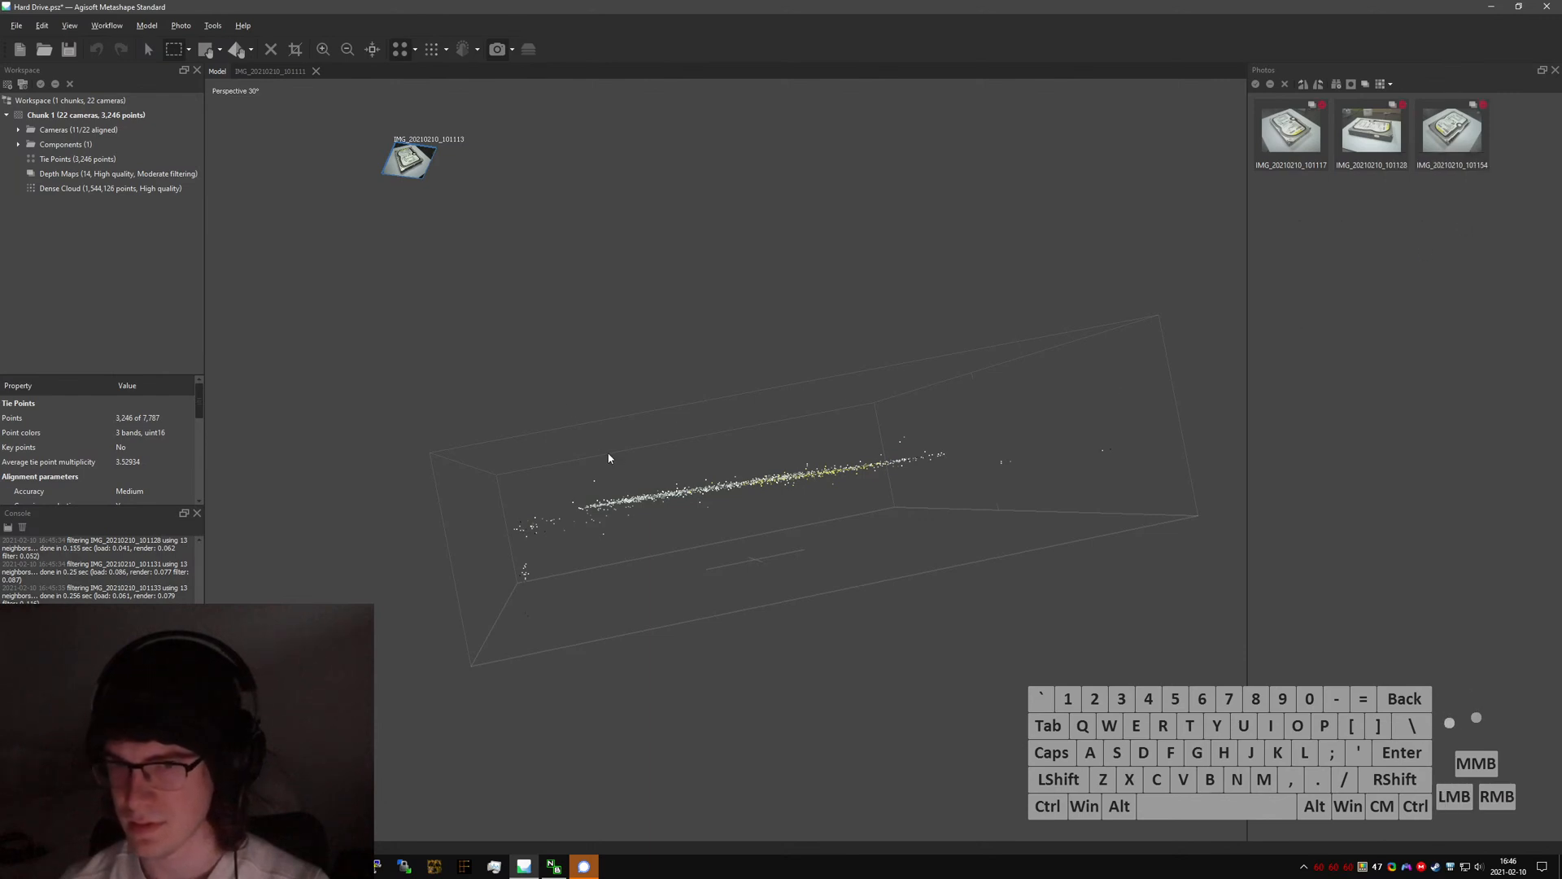
# - Display the dense cloud again and inspect its stray points from several angles
pyautogui.click(153, 52)
pyautogui.click(122, 28)
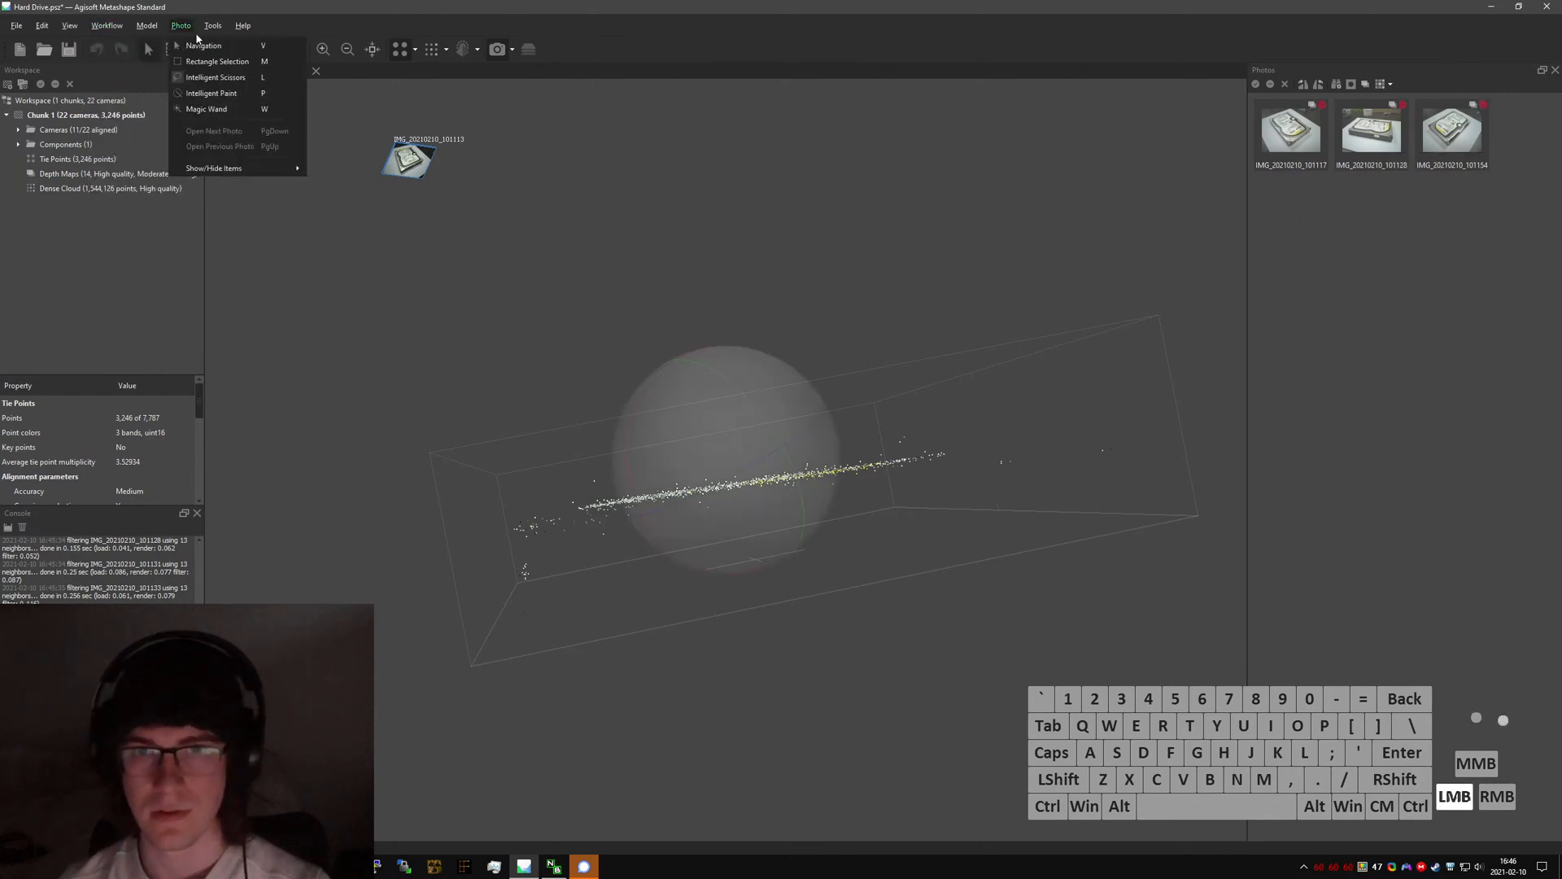
pyautogui.click(429, 51)
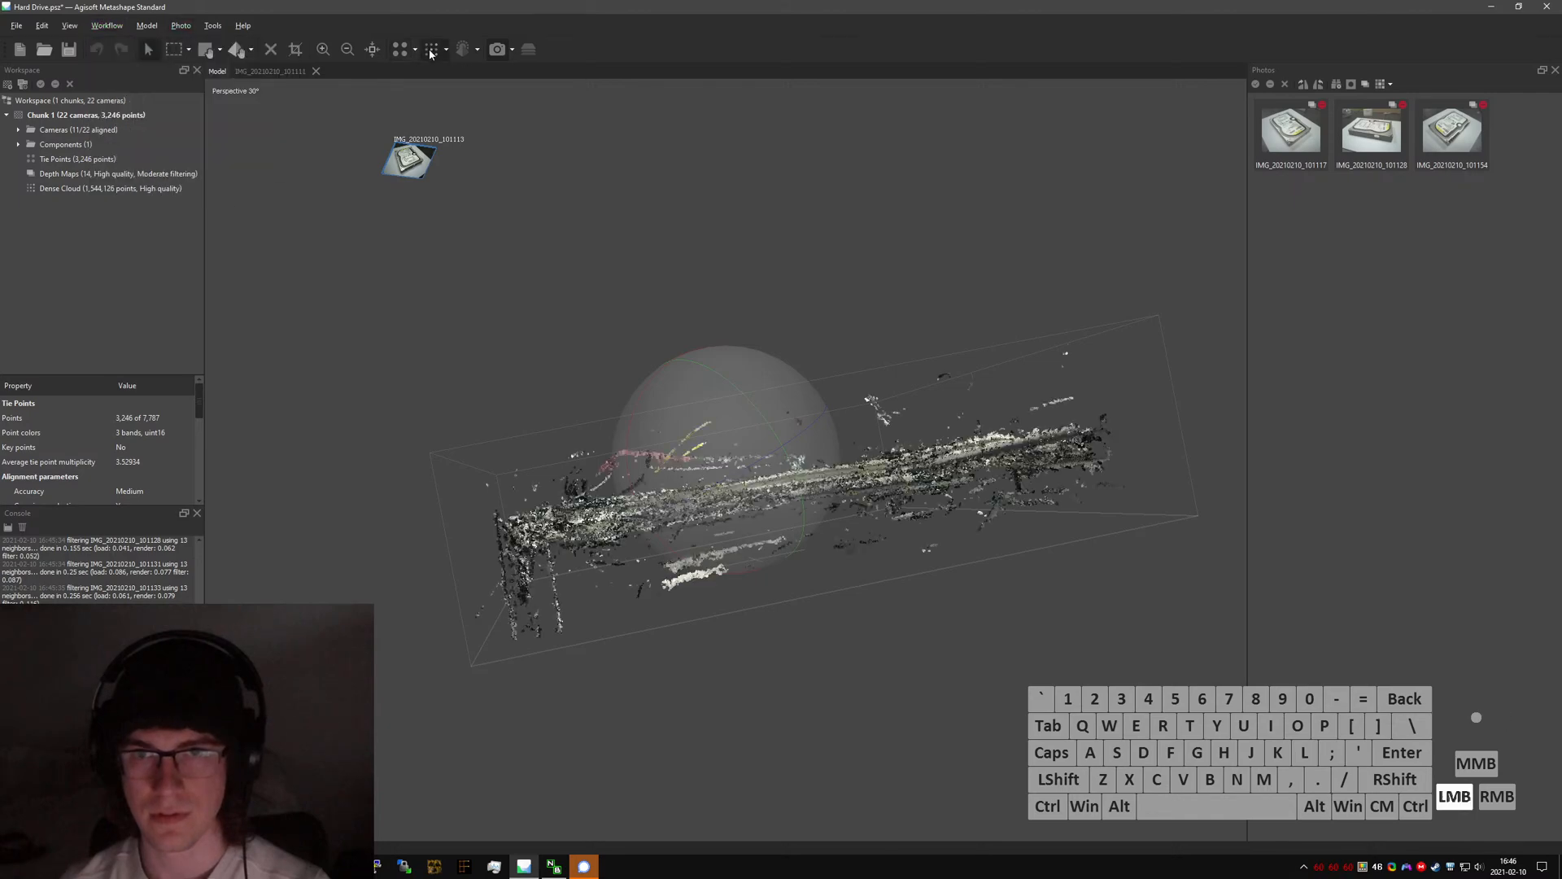
pyautogui.moveTo(716, 441); pyautogui.dragTo(699, 537)
# - Review the GPU, Appearance, Navigation, Advanced and General preferences and close them without changes
pyautogui.click(106, 25)
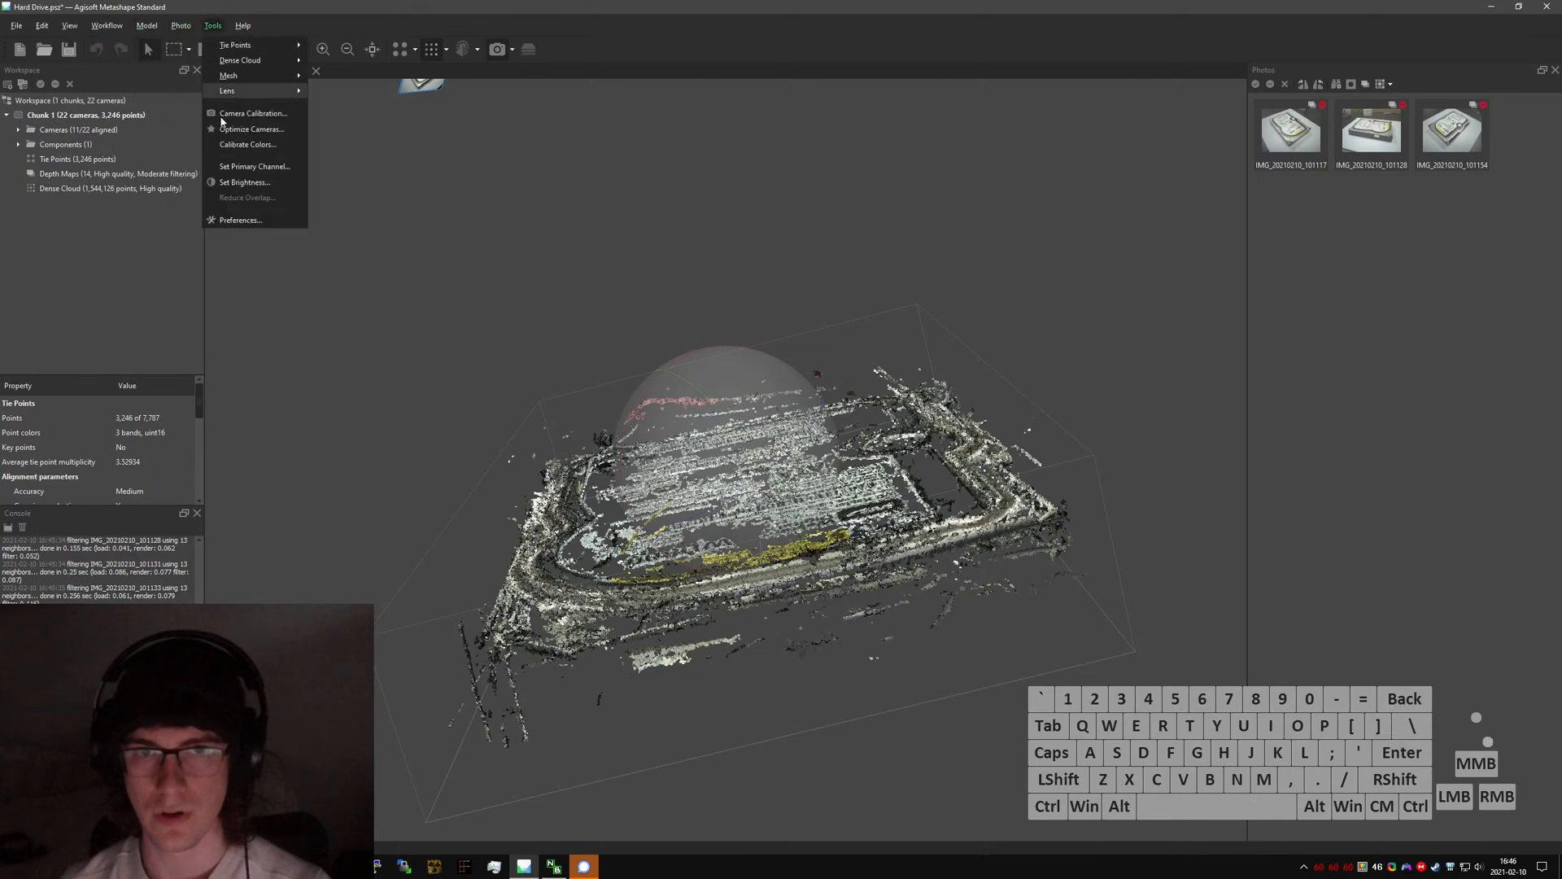
pyautogui.click(260, 220)
pyautogui.click(658, 252)
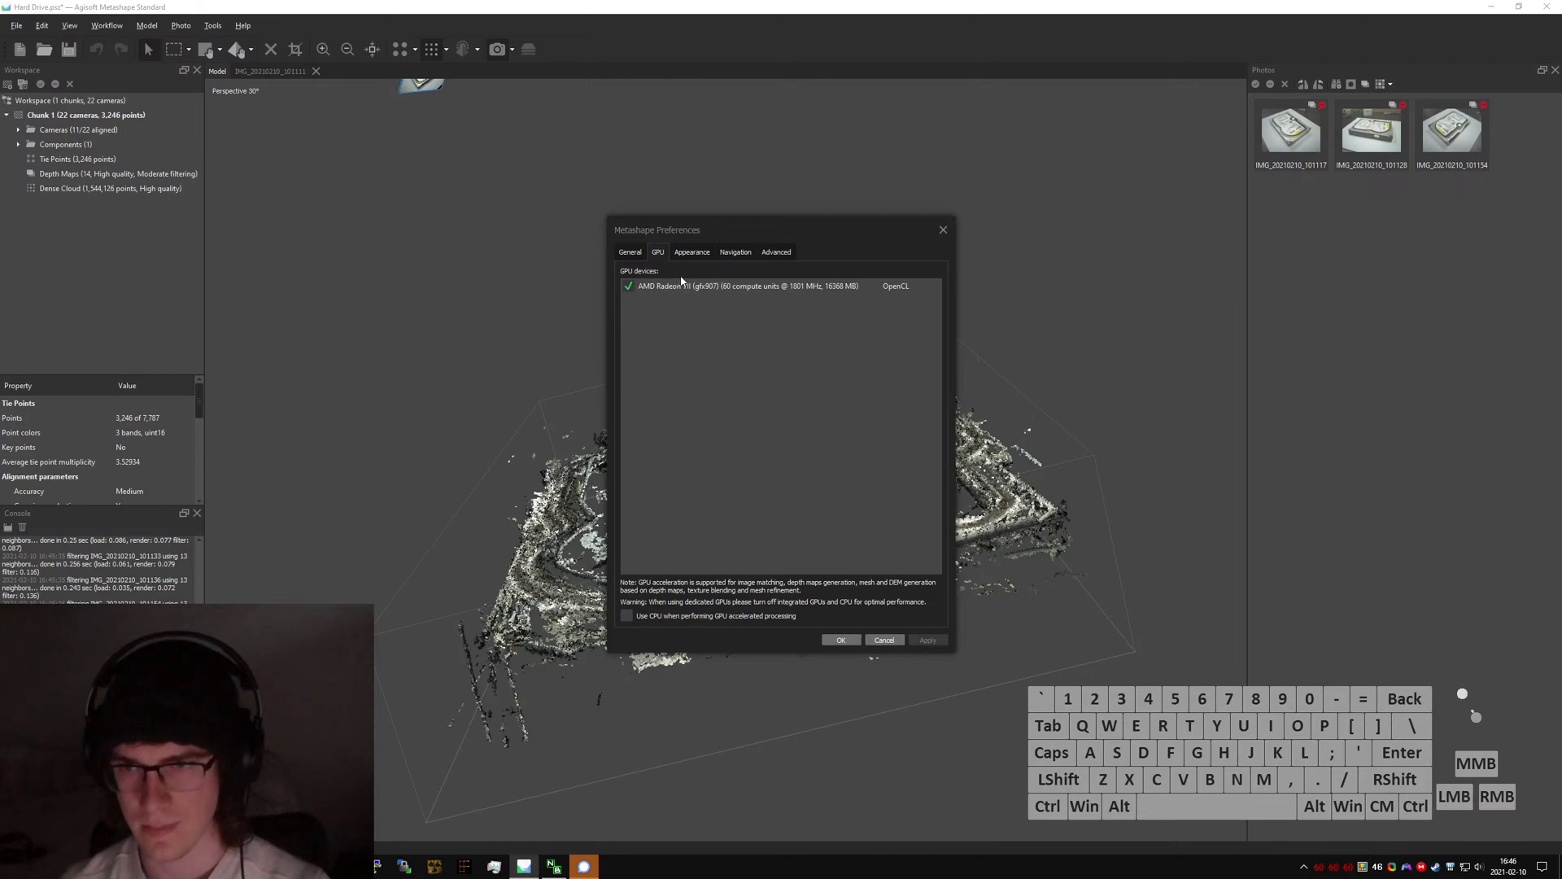
pyautogui.click(691, 253)
pyautogui.click(736, 252)
pyautogui.click(776, 252)
pyautogui.click(636, 254)
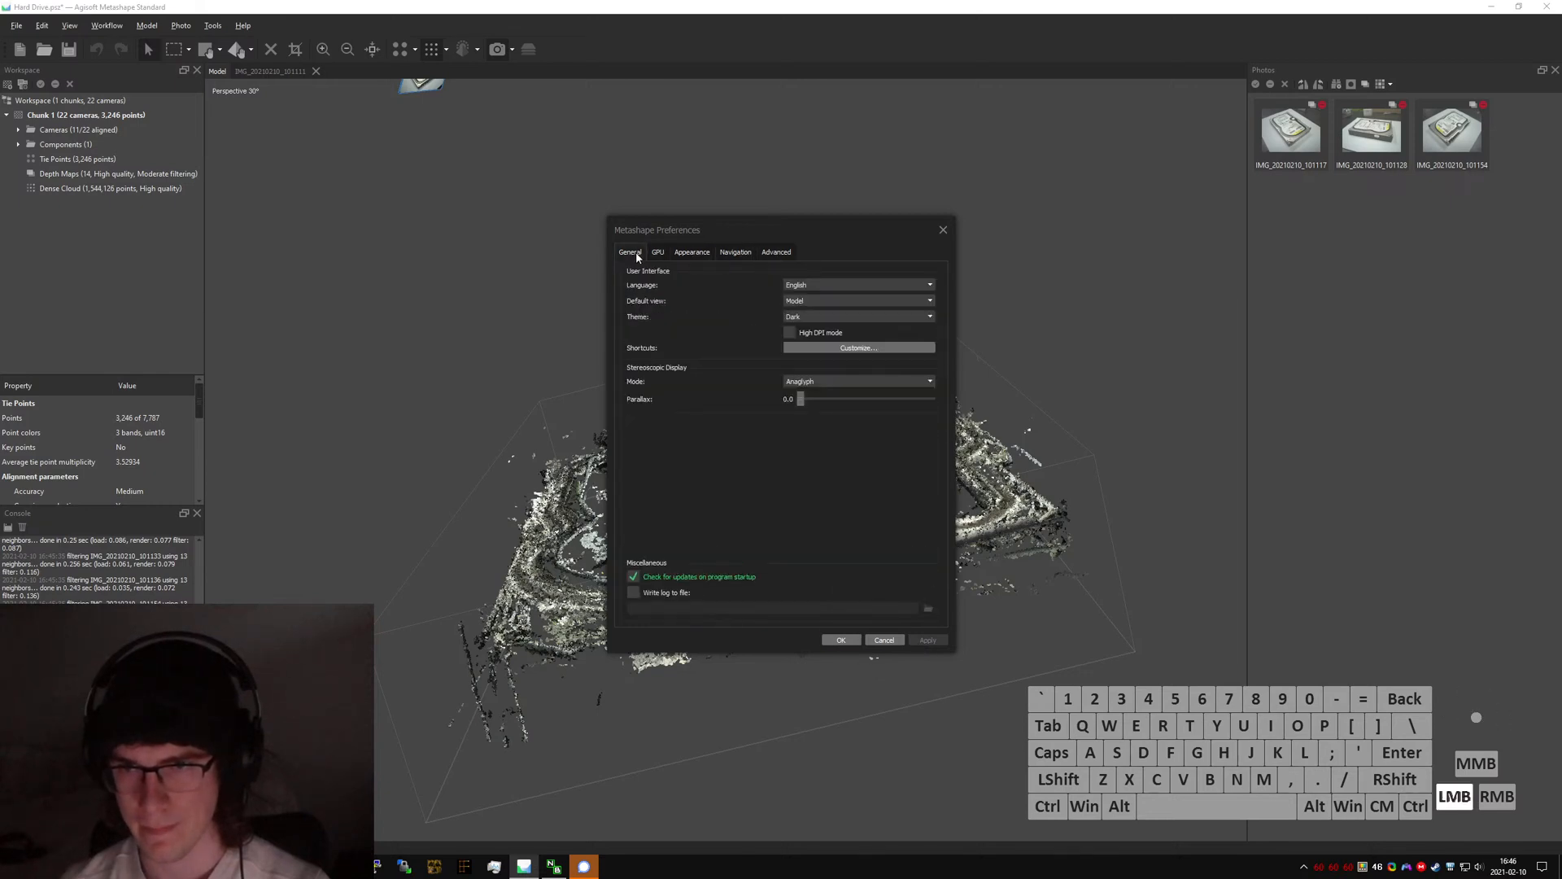
pyautogui.click(842, 640)
# - Rebuild the dense cloud from the remaining cameras, showing the processing details in an enlarged progress window
pyautogui.click(106, 25)
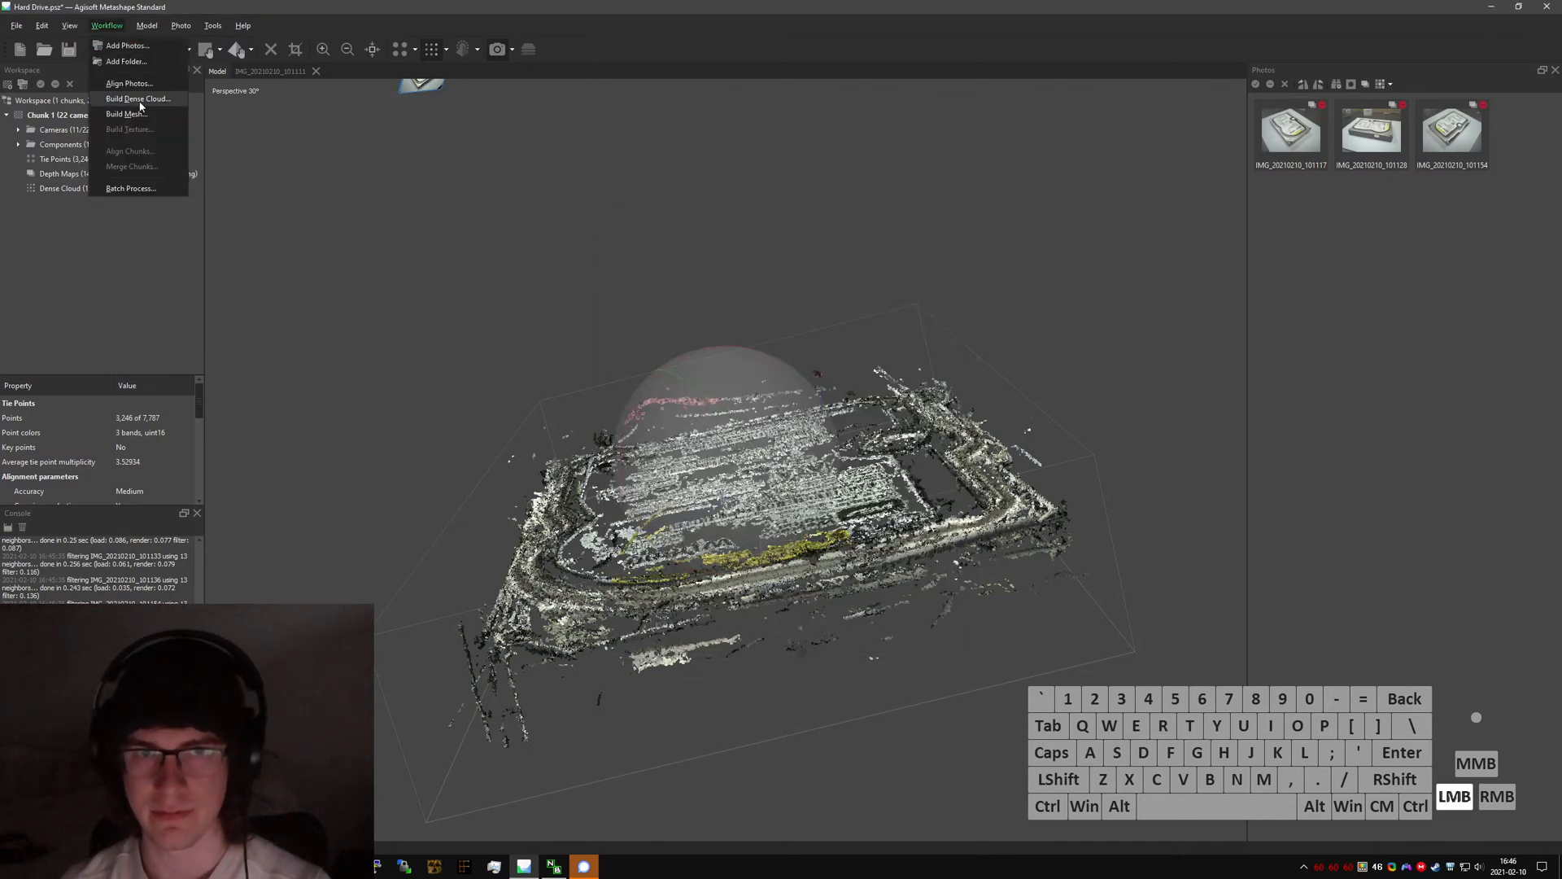
pyautogui.click(137, 98)
pyautogui.click(714, 406)
pyautogui.click(761, 494)
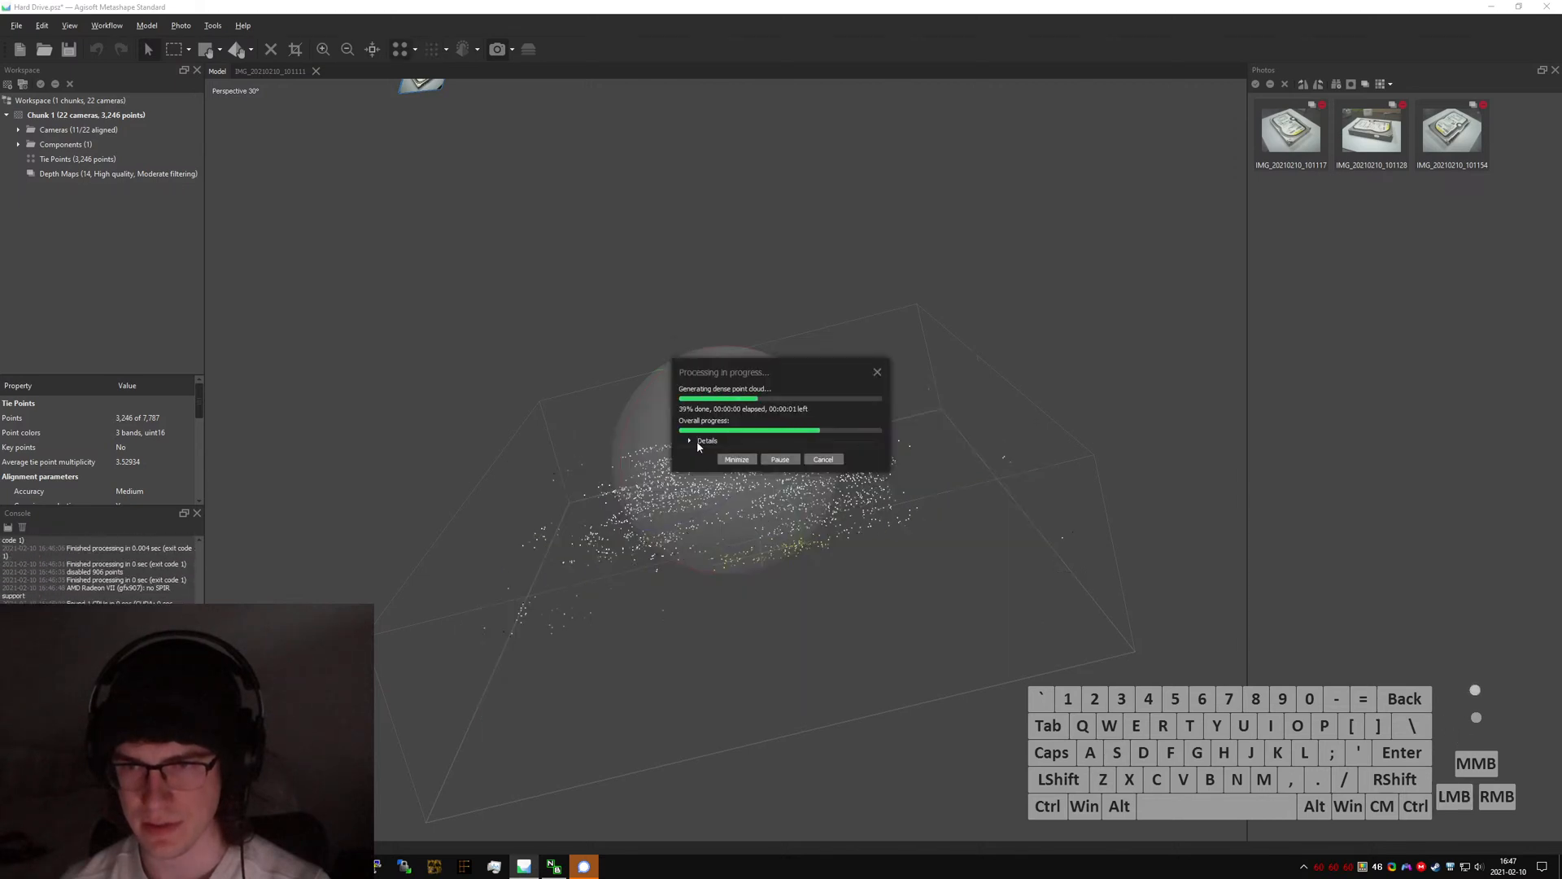
pyautogui.click(706, 441)
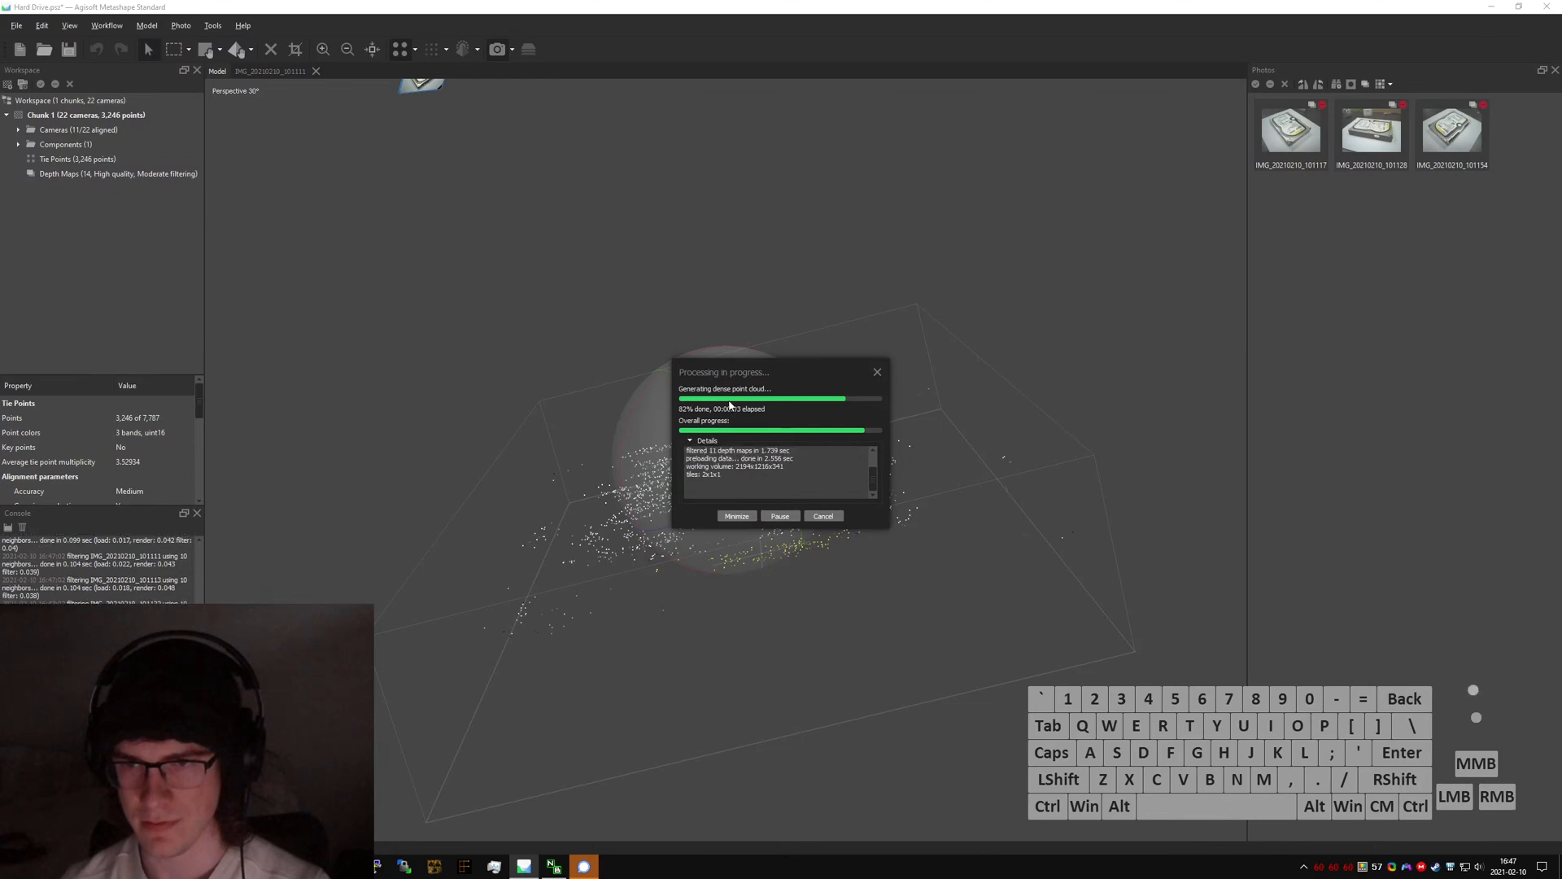
pyautogui.moveTo(886, 524); pyautogui.dragTo(992, 716)
# - Examine the rebuilt dense cloud up close, checking the drive's edges, label text and remaining stray points
pyautogui.moveTo(676, 465); pyautogui.dragTo(848, 492)
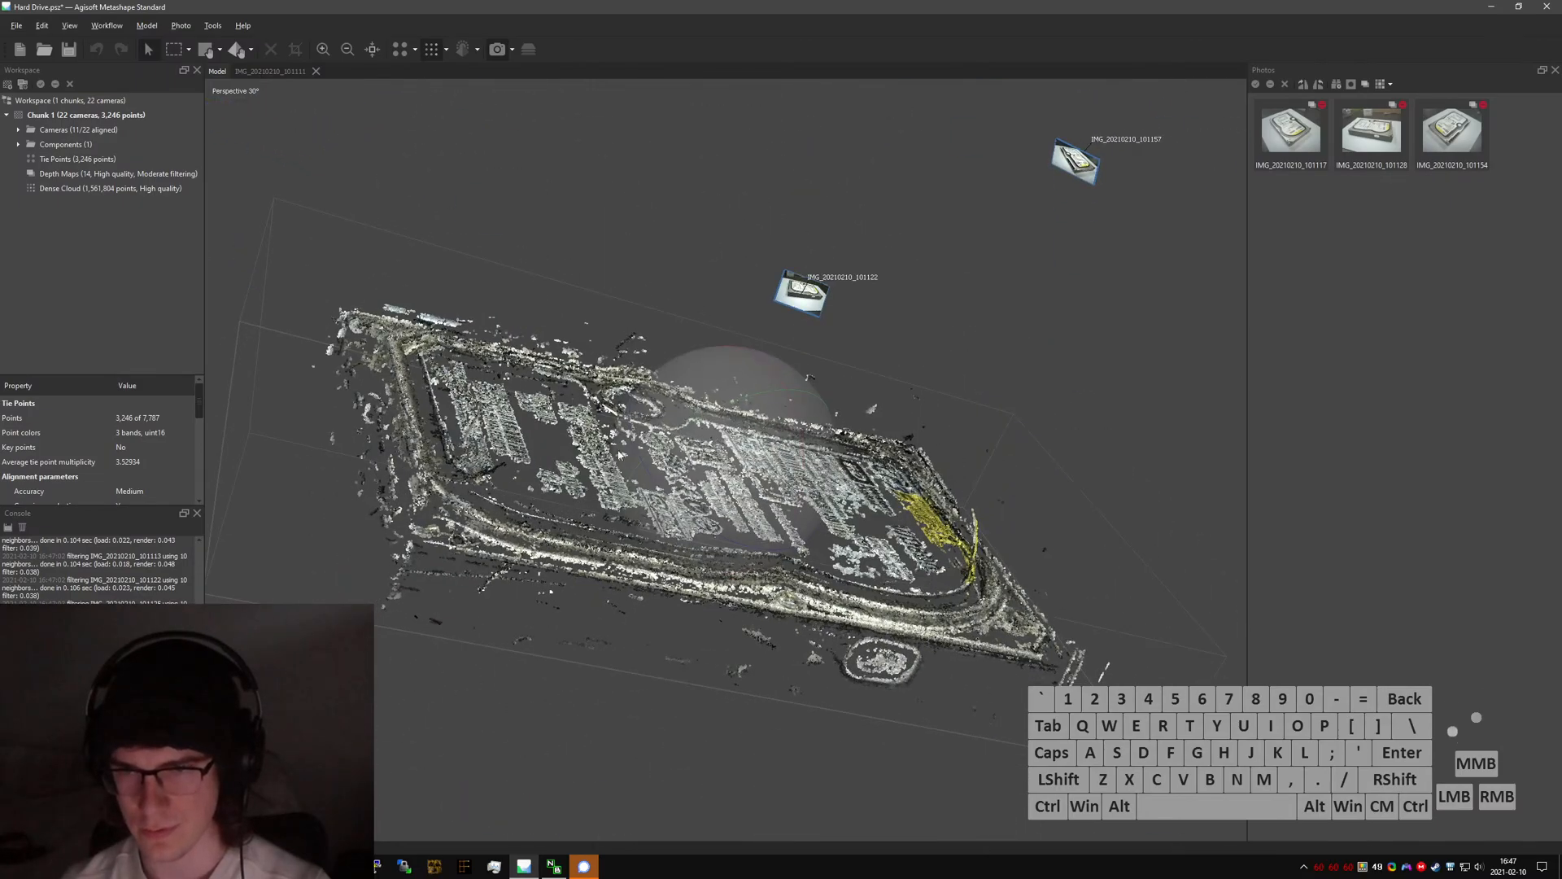
pyautogui.moveTo(619, 453); pyautogui.dragTo(964, 370)
pyautogui.scroll(5, 742, 493)
pyautogui.scroll(6, 767, 521)
pyautogui.moveTo(795, 485); pyautogui.dragTo(705, 280)
pyautogui.moveTo(705, 281); pyautogui.dragTo(743, 464, button='right')
pyautogui.moveTo(743, 464)
pyautogui.mouseDown()
pyautogui.moveTo(798, 477)
pyautogui.moveTo(822, 529)
pyautogui.moveTo(757, 533)
pyautogui.moveTo(837, 418)
pyautogui.moveTo(851, 453)
pyautogui.moveTo(773, 490)
pyautogui.moveTo(797, 492)
pyautogui.moveTo(728, 500)
pyautogui.moveTo(726, 517)
pyautogui.moveTo(768, 424)
pyautogui.moveTo(697, 453)
pyautogui.moveTo(788, 407)
pyautogui.moveTo(697, 411)
pyautogui.moveTo(753, 460)
pyautogui.mouseUp()
pyautogui.scroll(-2, 728, 501)
pyautogui.scroll(7, 726, 501)
pyautogui.scroll(-4, 753, 461)
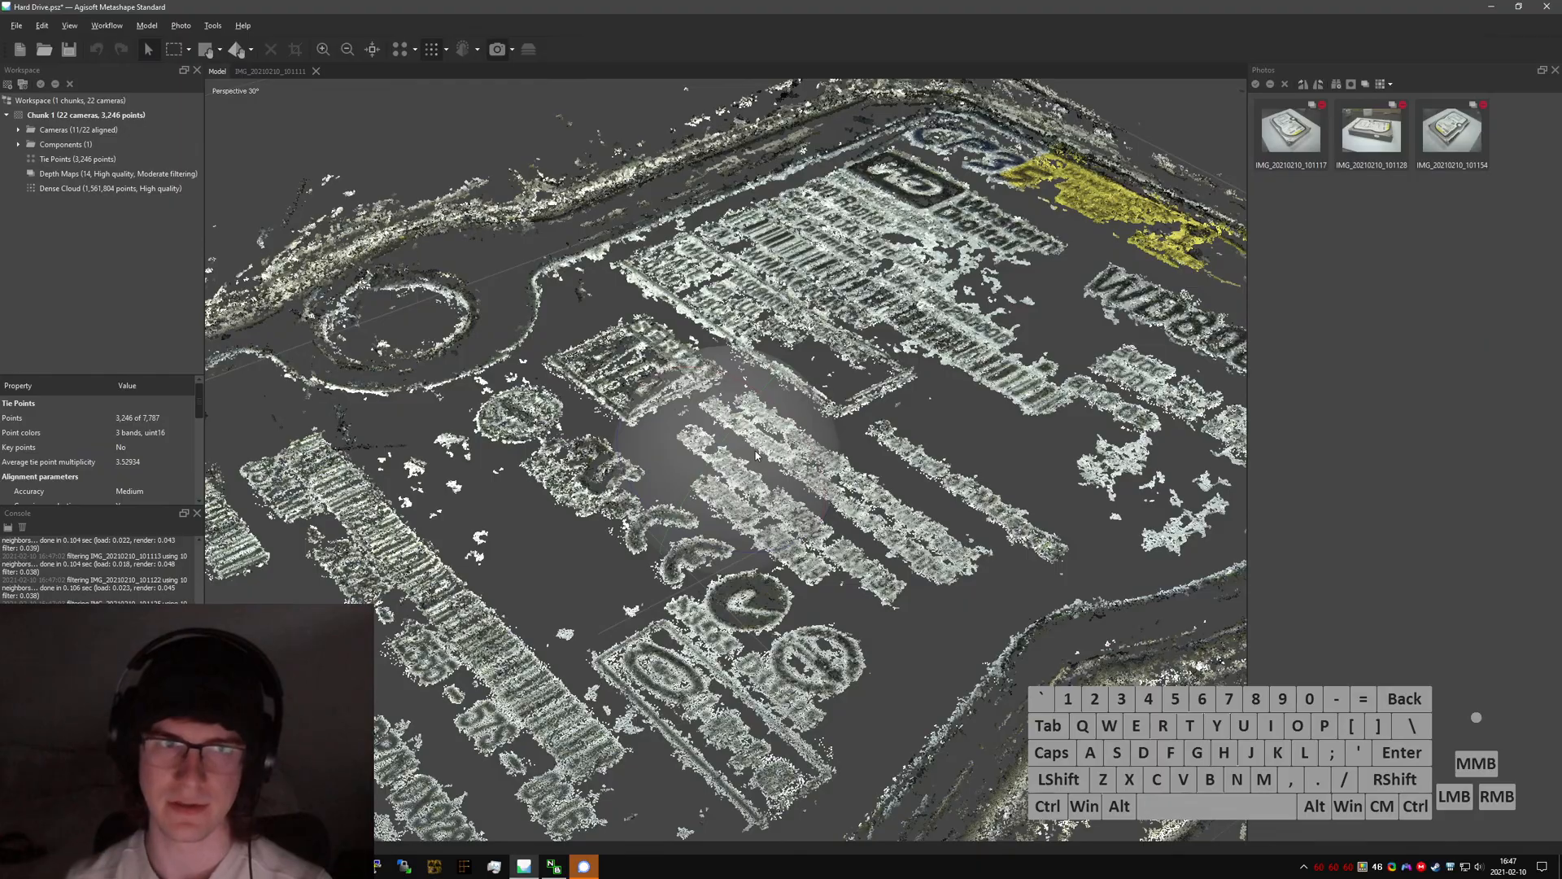
pyautogui.moveTo(755, 456); pyautogui.dragTo(317, 297)
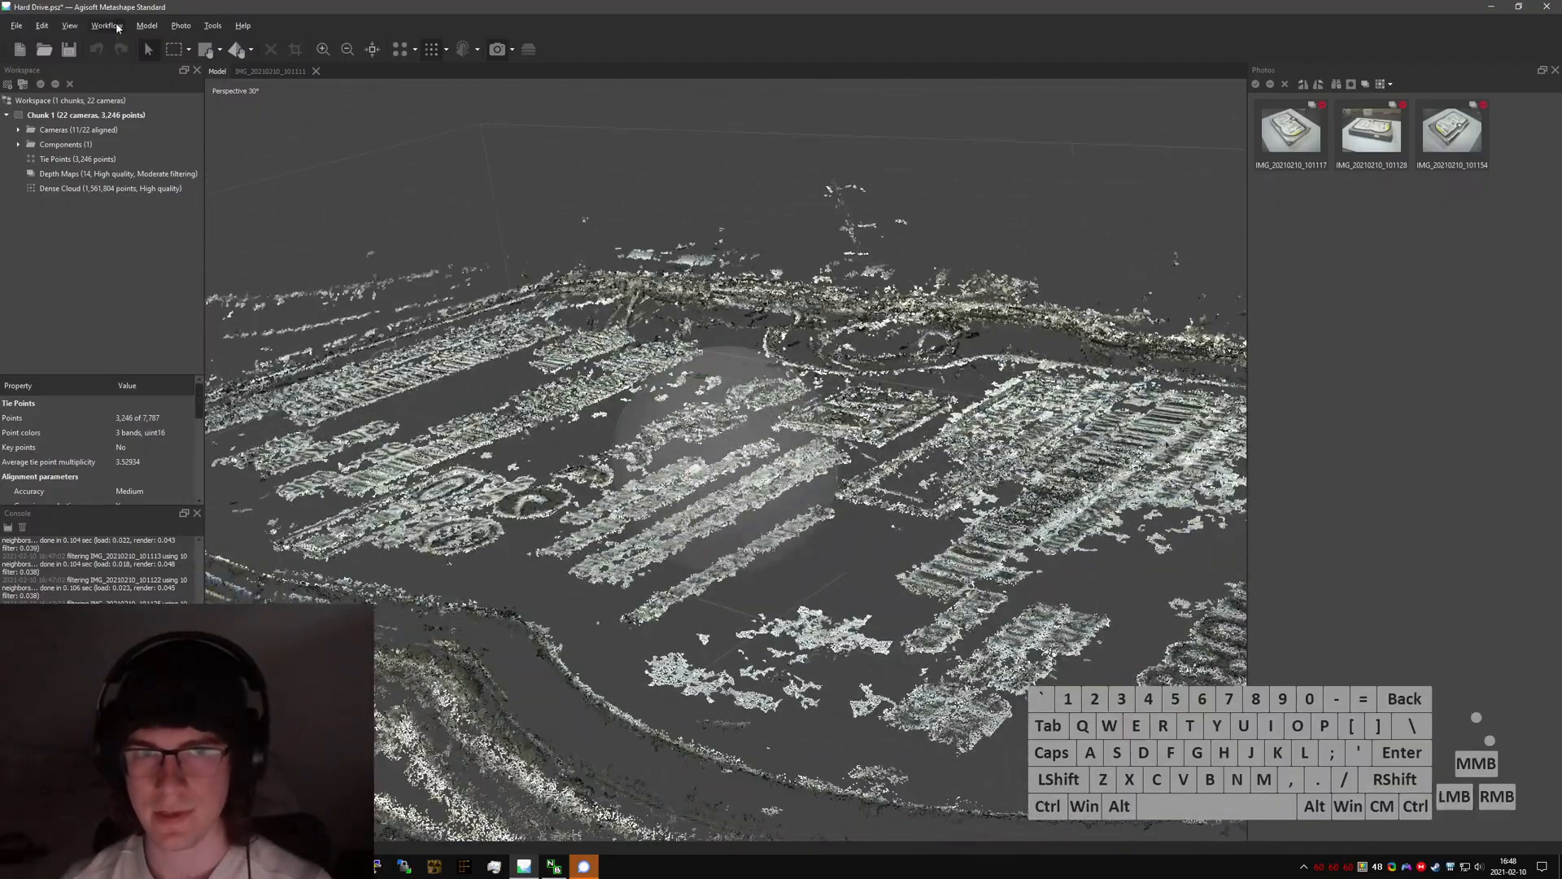
# - Build a mesh from the dense cloud with the Arbitrary (3D) surface type and a High face count
pyautogui.click(118, 29)
pyautogui.click(151, 121)
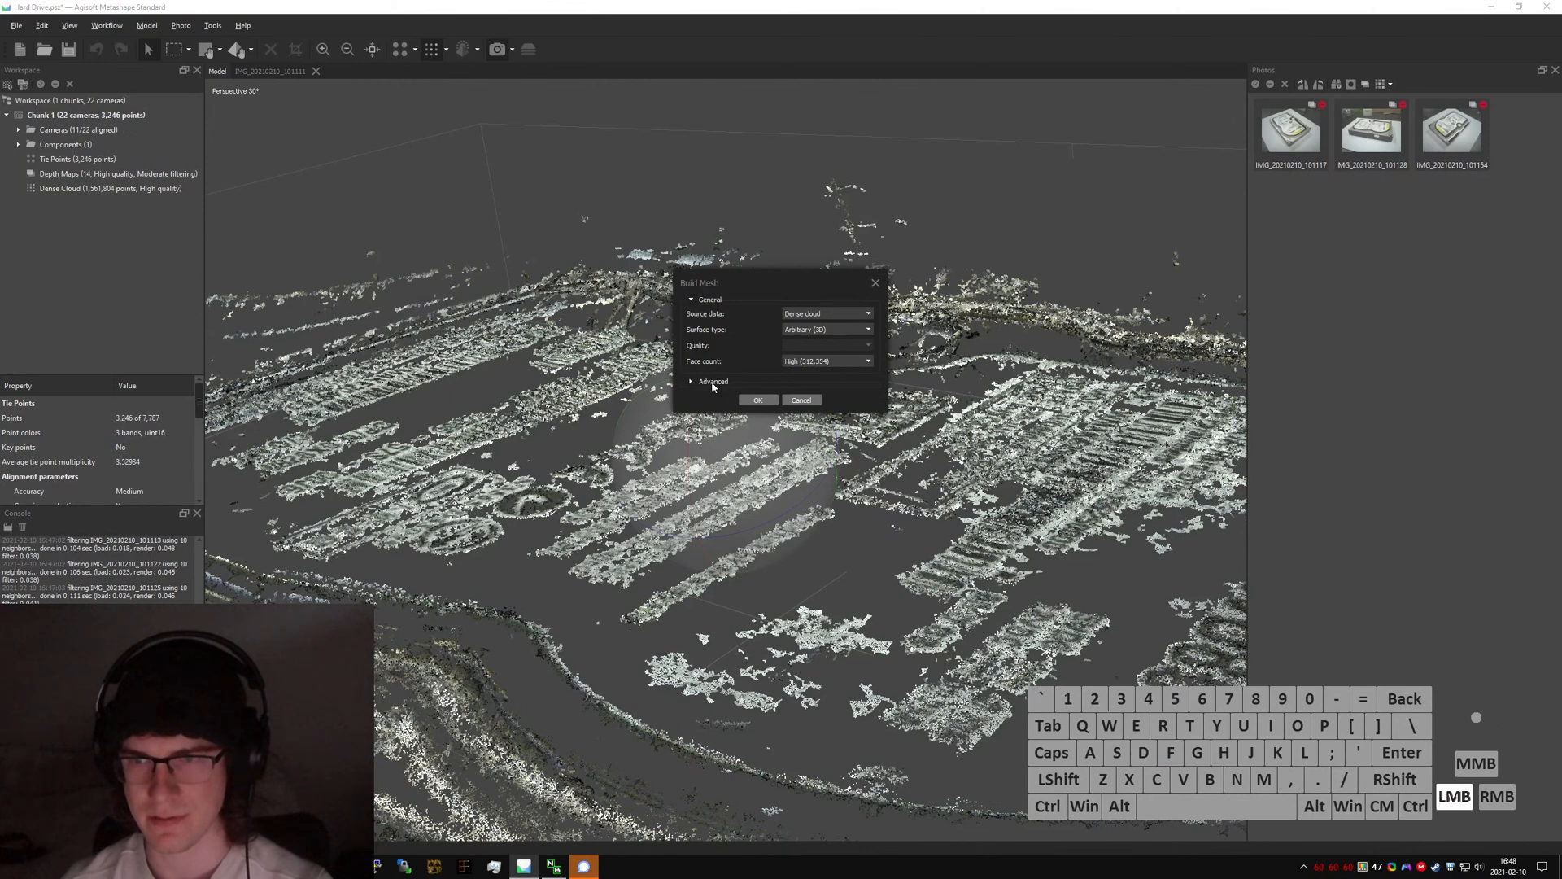
pyautogui.click(713, 382)
pyautogui.click(757, 483)
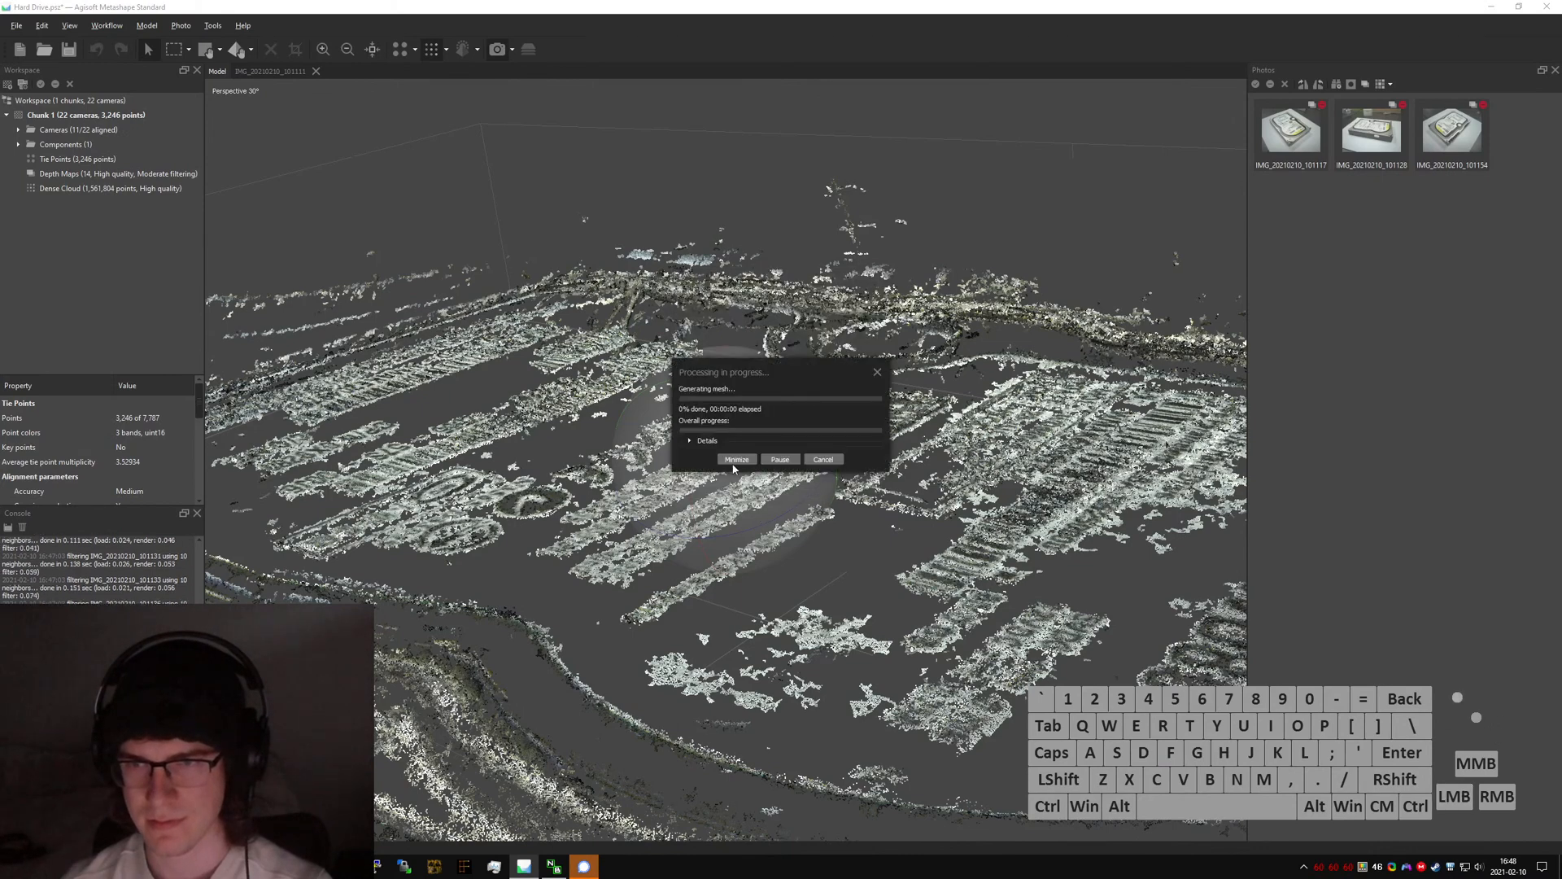
# - Show the mesh generation's processing details in an enlarged progress window
pyautogui.click(704, 441)
pyautogui.moveTo(676, 362); pyautogui.dragTo(469, 102)
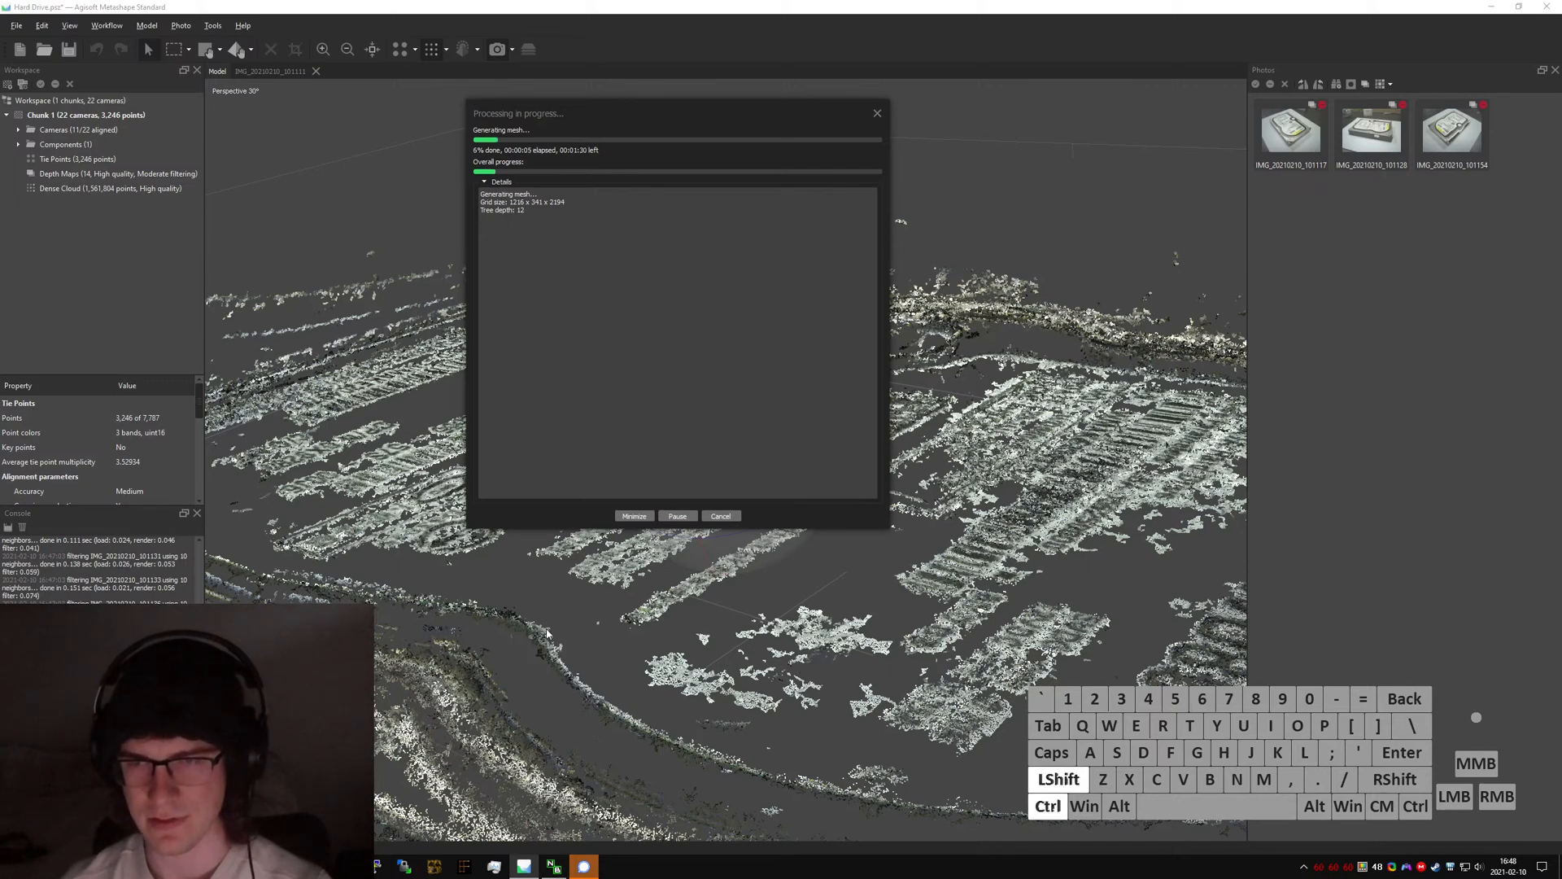
# - Check the GPU's Compute 3, Compute 0 and Compute 1 graphs and the CPU load in Task Manager during mesh generation, and close it
pyautogui.hotkey('ctrl', 'shift', 'Escape')
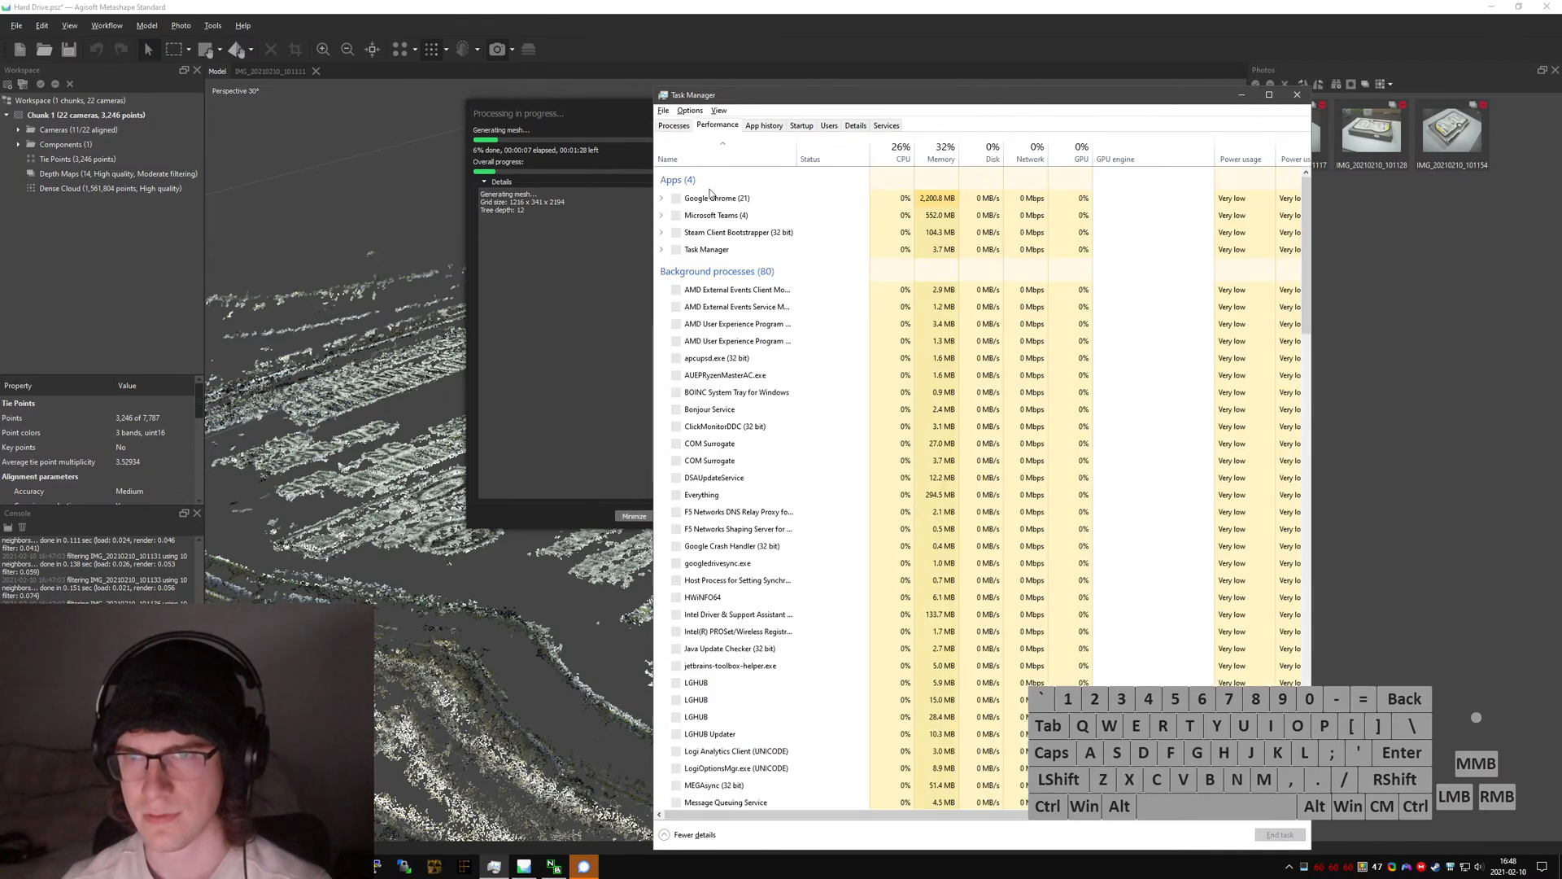
pyautogui.click(715, 126)
pyautogui.click(718, 674)
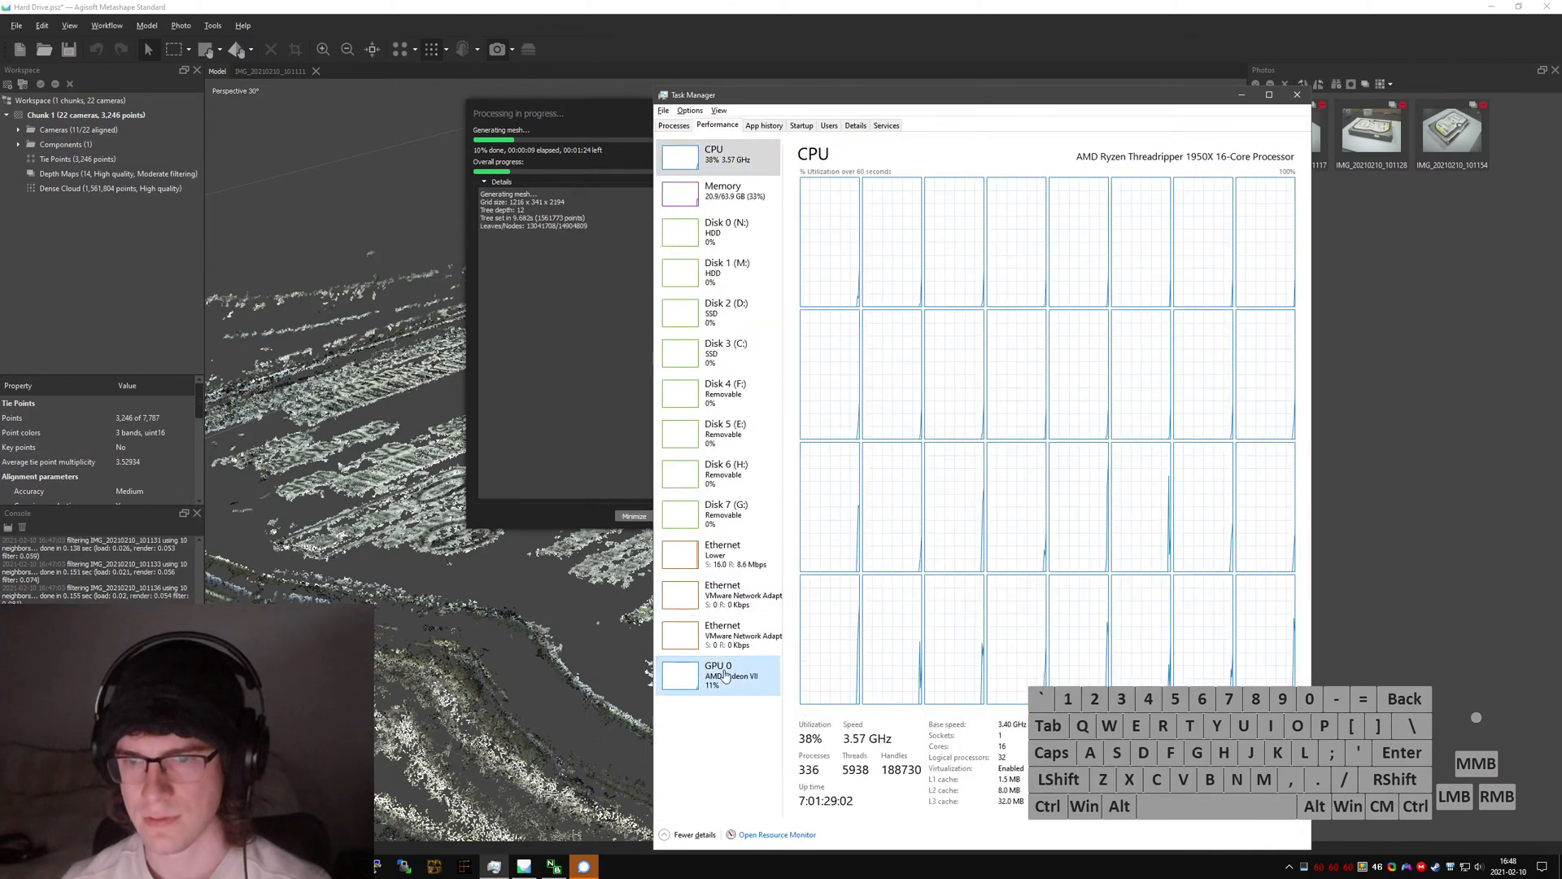
pyautogui.click(831, 400)
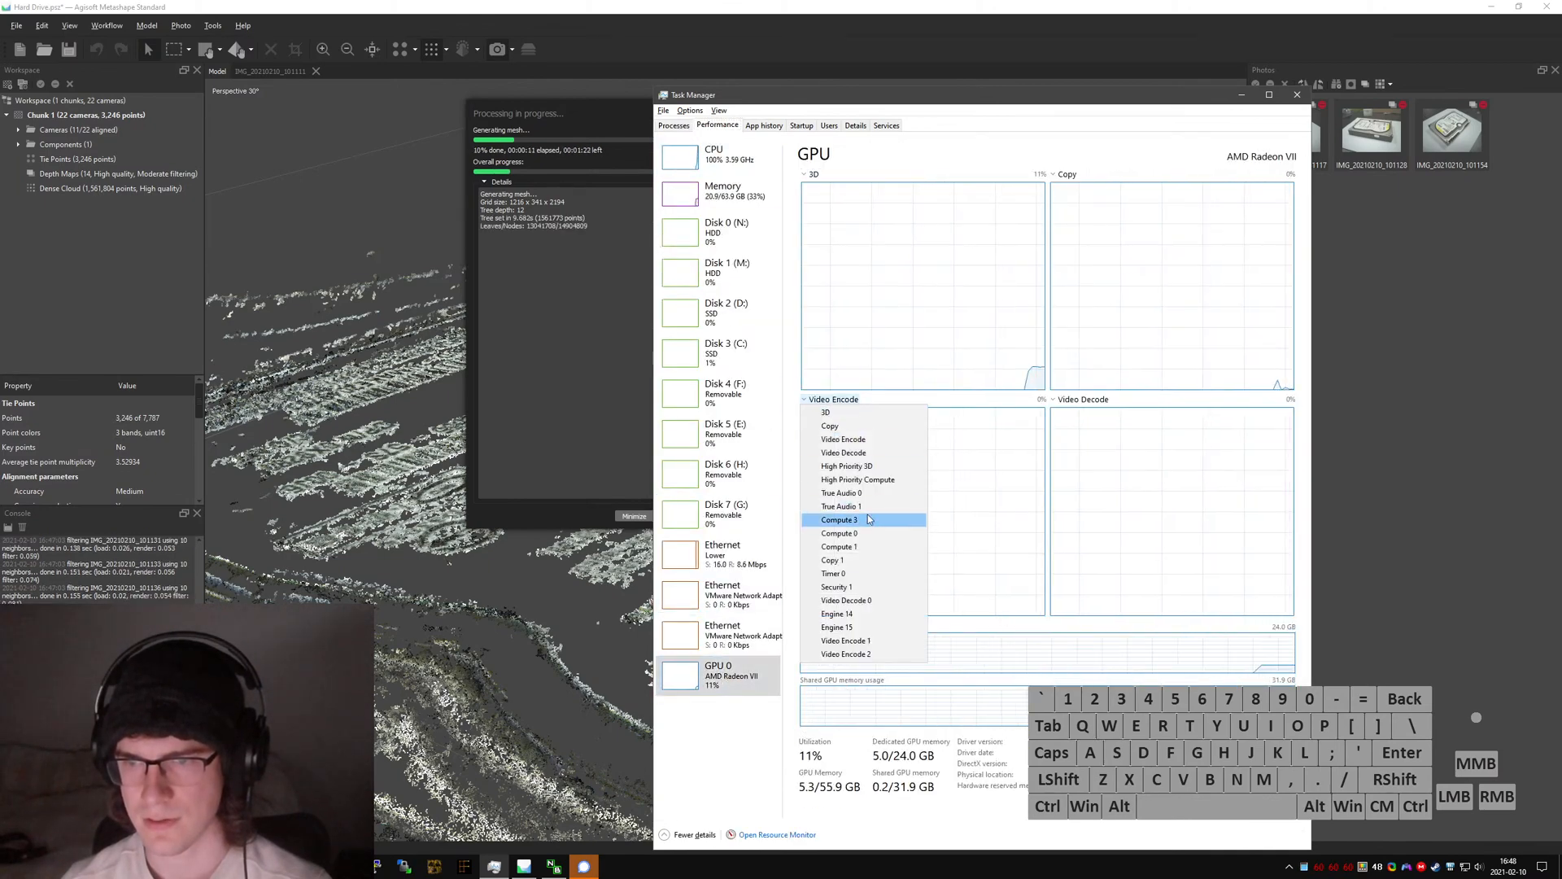
pyautogui.click(839, 520)
pyautogui.click(828, 400)
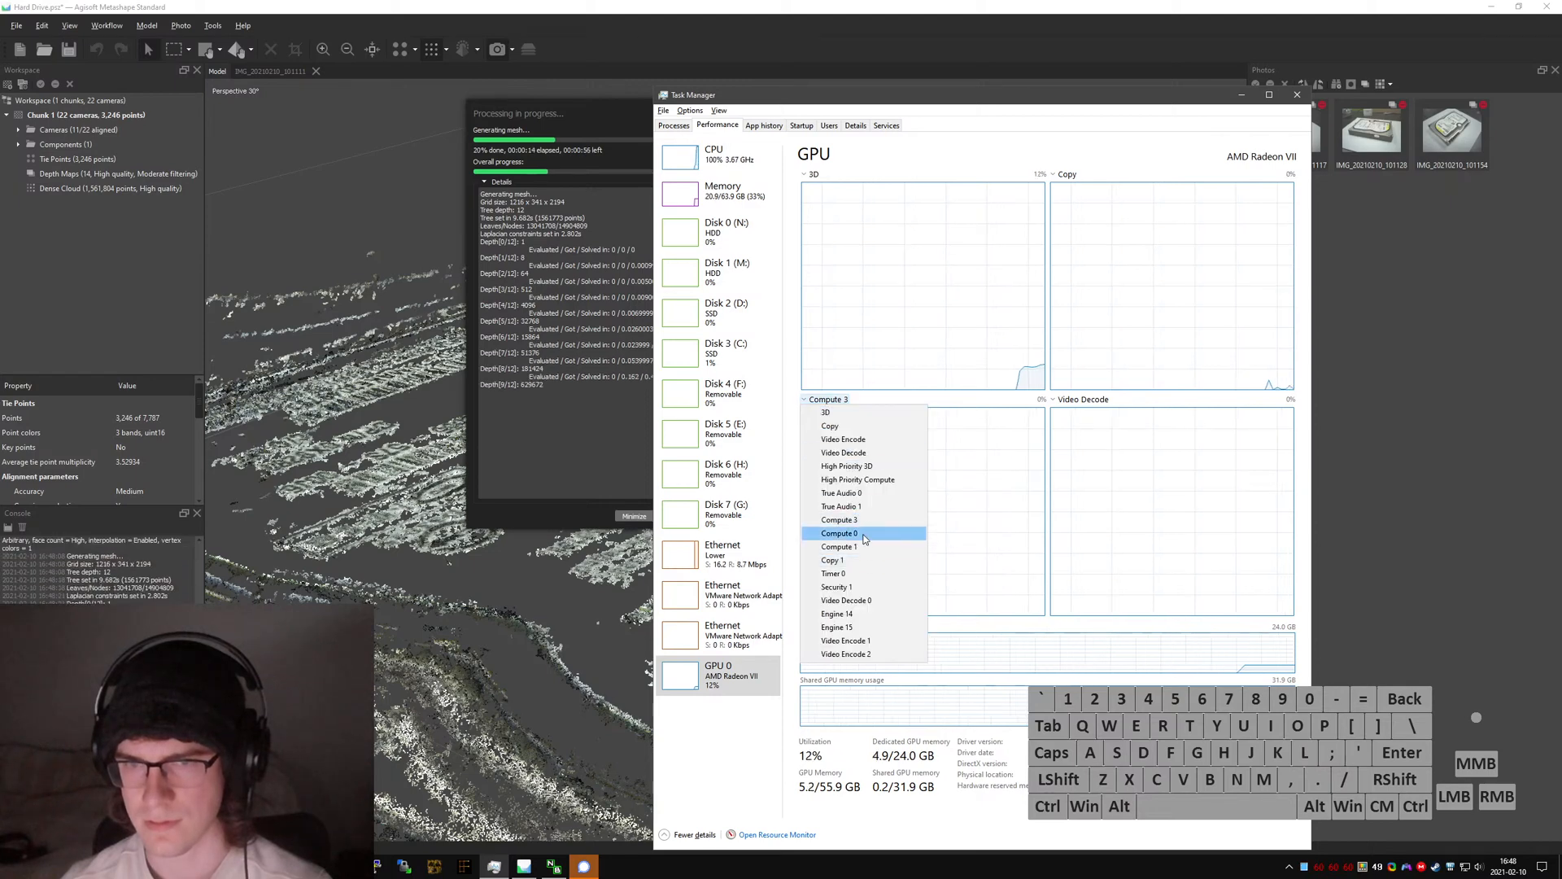
pyautogui.click(839, 533)
pyautogui.click(833, 401)
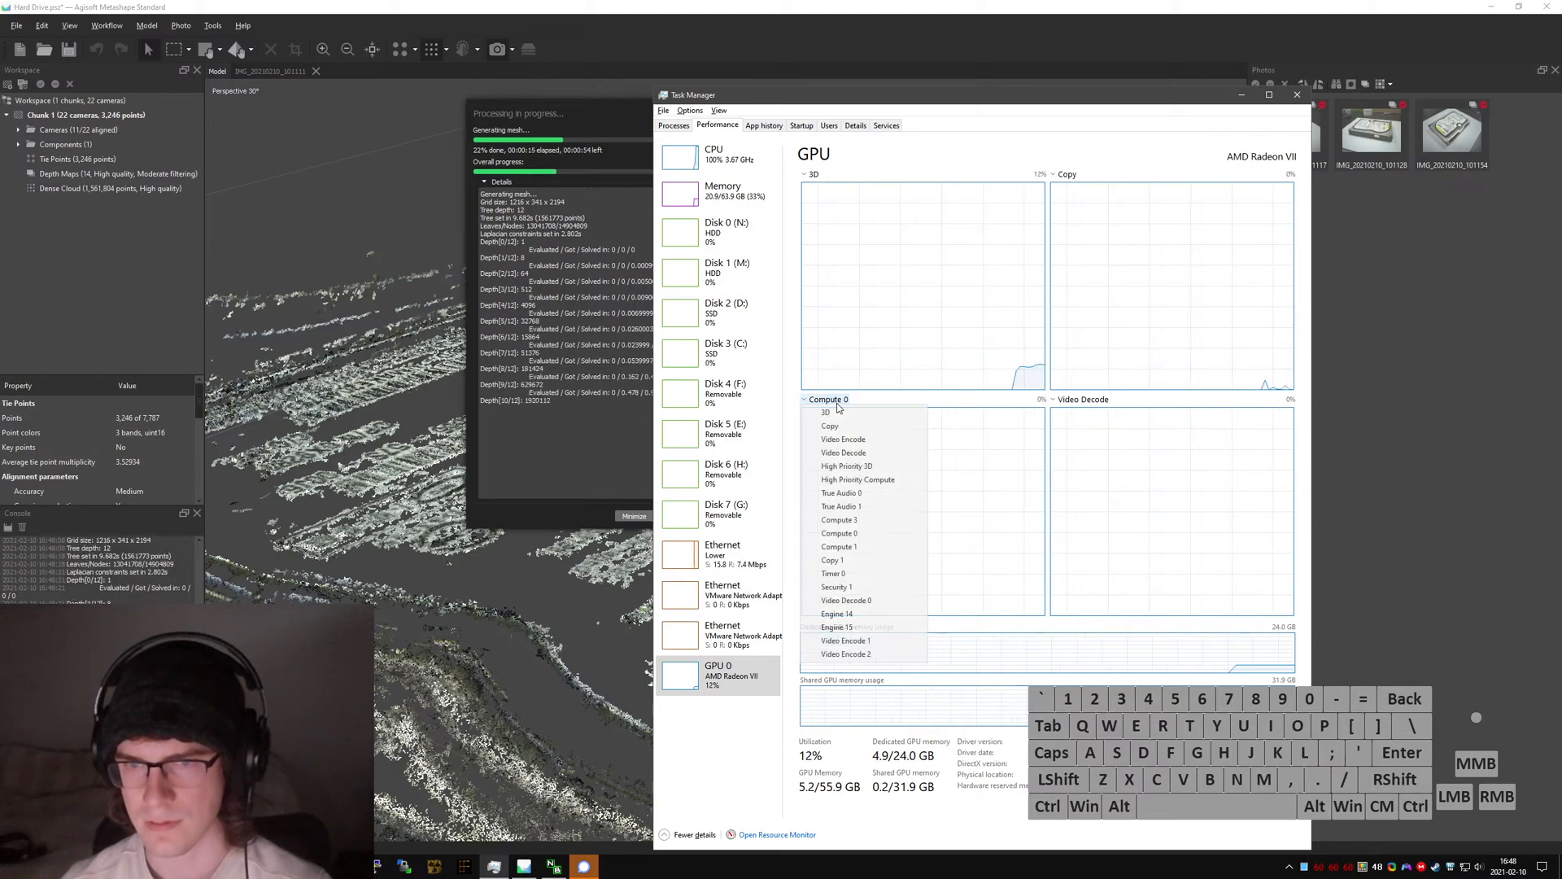
pyautogui.click(853, 547)
pyautogui.click(835, 401)
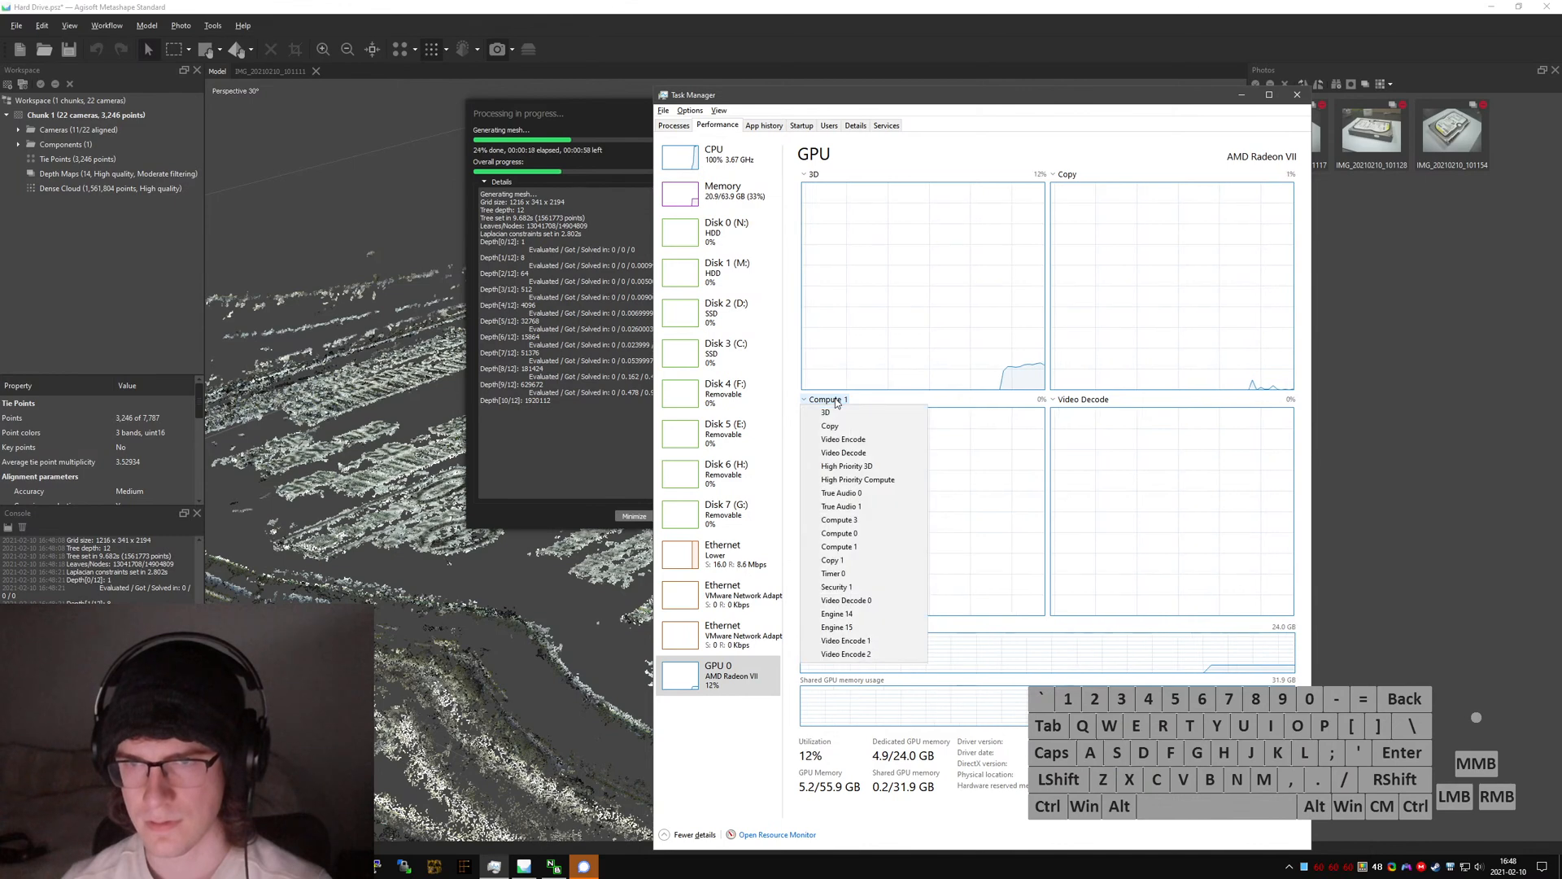
pyautogui.click(719, 172)
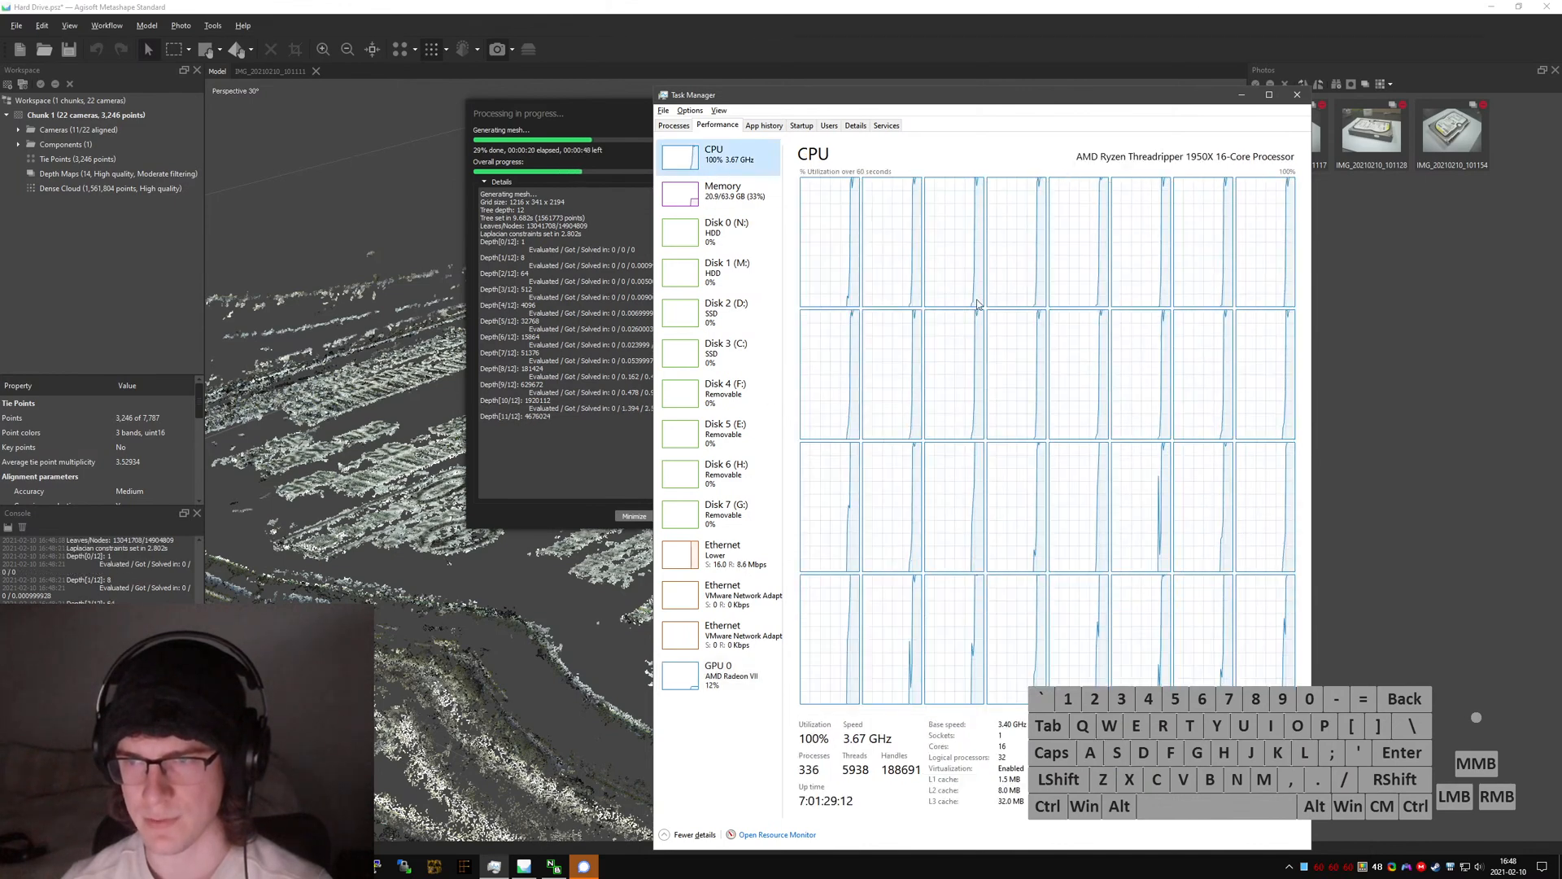
pyautogui.click(1297, 96)
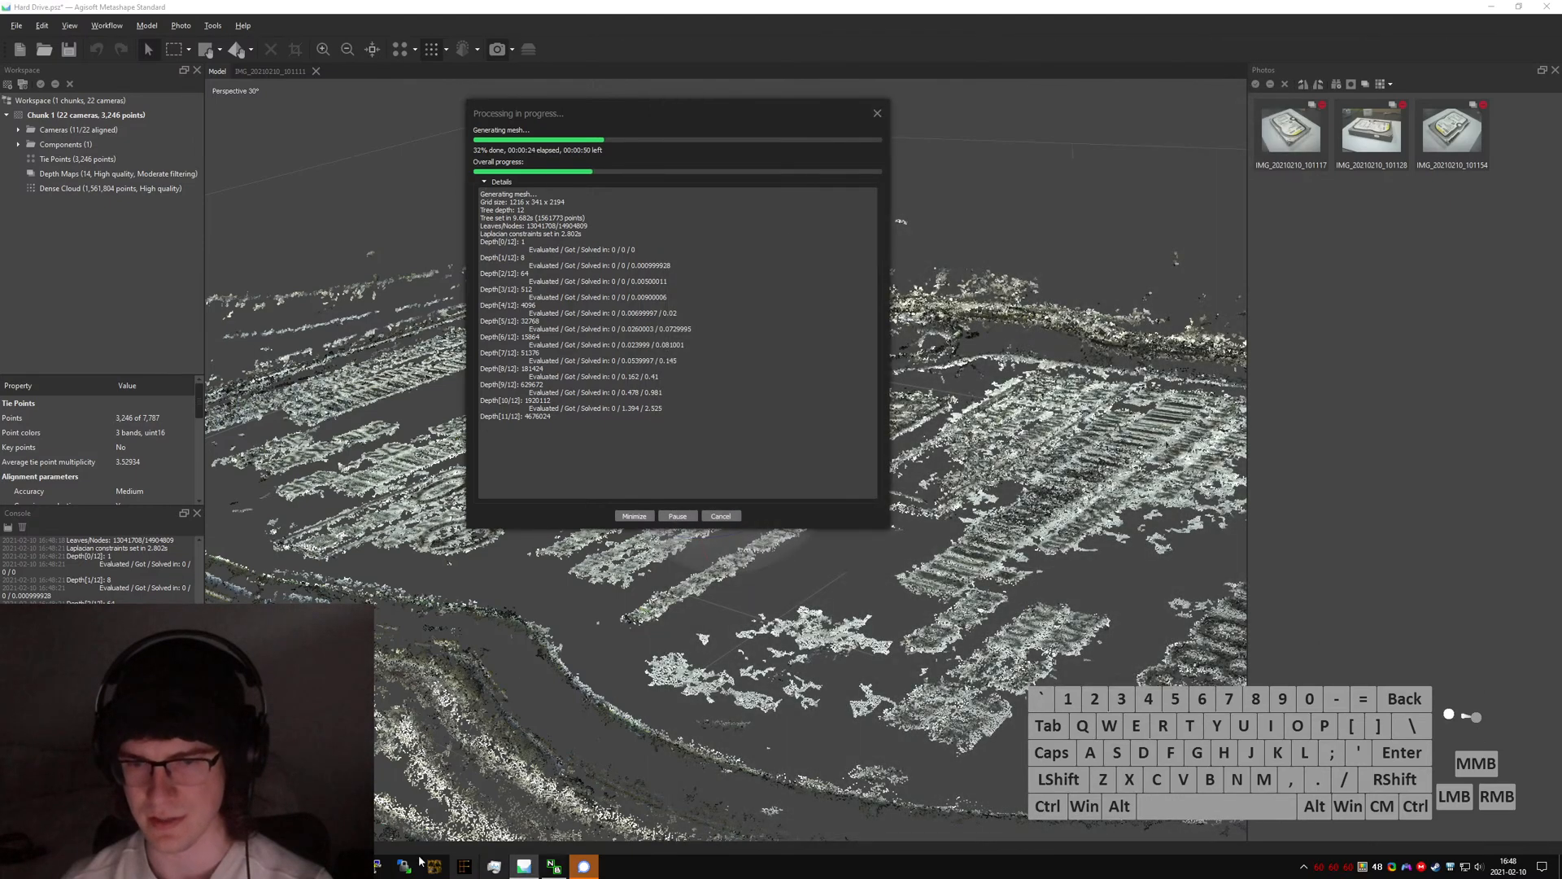
# - Switch to the open Part1 sketch in SOLIDWORKS
pyautogui.click(314, 867)
pyautogui.click(358, 805)
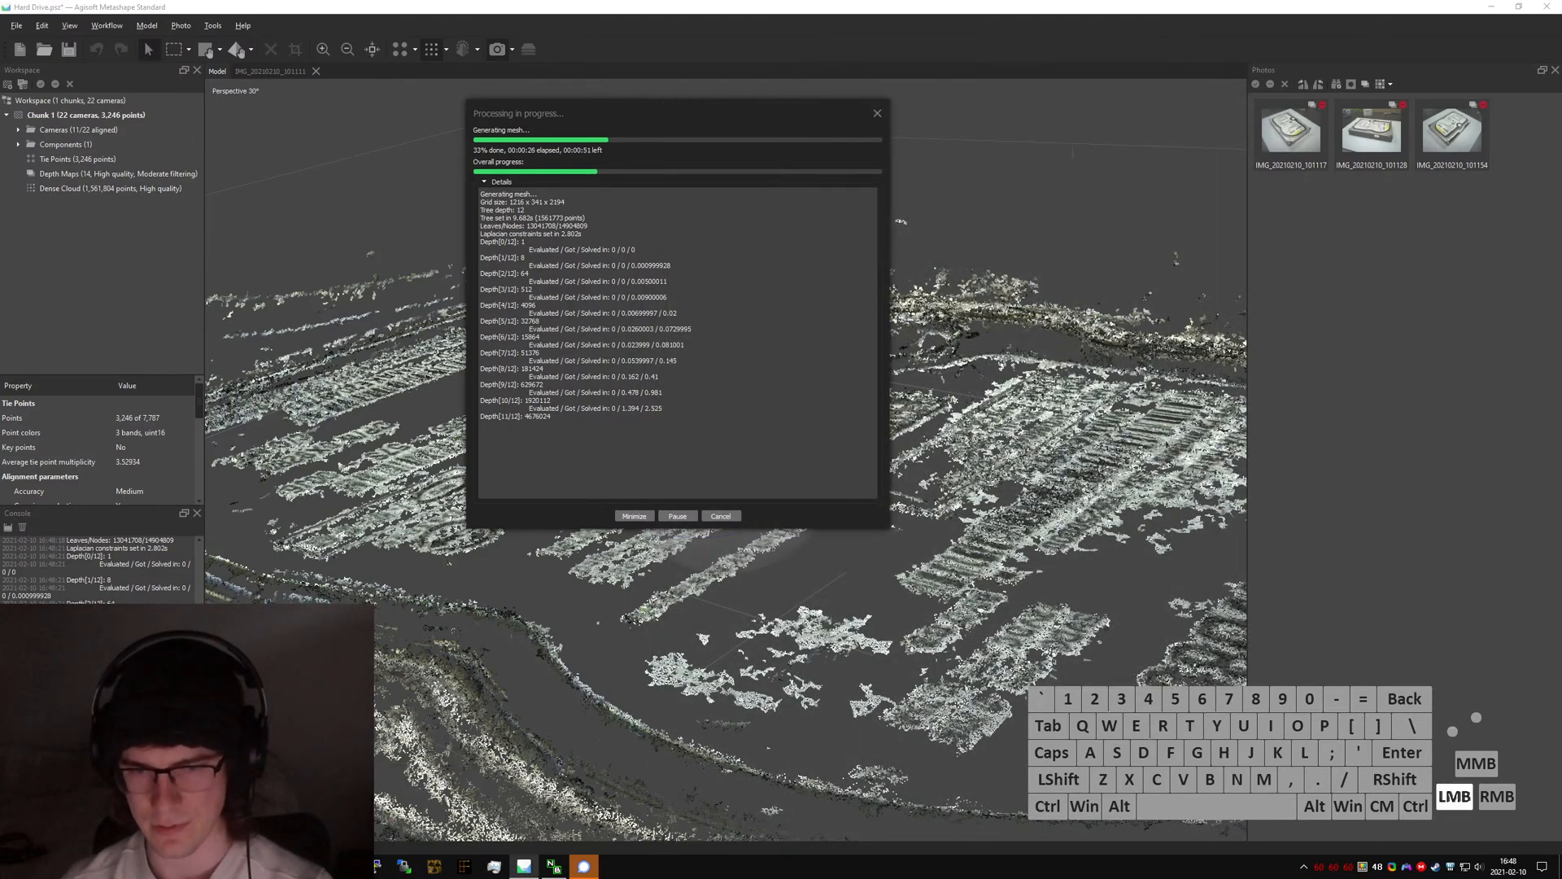
pyautogui.click(341, 813)
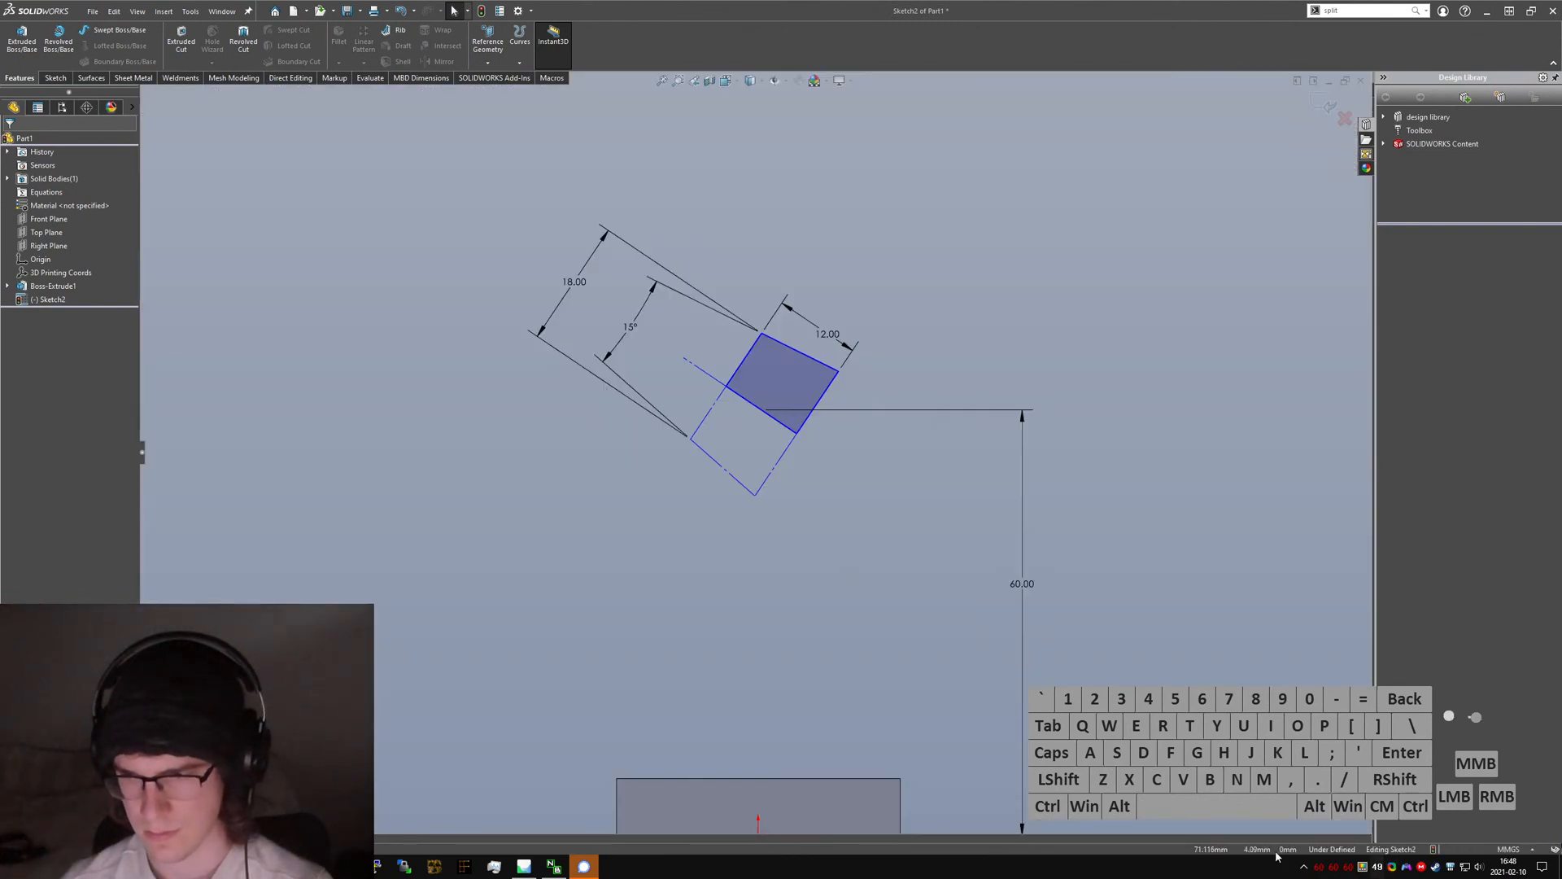
pyautogui.click(1304, 866)
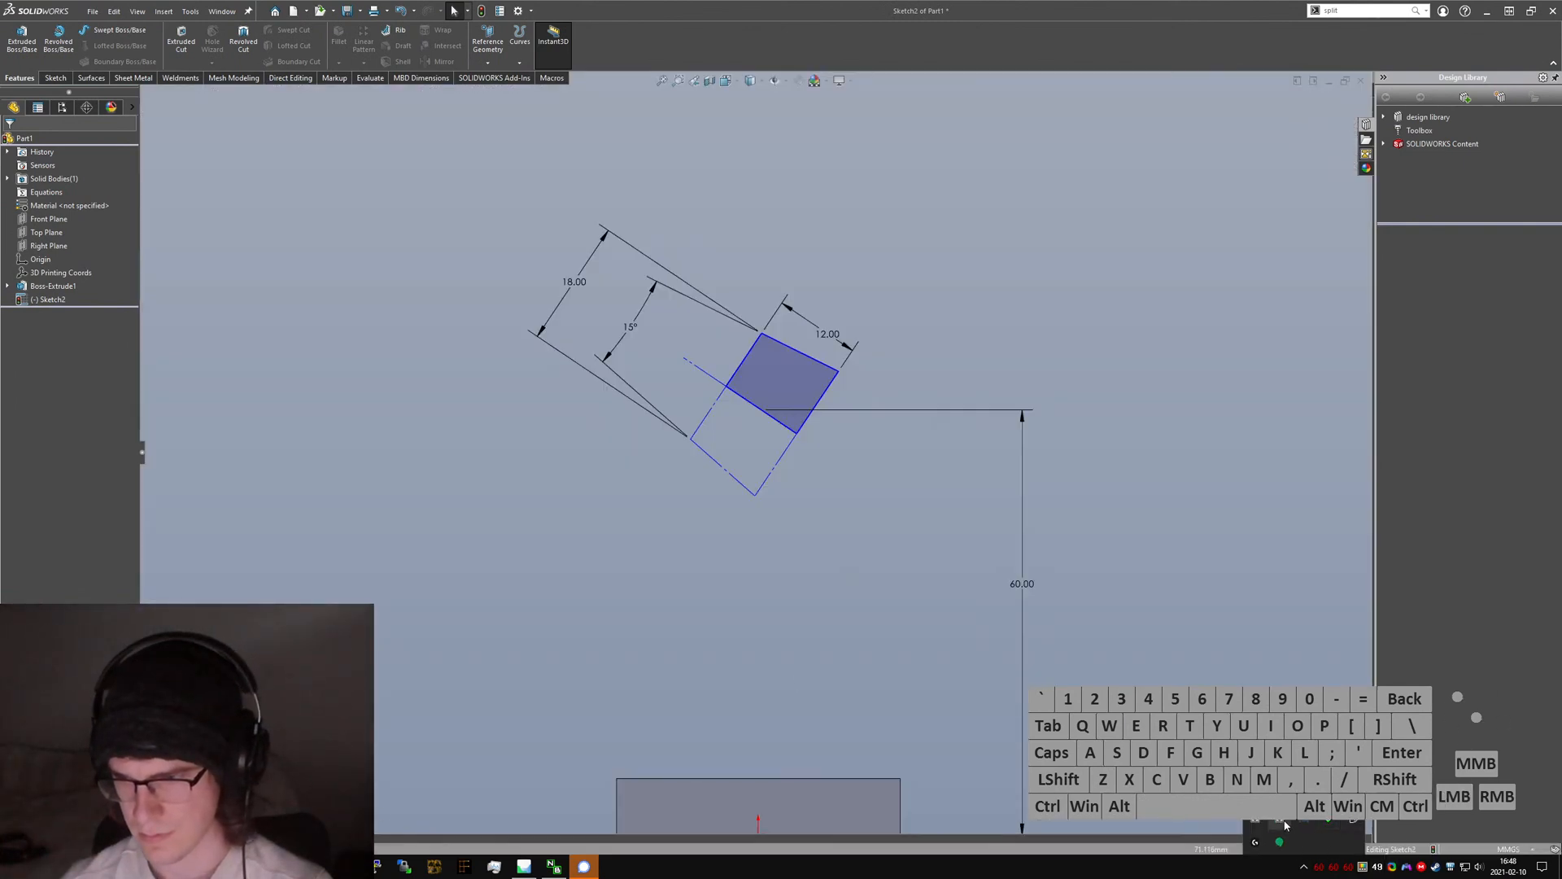
pyautogui.click(1313, 797)
pyautogui.click(750, 398)
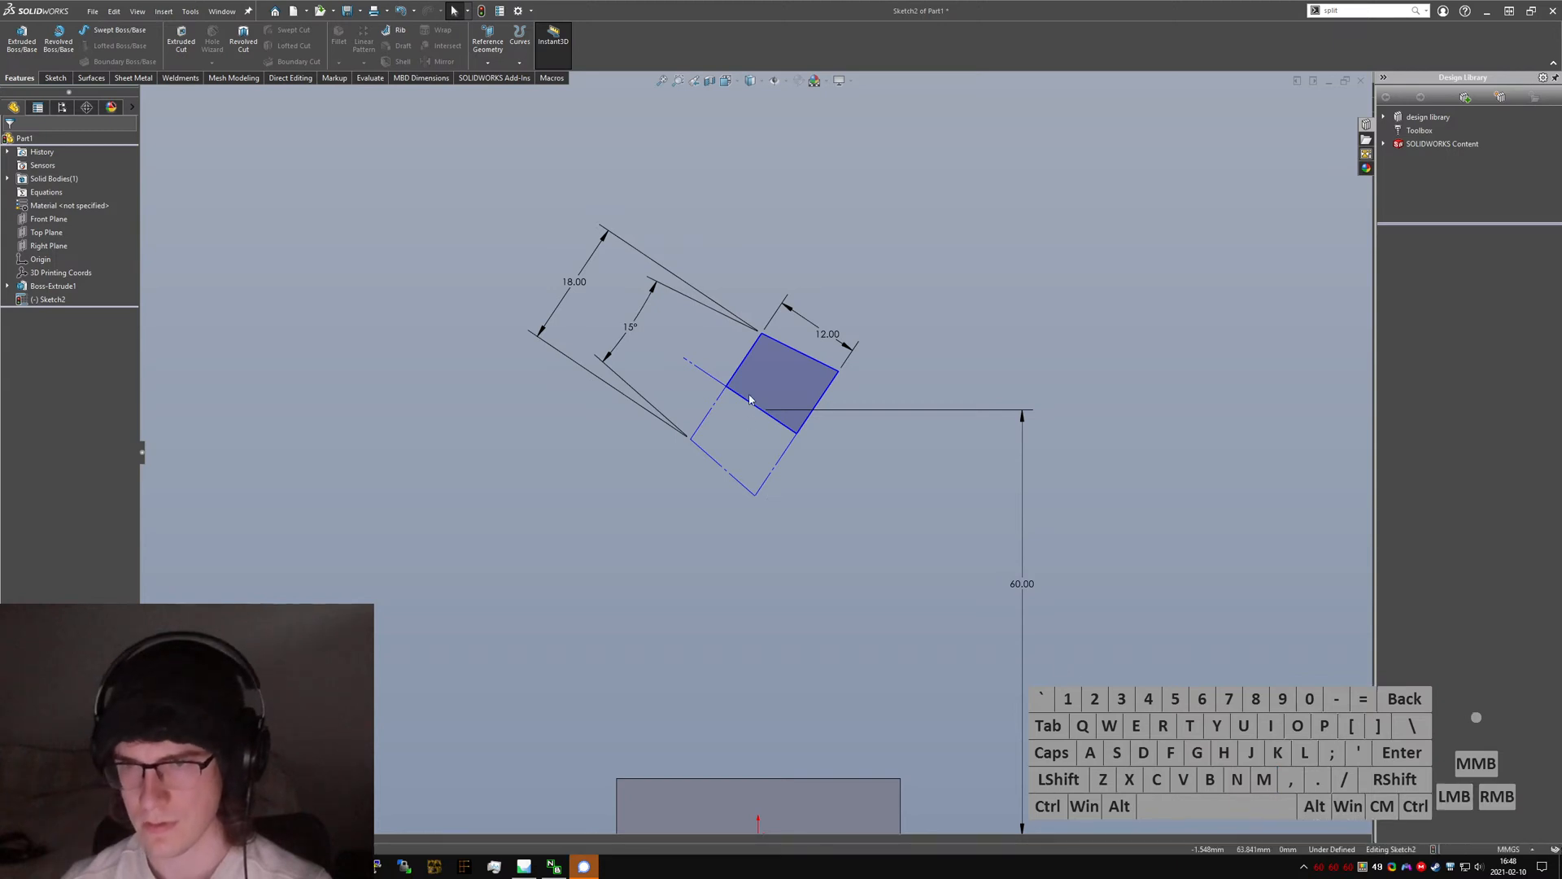
# - Dimension the angle between the short centerline at the profile's corner and the horizontal at 30°
pyautogui.scroll(1, 757, 415)
pyautogui.scroll(-1, 768, 399)
pyautogui.scroll(-2, 768, 399)
pyautogui.scroll(-1, 708, 352)
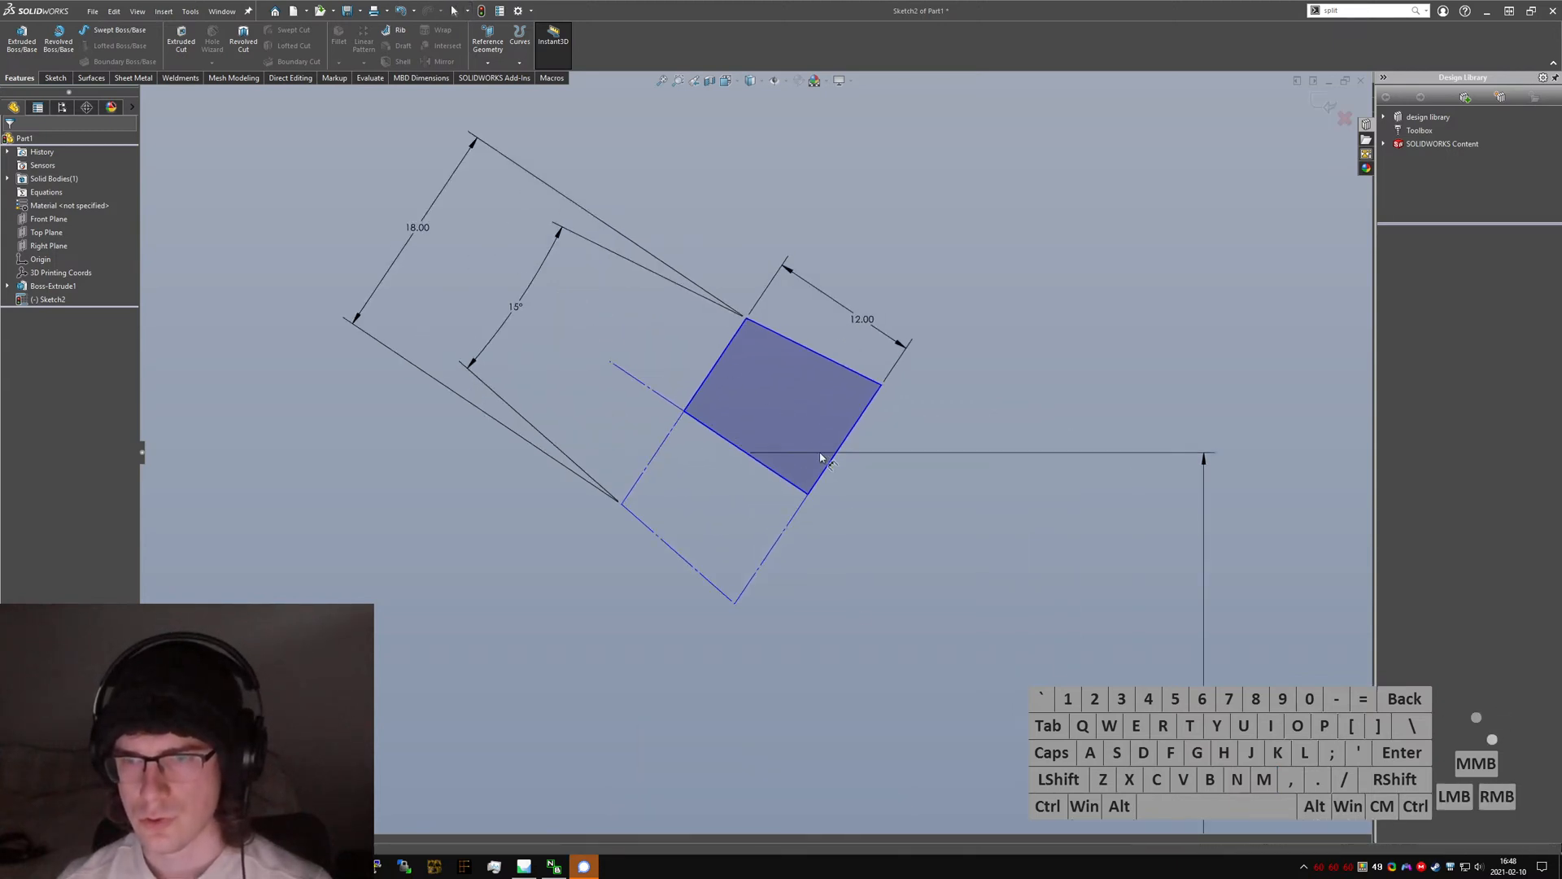
pyautogui.click(686, 414)
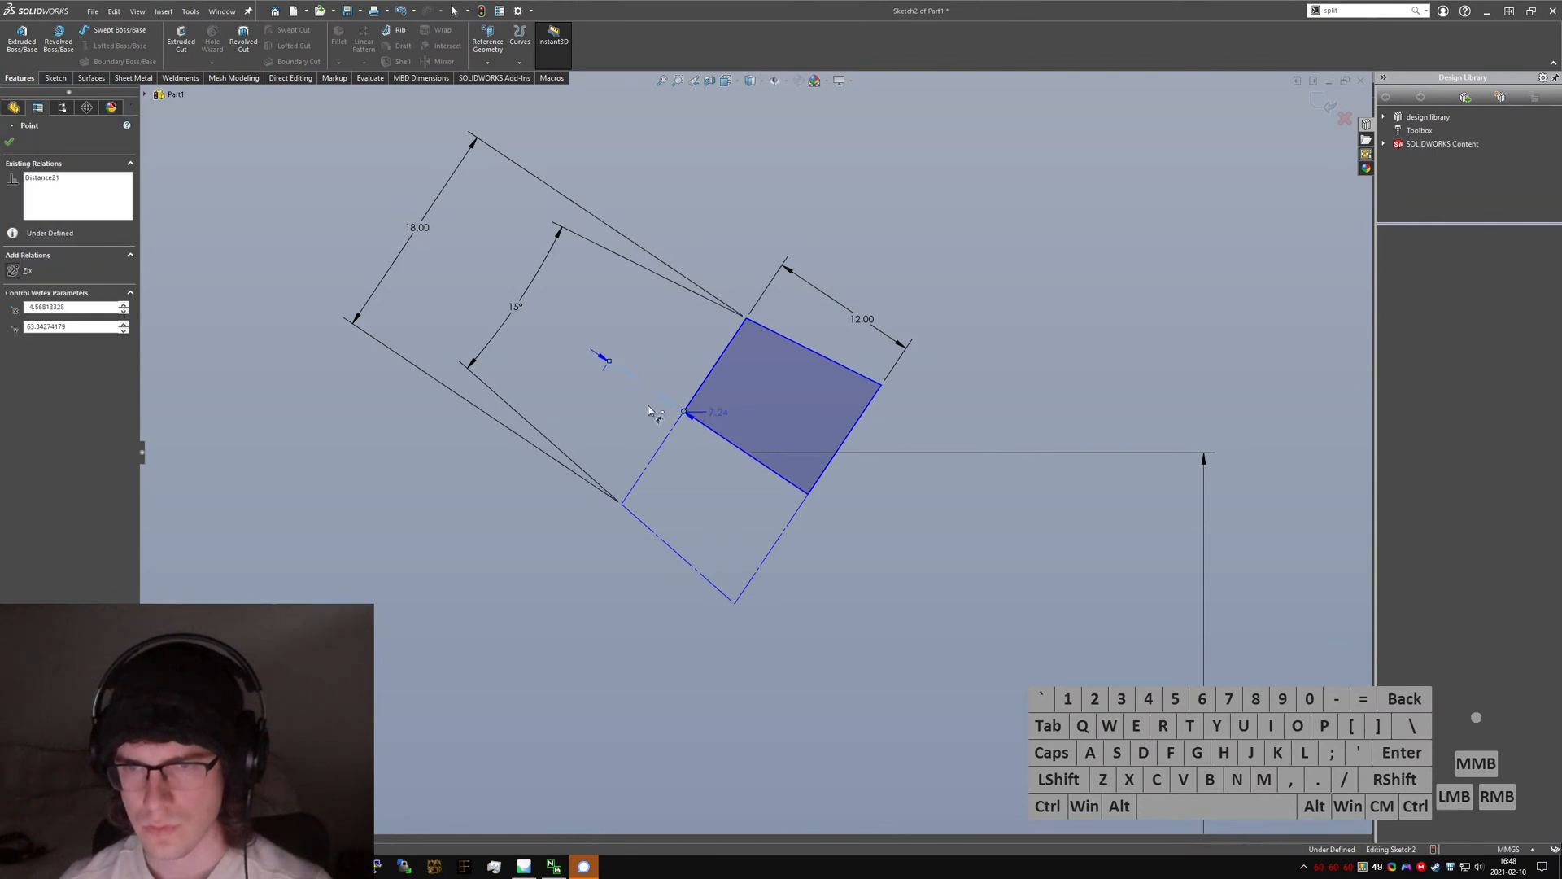
pyautogui.click(657, 418)
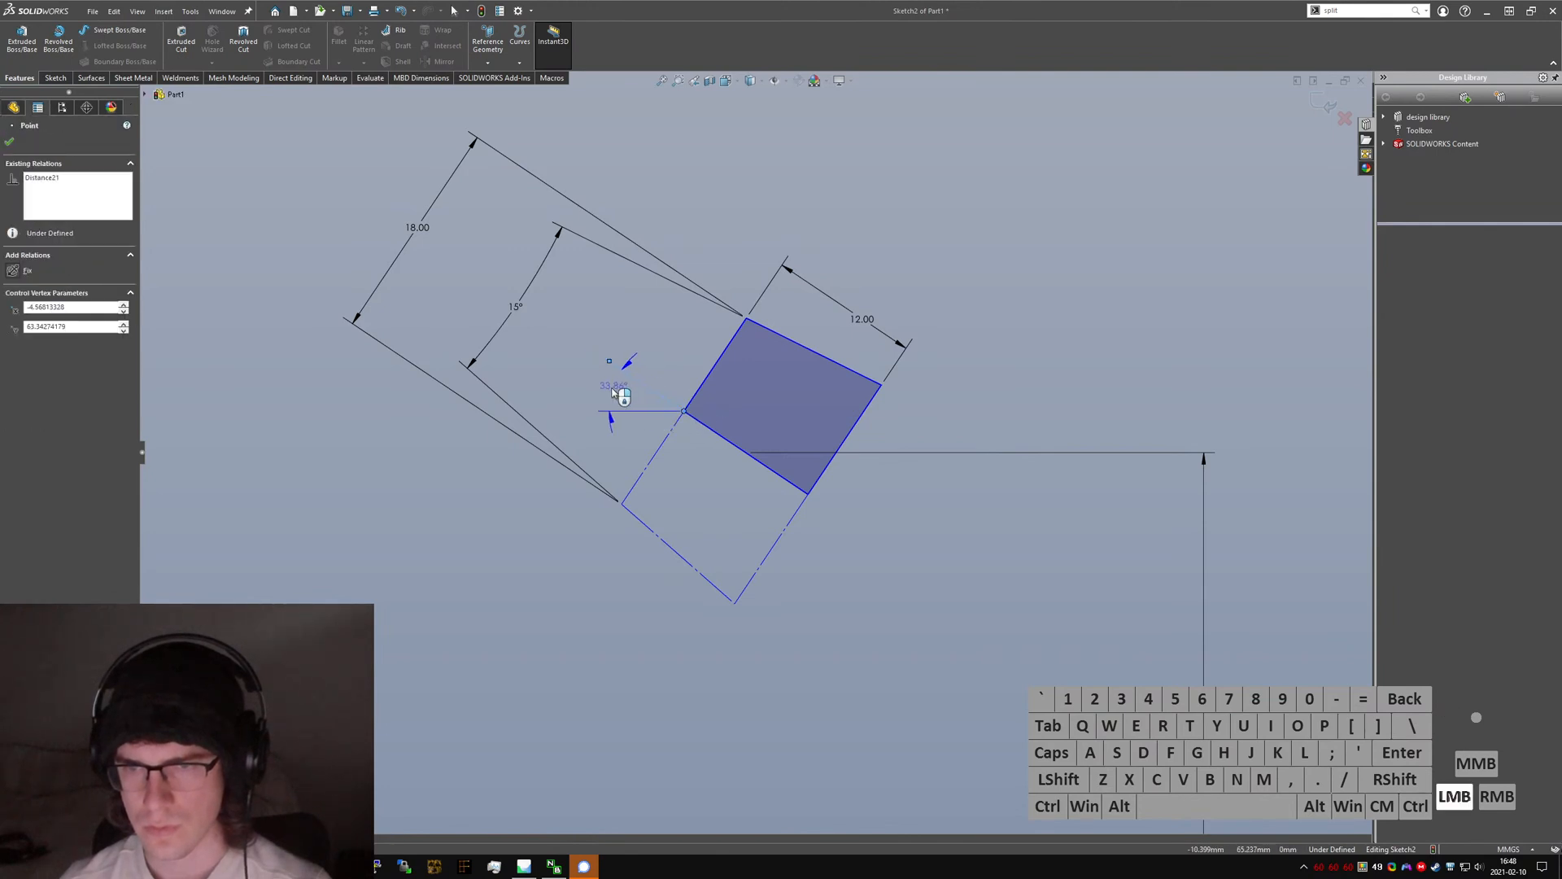
pyautogui.click(649, 424)
pyautogui.press('Return')
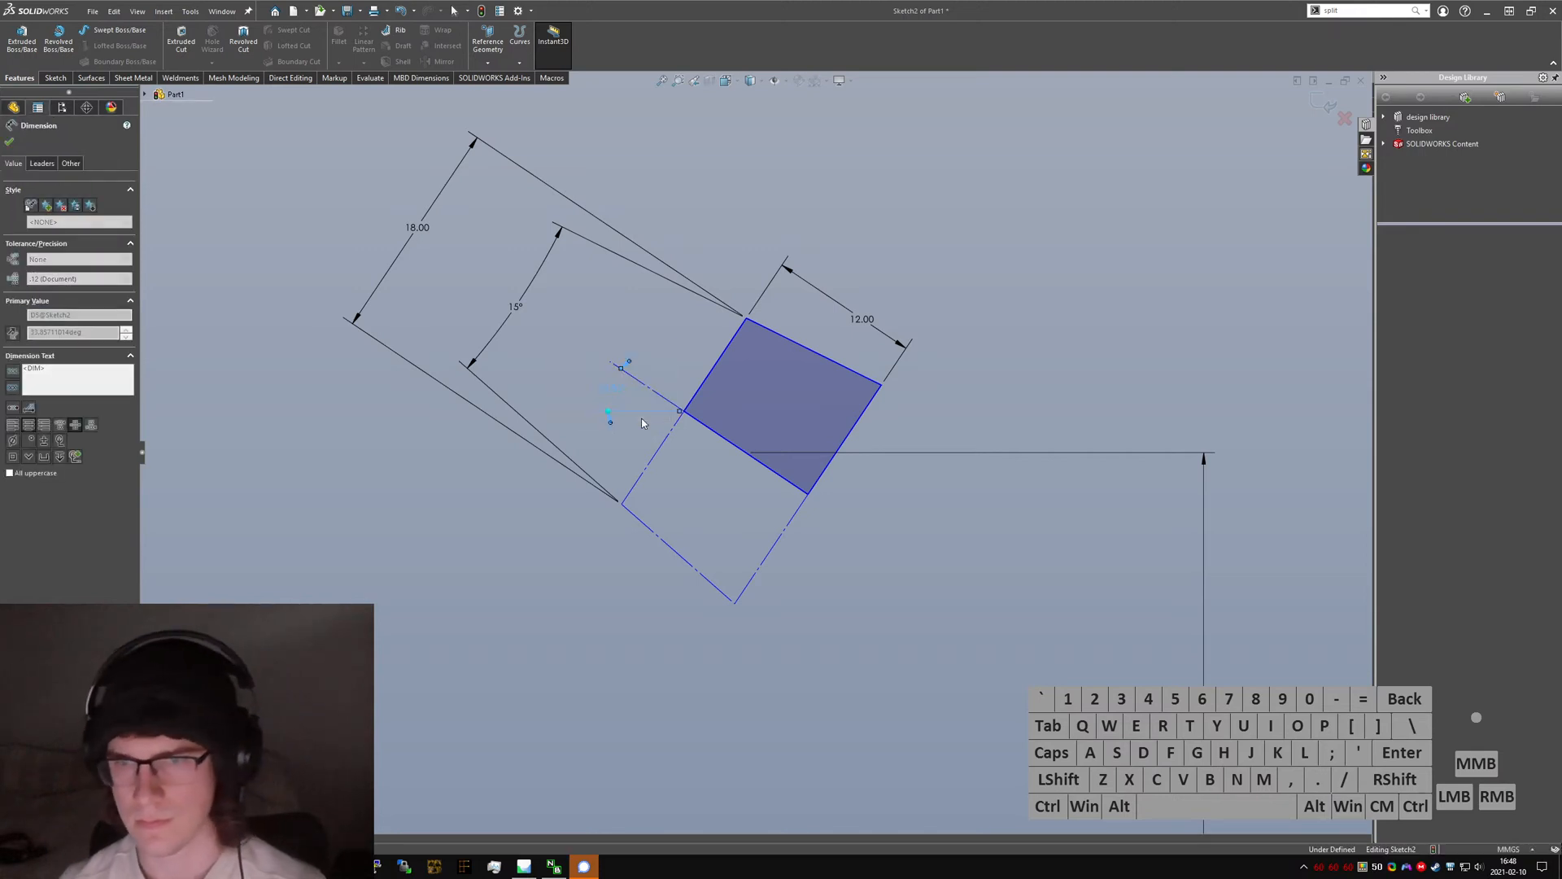
pyautogui.press('Escape')
pyautogui.scroll(1, 774, 479)
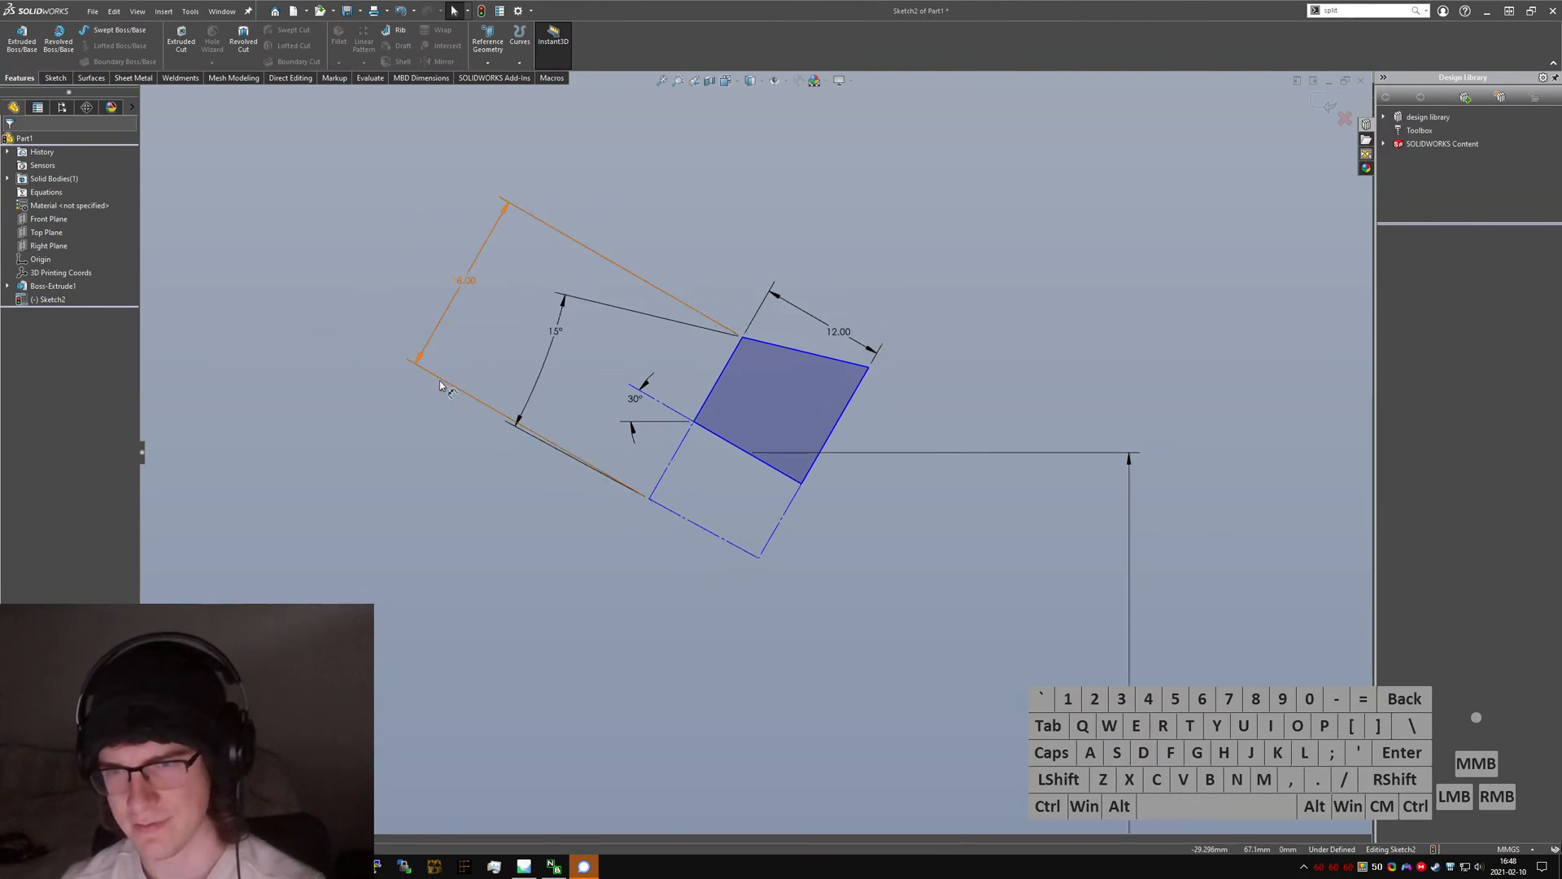
# - Make each side edge of the shaded profile equal in length to the construction line that extends it
pyautogui.keyDown('ctrl'); pyautogui.click(809, 478); pyautogui.keyUp('ctrl')
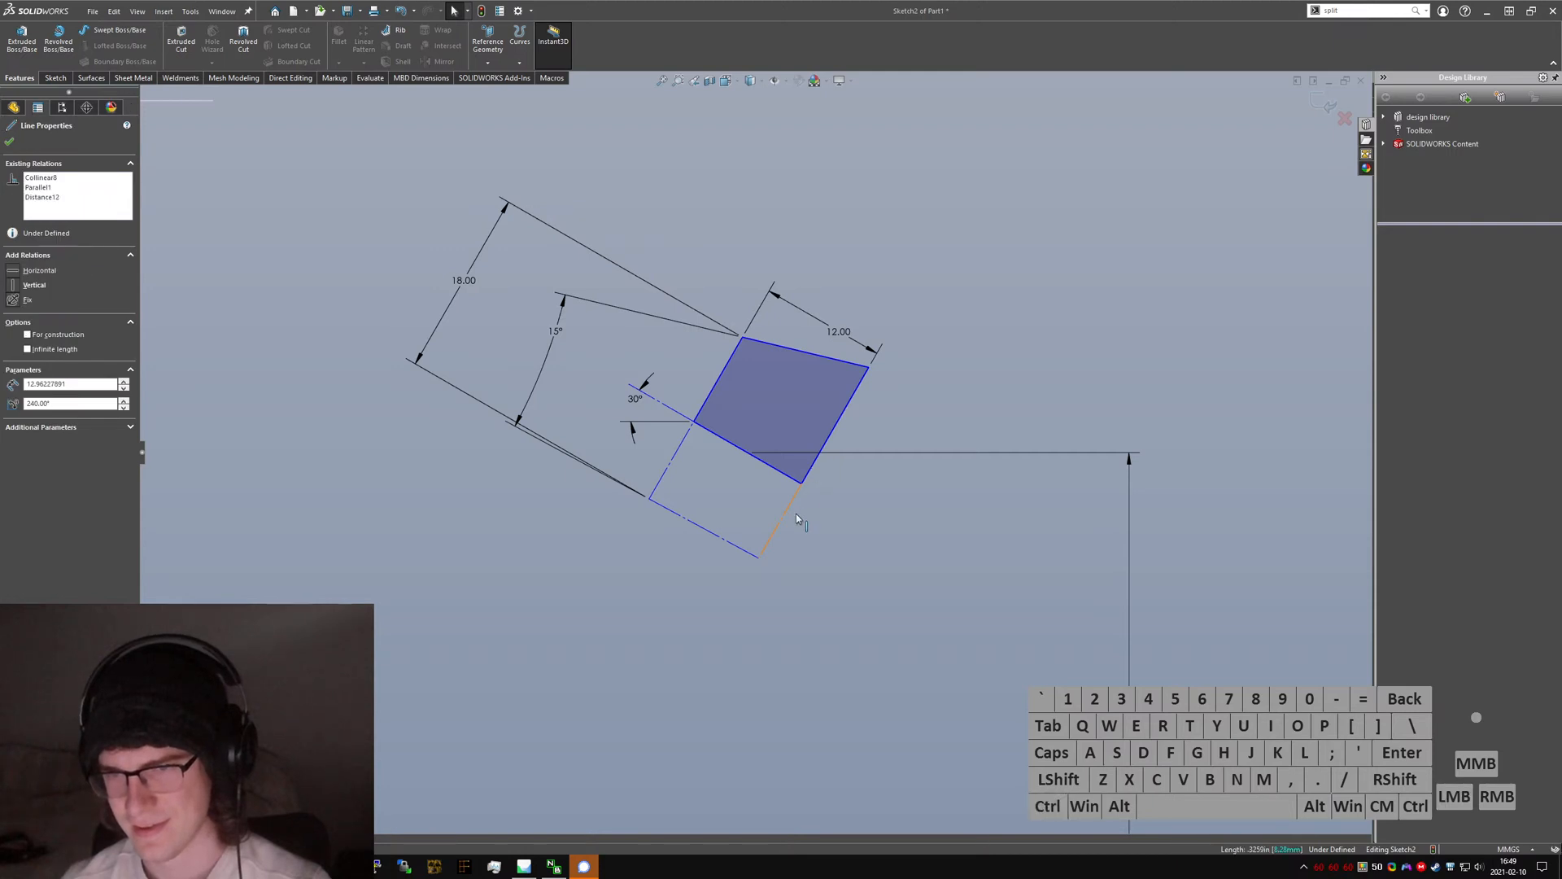
pyautogui.hotkey('alt', 'q')
pyautogui.click(836, 565)
pyautogui.click(683, 453)
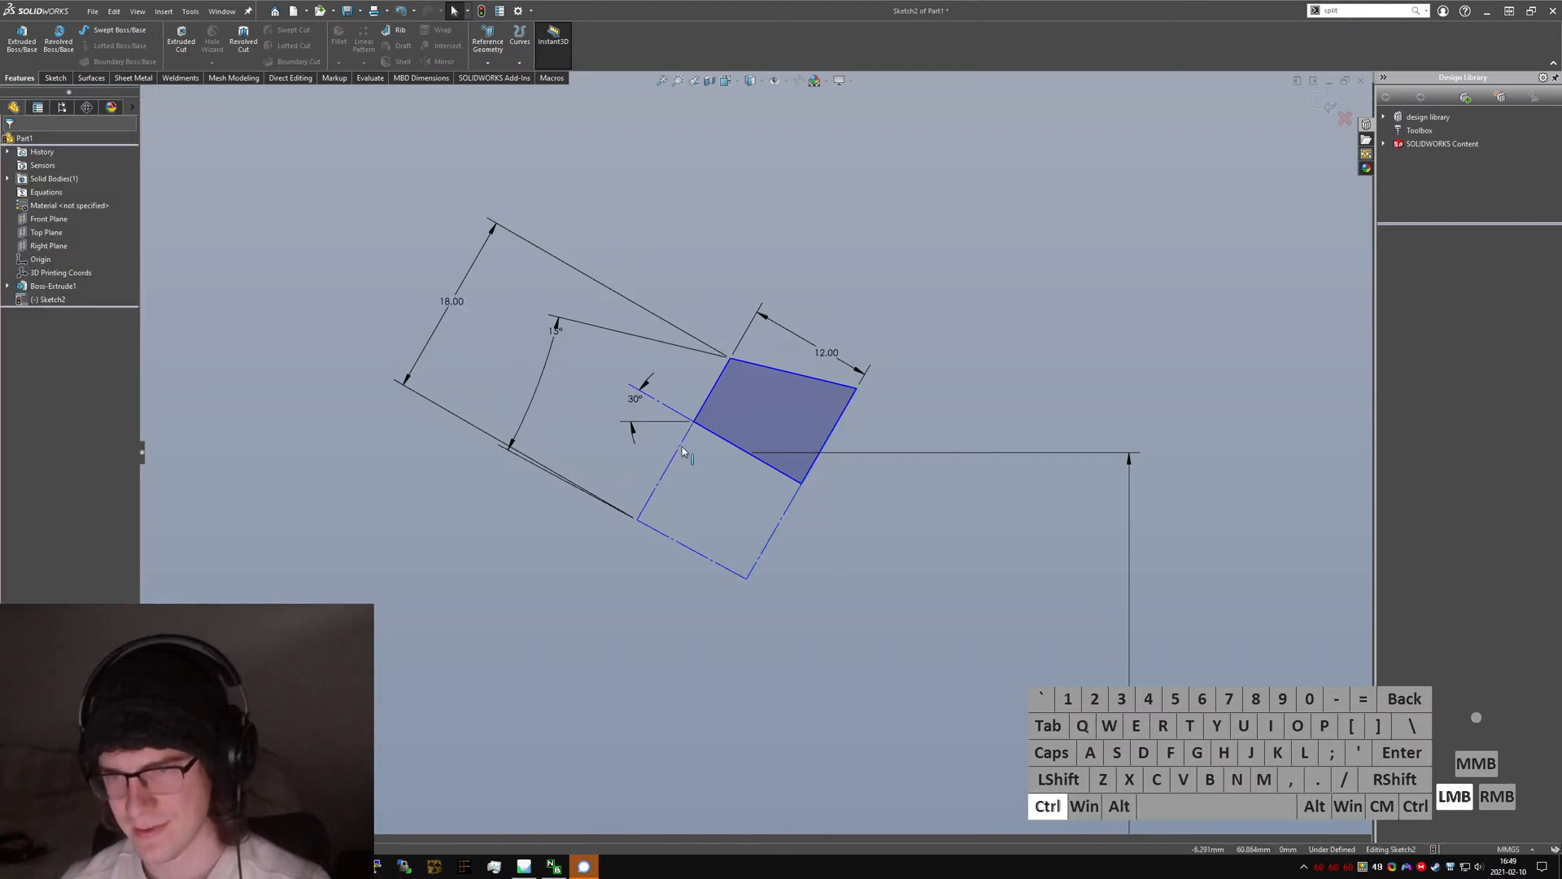
pyautogui.keyDown('ctrl'); pyautogui.click(712, 394); pyautogui.keyUp('ctrl')
pyautogui.keyDown('ctrl'); pyautogui.click(666, 469); pyautogui.keyUp('ctrl')
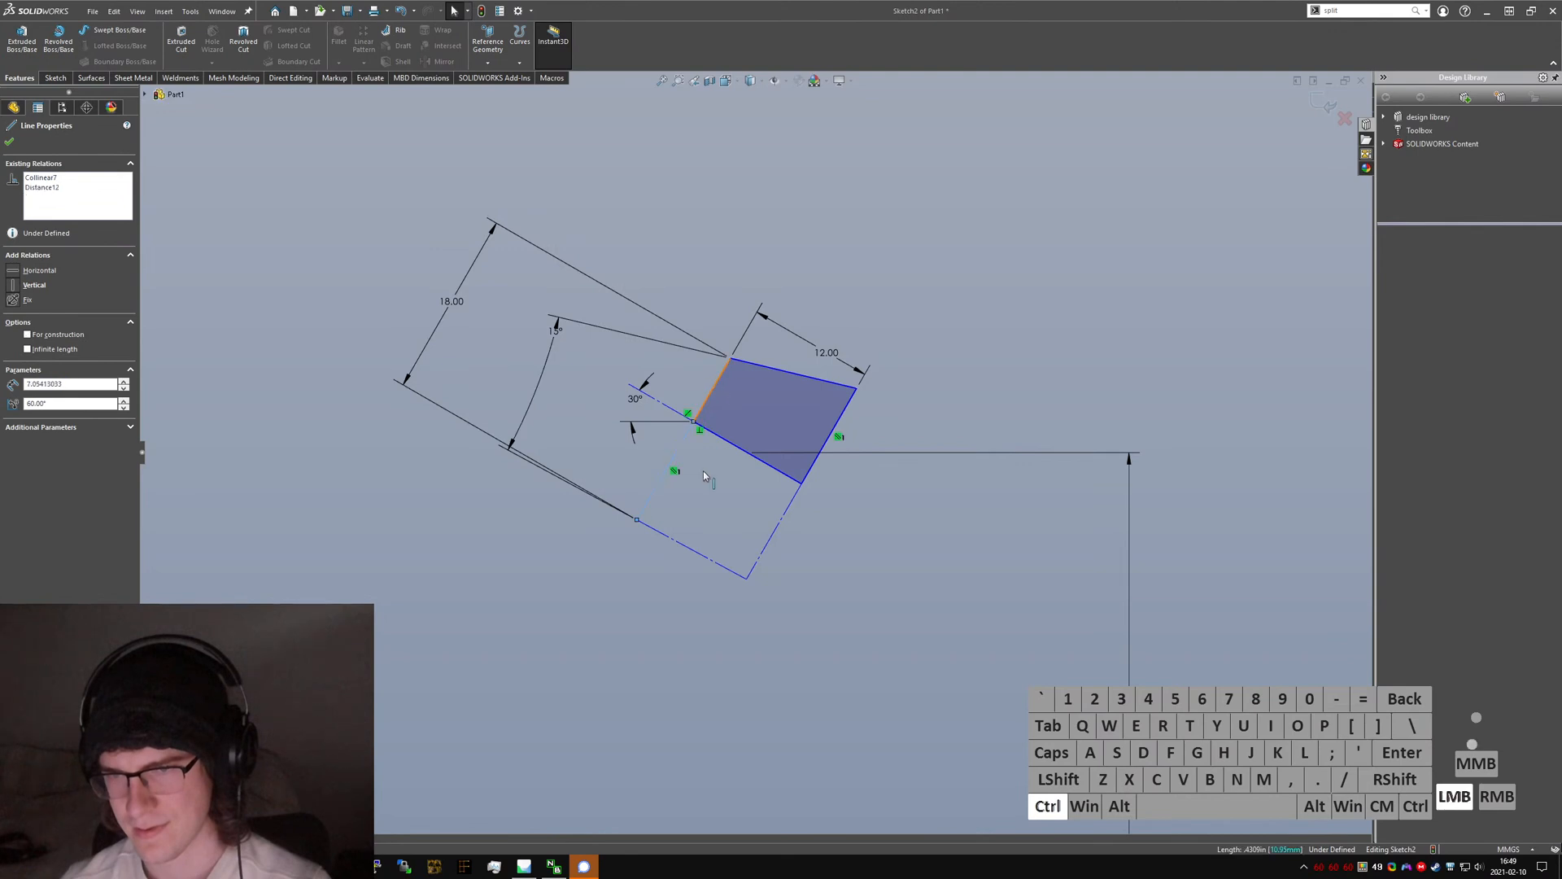
pyautogui.hotkey('alt', 'q')
pyautogui.click(716, 501)
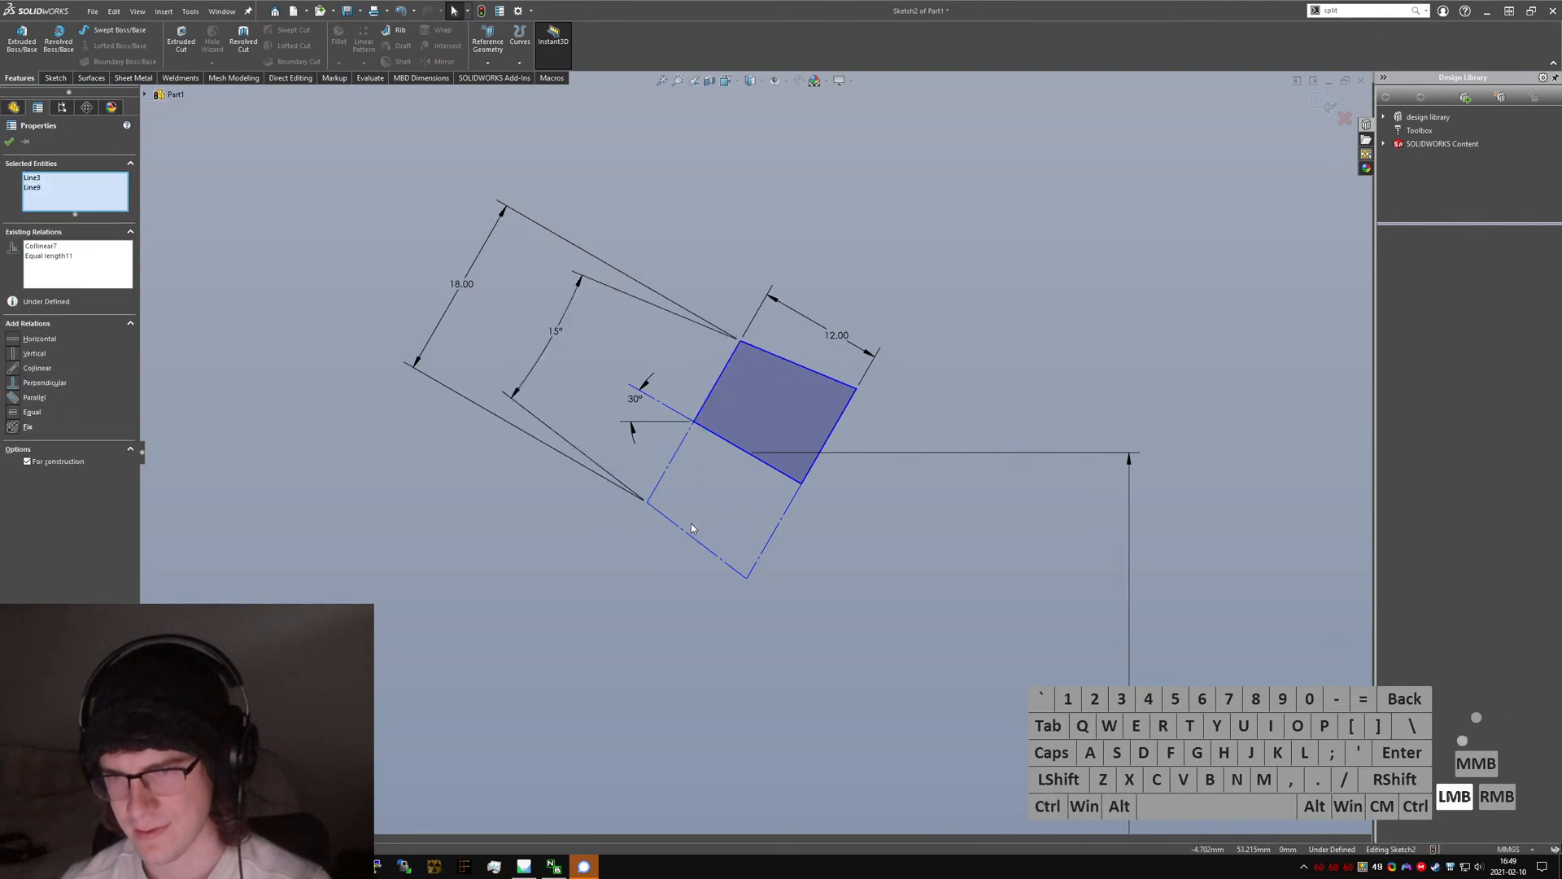
# - Make the profile's slanted upper edge equal in length to the lower slanted construction line
pyautogui.click(678, 527)
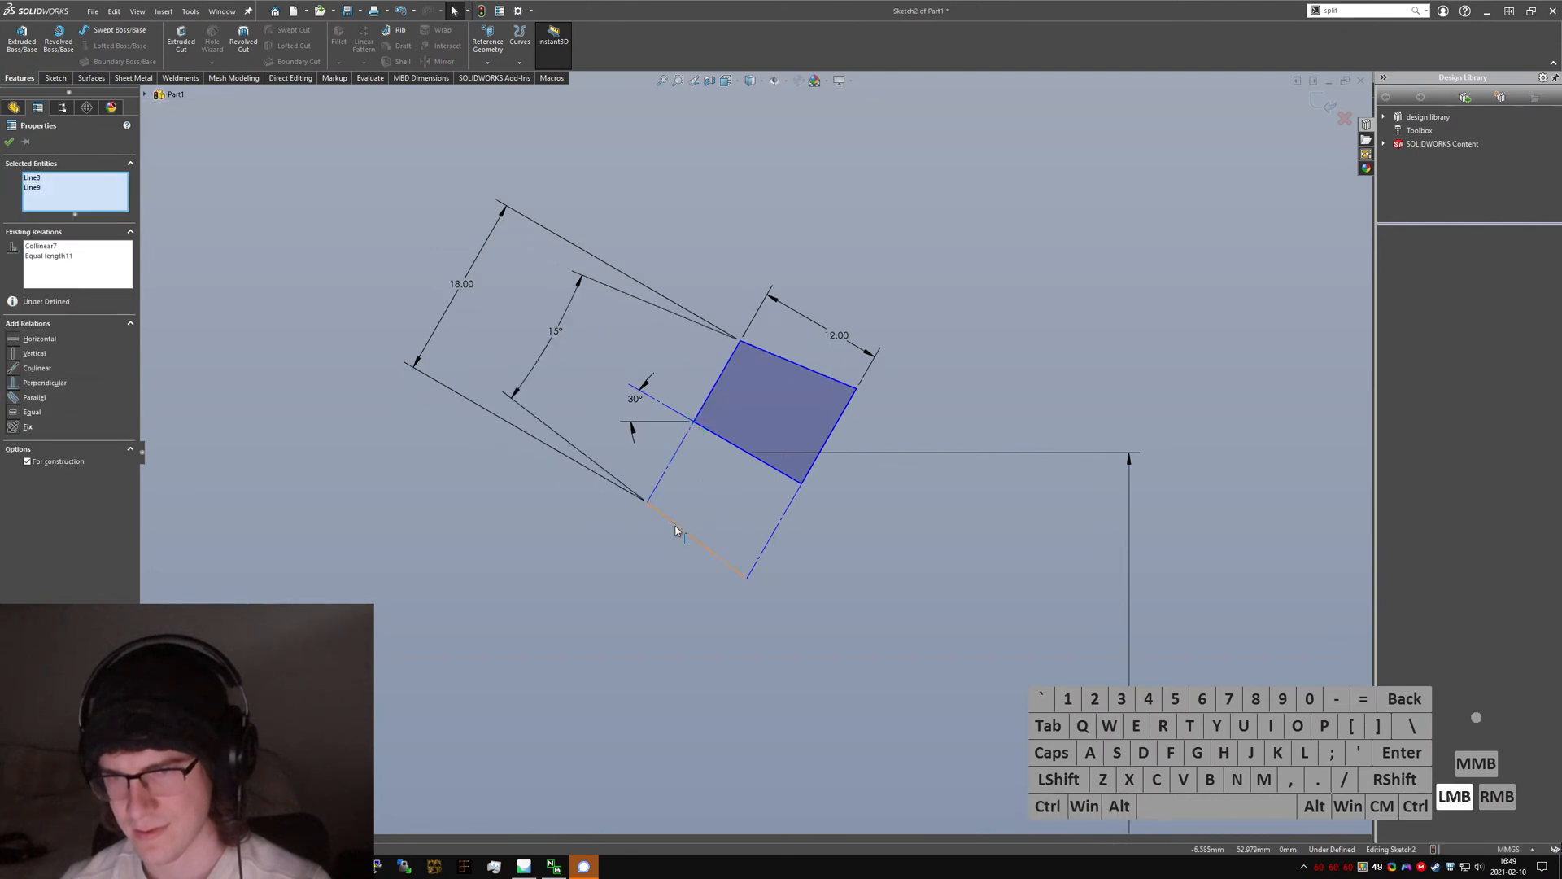
pyautogui.keyDown('ctrl'); pyautogui.click(758, 347); pyautogui.keyUp('ctrl')
pyautogui.hotkey('alt', 'q')
pyautogui.click(816, 518)
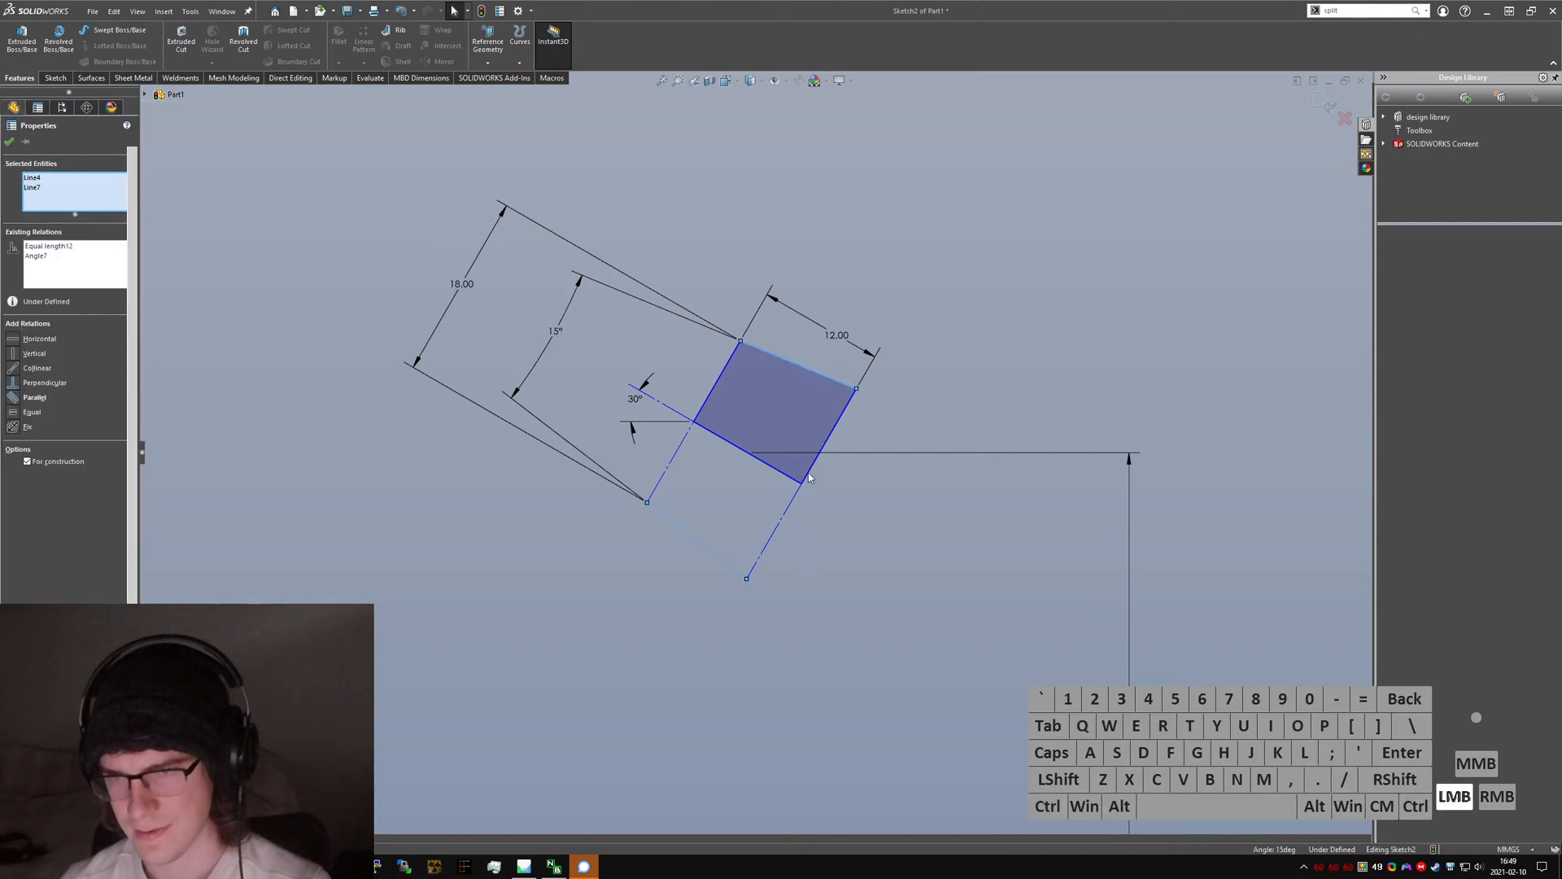
# - Align the midpoint of the profile's lower edge vertically with the origin
pyautogui.moveTo(843, 503)
pyautogui.mouseDown()
pyautogui.moveTo(778, 488)
pyautogui.moveTo(760, 460)
pyautogui.mouseUp()
pyautogui.scroll(5, 803, 543)
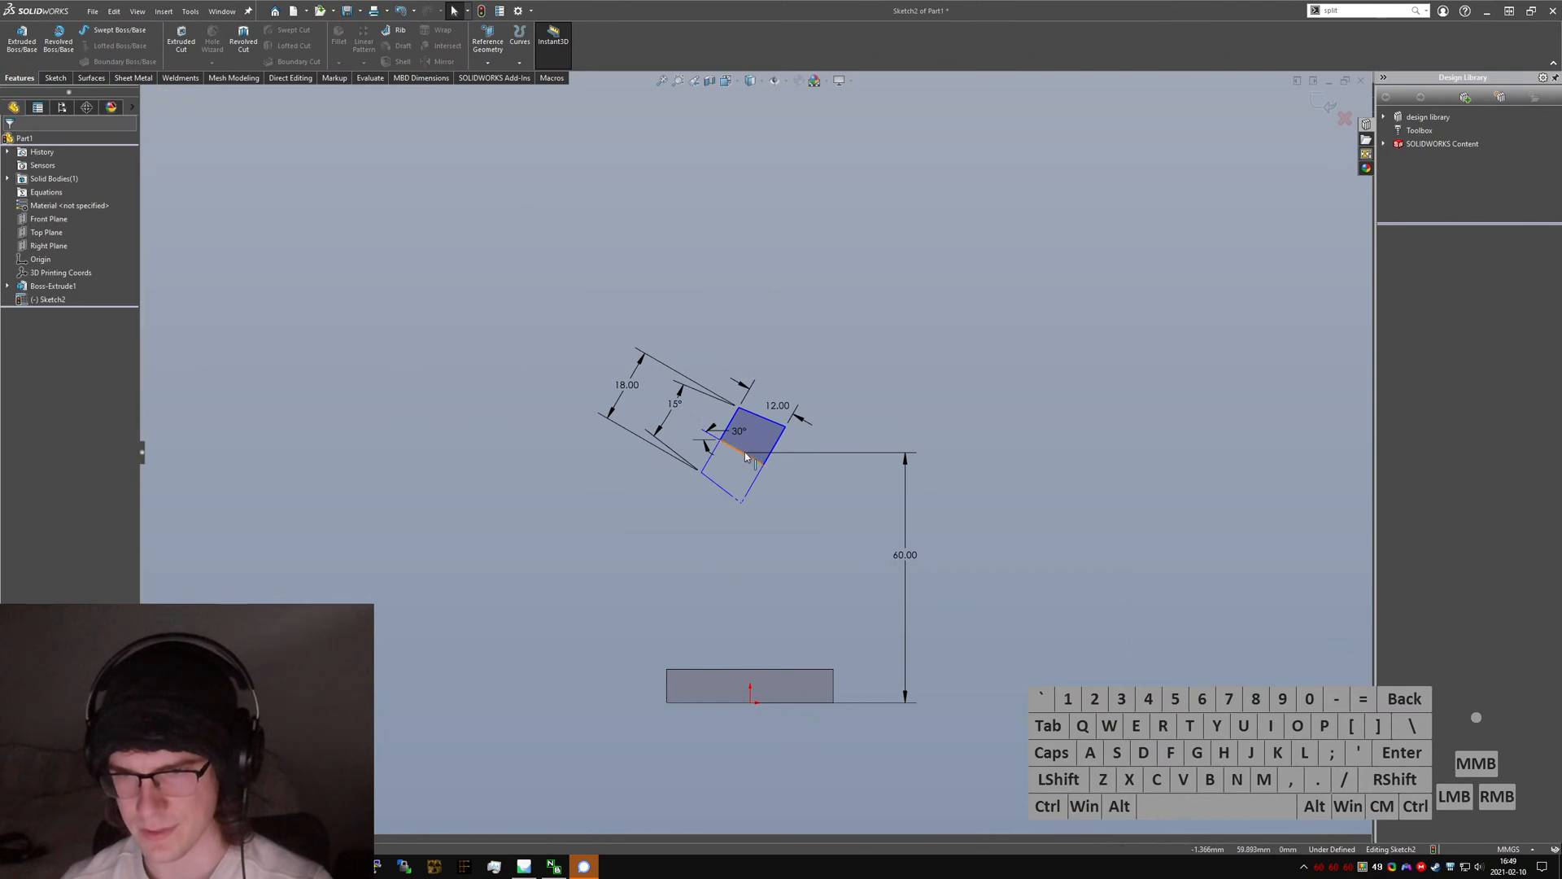
pyautogui.keyDown('ctrl'); pyautogui.click(750, 703); pyautogui.keyUp('ctrl')
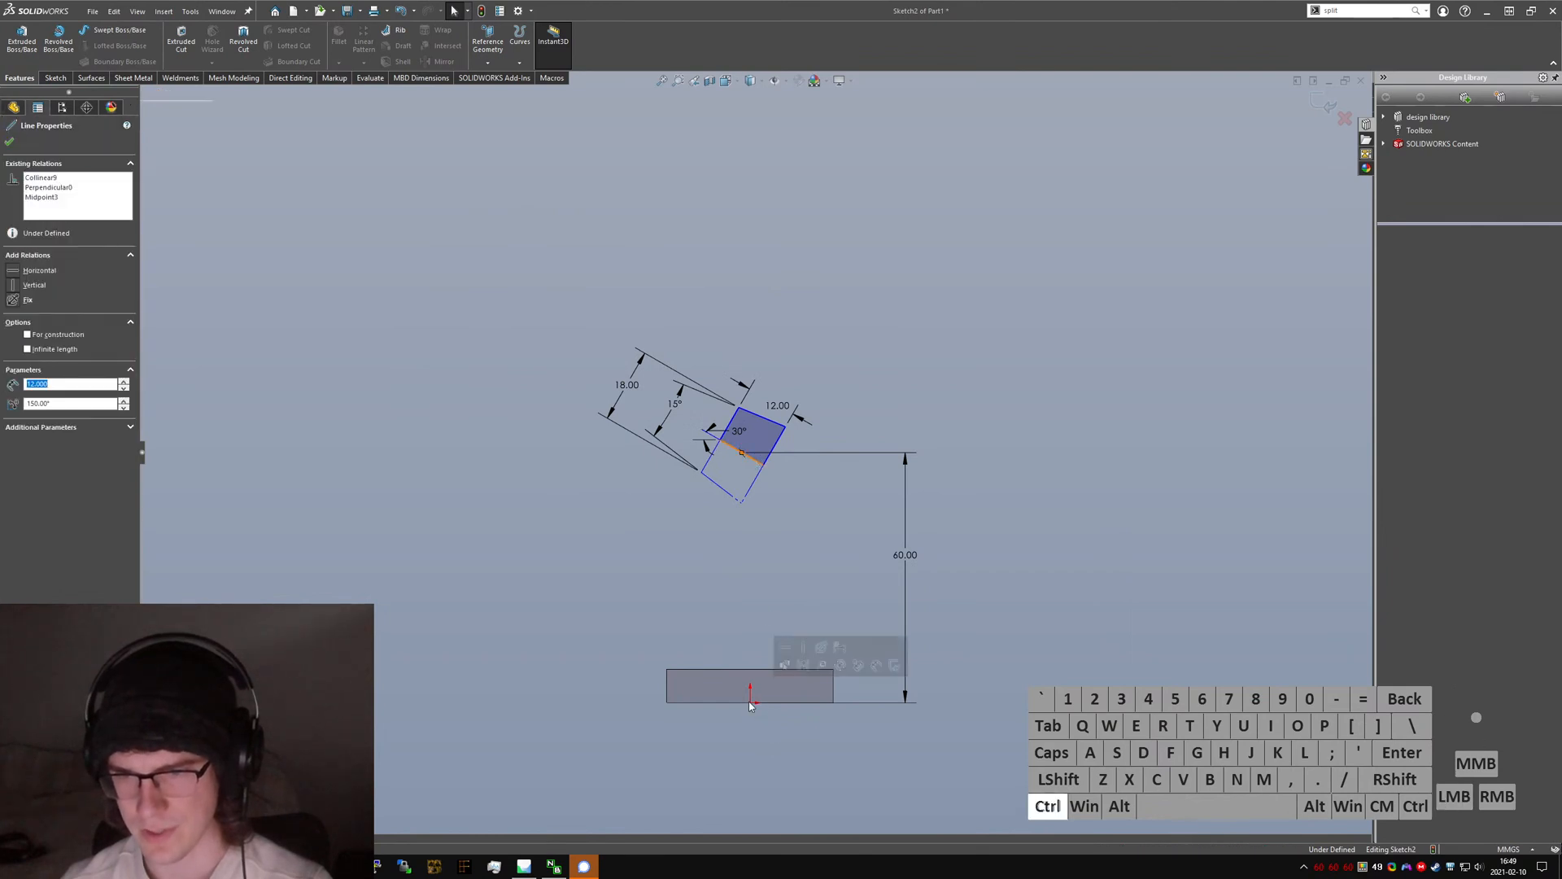
pyautogui.press('v')
pyautogui.click(761, 542)
pyautogui.scroll(-8, 752, 437)
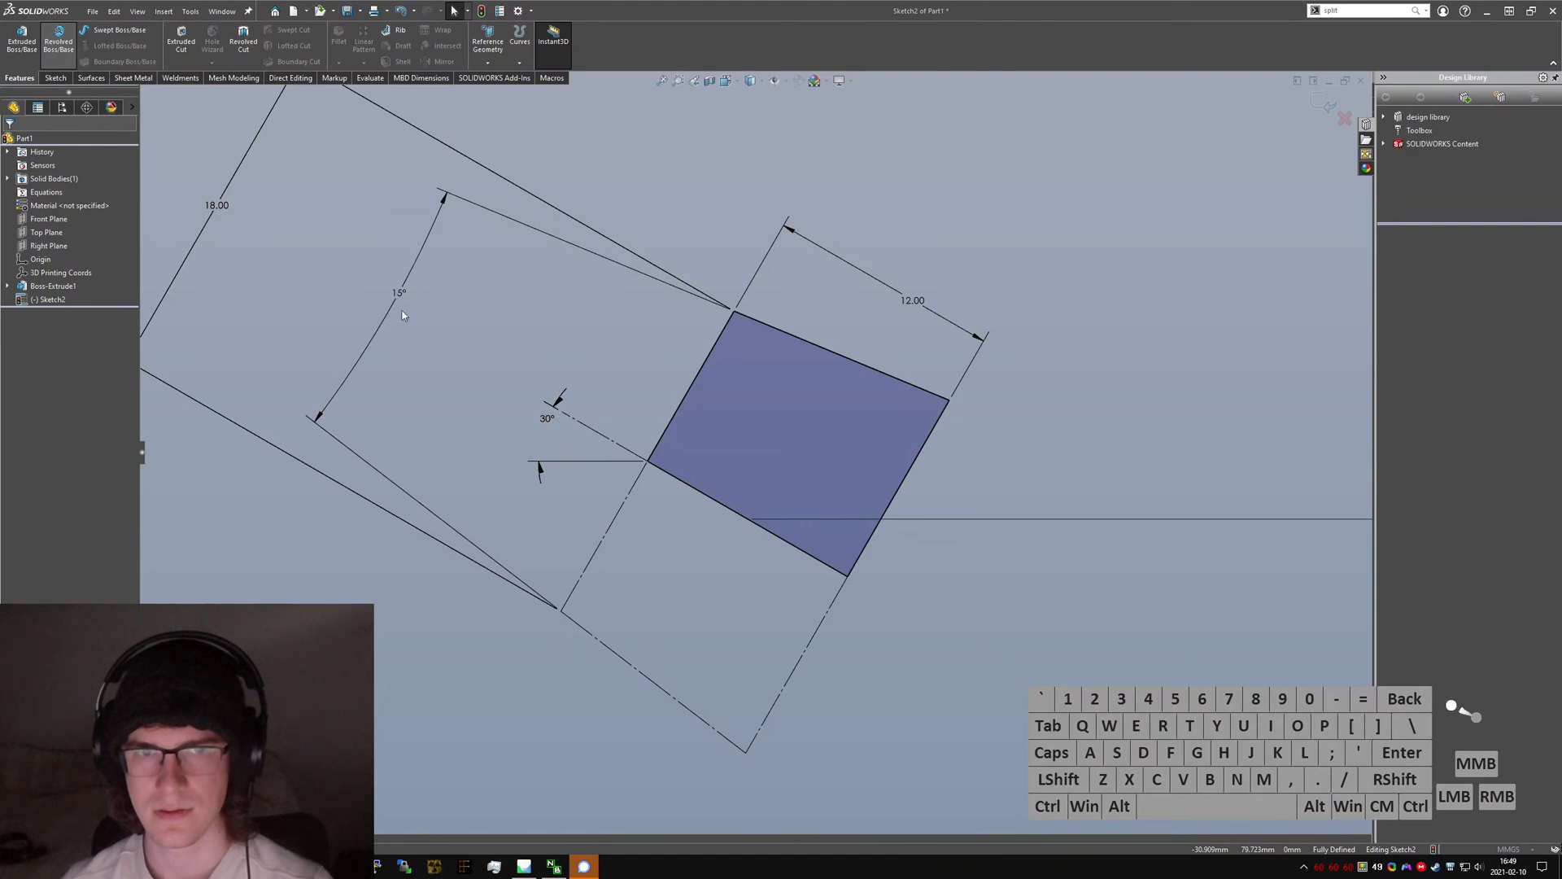
# - Revolve the profile 360° about the short 30° centerline with Merge result enabled
pyautogui.scroll(5, 362, 317)
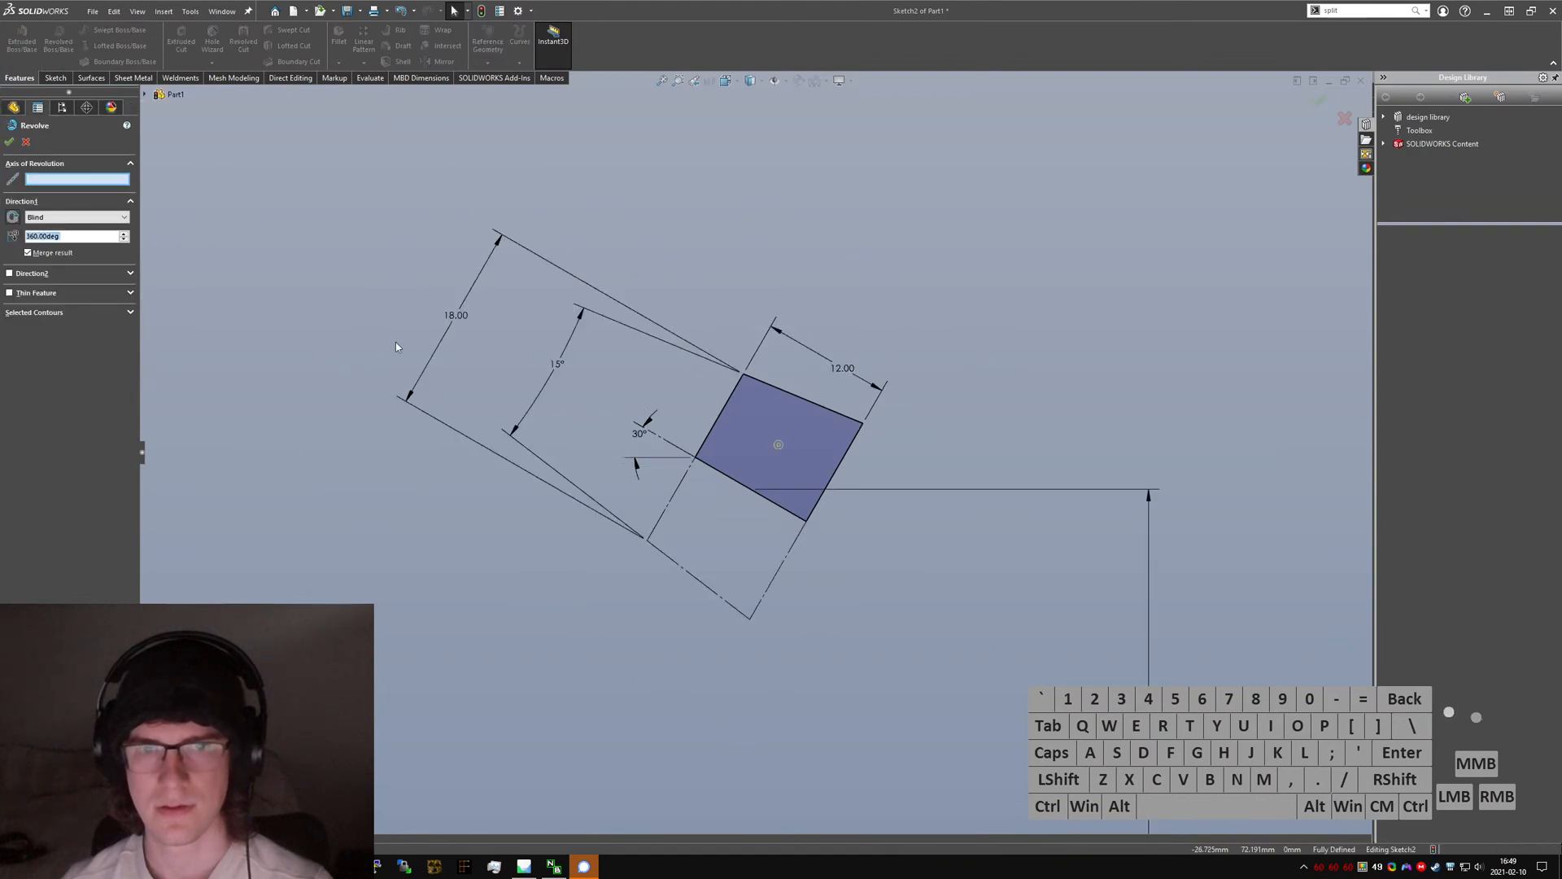
pyautogui.click(690, 450)
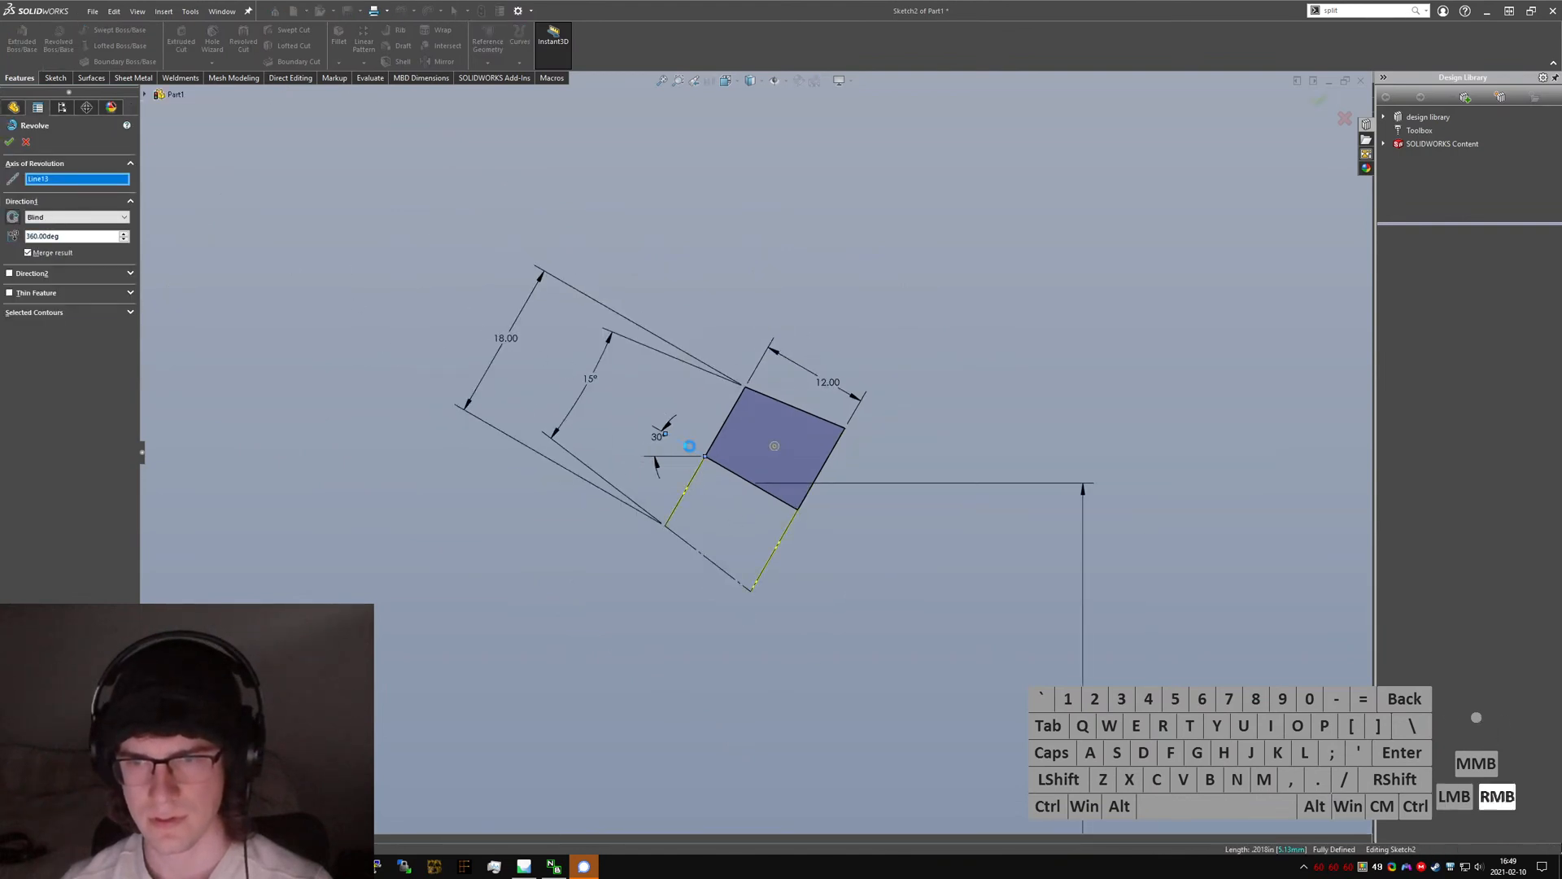
pyautogui.rightClick(689, 446)
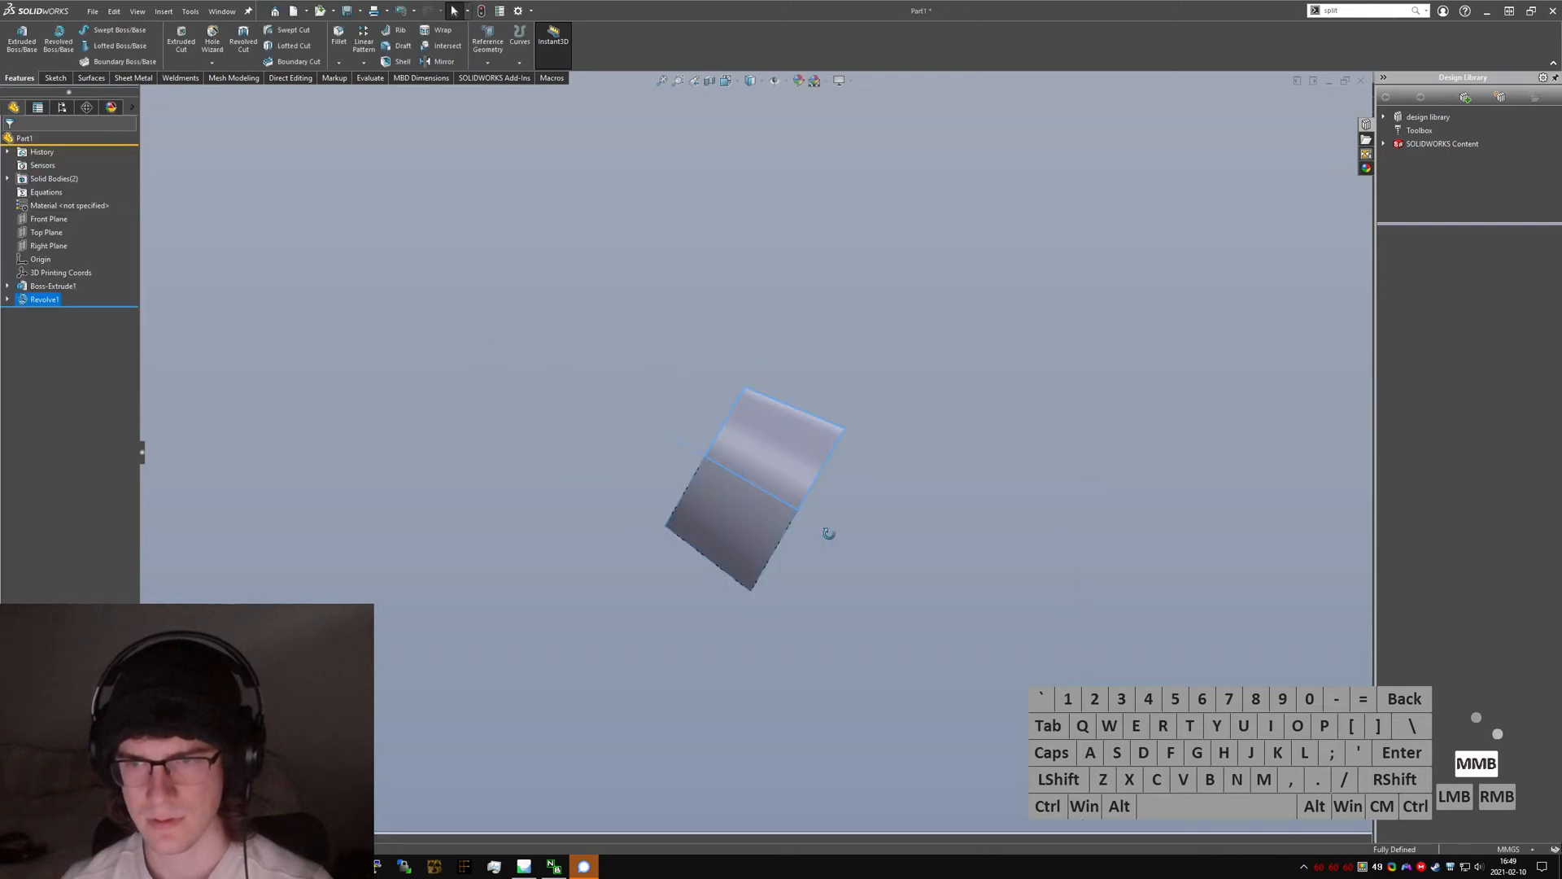
pyautogui.moveTo(829, 533); pyautogui.dragTo(759, 523, button='middle')
pyautogui.click(761, 519)
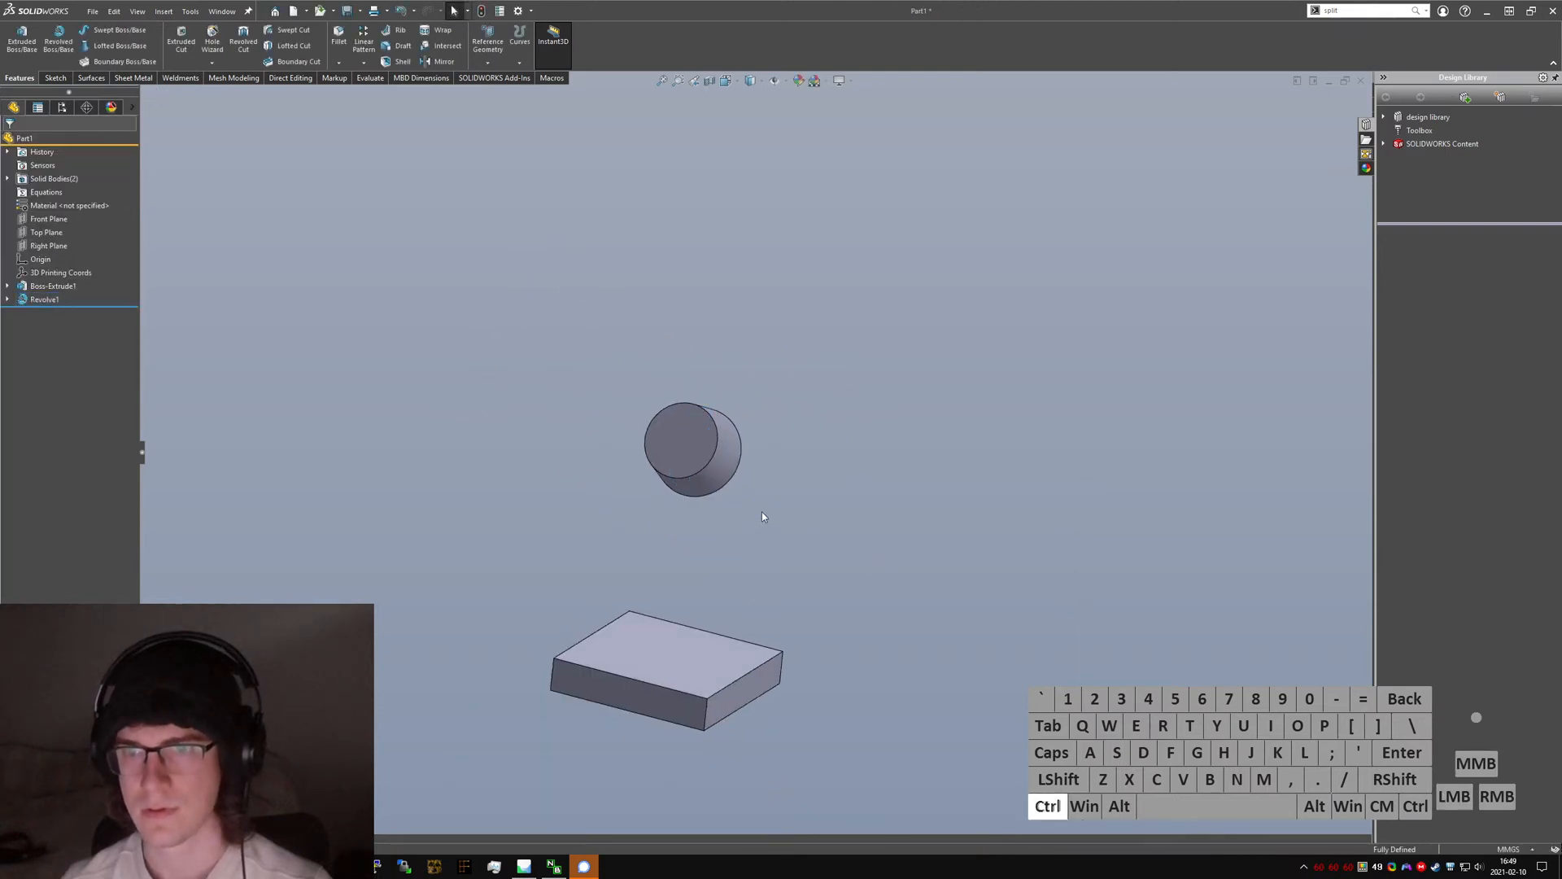
# - Start saving the part and browse to the 2021 folder inside the erudioCAD LLC Projects folder
pyautogui.hotkey('ctrl', 's')
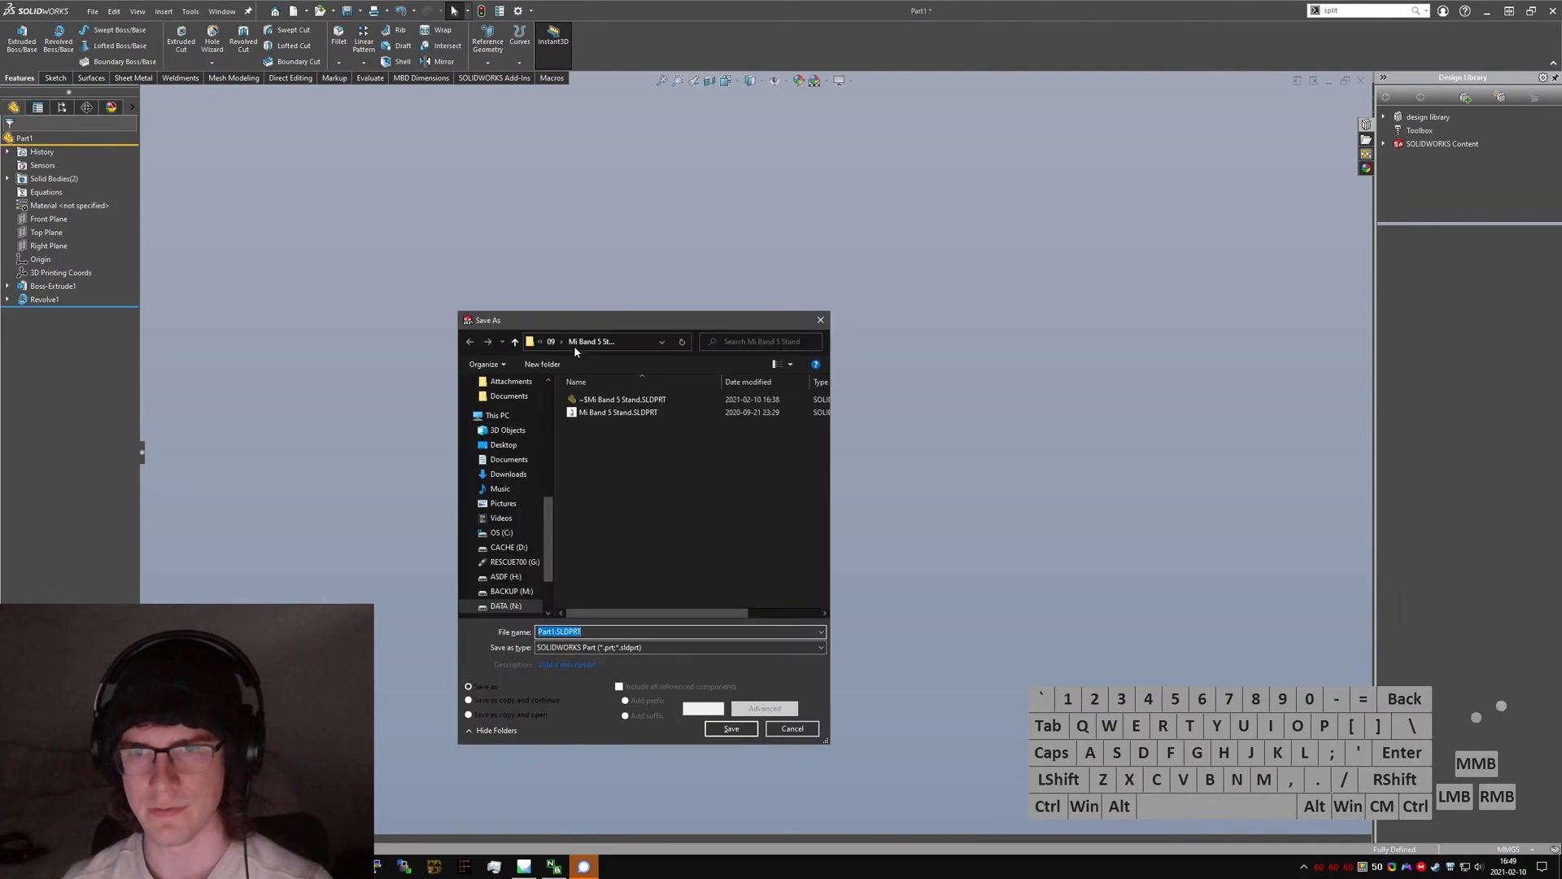
pyautogui.scroll(5, 498, 454)
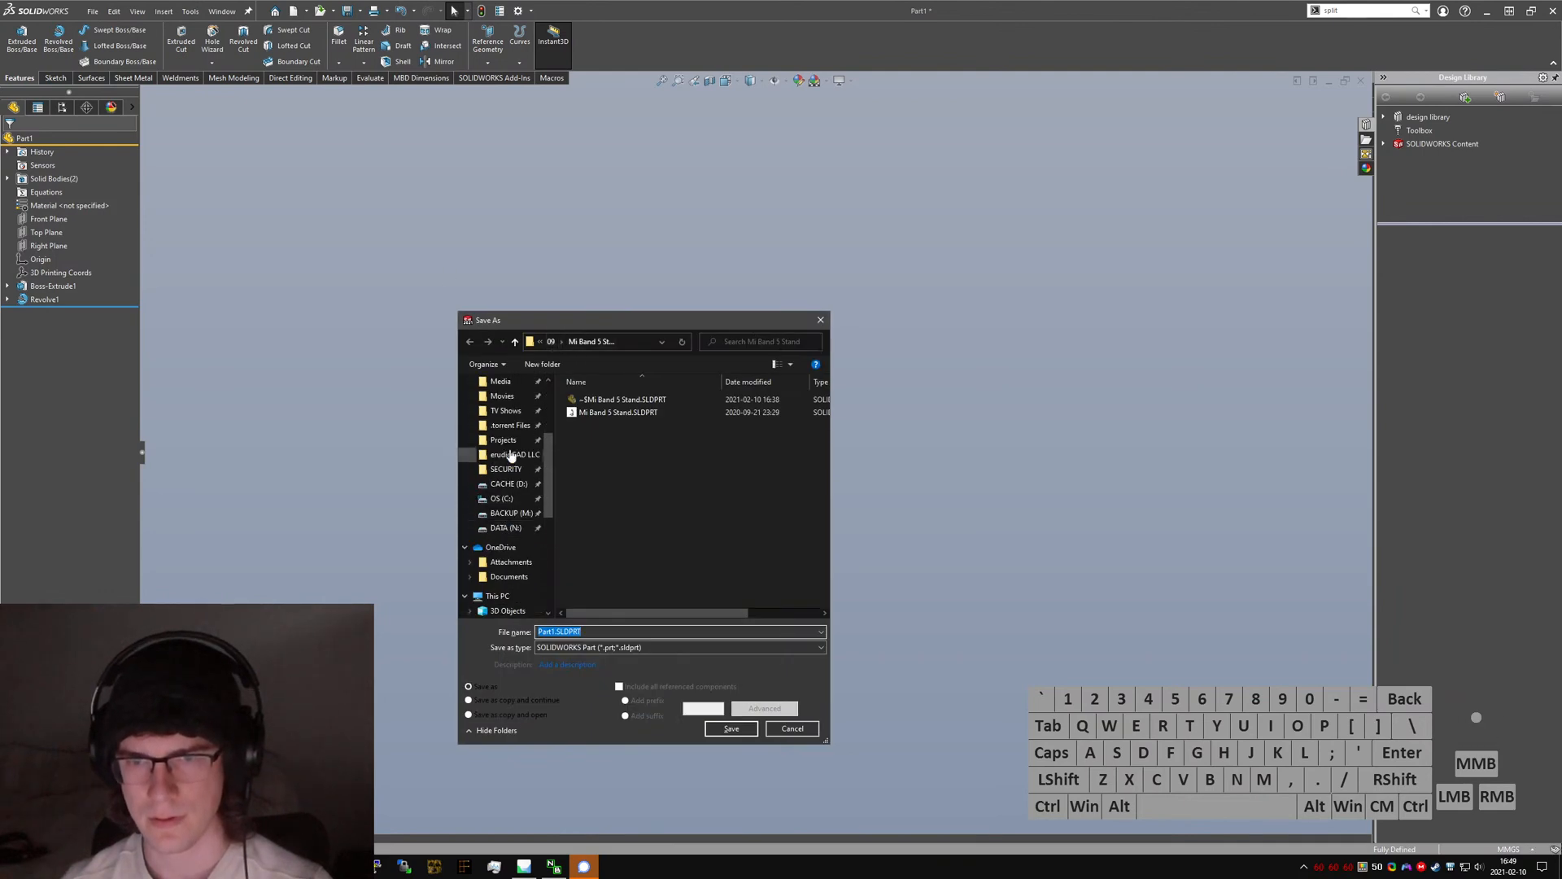
pyautogui.click(509, 454)
pyautogui.doubleClick(623, 438)
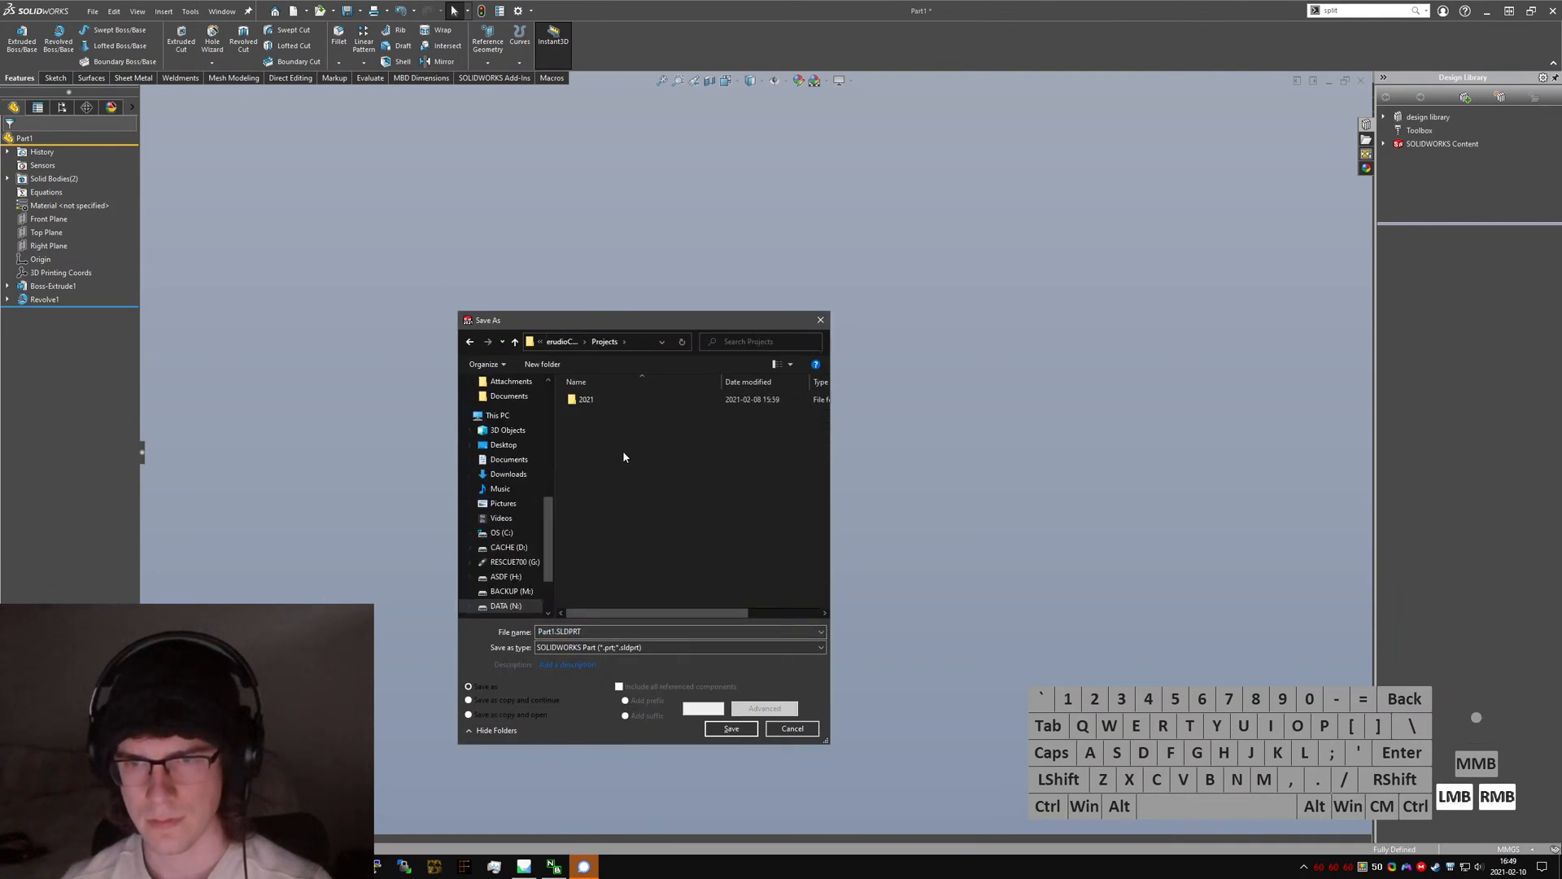
pyautogui.doubleClick(612, 400)
# - Create a new project folder named 21015 Mi Band 5 Charger Stand in the 2021 folder
pyautogui.rightClick(603, 582)
pyautogui.click(643, 773)
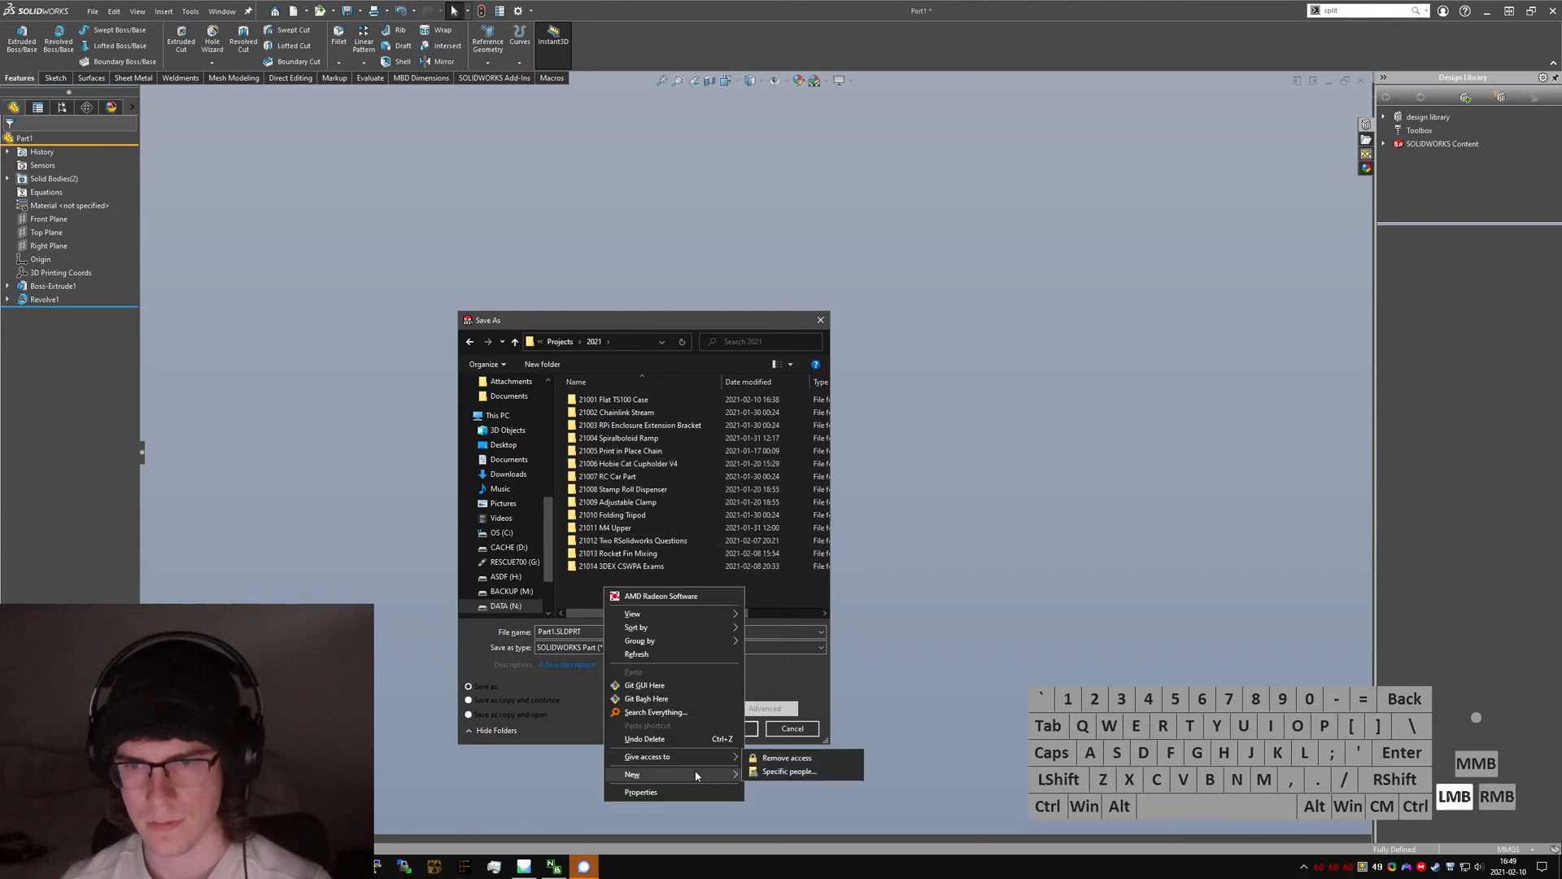
pyautogui.click(773, 580)
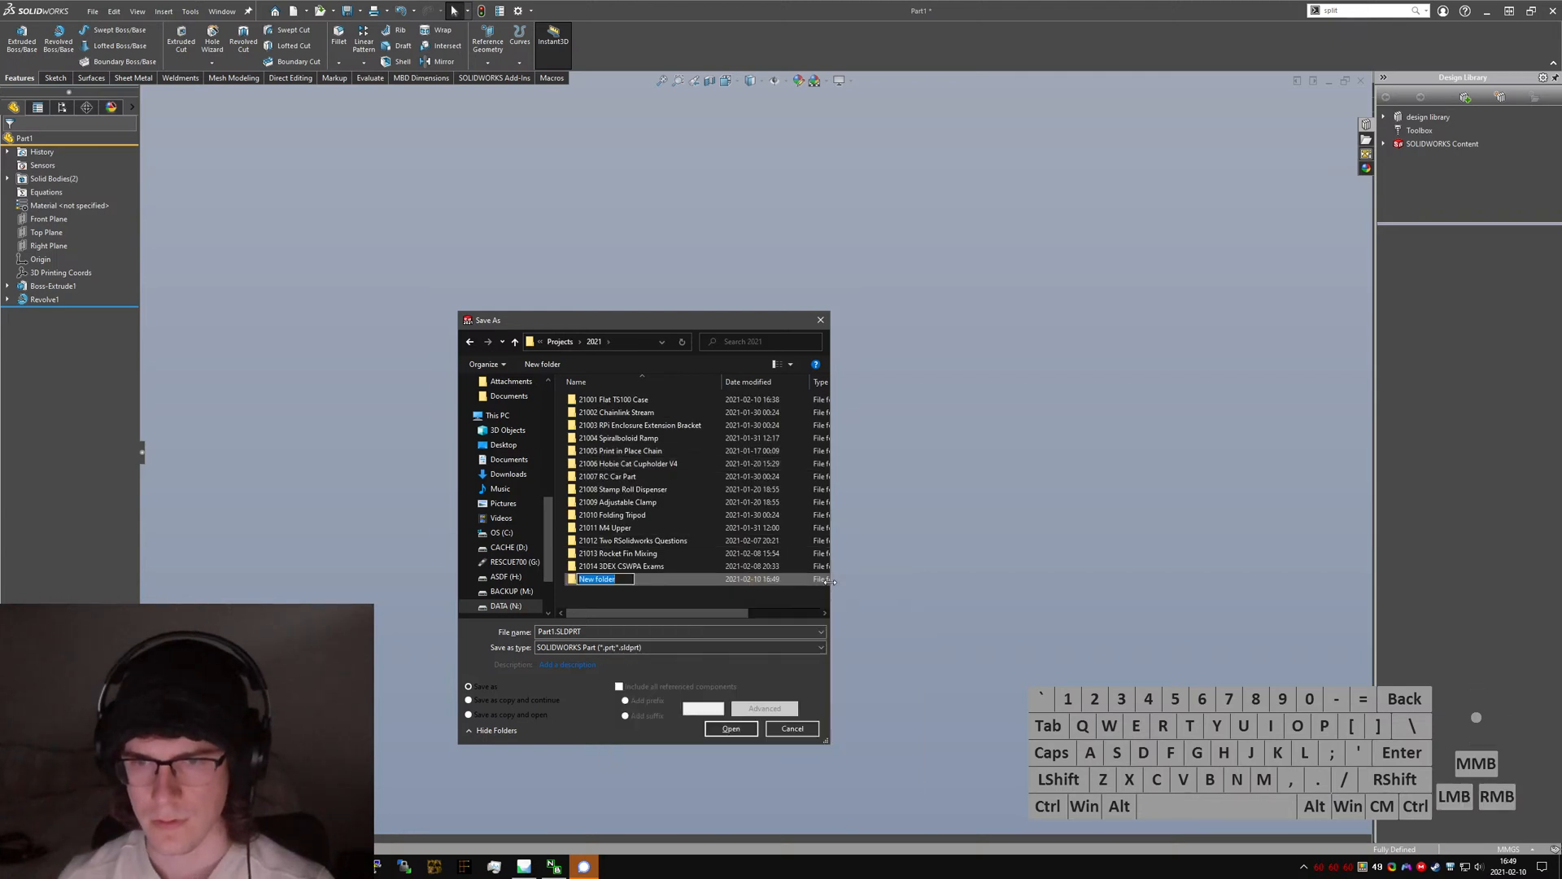
pyautogui.write('21014')
pyautogui.press('BackSpace')
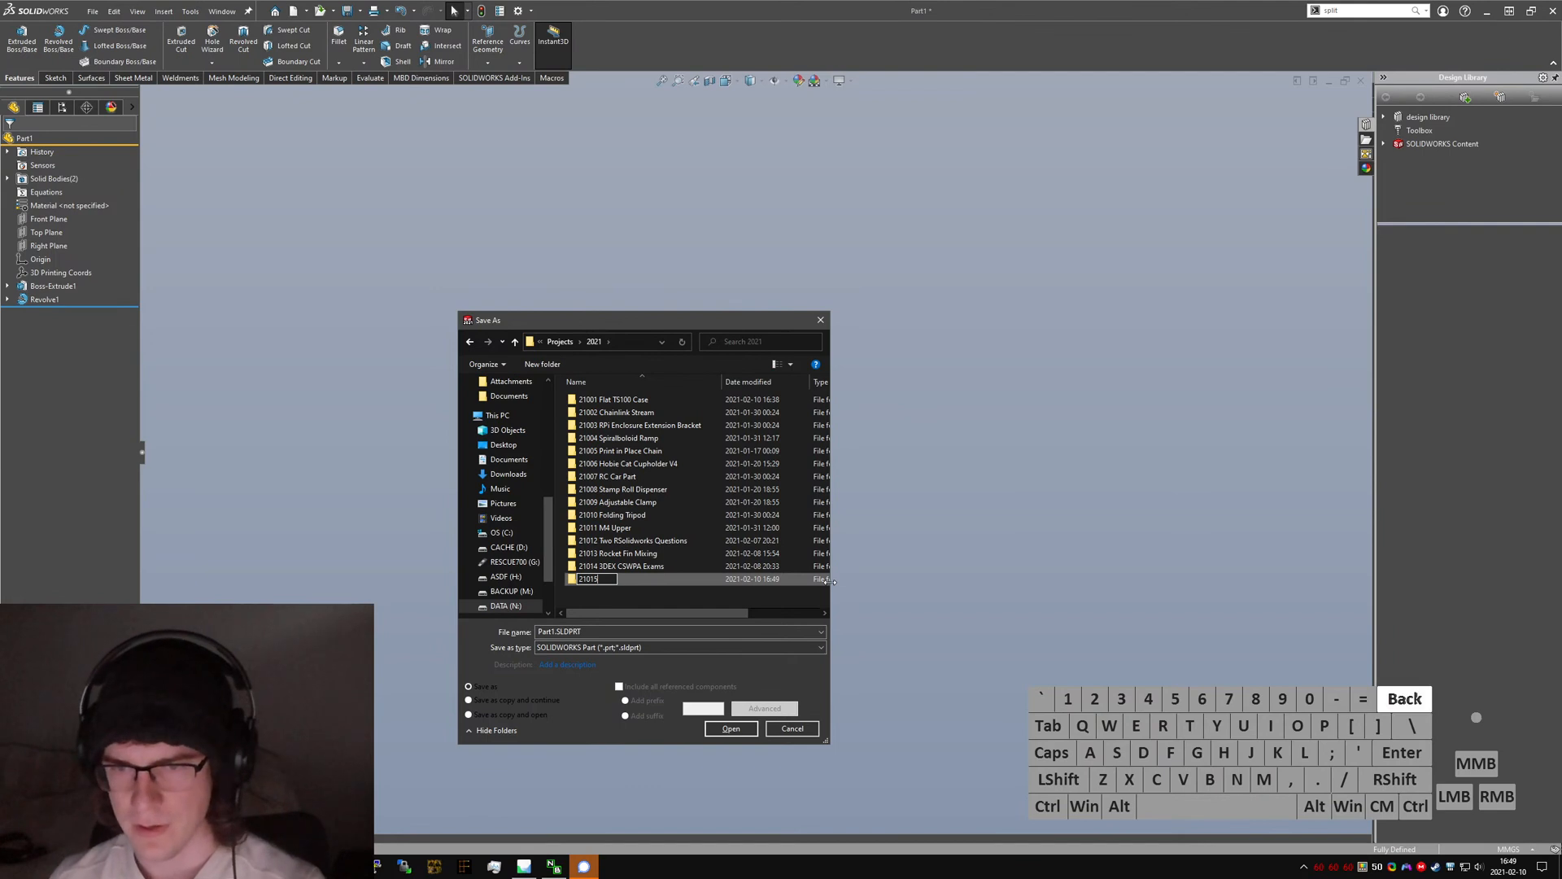
pyautogui.write('5 Mi')
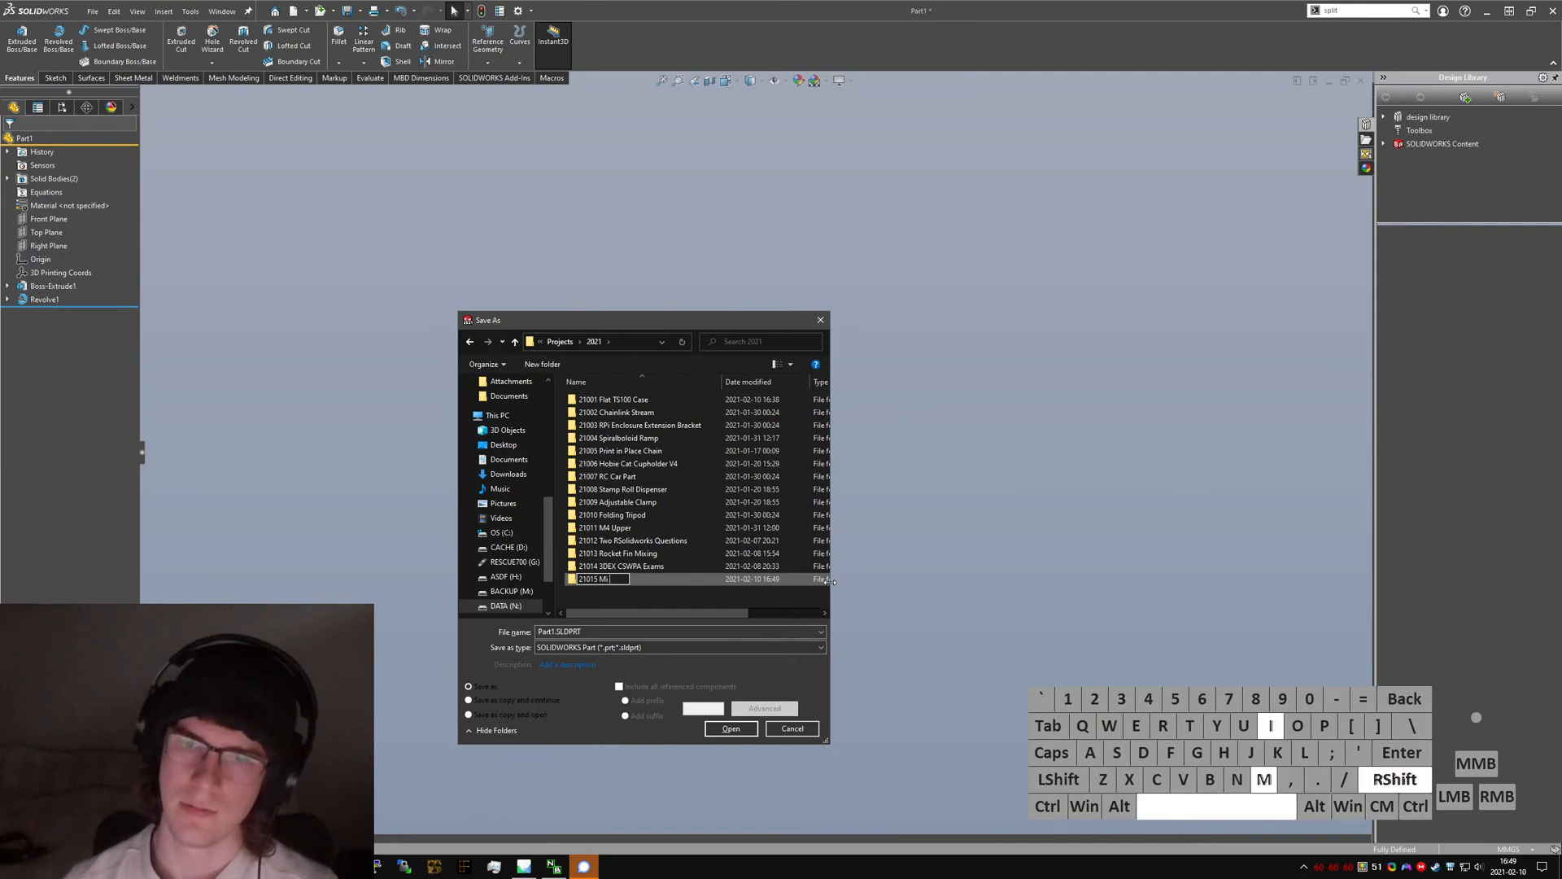
pyautogui.write(' Band 5 Charger Stand')
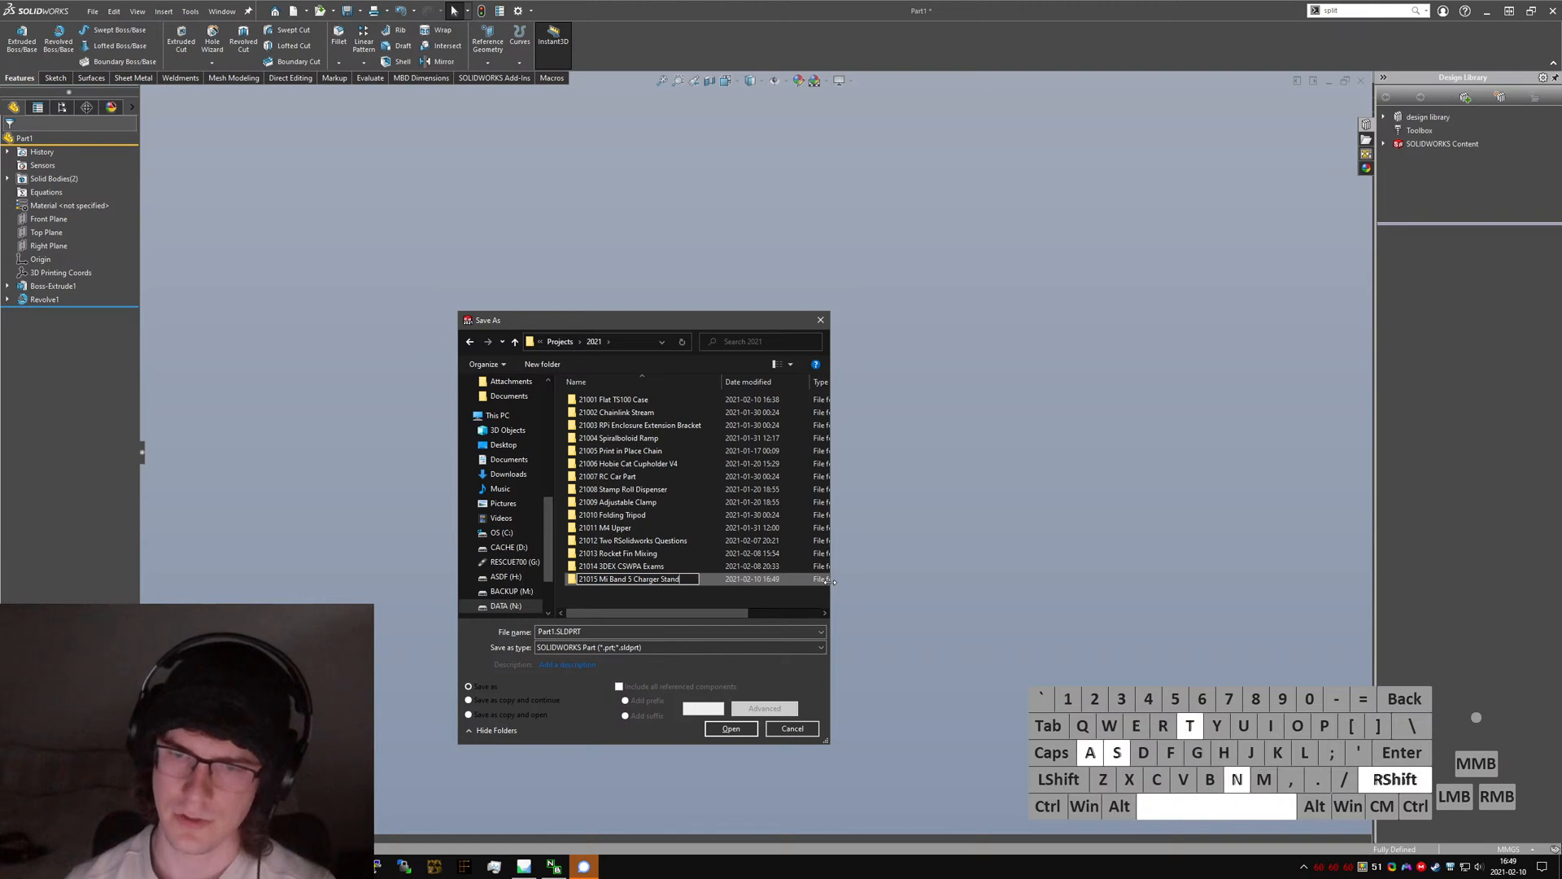
pyautogui.press('Return')
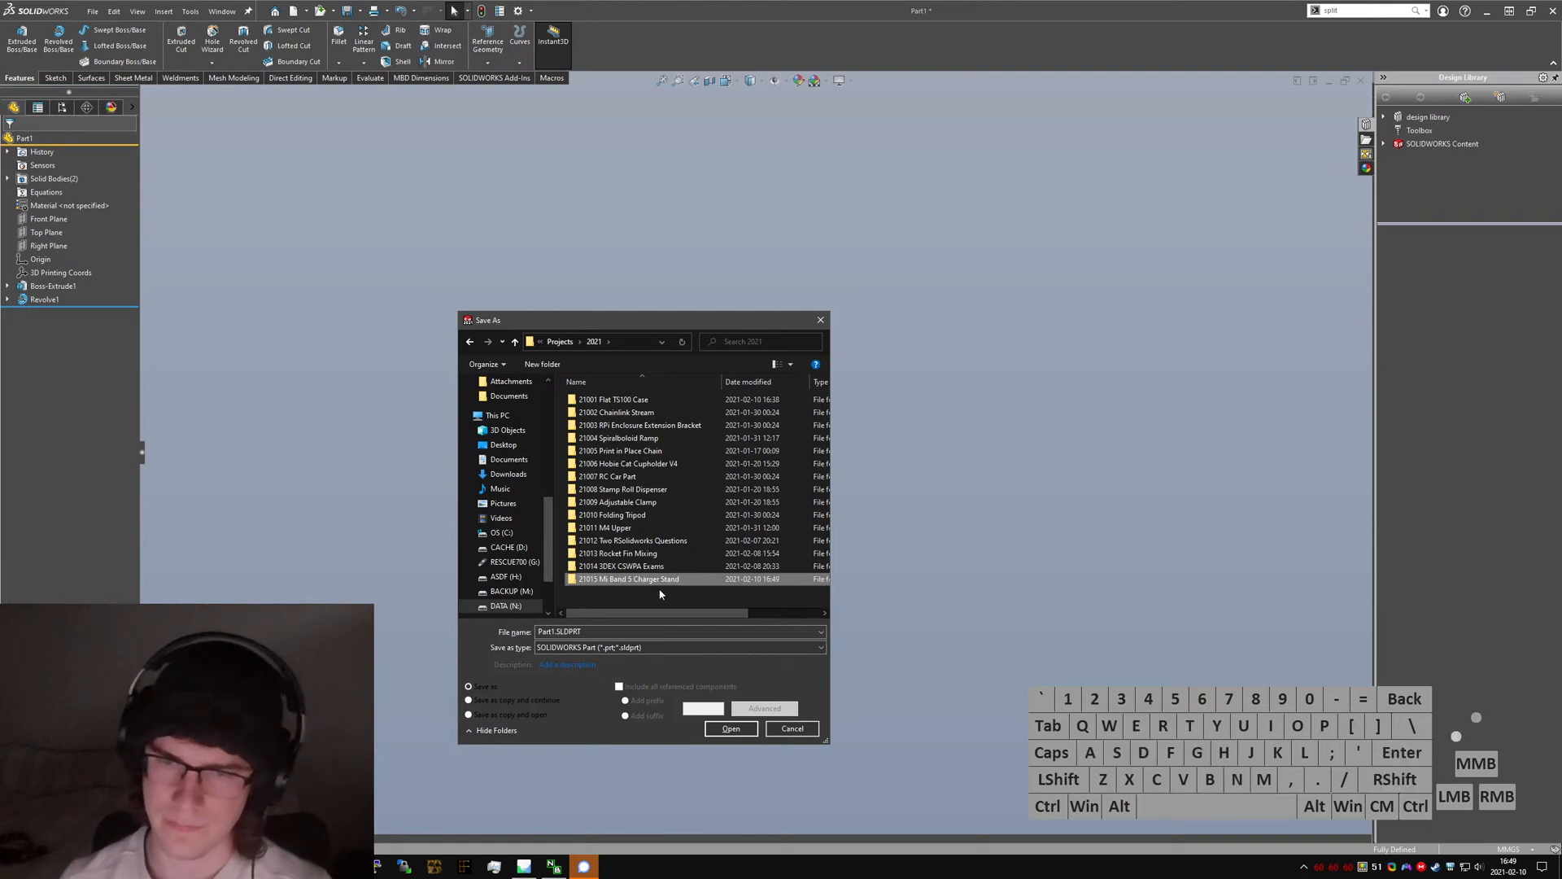
# - Save the part as Mi Band 5 Charger Stand in the 21015 Mi Band 5 Charger Stand folder
pyautogui.doubleClick(675, 581)
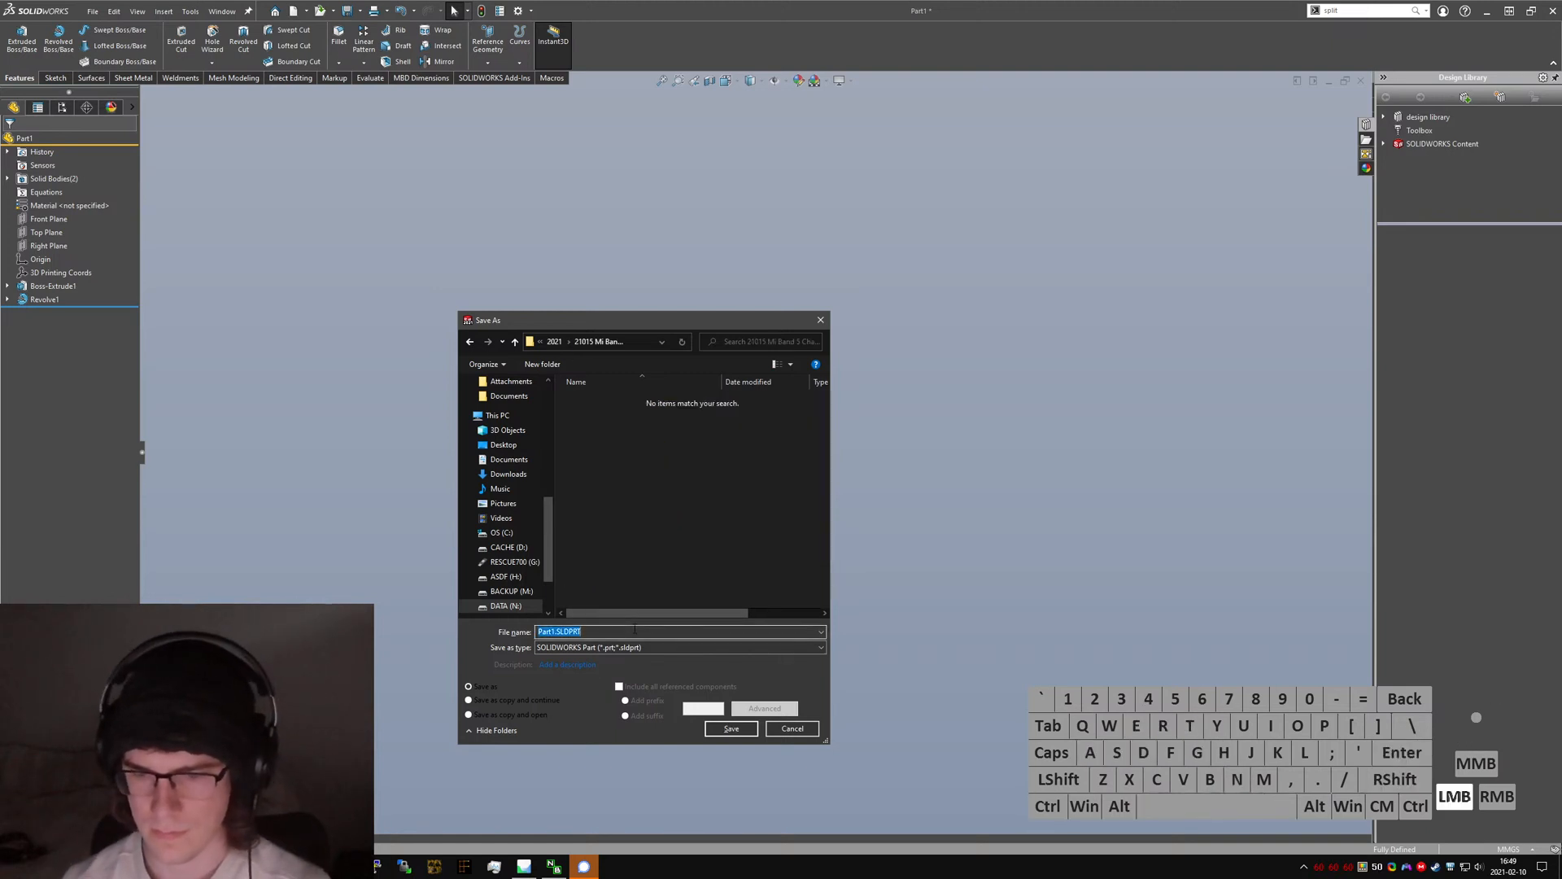
pyautogui.write('Mi Band 5 Charger')
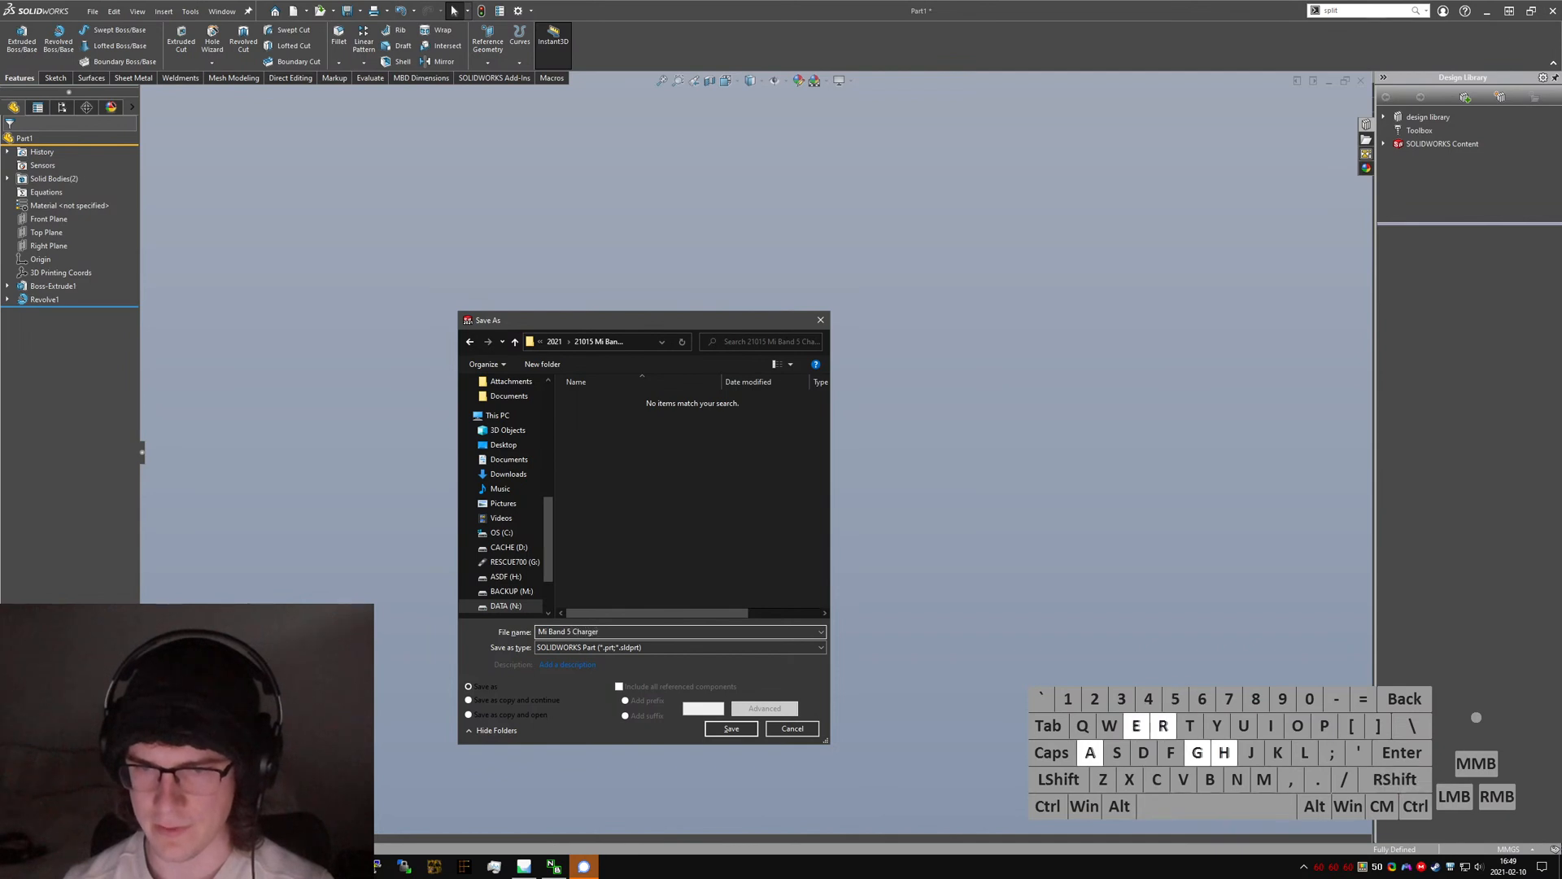
pyautogui.write(' Stand')
pyautogui.press('Return')
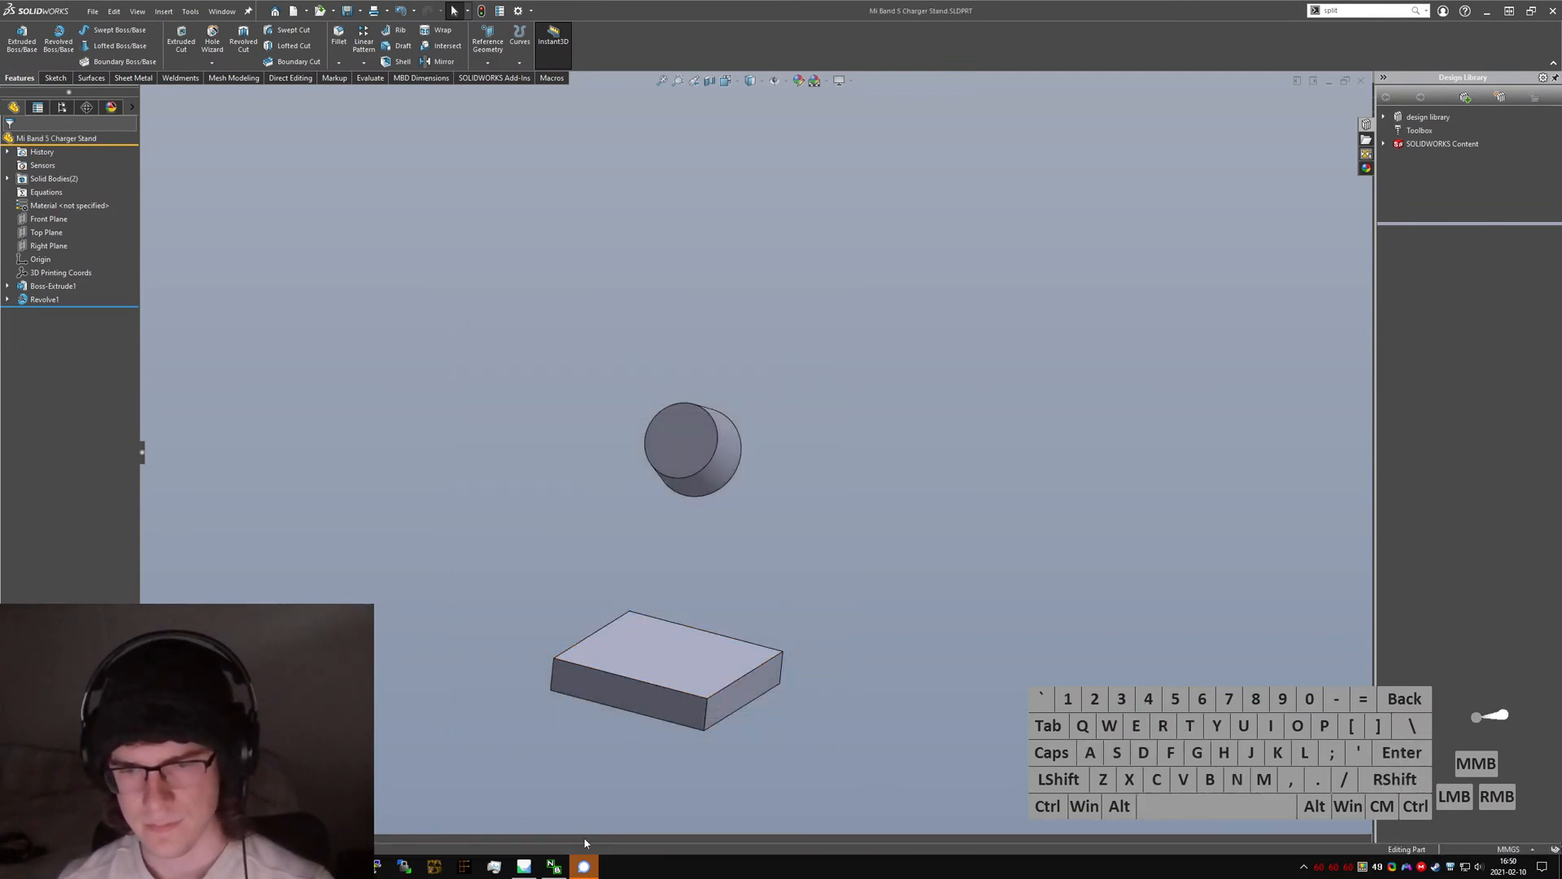
# - Switch to Agisoft Metashape and examine the hard drive mesh in shaded and solid display
pyautogui.click(553, 865)
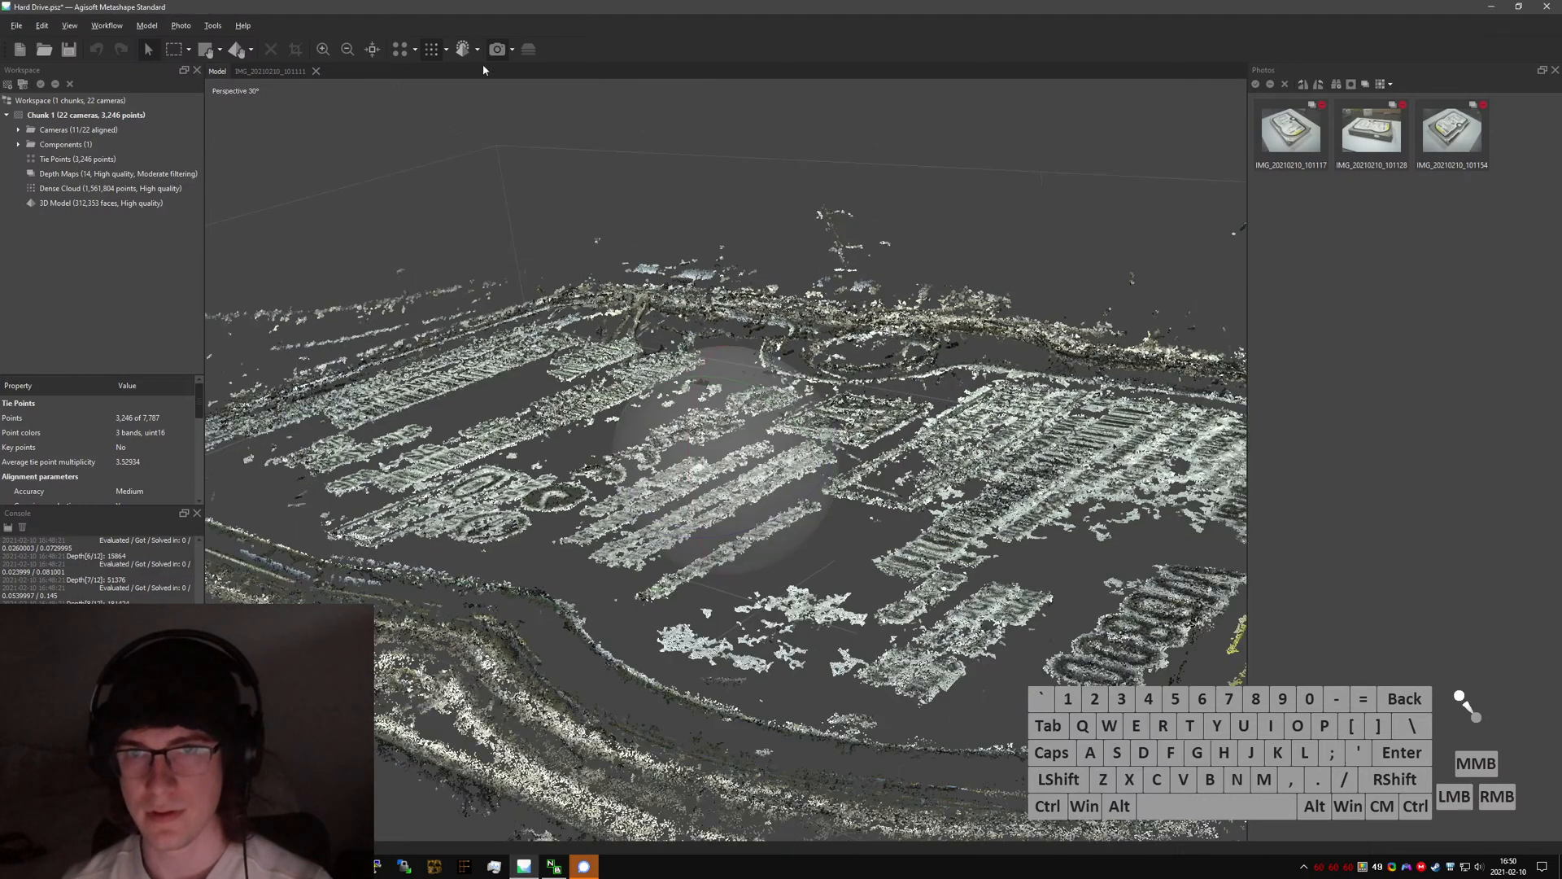
pyautogui.click(466, 54)
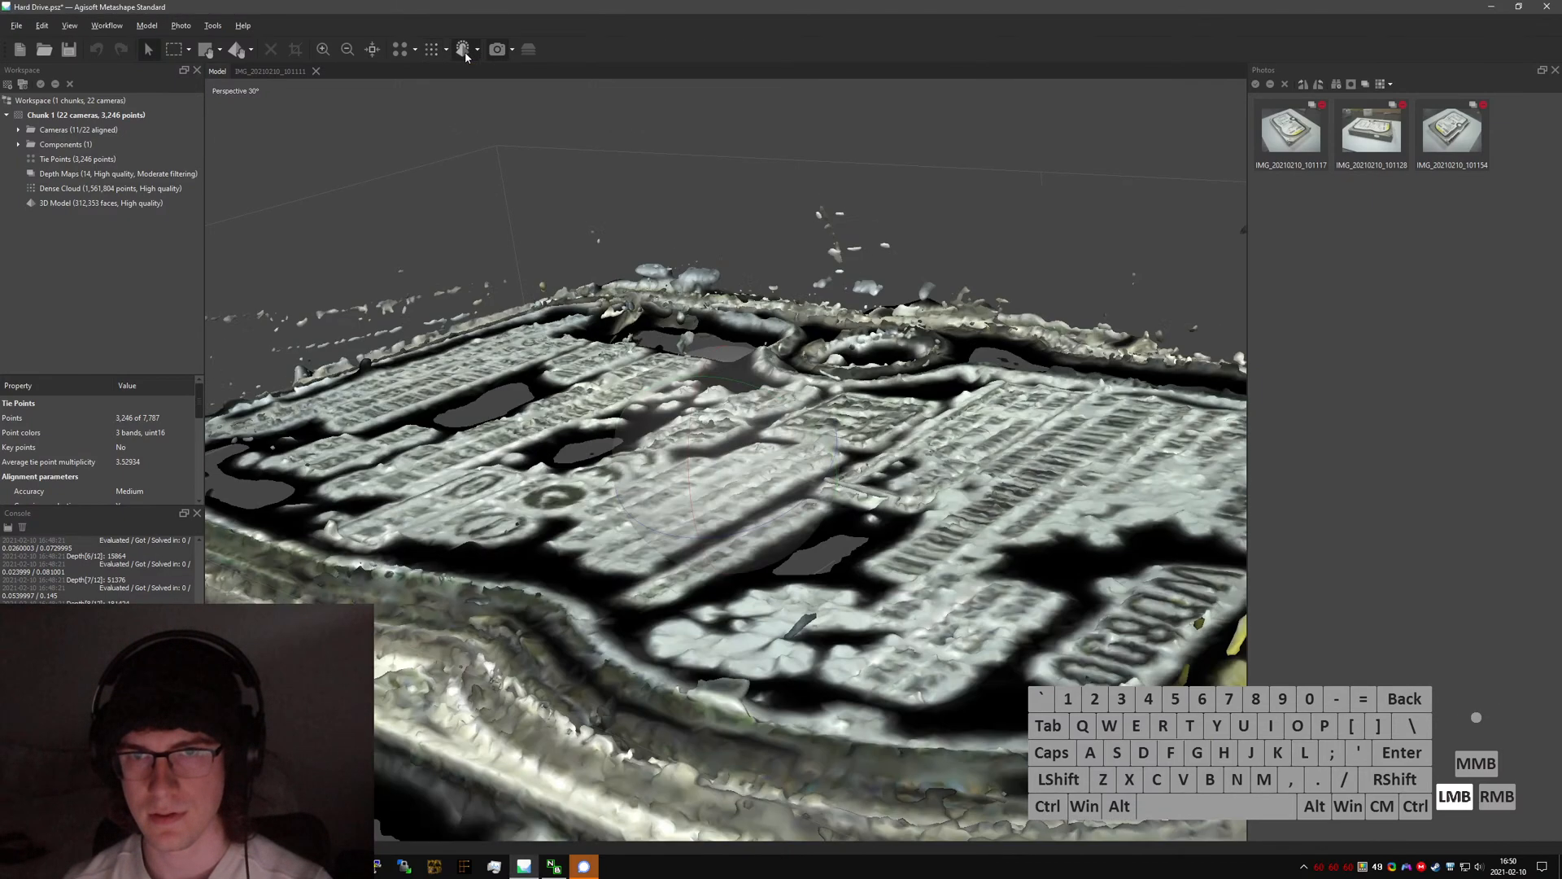
pyautogui.scroll(-6, 746, 466)
pyautogui.moveTo(745, 467)
pyautogui.mouseDown()
pyautogui.moveTo(660, 554)
pyautogui.moveTo(750, 525)
pyautogui.moveTo(704, 503)
pyautogui.moveTo(706, 532)
pyautogui.moveTo(733, 496)
pyautogui.moveTo(645, 418)
pyautogui.moveTo(805, 481)
pyautogui.moveTo(731, 523)
pyautogui.moveTo(678, 447)
pyautogui.mouseUp()
pyautogui.click(477, 50)
pyautogui.click(498, 88)
pyautogui.scroll(3, 726, 489)
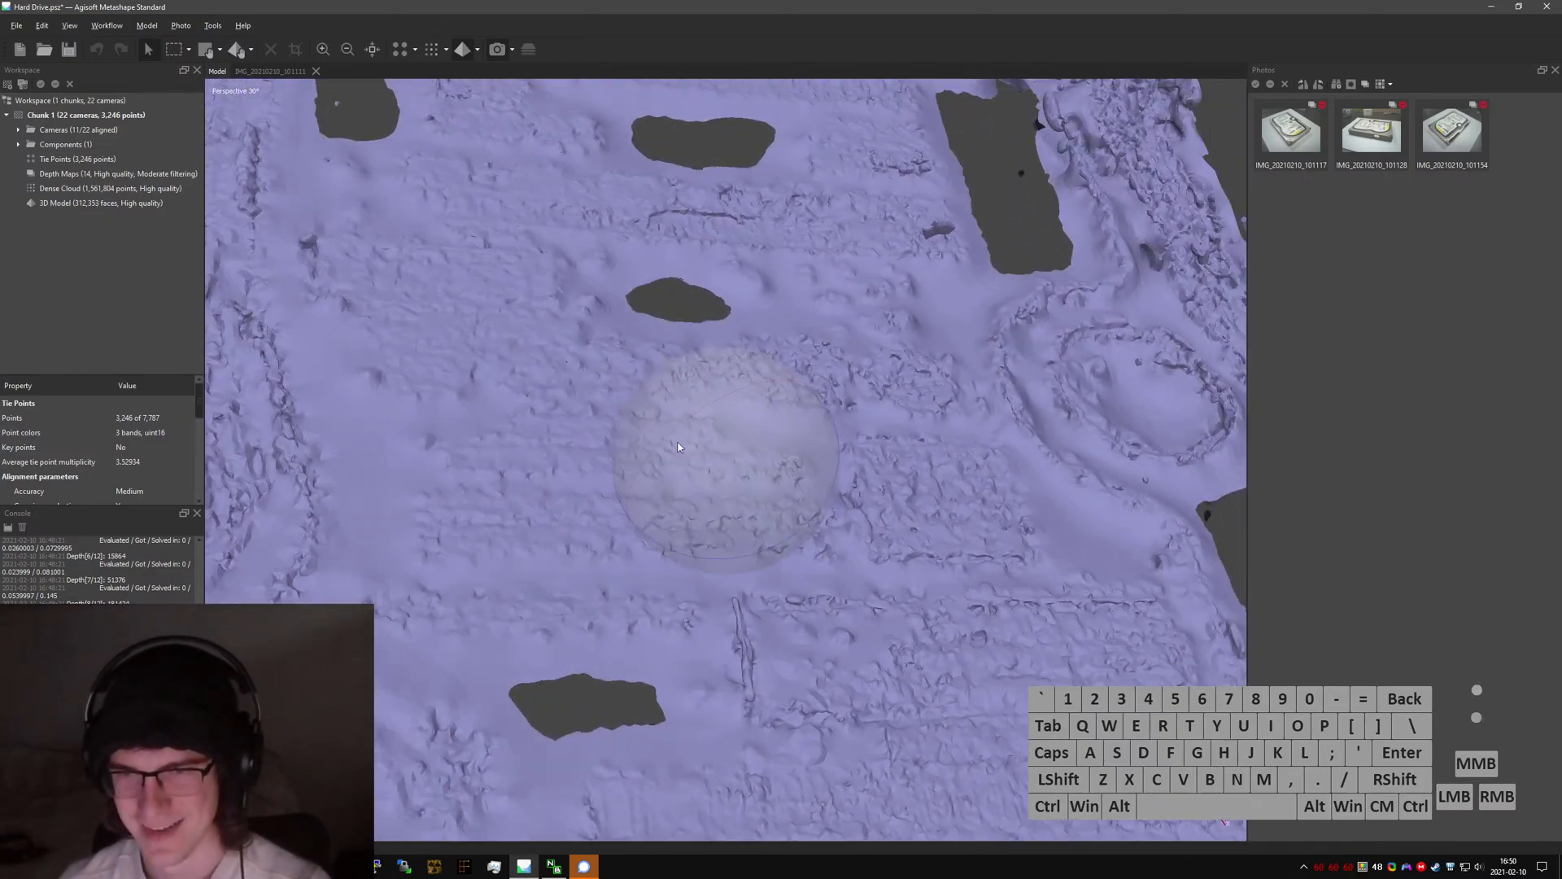
# - Set the mesh display back to Model Shaded and examine the whole hard drive from a low side angle
pyautogui.click(468, 56)
pyautogui.click(478, 54)
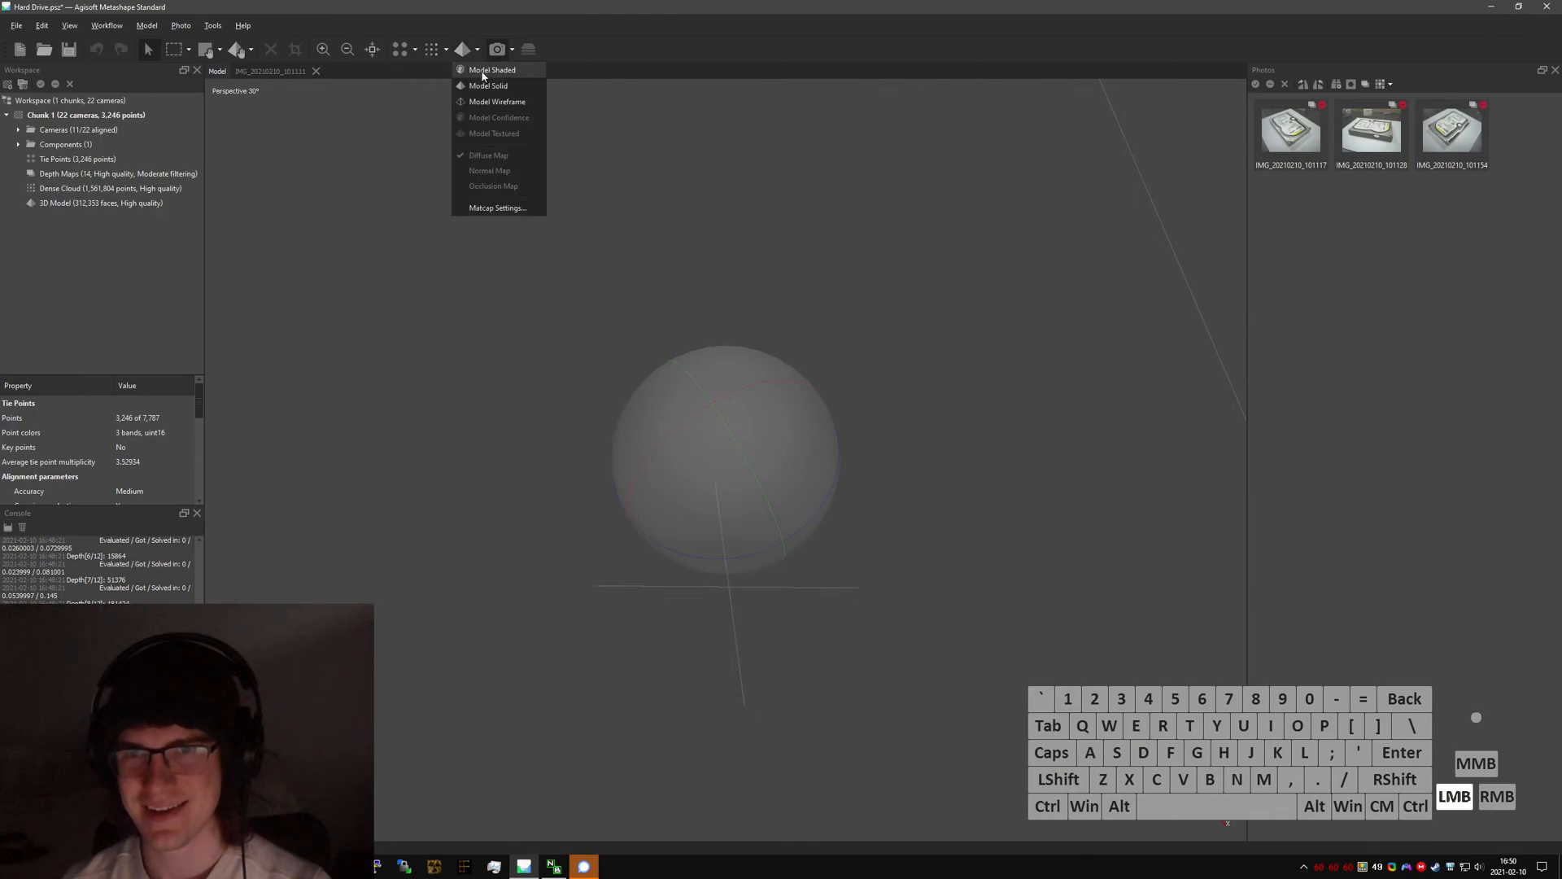
pyautogui.click(483, 75)
pyautogui.scroll(-3, 720, 456)
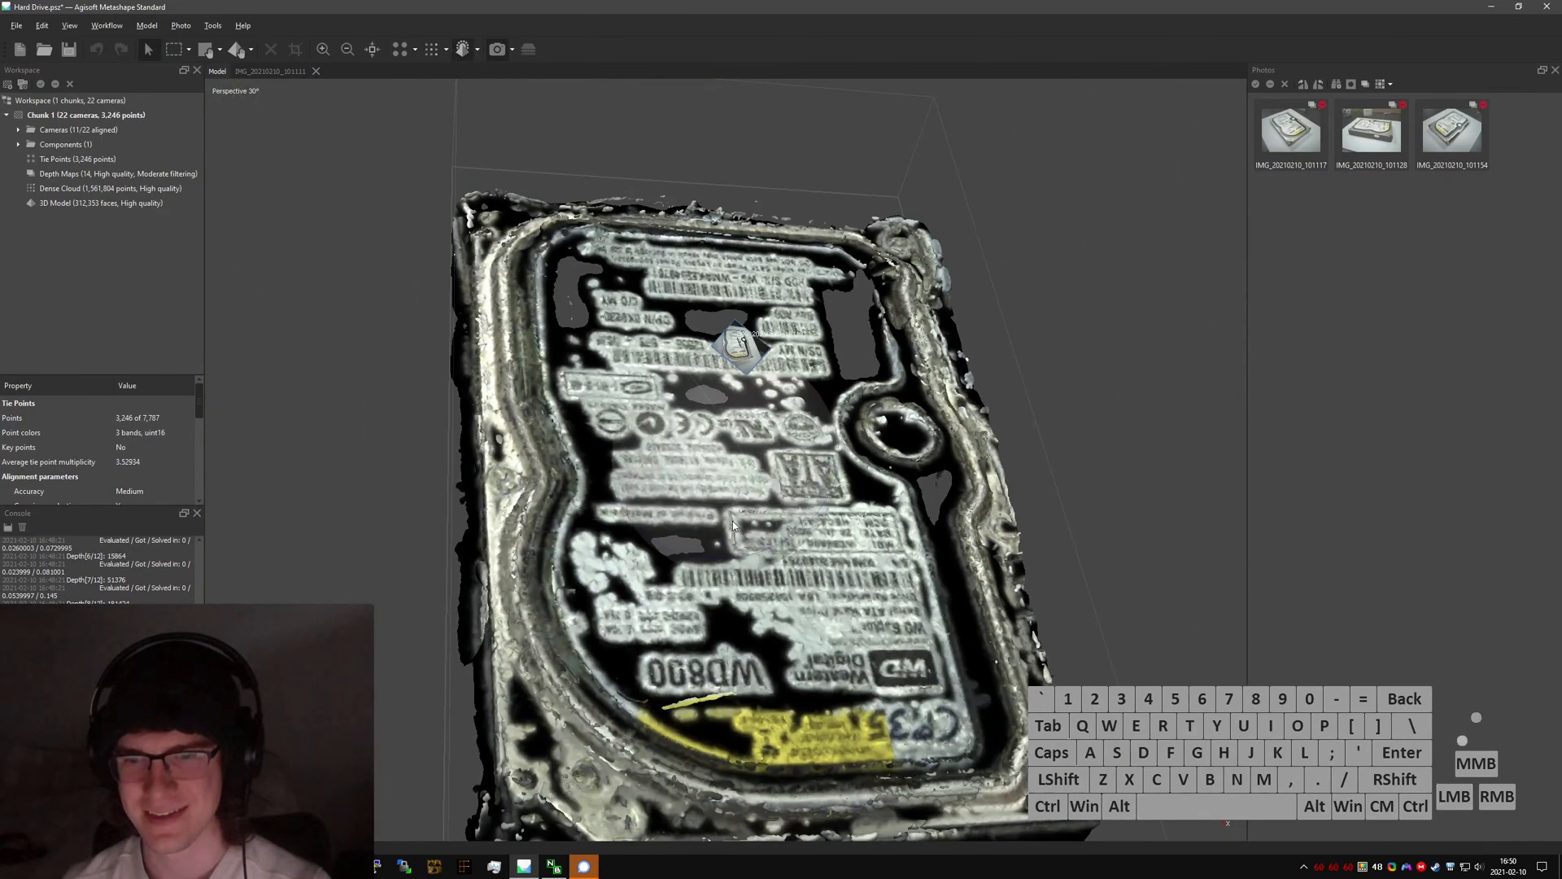
pyautogui.moveTo(736, 521)
pyautogui.mouseDown()
pyautogui.moveTo(724, 439)
pyautogui.moveTo(616, 452)
pyautogui.moveTo(622, 512)
pyautogui.moveTo(642, 520)
pyautogui.moveTo(631, 456)
pyautogui.moveTo(635, 480)
pyautogui.mouseUp()
# - Build a diffuse map texture from the images with Generic mapping, Mosaic blending, size 4096 x 1, hole filling and ghosting filter enabled
pyautogui.click(106, 25)
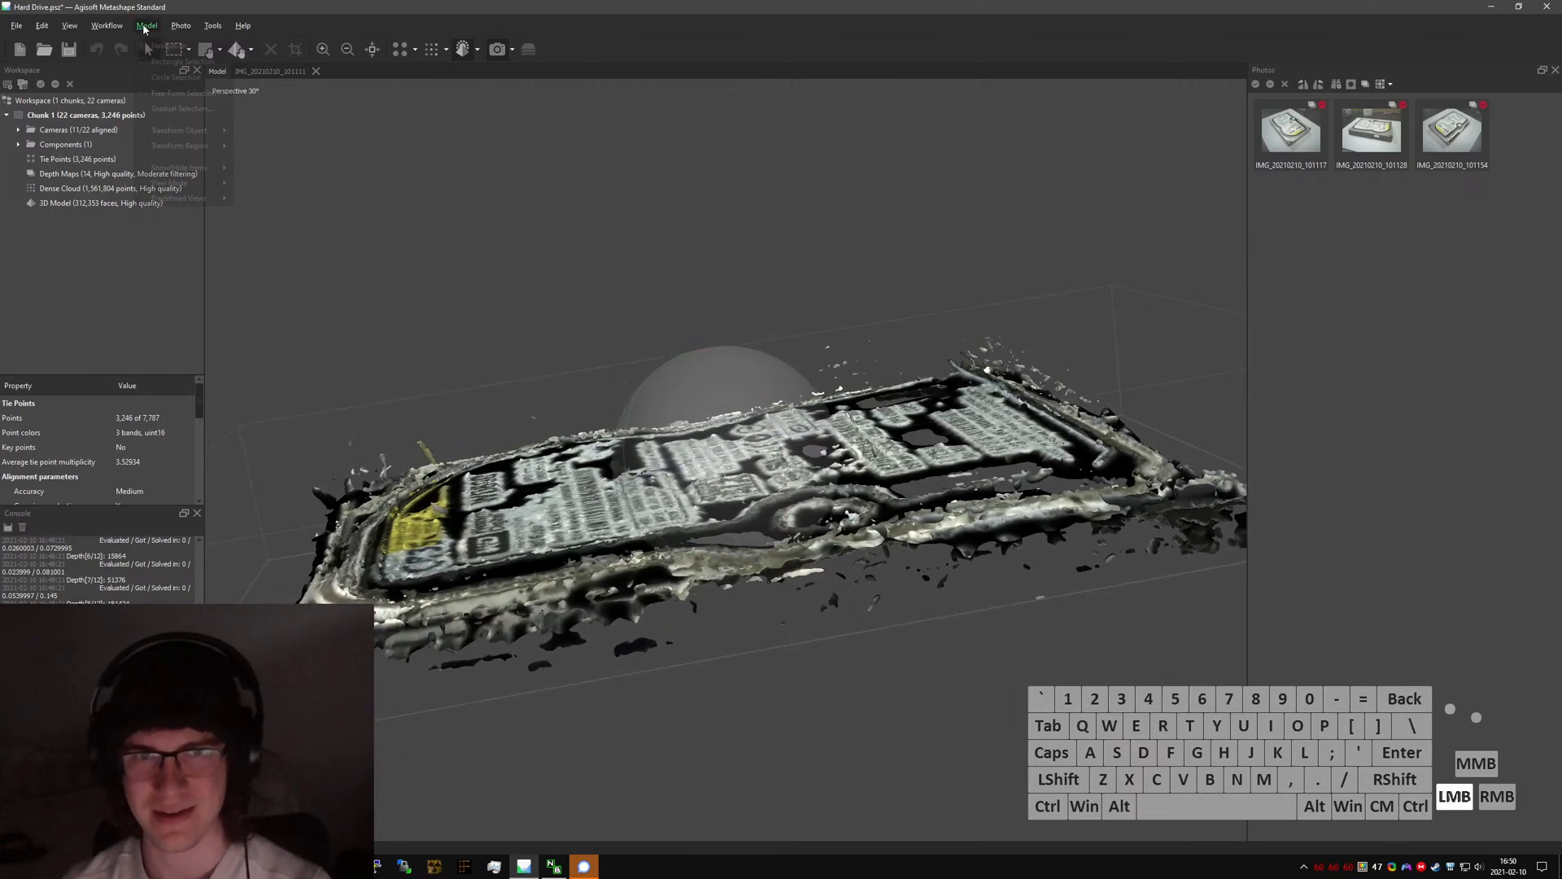
pyautogui.click(130, 128)
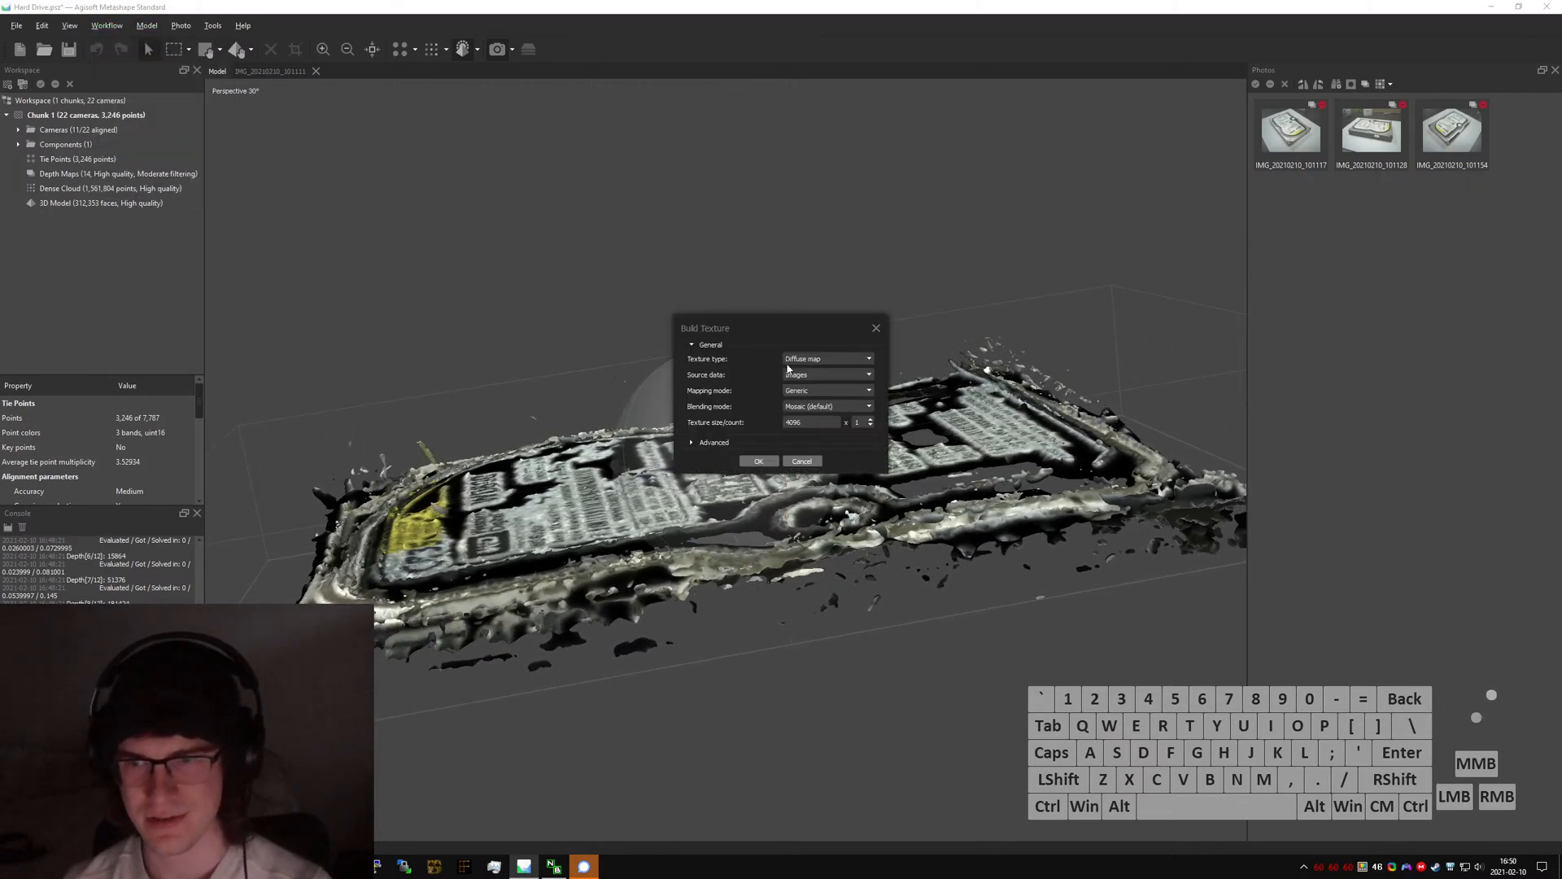
pyautogui.click(822, 376)
pyautogui.click(822, 376)
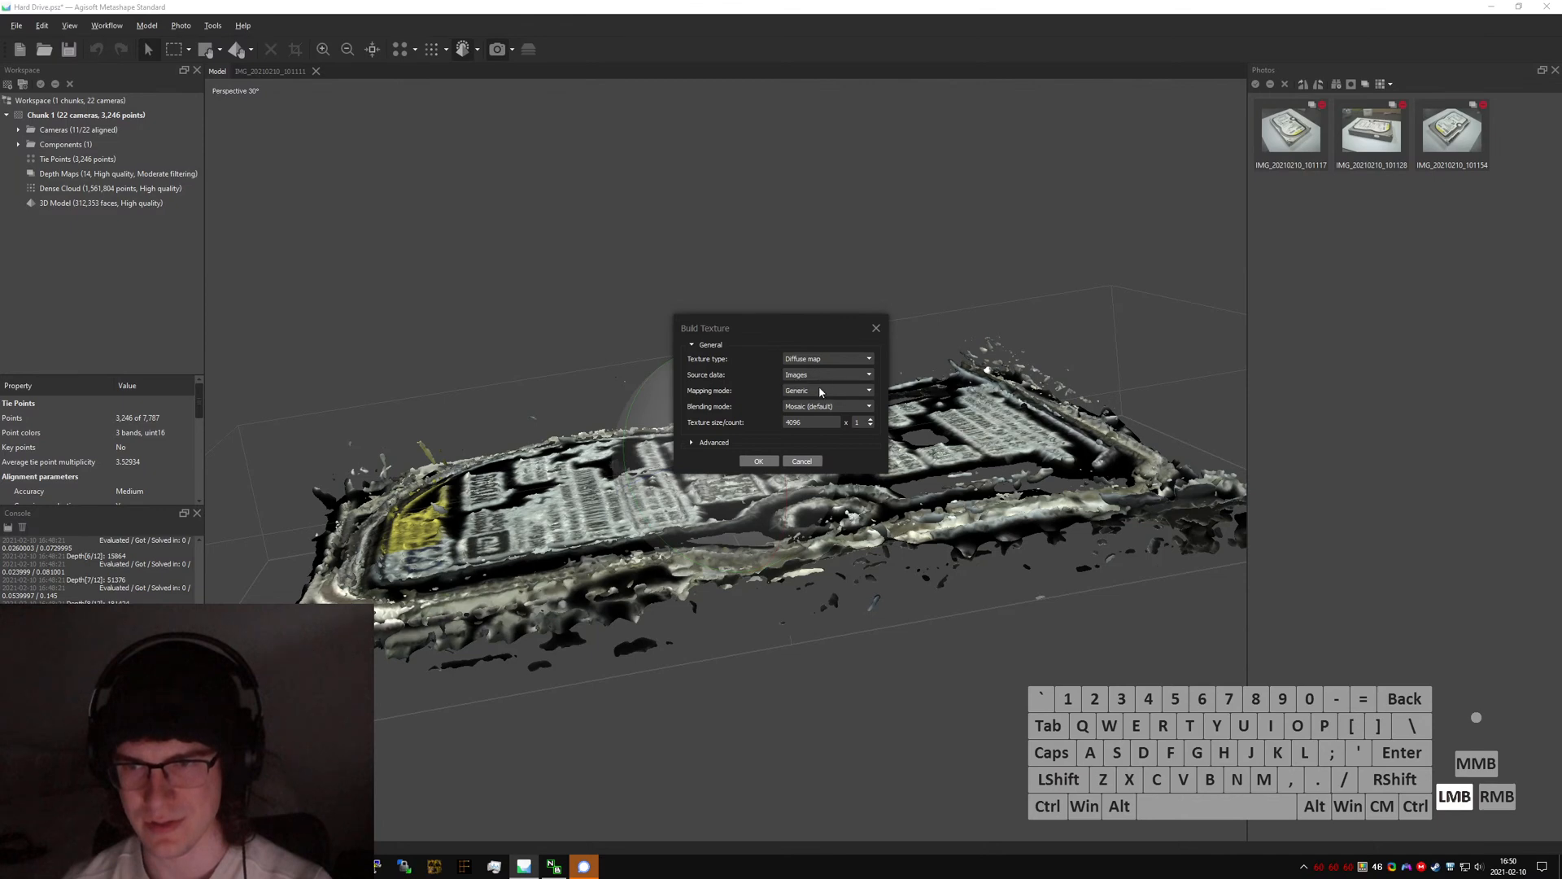
pyautogui.click(818, 388)
pyautogui.click(819, 389)
pyautogui.click(822, 403)
pyautogui.click(823, 406)
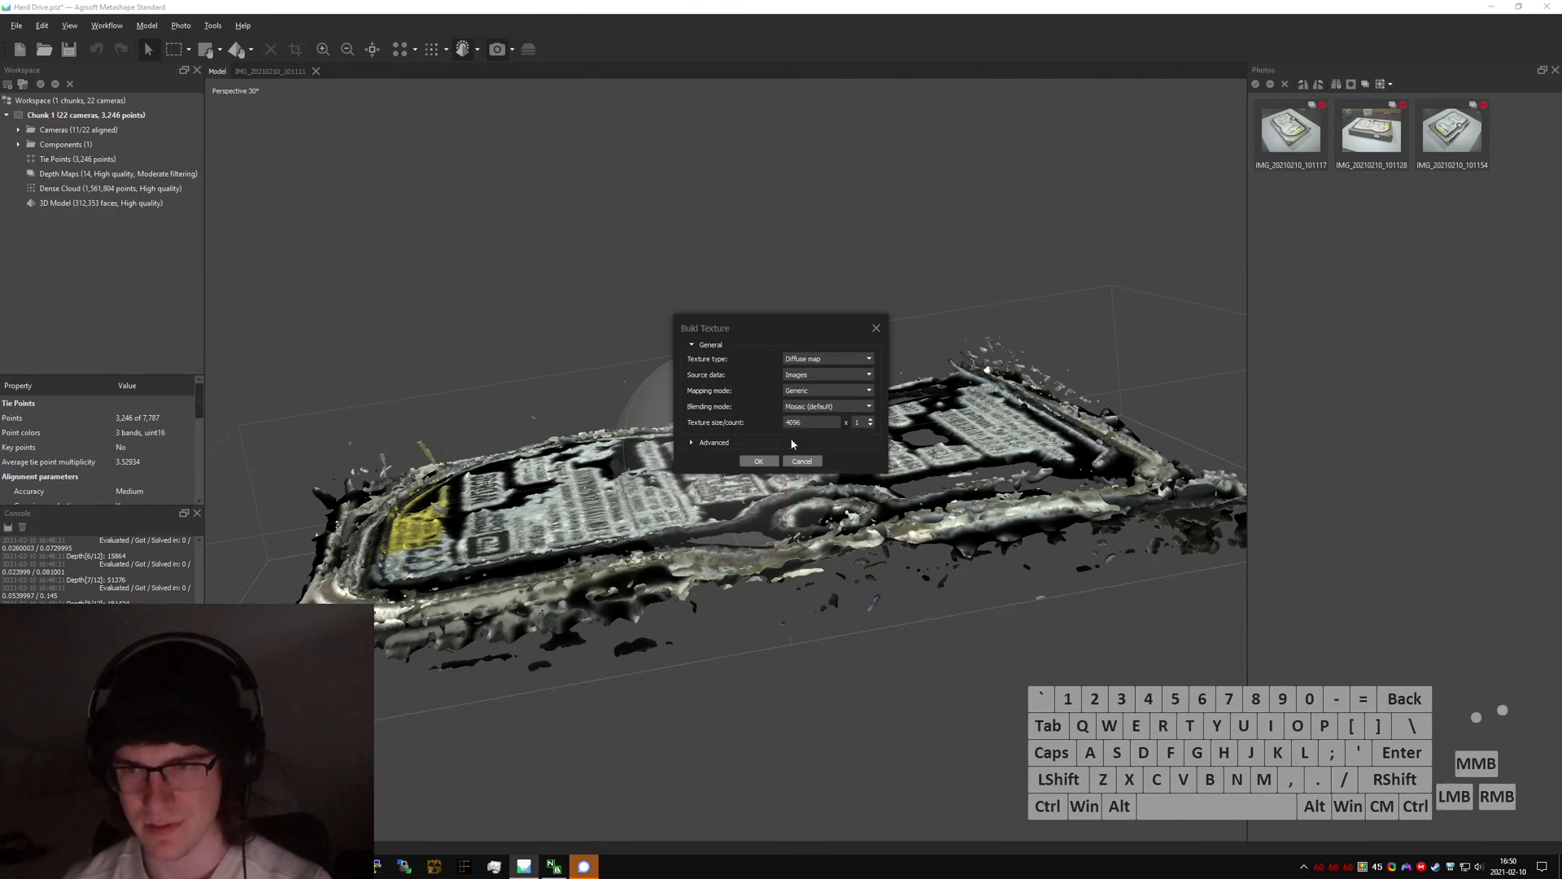
pyautogui.click(705, 444)
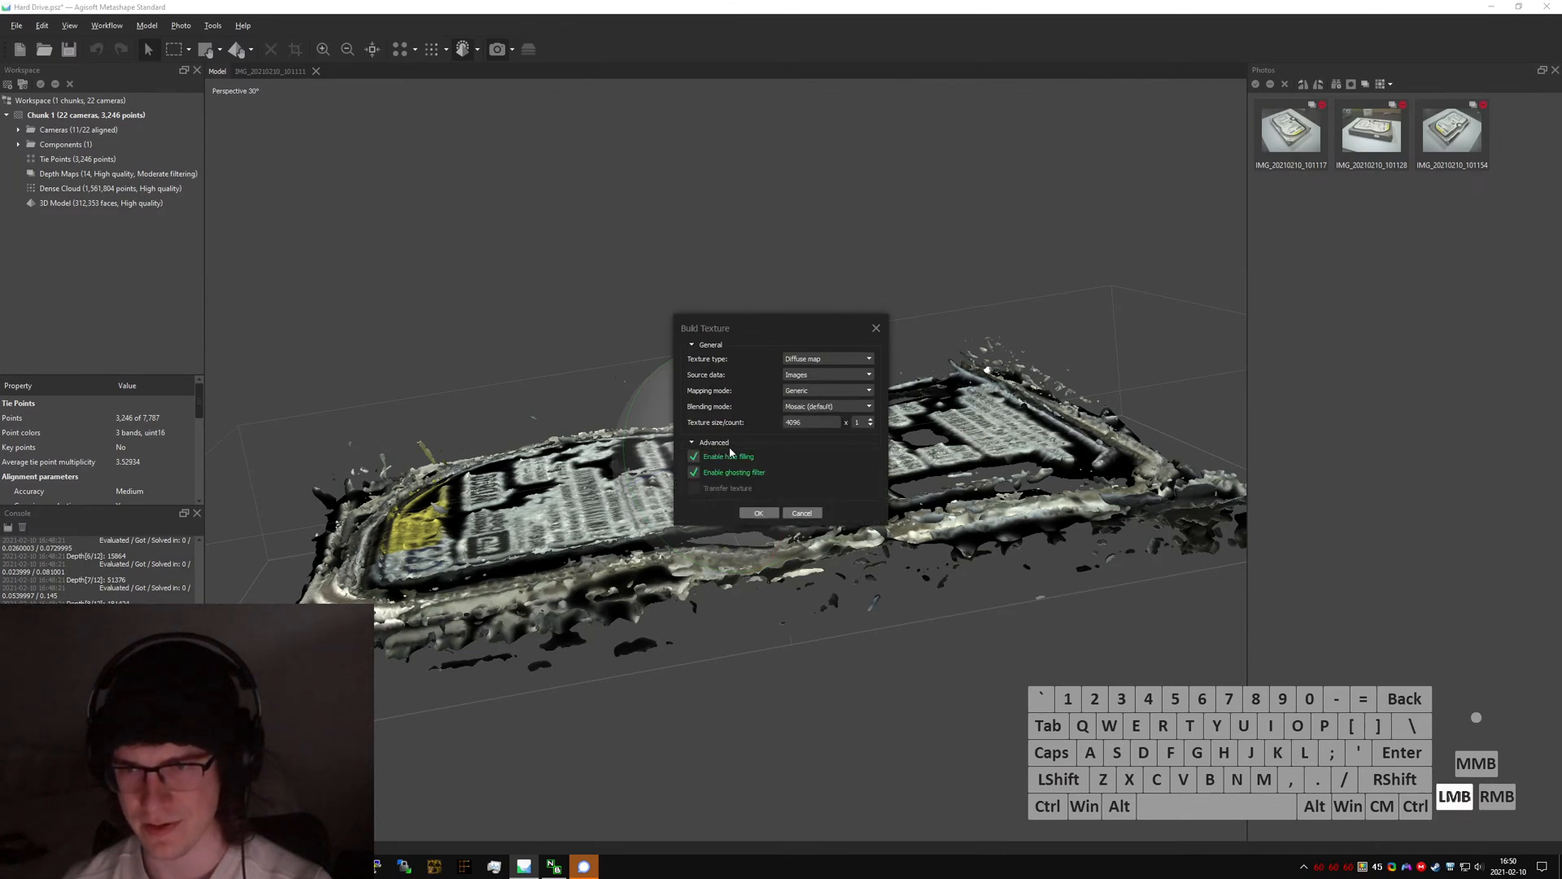
pyautogui.click(758, 512)
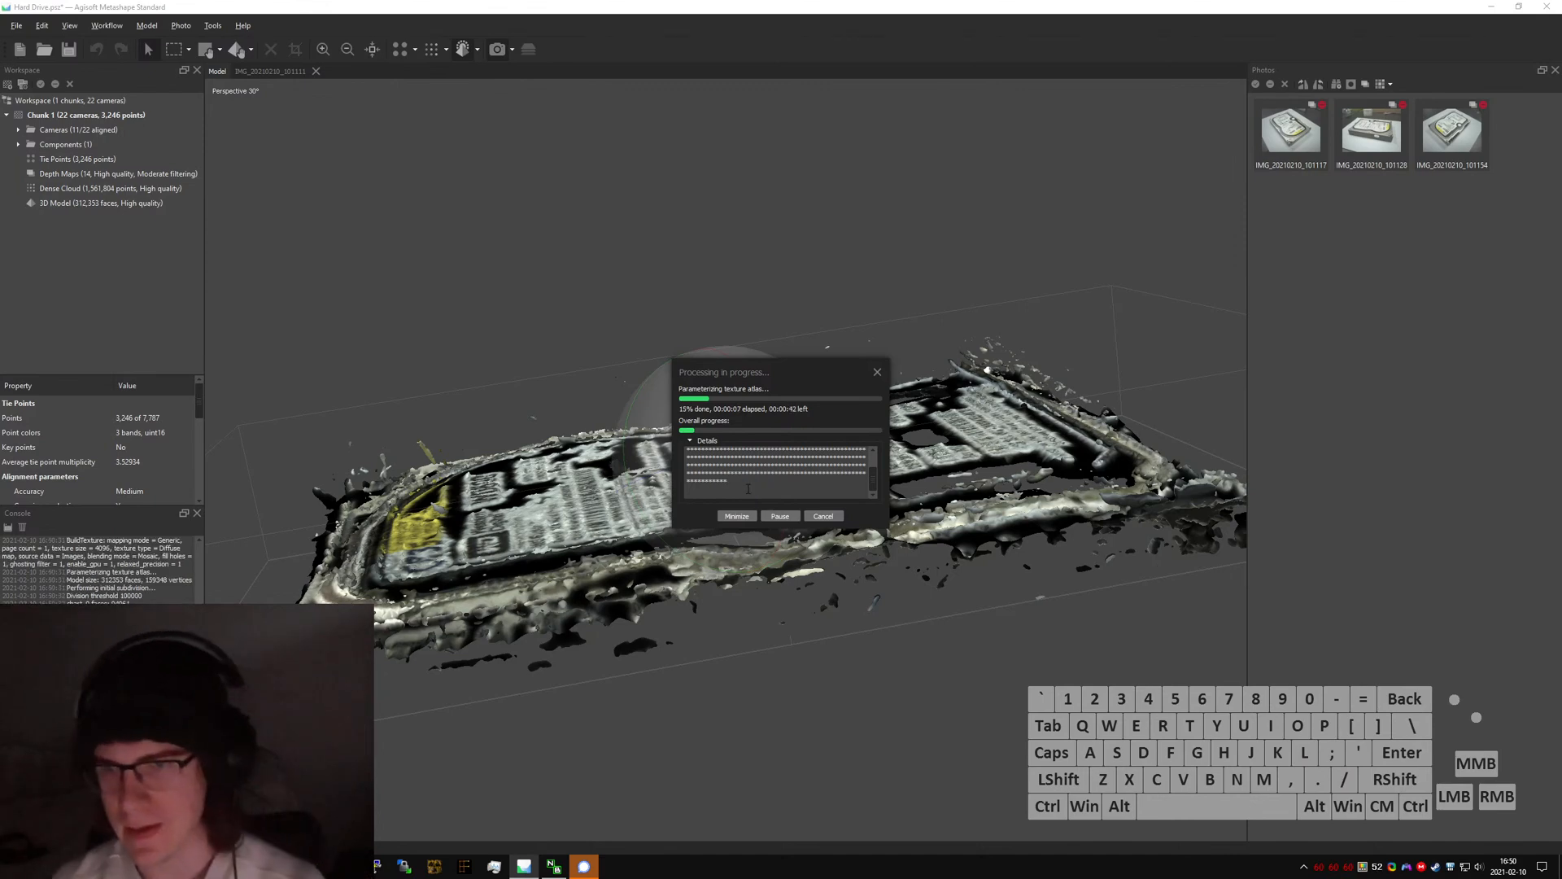
pyautogui.moveTo(888, 533); pyautogui.dragTo(1011, 745)
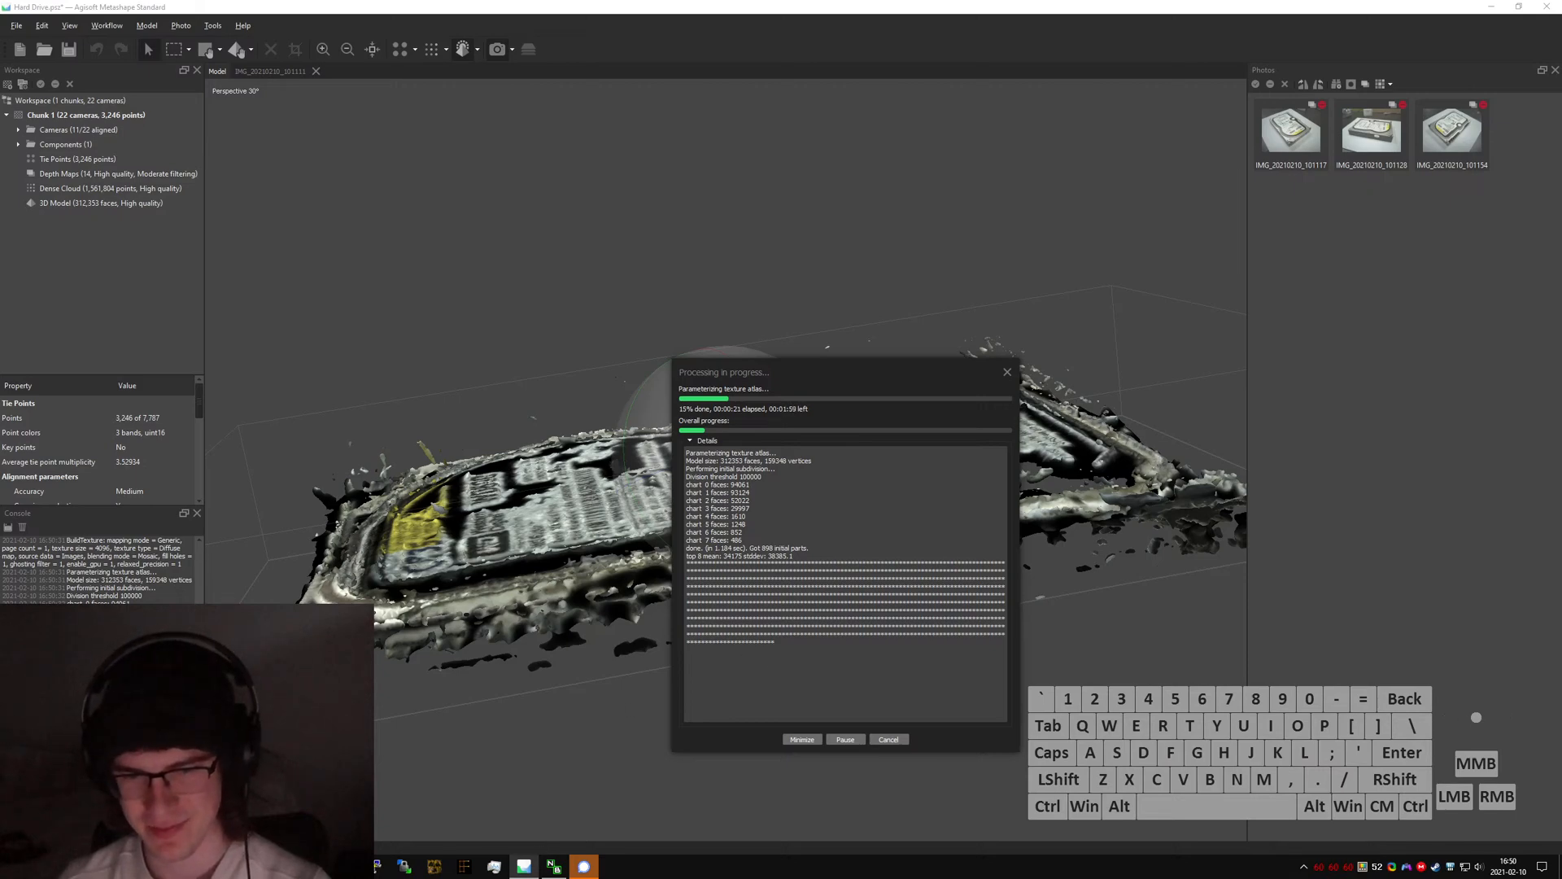
# - Switch to the Mi Band 5 Stand part in SOLIDWORKS and examine Cut-Revolve2's Sketch5 dimensions in a straight side view
pyautogui.click(284, 867)
pyautogui.click(366, 805)
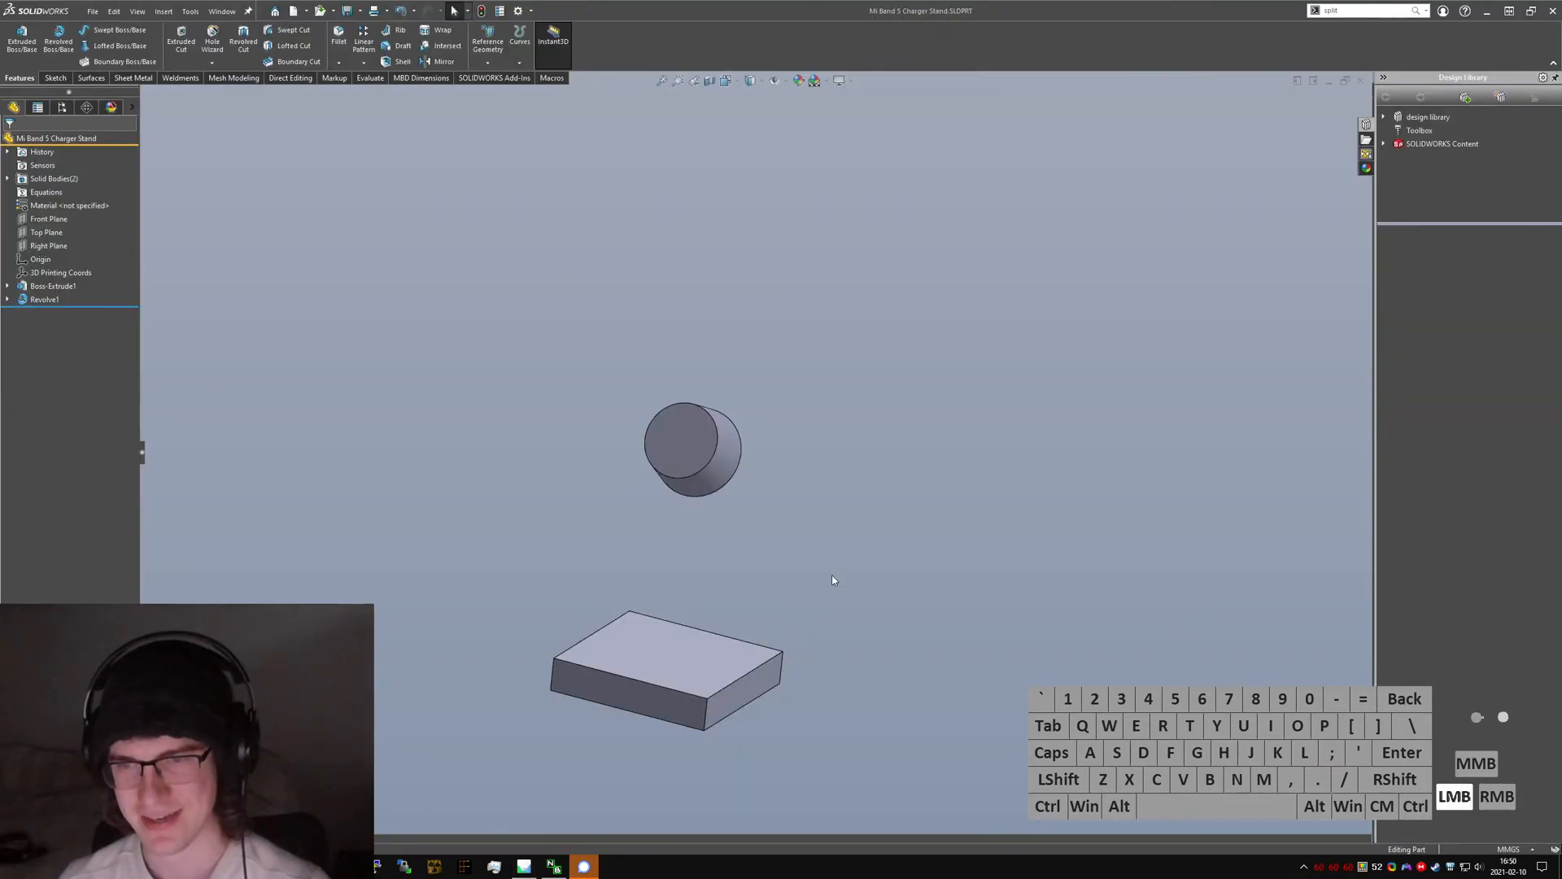
pyautogui.moveTo(831, 580); pyautogui.dragTo(553, 493, button='middle')
pyautogui.hotkey('ctrl', 'Tab')
pyautogui.click(50, 316)
pyautogui.click(7, 314)
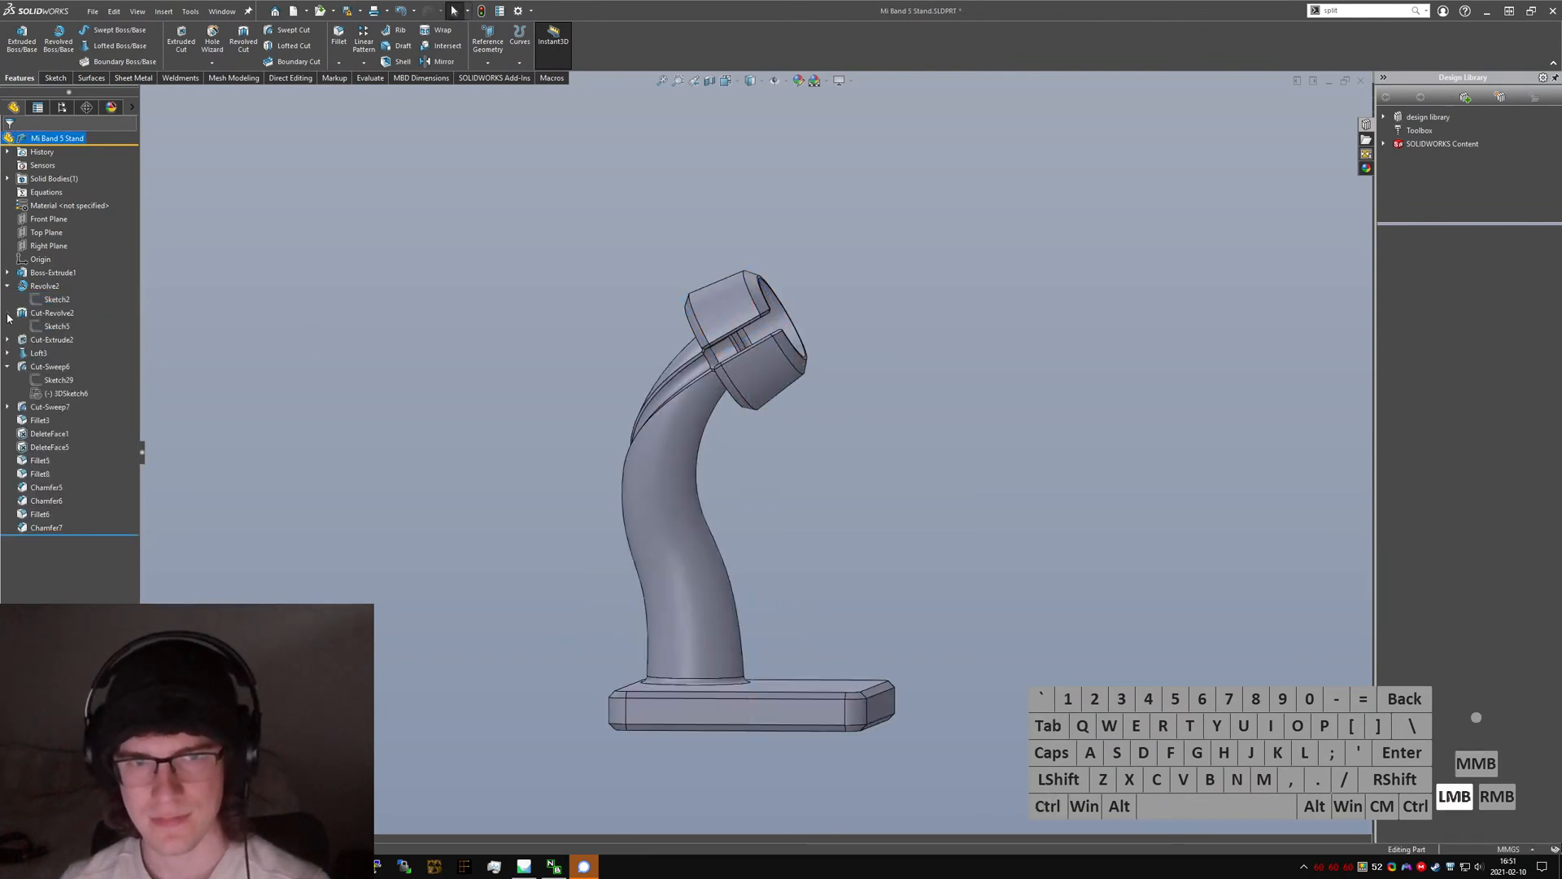
pyautogui.click(43, 328)
pyautogui.hotkey('ctrl', '3')
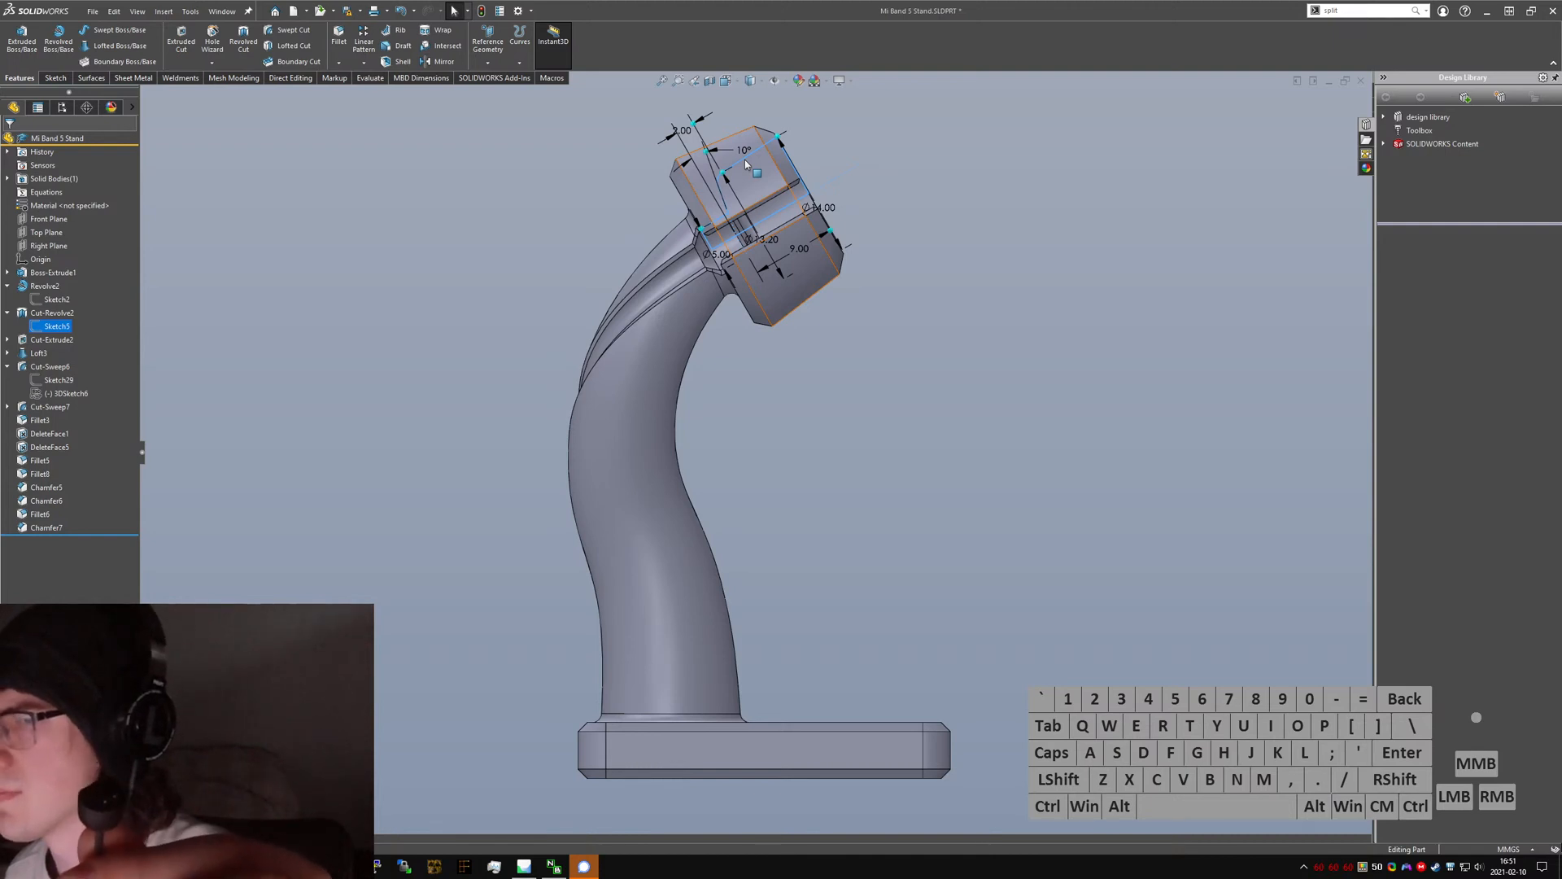
pyautogui.rightClick(51, 326)
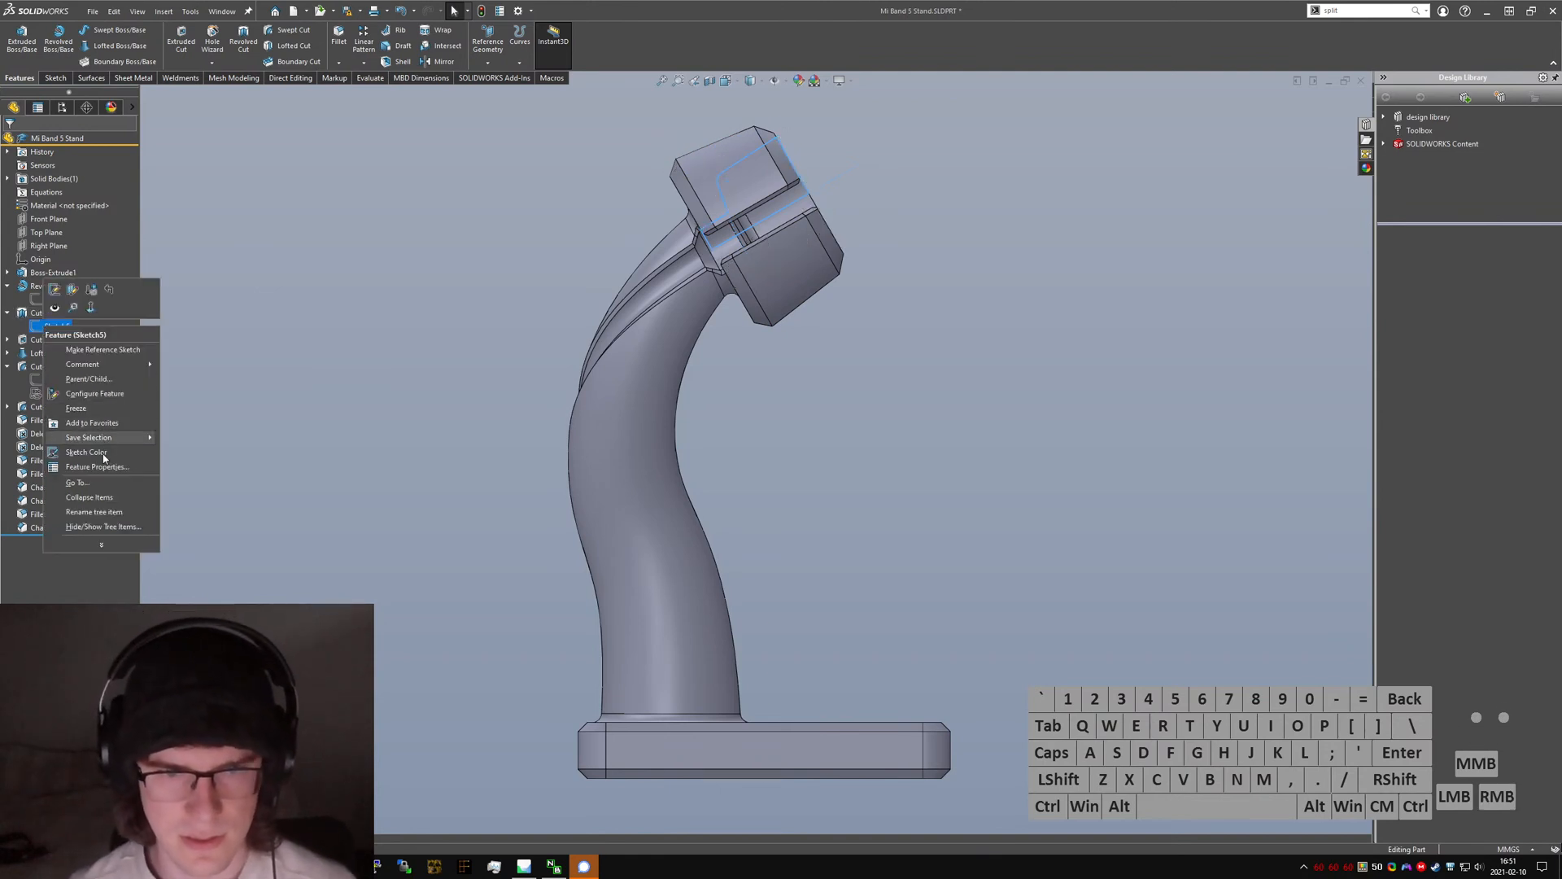
pyautogui.press('Escape')
pyautogui.write('s')
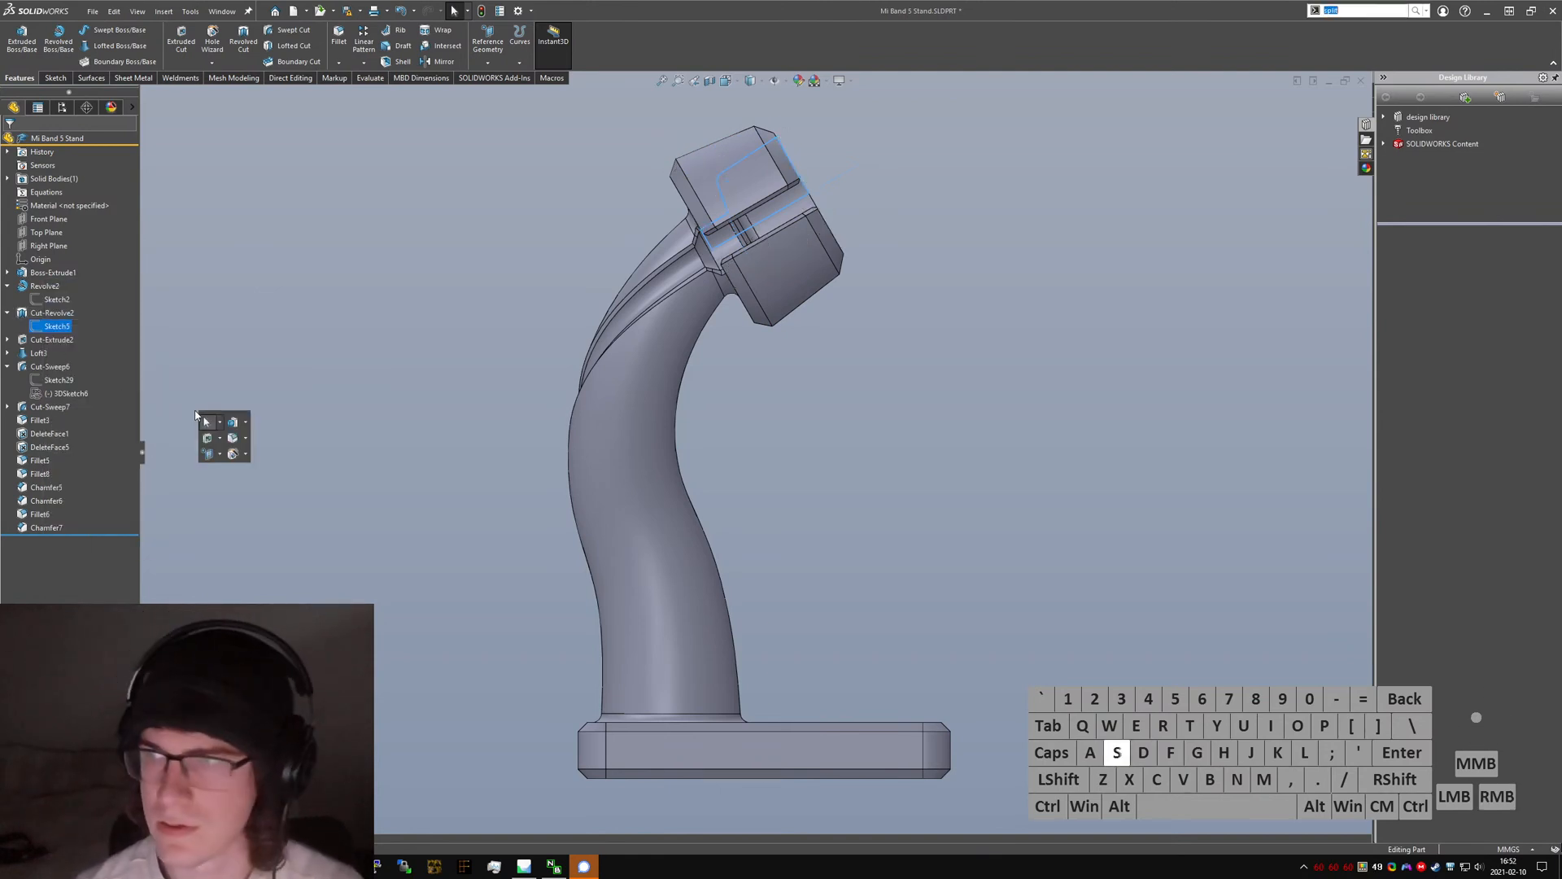
pyautogui.write('isolate')
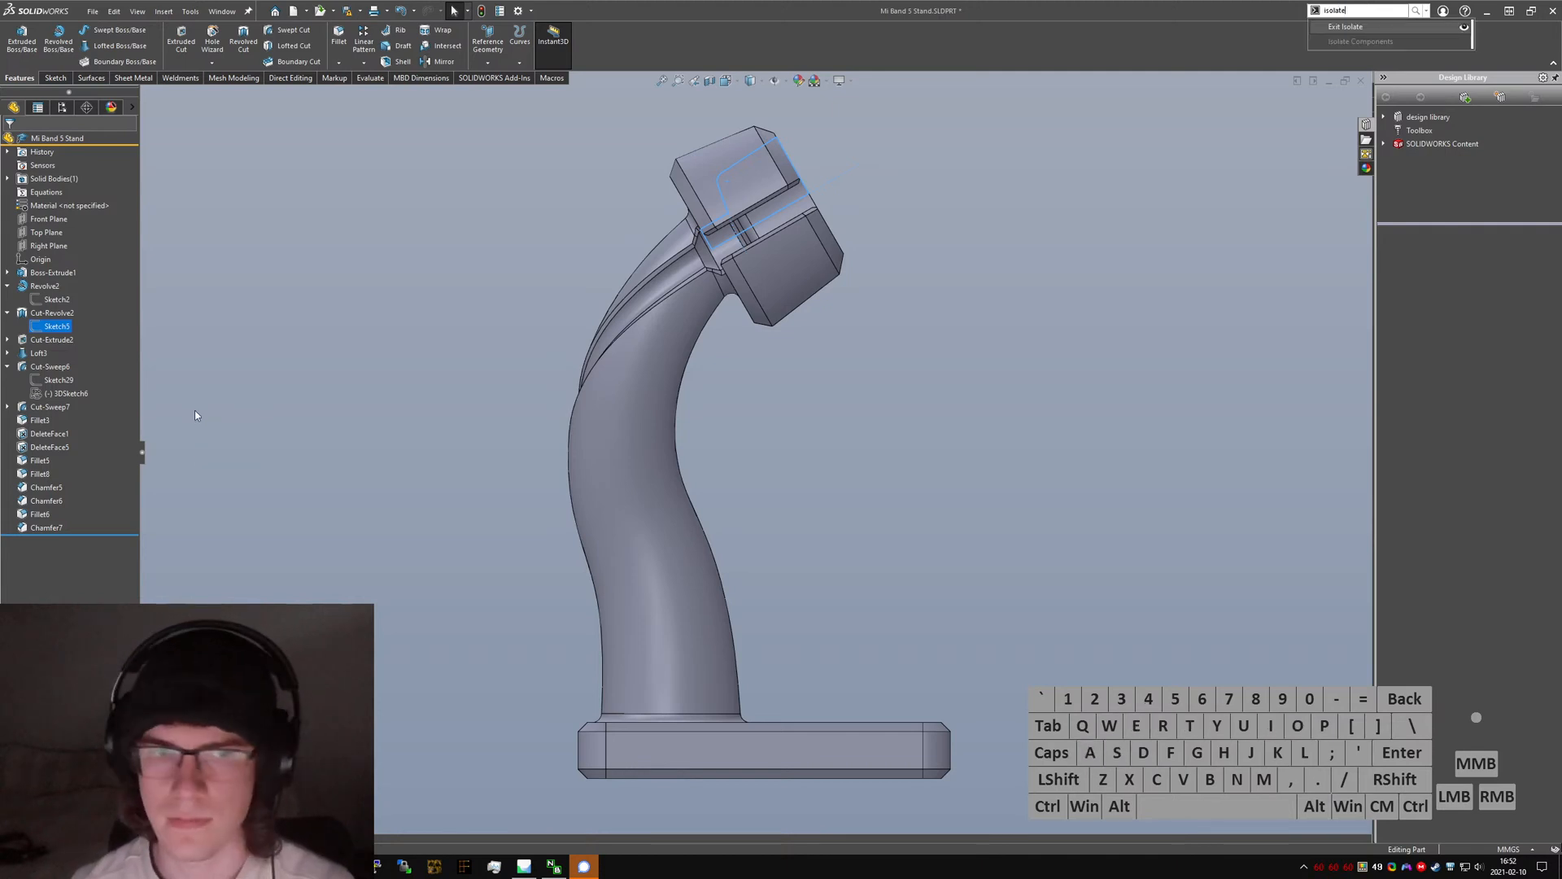
pyautogui.press('Escape')
# - Hide the stand's solid body and select Sketch5 of Cut-Revolve2 to examine its dimensions
pyautogui.click(52, 313)
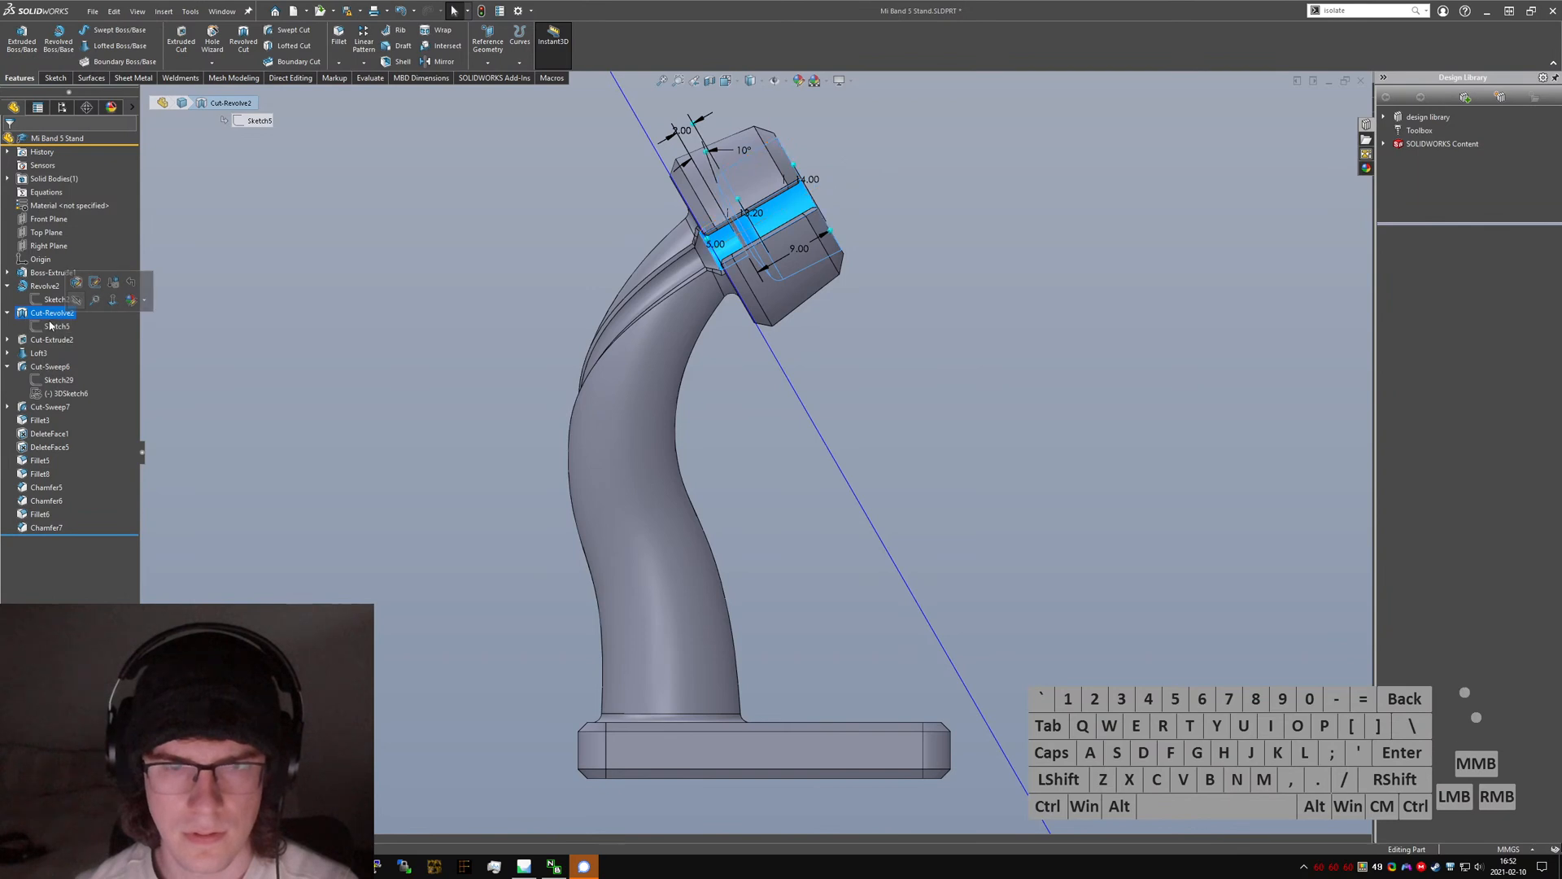
pyautogui.click(8, 179)
pyautogui.rightClick(47, 190)
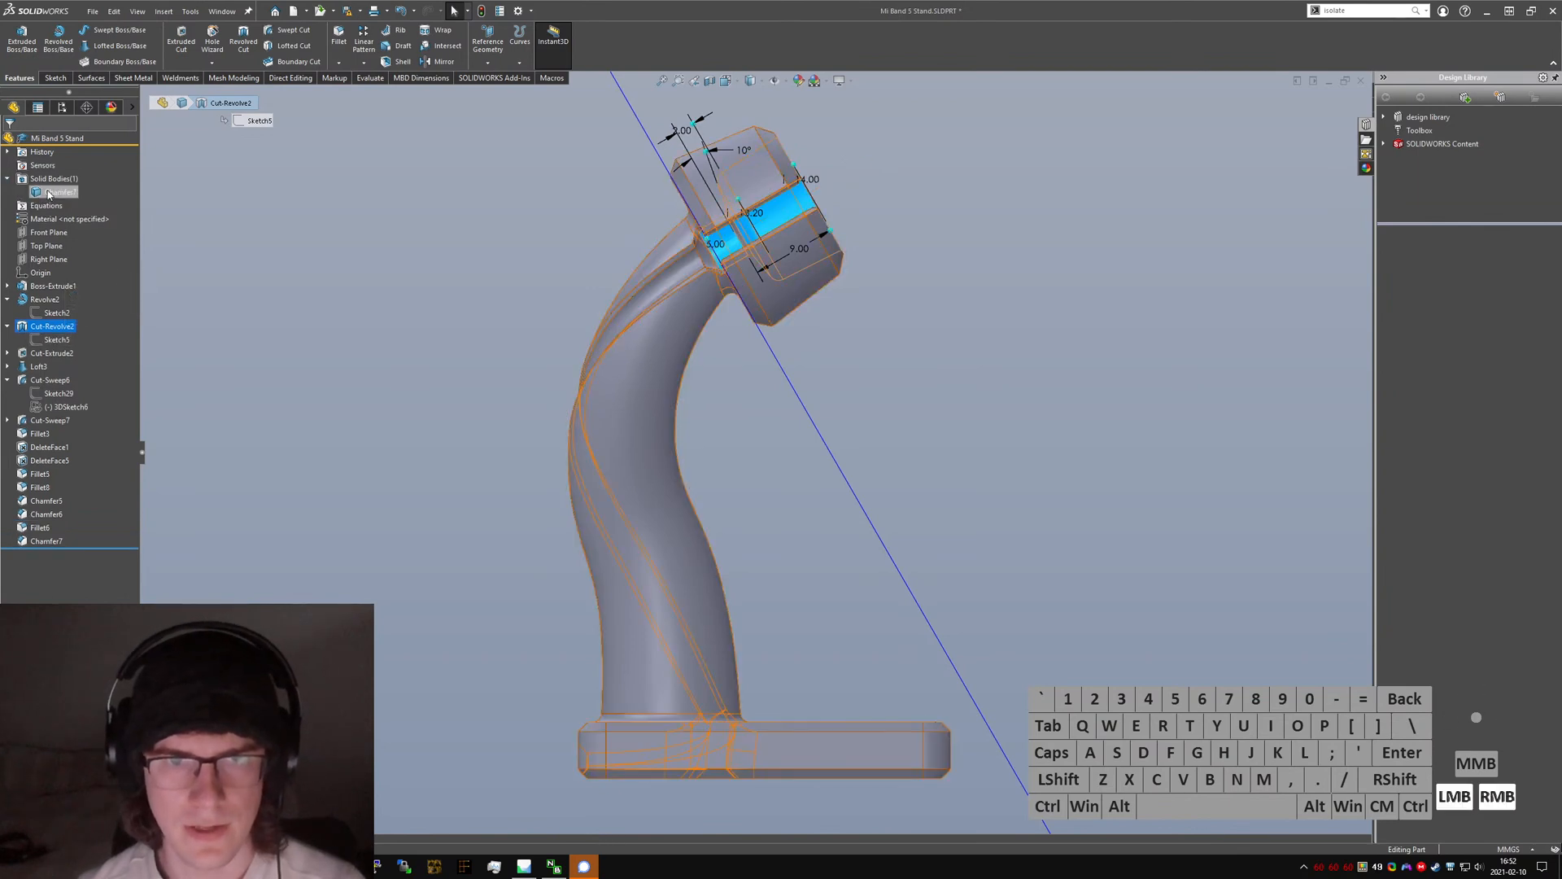
pyautogui.click(74, 171)
pyautogui.click(45, 343)
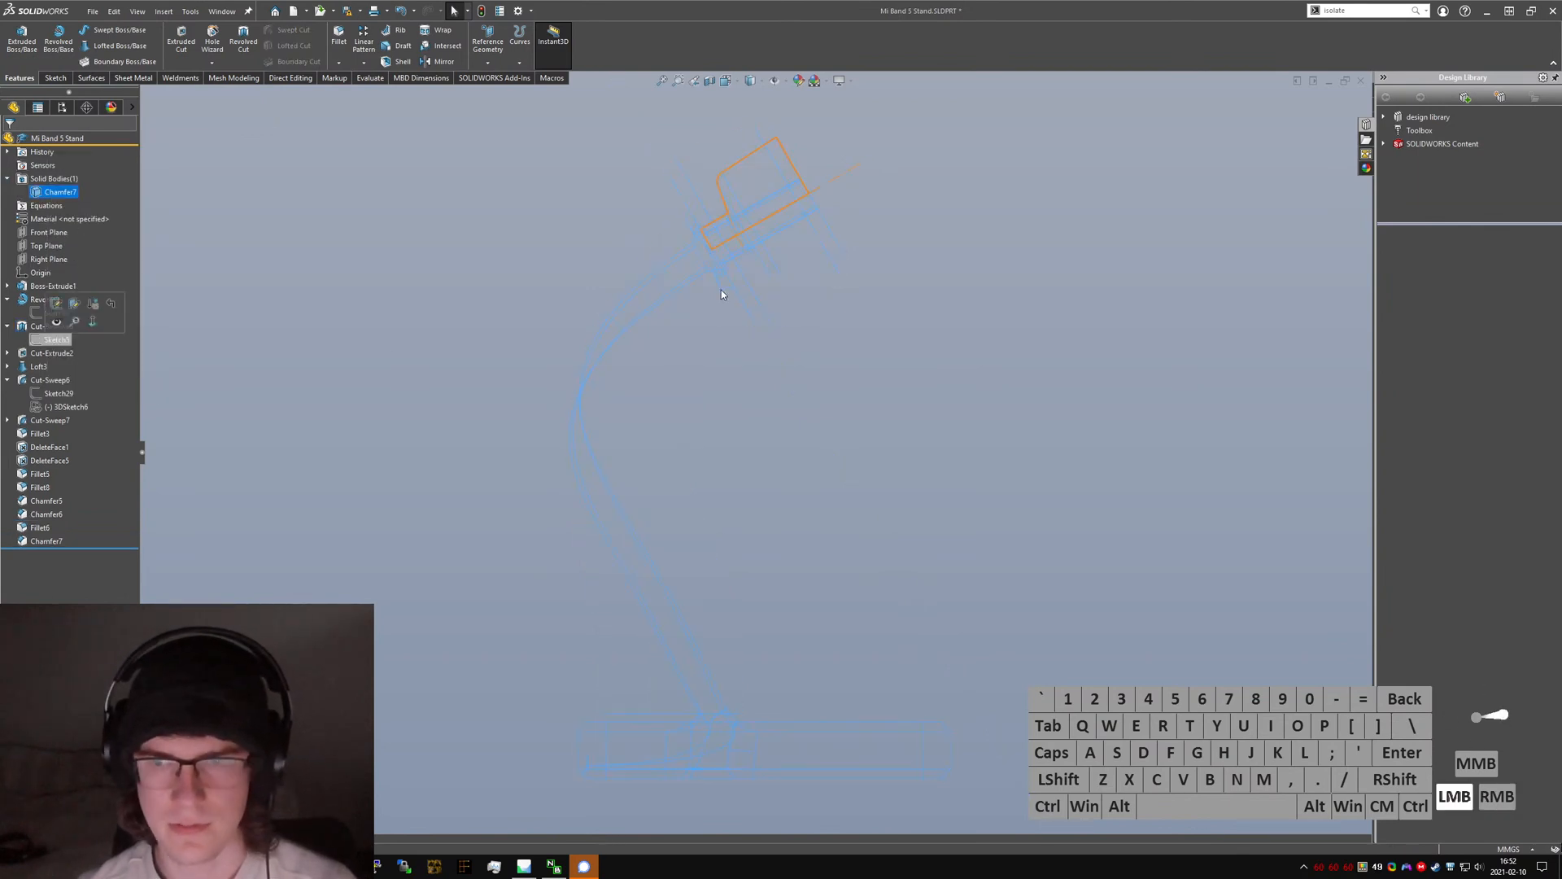
pyautogui.scroll(-5, 755, 291)
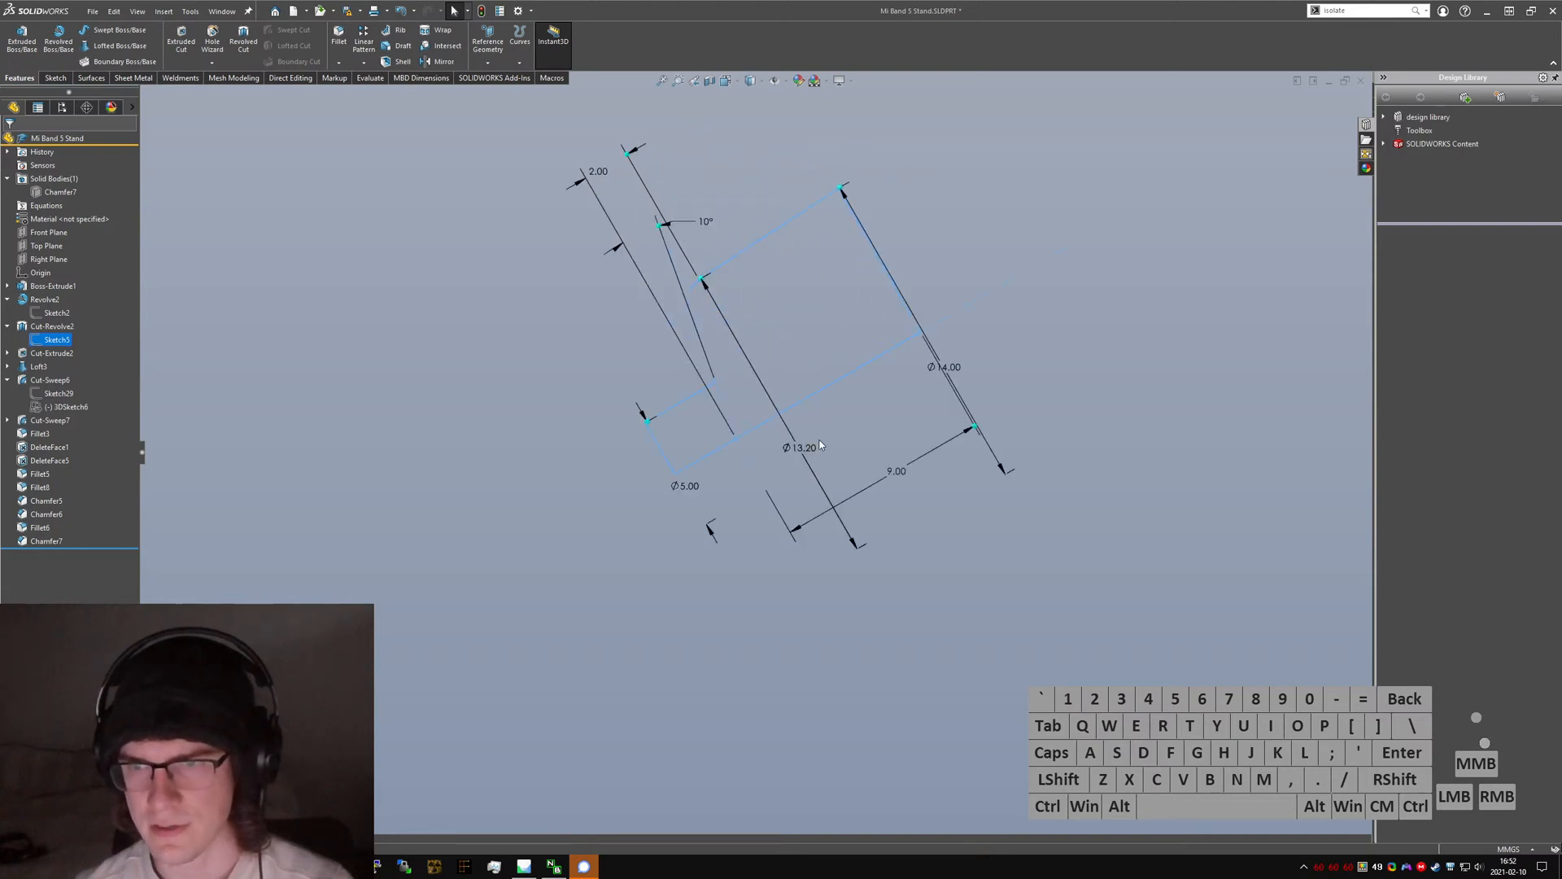
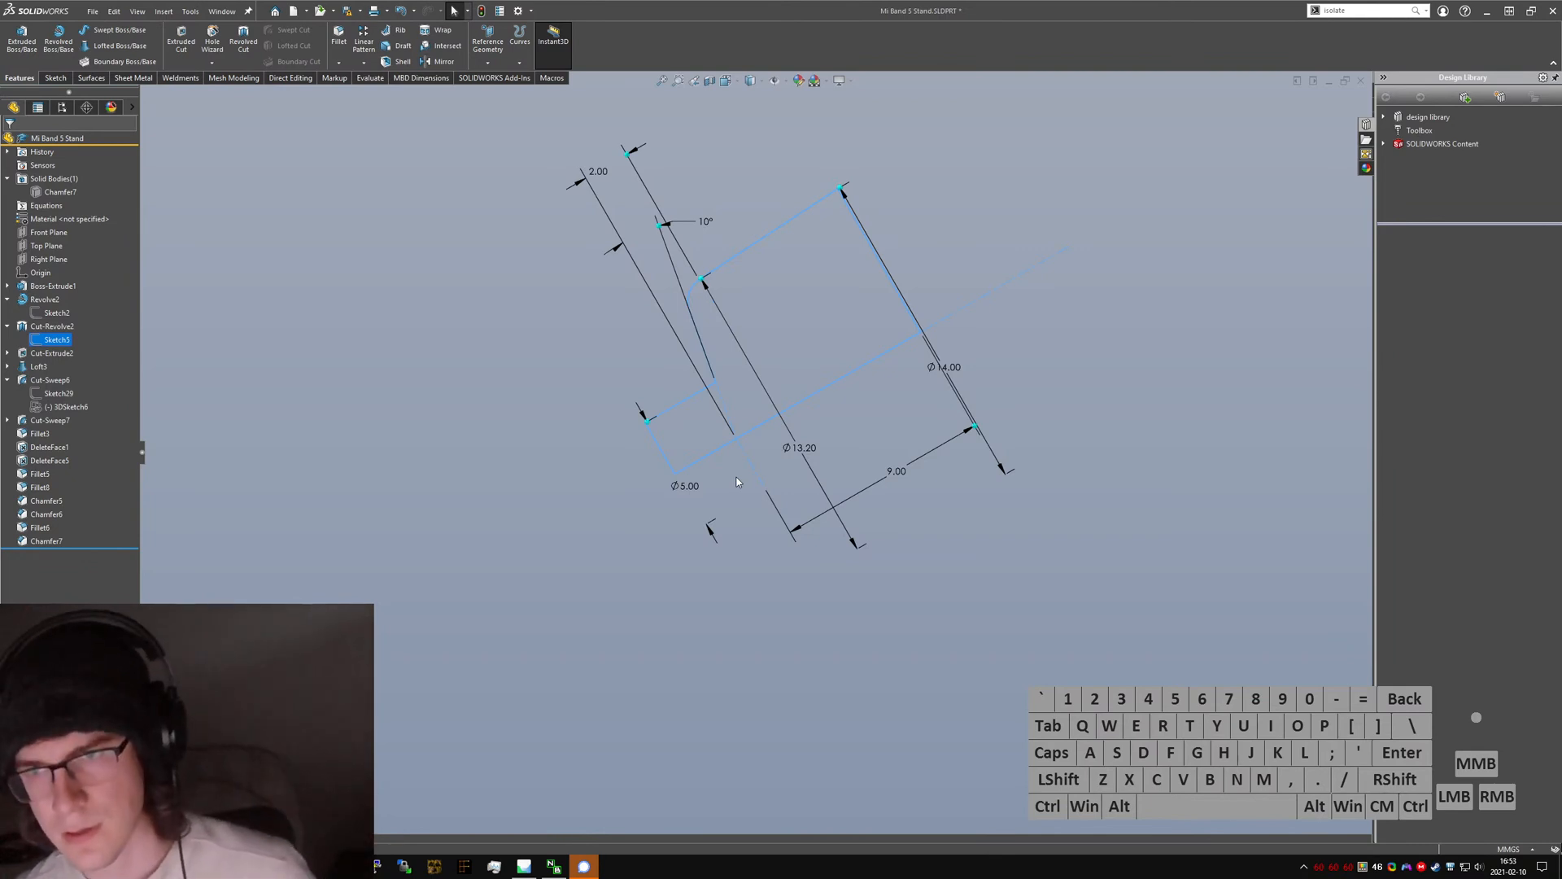
# - Clear the Sketch5 selection and switch to the Mi Band 5 Charger Stand part
pyautogui.click(255, 366)
pyautogui.click(280, 305)
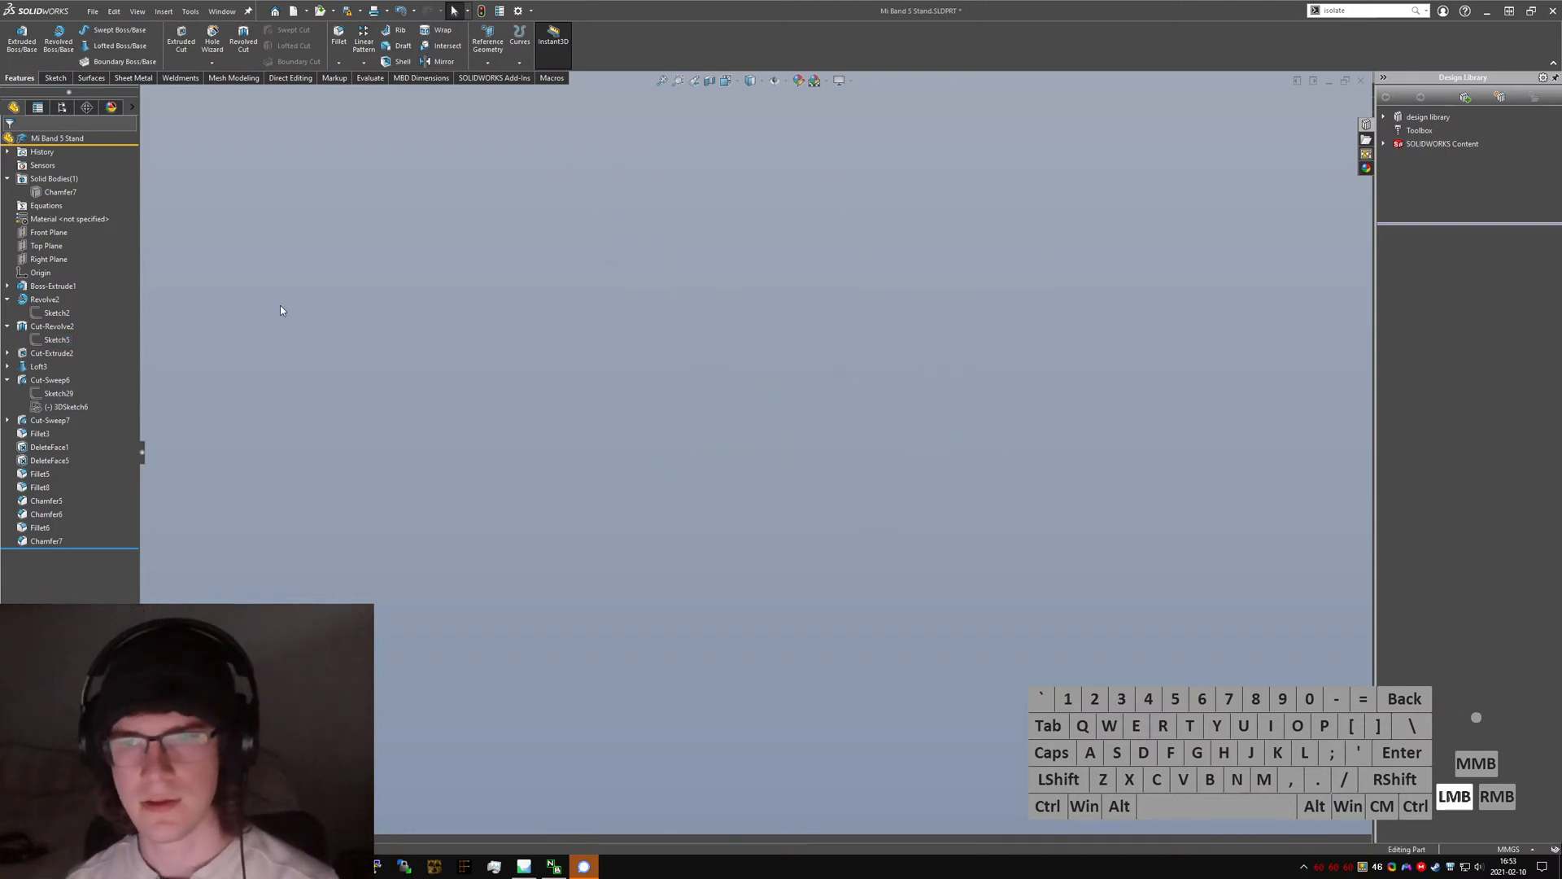
pyautogui.hotkey('ctrl', 'Tab')
pyautogui.click(461, 384)
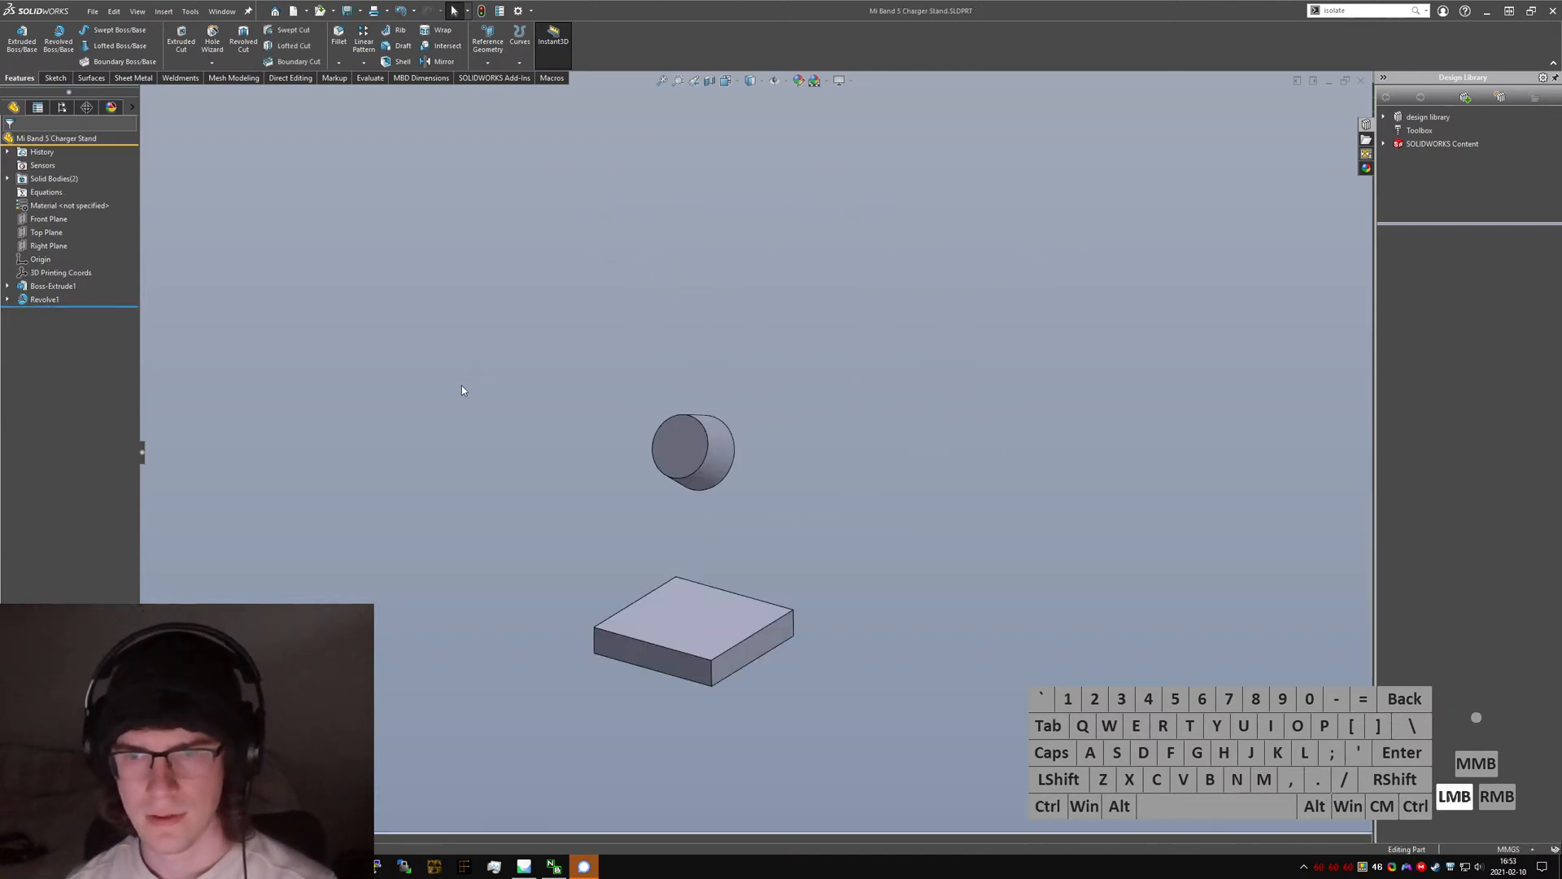
# - Start a Revolve feature with a new sketch on the Right Plane, viewed straight from the side
pyautogui.write('srevolved')
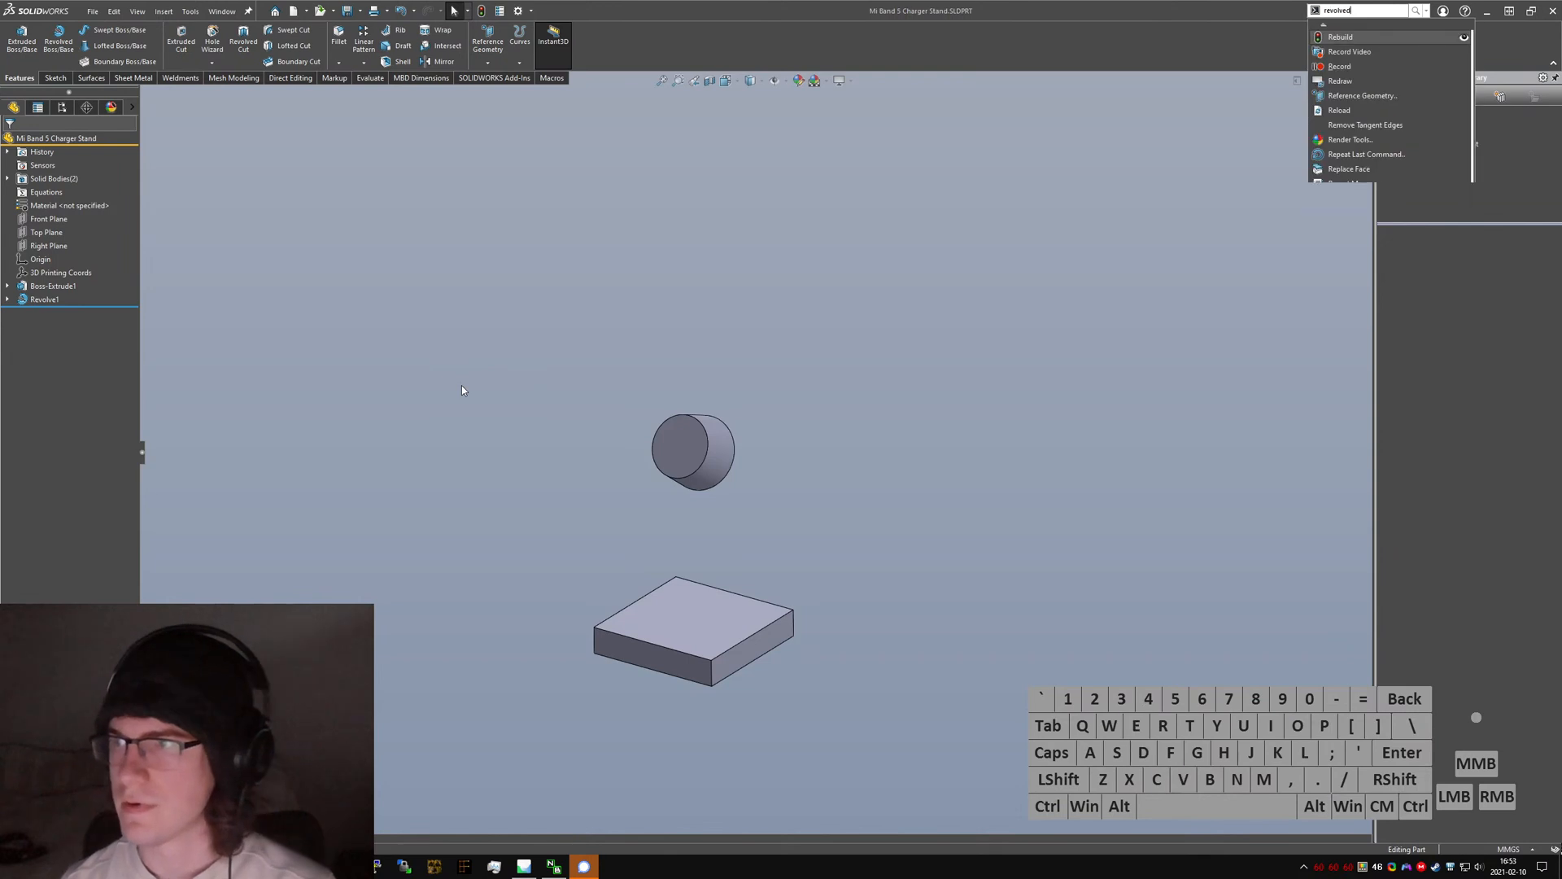
pyautogui.press('Return')
pyautogui.hotkey('ctrl', '4')
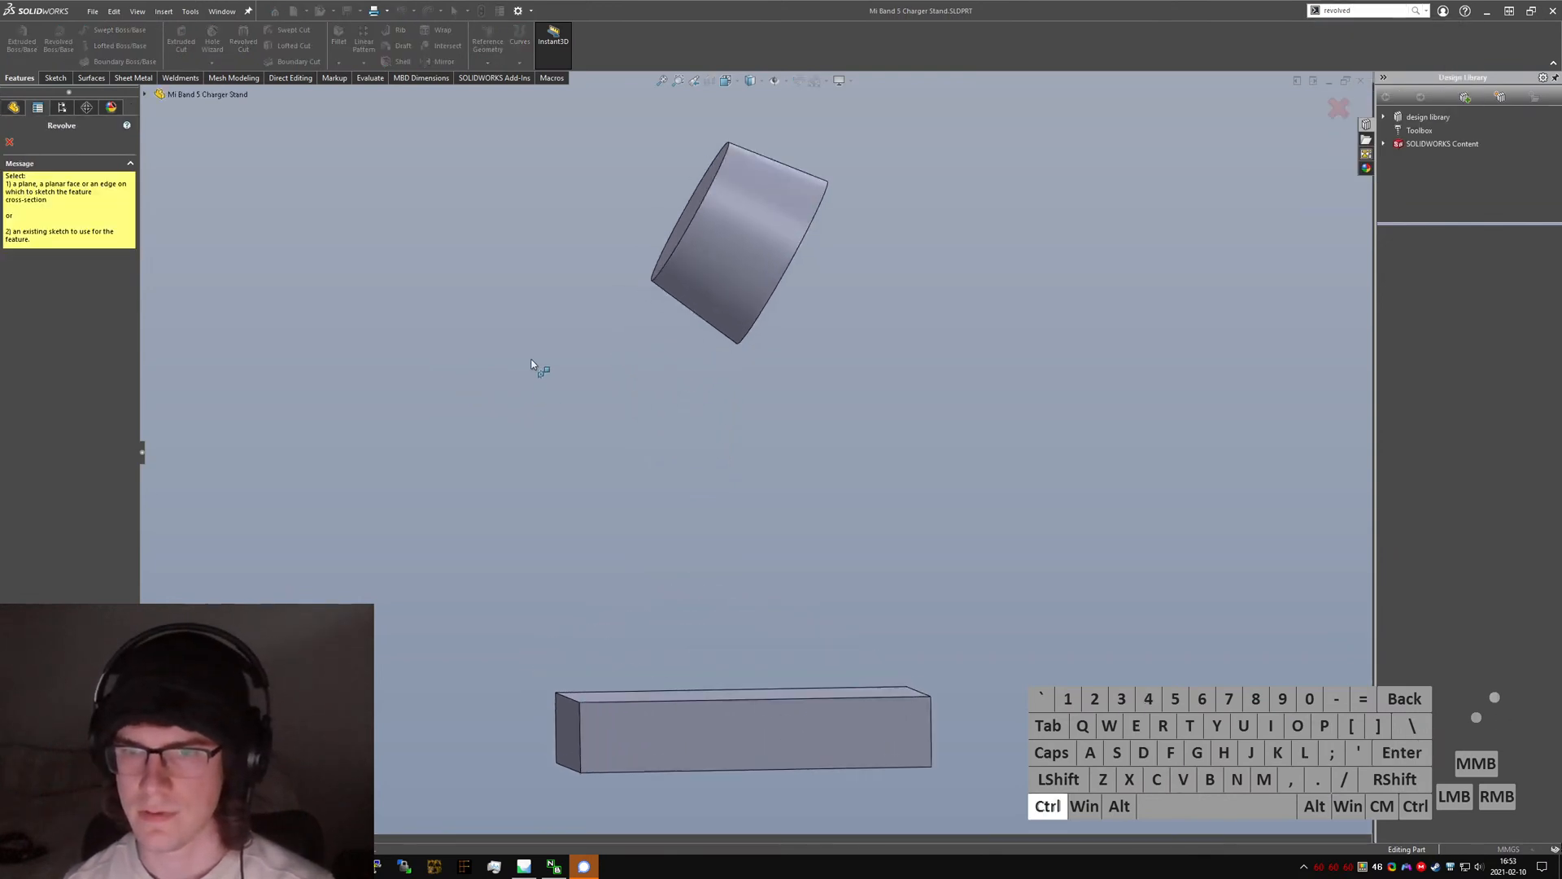
pyautogui.click(179, 97)
pyautogui.click(183, 210)
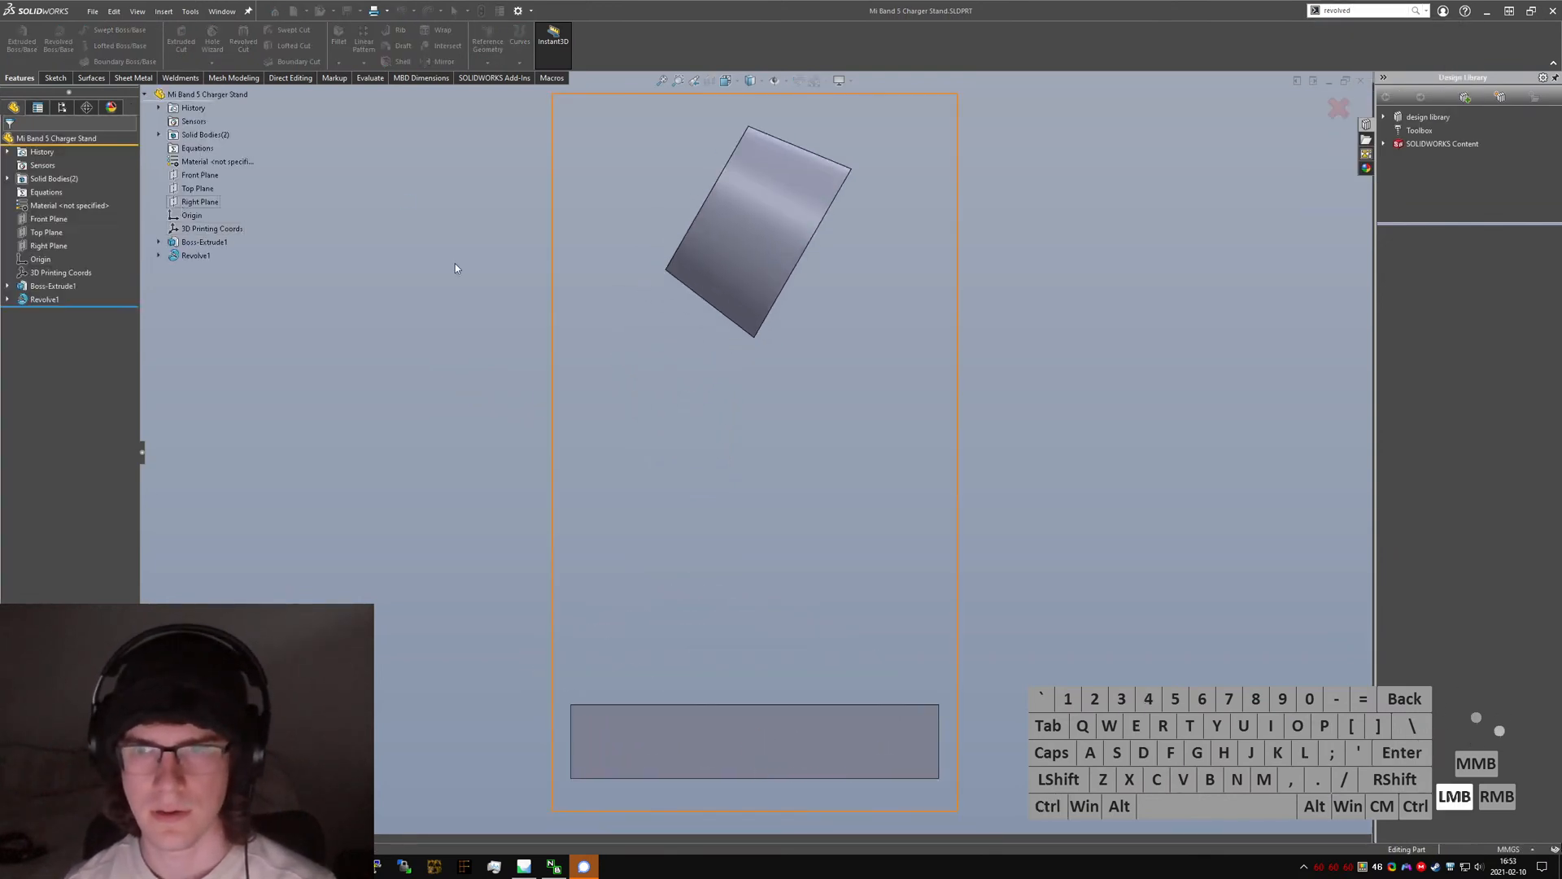
pyautogui.scroll(-1, 715, 202)
# - From the midpoint of the tilted body's front edge, sketch along that edge, inward about 5.4 mm, through a tangent arc and into a slanted line
pyautogui.moveTo(714, 336); pyautogui.dragTo(723, 300, button='right')
pyautogui.click(723, 290)
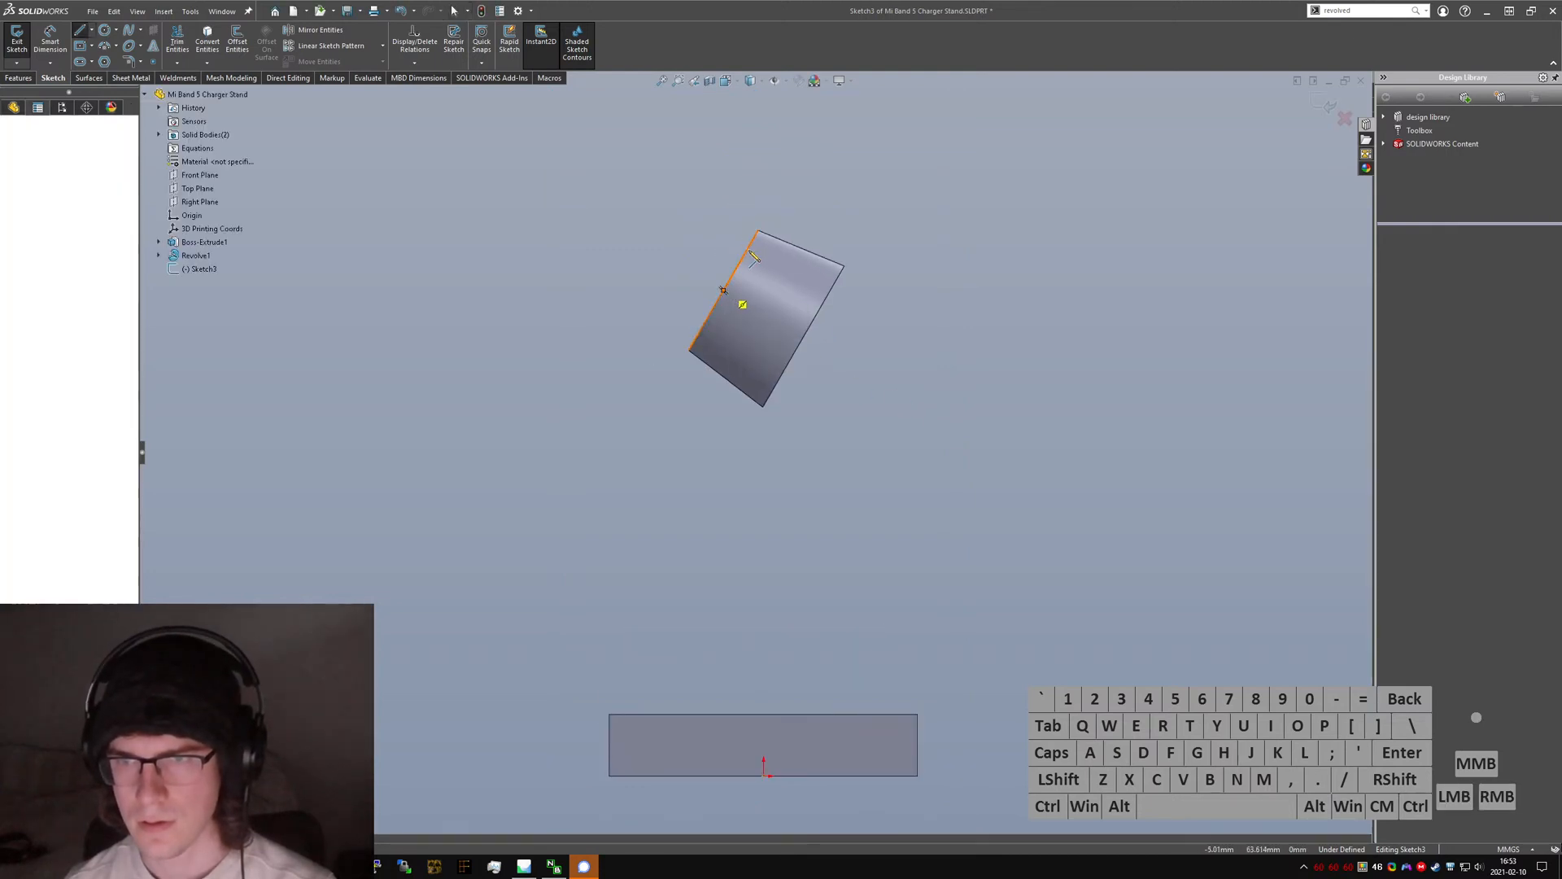
pyautogui.click(751, 242)
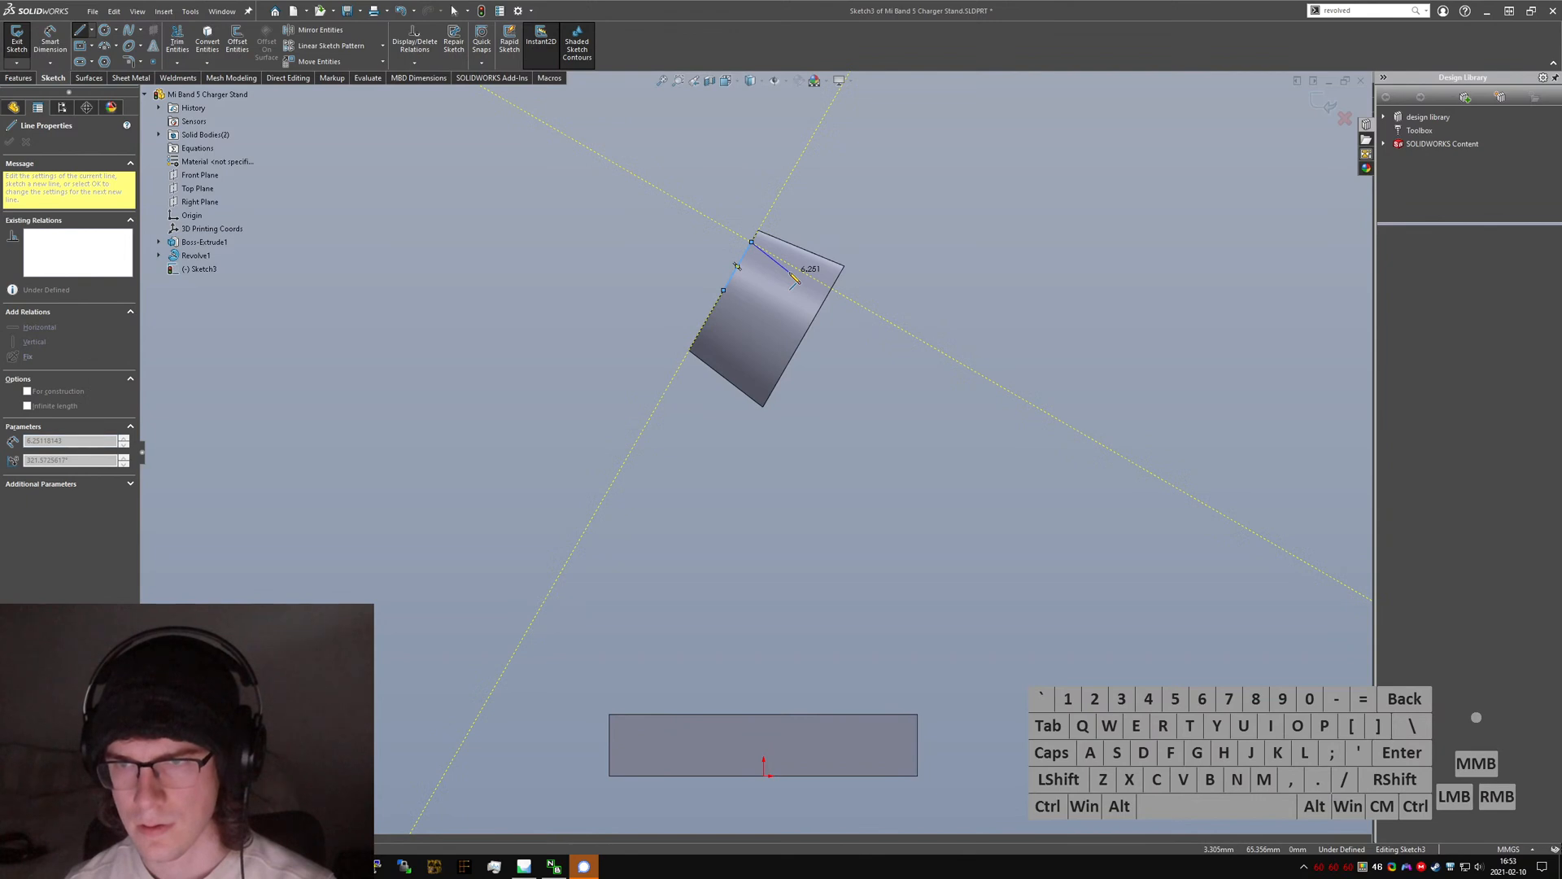
pyautogui.click(786, 264)
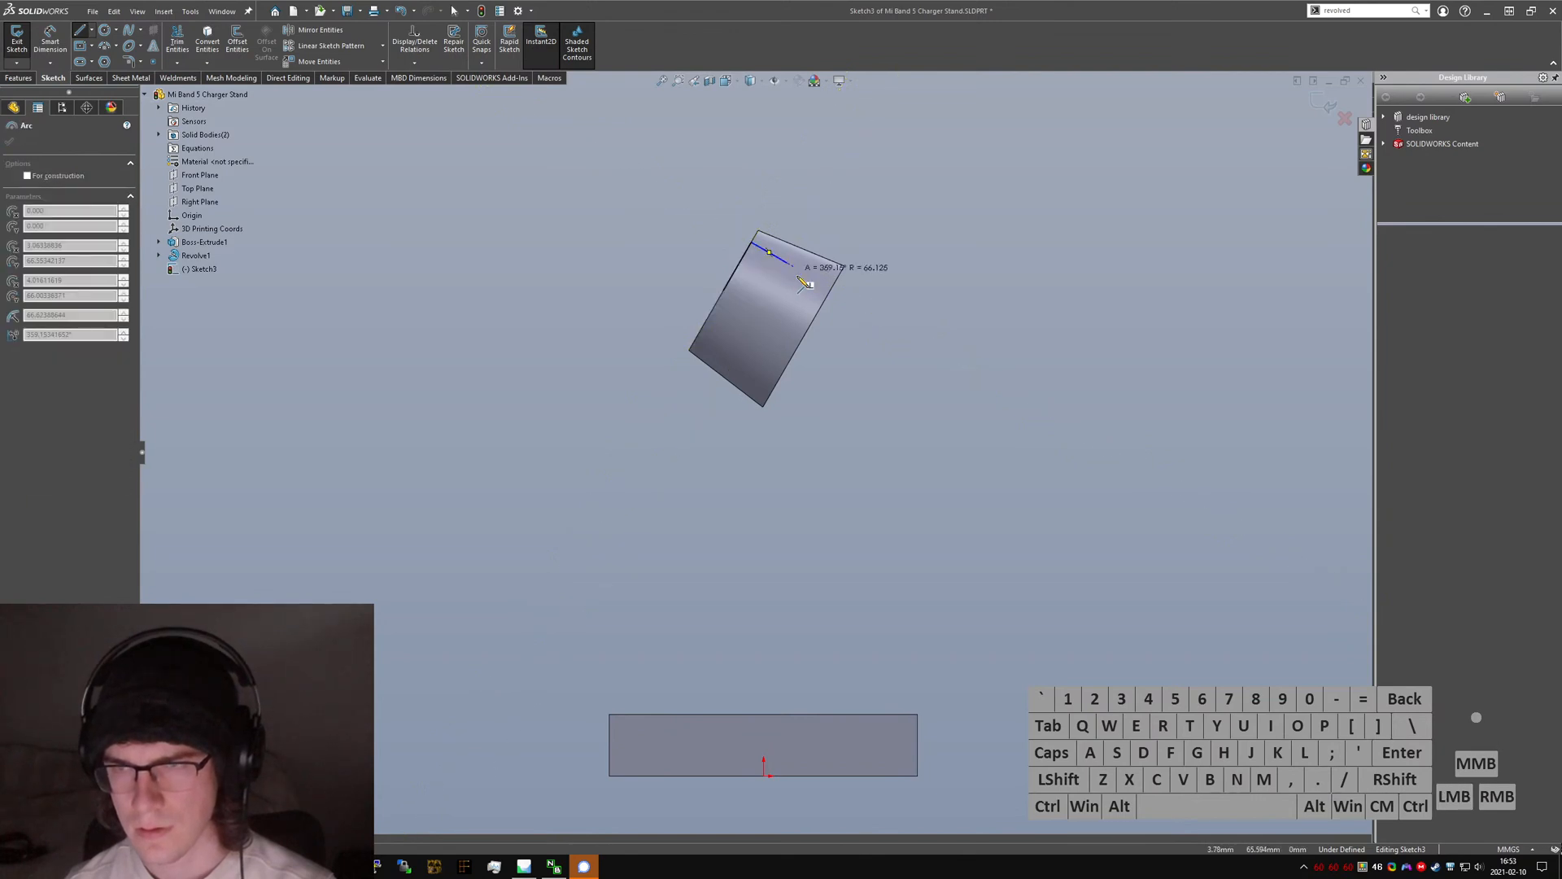
pyautogui.scroll(4, 802, 238)
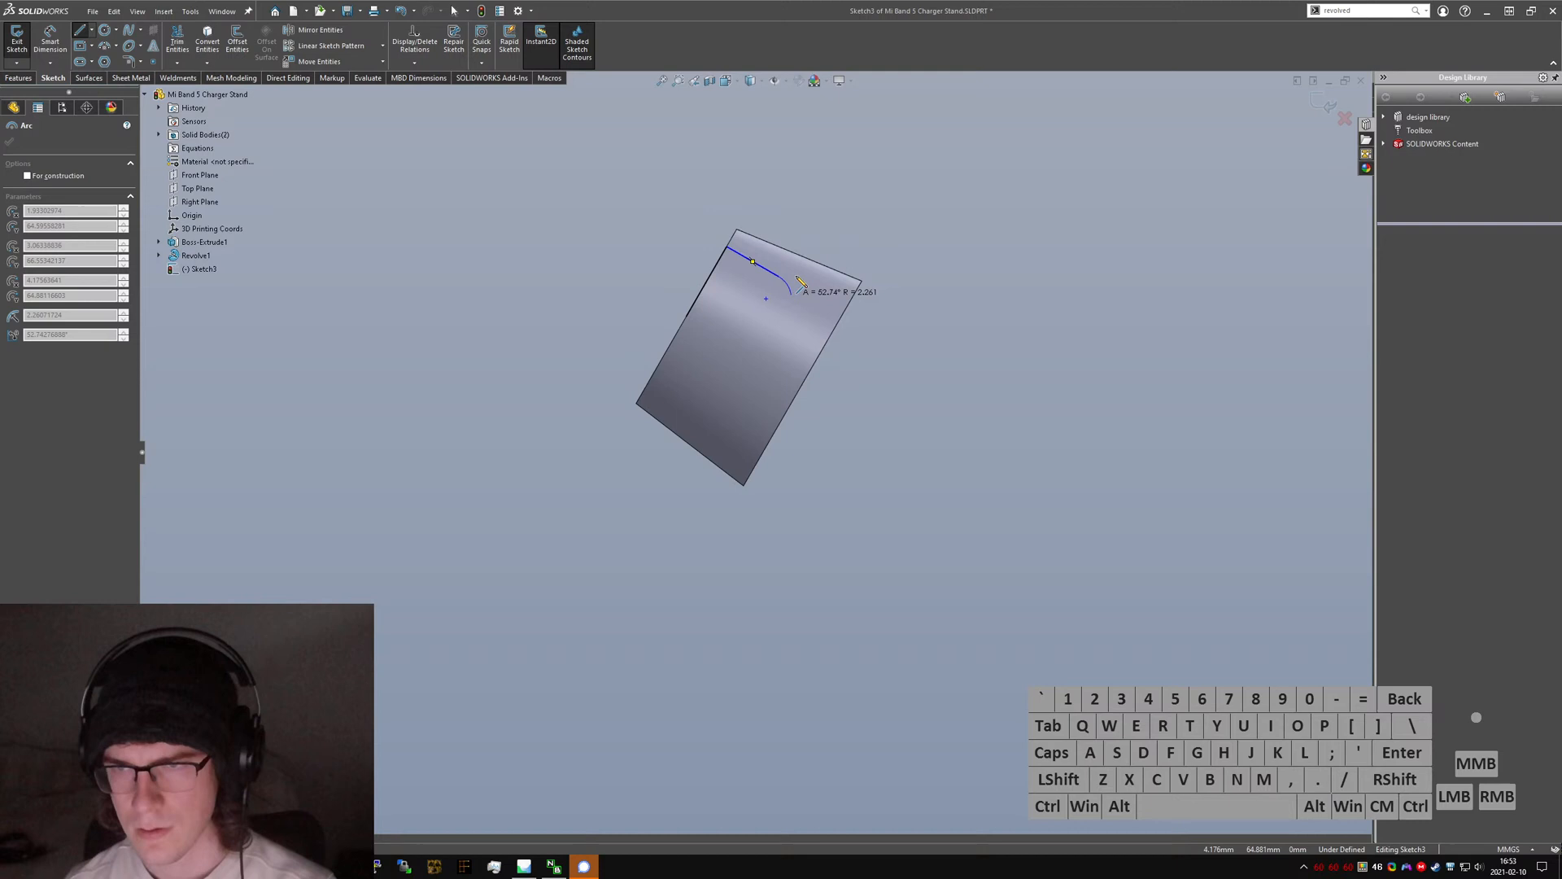
pyautogui.click(779, 329)
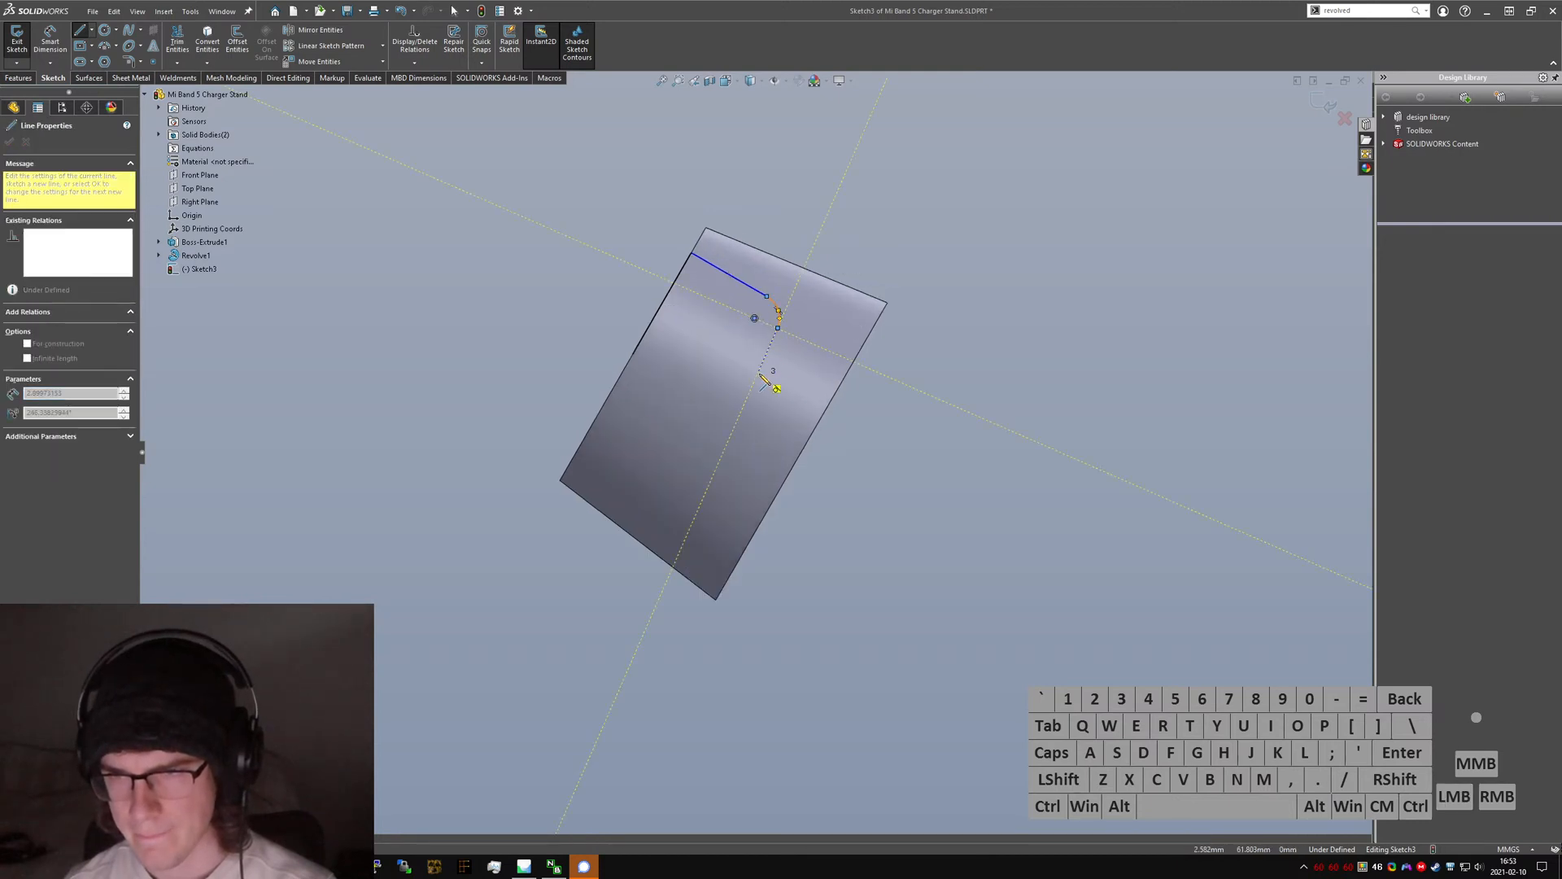
pyautogui.click(767, 349)
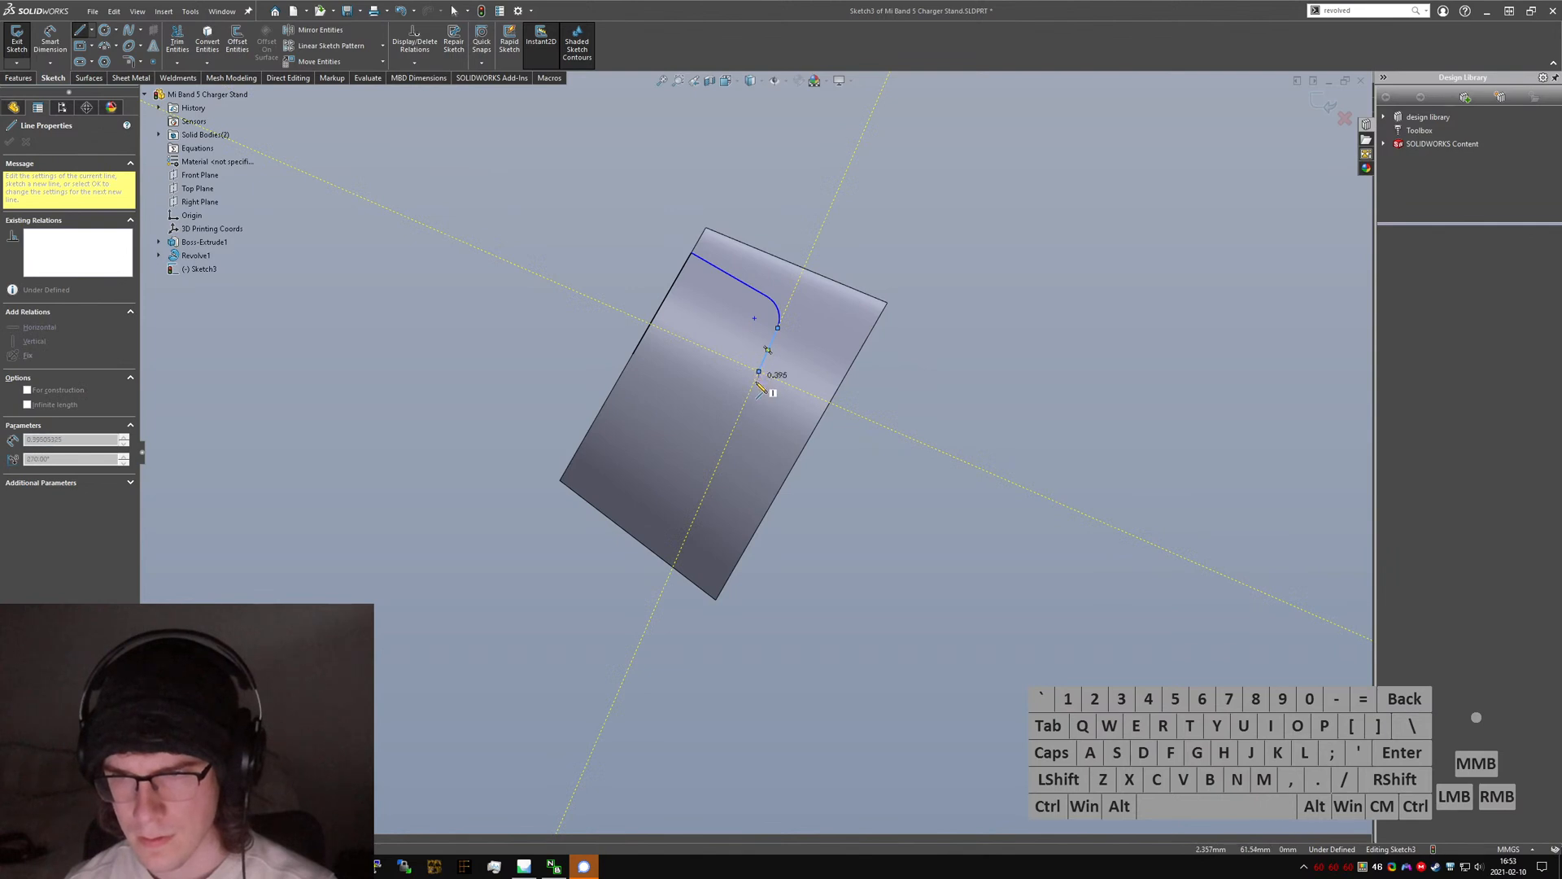
# - Continue the profile with a small reverse arc and a line about 4 mm long to the rear edge, closing it along the body's axis
pyautogui.click(759, 373)
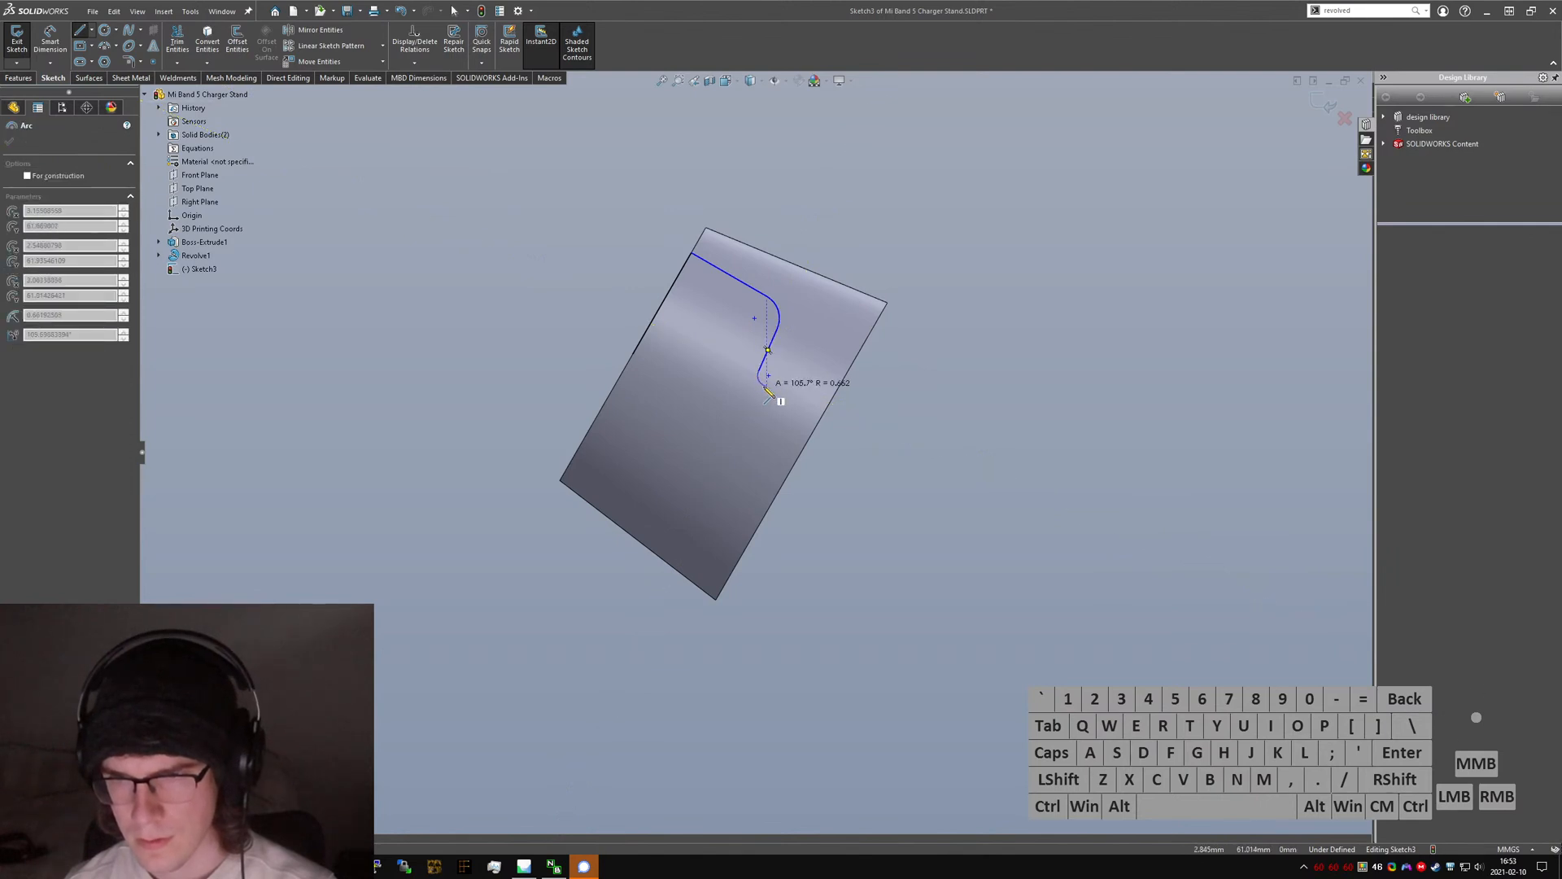
pyautogui.click(765, 393)
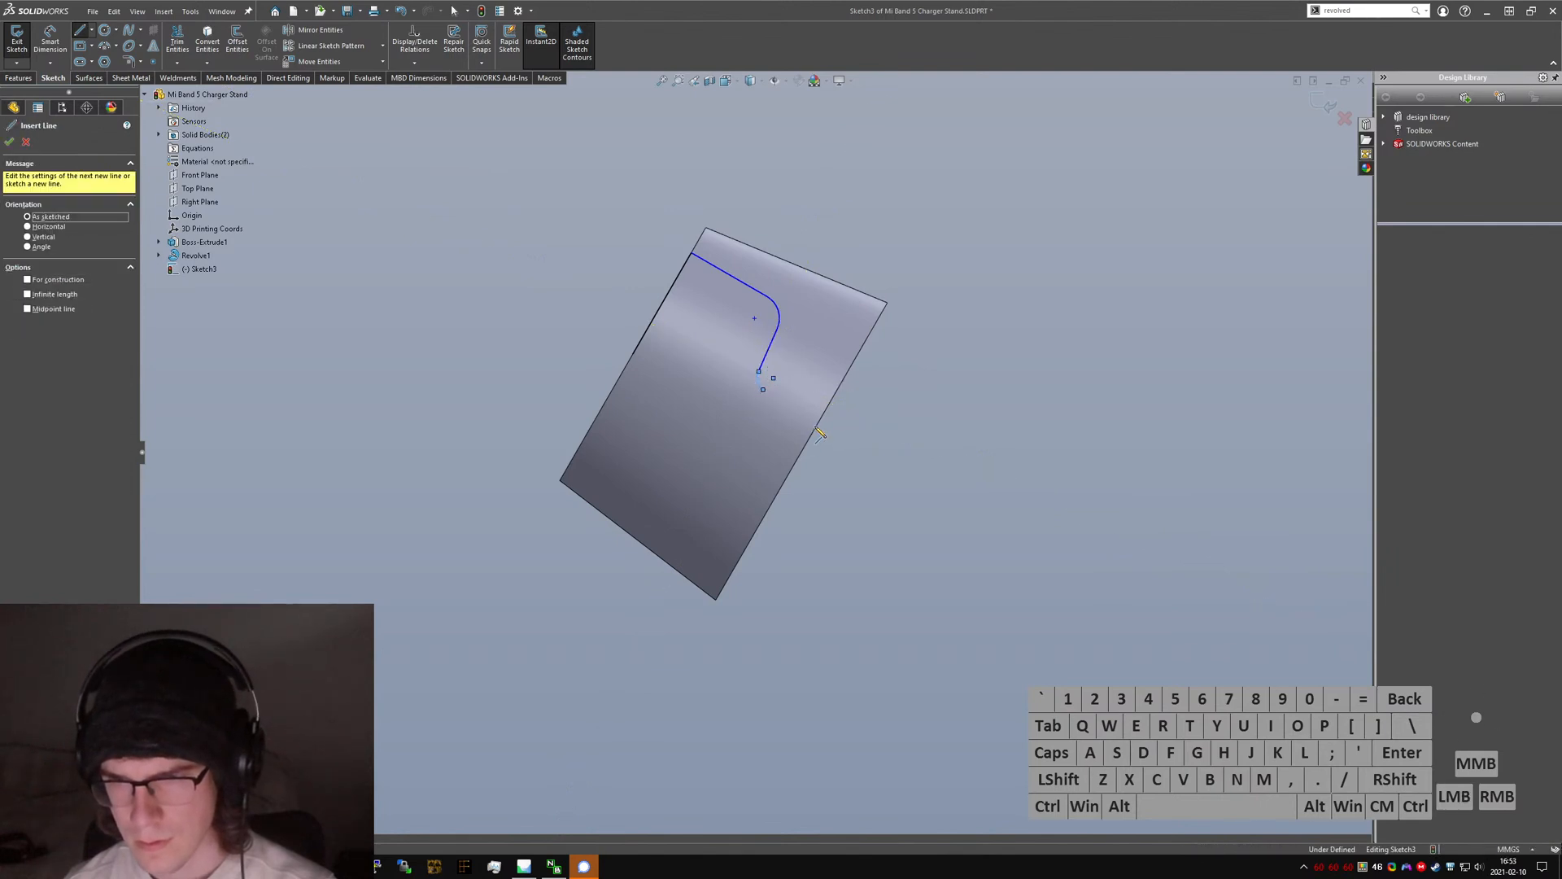
pyautogui.click(818, 422)
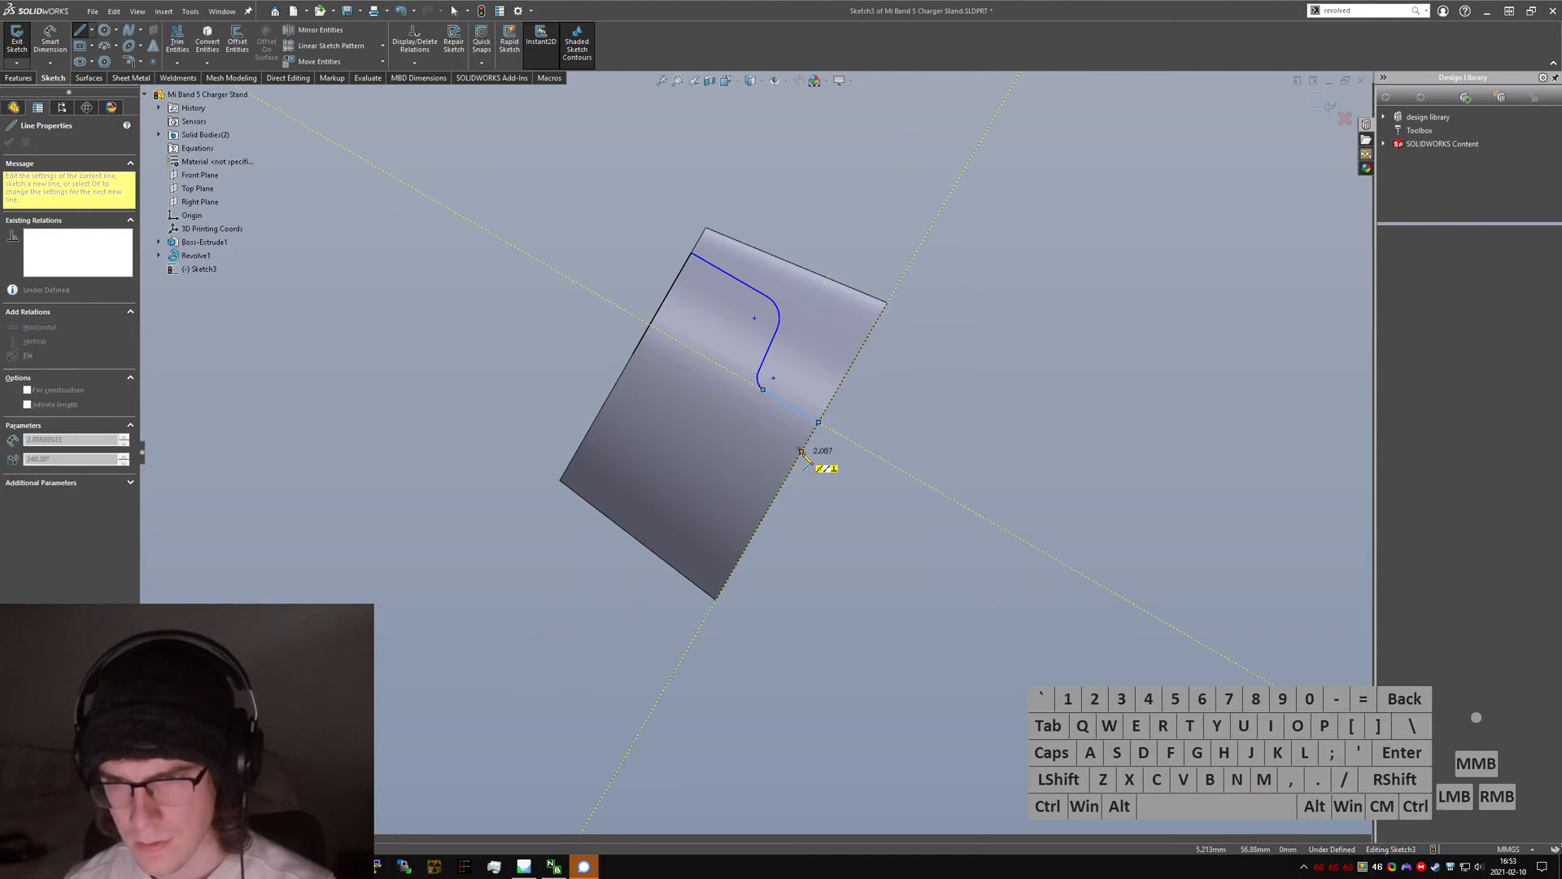
pyautogui.click(801, 450)
pyautogui.doubleClick(633, 354)
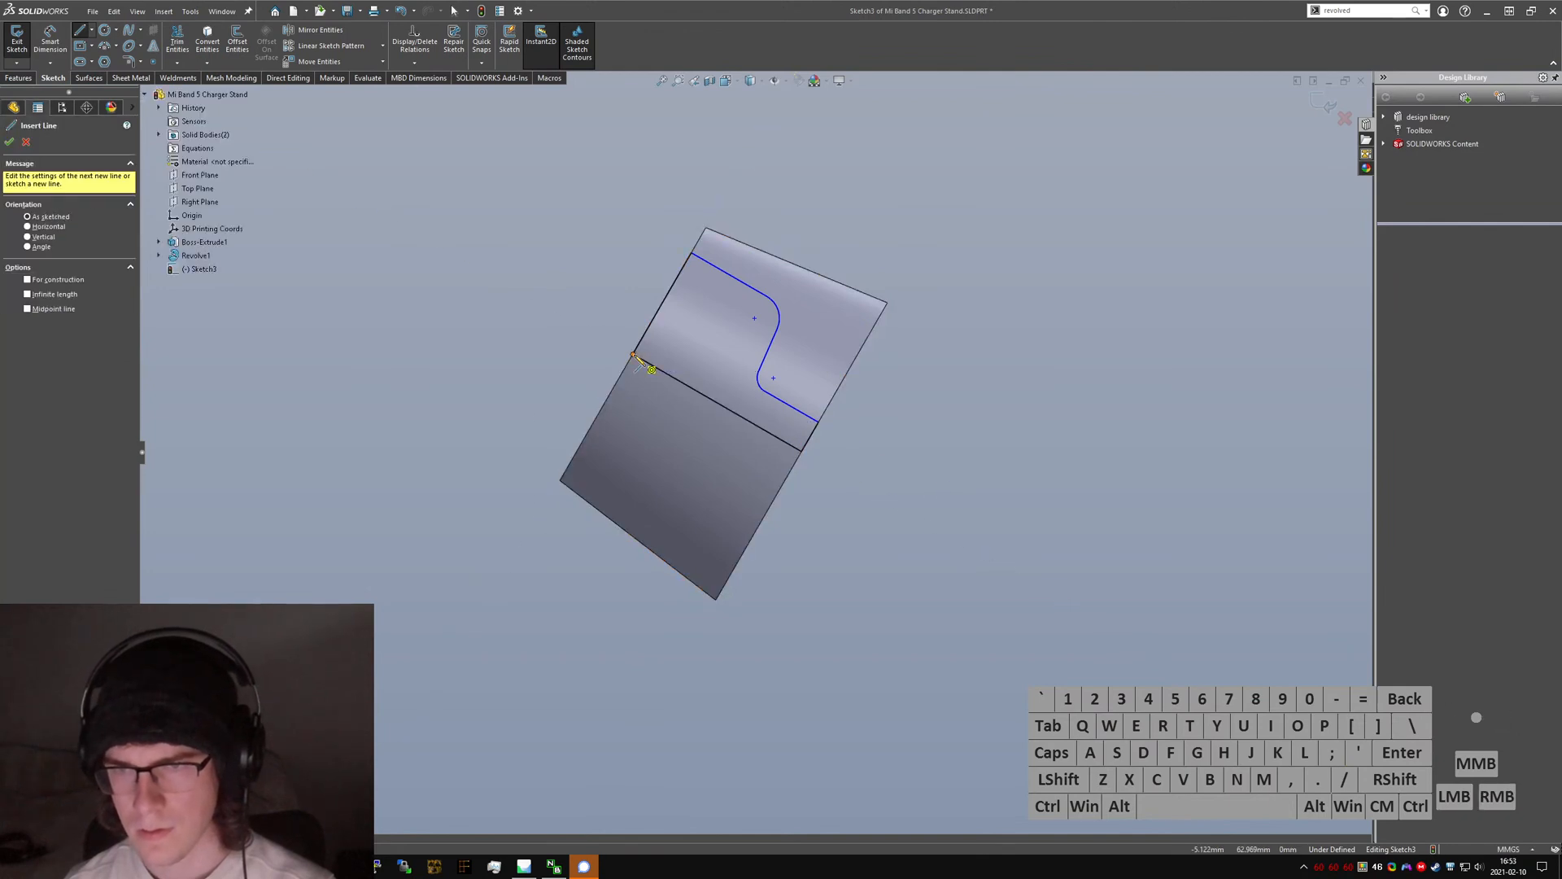
# - Draw a construction centerline about 5.4 mm long outward from the front edge's midpoint, in line with the body's axis
pyautogui.click(661, 303)
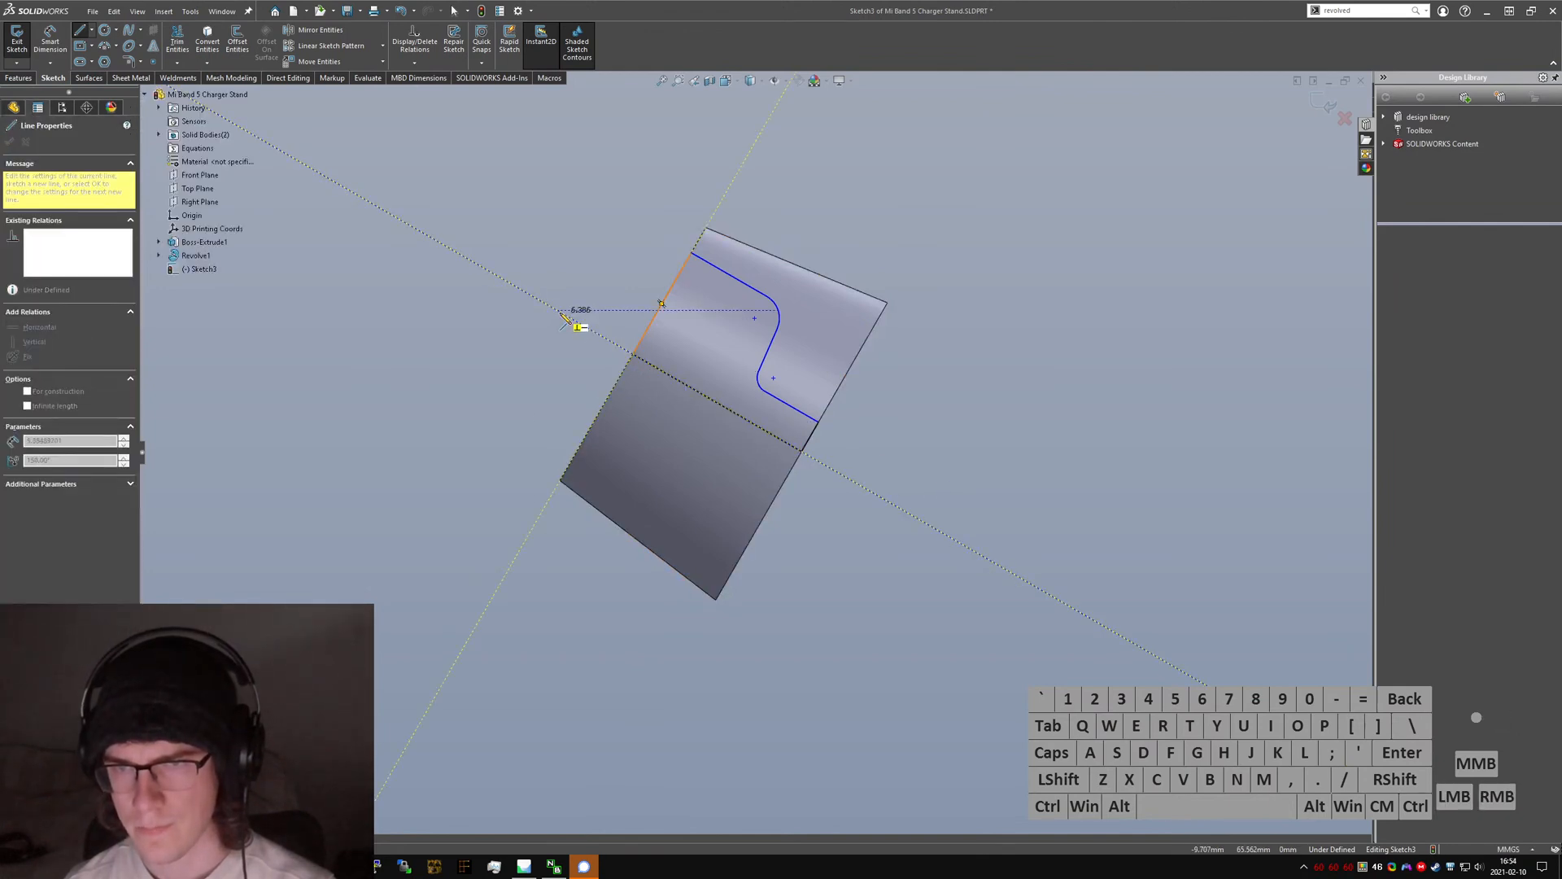
pyautogui.doubleClick(560, 312)
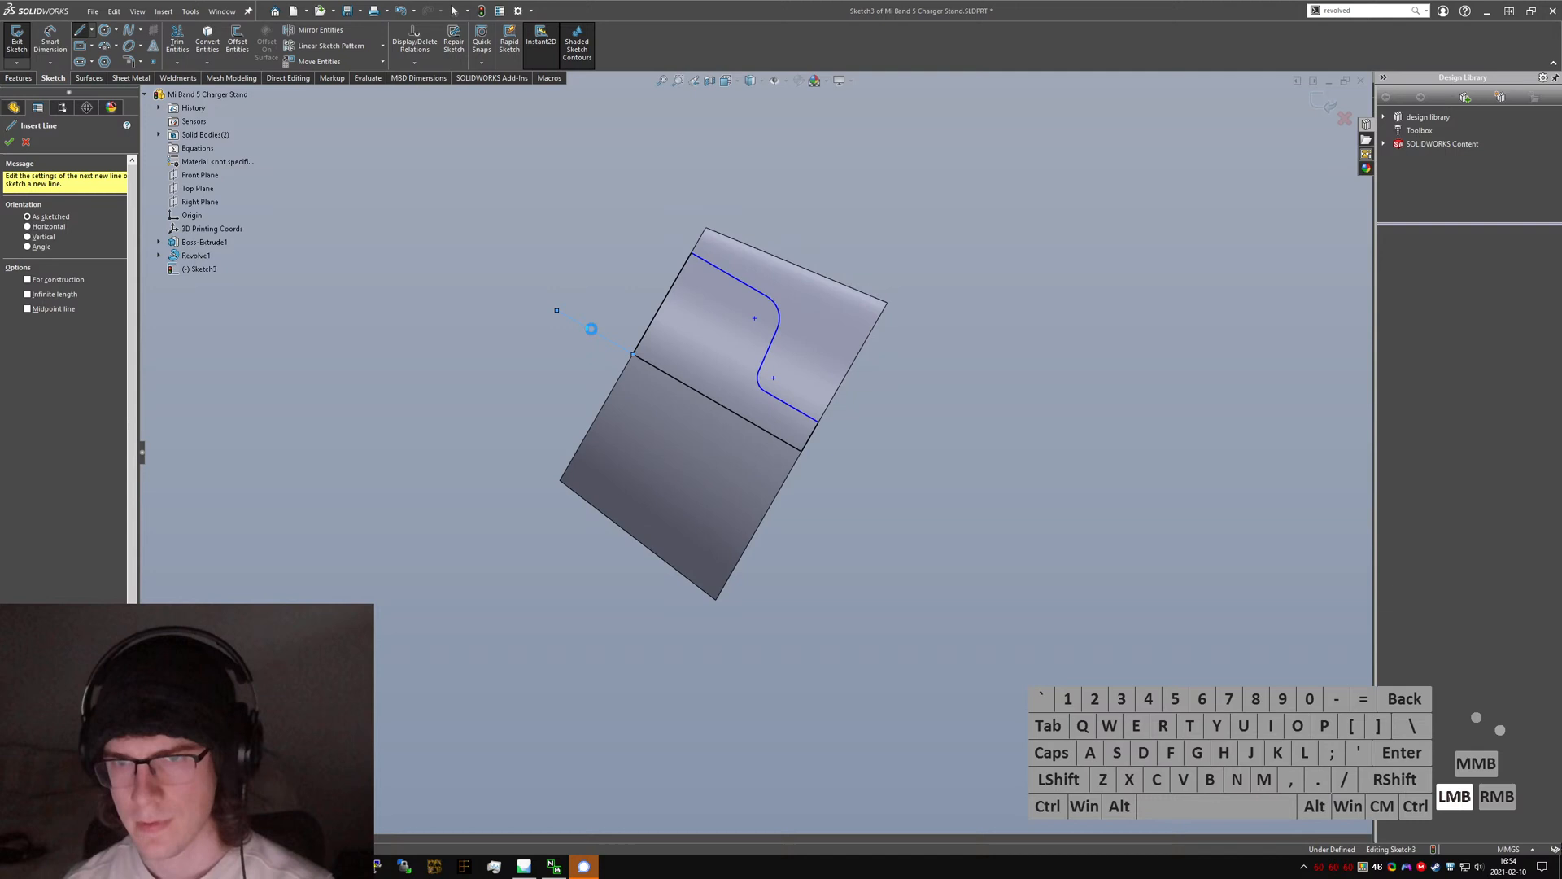
pyautogui.click(881, 455)
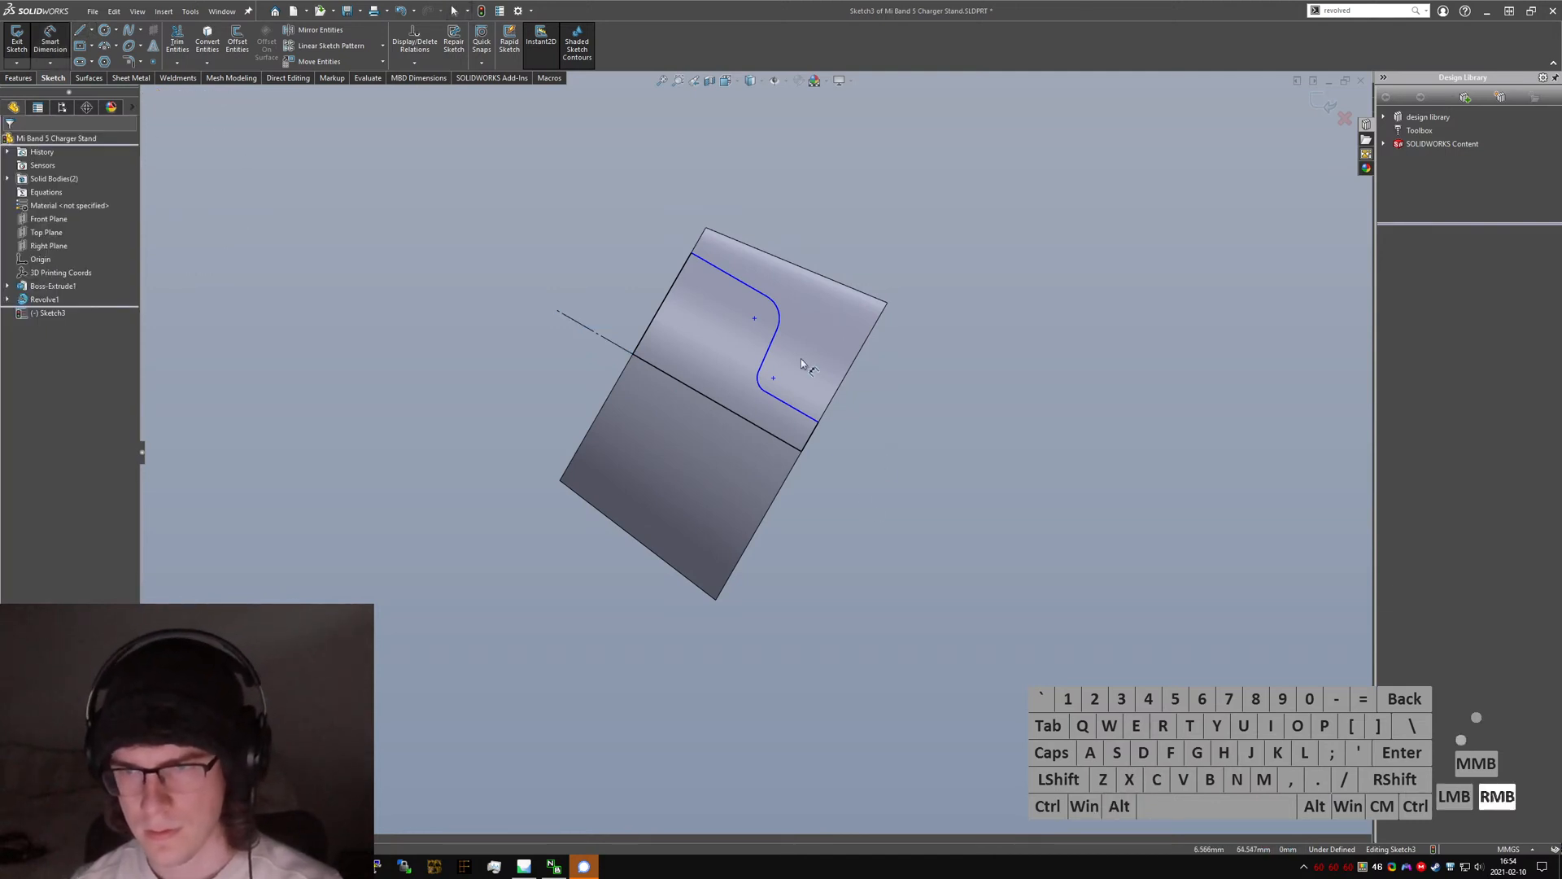
# - Add a doubled-distance diameter dimension of 14.10 mm between the profile's outer front corner and the centerline
pyautogui.click(746, 285)
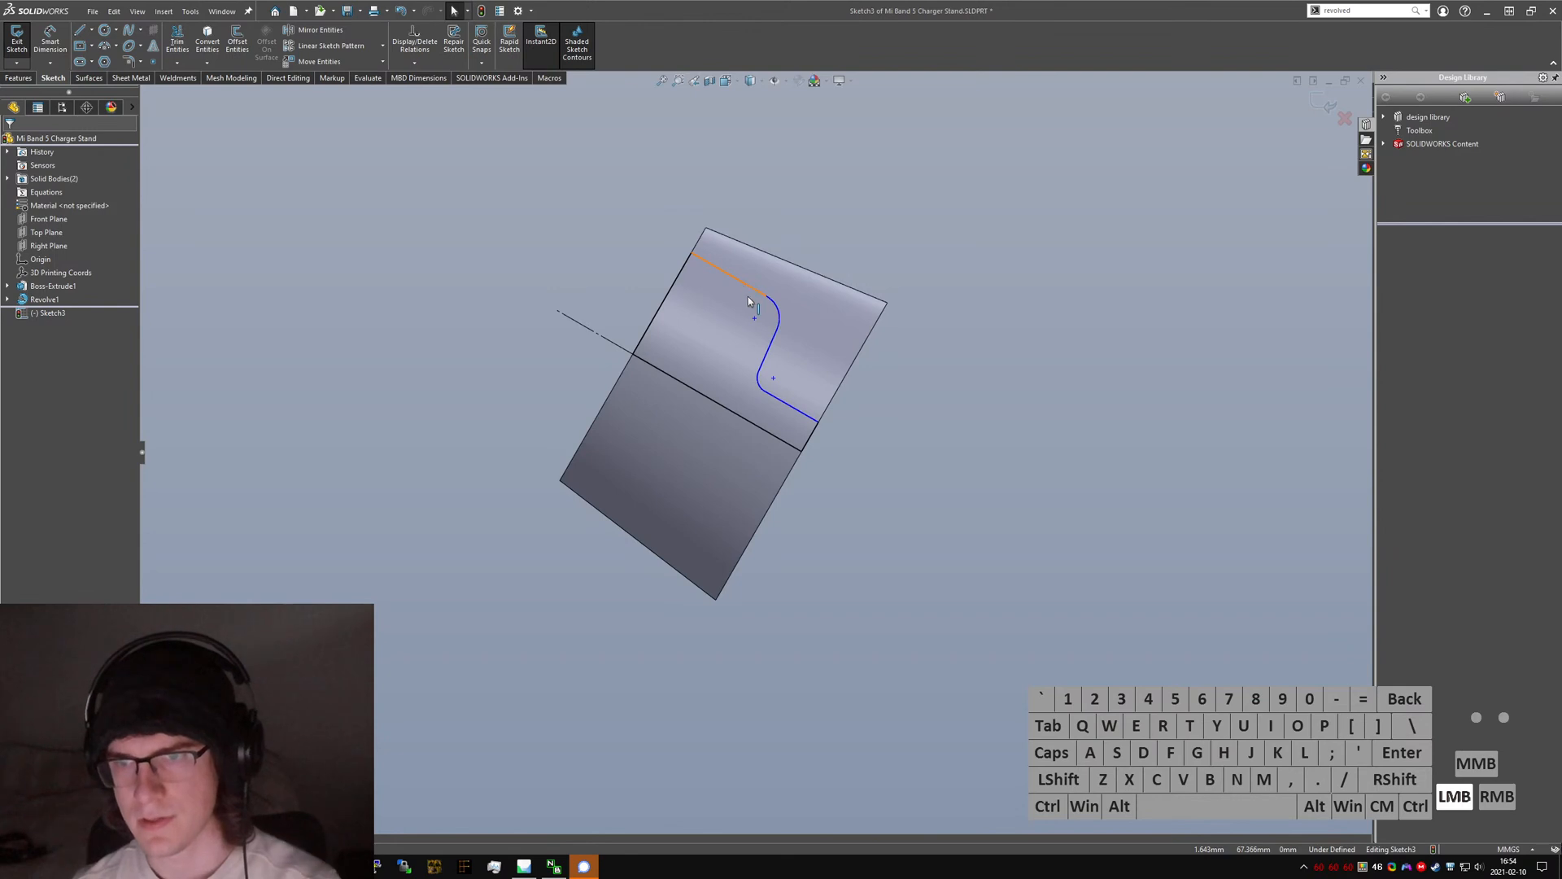
pyautogui.click(682, 253)
pyautogui.click(955, 413)
pyautogui.moveTo(885, 554); pyautogui.dragTo(693, 259, button='right')
pyautogui.click(691, 253)
pyautogui.click(595, 333)
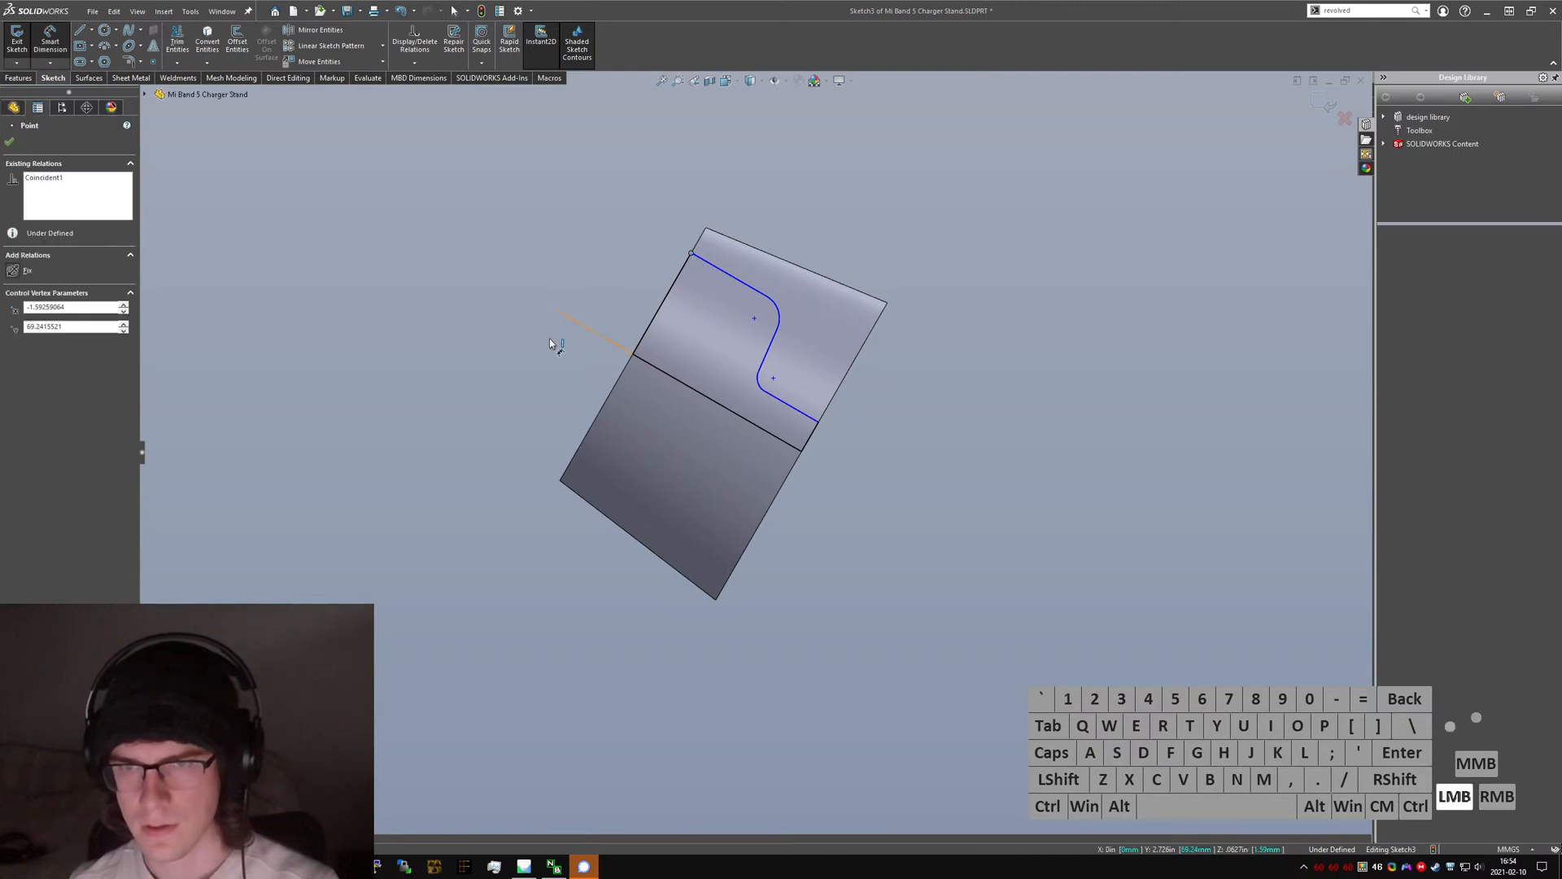
pyautogui.click(537, 316)
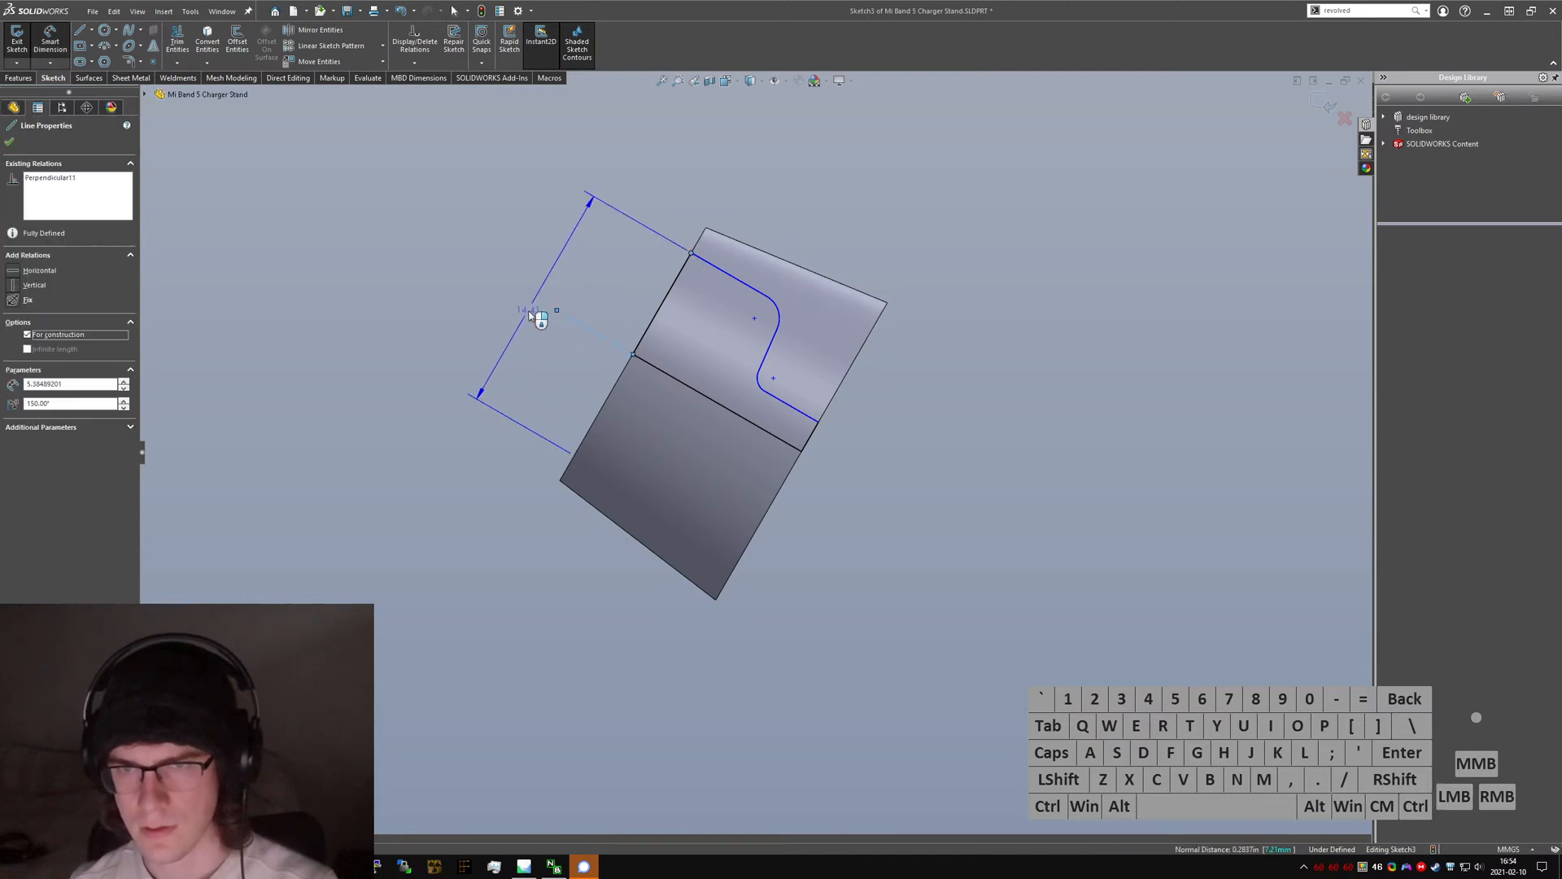
pyautogui.click(578, 335)
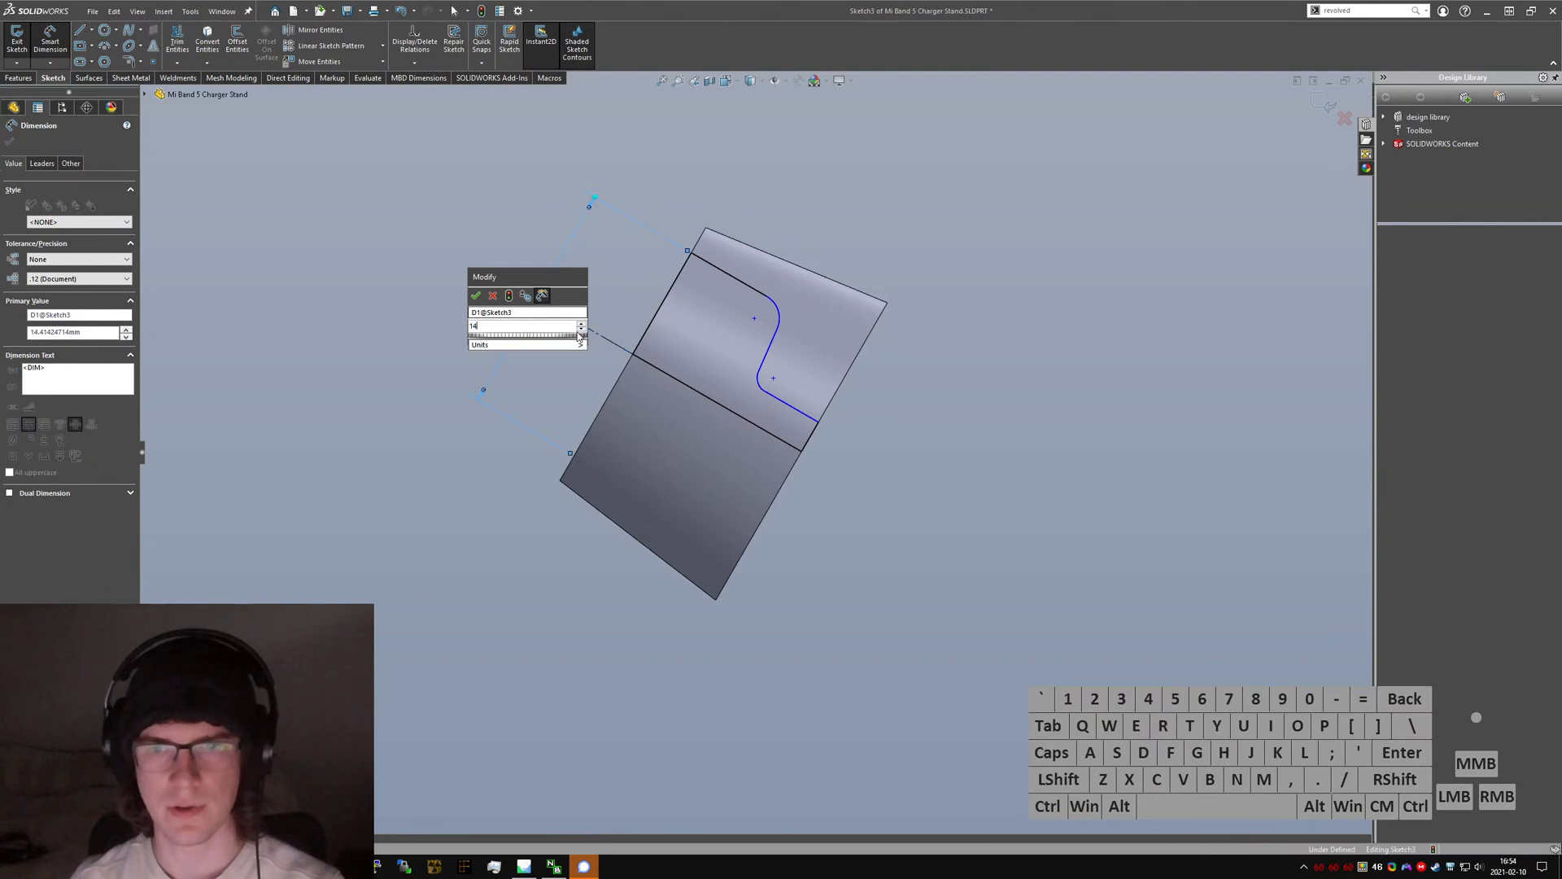
pyautogui.press('Return')
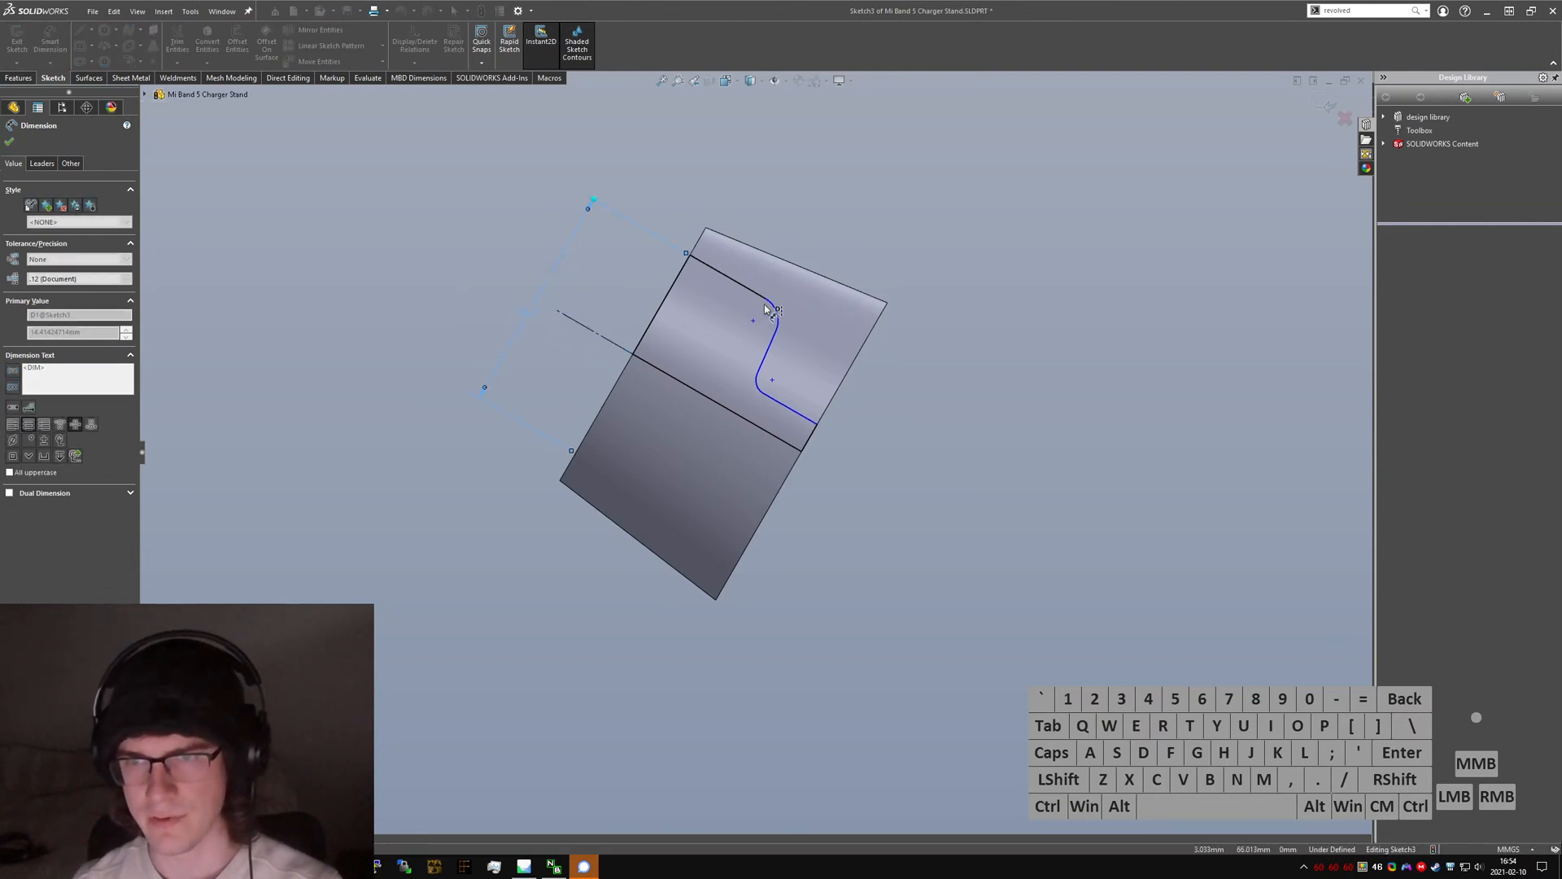
# - Try to add a second diameter dimension between the inner end of the profile's outer line and the centerline
pyautogui.click(622, 350)
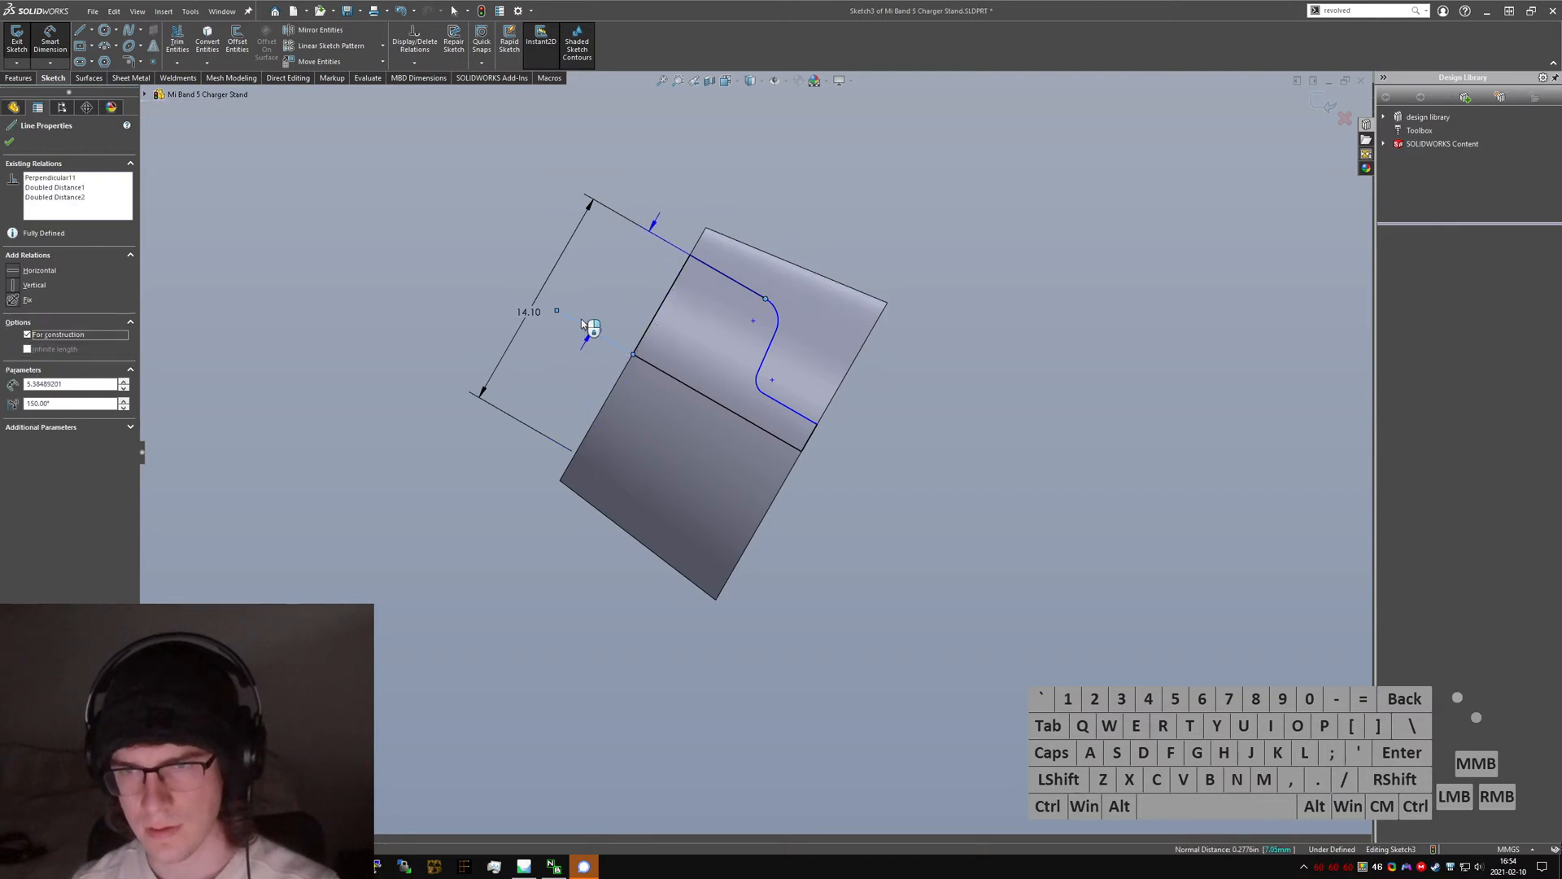
pyautogui.click(583, 371)
pyautogui.click(675, 397)
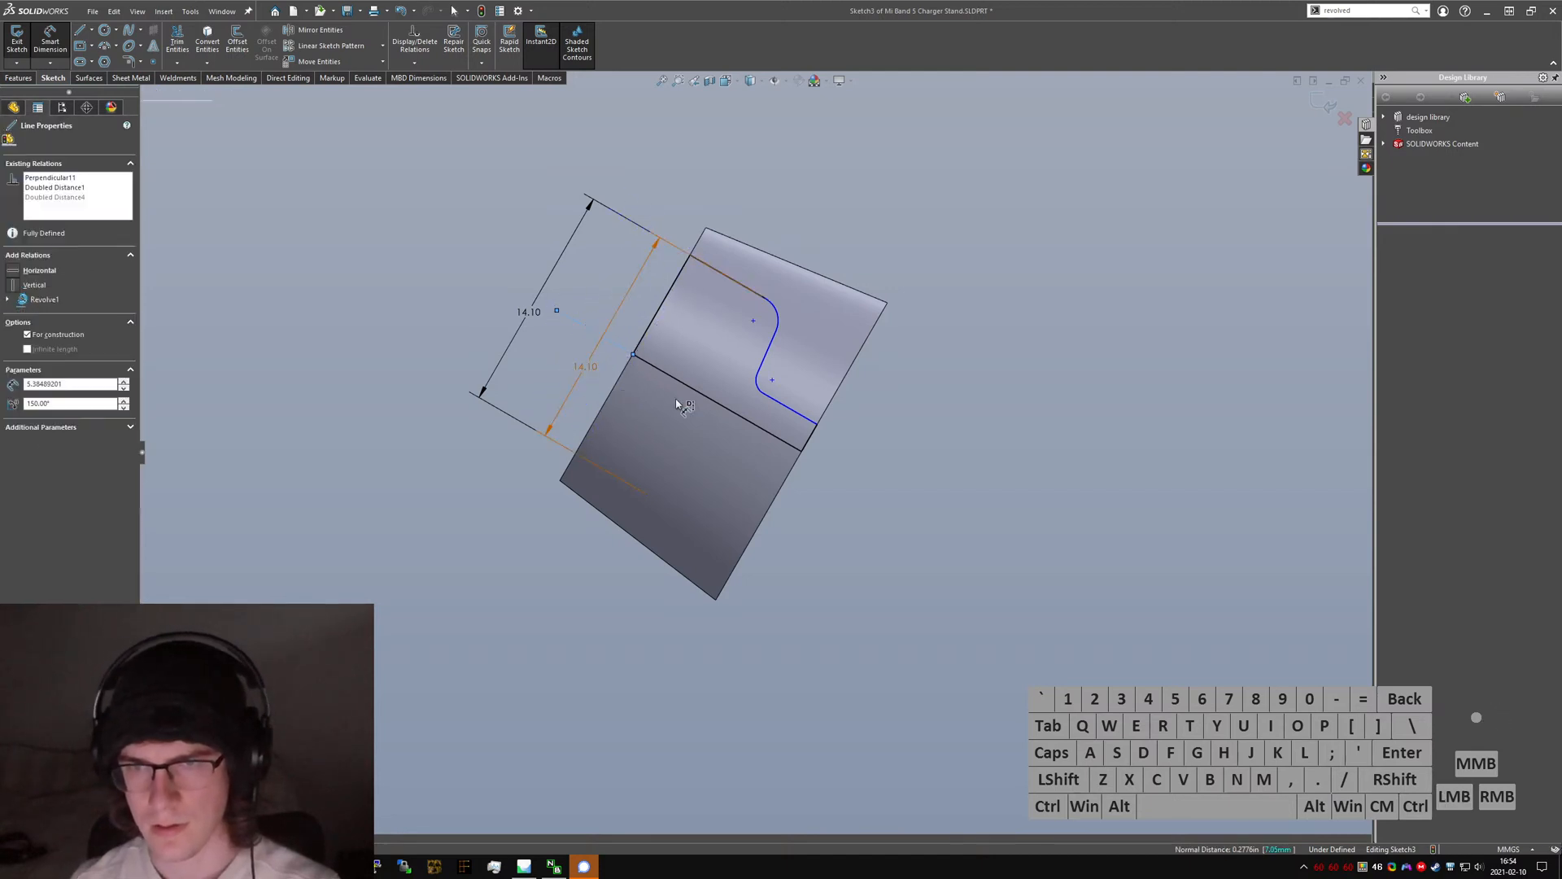
pyautogui.press('Escape')
pyautogui.click(738, 284)
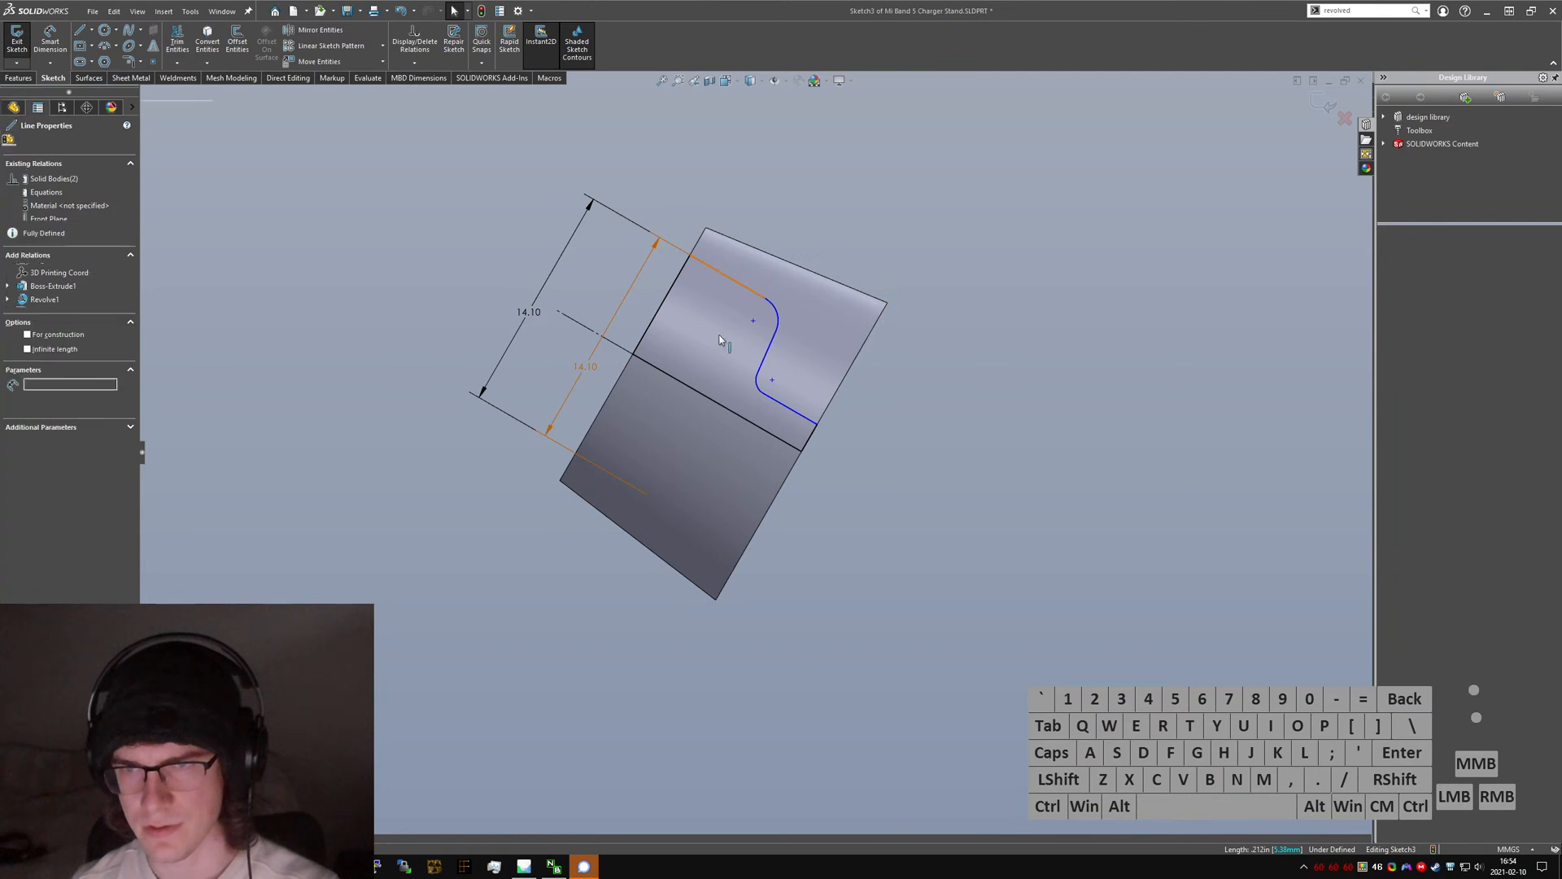
pyautogui.click(625, 301)
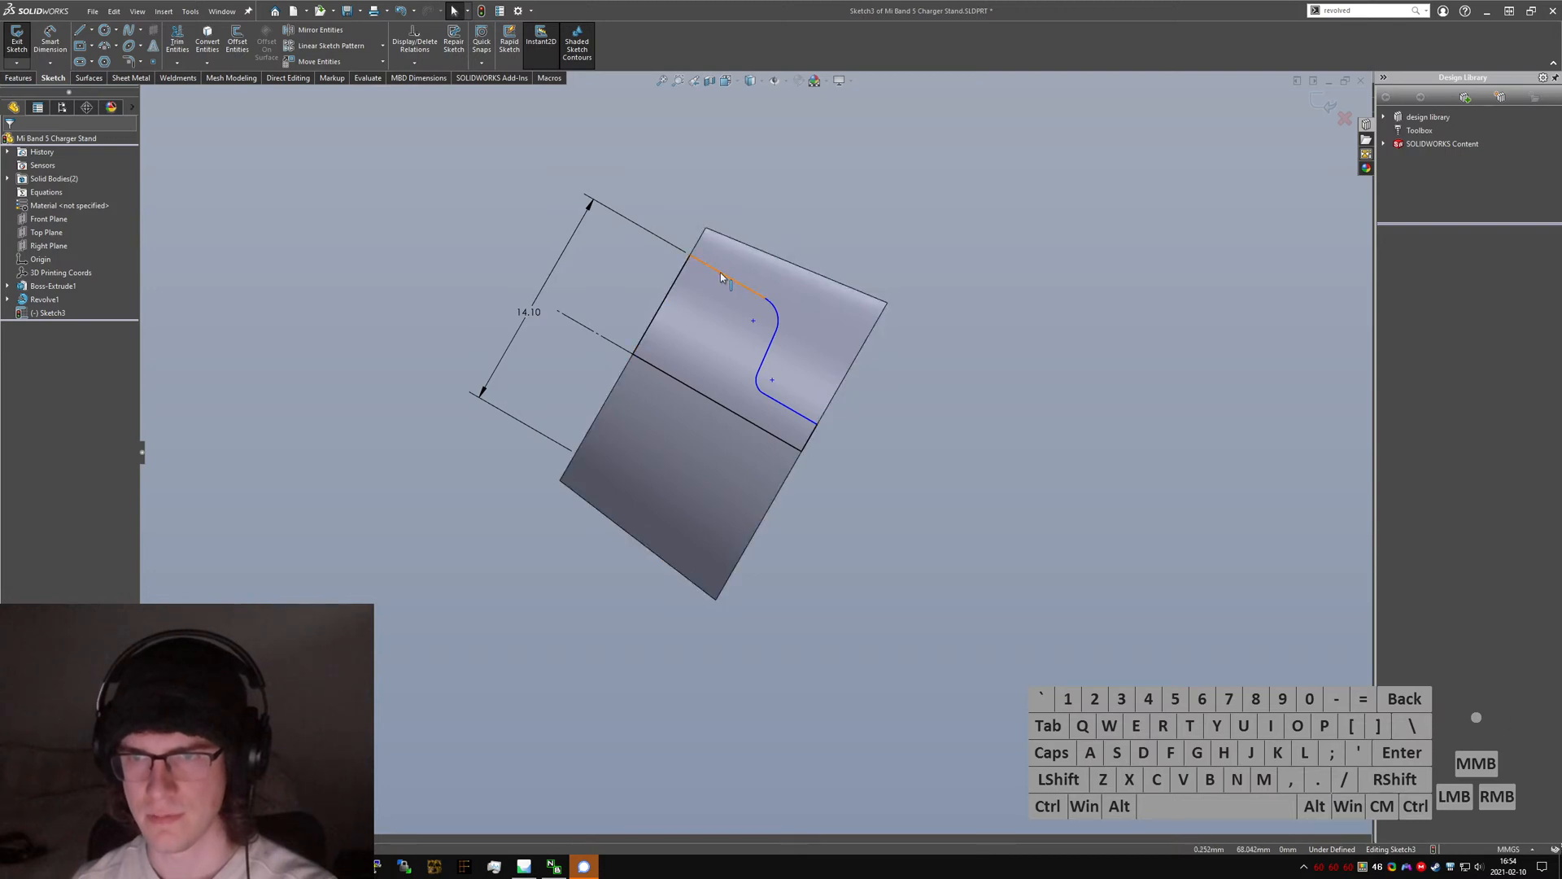
# - Delete the profile's diameter dimension and recreate it from the outer front corner to the centerline at 14.10 mm
pyautogui.click(657, 239)
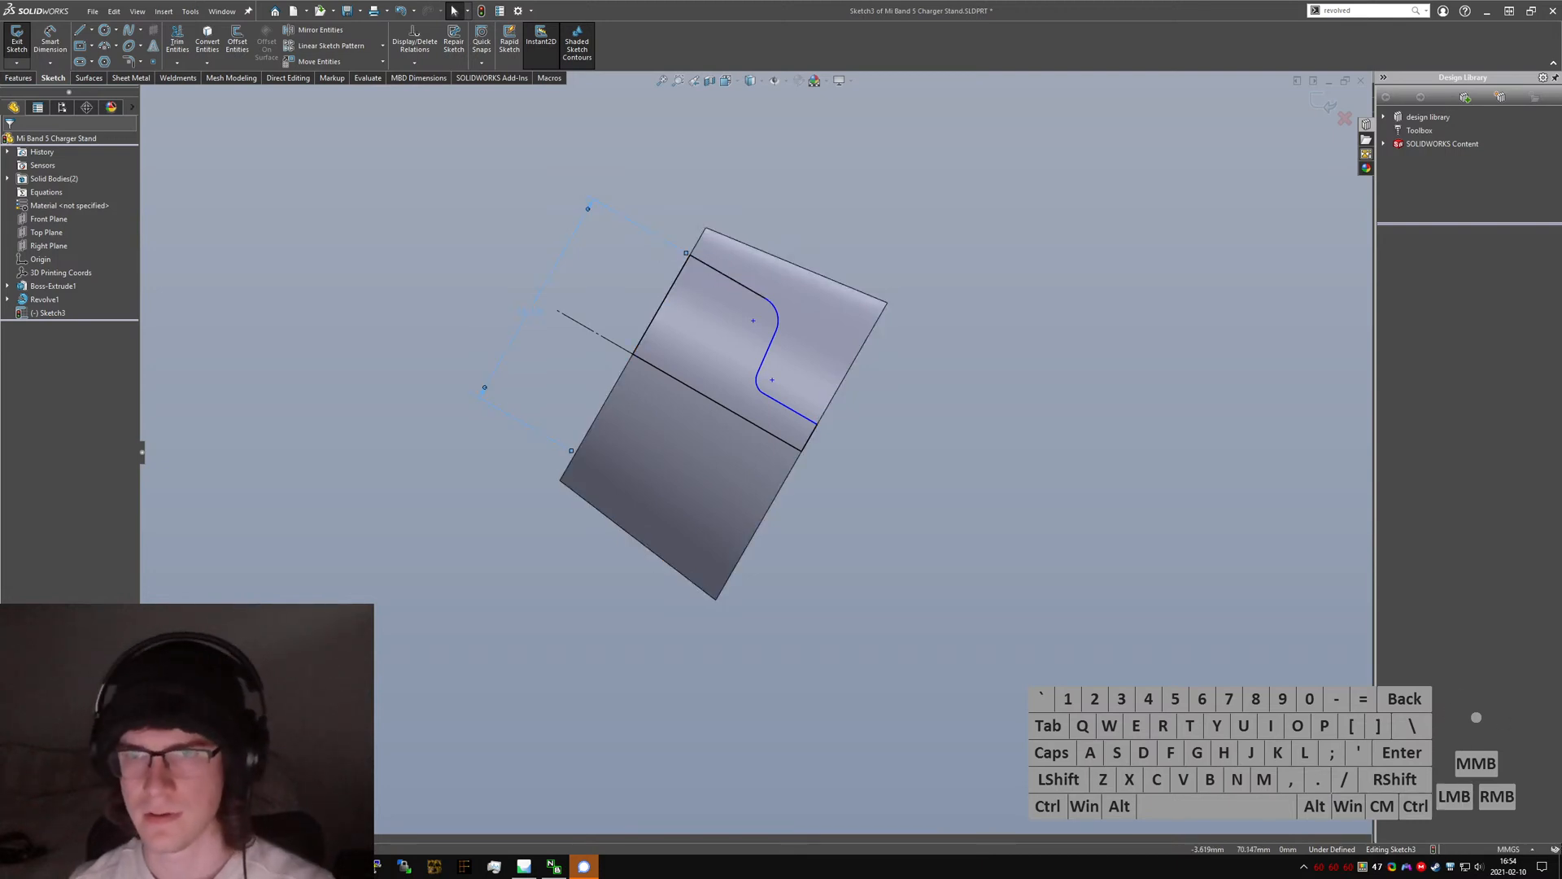
pyautogui.press('Delete')
pyautogui.moveTo(622, 185); pyautogui.dragTo(618, 150, button='right')
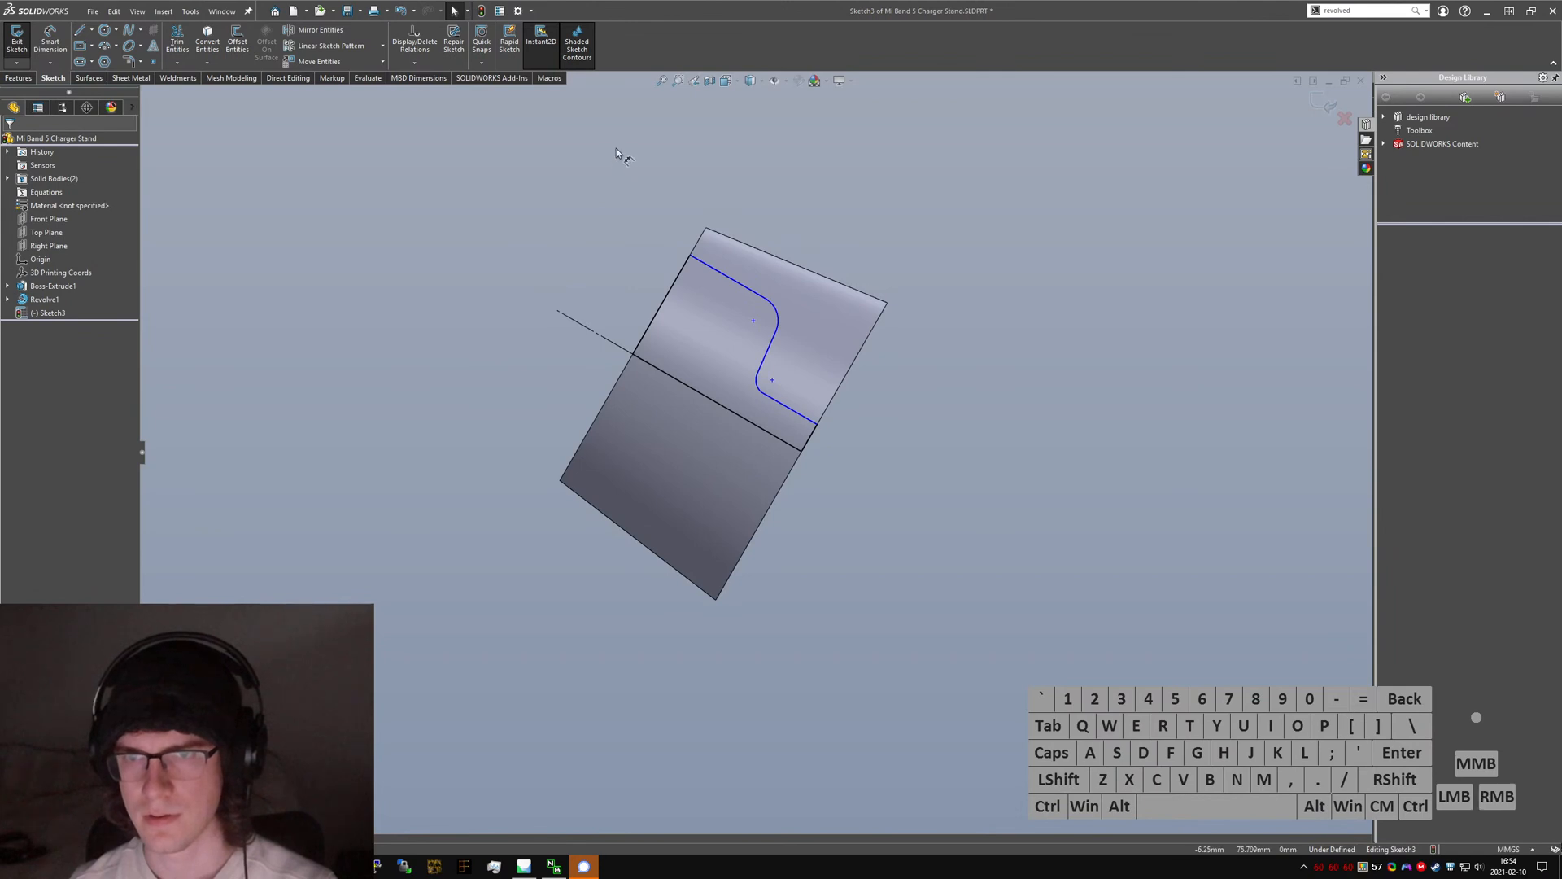
pyautogui.click(690, 257)
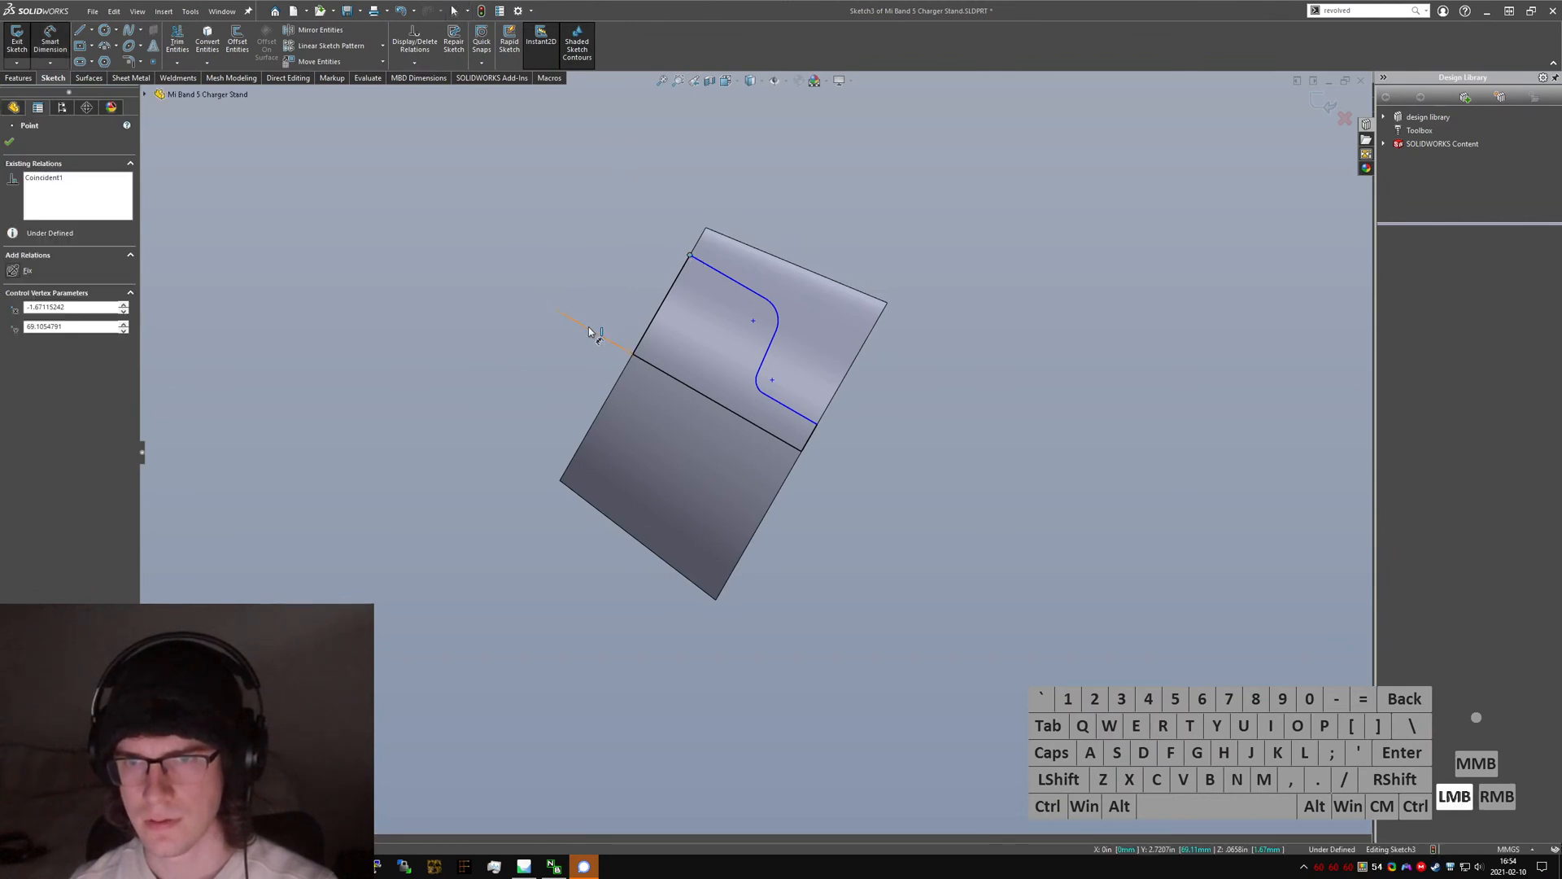
pyautogui.click(540, 314)
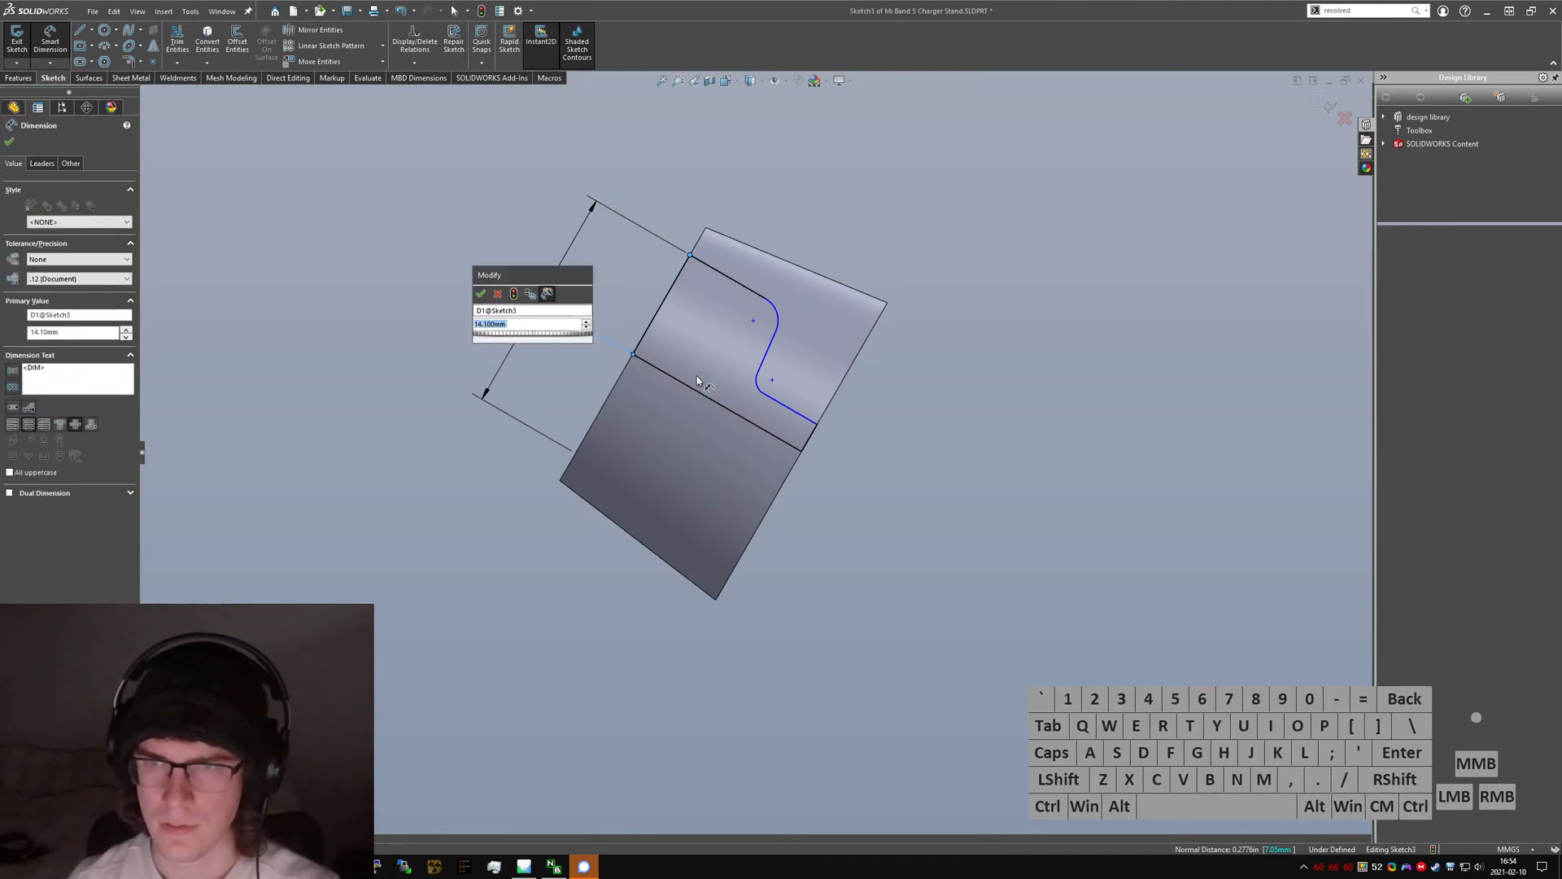
pyautogui.press('Return')
# - Select the profile's outer and inner straight lines in turn to examine their sketch relations
pyautogui.click(743, 286)
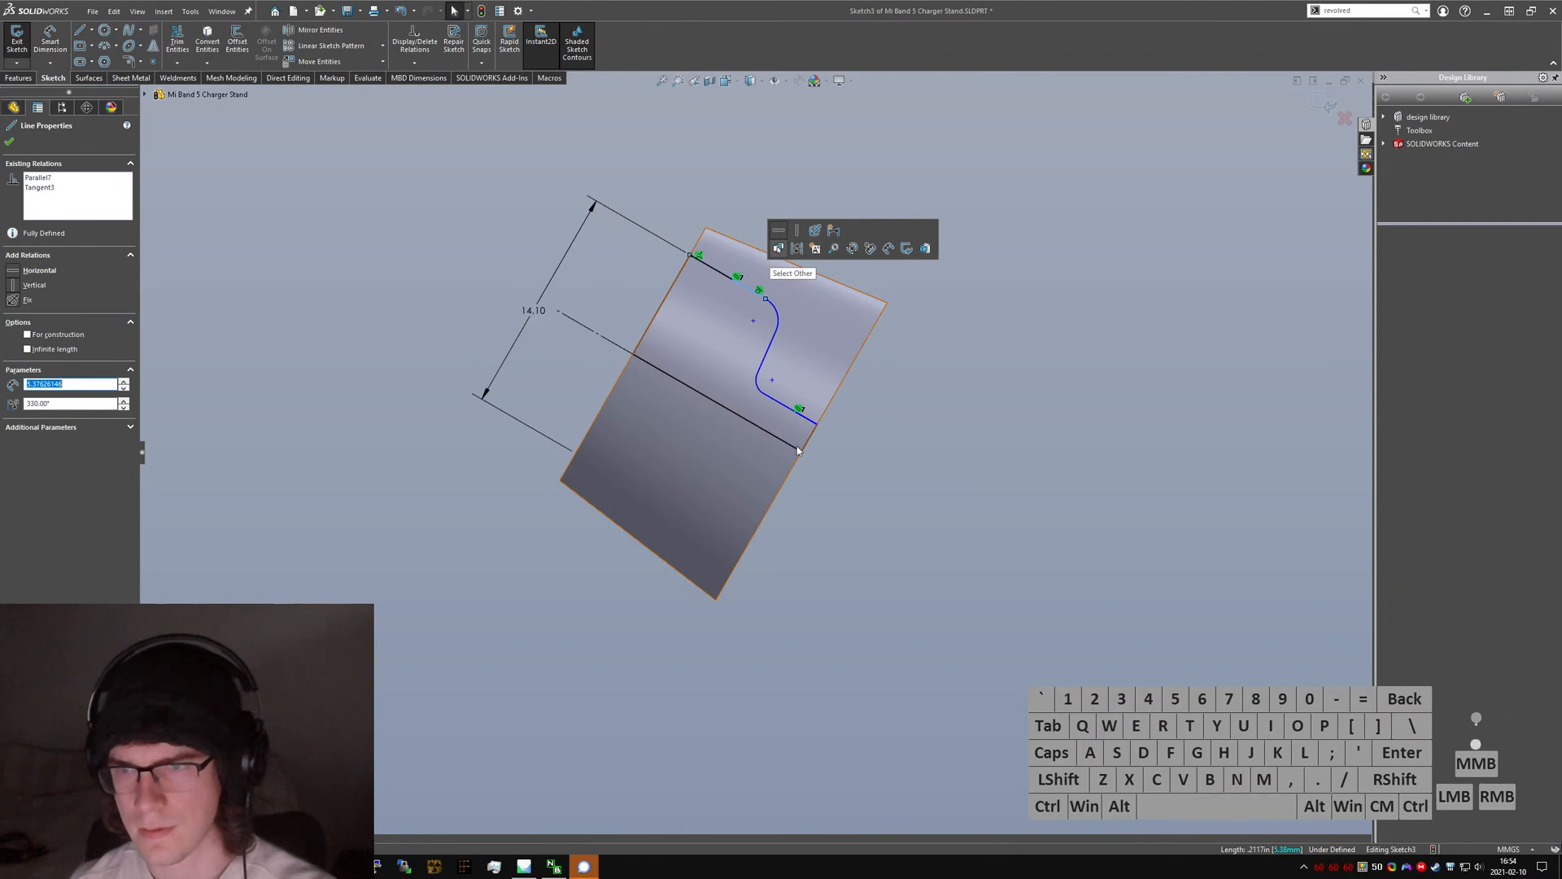
pyautogui.click(935, 444)
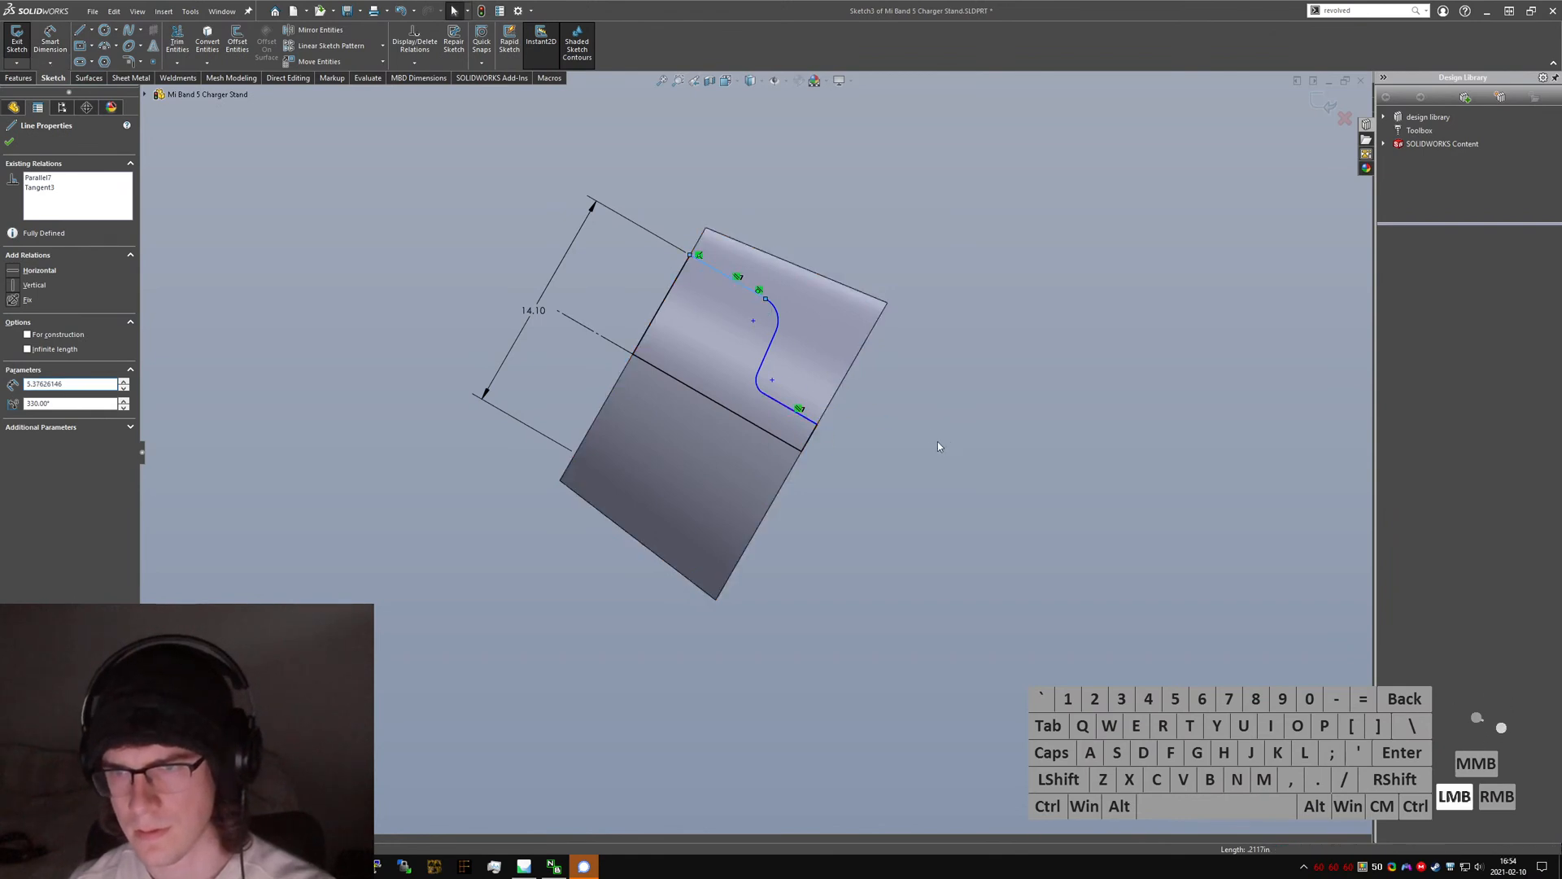
pyautogui.click(787, 409)
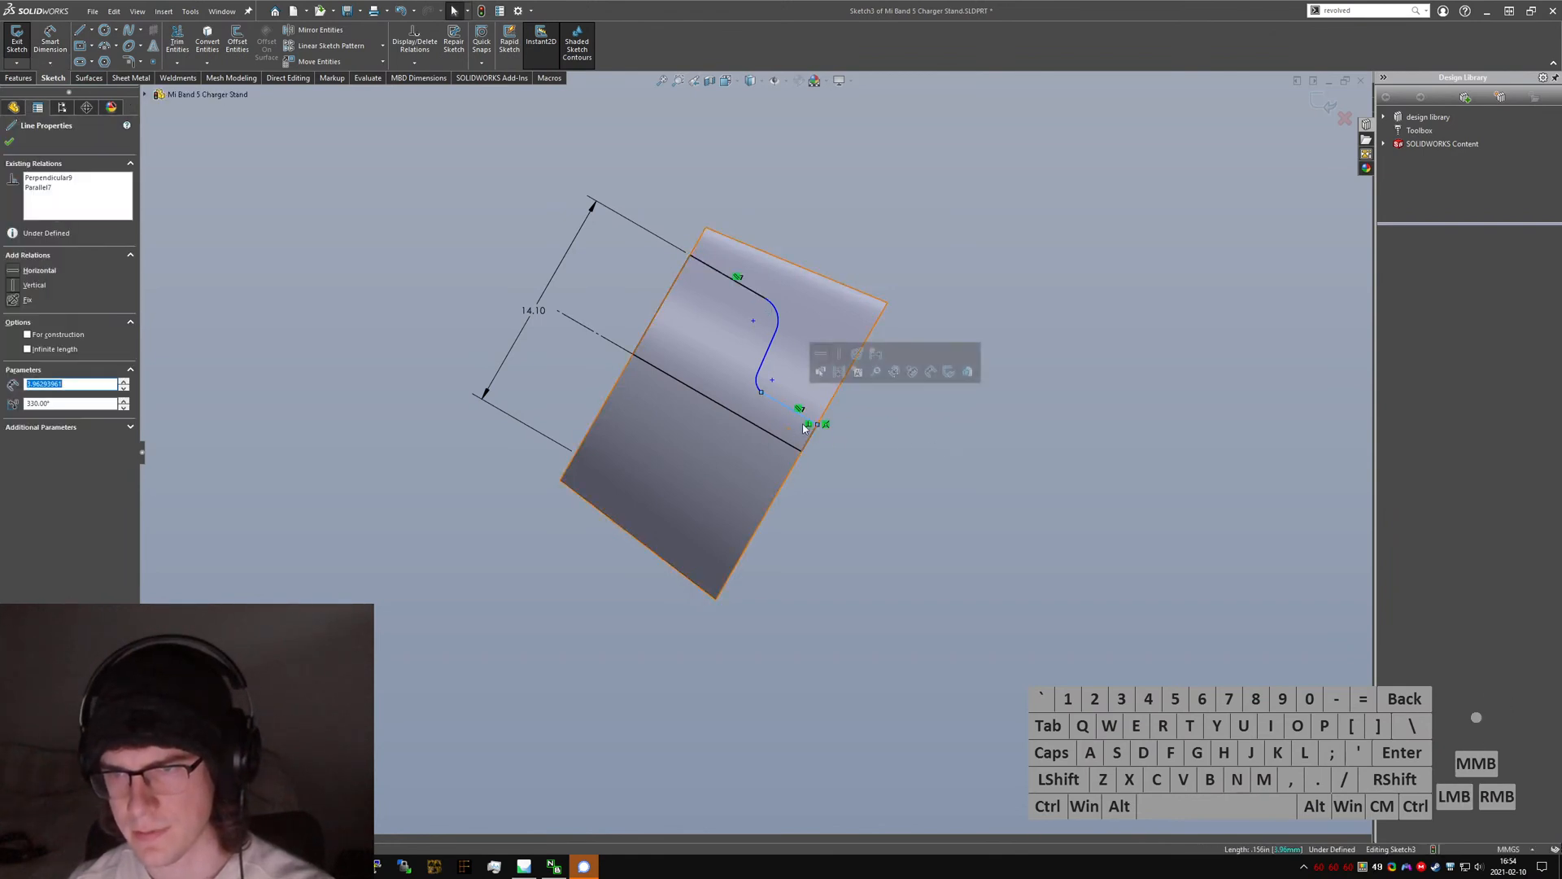
pyautogui.click(828, 449)
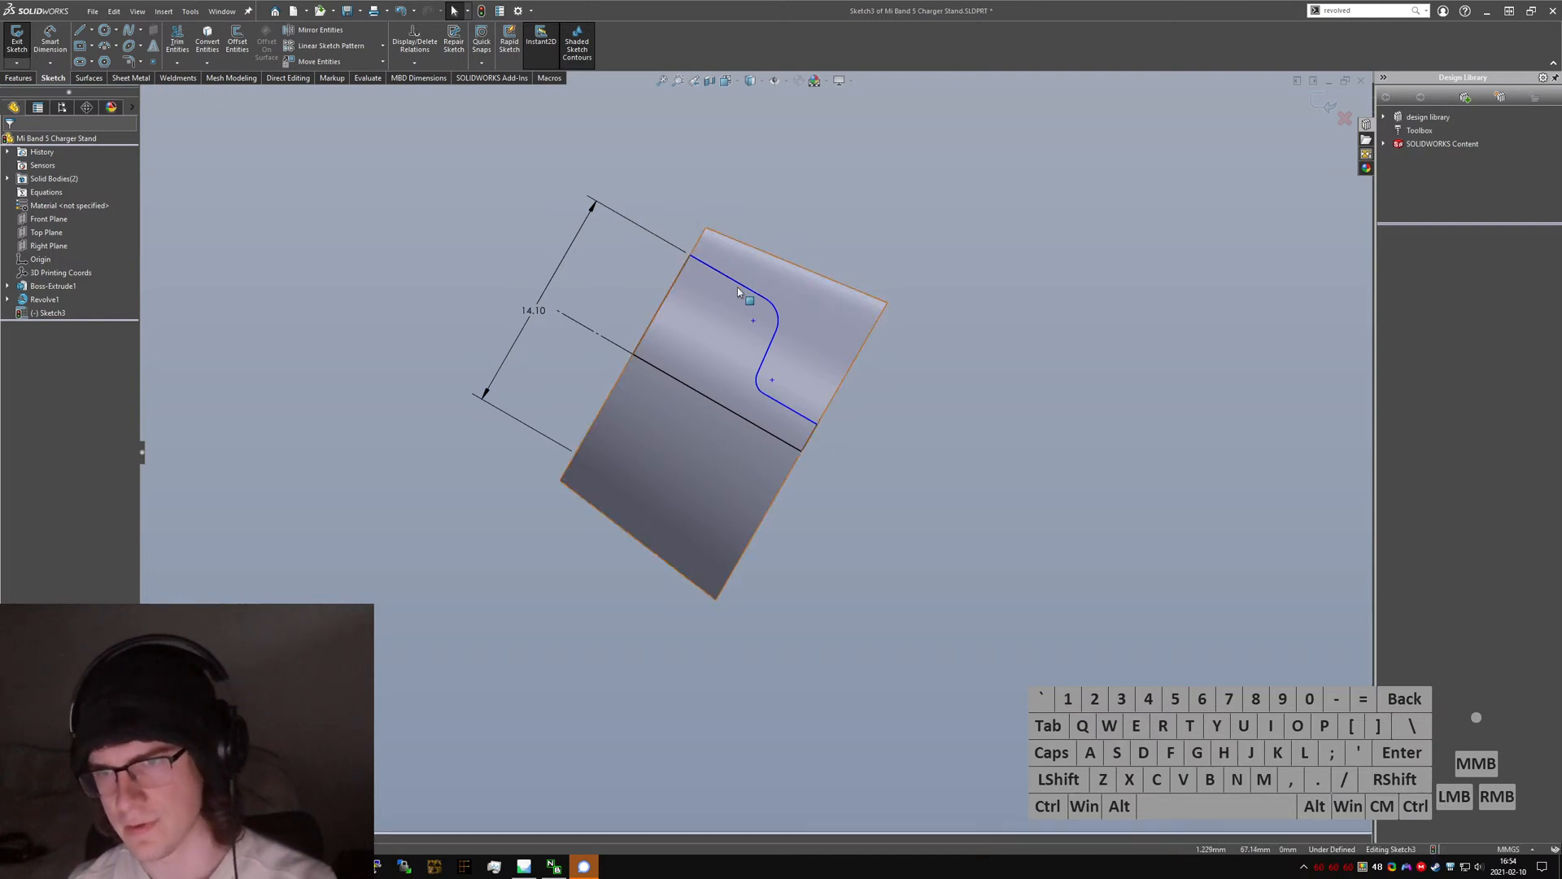
# - Add a doubled-distance diameter dimension of 13.6 mm between the inner end of the profile's outer line and the centerline
pyautogui.click(738, 282)
pyautogui.click(737, 279)
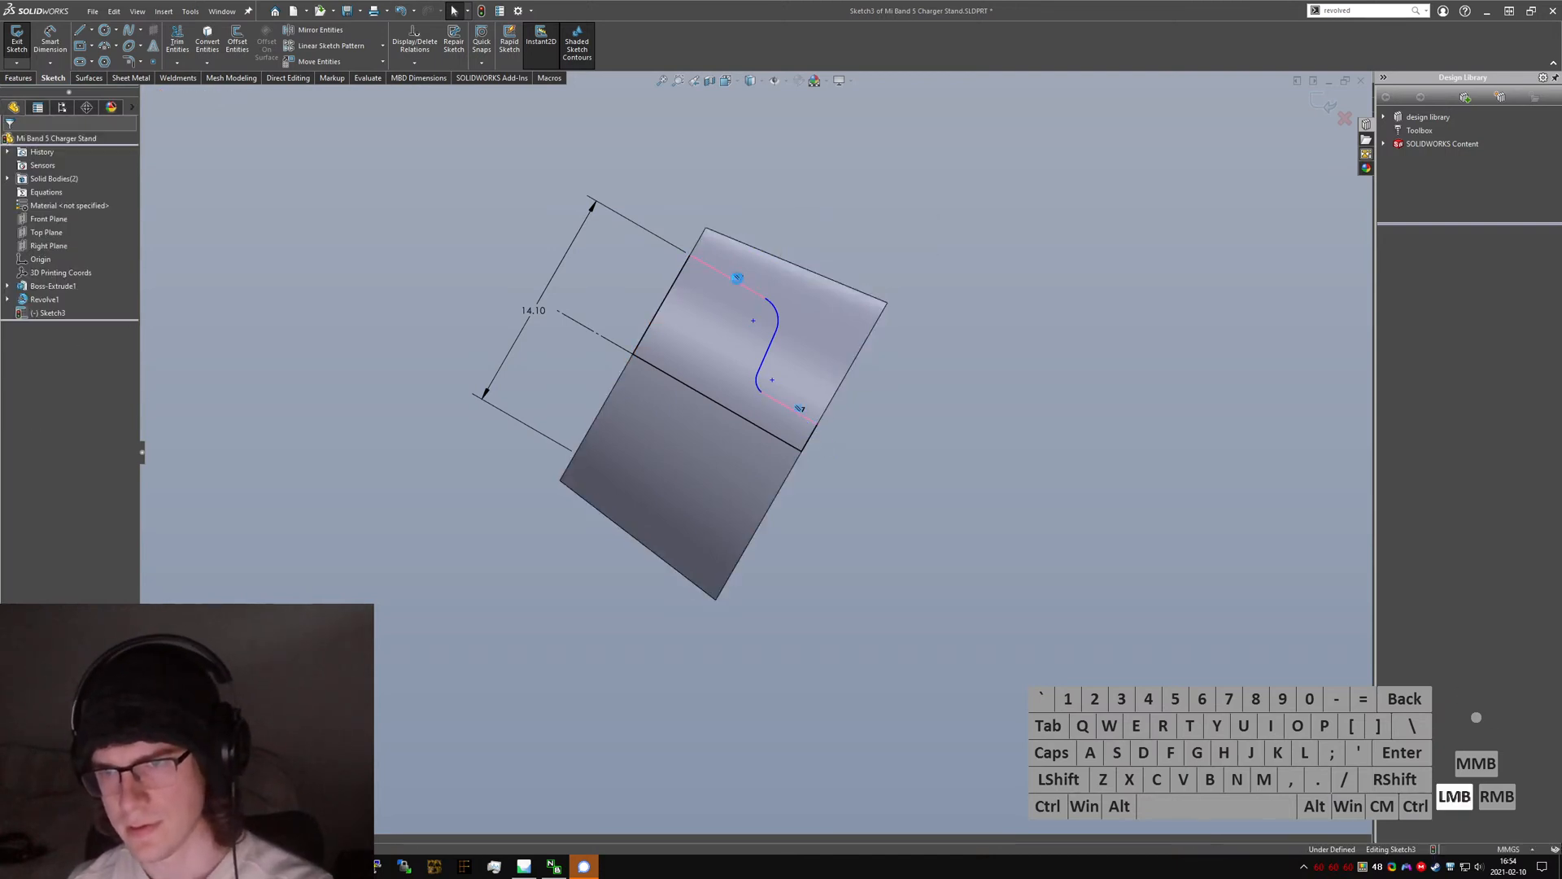
pyautogui.rightClick(765, 301)
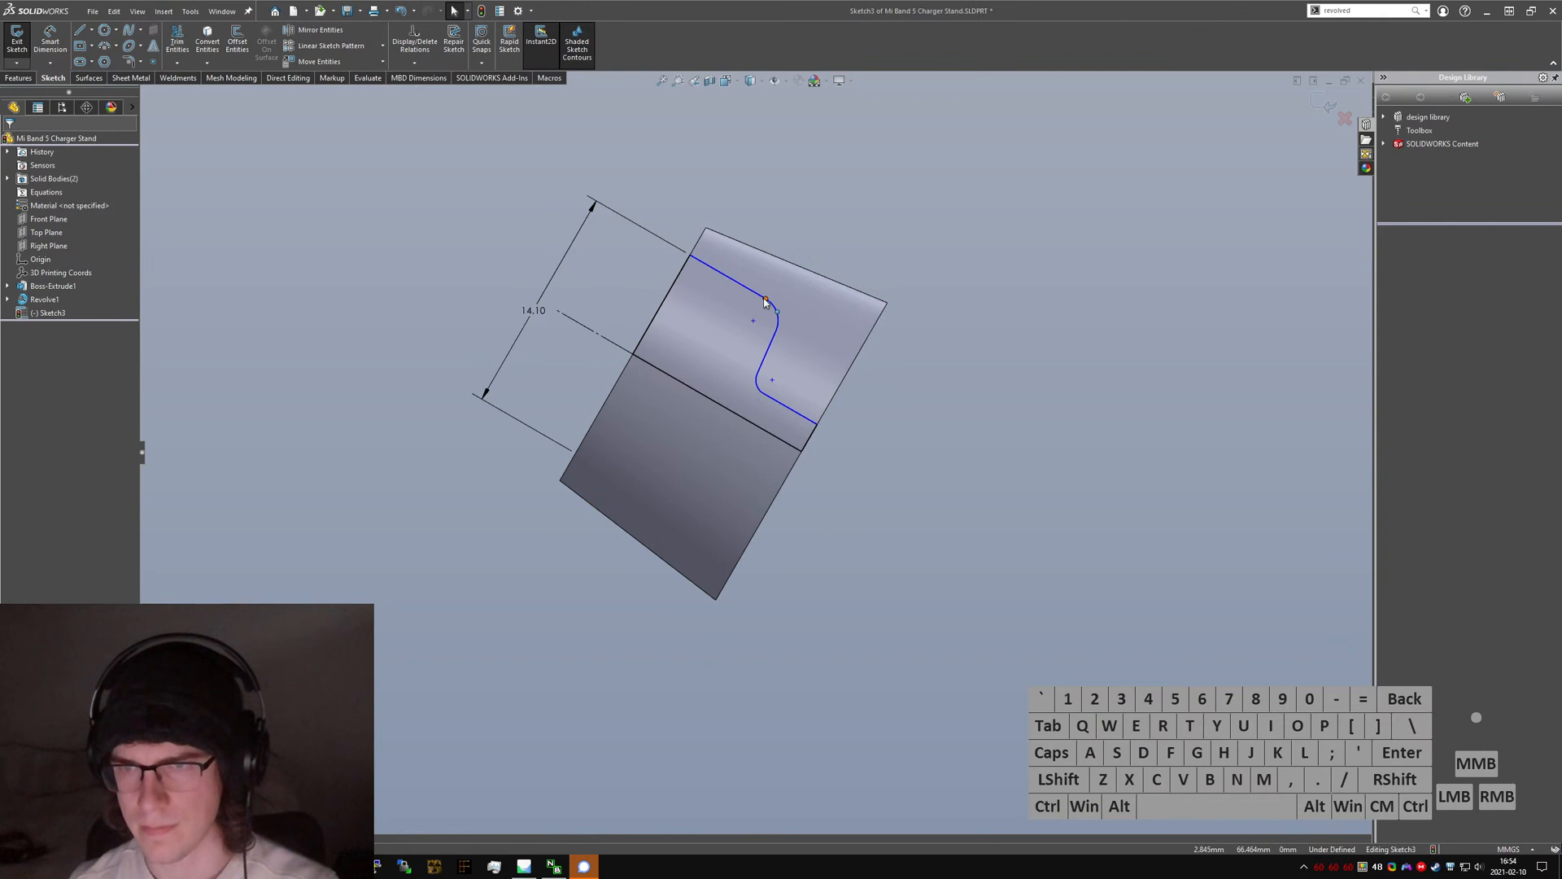
pyautogui.moveTo(734, 334); pyautogui.dragTo(733, 309, button='right')
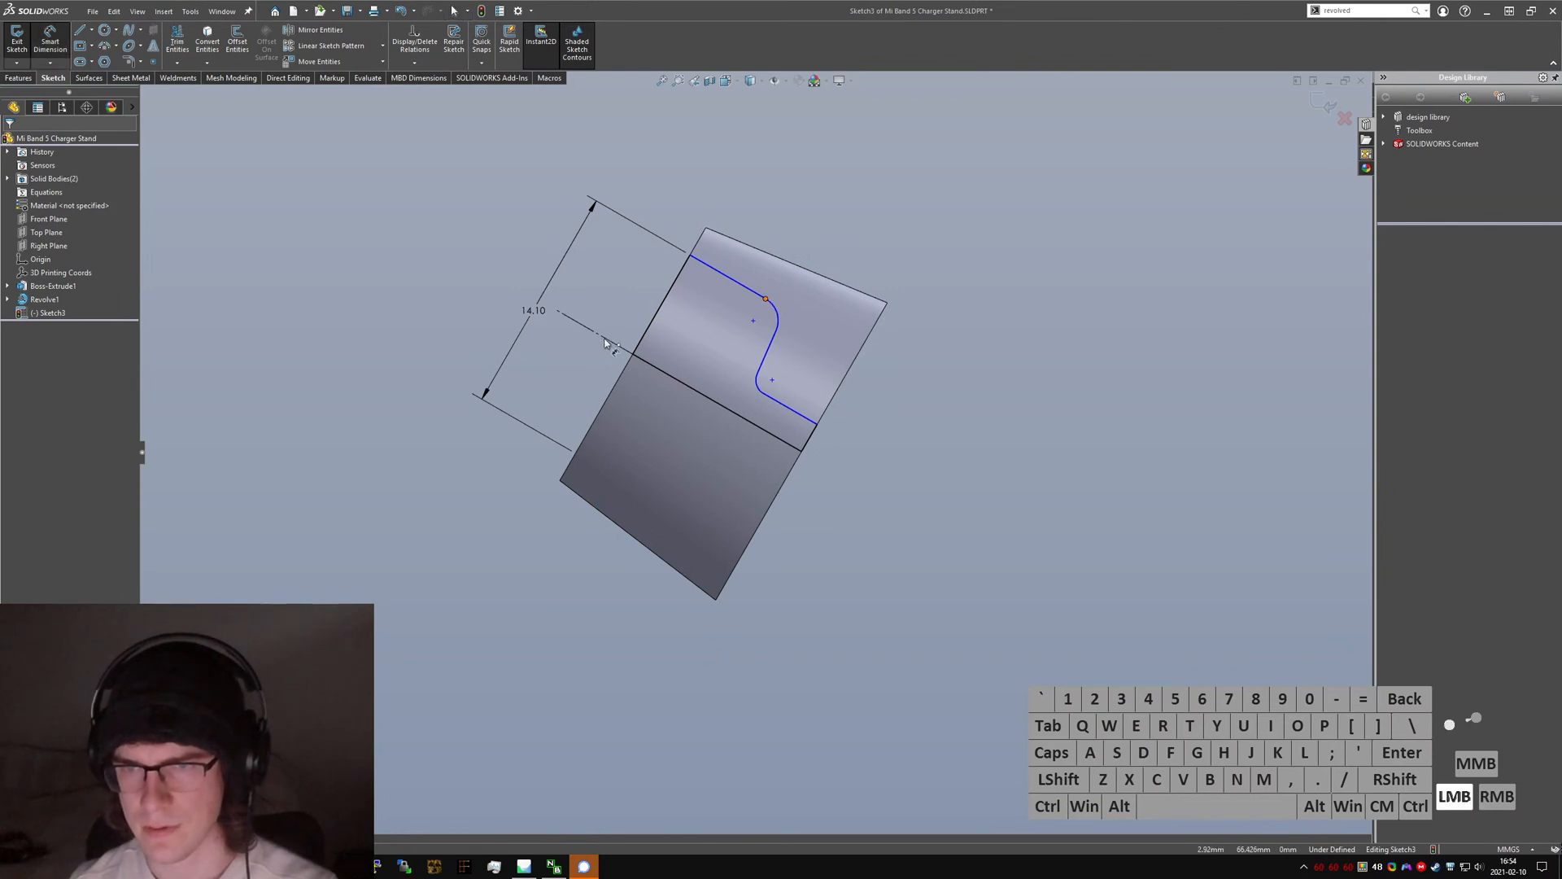
pyautogui.click(575, 365)
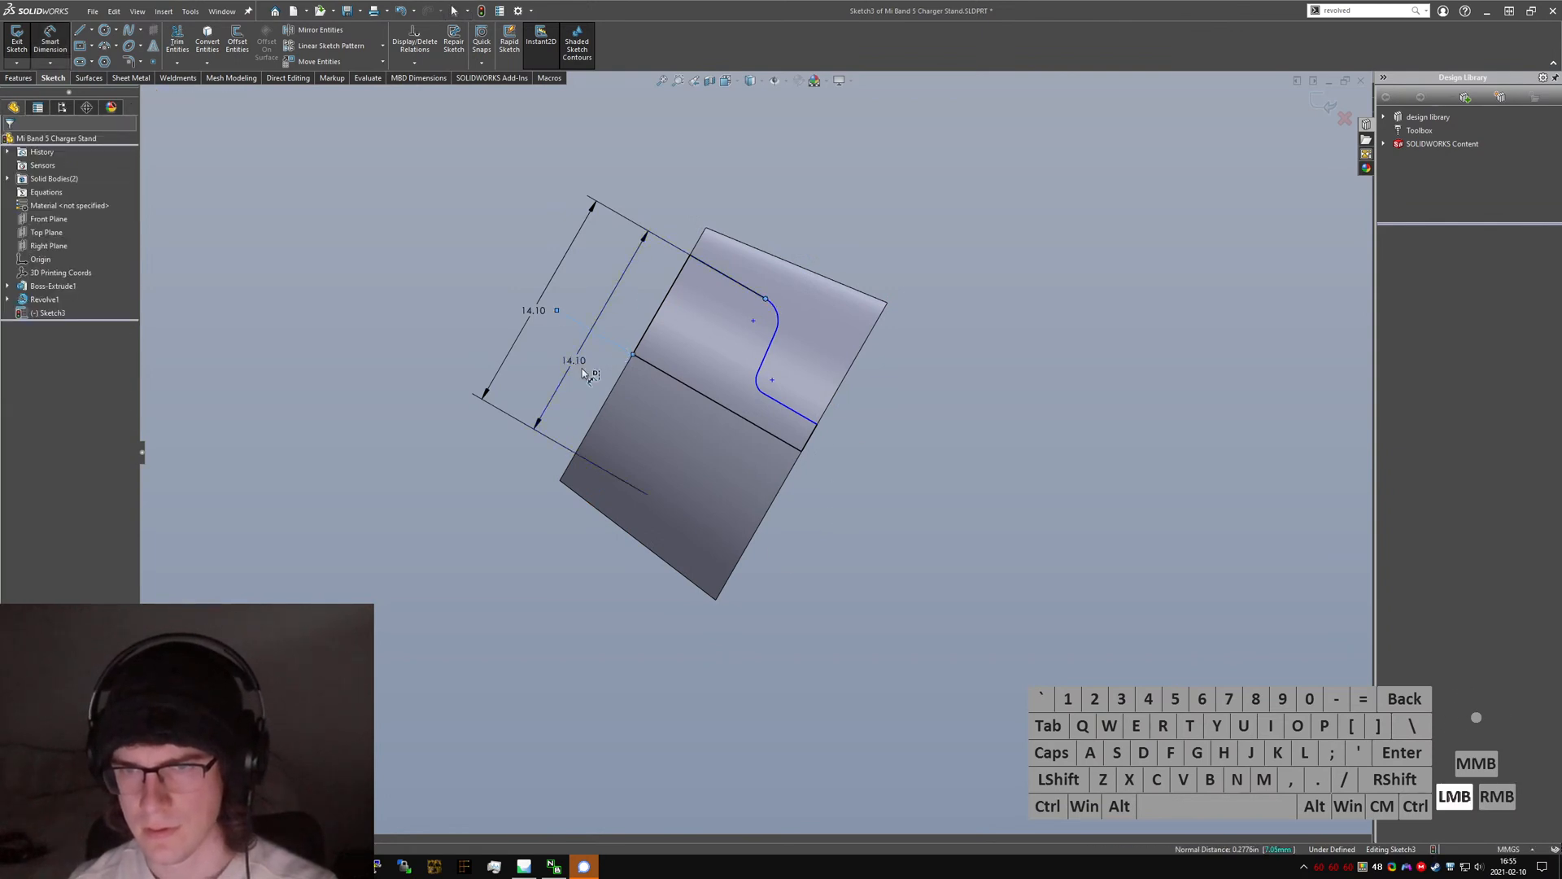
pyautogui.write('13.6')
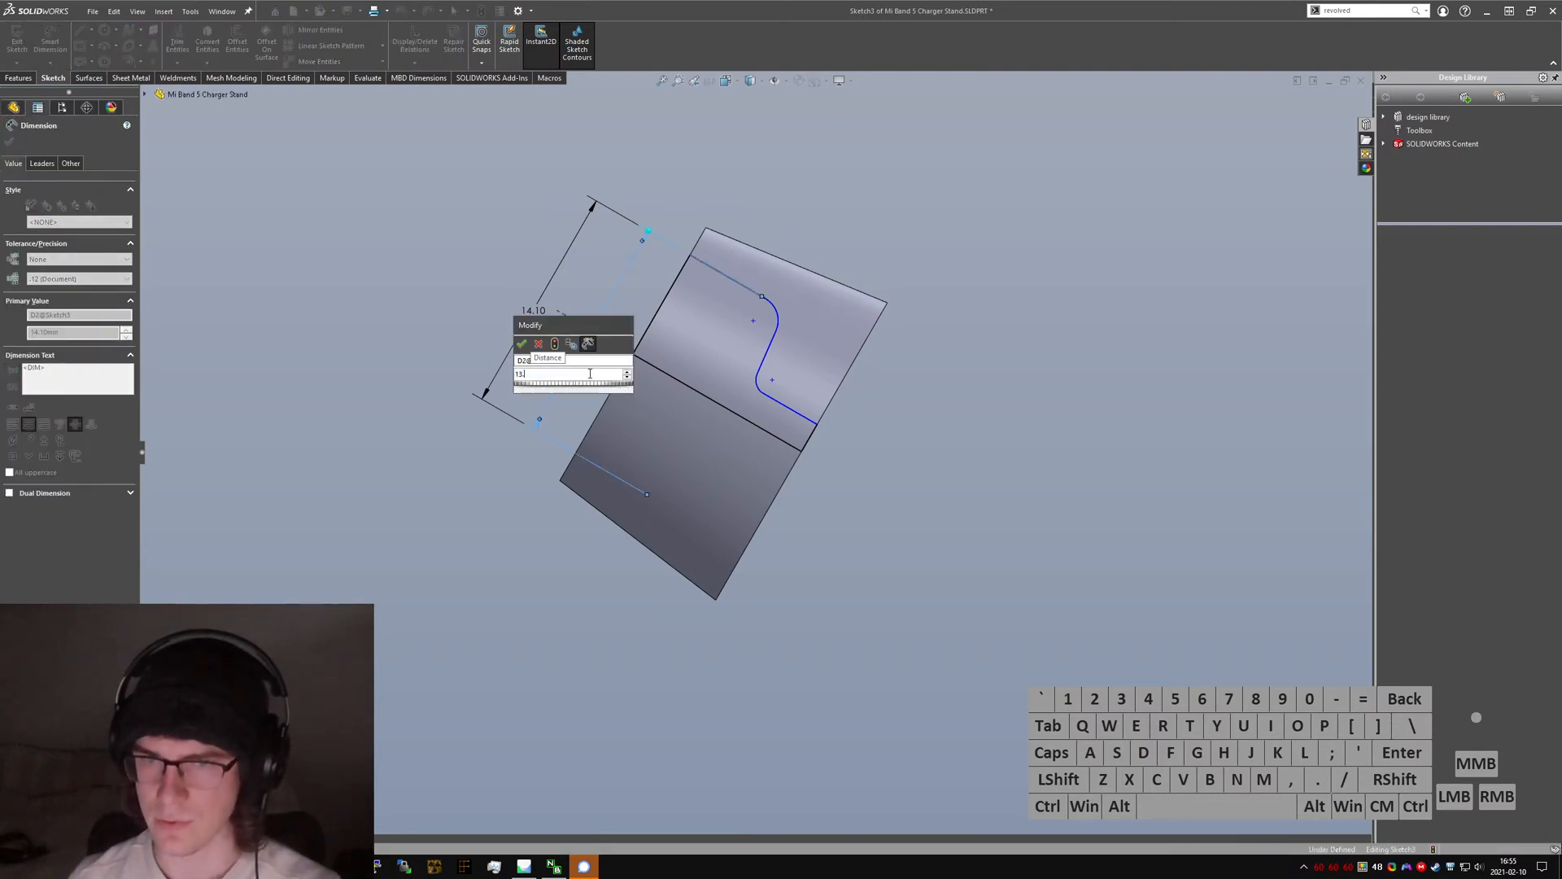
pyautogui.press('Return')
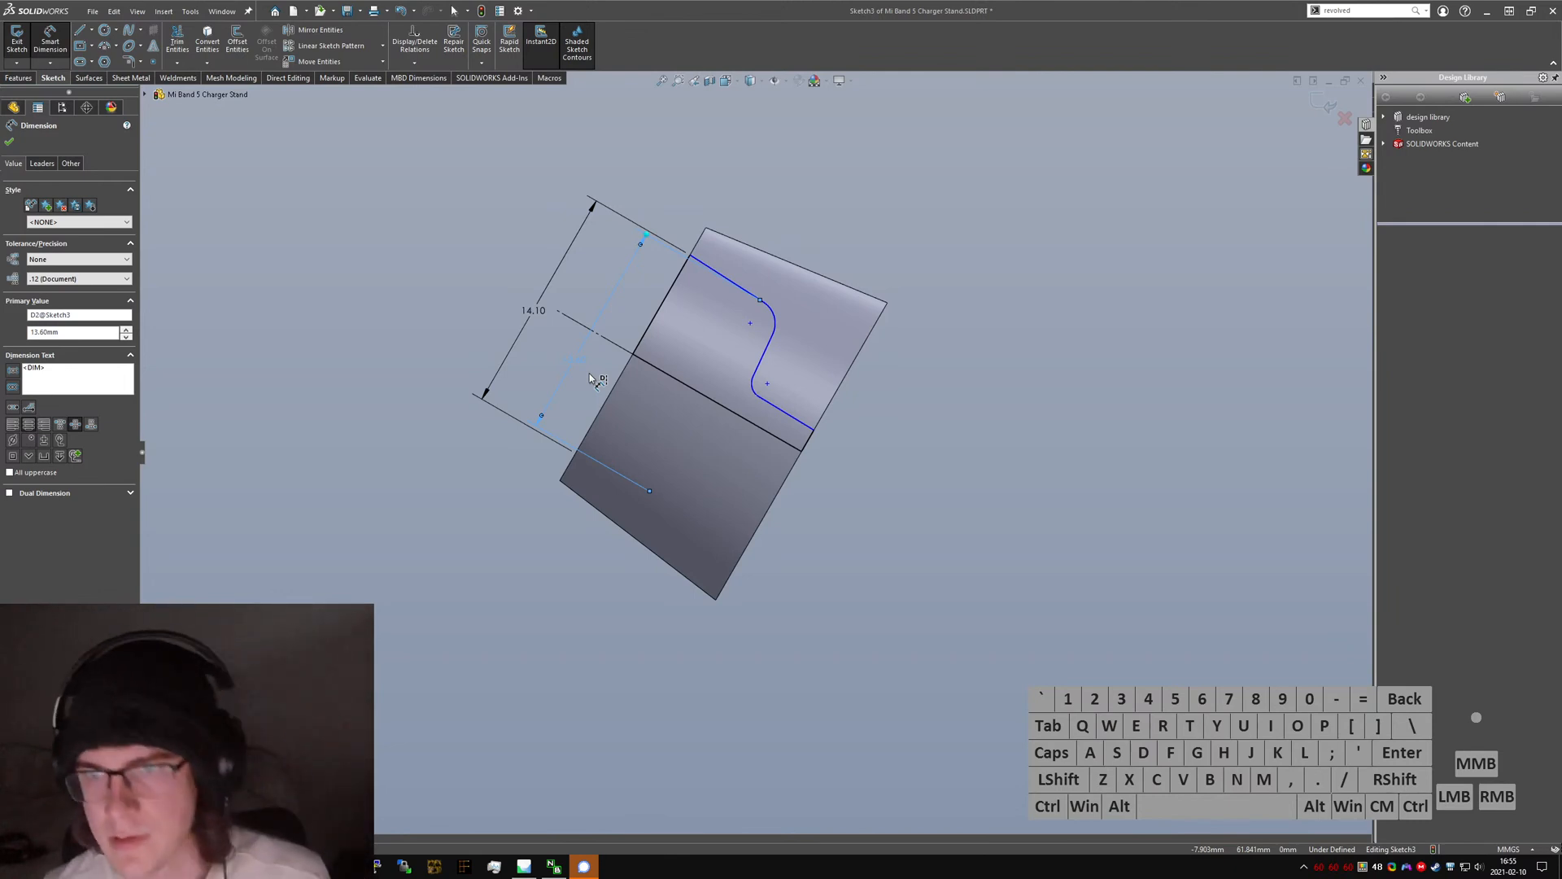
# - Dimension the distance from the profile's front line to the inner end of its outer line at 7 mm
pyautogui.click(683, 279)
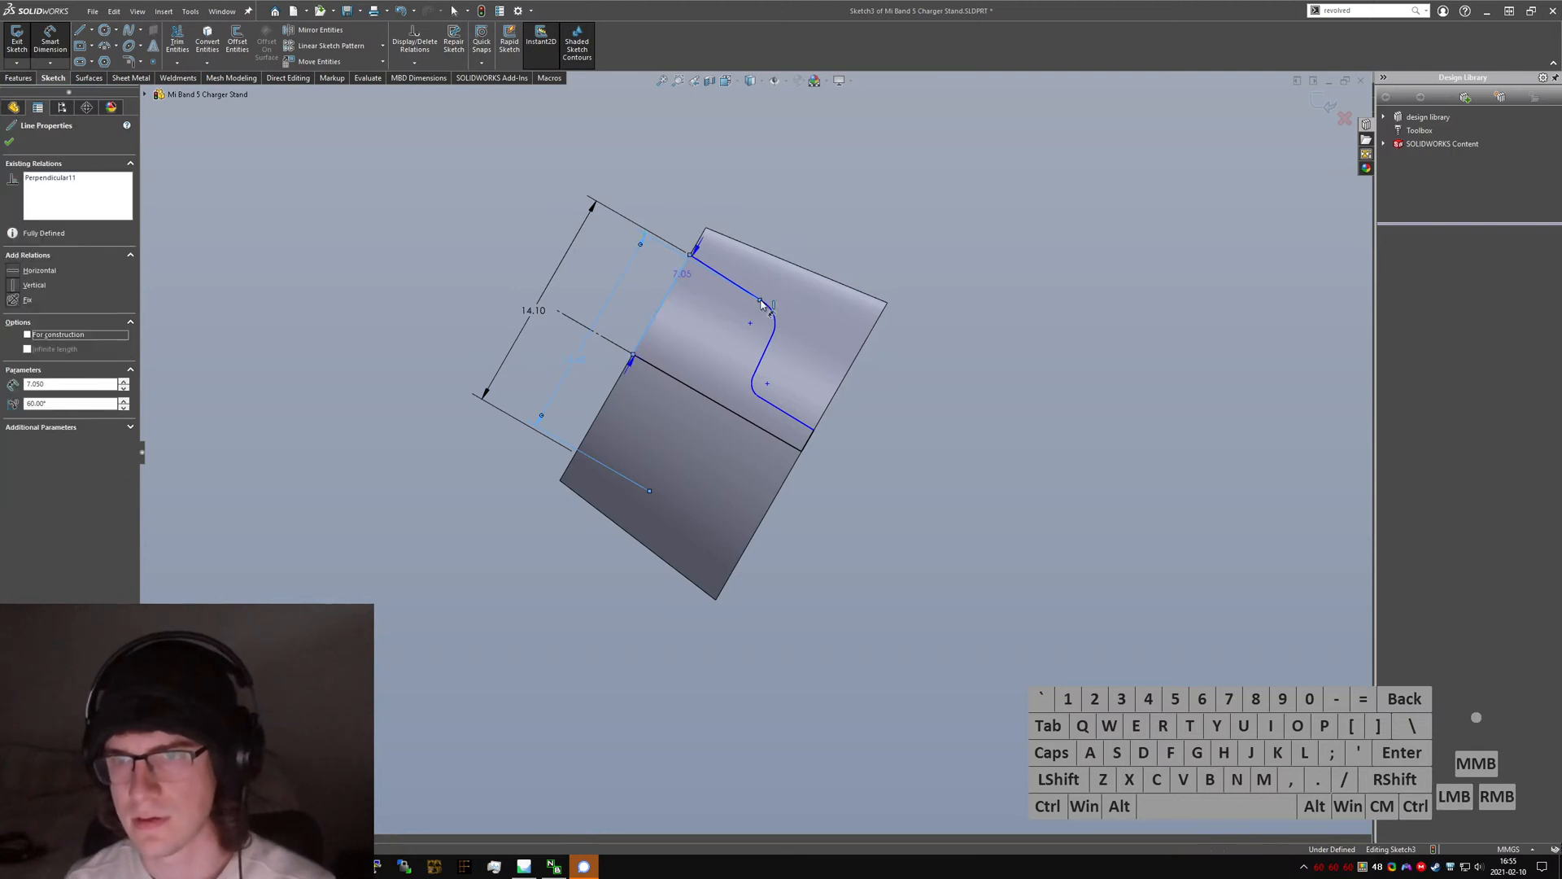
pyautogui.moveTo(761, 304)
pyautogui.mouseDown()
pyautogui.moveTo(819, 237)
pyautogui.moveTo(795, 168)
pyautogui.mouseUp()
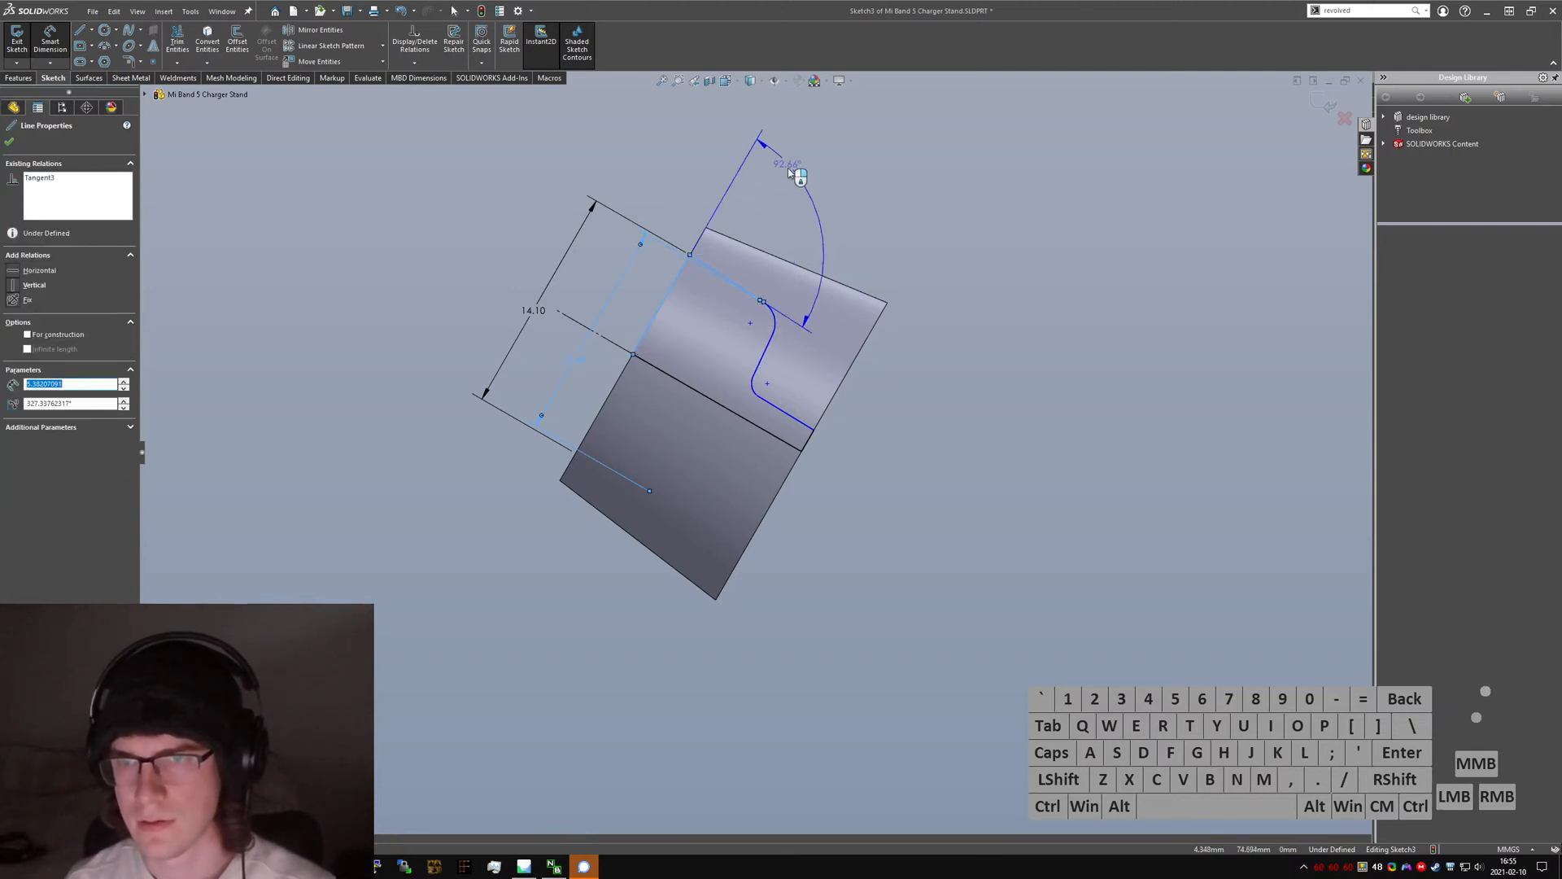
pyautogui.click(759, 299)
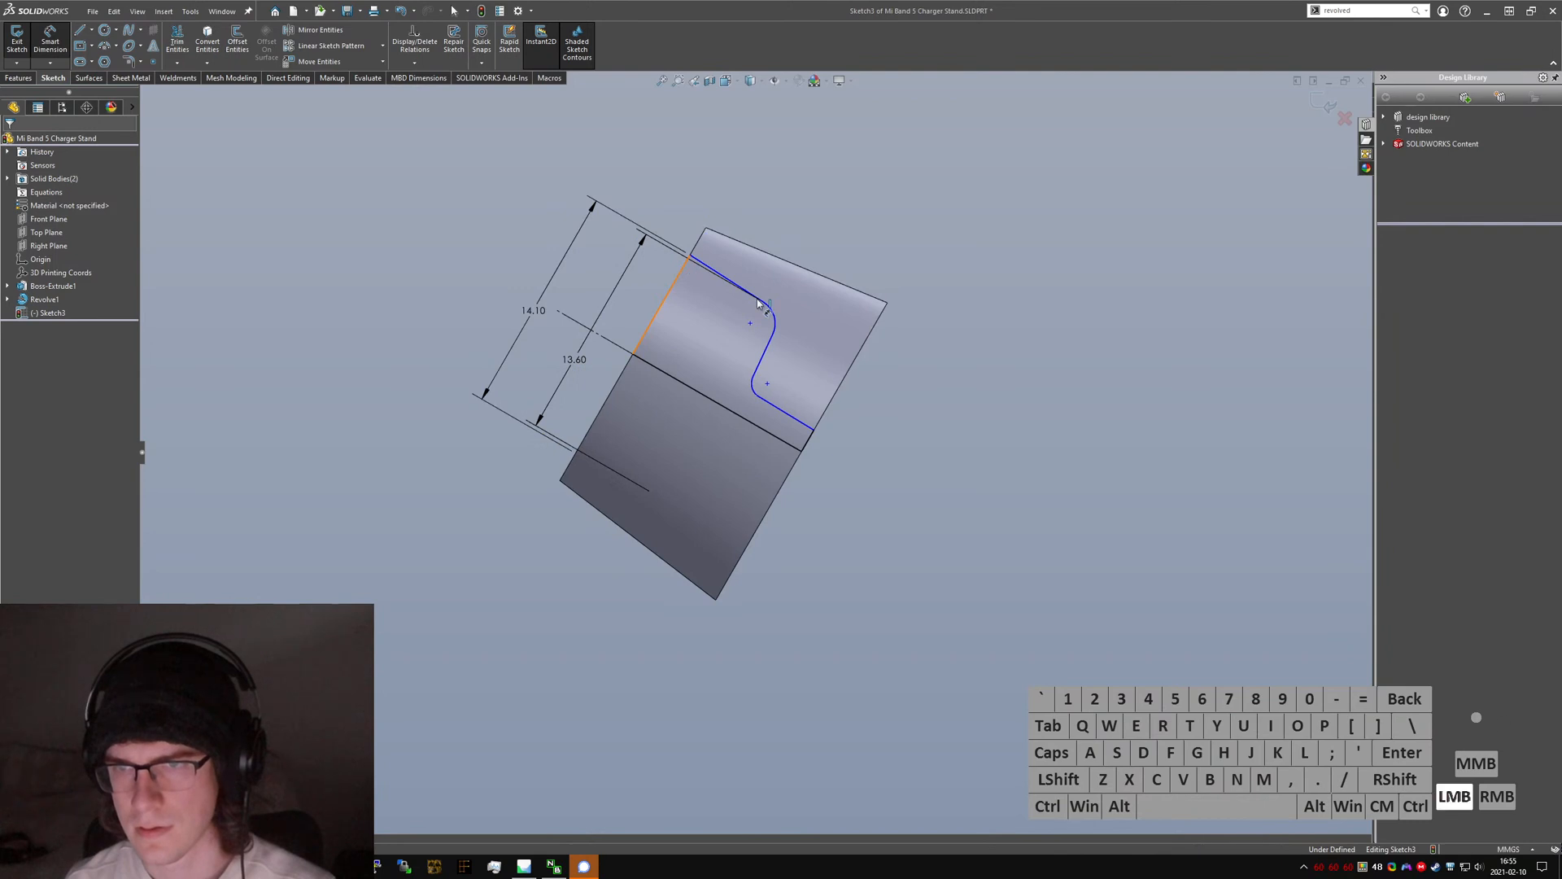
pyautogui.click(796, 164)
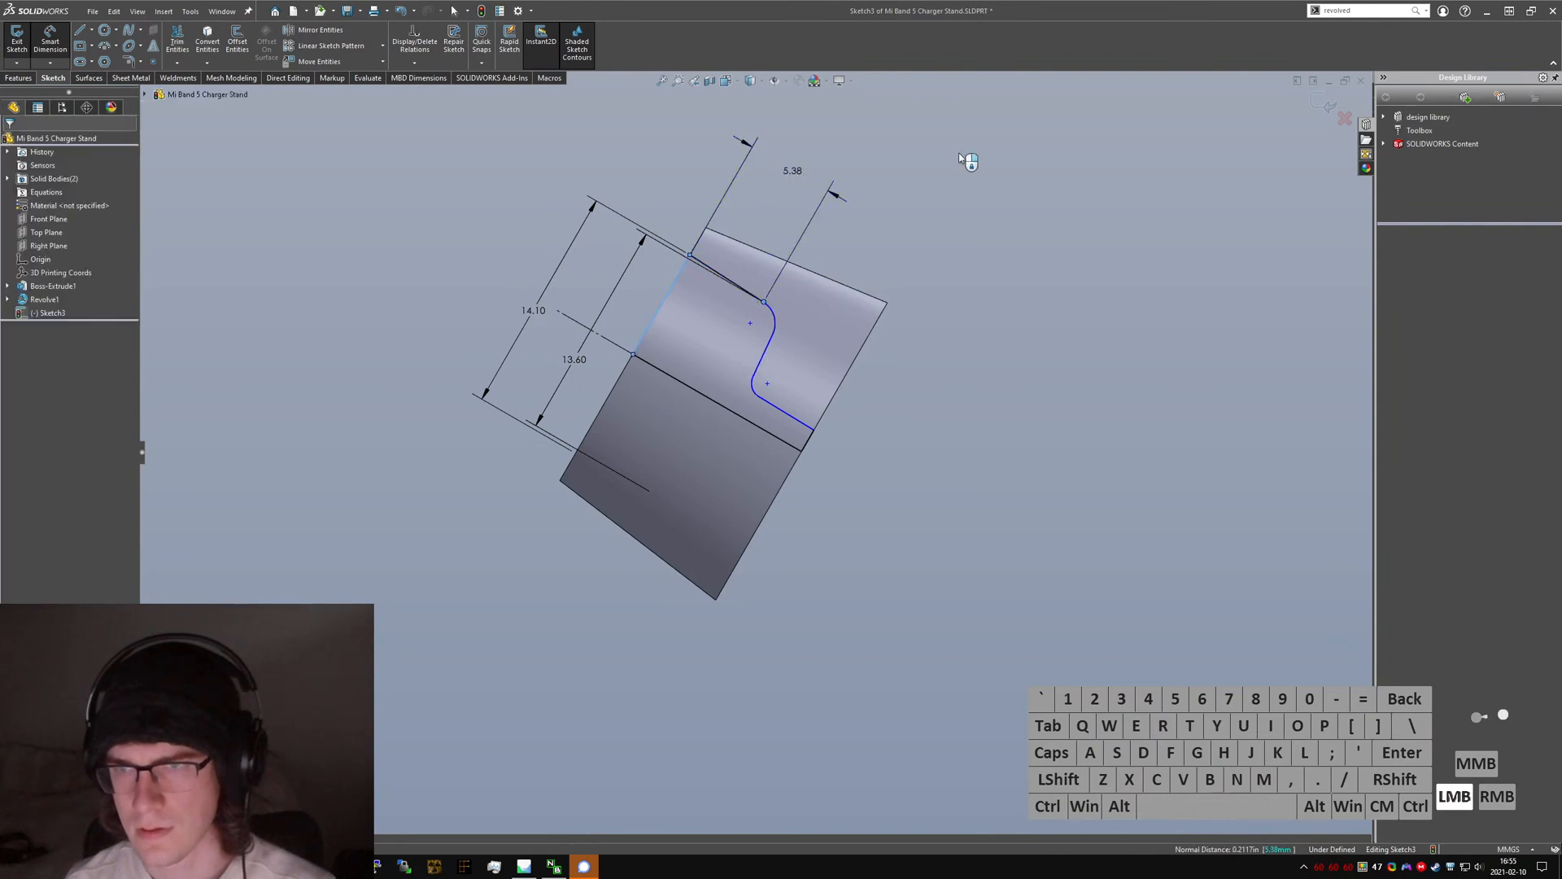
pyautogui.write('7')
pyautogui.press('Return')
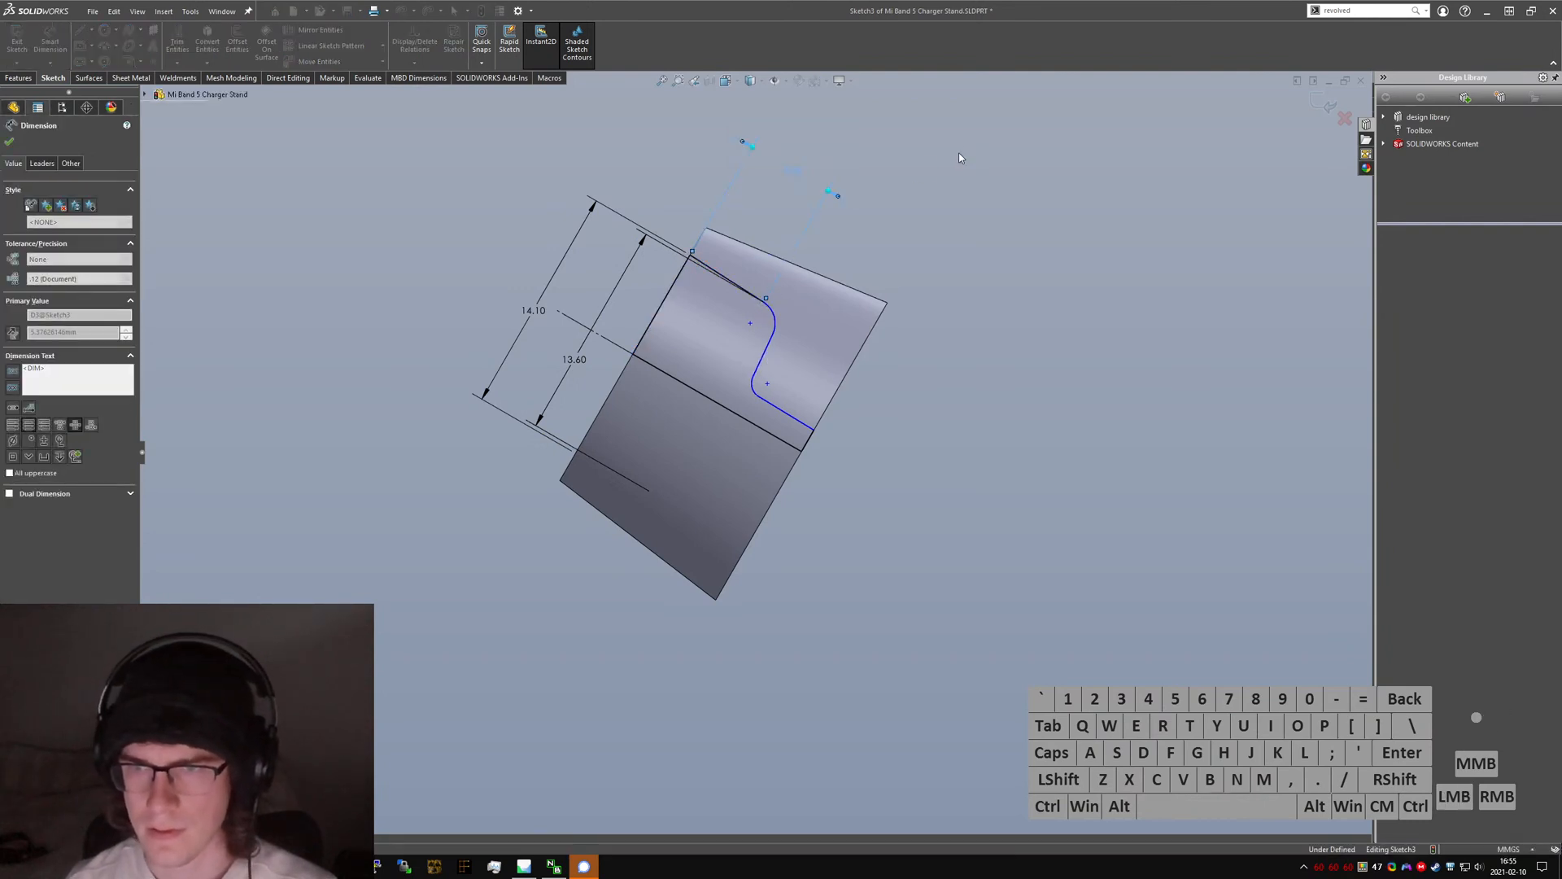
pyautogui.press('Escape')
# - Set the radius of the arc joining the profile's outer line to 1.5 mm
pyautogui.keyDown('ctrl'); pyautogui.click(786, 357); pyautogui.keyUp('ctrl')
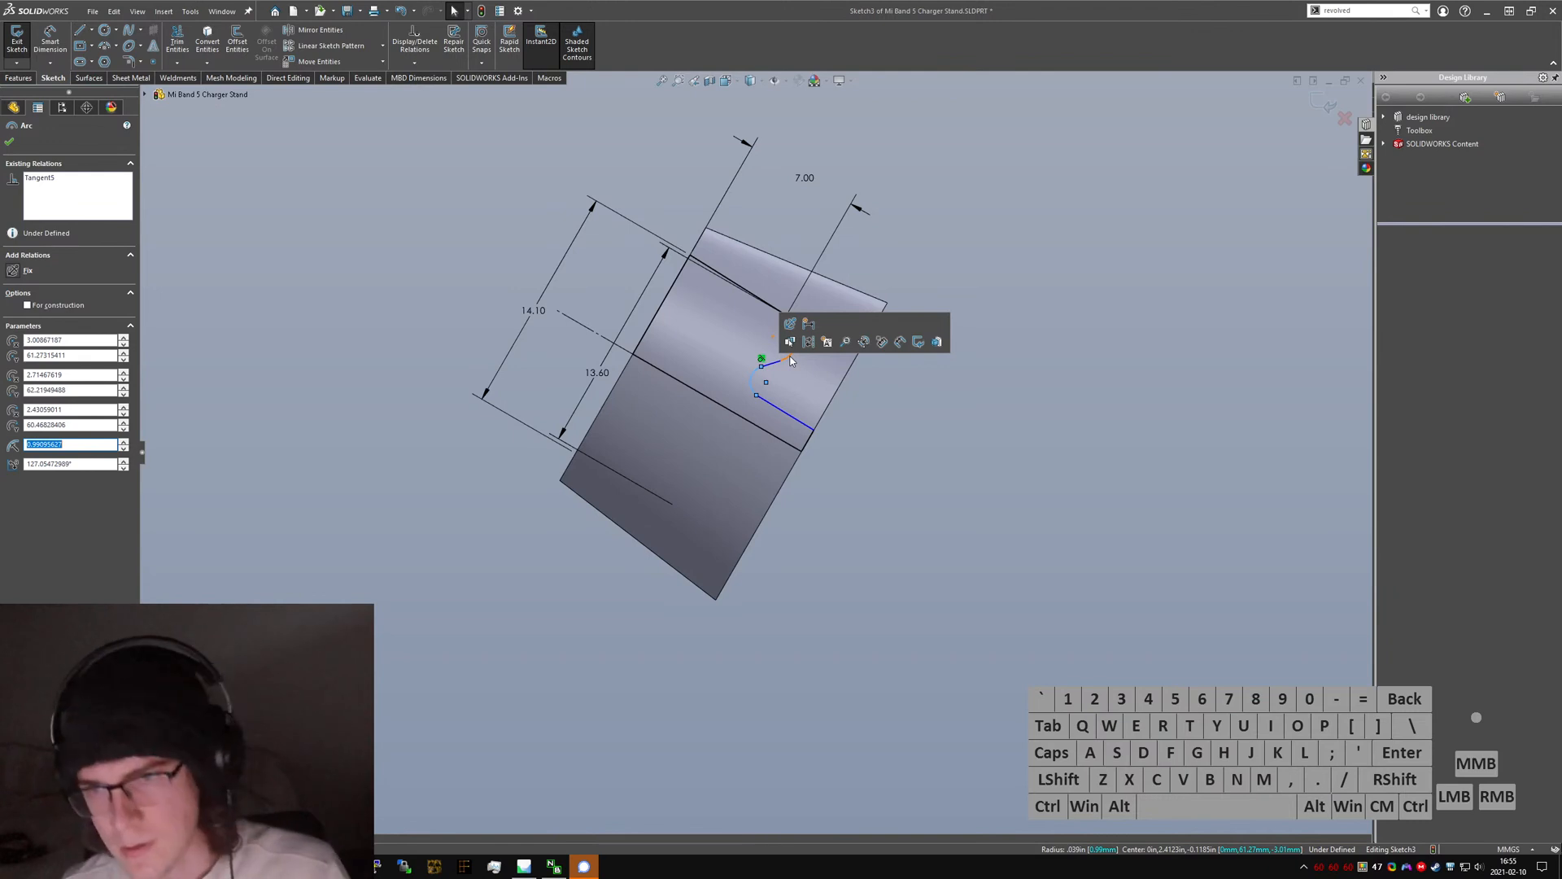
pyautogui.click(893, 455)
pyautogui.moveTo(848, 514); pyautogui.dragTo(834, 447, button='right')
pyautogui.click(798, 334)
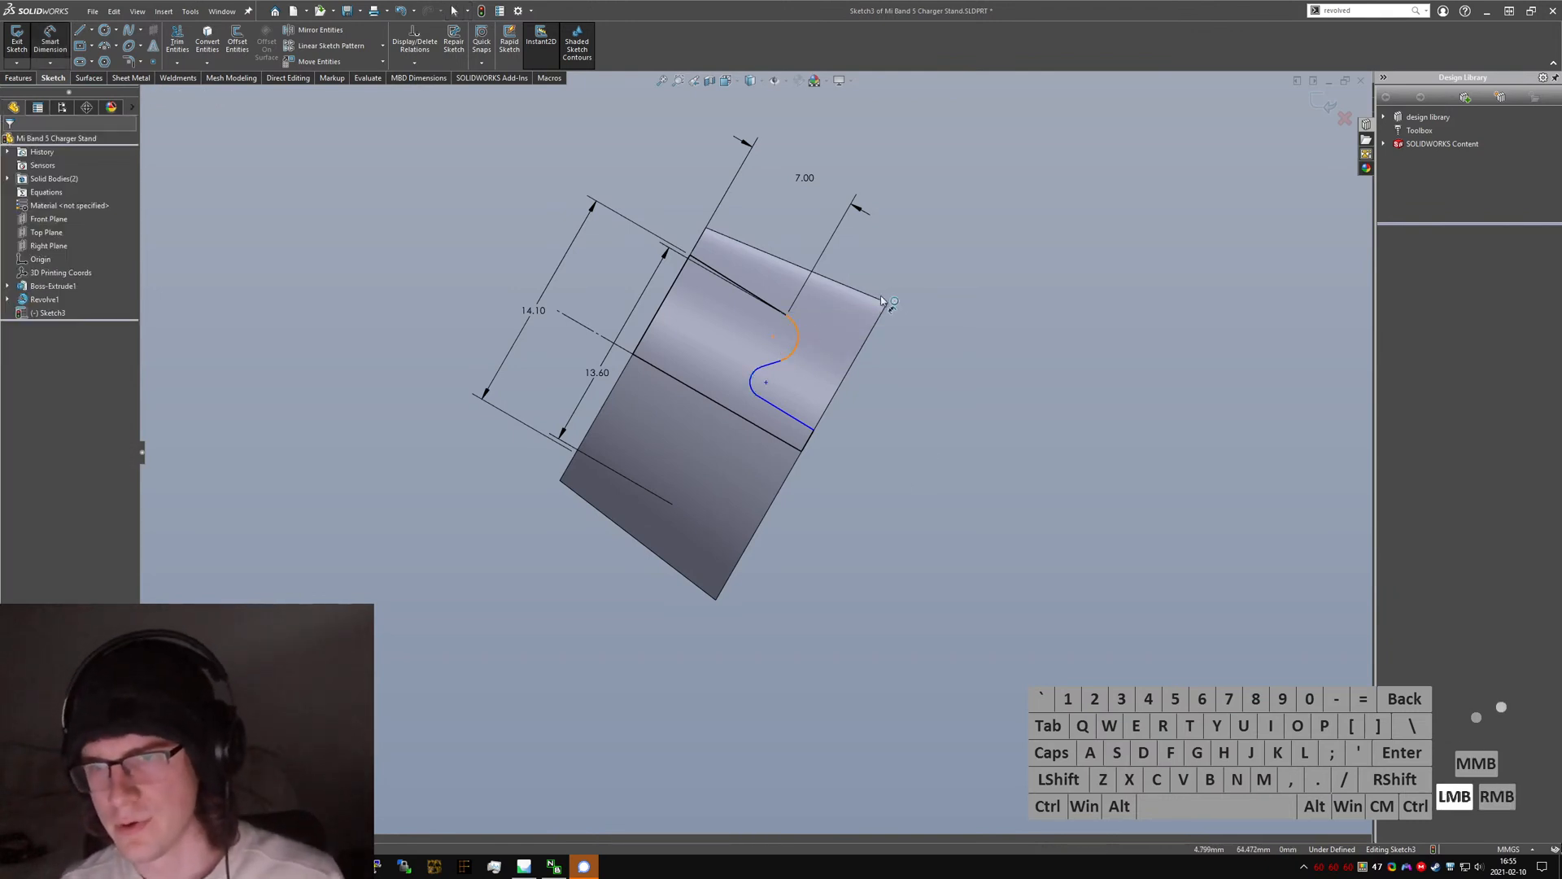
pyautogui.click(932, 273)
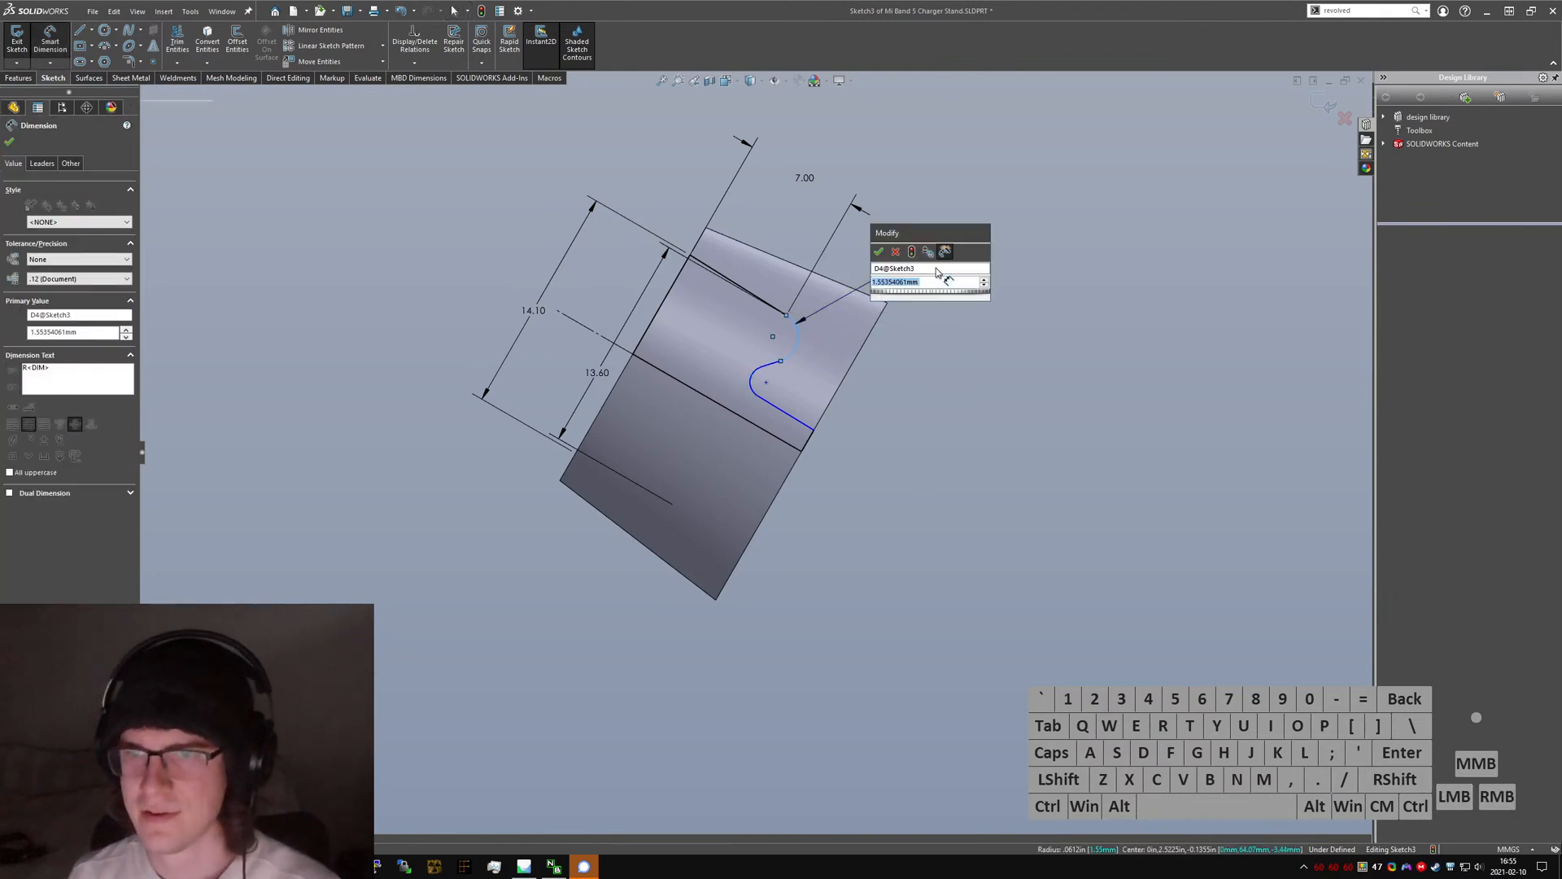
pyautogui.write('1.5')
pyautogui.press('Return')
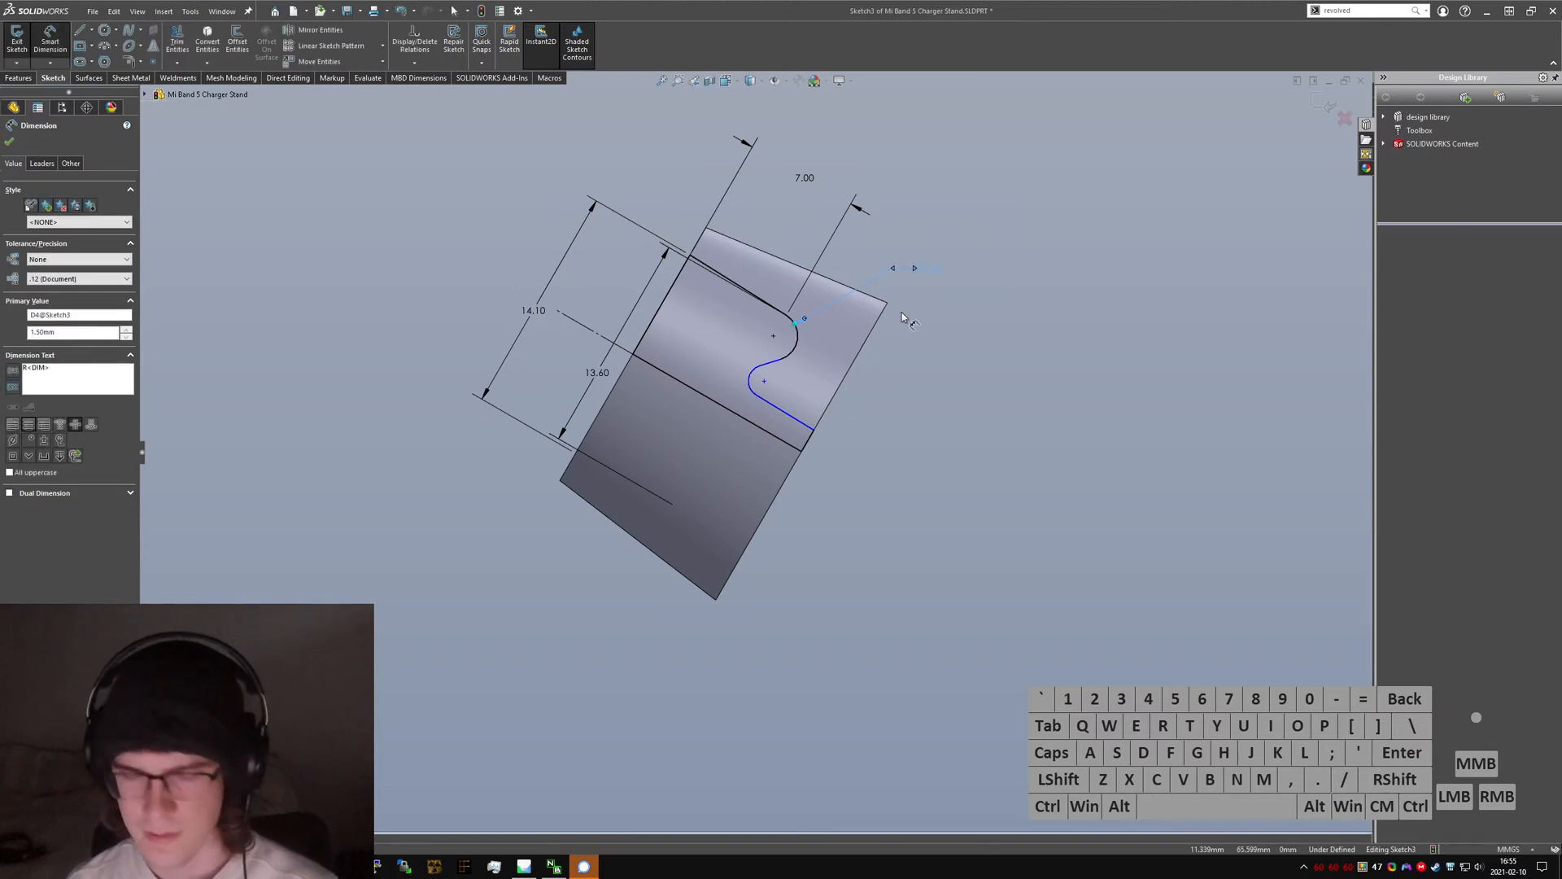
pyautogui.press('Escape')
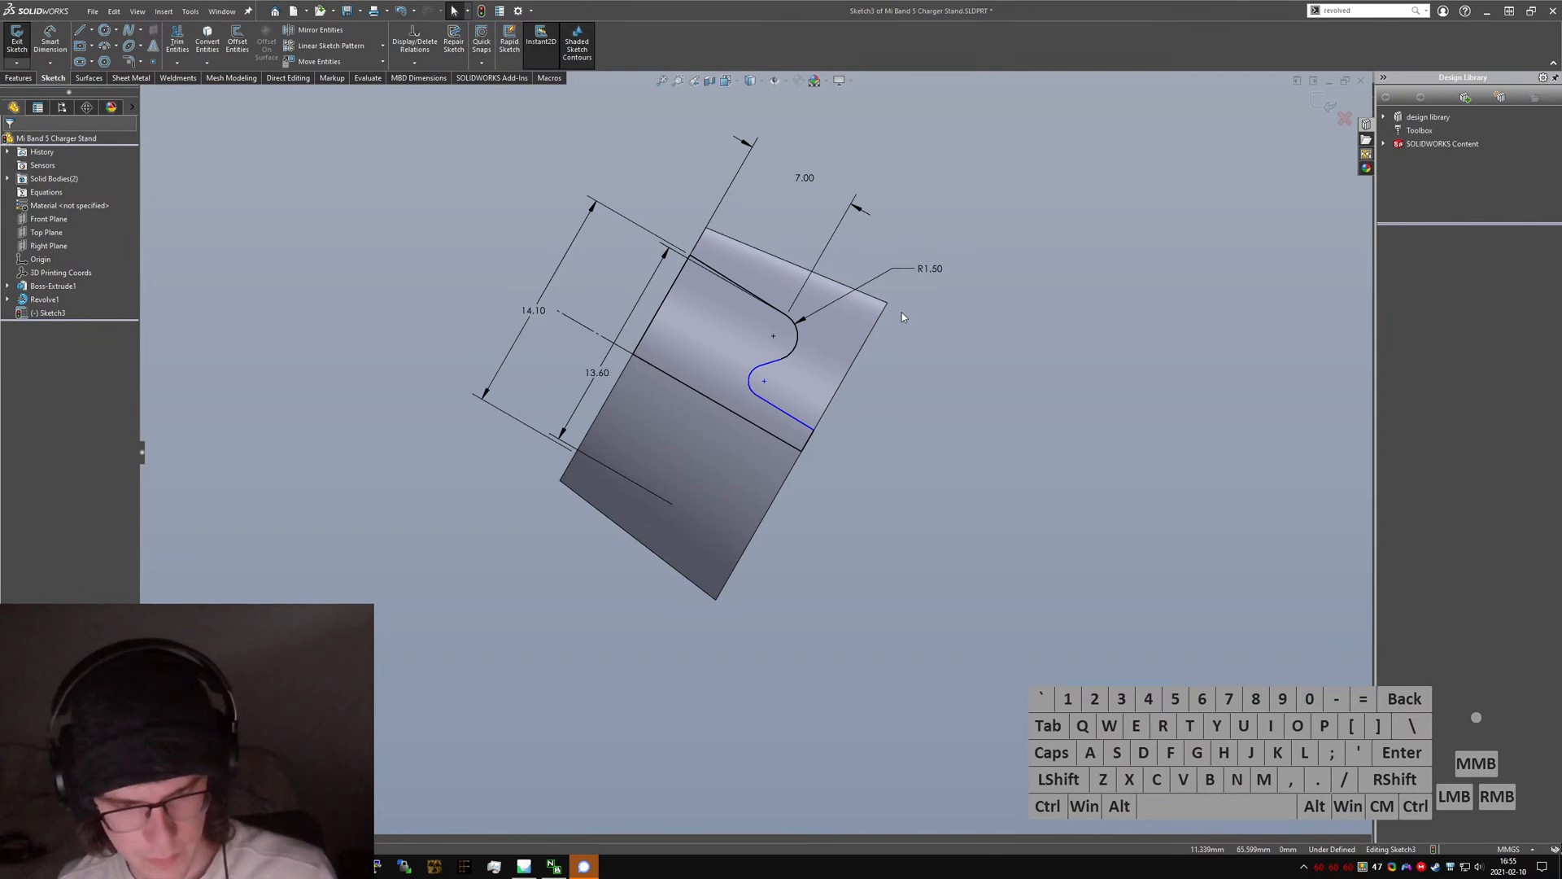
pyautogui.moveTo(877, 265); pyautogui.dragTo(877, 253, button='right')
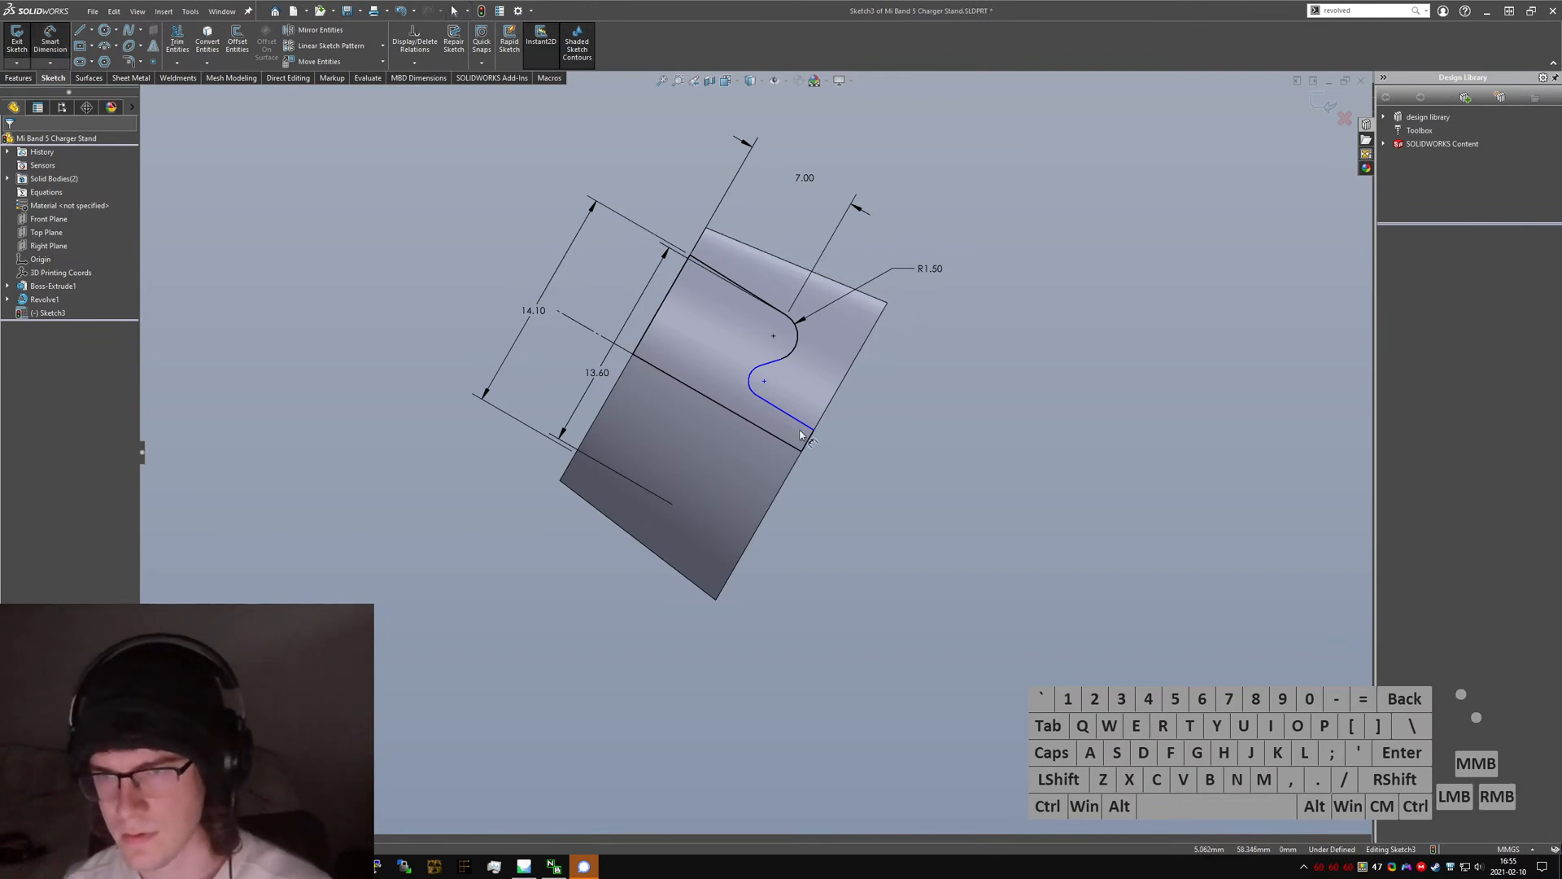
pyautogui.click(733, 390)
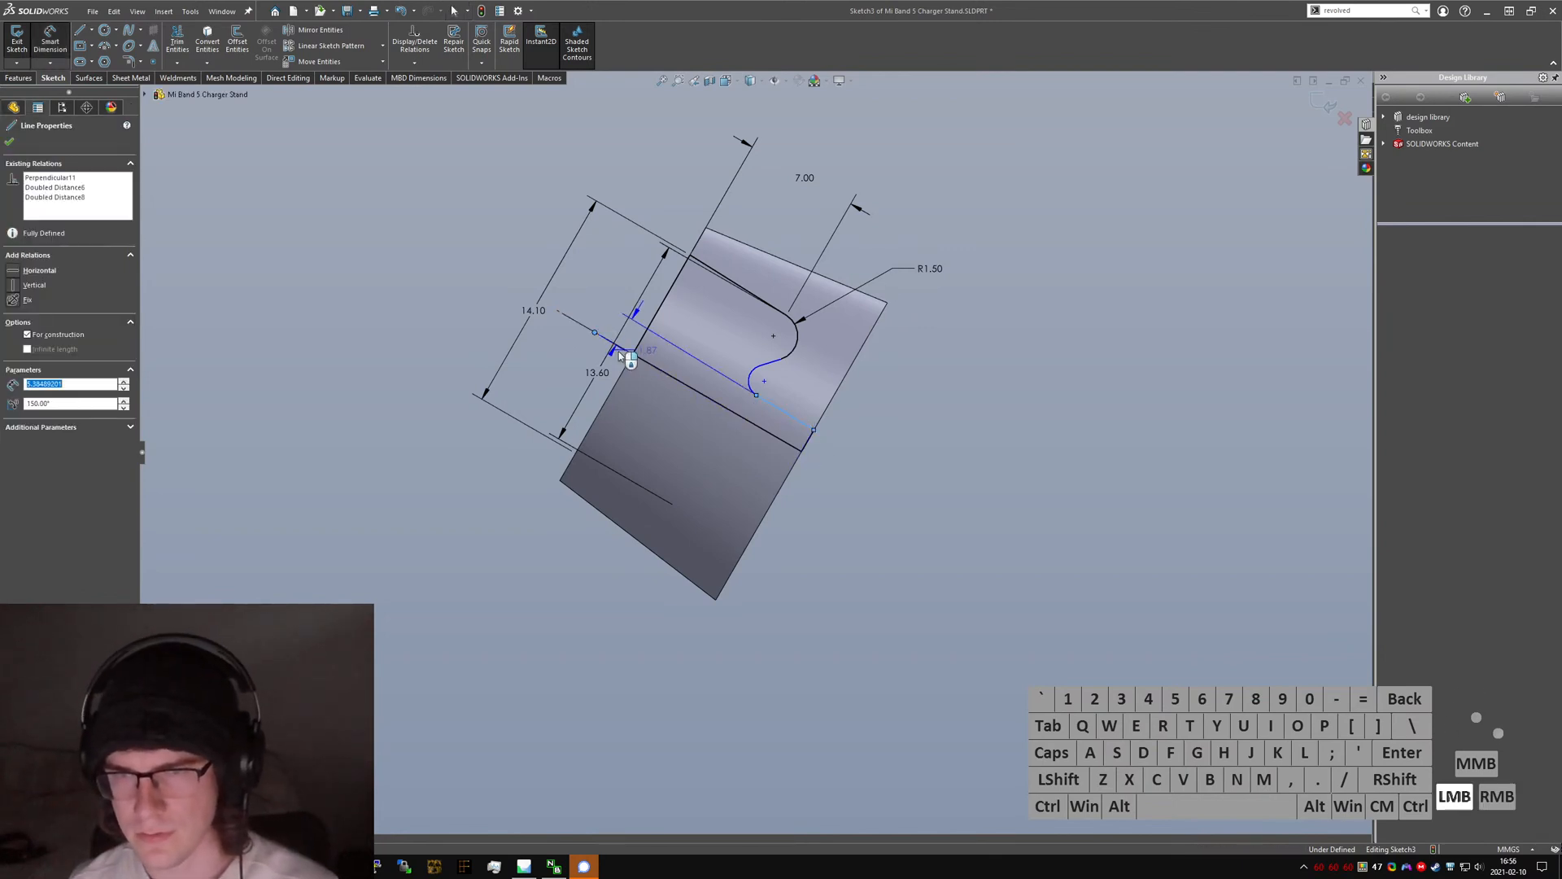
pyautogui.click(631, 351)
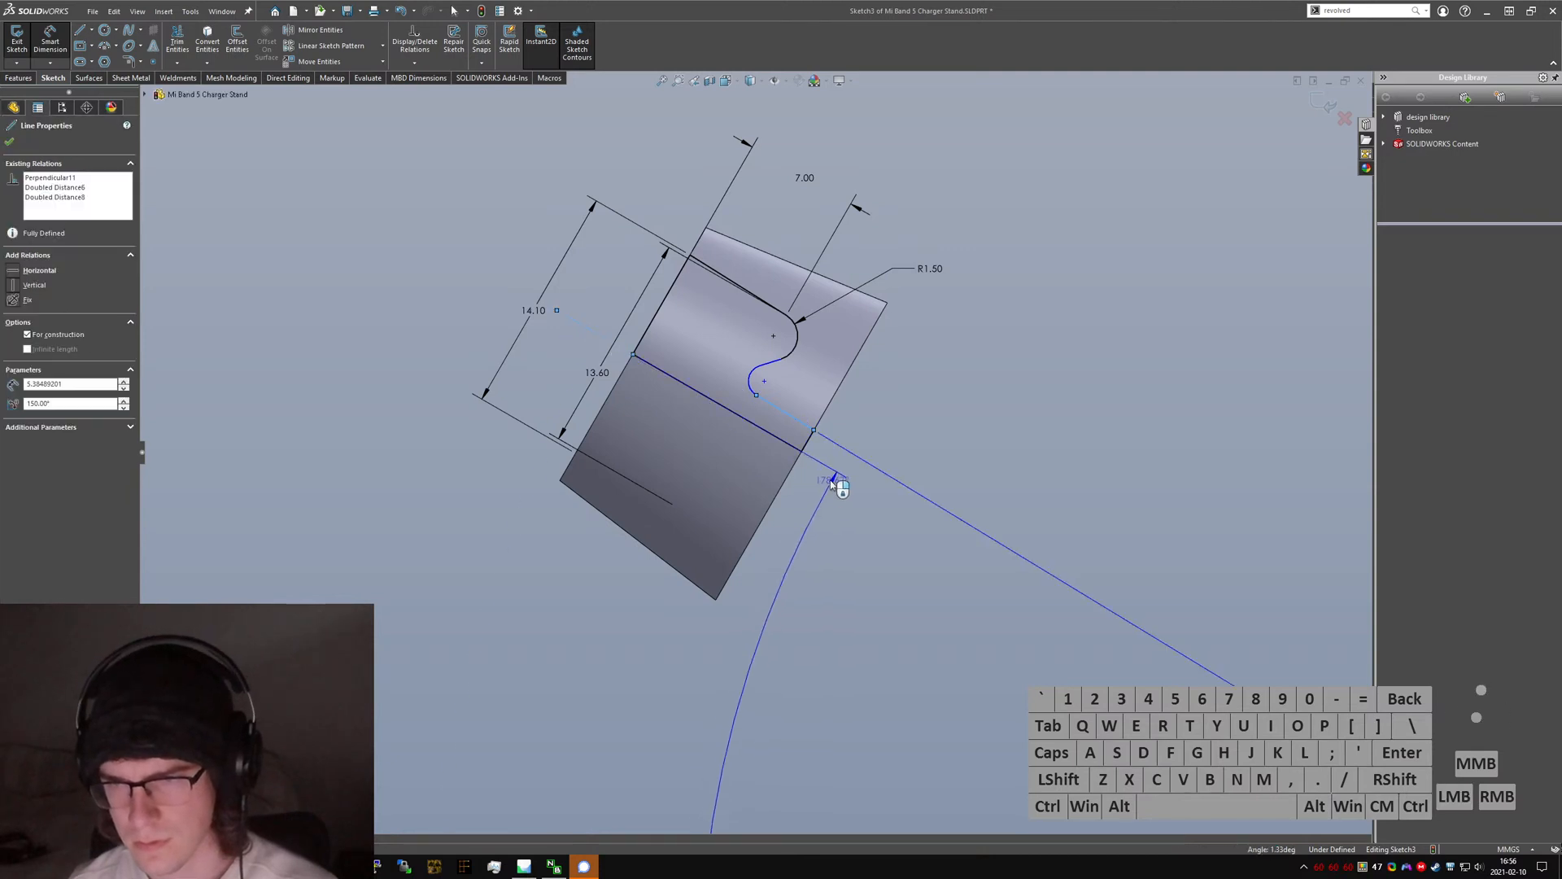
pyautogui.press('Escape')
# - Add a parallel relation between the profile's inner straight line and the centerline
pyautogui.click(777, 432)
pyautogui.keyDown('ctrl'); pyautogui.click(587, 329); pyautogui.keyUp('ctrl')
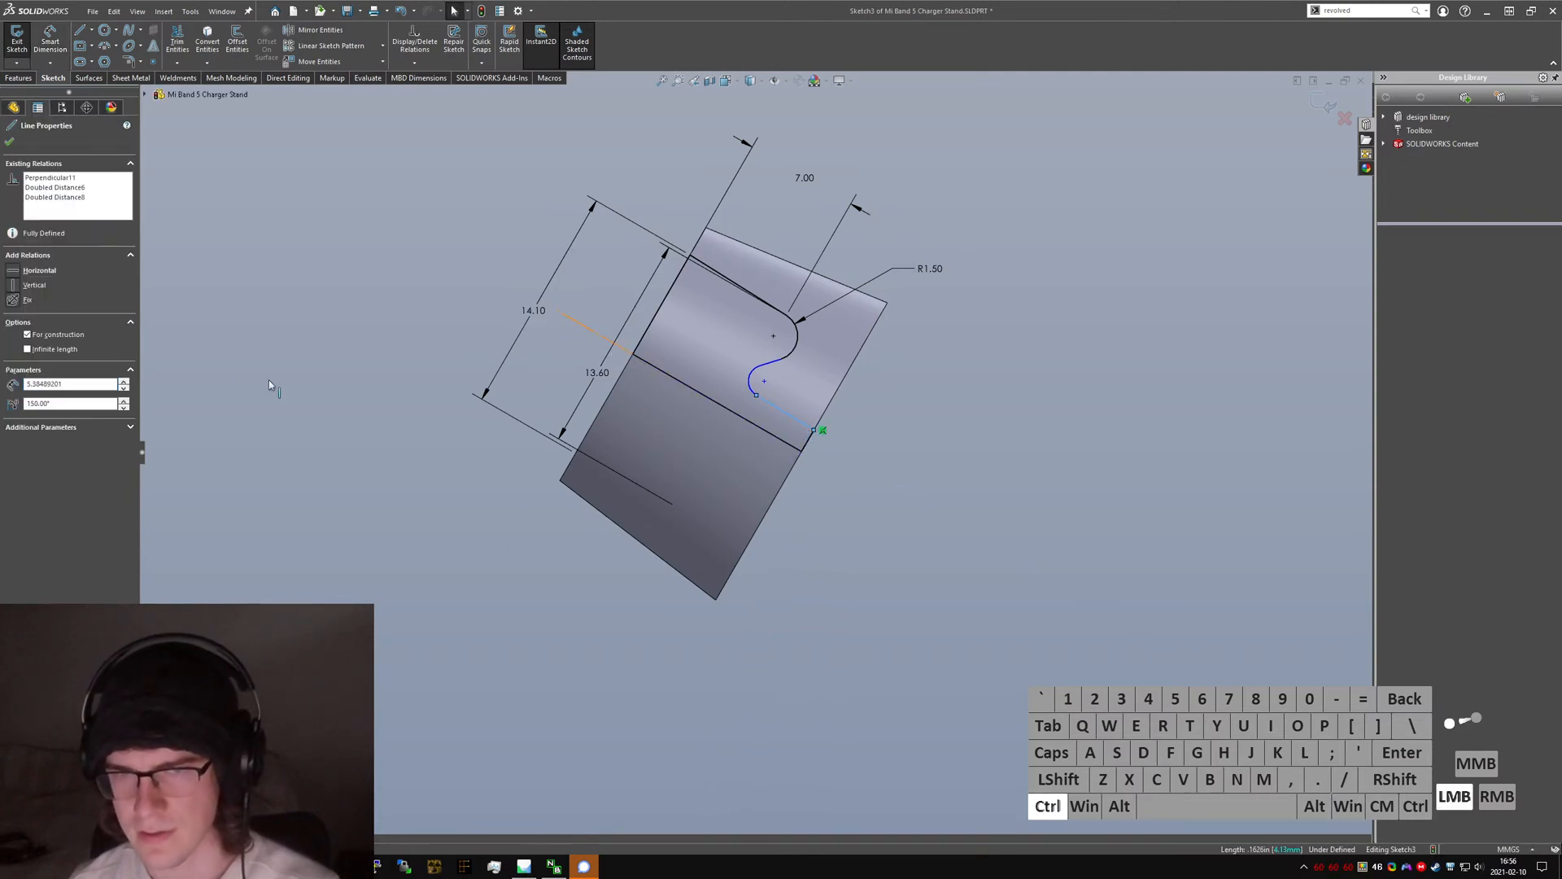
pyautogui.hotkey('alt', 'e')
pyautogui.click(828, 527)
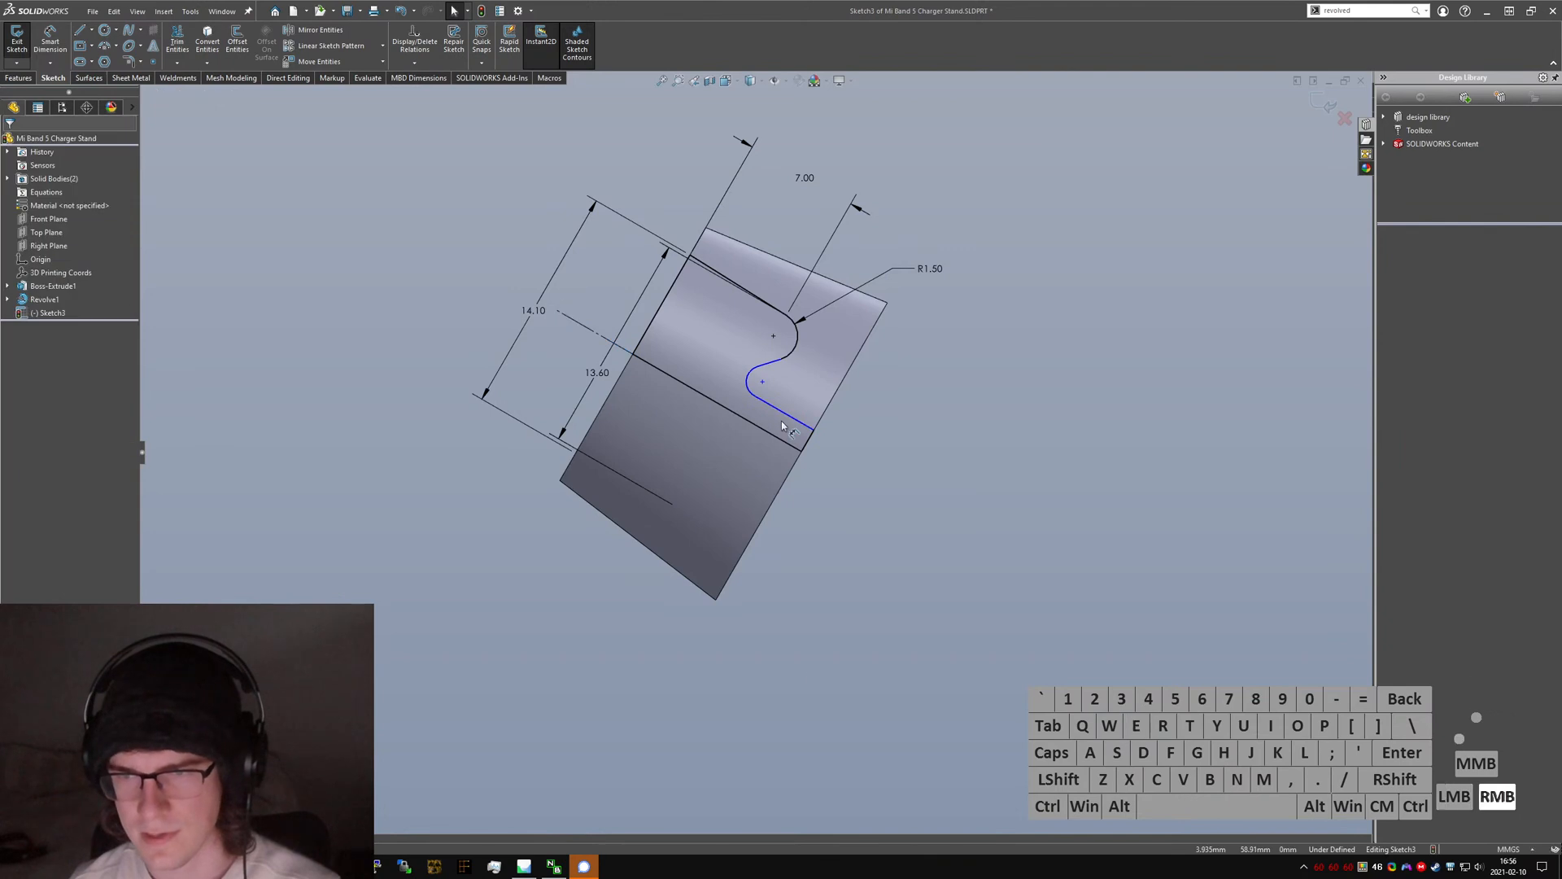
# - Add a doubled-distance diameter dimension of 4.30 mm between the profile's inner line and the centerline
pyautogui.click(599, 335)
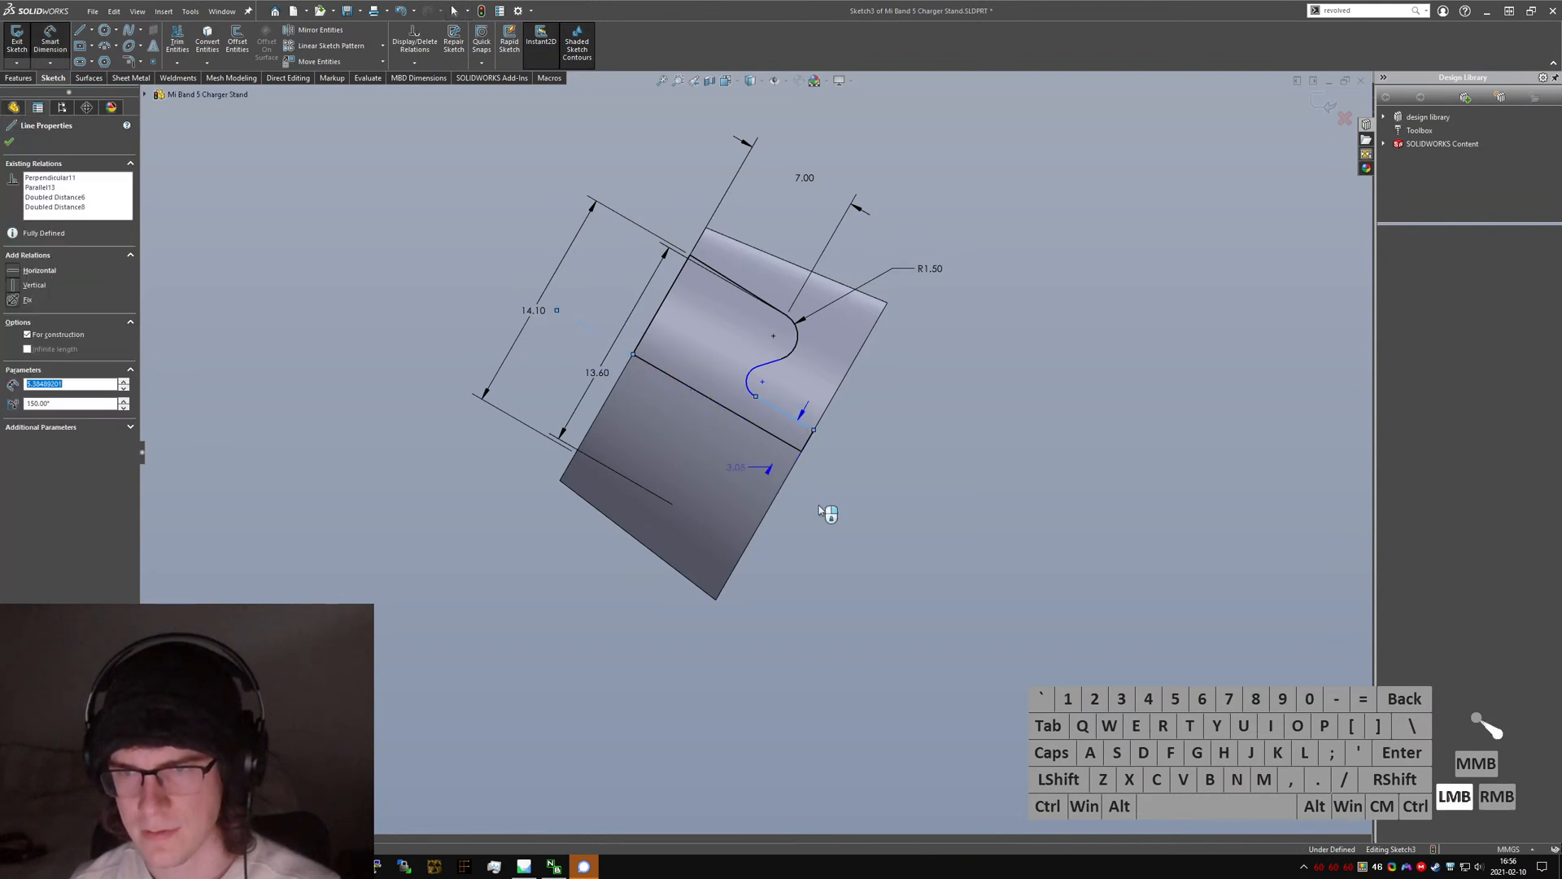
pyautogui.click(832, 481)
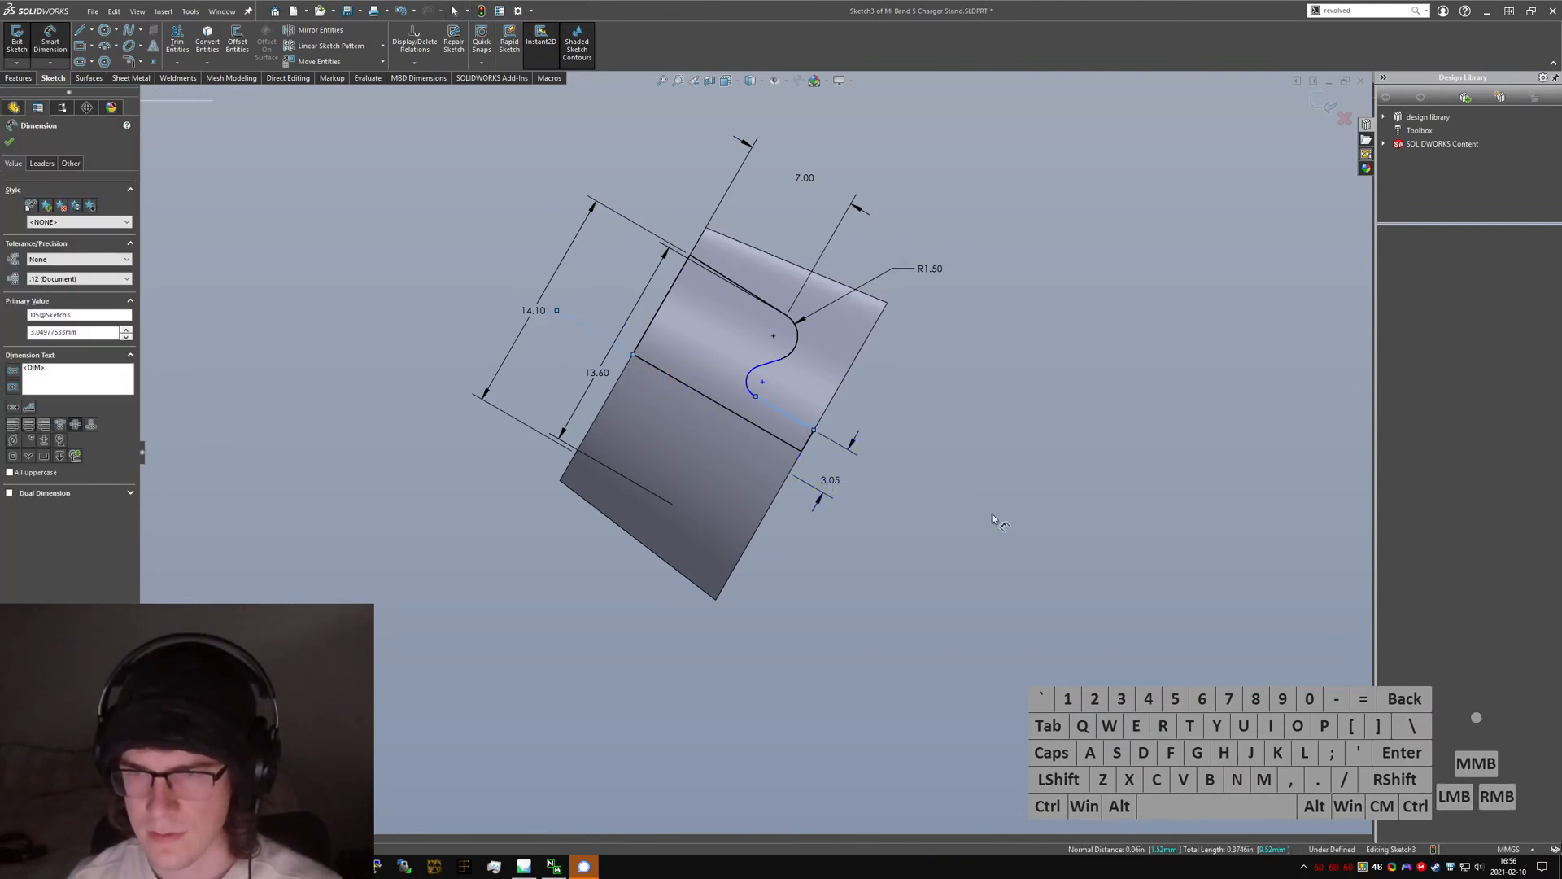
pyautogui.press('Return')
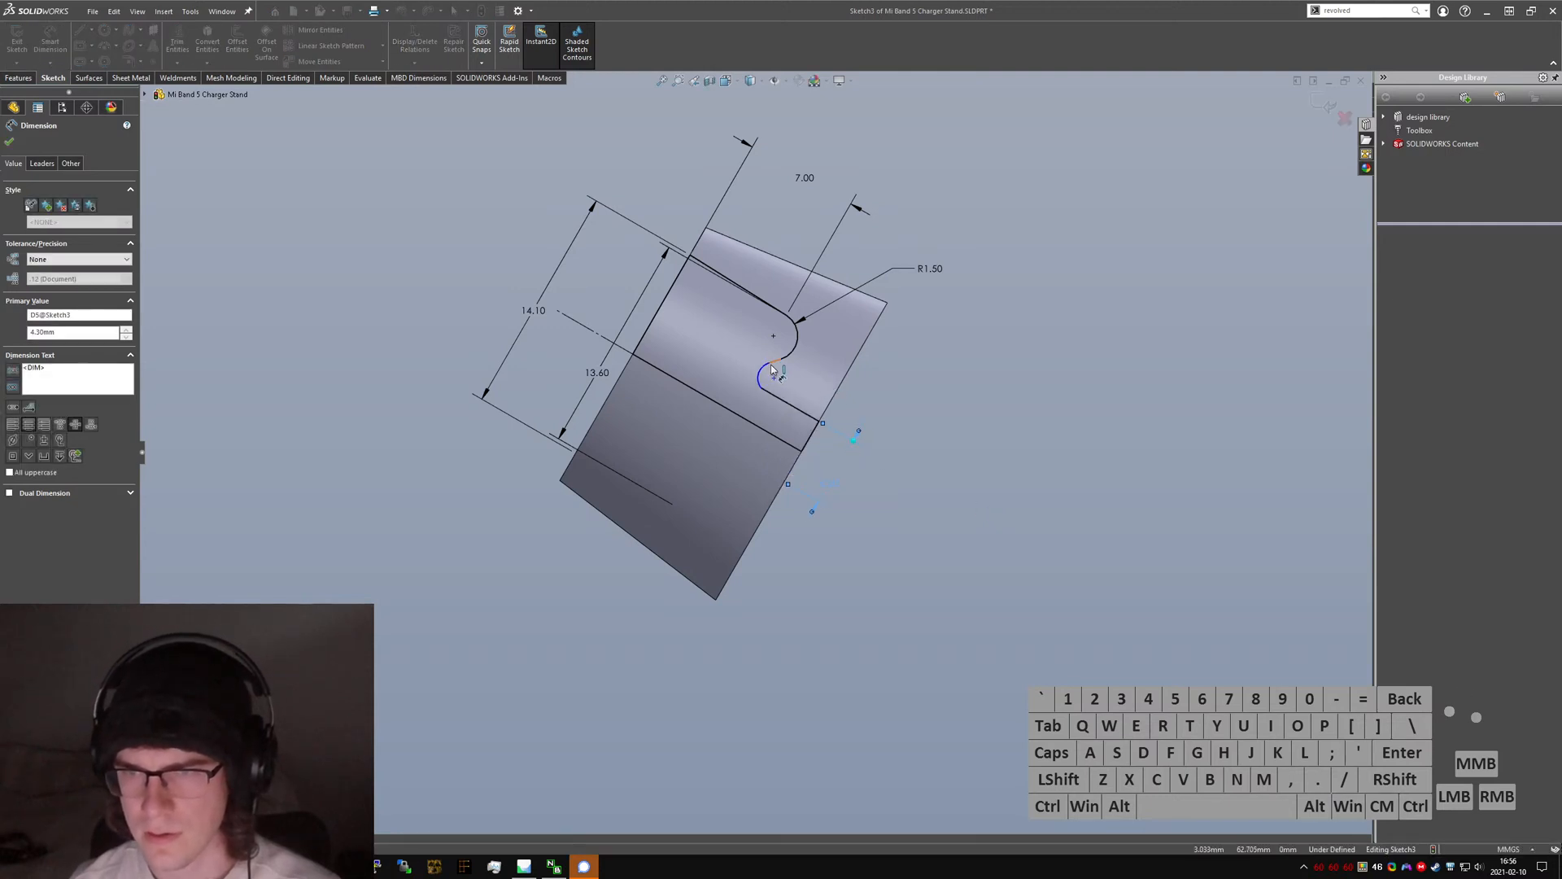
pyautogui.press('Escape')
# - Make the inner arc tangent to the inner line and move the arc's end so it flows smoothly into the sloped line
pyautogui.click(770, 394)
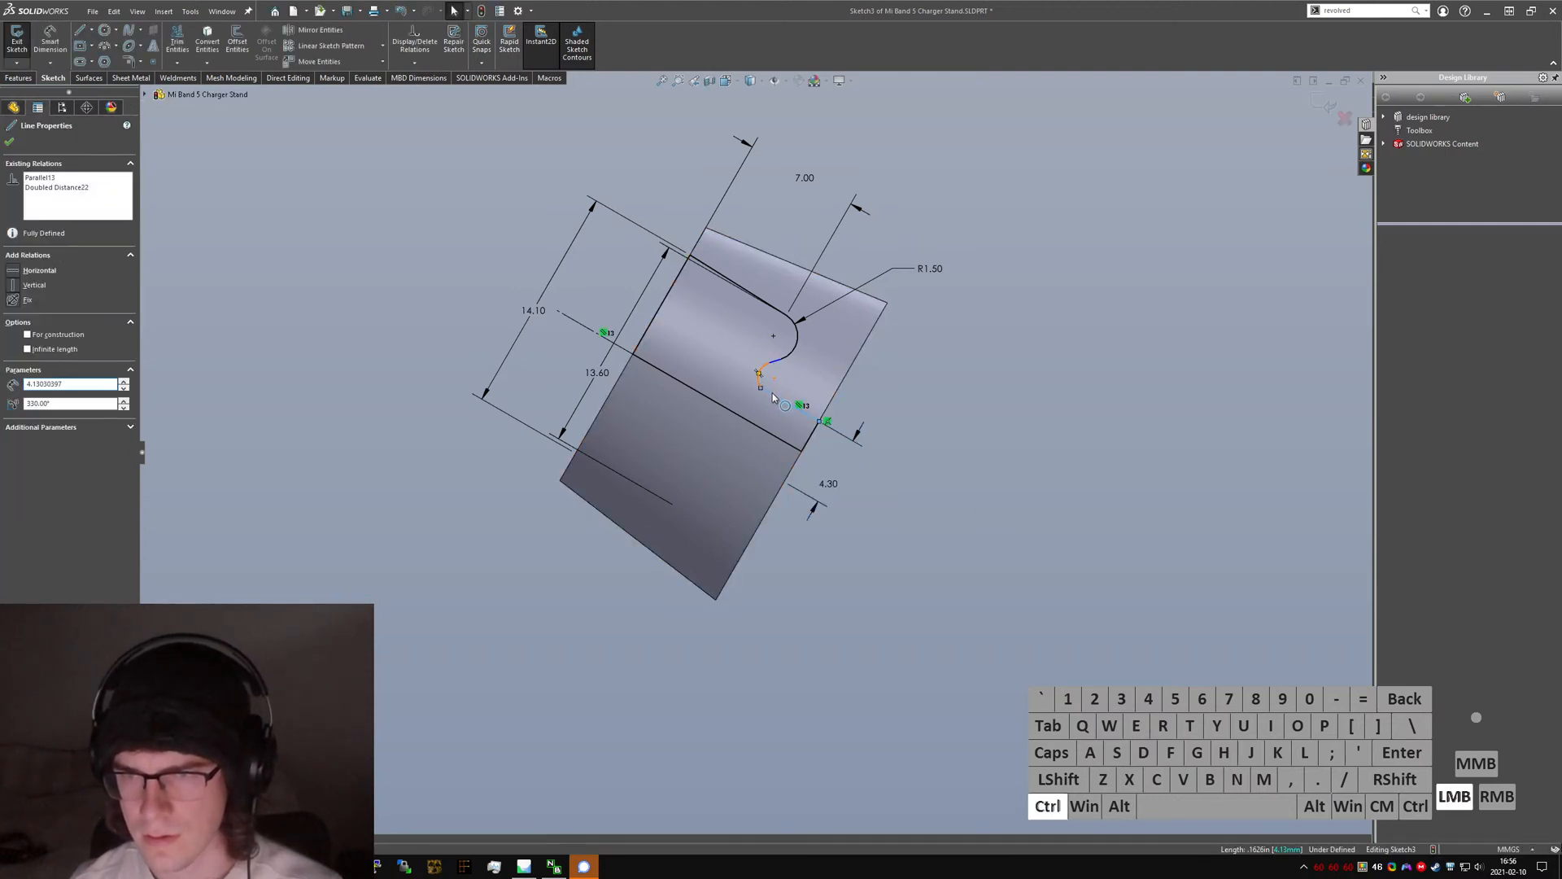
pyautogui.keyDown('ctrl'); pyautogui.click(770, 392); pyautogui.keyUp('ctrl')
pyautogui.hotkey('alt', 'a')
pyautogui.click(911, 480)
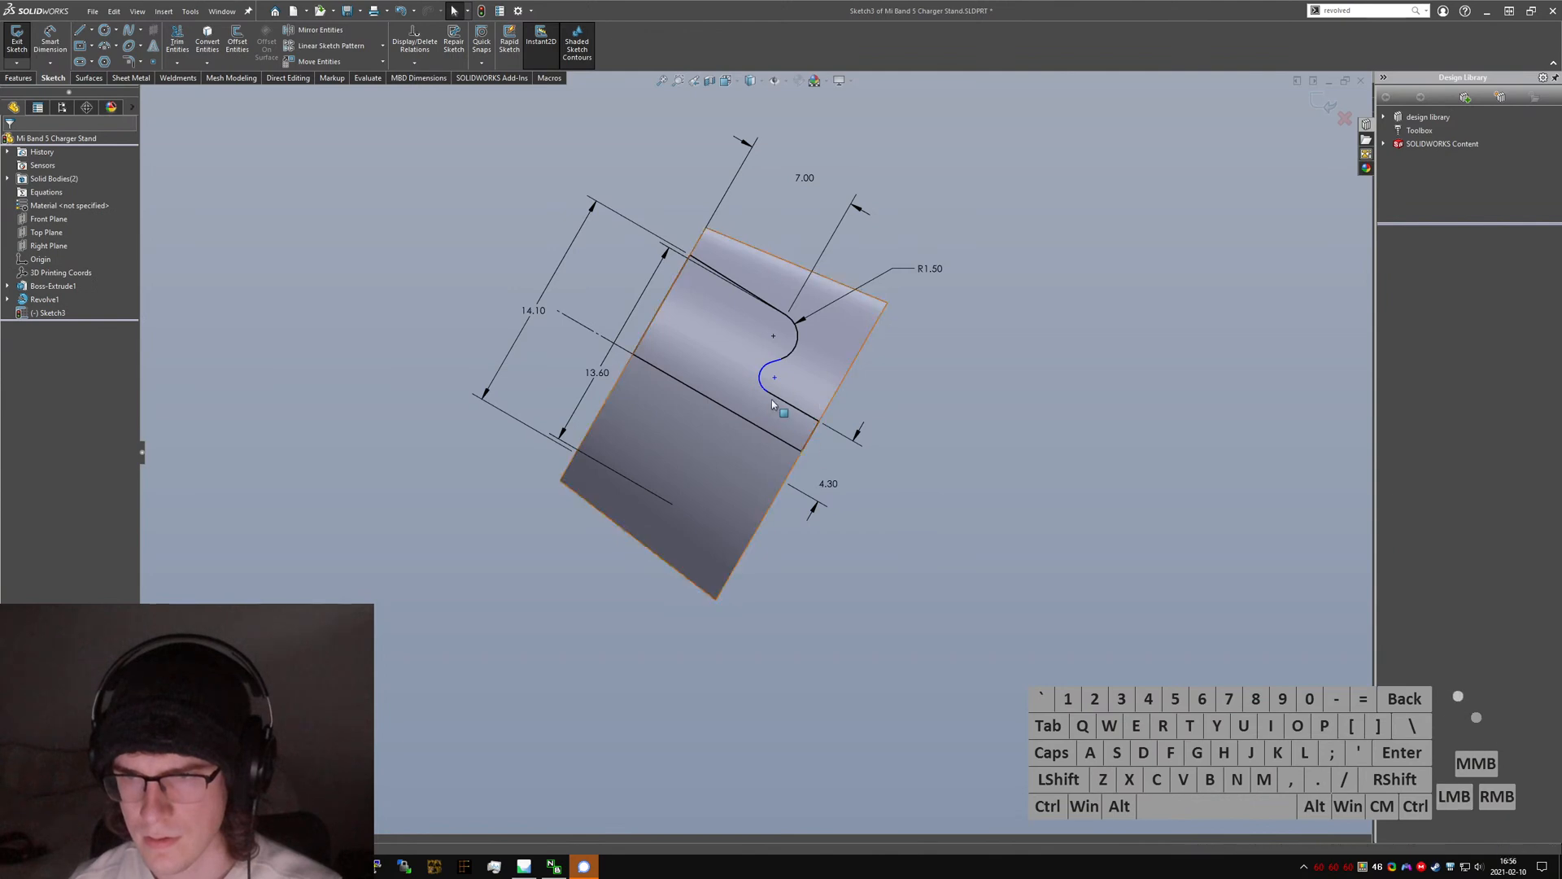
pyautogui.moveTo(771, 398)
pyautogui.mouseDown()
pyautogui.moveTo(752, 403)
pyautogui.moveTo(786, 380)
pyautogui.mouseUp()
pyautogui.click(890, 542)
pyautogui.click(865, 631)
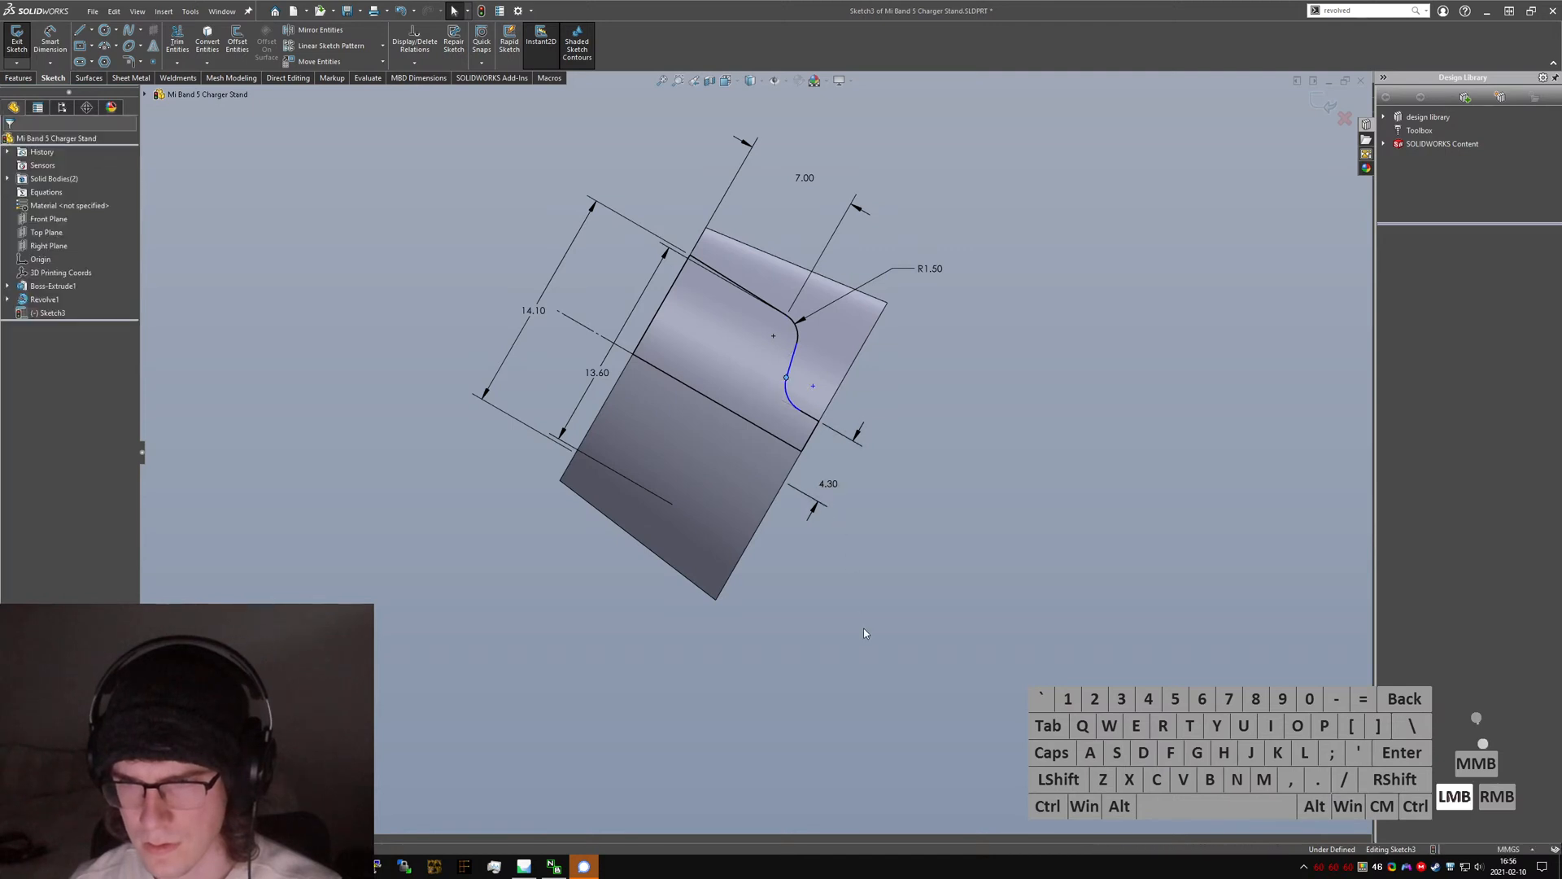
# - Dimension the angle between the profile's sloped connecting line and its short back end line at 15°
pyautogui.moveTo(864, 628); pyautogui.dragTo(794, 368, button='right')
pyautogui.moveTo(803, 413); pyautogui.dragTo(818, 398)
pyautogui.click(920, 422)
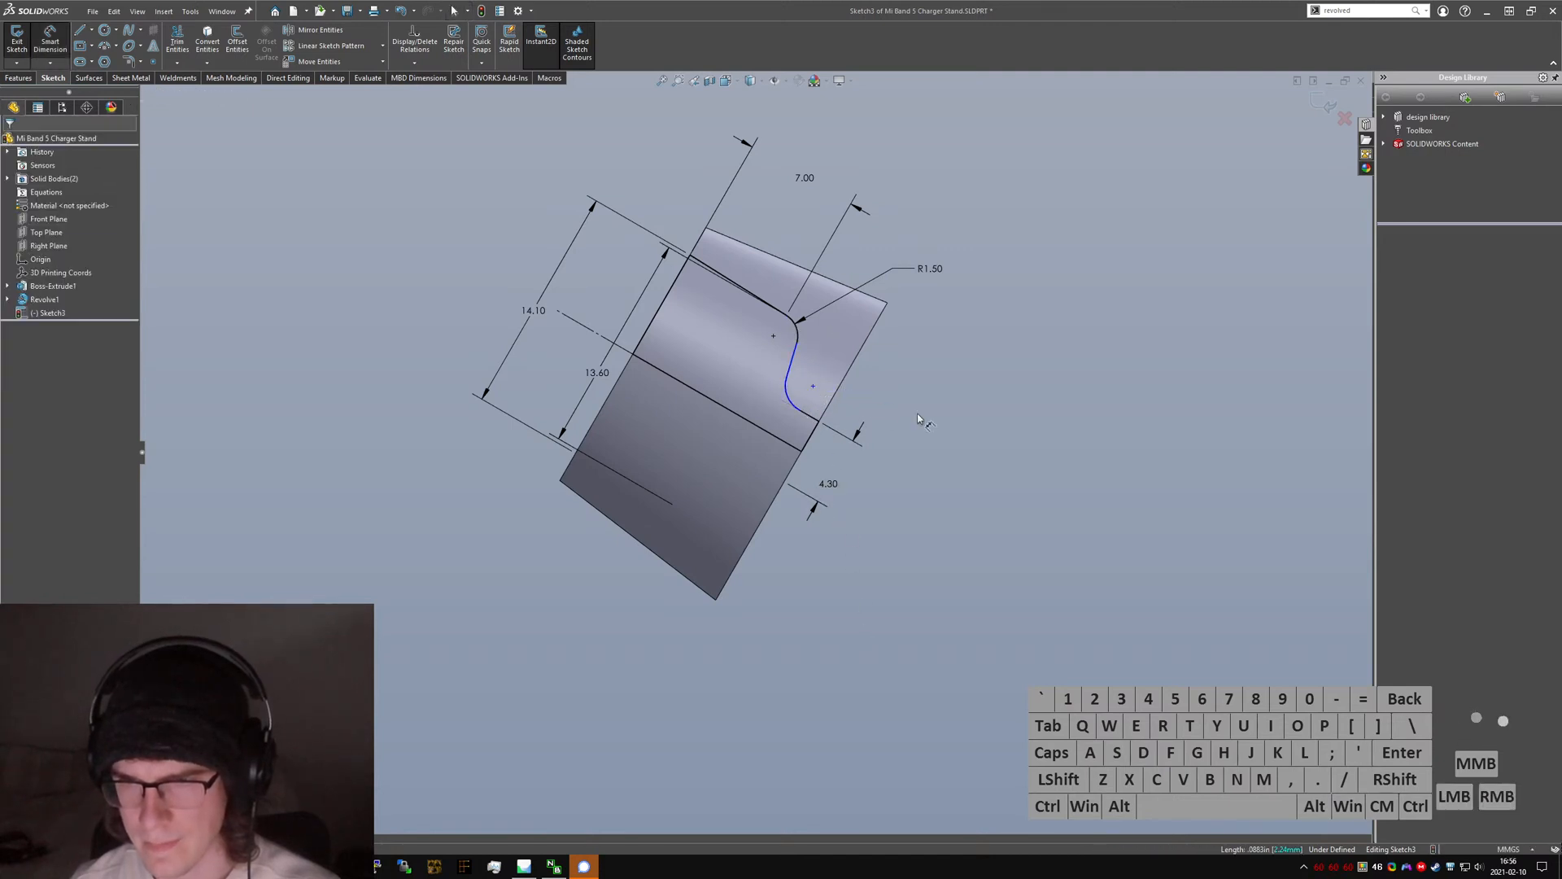
pyautogui.moveTo(920, 422)
pyautogui.mouseDown(button='right')
pyautogui.moveTo(738, 400)
pyautogui.moveTo(797, 407)
pyautogui.moveTo(871, 376)
pyautogui.moveTo(854, 354)
pyautogui.mouseUp(button='right')
pyautogui.press('Escape')
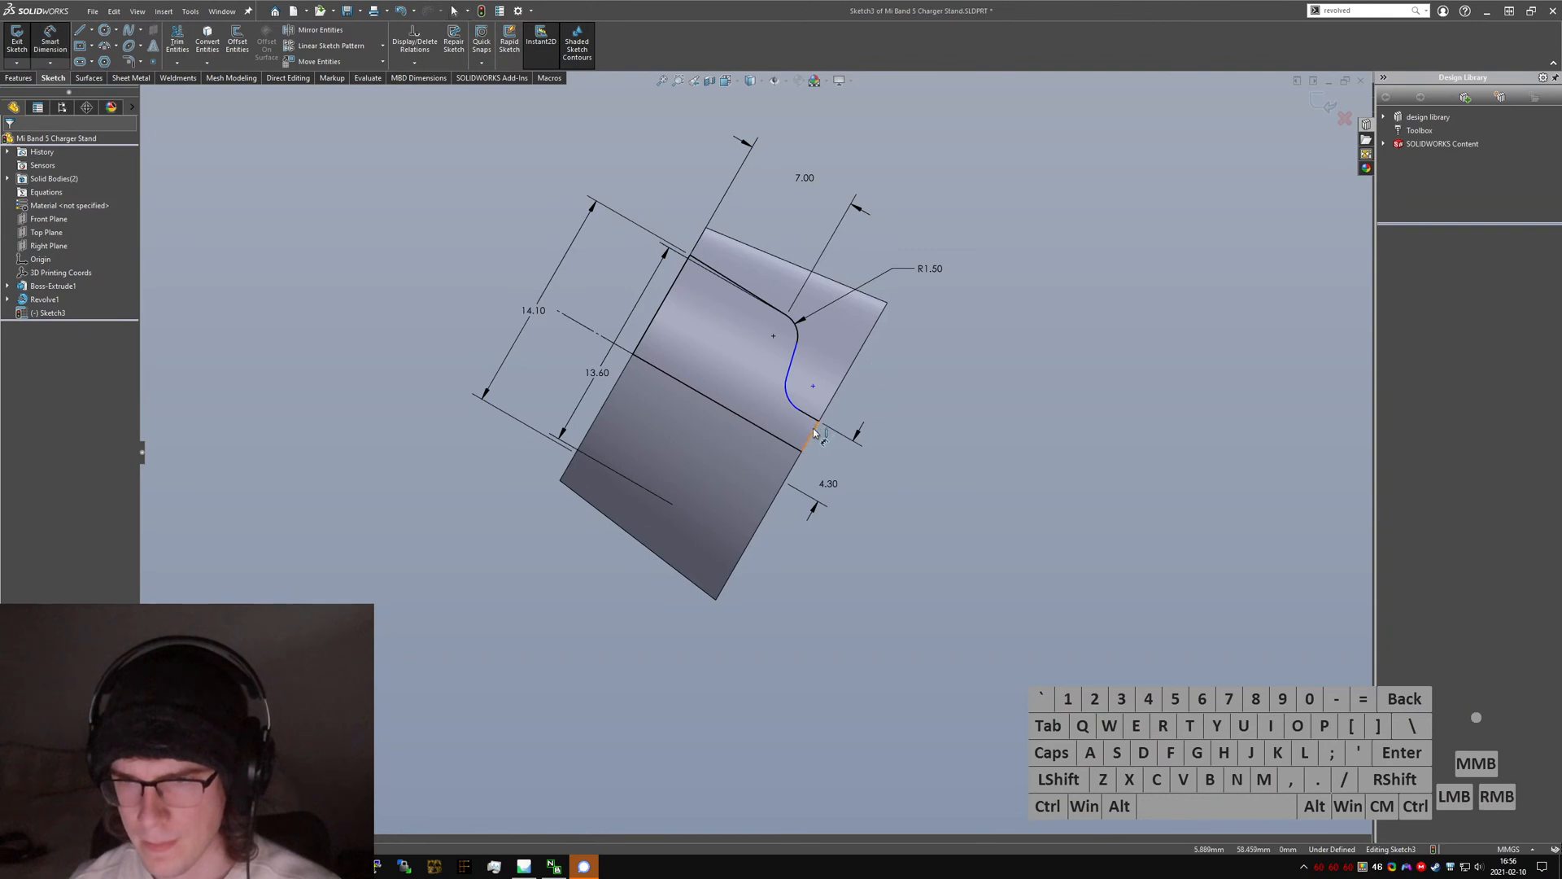
pyautogui.click(792, 360)
pyautogui.click(968, 372)
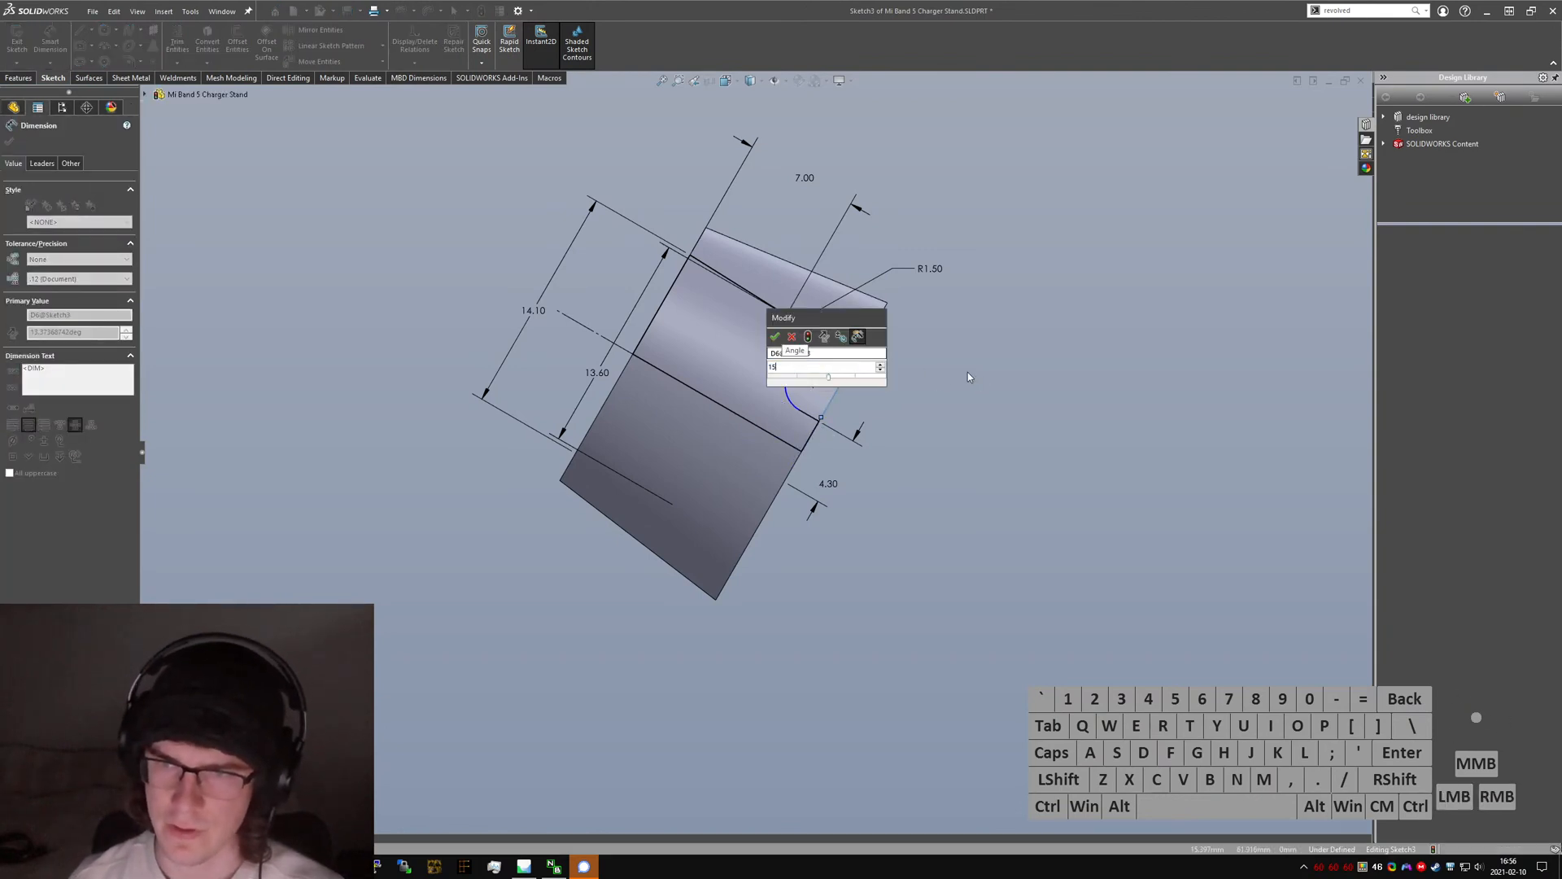
pyautogui.press('Return')
pyautogui.press('Escape')
# - Set the inner arc's radius to 1 mm and exit the profile sketch
pyautogui.moveTo(871, 592); pyautogui.dragTo(787, 400, button='right')
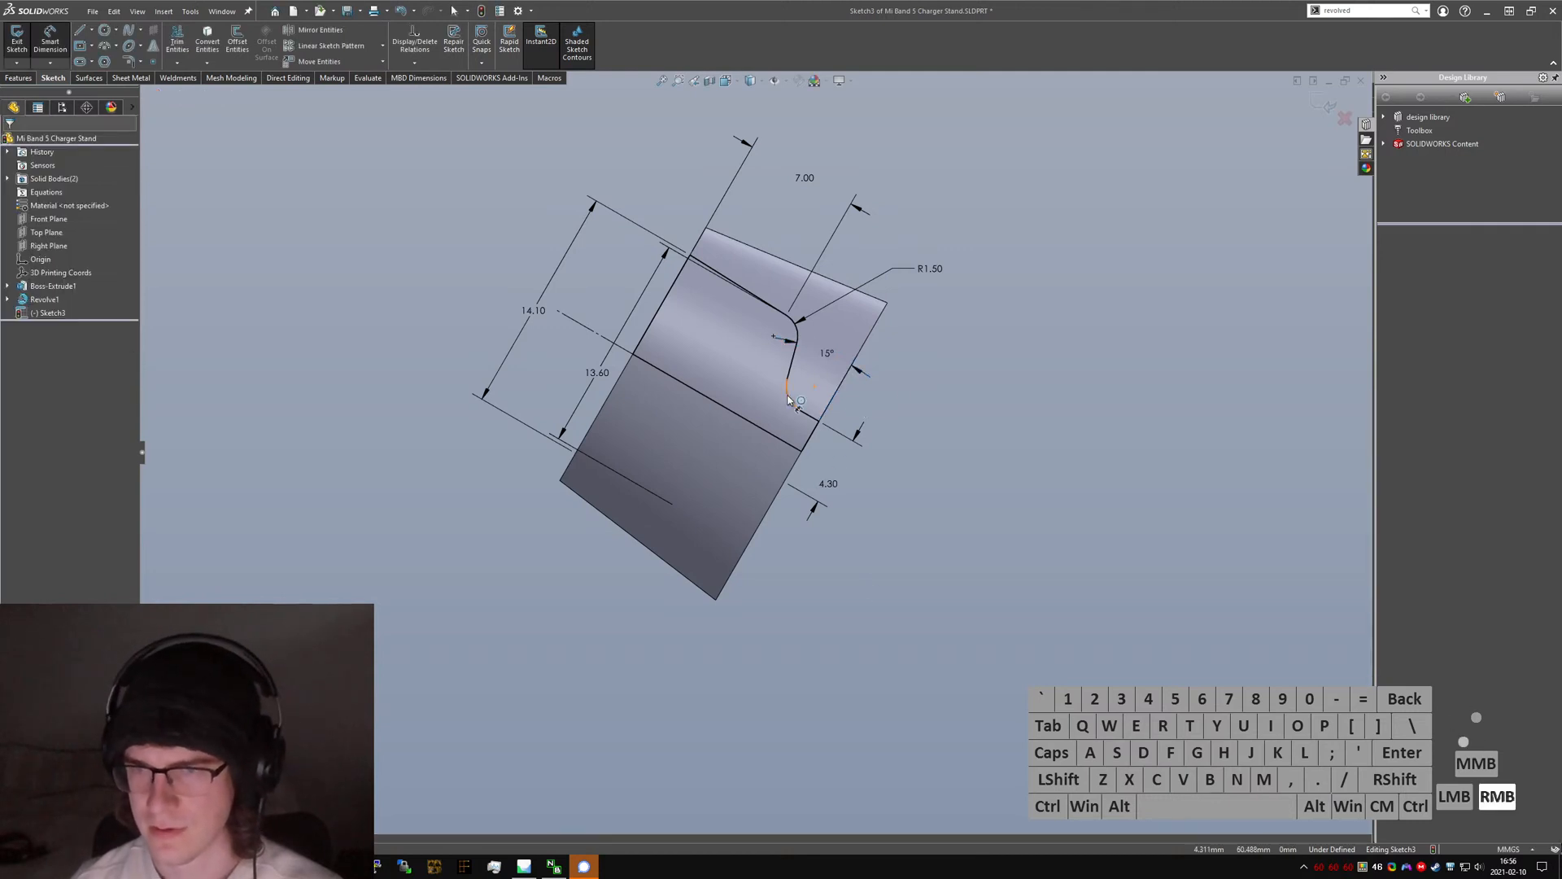
pyautogui.click(758, 396)
pyautogui.click(1015, 391)
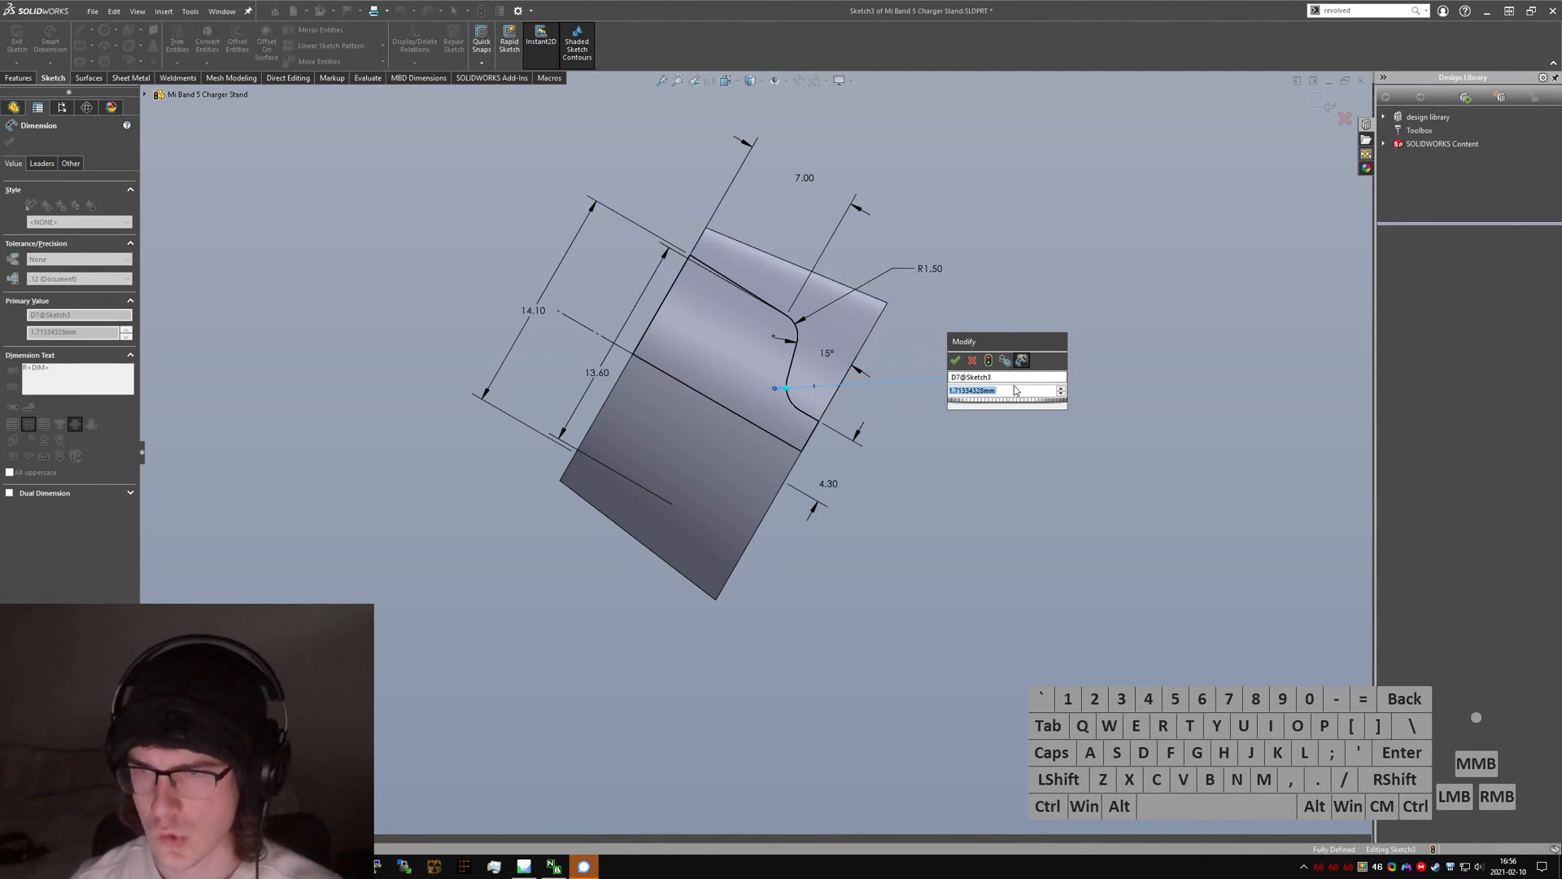
pyautogui.write('1')
pyautogui.press('Return')
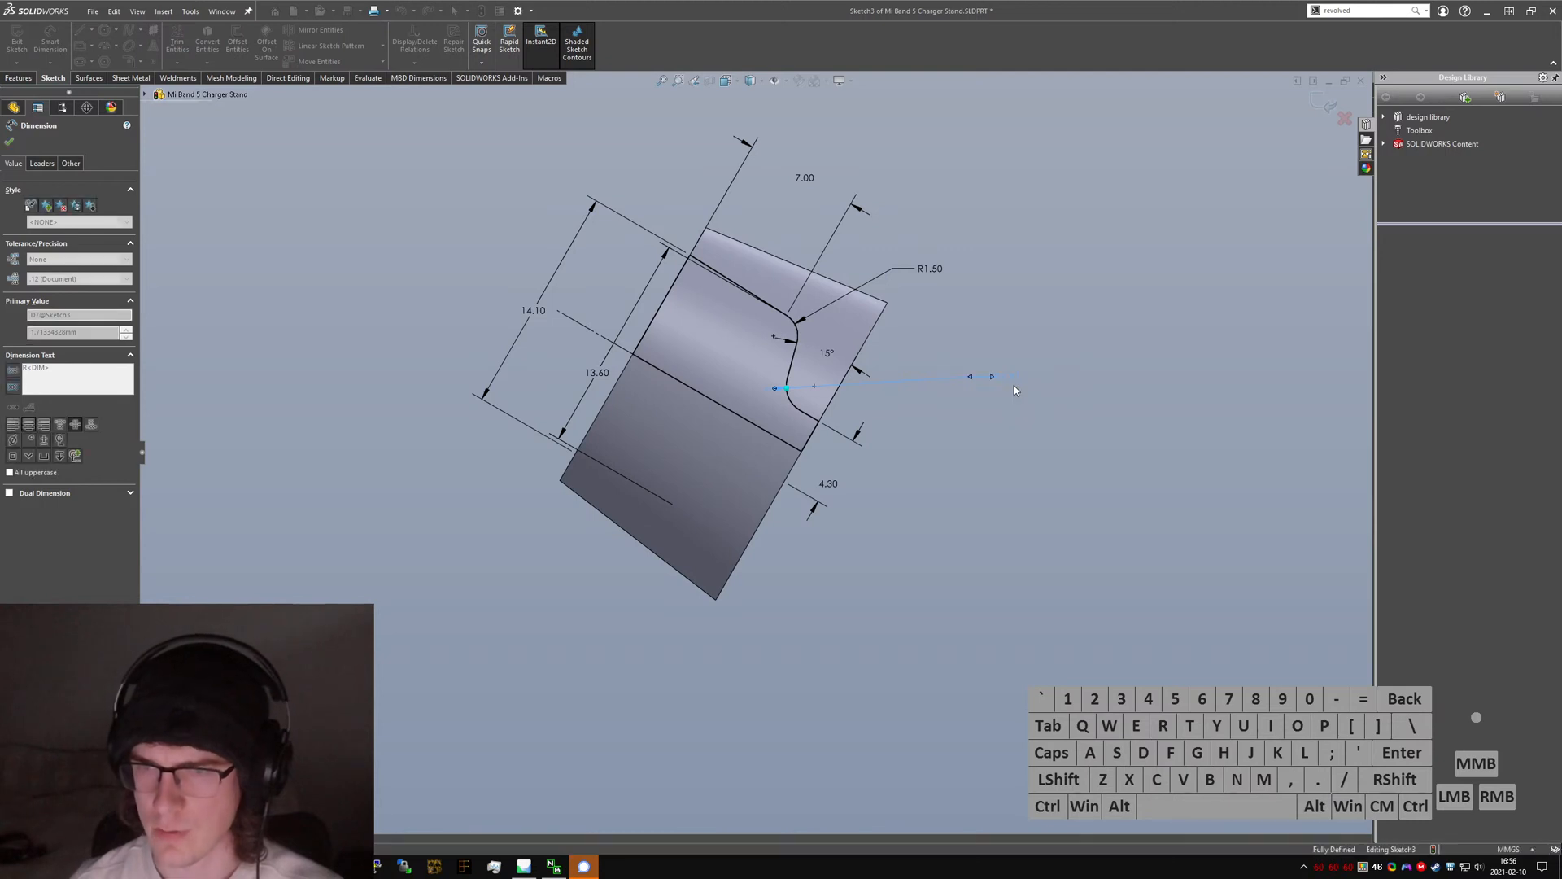
pyautogui.press('Escape')
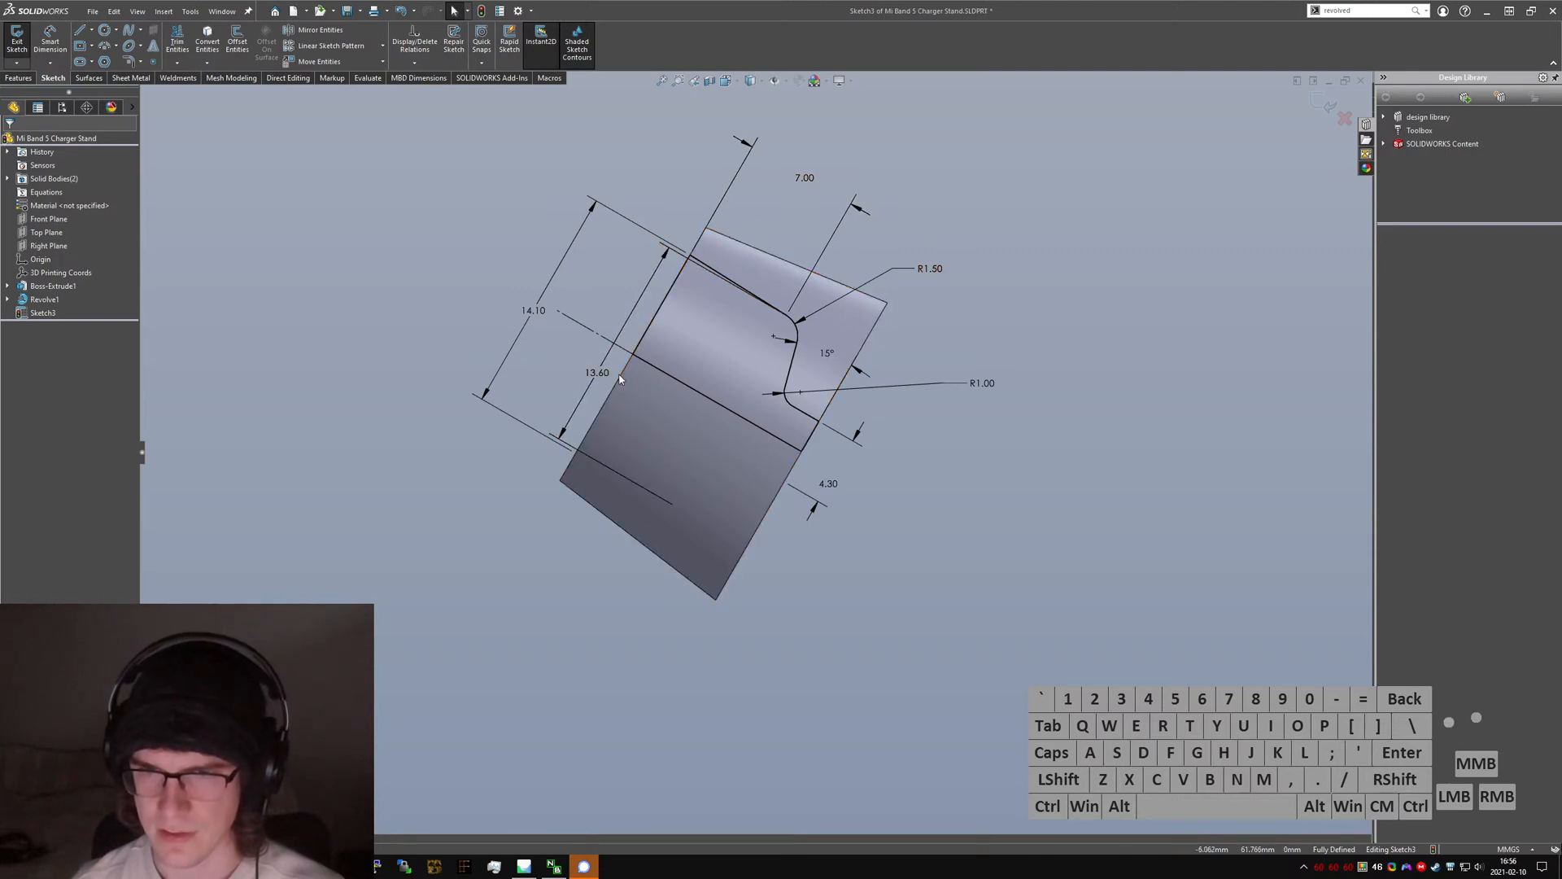
pyautogui.click(18, 40)
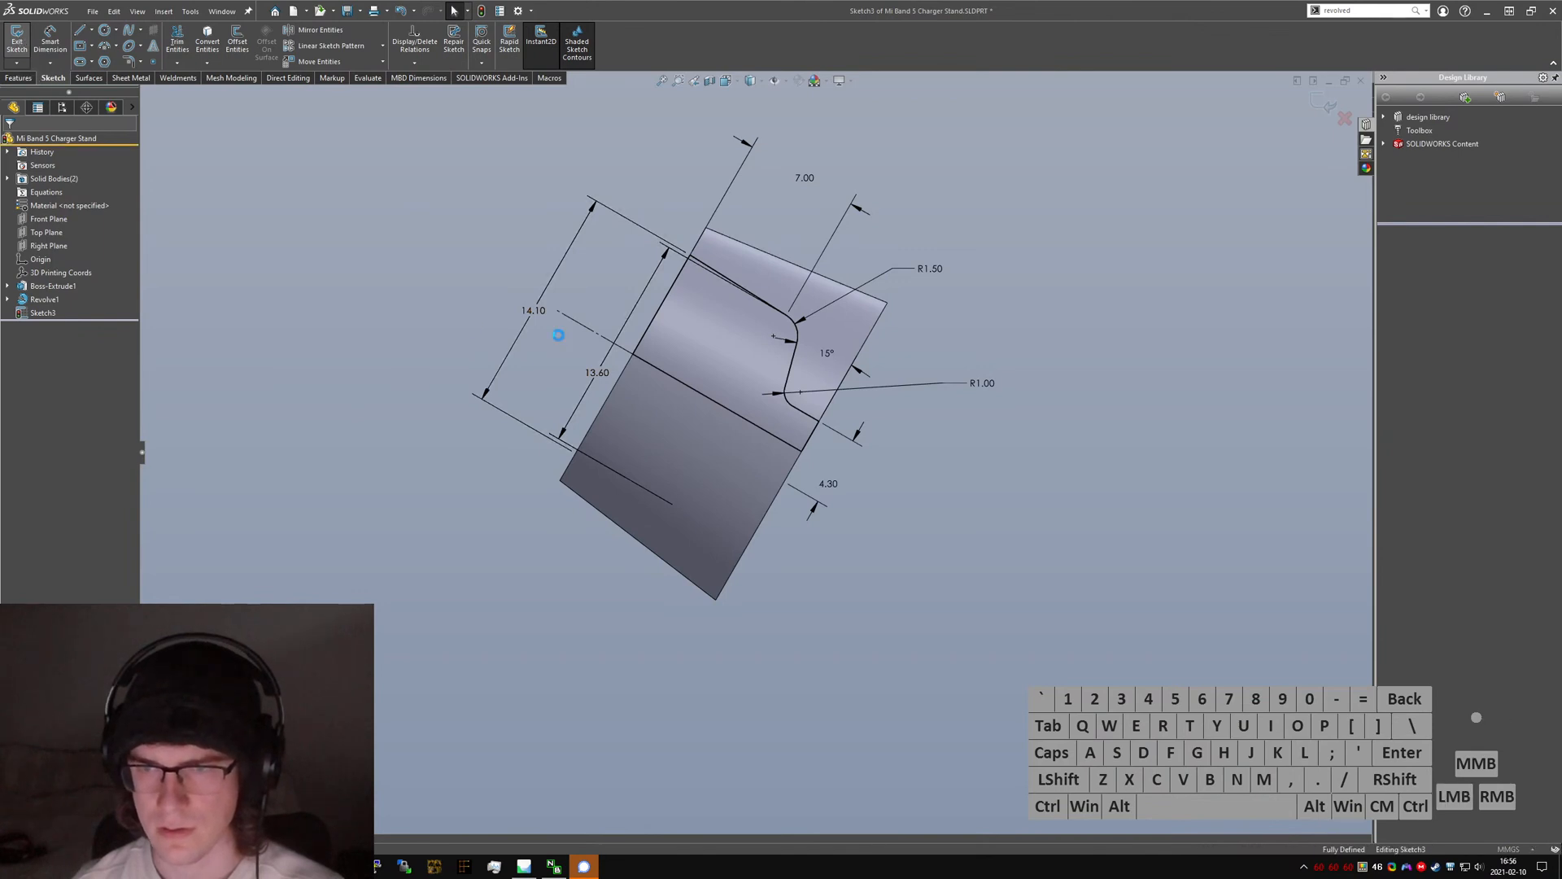
# - Revolve-cut the profile a full 360° around its centerline in the tilted body
pyautogui.click(9, 141)
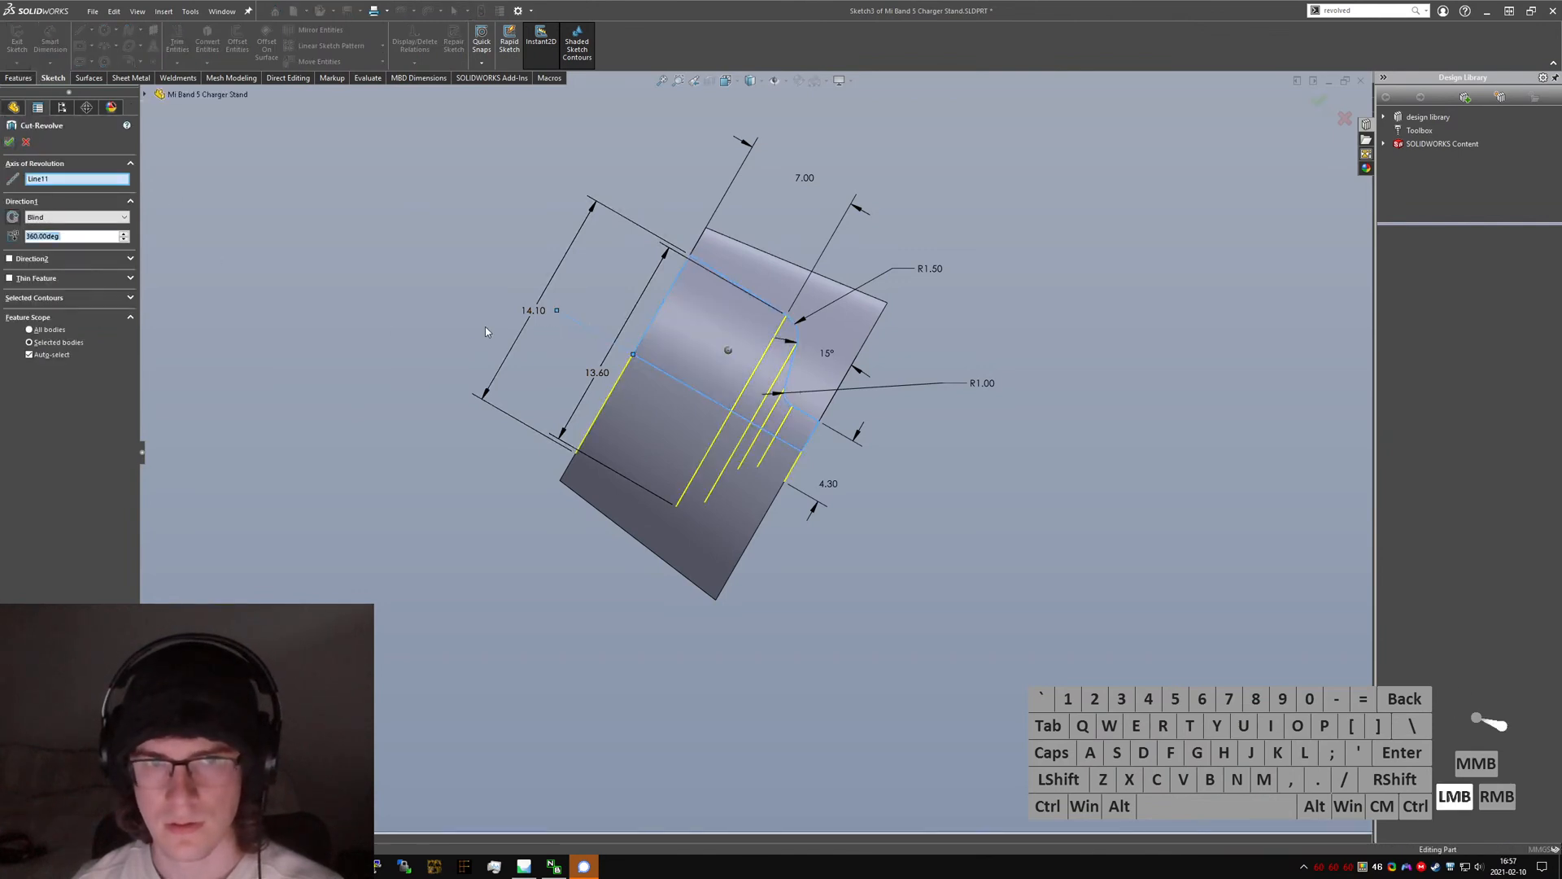
pyautogui.moveTo(587, 302); pyautogui.dragTo(863, 350, button='middle')
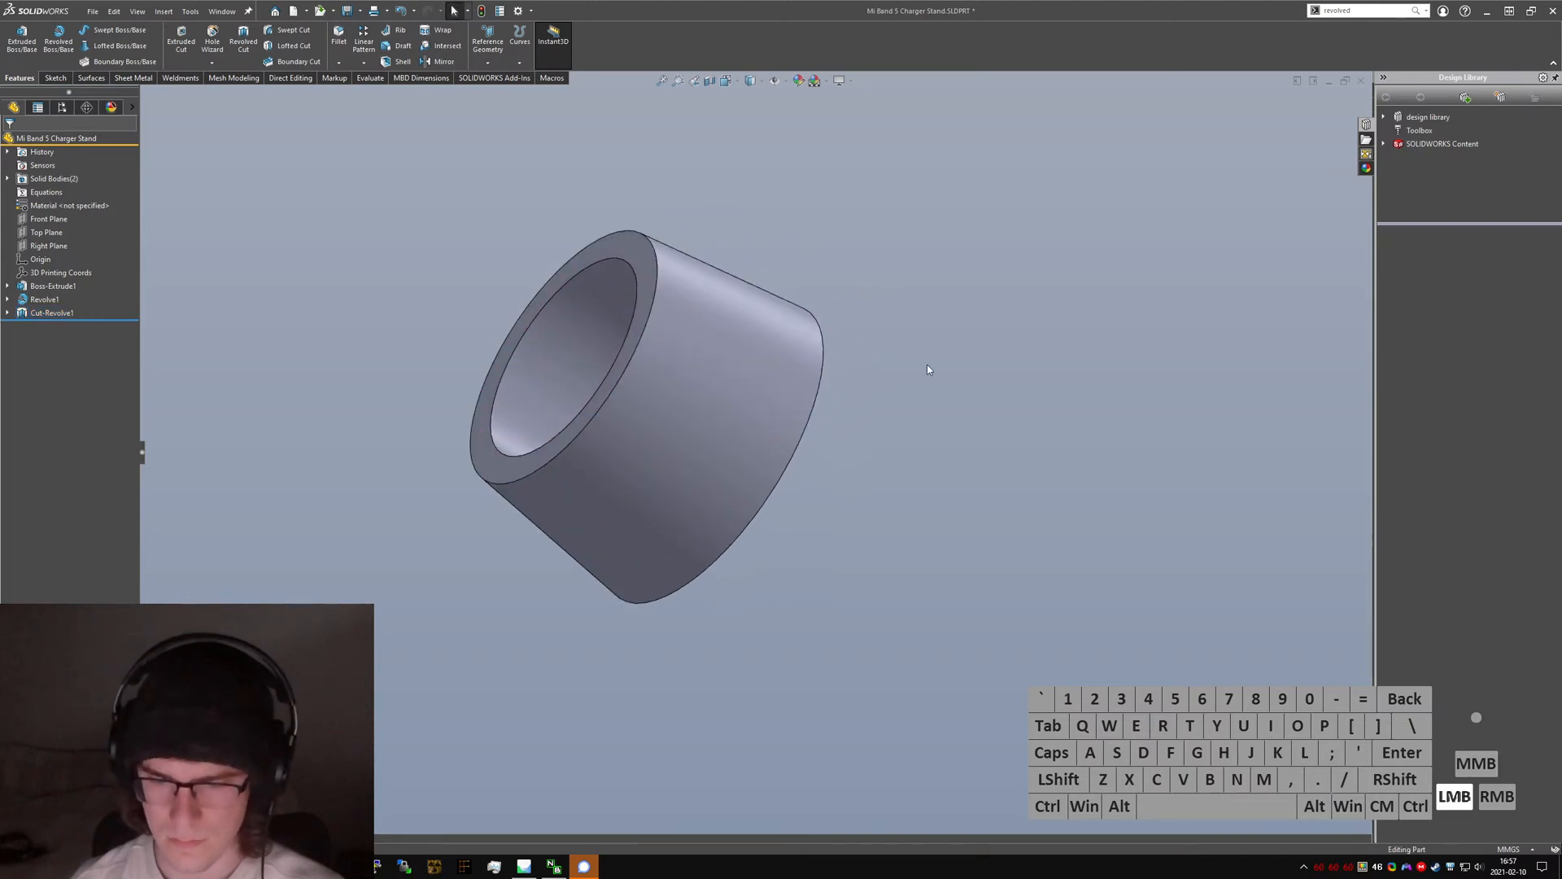
# - Use Move Face to offset the pocket's inner wall and its adjoining rounded face by 0.05 mm with the direction flipped
pyautogui.write('soff')
pyautogui.hotkey('ctrl', 'a')
pyautogui.press('BackSpace')
pyautogui.write('move face')
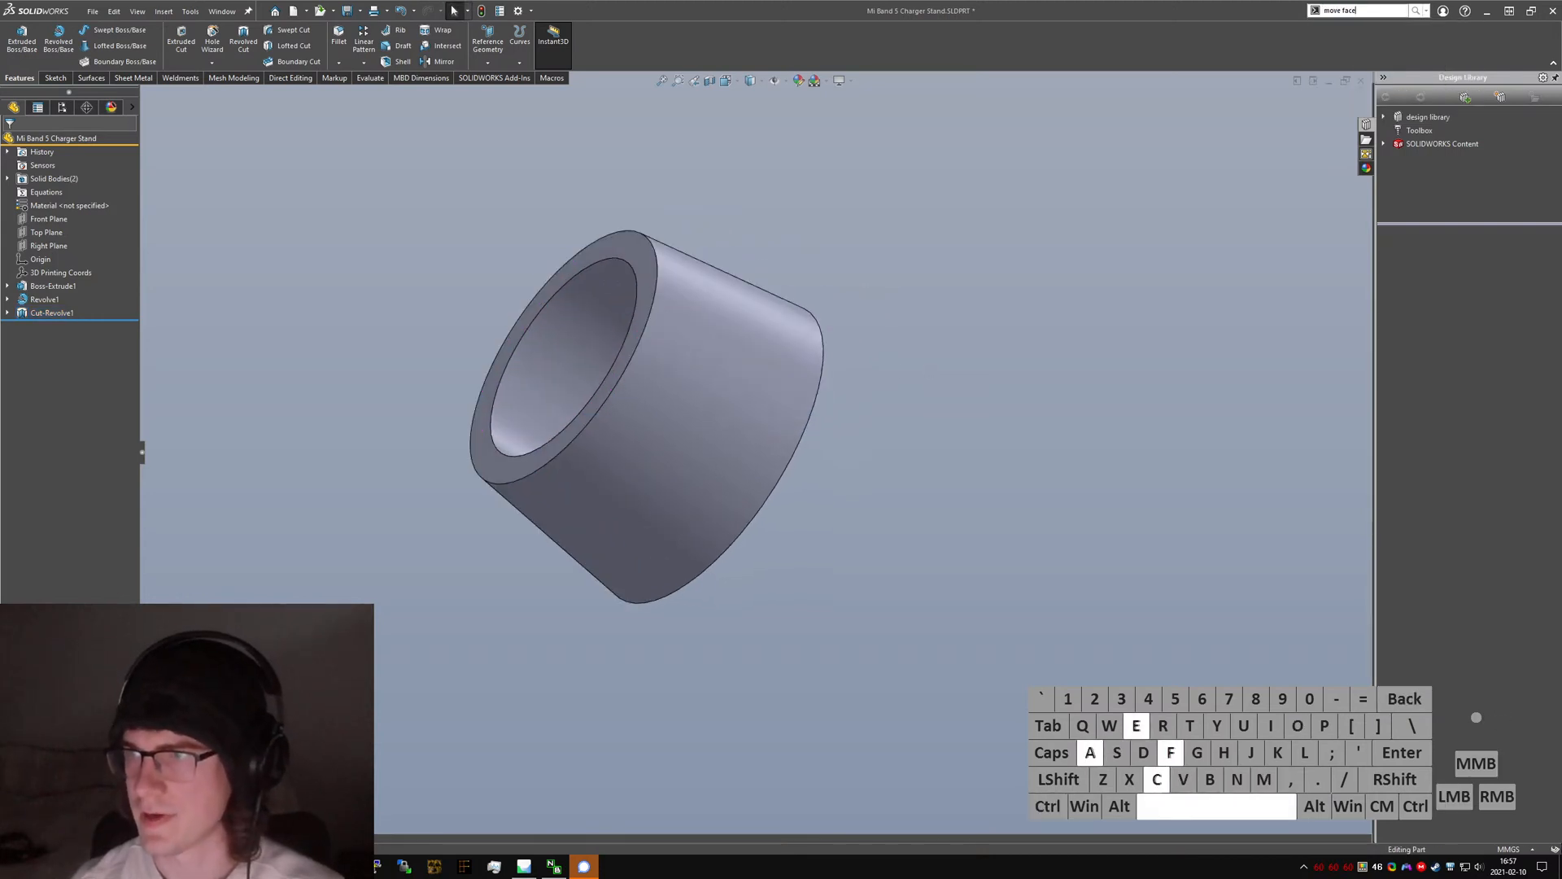
pyautogui.press('Return')
pyautogui.press('Escape')
pyautogui.write('sm')
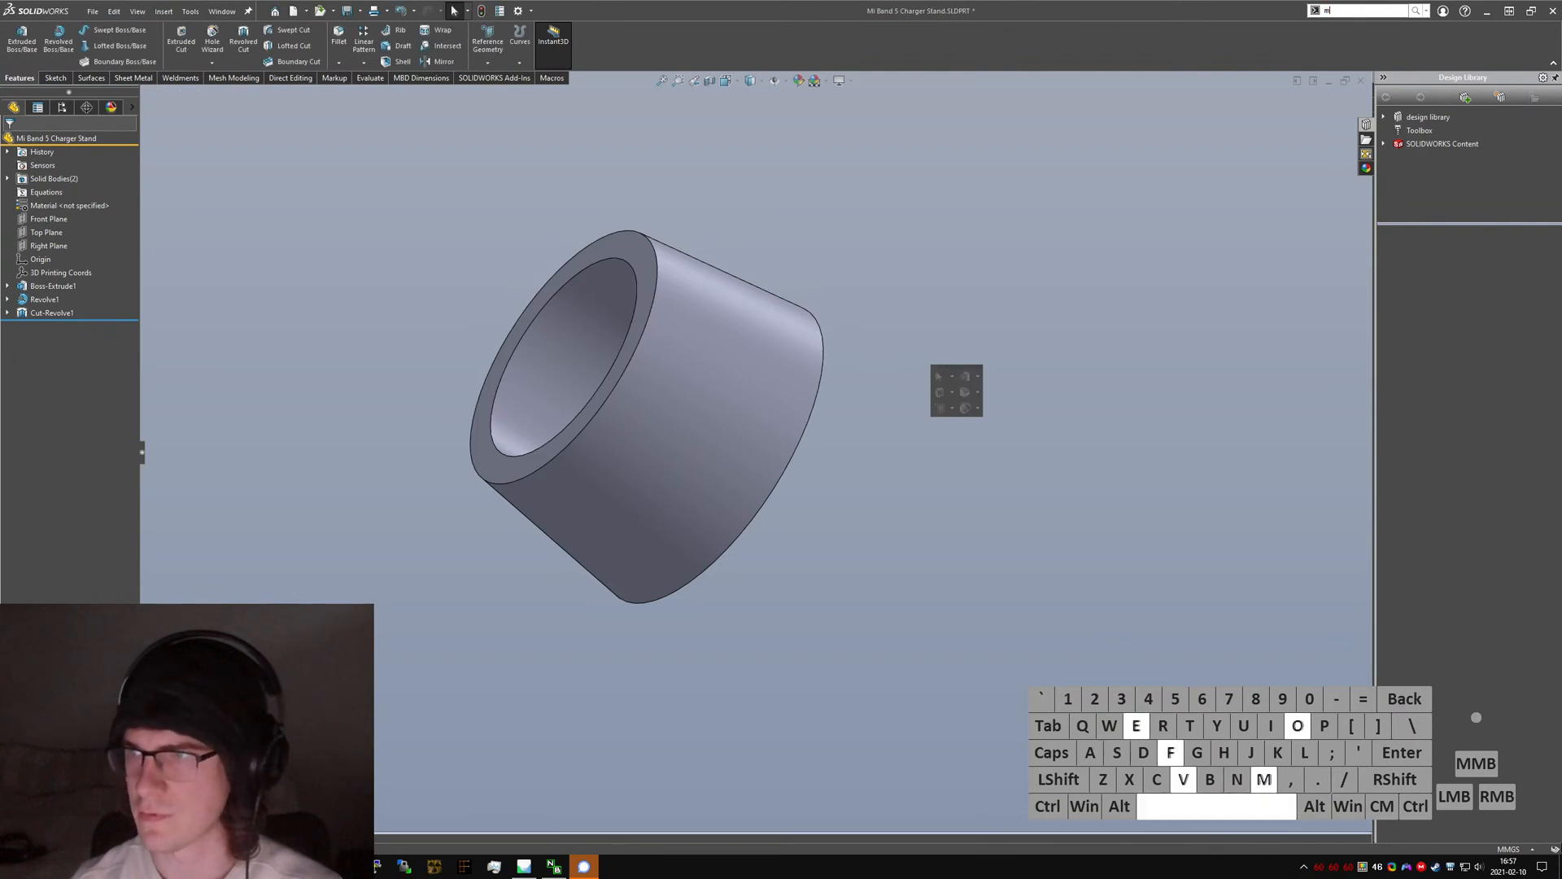
pyautogui.write('ove face')
pyautogui.press('Return')
pyautogui.moveTo(925, 364); pyautogui.dragTo(635, 368, button='middle')
pyautogui.click(607, 386)
pyautogui.click(535, 423)
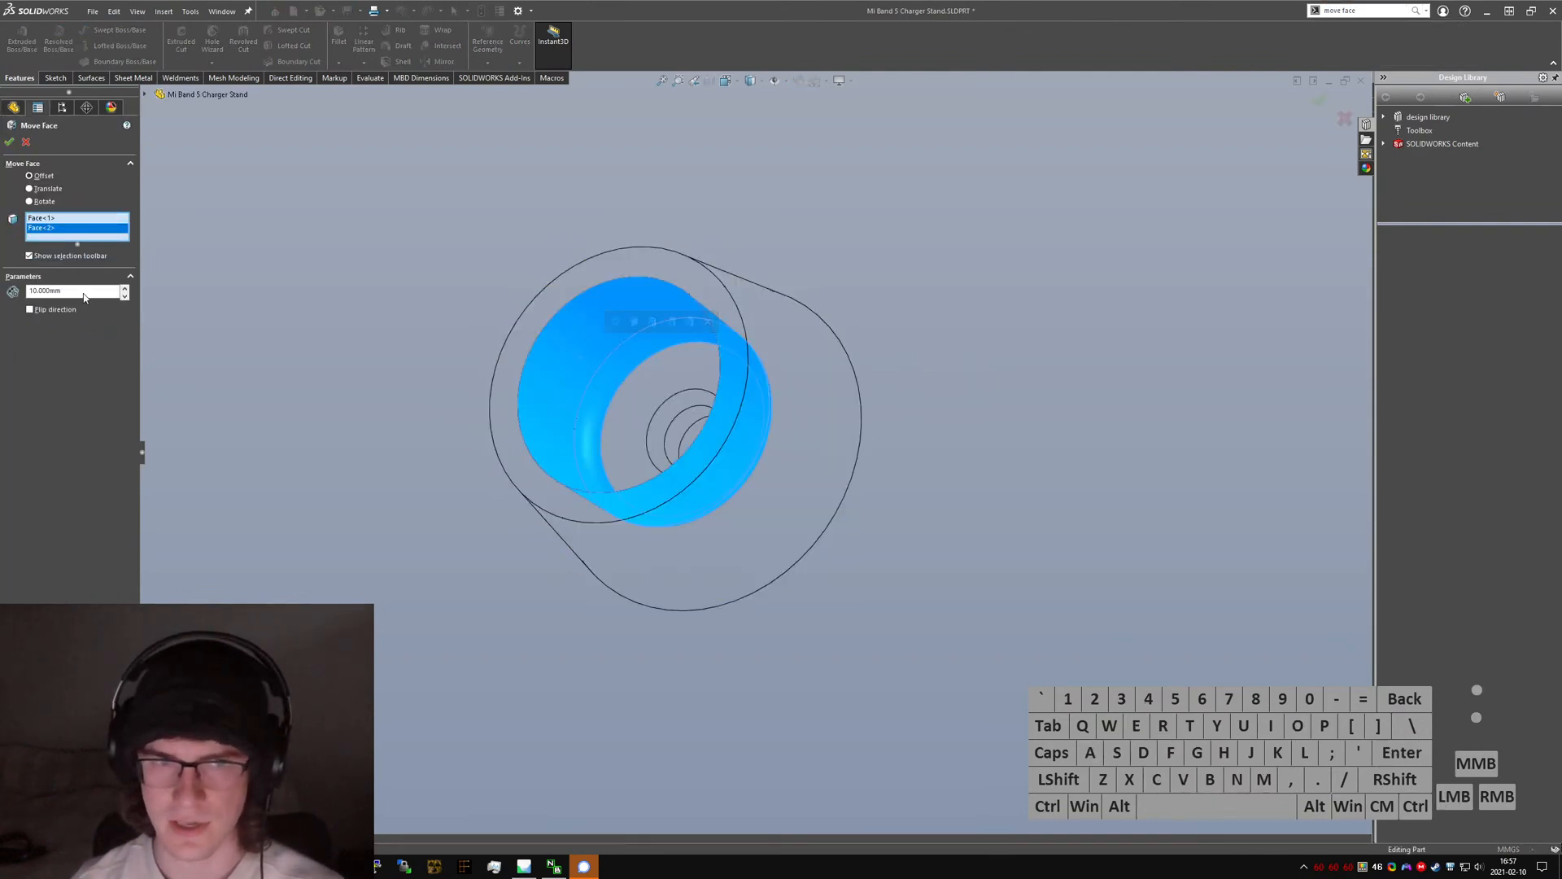
pyautogui.click(83, 293)
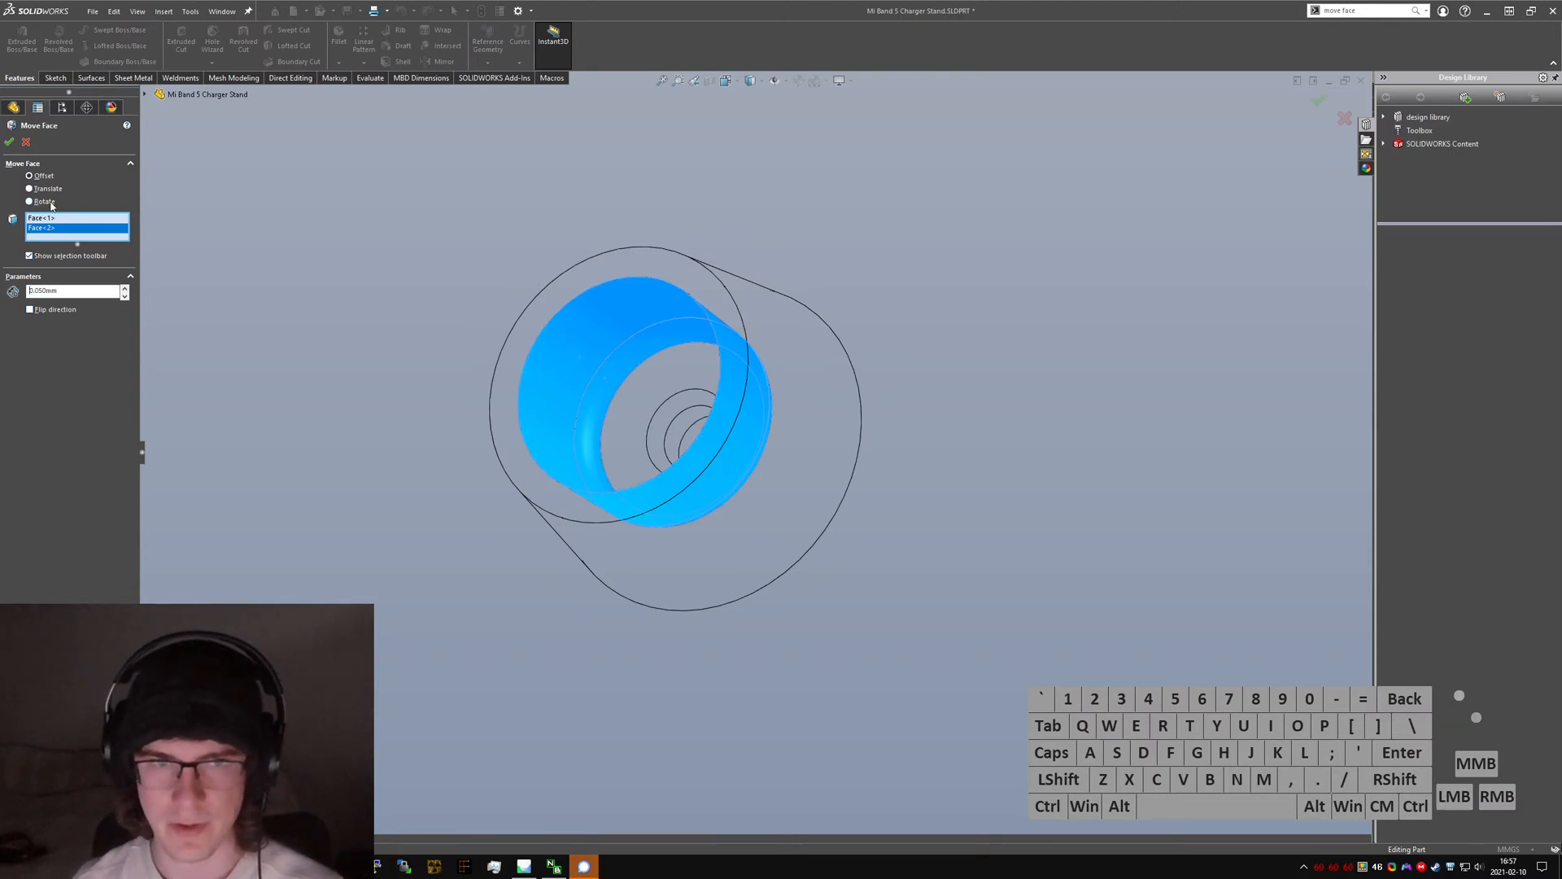
pyautogui.click(48, 311)
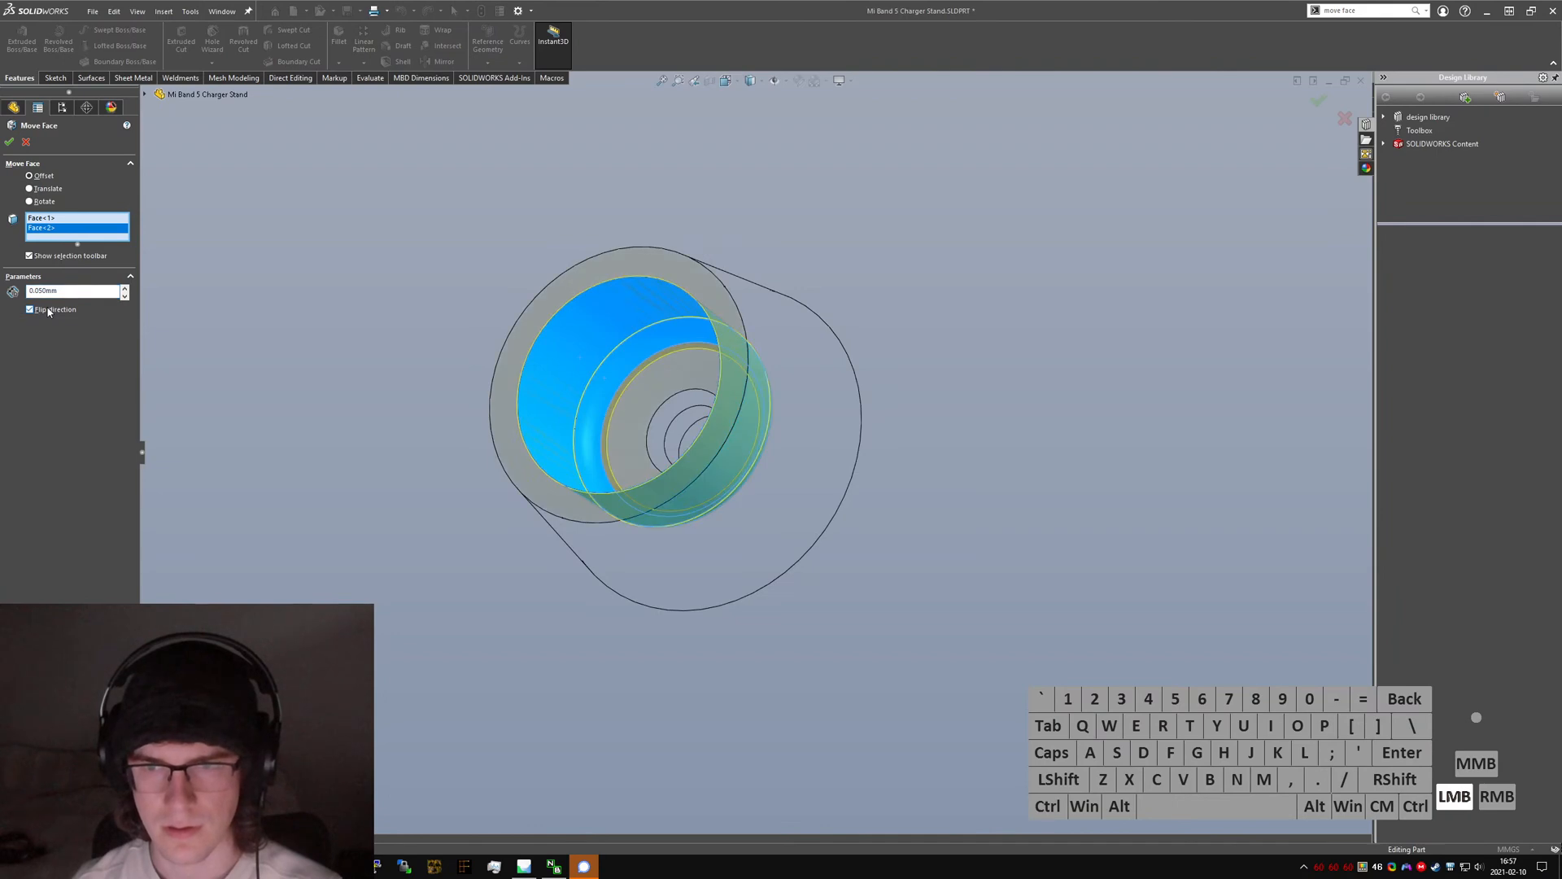
pyautogui.click(9, 143)
# - Examine the pocket and central hole of the tilted body from several angles and rebuild the model
pyautogui.scroll(-5, 652, 373)
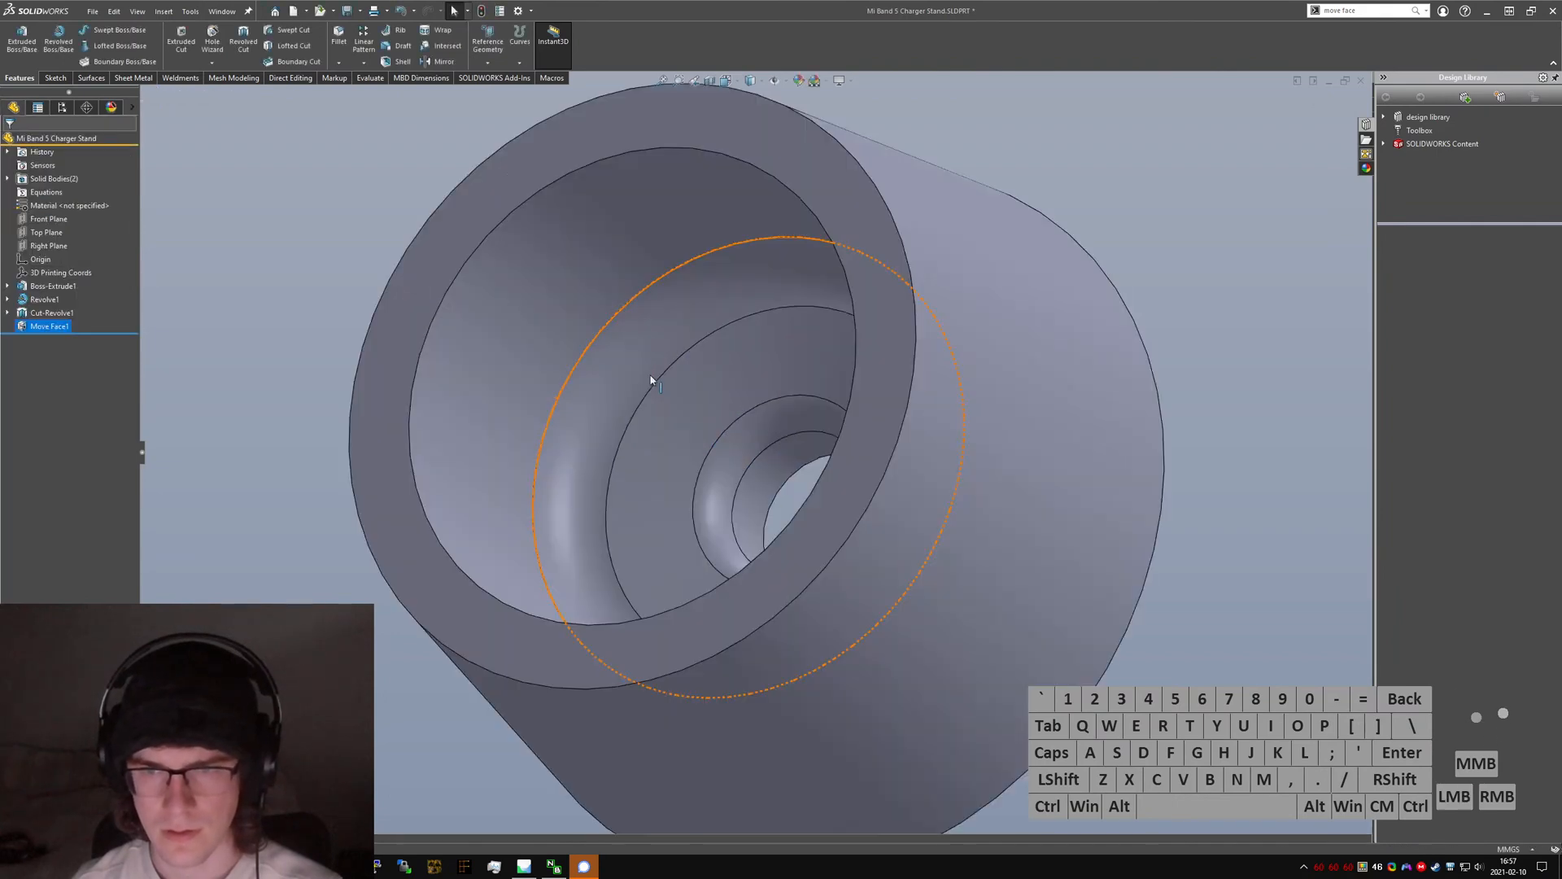
pyautogui.moveTo(652, 374); pyautogui.dragTo(632, 582, button='middle')
pyautogui.click(504, 444)
pyautogui.scroll(3, 600, 440)
pyautogui.click(1066, 657)
pyautogui.scroll(2, 753, 513)
pyautogui.moveTo(752, 514)
pyautogui.mouseDown(button='middle')
pyautogui.moveTo(768, 460)
pyautogui.moveTo(748, 415)
pyautogui.mouseUp(button='middle')
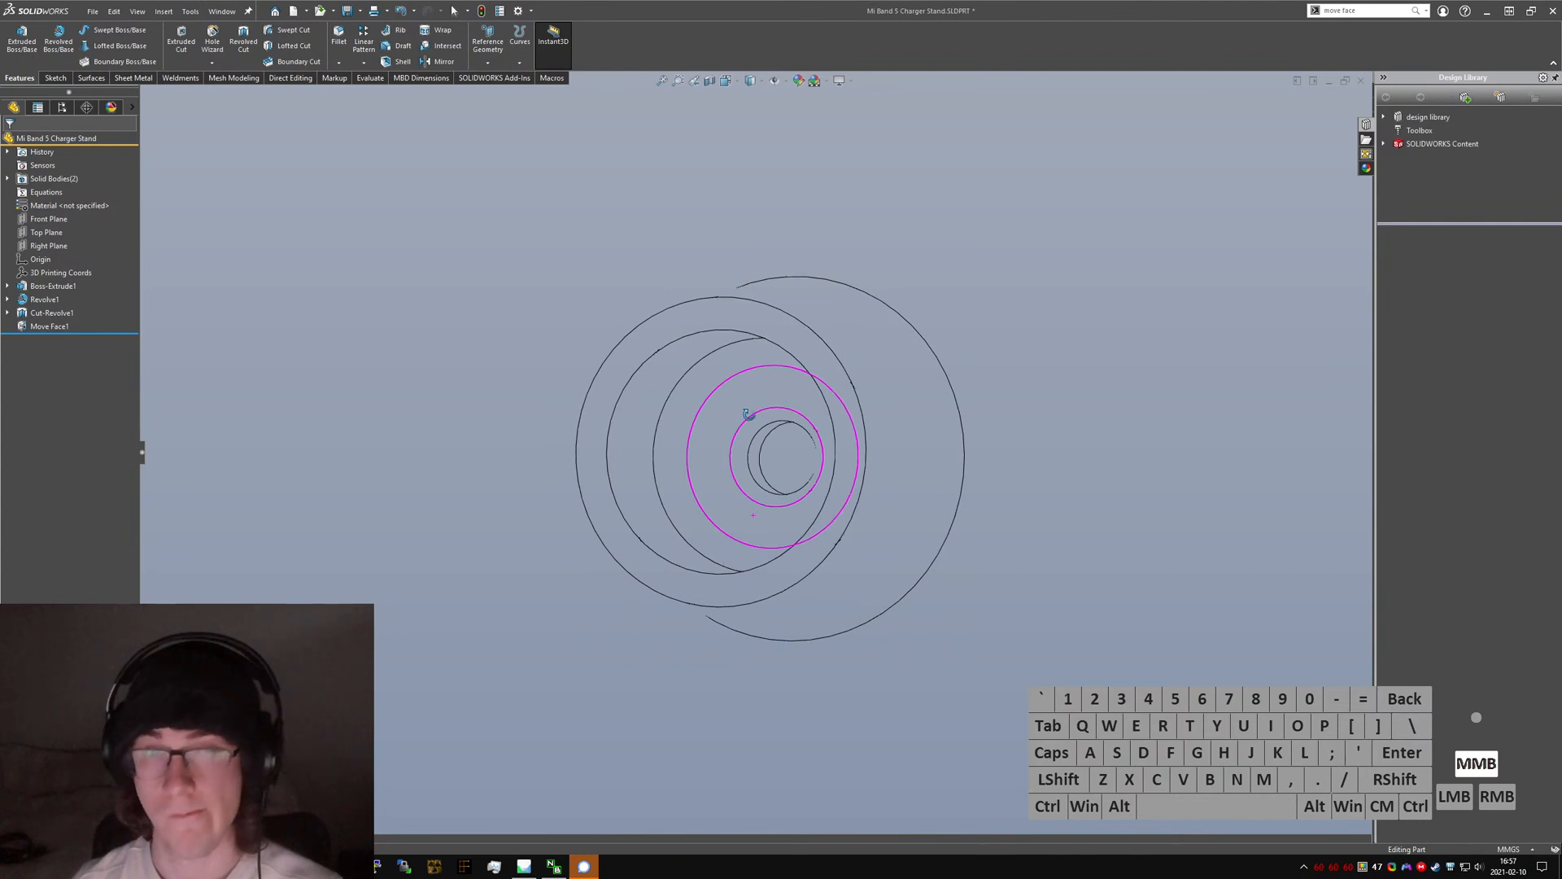
pyautogui.click(973, 564)
pyautogui.scroll(2, 700, 460)
pyautogui.moveTo(701, 461); pyautogui.dragTo(599, 391, button='middle')
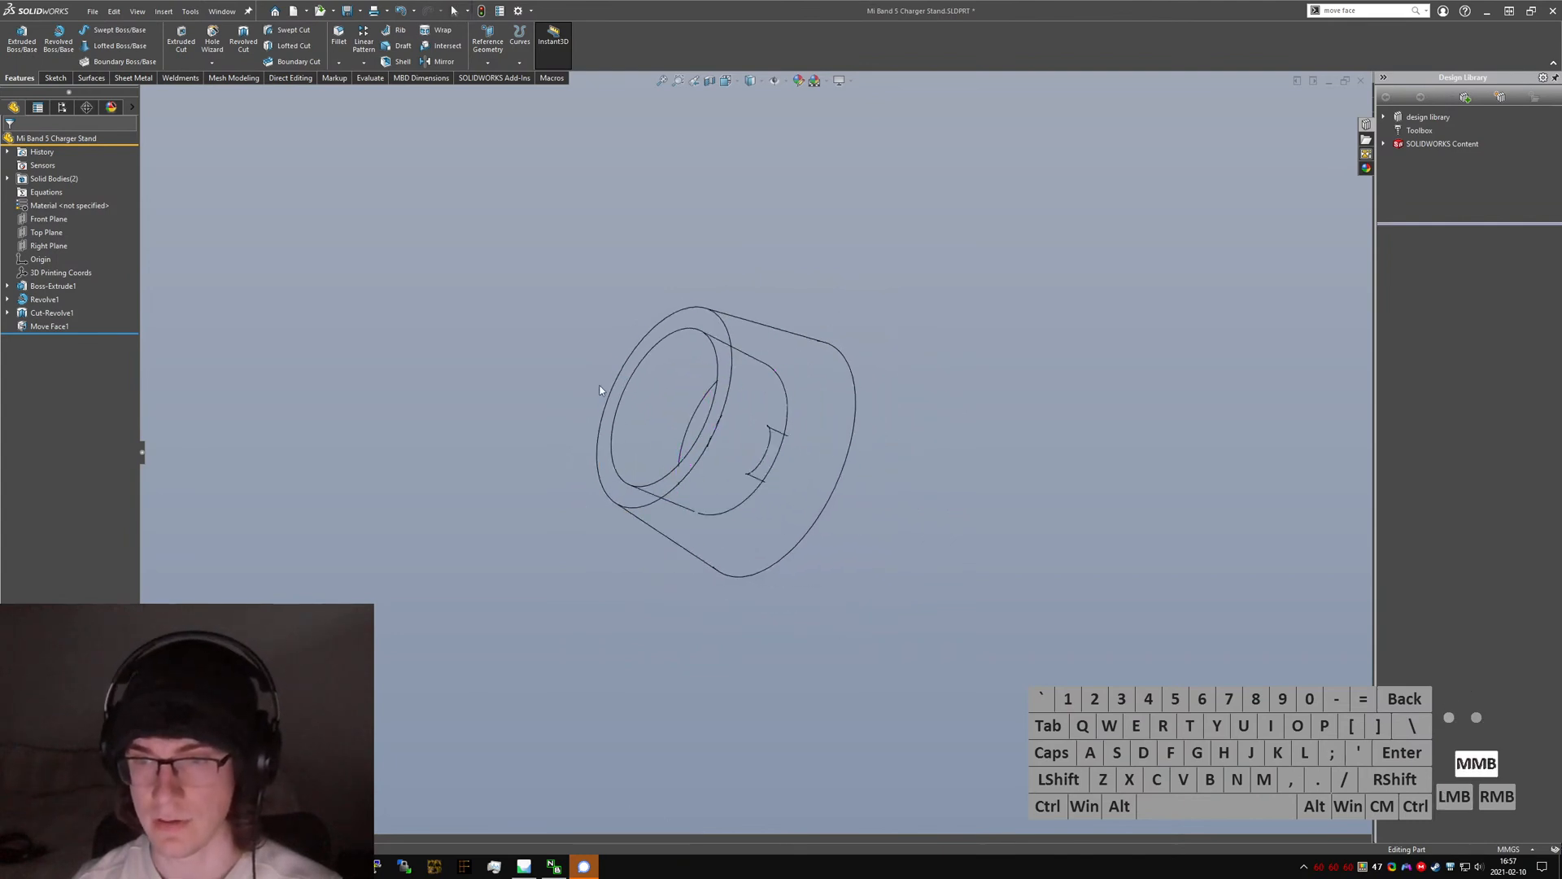
pyautogui.click(585, 384)
pyautogui.hotkey('ctrl', 'q')
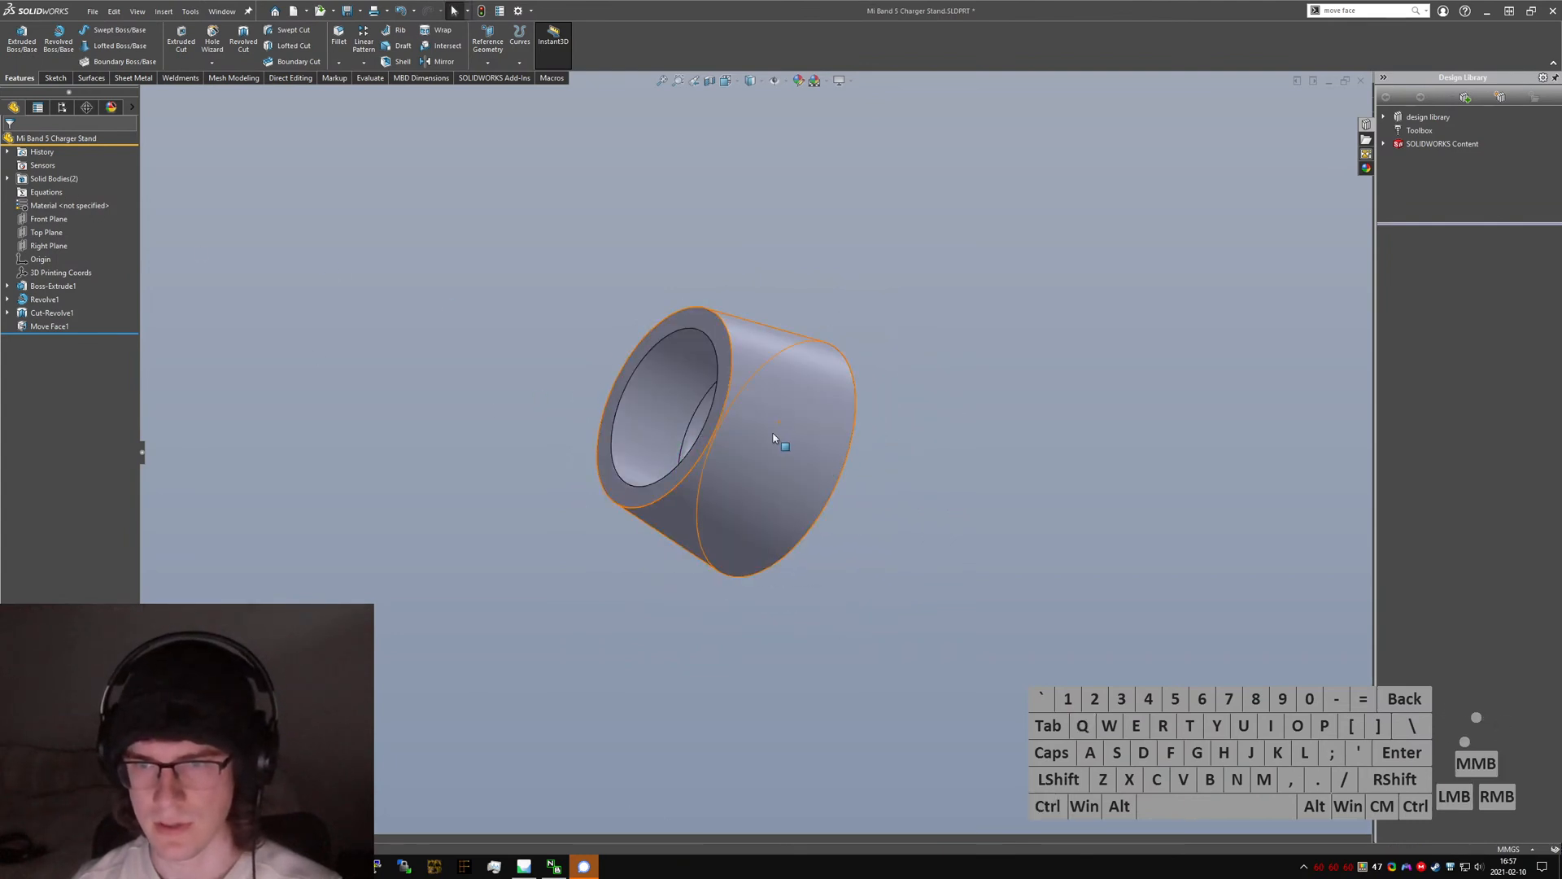
pyautogui.moveTo(770, 435); pyautogui.dragTo(861, 494, button='middle')
pyautogui.click(825, 494)
# - Start an extruded cut sketch on the tilted body's rim face and draw a rectangle from outside the body to the central hole
pyautogui.write('s')
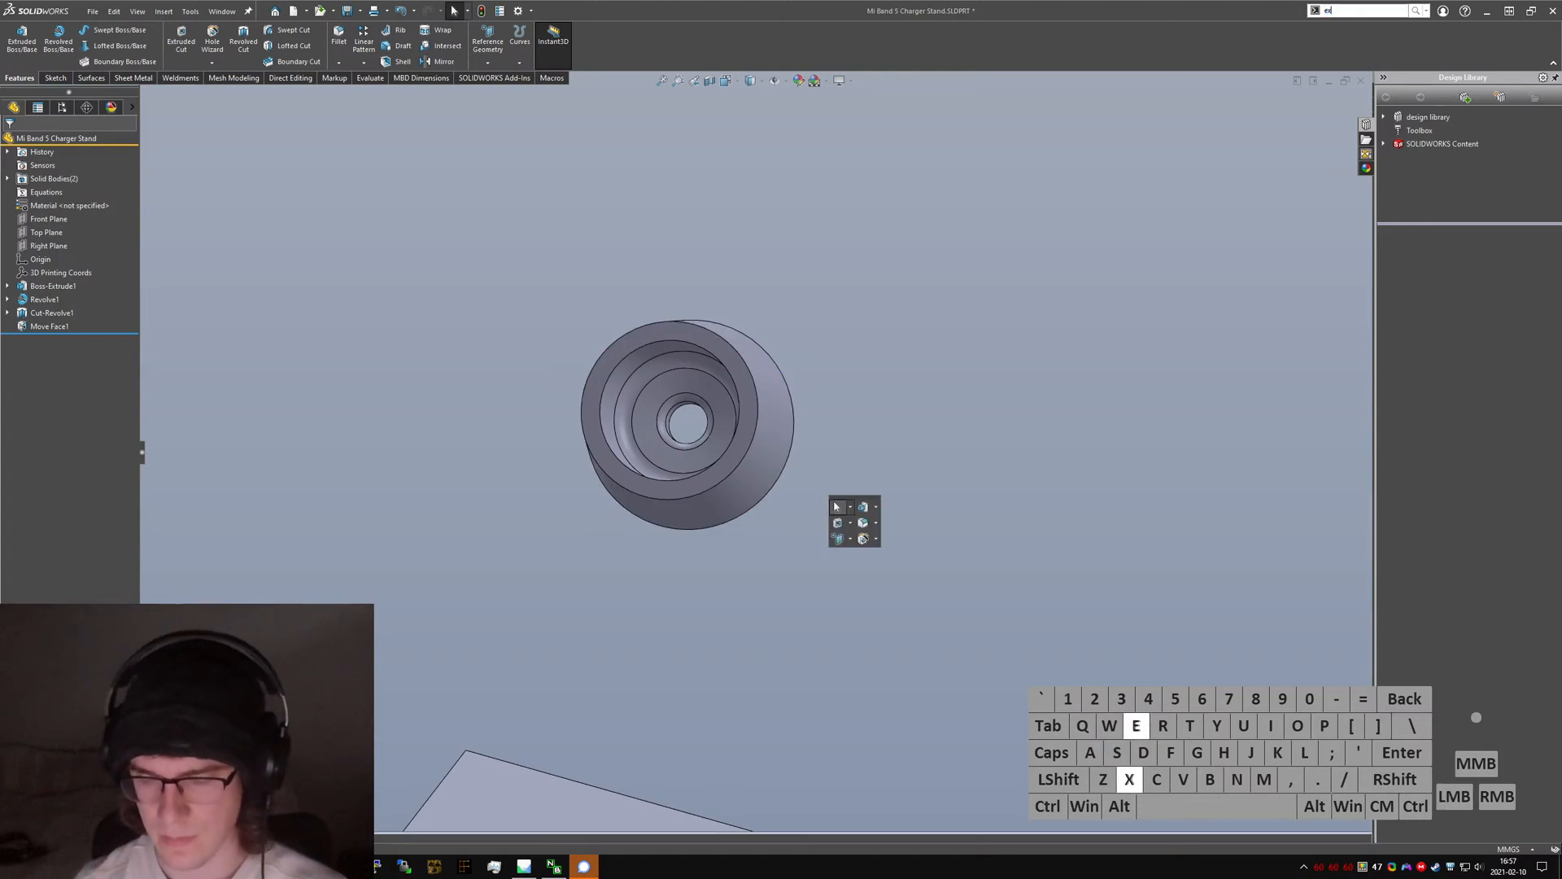
pyautogui.write('extruded')
pyautogui.press('Return')
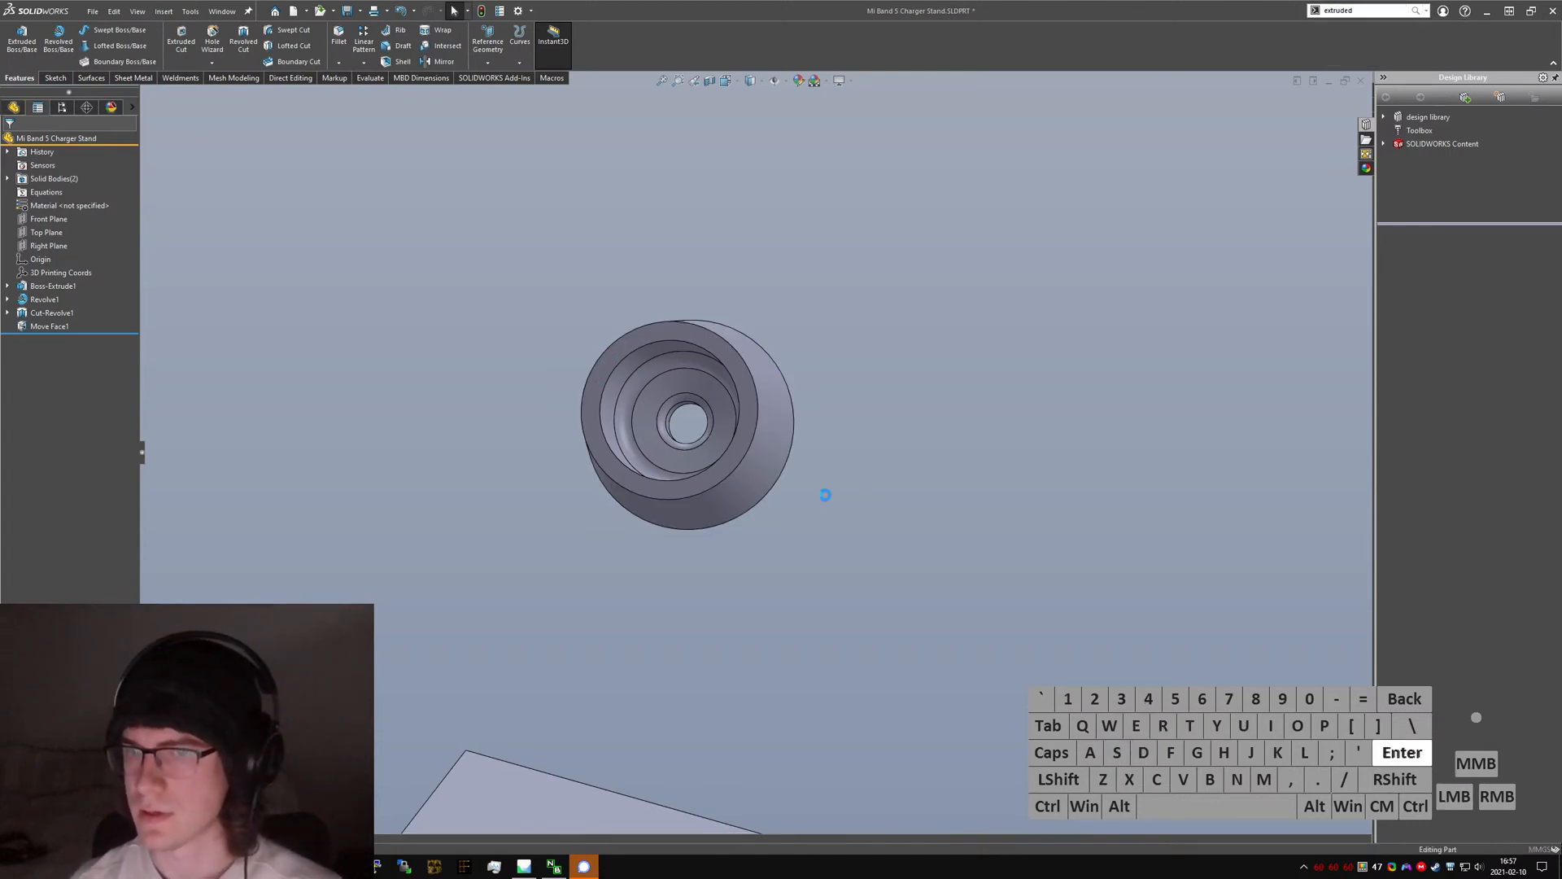
pyautogui.hotkey('ctrl', '1')
pyautogui.click(682, 208)
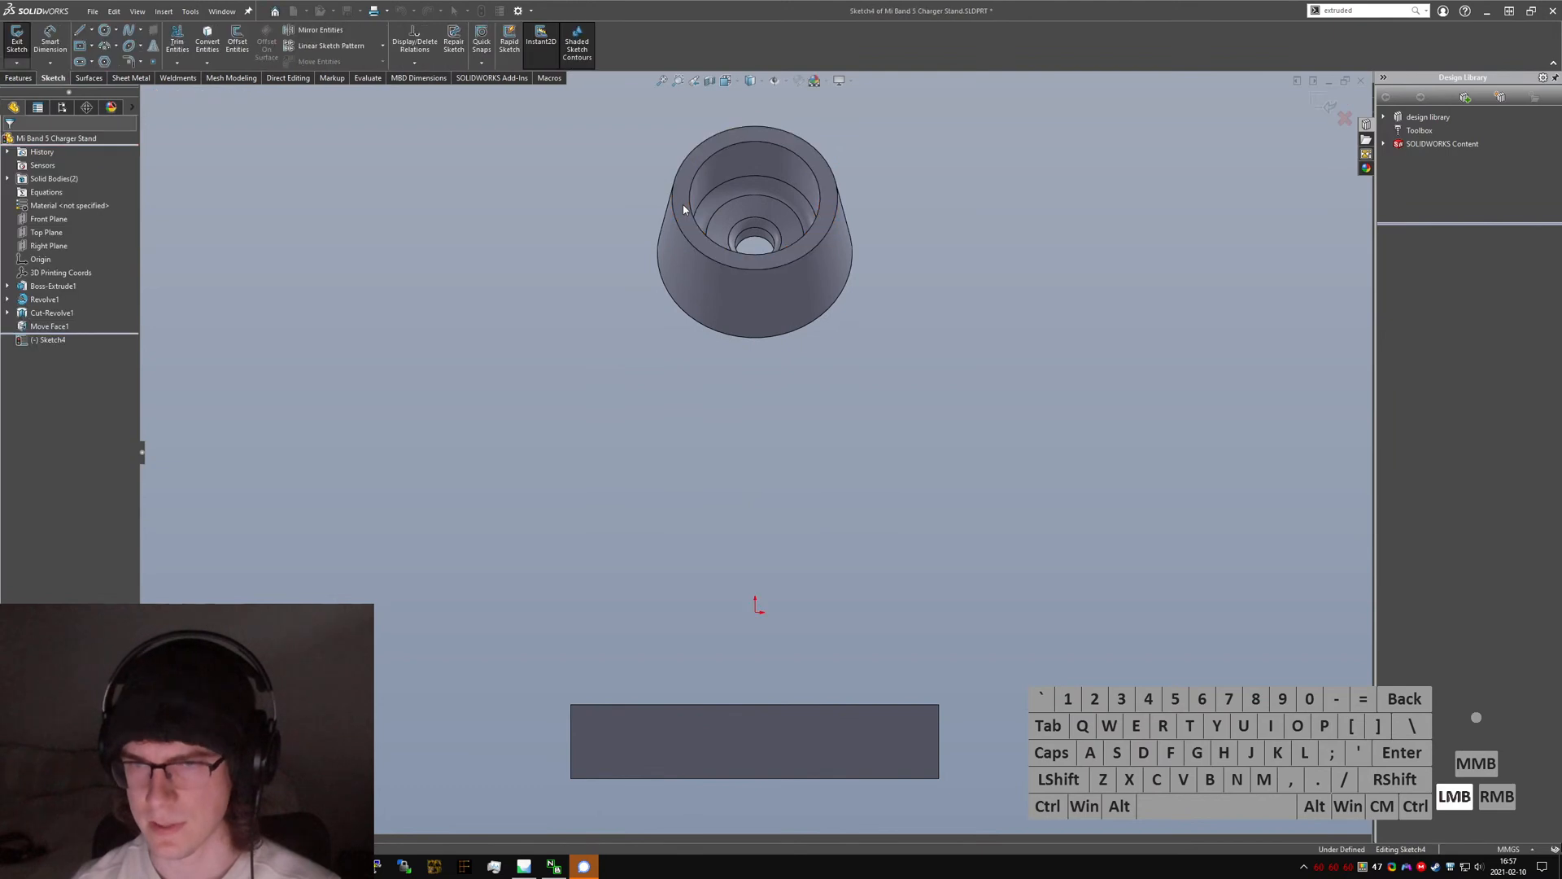
pyautogui.press('n')
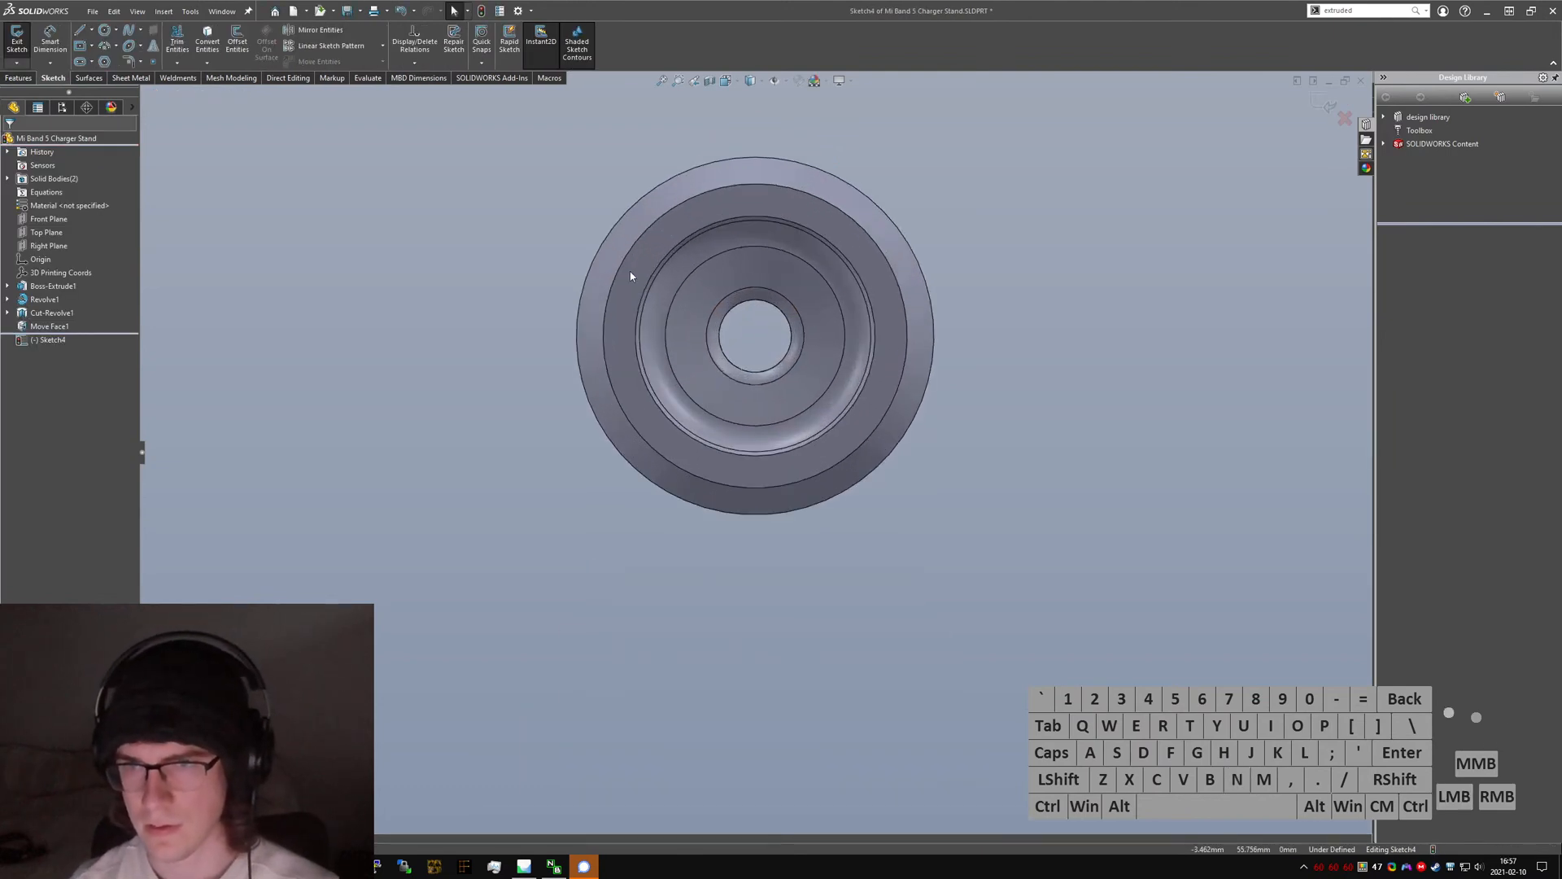
pyautogui.click(92, 46)
pyautogui.click(106, 64)
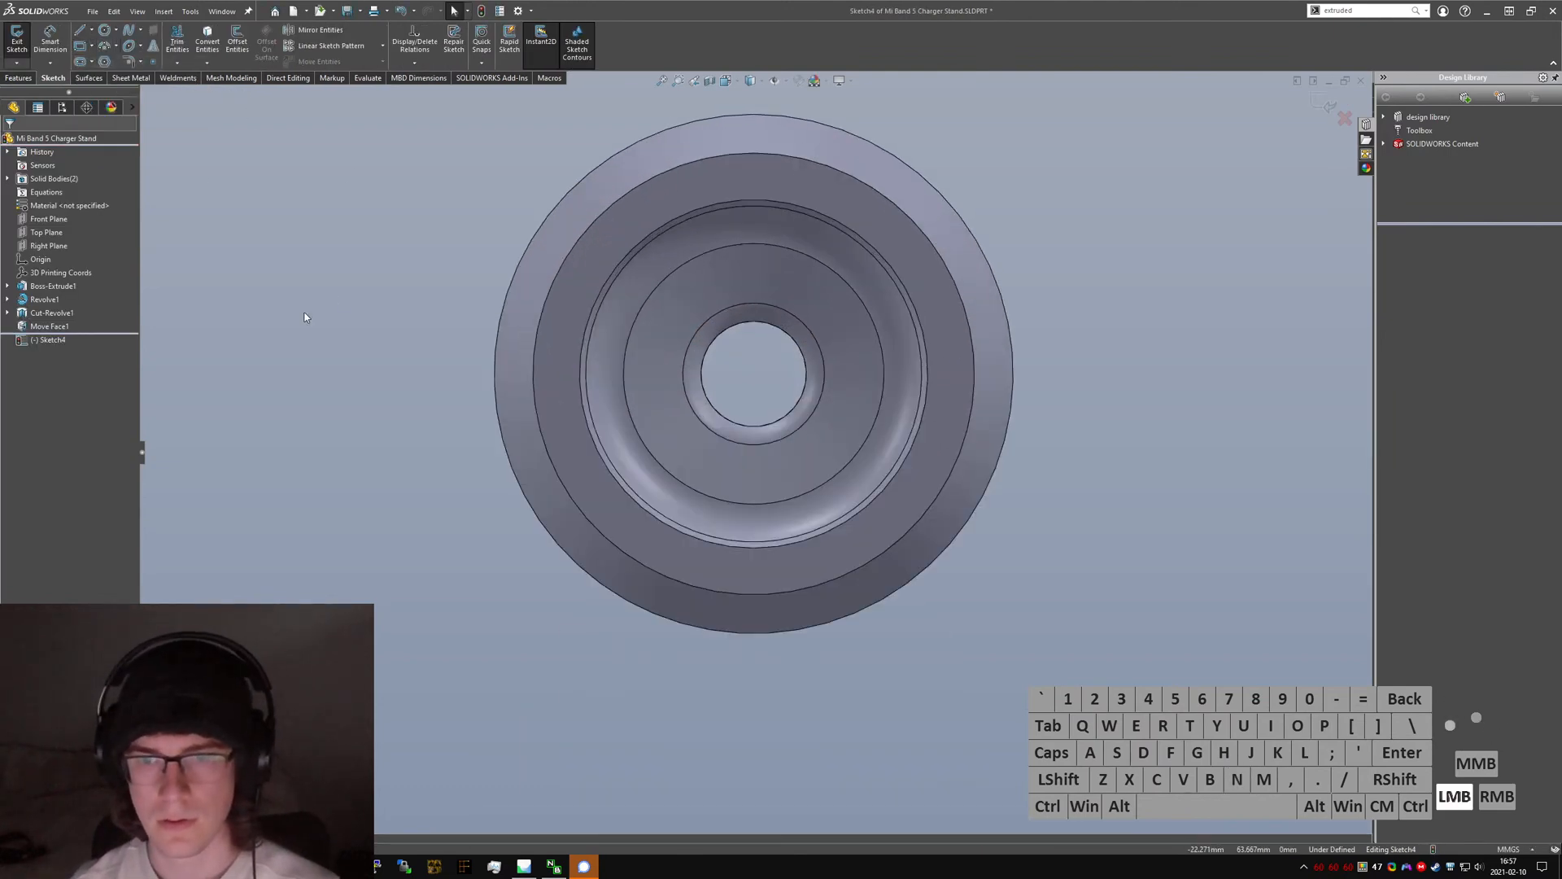
pyautogui.moveTo(326, 315); pyautogui.dragTo(757, 412)
pyautogui.press('Escape')
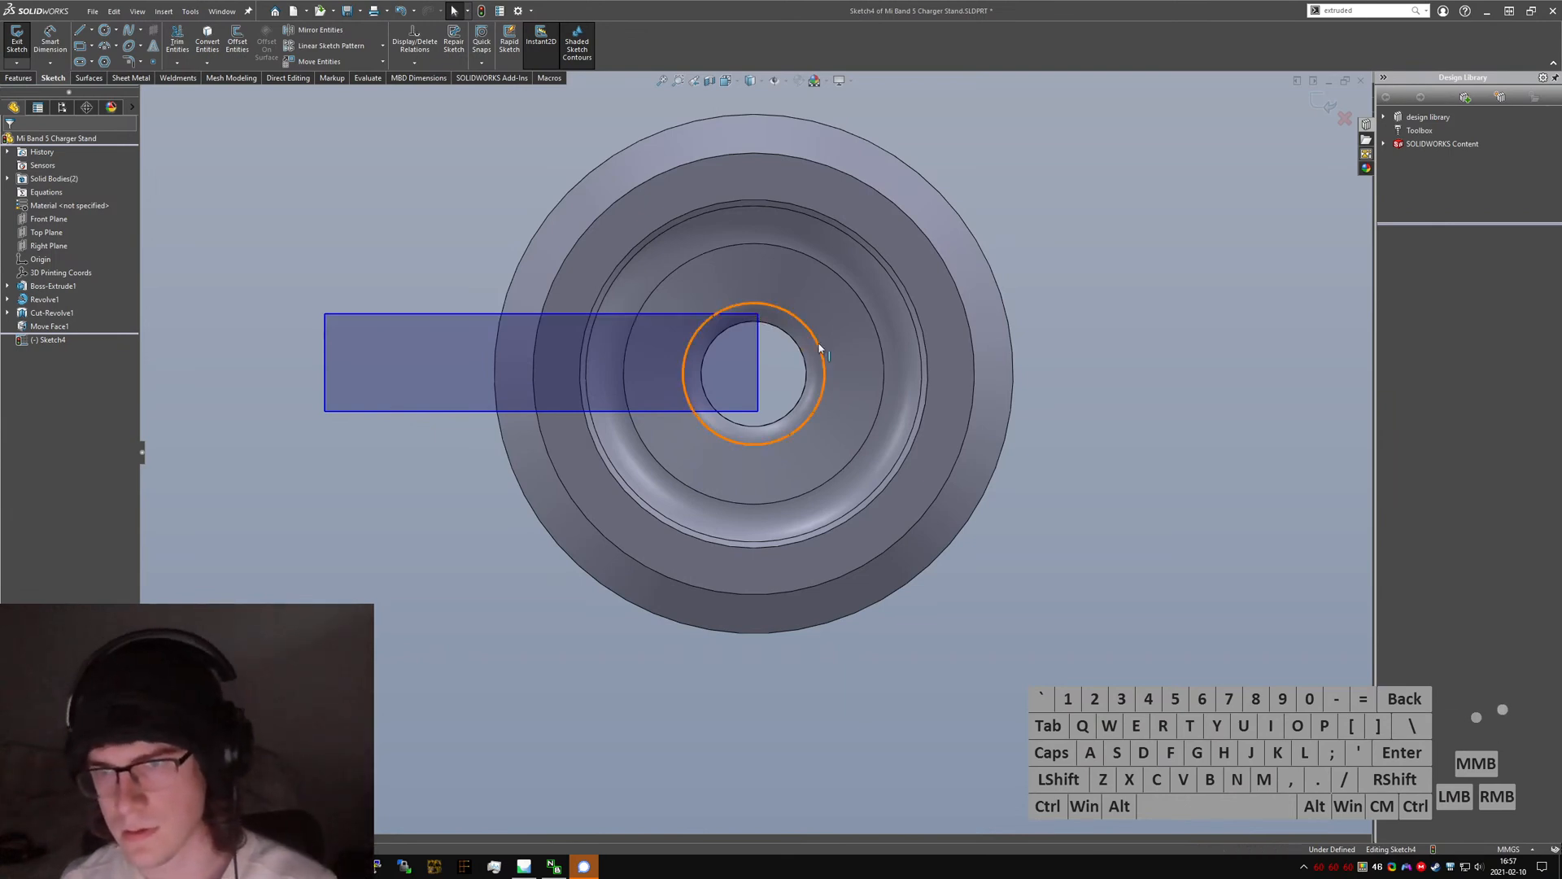
# - Make the midpoint of the rectangle's inner short side concentric with the rim's circular outer edge
pyautogui.click(973, 346)
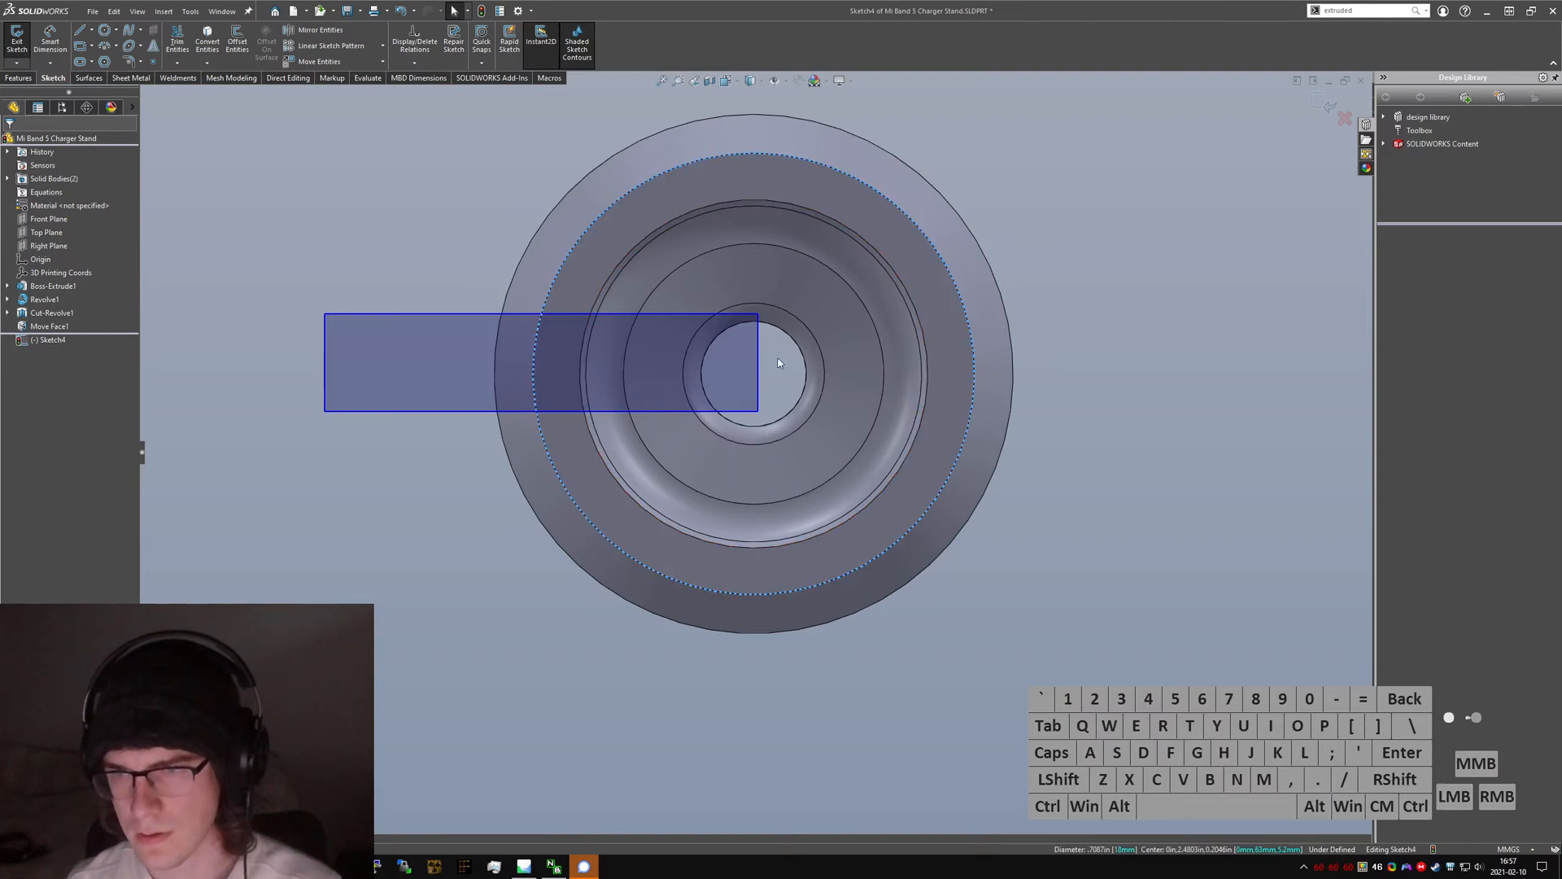
pyautogui.rightClick(758, 367)
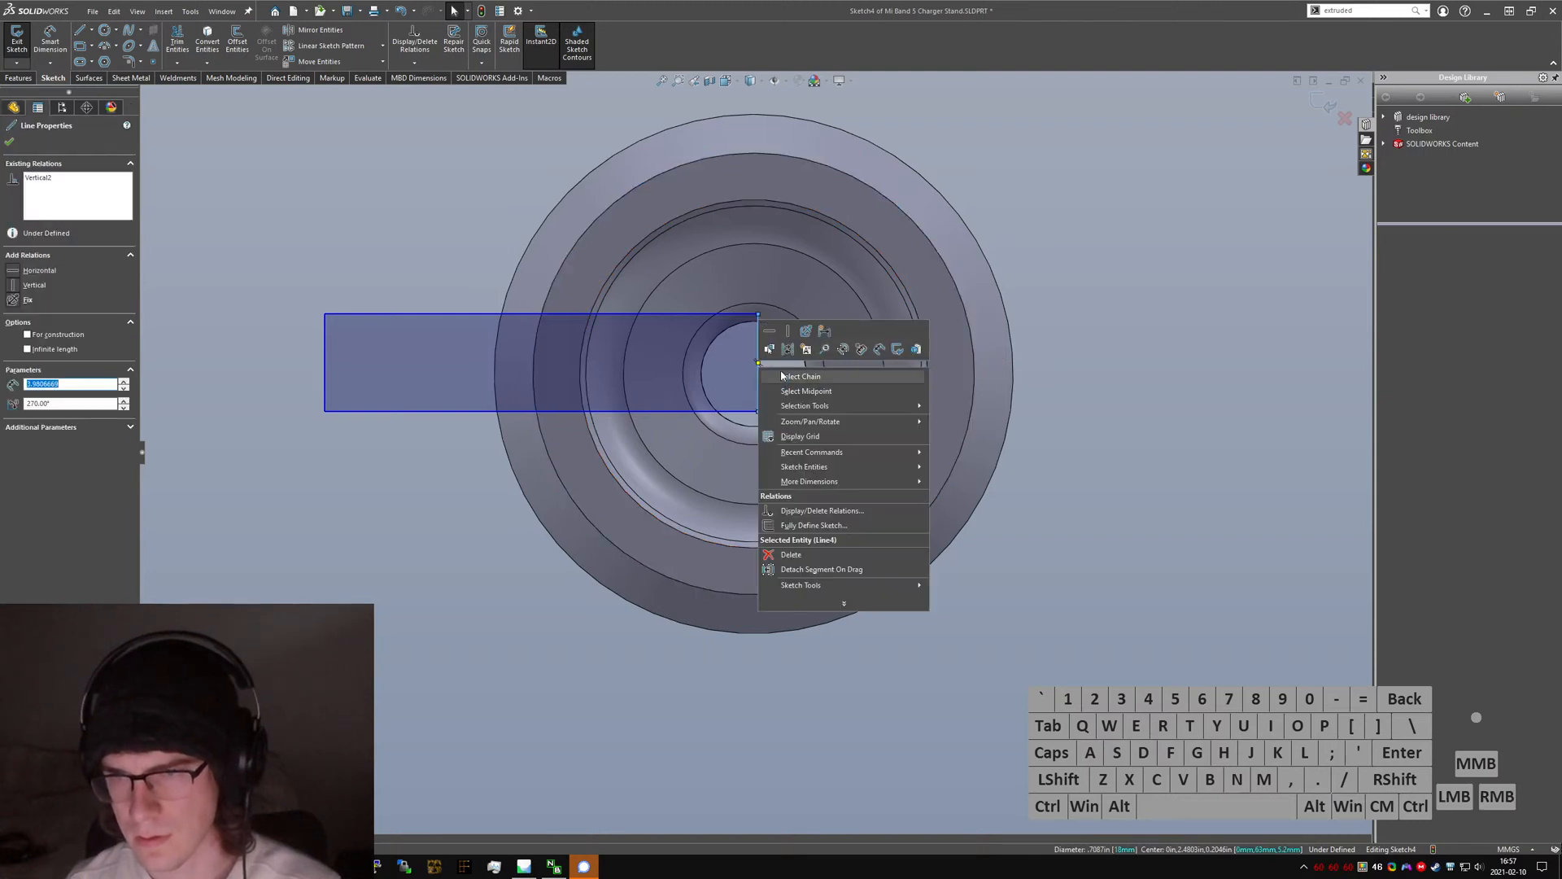
pyautogui.click(786, 391)
pyautogui.keyDown('ctrl'); pyautogui.click(974, 372); pyautogui.keyUp('ctrl')
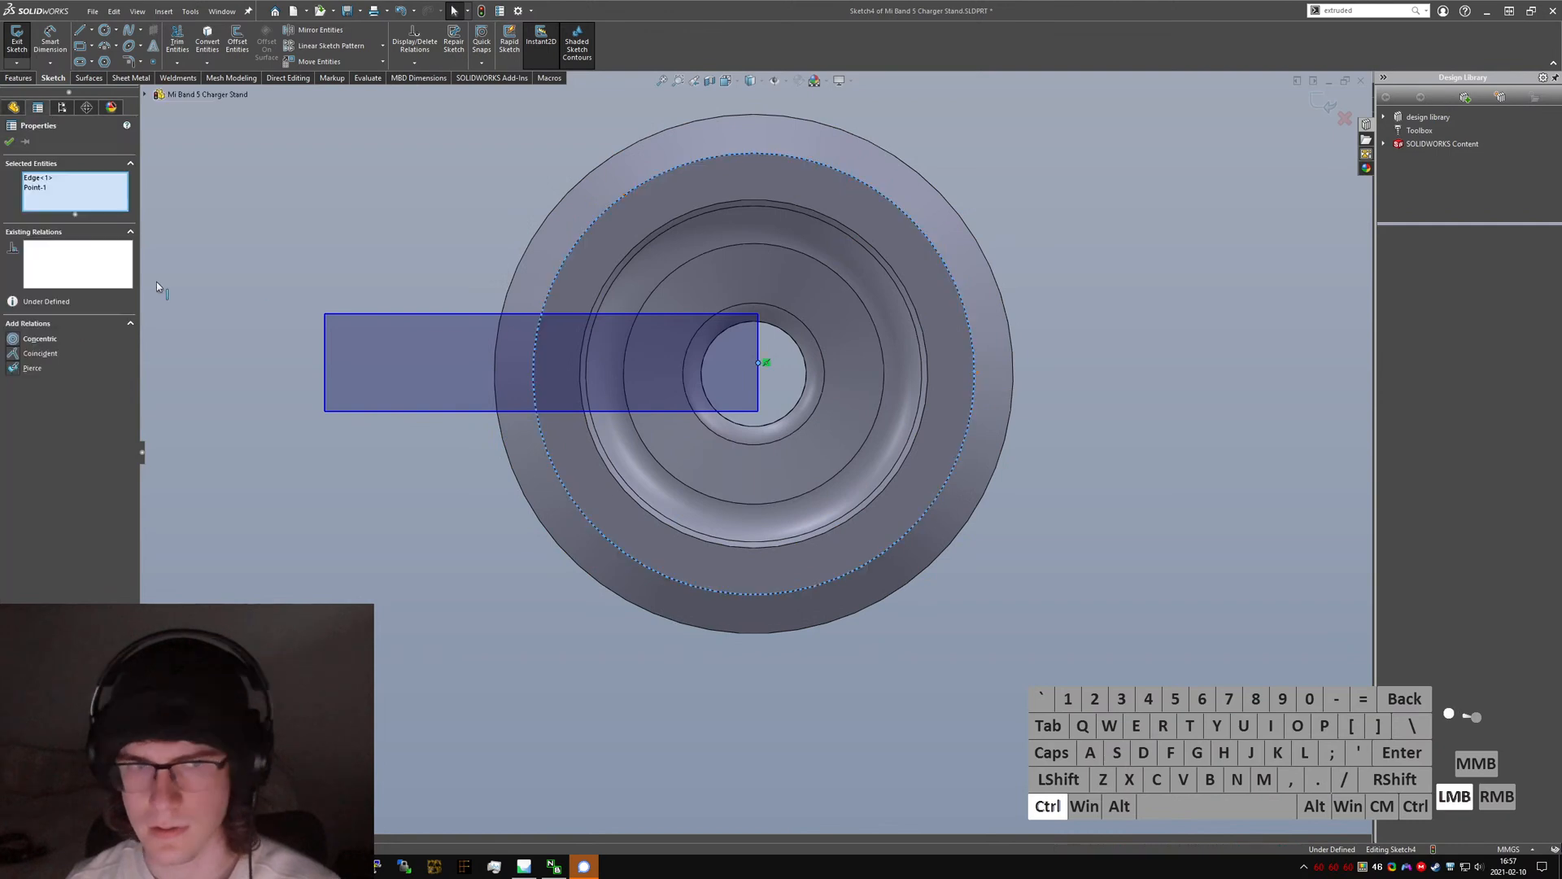
pyautogui.click(34, 339)
pyautogui.click(360, 573)
# - Dimension the rectangle's outer short side at 3 mm
pyautogui.moveTo(359, 569); pyautogui.dragTo(363, 338, button='right')
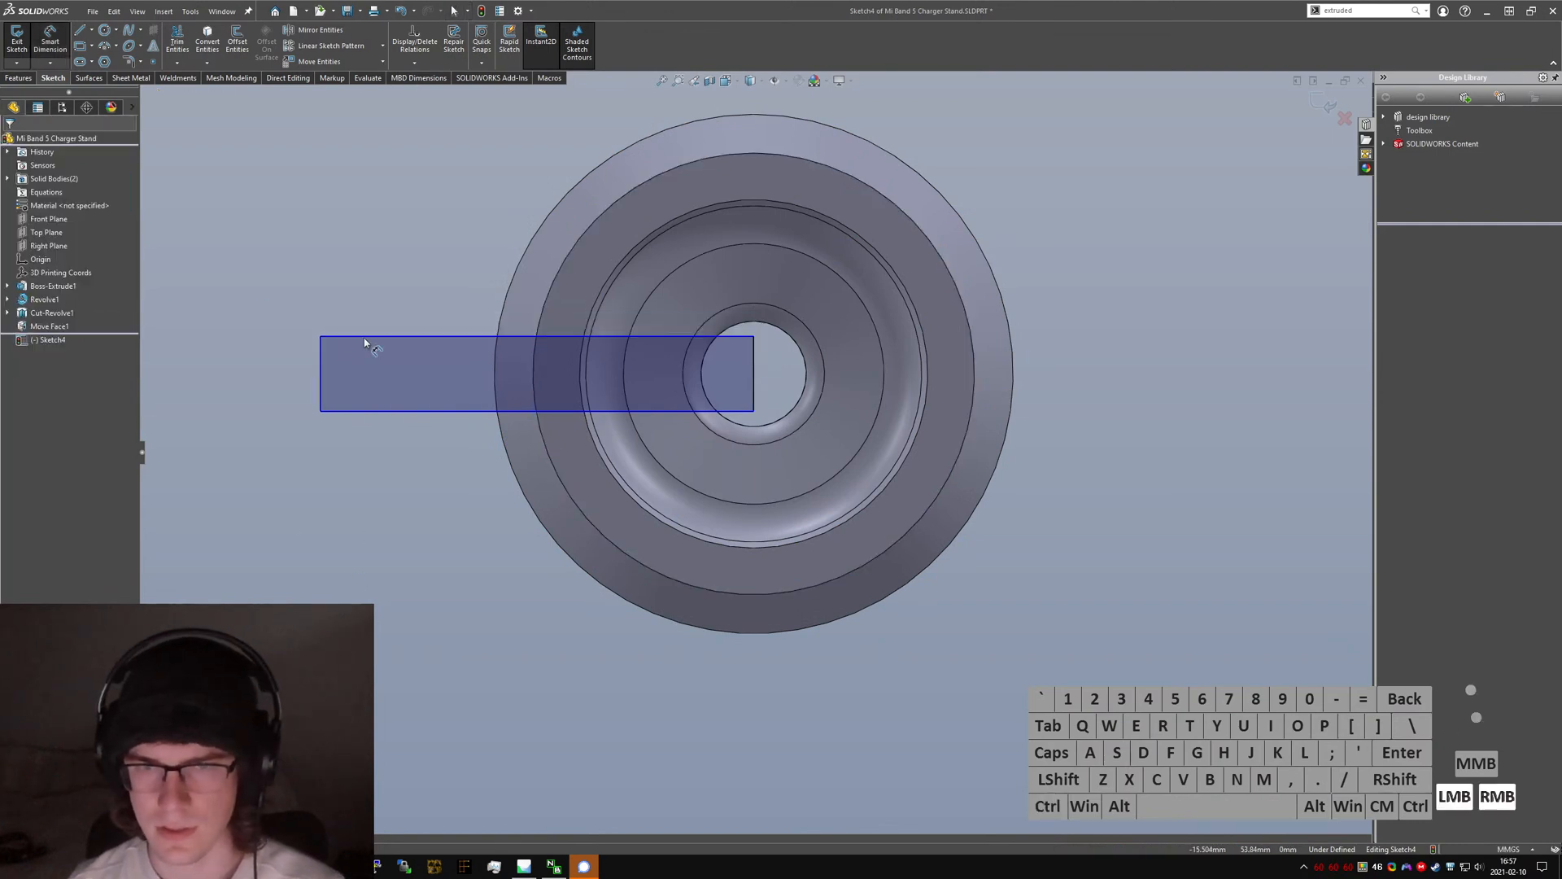
pyautogui.click(320, 376)
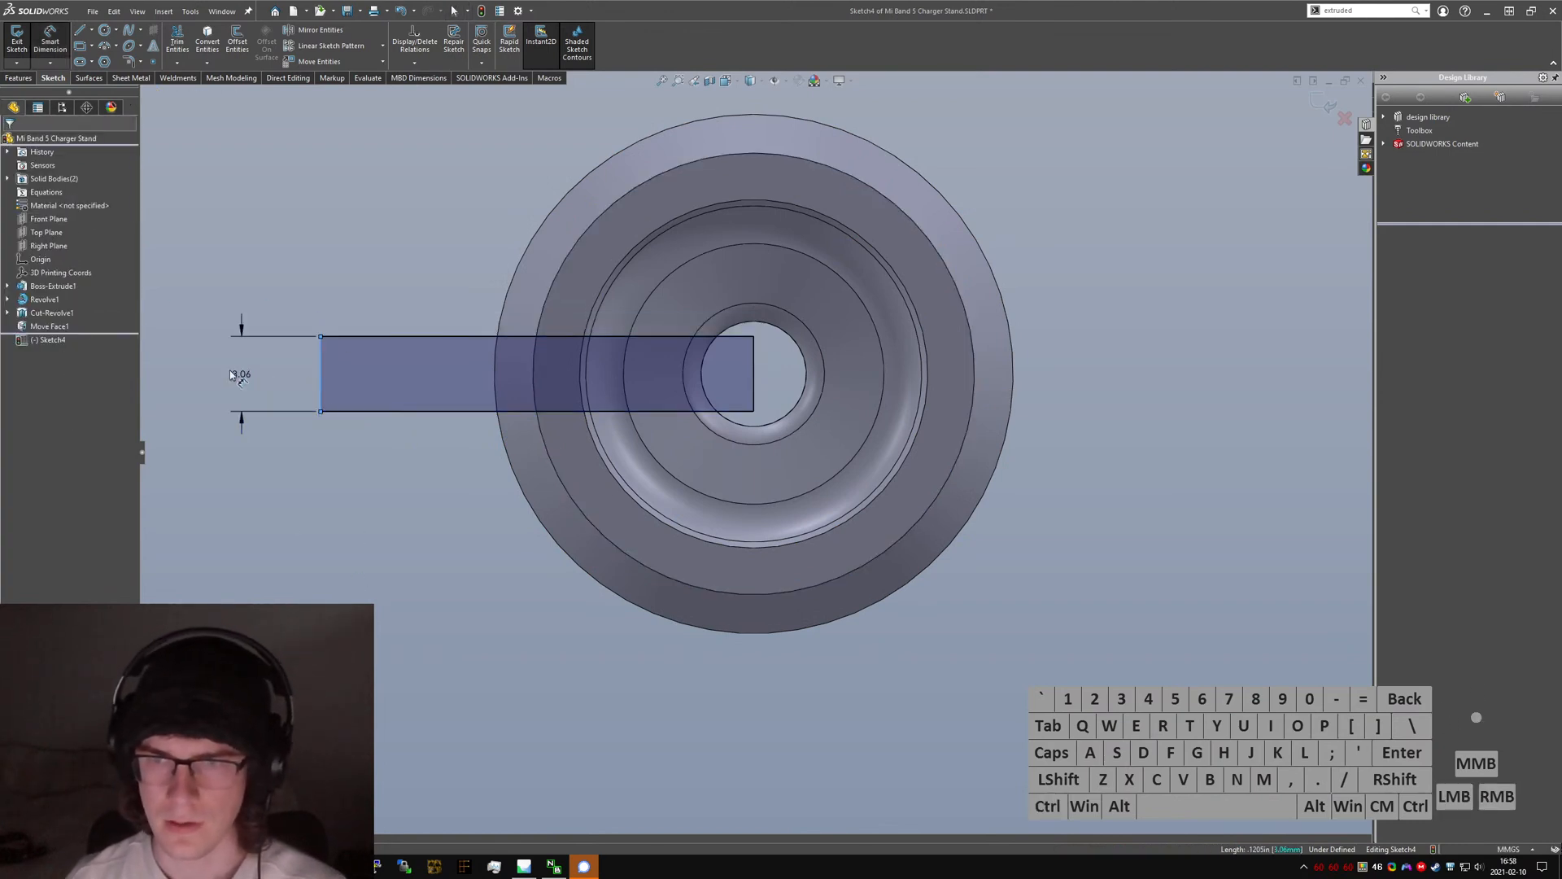
pyautogui.click(232, 376)
pyautogui.press('Return')
pyautogui.click(247, 378)
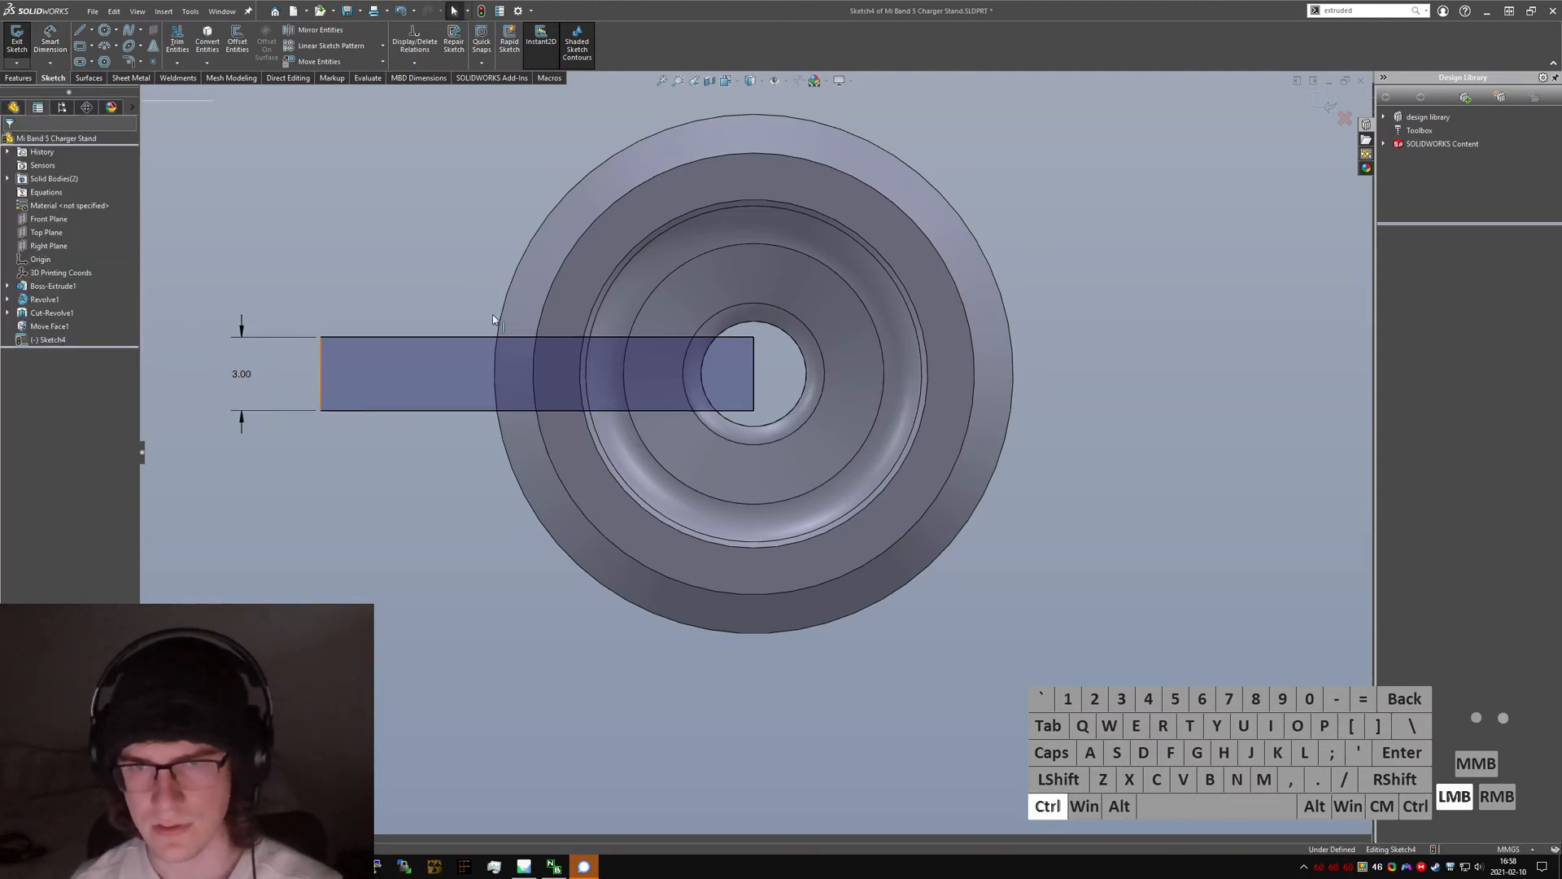
# - Make the rectangle's outer short side tangent to the body's largest circular edge
pyautogui.keyDown('ctrl'); pyautogui.click(322, 389); pyautogui.keyUp('ctrl')
pyautogui.keyDown('ctrl'); pyautogui.click(498, 361); pyautogui.keyUp('ctrl')
pyautogui.click(411, 487)
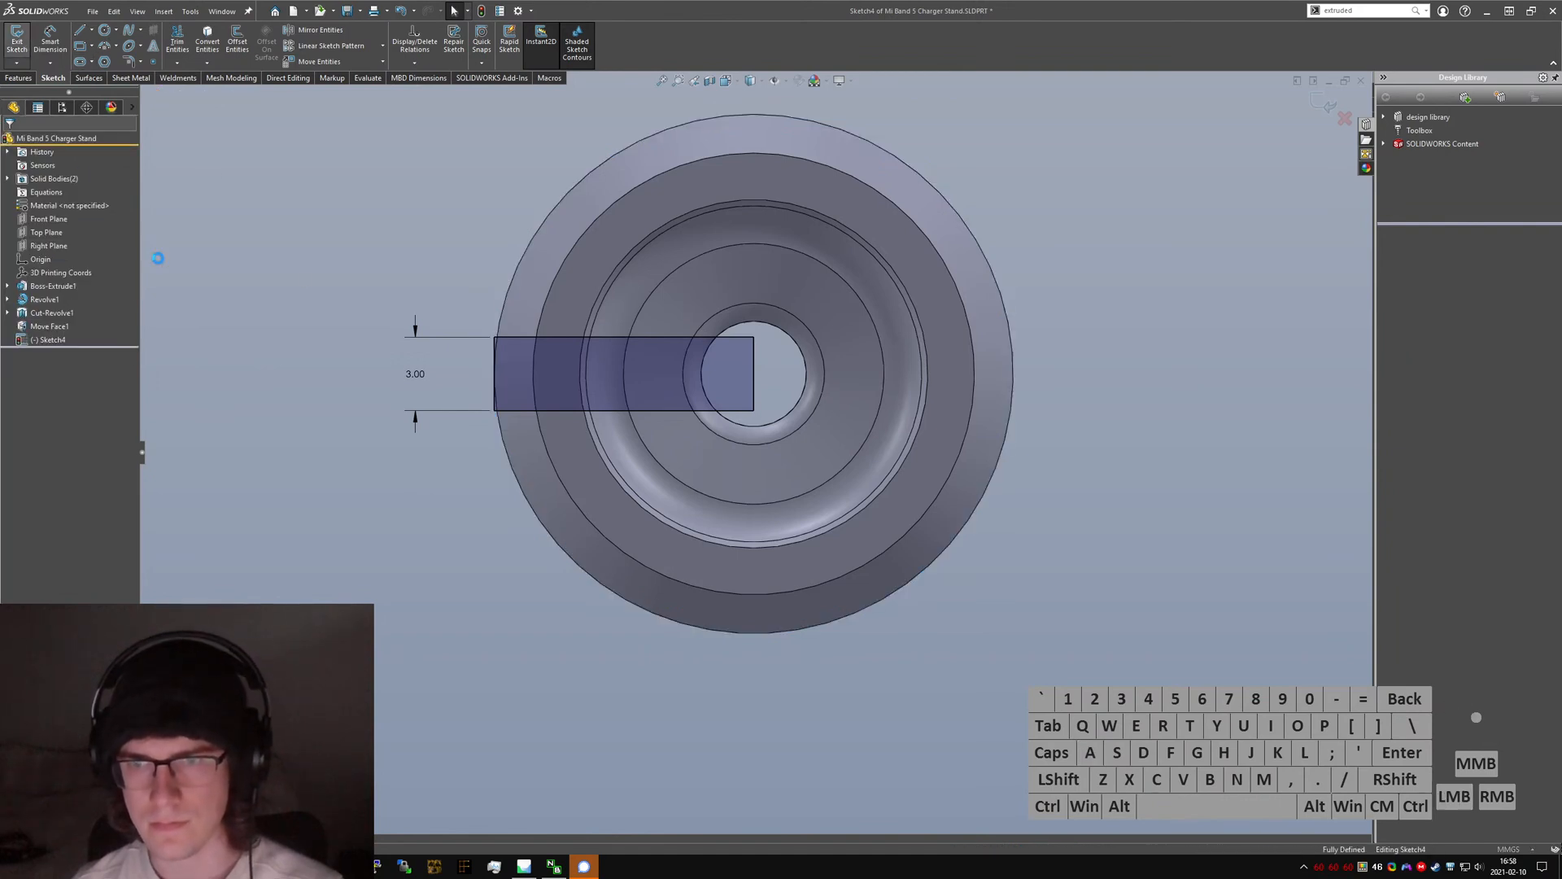
# - Cut the rectangle Through All to form a cable slot in the tilted body
pyautogui.click(73, 215)
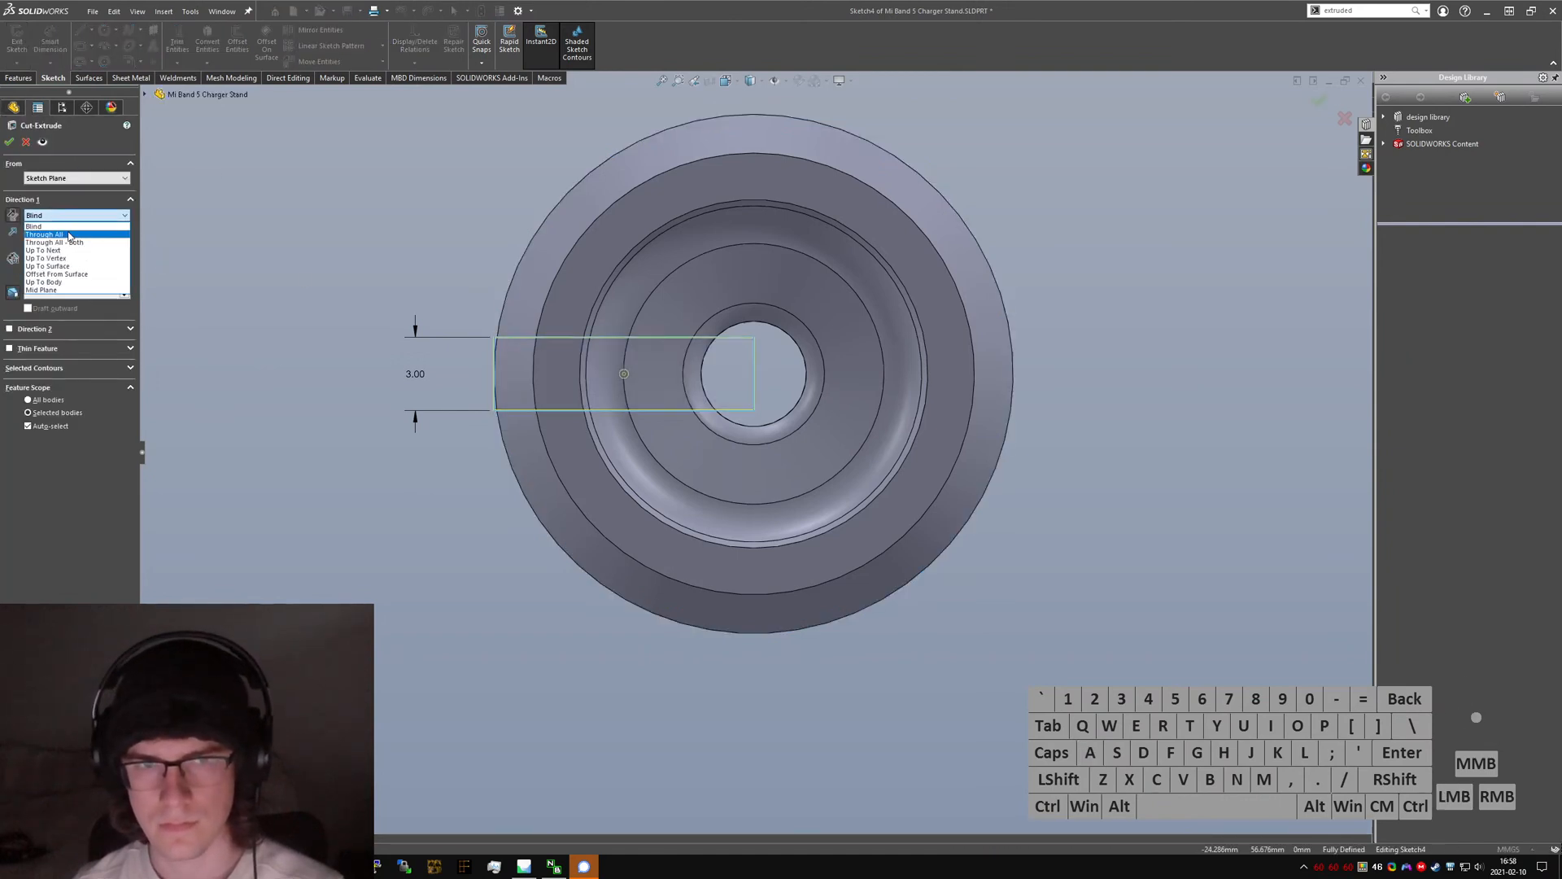
pyautogui.click(69, 235)
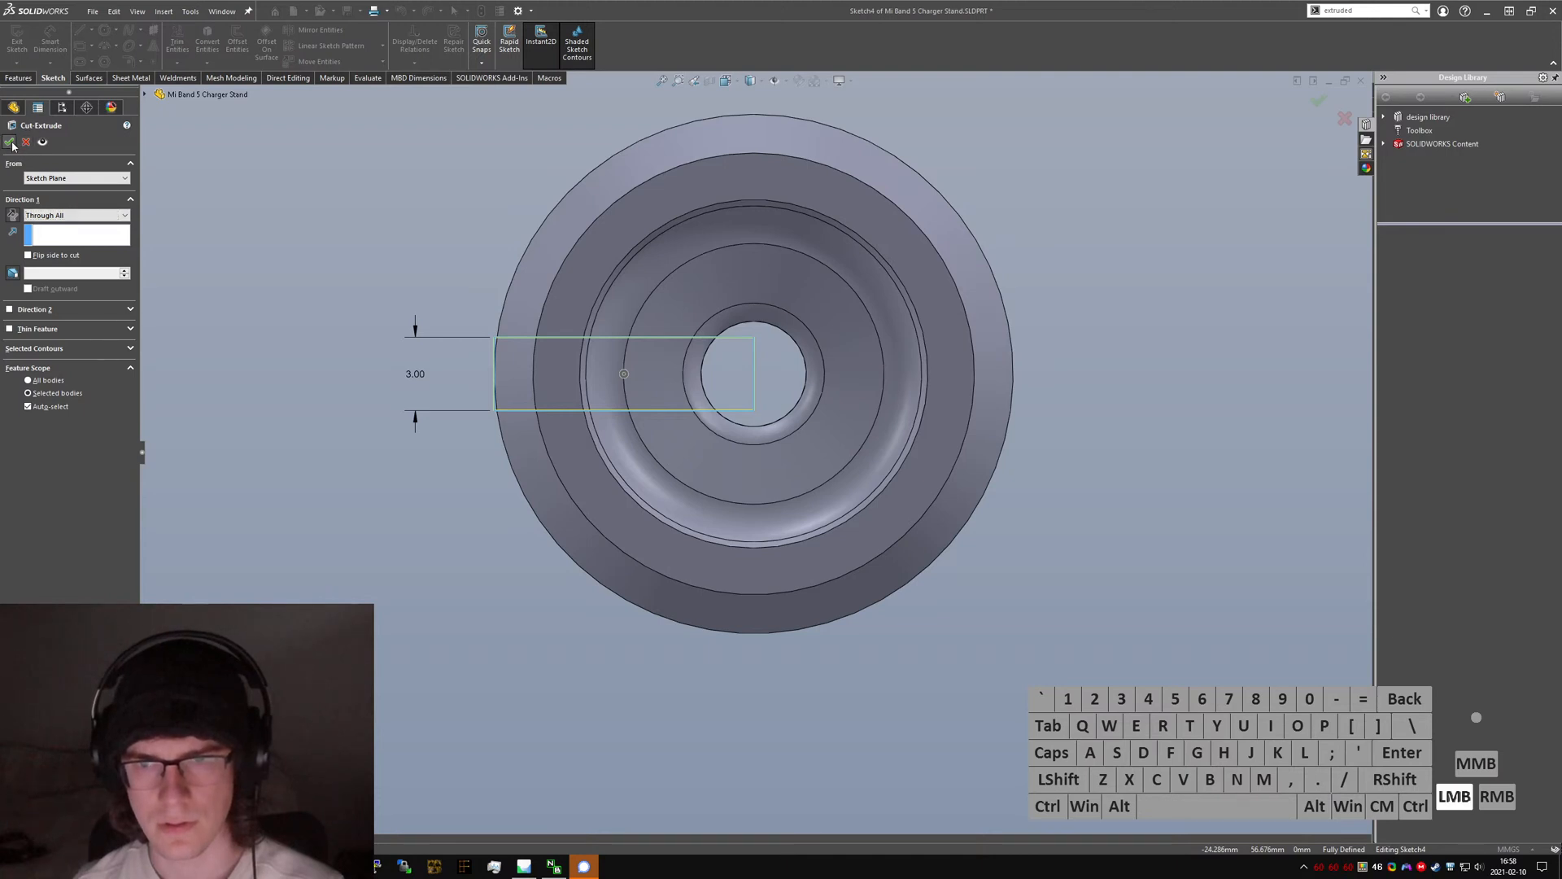
pyautogui.click(9, 141)
# - Start a 1 mm symmetric fillet on the two short edges where the cable slot meets the central hole
pyautogui.moveTo(407, 467); pyautogui.dragTo(600, 459, button='middle')
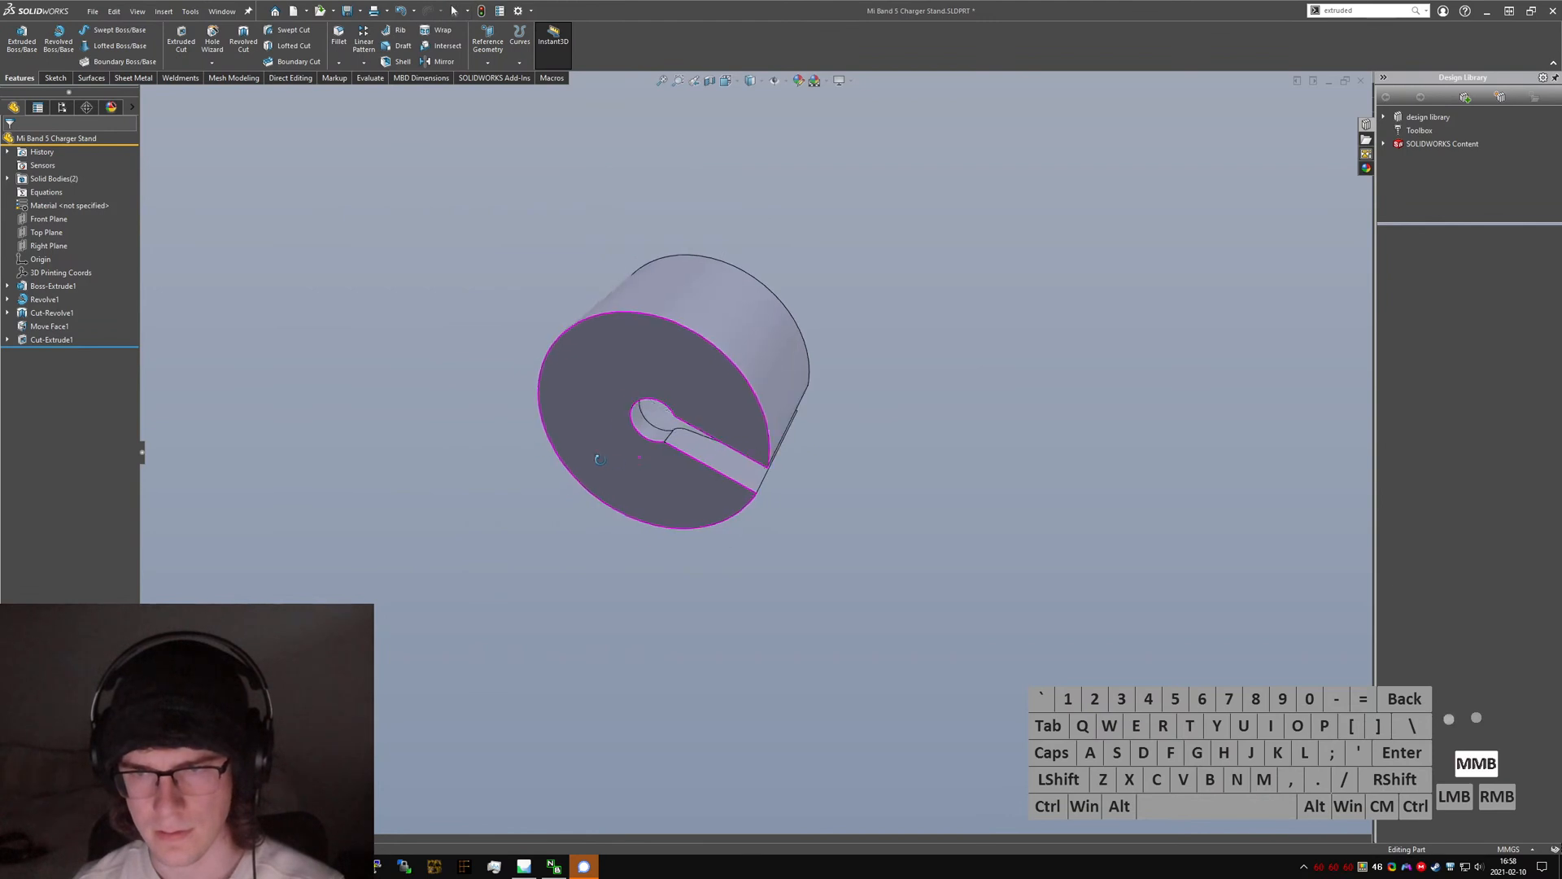
pyautogui.scroll(-8, 638, 447)
pyautogui.click(750, 367)
pyautogui.click(416, 635)
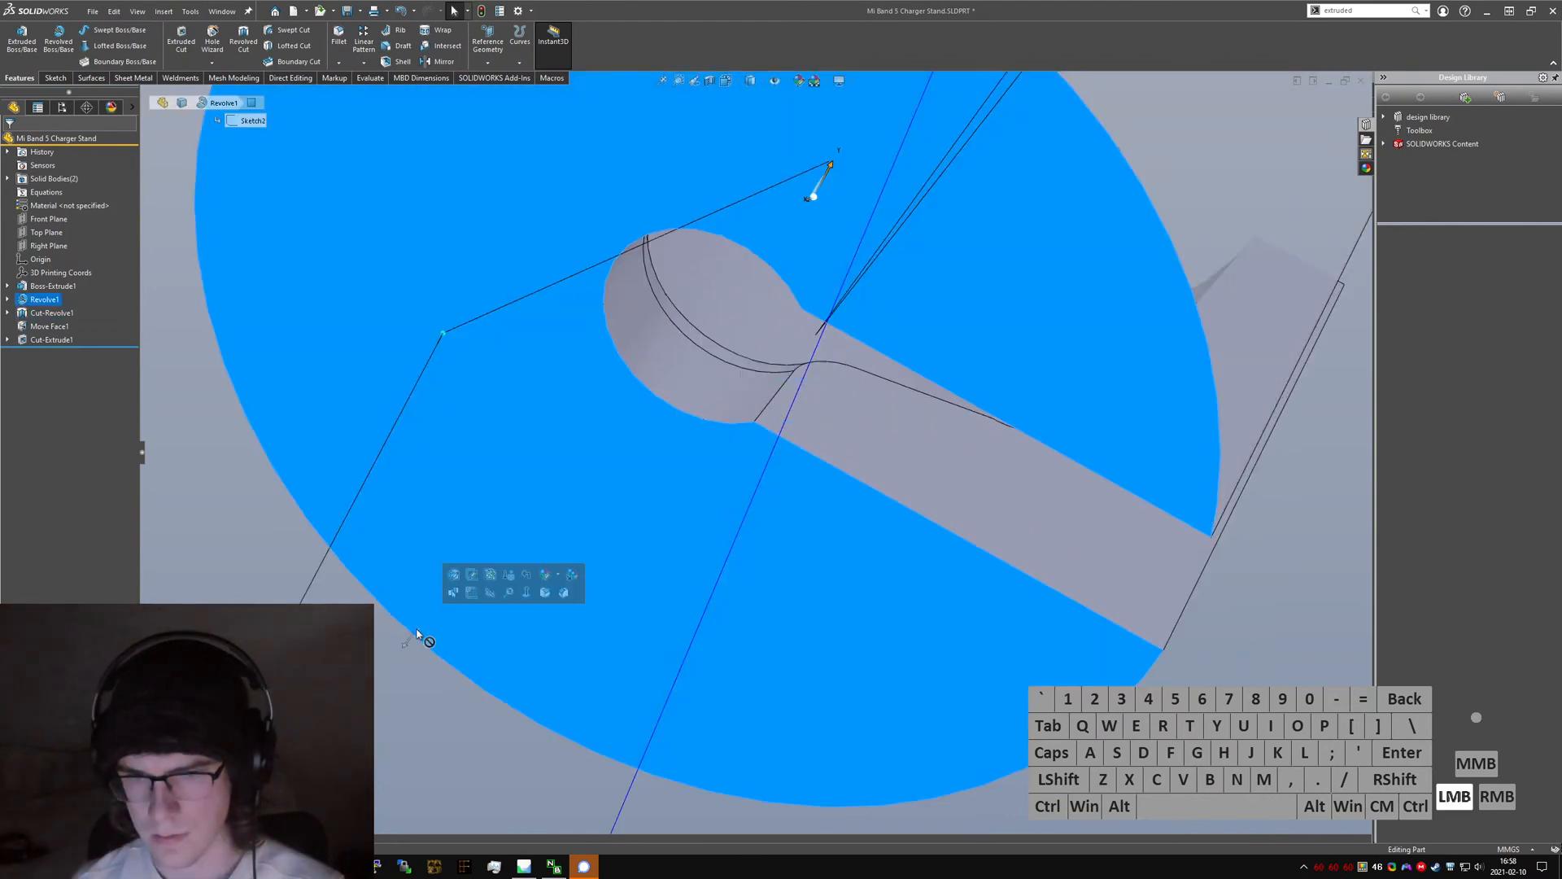
pyautogui.click(337, 712)
pyautogui.write('sfillet')
pyautogui.press('Return')
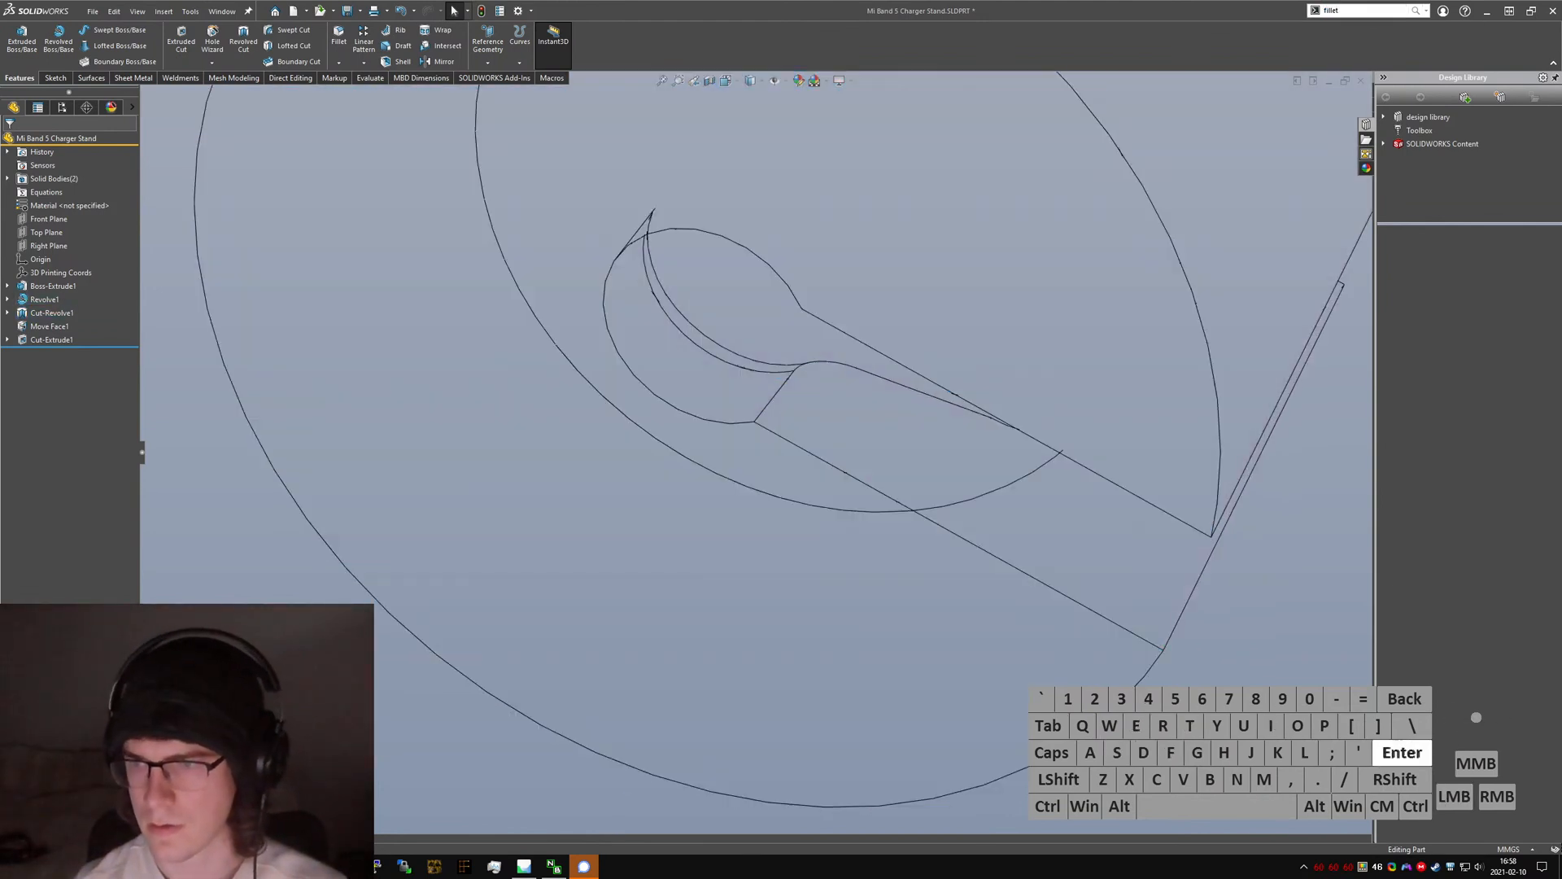
pyautogui.scroll(3, 771, 397)
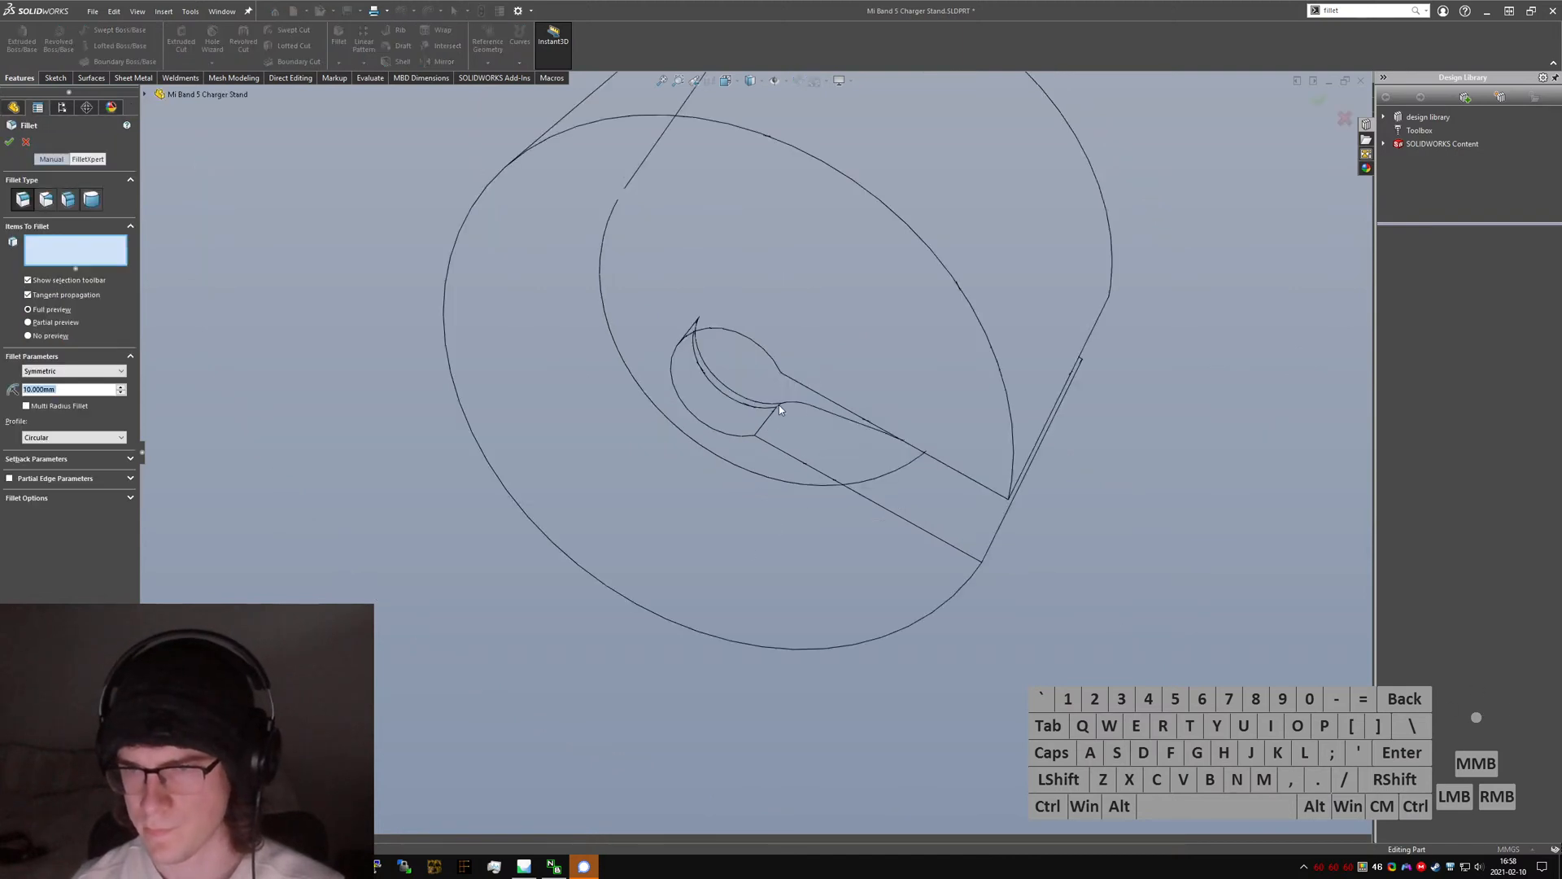
pyautogui.click(769, 420)
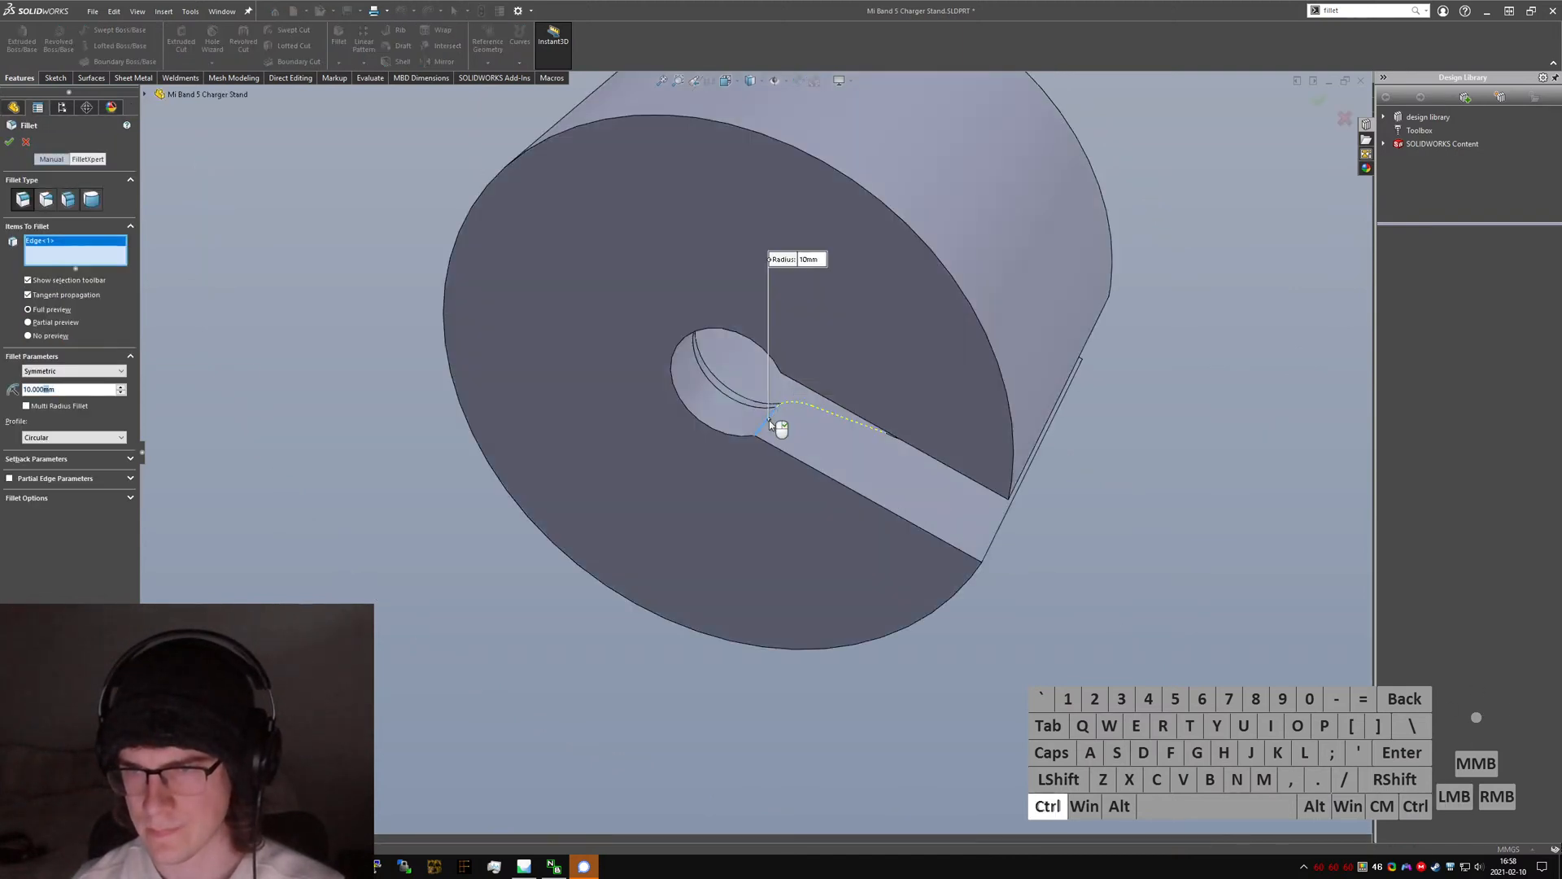
pyautogui.moveTo(768, 419); pyautogui.dragTo(850, 288, button='middle')
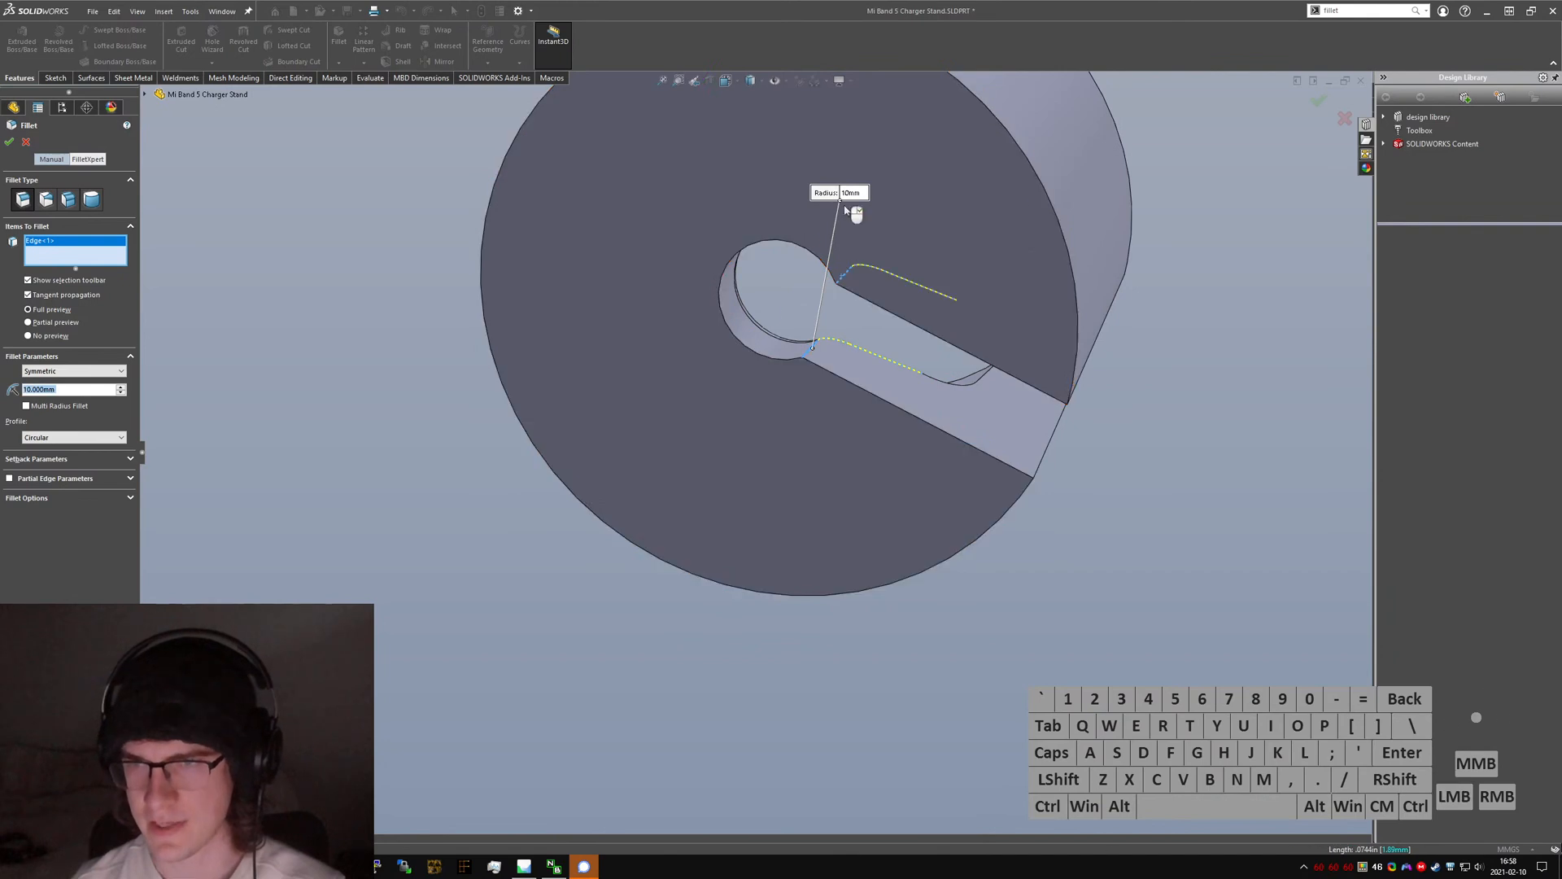
pyautogui.click(844, 278)
pyautogui.rightClick(842, 193)
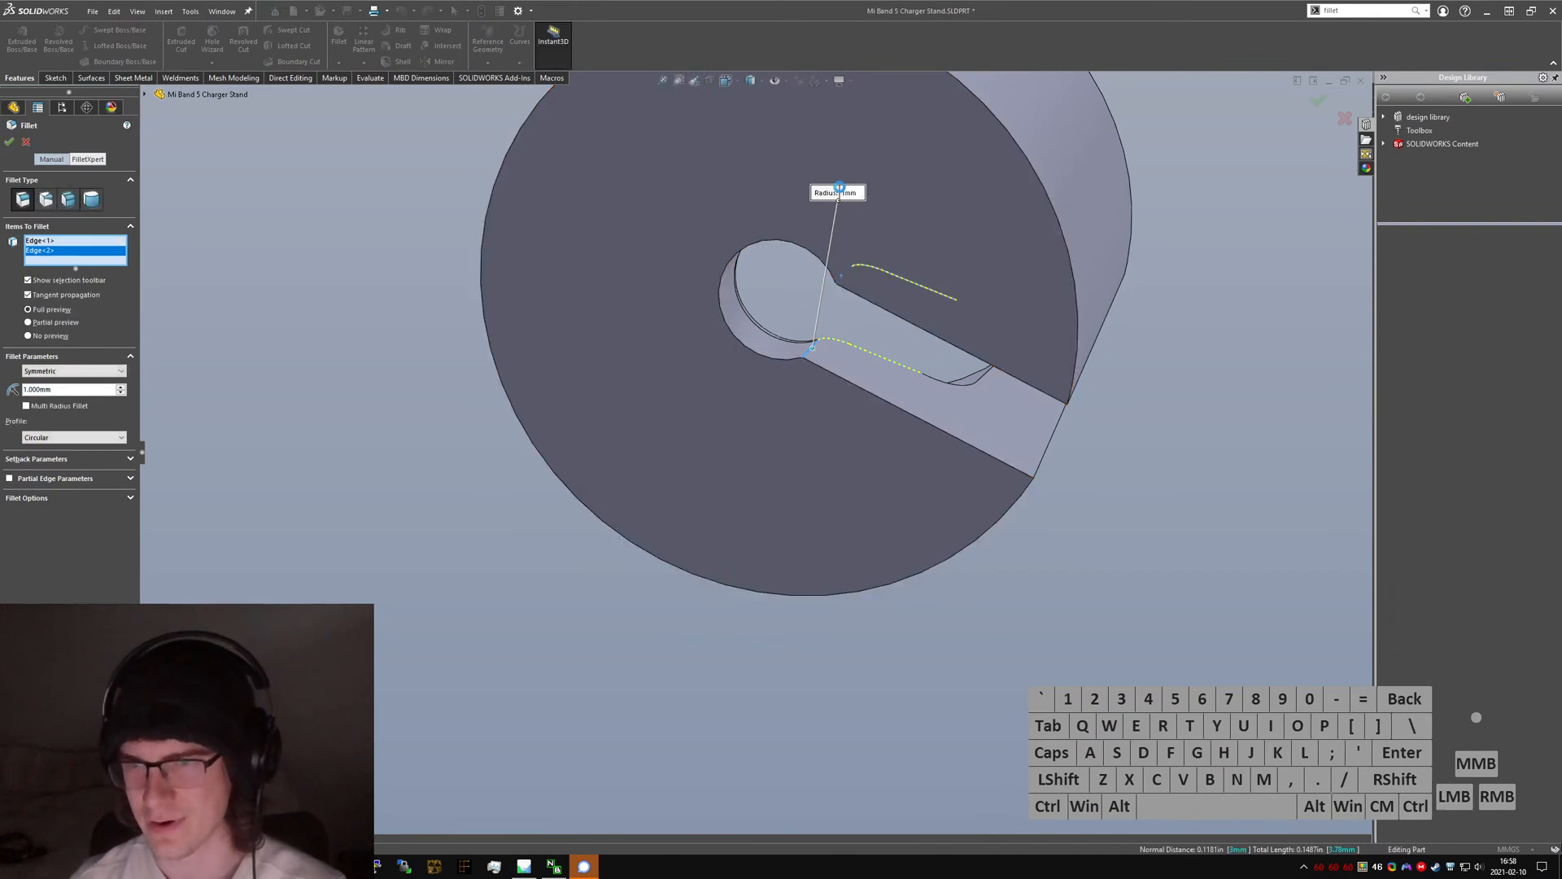
# - Add the remaining slot edges along the pocket floor and wall on both sides and complete the 1 mm fillet
pyautogui.click(920, 288)
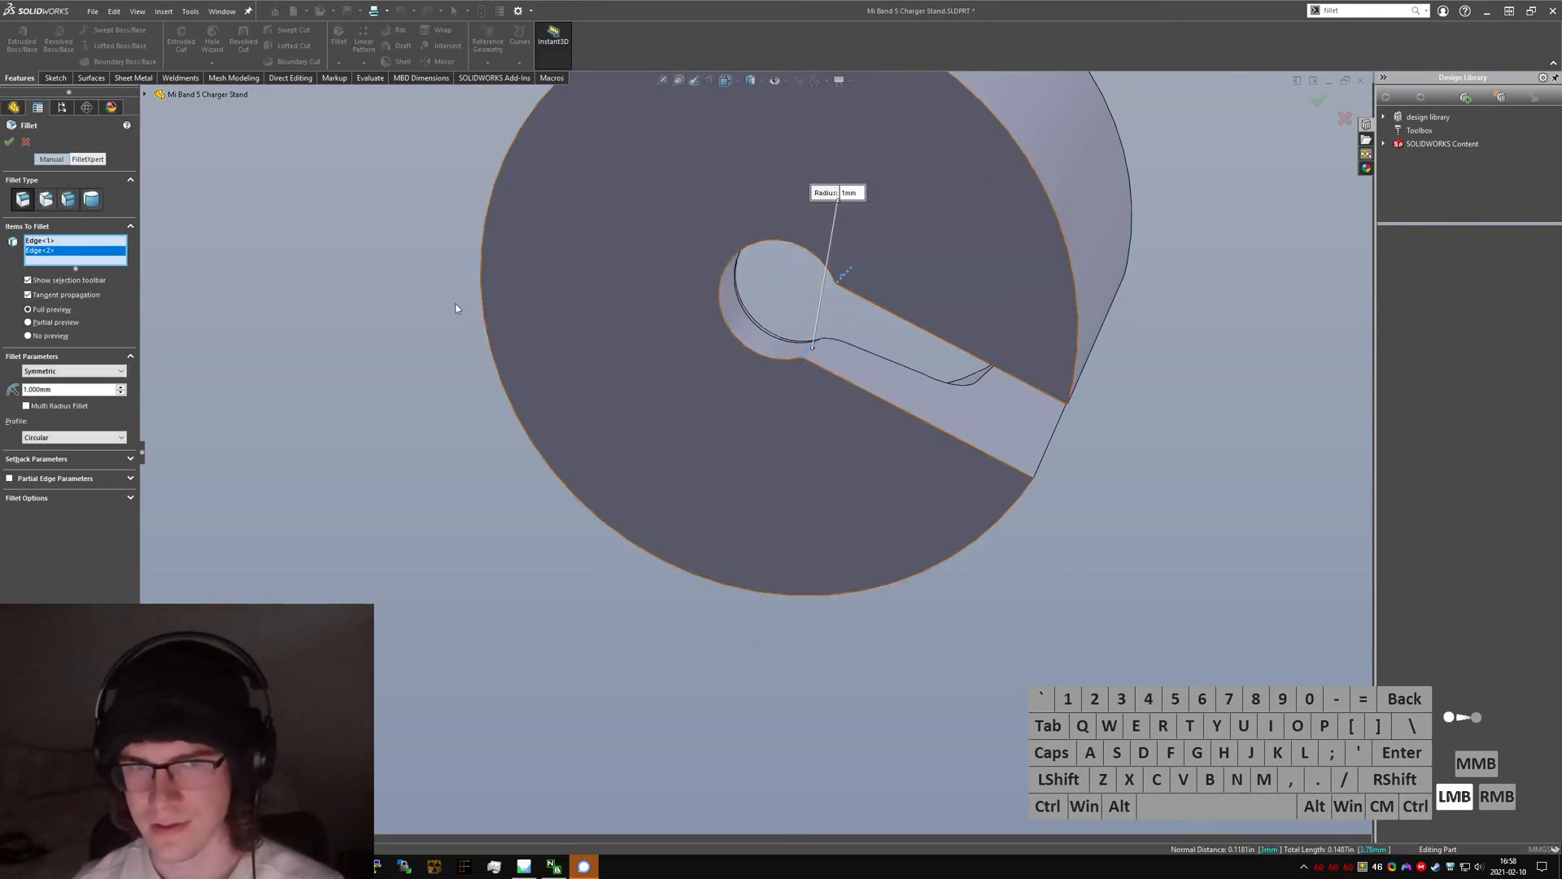
pyautogui.click(973, 384)
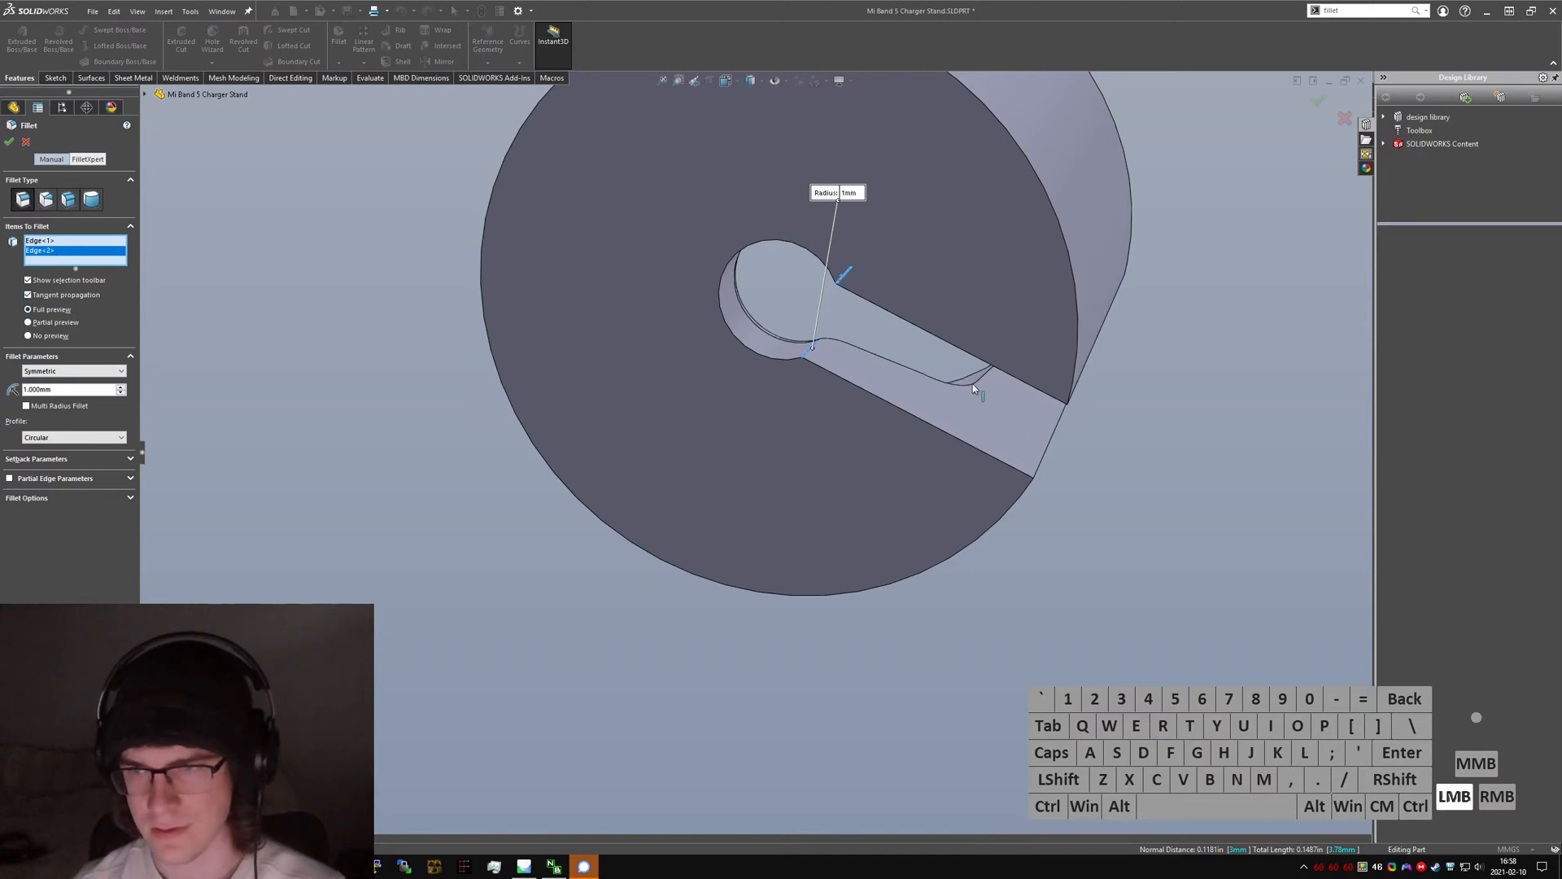
pyautogui.click(974, 311)
pyautogui.click(993, 311)
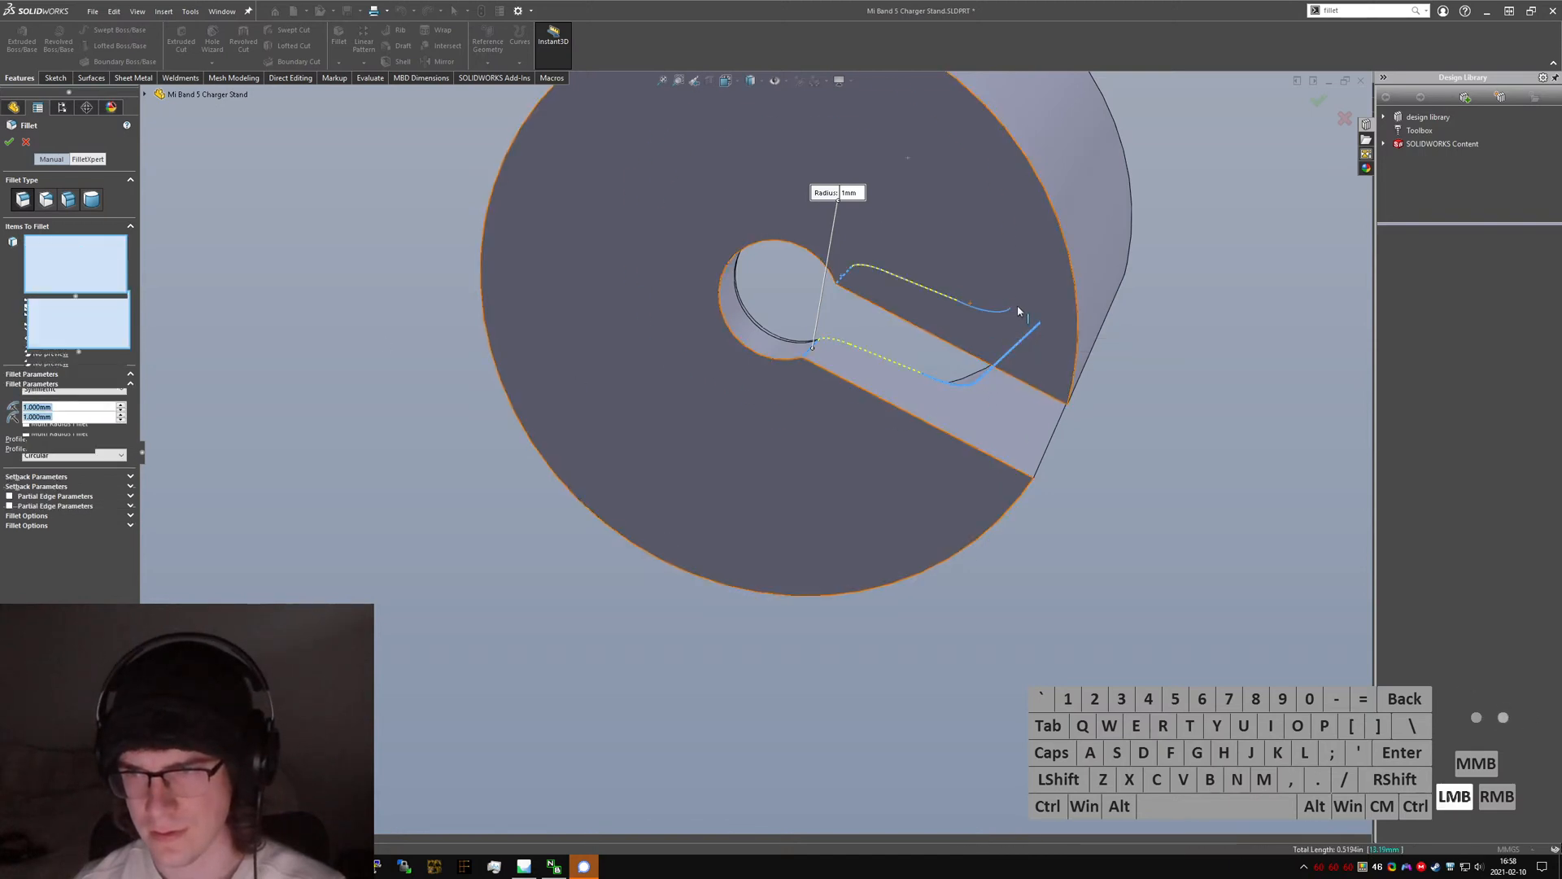
pyautogui.click(1021, 306)
pyautogui.rightClick(1024, 302)
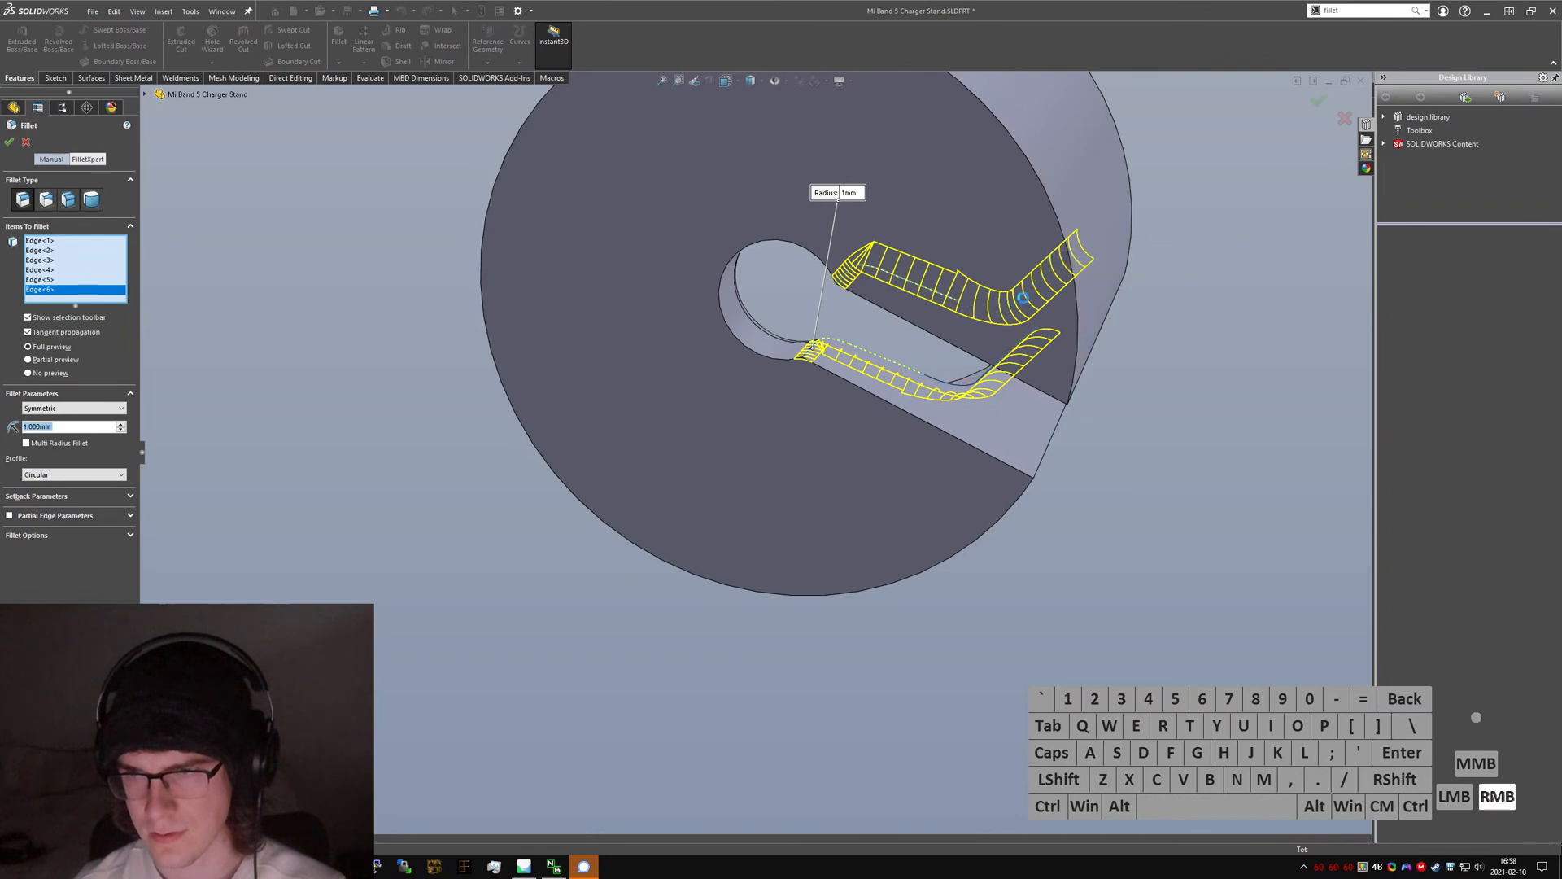
# - Examine the rounded slot edges and the tilted body from above, inside the pocket and the slotted side
pyautogui.moveTo(1015, 303); pyautogui.dragTo(842, 456, button='middle')
pyautogui.scroll(5, 842, 456)
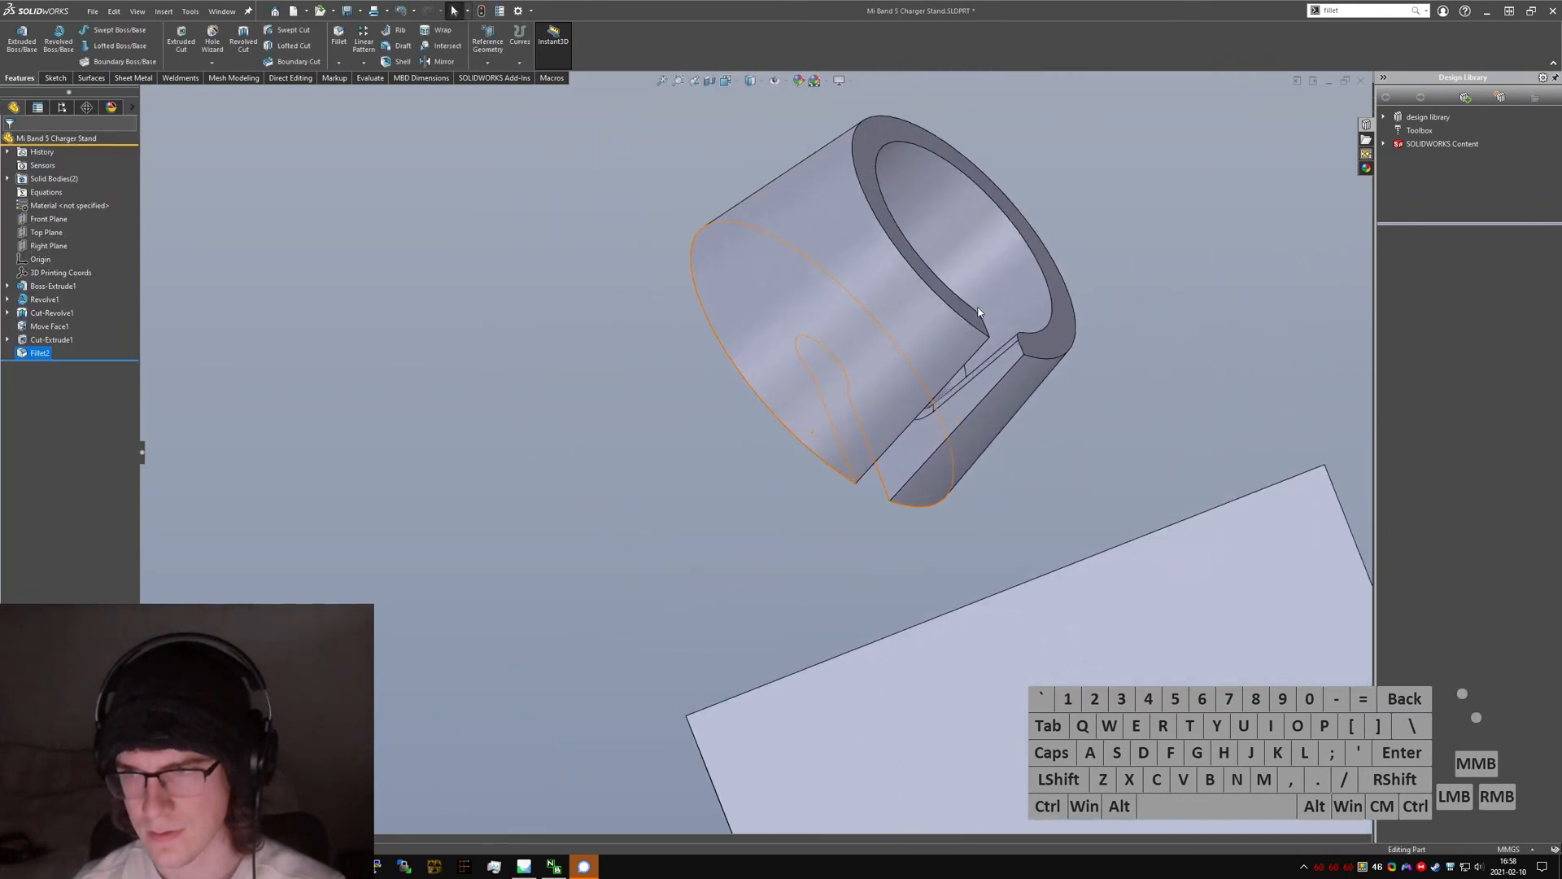
pyautogui.scroll(-4, 944, 325)
pyautogui.moveTo(952, 325); pyautogui.dragTo(797, 537, button='middle')
pyautogui.scroll(-3, 705, 469)
pyautogui.moveTo(704, 469); pyautogui.dragTo(732, 337, button='middle')
pyautogui.scroll(4, 748, 395)
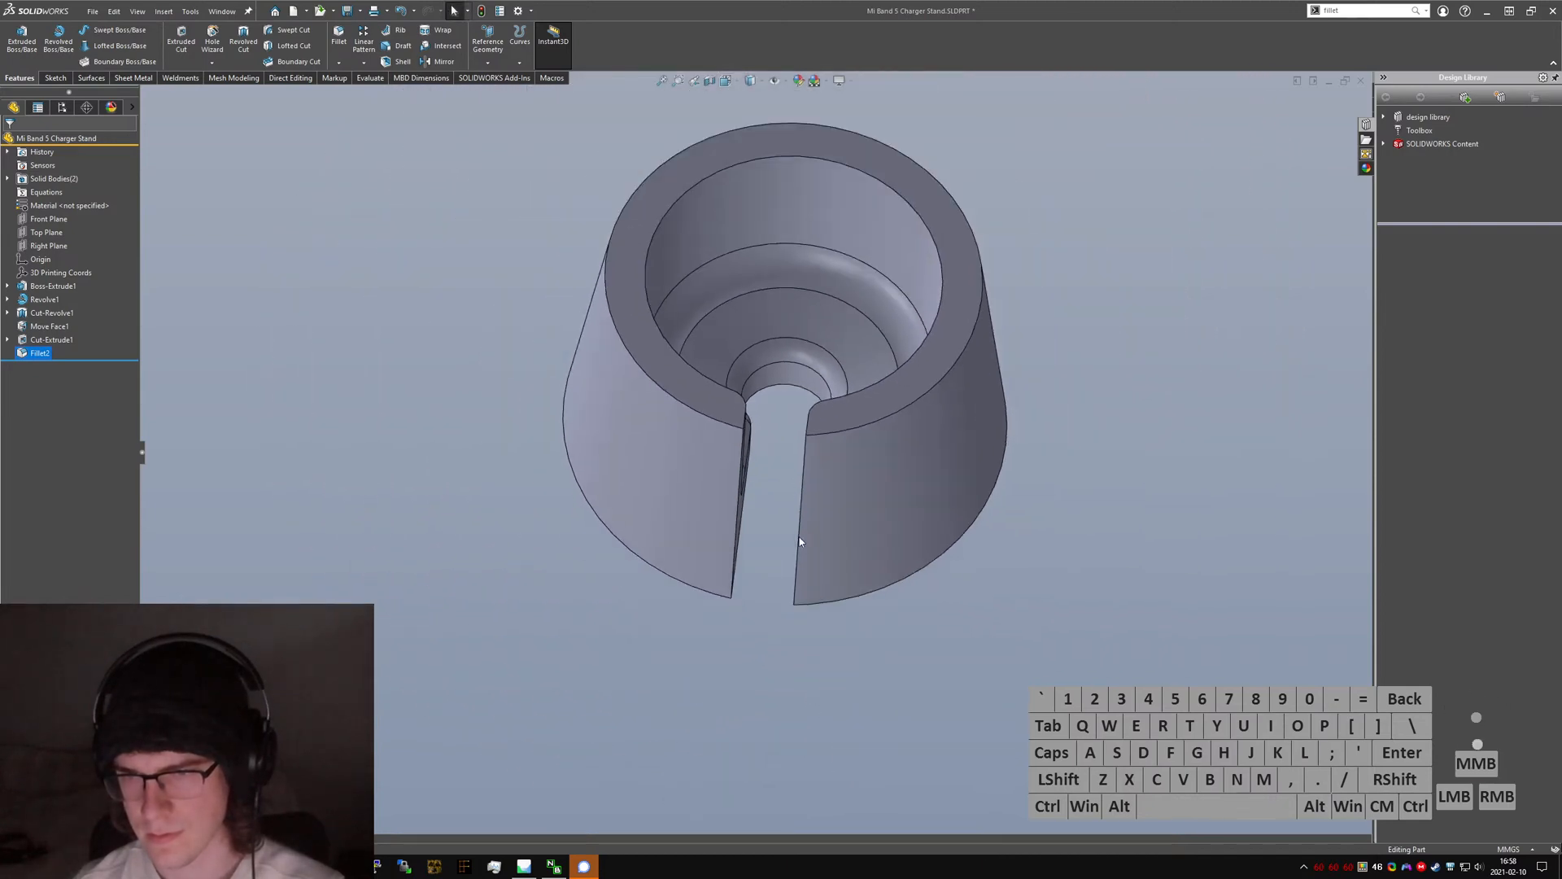
pyautogui.moveTo(771, 565); pyautogui.dragTo(927, 461, button='middle')
pyautogui.scroll(3, 906, 578)
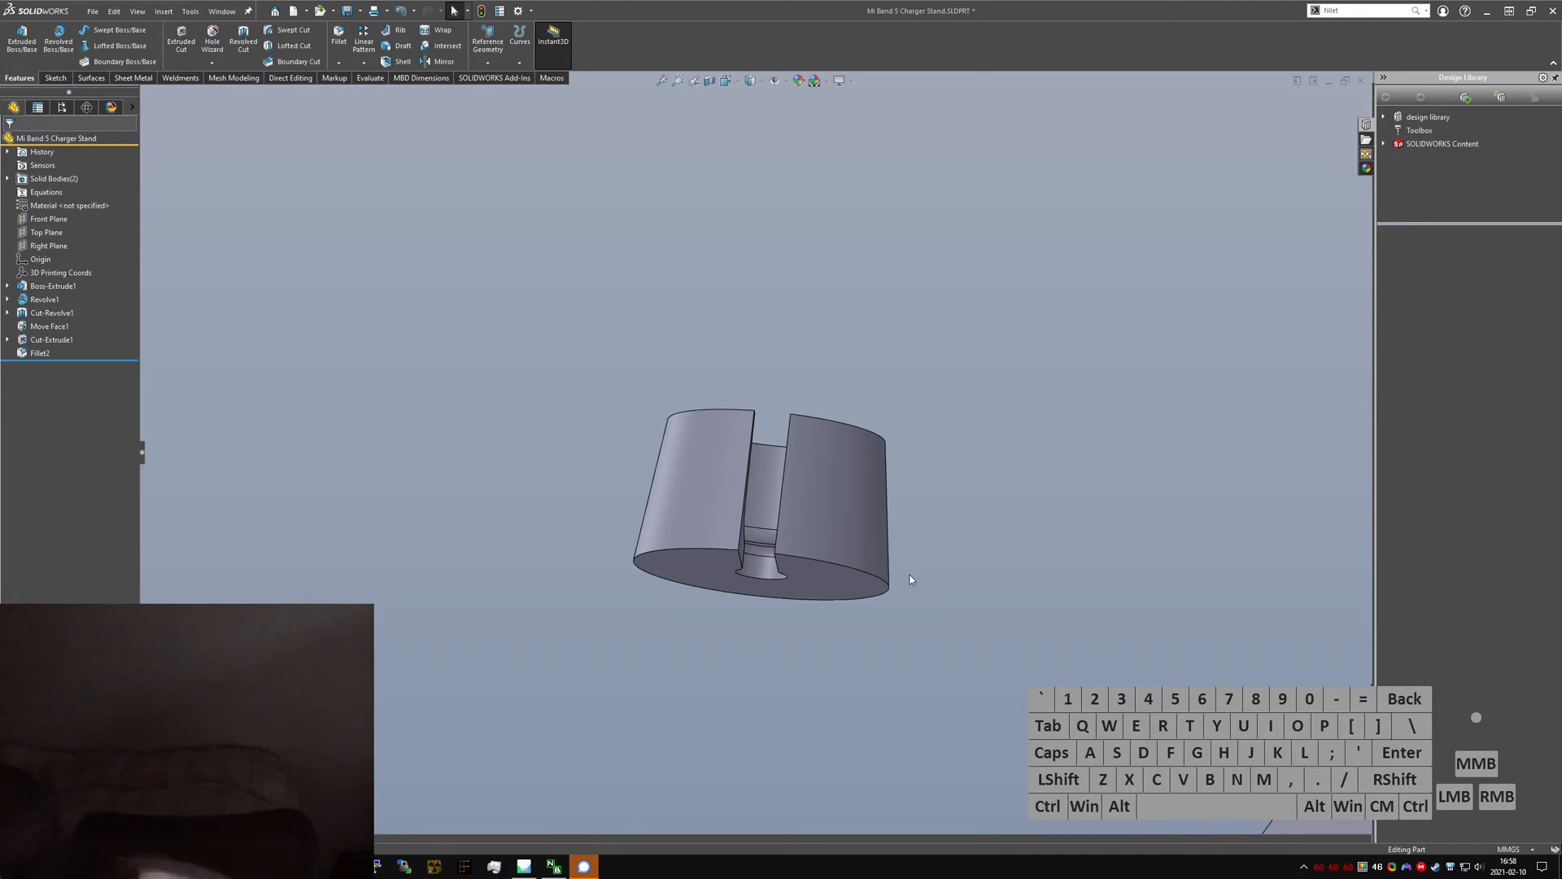
# - Switch to the Mi Band 5 Stand part and show its hidden solid body
pyautogui.hotkey('ctrl', 'Tab')
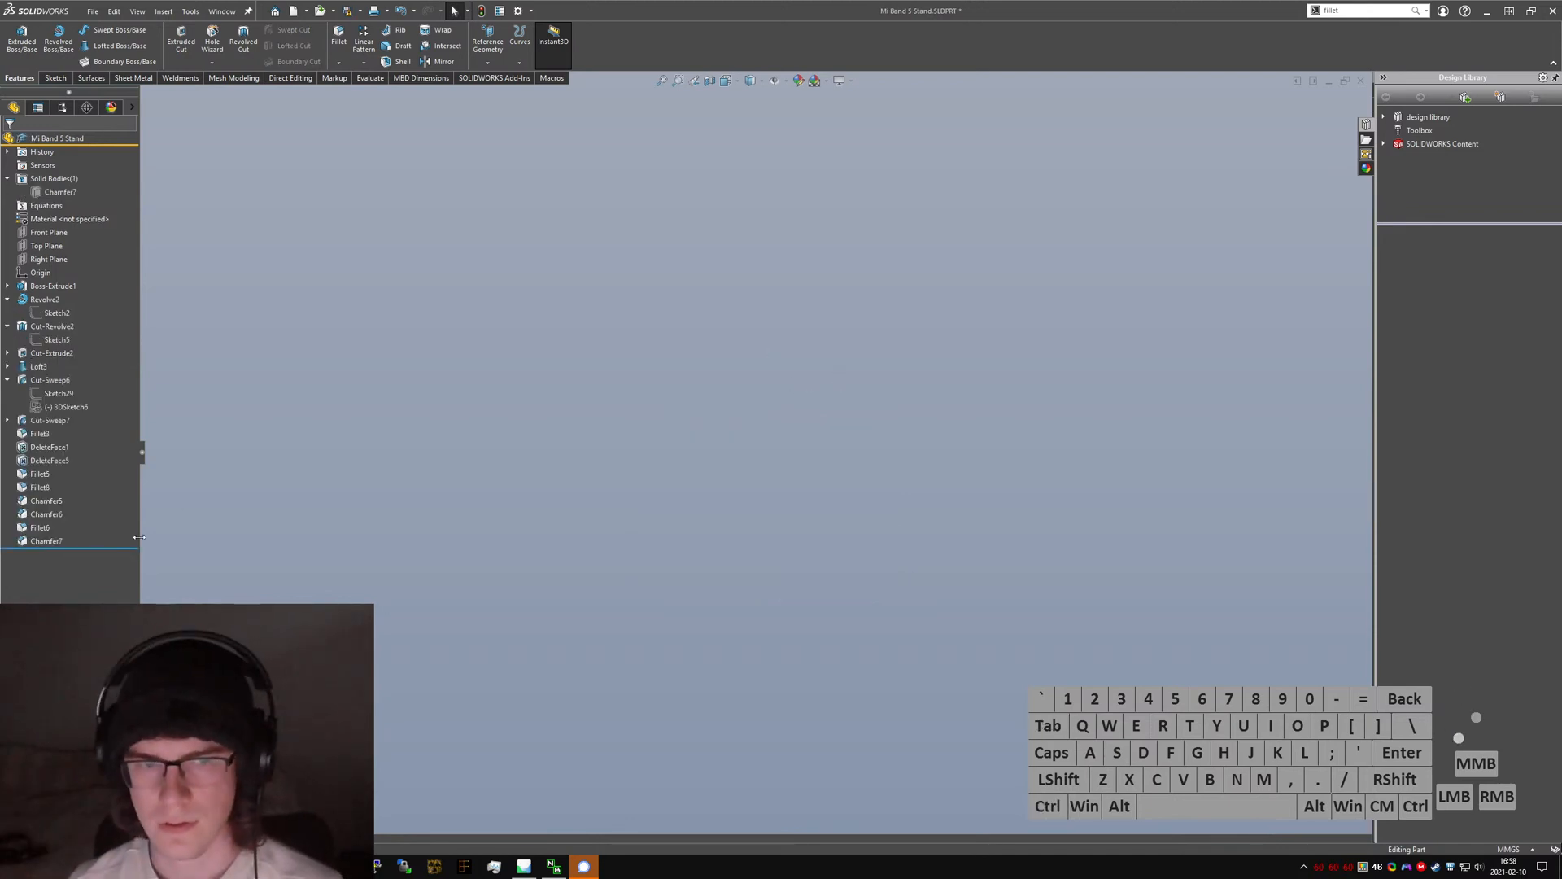
pyautogui.rightClick(47, 192)
pyautogui.click(65, 244)
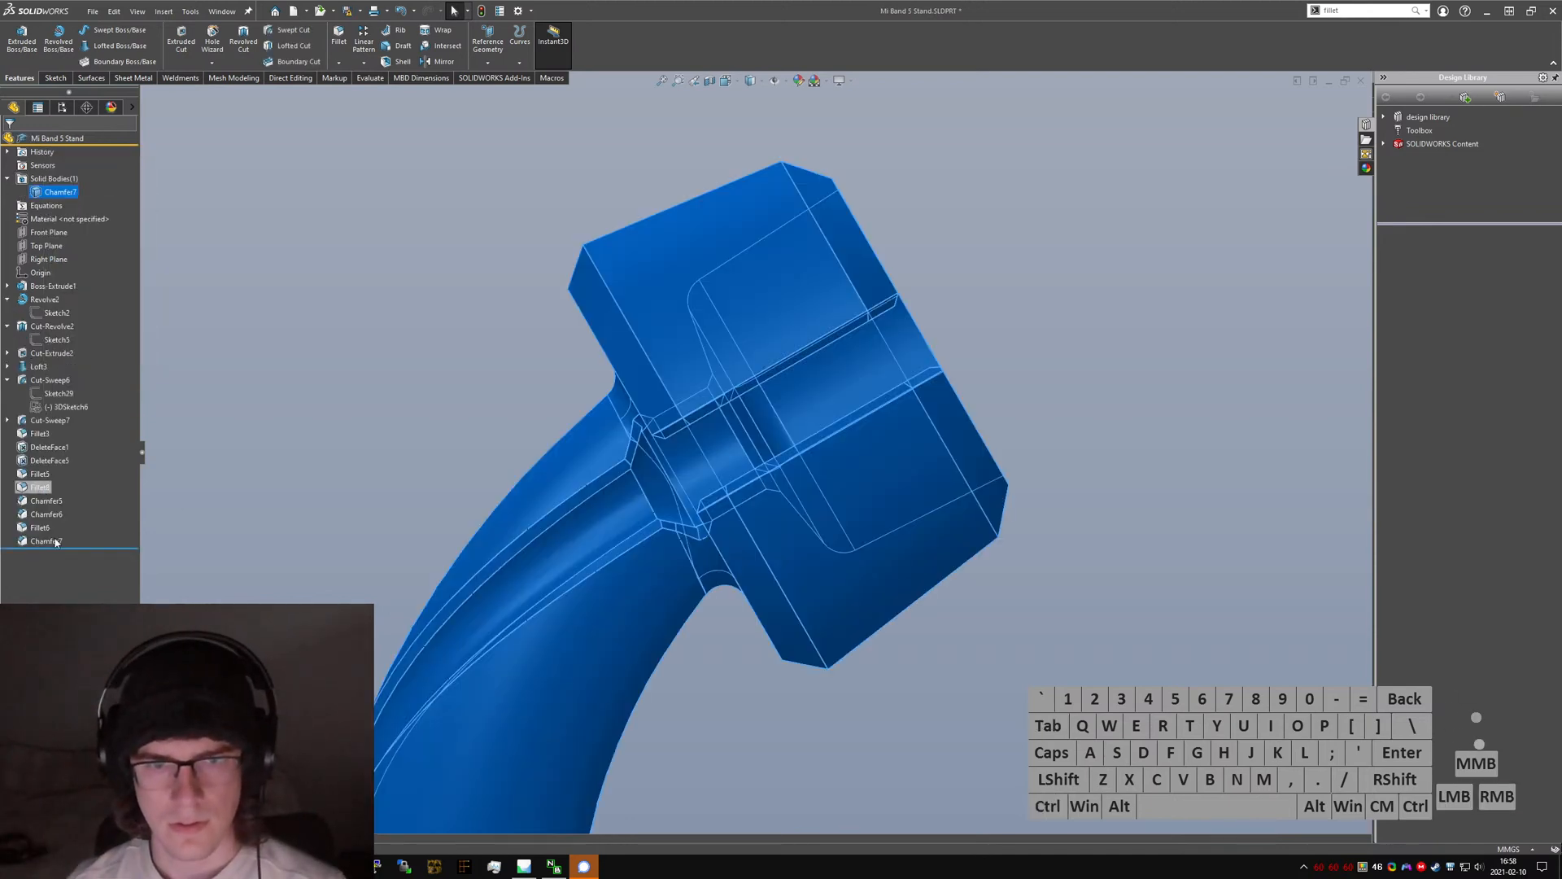
# - Examine the chamfers on the reference stand's charger head and check which features create them
pyautogui.click(51, 541)
pyautogui.click(538, 407)
pyautogui.moveTo(639, 326); pyautogui.dragTo(212, 512, button='middle')
pyautogui.scroll(-4, 692, 436)
pyautogui.scroll(4, 693, 415)
pyautogui.scroll(-5, 737, 443)
pyautogui.scroll(-4, 746, 478)
pyautogui.click(797, 543)
pyautogui.click(53, 504)
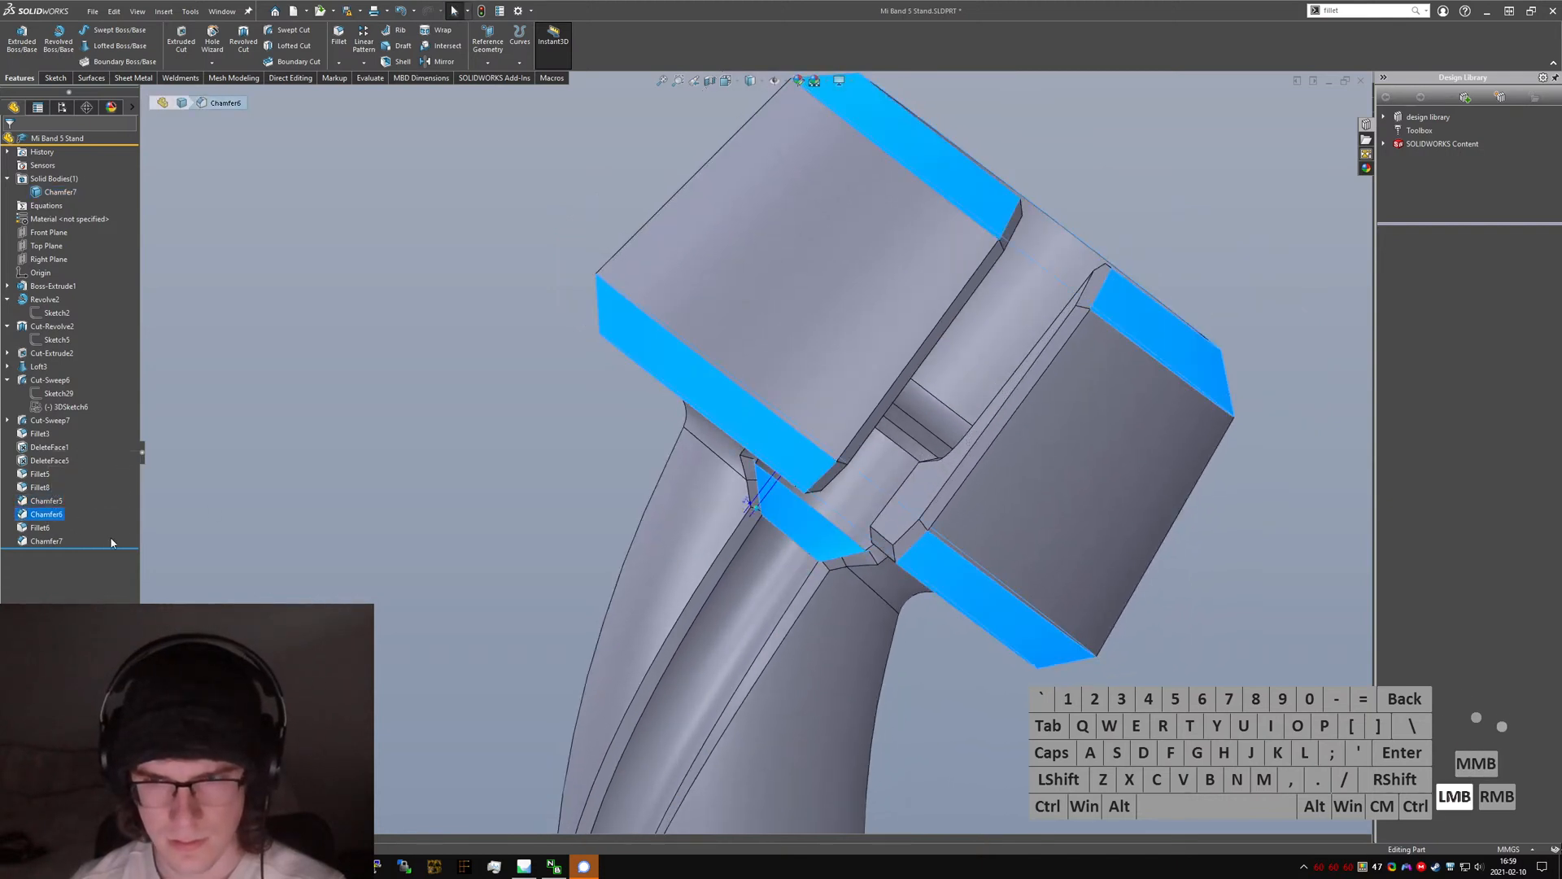
# - Examine how the reference stand's swept cable groove runs from the charger pocket along the curved stem
pyautogui.click(734, 605)
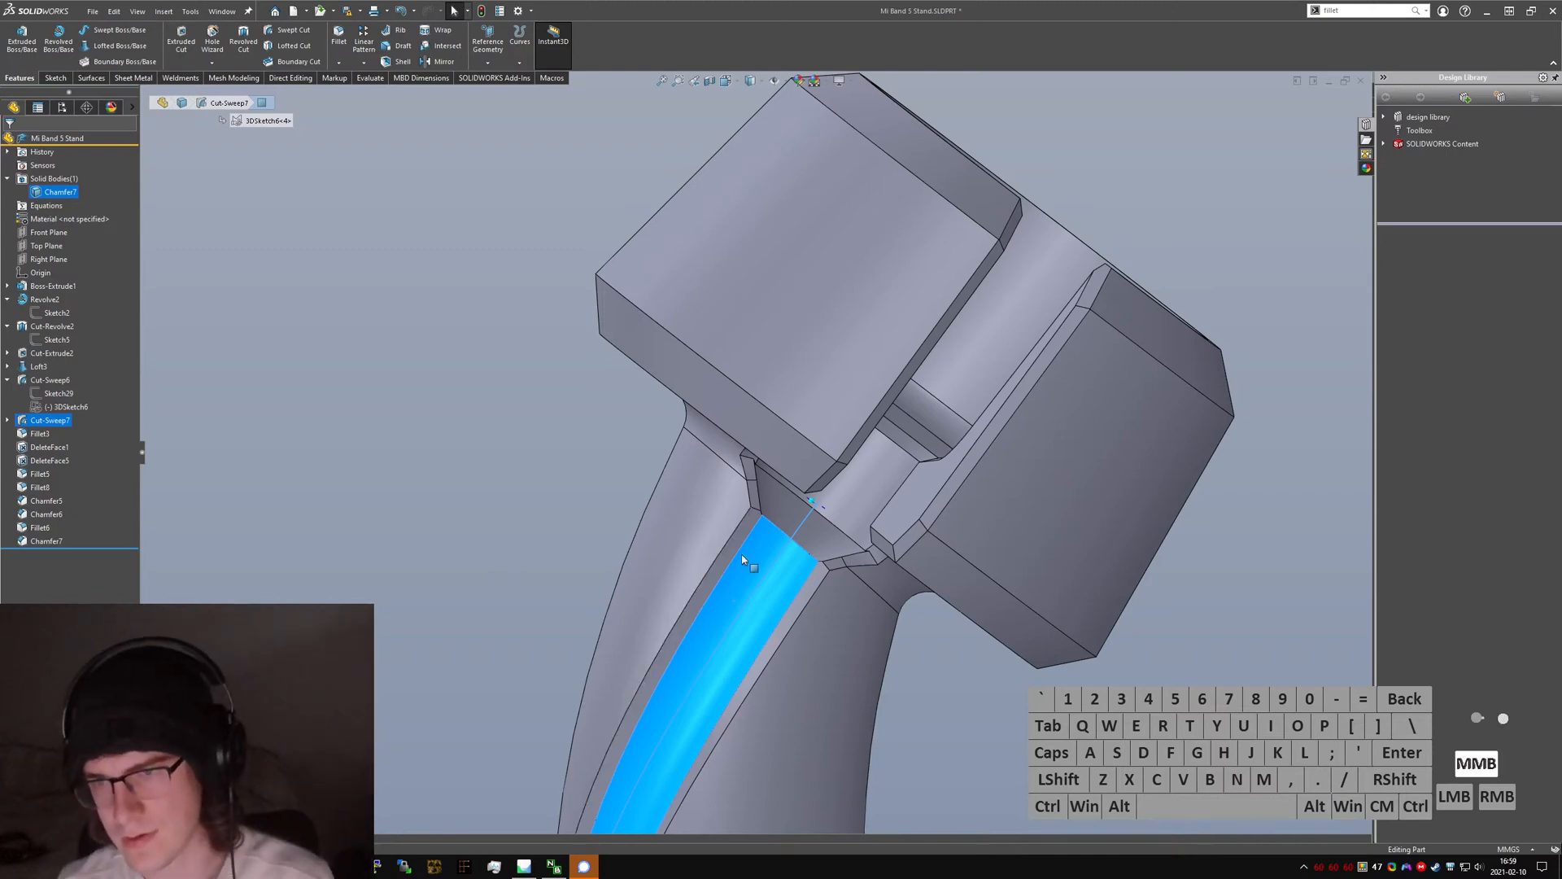
pyautogui.moveTo(741, 560); pyautogui.dragTo(641, 734, button='middle')
pyautogui.scroll(-4, 753, 576)
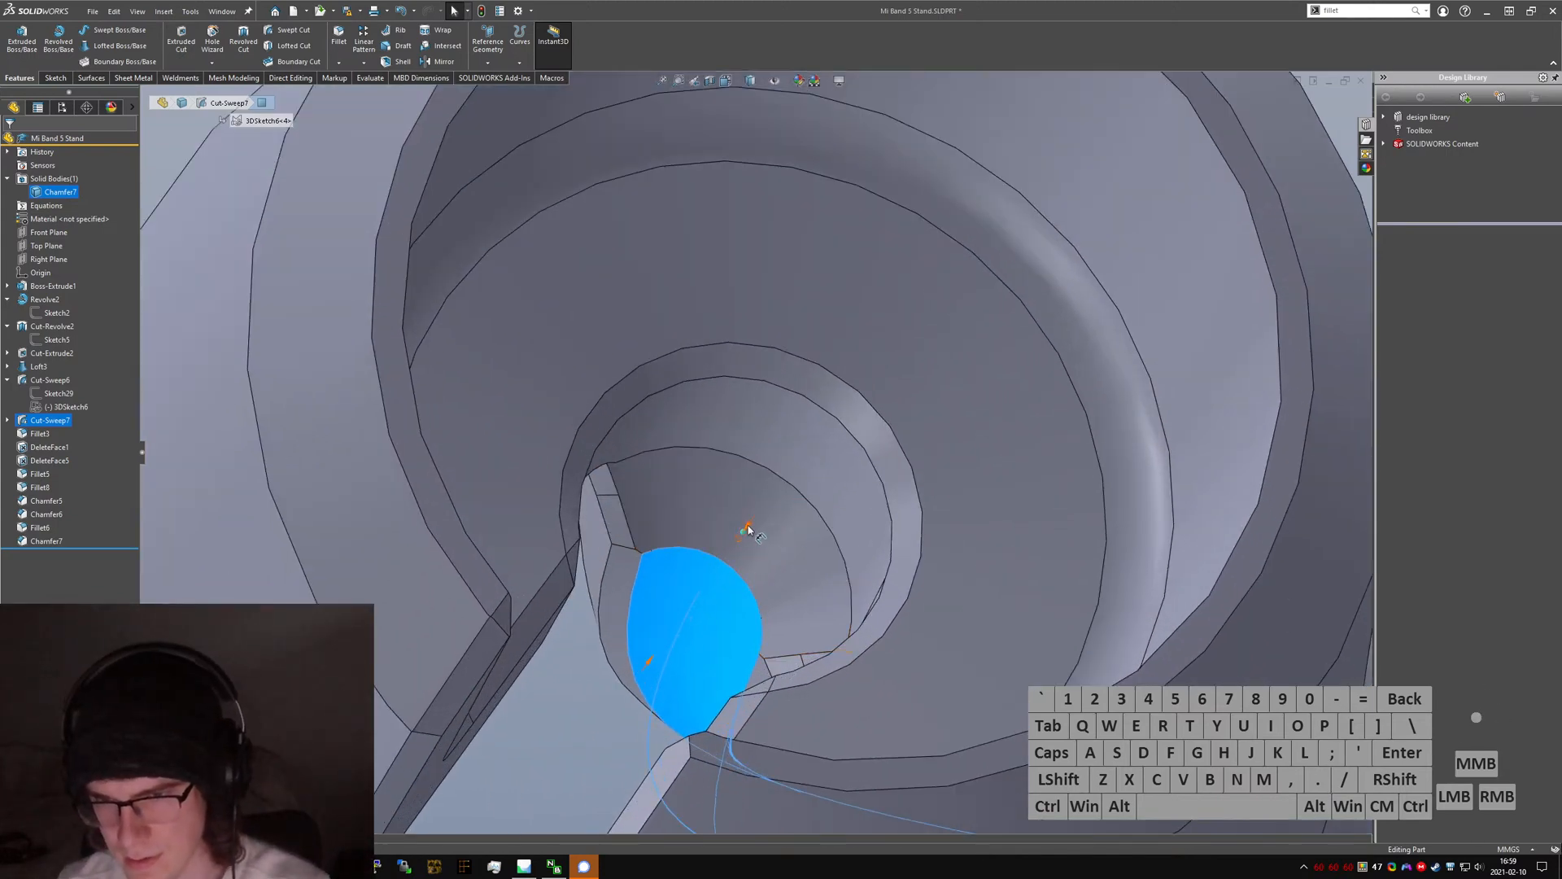
pyautogui.scroll(1, 747, 529)
pyautogui.scroll(-2, 748, 537)
pyautogui.scroll(6, 753, 553)
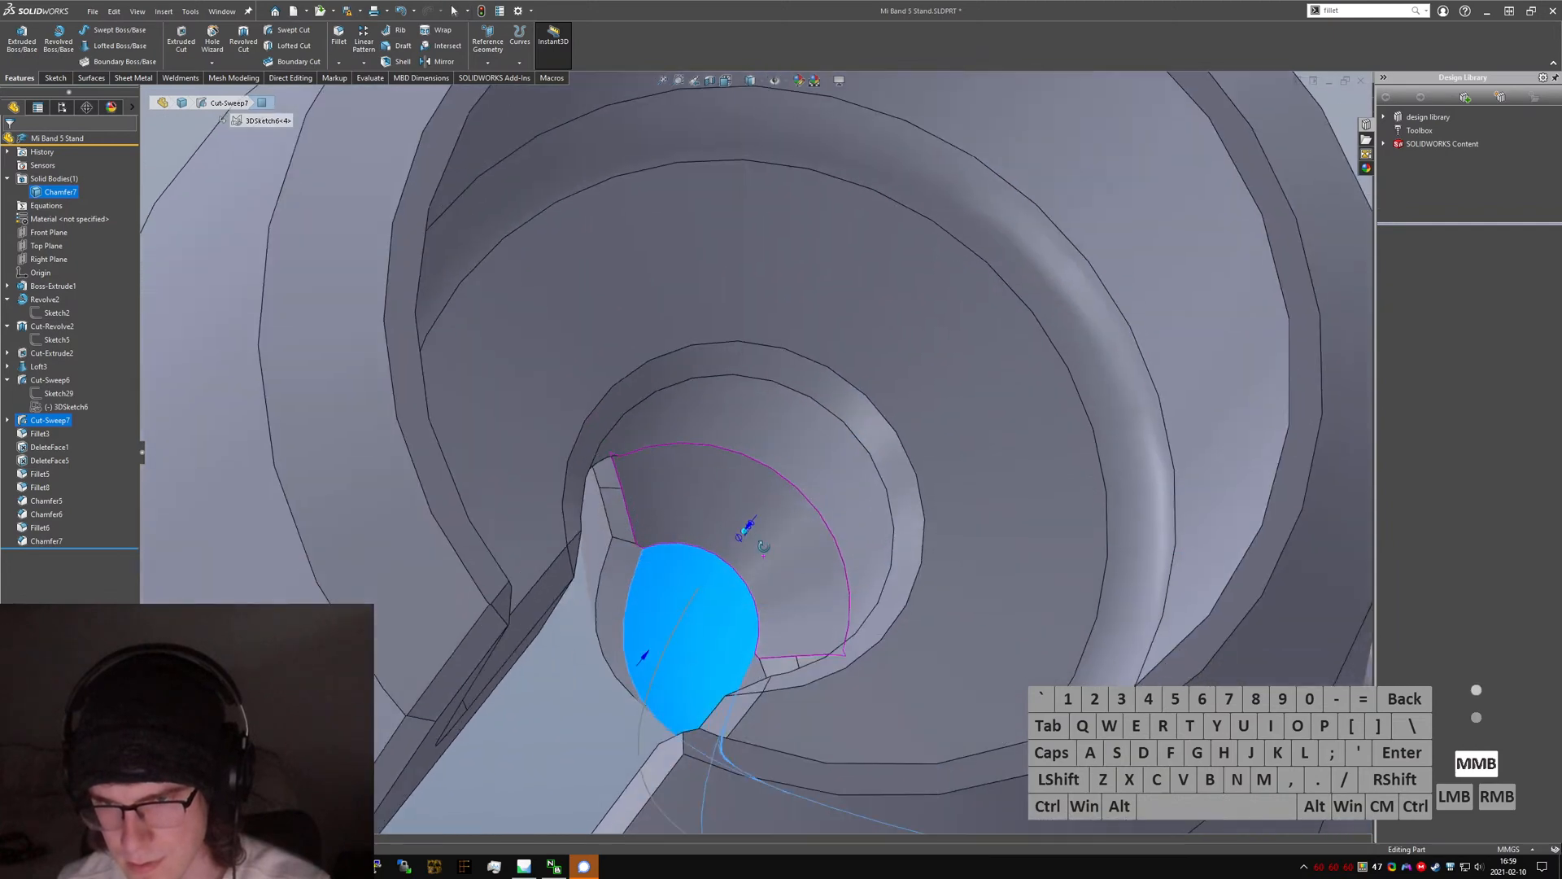
pyautogui.moveTo(758, 572); pyautogui.dragTo(735, 480, button='middle')
pyautogui.scroll(7, 786, 565)
pyautogui.scroll(-2, 732, 505)
pyautogui.scroll(-4, 724, 504)
pyautogui.scroll(2, 735, 479)
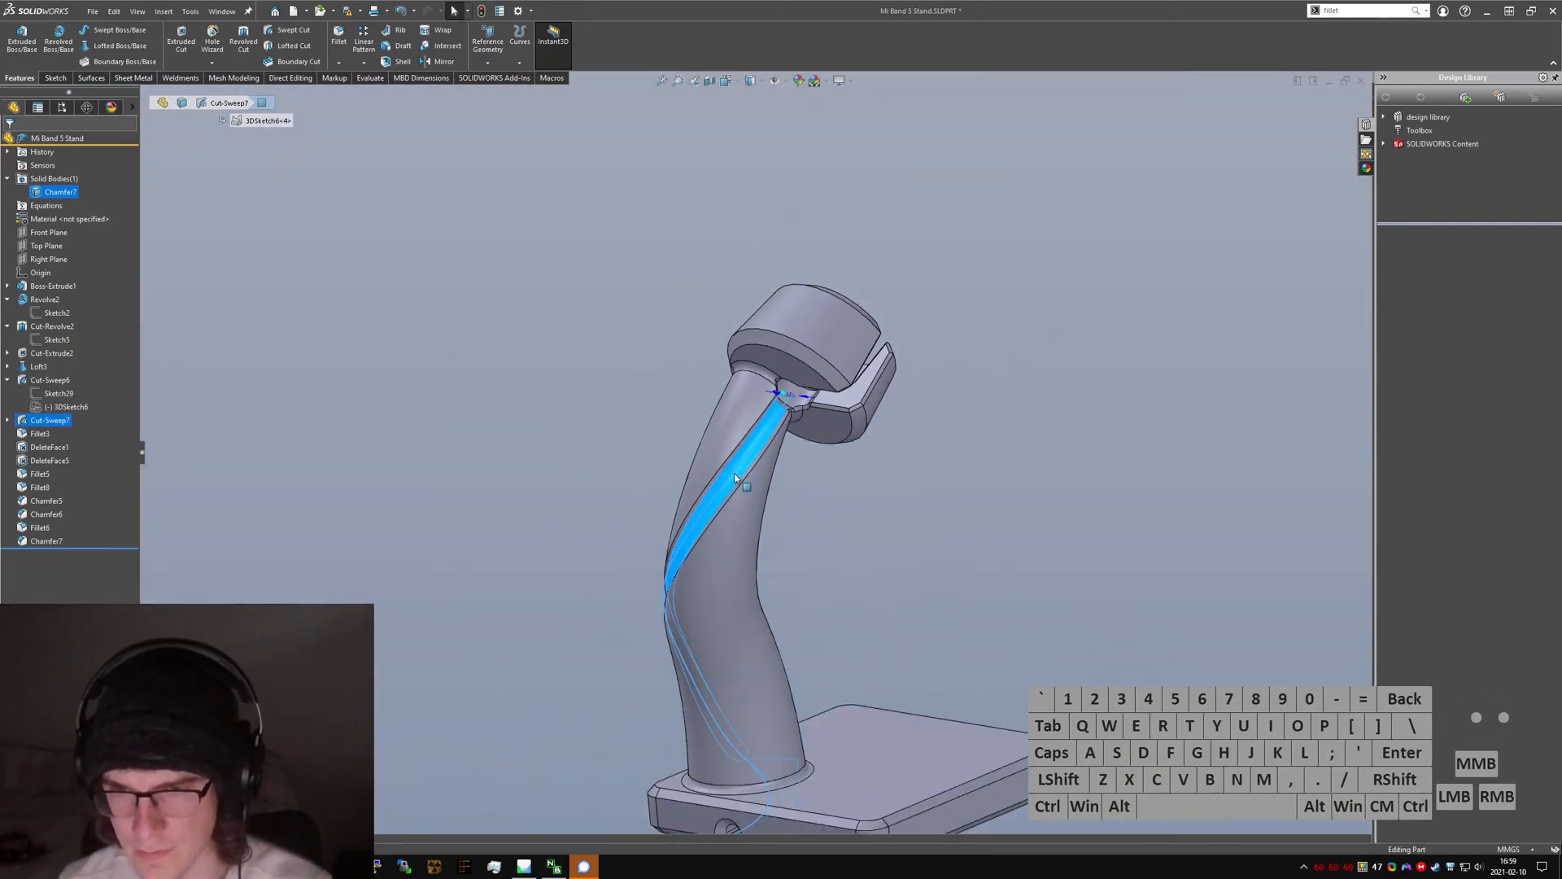
pyautogui.click(776, 488)
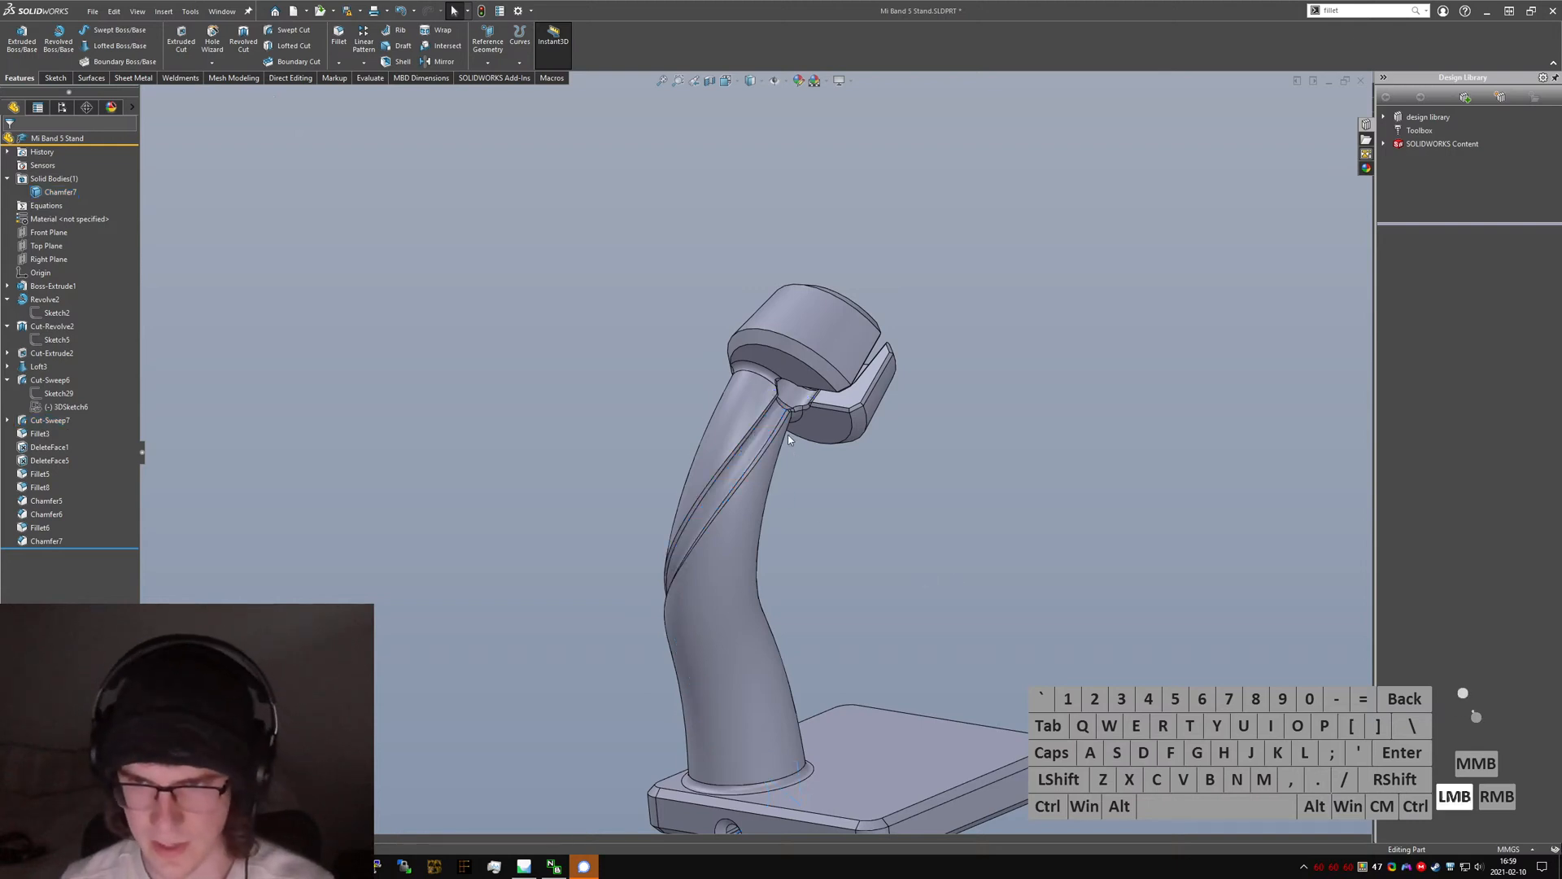
pyautogui.click(768, 416)
pyautogui.click(851, 511)
pyautogui.moveTo(731, 540); pyautogui.dragTo(753, 512, button='middle')
pyautogui.scroll(3, 749, 503)
pyautogui.scroll(-4, 752, 498)
pyautogui.moveTo(777, 444); pyautogui.dragTo(855, 512, button='middle')
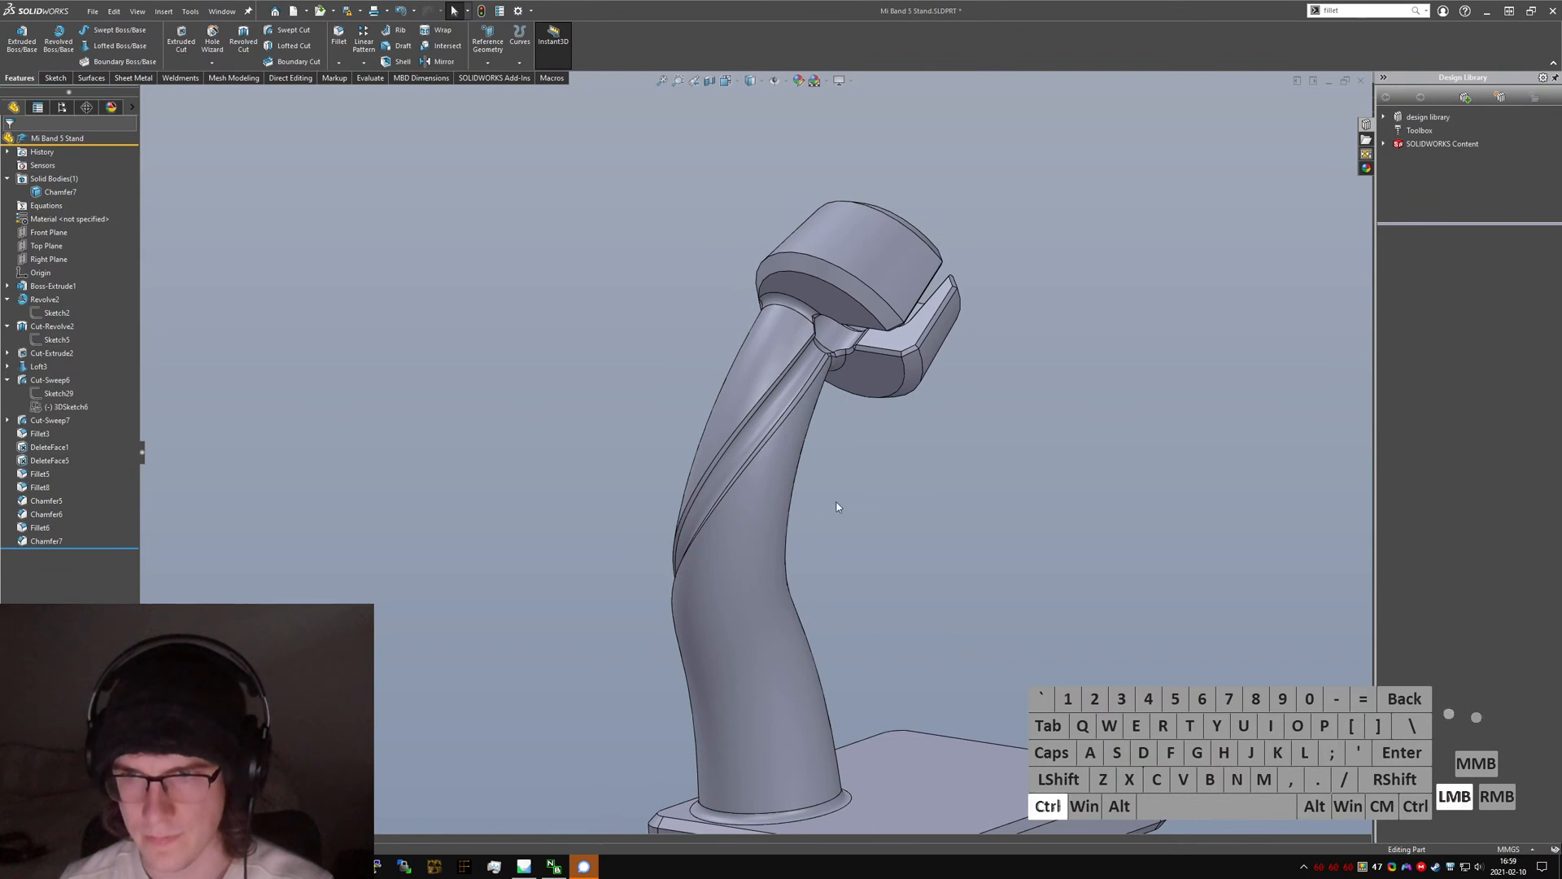
# - Return to the Mi Band 5 Charger Stand part and show it in isometric view
pyautogui.hotkey('ctrl', 'Tab')
pyautogui.moveTo(659, 486); pyautogui.dragTo(665, 499, button='middle')
pyautogui.hotkey('ctrl', '7')
pyautogui.click(766, 437)
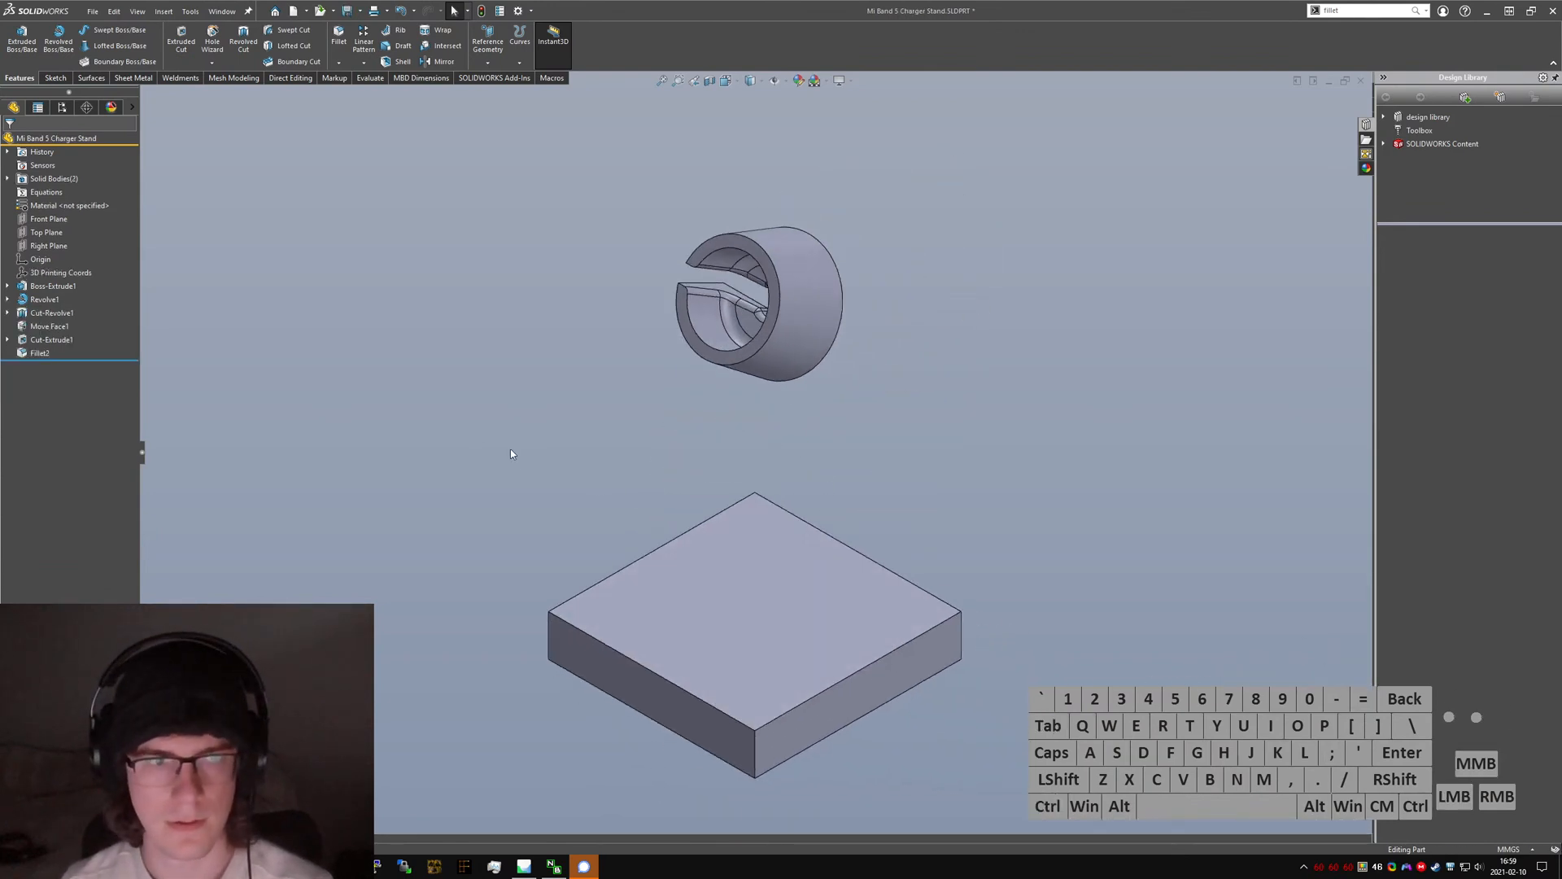
pyautogui.press('XF86AudioLowerVolume')
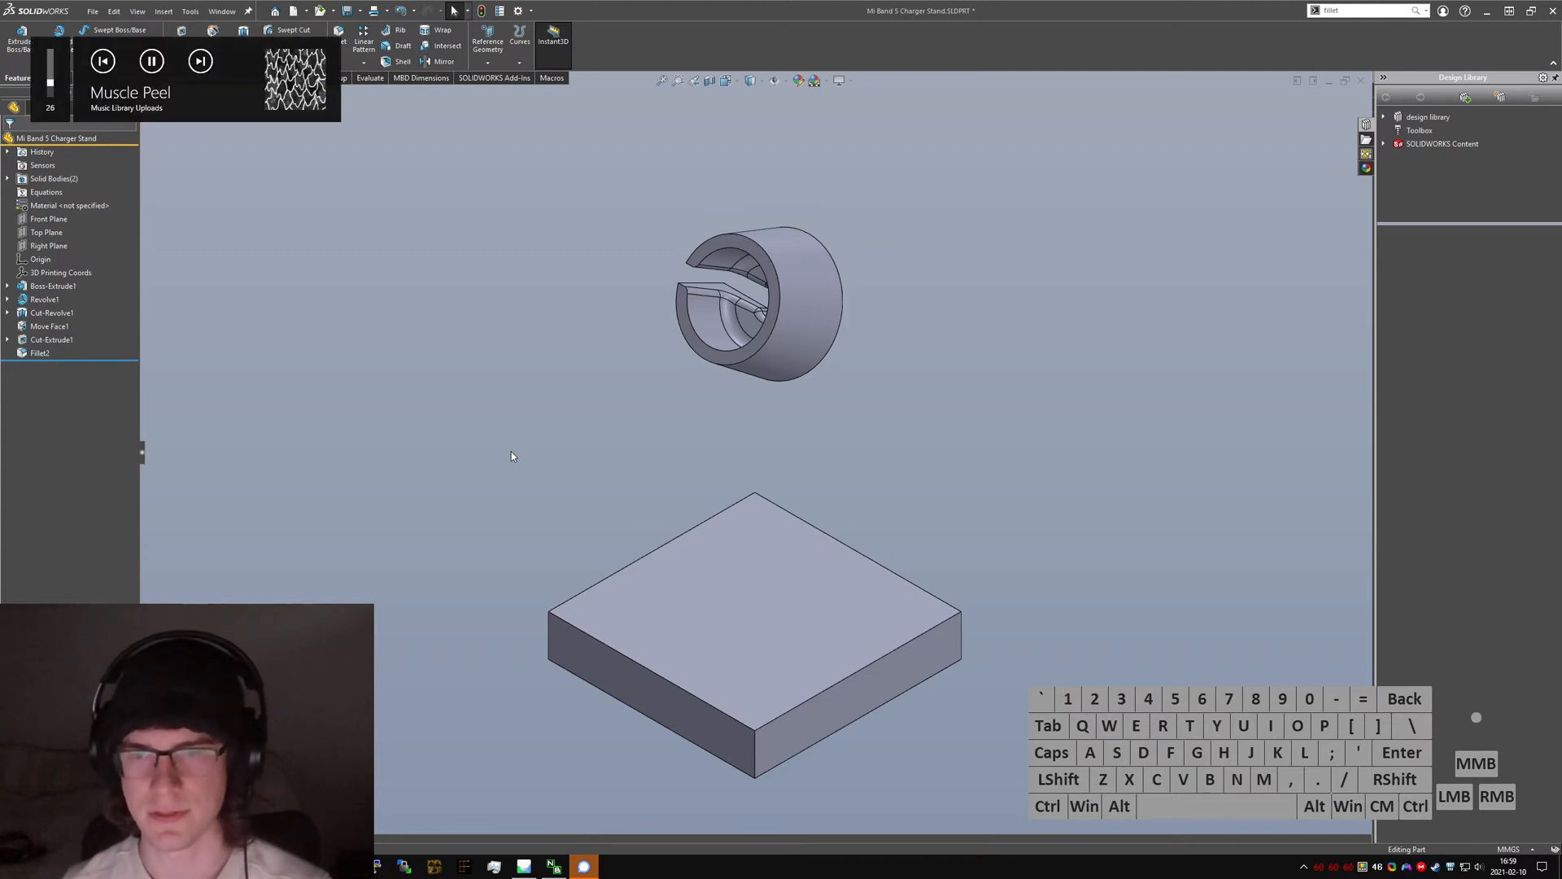
# - Edit the 1 mm slot fillet to include the circular edge around the pocket floor, and check the rounded result
pyautogui.scroll(-4, 710, 265)
pyautogui.moveTo(711, 273); pyautogui.dragTo(763, 339, button='middle')
pyautogui.scroll(-1, 761, 337)
pyautogui.scroll(-1, 761, 337)
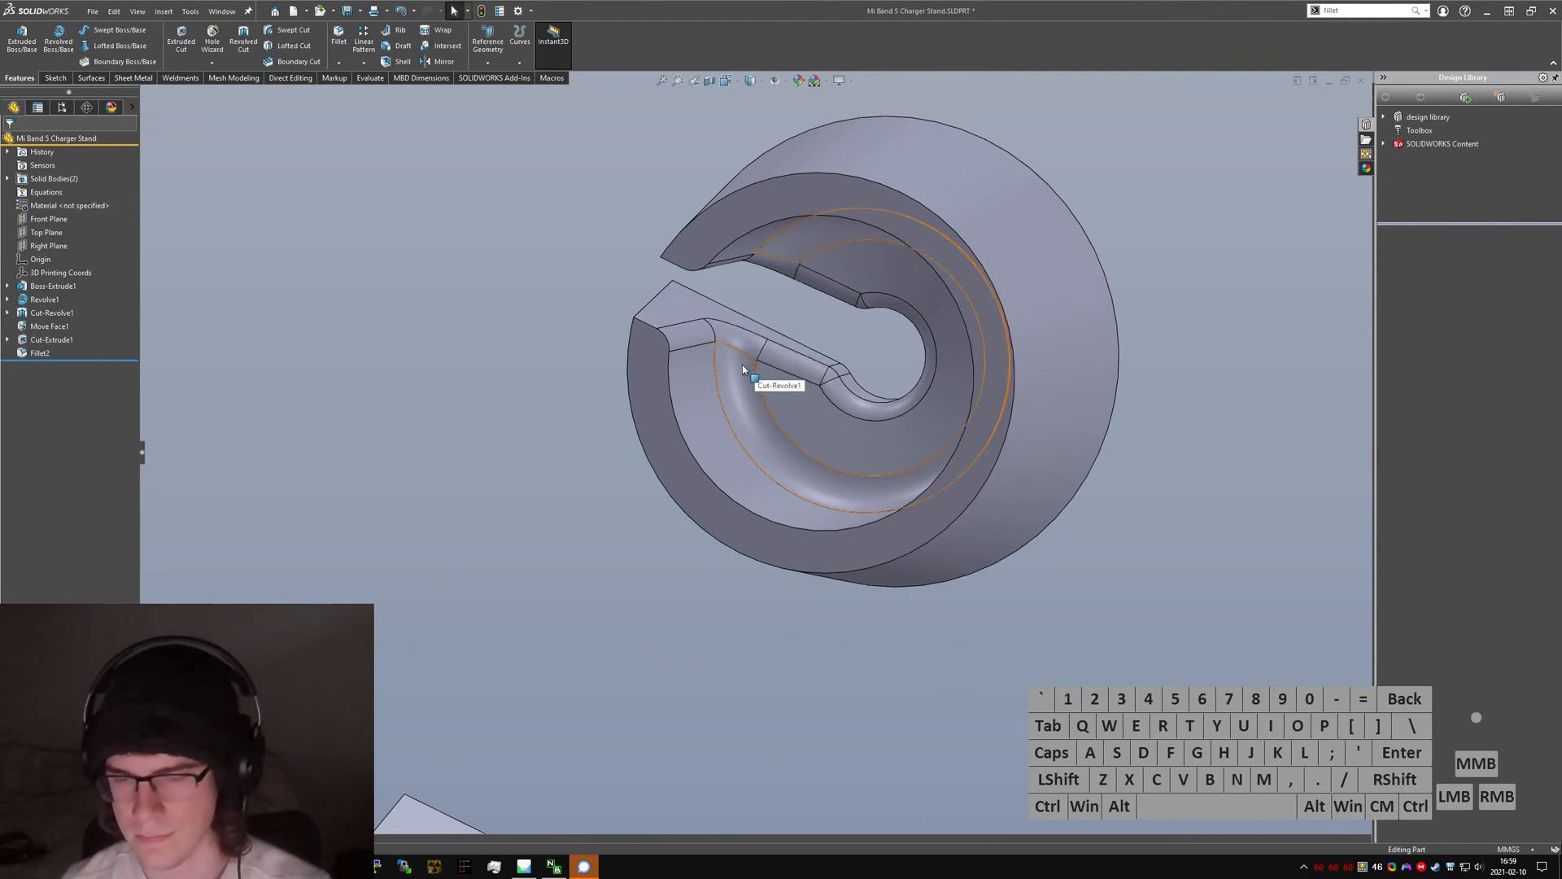
pyautogui.click(39, 353)
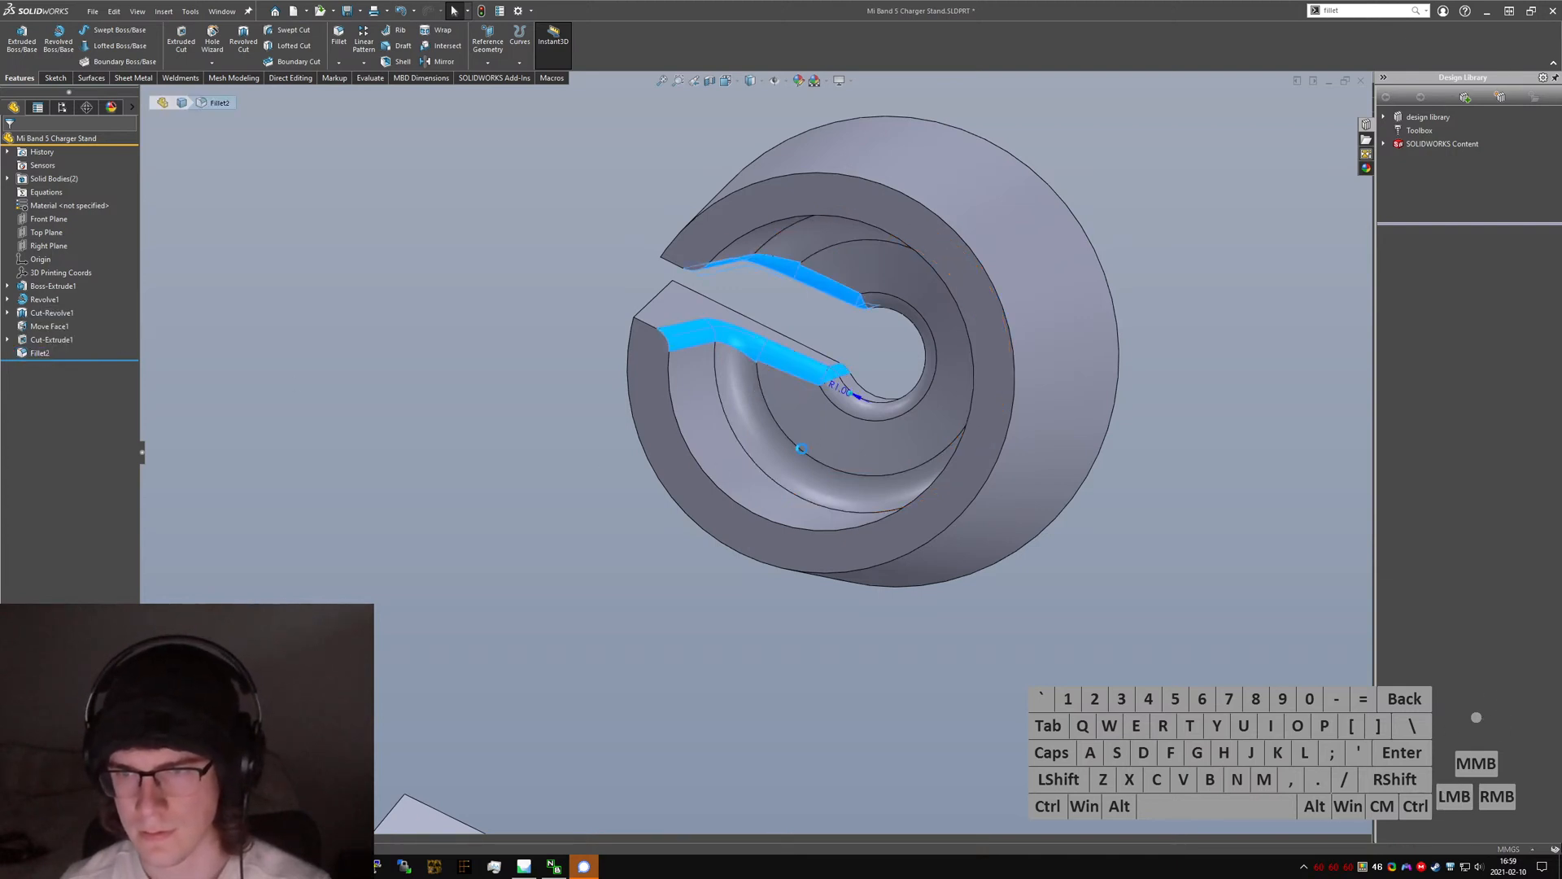
pyautogui.click(801, 449)
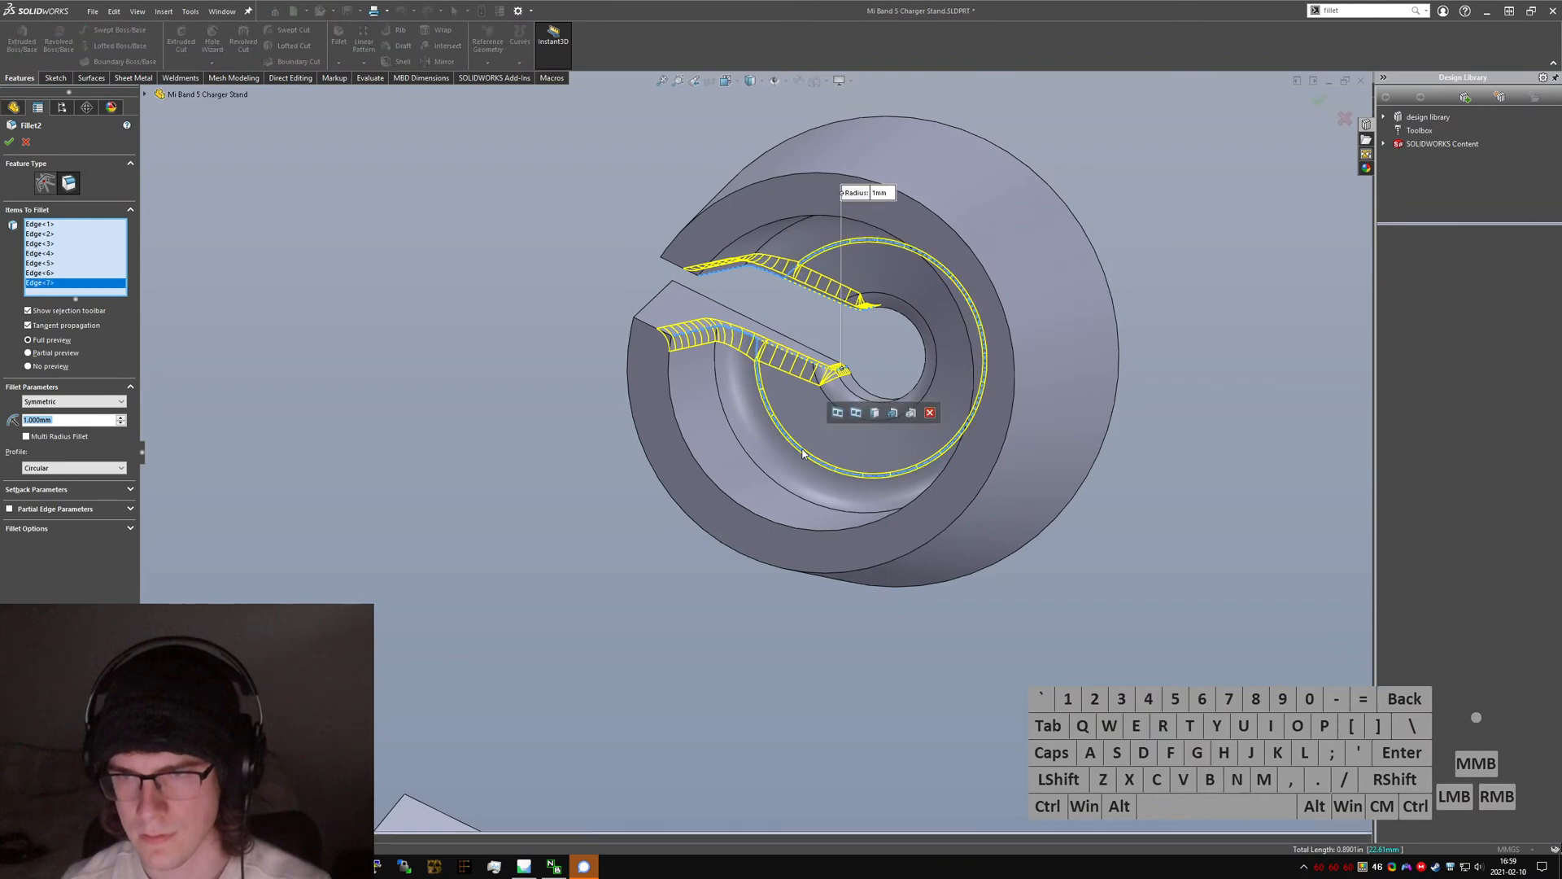
pyautogui.rightClick(803, 453)
pyautogui.moveTo(774, 383); pyautogui.dragTo(803, 261, button='middle')
pyautogui.scroll(-5, 802, 261)
pyautogui.scroll(3, 795, 317)
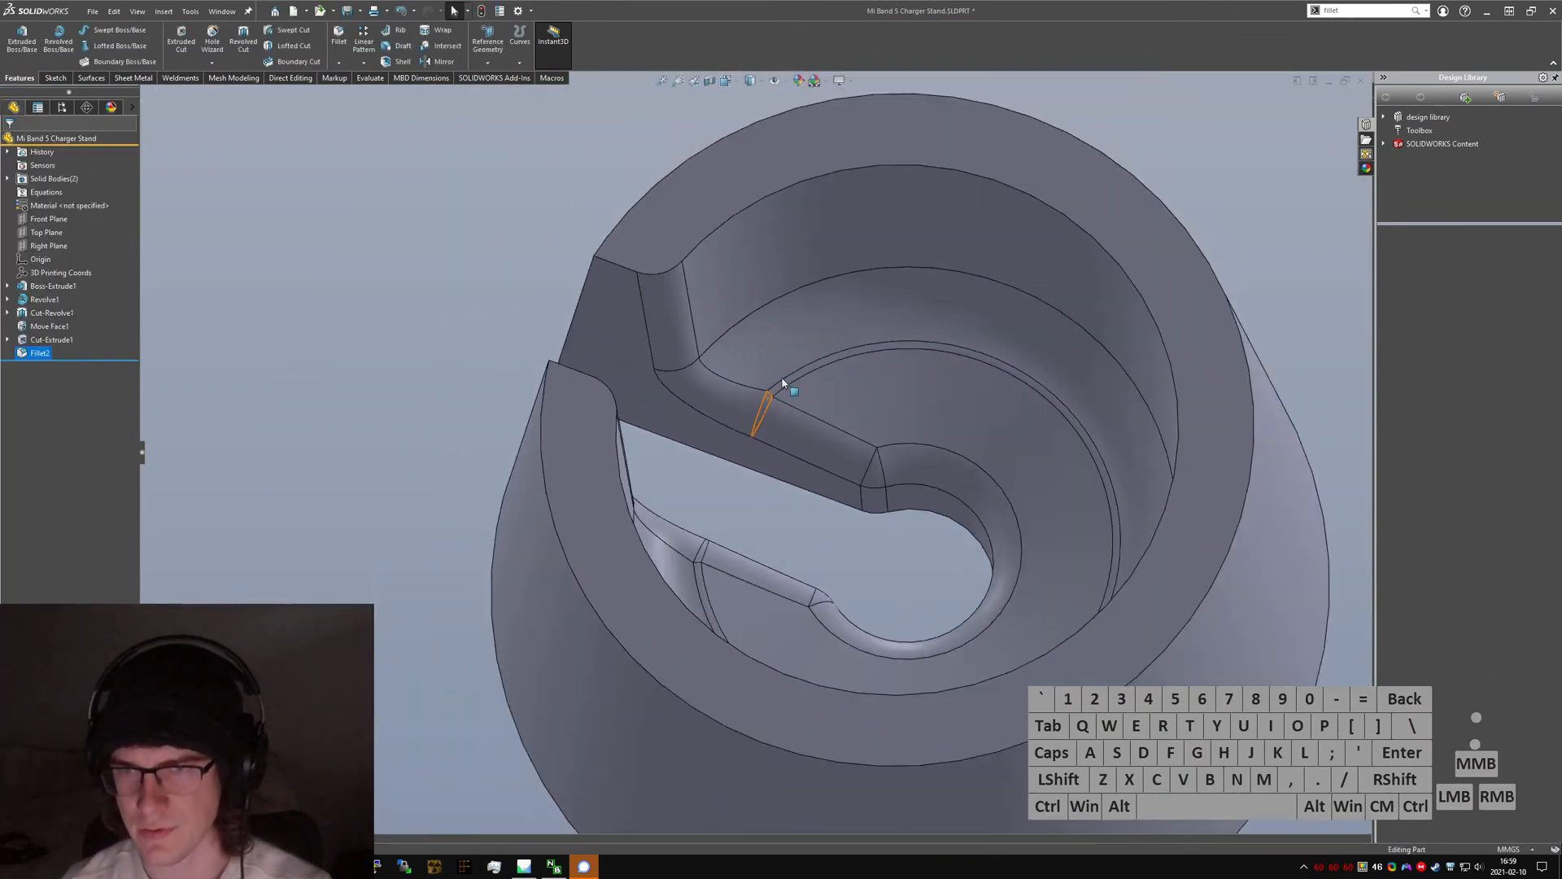
pyautogui.scroll(6, 782, 383)
pyautogui.moveTo(783, 382); pyautogui.dragTo(663, 474, button='middle')
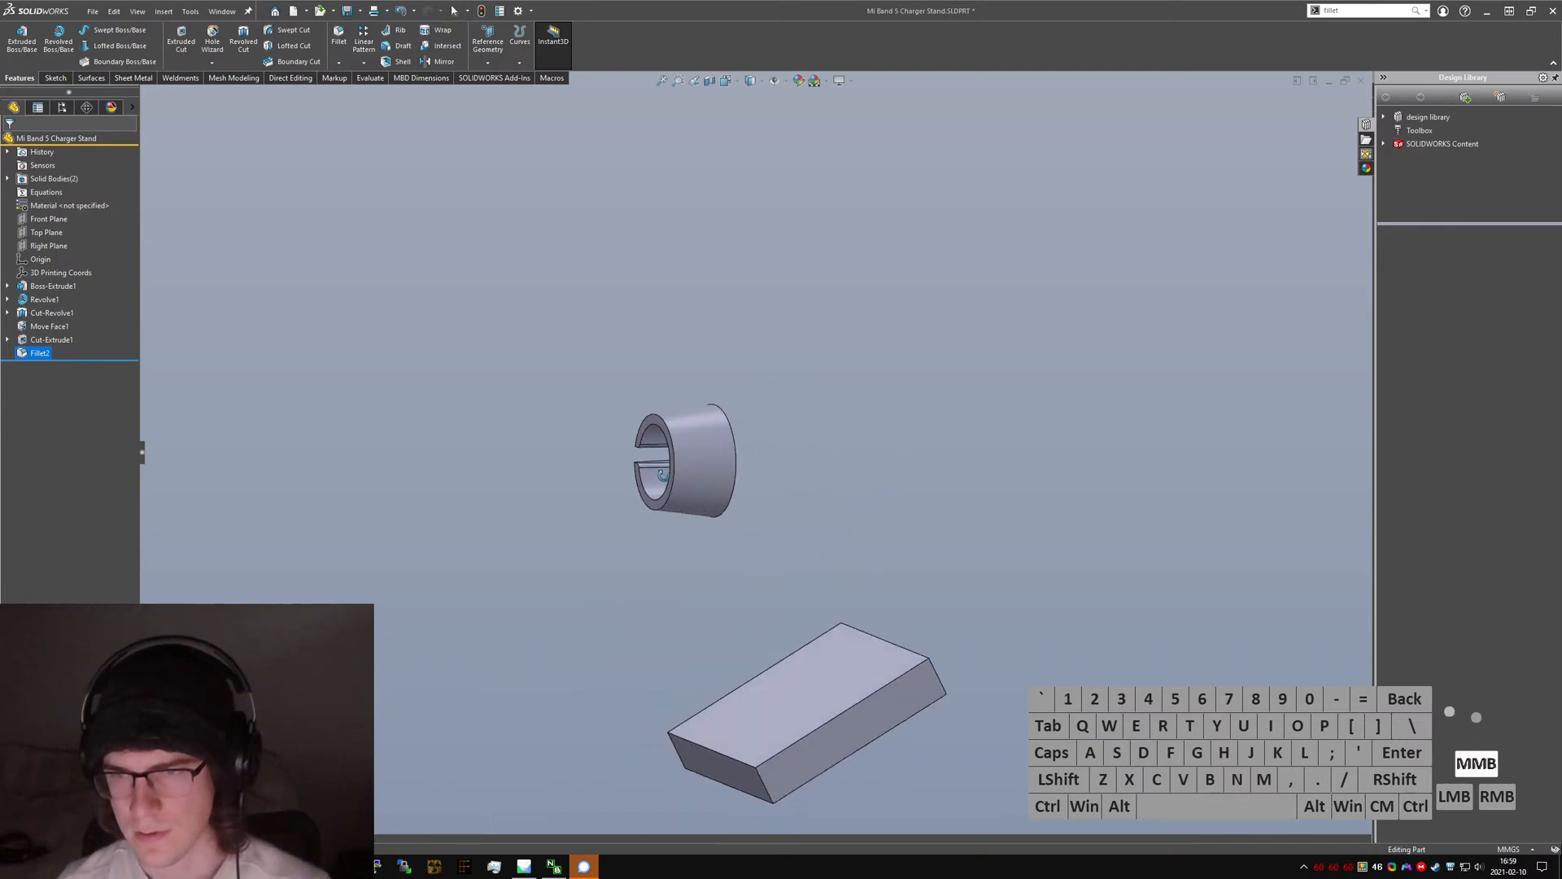
pyautogui.click(458, 488)
# - Switch to the Mi Band 5 Stand part, roll its history back to before Cut-Sweep6, and examine the slot cut and stem loft
pyautogui.hotkey('ctrl', 'Tab')
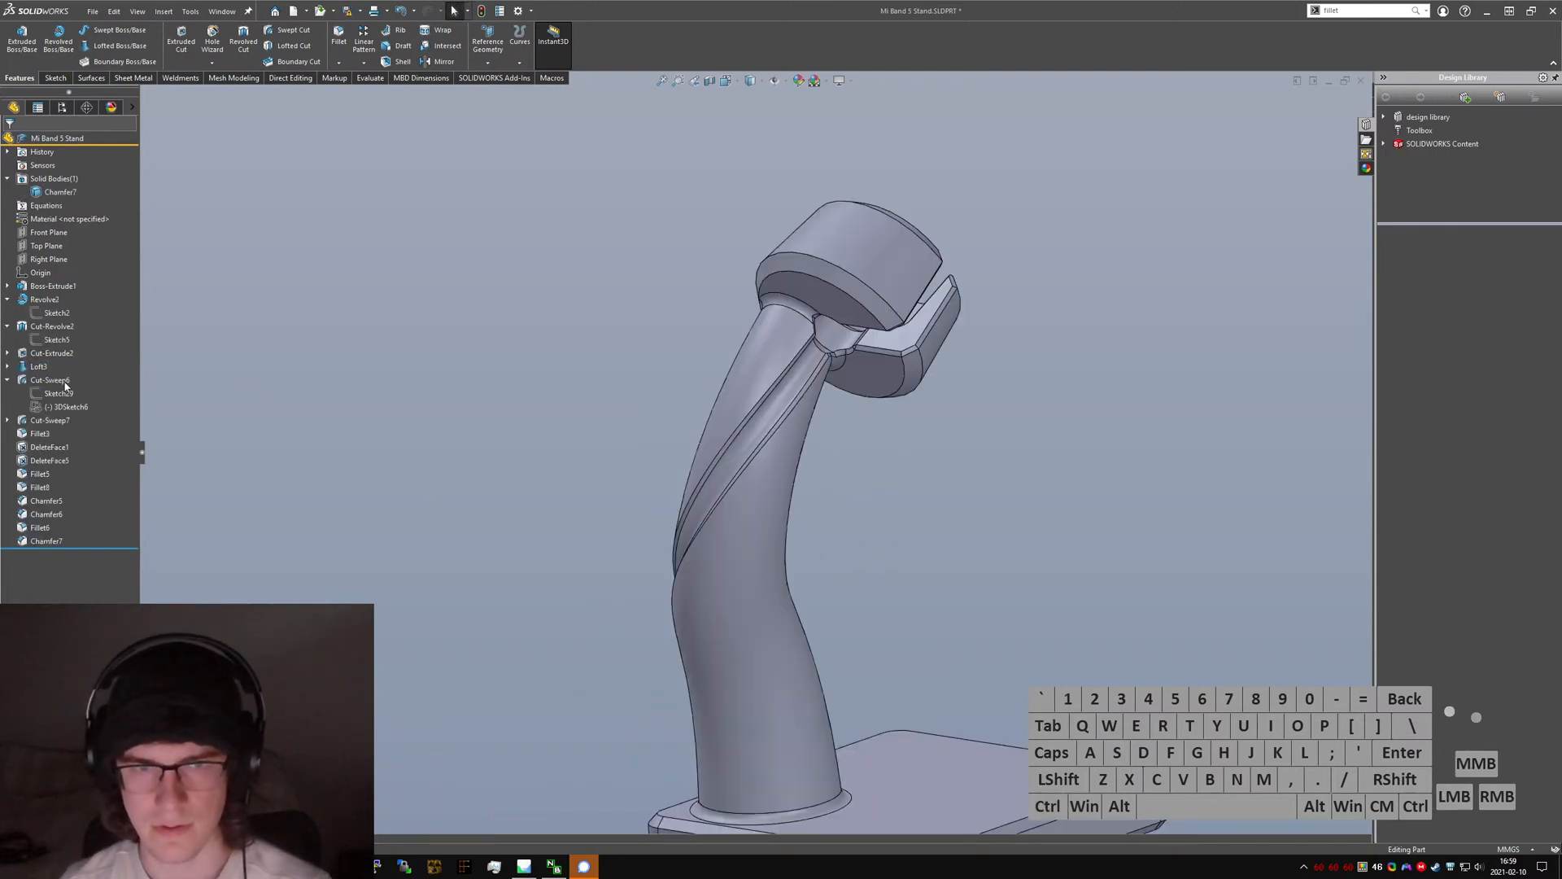
pyautogui.moveTo(92, 549); pyautogui.dragTo(92, 498)
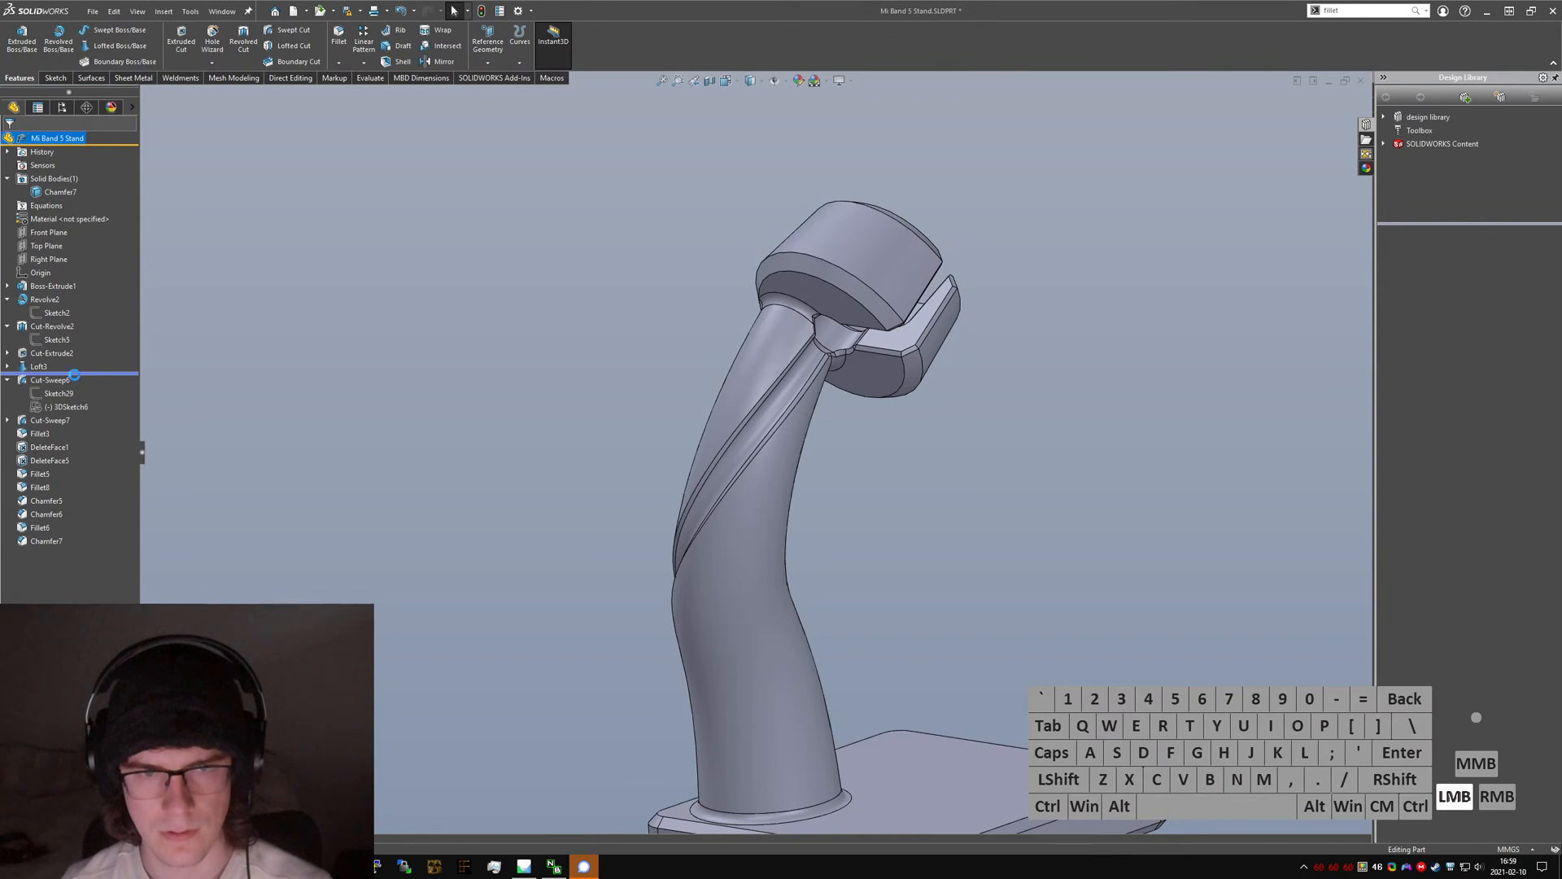
pyautogui.moveTo(74, 375); pyautogui.dragTo(72, 374)
pyautogui.click(50, 353)
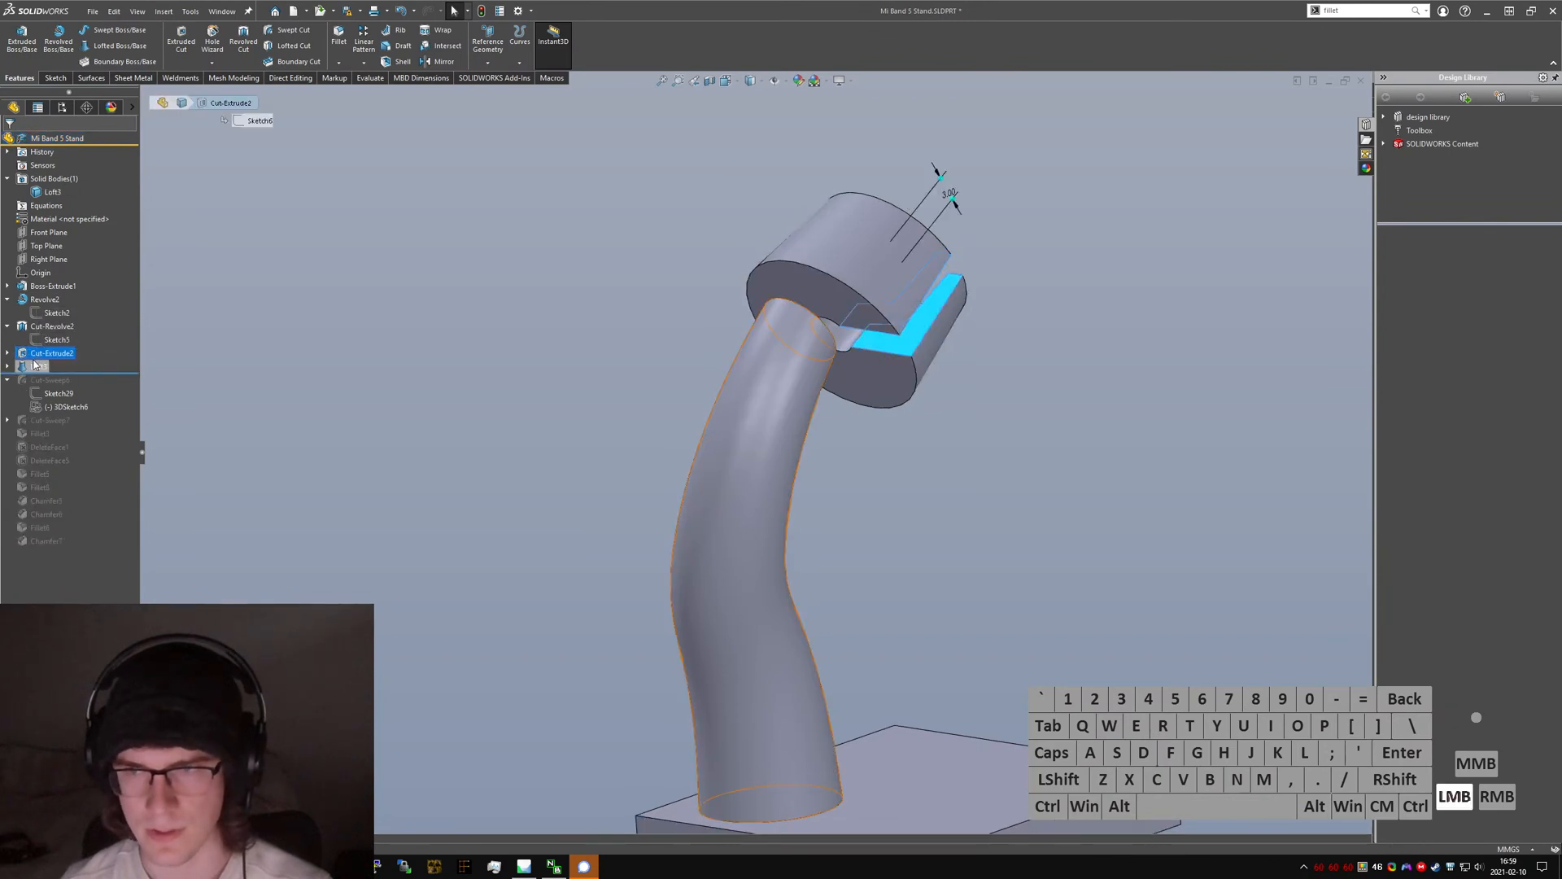
pyautogui.click(36, 366)
pyautogui.moveTo(849, 332); pyautogui.dragTo(807, 413, button='middle')
pyautogui.scroll(-6, 846, 363)
# - Return to the Mi Band 5 Charger Stand part and delete the slot fillet
pyautogui.hotkey('ctrl', 'Tab')
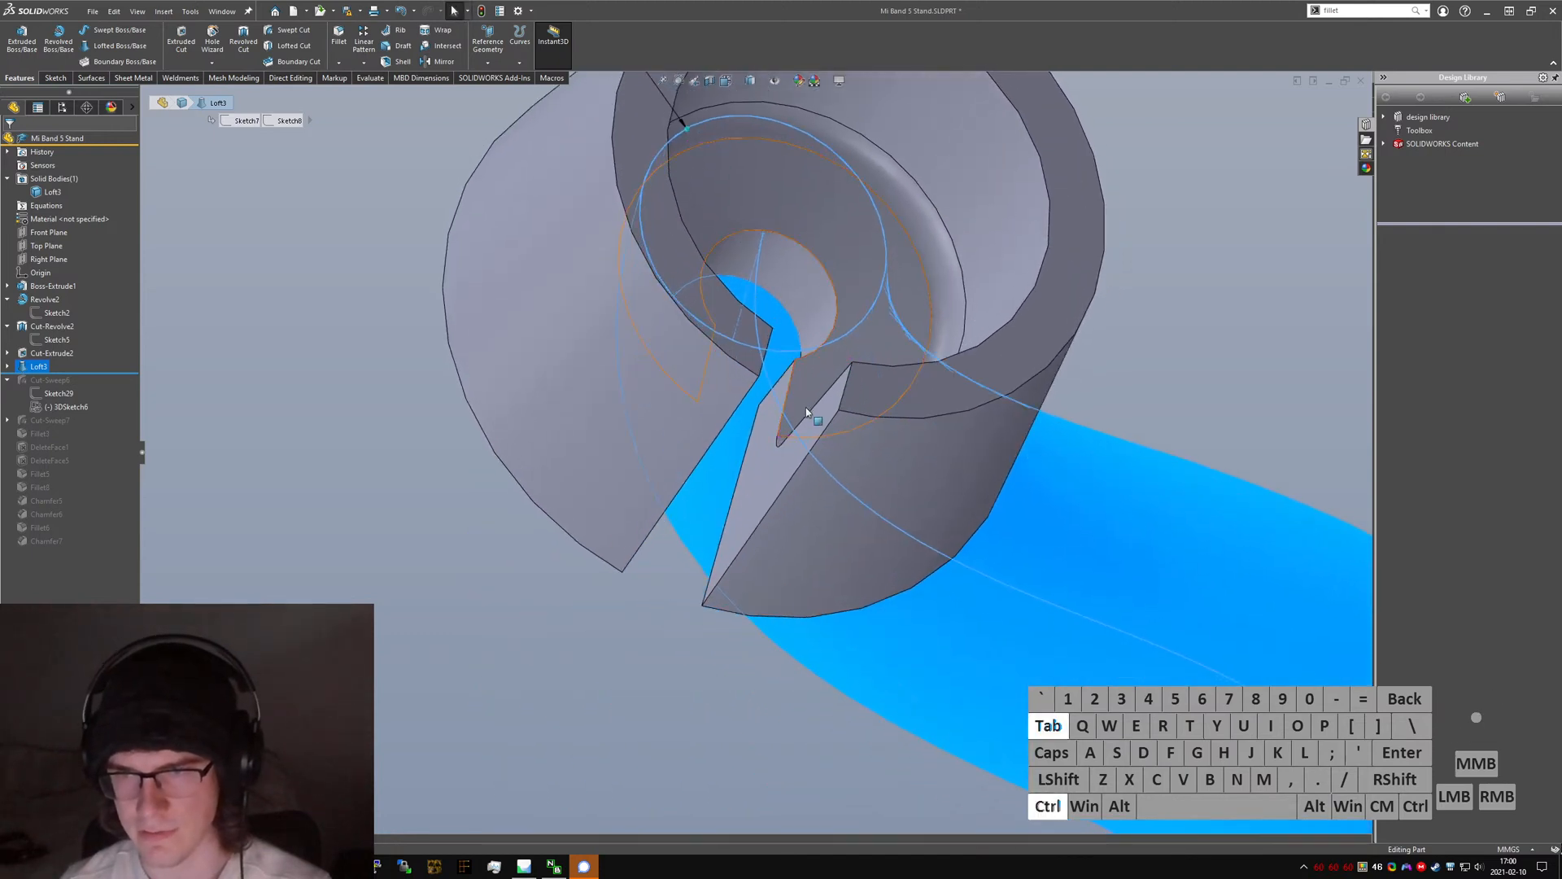
pyautogui.click(49, 353)
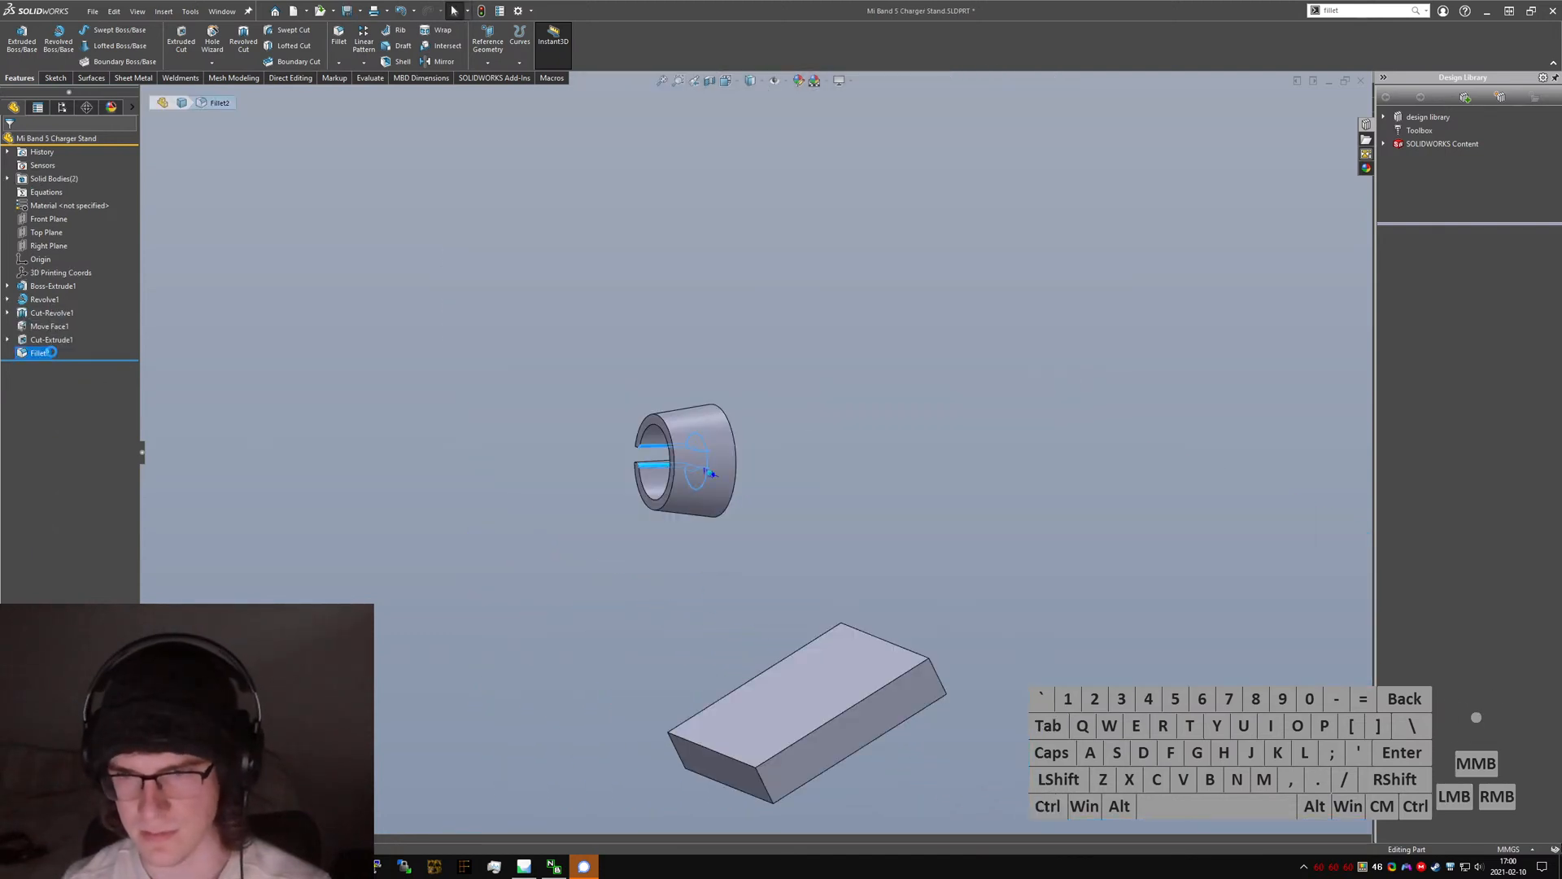
pyautogui.press('Delete')
pyautogui.press('Return')
pyautogui.moveTo(665, 553); pyautogui.dragTo(518, 591, button='middle')
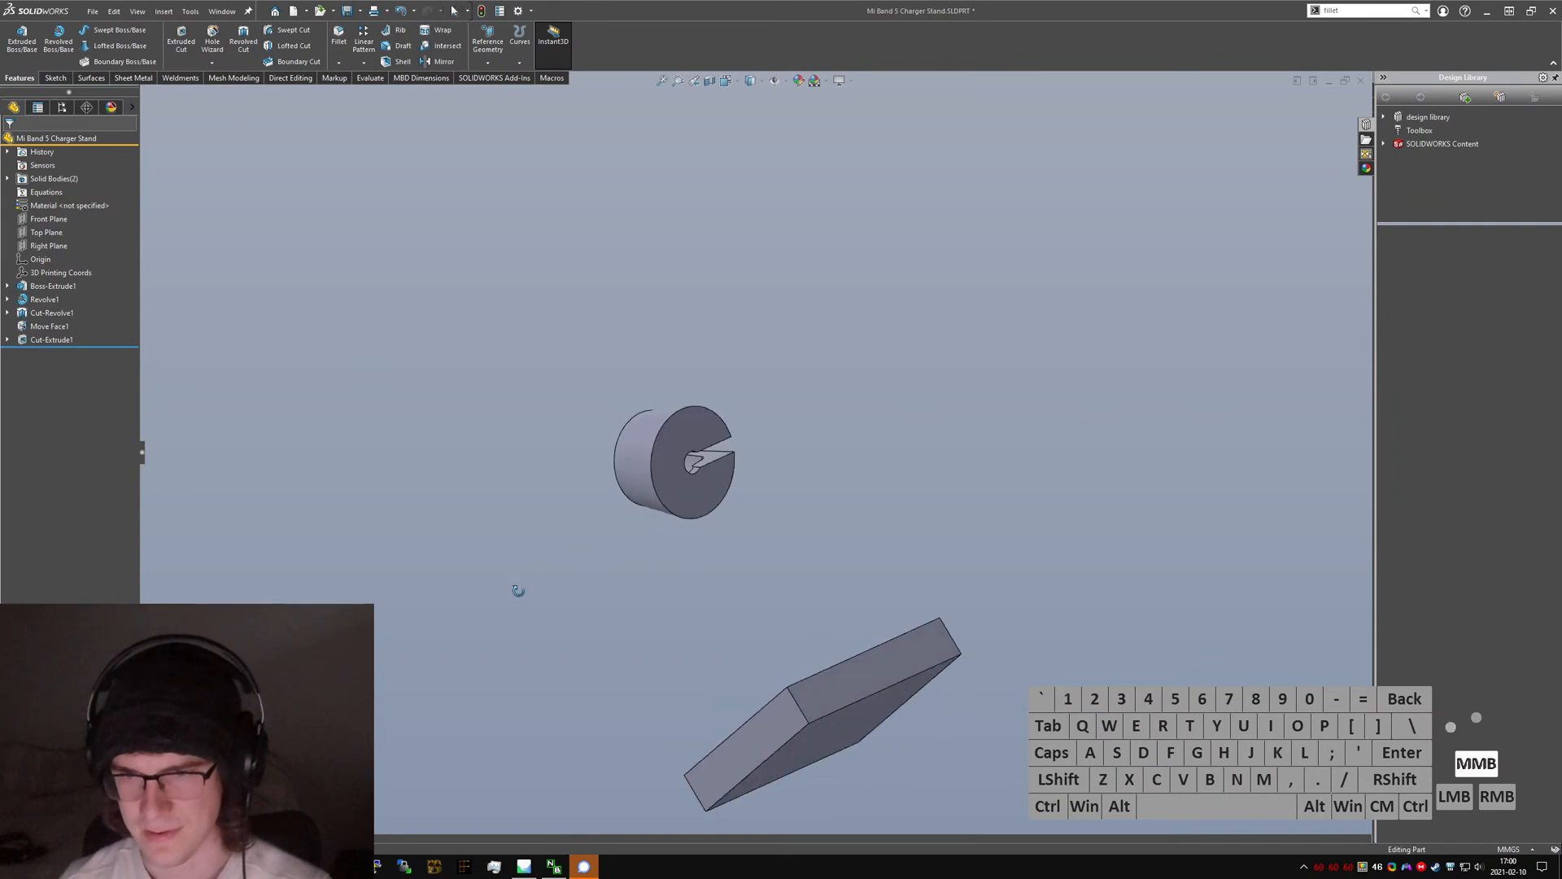
# - Start a sketch on the slotted holder's flat back face and draw a circle beside the central cable hole
pyautogui.press('s')
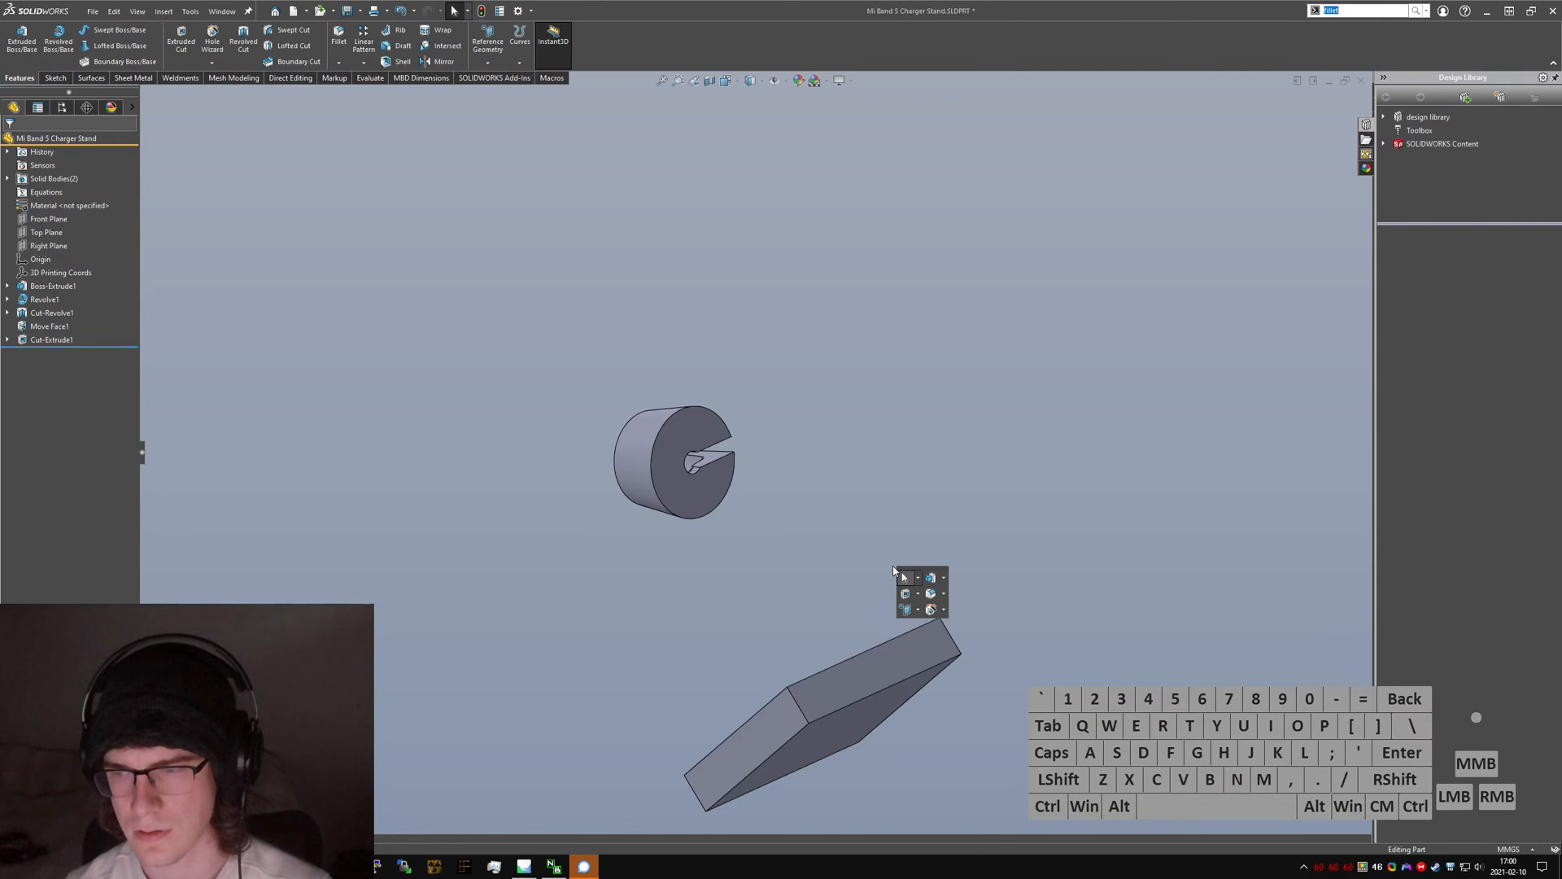
pyautogui.write('sketch')
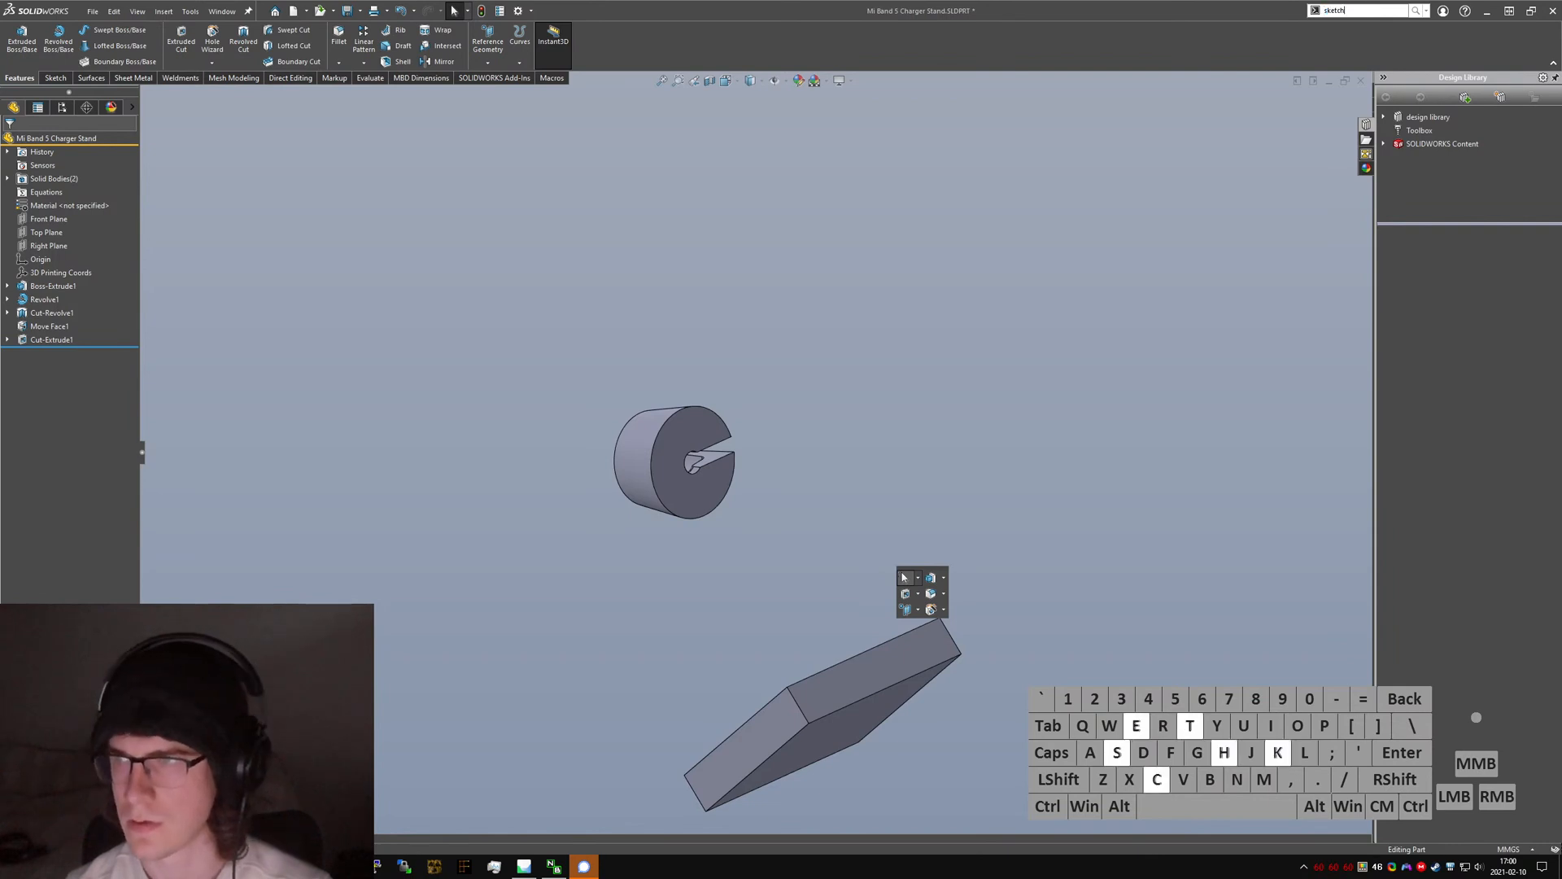
pyautogui.press('Return')
pyautogui.moveTo(707, 507); pyautogui.dragTo(774, 681, button='middle')
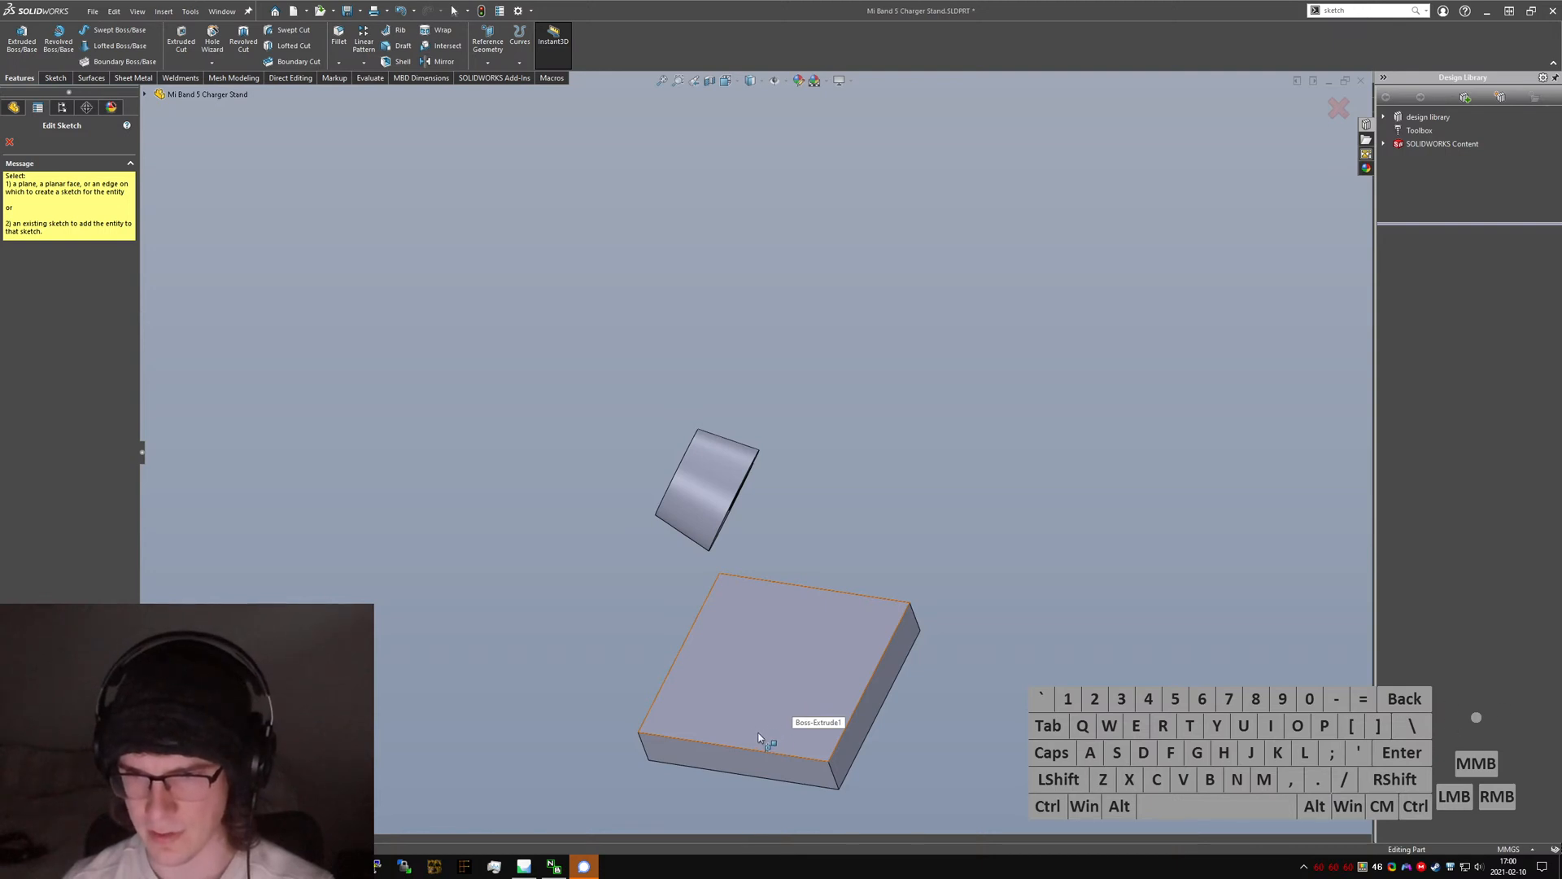
pyautogui.moveTo(724, 612); pyautogui.dragTo(653, 513, button='middle')
pyautogui.moveTo(719, 578); pyautogui.dragTo(761, 742, button='middle')
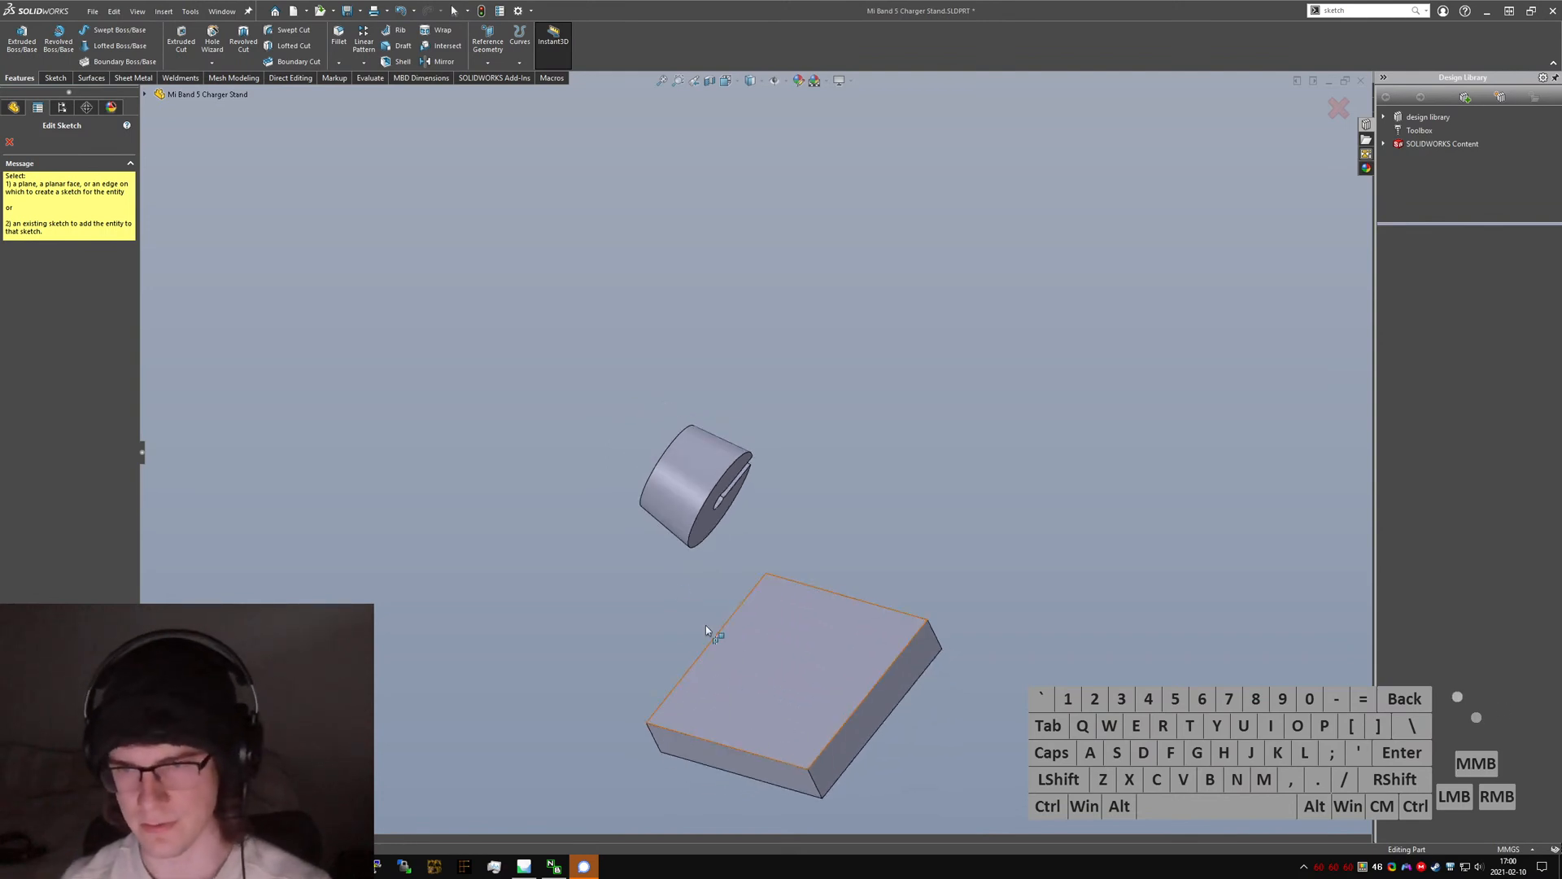
pyautogui.moveTo(706, 625)
pyautogui.mouseDown(button='middle')
pyautogui.moveTo(535, 512)
pyautogui.moveTo(614, 481)
pyautogui.moveTo(663, 500)
pyautogui.moveTo(695, 447)
pyautogui.mouseUp(button='middle')
pyautogui.scroll(-4, 691, 495)
pyautogui.scroll(2, 674, 501)
pyautogui.scroll(1, 675, 498)
pyautogui.click(694, 462)
pyautogui.scroll(-5, 685, 433)
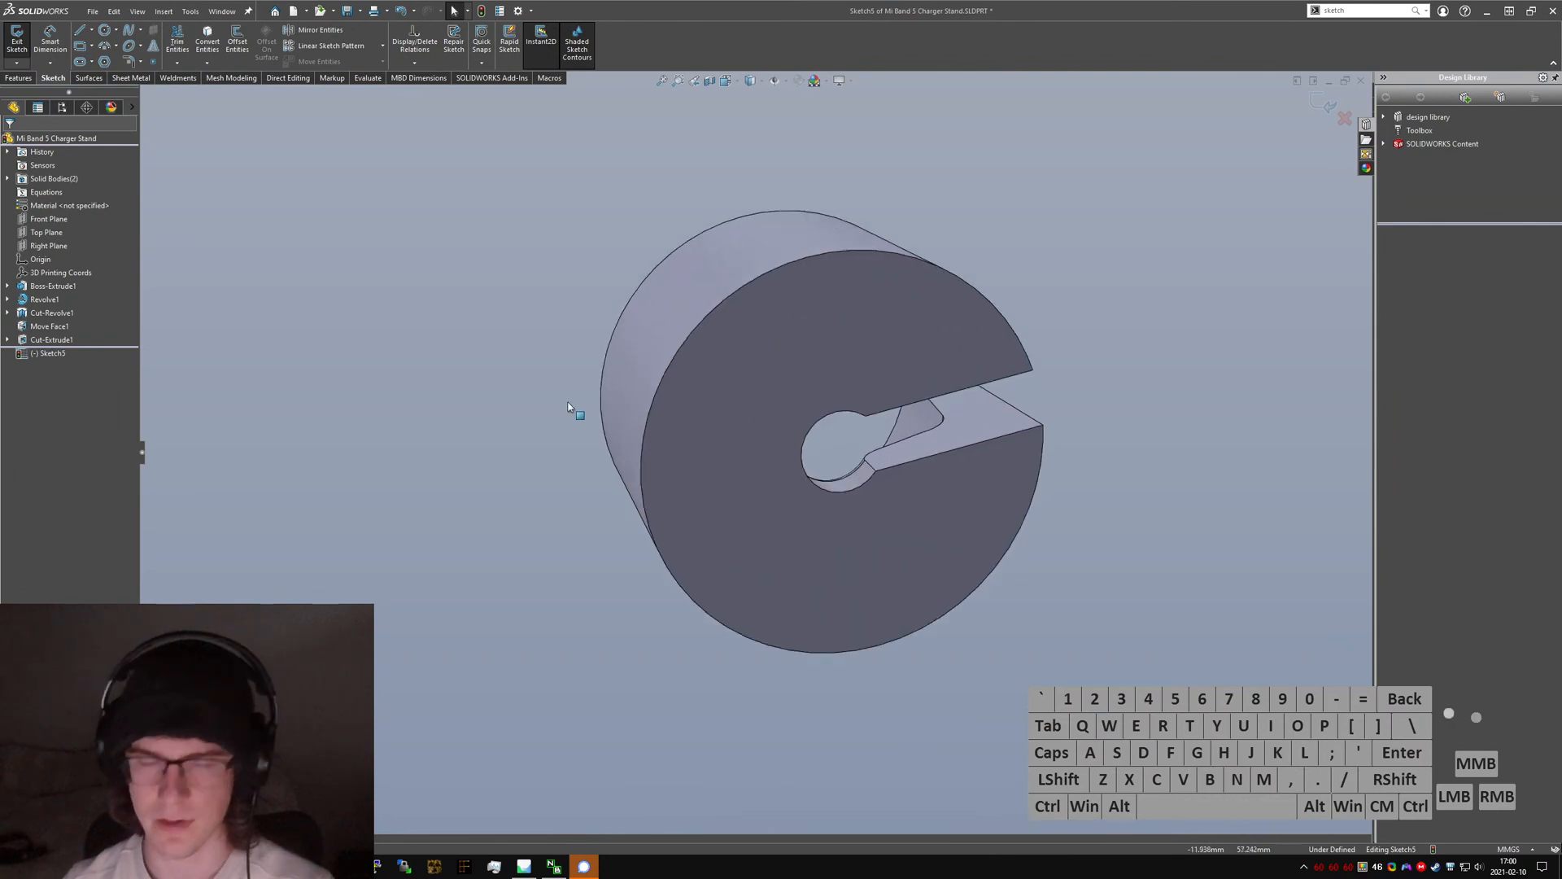
pyautogui.moveTo(720, 486); pyautogui.dragTo(772, 468)
pyautogui.press('Escape')
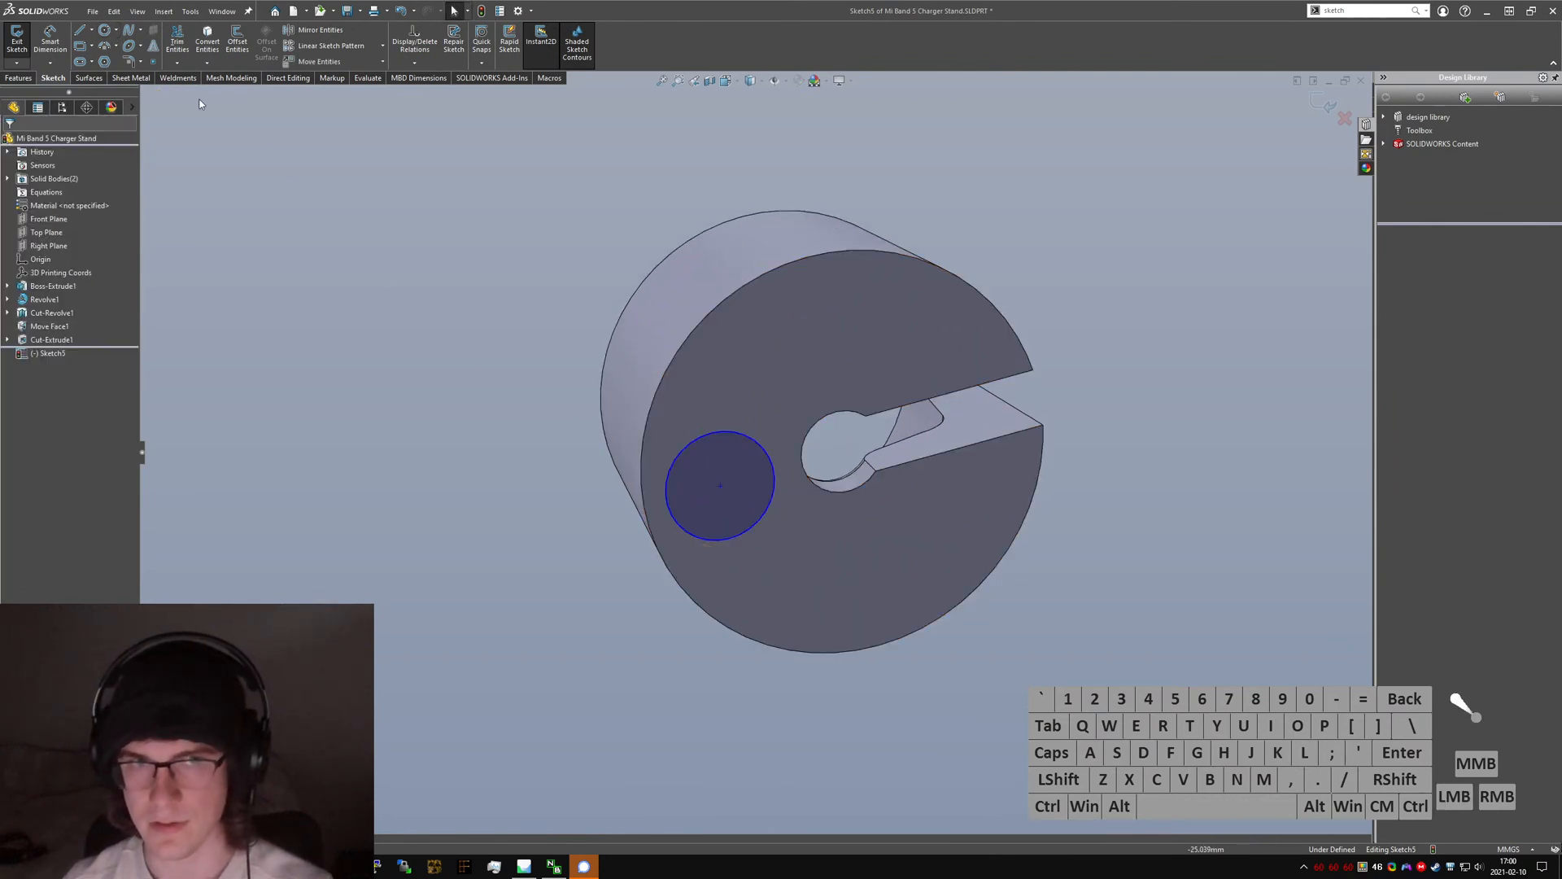
# - Draw a second circle centred on the first circle's edge and make it coradial with the central cable hole
pyautogui.click(106, 33)
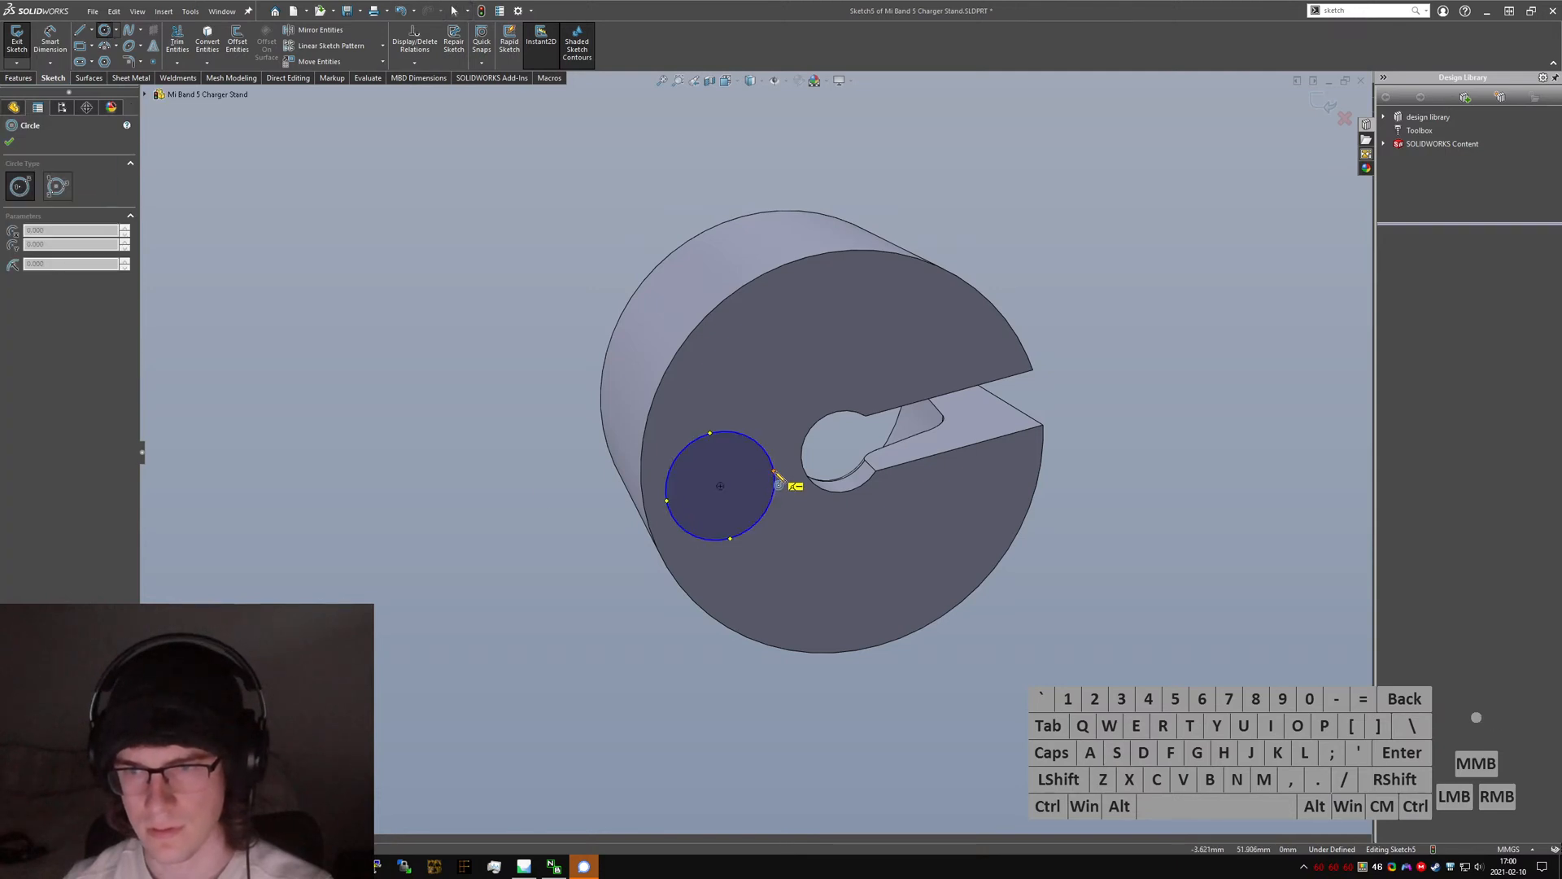
pyautogui.moveTo(774, 472); pyautogui.dragTo(780, 468)
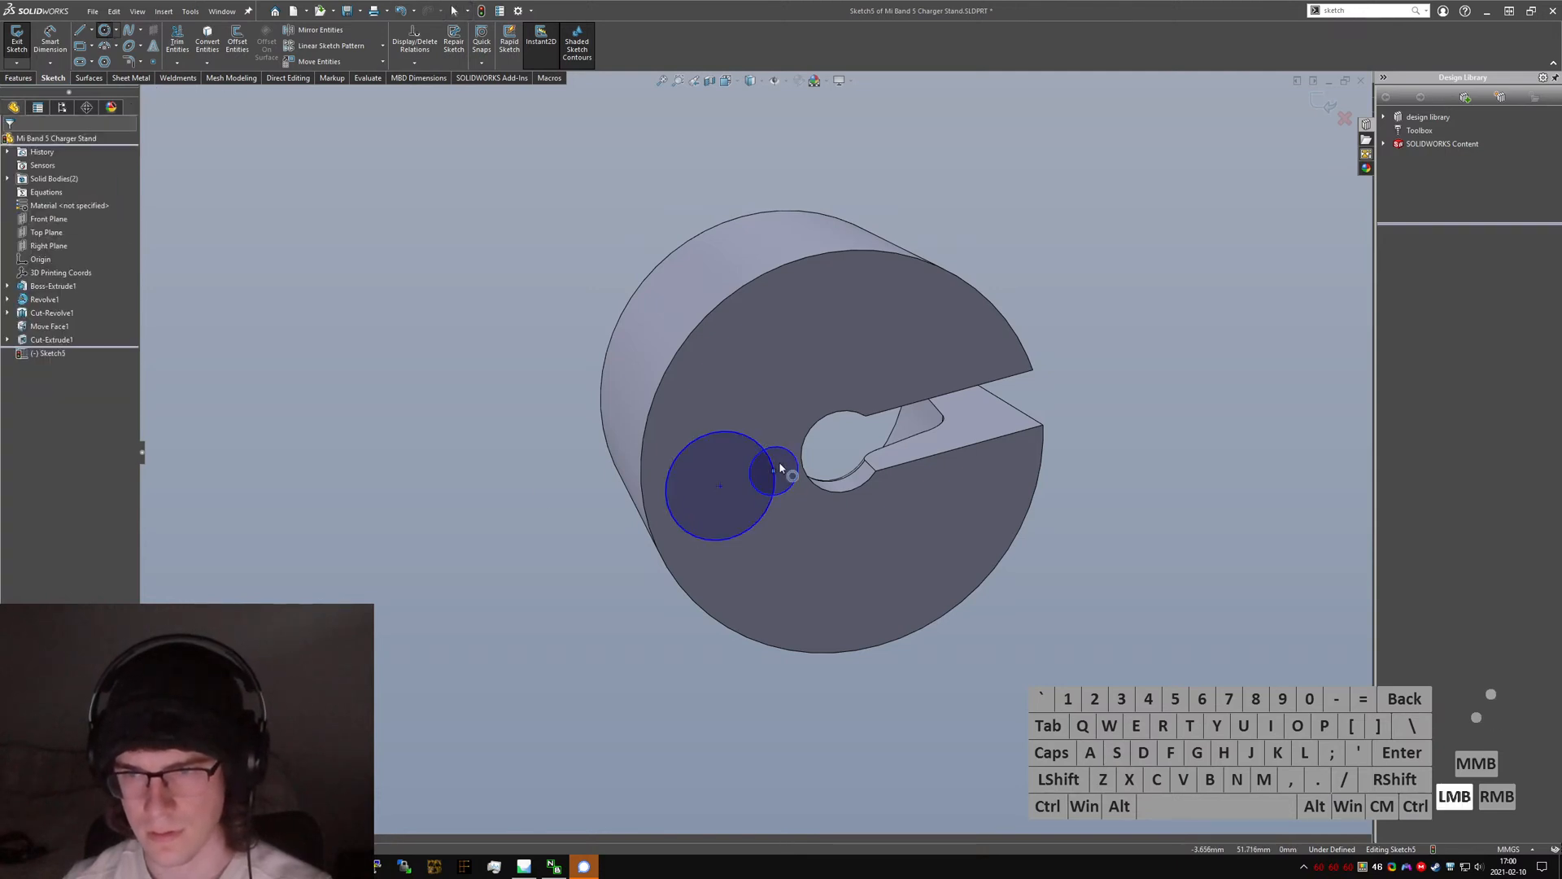
pyautogui.keyDown('ctrl'); pyautogui.click(817, 437); pyautogui.keyUp('ctrl')
pyautogui.click(35, 338)
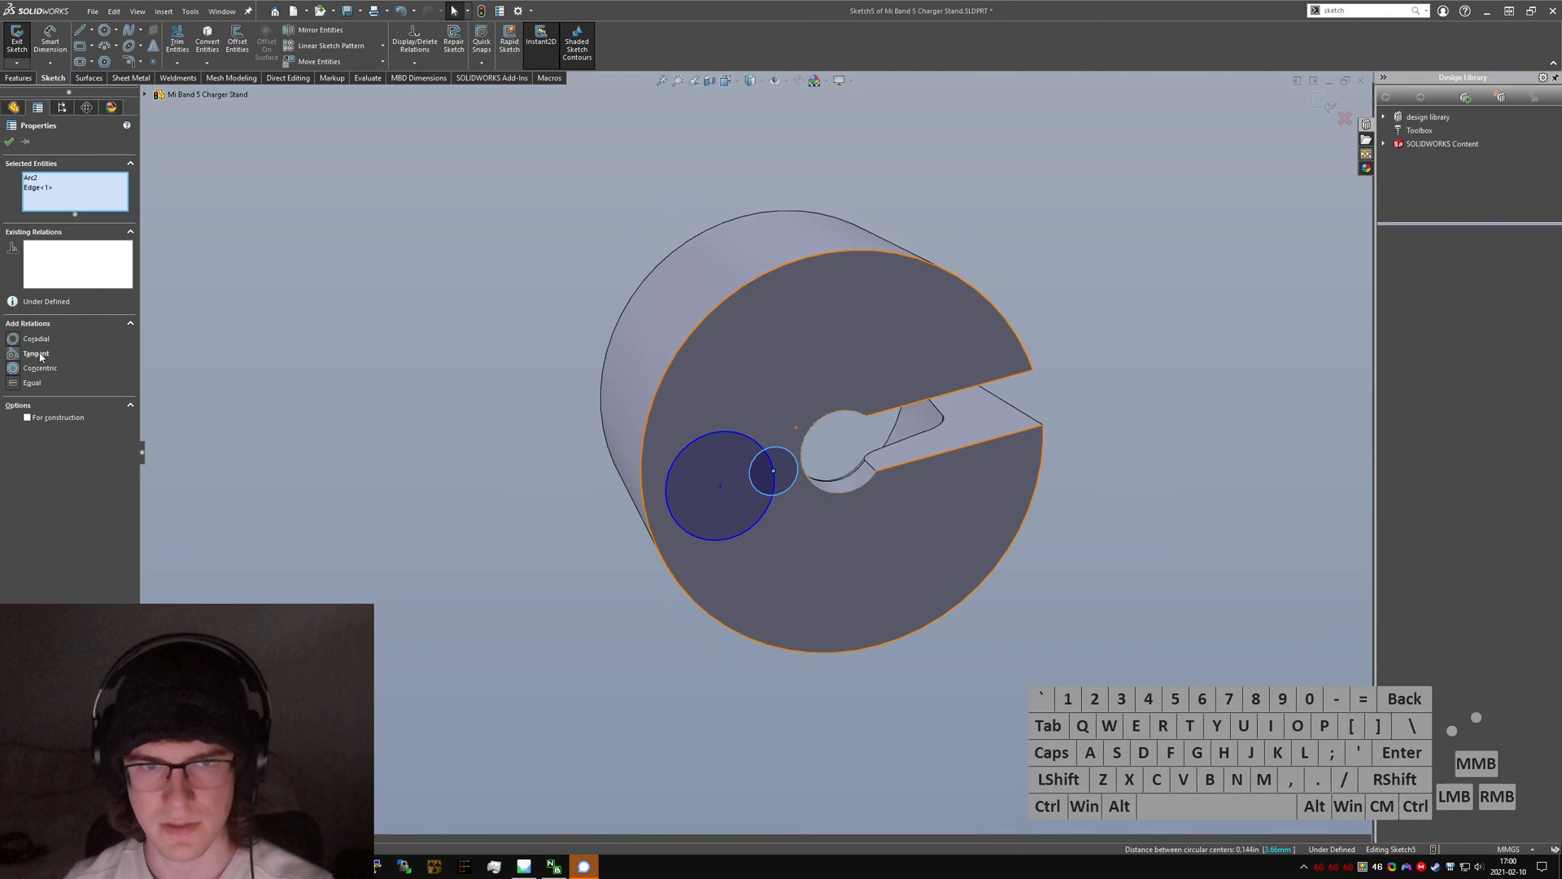
pyautogui.click(374, 277)
# - Trim the overlapping arcs to leave one closed circular profile notched by the cable hole
pyautogui.click(177, 41)
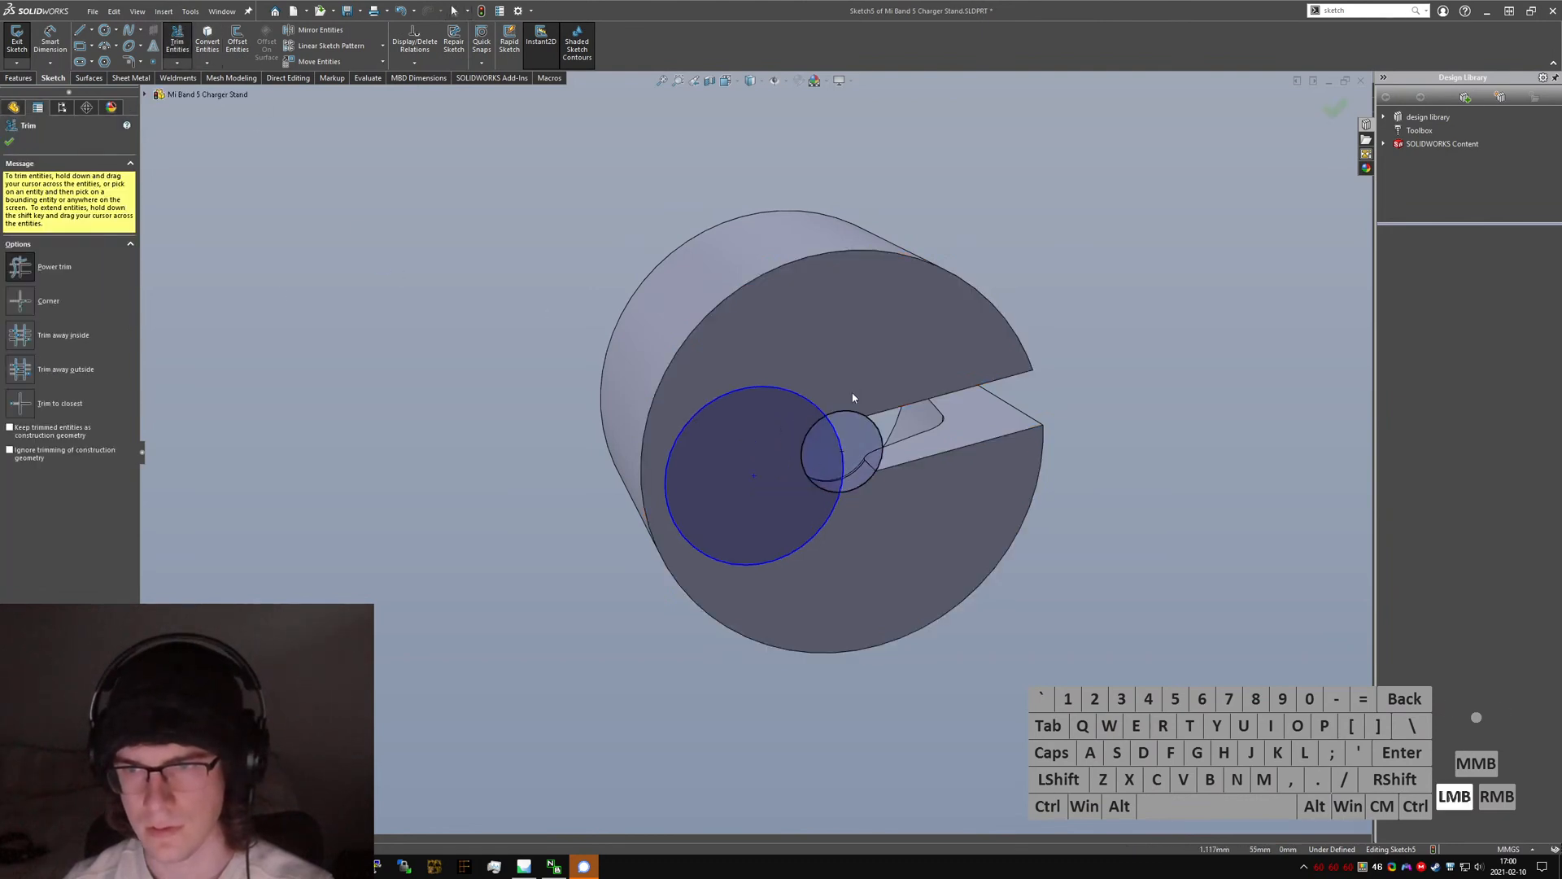
pyautogui.moveTo(853, 398); pyautogui.dragTo(828, 452)
pyautogui.press('Escape')
# - Dimension the notched profile's outer arc to a 4.50 mm radius and exit the sketch
pyautogui.moveTo(673, 449); pyautogui.dragTo(685, 413, button='right')
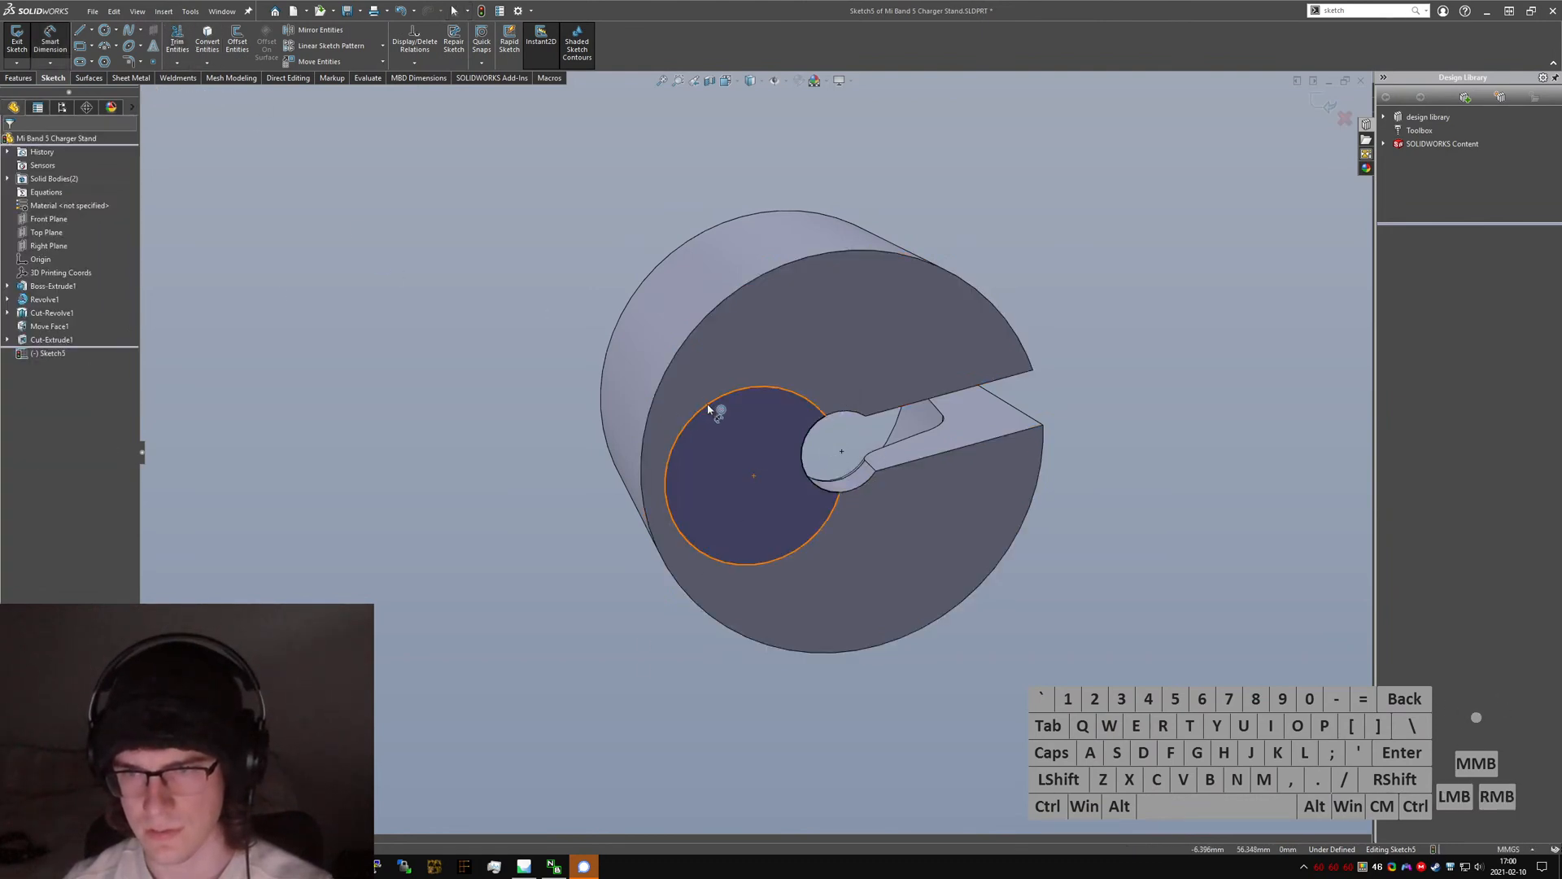
pyautogui.click(708, 409)
pyautogui.click(892, 372)
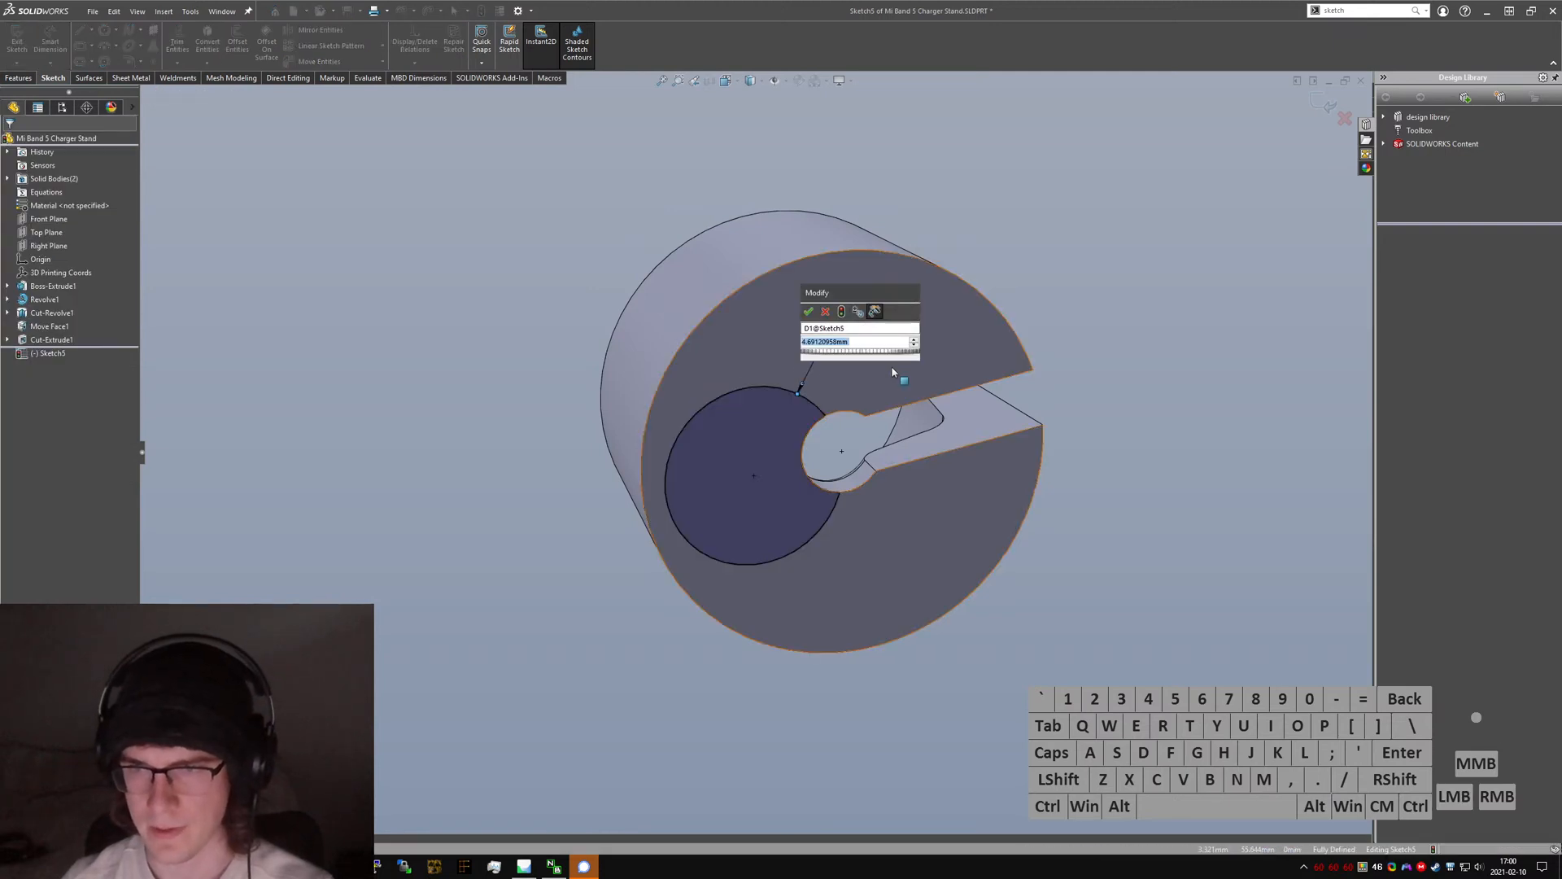
pyautogui.press('Return')
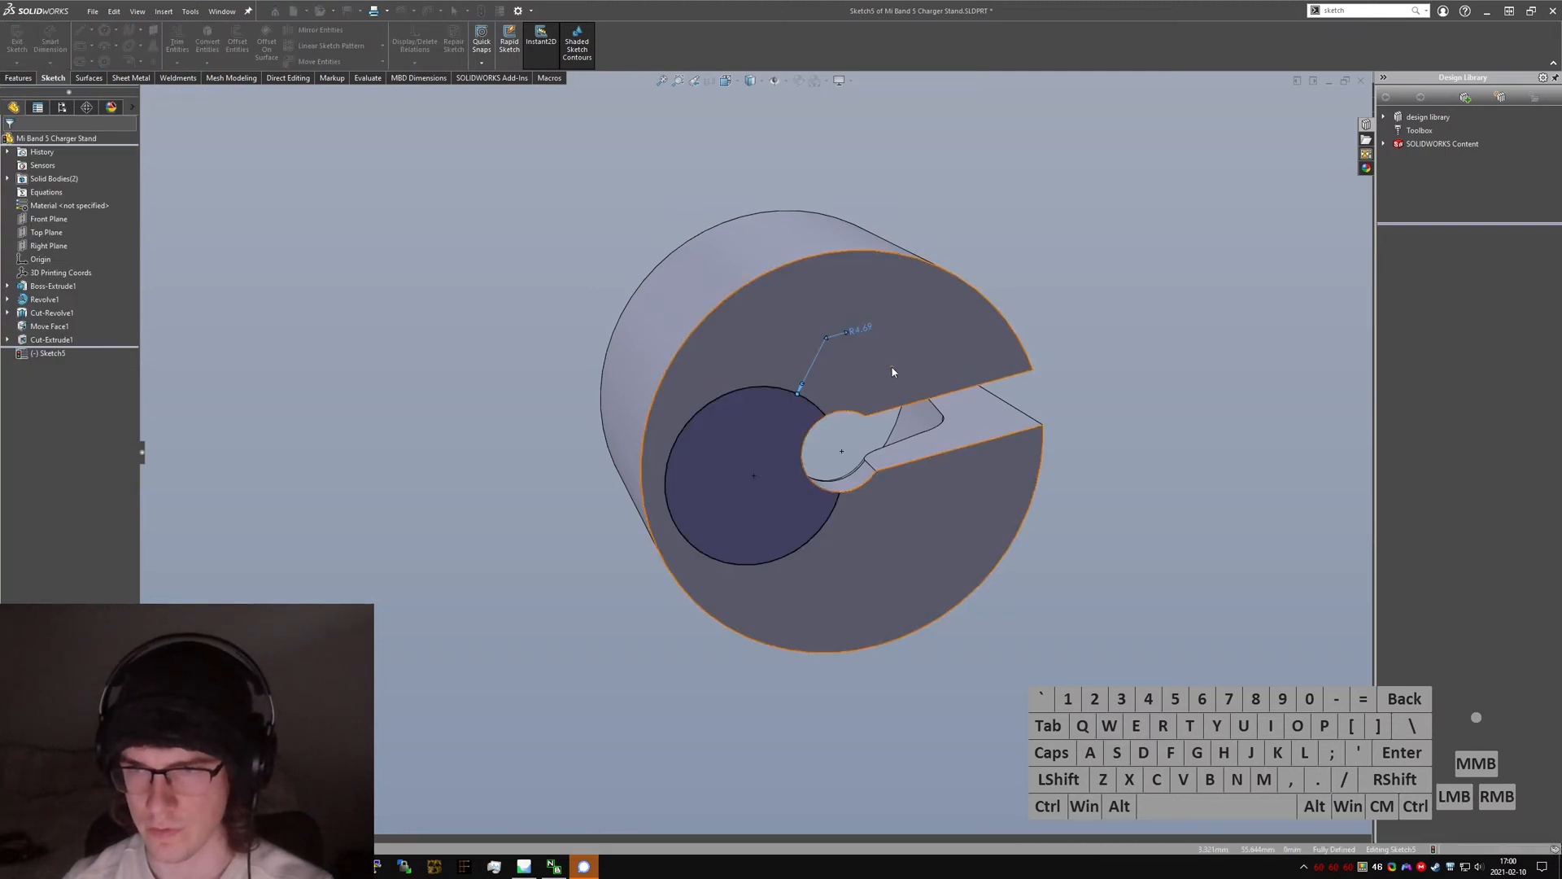
pyautogui.press('Escape')
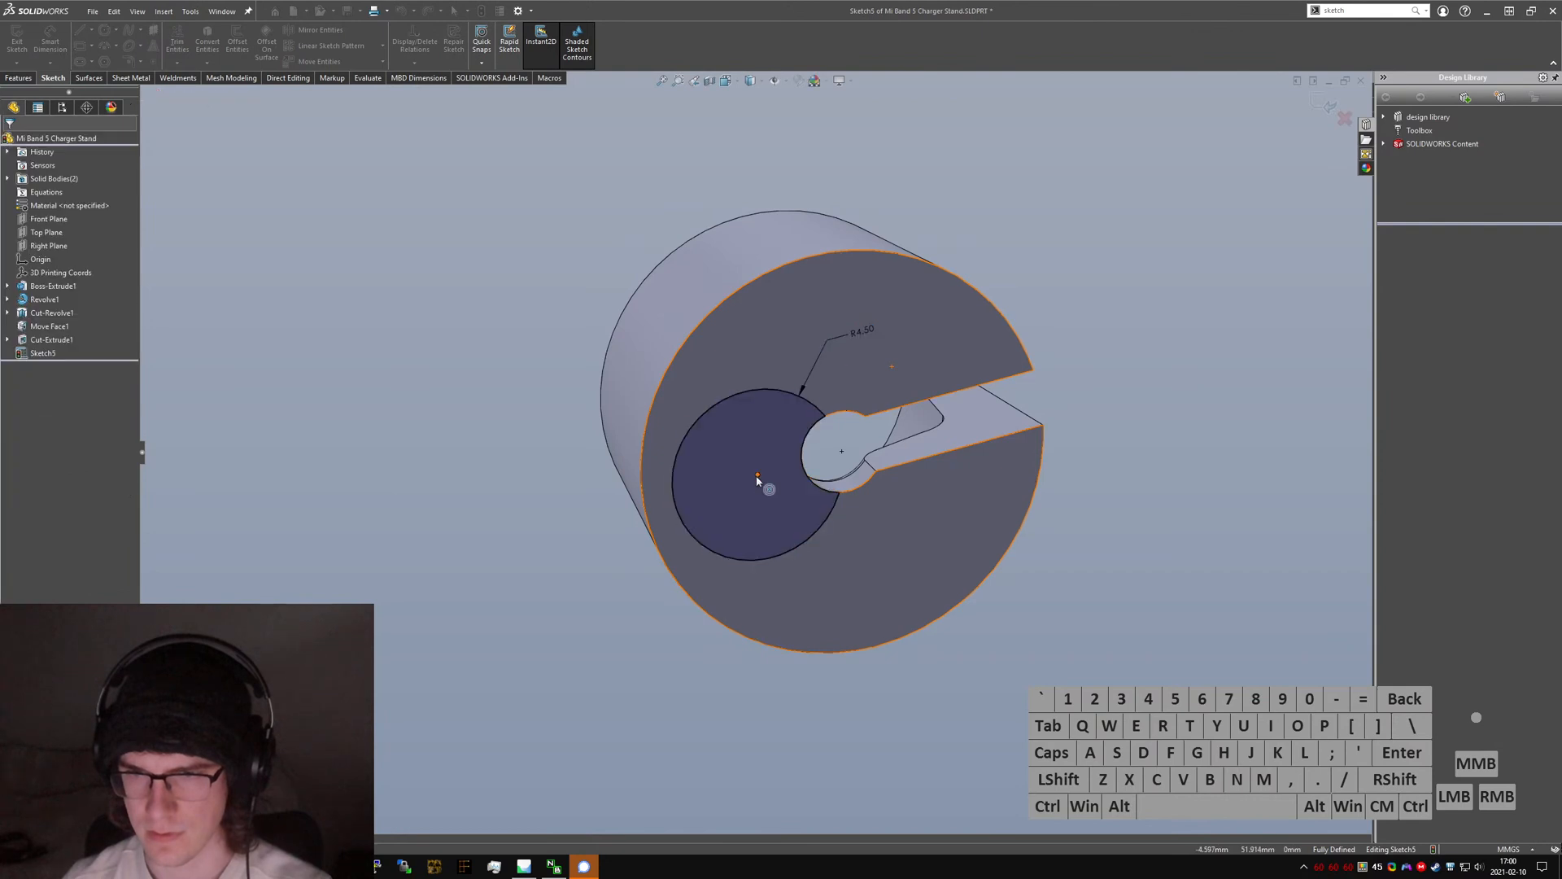
pyautogui.scroll(5, 822, 445)
pyautogui.moveTo(828, 452)
pyautogui.mouseDown(button='middle')
pyautogui.moveTo(871, 485)
pyautogui.moveTo(885, 557)
pyautogui.mouseUp(button='middle')
pyautogui.scroll(3, 878, 537)
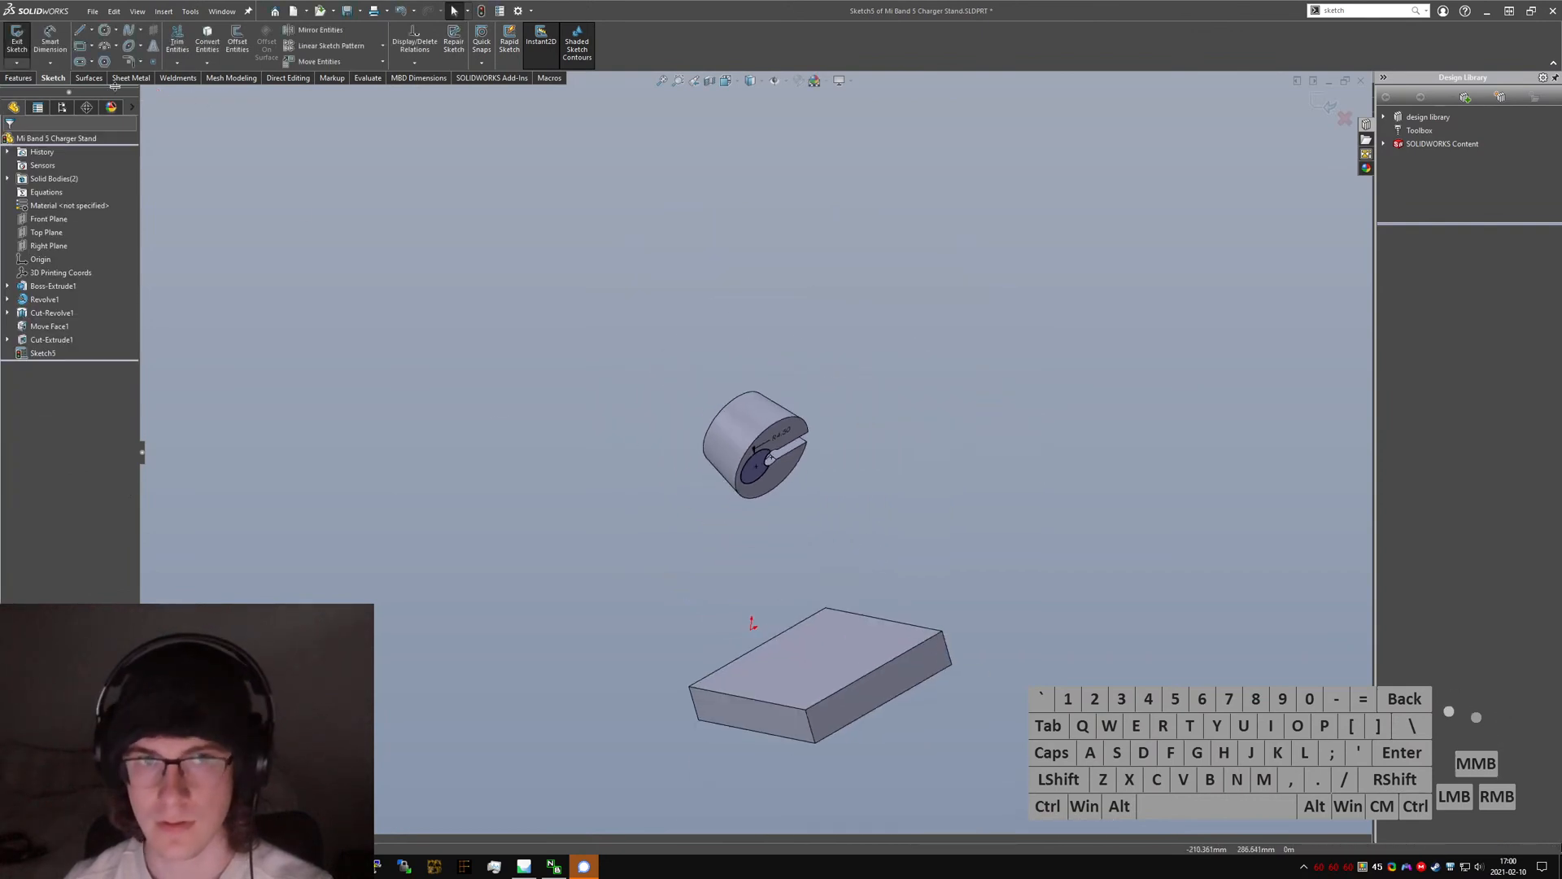
pyautogui.click(16, 40)
pyautogui.click(932, 530)
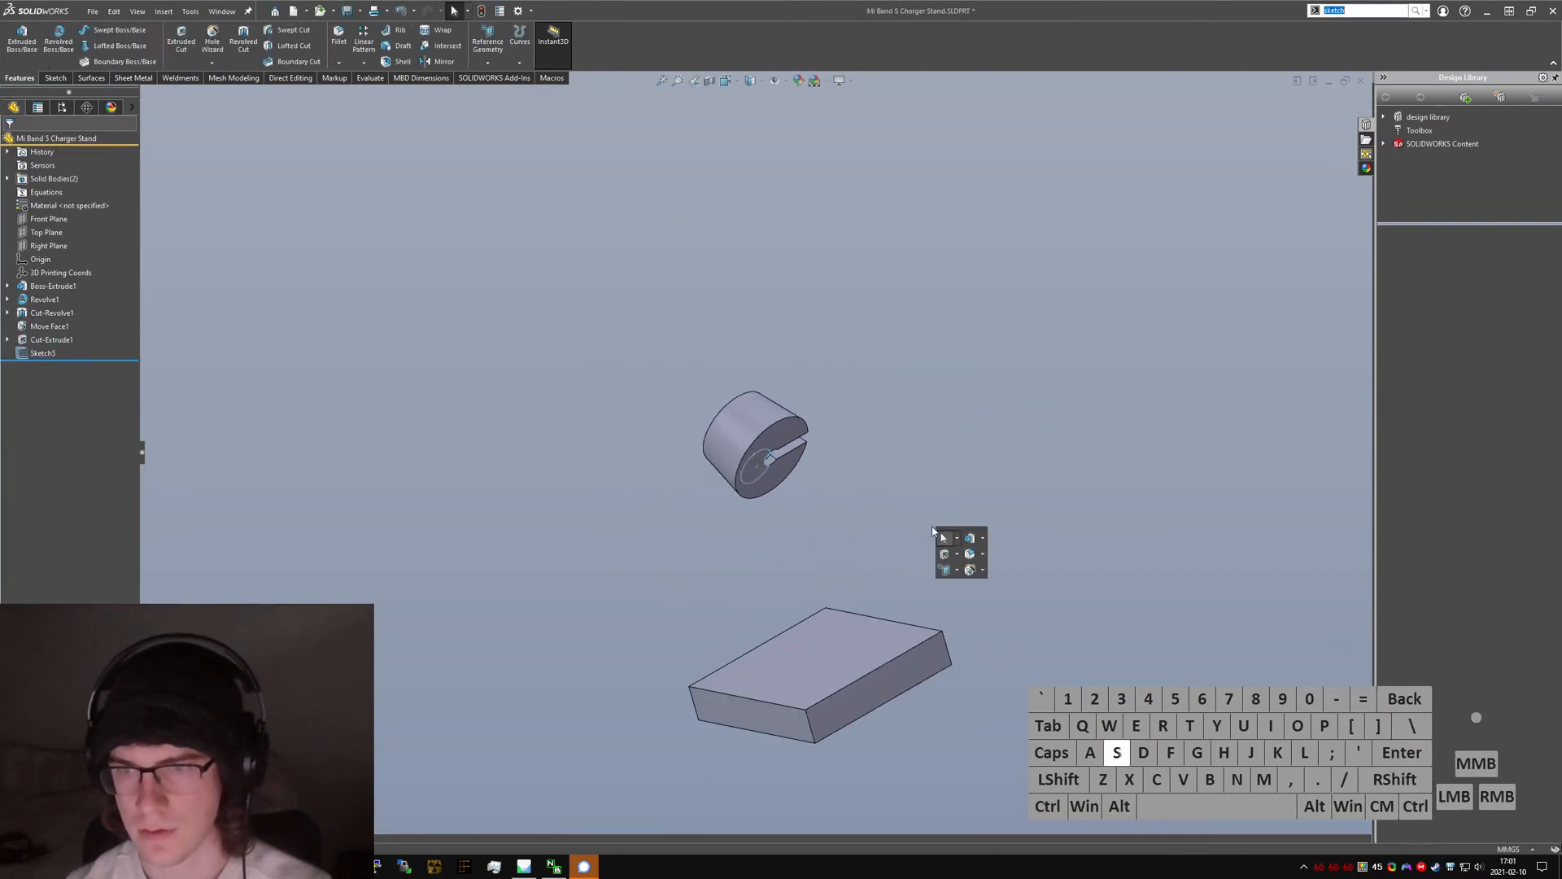
pyautogui.write('lofted')
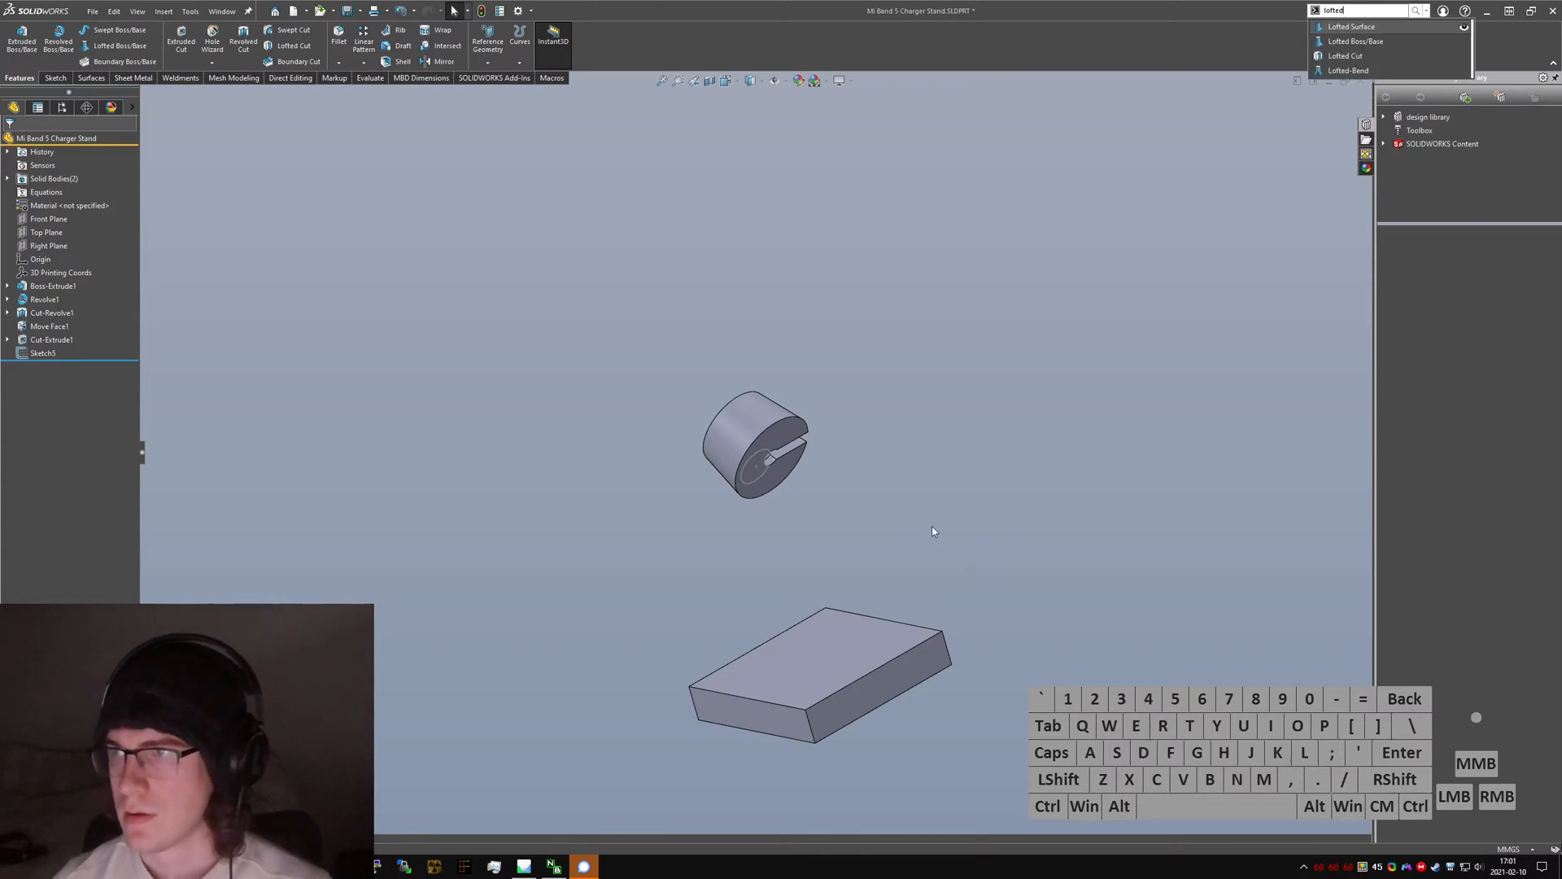
pyautogui.press('Return')
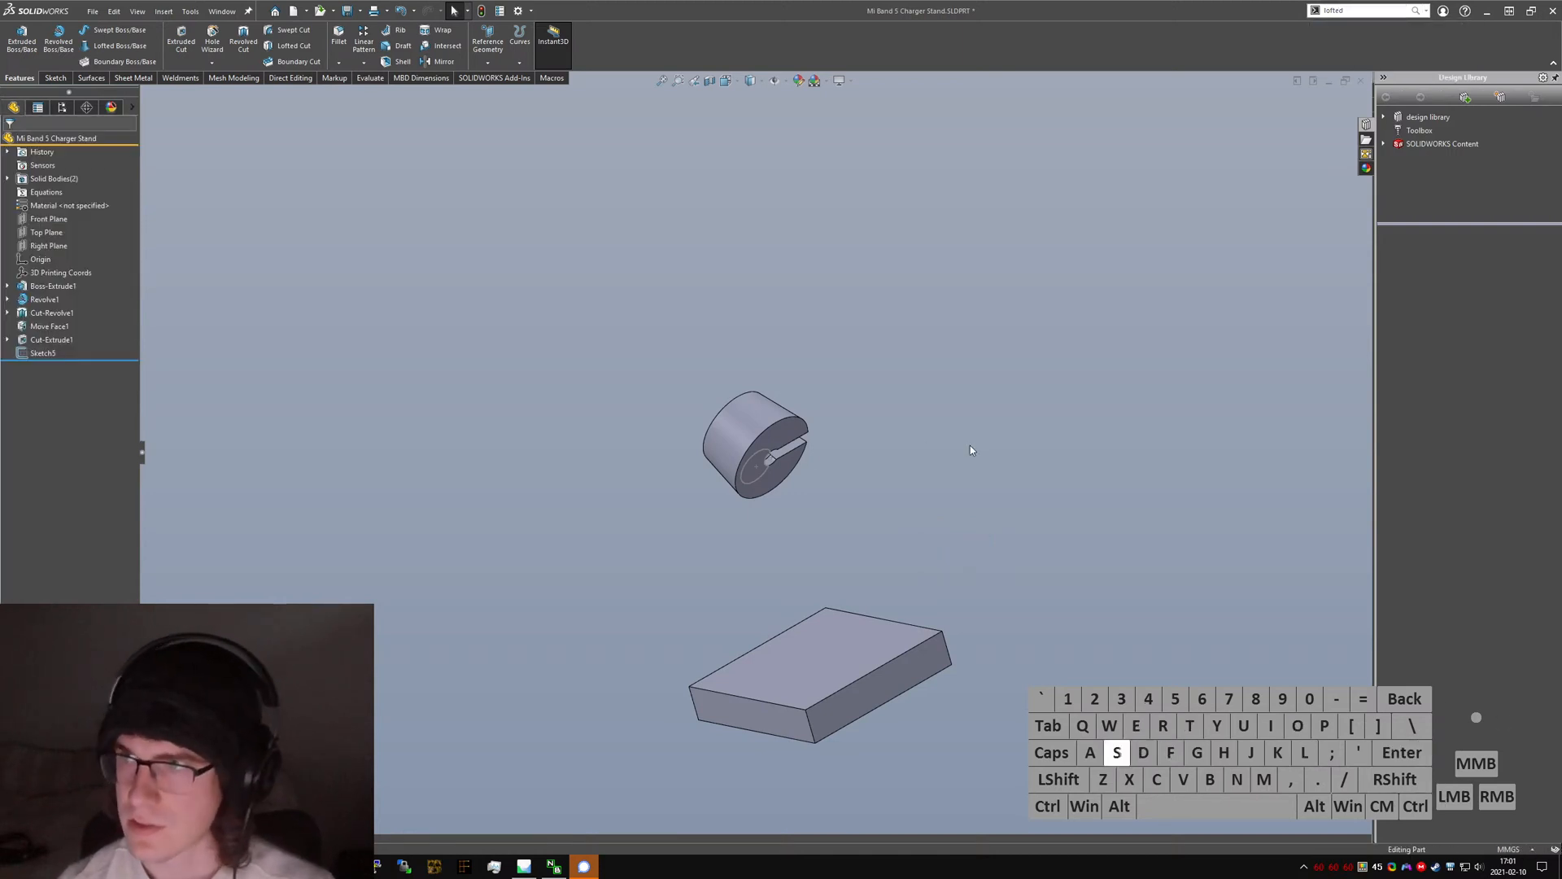
# - Start a sketch on the base block's top face and draw a circle of about 6.1 mm radius near one corner
pyautogui.click(917, 442)
pyautogui.write('sket')
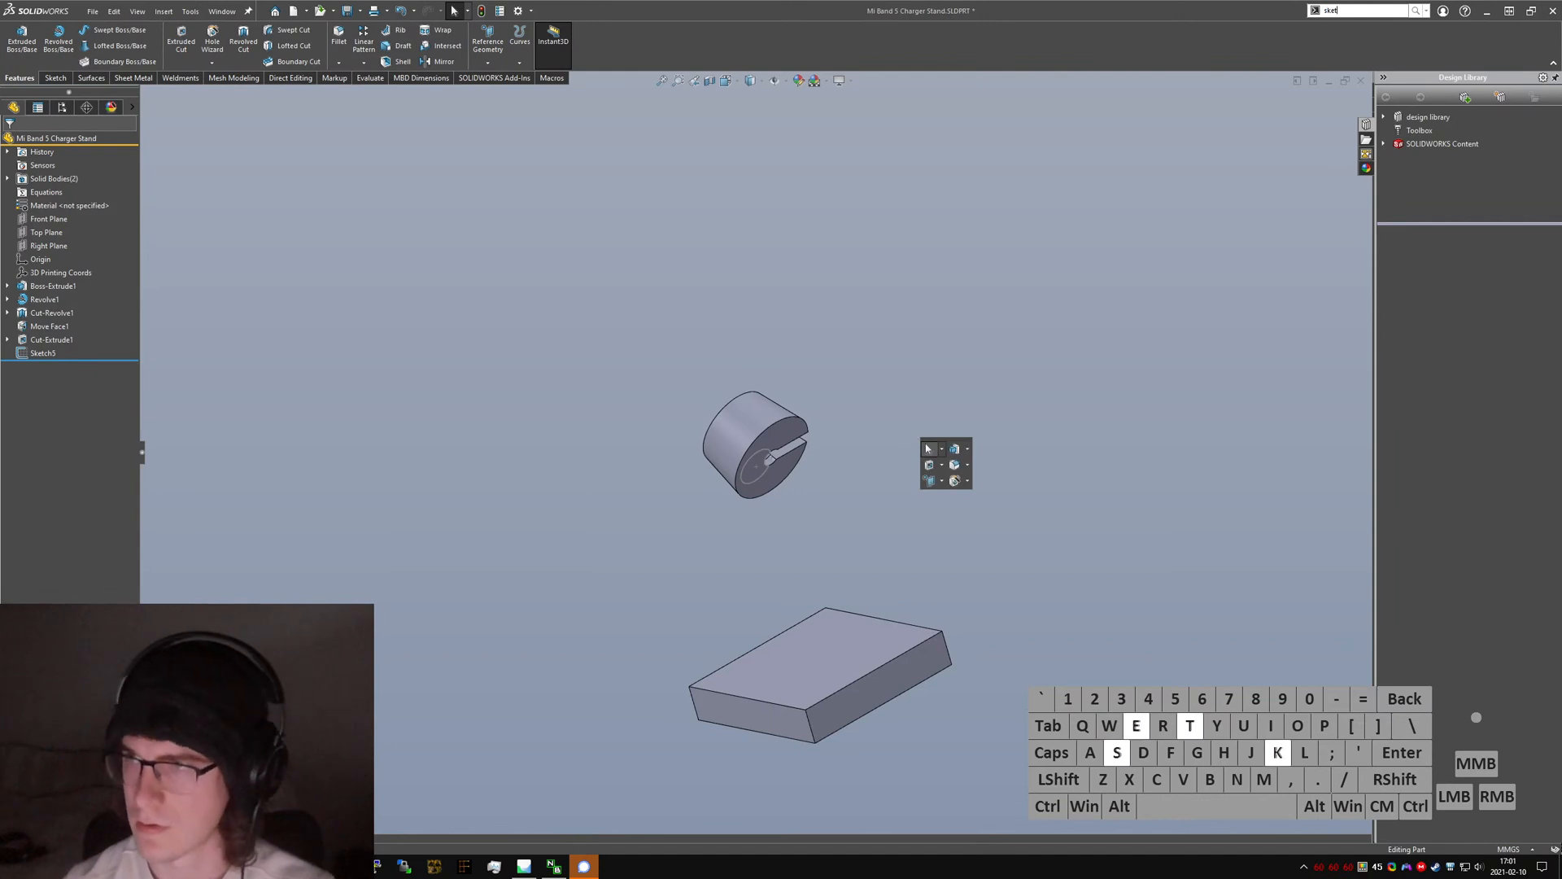
pyautogui.write('ch')
pyautogui.press('Return')
pyautogui.click(813, 690)
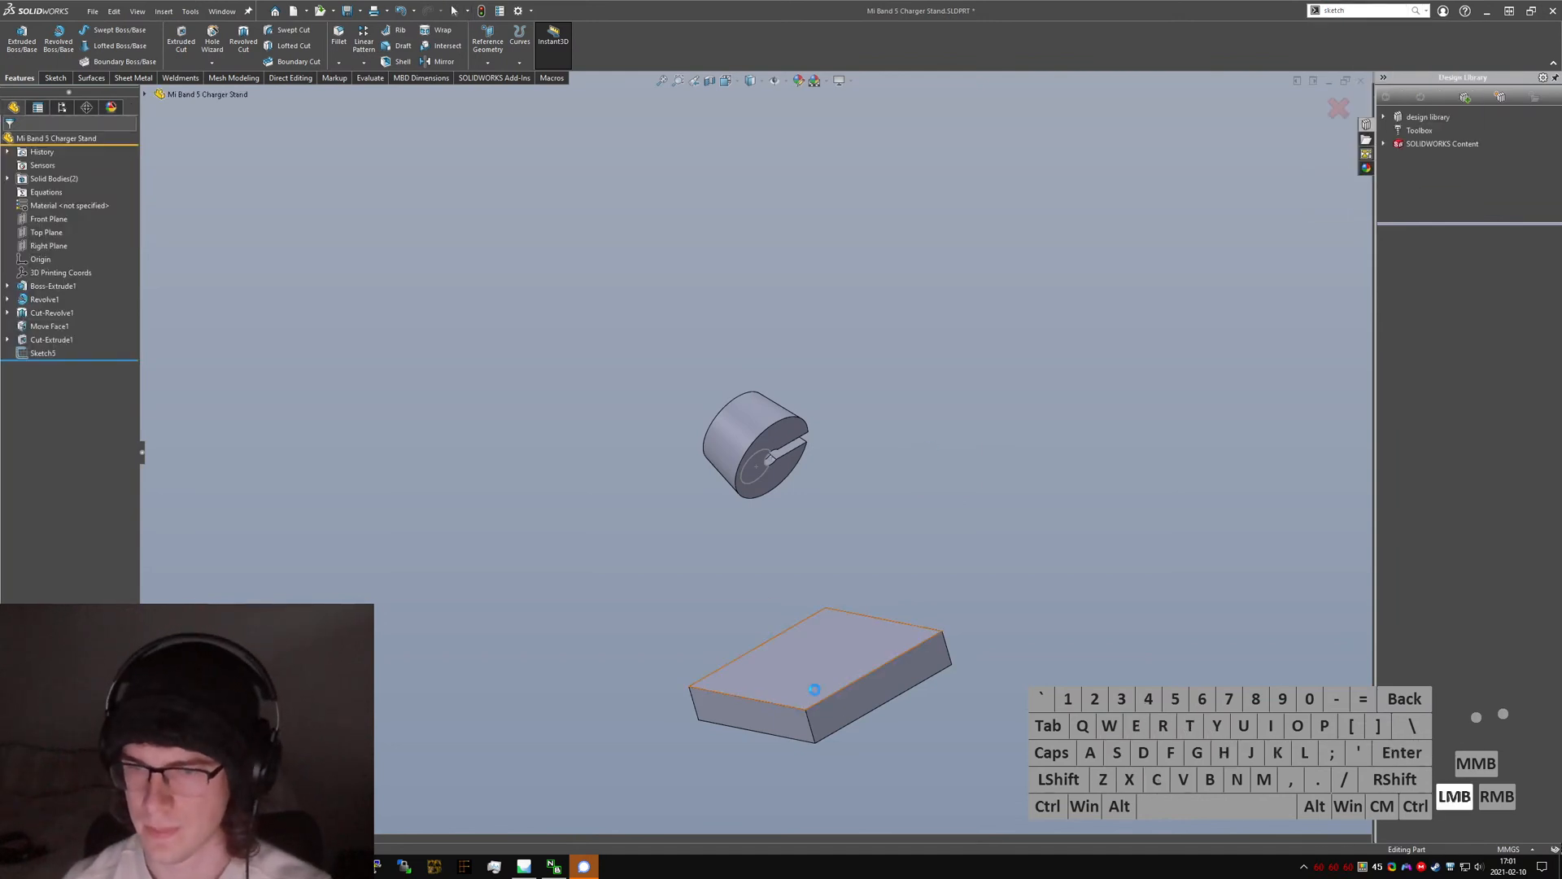
pyautogui.hotkey('ctrl', '5')
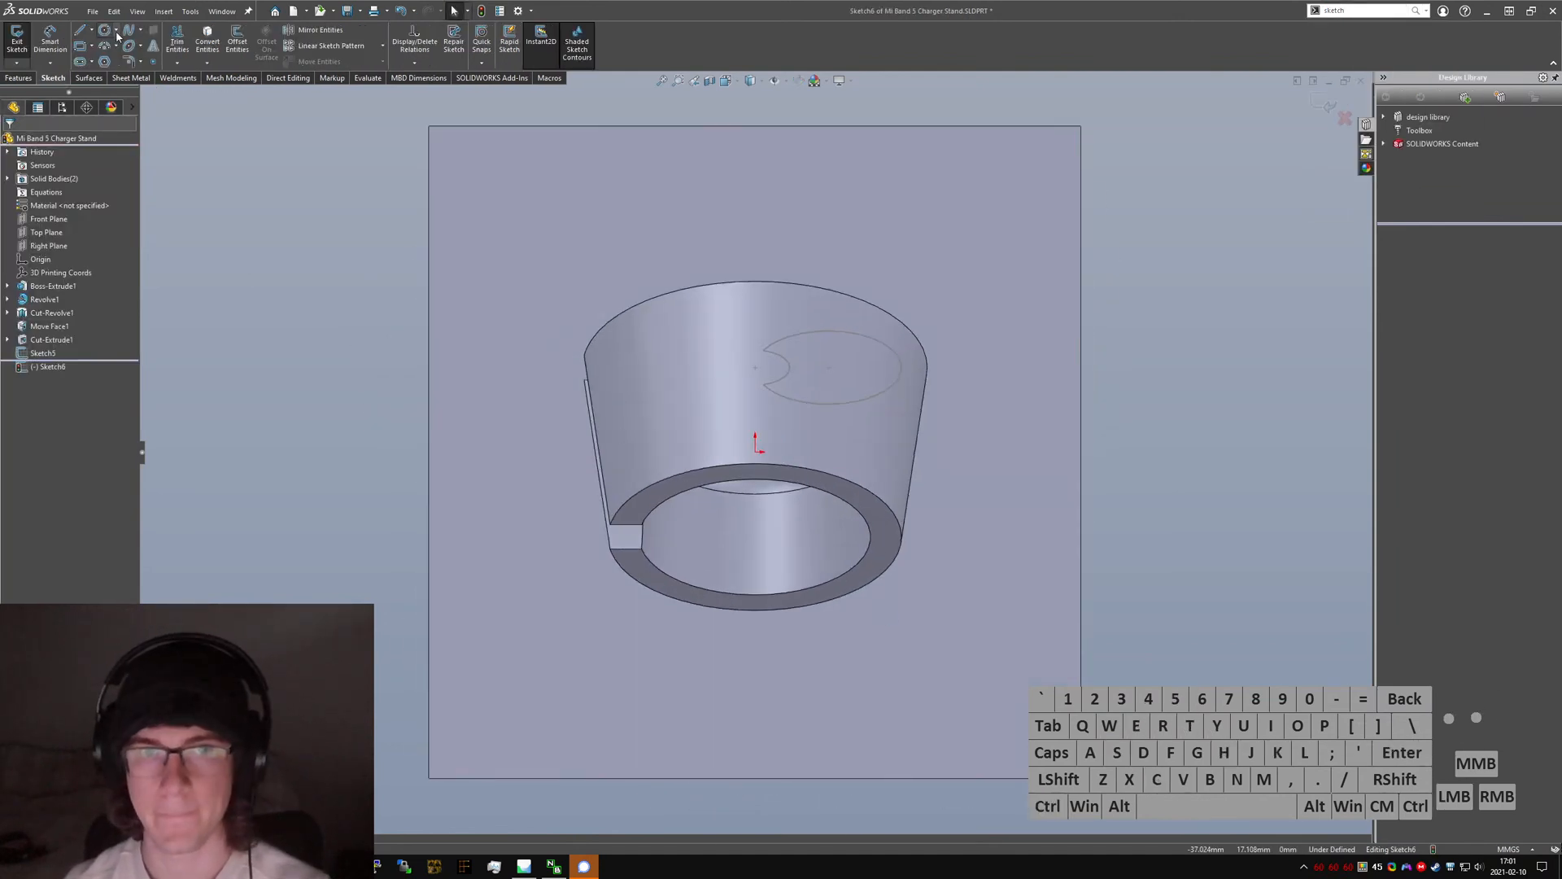
pyautogui.click(909, 288)
pyautogui.click(995, 239)
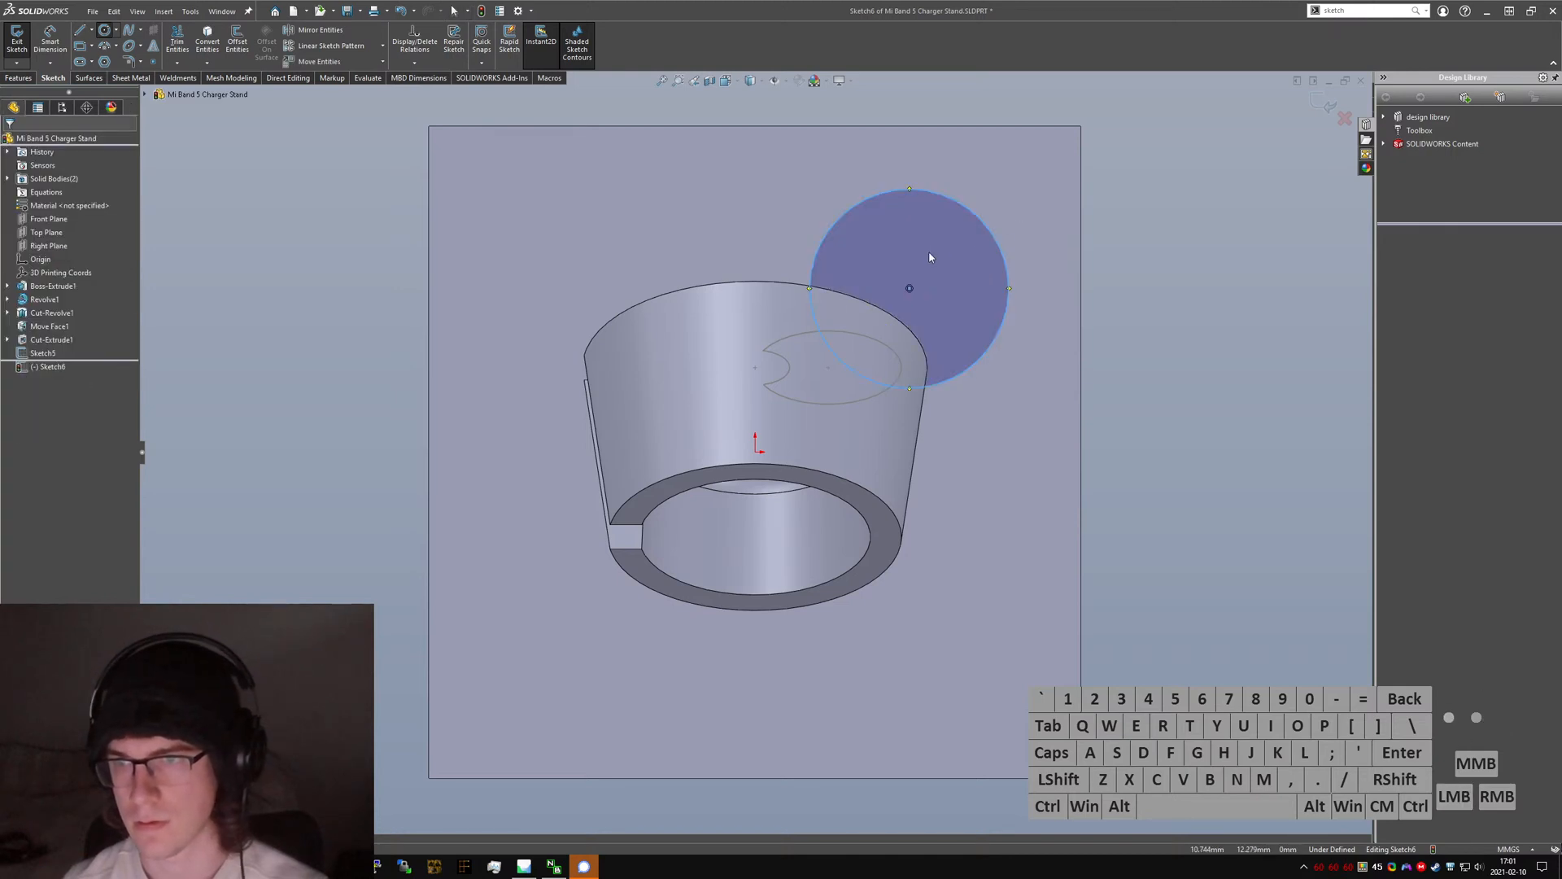
# - Offset the base circle outward by 5 mm as construction geometry
pyautogui.moveTo(1187, 358); pyautogui.dragTo(1200, 340, button='right')
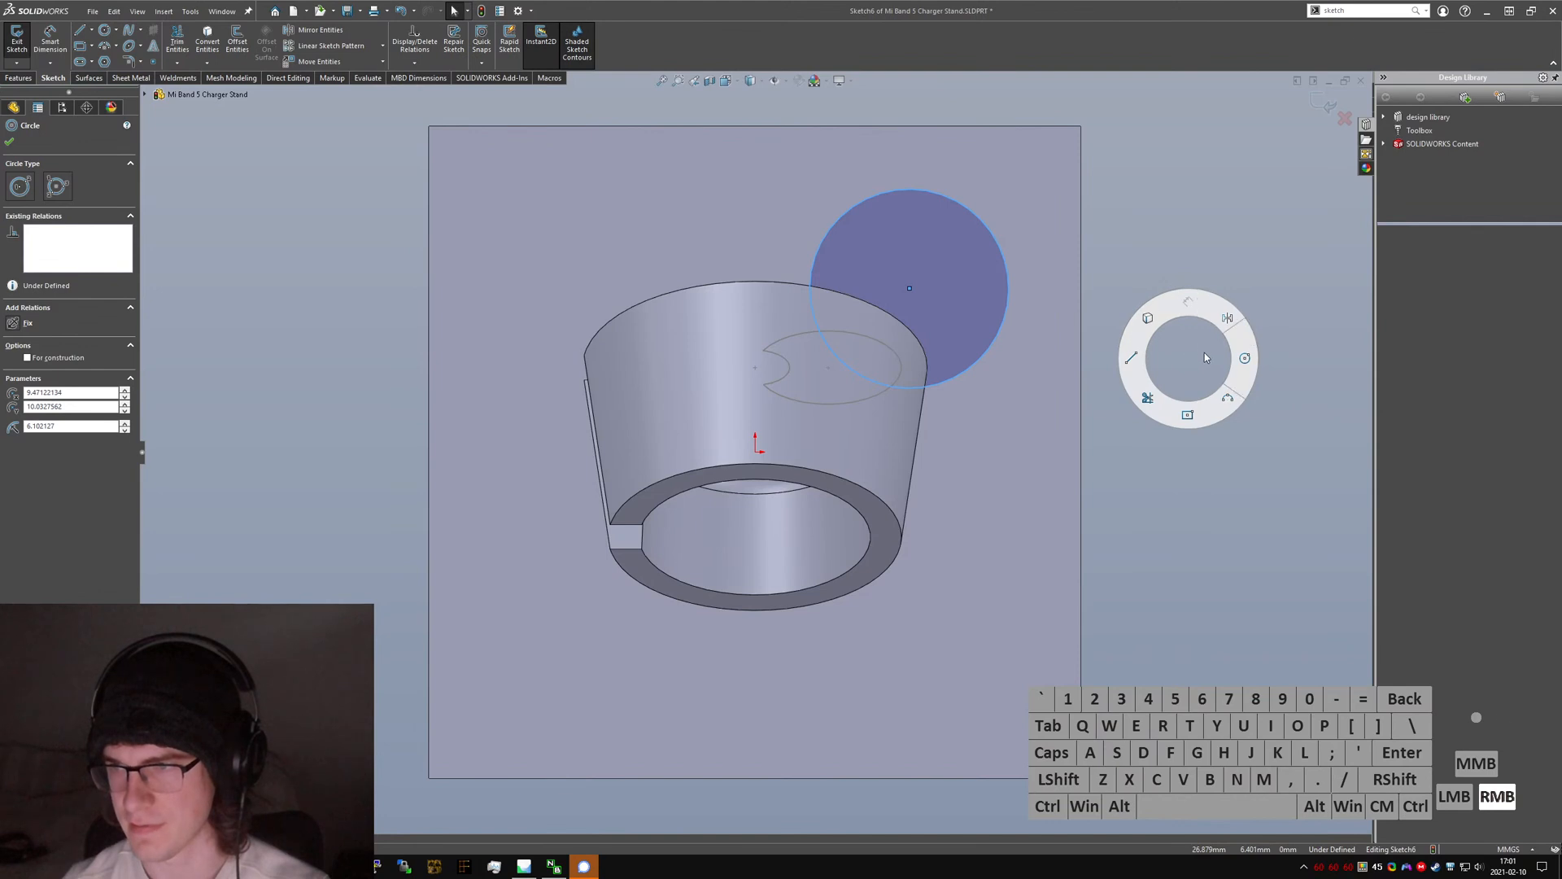
pyautogui.moveTo(1204, 353); pyautogui.dragTo(1188, 369, button='right')
pyautogui.click(237, 59)
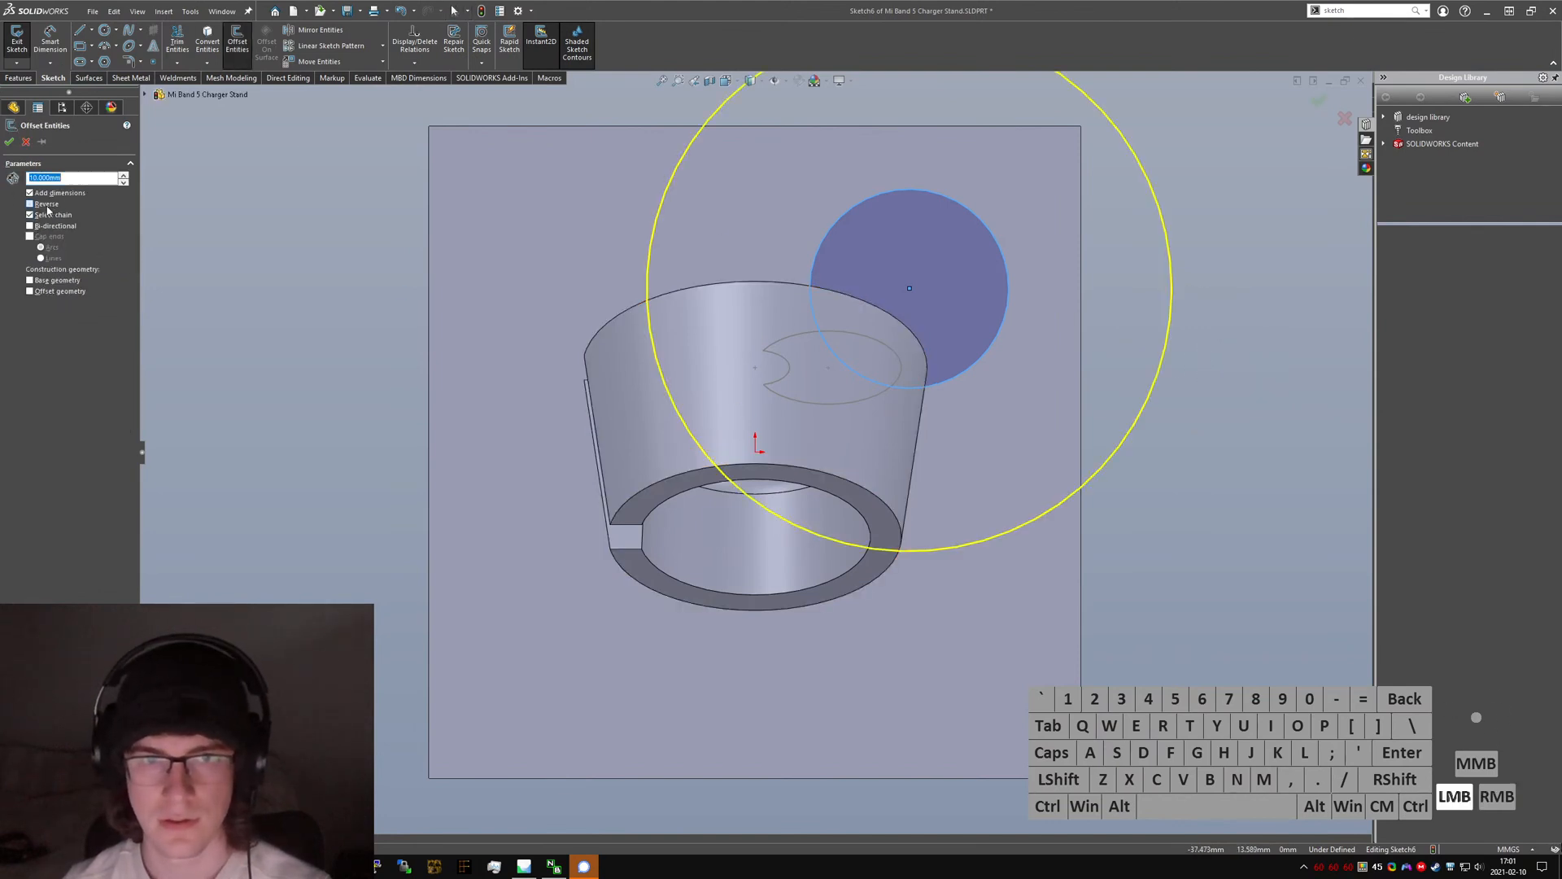
pyautogui.write('5')
pyautogui.press('Return')
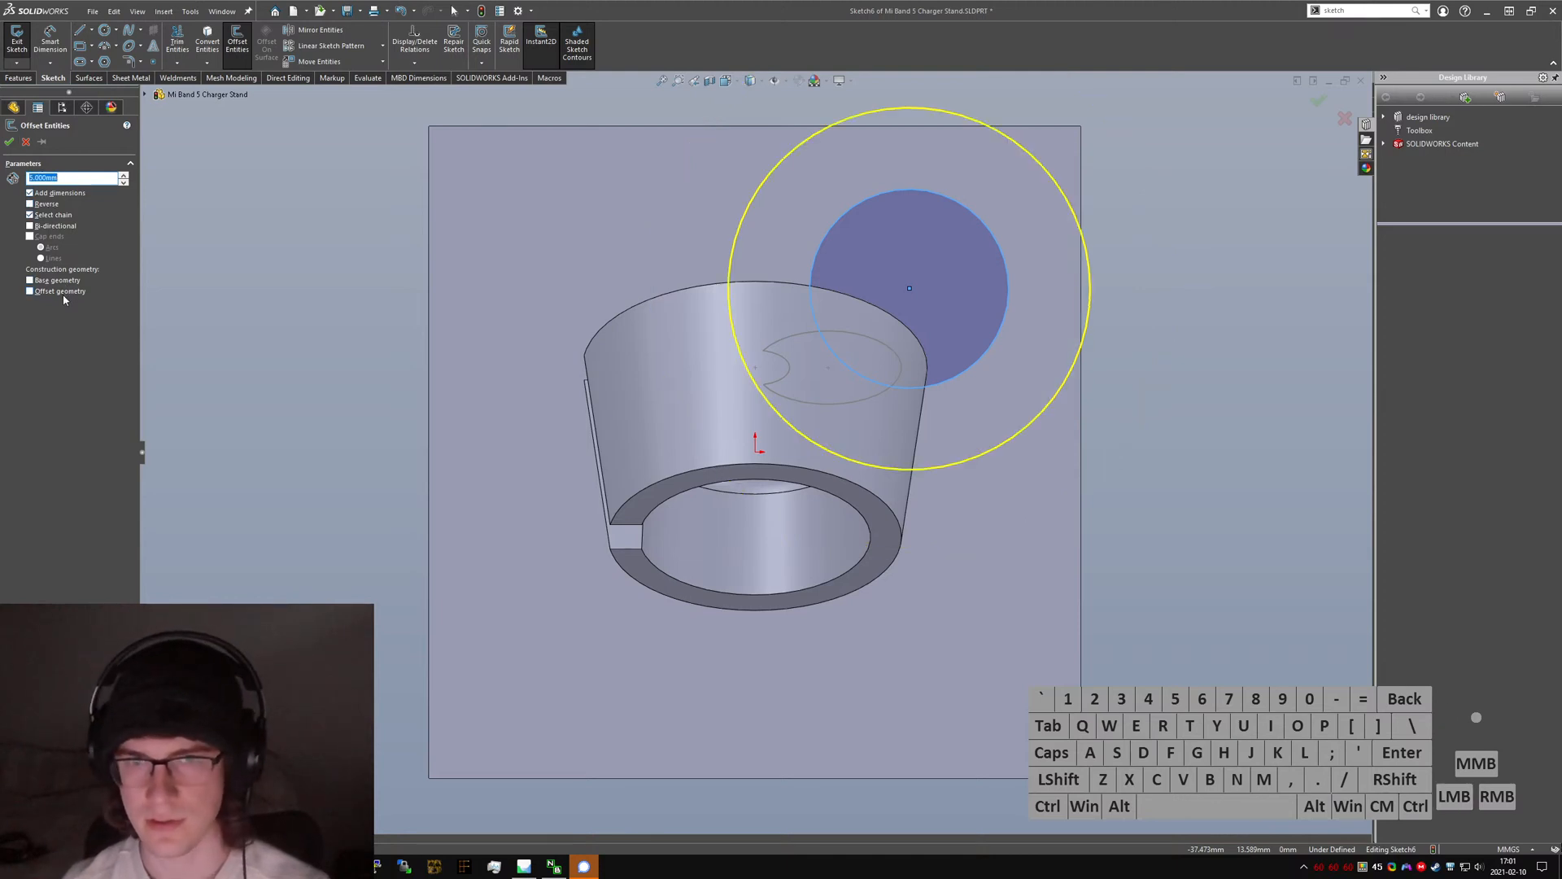
pyautogui.click(170, 188)
# - Dimension the inner circle on the base to a 15 mm diameter
pyautogui.moveTo(1076, 213); pyautogui.dragTo(1072, 154, button='right')
pyautogui.click(981, 224)
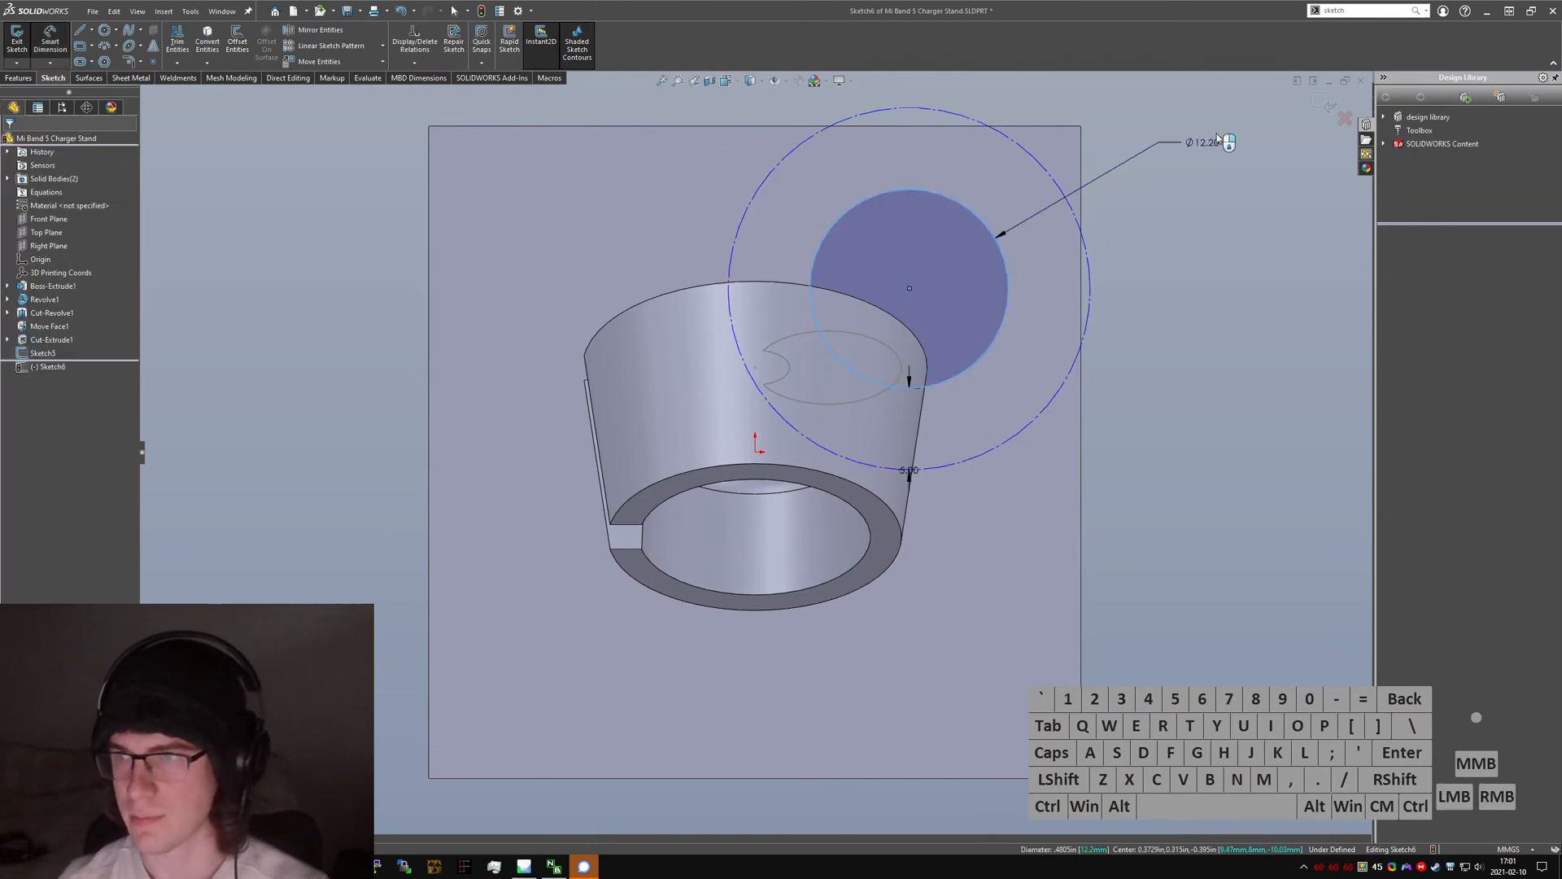
pyautogui.click(1217, 139)
pyautogui.write('15')
pyautogui.press('Return')
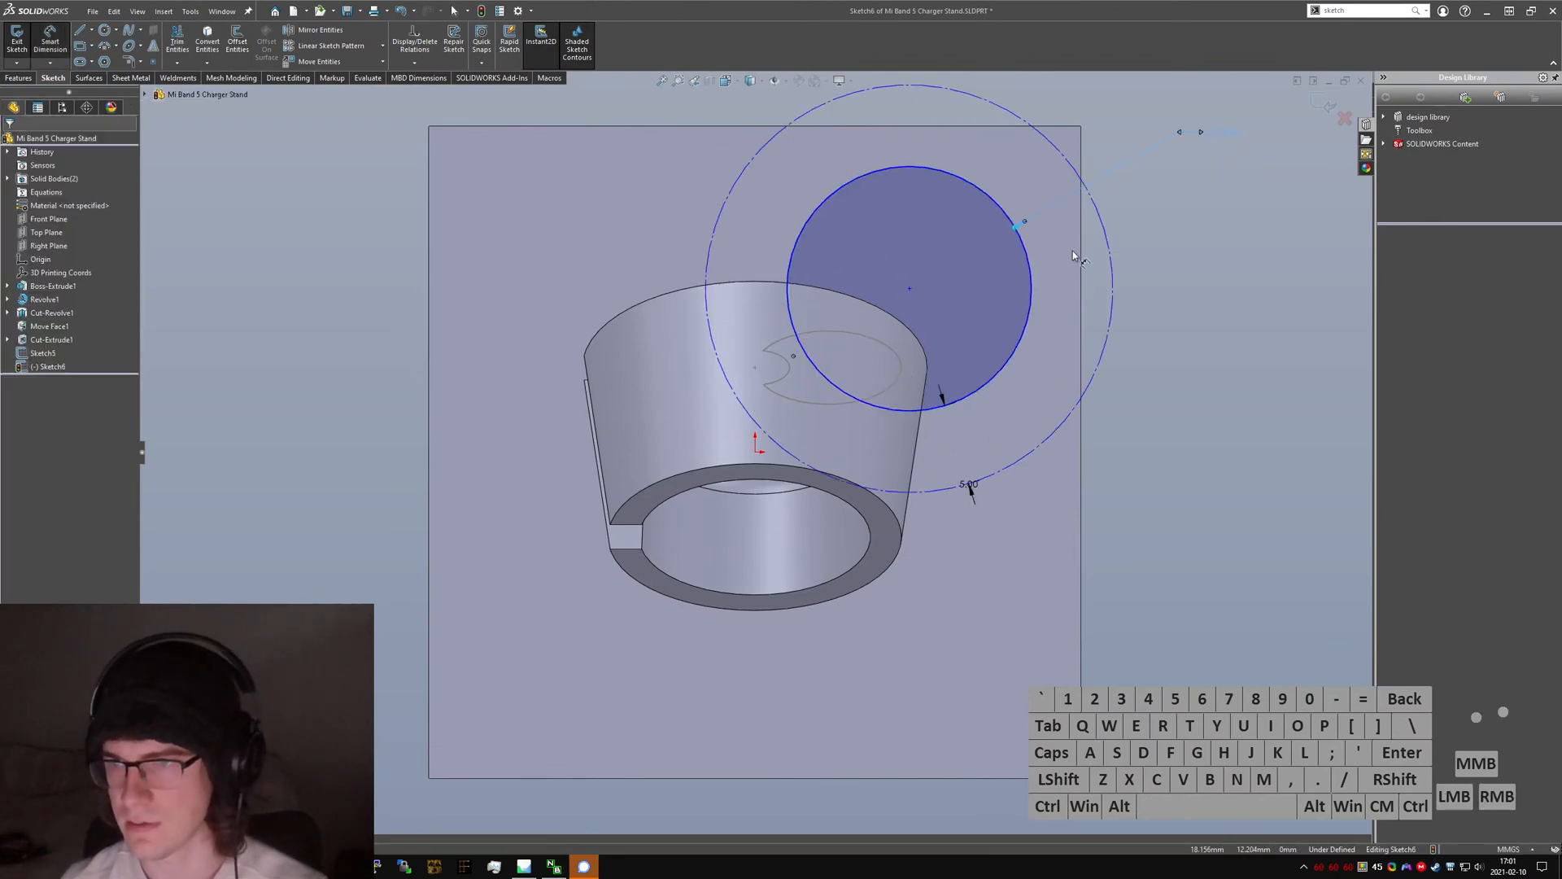
# - Make the outer construction circle tangent to the two base edges that meet at the nearby corner
pyautogui.click(1111, 265)
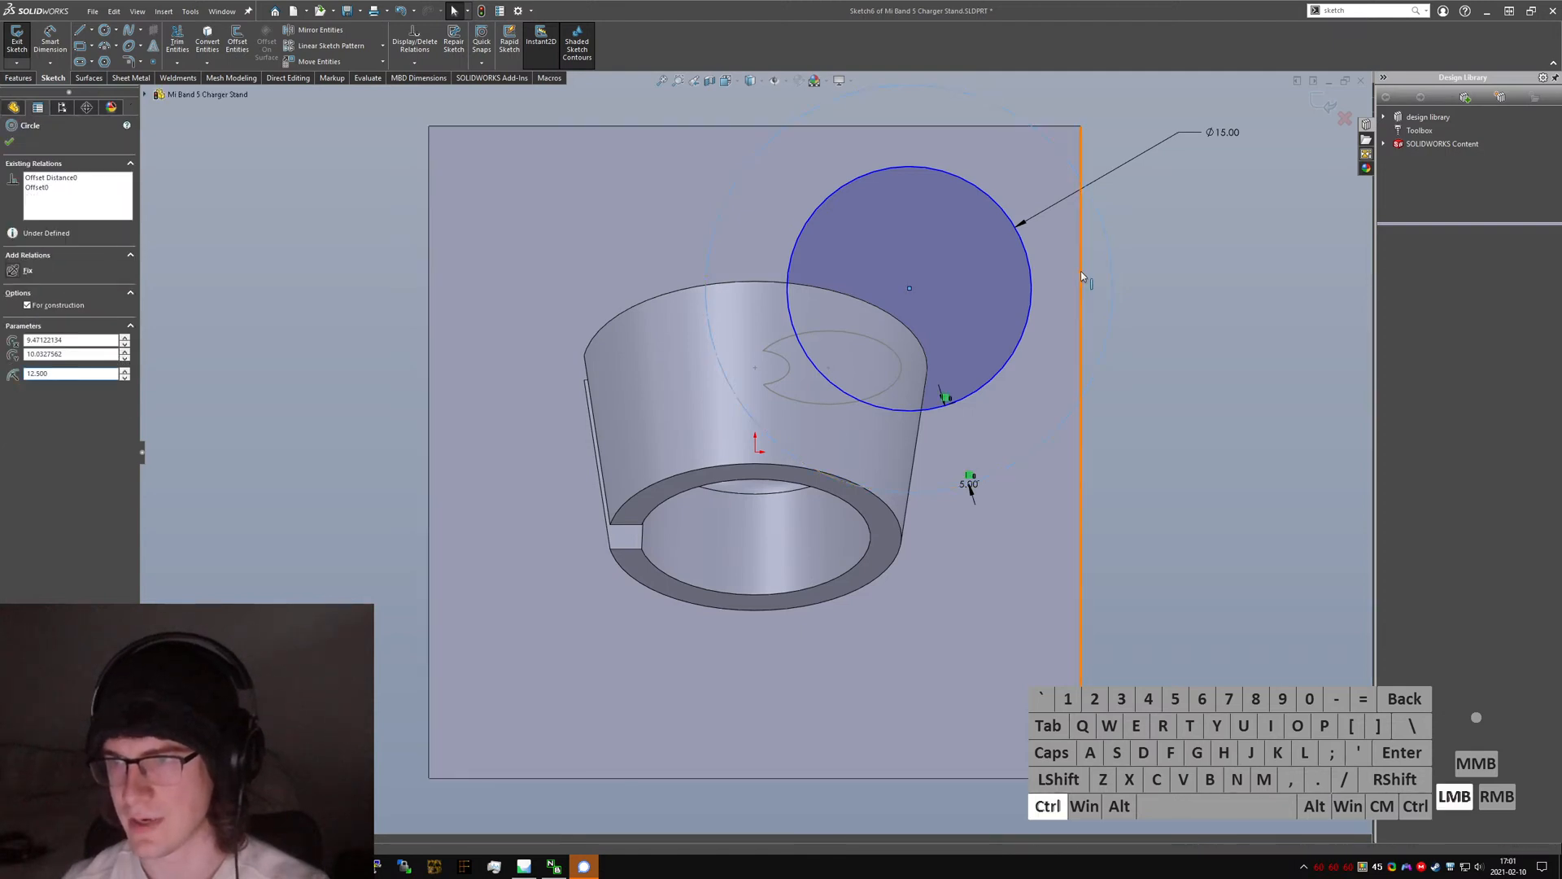
pyautogui.keyDown('ctrl'); pyautogui.click(1081, 271); pyautogui.keyUp('ctrl')
pyautogui.hotkey('ctrl', 'alt', 'a')
pyautogui.click(1030, 104)
pyautogui.keyDown('ctrl'); pyautogui.click(993, 121); pyautogui.keyUp('ctrl')
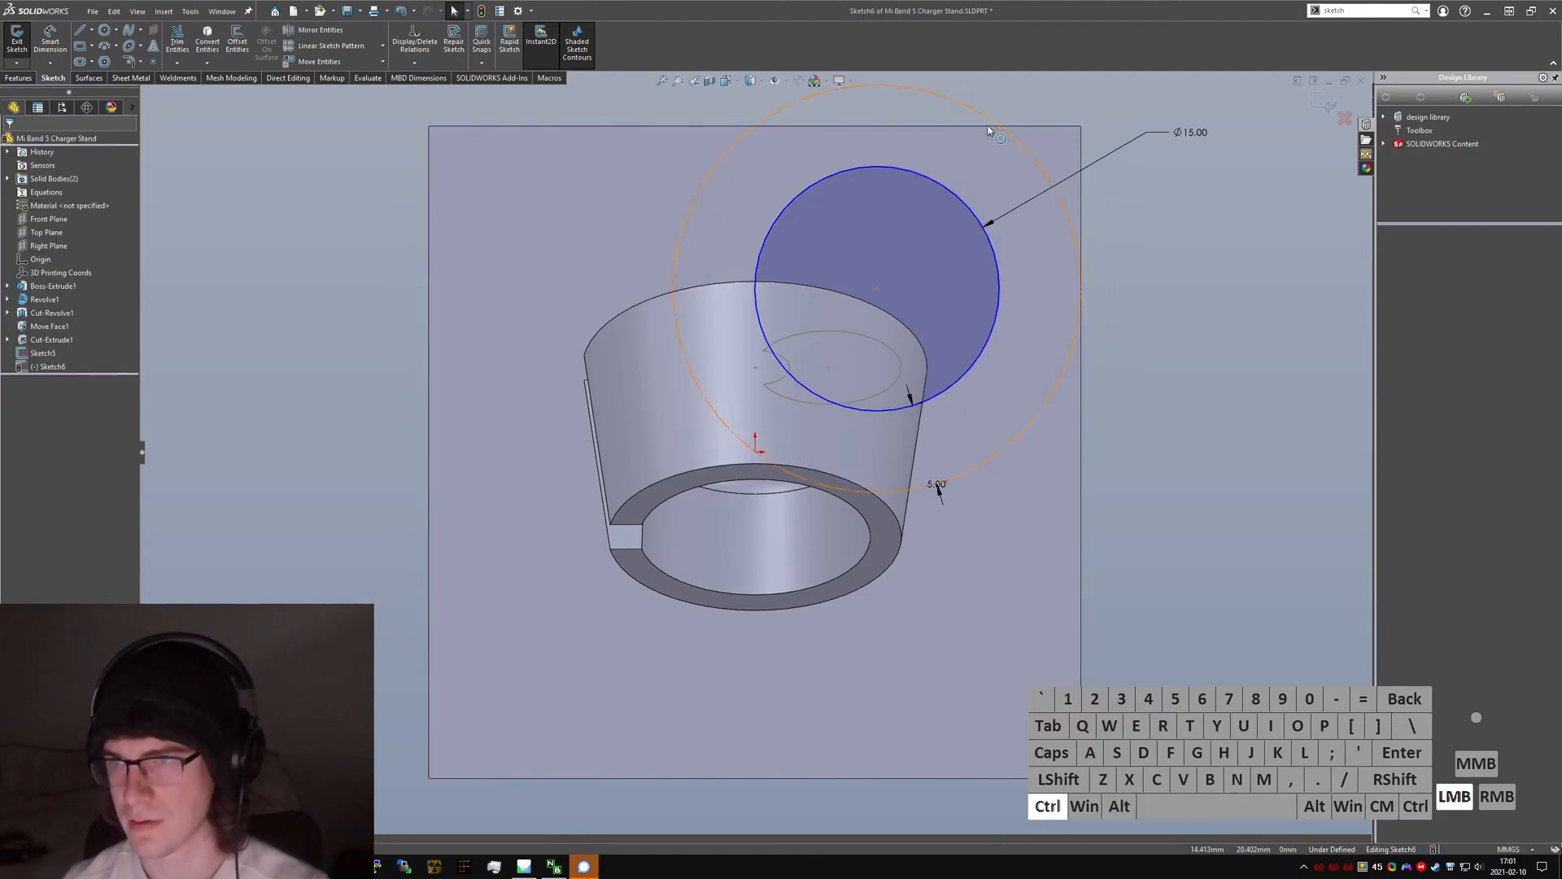
pyautogui.keyDown('ctrl'); pyautogui.click(976, 127); pyautogui.keyUp('ctrl')
pyautogui.hotkey('ctrl', 'alt', 'a')
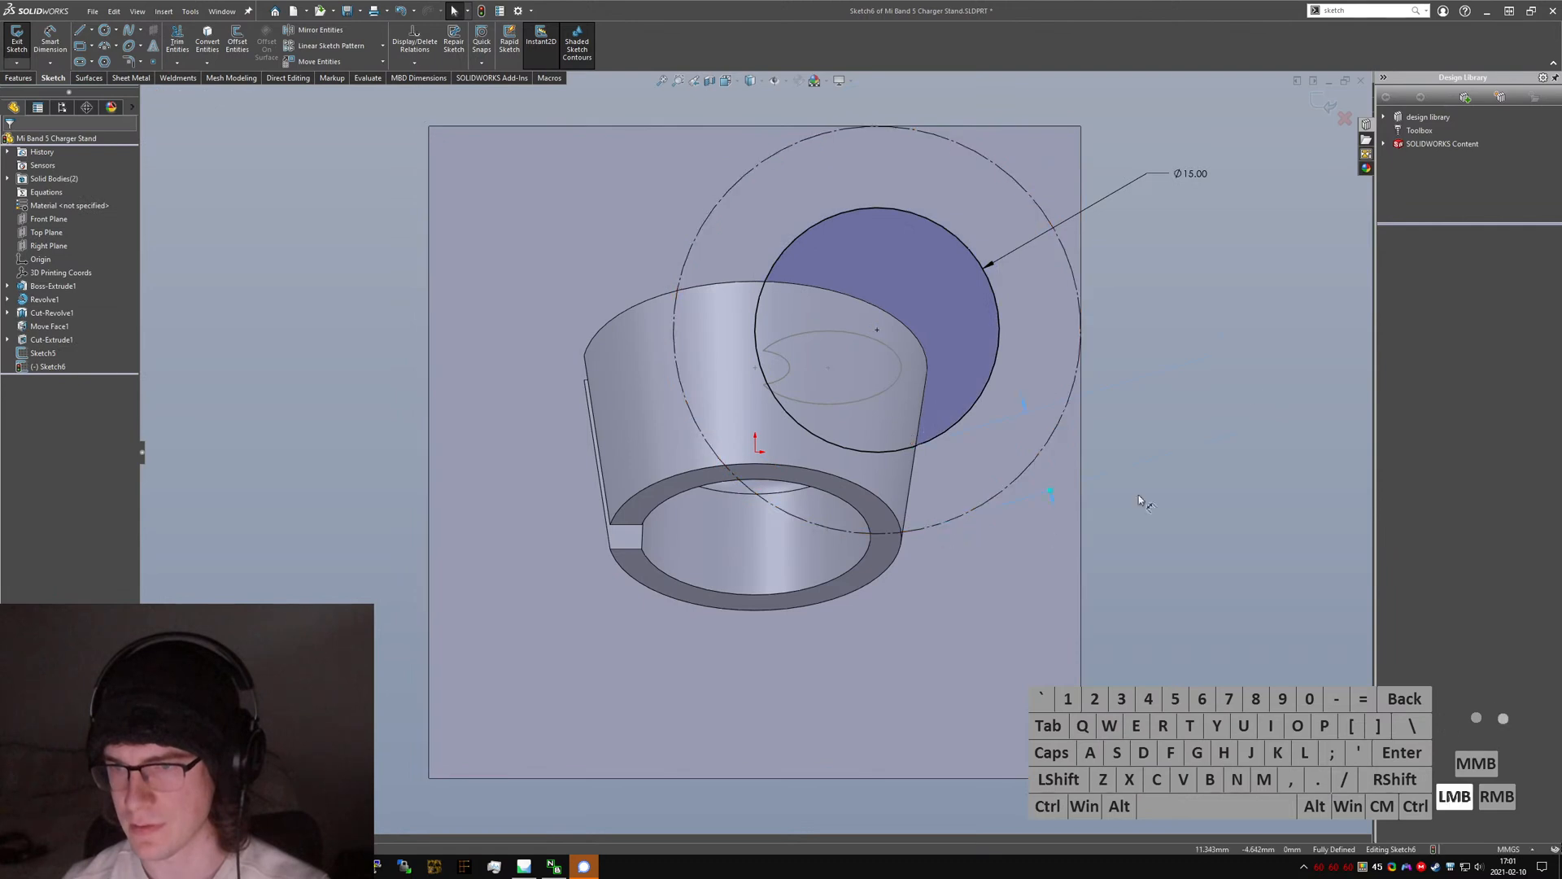
# - Set the offset distance between the two base circles to 2.5 mm
pyautogui.click(1236, 373)
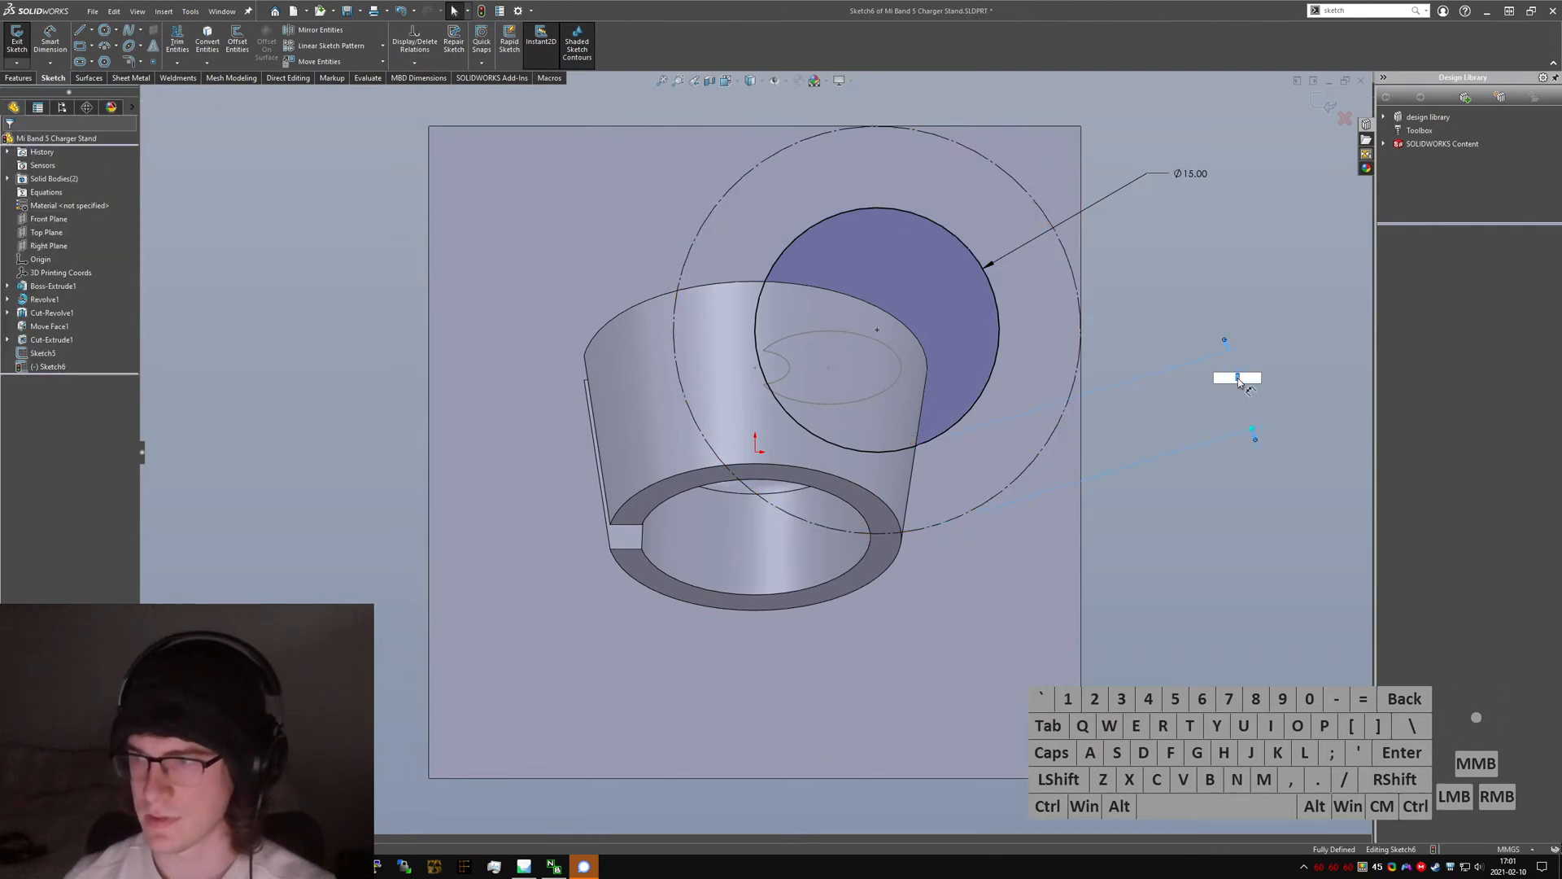
pyautogui.write('2.5')
pyautogui.press('Return')
pyautogui.click(1291, 434)
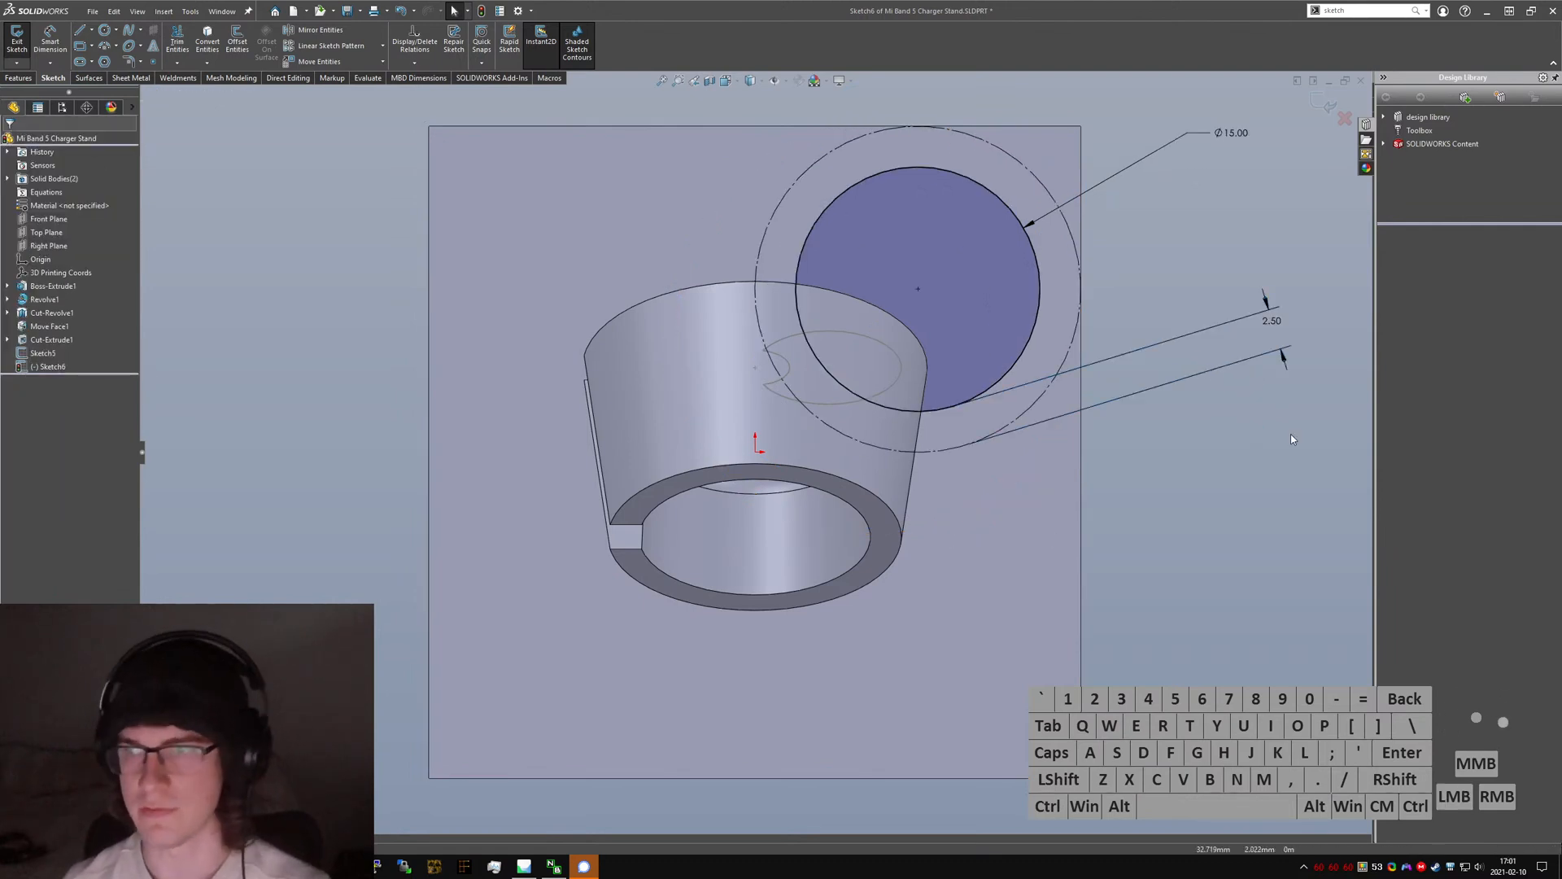
# - Set the inner base circle's diameter to 12.5 mm
pyautogui.click(1233, 131)
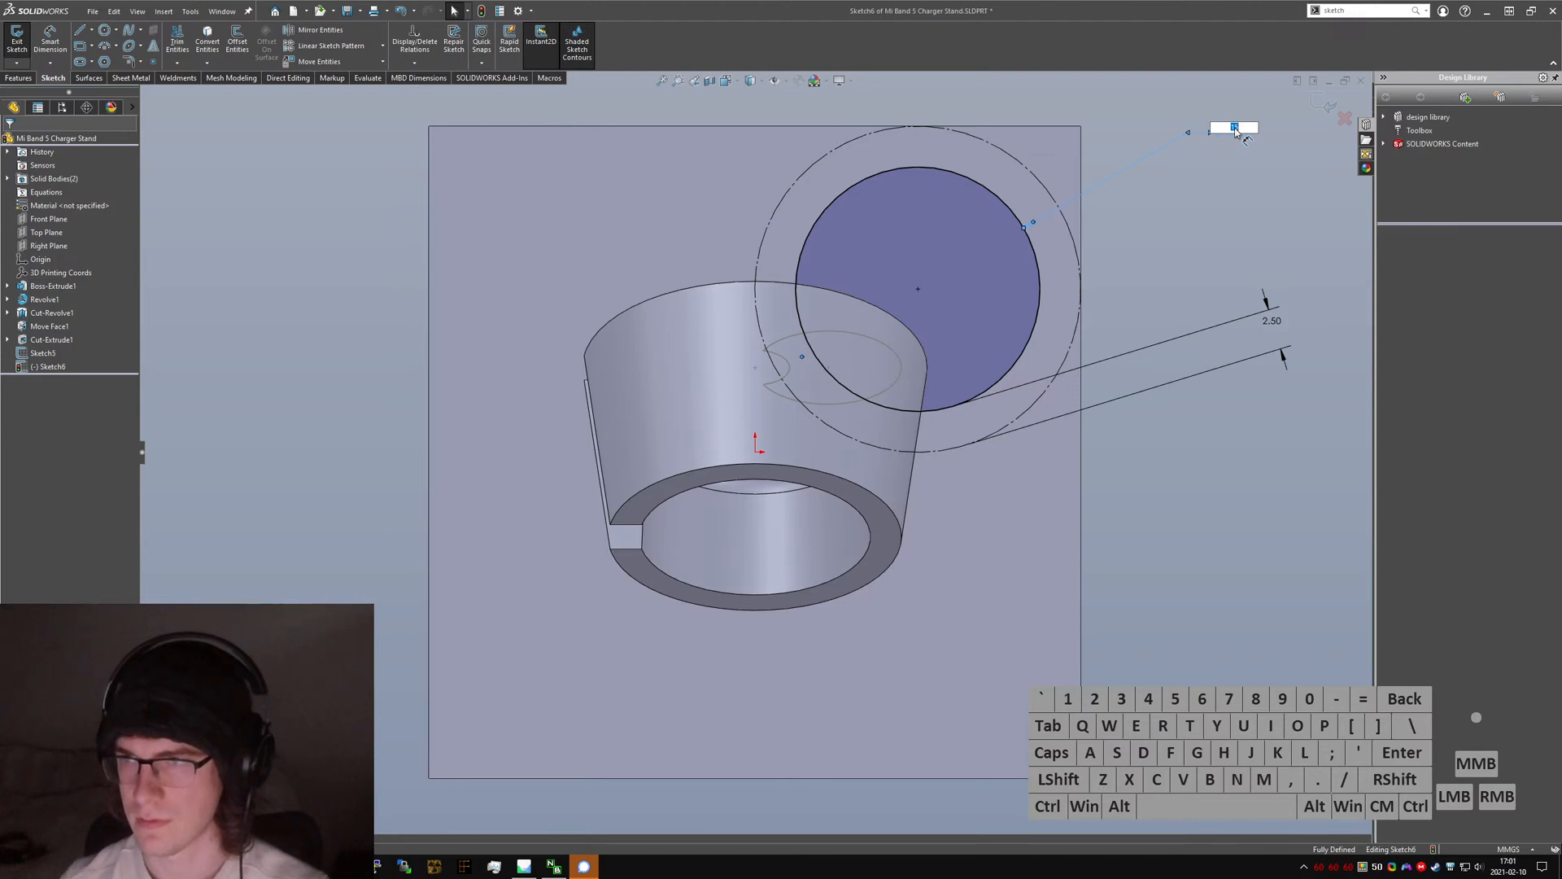
pyautogui.write('12.5')
pyautogui.press('Return')
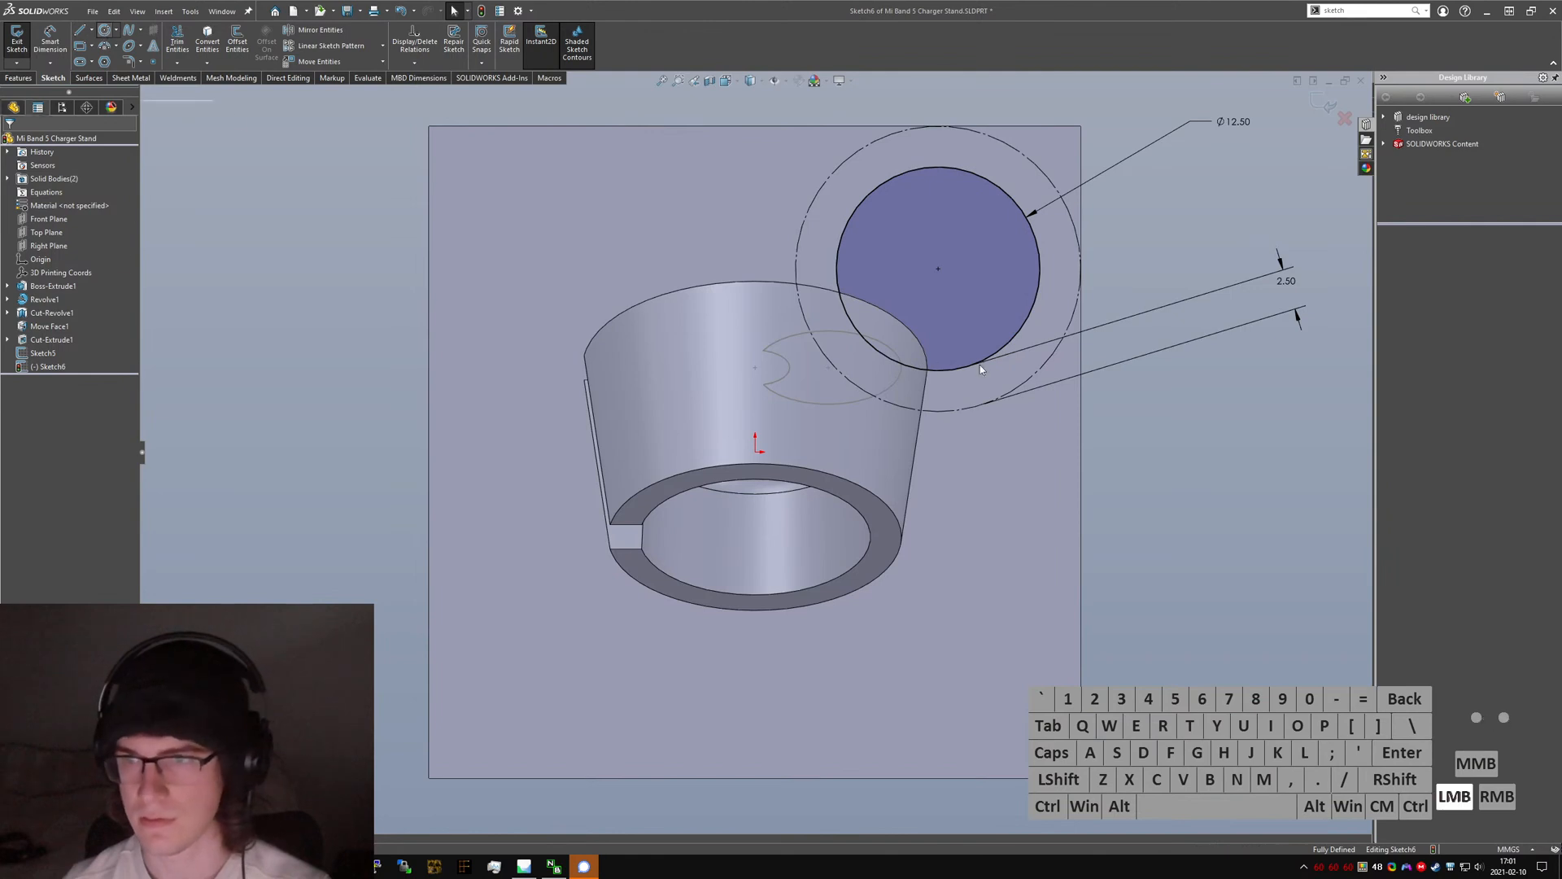
# - Sketch a small circle about 3.6 mm in diameter, centred on the edge of the 12.5 mm circle near the base corner
pyautogui.click(105, 34)
pyautogui.click(1011, 340)
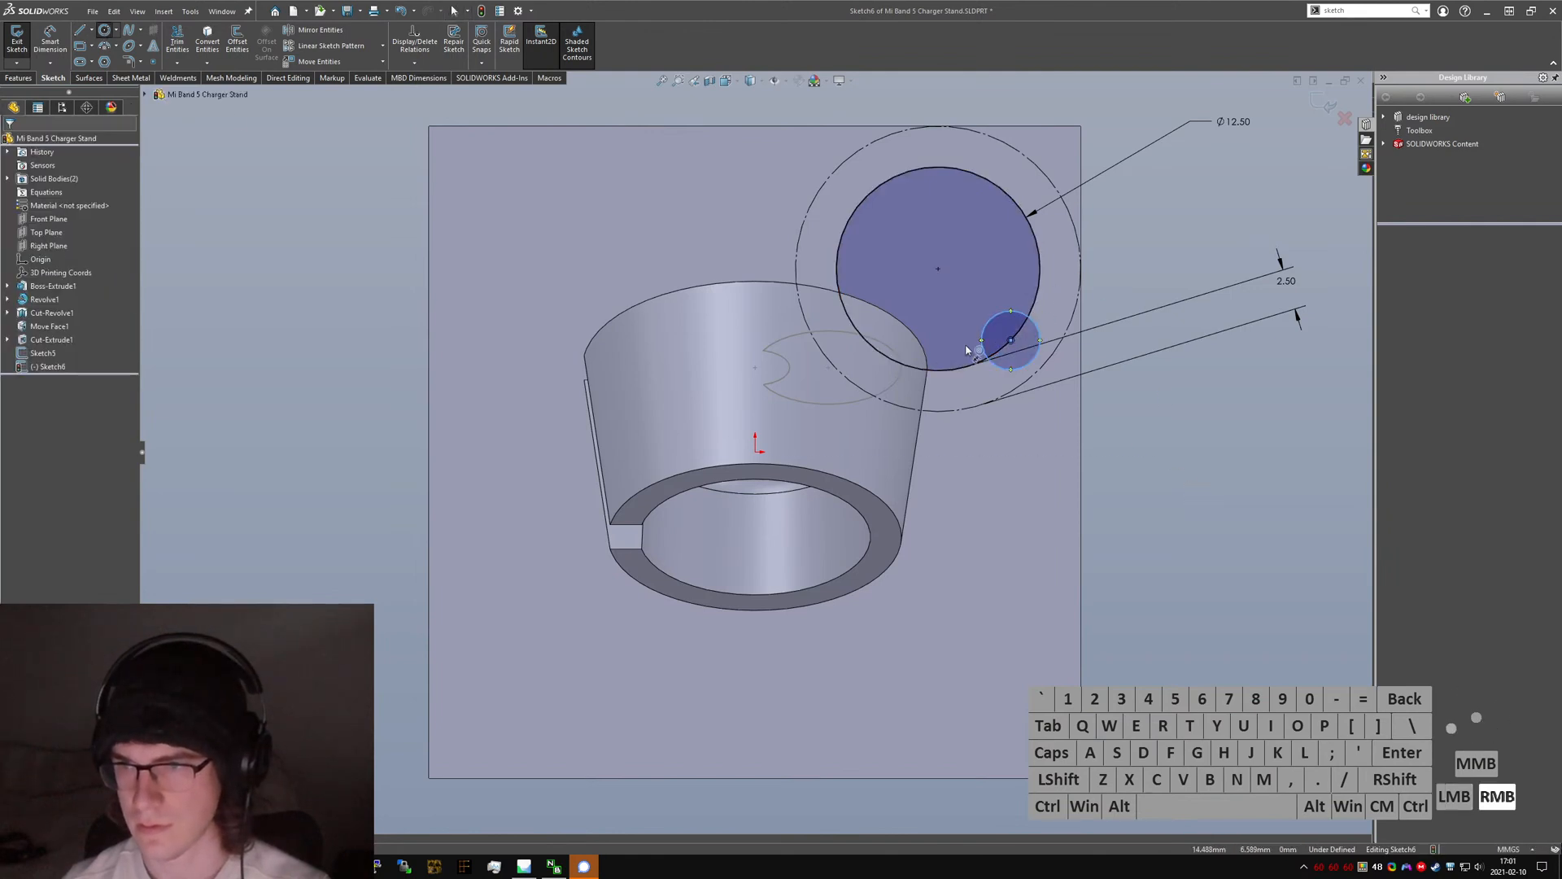
pyautogui.press('Escape')
# - Check the radius of the holder sketch's notch arc and inspect the matching small hole inside the charger holder
pyautogui.click(787, 364)
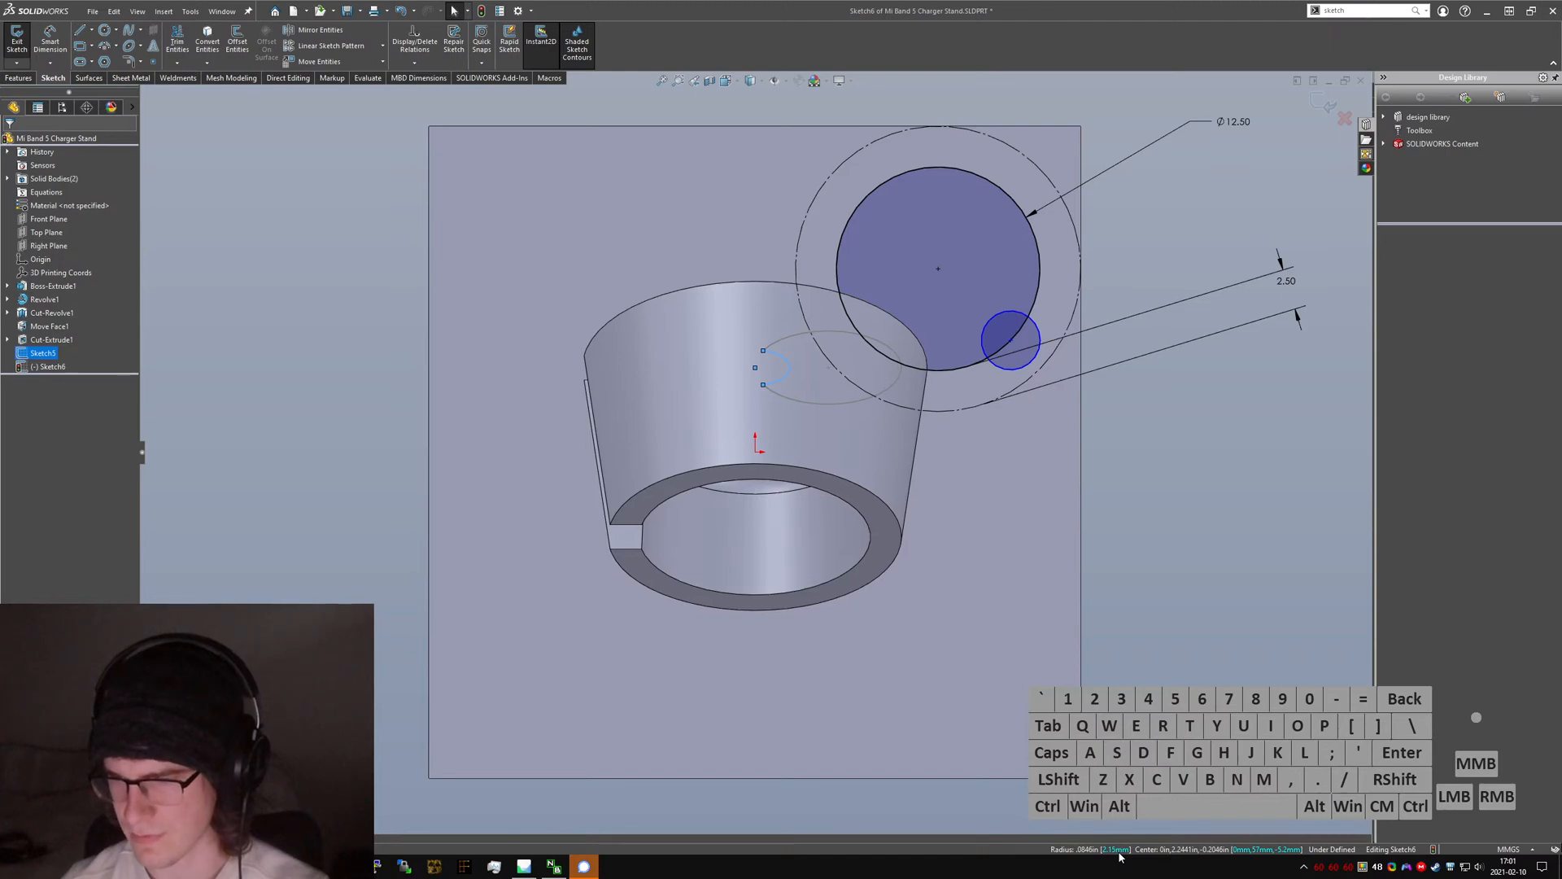
pyautogui.moveTo(801, 537); pyautogui.dragTo(837, 262, button='middle')
pyautogui.scroll(-5, 838, 262)
pyautogui.click(844, 233)
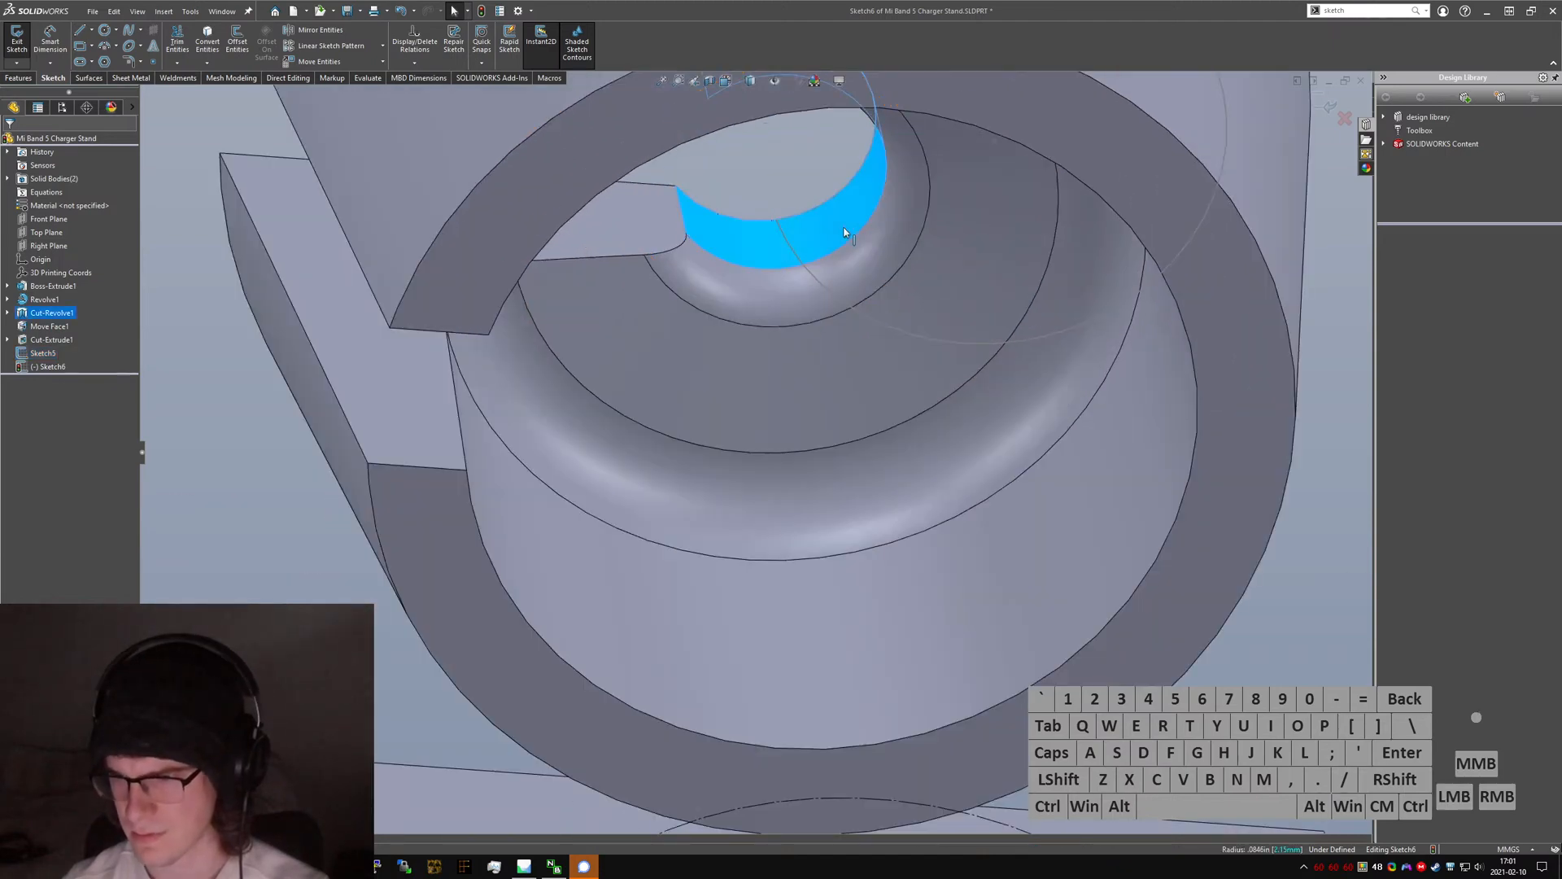
pyautogui.scroll(3, 845, 233)
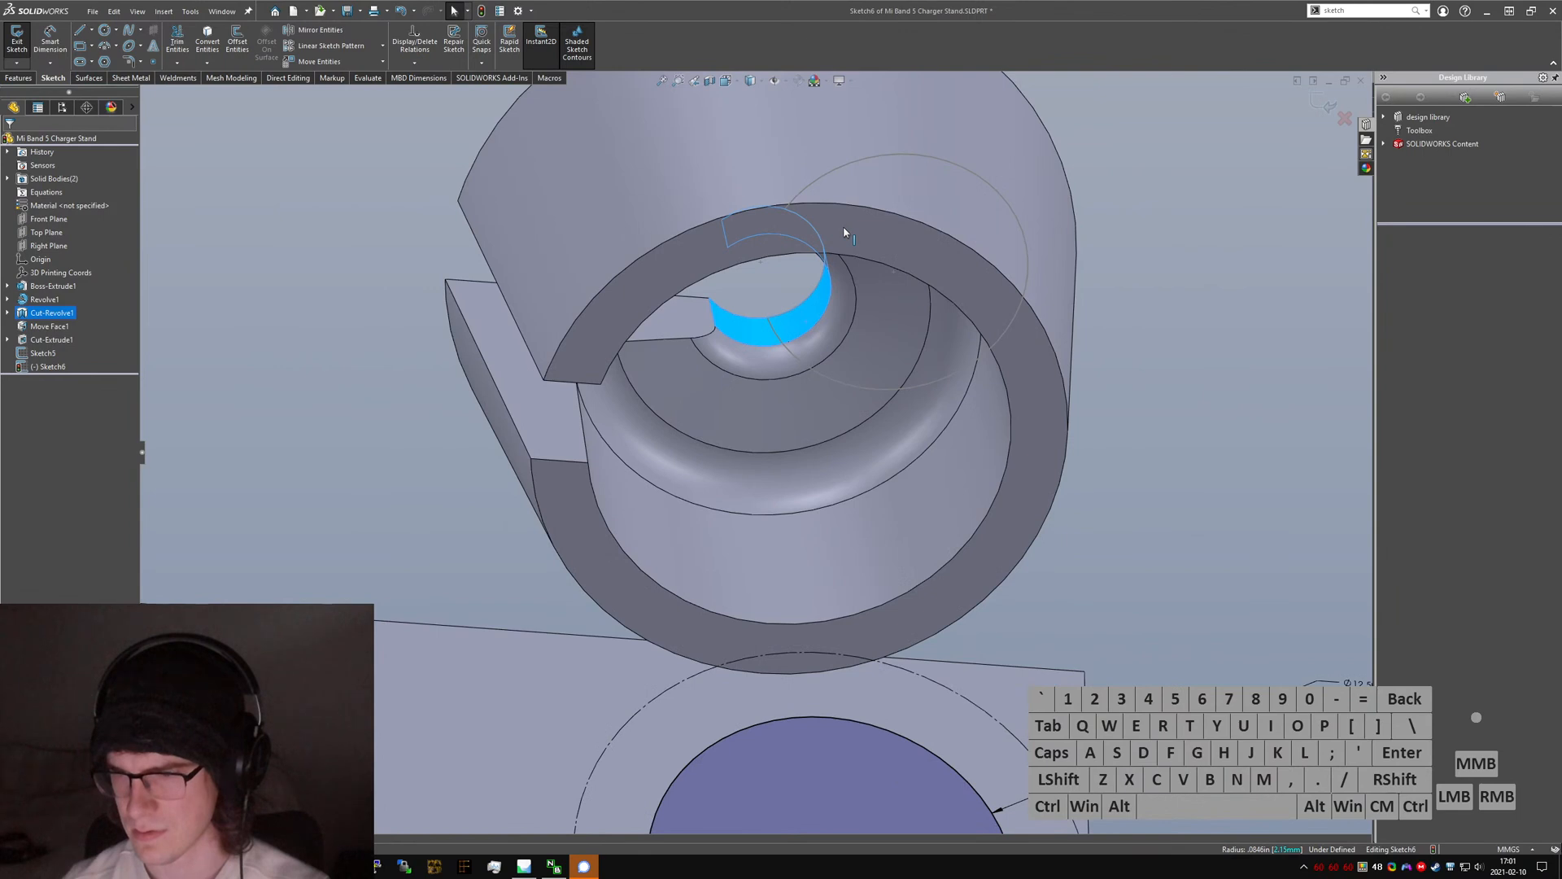
pyautogui.scroll(3, 805, 268)
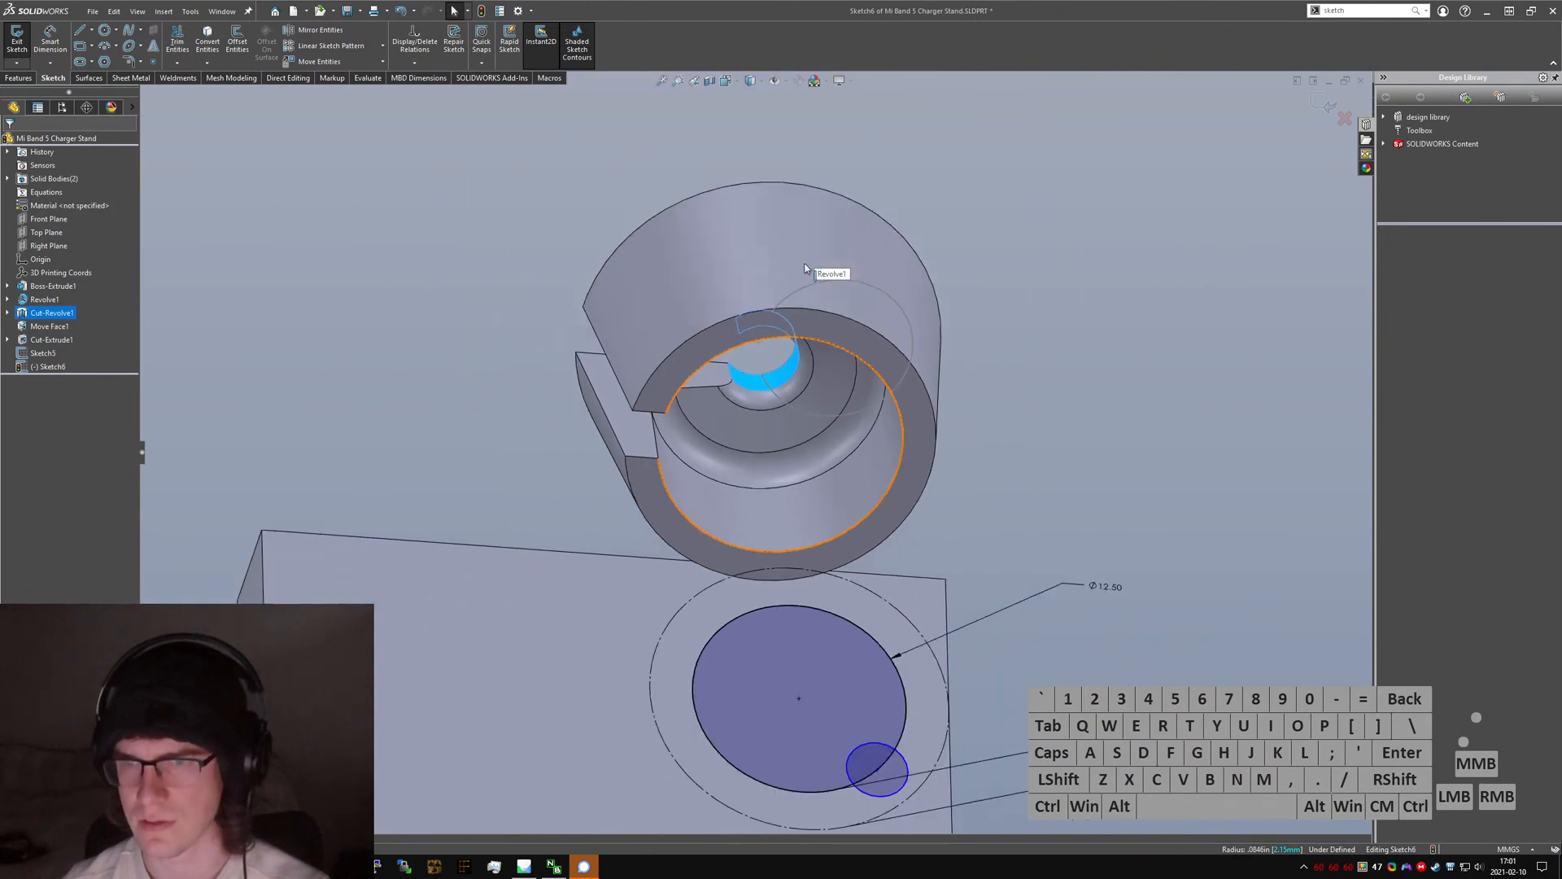
pyautogui.scroll(-3, 777, 379)
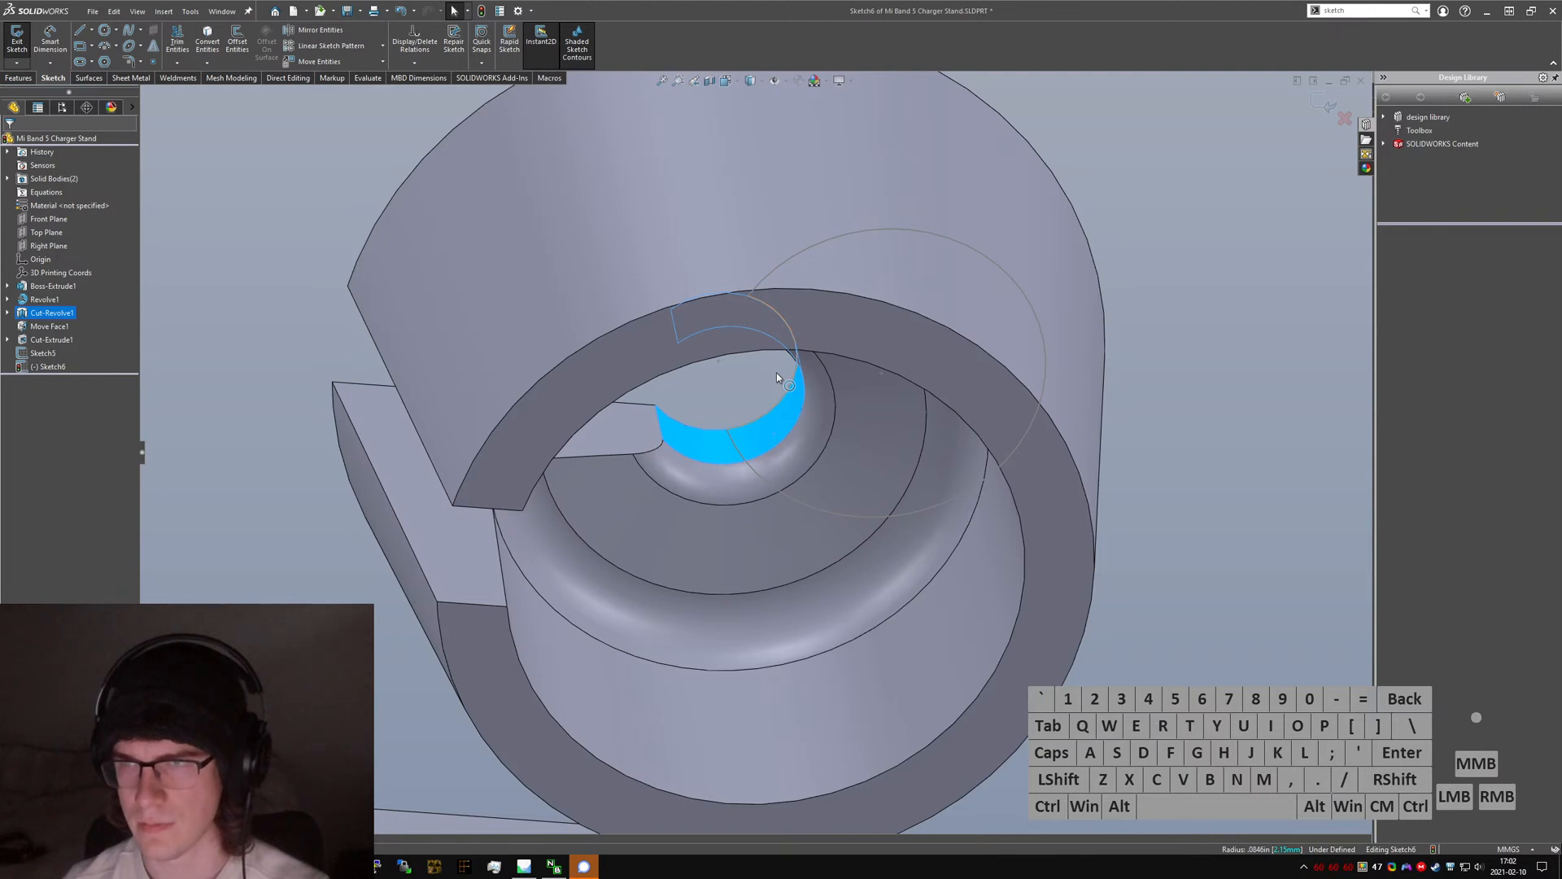
pyautogui.click(252, 370)
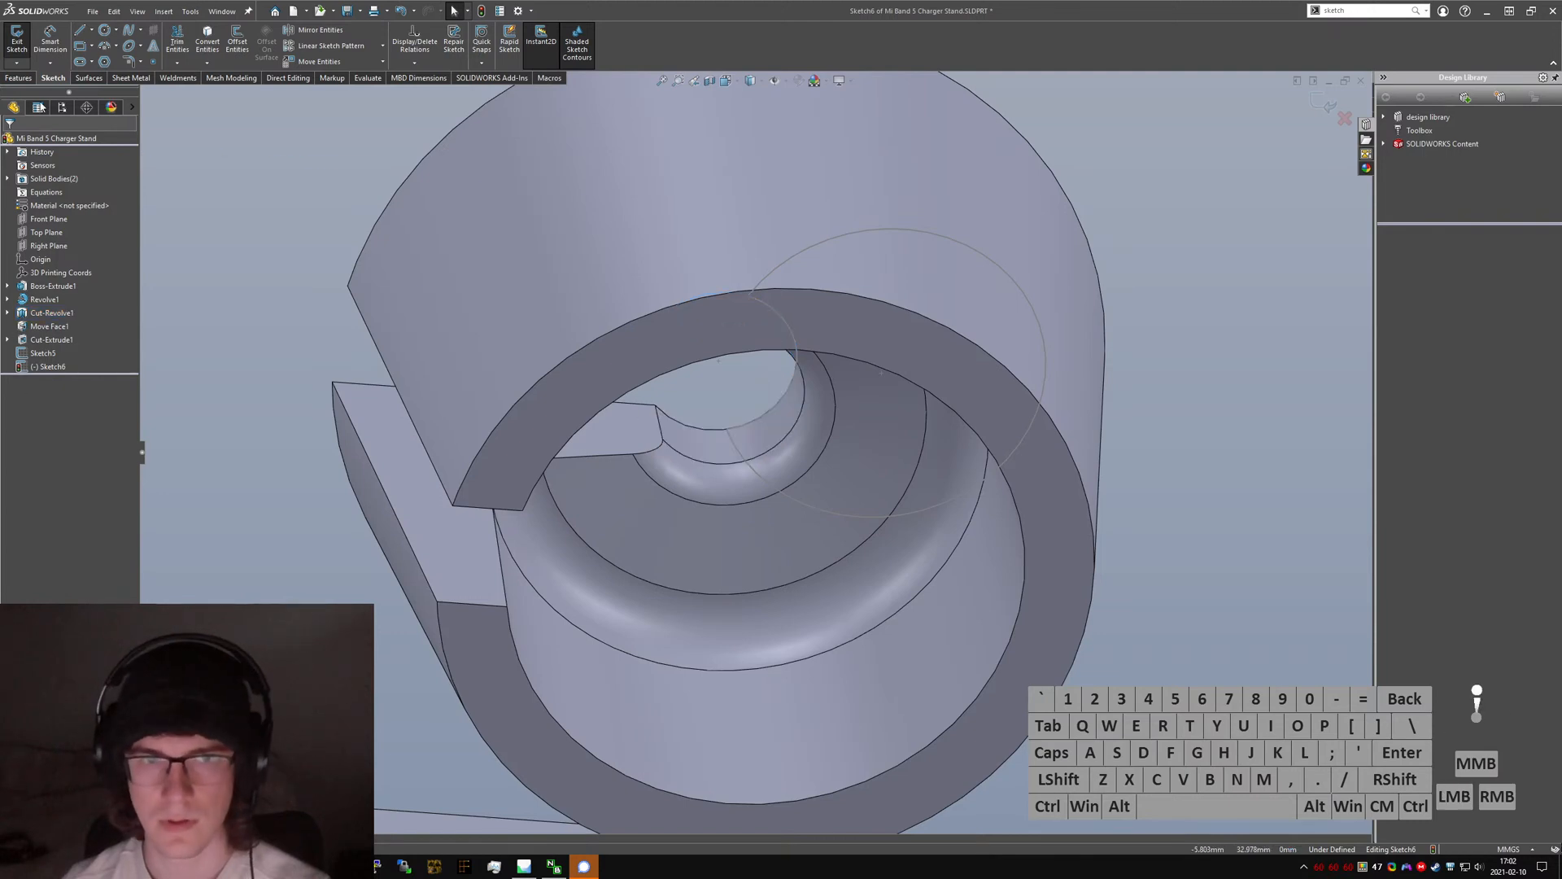
# - Dimension the small circle on the base to a 2.4 mm diameter
pyautogui.scroll(5, 784, 569)
pyautogui.moveTo(784, 569); pyautogui.dragTo(814, 597, button='middle')
pyautogui.moveTo(854, 571); pyautogui.dragTo(861, 534, button='right')
pyautogui.moveTo(871, 583); pyautogui.dragTo(973, 532)
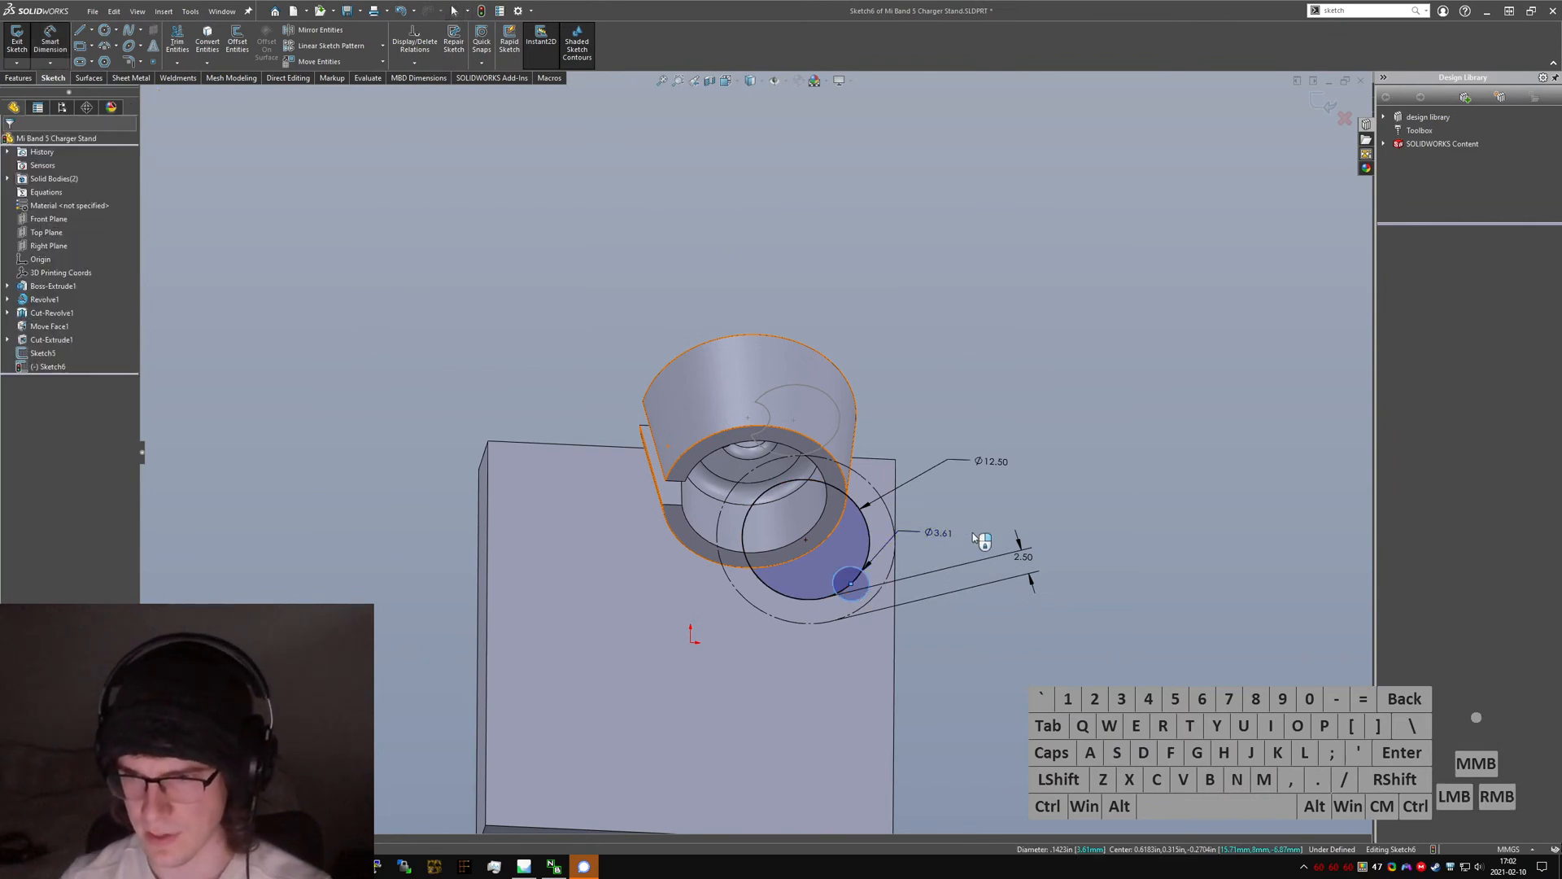
pyautogui.write('3')
pyautogui.press('Return')
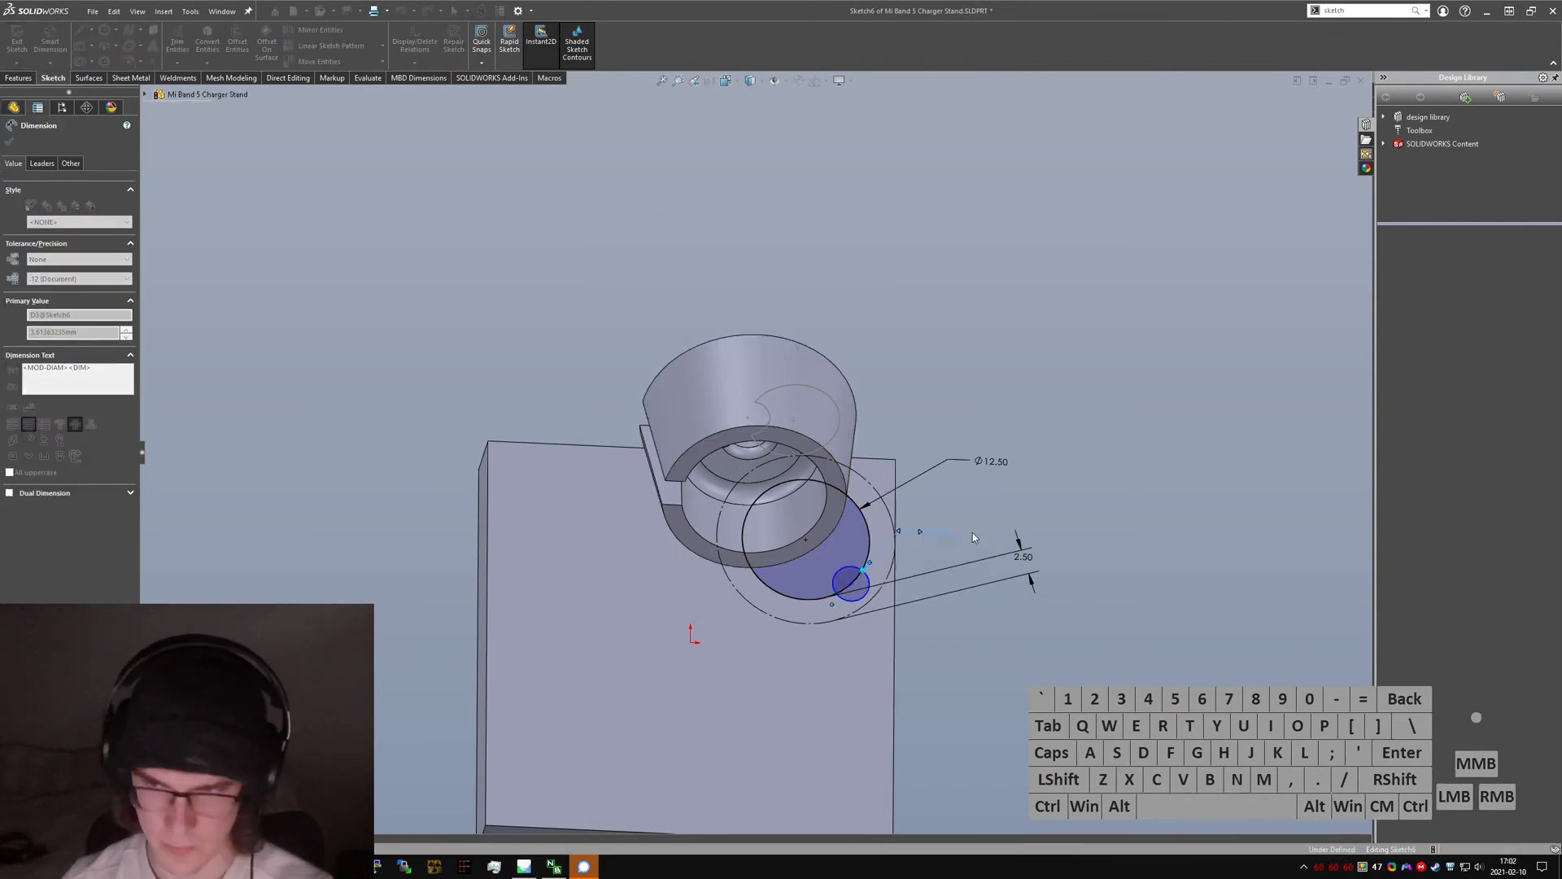
# - Reposition the 2.5 mm offset dimension beyond the opposite side of the base, away from the circles
pyautogui.moveTo(934, 537); pyautogui.dragTo(983, 681)
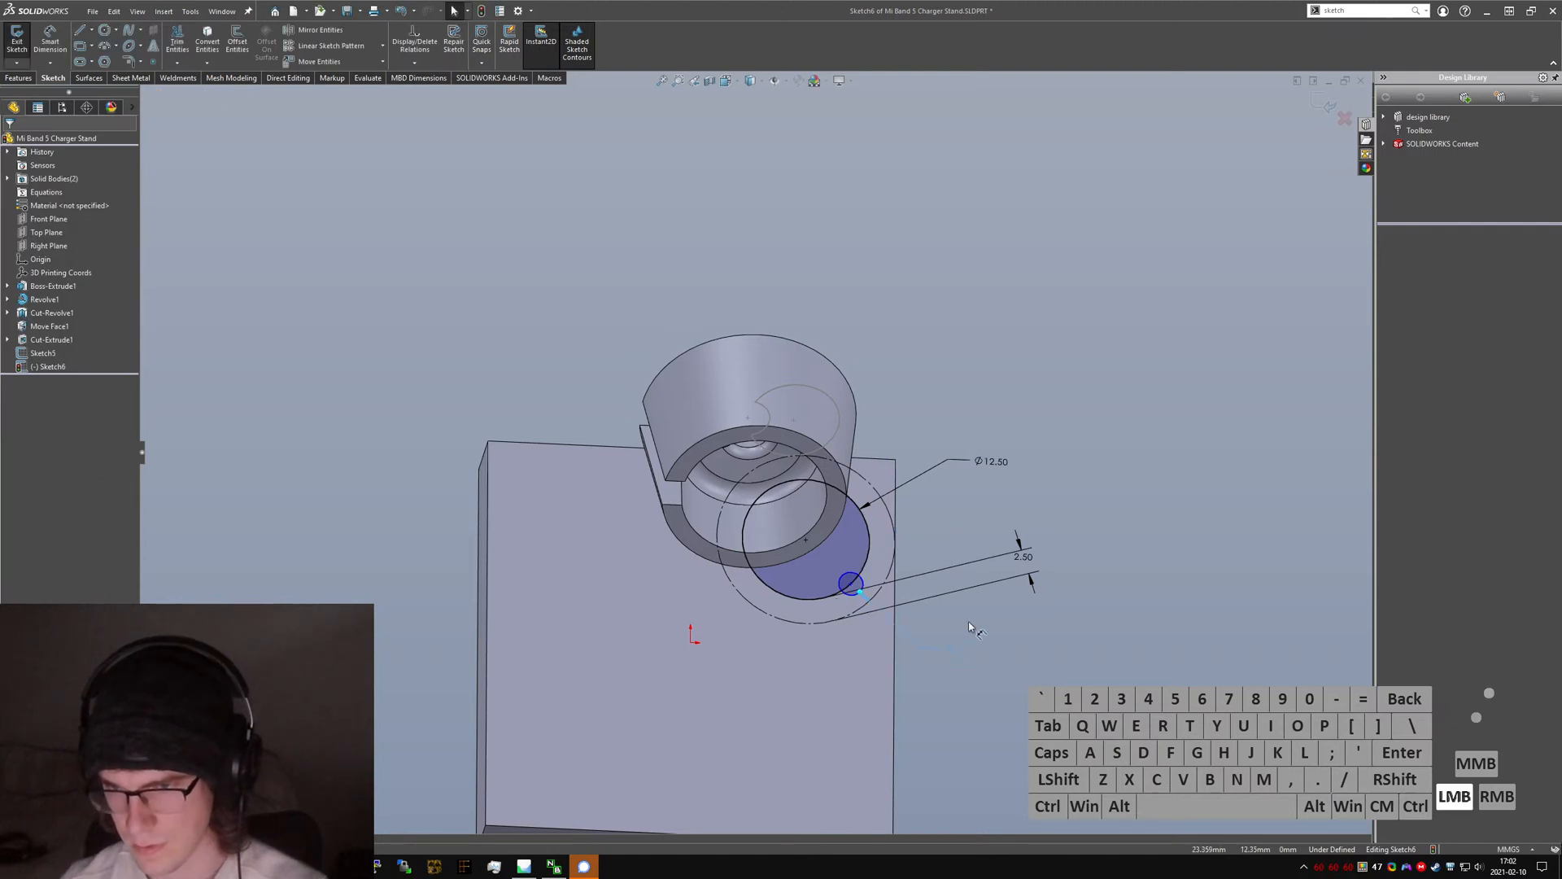
pyautogui.click(1019, 560)
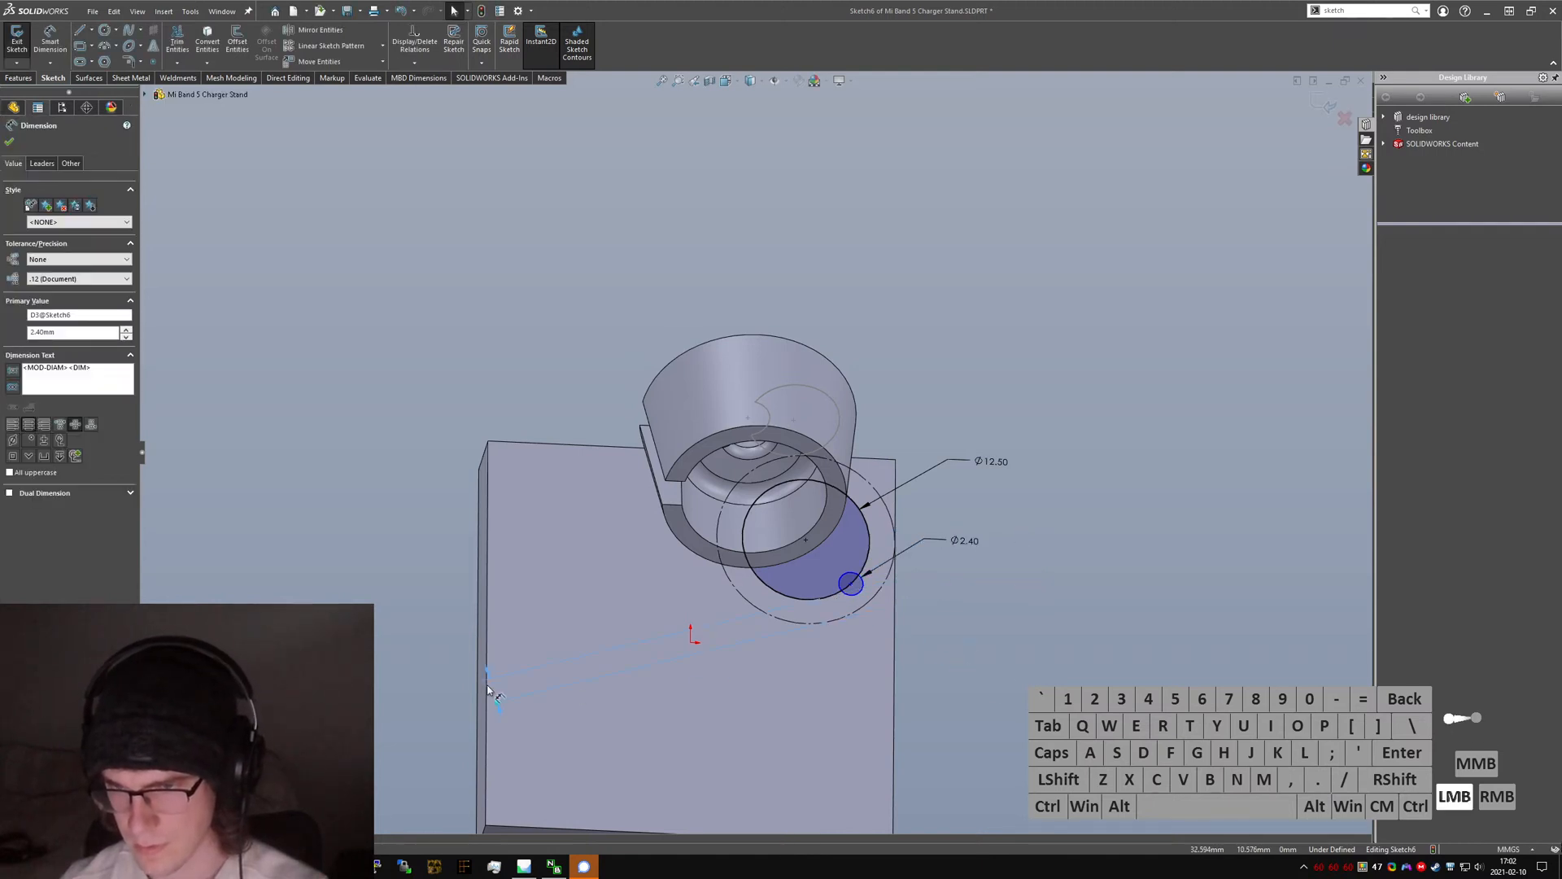
pyautogui.moveTo(488, 690); pyautogui.dragTo(430, 705)
pyautogui.click(913, 639)
# - Trim the overlapping parts of the small and 12.5 mm circles to leave a circle outline with a rounded inward notch
pyautogui.scroll(-5, 919, 638)
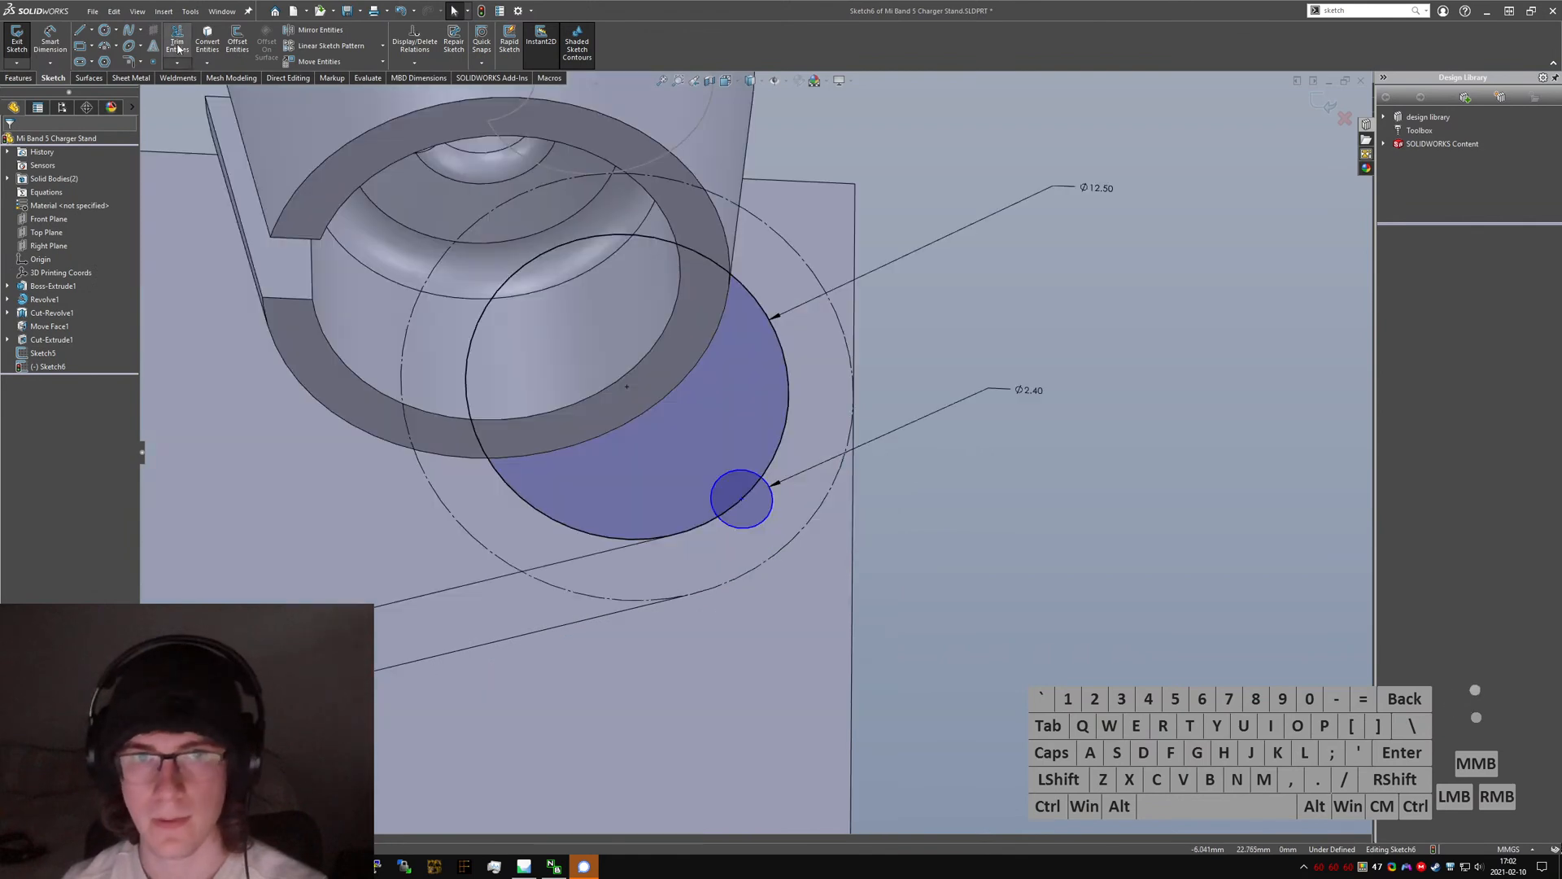
pyautogui.click(177, 41)
pyautogui.moveTo(747, 531); pyautogui.dragTo(735, 495)
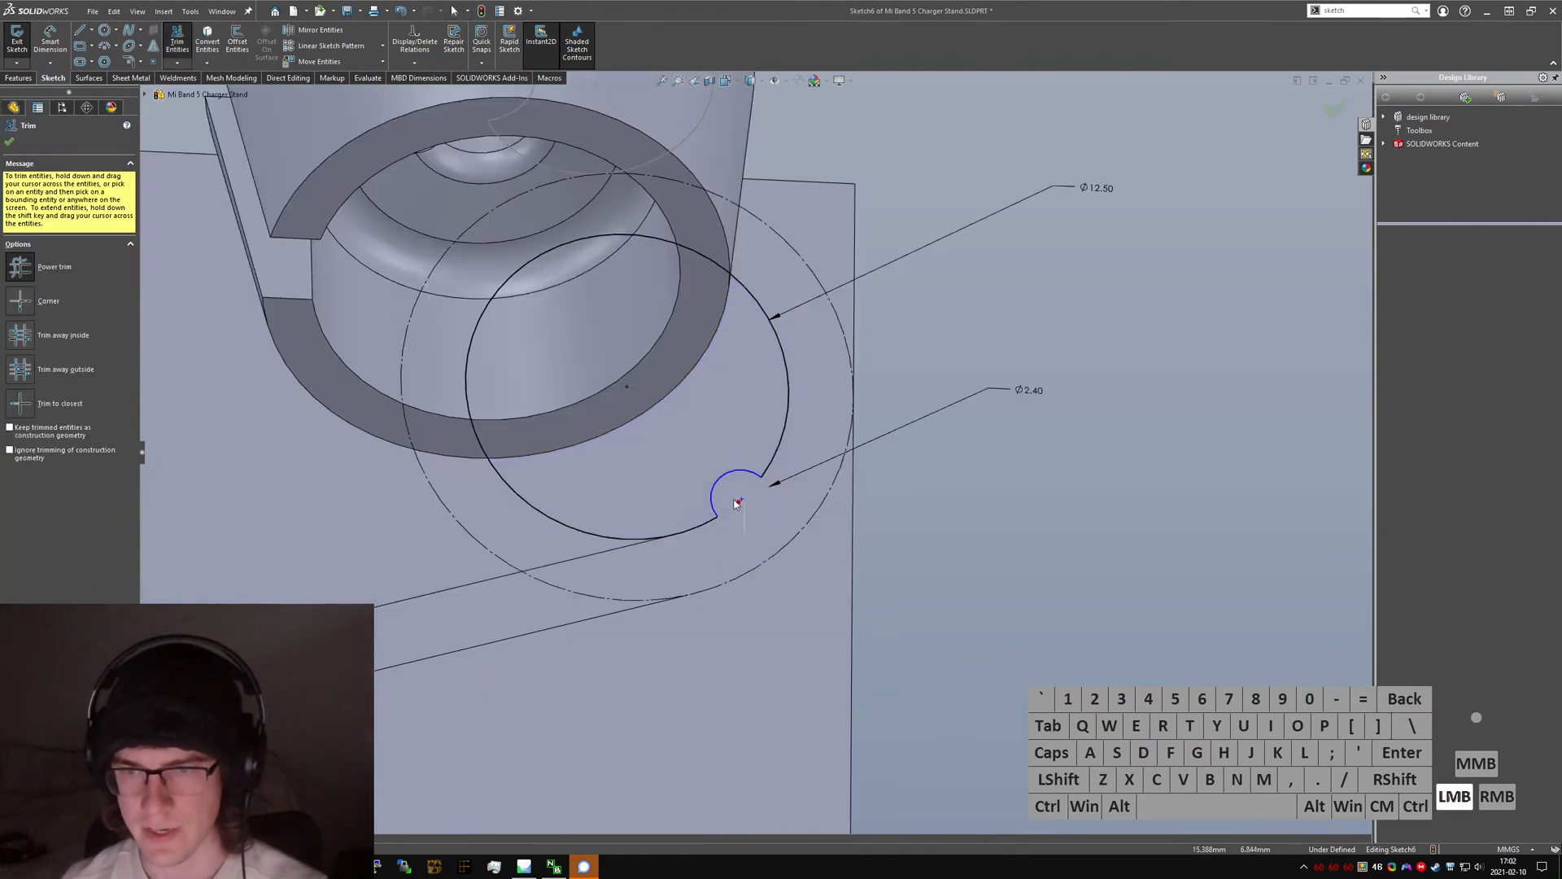
# - Draw a construction line from the 12.5 mm circle's centre to the notch arc's centre
pyautogui.moveTo(716, 476); pyautogui.dragTo(632, 389, button='right')
pyautogui.click(627, 388)
pyautogui.click(740, 498)
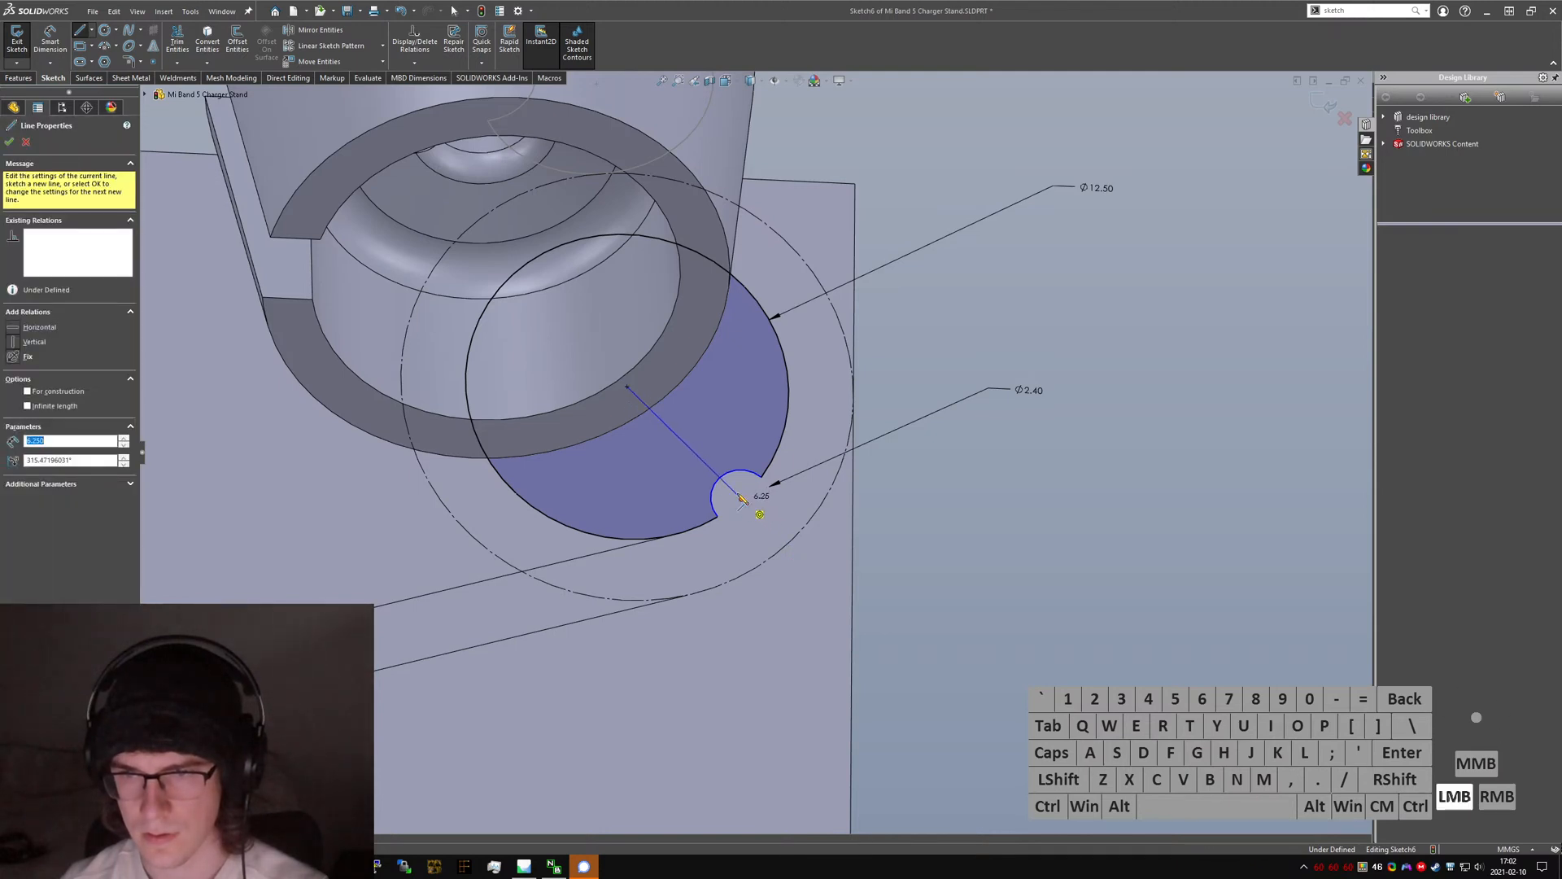
pyautogui.press('Escape')
pyautogui.click(731, 488)
pyautogui.hotkey('alt', 'c')
pyautogui.click(903, 644)
# - Dimension the angle between the construction line and the horizontal through the large circle's centre at 45°
pyautogui.moveTo(716, 472); pyautogui.dragTo(701, 417, button='right')
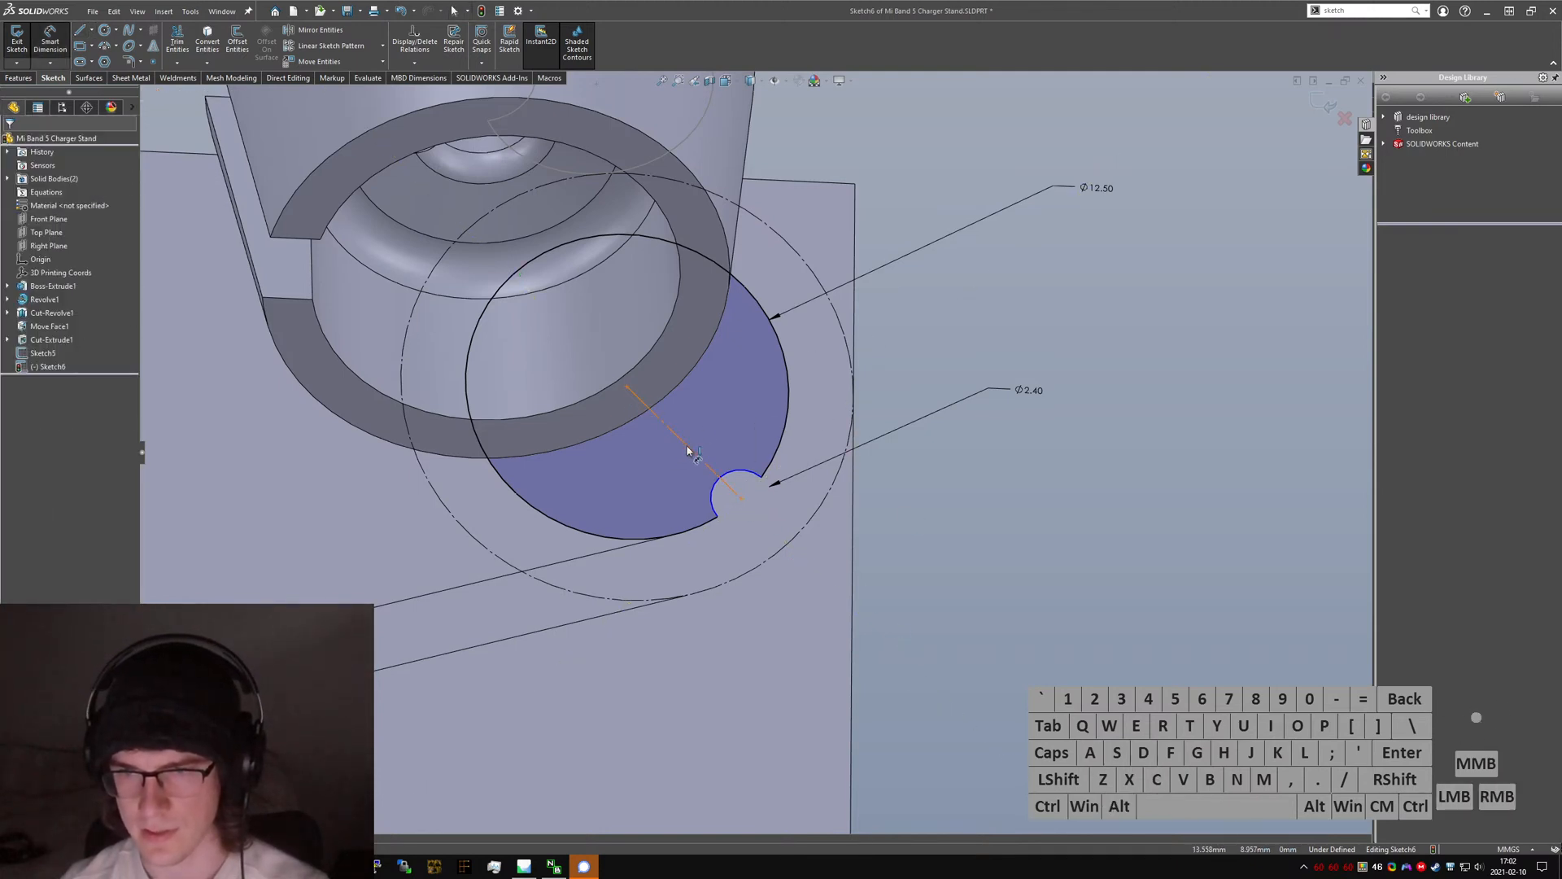
pyautogui.click(628, 394)
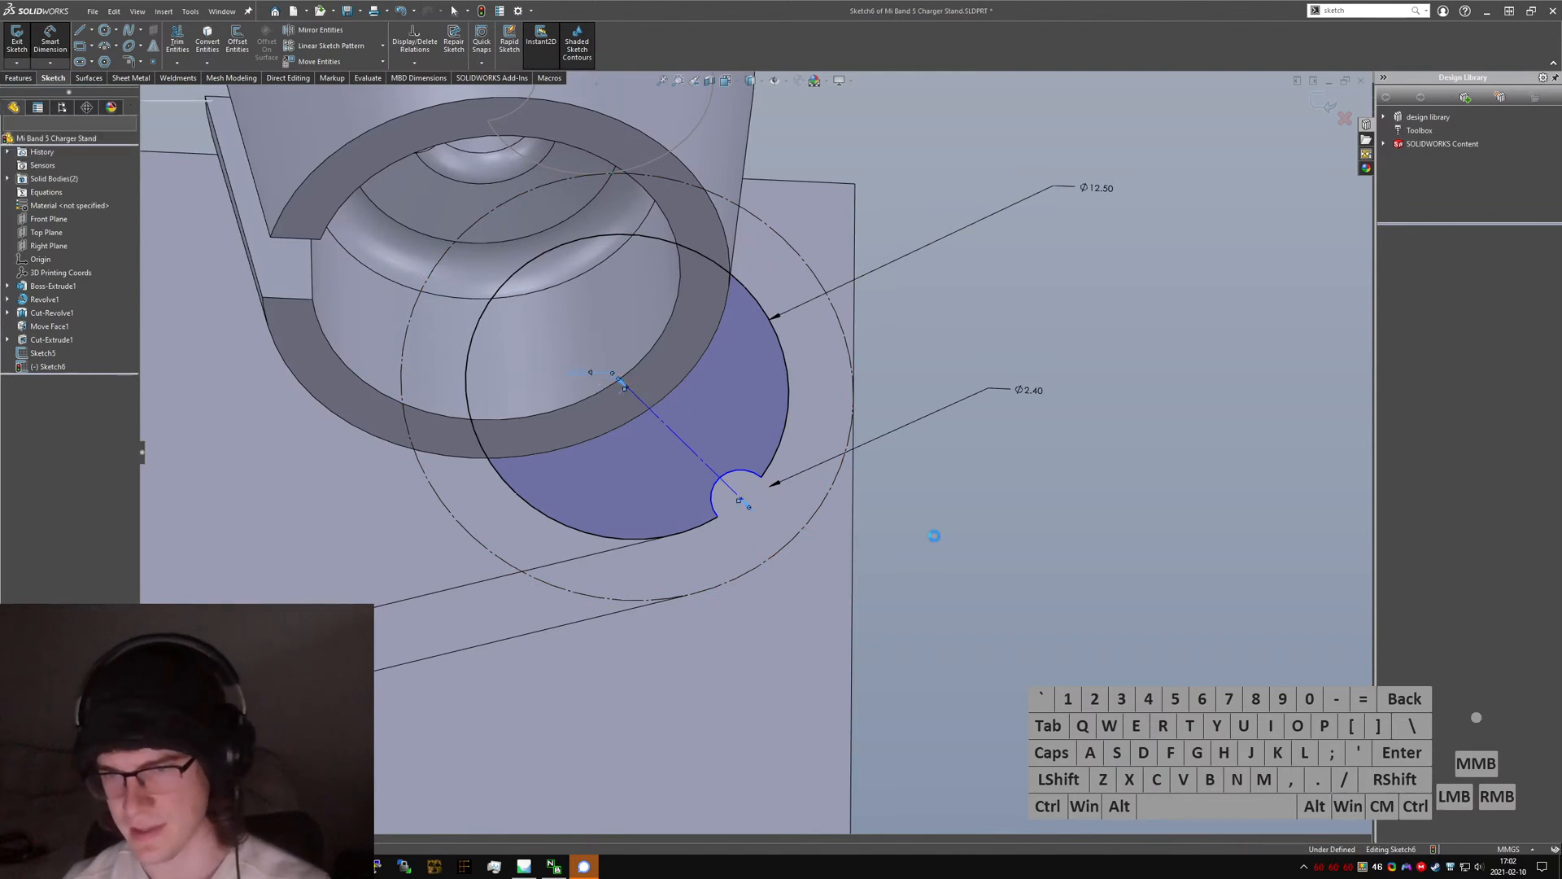
pyautogui.click(663, 420)
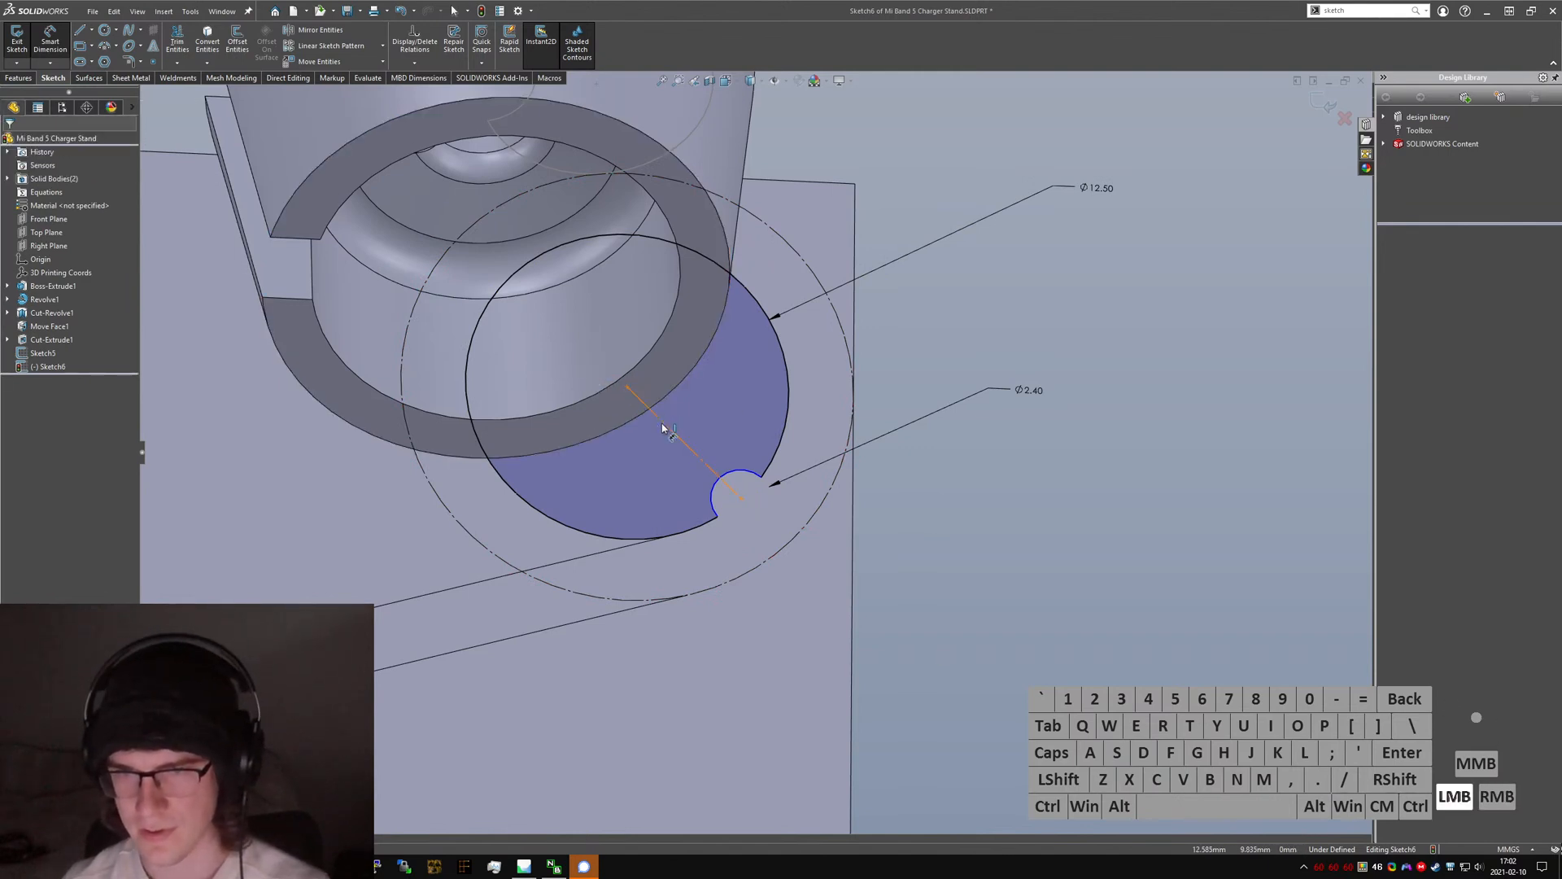
pyautogui.click(628, 387)
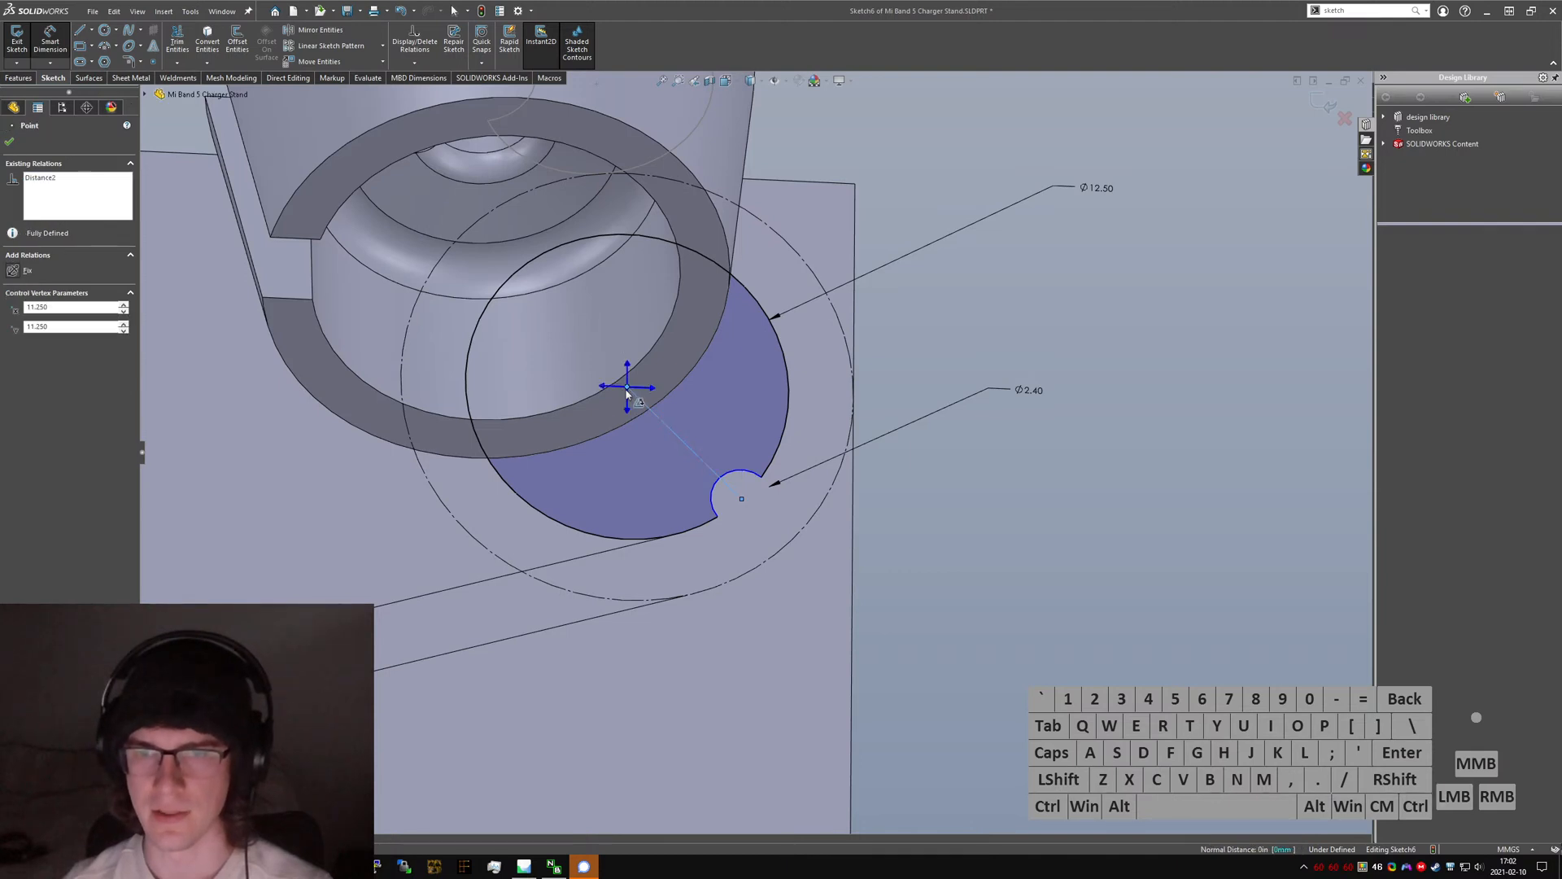
pyautogui.click(651, 391)
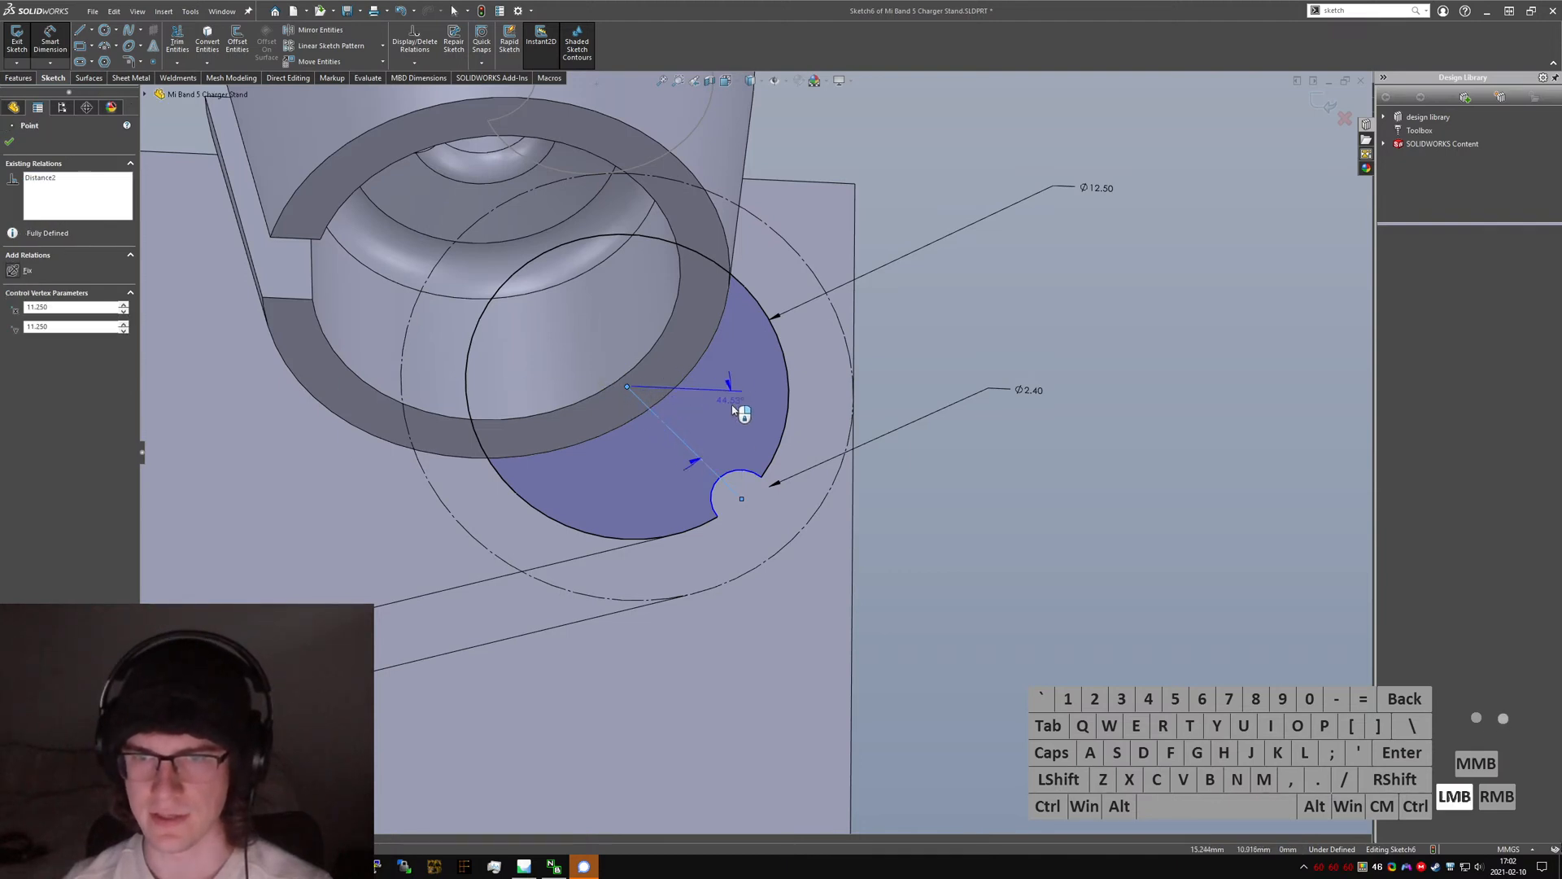
pyautogui.click(716, 431)
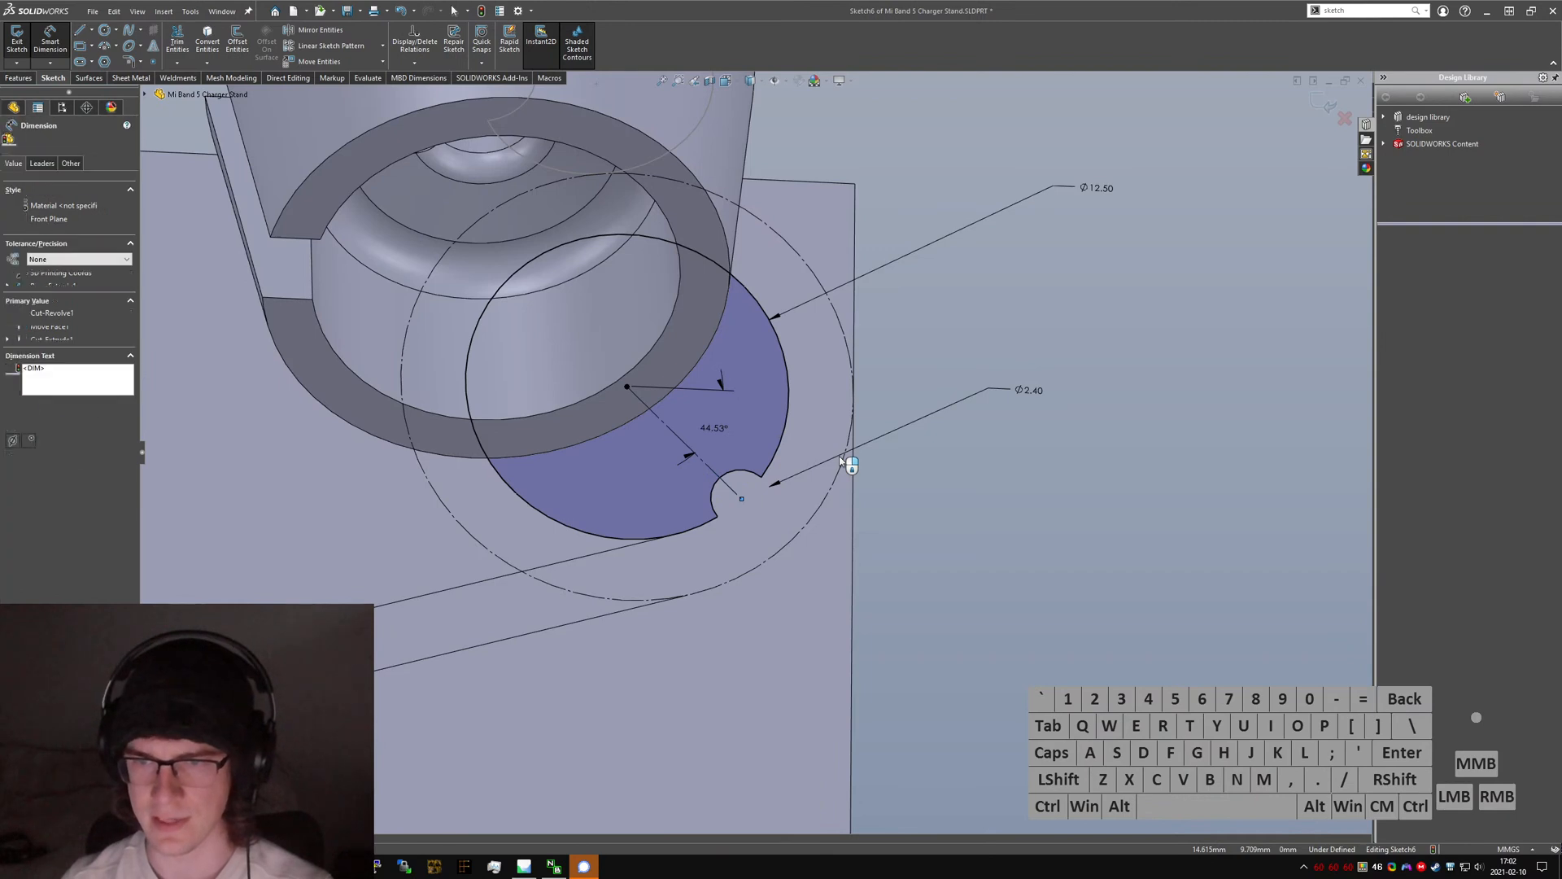
pyautogui.write('45')
pyautogui.press('Return')
# - Set the construction line's angle to 30°
pyautogui.doubleClick(713, 430)
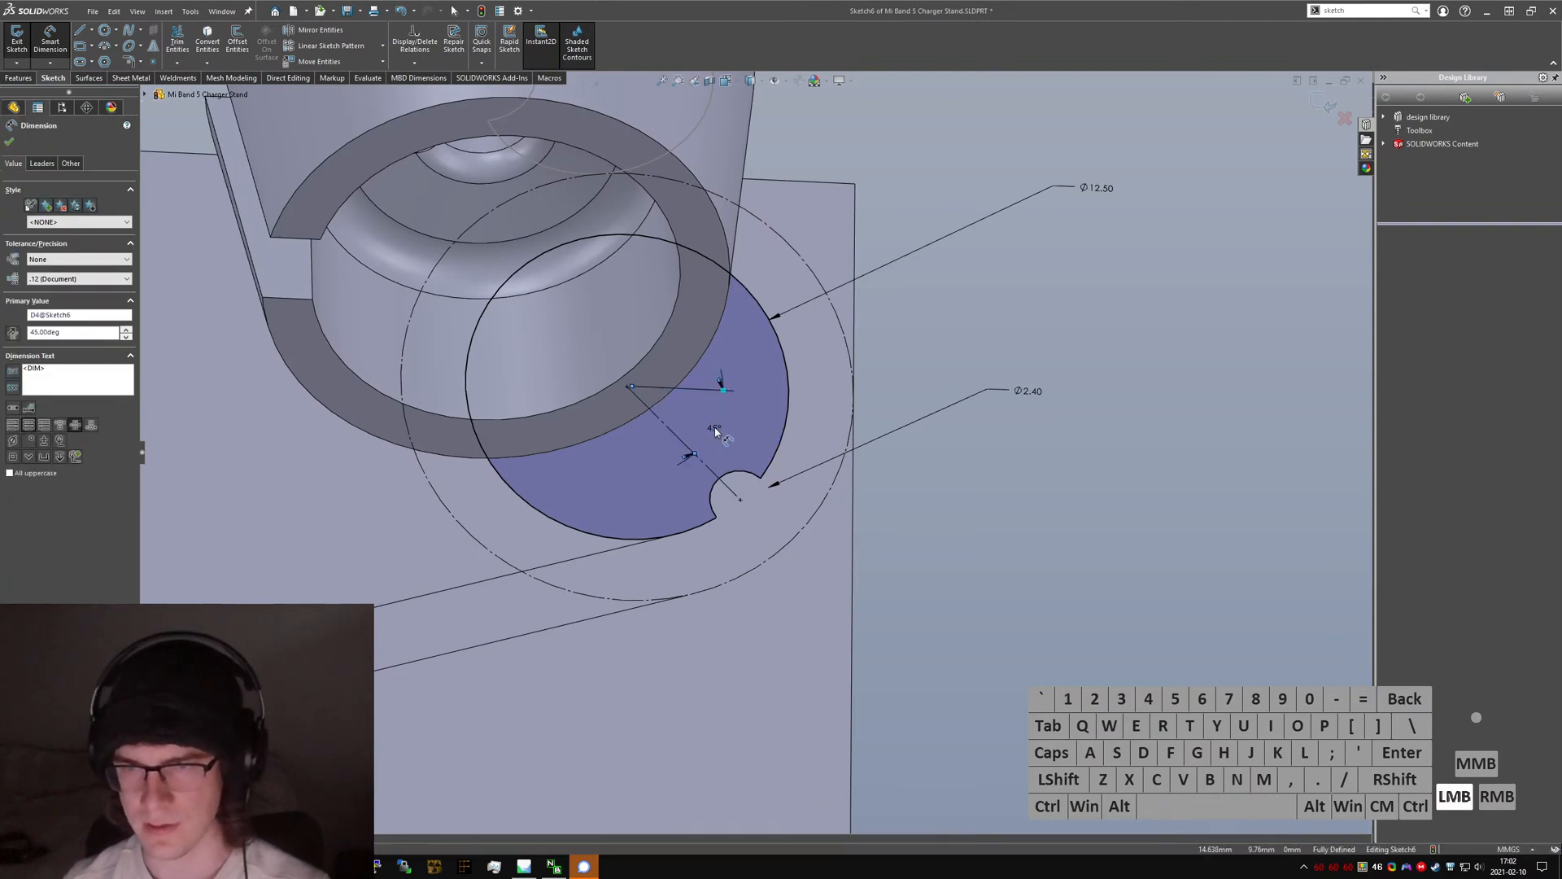
pyautogui.write('30')
pyautogui.press('Return')
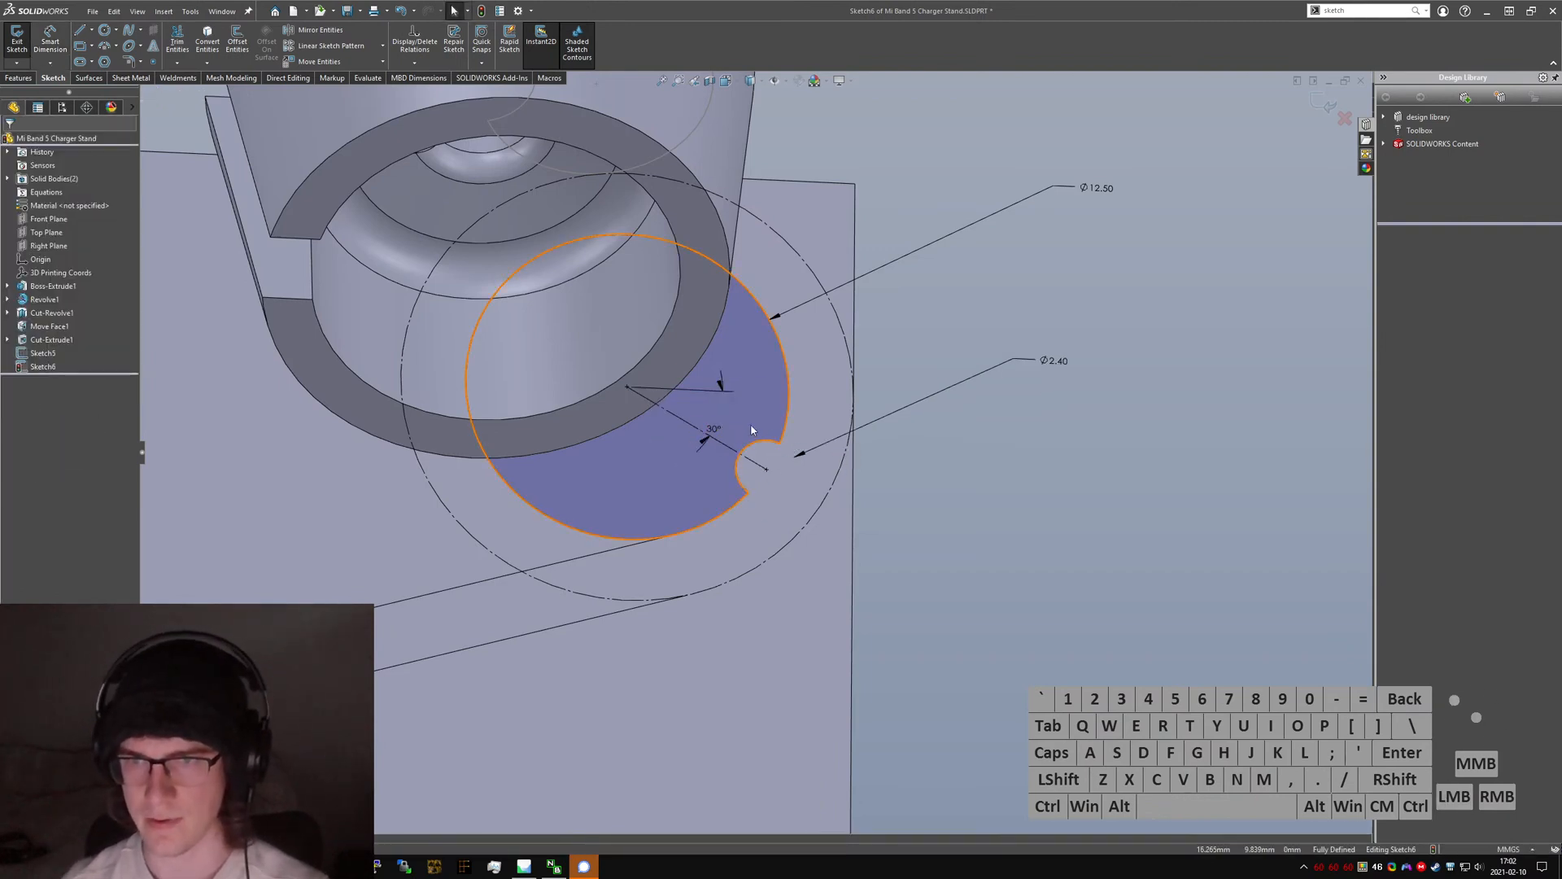
# - Finish the base sketch and open the notched circle sketch on the charger holder for editing
pyautogui.moveTo(778, 442); pyautogui.dragTo(745, 409, button='middle')
pyautogui.scroll(2, 745, 411)
pyautogui.scroll(3, 731, 427)
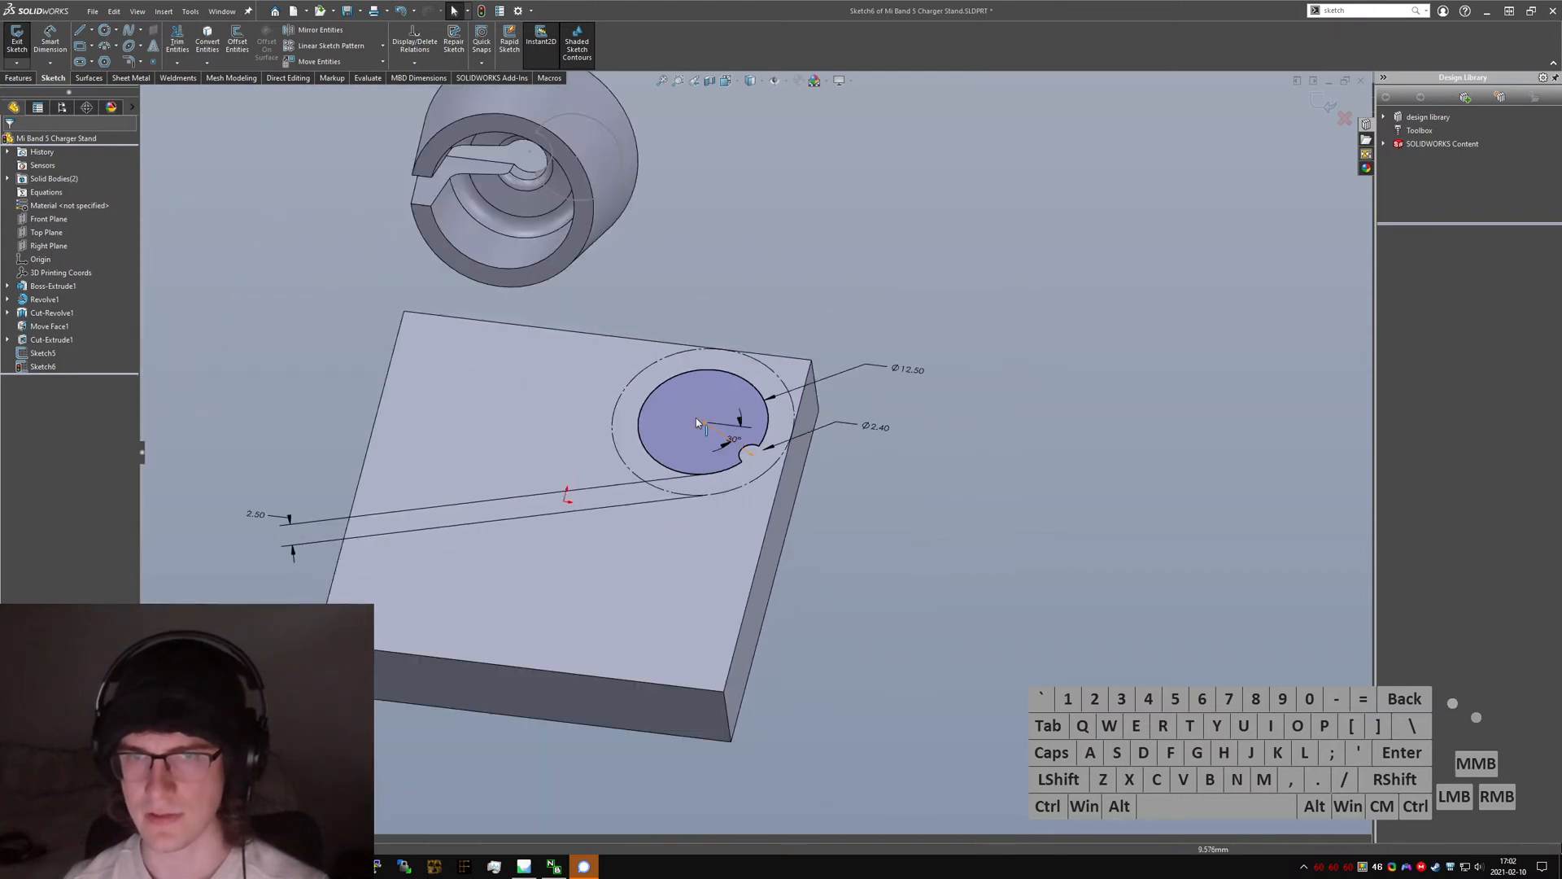
pyautogui.click(17, 39)
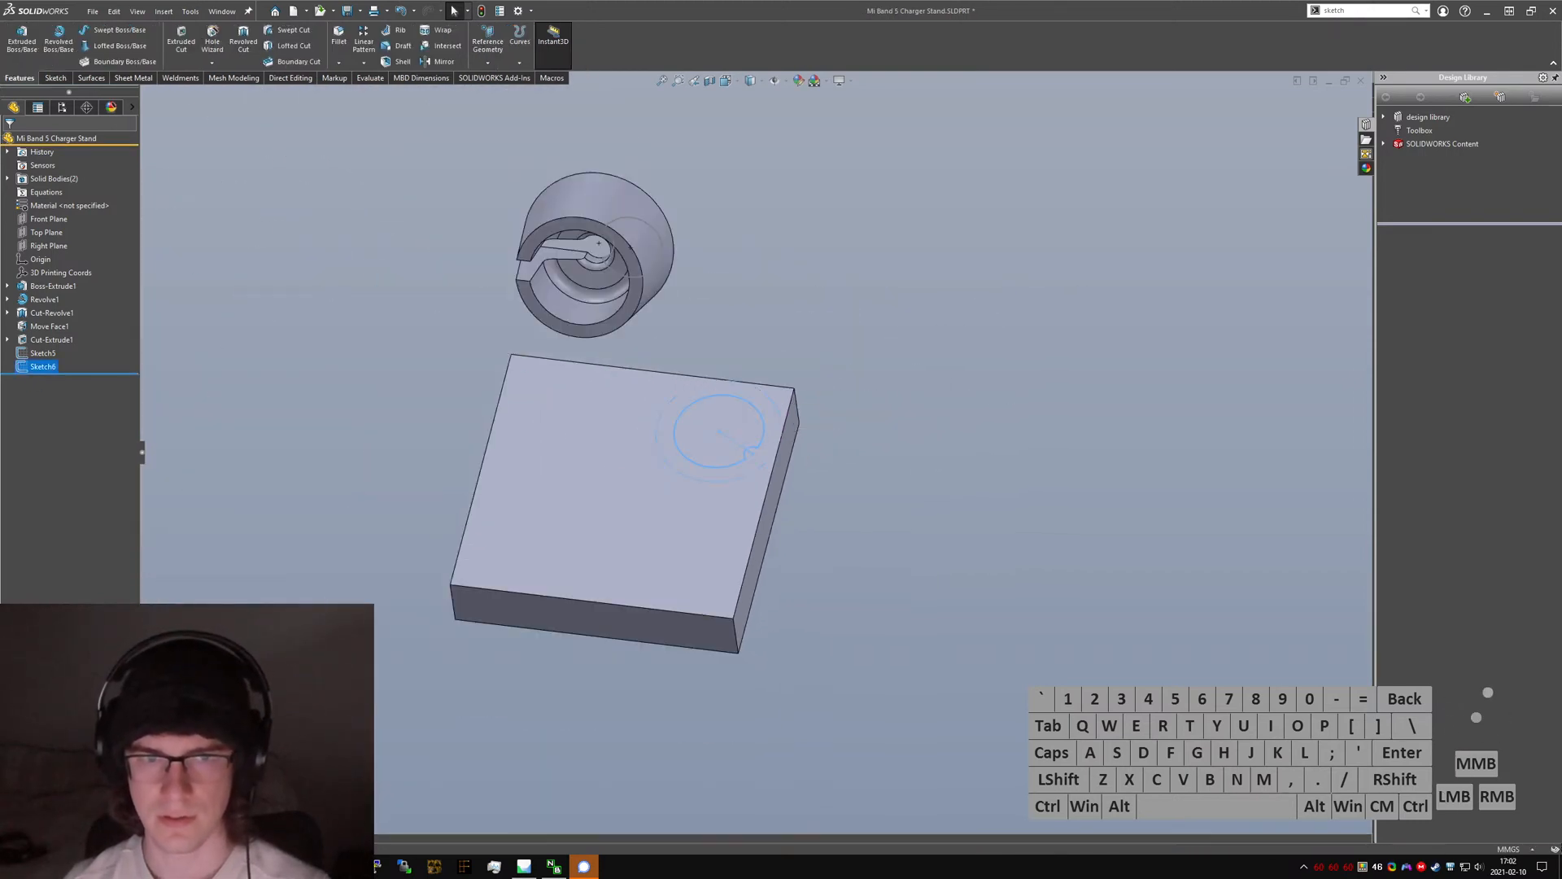
pyautogui.click(42, 352)
pyautogui.click(28, 325)
pyautogui.hotkey('ctrl', '5')
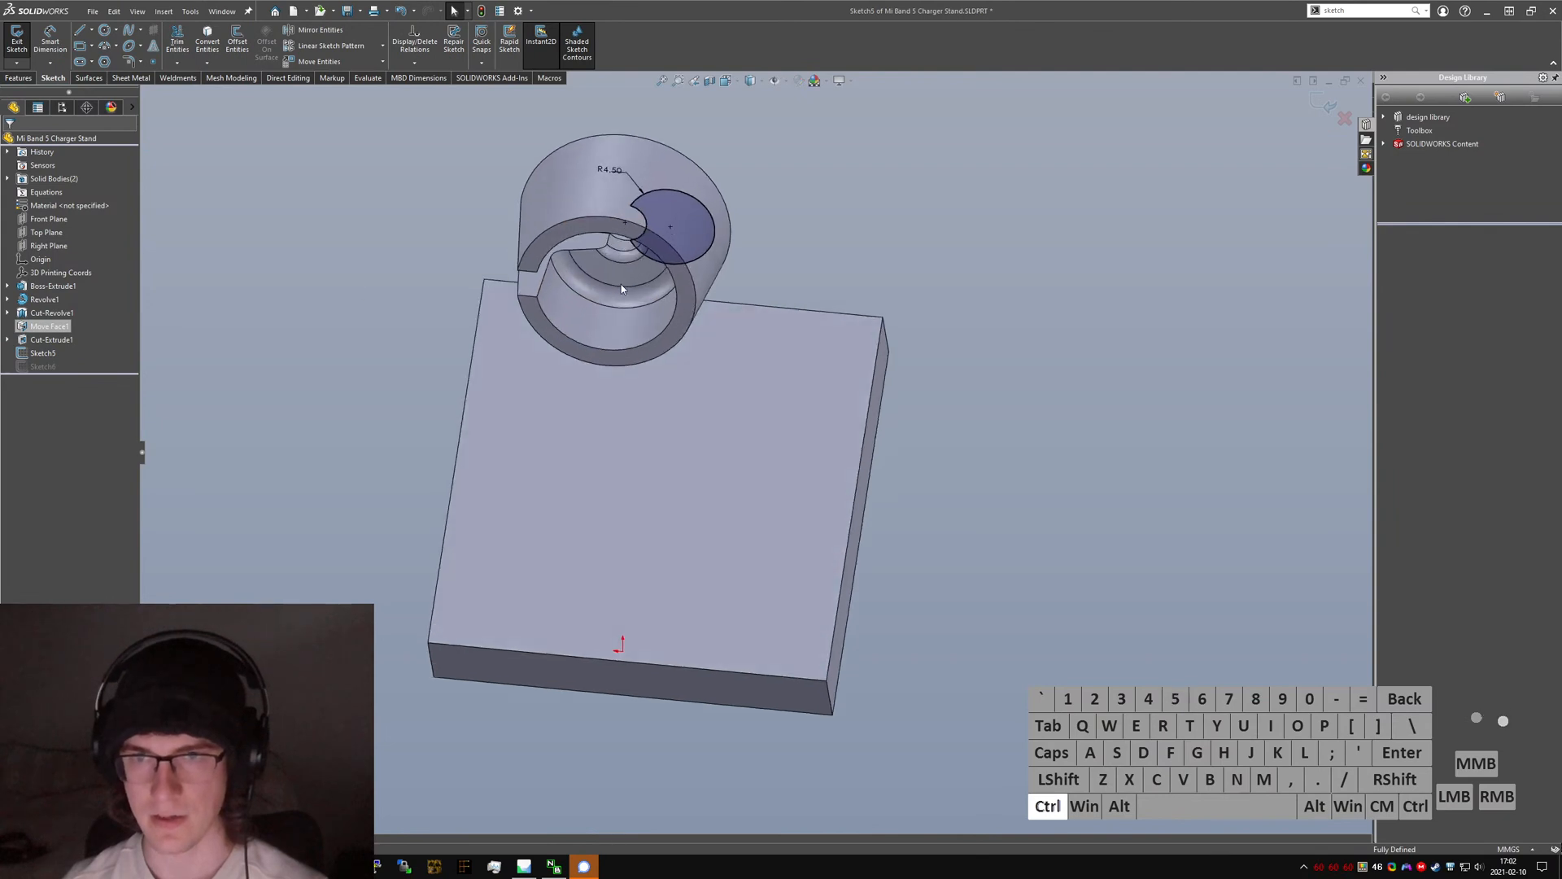
# - Add a concentric relation between the notch arc and the round edge of the holder's cable opening
pyautogui.moveTo(622, 285); pyautogui.dragTo(383, 220, button='middle')
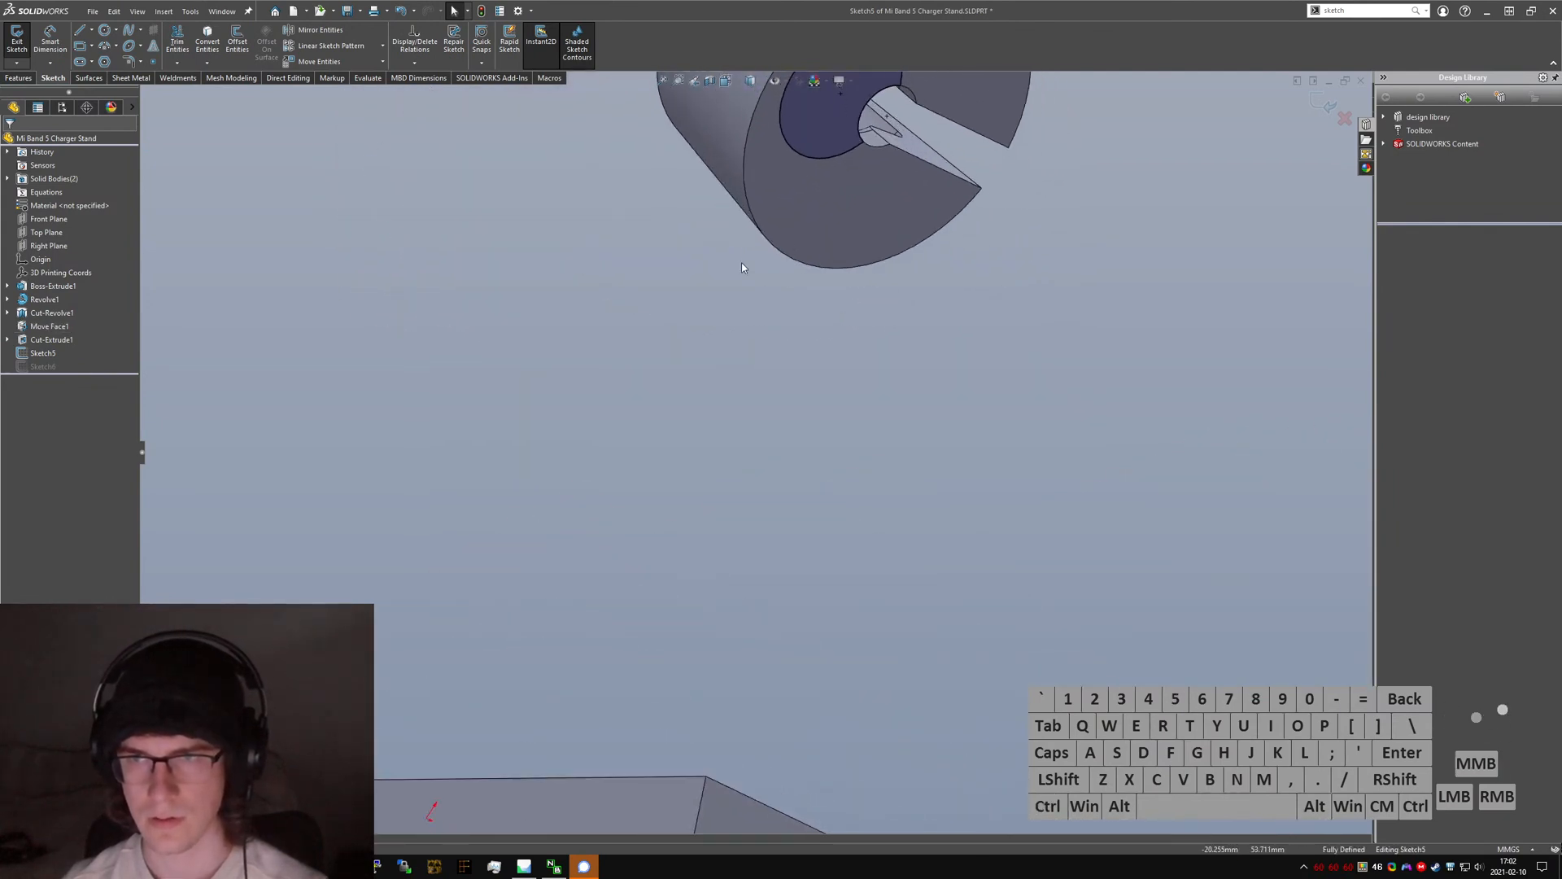
pyautogui.scroll(5, 748, 264)
pyautogui.scroll(-6, 805, 273)
pyautogui.click(799, 368)
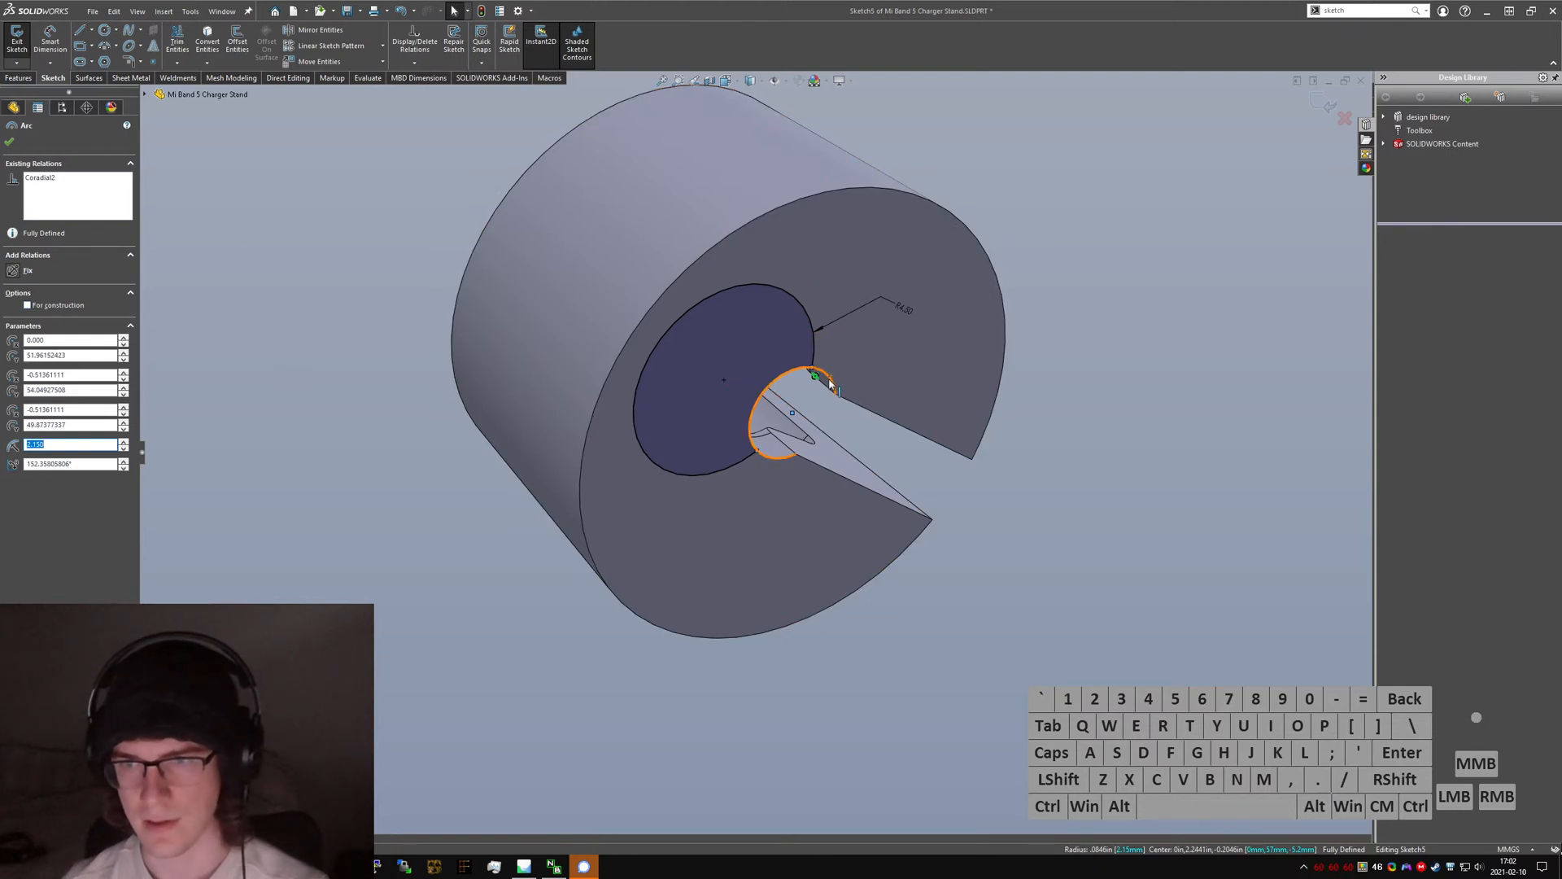
pyautogui.keyDown('ctrl'); pyautogui.click(806, 371); pyautogui.keyUp('ctrl')
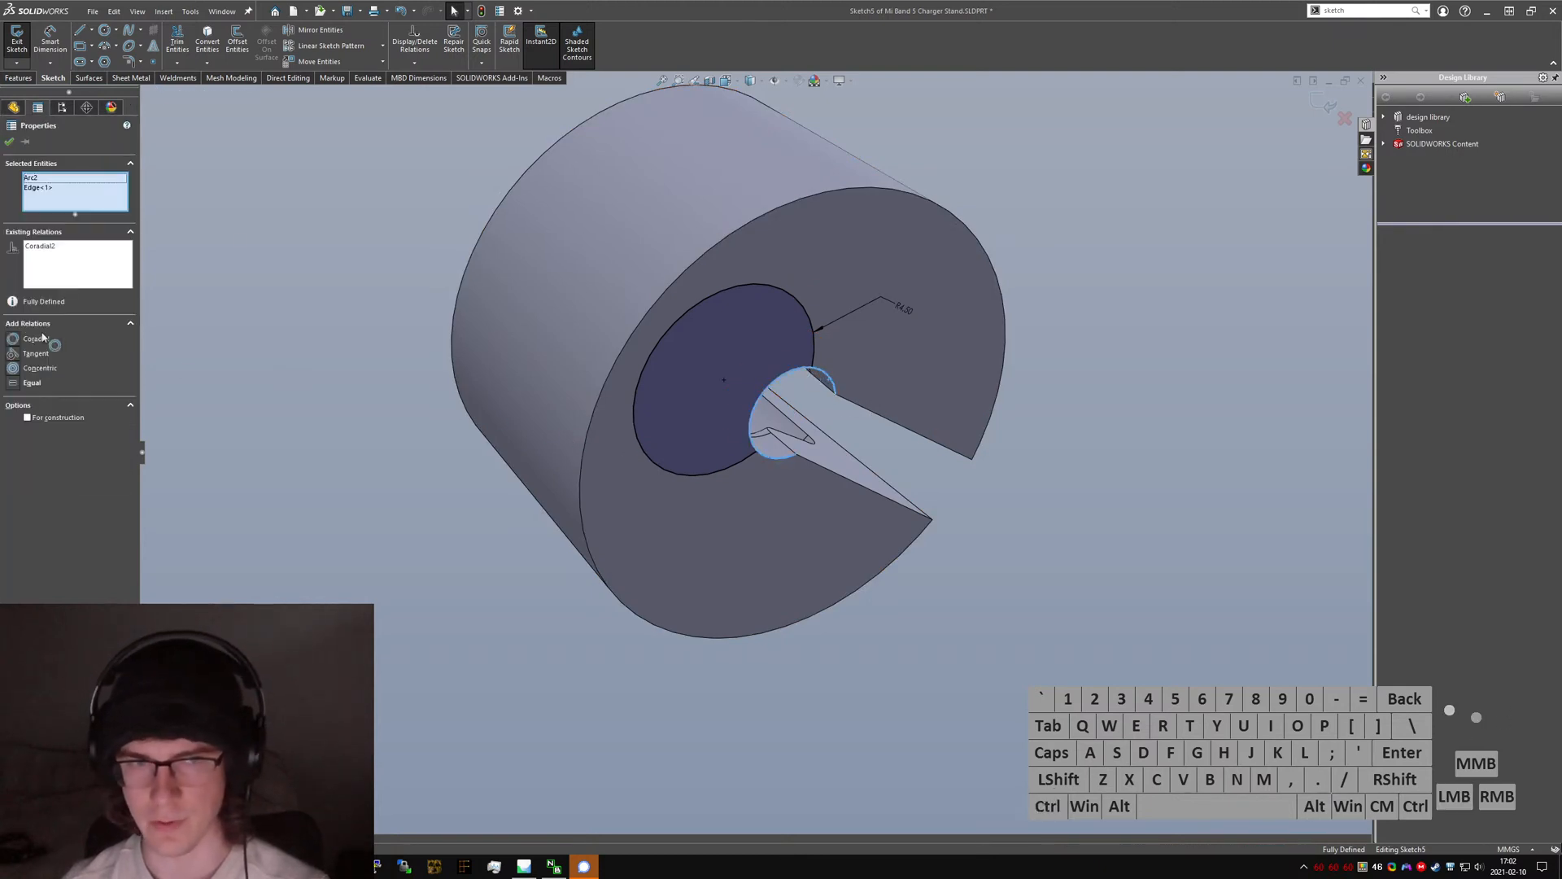
pyautogui.click(18, 340)
# - Delete the notch arc's coradial relation so its radius can be dimensioned
pyautogui.click(790, 380)
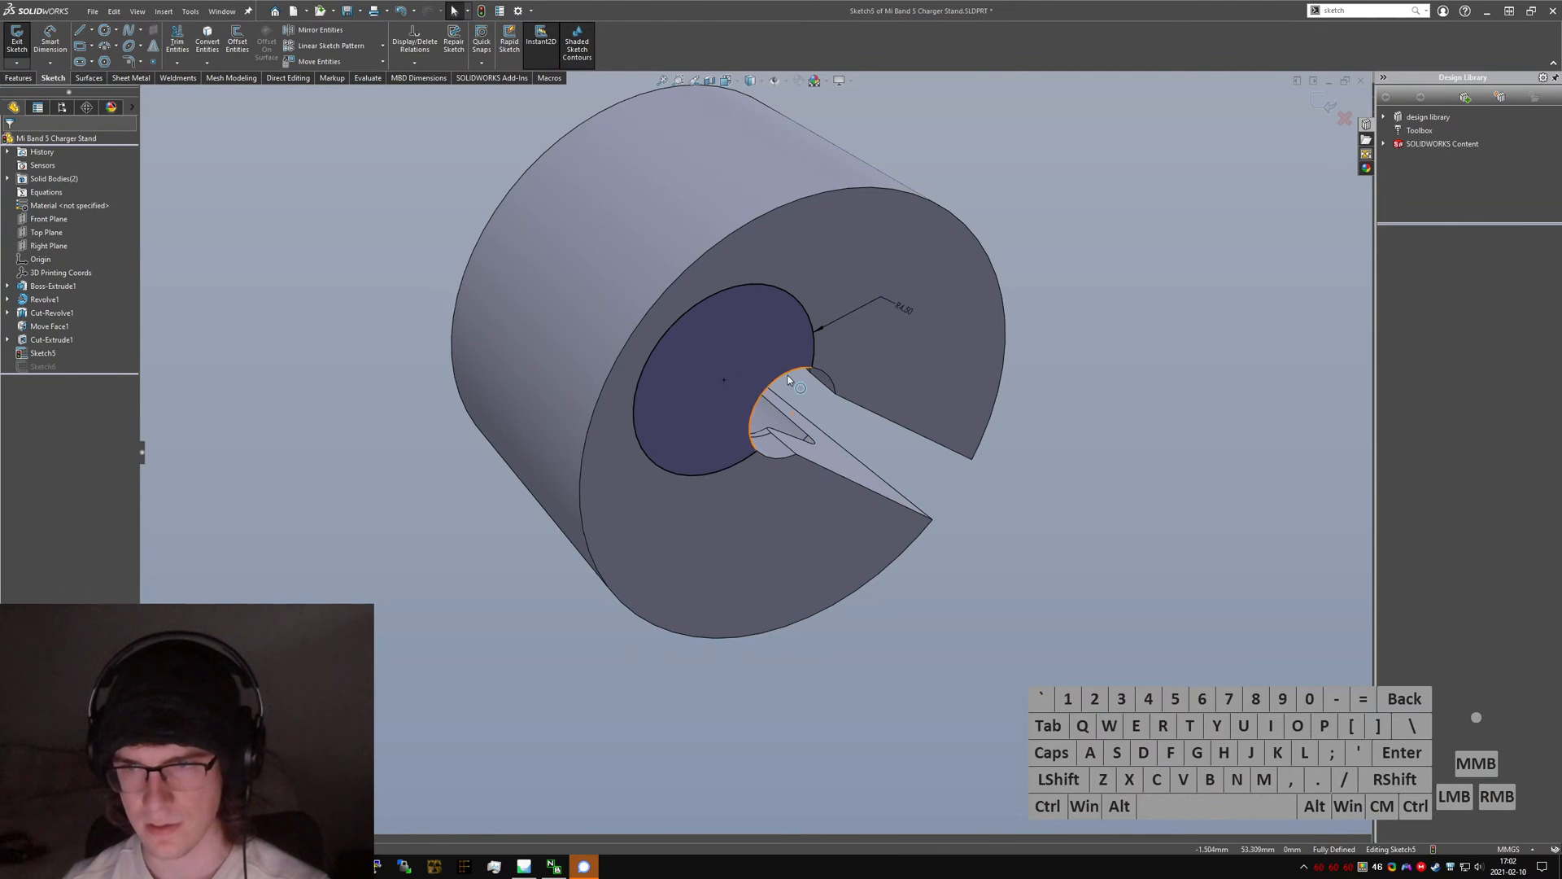
pyautogui.click(790, 380)
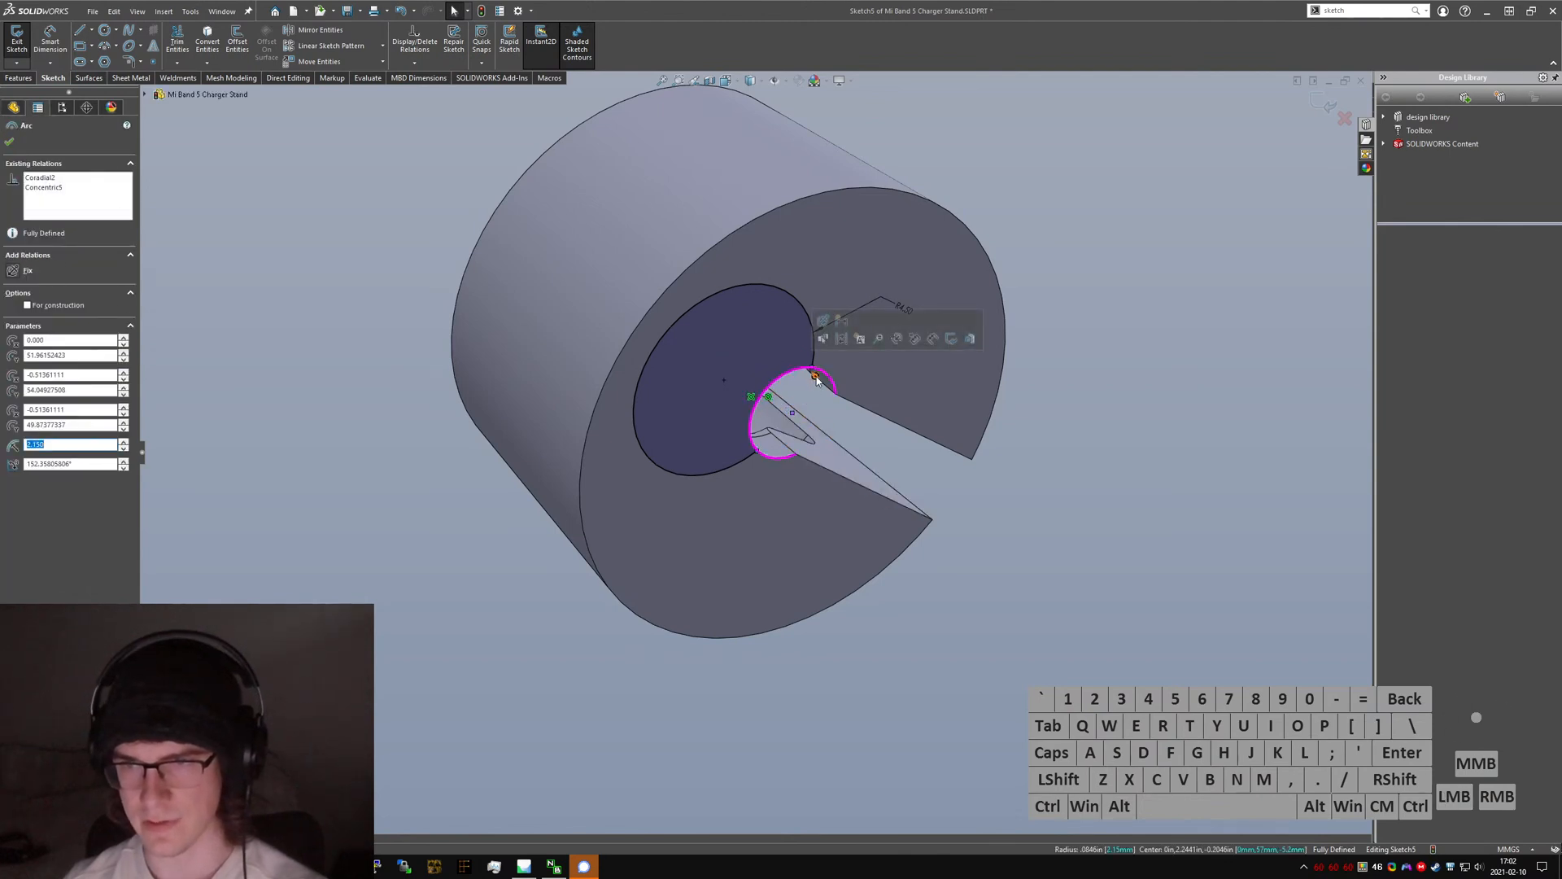
pyautogui.click(934, 525)
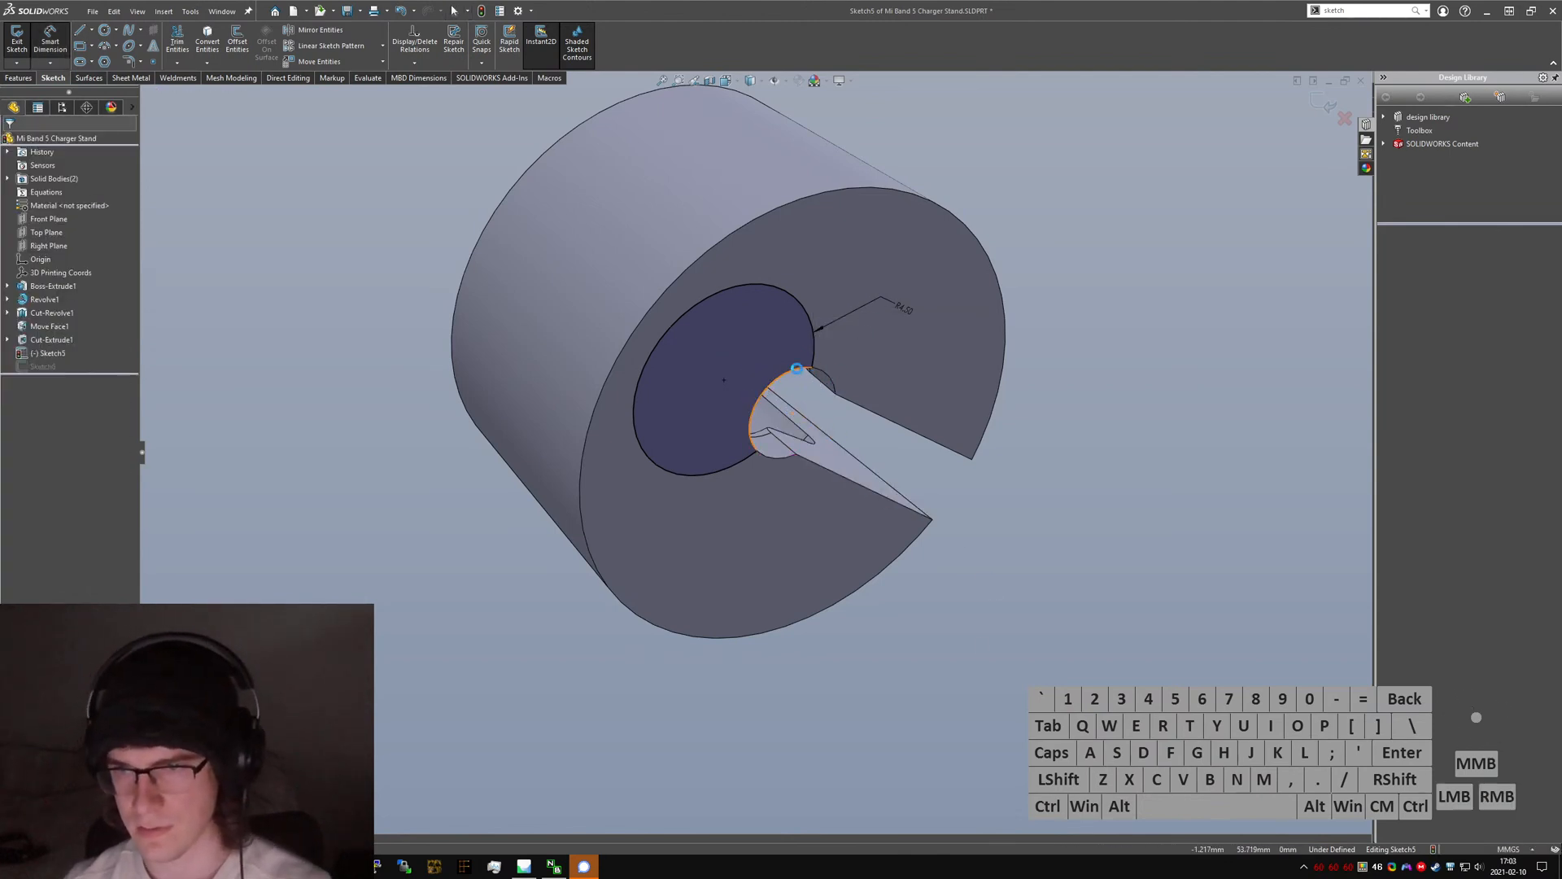
# - Dimension the notch arc on the charger holder with a radius of 2.4/2 mm
pyautogui.click(788, 372)
pyautogui.click(894, 443)
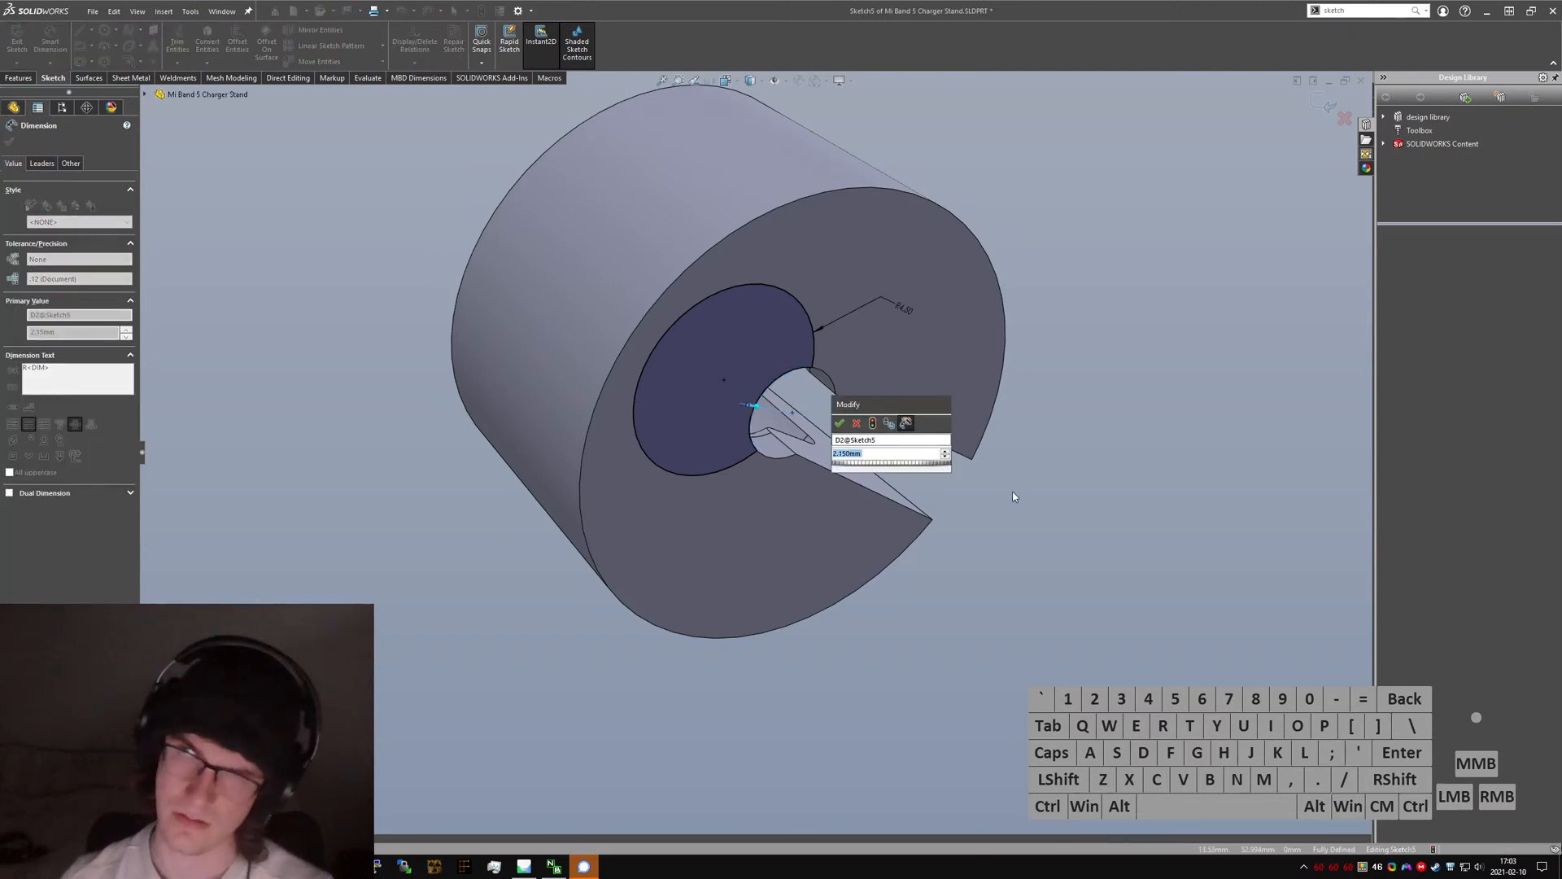
pyautogui.write('2.4*')
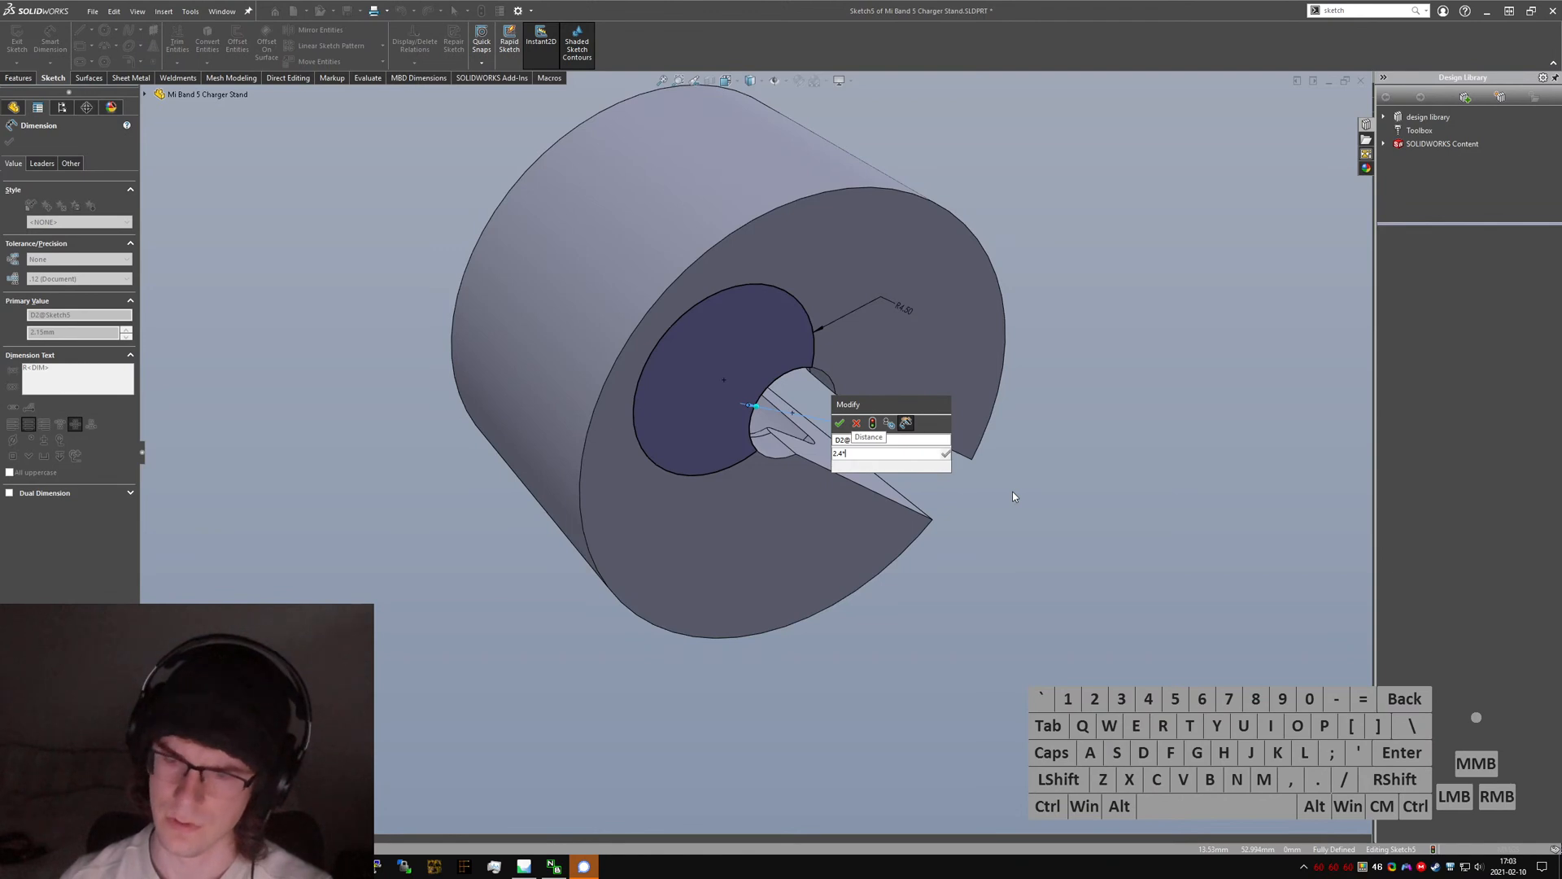
pyautogui.press('BackSpace')
pyautogui.write('/2')
pyautogui.press('Return')
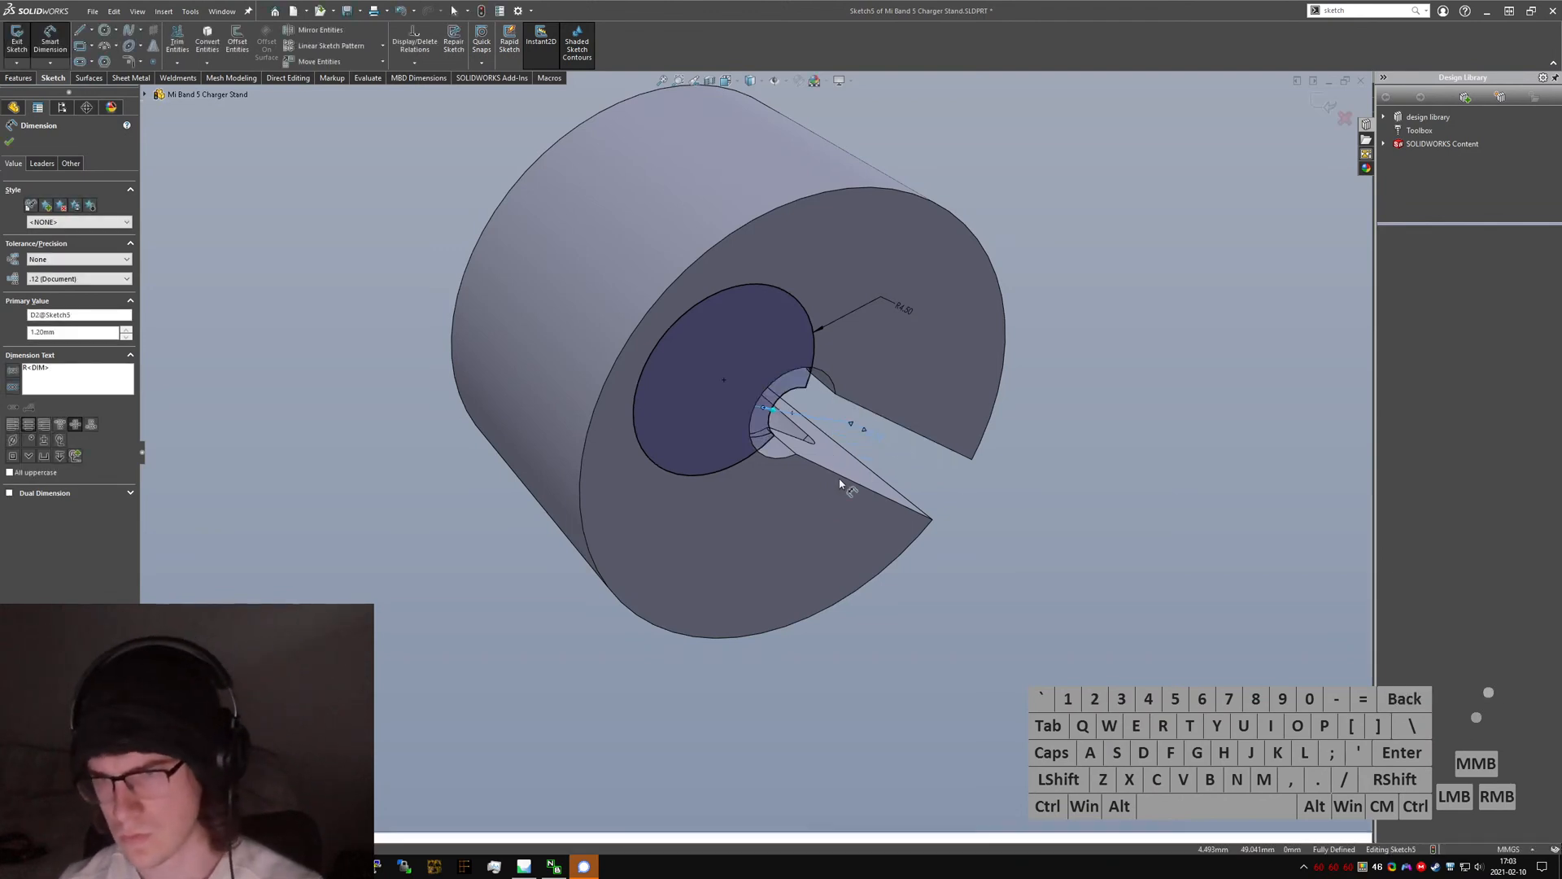
# - Display the notch arc's radius dimension as a diameter and finish the holder sketch
pyautogui.rightClick(864, 429)
pyautogui.click(1111, 566)
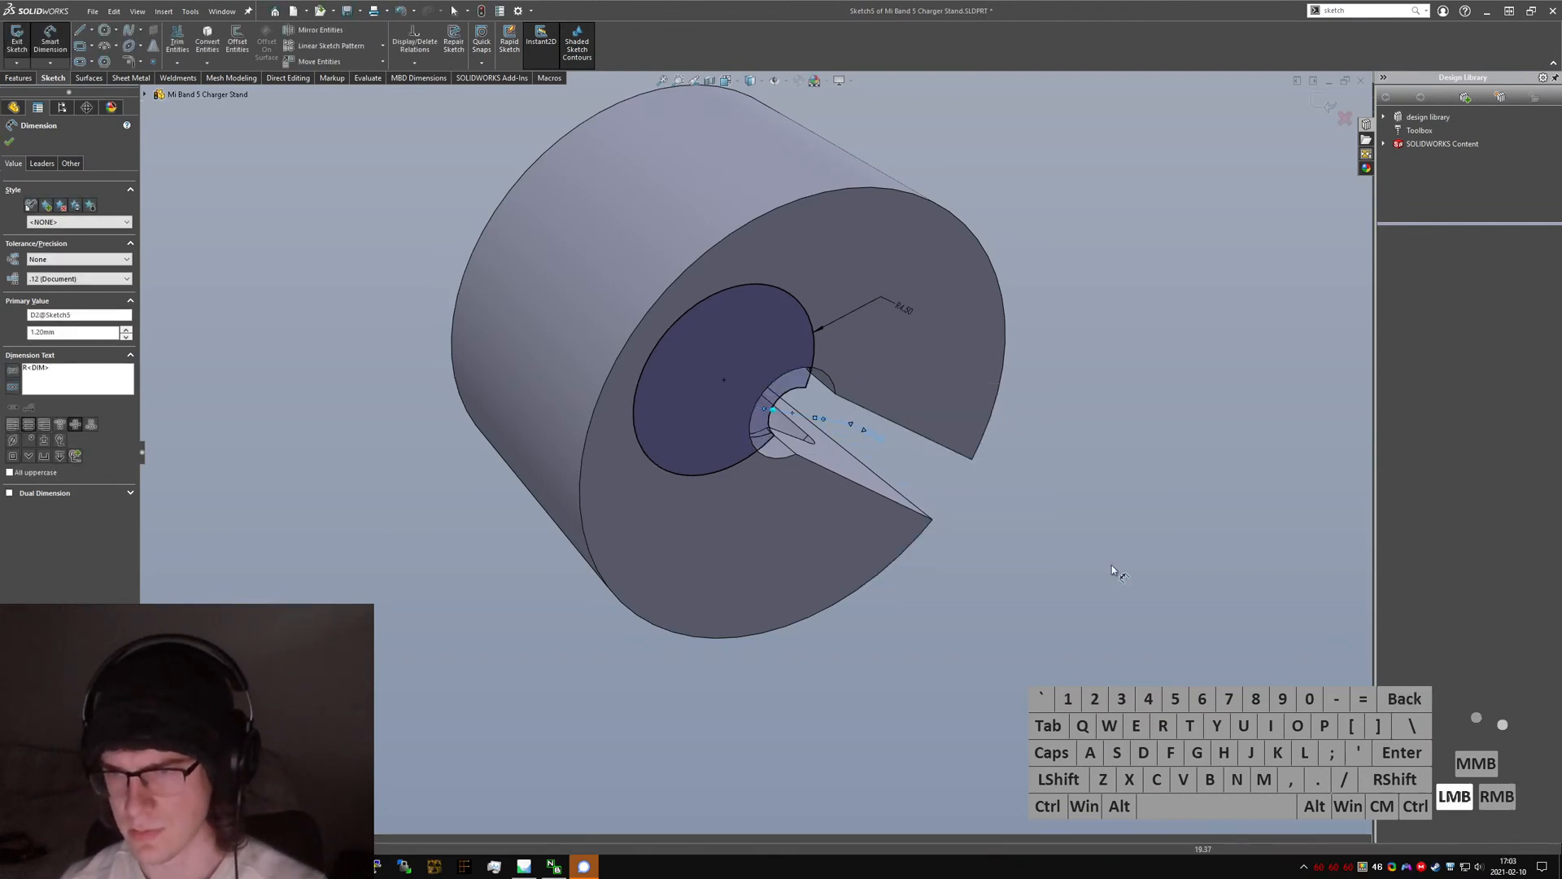
pyautogui.moveTo(782, 412); pyautogui.dragTo(715, 418, button='middle')
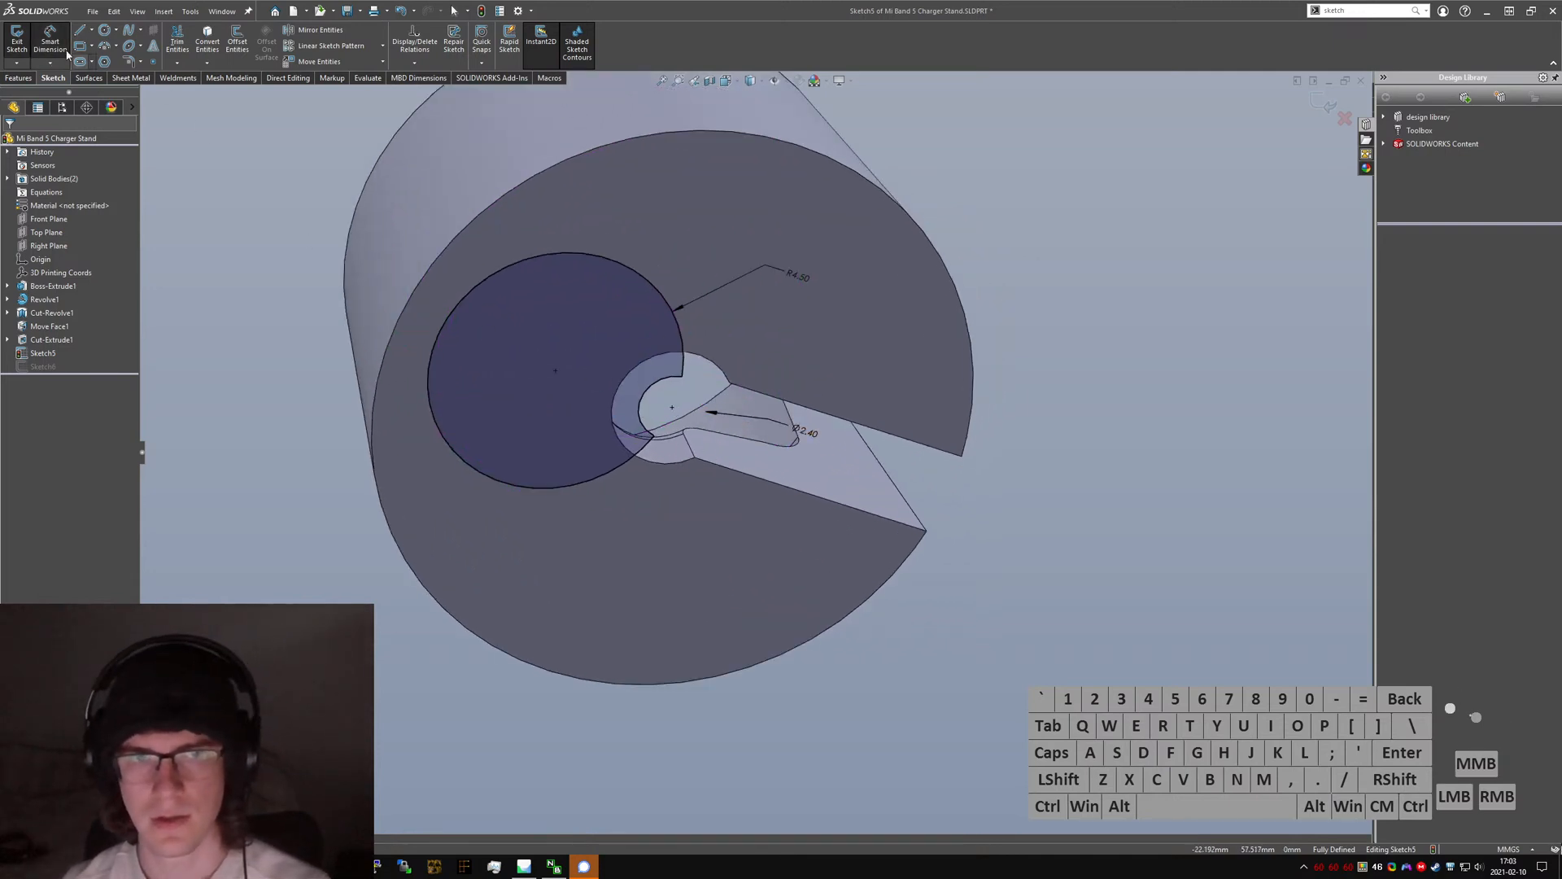
pyautogui.click(16, 39)
# - Start a loft using the notched circle sketches on the charger holder and the base as profiles
pyautogui.scroll(5, 604, 431)
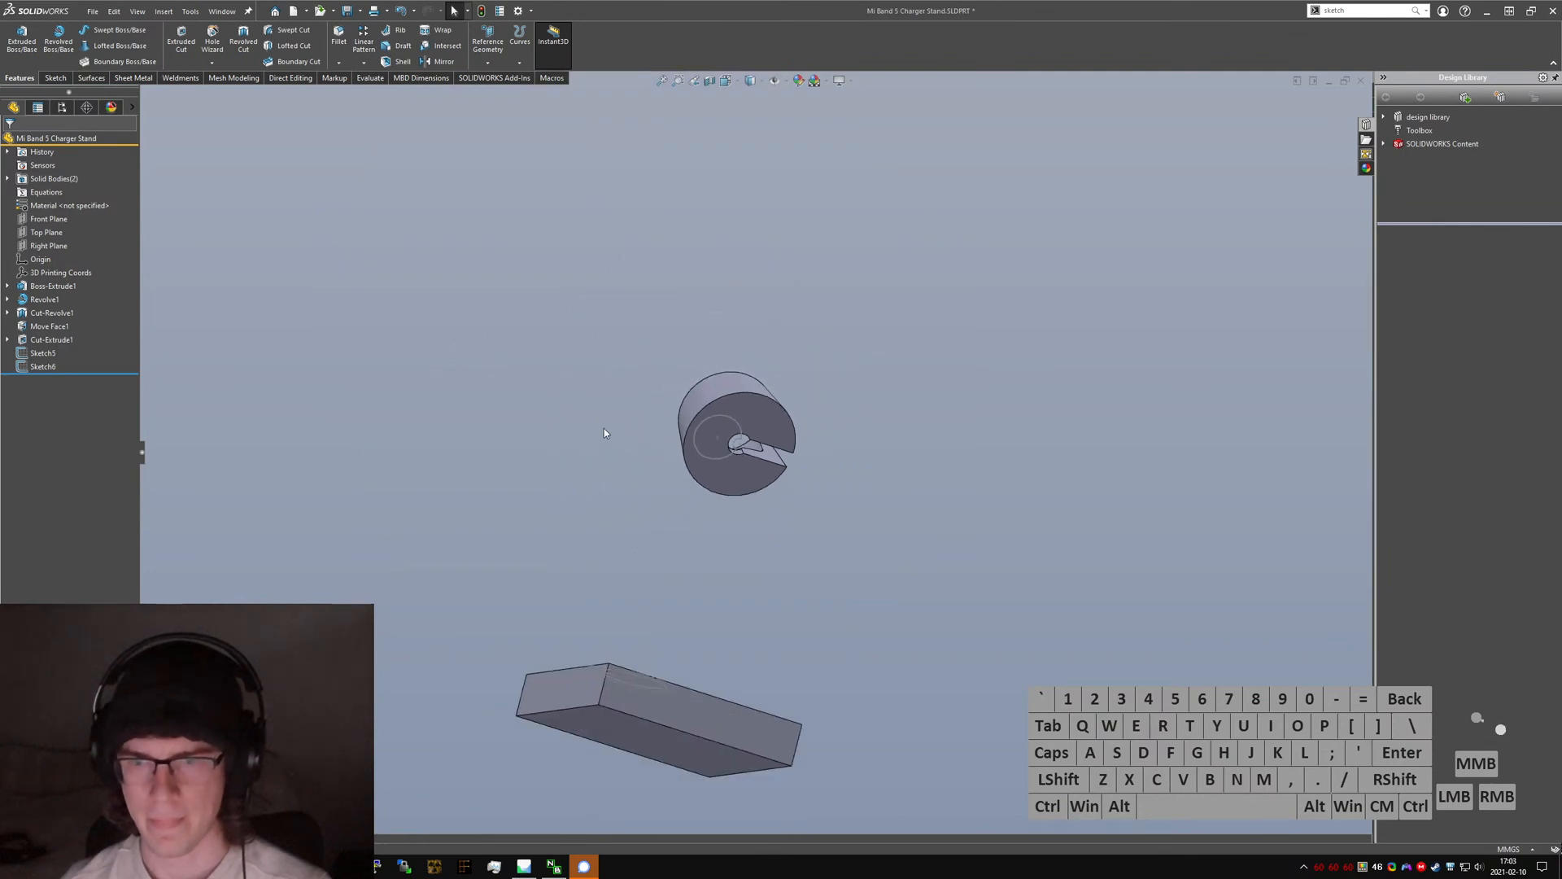
pyautogui.moveTo(604, 433); pyautogui.dragTo(676, 527, button='middle')
pyautogui.write('sloft')
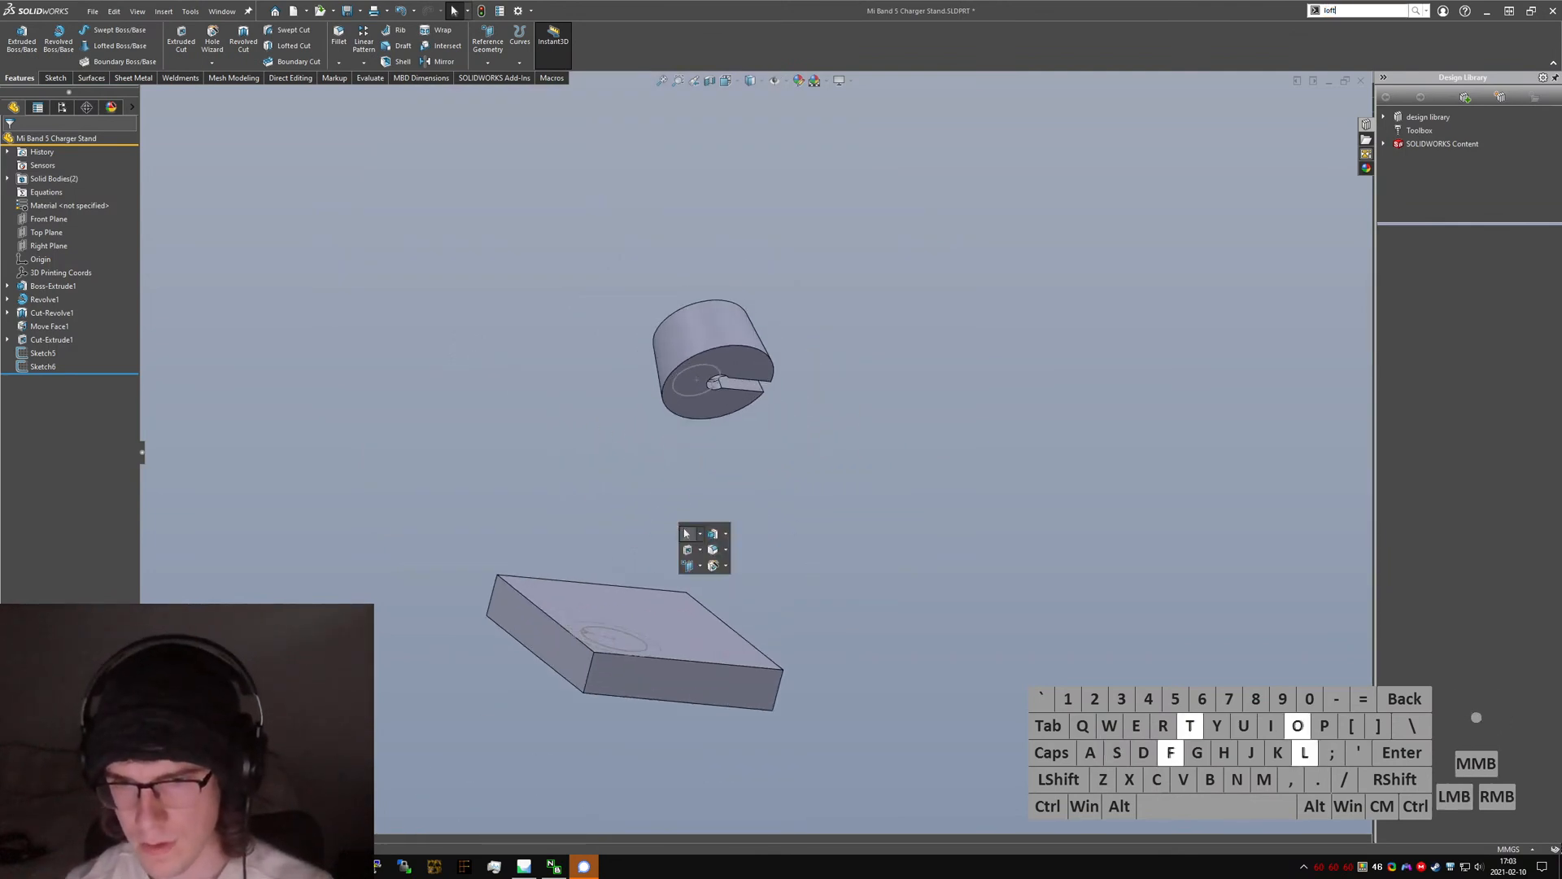
pyautogui.press('Return')
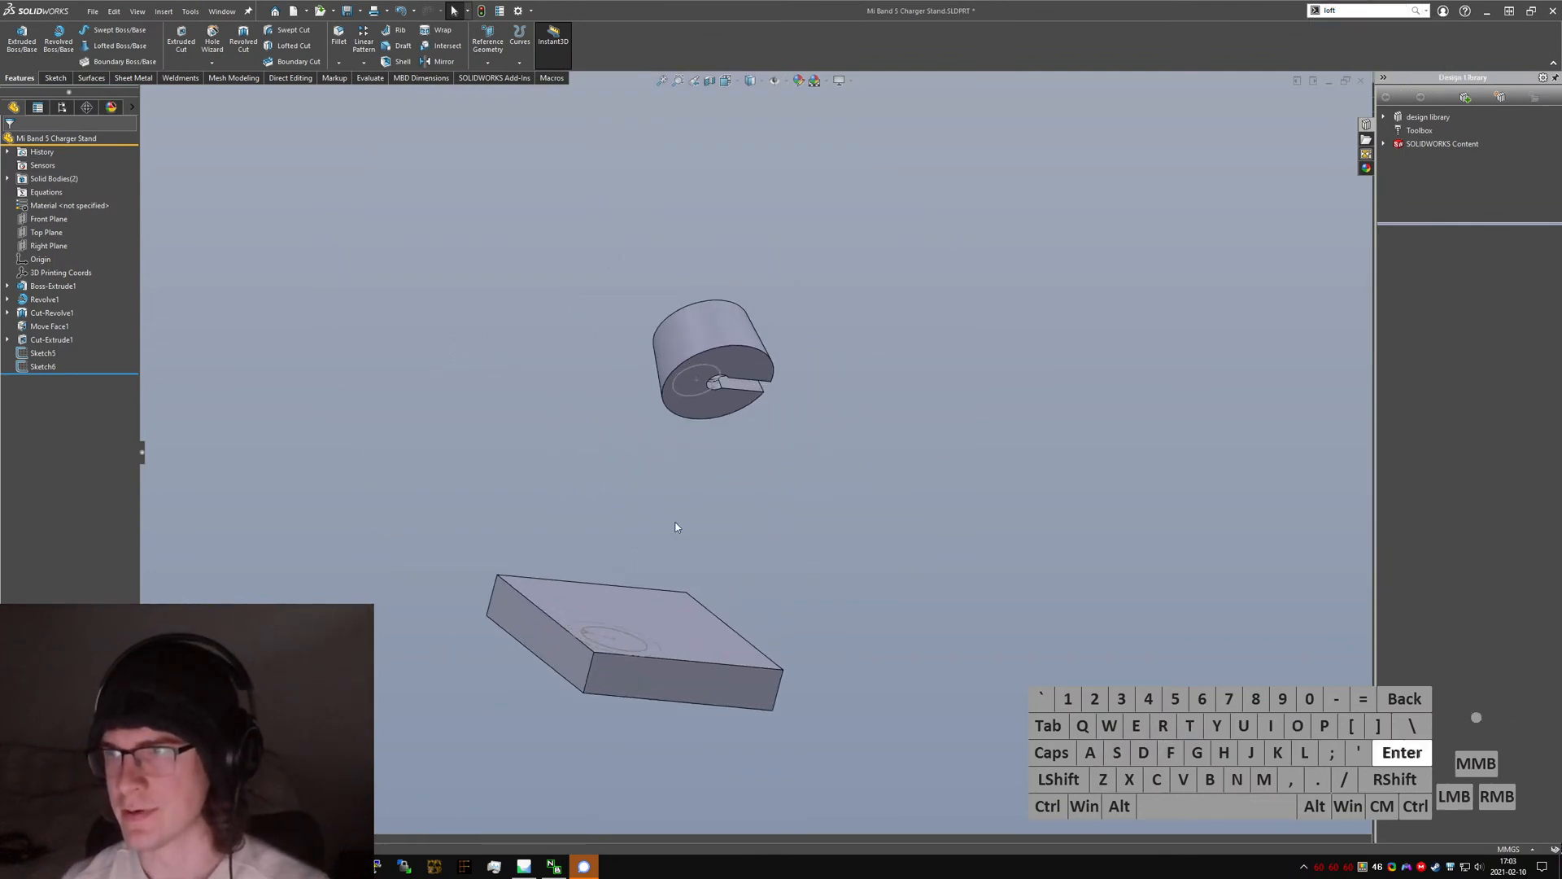
pyautogui.scroll(-1, 690, 396)
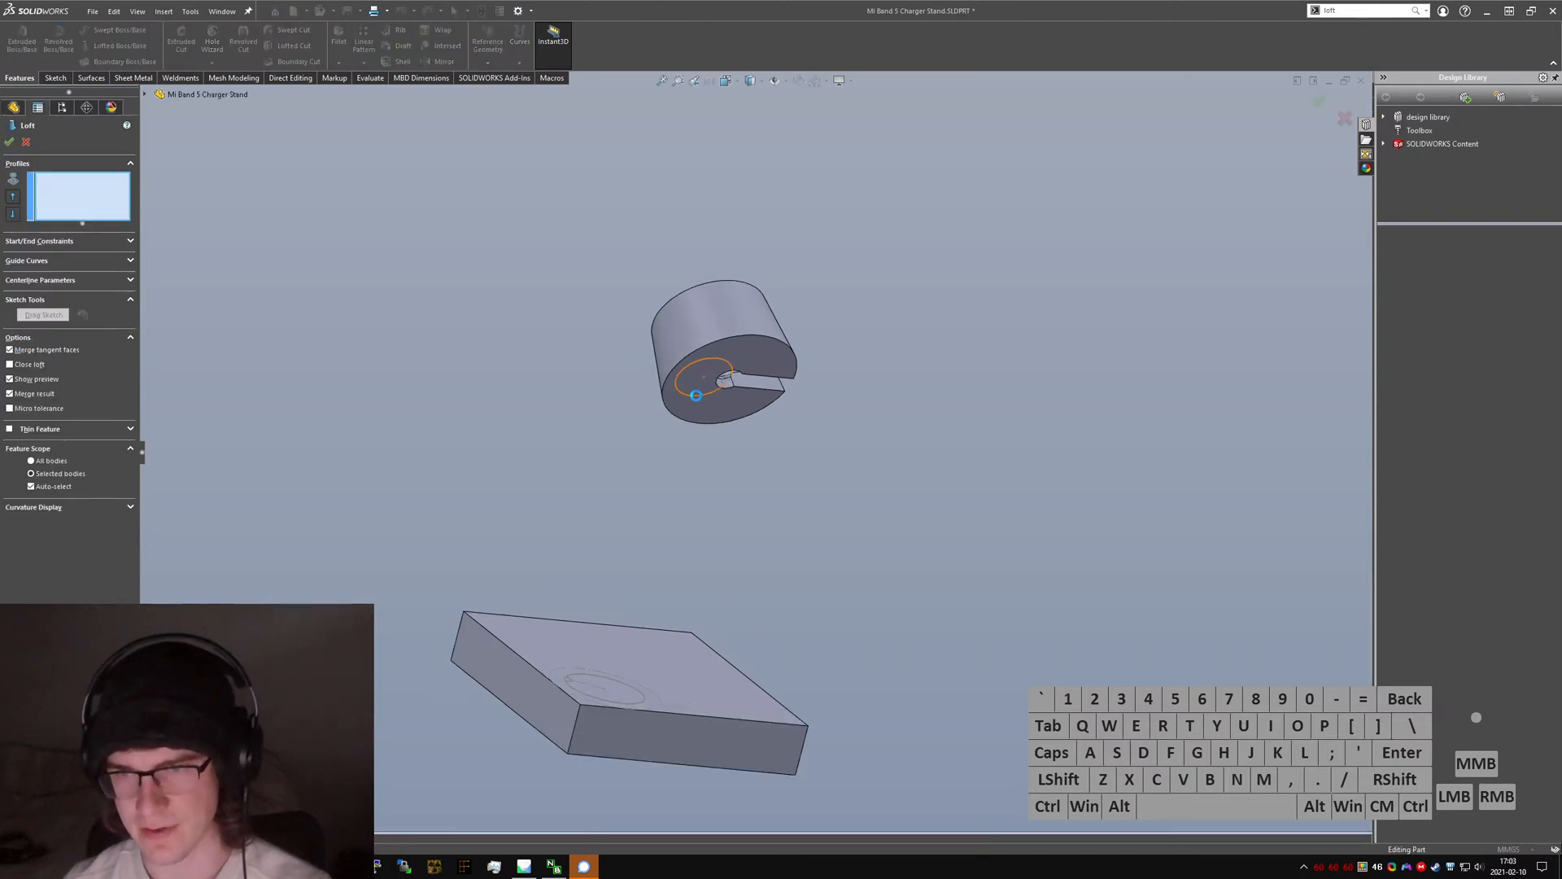
pyautogui.click(690, 395)
pyautogui.click(599, 701)
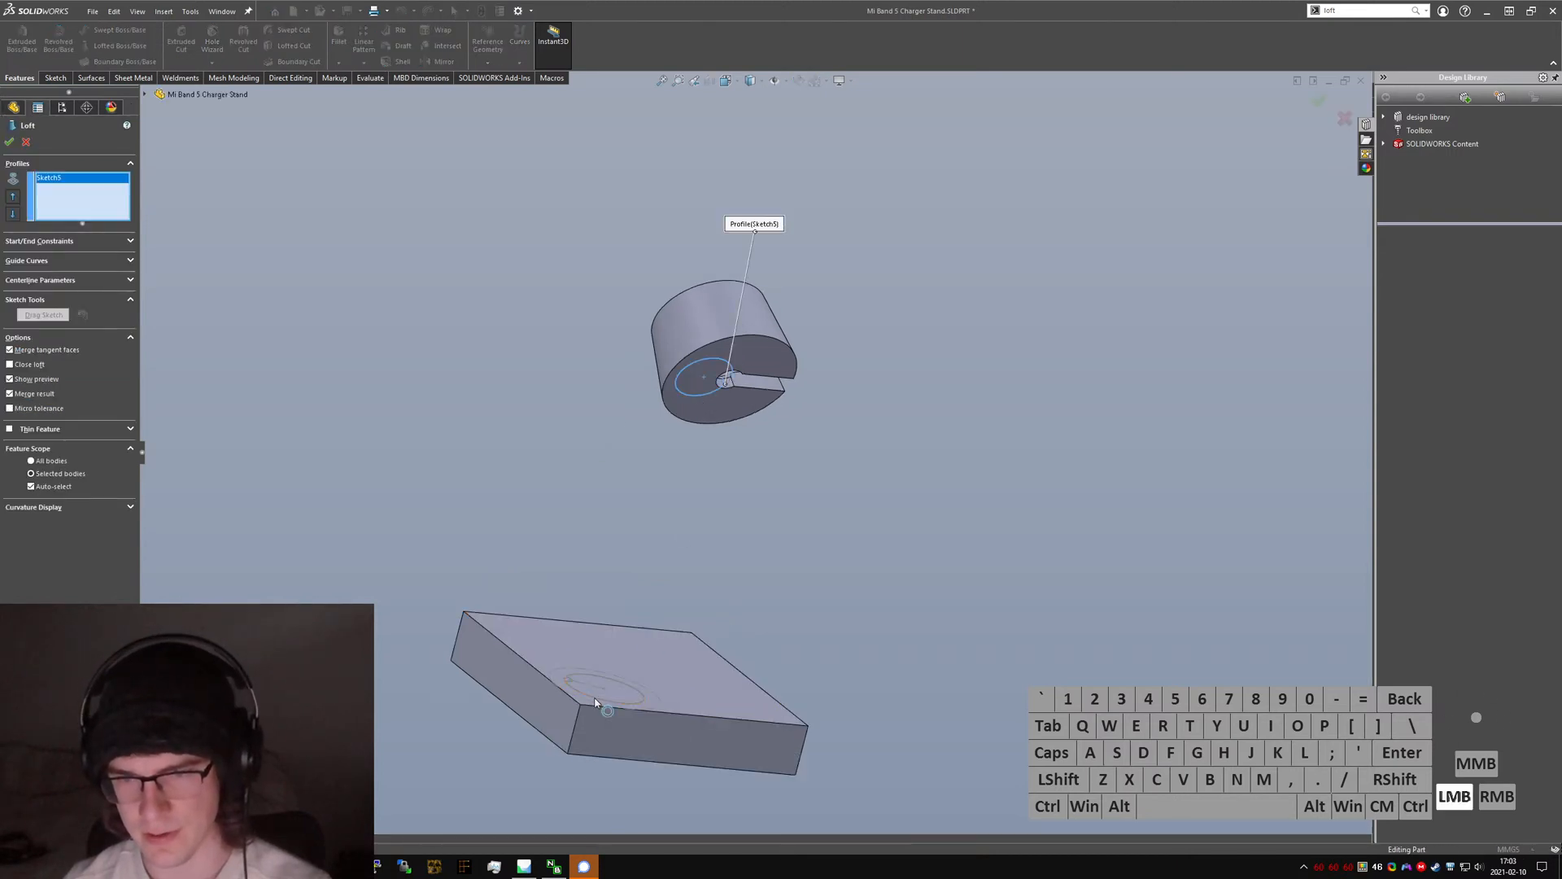
pyautogui.scroll(-3, 602, 606)
pyautogui.middleClick(596, 614)
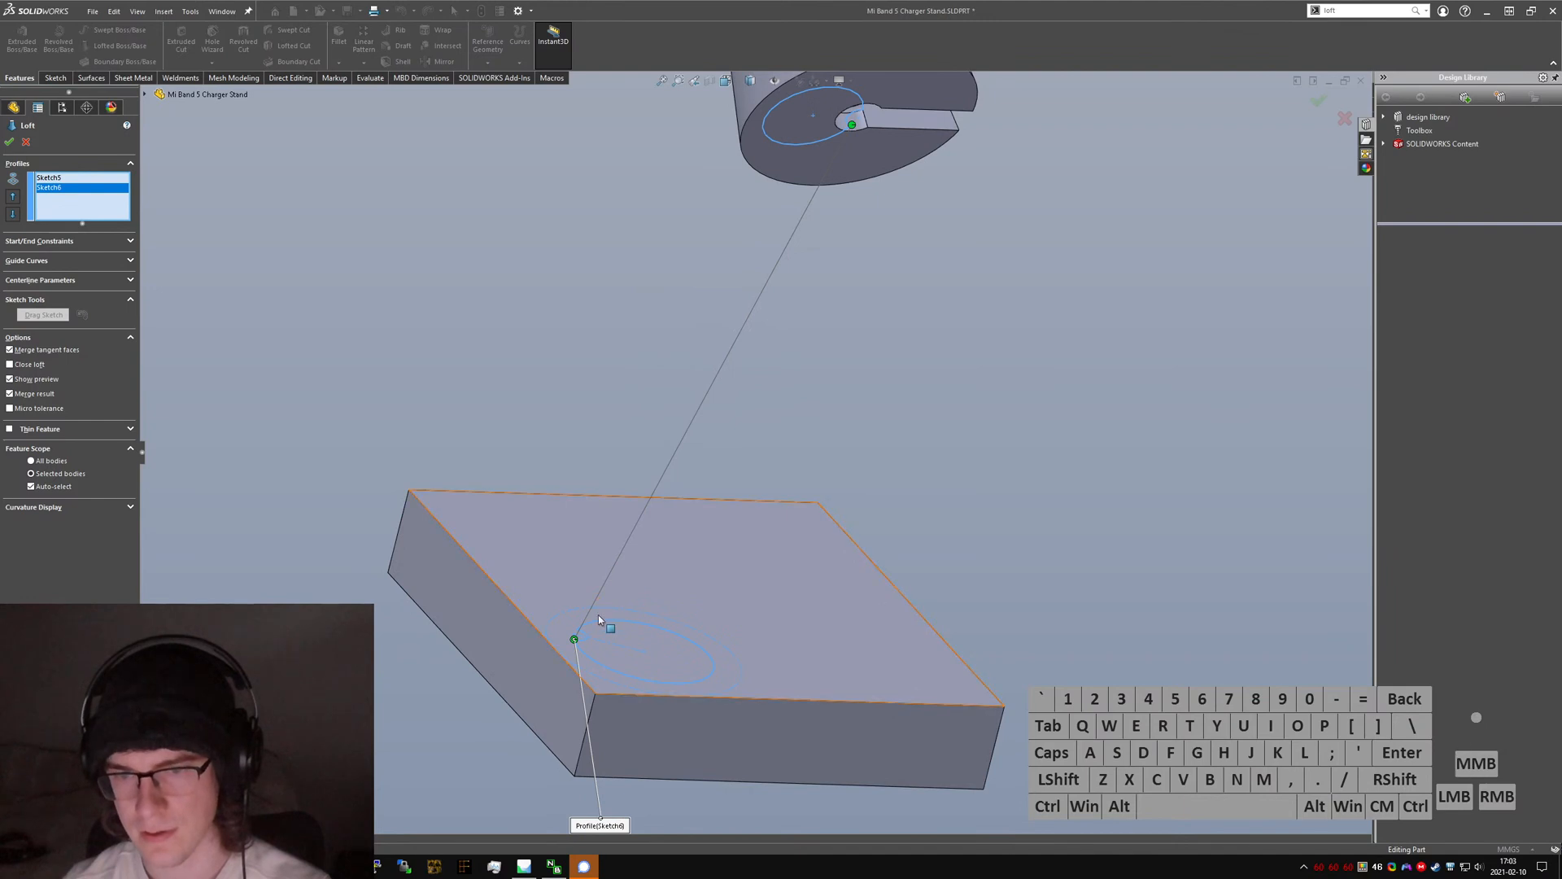
pyautogui.moveTo(598, 614); pyautogui.dragTo(601, 626, button='middle')
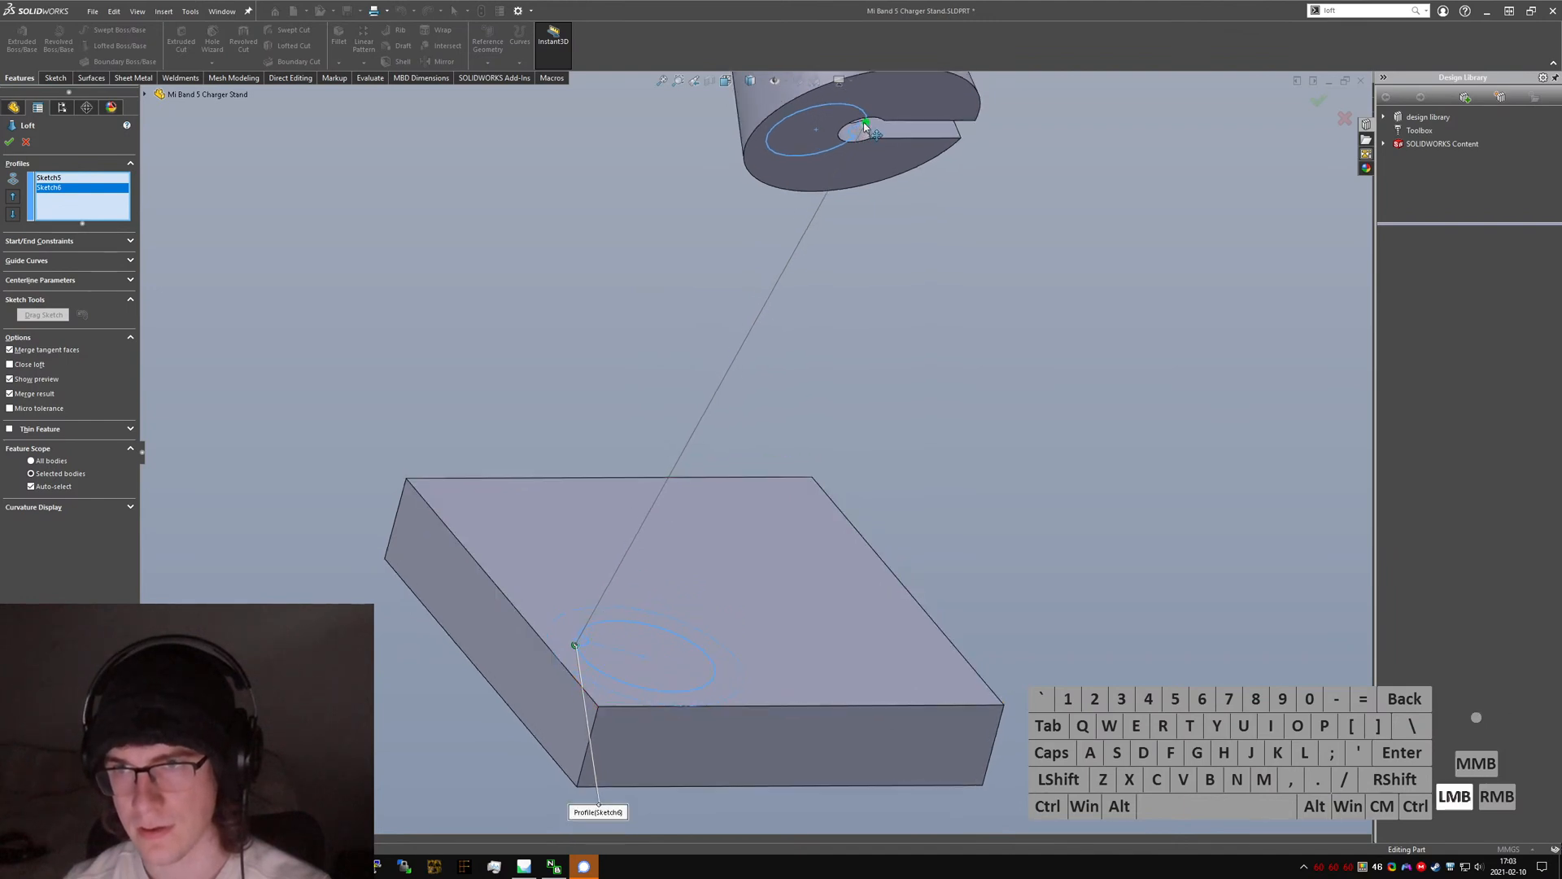
# - Set both the start and end constraints of the loft to Normal To Profile
pyautogui.click(39, 241)
pyautogui.click(77, 269)
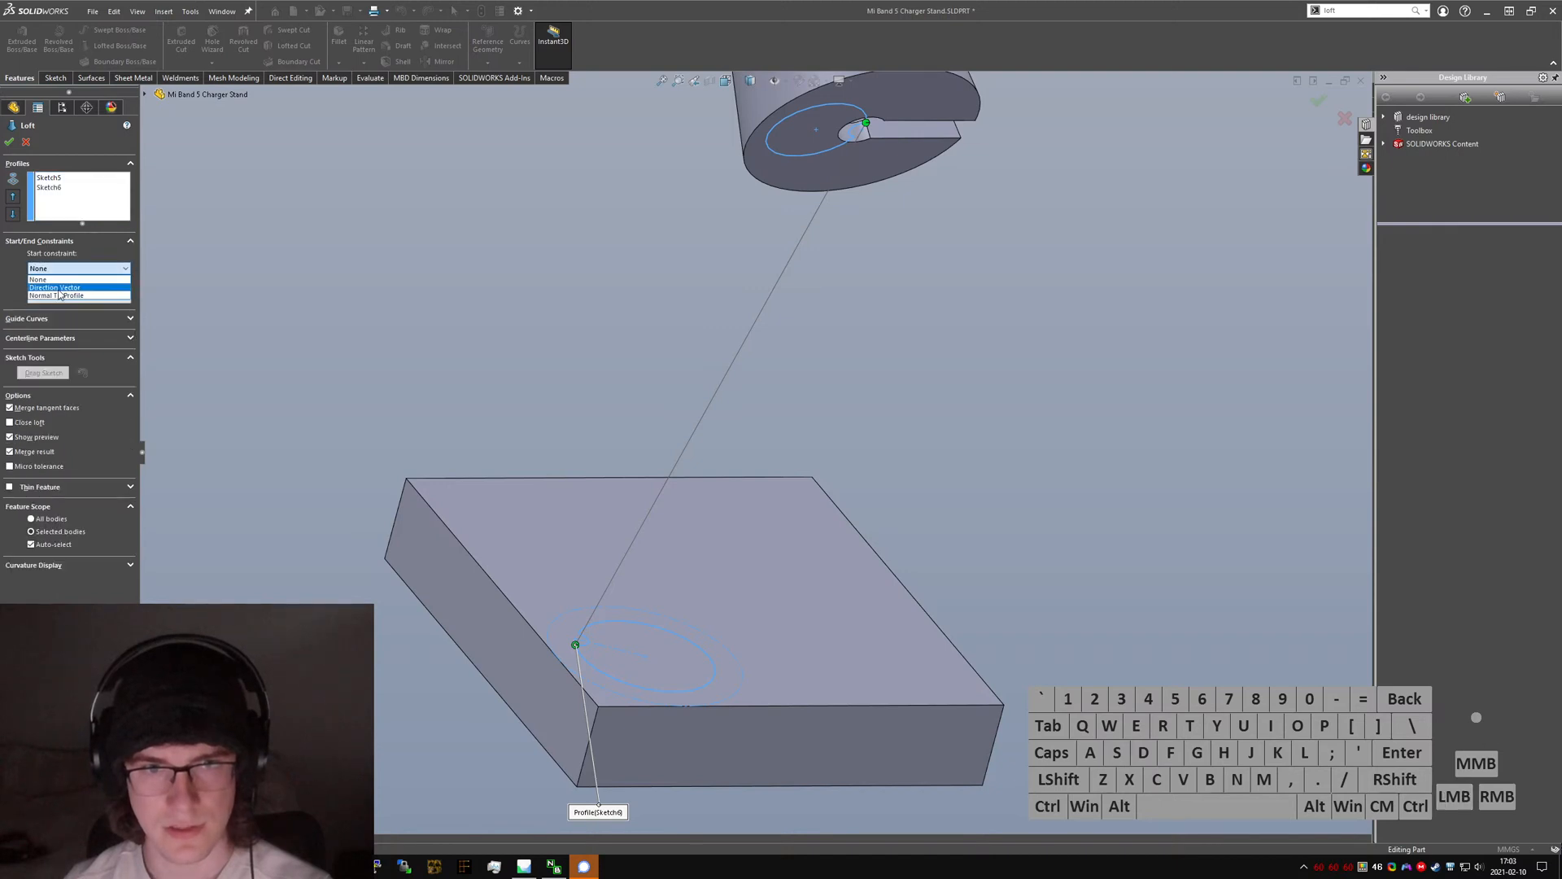
pyautogui.click(57, 296)
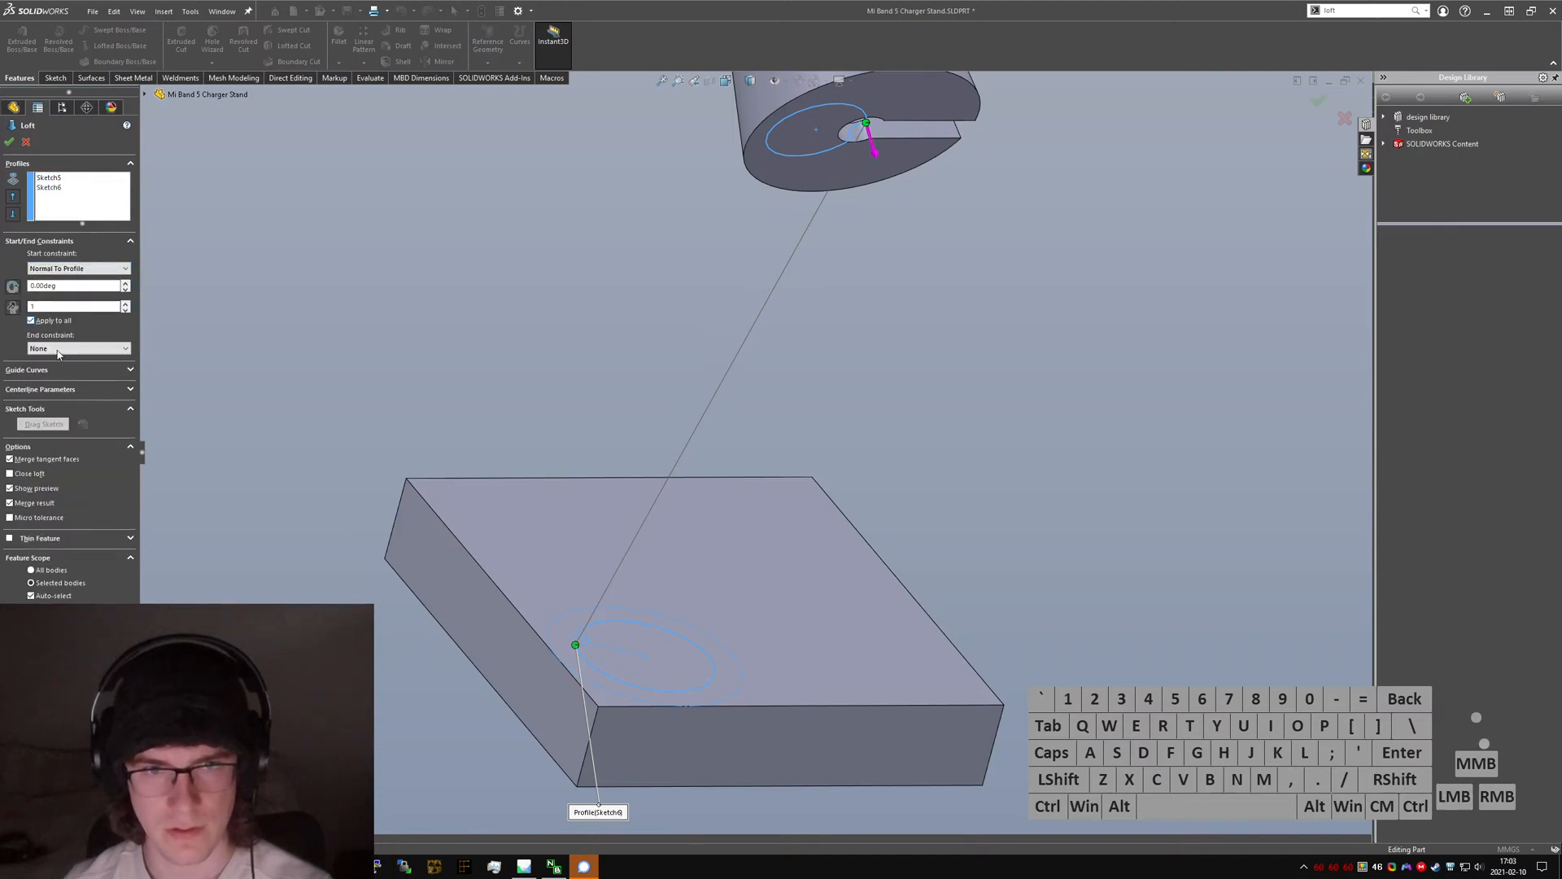
pyautogui.click(77, 348)
pyautogui.click(65, 377)
pyautogui.scroll(2, 613, 553)
pyautogui.moveTo(613, 553); pyautogui.dragTo(784, 352, button='middle')
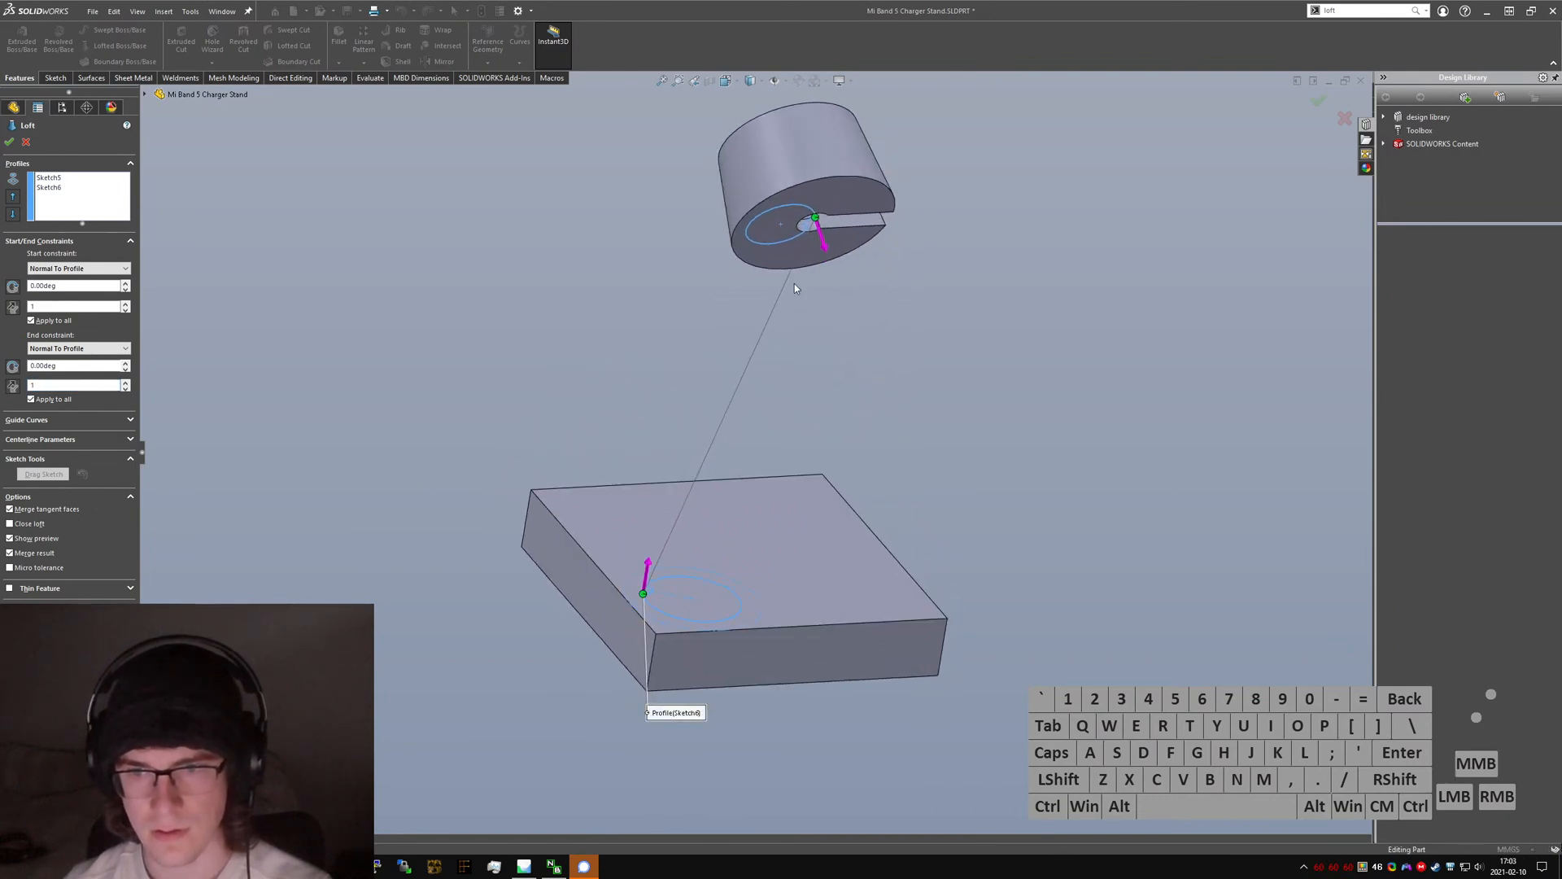
# - Try to create the loft with its connector point shifted along the base profile, and cancel the command
pyautogui.moveTo(643, 592); pyautogui.dragTo(649, 586)
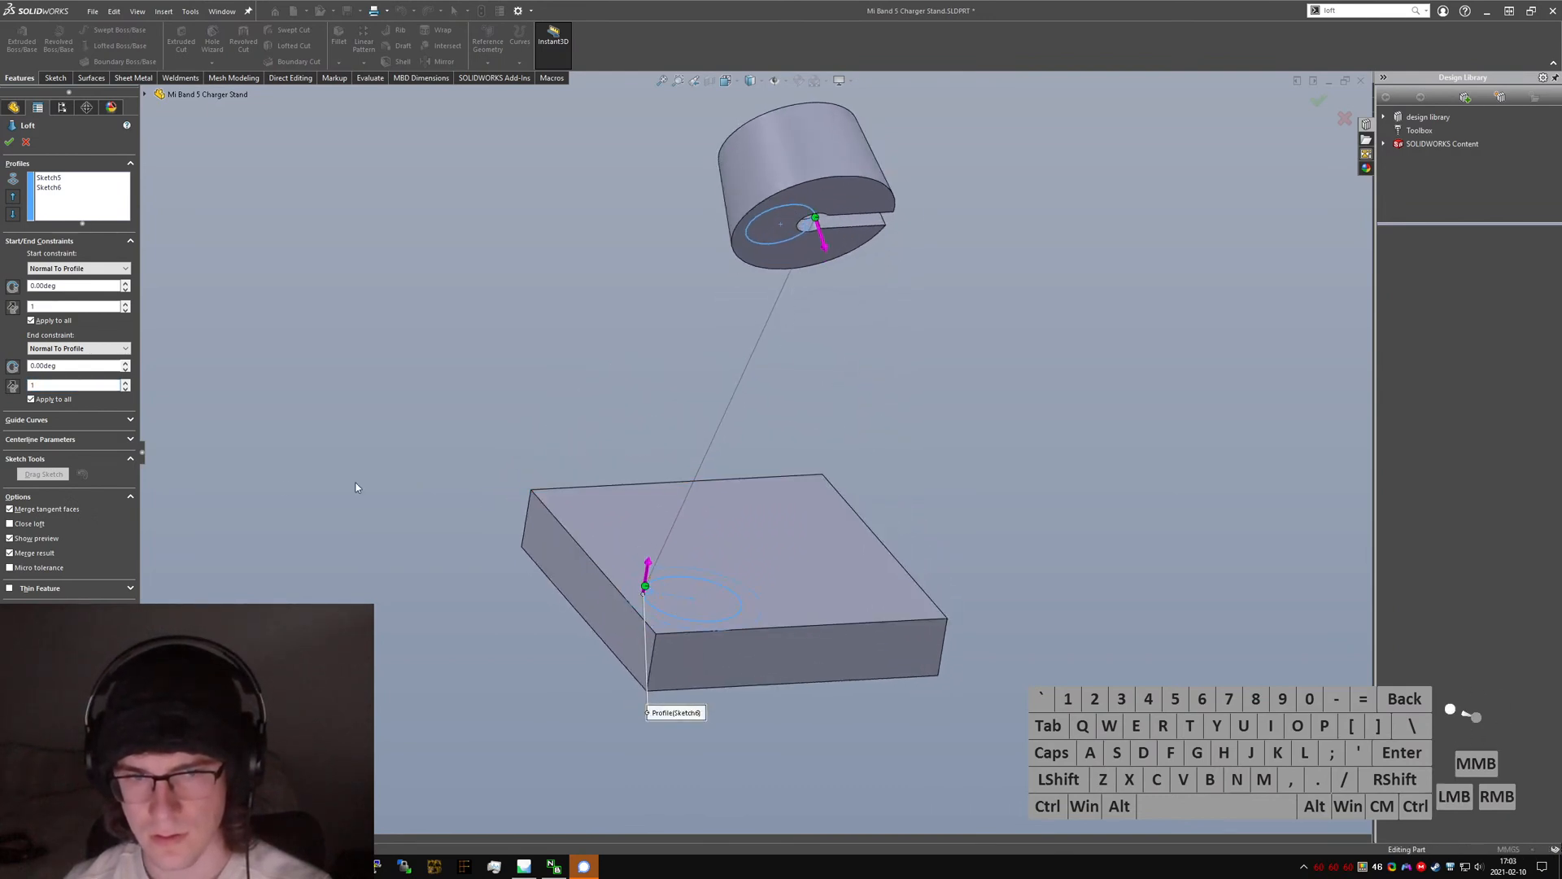
pyautogui.click(9, 141)
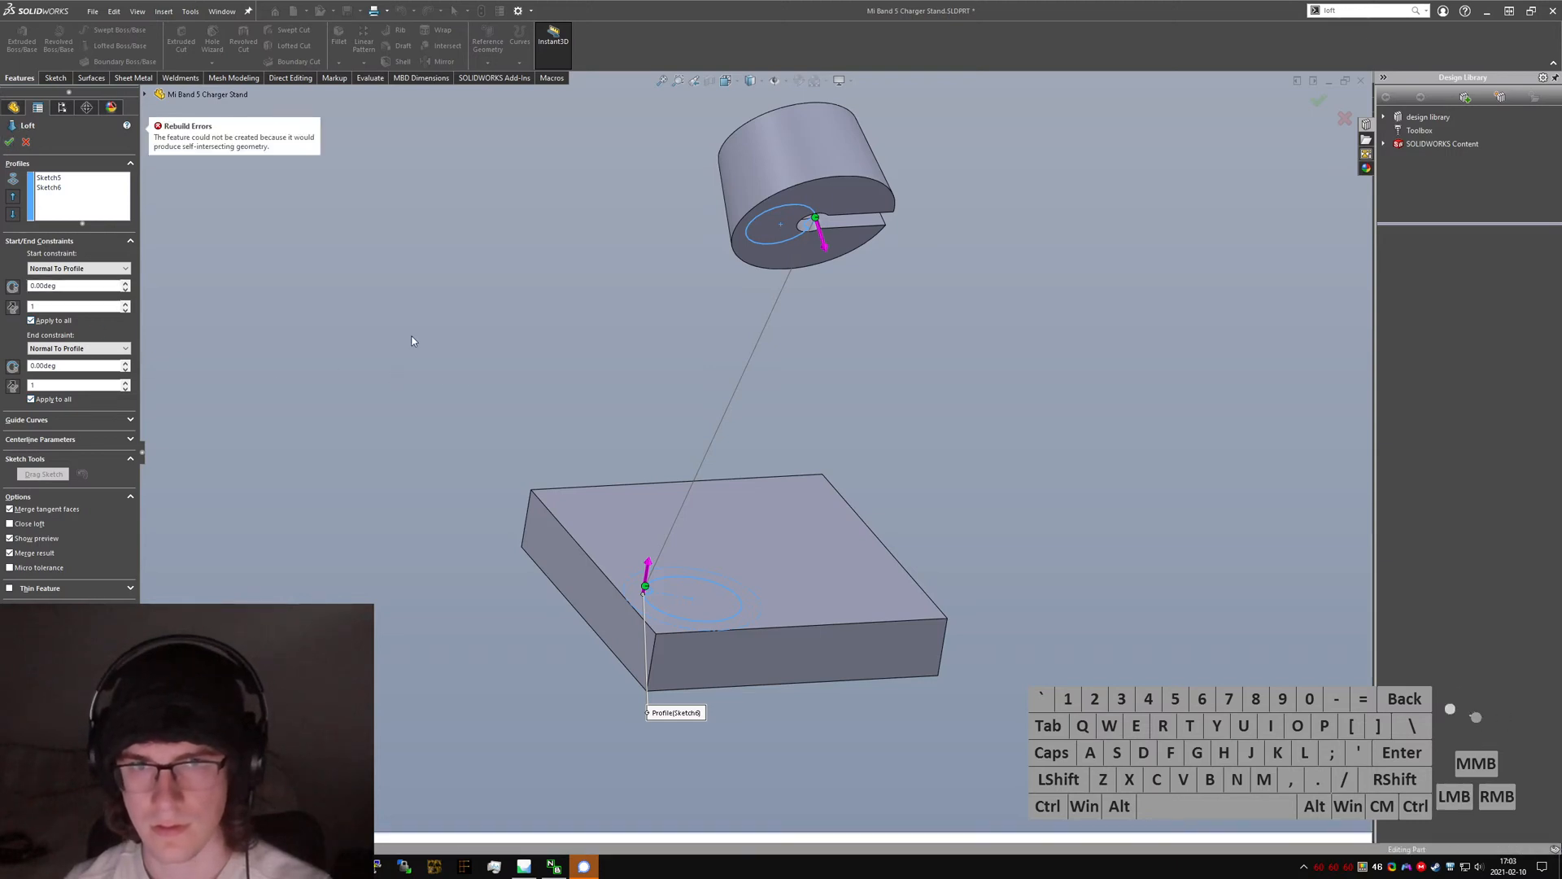
pyautogui.moveTo(714, 388)
pyautogui.mouseDown(button='middle')
pyautogui.moveTo(728, 478)
pyautogui.moveTo(715, 359)
pyautogui.moveTo(705, 381)
pyautogui.mouseUp(button='middle')
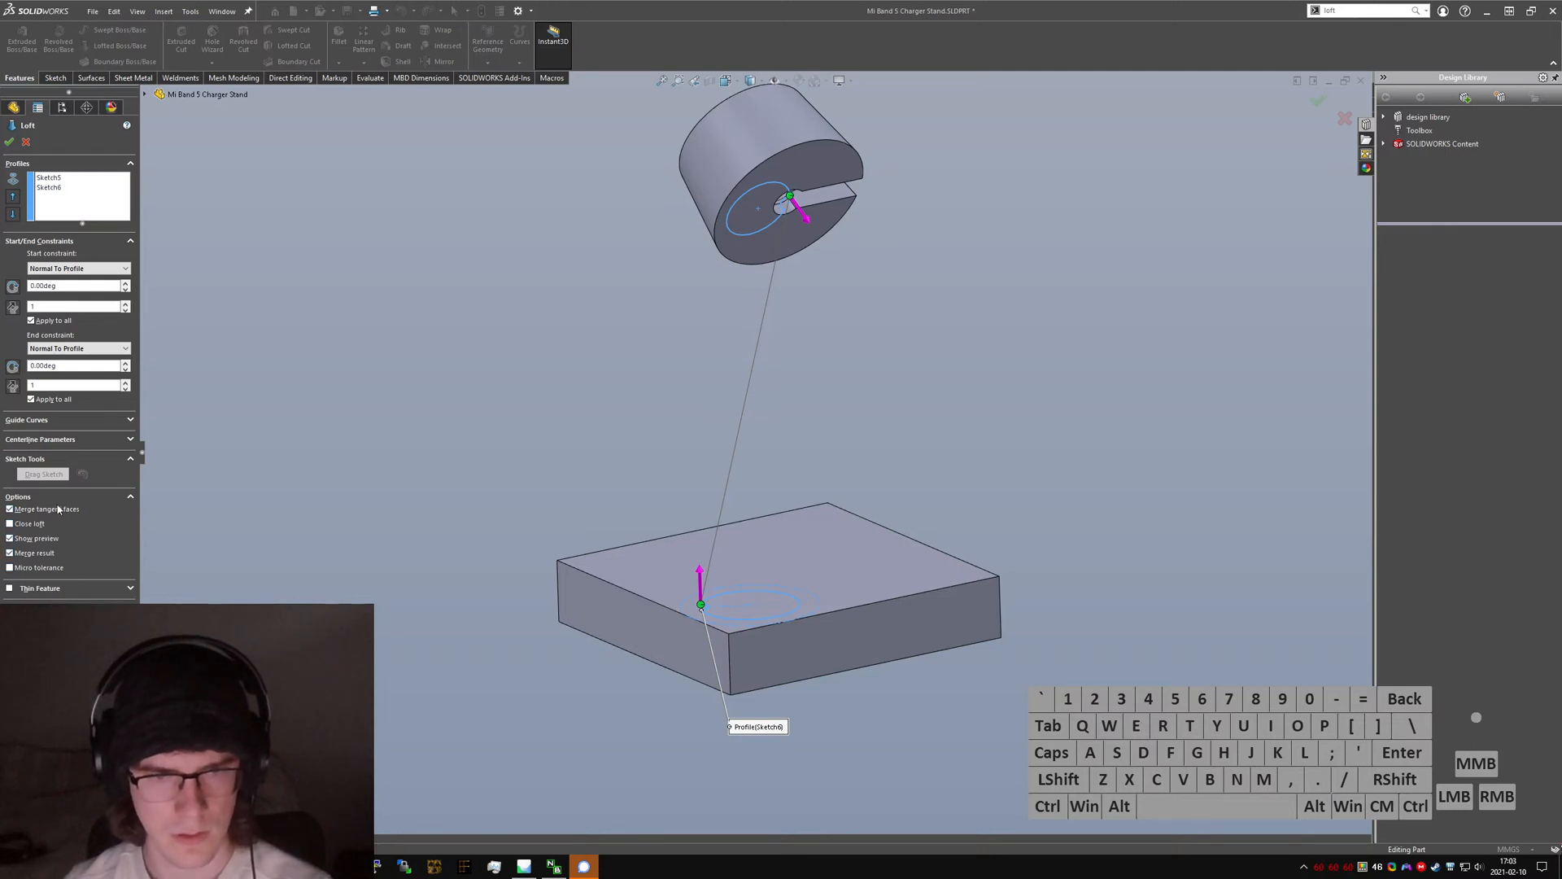
pyautogui.click(50, 440)
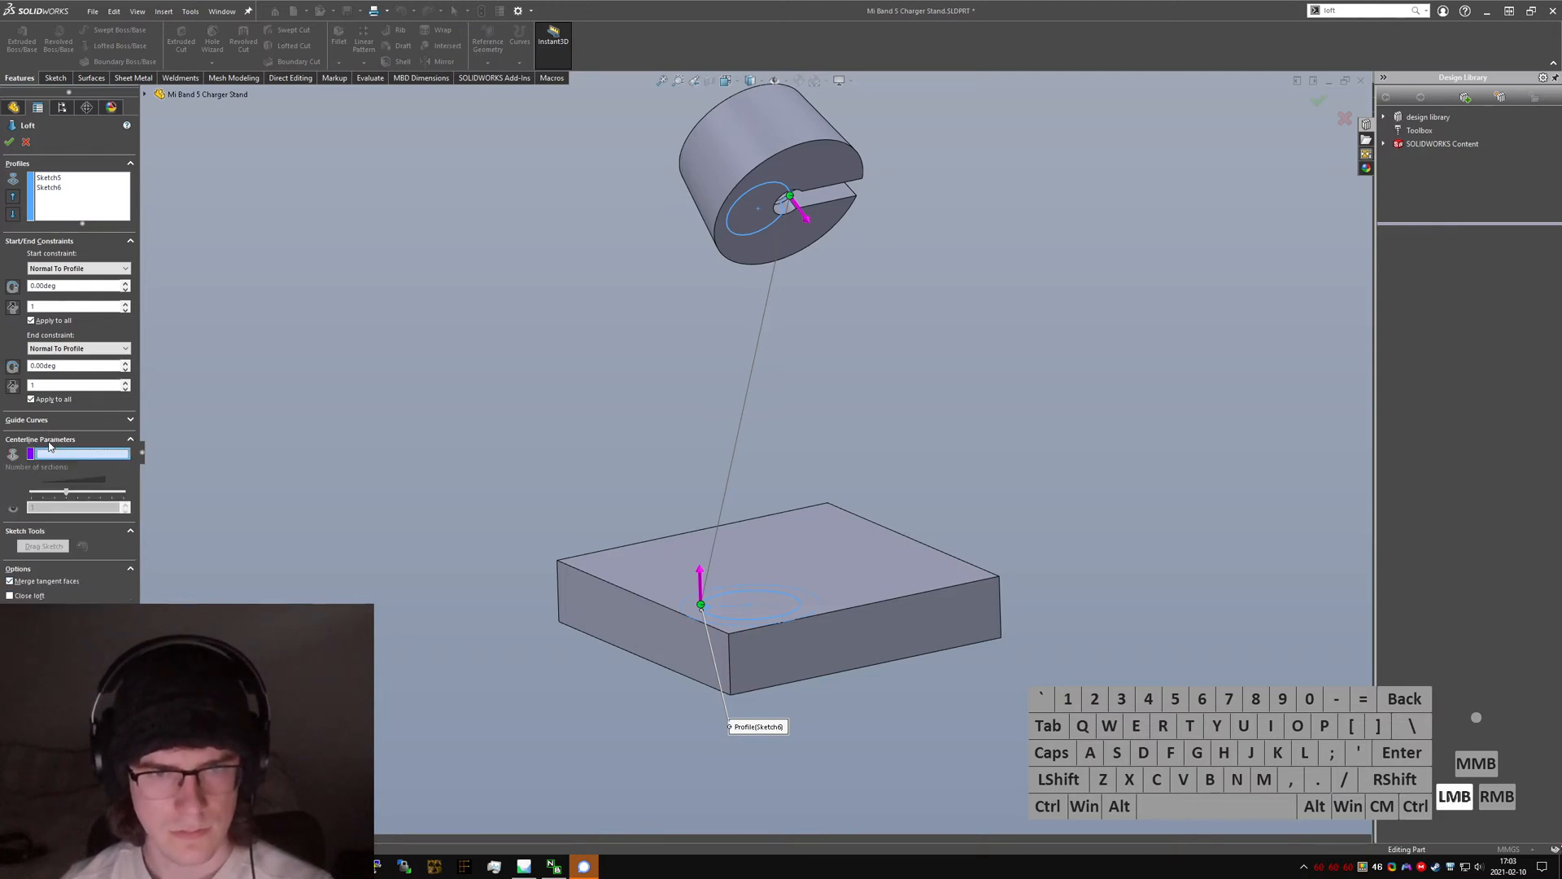
pyautogui.click(47, 440)
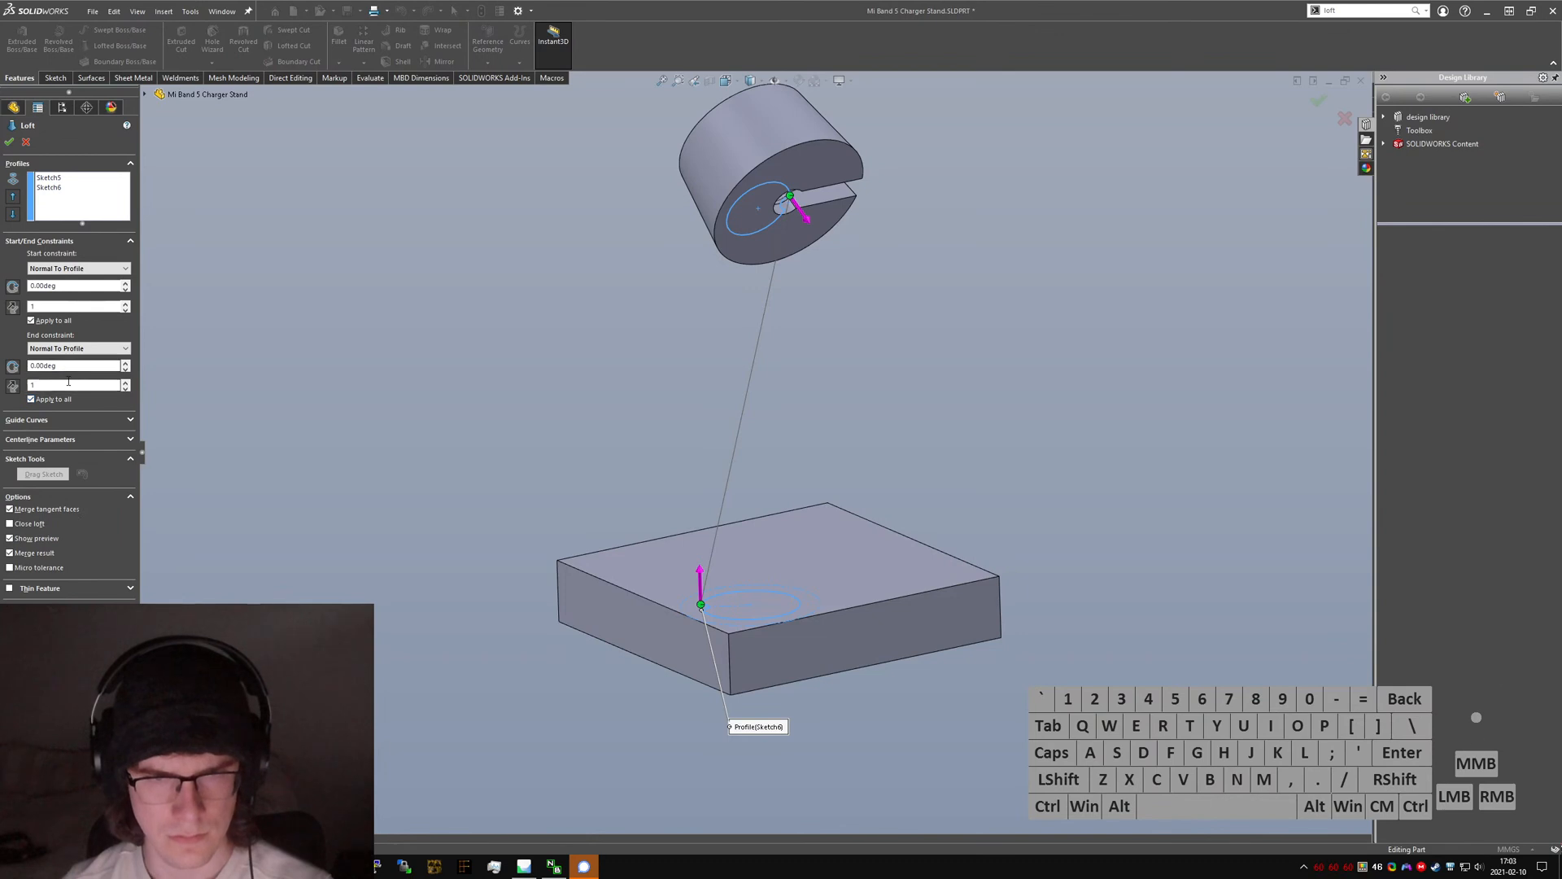
pyautogui.click(27, 143)
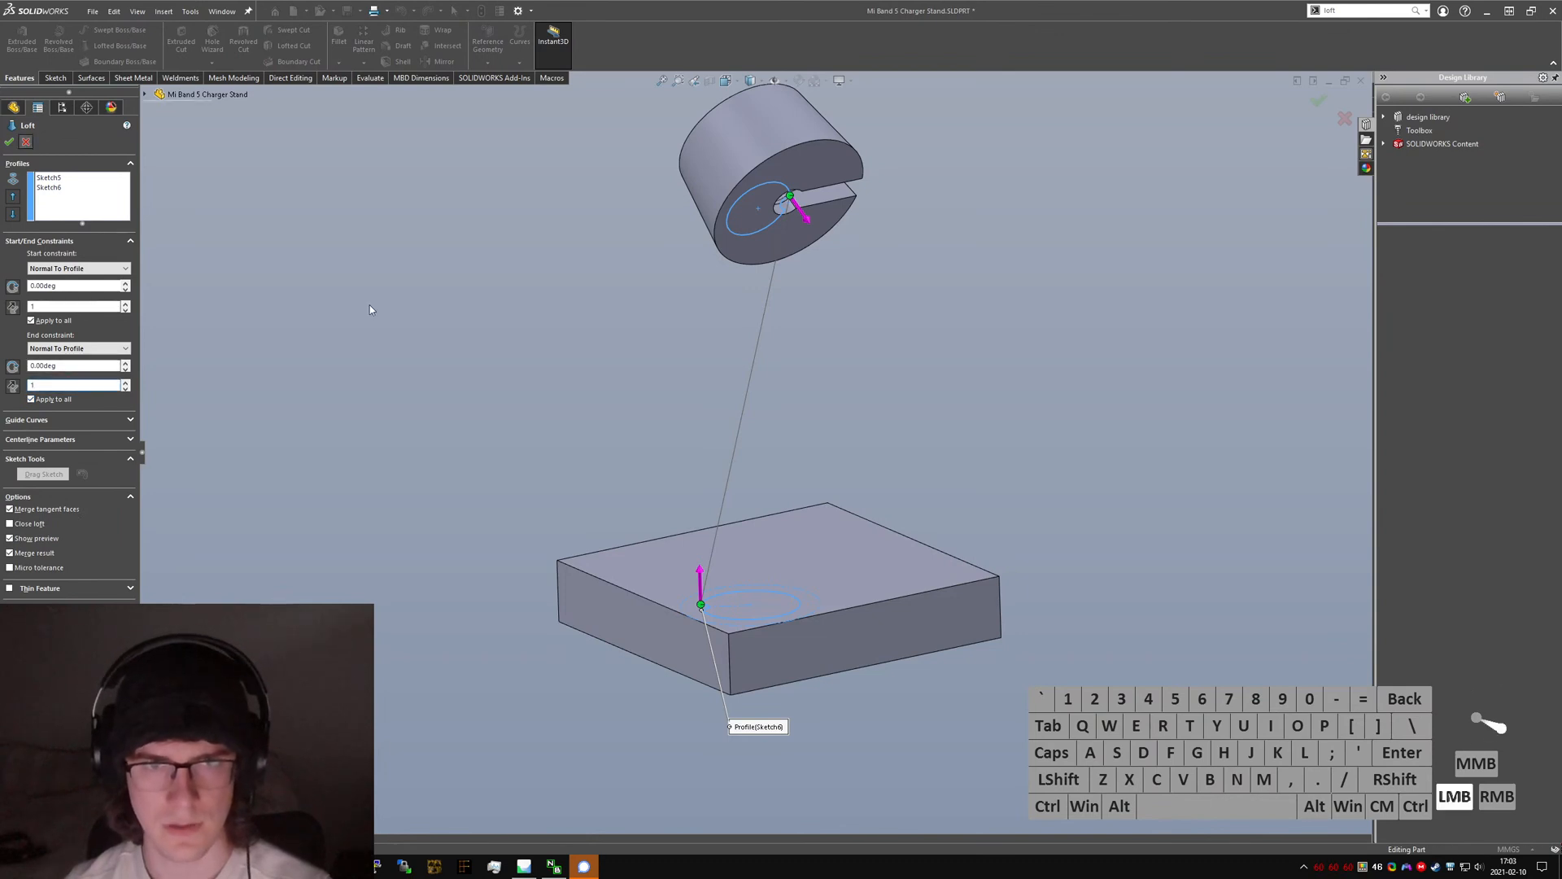
# - Start a 3D sketch and draw a two-point spline from the holder circle's center to the base circle's center
pyautogui.write('s3d')
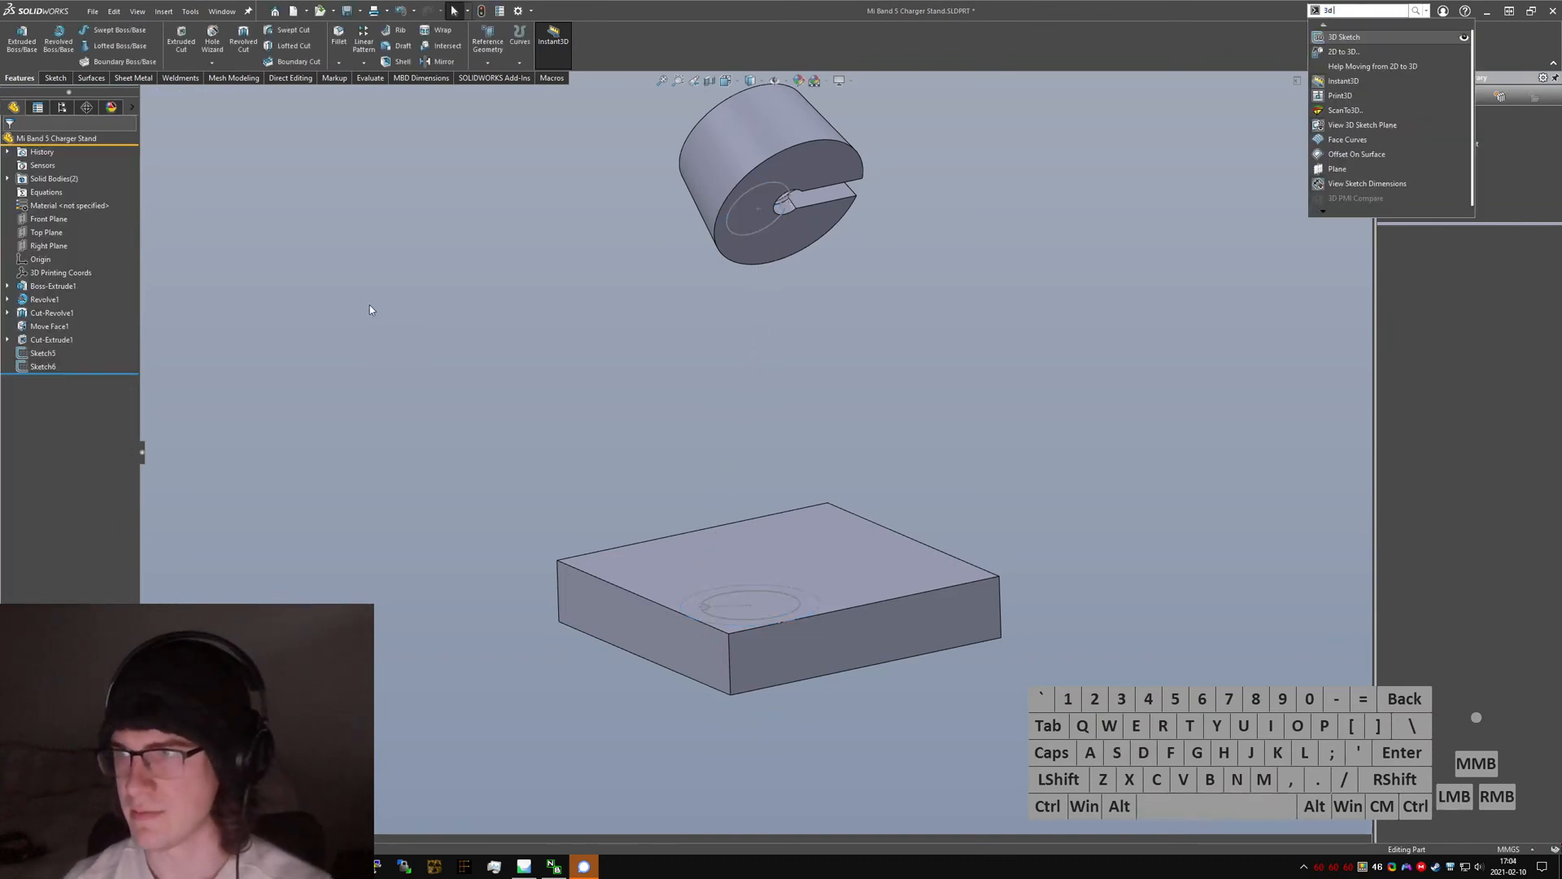
pyautogui.press('Return')
pyautogui.click(420, 314)
pyautogui.write('sspline')
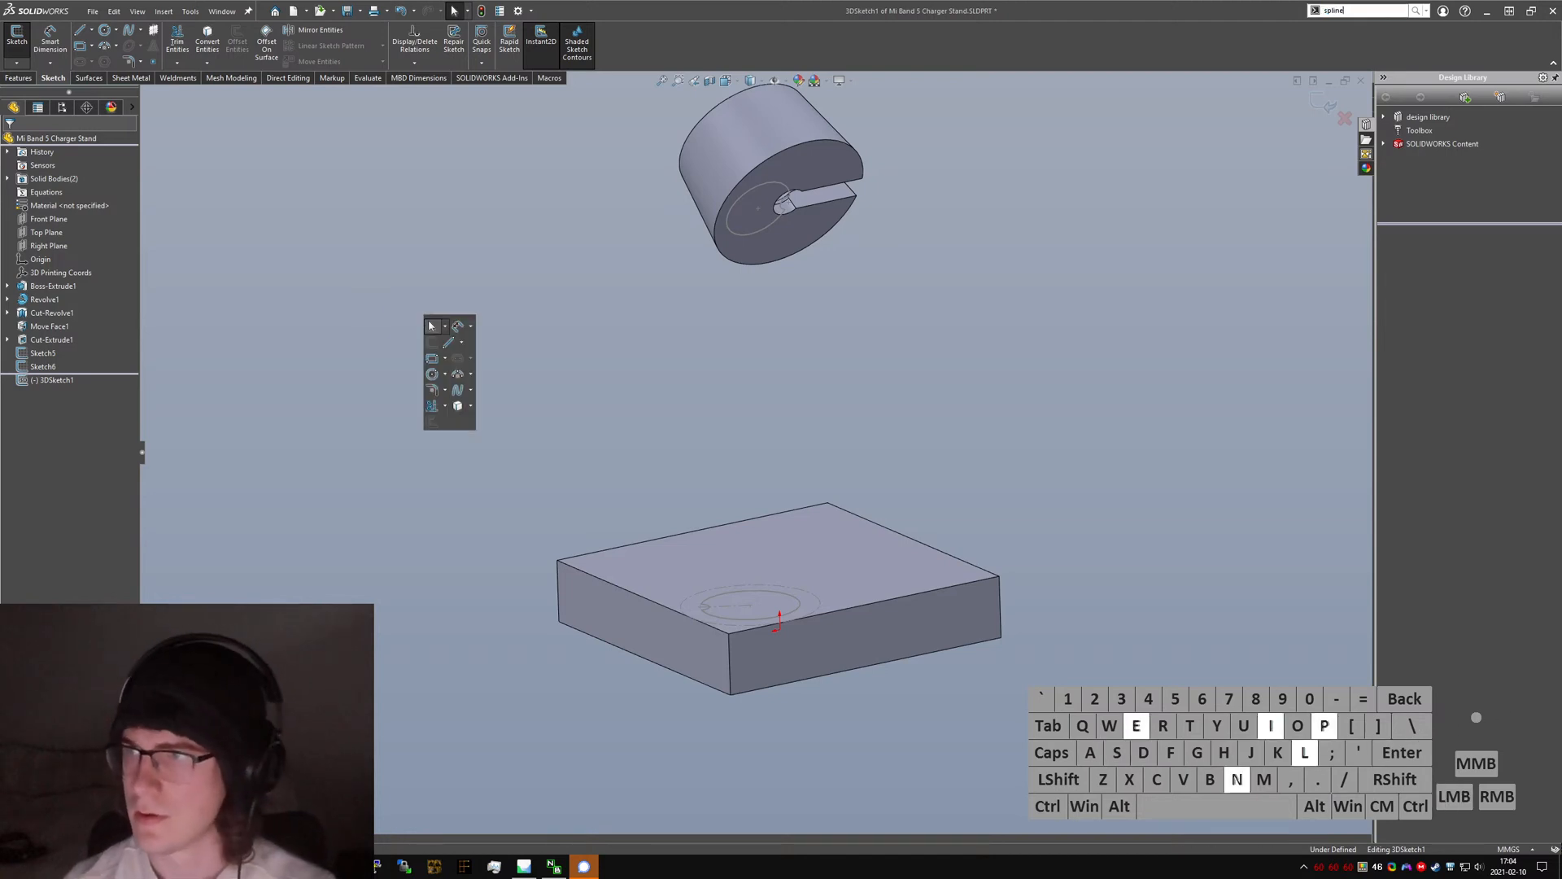
pyautogui.press('Down')
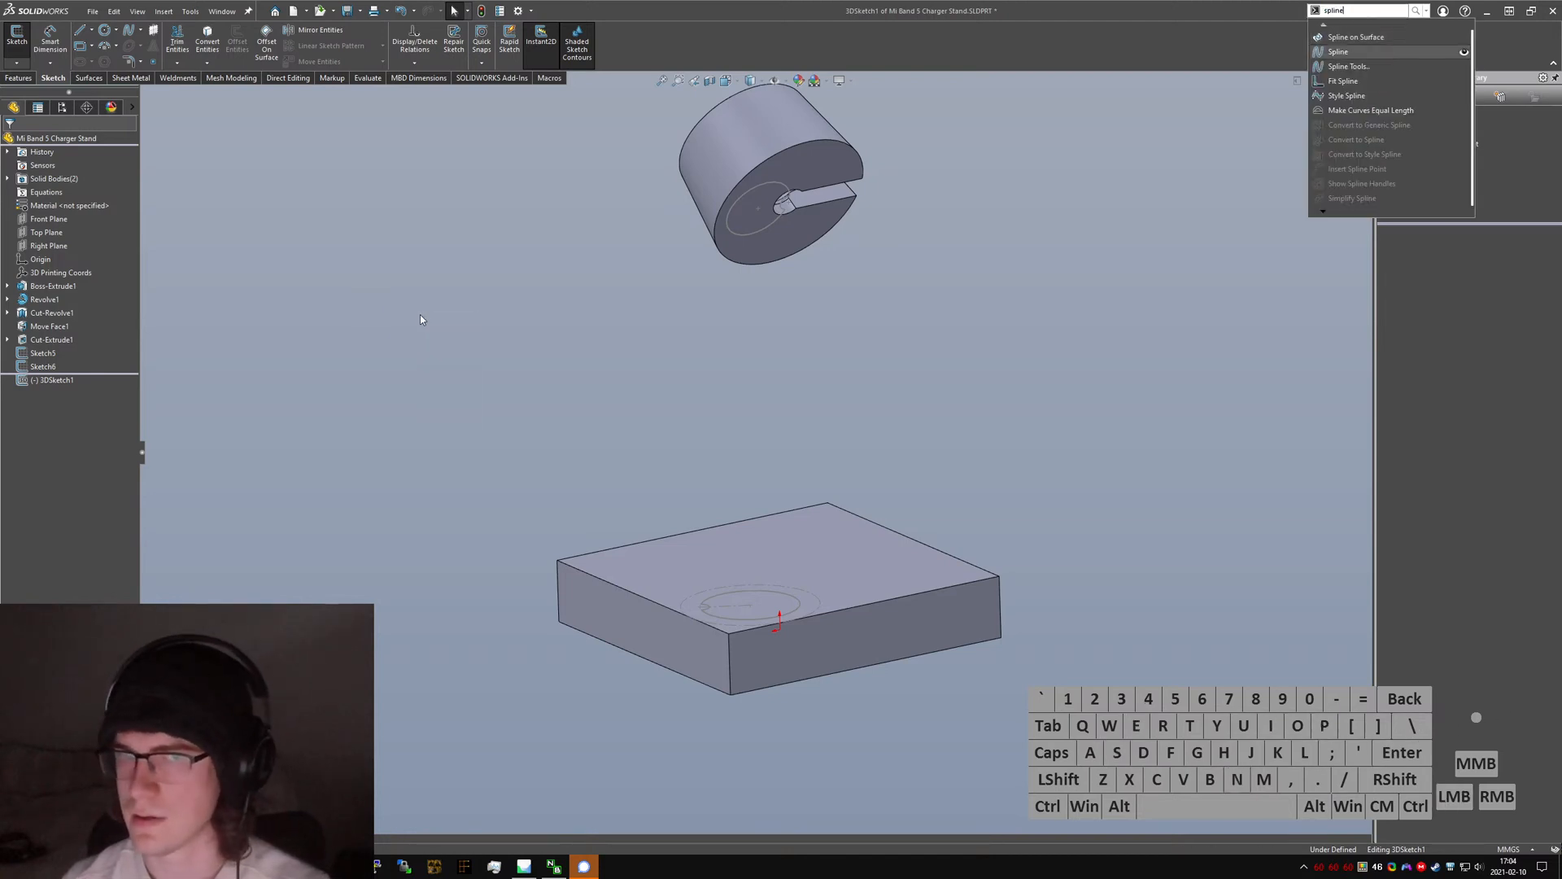
pyautogui.press('Return')
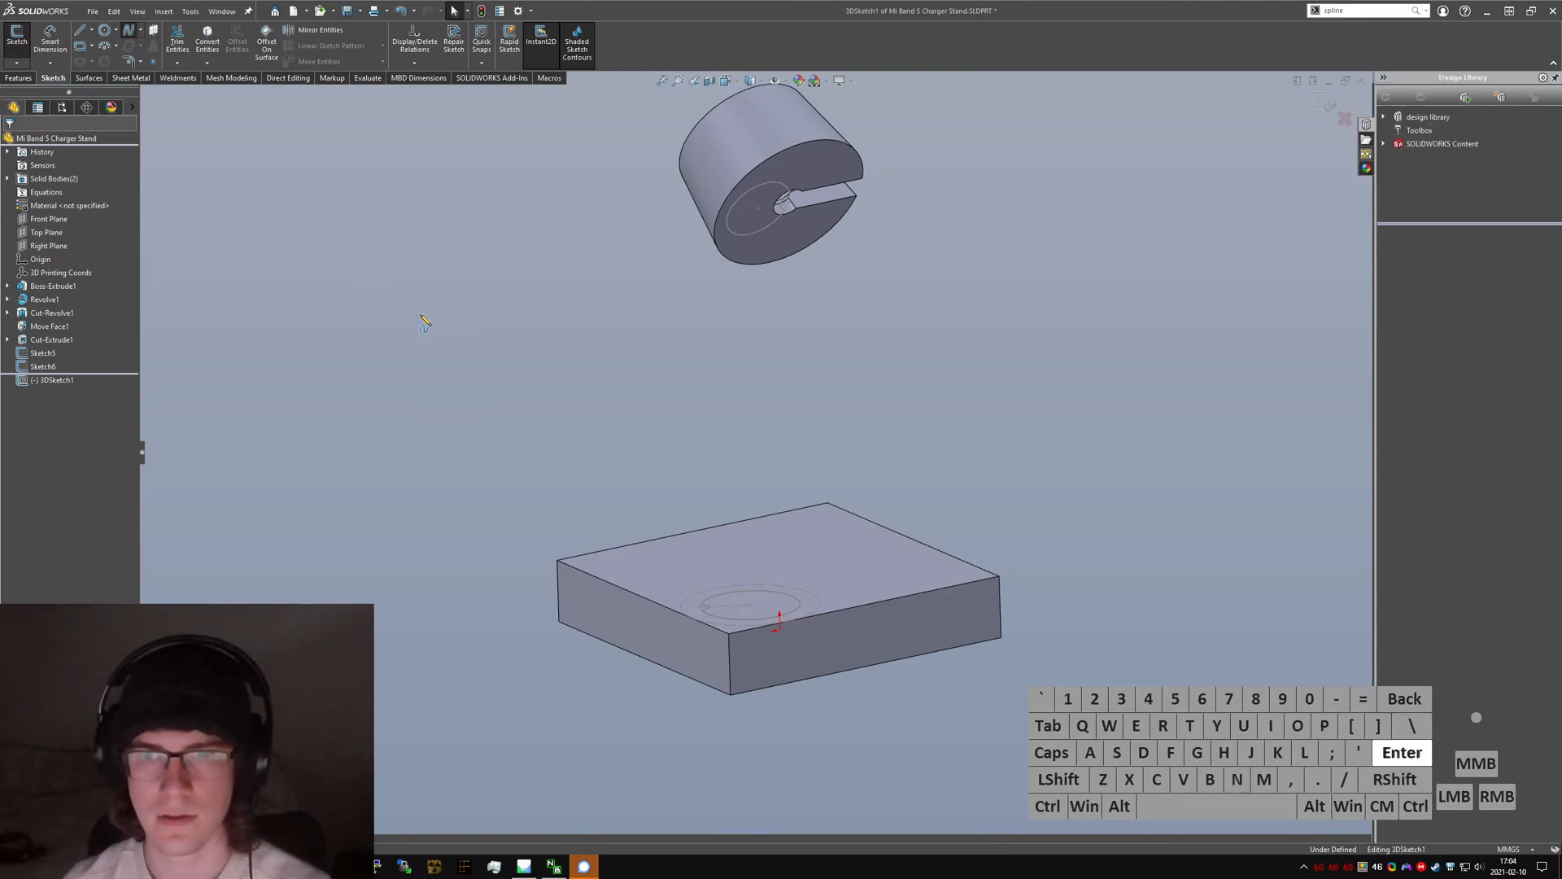
pyautogui.click(759, 209)
pyautogui.click(749, 604)
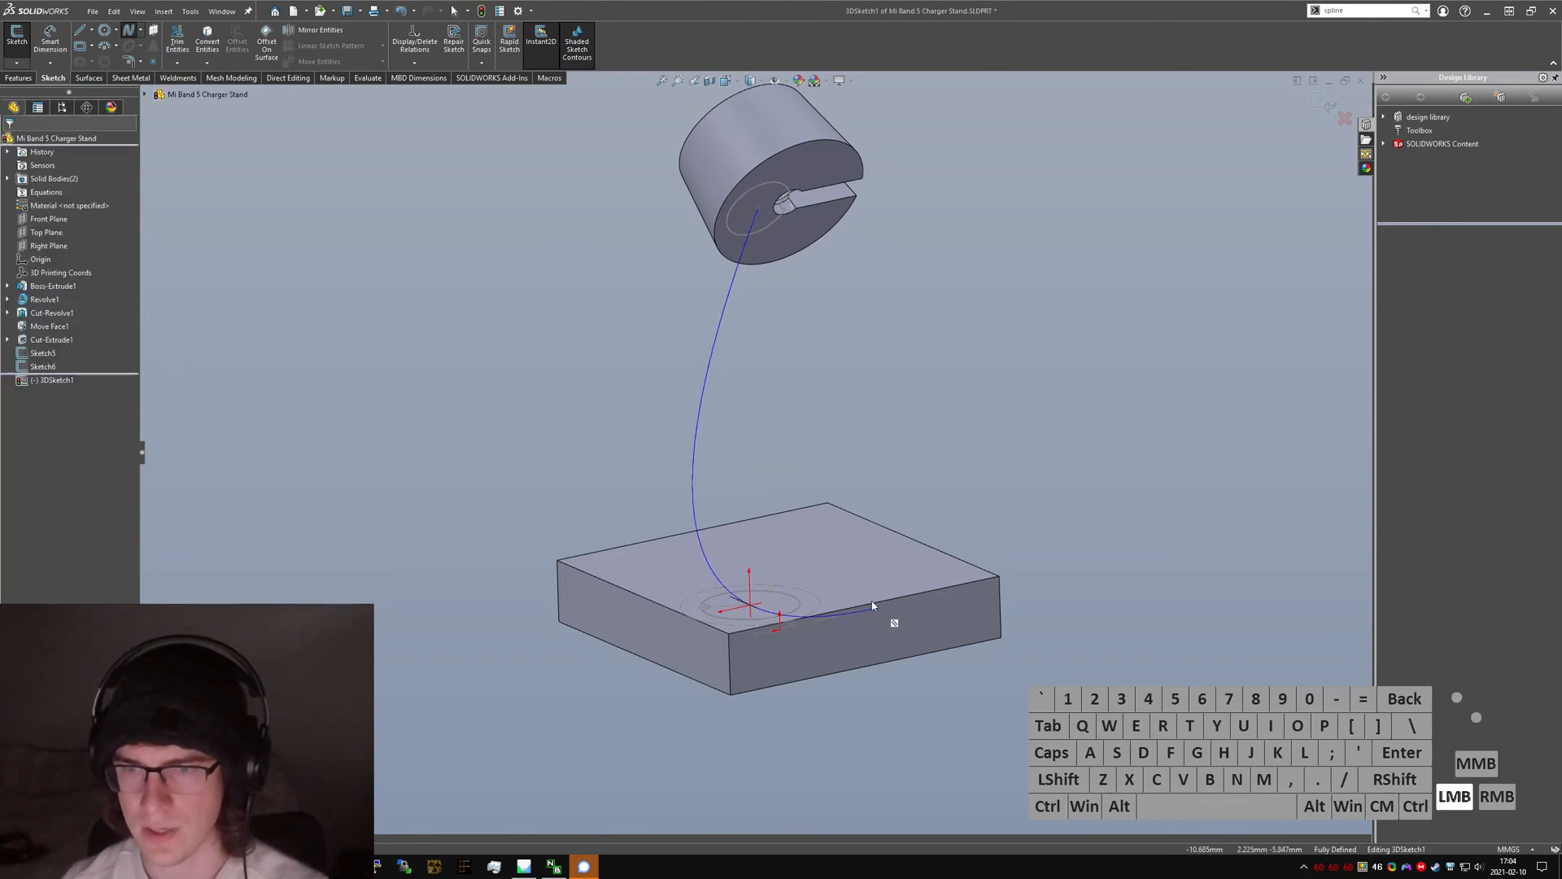
pyautogui.press('Escape')
# - Bend the spline by pulling the tangent handle at its charger holder end outward
pyautogui.click(757, 418)
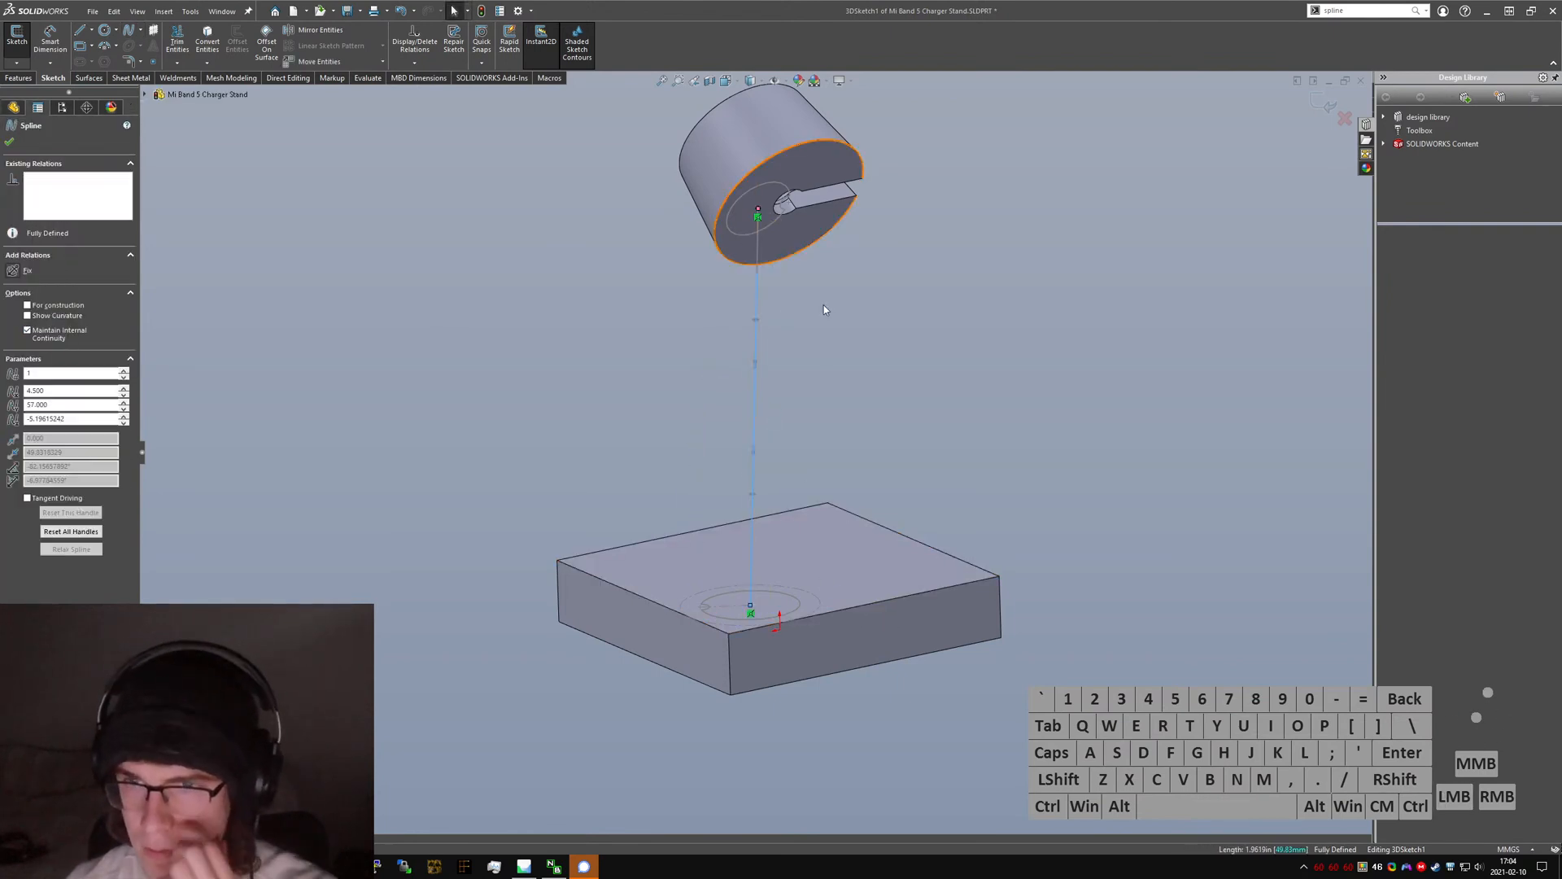
pyautogui.moveTo(759, 366); pyautogui.dragTo(826, 277)
pyautogui.click(891, 344)
pyautogui.scroll(-3, 857, 356)
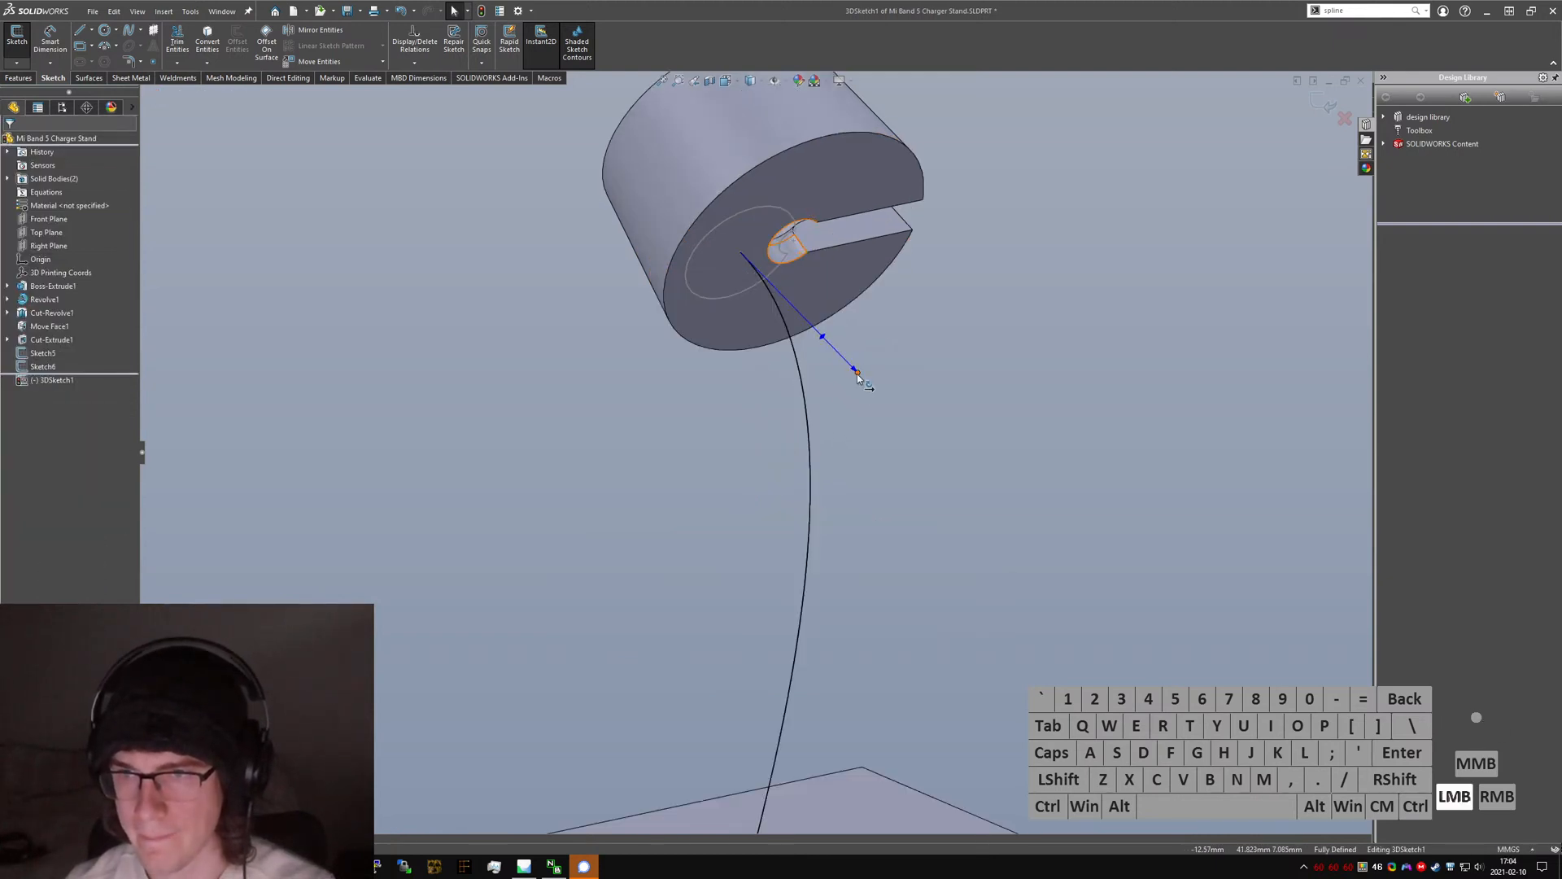
# - Add a parallel relation between the spline's upper tangent handle and the short edge of the holder's cable opening
pyautogui.keyDown('ctrl'); pyautogui.click(838, 253); pyautogui.keyUp('ctrl')
pyautogui.keyDown('ctrl'); pyautogui.click(822, 336); pyautogui.keyUp('ctrl')
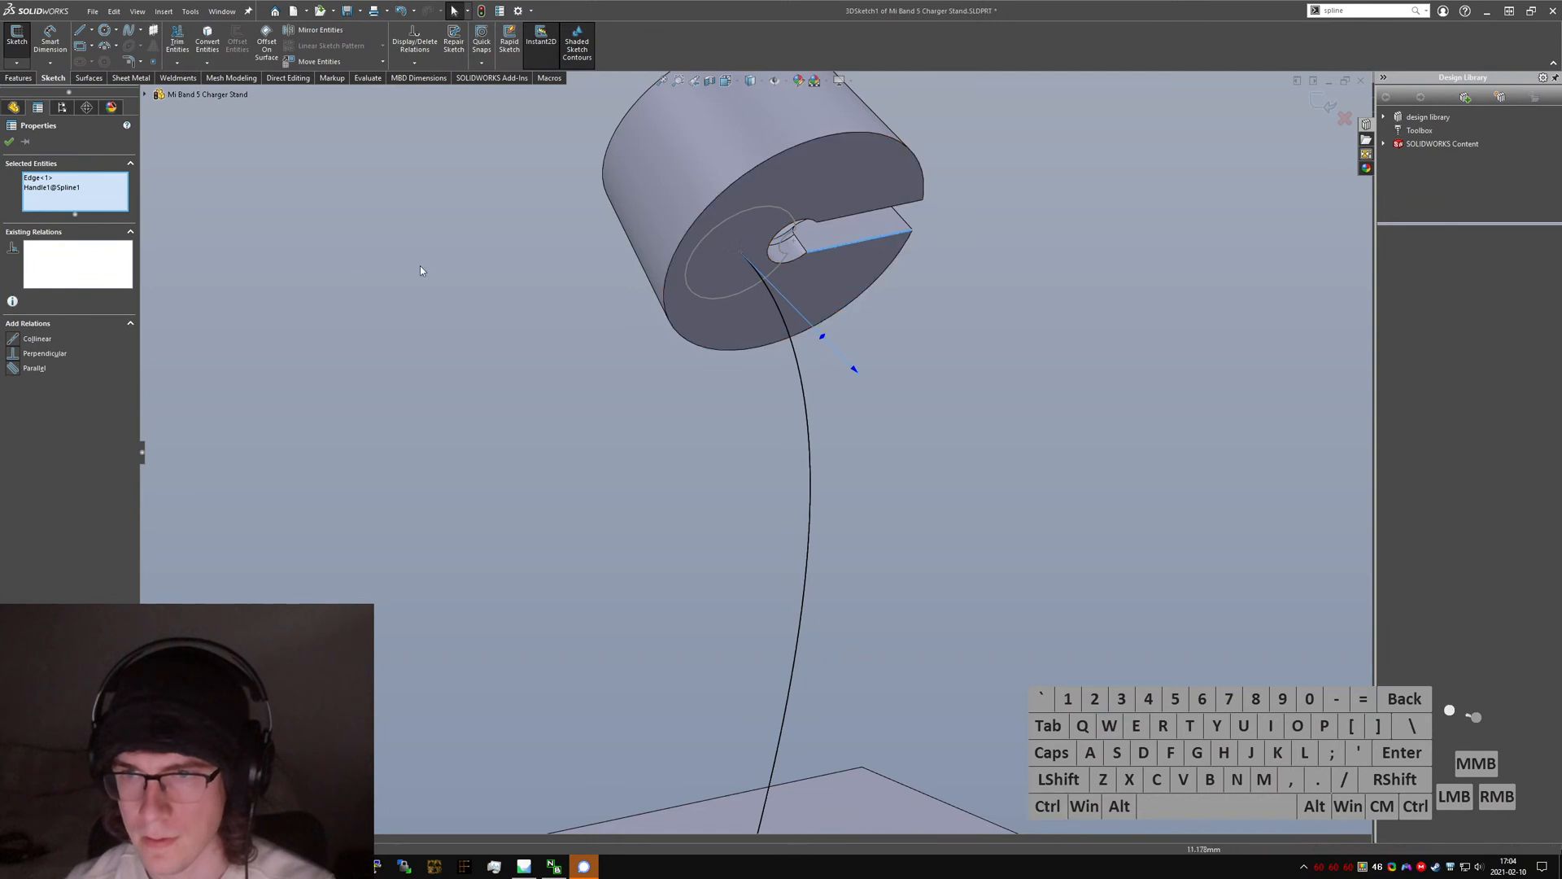
pyautogui.click(36, 366)
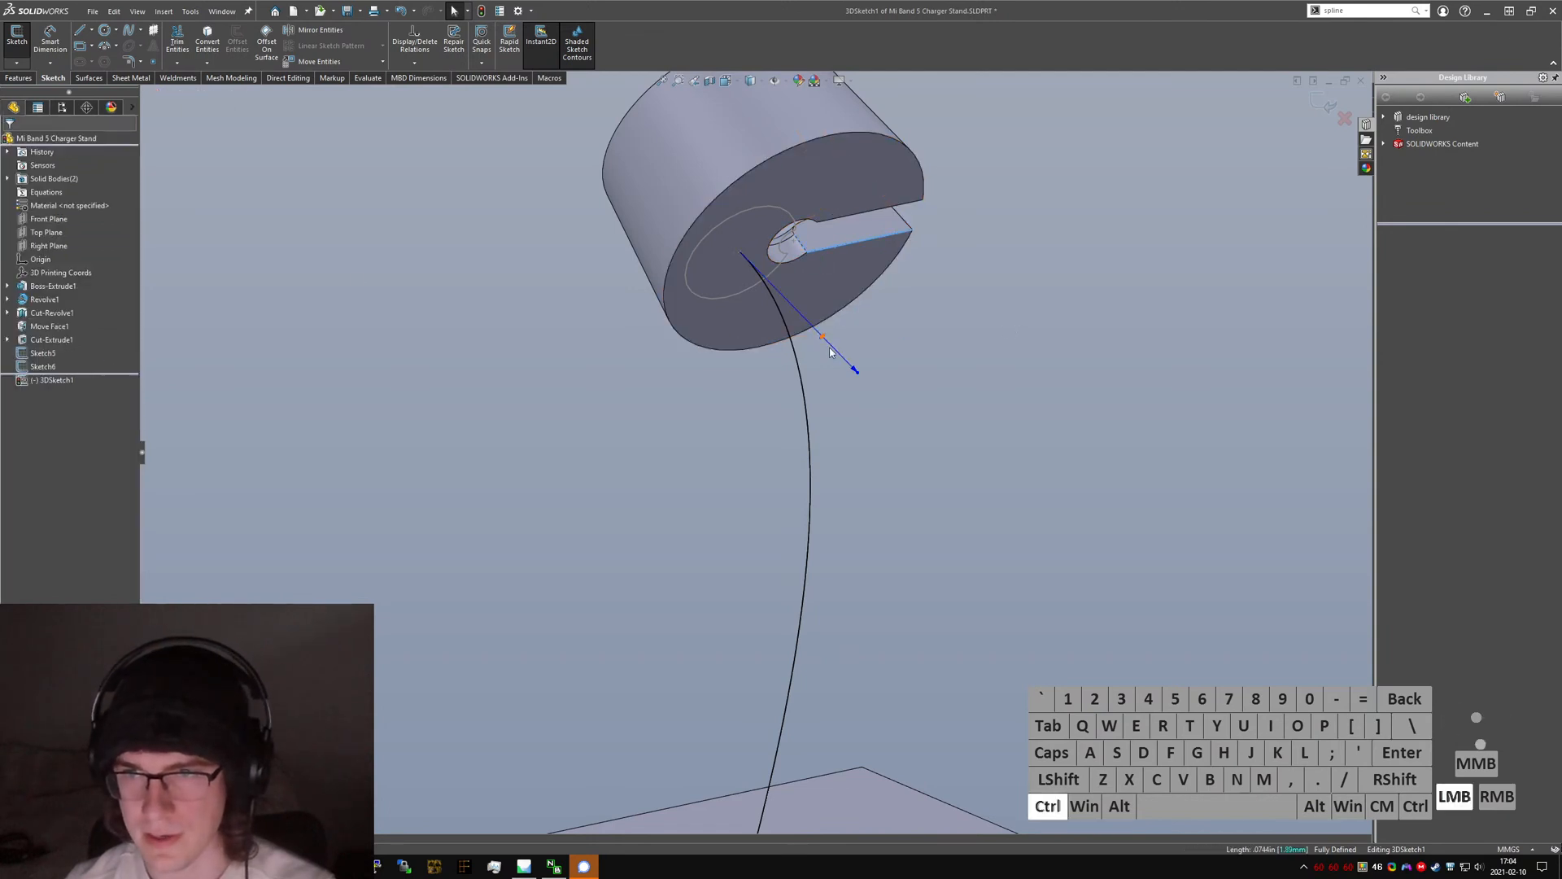
pyautogui.keyDown('ctrl'); pyautogui.click(853, 374); pyautogui.keyUp('ctrl')
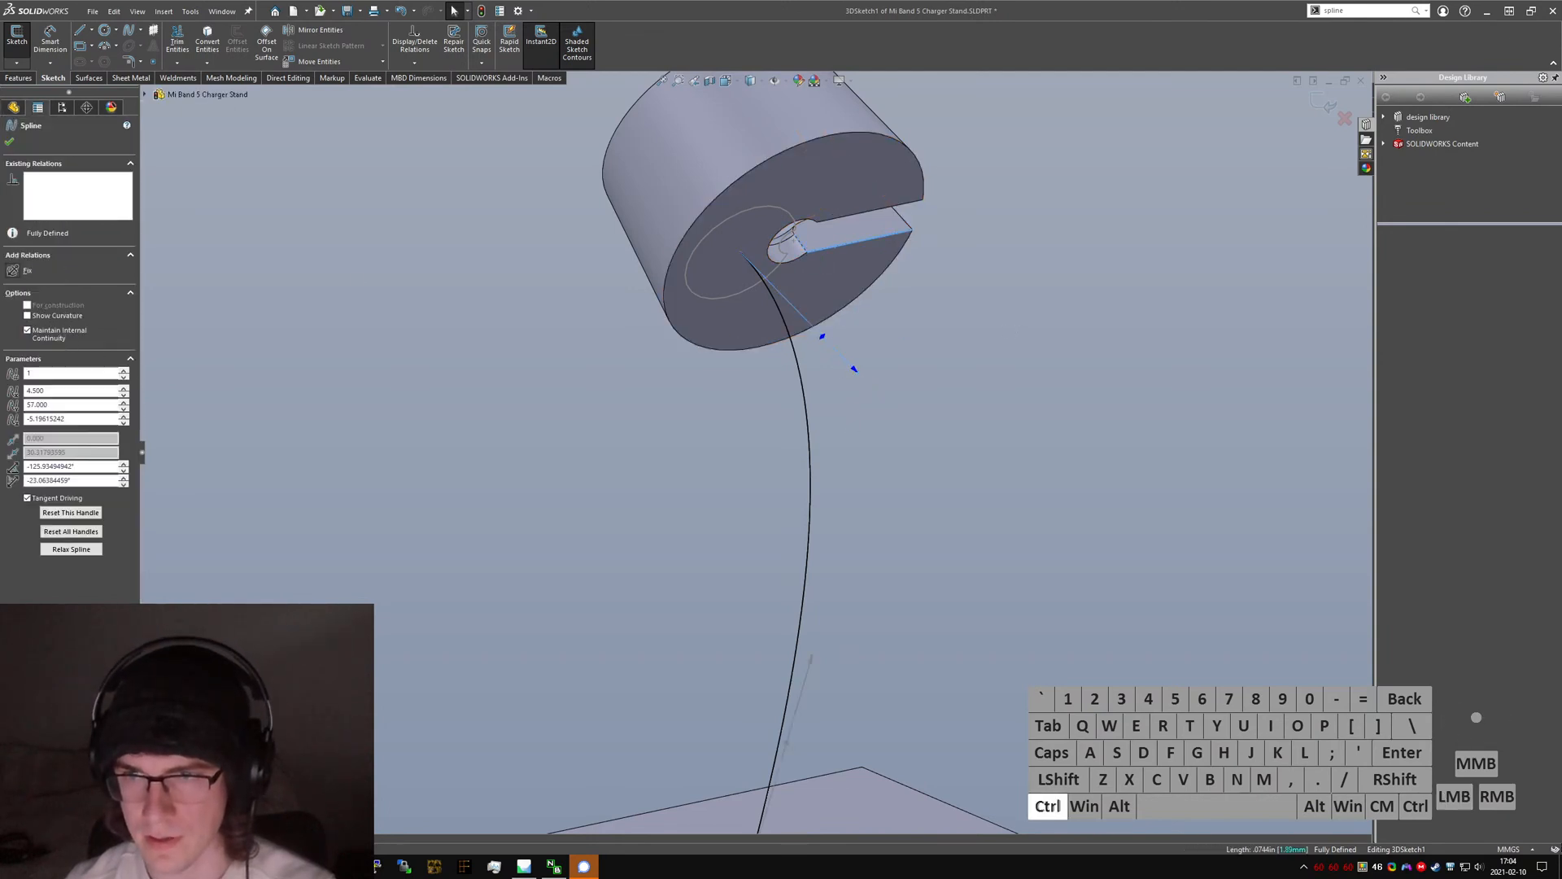
pyautogui.click(13, 370)
pyautogui.click(934, 481)
# - Bend the spline's lower end by pulling its tangent handle at the base circle's center to a nearly upright direction
pyautogui.scroll(5, 879, 455)
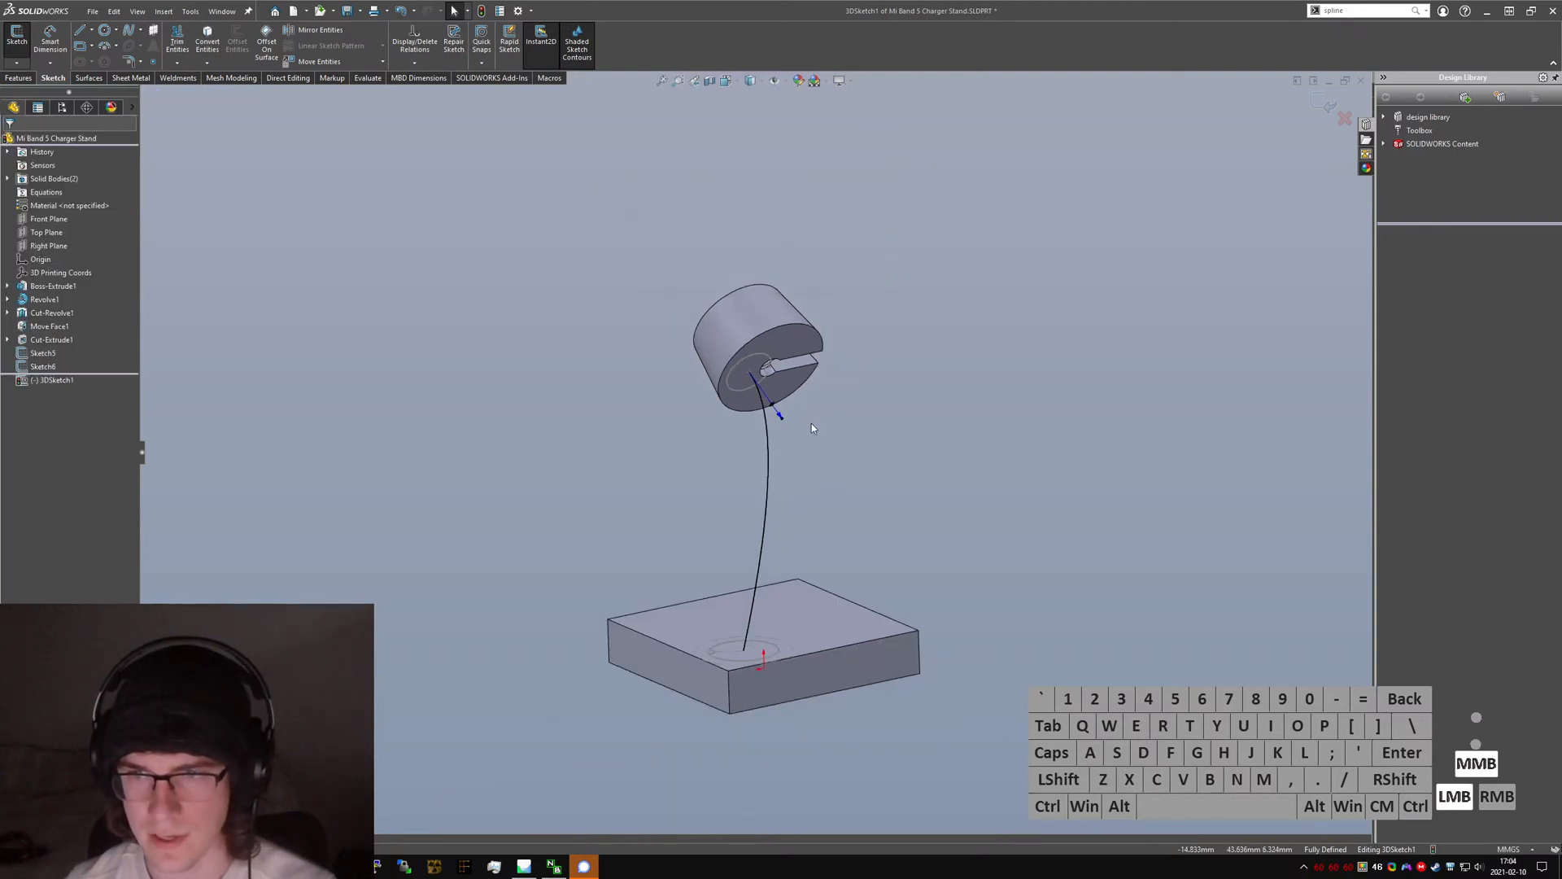
pyautogui.moveTo(812, 423); pyautogui.dragTo(742, 663, button='middle')
pyautogui.scroll(-5, 744, 664)
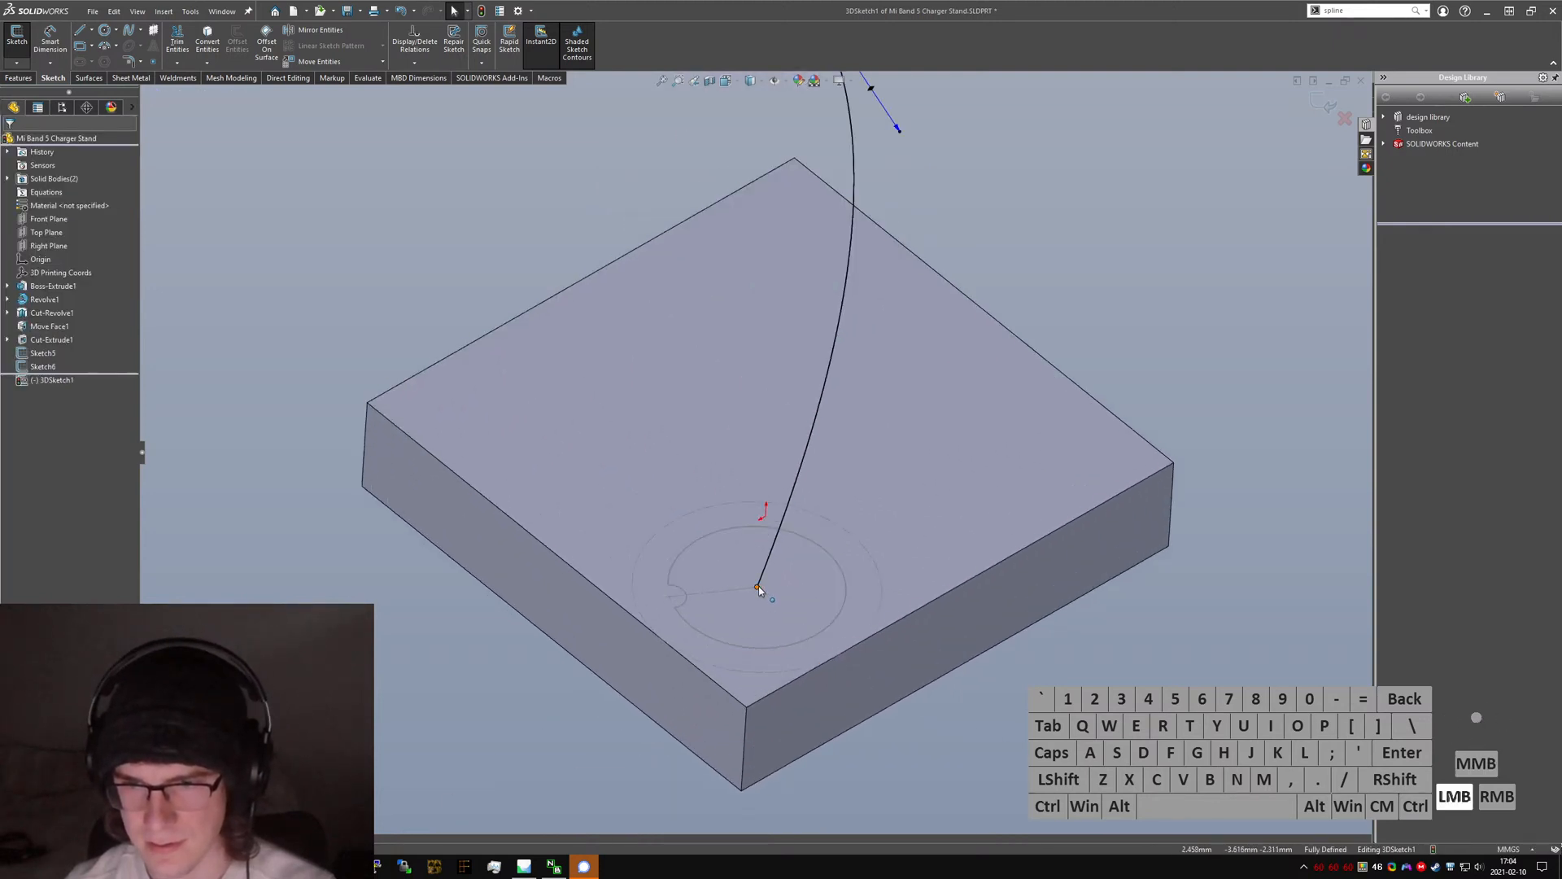
pyautogui.click(758, 589)
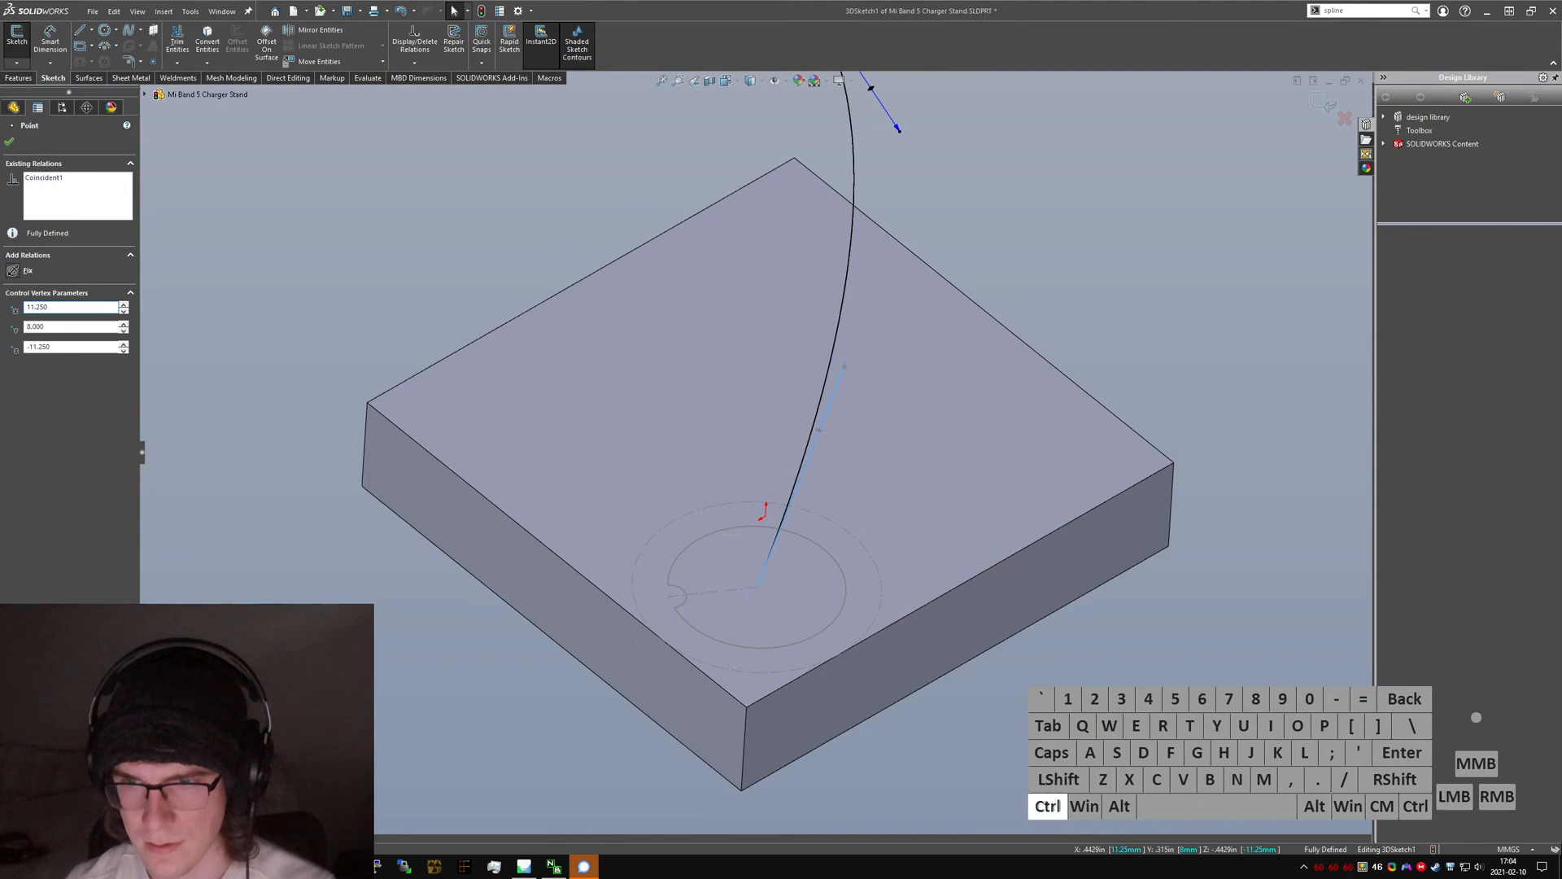
pyautogui.keyDown('ctrl'); pyautogui.click(876, 456); pyautogui.keyUp('ctrl')
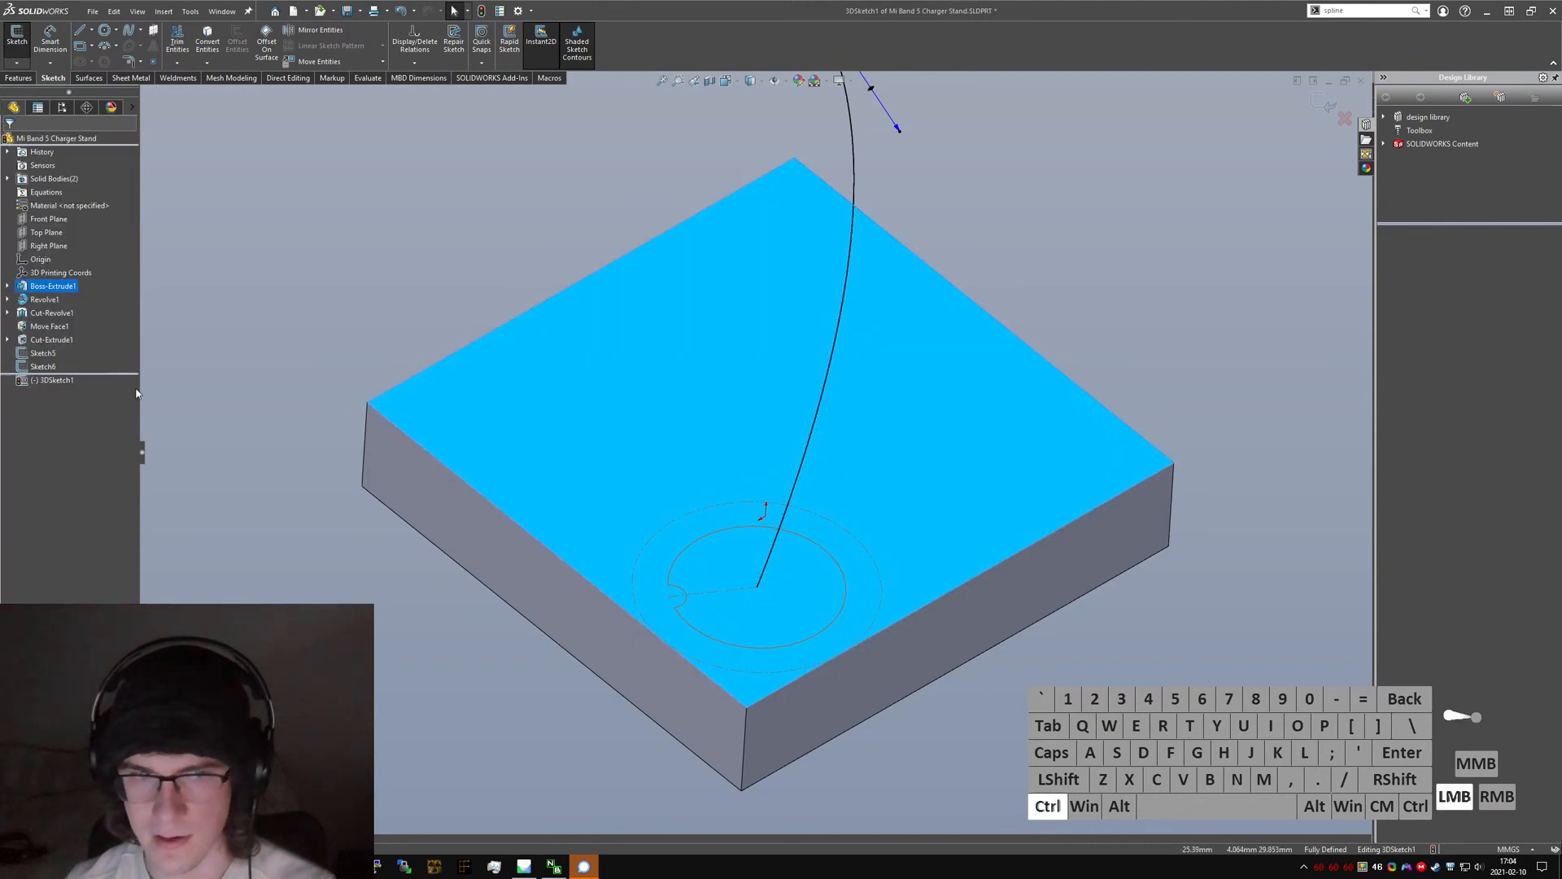
pyautogui.click(997, 712)
pyautogui.click(810, 439)
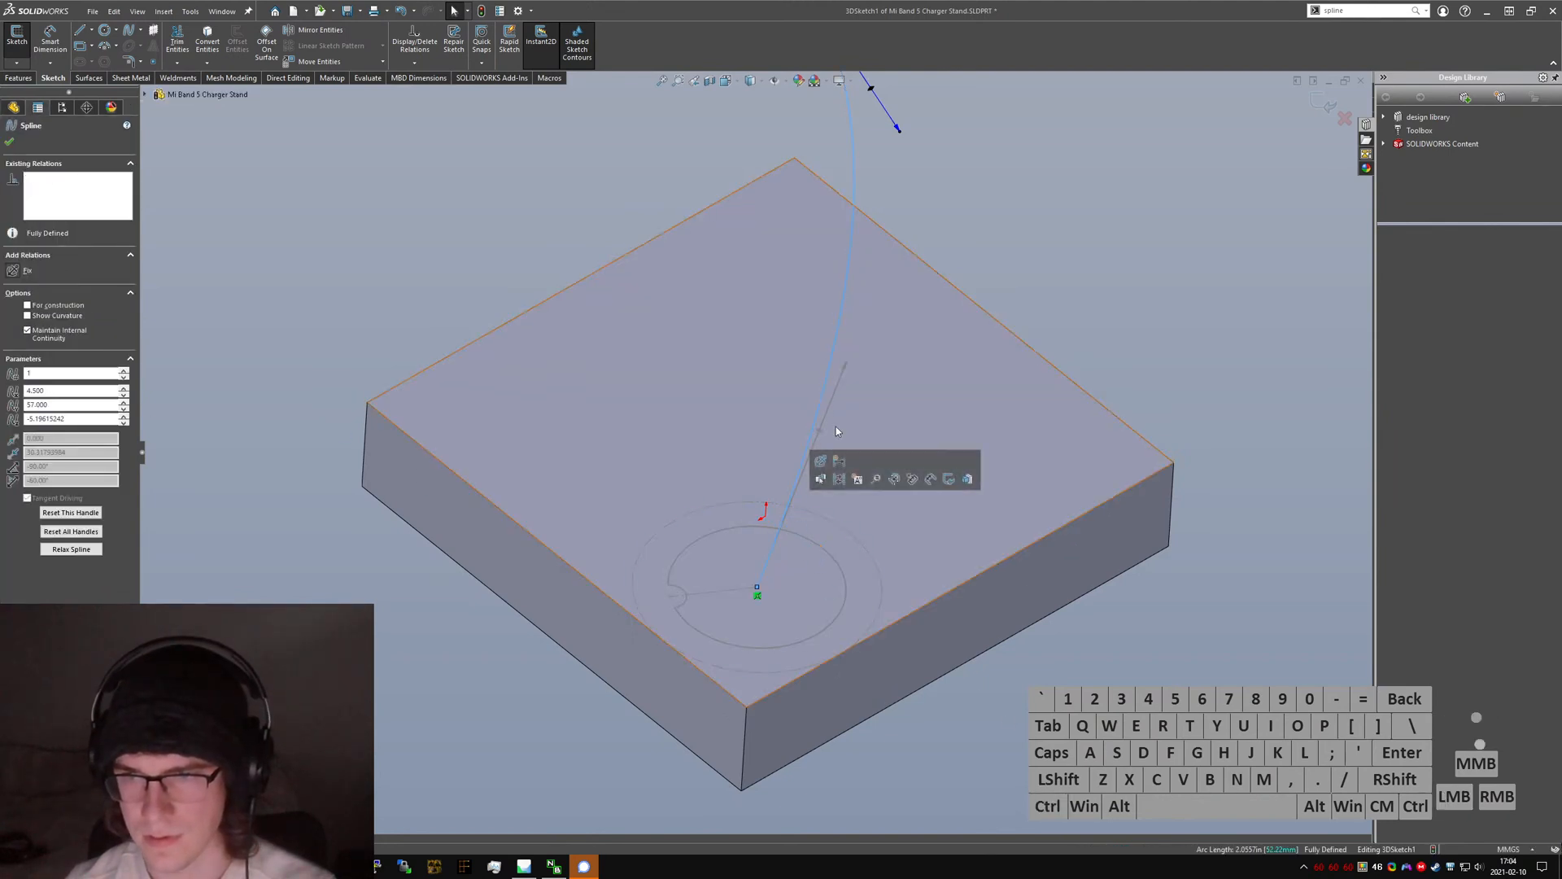
pyautogui.moveTo(847, 363); pyautogui.dragTo(761, 457)
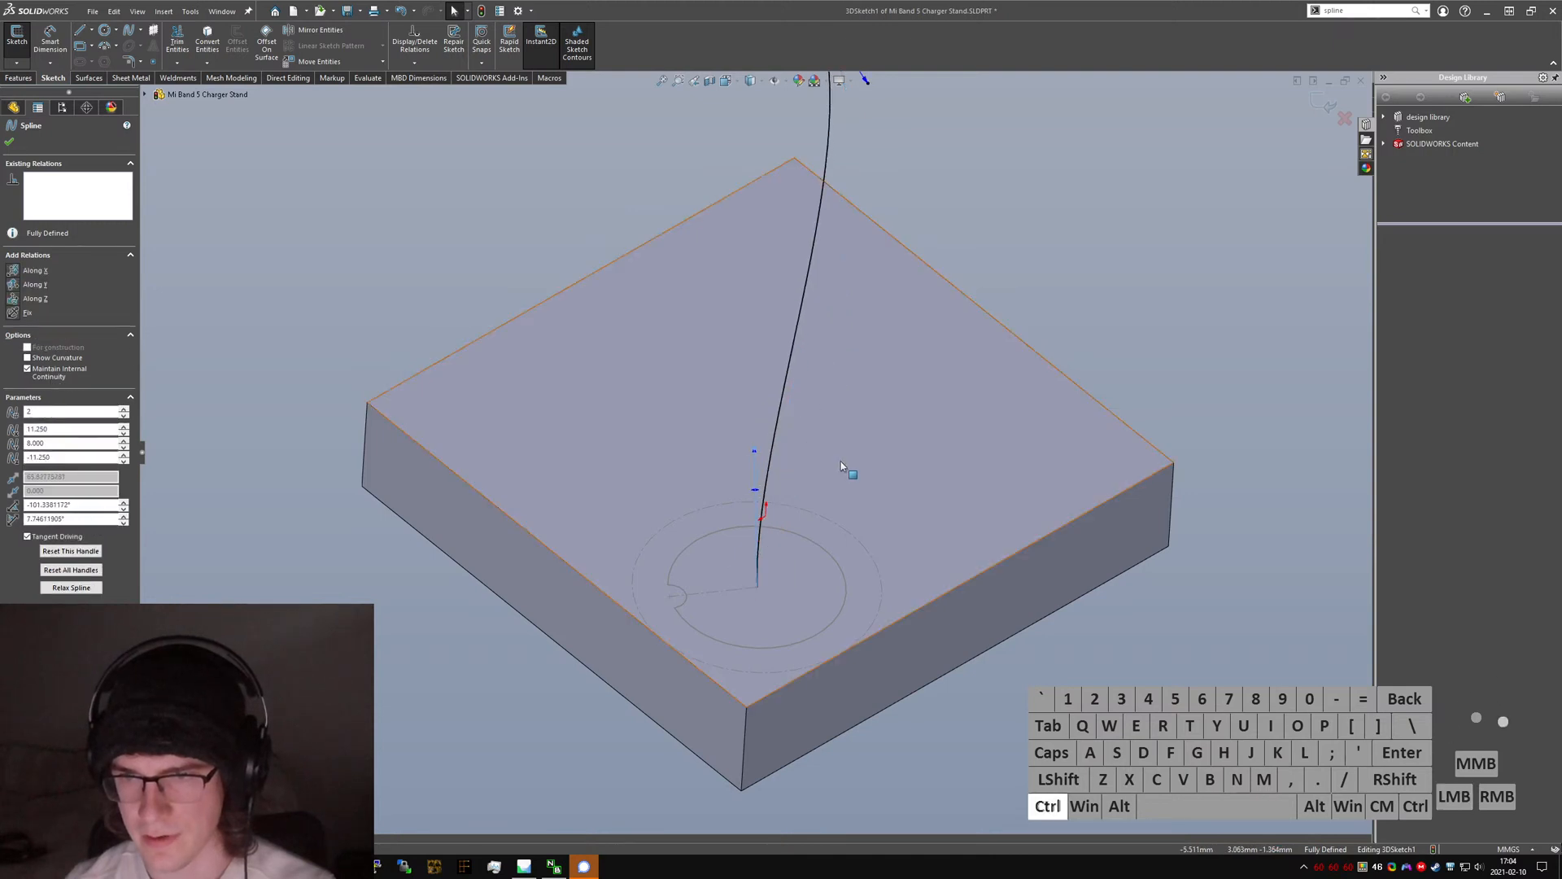
# - Add a parallel relation between the spline's lower tangent handle and the base block's vertical corner edge
pyautogui.keyDown('ctrl'); pyautogui.click(844, 467); pyautogui.keyUp('ctrl')
pyautogui.click(169, 352)
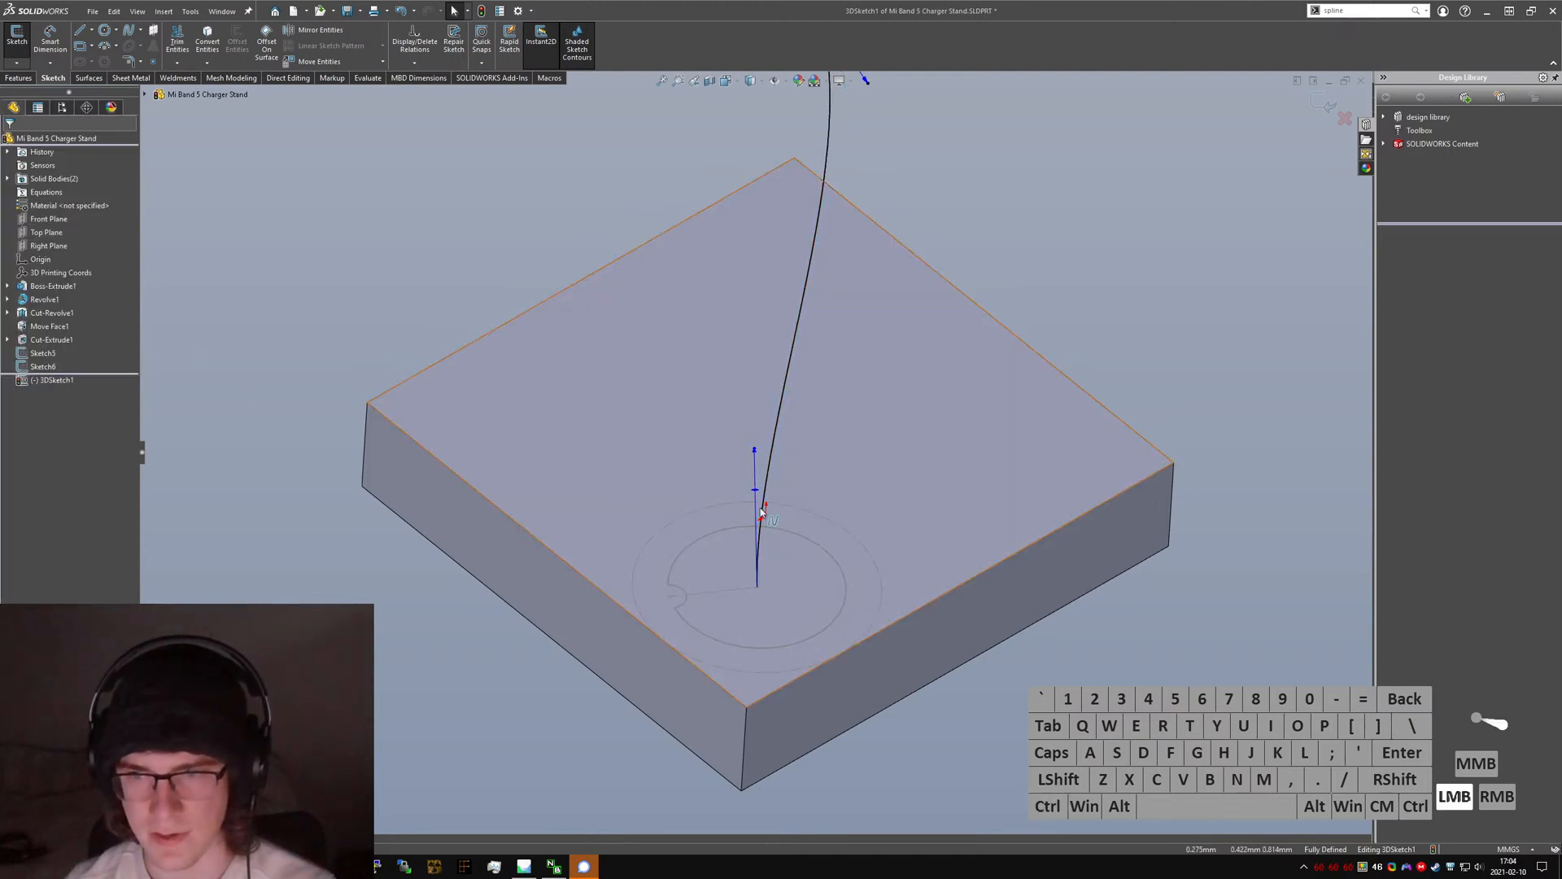
pyautogui.keyDown('ctrl'); pyautogui.click(755, 453); pyautogui.keyUp('ctrl')
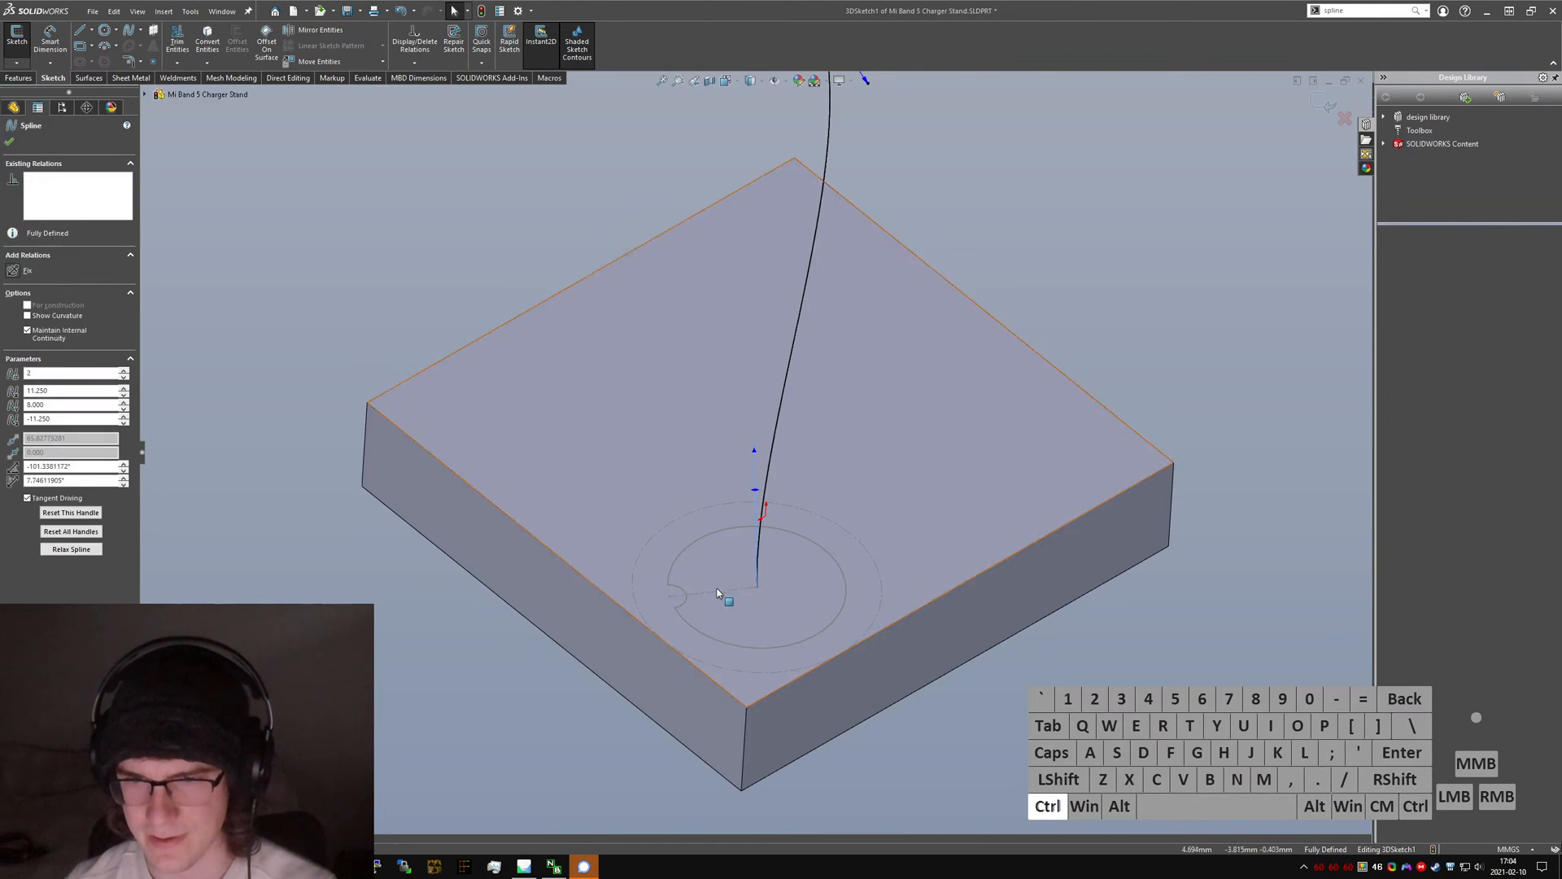
pyautogui.keyDown('ctrl'); pyautogui.click(745, 722); pyautogui.keyUp('ctrl')
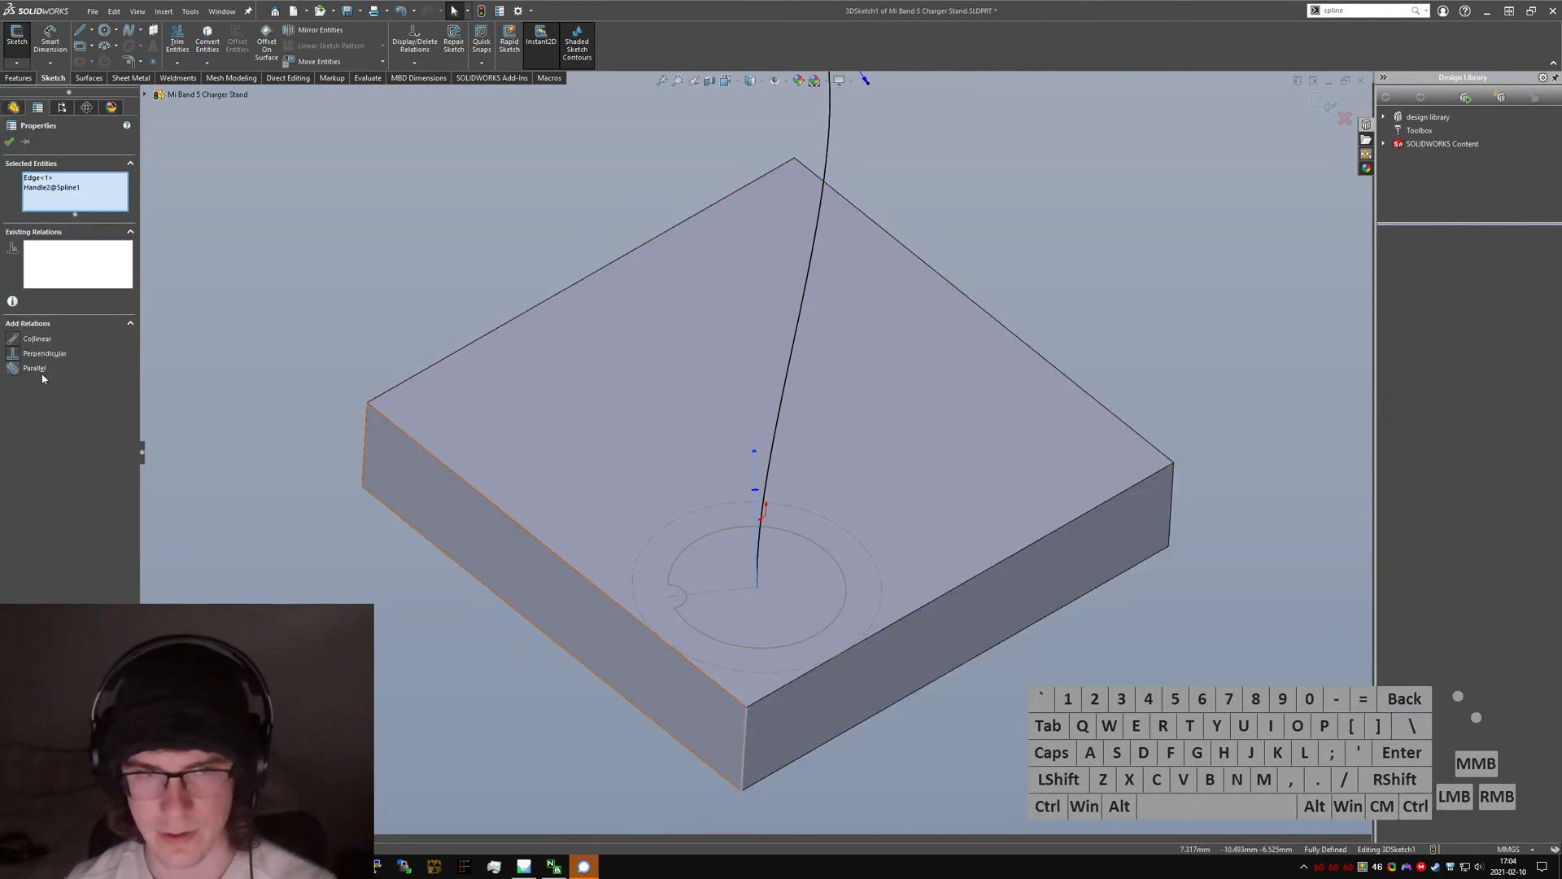
pyautogui.click(506, 681)
# - Lengthen the spline's tangent handle at the charger holder end and exit the 3D sketch
pyautogui.moveTo(682, 668); pyautogui.dragTo(742, 480, button='middle')
pyautogui.scroll(5, 750, 468)
pyautogui.moveTo(850, 419); pyautogui.dragTo(786, 435, button='middle')
pyautogui.scroll(-3, 783, 329)
pyautogui.scroll(-2, 866, 289)
pyautogui.moveTo(871, 279); pyautogui.dragTo(938, 356)
pyautogui.moveTo(797, 517); pyautogui.dragTo(706, 636, button='middle')
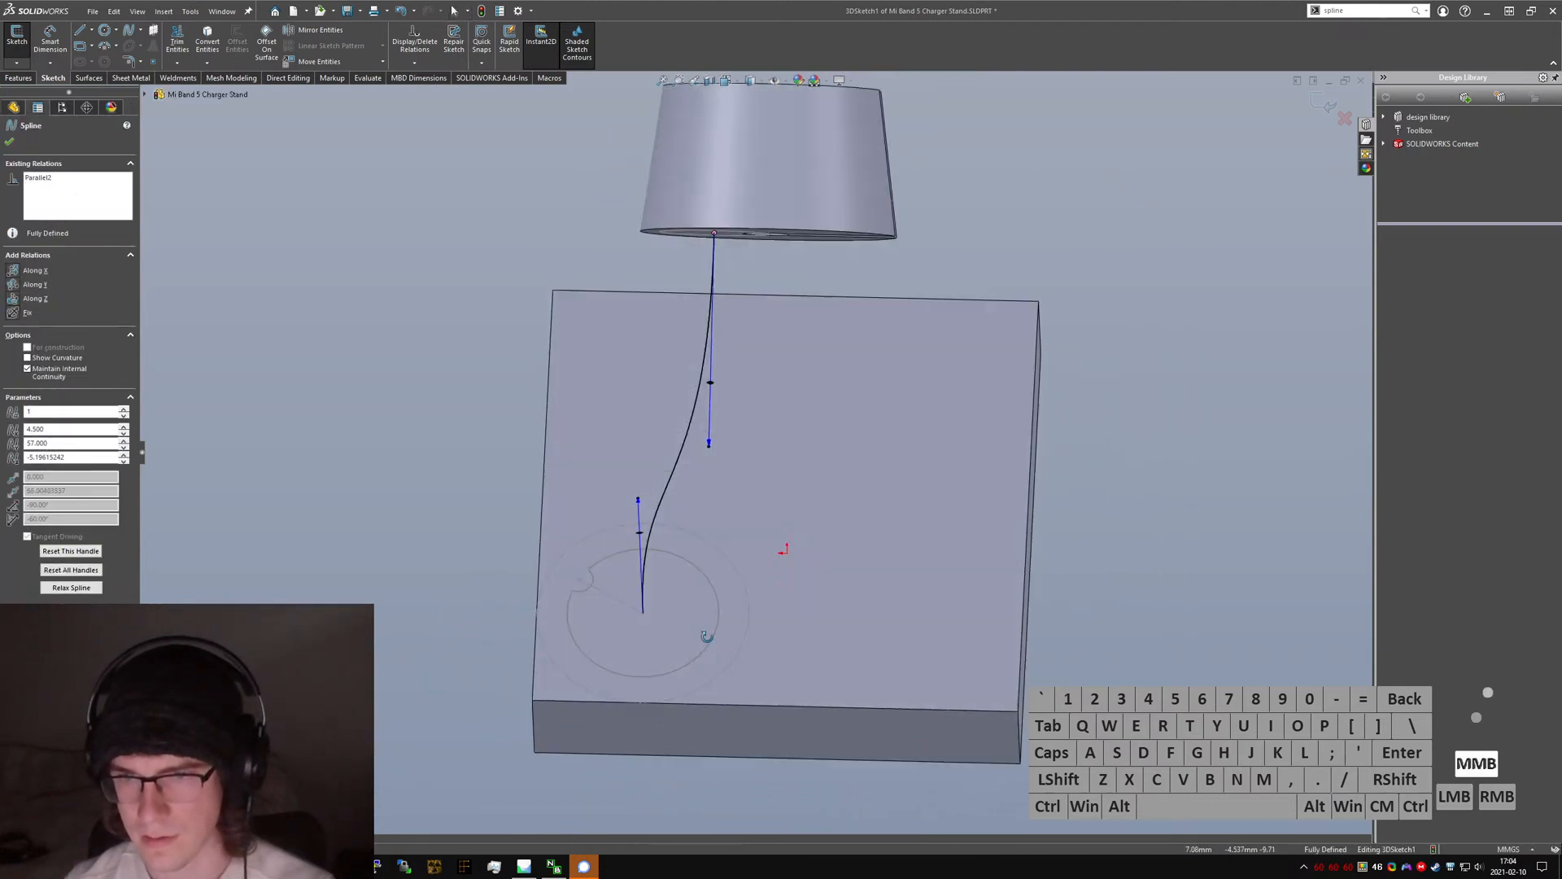
pyautogui.click(16, 62)
pyautogui.click(26, 78)
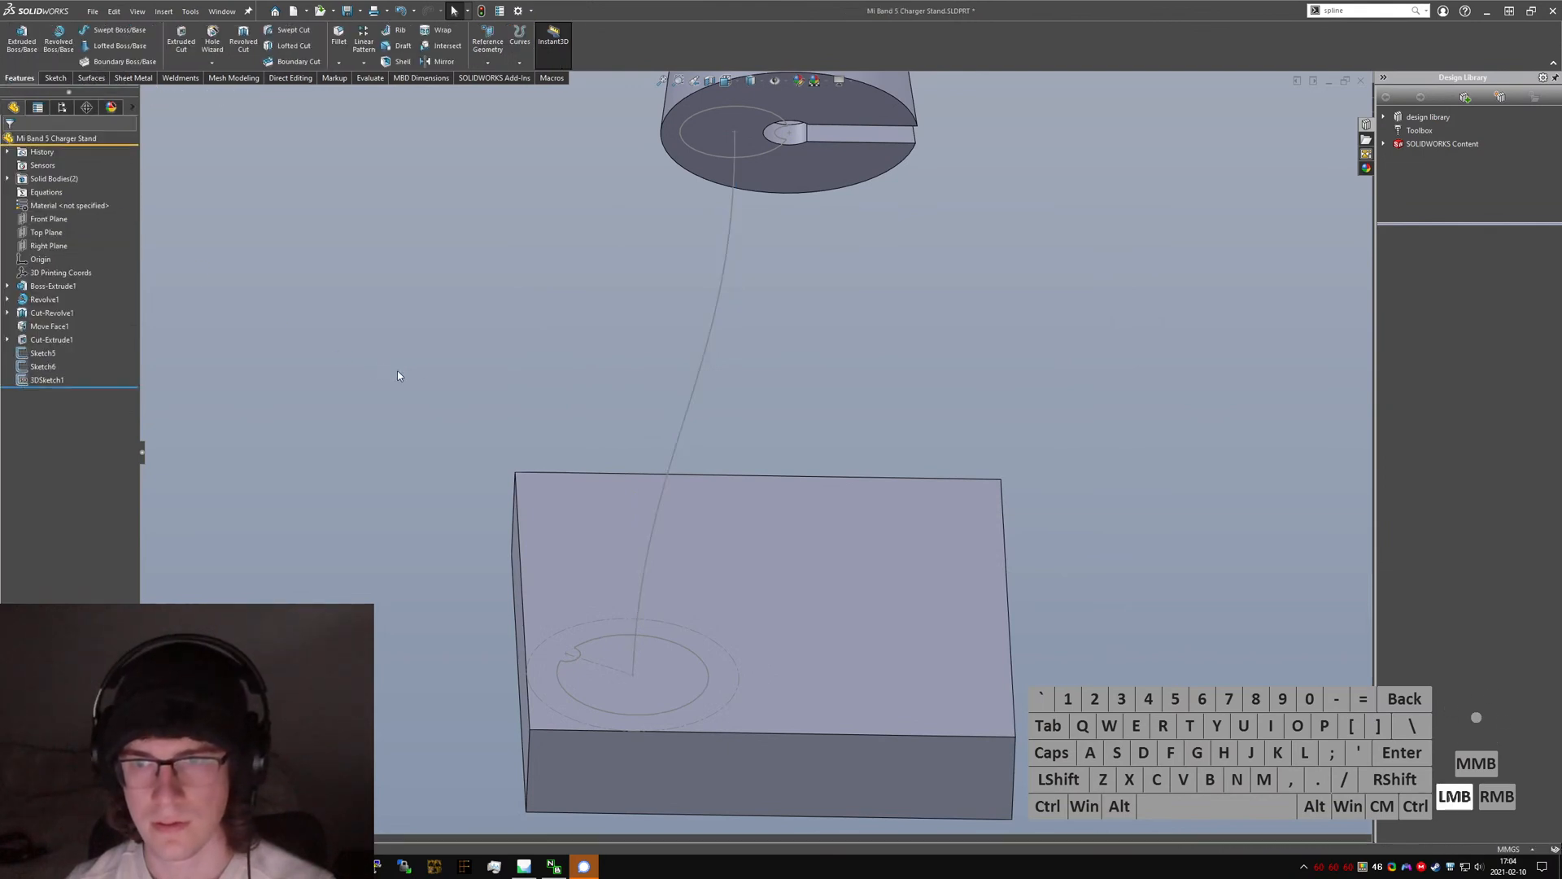
pyautogui.moveTo(397, 370)
pyautogui.mouseDown(button='middle')
pyautogui.moveTo(443, 342)
pyautogui.moveTo(460, 402)
pyautogui.mouseUp(button='middle')
pyautogui.click(460, 406)
pyautogui.write('s')
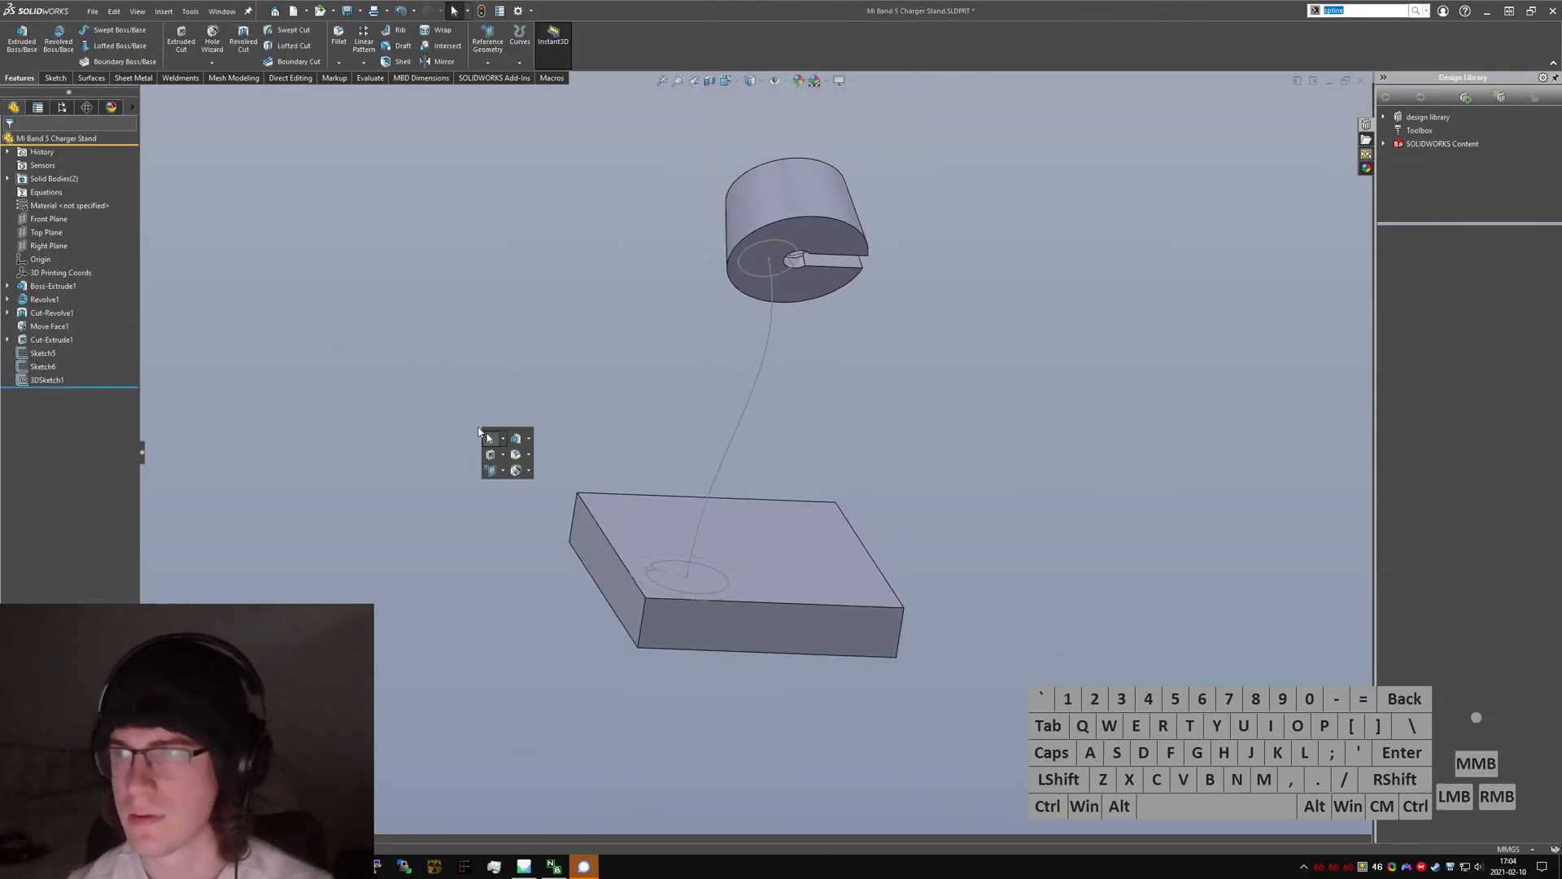
pyautogui.write('3d sketch')
pyautogui.hotkey('ctrl', 'a')
pyautogui.press('BackSpace')
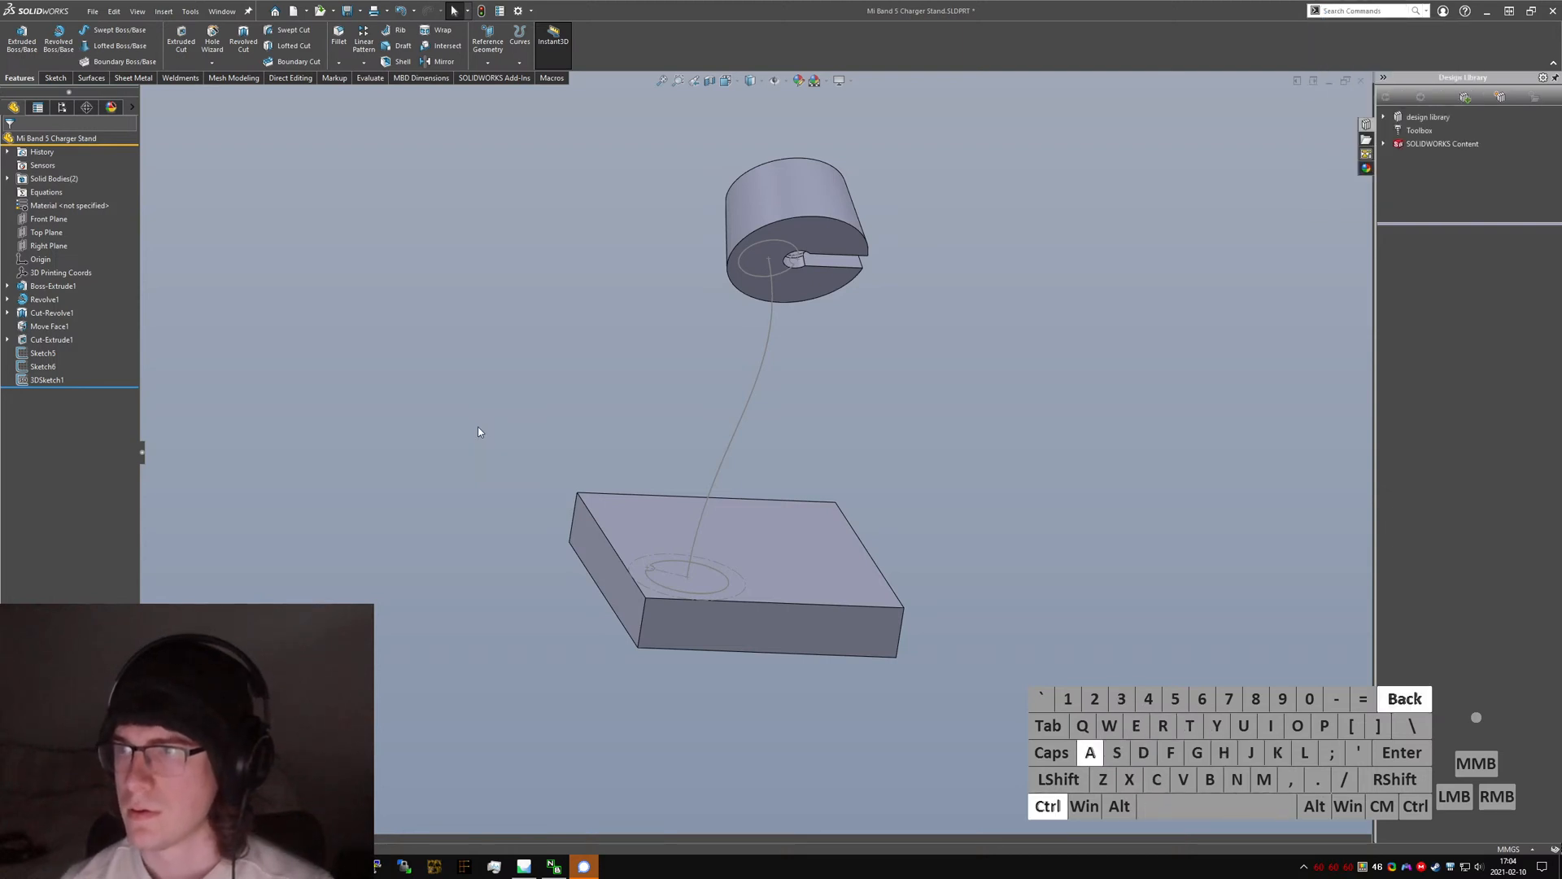
# - Try to loft between the holder and base circle profiles with the 3D spline as the centerline
pyautogui.write('loft')
pyautogui.press('Return')
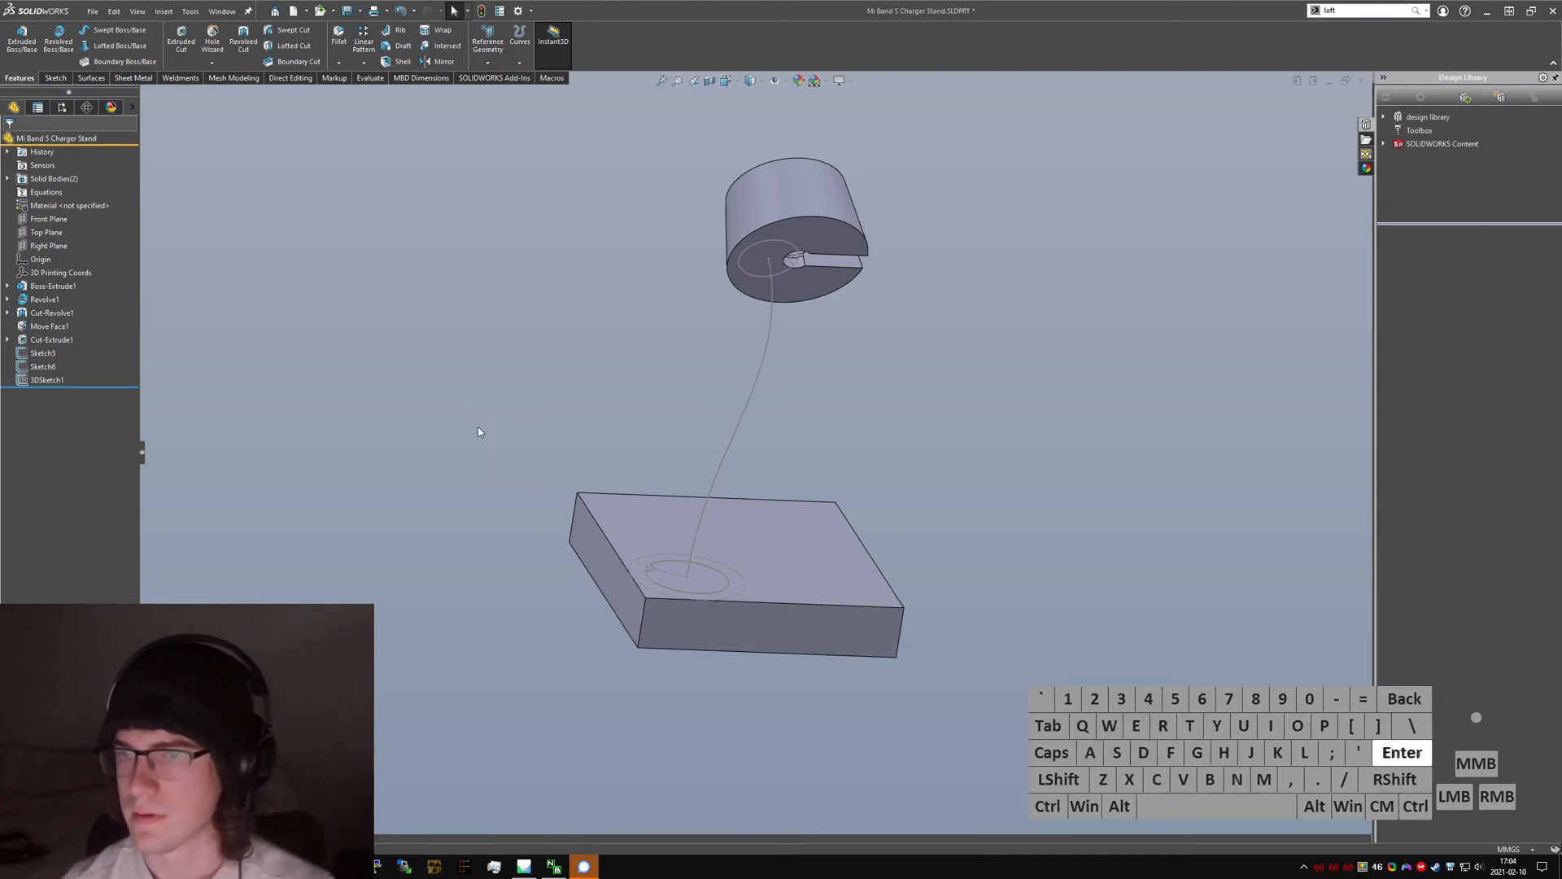
pyautogui.click(776, 249)
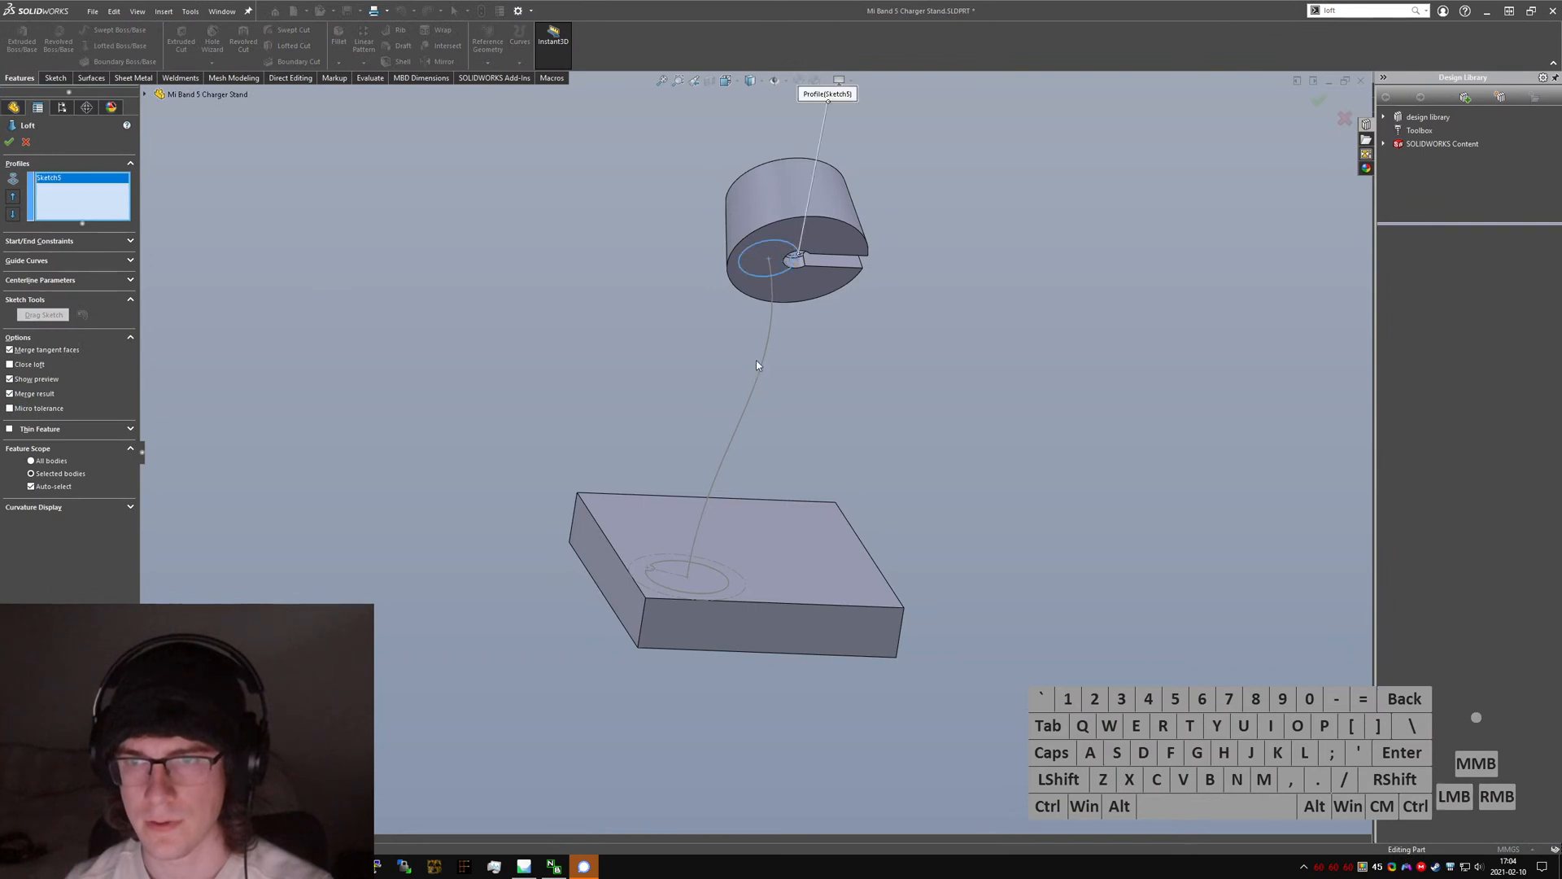
pyautogui.click(709, 570)
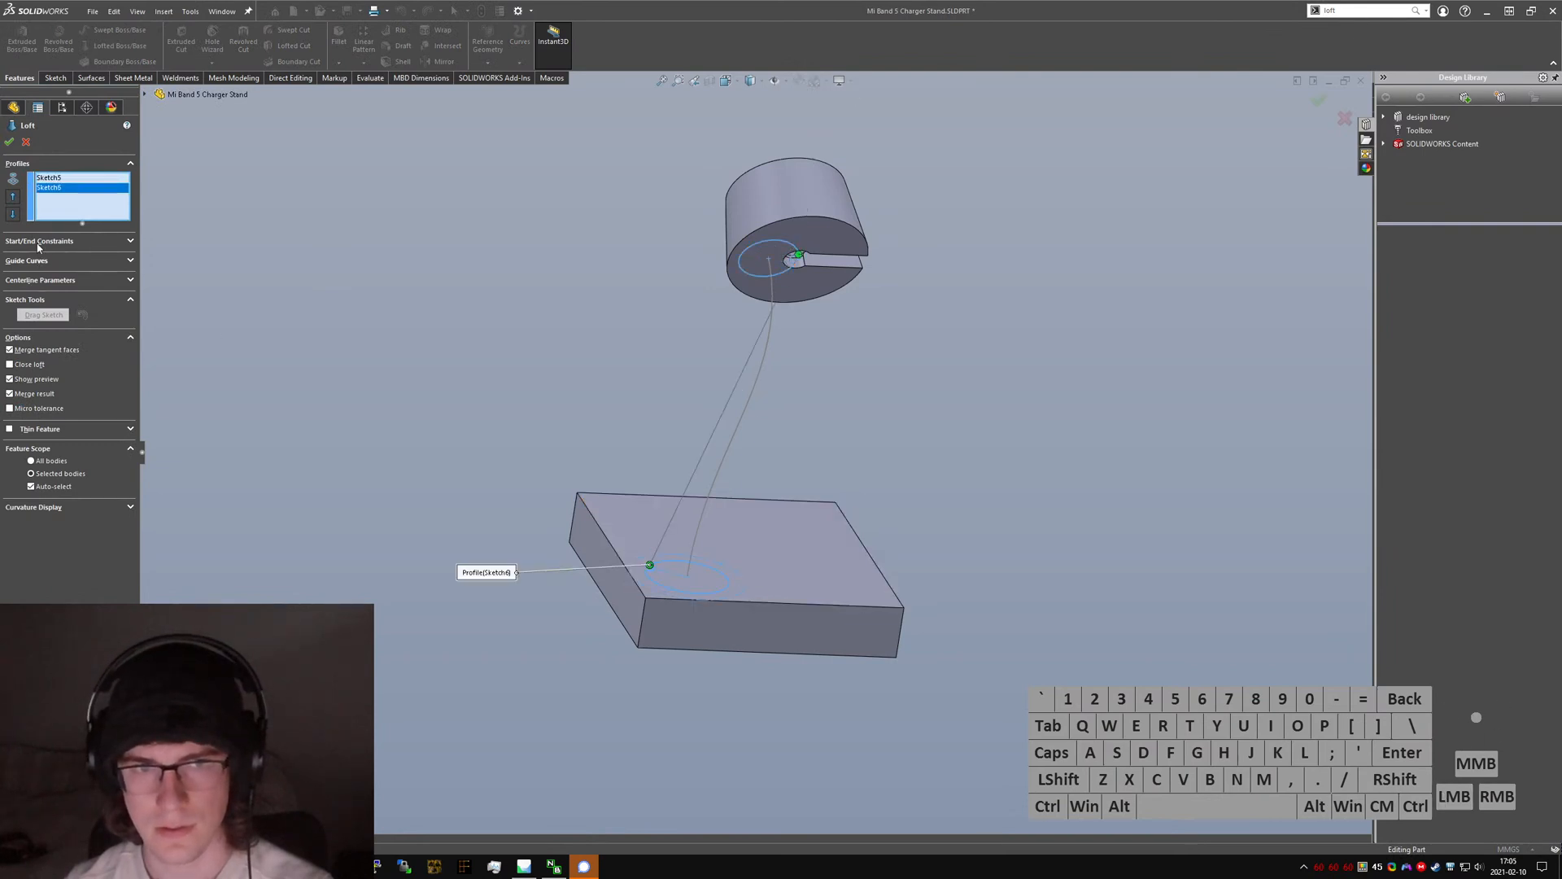
pyautogui.click(41, 281)
pyautogui.click(742, 425)
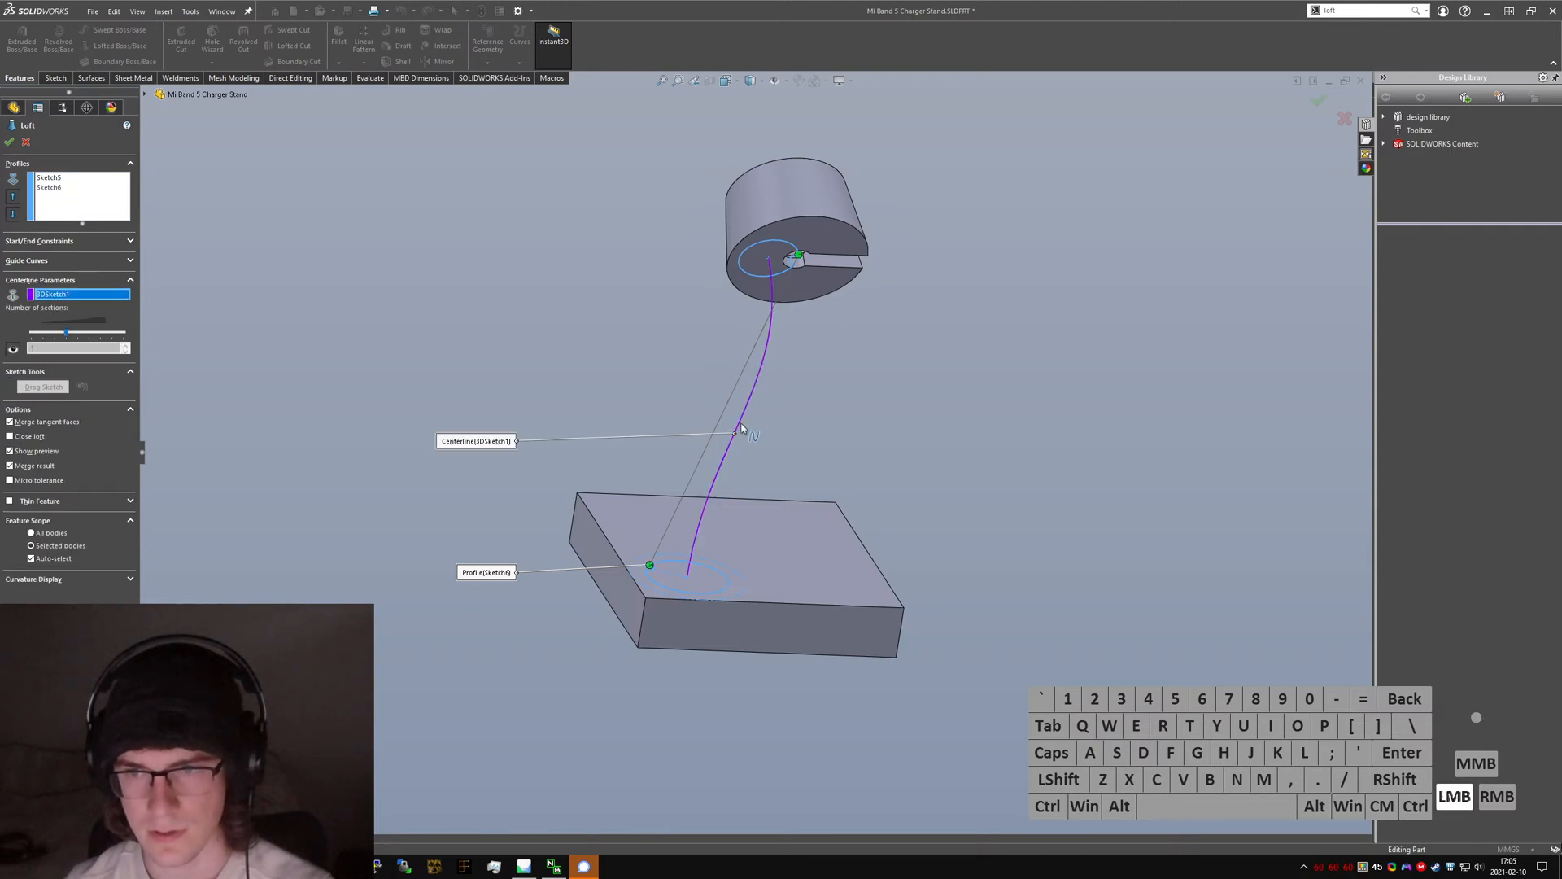
pyautogui.moveTo(742, 426); pyautogui.dragTo(762, 418, button='middle')
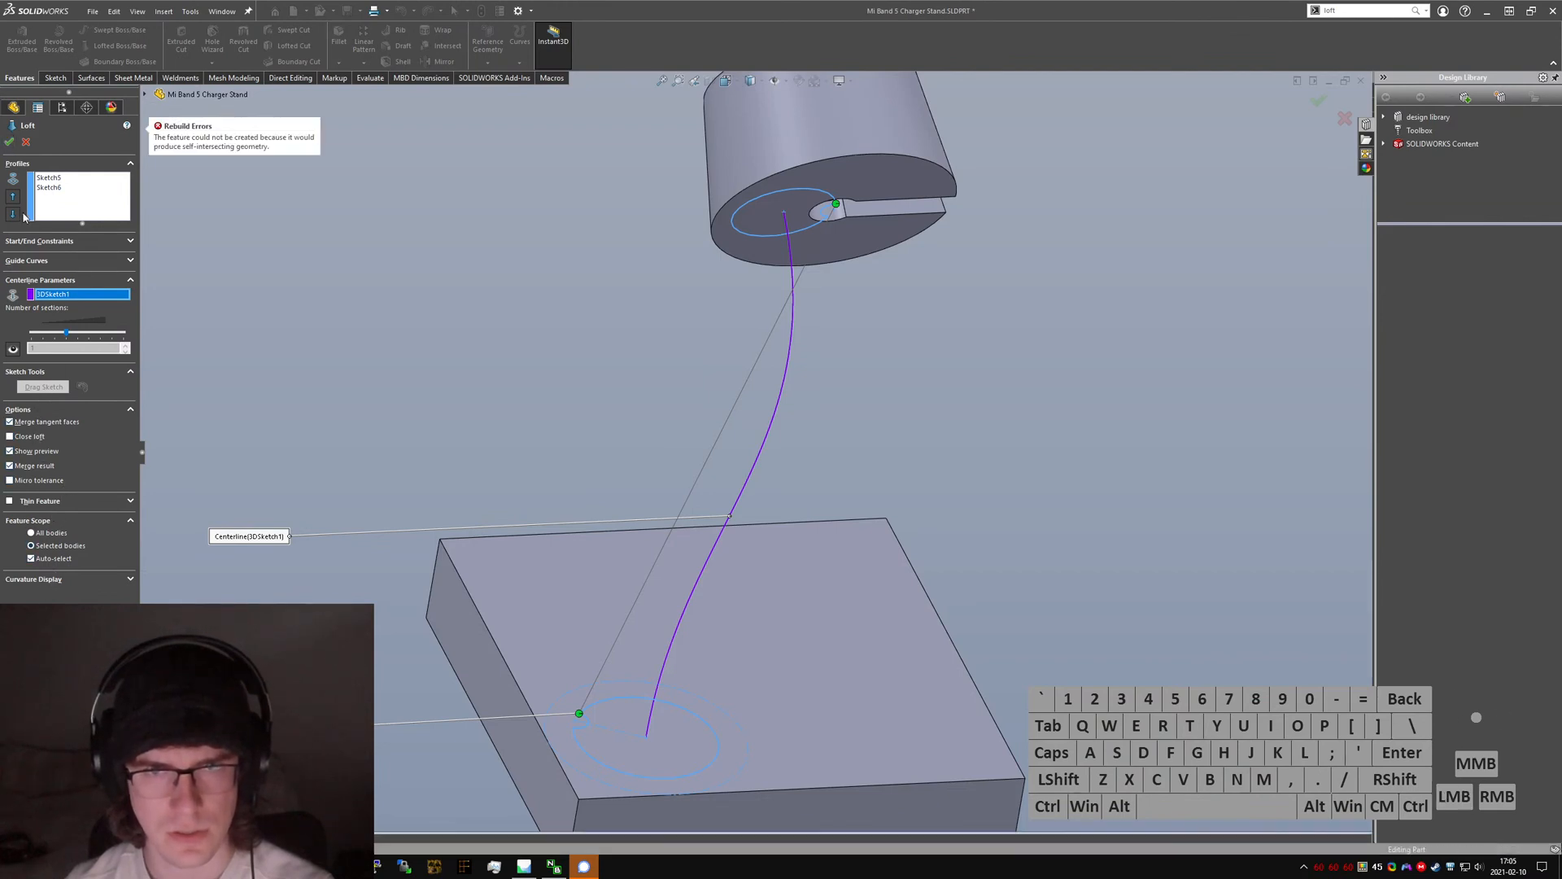
pyautogui.moveTo(577, 369)
pyautogui.mouseDown(button='middle')
pyautogui.moveTo(662, 490)
pyautogui.moveTo(663, 543)
pyautogui.moveTo(569, 366)
pyautogui.mouseUp(button='middle')
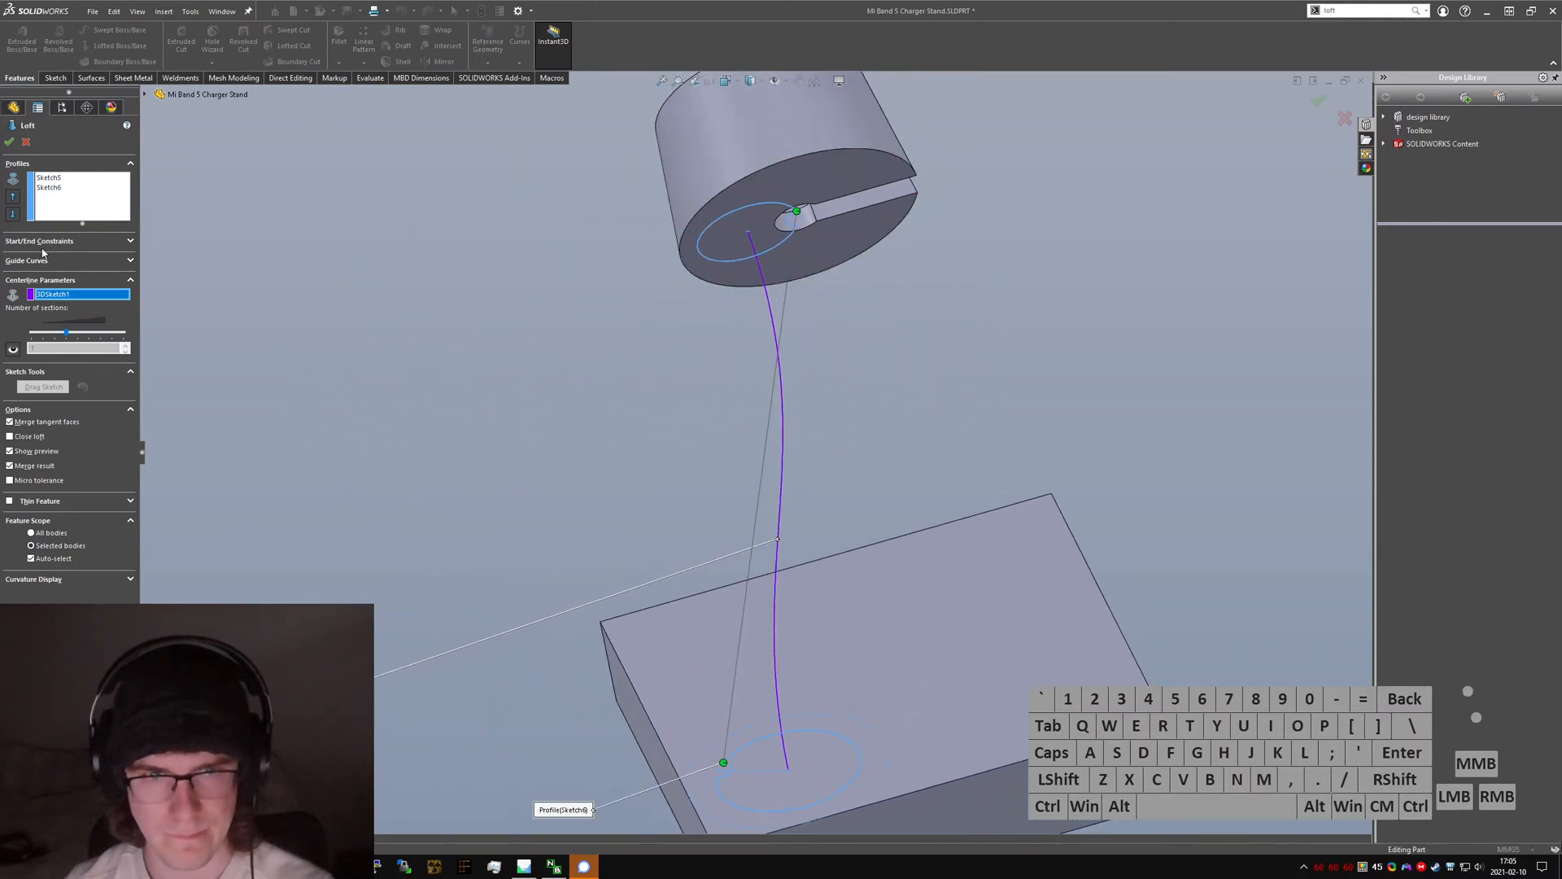
# - Try Normal To Profile as both the start and end constraint of the loft, and cancel the command
pyautogui.click(43, 243)
pyautogui.click(73, 268)
pyautogui.click(61, 297)
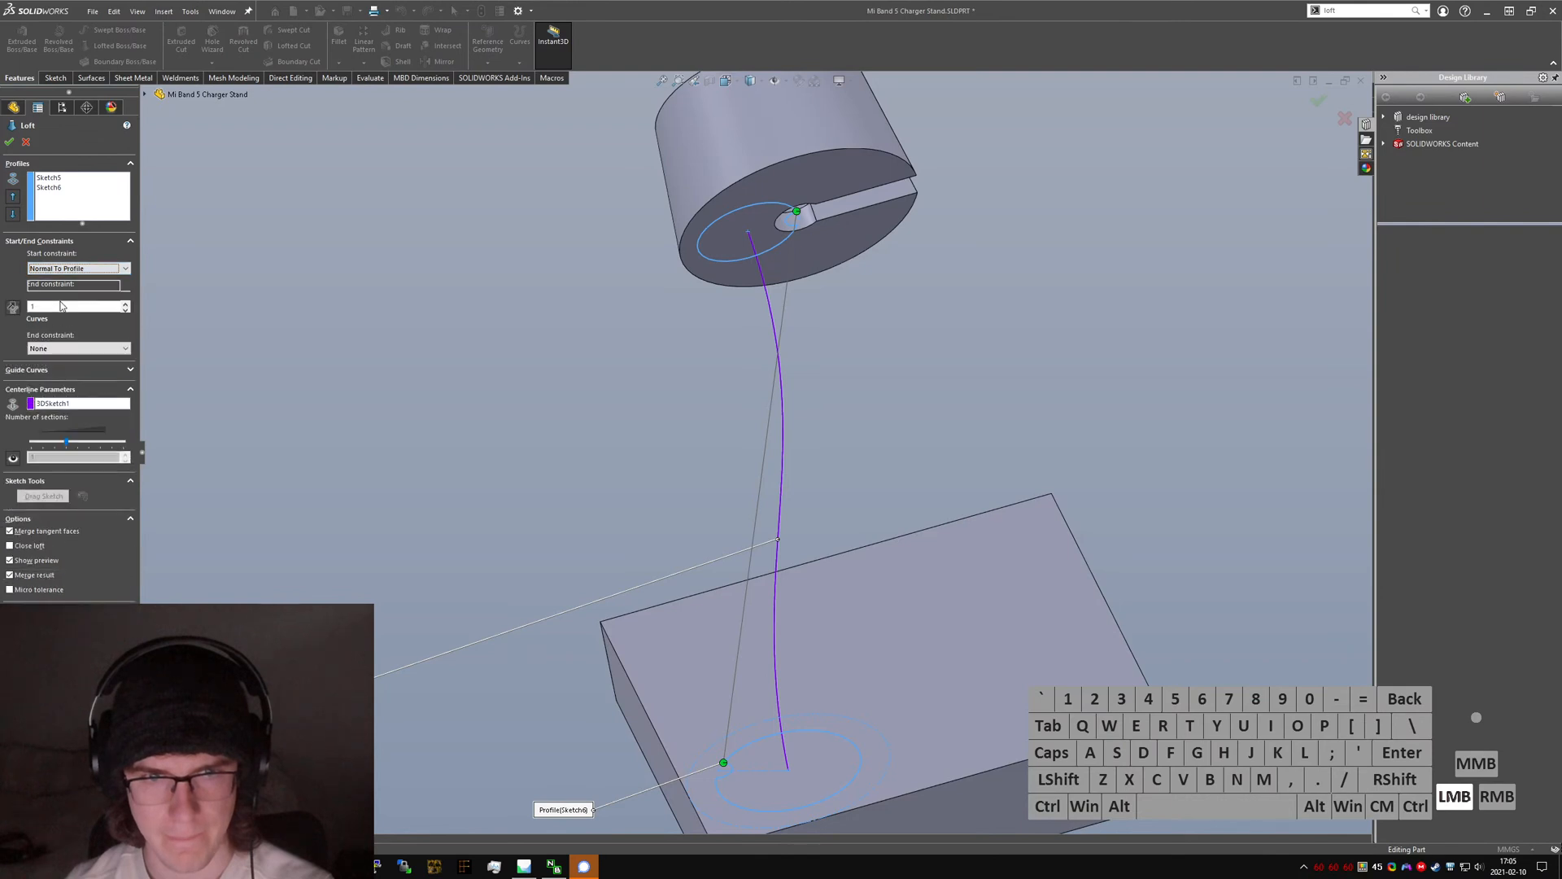
pyautogui.click(77, 348)
pyautogui.click(73, 377)
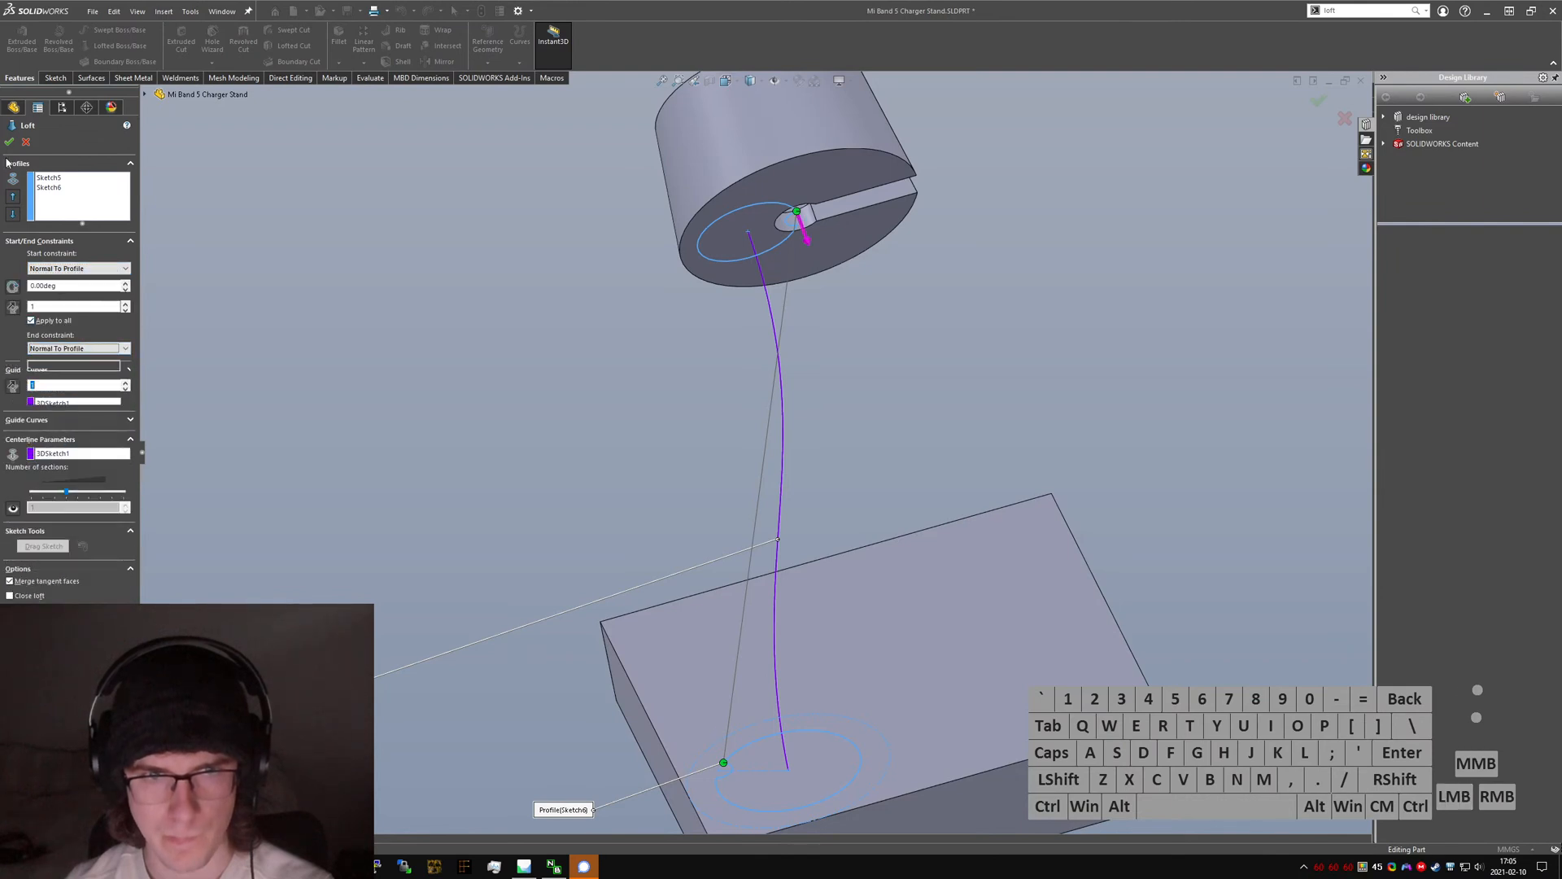
pyautogui.scroll(2, 716, 460)
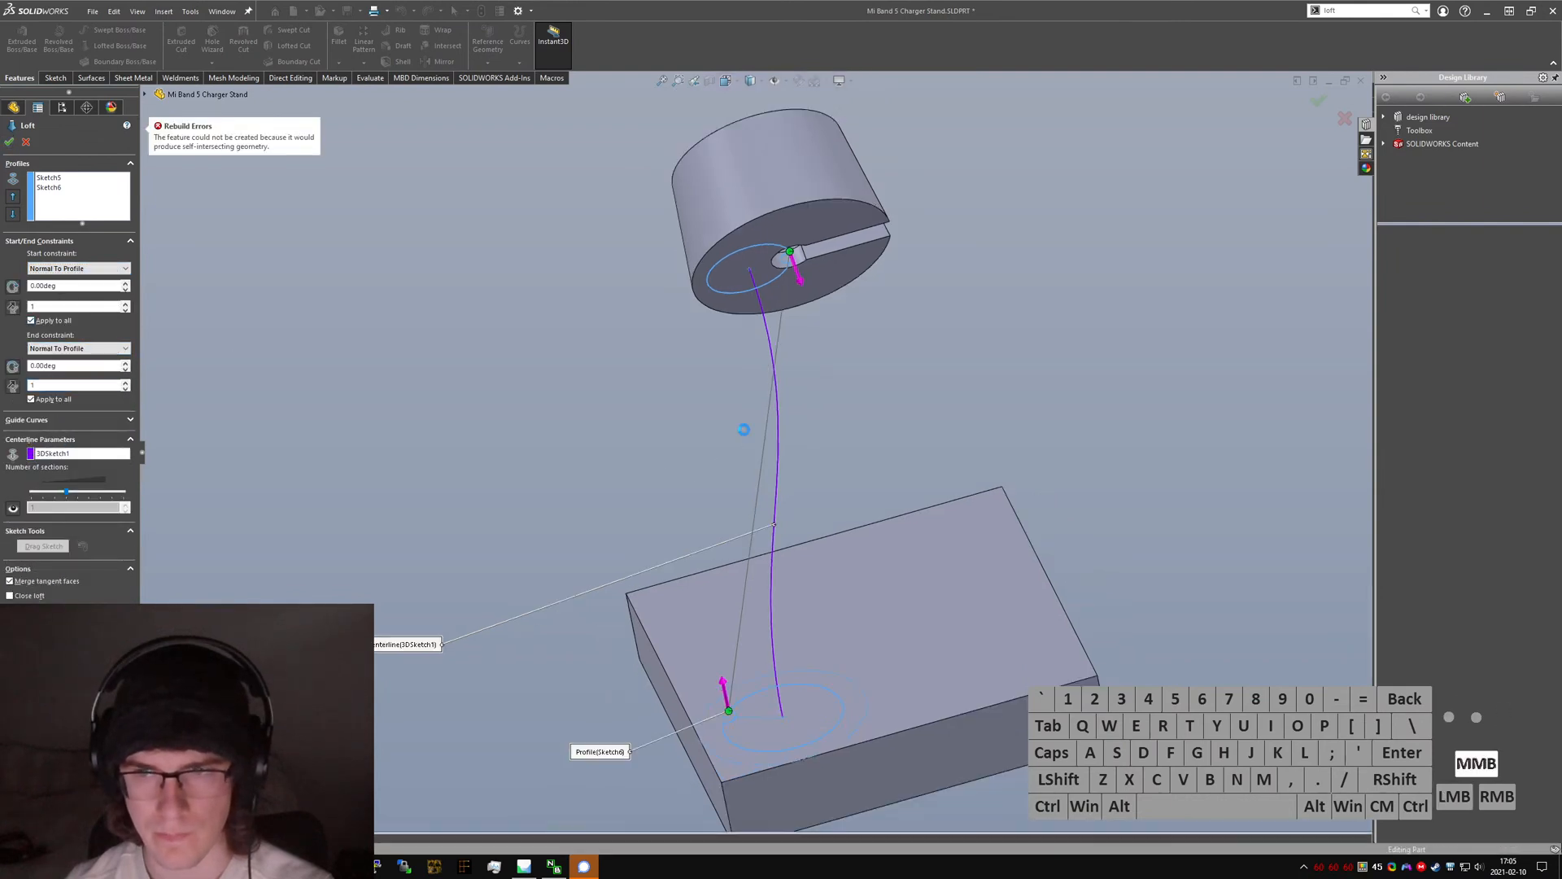
pyautogui.moveTo(743, 429); pyautogui.dragTo(769, 524, button='middle')
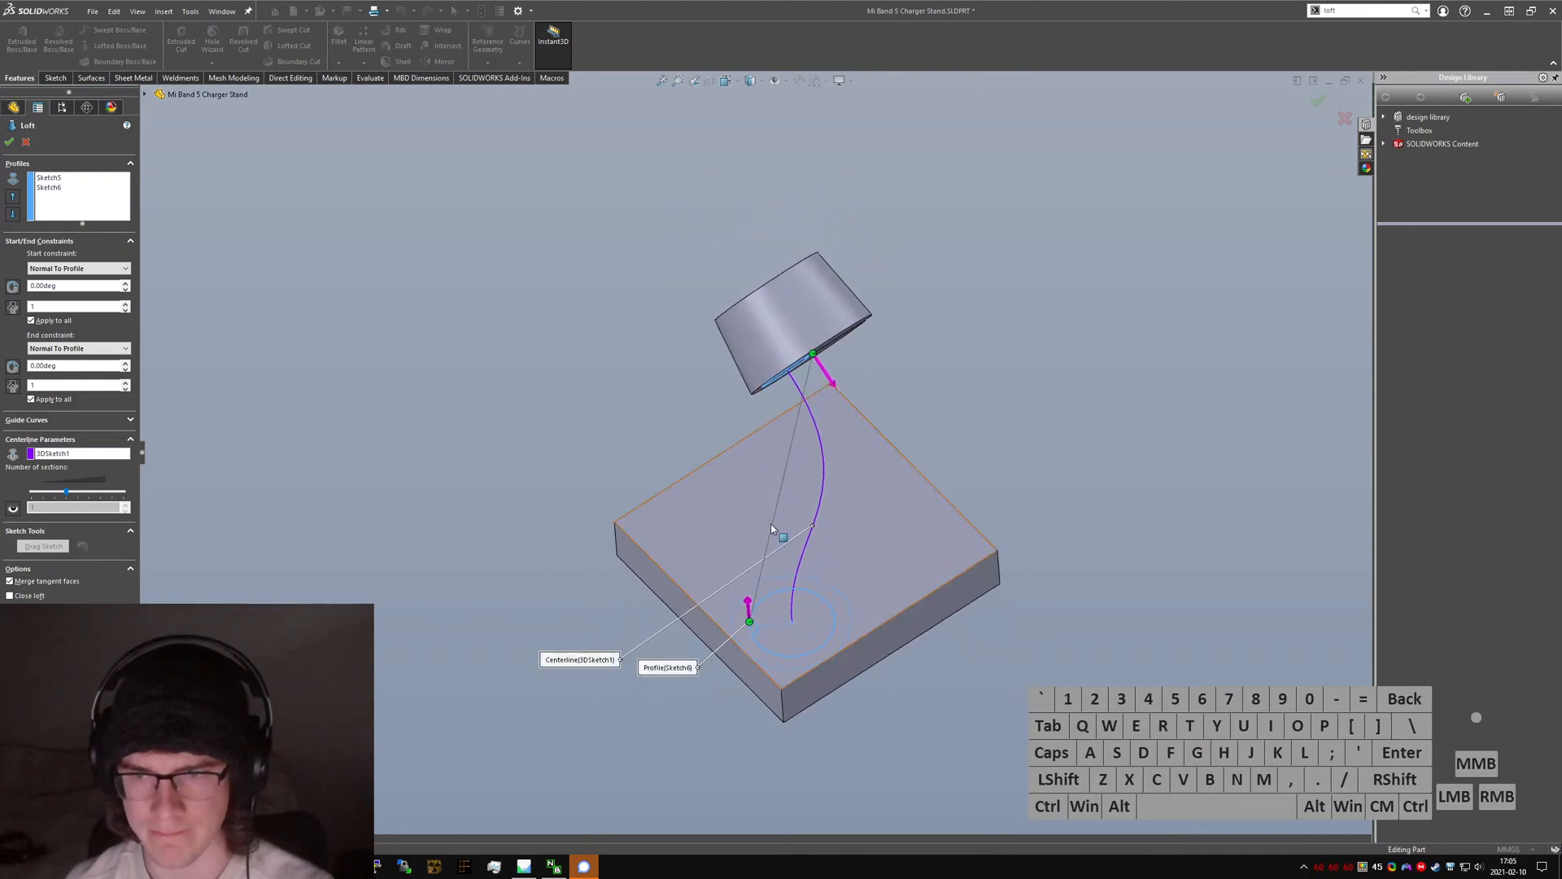
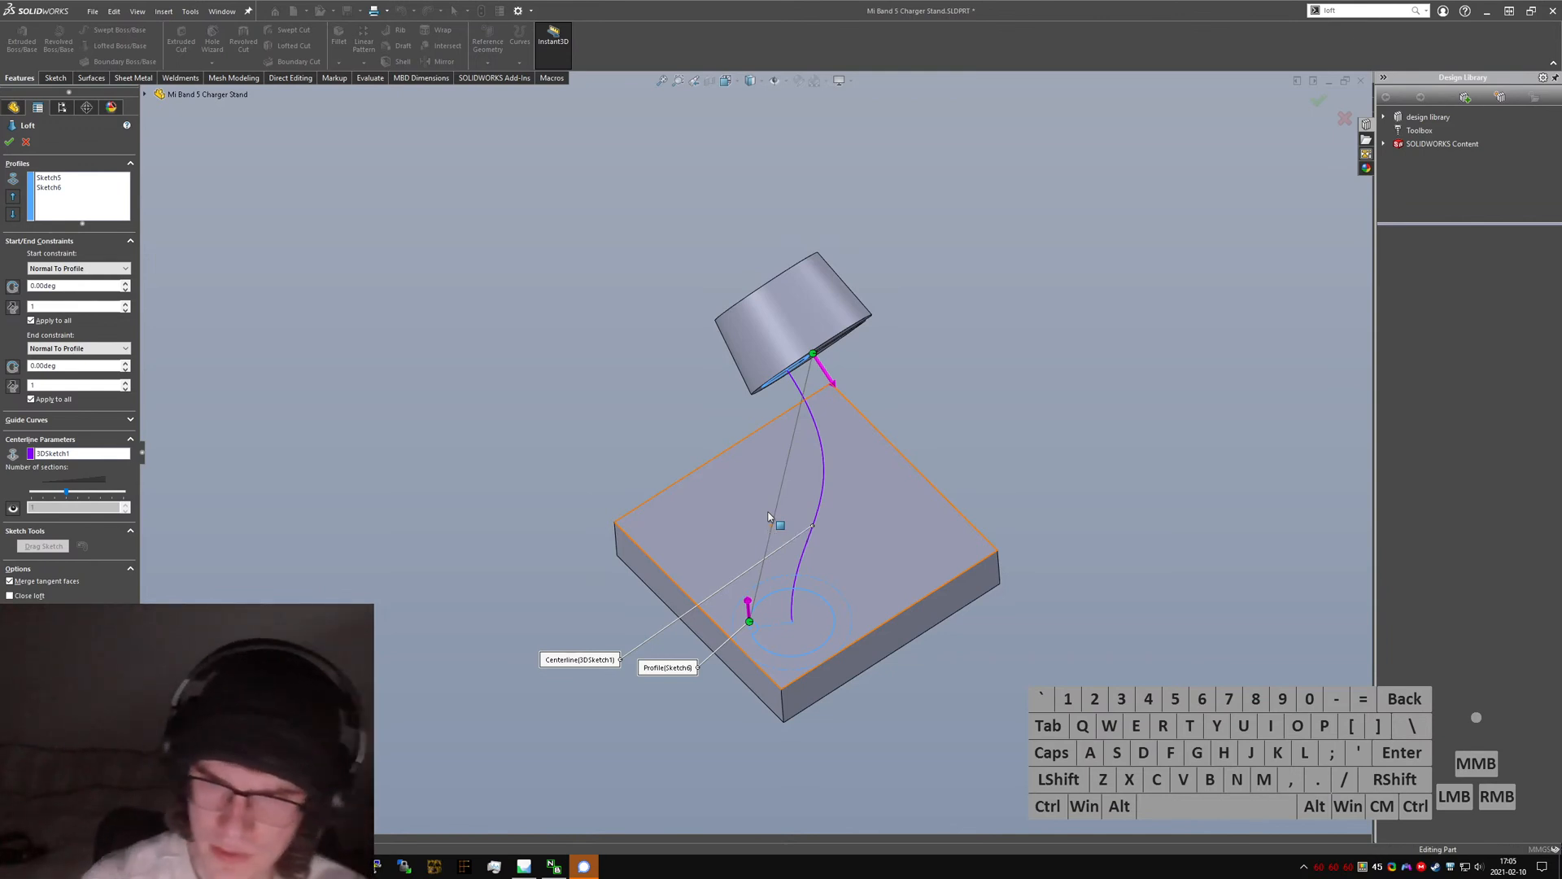
pyautogui.press('Escape')
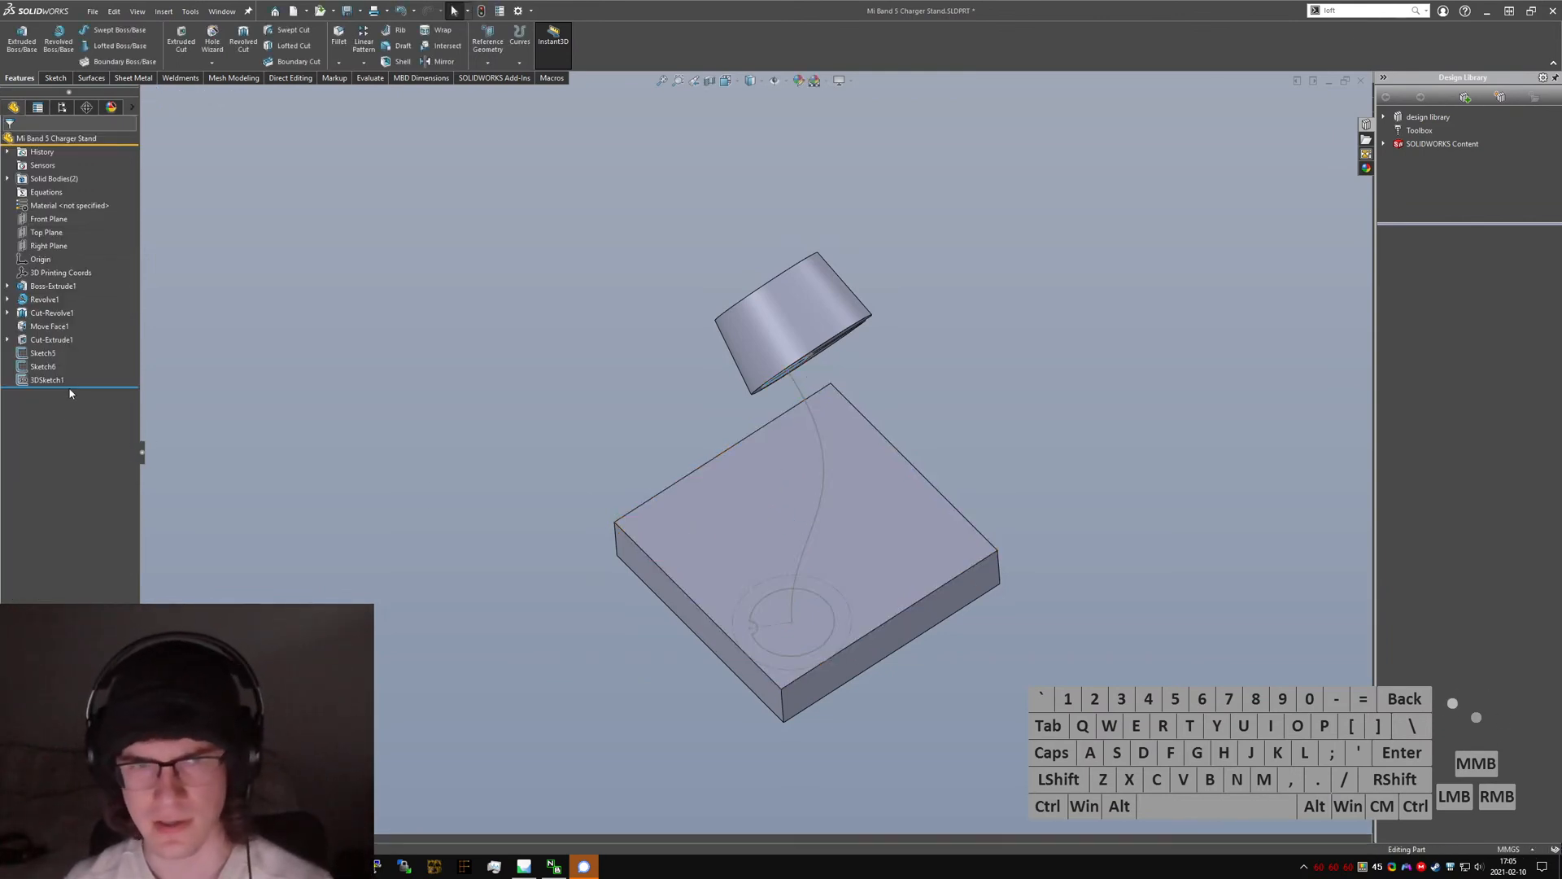
# - Edit the charger holder's profile sketch and remove the 2.40 mm notch arc, restoring the R4.50 outline to a full circle
pyautogui.click(51, 355)
pyautogui.click(63, 322)
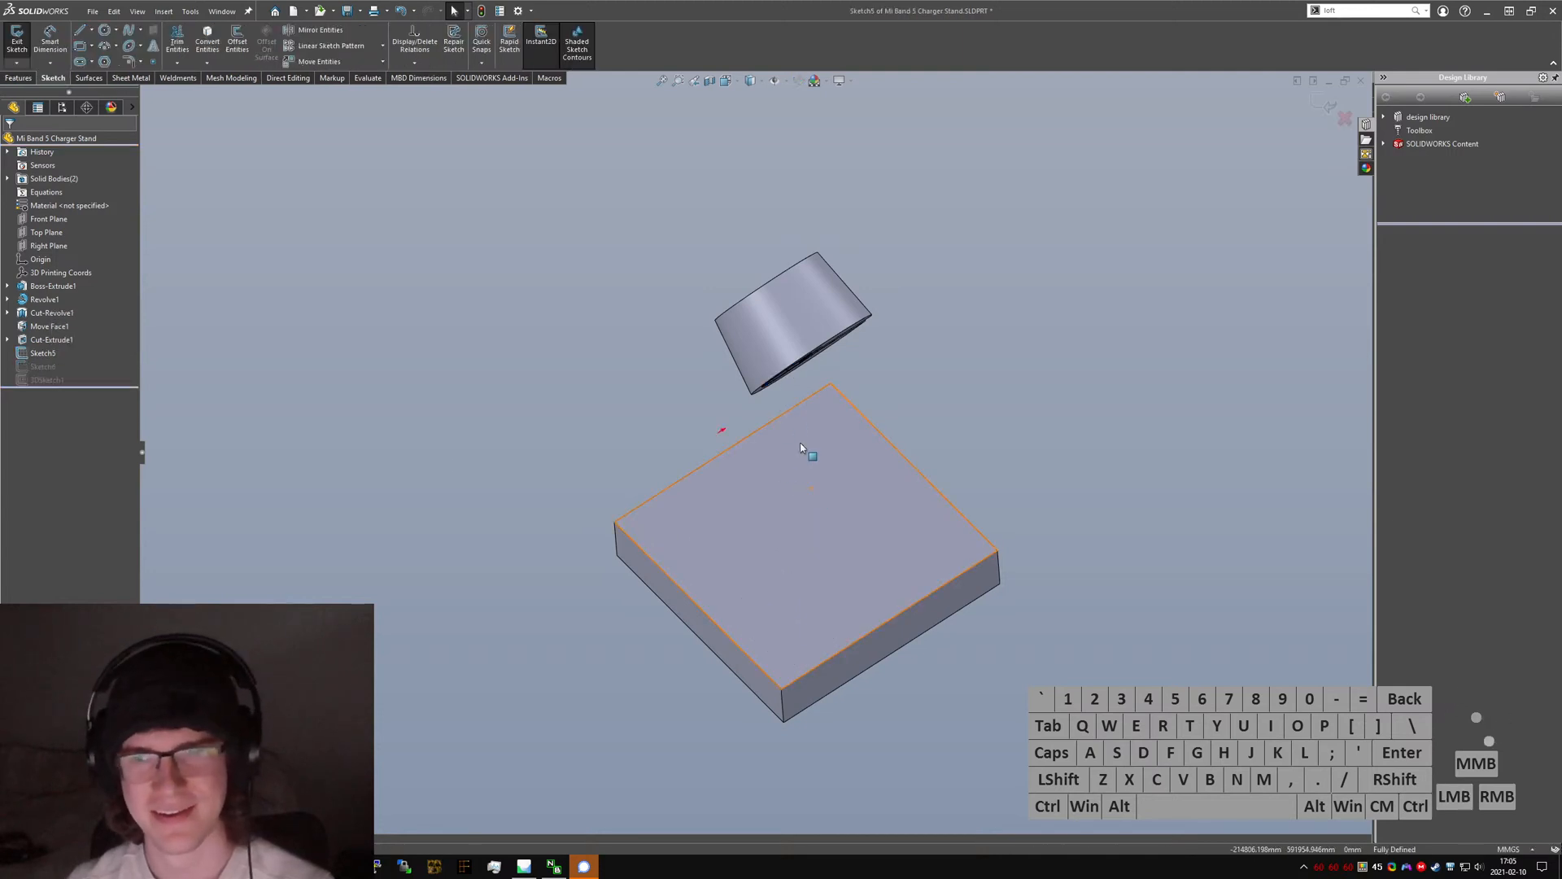
pyautogui.scroll(-2, 786, 392)
pyautogui.moveTo(782, 388); pyautogui.dragTo(709, 259, button='middle')
pyautogui.scroll(-3, 703, 244)
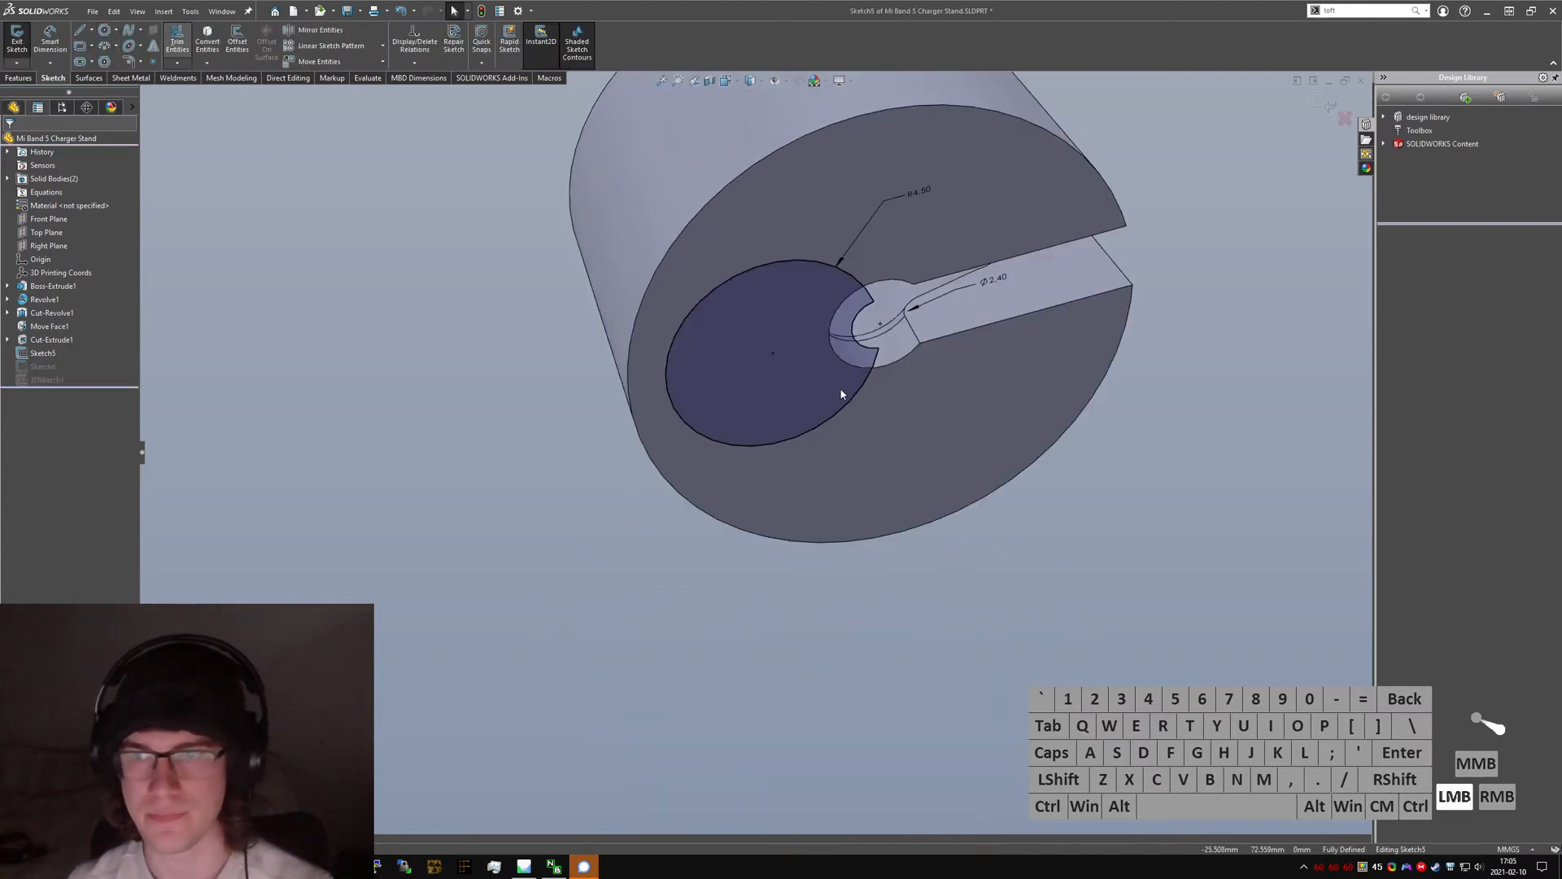
pyautogui.moveTo(840, 390)
pyautogui.mouseDown()
pyautogui.moveTo(863, 332)
pyautogui.moveTo(879, 348)
pyautogui.moveTo(873, 304)
pyautogui.moveTo(879, 350)
pyautogui.mouseUp()
pyautogui.press('Escape')
pyautogui.click(905, 440)
# - Convert the round edge of the holder's cable hole into an arc in the profile sketch
pyautogui.rightClick(900, 356)
pyautogui.rightClick(889, 368)
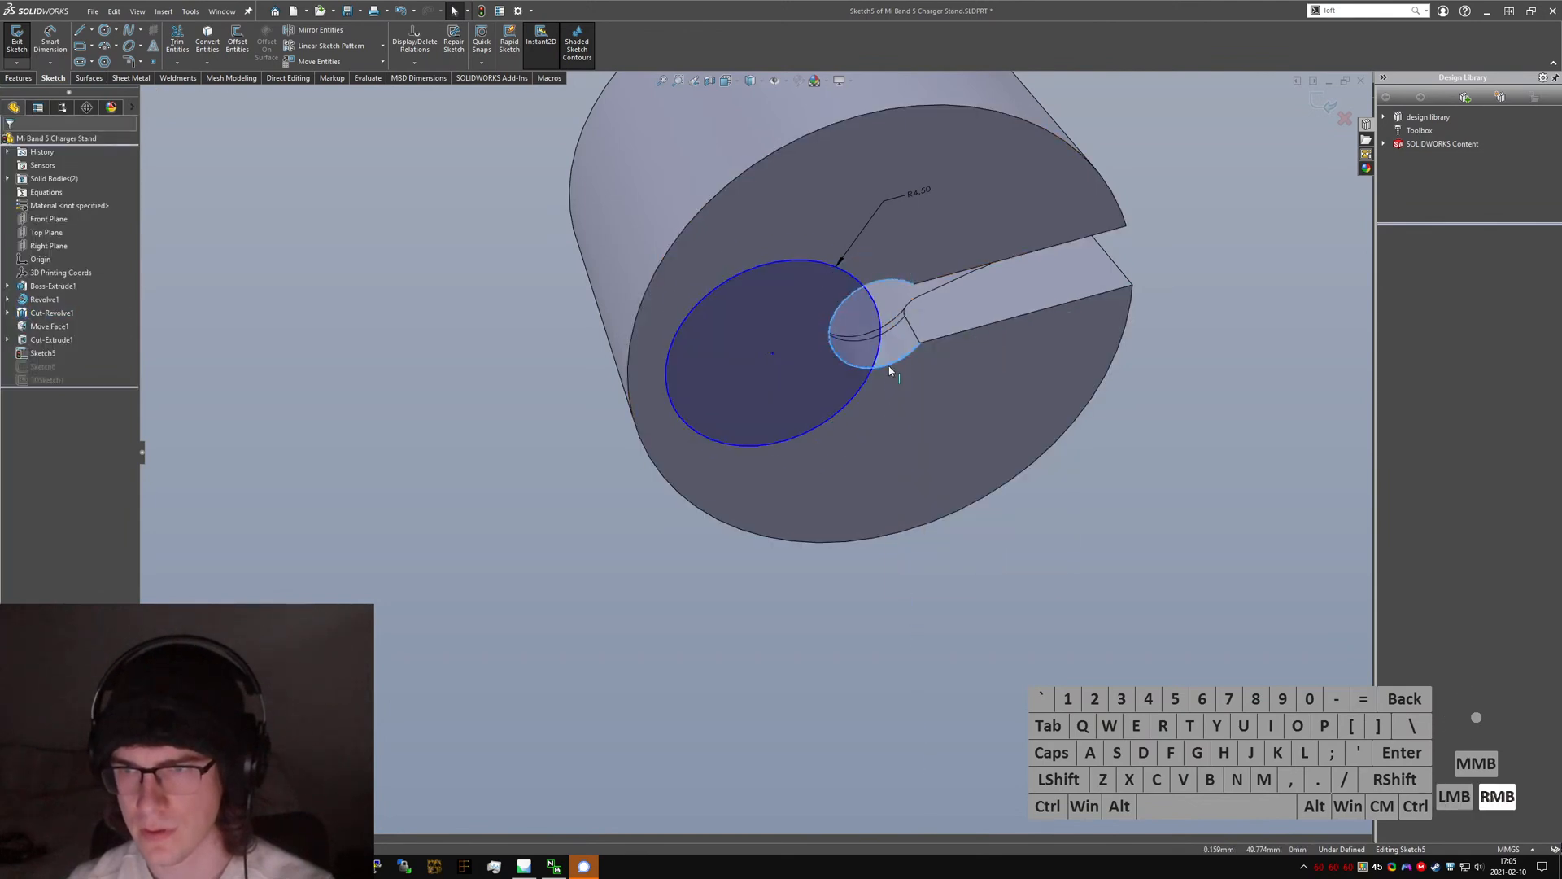
pyautogui.click(916, 373)
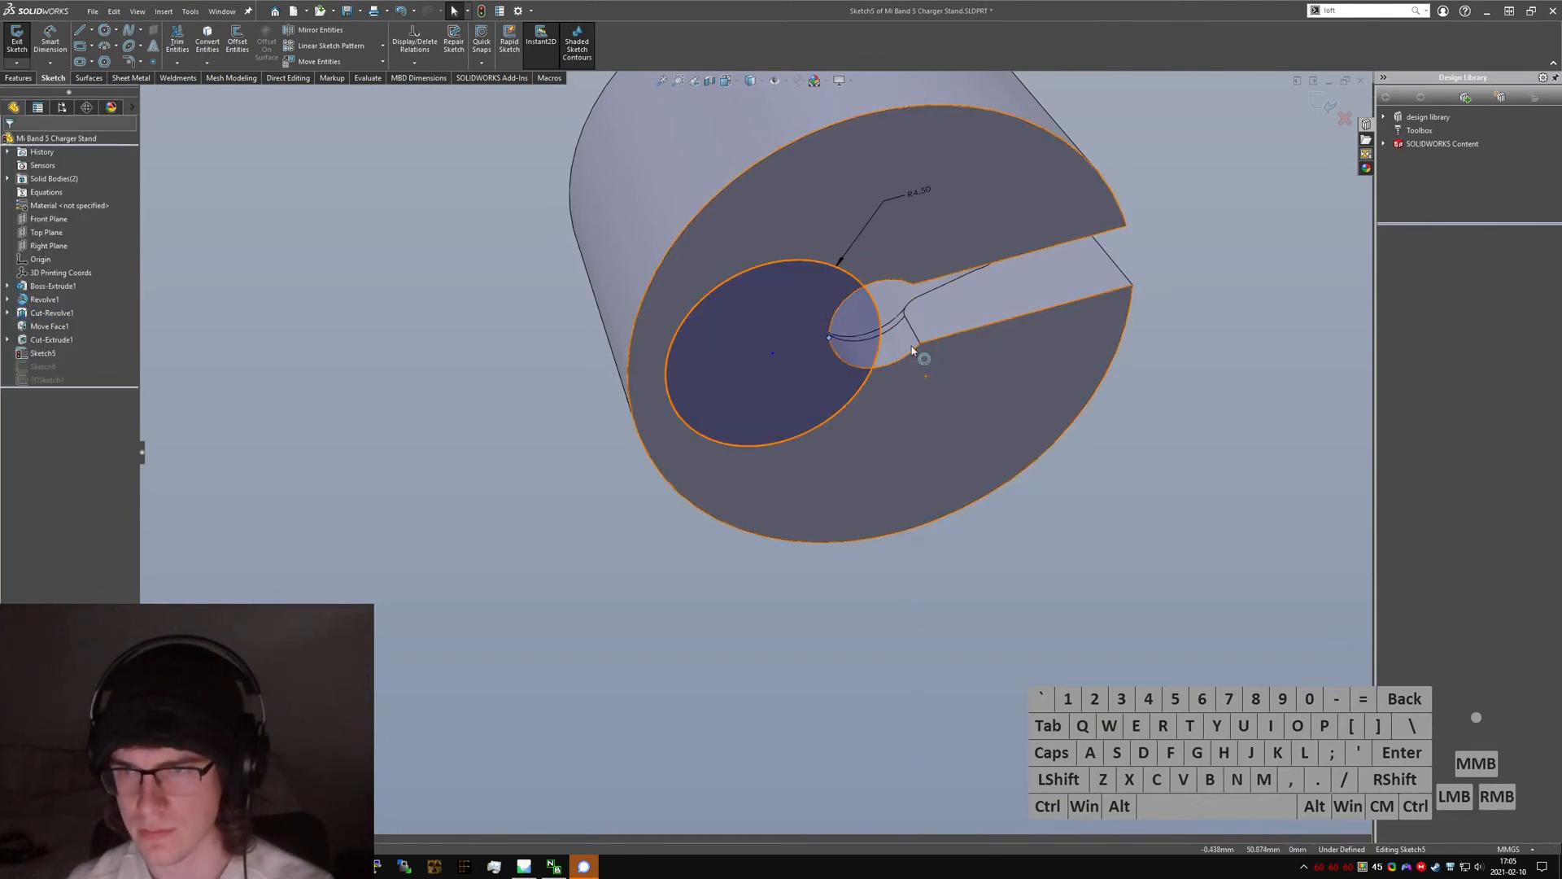
pyautogui.click(880, 332)
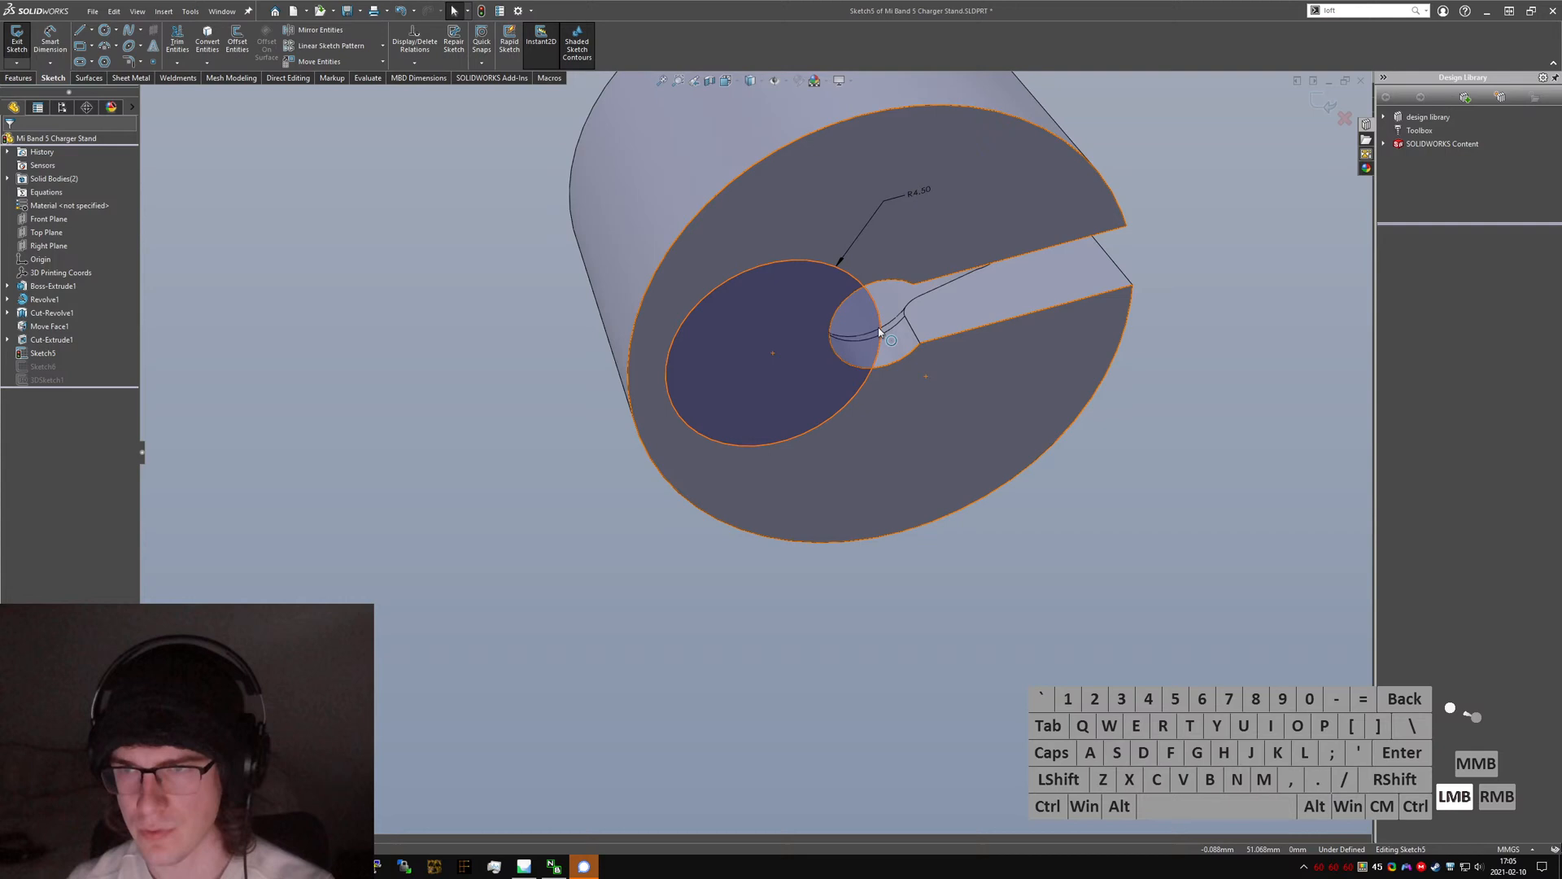
pyautogui.click(885, 371)
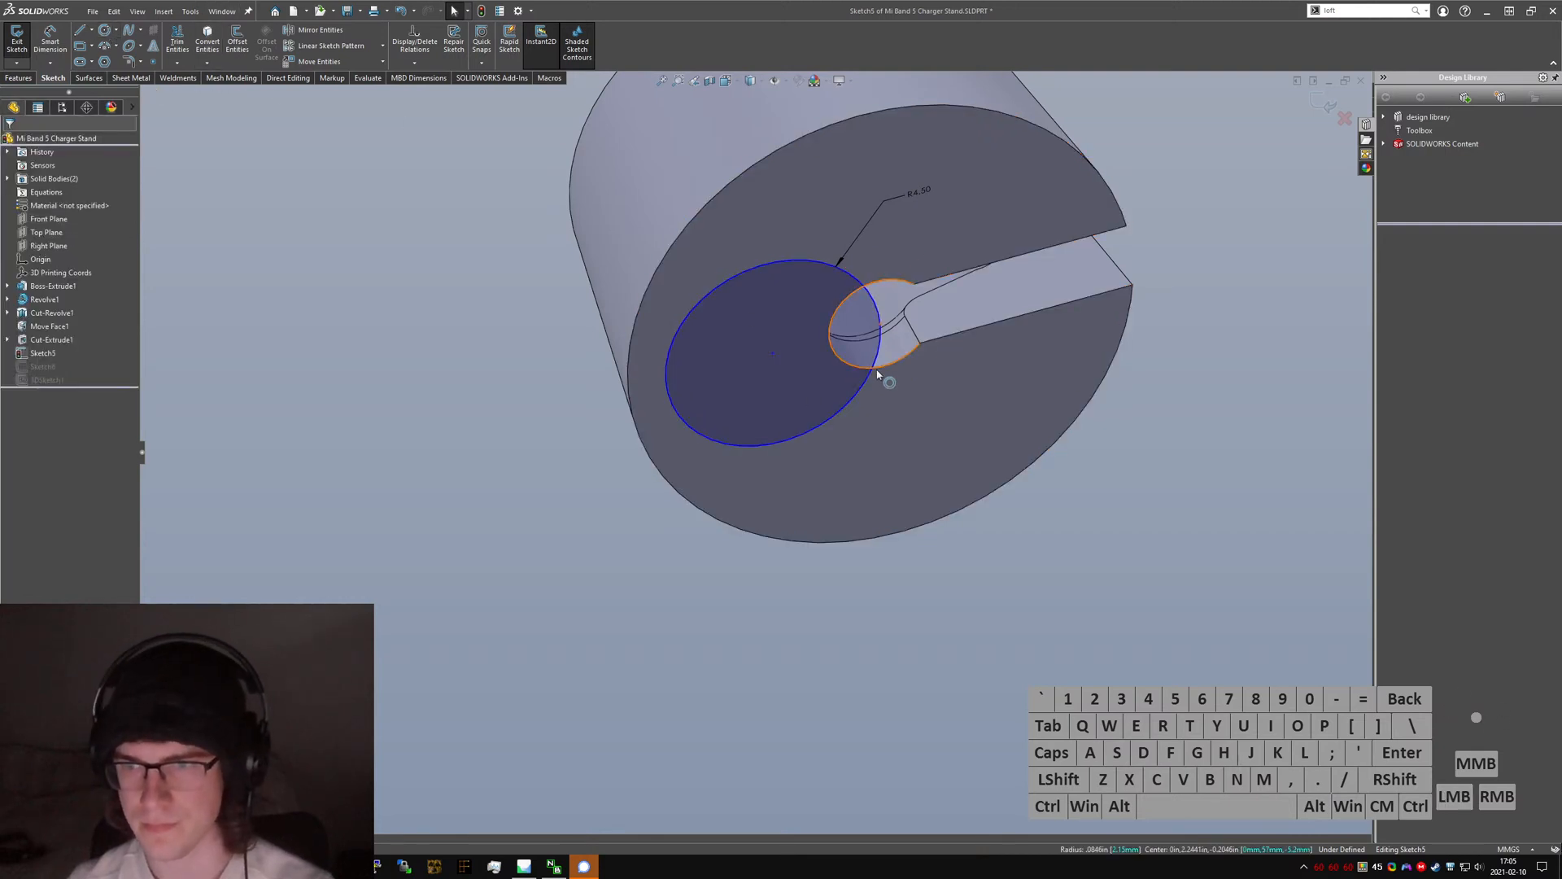
pyautogui.hotkey('alt', 'c')
# - Add a Horizontal relation between the R4.50 circle's centre and the cable hole's centre point, and exit the holder profile sketch
pyautogui.keyDown('ctrl'); pyautogui.click(881, 325); pyautogui.keyUp('ctrl')
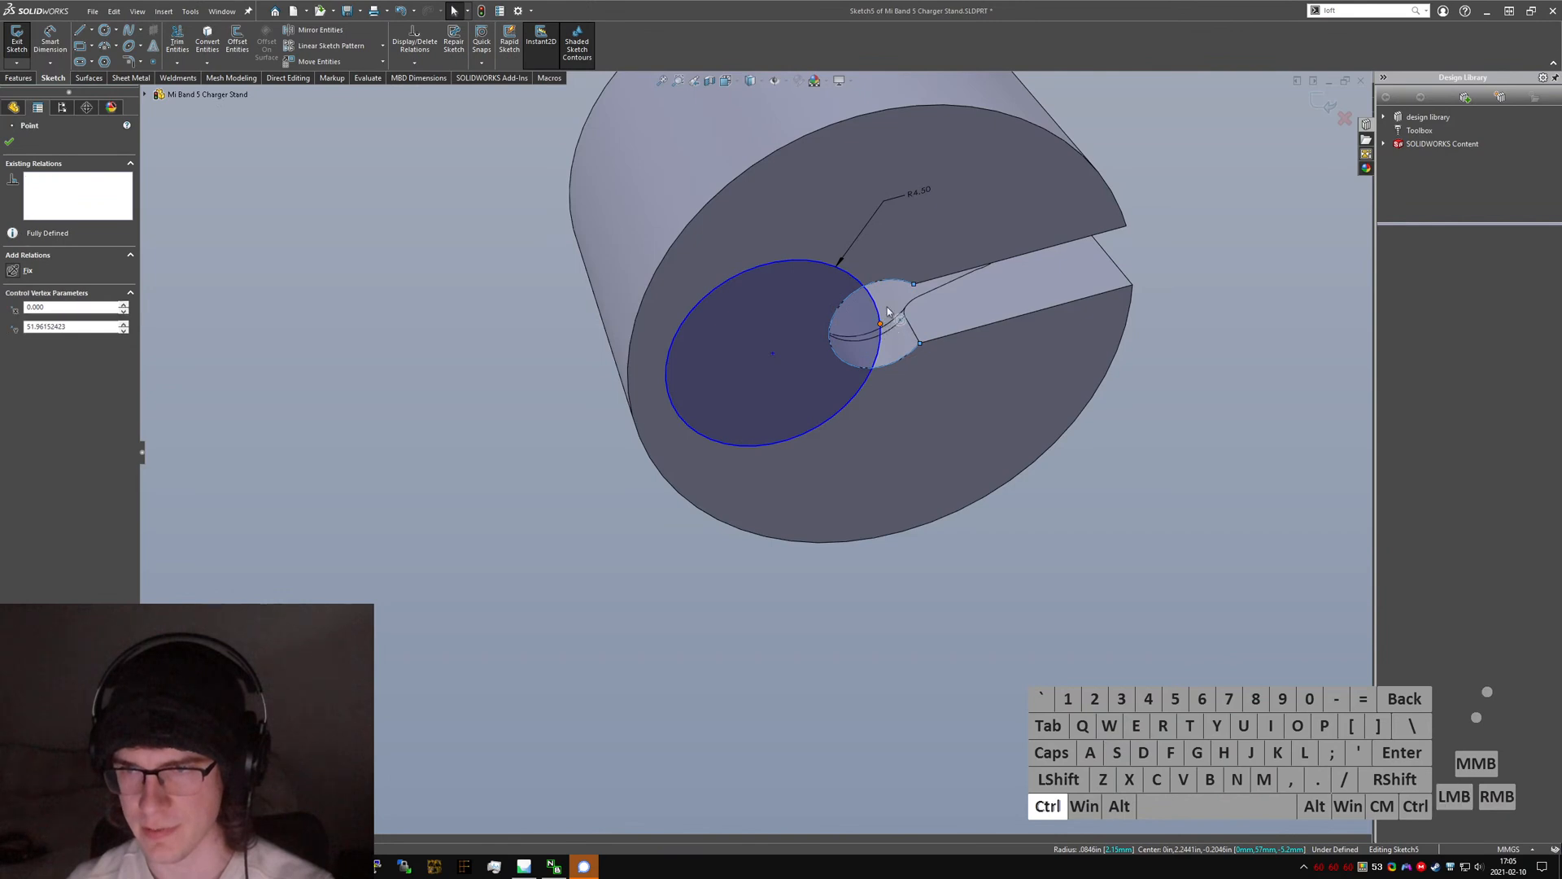
pyautogui.keyDown('ctrl'); pyautogui.click(879, 314); pyautogui.keyUp('ctrl')
pyautogui.keyDown('ctrl'); pyautogui.click(854, 329); pyautogui.keyUp('ctrl')
pyautogui.click(881, 324)
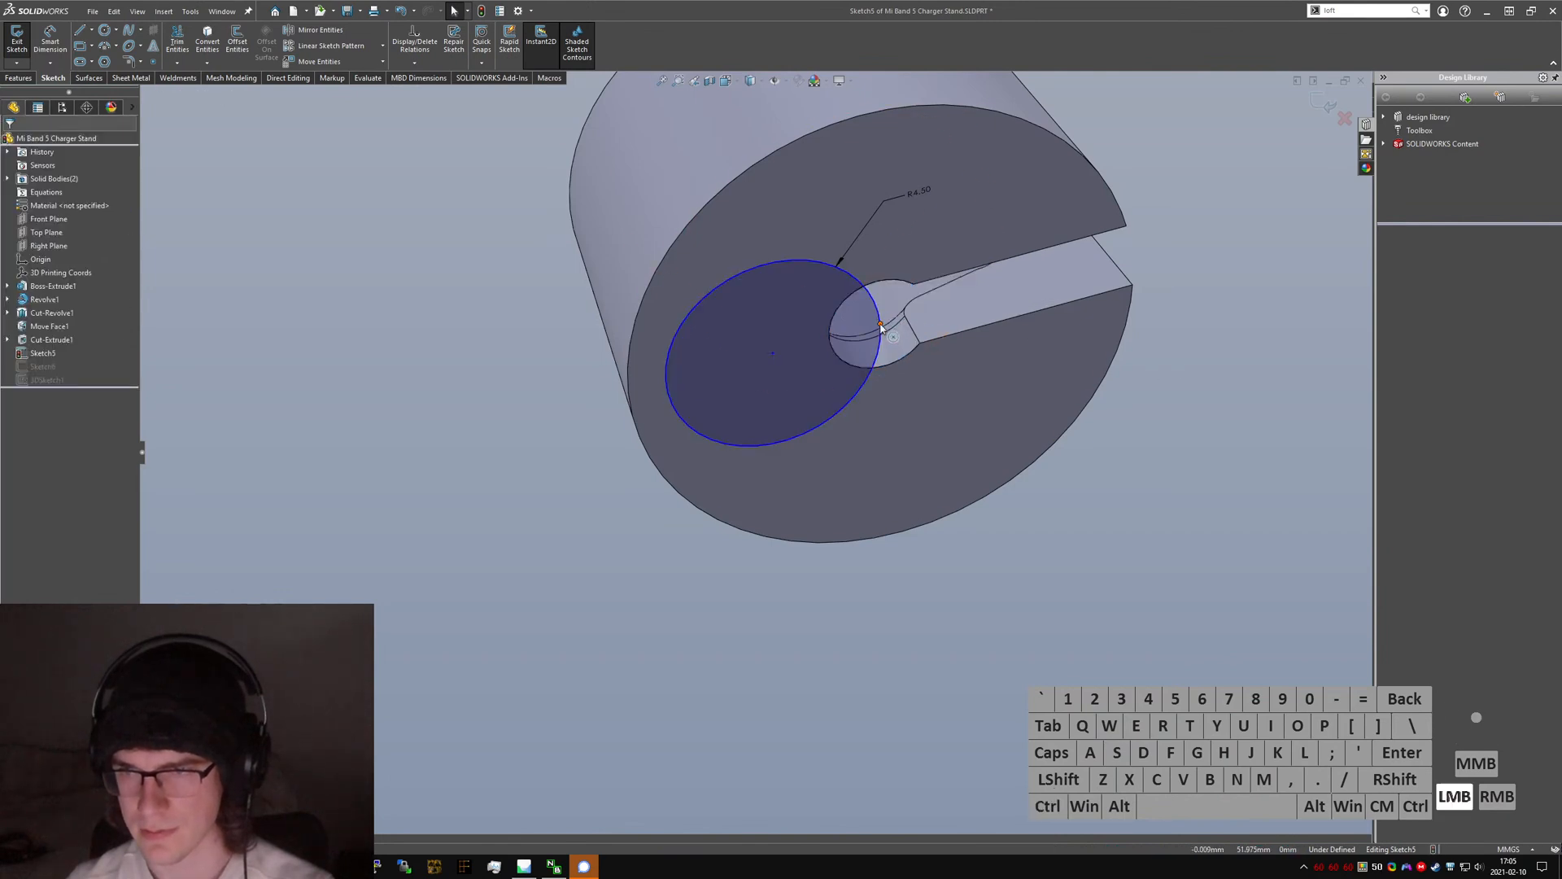
pyautogui.click(1141, 534)
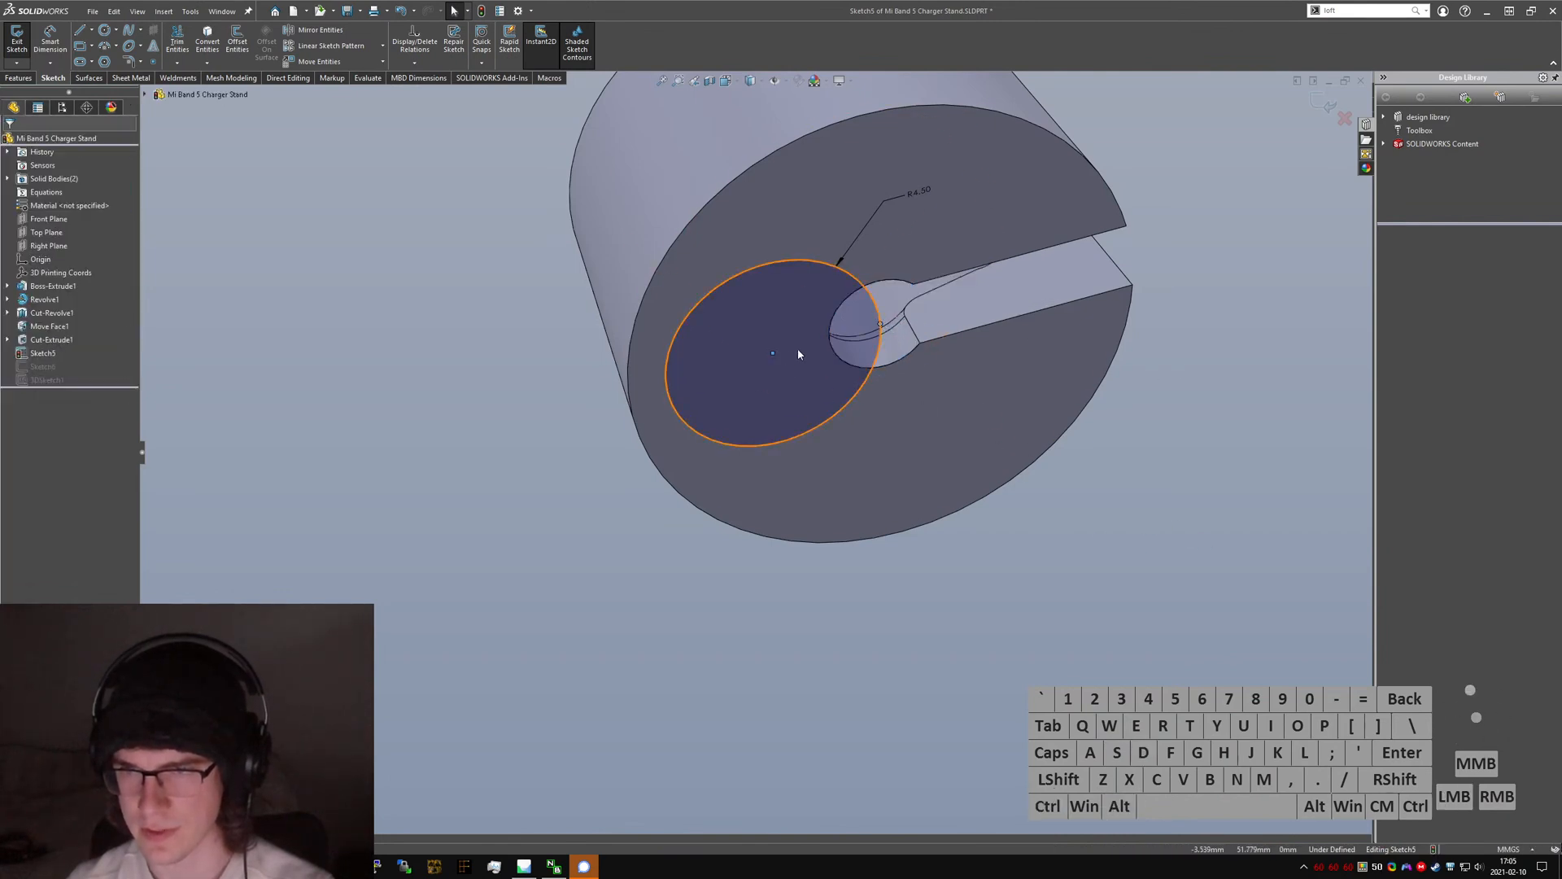
pyautogui.click(773, 353)
pyautogui.keyDown('ctrl'); pyautogui.click(875, 329); pyautogui.keyUp('ctrl')
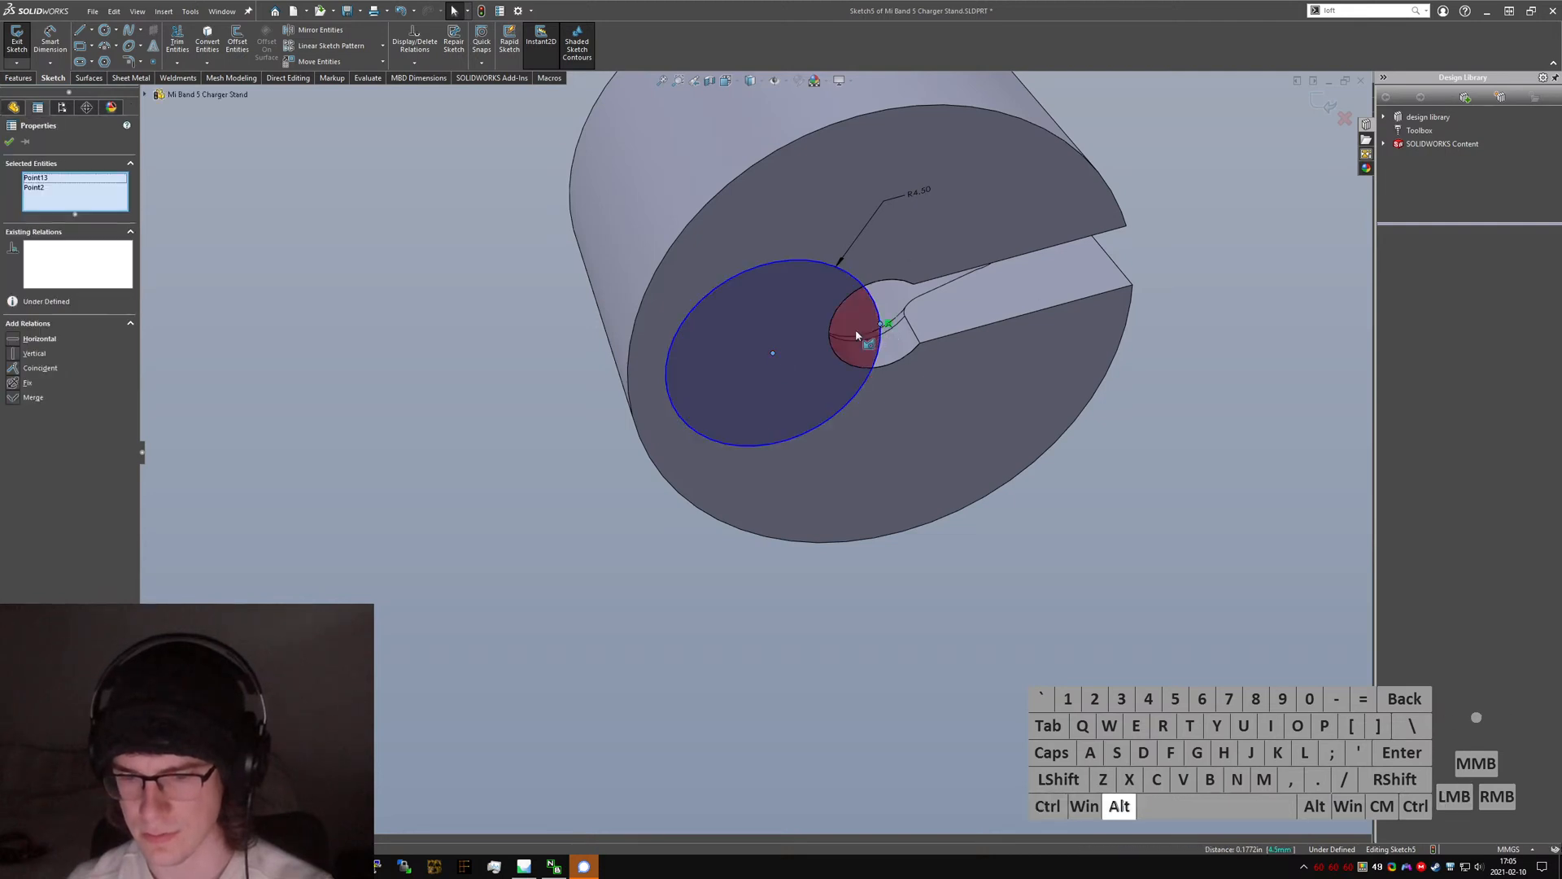
pyautogui.click(358, 372)
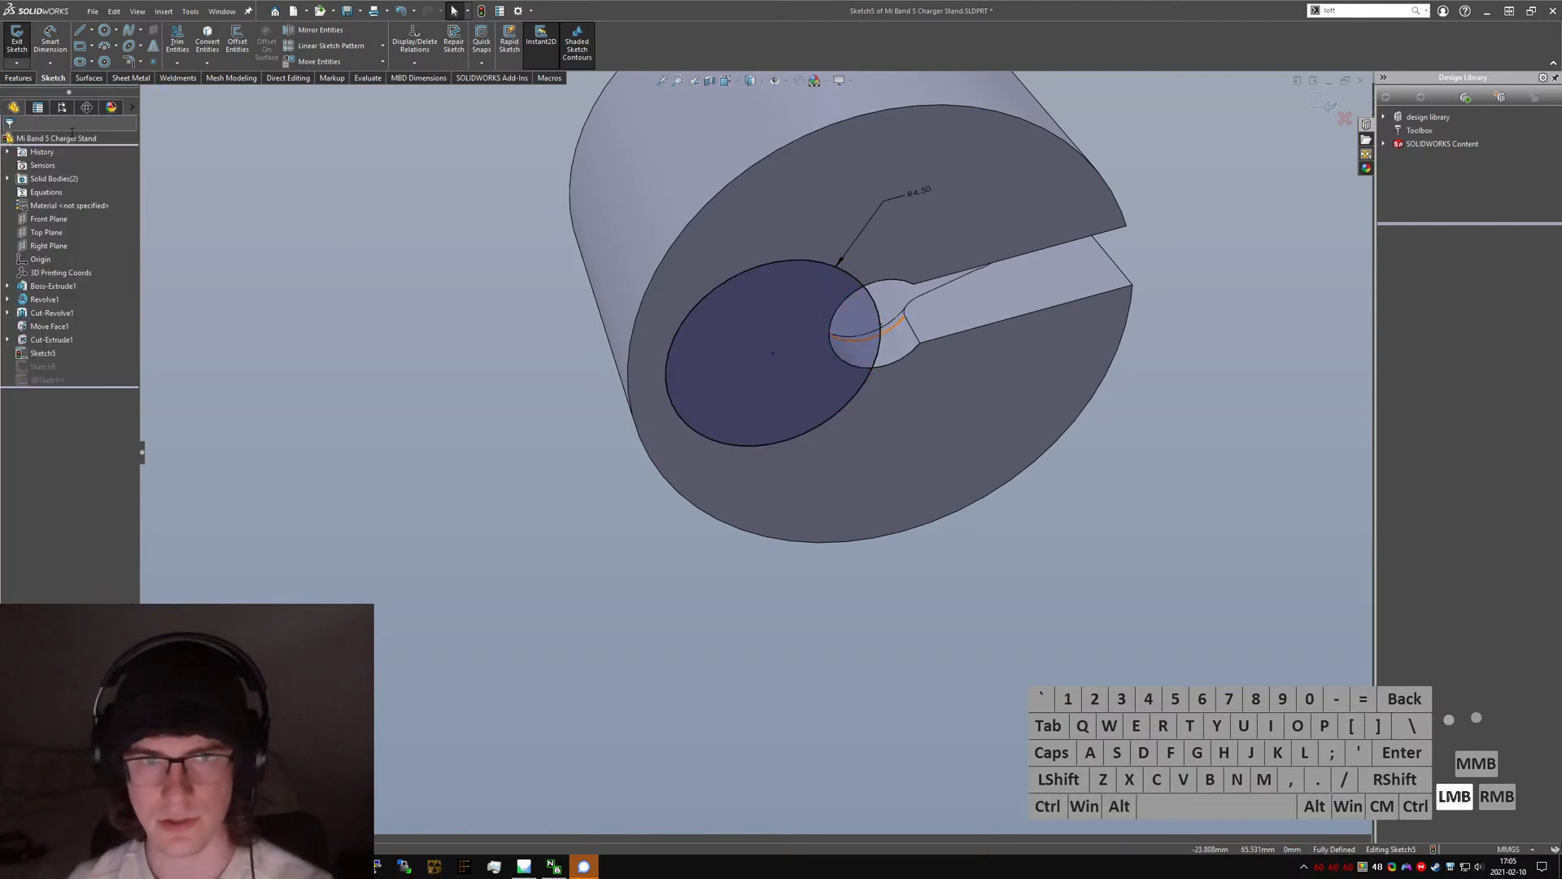
pyautogui.click(16, 41)
# - Edit the base profile sketch, trim away the 2.40 mm notch arc to leave a full 12.50 mm circle, and exit the sketch
pyautogui.scroll(5, 703, 399)
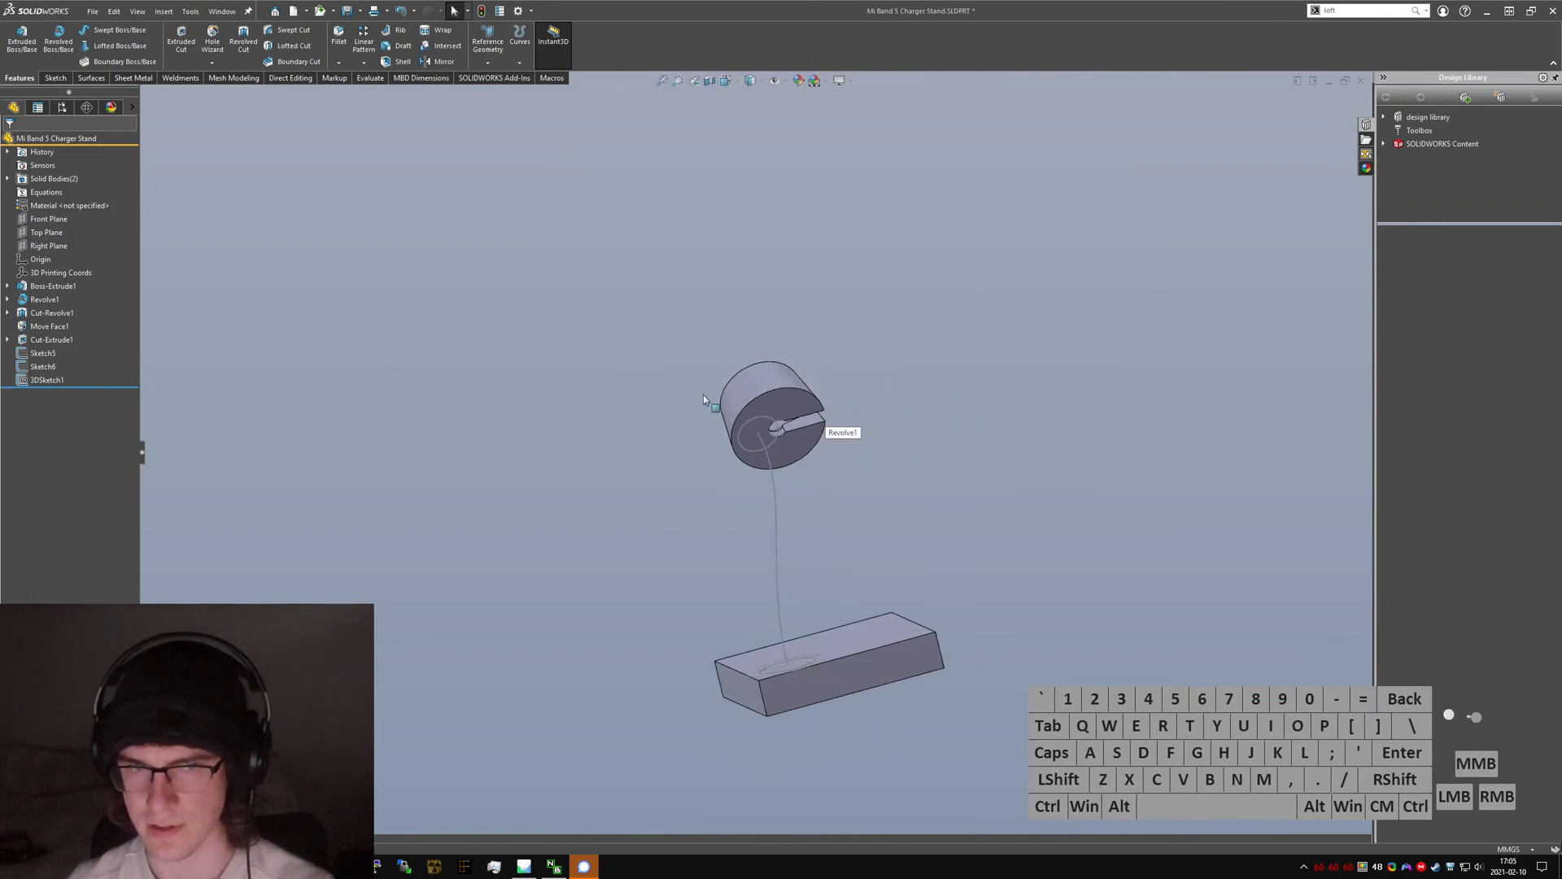
pyautogui.click(26, 365)
pyautogui.click(36, 329)
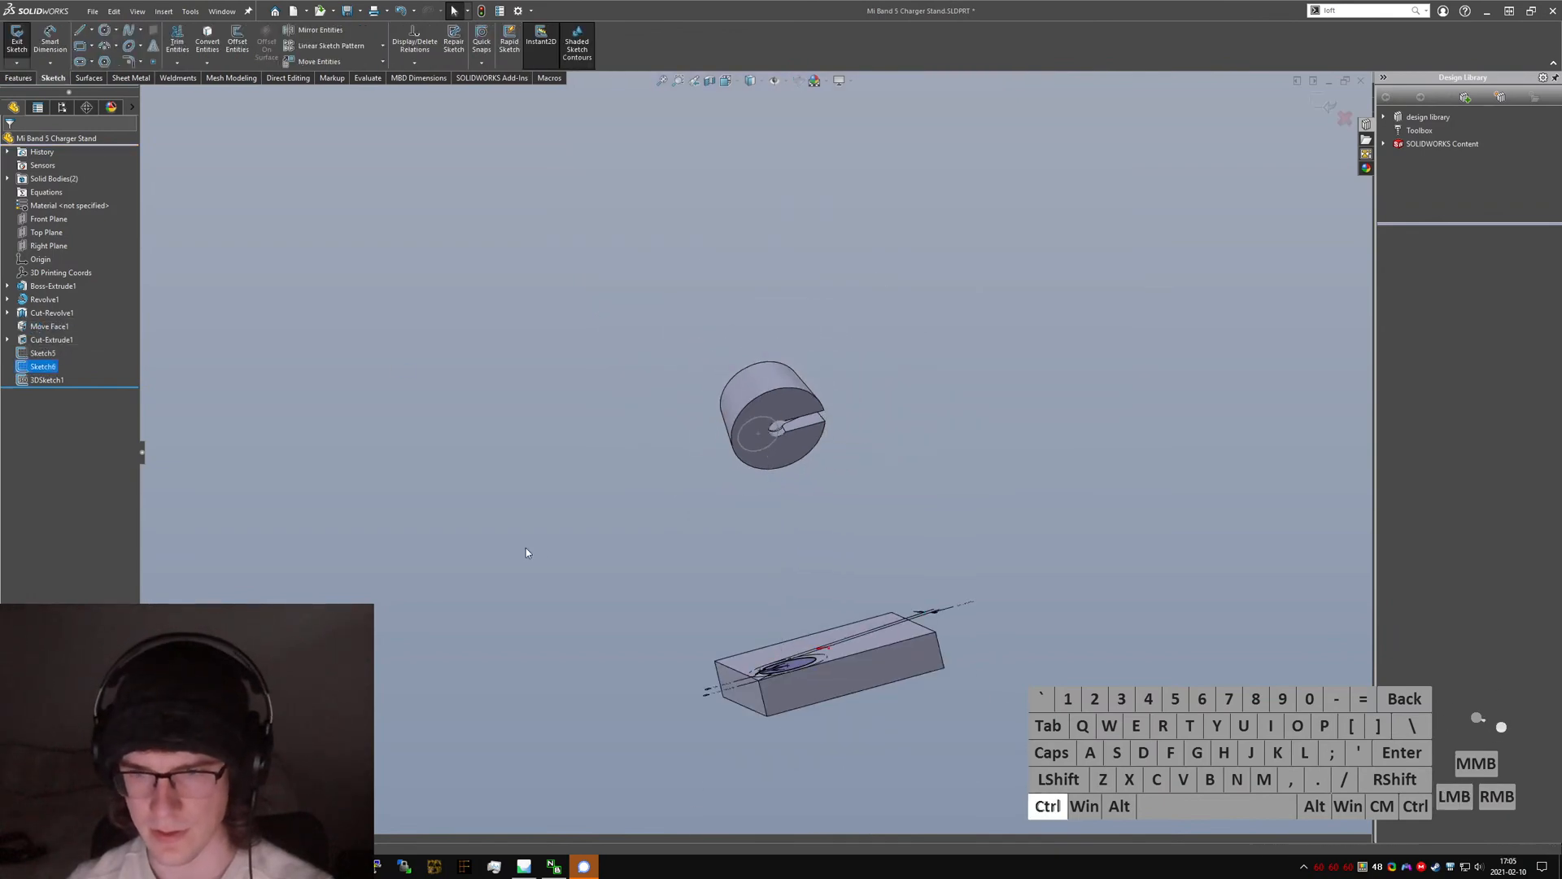
pyautogui.hotkey('ctrl', '5')
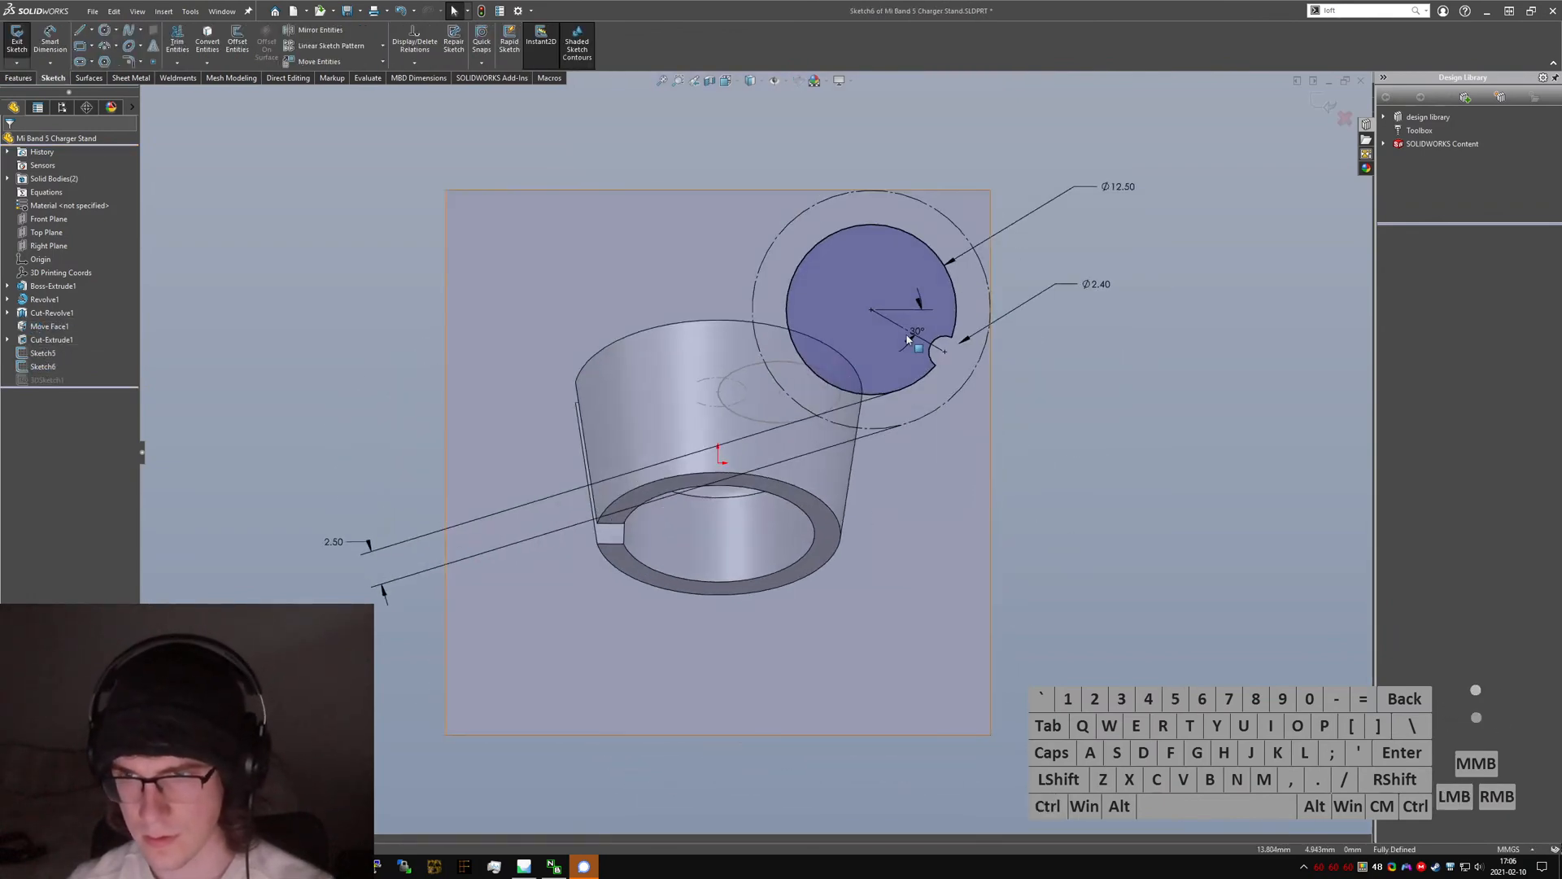
pyautogui.scroll(3, 917, 337)
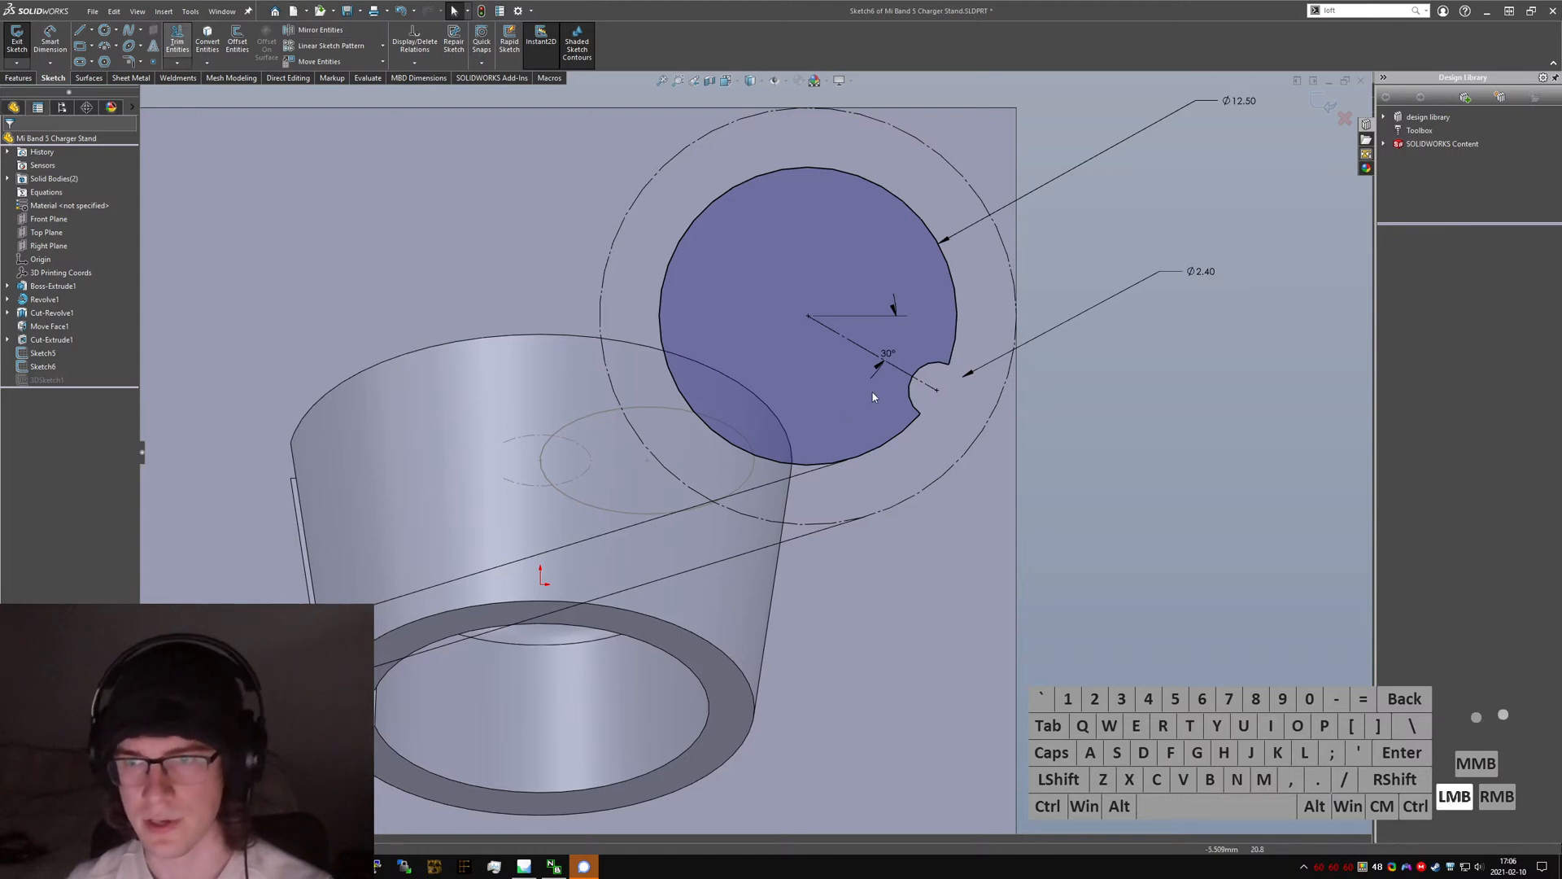
pyautogui.moveTo(872, 392)
pyautogui.mouseDown()
pyautogui.moveTo(910, 356)
pyautogui.moveTo(904, 400)
pyautogui.moveTo(951, 363)
pyautogui.mouseUp()
pyautogui.click(1108, 430)
pyautogui.scroll(-3, 802, 488)
pyautogui.moveTo(801, 390); pyautogui.dragTo(209, 169, button='middle')
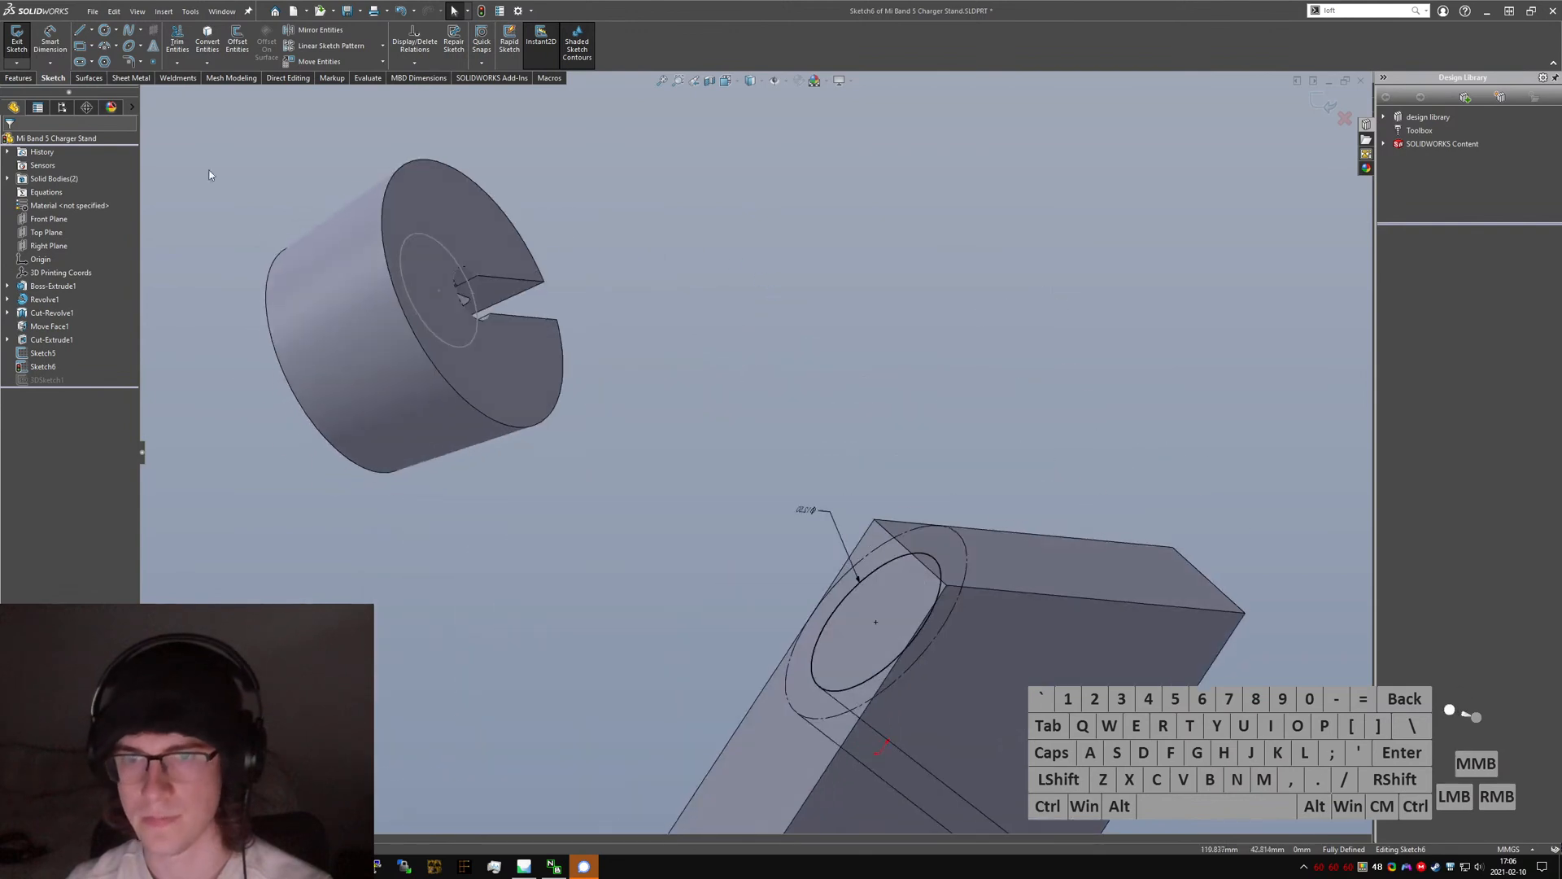
pyautogui.click(18, 45)
# - Create a Lofted Boss/Base from the holder circle to the base circle, using the 3D spline as the centerline
pyautogui.scroll(-1, 721, 406)
pyautogui.moveTo(722, 406); pyautogui.dragTo(744, 508, button='middle')
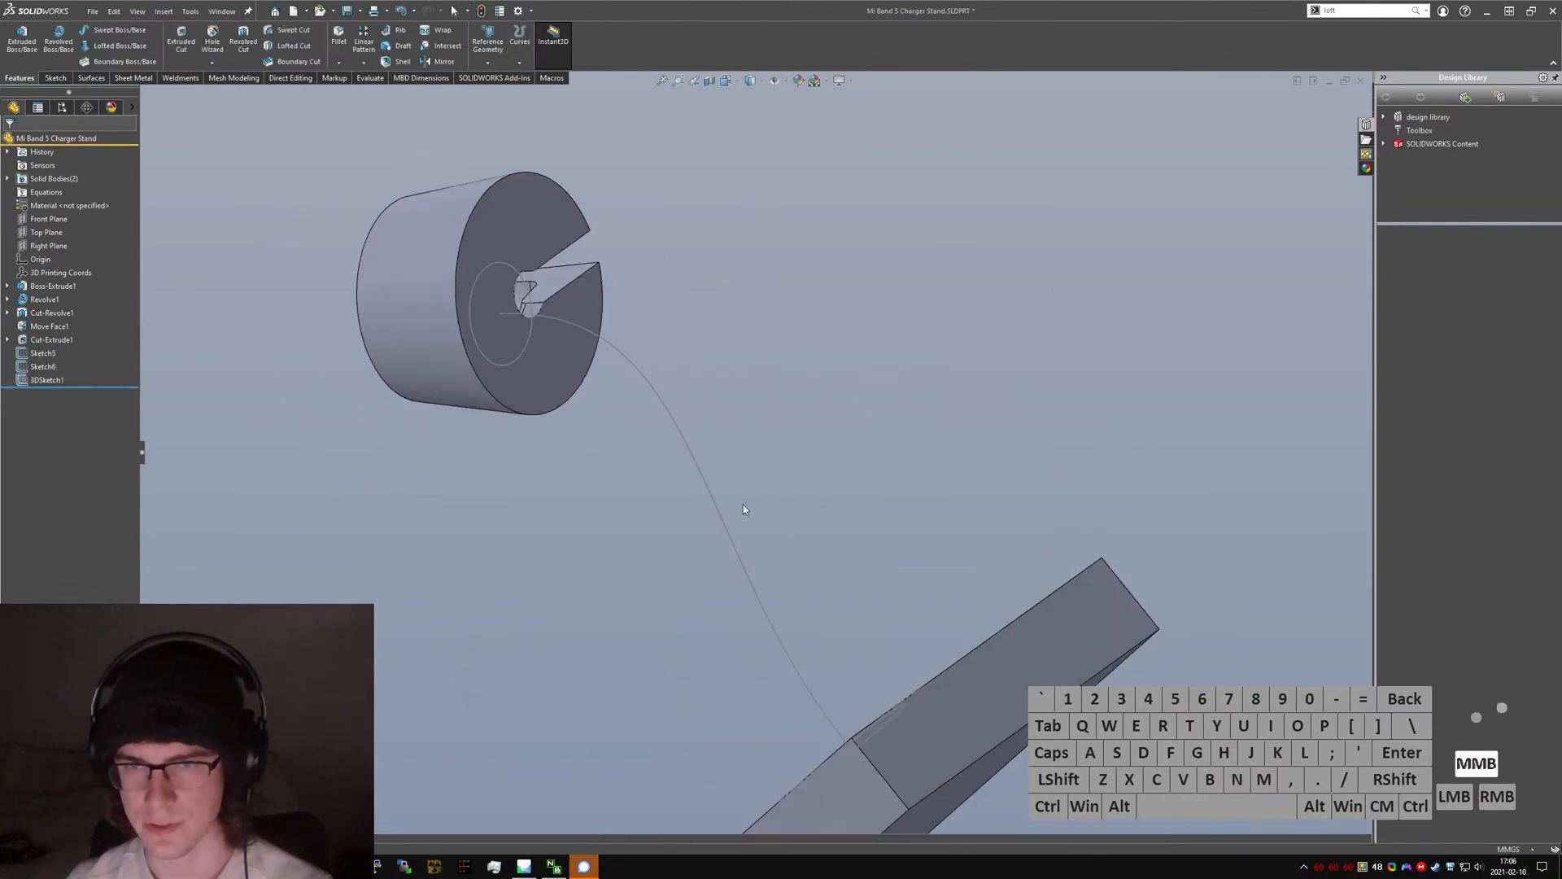
pyautogui.click(880, 378)
pyautogui.write('swlofted')
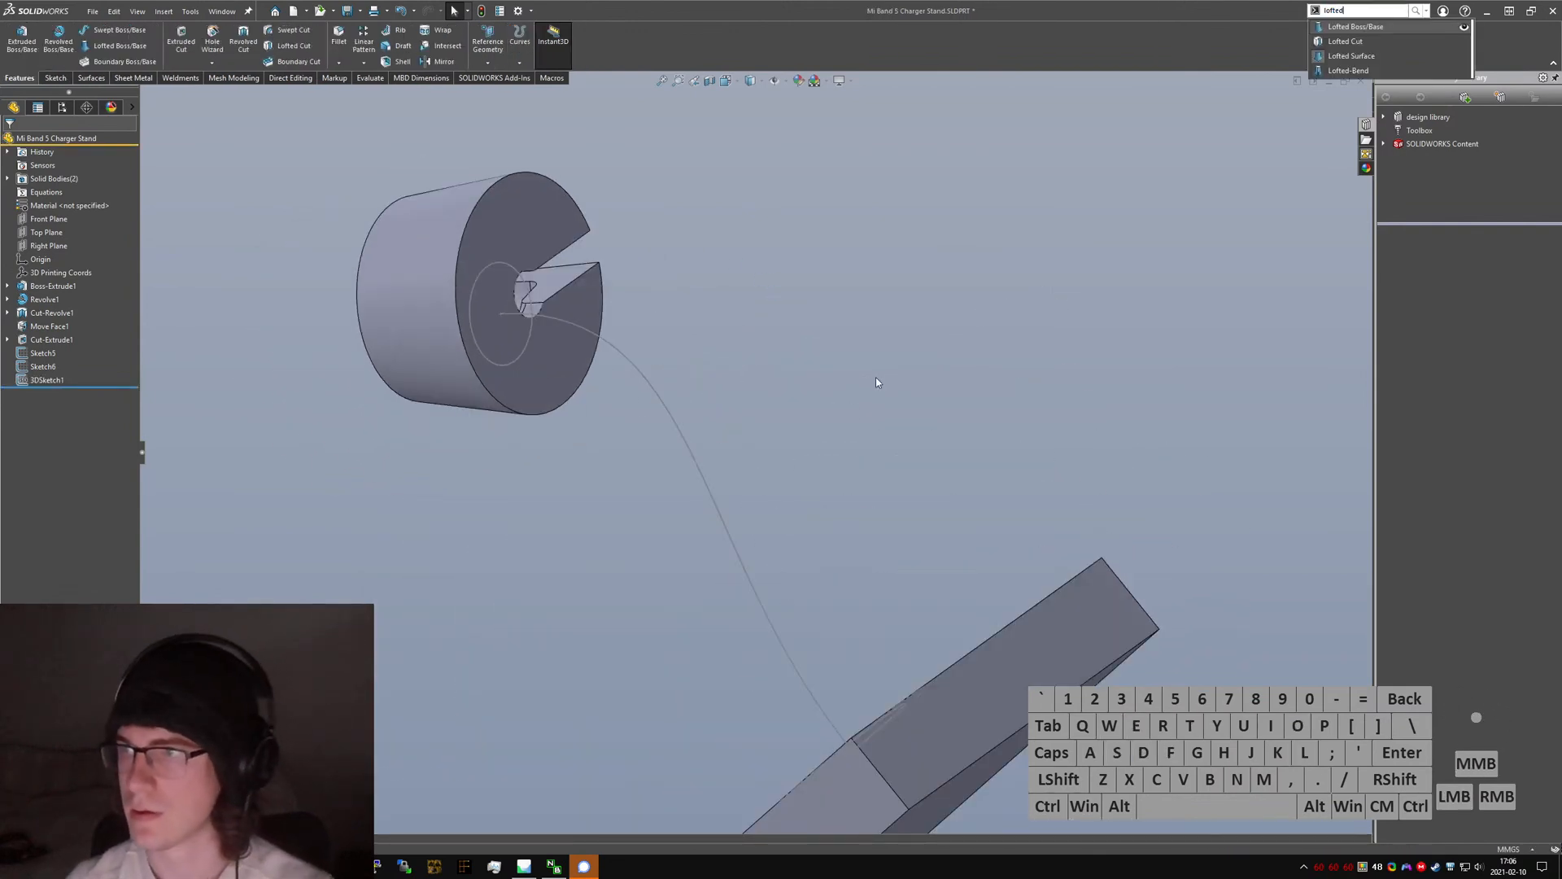
pyautogui.press('Return')
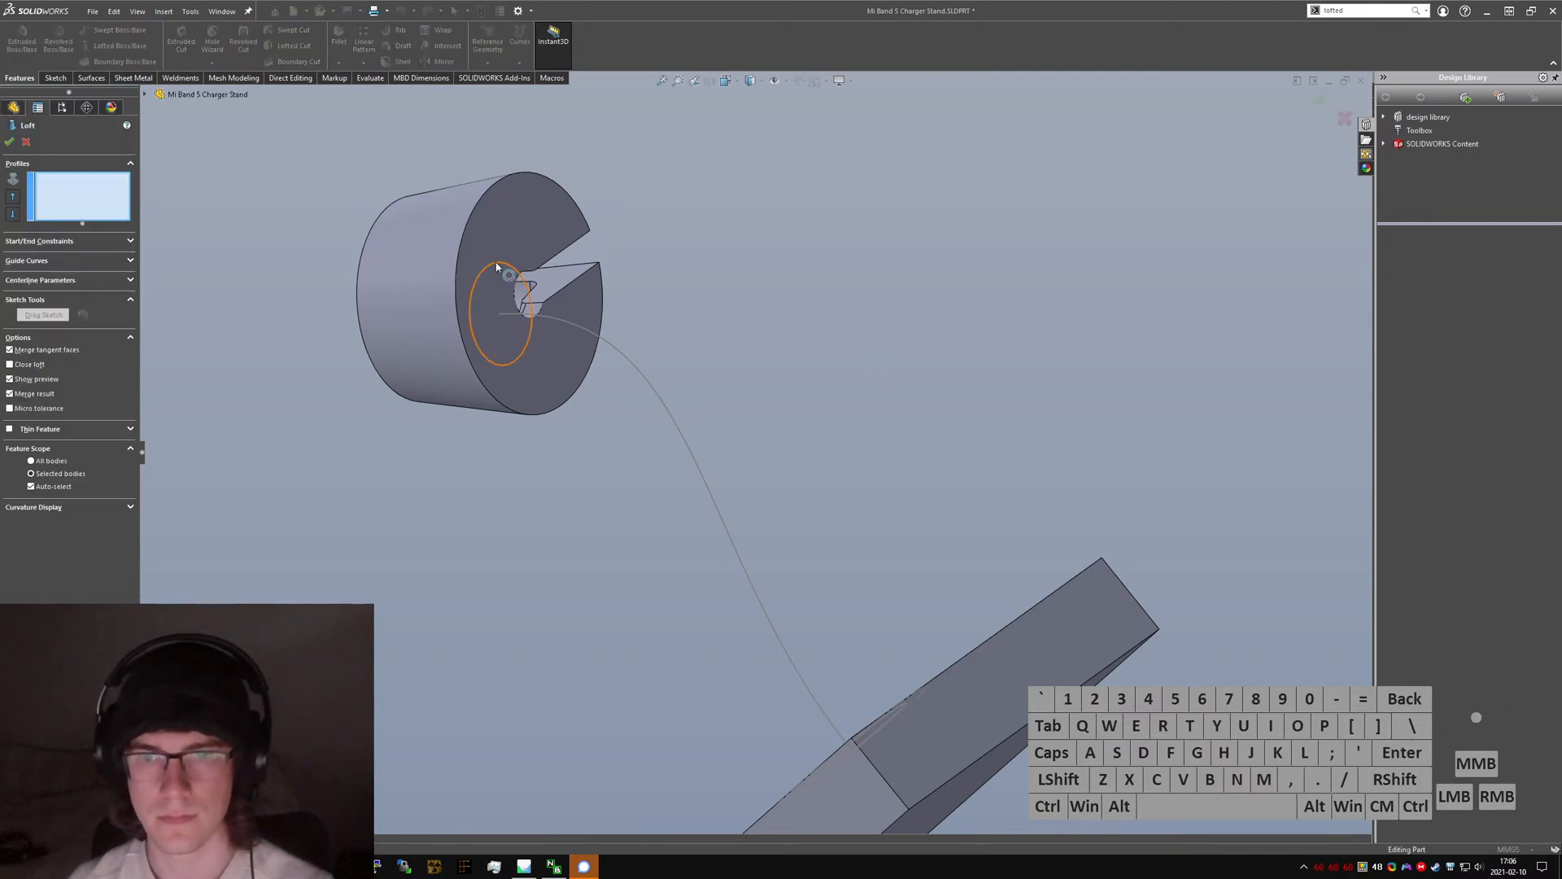
pyautogui.click(491, 277)
pyautogui.moveTo(889, 721); pyautogui.dragTo(950, 779, button='middle')
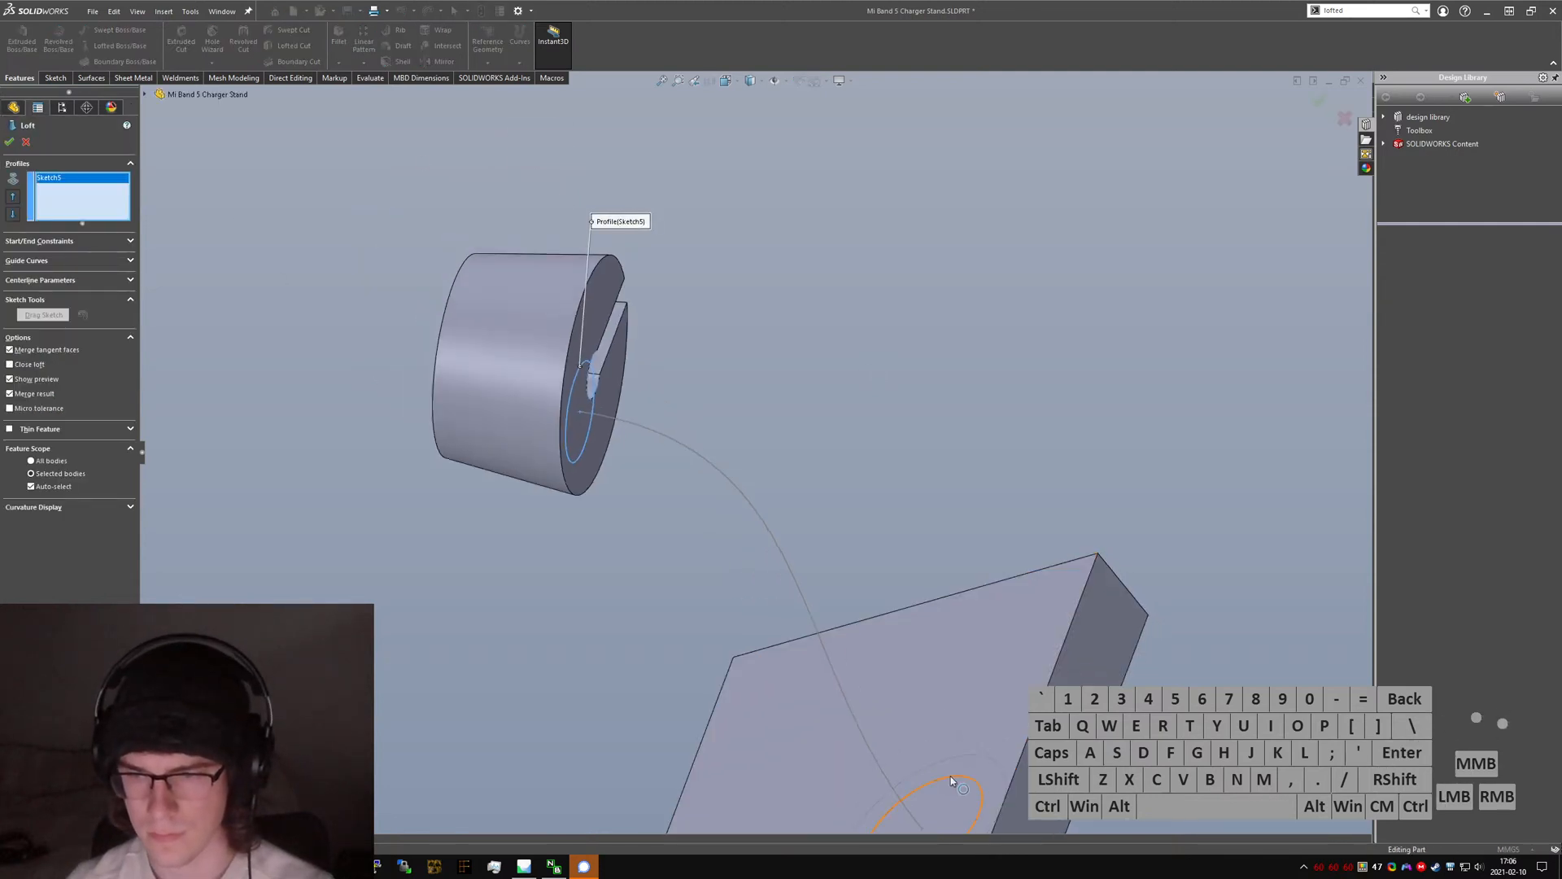
pyautogui.click(951, 777)
pyautogui.click(47, 279)
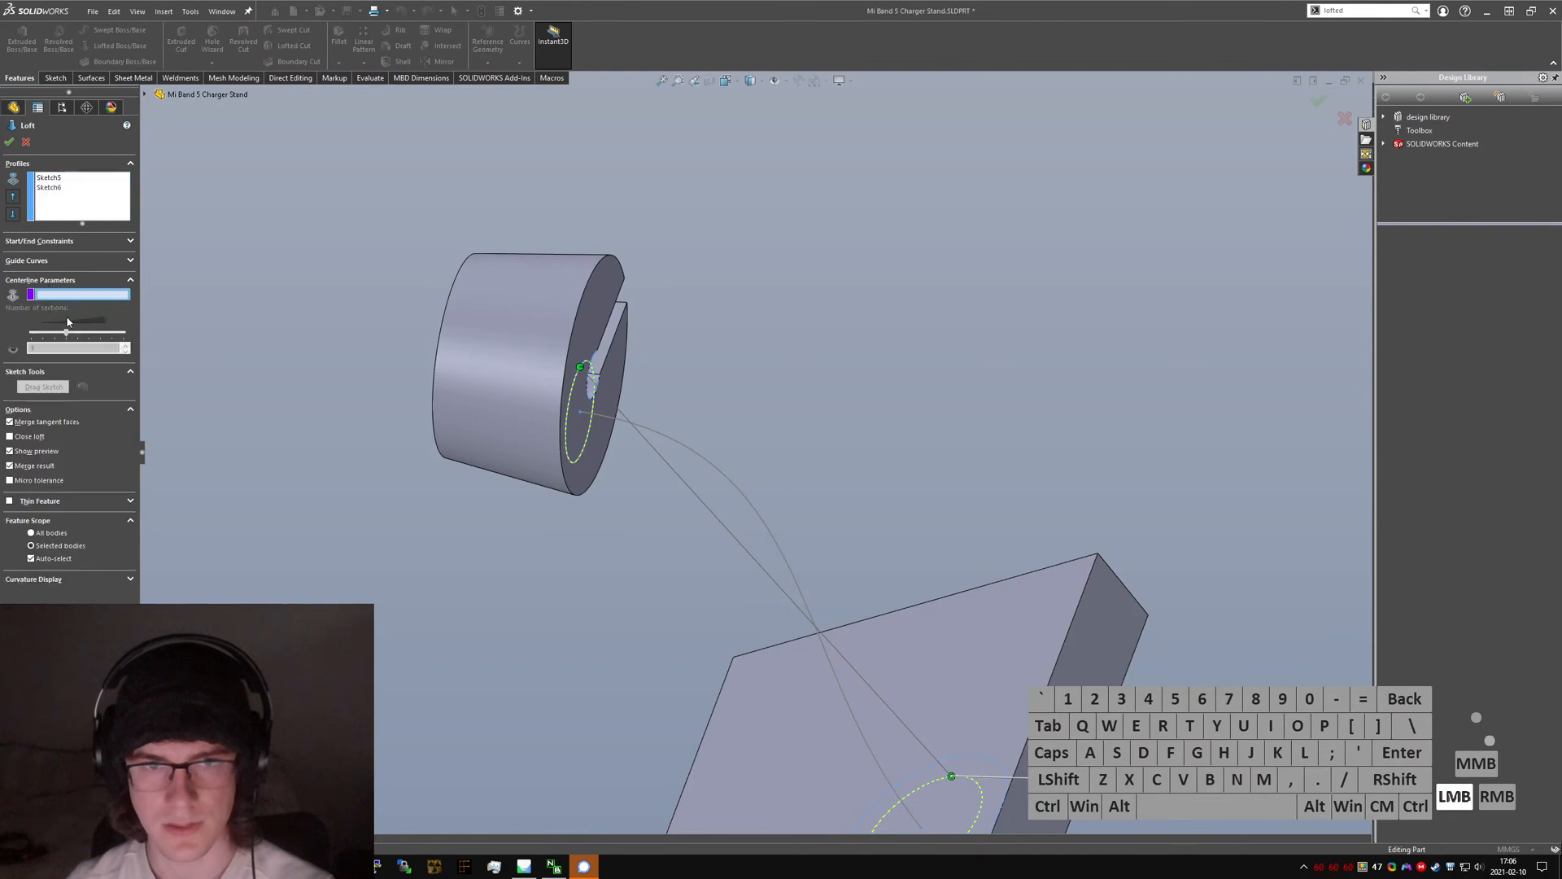
pyautogui.click(716, 469)
pyautogui.rightClick(716, 467)
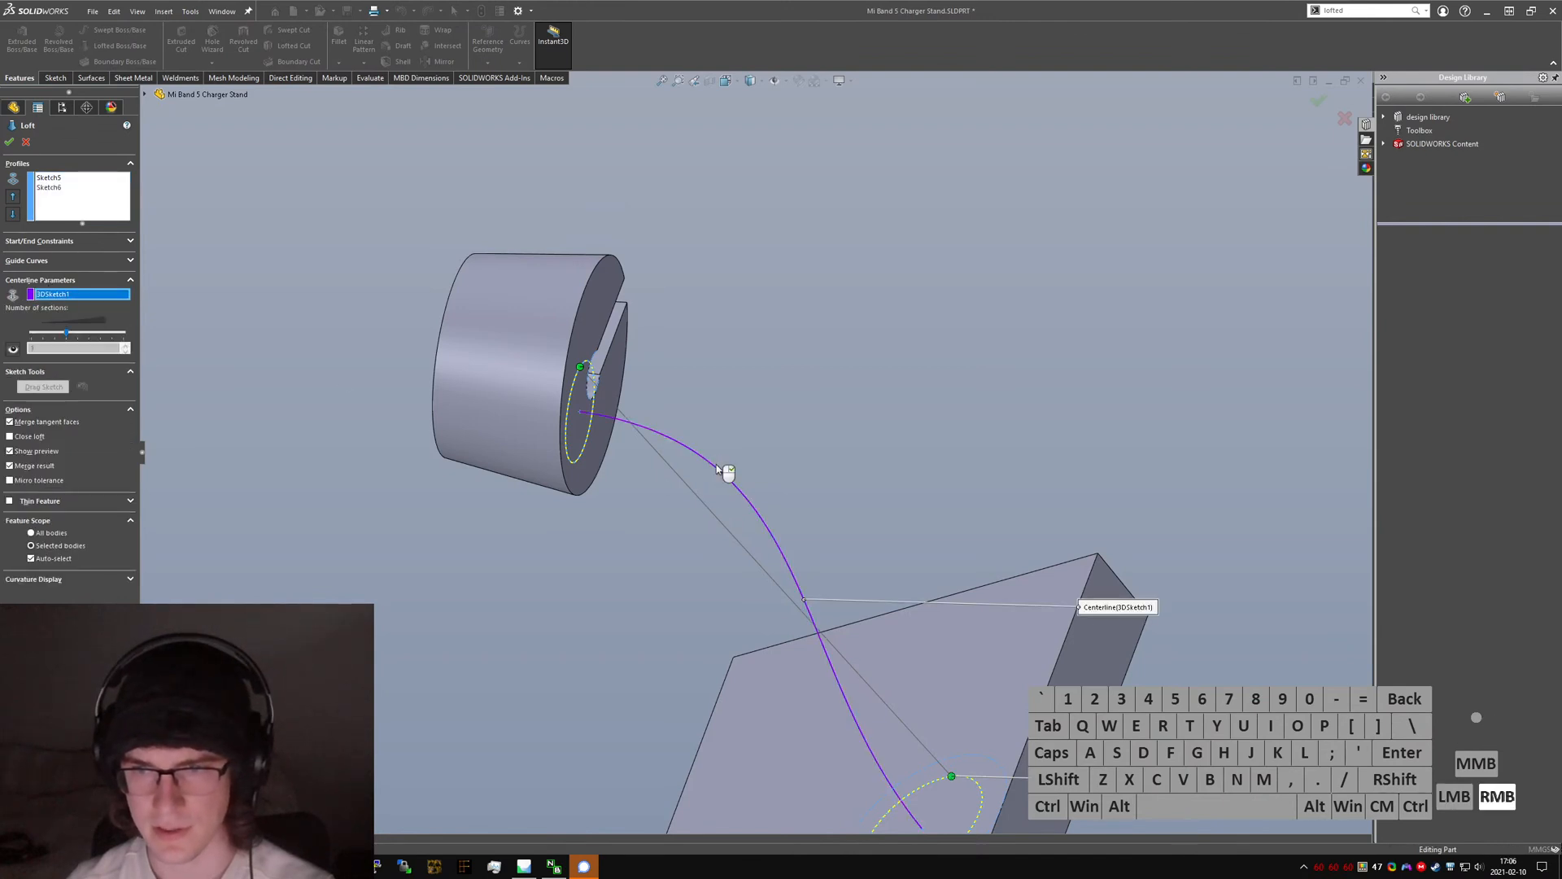
pyautogui.moveTo(716, 465)
pyautogui.mouseDown(button='middle')
pyautogui.moveTo(757, 461)
pyautogui.moveTo(607, 486)
pyautogui.mouseUp(button='middle')
# - Set the radius of the stem loft's upper profile circle to 3.5 mm
pyautogui.click(608, 486)
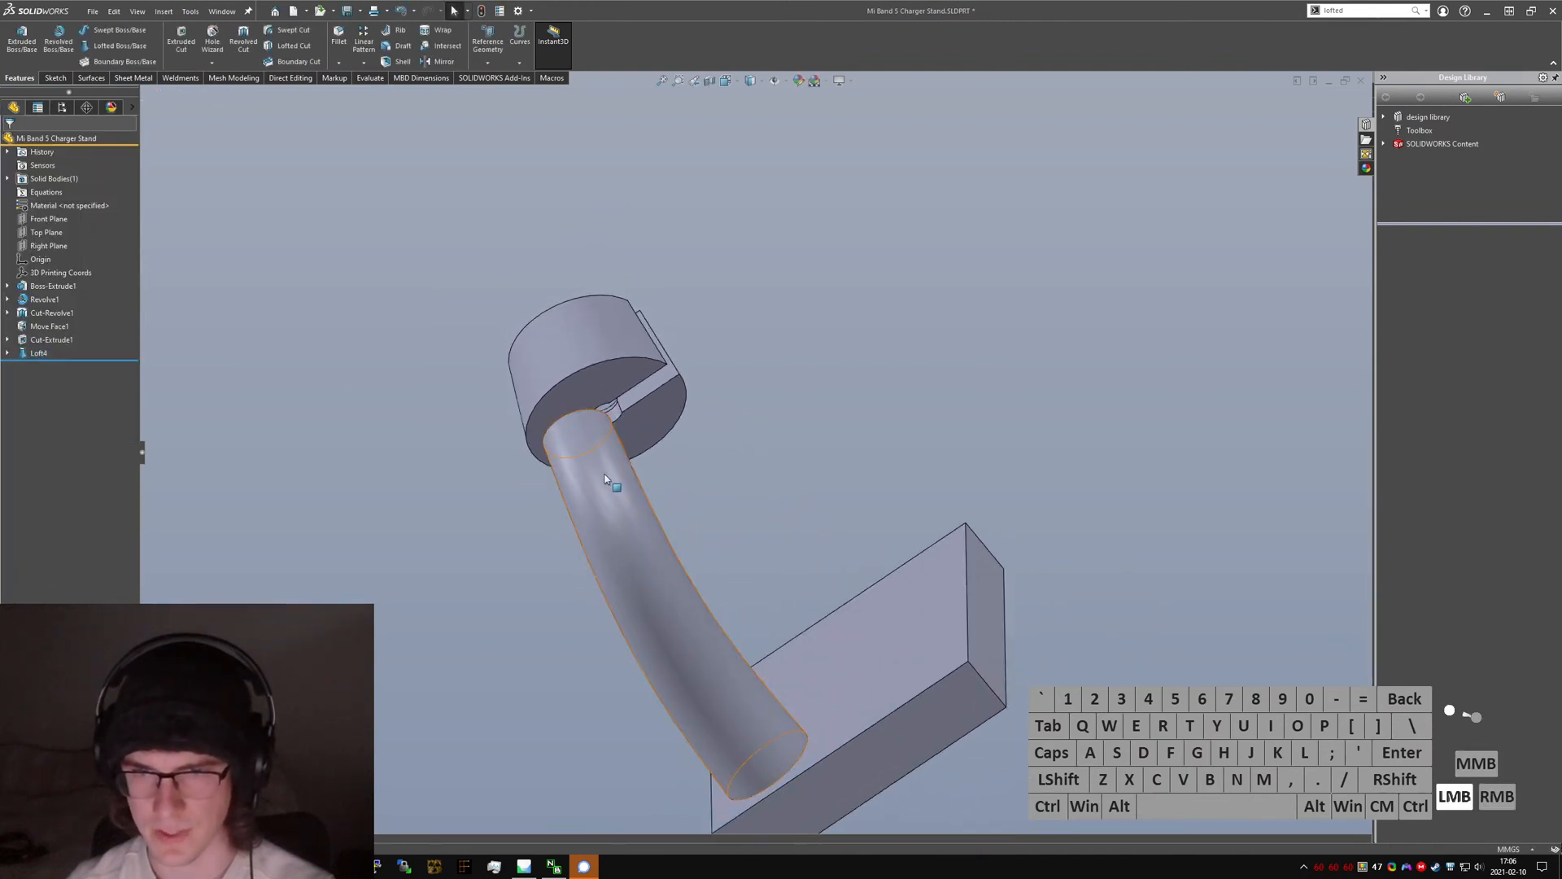
pyautogui.click(606, 371)
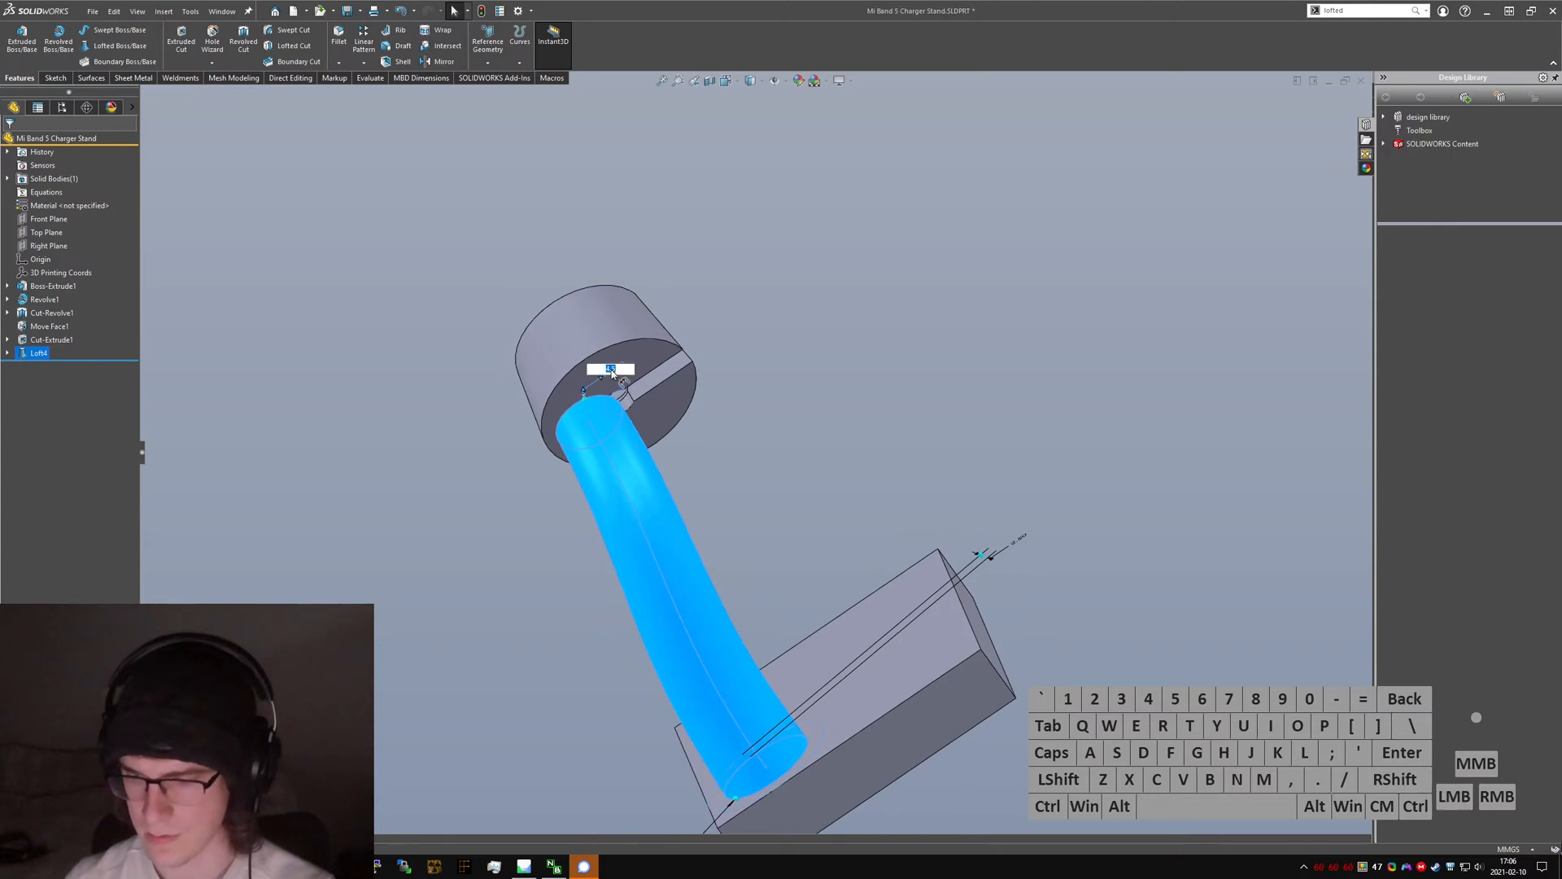
pyautogui.write('..5')
pyautogui.press('Return')
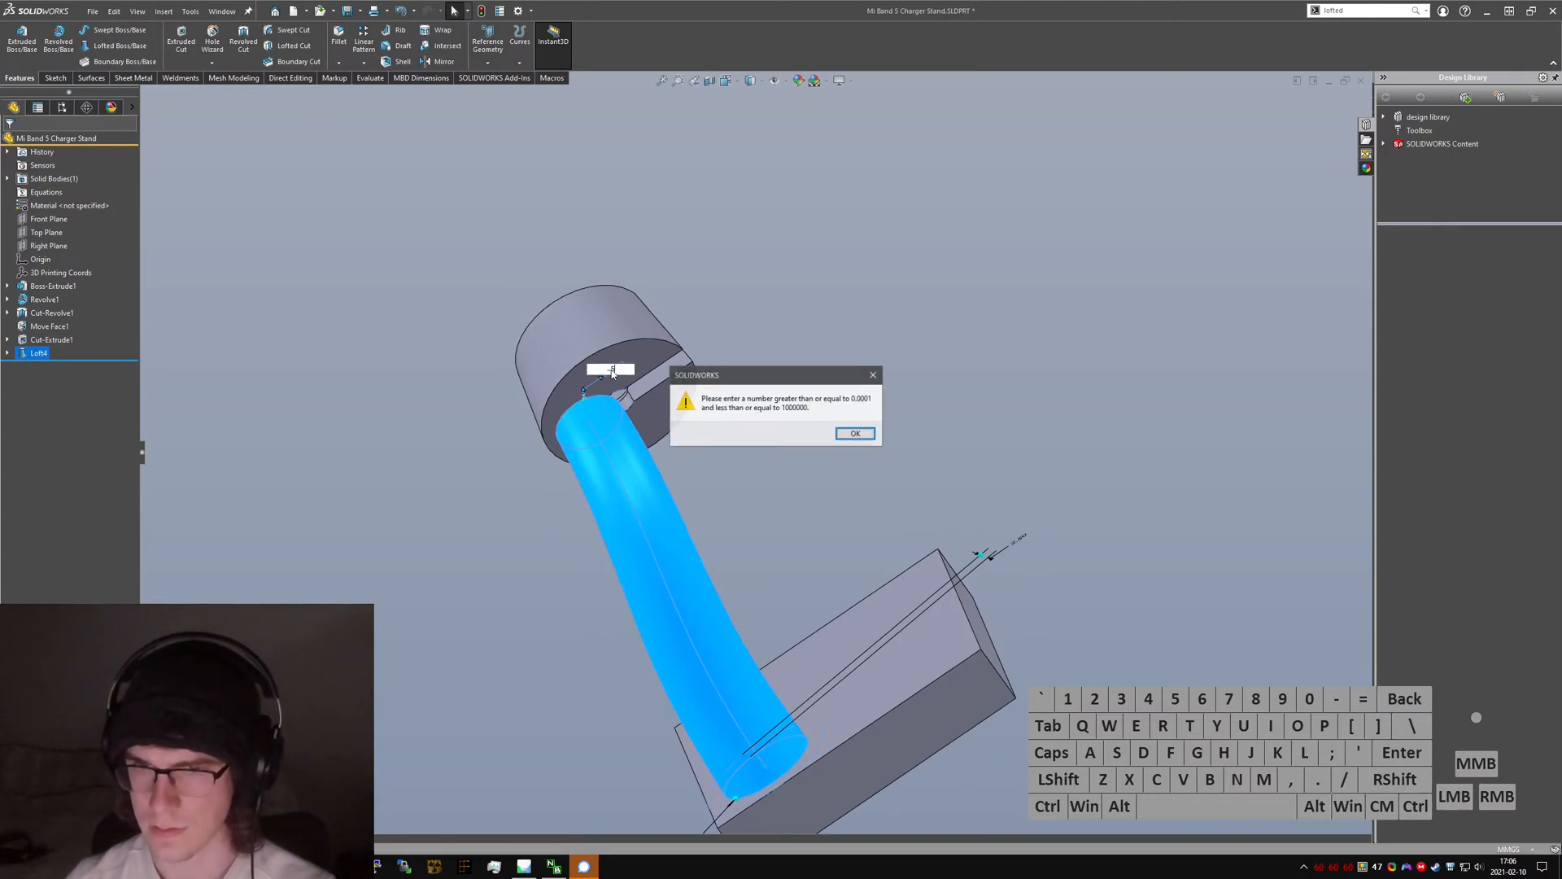
pyautogui.click(862, 437)
pyautogui.write('3.5')
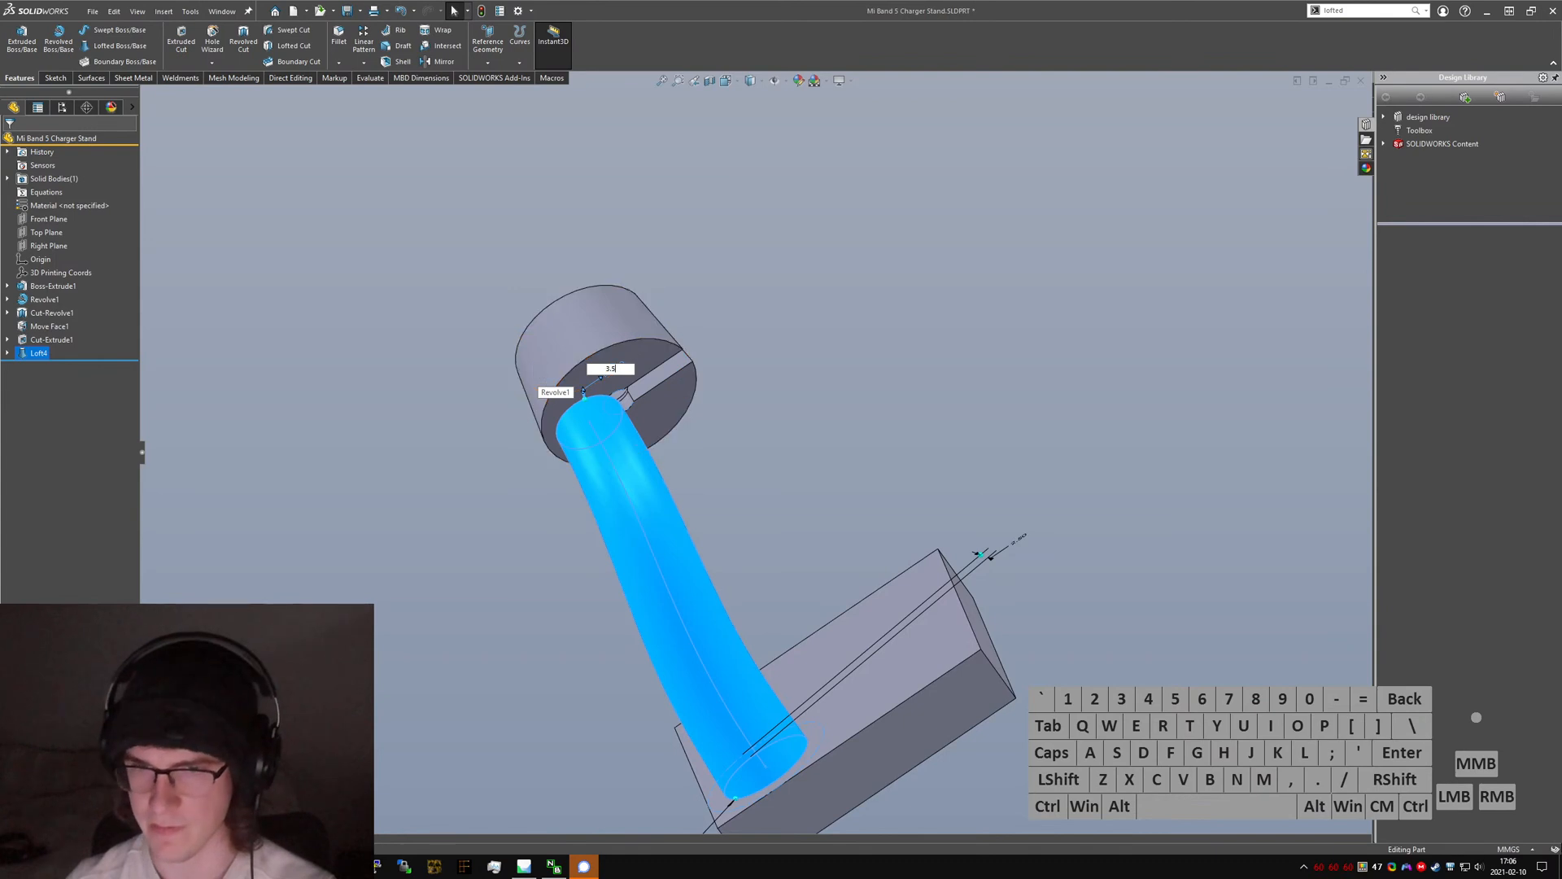
# - Compare the stem's shape with the reference Mi Band 5 Stand part from several viewing angles
pyautogui.moveTo(647, 471); pyautogui.dragTo(802, 367, button='middle')
pyautogui.hotkey('ctrl', 'Tab')
pyautogui.scroll(5, 790, 488)
pyautogui.hotkey('ctrl', 'Tab')
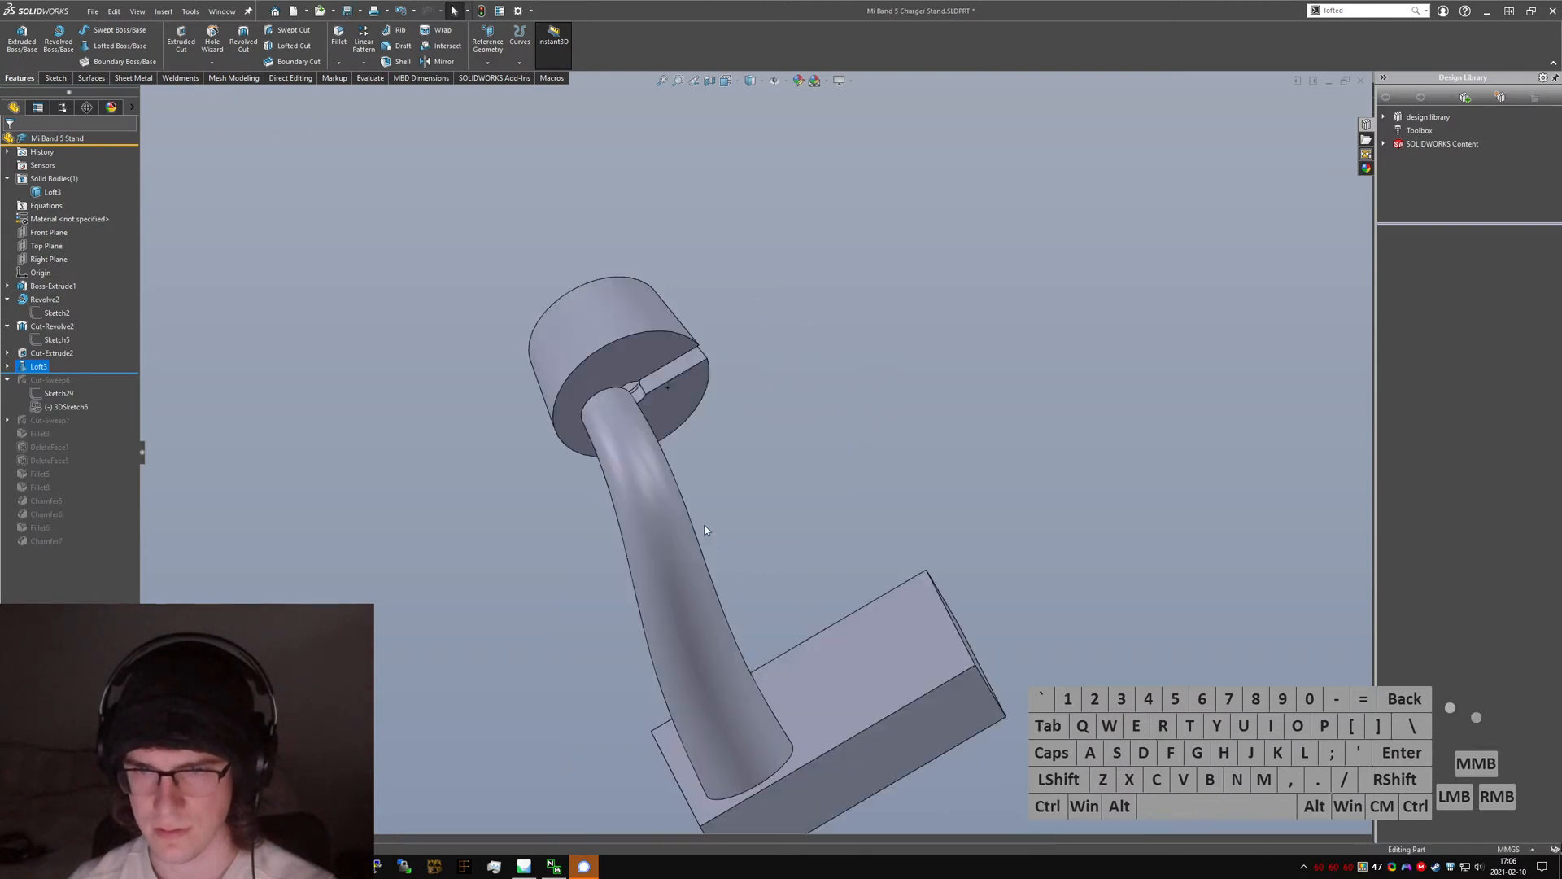
pyautogui.moveTo(614, 433); pyautogui.dragTo(808, 384, button='middle')
pyautogui.hotkey('ctrl', 'Tab')
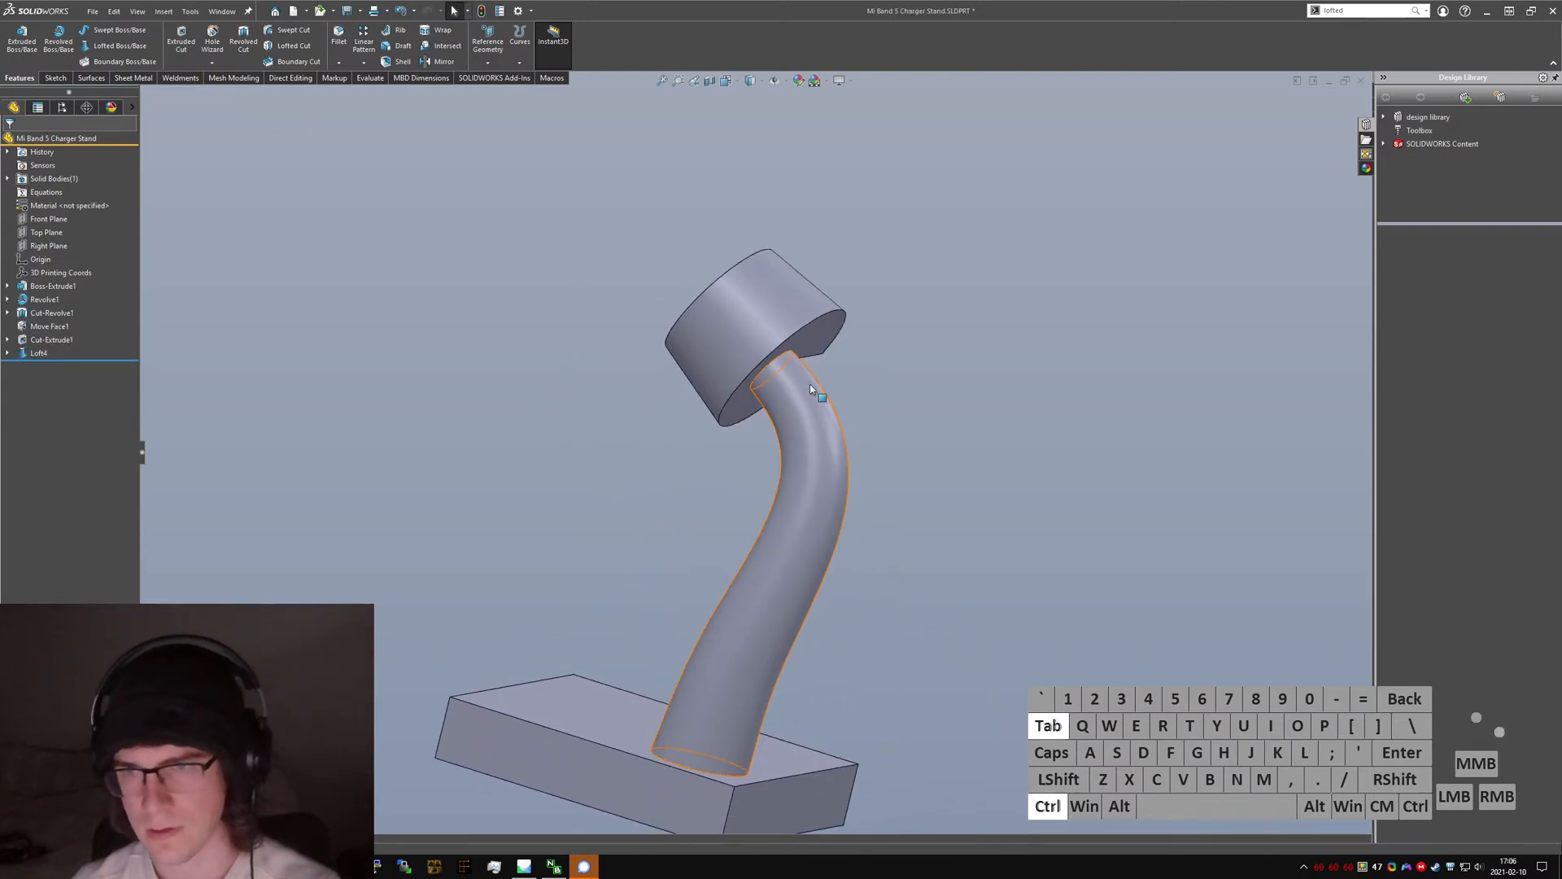
pyautogui.moveTo(646, 419); pyautogui.dragTo(693, 492, button='middle')
pyautogui.hotkey('ctrl', 'Tab')
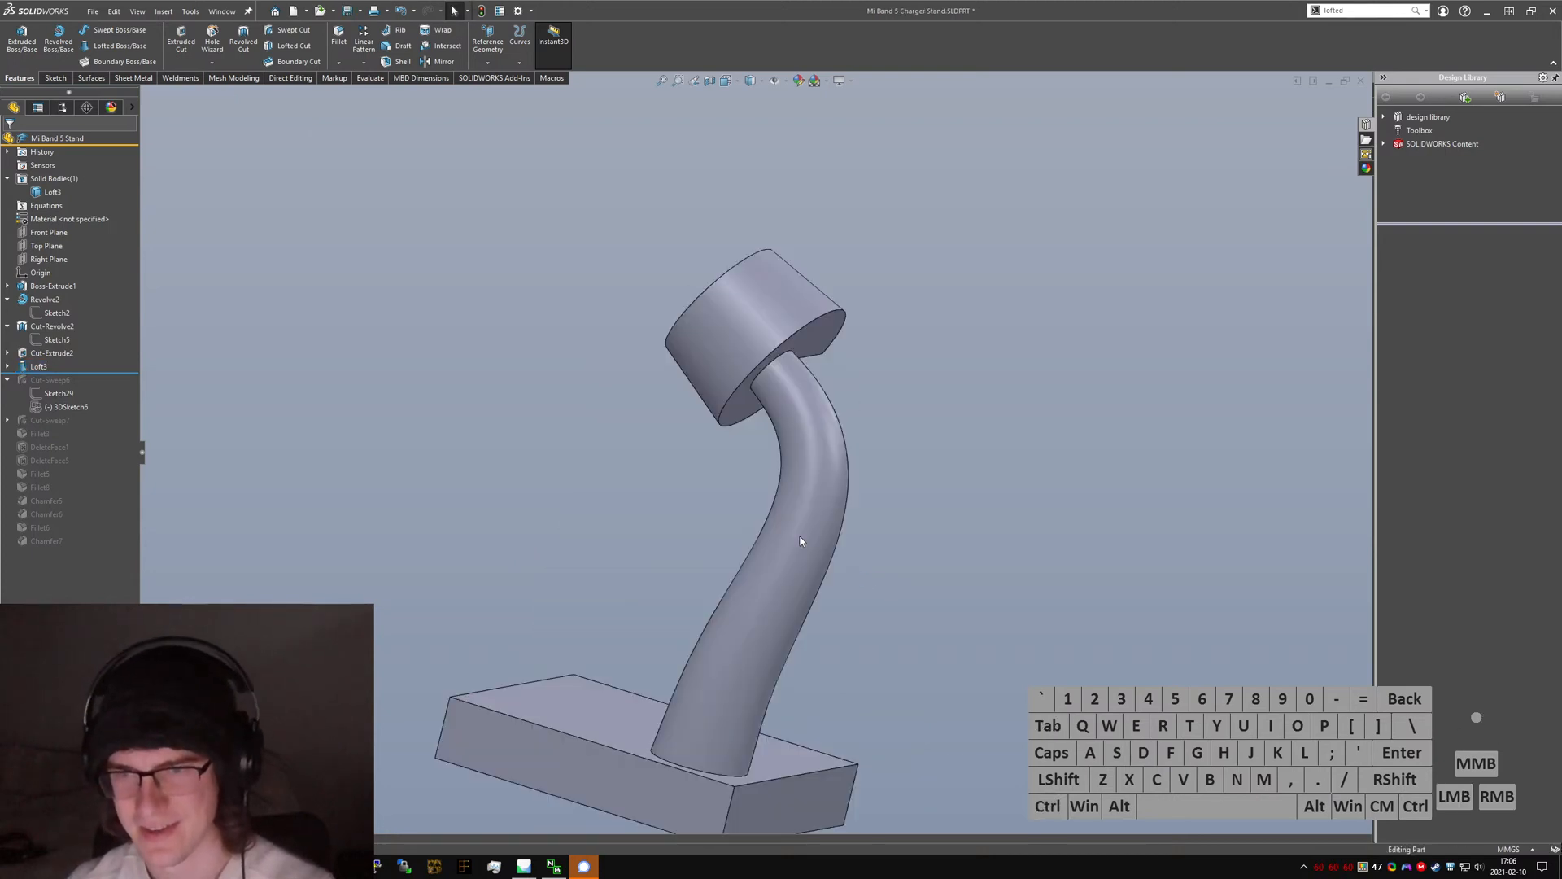
pyautogui.moveTo(802, 544); pyautogui.dragTo(624, 358, button='middle')
pyautogui.hotkey('ctrl', 'Tab')
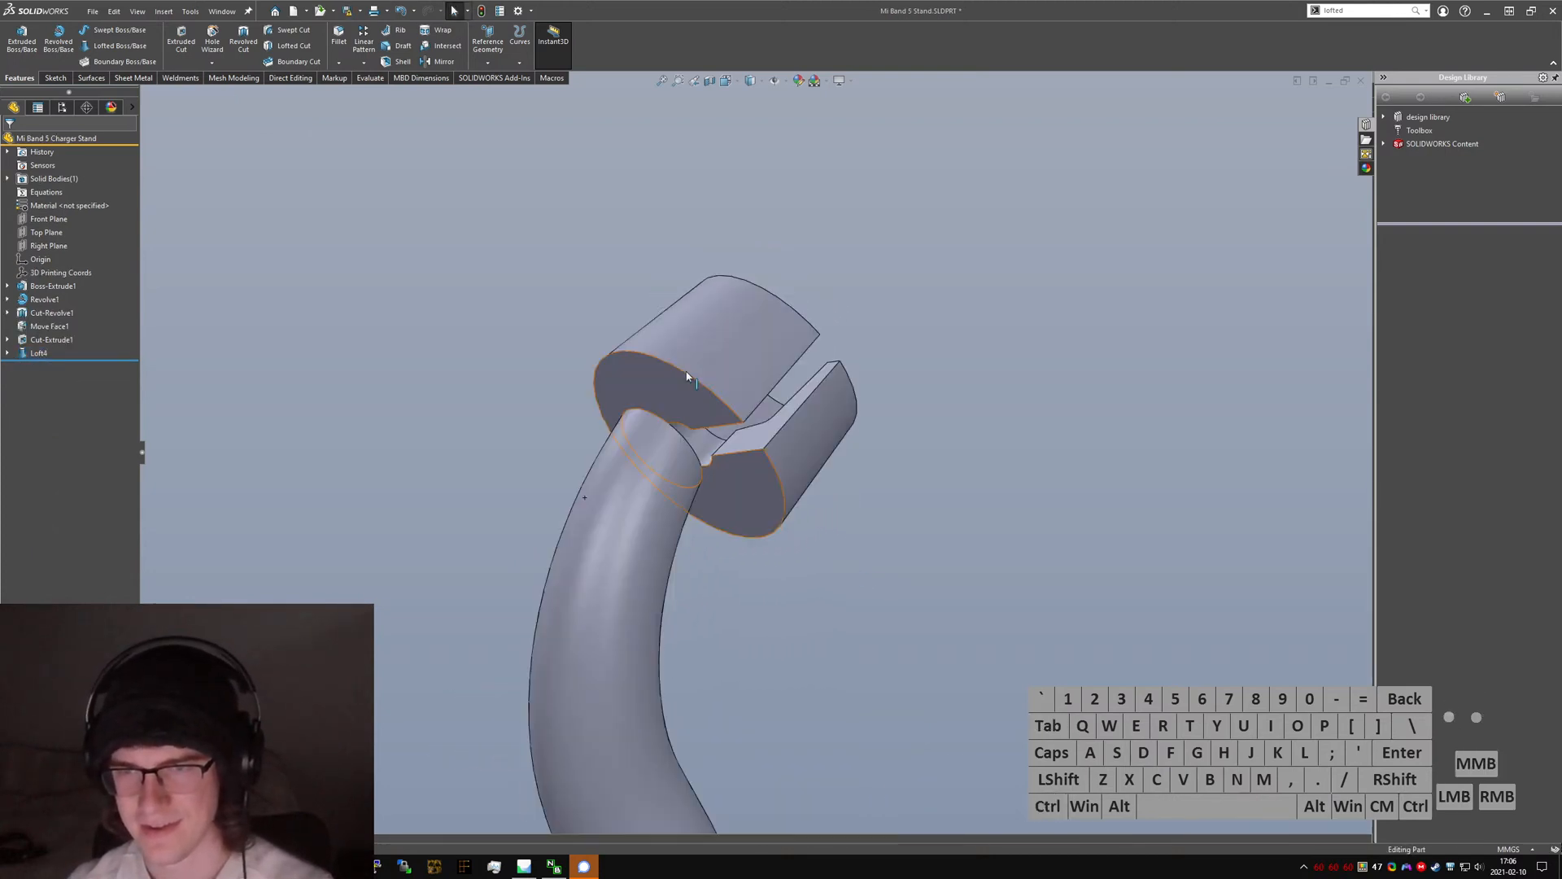
# - Check the upper stem edge's radius in the reference part and set the charger stand's upper loft circle to the same 4.5 mm
pyautogui.click(669, 425)
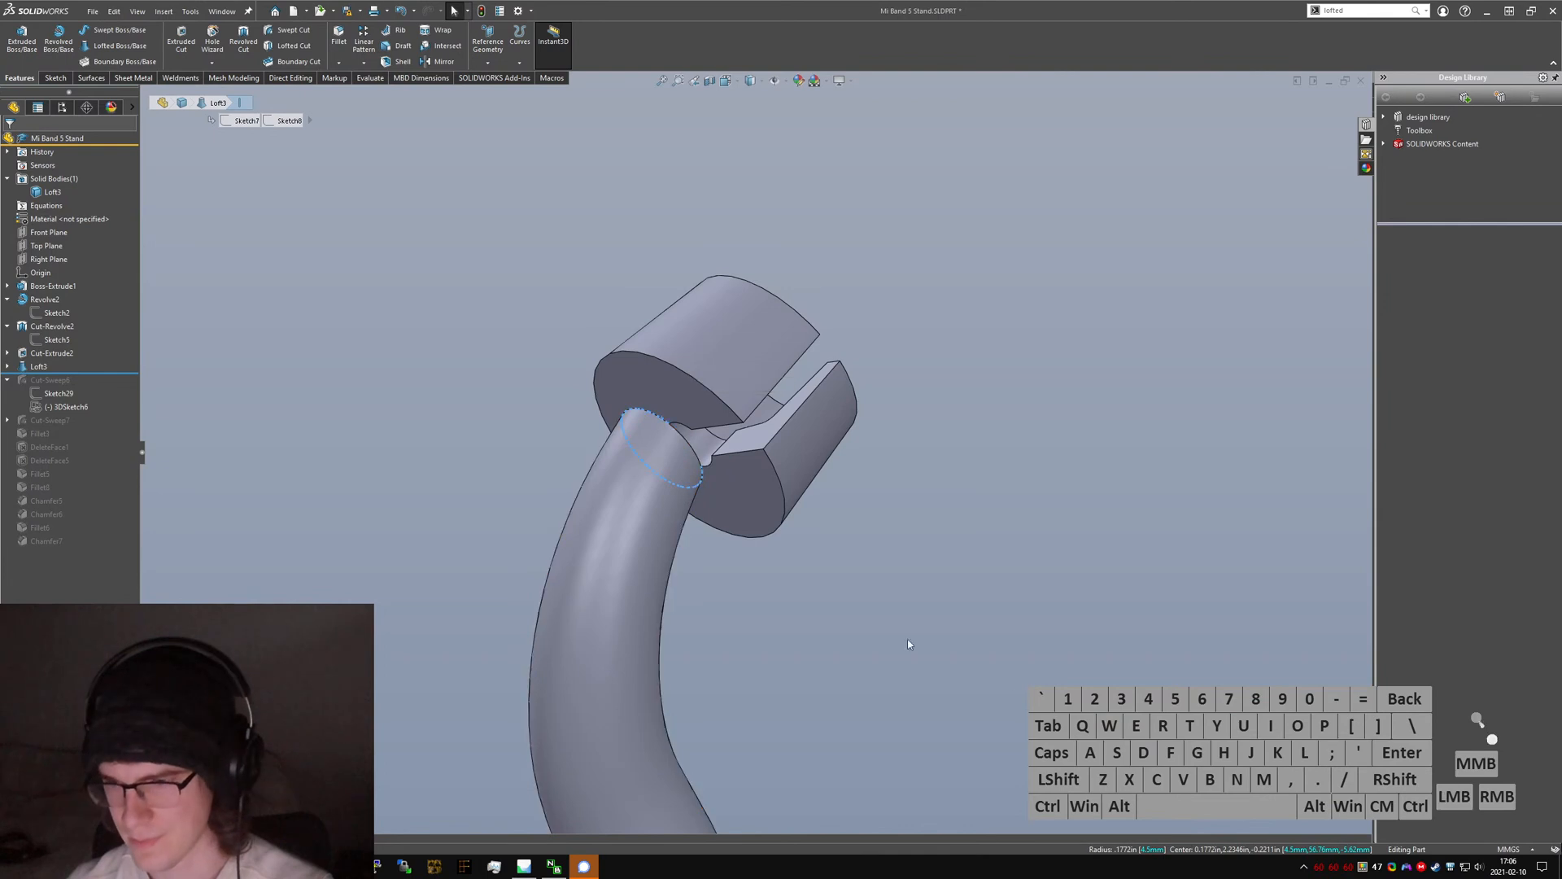
pyautogui.hotkey('ctrl', 'Tab')
pyautogui.click(688, 381)
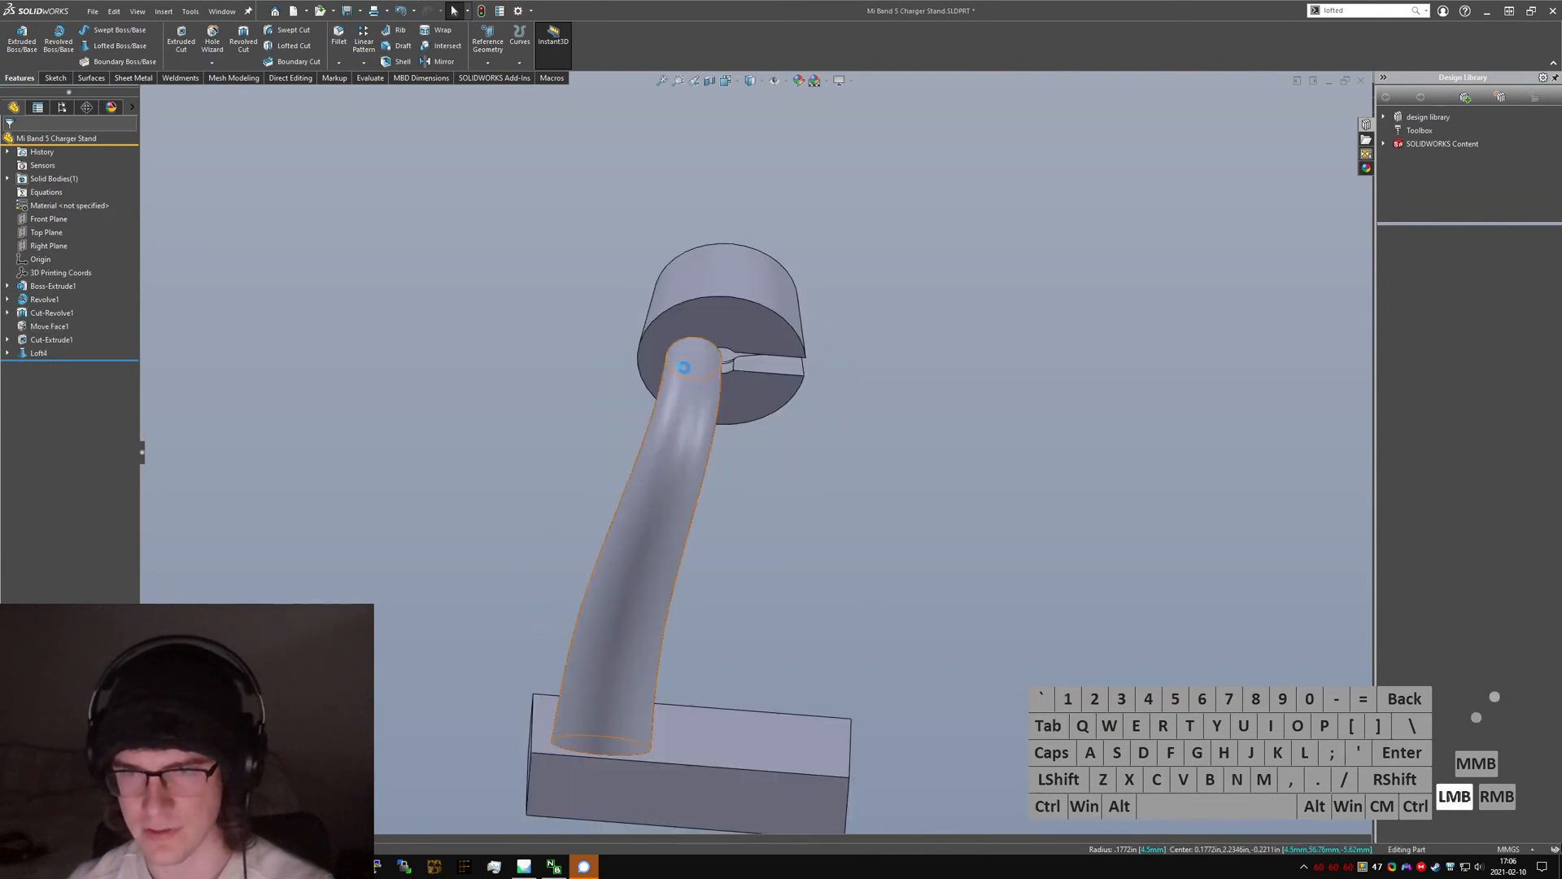
pyautogui.click(750, 333)
pyautogui.click(850, 335)
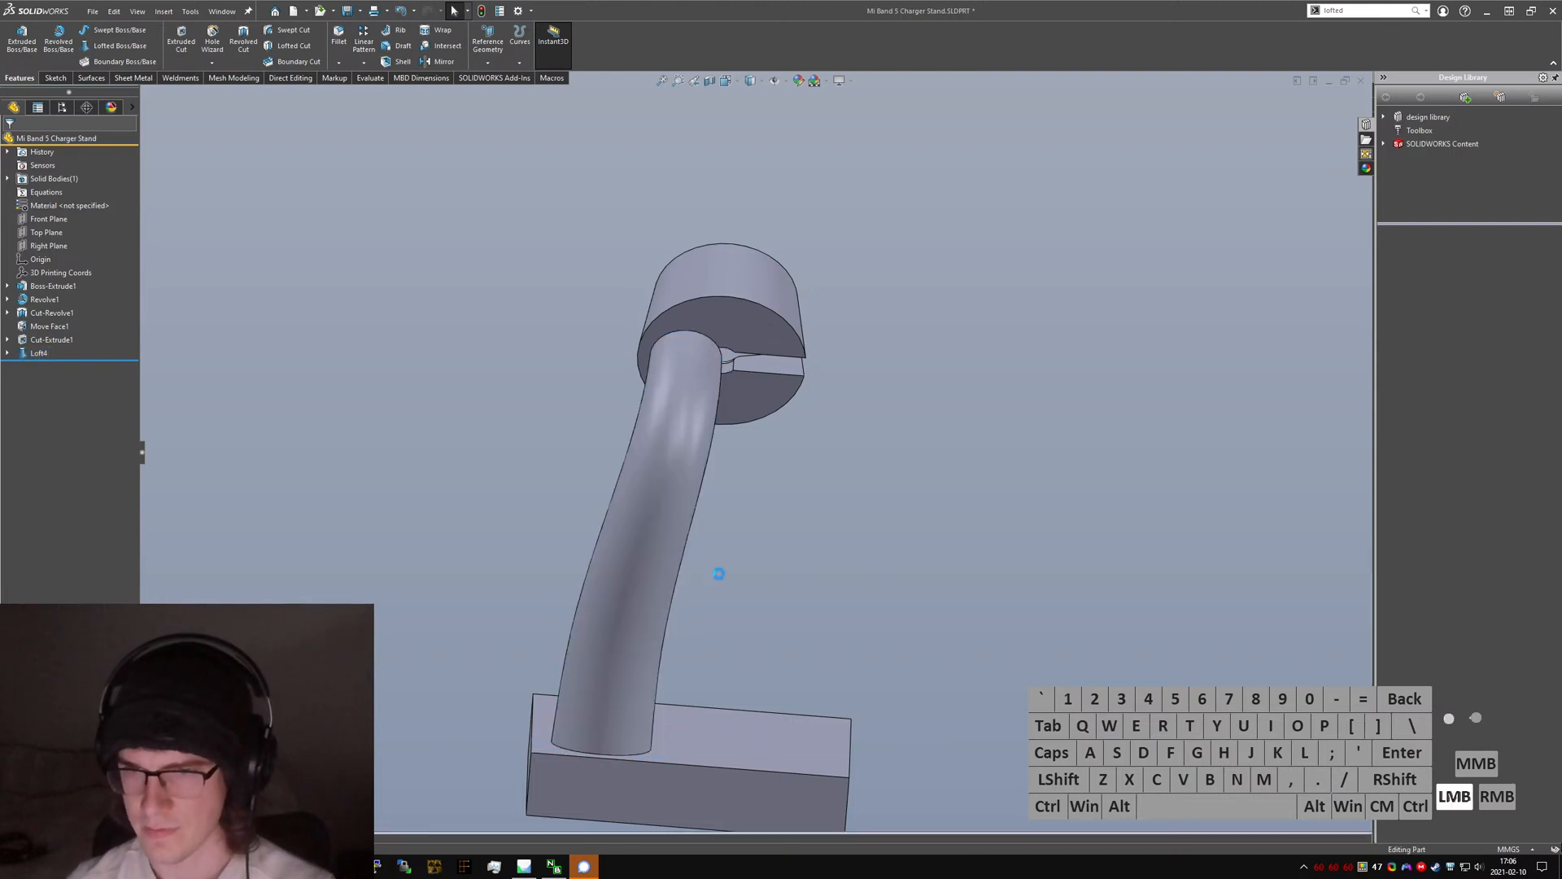
# - Examine the dimensions of the stem's lower circular edge where it meets the base block
pyautogui.moveTo(712, 564); pyautogui.dragTo(679, 700, button='middle')
pyautogui.click(684, 744)
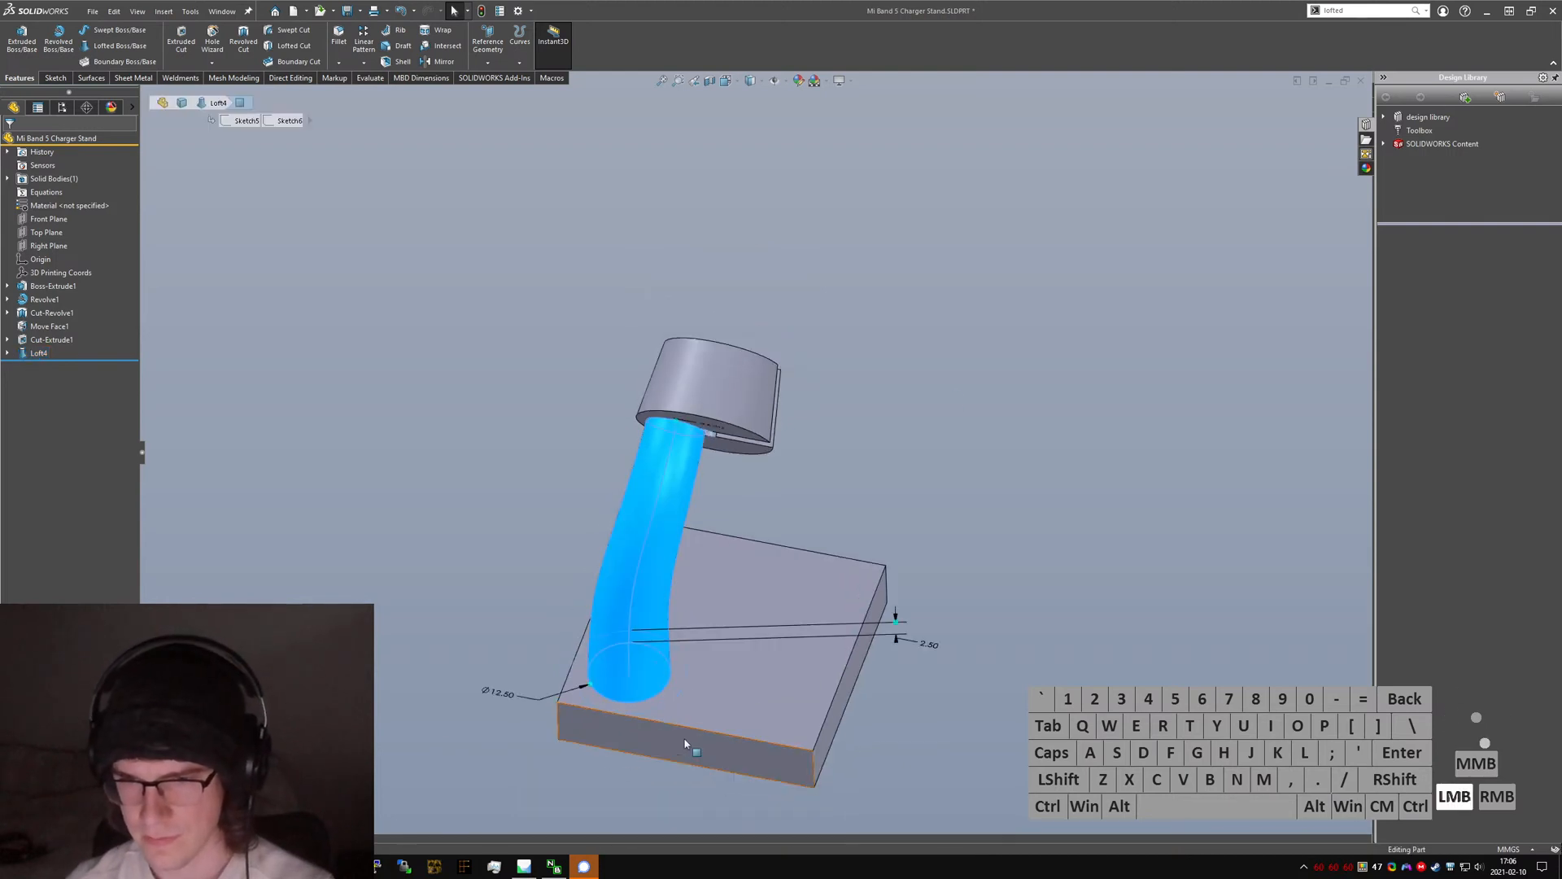
pyautogui.click(643, 700)
pyautogui.click(659, 703)
pyautogui.click(650, 697)
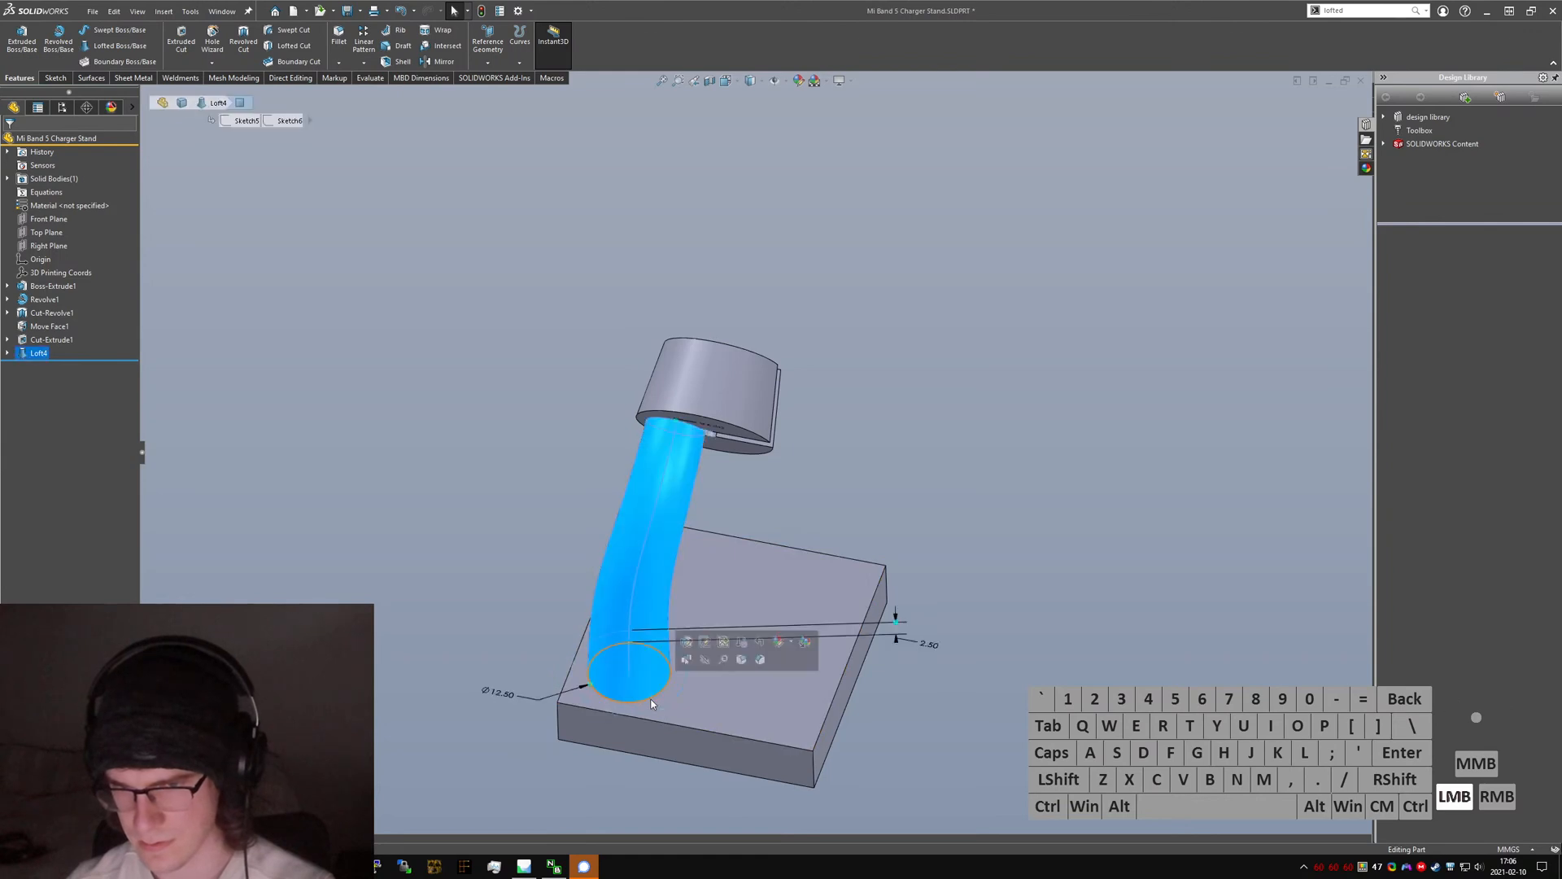
pyautogui.click(594, 779)
# - Switch to the reference Mi Band 5 Stand part and examine the lower loft profile's sketch dimensions
pyautogui.hotkey('ctrl', 'Tab')
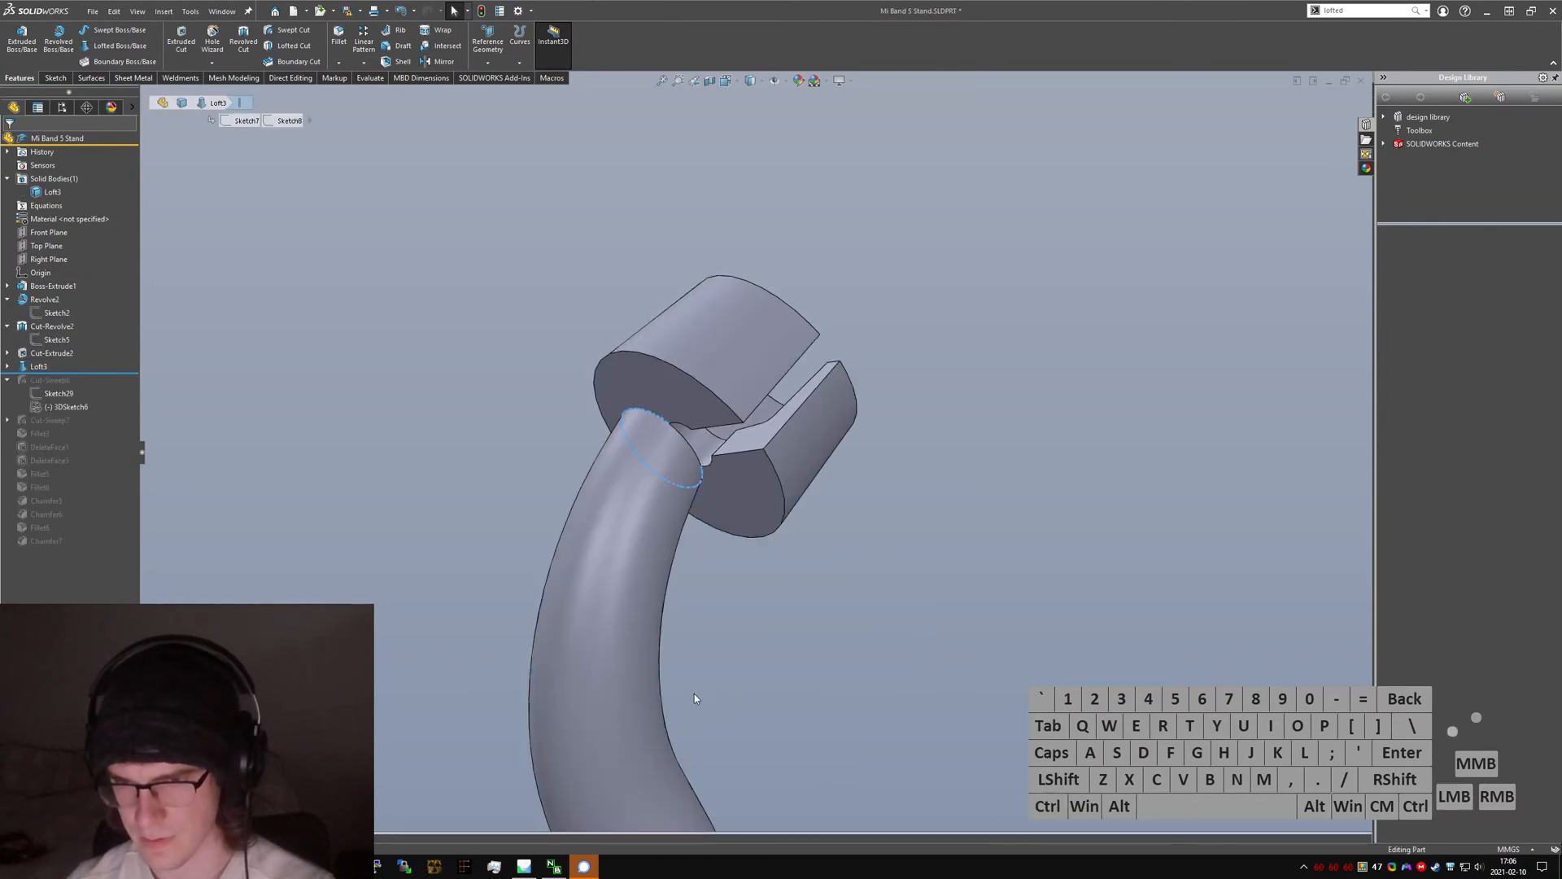
pyautogui.scroll(8, 695, 695)
pyautogui.moveTo(696, 696); pyautogui.dragTo(757, 639, button='middle')
pyautogui.scroll(-5, 753, 610)
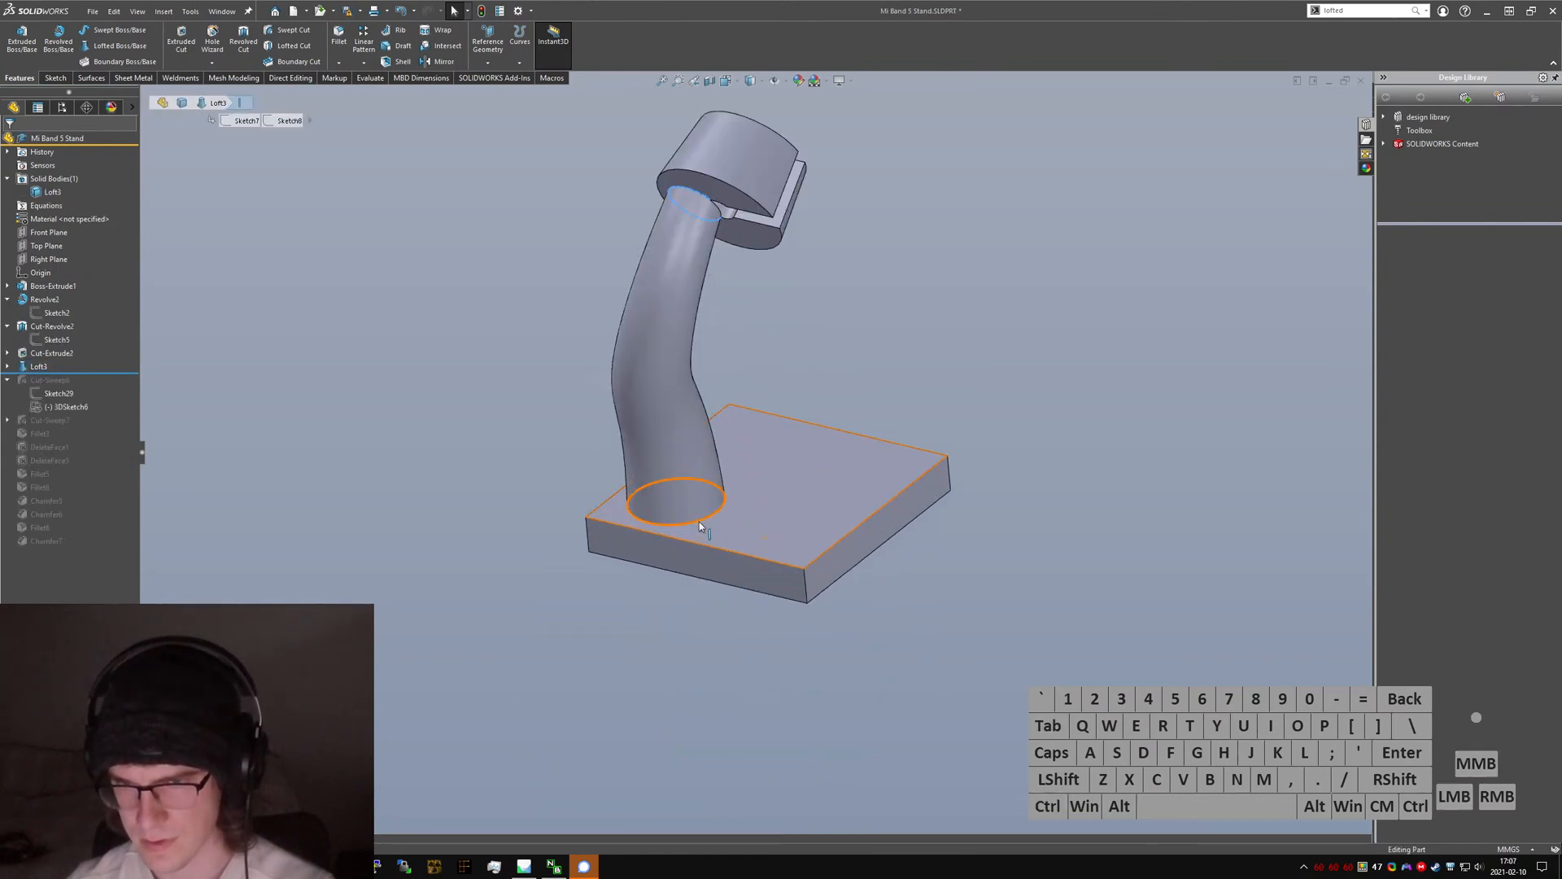
pyautogui.click(700, 525)
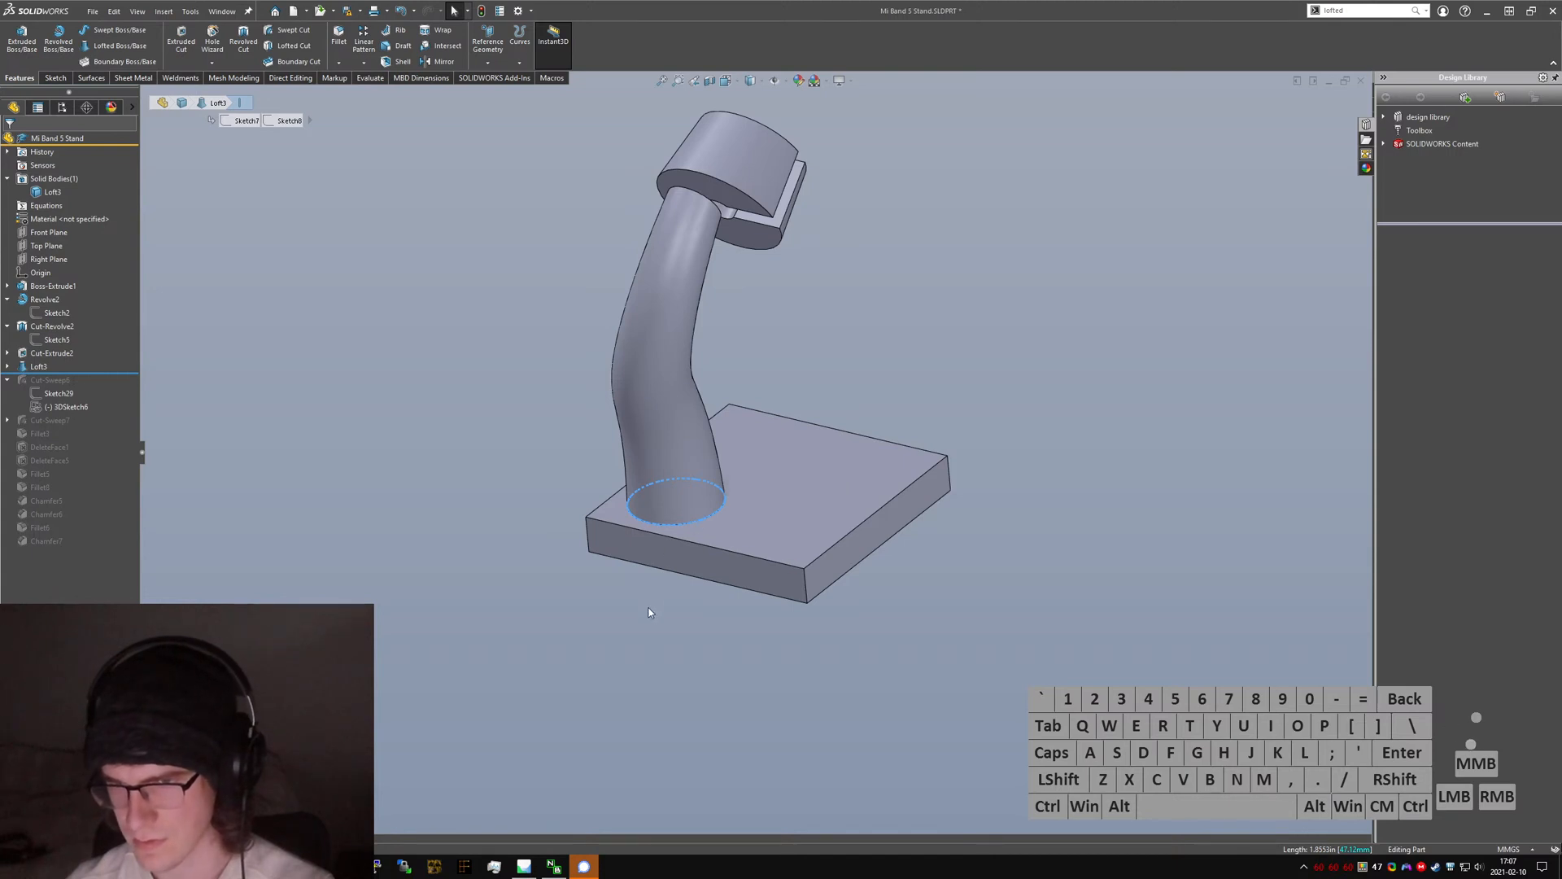
pyautogui.click(7, 366)
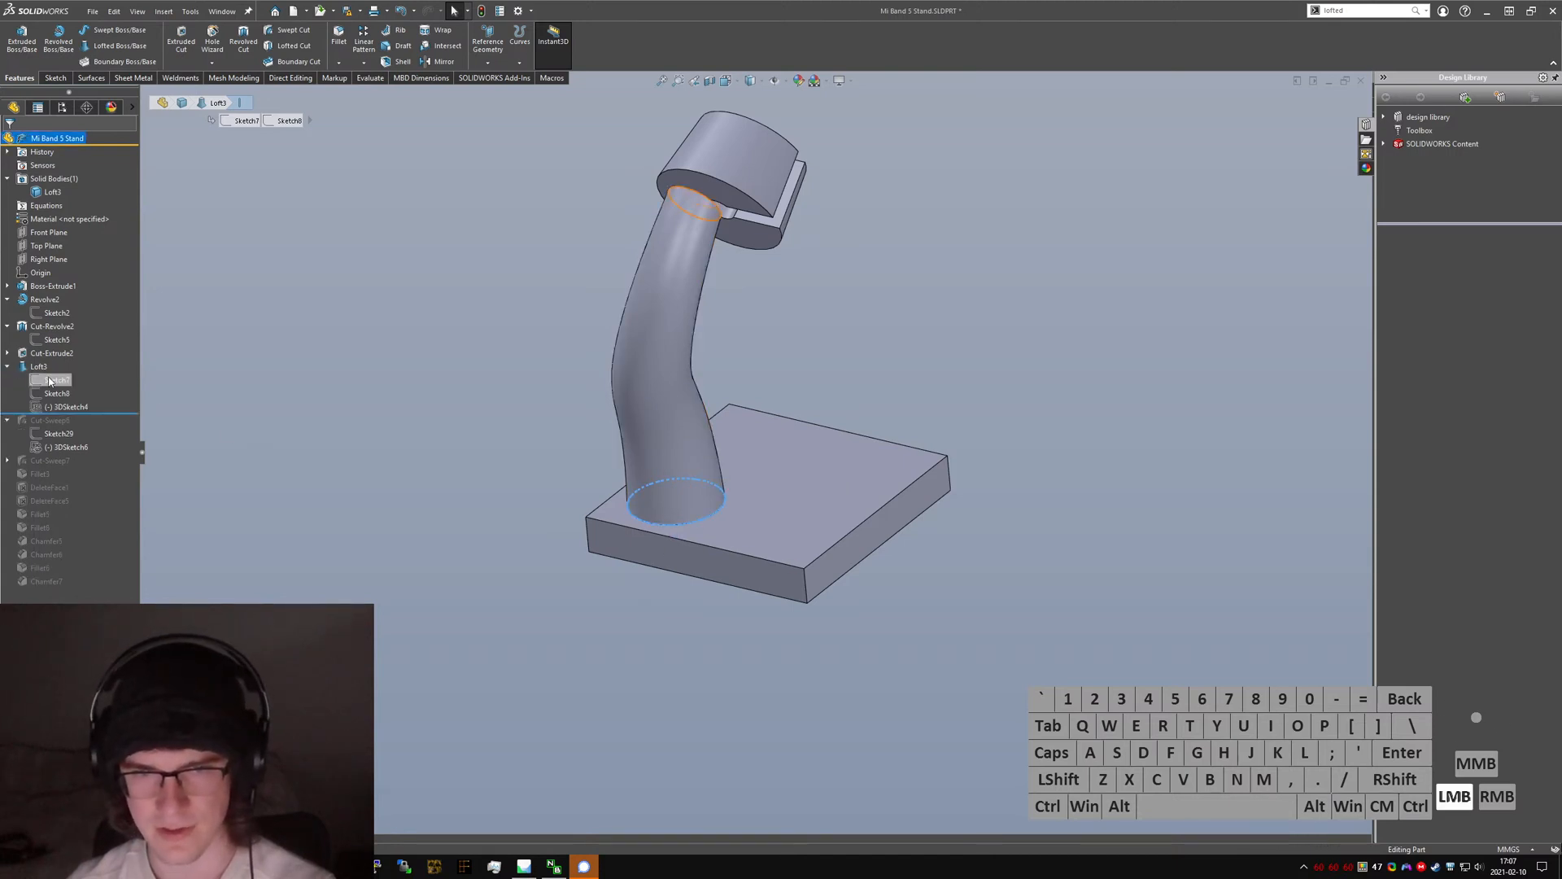
pyautogui.click(50, 394)
pyautogui.moveTo(601, 520); pyautogui.dragTo(638, 594, button='middle')
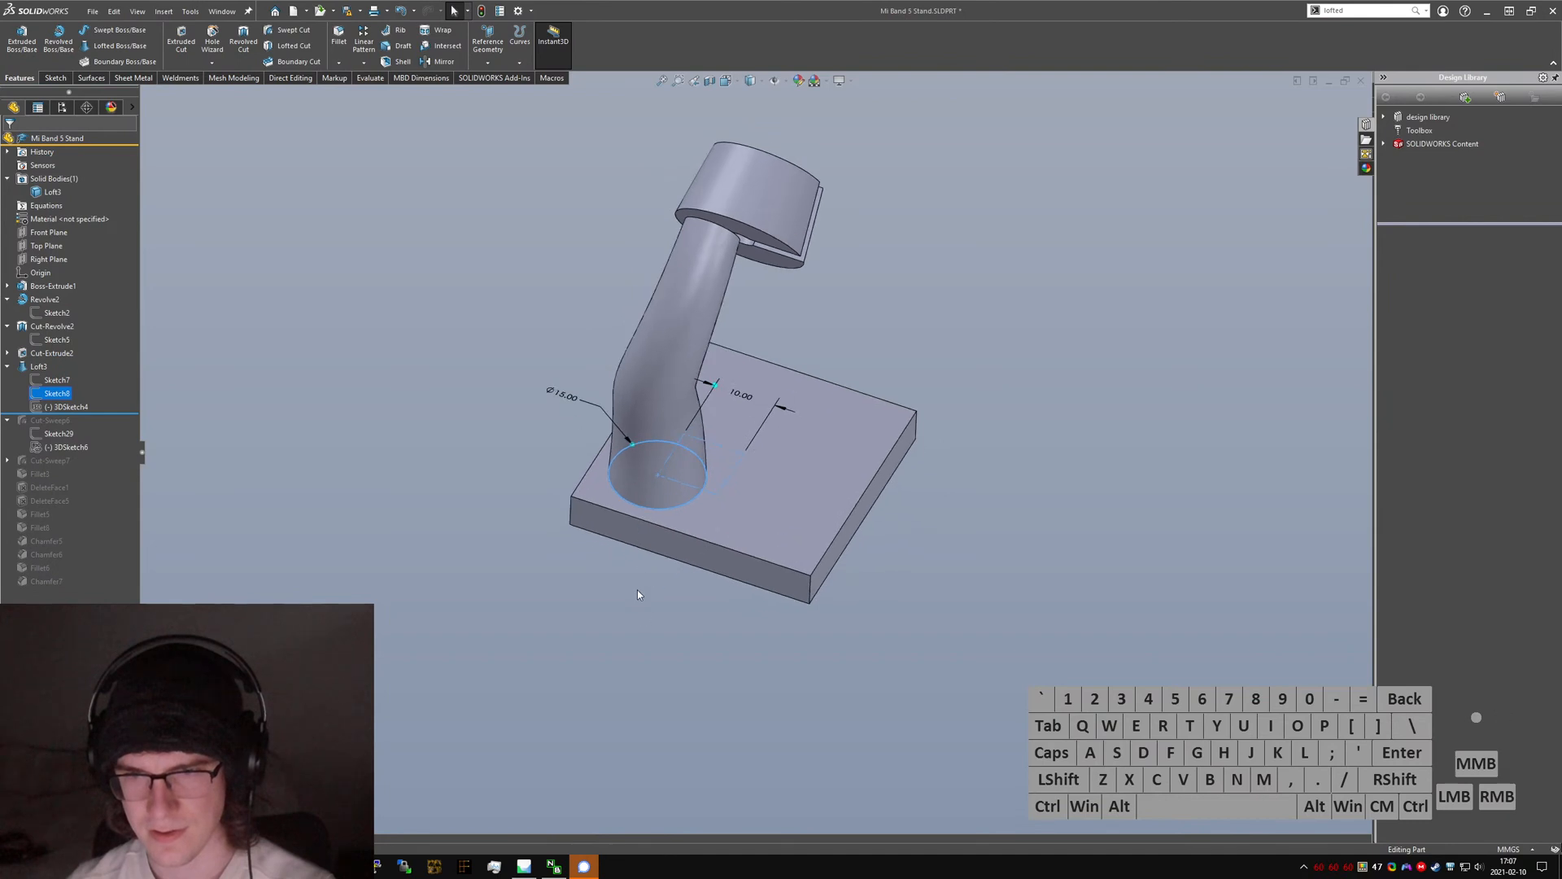
pyautogui.moveTo(700, 444); pyautogui.dragTo(659, 434, button='middle')
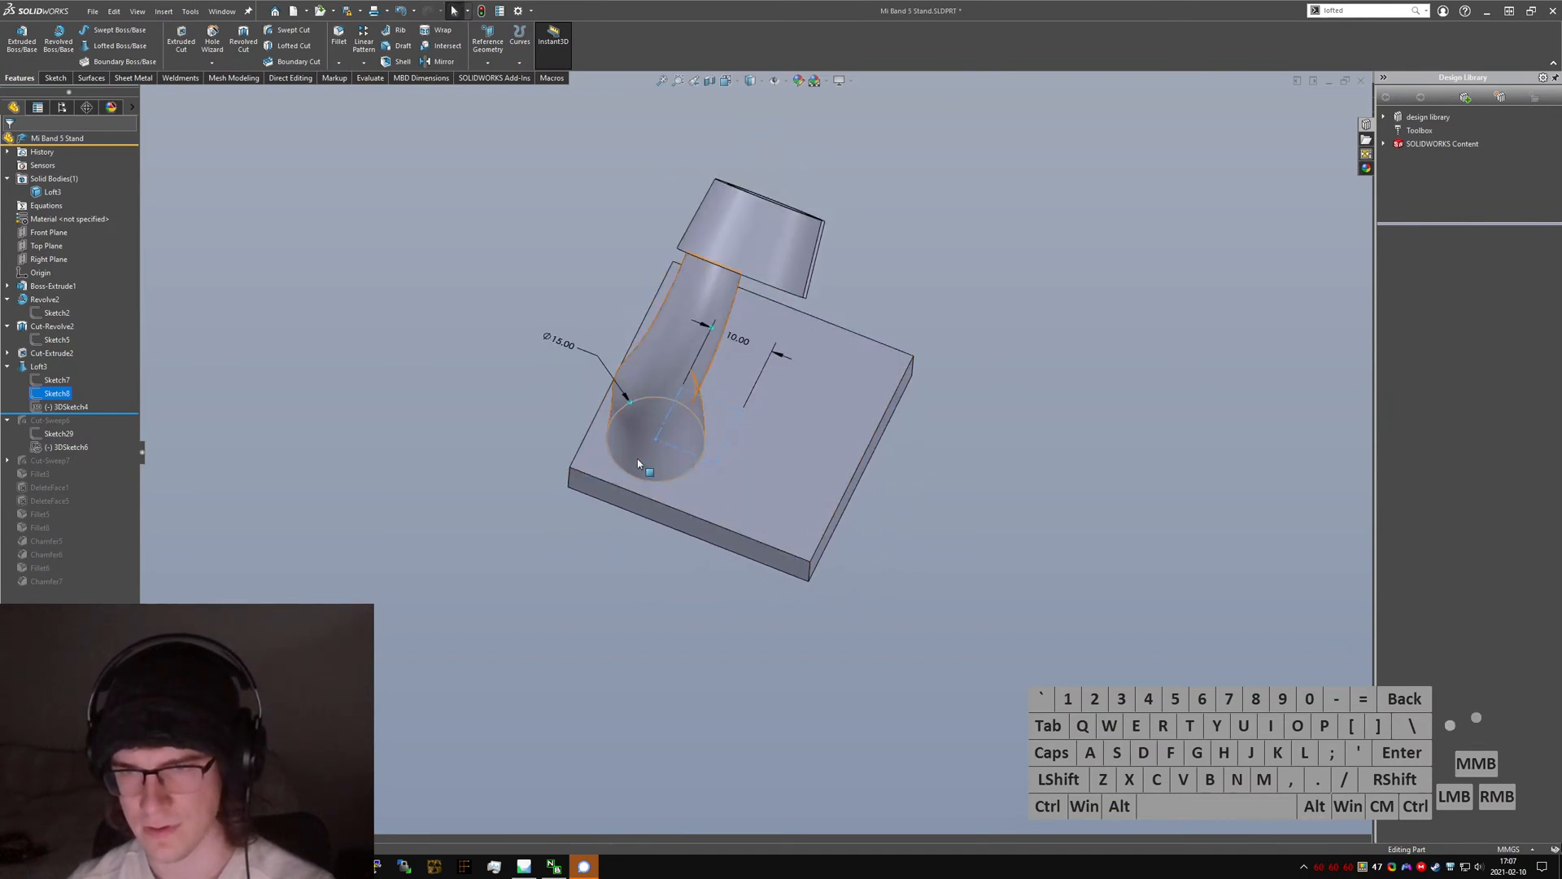
pyautogui.click(663, 439)
# - Compare the loft's 3D centerline sketch in the reference part with the charger stand's own in top view
pyautogui.moveTo(663, 439)
pyautogui.mouseDown(button='middle')
pyautogui.moveTo(539, 411)
pyautogui.moveTo(631, 349)
pyautogui.moveTo(603, 342)
pyautogui.moveTo(687, 540)
pyautogui.moveTo(635, 621)
pyautogui.moveTo(641, 593)
pyautogui.mouseUp(button='middle')
pyautogui.click(622, 390)
pyautogui.hotkey('ctrl', '5')
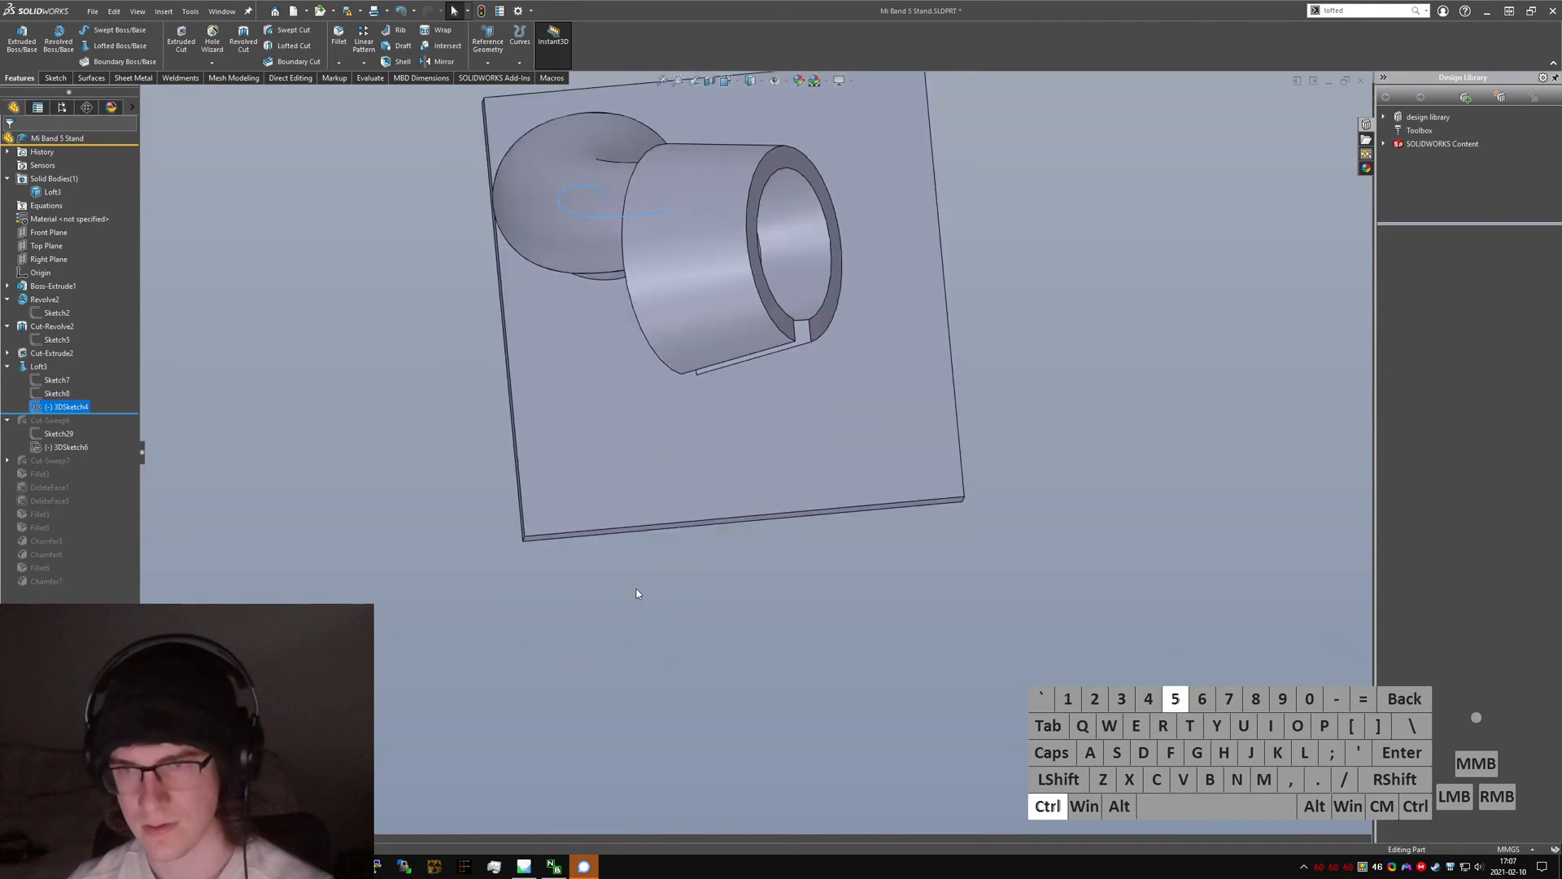
pyautogui.hotkey('ctrl', 'Tab')
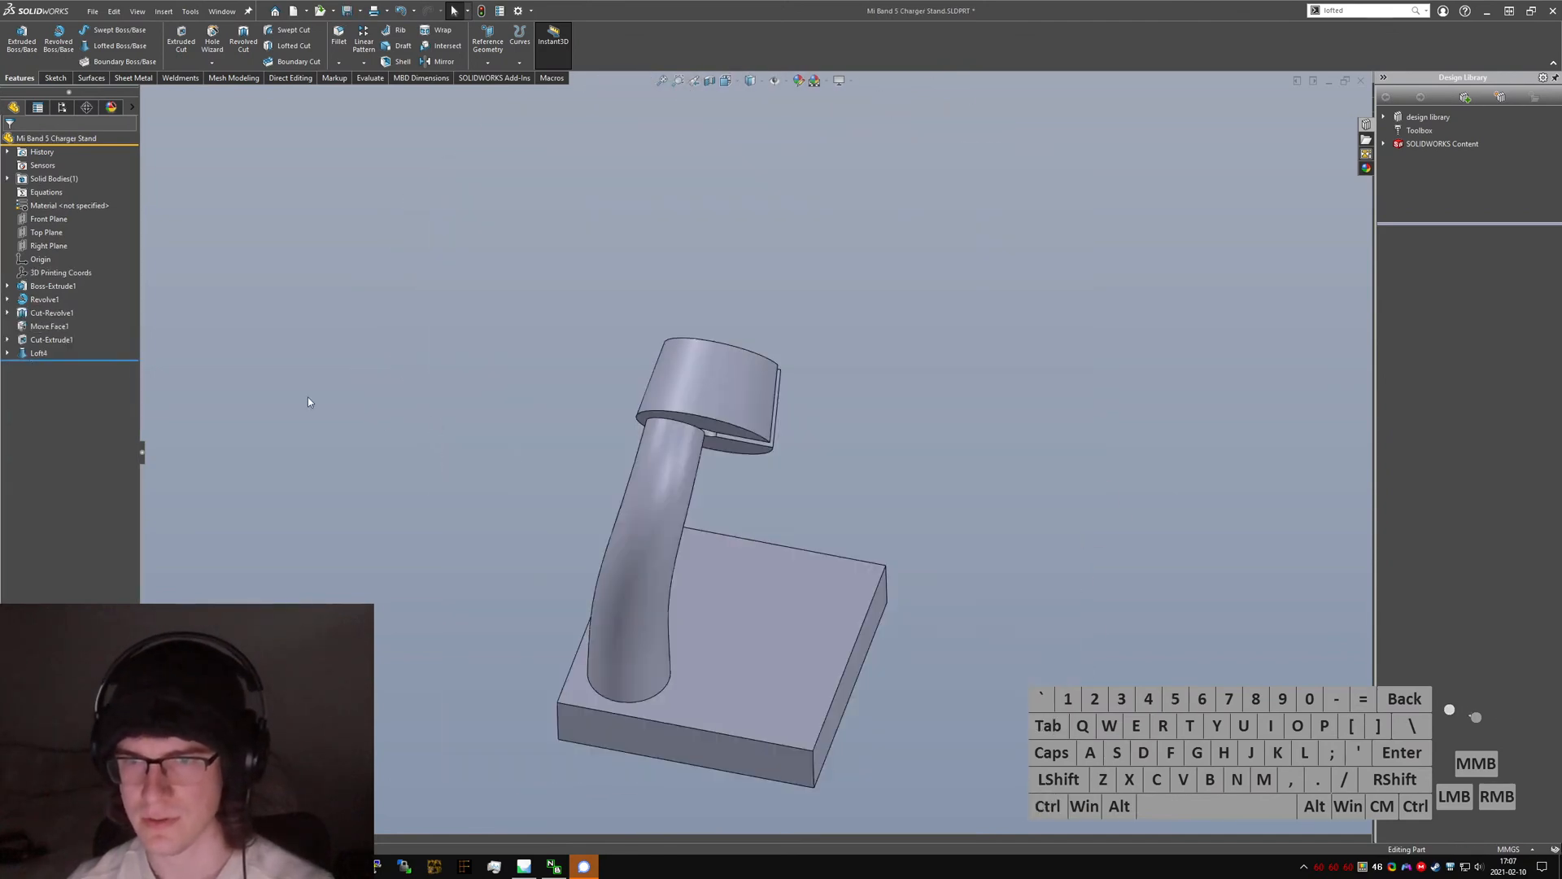
pyautogui.hotkey('ctrl', '5')
pyautogui.click(7, 353)
pyautogui.click(55, 393)
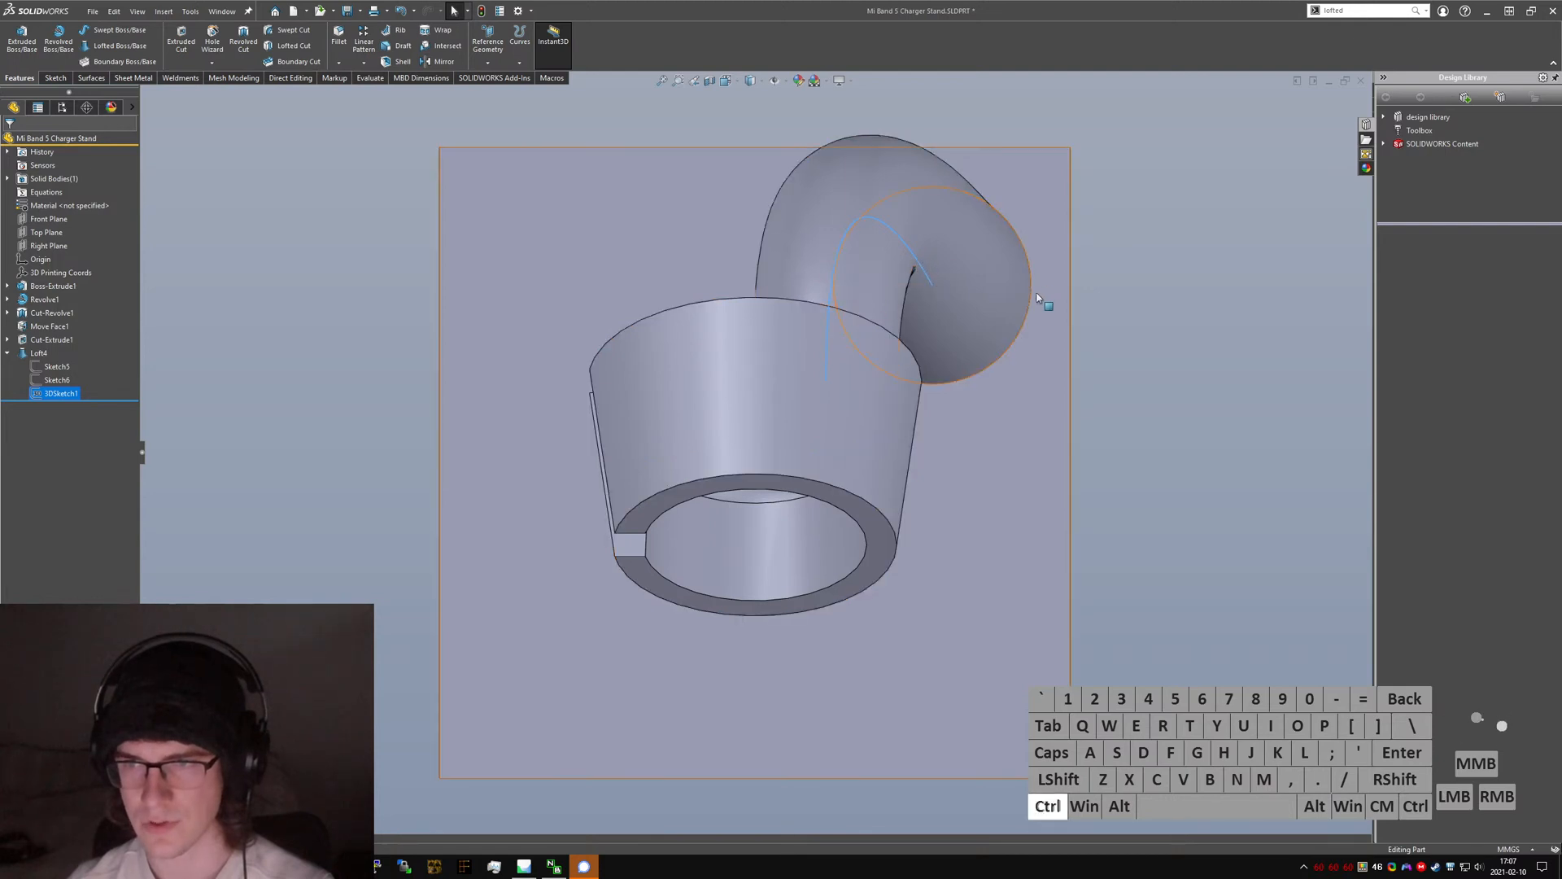
# - Compare the curved lofted arm in the Mi Band 5 Charger Stand part with the one in the Mi Band 5 Stand part
pyautogui.hotkey('ctrl', 'Tab')
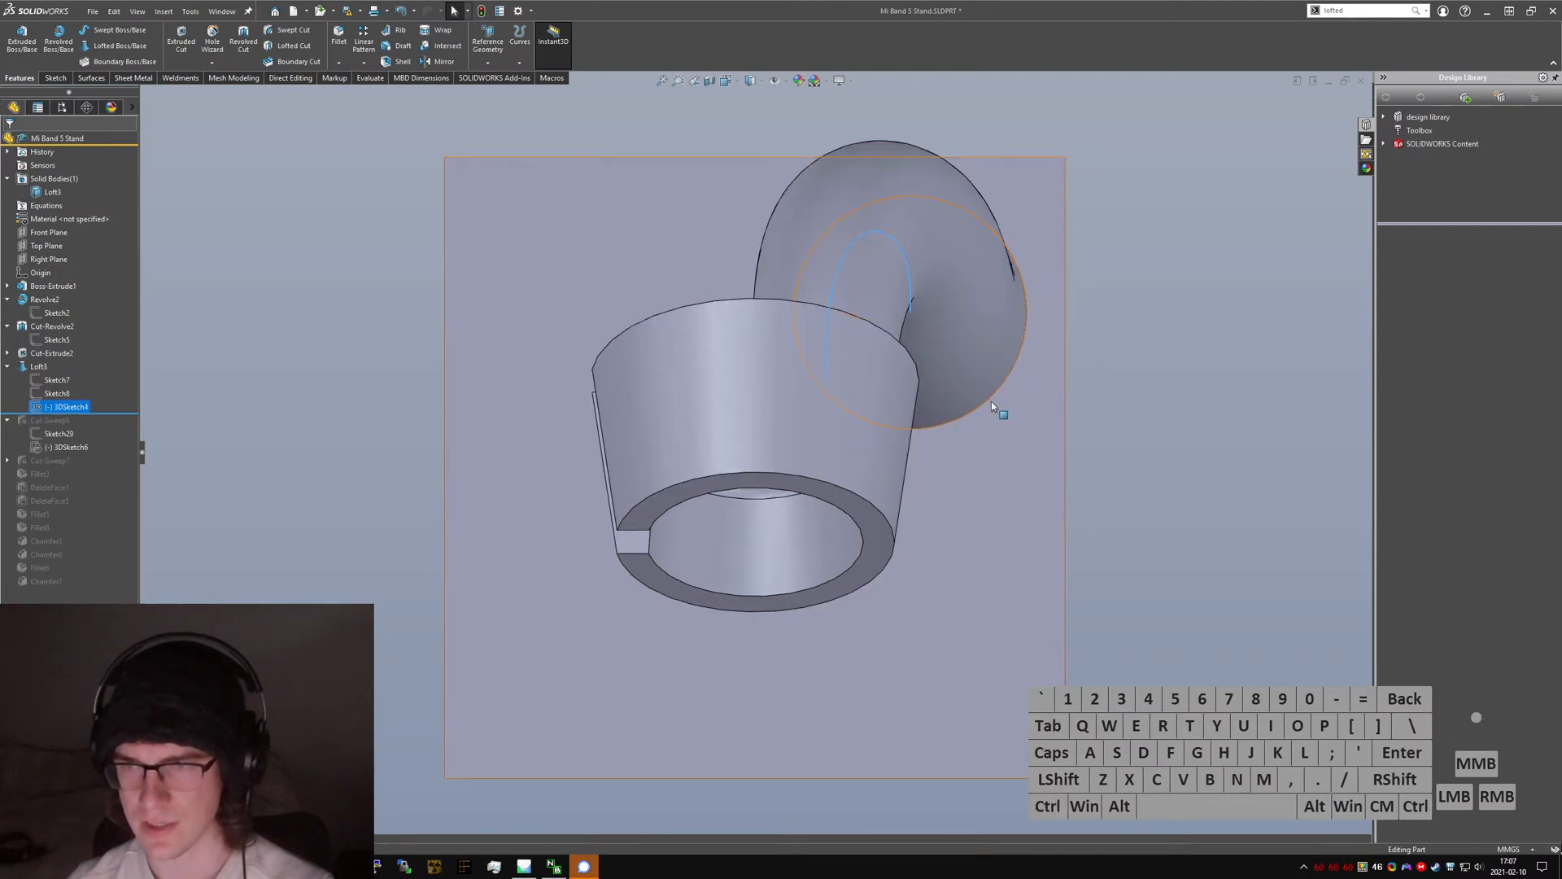
pyautogui.hotkey('ctrl', 'Tab')
pyautogui.hotkey('ctrl', 'Tab')
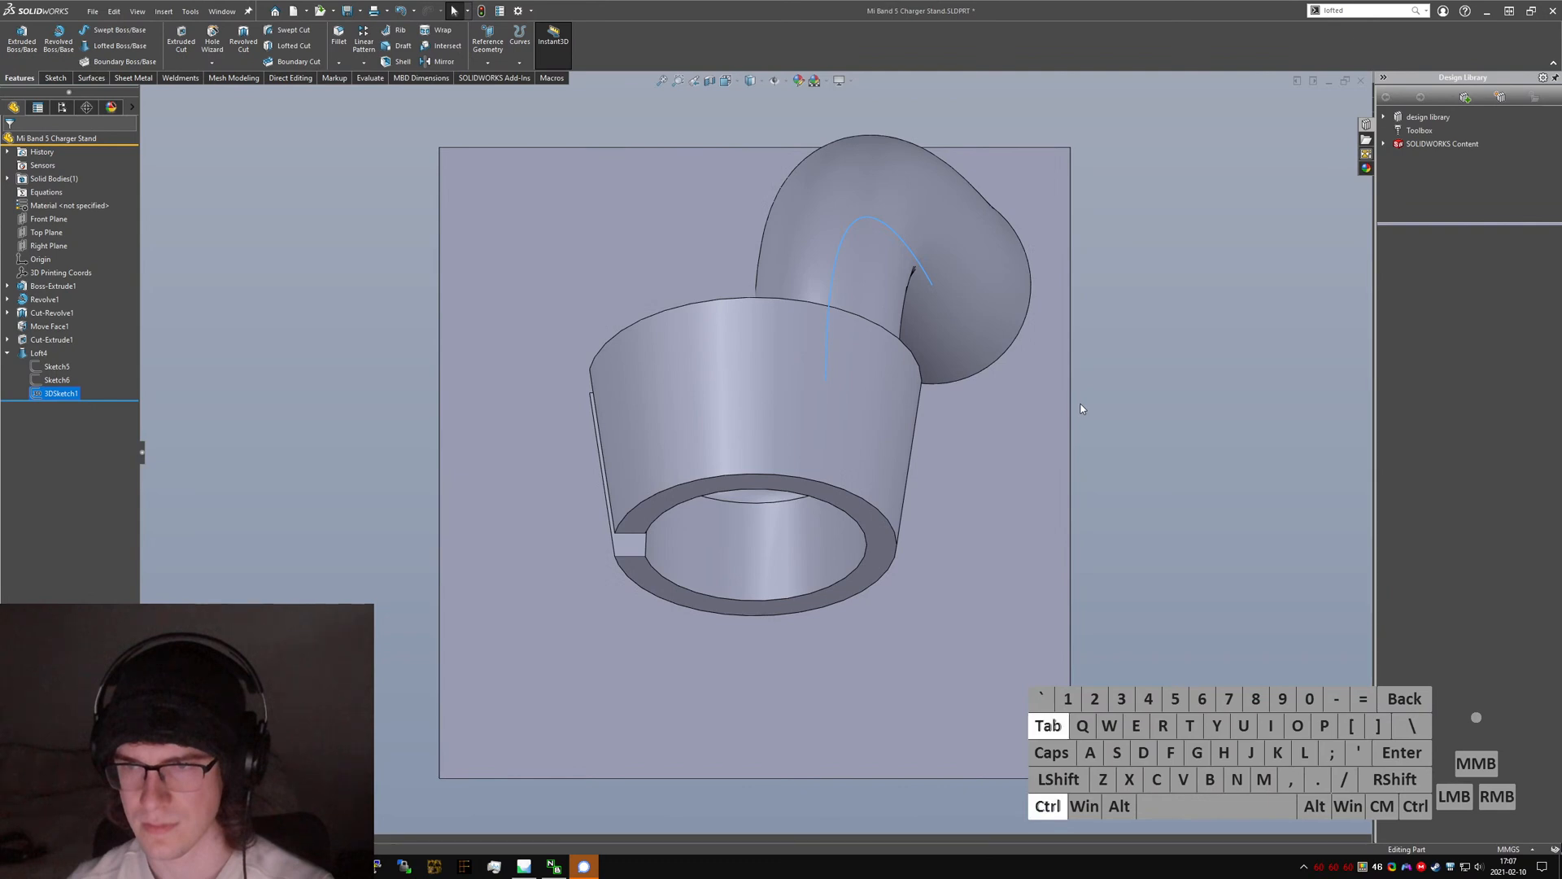
pyautogui.hotkey('ctrl', 'Tab')
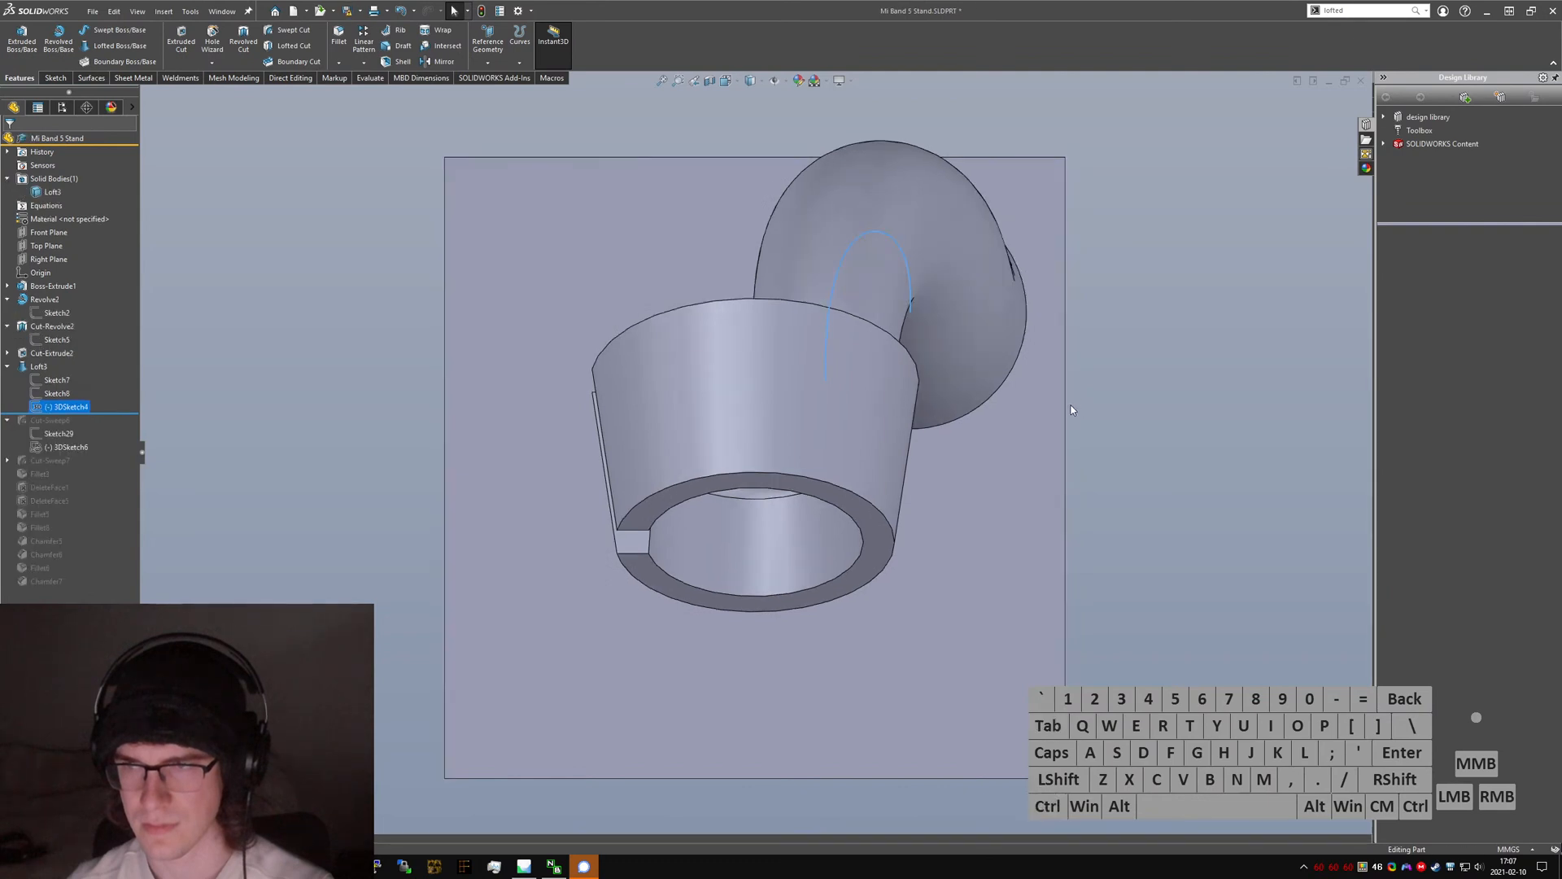
pyautogui.hotkey('ctrl', 'Tab')
pyautogui.press('f')
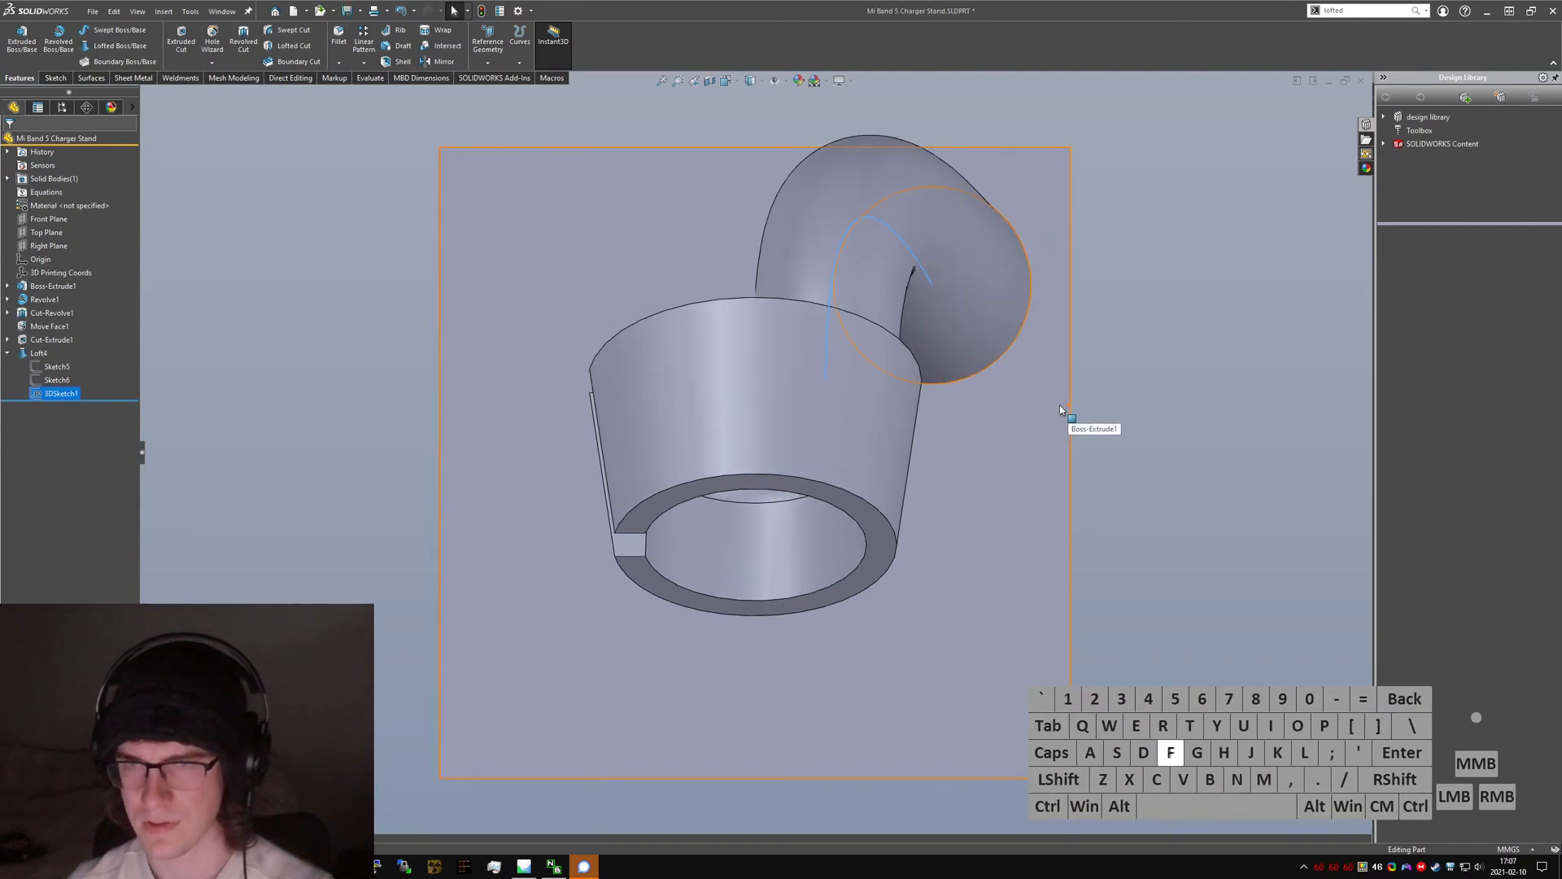
pyautogui.hotkey('ctrl', 'Tab')
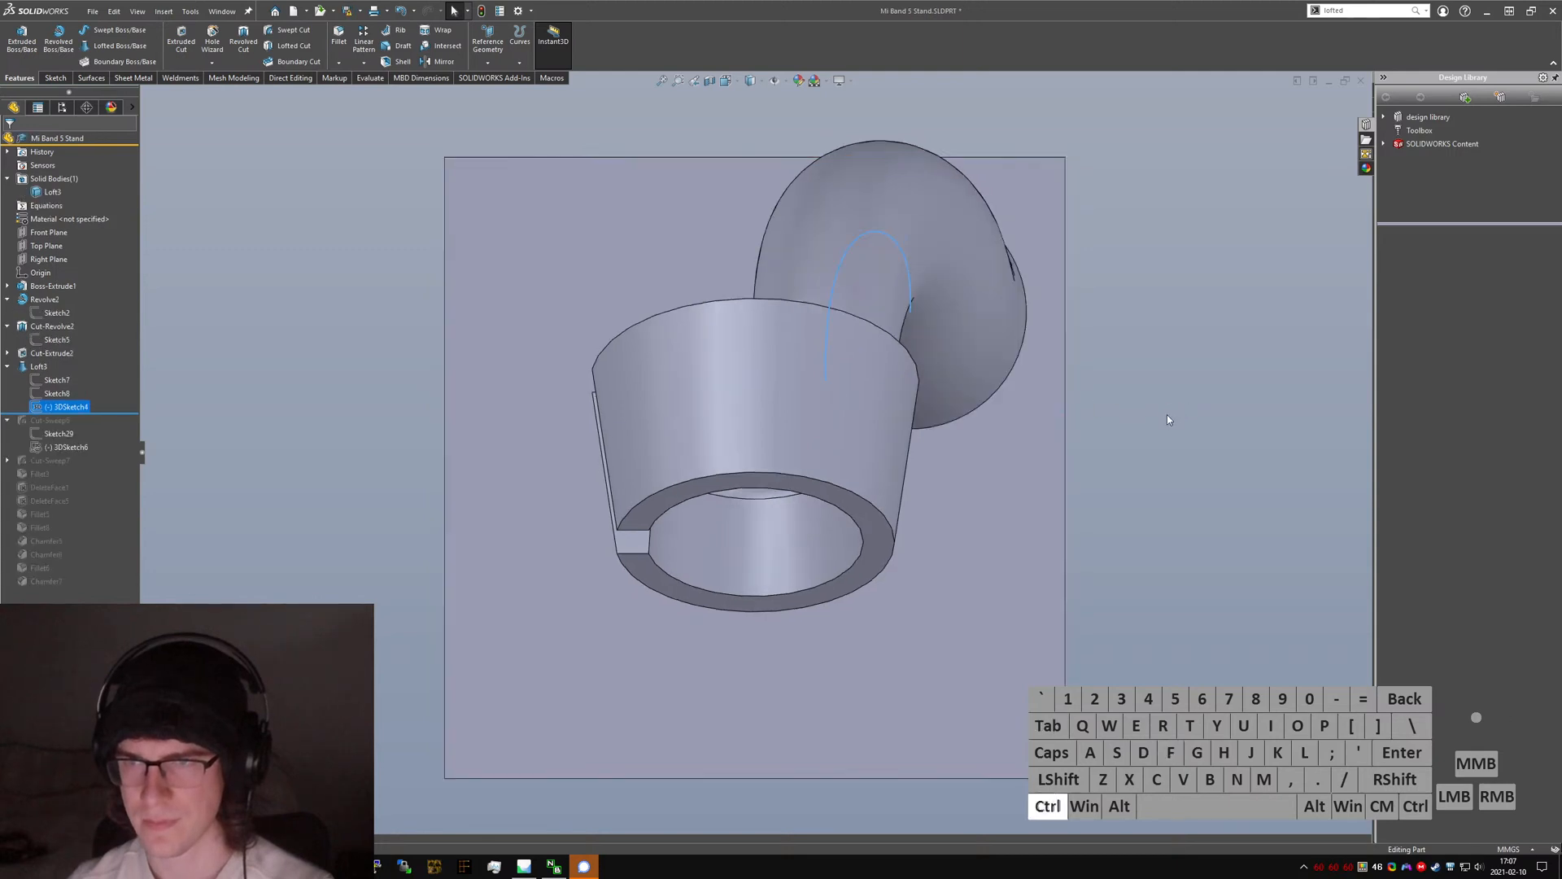
pyautogui.hotkey('ctrl', 'Tab')
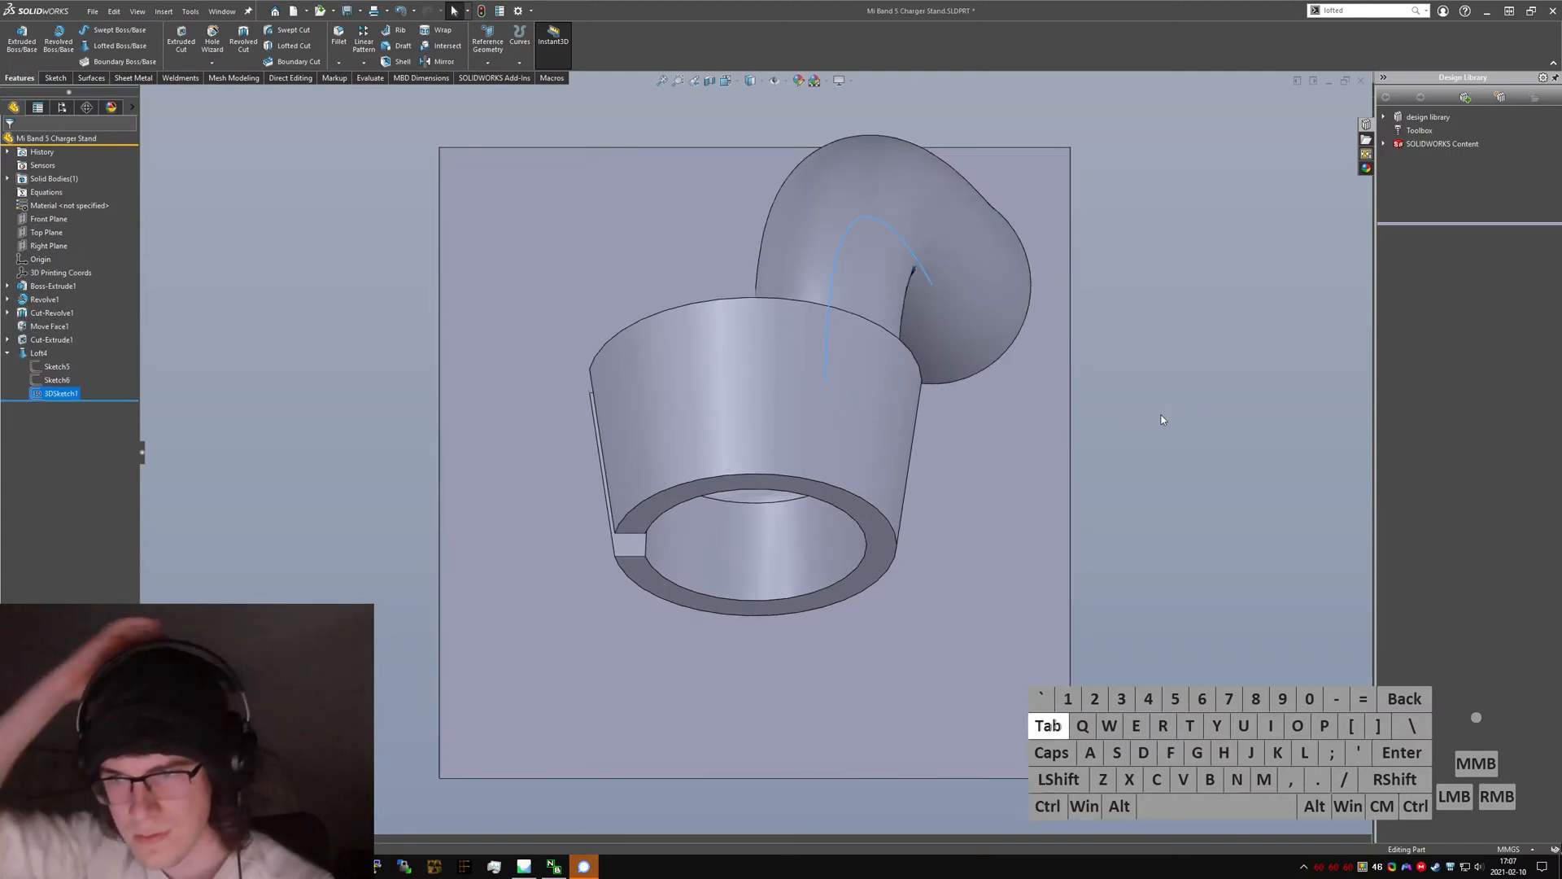
pyautogui.hotkey('ctrl', 'Tab')
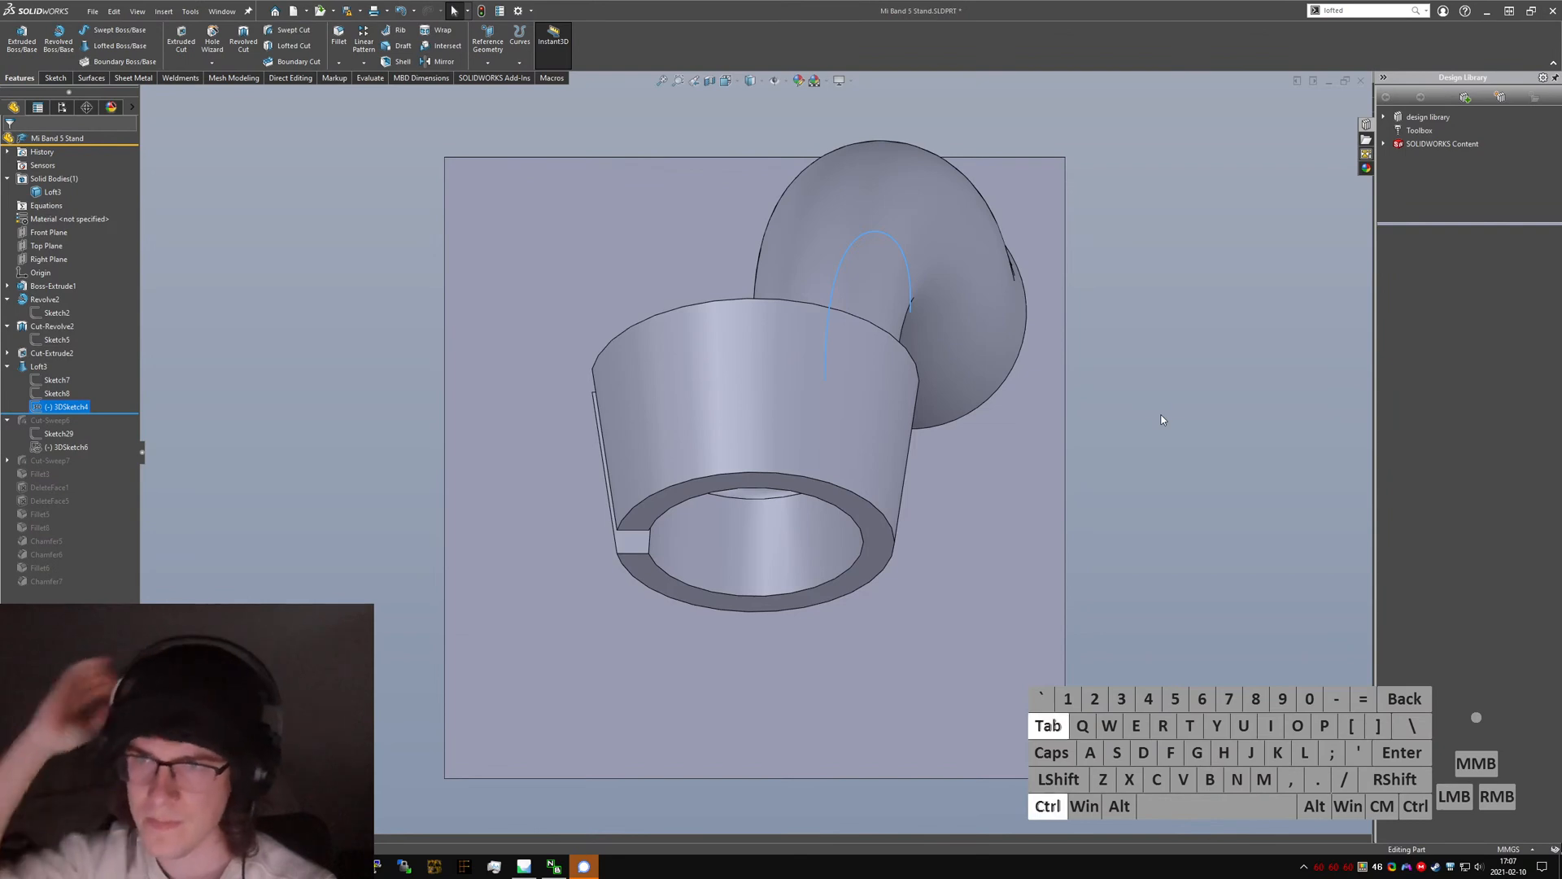
pyautogui.hotkey('ctrl', 'Tab')
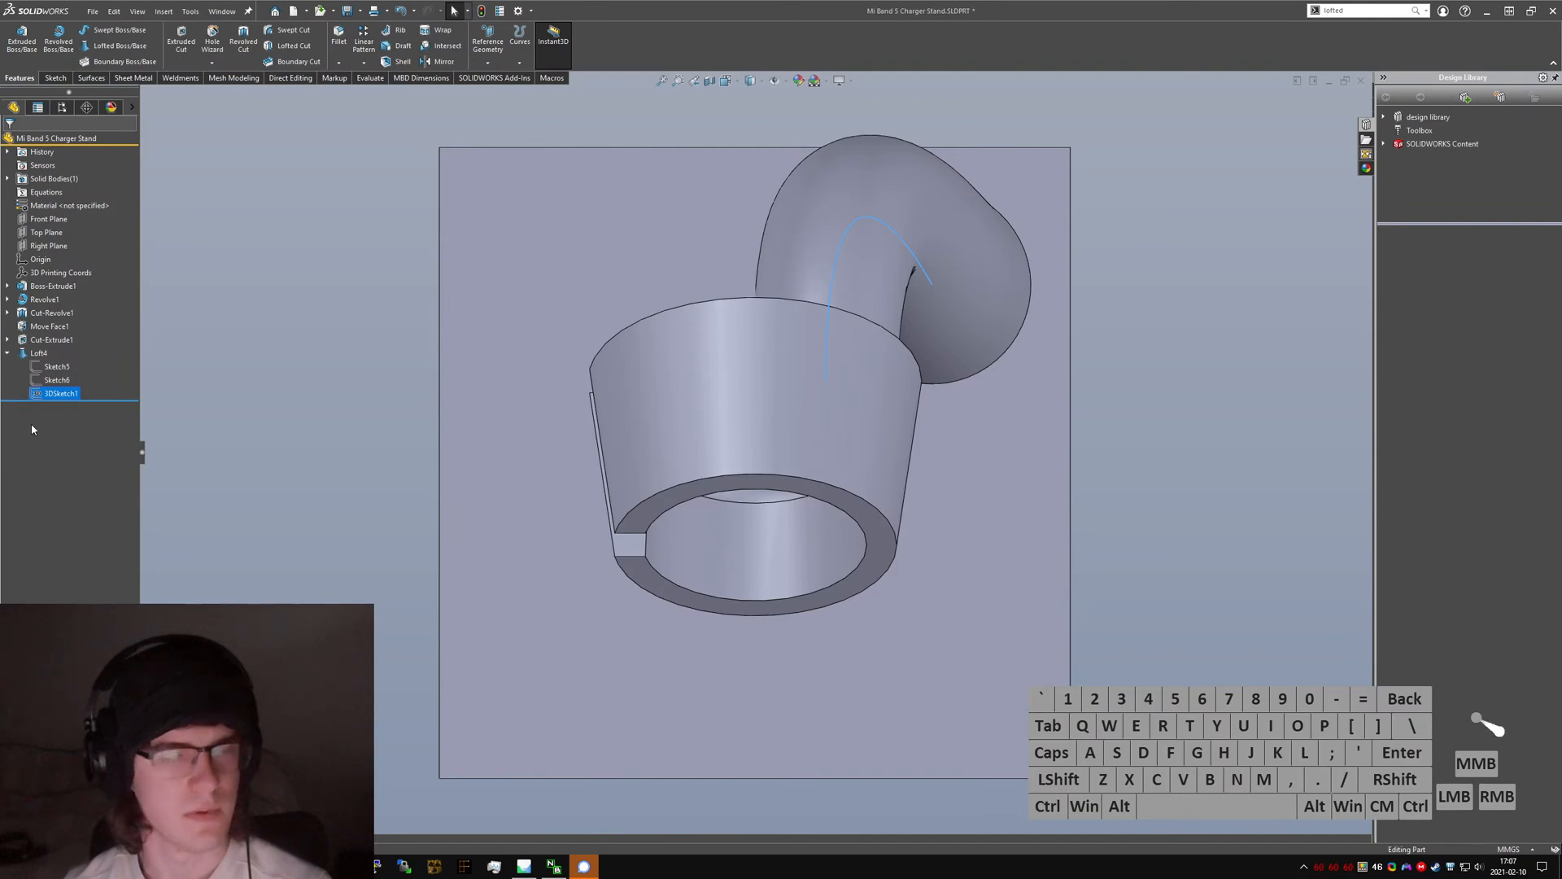
# - Switch to Agisoft Metashape, display the hard drive scan with its texture, and examine it from several sides
pyautogui.click(524, 866)
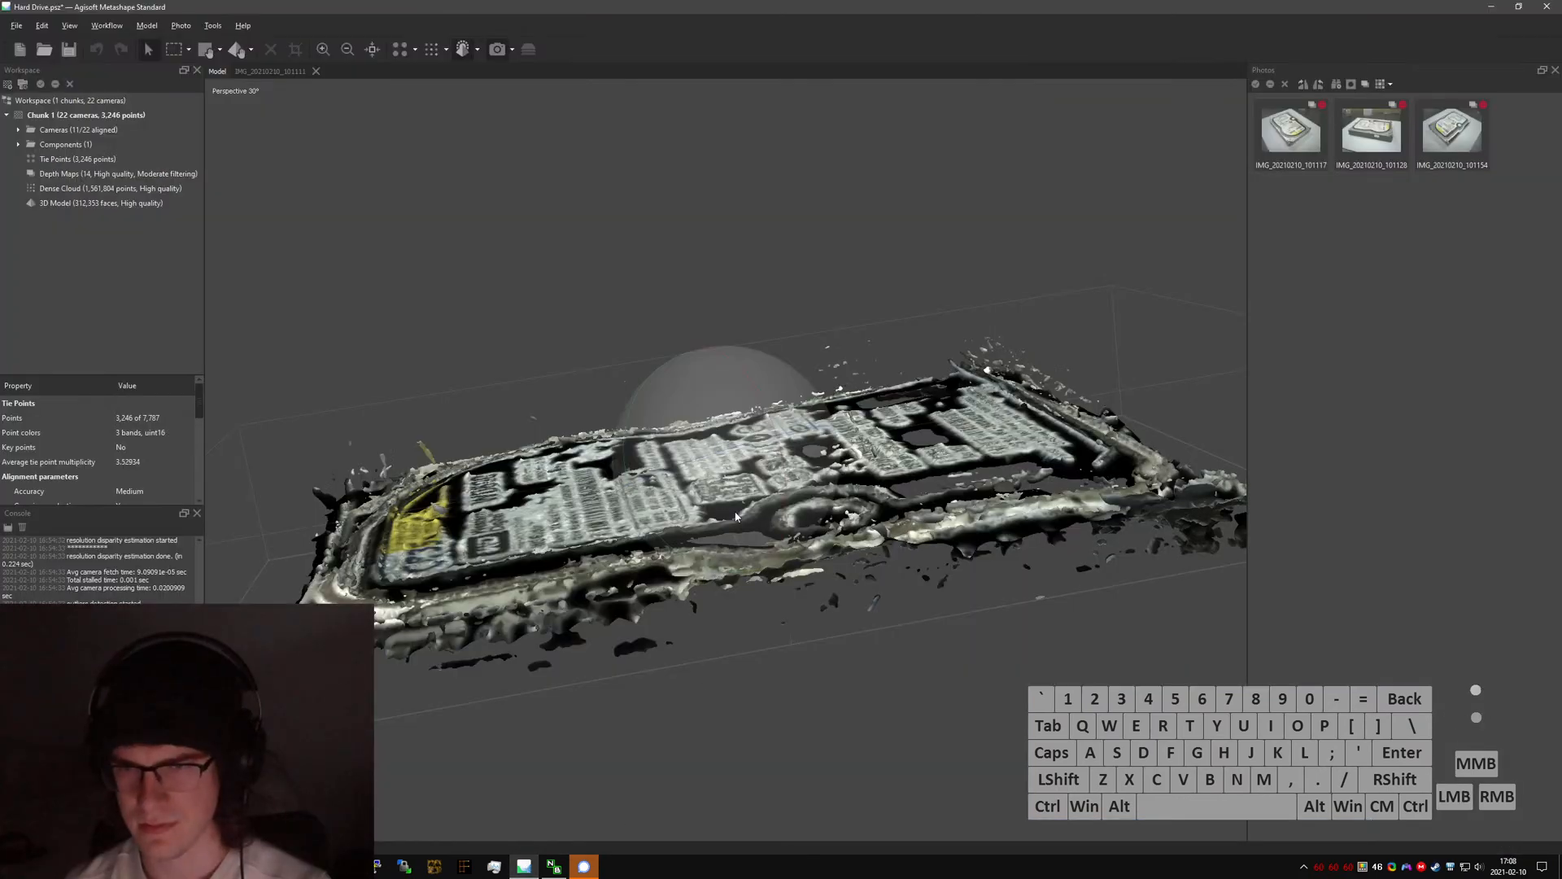
pyautogui.moveTo(735, 517); pyautogui.dragTo(714, 533)
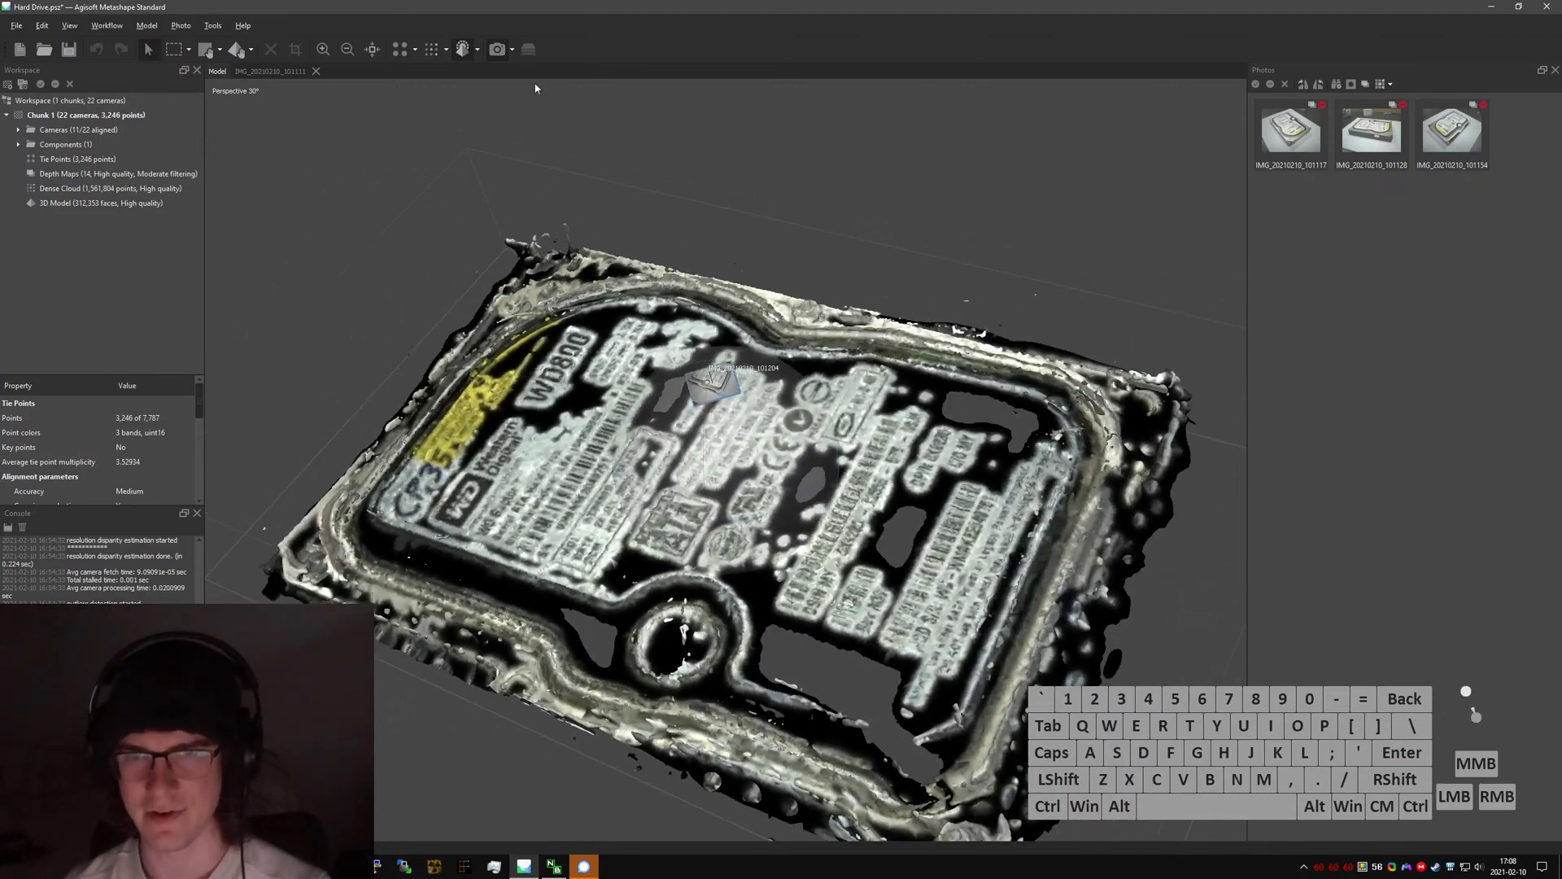
pyautogui.click(478, 51)
pyautogui.click(507, 150)
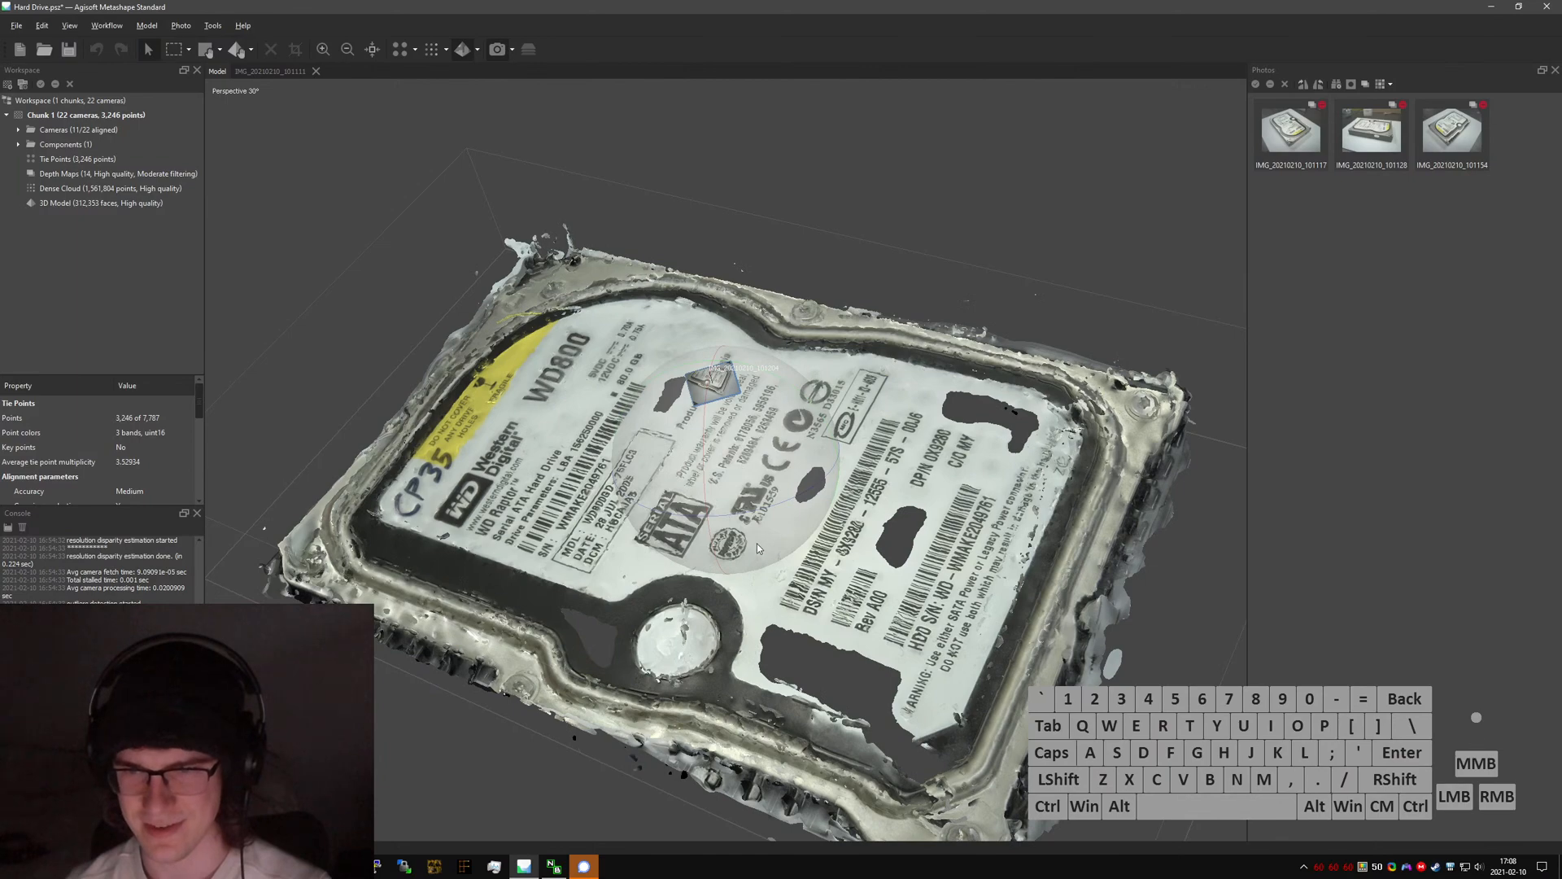
pyautogui.moveTo(757, 544); pyautogui.dragTo(730, 472)
pyautogui.scroll(3, 688, 456)
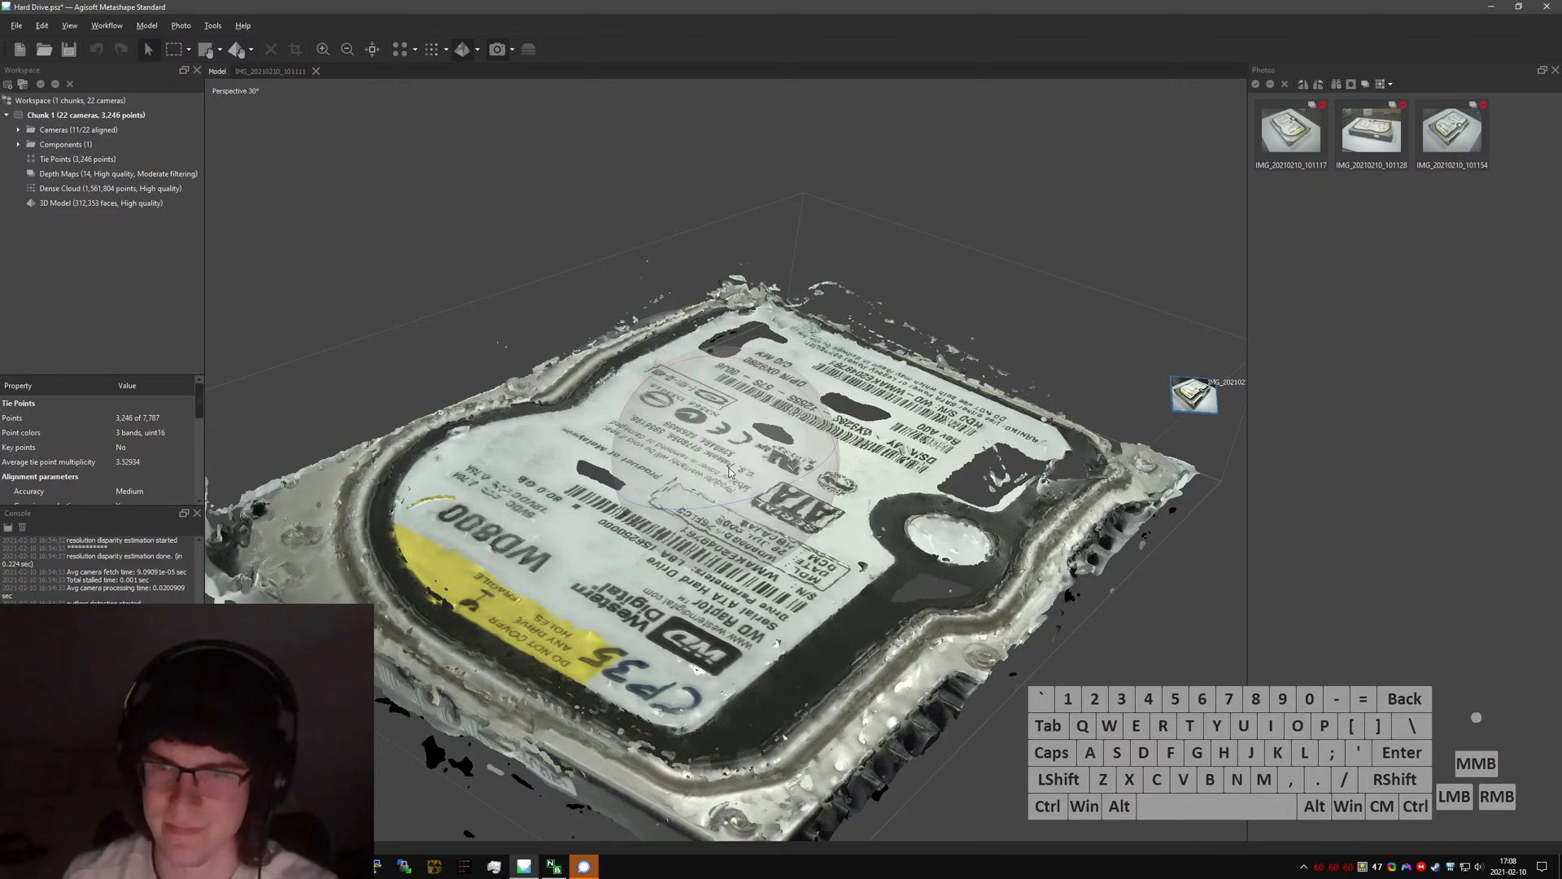
pyautogui.moveTo(730, 472); pyautogui.dragTo(729, 506)
pyautogui.scroll(-4, 729, 491)
# - Switch back to the SolidWorks charger stand part and examine the slotted holder's bore and its junction with the curved arm
pyautogui.click(344, 866)
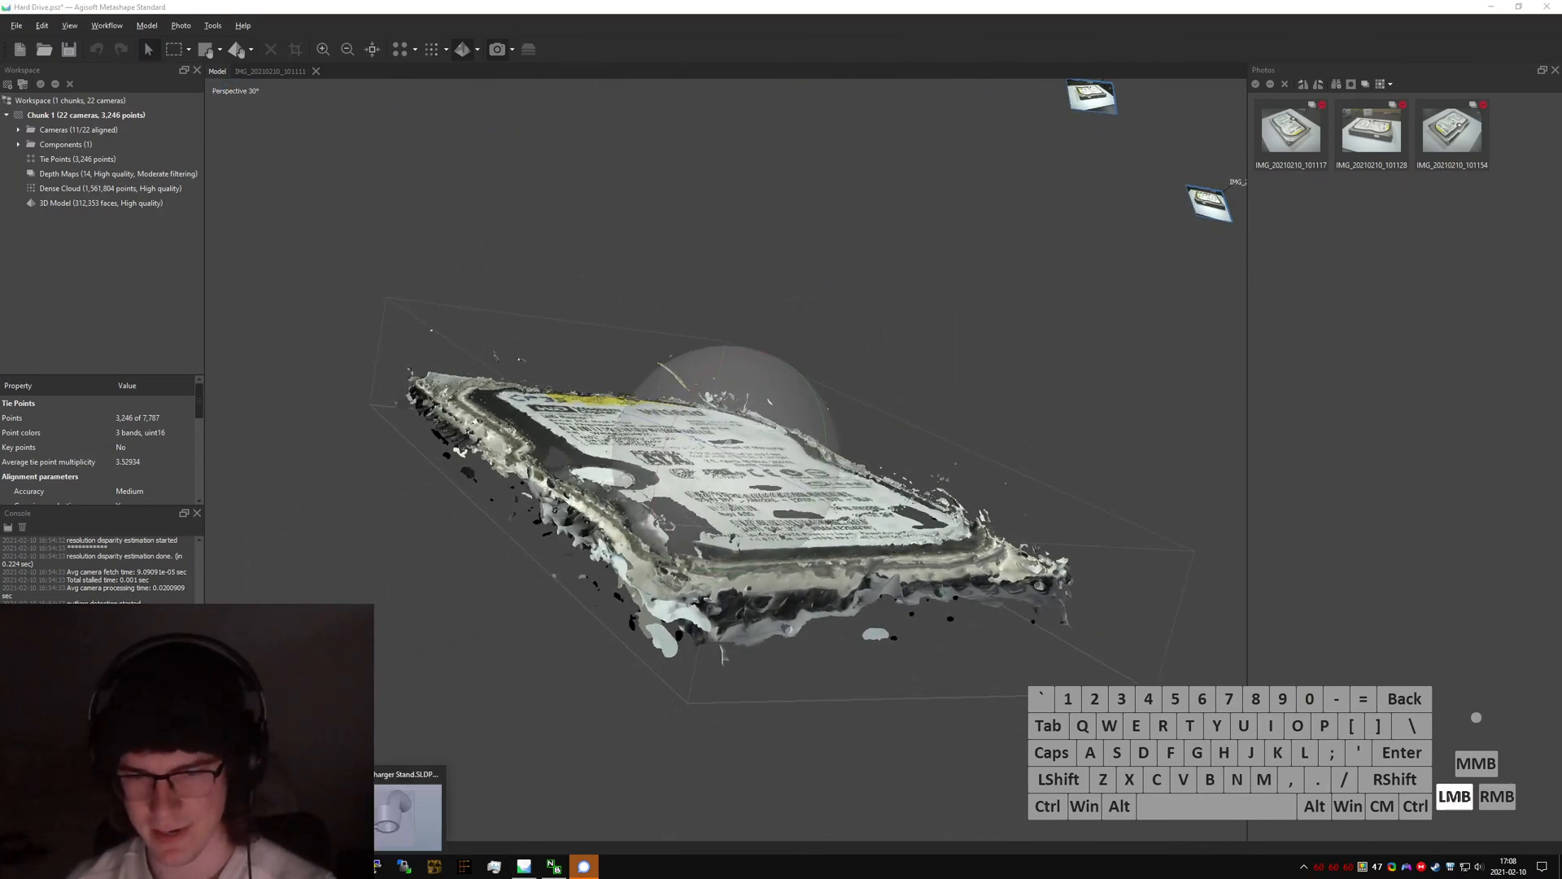
pyautogui.click(407, 814)
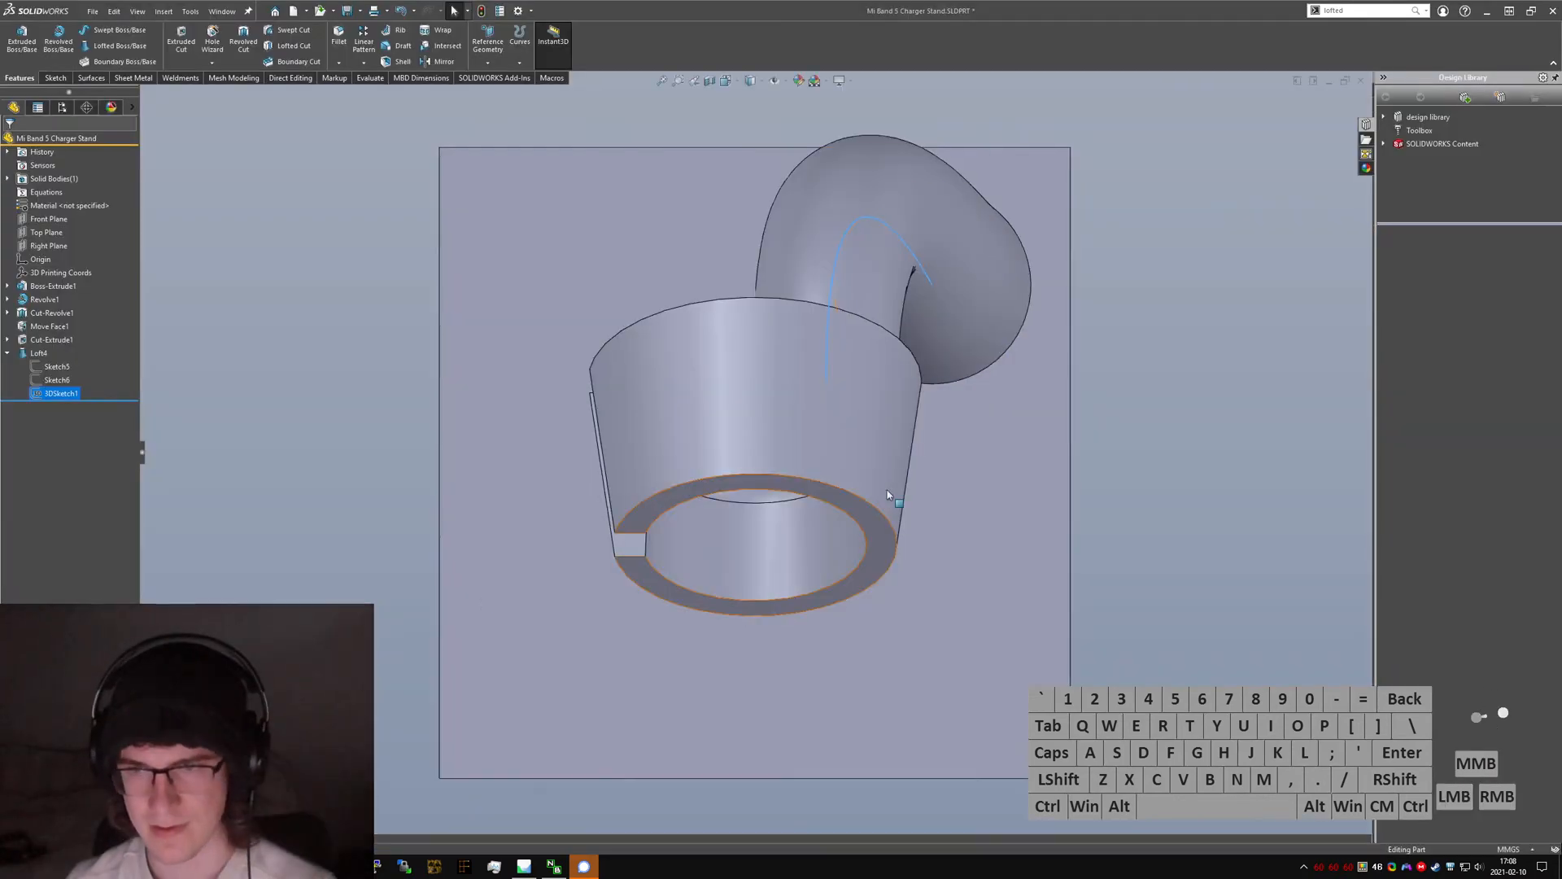
pyautogui.scroll(3, 935, 489)
pyautogui.moveTo(844, 457); pyautogui.dragTo(882, 441, button='middle')
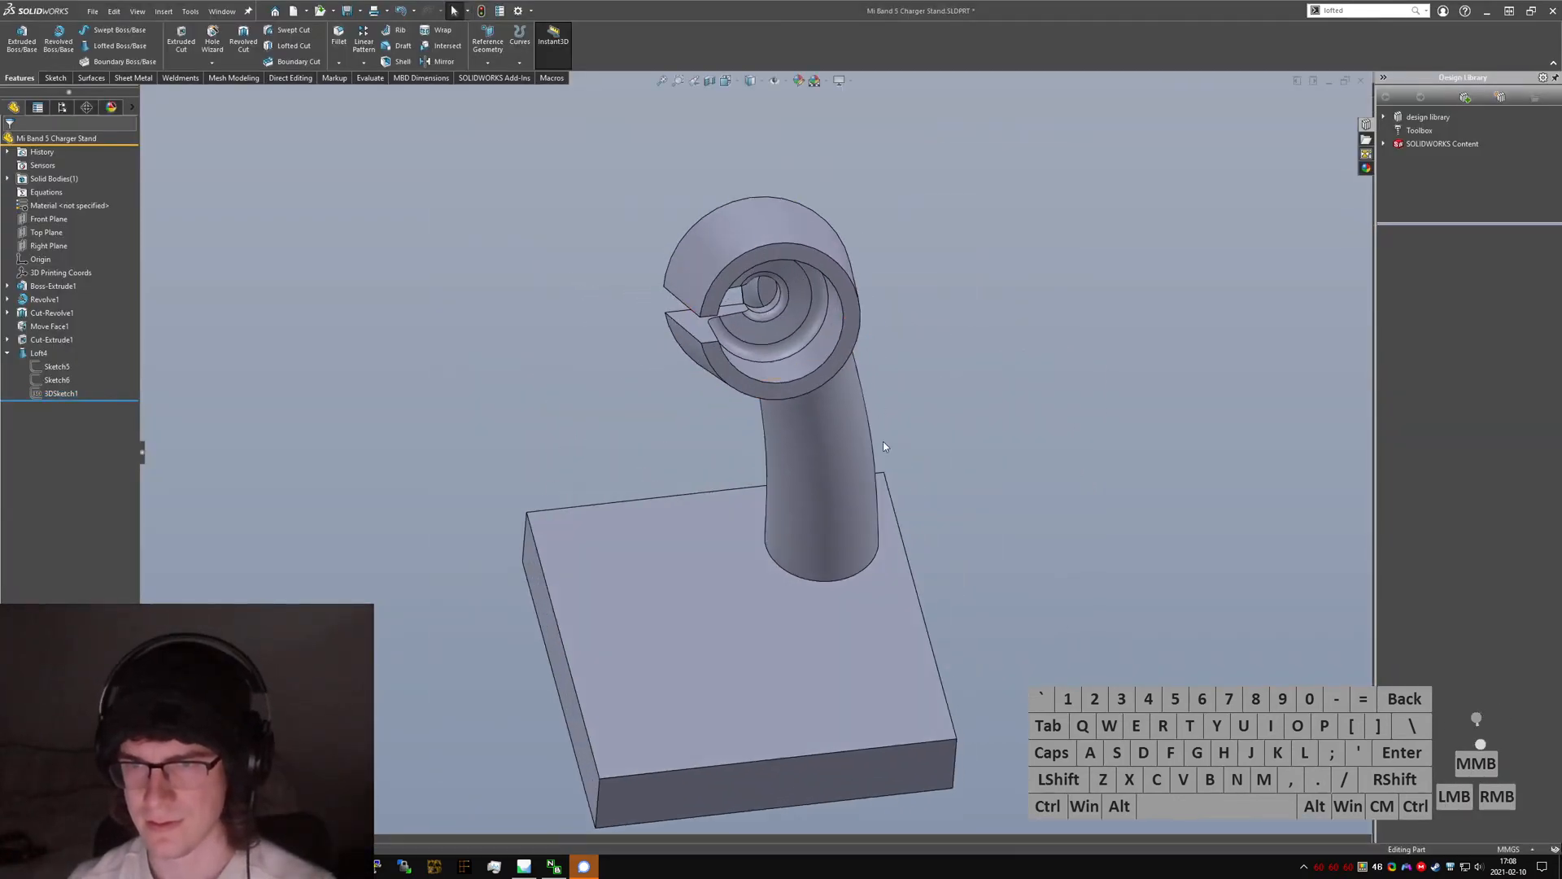
pyautogui.scroll(2, 881, 443)
pyautogui.moveTo(769, 394); pyautogui.dragTo(675, 358, button='middle')
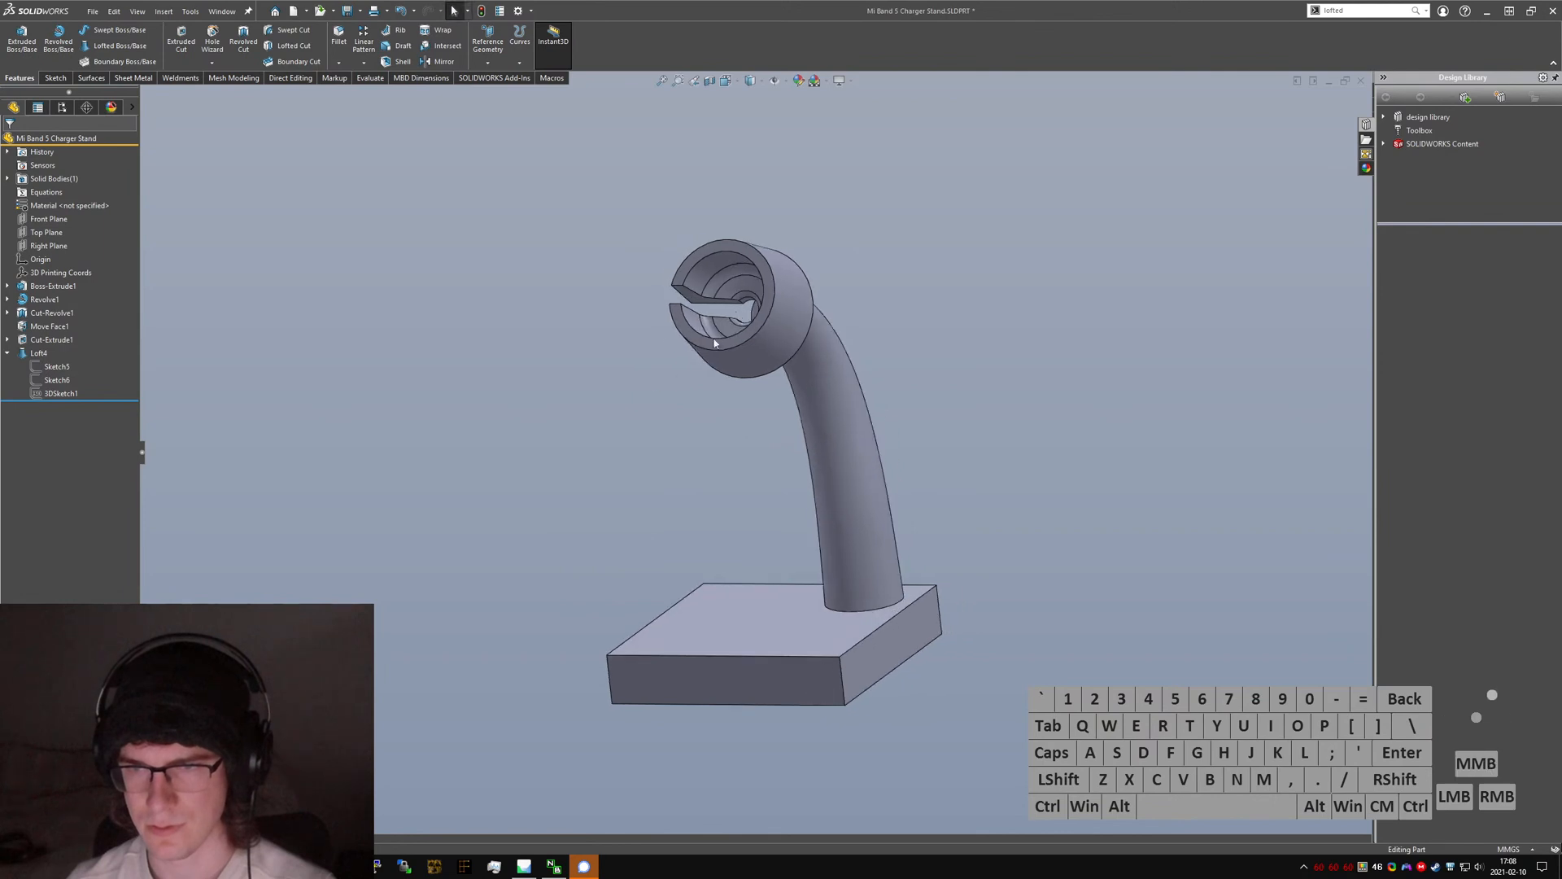
pyautogui.scroll(-5, 692, 355)
pyautogui.scroll(-2, 693, 356)
pyautogui.click(743, 375)
pyautogui.scroll(2, 714, 403)
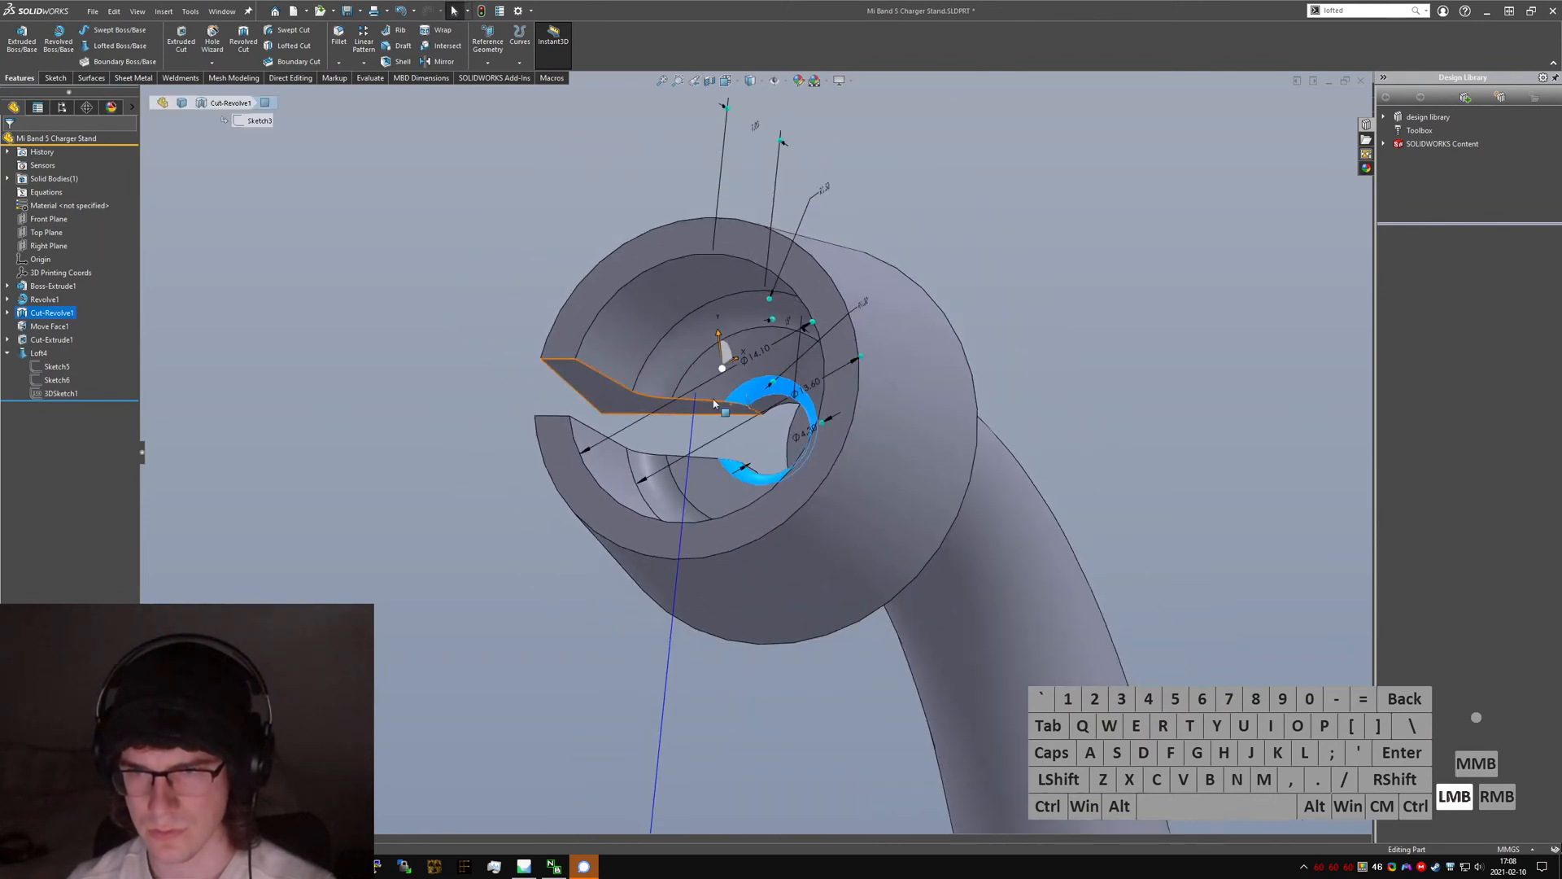
pyautogui.click(749, 443)
pyautogui.scroll(3, 748, 443)
pyautogui.moveTo(748, 442); pyautogui.dragTo(1055, 468, button='middle')
pyautogui.click(1047, 563)
pyautogui.press('s')
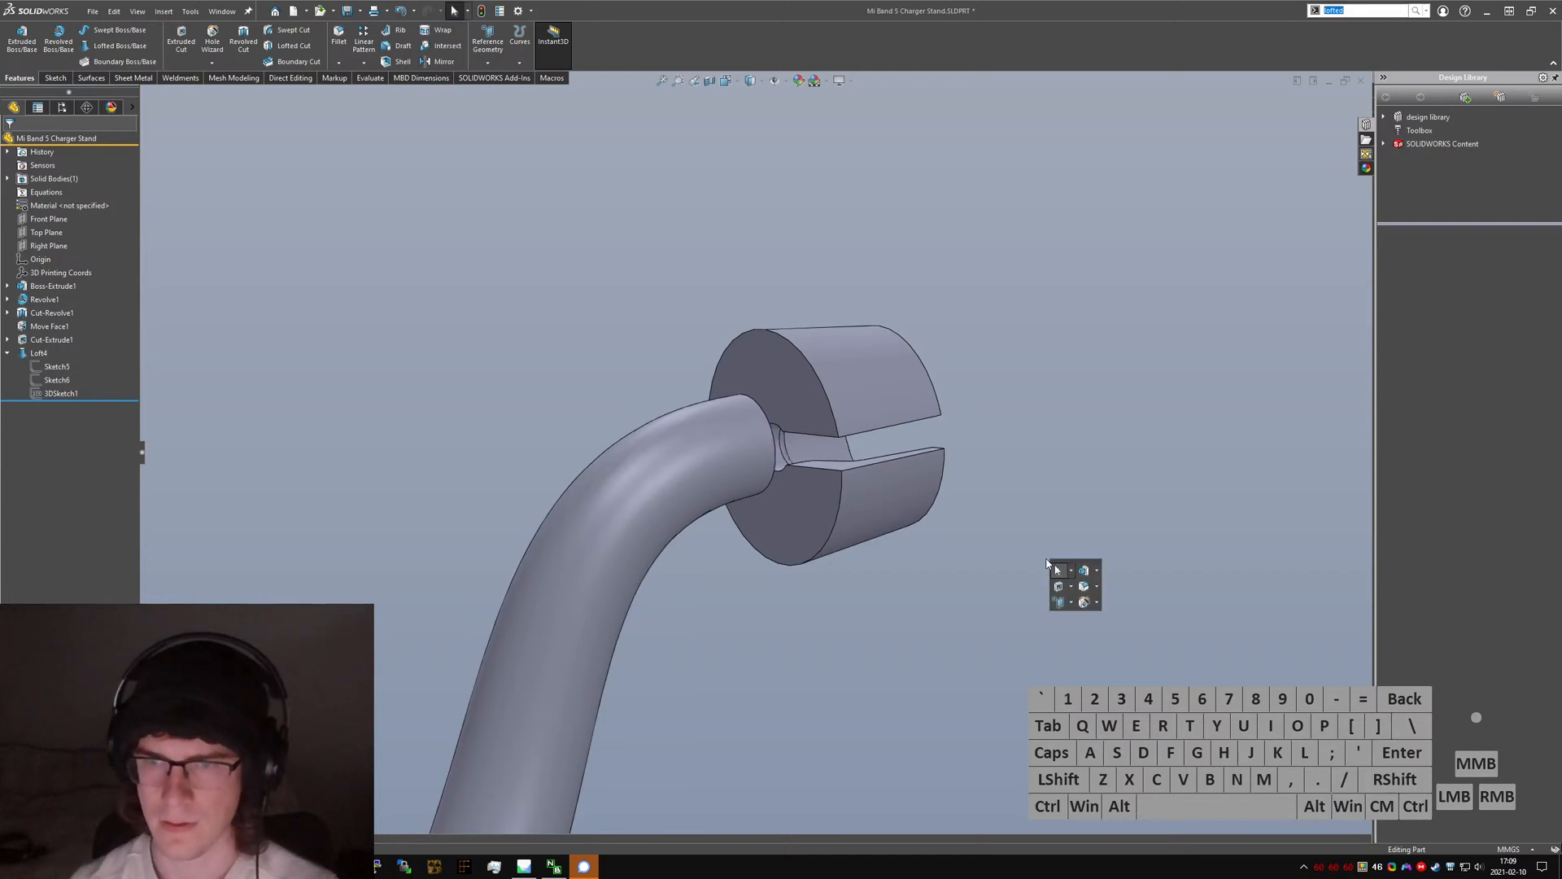
pyautogui.write('3d sketch')
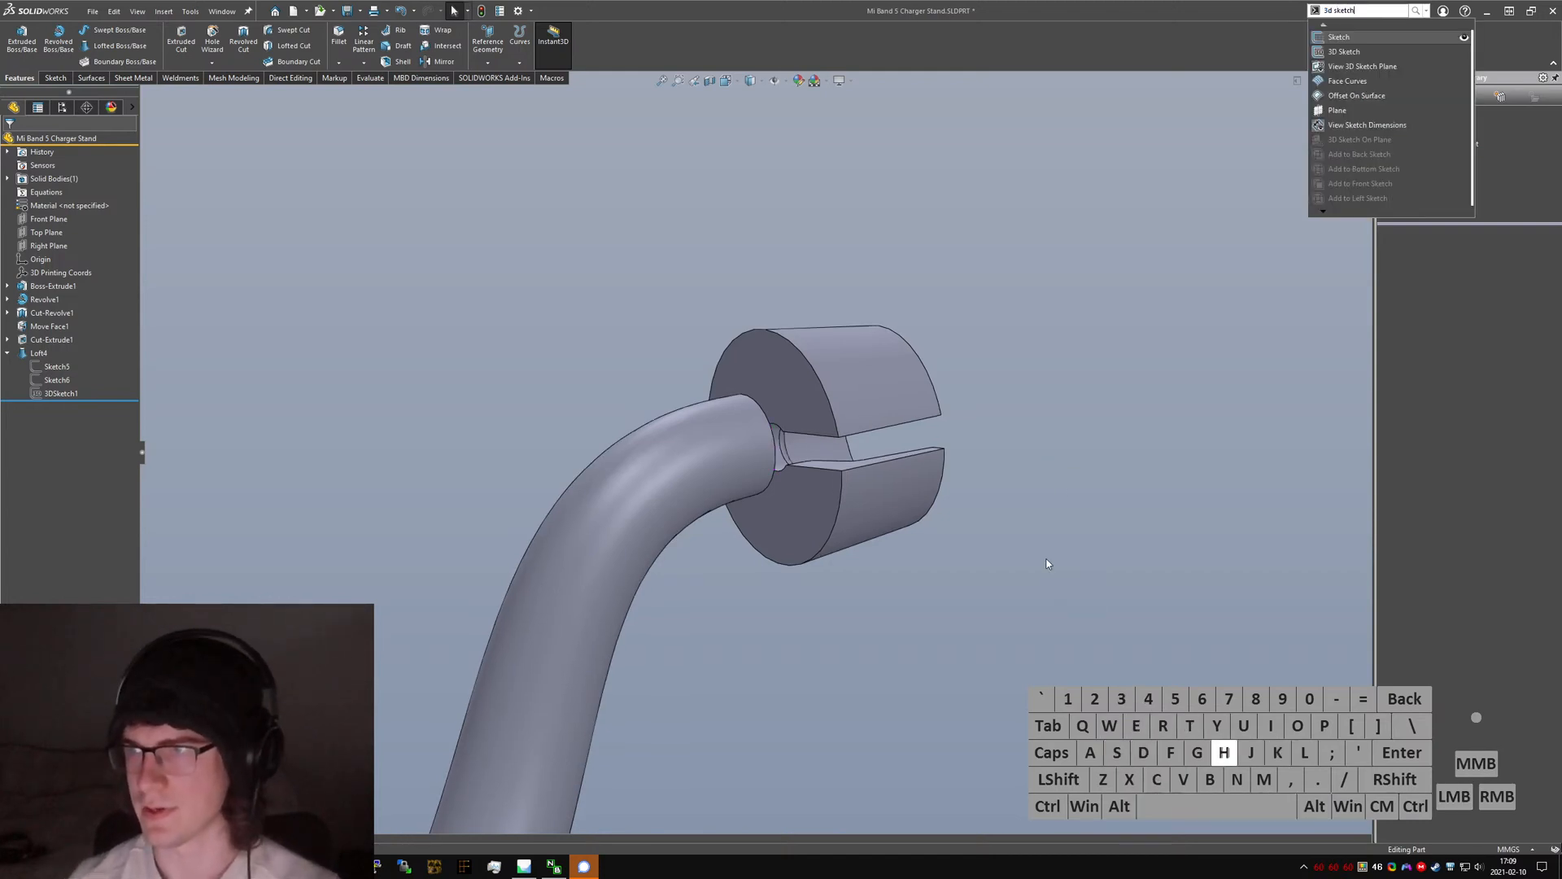
pyautogui.press('Return')
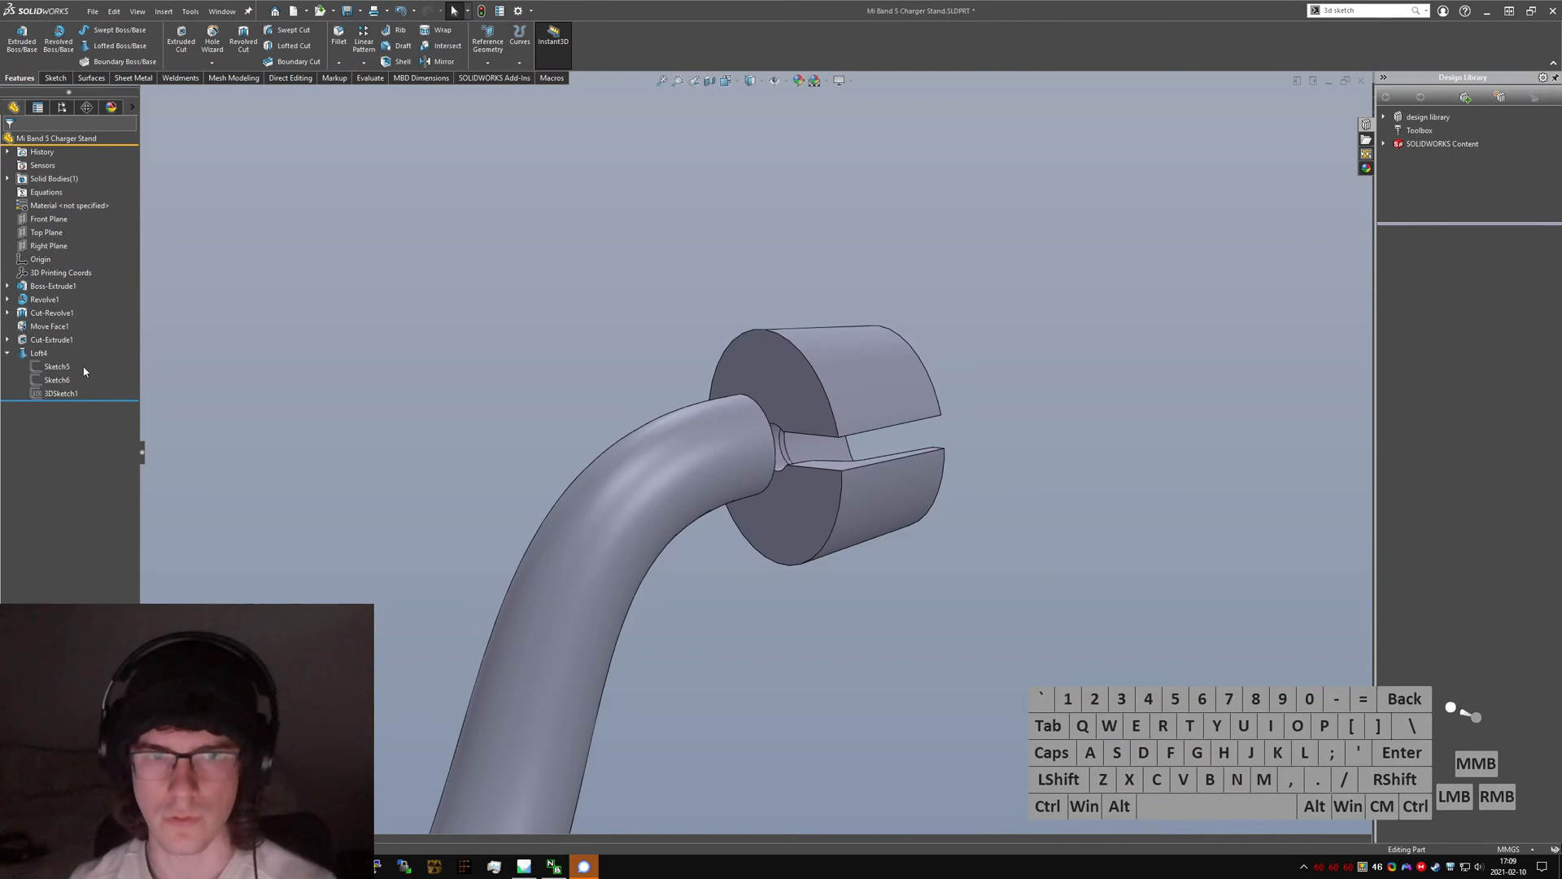
# - Edit the loft's Sketch6 profile and draw a construction line from the centre of the 12.5 mm circle to its edge
pyautogui.hotkey('ctrl', '5')
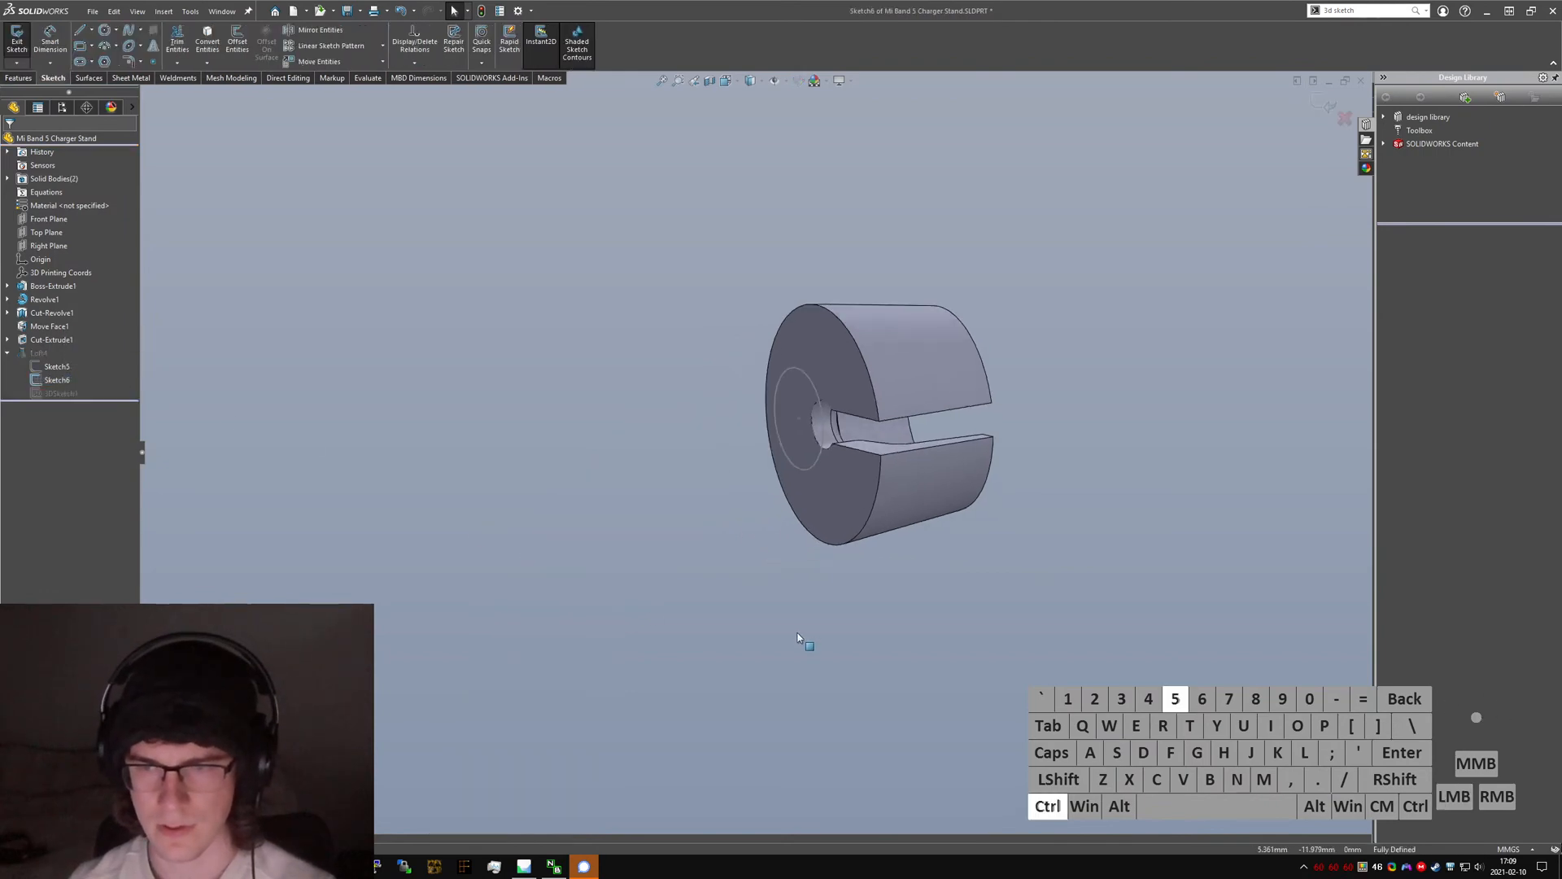
pyautogui.press('l')
pyautogui.click(887, 295)
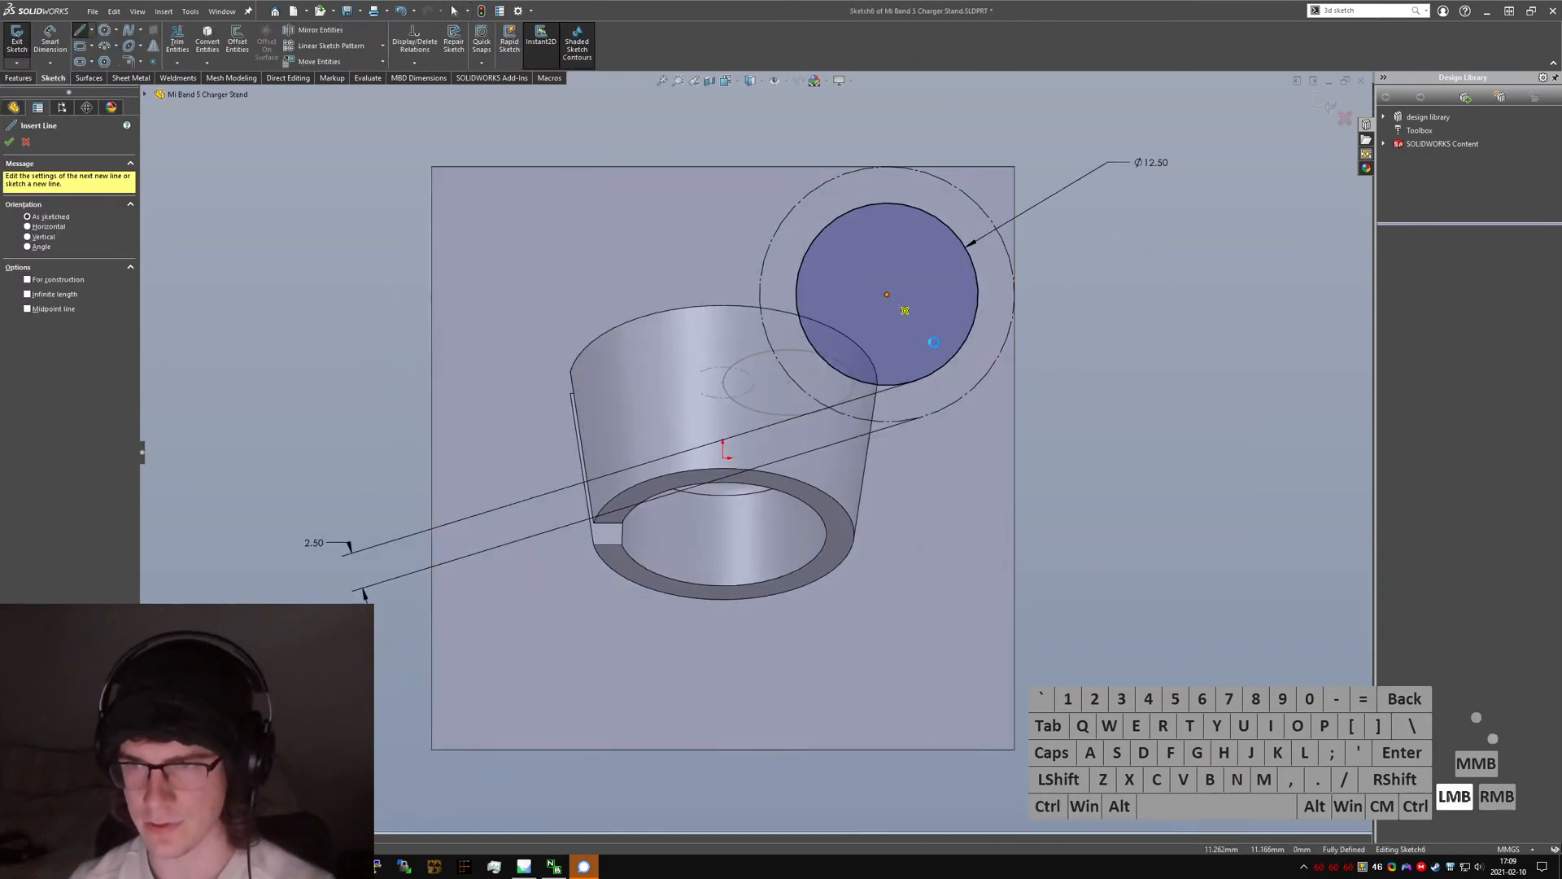
pyautogui.press('Escape')
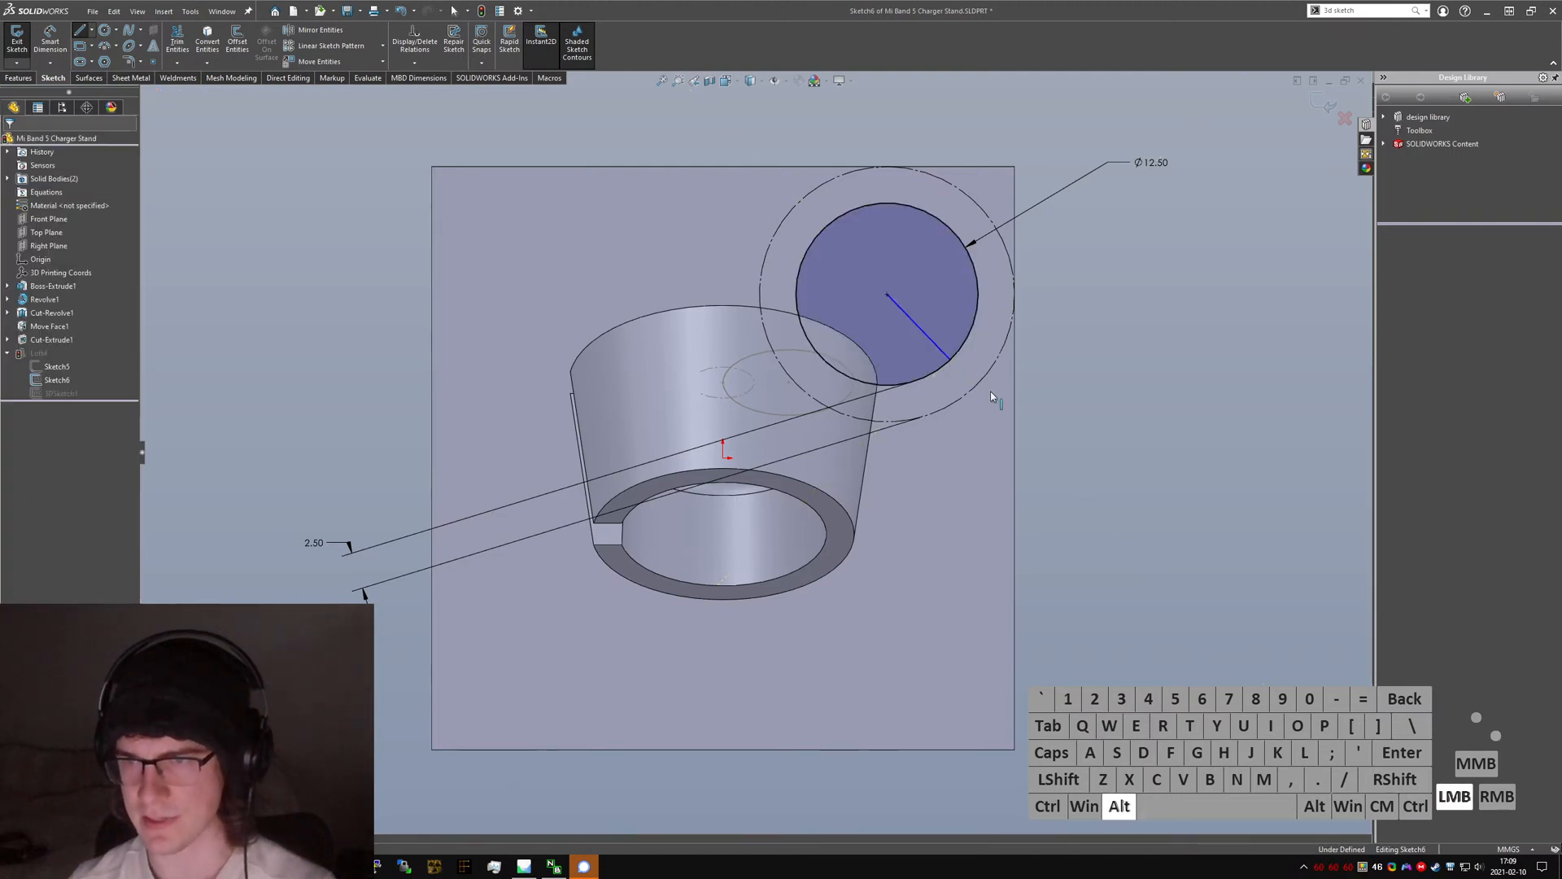
pyautogui.hotkey('alt', 'c')
pyautogui.click(935, 343)
# - Dimension the construction line at 30° from the horizontal through the circle's centre and exit the sketch
pyautogui.click(909, 316)
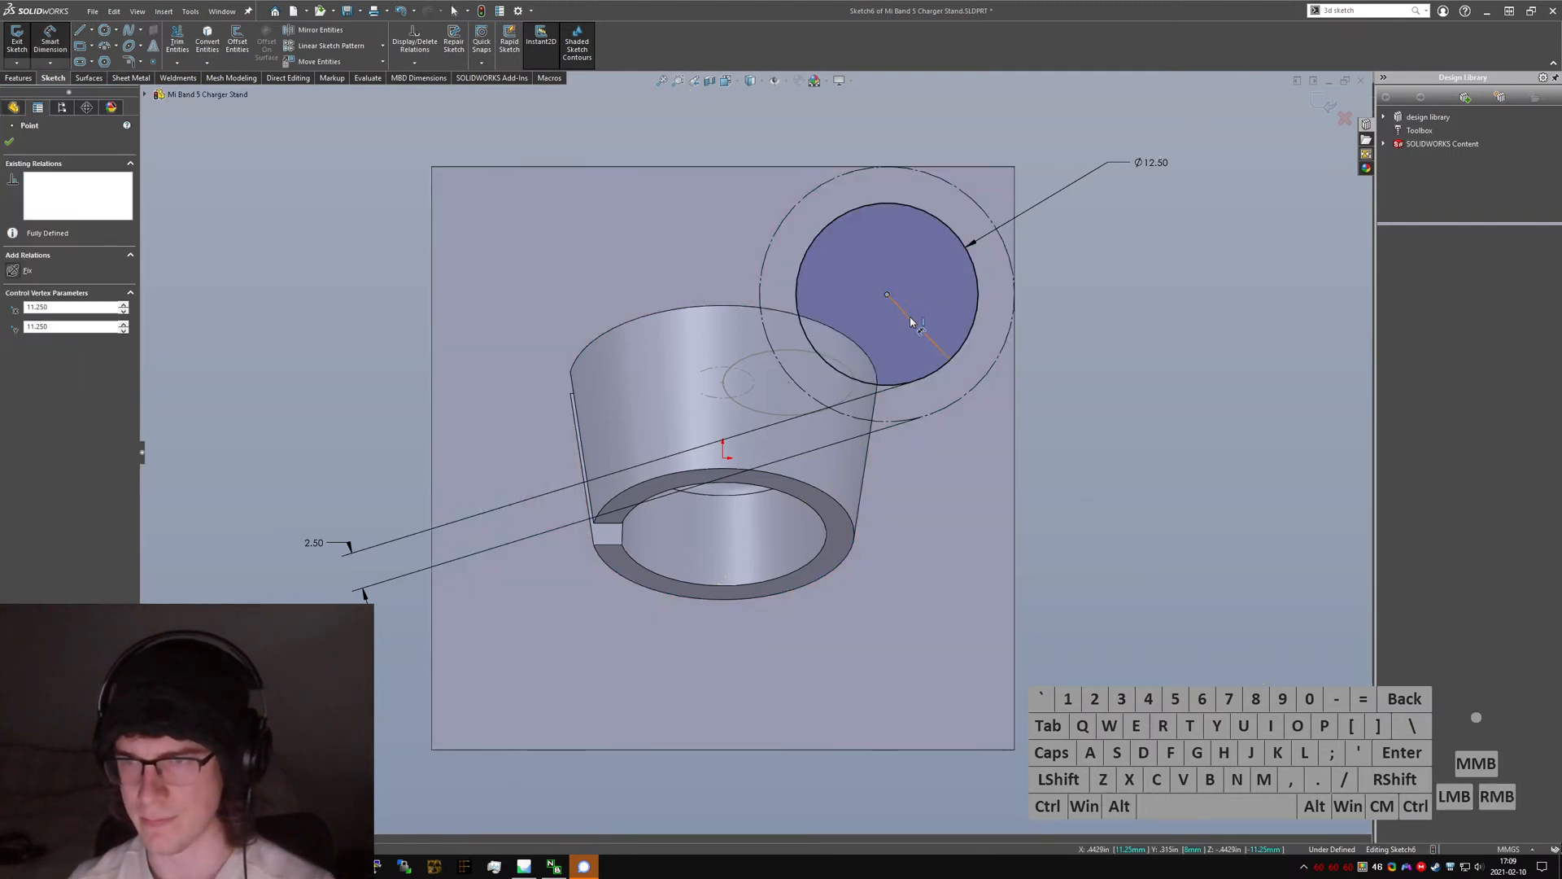
pyautogui.click(949, 364)
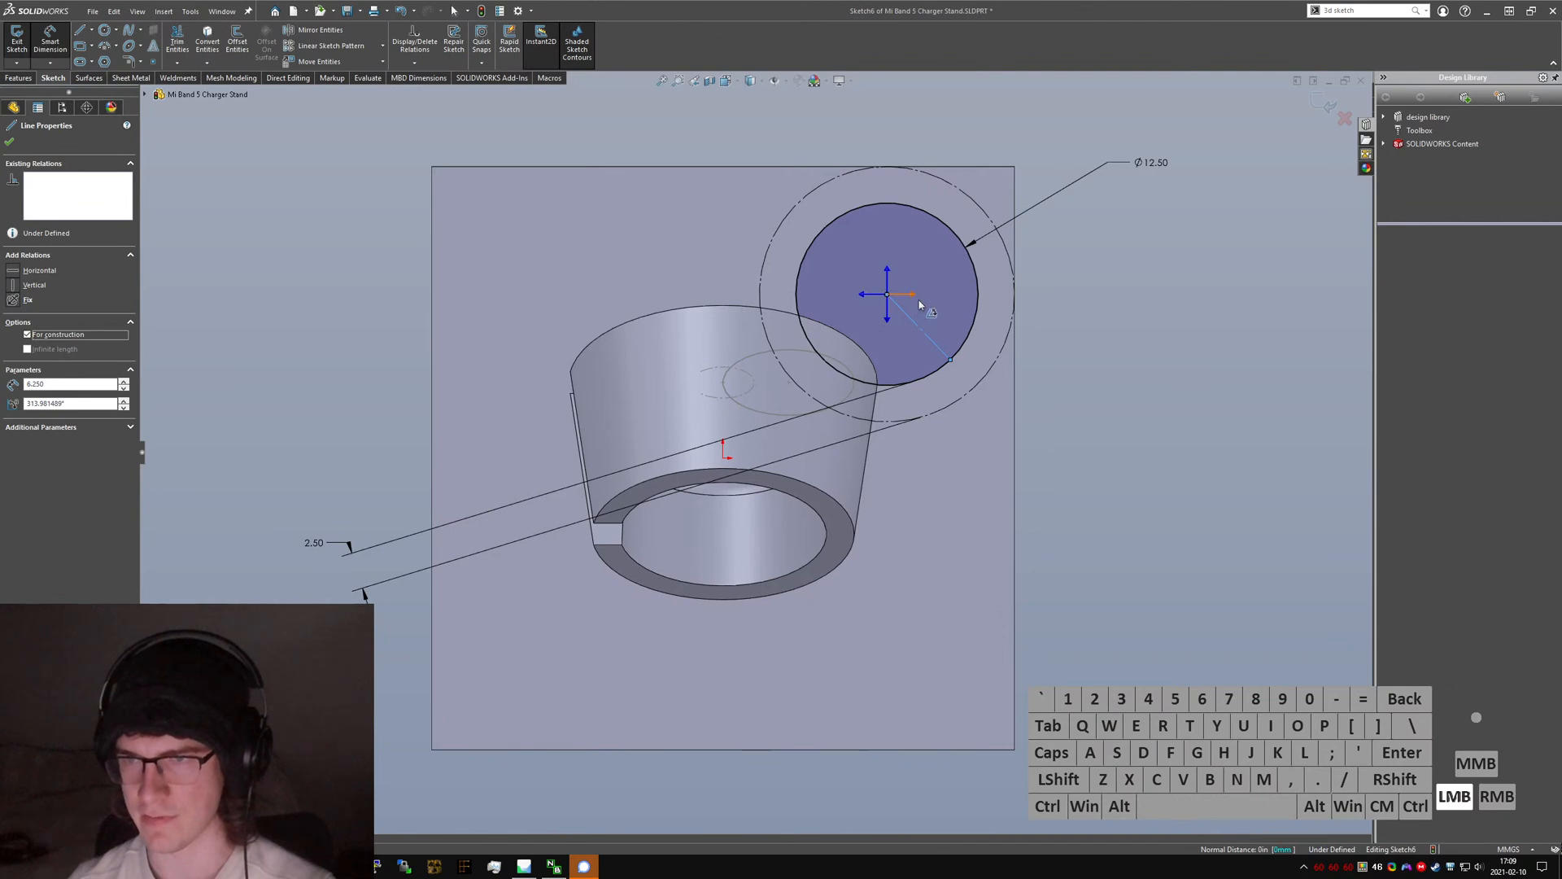
pyautogui.click(917, 302)
pyautogui.click(968, 323)
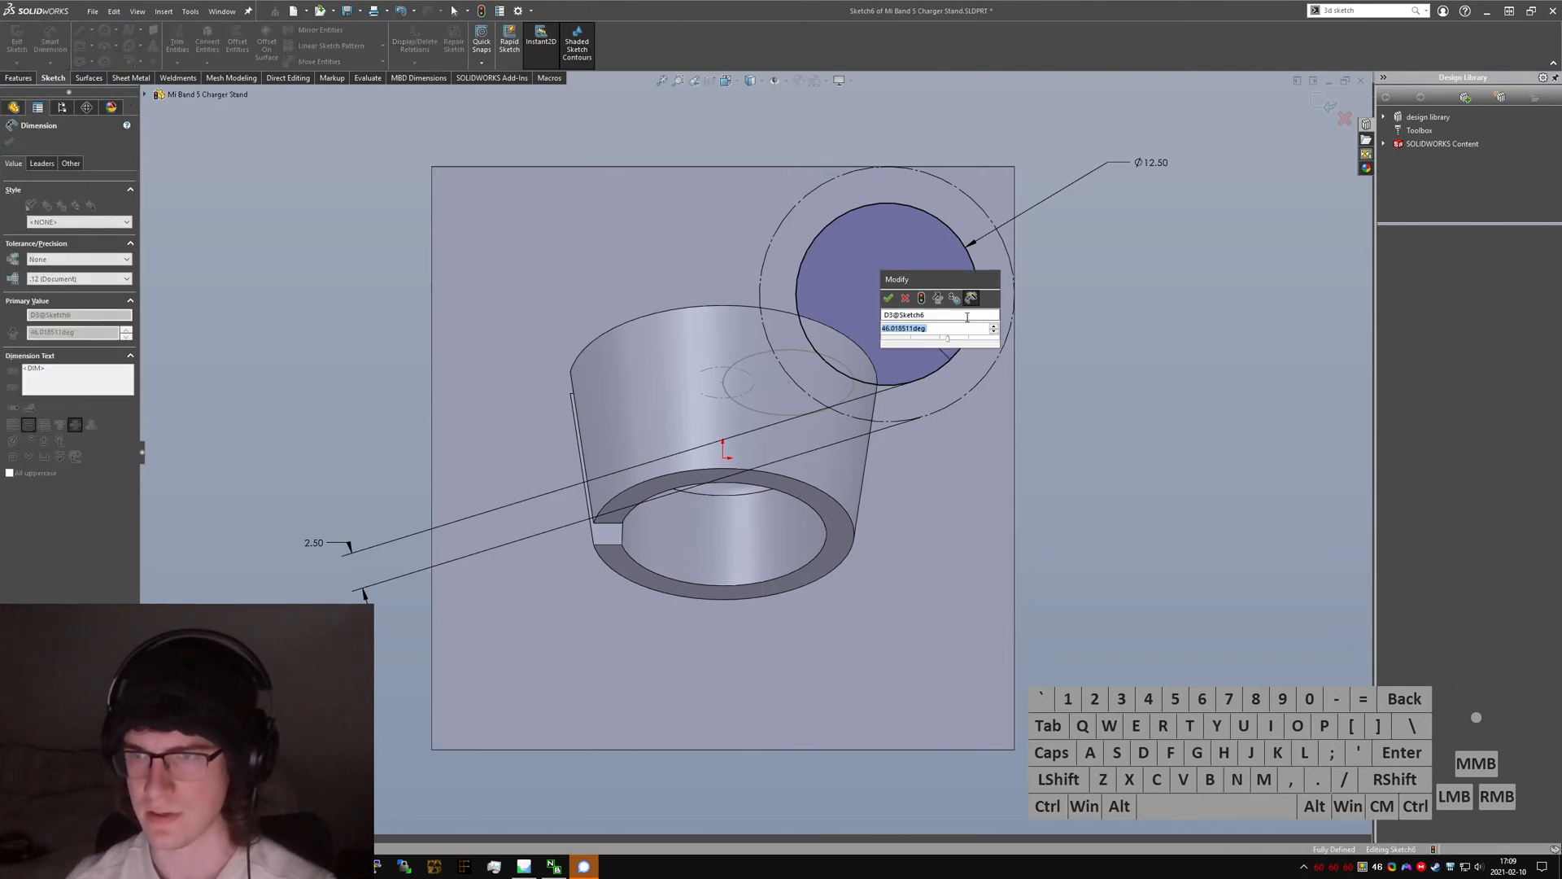
pyautogui.write('30')
pyautogui.press('Return')
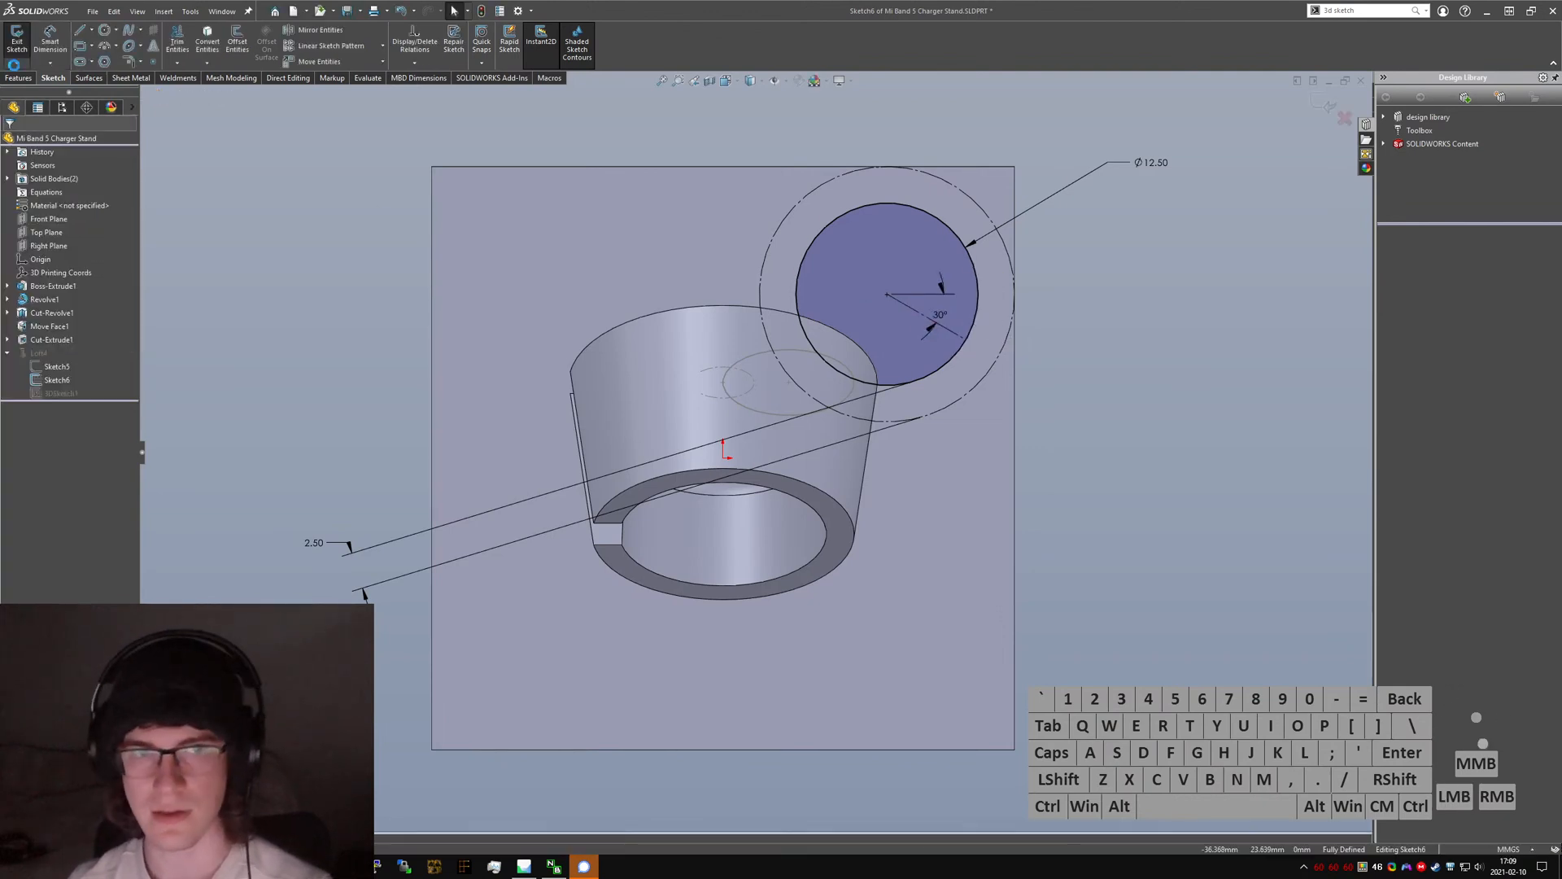
pyautogui.click(17, 45)
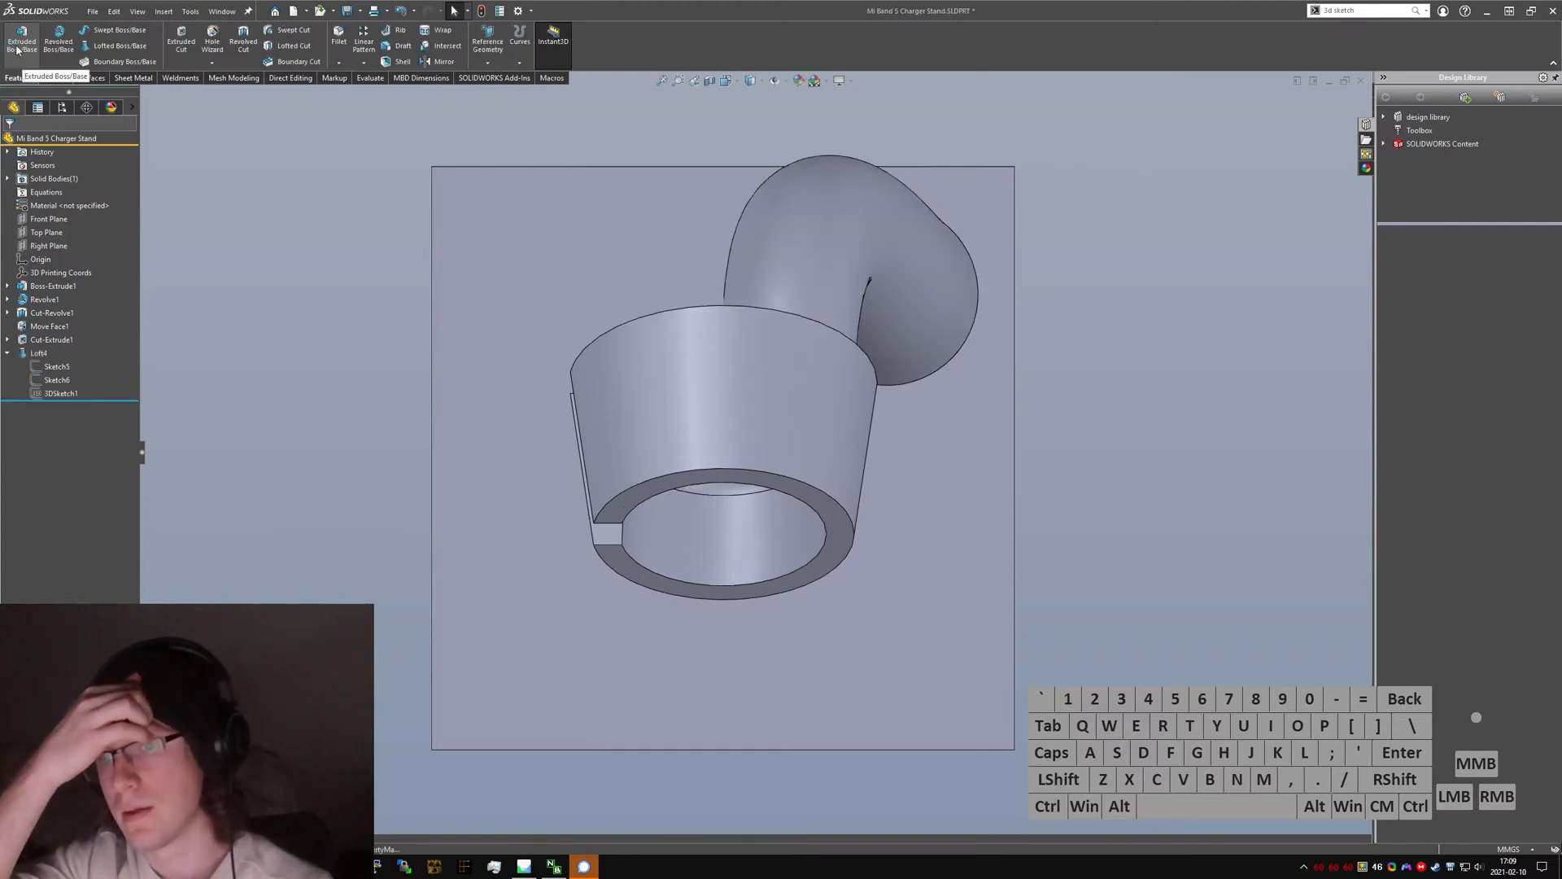
# - Start a new 3D sketch for a curve along the charger stand's curved arm
pyautogui.write('3d sketch')
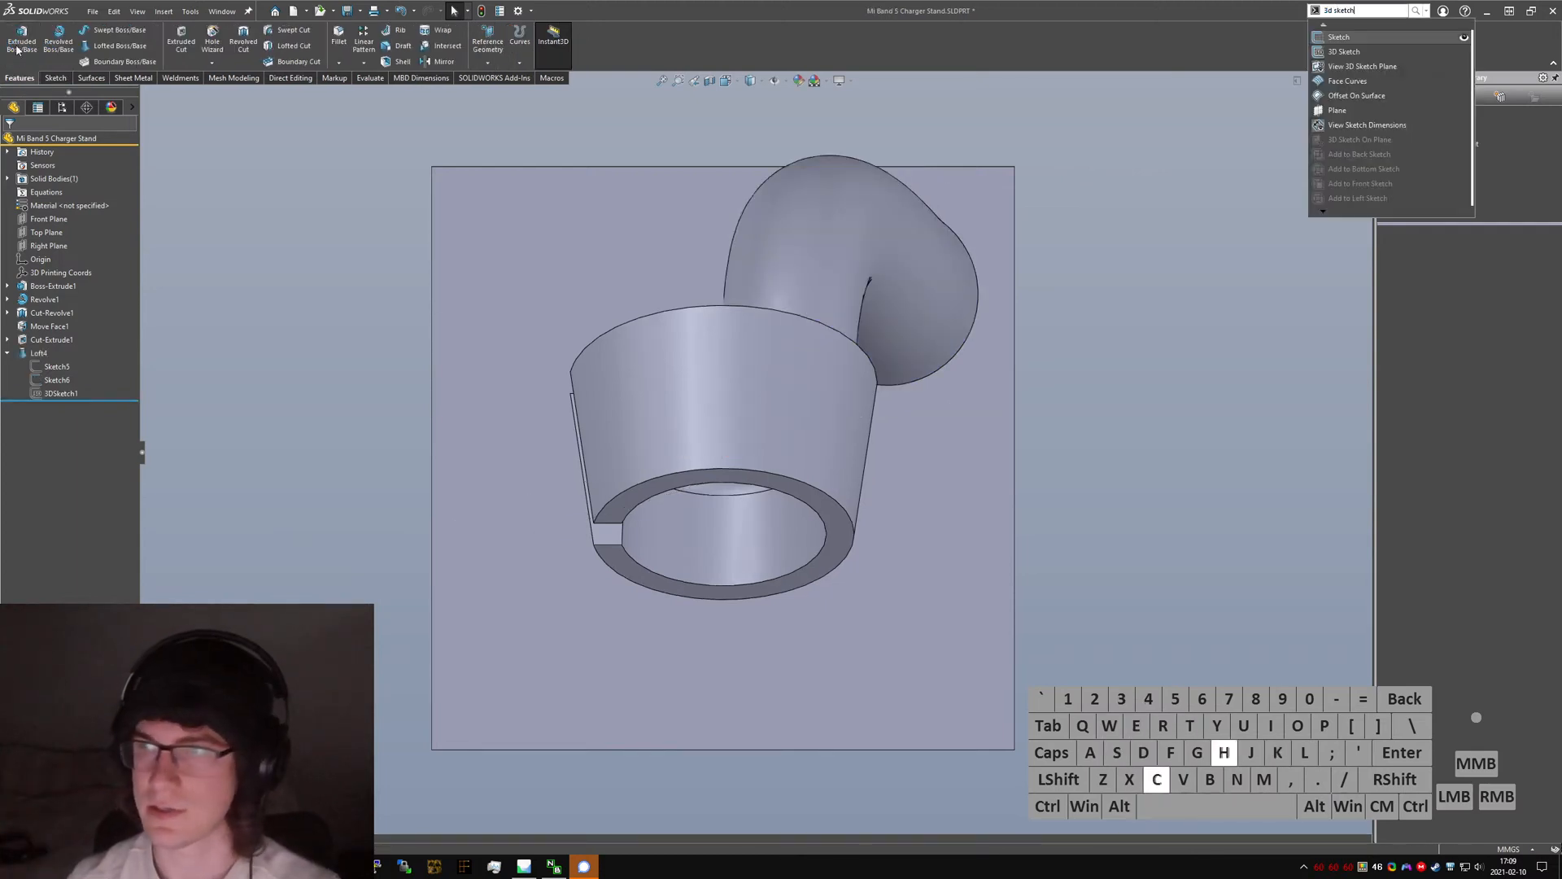
pyautogui.press('Return')
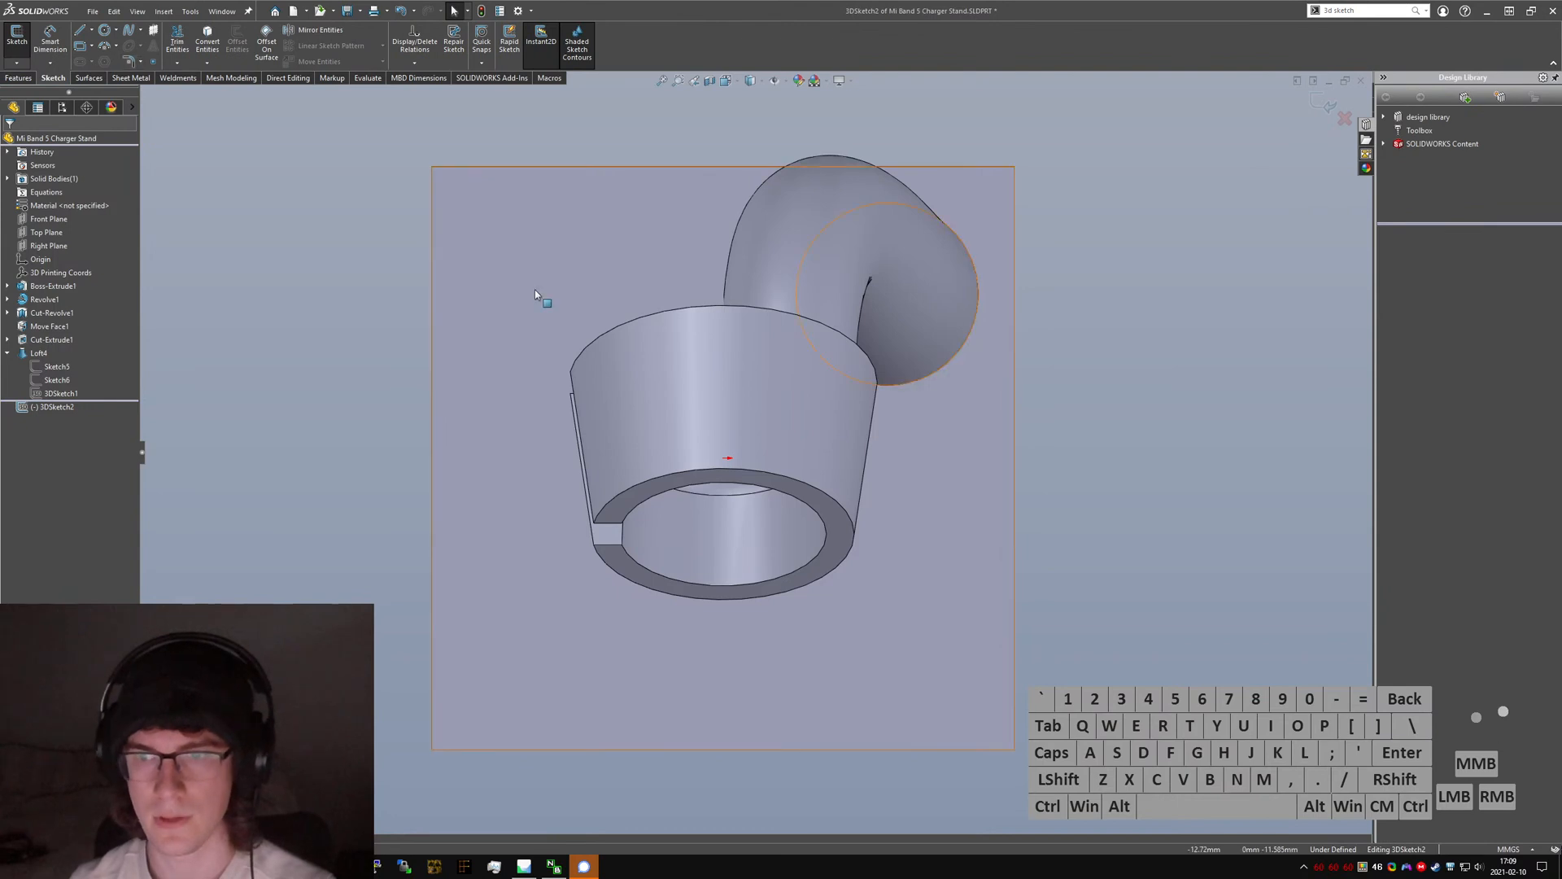
pyautogui.moveTo(770, 372); pyautogui.dragTo(862, 183, button='middle')
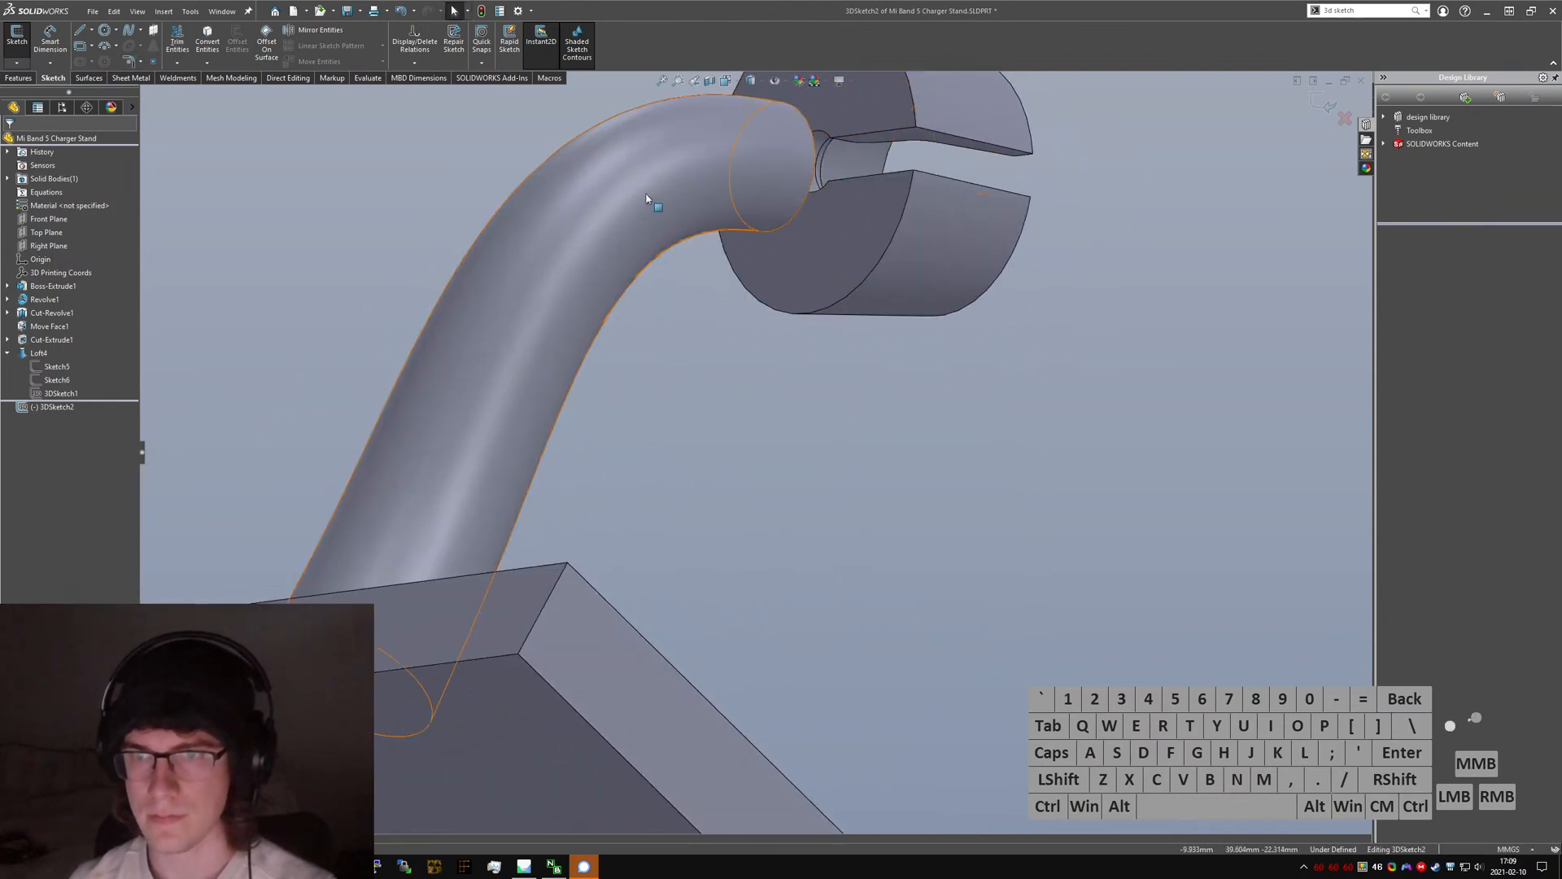
pyautogui.moveTo(647, 197); pyautogui.dragTo(423, 155, button='middle')
pyautogui.write('spline on')
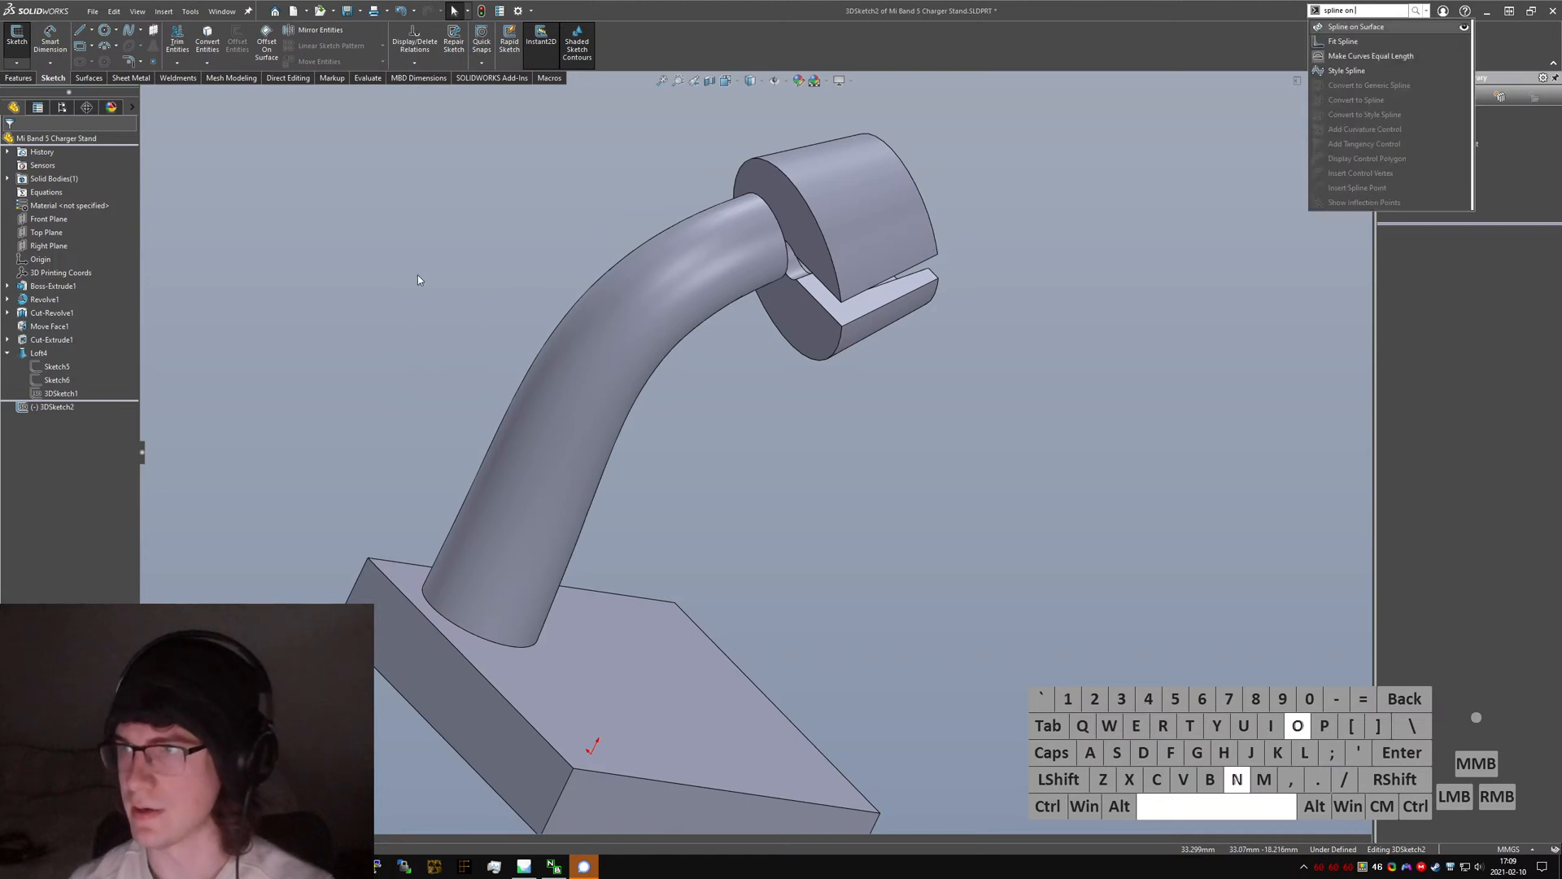
pyautogui.press('Return')
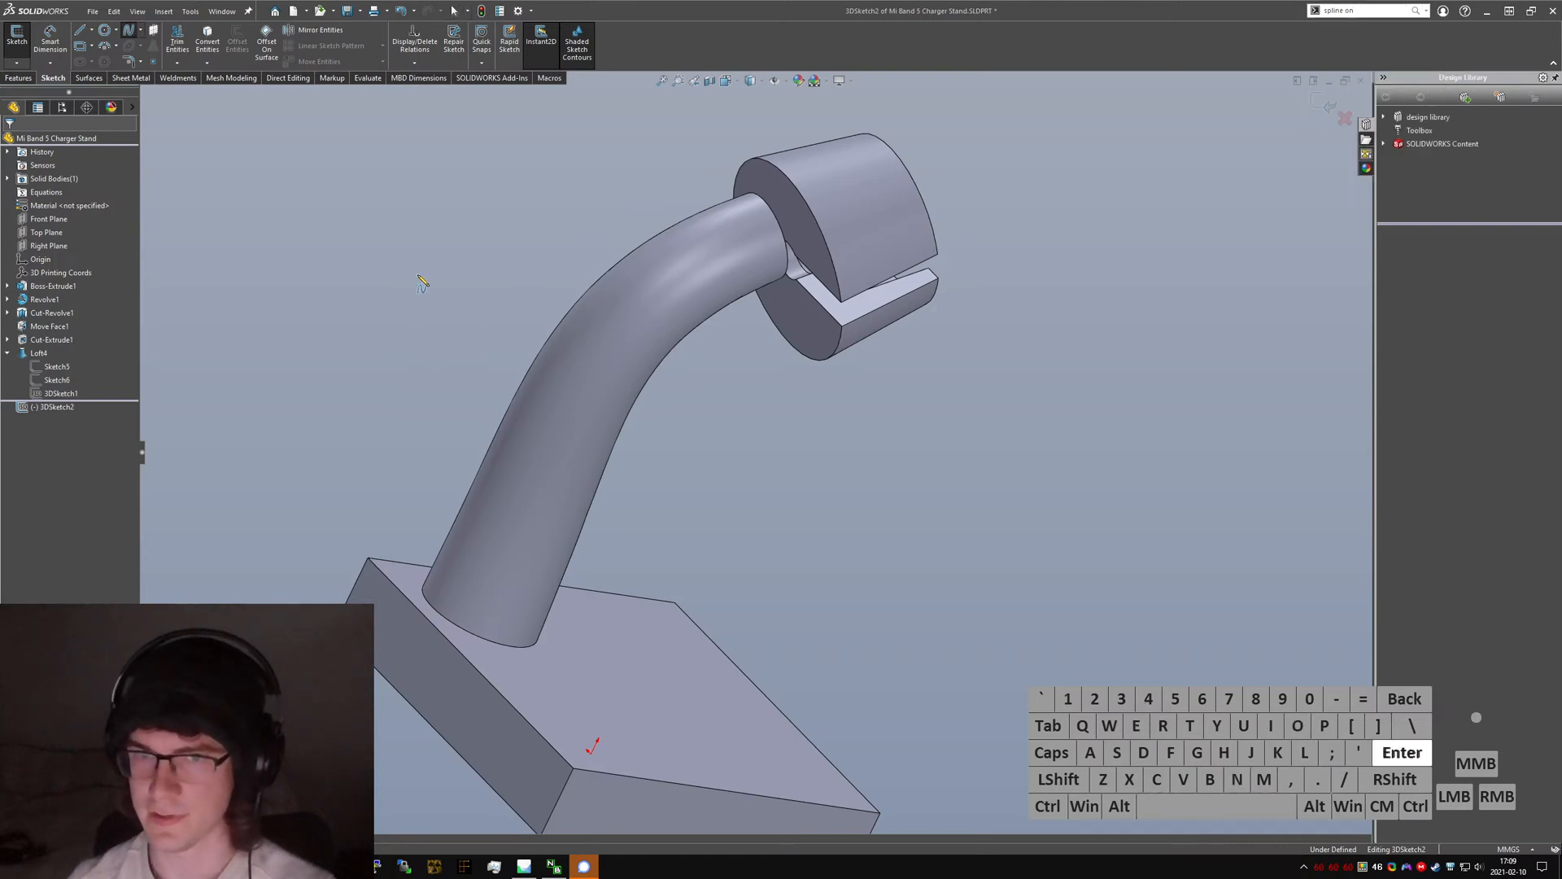
pyautogui.click(632, 329)
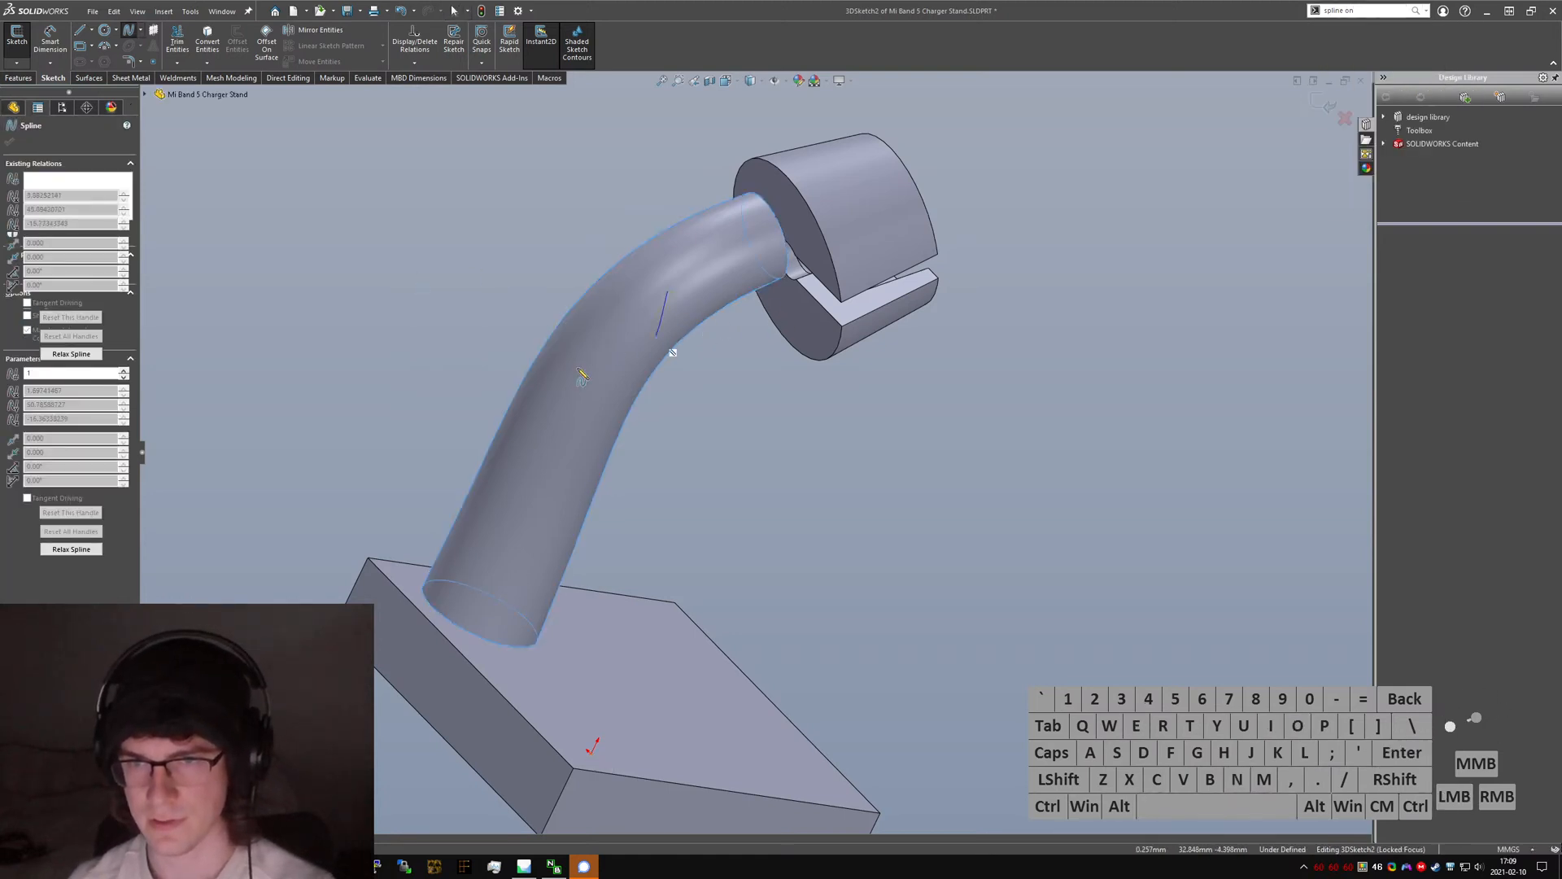
pyautogui.moveTo(673, 349); pyautogui.dragTo(658, 581, button='middle')
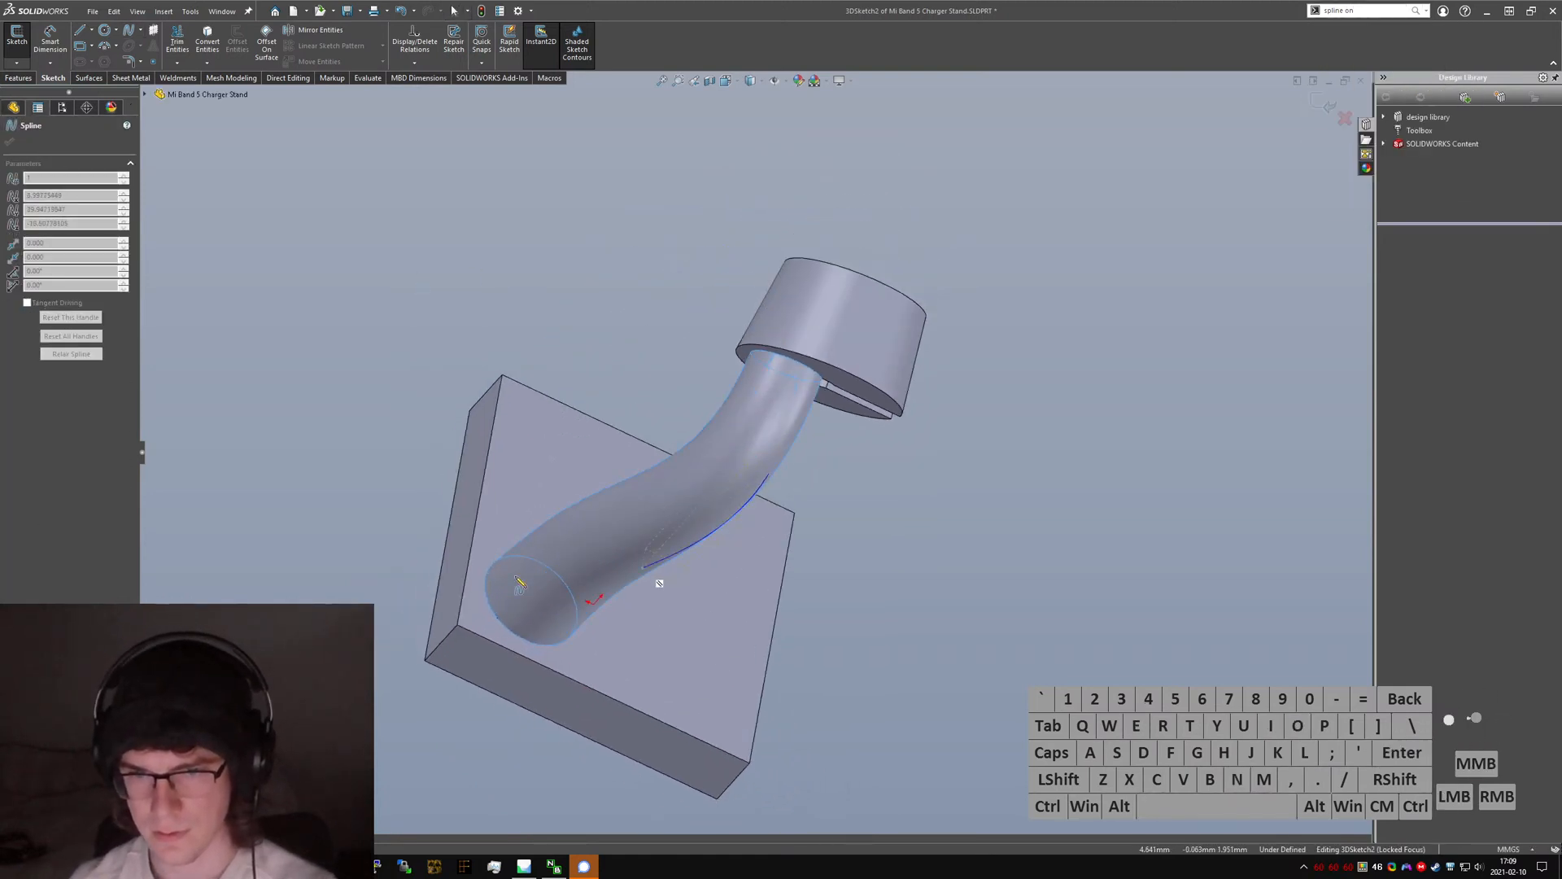
# - Show the loft's Sketch6 profile with its construction line at the arm's base
pyautogui.click(145, 94)
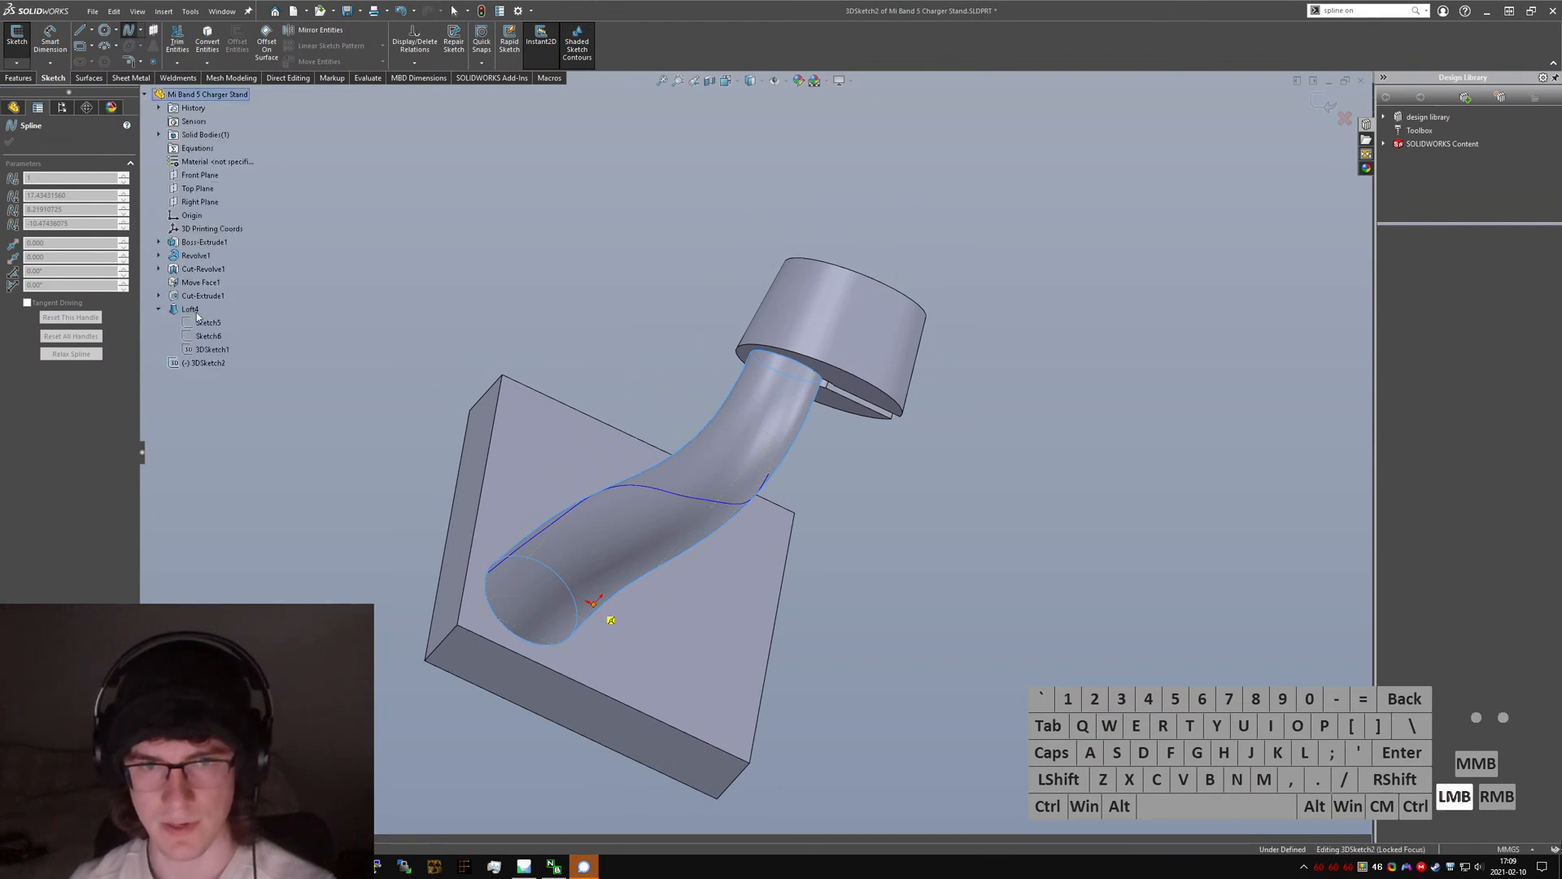
pyautogui.rightClick(196, 340)
pyautogui.click(205, 320)
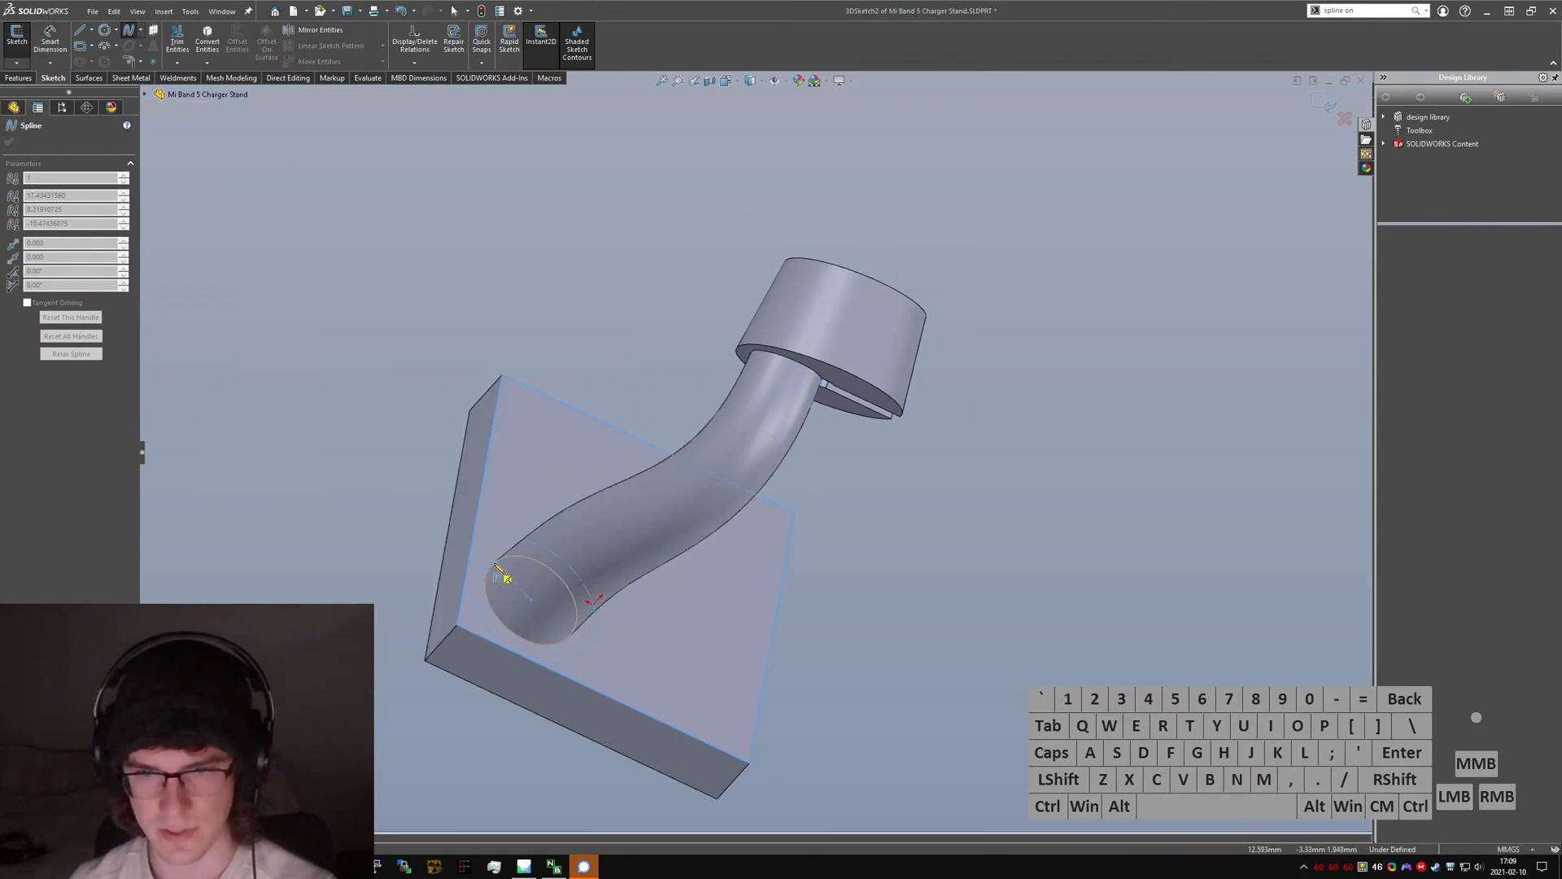
pyautogui.moveTo(502, 573); pyautogui.dragTo(616, 672, button='middle')
pyautogui.click(649, 668)
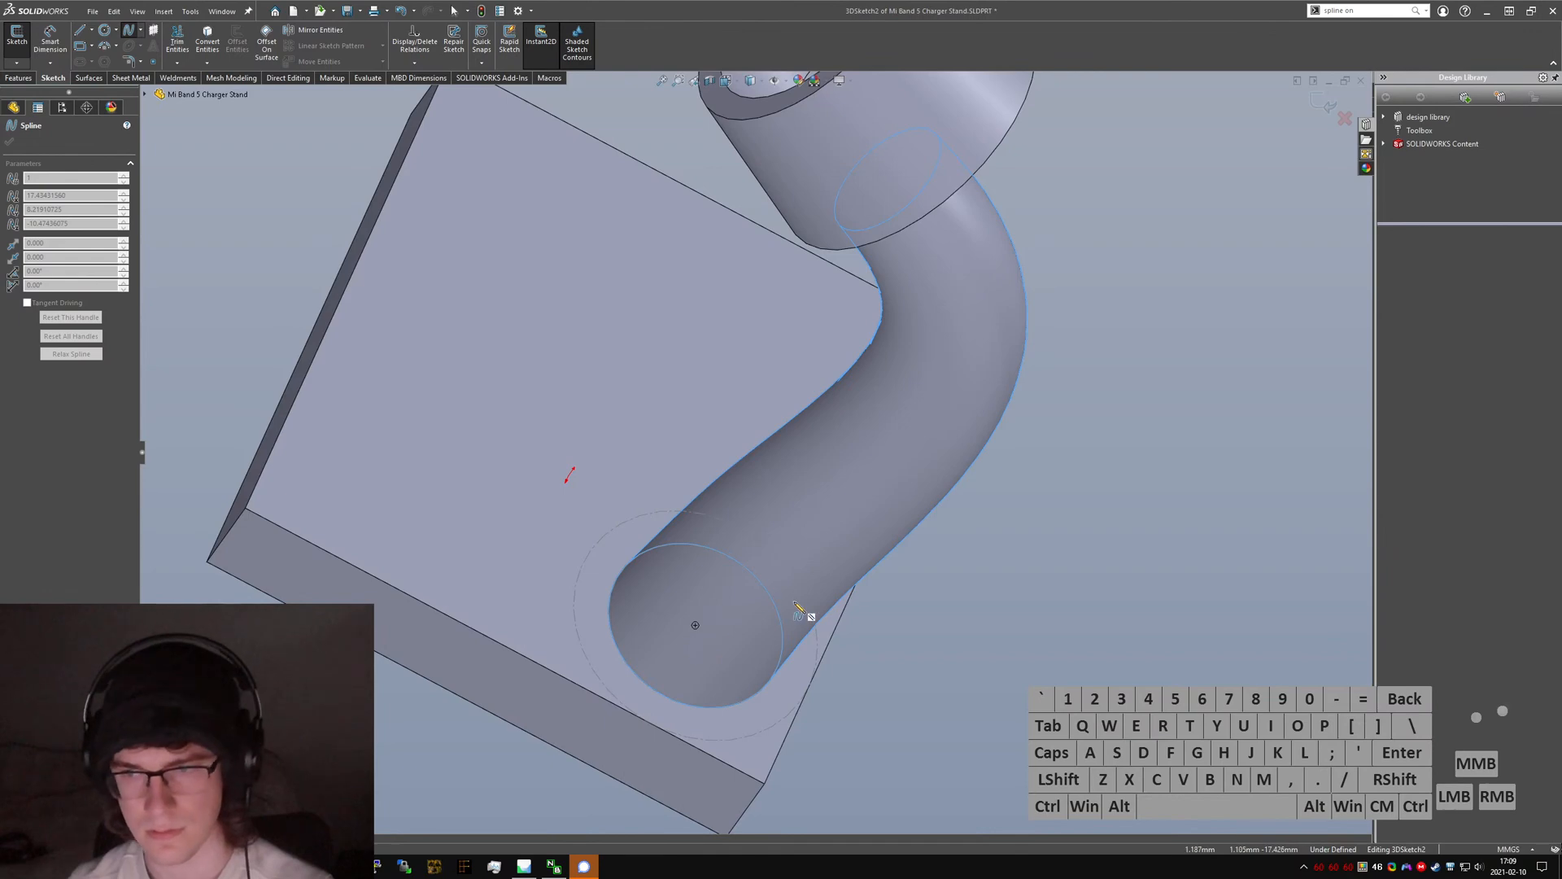
pyautogui.moveTo(917, 448); pyautogui.dragTo(910, 253, button='middle')
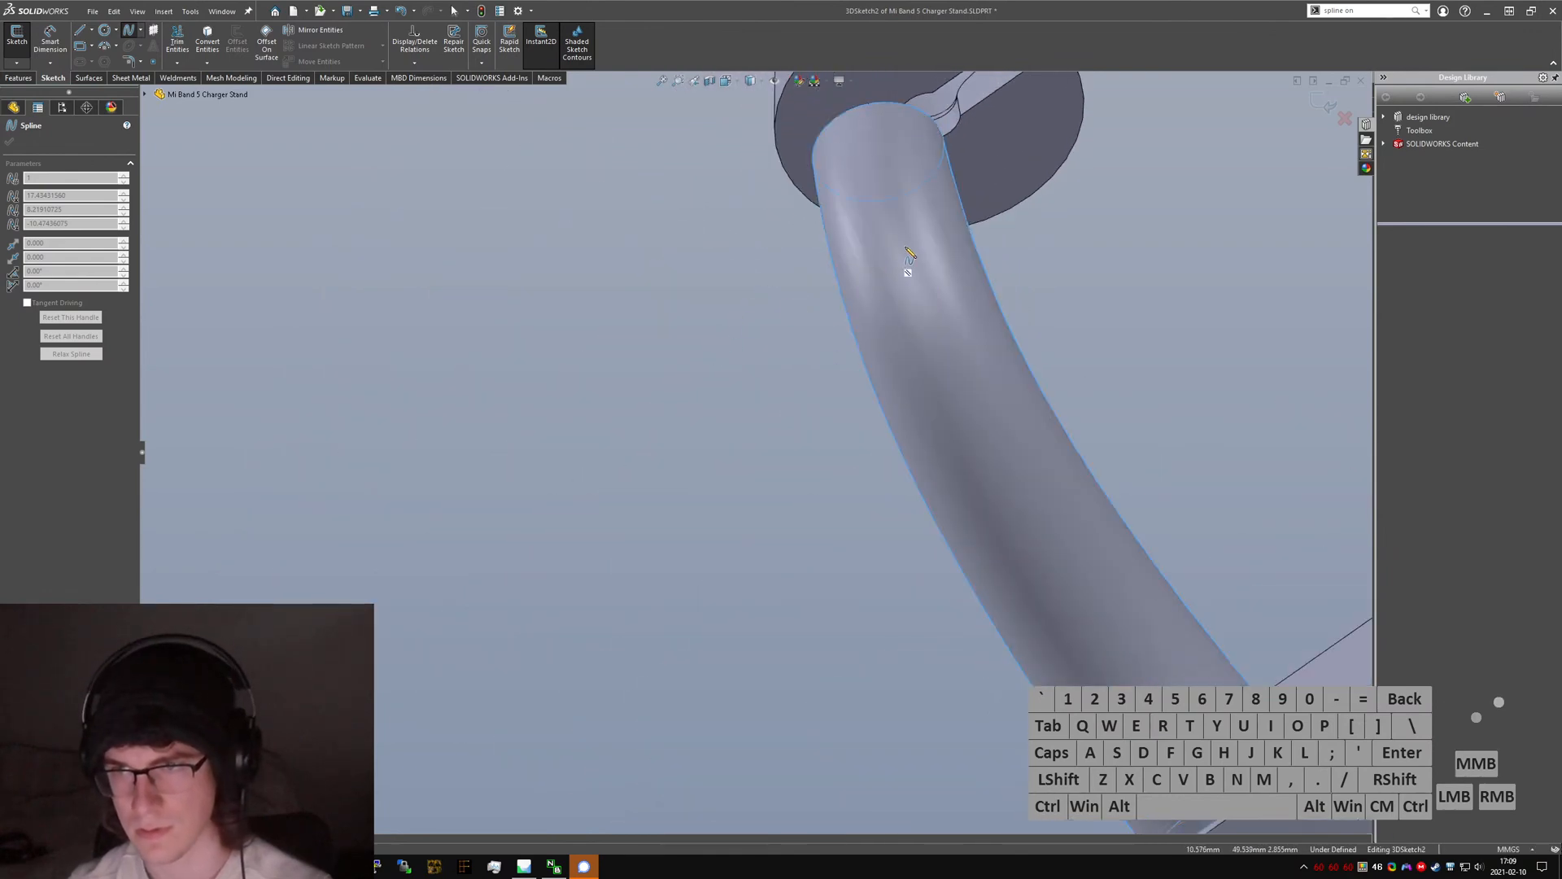
pyautogui.press('Escape')
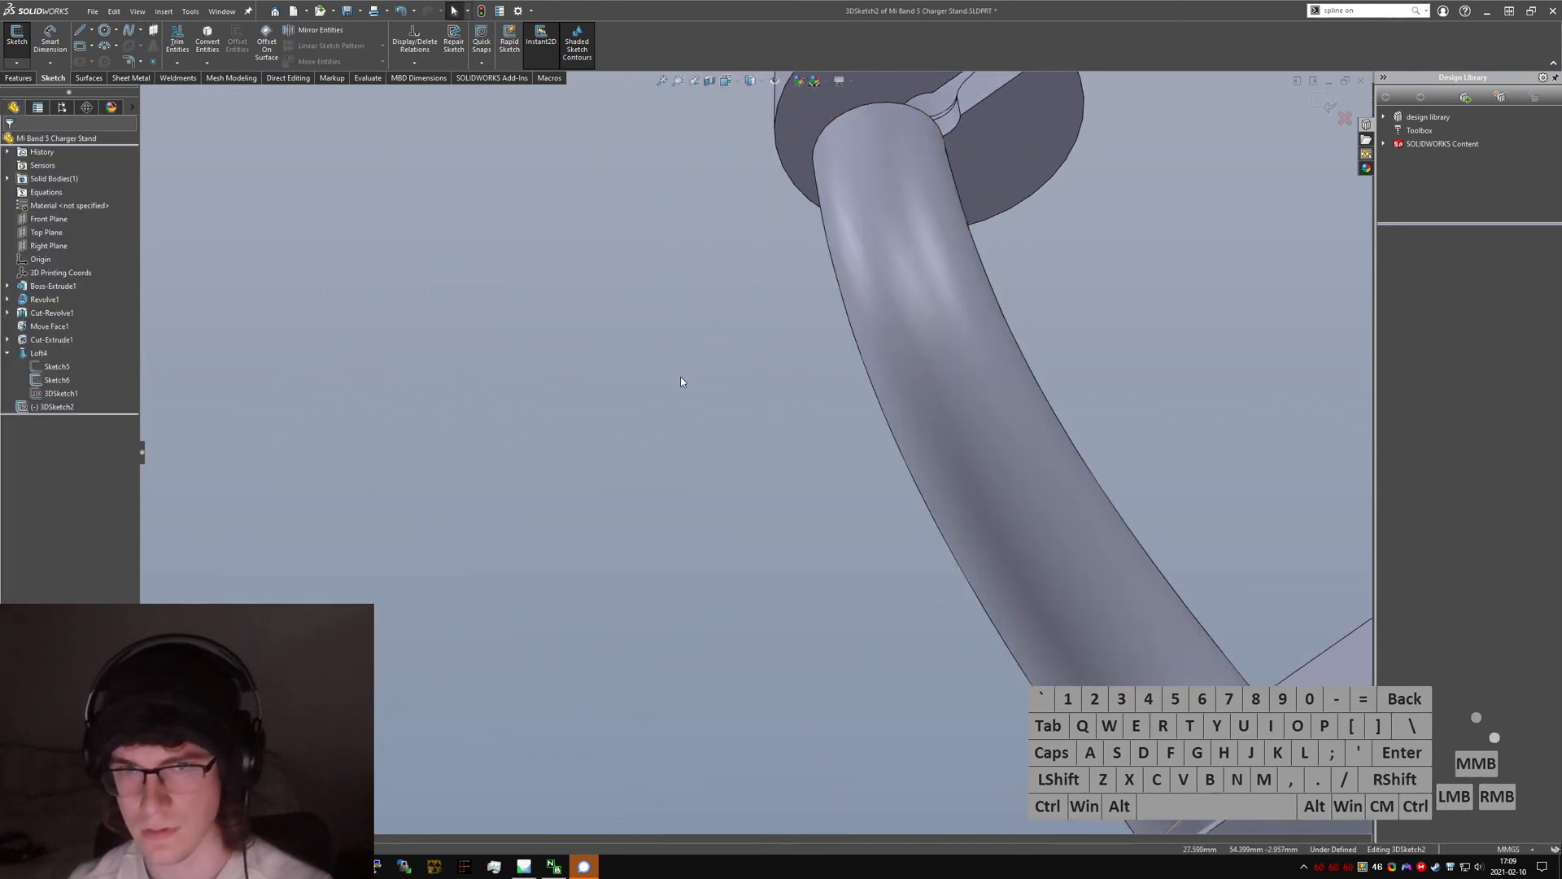
# - Draw a Spline on Surface along the curved arm from its lower part up past the bend
pyautogui.moveTo(680, 377); pyautogui.dragTo(876, 575, button='middle')
pyautogui.click(729, 539)
pyautogui.write('spline on')
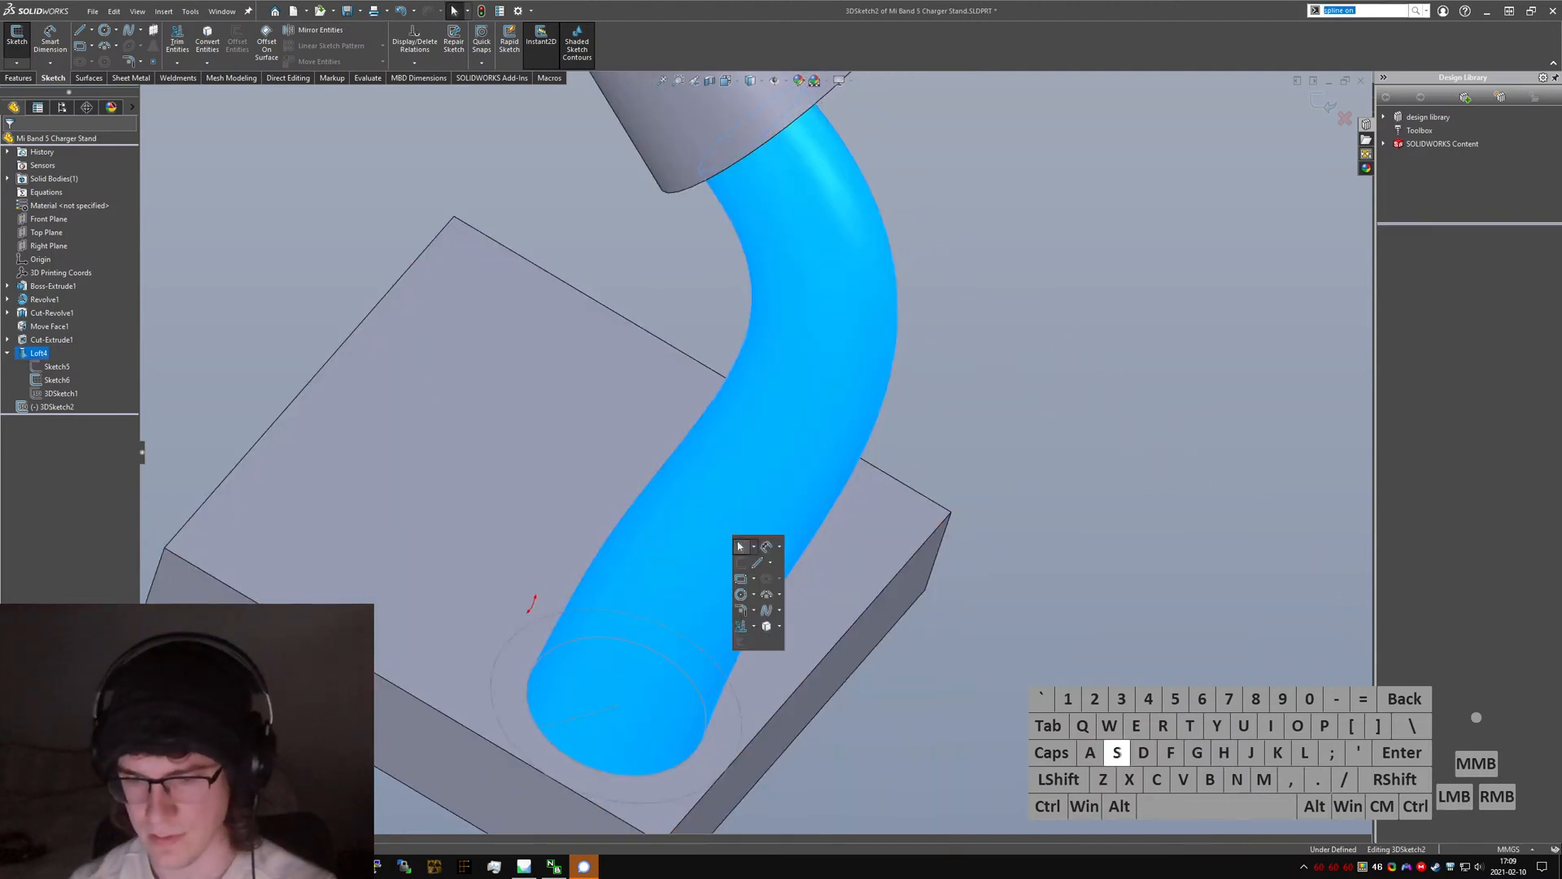
pyautogui.write(' surface')
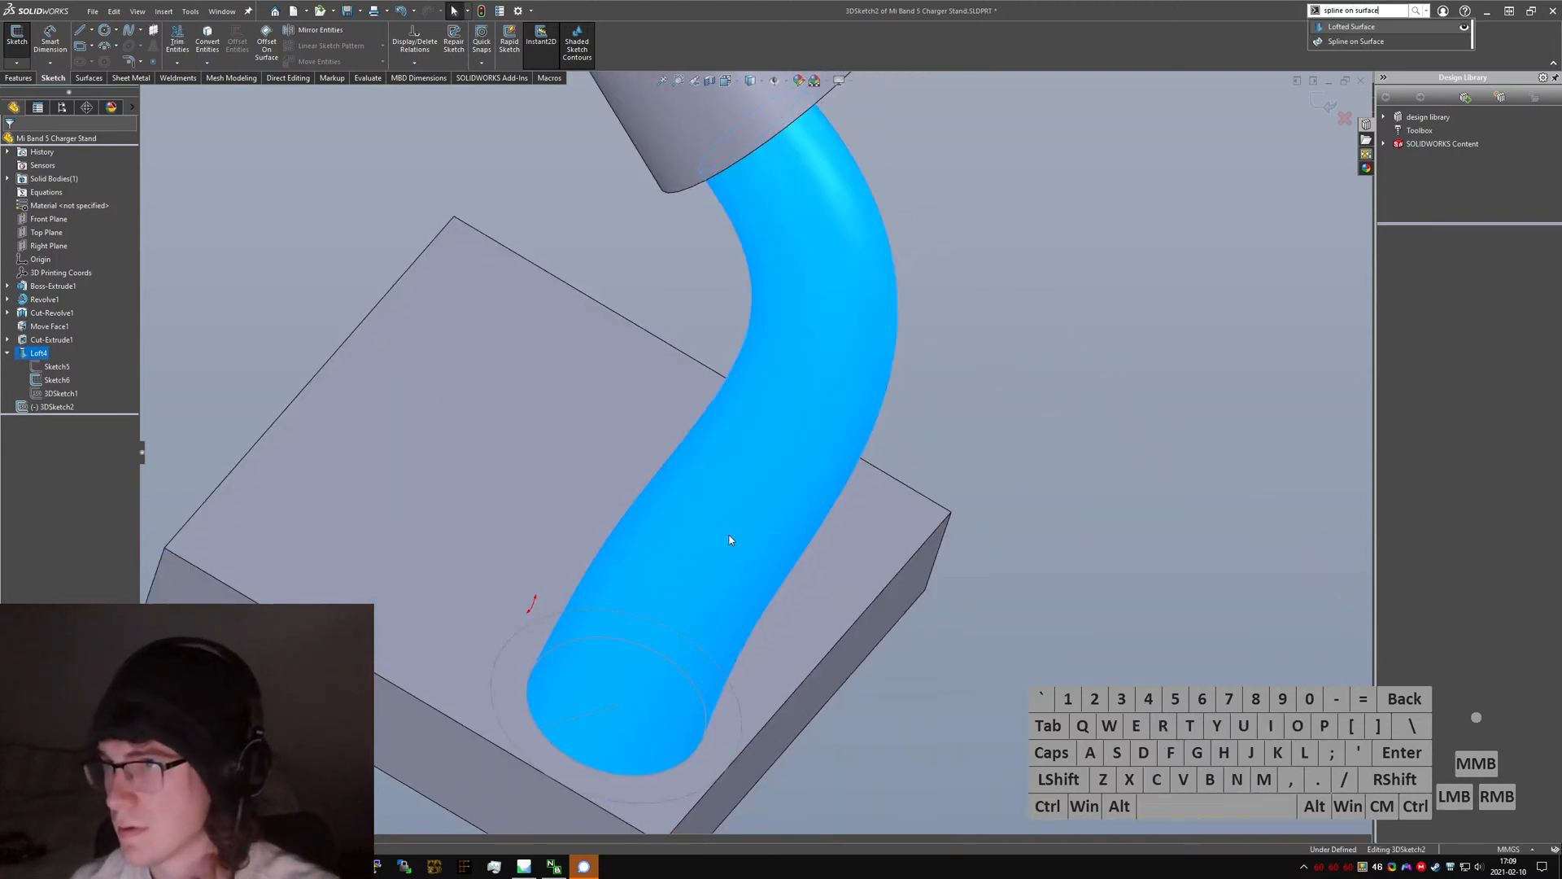
pyautogui.click(700, 543)
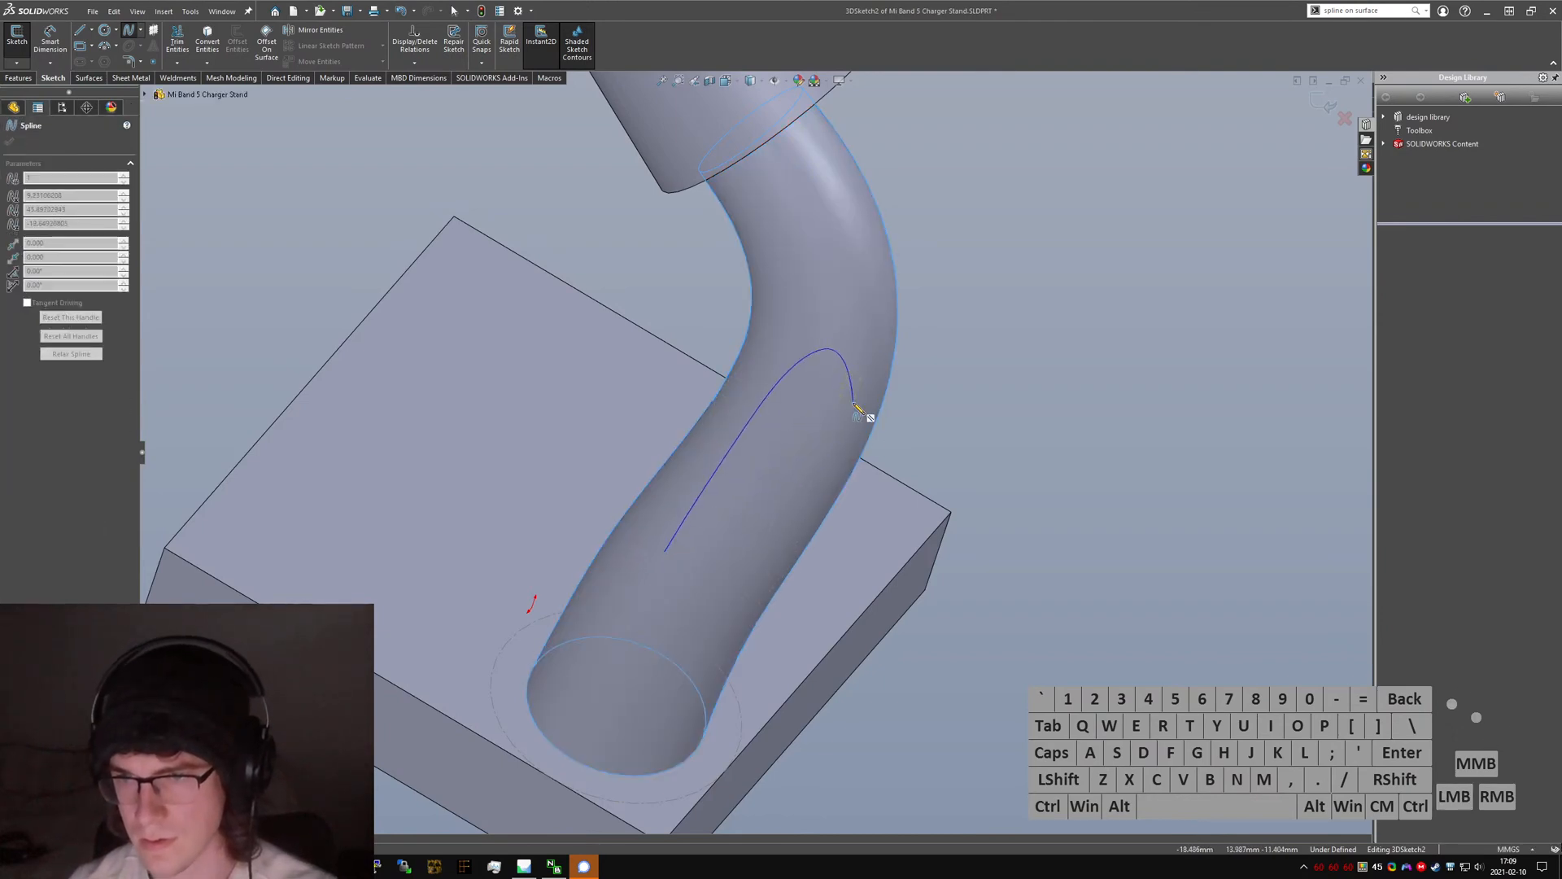
pyautogui.press('Escape')
# - Reshape the surface spline by moving its upper end across the arm and up towards the slotted holder
pyautogui.moveTo(854, 404); pyautogui.dragTo(810, 354, button='middle')
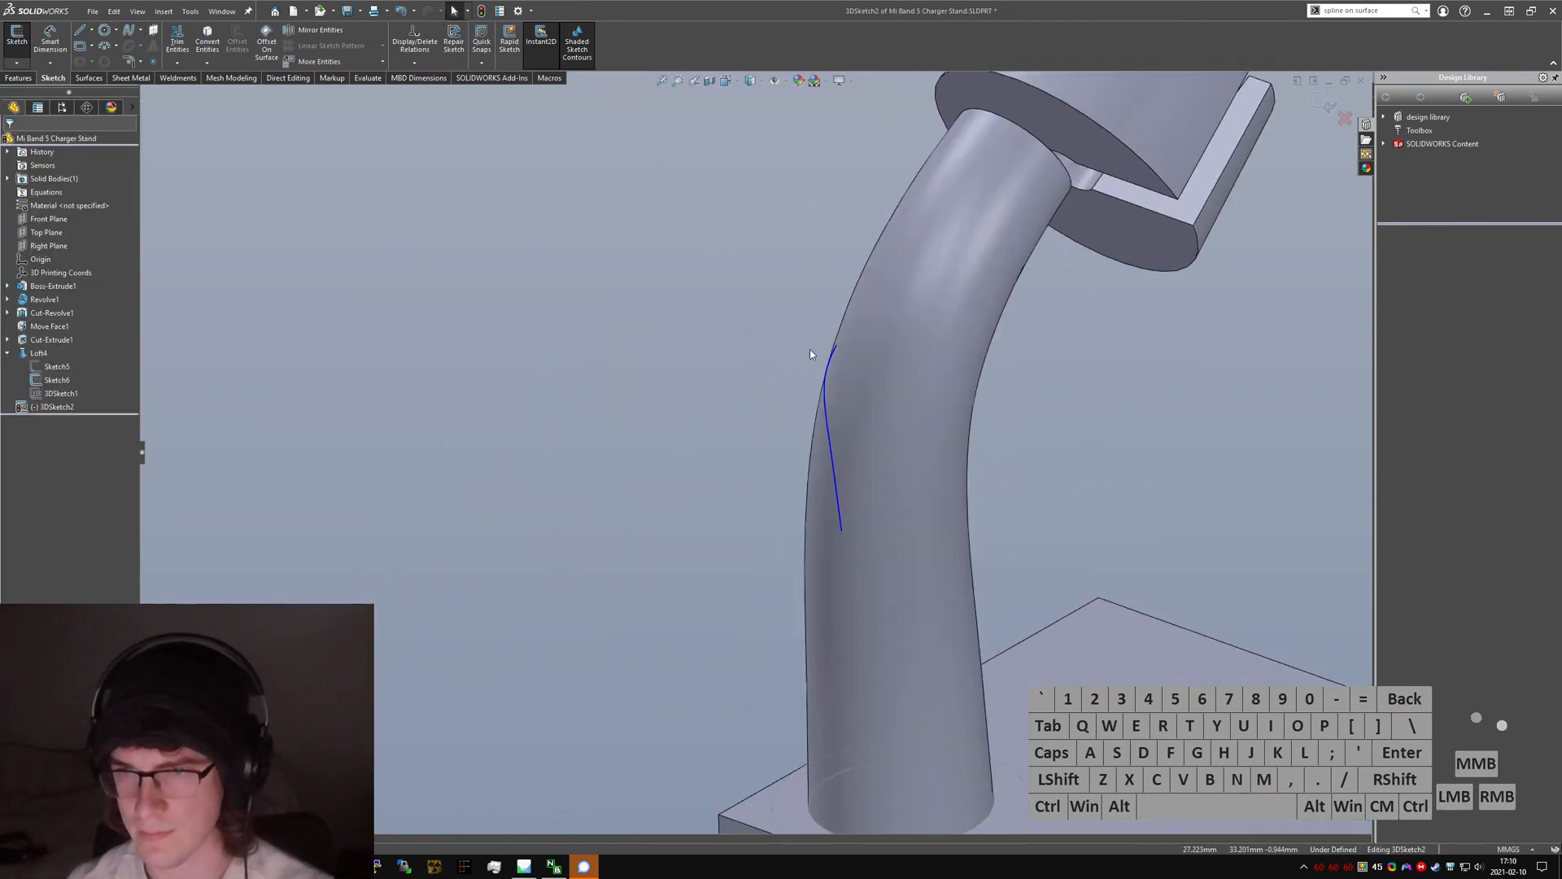
pyautogui.moveTo(871, 315); pyautogui.dragTo(1019, 218)
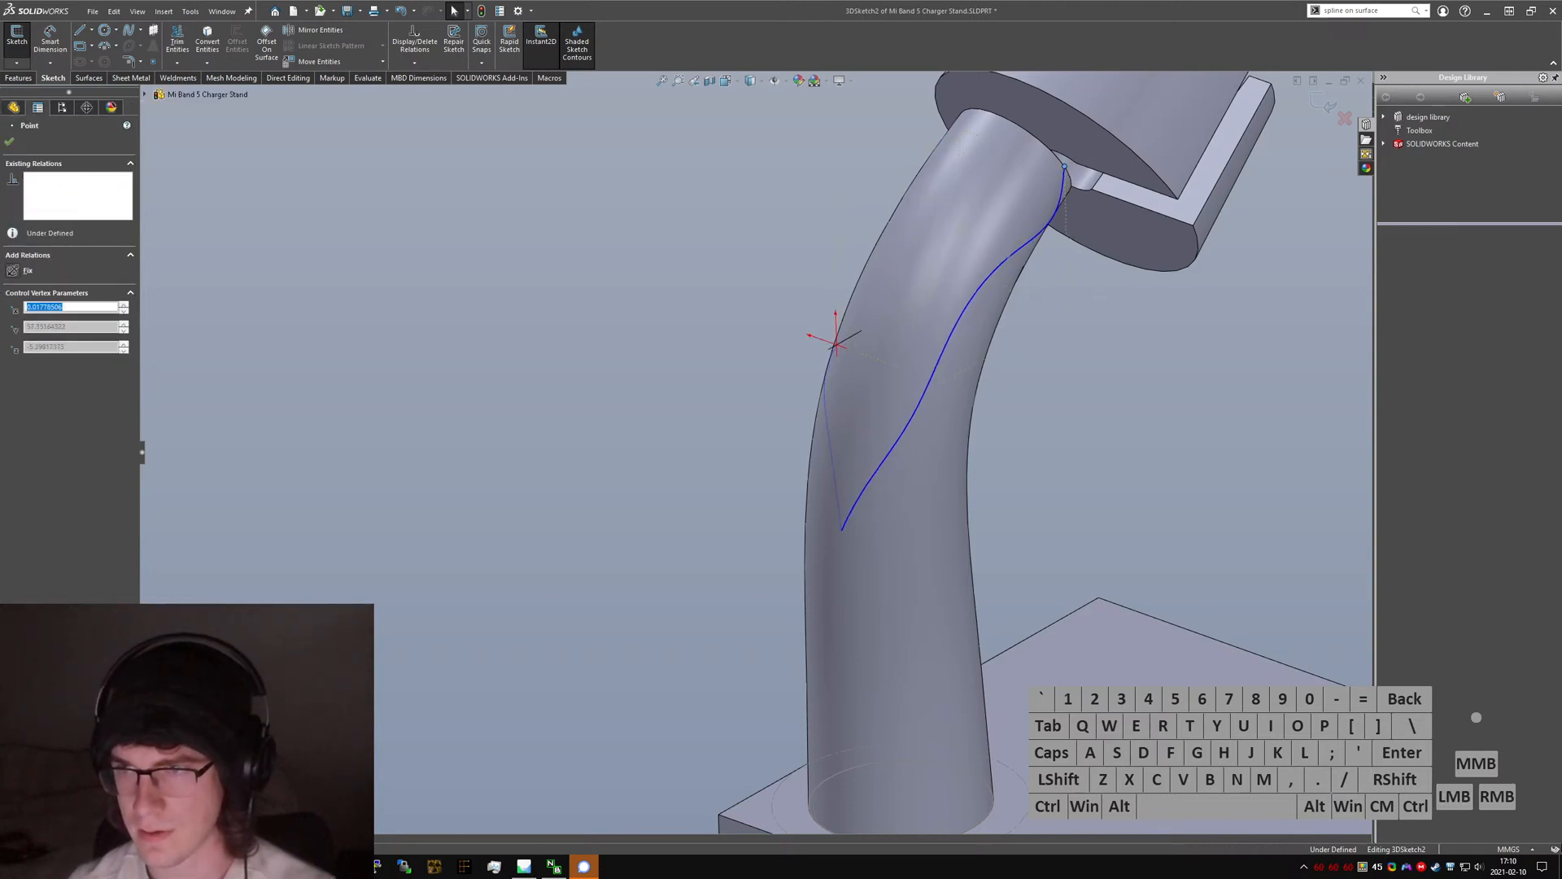
pyautogui.moveTo(1057, 244); pyautogui.dragTo(1093, 227, button='middle')
pyautogui.moveTo(1056, 198); pyautogui.dragTo(847, 331)
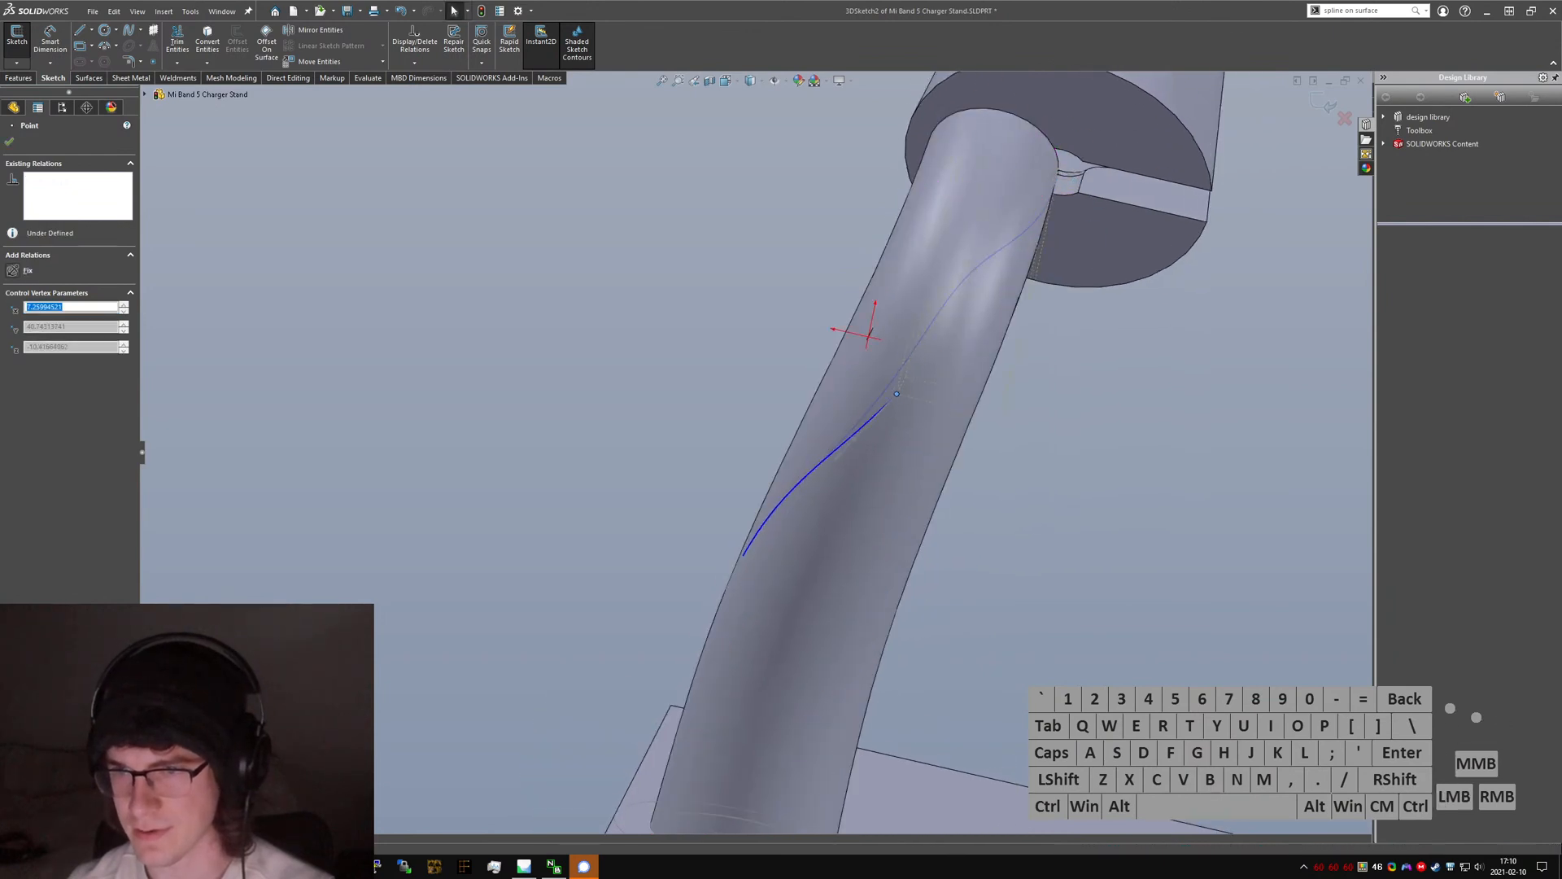
pyautogui.moveTo(846, 331); pyautogui.dragTo(833, 397, button='middle')
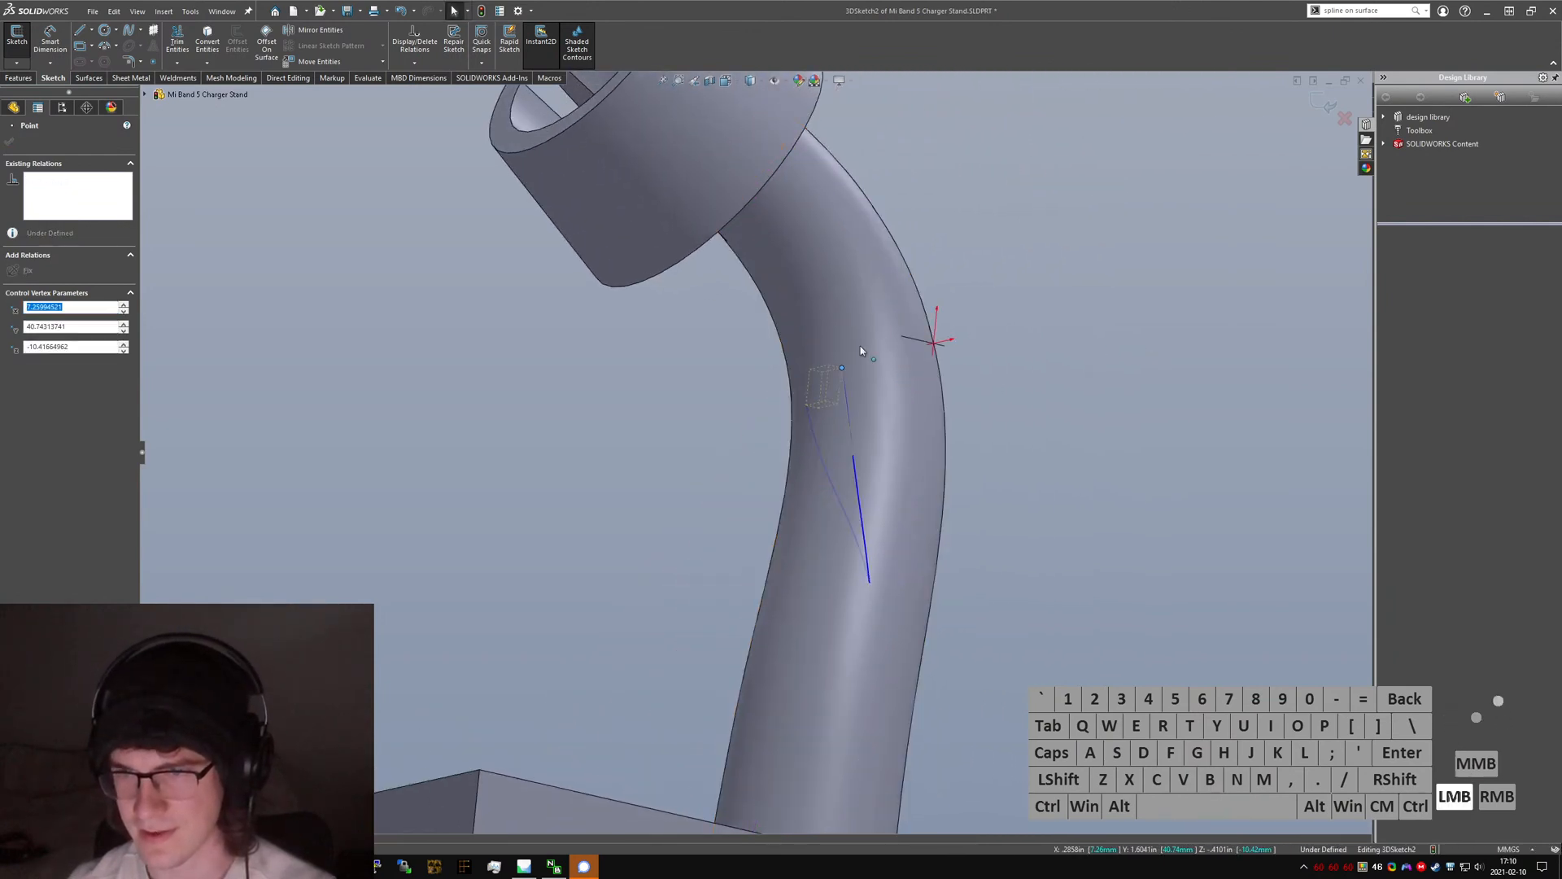
pyautogui.moveTo(909, 295); pyautogui.dragTo(667, 361, button='middle')
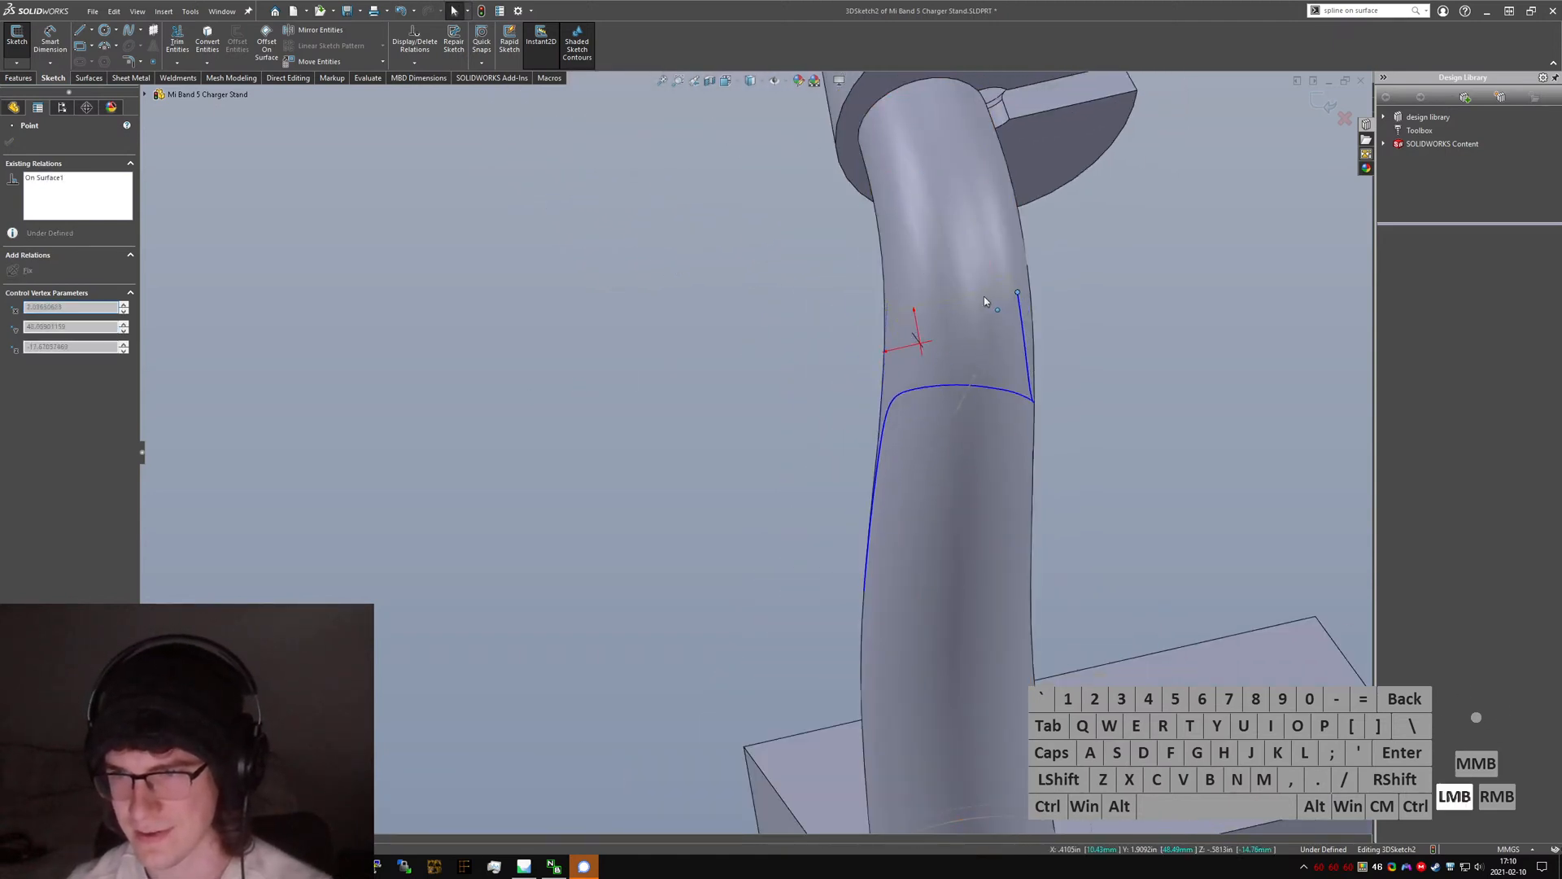
pyautogui.moveTo(969, 283); pyautogui.dragTo(964, 268)
pyautogui.moveTo(964, 269); pyautogui.dragTo(757, 465, button='middle')
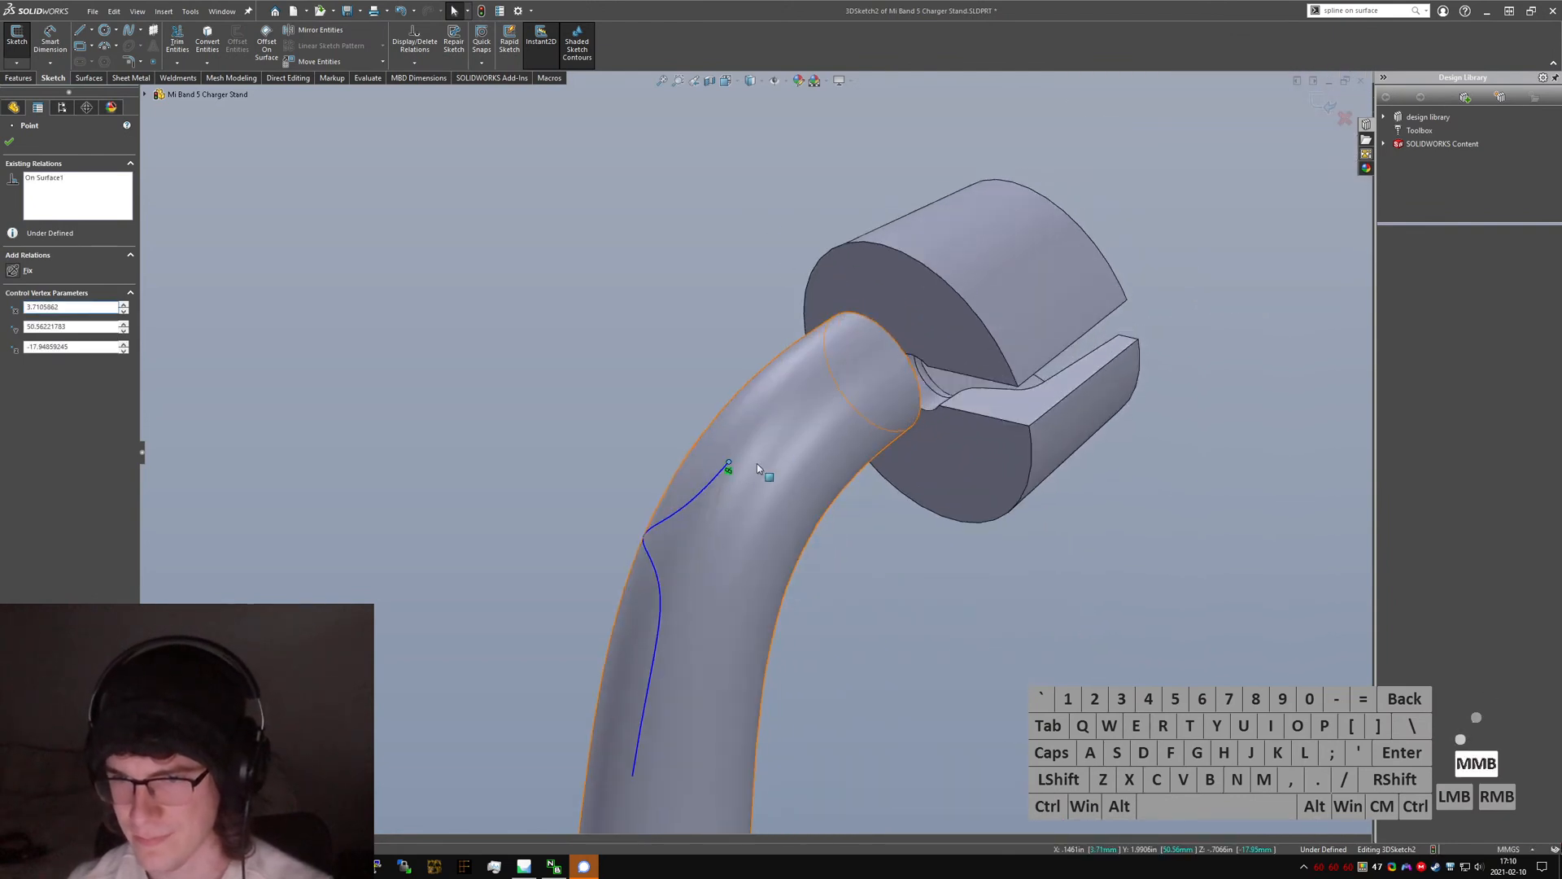
# - Insert an additional spline point partway along the surface spline on the curved arm
pyautogui.rightClick(688, 504)
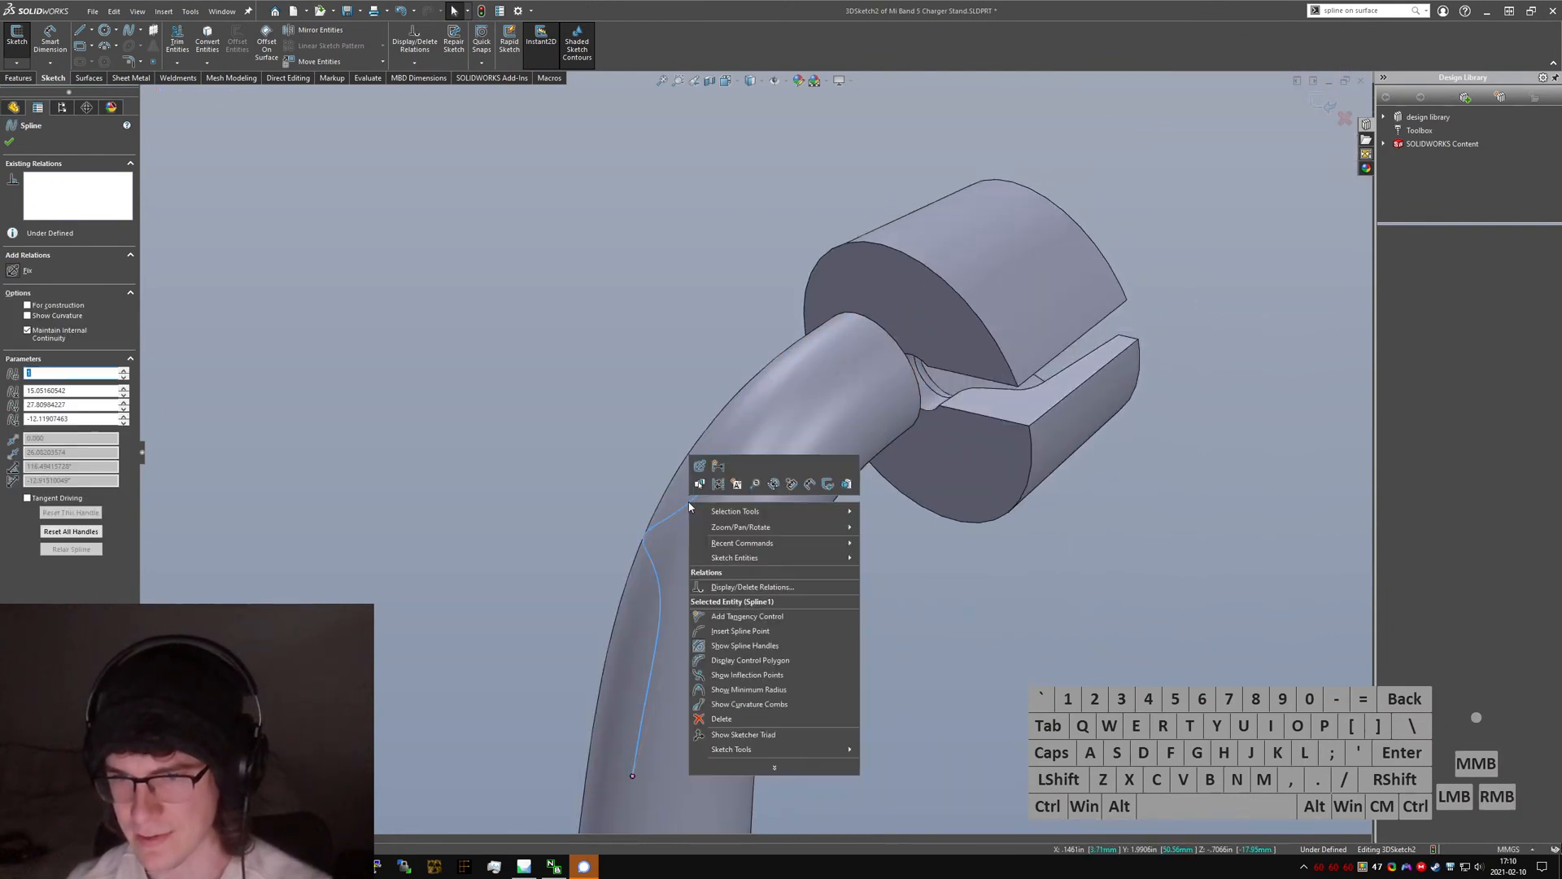
pyautogui.click(749, 633)
pyautogui.moveTo(750, 633); pyautogui.dragTo(650, 583, button='middle')
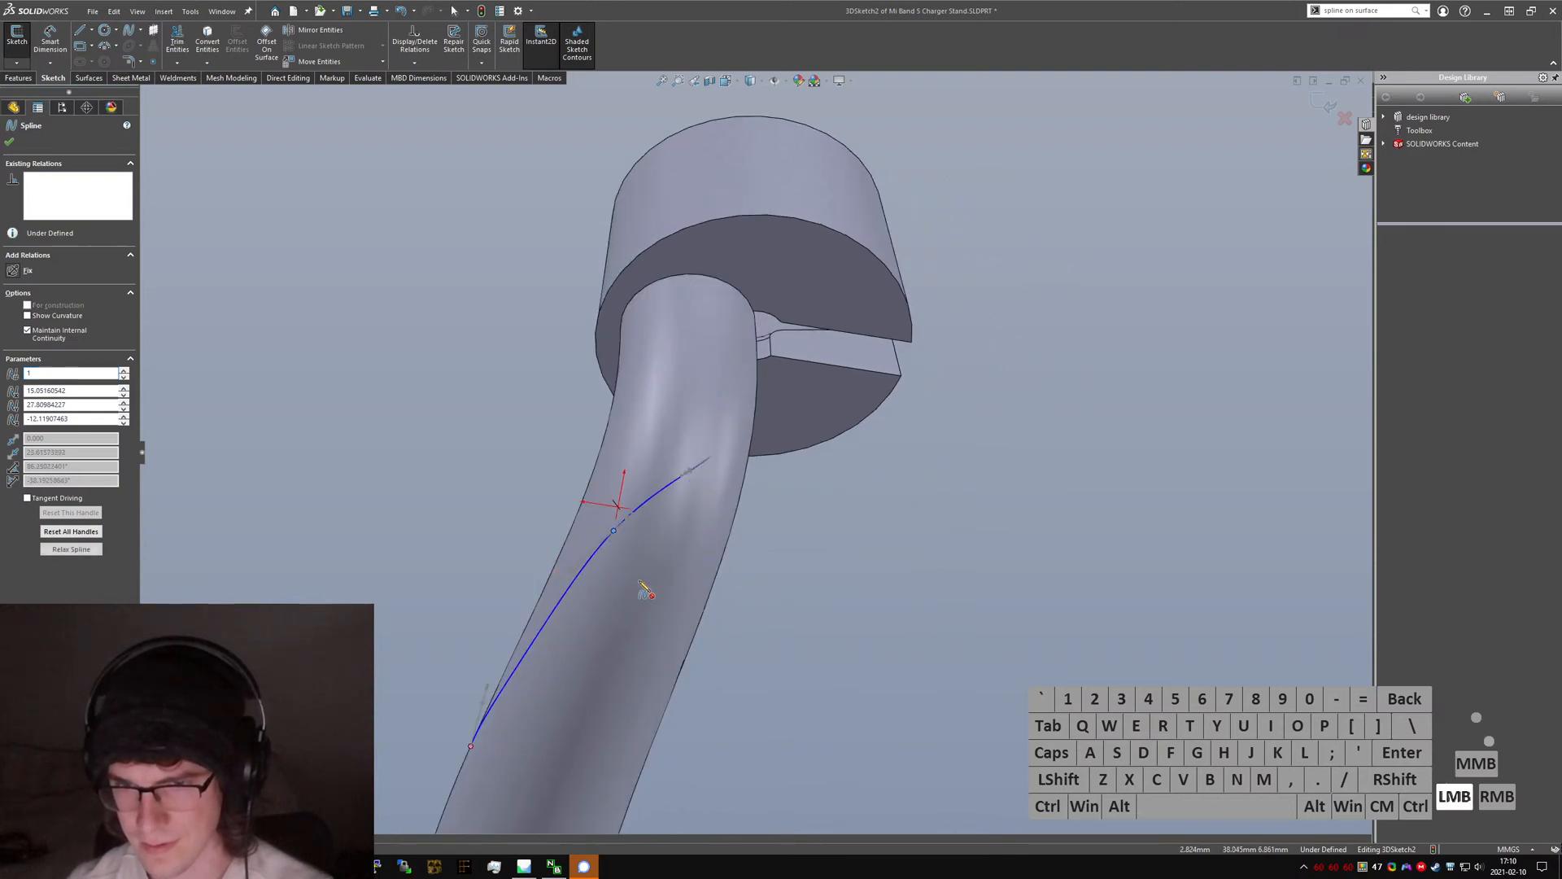
pyautogui.click(643, 588)
# - Move the spline's upper end close to the holder and make it concentric with the arc edge beside the slot
pyautogui.moveTo(652, 523); pyautogui.dragTo(719, 460, button='middle')
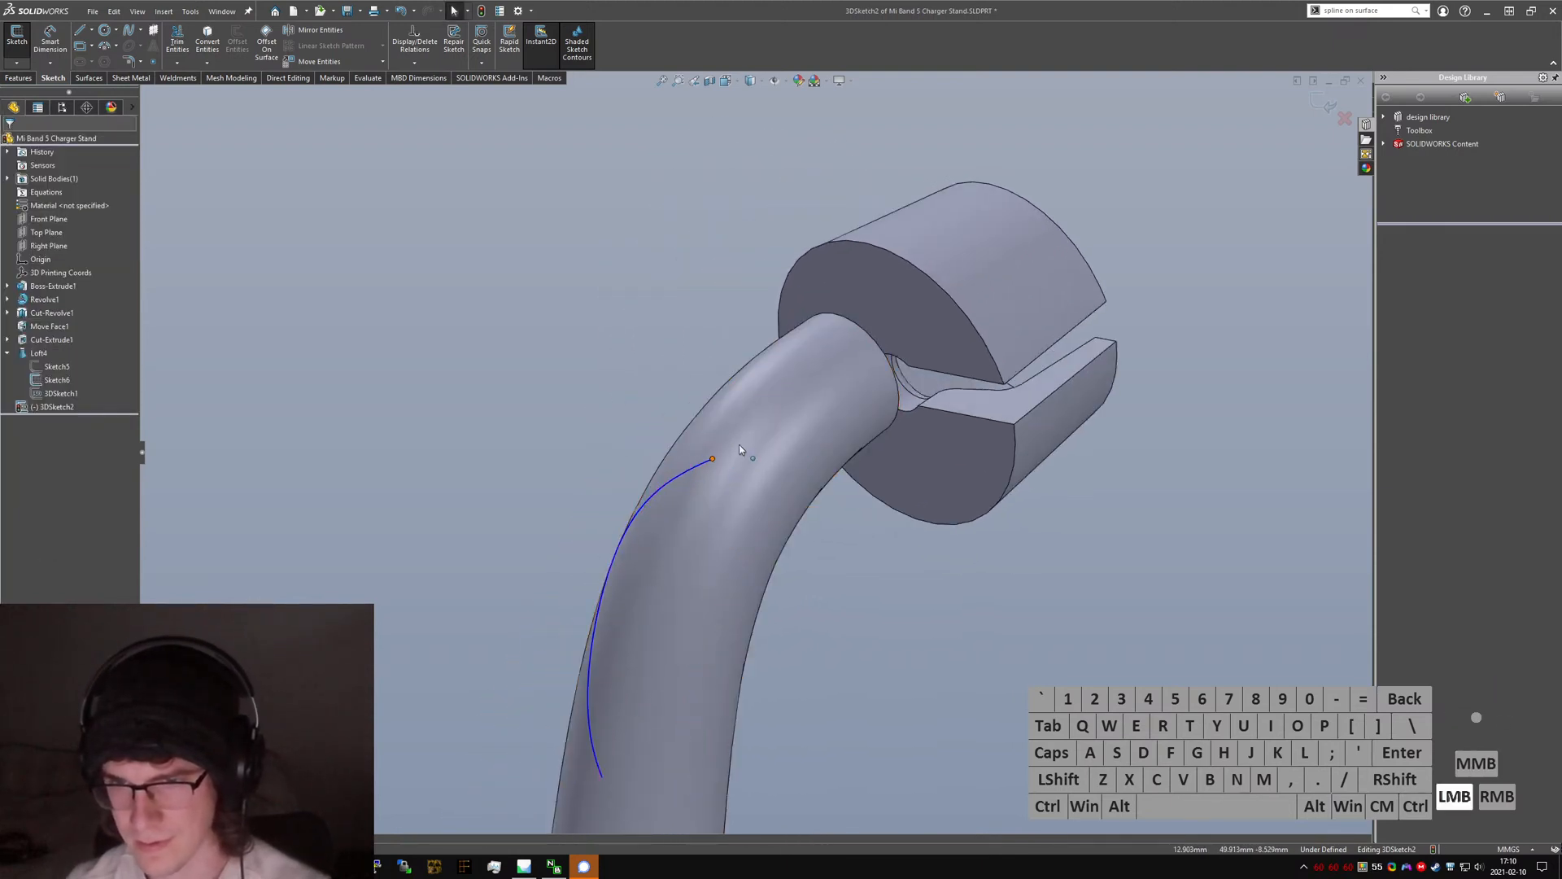
pyautogui.moveTo(738, 445); pyautogui.dragTo(883, 388)
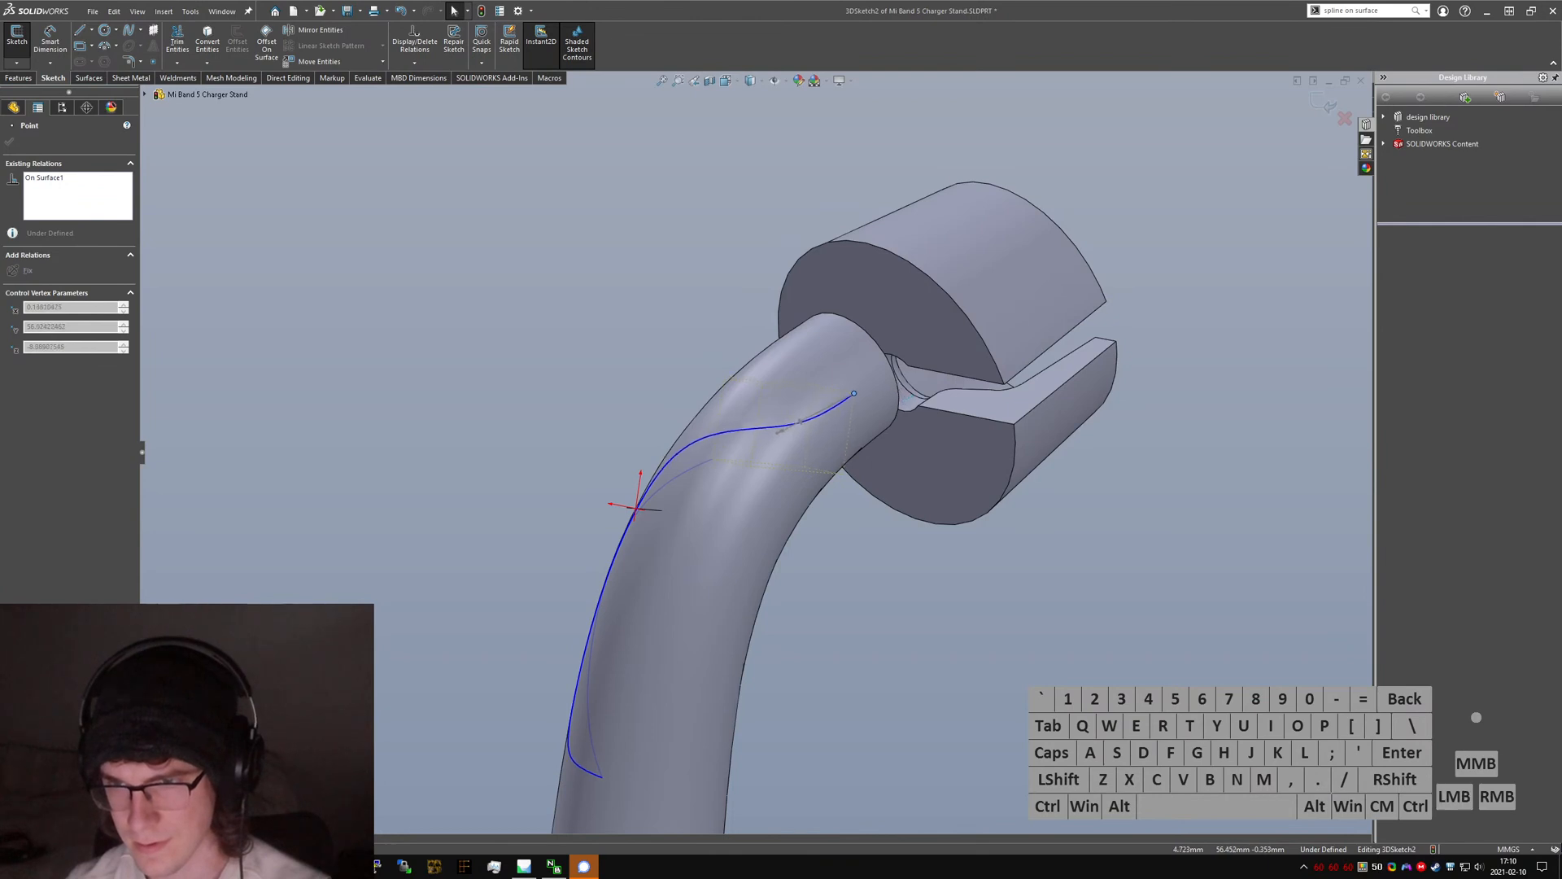
pyautogui.scroll(-5, 899, 325)
pyautogui.keyDown('ctrl'); pyautogui.click(899, 326); pyautogui.keyUp('ctrl')
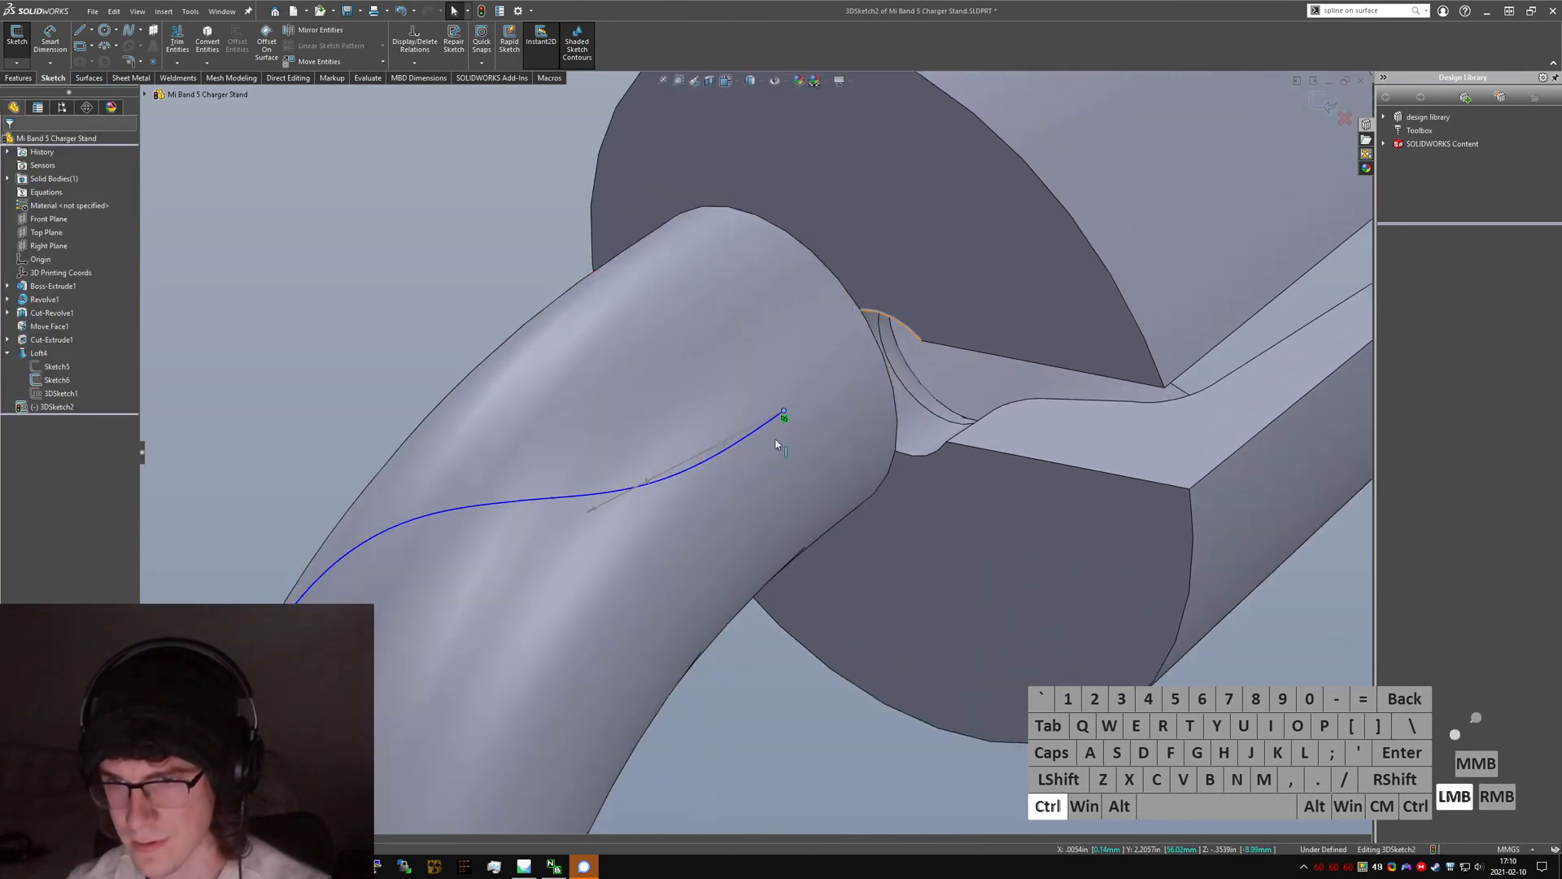
pyautogui.click(37, 338)
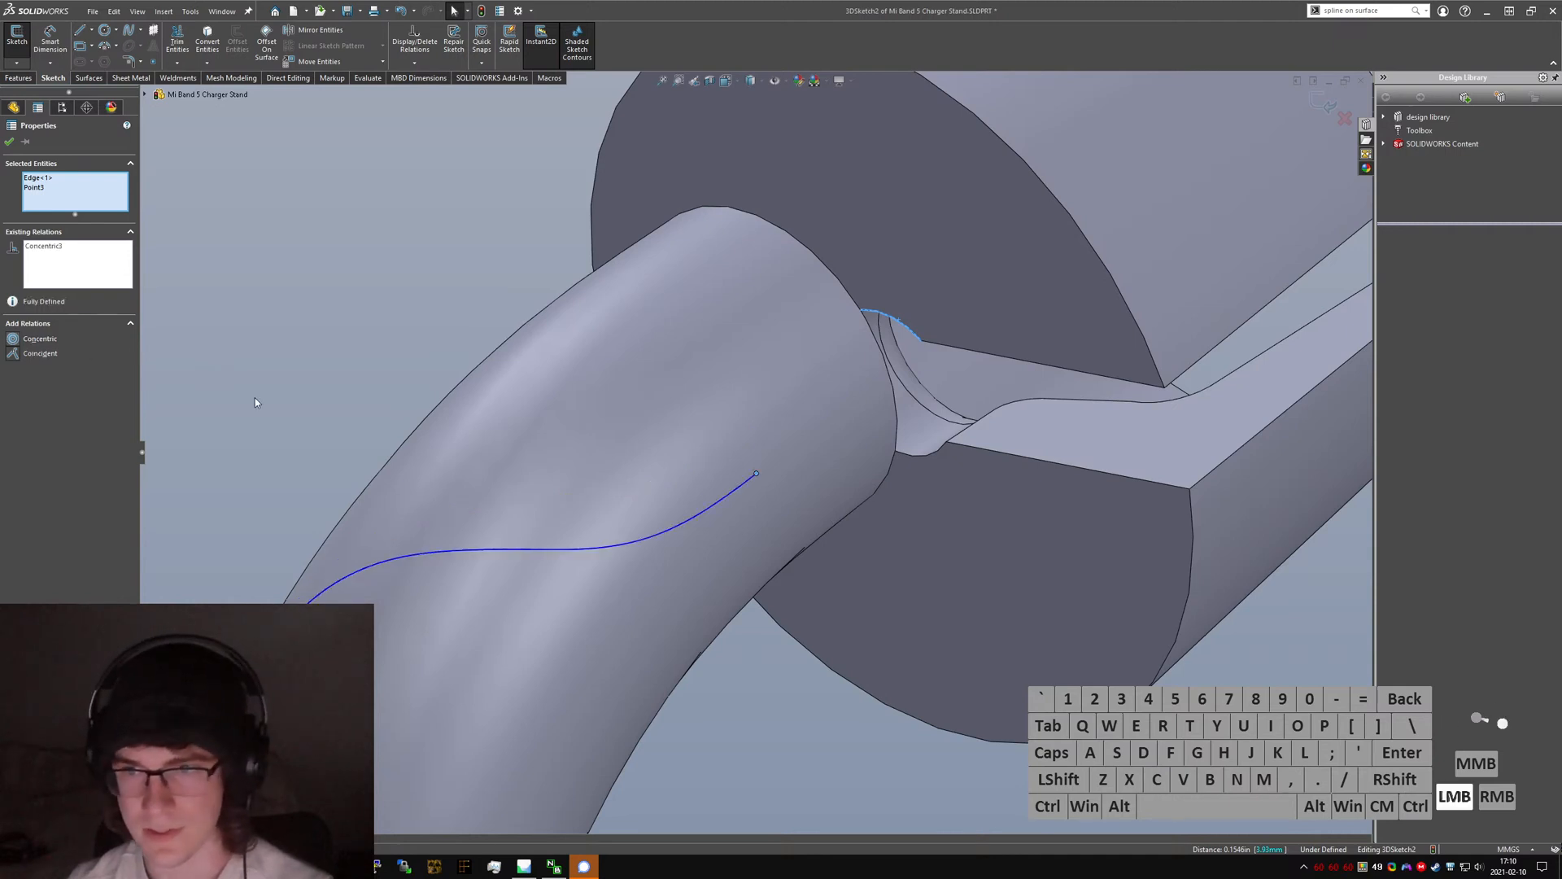
# - Attach the spline's upper endpoint to the arm's circular edge where it meets the slotted holder
pyautogui.click(763, 717)
pyautogui.click(756, 473)
pyautogui.keyDown('ctrl'); pyautogui.click(895, 399); pyautogui.keyUp('ctrl')
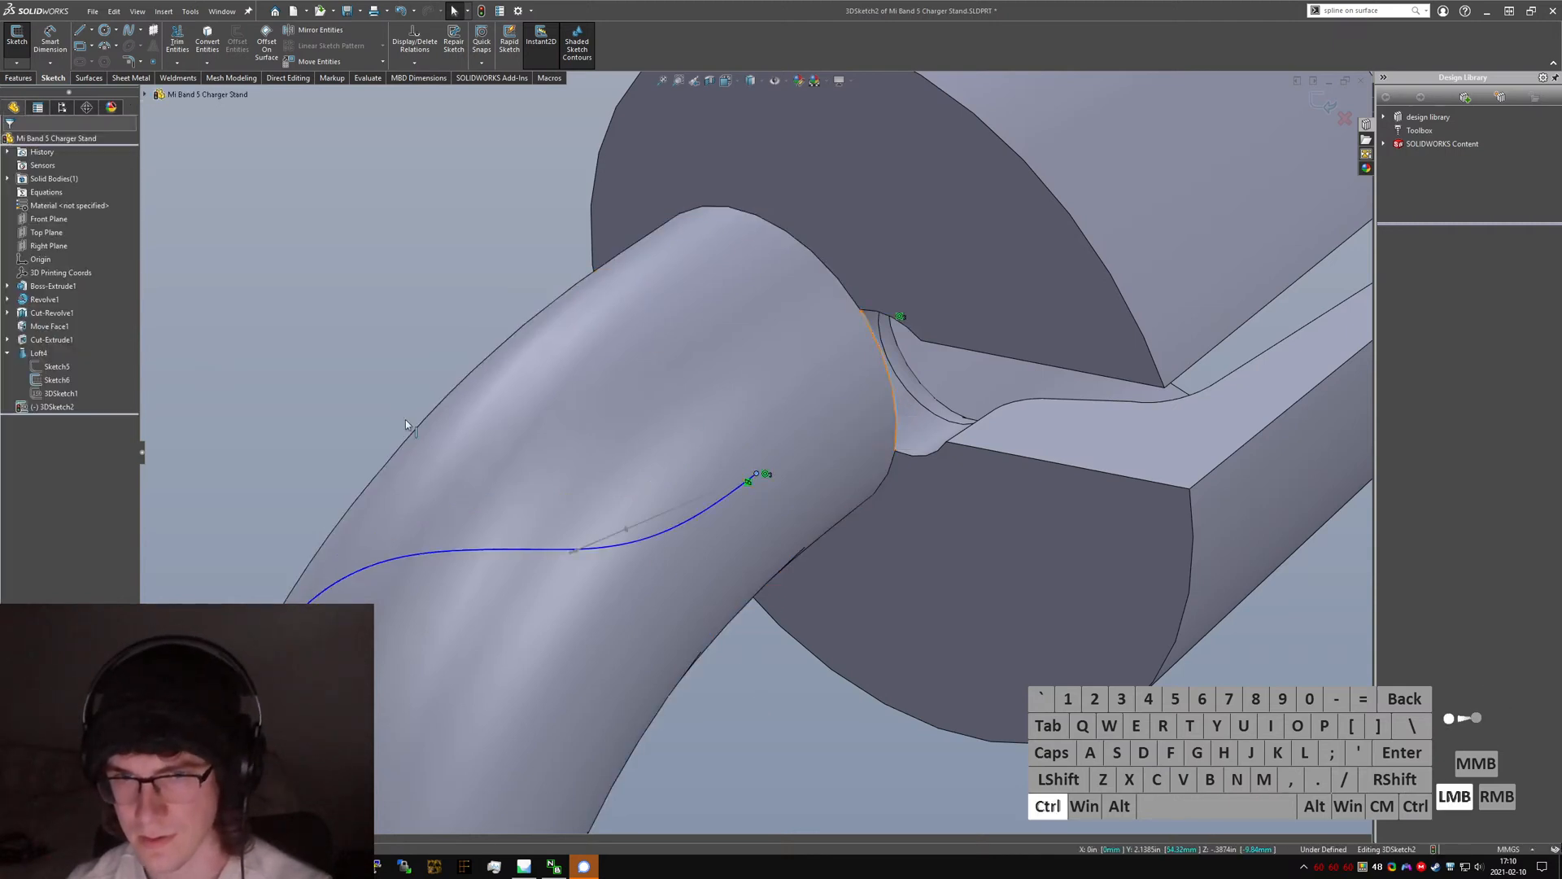
pyautogui.click(569, 541)
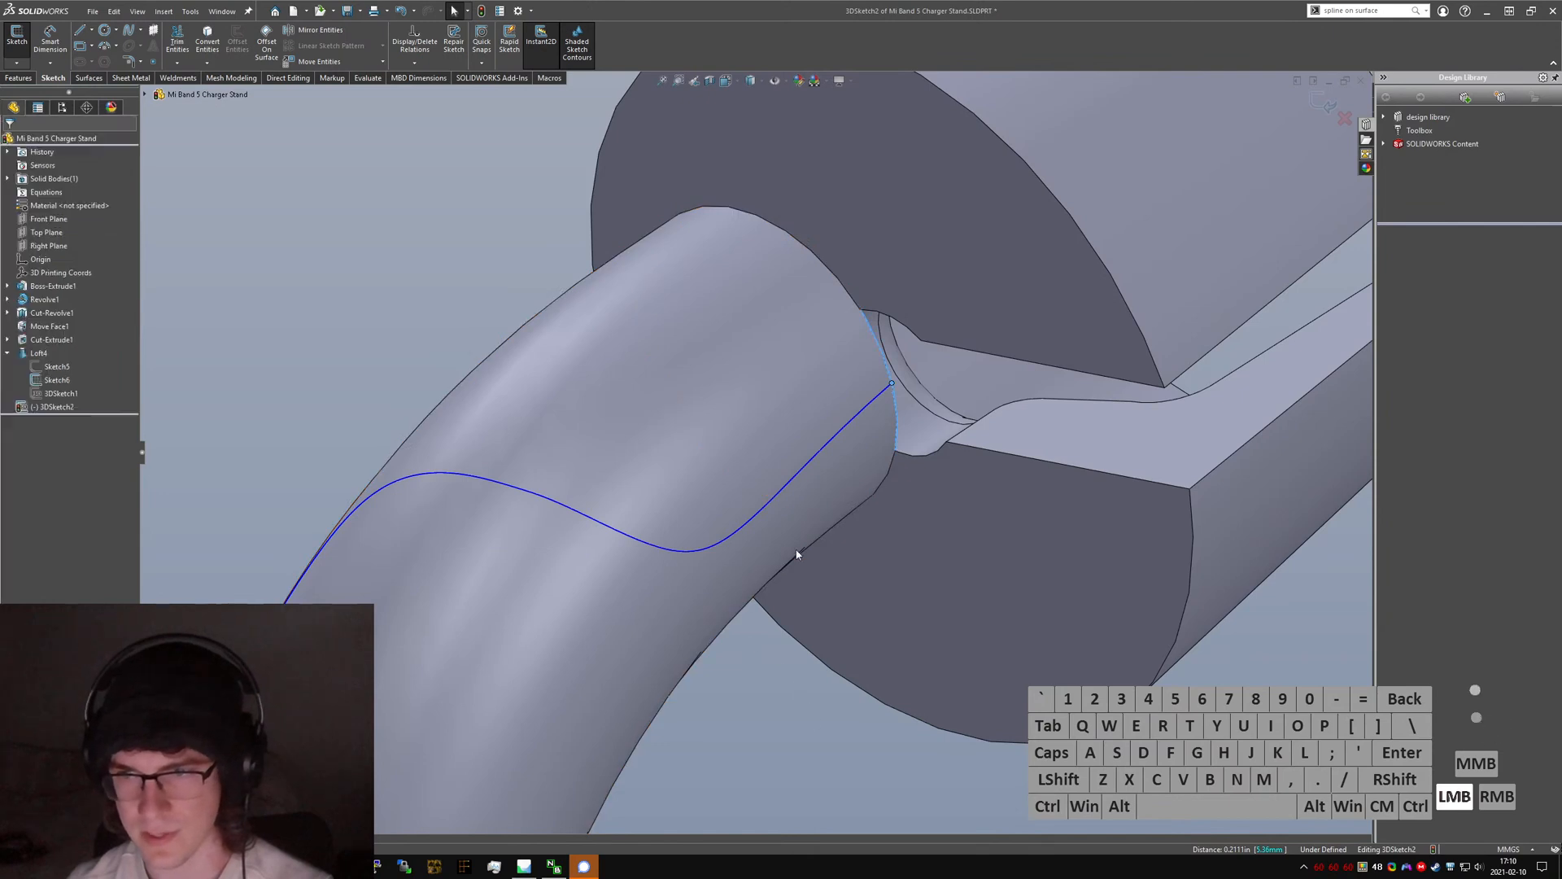
# - Try to make the spline's upper tangency handle parallel to the short edge beside the holder's slot, and undo the relation
pyautogui.click(781, 497)
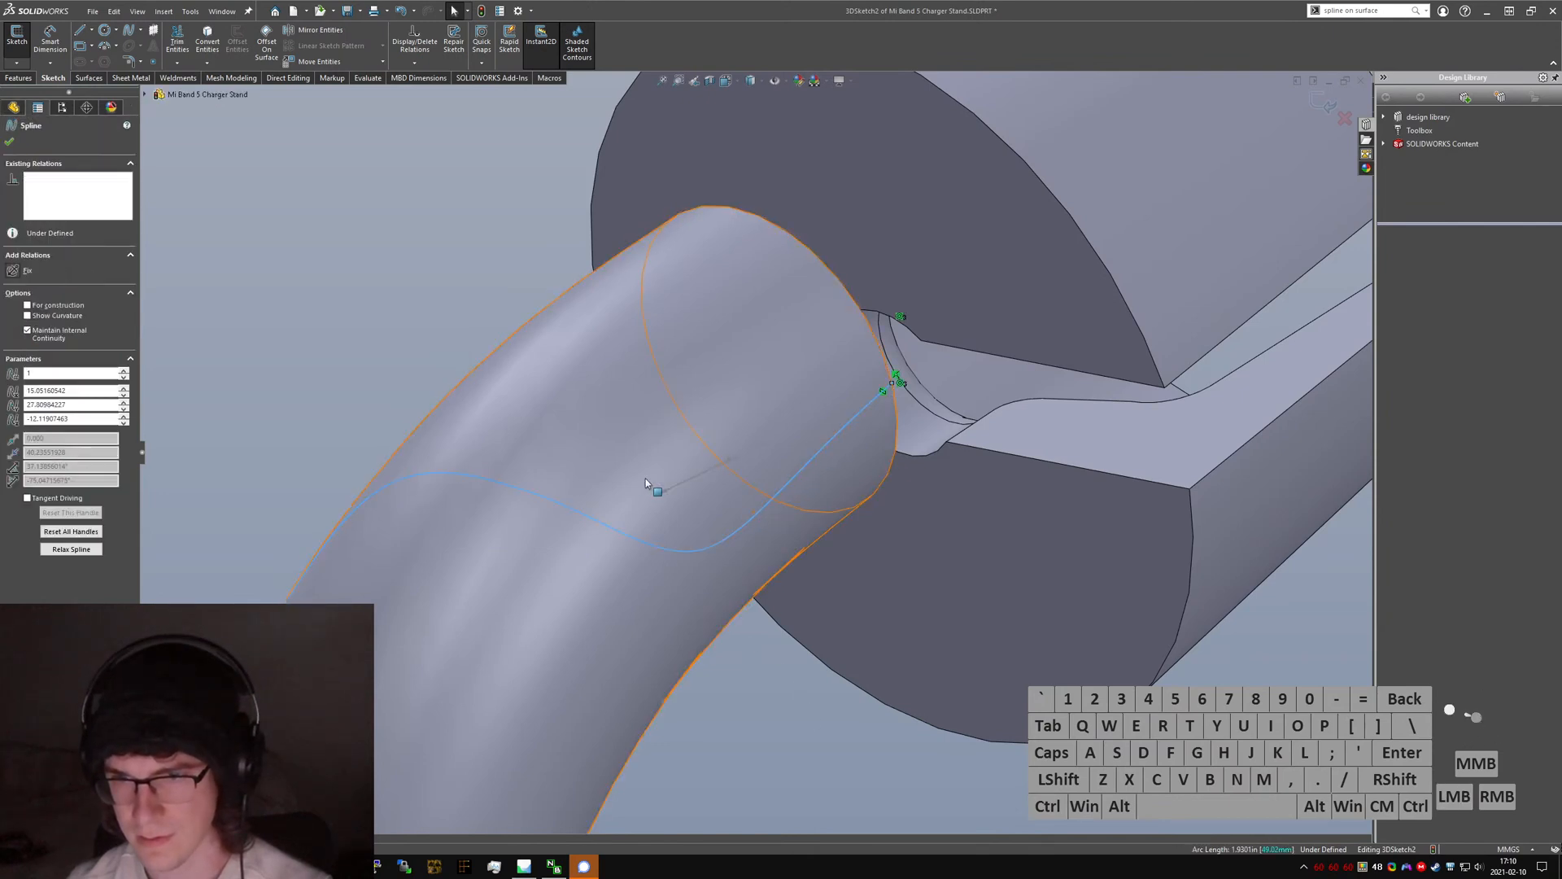
pyautogui.click(659, 493)
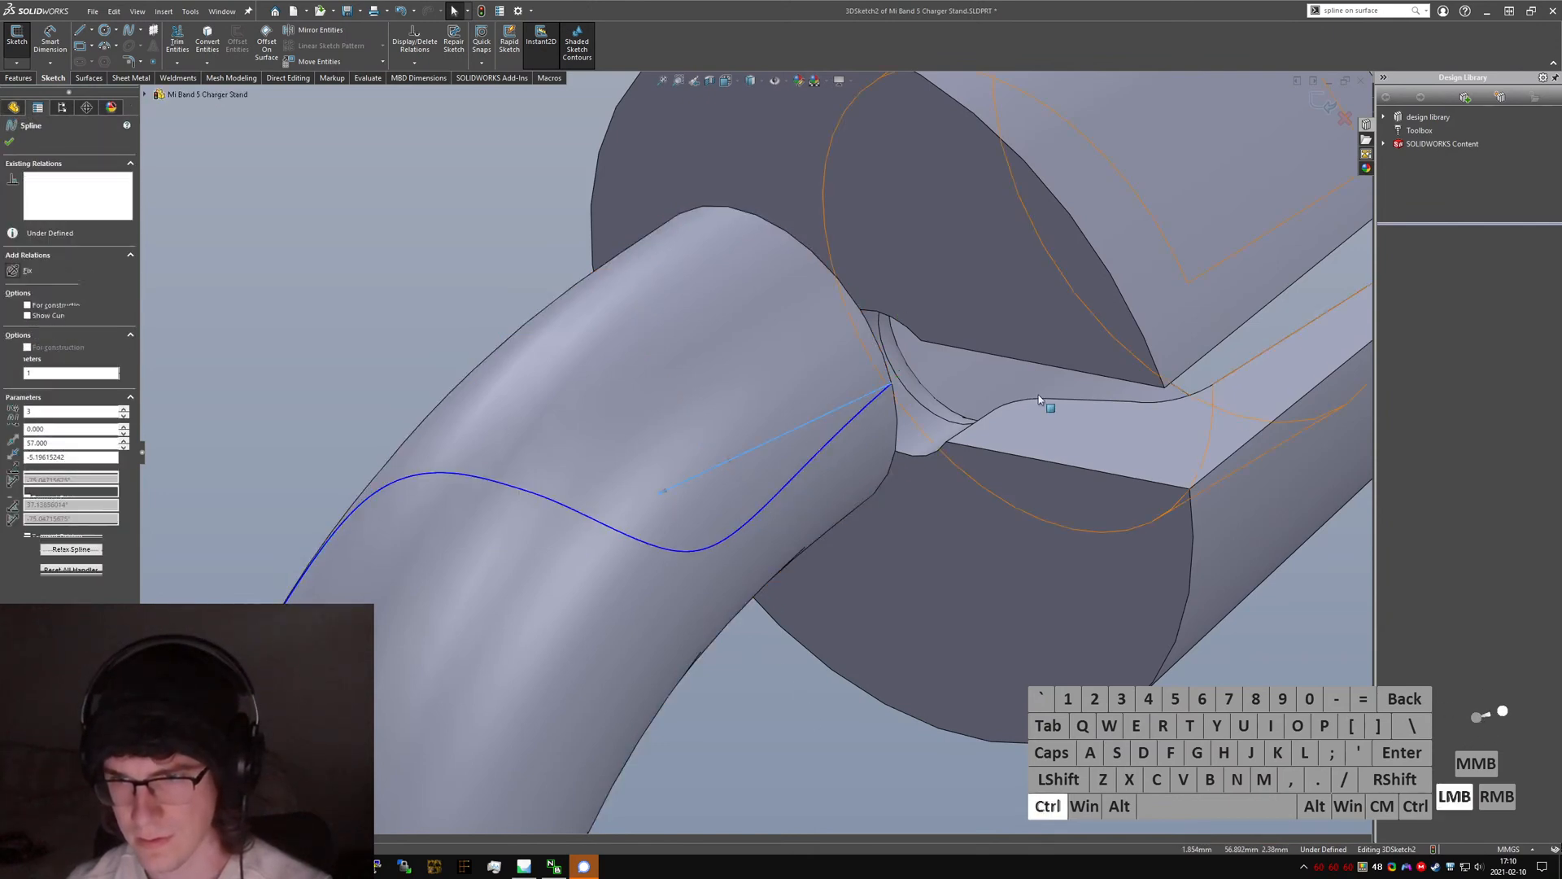
pyautogui.keyDown('ctrl'); pyautogui.click(976, 422); pyautogui.keyUp('ctrl')
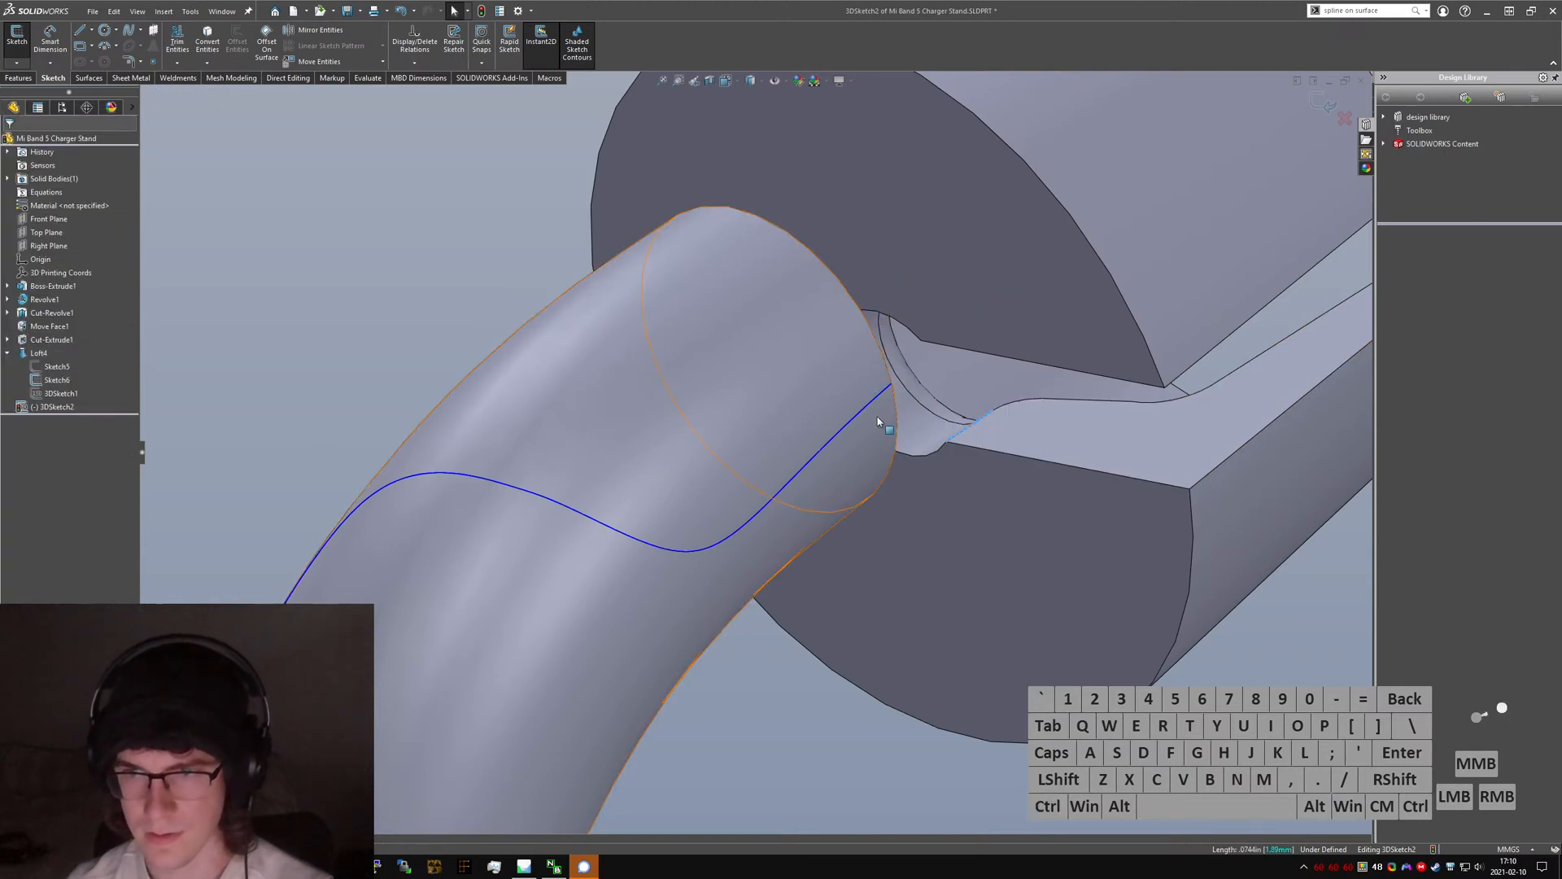
pyautogui.click(720, 513)
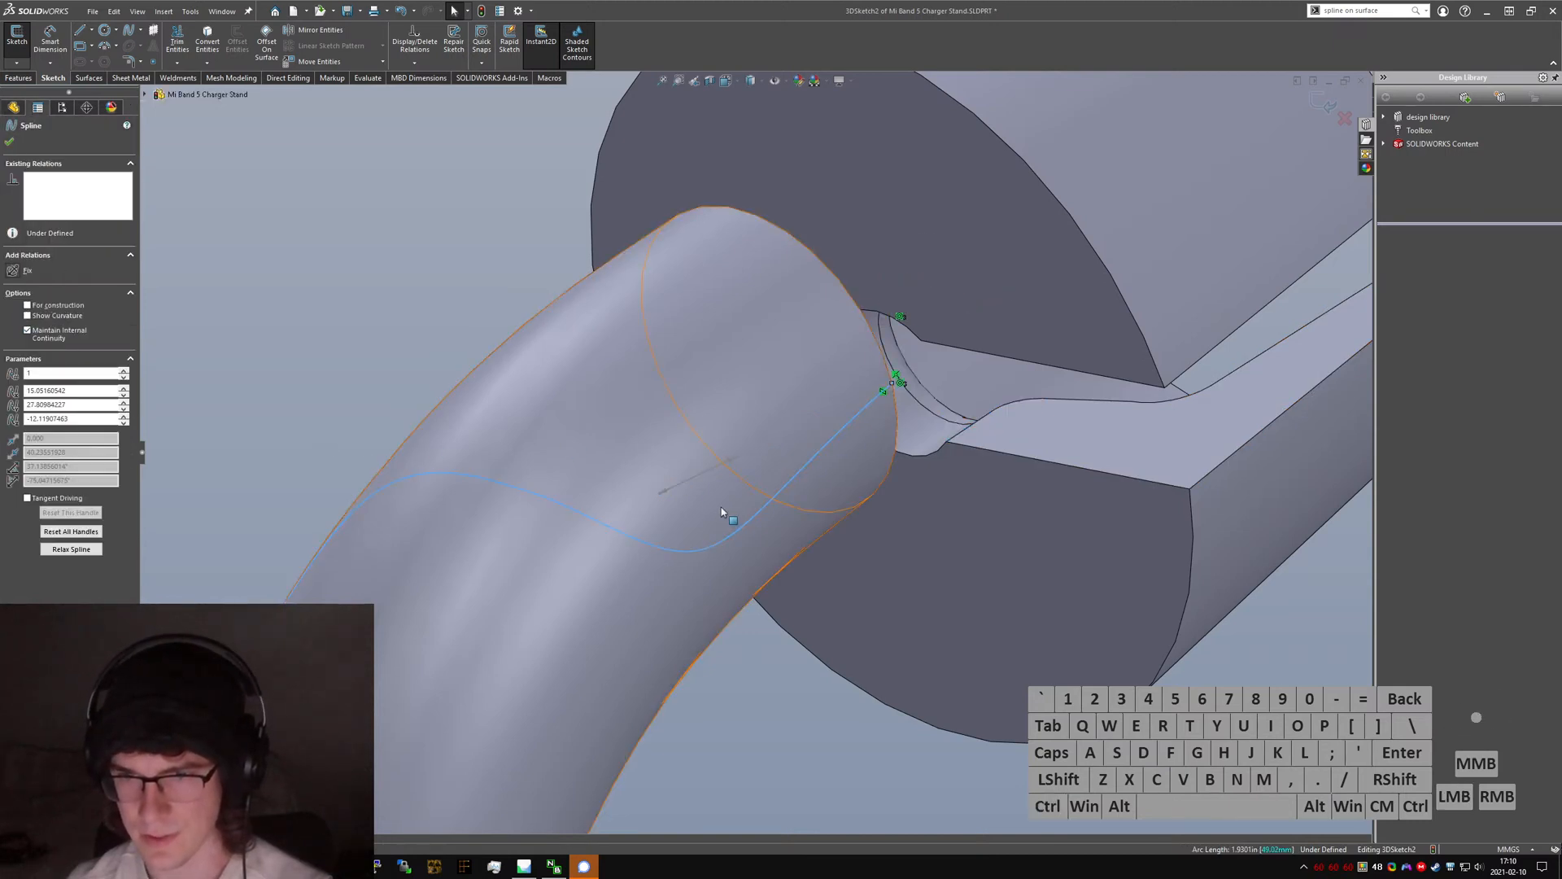
pyautogui.click(661, 494)
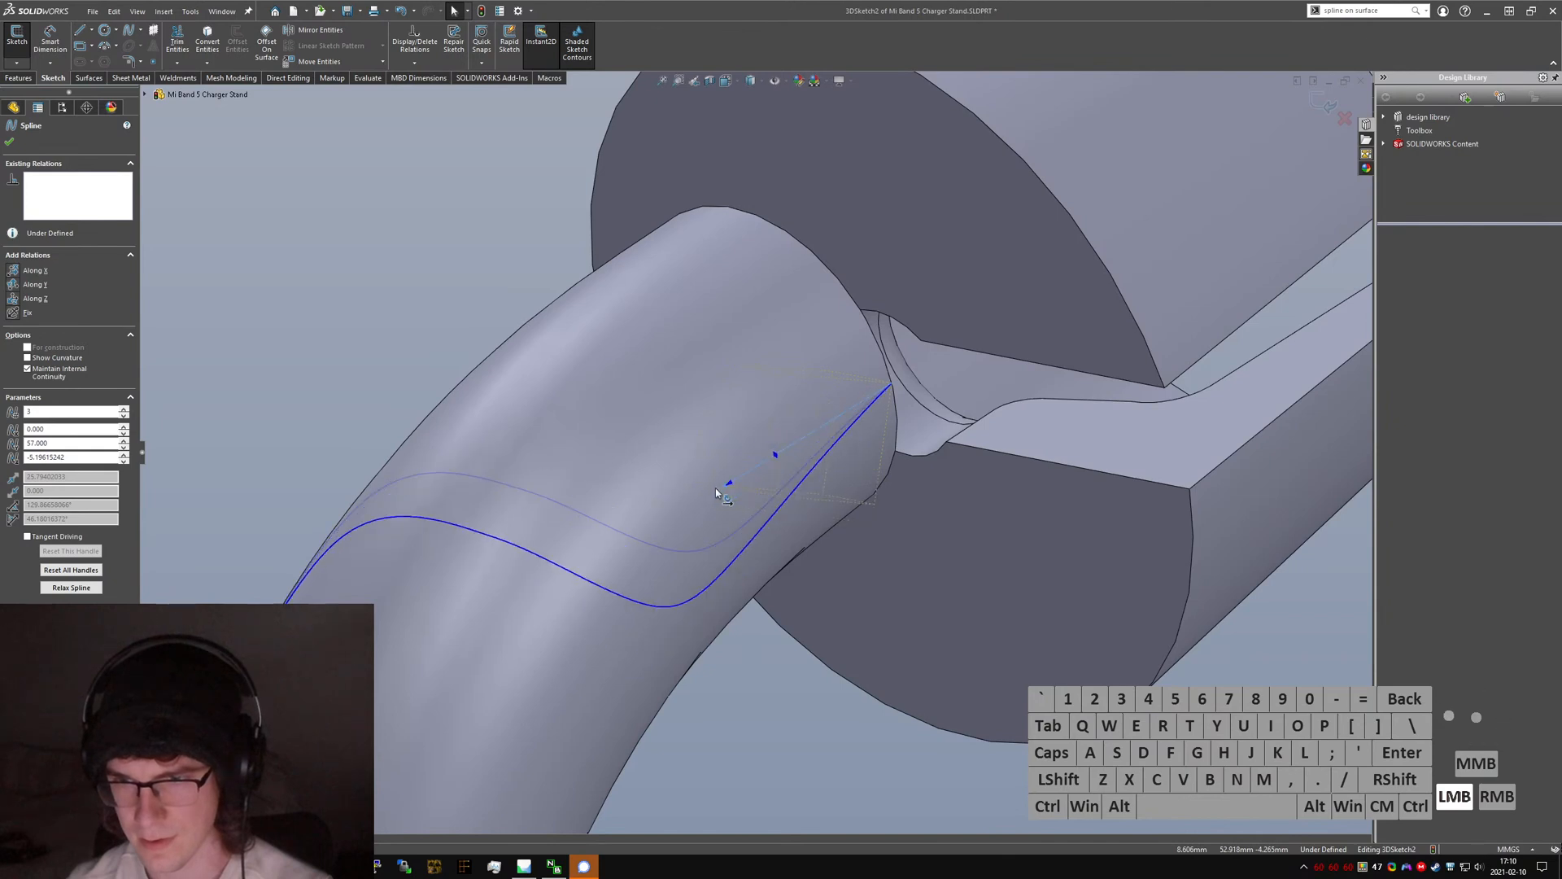
pyautogui.moveTo(715, 487); pyautogui.dragTo(719, 485)
pyautogui.keyDown('ctrl'); pyautogui.click(974, 430); pyautogui.keyUp('ctrl')
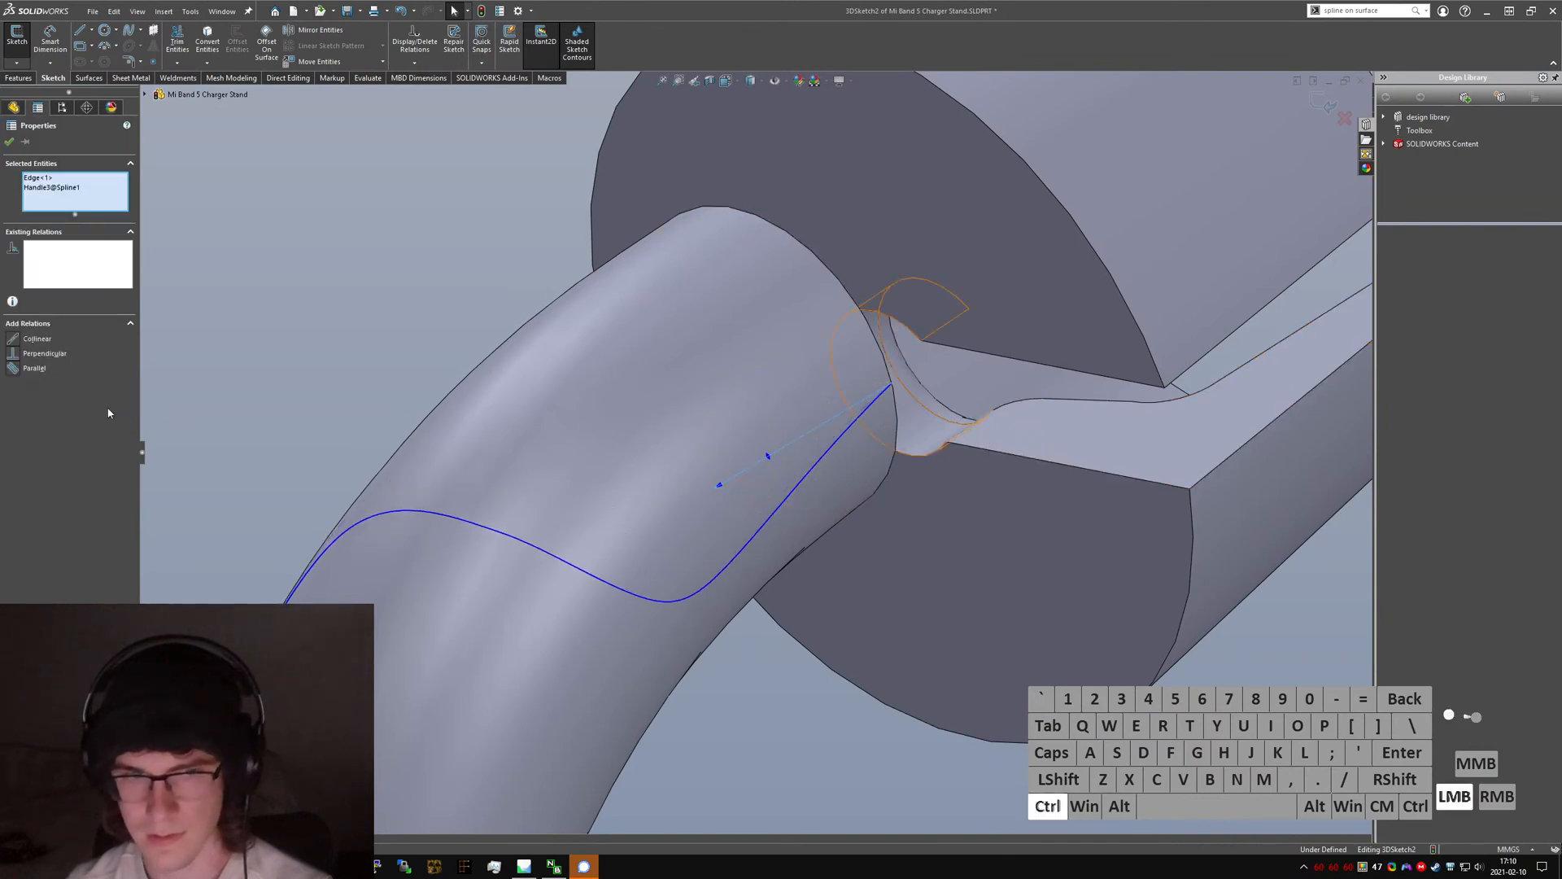
pyautogui.click(758, 686)
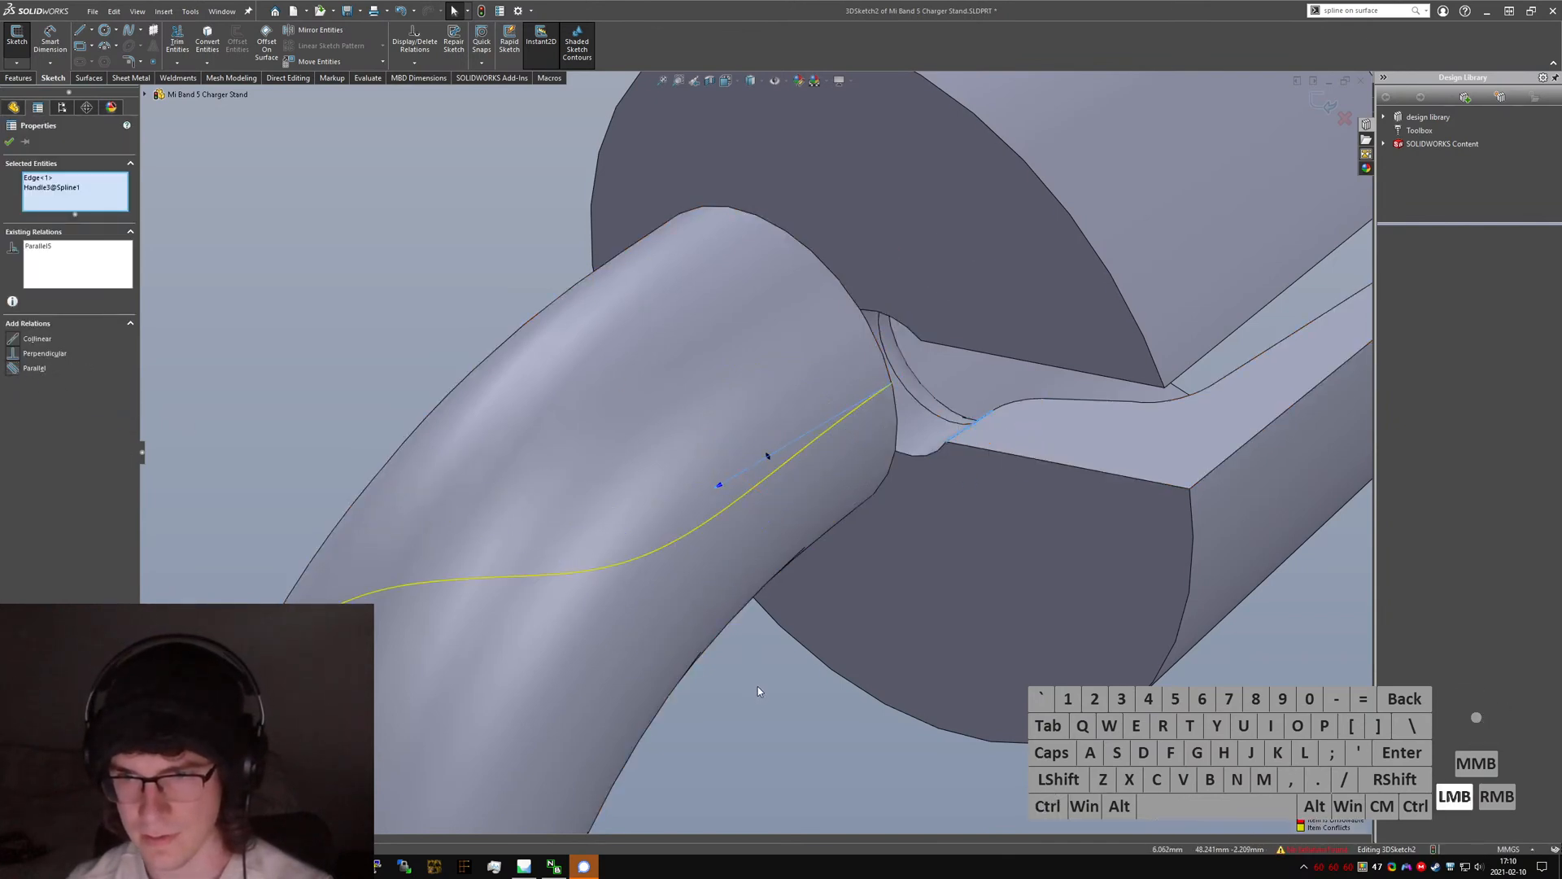
pyautogui.moveTo(788, 401); pyautogui.dragTo(843, 462, button='middle')
pyautogui.hotkey('ctrl', 'z')
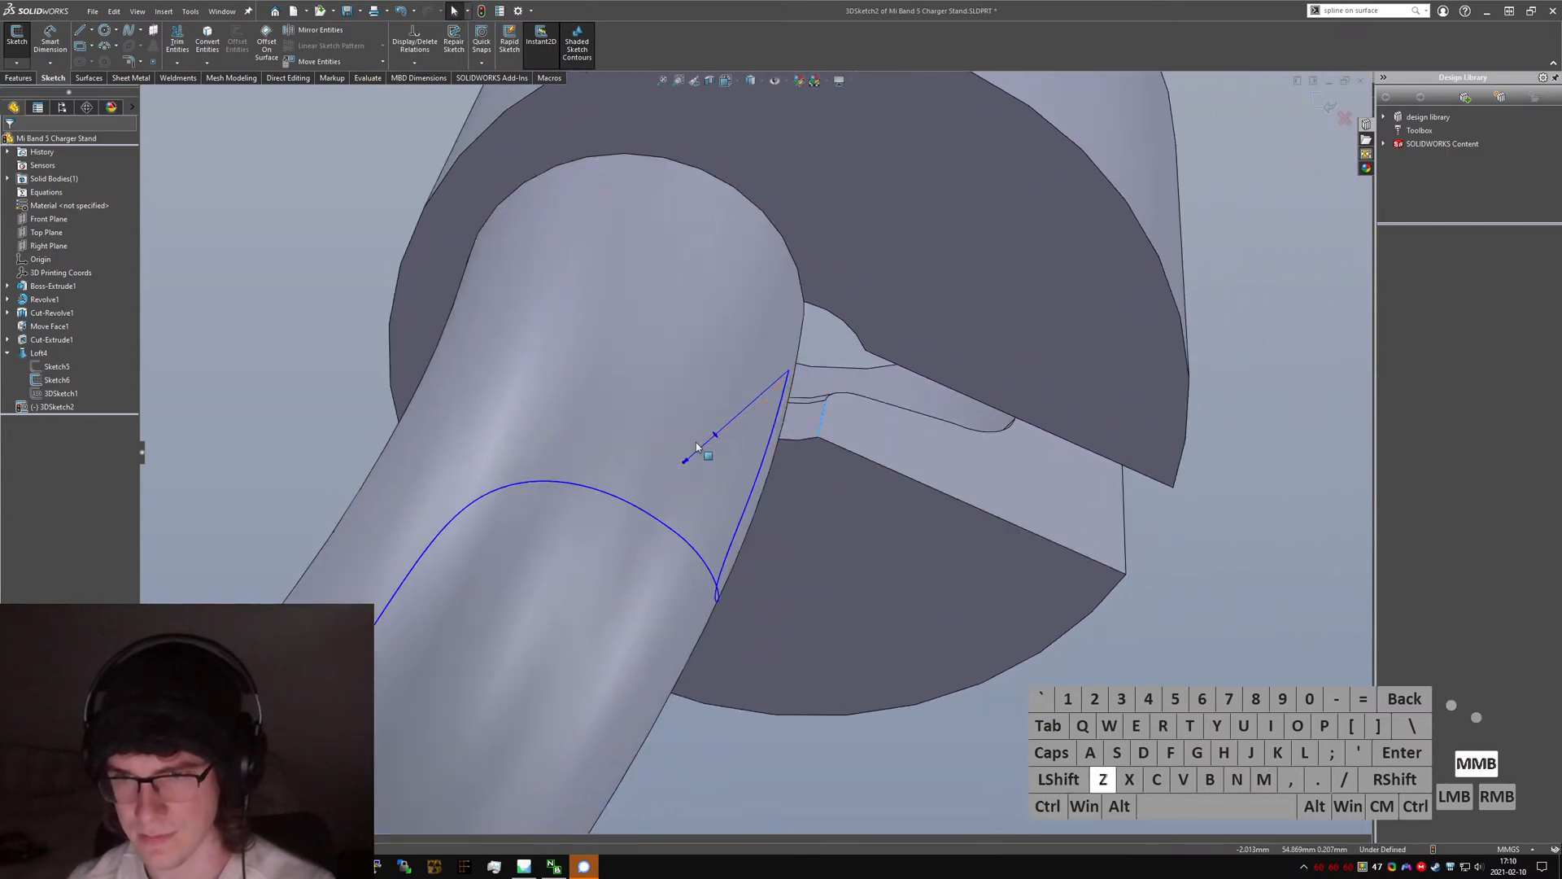
# - Shorten the spline's upper tangency handle towards its endpoint at the holder
pyautogui.moveTo(696, 443); pyautogui.dragTo(621, 423, button='middle')
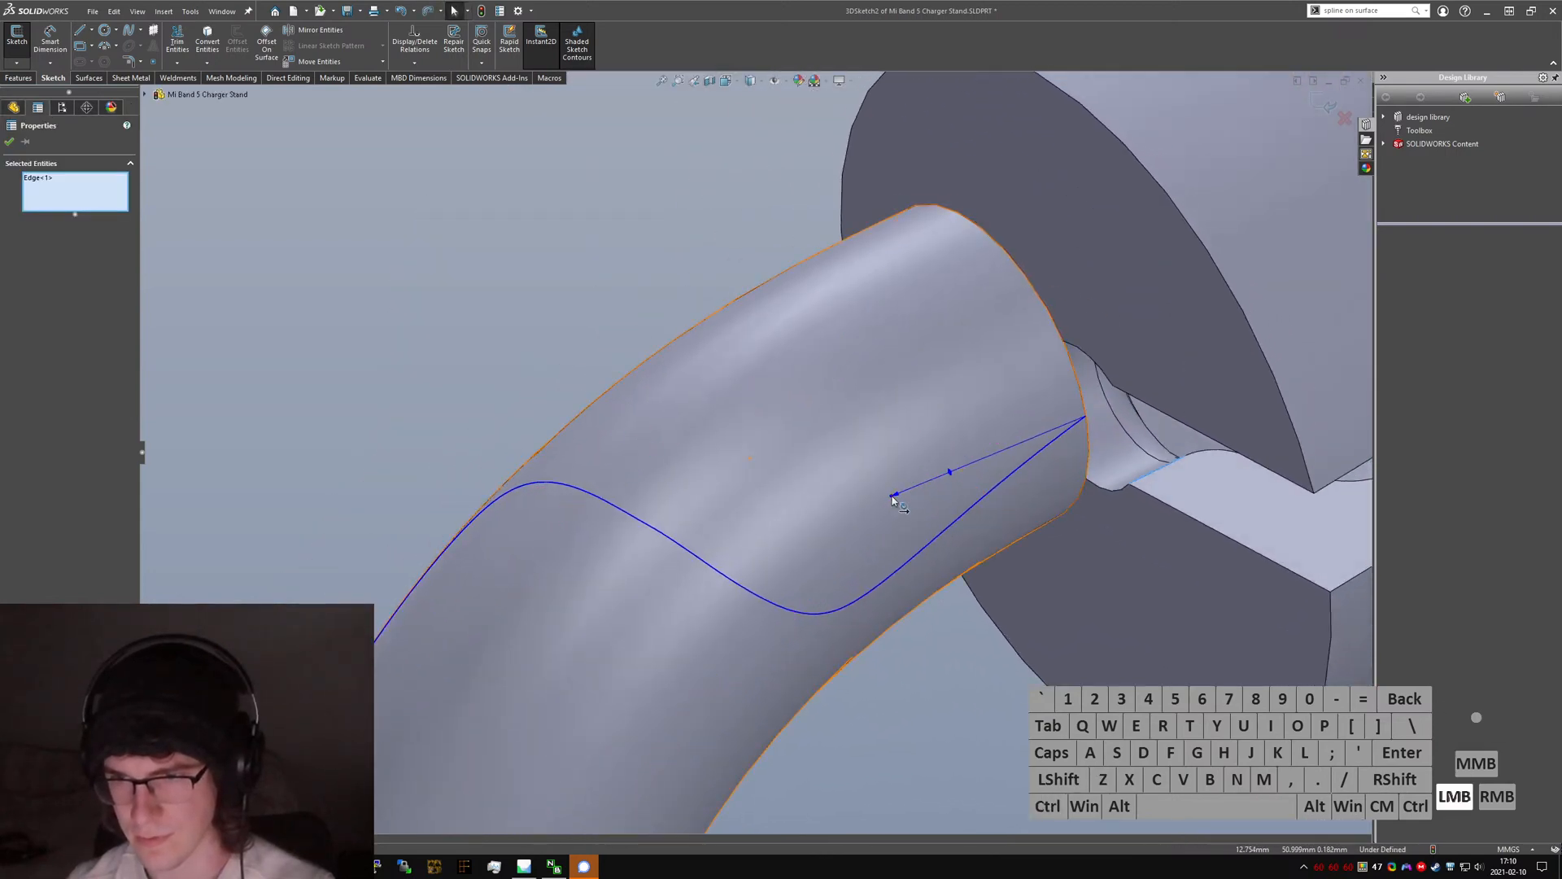
pyautogui.moveTo(892, 497); pyautogui.dragTo(933, 484)
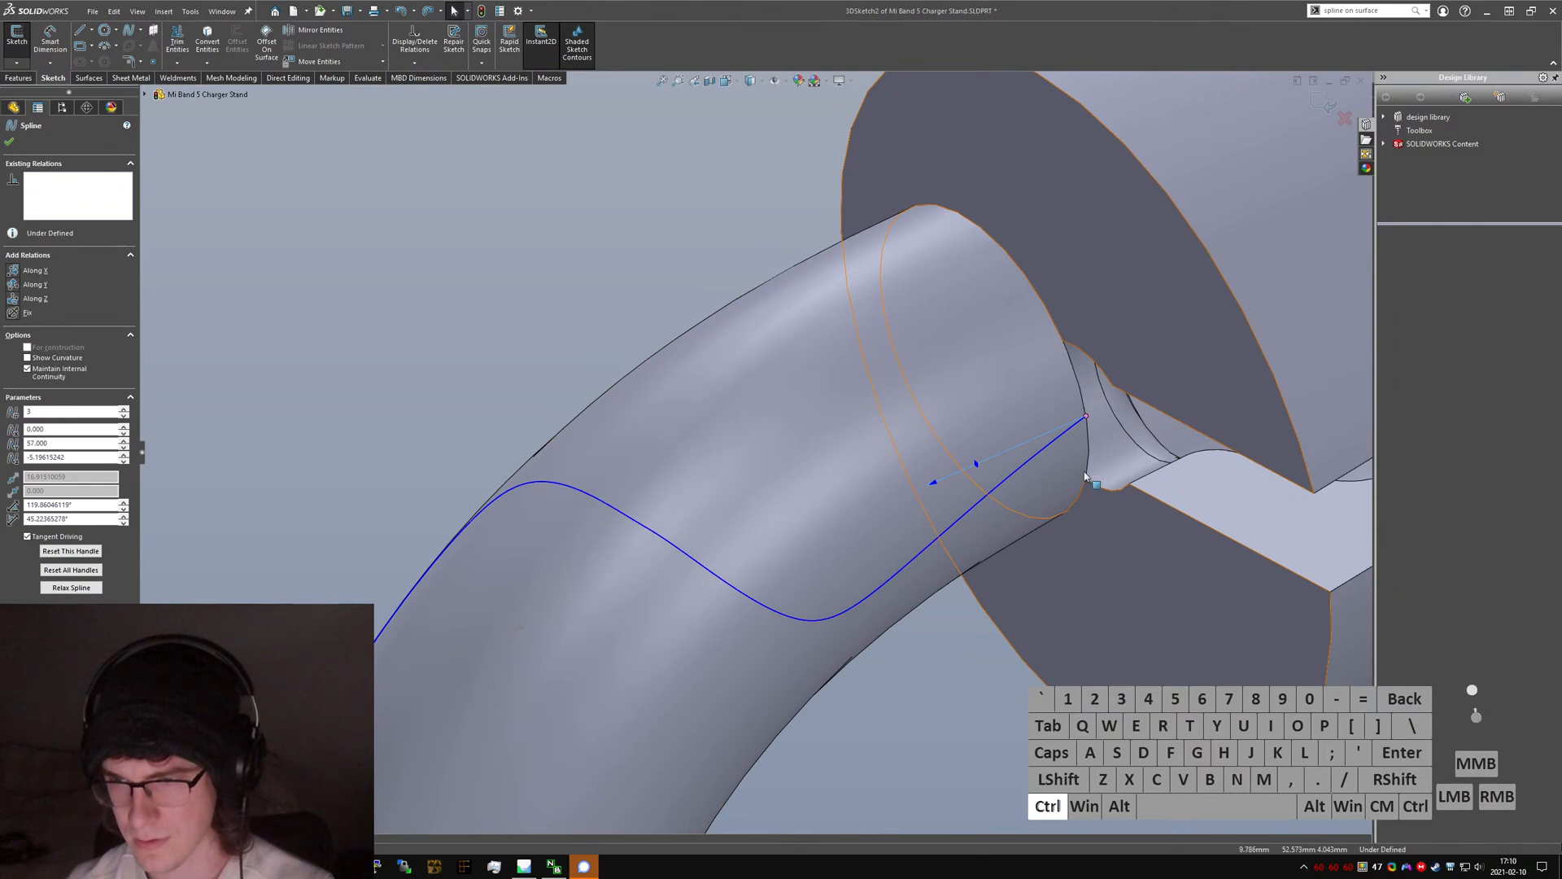
pyautogui.moveTo(1085, 476); pyautogui.dragTo(1177, 506, button='middle')
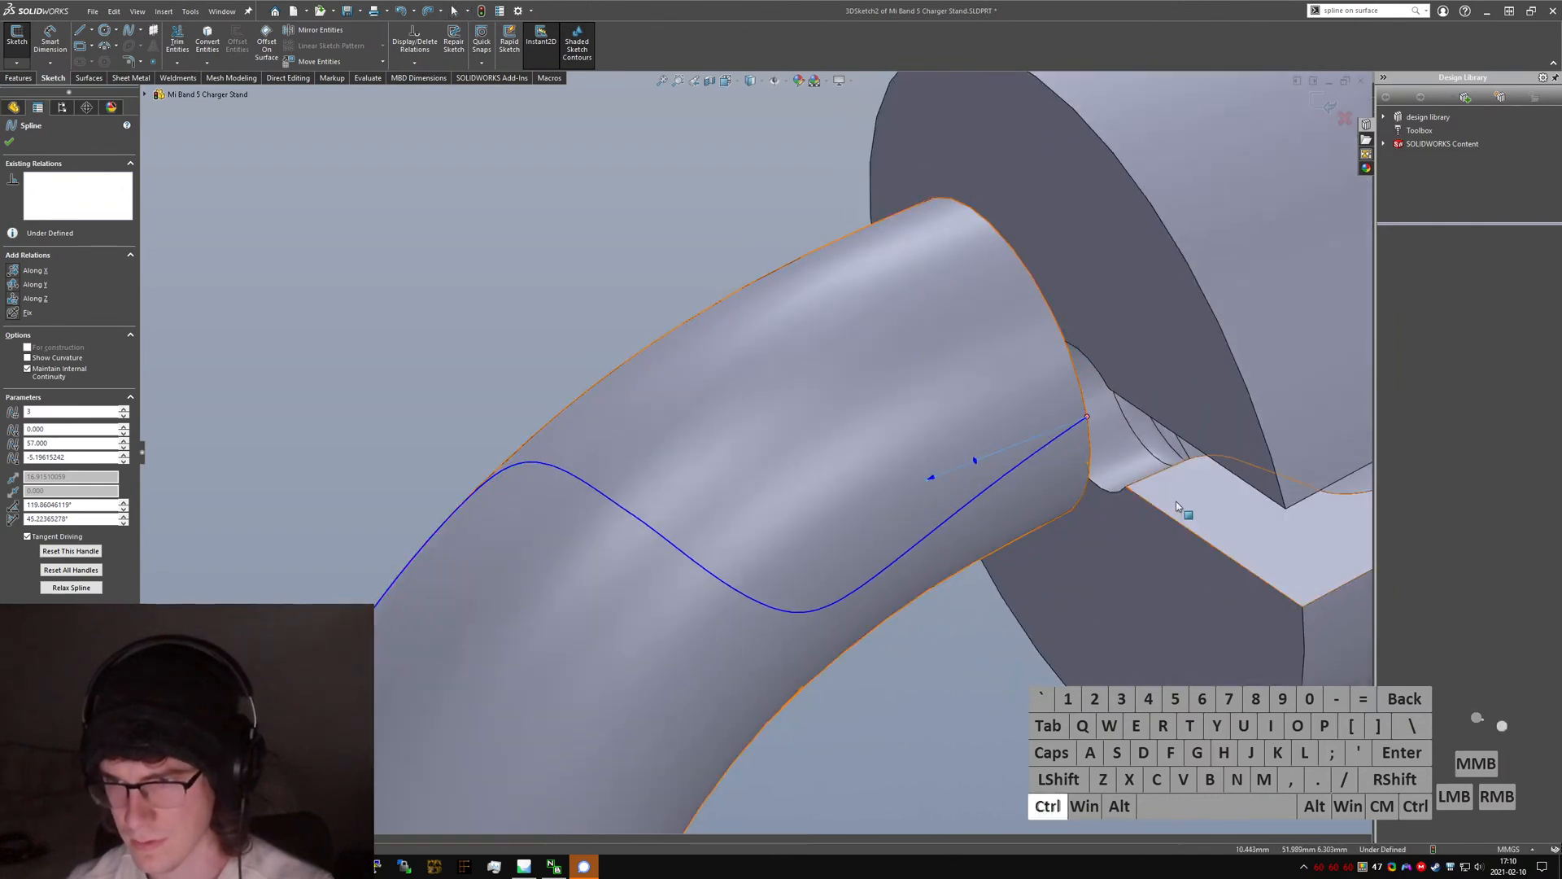
# - Try the parallel relation between the shortened upper handle and the short slot edge again, and undo it
pyautogui.keyDown('ctrl'); pyautogui.click(1147, 483); pyautogui.keyUp('ctrl')
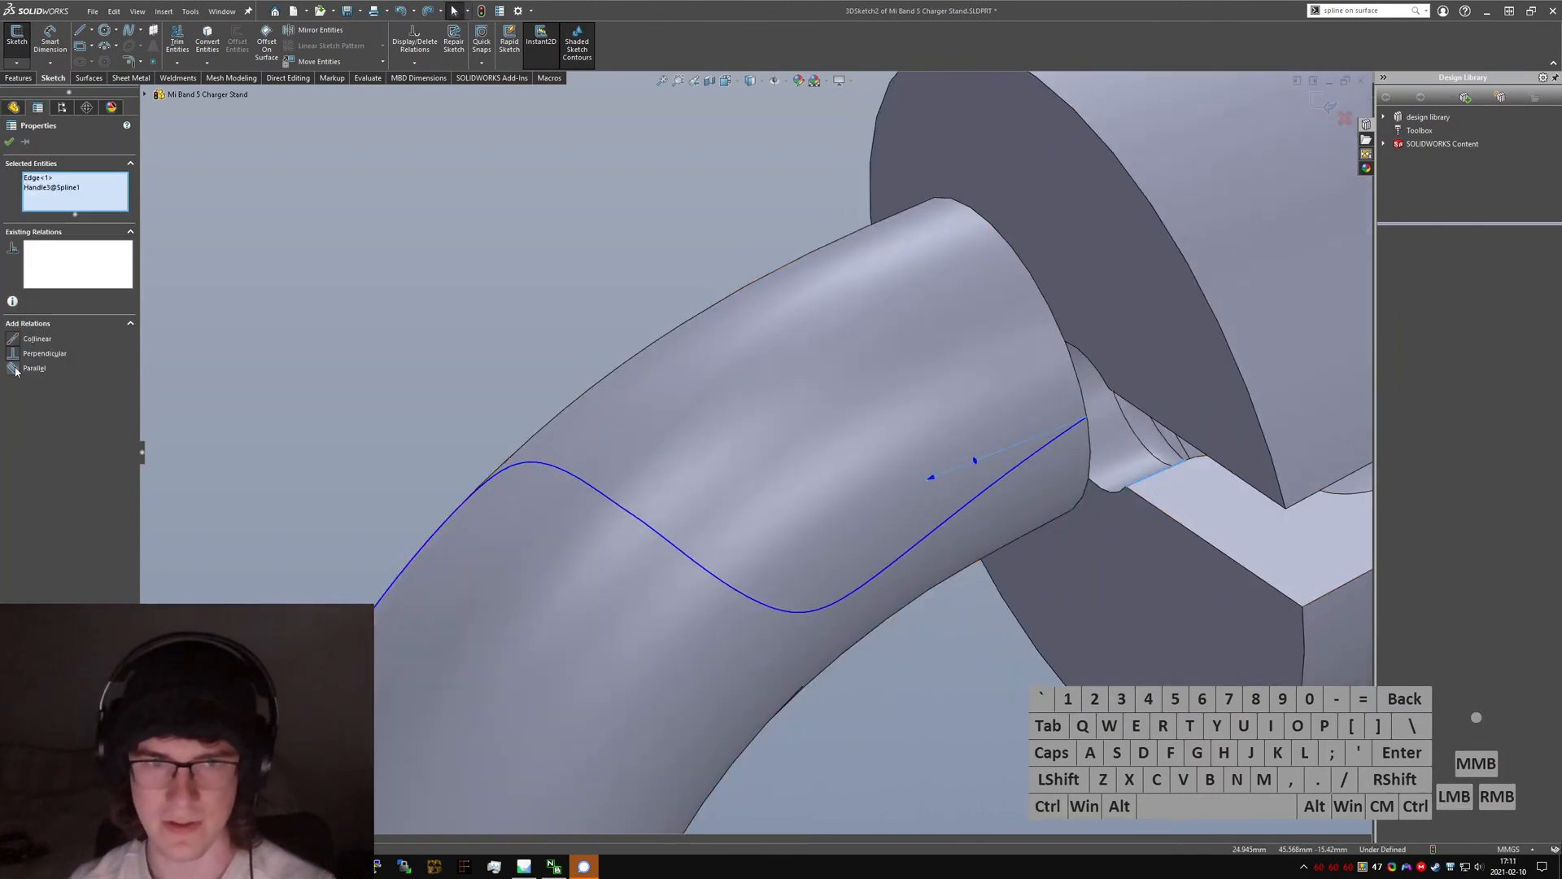
pyautogui.click(16, 373)
pyautogui.hotkey('ctrl', 'z')
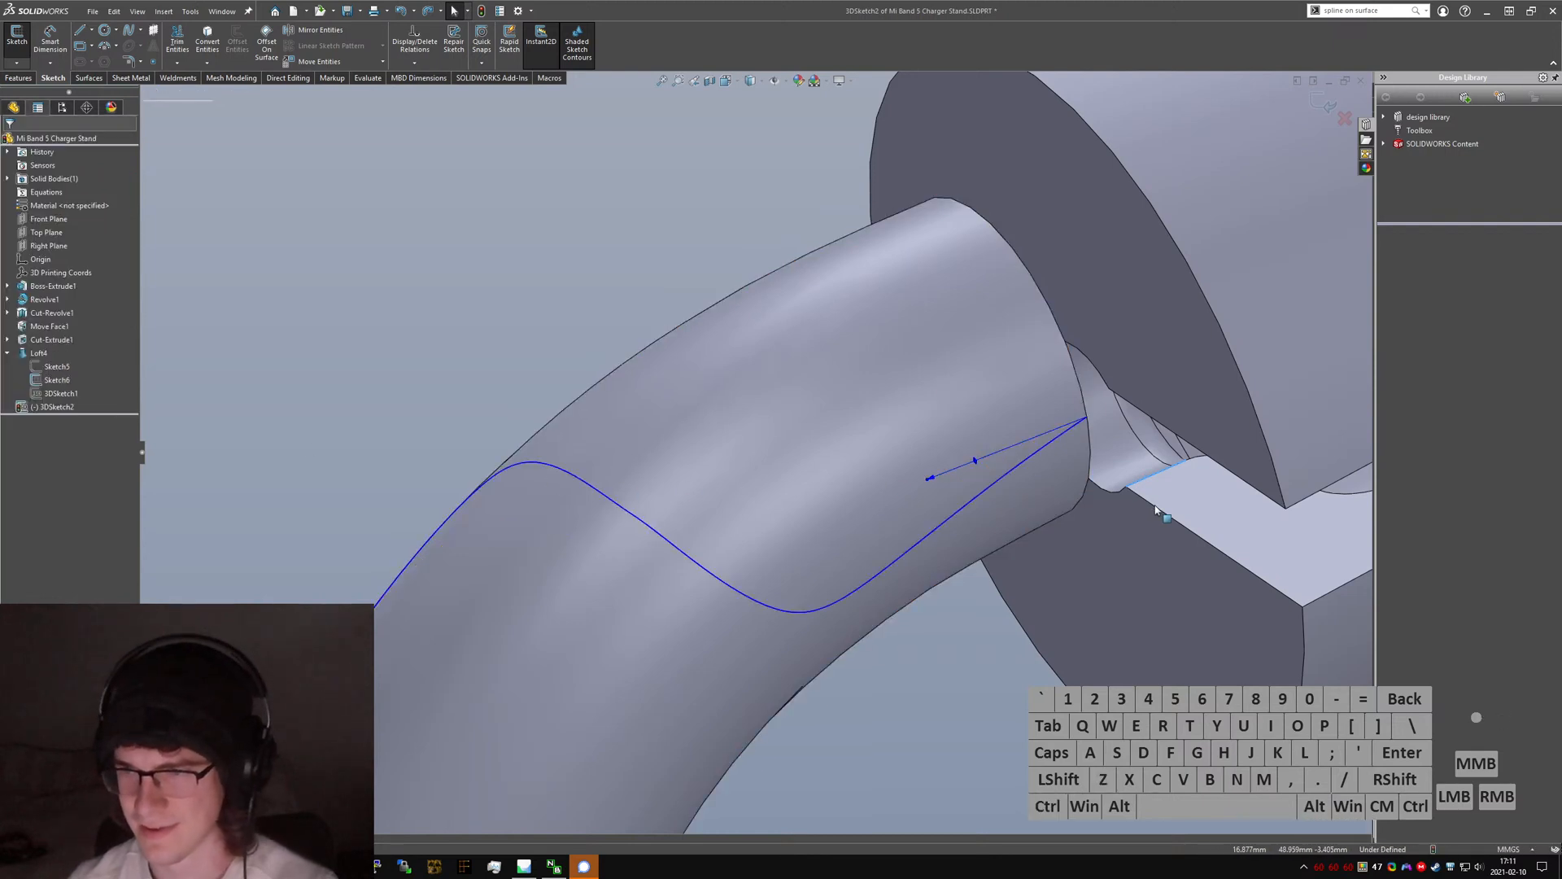
# - Try to make the spline's upper tangency handle perpendicular to the long straight edge of the holder's slot, and undo the relation
pyautogui.click(1151, 509)
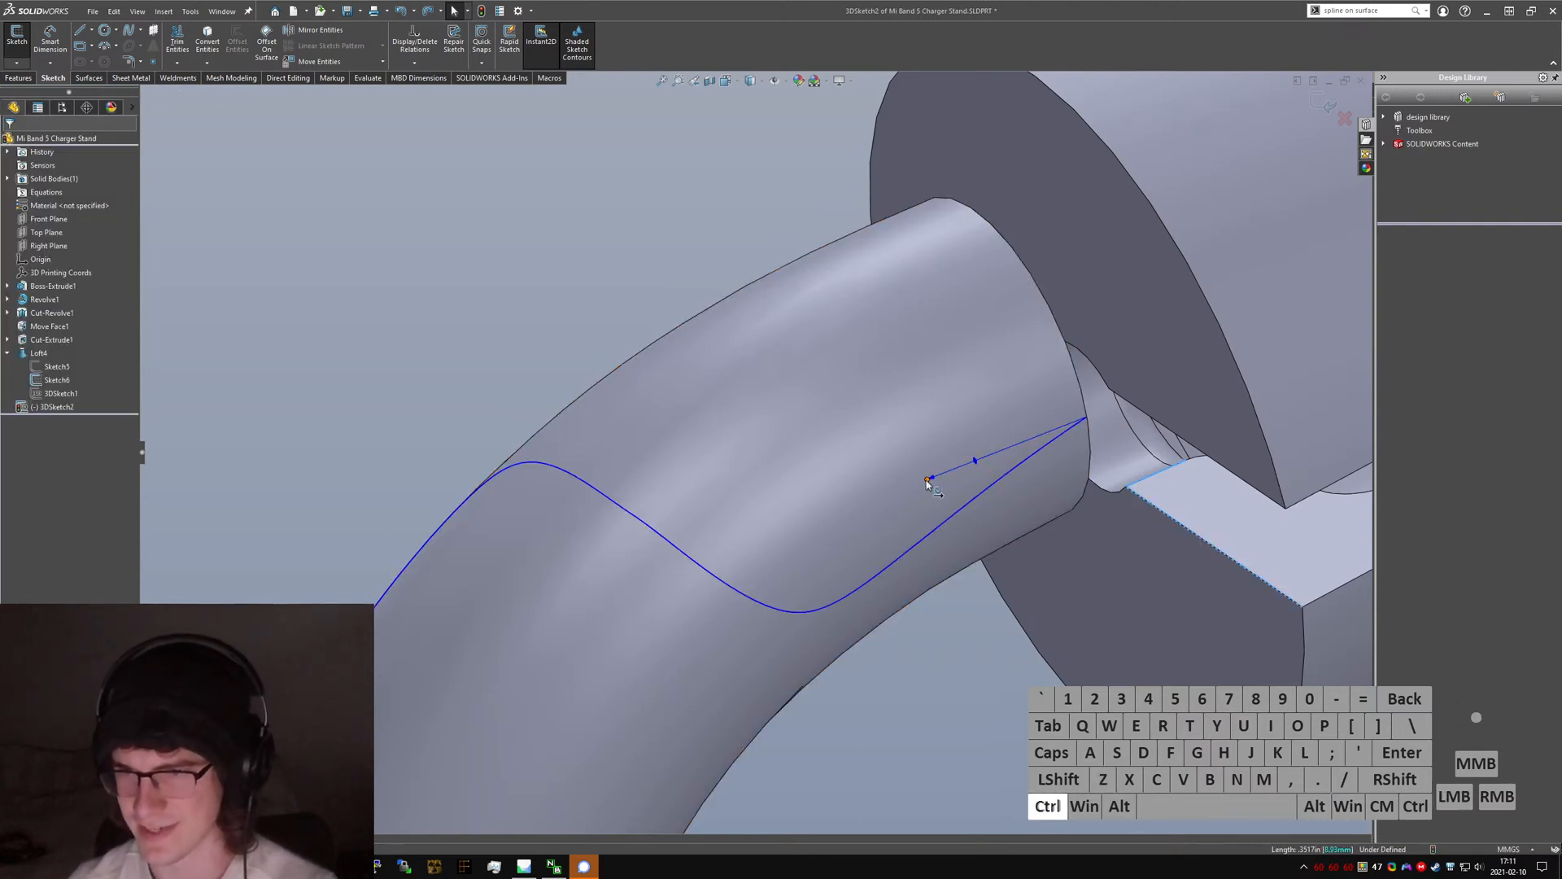
pyautogui.keyDown('ctrl'); pyautogui.click(598, 476); pyautogui.keyUp('ctrl')
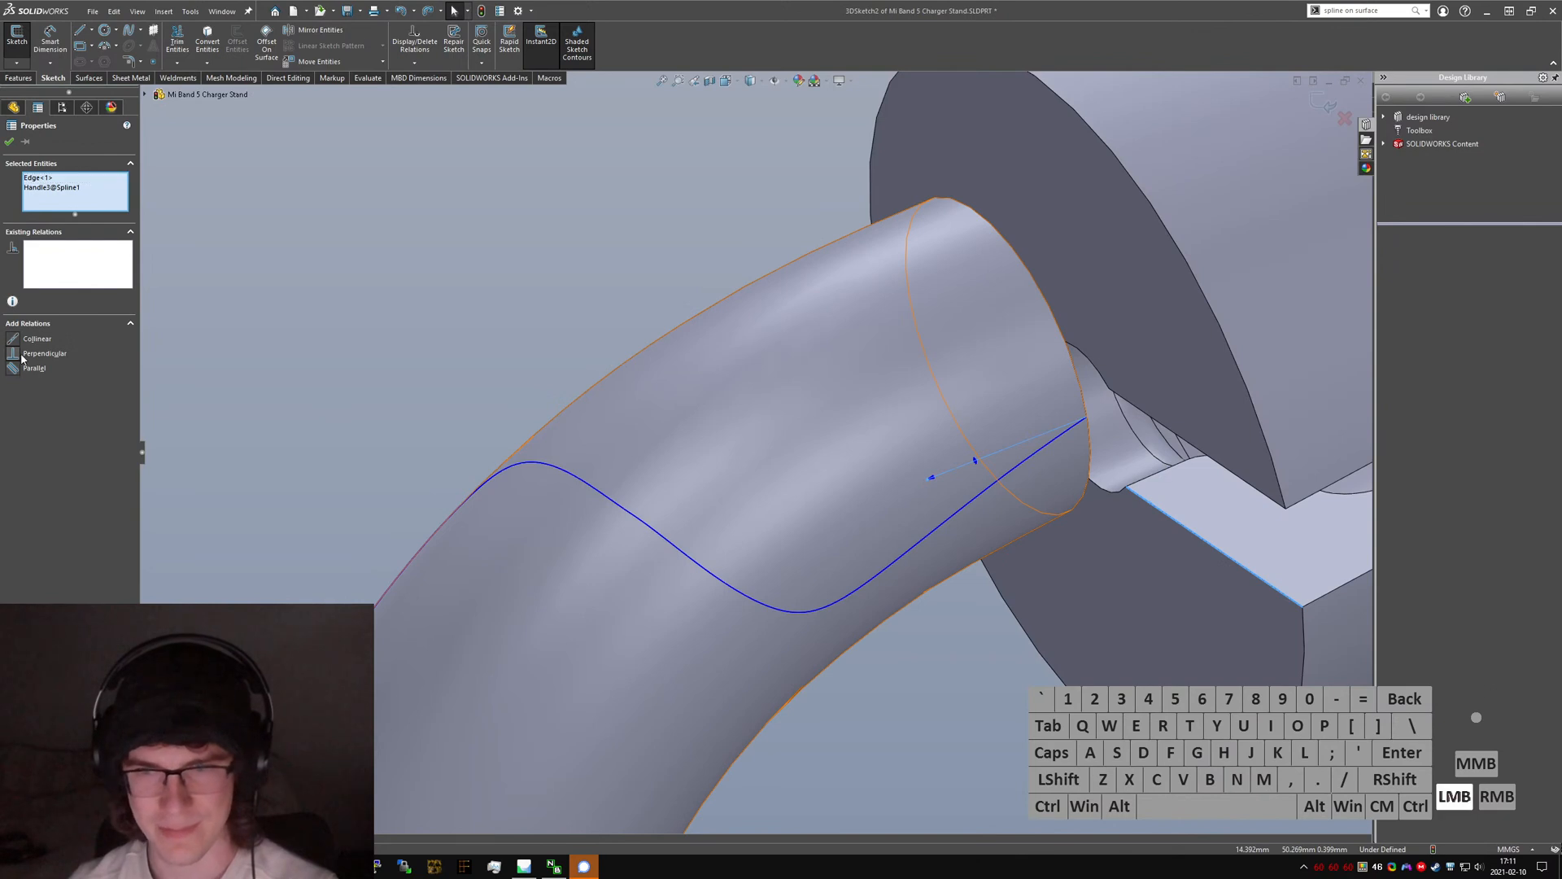
pyautogui.scroll(2, 690, 470)
pyautogui.moveTo(883, 471); pyautogui.dragTo(914, 513, button='middle')
pyautogui.click(864, 610)
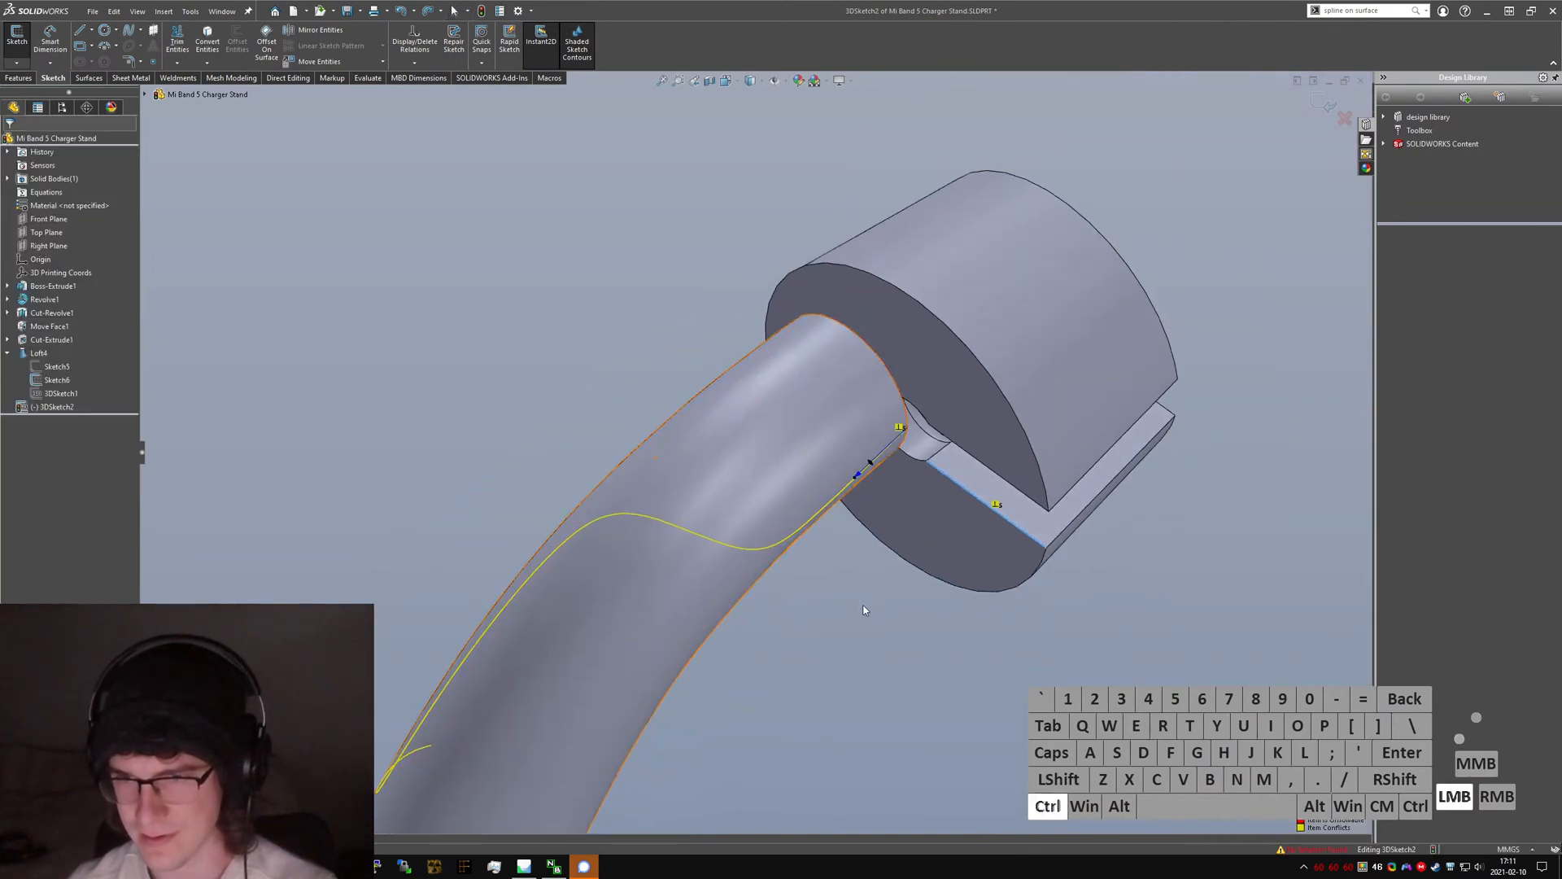
pyautogui.scroll(-5, 793, 446)
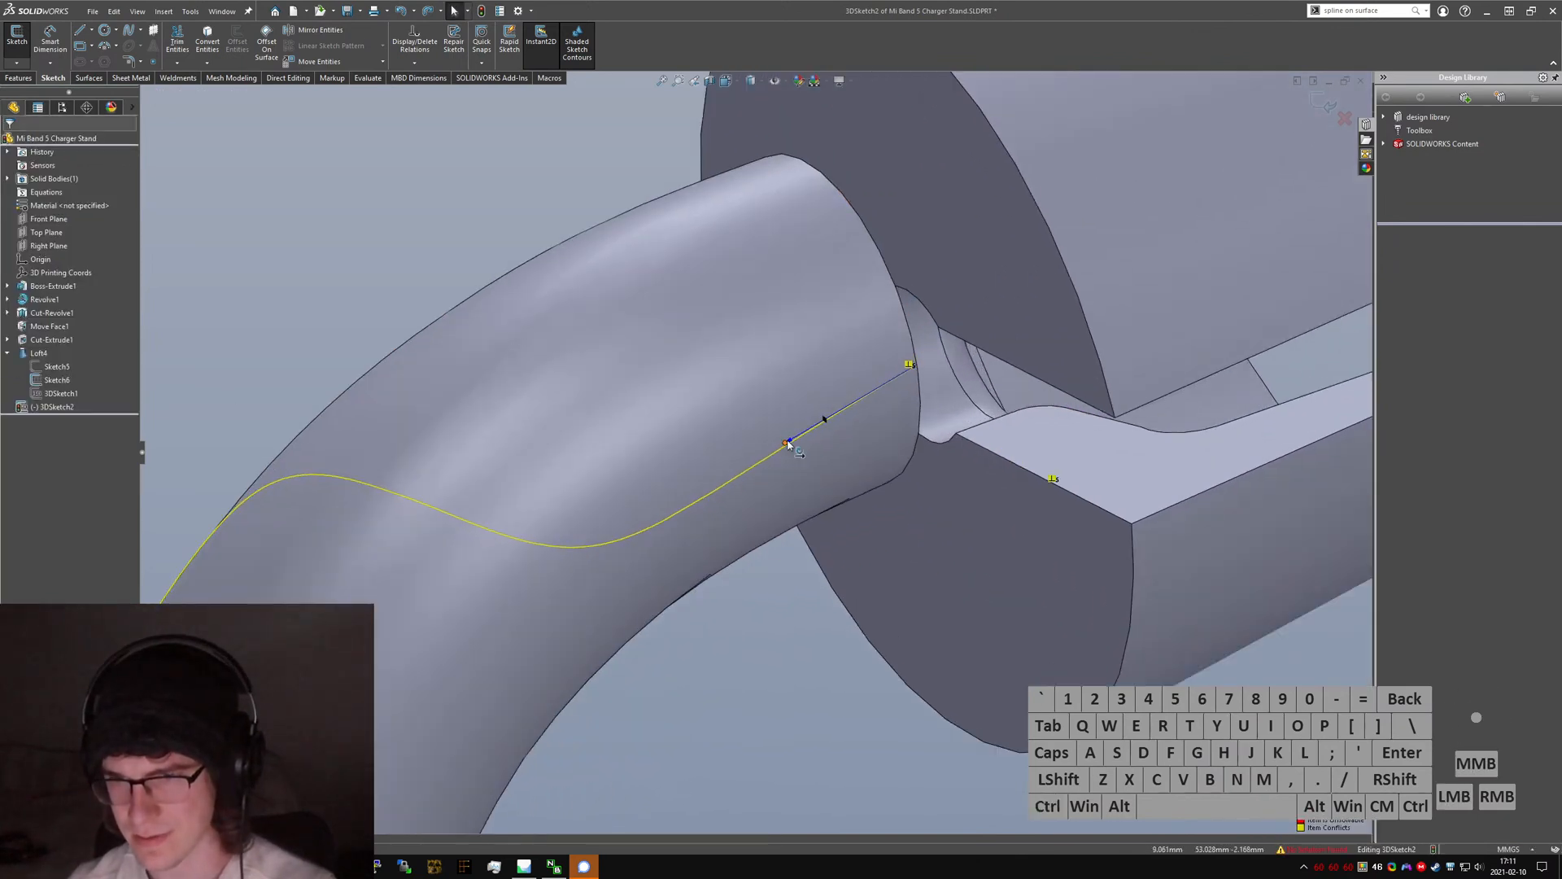
pyautogui.moveTo(800, 430); pyautogui.dragTo(833, 386)
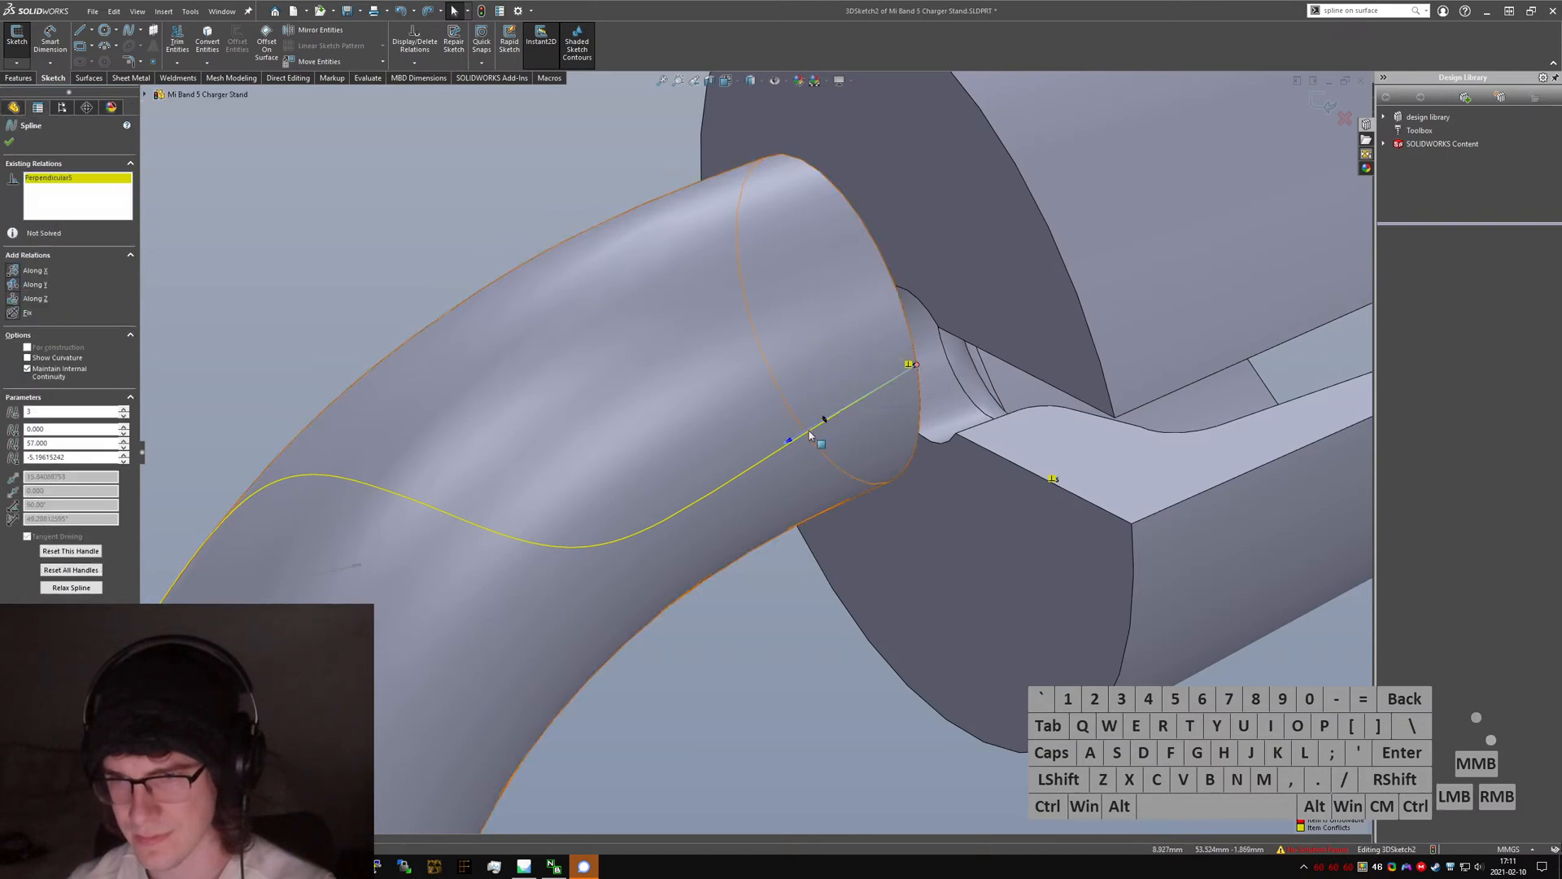
pyautogui.hotkey('ctrl', 'z')
pyautogui.hotkey('ctrl', 'z')
pyautogui.click(772, 446)
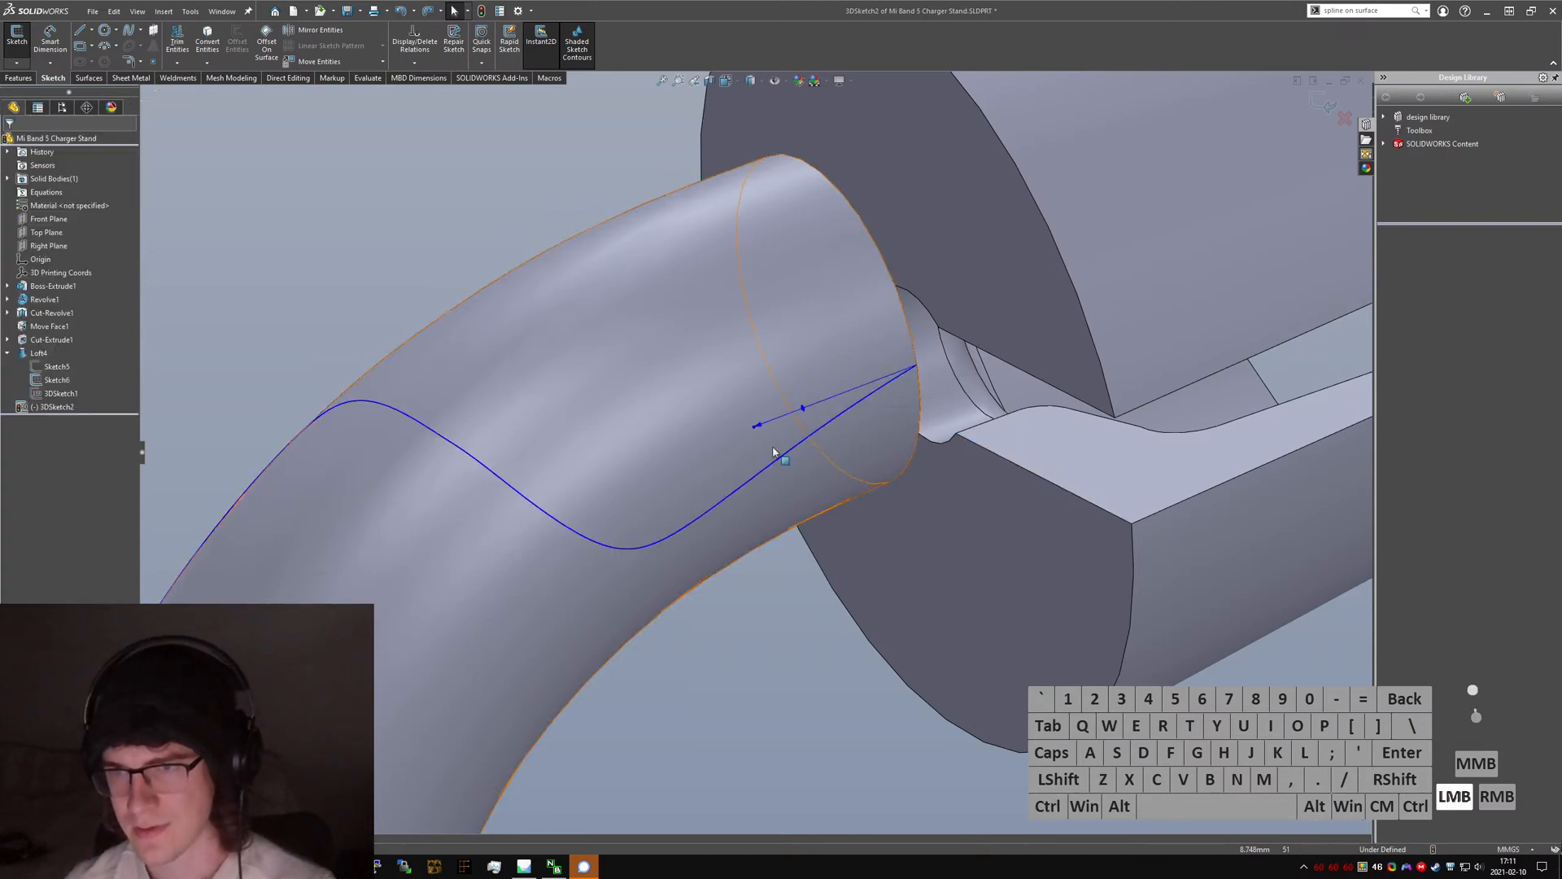
# - Move the spline's lower endpoint down the curved arm to just above the base plate
pyautogui.moveTo(772, 446); pyautogui.dragTo(862, 701, button='middle')
pyautogui.scroll(4, 743, 379)
pyautogui.scroll(8, 633, 584)
pyautogui.scroll(-6, 744, 520)
pyautogui.moveTo(745, 518); pyautogui.dragTo(748, 315, button='middle')
pyautogui.scroll(-2, 739, 385)
pyautogui.click(747, 295)
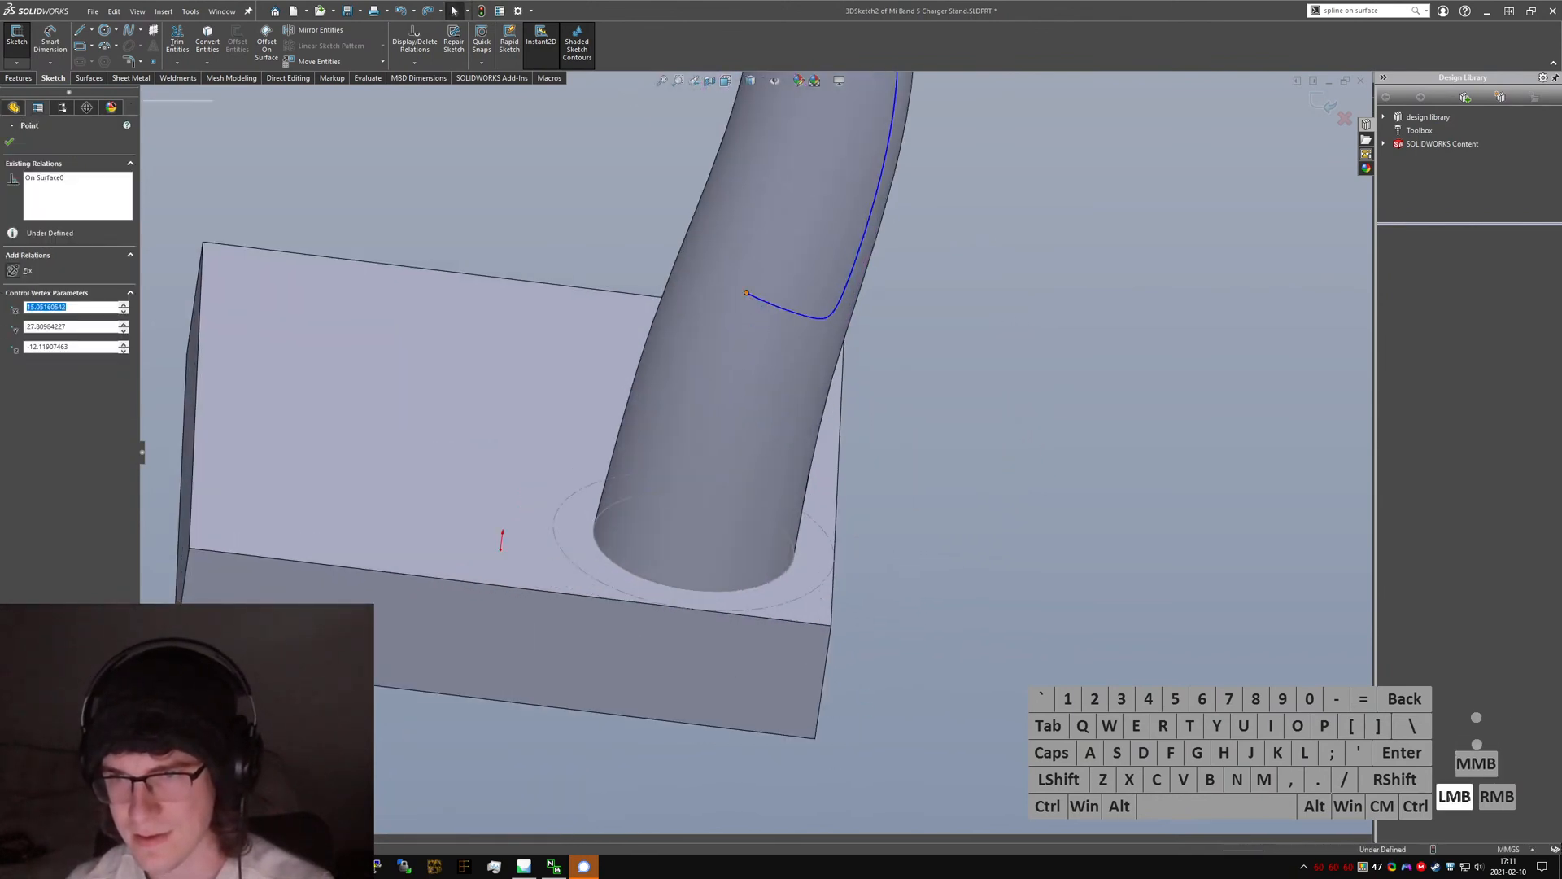
pyautogui.moveTo(744, 296); pyautogui.dragTo(673, 519)
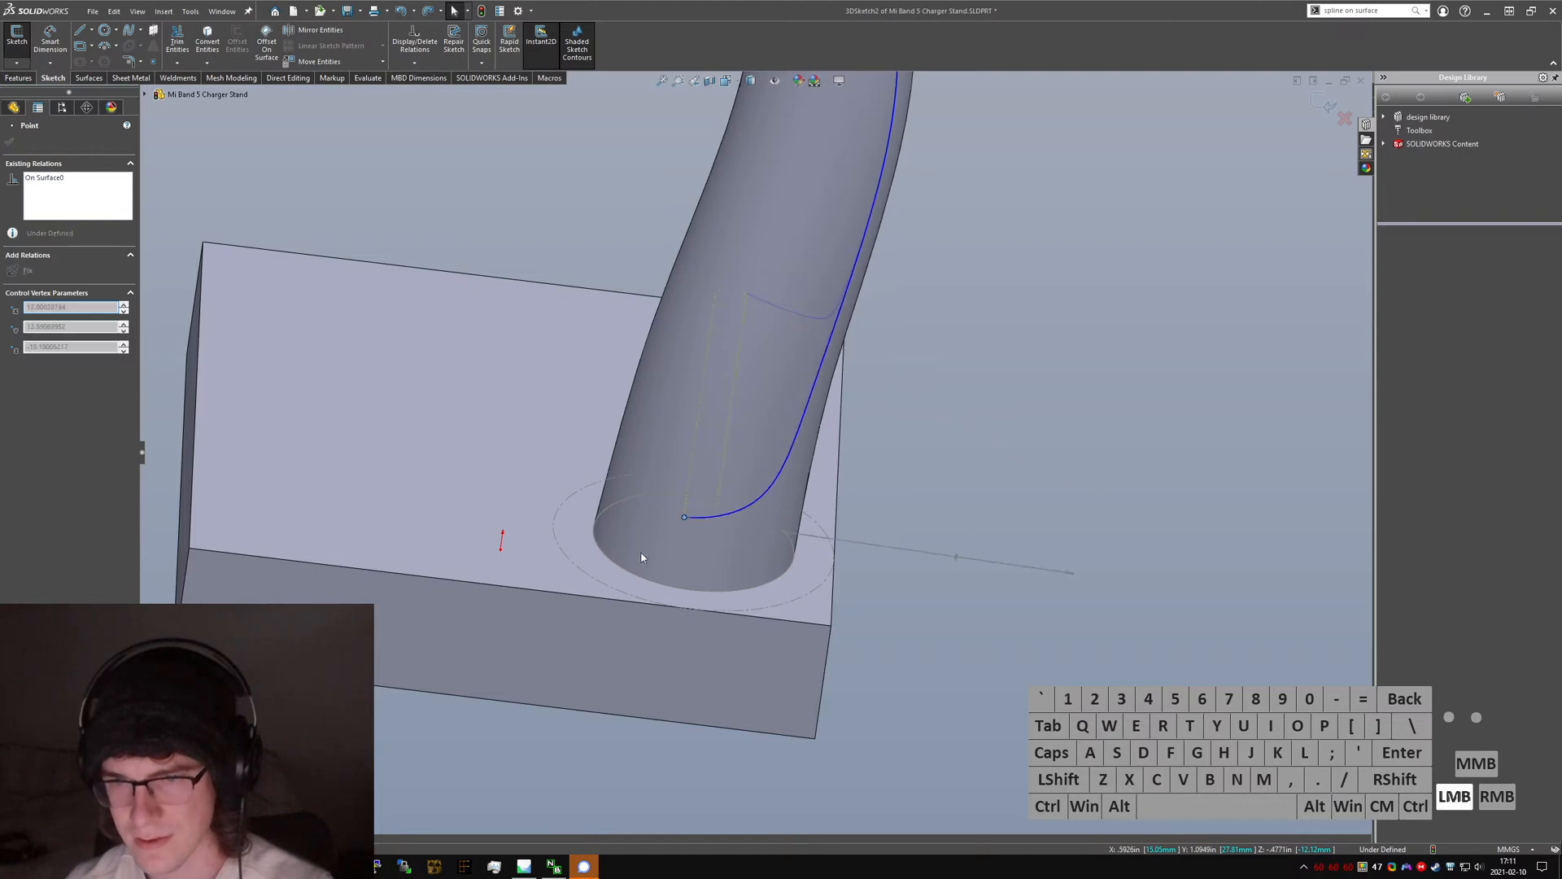
# - Try to make the spline's lower endpoint coincident with the sketch point on the arm's base circle, and undo the relation
pyautogui.scroll(-3, 628, 560)
pyautogui.moveTo(626, 562); pyautogui.dragTo(741, 297, button='middle')
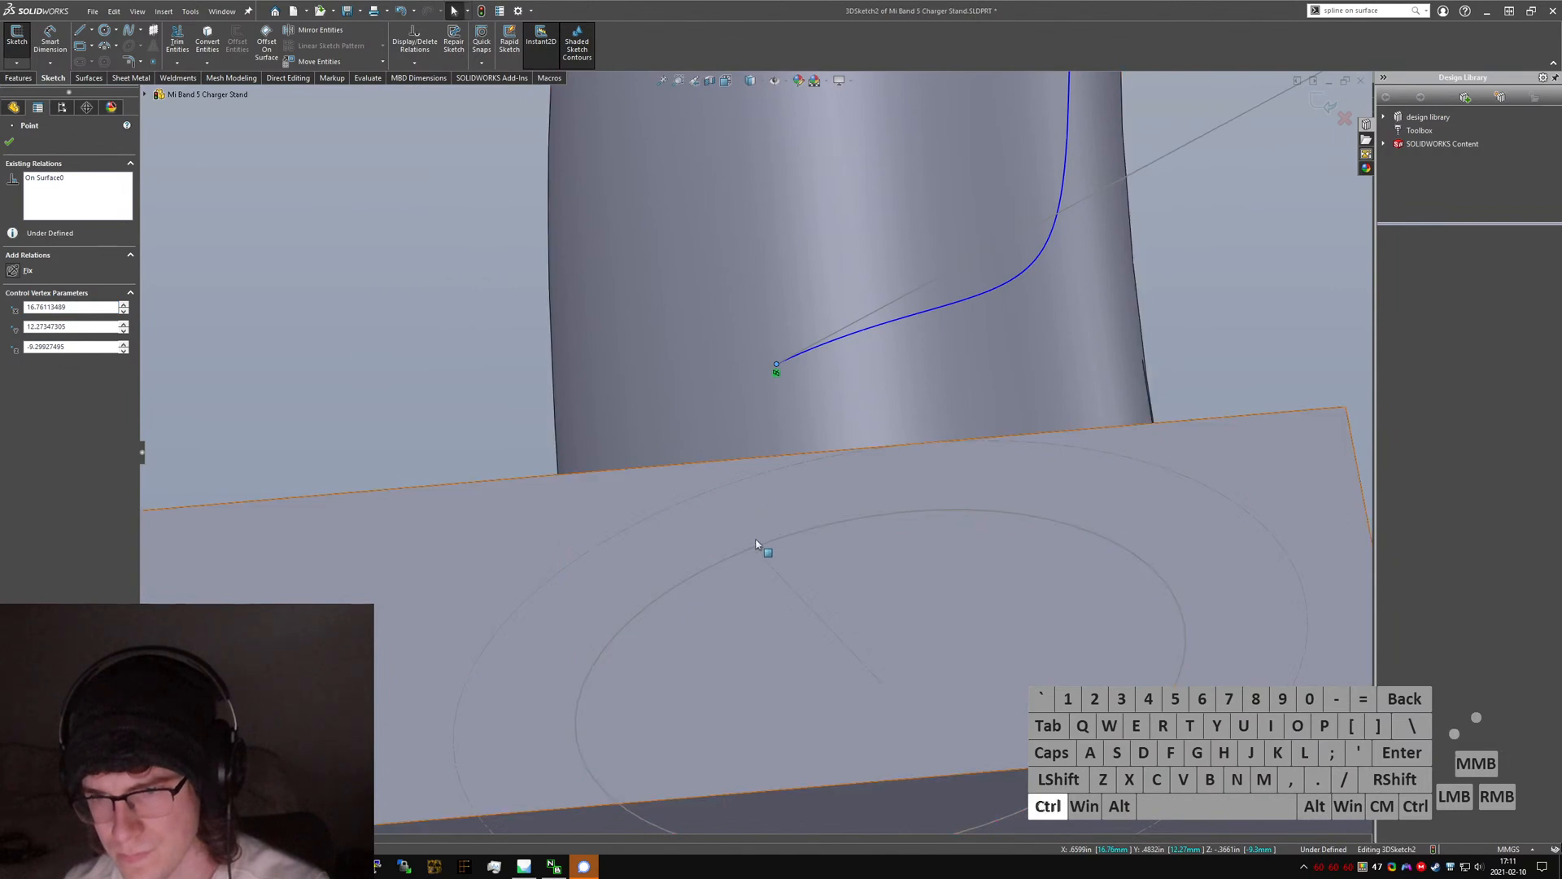
pyautogui.keyDown('ctrl'); pyautogui.click(754, 548); pyautogui.keyUp('ctrl')
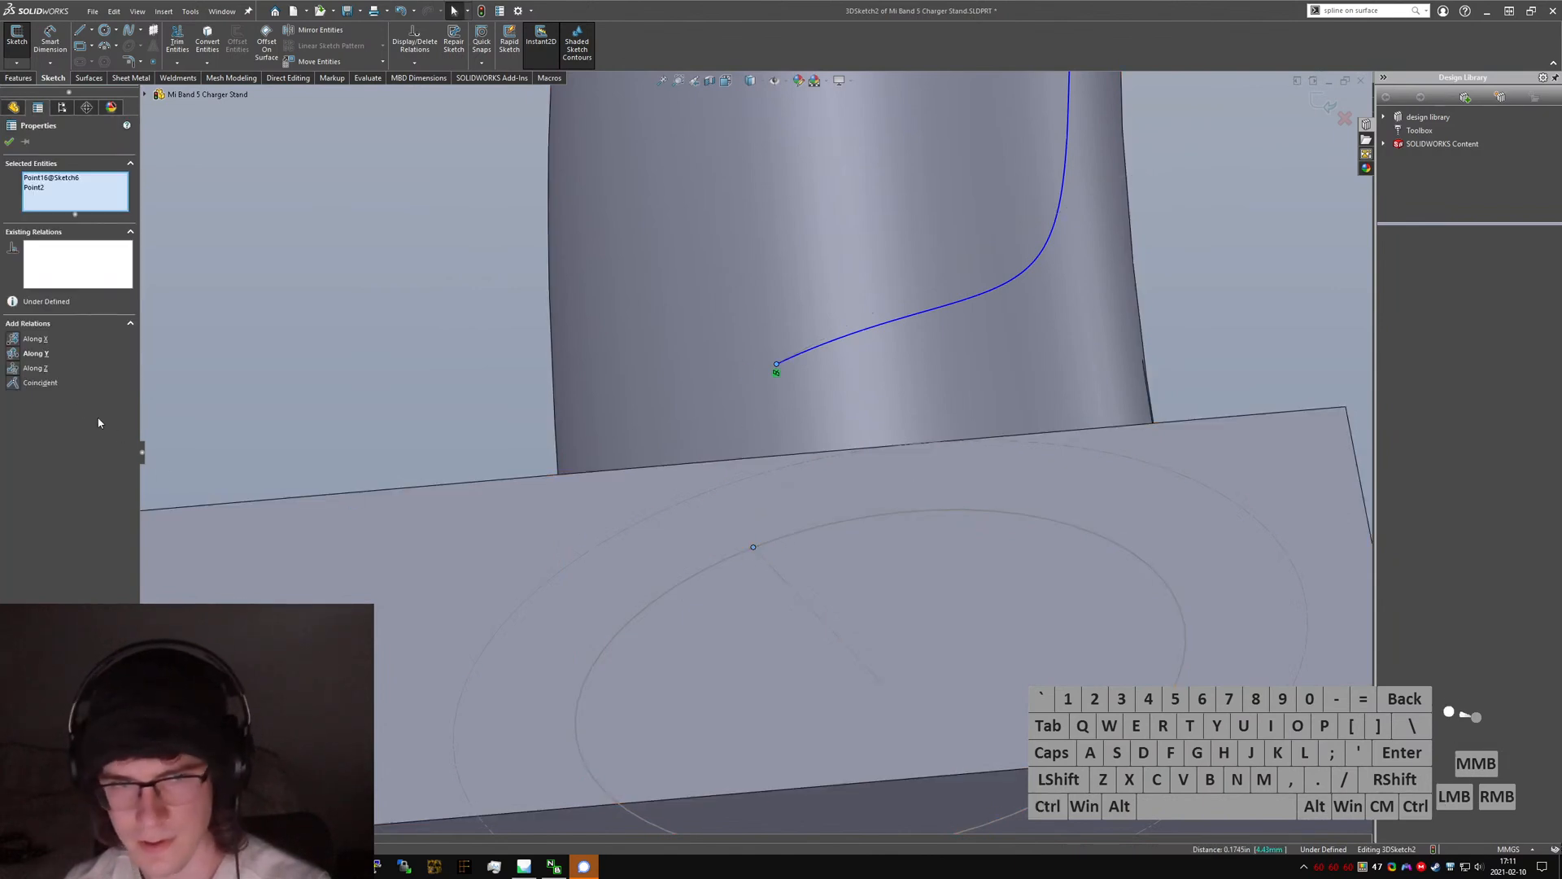
pyautogui.keyDown('ctrl'); pyautogui.click(40, 382); pyautogui.keyUp('ctrl')
pyautogui.hotkey('ctrl', 'z')
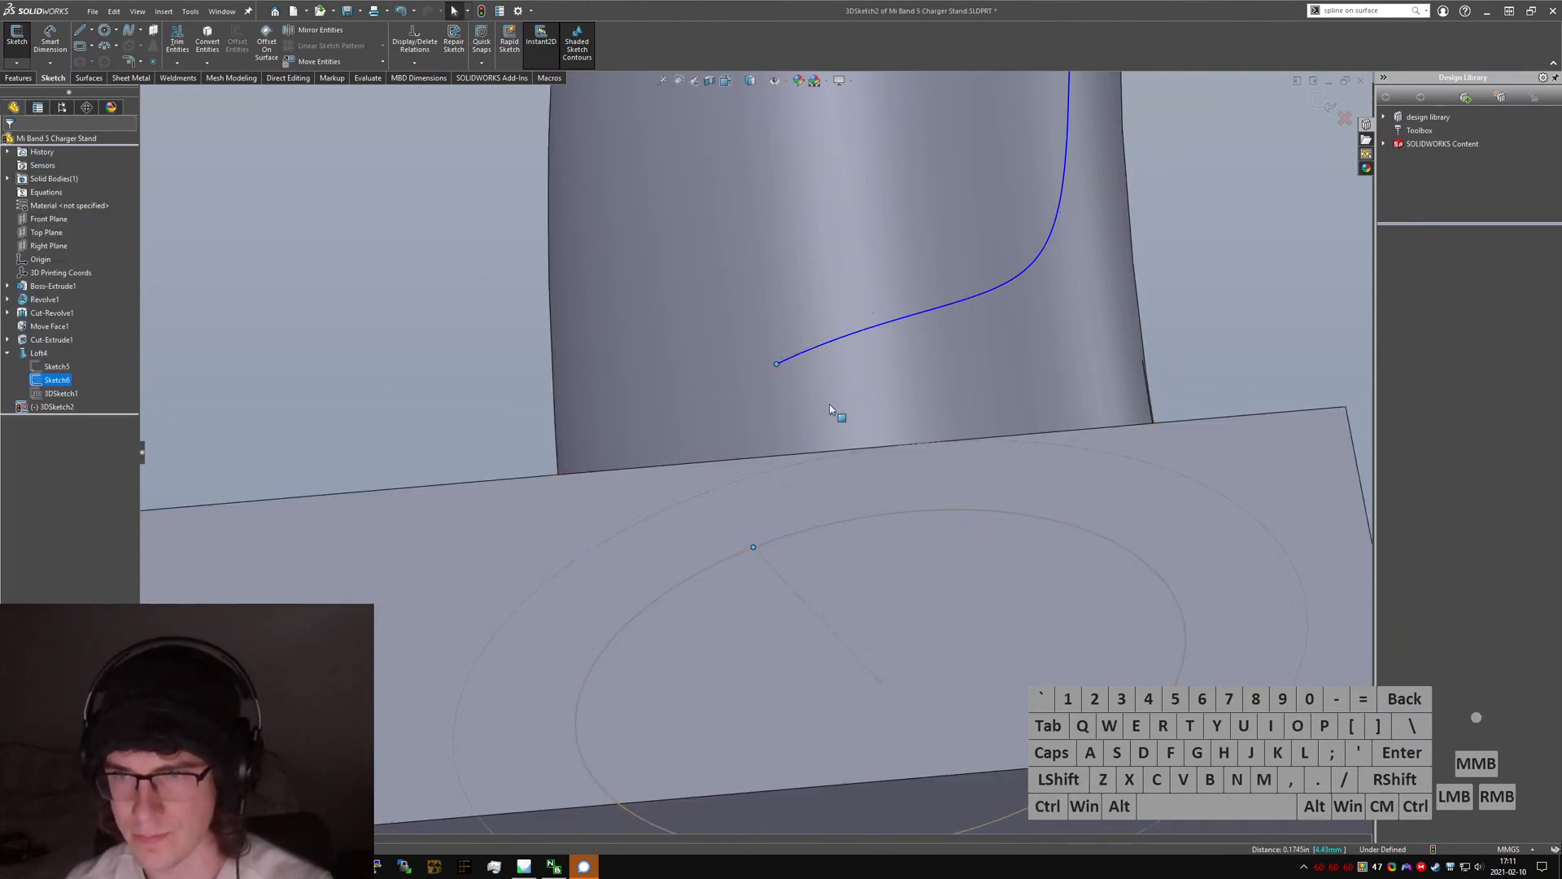
# - Shorten the spline's lower tangency handle and aim it upward along the arm so the curve leaves the base steeply
pyautogui.moveTo(828, 403); pyautogui.dragTo(901, 394, button='middle')
pyautogui.moveTo(768, 402); pyautogui.dragTo(820, 377)
pyautogui.click(820, 387)
pyautogui.click(820, 389)
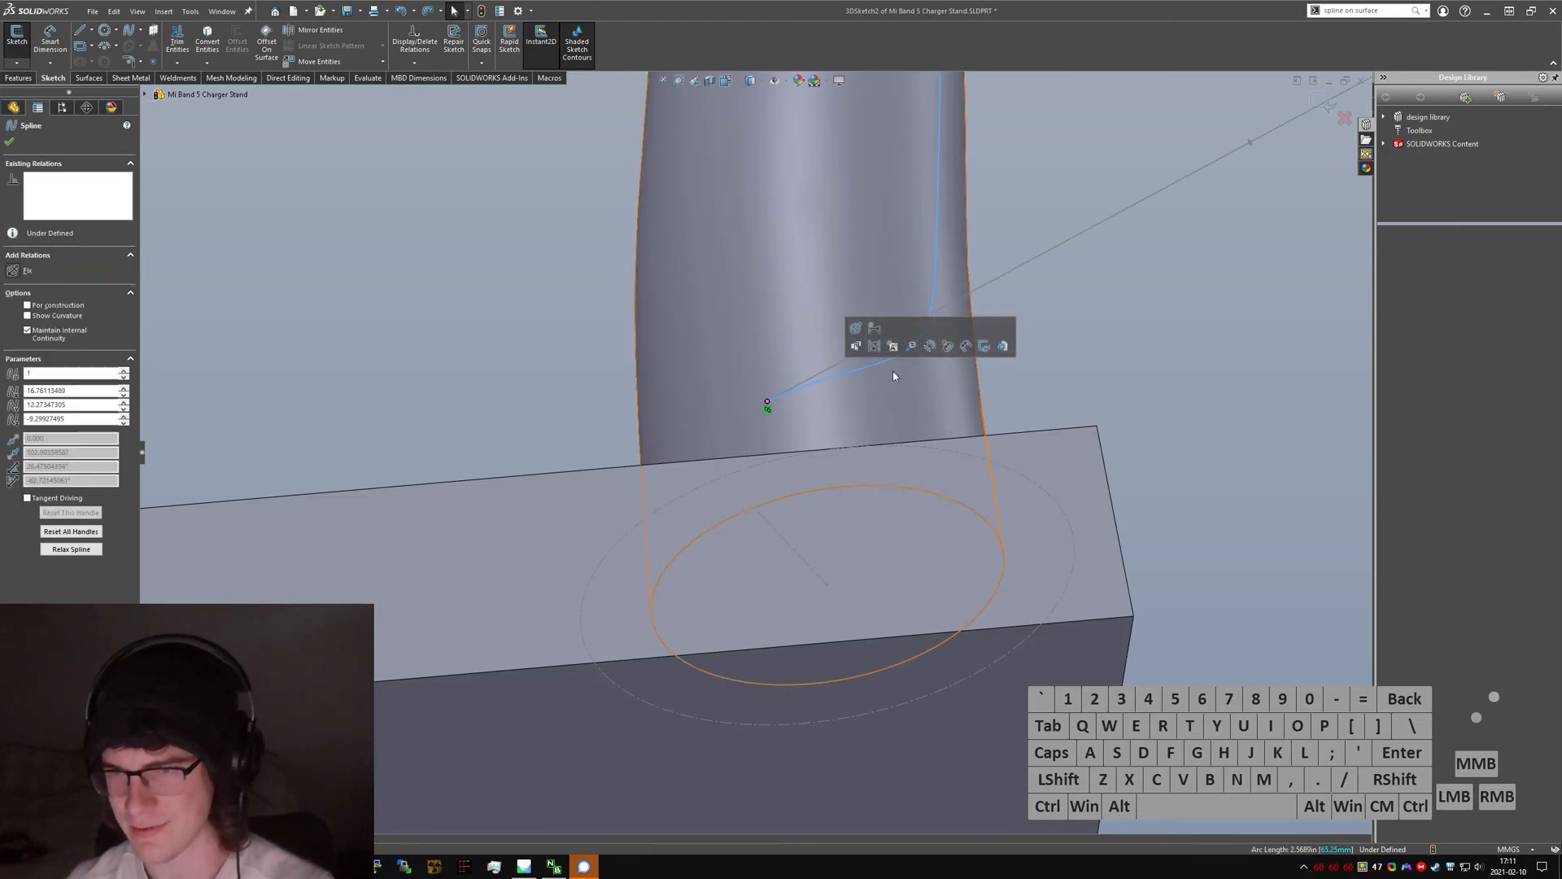
pyautogui.moveTo(895, 373); pyautogui.dragTo(1153, 282, button='middle')
pyautogui.moveTo(1241, 165); pyautogui.dragTo(760, 352)
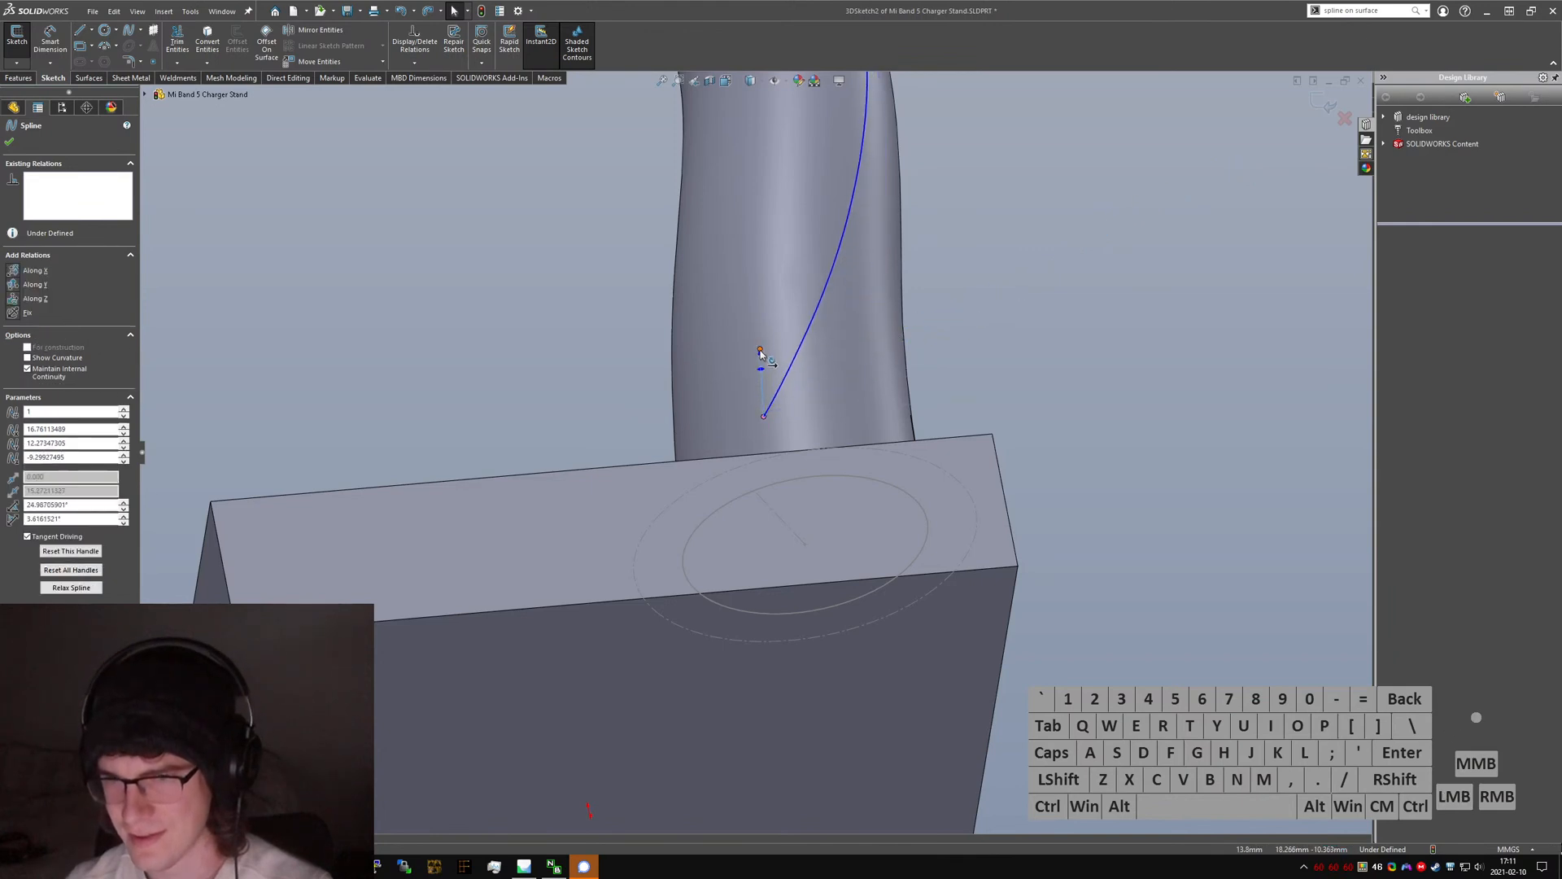
pyautogui.moveTo(760, 353); pyautogui.dragTo(674, 398, button='middle')
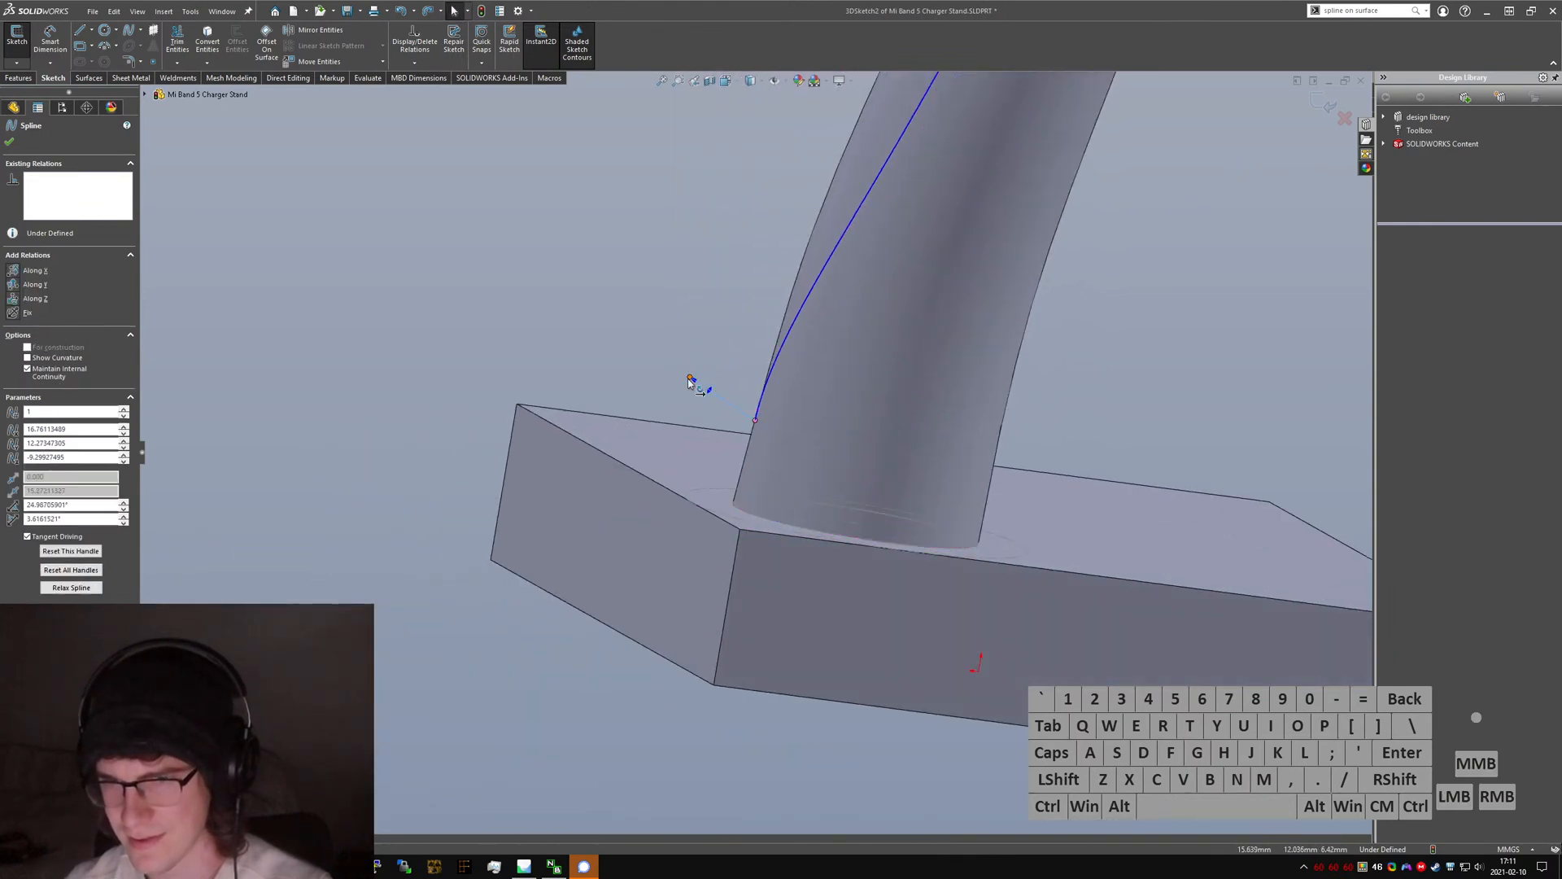
pyautogui.moveTo(696, 380); pyautogui.dragTo(769, 338)
pyautogui.moveTo(770, 339); pyautogui.dragTo(770, 498, button='middle')
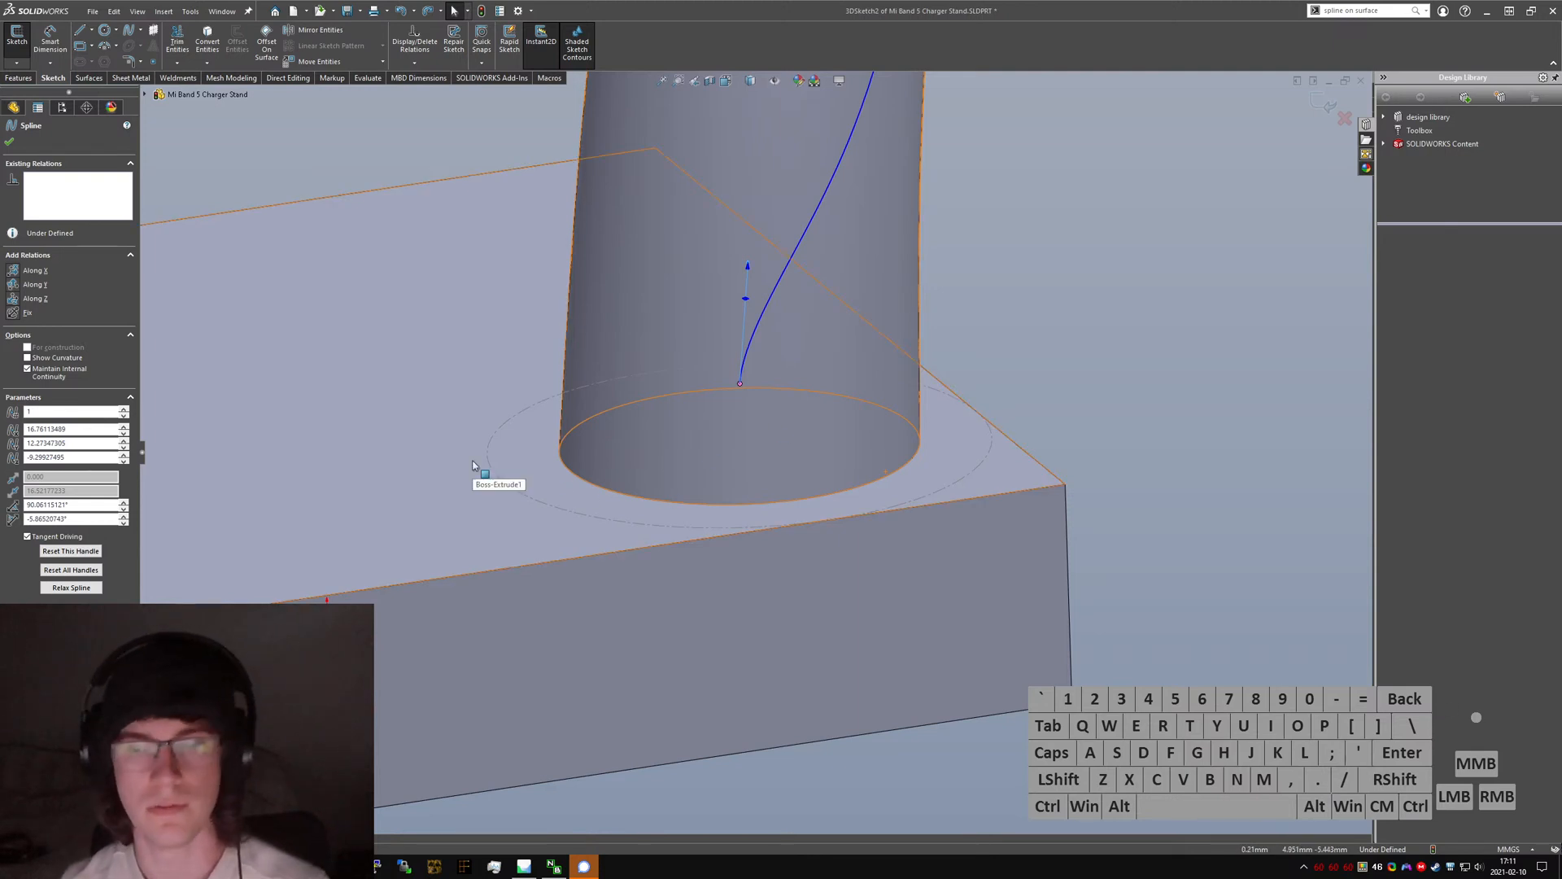
pyautogui.click(1105, 330)
# - Switch to the Mi Band 5 Stand part, view it isometrically and roll its feature history forward past Chamfer7
pyautogui.hotkey('ctrl', 'Tab')
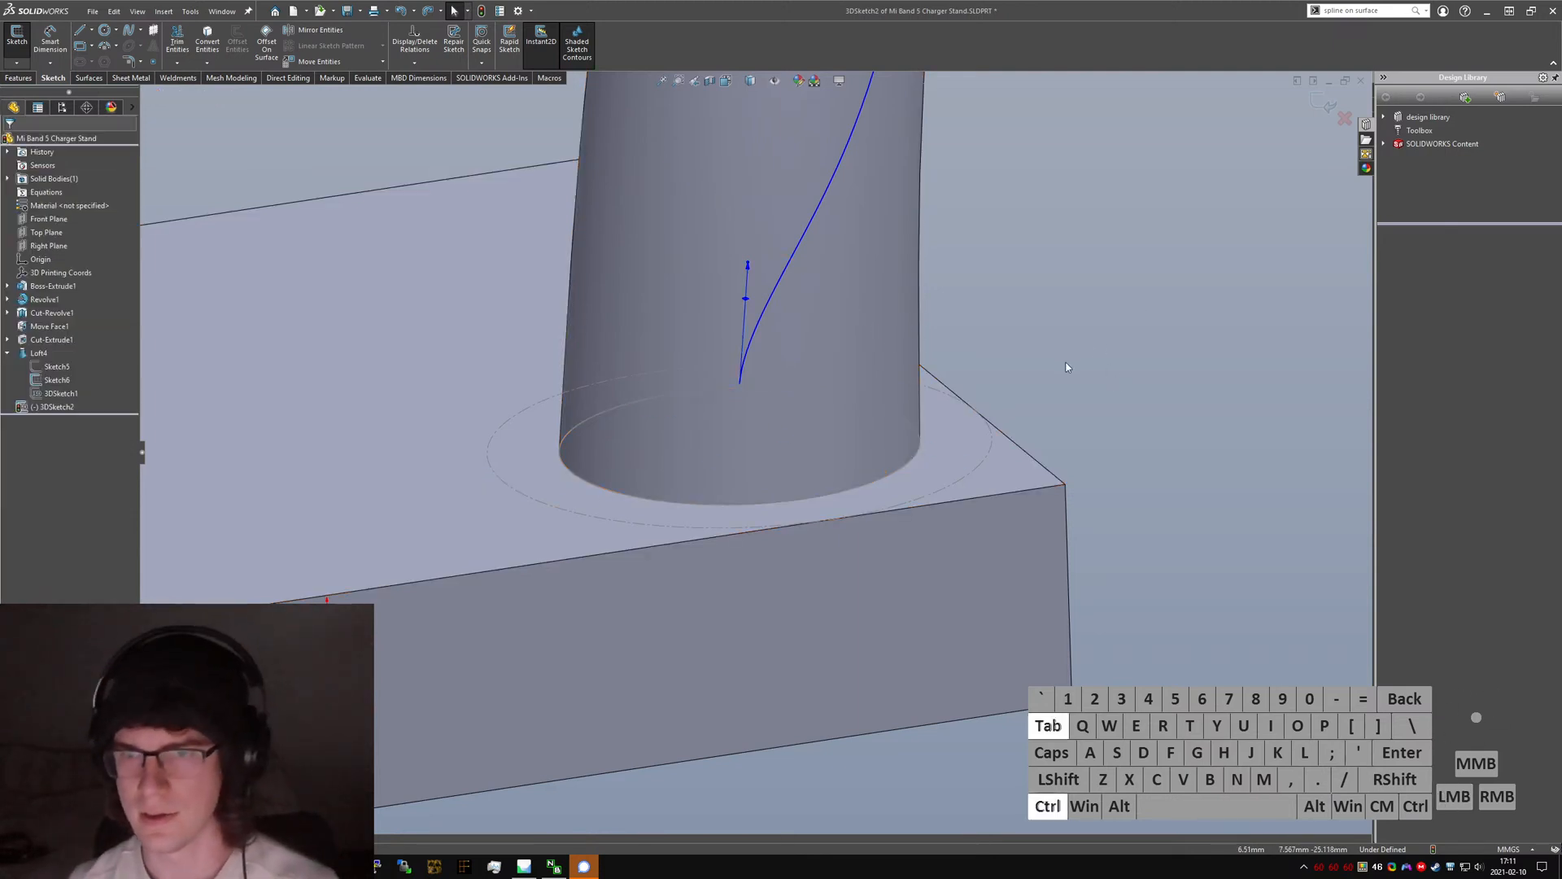
pyautogui.hotkey('ctrl', '7')
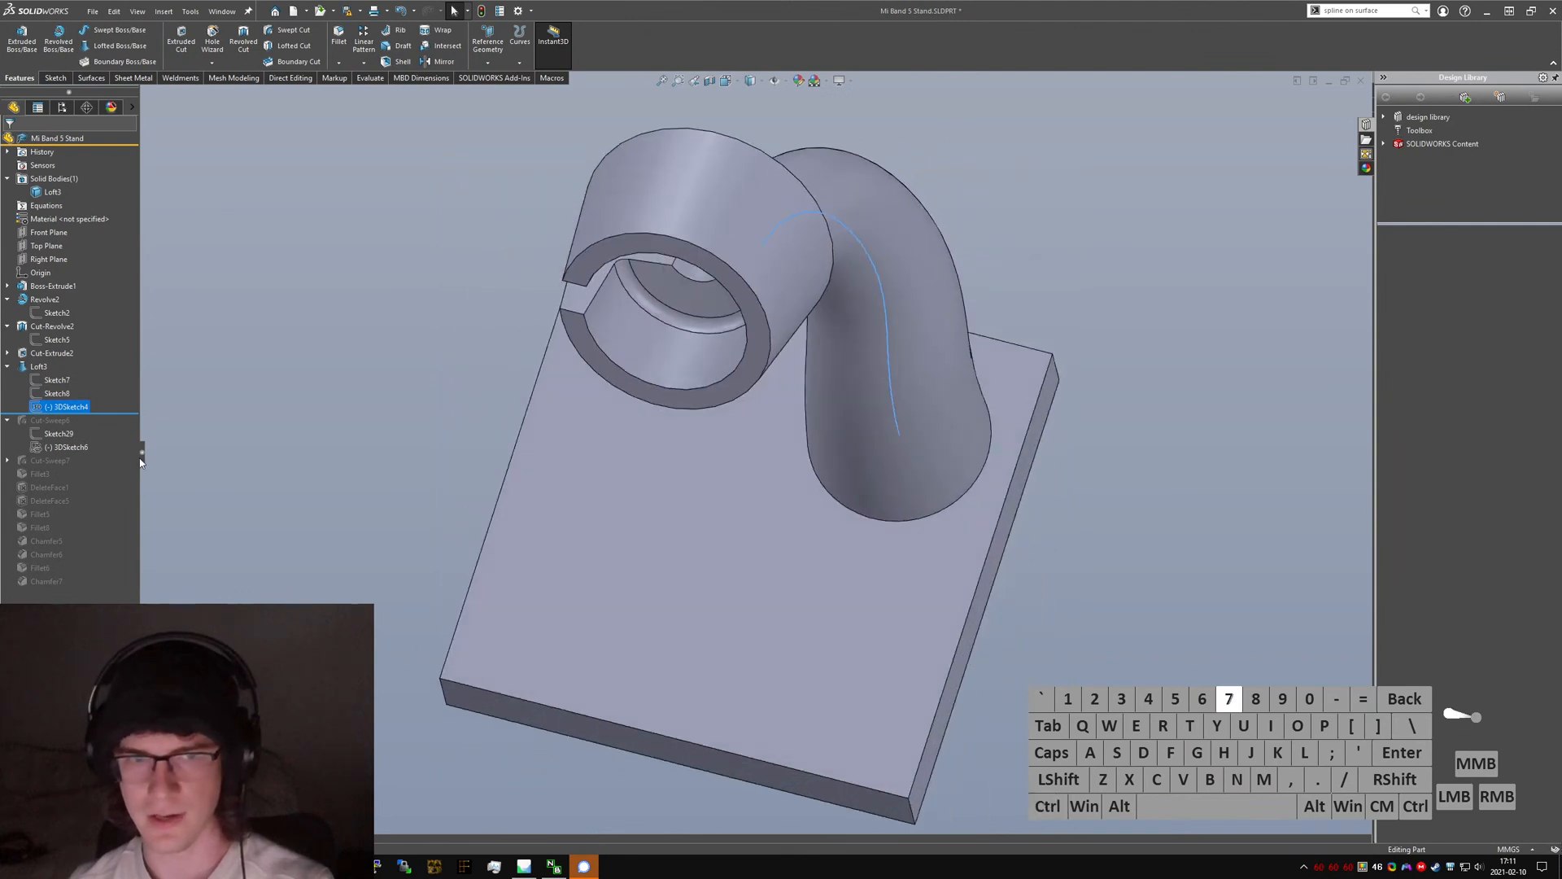
pyautogui.click(122, 413)
pyautogui.moveTo(119, 414); pyautogui.dragTo(96, 598)
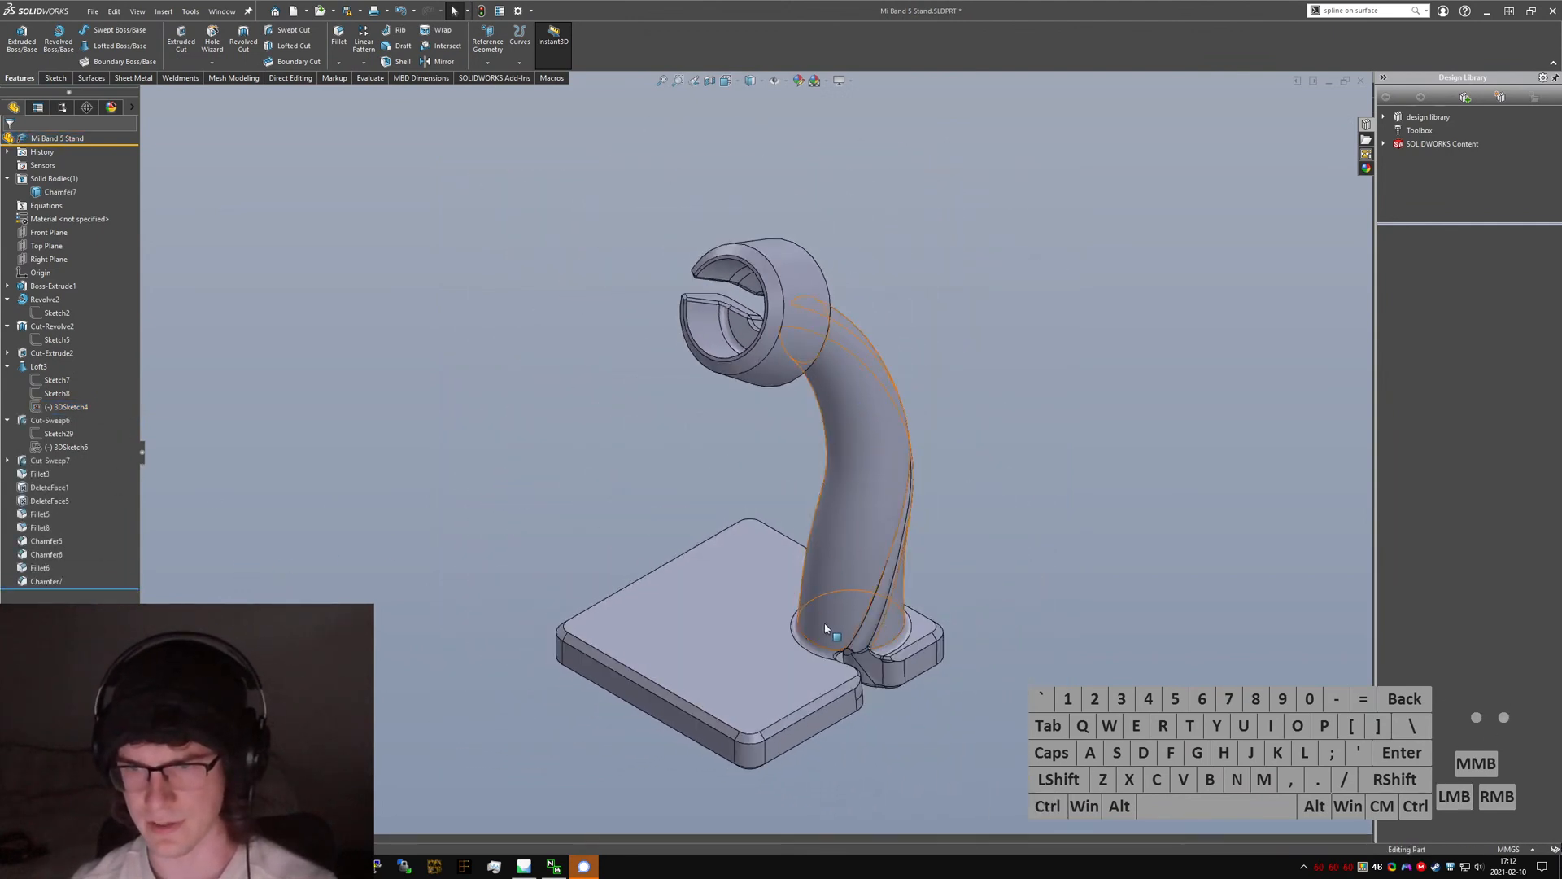
# - Examine the finished stand from several sides, including the Cut-Sweep7 groove running along the arm to the holder
pyautogui.moveTo(792, 578)
pyautogui.mouseDown(button='middle')
pyautogui.moveTo(772, 606)
pyautogui.moveTo(801, 577)
pyautogui.mouseUp(button='middle')
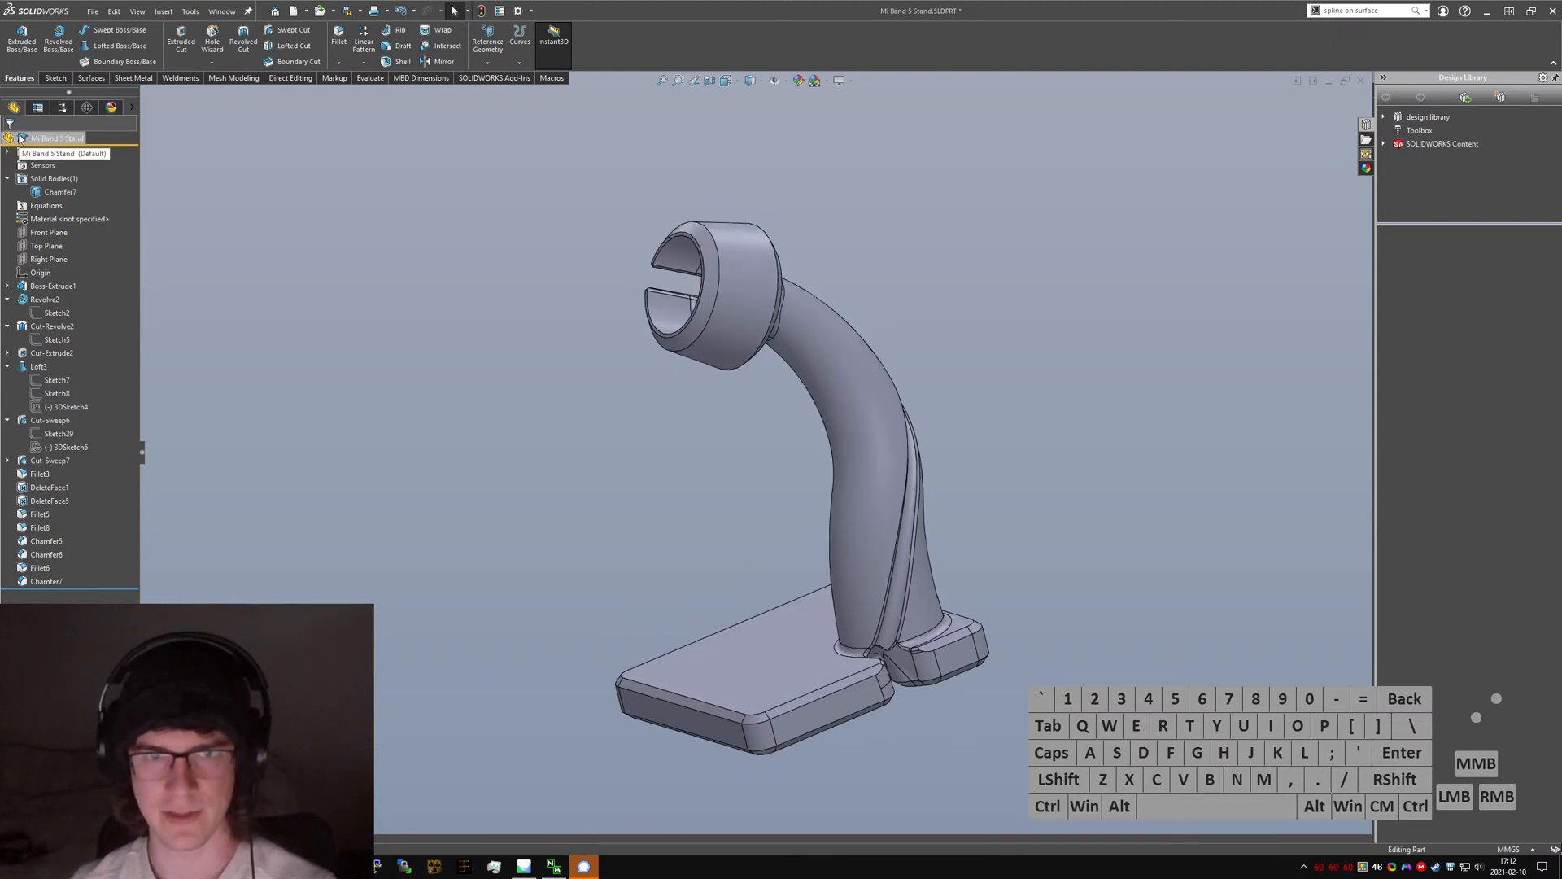
pyautogui.click(241, 289)
pyautogui.moveTo(858, 501); pyautogui.dragTo(877, 382, button='middle')
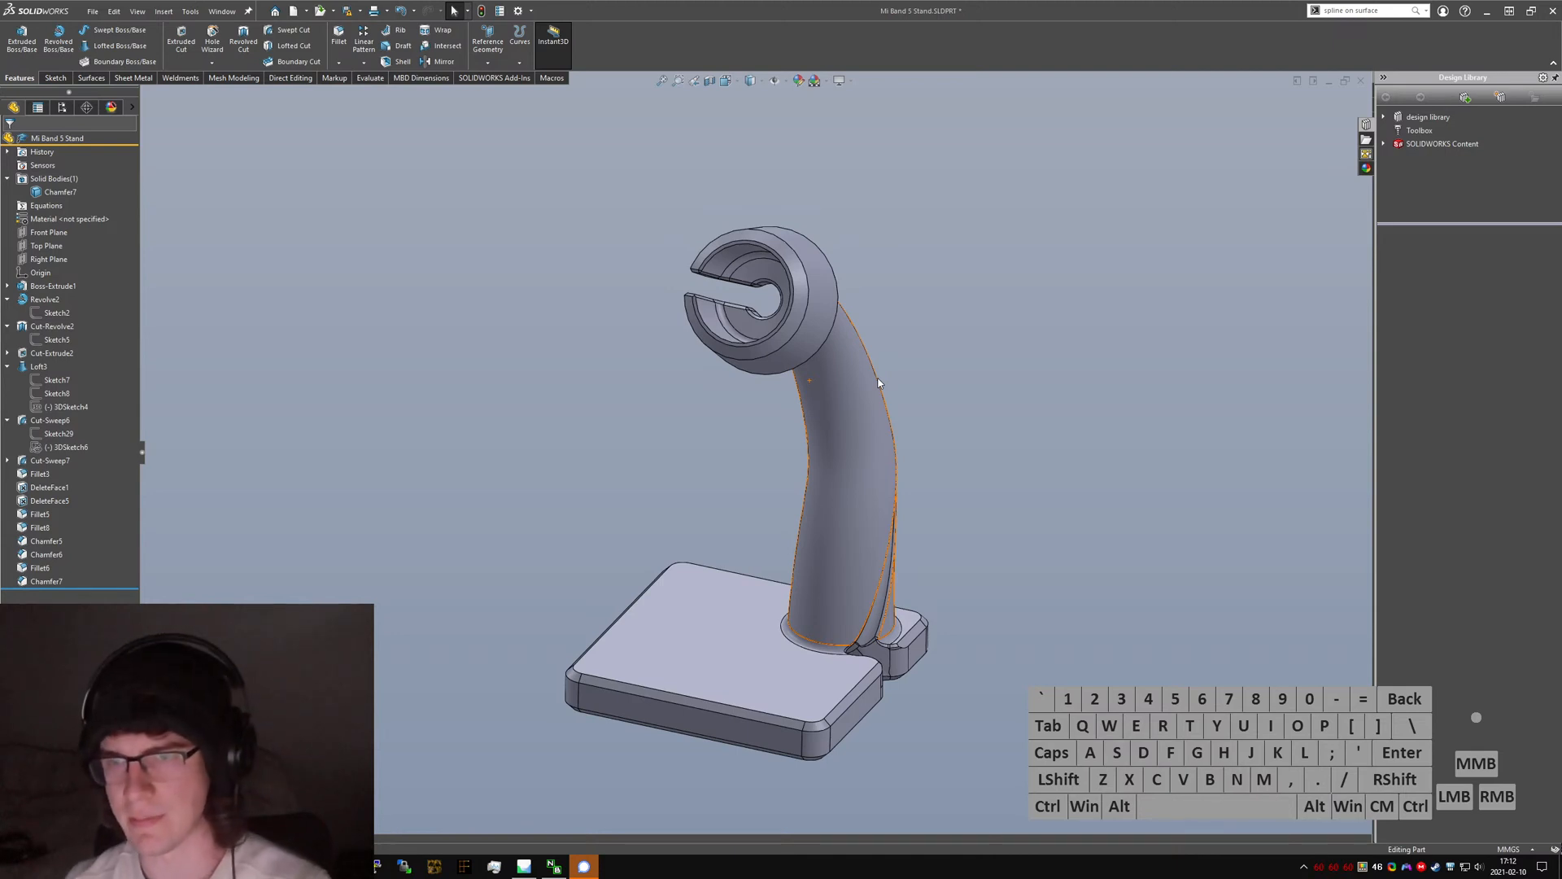
pyautogui.click(1044, 418)
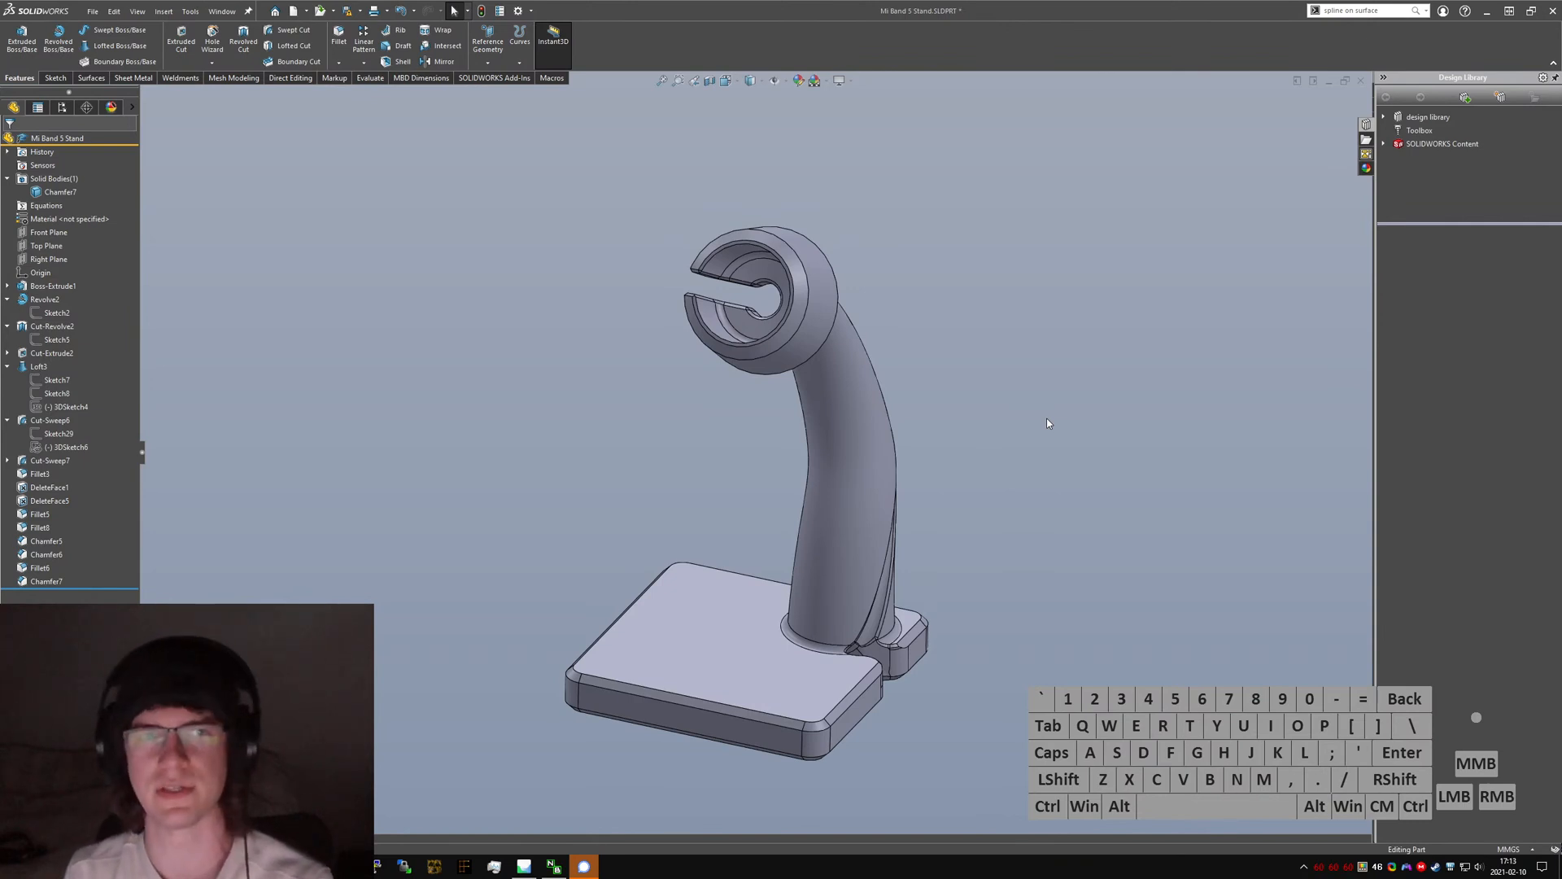
pyautogui.moveTo(1015, 404); pyautogui.dragTo(726, 505, button='middle')
pyautogui.click(896, 635)
pyautogui.scroll(-5, 722, 307)
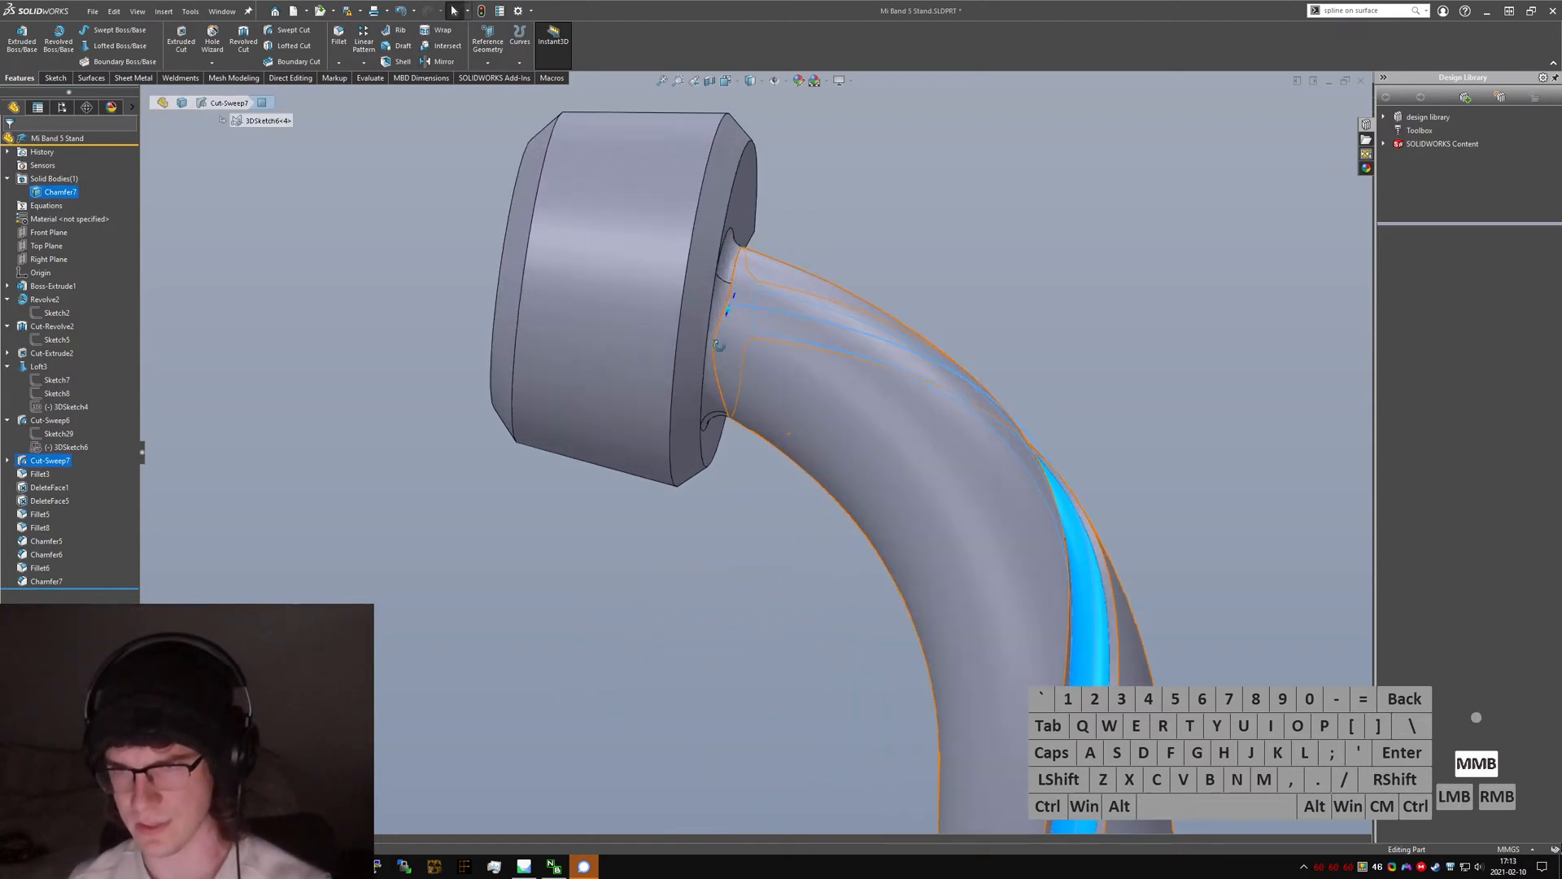
# - Examine the holder's central opening on the finished stand and the path of Cut-Sweep7 running into it
pyautogui.moveTo(723, 307); pyautogui.dragTo(802, 354, button='middle')
pyautogui.scroll(-6, 574, 293)
pyautogui.moveTo(600, 331); pyautogui.dragTo(516, 287)
pyautogui.click(488, 331)
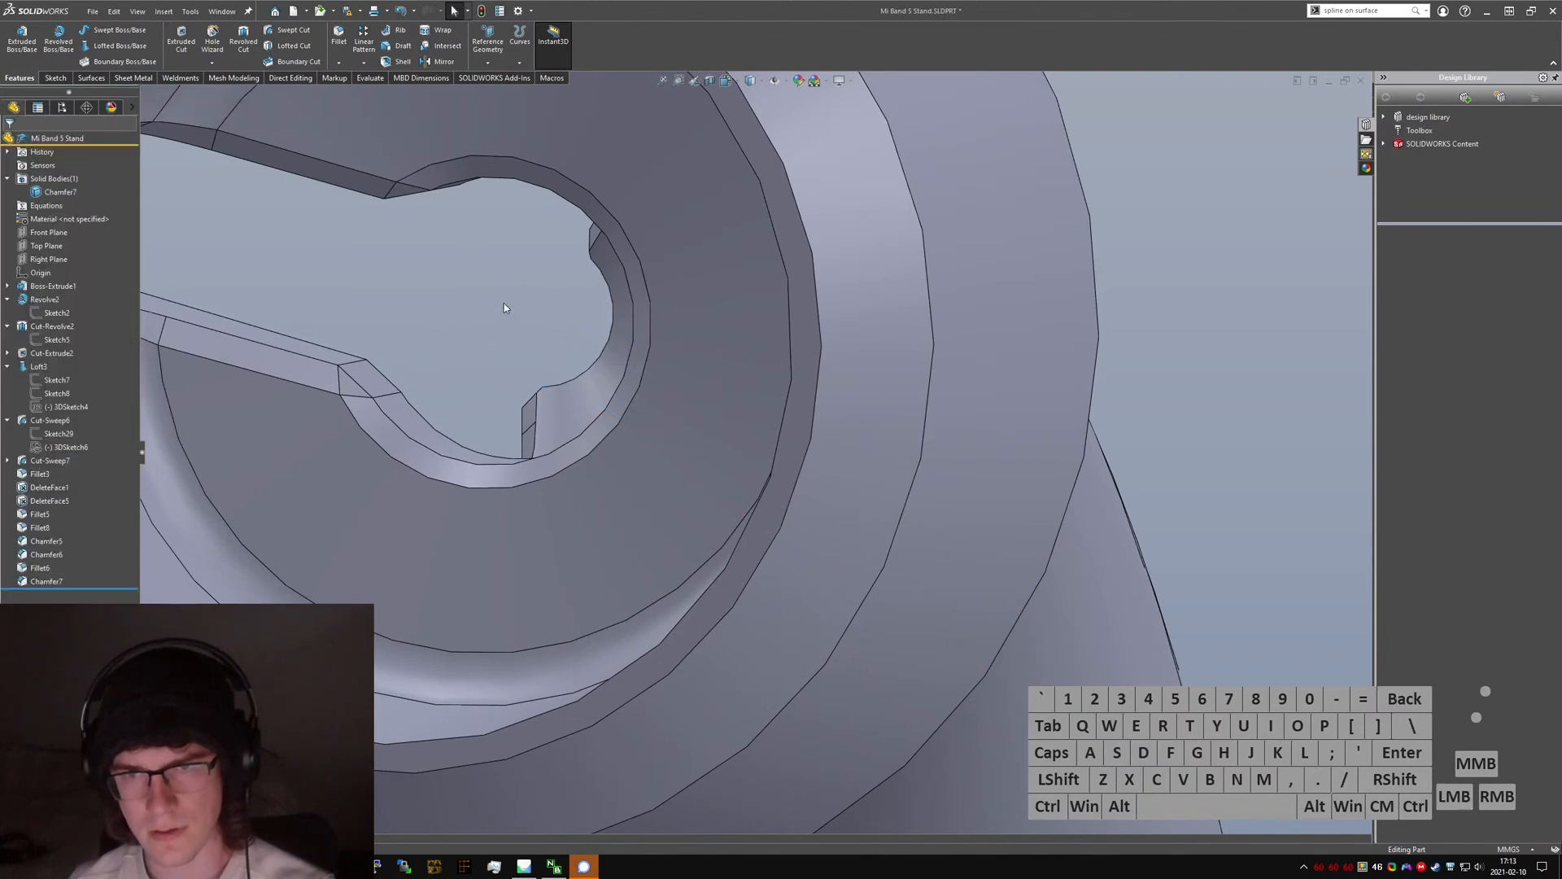
pyautogui.moveTo(539, 366); pyautogui.dragTo(320, 263, button='middle')
pyautogui.click(378, 313)
pyautogui.scroll(10, 303, 296)
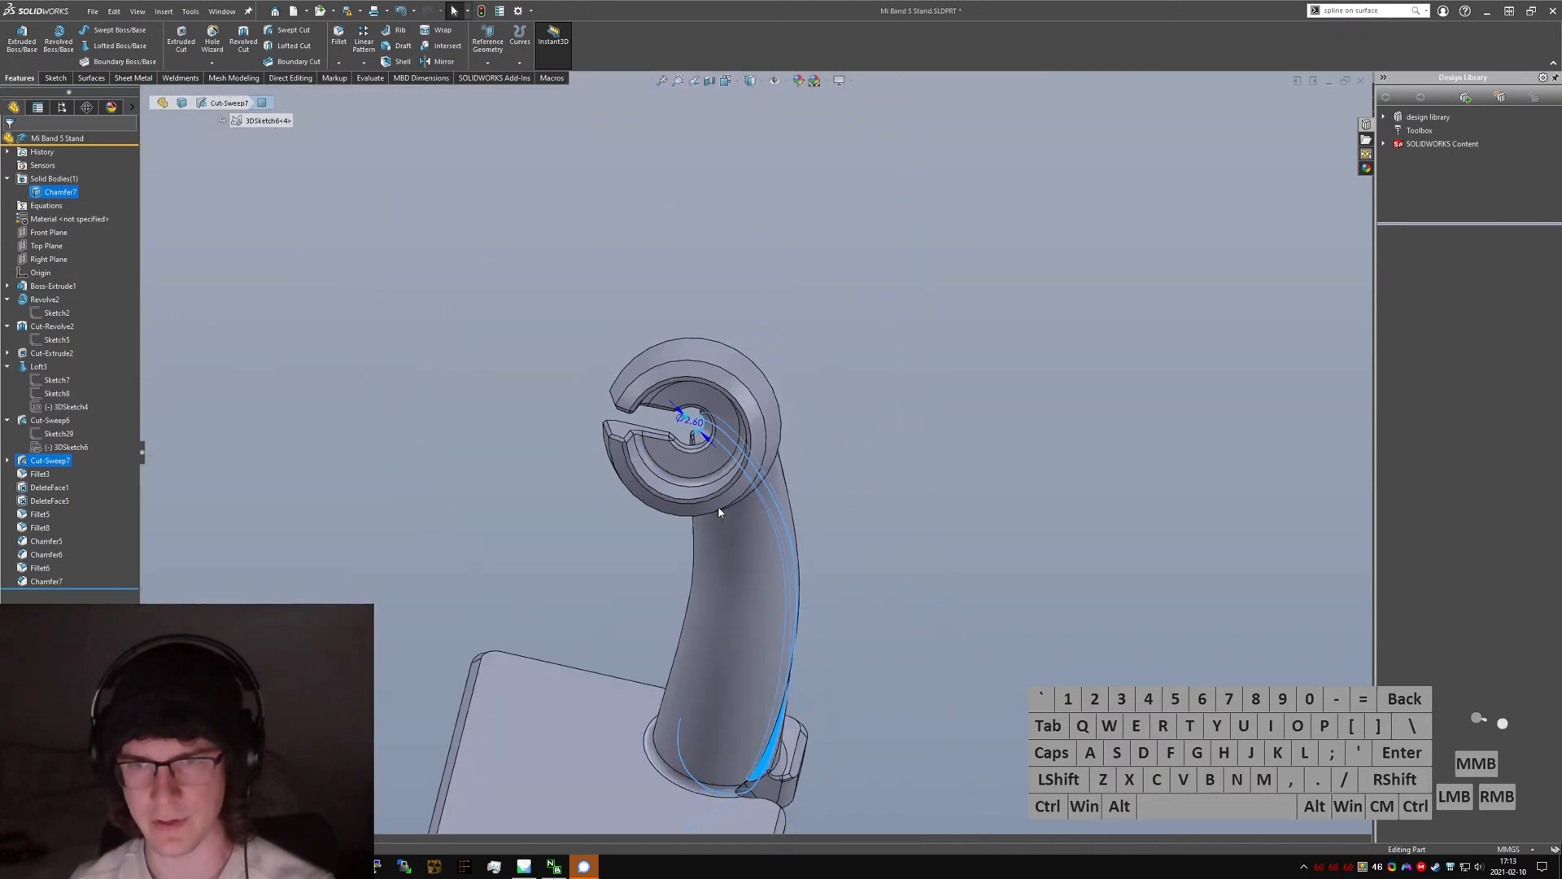
pyautogui.click(866, 519)
# - In the Mi Band 5 Charger Stand part, make the spline's lower endpoint coincident with the Sketch6 line inside the arm's base circle
pyautogui.hotkey('ctrl', 'Tab')
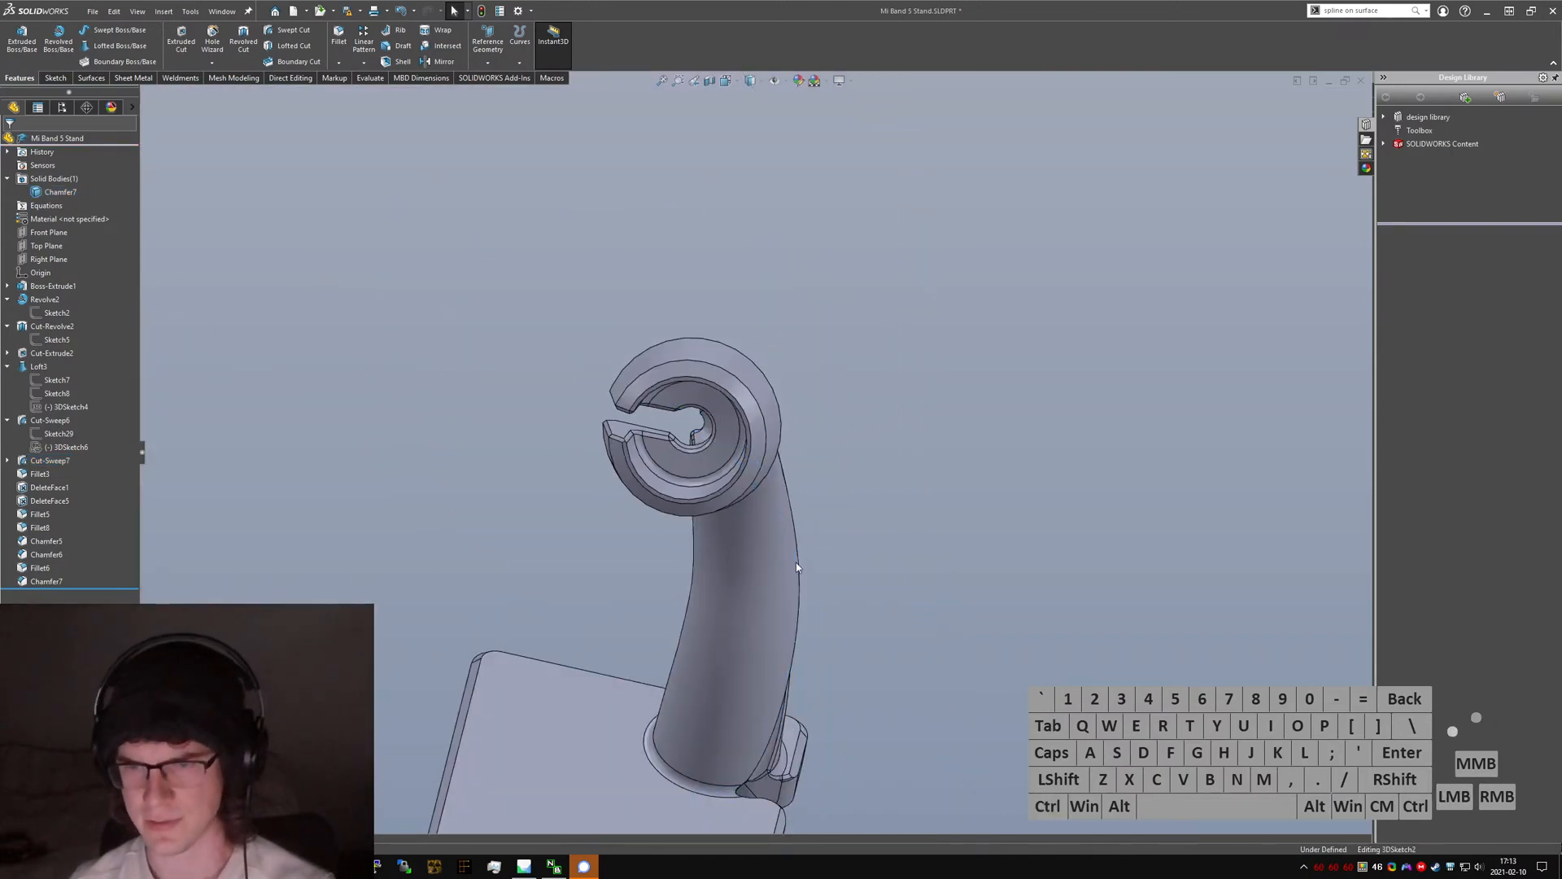
pyautogui.scroll(3, 781, 415)
pyautogui.moveTo(781, 419); pyautogui.dragTo(742, 510, button='middle')
pyautogui.scroll(-5, 779, 457)
pyautogui.click(781, 446)
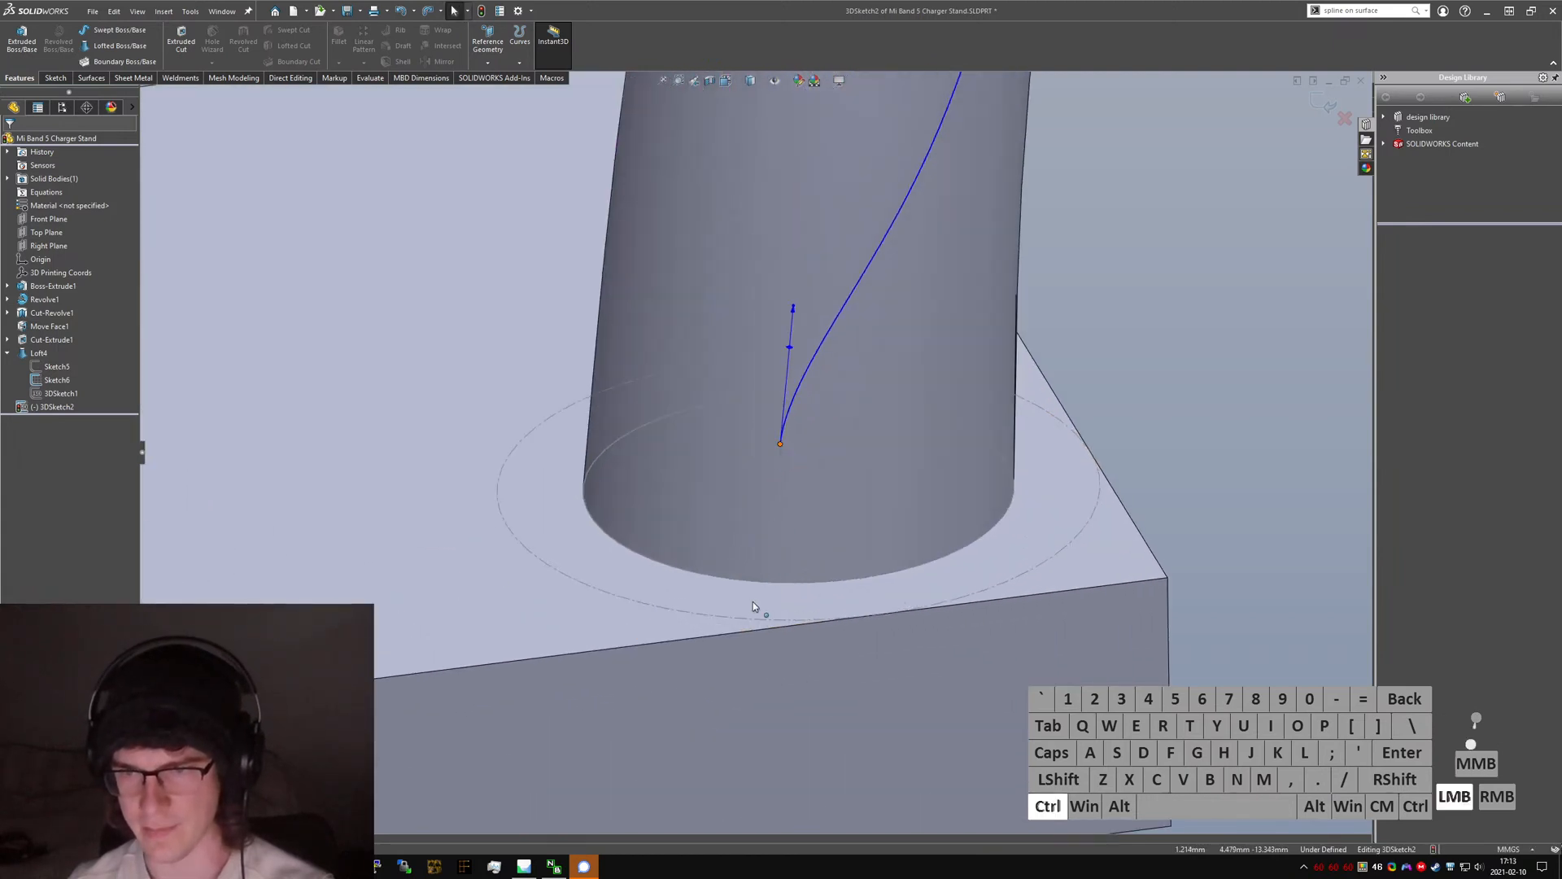
pyautogui.moveTo(774, 547); pyautogui.dragTo(799, 617, button='middle')
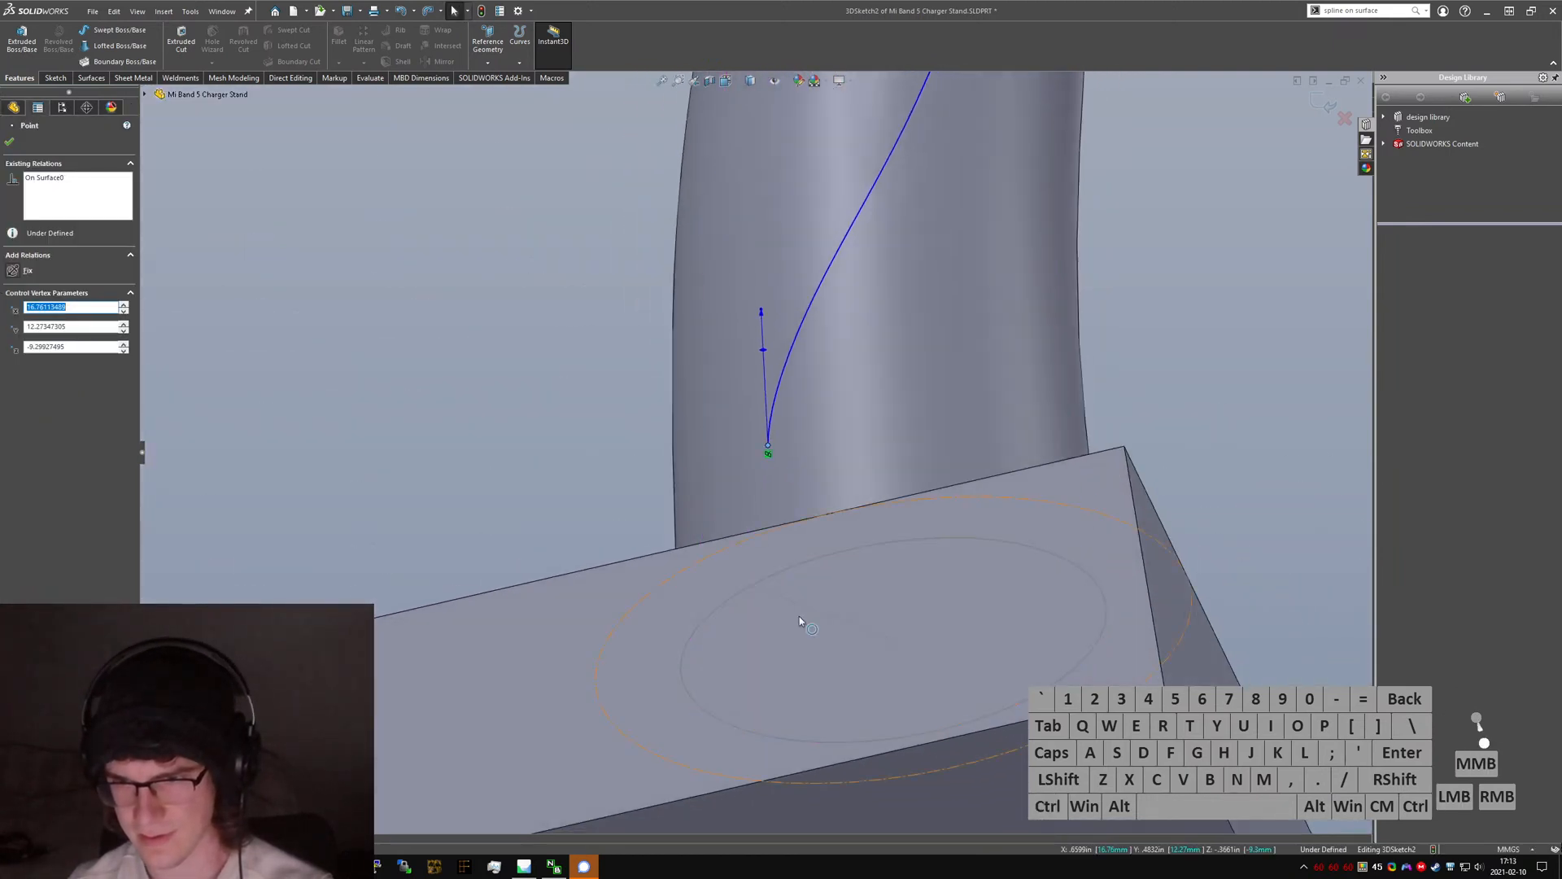
pyautogui.keyDown('ctrl'); pyautogui.click(808, 607); pyautogui.keyUp('ctrl')
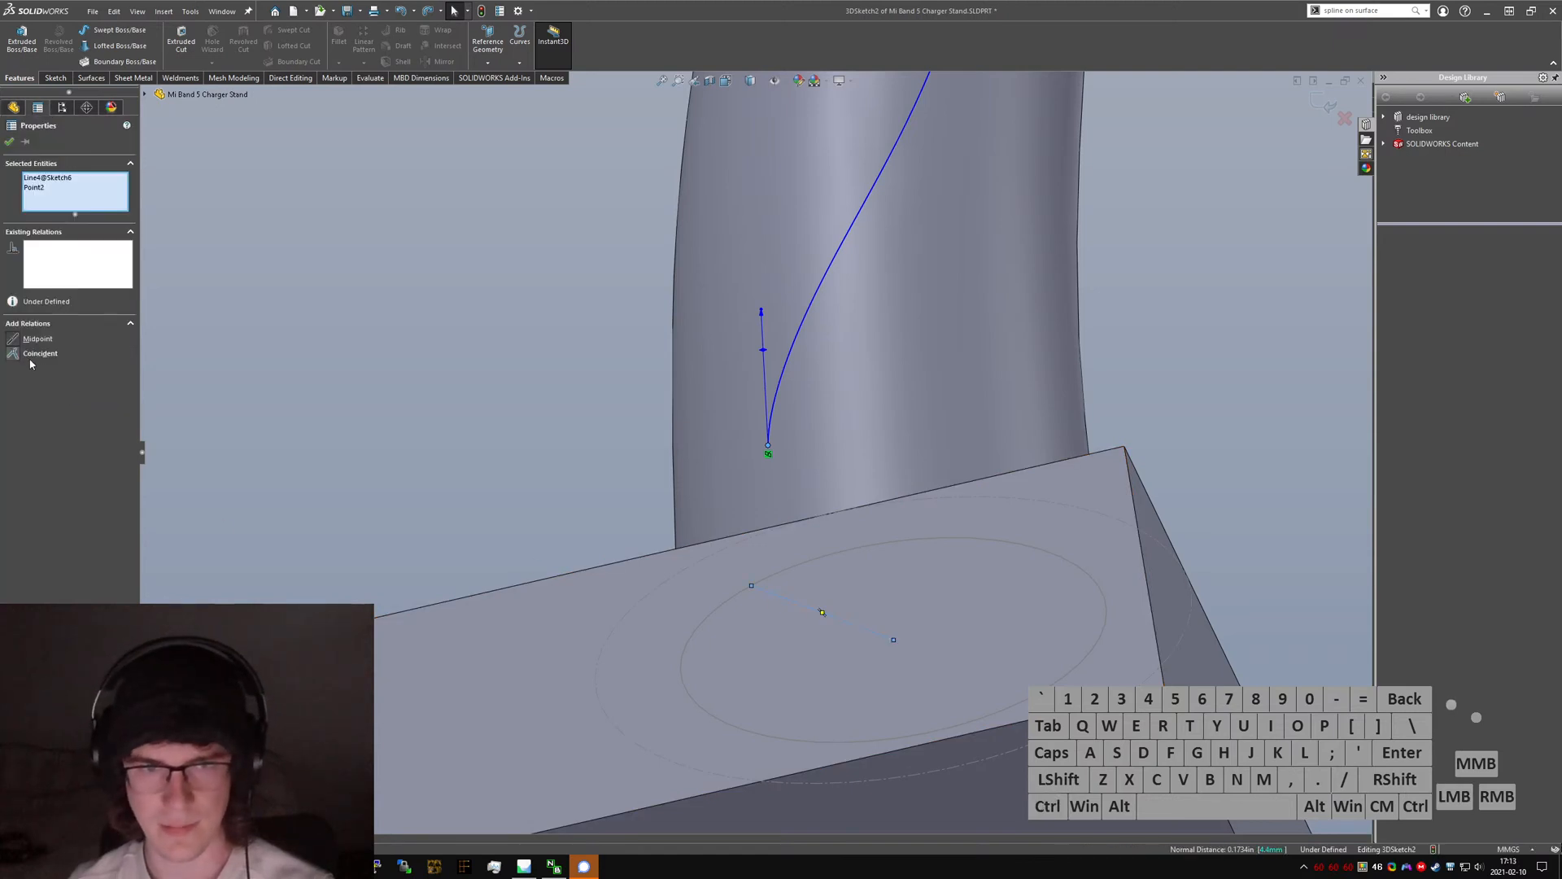
pyautogui.click(40, 353)
# - Set the spline's lower tangency handle to a tangent radial direction of 90° and a polar direction of 0°
pyautogui.moveTo(732, 488)
pyautogui.mouseDown(button='middle')
pyautogui.moveTo(871, 517)
pyautogui.moveTo(872, 547)
pyautogui.moveTo(758, 531)
pyautogui.mouseUp(button='middle')
pyautogui.click(751, 498)
pyautogui.click(739, 454)
pyautogui.moveTo(740, 454); pyautogui.dragTo(739, 445, button='middle')
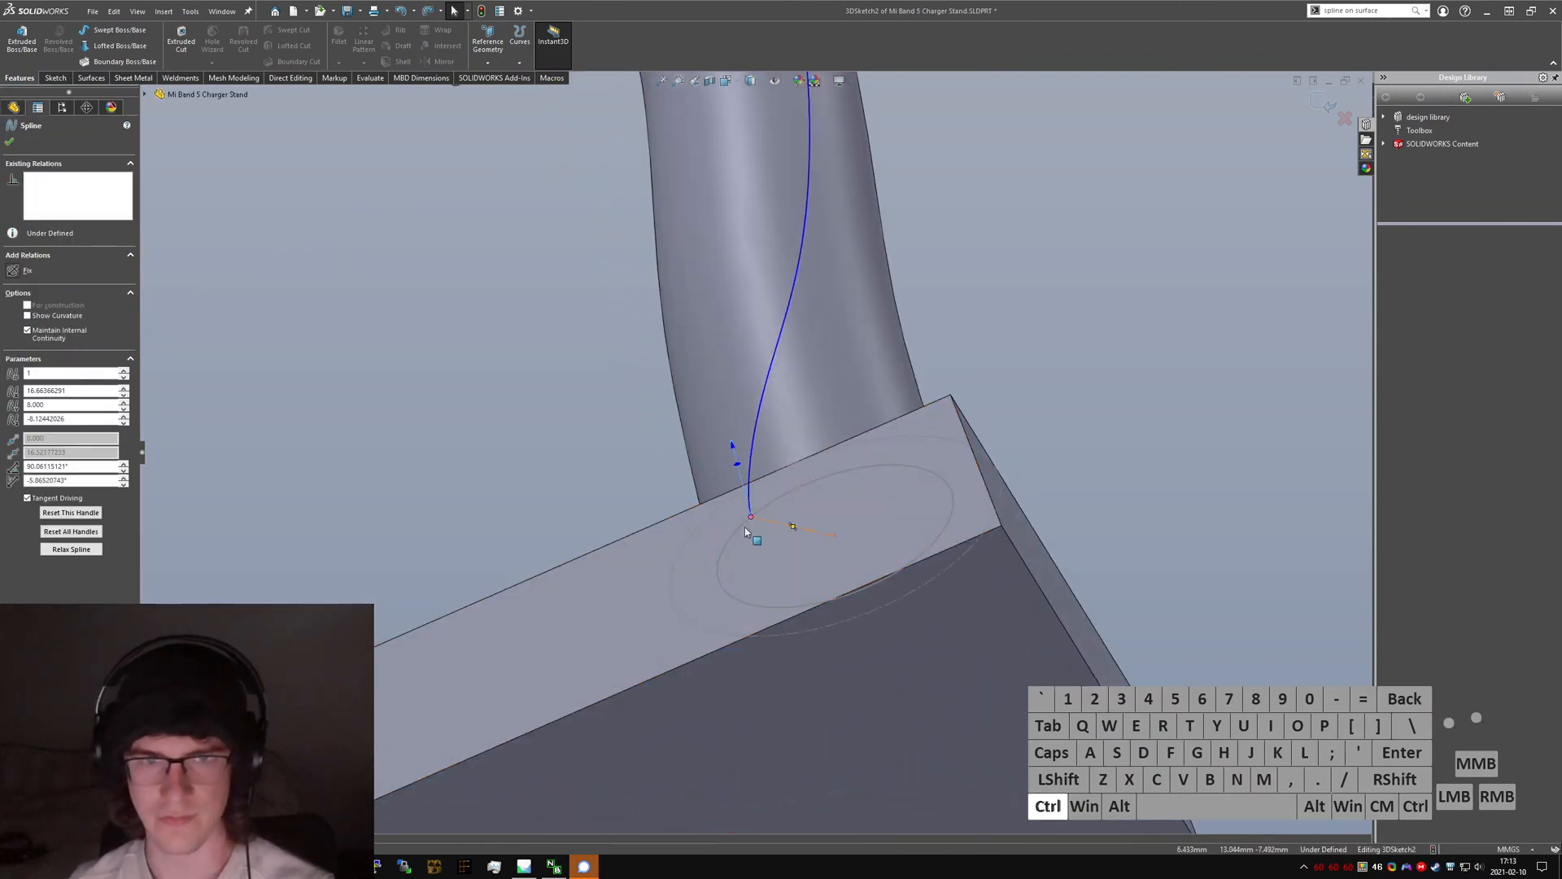
pyautogui.click(57, 466)
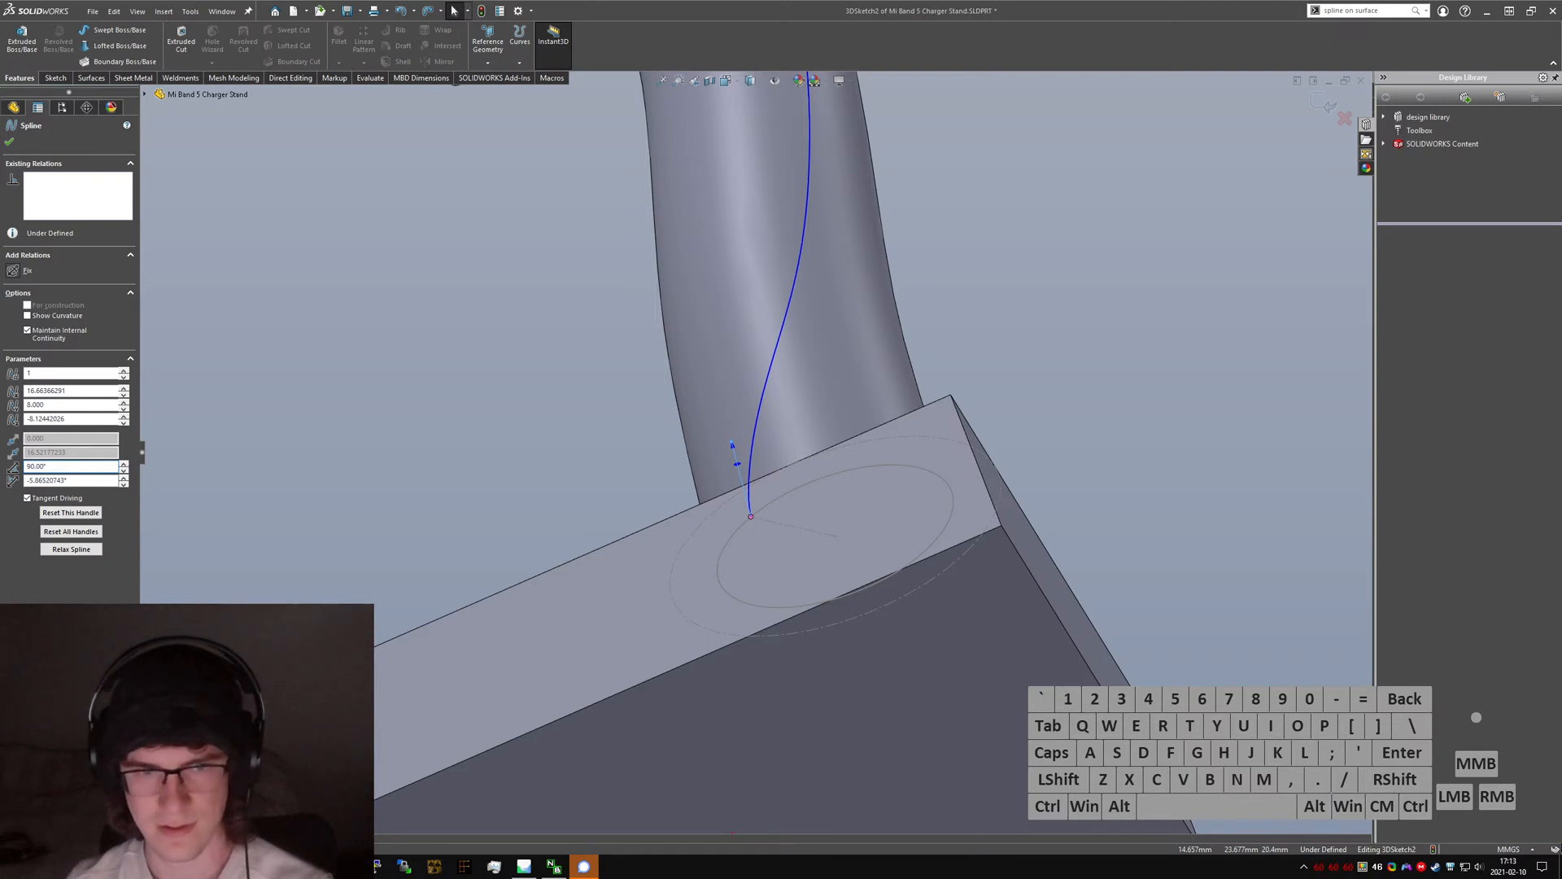
pyautogui.moveTo(88, 482); pyautogui.dragTo(21, 482)
pyautogui.write('0')
pyautogui.press('Return')
# - Set the tangent polar direction of the spline's lower handle to 15°
pyautogui.moveTo(853, 493); pyautogui.dragTo(872, 545, button='middle')
pyautogui.moveTo(69, 480); pyautogui.dragTo(25, 467)
pyautogui.write('15')
pyautogui.press('Return')
pyautogui.moveTo(706, 479); pyautogui.dragTo(629, 417, button='middle')
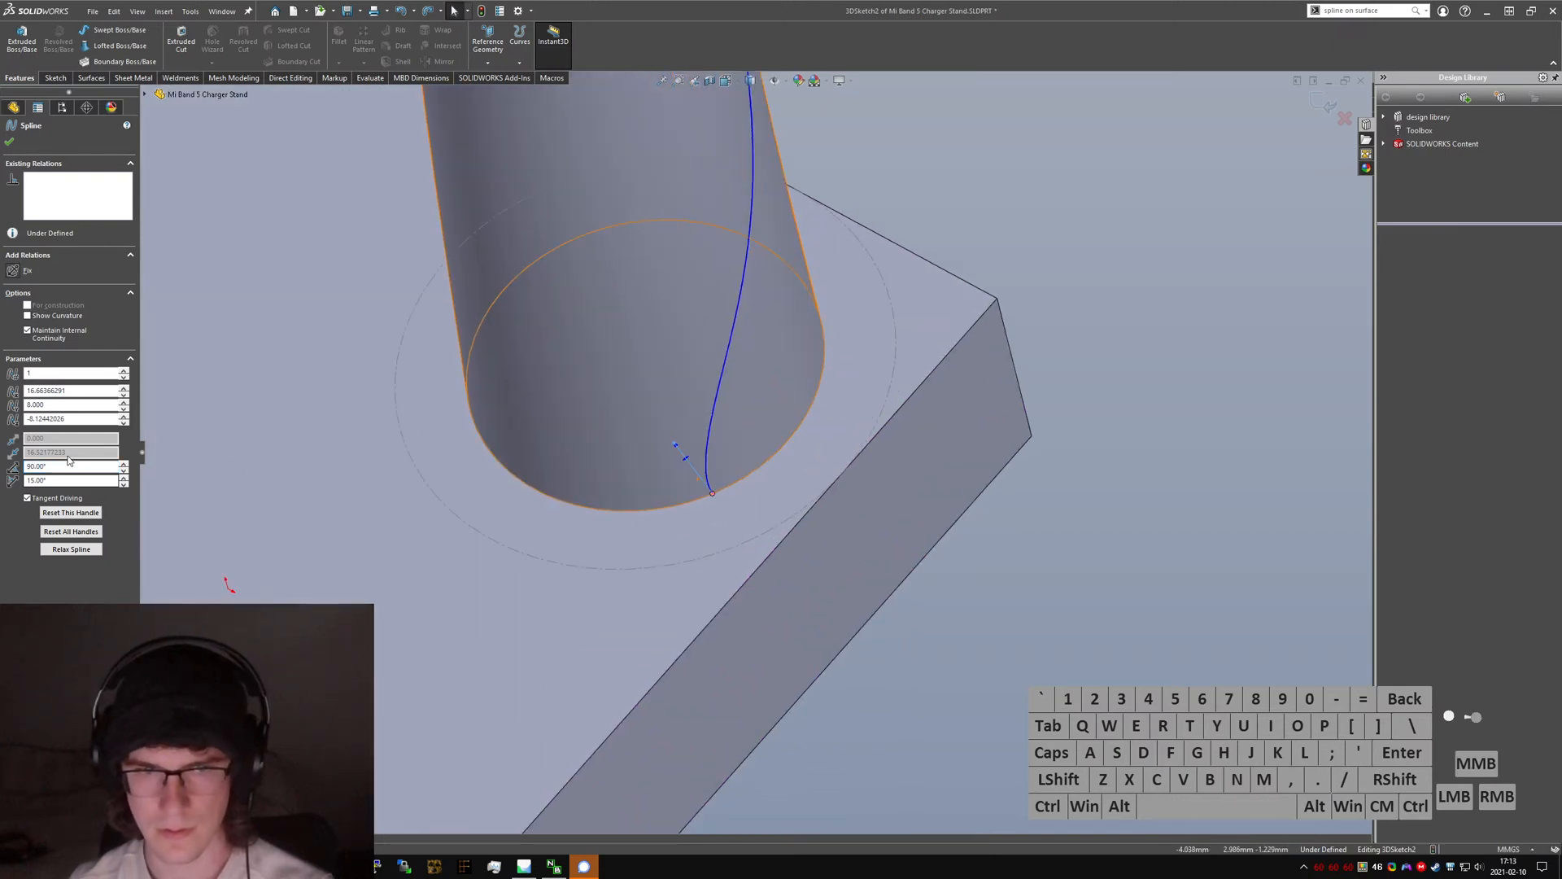
# - Try tangent radial directions of 270° and 180° for the spline's lower handle
pyautogui.moveTo(82, 467); pyautogui.dragTo(26, 466)
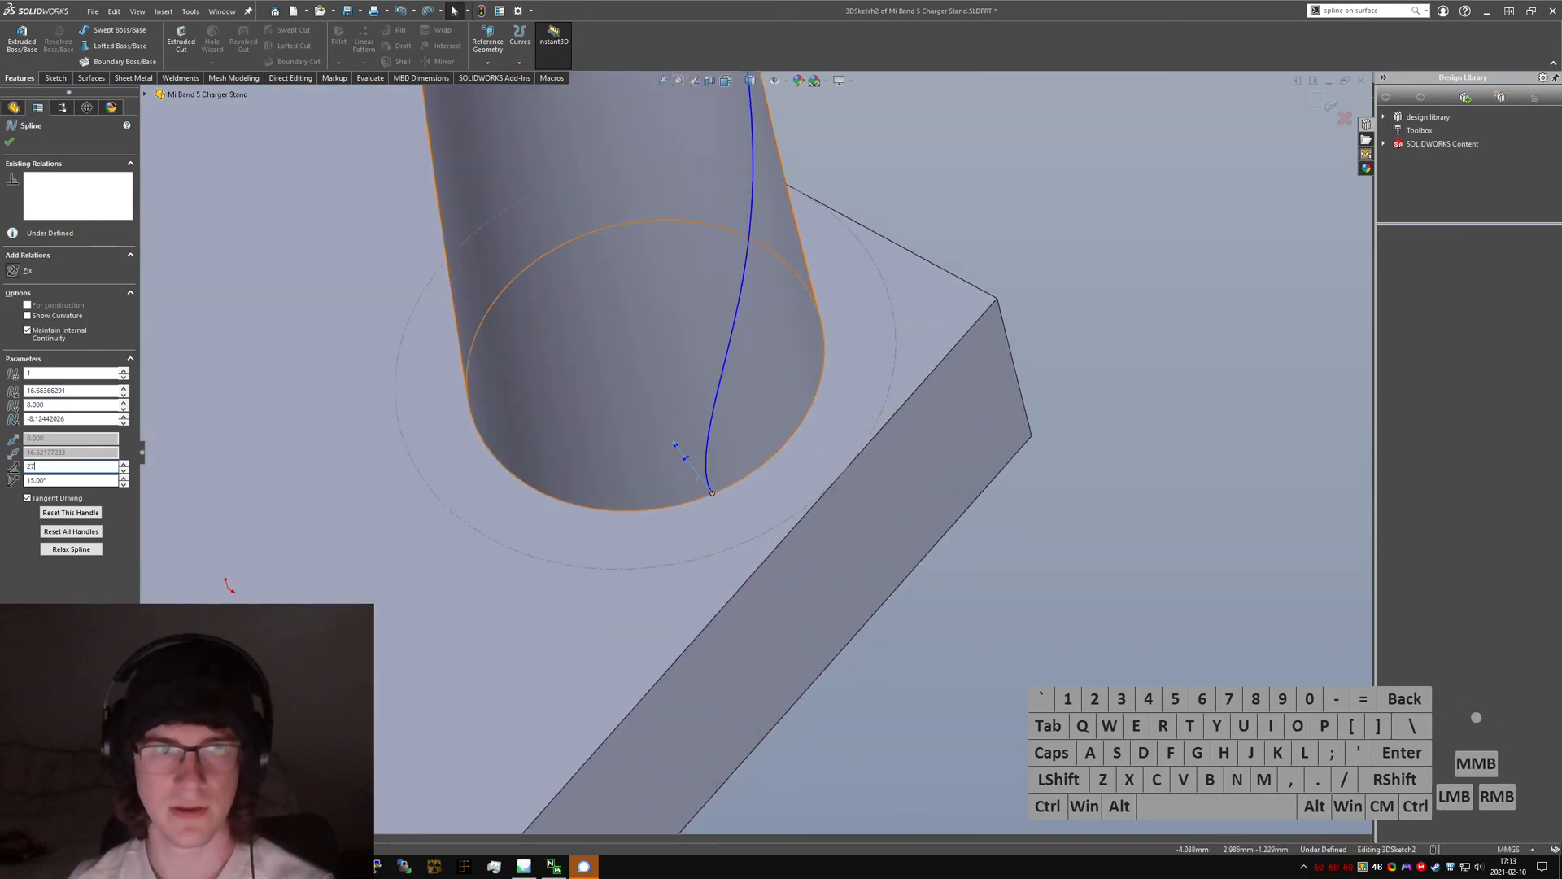
pyautogui.write('270')
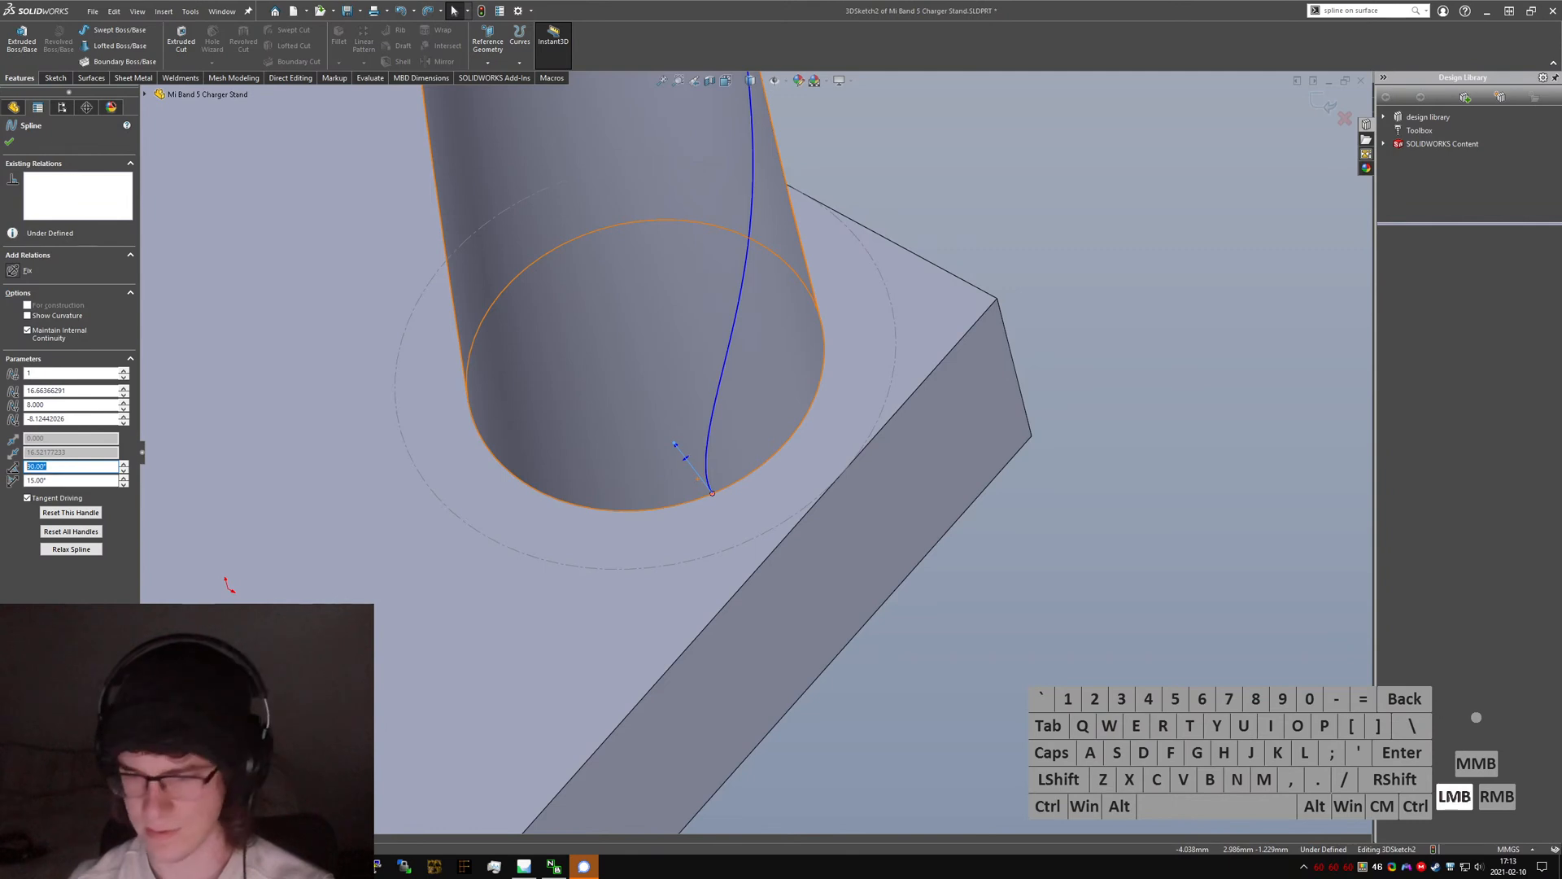
pyautogui.click(56, 467)
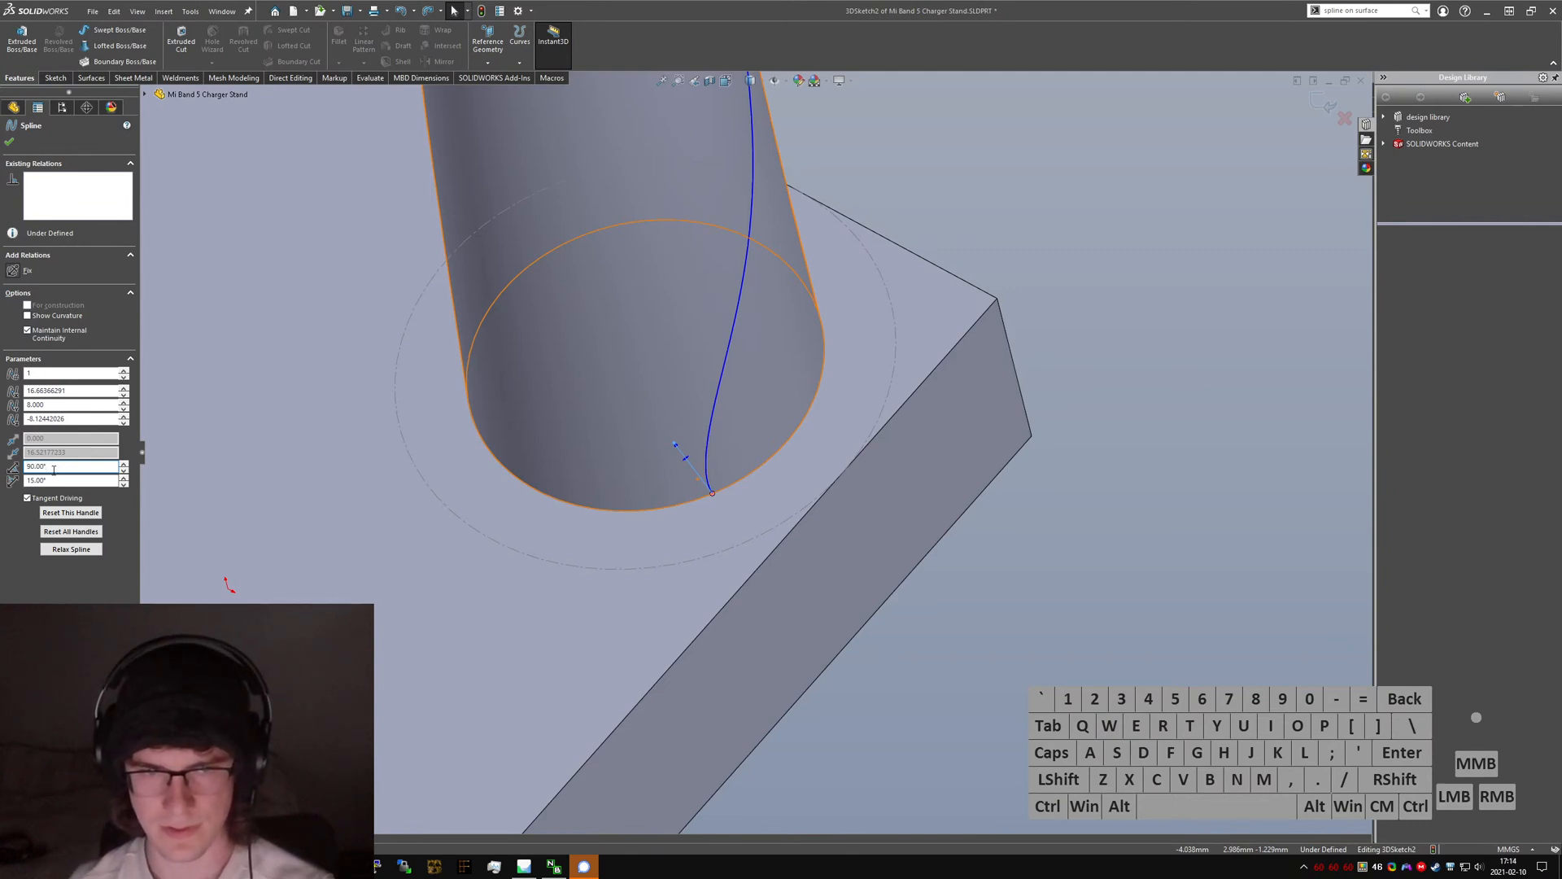
pyautogui.click(27, 467)
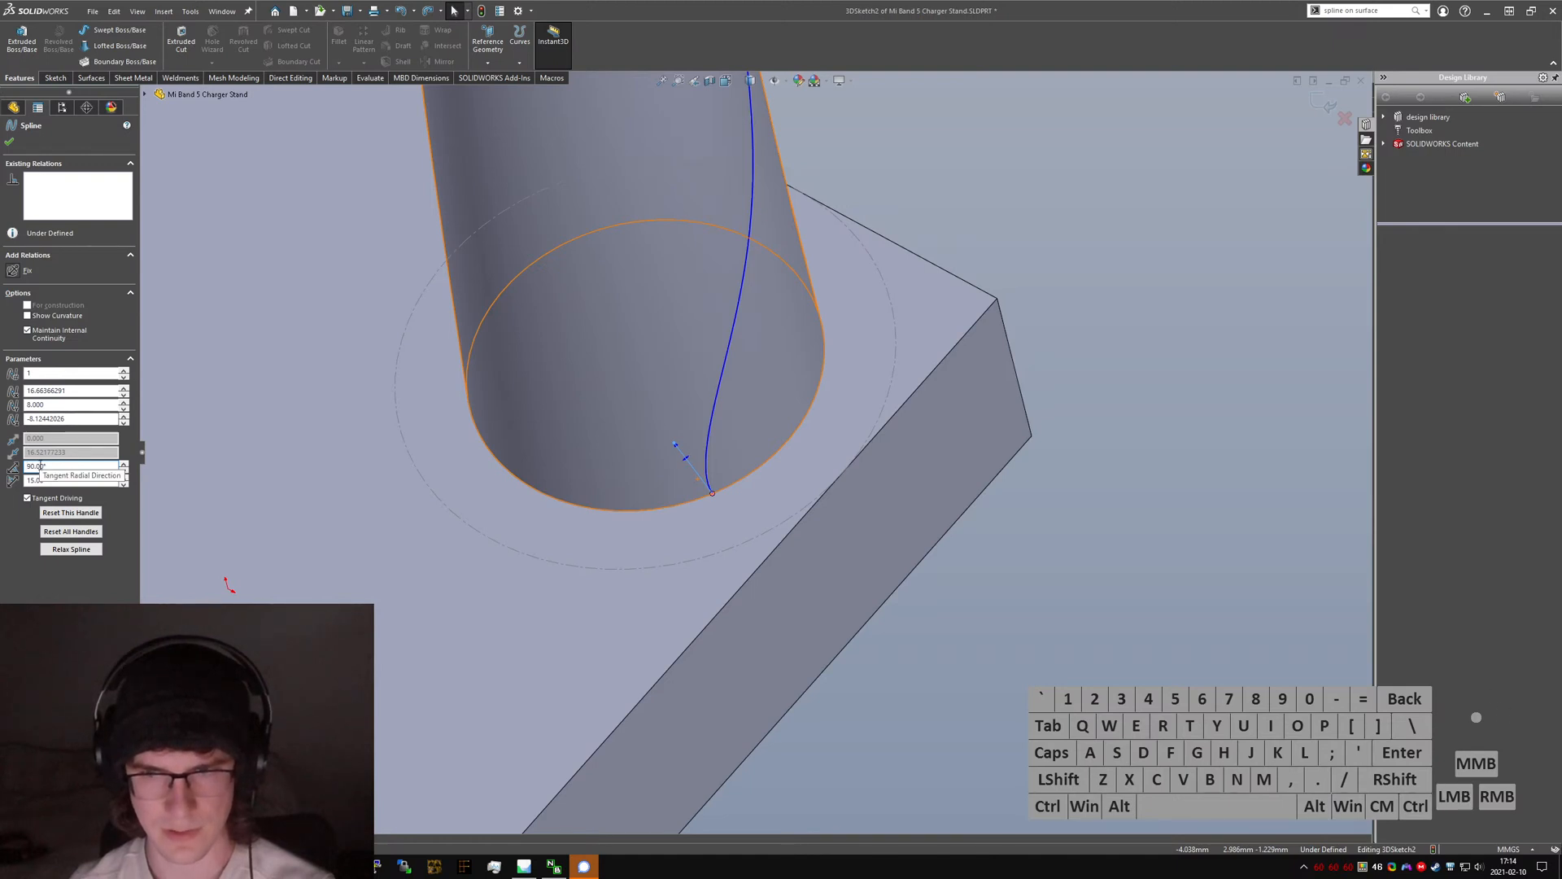
pyautogui.moveTo(27, 466); pyautogui.dragTo(45, 468)
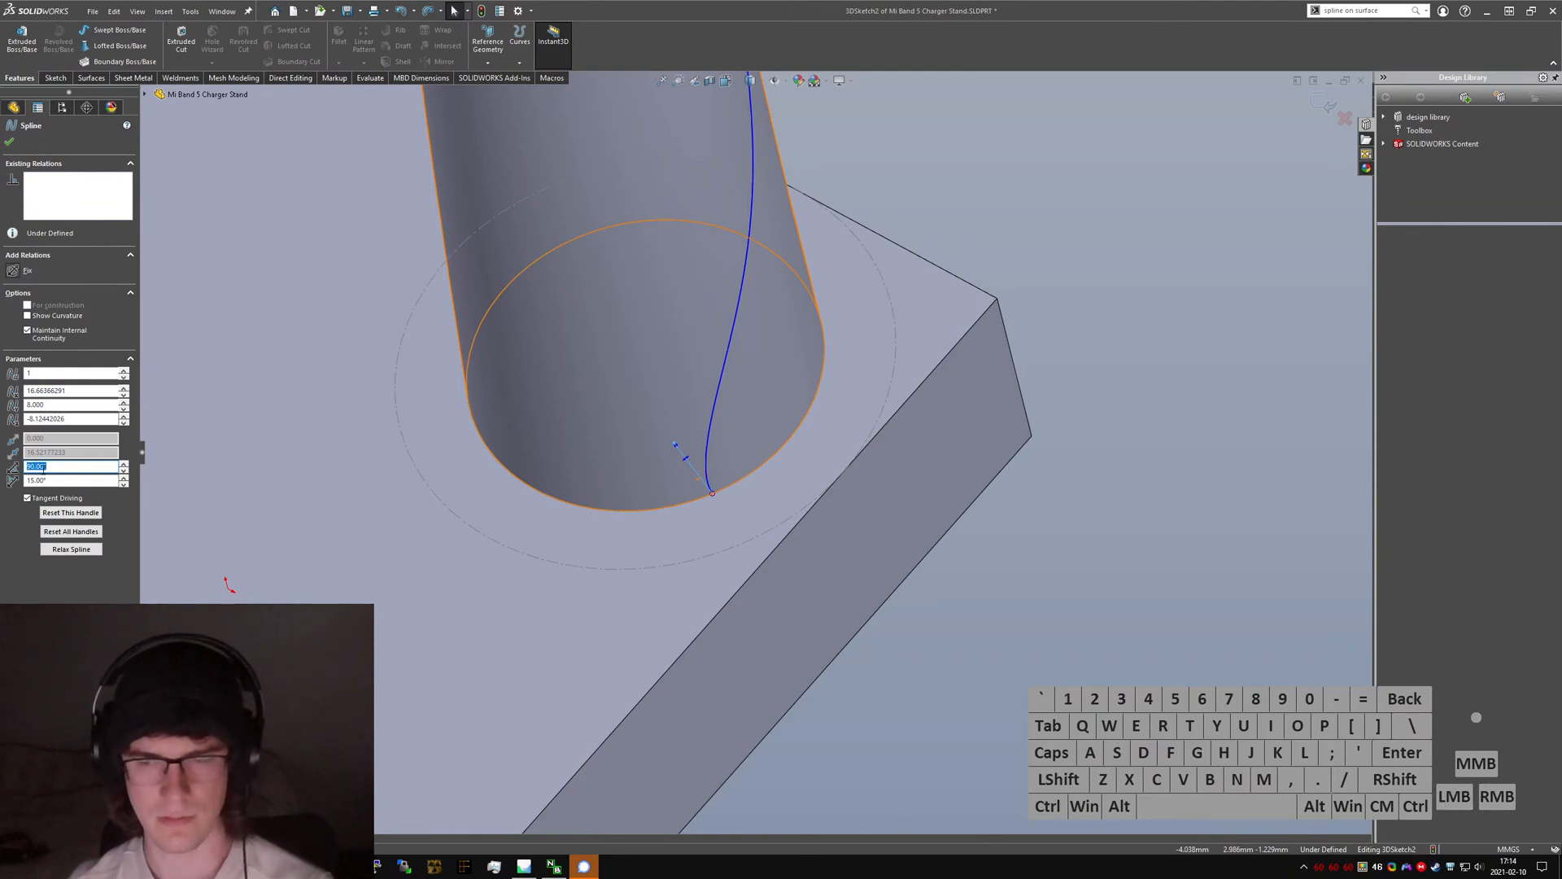
pyautogui.press('Return')
pyautogui.click(60, 469)
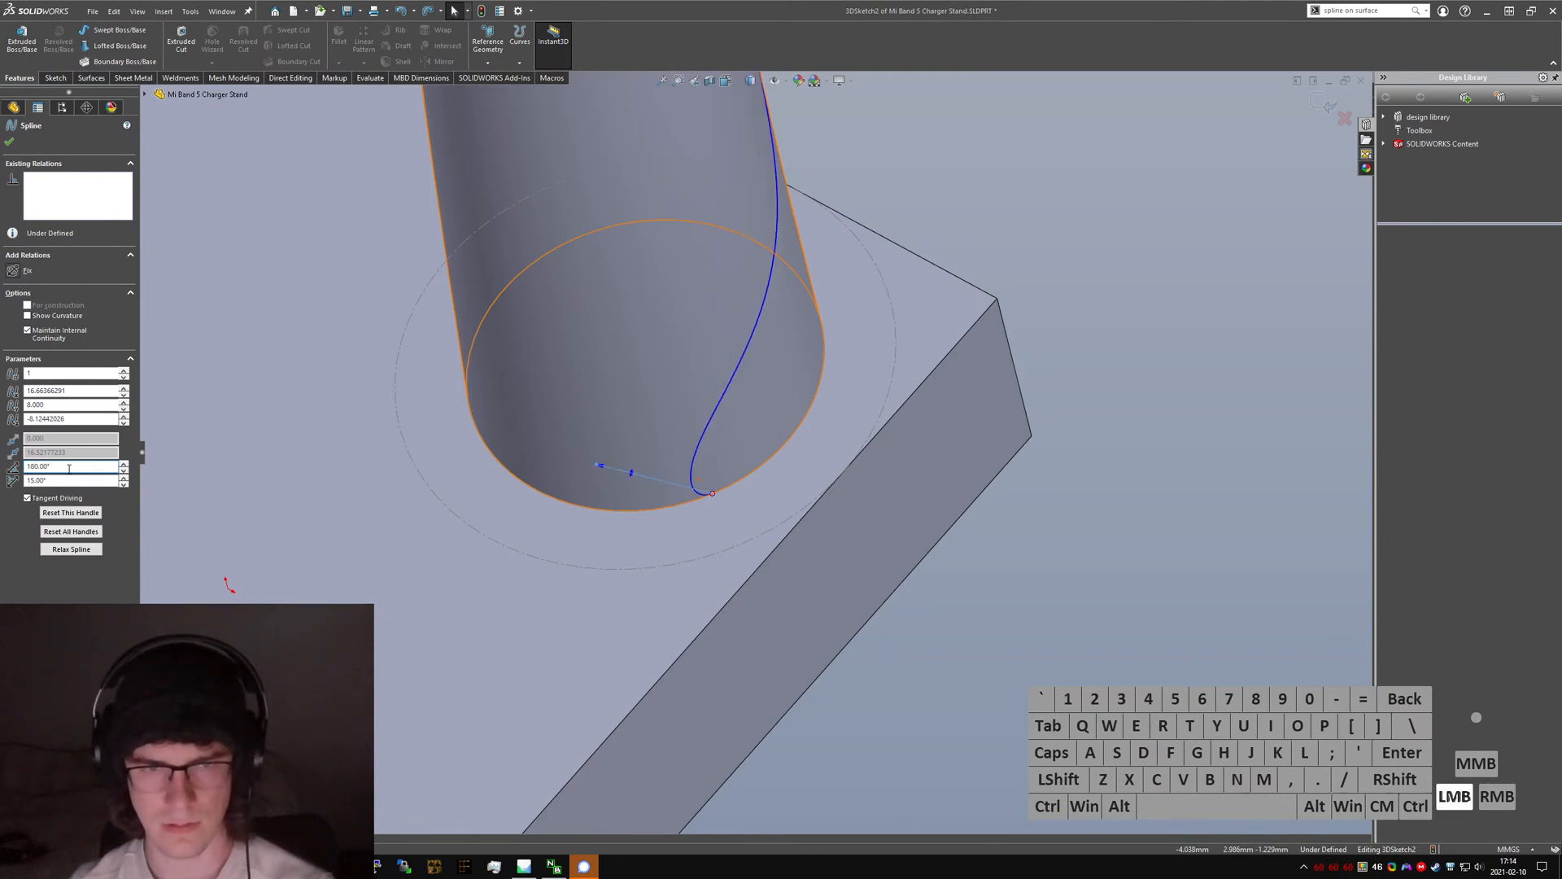
pyautogui.moveTo(69, 469); pyautogui.dragTo(27, 467)
pyautogui.write('1')
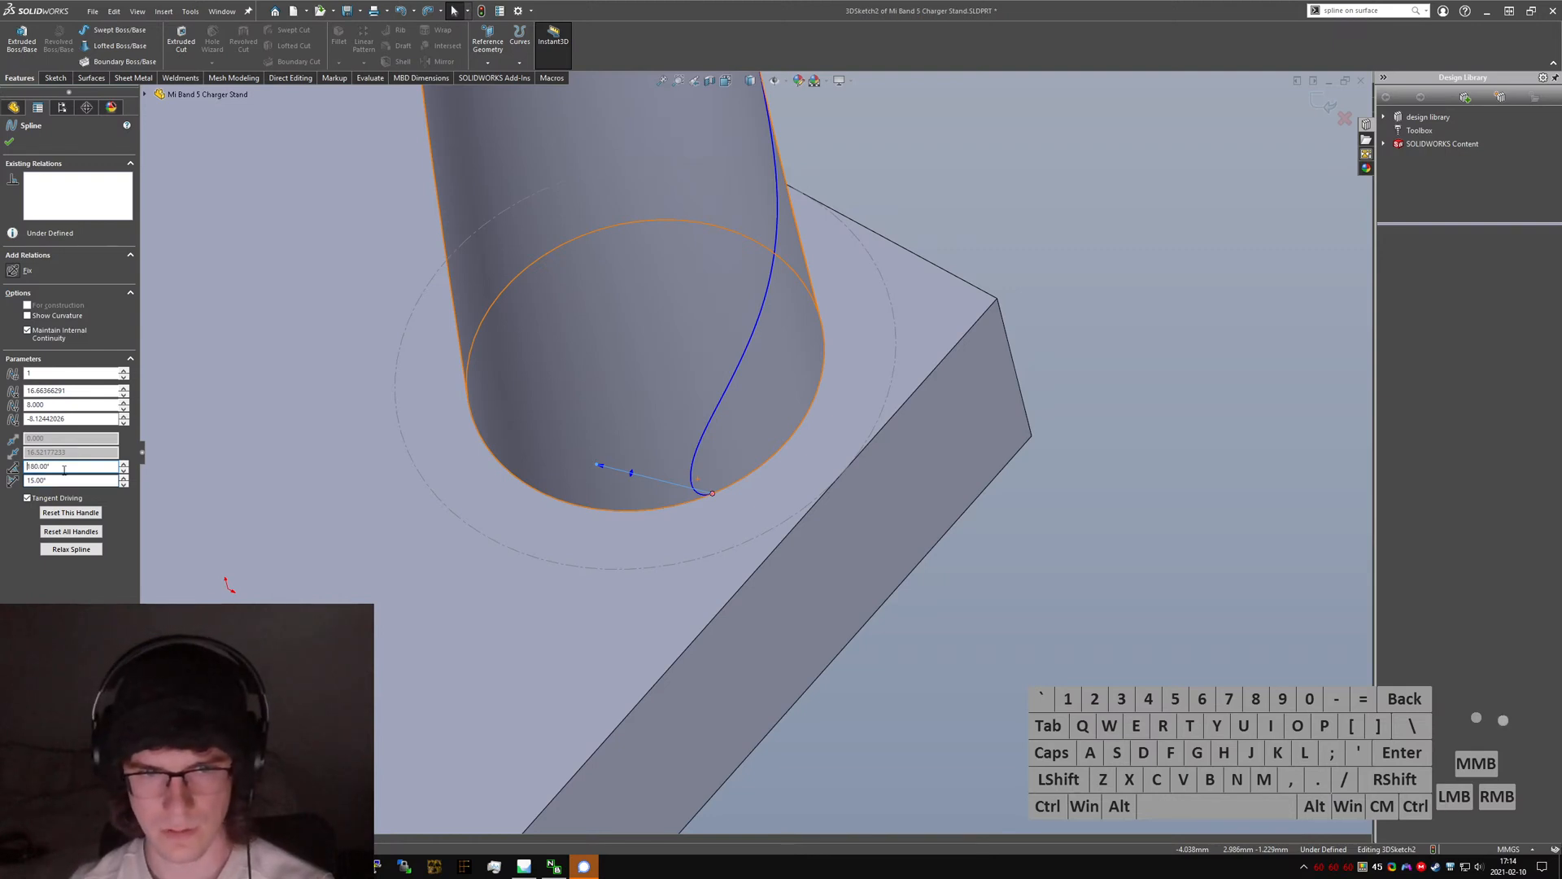
pyautogui.click(80, 468)
pyautogui.press('Return')
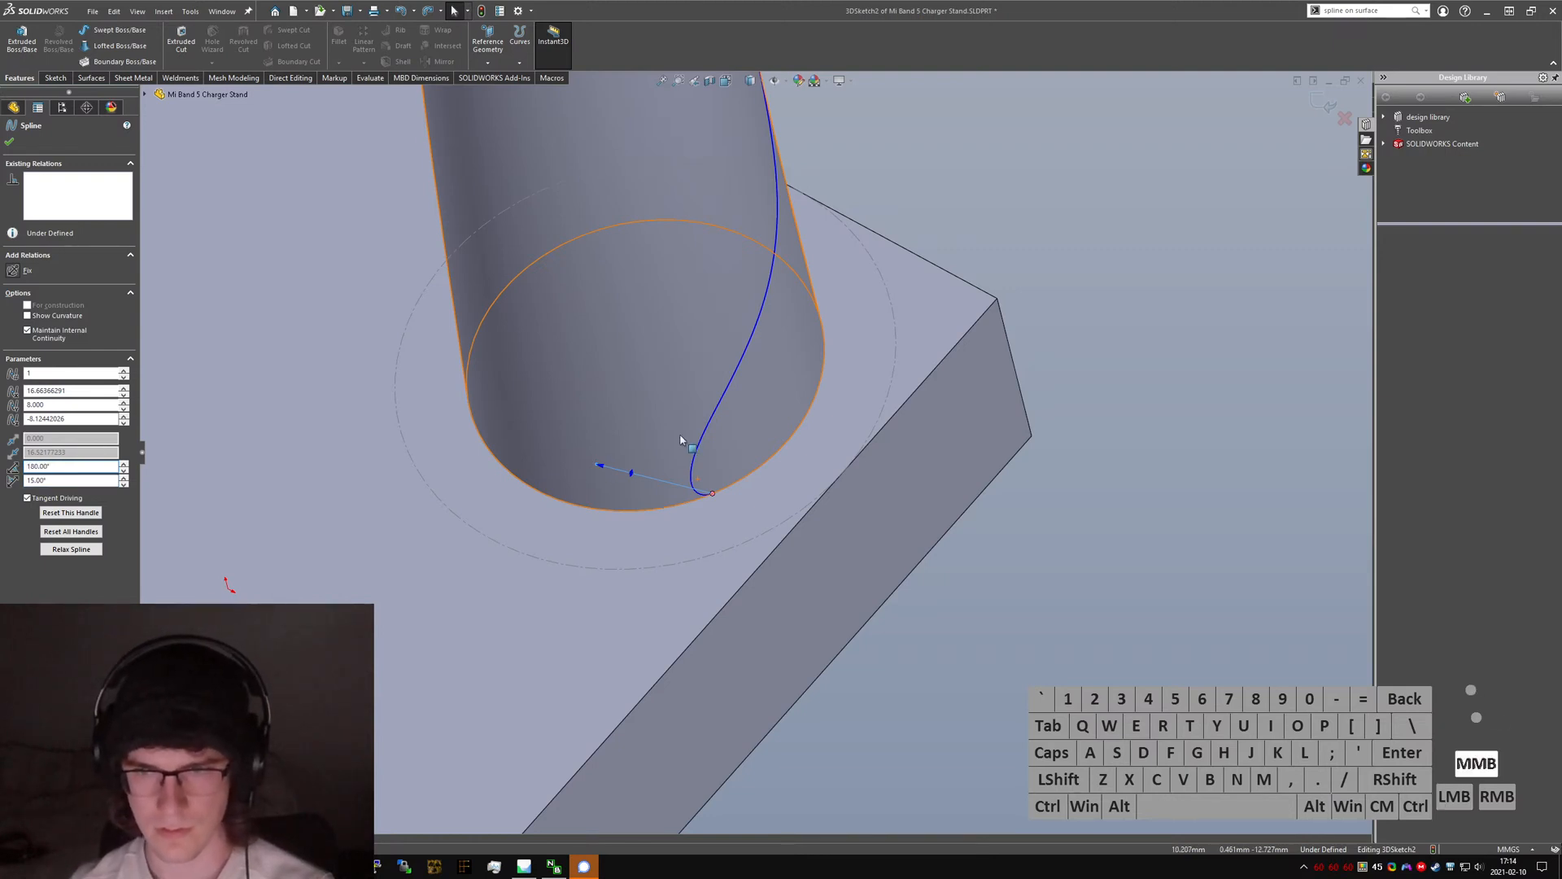
pyautogui.moveTo(683, 439); pyautogui.dragTo(633, 350, button='middle')
# - Set the lower handle's tangent radial direction to 90° and try -90° as an alternative
pyautogui.moveTo(71, 467); pyautogui.dragTo(23, 467)
pyautogui.write('90')
pyautogui.press('Return')
pyautogui.moveTo(651, 586); pyautogui.dragTo(663, 694, button='middle')
pyautogui.moveTo(72, 466); pyautogui.dragTo(27, 466)
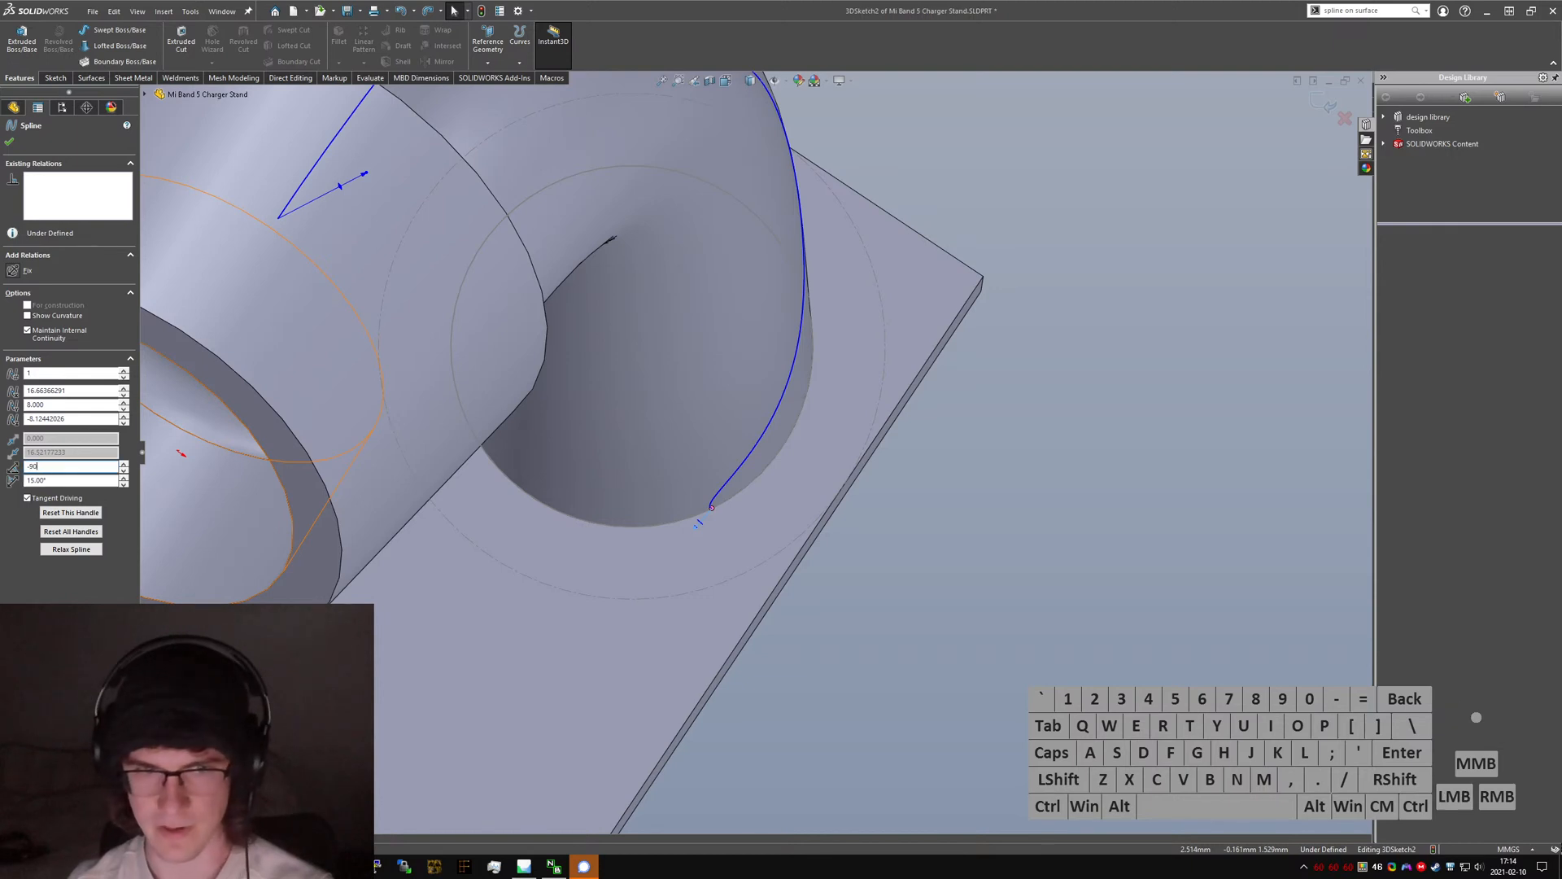
pyautogui.moveTo(600, 537); pyautogui.dragTo(590, 502, button='middle')
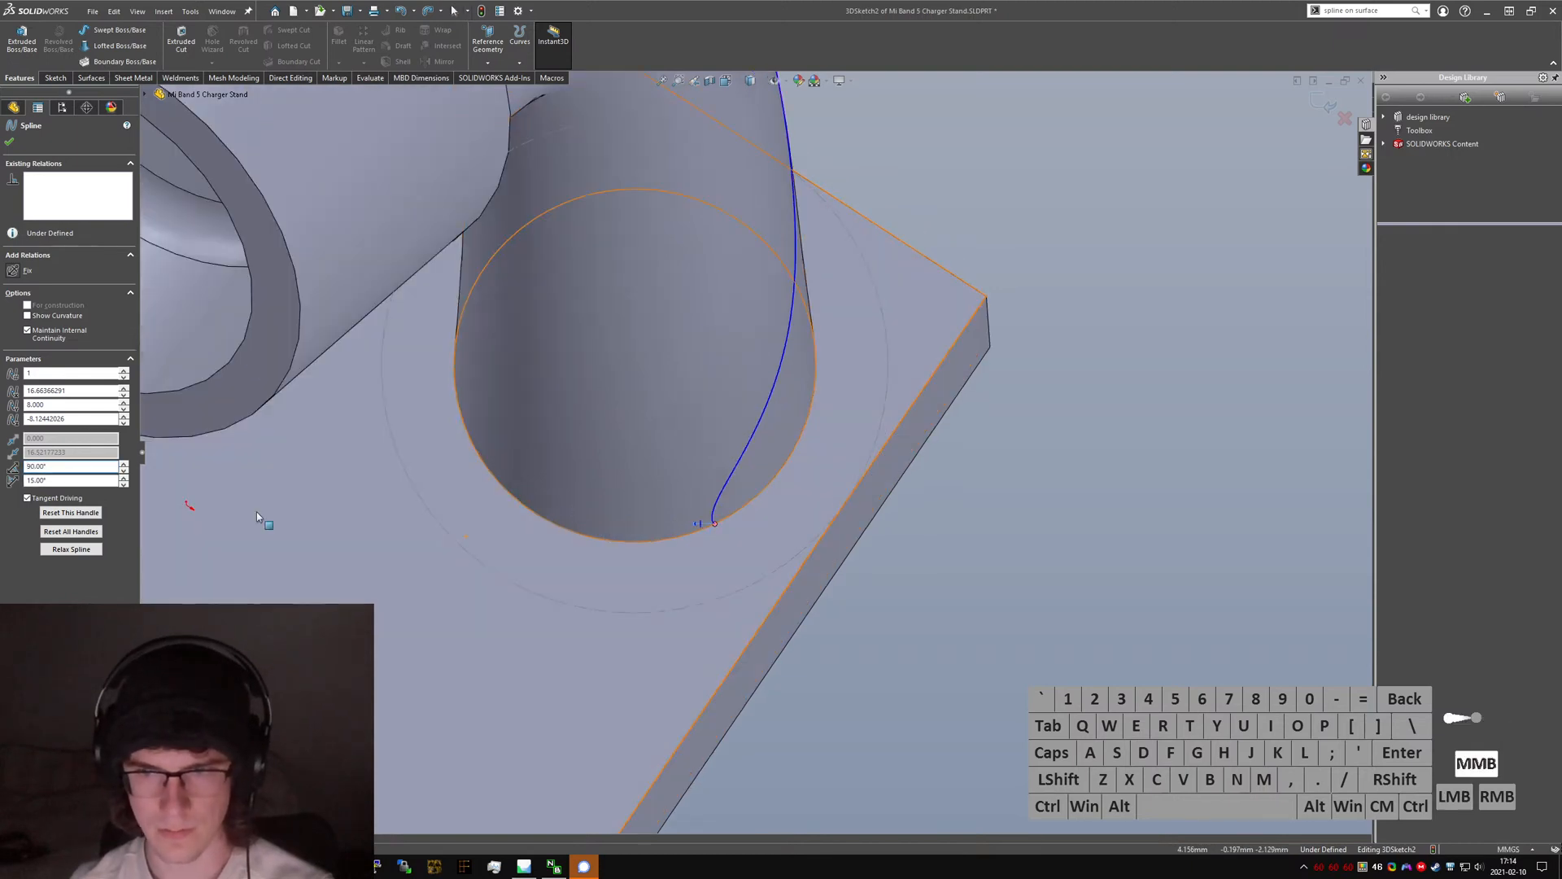
# - Set the tangent polar direction of the spline's lower handle to 45°
pyautogui.moveTo(65, 481); pyautogui.dragTo(26, 481)
pyautogui.write('45')
pyautogui.press('Return')
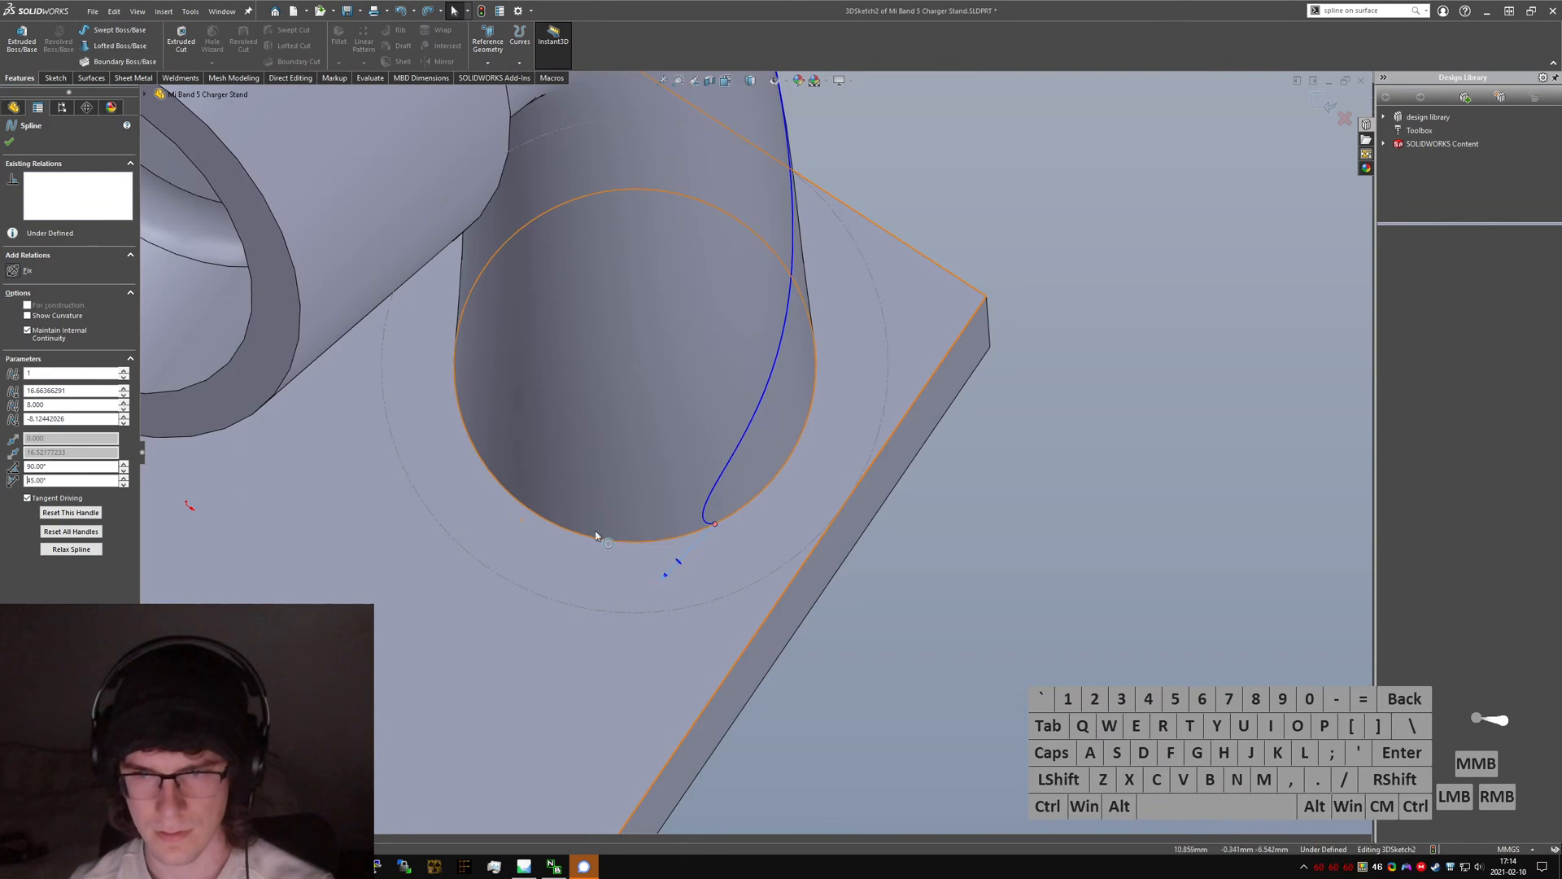
pyautogui.moveTo(602, 456); pyautogui.dragTo(633, 415, button='middle')
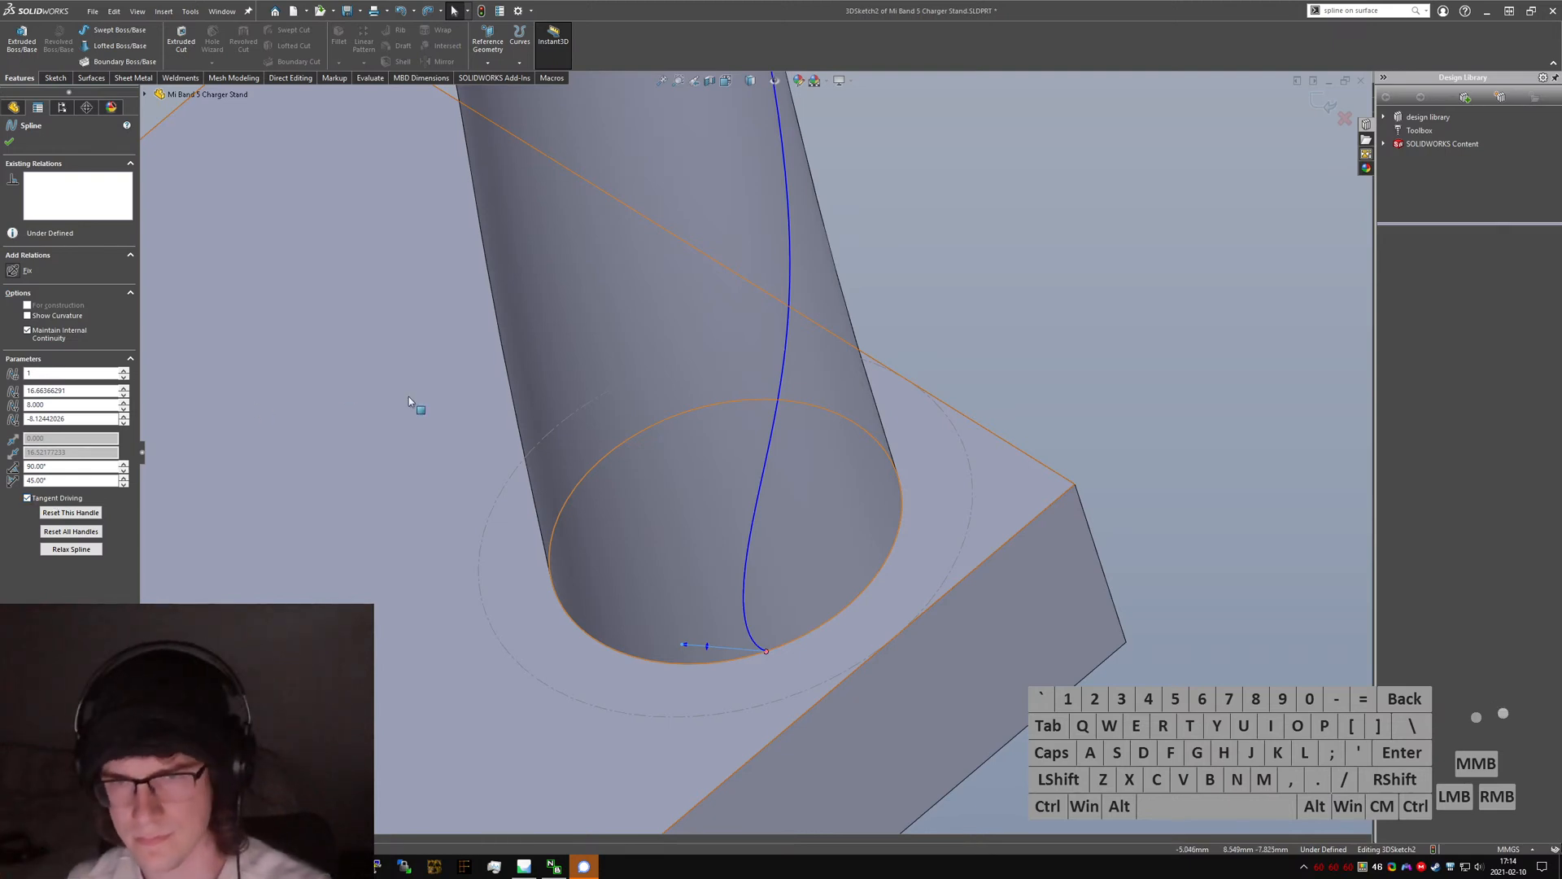
# - Shift the spline's middle point slightly across the upper arm surface to smooth the curve's bend, and select the spline
pyautogui.moveTo(408, 397); pyautogui.dragTo(643, 306, button='middle')
pyautogui.moveTo(753, 309); pyautogui.dragTo(770, 195, button='middle')
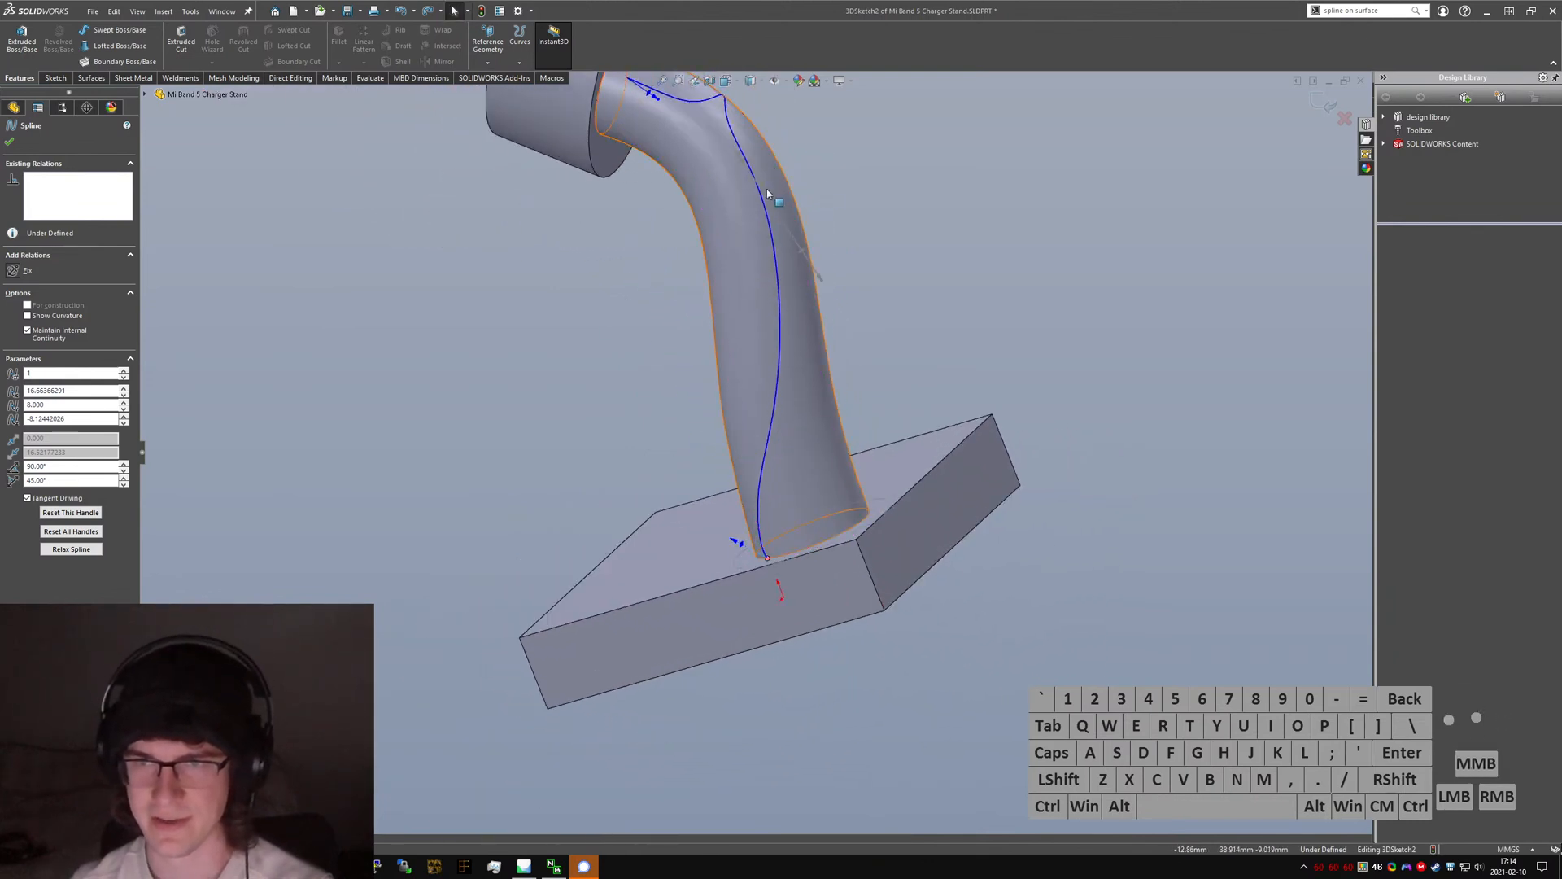
pyautogui.moveTo(756, 181)
pyautogui.mouseDown()
pyautogui.moveTo(780, 292)
pyautogui.moveTo(736, 162)
pyautogui.moveTo(757, 161)
pyautogui.moveTo(765, 190)
pyautogui.mouseUp()
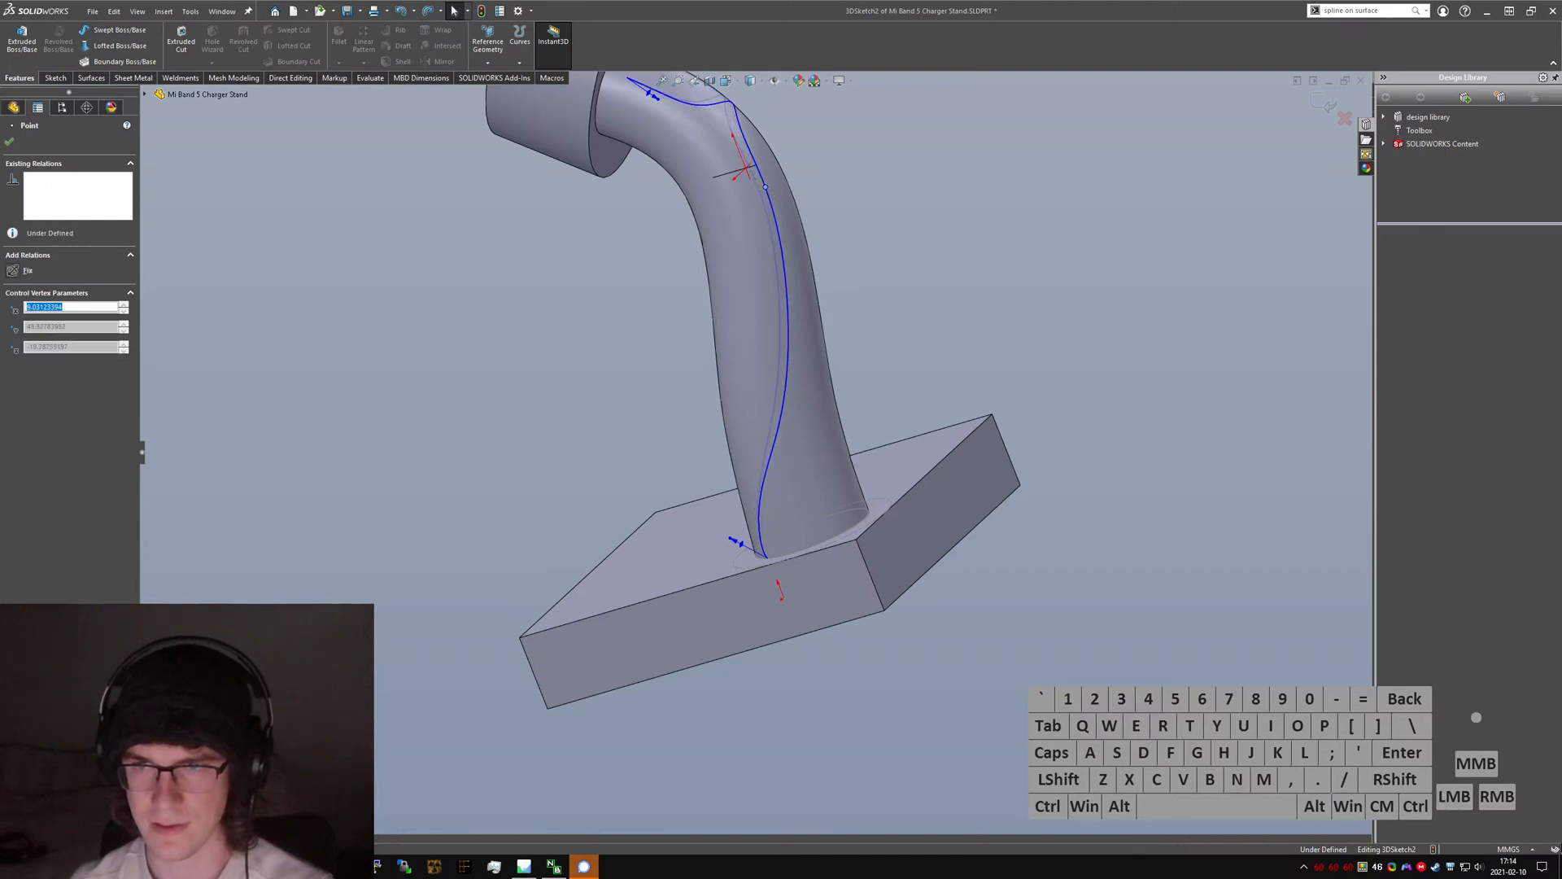
pyautogui.rightClick(767, 192)
pyautogui.click(991, 274)
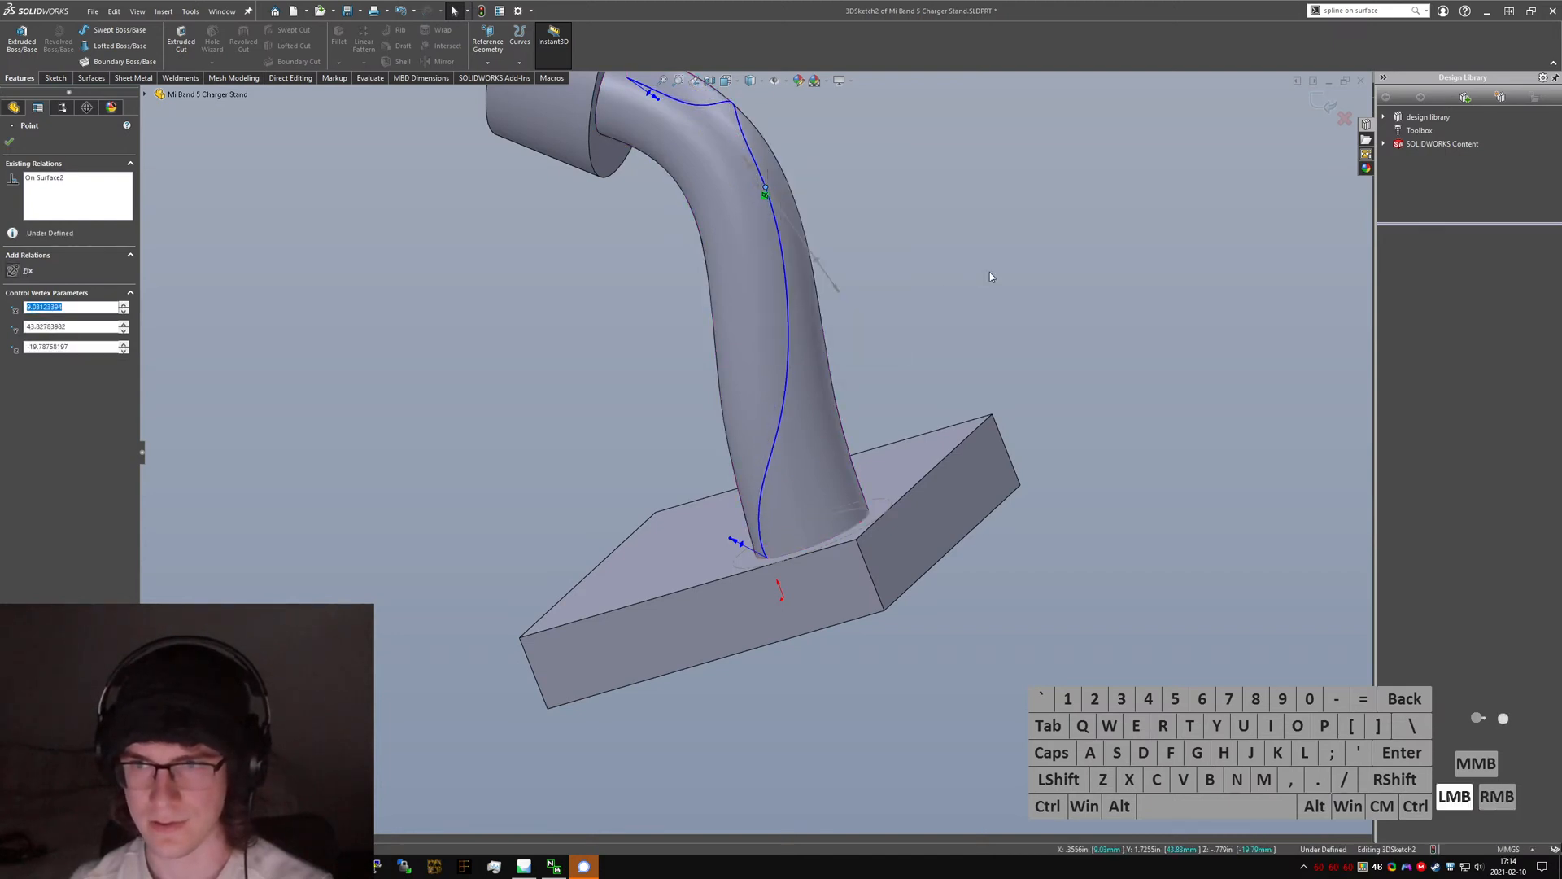
pyautogui.moveTo(821, 446); pyautogui.dragTo(709, 521, button='middle')
pyautogui.doubleClick(736, 529)
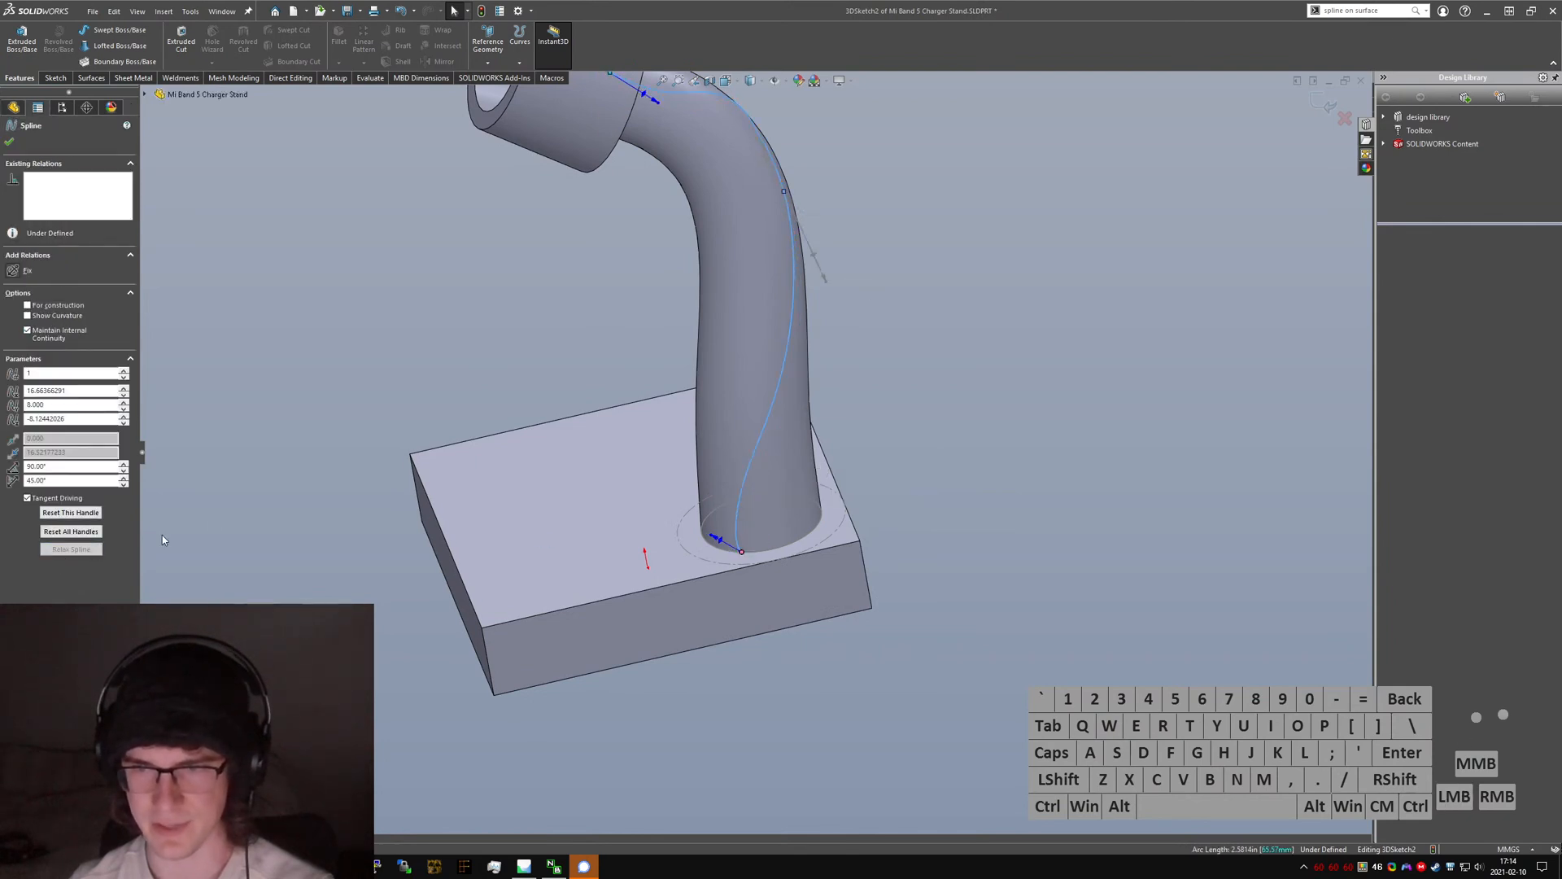
# - Slide the spline's middle point down to about mid-height on the arm and adjust its upper tangency handle
pyautogui.moveTo(619, 341); pyautogui.dragTo(736, 228, button='middle')
pyautogui.click(734, 298)
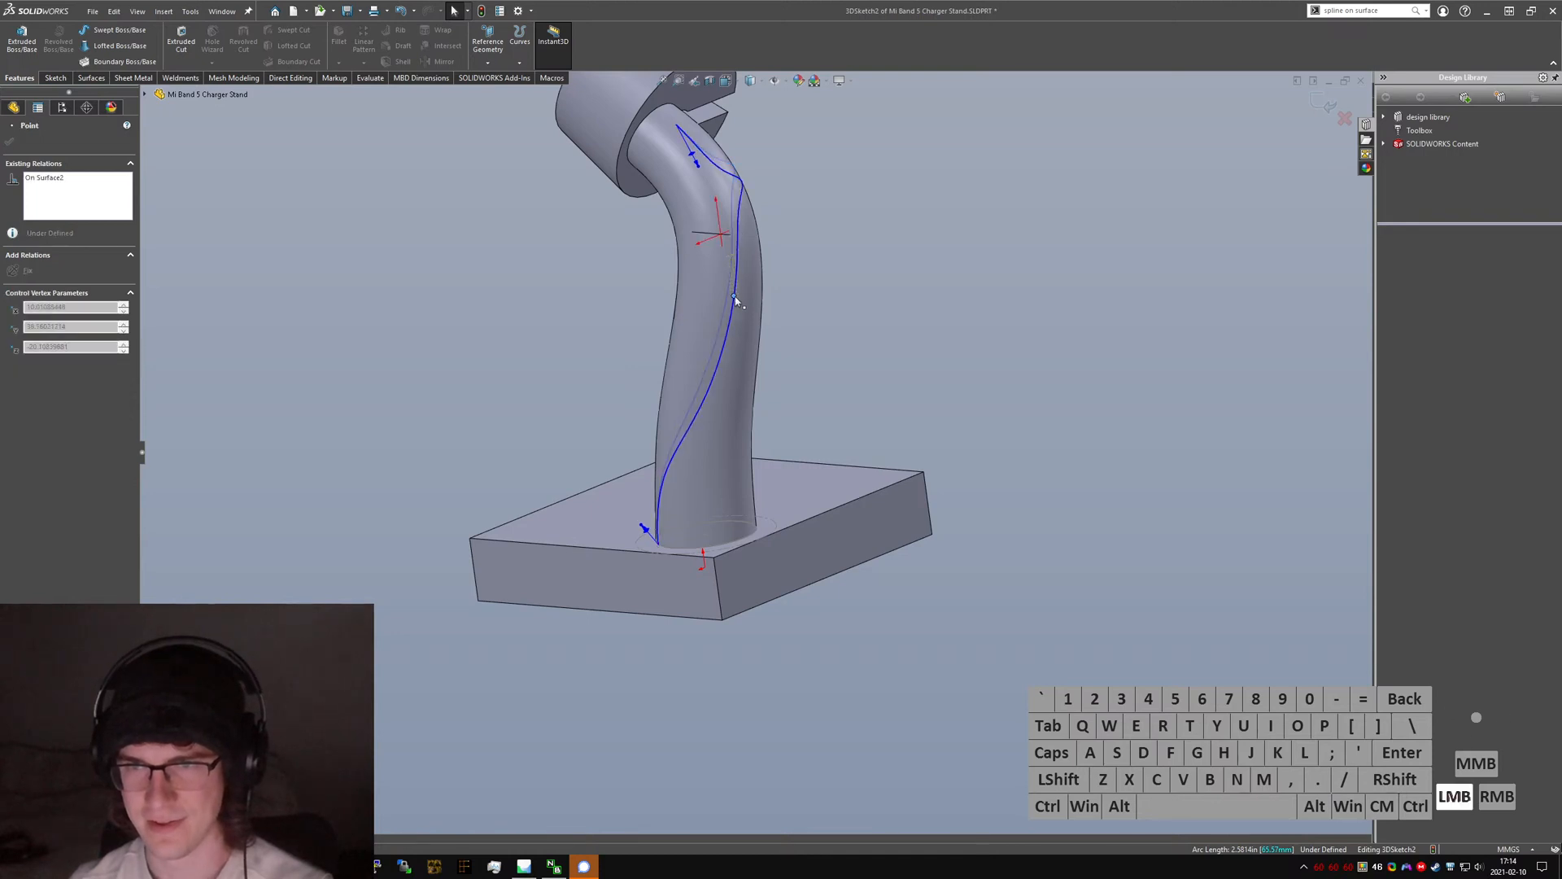
pyautogui.moveTo(727, 306); pyautogui.dragTo(727, 306)
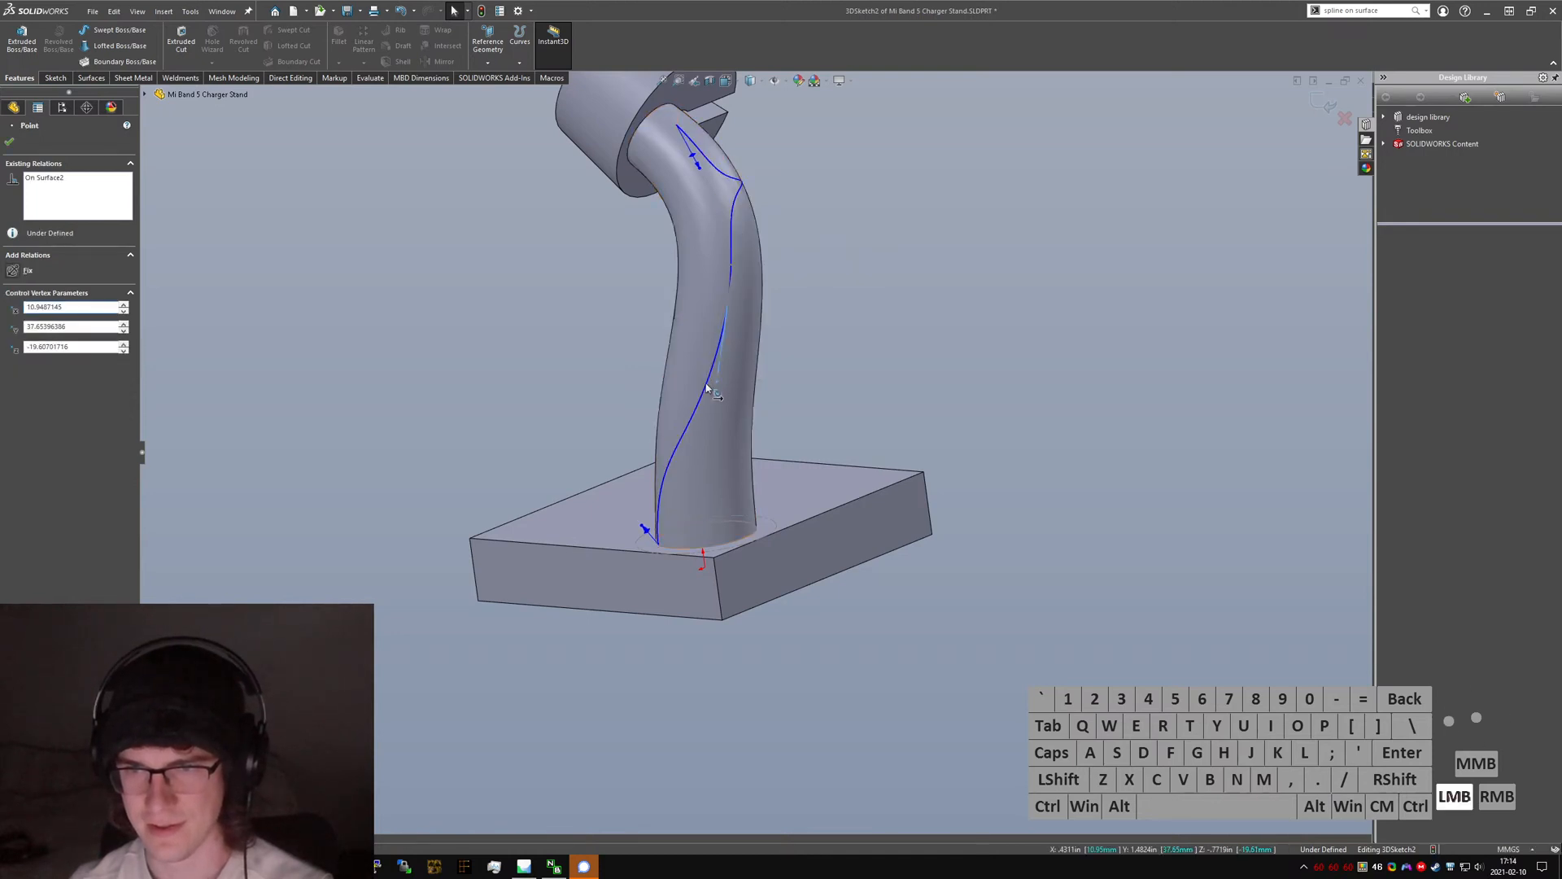
pyautogui.moveTo(768, 302); pyautogui.dragTo(547, 299, button='middle')
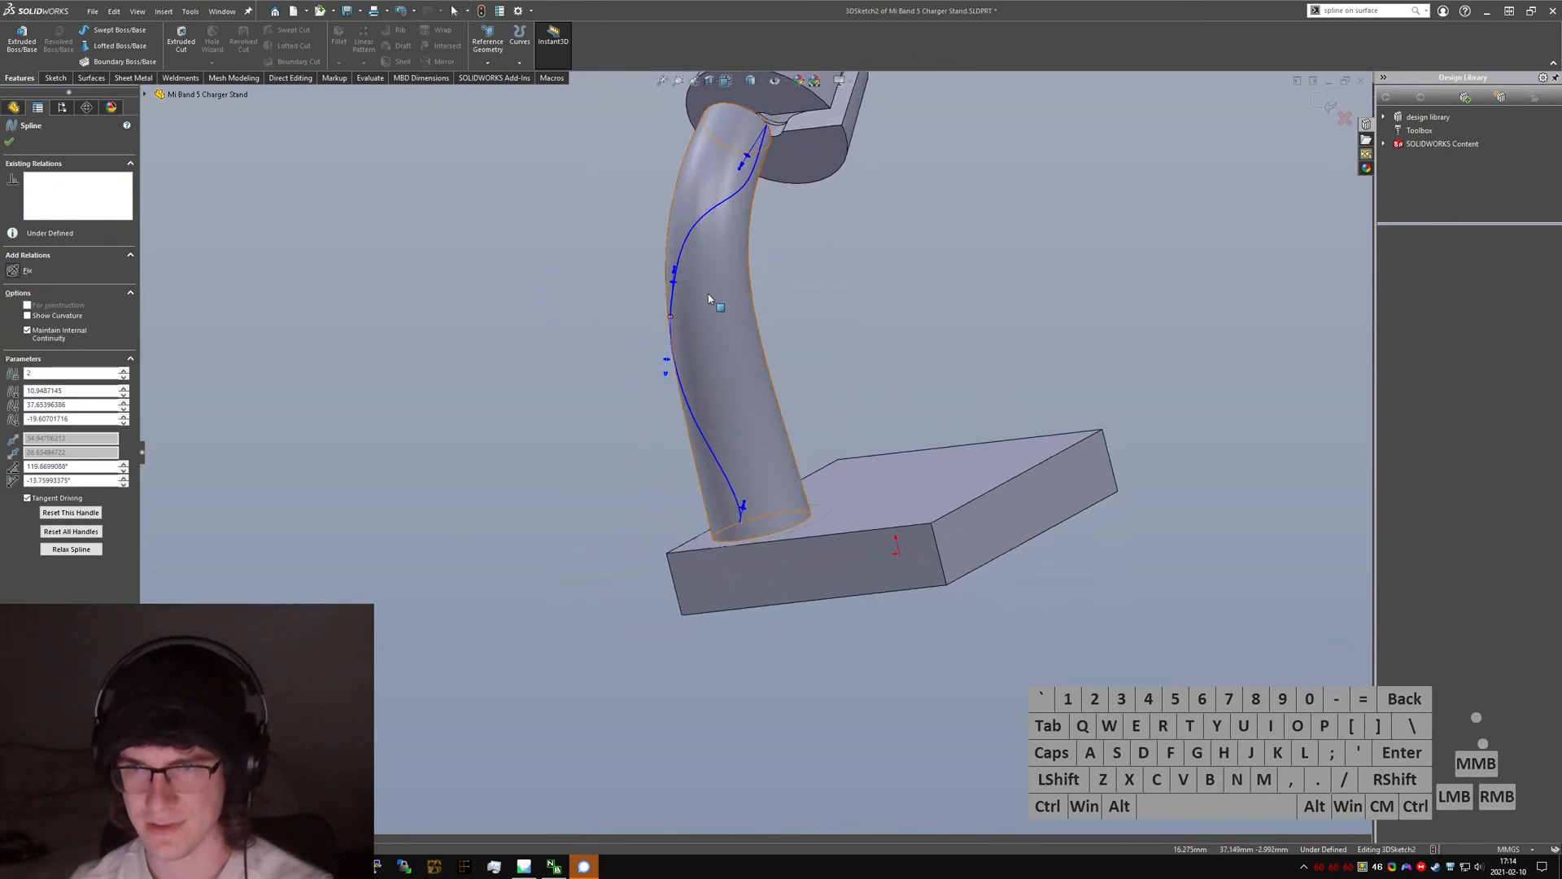
pyautogui.scroll(-3, 710, 296)
pyautogui.moveTo(711, 296); pyautogui.dragTo(822, 274, button='middle')
pyautogui.moveTo(624, 368); pyautogui.dragTo(612, 412)
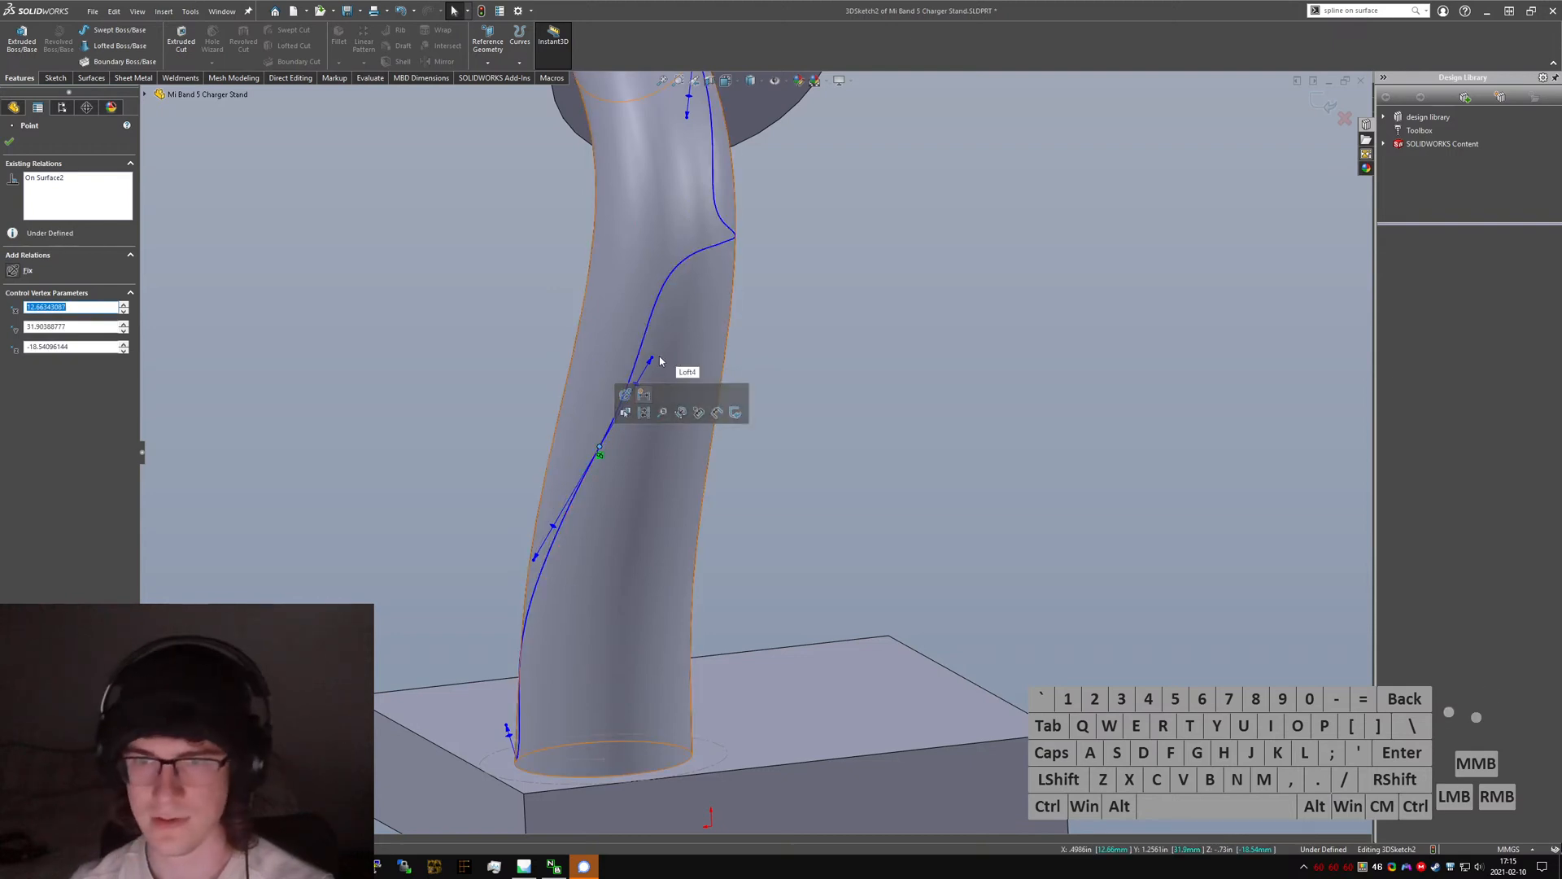
pyautogui.moveTo(643, 384); pyautogui.dragTo(648, 374)
# - Re-aim the tangency handle at the spline's holder end so the curve enters the holder smoothly along the arm
pyautogui.scroll(3, 679, 290)
pyautogui.moveTo(683, 288); pyautogui.dragTo(537, 238, button='middle')
pyautogui.scroll(-3, 638, 265)
pyautogui.moveTo(638, 266); pyautogui.dragTo(795, 432, button='middle')
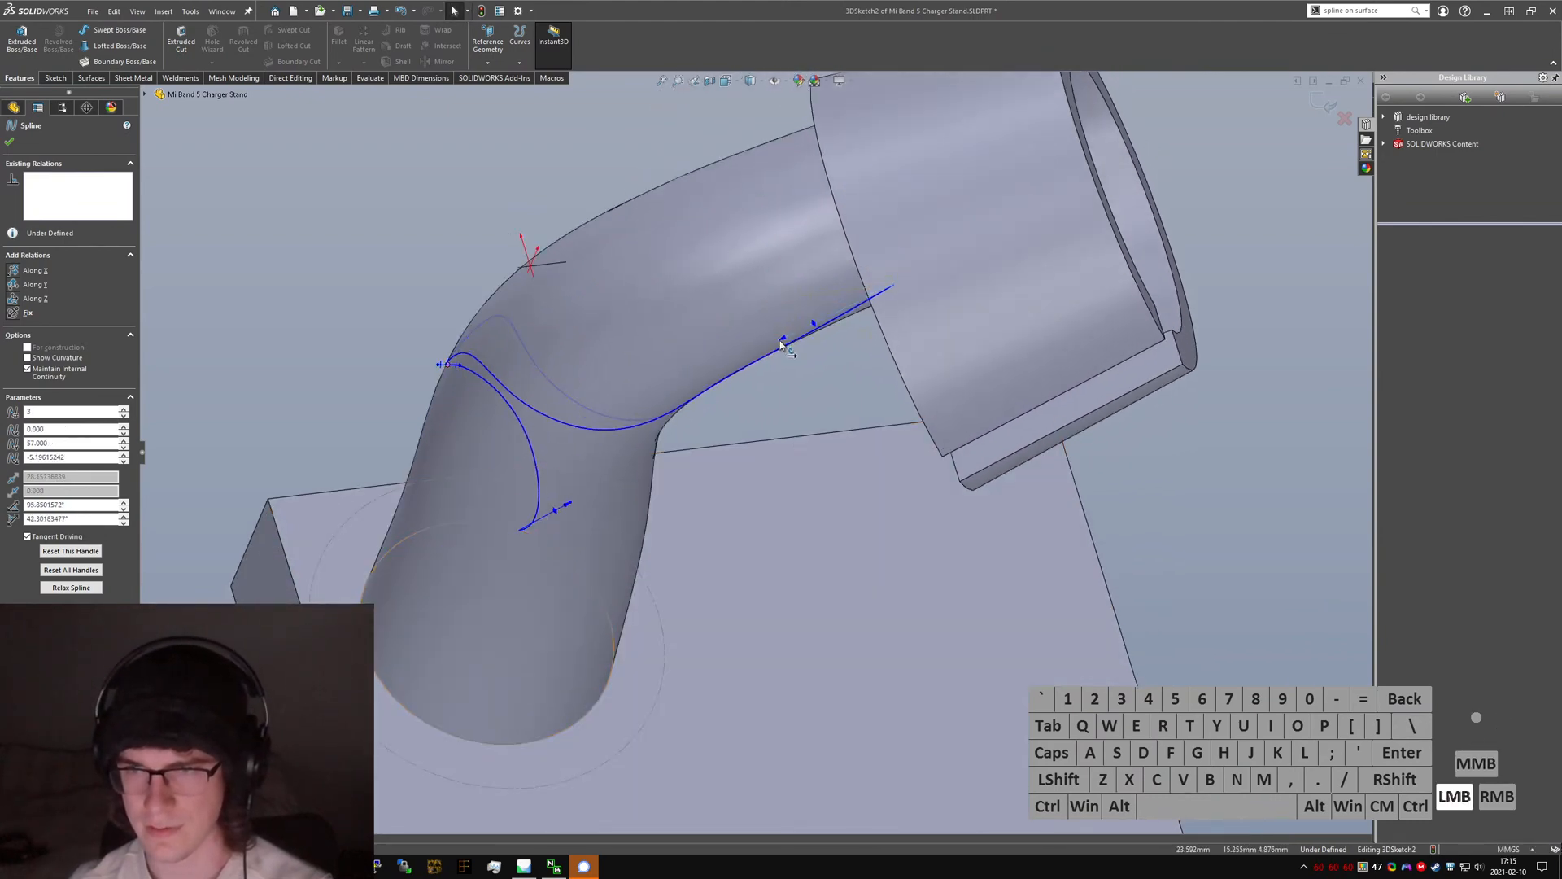
pyautogui.moveTo(781, 345); pyautogui.dragTo(779, 343)
pyautogui.moveTo(763, 324); pyautogui.dragTo(719, 210, button='middle')
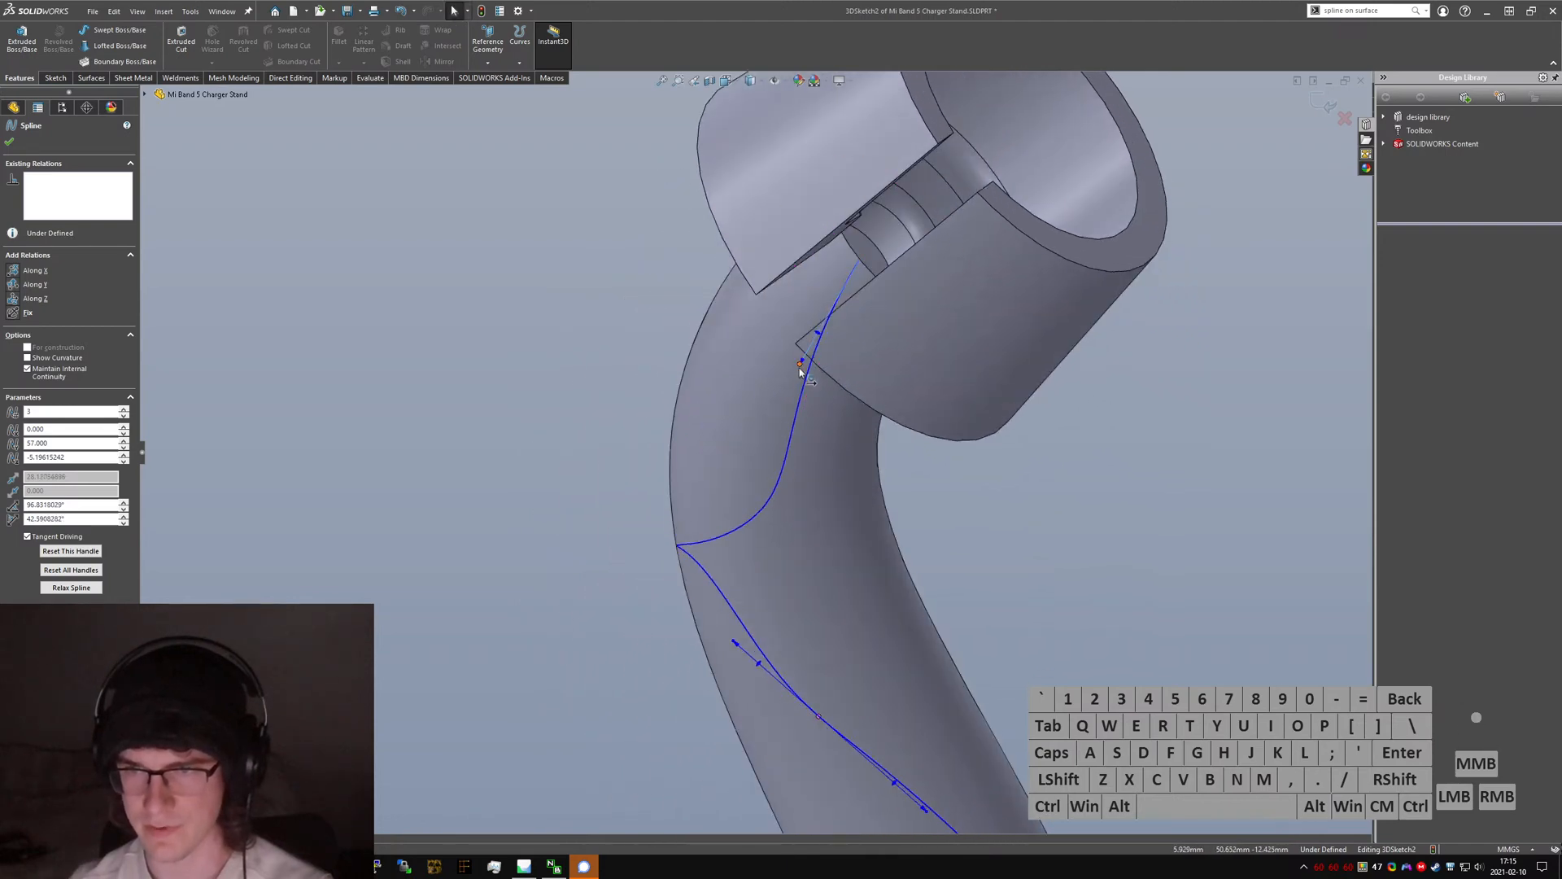
pyautogui.moveTo(719, 210); pyautogui.dragTo(809, 274, button='middle')
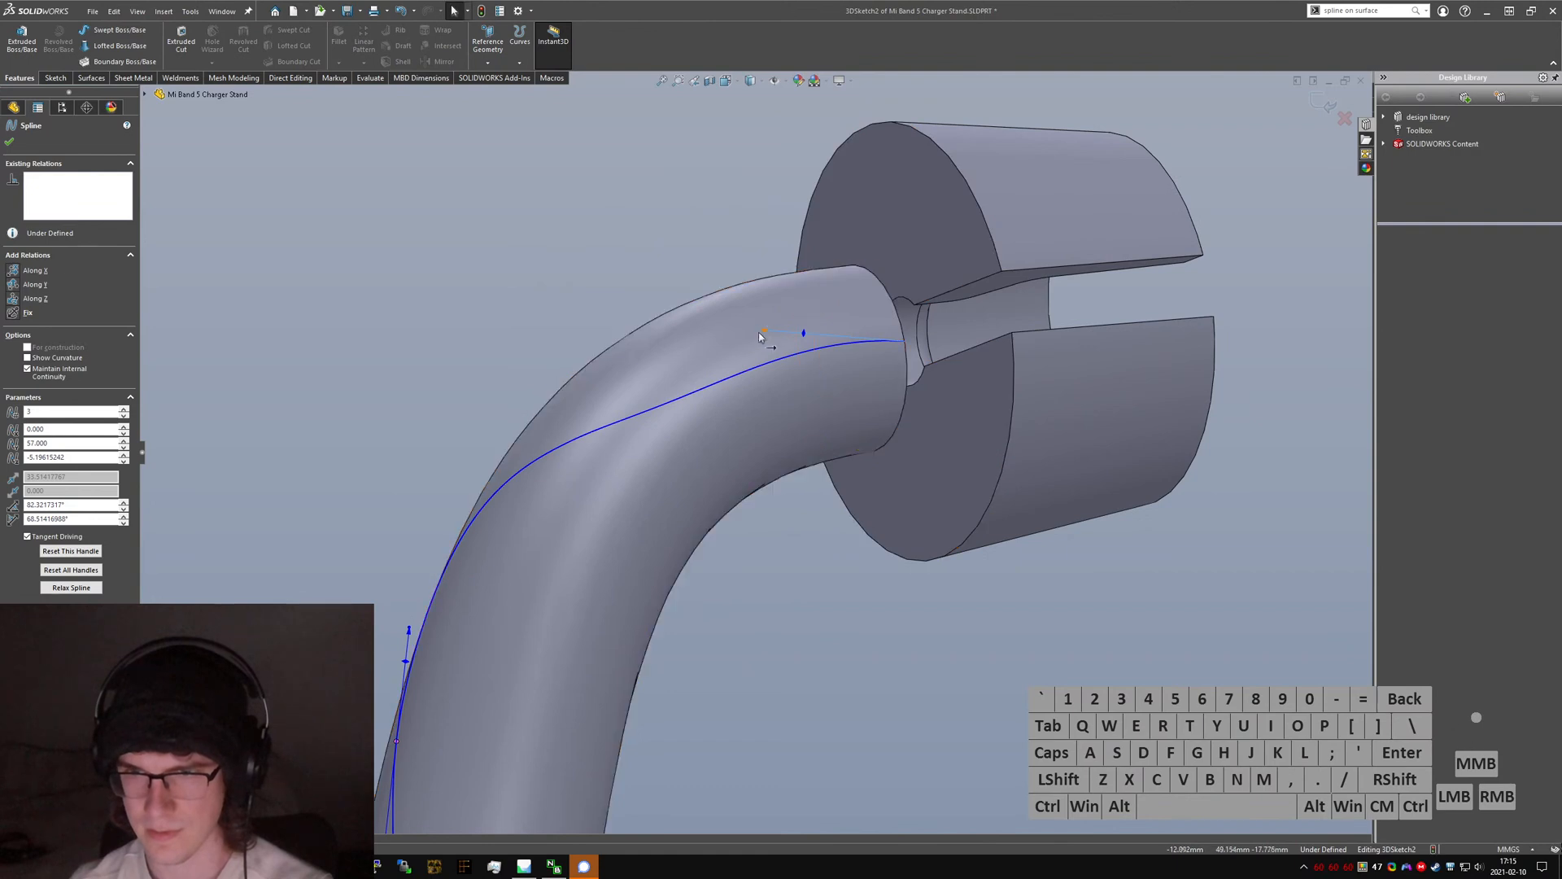
pyautogui.moveTo(763, 332); pyautogui.dragTo(766, 351)
# - Move the spline's middle point back up the arm toward the holder to even out the curve
pyautogui.moveTo(767, 351); pyautogui.dragTo(652, 623, button='middle')
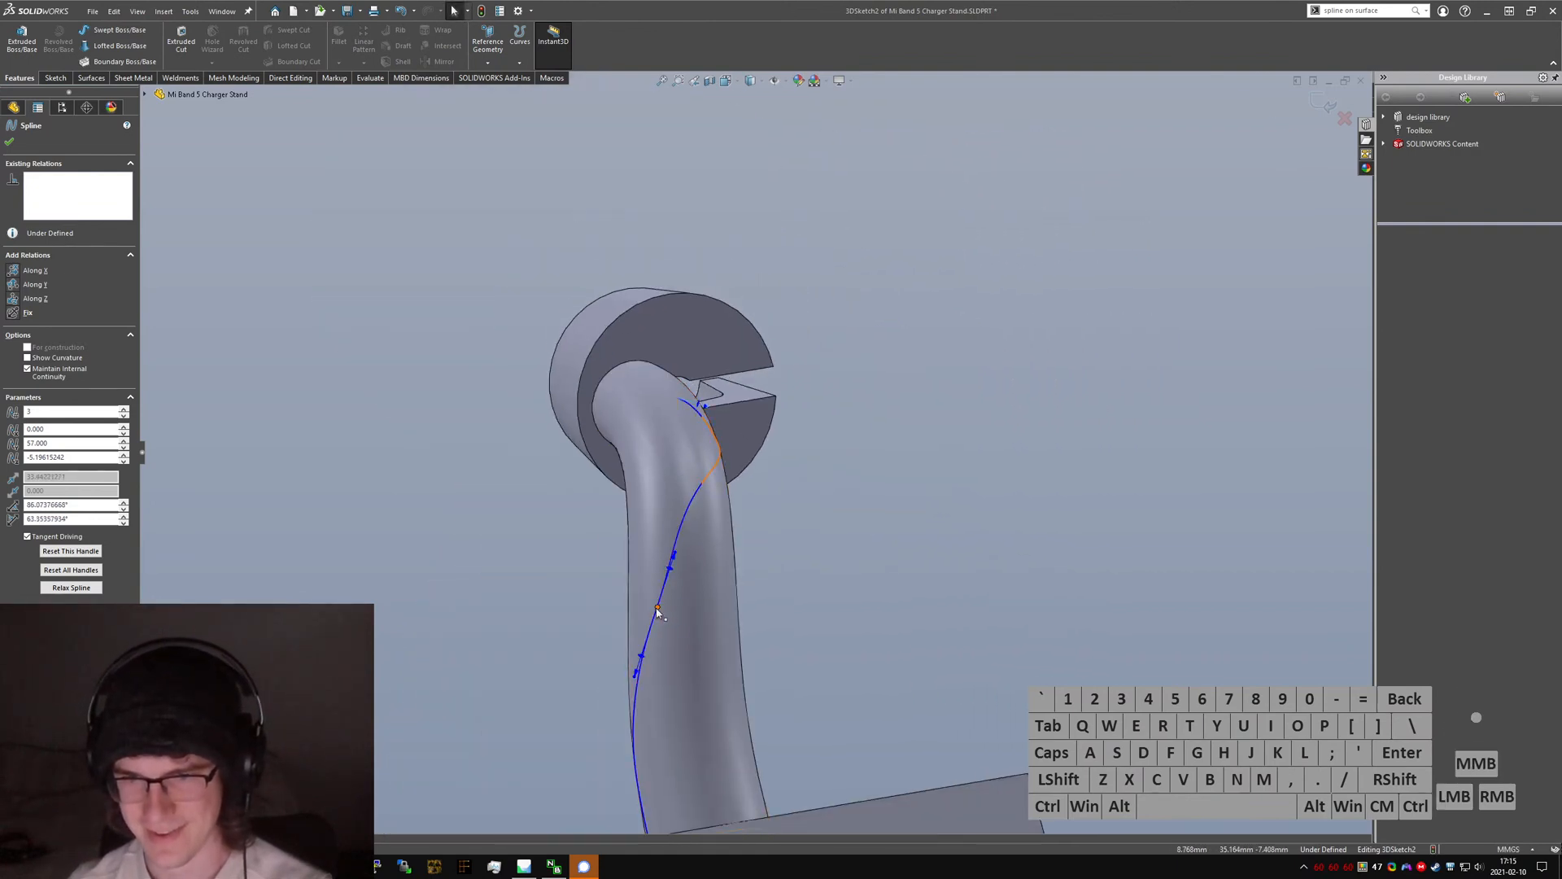
pyautogui.moveTo(657, 608); pyautogui.dragTo(690, 533)
pyautogui.moveTo(690, 533); pyautogui.dragTo(739, 655, button='middle')
# - Swing the spline's lower tangency handle across to the side where the curve climbs, straightening its start at the base
pyautogui.scroll(-5, 686, 697)
pyautogui.scroll(-5, 477, 643)
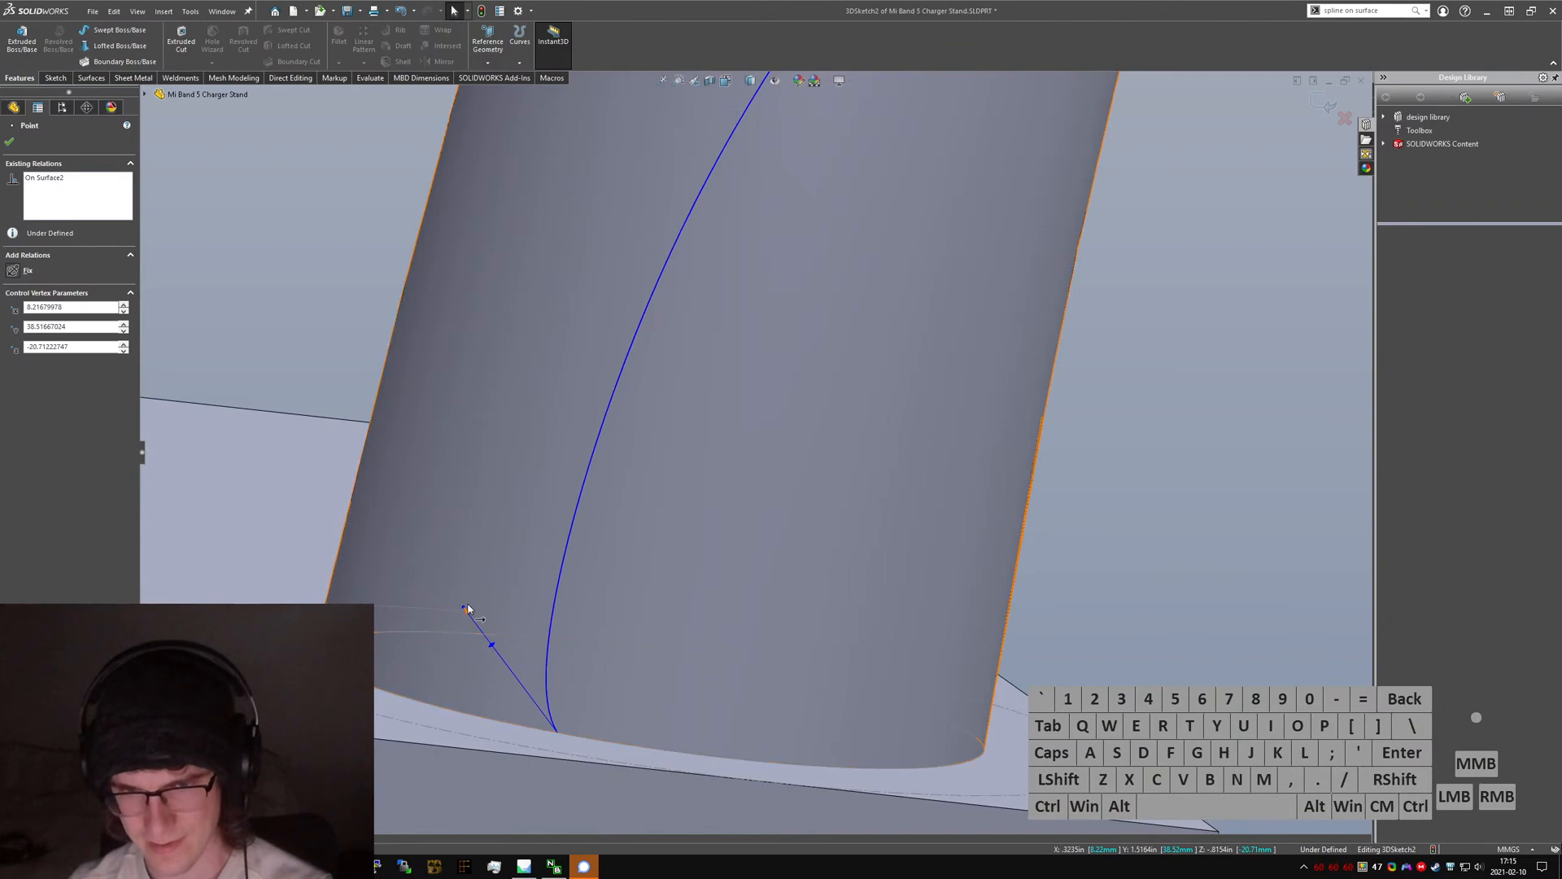
pyautogui.moveTo(509, 595); pyautogui.dragTo(684, 617)
pyautogui.moveTo(657, 608); pyautogui.dragTo(716, 630, button='middle')
pyautogui.scroll(4, 718, 628)
pyautogui.scroll(2, 714, 574)
pyautogui.scroll(-4, 688, 497)
pyautogui.scroll(2, 686, 494)
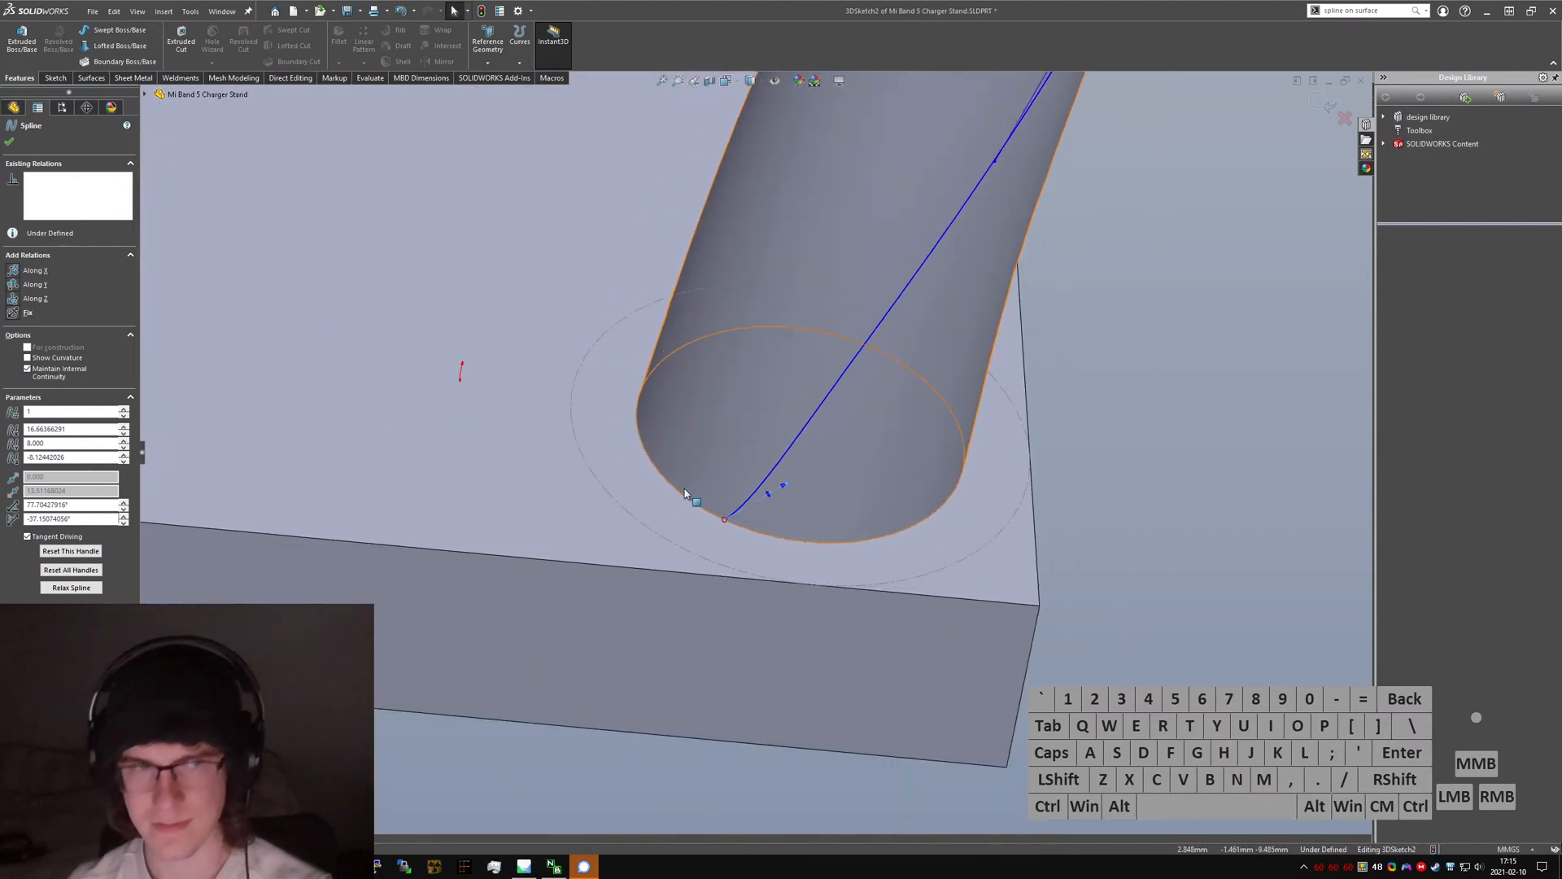
# - Check the spline's run over the arm from the base to the holder and close the 3D sketch
pyautogui.scroll(6, 828, 431)
pyautogui.moveTo(822, 415); pyautogui.dragTo(705, 212, button='middle')
pyautogui.scroll(-5, 840, 202)
pyautogui.moveTo(839, 205); pyautogui.dragTo(788, 313, button='middle')
pyautogui.click(815, 417)
pyautogui.moveTo(816, 419); pyautogui.dragTo(843, 428, button='middle')
pyautogui.hotkey('ctrl', 'q')
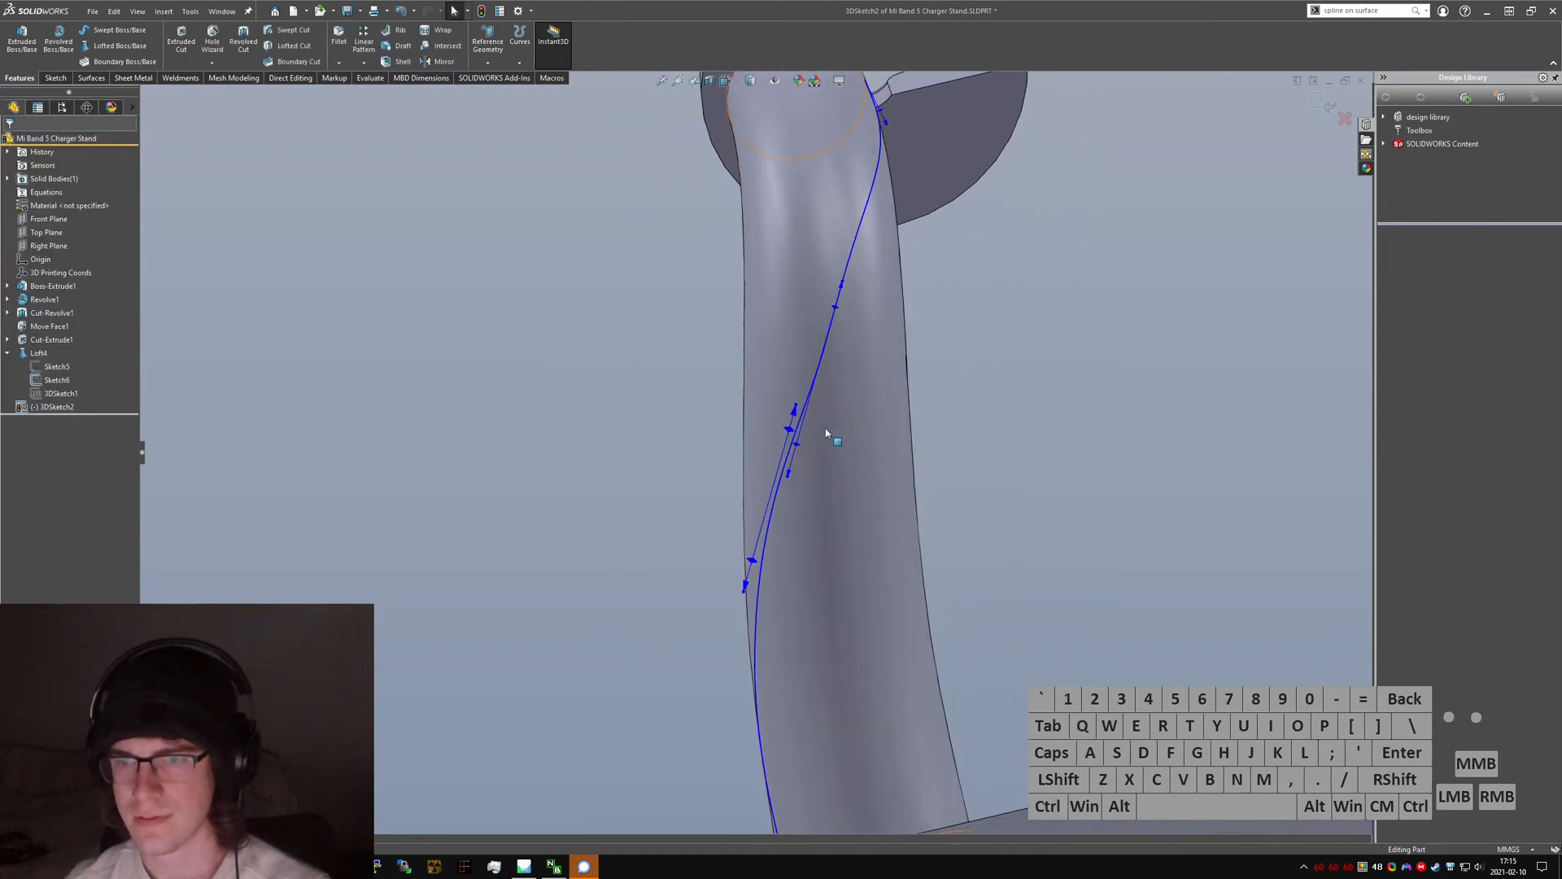
# - Reopen the 3D spline sketch and try to make the holder-end tangency handle parallel to the vertical edge inside the holder's slot
pyautogui.click(804, 435)
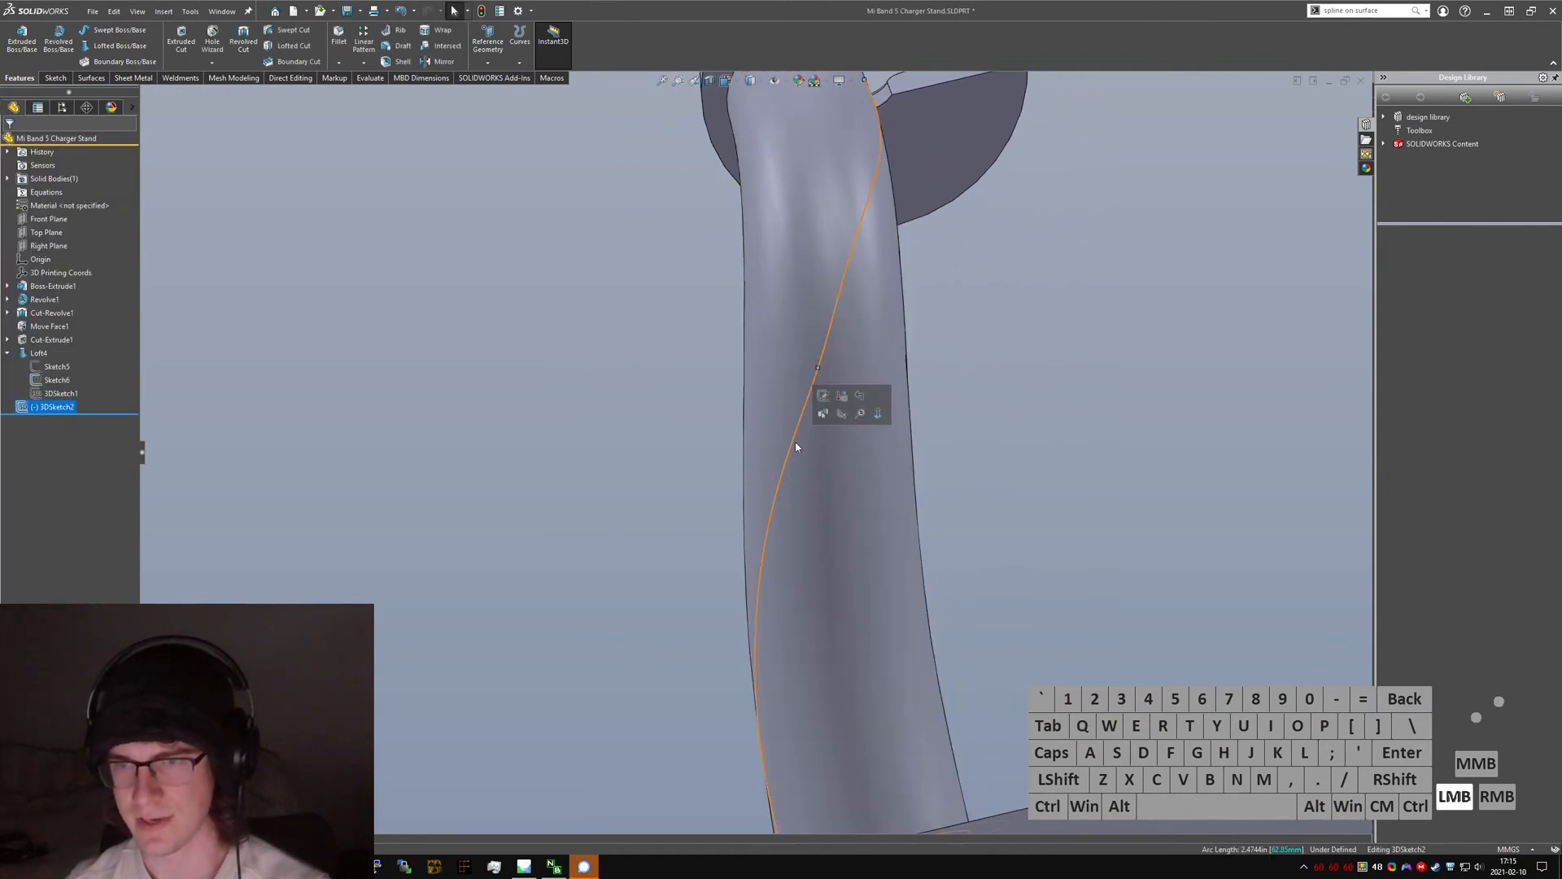
pyautogui.click(819, 400)
pyautogui.scroll(5, 876, 415)
pyautogui.moveTo(876, 415)
pyautogui.mouseDown(button='middle')
pyautogui.moveTo(854, 395)
pyautogui.moveTo(889, 541)
pyautogui.moveTo(789, 547)
pyautogui.mouseUp(button='middle')
pyautogui.scroll(-6, 755, 409)
pyautogui.moveTo(757, 408); pyautogui.dragTo(723, 468, button='middle')
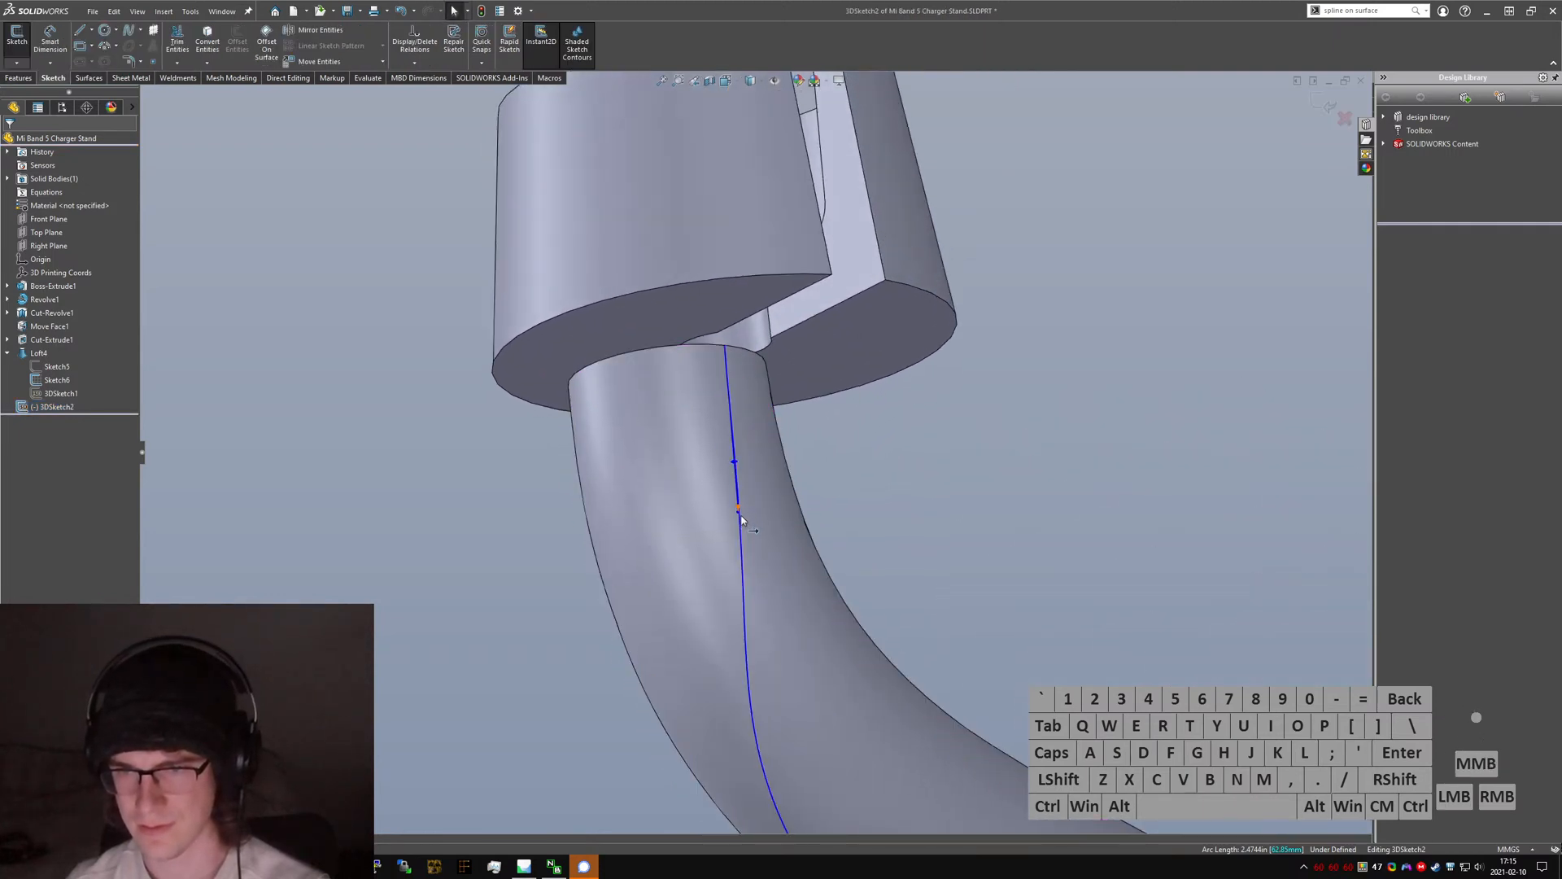
pyautogui.keyDown('ctrl'); pyautogui.click(771, 333); pyautogui.keyUp('ctrl')
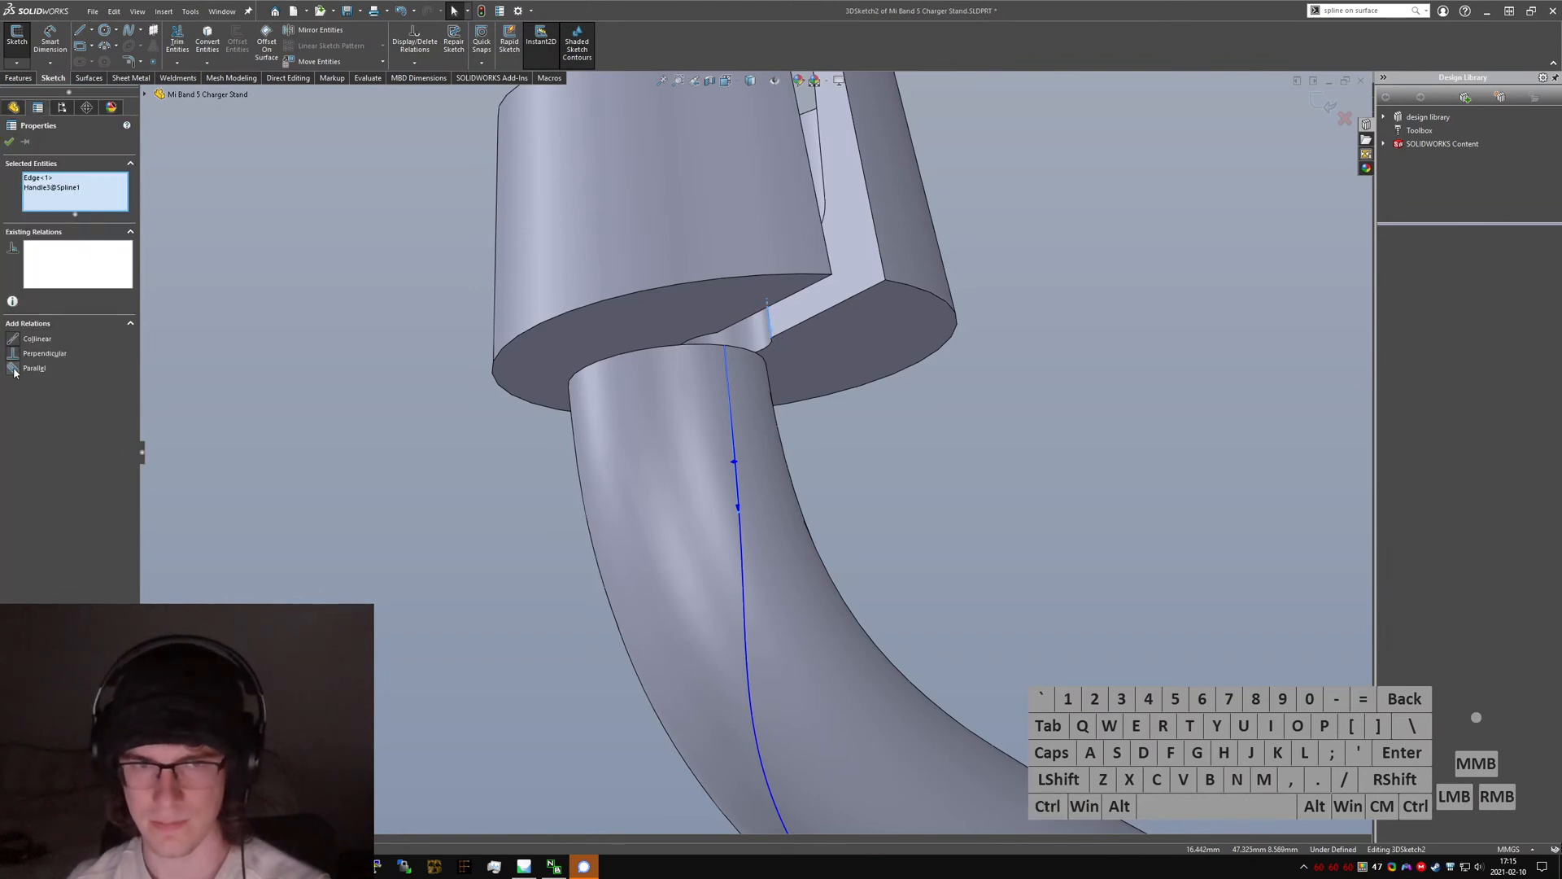
pyautogui.click(15, 370)
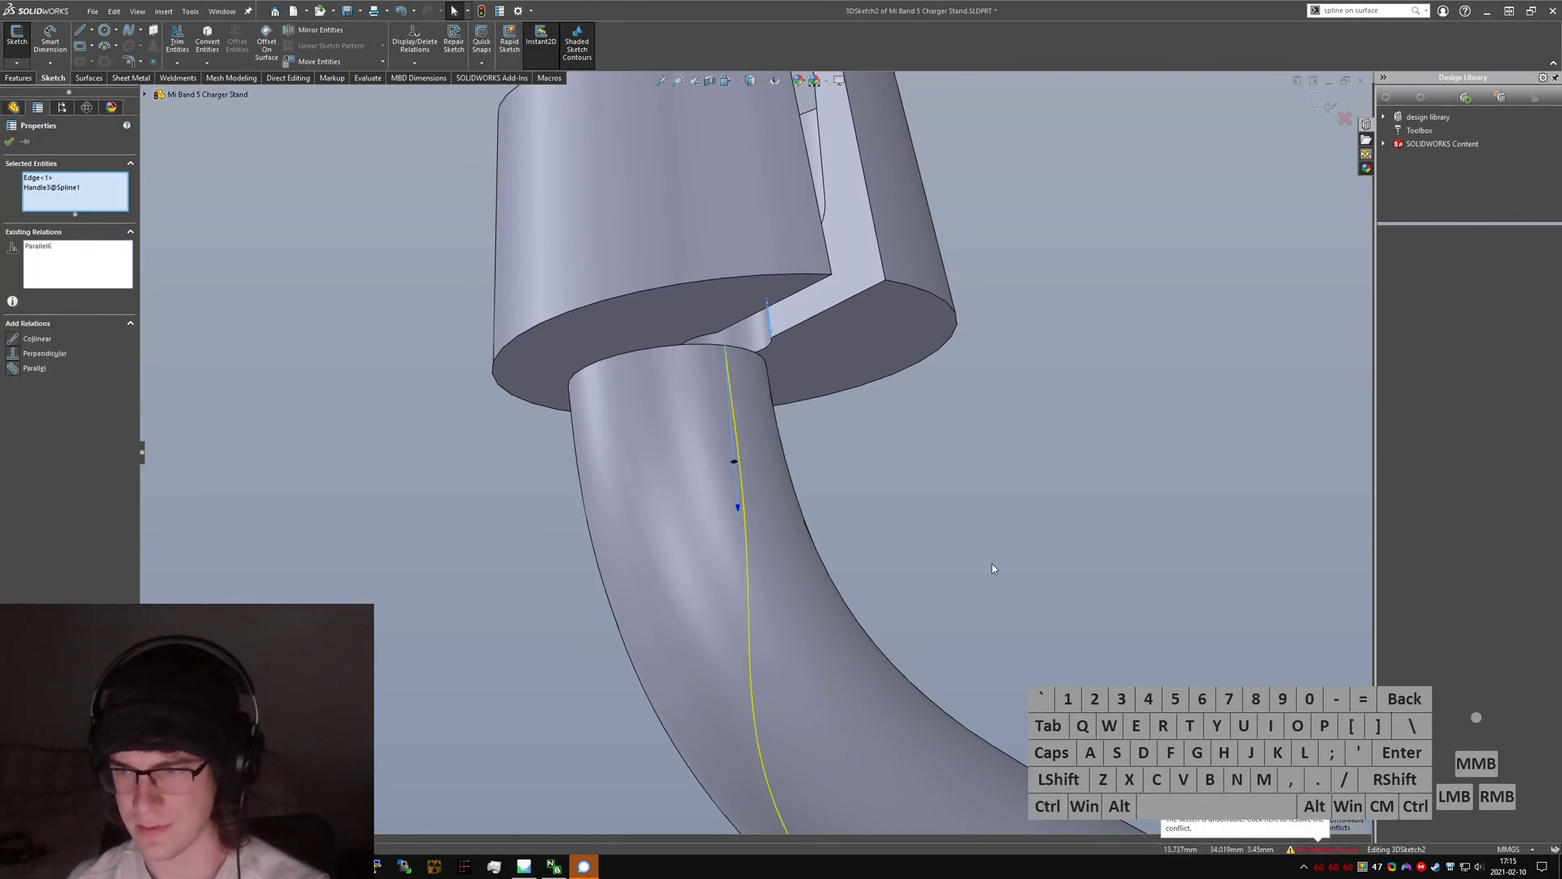
# - Rebuild, reopen the 3D sketch and delete the parallel relation from the spline's holder-end tangency handle
pyautogui.hotkey('ctrl', 'q')
pyautogui.click(912, 291)
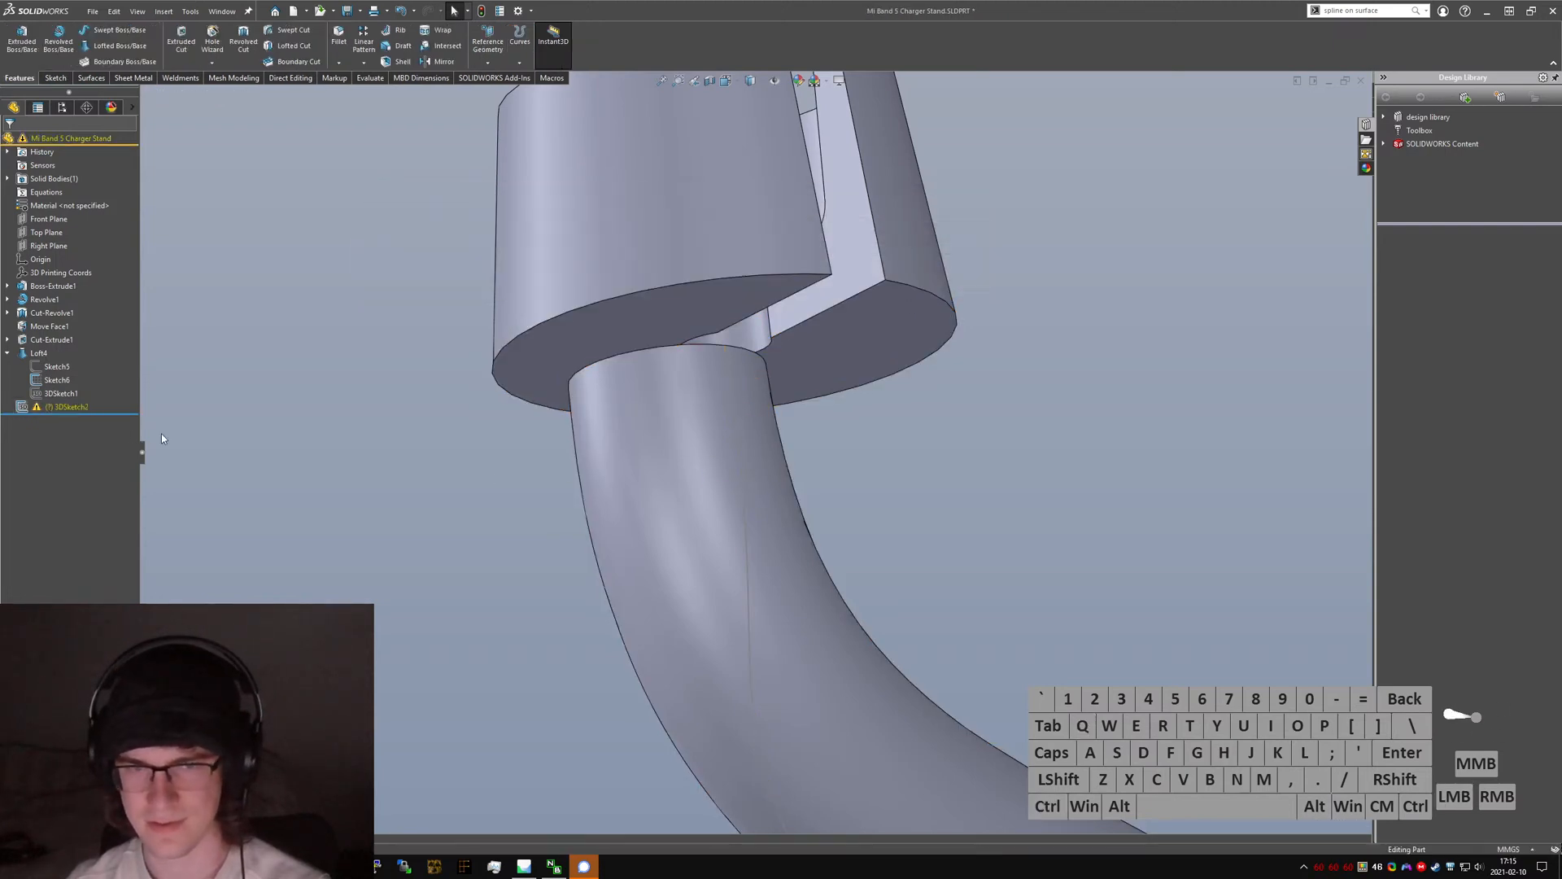
pyautogui.click(60, 410)
pyautogui.rightClick(744, 485)
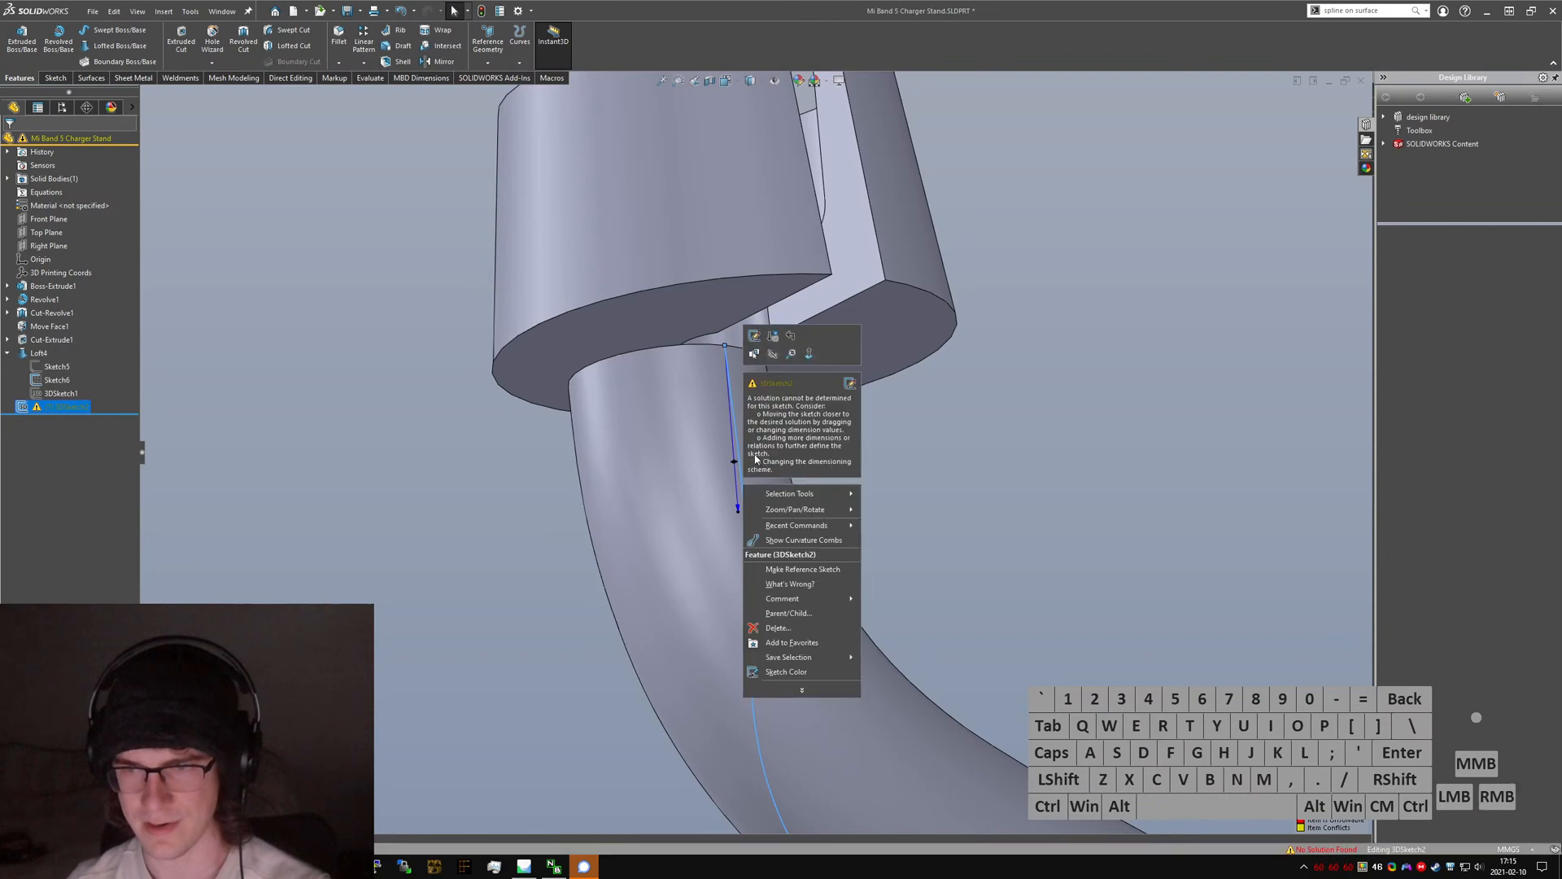
pyautogui.click(753, 340)
pyautogui.click(738, 510)
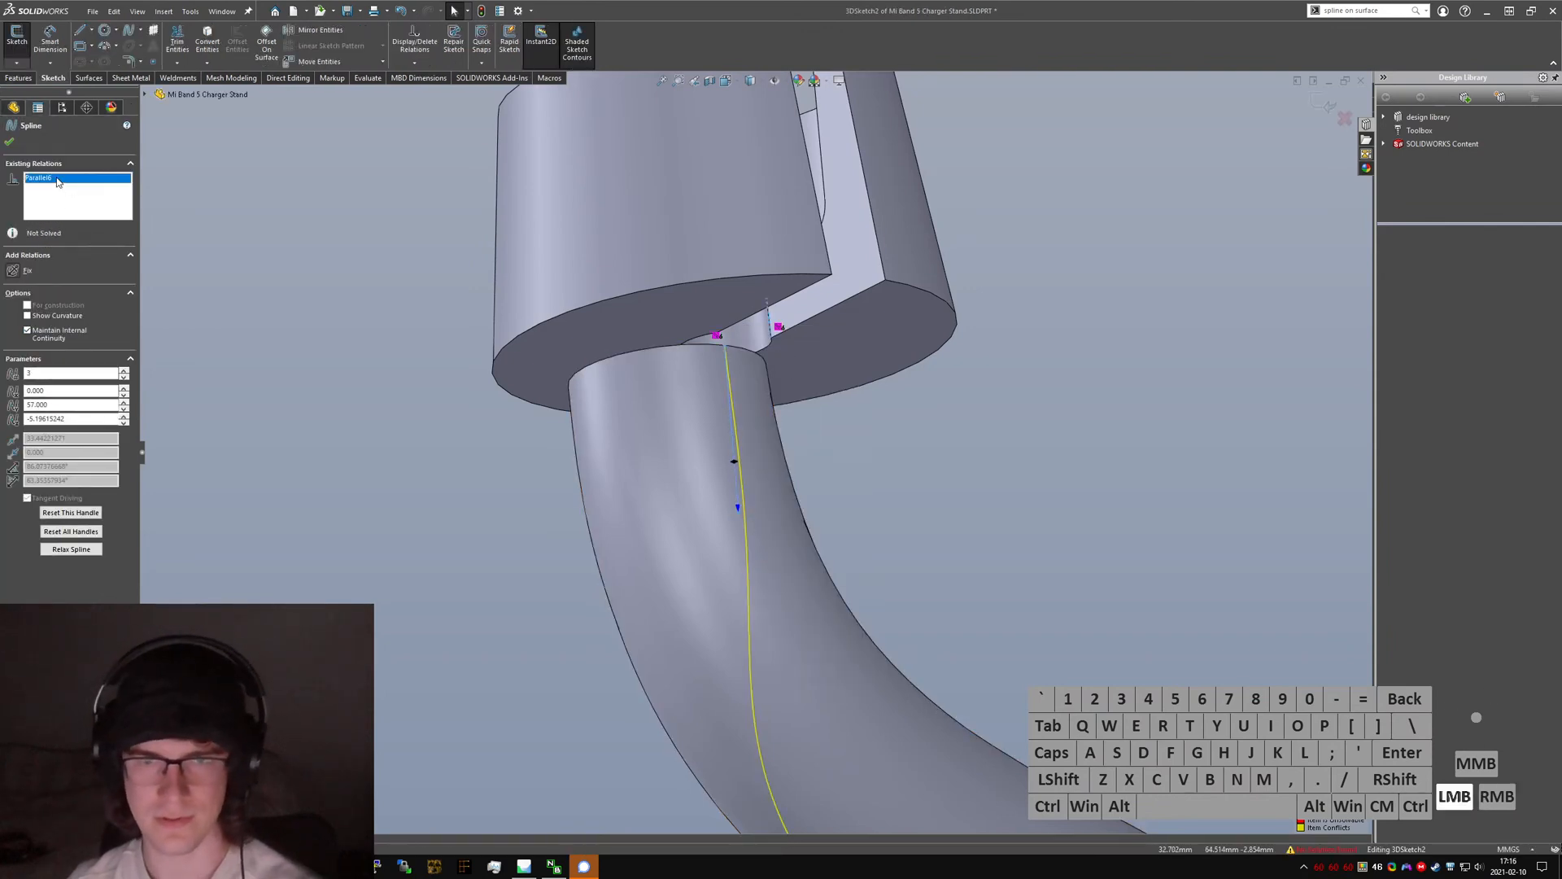
pyautogui.press('Delete')
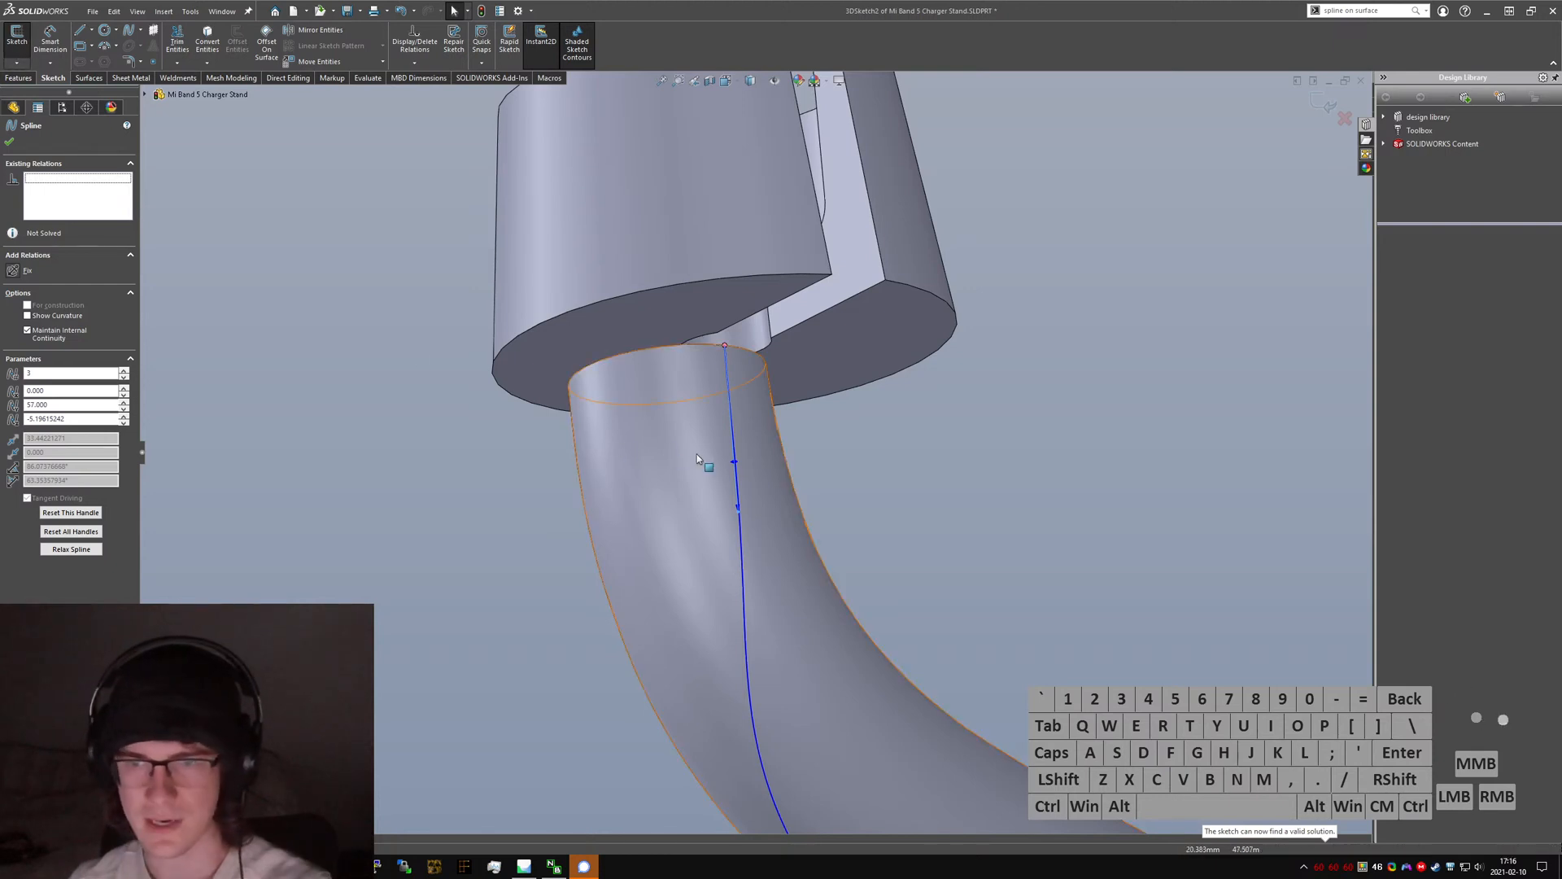
# - Inspect the spline at the holder and at the base, and exit the 3D sketch
pyautogui.moveTo(760, 373); pyautogui.dragTo(805, 281, button='middle')
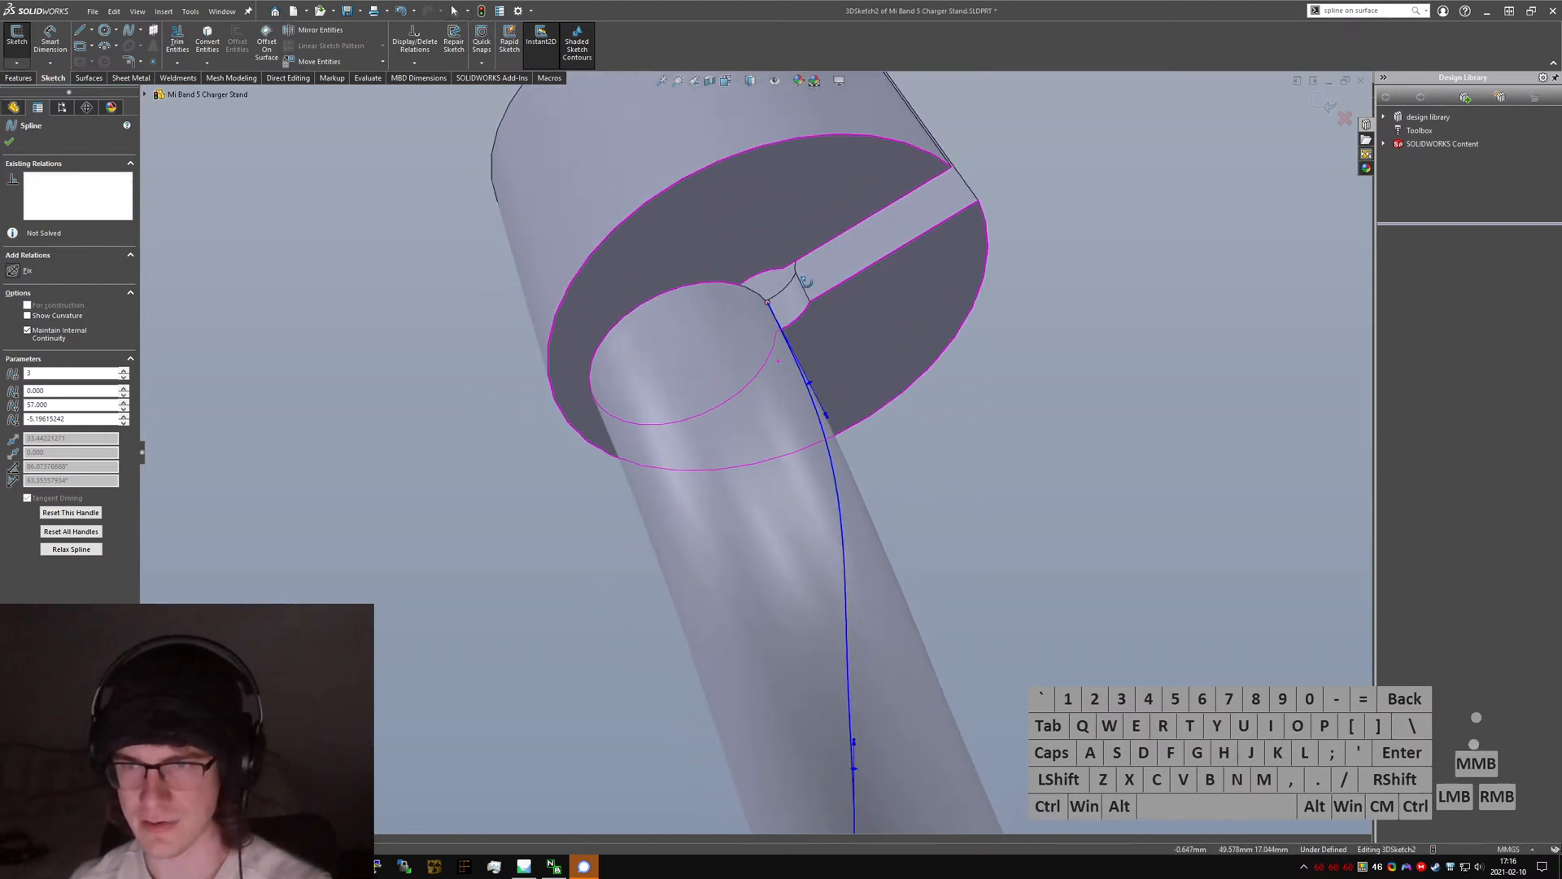
pyautogui.click(16, 62)
pyautogui.scroll(7, 692, 515)
pyautogui.click(692, 515)
pyautogui.moveTo(695, 516)
pyautogui.mouseDown(button='middle')
pyautogui.moveTo(781, 650)
pyautogui.moveTo(908, 646)
pyautogui.moveTo(712, 716)
pyautogui.moveTo(672, 621)
pyautogui.moveTo(575, 618)
pyautogui.moveTo(504, 569)
pyautogui.mouseUp(button='middle')
pyautogui.scroll(-5, 836, 653)
pyautogui.click(17, 63)
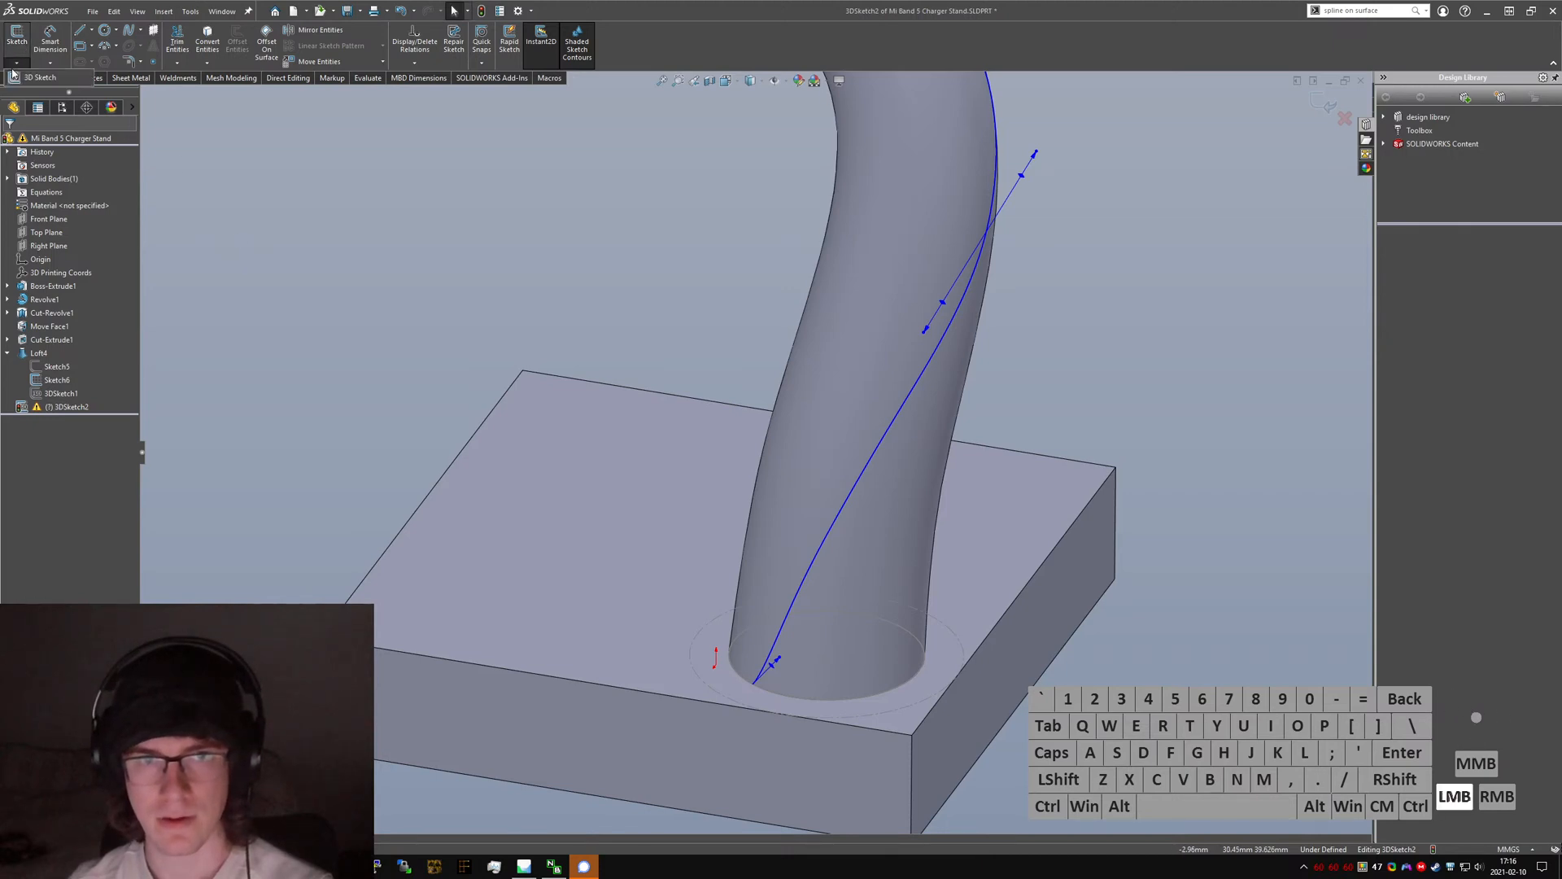
pyautogui.click(34, 79)
pyautogui.moveTo(317, 404)
pyautogui.mouseDown(button='middle')
pyautogui.moveTo(600, 510)
pyautogui.moveTo(646, 446)
pyautogui.moveTo(796, 649)
pyautogui.mouseUp(button='middle')
pyautogui.click(797, 652)
pyautogui.scroll(-4, 706, 570)
pyautogui.moveTo(710, 550); pyautogui.dragTo(745, 637, button='middle')
pyautogui.click(745, 638)
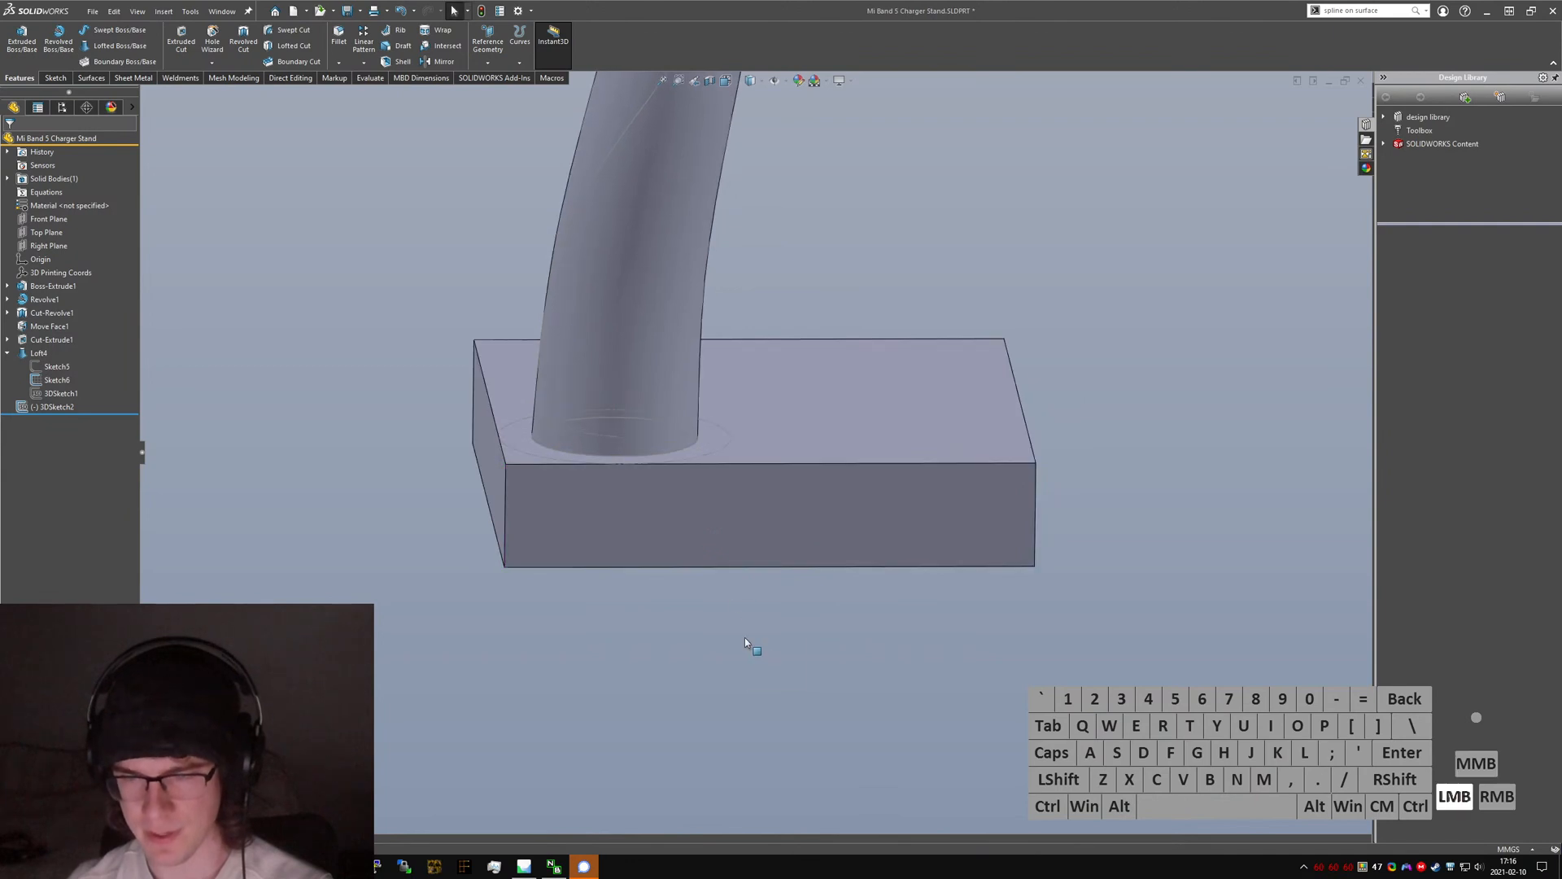
# - Start a new 2D sketch on the base block's side face nearest the foot of the arm
pyautogui.press('s')
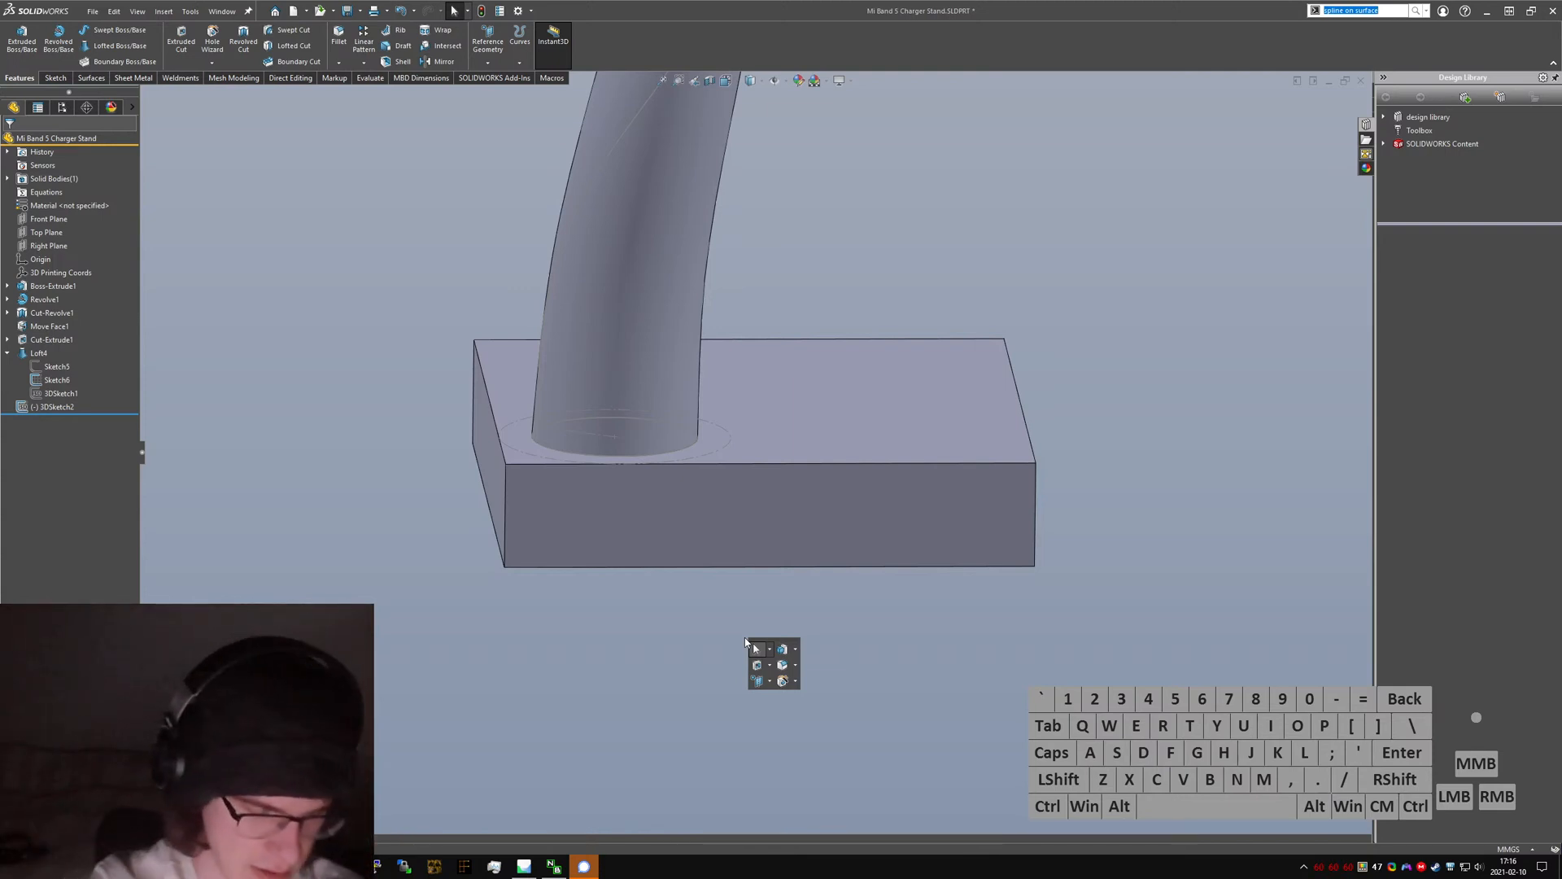
pyautogui.click(613, 644)
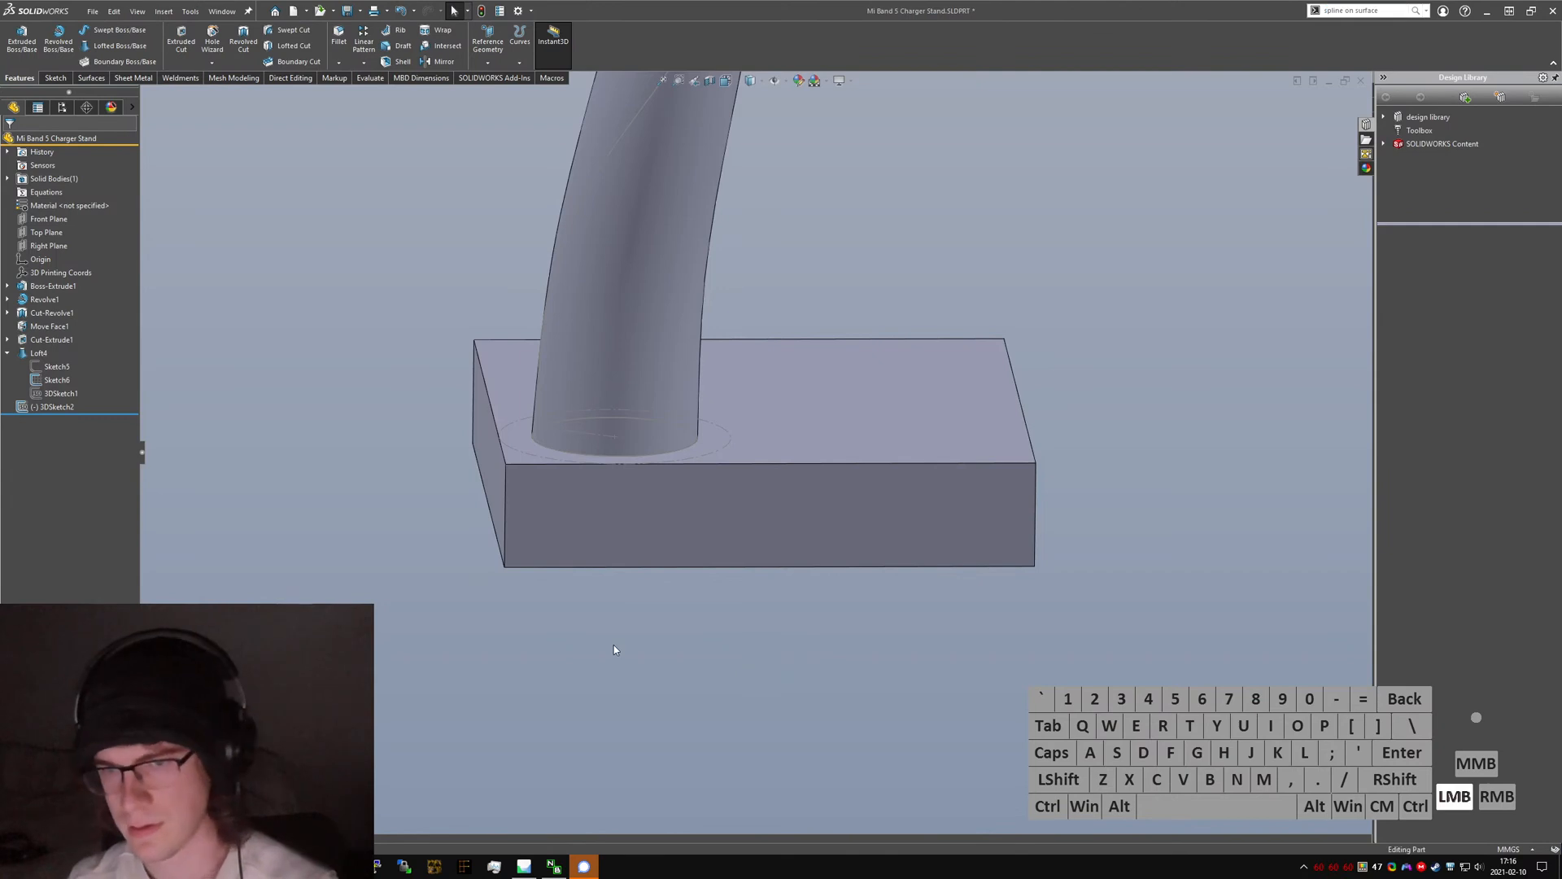
pyautogui.write('s')
pyautogui.write('sketch')
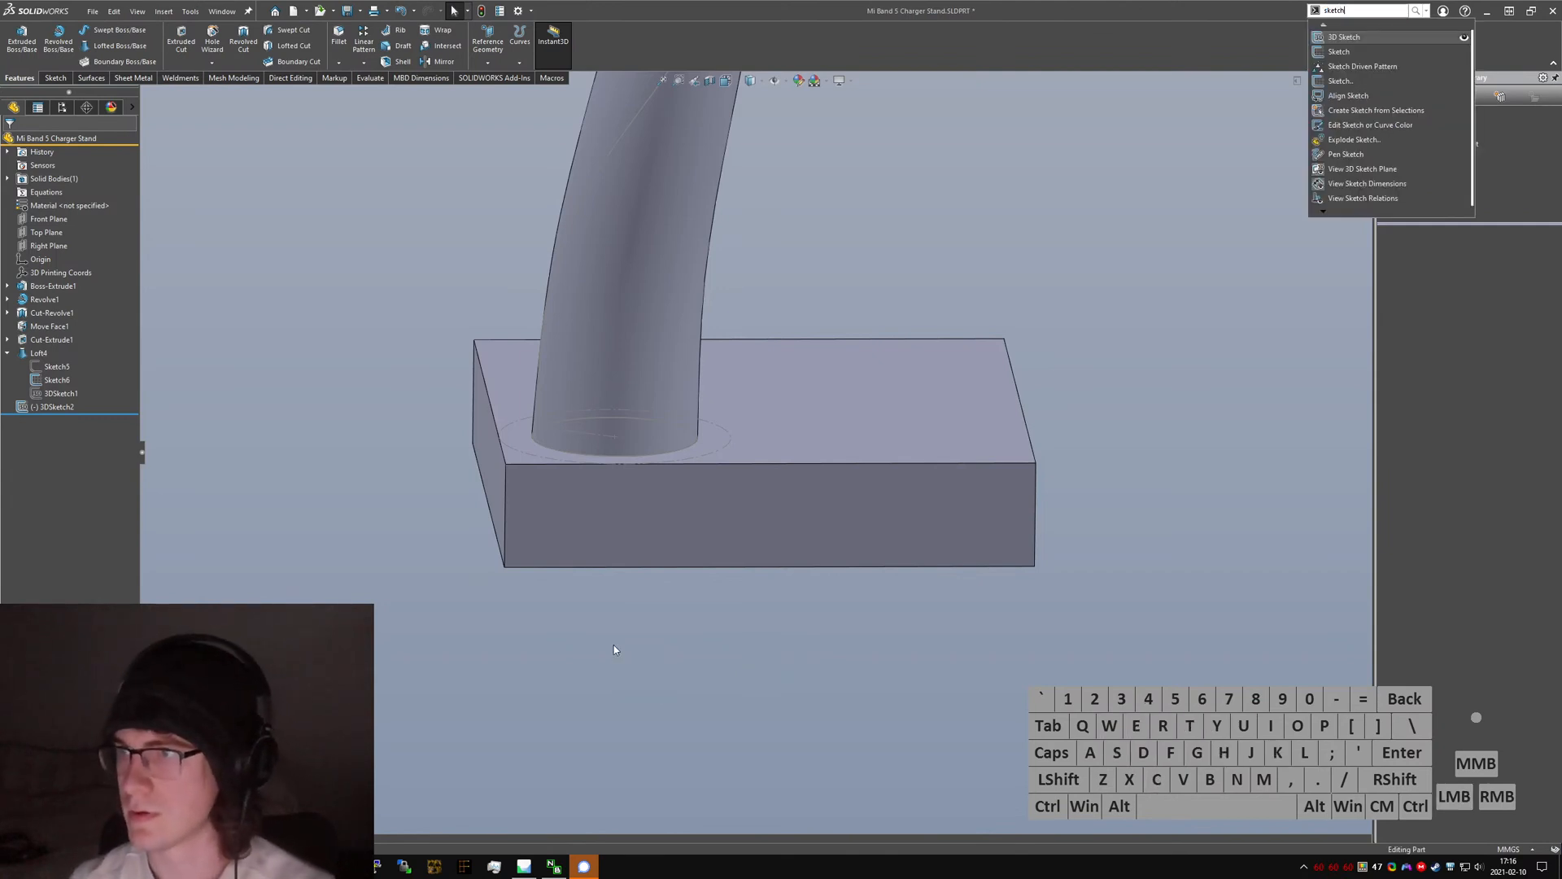
pyautogui.press('Return')
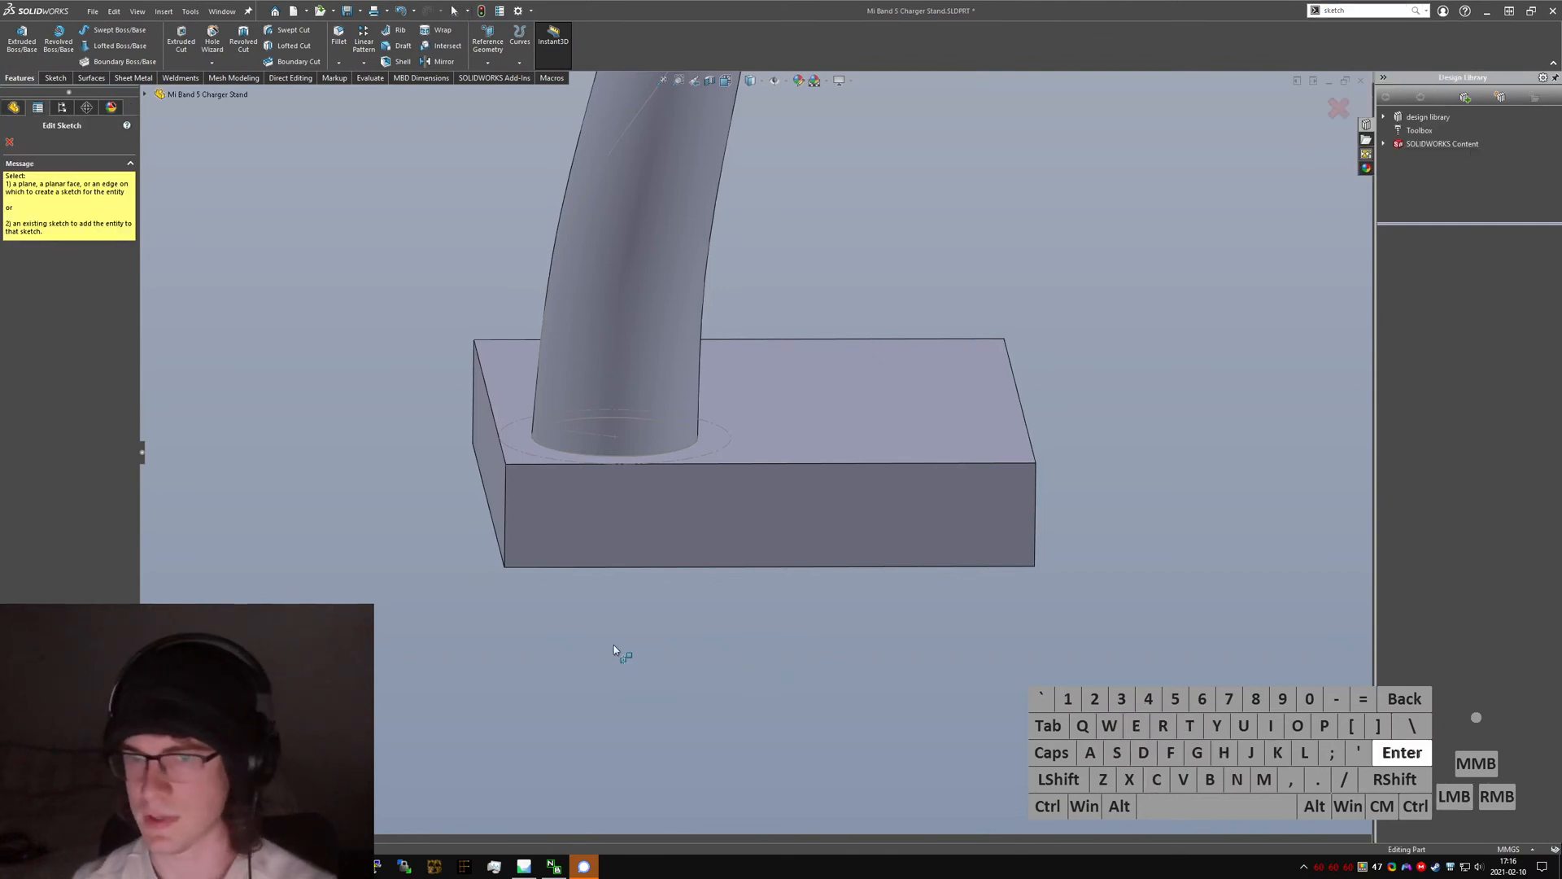
pyautogui.click(715, 531)
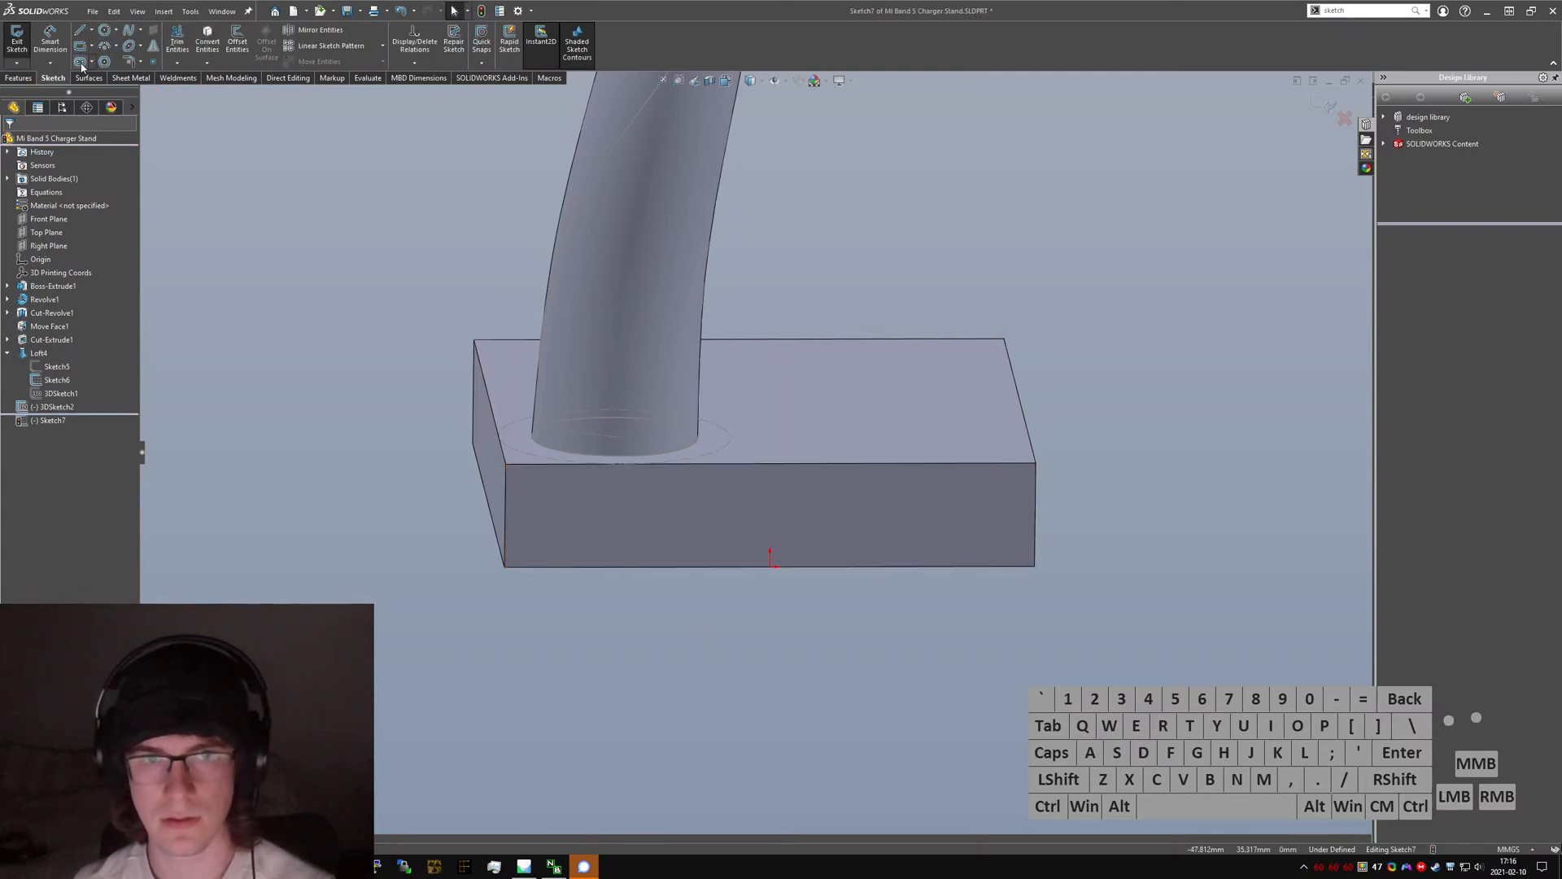
# - Sketch a vertical straight slot about 10.9 mm long and 4.2 mm wide across the face's bottom edge
pyautogui.click(80, 62)
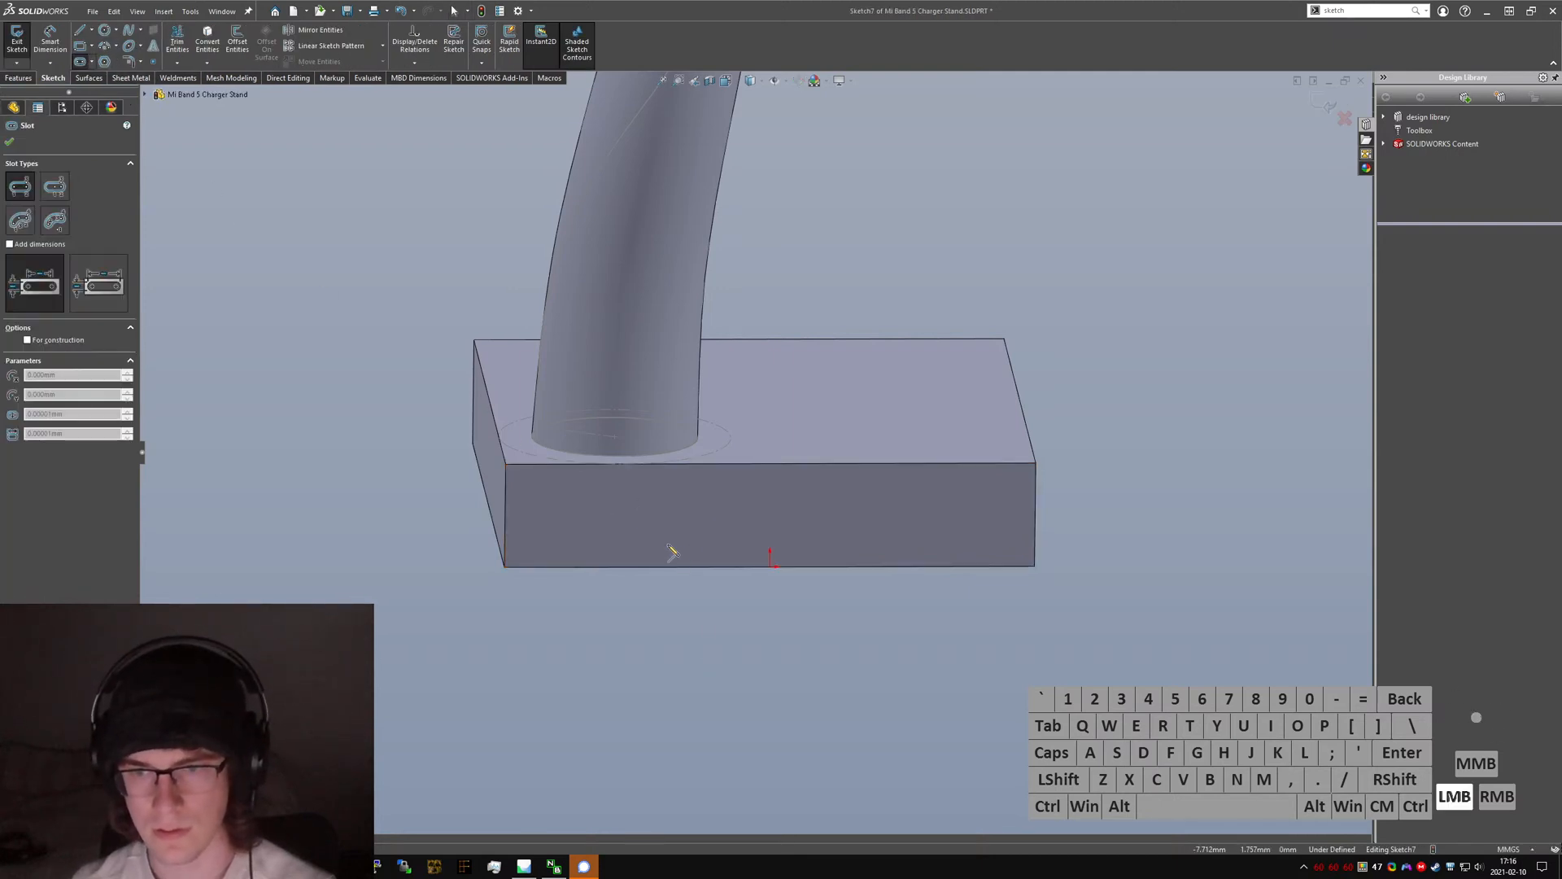
pyautogui.click(666, 685)
pyautogui.click(693, 694)
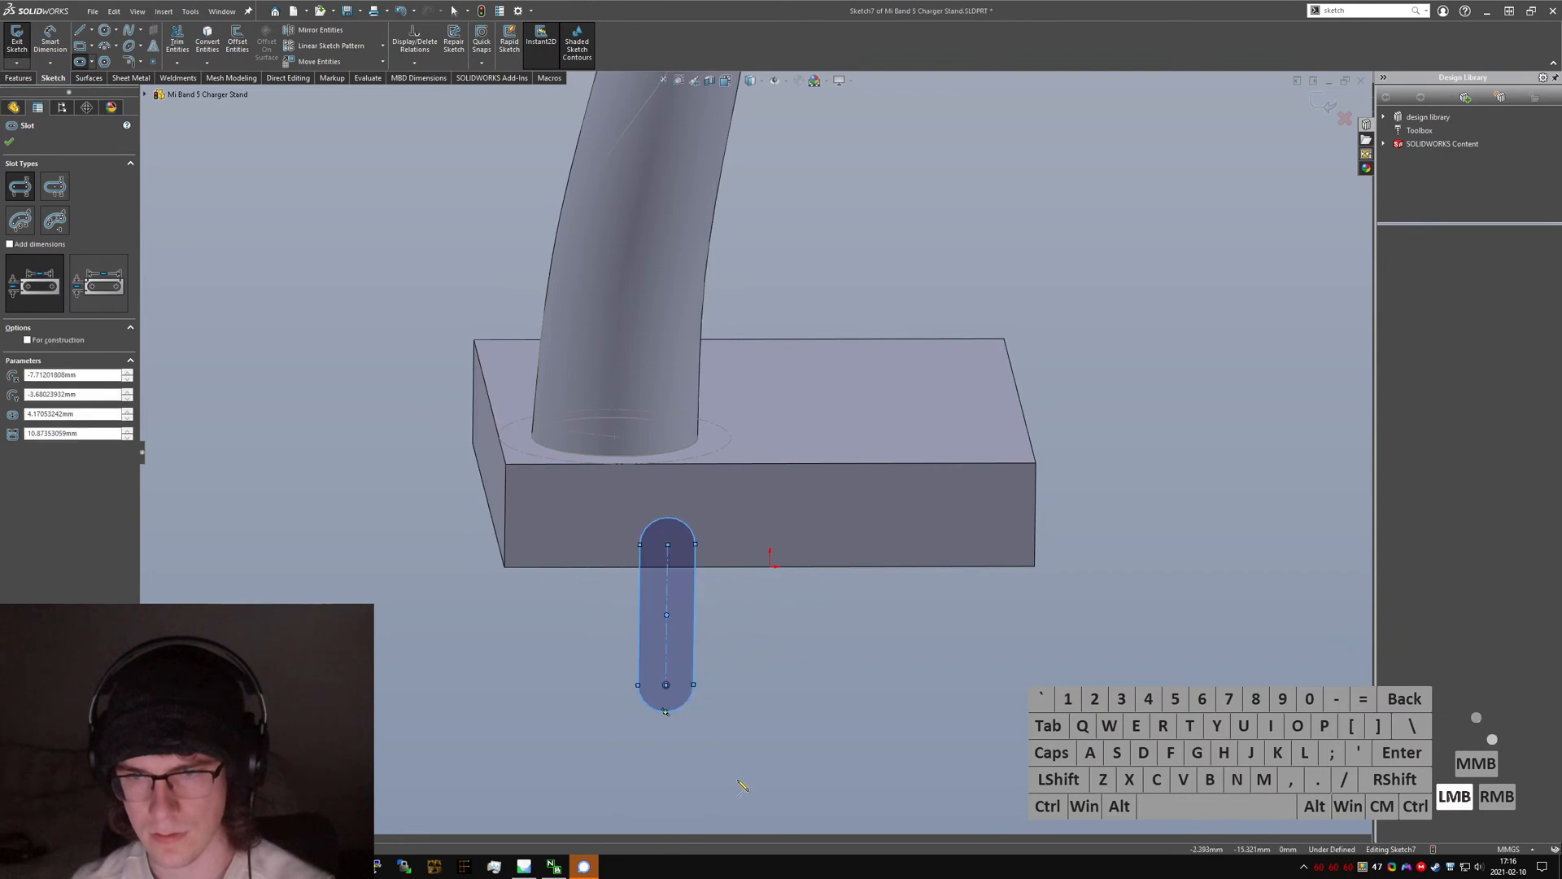
# - Dimension the slot's end arc with a radius of 1.2 mm
pyautogui.moveTo(693, 692); pyautogui.dragTo(685, 537, button='right')
pyautogui.click(729, 519)
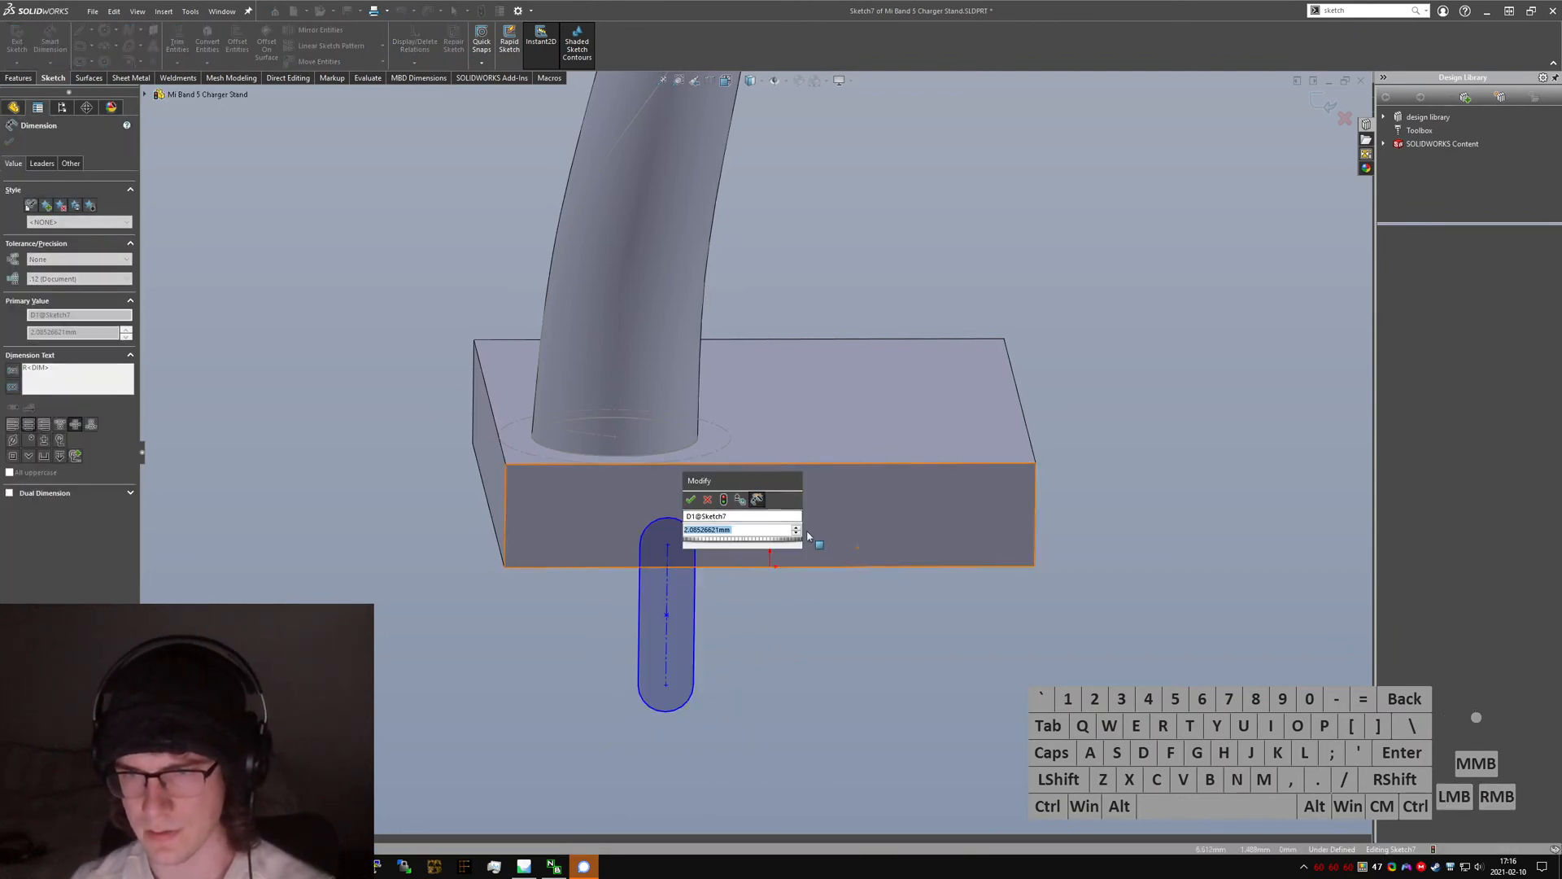
pyautogui.press('Escape')
pyautogui.click(744, 525)
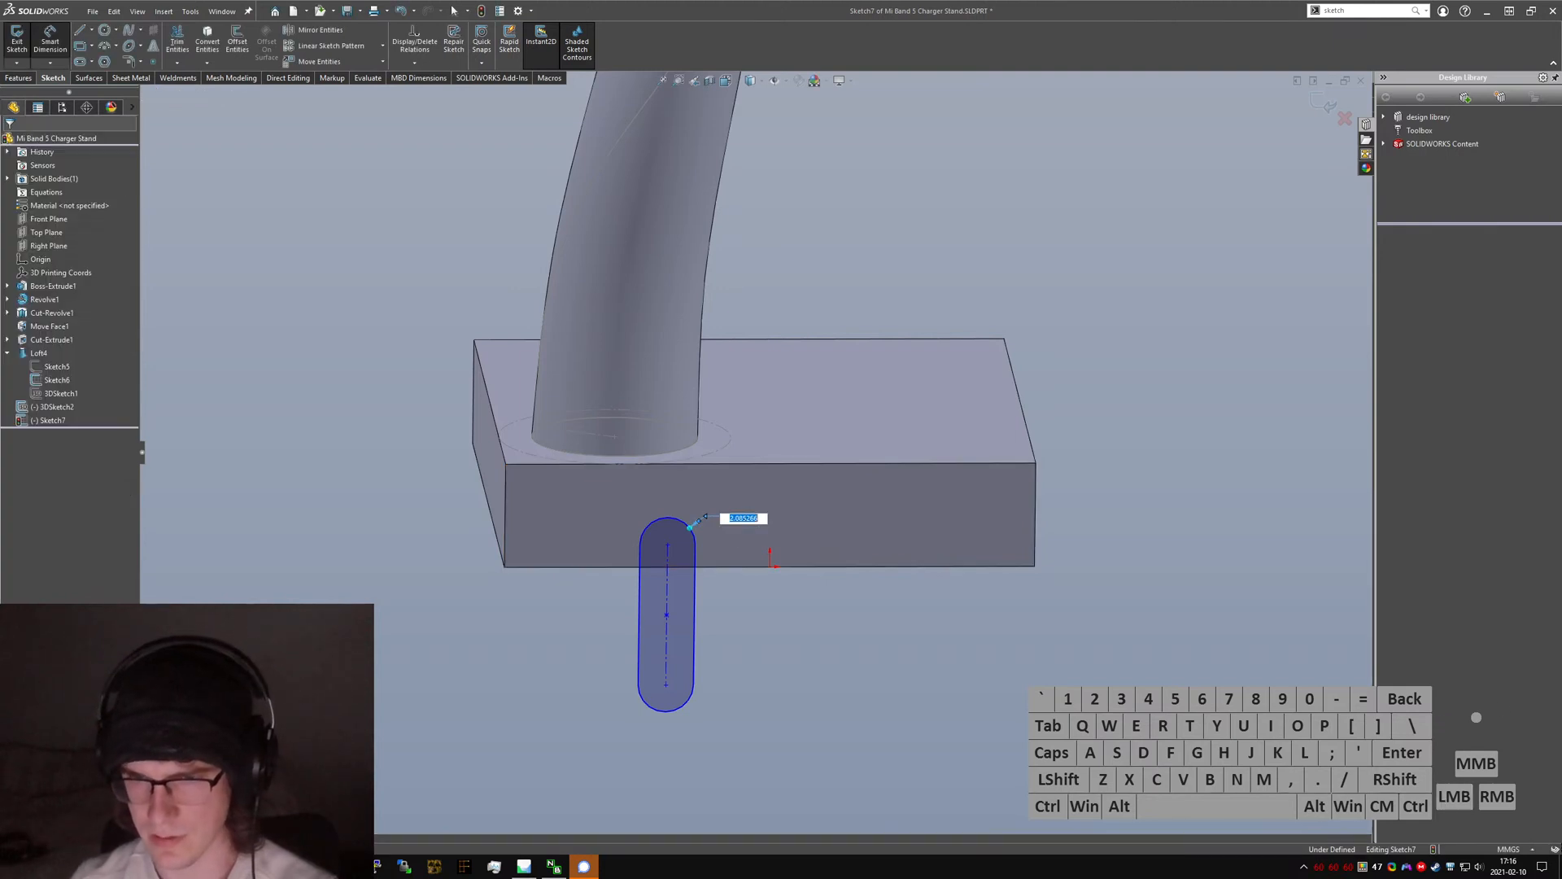
pyautogui.write('1')
pyautogui.press('Return')
pyautogui.rightClick(744, 525)
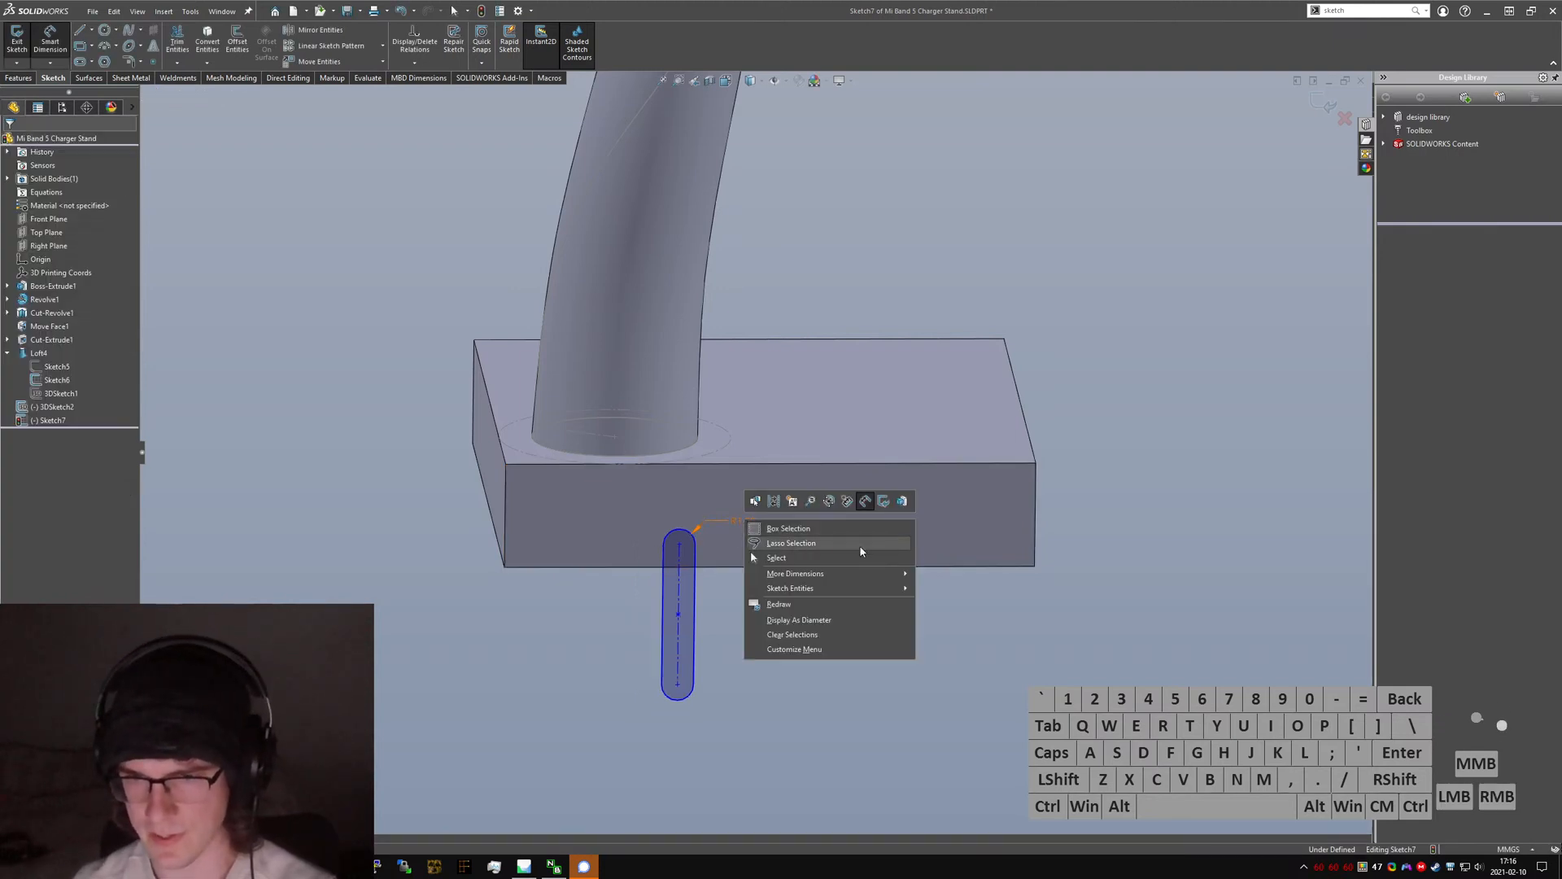
pyautogui.click(826, 627)
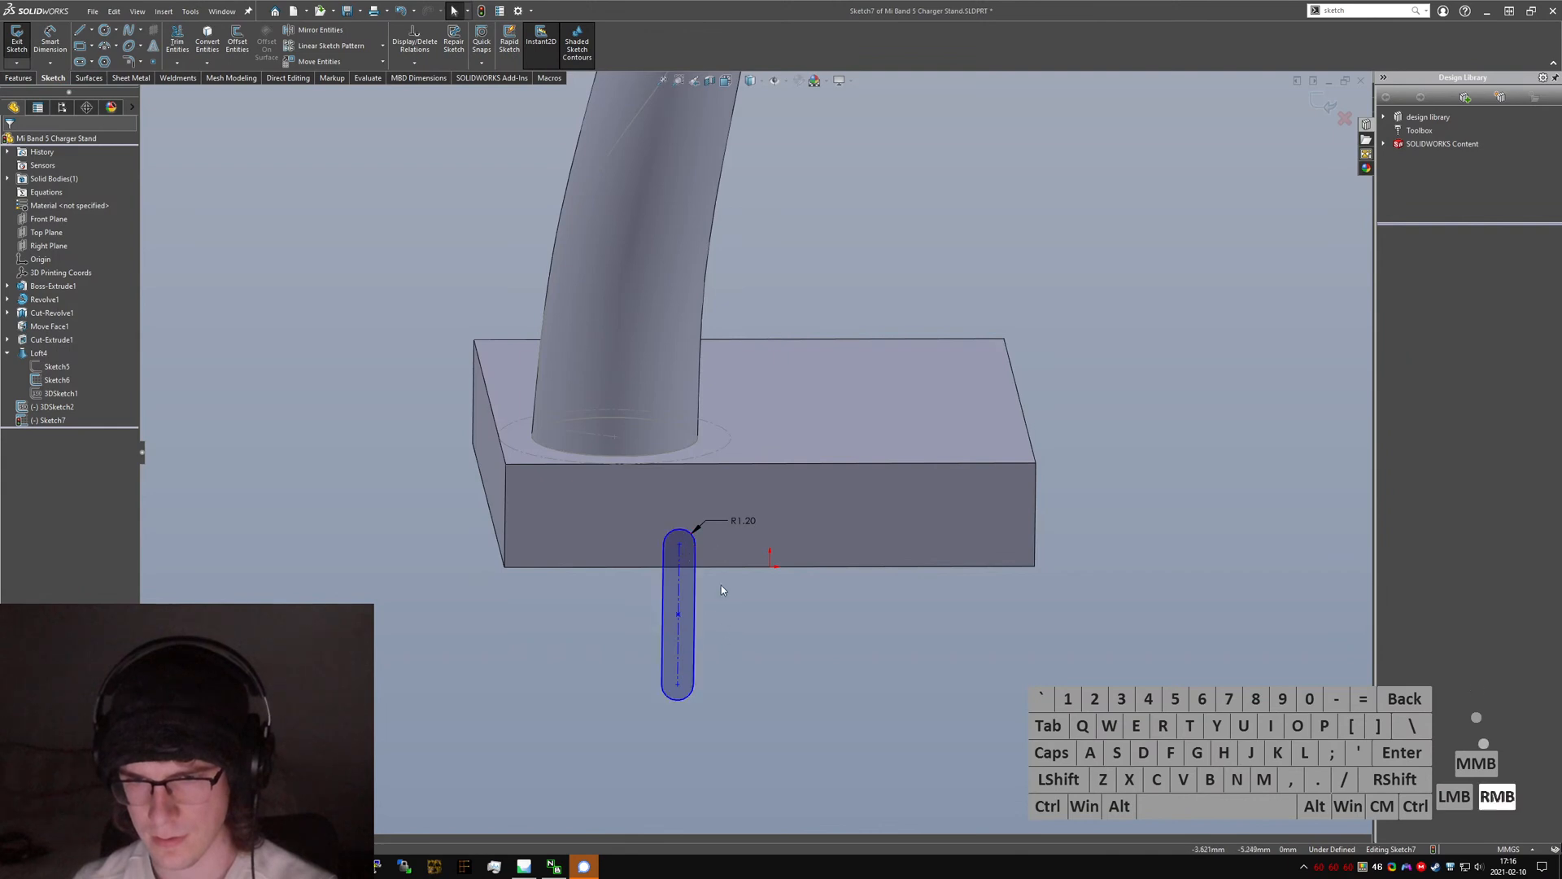
# - Make the slot's upper arc tangent to the bottom edge of the base block's face
pyautogui.moveTo(721, 585); pyautogui.dragTo(685, 545, button='right')
pyautogui.keyDown('ctrl'); pyautogui.click(679, 535); pyautogui.keyUp('ctrl')
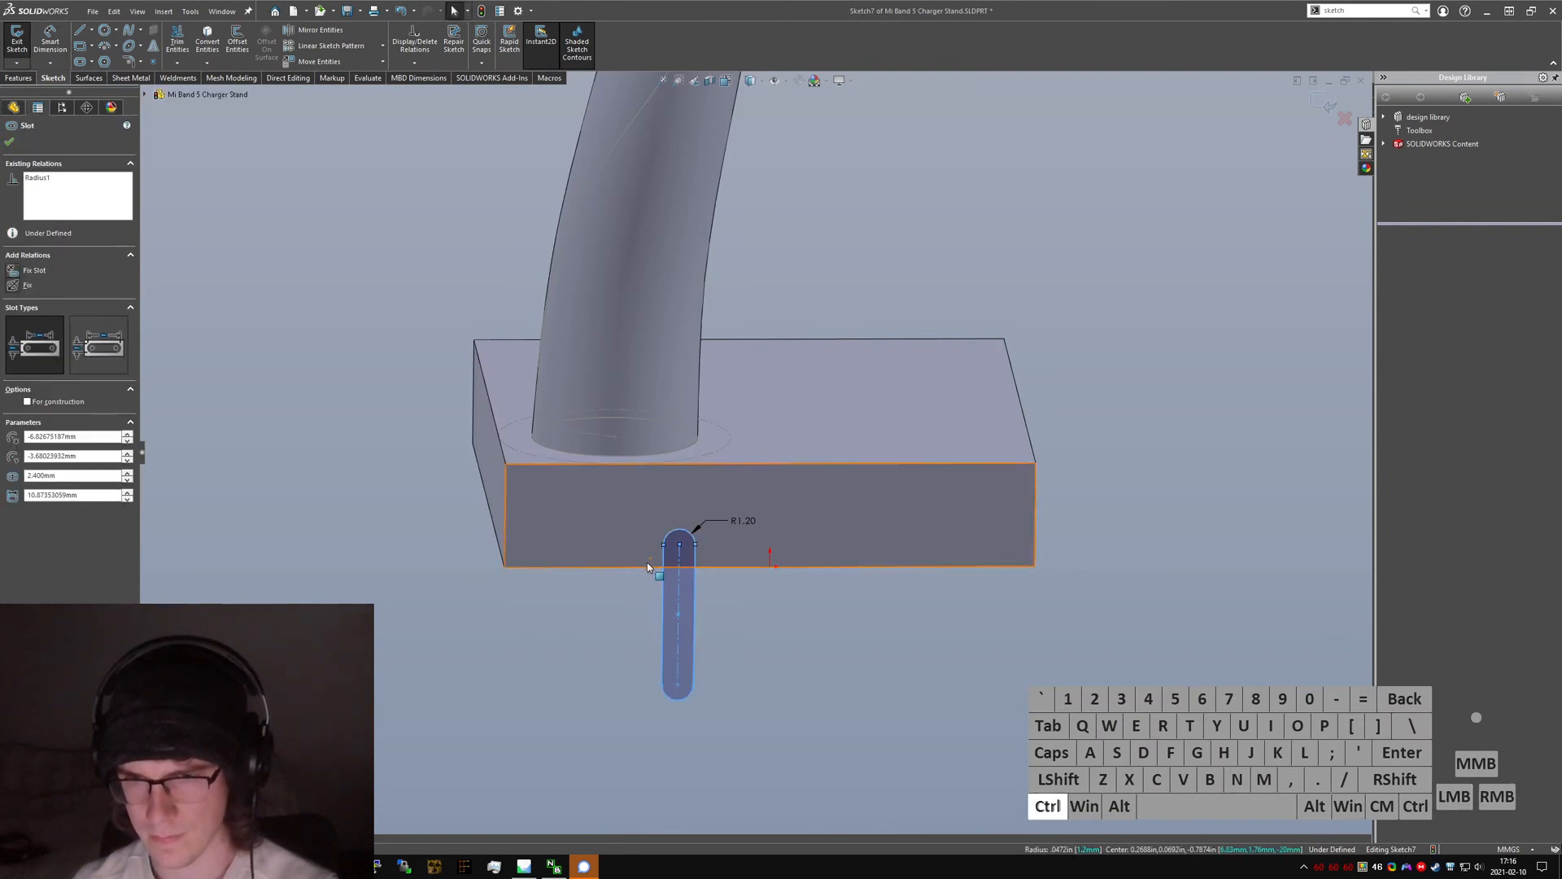
pyautogui.keyDown('ctrl'); pyautogui.click(648, 566); pyautogui.keyUp('ctrl')
pyautogui.hotkey('alt', 'a')
pyautogui.click(594, 673)
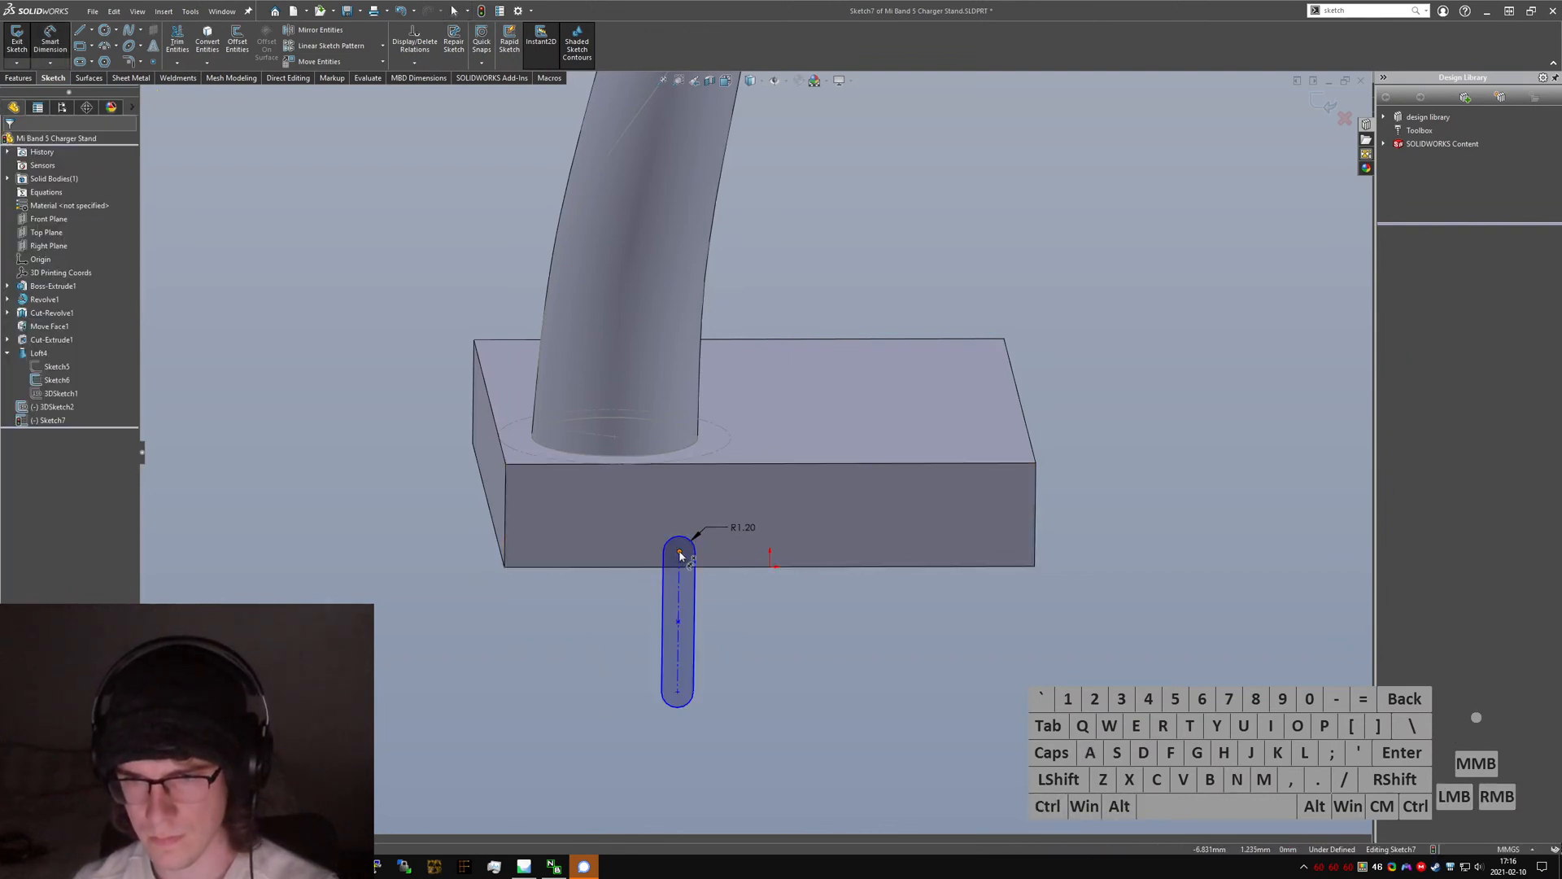
# - Dimension the slot's upper centre 15 mm horizontally from the near vertical edge of the face
pyautogui.click(506, 558)
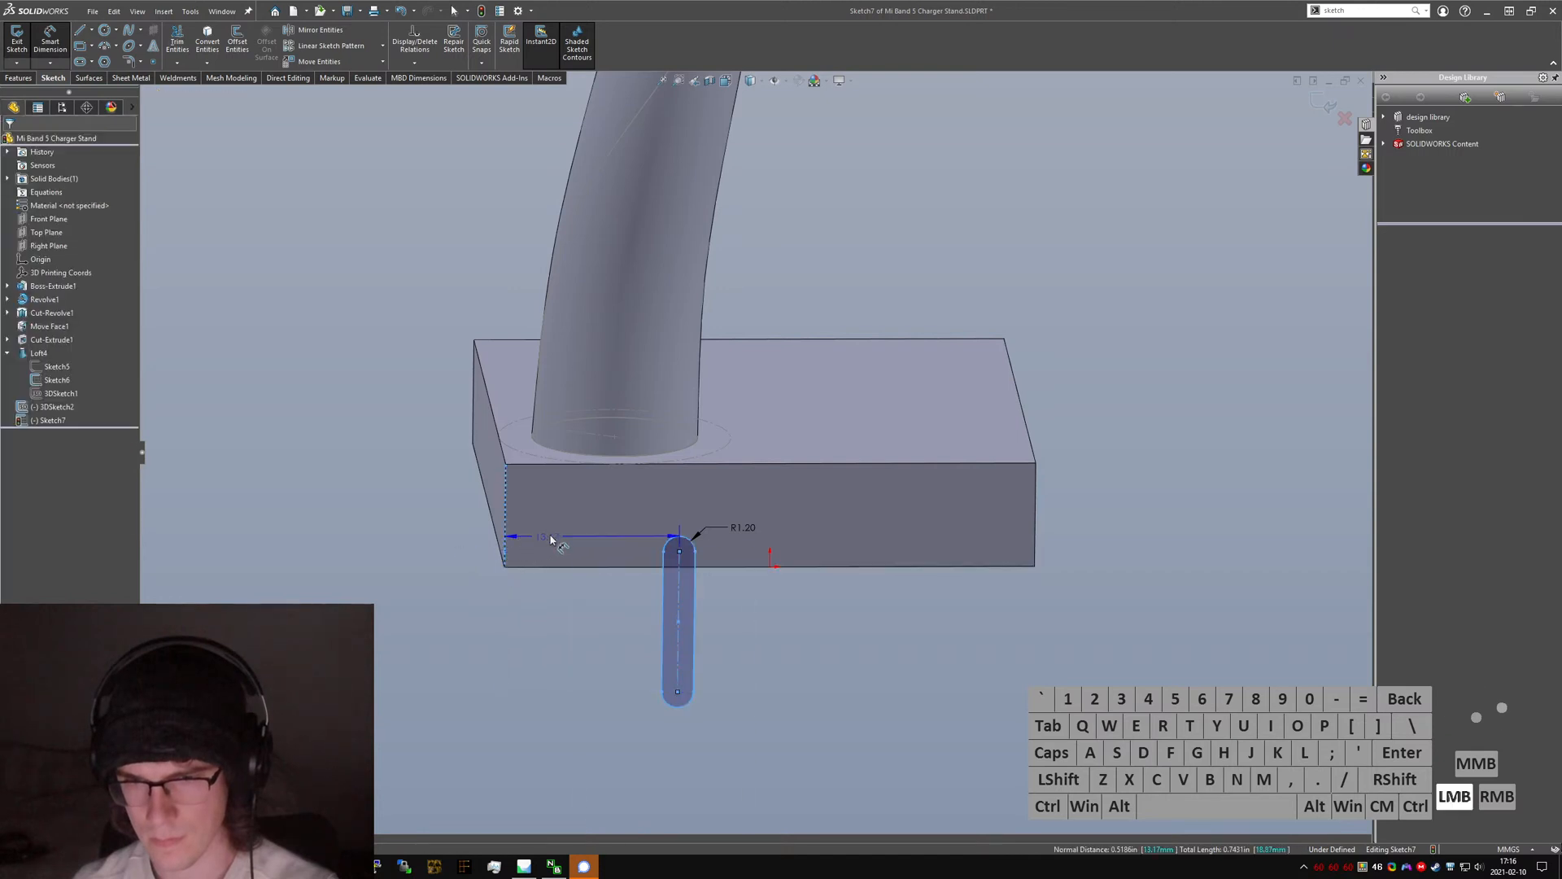
pyautogui.click(661, 547)
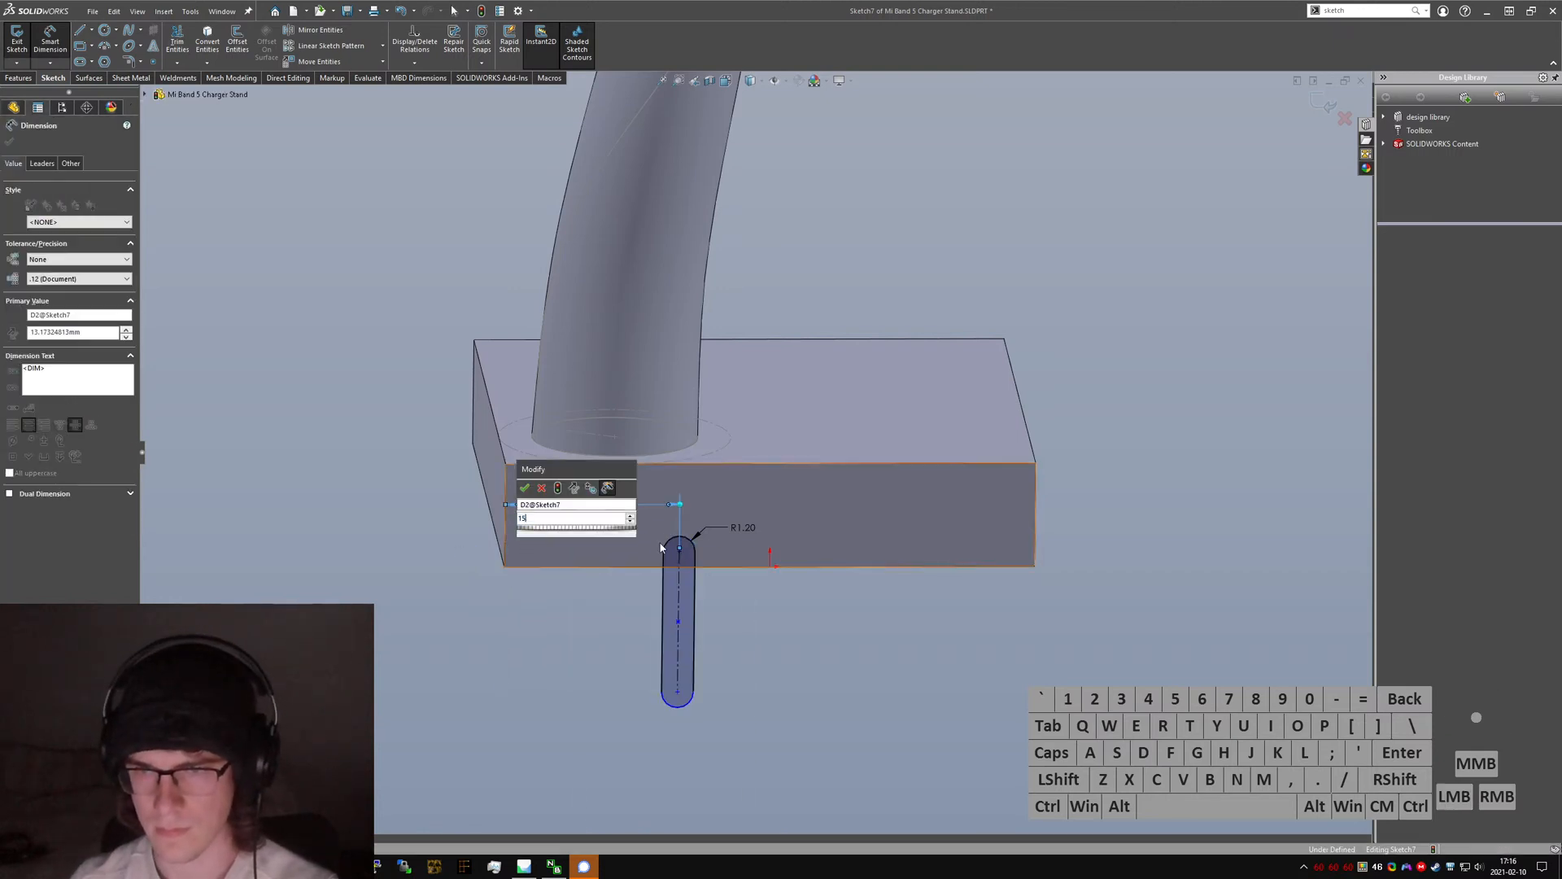
pyautogui.write('15')
pyautogui.press('Return')
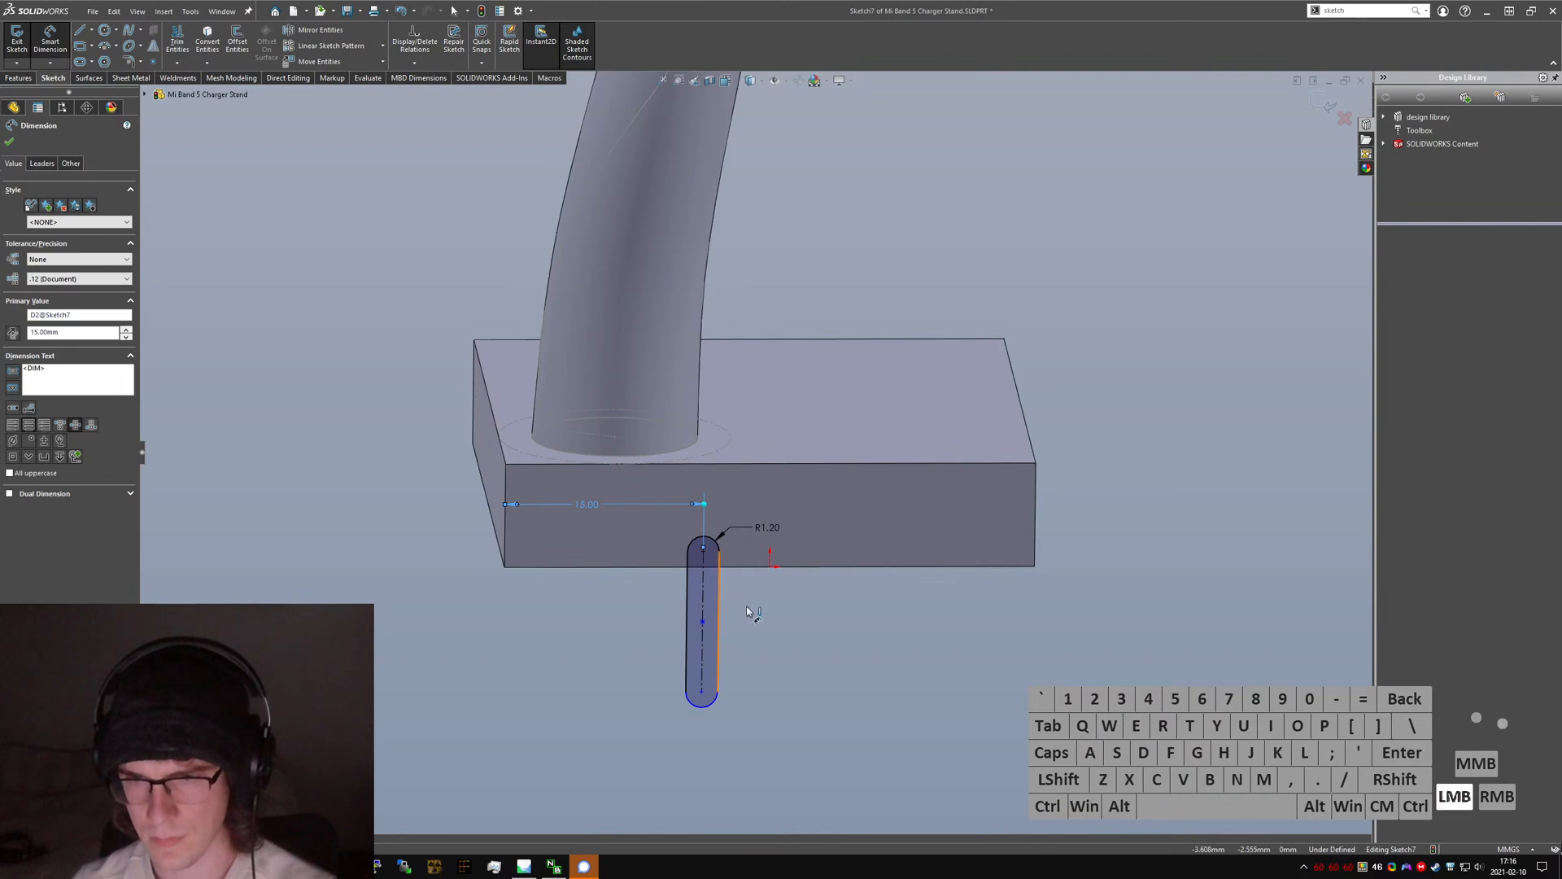
pyautogui.click(749, 611)
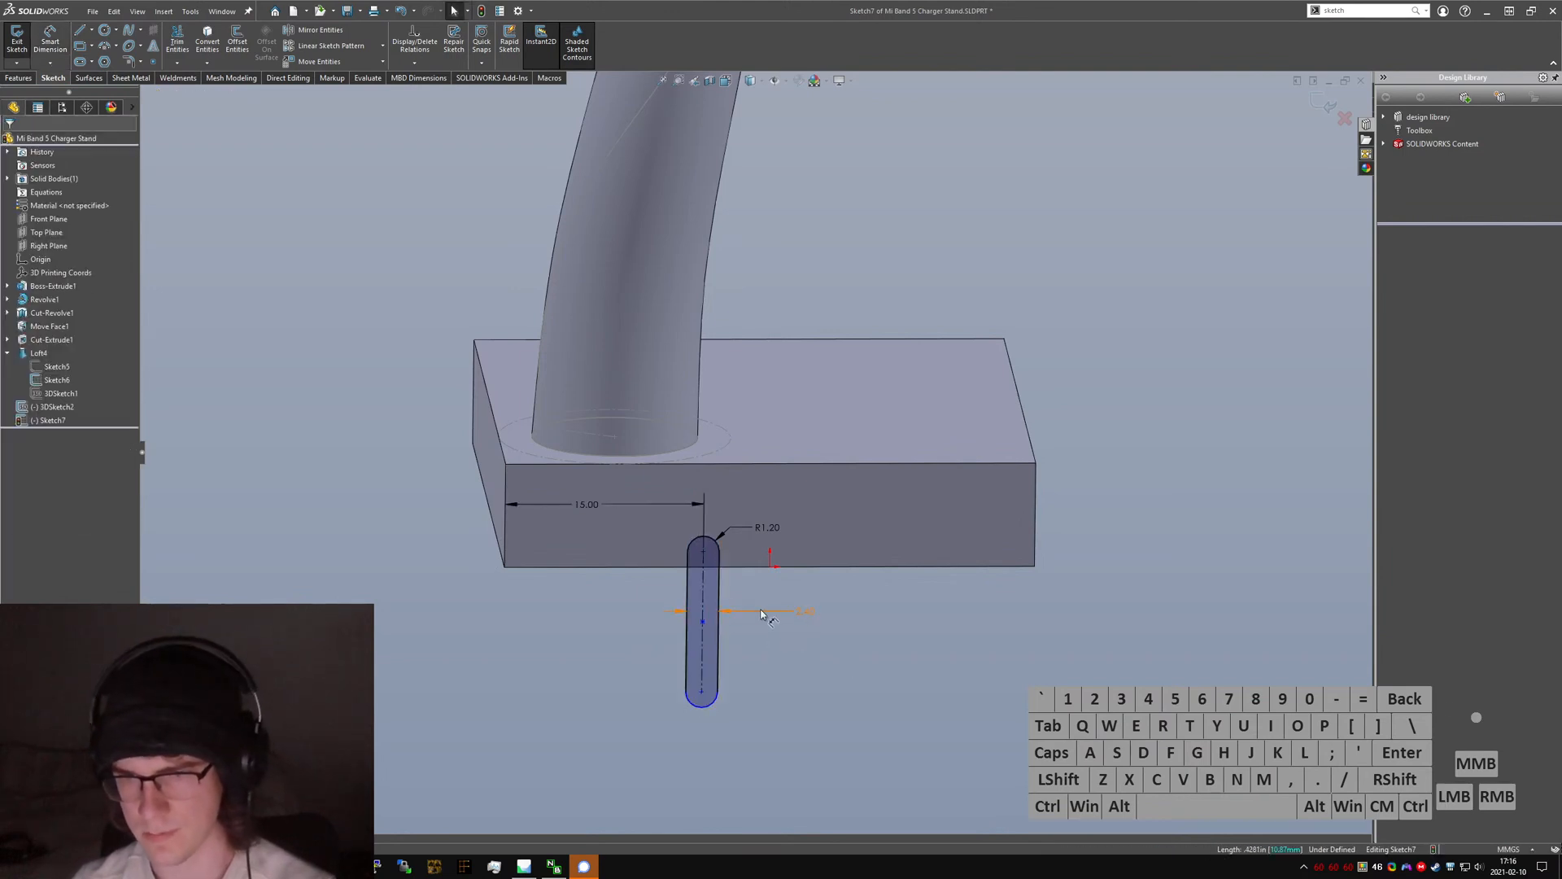
pyautogui.click(762, 614)
pyautogui.press('Escape')
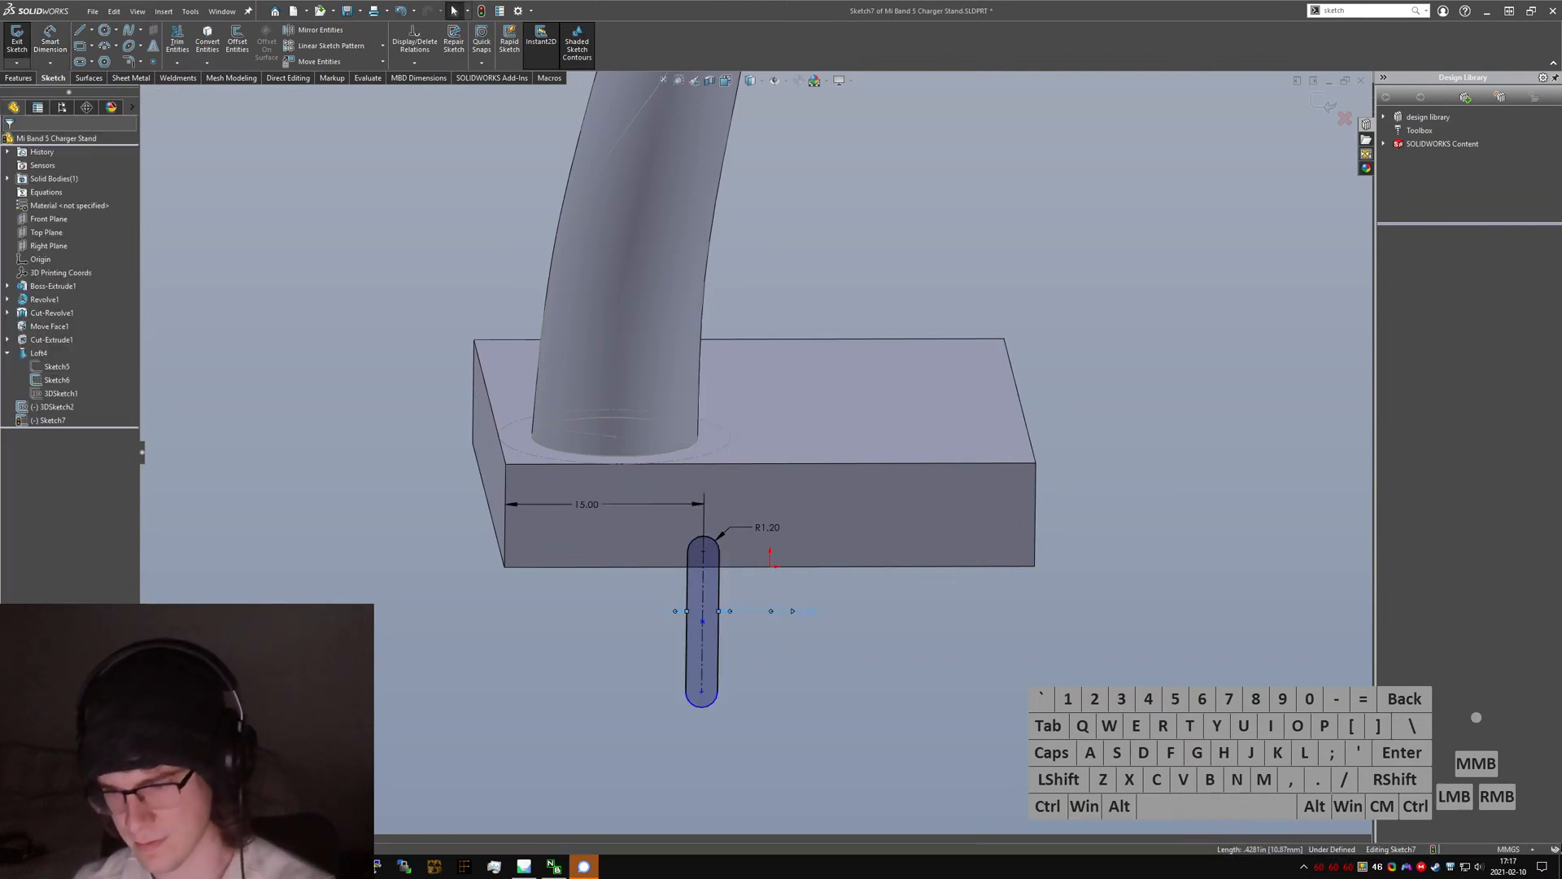
pyautogui.press('Delete')
pyautogui.click(762, 699)
# - Dimension the slot's straight side at 15 mm and close the sketch
pyautogui.moveTo(763, 698); pyautogui.dragTo(724, 598, button='right')
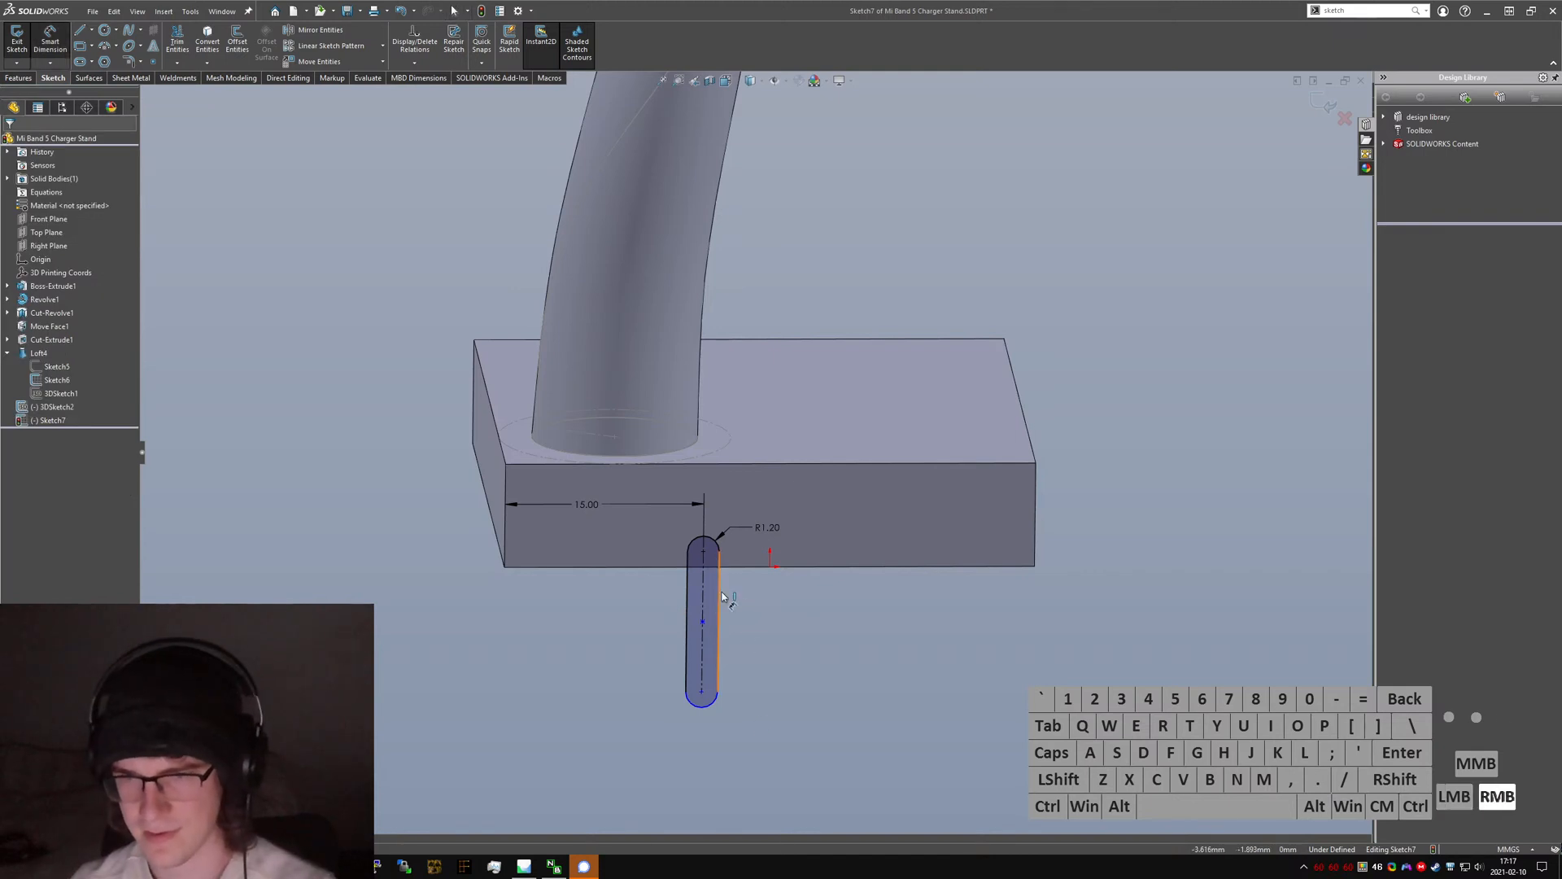
pyautogui.click(768, 606)
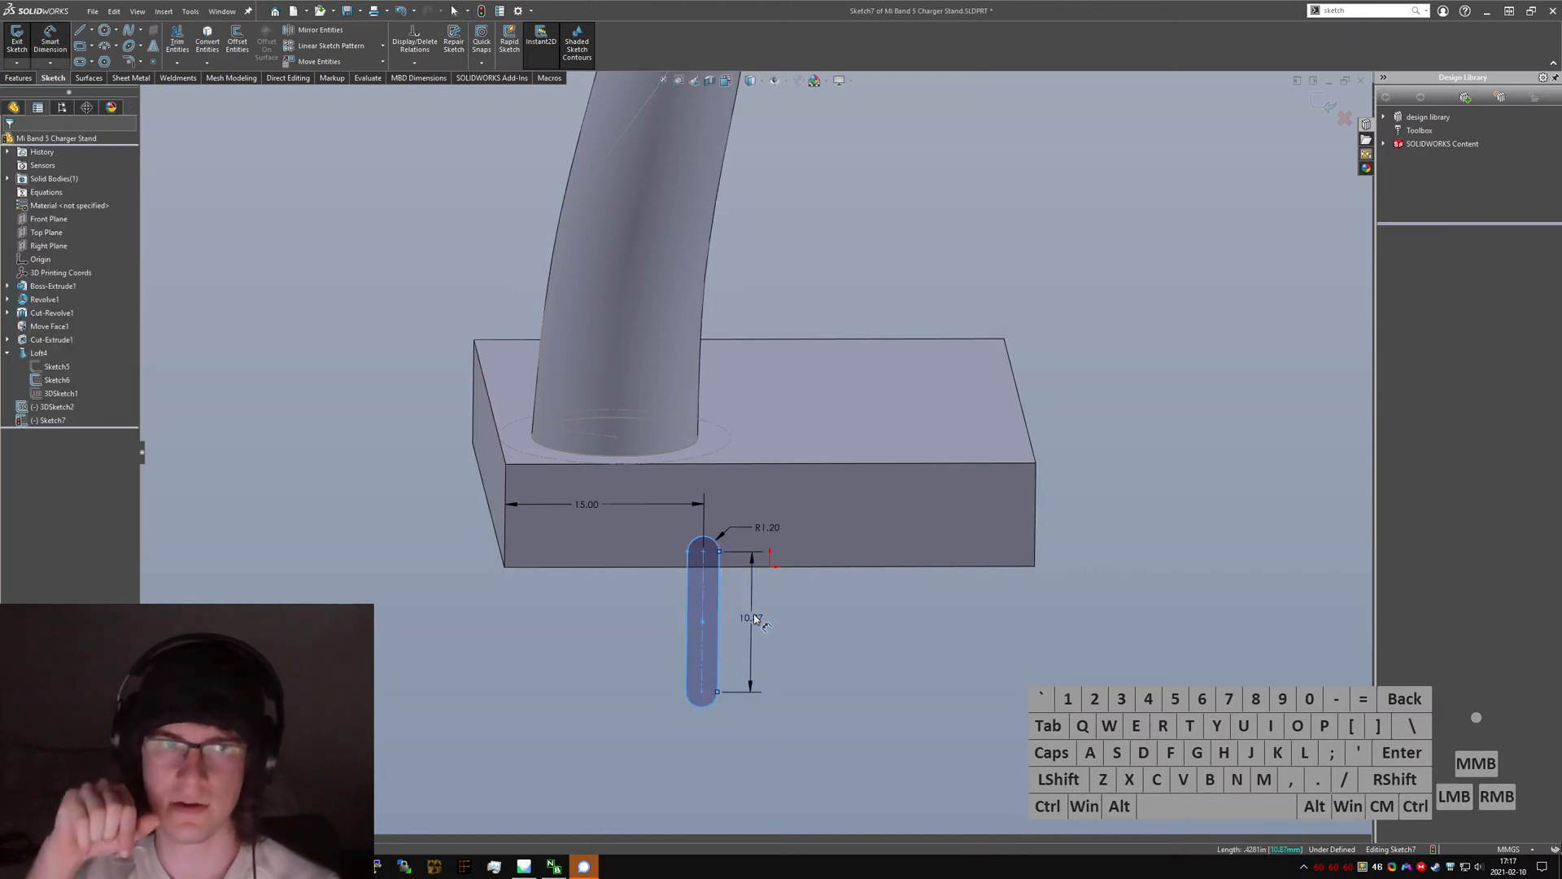
pyautogui.click(755, 618)
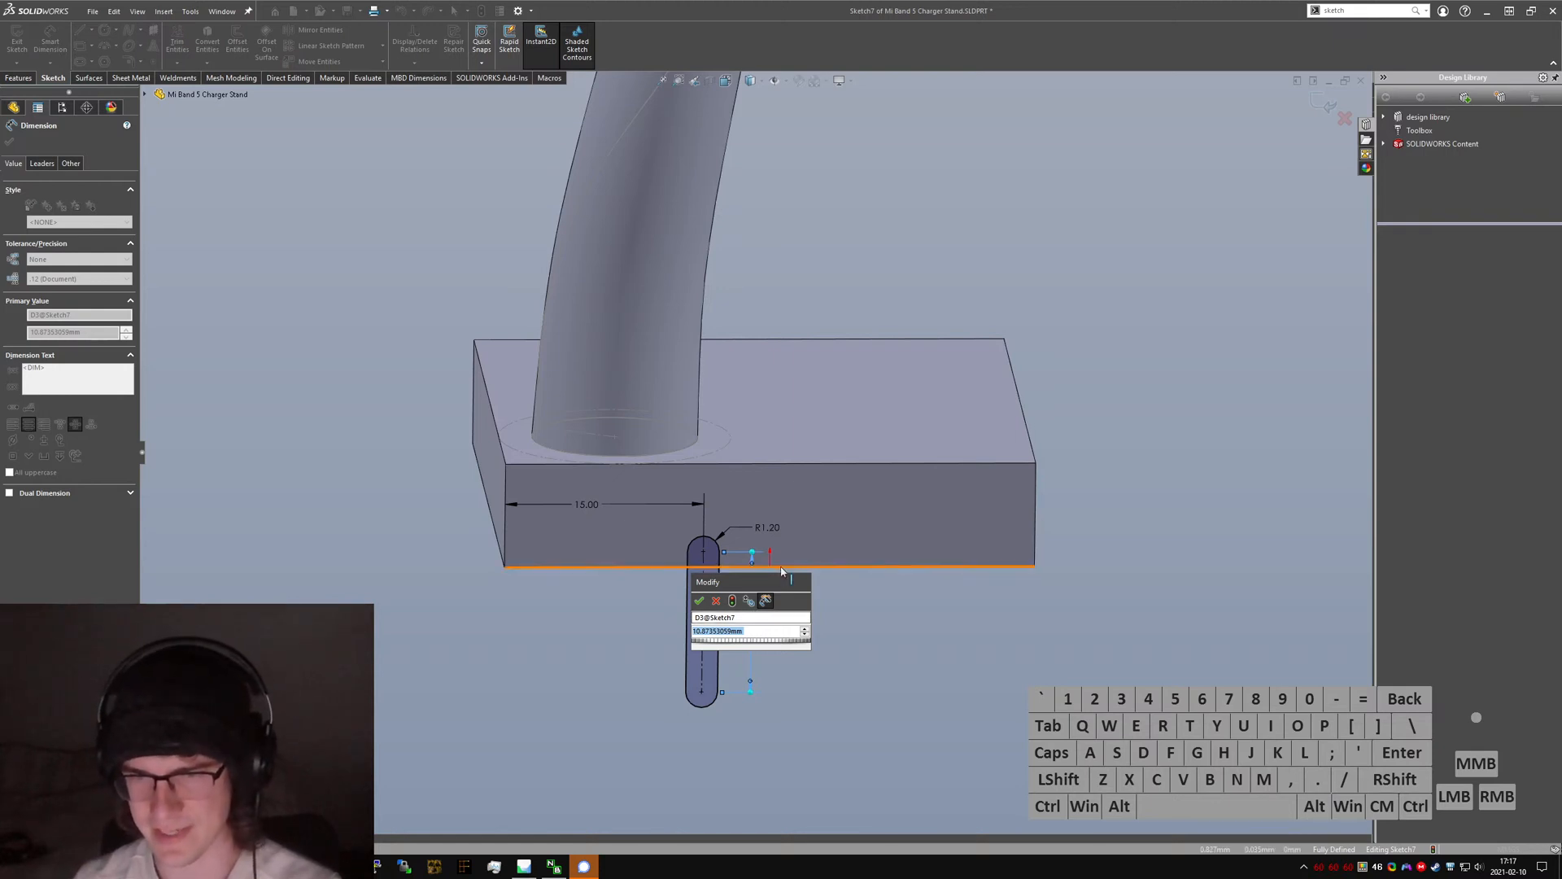
pyautogui.press('Return')
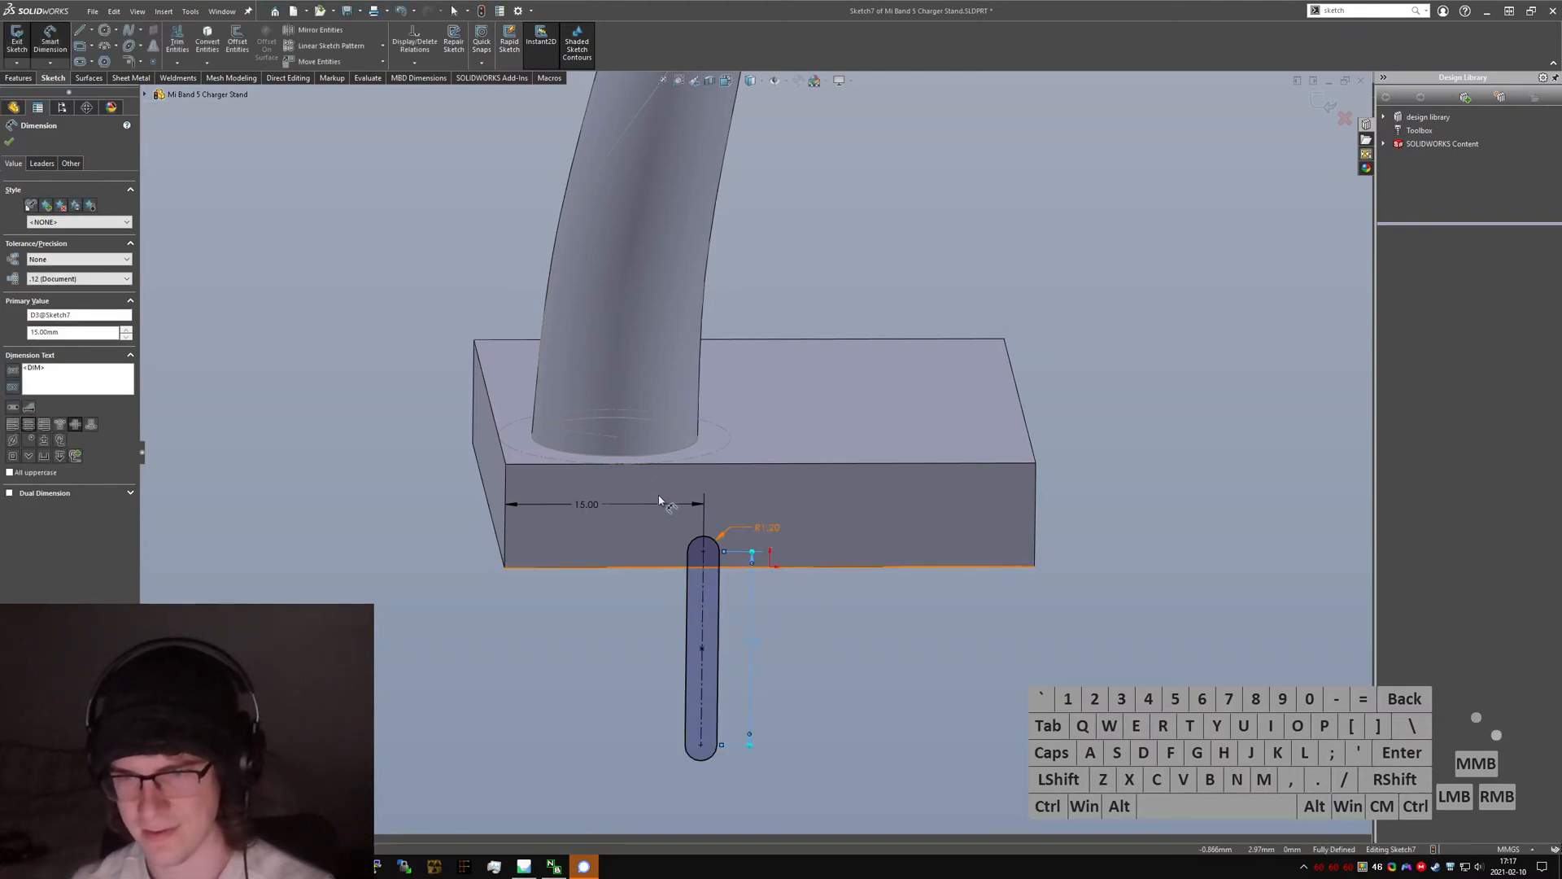
pyautogui.moveTo(662, 502)
pyautogui.mouseDown(button='middle')
pyautogui.moveTo(789, 545)
pyautogui.moveTo(600, 500)
pyautogui.moveTo(656, 469)
pyautogui.moveTo(706, 487)
pyautogui.mouseUp(button='middle')
pyautogui.scroll(4, 600, 500)
pyautogui.click(16, 42)
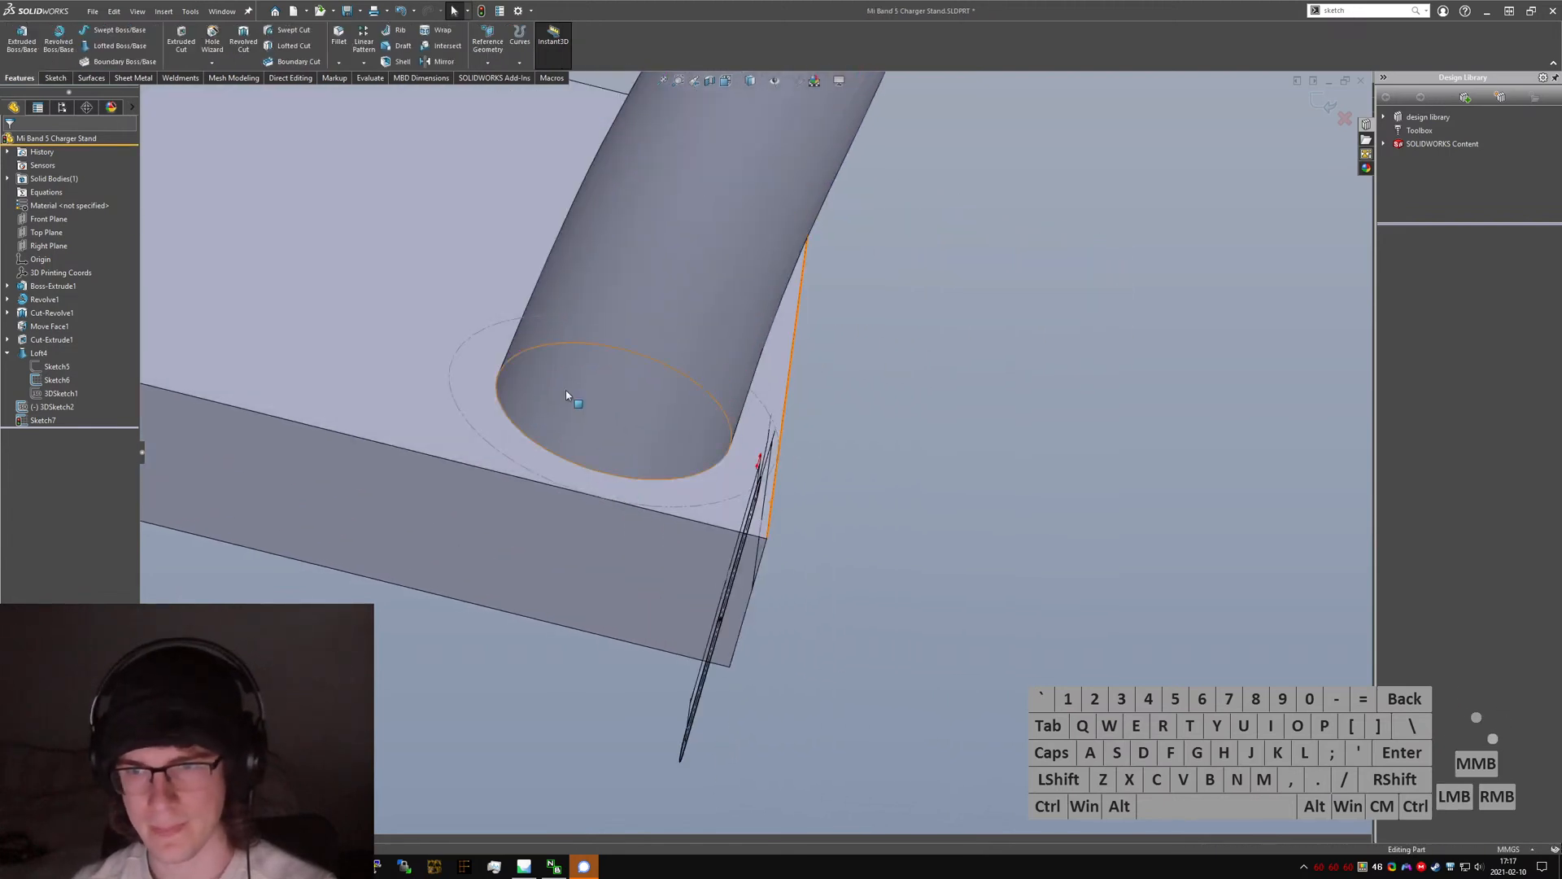
# - Start a new 3D sketch and draw a spline from the slot's upper centre to the lower end of the arm's spline
pyautogui.moveTo(565, 388)
pyautogui.mouseDown(button='middle')
pyautogui.moveTo(523, 377)
pyautogui.moveTo(425, 282)
pyautogui.moveTo(453, 283)
pyautogui.moveTo(680, 612)
pyautogui.mouseUp(button='middle')
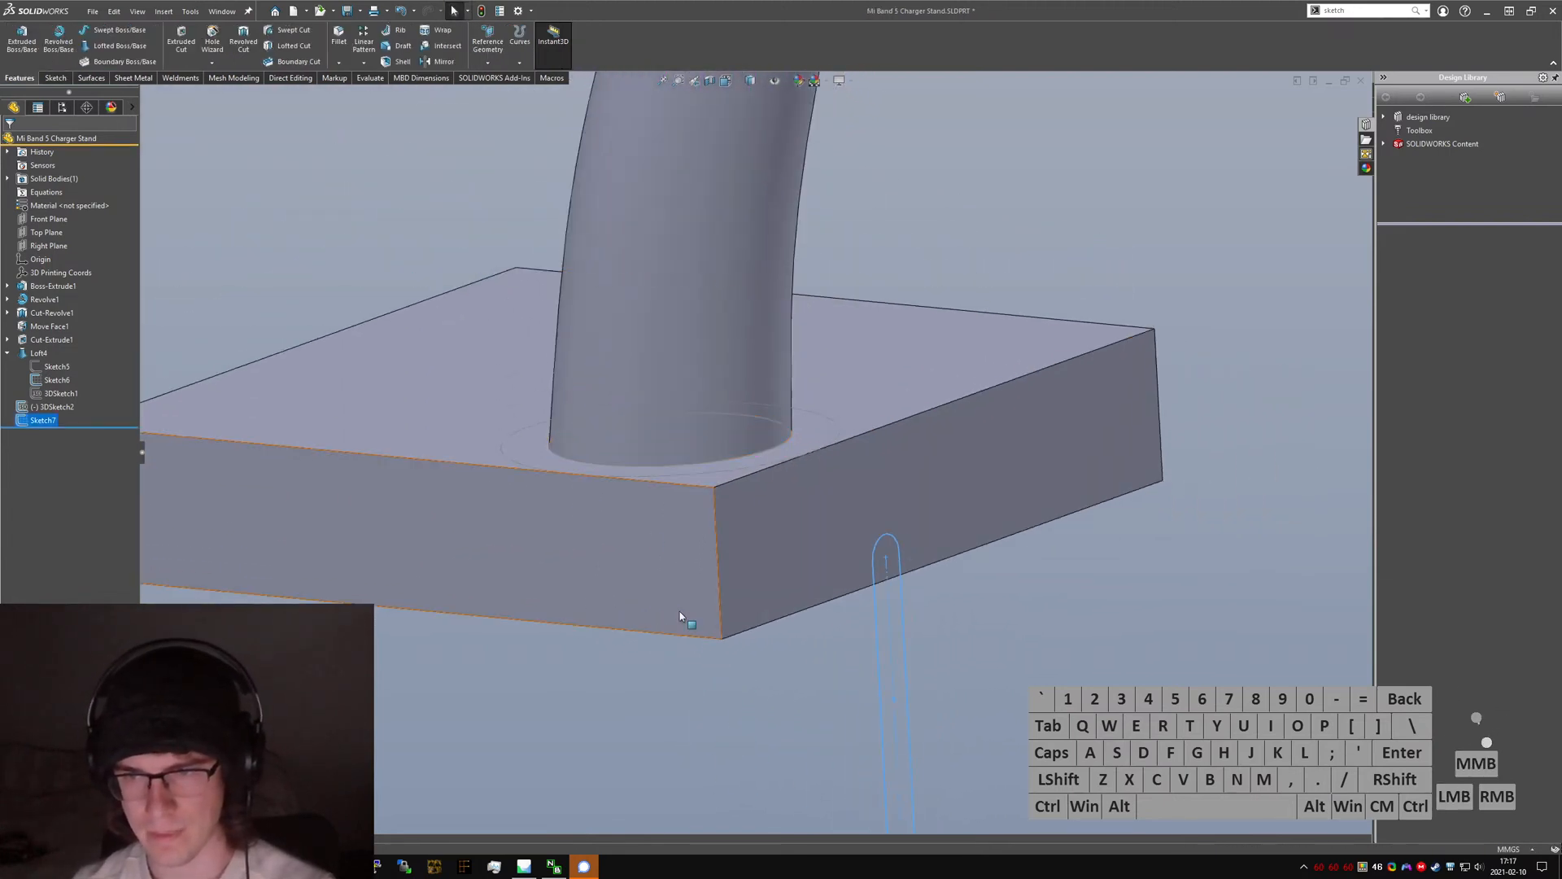
pyautogui.write('3d')
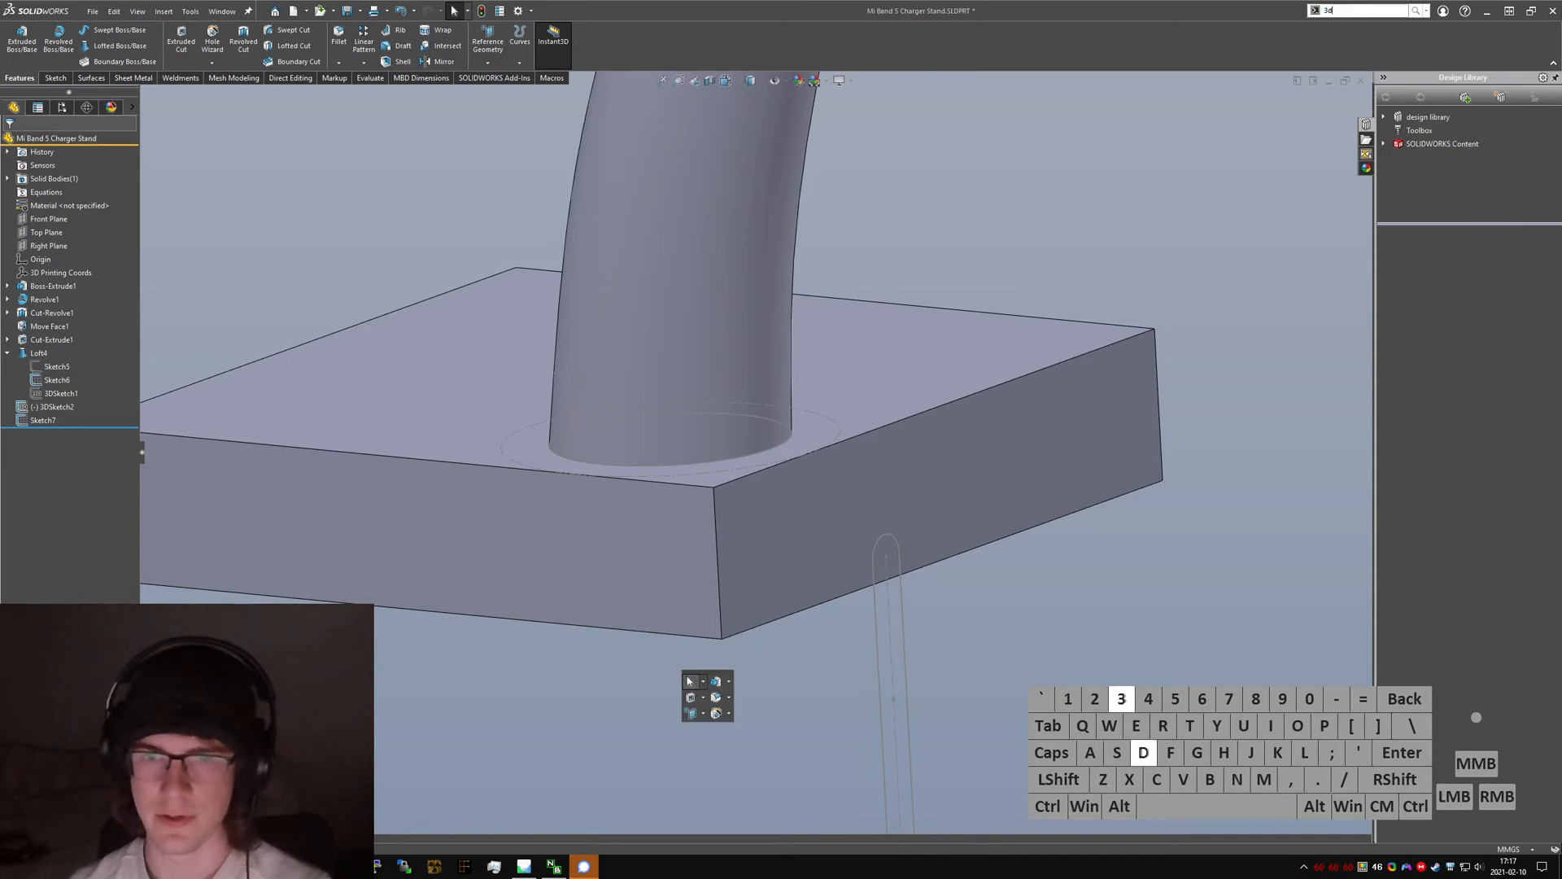
pyautogui.write('s')
pyautogui.press('BackSpace')
pyautogui.press('BackSpace')
pyautogui.write('sketch')
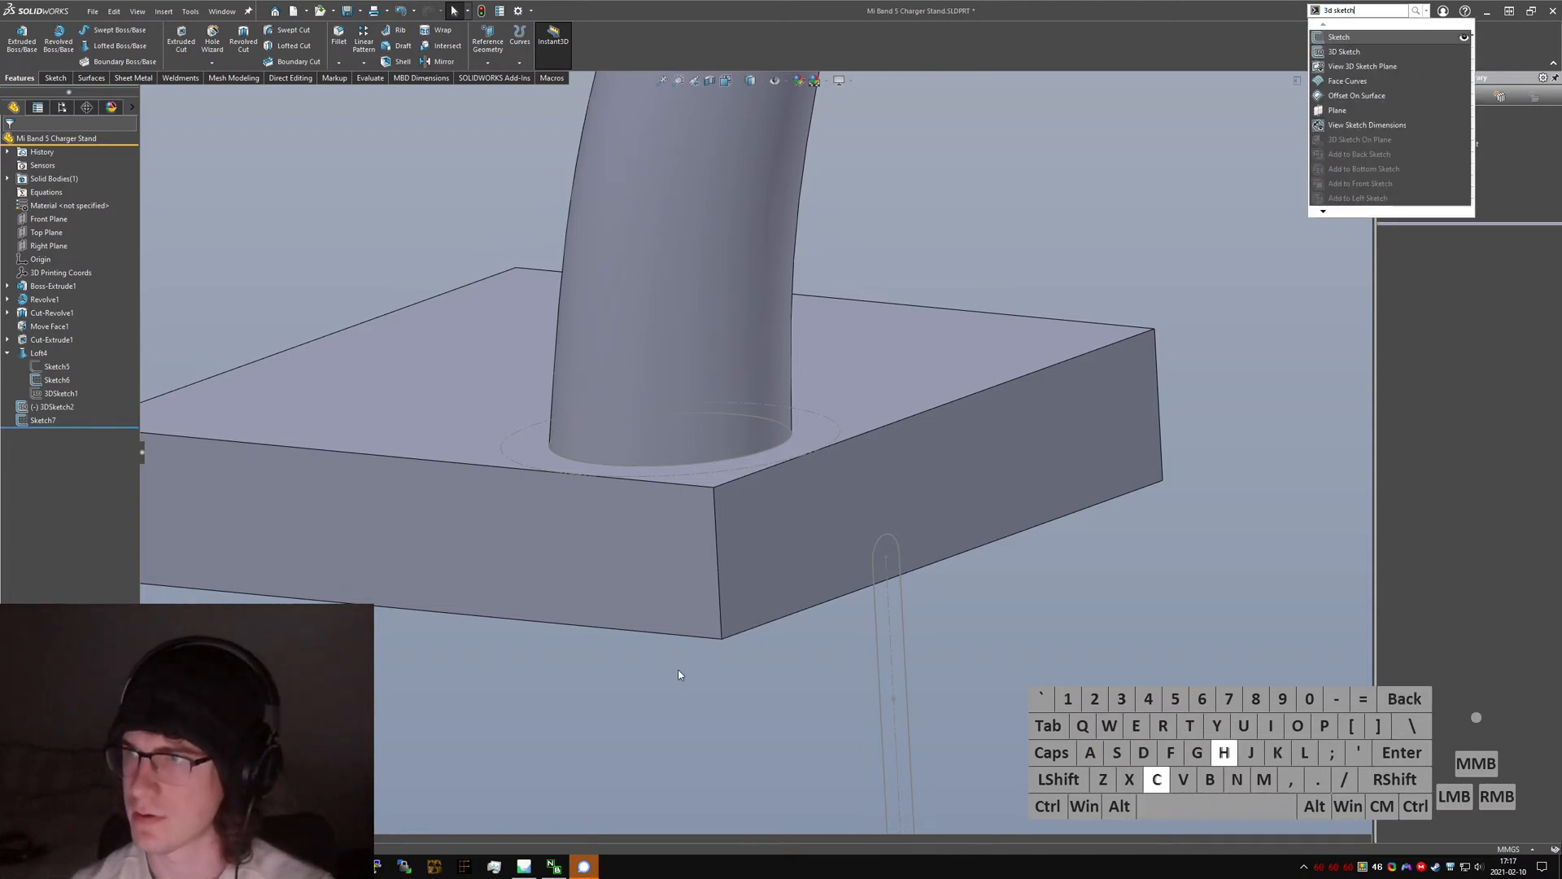
pyautogui.press('Return')
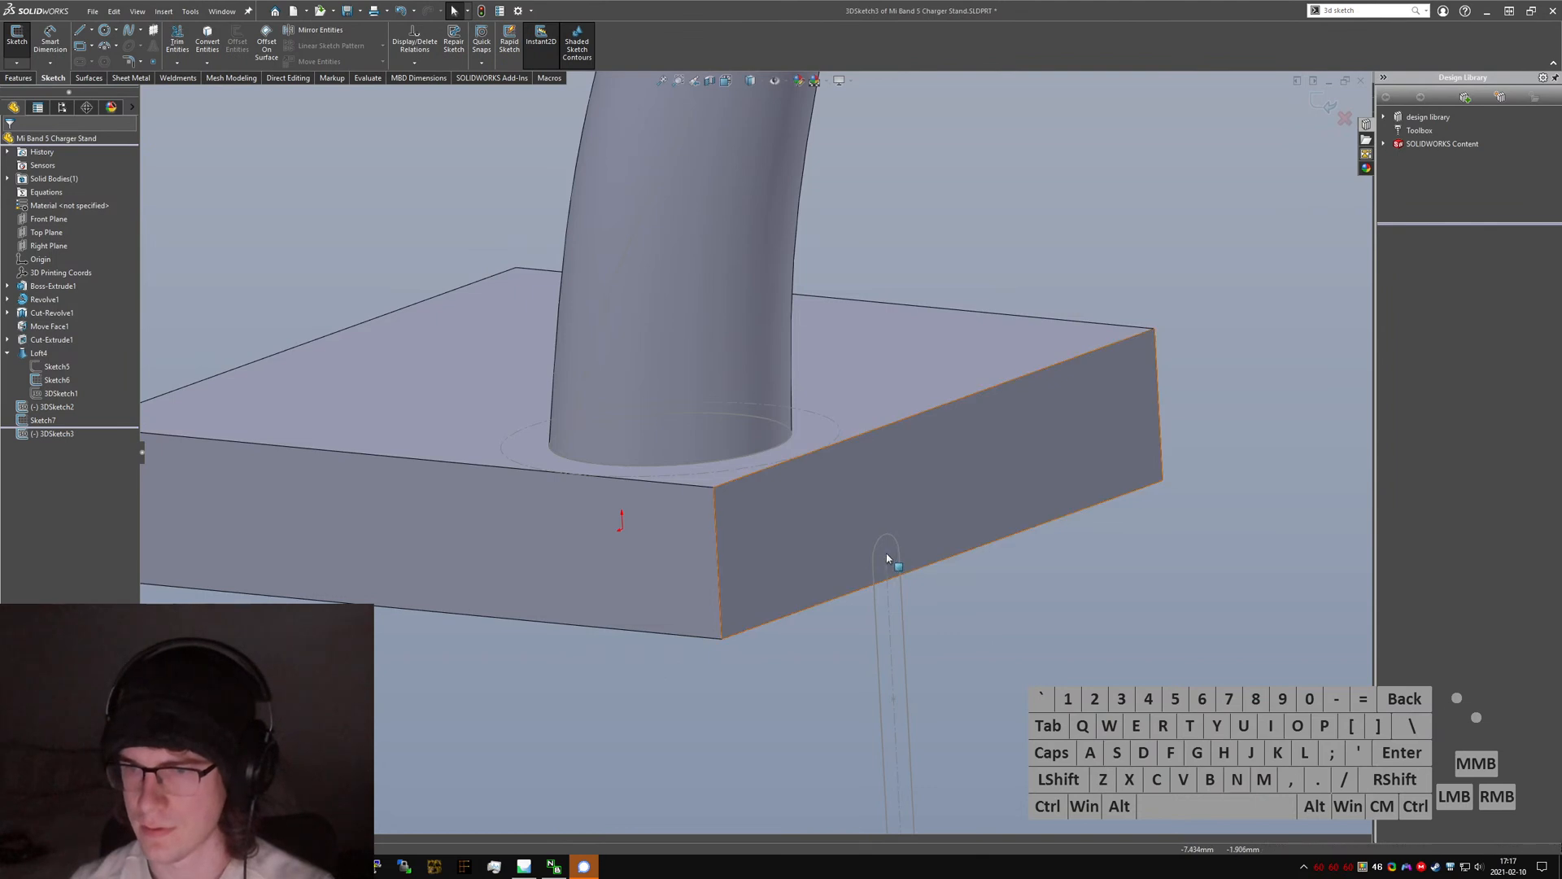
pyautogui.write('spline')
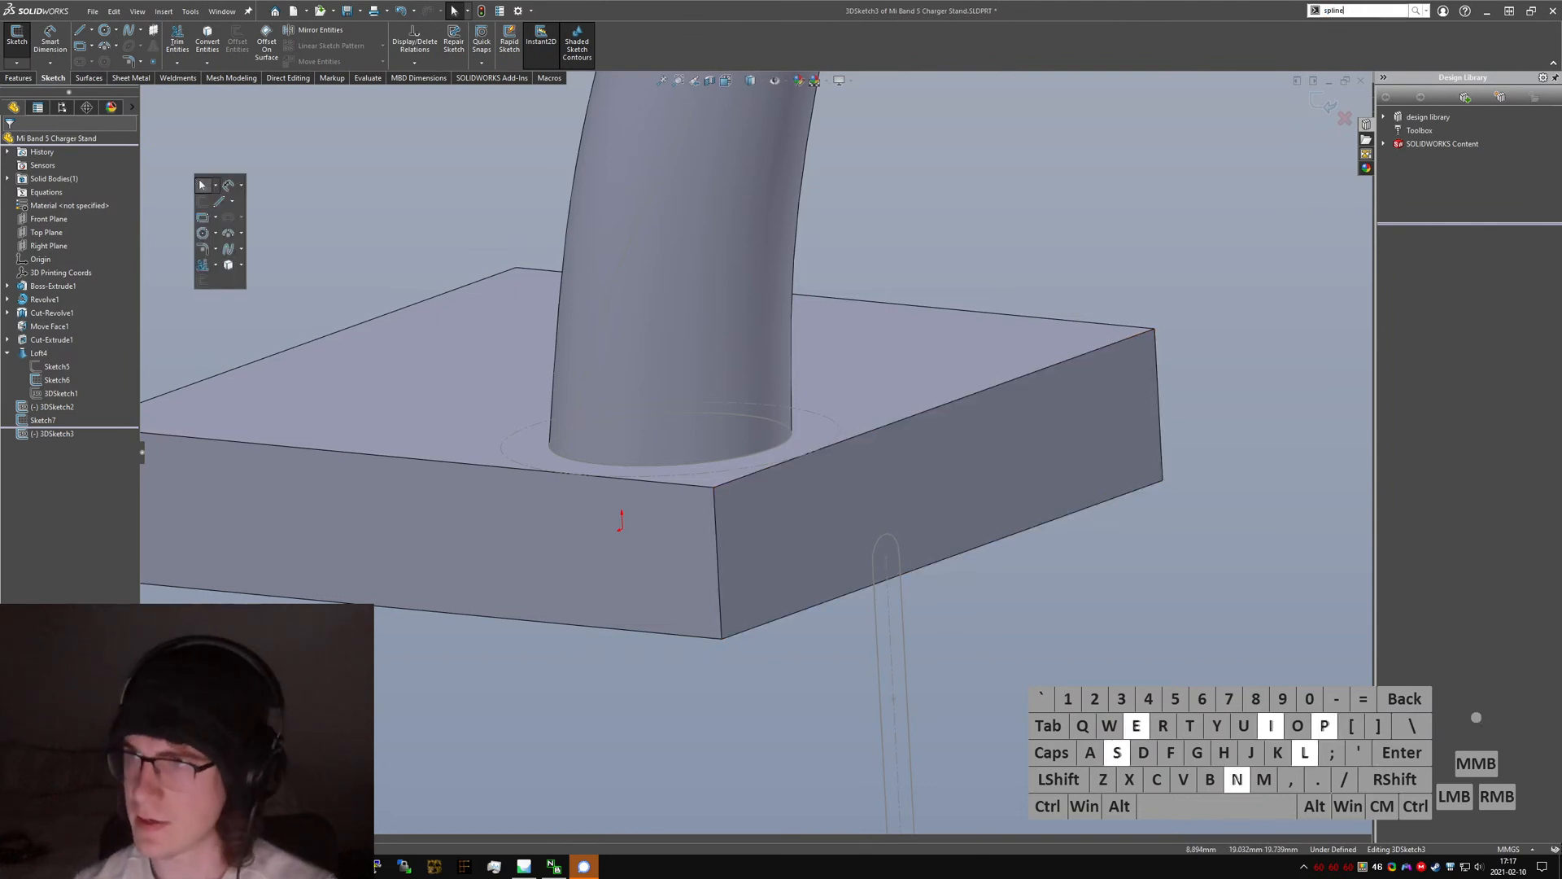
pyautogui.press('Return')
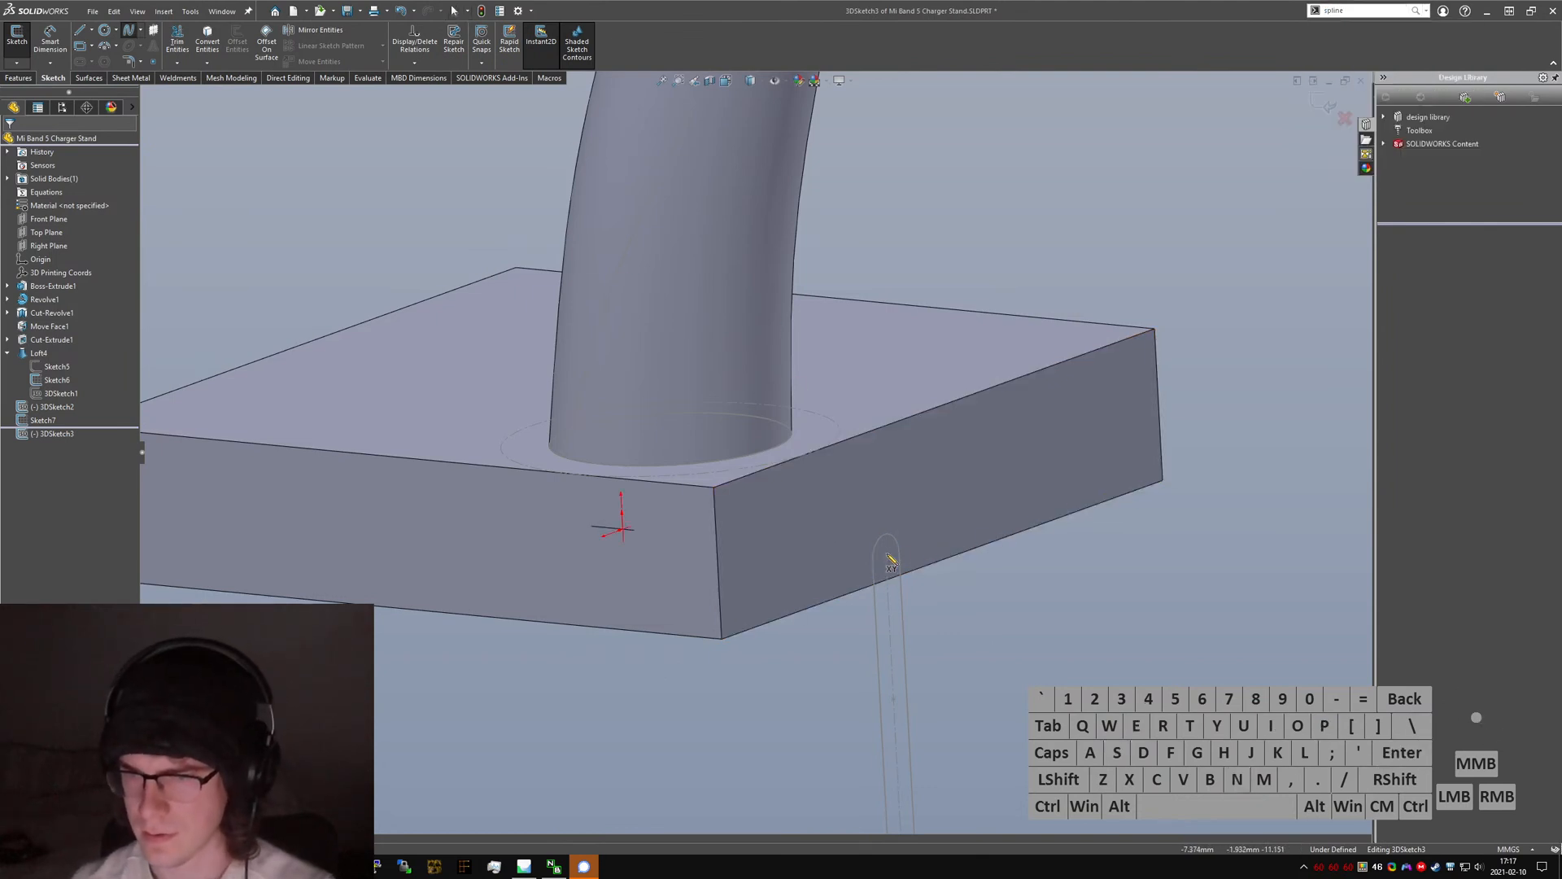
pyautogui.click(718, 483)
pyautogui.moveTo(763, 512); pyautogui.dragTo(859, 546, button='middle')
pyautogui.moveTo(763, 562); pyautogui.dragTo(879, 520, button='middle')
pyautogui.click(864, 486)
pyautogui.press('Escape')
# - Swing out the new spline's arm-end handle, try to make it tangent to the arm's spline, and undo the relation
pyautogui.click(876, 517)
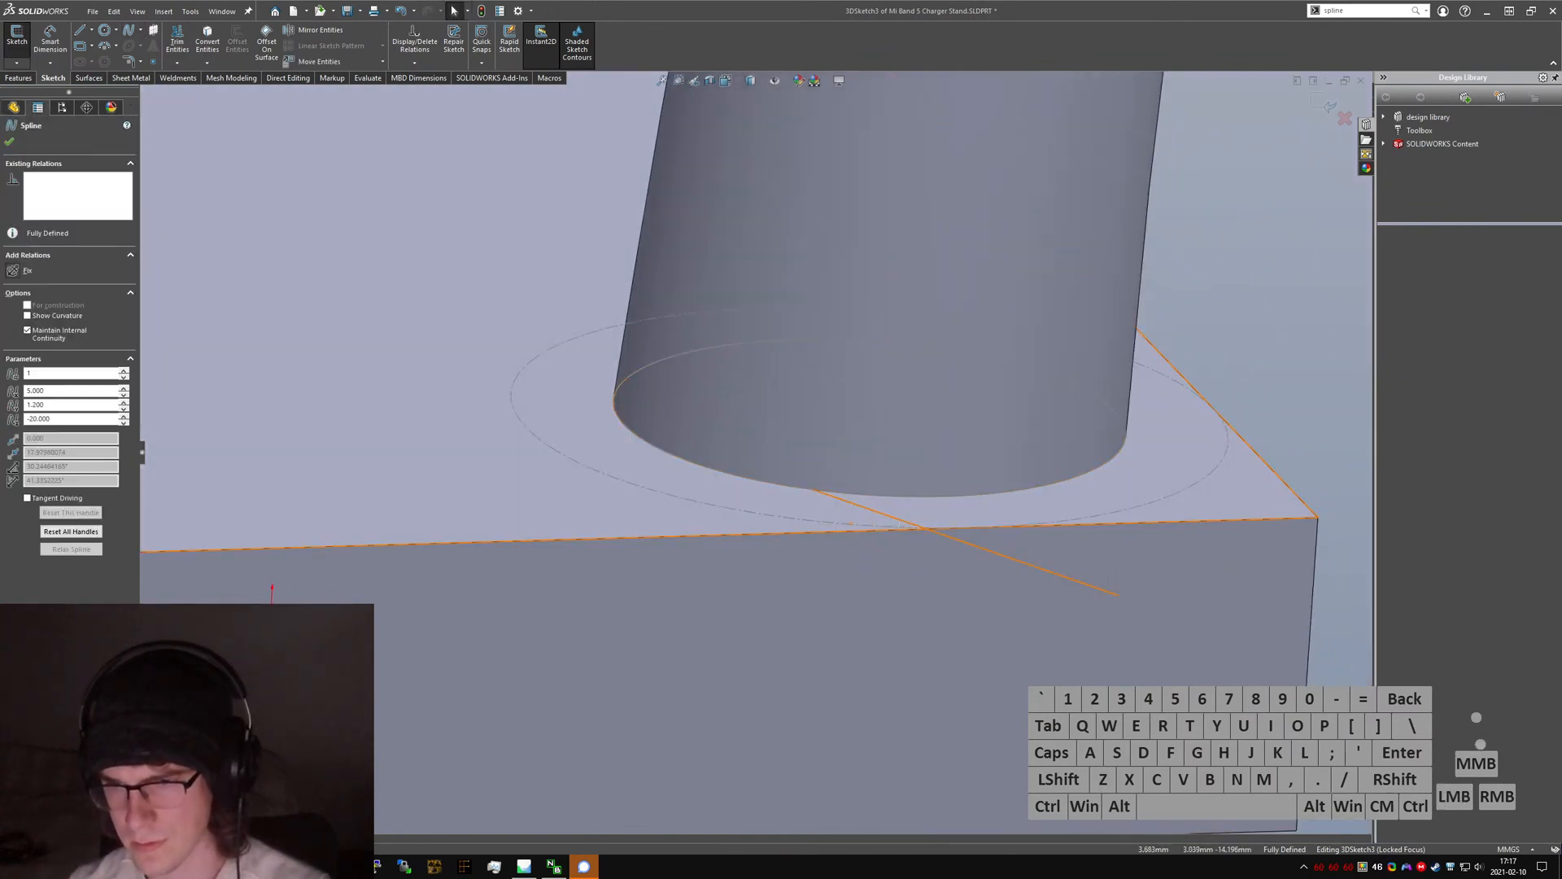
pyautogui.moveTo(929, 534); pyautogui.dragTo(752, 581)
pyautogui.keyDown('ctrl'); pyautogui.click(850, 441); pyautogui.keyUp('ctrl')
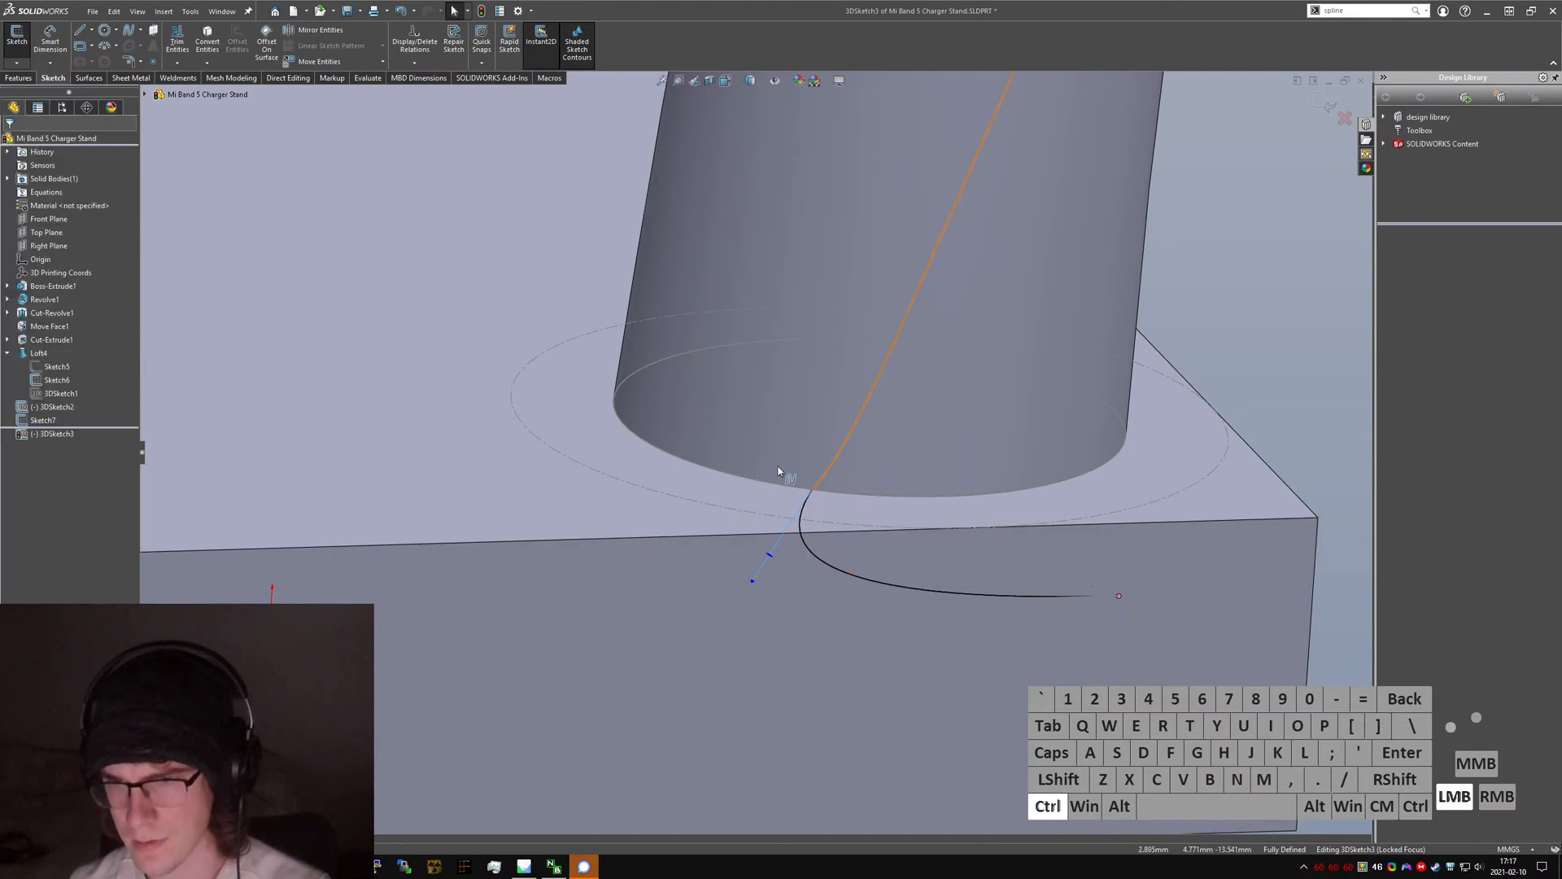
pyautogui.click(31, 338)
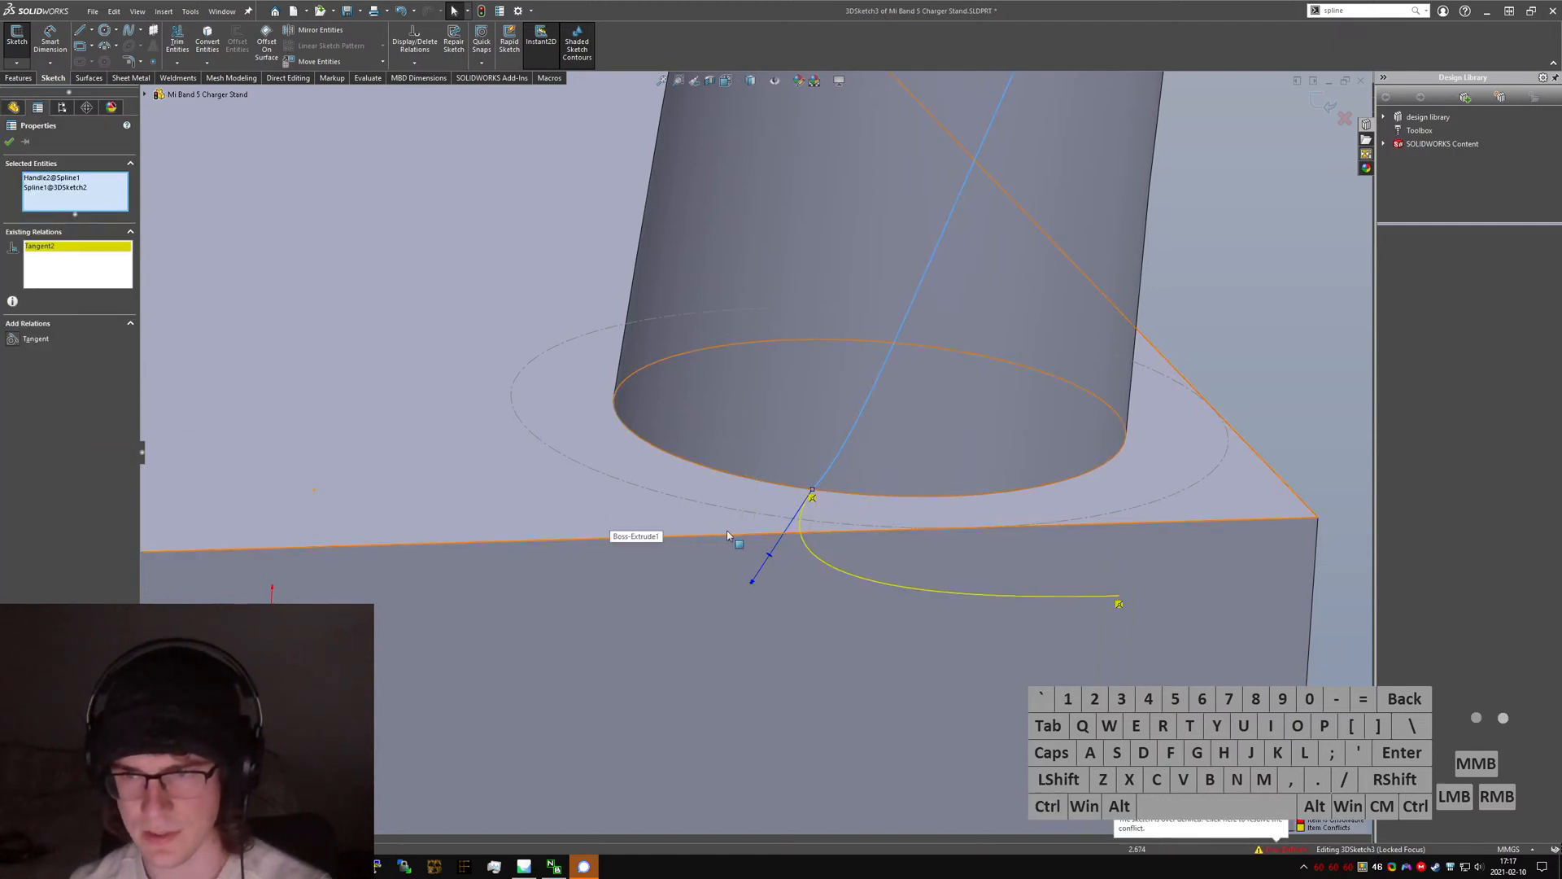
pyautogui.moveTo(728, 535); pyautogui.dragTo(893, 488, button='middle')
pyautogui.hotkey('ctrl', 'z')
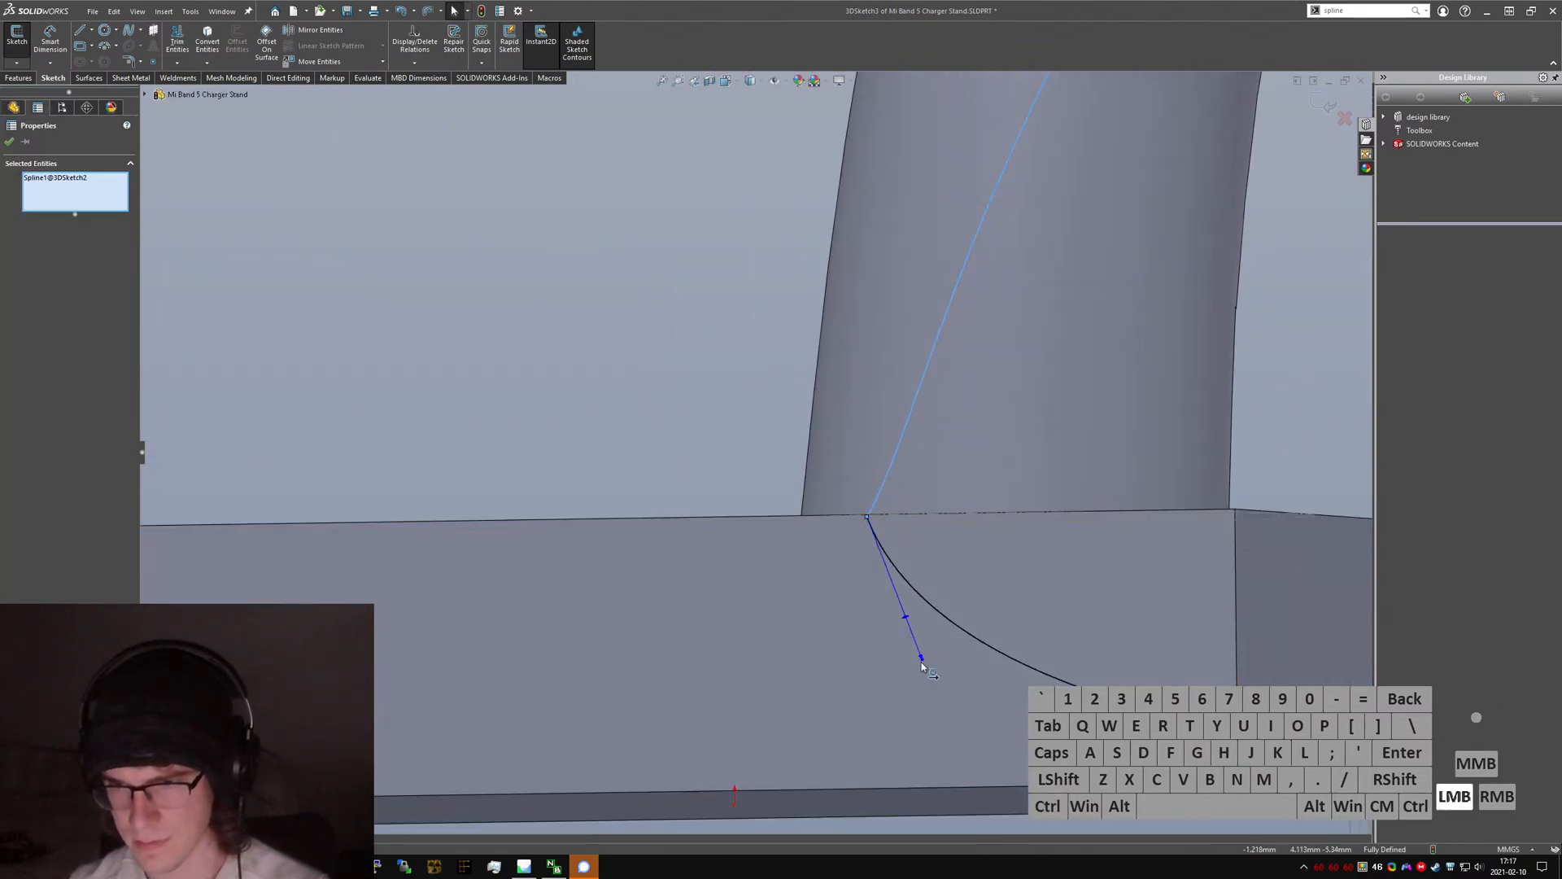
# - Realign the arm-end handle, try a tangent relation between the new spline and the arm's spline, and undo it
pyautogui.moveTo(765, 667); pyautogui.dragTo(800, 628)
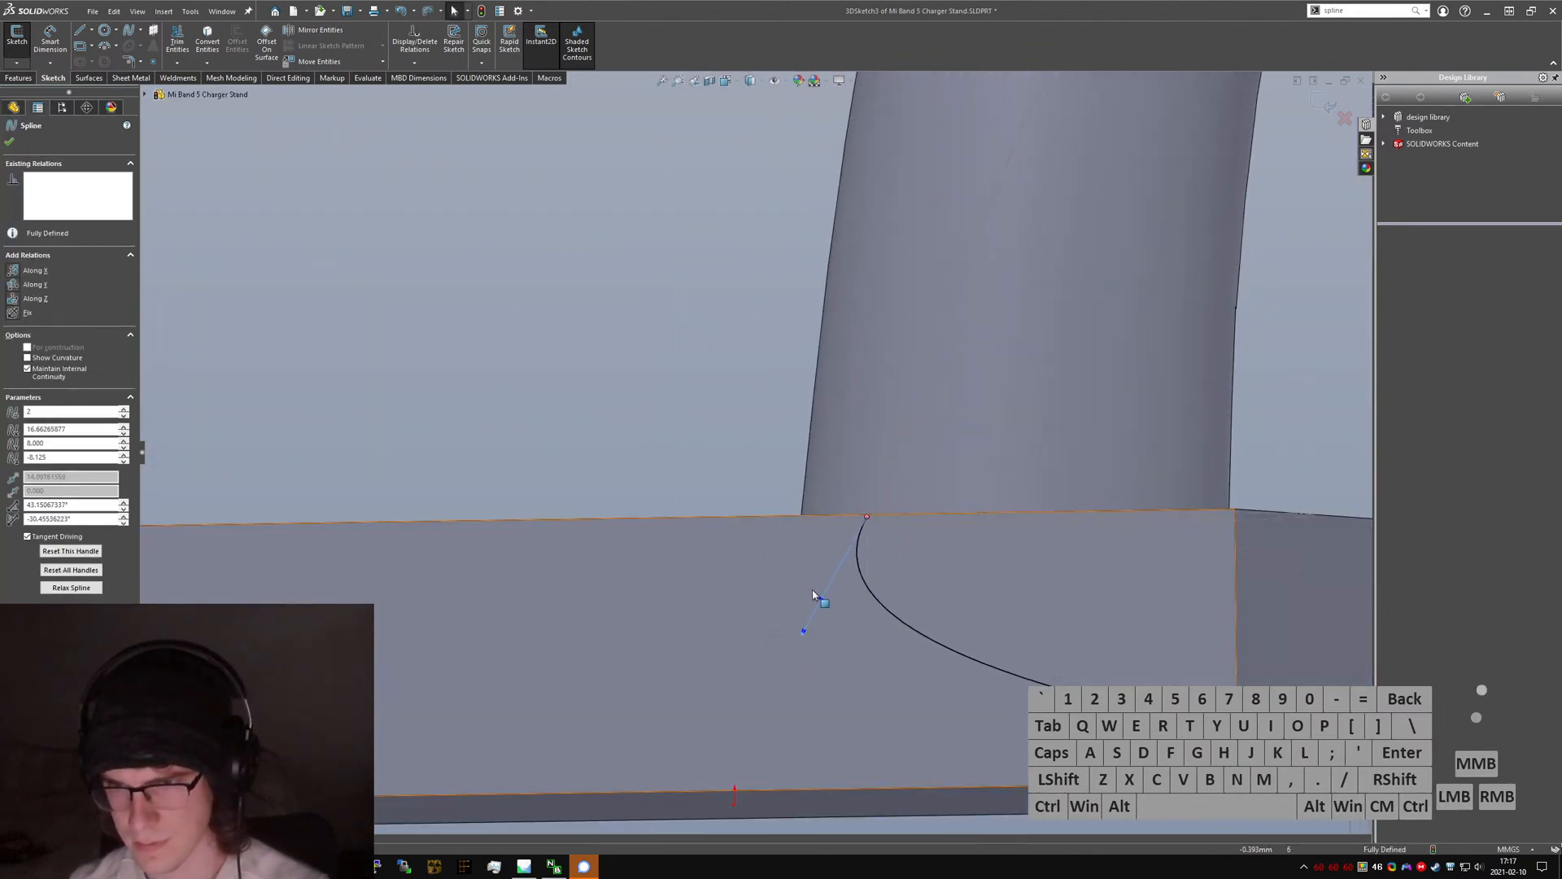
pyautogui.moveTo(819, 600); pyautogui.dragTo(681, 576, button='middle')
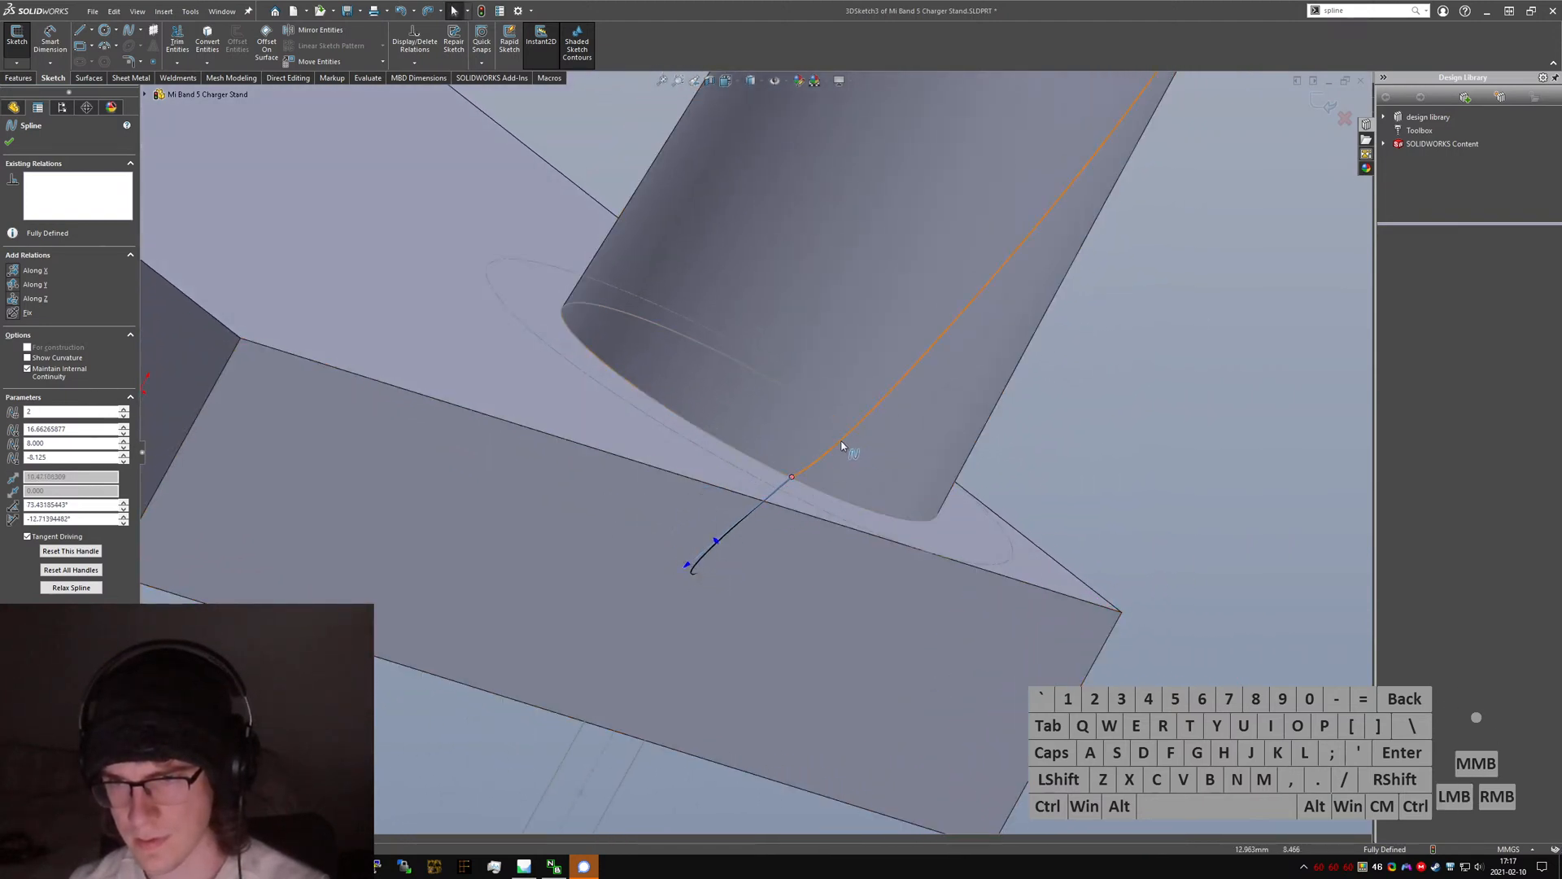
pyautogui.click(842, 446)
pyautogui.moveTo(837, 448); pyautogui.dragTo(813, 521, button='middle')
pyautogui.keyDown('ctrl'); pyautogui.click(803, 521); pyautogui.keyUp('ctrl')
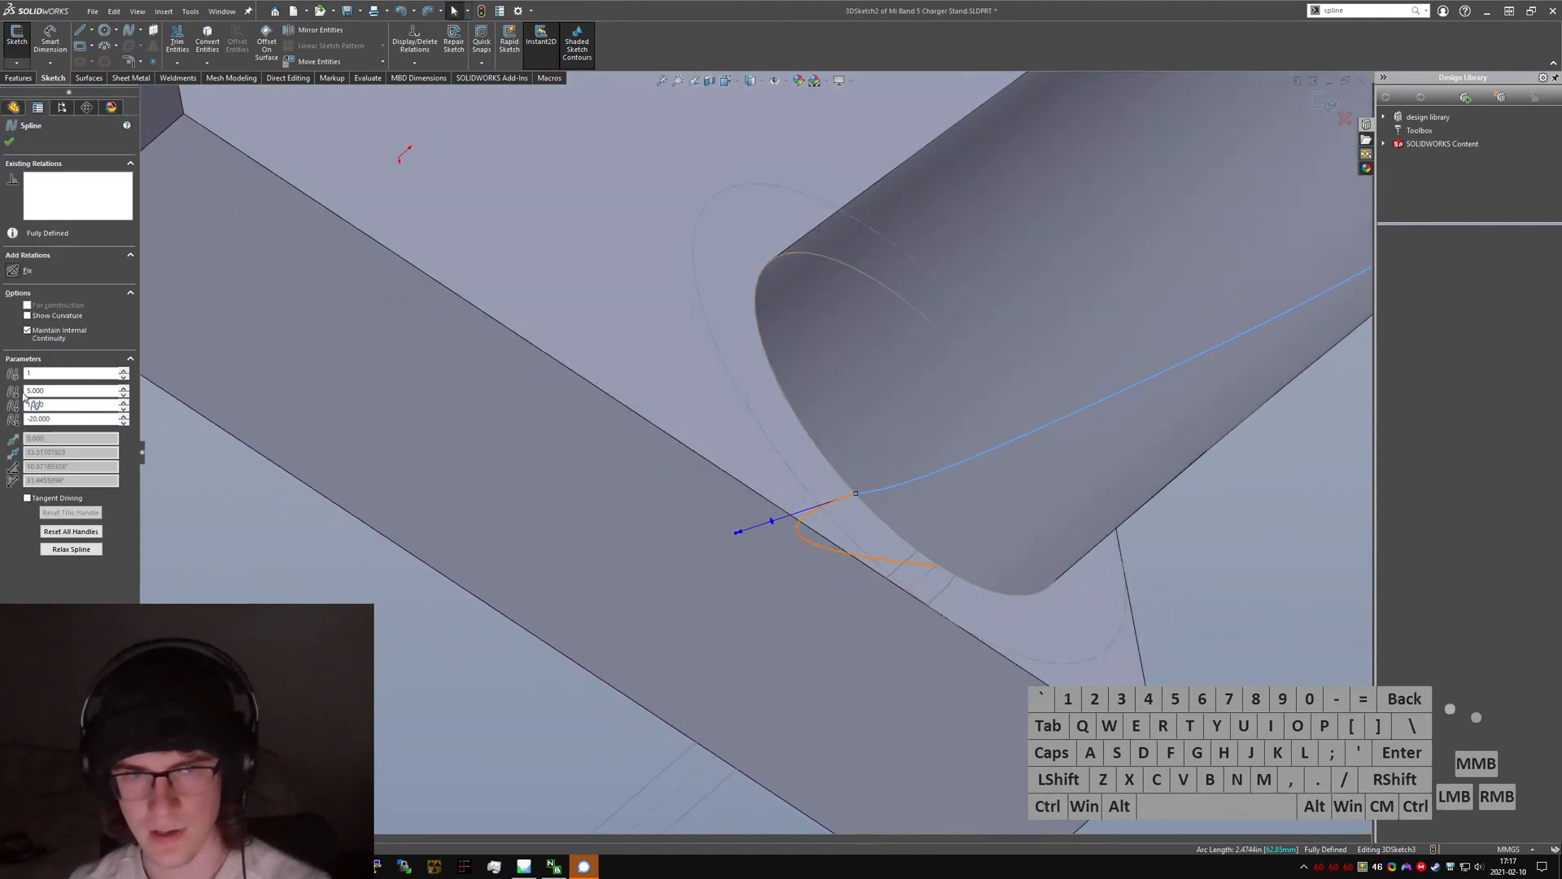
pyautogui.click(17, 341)
pyautogui.hotkey('ctrl', 'z')
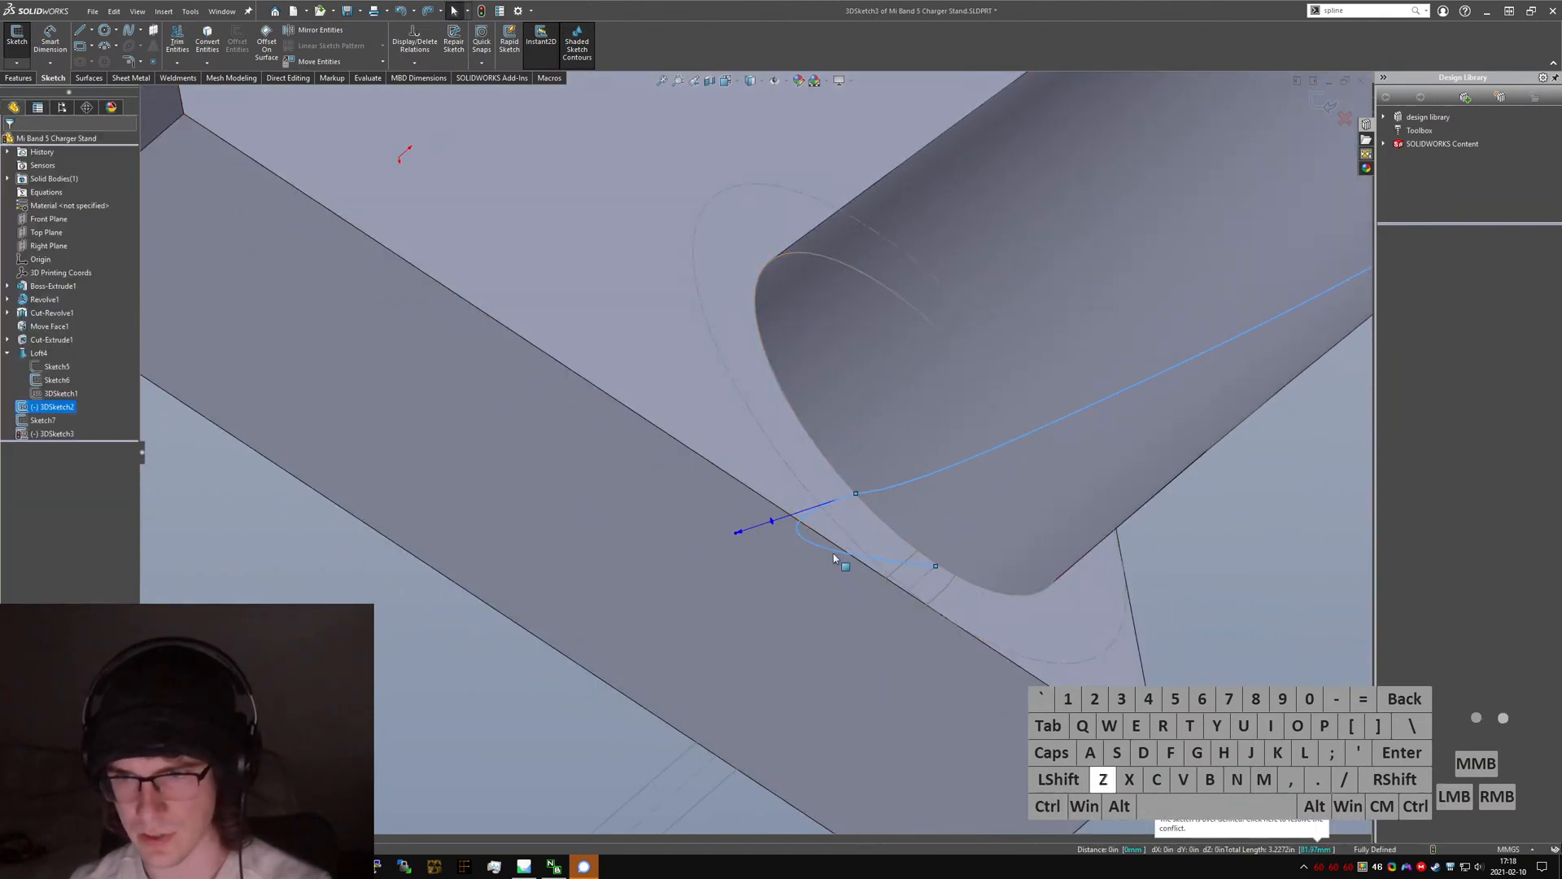
# - Pull the new spline's tangency handle at its slot end outward to bend the curve there
pyautogui.moveTo(833, 553)
pyautogui.mouseDown(button='middle')
pyautogui.moveTo(764, 453)
pyautogui.moveTo(856, 515)
pyautogui.mouseUp(button='middle')
pyautogui.scroll(-6, 856, 516)
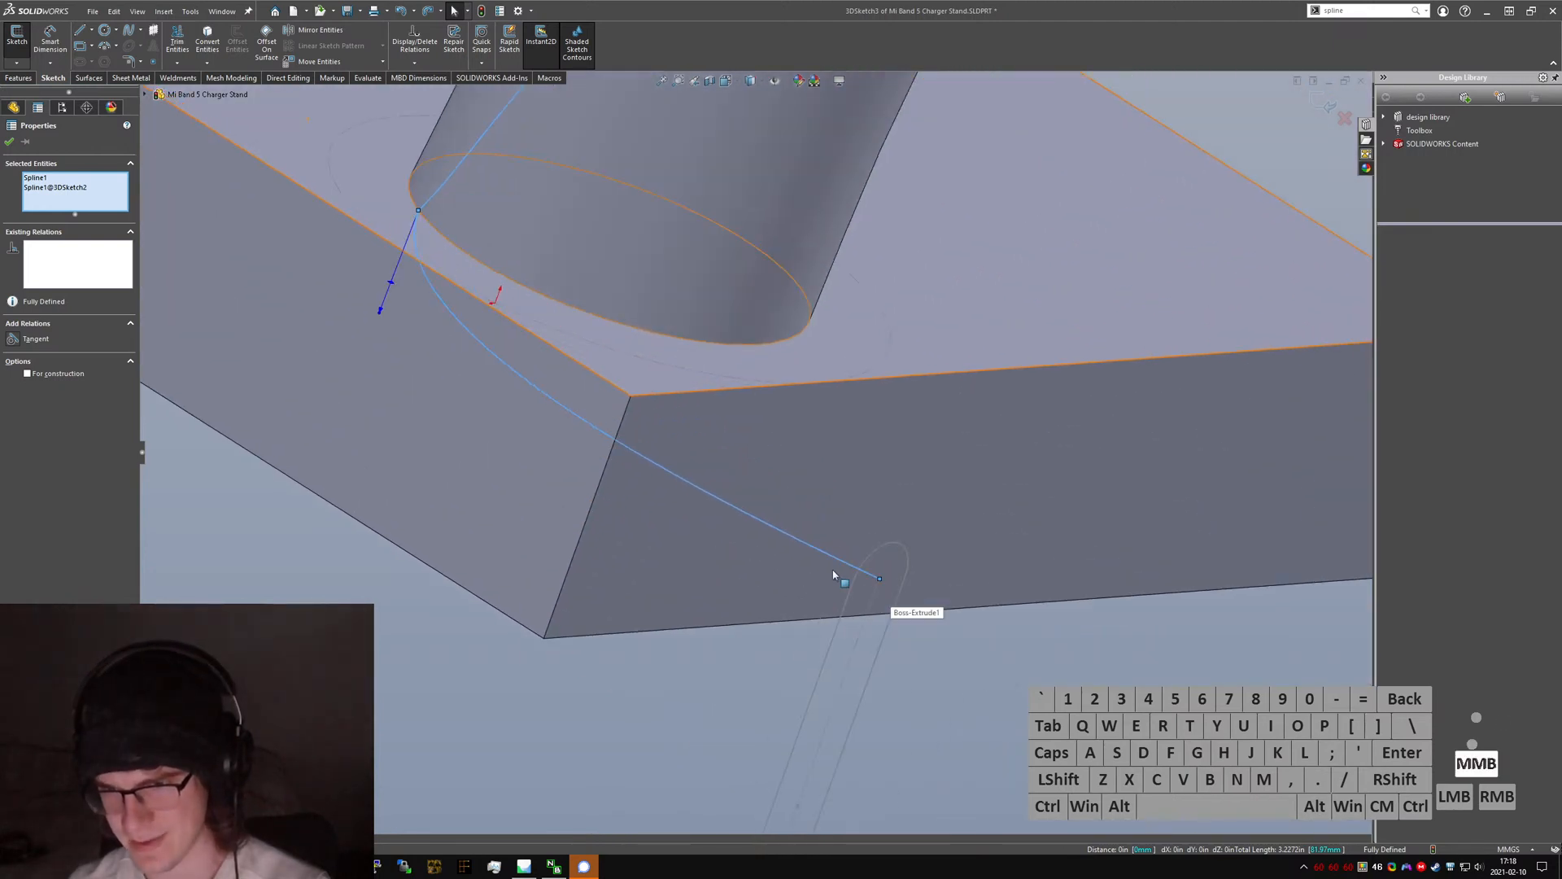
pyautogui.click(984, 680)
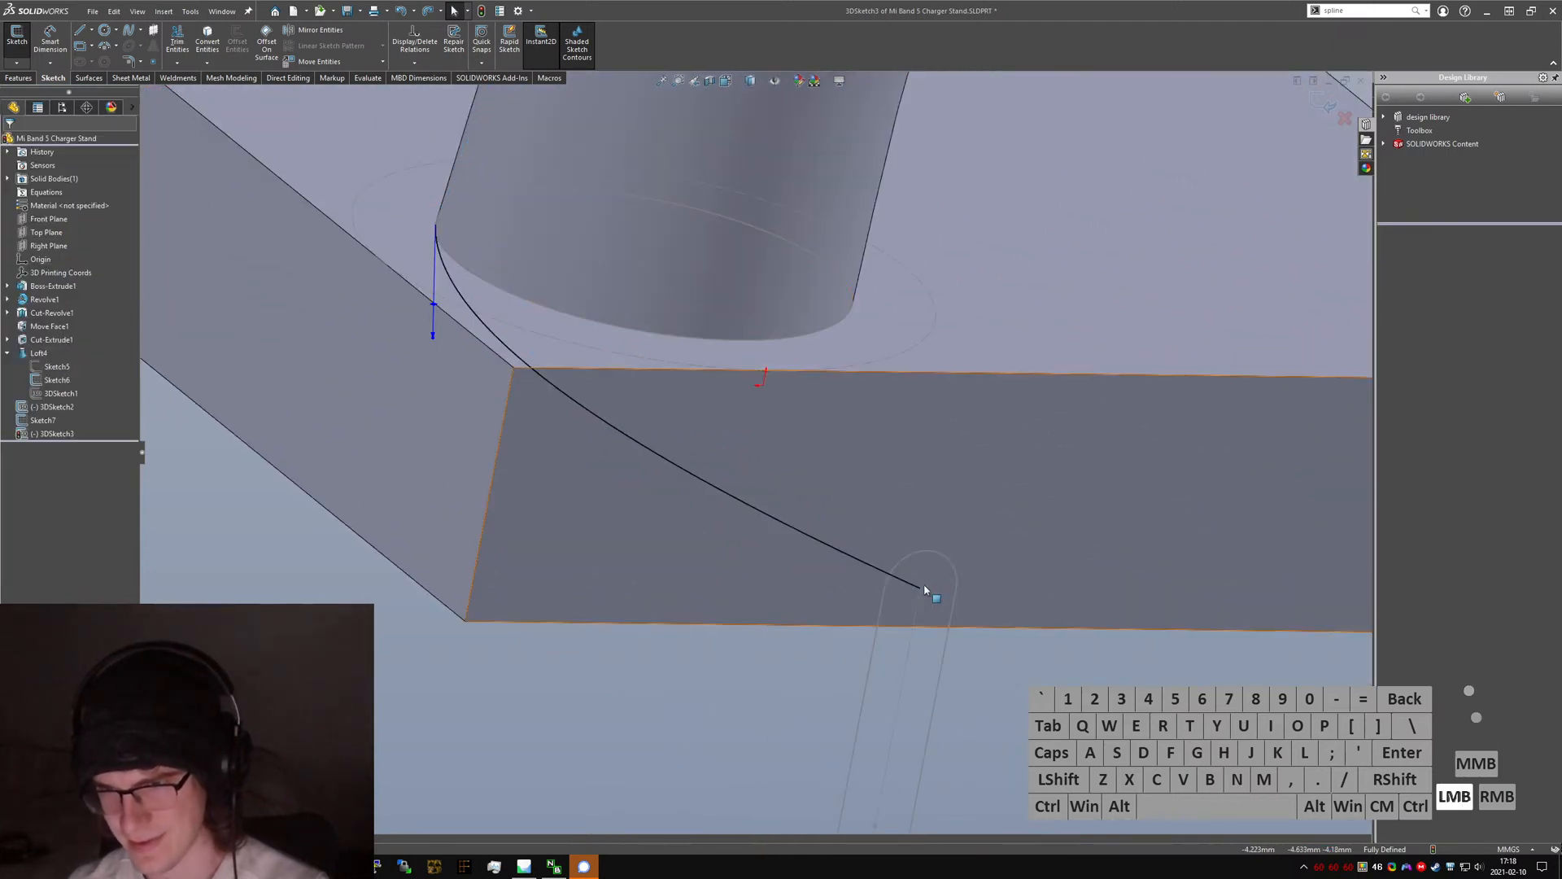
pyautogui.click(858, 572)
pyautogui.moveTo(858, 572); pyautogui.dragTo(802, 490, button='middle')
pyautogui.moveTo(798, 433); pyautogui.dragTo(966, 534)
pyautogui.moveTo(966, 534); pyautogui.dragTo(993, 624, button='middle')
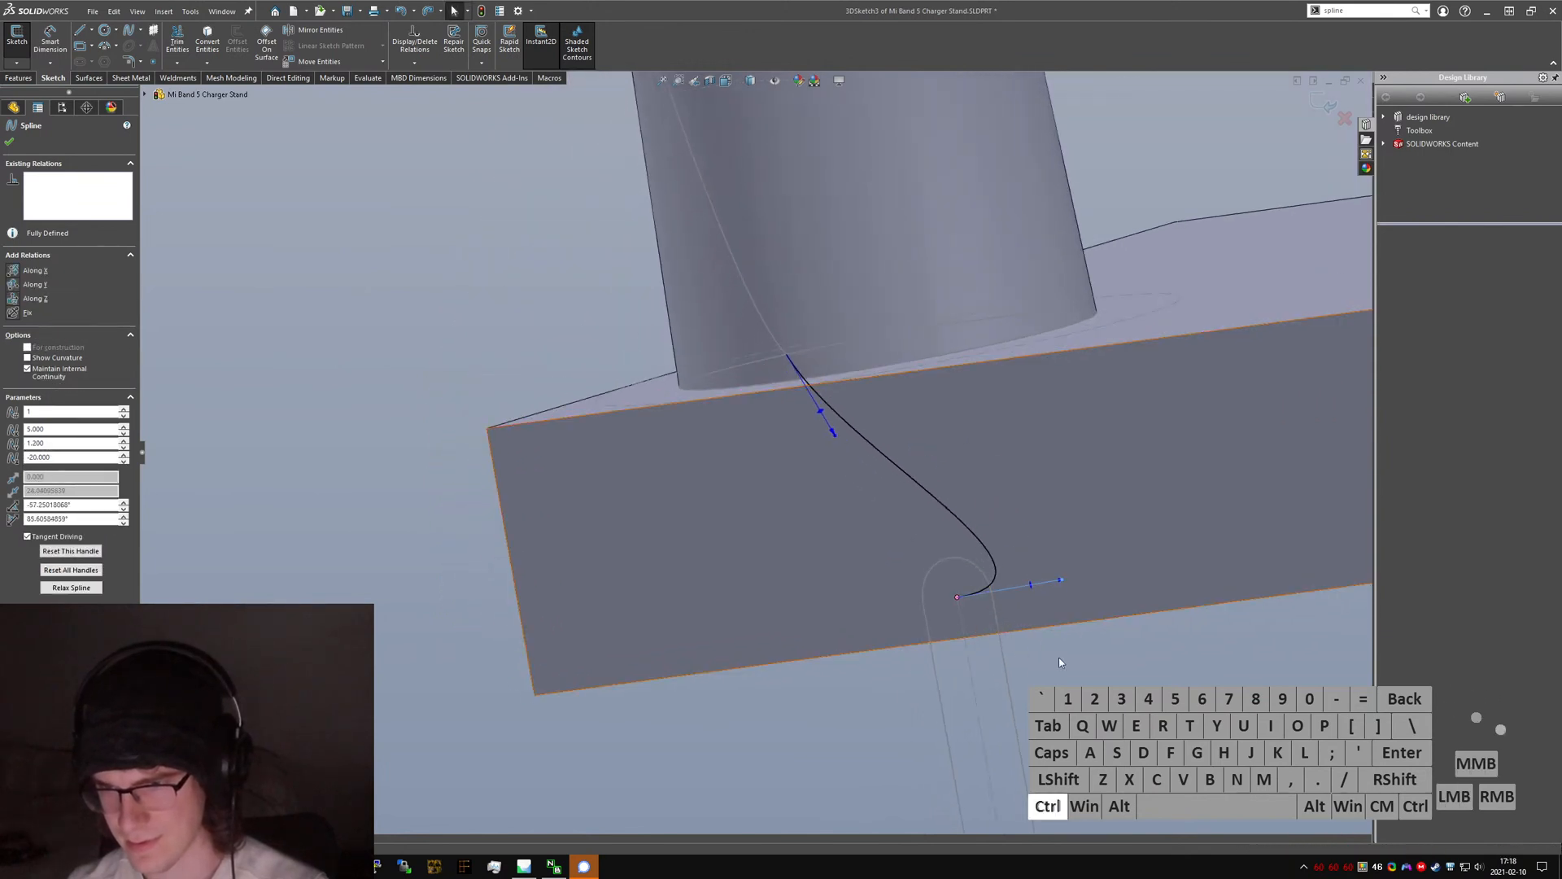
# - Make the spline's slot-end handle perpendicular to the slot's centreline and to the bottom edge of the base block's face
pyautogui.keyDown('ctrl'); pyautogui.click(1066, 580); pyautogui.keyUp('ctrl')
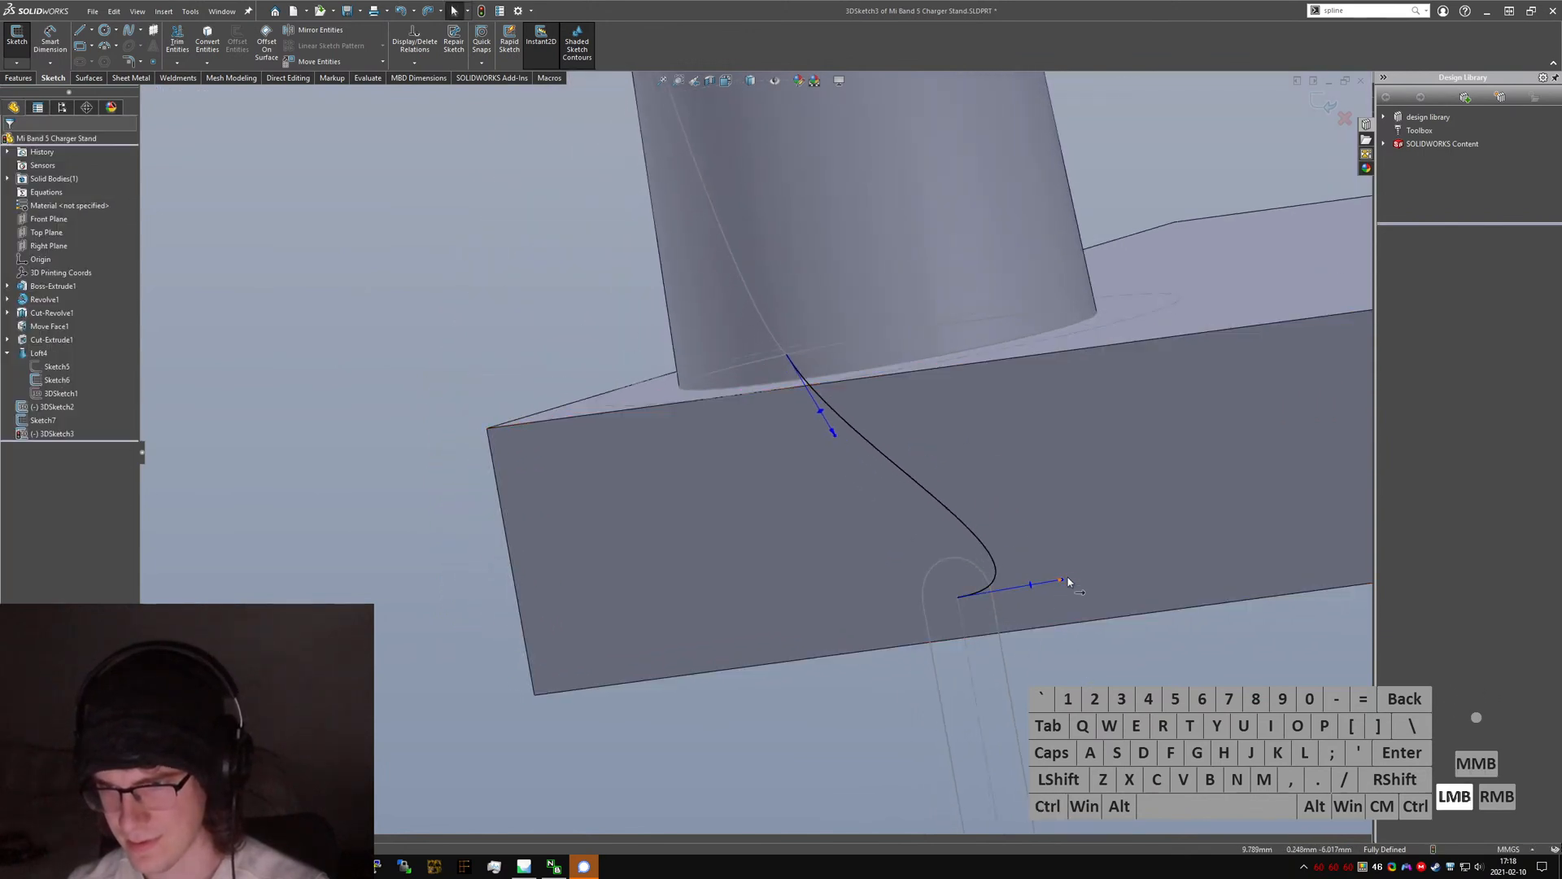
pyautogui.keyDown('ctrl'); pyautogui.click(965, 653); pyautogui.keyUp('ctrl')
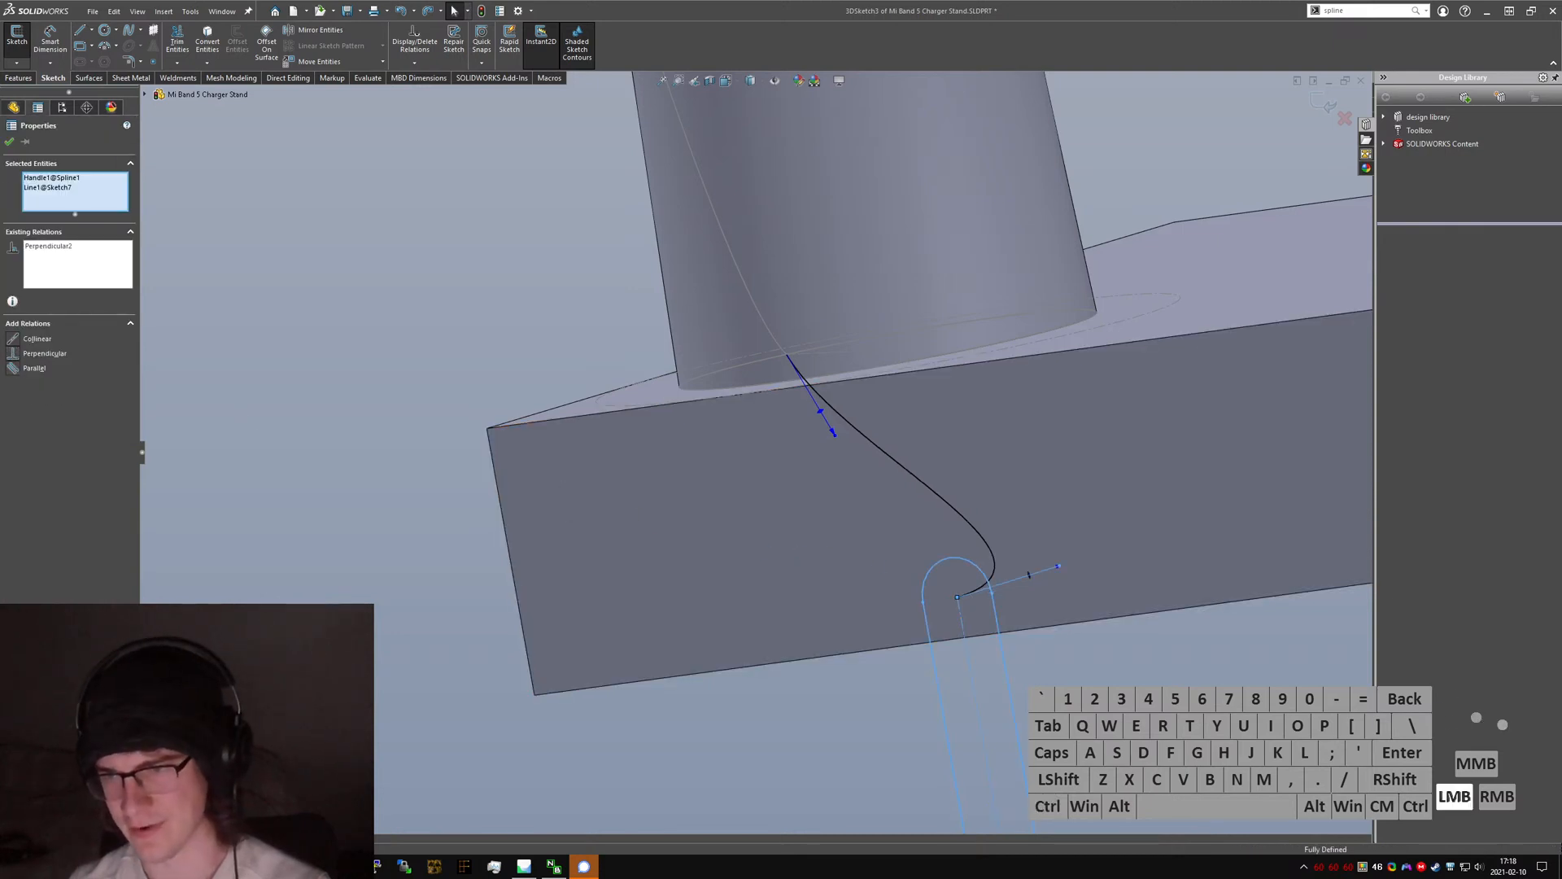
pyautogui.click(12, 355)
pyautogui.keyDown('ctrl'); pyautogui.click(1057, 577); pyautogui.keyUp('ctrl')
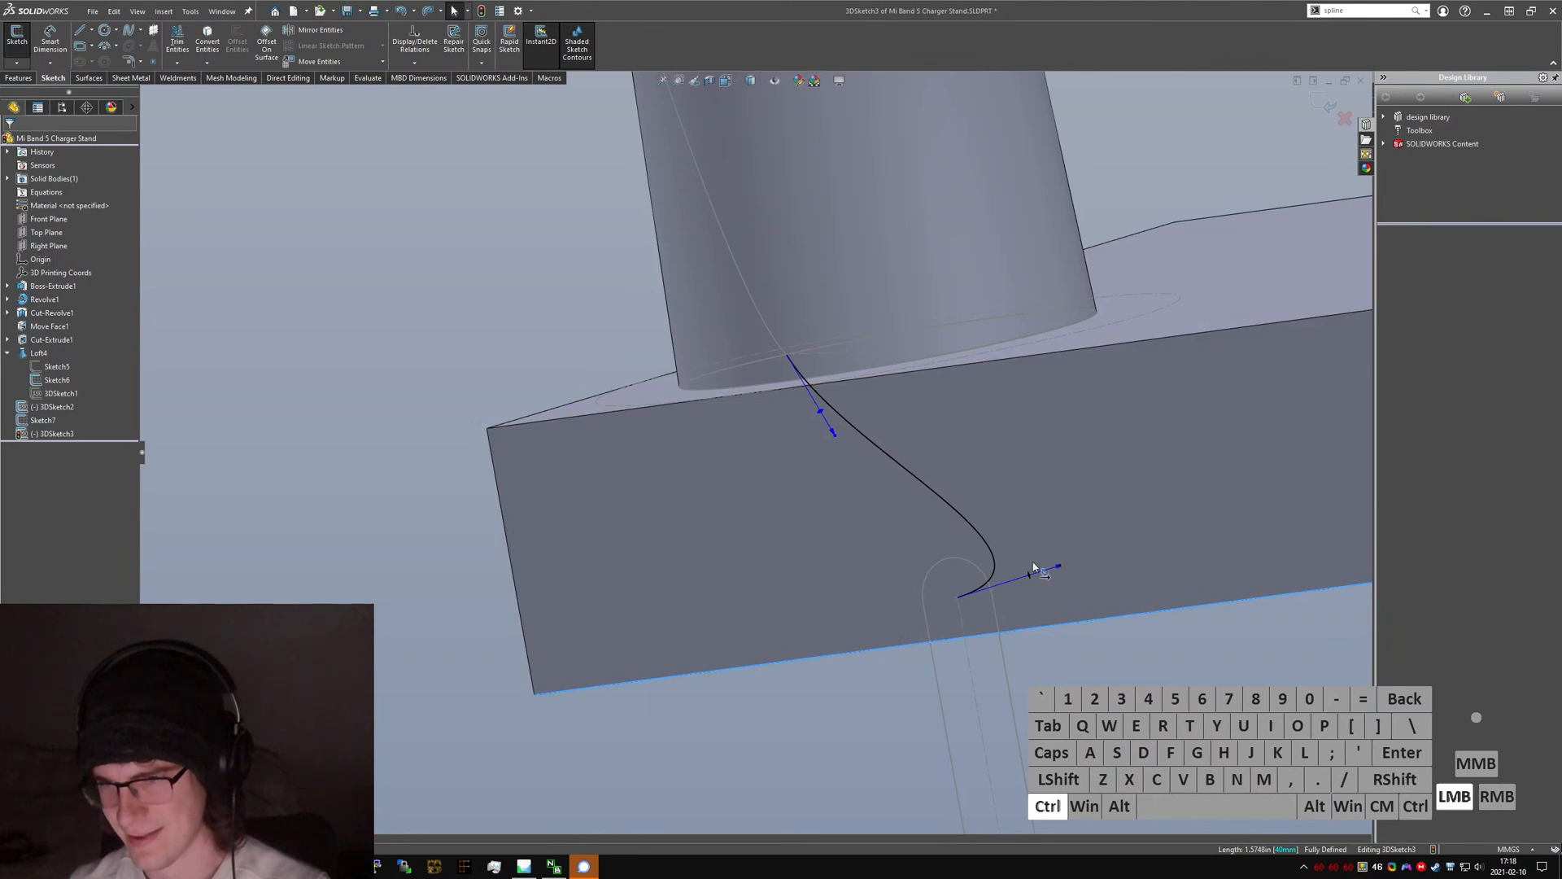
pyautogui.click(1058, 567)
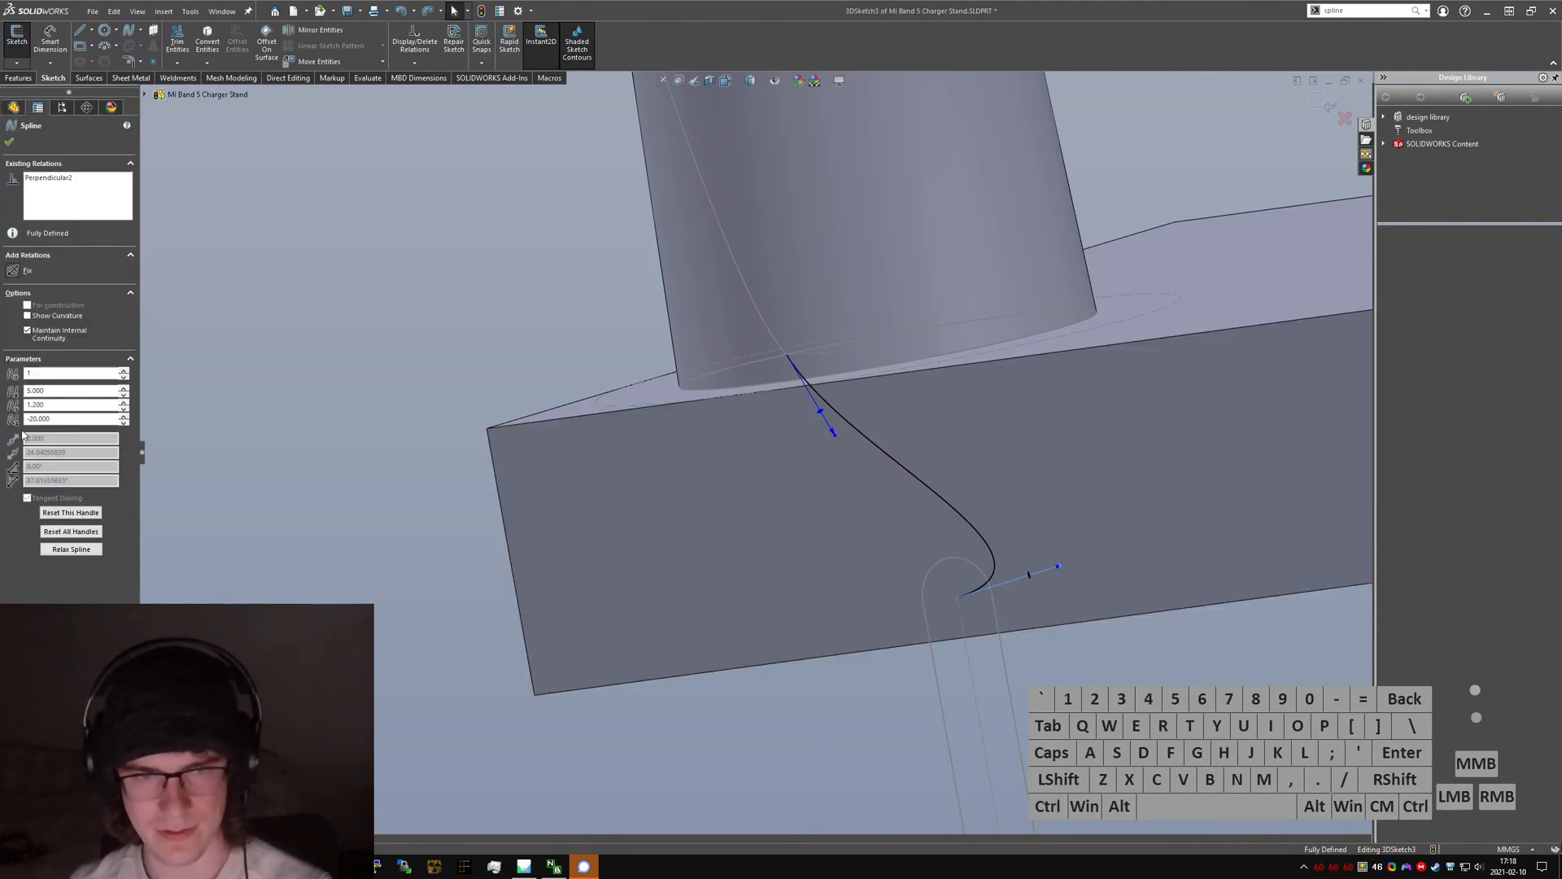
pyautogui.keyDown('ctrl'); pyautogui.click(1058, 624); pyautogui.keyUp('ctrl')
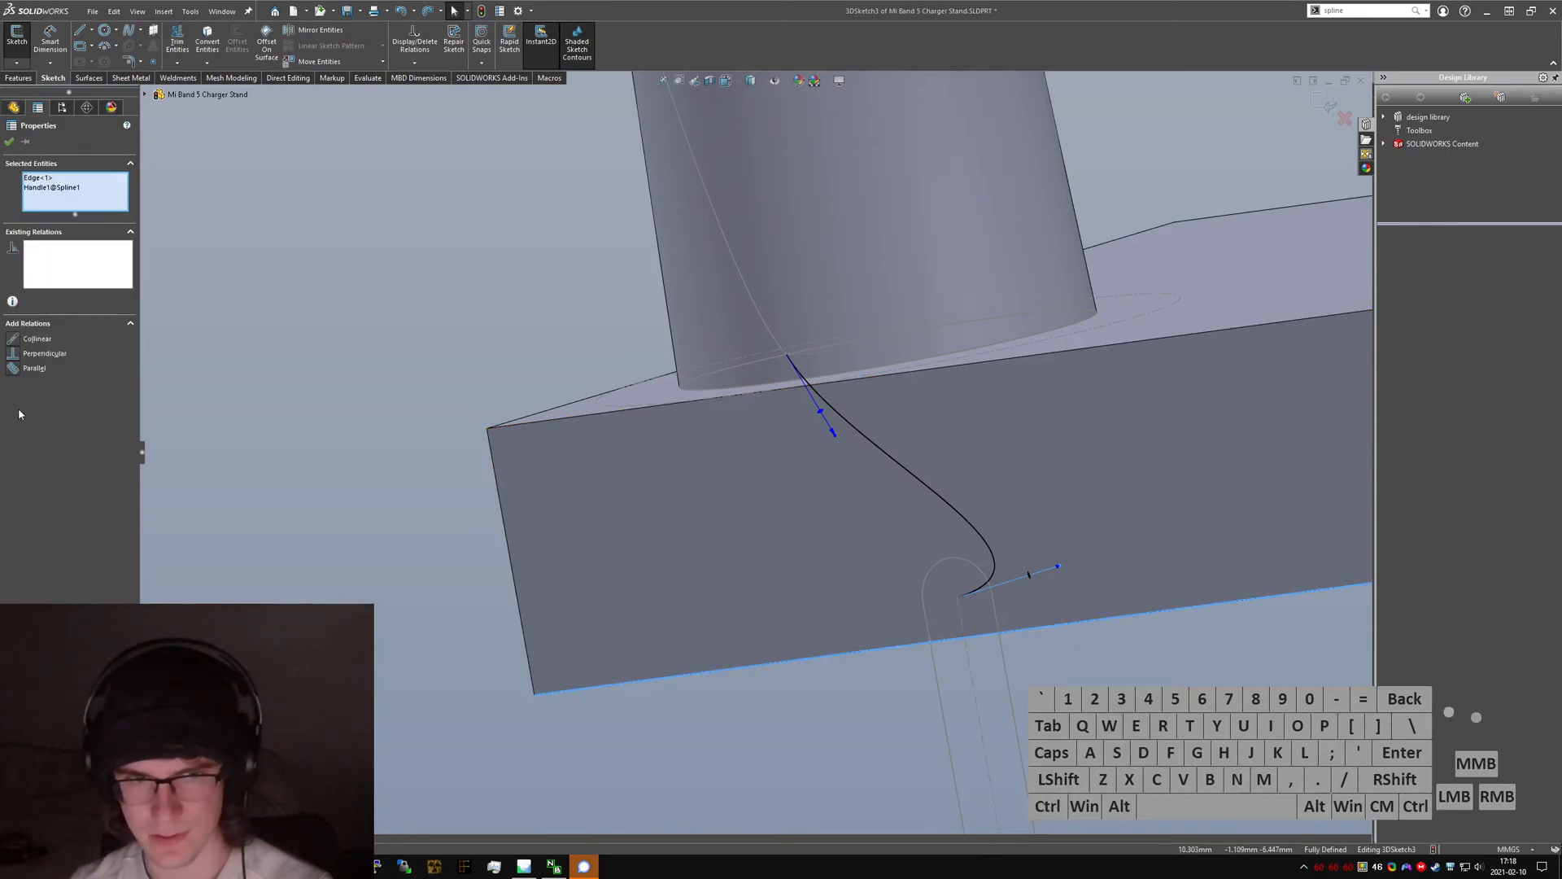
pyautogui.click(783, 747)
# - Reshape the spline's arm-end handle by eye to follow the arm's spline, and close the 3D sketch
pyautogui.moveTo(911, 606); pyautogui.dragTo(997, 826, button='middle')
pyautogui.scroll(3, 494, 538)
pyautogui.moveTo(496, 539); pyautogui.dragTo(401, 502, button='middle')
pyautogui.scroll(-5, 466, 474)
pyautogui.moveTo(398, 500); pyautogui.dragTo(401, 456)
pyautogui.scroll(-2, 535, 465)
pyautogui.moveTo(546, 456); pyautogui.dragTo(423, 461, button='middle')
pyautogui.scroll(10, 493, 455)
pyautogui.moveTo(553, 374); pyautogui.dragTo(87, 91, button='middle')
pyautogui.click(16, 37)
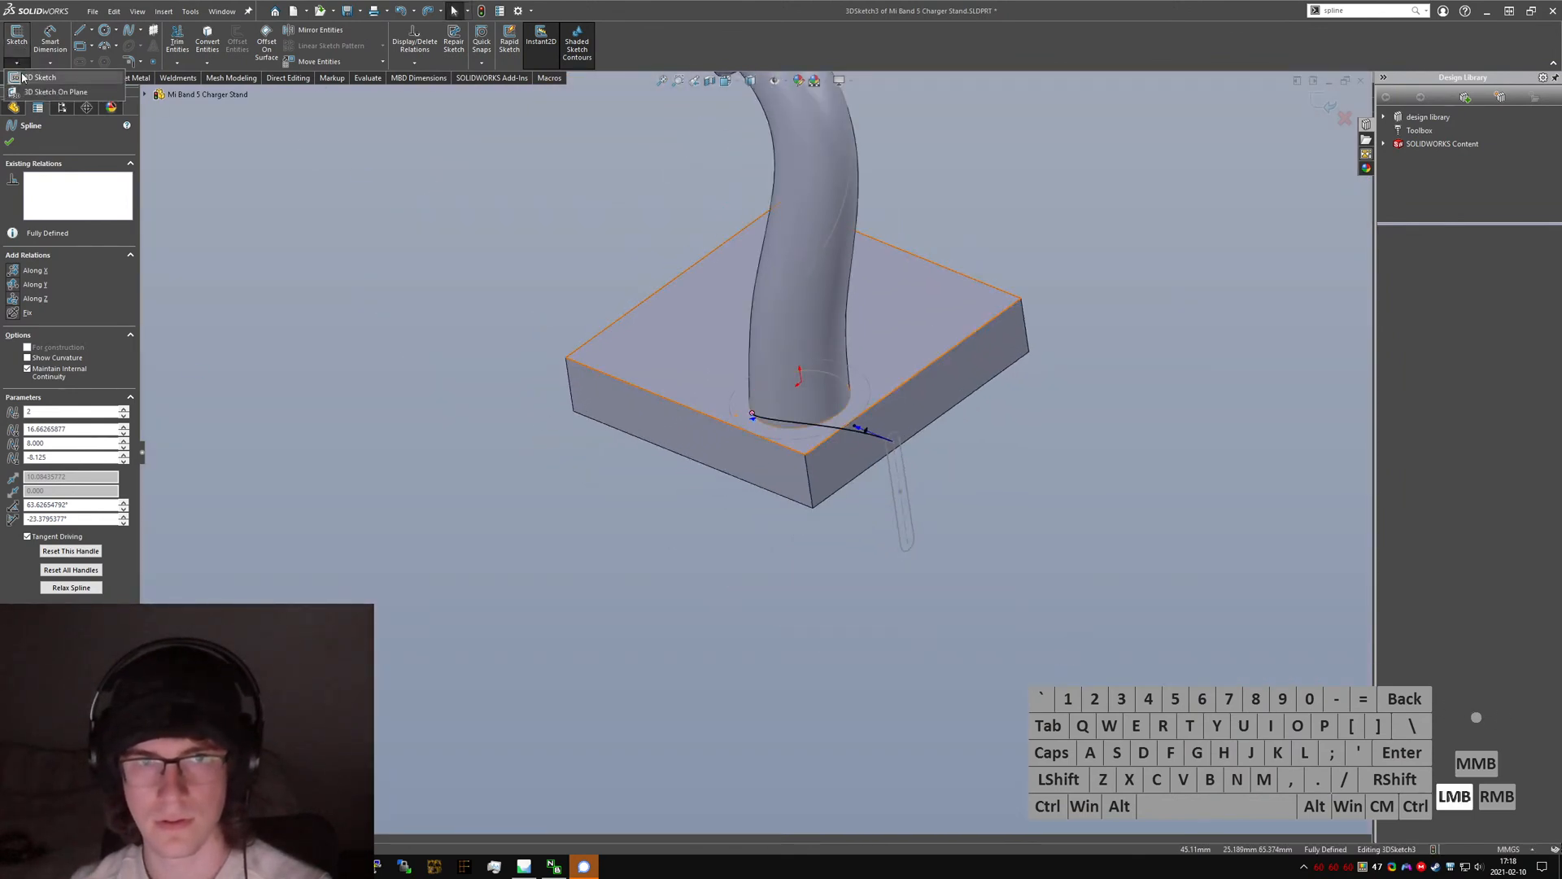
# - Create a swept cut through the base with the slot sketch as the profile and the new 3D spline as the path
pyautogui.write('s')
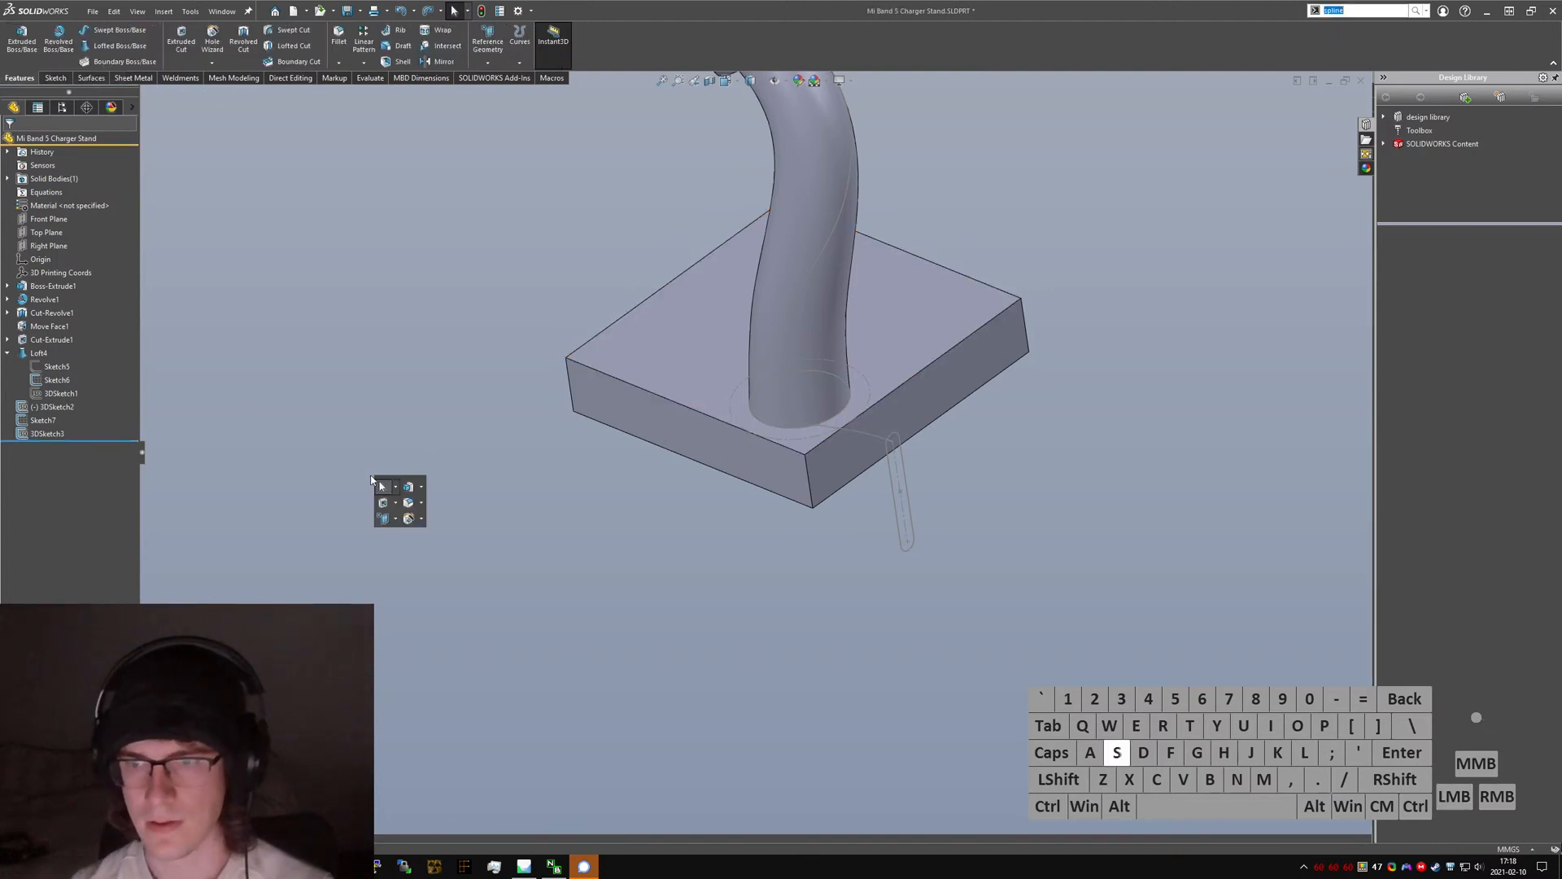
pyautogui.write('swept cut')
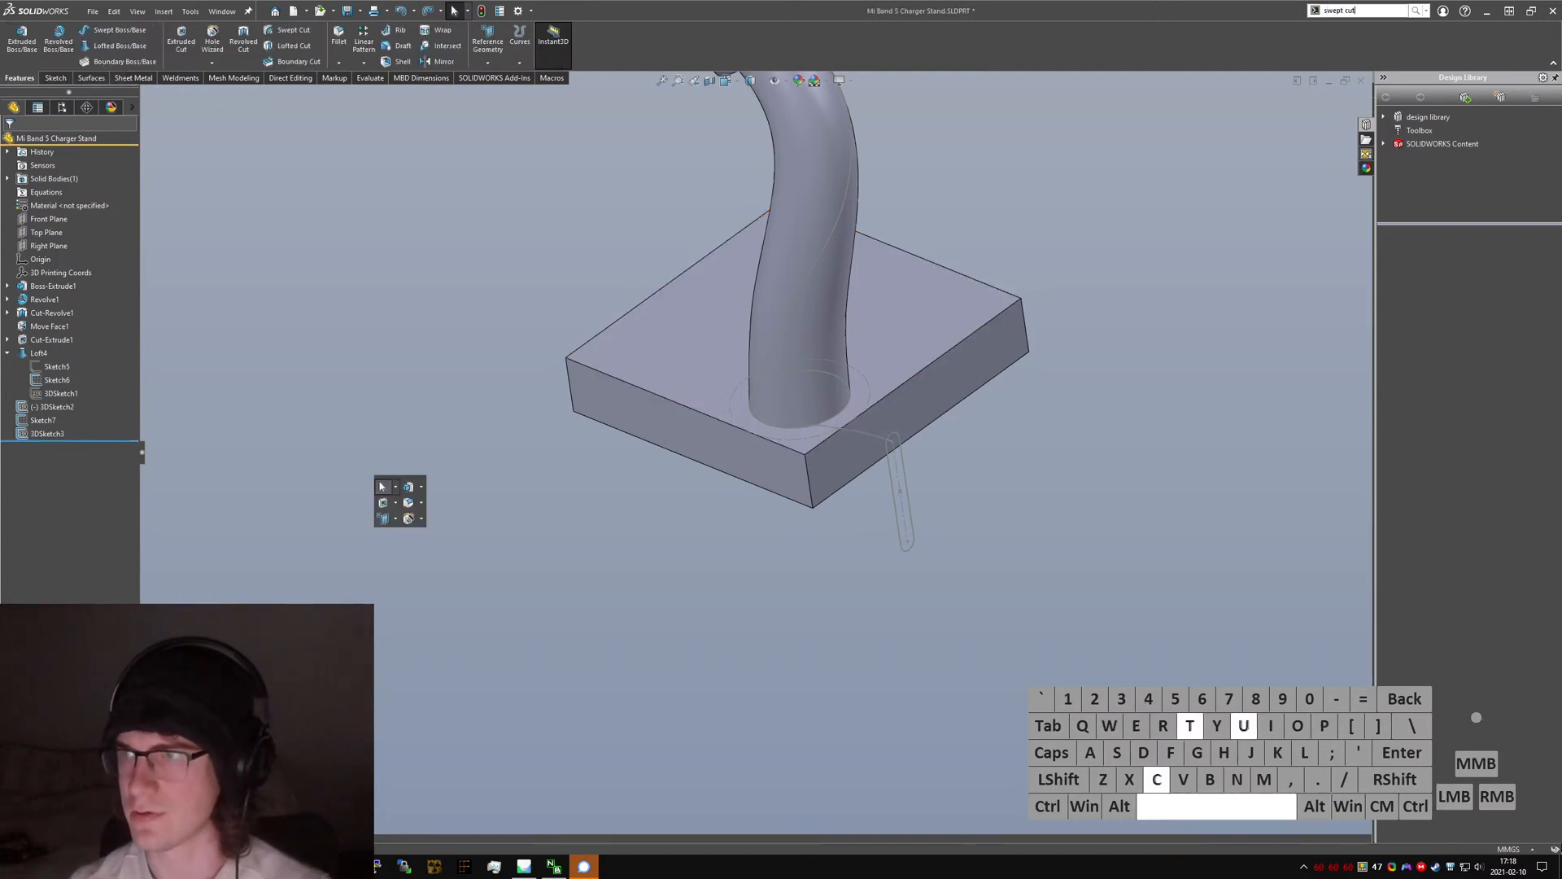
pyautogui.press('Return')
pyautogui.scroll(-3, 903, 423)
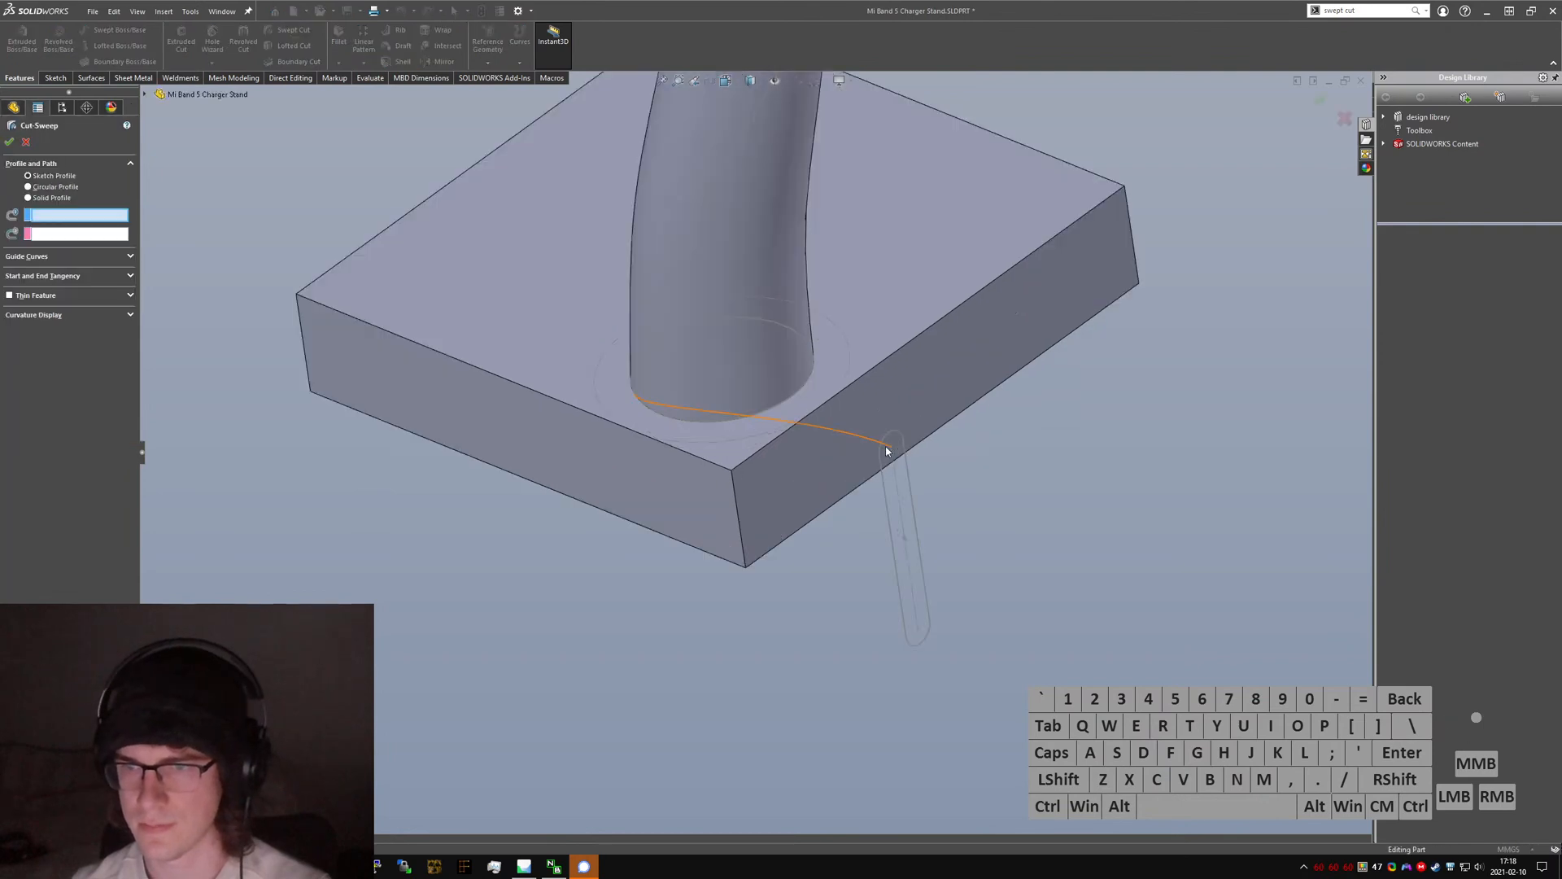
pyautogui.click(908, 488)
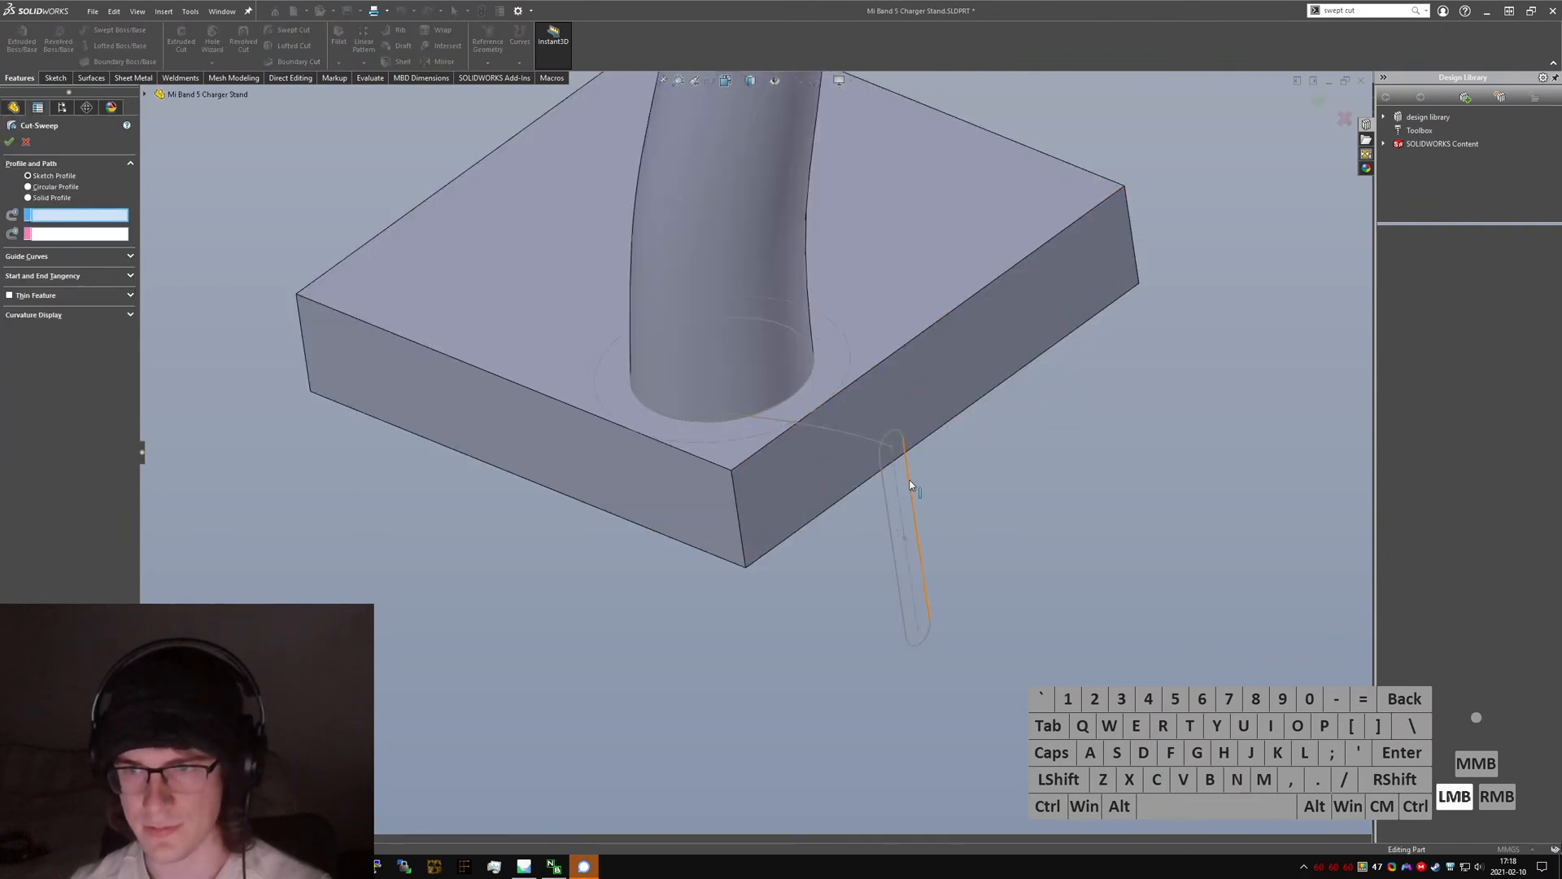
pyautogui.click(874, 447)
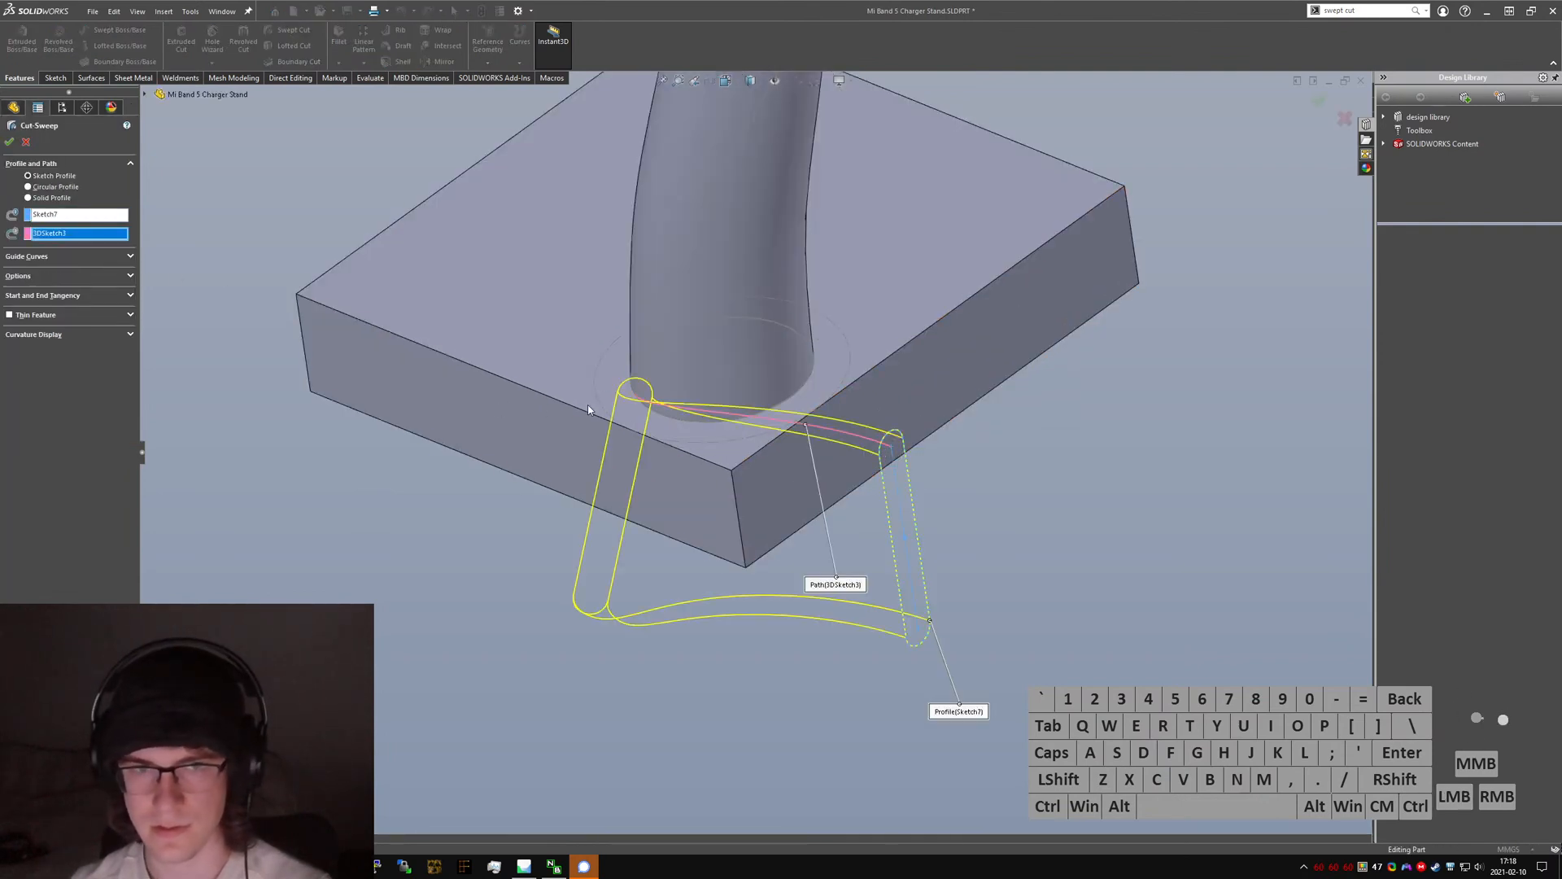
pyautogui.moveTo(841, 443); pyautogui.dragTo(504, 382, button='middle')
pyautogui.click(56, 295)
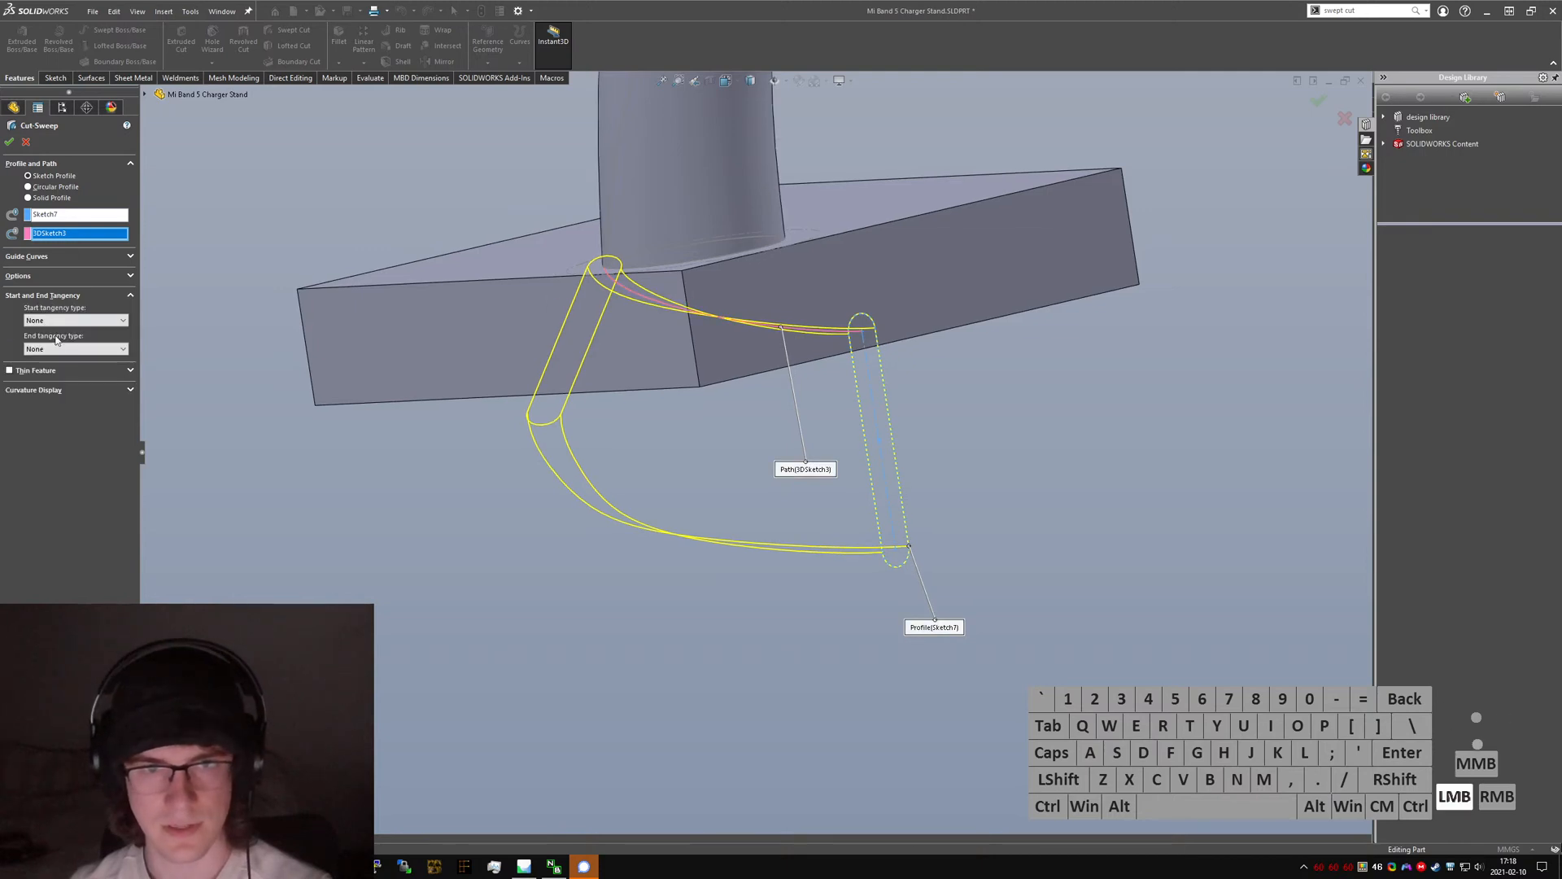
pyautogui.click(73, 348)
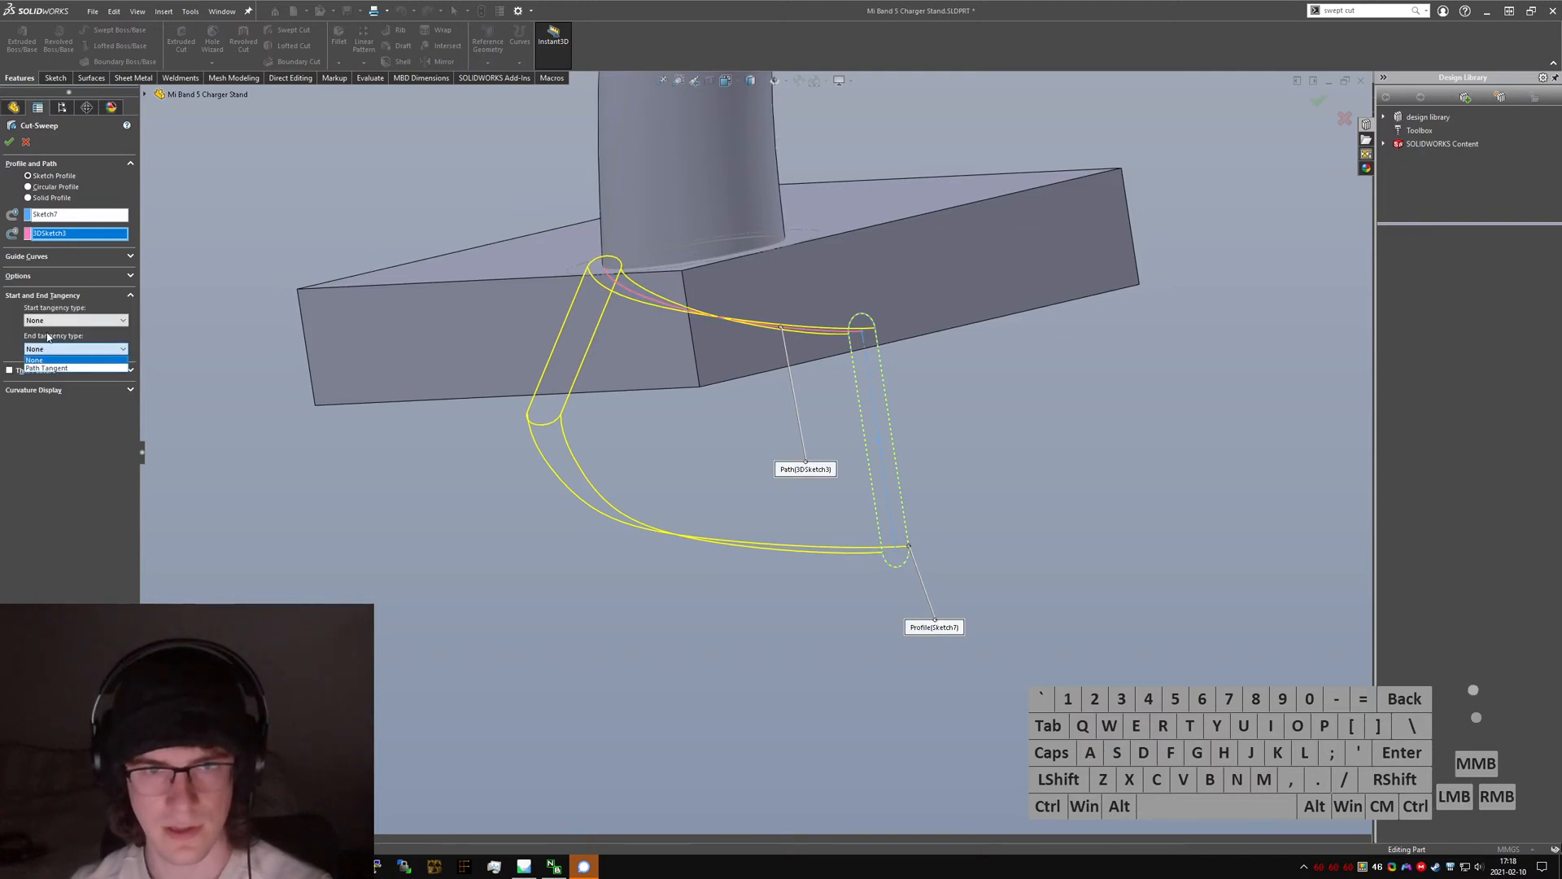
pyautogui.click(49, 323)
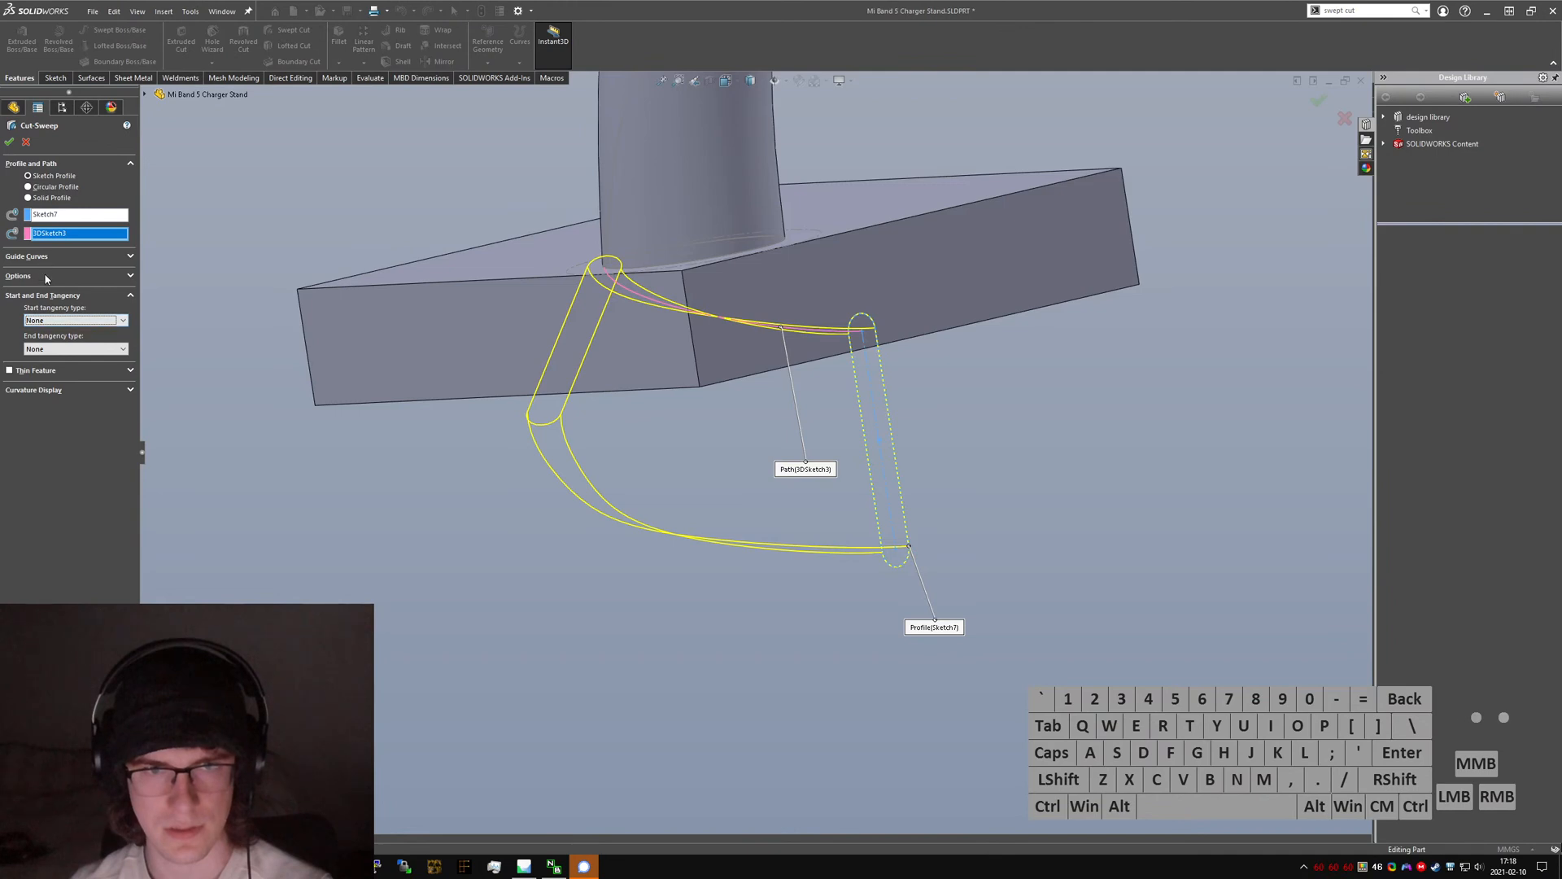
pyautogui.click(44, 278)
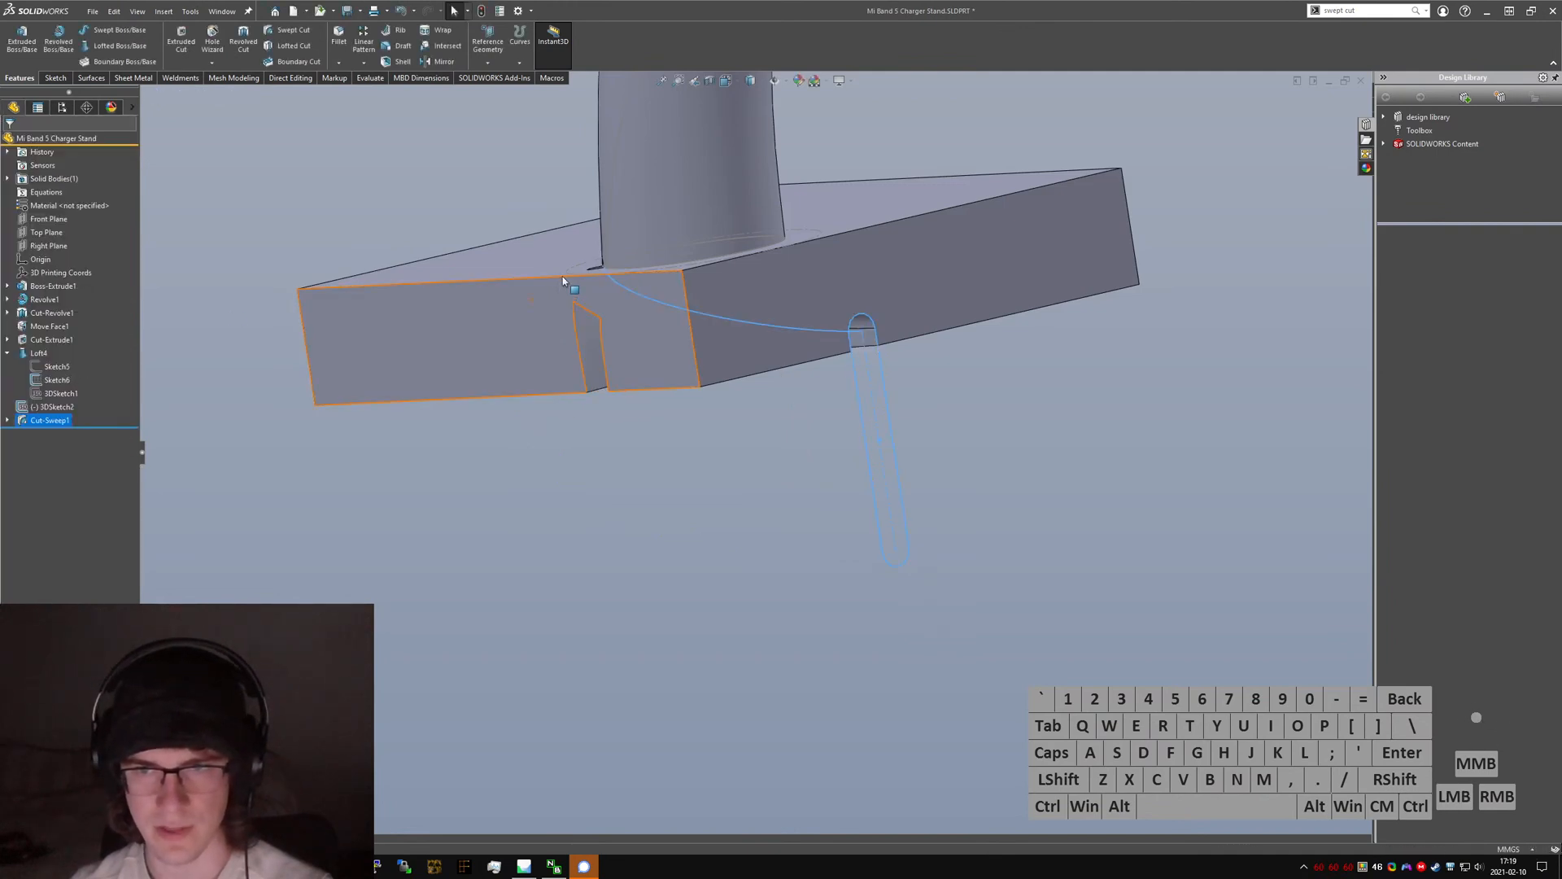
# - Inspect the swept cut's end beside the arm and review its feature settings, including the guide curve options
pyautogui.moveTo(563, 276); pyautogui.dragTo(602, 326, button='middle')
pyautogui.scroll(-4, 597, 264)
pyautogui.moveTo(594, 262); pyautogui.dragTo(723, 350, button='middle')
pyautogui.scroll(3, 722, 354)
pyautogui.scroll(-4, 782, 368)
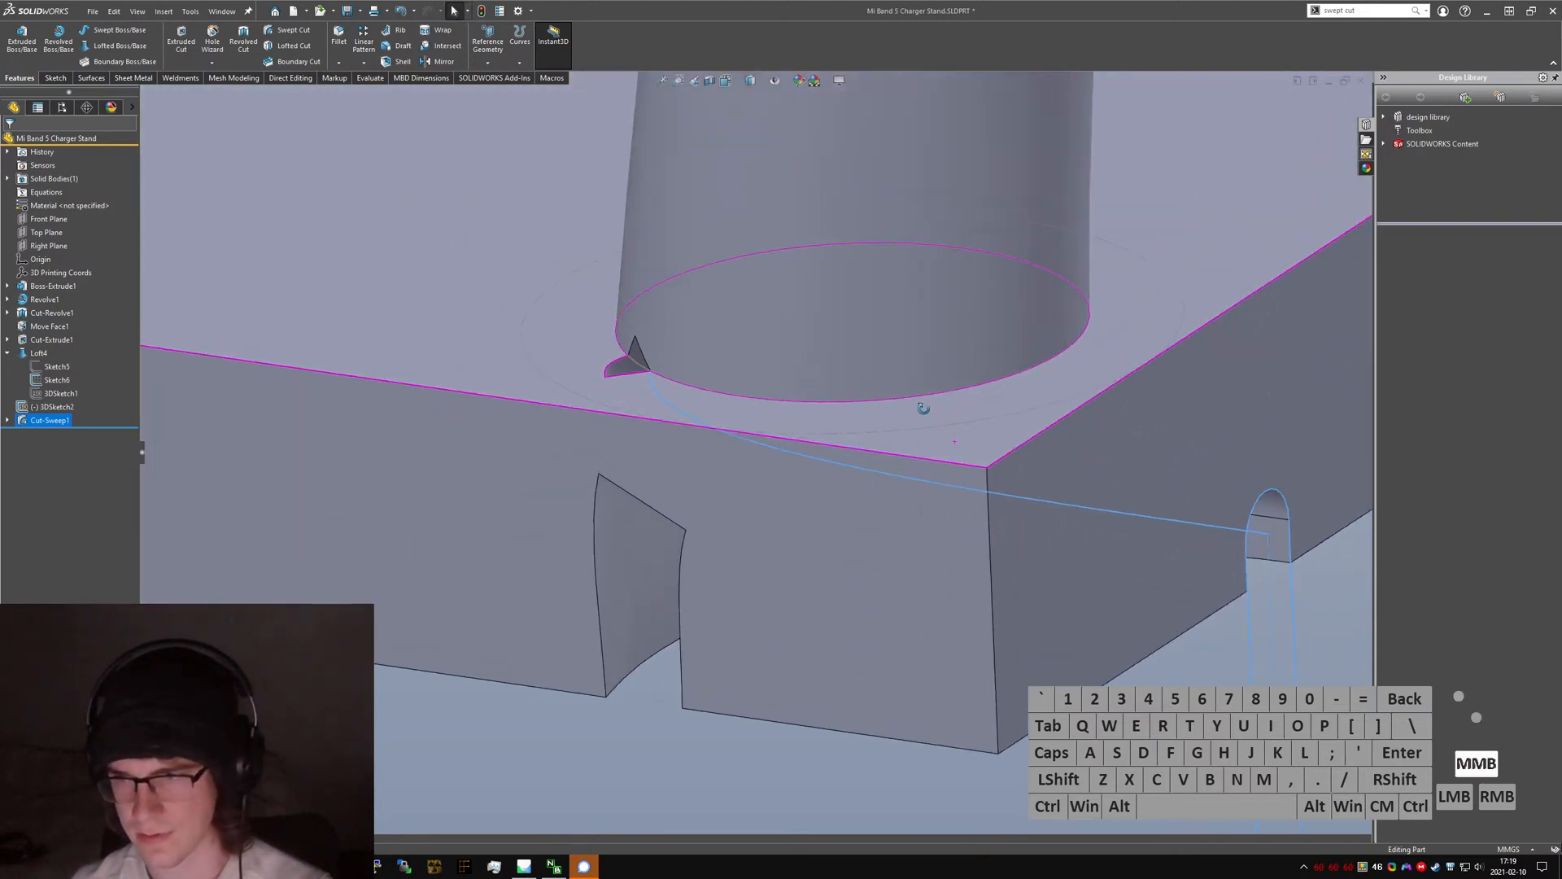
pyautogui.rightClick(50, 423)
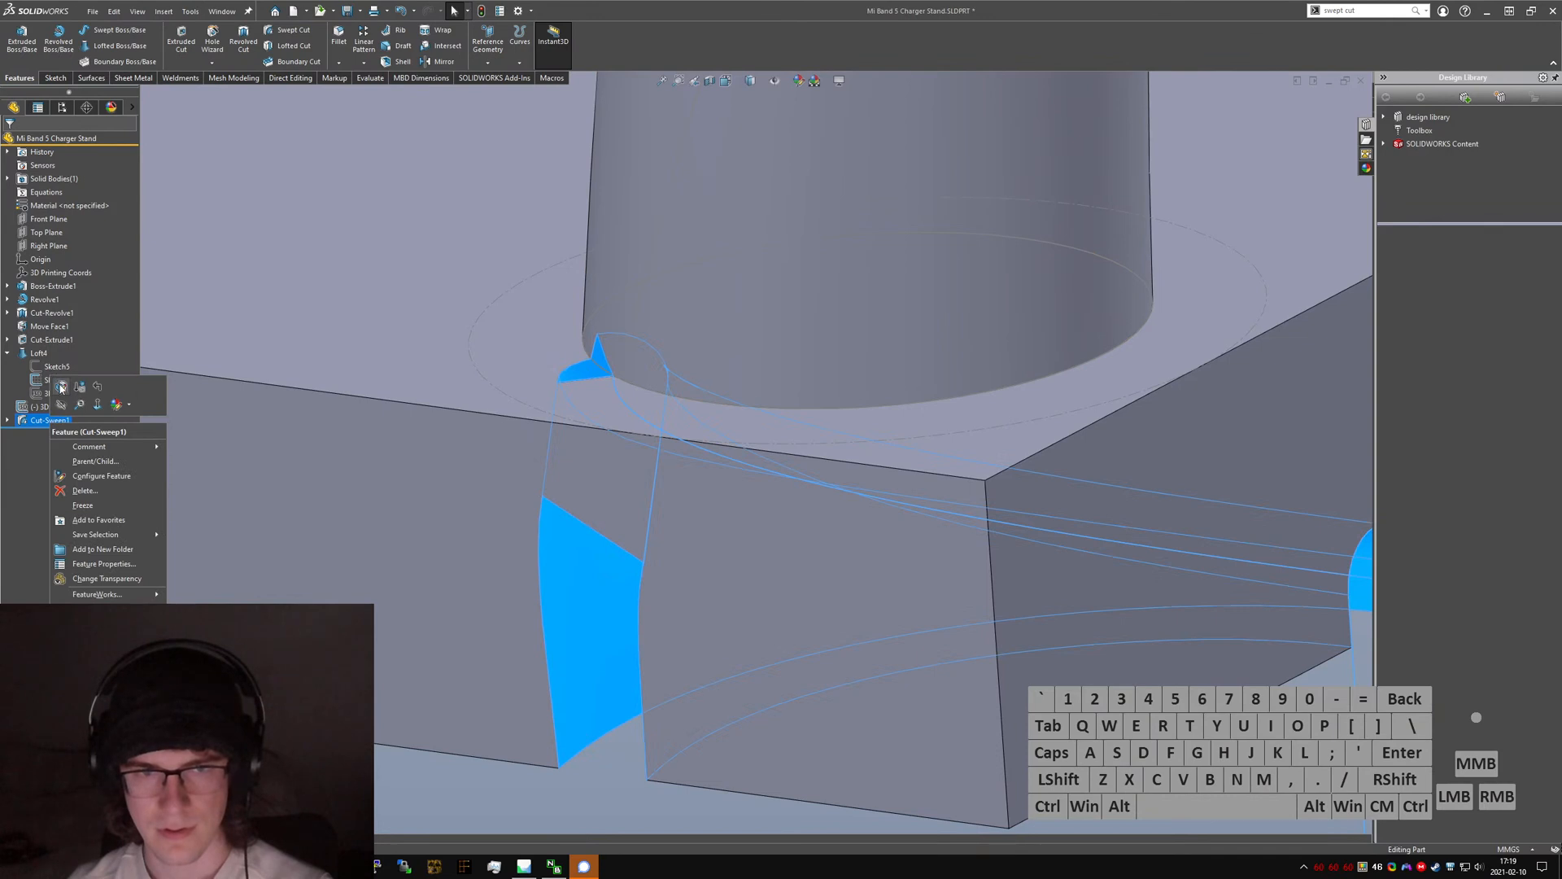
pyautogui.click(96, 472)
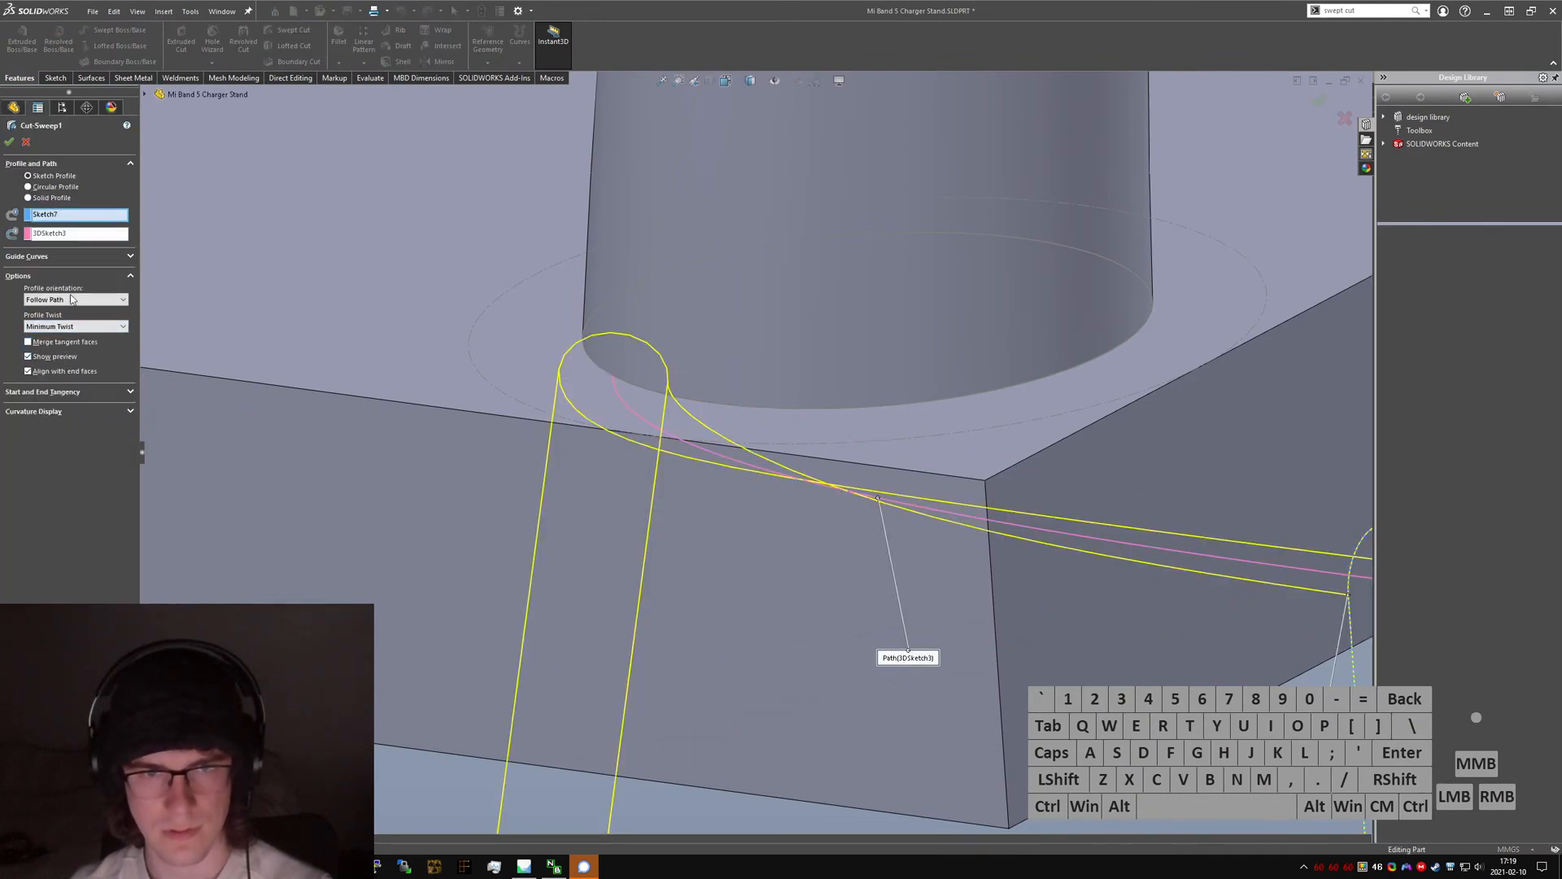
pyautogui.click(49, 257)
pyautogui.click(49, 257)
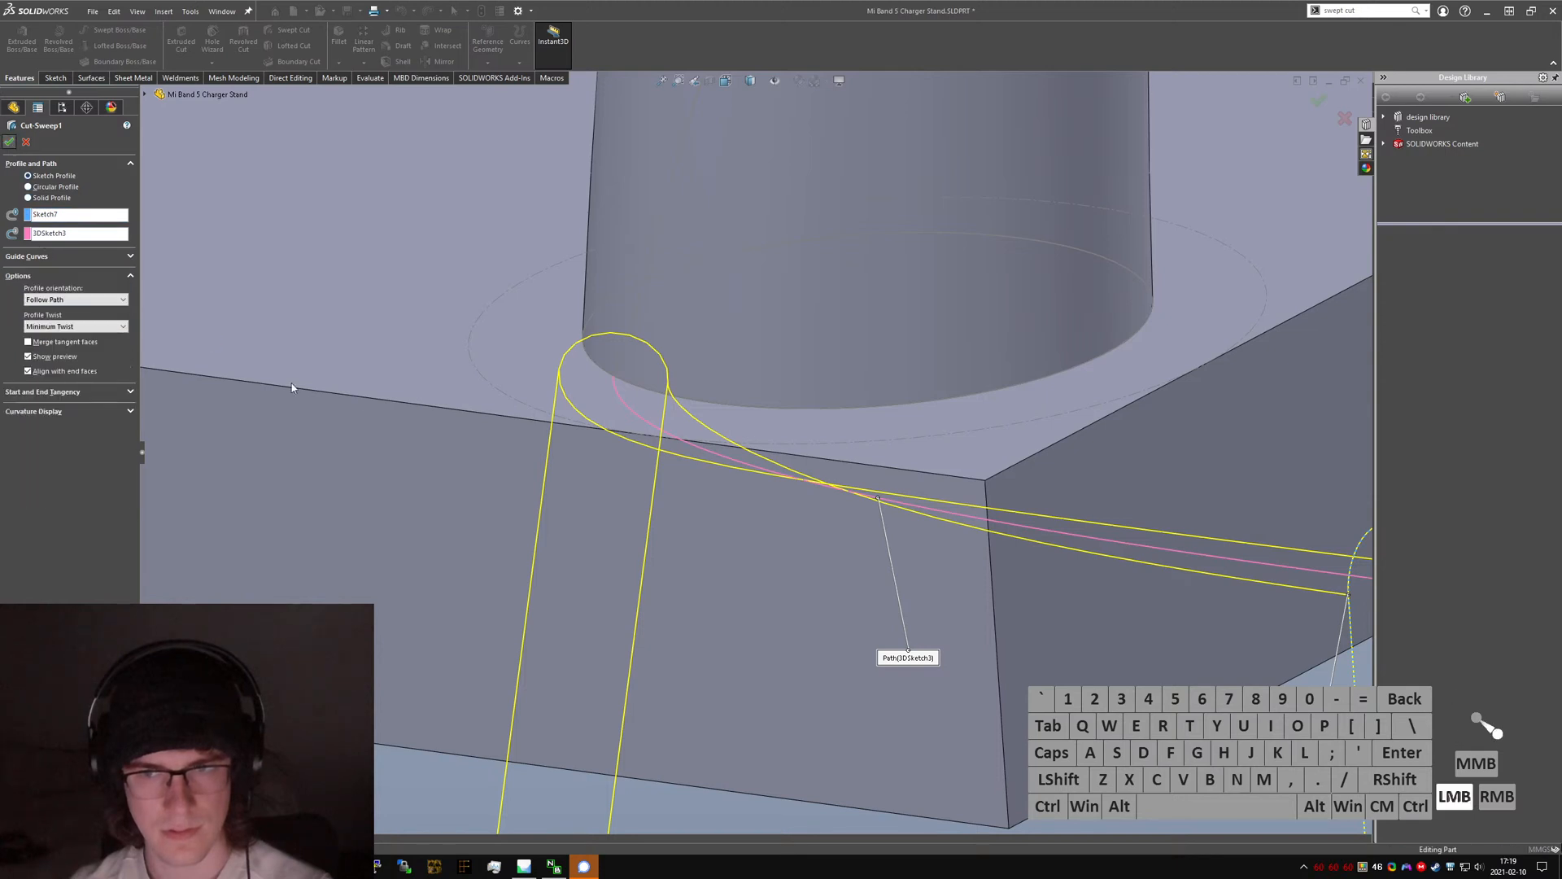
pyautogui.moveTo(637, 420); pyautogui.dragTo(675, 447, button='middle')
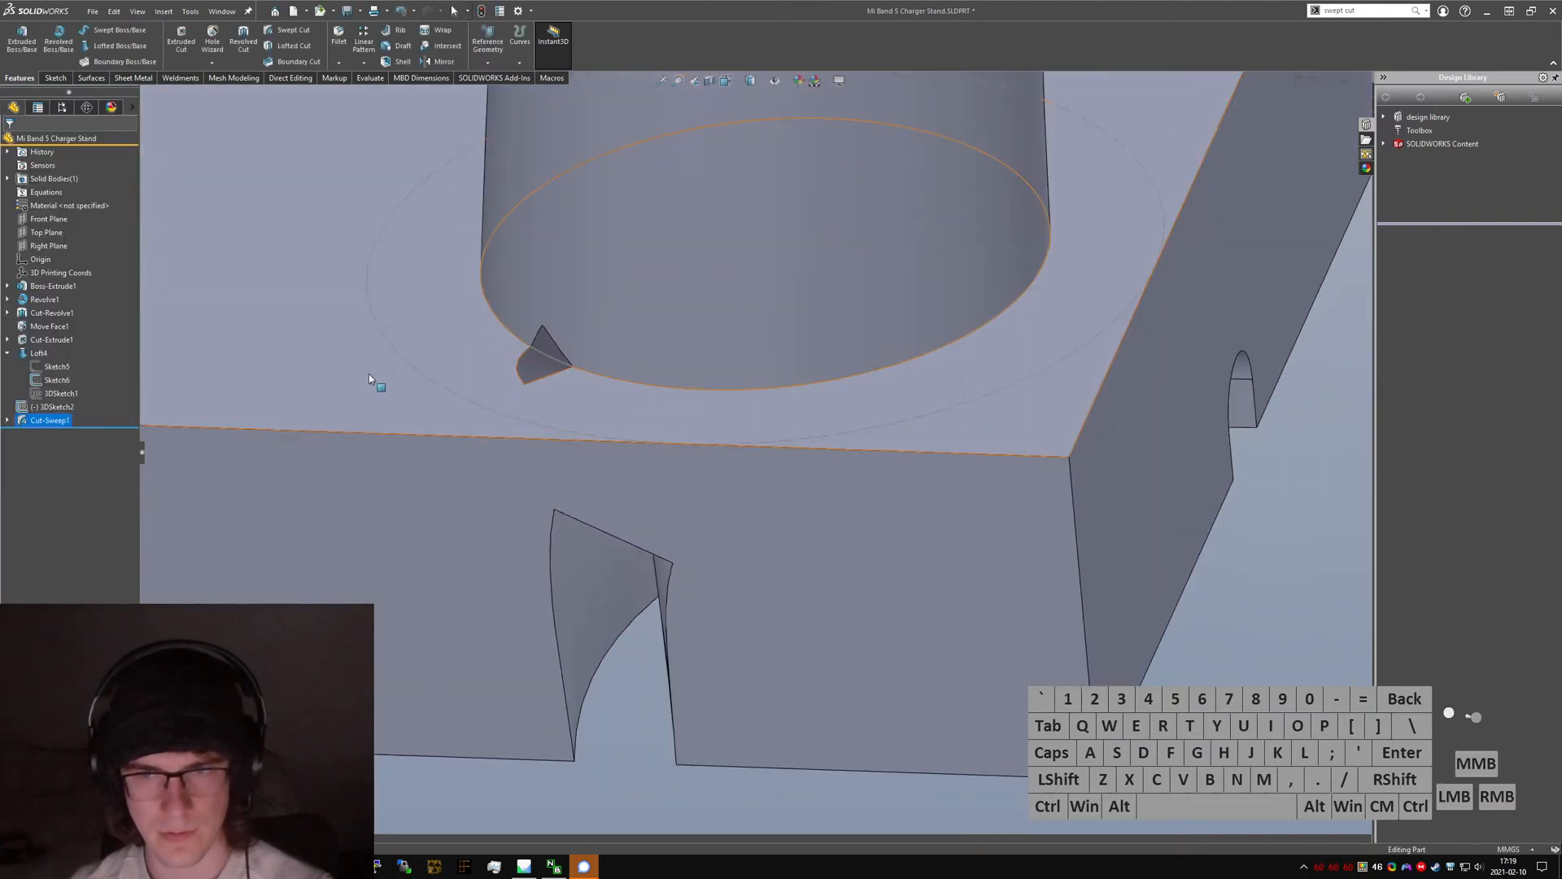
# - Try the swept cut with the profile twist set to Natural, reviewing the profile orientation, guide curve and tangency options
pyautogui.rightClick(61, 422)
pyautogui.click(66, 392)
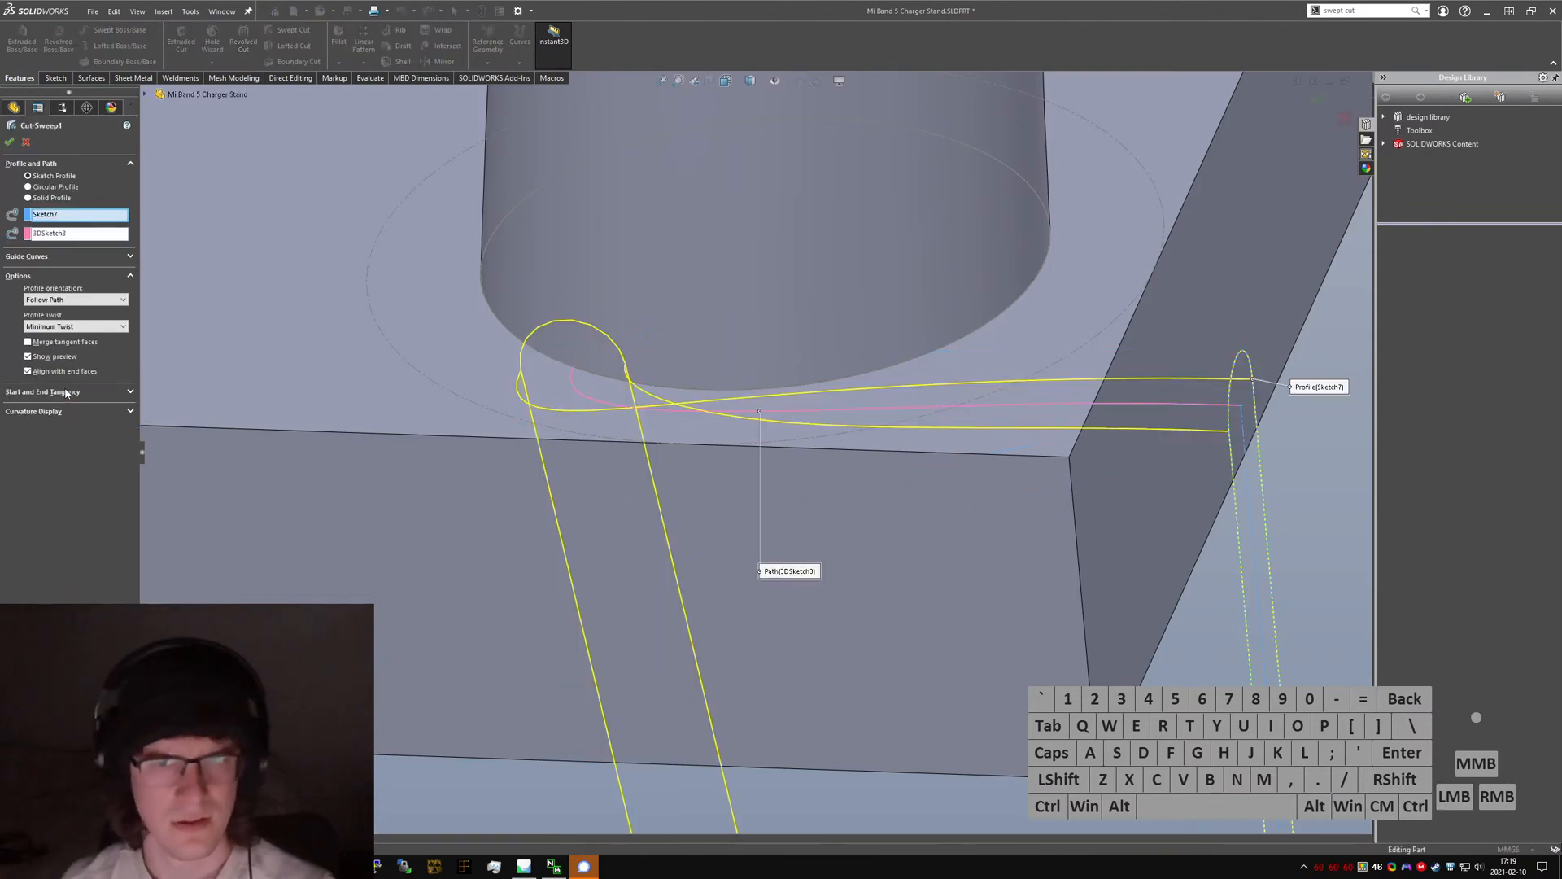
pyautogui.click(60, 300)
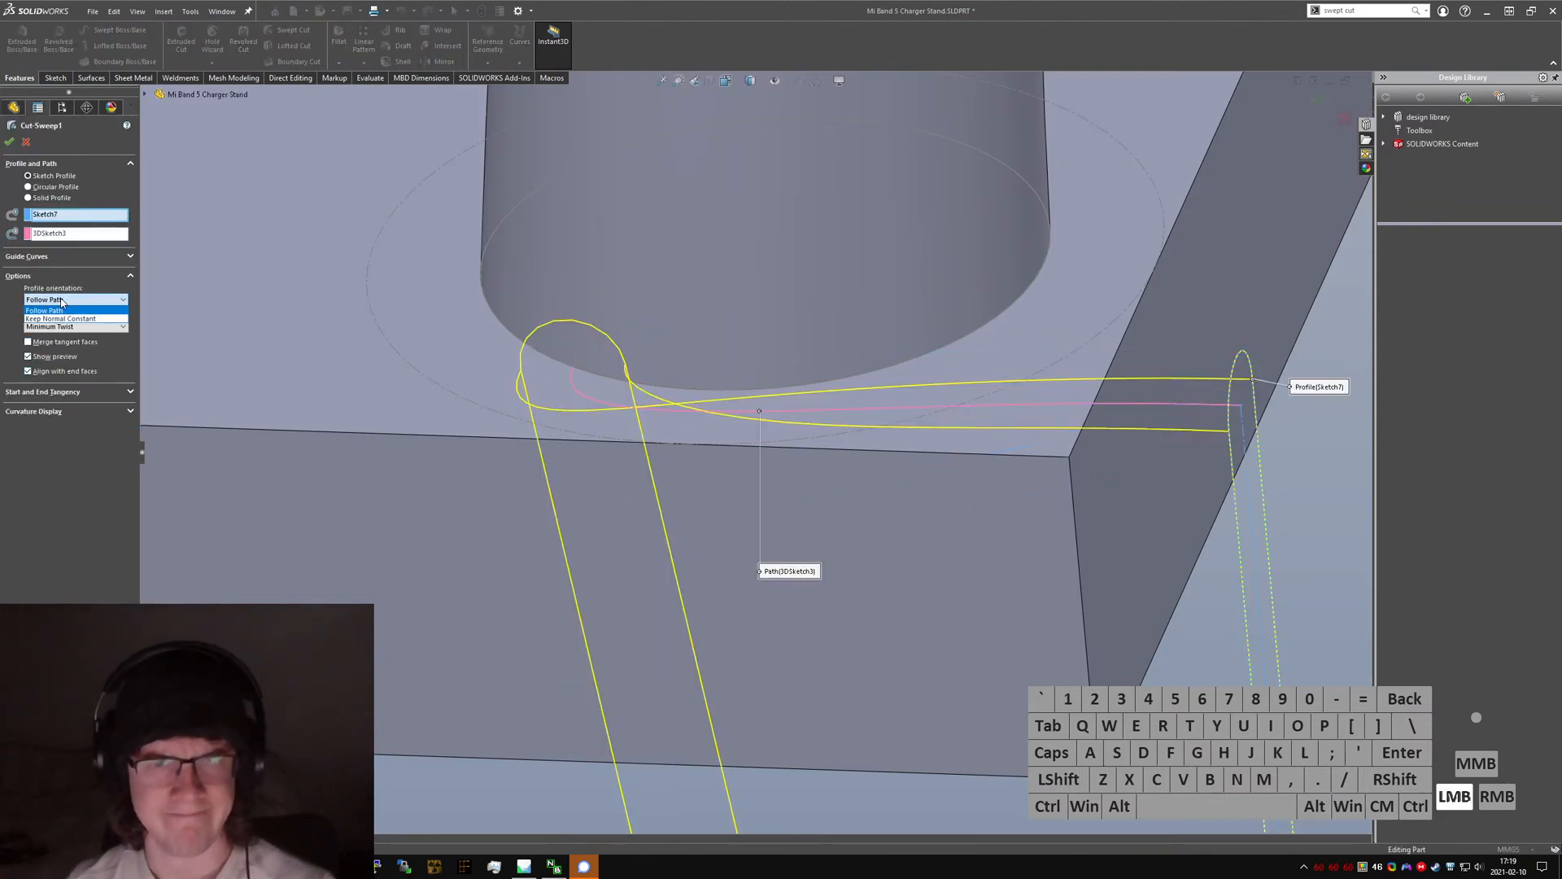
pyautogui.click(49, 257)
pyautogui.moveTo(570, 439); pyautogui.dragTo(599, 485, button='middle')
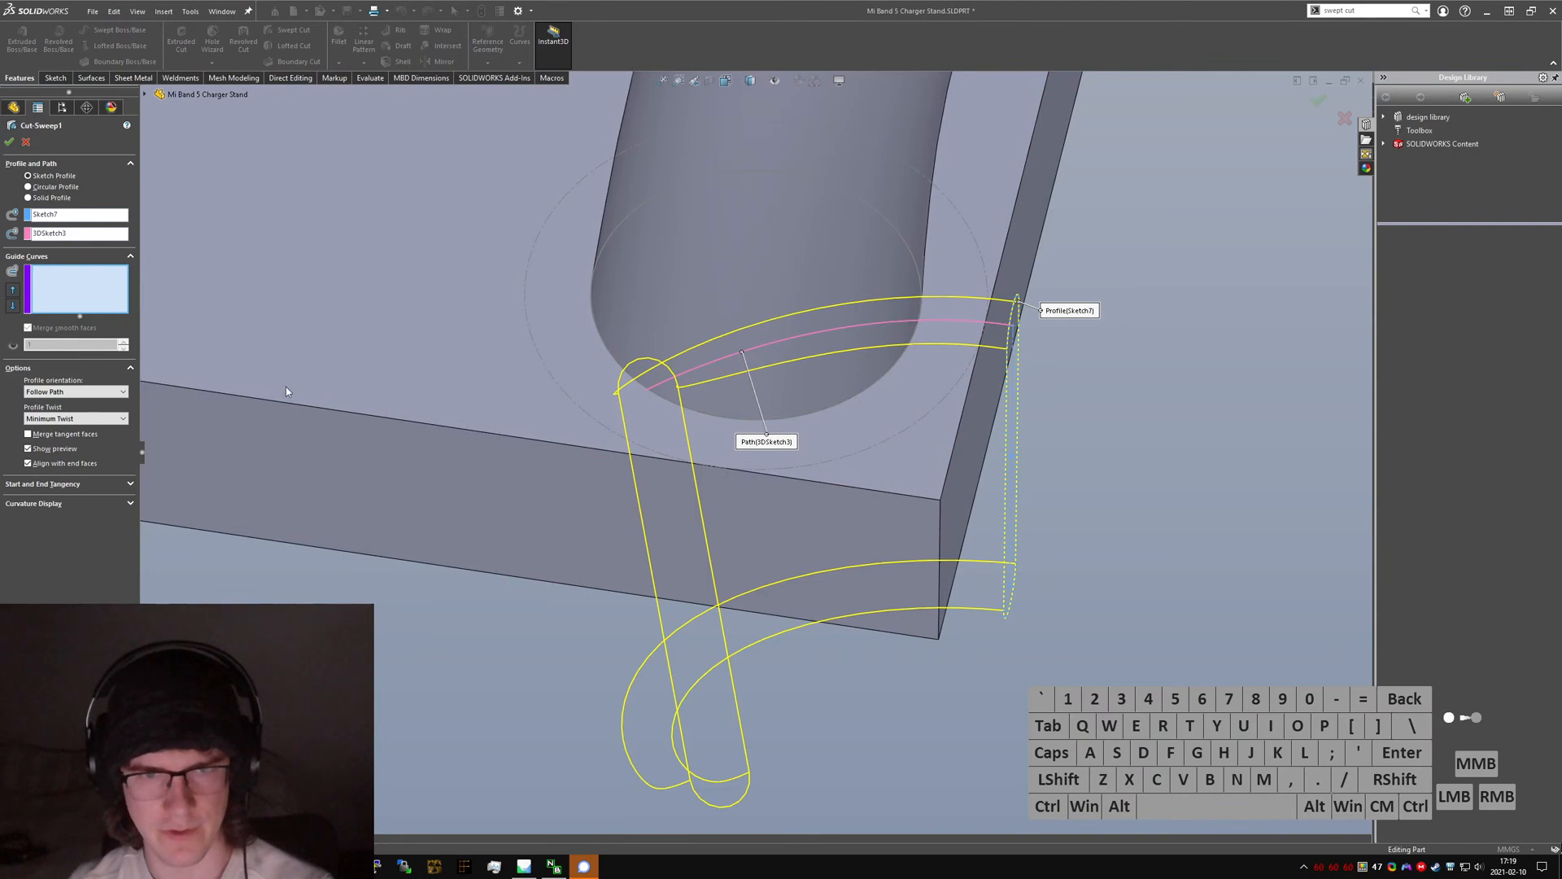
pyautogui.click(46, 485)
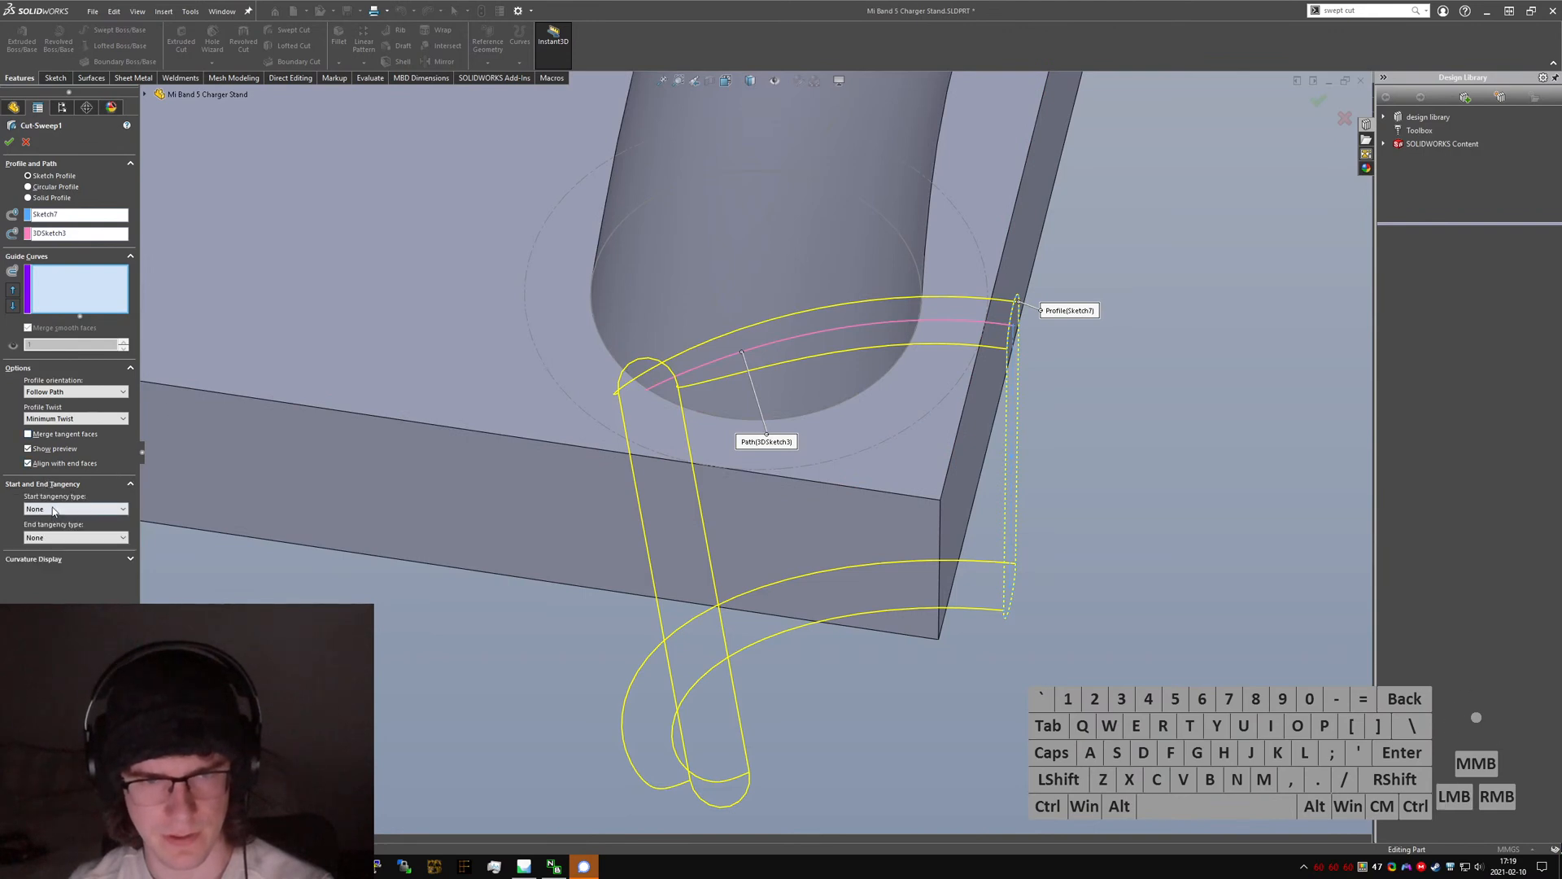
pyautogui.click(54, 510)
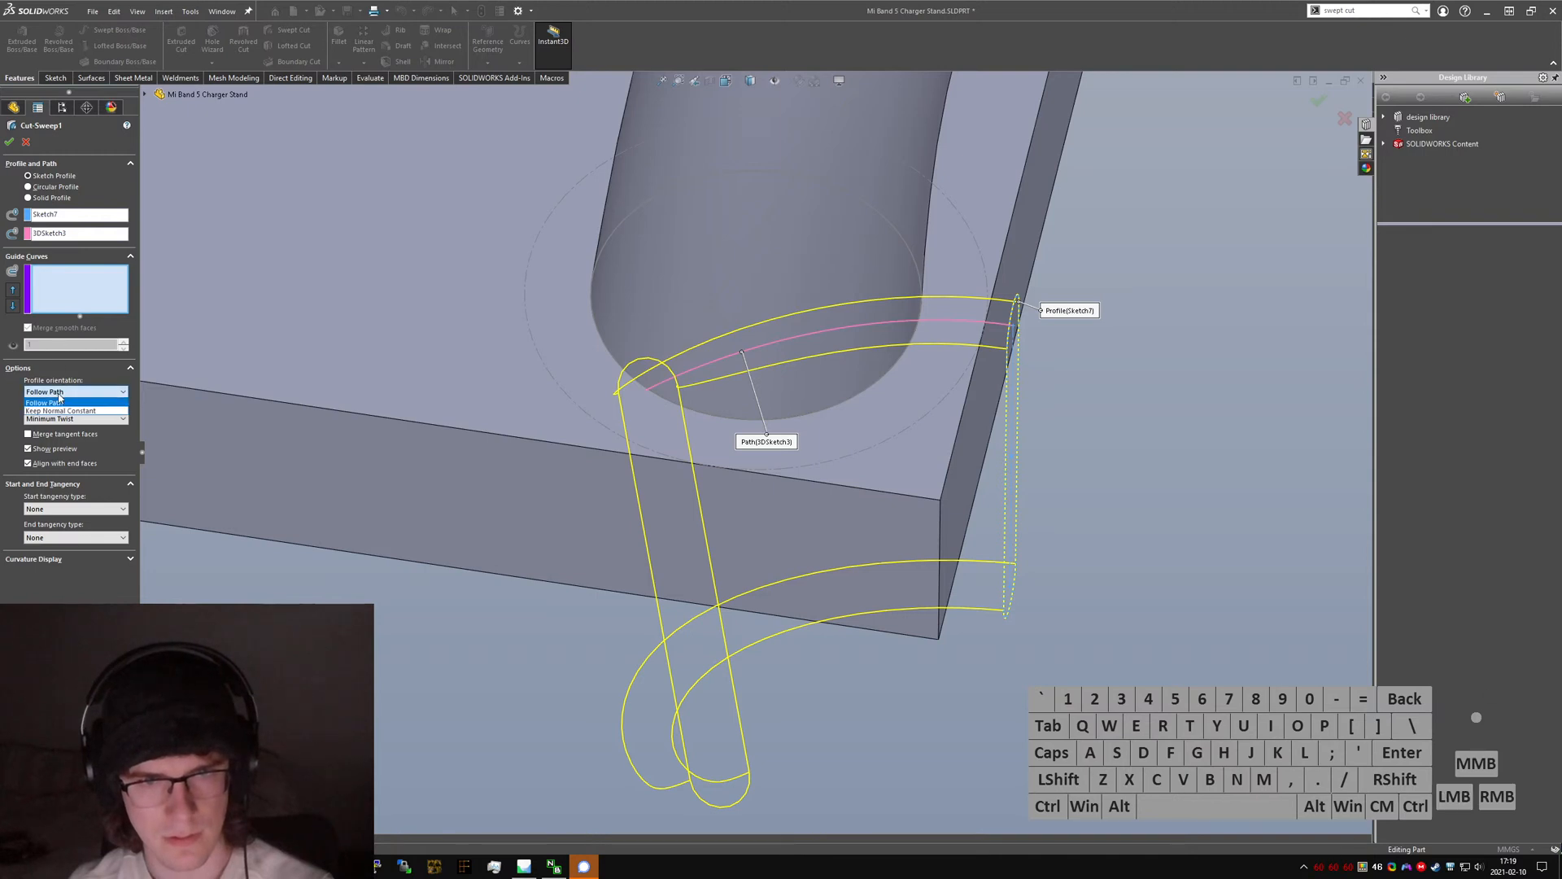
pyautogui.click(68, 419)
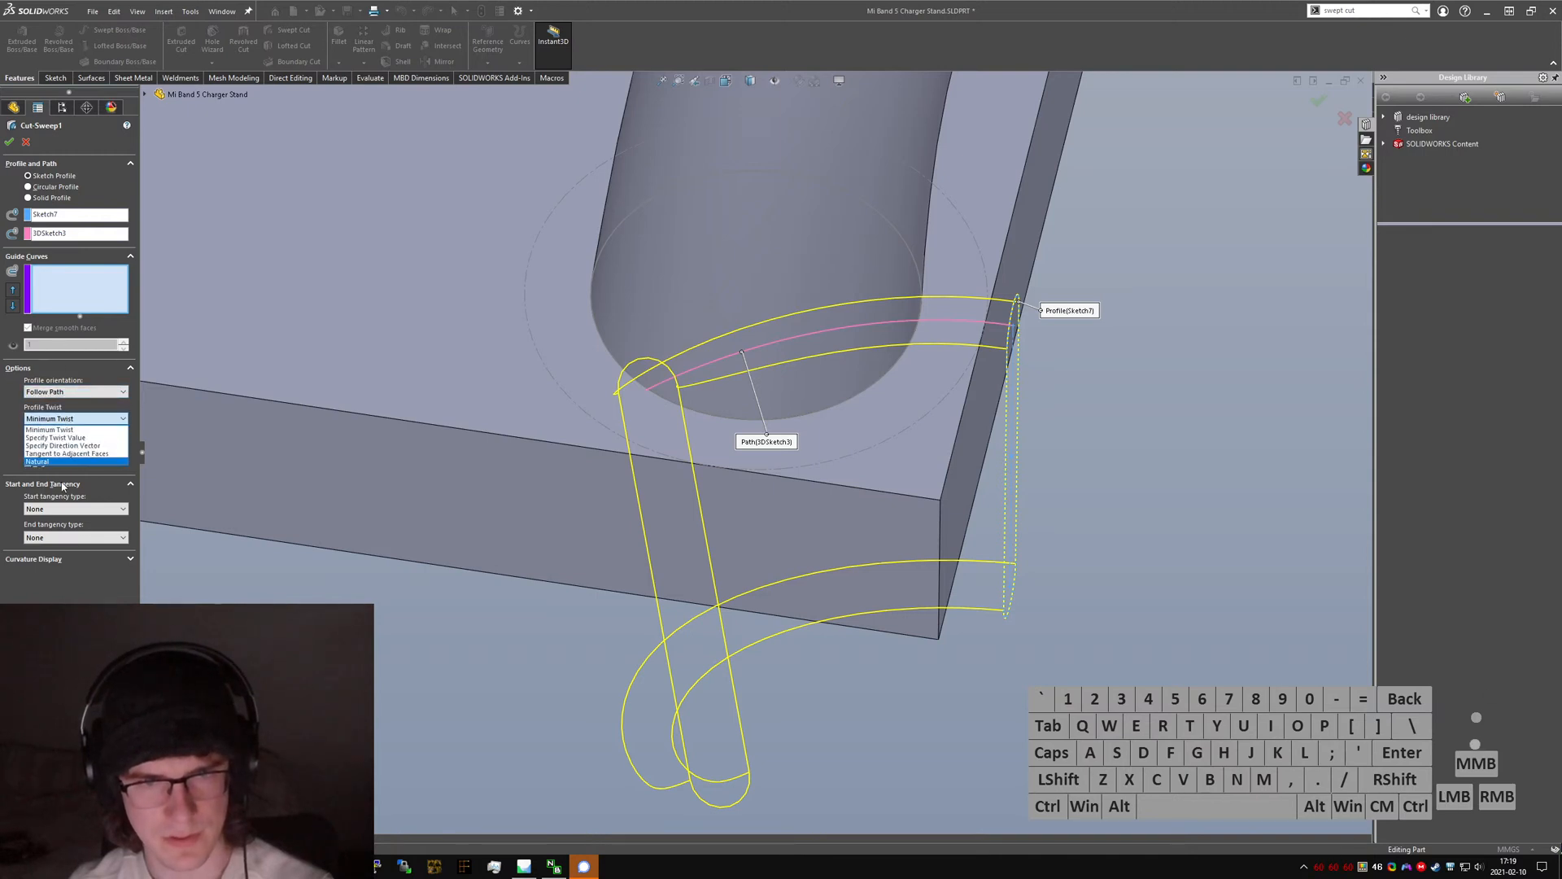
pyautogui.click(63, 462)
pyautogui.moveTo(519, 414); pyautogui.dragTo(355, 375, button='middle')
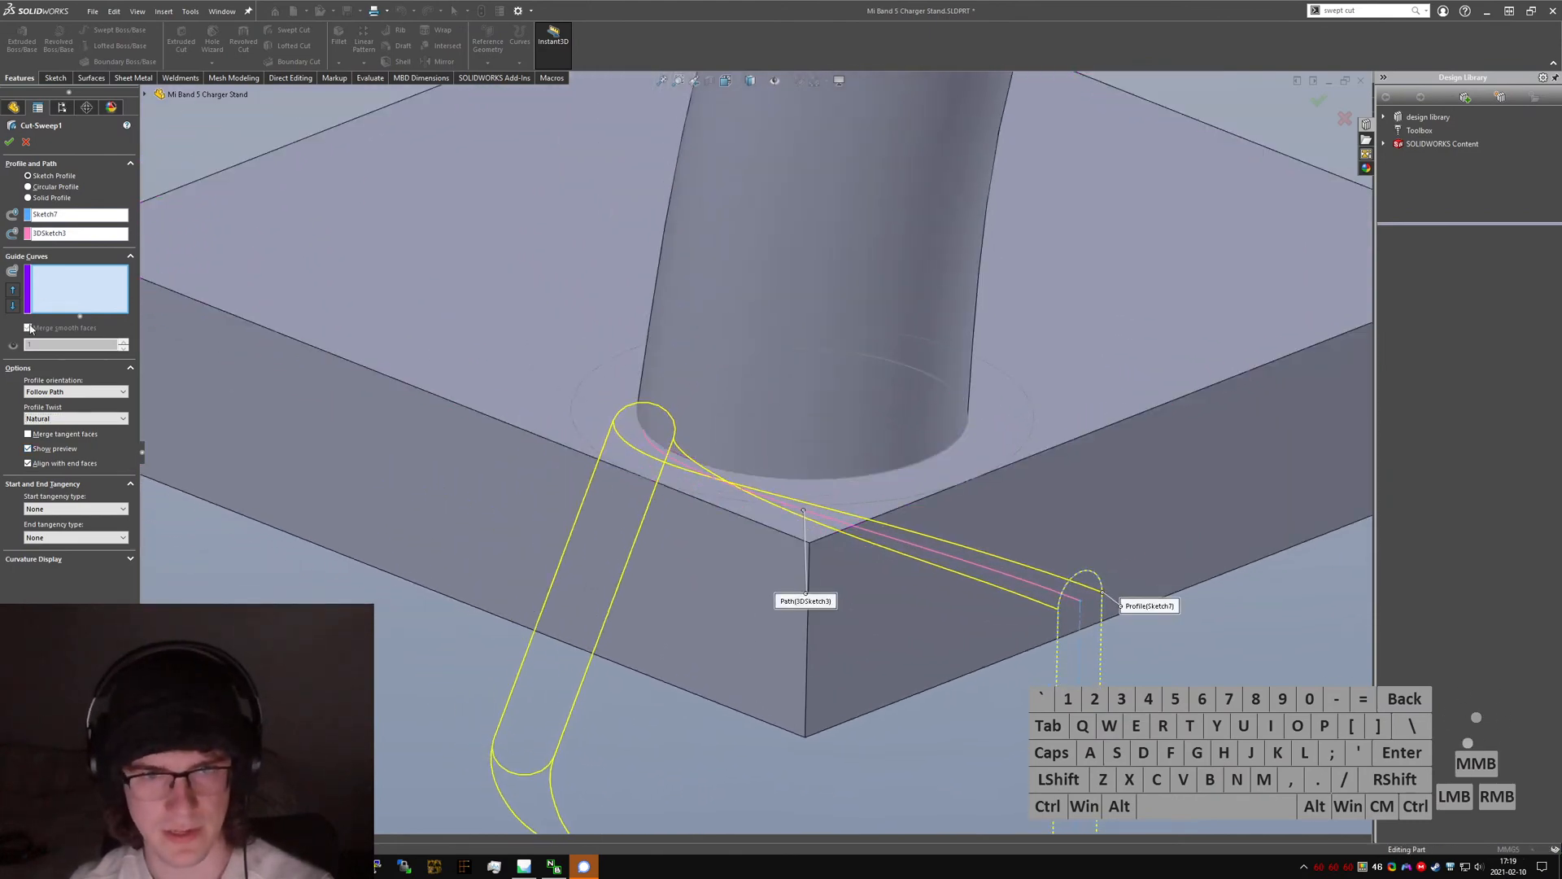
pyautogui.click(77, 435)
pyautogui.click(8, 141)
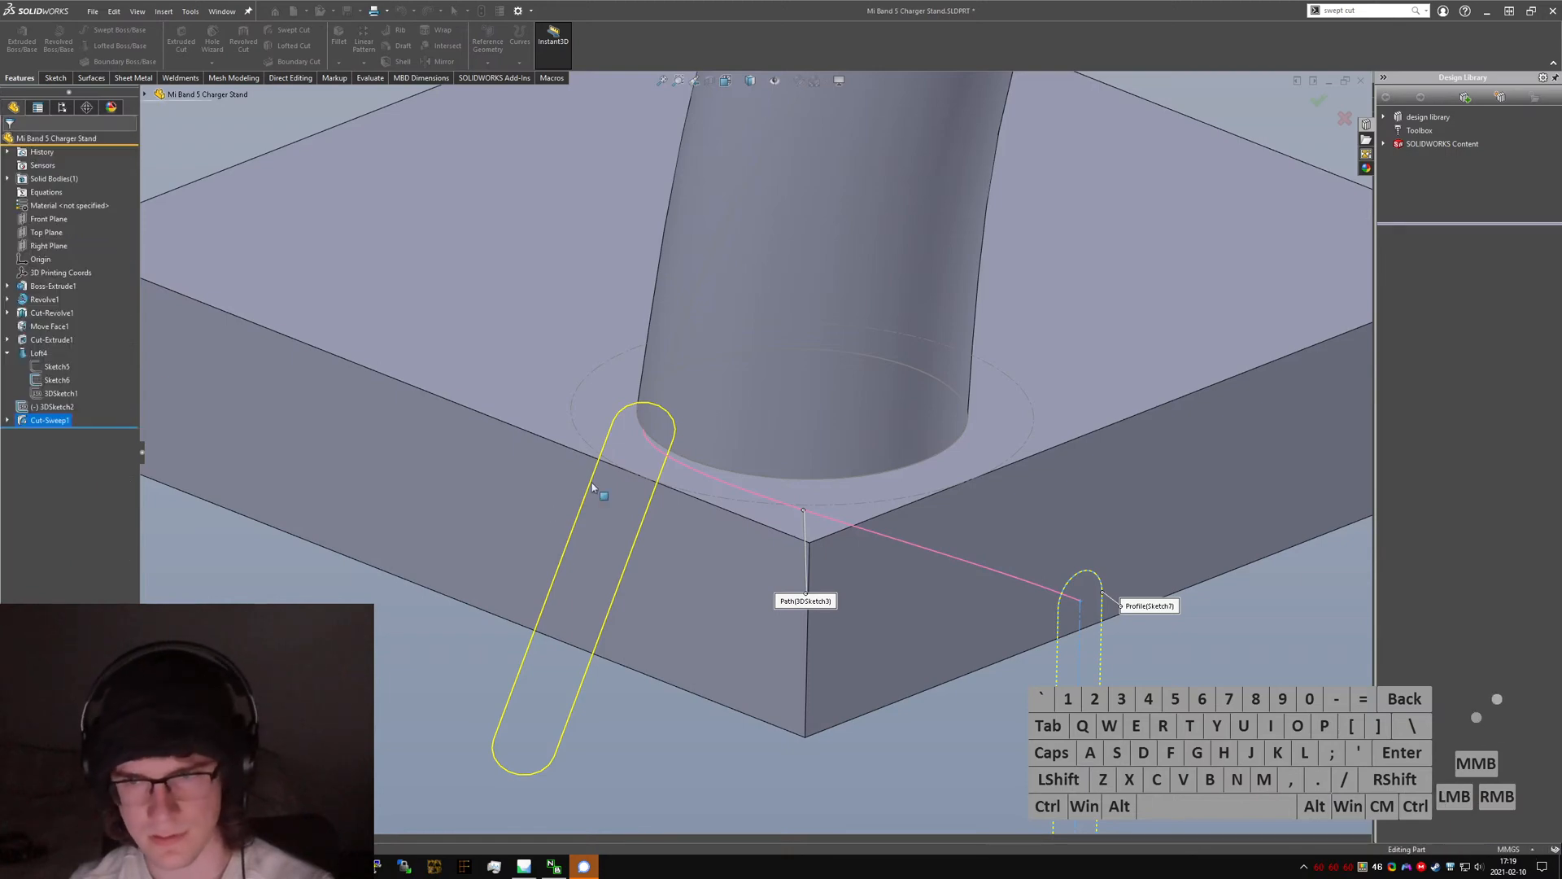
# - Edit the swept cut through the base again and set its profile twist to Natural
pyautogui.scroll(1, 659, 478)
pyautogui.moveTo(660, 477); pyautogui.dragTo(676, 319, button='middle')
pyautogui.scroll(-5, 633, 508)
pyautogui.moveTo(641, 496); pyautogui.dragTo(674, 478, button='middle')
pyautogui.click(49, 420)
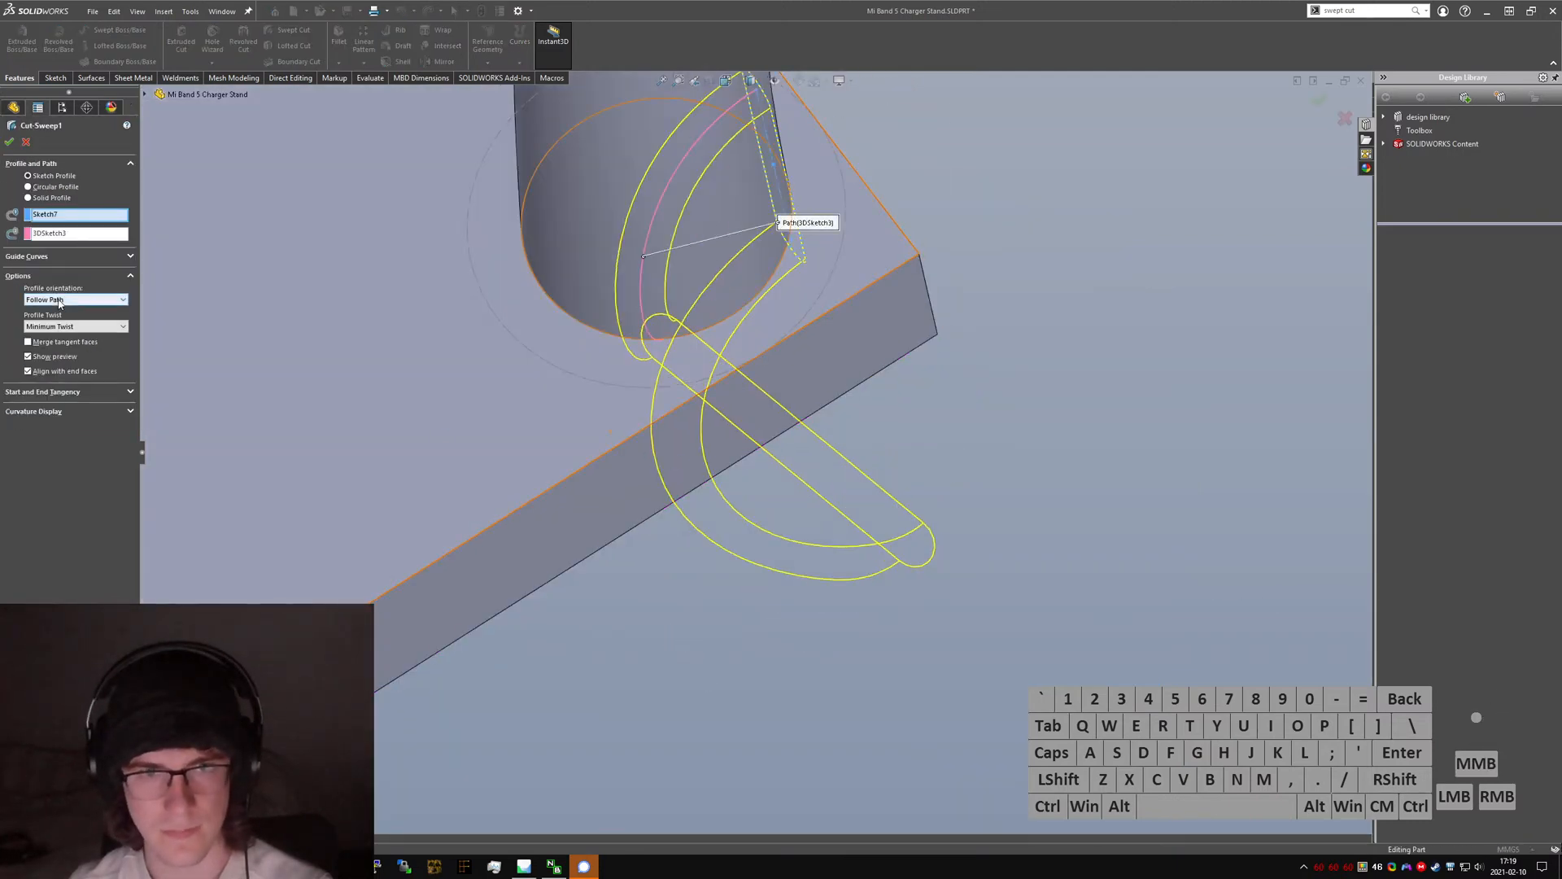
pyautogui.click(73, 326)
pyautogui.click(59, 372)
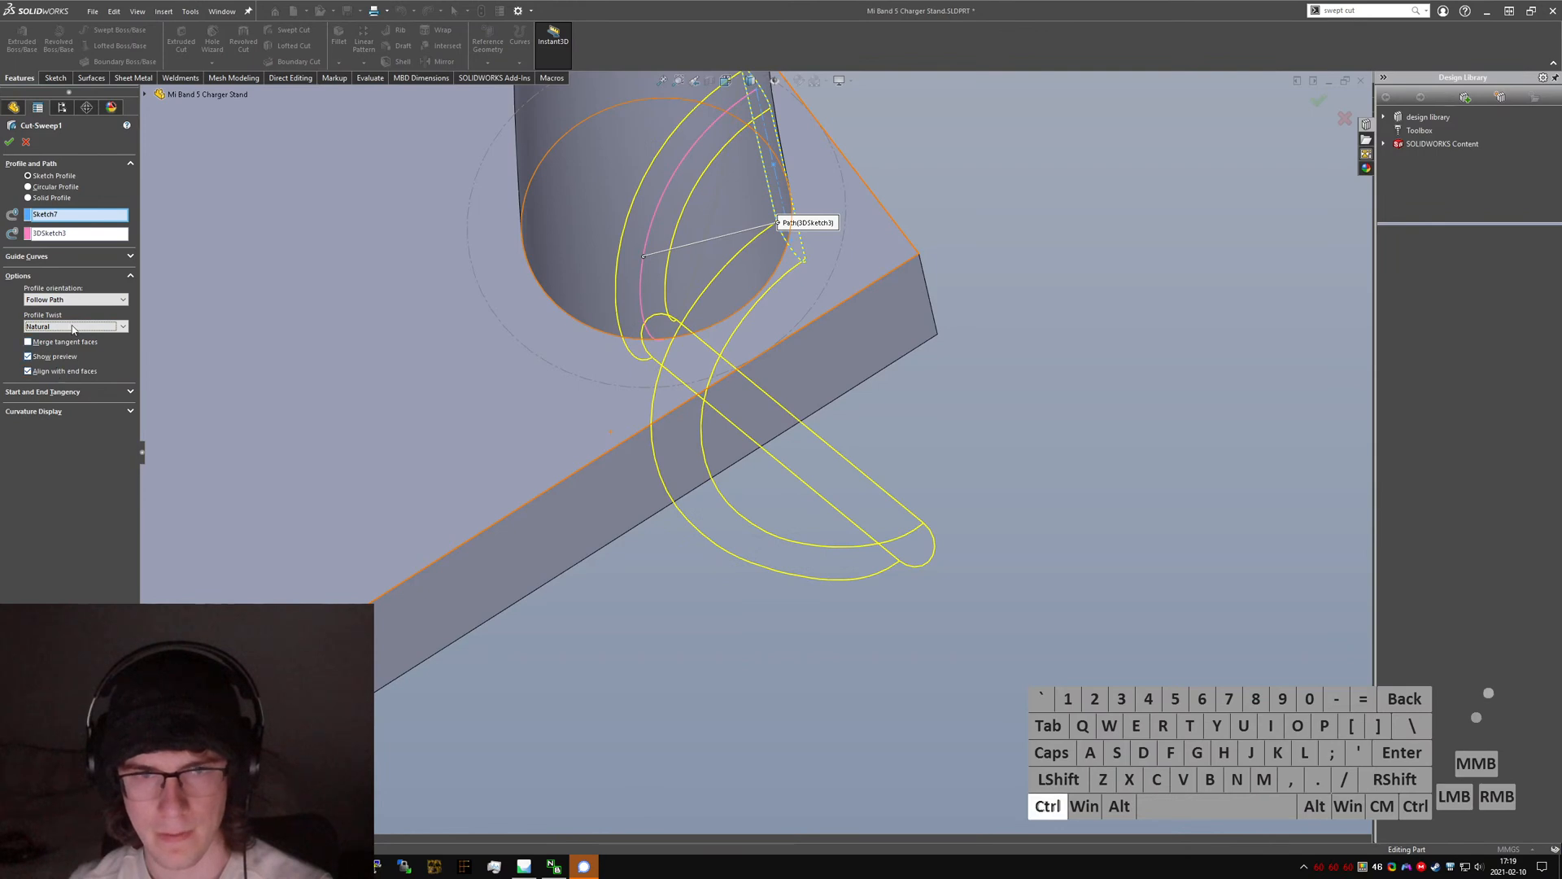
pyautogui.click(41, 257)
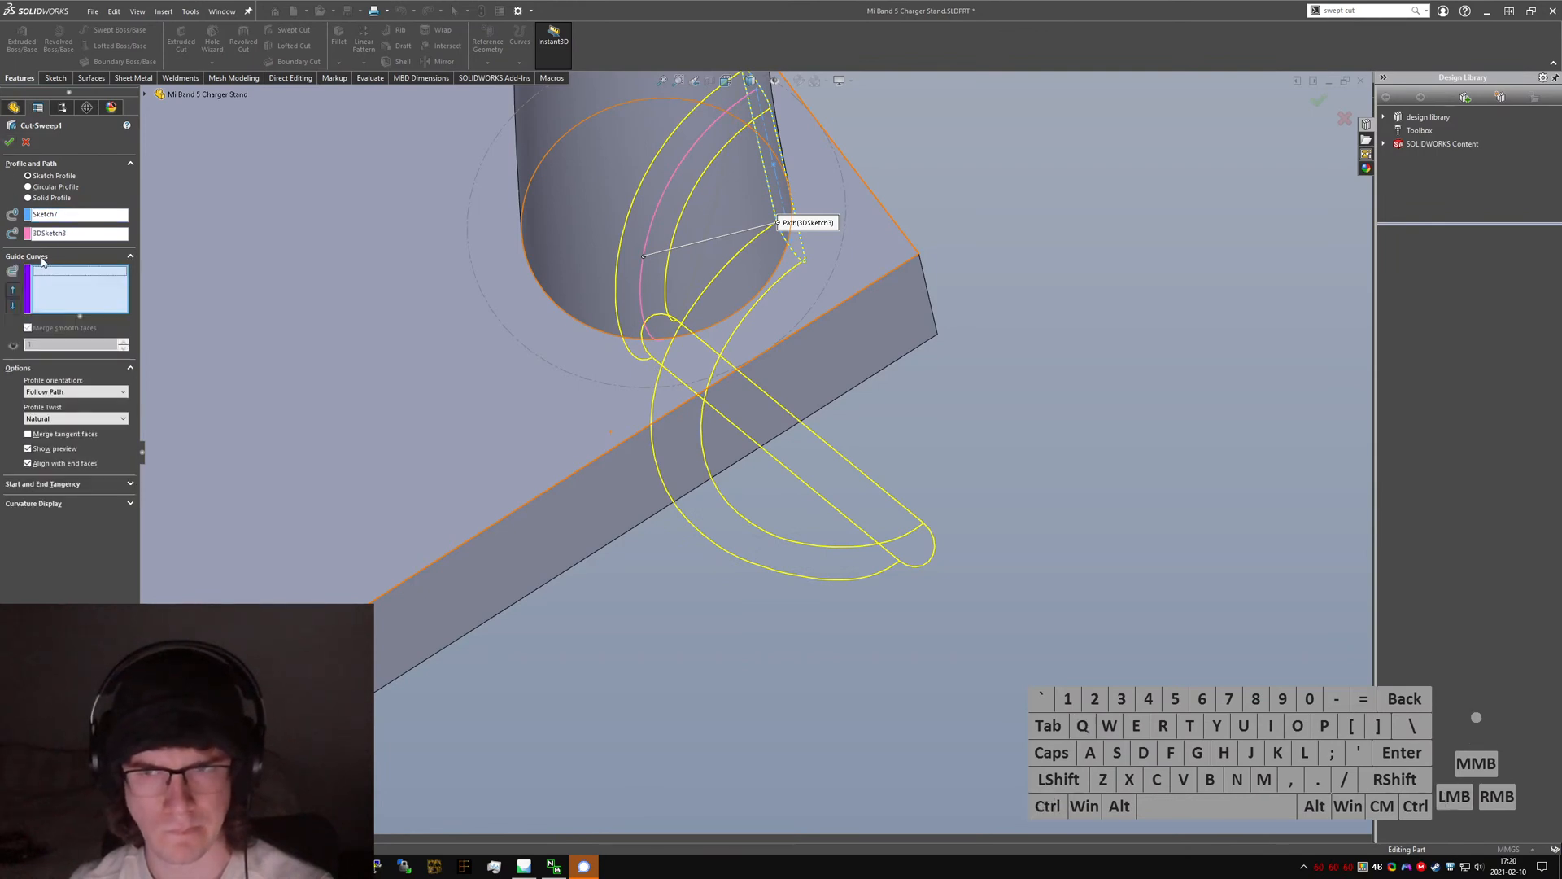
pyautogui.click(40, 257)
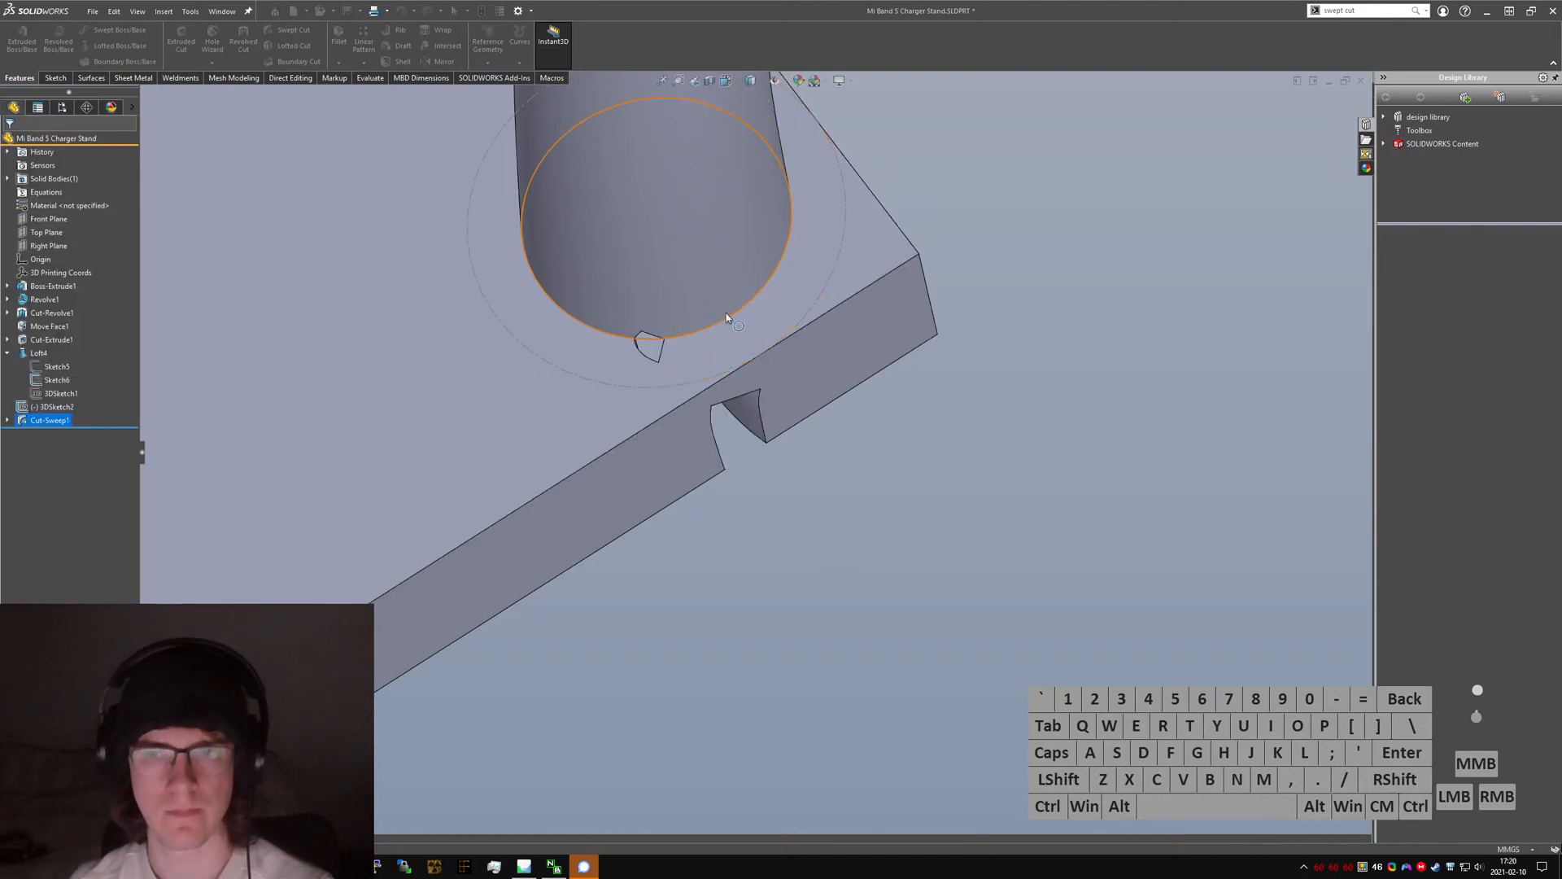
# - Remove the groove's end face at the arm with Delete Face using the Delete option, and undo the deletion
pyautogui.scroll(-5, 680, 394)
pyautogui.moveTo(659, 388); pyautogui.dragTo(642, 206, button='middle')
pyautogui.write('sdelete')
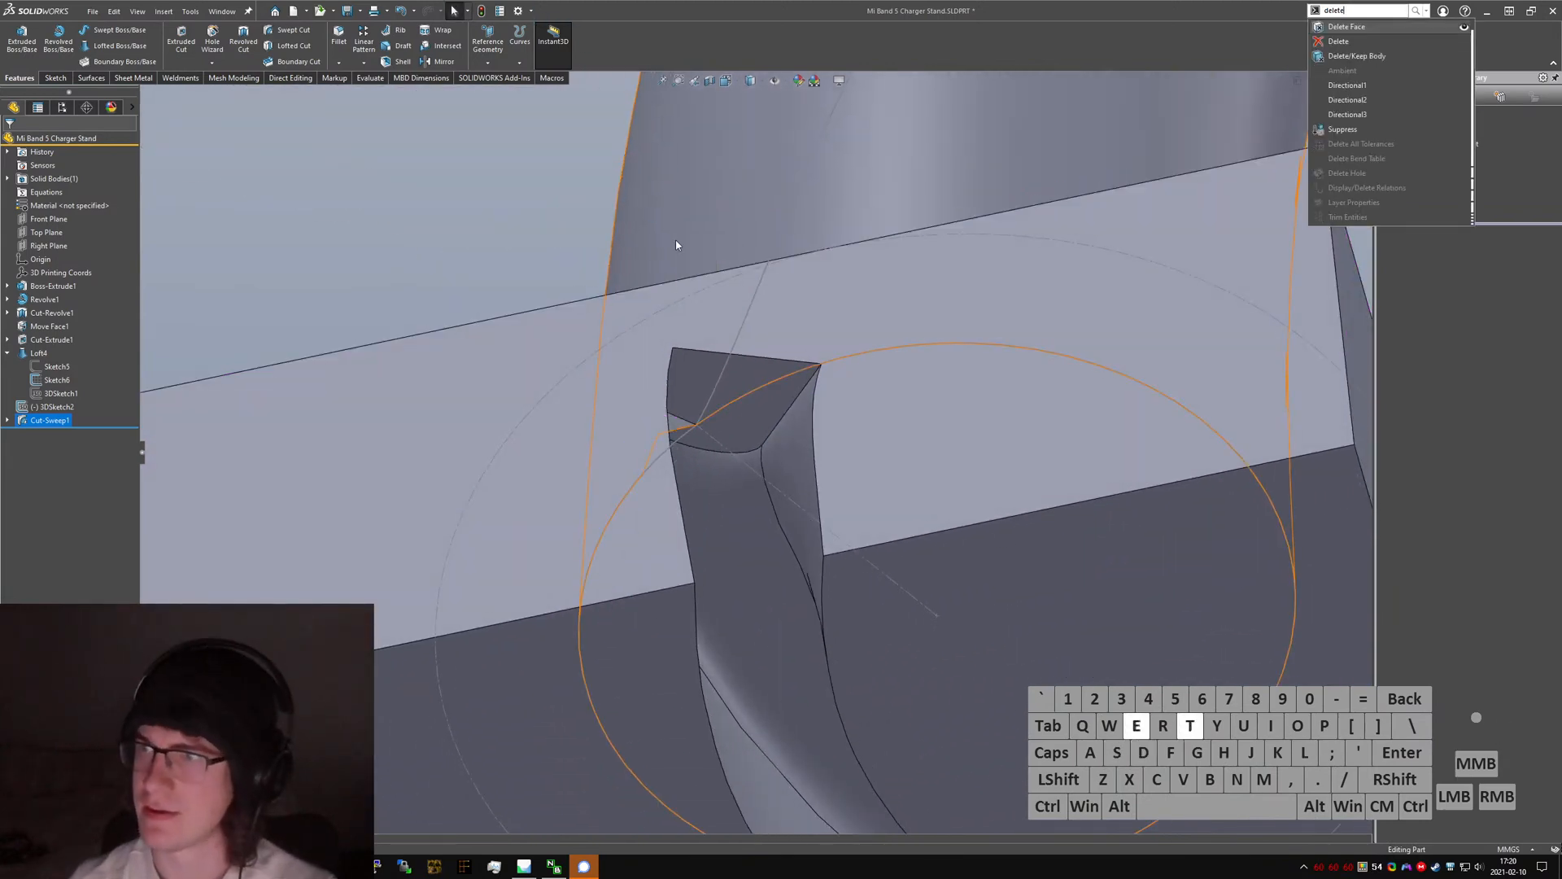
pyautogui.press('Return')
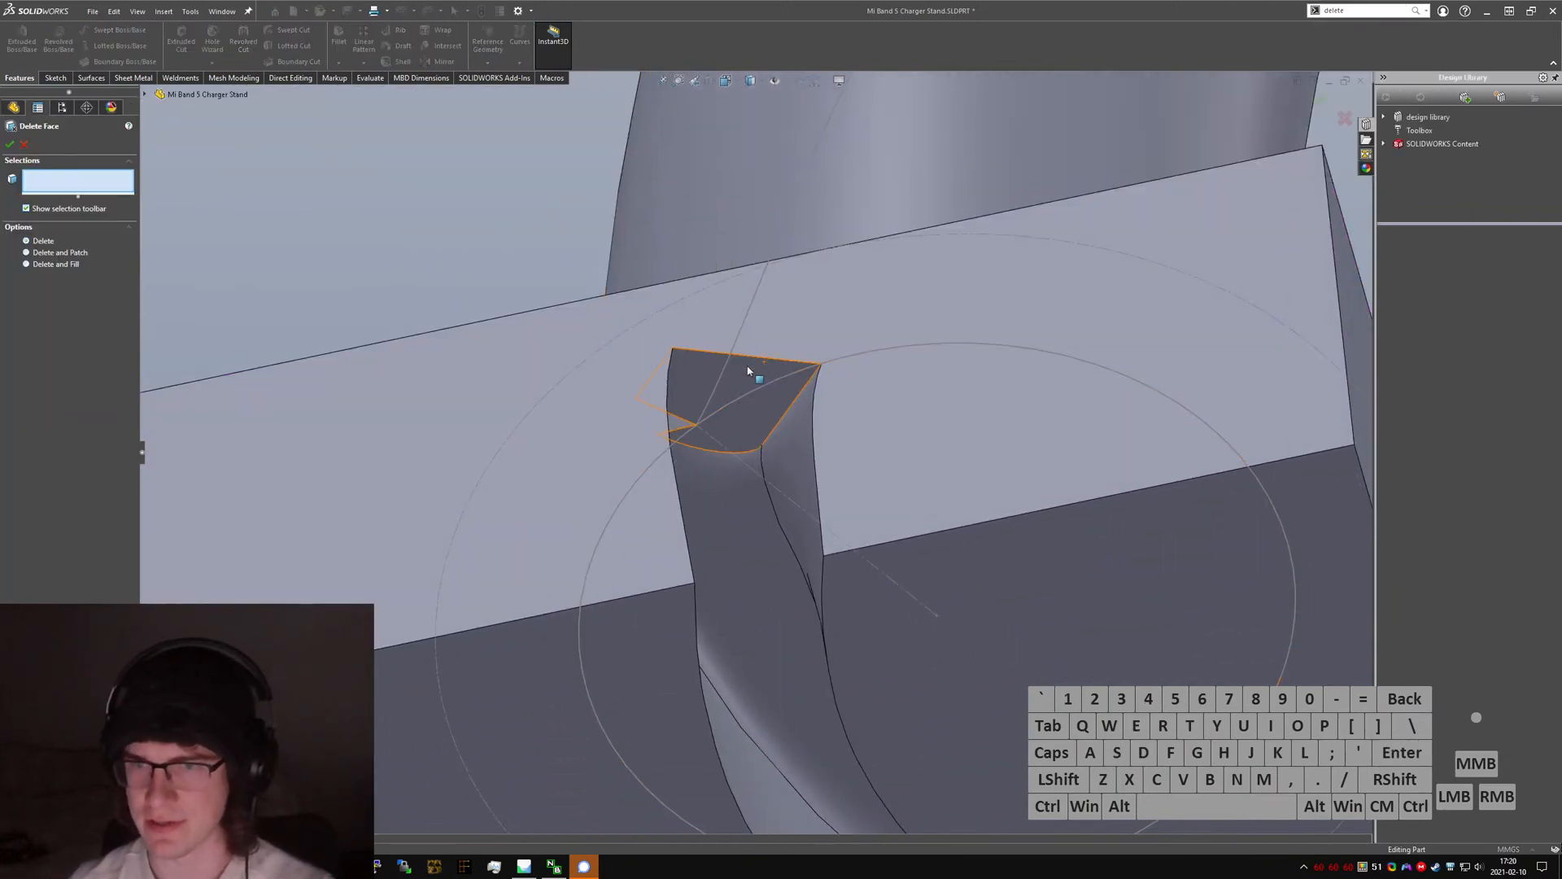
pyautogui.click(750, 366)
pyautogui.click(9, 145)
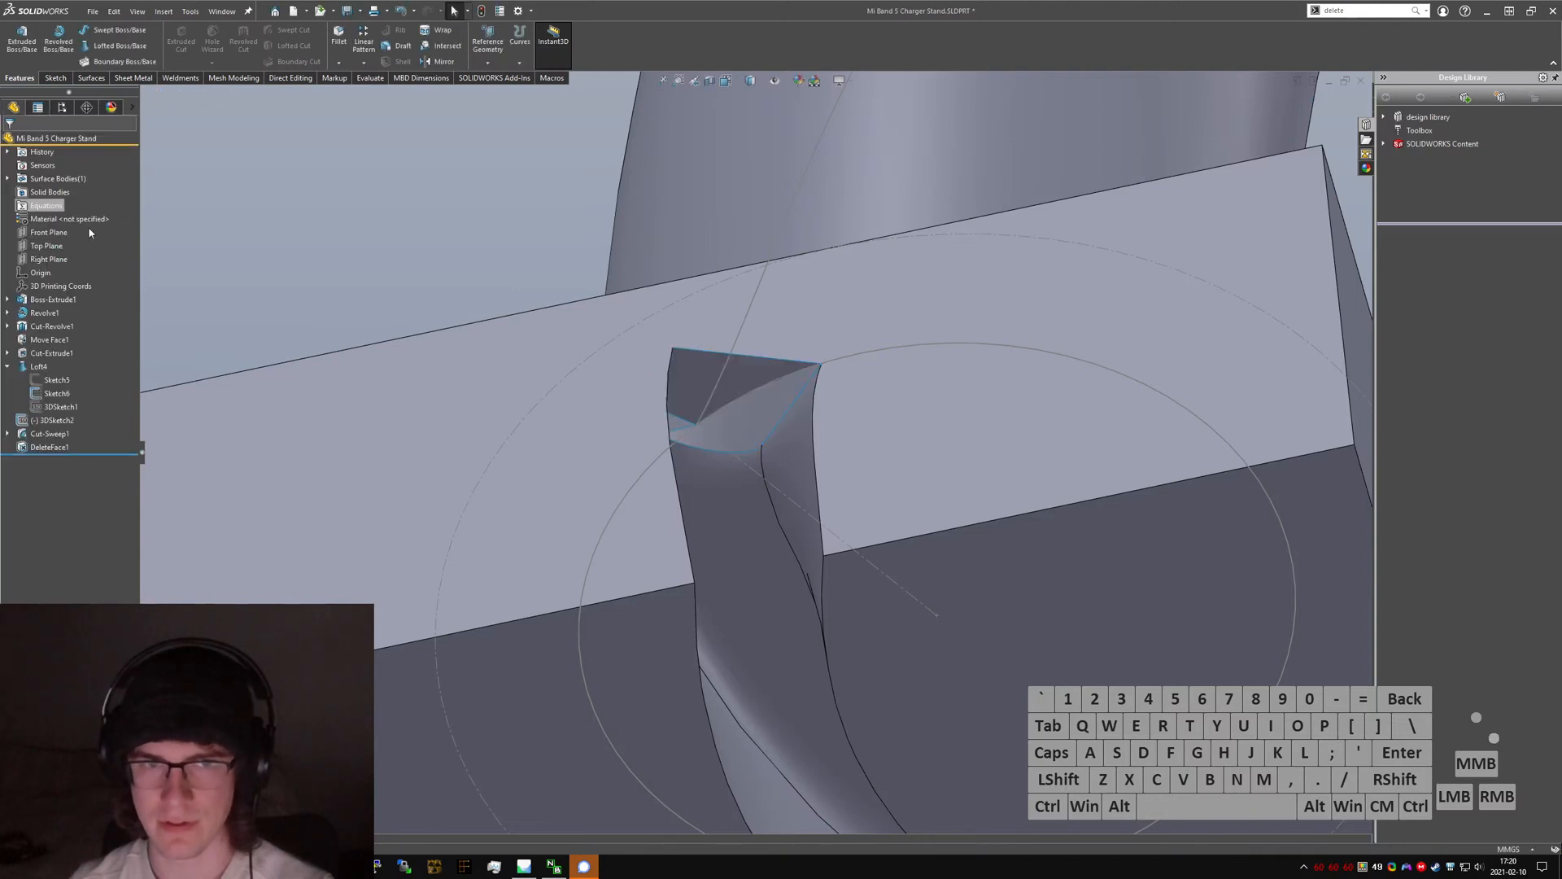
pyautogui.hotkey('ctrl', 'z')
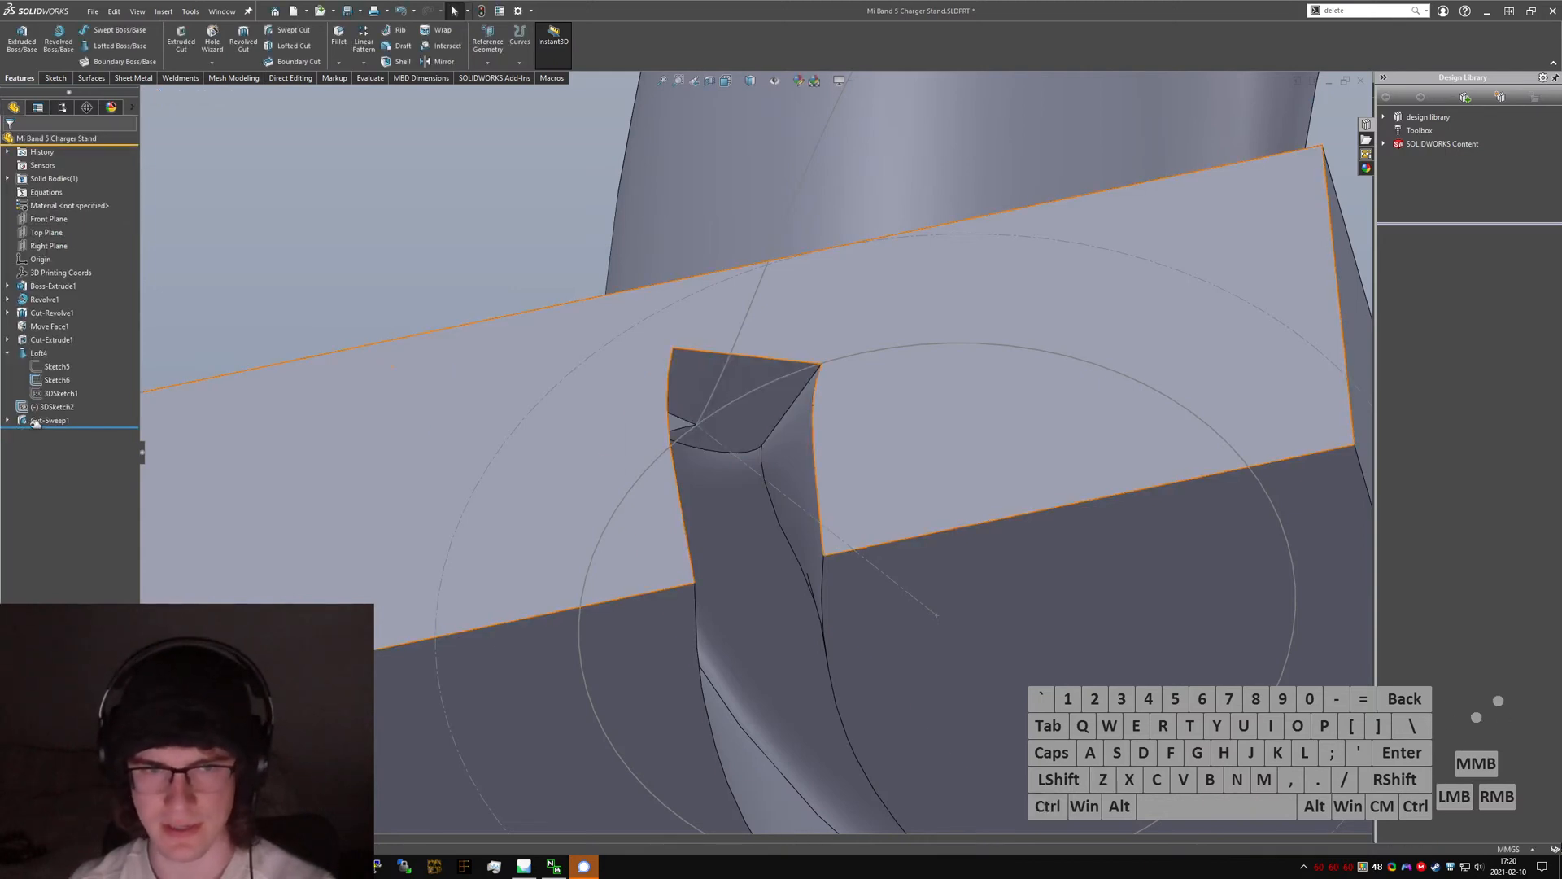
# - Try to remove the groove's end face at the arm with Delete Face using the Delete and Patch option
pyautogui.click(190, 283)
pyautogui.write('sdelete')
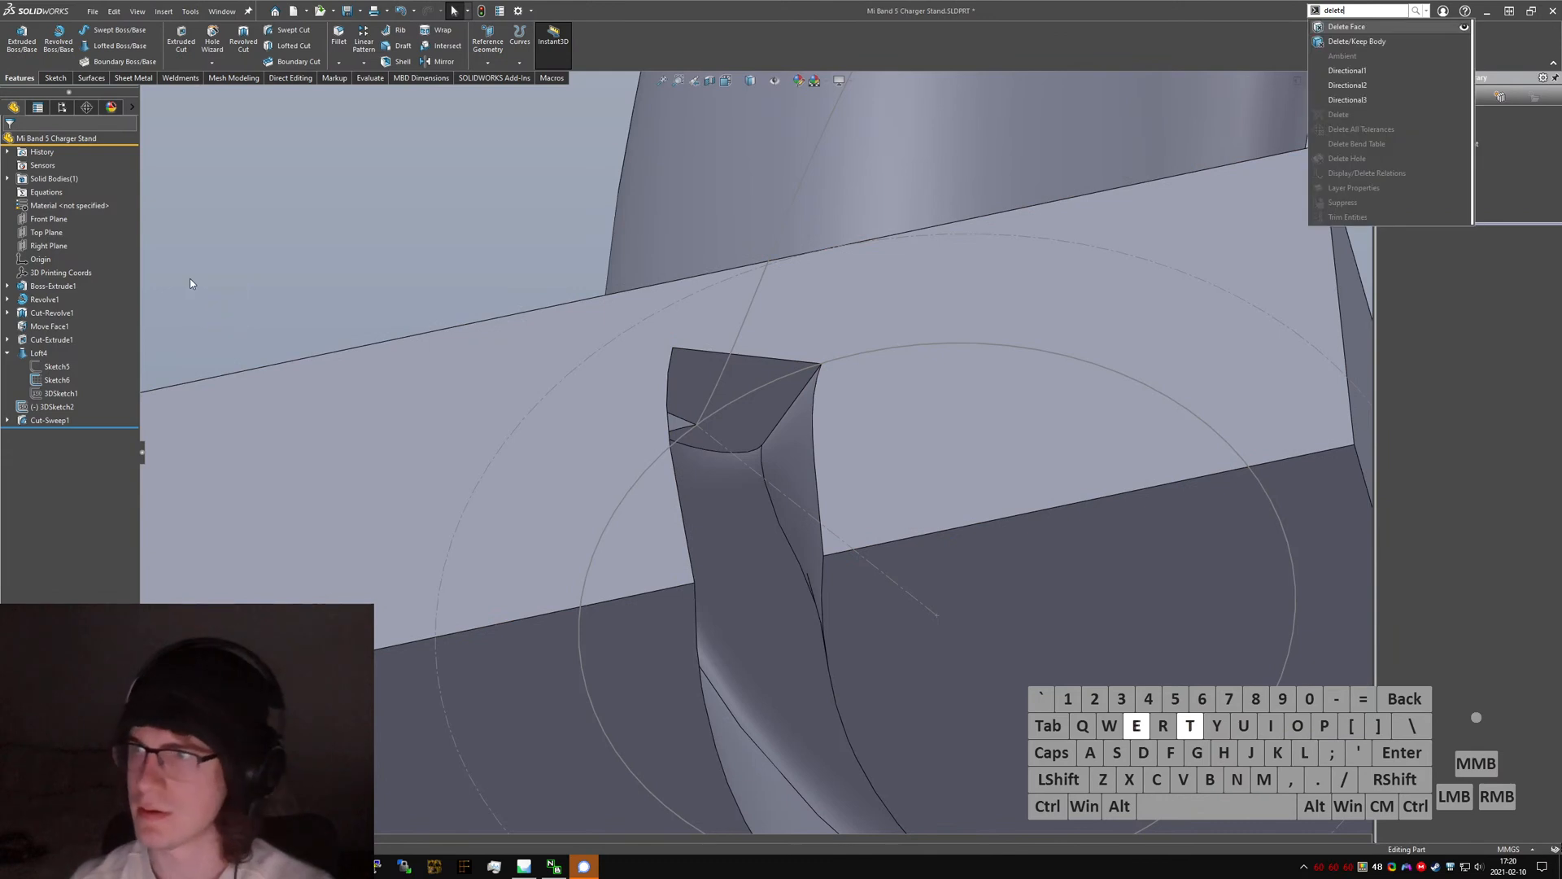
pyautogui.press('Return')
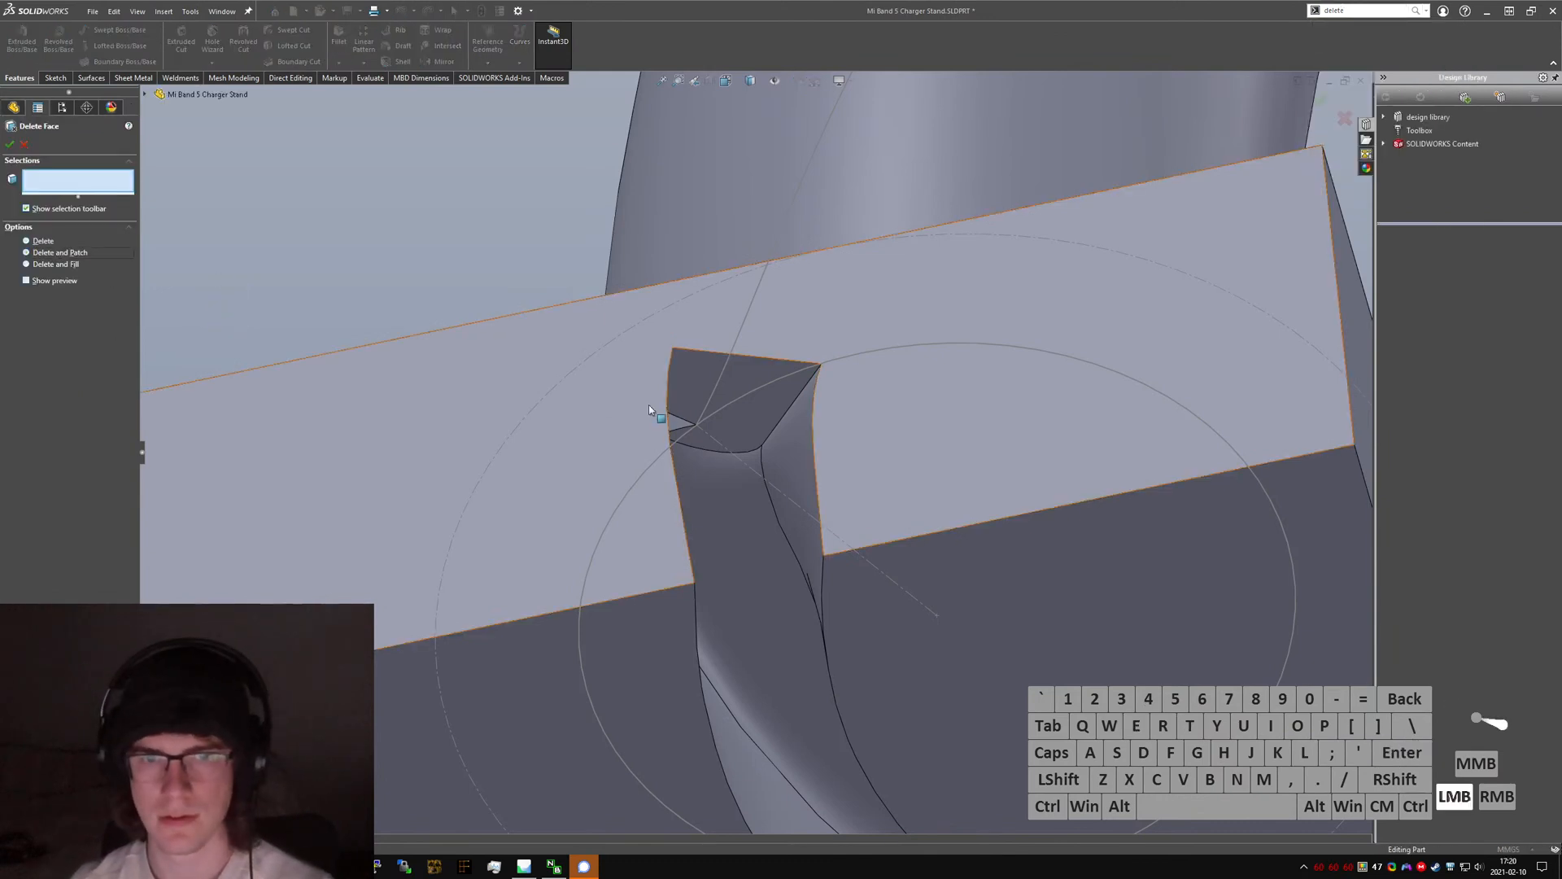
pyautogui.click(739, 381)
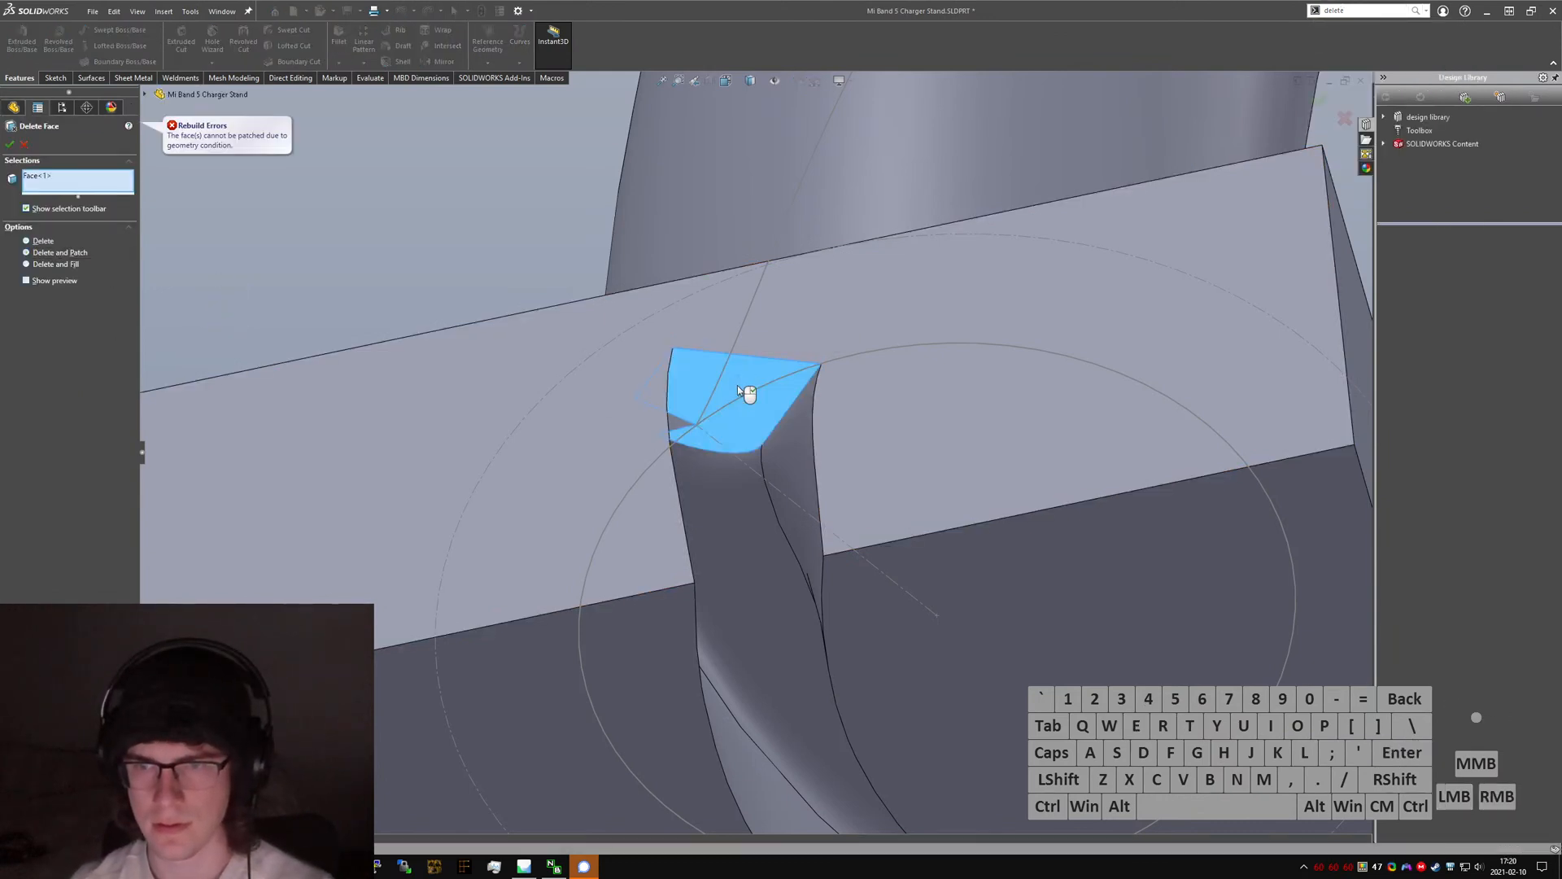
pyautogui.rightClick(738, 394)
pyautogui.moveTo(766, 365); pyautogui.dragTo(862, 709, button='middle')
pyautogui.press('Escape')
# - Create a swept cut with a 2.4 mm circular profile along the arm's 3D spline
pyautogui.scroll(-5, 680, 327)
pyautogui.moveTo(680, 329); pyautogui.dragTo(635, 407, button='middle')
pyautogui.scroll(5, 708, 383)
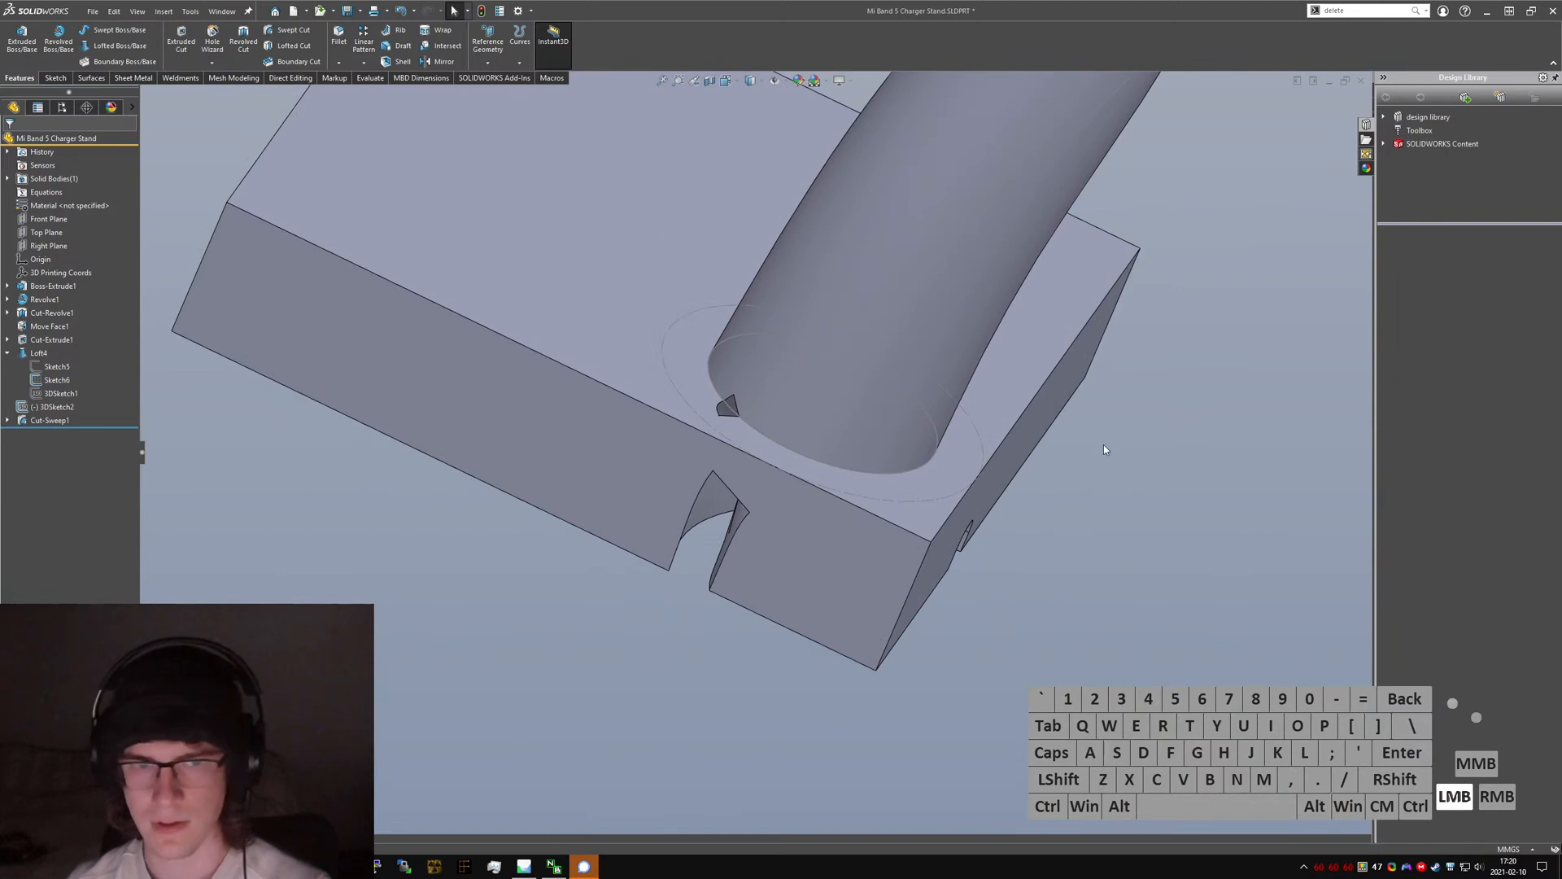
pyautogui.write('swept')
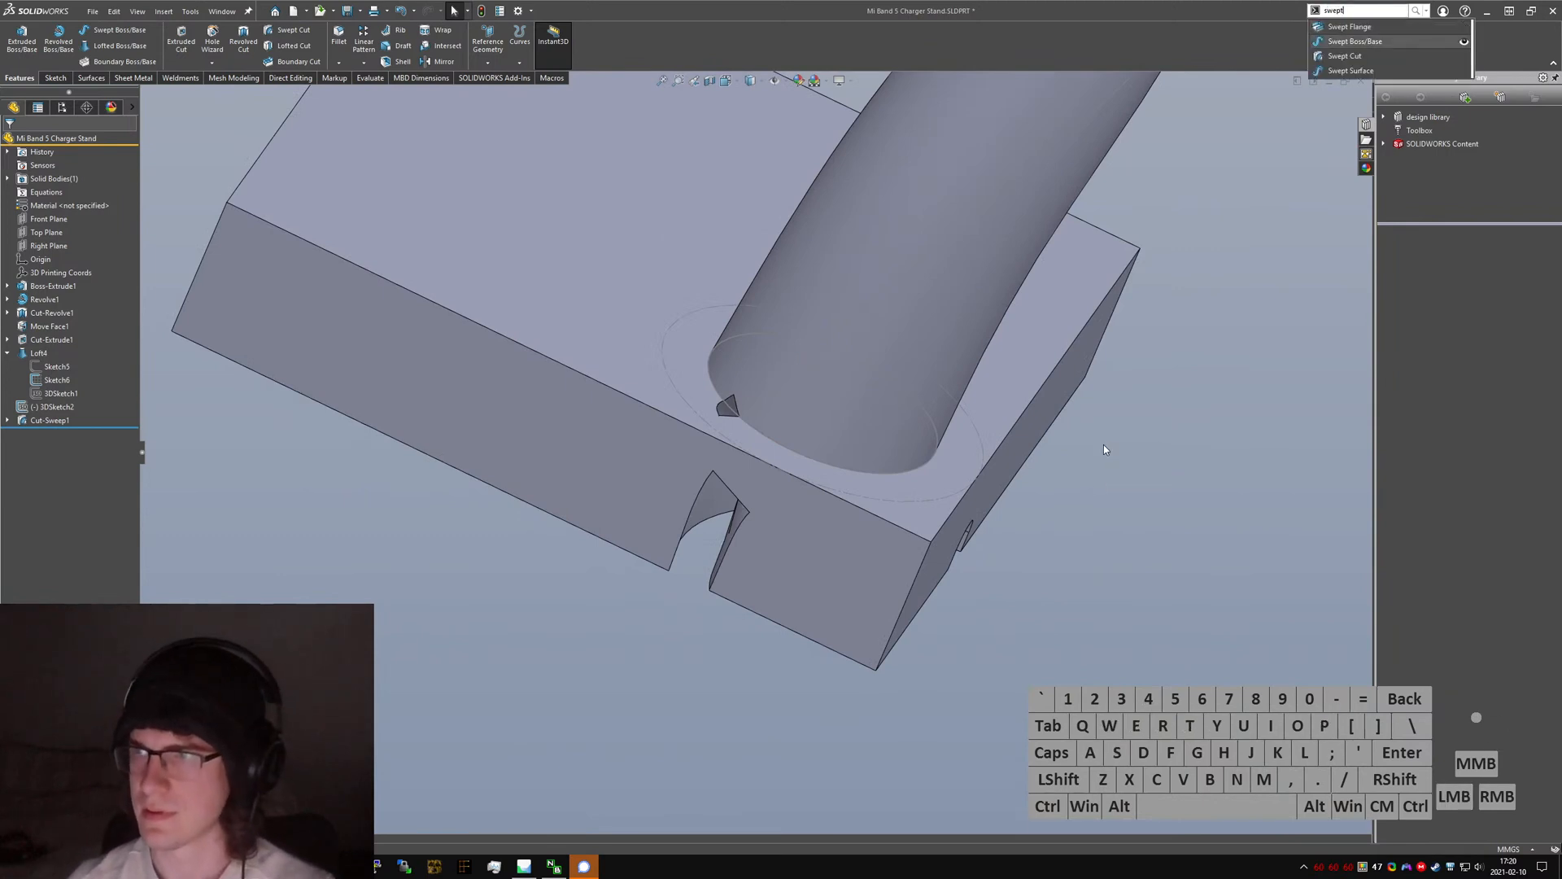
pyautogui.press('Return')
pyautogui.click(806, 363)
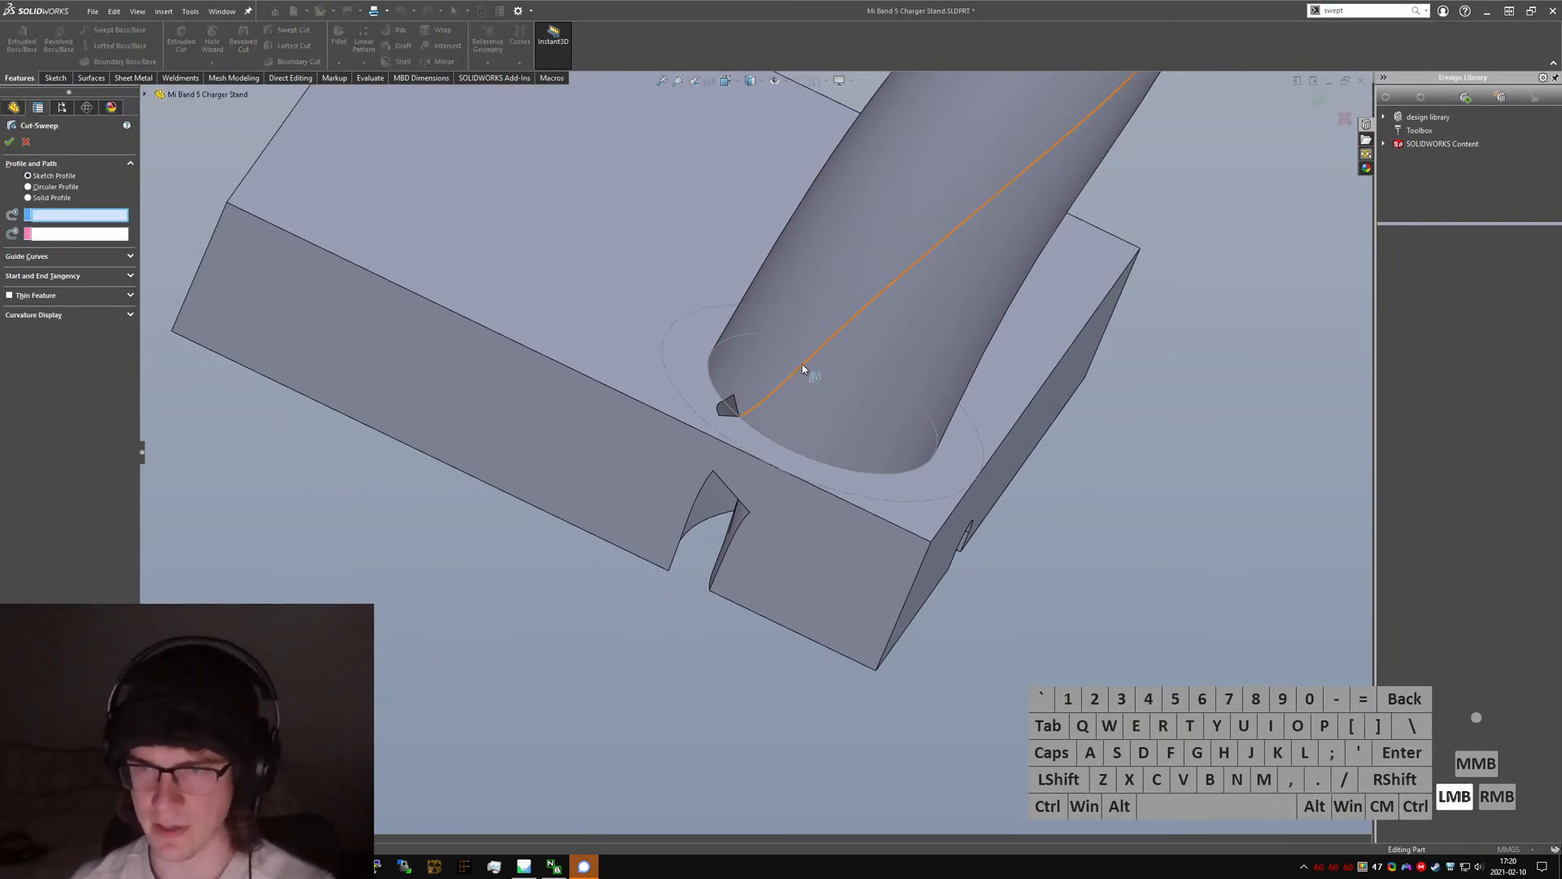
pyautogui.click(50, 187)
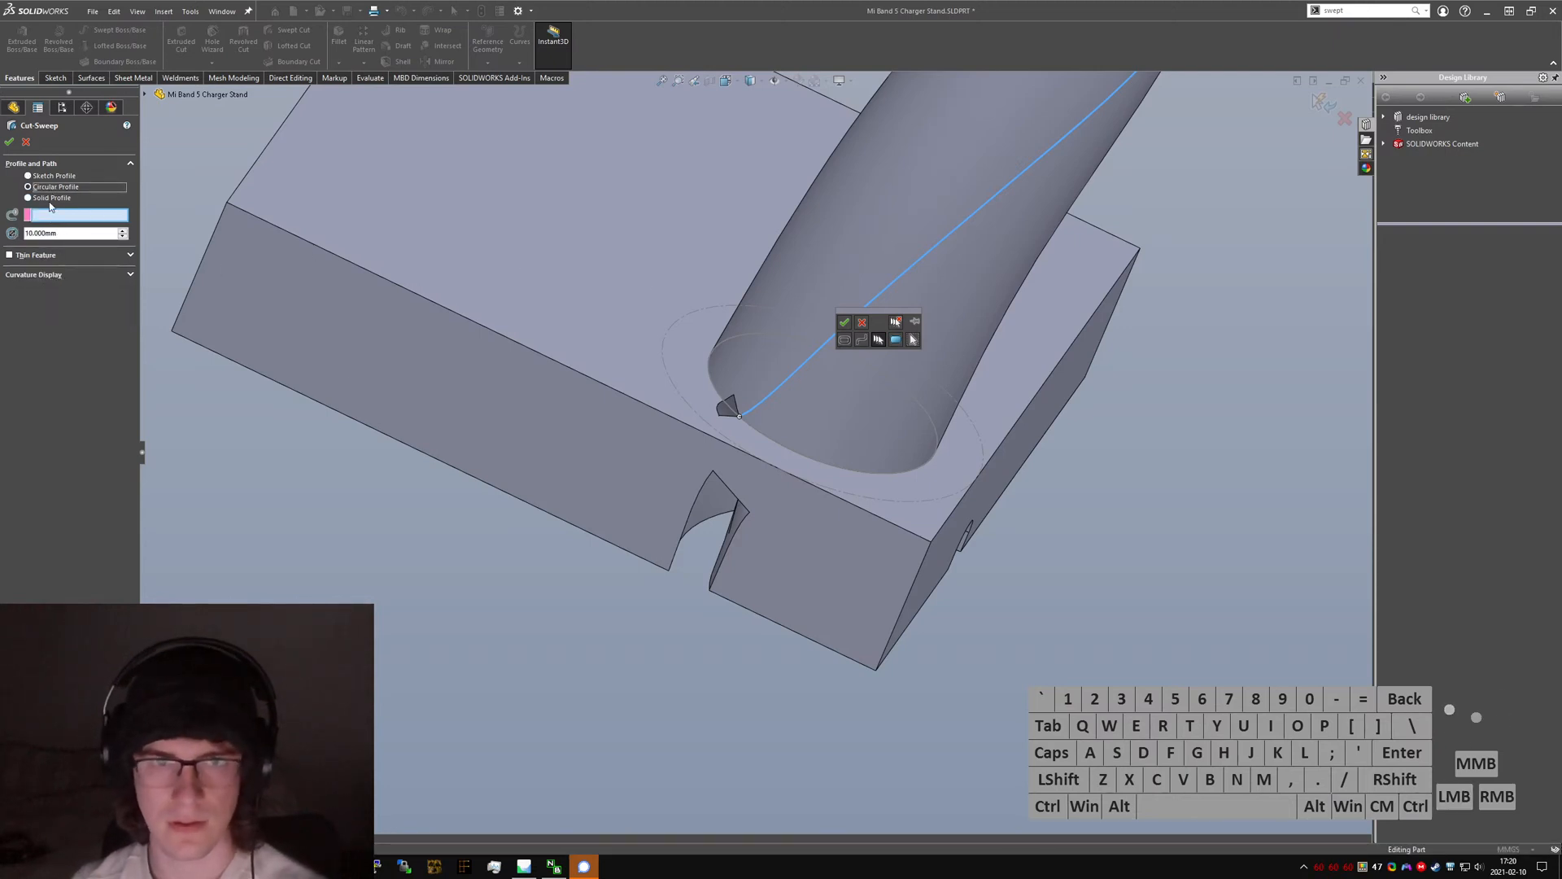
pyautogui.click(810, 357)
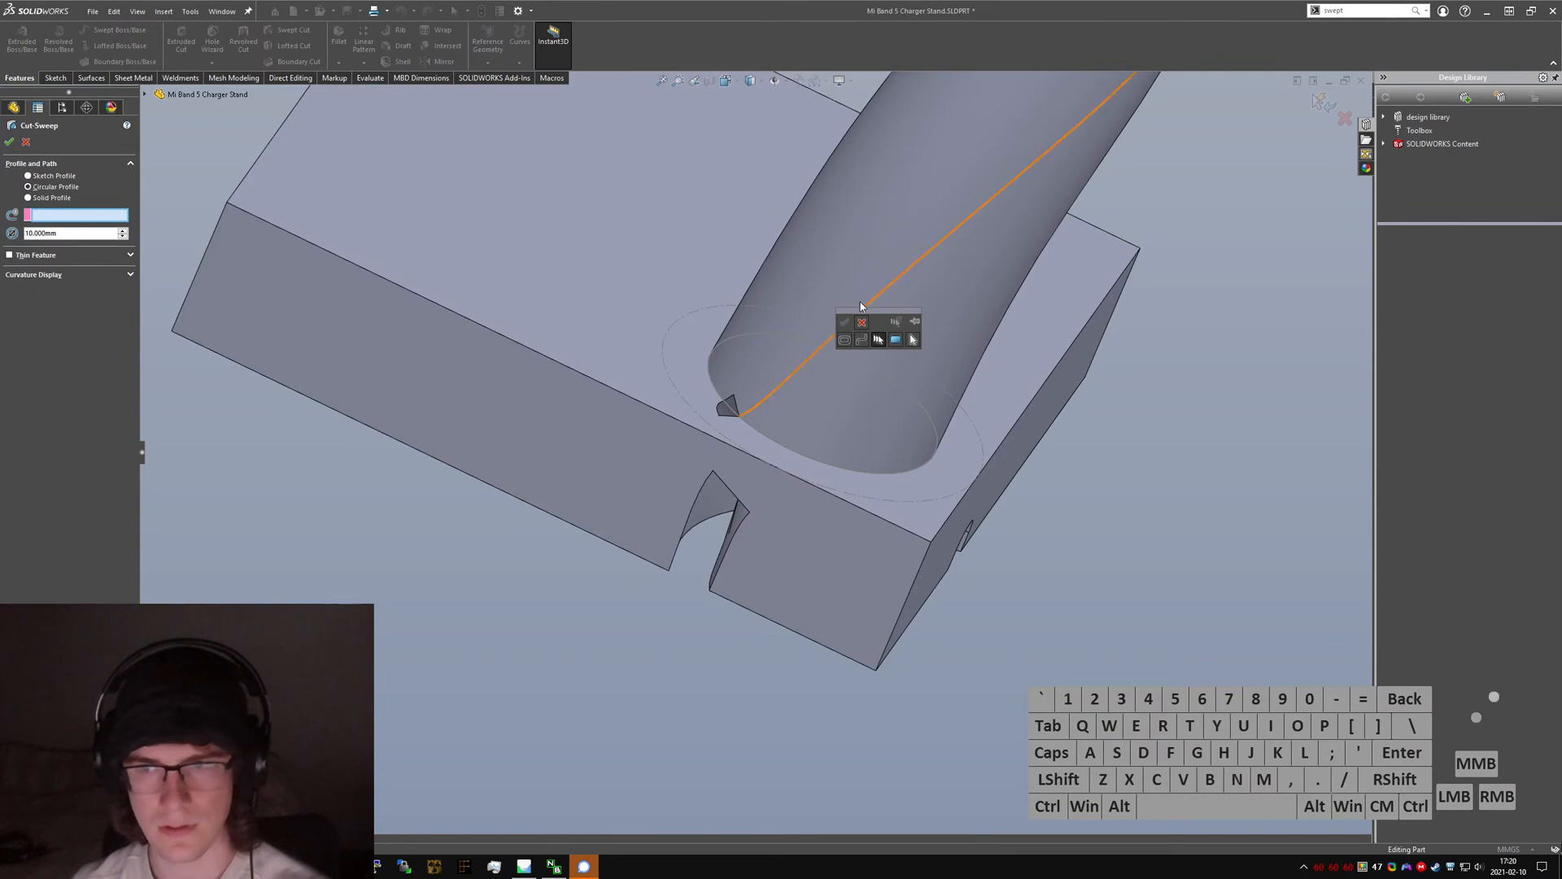
pyautogui.click(807, 367)
pyautogui.rightClick(801, 370)
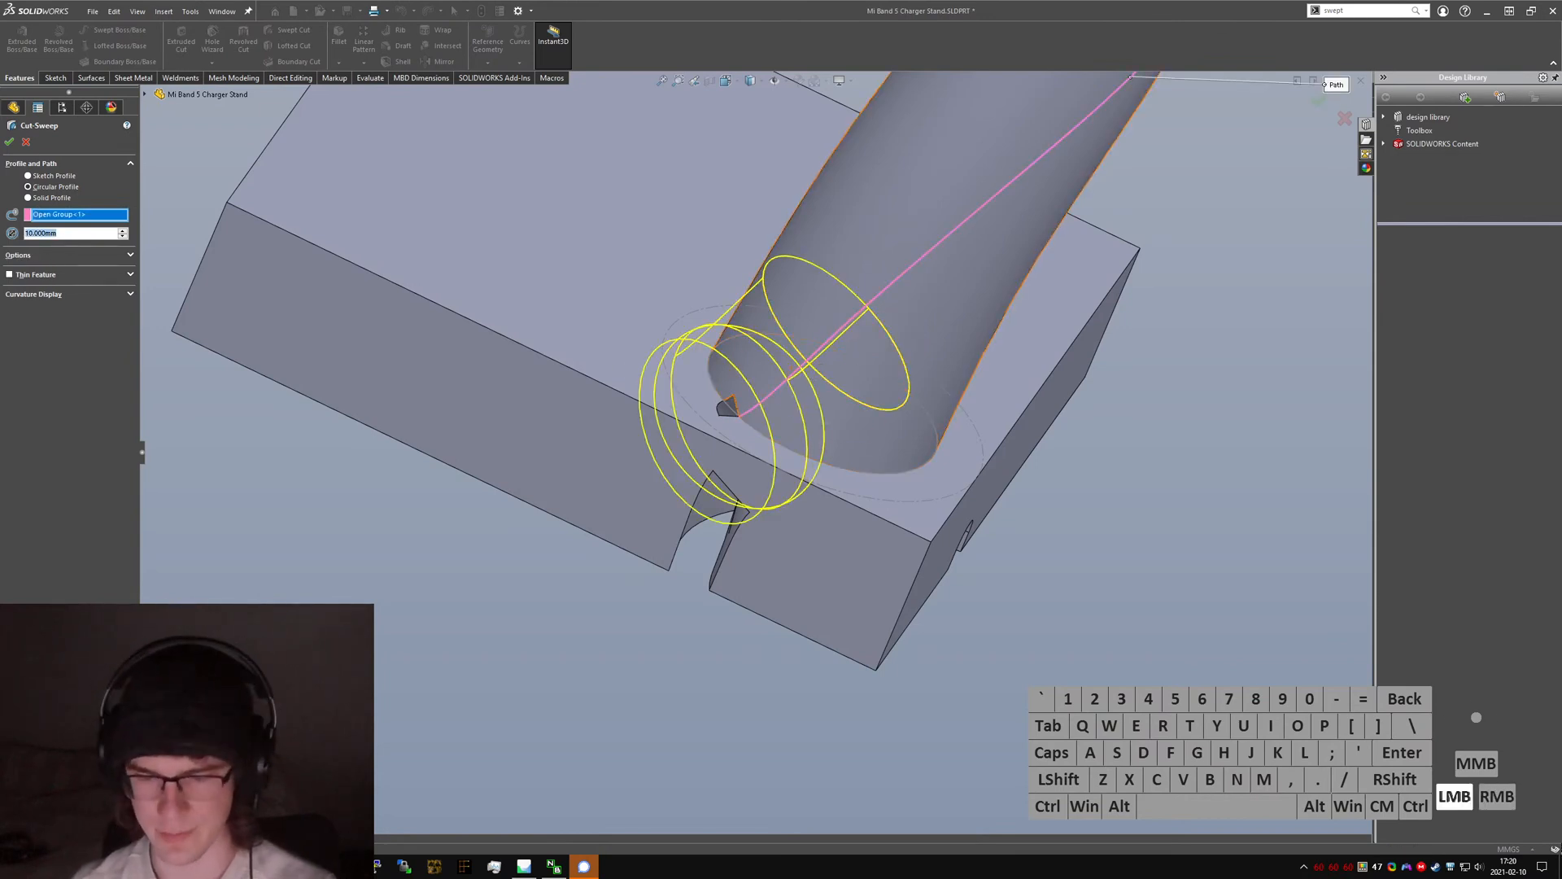
pyautogui.write('2.4')
pyautogui.press('Return')
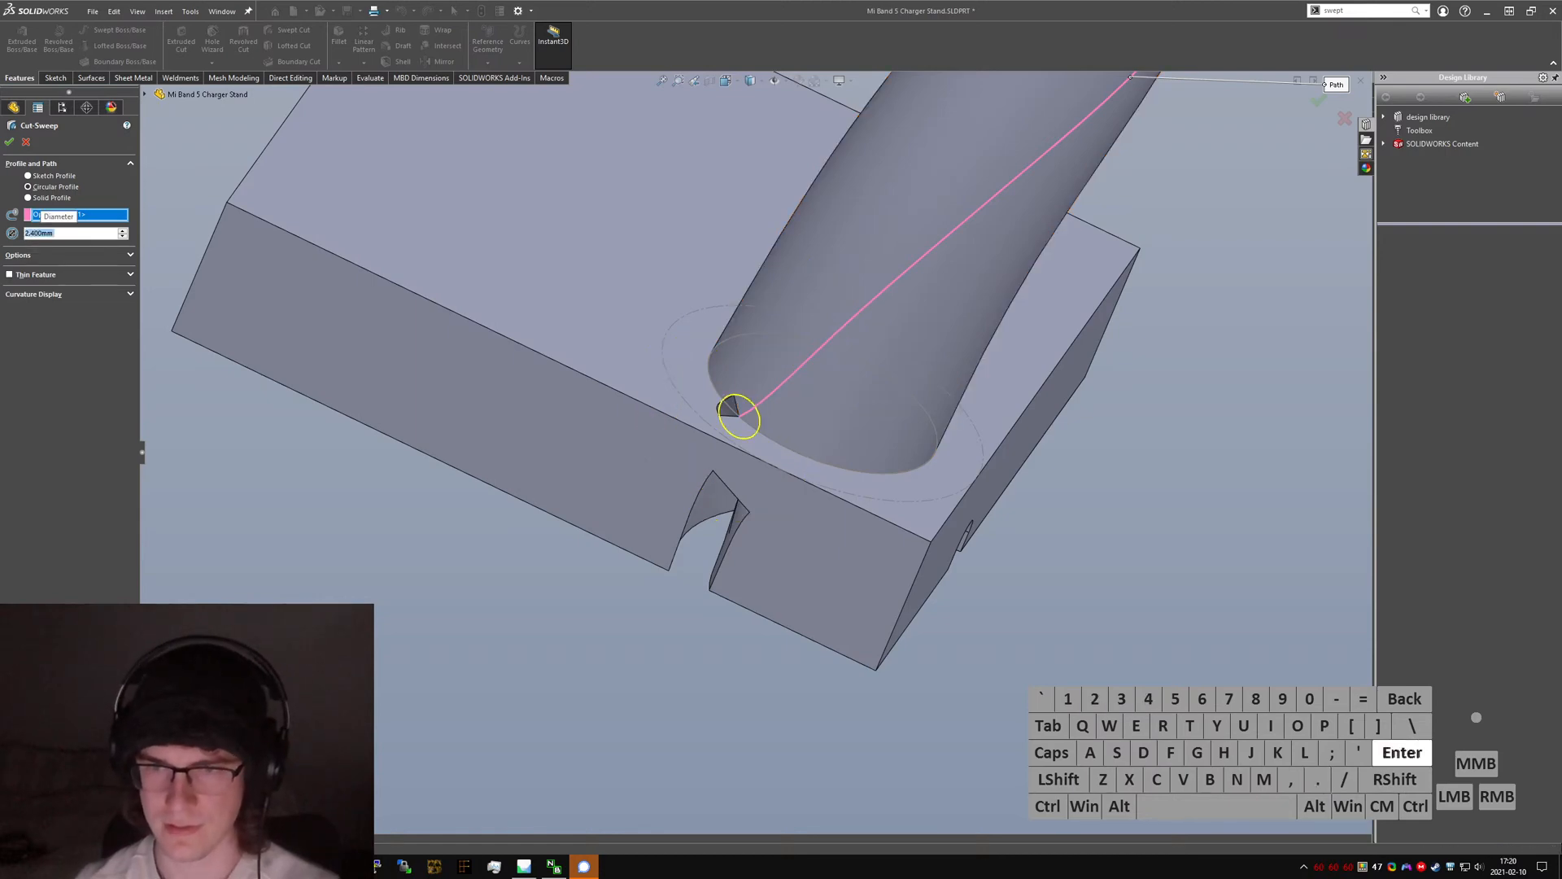
pyautogui.press('Return')
# - Try to remove the triangular end face of the base groove with Delete Face using the Delete and Patch option
pyautogui.scroll(-6, 764, 441)
pyautogui.moveTo(763, 442); pyautogui.dragTo(964, 700, button='middle')
pyautogui.write('s')
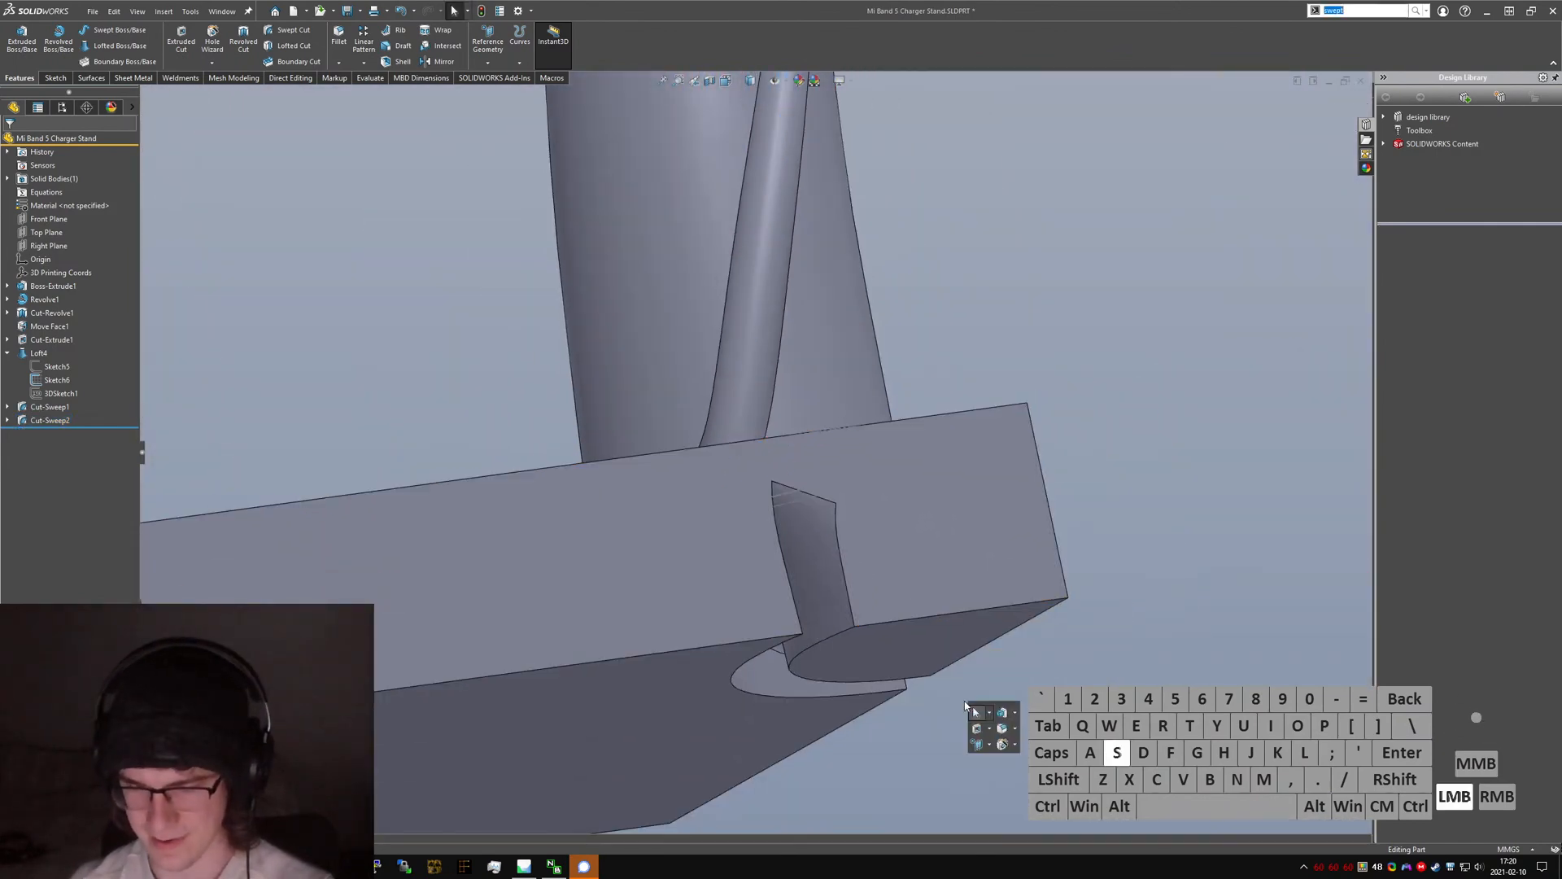
pyautogui.write('delete')
pyautogui.press('Return')
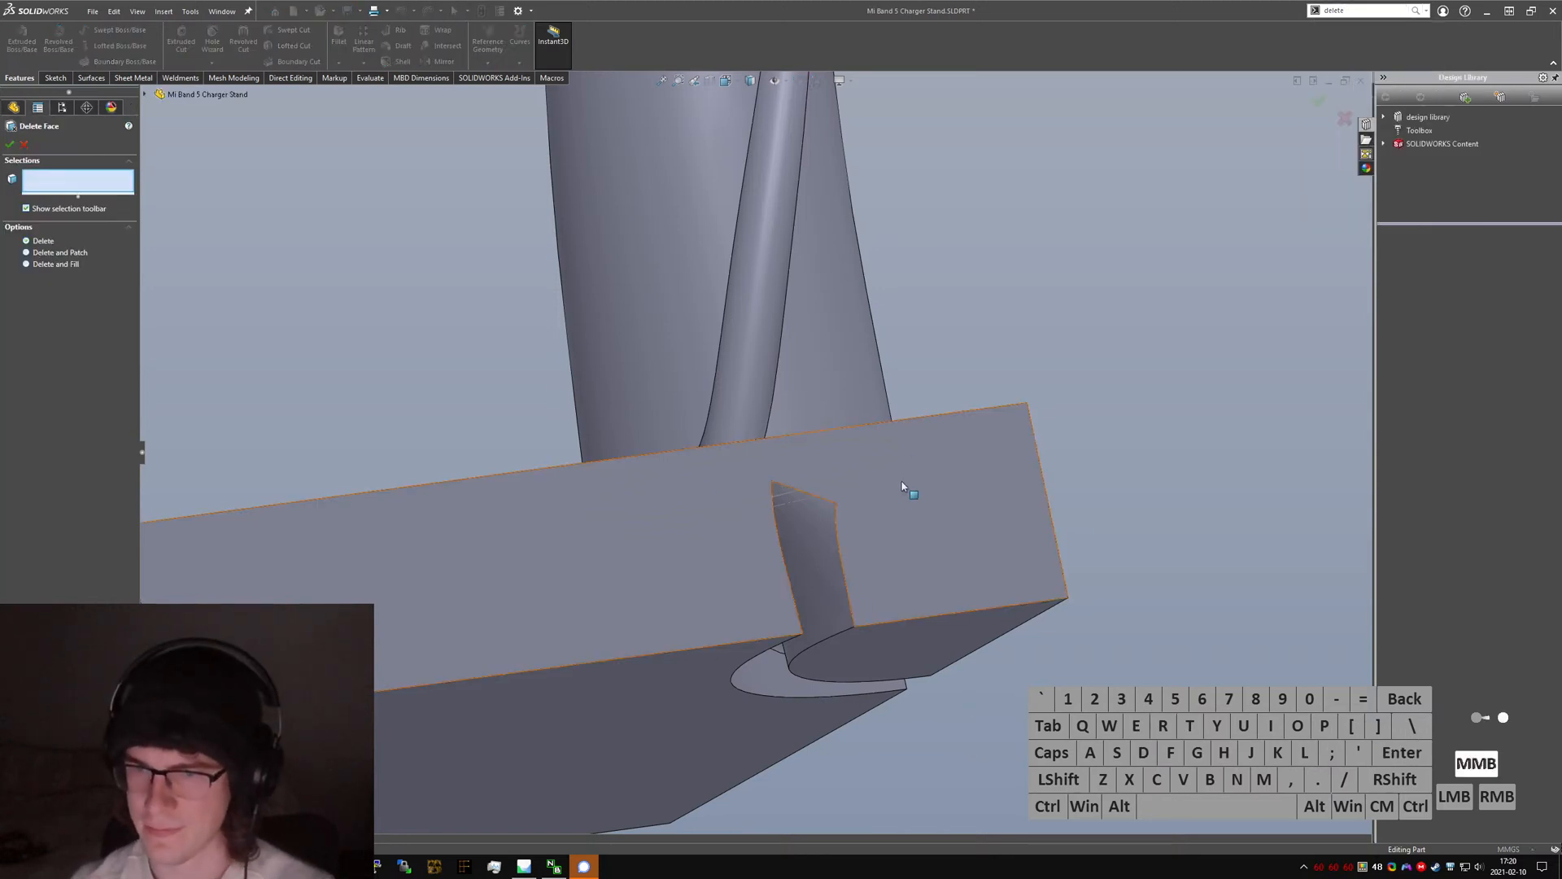
pyautogui.moveTo(901, 486); pyautogui.dragTo(824, 440, button='middle')
pyautogui.click(802, 472)
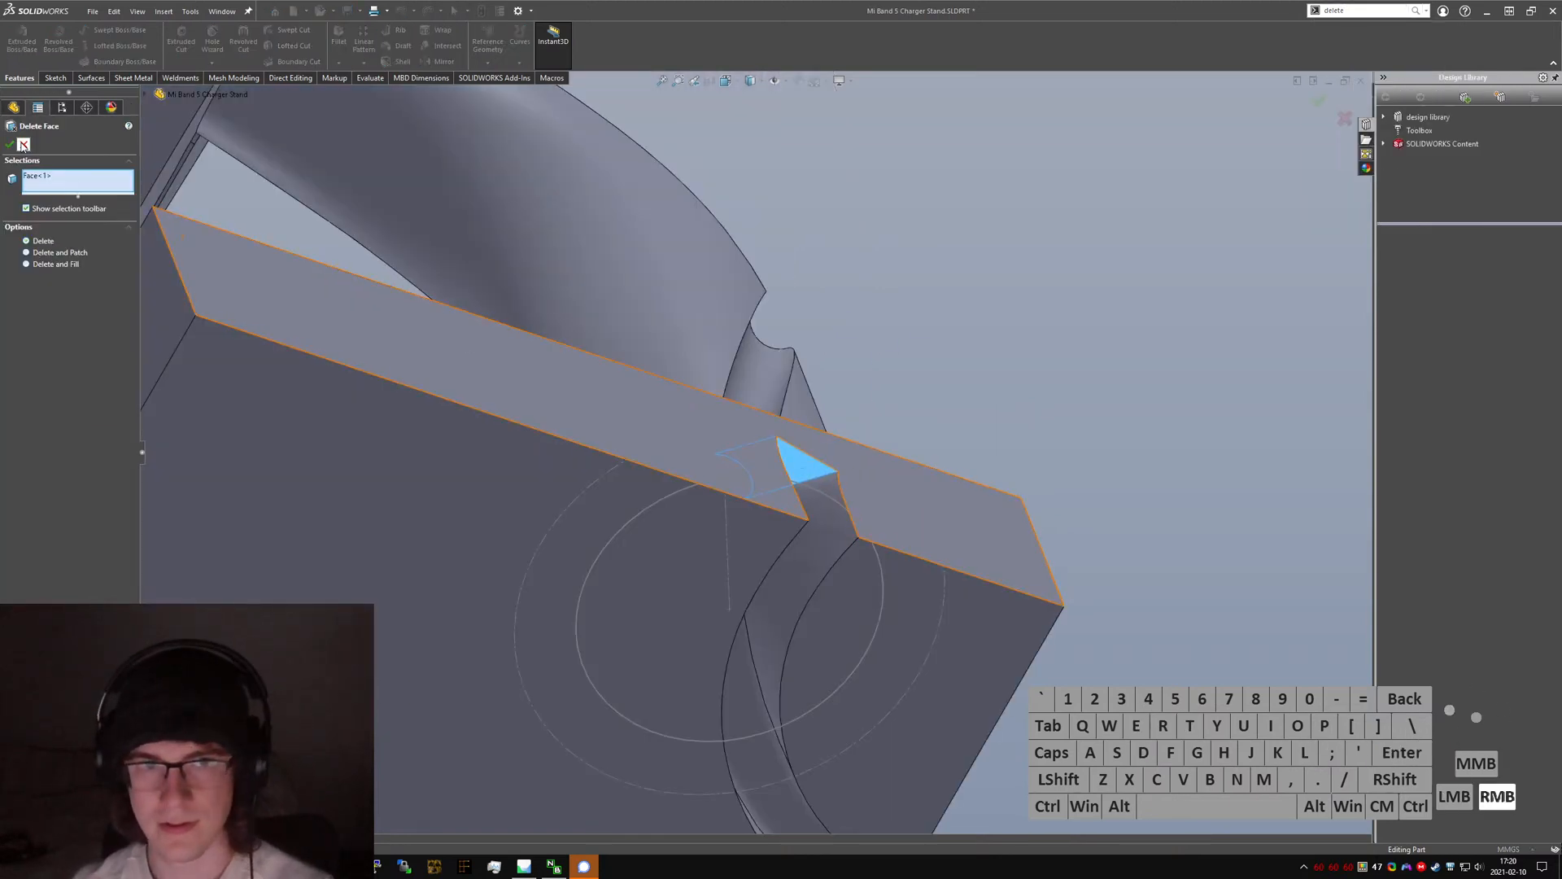
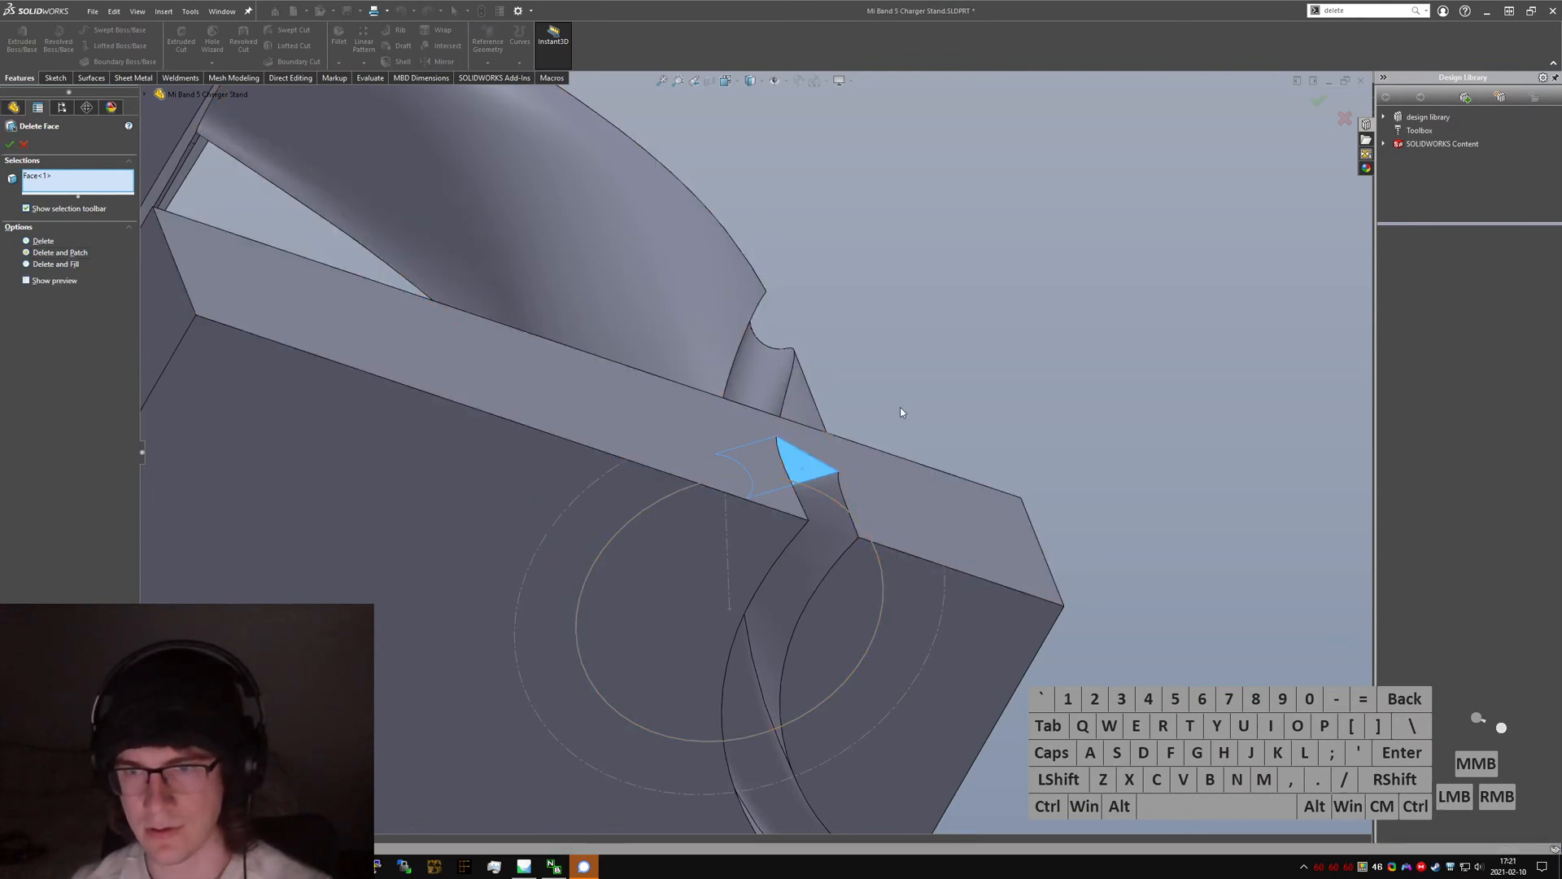
pyautogui.press('Escape')
# - Create a Through All extruded cut from the outline of the base groove's end face, keeping all bodies
pyautogui.moveTo(900, 407); pyautogui.dragTo(768, 322, button='middle')
pyautogui.click(793, 480)
pyautogui.write('s')
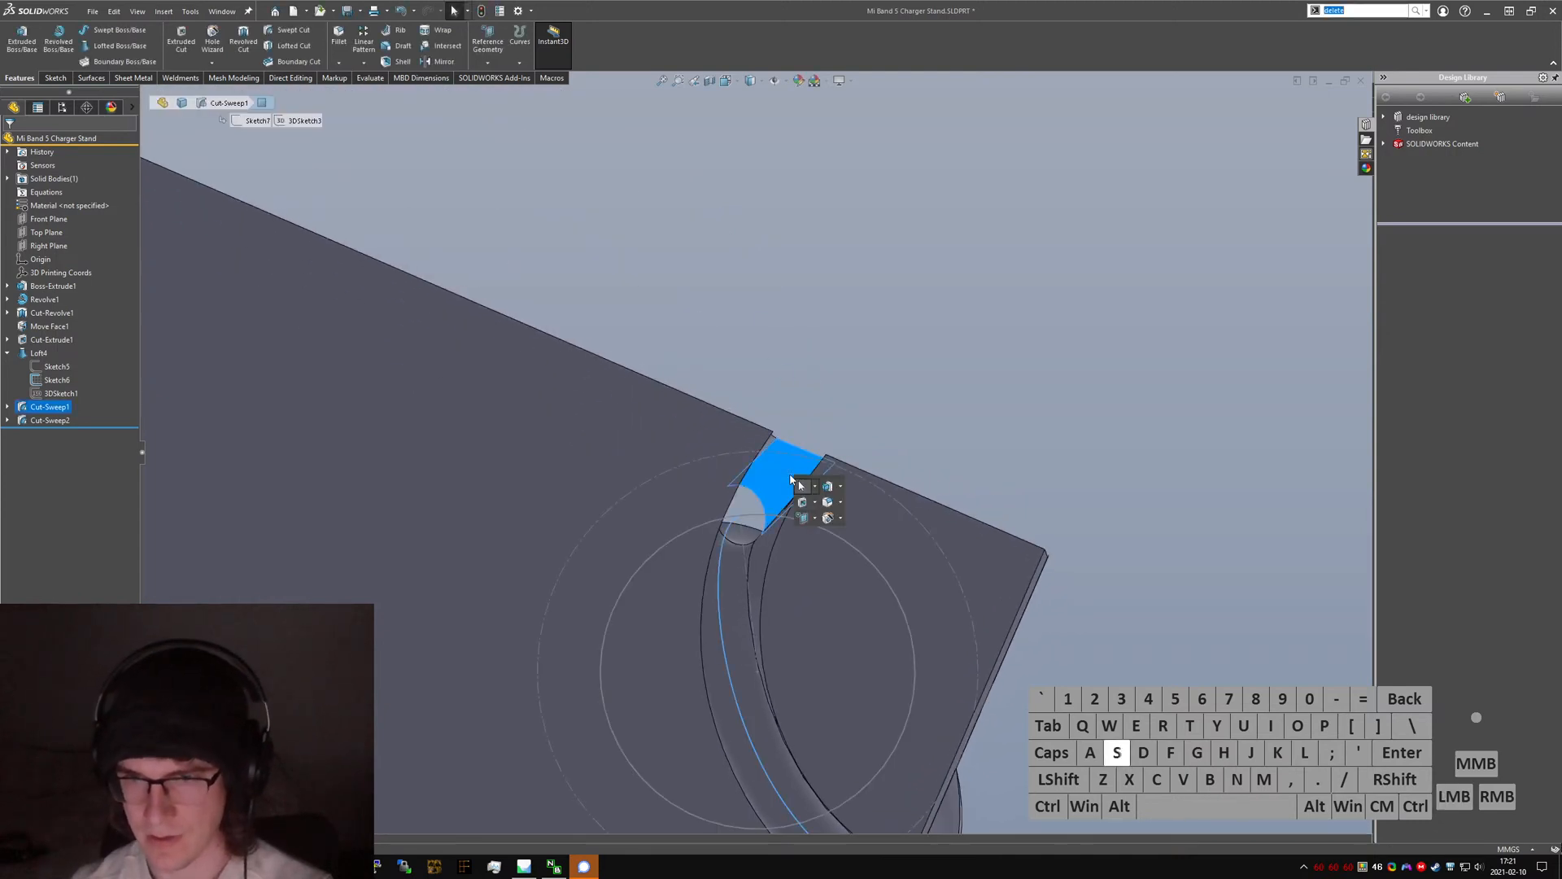
pyautogui.write('d')
pyautogui.press('BackSpace')
pyautogui.write('exte')
pyautogui.press('BackSpace')
pyautogui.press('BackSpace')
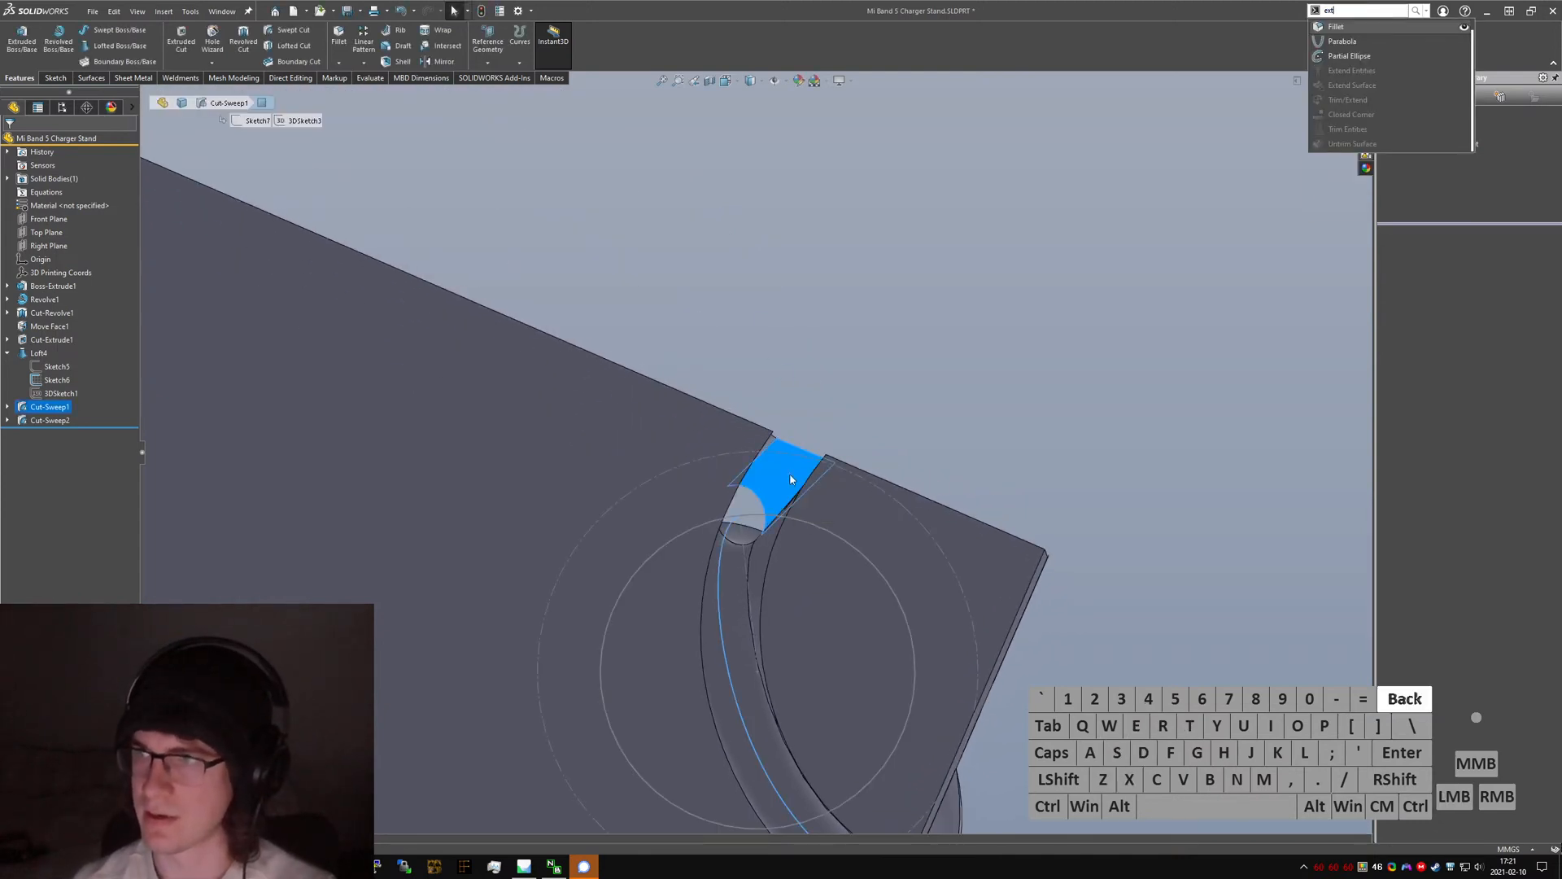
pyautogui.write('tr')
pyautogui.press('BackSpace')
pyautogui.write('r')
pyautogui.press('Return')
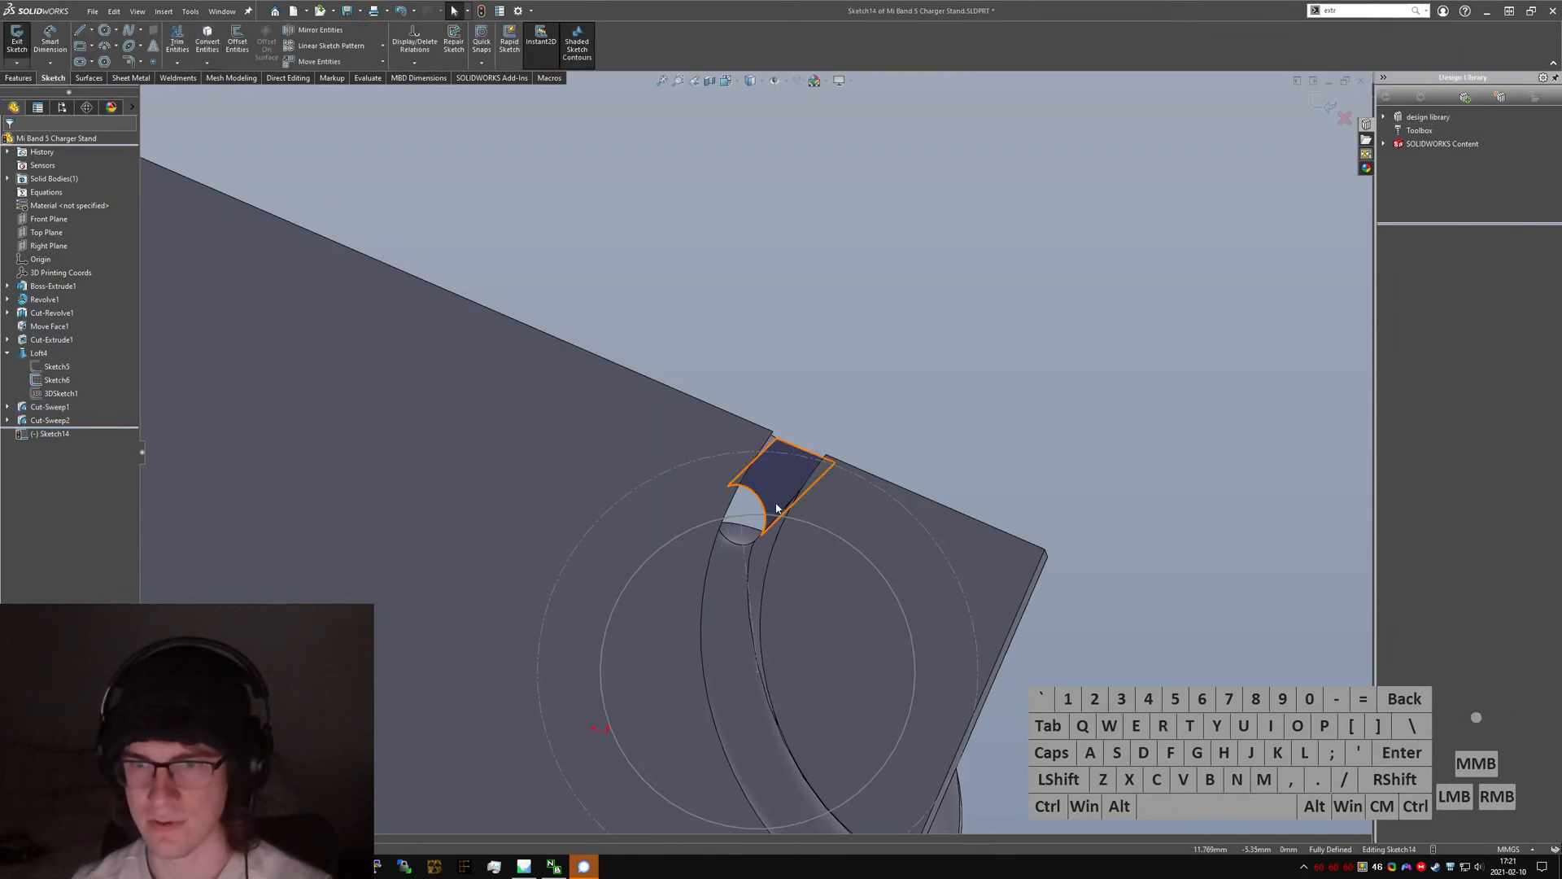
pyautogui.click(17, 41)
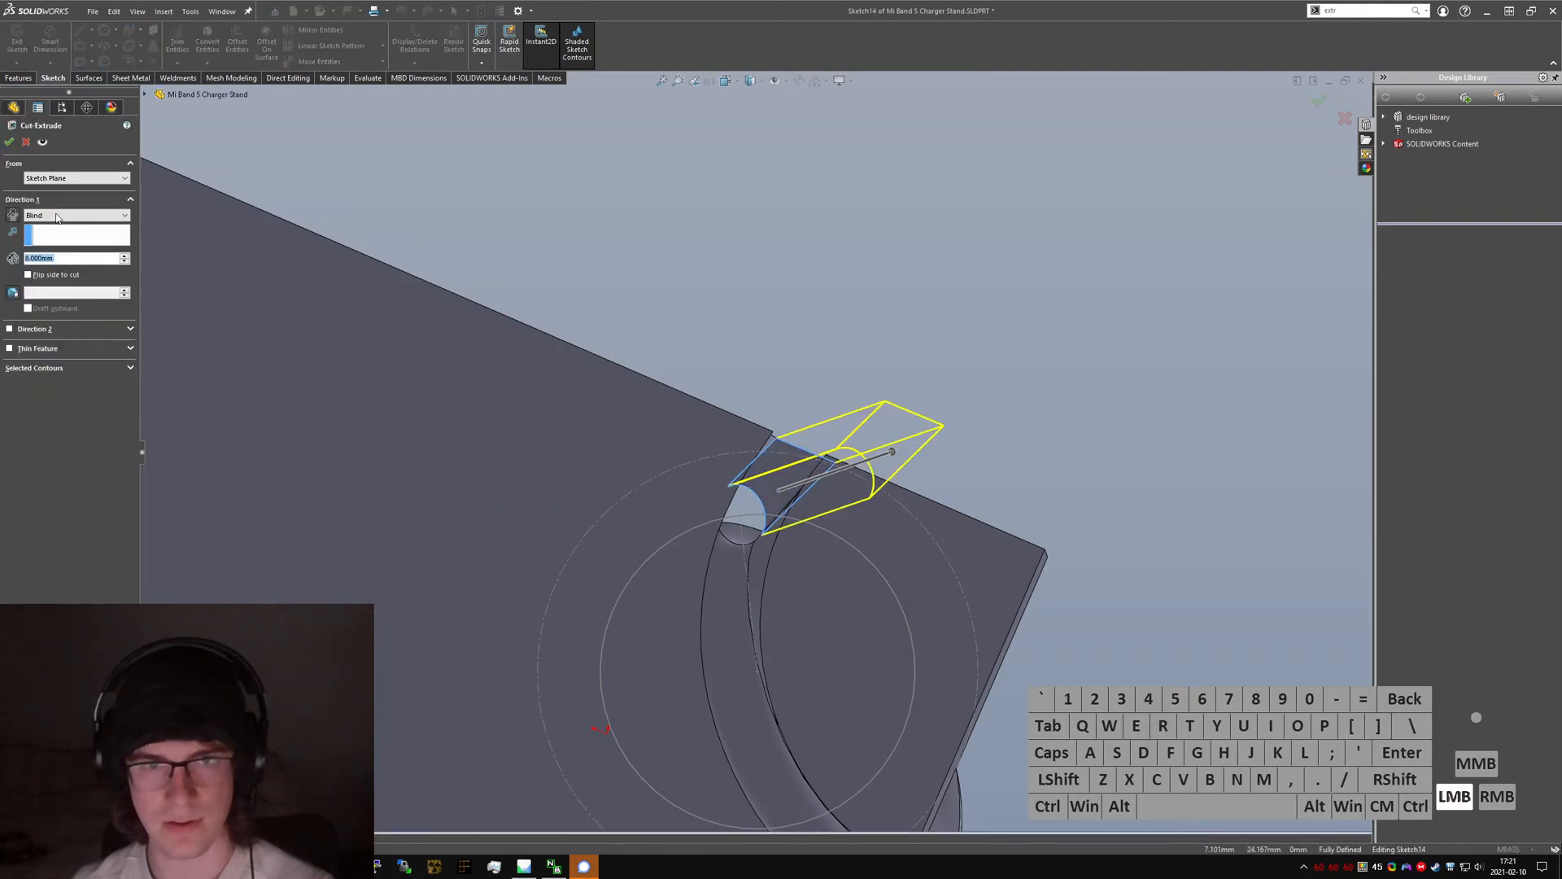
pyautogui.click(50, 215)
pyautogui.click(49, 236)
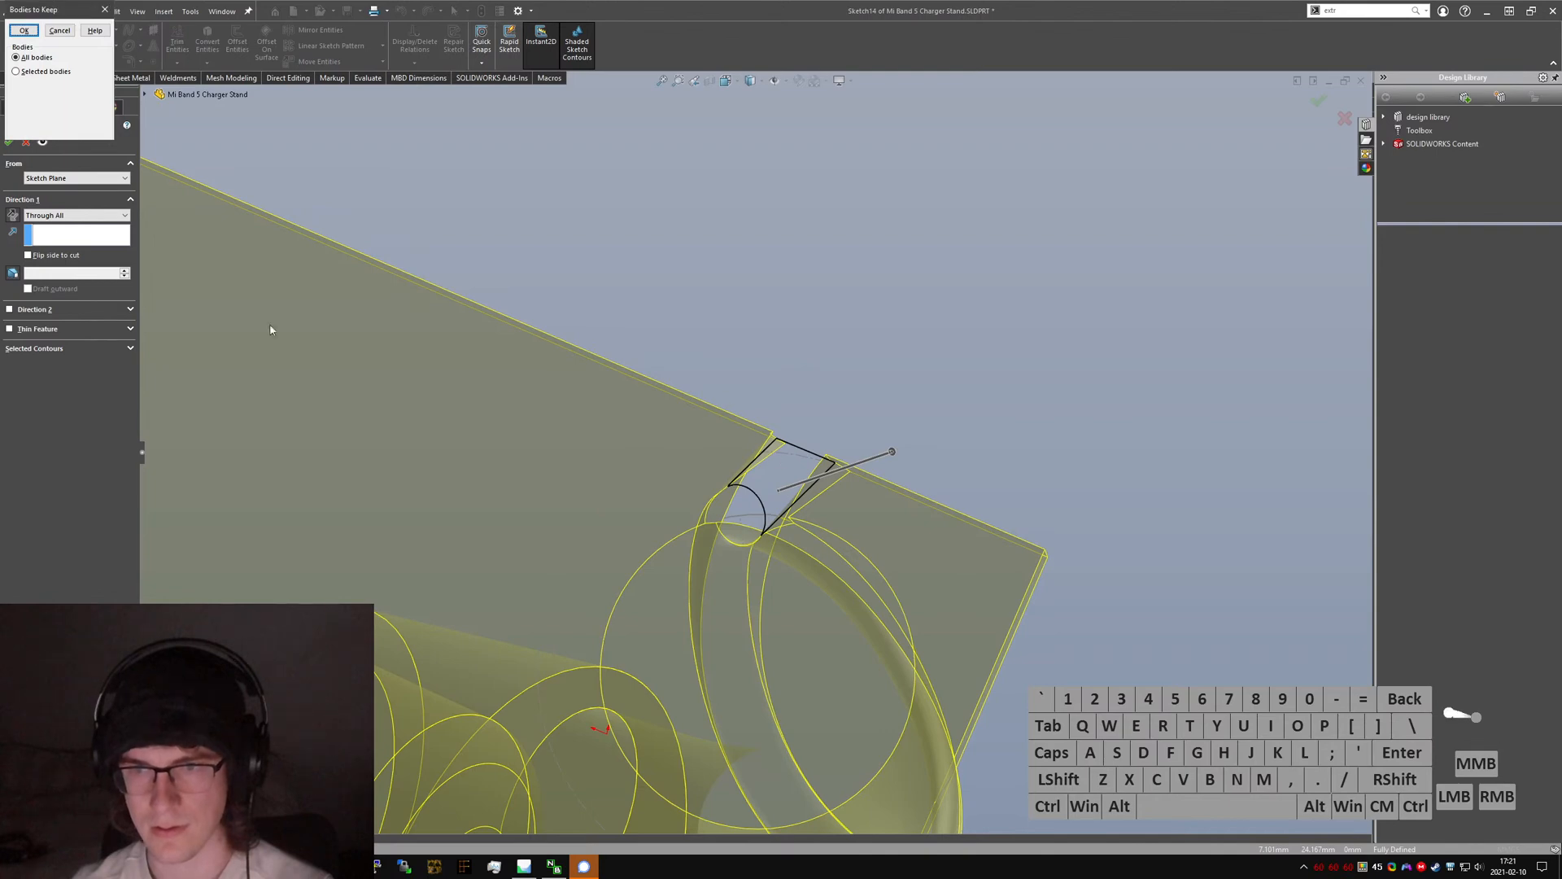
pyautogui.click(34, 30)
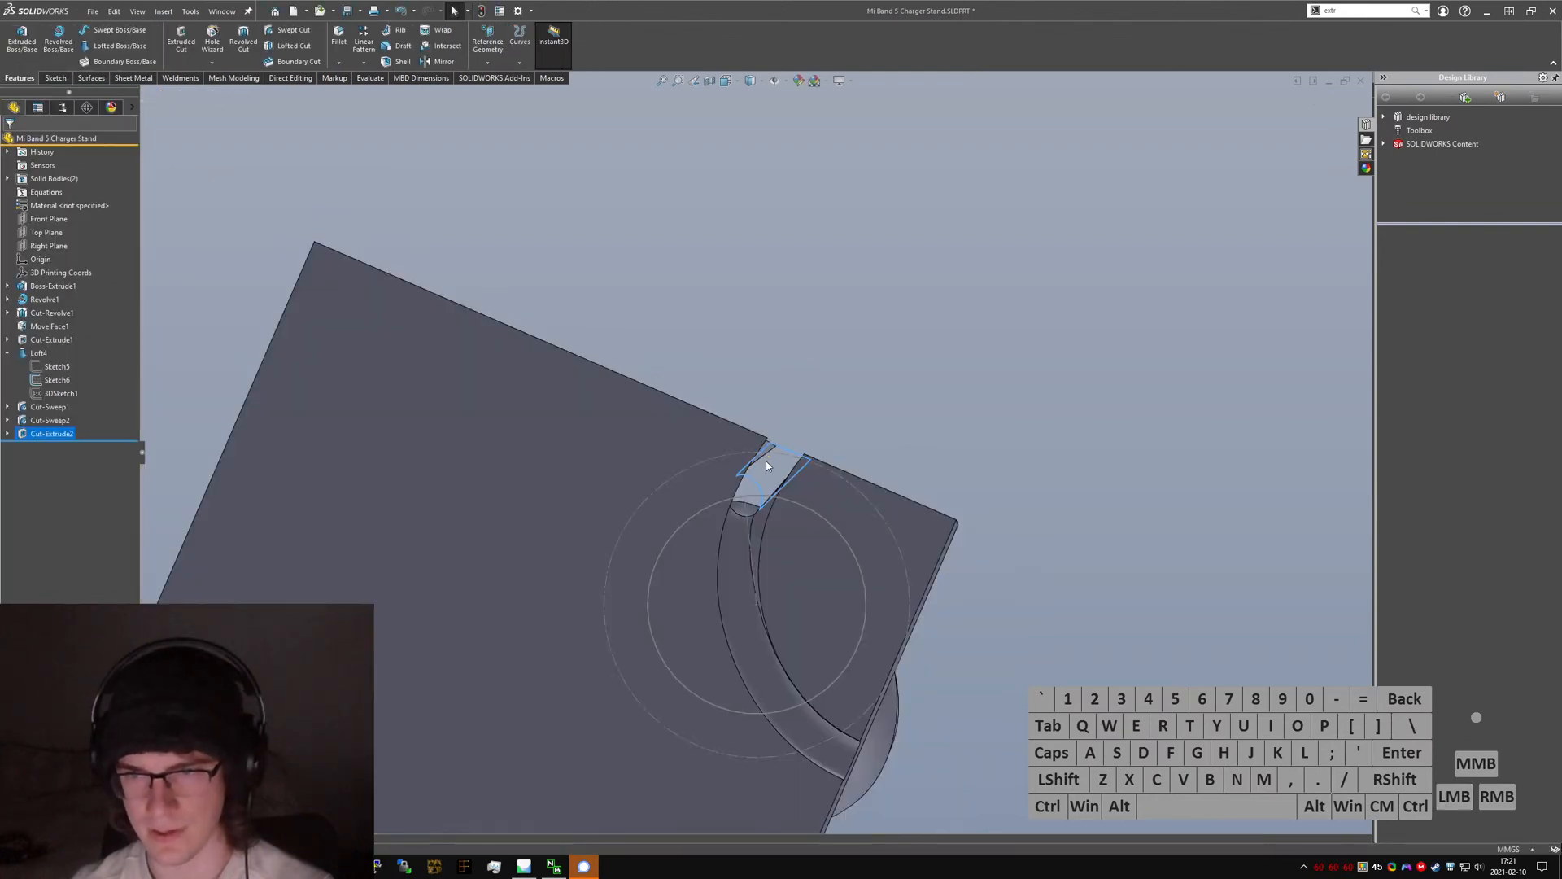
# - Edit the extruded cut's sketch and draw a straight line joining the two ends of the profile's arc
pyautogui.moveTo(765, 460); pyautogui.dragTo(796, 612, button='middle')
pyautogui.scroll(-6, 796, 612)
pyautogui.moveTo(681, 441); pyautogui.dragTo(704, 641, button='middle')
pyautogui.scroll(-8, 698, 461)
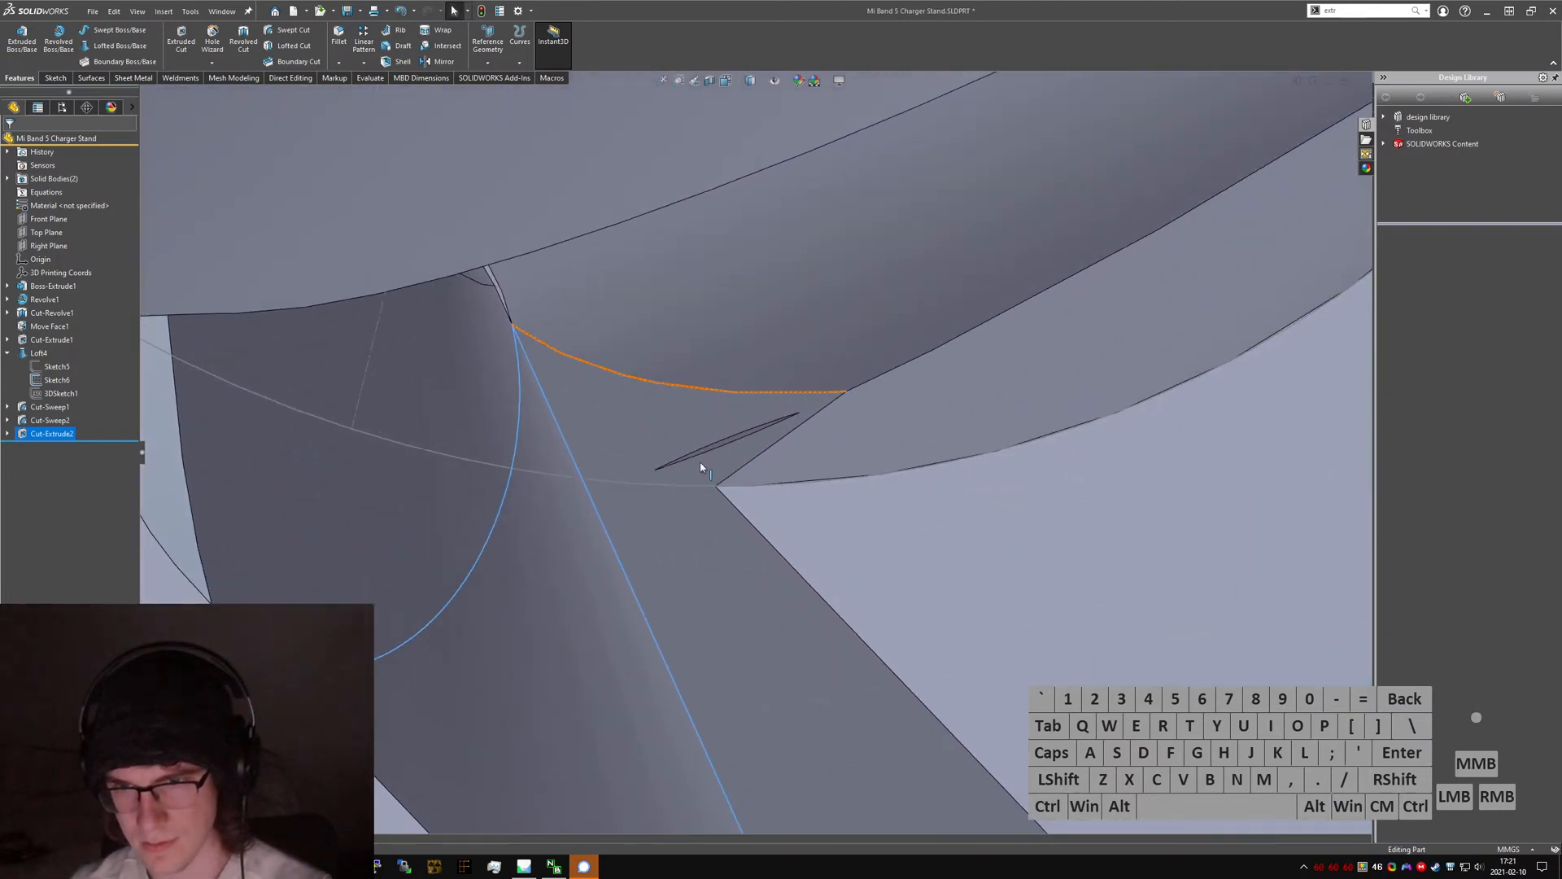
pyautogui.click(712, 450)
pyautogui.scroll(1, 382, 453)
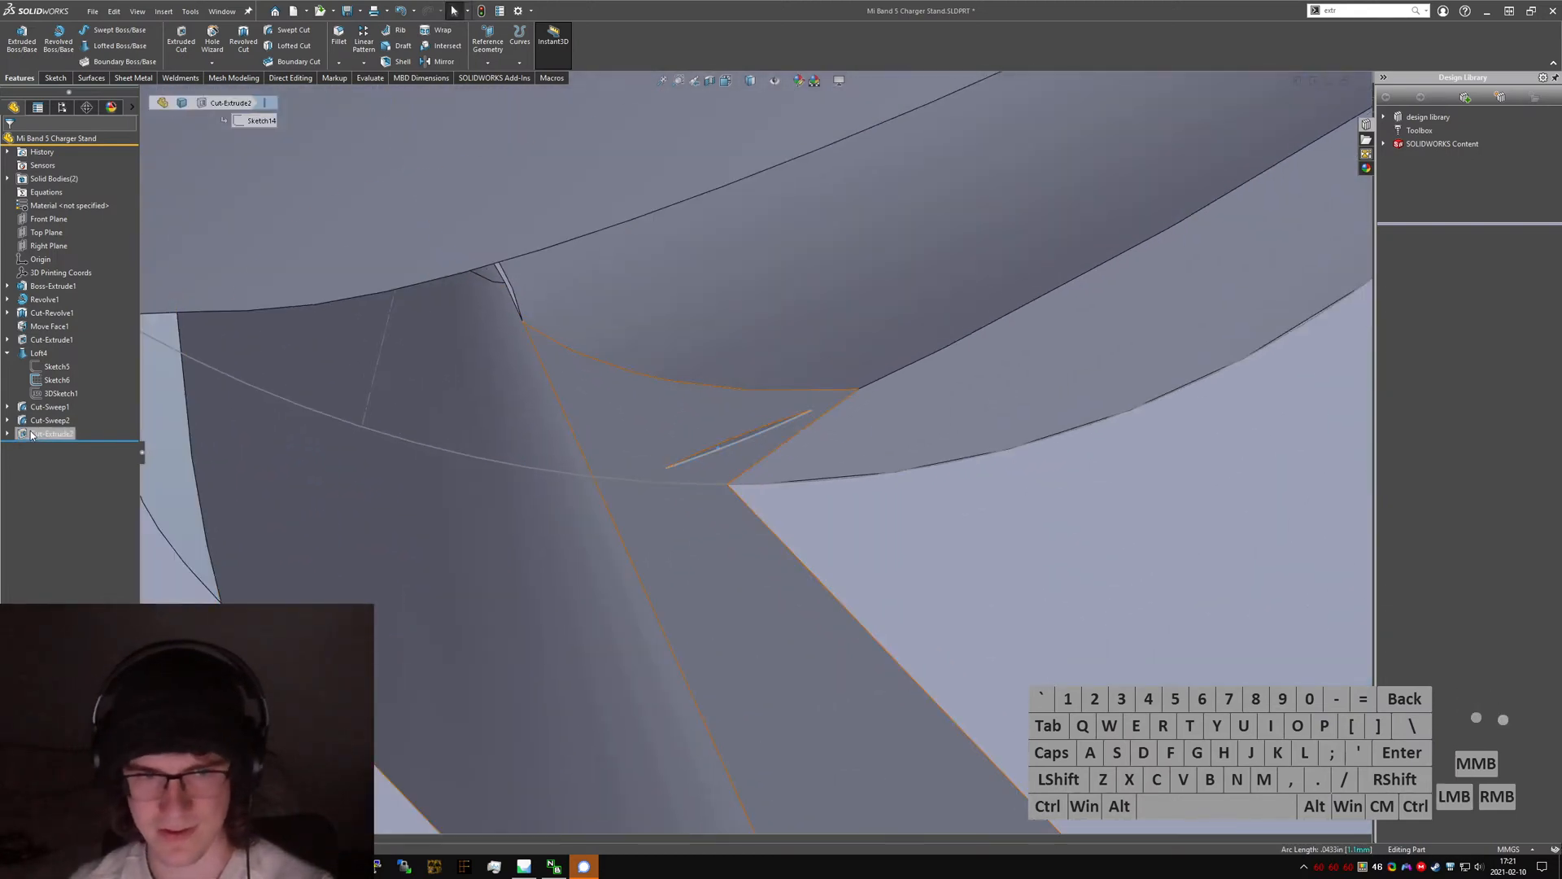
pyautogui.click(7, 434)
pyautogui.click(52, 447)
pyautogui.click(57, 431)
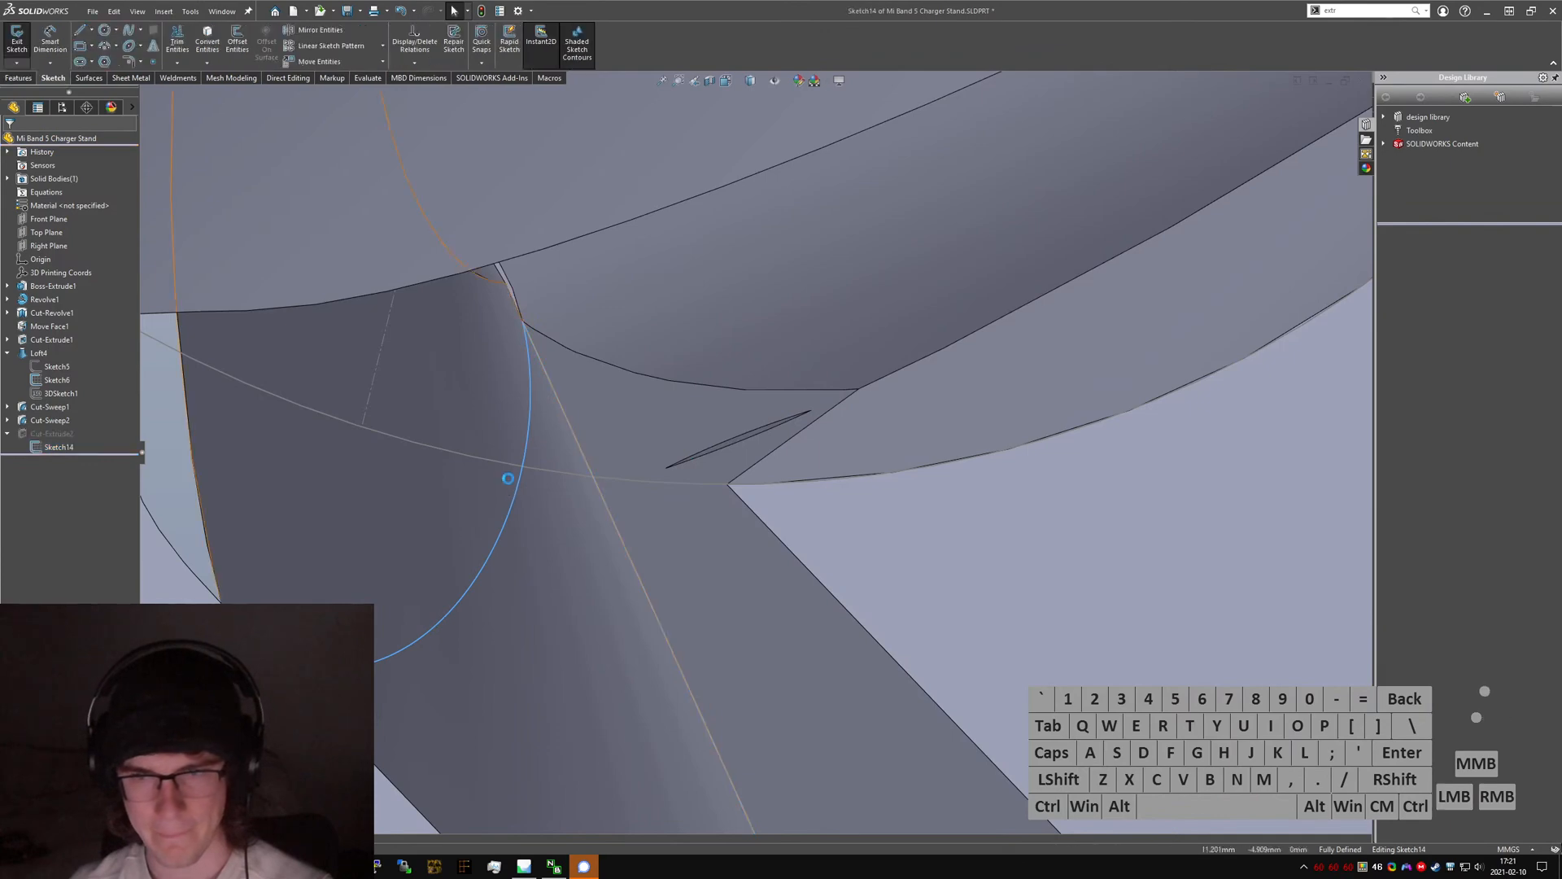
pyautogui.moveTo(512, 477)
pyautogui.mouseDown(button='middle')
pyautogui.moveTo(610, 456)
pyautogui.moveTo(522, 437)
pyautogui.moveTo(553, 356)
pyautogui.moveTo(552, 460)
pyautogui.mouseUp(button='middle')
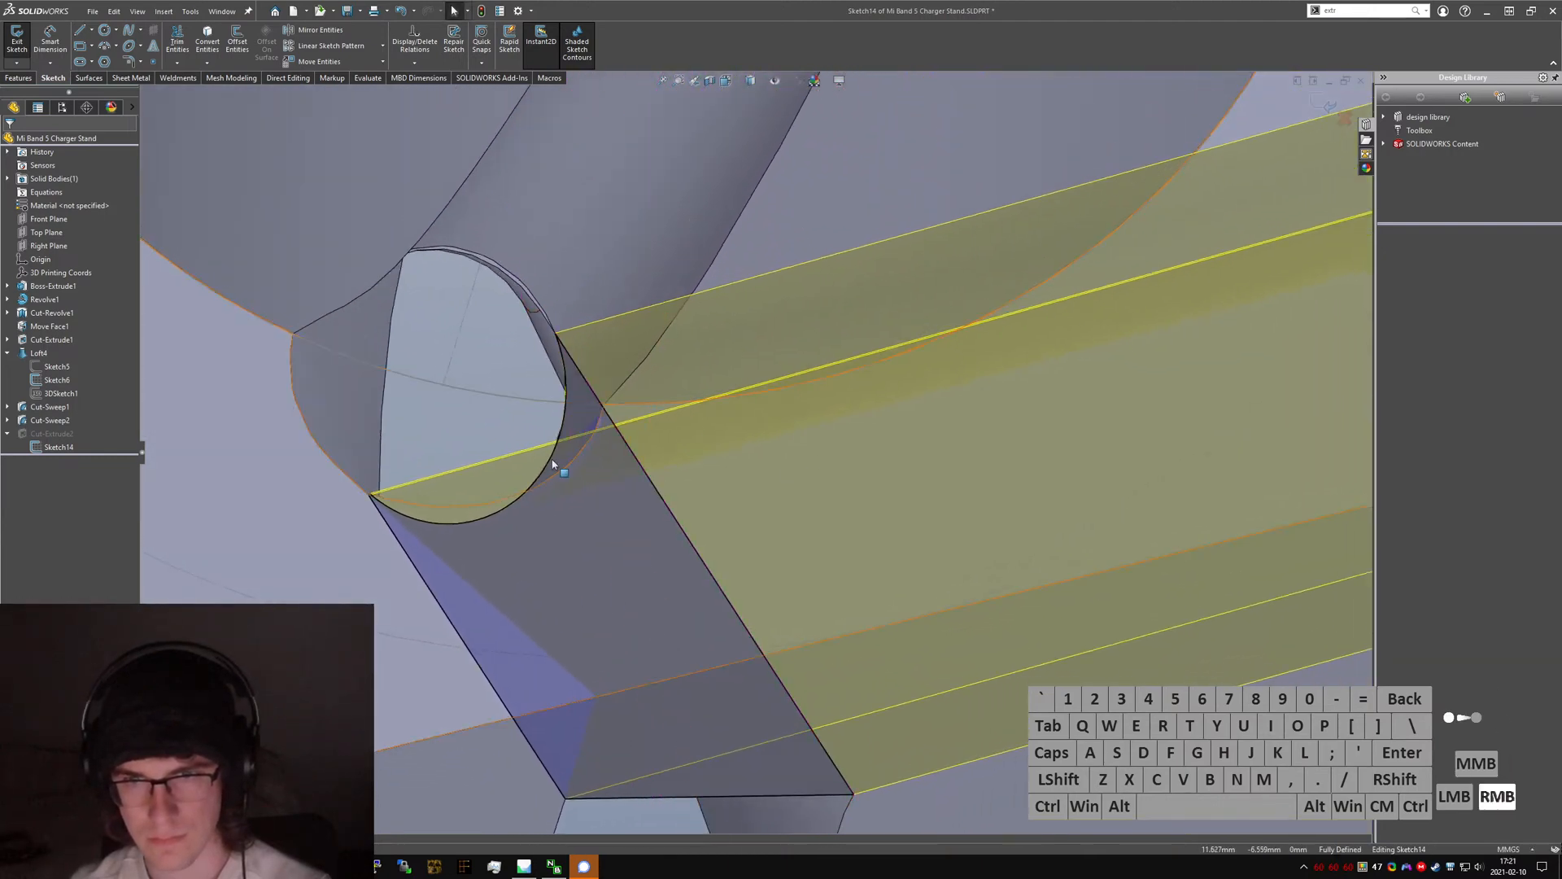
pyautogui.click(555, 335)
pyautogui.scroll(-7, 376, 494)
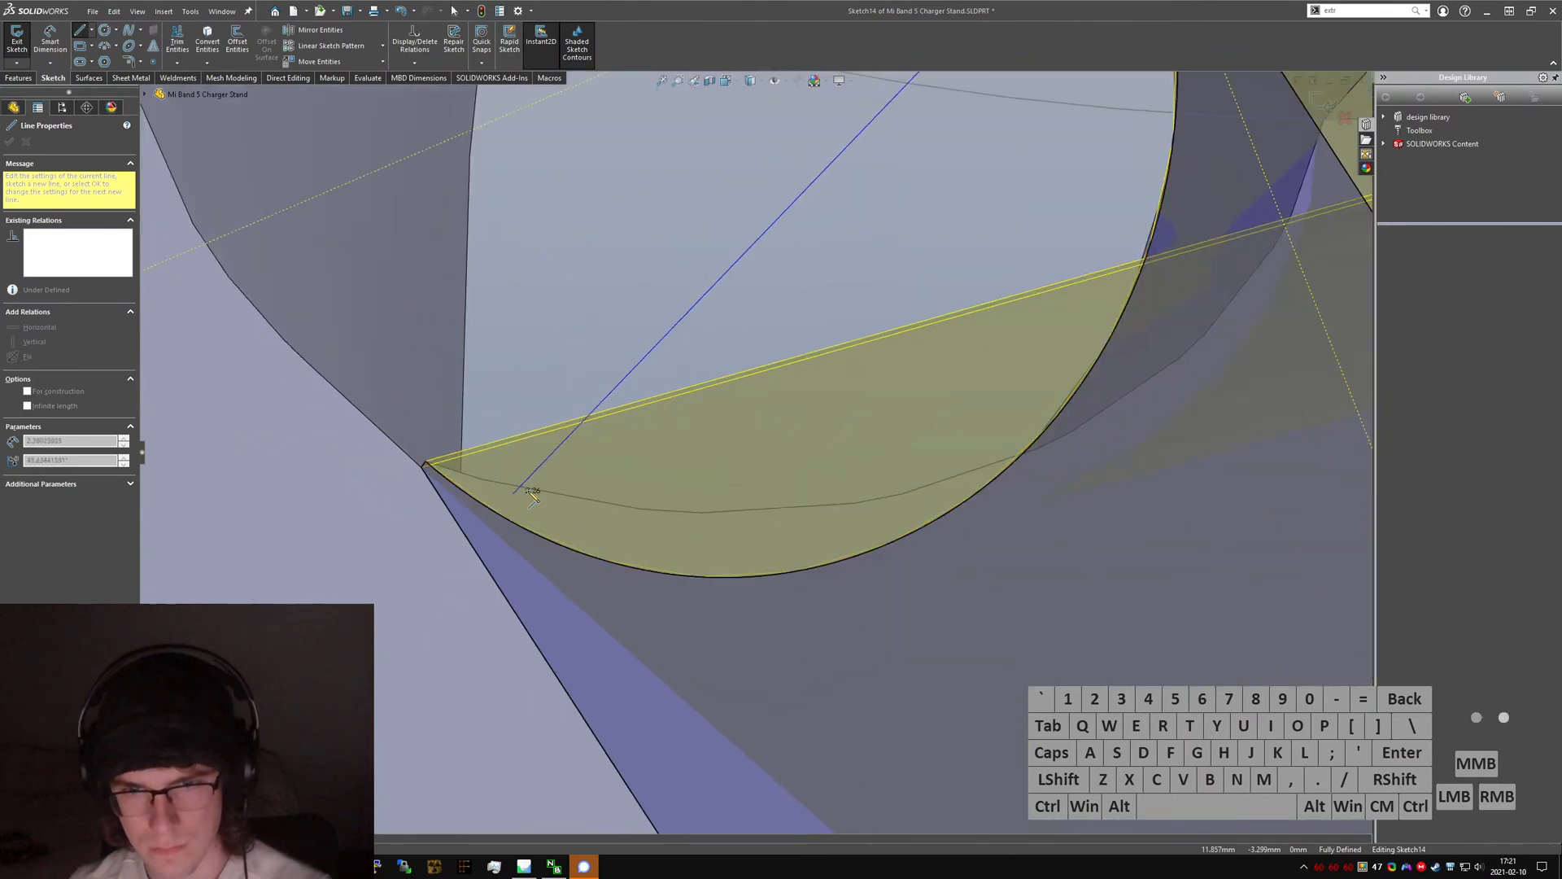
pyautogui.scroll(-7, 488, 480)
pyautogui.click(460, 336)
# - Trim the arc off the cut's profile and exit the sketch to rebuild the extruded cut
pyautogui.click(179, 48)
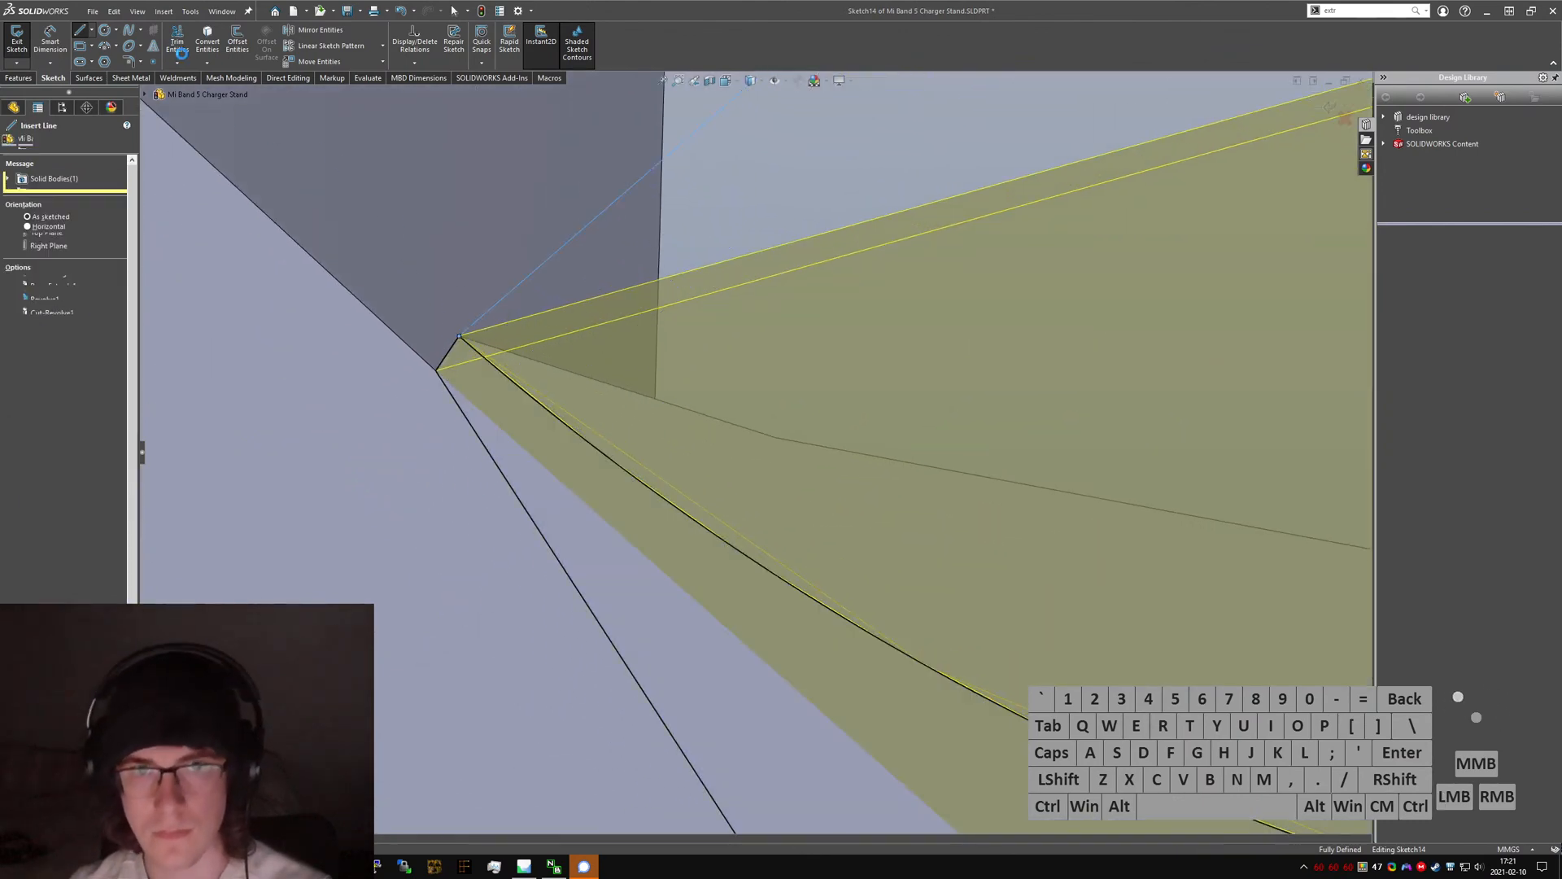
pyautogui.moveTo(258, 113); pyautogui.dragTo(798, 542)
pyautogui.scroll(7, 813, 537)
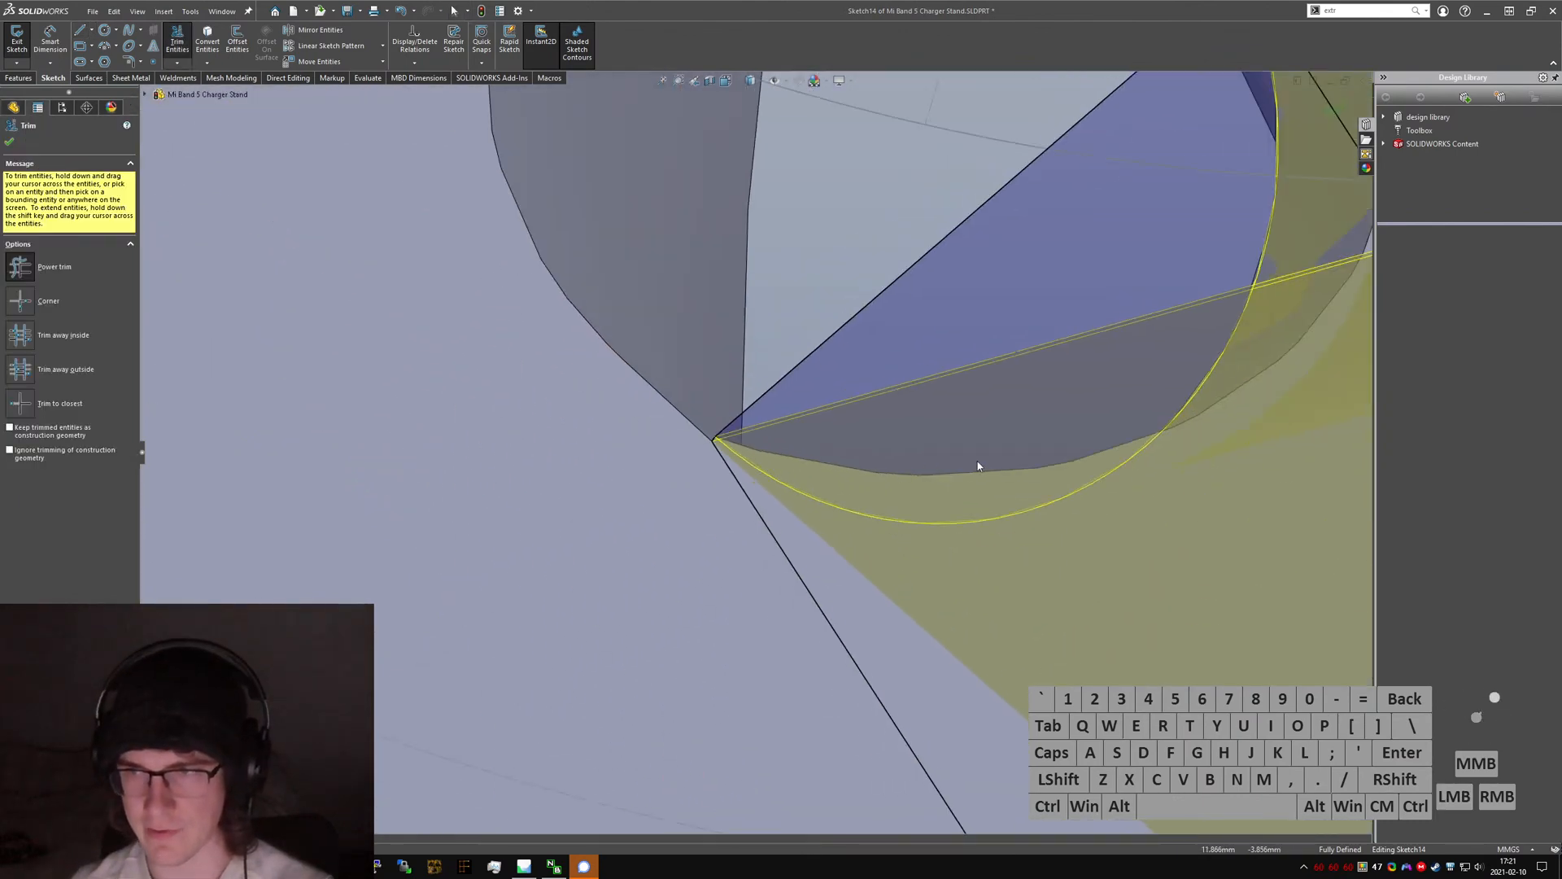
pyautogui.scroll(5, 978, 466)
pyautogui.scroll(3, 935, 363)
pyautogui.moveTo(936, 363)
pyautogui.mouseDown(button='middle')
pyautogui.moveTo(855, 407)
pyautogui.moveTo(887, 342)
pyautogui.moveTo(940, 358)
pyautogui.mouseUp(button='middle')
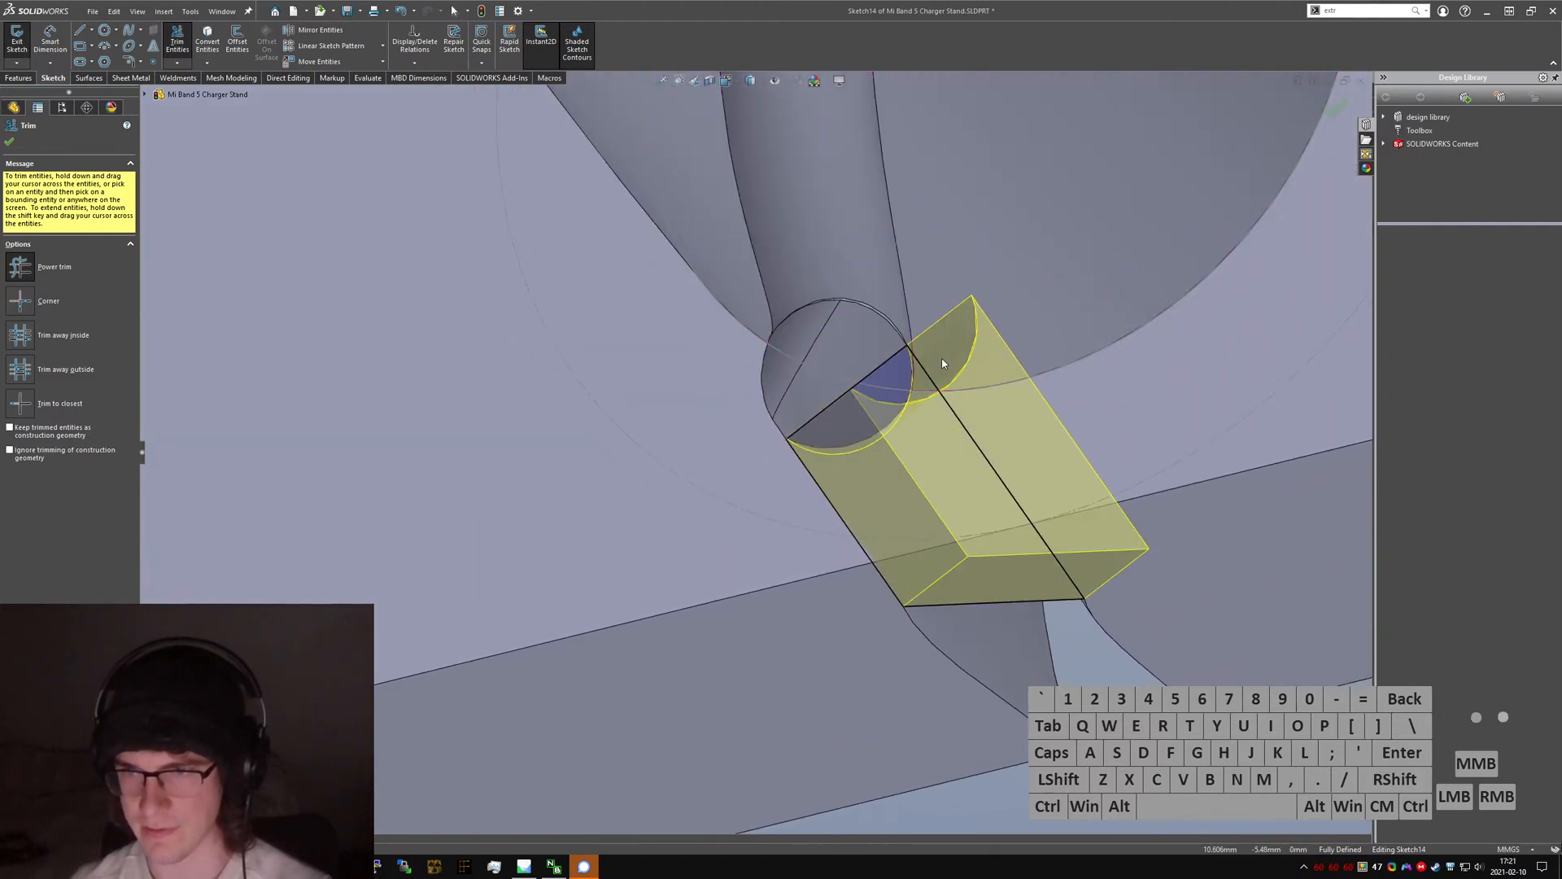
pyautogui.click(9, 107)
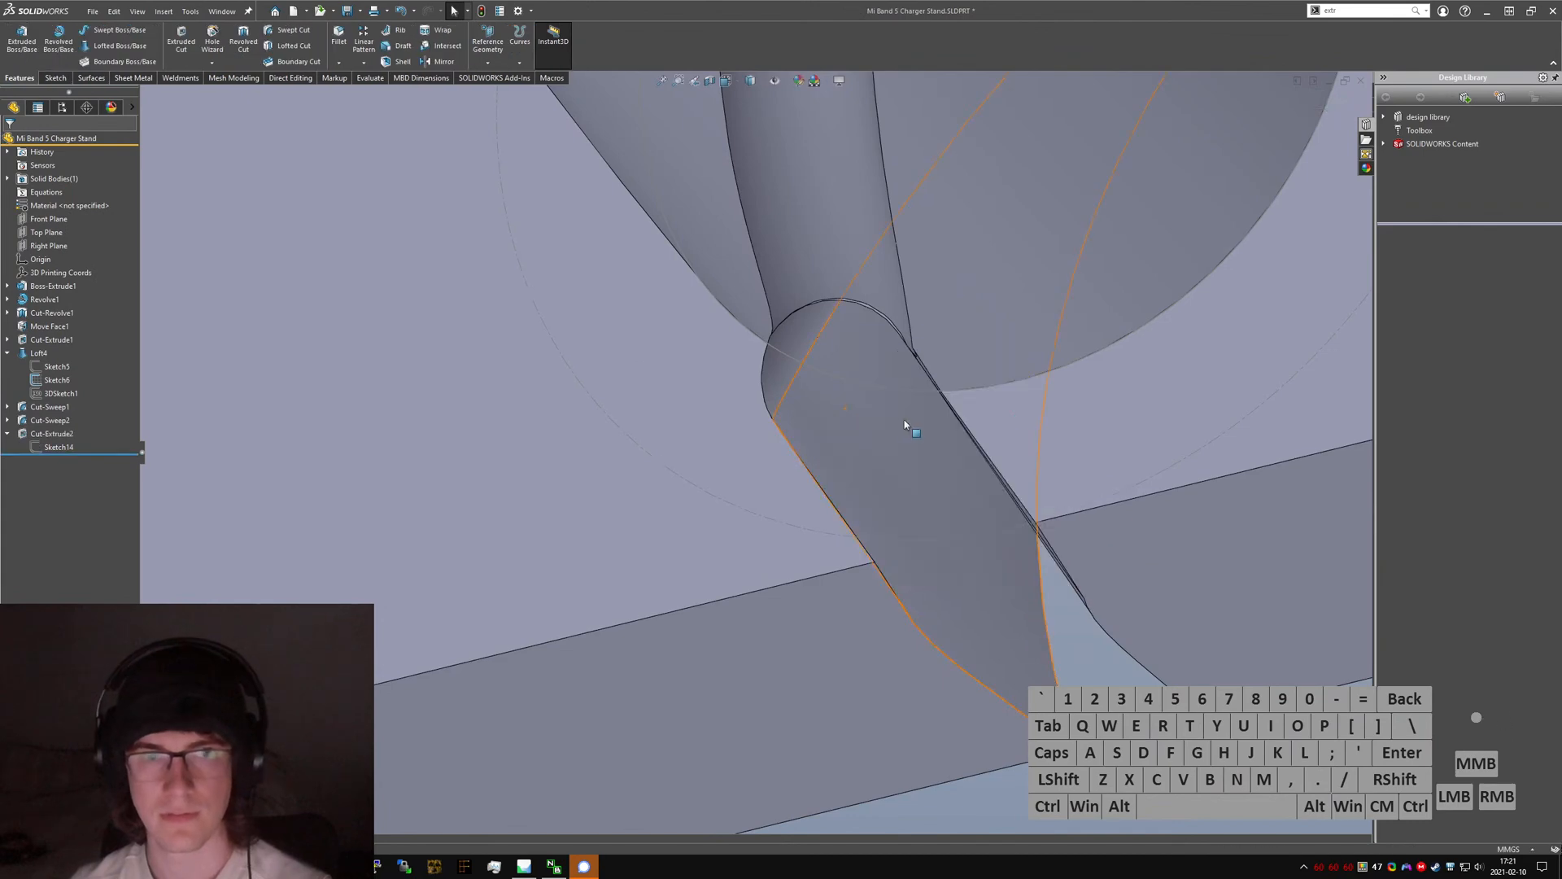
# - Try to remove the thin sliver face where the two grooves meet with Delete Face using the Delete and Patch option
pyautogui.scroll(2, 912, 429)
pyautogui.moveTo(912, 429); pyautogui.dragTo(812, 439, button='middle')
pyautogui.scroll(-6, 843, 405)
pyautogui.scroll(-3, 913, 383)
pyautogui.write('sdelete')
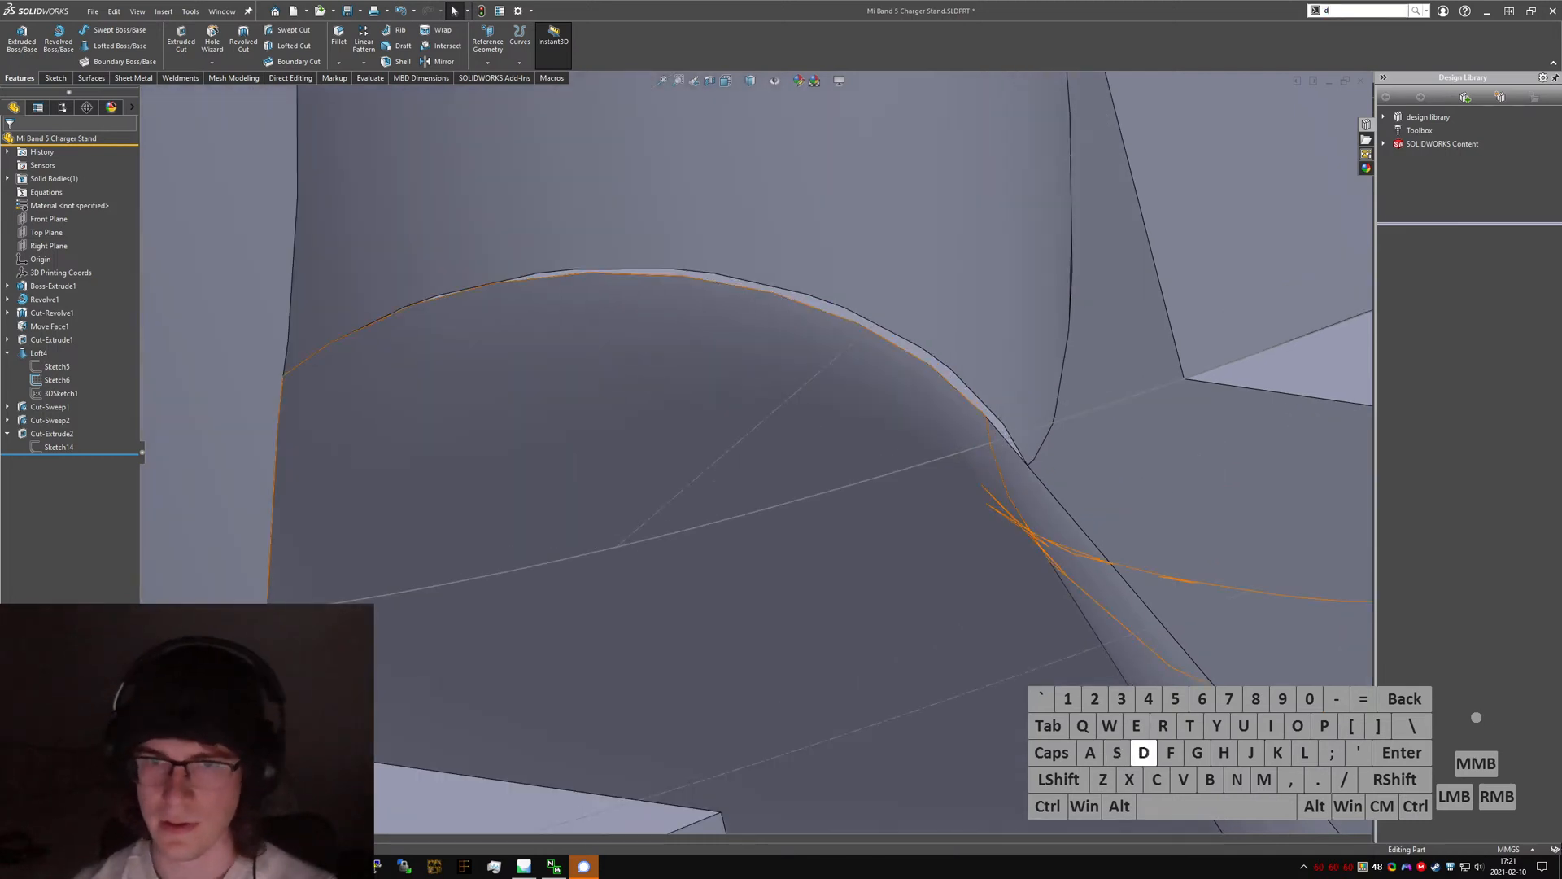
pyautogui.press('Return')
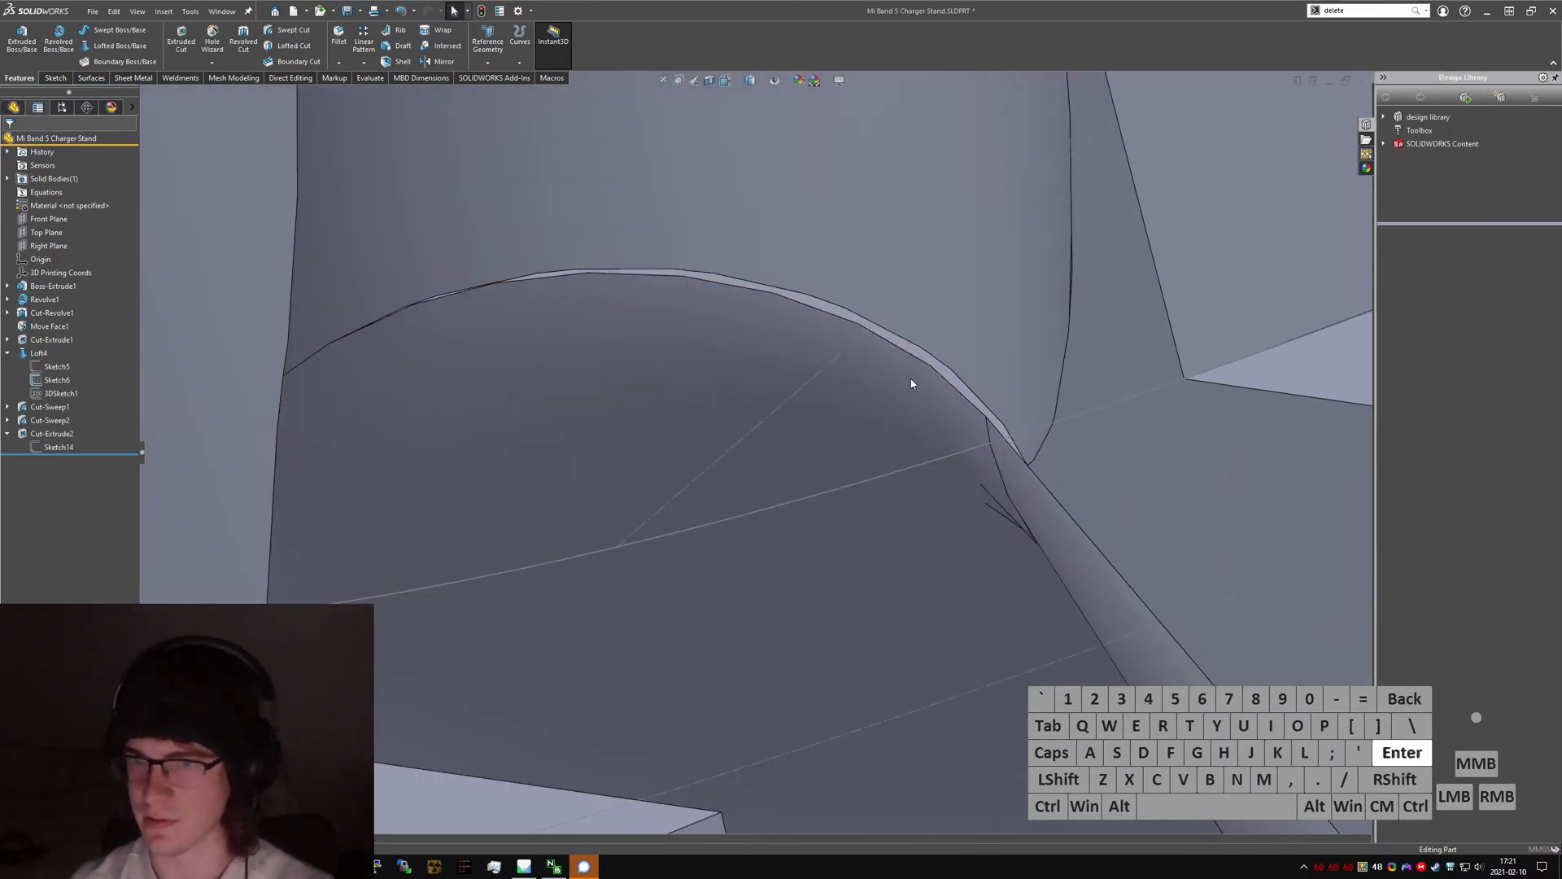
pyautogui.click(903, 342)
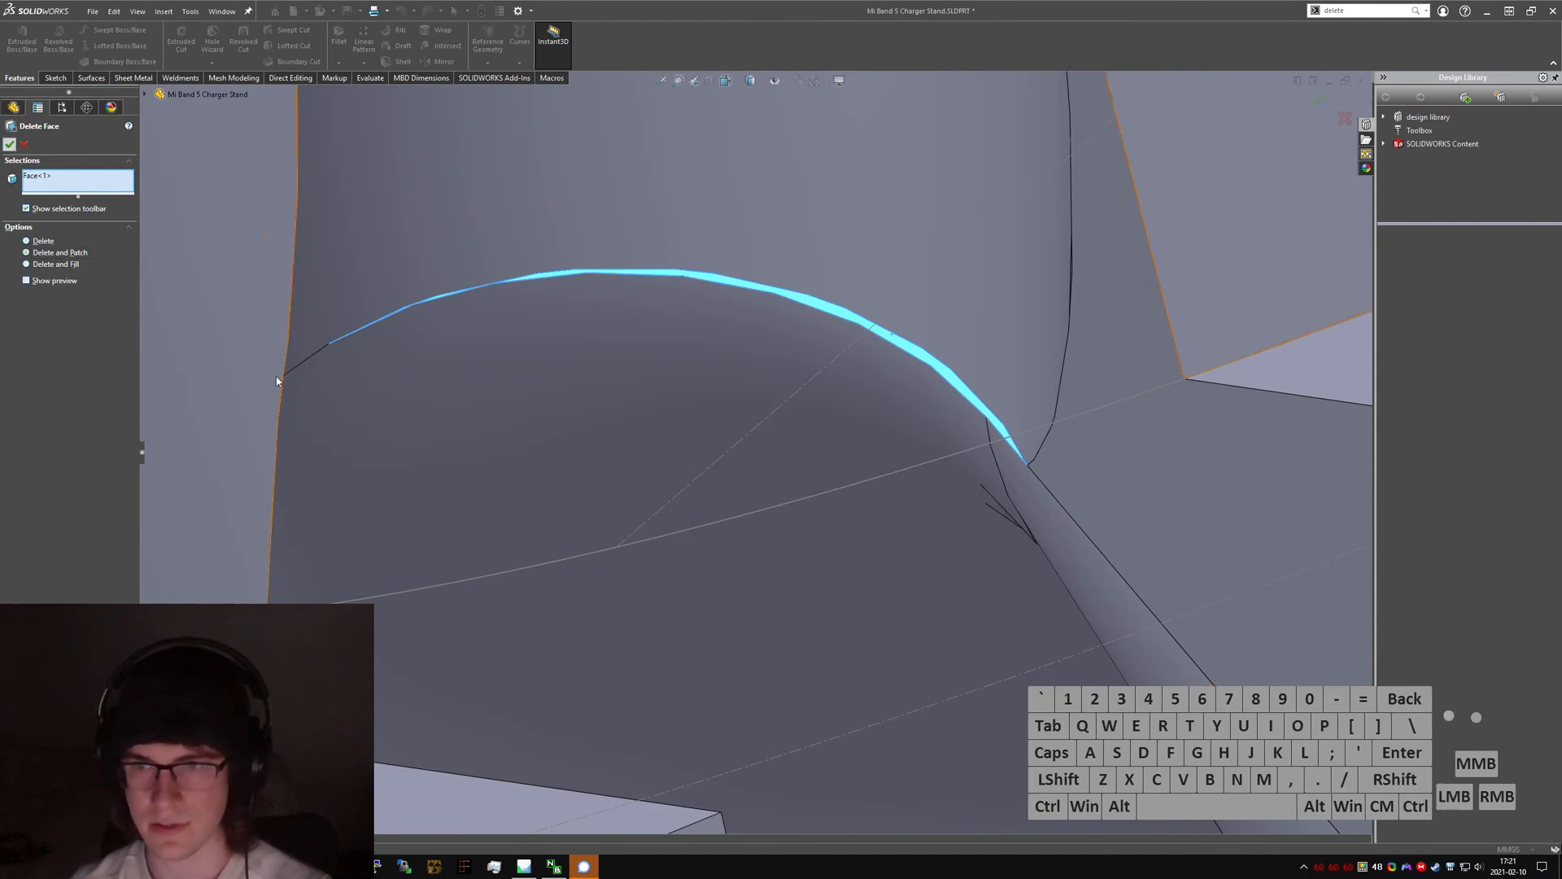
pyautogui.click(21, 142)
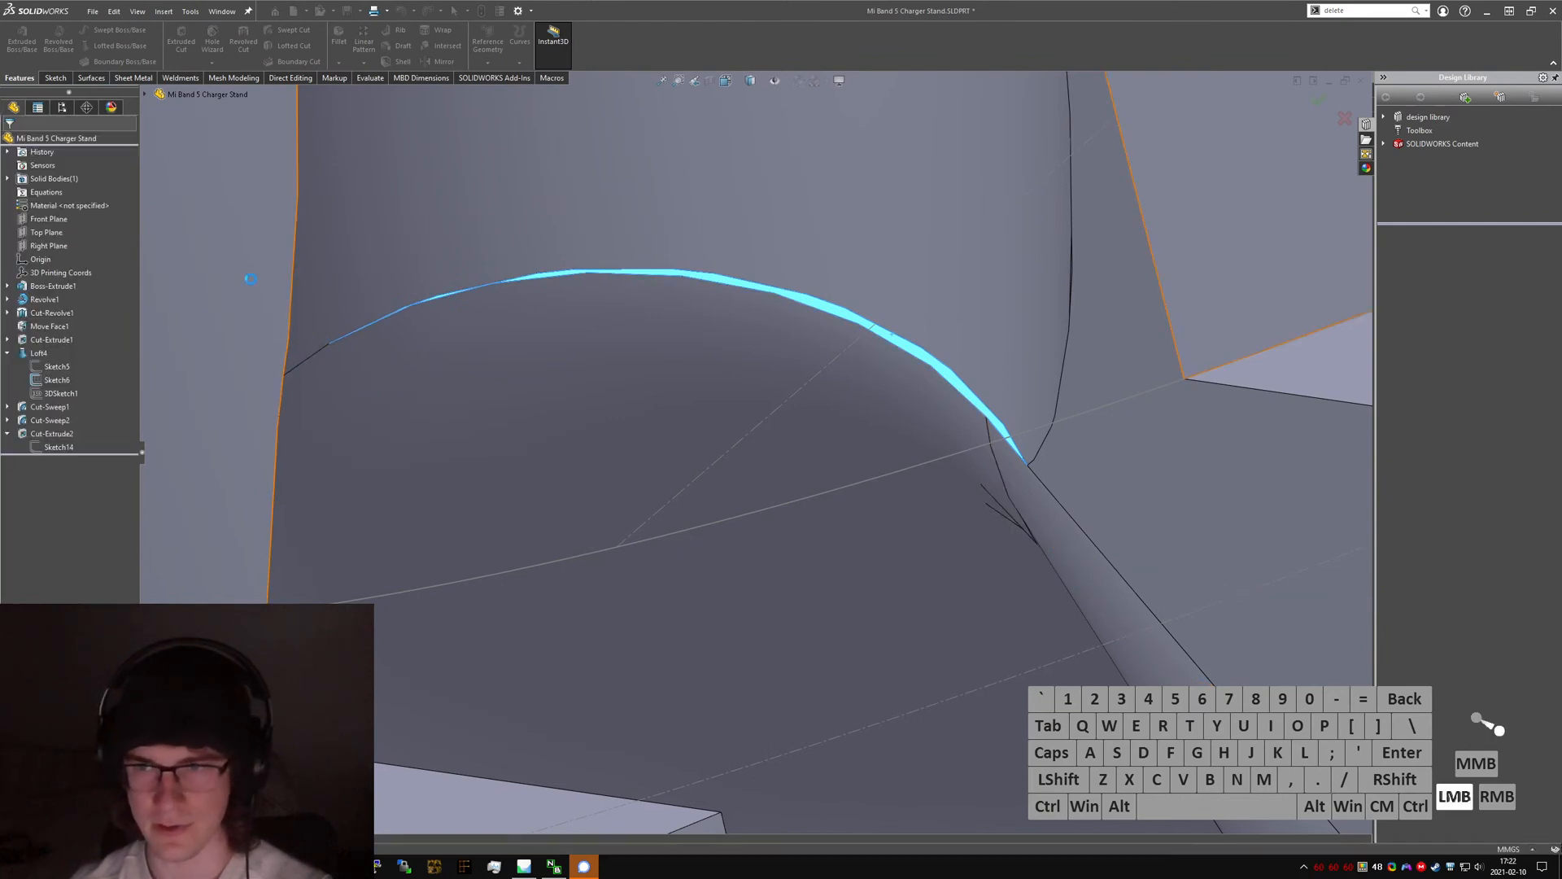
# - Offset the thin sliver face at the groove junction with Move Face, flipping the offset direction
pyautogui.write('smove face')
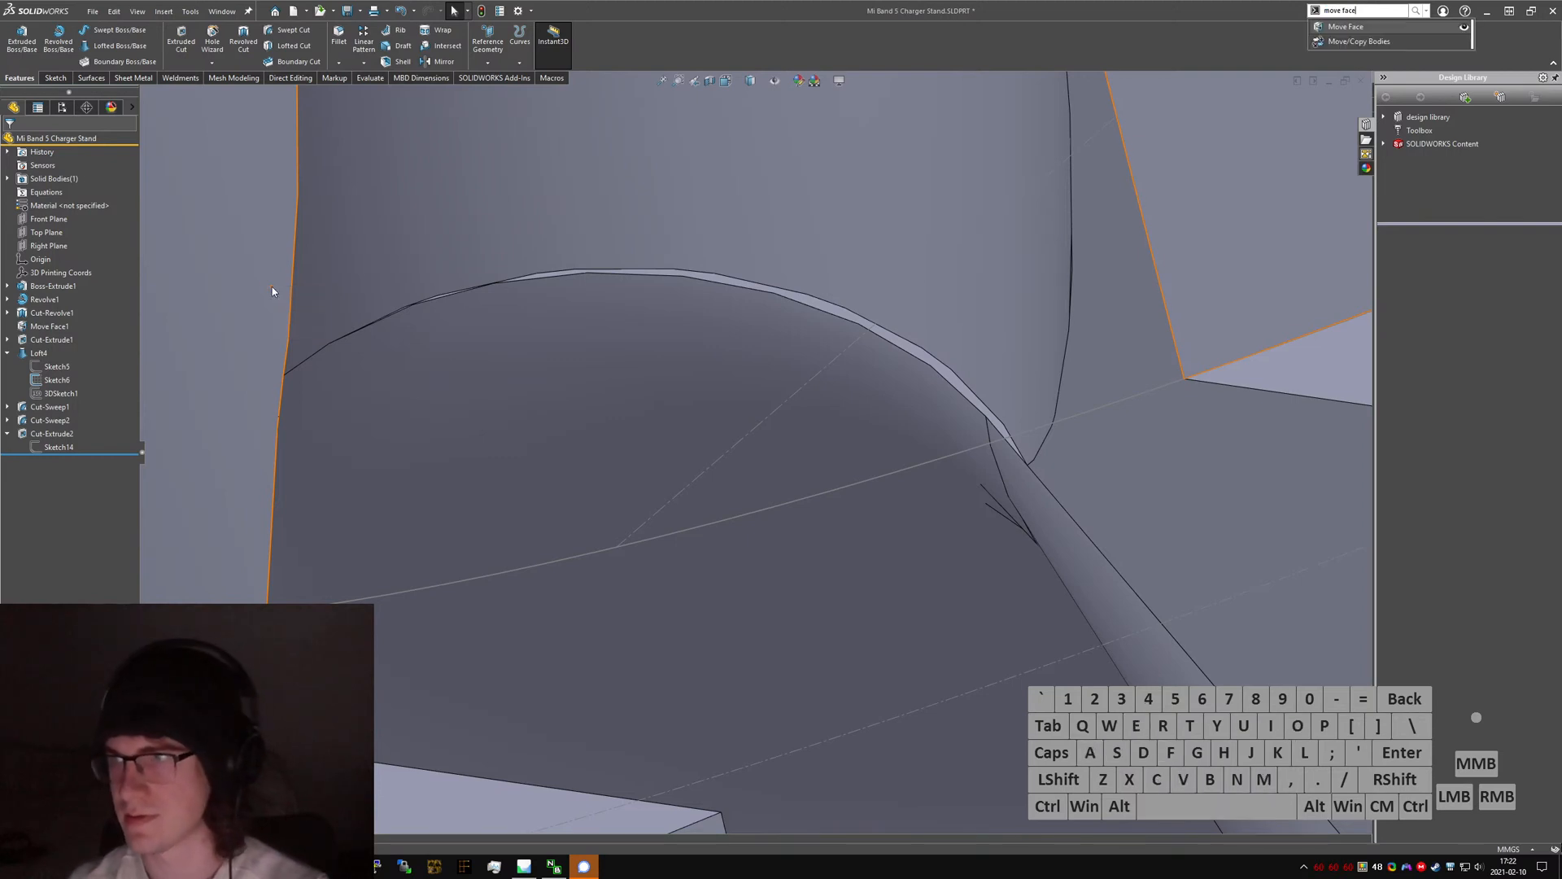
pyautogui.press('Return')
pyautogui.click(778, 289)
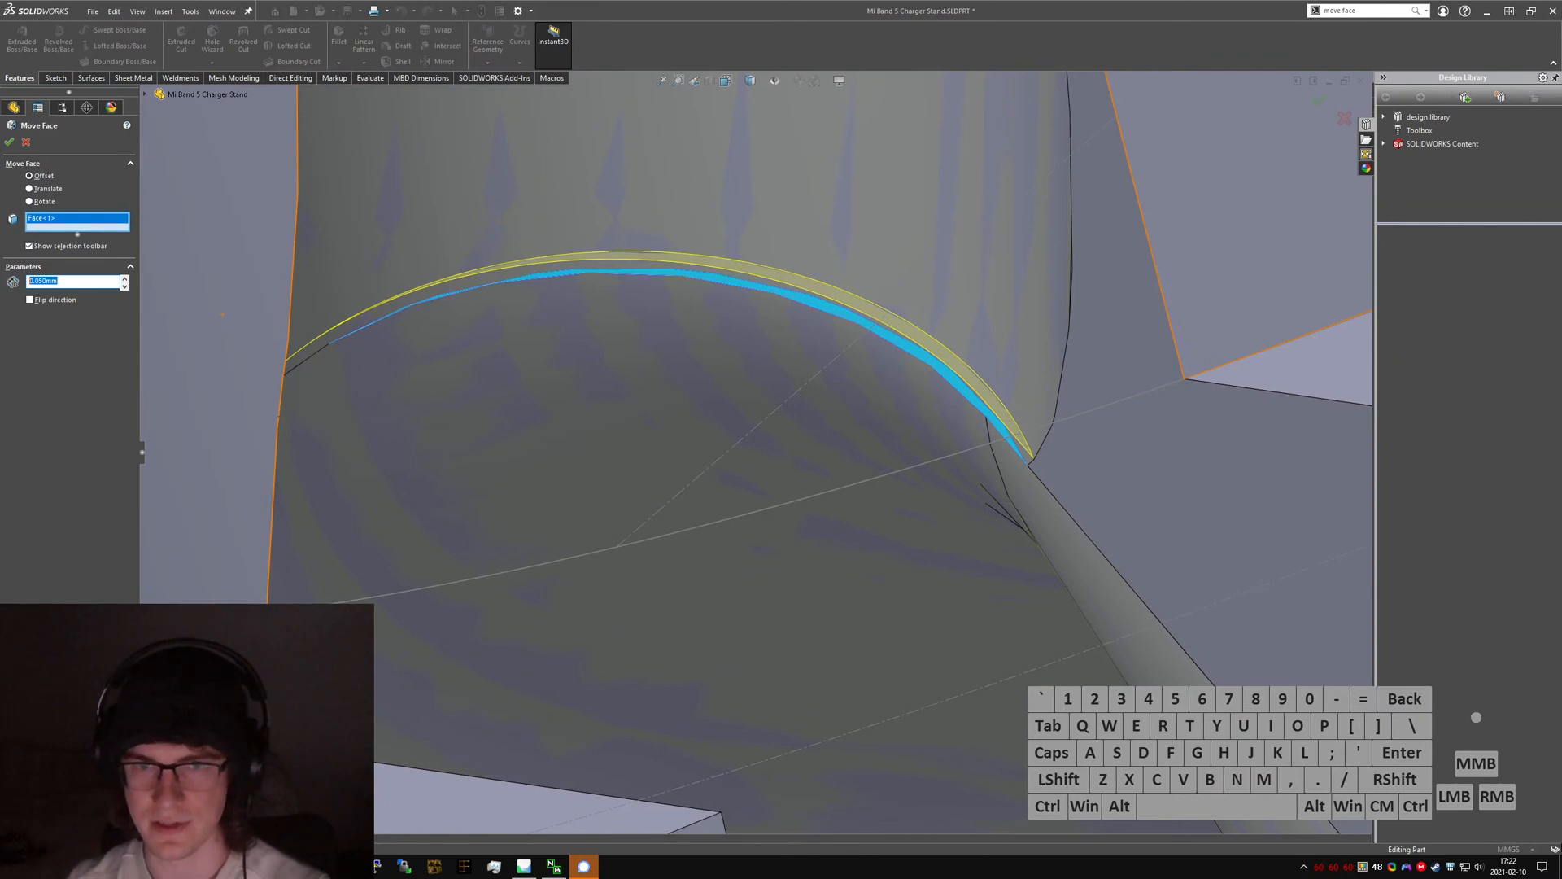
pyautogui.press('Return')
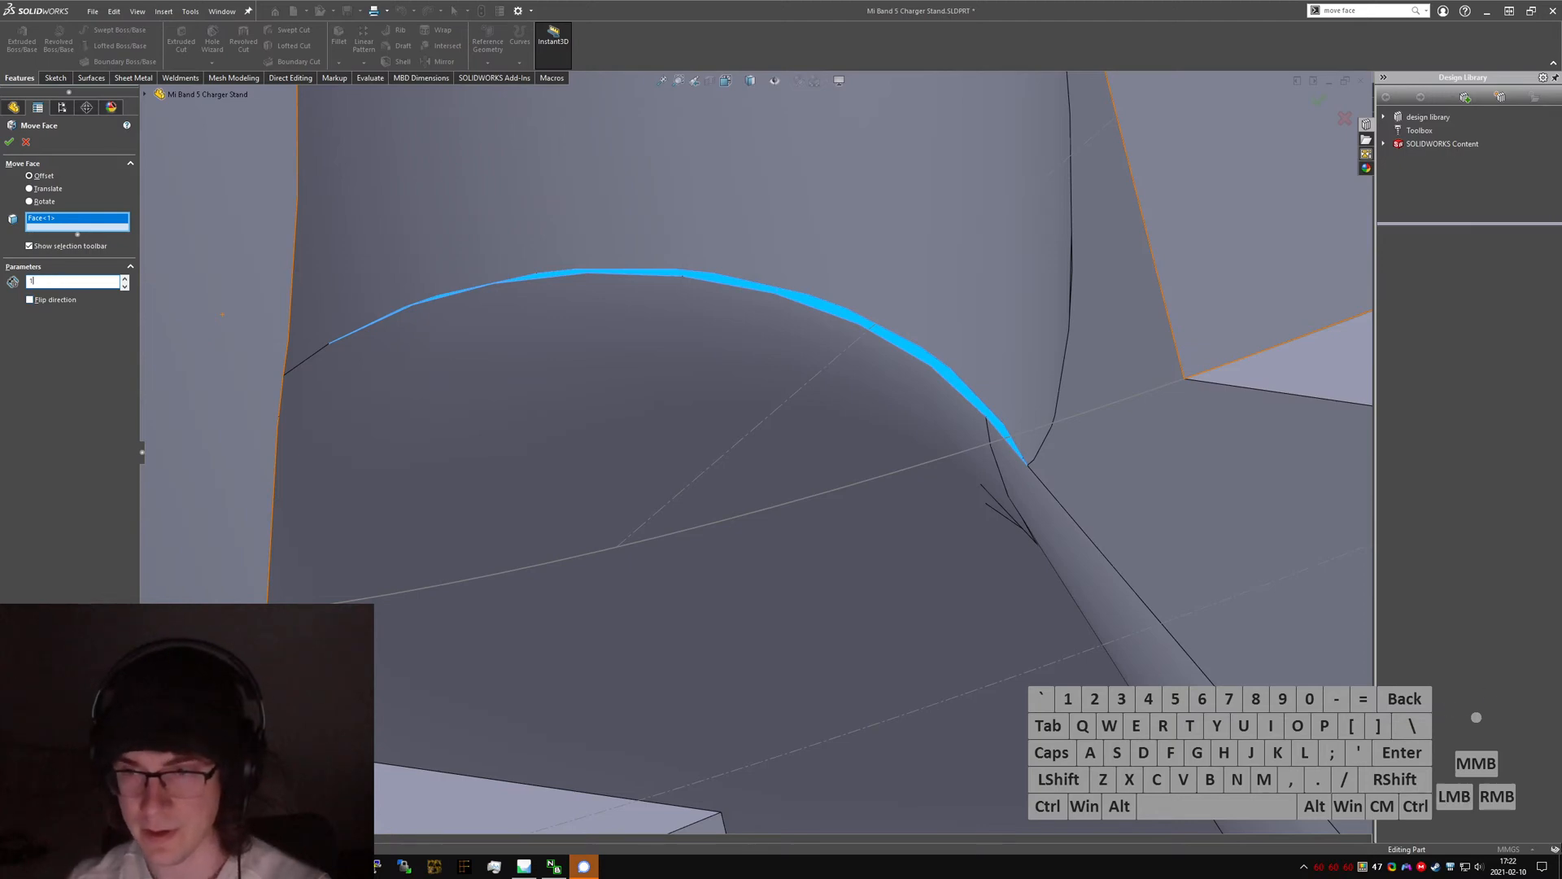
pyautogui.press('Return')
pyautogui.scroll(4, 788, 345)
pyautogui.moveTo(788, 345); pyautogui.dragTo(708, 329, button='middle')
pyautogui.click(30, 299)
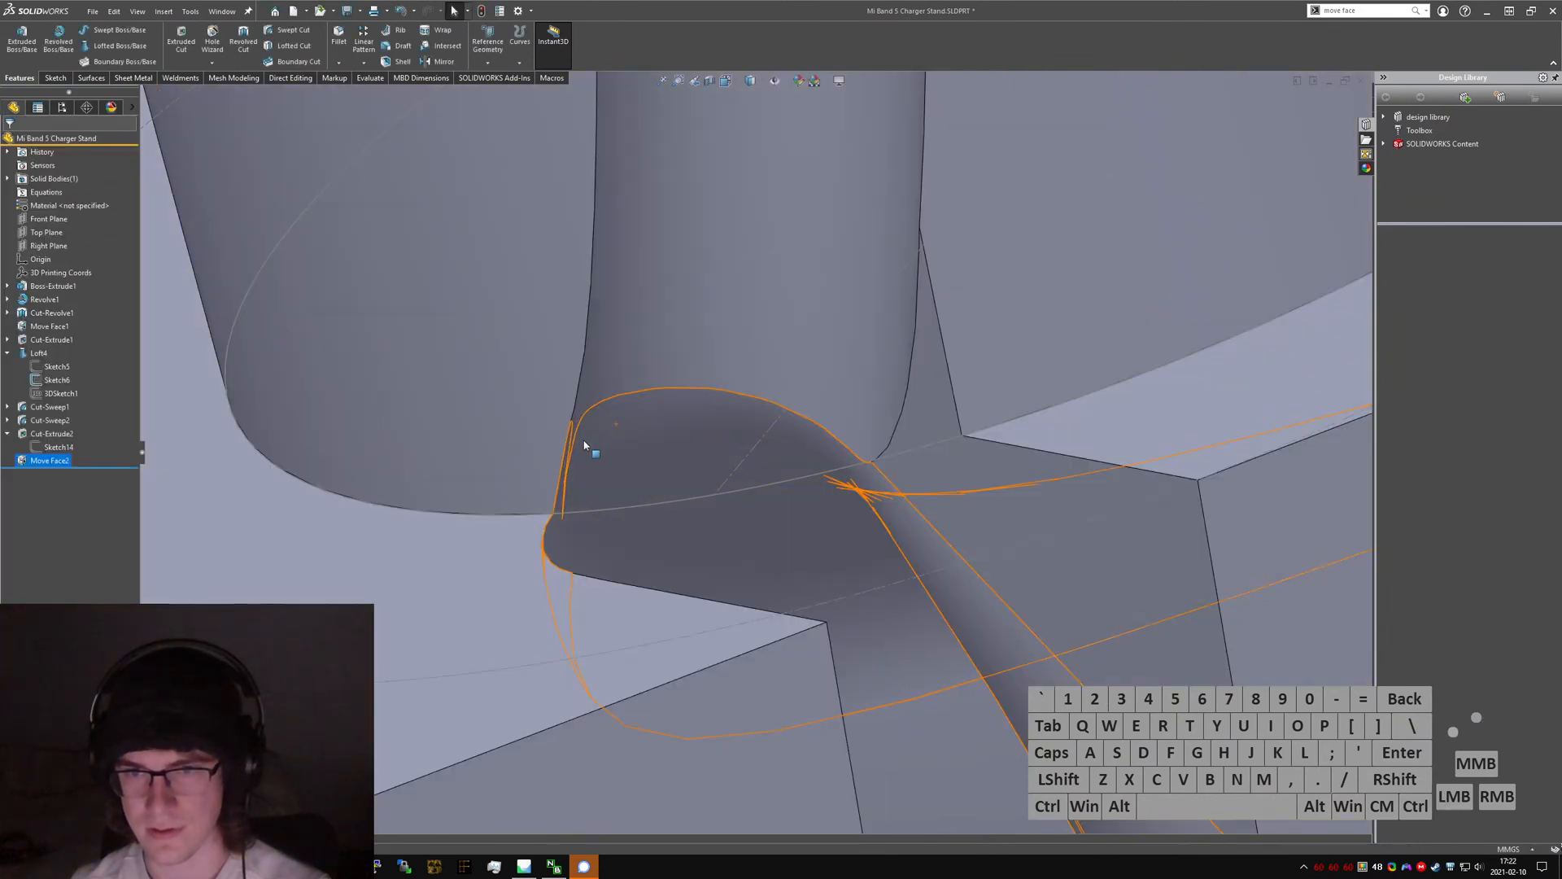
# - Check the groove junction after the face offset and delete the Move Face feature
pyautogui.scroll(-5, 554, 443)
pyautogui.moveTo(551, 452); pyautogui.dragTo(623, 541, button='middle')
pyautogui.click(623, 541)
pyautogui.click(600, 443)
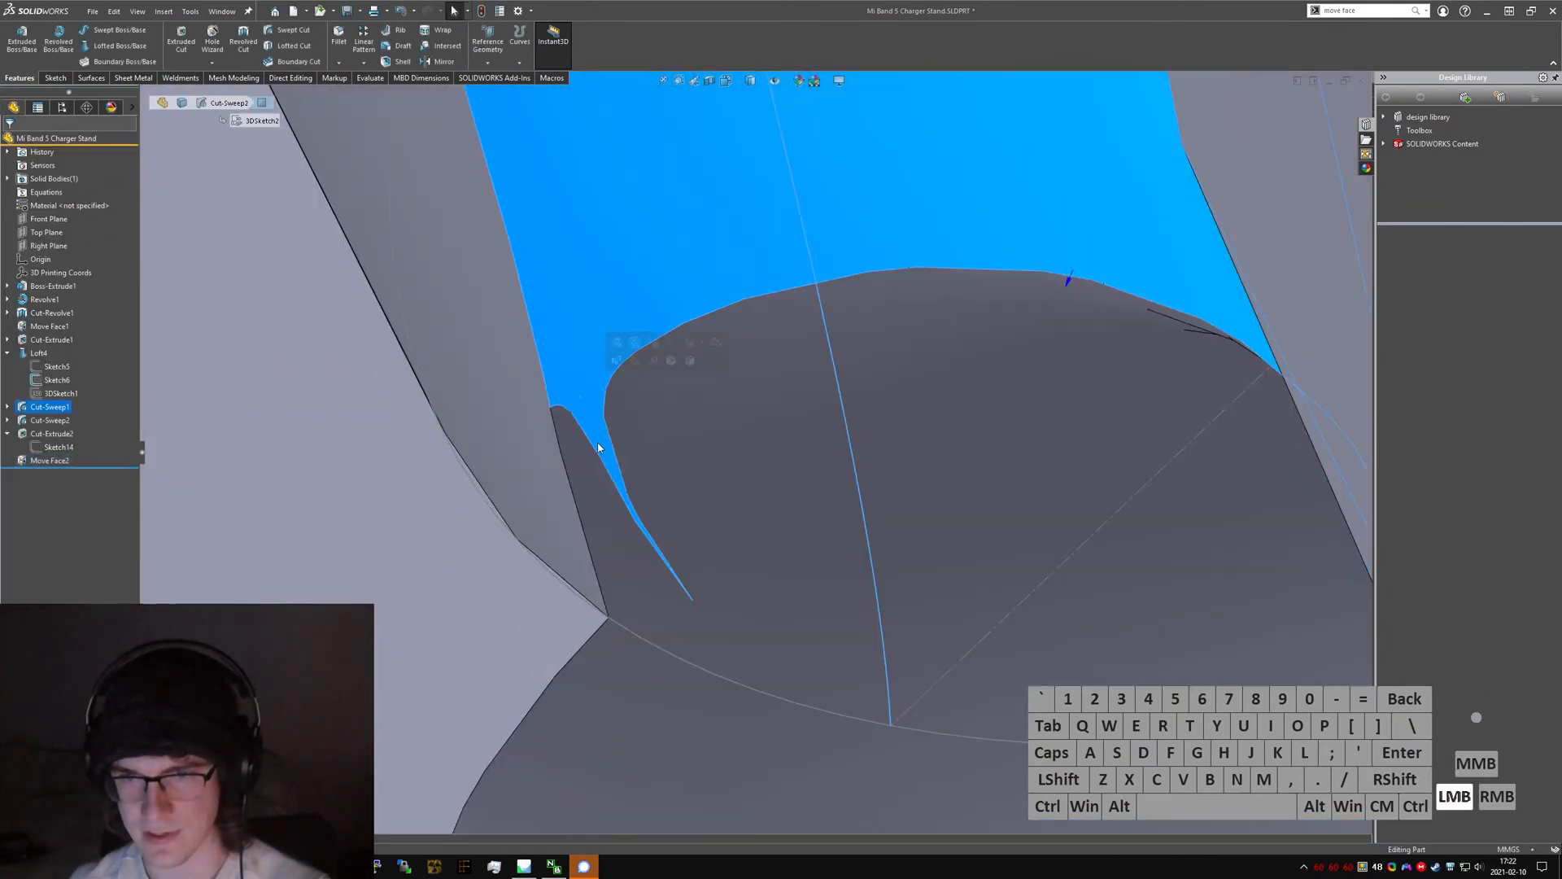
pyautogui.moveTo(590, 408); pyautogui.dragTo(831, 456, button='middle')
pyautogui.scroll(8, 819, 514)
pyautogui.click(761, 712)
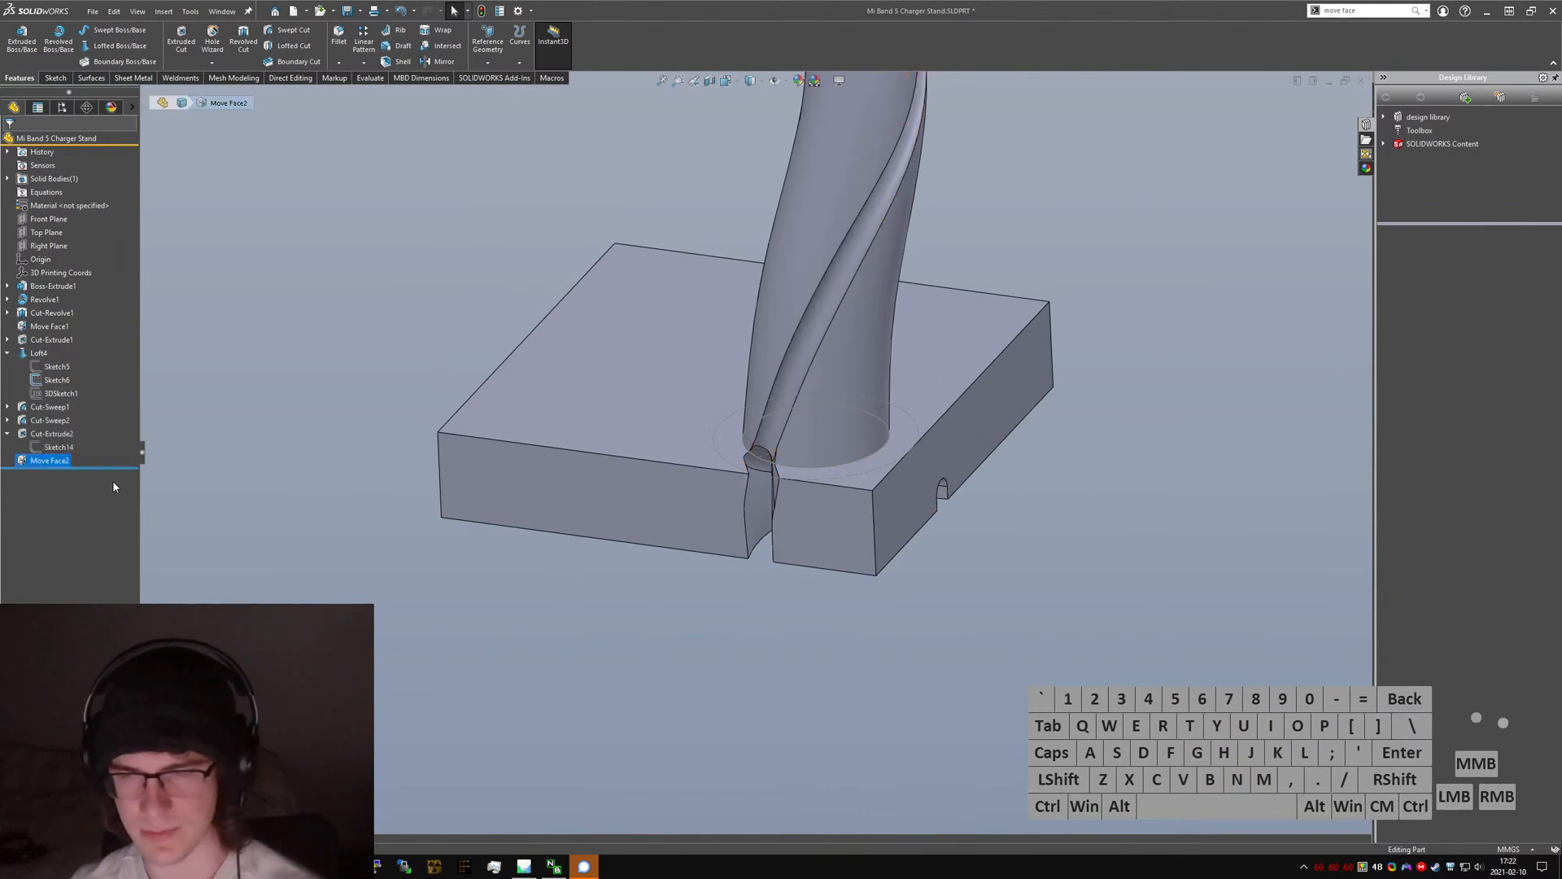
pyautogui.press('Delete')
pyautogui.press('Return')
# - Delete the extruded cut at the groove's end along with its leftover sketch
pyautogui.click(47, 439)
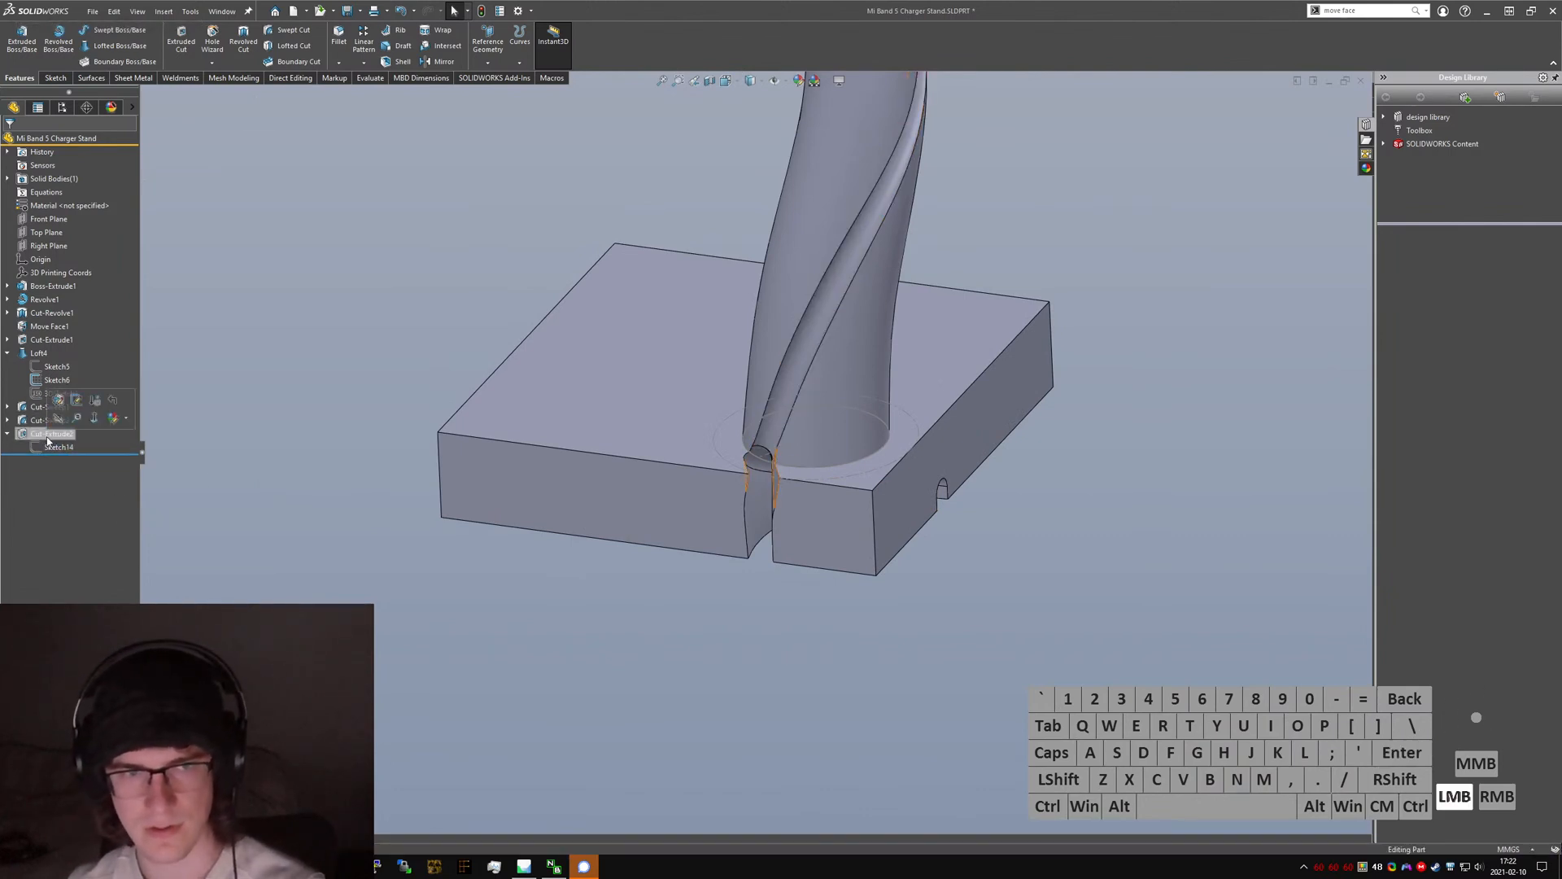
pyautogui.press('Delete')
pyautogui.press('Return')
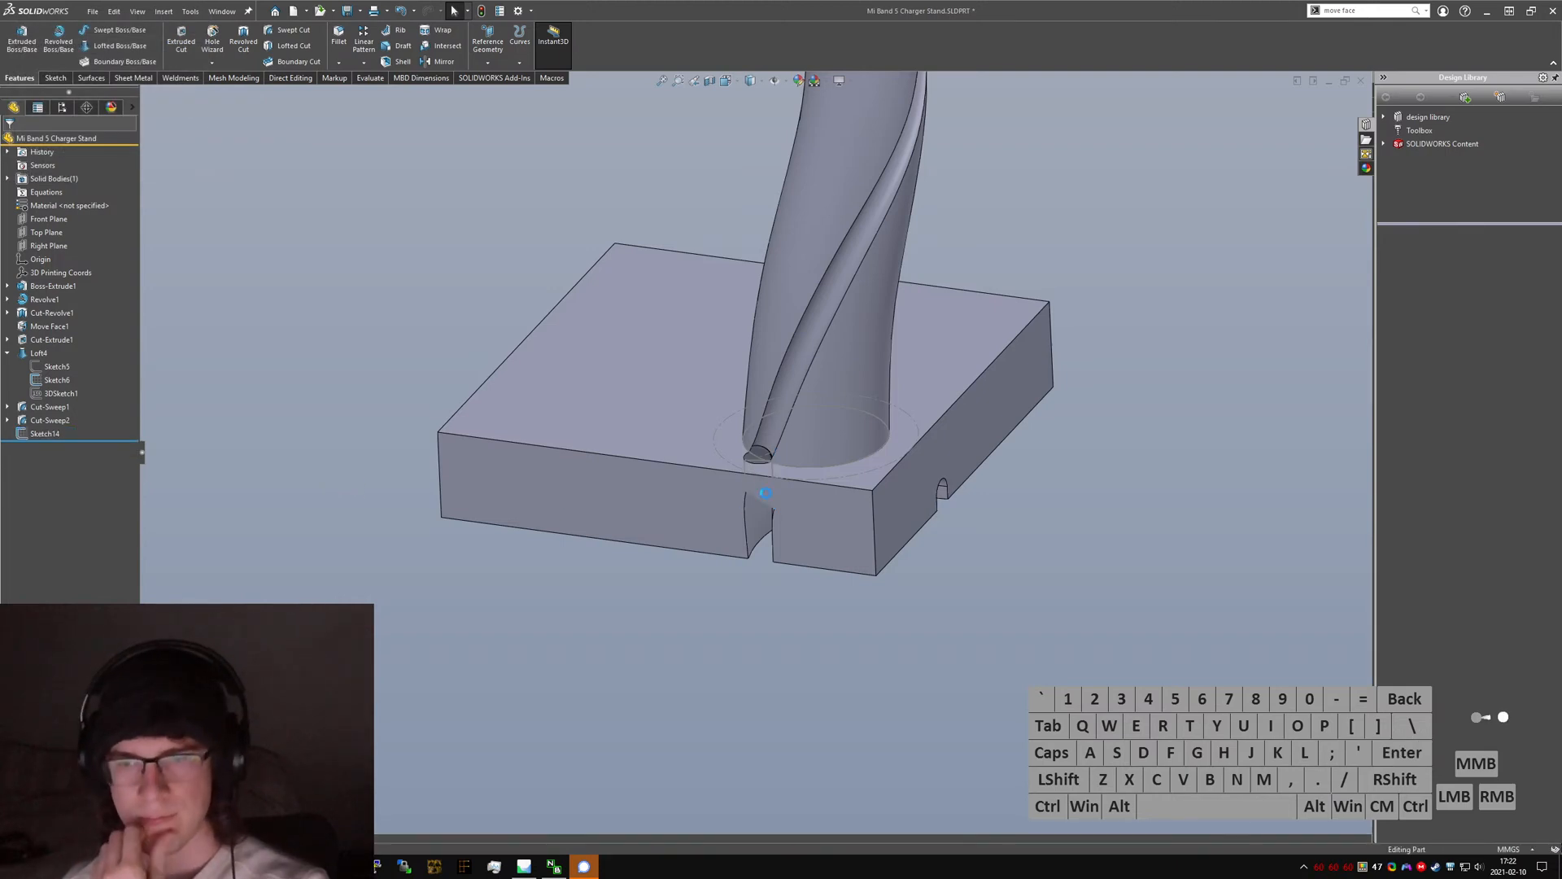
pyautogui.scroll(-5, 765, 492)
pyautogui.click(49, 433)
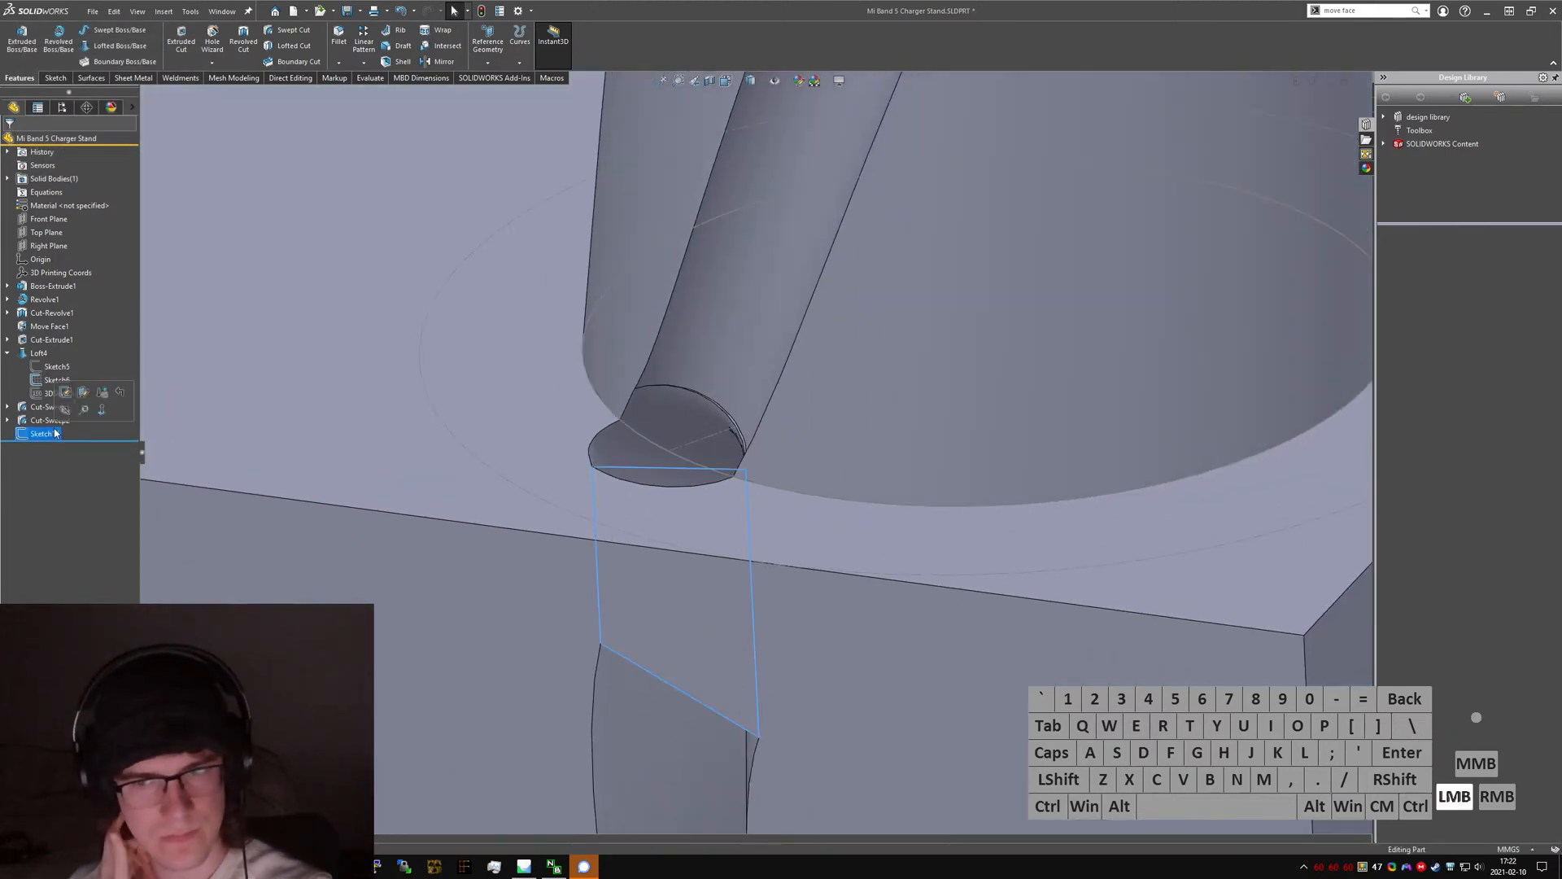
pyautogui.press('Delete')
pyautogui.press('Return')
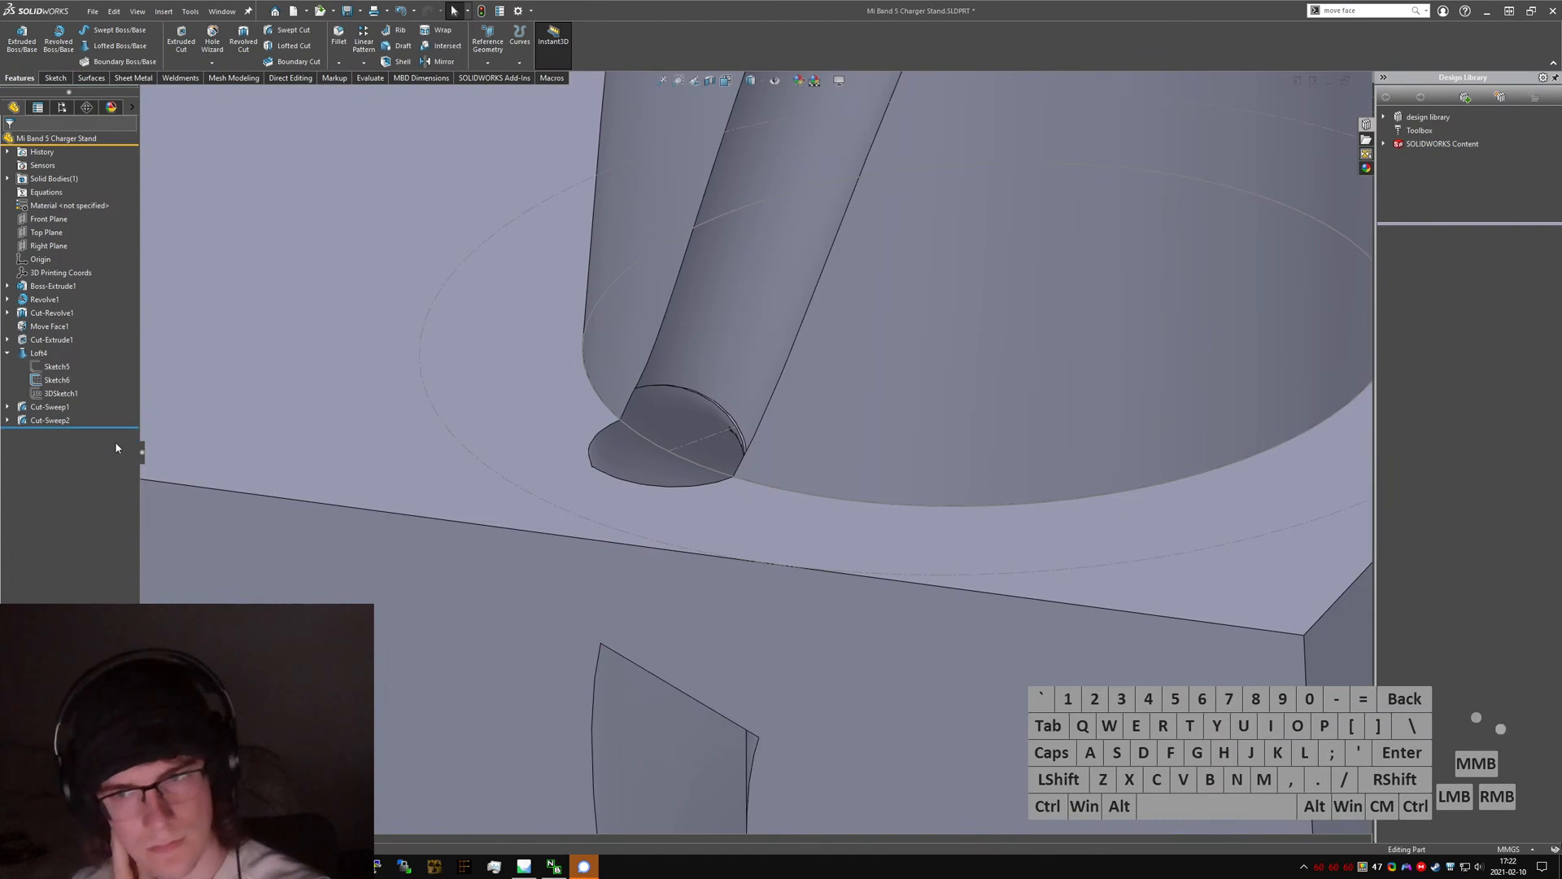
# - Try moving the arm's sweep cut ahead of the base's sweep cut in the feature order
pyautogui.moveTo(28, 407); pyautogui.dragTo(18, 426)
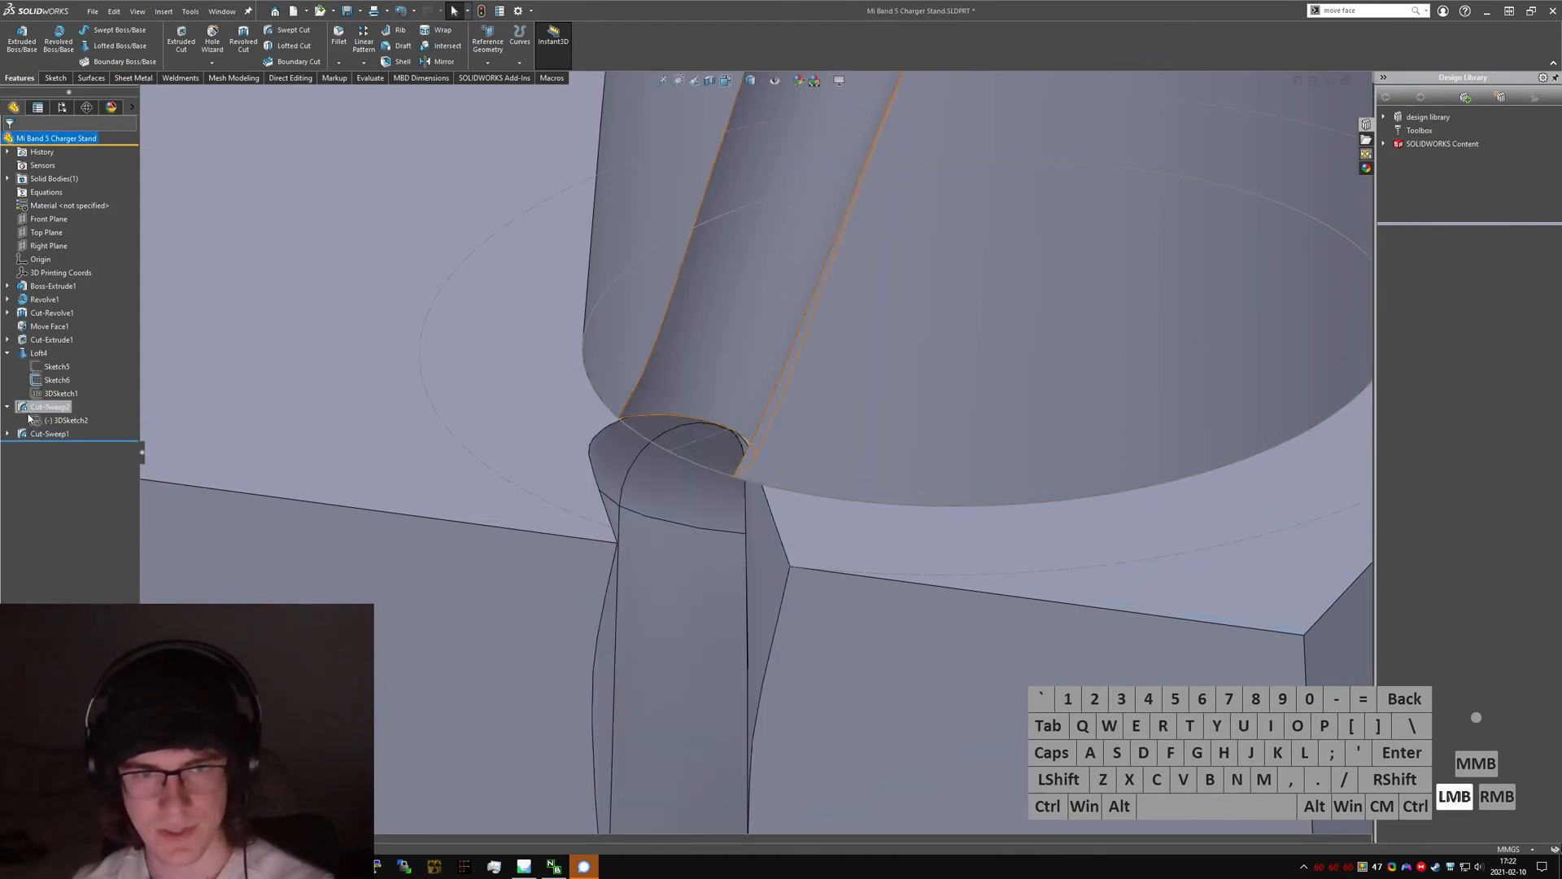
pyautogui.click(8, 433)
pyautogui.click(49, 448)
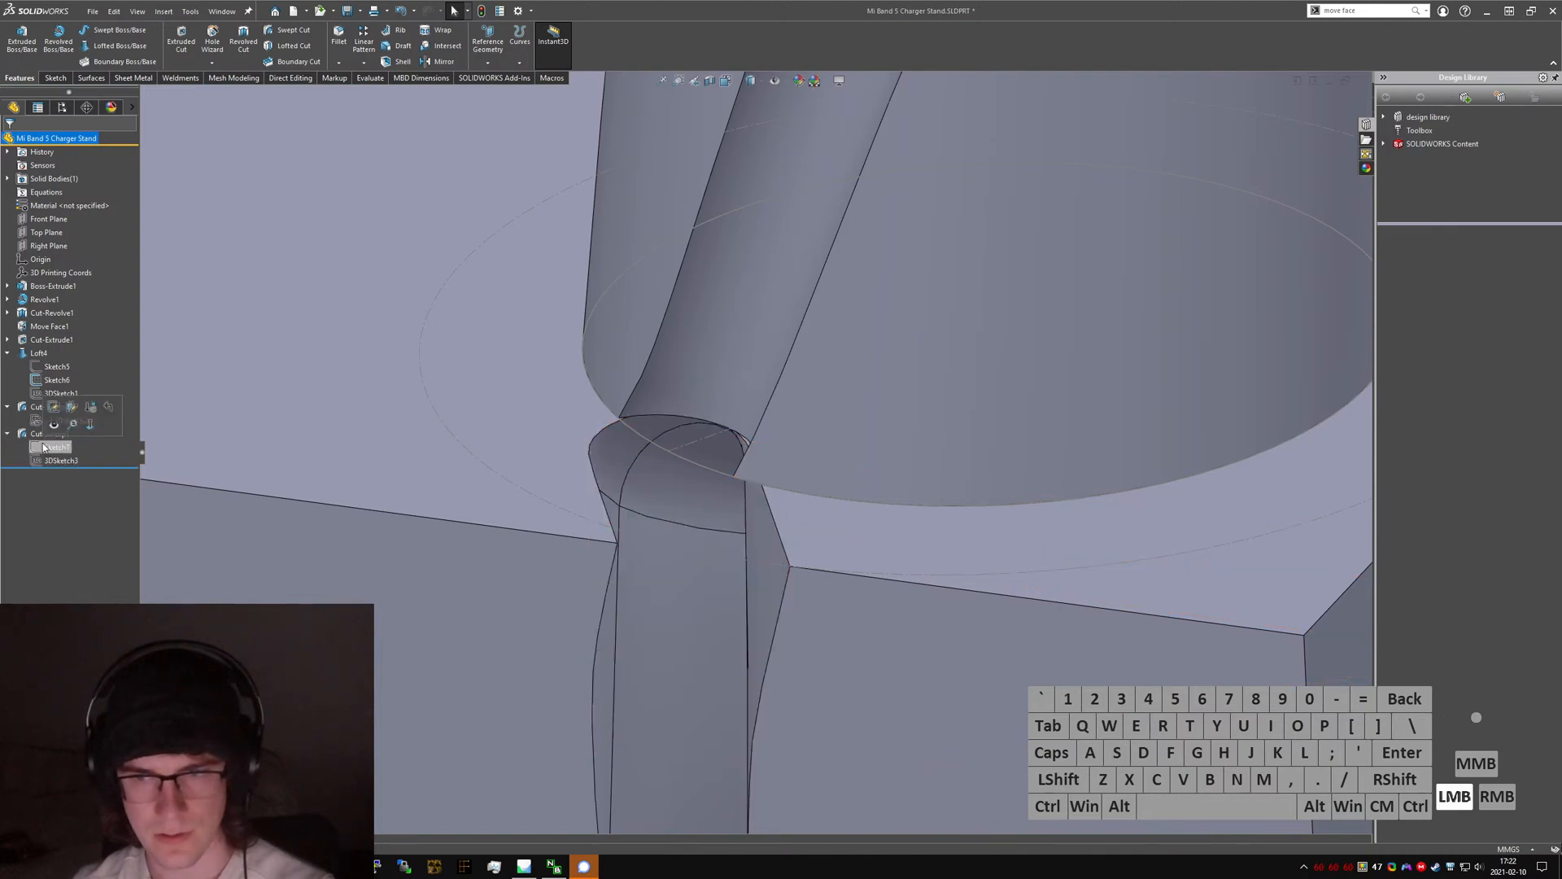
pyautogui.click(65, 420)
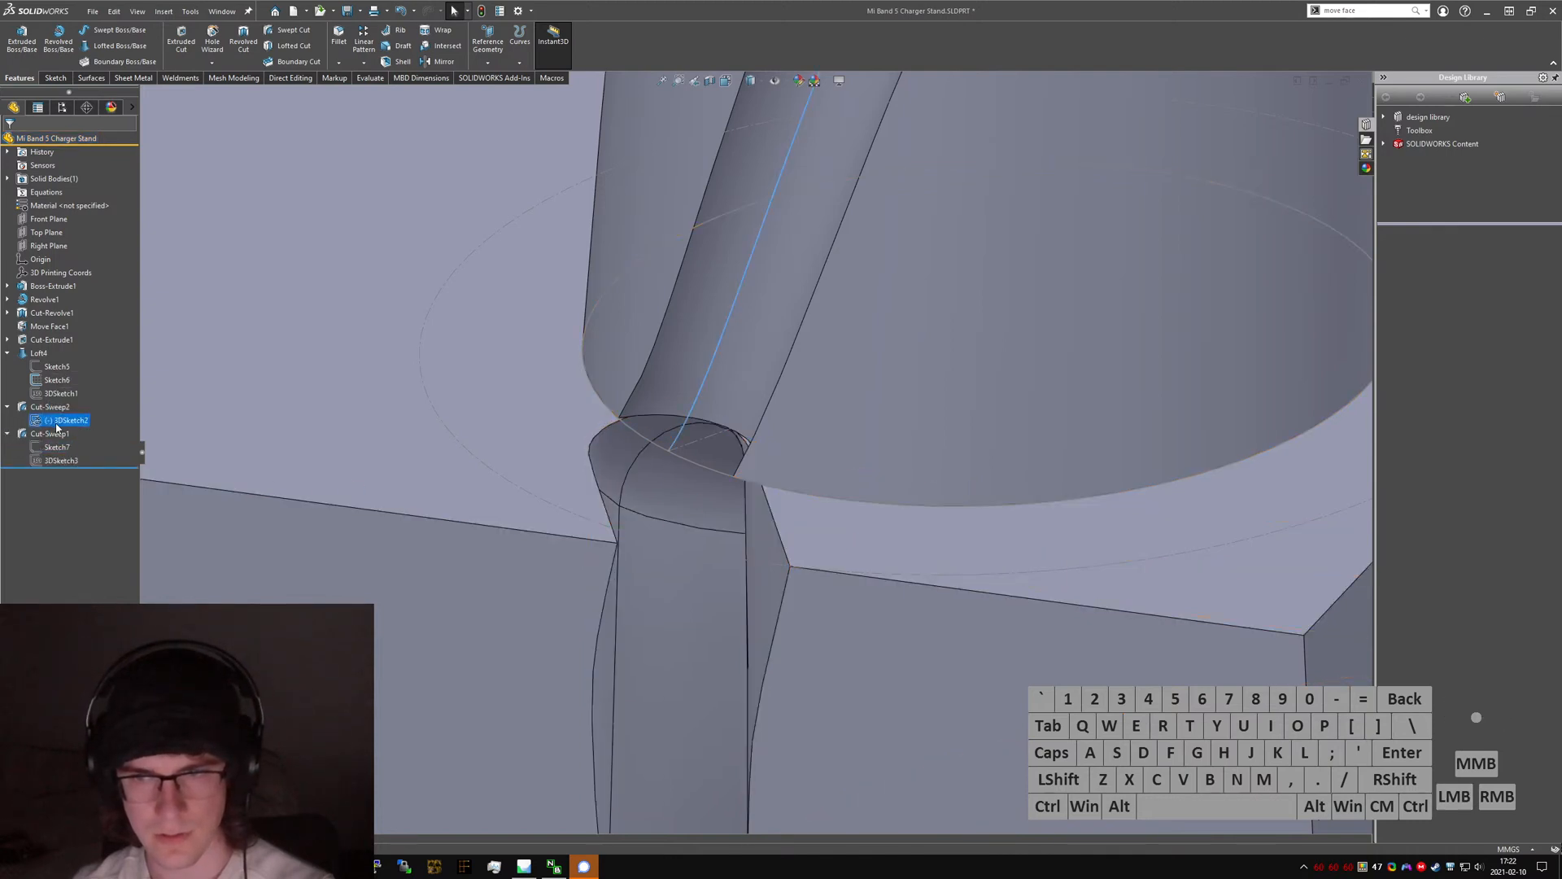
pyautogui.click(45, 407)
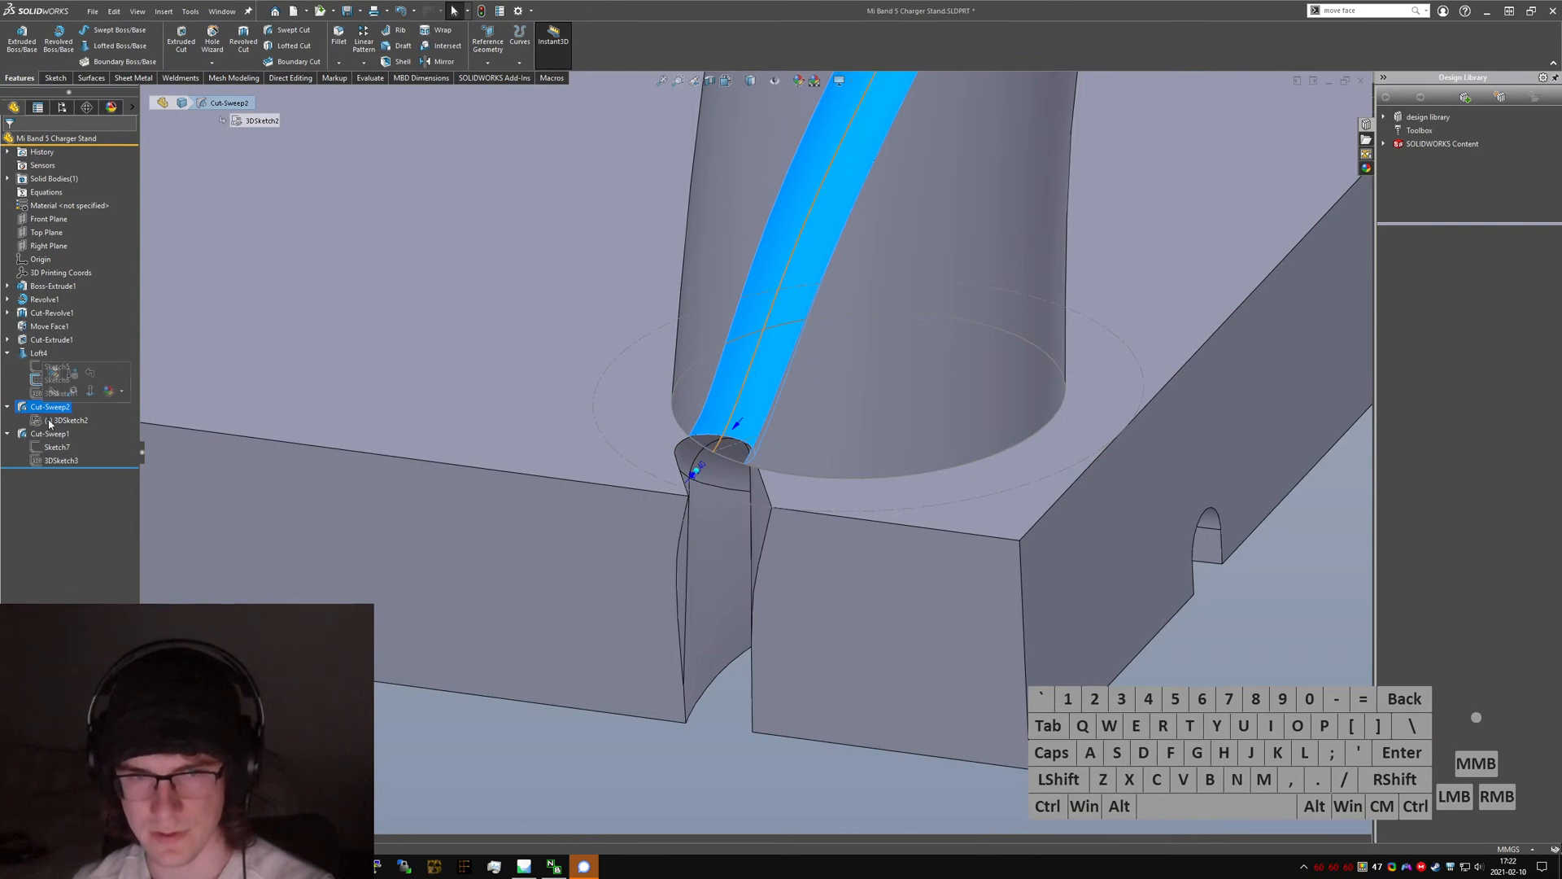
pyautogui.moveTo(49, 434); pyautogui.dragTo(21, 408)
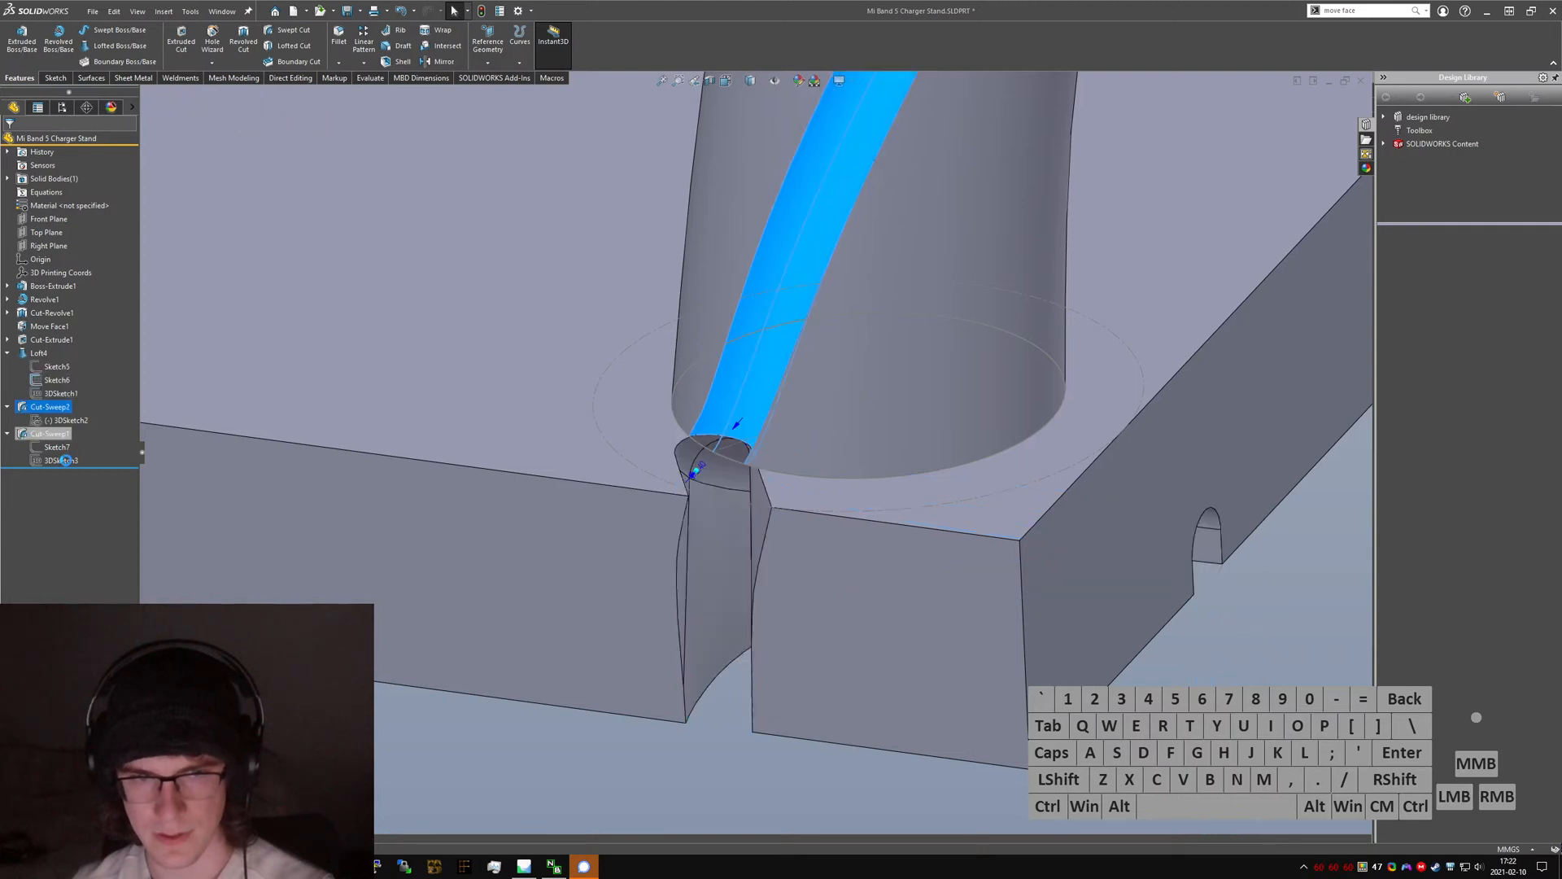
# - Switch the feature tree to its flat view and open the arm groove's path, 3DSketch2, for editing
pyautogui.hotkey('ctrl', 't')
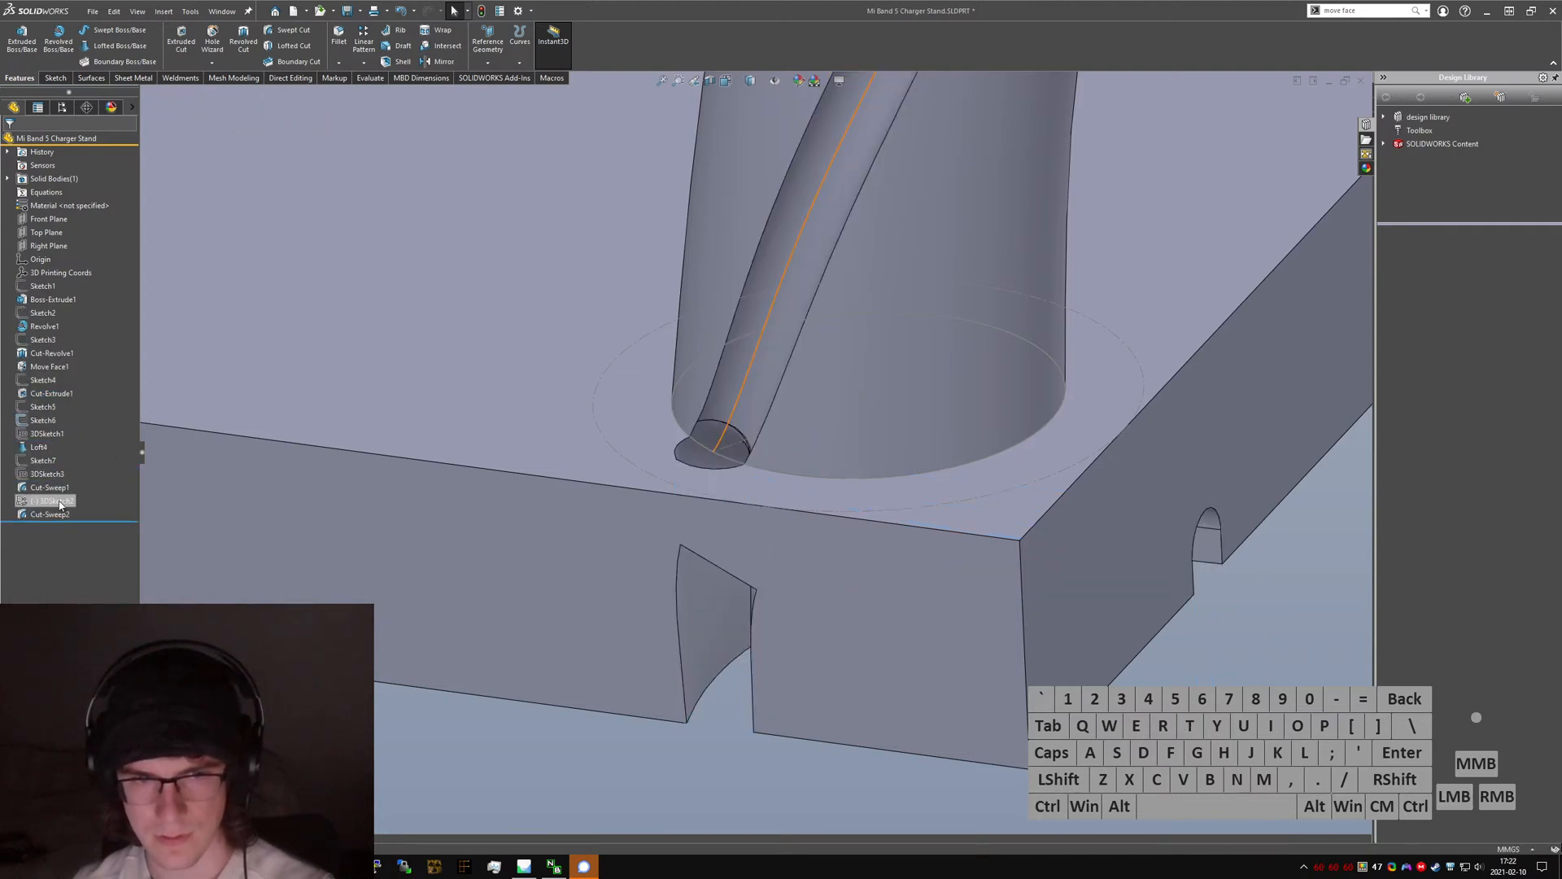
pyautogui.click(58, 504)
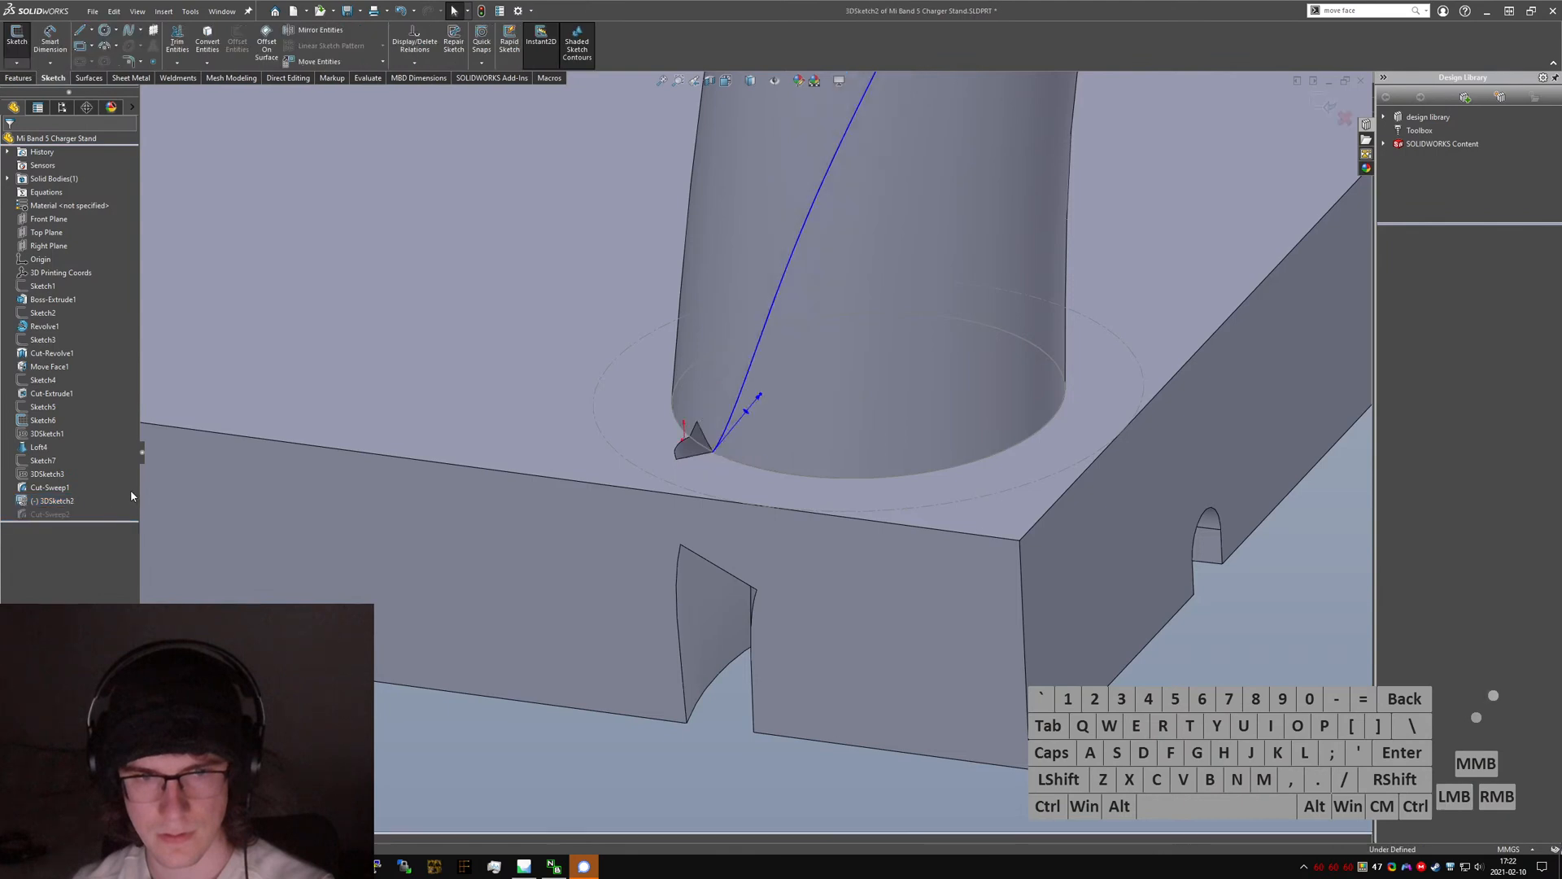
pyautogui.moveTo(667, 418); pyautogui.dragTo(800, 439, button='middle')
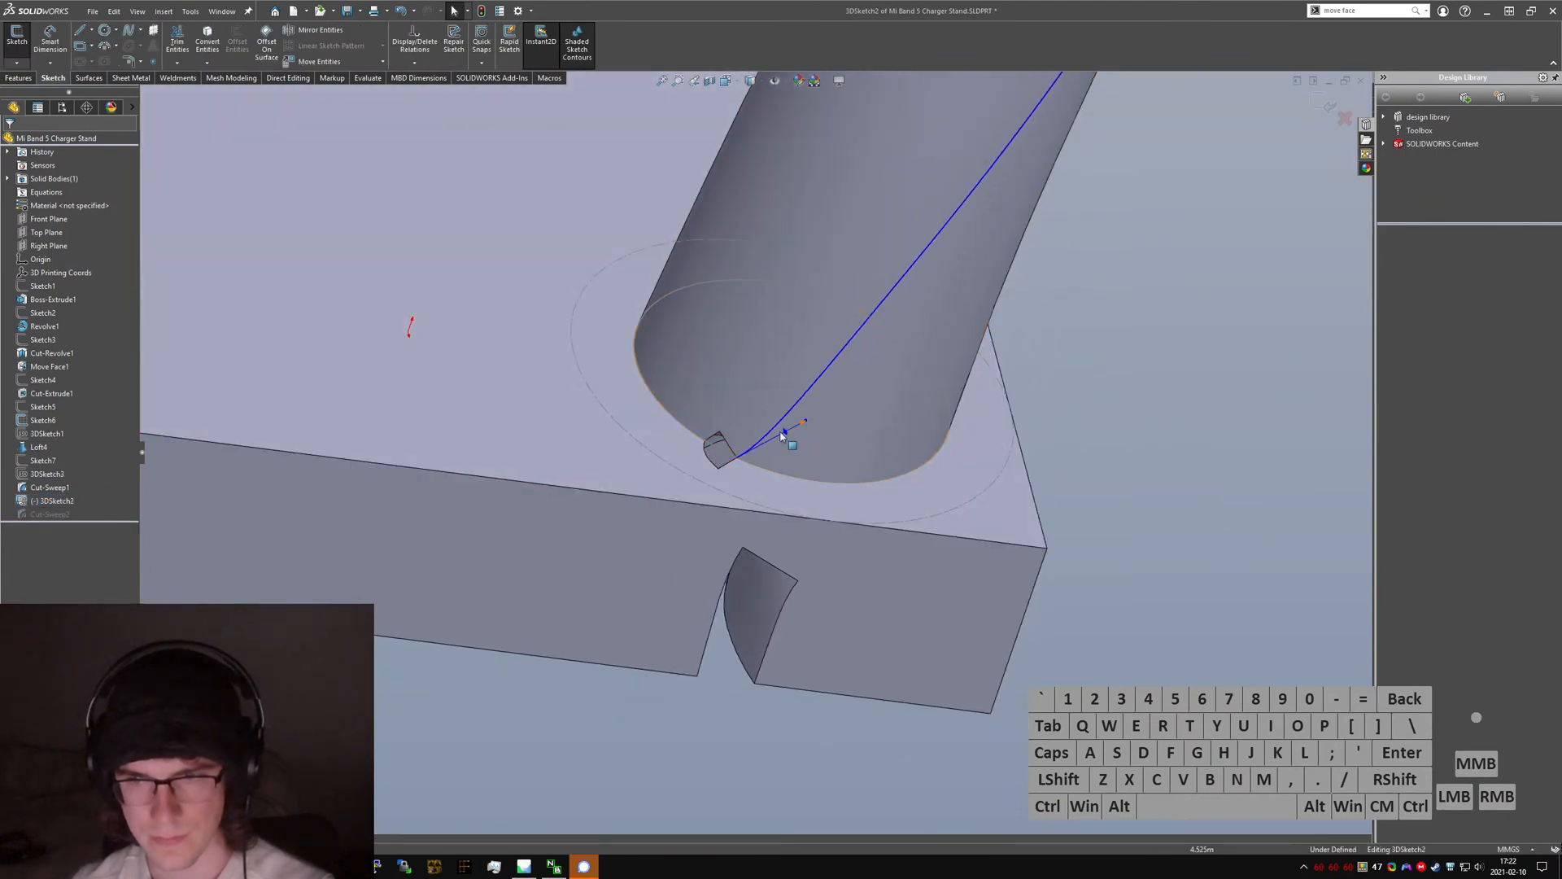
# - Isolate the two groove paths by hiding the solid body and Sketch6 and showing 3DSketch3
pyautogui.click(8, 179)
pyautogui.rightClick(53, 194)
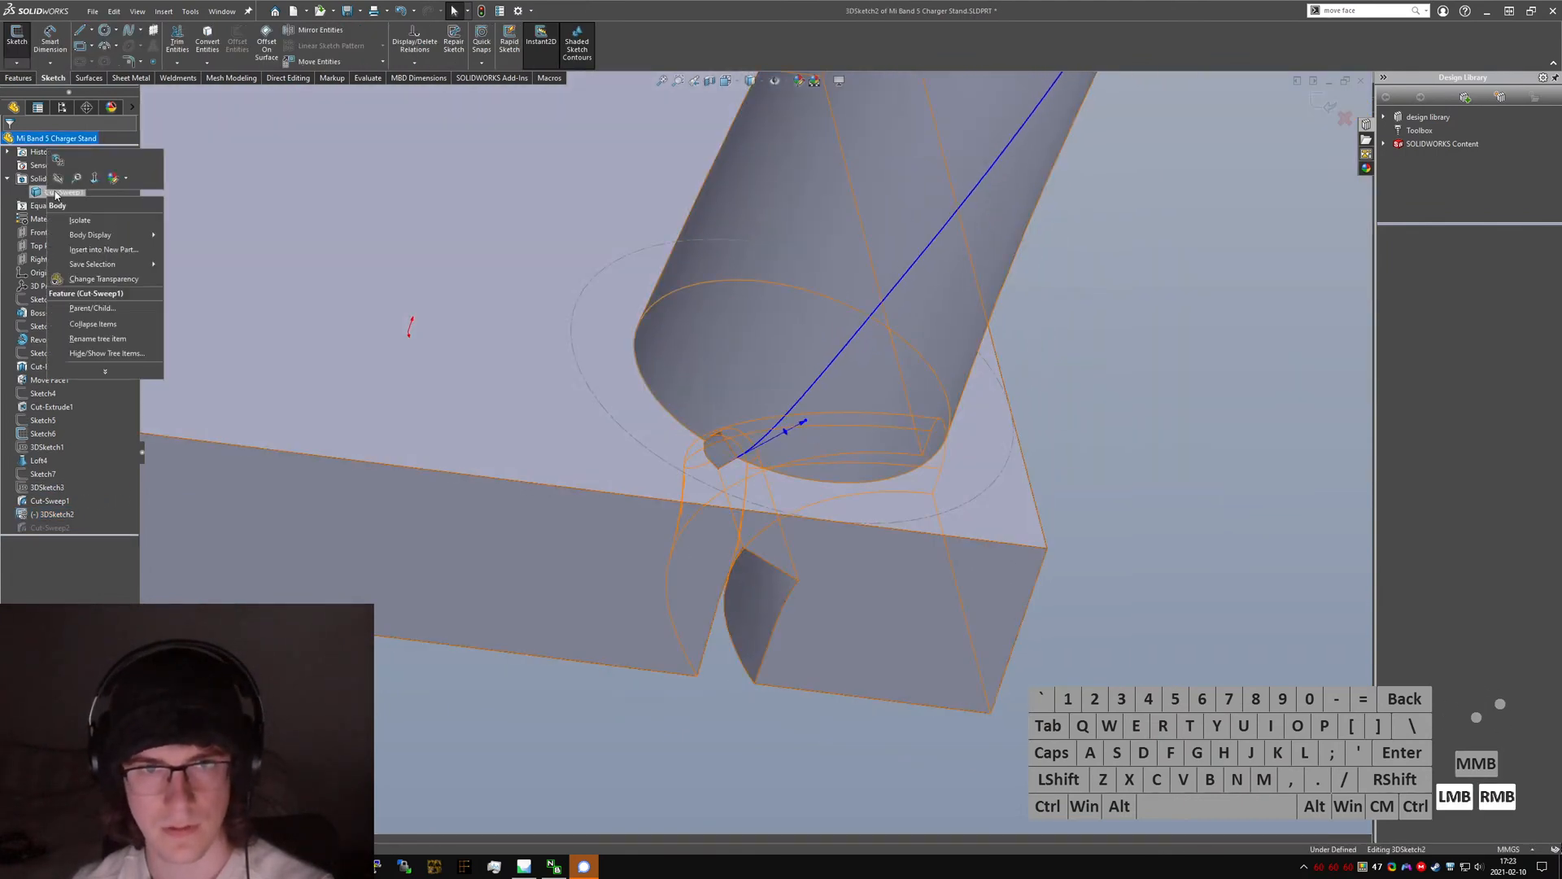
pyautogui.click(62, 174)
pyautogui.moveTo(740, 468)
pyautogui.mouseDown(button='middle')
pyautogui.moveTo(732, 426)
pyautogui.moveTo(109, 496)
pyautogui.mouseUp(button='middle')
pyautogui.click(49, 488)
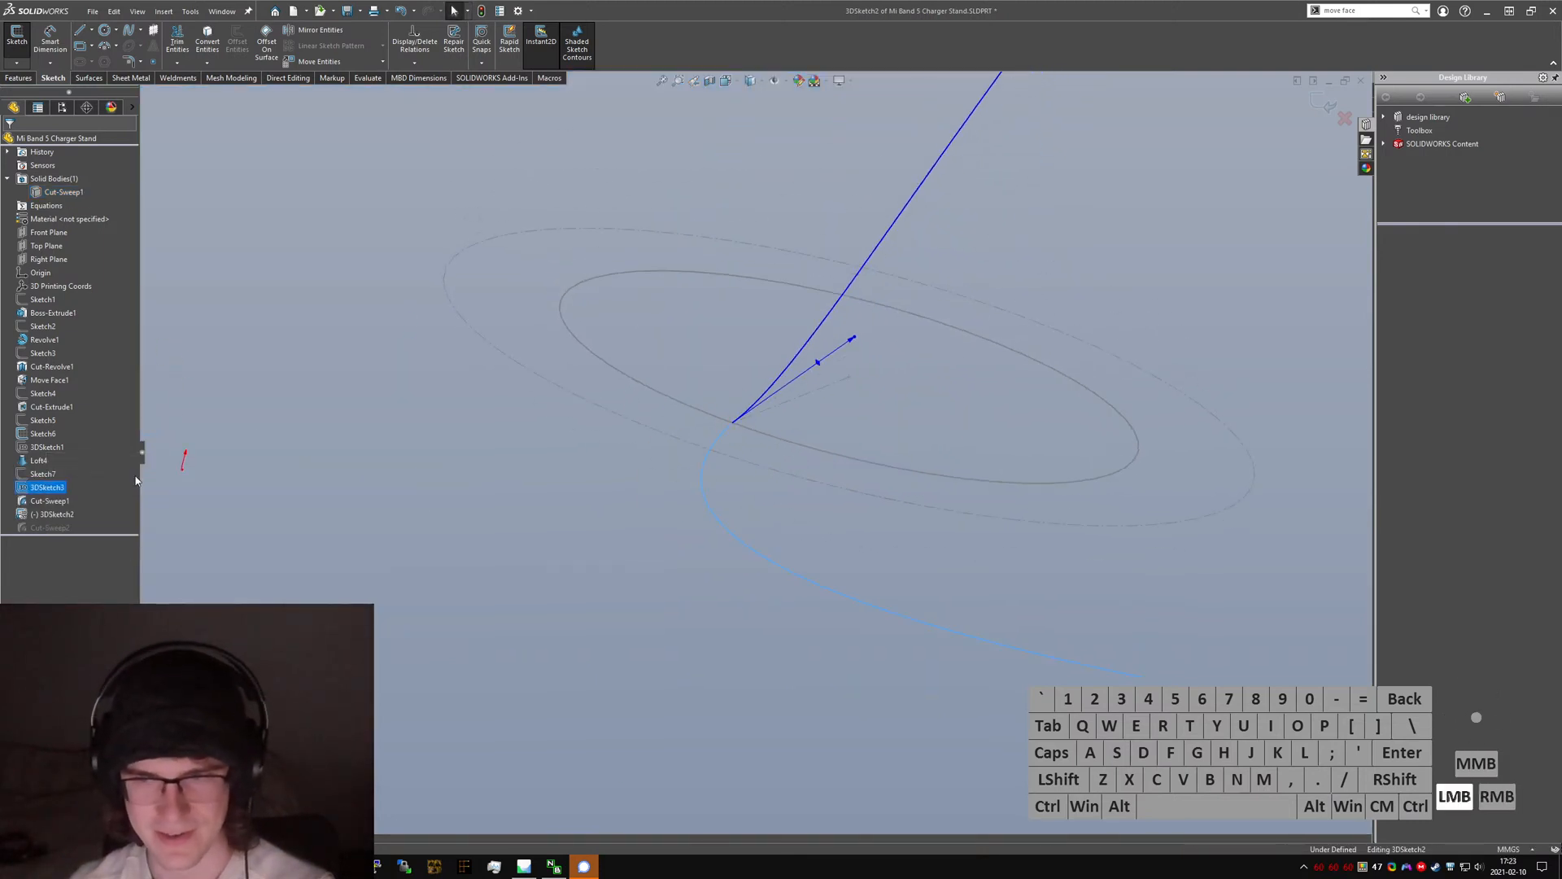
pyautogui.rightClick(40, 429)
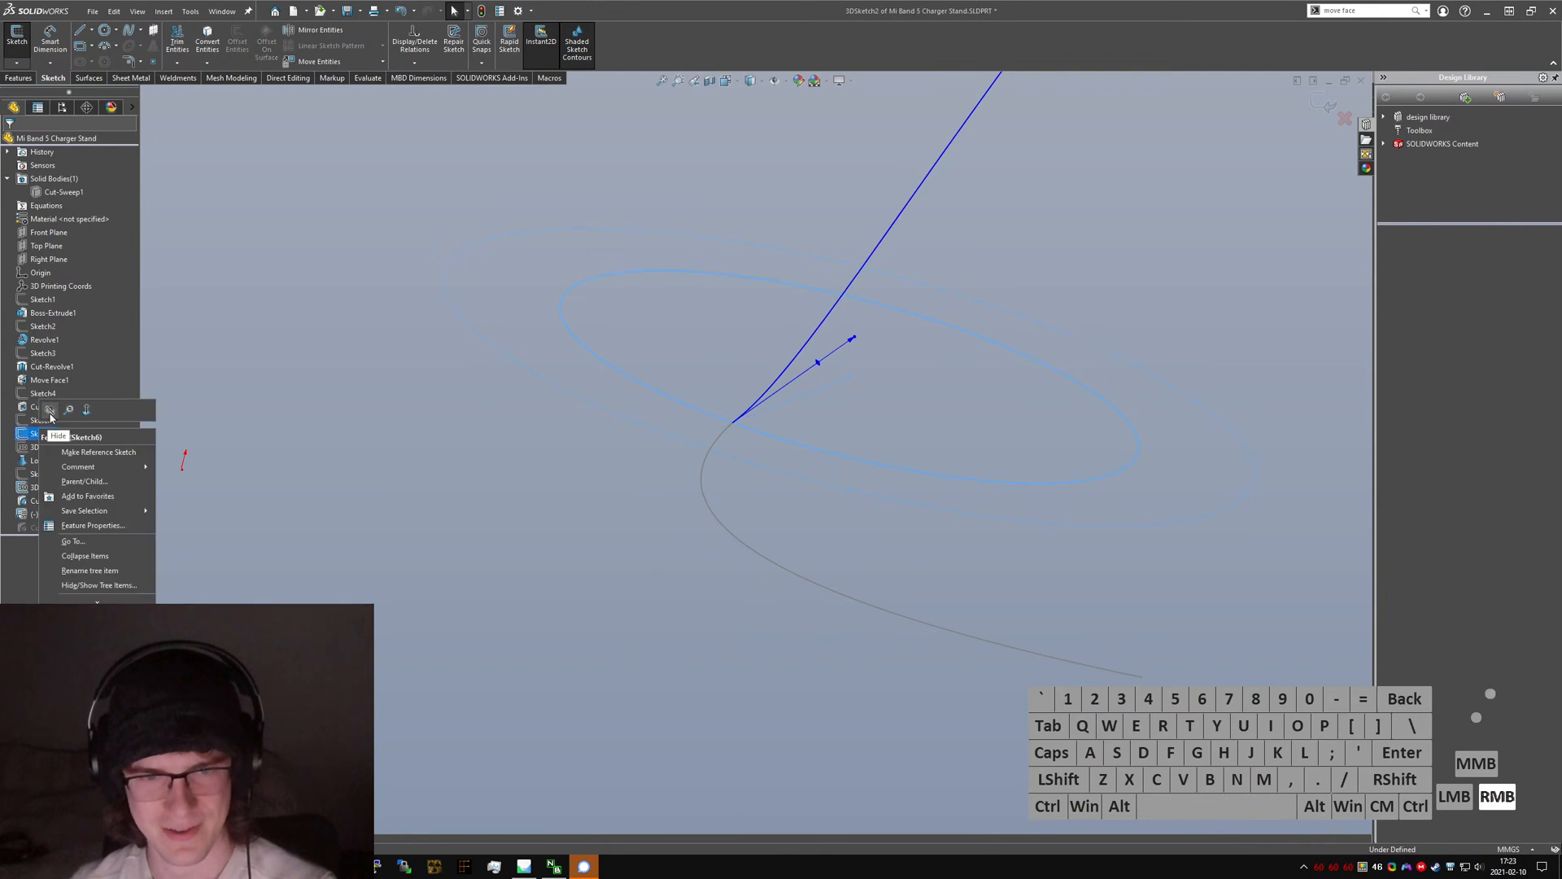
pyautogui.click(49, 411)
pyautogui.click(646, 549)
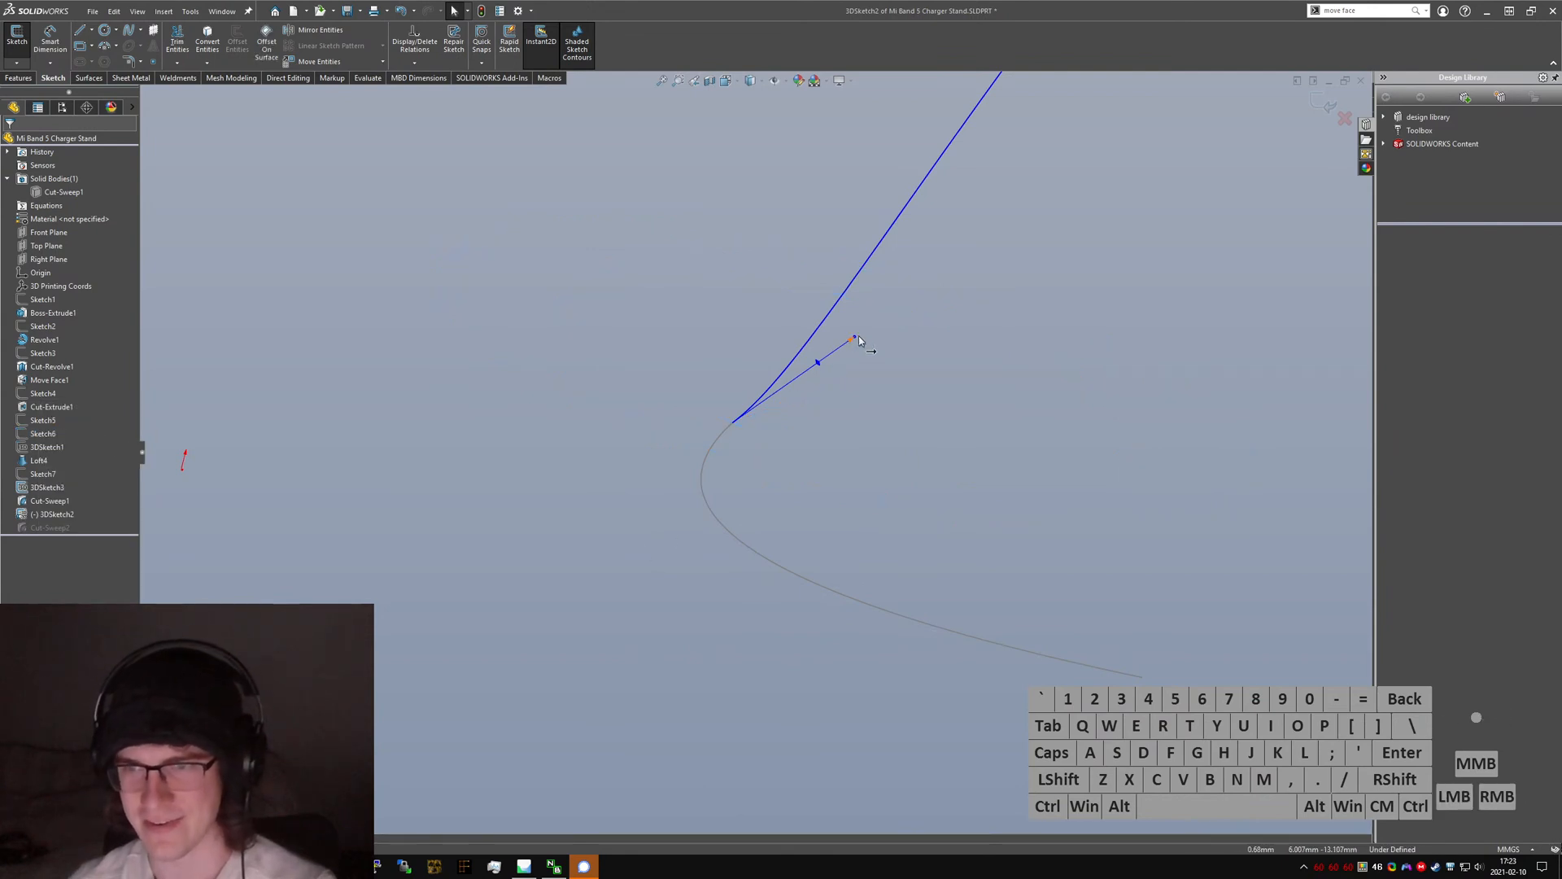
# - Try to make the arm path's end tangent handle tangent to the base path spline
pyautogui.keyDown('ctrl'); pyautogui.click(726, 429); pyautogui.keyUp('ctrl')
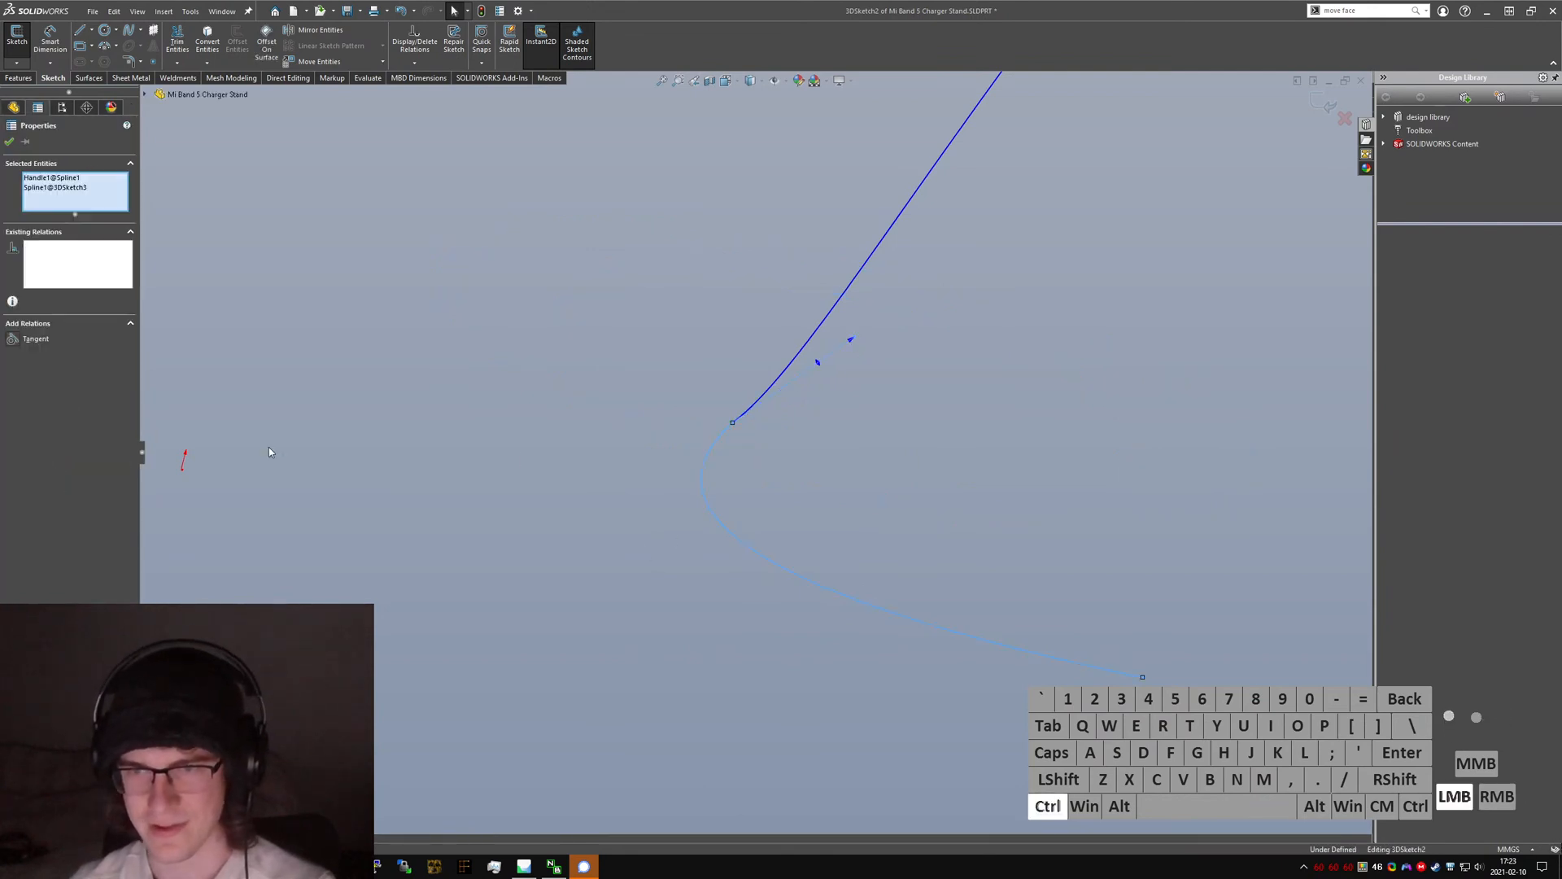
pyautogui.click(628, 482)
pyautogui.hotkey('ctrl', 'z')
# - Try to add a tangent relation between the arm path spline and the base path spline
pyautogui.click(725, 431)
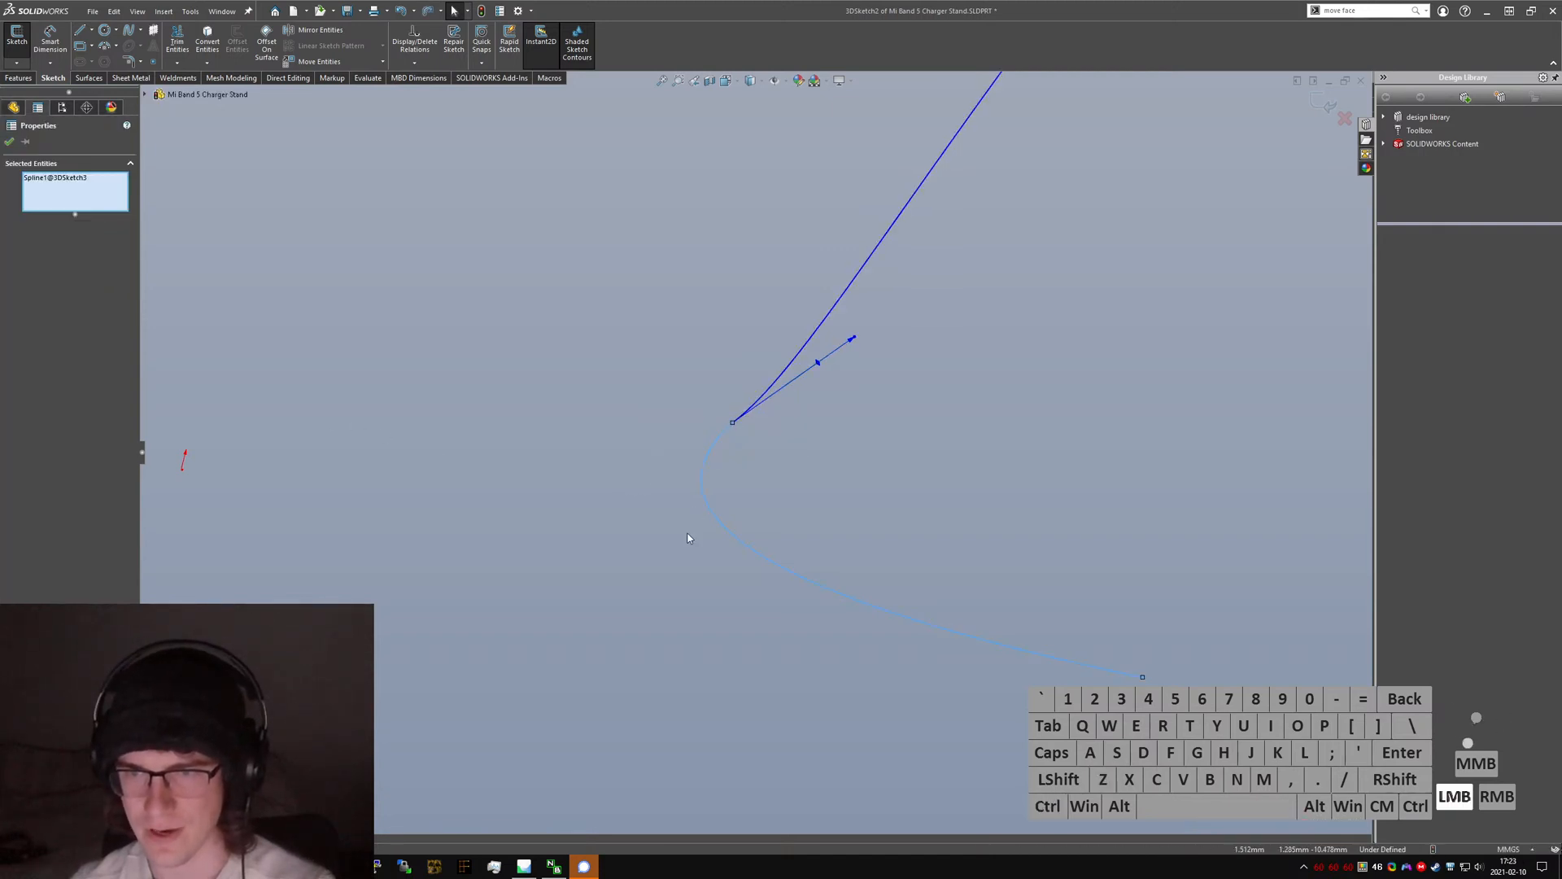
pyautogui.moveTo(733, 453); pyautogui.dragTo(758, 568, button='middle')
pyautogui.keyDown('ctrl'); pyautogui.click(718, 424); pyautogui.keyUp('ctrl')
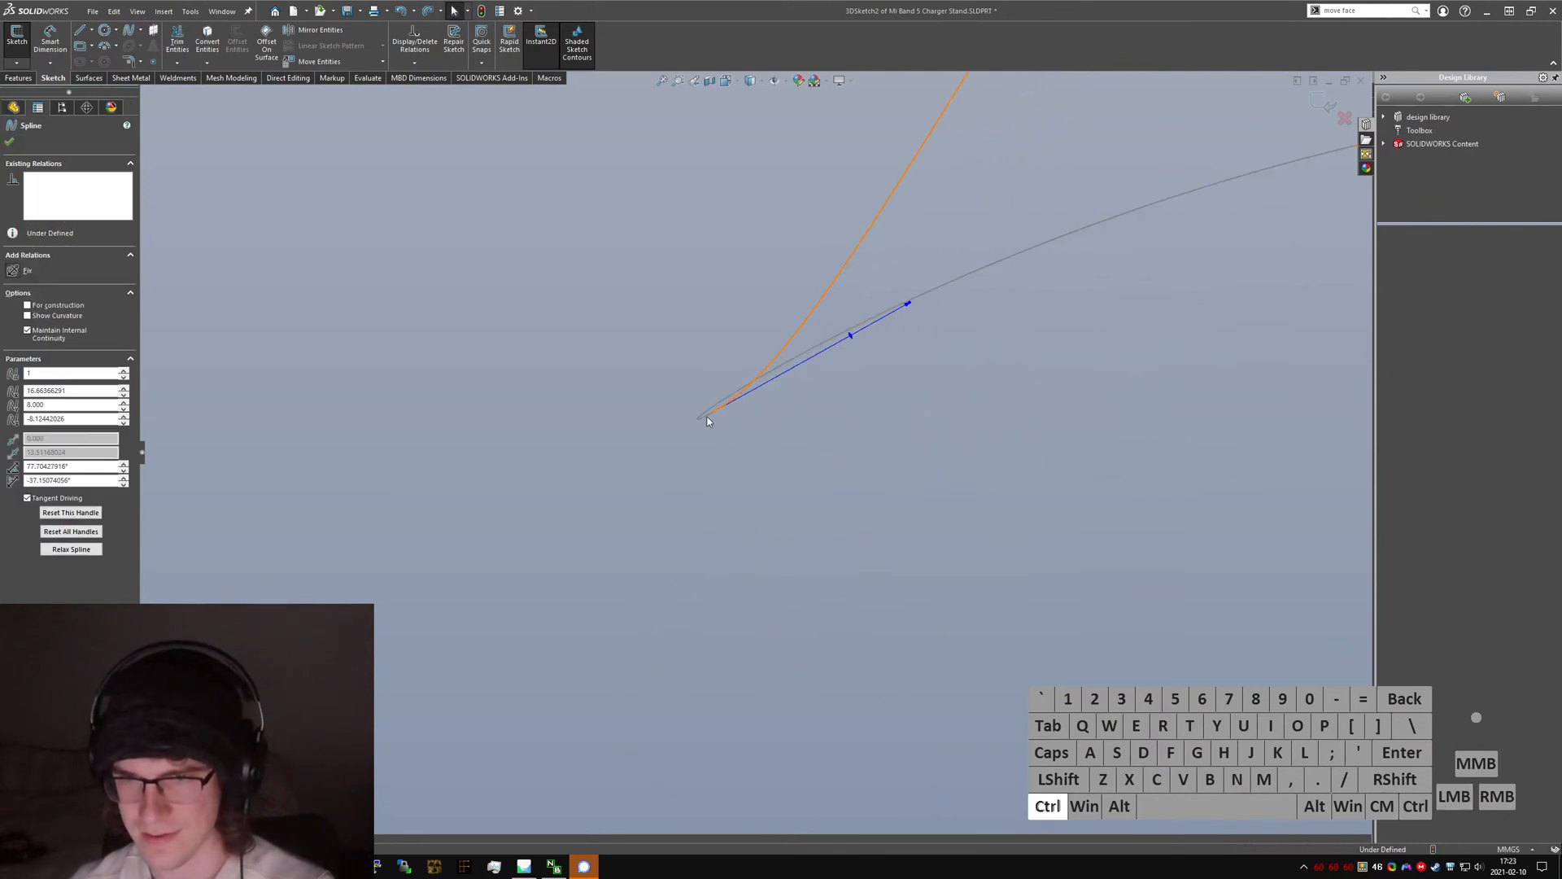
pyautogui.keyDown('ctrl'); pyautogui.click(708, 420); pyautogui.keyUp('ctrl')
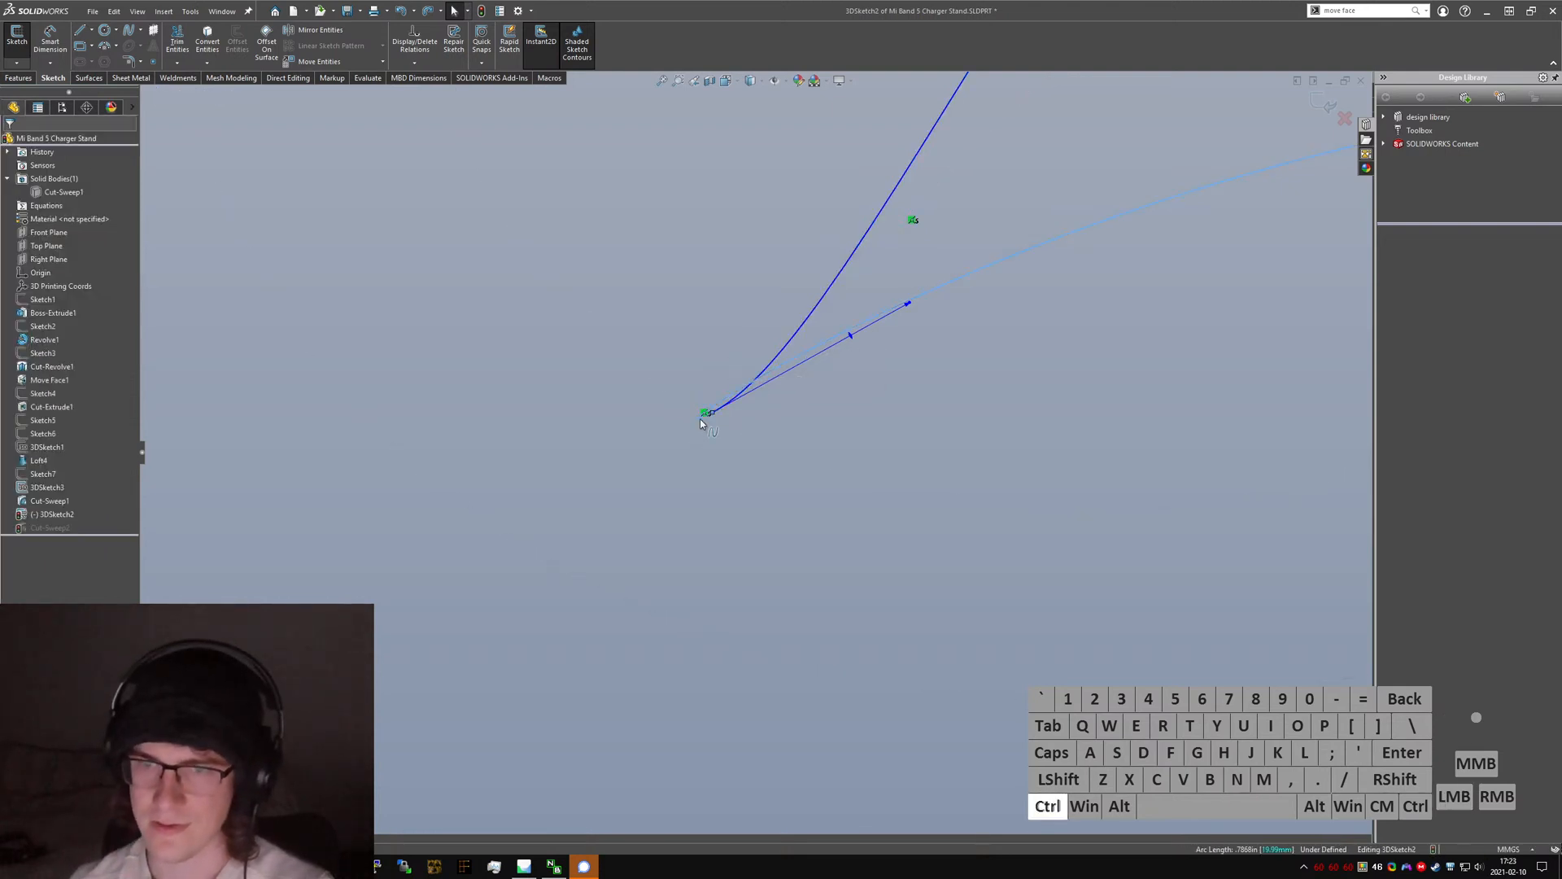
pyautogui.keyDown('ctrl'); pyautogui.click(755, 370); pyautogui.keyUp('ctrl')
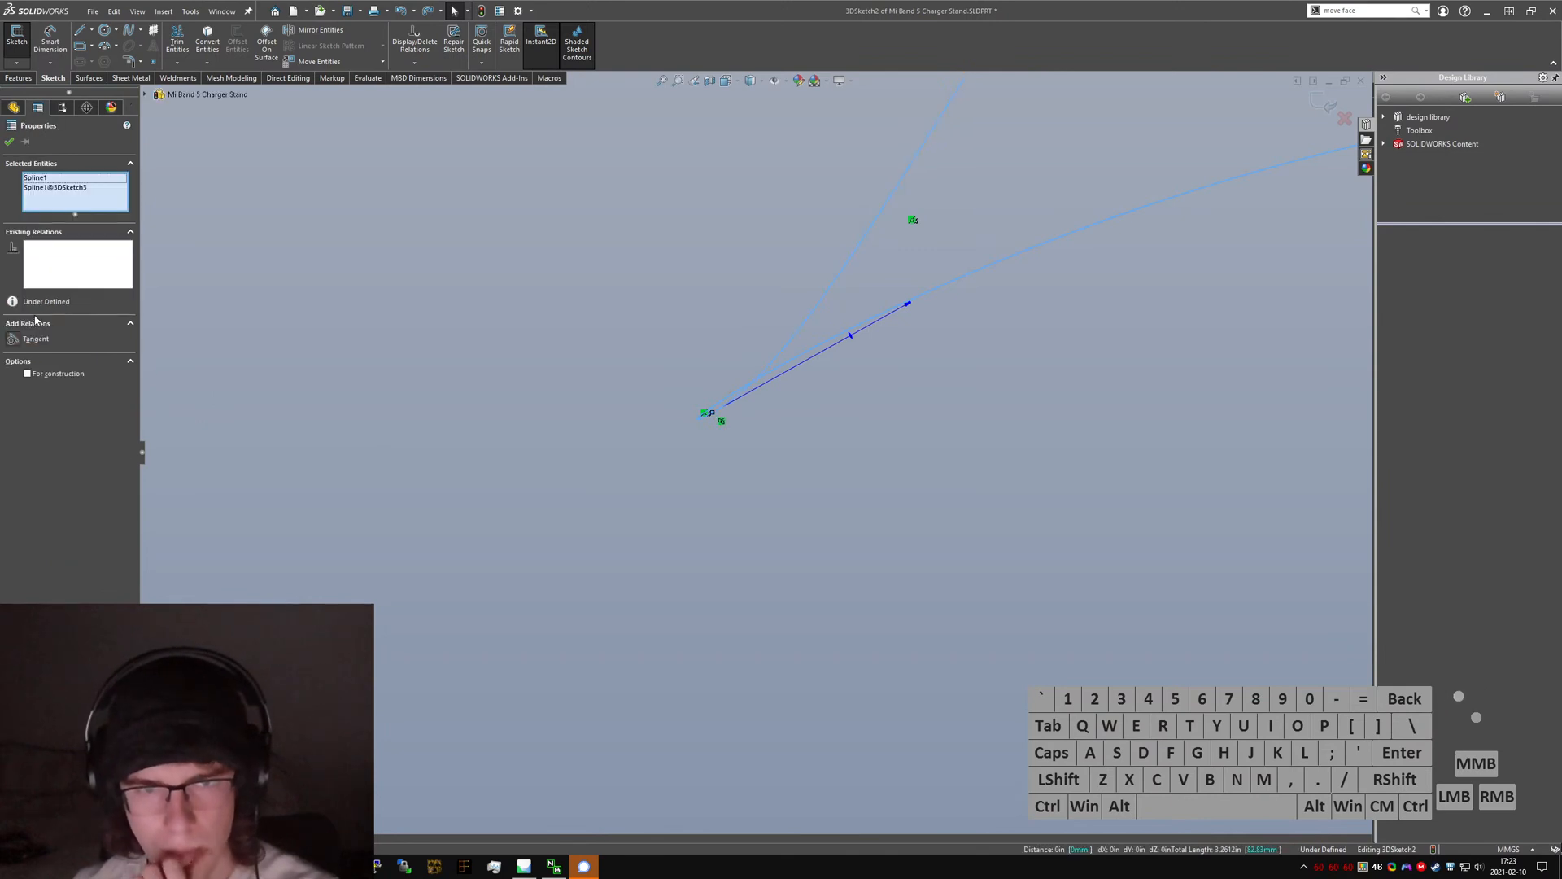
pyautogui.click(22, 338)
pyautogui.click(714, 505)
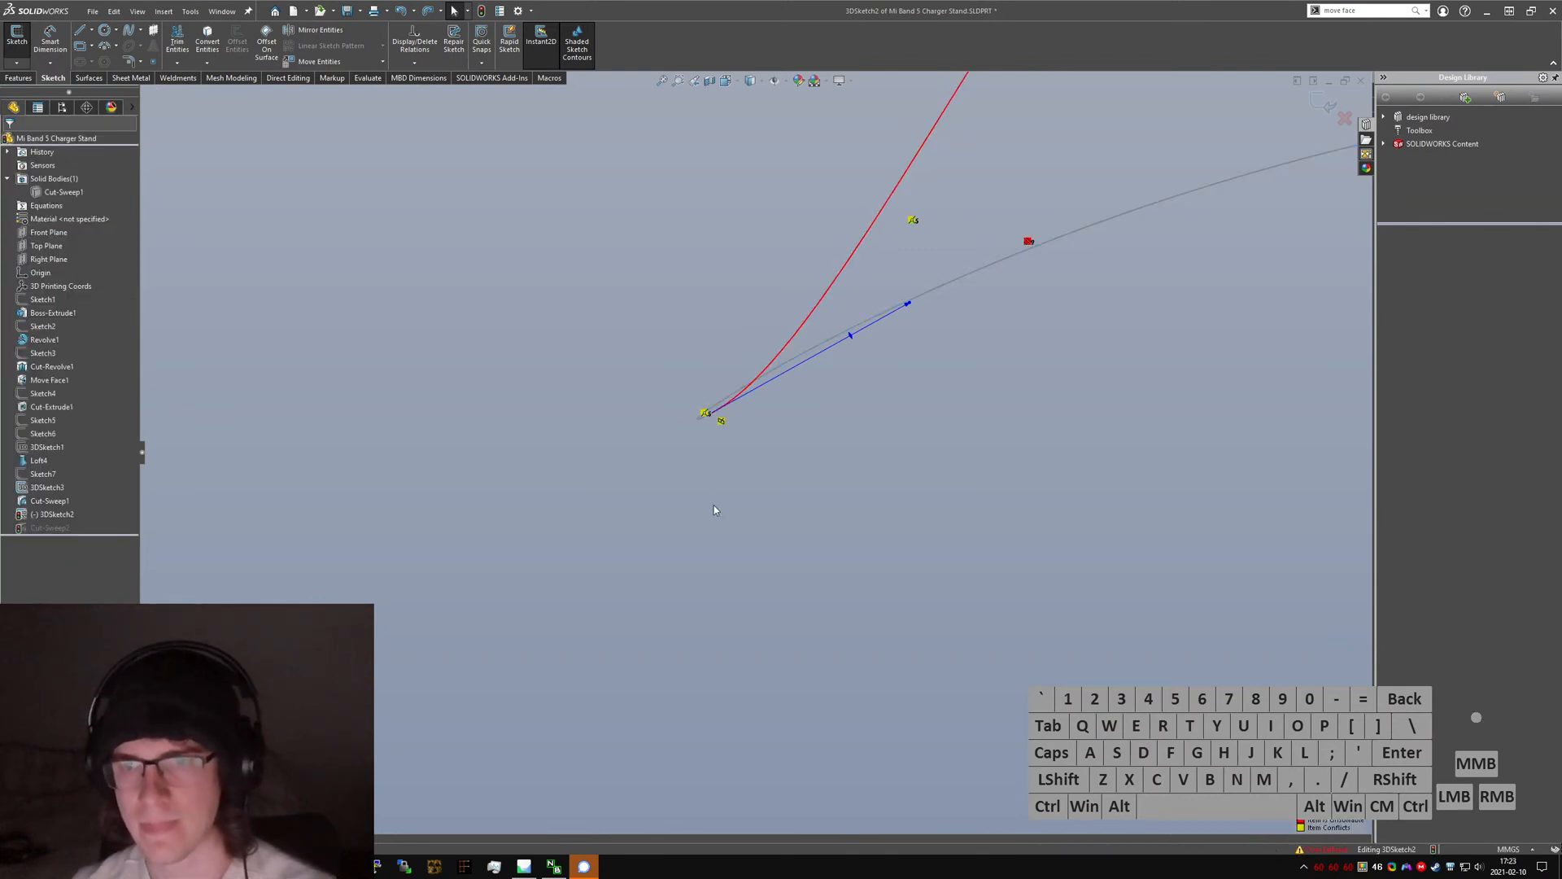
pyautogui.moveTo(813, 357); pyautogui.dragTo(807, 343, button='middle')
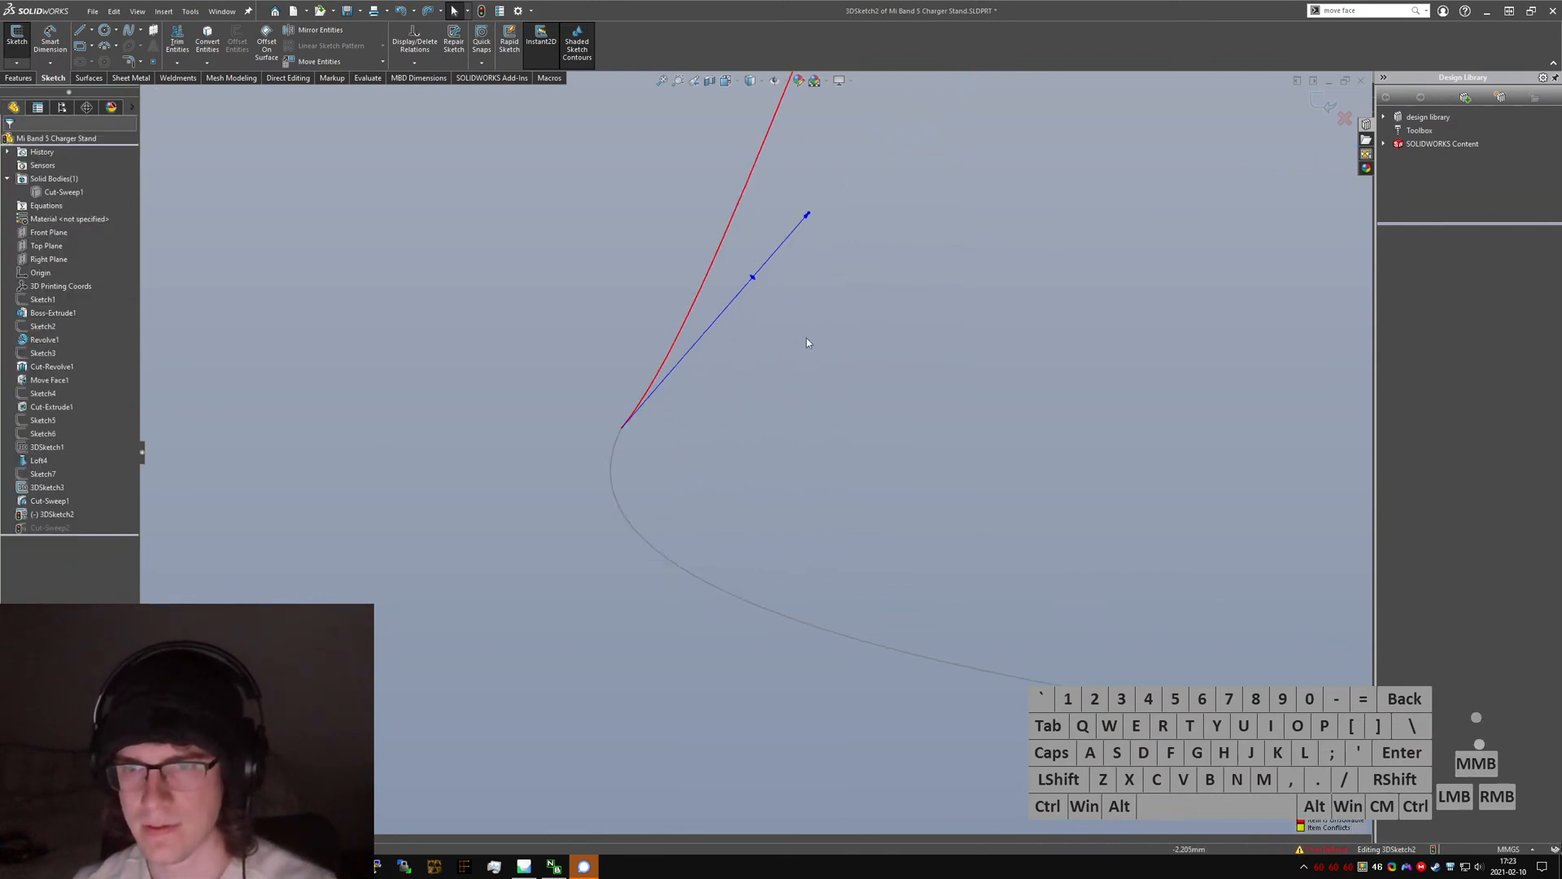
pyautogui.click(809, 216)
pyautogui.click(799, 395)
pyautogui.hotkey('ctrl', 'z')
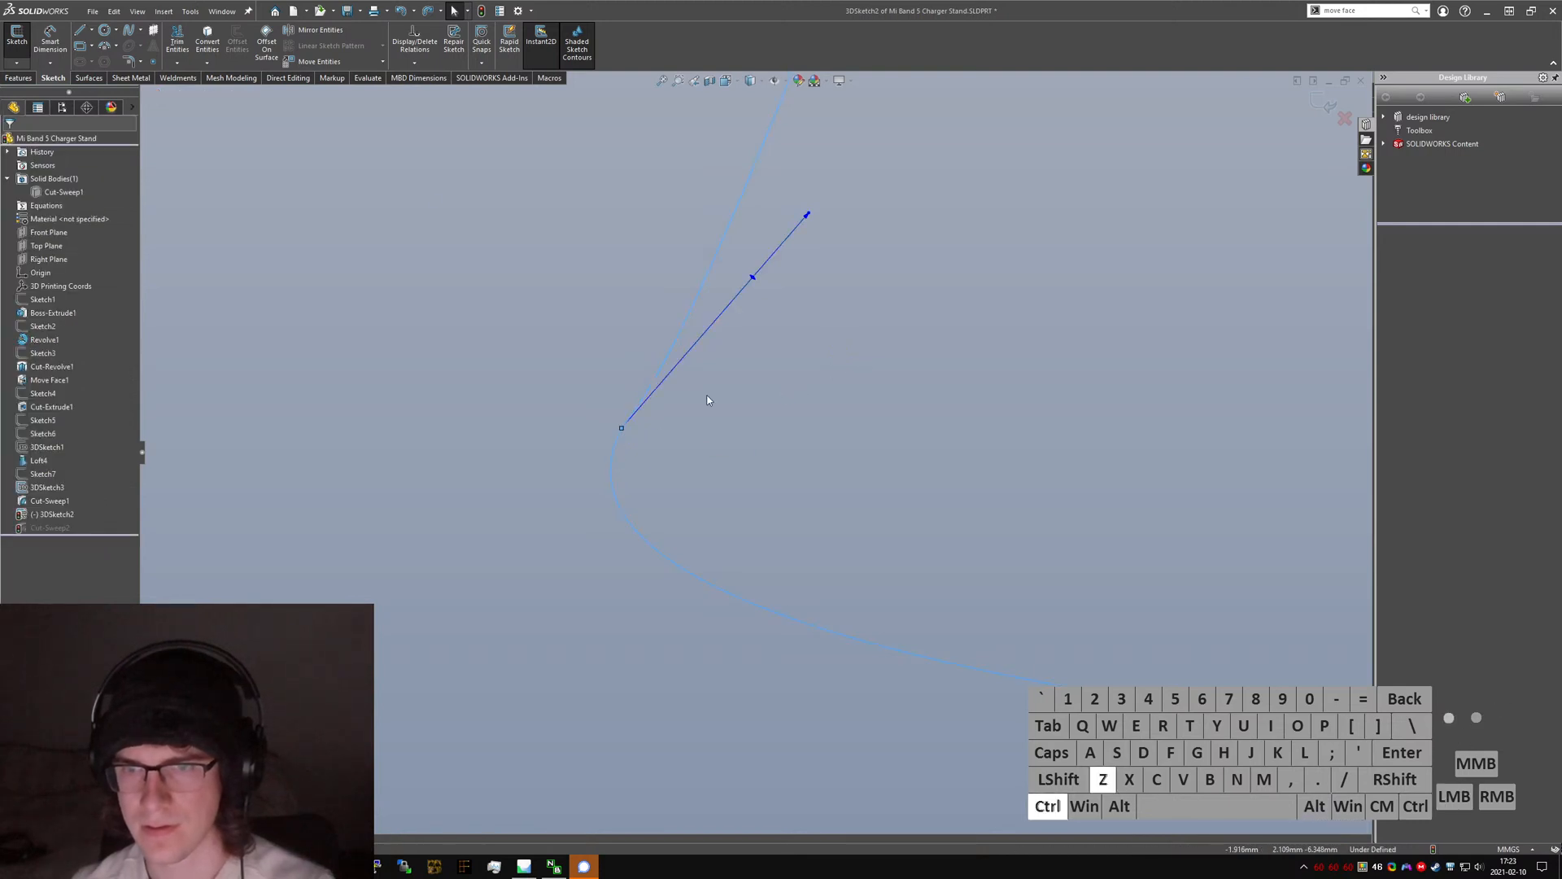
# - Set the arm path spline's lower end tangent angles to 75° and -30° and exit the sketch
pyautogui.click(808, 215)
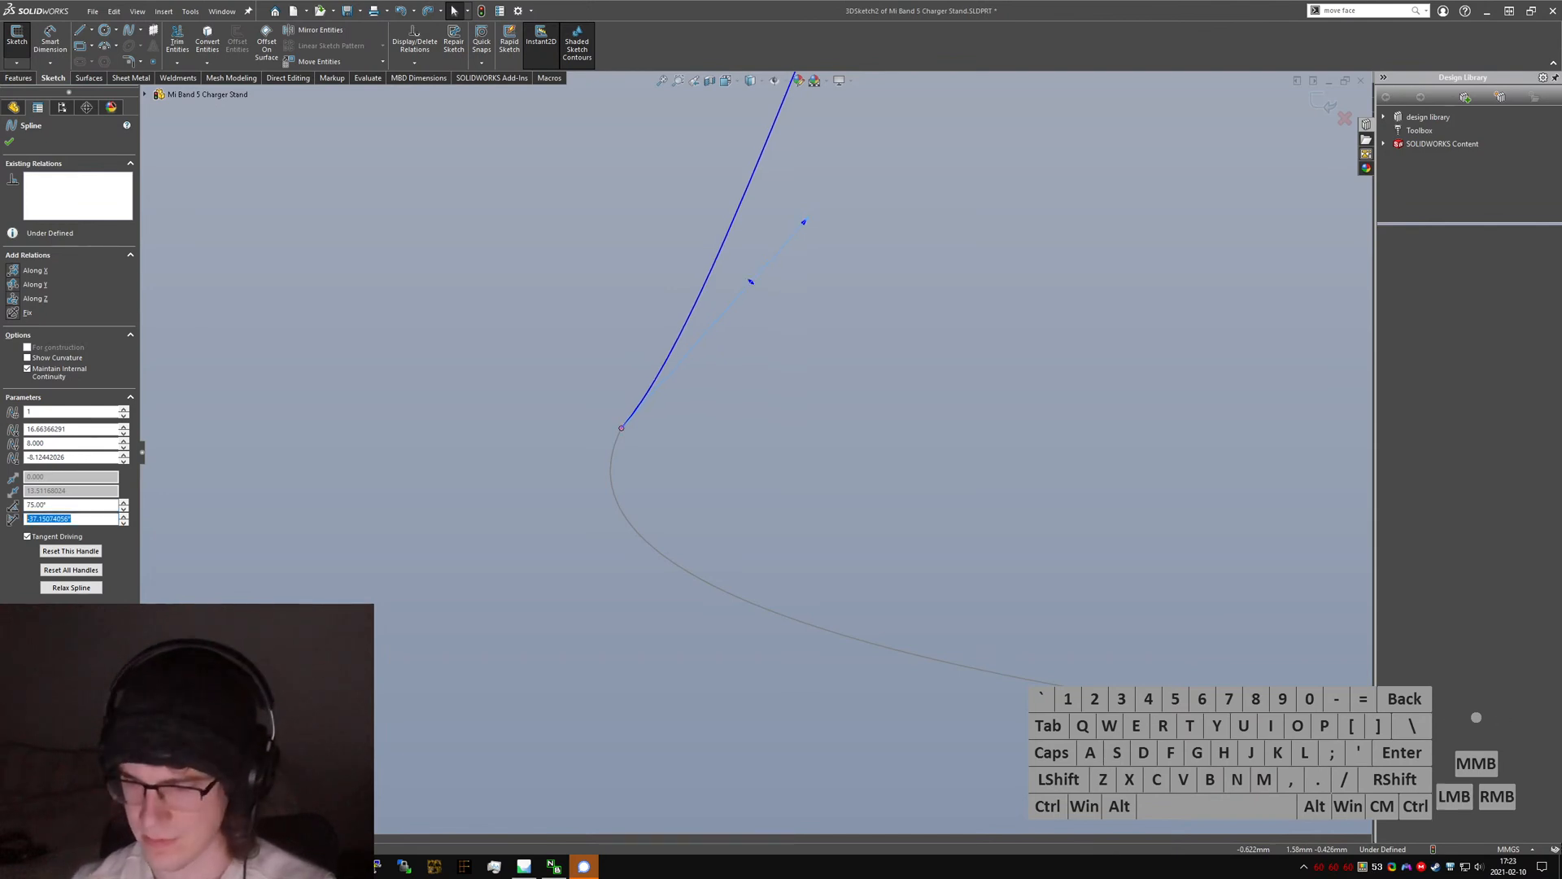
pyautogui.write('-30')
pyautogui.press('Return')
pyautogui.moveTo(465, 488)
pyautogui.mouseDown(button='middle')
pyautogui.moveTo(499, 621)
pyautogui.moveTo(730, 296)
pyautogui.moveTo(692, 397)
pyautogui.moveTo(715, 408)
pyautogui.moveTo(659, 344)
pyautogui.mouseUp(button='middle')
pyautogui.click(16, 39)
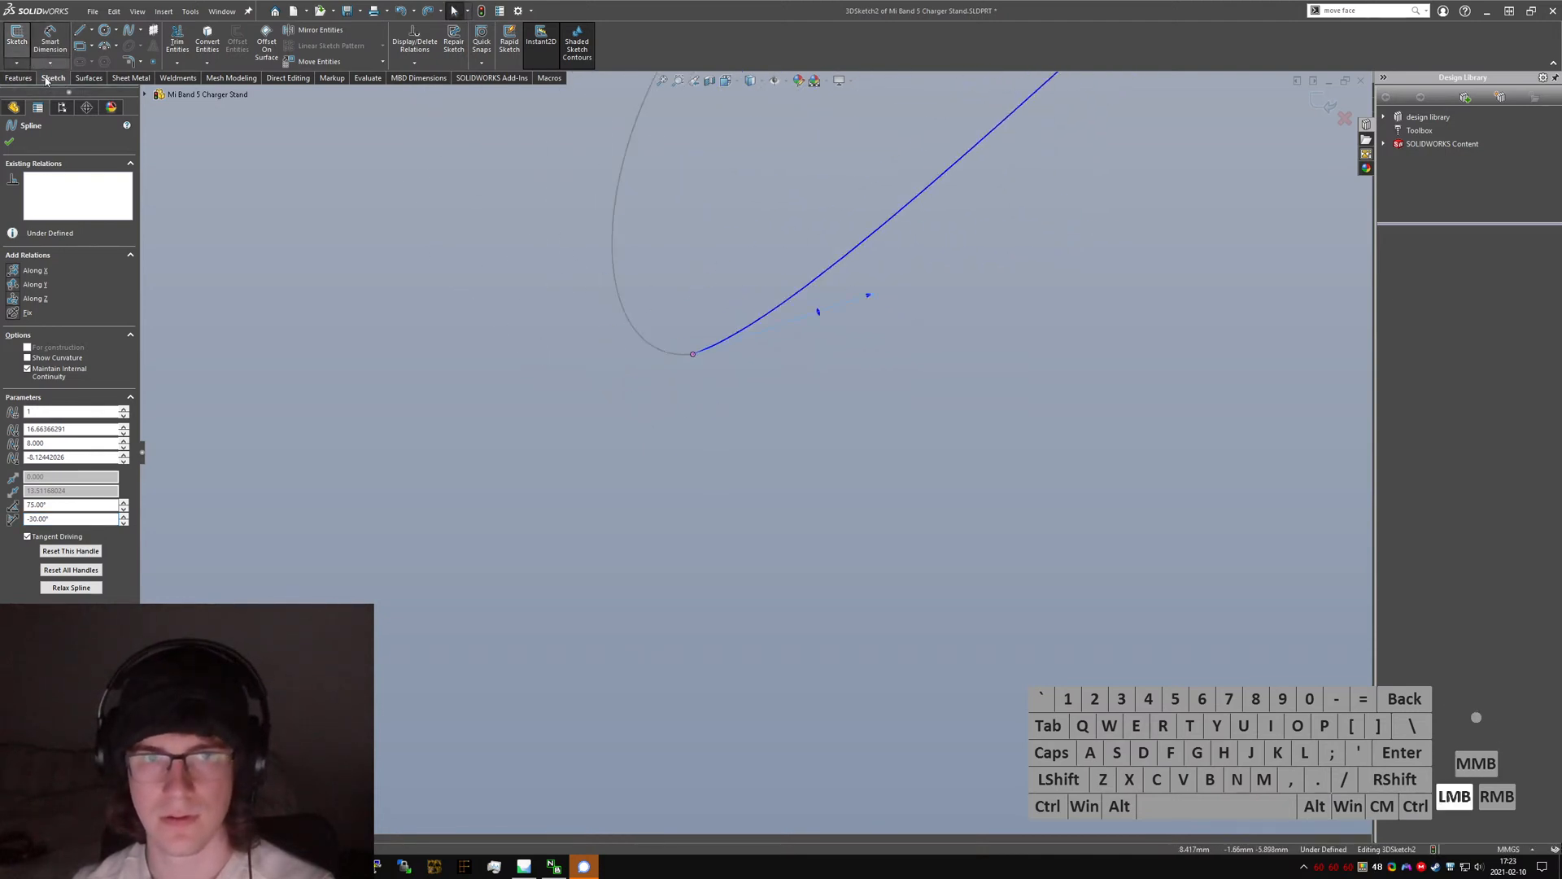
# - Edit 3DSketch3 to set the base path spline's end tangent handle to -30° where it meets the arm path, and exit the sketch
pyautogui.click(685, 354)
pyautogui.click(720, 317)
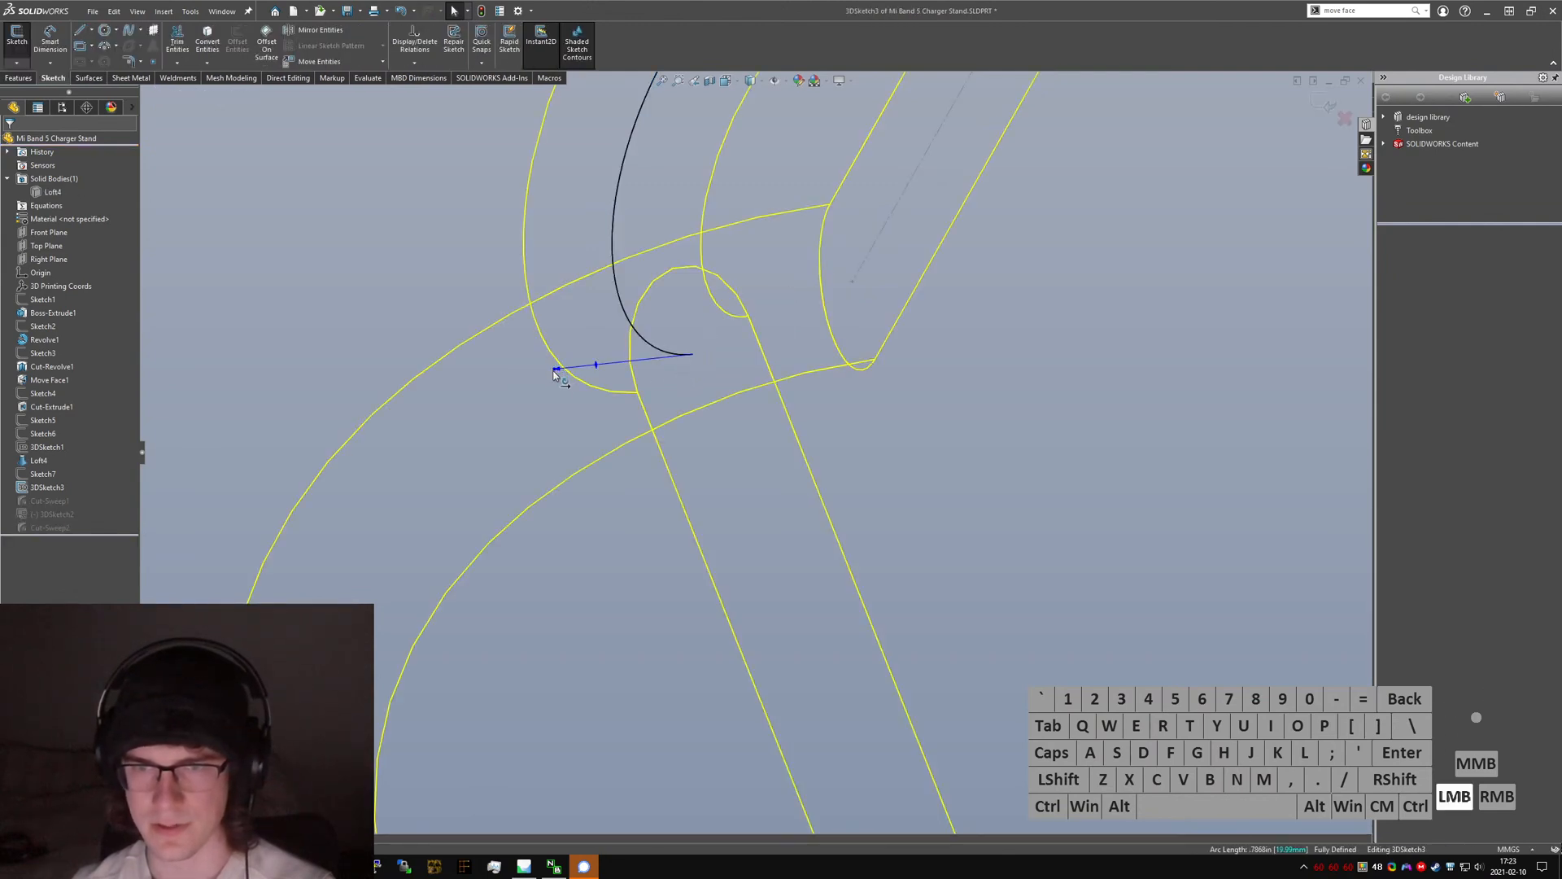
pyautogui.click(556, 371)
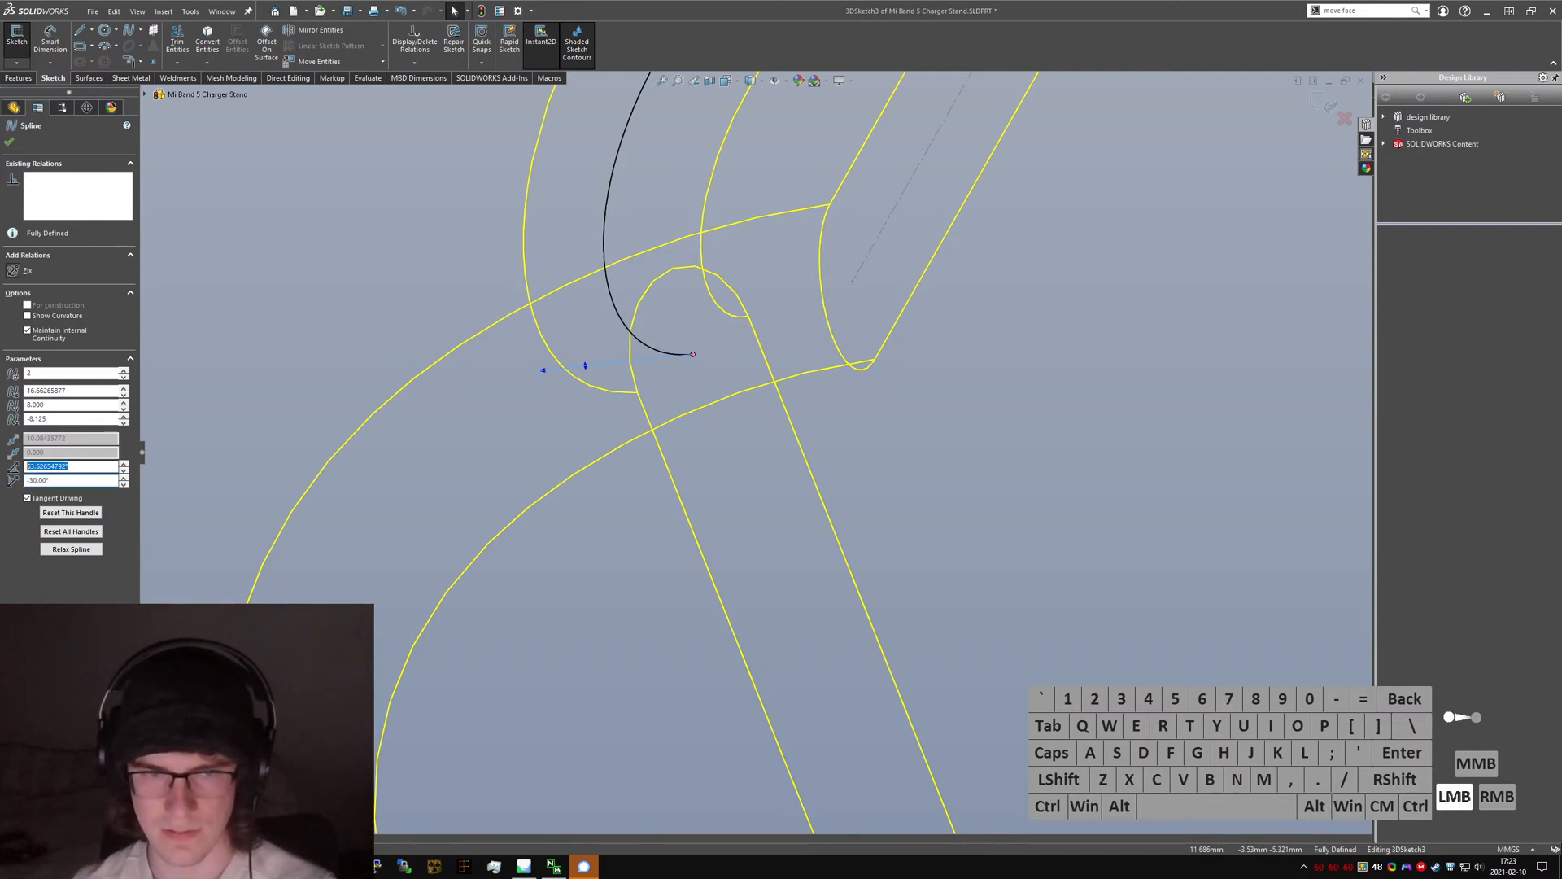
pyautogui.click(18, 42)
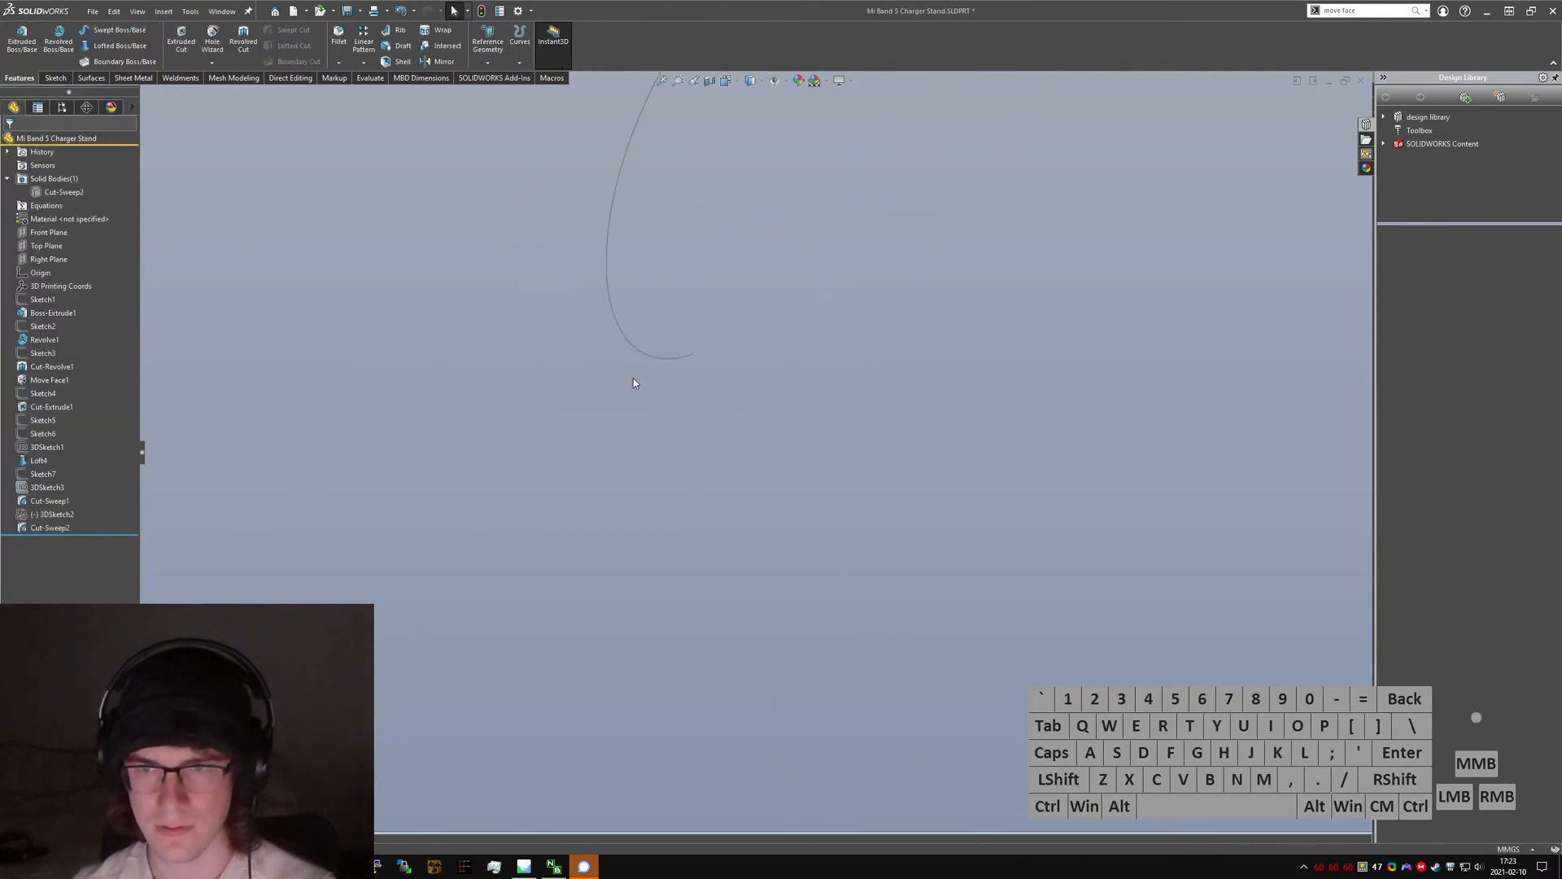
# - Show the arm path sketch alongside the base path and unhide the solid body
pyautogui.moveTo(633, 378); pyautogui.dragTo(661, 355, button='middle')
pyautogui.rightClick(45, 514)
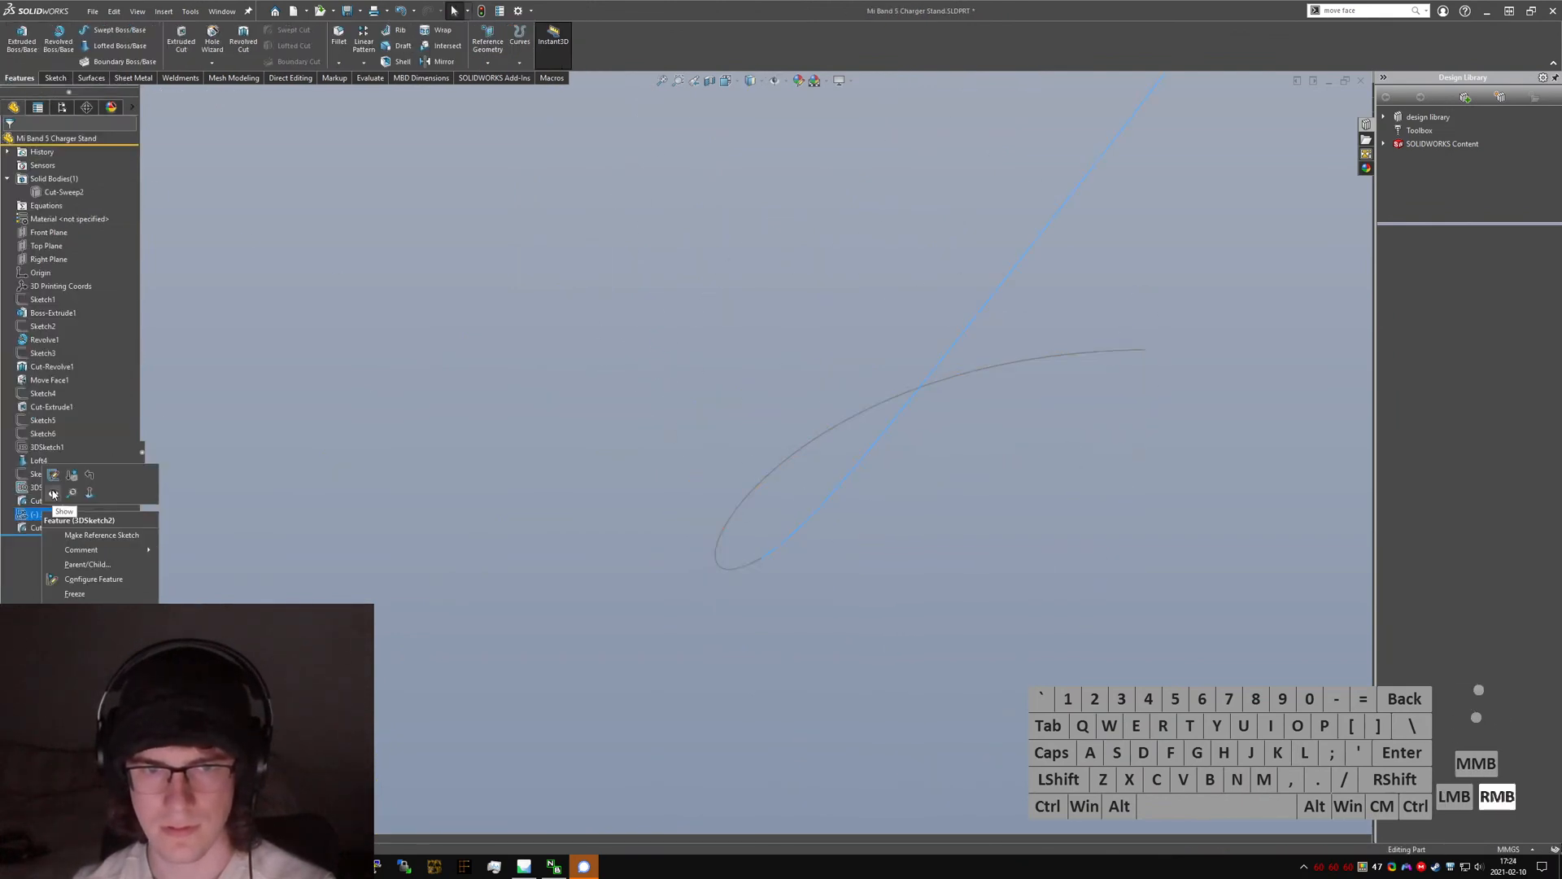
pyautogui.click(52, 493)
pyautogui.scroll(-4, 782, 544)
pyautogui.moveTo(784, 546)
pyautogui.mouseDown(button='middle')
pyautogui.moveTo(774, 572)
pyautogui.moveTo(807, 397)
pyautogui.moveTo(767, 363)
pyautogui.moveTo(771, 382)
pyautogui.mouseUp(button='middle')
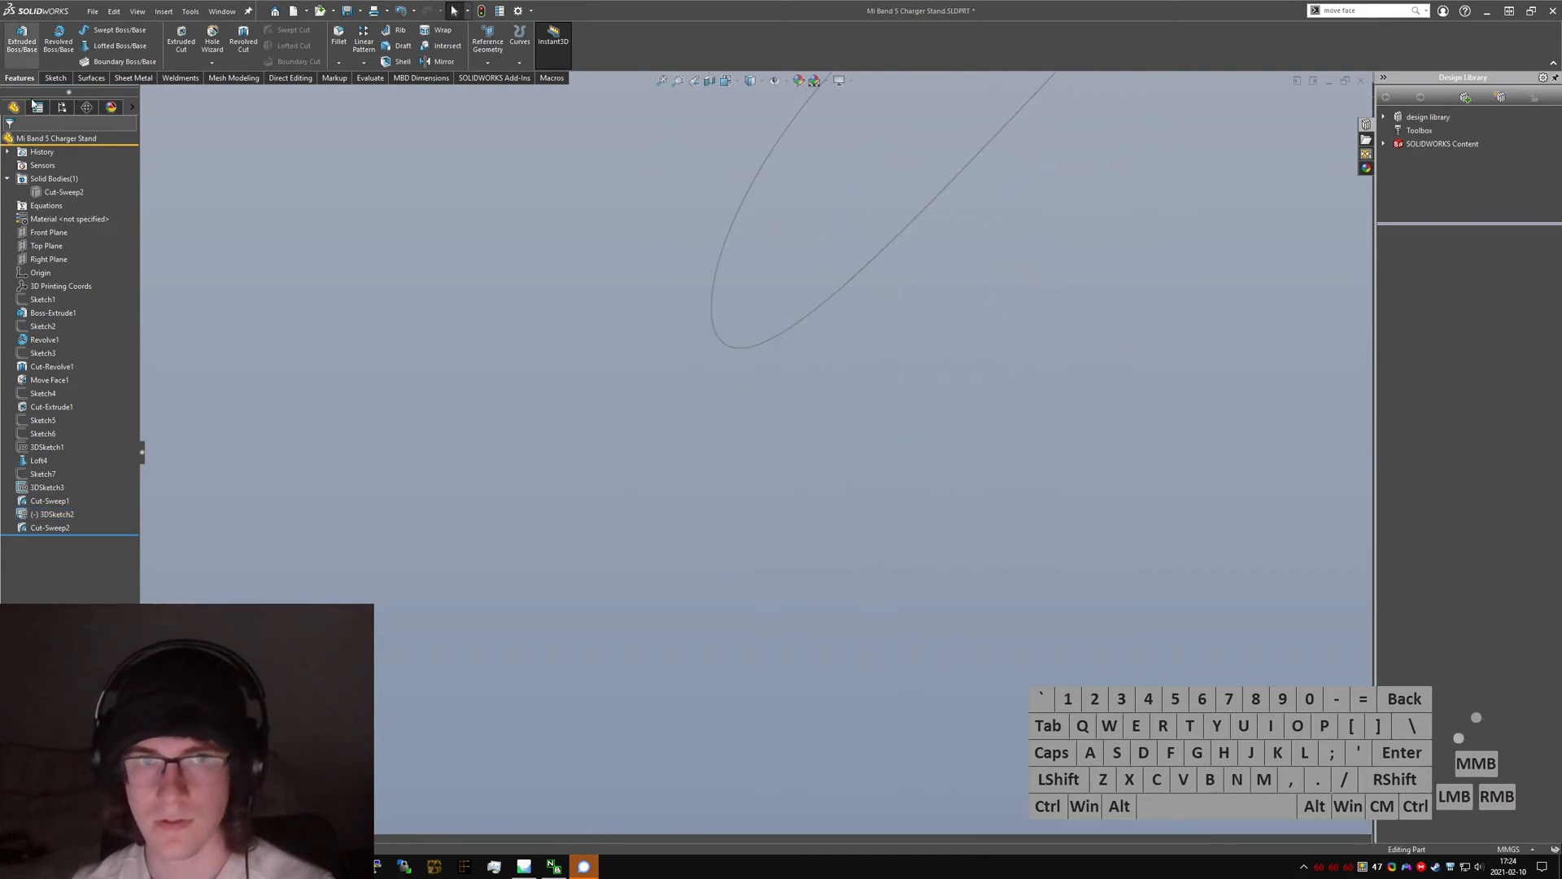
pyautogui.hotkey('ctrl', '7')
pyautogui.rightClick(43, 191)
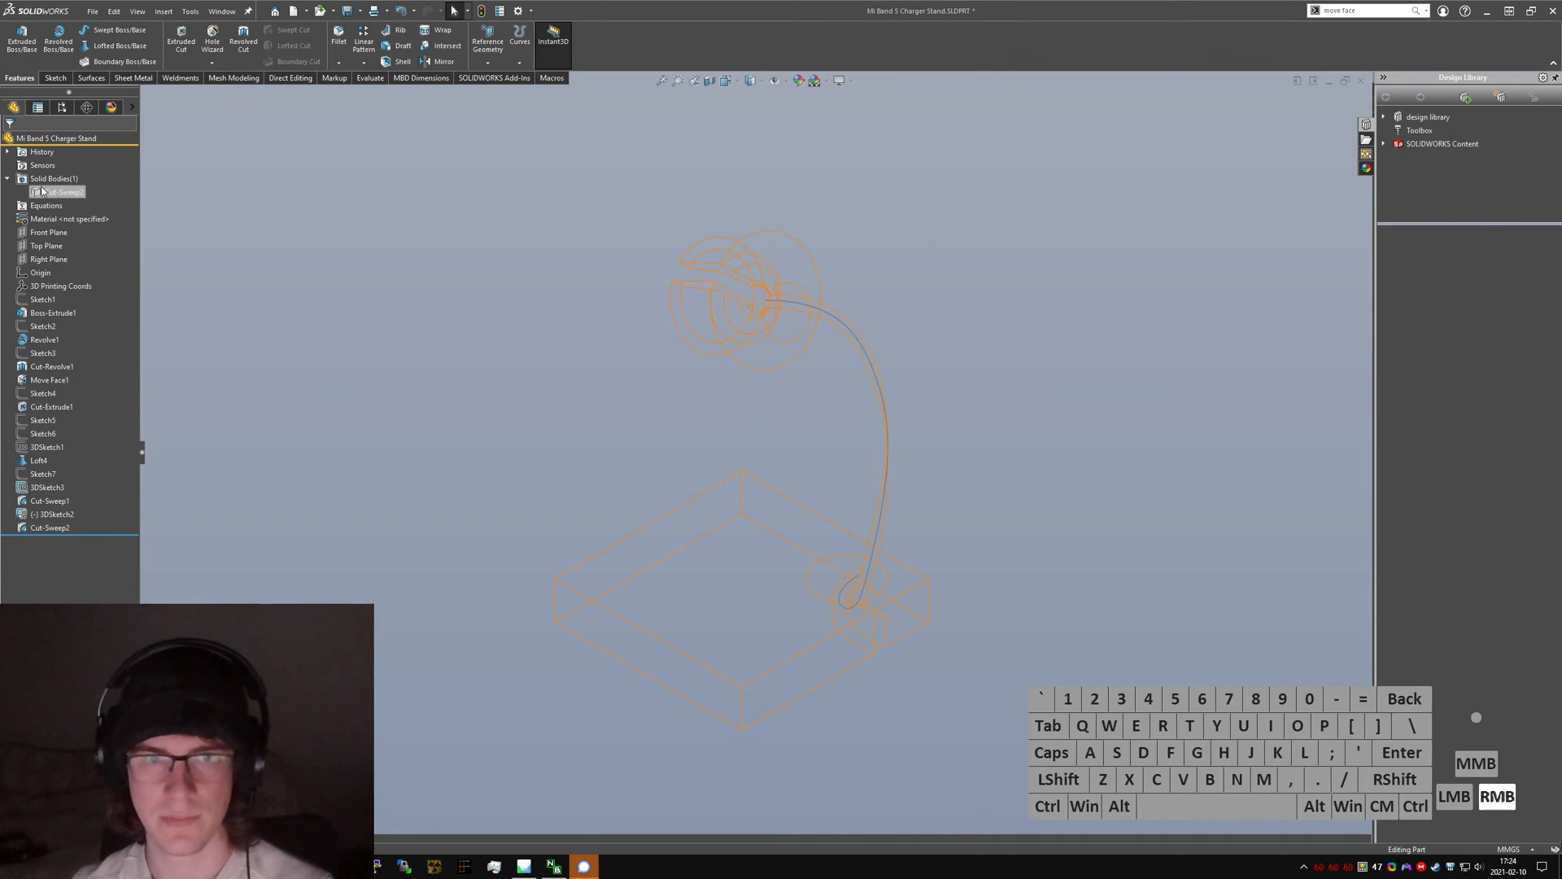
pyautogui.click(52, 169)
pyautogui.click(609, 456)
# - Examine the edge where the arm groove meets the base groove at the foot of the arm
pyautogui.scroll(-6, 864, 581)
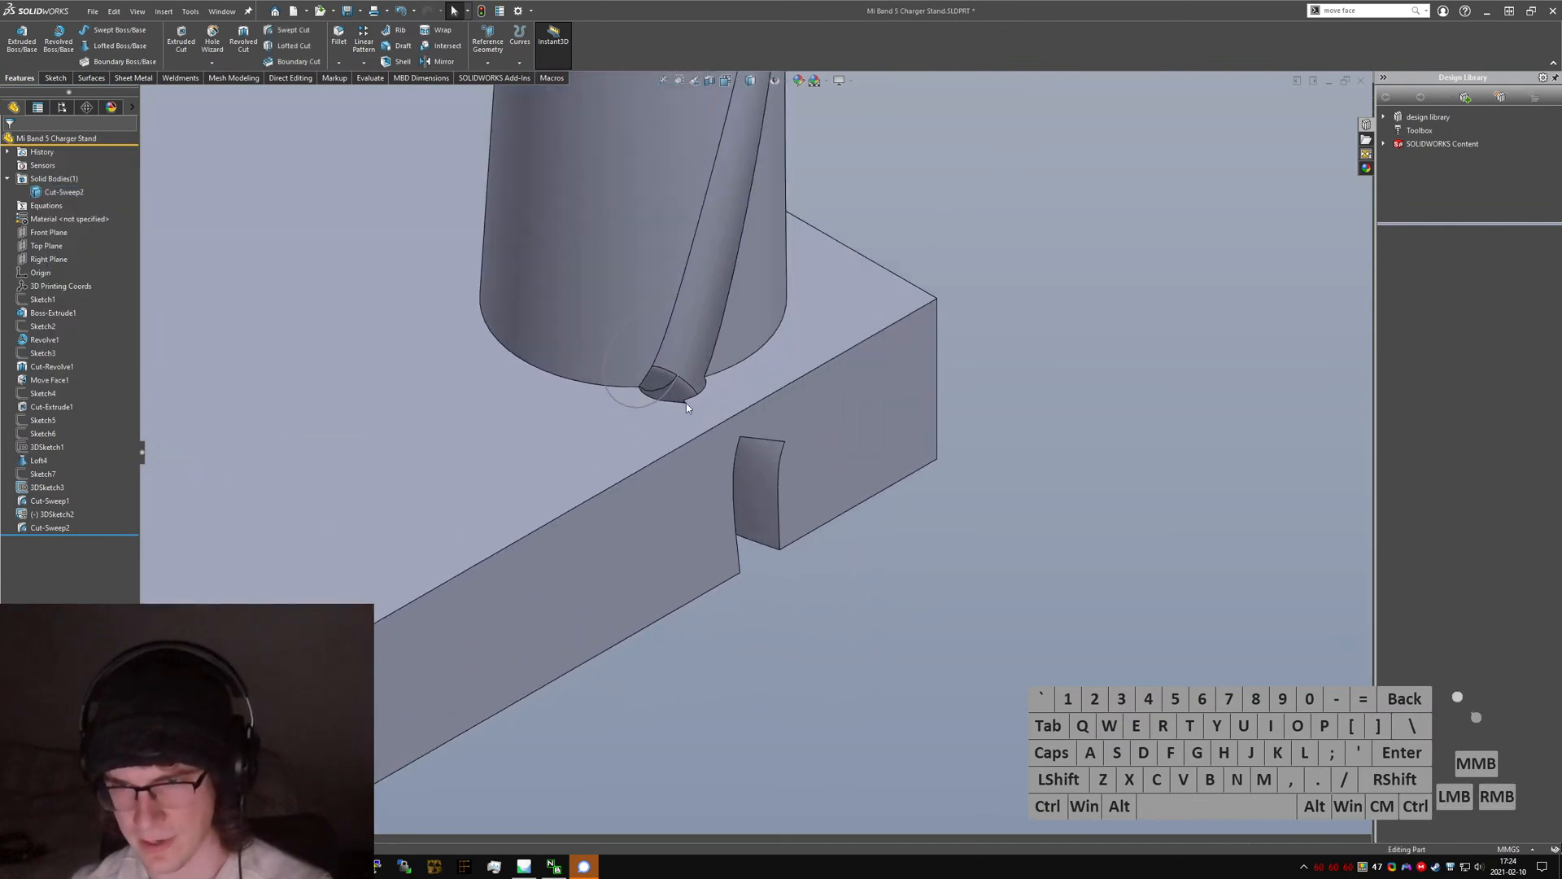
pyautogui.scroll(-4, 686, 402)
pyautogui.moveTo(700, 350); pyautogui.dragTo(614, 339, button='middle')
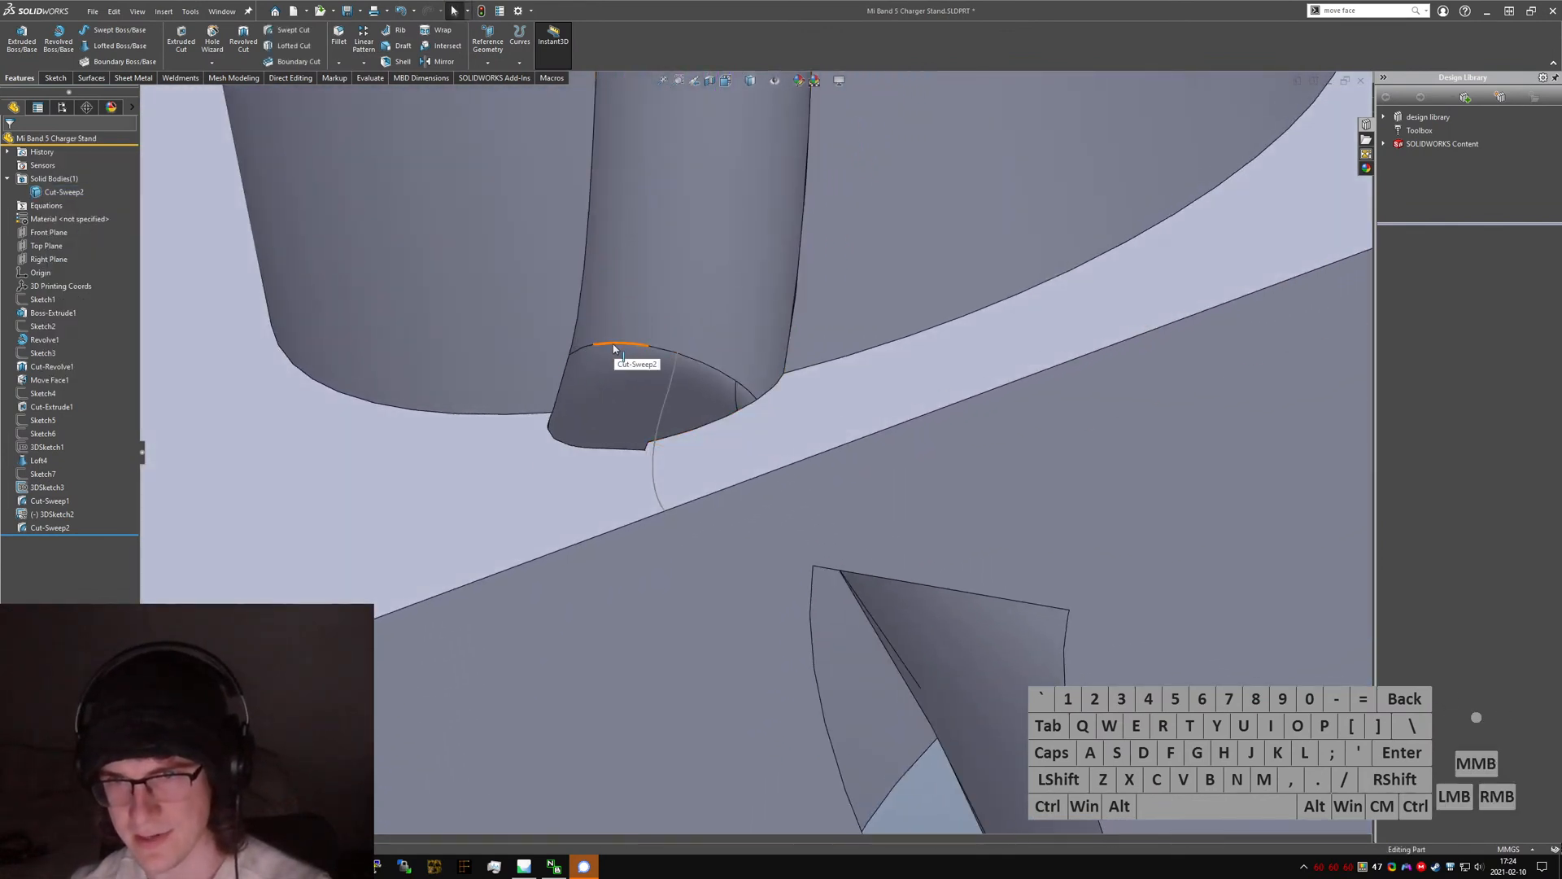
pyautogui.click(623, 345)
pyautogui.scroll(-5, 631, 349)
pyautogui.scroll(-4, 621, 438)
pyautogui.moveTo(649, 410); pyautogui.dragTo(538, 329, button='middle')
pyautogui.click(474, 280)
pyautogui.click(394, 237)
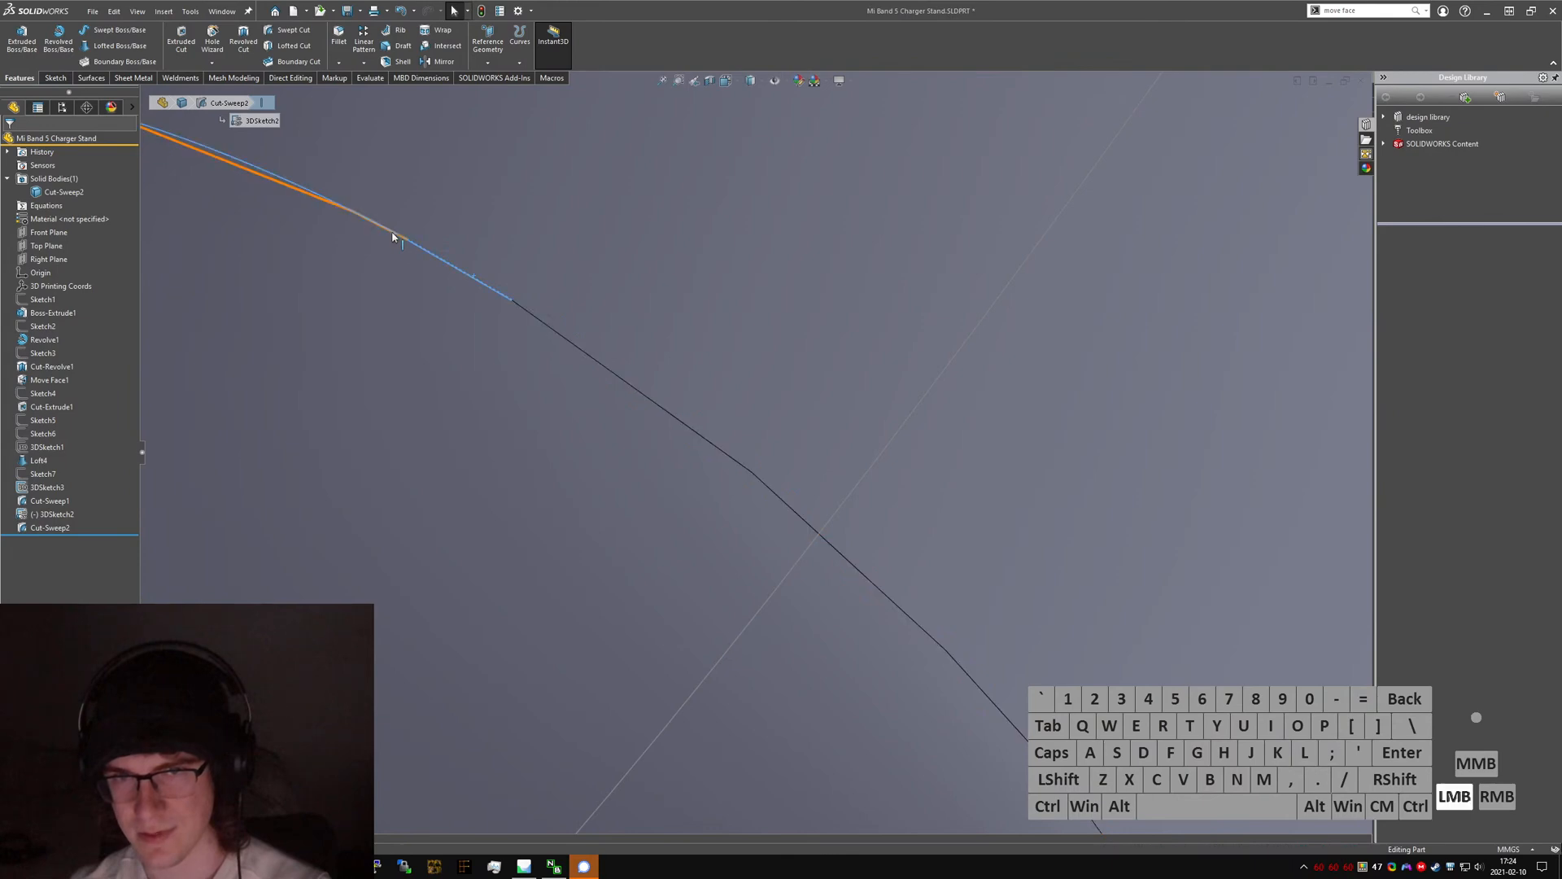
# - Inspect the boundary edge and adjoining sweep-cut faces where the arm groove meets the base groove
pyautogui.scroll(10, 506, 405)
pyautogui.moveTo(734, 450); pyautogui.dragTo(763, 264, button='middle')
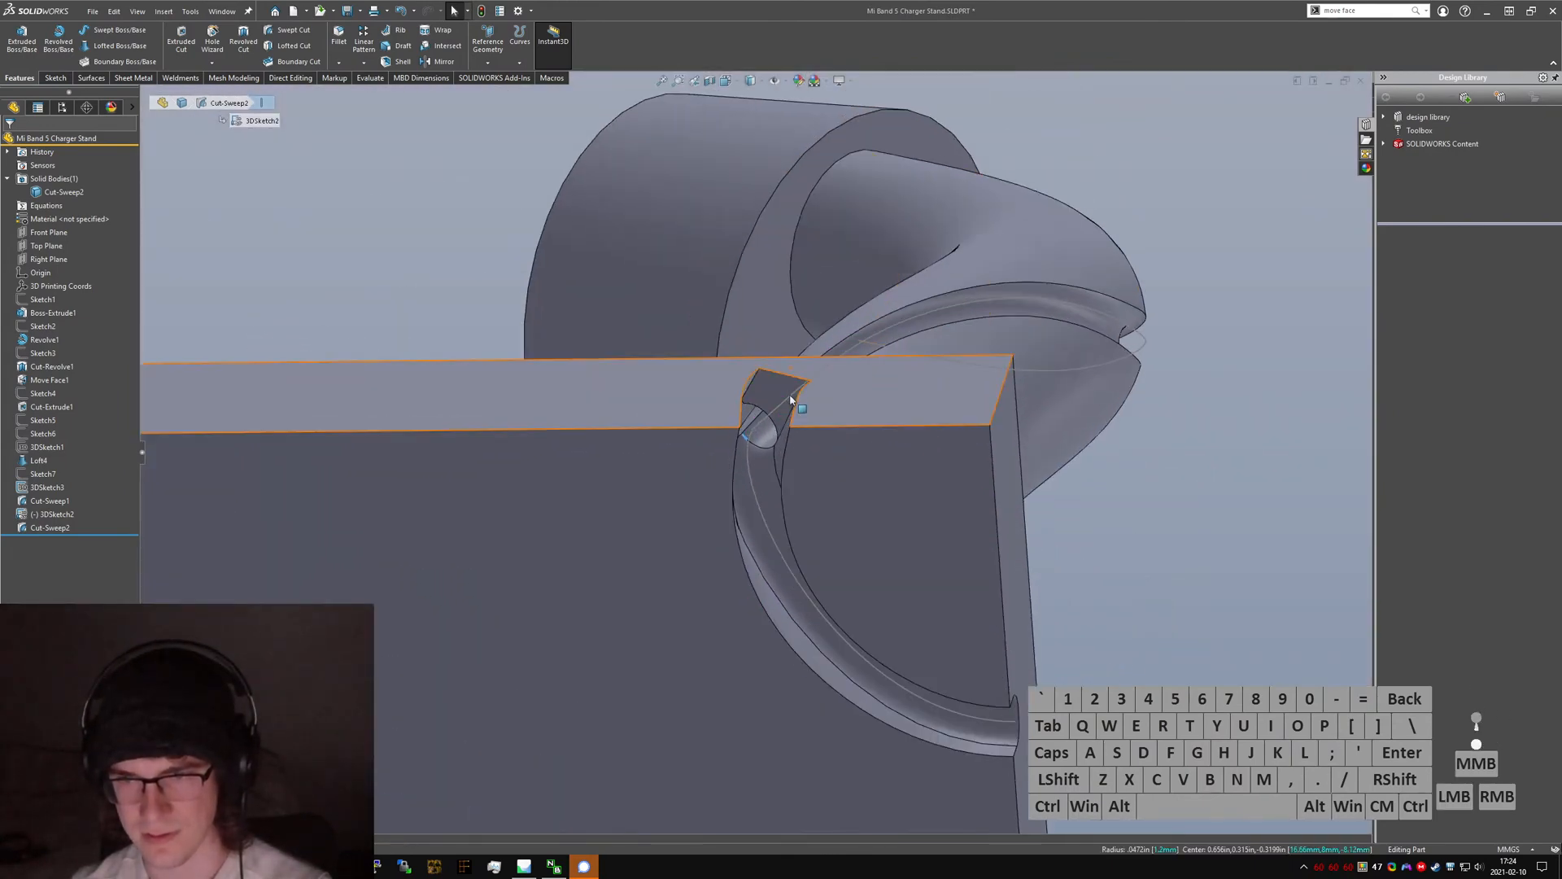
pyautogui.scroll(-9, 794, 399)
pyautogui.scroll(-8, 584, 700)
pyautogui.scroll(-5, 1155, 573)
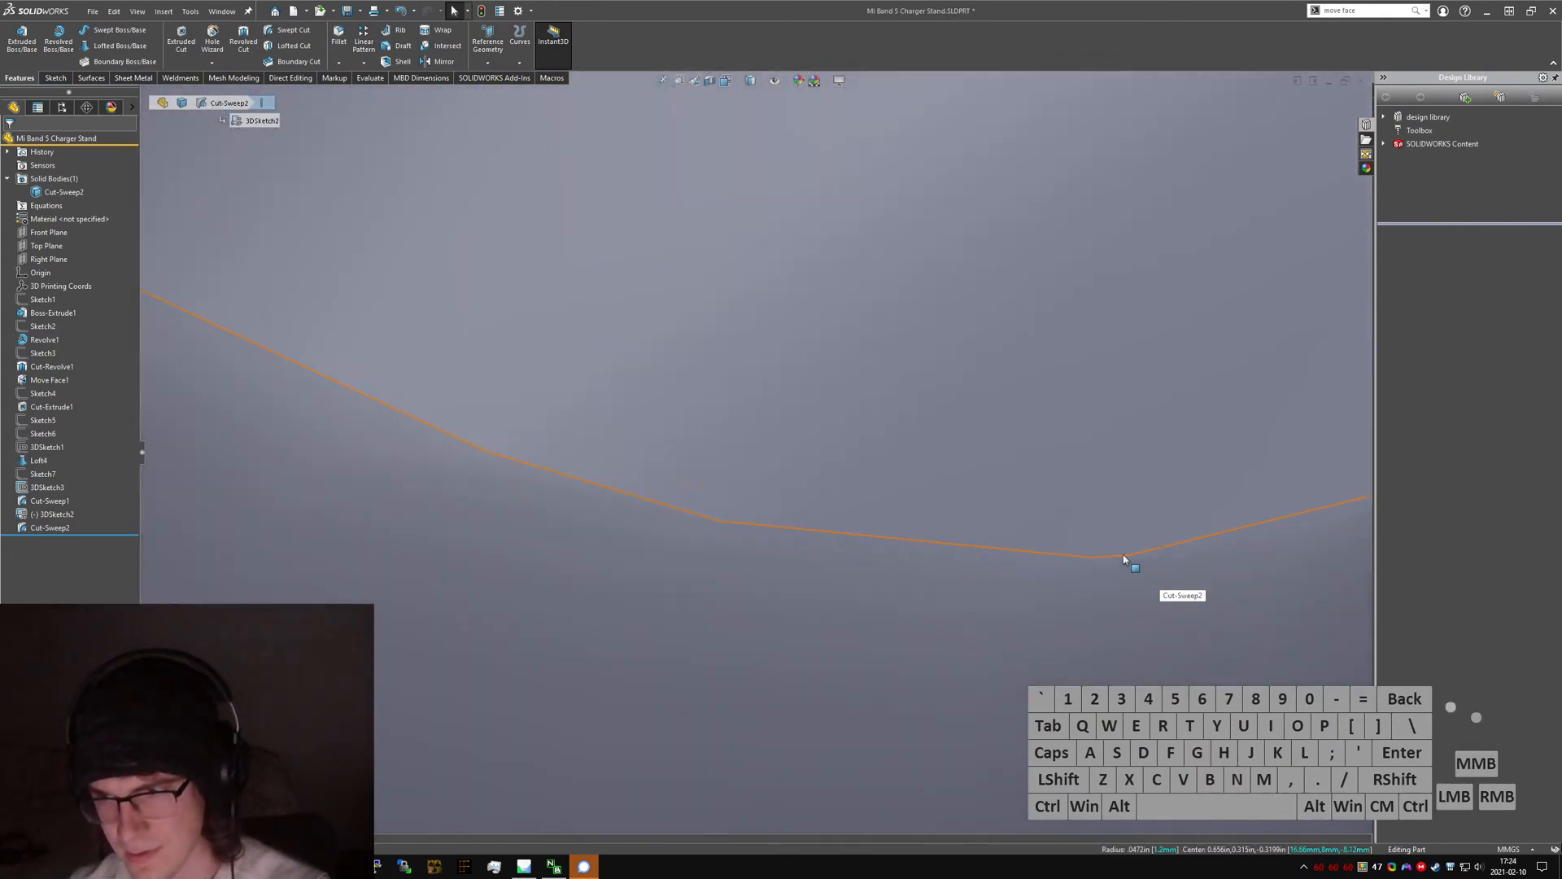
pyautogui.click(924, 541)
pyautogui.click(881, 540)
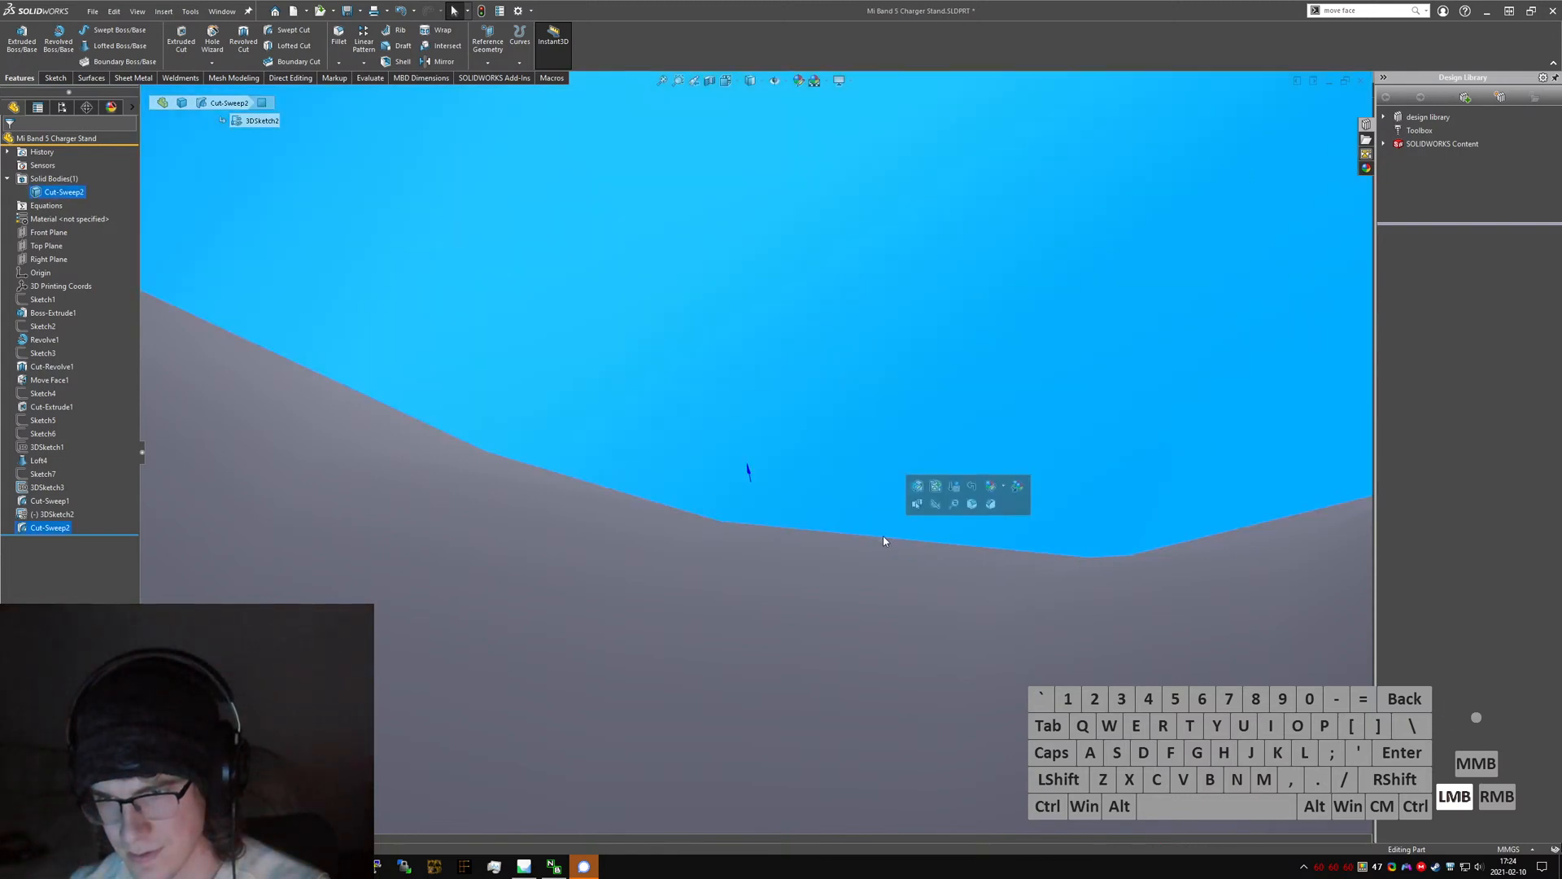
pyautogui.click(882, 535)
pyautogui.scroll(7, 867, 543)
pyautogui.press('Escape')
# - Review the part's feature rebuild times in Performance Evaluation and close the report
pyautogui.click(370, 78)
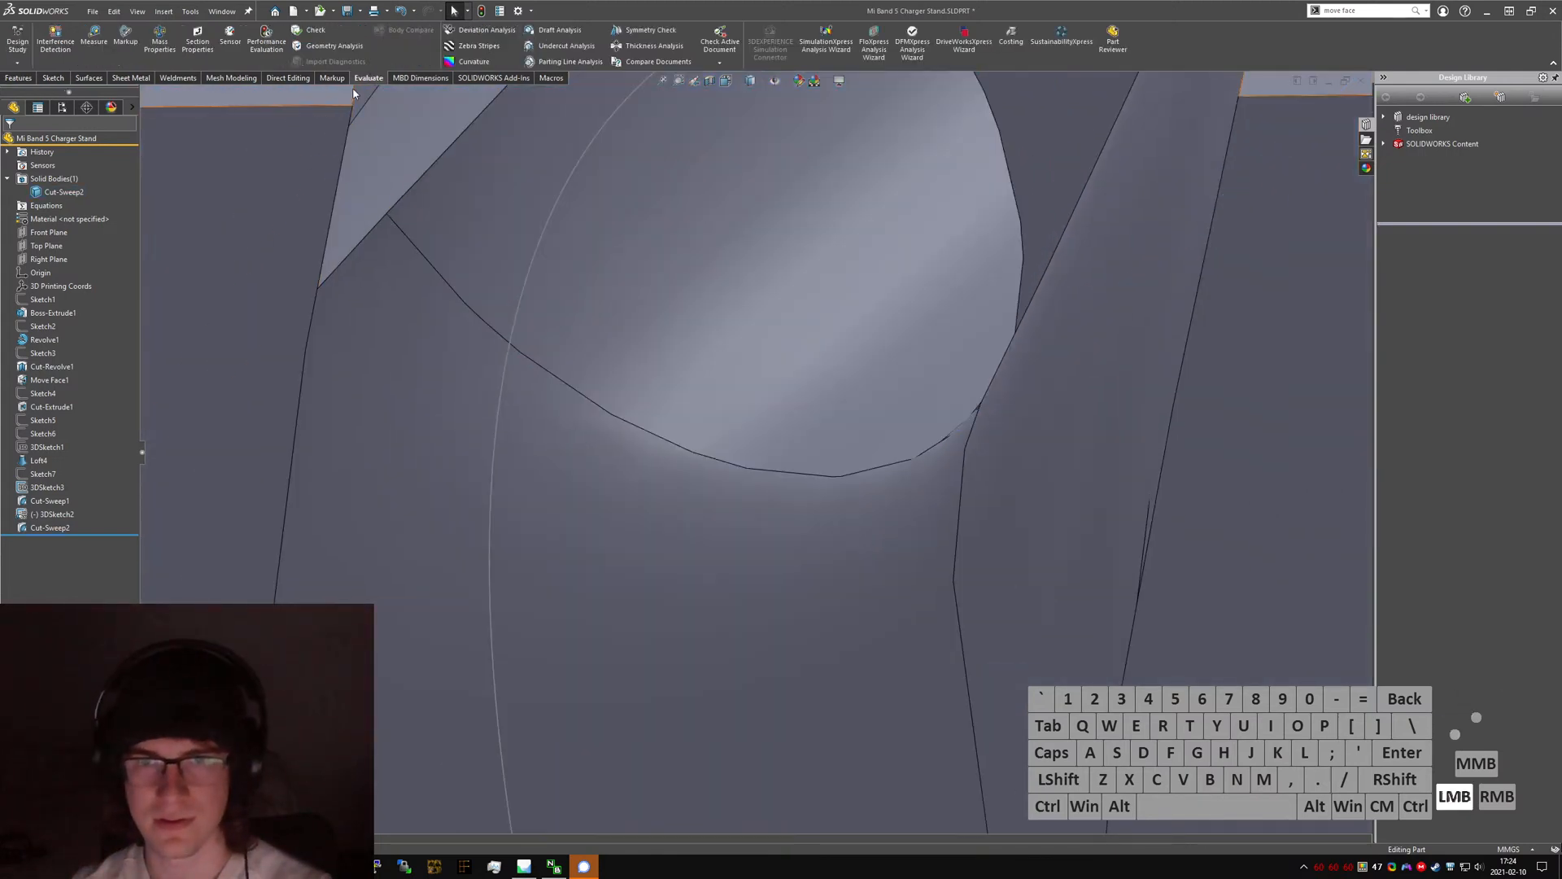
pyautogui.click(267, 45)
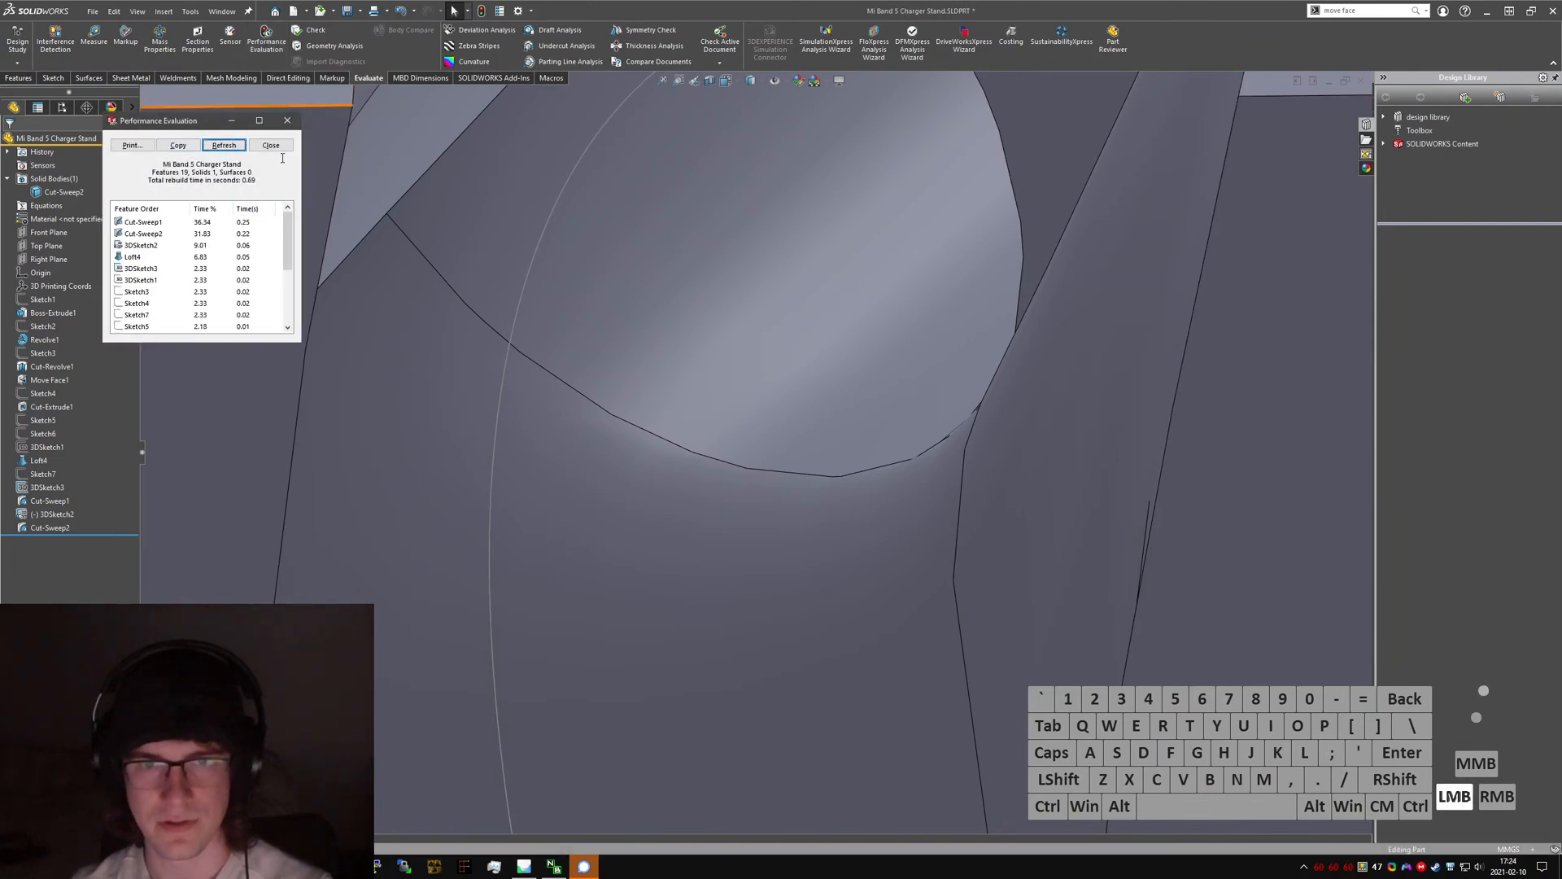
pyautogui.click(282, 125)
# - Run Geometry Analysis on the part with the existing parameters and locate the reported knife vertex at the groove junction
pyautogui.click(322, 49)
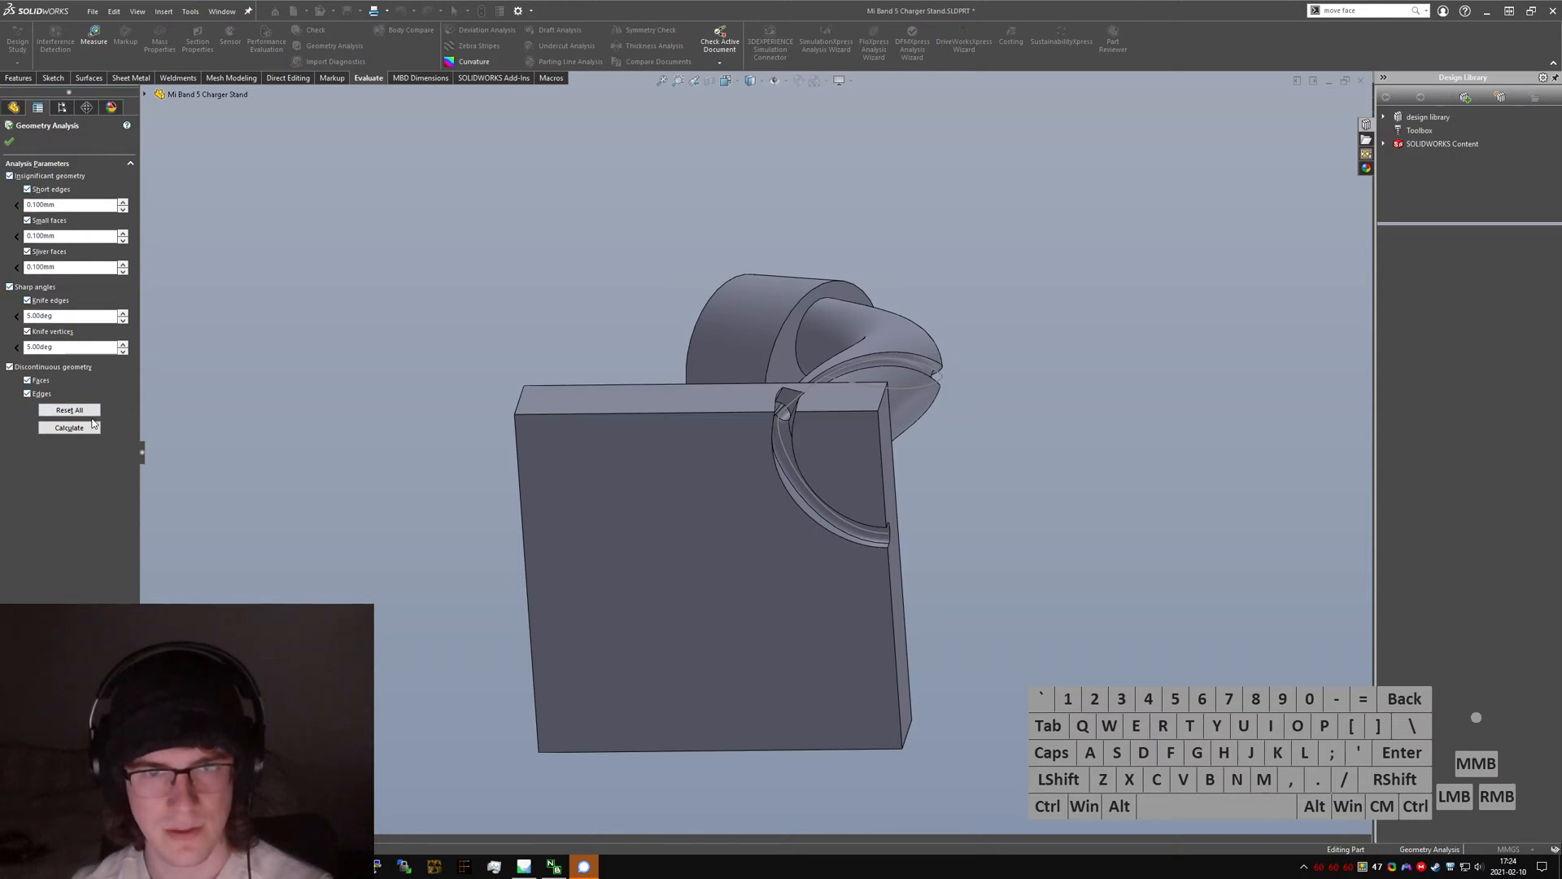
pyautogui.click(82, 428)
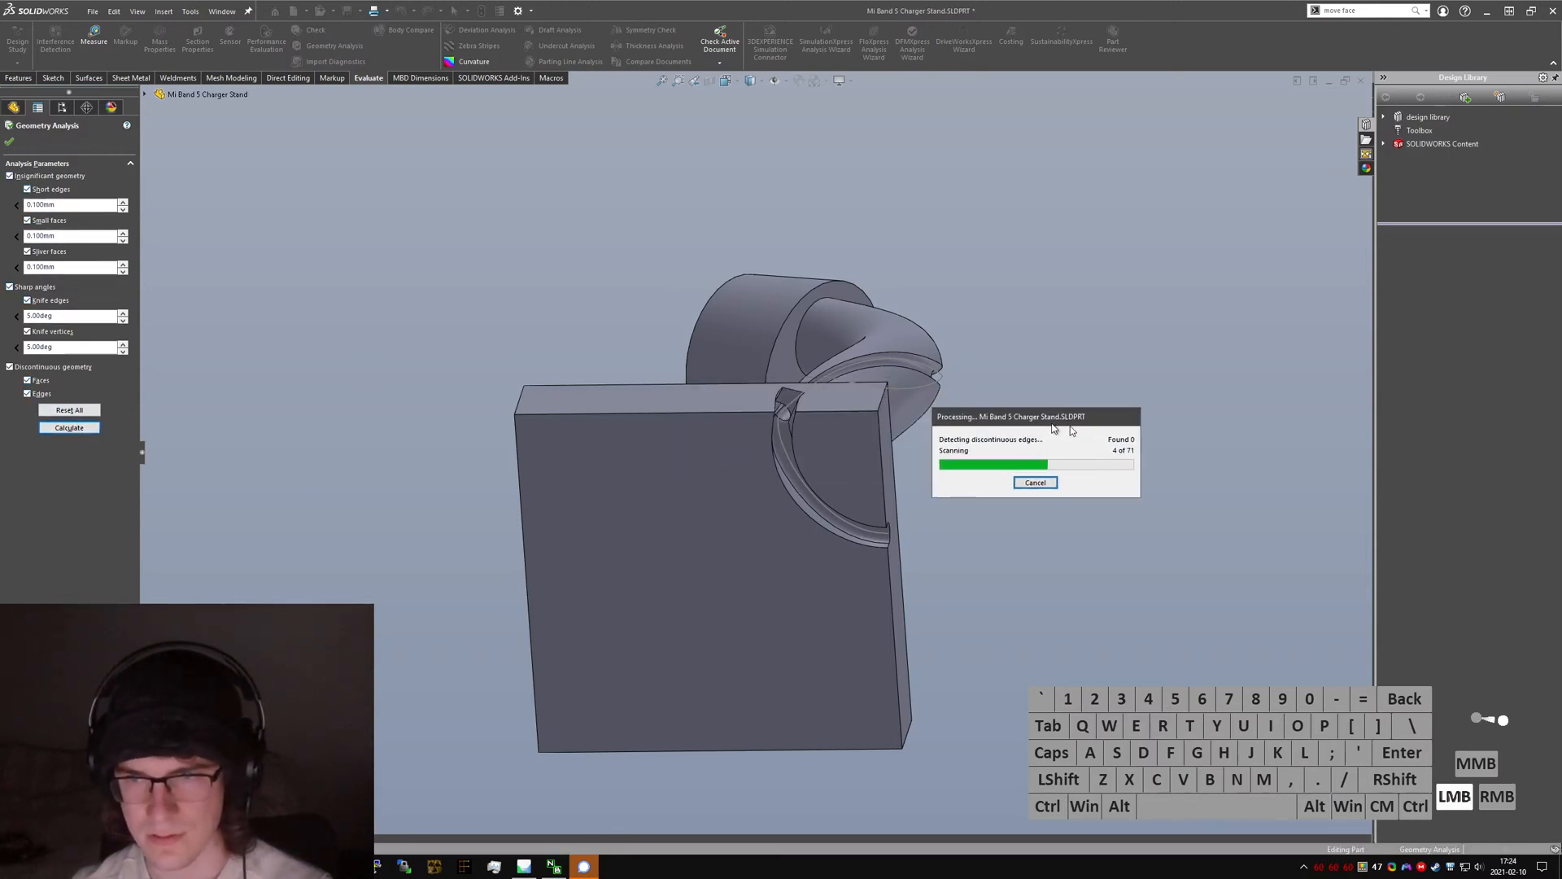
pyautogui.scroll(-5, 806, 423)
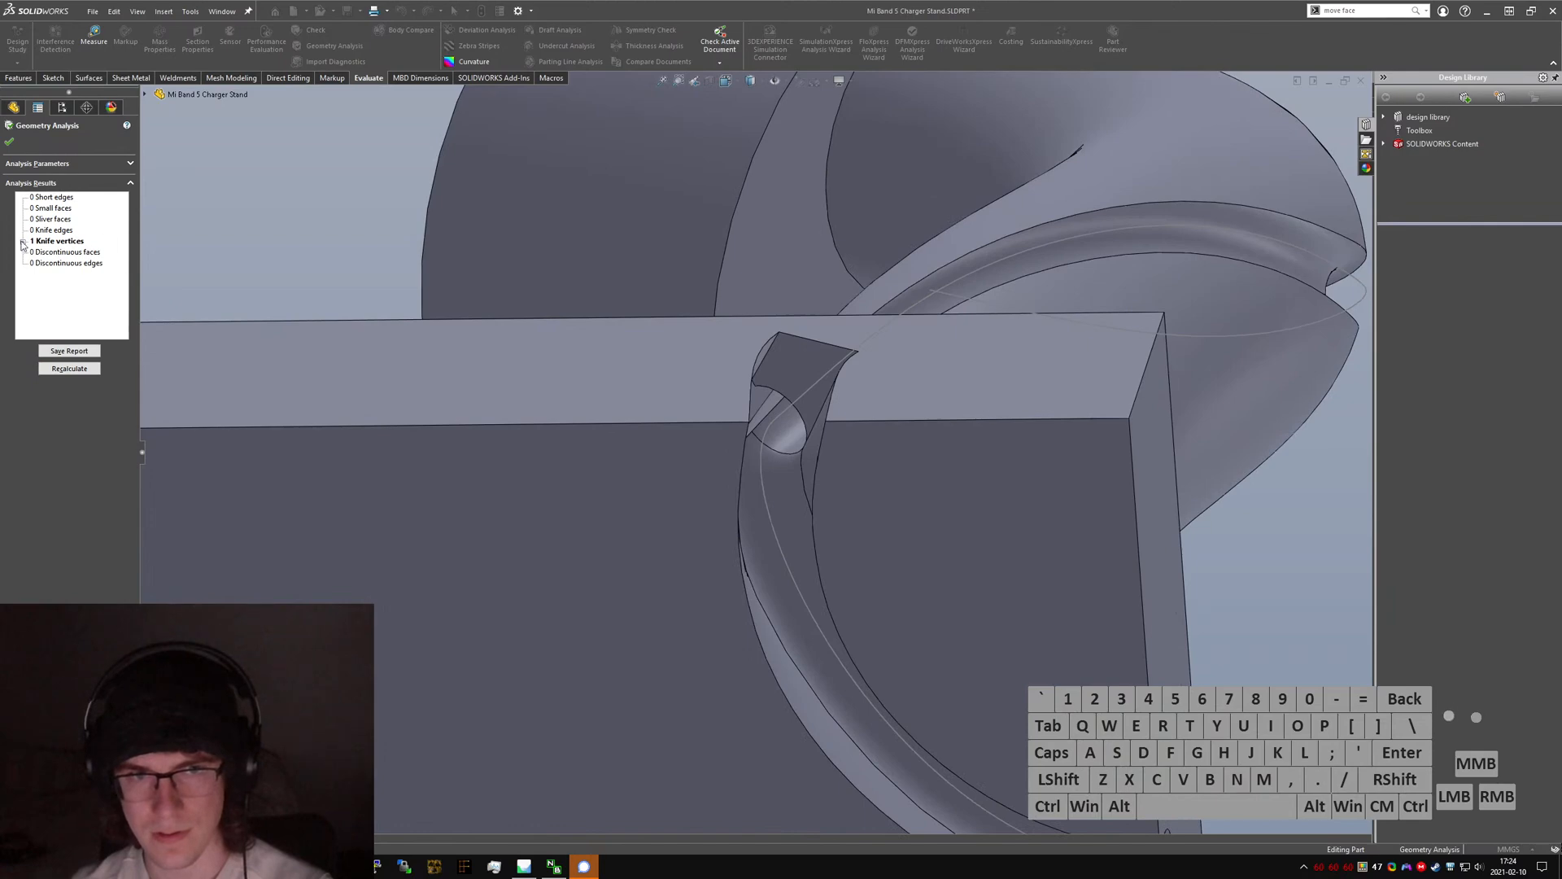
pyautogui.click(57, 252)
pyautogui.scroll(-6, 818, 431)
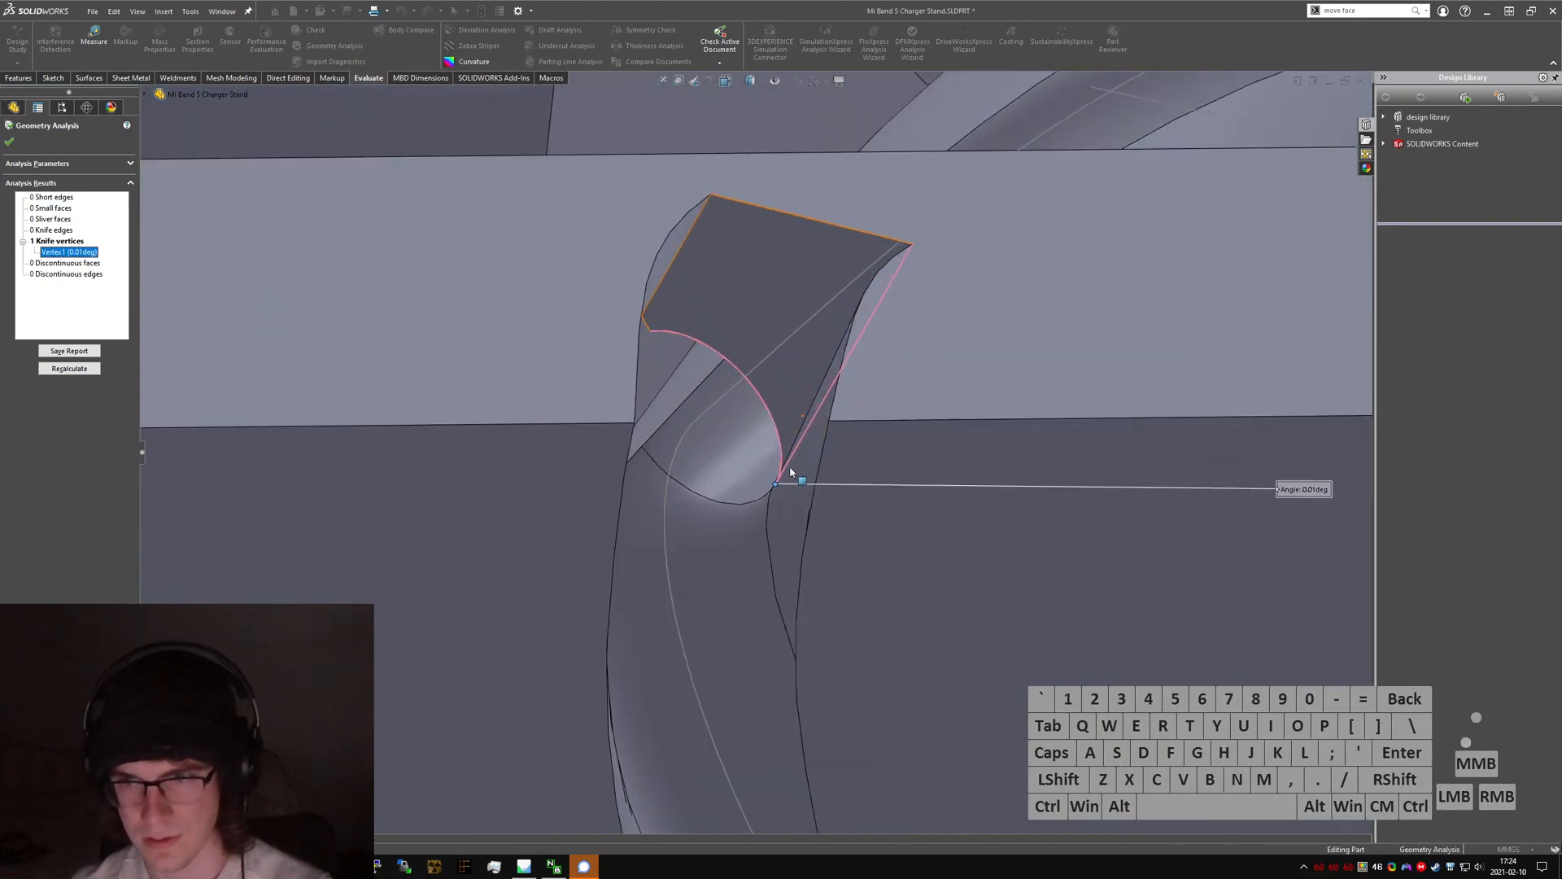
# - Examine the knife vertex at the groove junction from several angles and exit Geometry Analysis
pyautogui.moveTo(771, 478); pyautogui.dragTo(792, 796, button='middle')
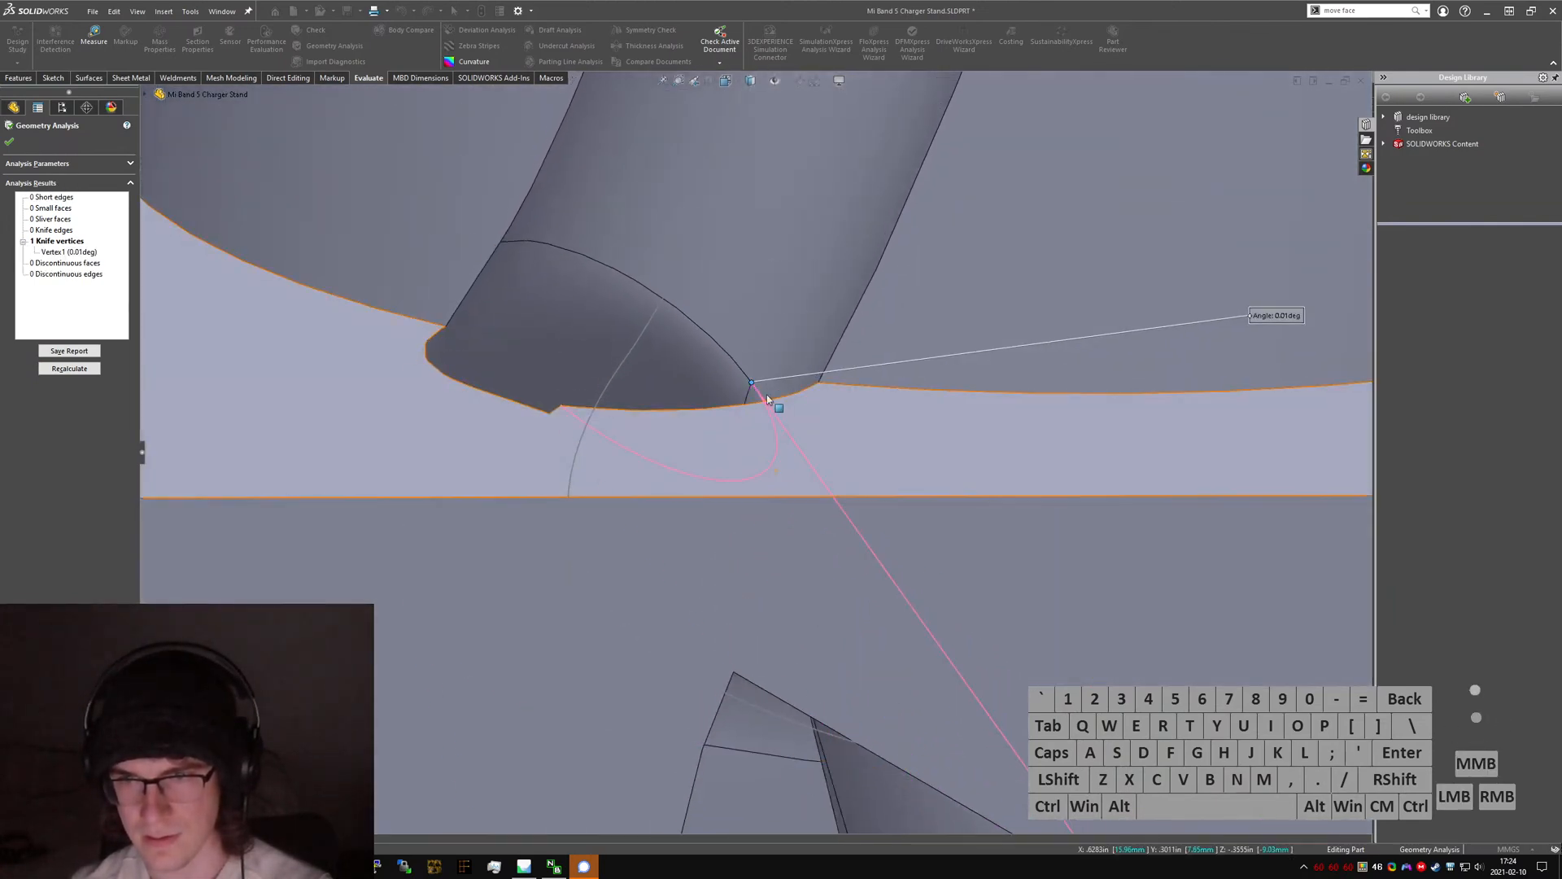
pyautogui.scroll(-5, 766, 394)
pyautogui.moveTo(765, 396); pyautogui.dragTo(813, 452, button='middle')
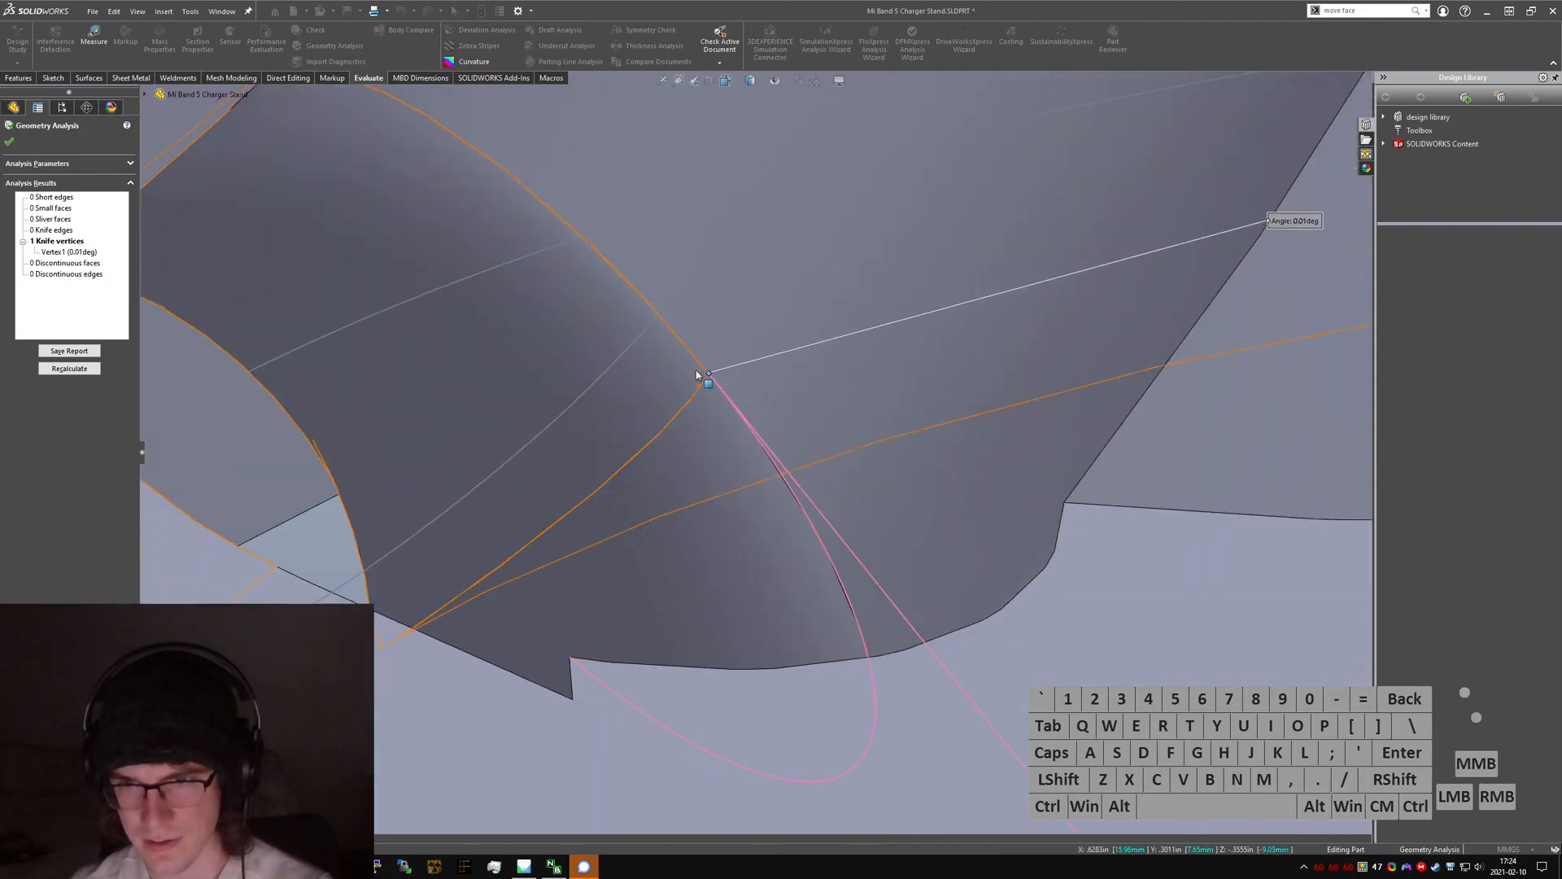
pyautogui.scroll(3, 700, 375)
pyautogui.moveTo(701, 378); pyautogui.dragTo(734, 430, button='middle')
pyautogui.scroll(-1, 737, 434)
pyautogui.press('Escape')
# - Hide the path sketches 3DSketch3 and 3DSketch2 and switch the feature tree from flat to nested display
pyautogui.scroll(5, 746, 446)
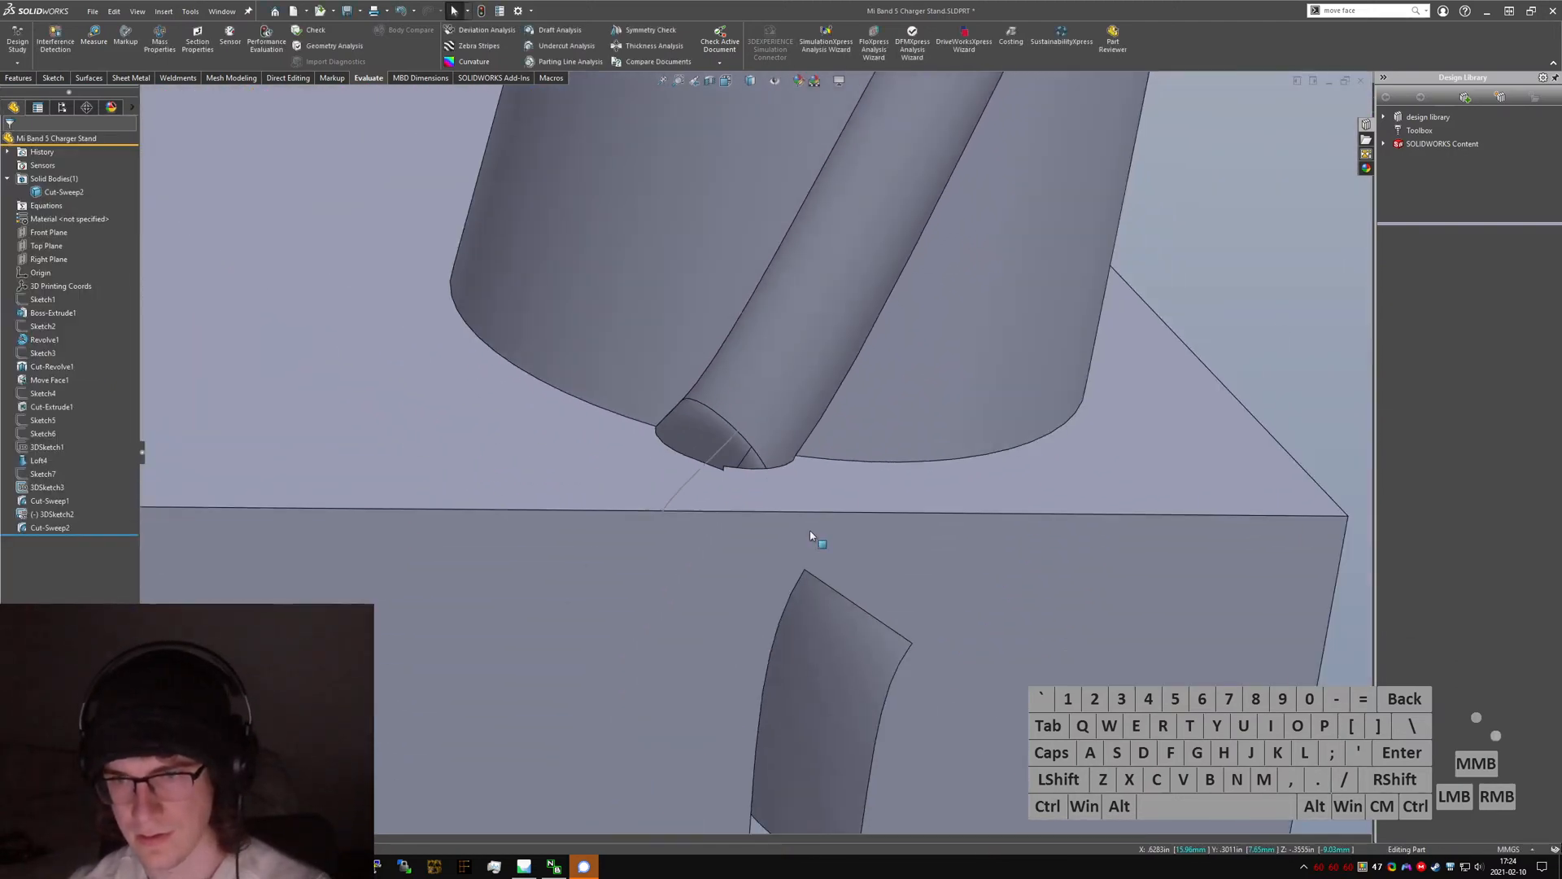
pyautogui.moveTo(813, 533); pyautogui.dragTo(728, 772, button='middle')
pyautogui.moveTo(769, 439); pyautogui.dragTo(797, 456, button='middle')
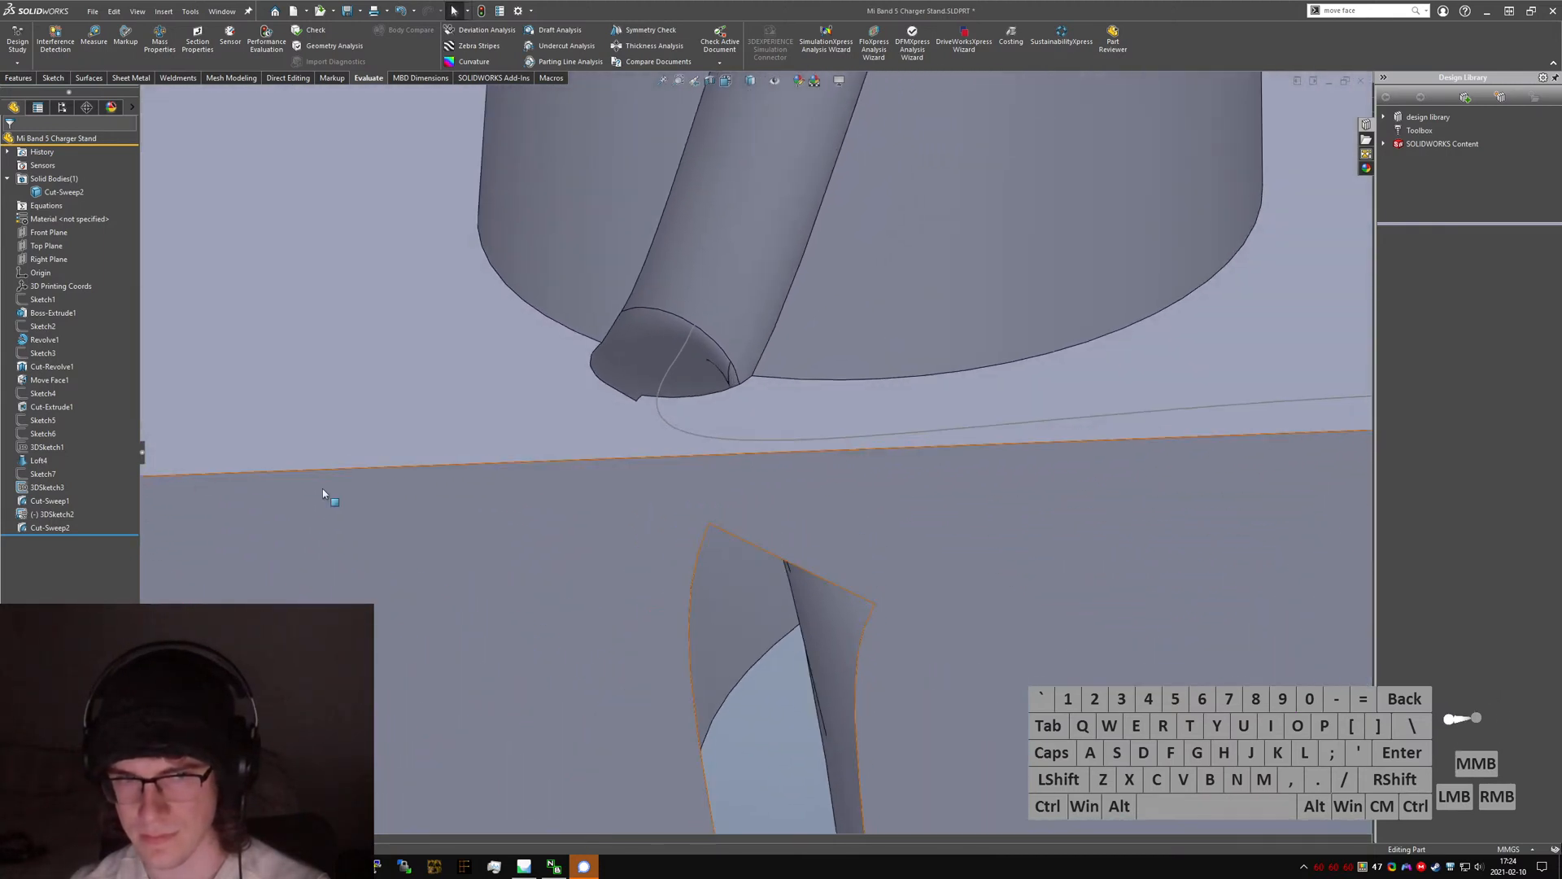
pyautogui.click(45, 488)
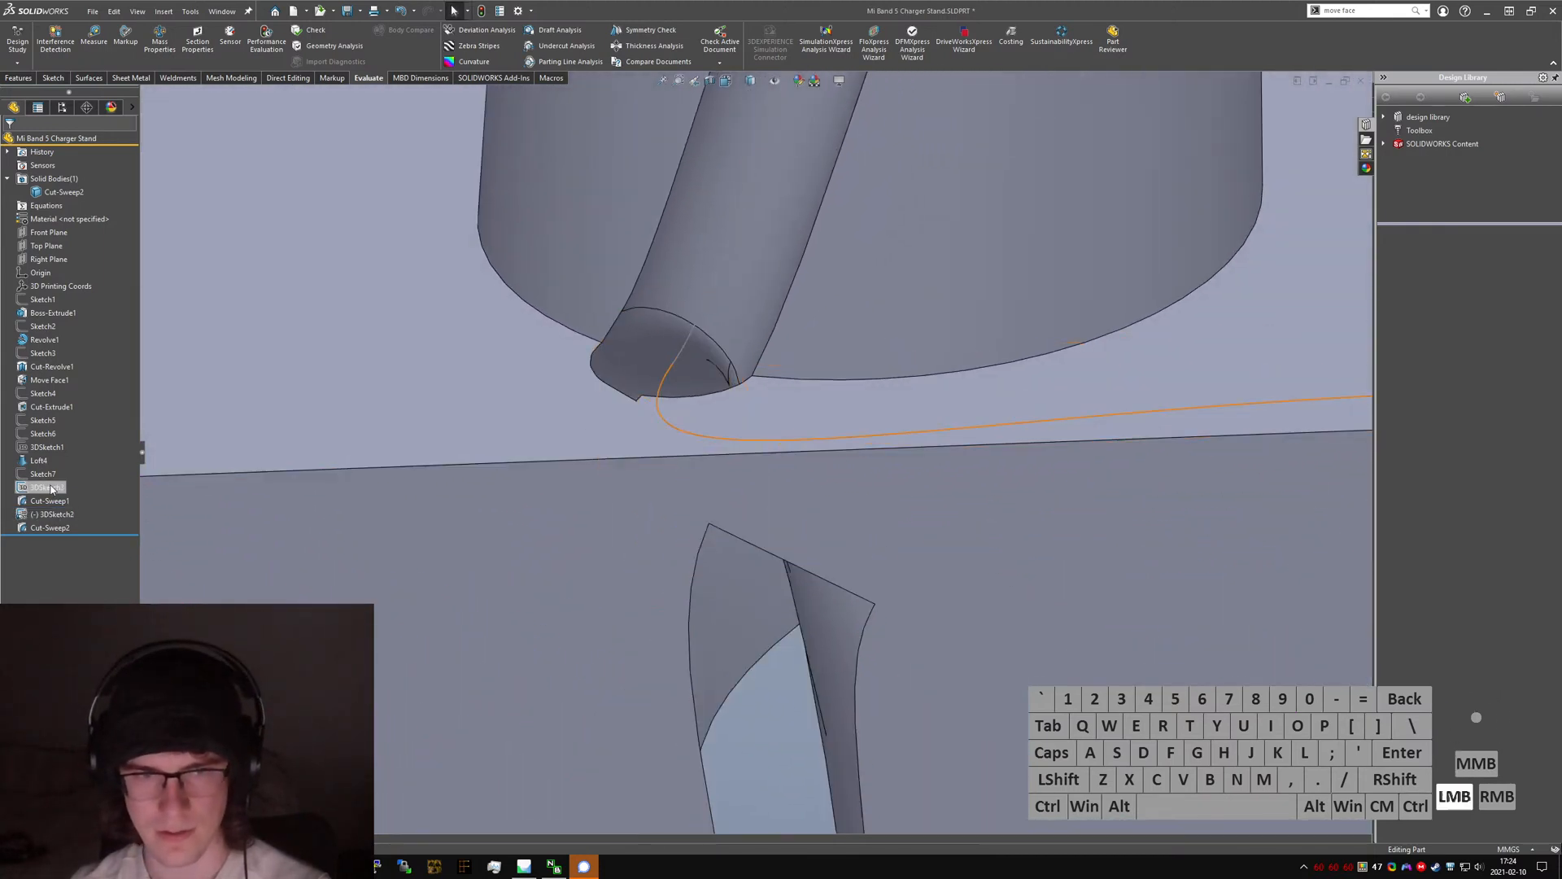
pyautogui.click(716, 653)
pyautogui.click(55, 514)
pyautogui.click(45, 472)
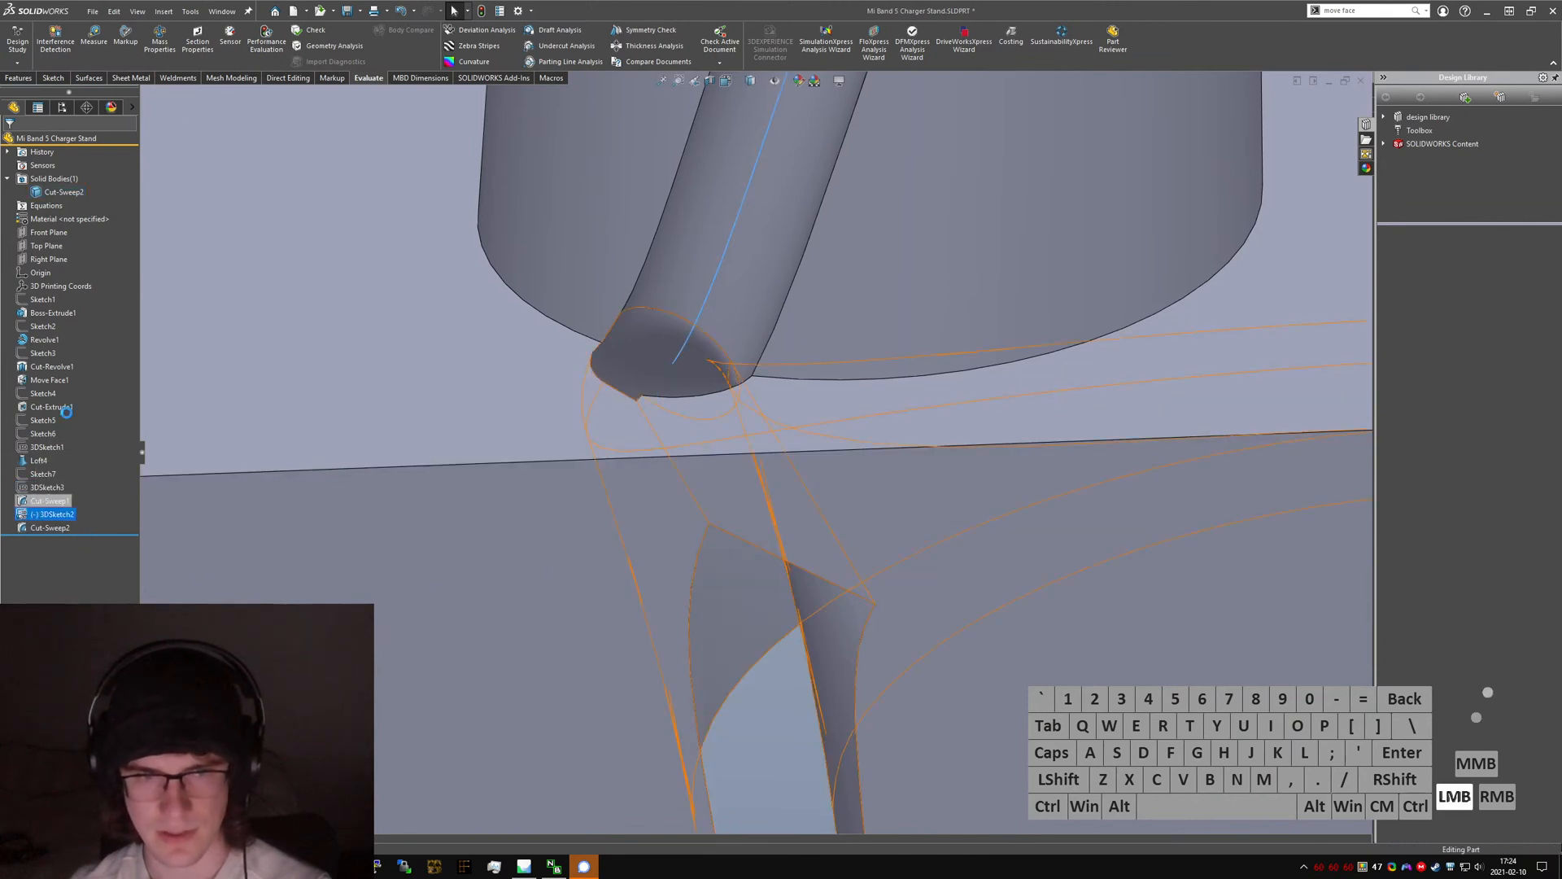
pyautogui.hotkey('ctrl', 't')
pyautogui.scroll(5, 698, 431)
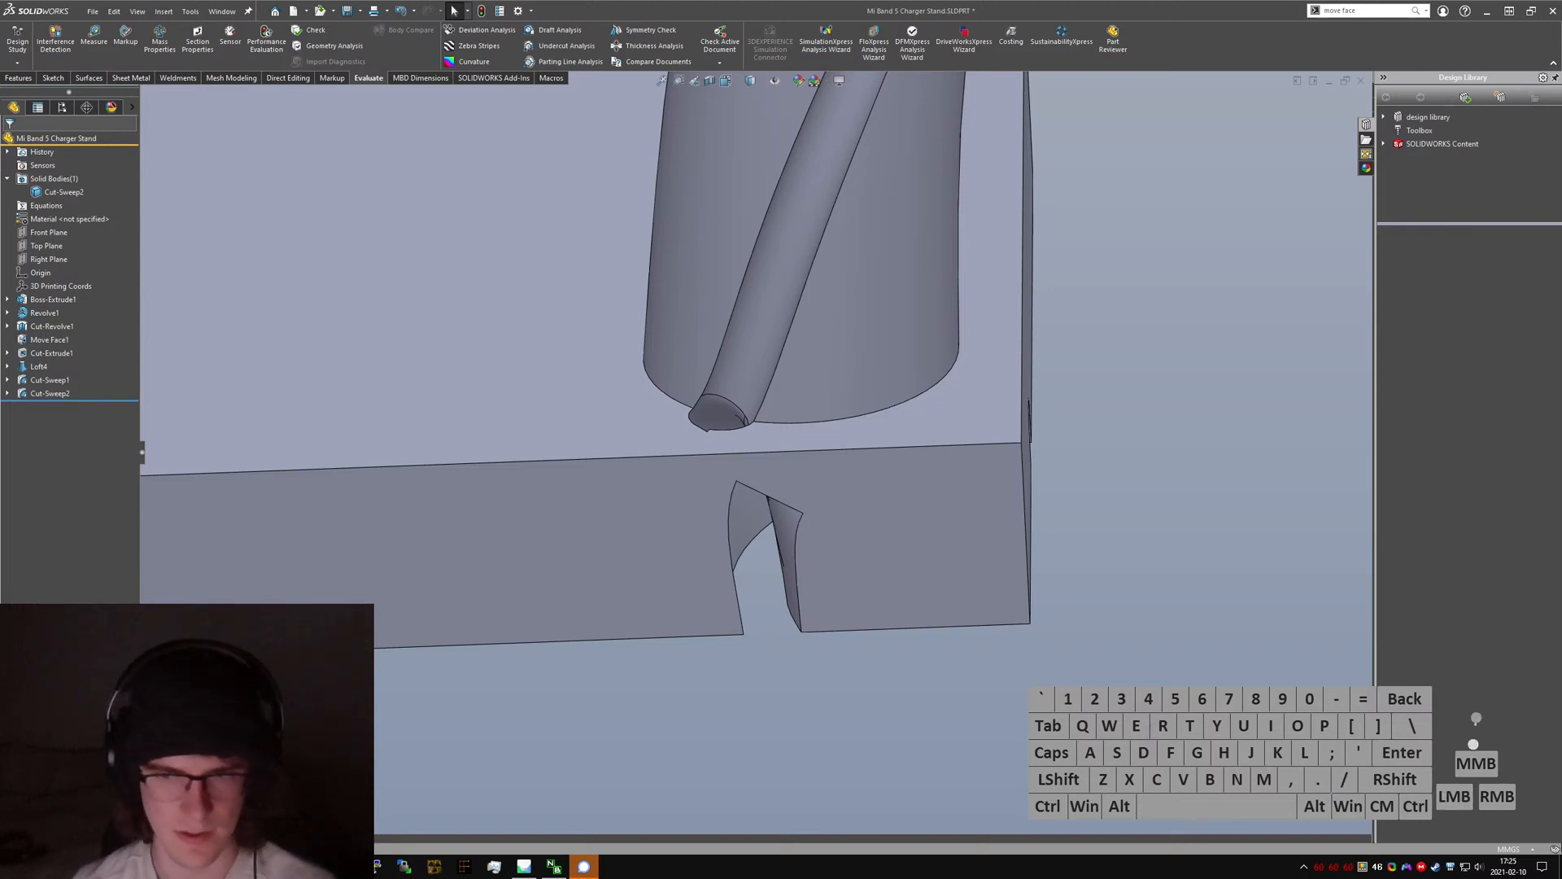
pyautogui.scroll(3, 671, 763)
pyautogui.scroll(-4, 652, 527)
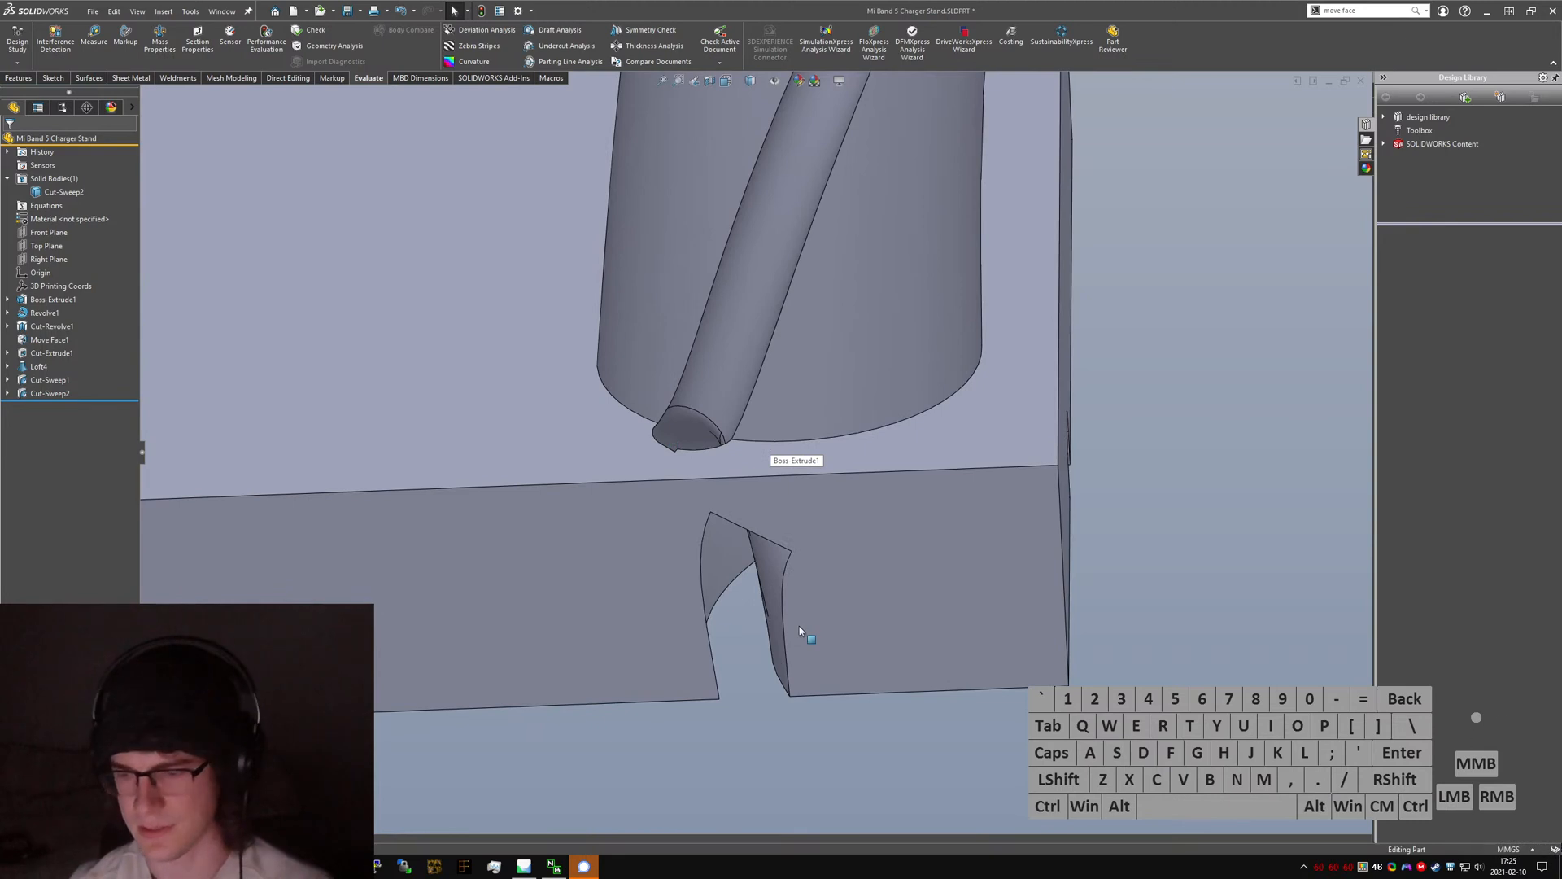
pyautogui.press('XF86AudioLowerVolume')
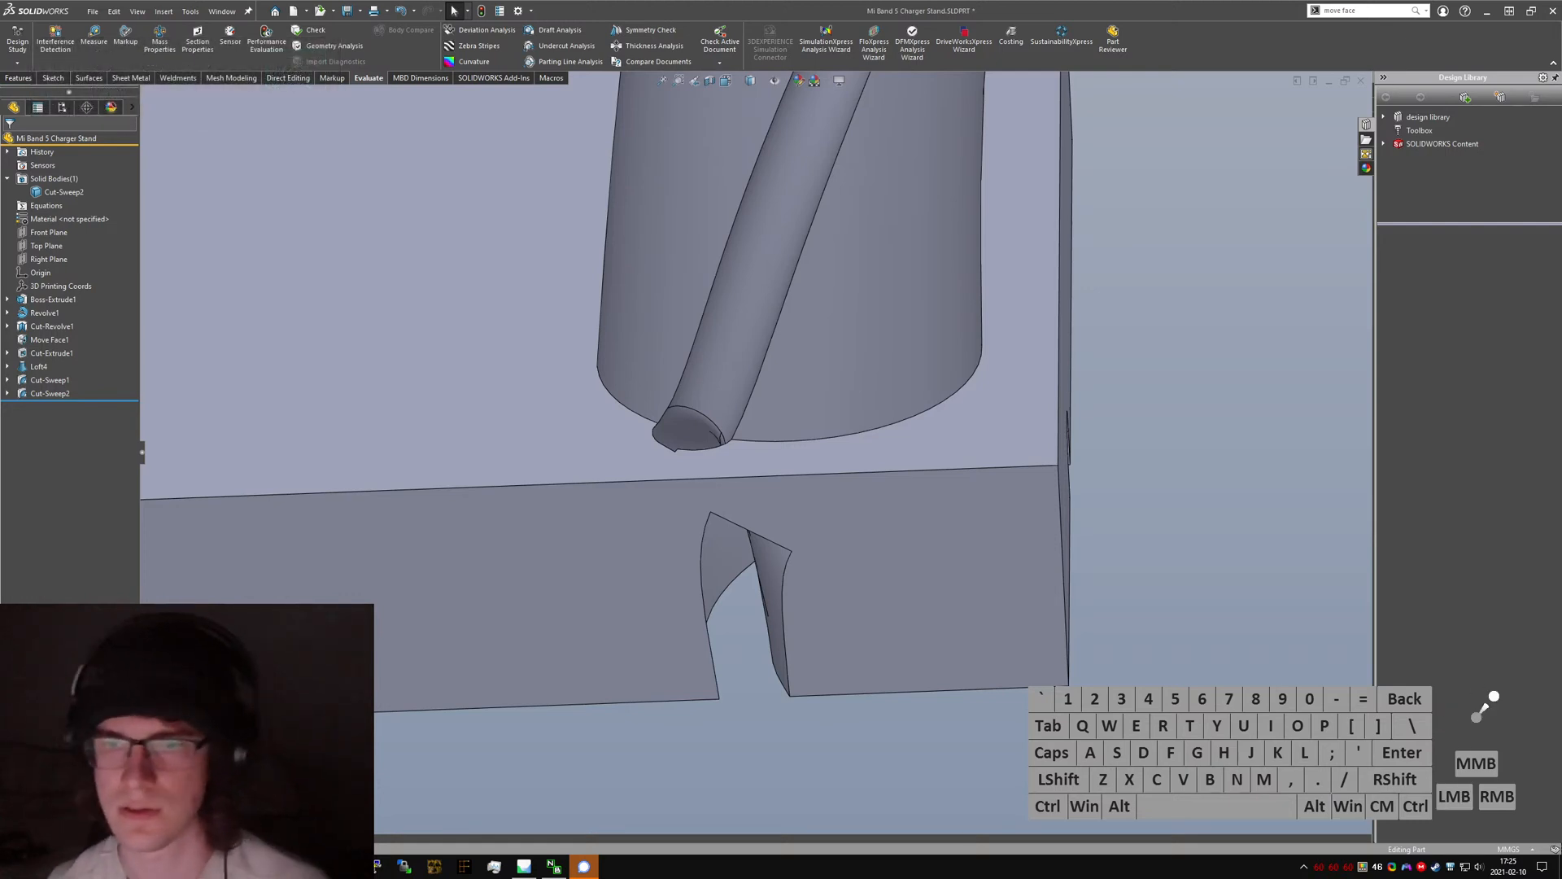
# - Edit Cut-Sweep1 to set its end tangency type to Path Tangent and apply the change
pyautogui.scroll(-5, 723, 439)
pyautogui.moveTo(704, 499); pyautogui.dragTo(718, 454, button='middle')
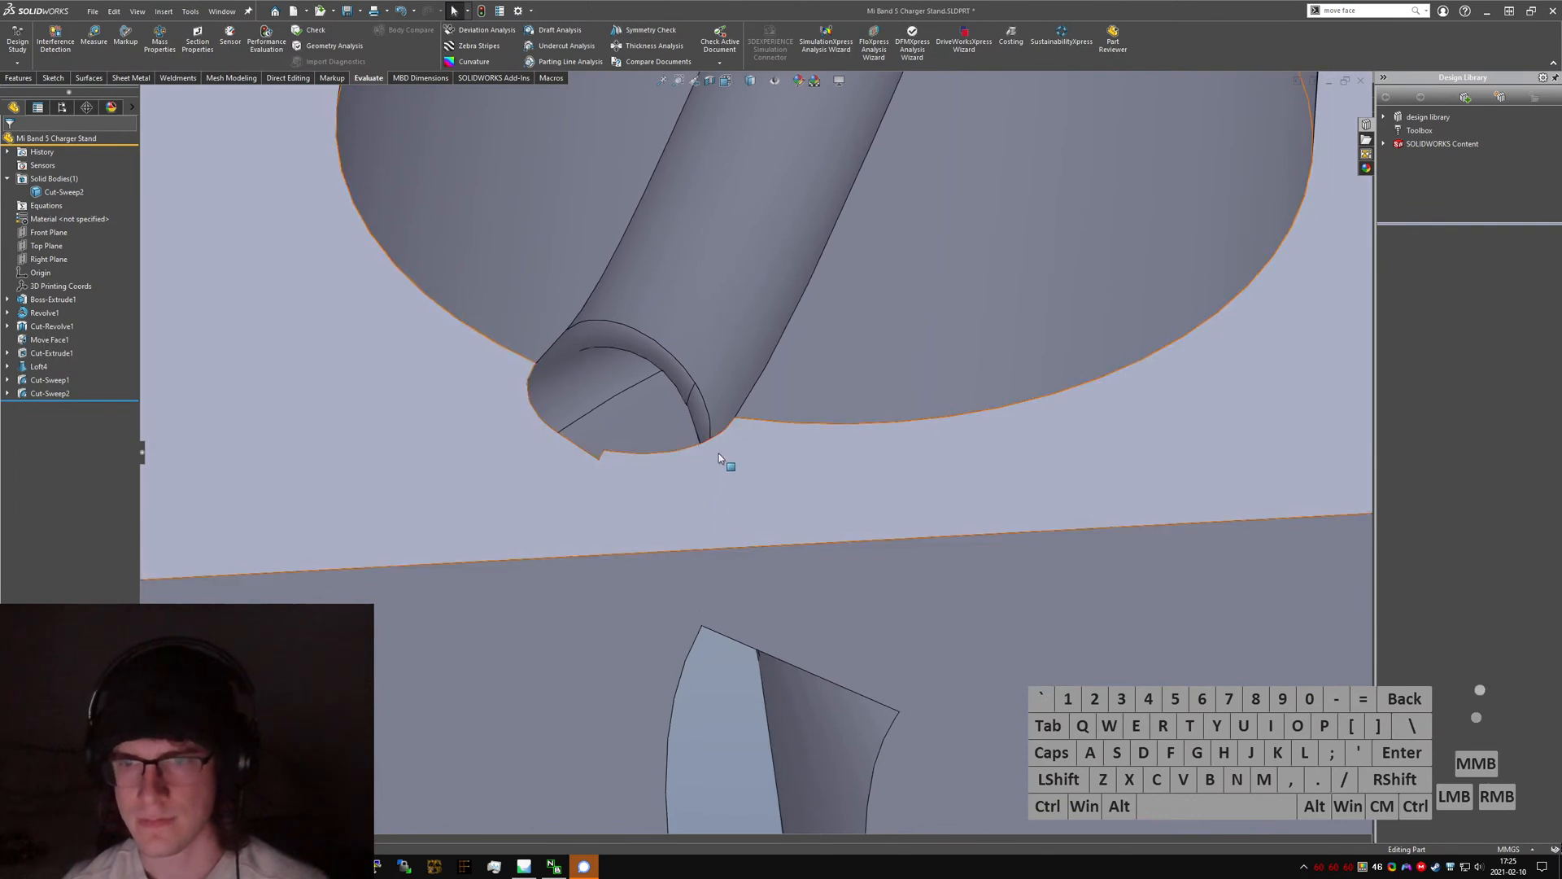
pyautogui.click(36, 381)
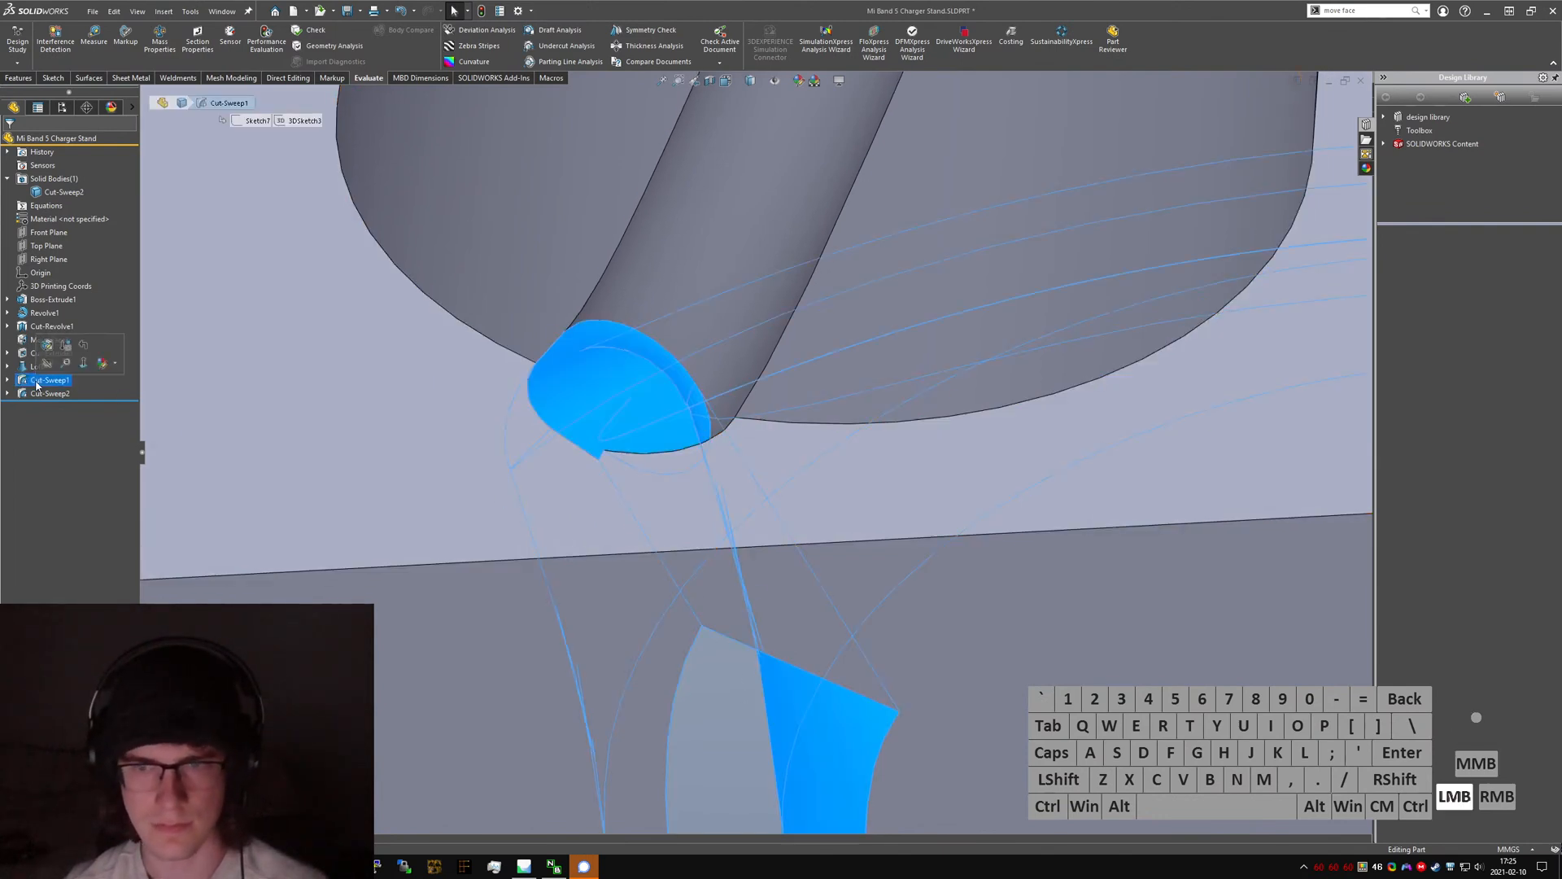
pyautogui.click(47, 354)
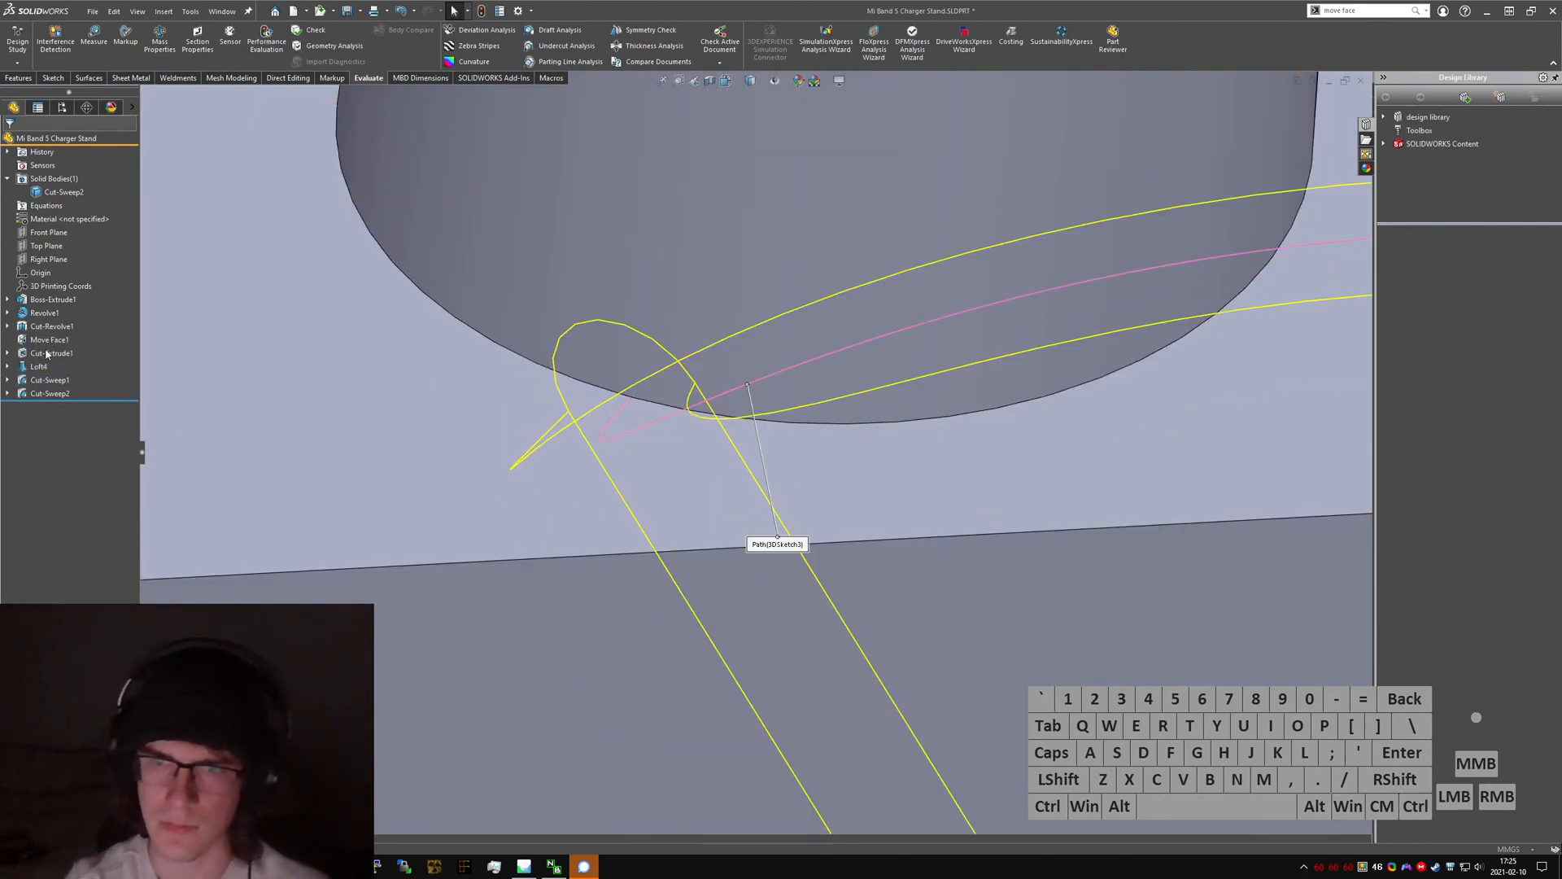
pyautogui.click(34, 296)
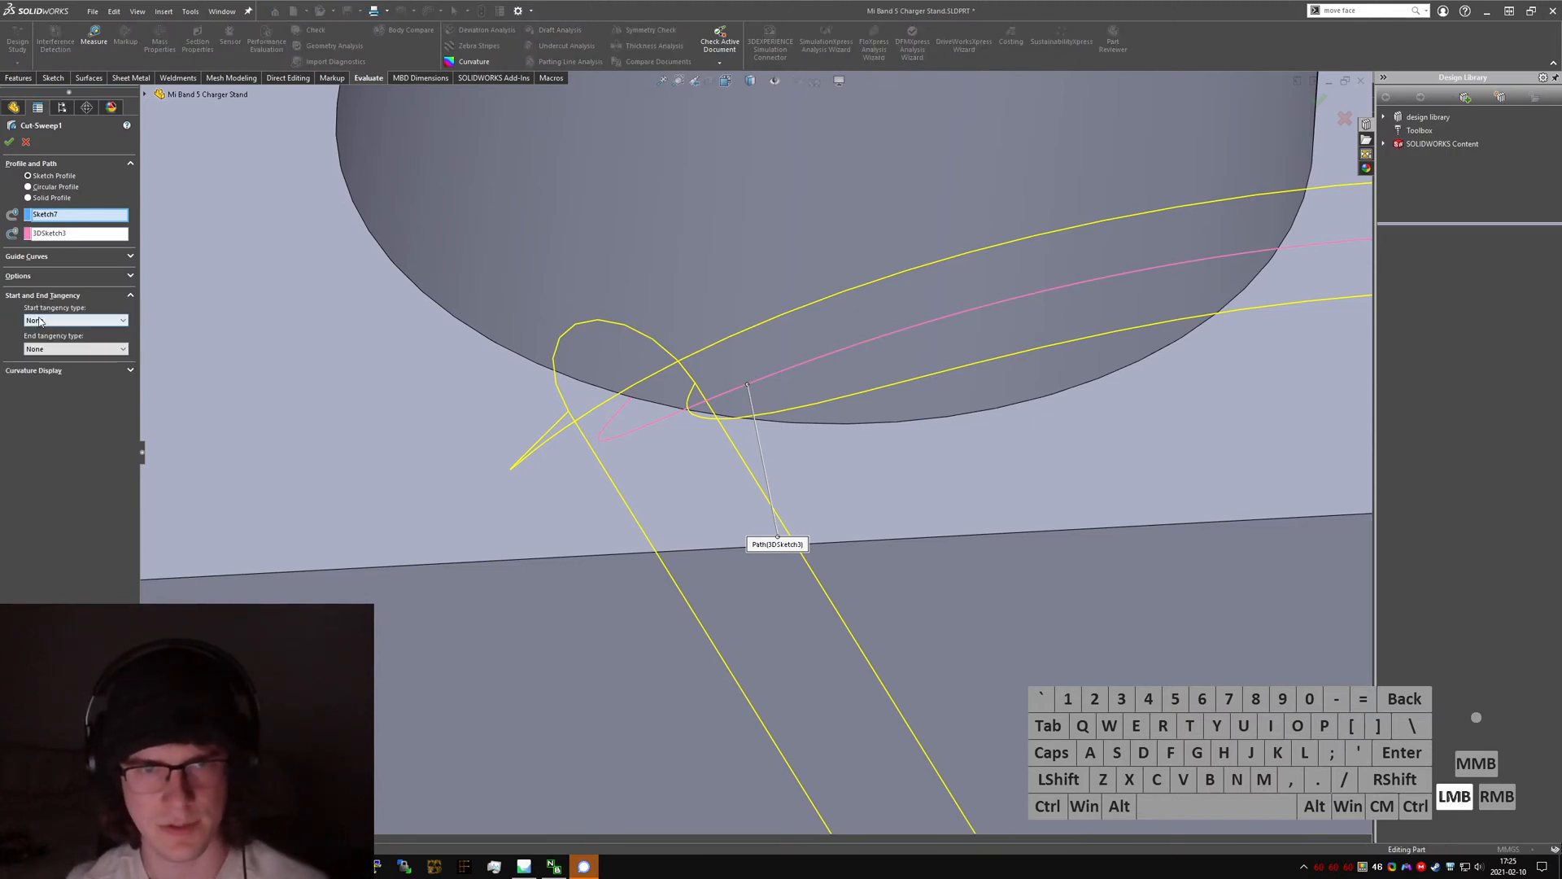
pyautogui.click(74, 348)
pyautogui.click(49, 364)
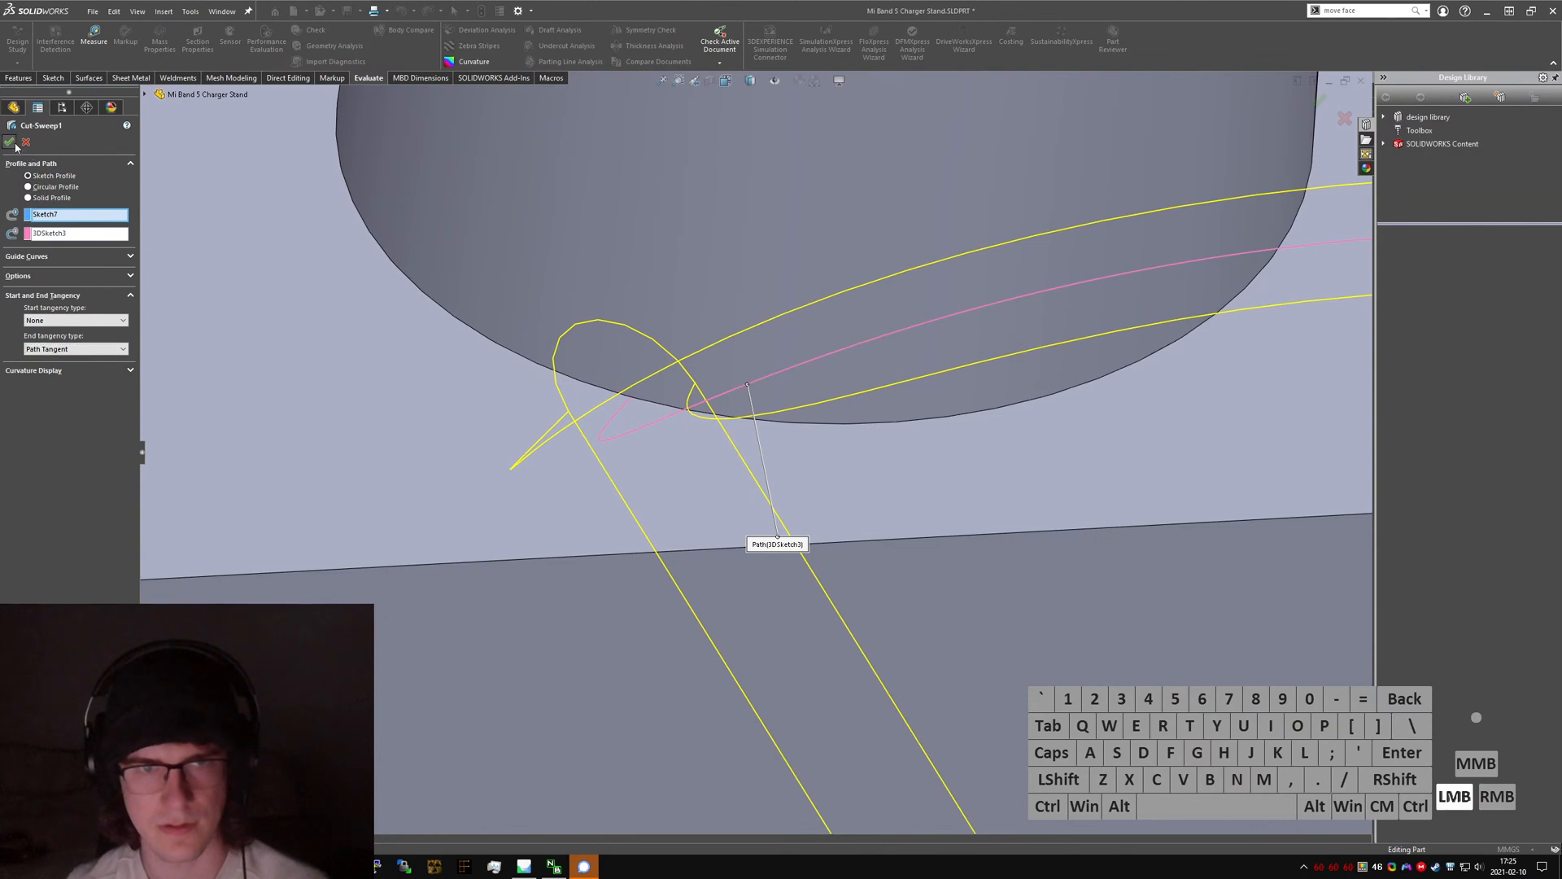
# - Set the end tangency type of Cut-Sweep1 back to None and review its profile twist and guide curve options
pyautogui.click(46, 380)
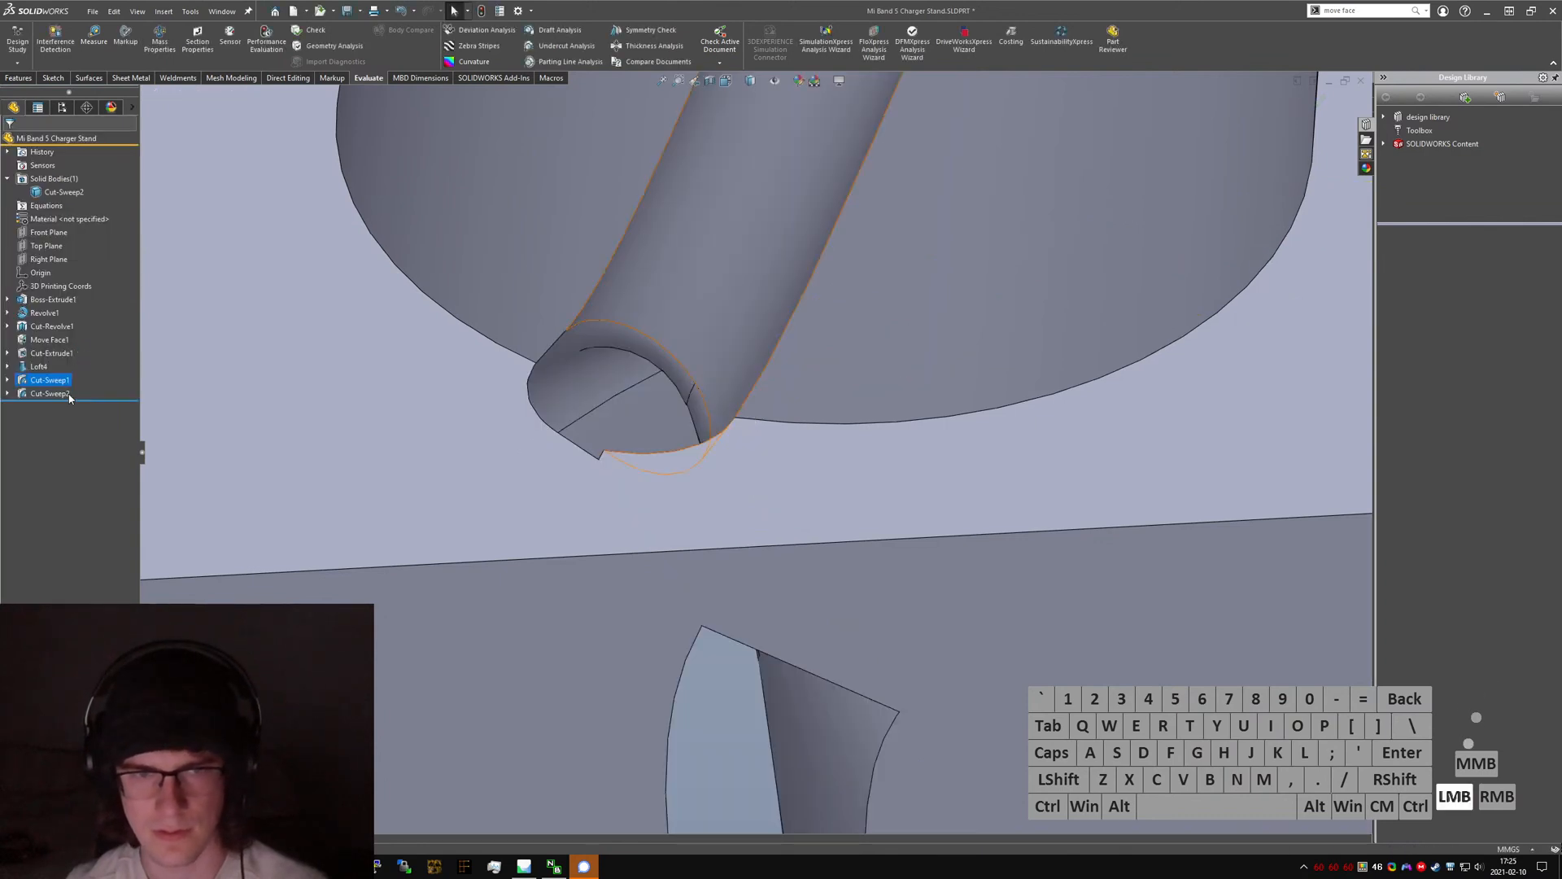
pyautogui.rightClick(45, 384)
pyautogui.click(8, 380)
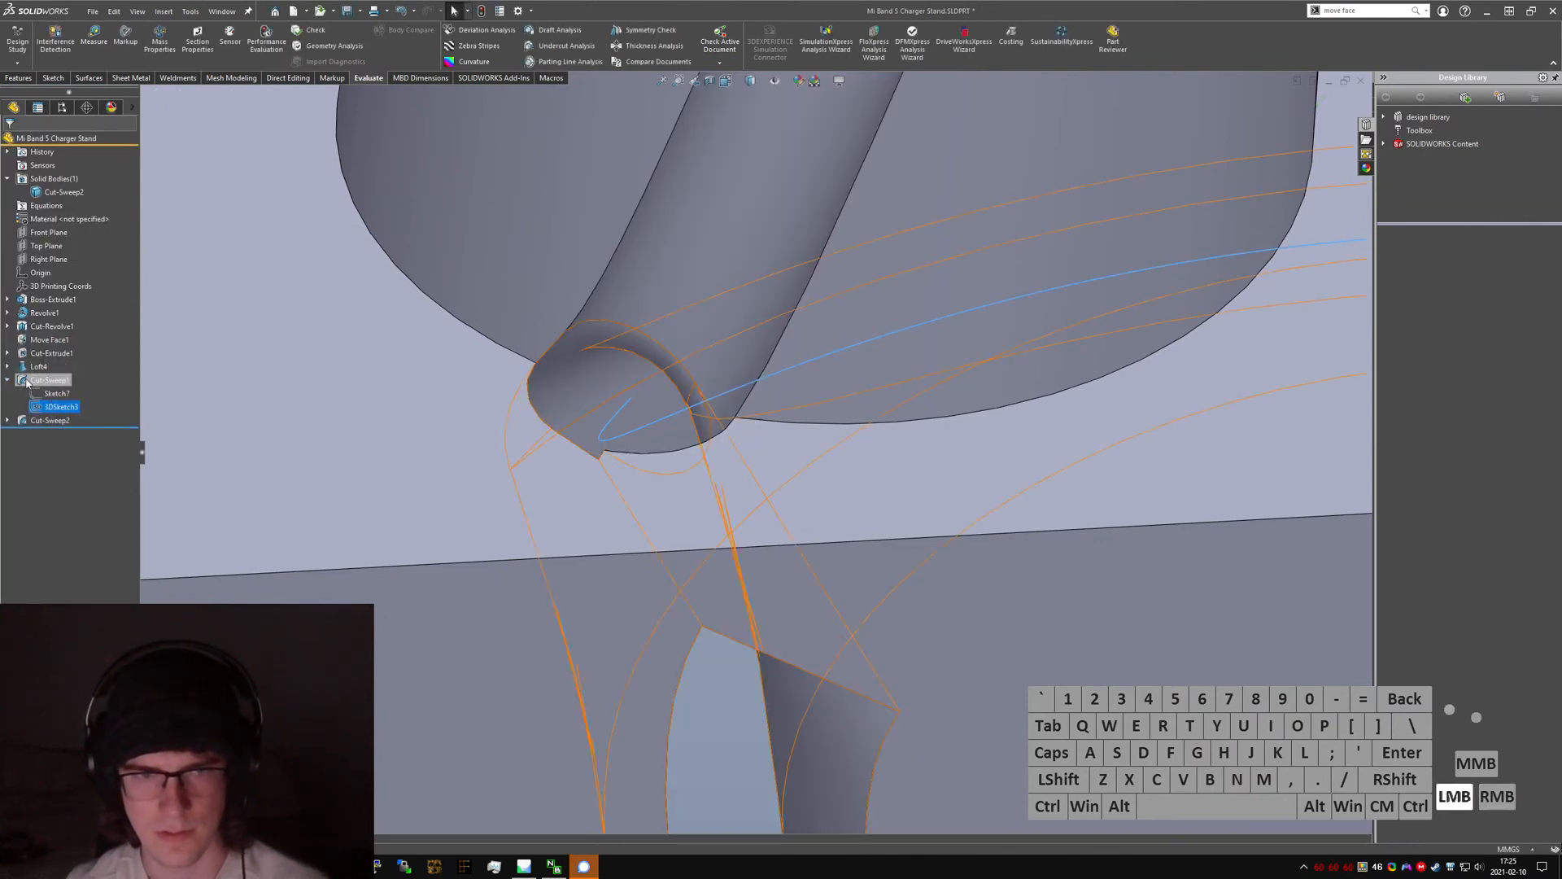
pyautogui.click(47, 380)
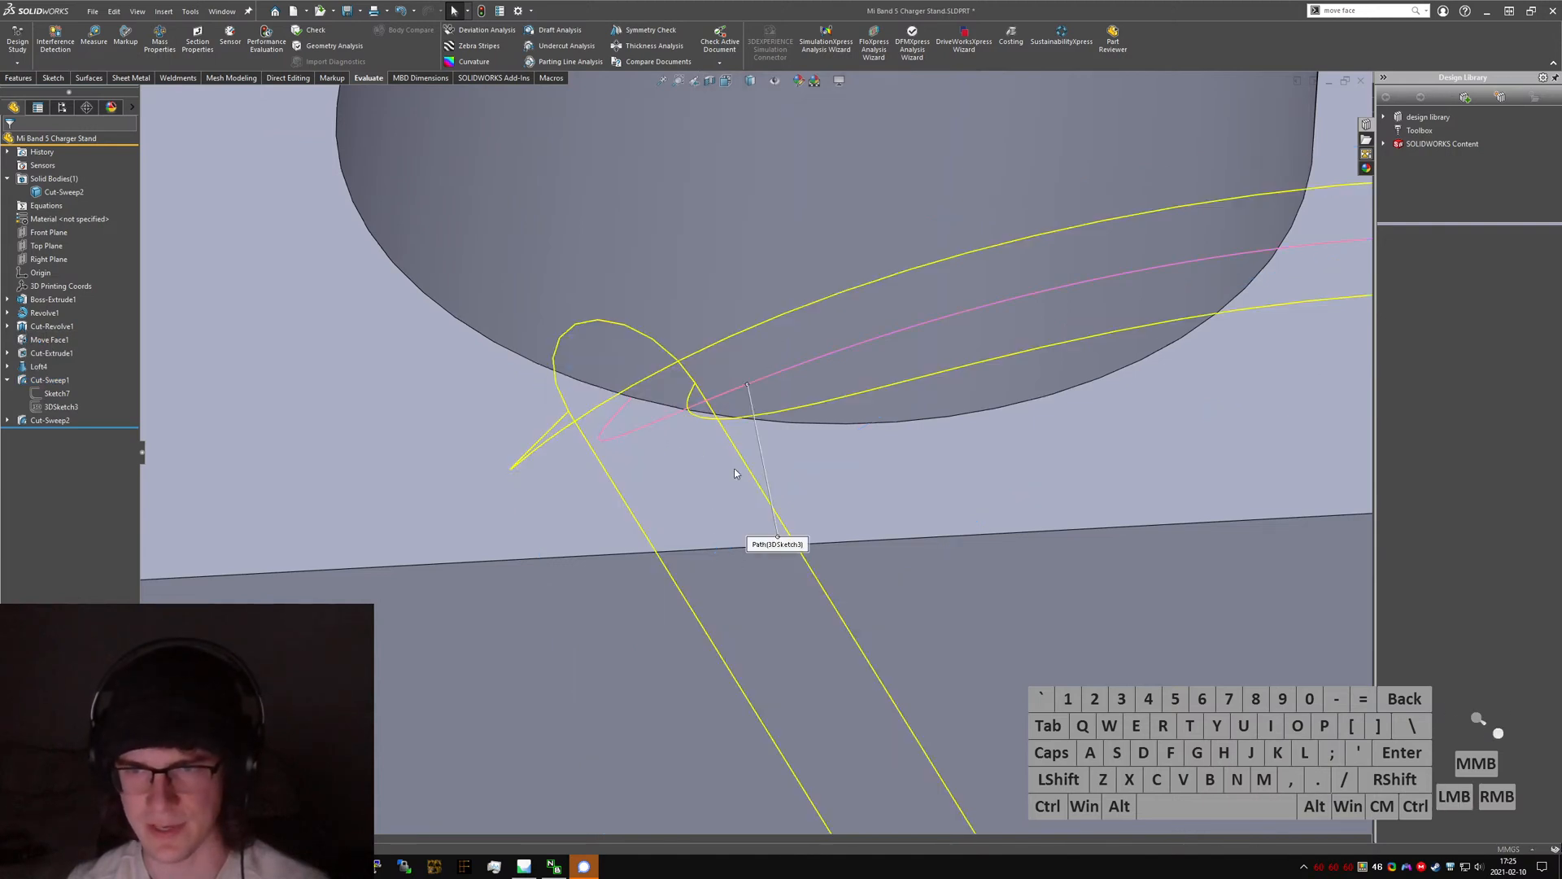
pyautogui.click(62, 349)
pyautogui.click(49, 358)
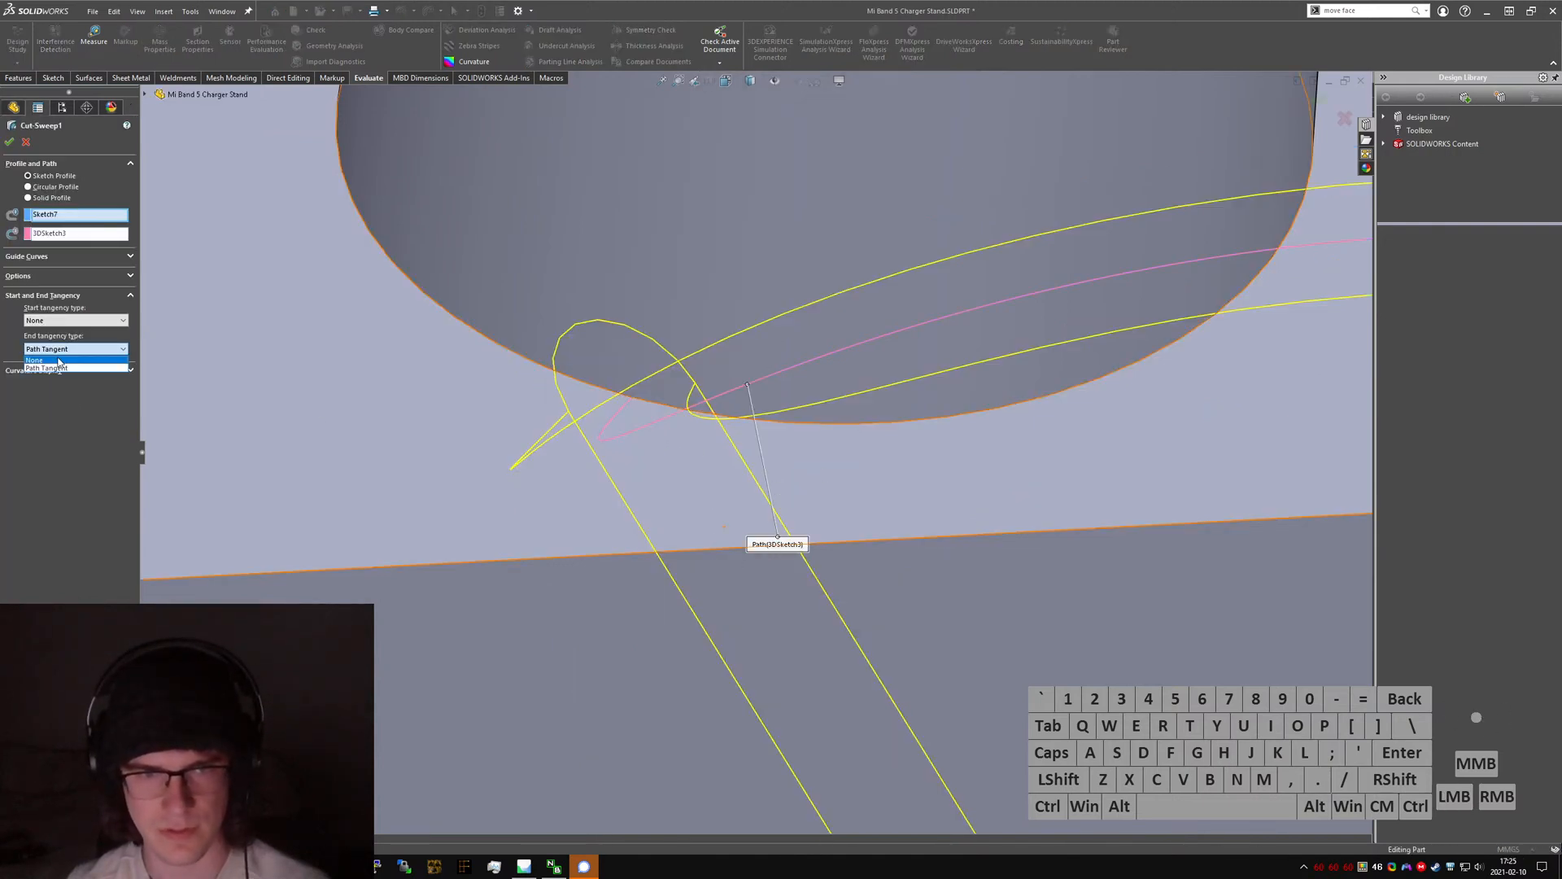
pyautogui.click(30, 276)
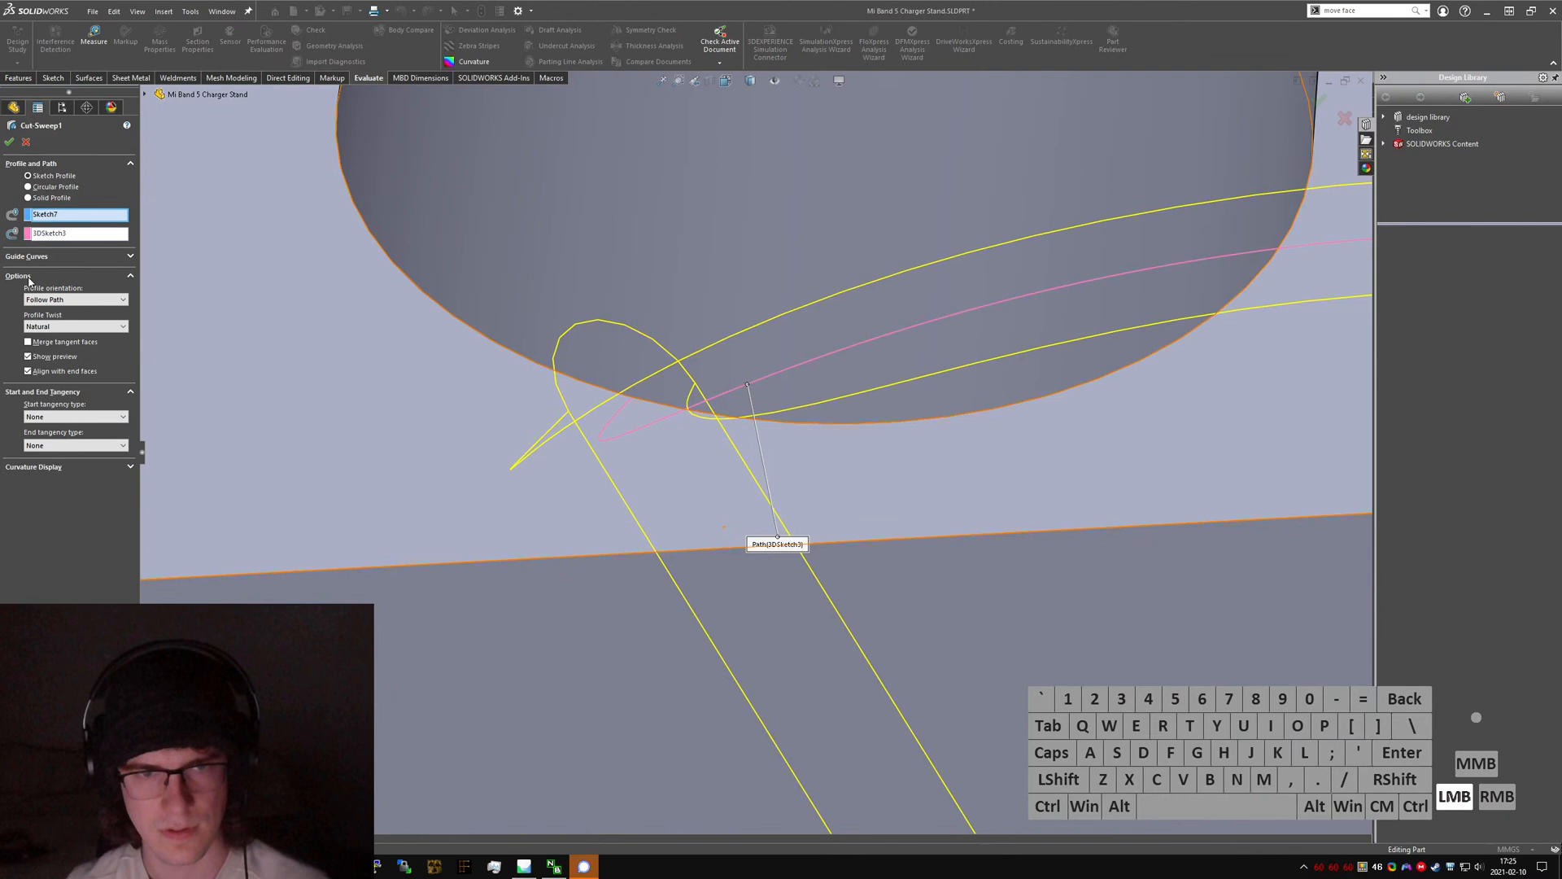
pyautogui.click(42, 327)
pyautogui.scroll(2, 309, 412)
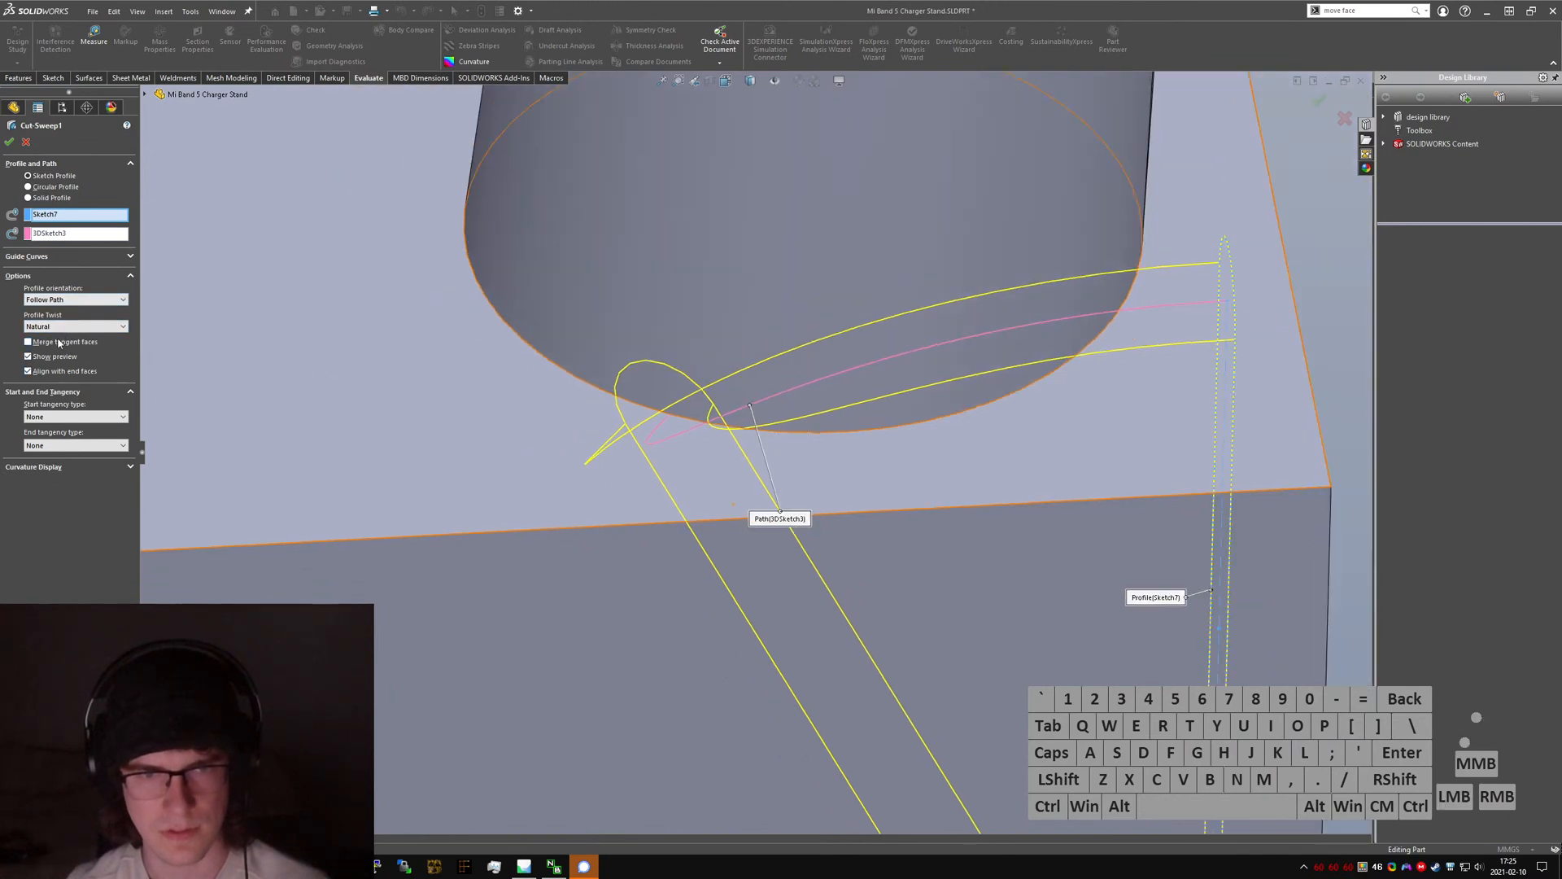
pyautogui.click(31, 257)
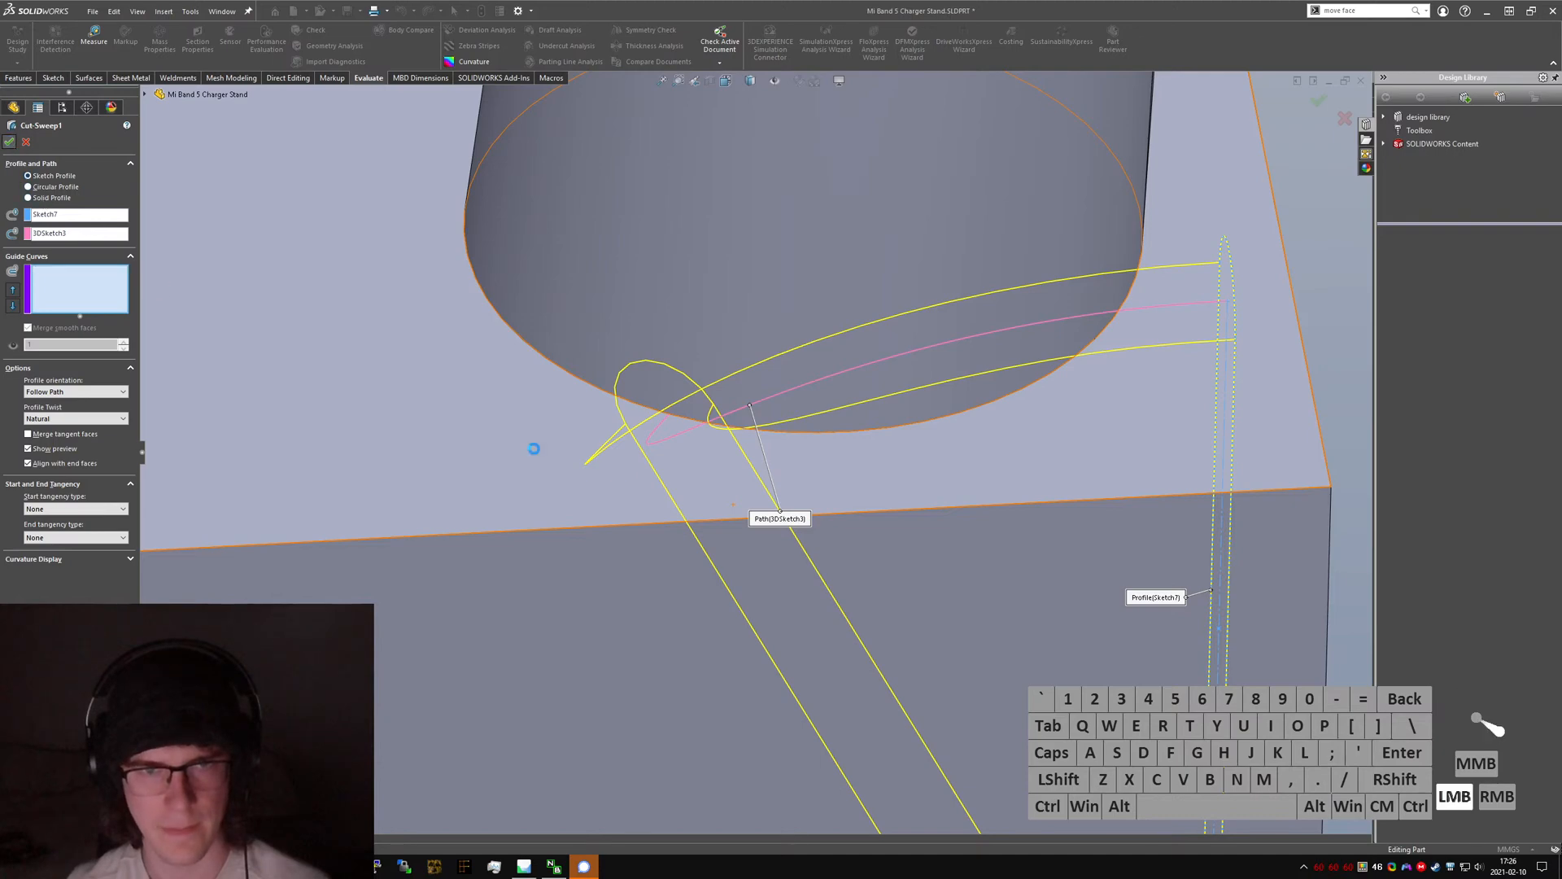
# - Start an Extruded Cut sketch on the flat end face of the base groove and convert that face's edges into it
pyautogui.scroll(-3, 680, 436)
pyautogui.middleClick(820, 473)
pyautogui.moveTo(819, 473); pyautogui.dragTo(817, 260, button='middle')
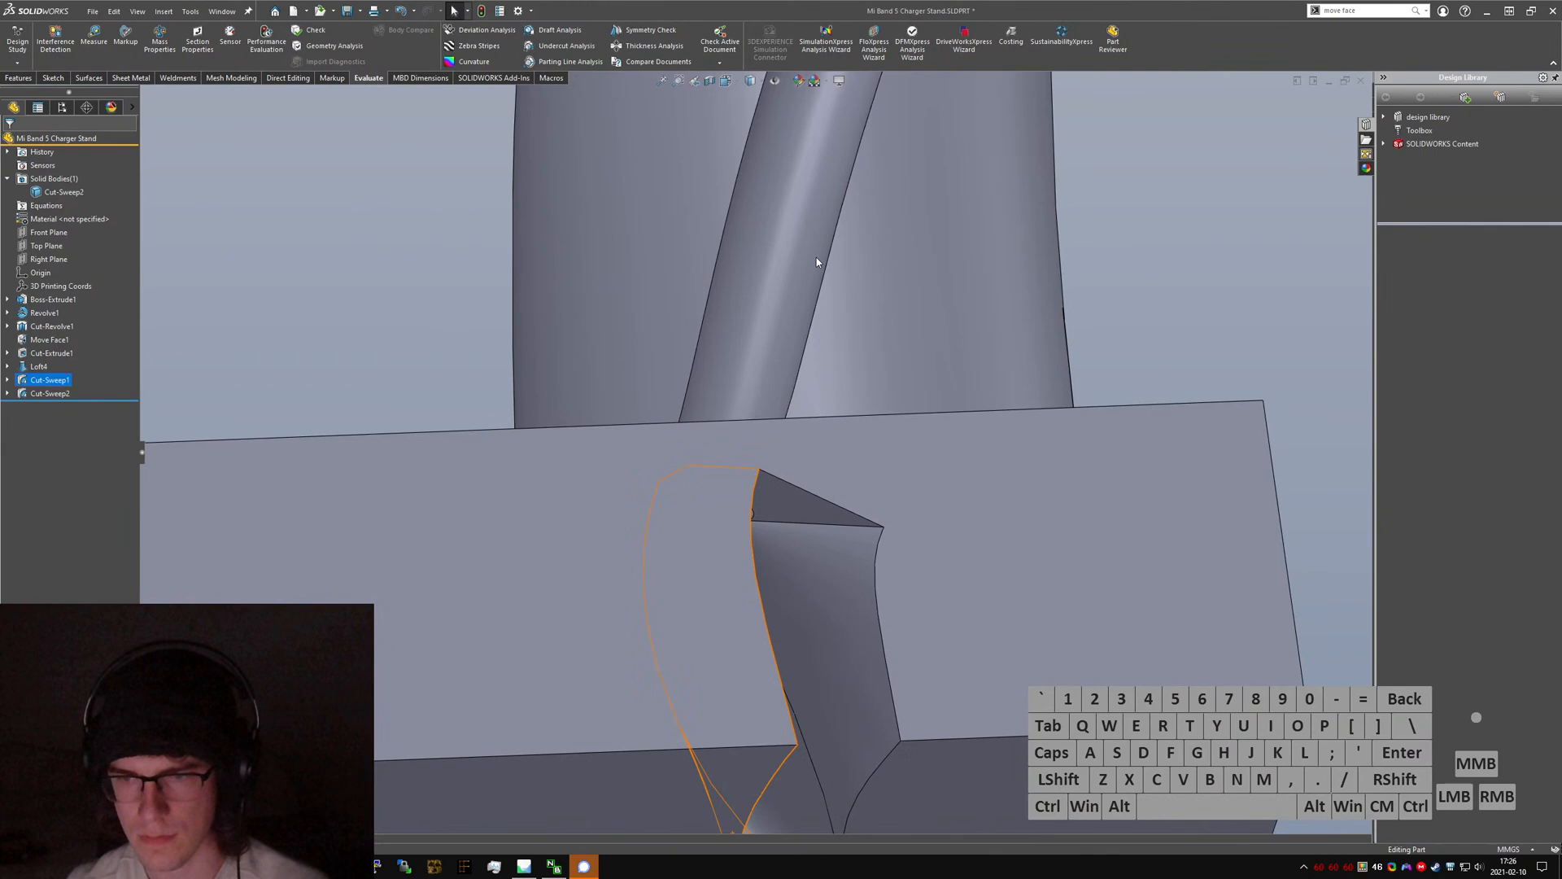
pyautogui.click(1215, 388)
pyautogui.write('extruded')
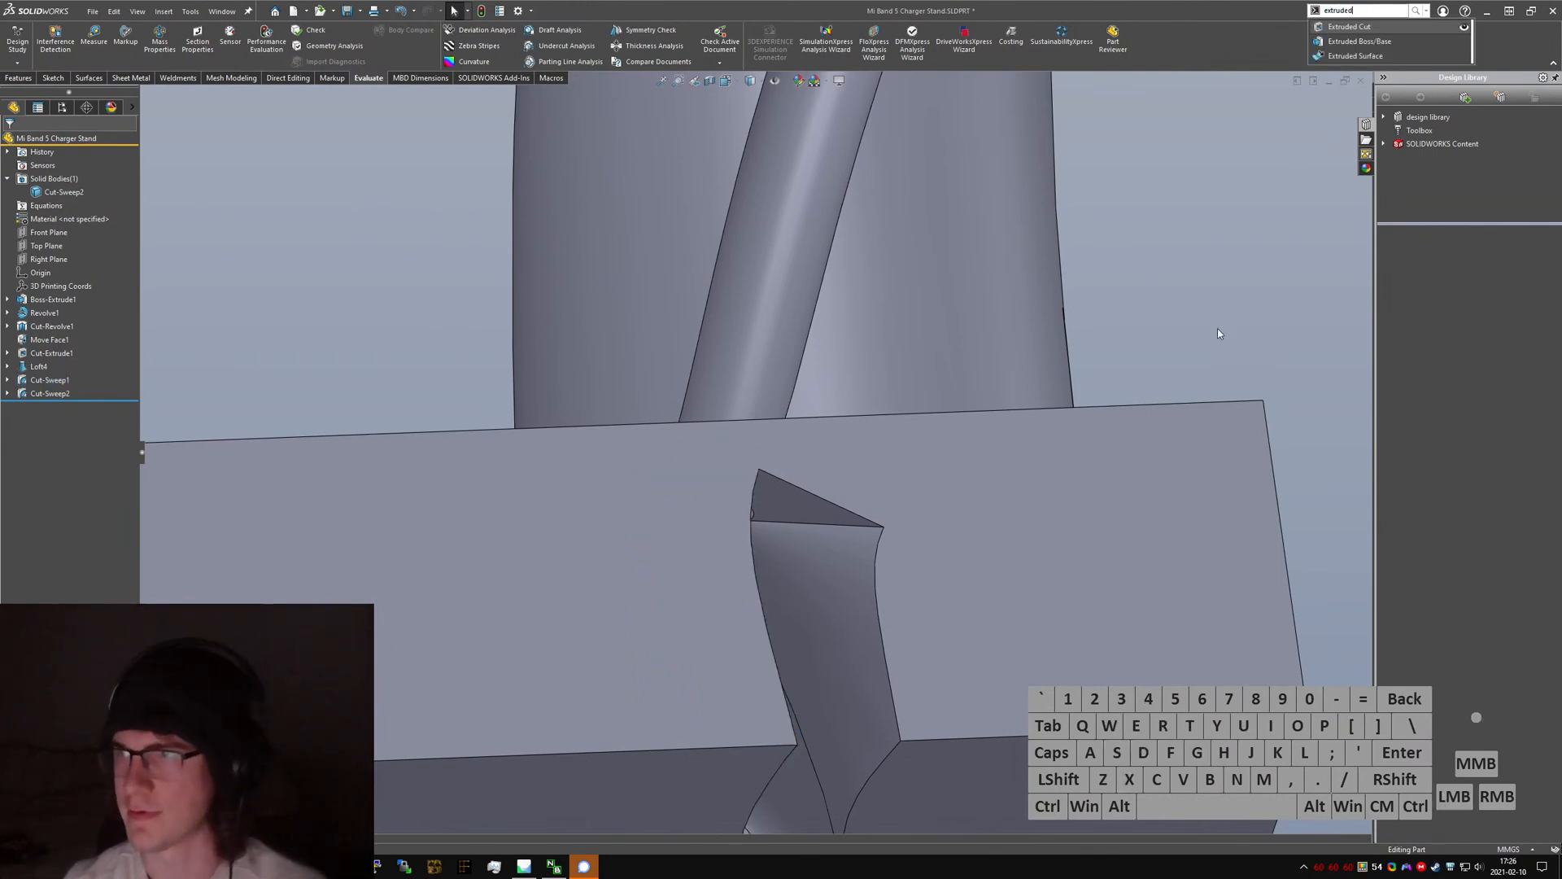
pyautogui.press('Return')
pyautogui.click(773, 500)
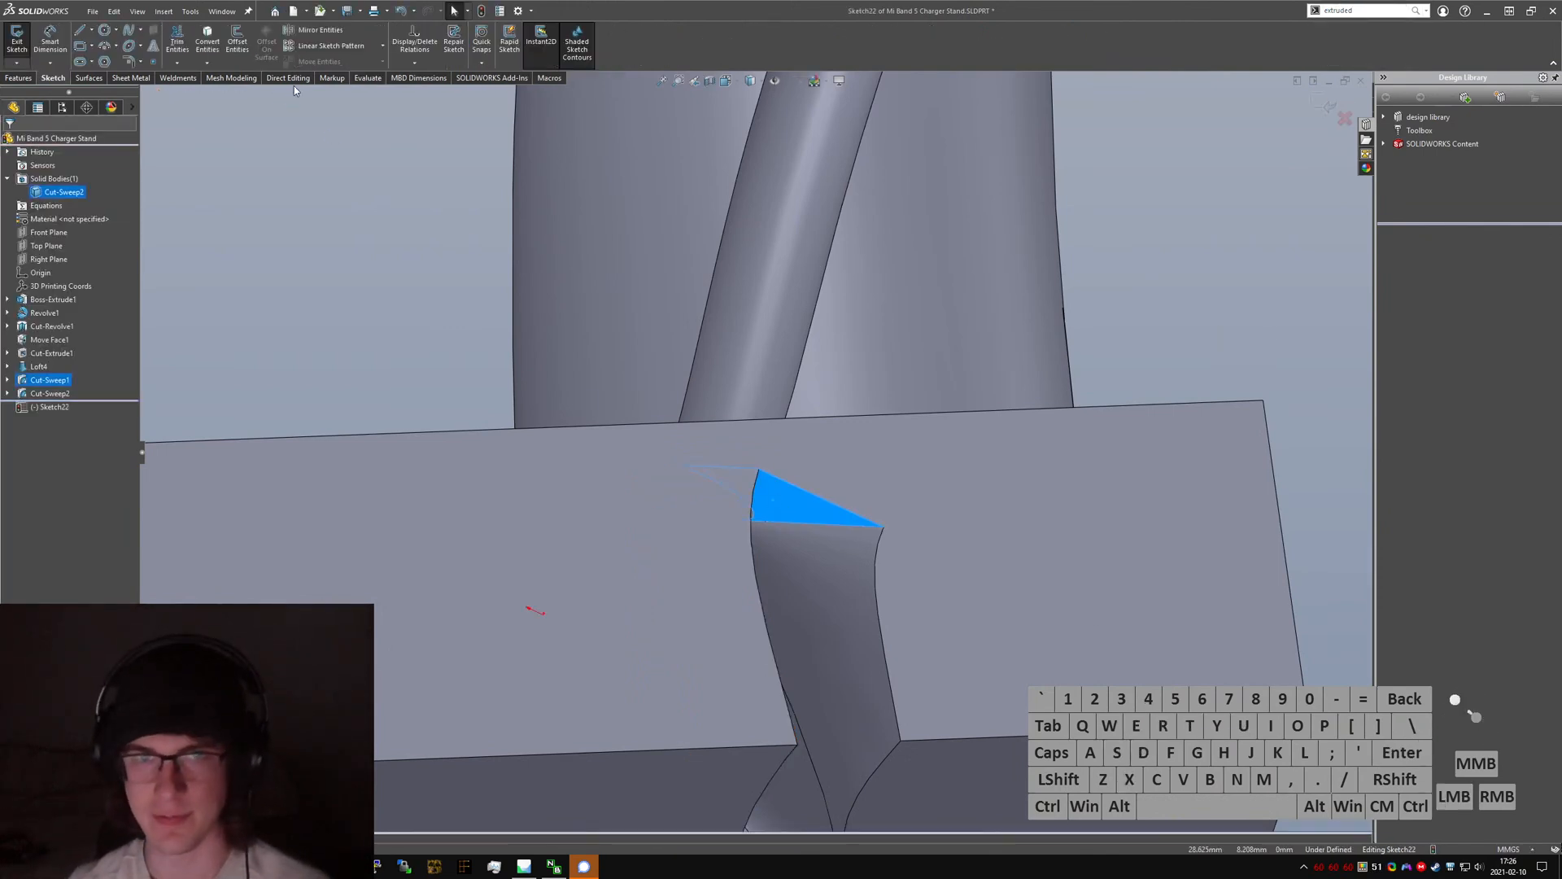
pyautogui.click(208, 41)
# - Draw a straight line across the ends of the converted arc at the arm groove's opening and trim the arc away
pyautogui.moveTo(778, 401); pyautogui.dragTo(778, 641, button='middle')
pyautogui.scroll(-2, 715, 514)
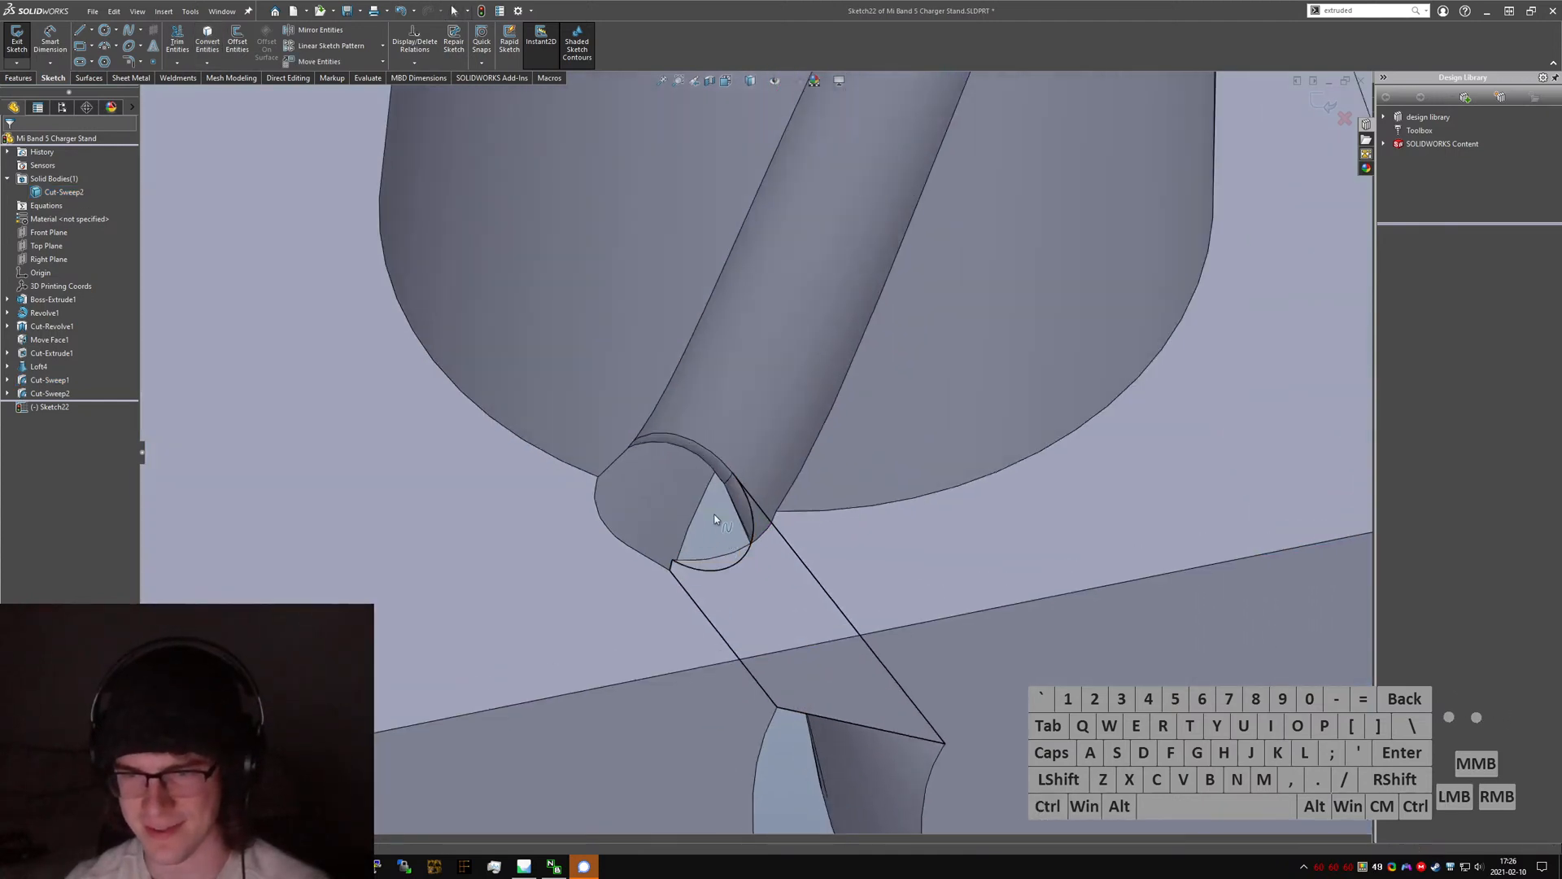
pyautogui.scroll(-3, 714, 519)
pyautogui.moveTo(715, 519); pyautogui.dragTo(692, 521, button='middle')
pyautogui.moveTo(691, 520); pyautogui.dragTo(509, 469, button='right')
pyautogui.moveTo(498, 454); pyautogui.dragTo(397, 606)
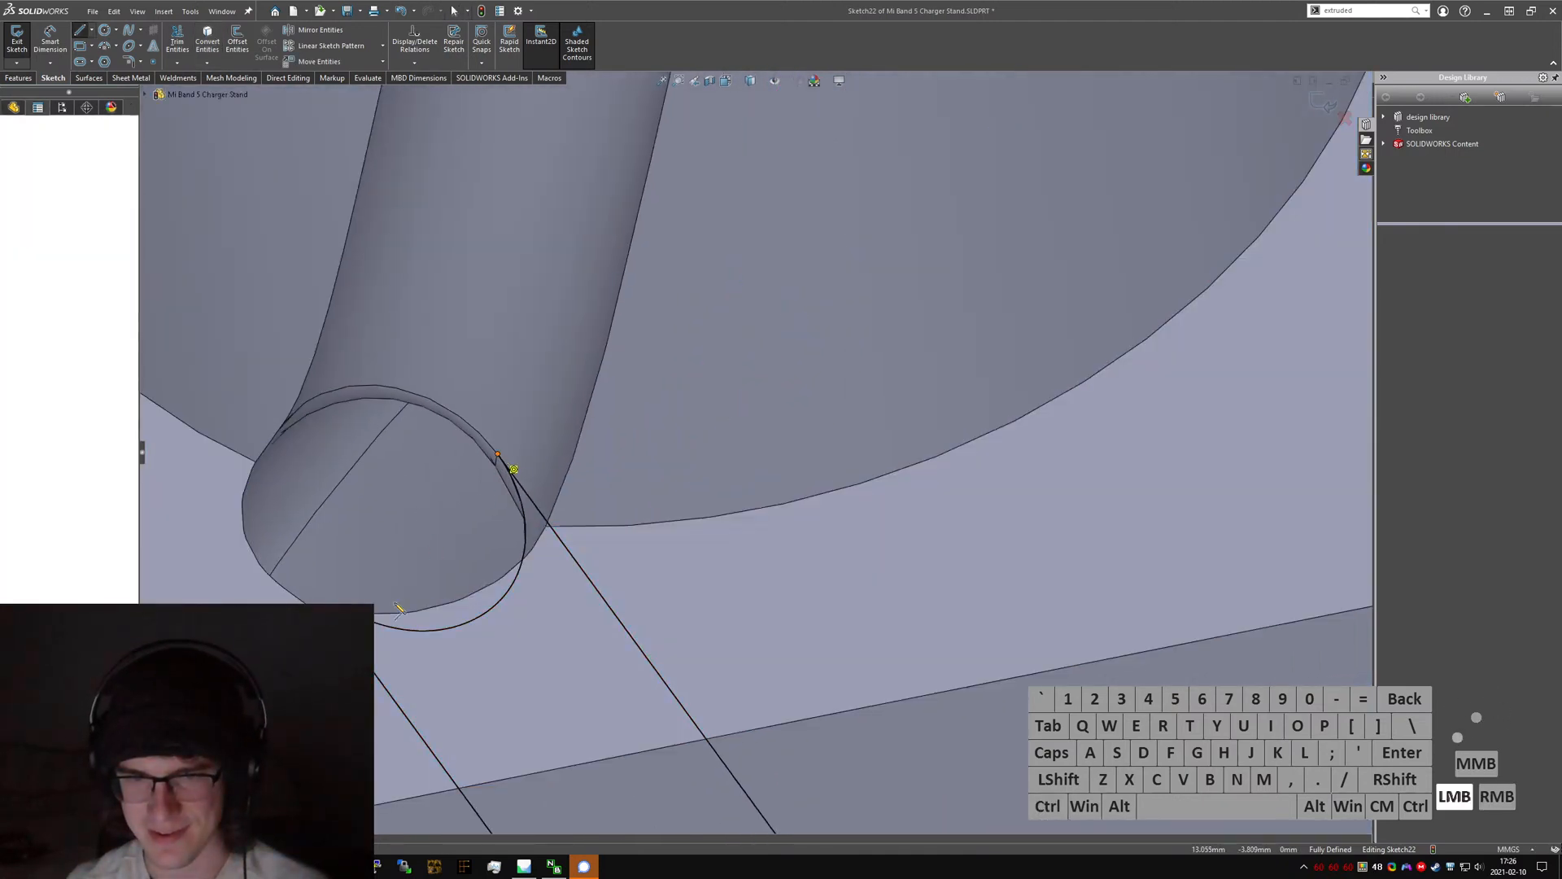
pyautogui.click(340, 624)
pyautogui.press('Escape')
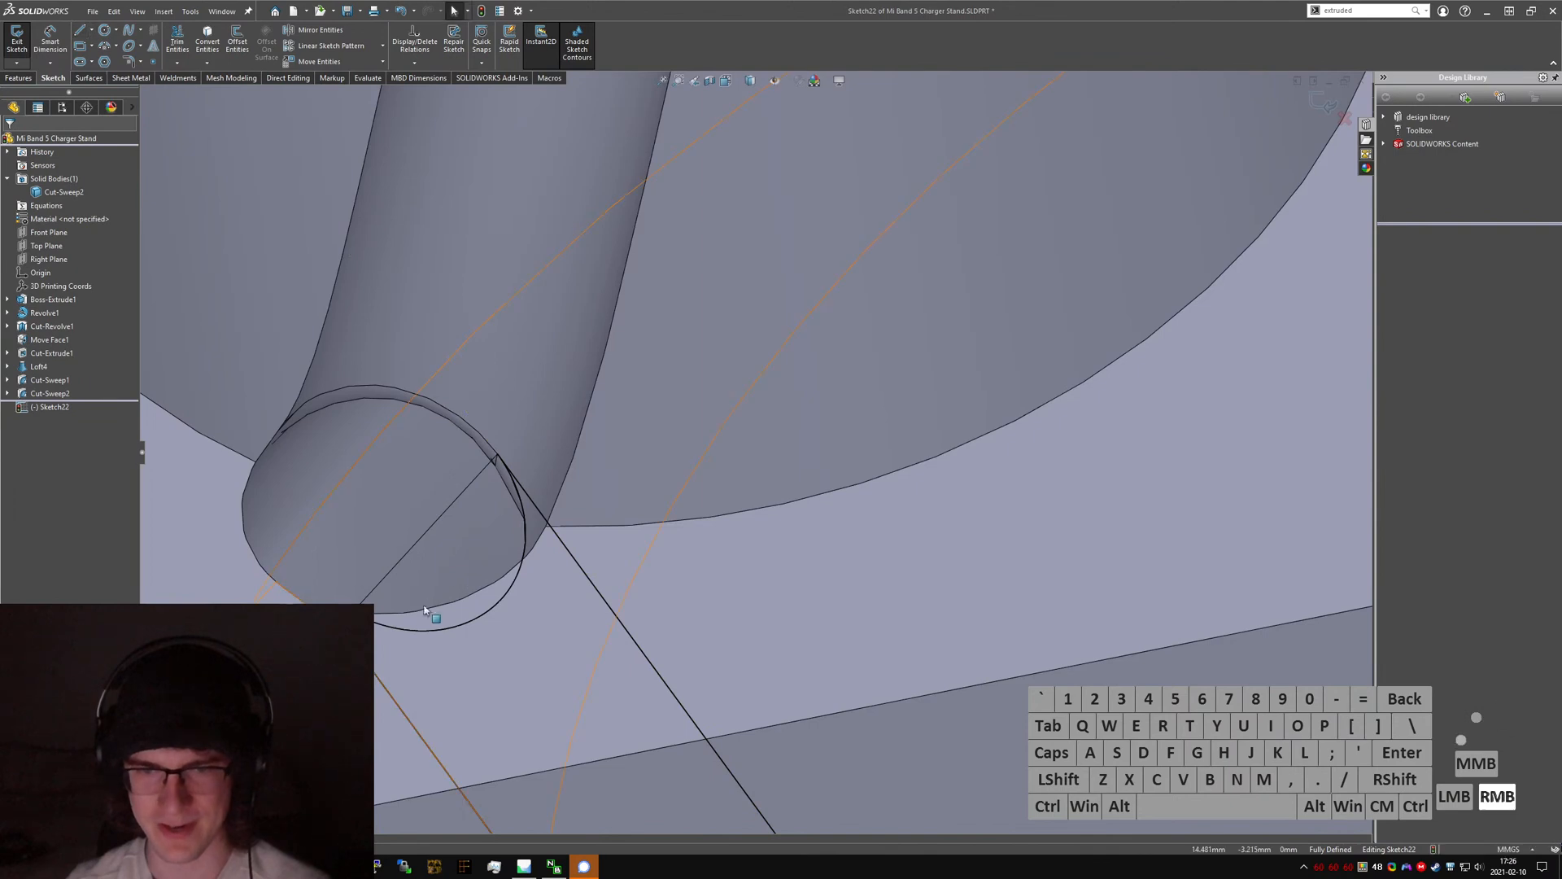
pyautogui.moveTo(424, 610); pyautogui.dragTo(409, 629, button='right')
pyautogui.moveTo(446, 593); pyautogui.dragTo(495, 668)
pyautogui.press('Escape')
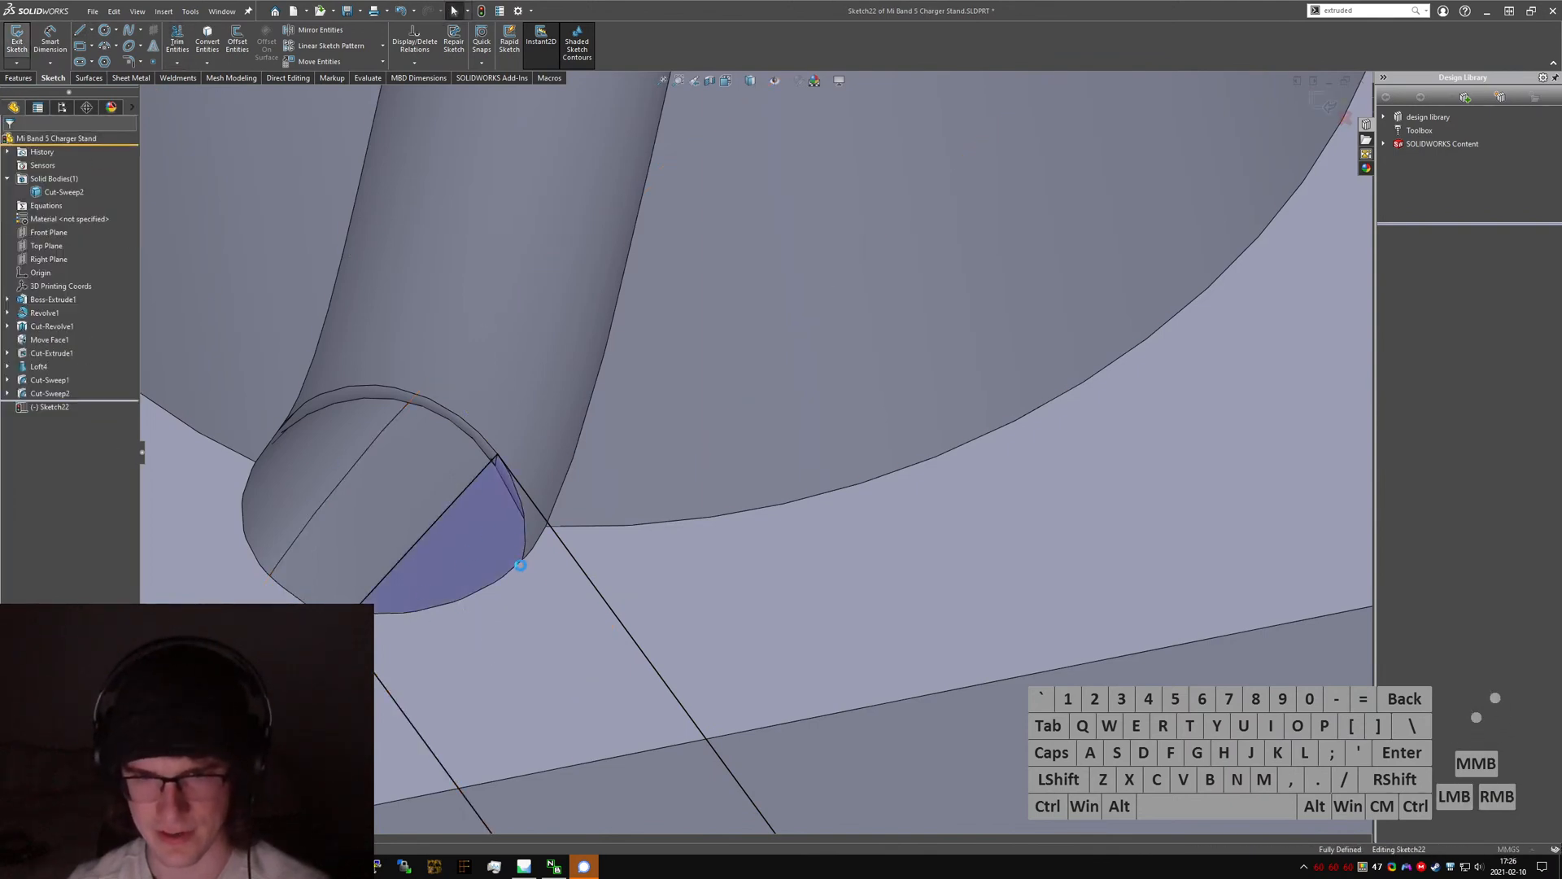
# - Try a blind extruded cut from the closed sketch profile and undo it
pyautogui.scroll(4, 522, 562)
pyautogui.moveTo(521, 553)
pyautogui.mouseDown(button='middle')
pyautogui.moveTo(469, 553)
pyautogui.moveTo(479, 713)
pyautogui.moveTo(478, 596)
pyautogui.moveTo(520, 553)
pyautogui.moveTo(537, 496)
pyautogui.moveTo(504, 536)
pyautogui.moveTo(515, 558)
pyautogui.moveTo(499, 621)
pyautogui.moveTo(528, 580)
pyautogui.moveTo(582, 615)
pyautogui.moveTo(529, 545)
pyautogui.mouseUp(button='middle')
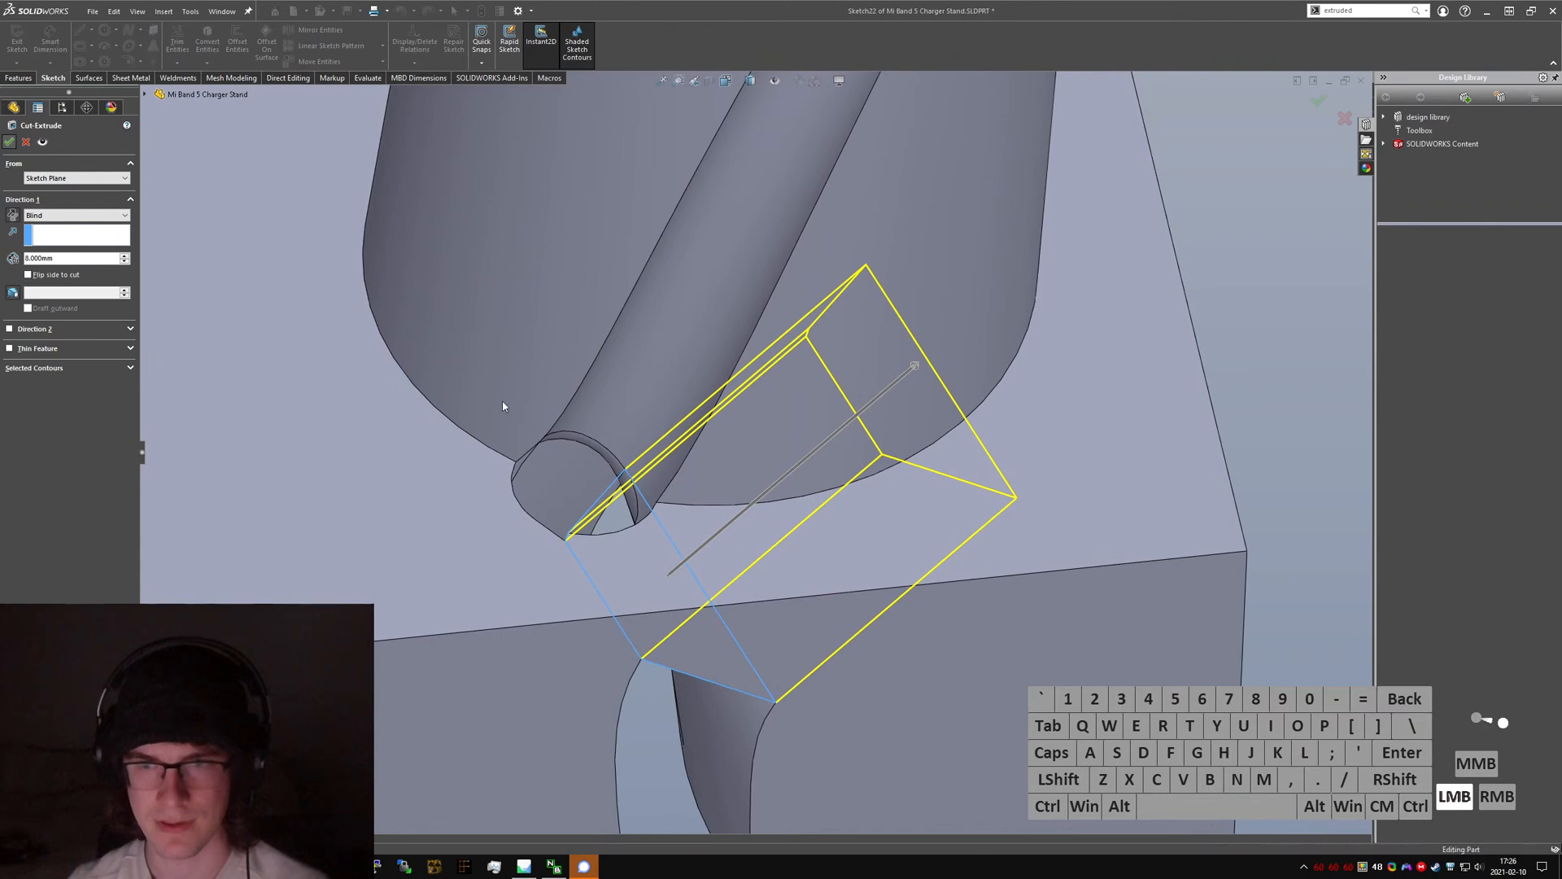
pyautogui.click(9, 141)
pyautogui.moveTo(682, 367)
pyautogui.mouseDown(button='middle')
pyautogui.moveTo(582, 342)
pyautogui.moveTo(711, 354)
pyautogui.moveTo(739, 385)
pyautogui.moveTo(736, 490)
pyautogui.moveTo(668, 511)
pyautogui.mouseUp(button='middle')
pyautogui.hotkey('ctrl', 'z')
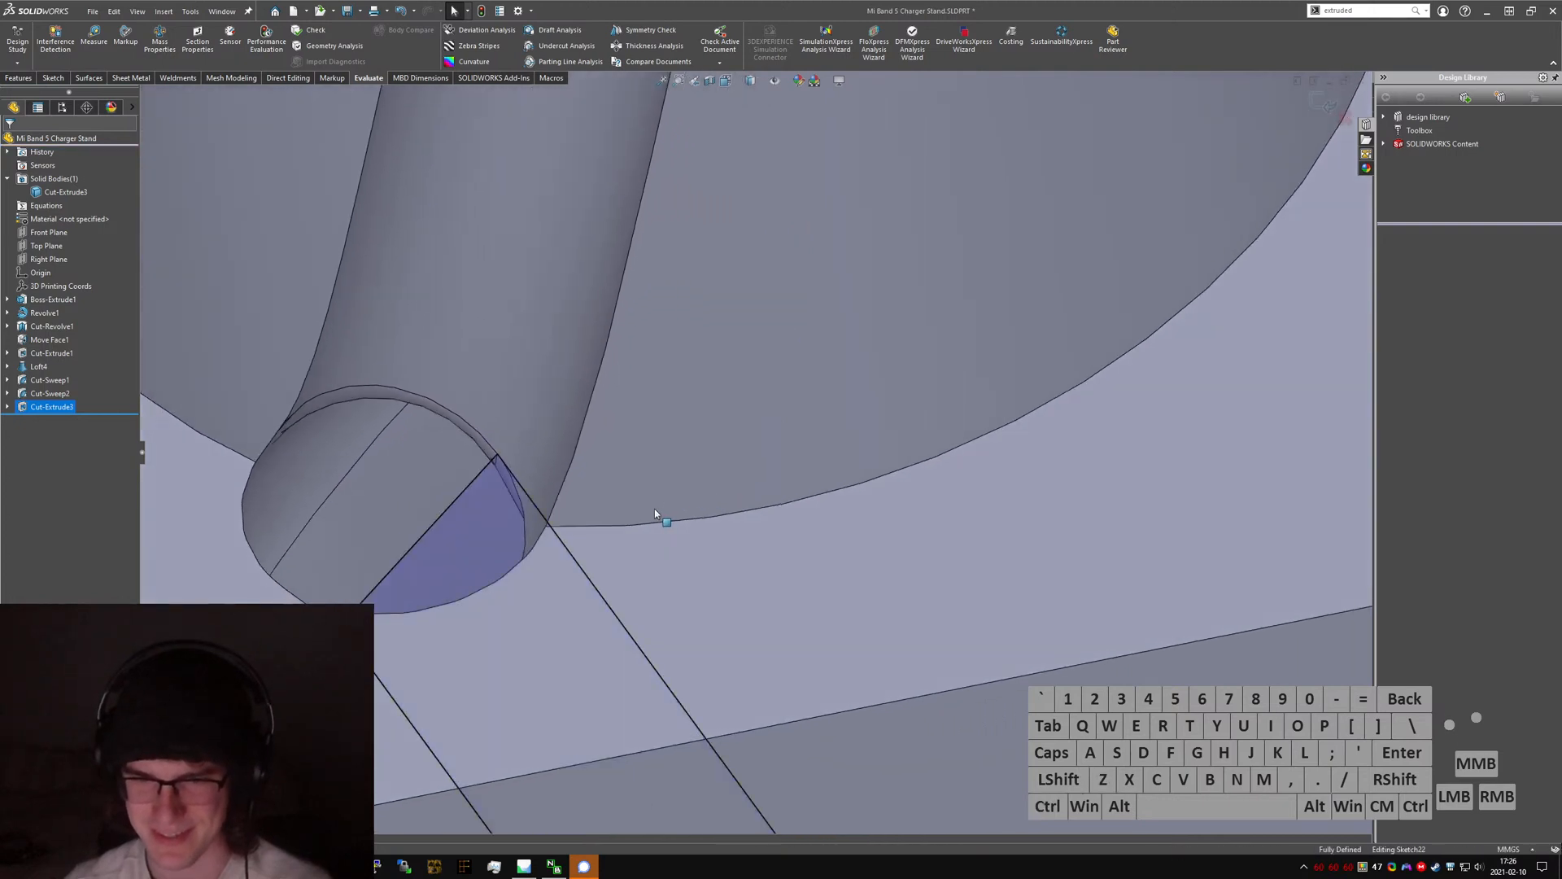
# - Exit the leftover cut sketch and delete it from the feature tree
pyautogui.click(47, 406)
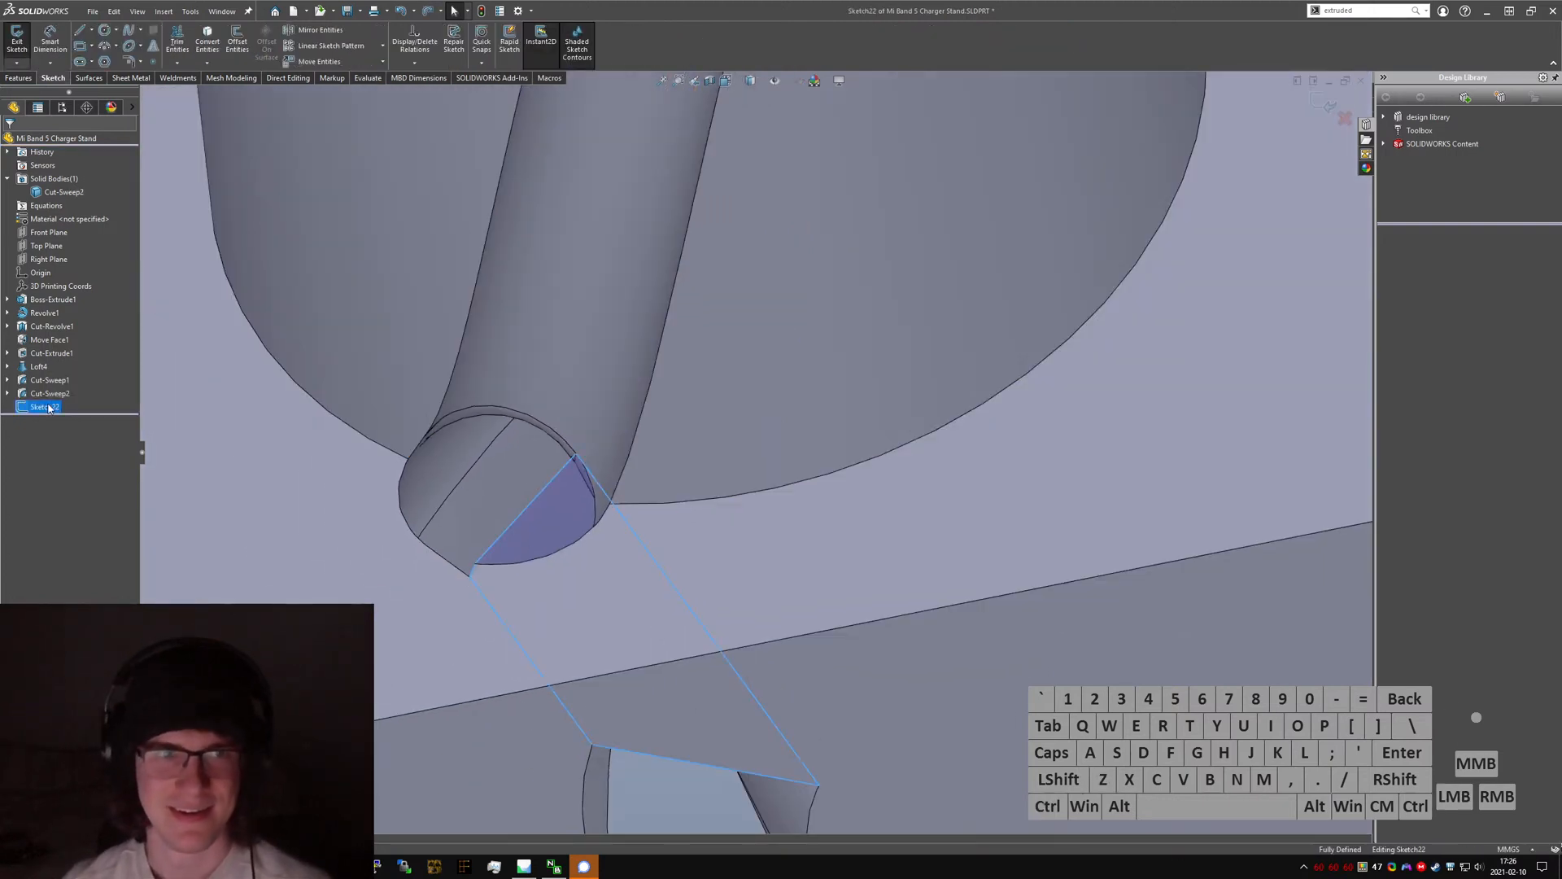
pyautogui.click(16, 48)
pyautogui.click(39, 408)
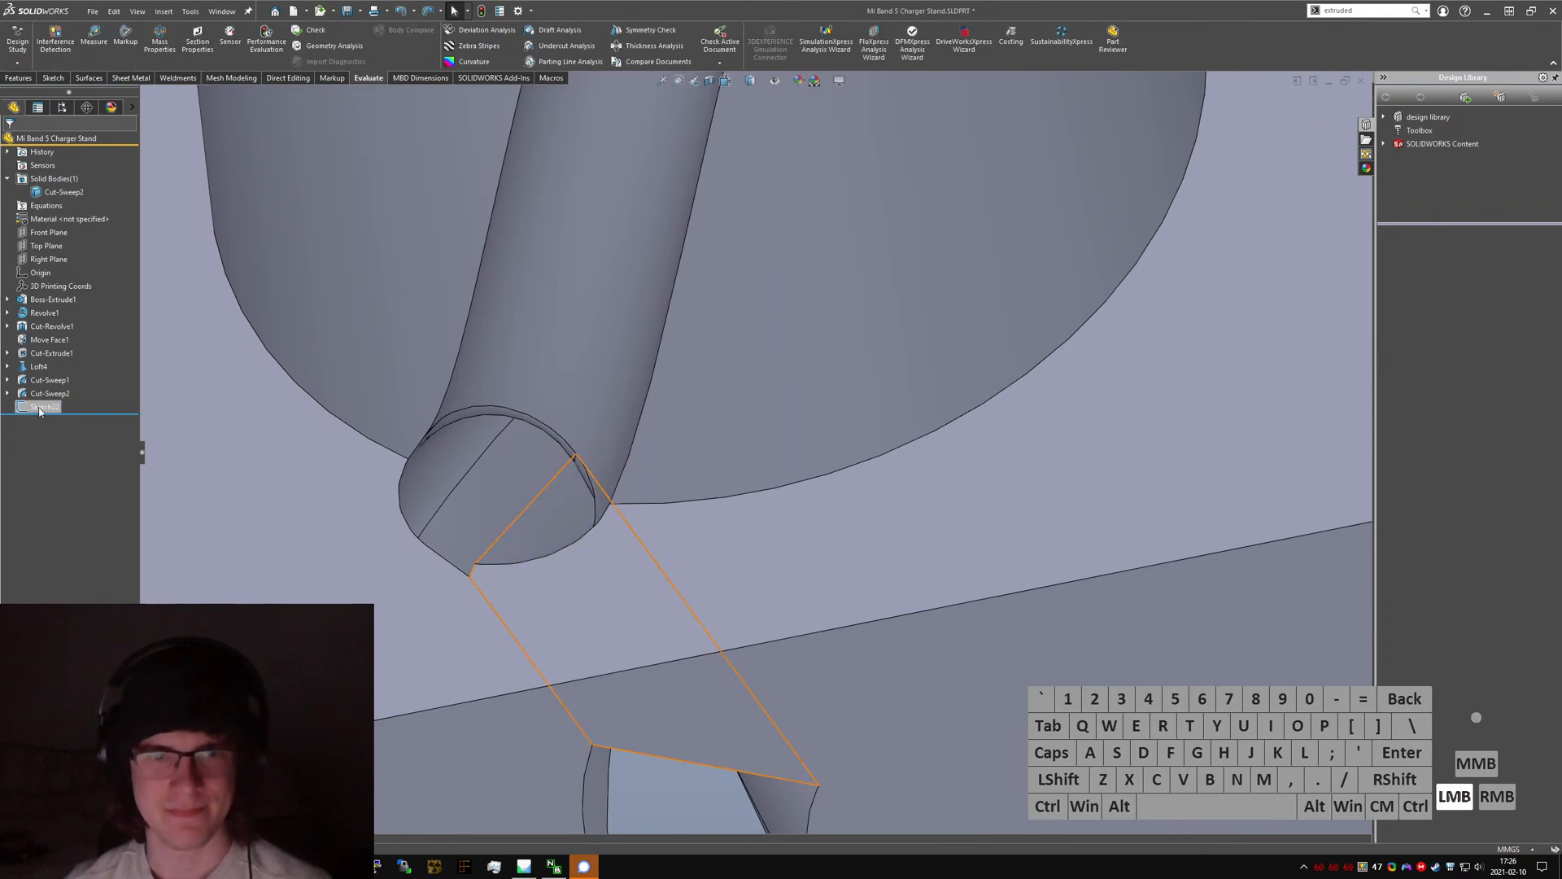
pyautogui.press('Delete')
pyautogui.press('Return')
pyautogui.scroll(4, 638, 605)
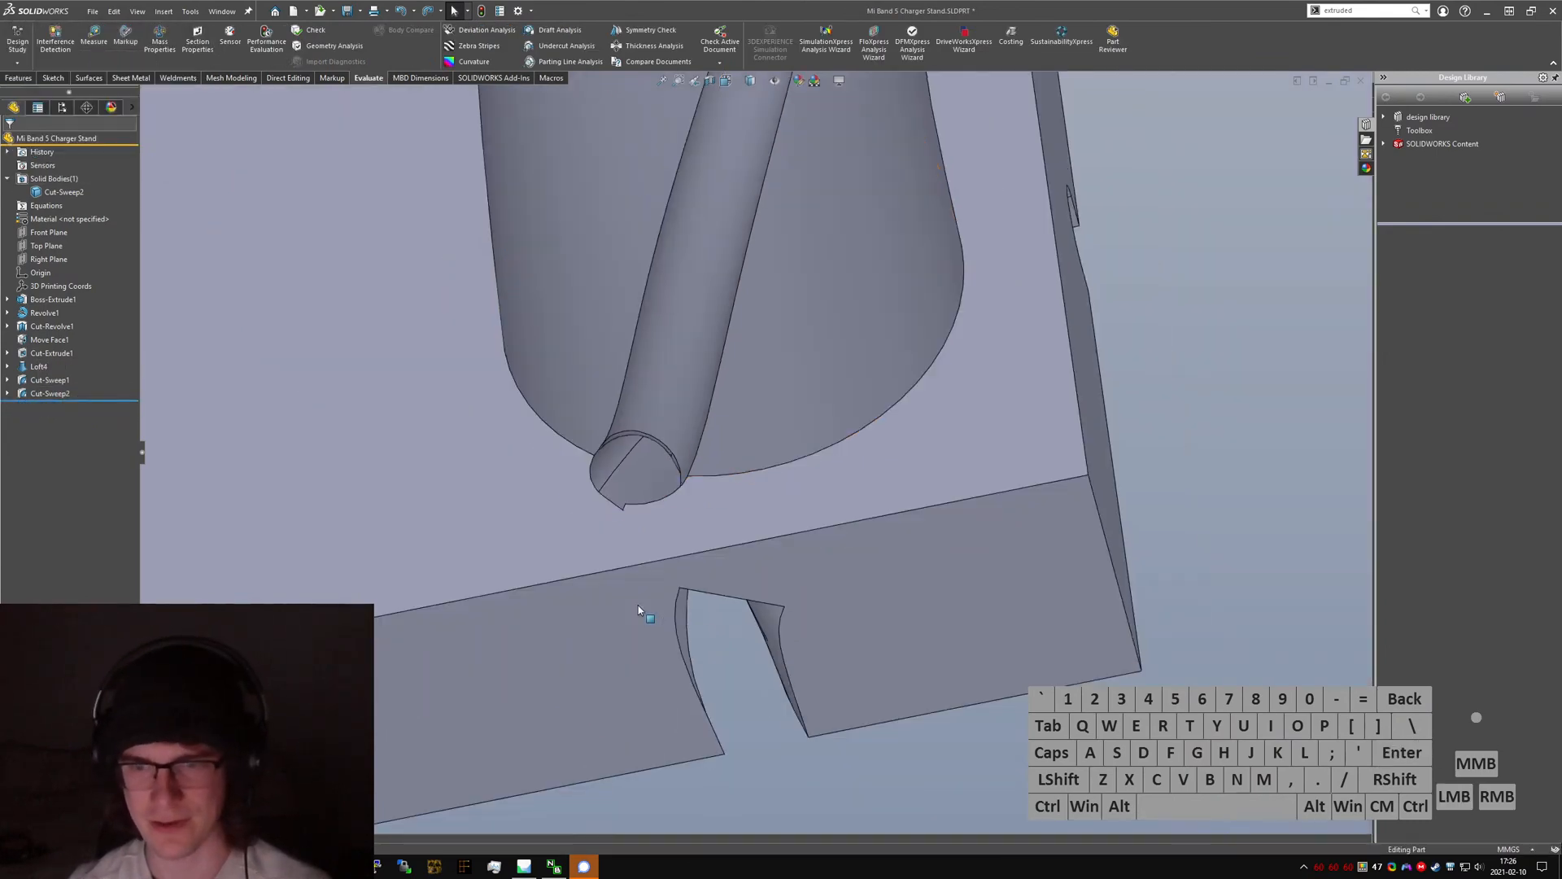
# - Edit 3DSketch3 of Cut-Sweep1, set the spline handle's angles at the junction end to 85° and -25°, and exit the sketch
pyautogui.middleClick(691, 498)
pyautogui.scroll(-5, 686, 476)
pyautogui.moveTo(691, 498); pyautogui.dragTo(603, 338, button='middle')
pyautogui.scroll(4, 676, 391)
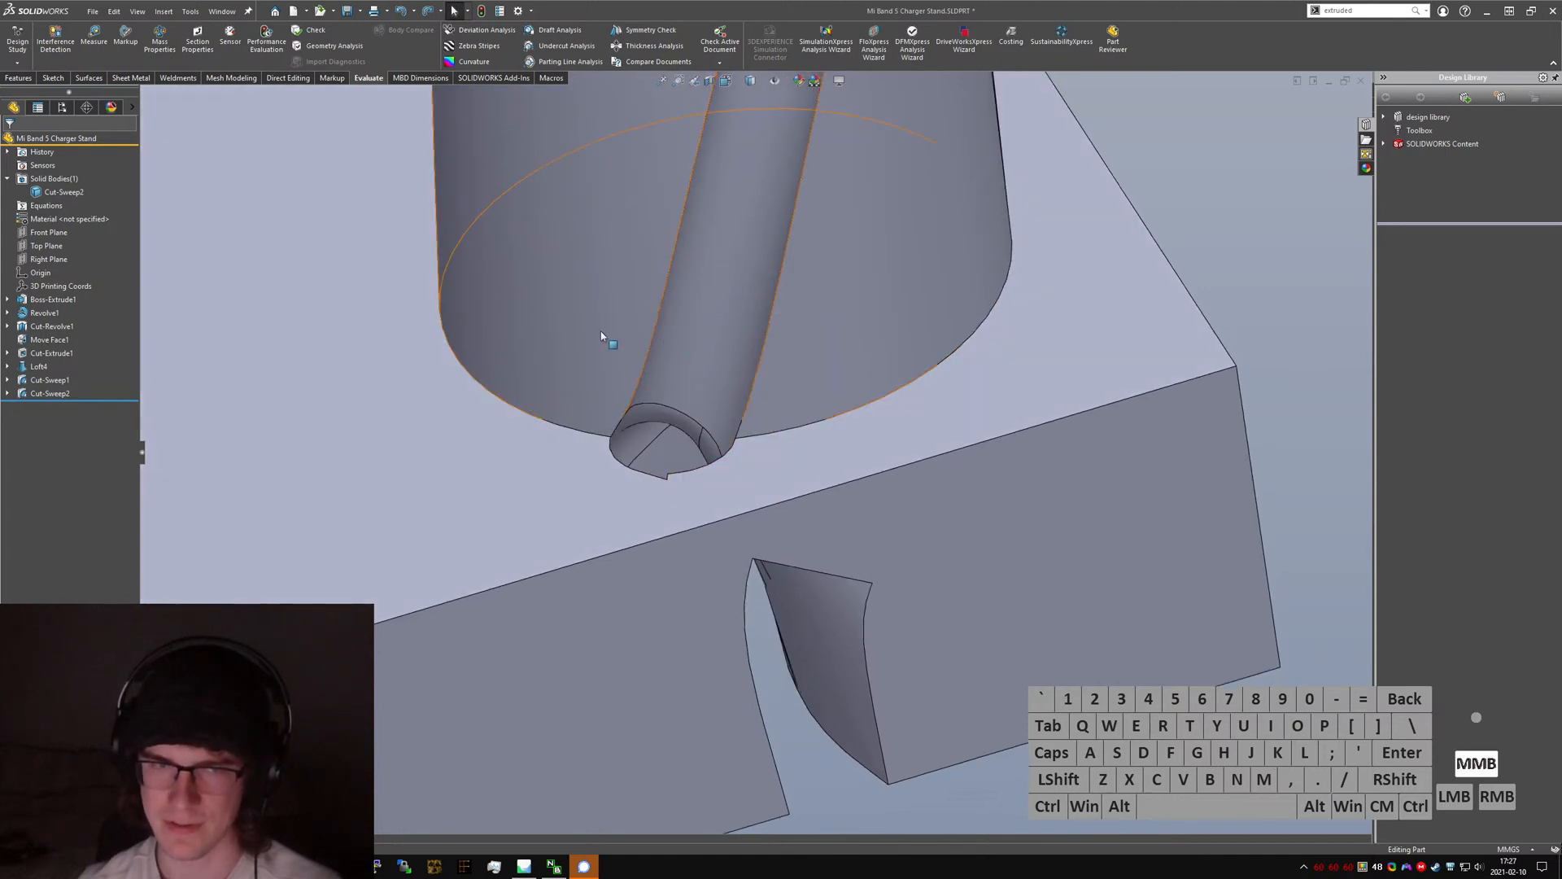
pyautogui.click(8, 380)
pyautogui.click(46, 408)
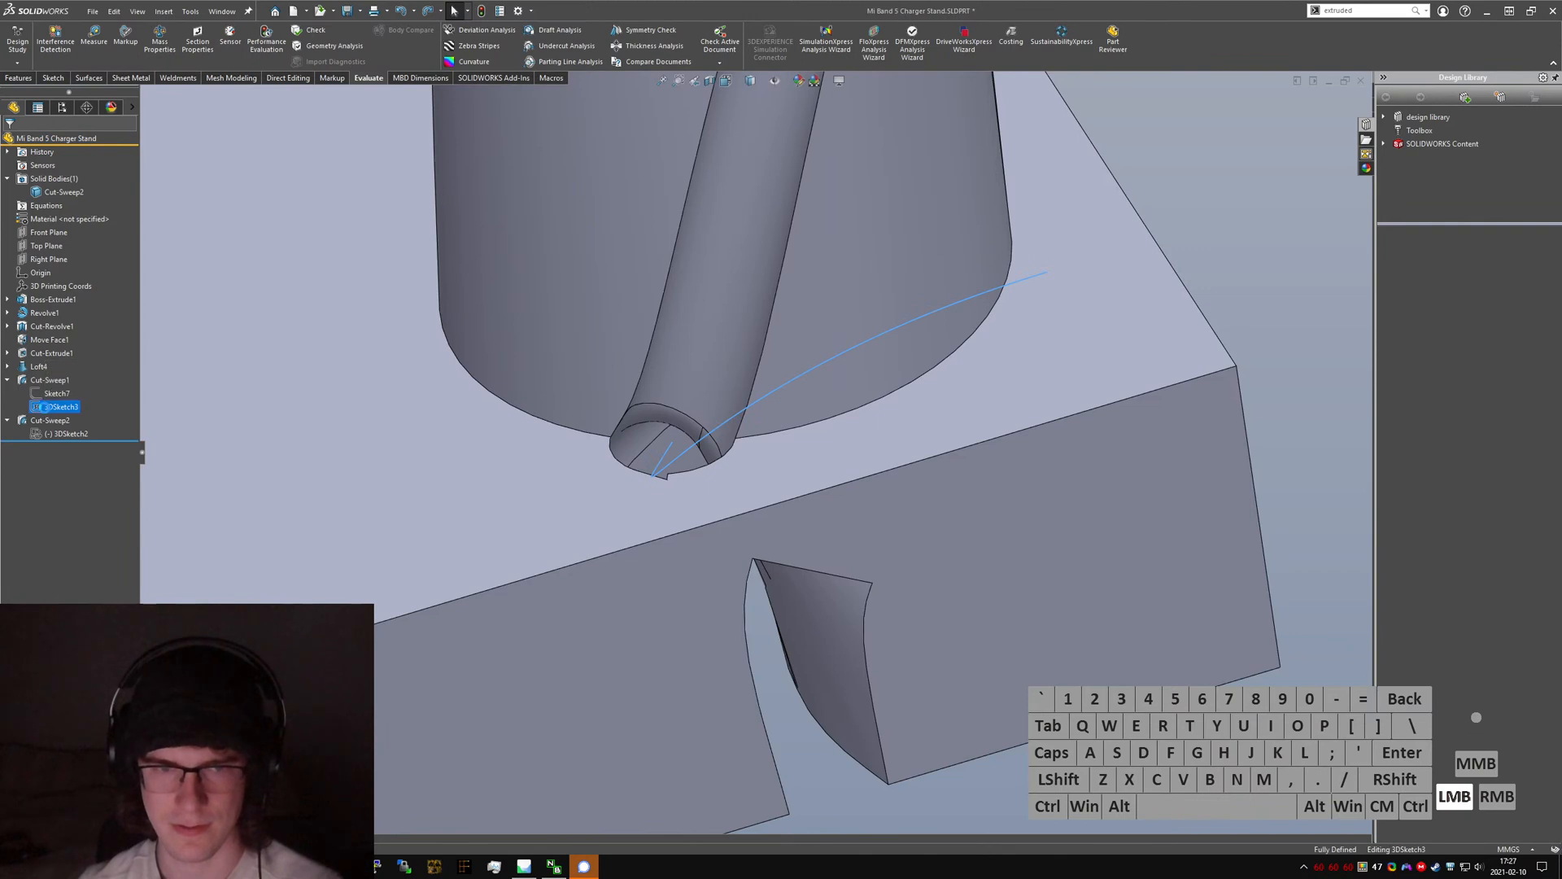
pyautogui.doubleClick(42, 407)
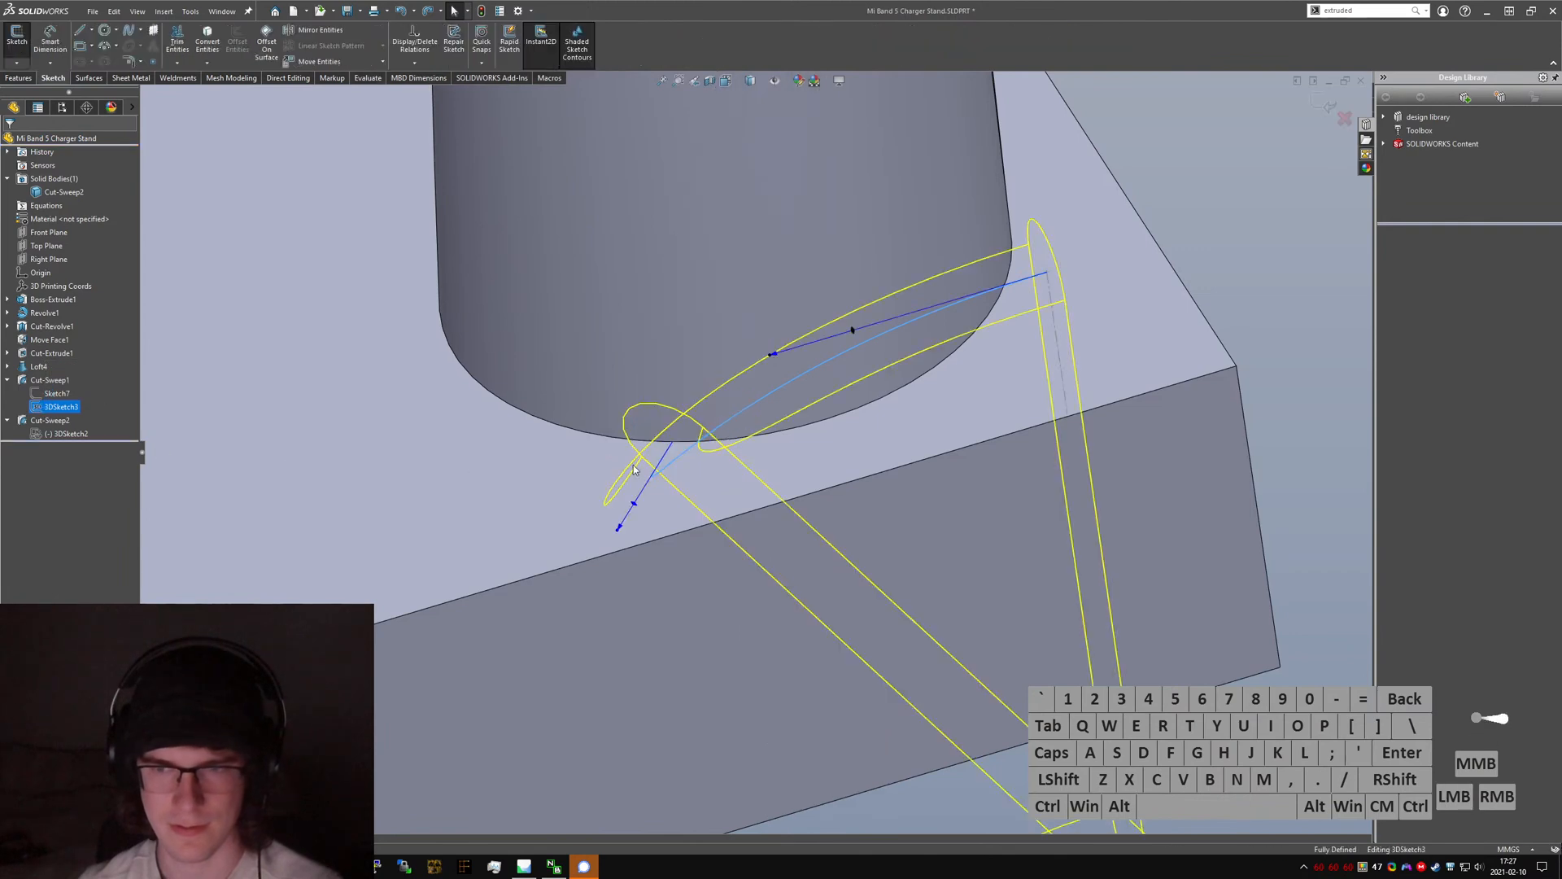
pyautogui.click(617, 534)
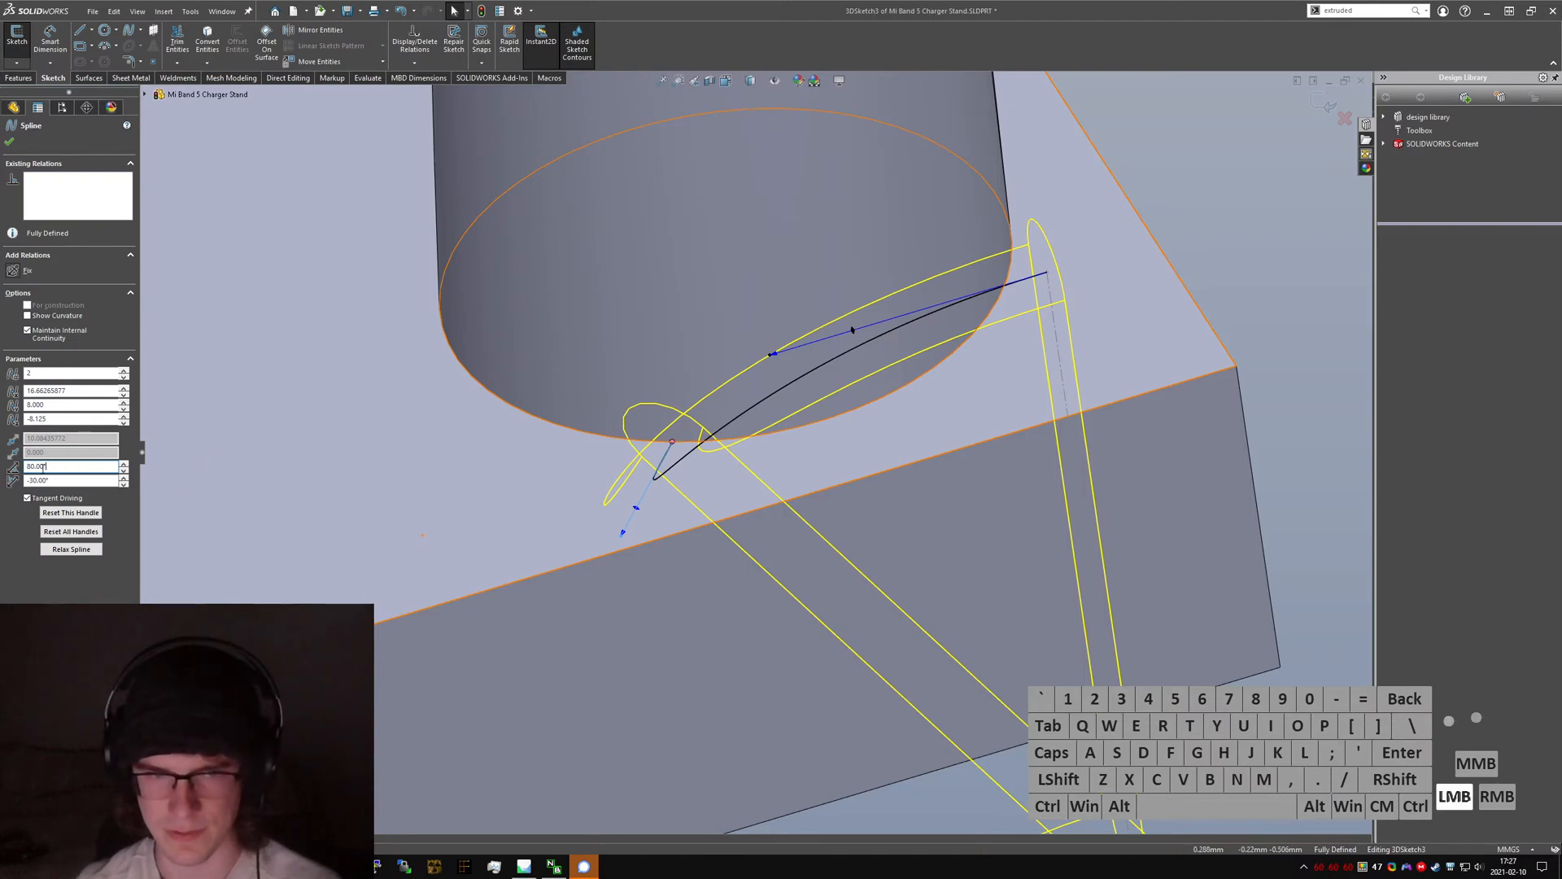
pyautogui.moveTo(642, 488)
pyautogui.mouseDown(button='middle')
pyautogui.moveTo(683, 496)
pyautogui.moveTo(666, 569)
pyautogui.moveTo(636, 519)
pyautogui.mouseUp(button='middle')
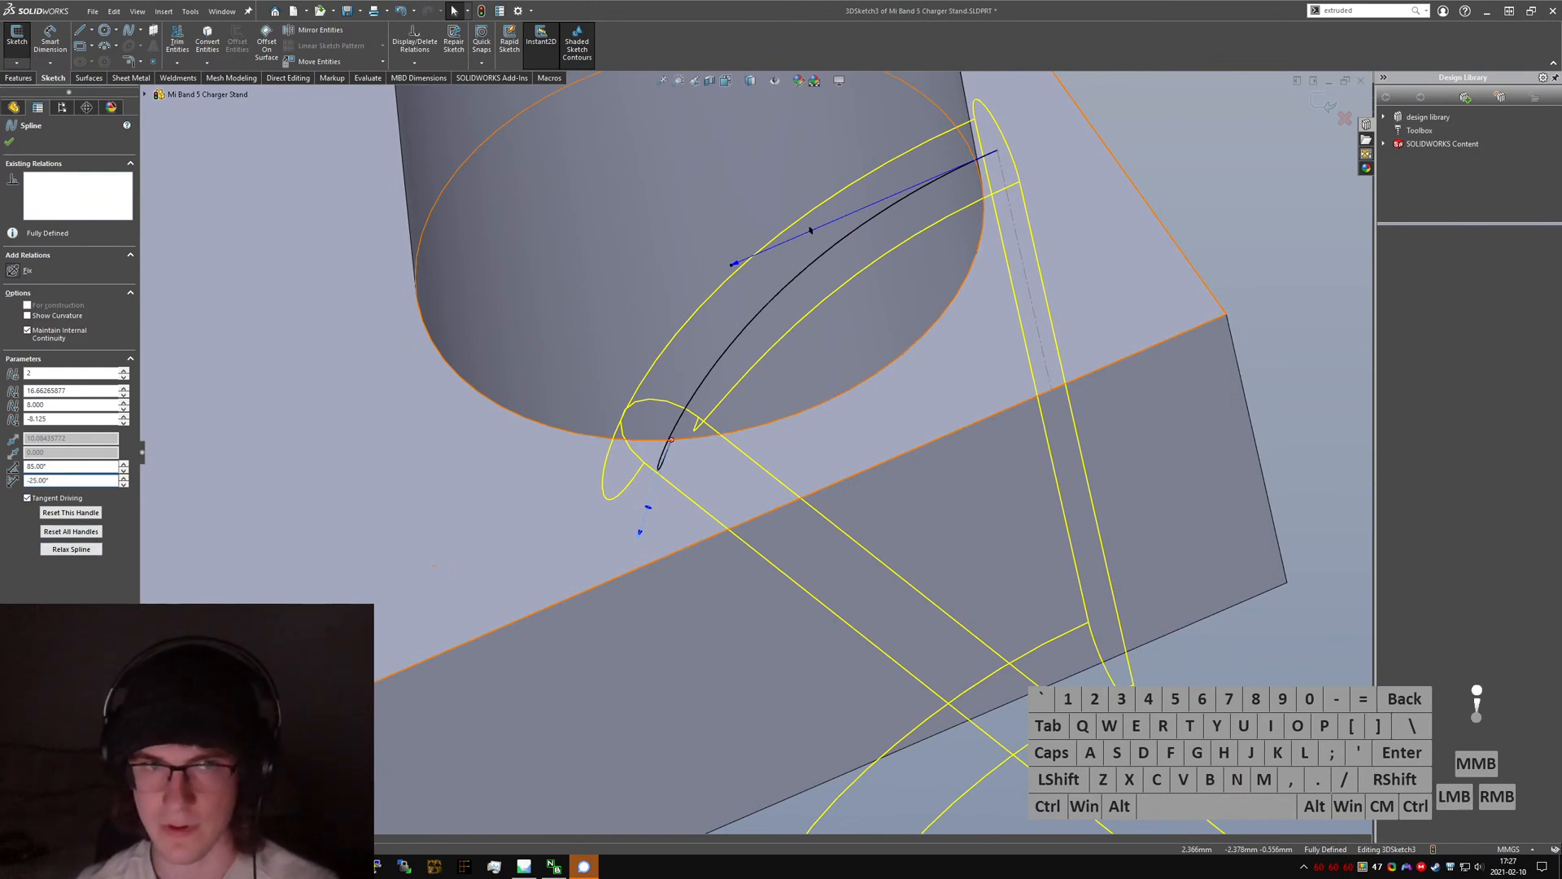
pyautogui.click(13, 53)
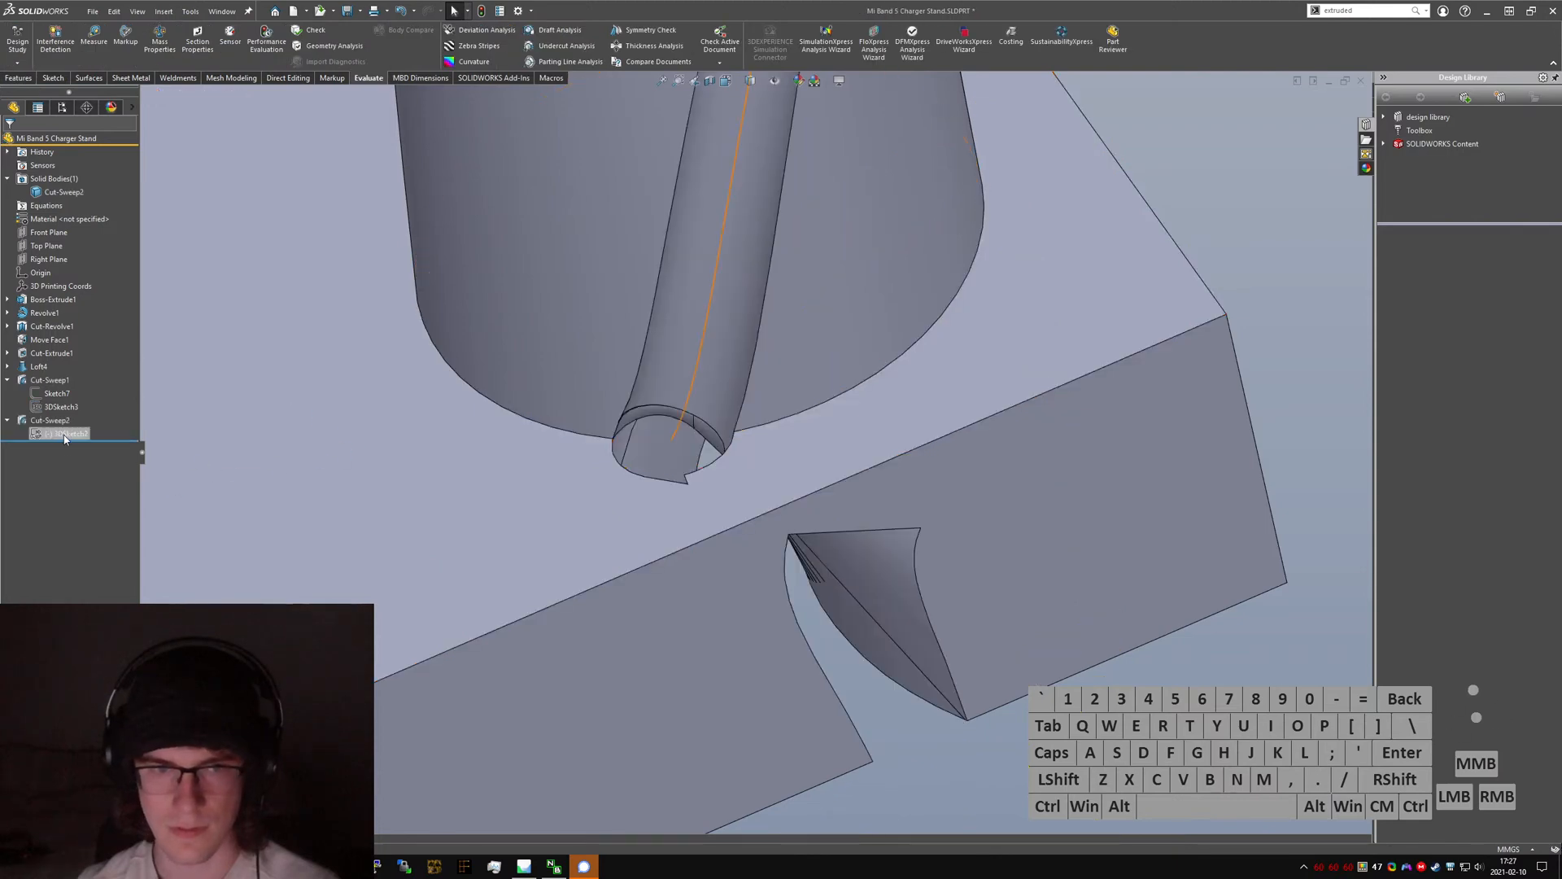
# - Edit 3DSketch2 of Cut-Sweep2, set the lower spline handle's angles to 85° and -20°, and exit the sketch
pyautogui.moveTo(200, 440); pyautogui.dragTo(614, 403, button='middle')
pyautogui.scroll(-5, 622, 411)
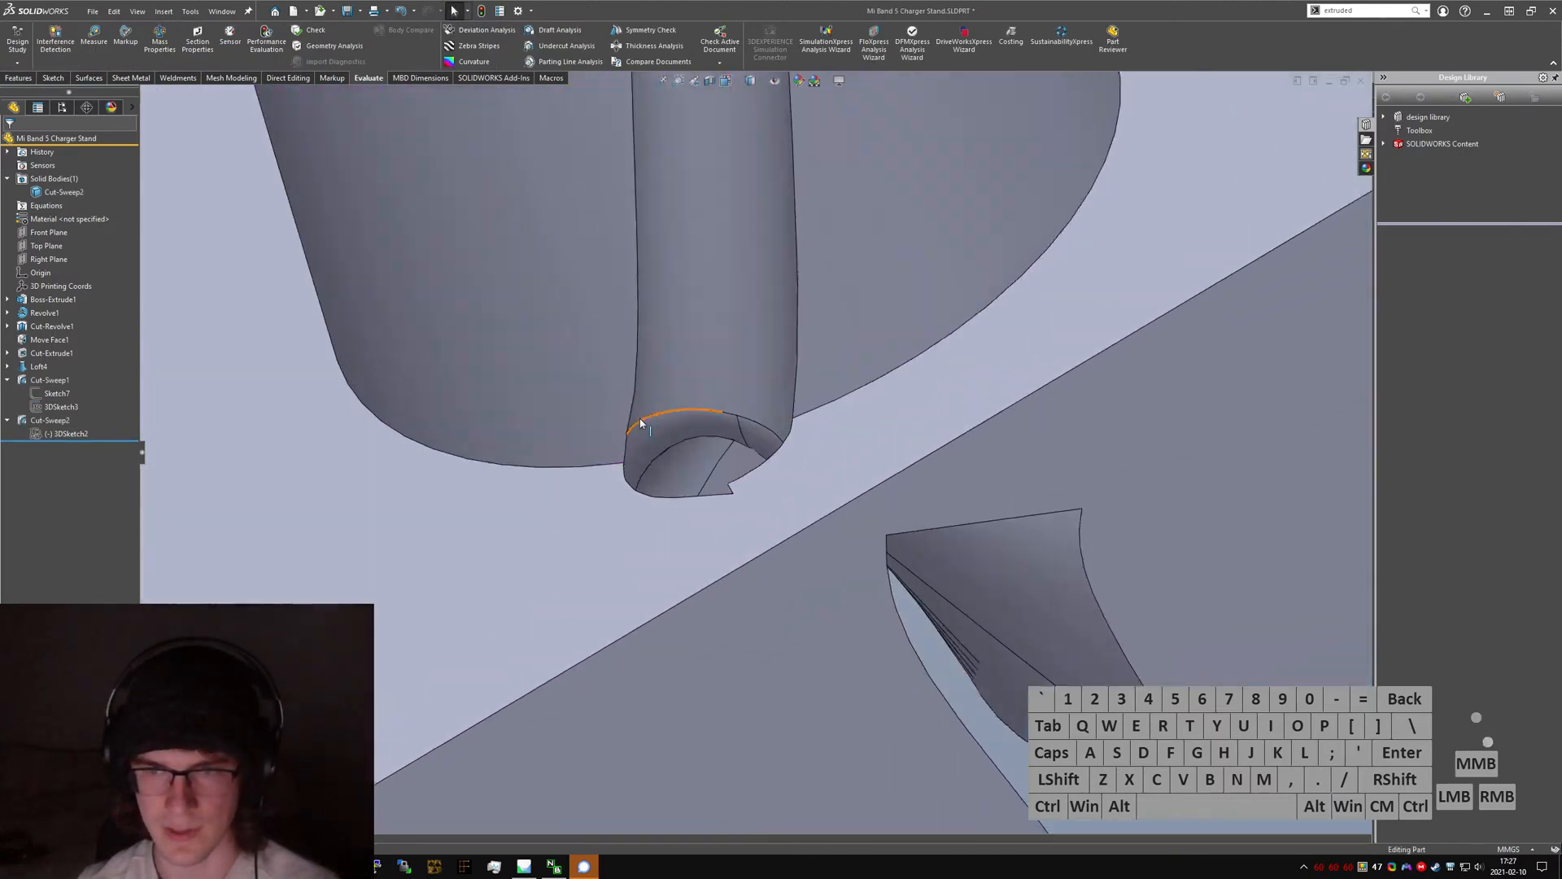
pyautogui.click(660, 452)
pyautogui.click(67, 434)
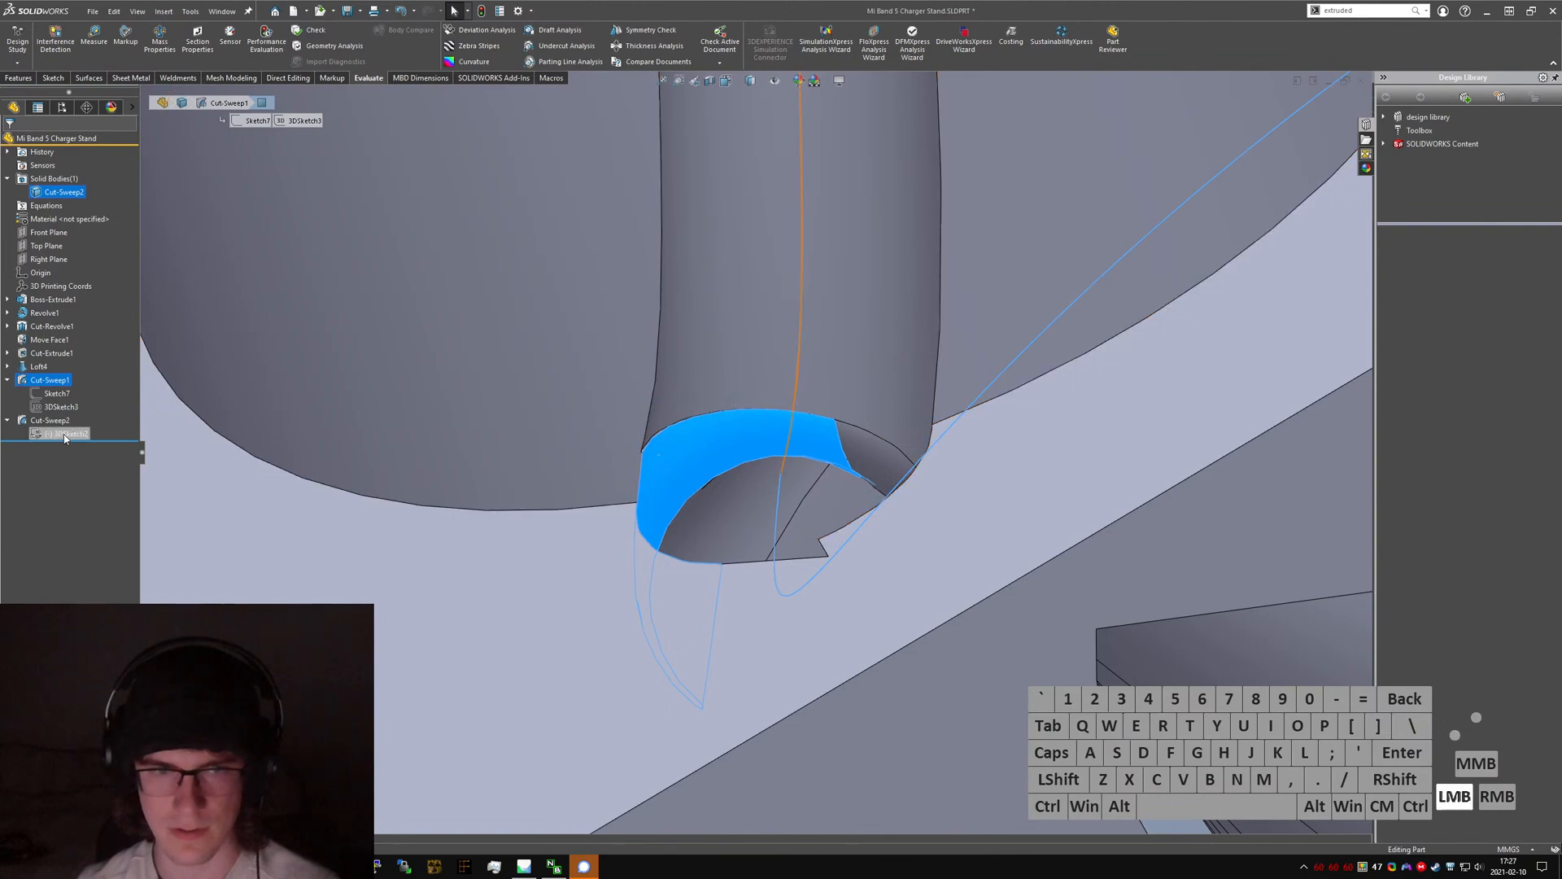
pyautogui.click(76, 401)
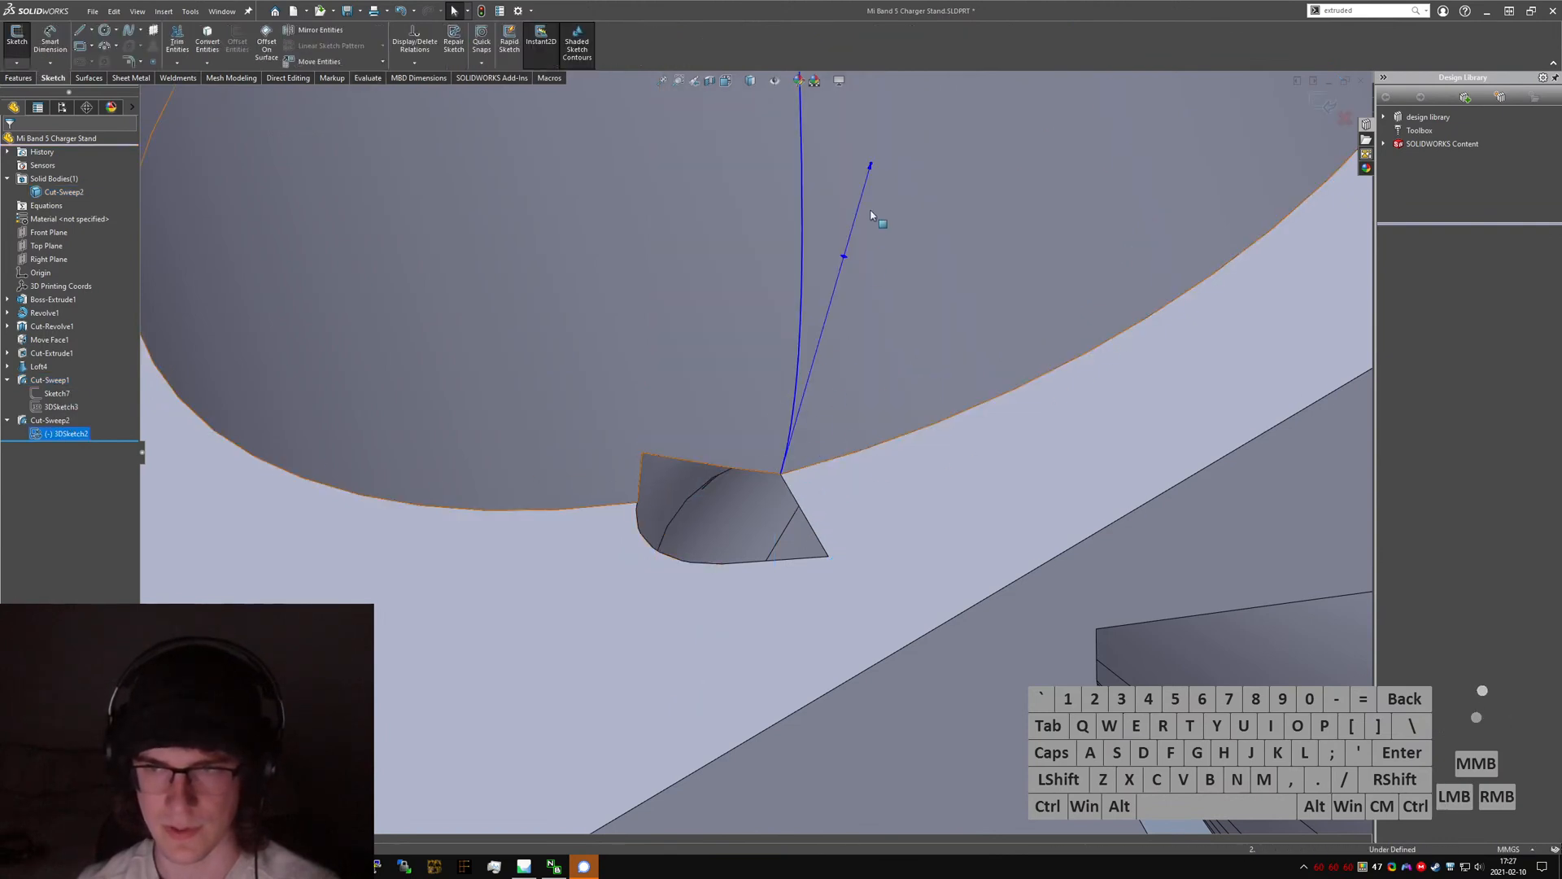
pyautogui.click(871, 167)
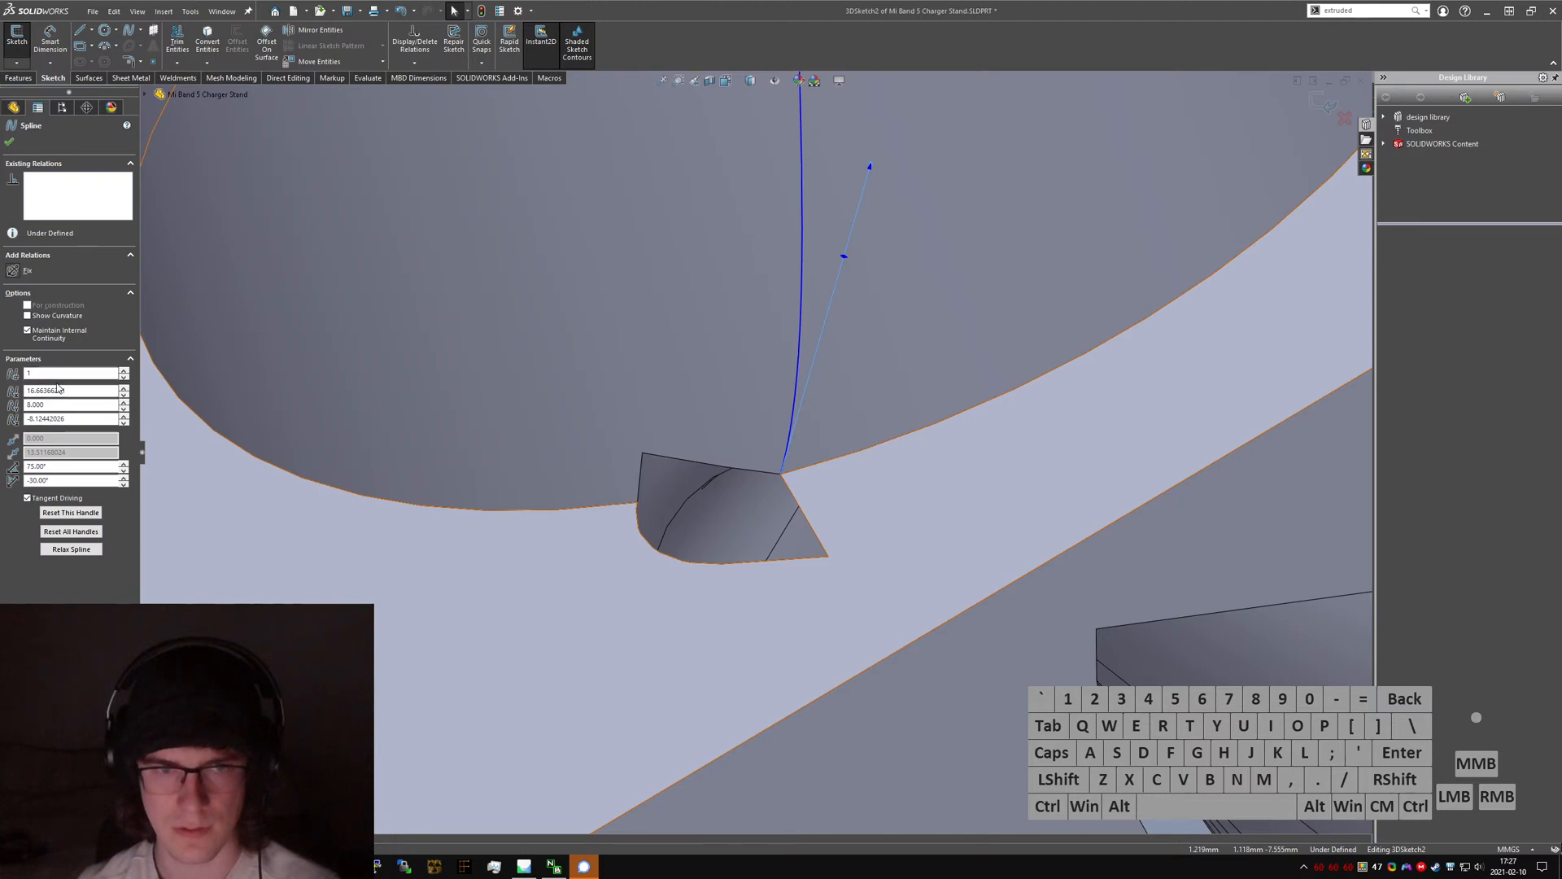
pyautogui.click(66, 466)
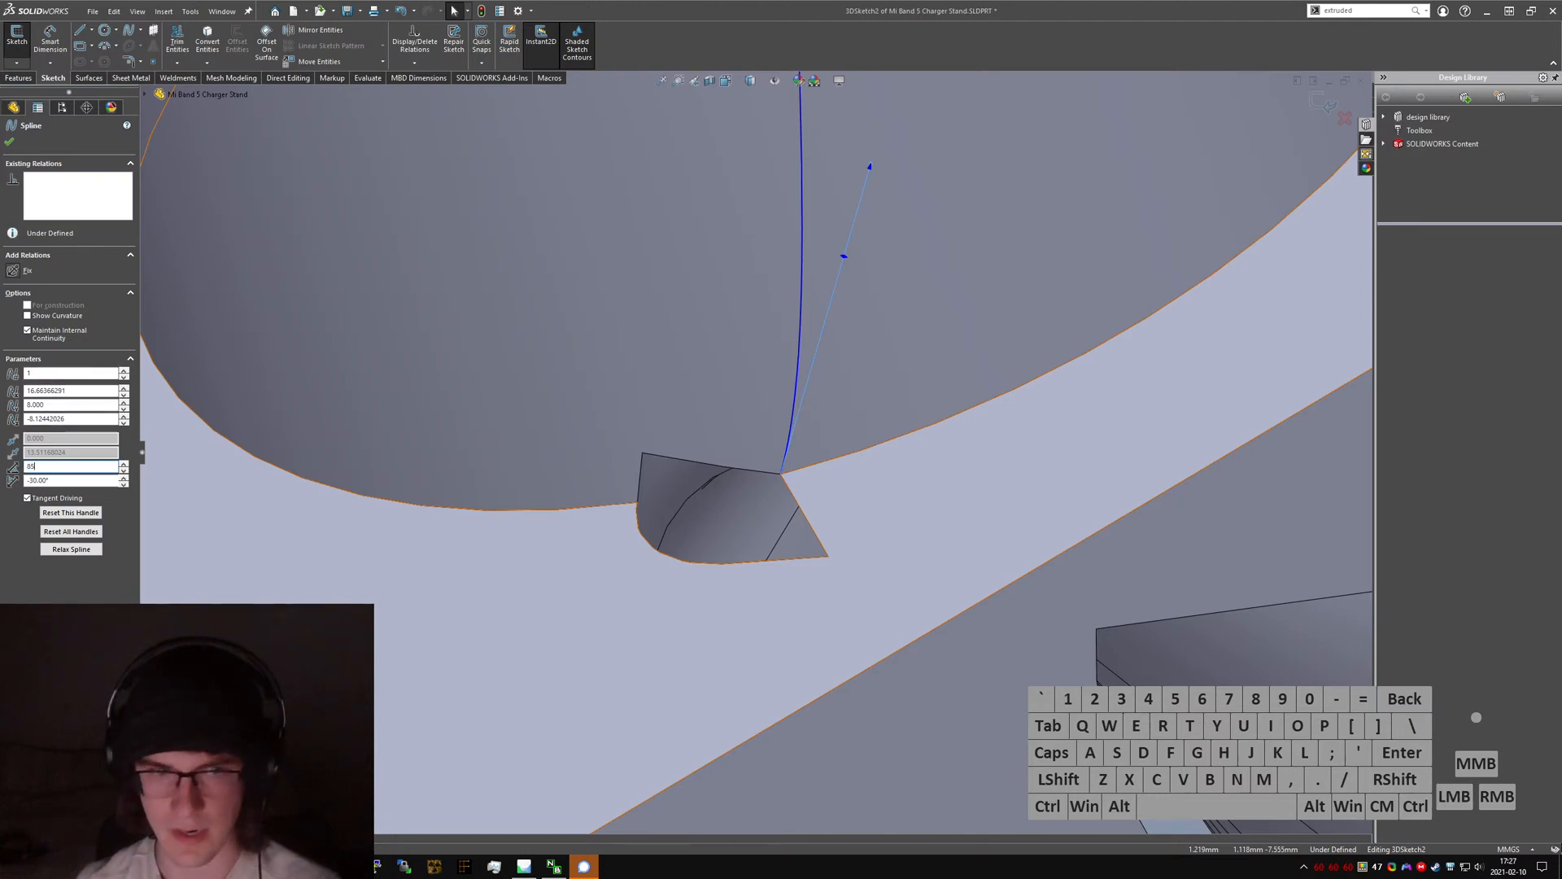
pyautogui.press('Return')
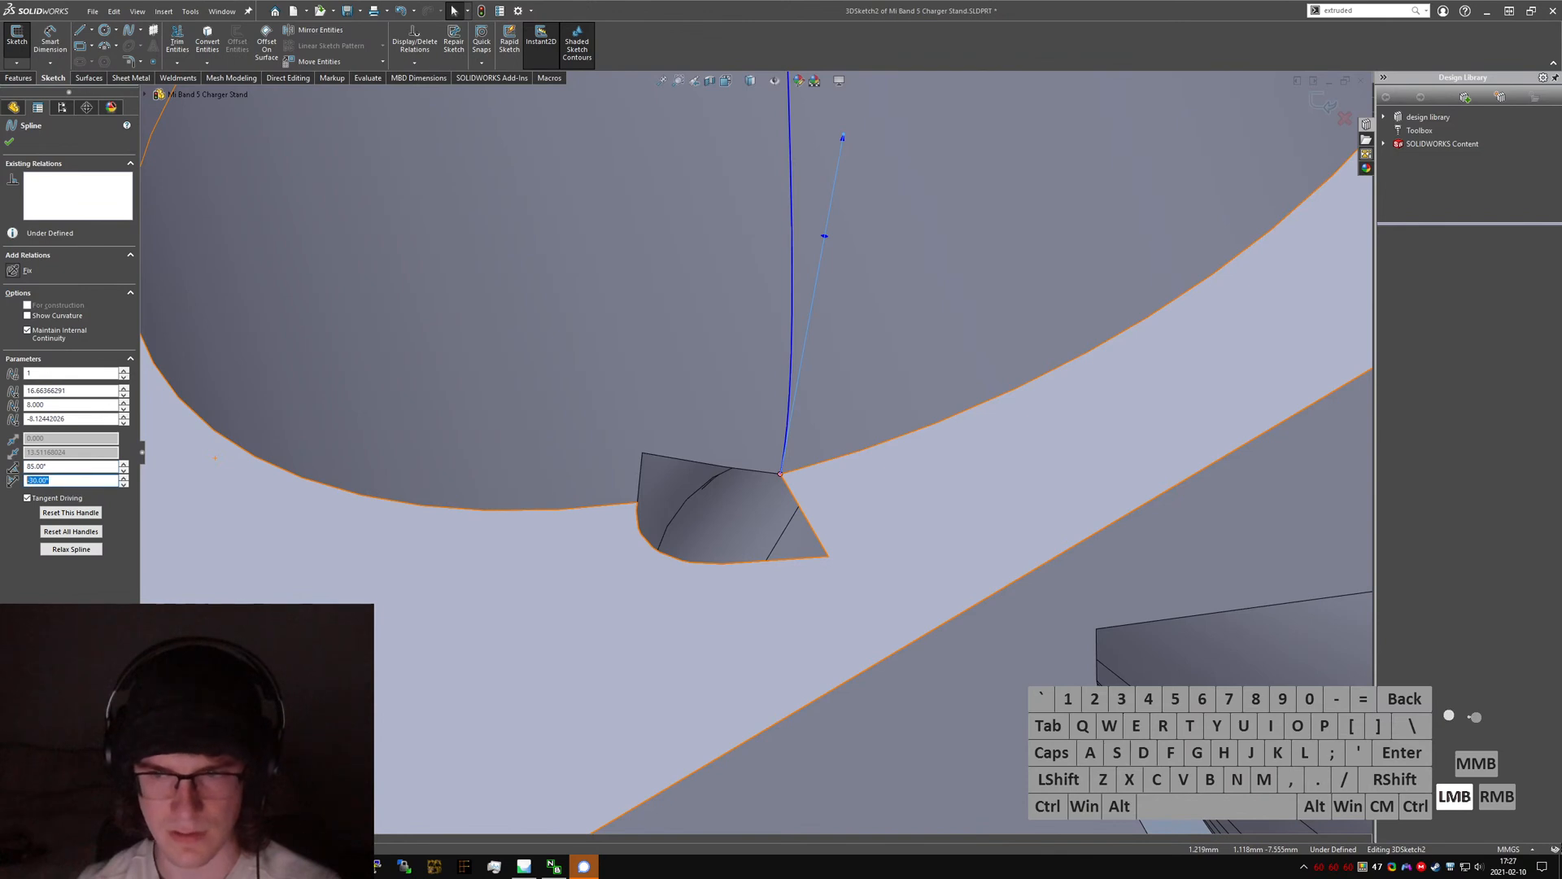
pyautogui.press('Return')
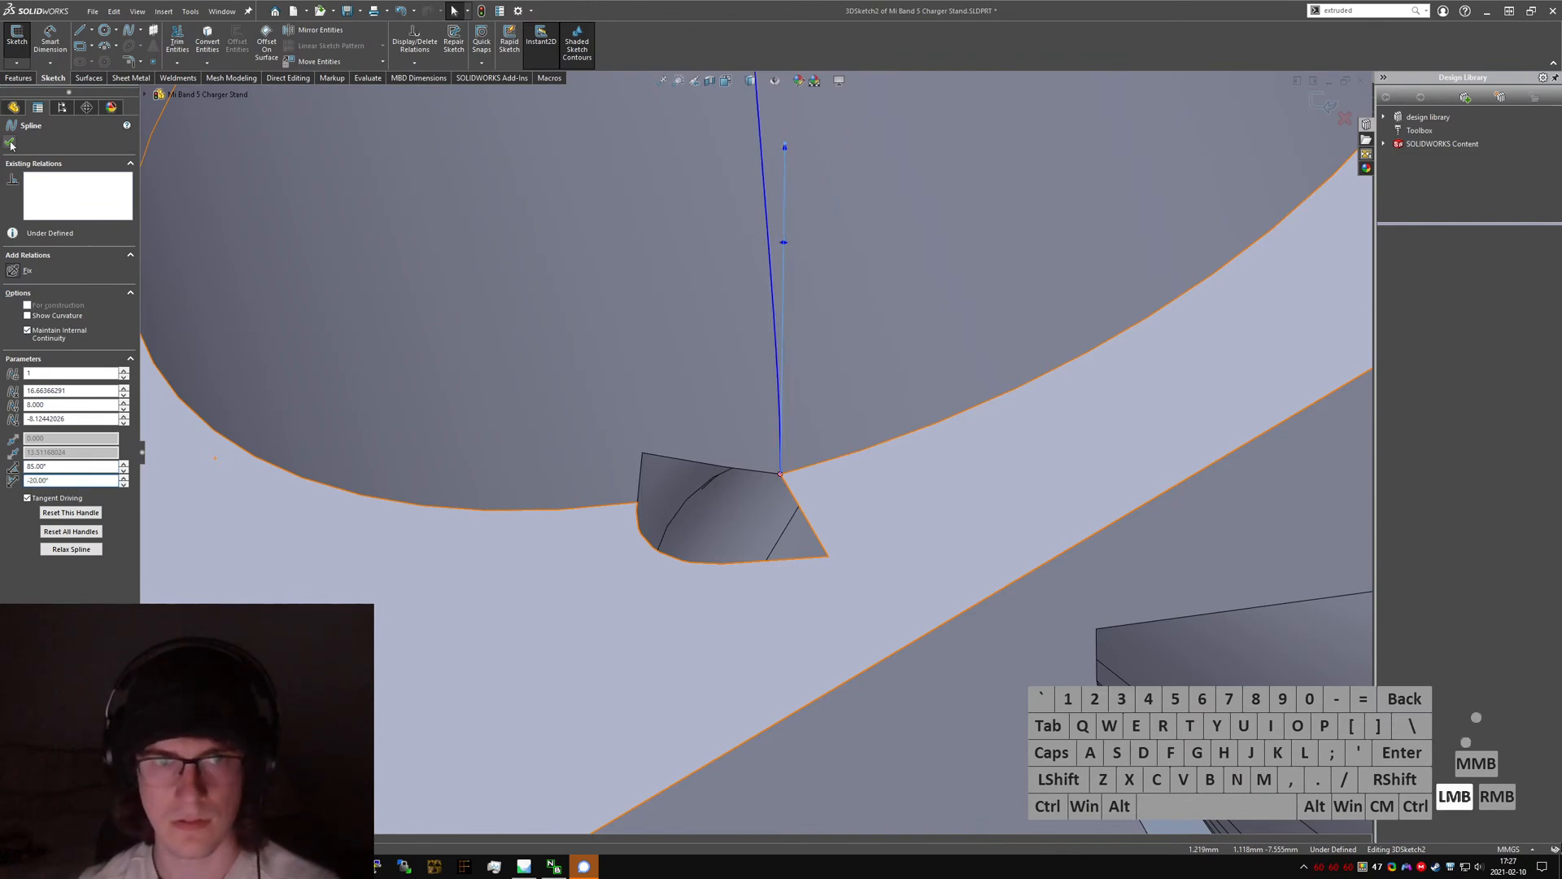
pyautogui.click(10, 144)
pyautogui.click(16, 36)
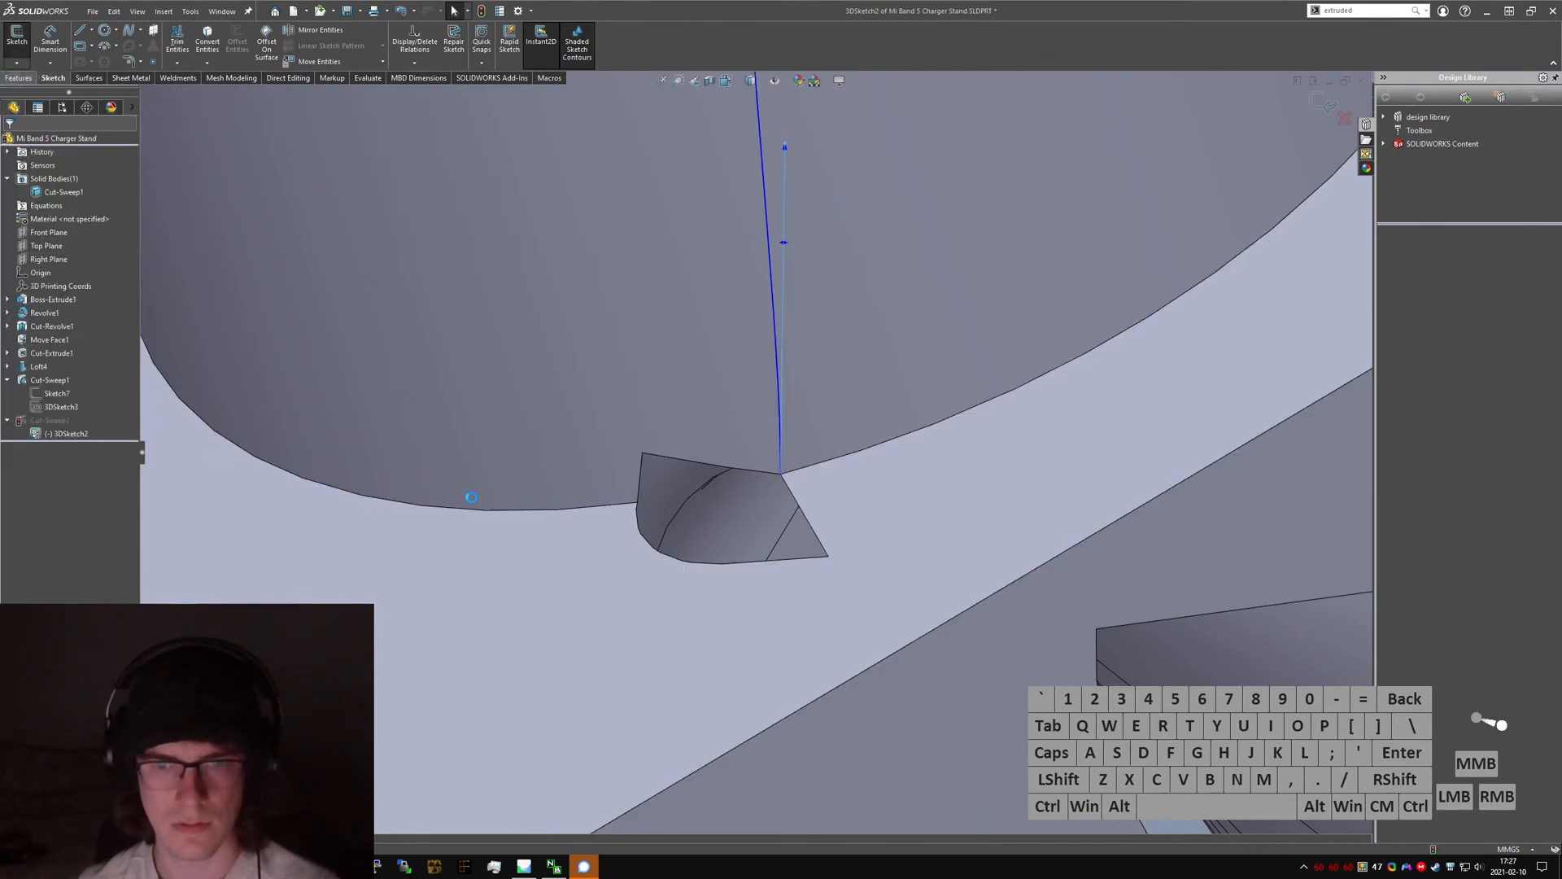
# - Edit Cut-Sweep1 and change its profile twist to Specify Twist Value, controlled in degrees
pyautogui.moveTo(740, 466); pyautogui.dragTo(627, 543, button='middle')
pyautogui.moveTo(715, 432); pyautogui.dragTo(568, 537, button='middle')
pyautogui.click(73, 434)
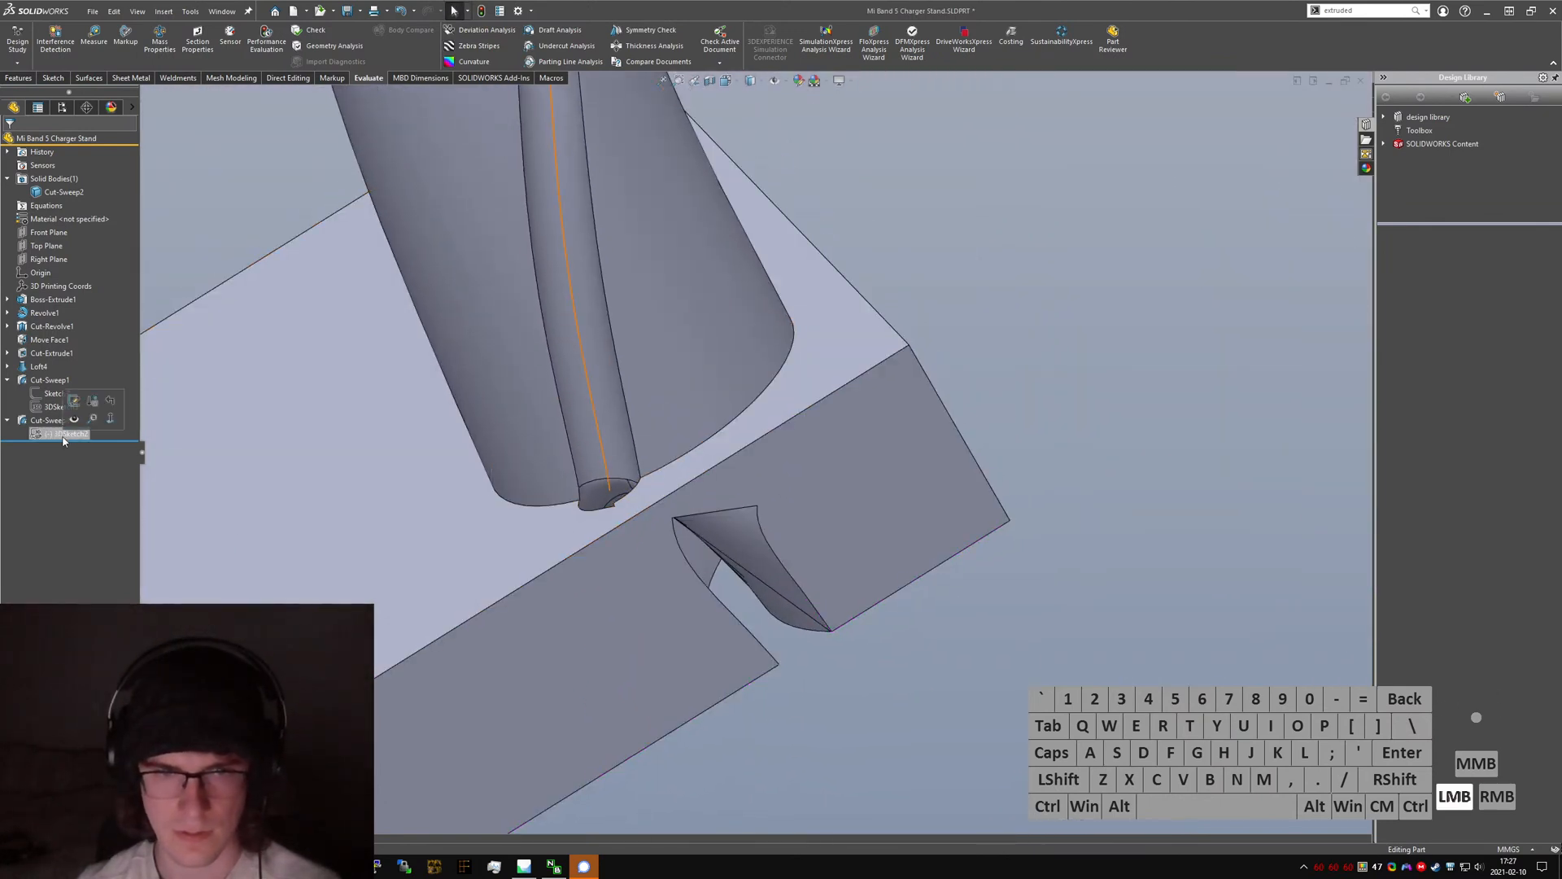
pyautogui.click(49, 379)
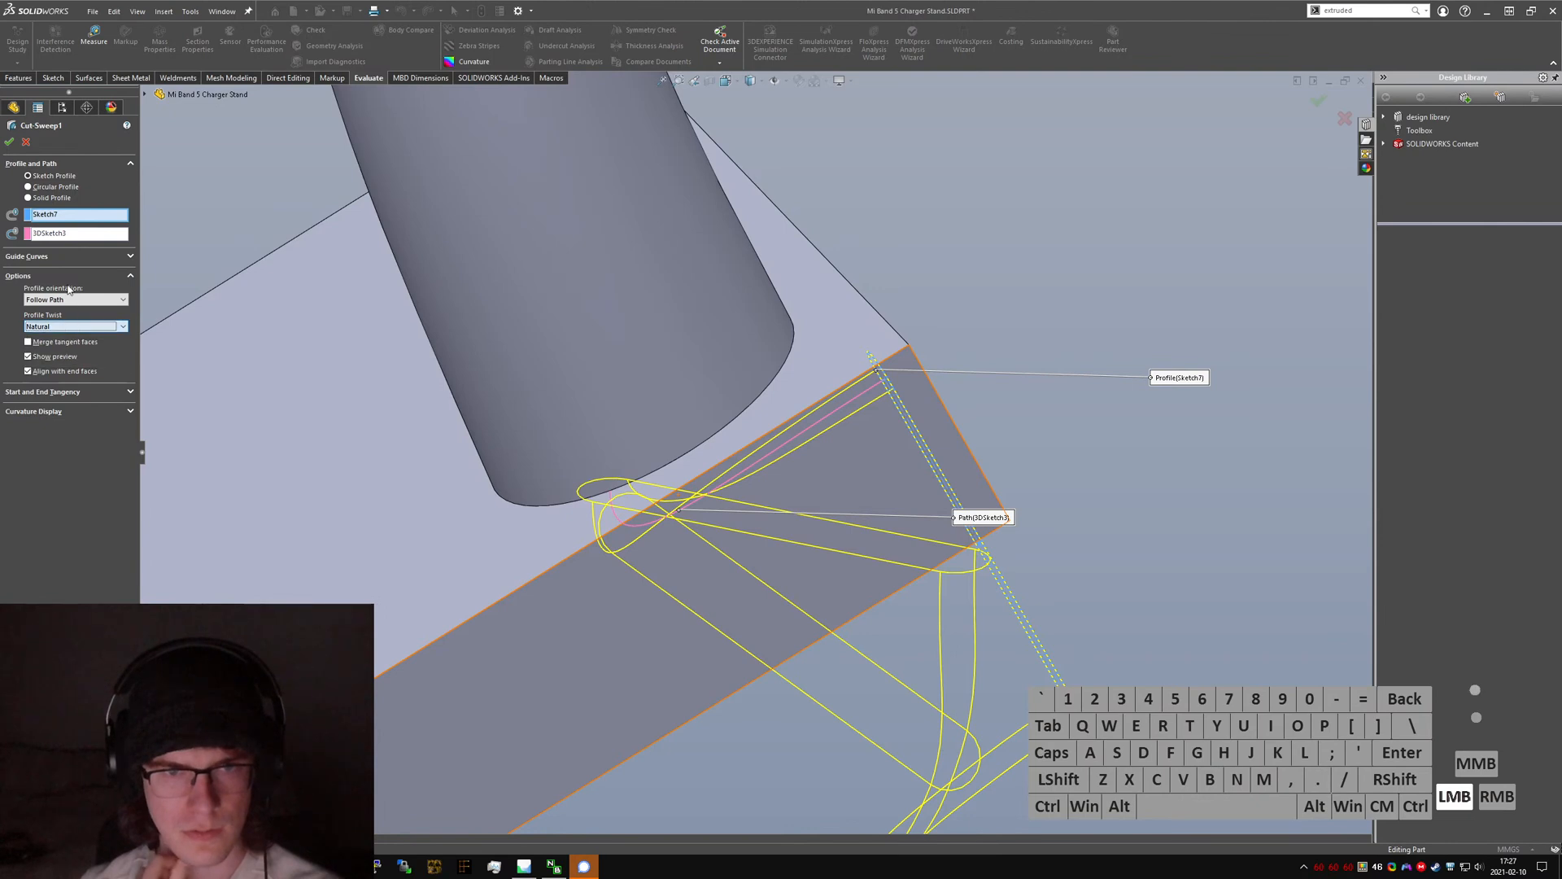
pyautogui.click(67, 324)
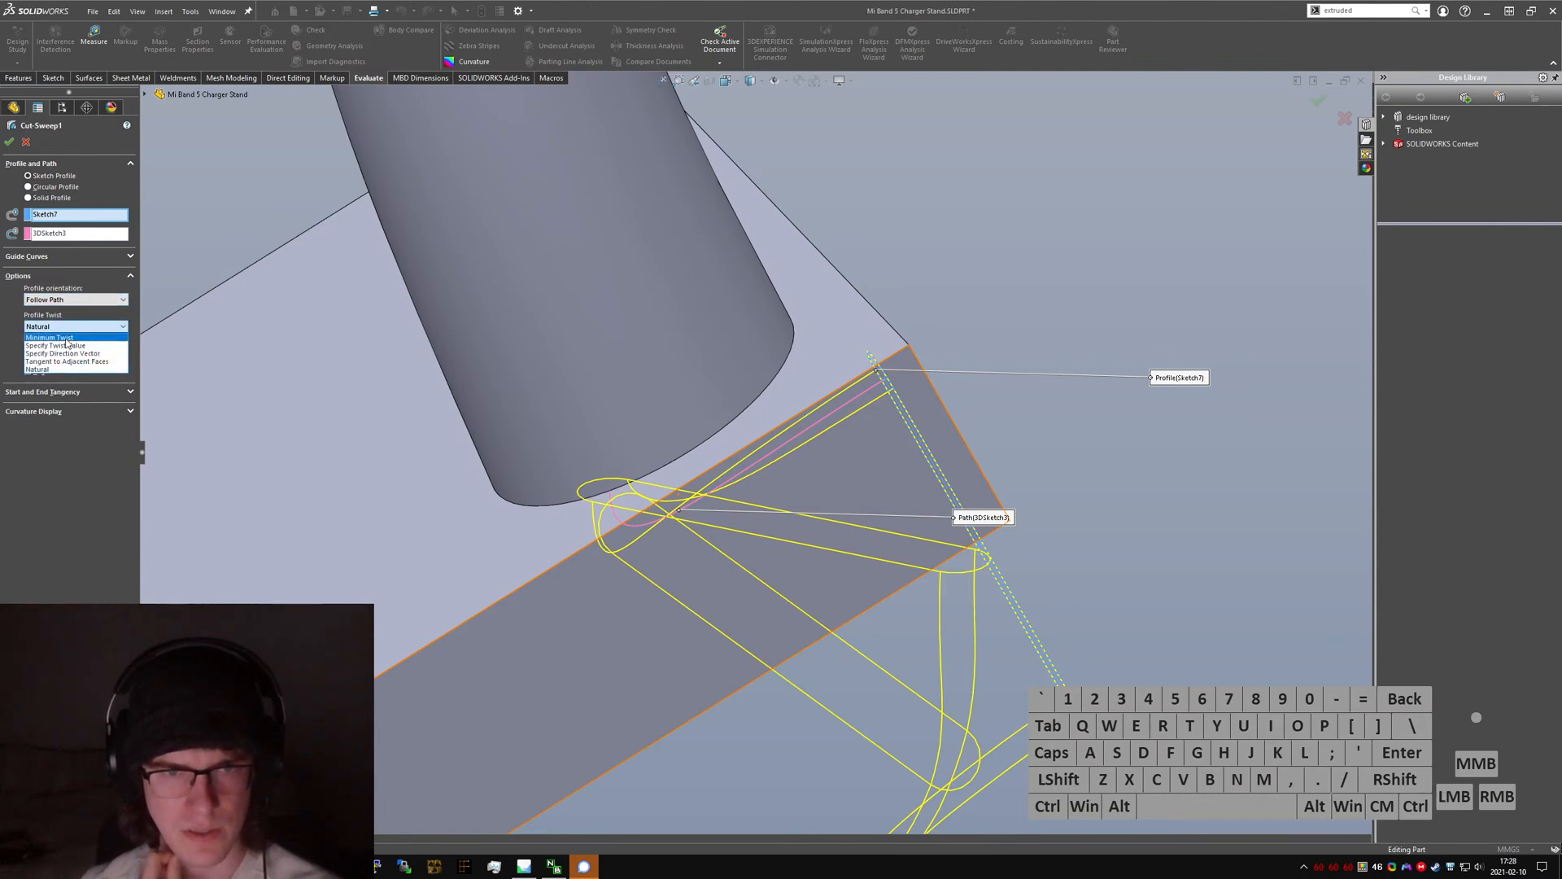
pyautogui.click(67, 345)
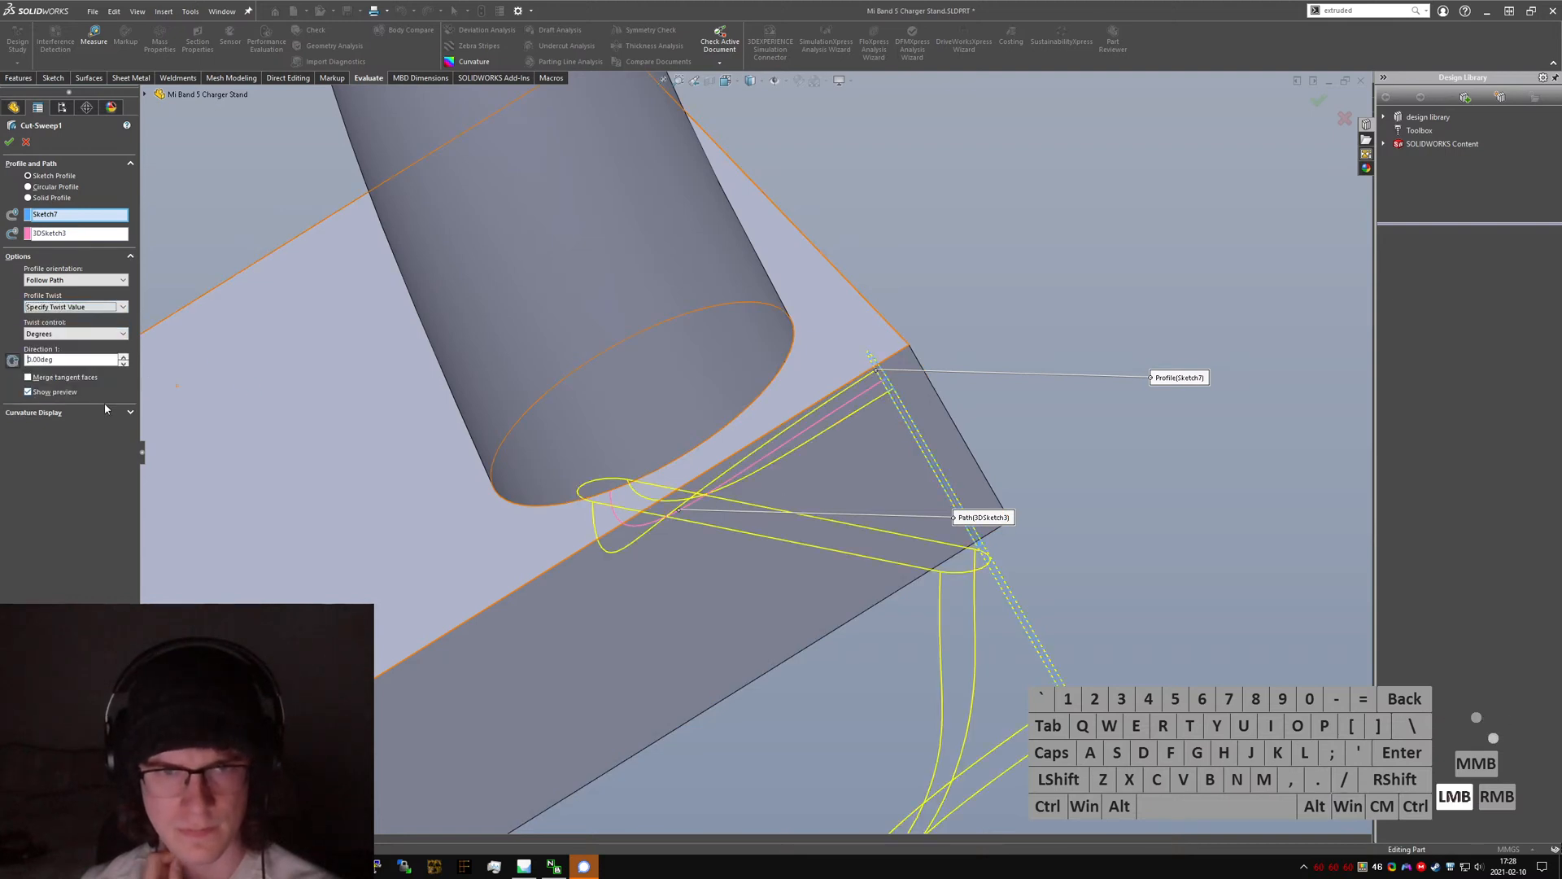
# - Try twist angles of 45° and 30° for Cut-Sweep1 and check the sweep preview
pyautogui.moveTo(700, 436); pyautogui.dragTo(698, 452, button='middle')
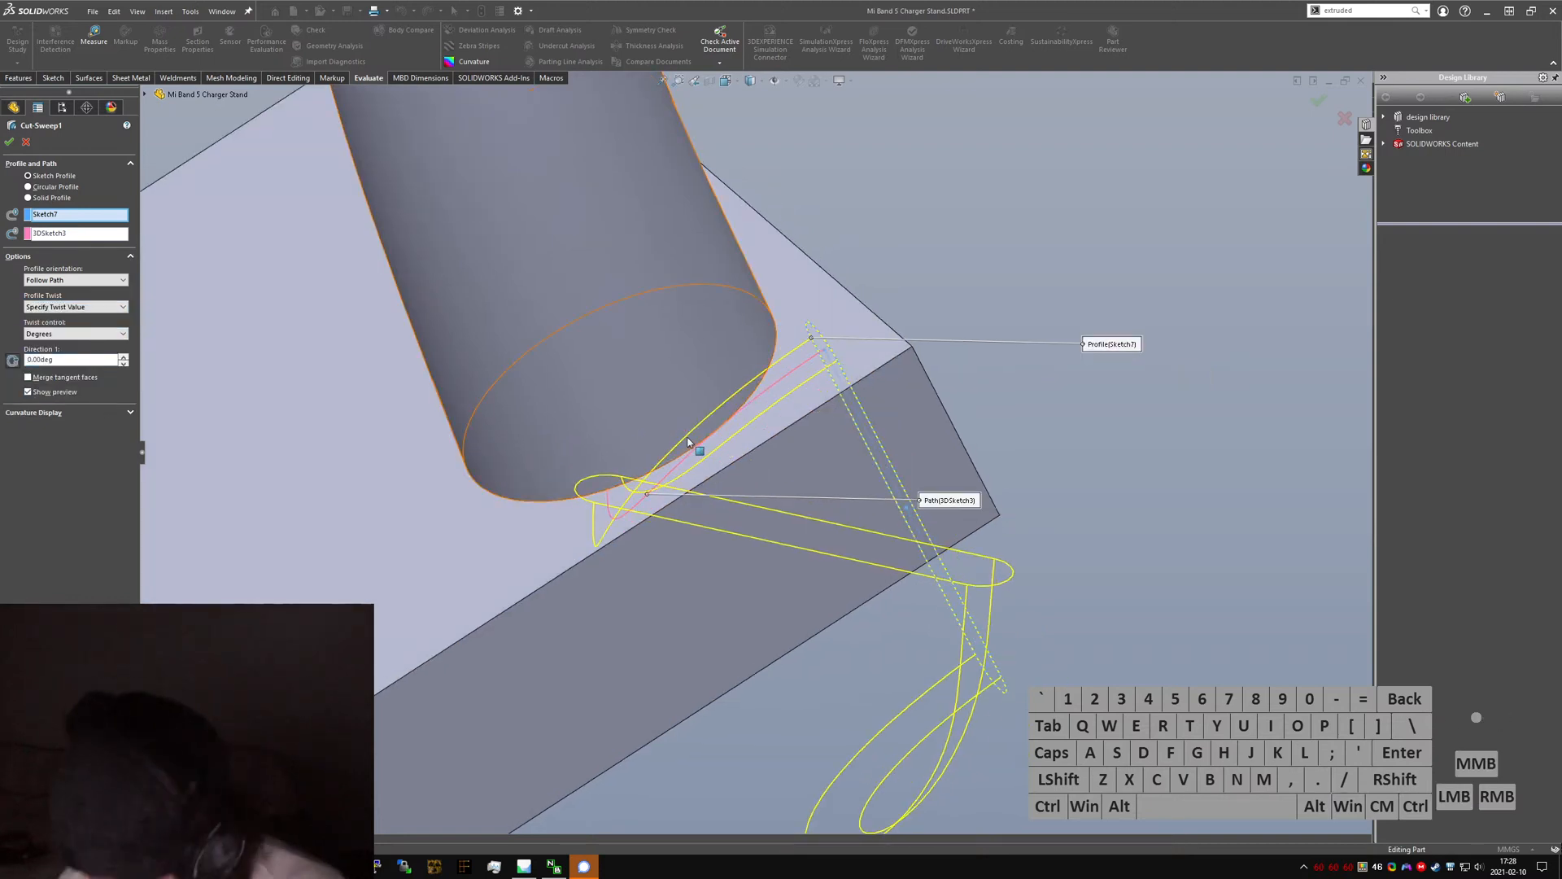
pyautogui.write('45')
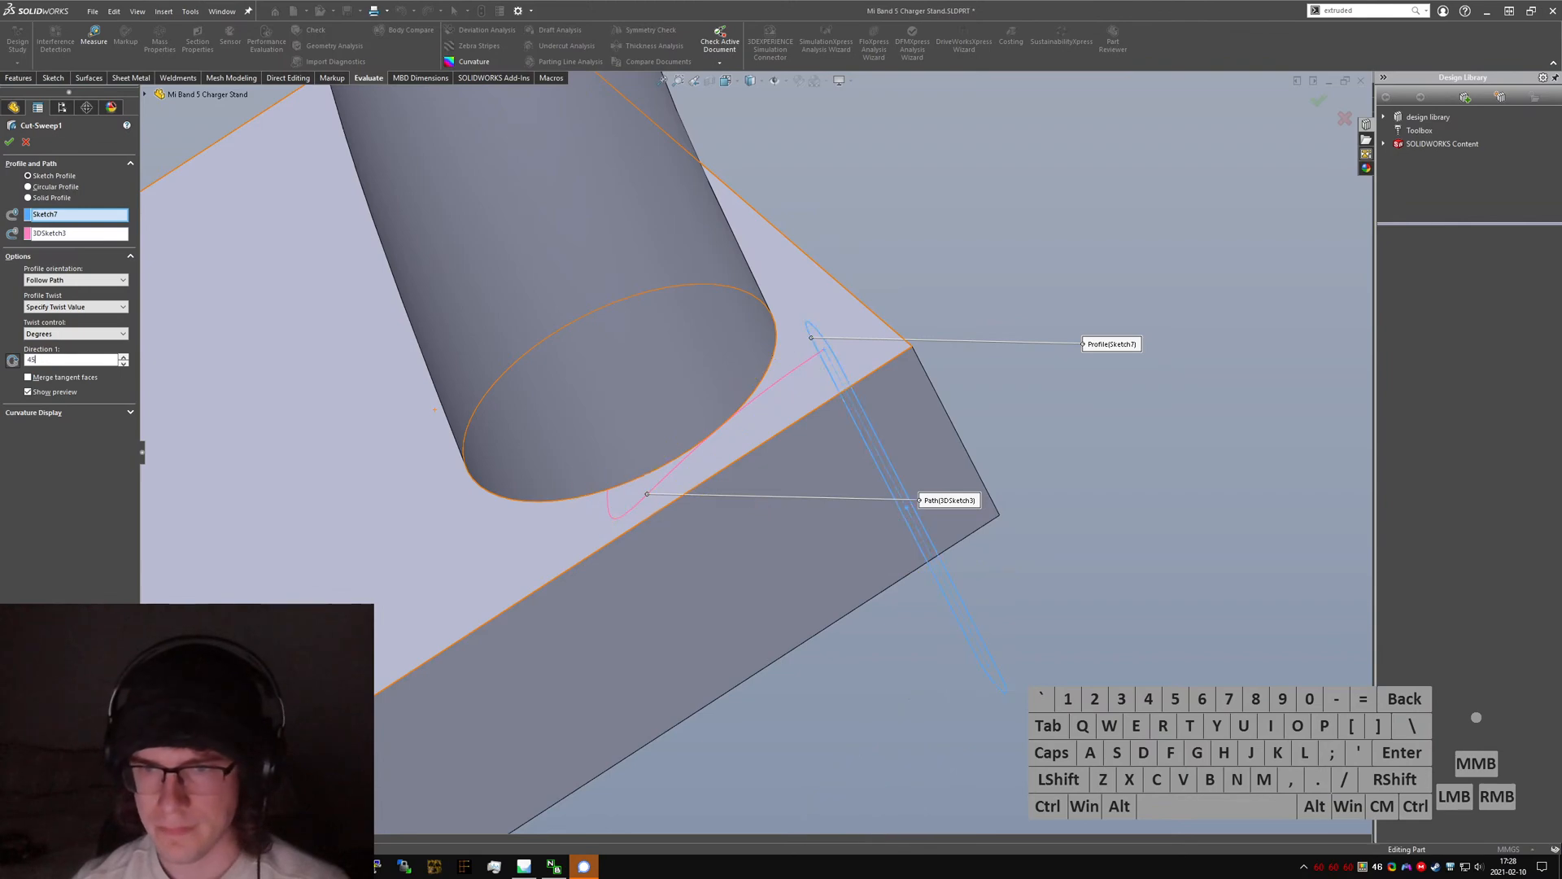
pyautogui.moveTo(655, 464); pyautogui.dragTo(671, 409, button='middle')
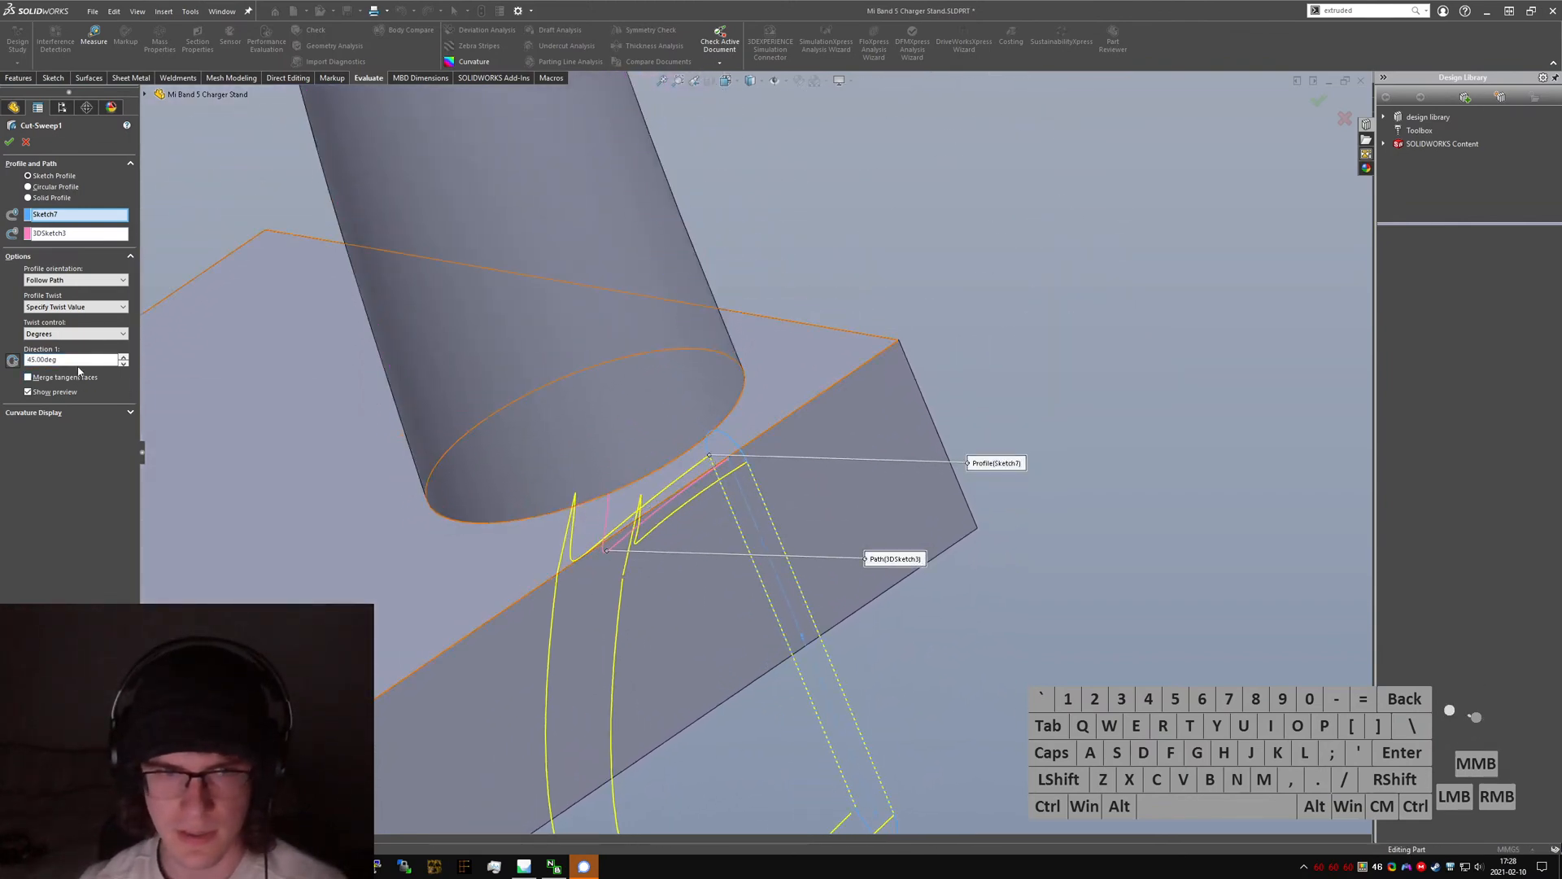
pyautogui.write('30')
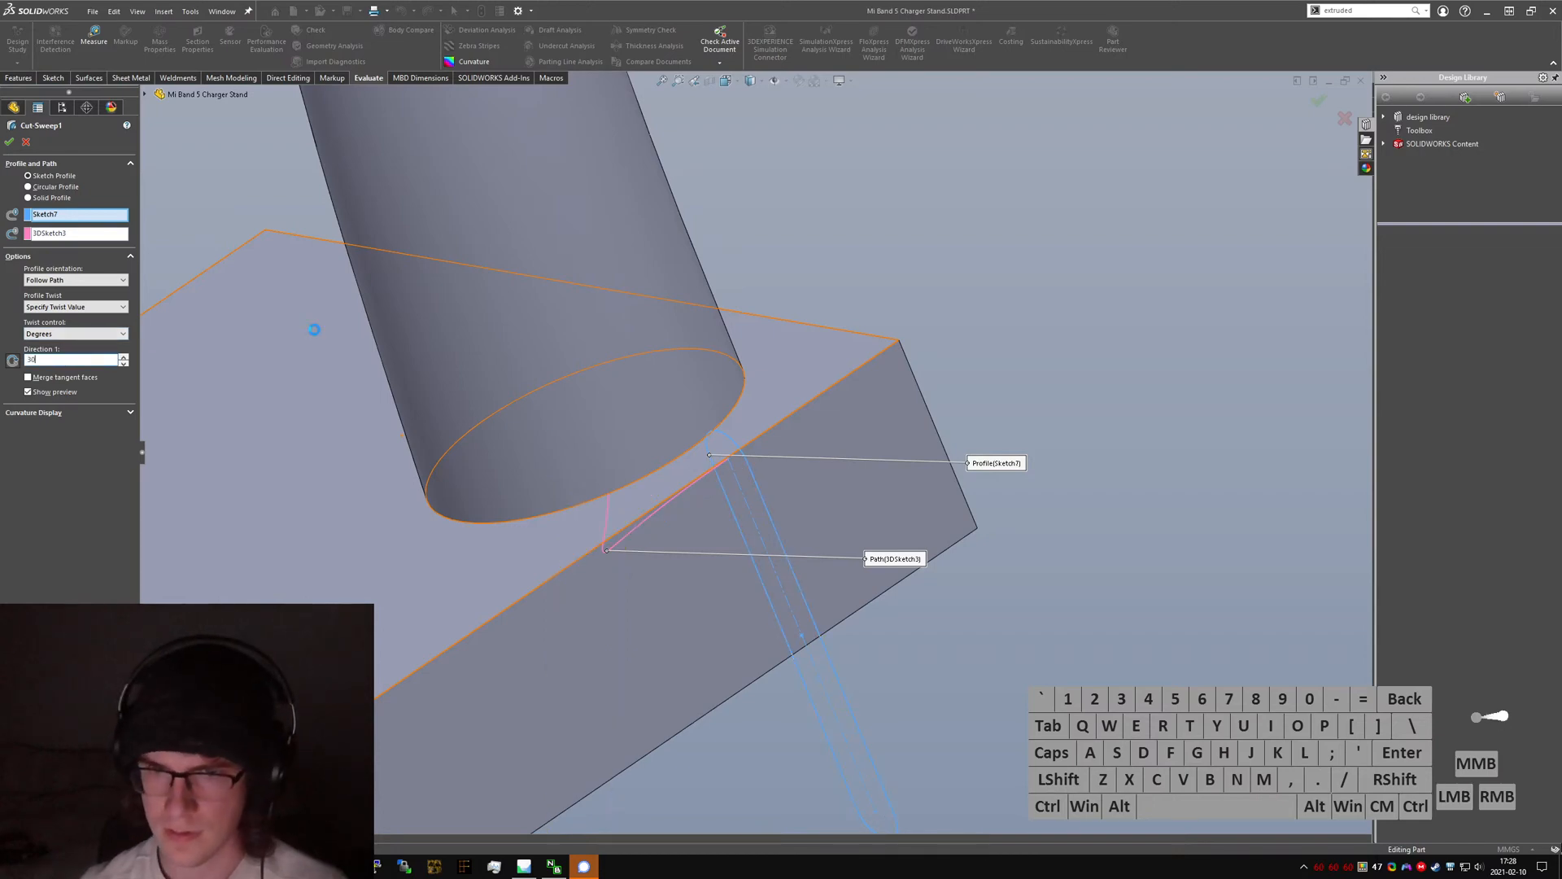
pyautogui.scroll(1, 618, 480)
pyautogui.moveTo(622, 488); pyautogui.dragTo(694, 596, button='middle')
pyautogui.scroll(3, 602, 579)
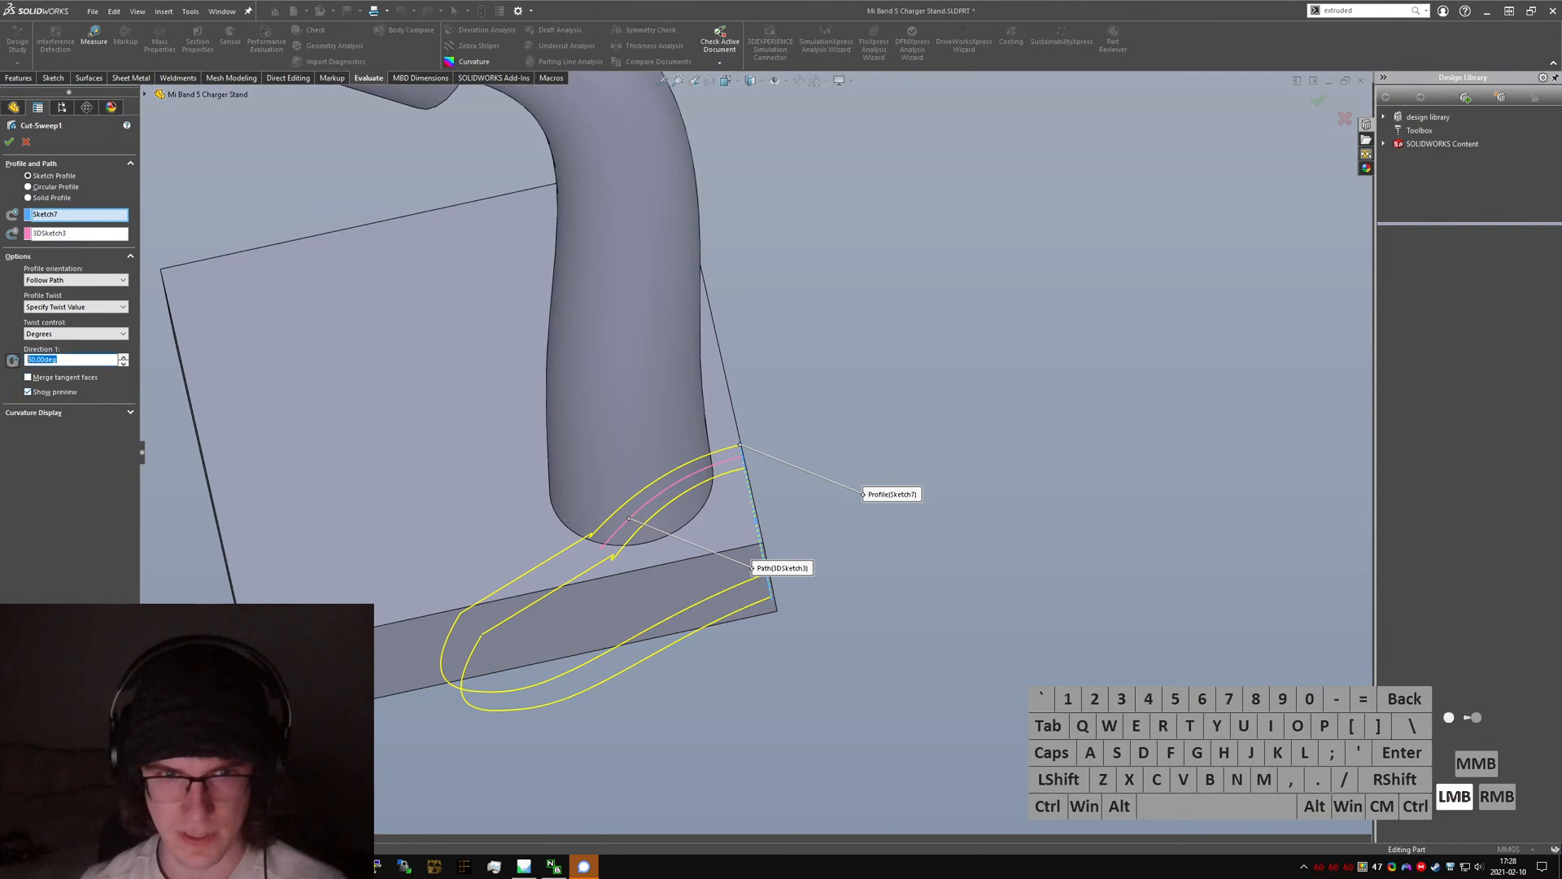
# - Set the twist angle of Cut-Sweep1 to 10°
pyautogui.write('10')
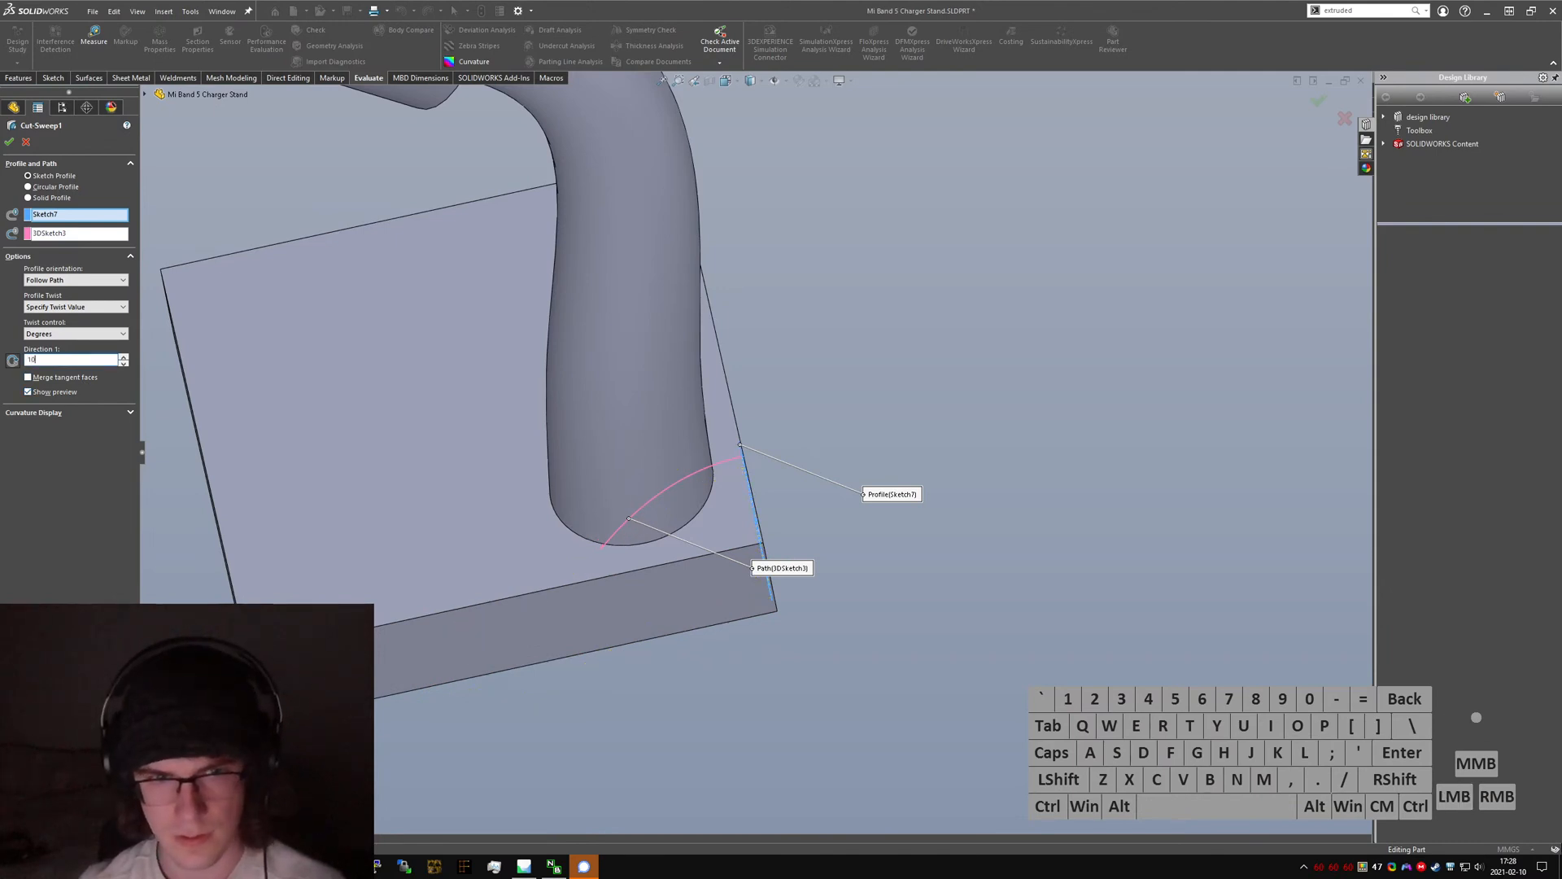
pyautogui.press('Return')
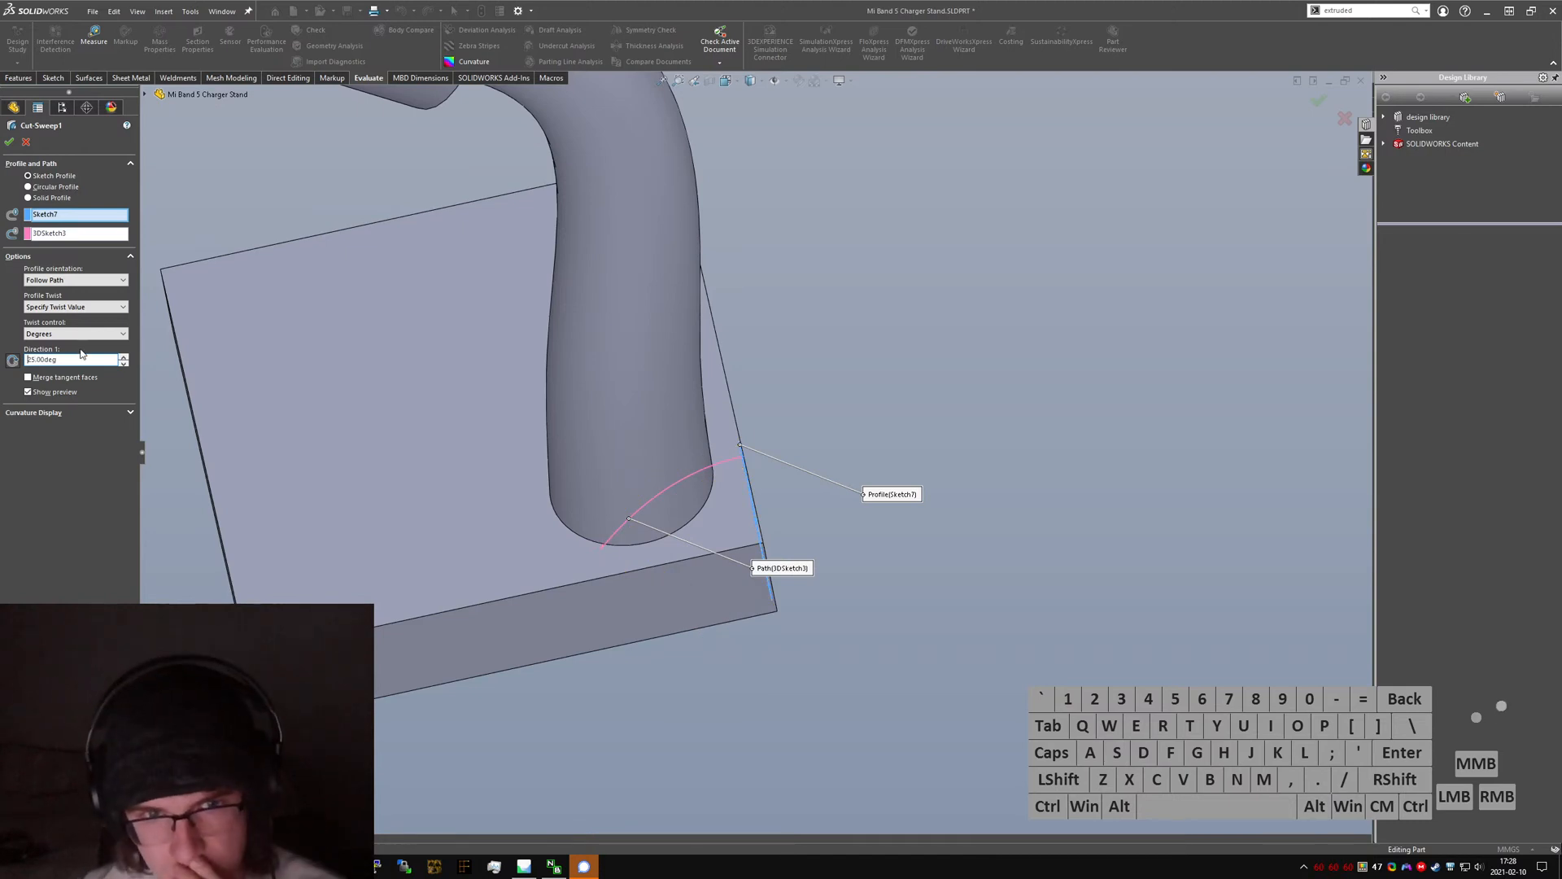
pyautogui.write('10')
pyautogui.press('Return')
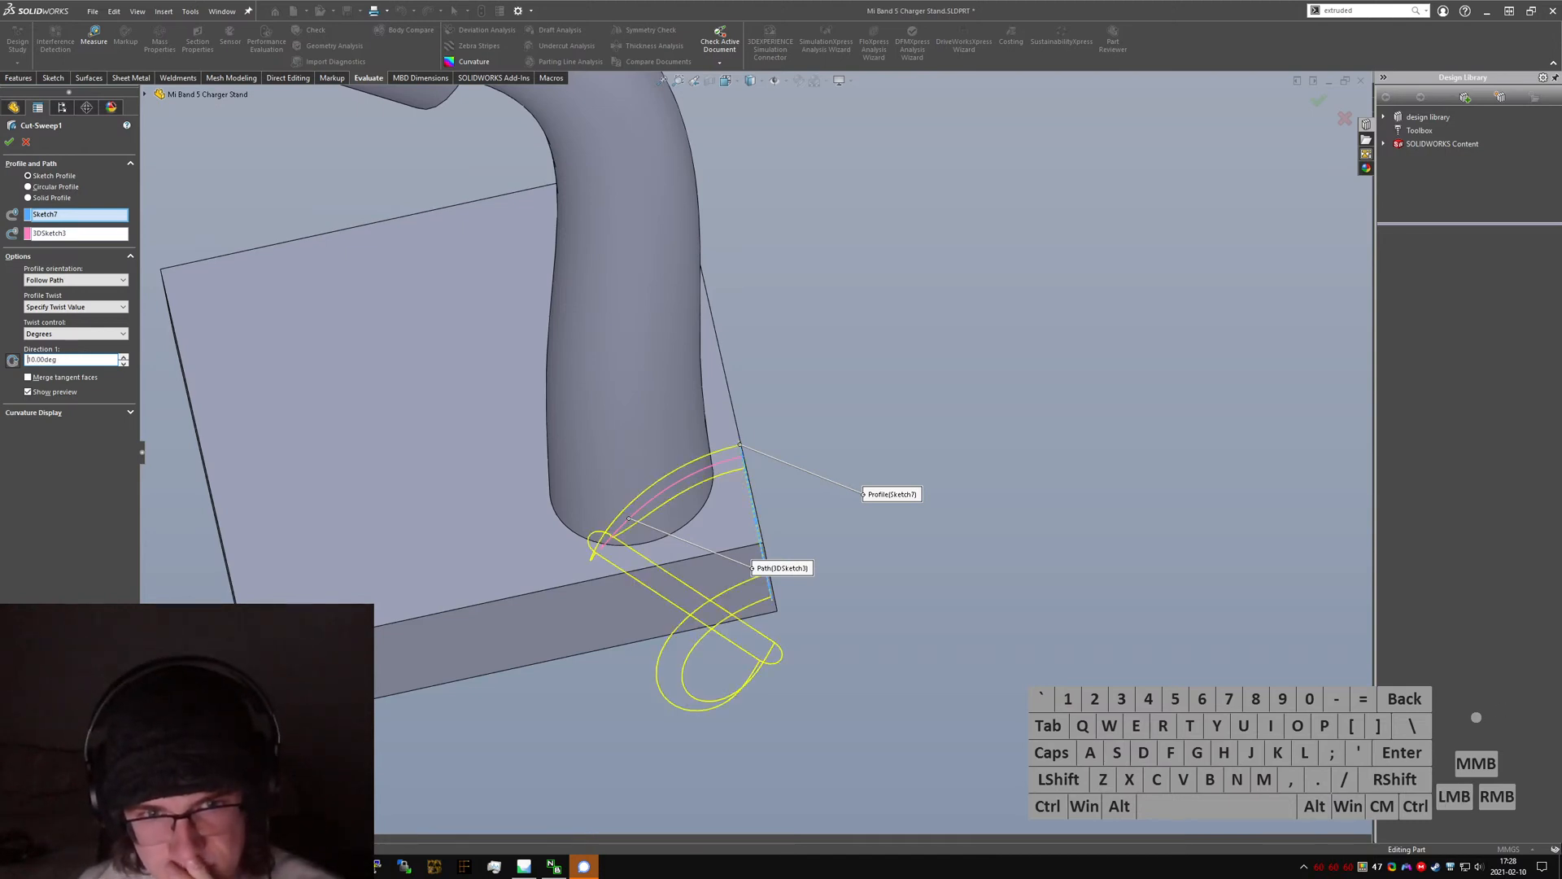
# - Try twist angles of 0° and 15° for Cut-Sweep1 and check the groove junction in the sweep preview
pyautogui.moveTo(231, 458); pyautogui.dragTo(167, 423, button='middle')
pyautogui.write('0')
pyautogui.press('Return')
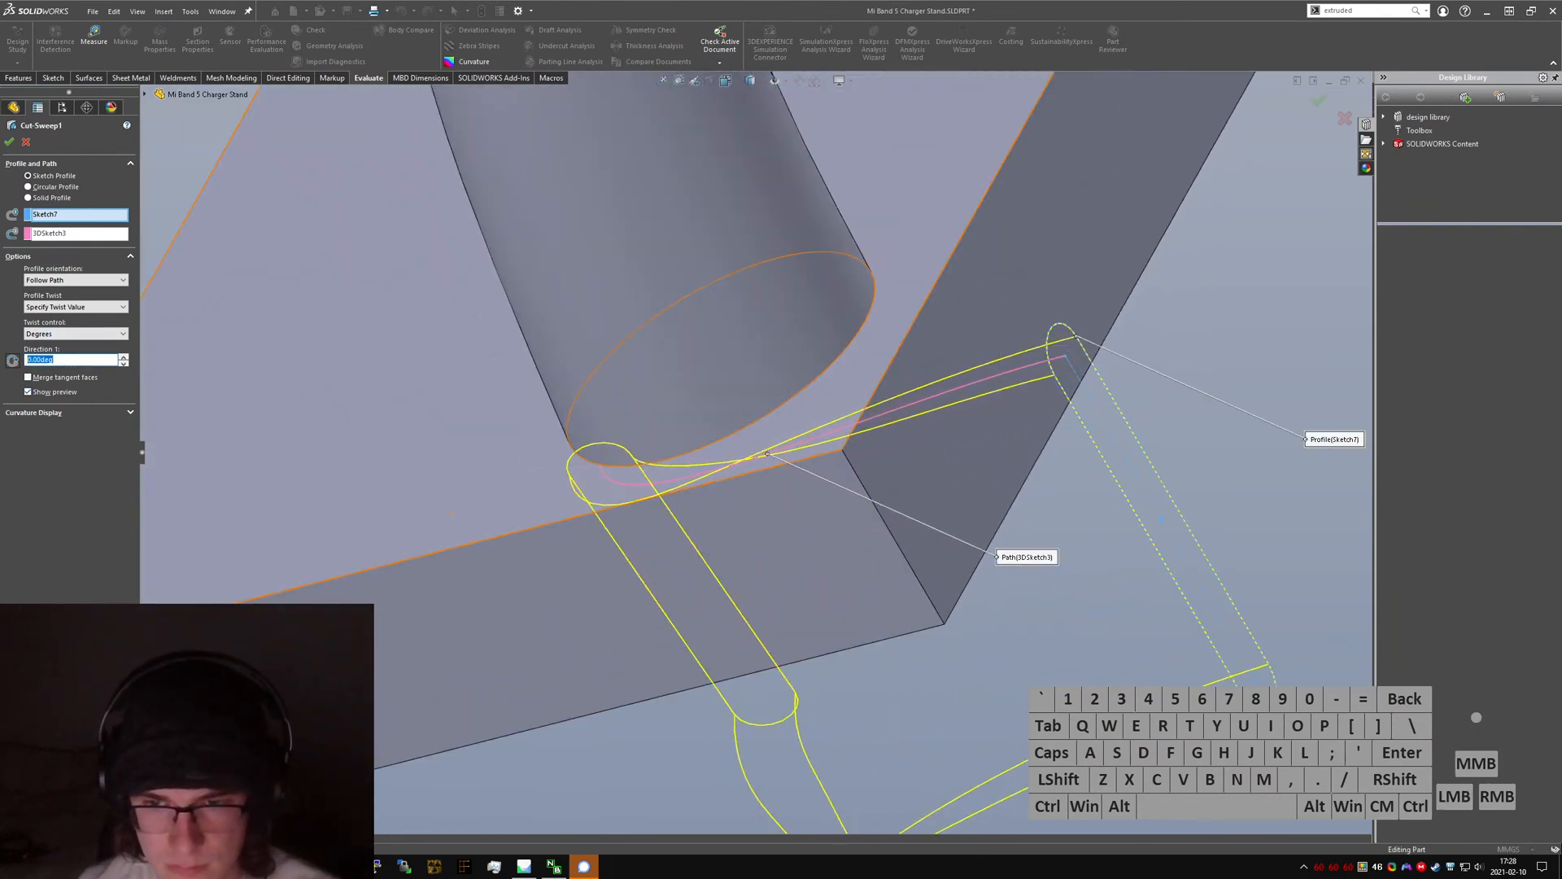
pyautogui.write('15')
pyautogui.press('Return')
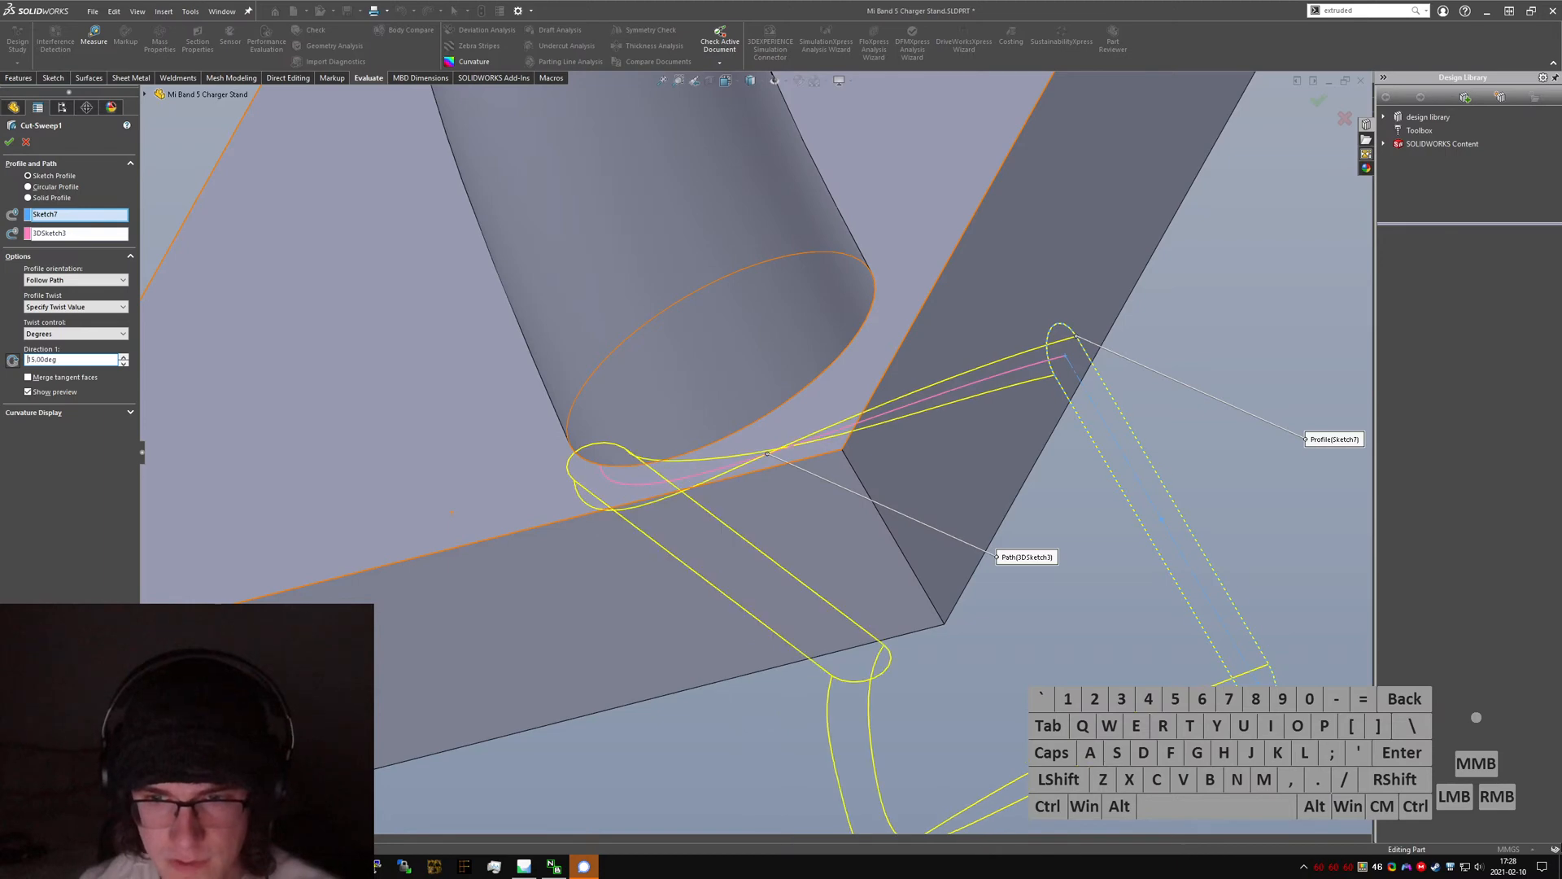
# - Reverse the twist direction of Cut-Sweep1, trying angles of 30° and 40°, and accept the sweep with a 45° twist
pyautogui.click(13, 362)
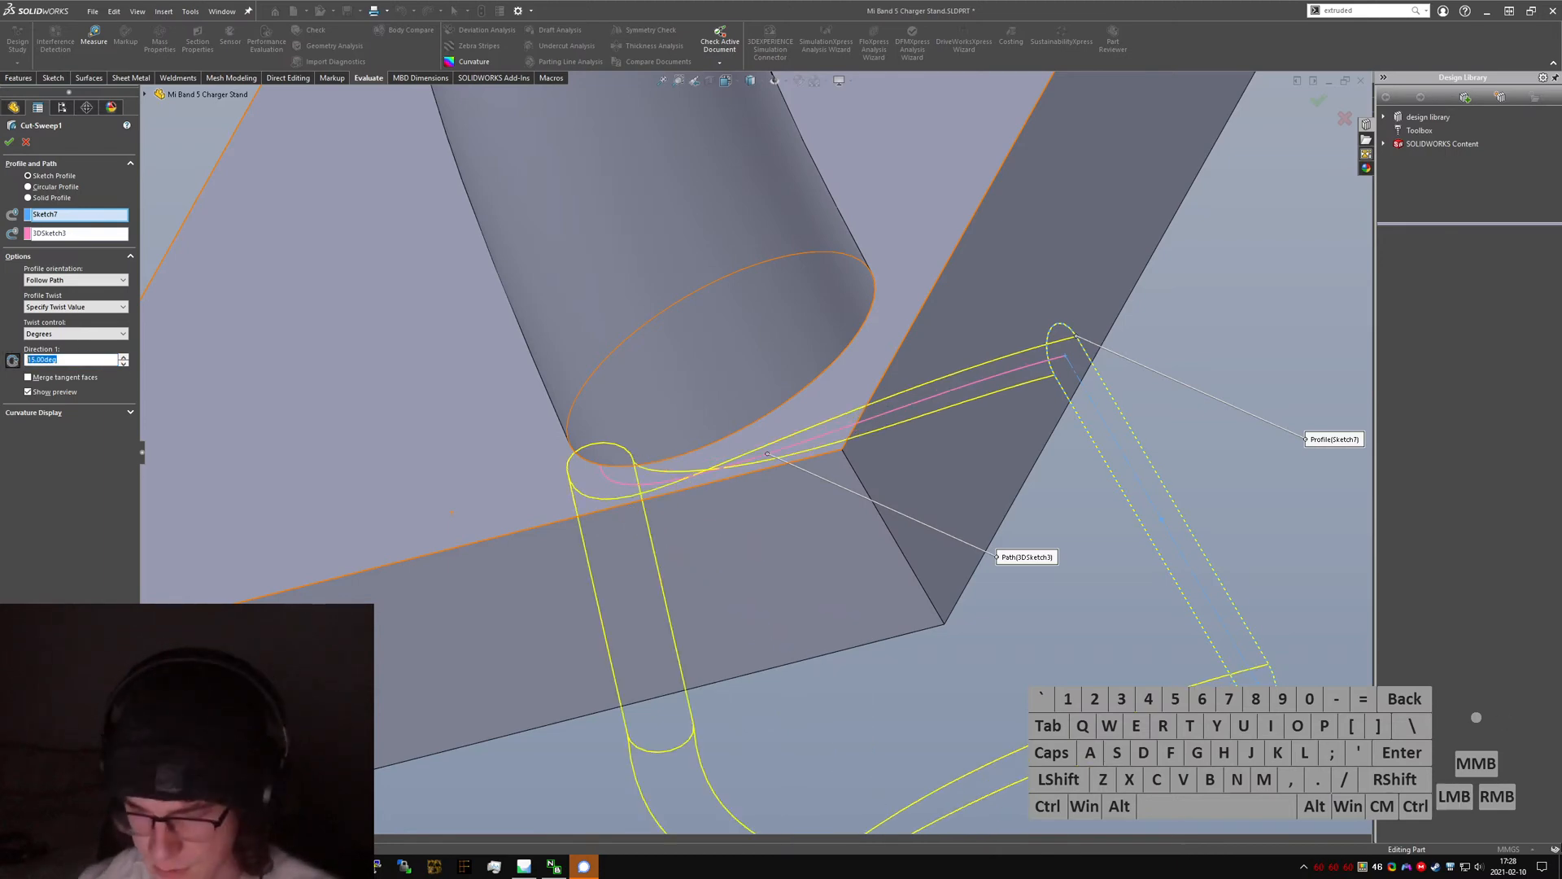
pyautogui.write('30')
pyautogui.press('Return')
pyautogui.moveTo(533, 416); pyautogui.dragTo(643, 403, button='middle')
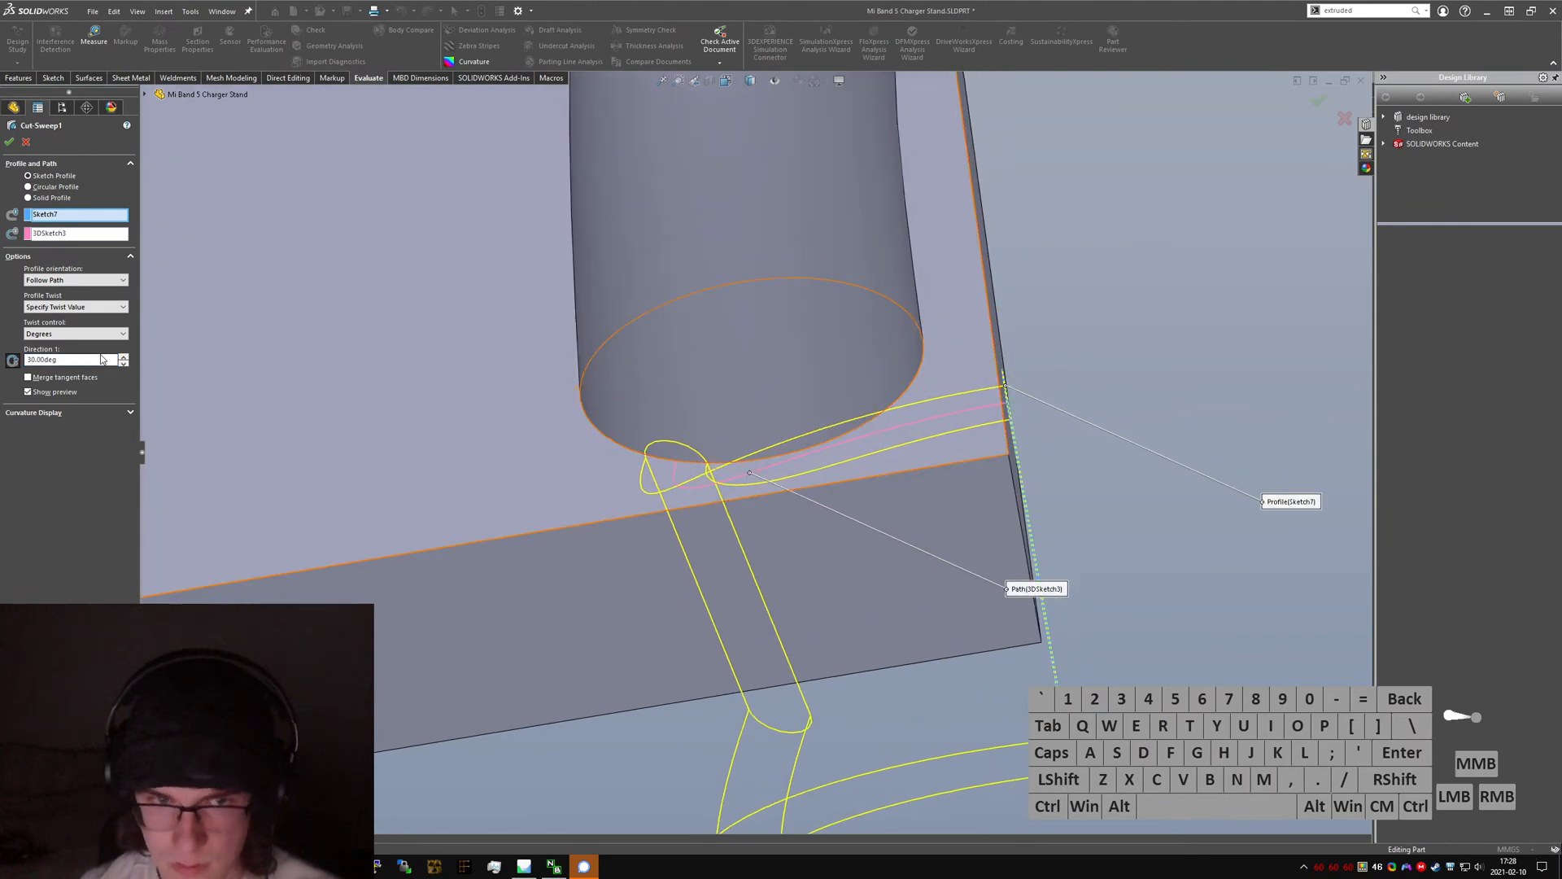
pyautogui.write('40')
pyautogui.press('Return')
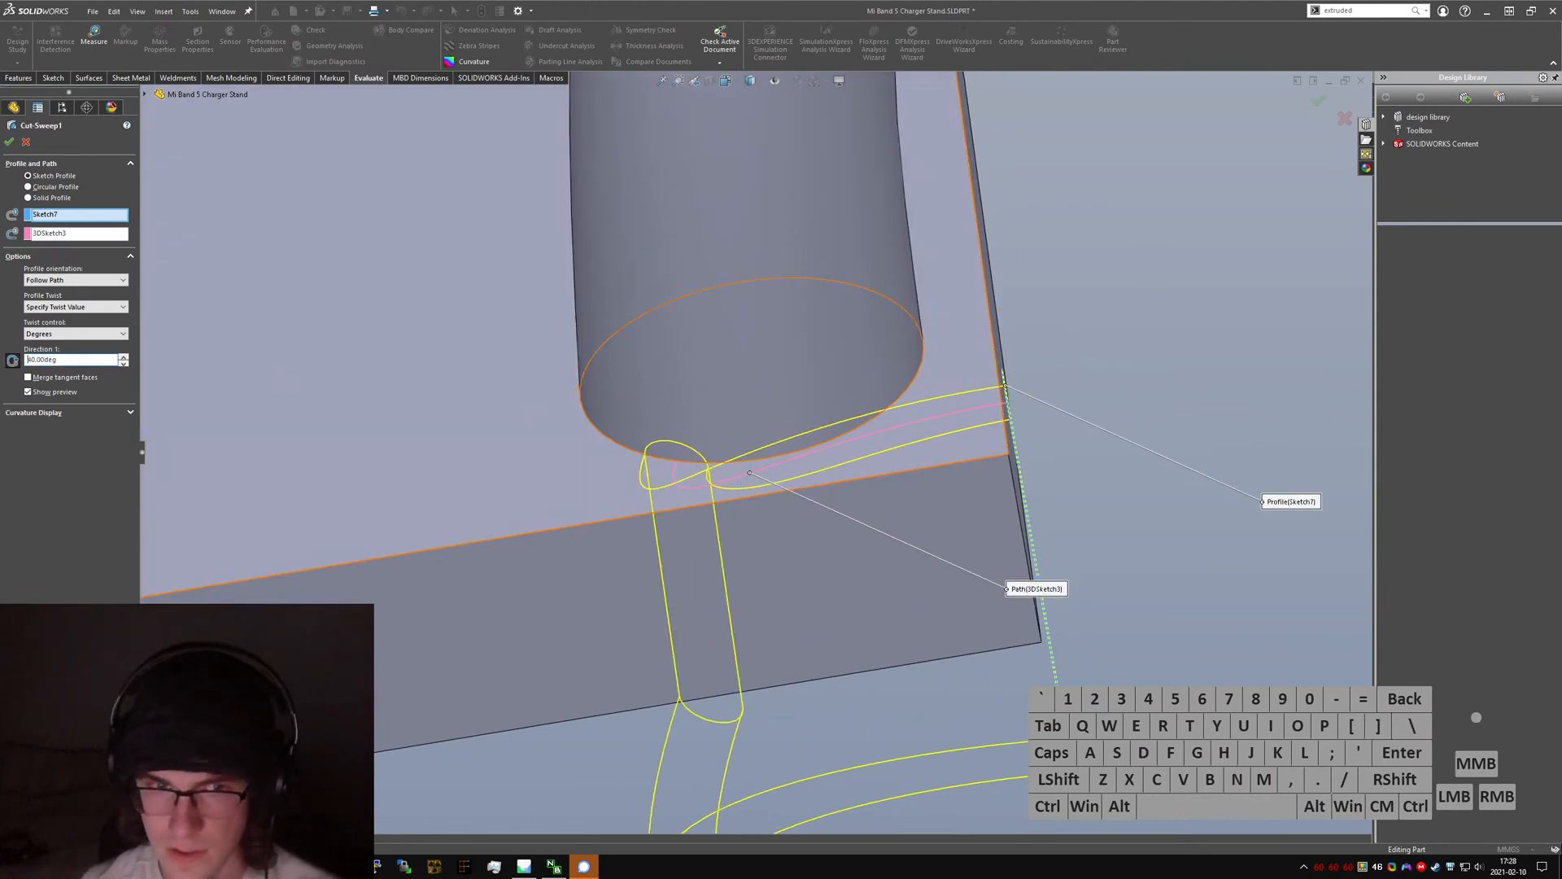
pyautogui.write('45')
pyautogui.press('Return')
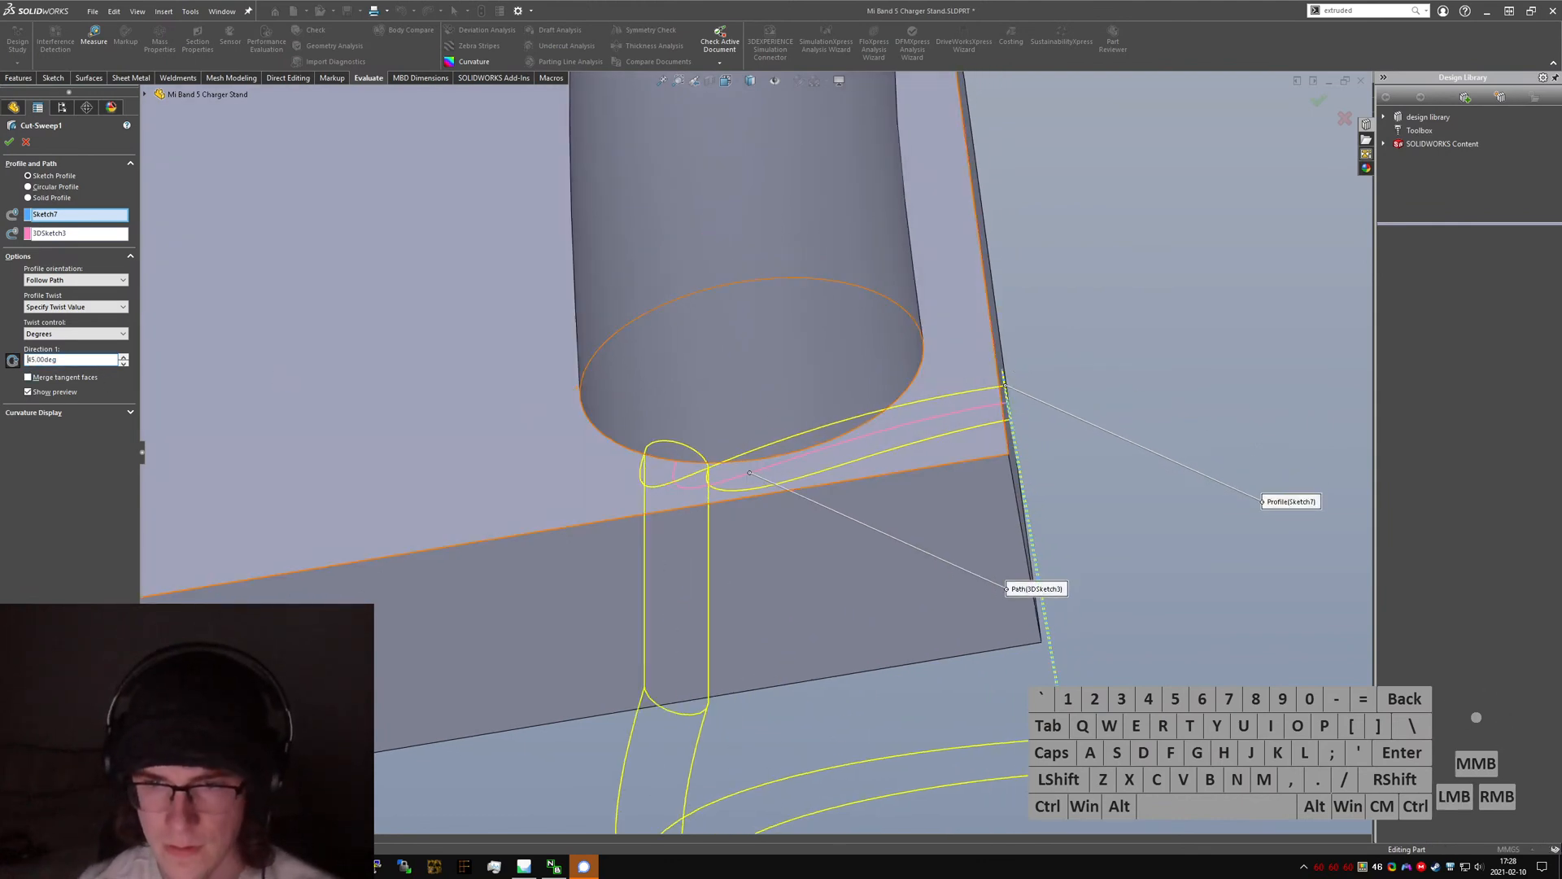
pyautogui.press('Return')
# - Try to remove the narrow side face of the base groove using Delete Face with the Delete and Patch option
pyautogui.moveTo(478, 436); pyautogui.dragTo(756, 408, button='middle')
pyautogui.scroll(-5, 668, 494)
pyautogui.moveTo(676, 491); pyautogui.dragTo(771, 592, button='middle')
pyautogui.click(1143, 651)
pyautogui.write('delete')
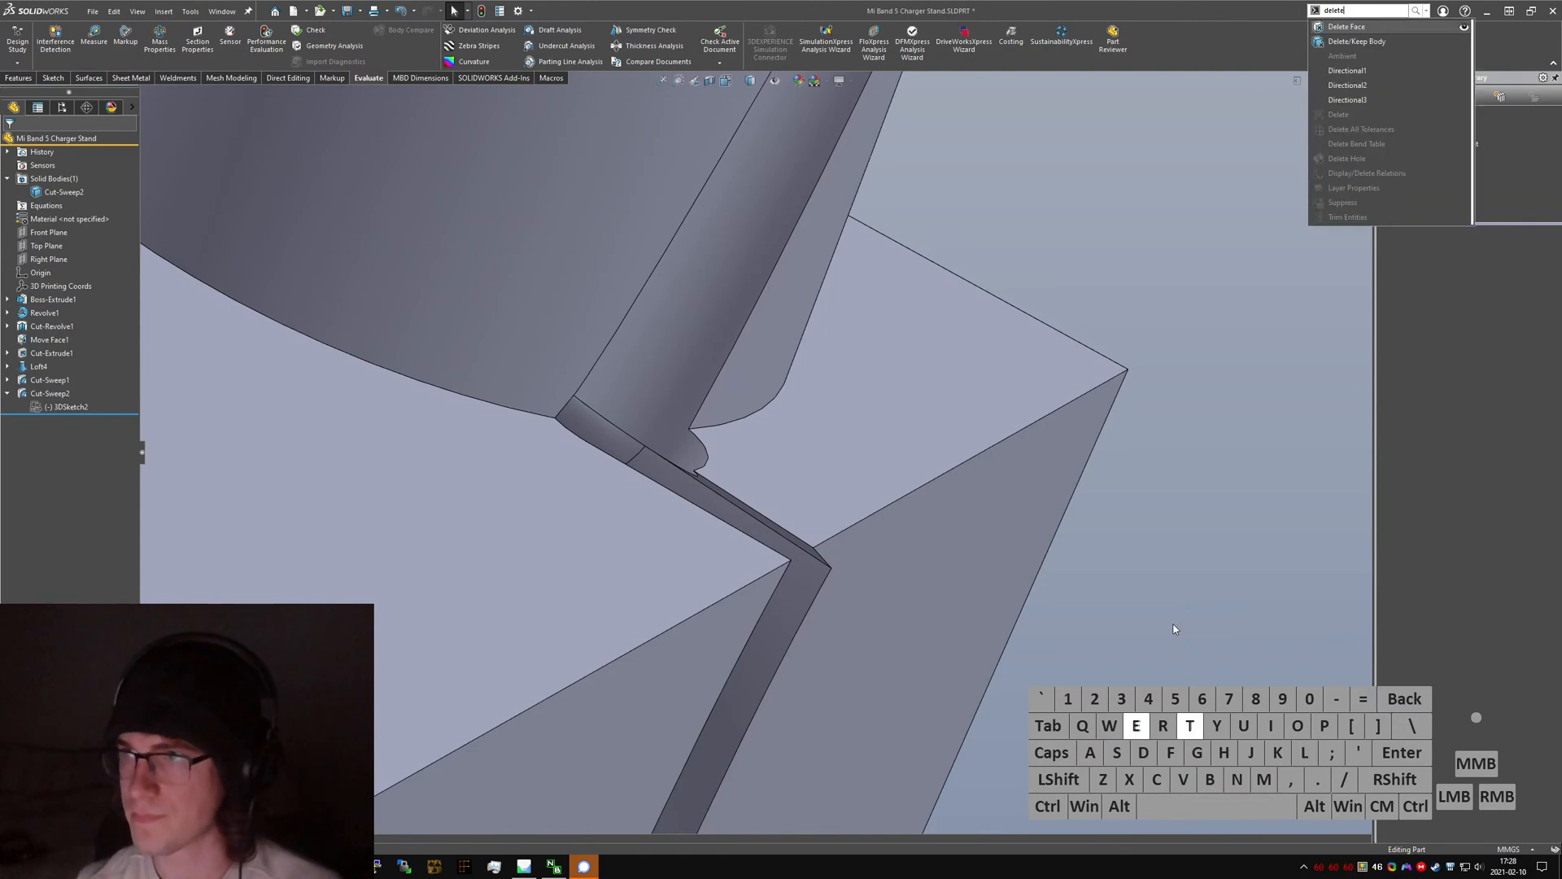
pyautogui.press('Return')
pyautogui.click(790, 543)
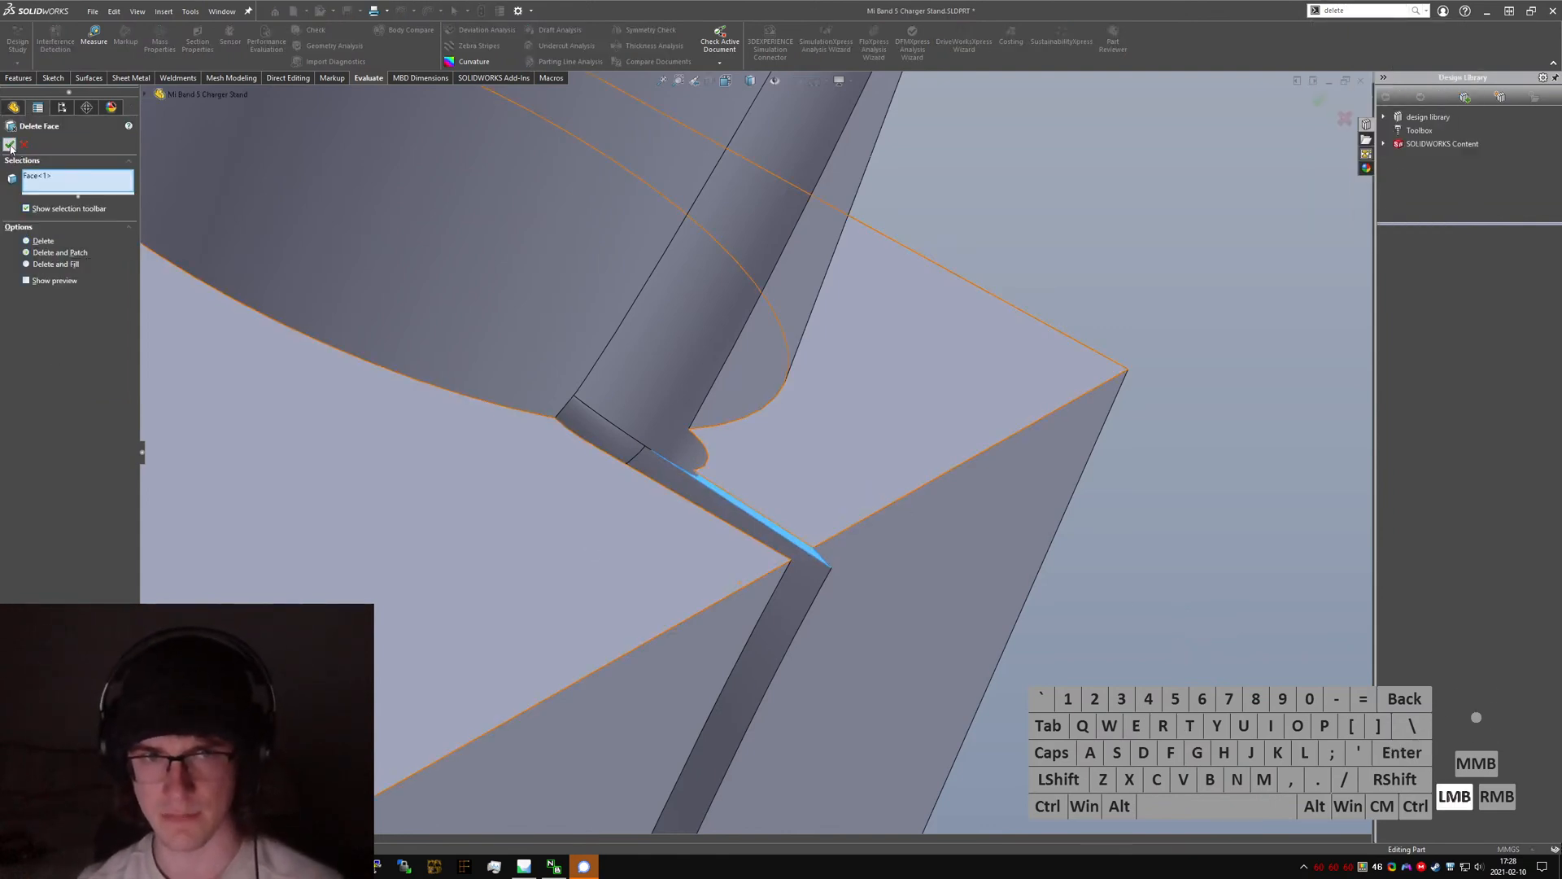
pyautogui.moveTo(733, 500); pyautogui.dragTo(521, 488, button='middle')
pyautogui.press('Escape')
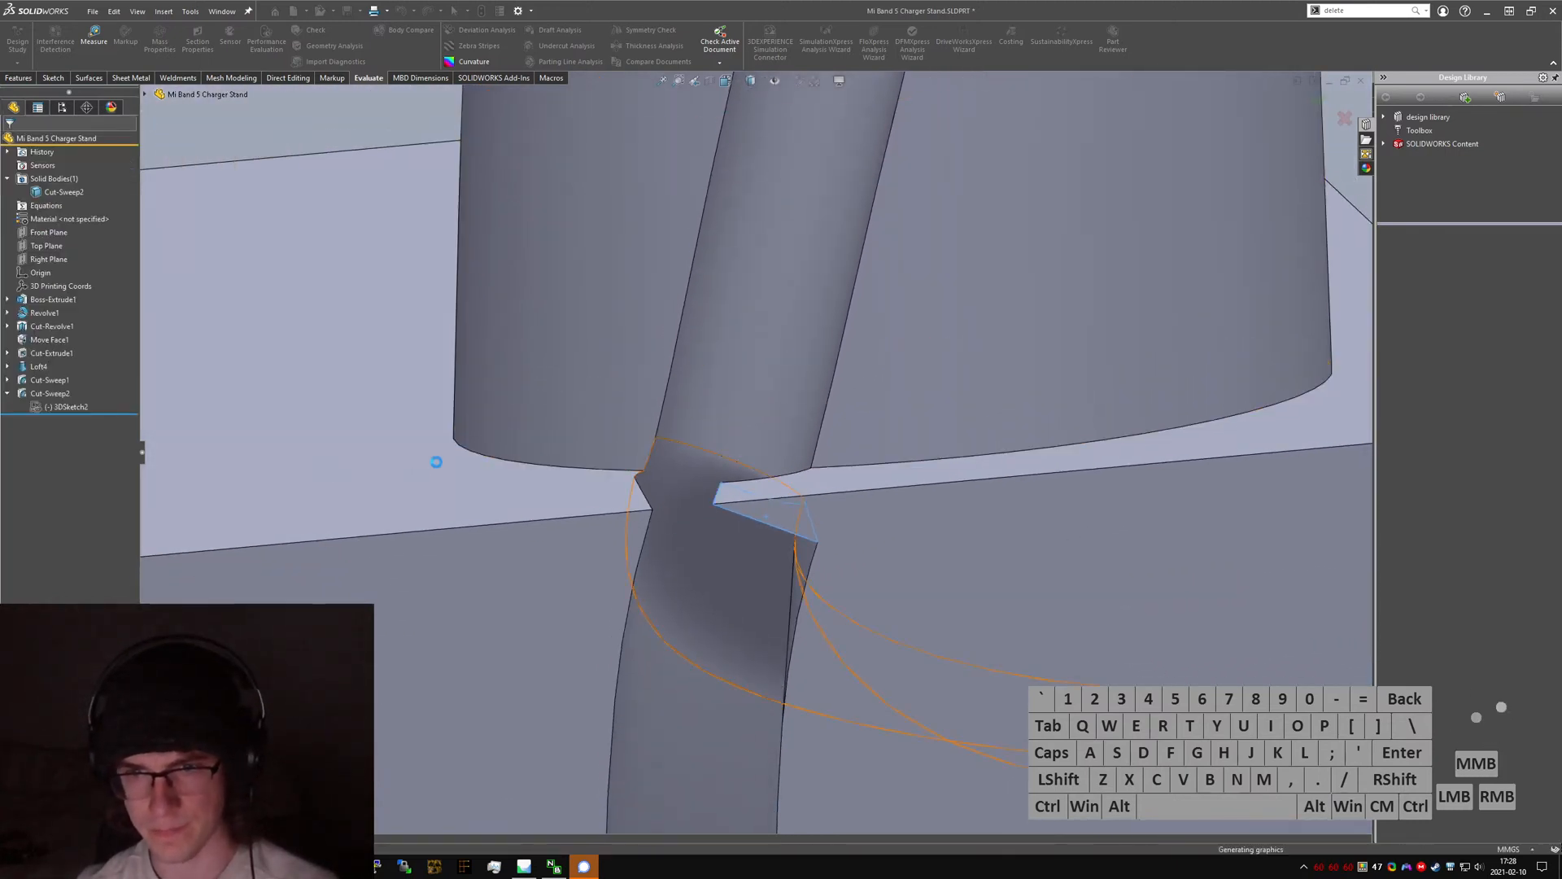
# - Edit 3DSketch3 of Cut-Sweep1, set the spline handle's angles at the arm junction to 85° and -25°, and exit the sketch
pyautogui.click(8, 380)
pyautogui.click(50, 394)
pyautogui.click(54, 408)
pyautogui.click(62, 368)
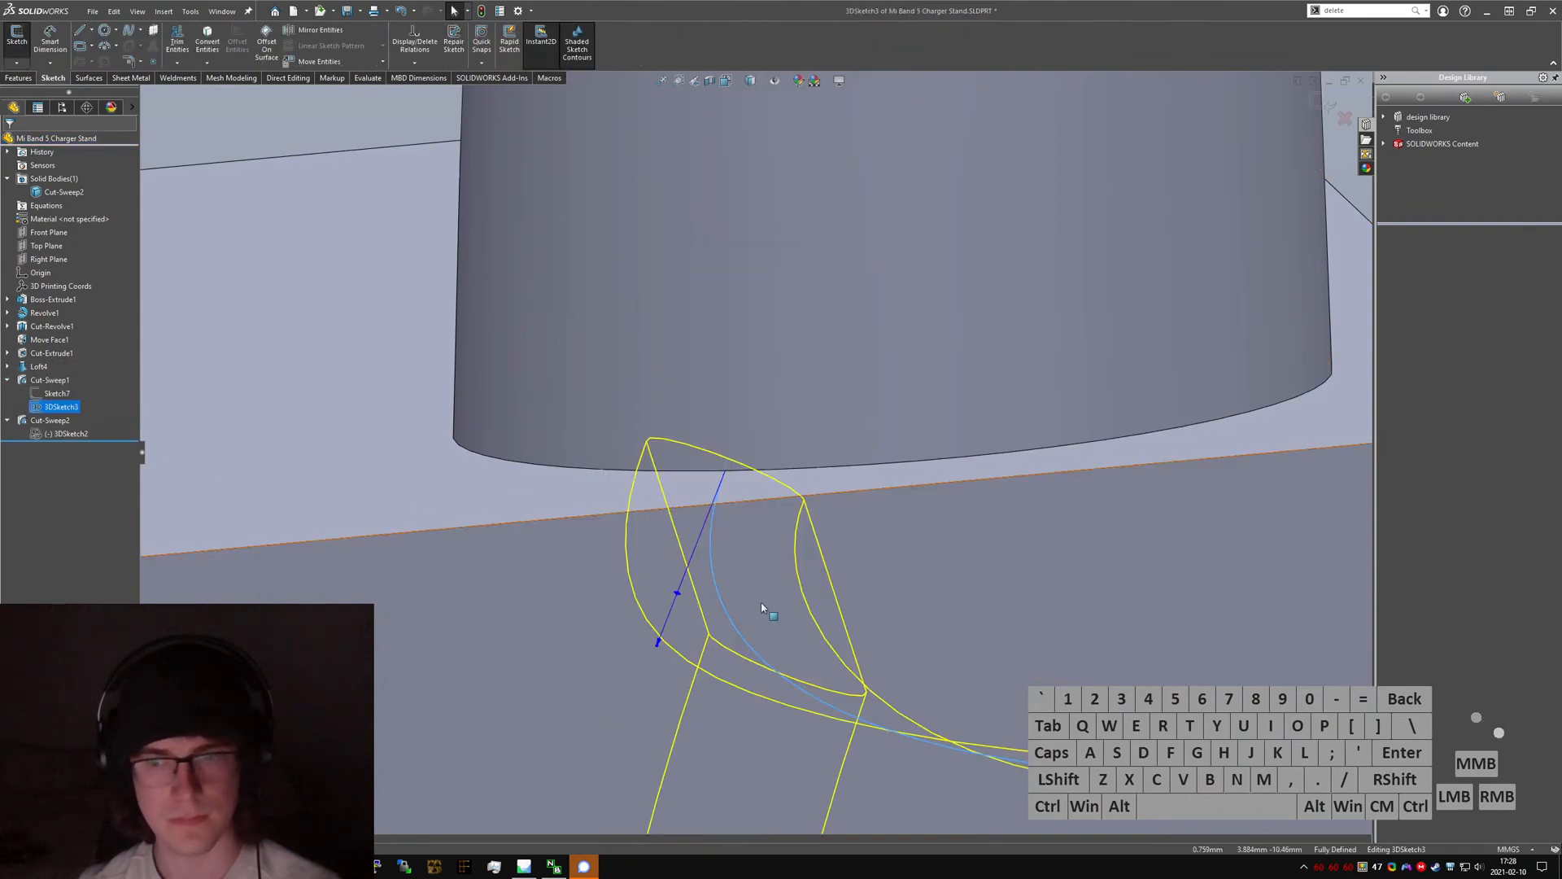
pyautogui.click(658, 646)
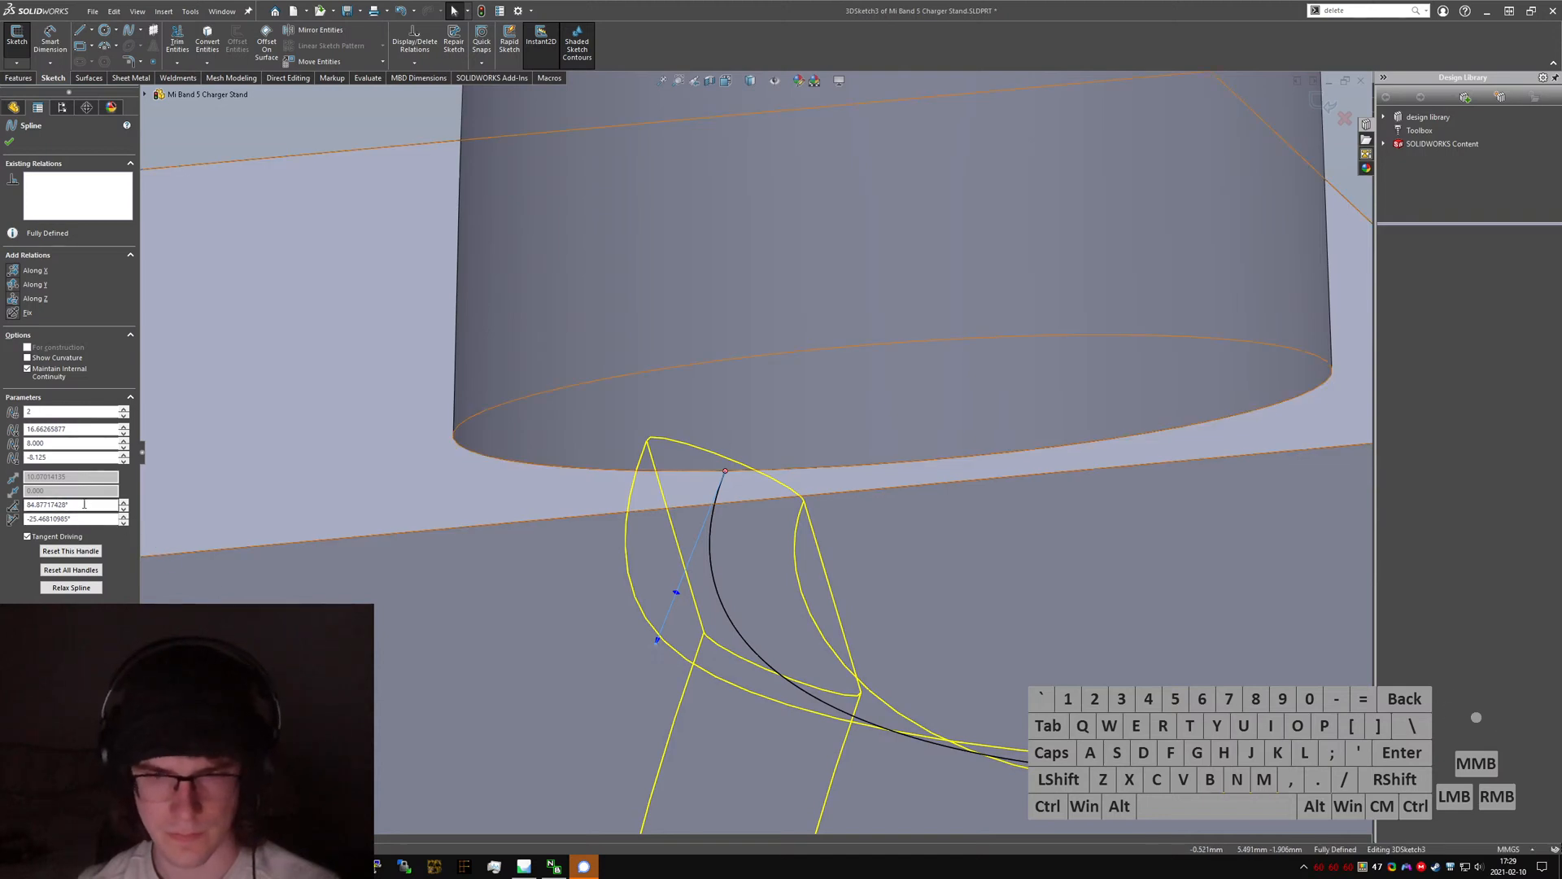
pyautogui.doubleClick(84, 504)
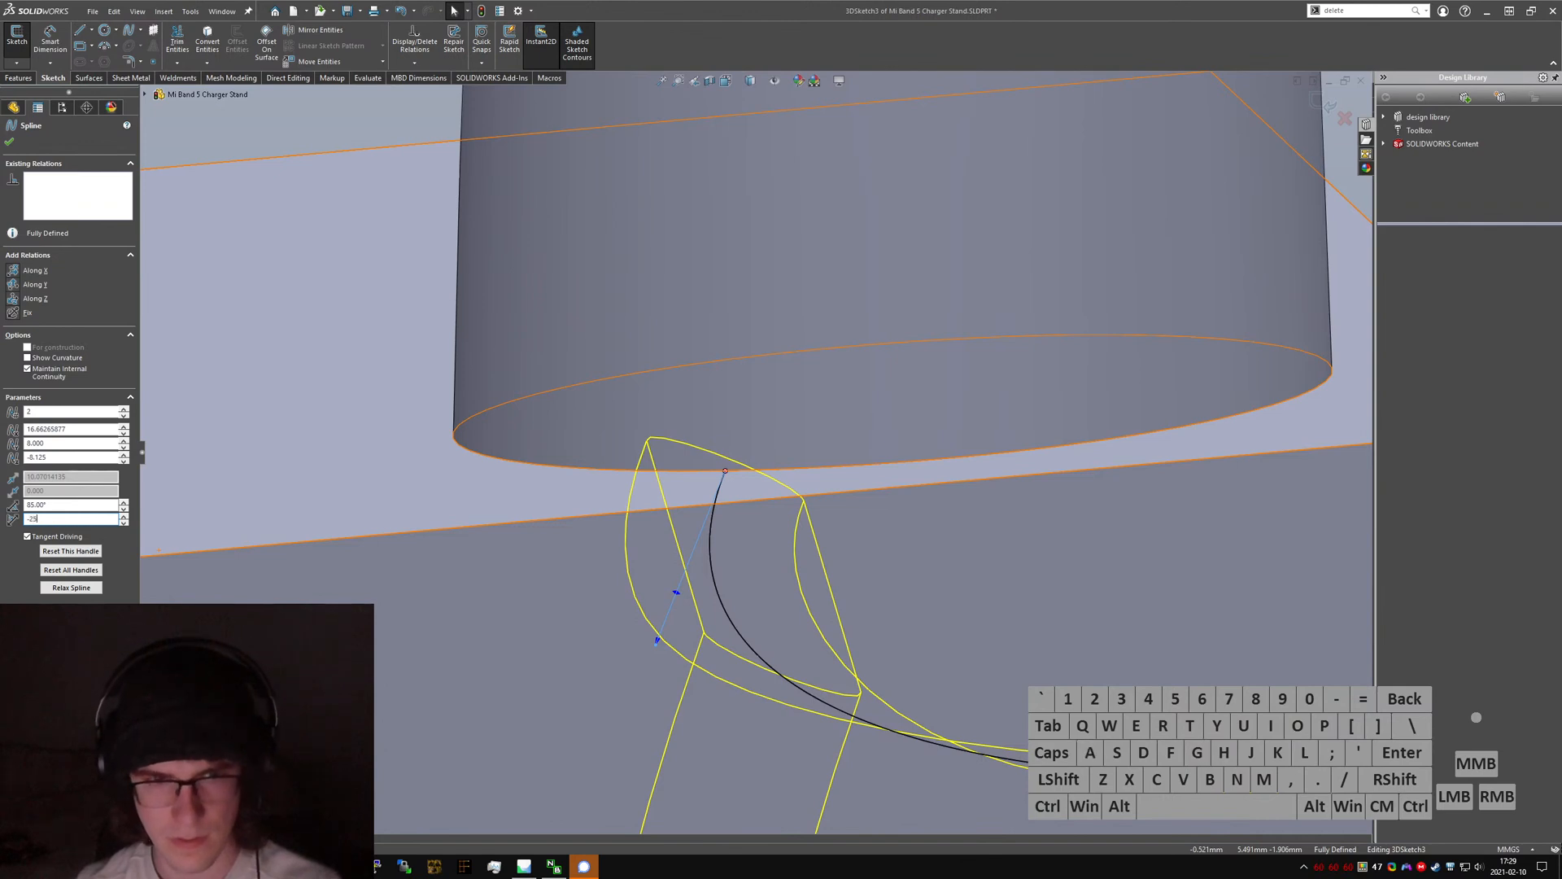
pyautogui.click(9, 141)
pyautogui.click(17, 36)
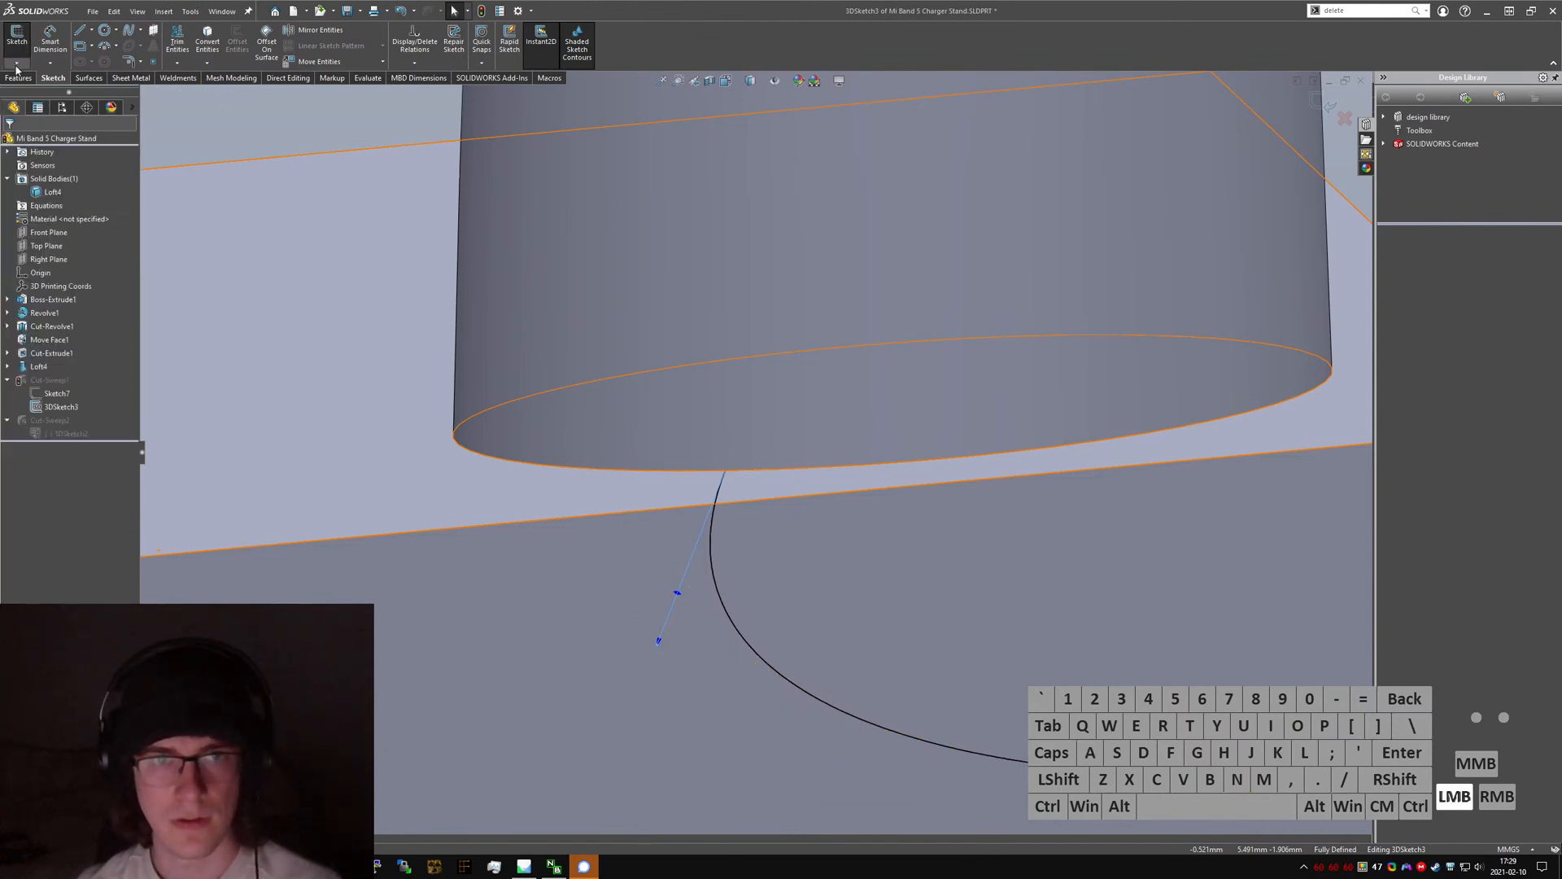
# - Edit 3DSketch2 of Cut-Sweep2, set the lower spline handle's second angle to -25°, and exit the sketch
pyautogui.click(49, 434)
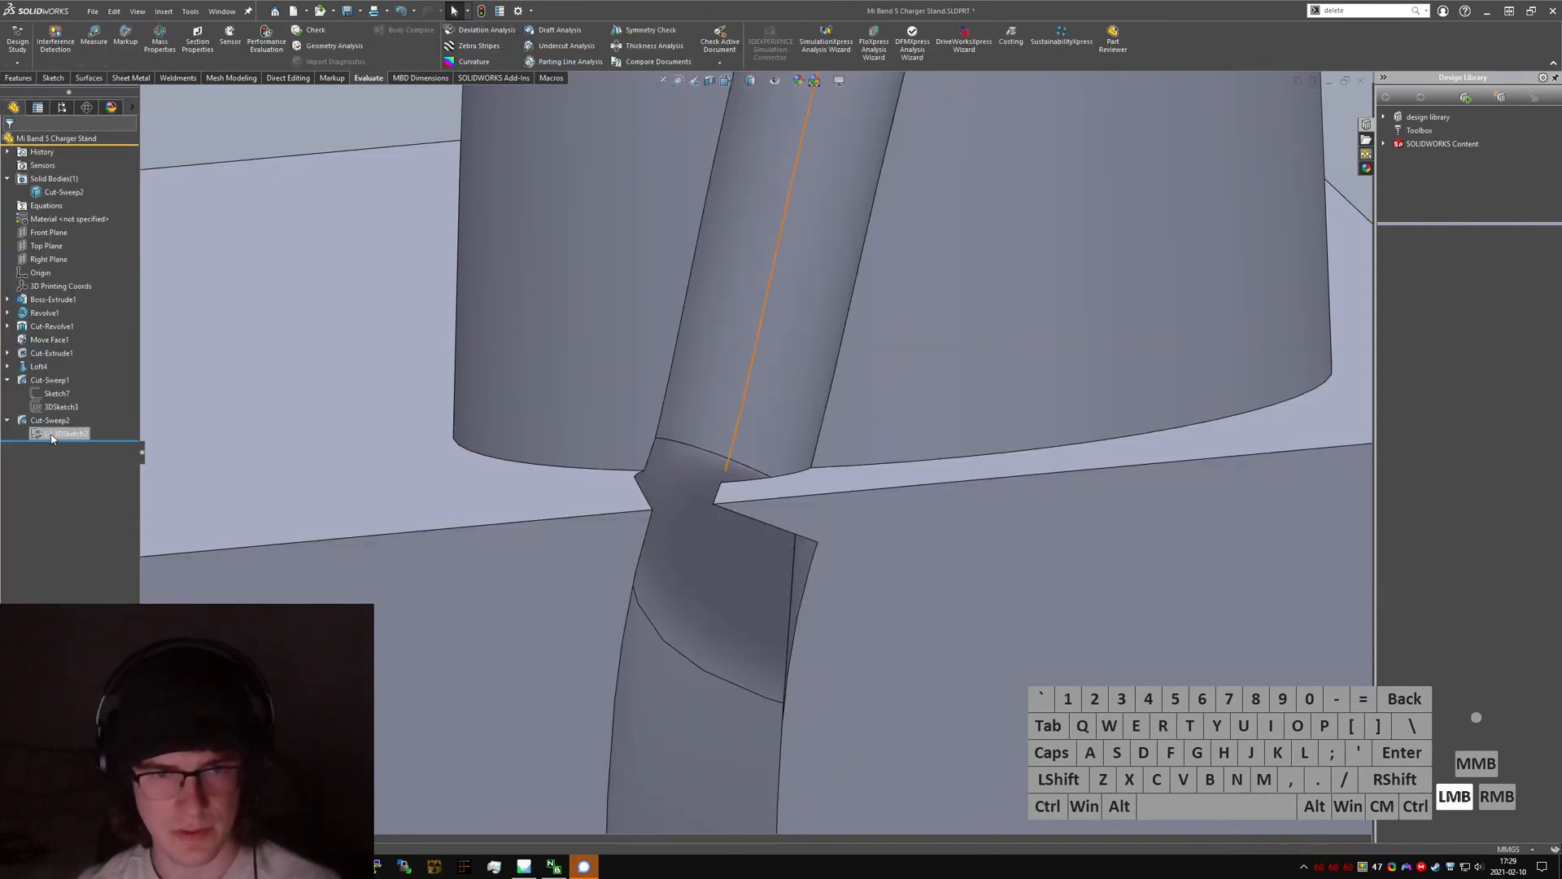
pyautogui.click(62, 399)
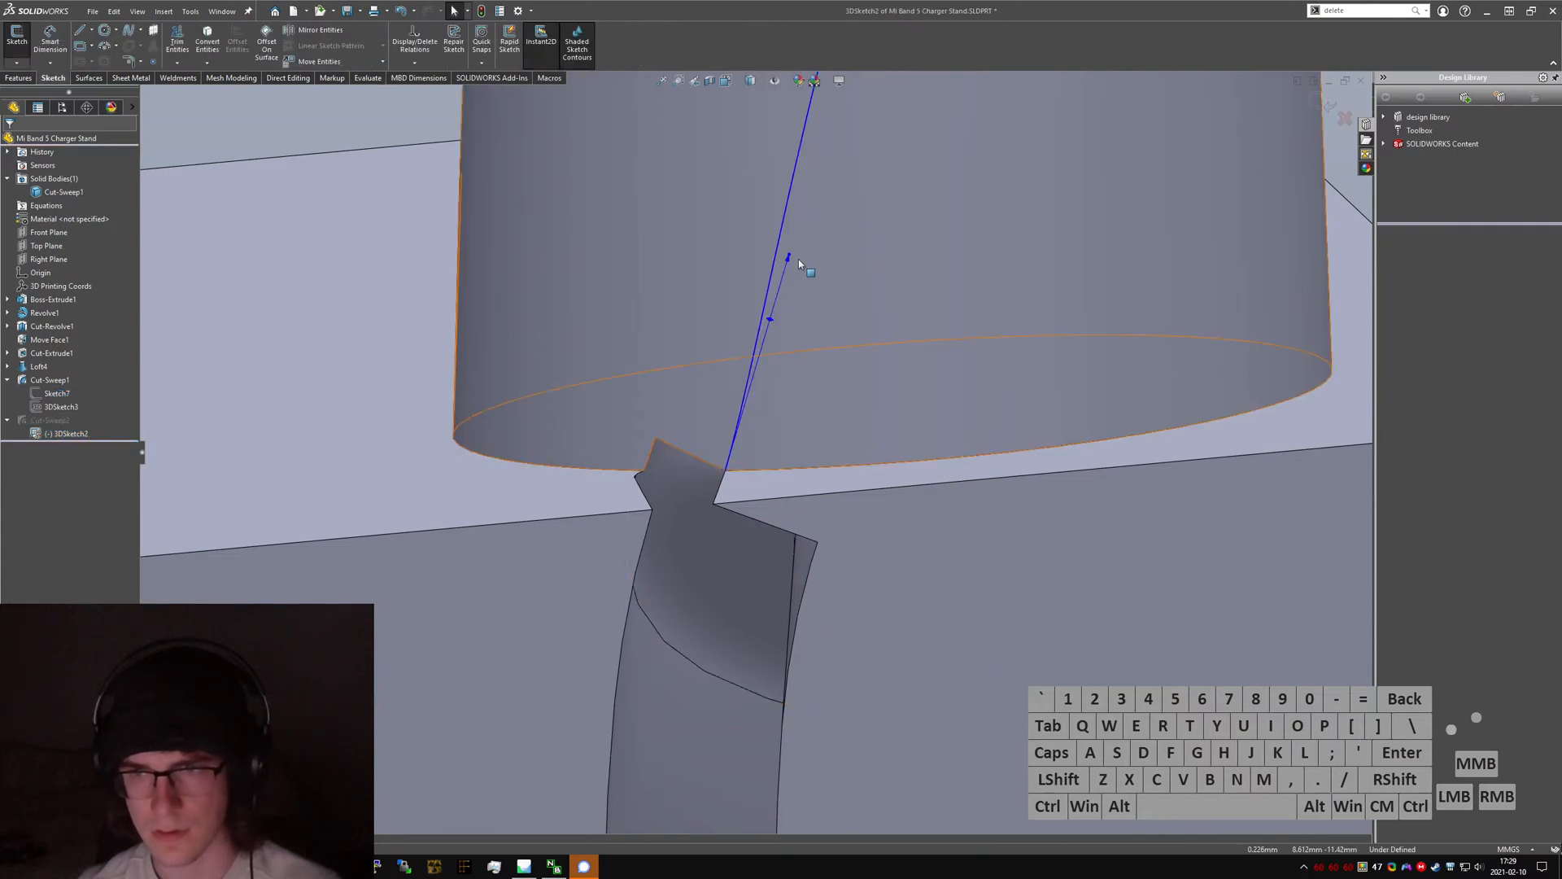
pyautogui.click(791, 258)
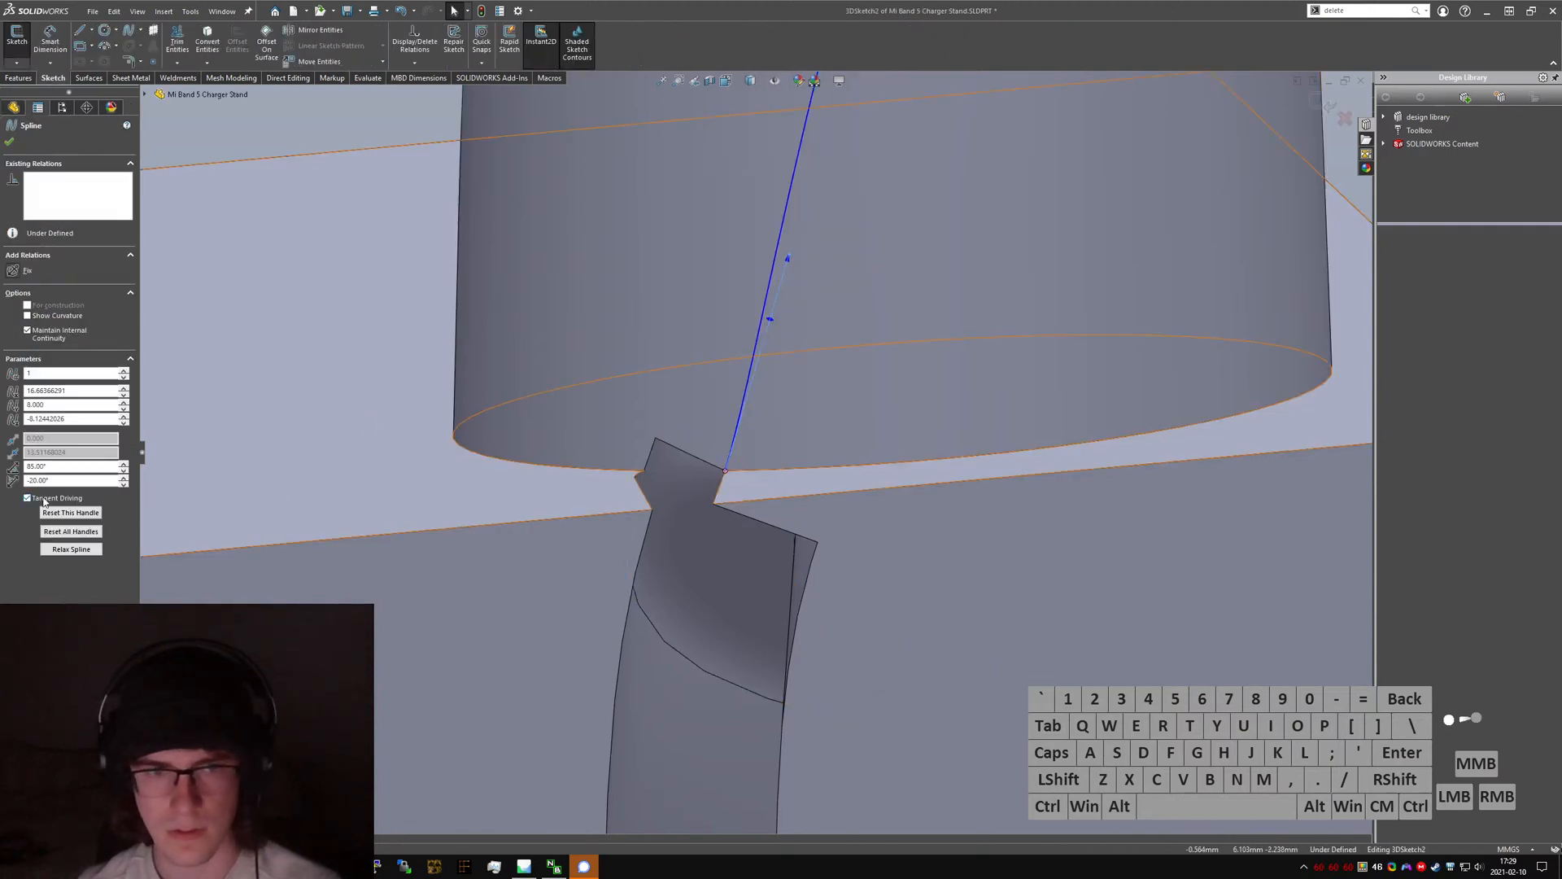
pyautogui.write('-25')
pyautogui.press('Return')
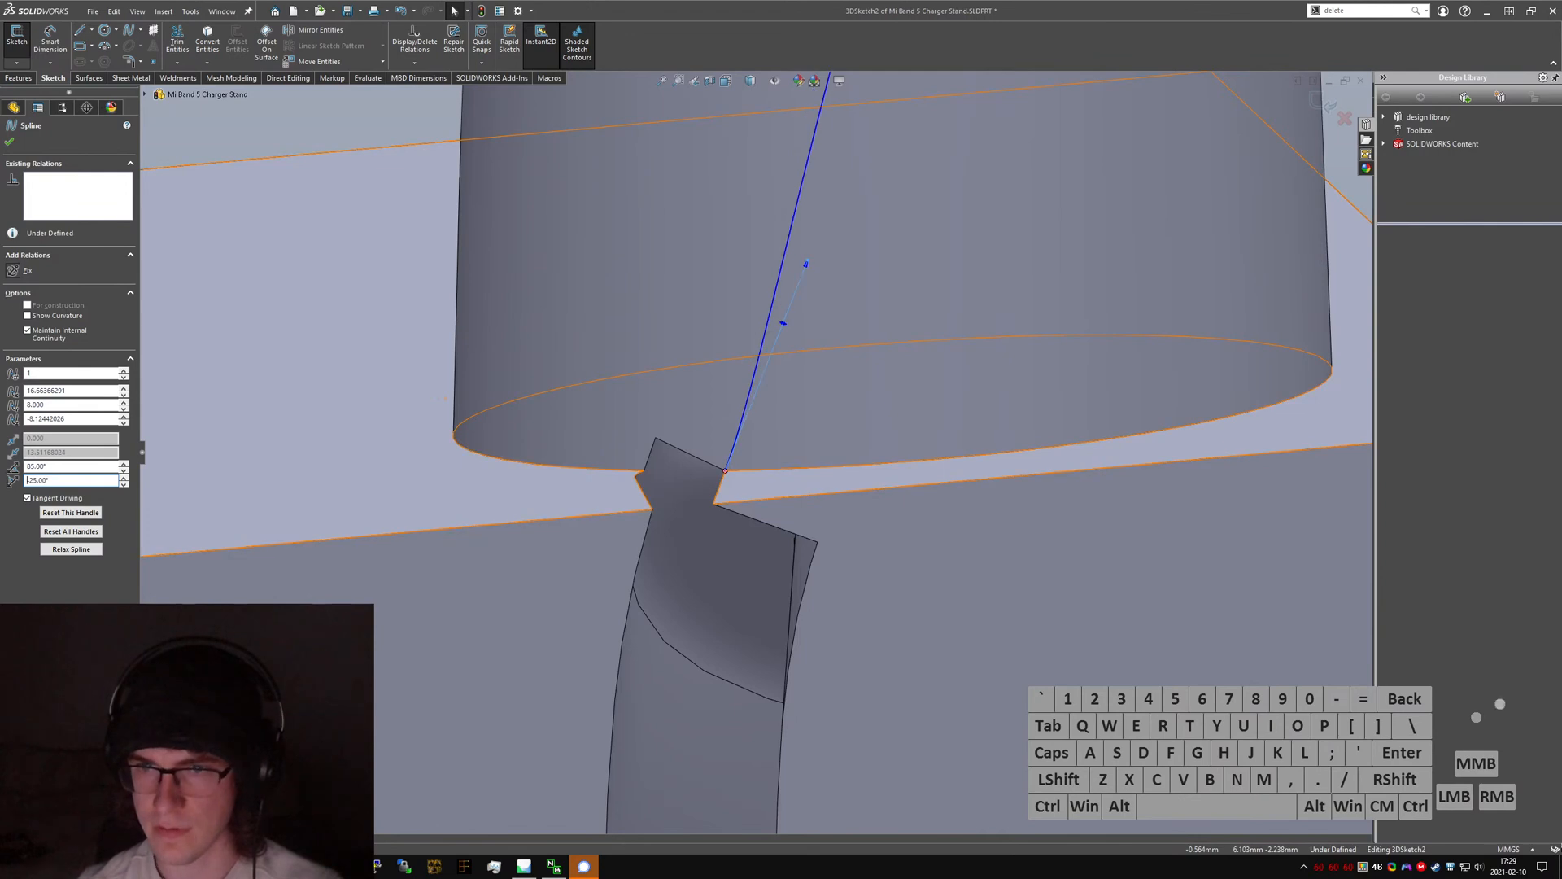
pyautogui.click(25, 64)
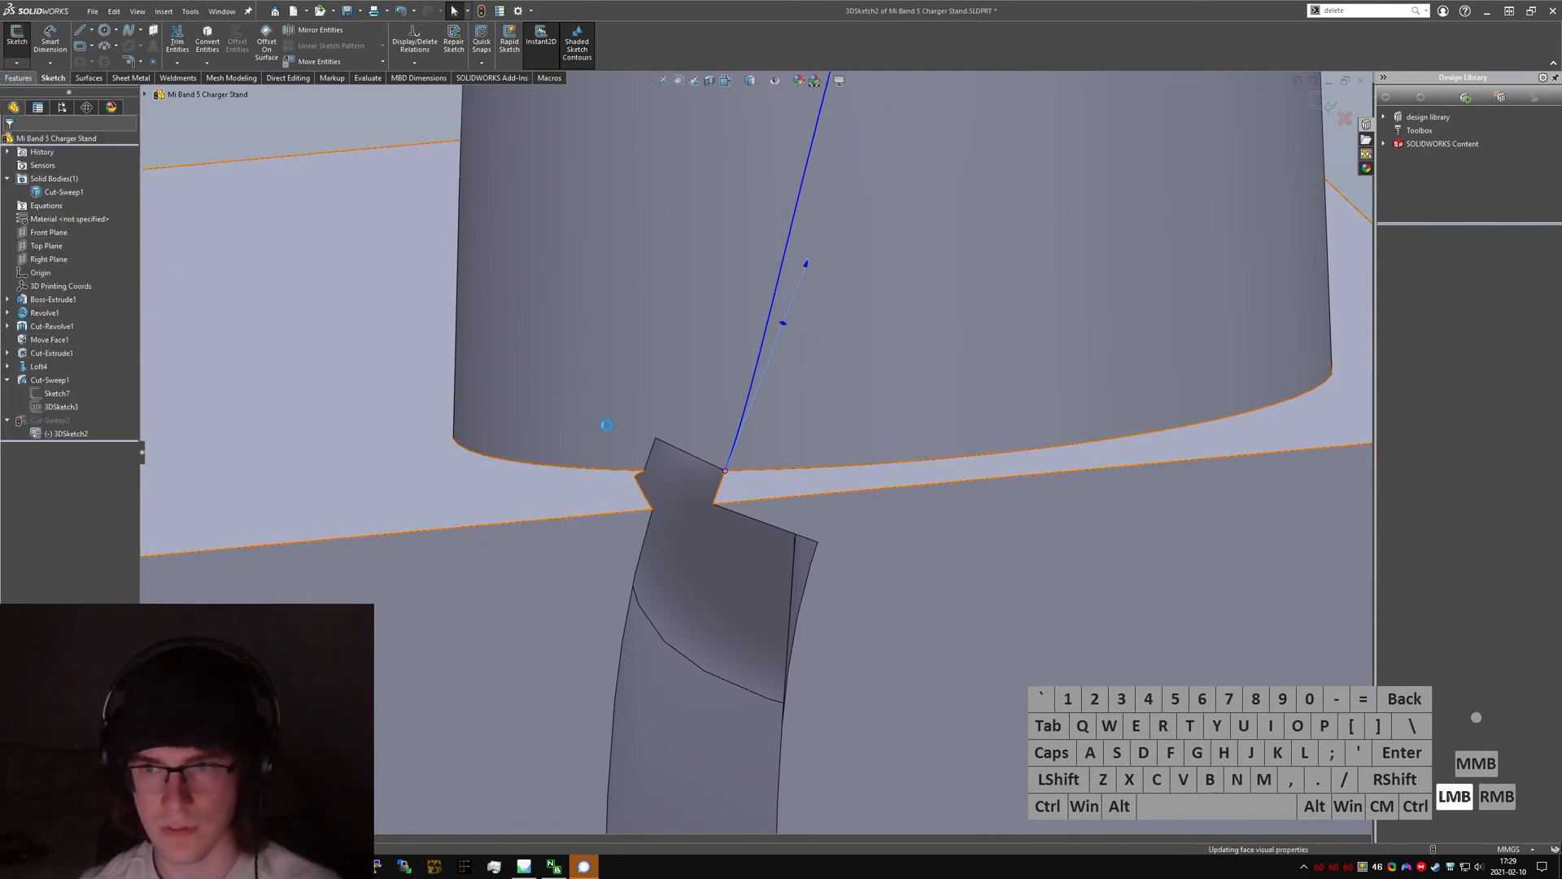
# - Examine the junction between the arm groove and the base groove from several angles, close up and on the whole stand
pyautogui.moveTo(787, 413); pyautogui.dragTo(810, 362, button='middle')
pyautogui.scroll(-5, 799, 508)
pyautogui.moveTo(712, 481); pyautogui.dragTo(789, 431, button='middle')
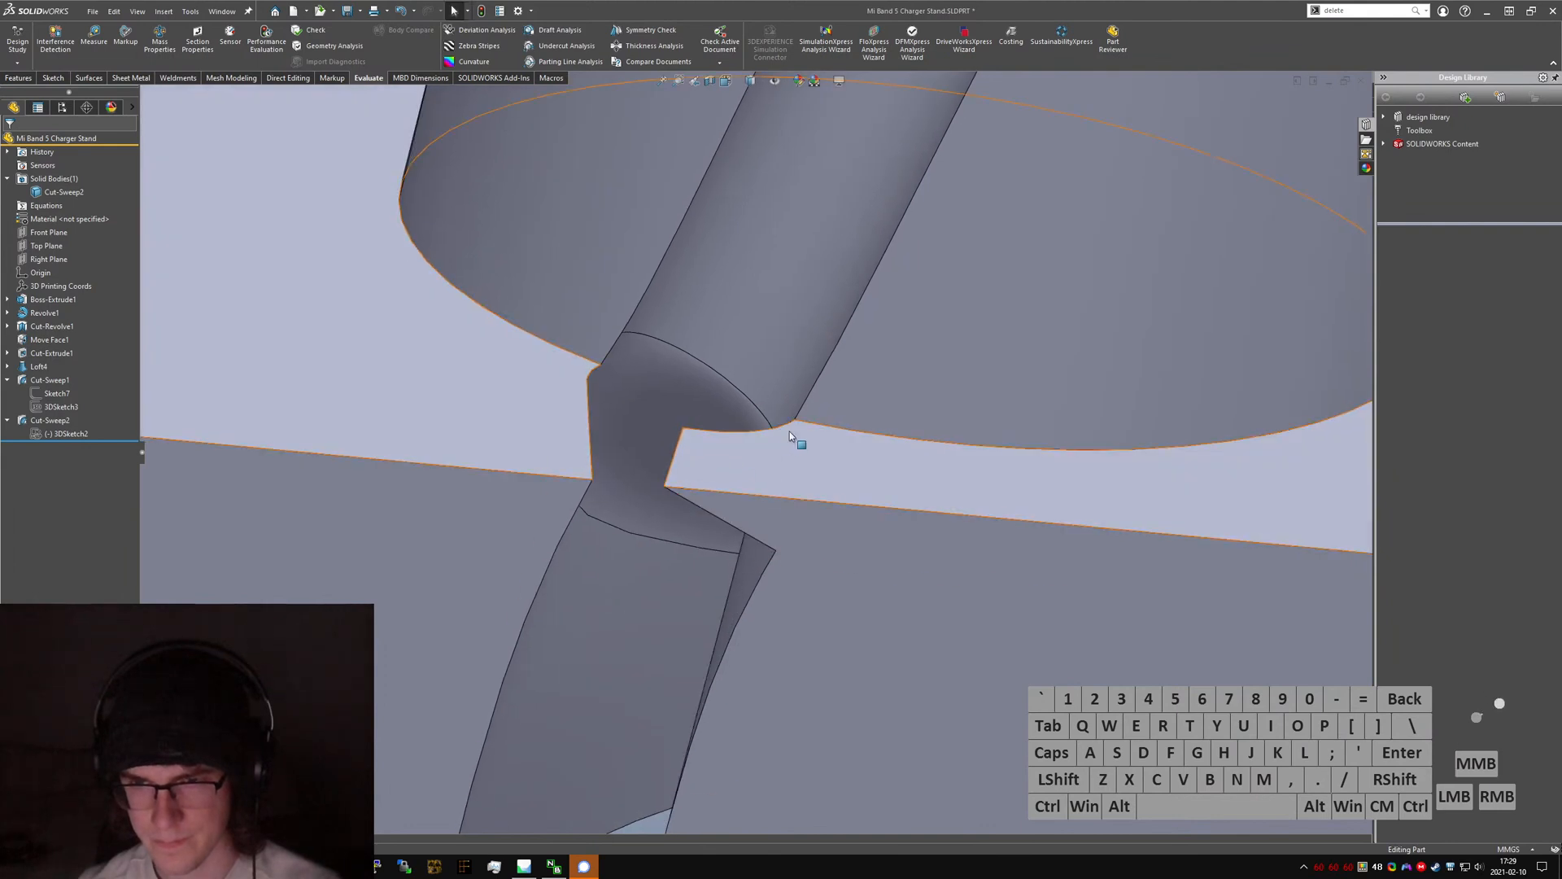
pyautogui.scroll(-4, 788, 431)
pyautogui.scroll(4, 637, 438)
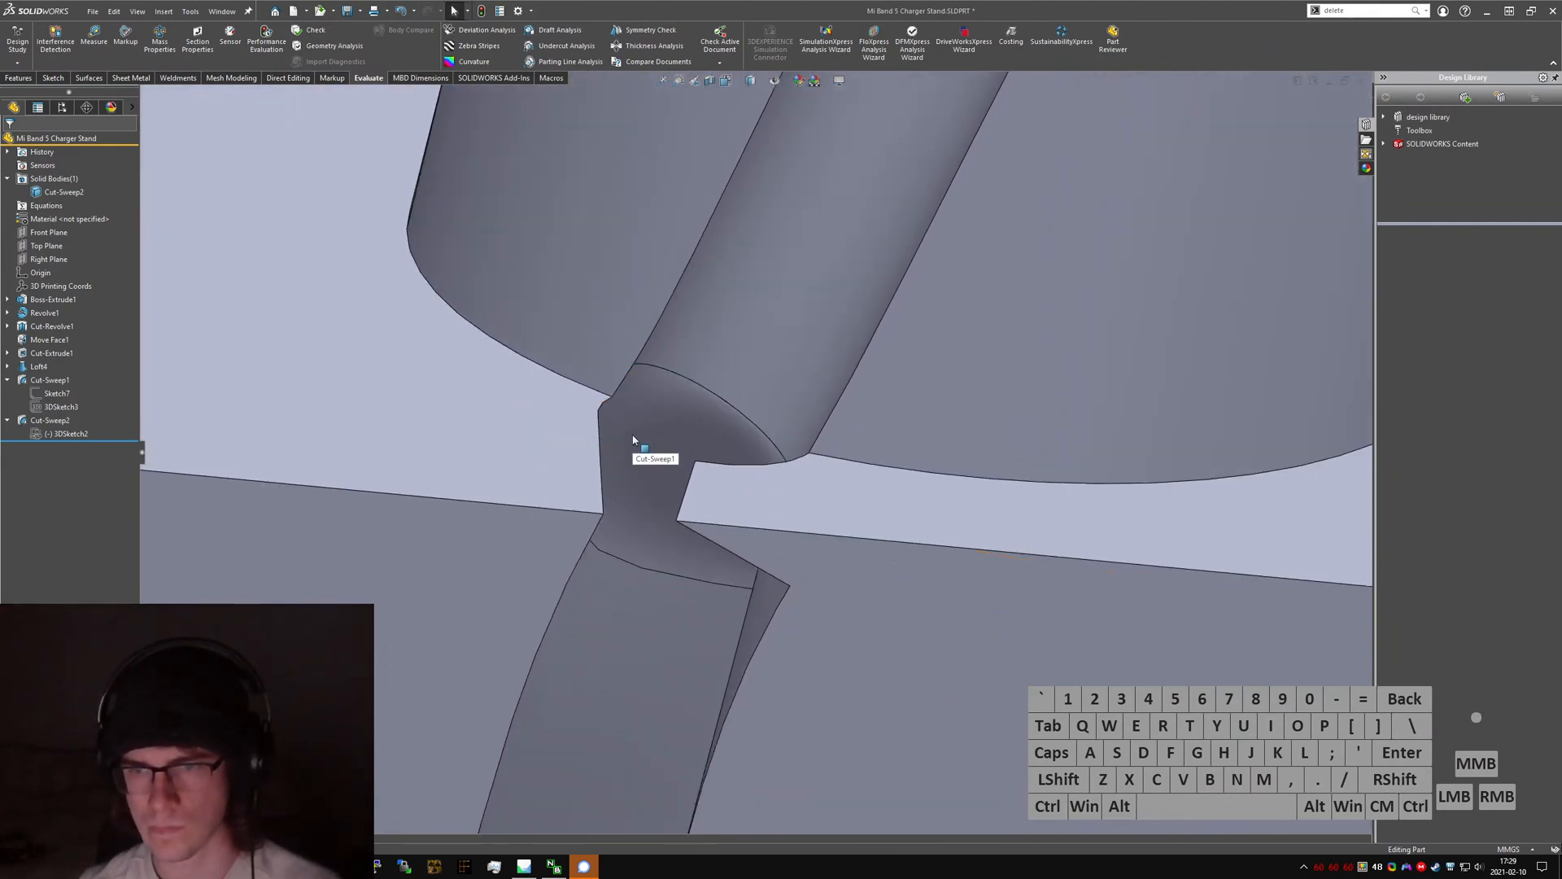
pyautogui.moveTo(638, 436); pyautogui.dragTo(689, 424, button='middle')
pyautogui.scroll(5, 689, 423)
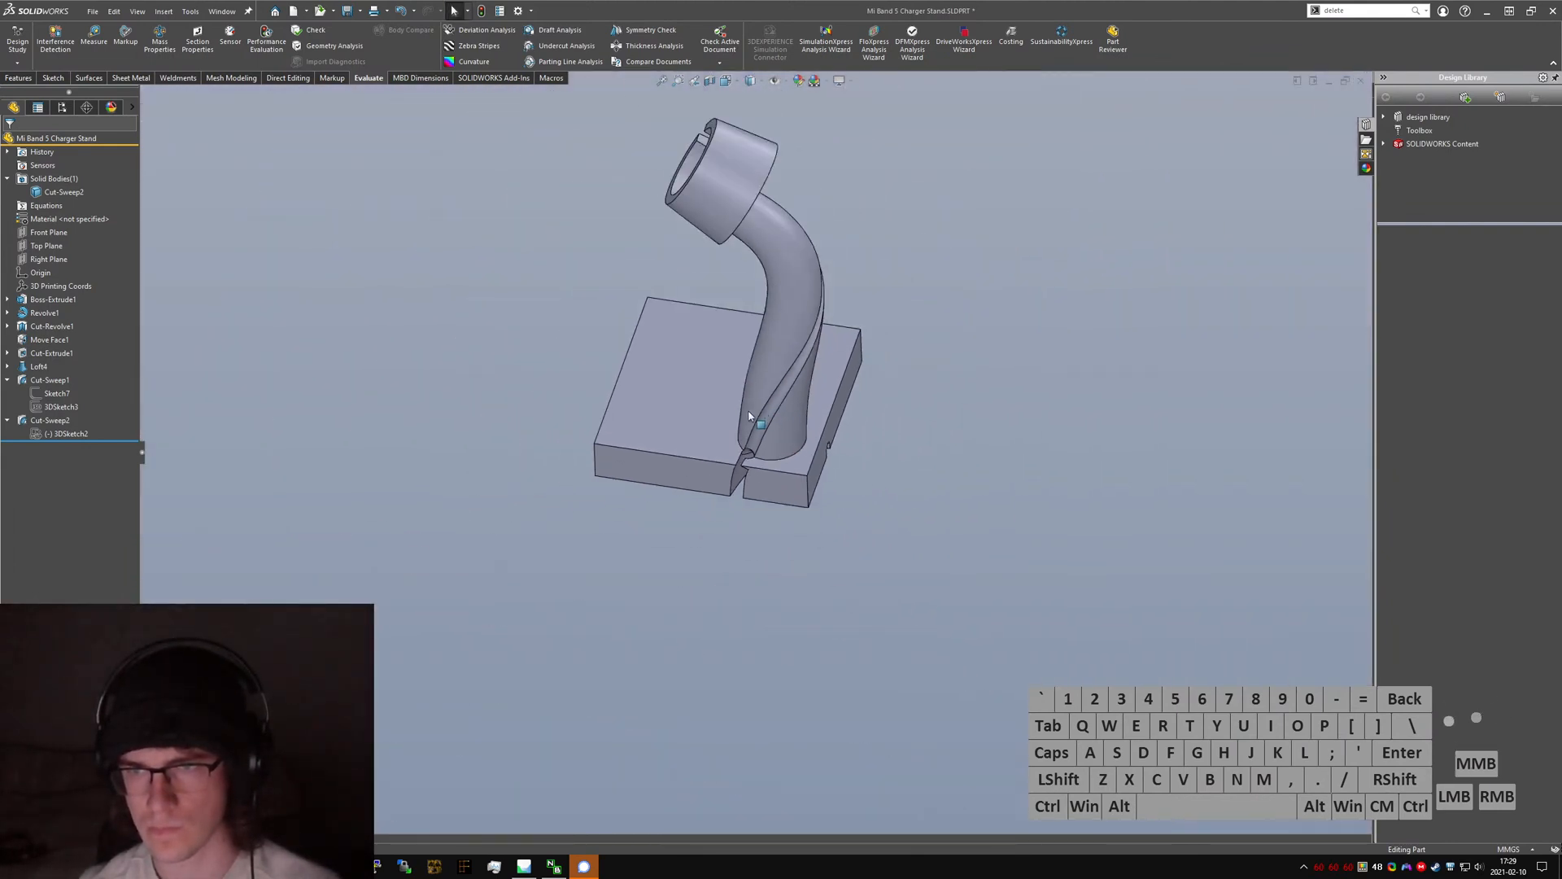
pyautogui.scroll(-5, 797, 394)
pyautogui.scroll(1, 802, 449)
pyautogui.moveTo(797, 393); pyautogui.dragTo(764, 472, button='middle')
pyautogui.scroll(-6, 789, 497)
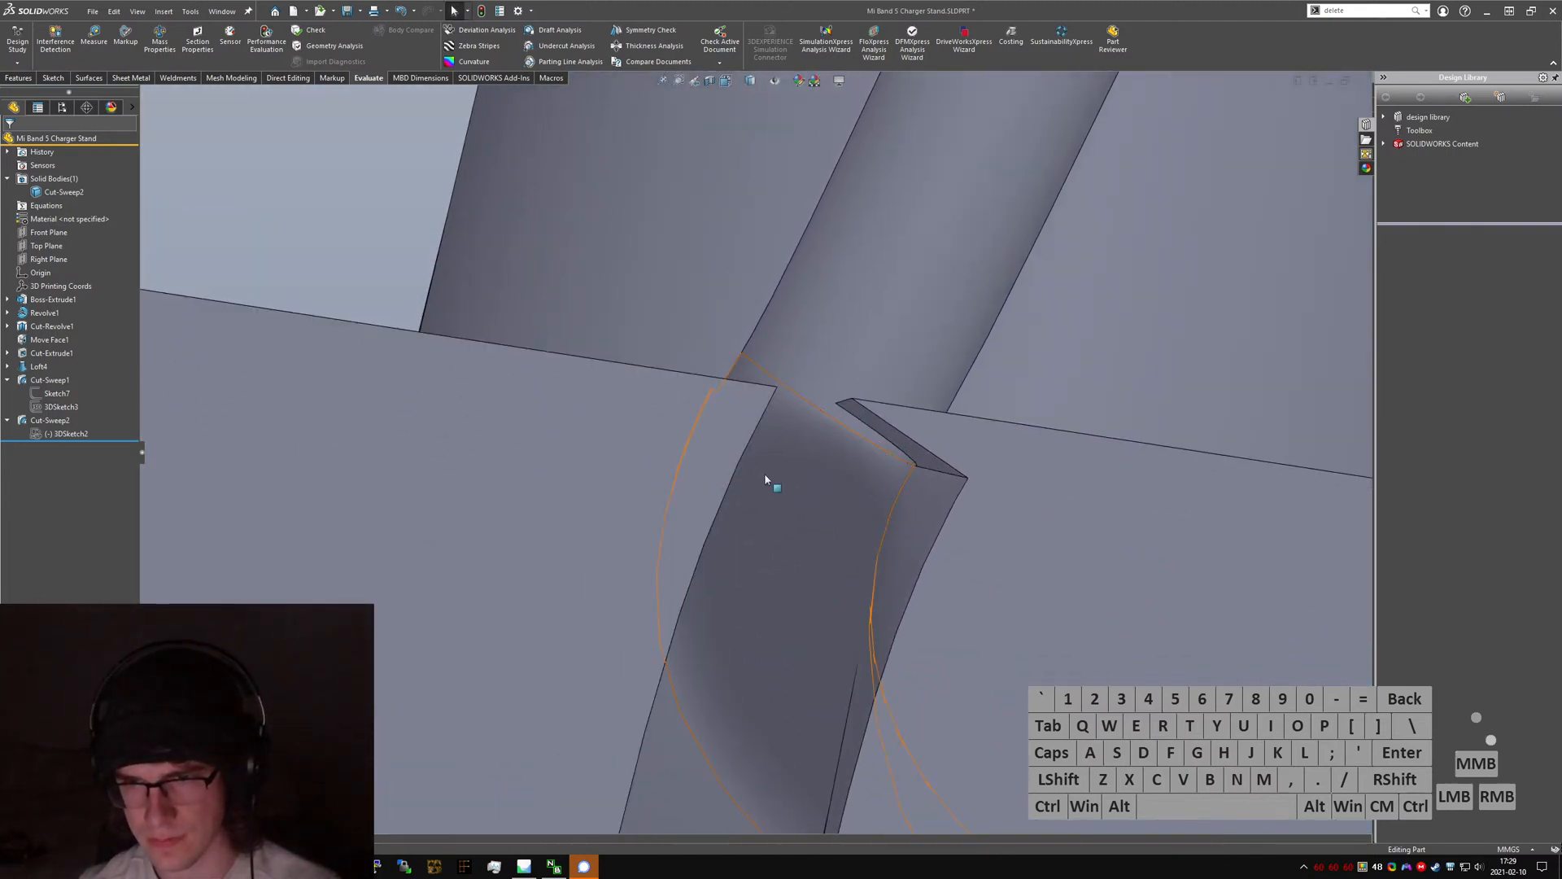
# - Edit 3DSketch3 of Cut-Sweep1, try -15° and settle on -10° for the junction spline handle's second angle, and exit the sketch
pyautogui.click(764, 472)
pyautogui.click(65, 409)
pyautogui.click(76, 374)
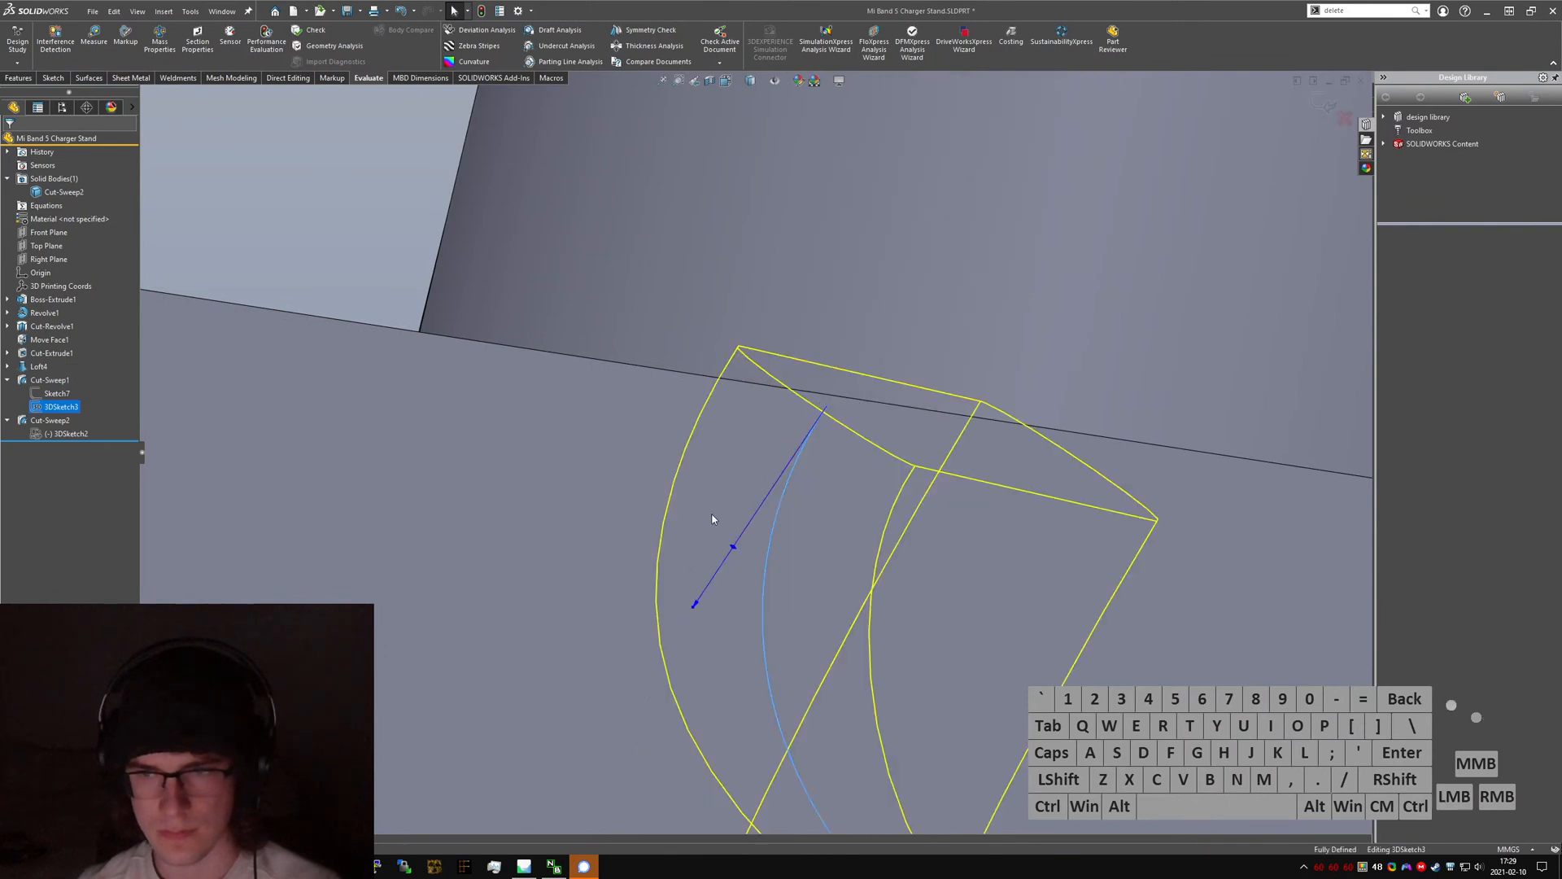
pyautogui.click(694, 609)
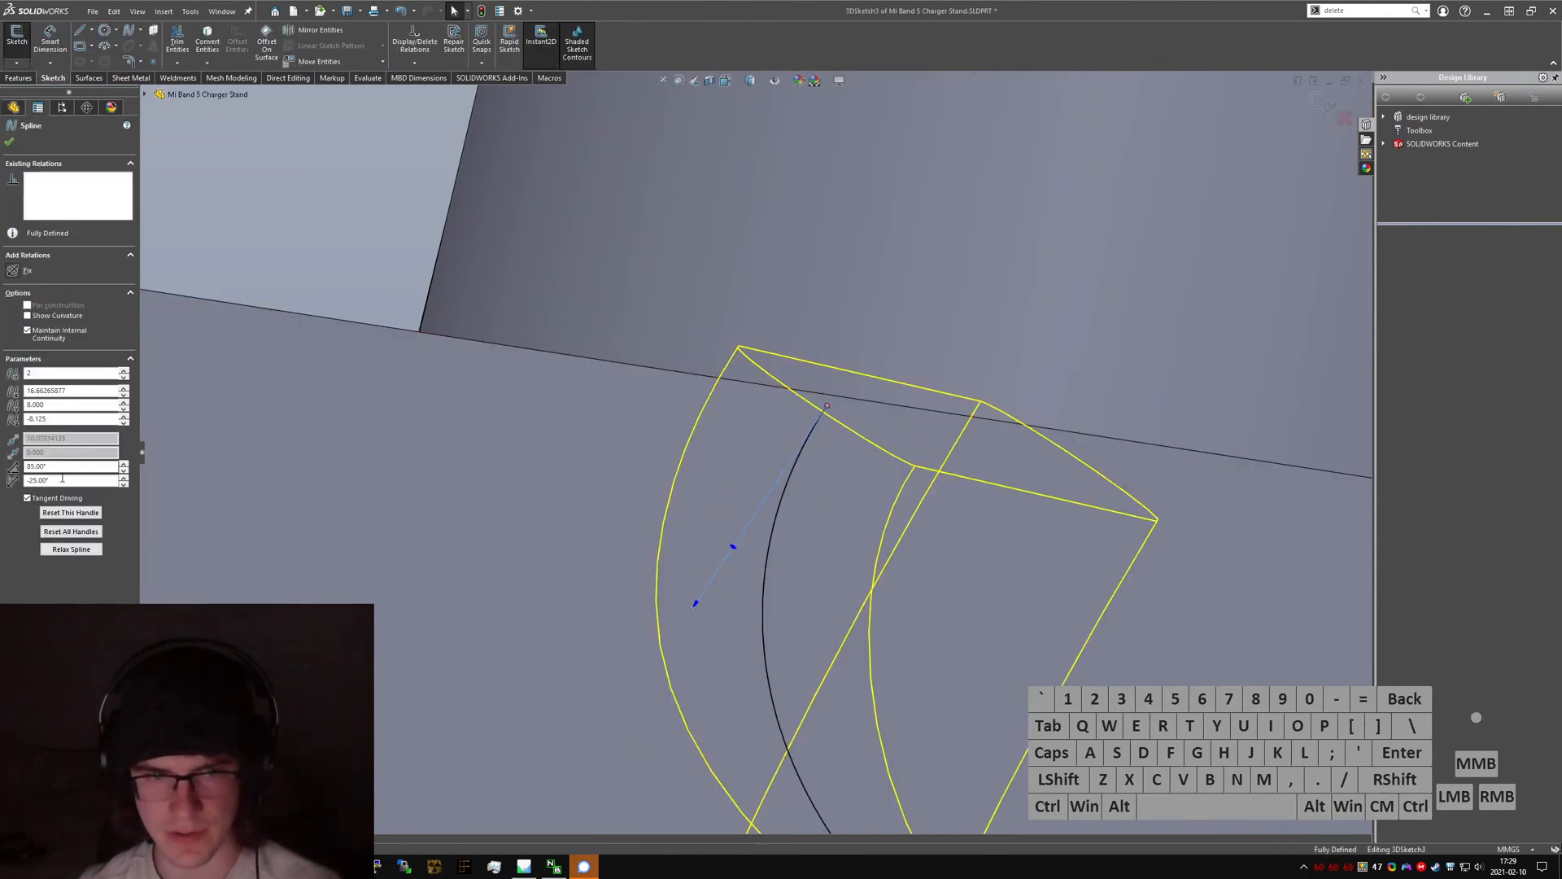
pyautogui.write('-15')
pyautogui.press('Return')
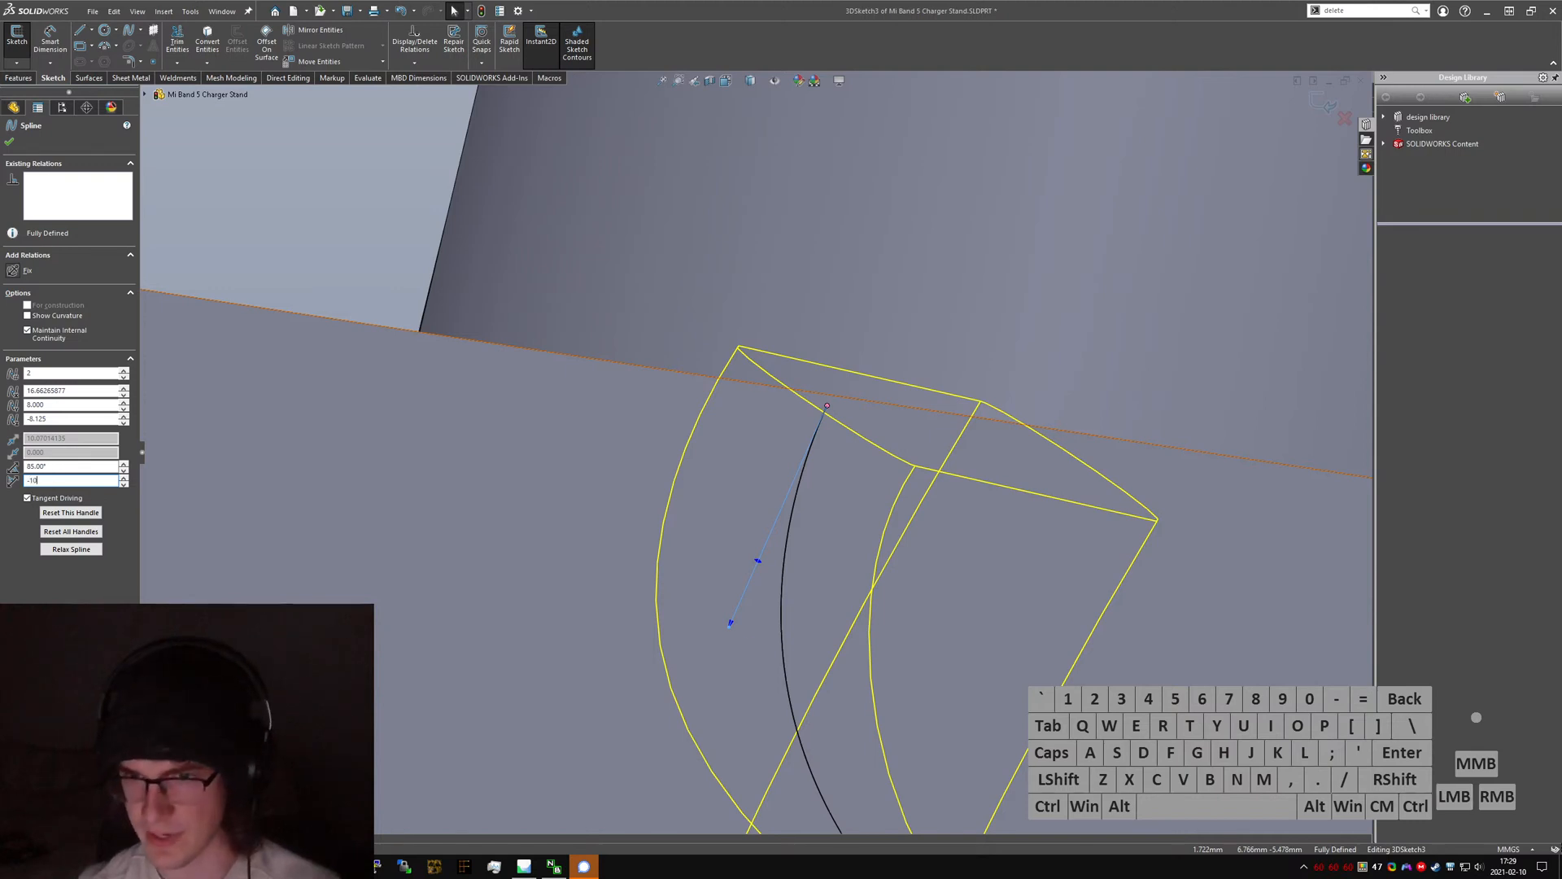
pyautogui.press('Return')
pyautogui.click(18, 63)
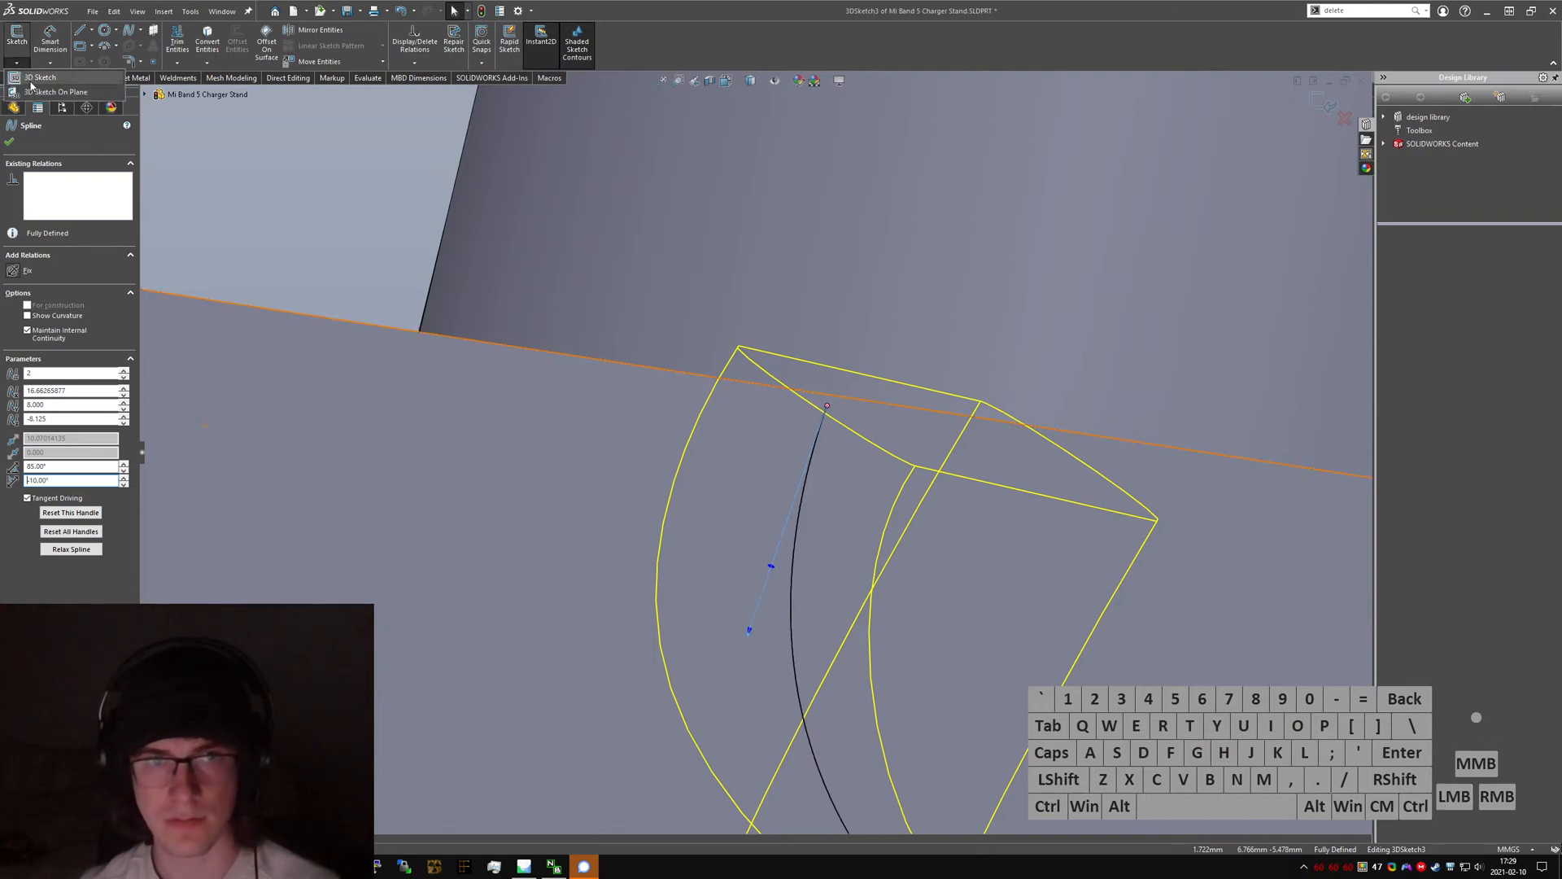
pyautogui.click(32, 77)
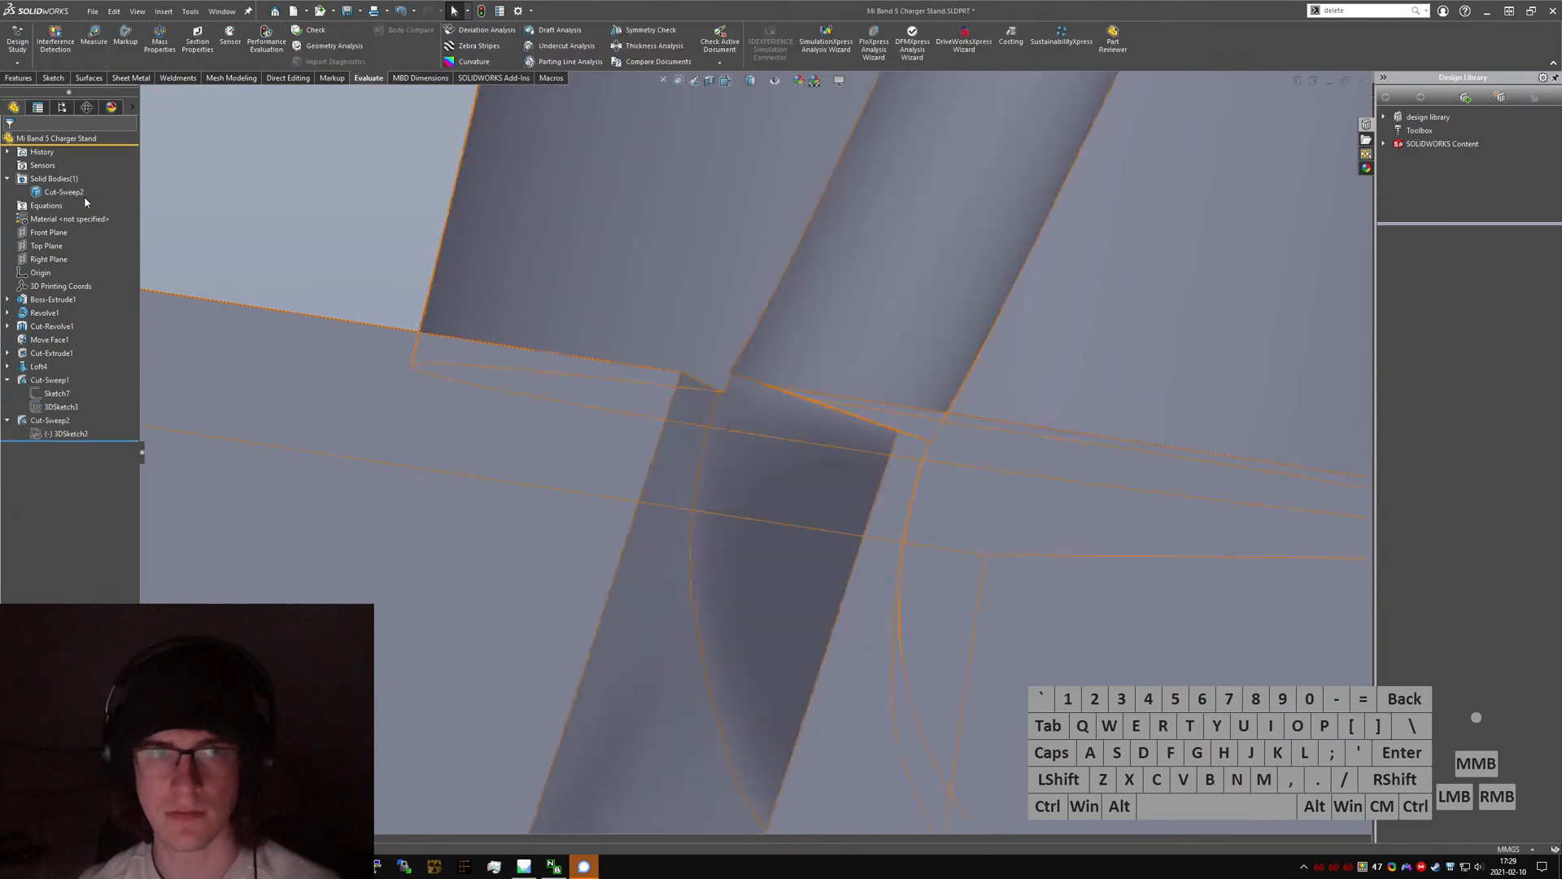
# - Edit 3DSketch2 of Cut-Sweep2, set the lower spline handle's second angle to -15°, and exit the sketch
pyautogui.click(62, 436)
pyautogui.click(73, 399)
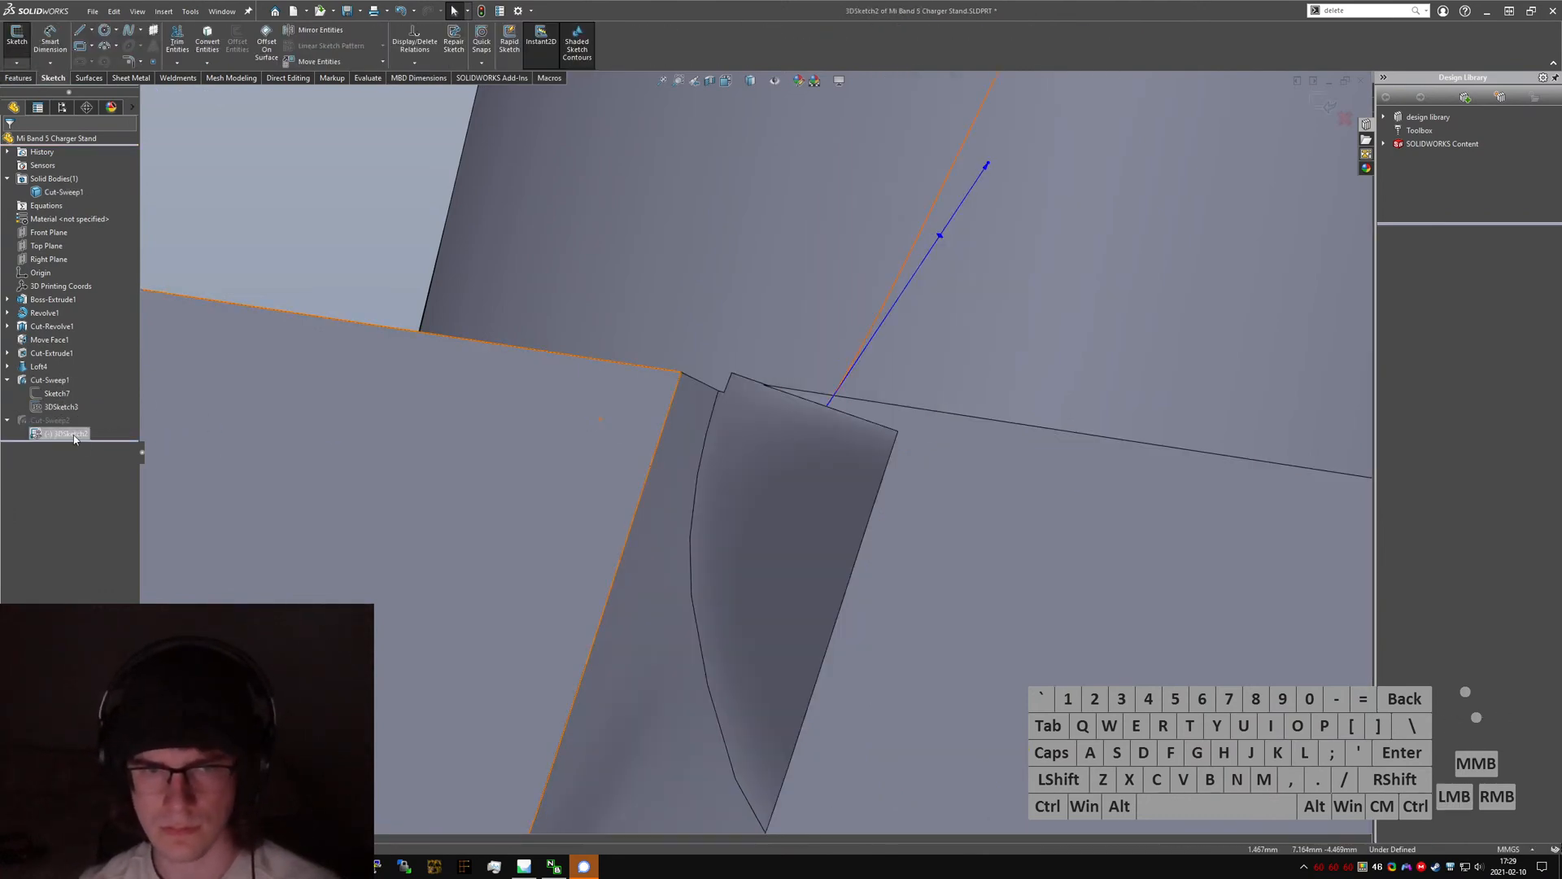
pyautogui.click(986, 166)
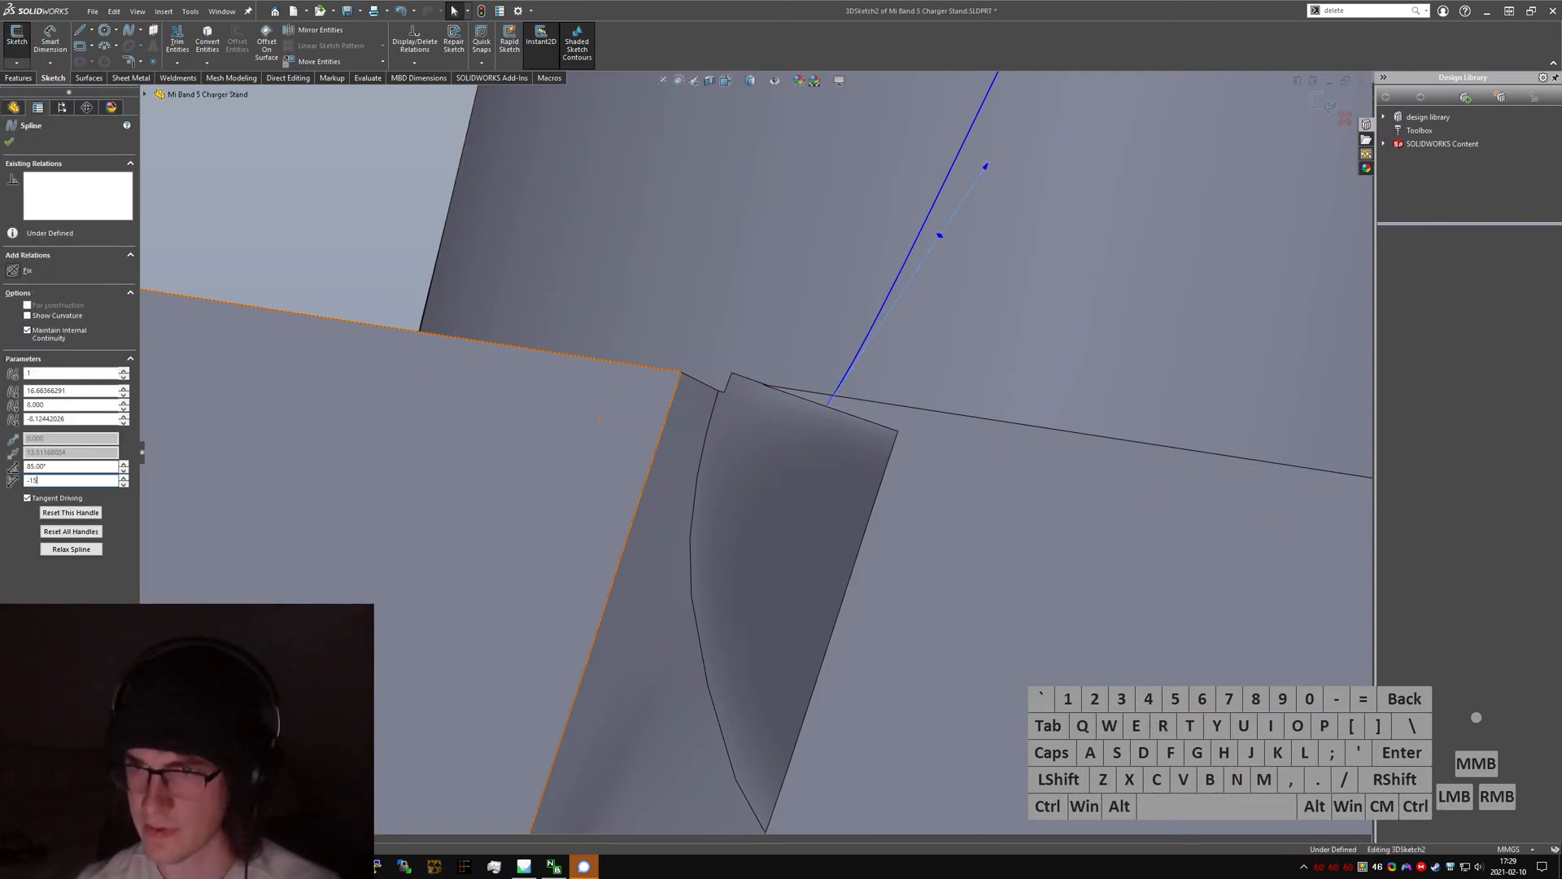
pyautogui.press('Return')
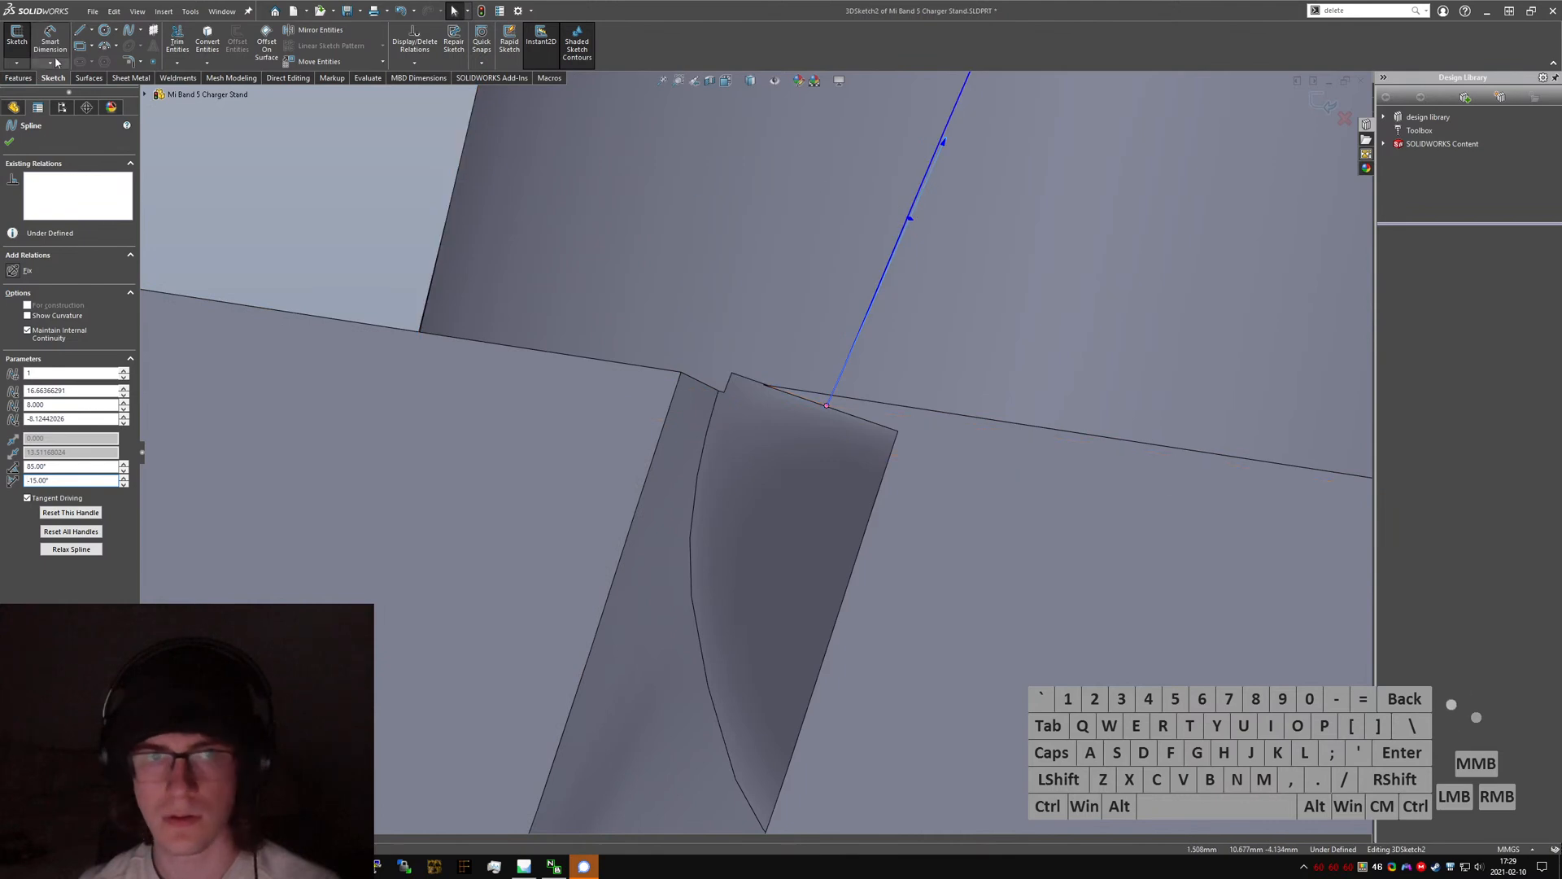
pyautogui.click(11, 141)
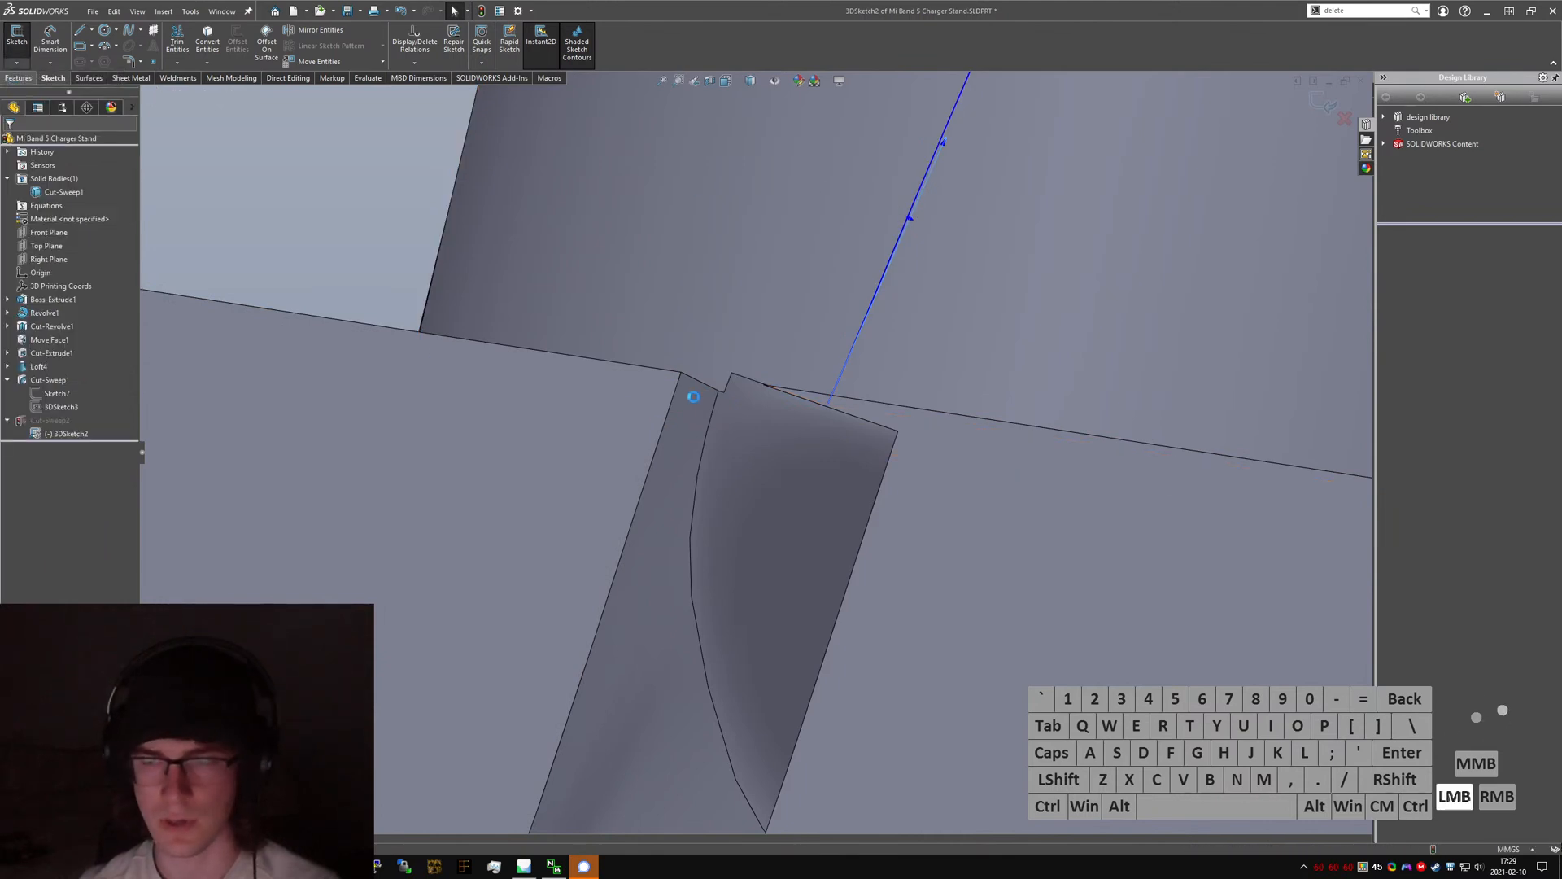
# - Remove the small ledge face where the arm groove meets the base groove, using Delete Face with Delete and Patch
pyautogui.moveTo(794, 401); pyautogui.dragTo(871, 404, button='middle')
pyautogui.write('sdelete')
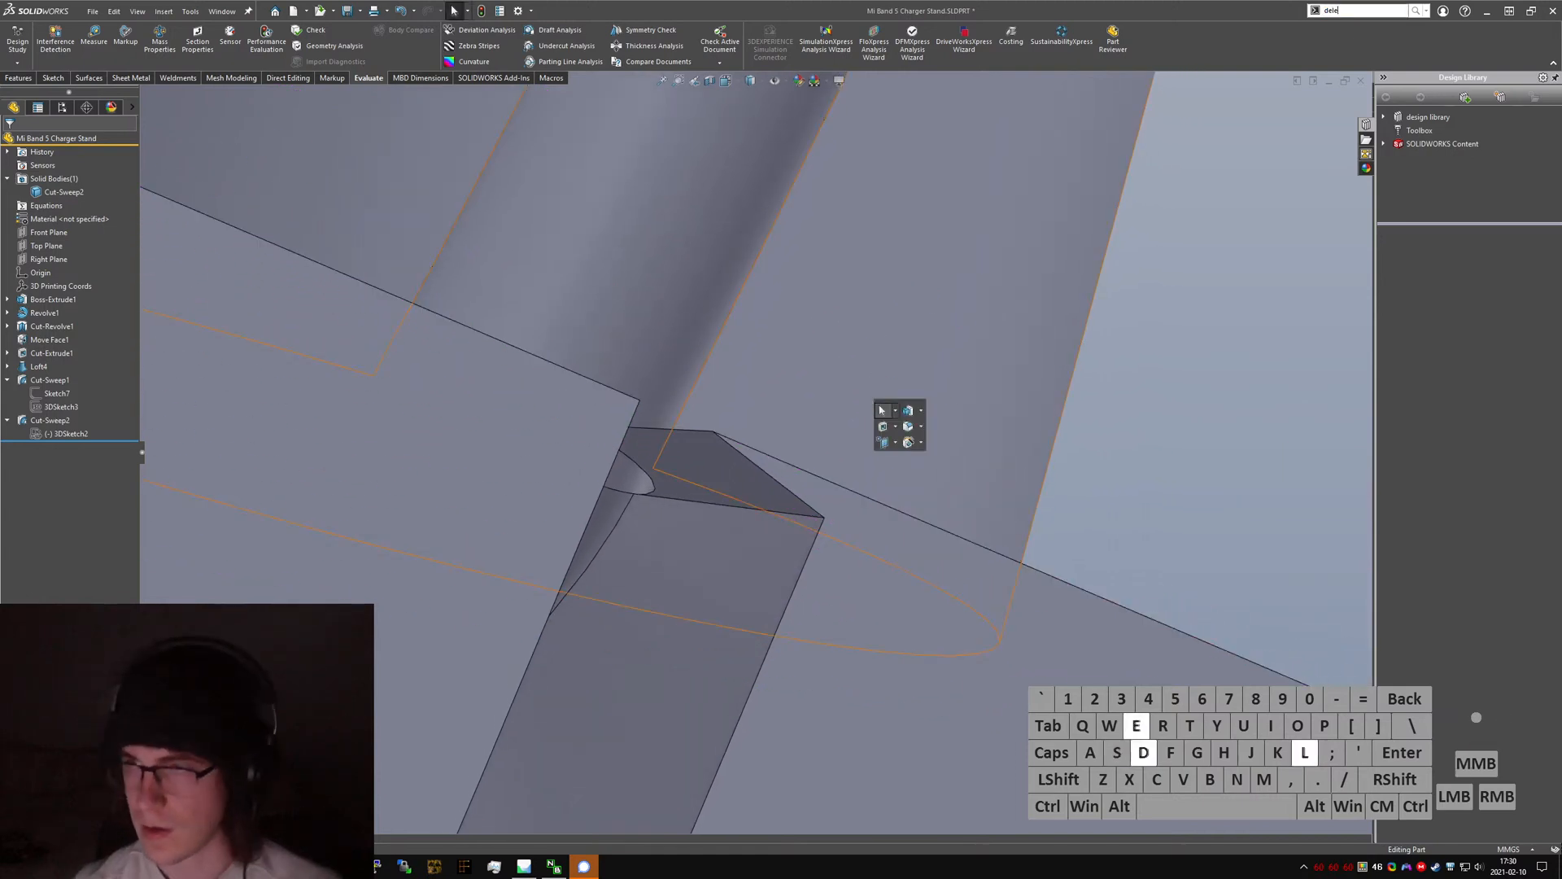
pyautogui.press('Return')
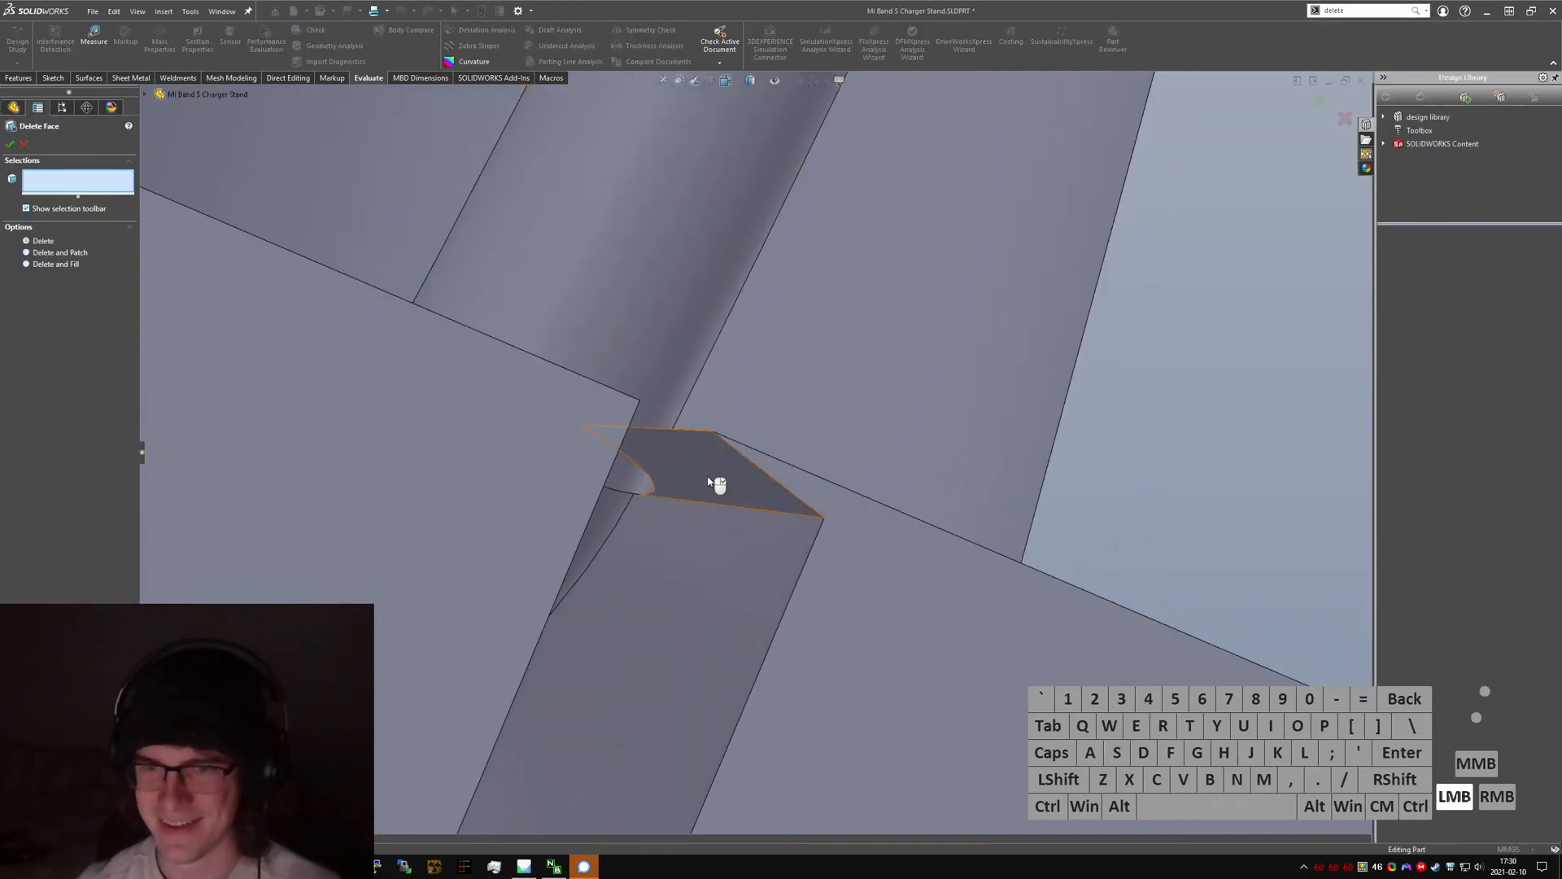
pyautogui.click(715, 480)
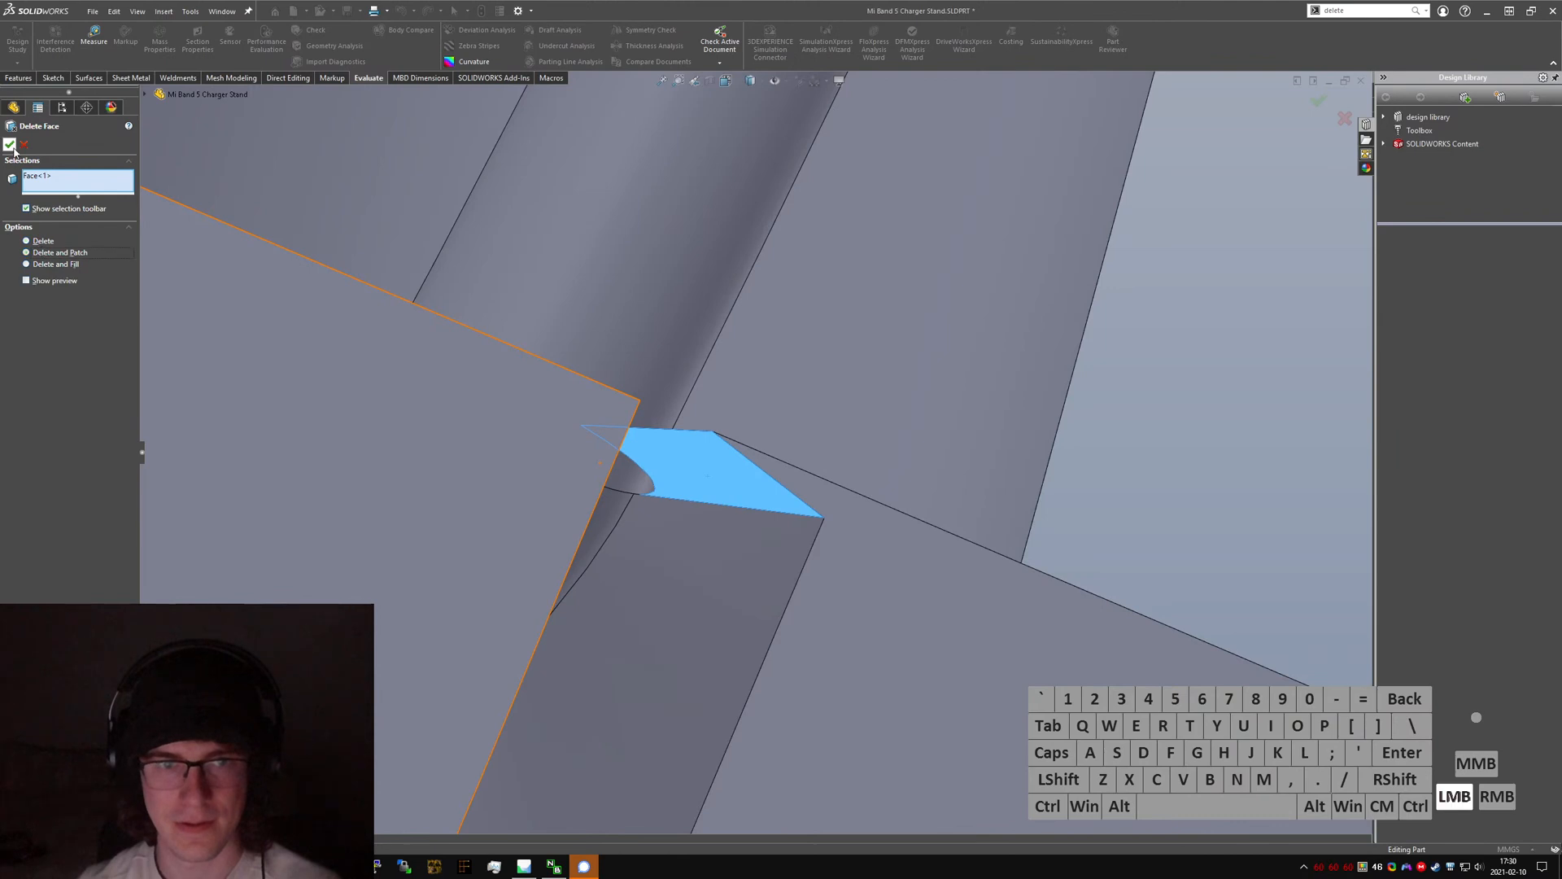
pyautogui.moveTo(652, 453); pyautogui.dragTo(666, 638, button='middle')
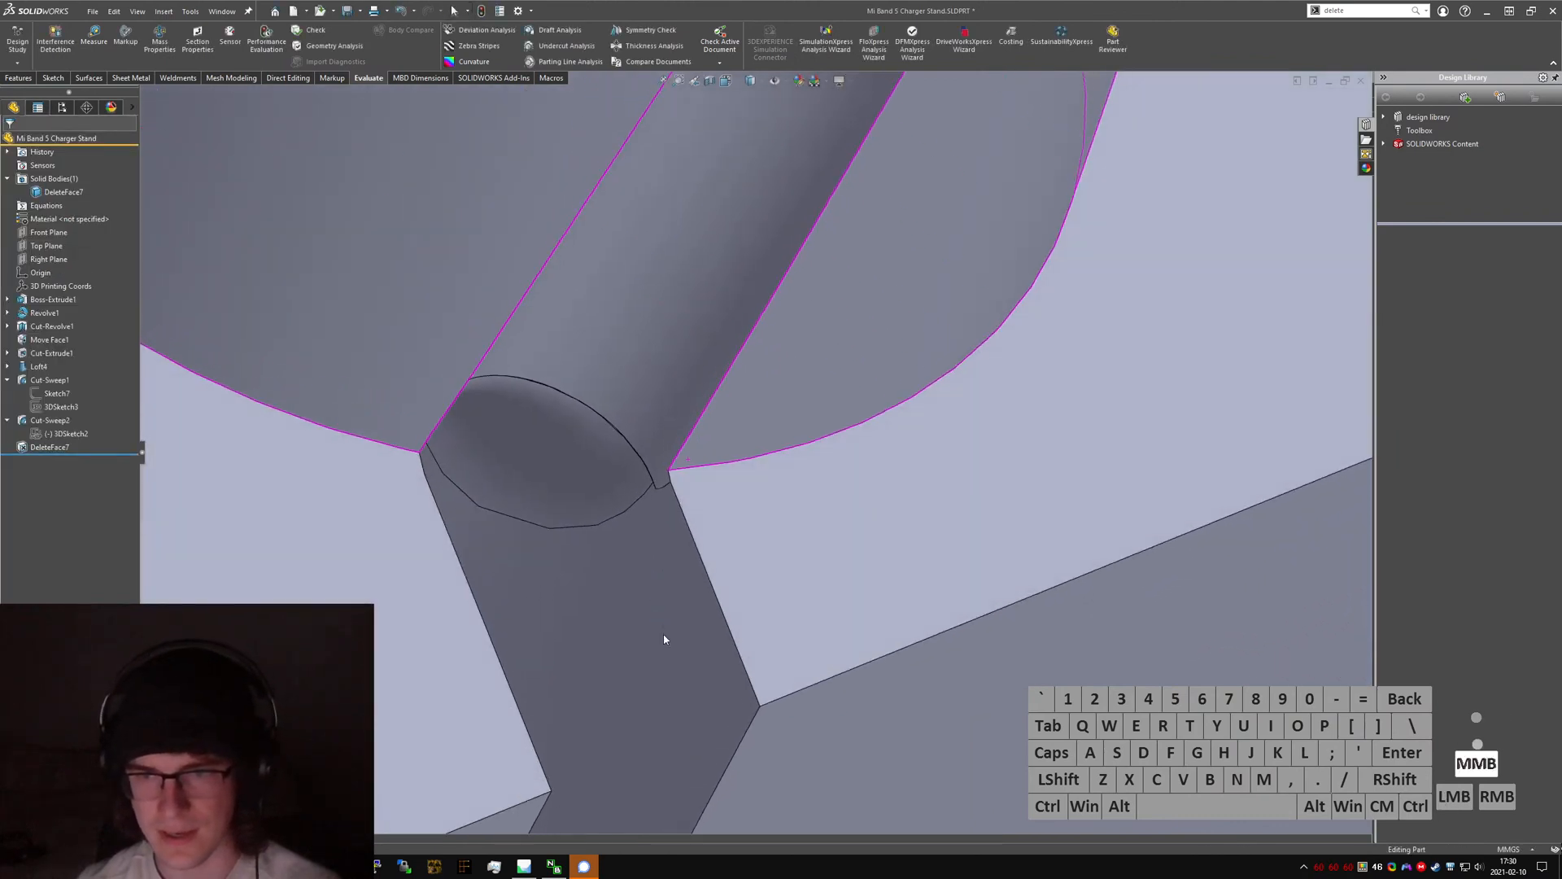
# - Run Geometry Analysis on the stand for insignificant geometry, sharp angles and discontinuities, examine the arm-to-base groove junction, and exit the analysis
pyautogui.scroll(5, 641, 496)
pyautogui.scroll(1, 644, 472)
pyautogui.scroll(-4, 663, 328)
pyautogui.scroll(4, 589, 294)
pyautogui.moveTo(588, 295); pyautogui.dragTo(512, 253, button='middle')
pyautogui.scroll(3, 568, 298)
pyautogui.scroll(-5, 568, 298)
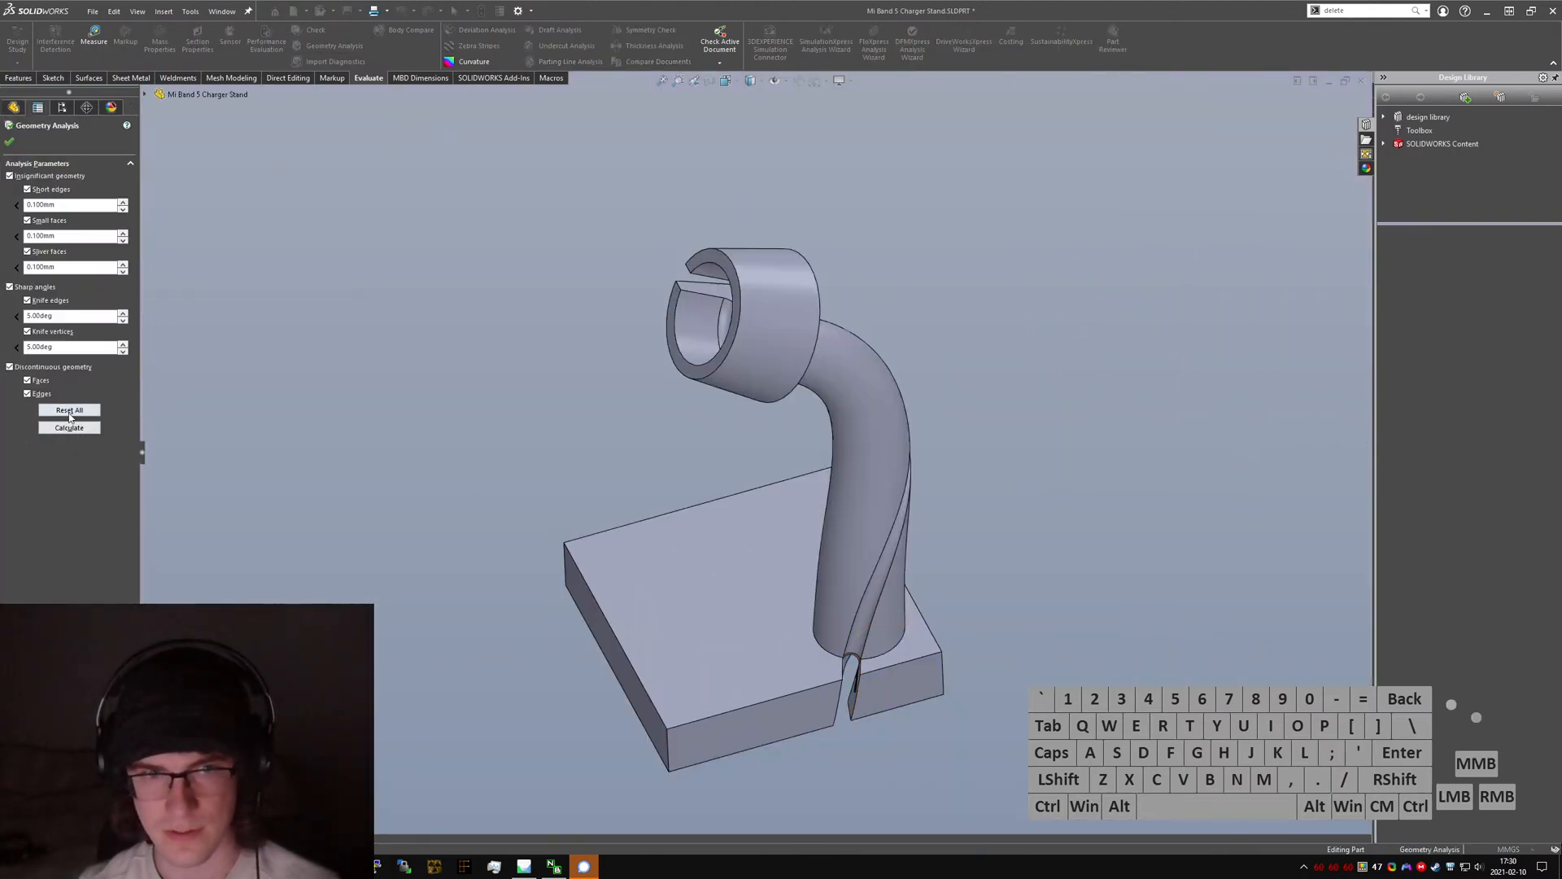
pyautogui.click(70, 428)
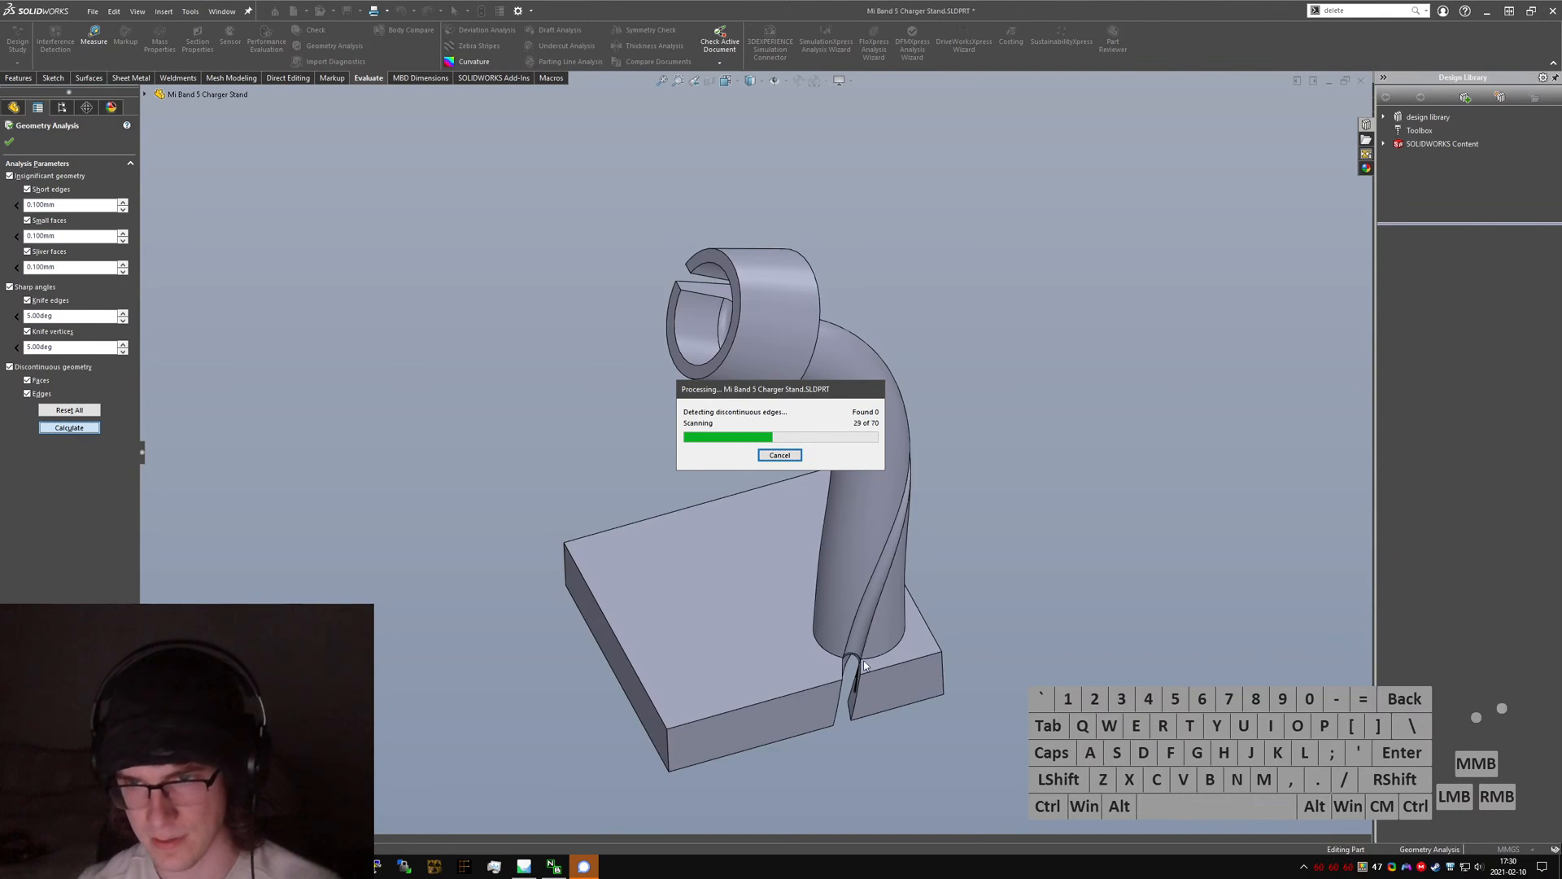
pyautogui.scroll(-10, 838, 668)
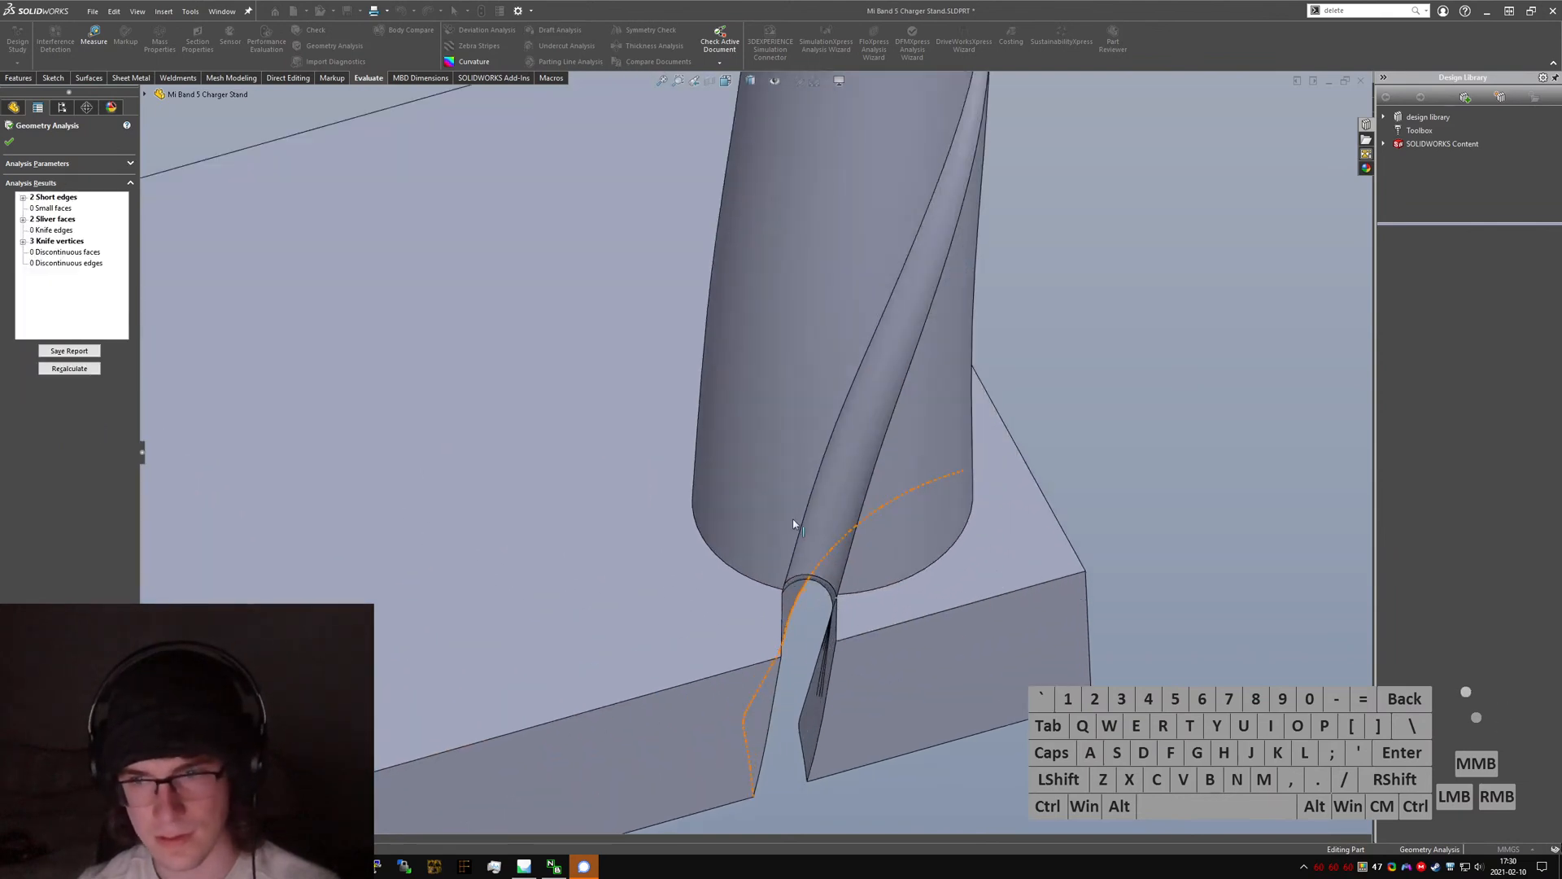
pyautogui.scroll(-5, 960, 582)
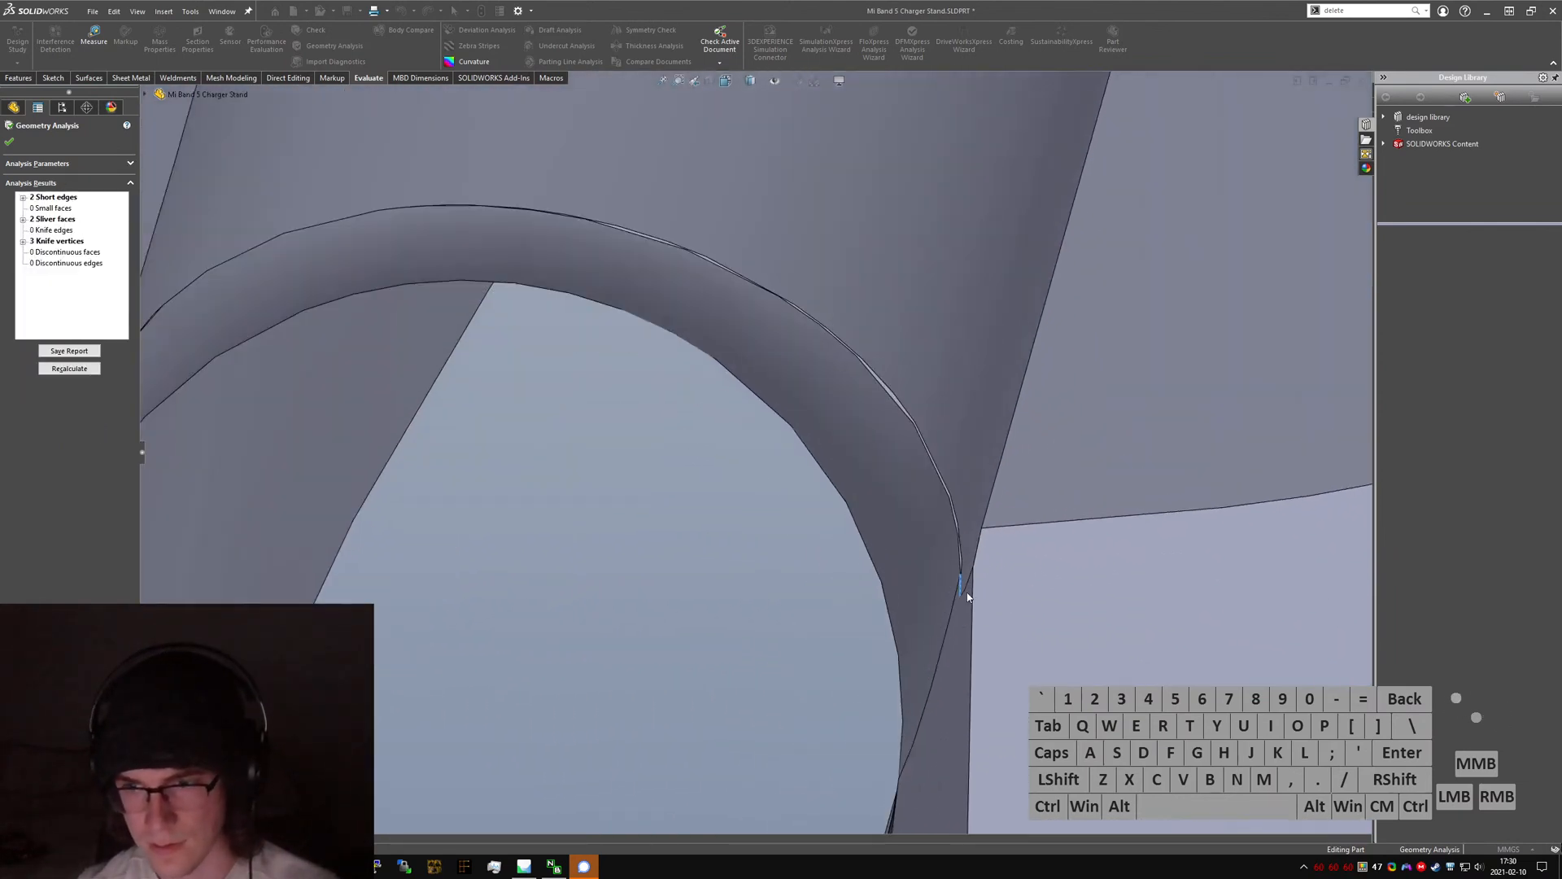
pyautogui.moveTo(960, 582); pyautogui.dragTo(950, 568, button='middle')
pyautogui.press('Escape')
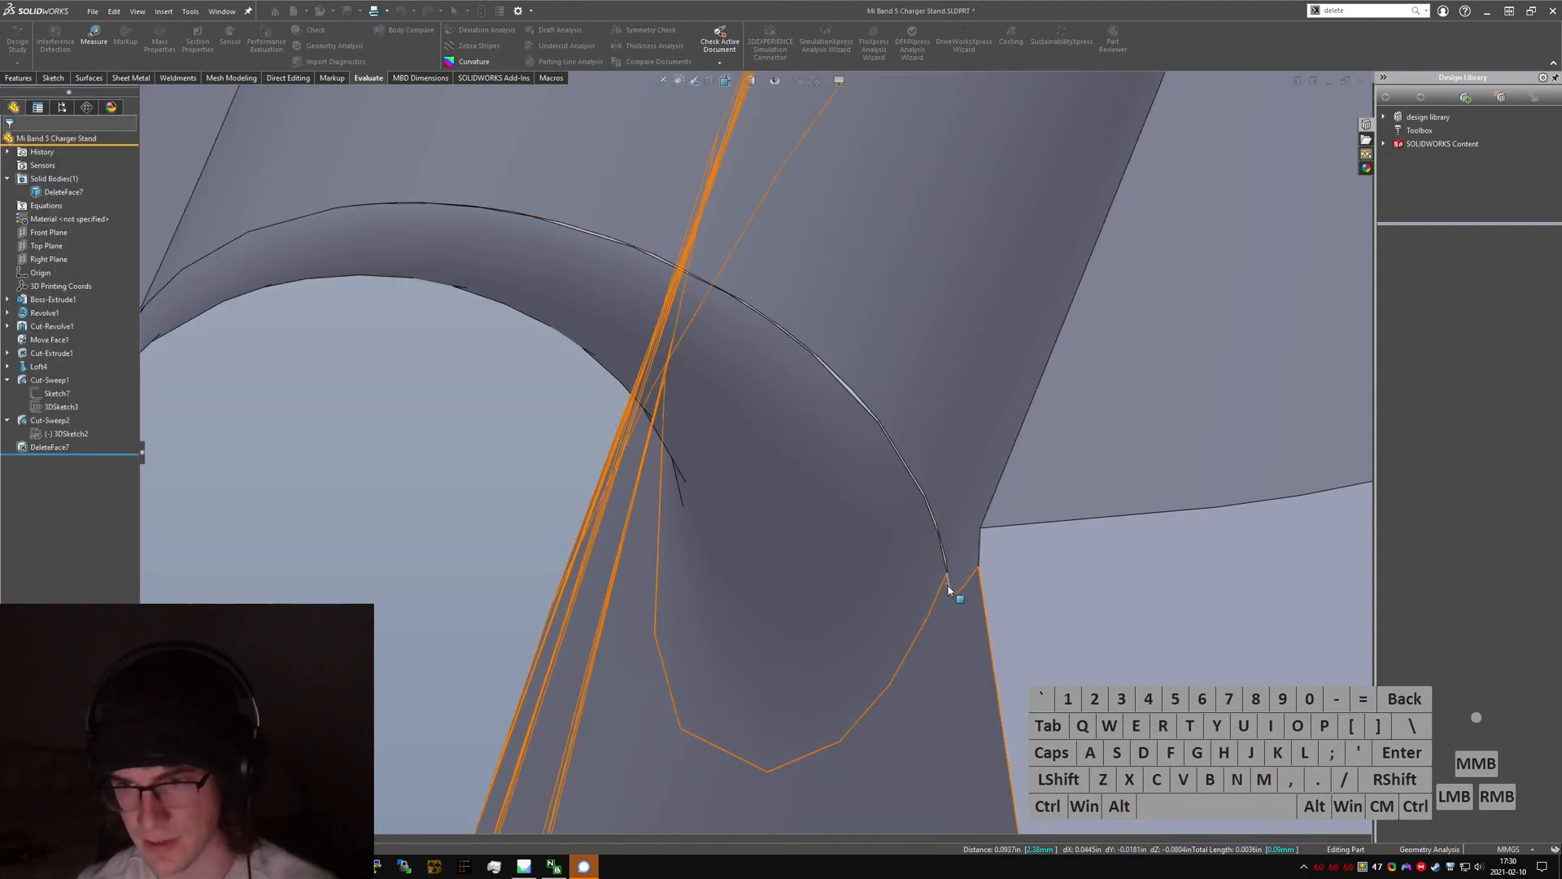
# - Run Check Entity on all solids and surfaces for invalid faces, invalid edges and open surfaces
pyautogui.scroll(-6, 953, 589)
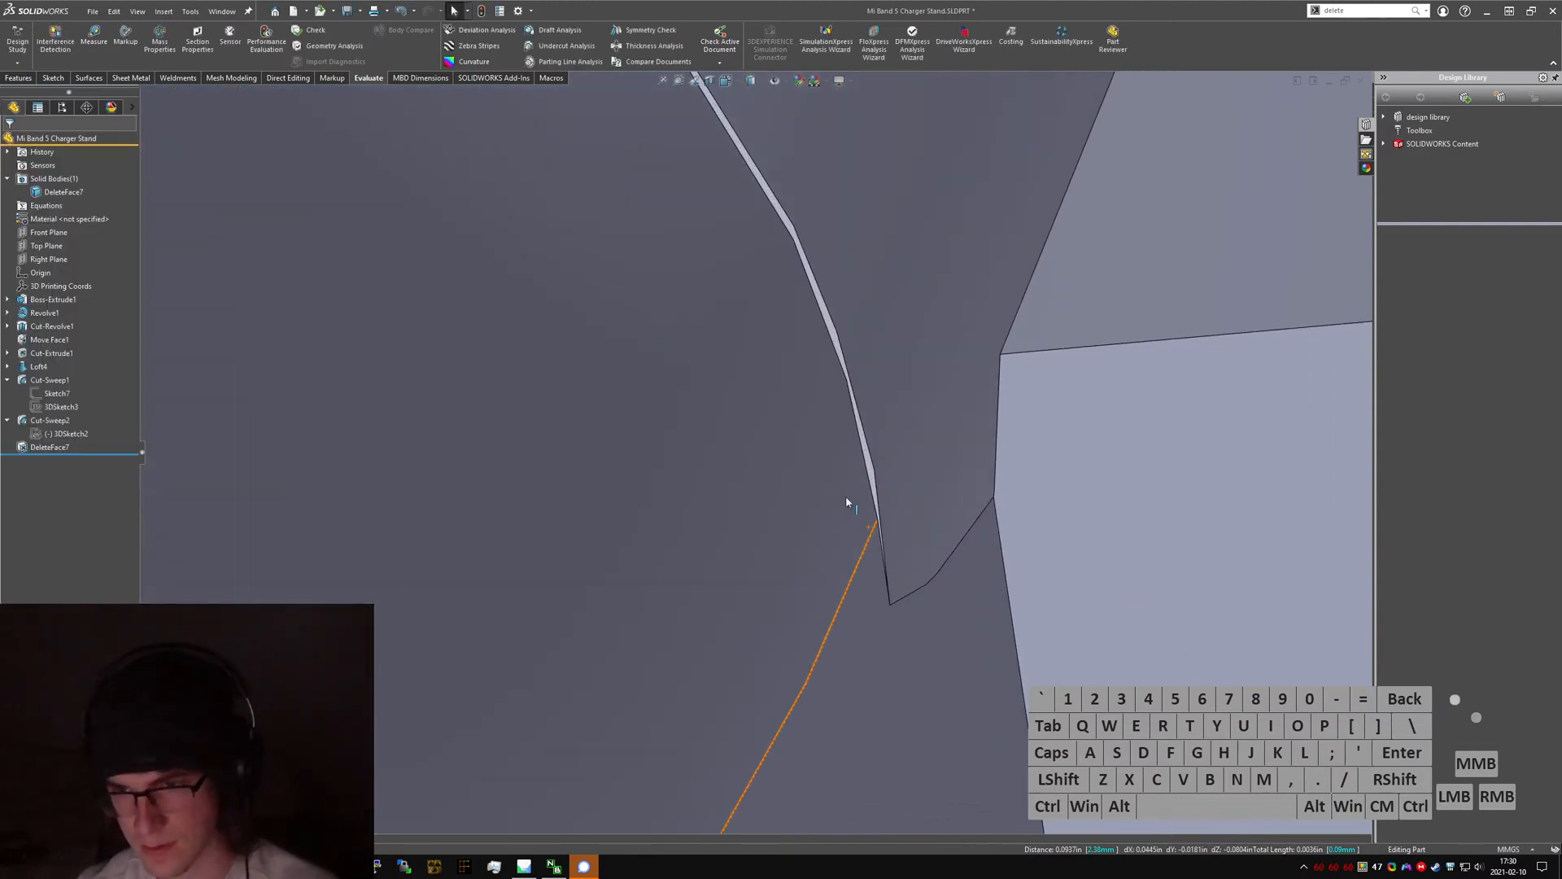
pyautogui.click(309, 30)
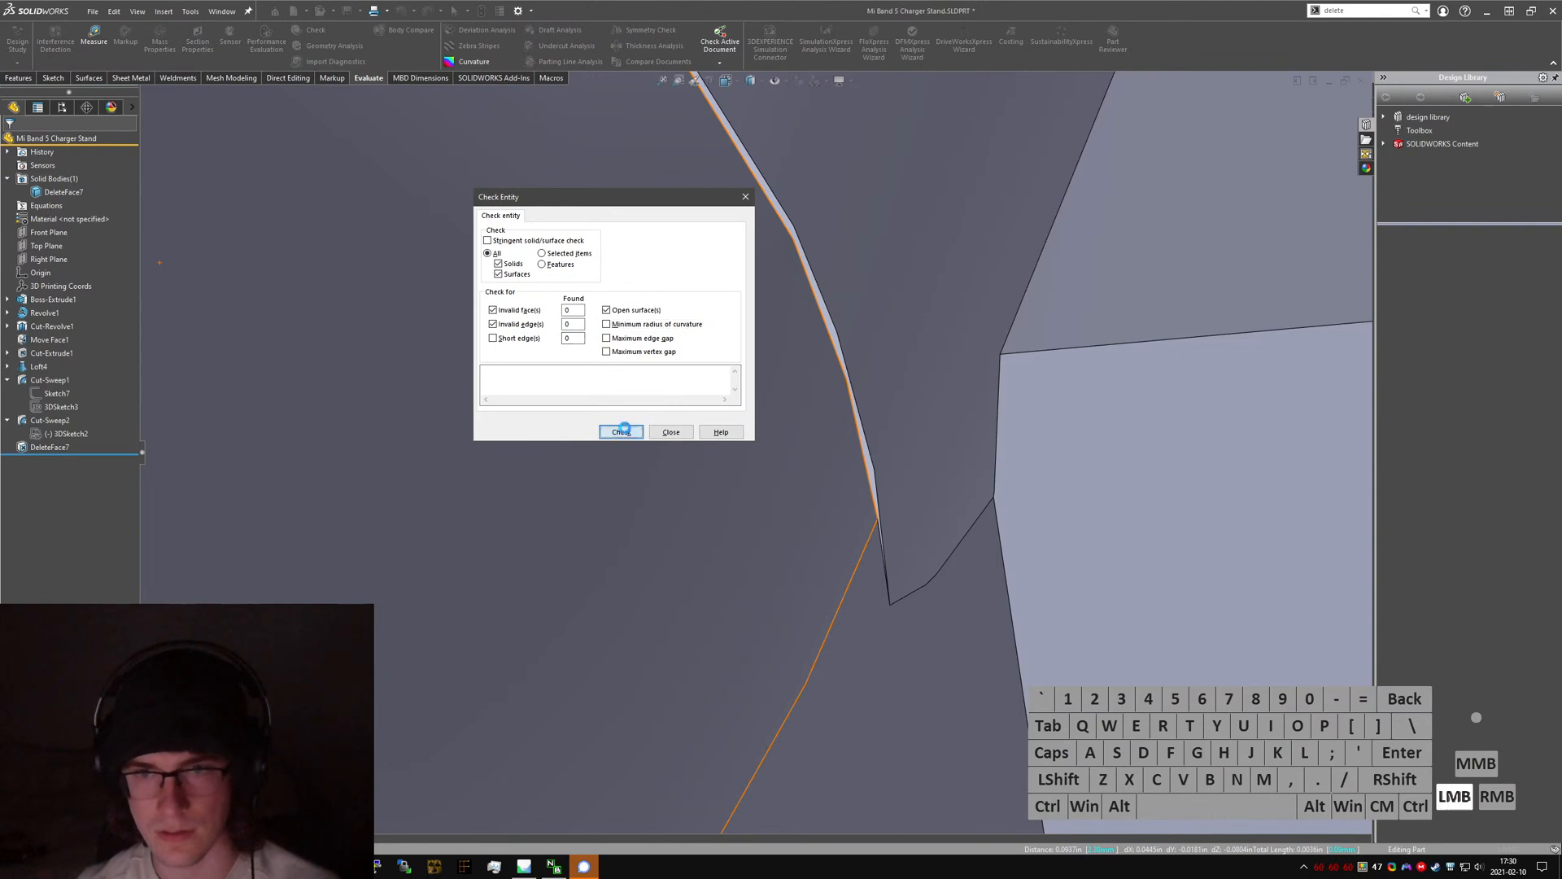
# - Close the entity check and run a Geometry Analysis on the whole charger stand
pyautogui.click(670, 431)
pyautogui.press('f')
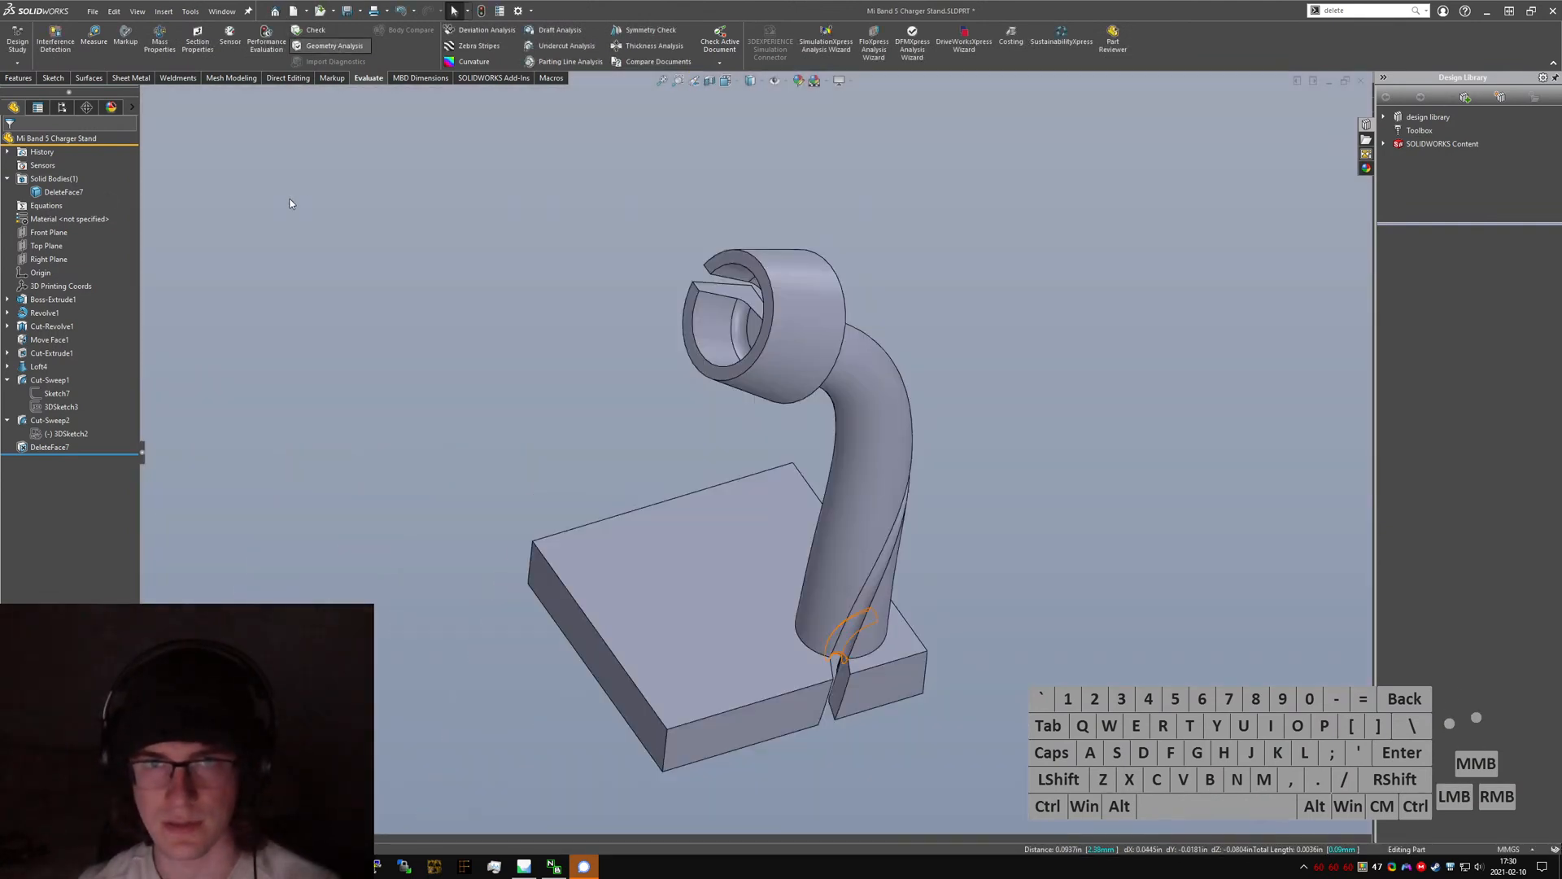
pyautogui.click(75, 429)
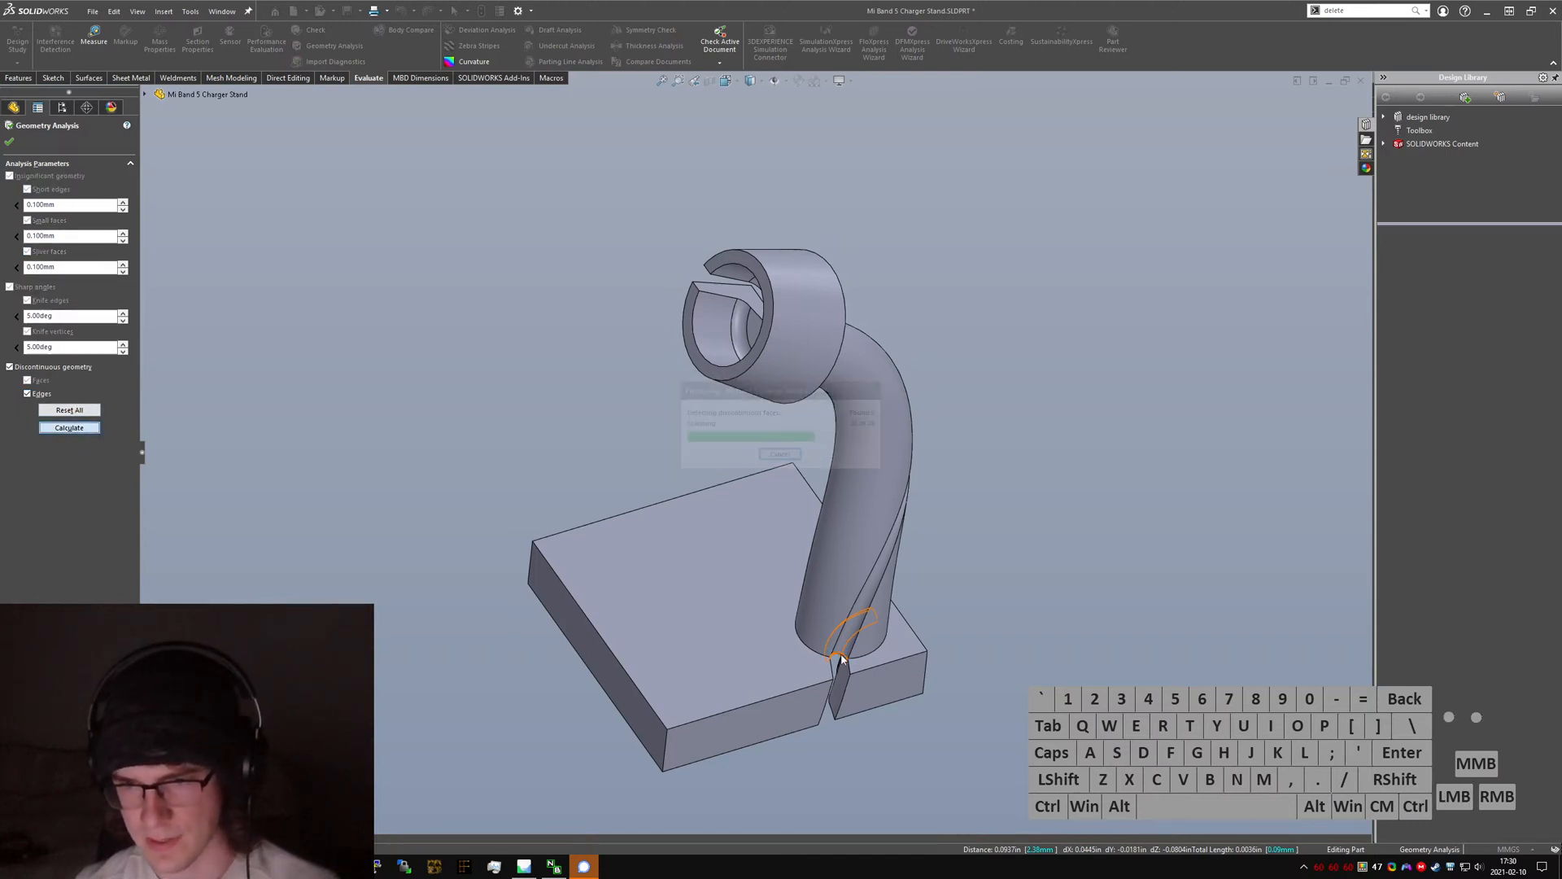
# - Examine the sliver faces found by the analysis at the lower end of the stem's cable groove
pyautogui.scroll(-15, 844, 660)
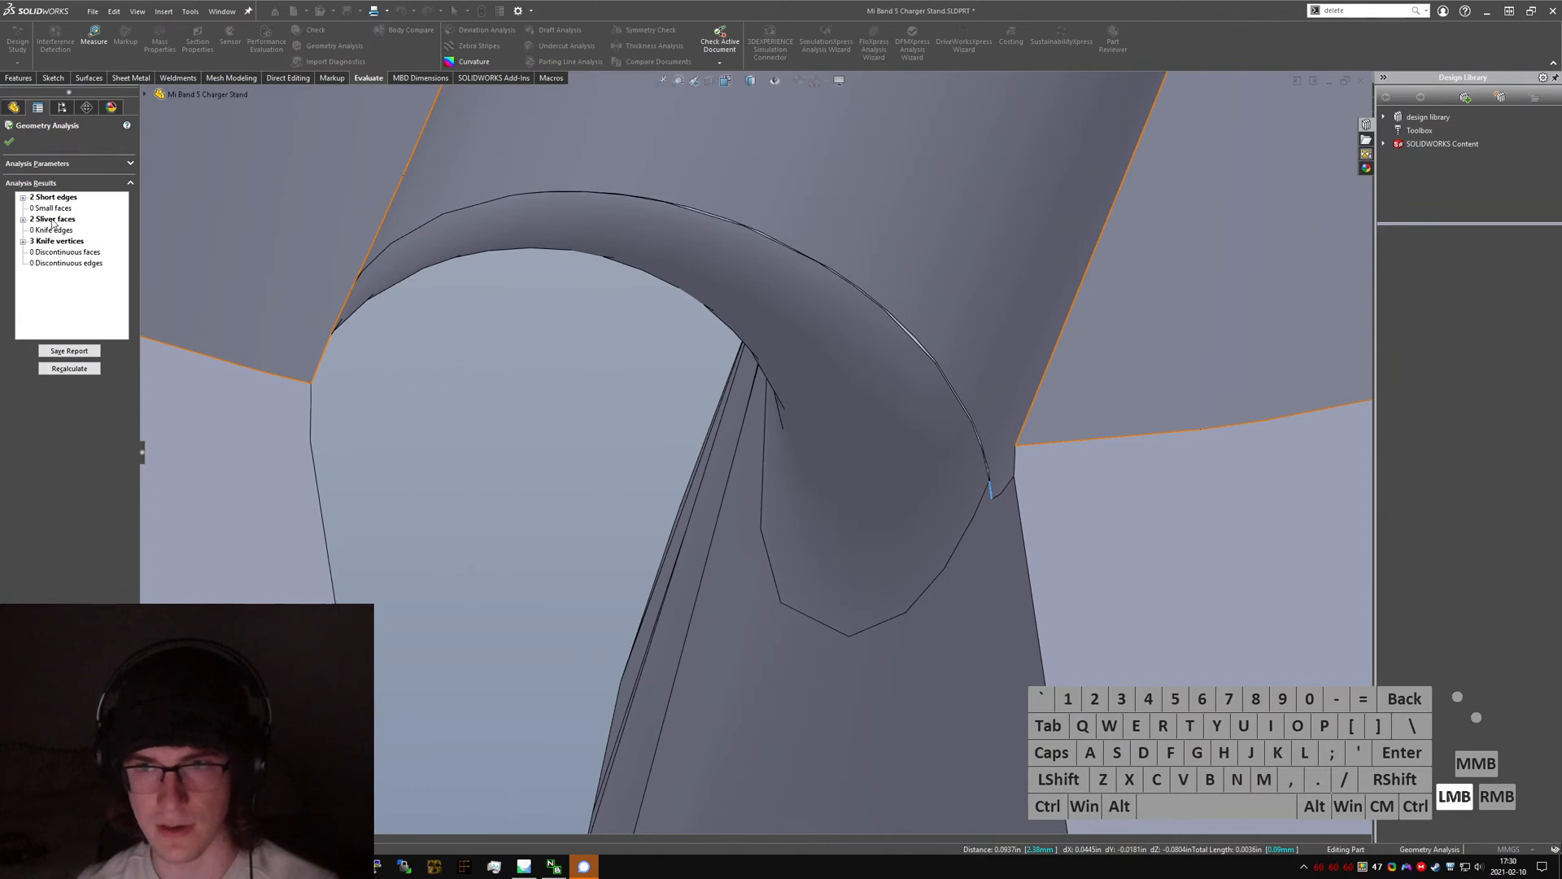
pyautogui.click(52, 221)
pyautogui.moveTo(718, 268); pyautogui.dragTo(696, 304, button='middle')
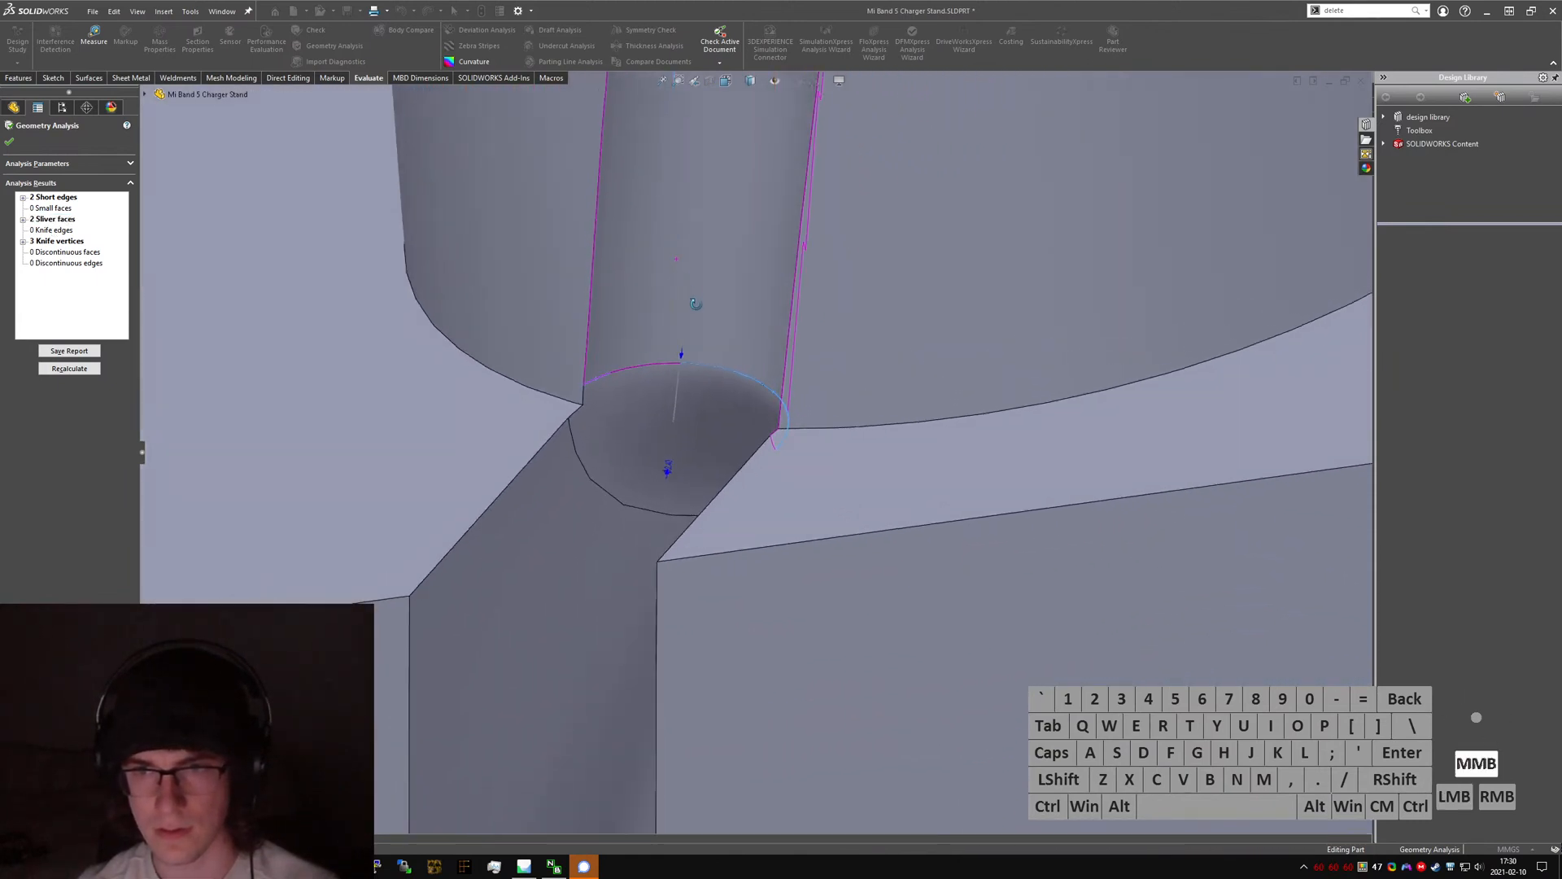
pyautogui.click(23, 219)
pyautogui.click(61, 241)
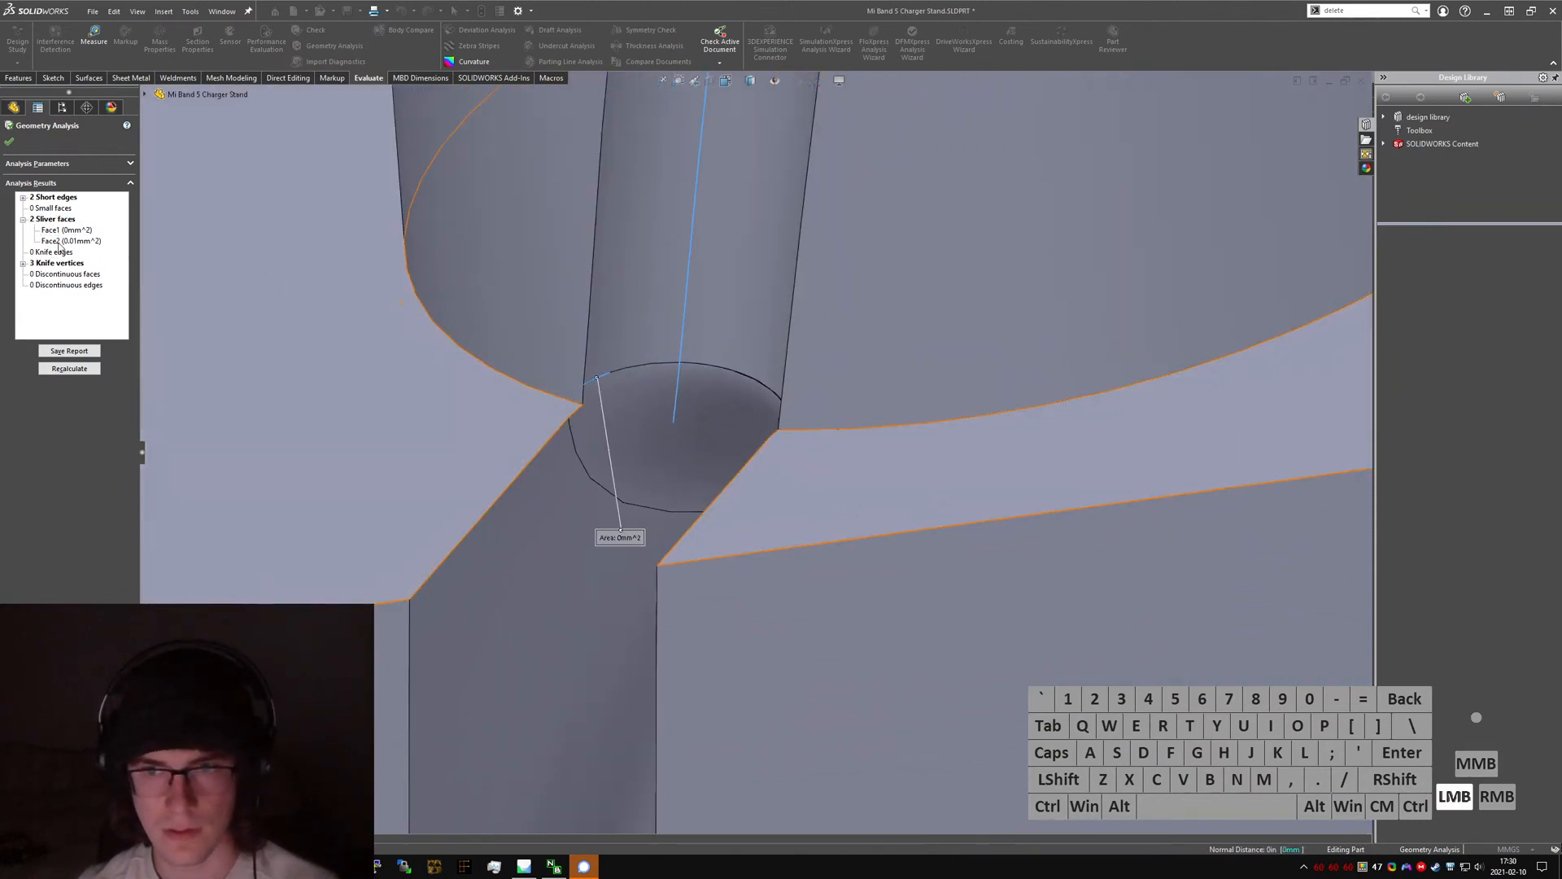
pyautogui.scroll(-5, 768, 368)
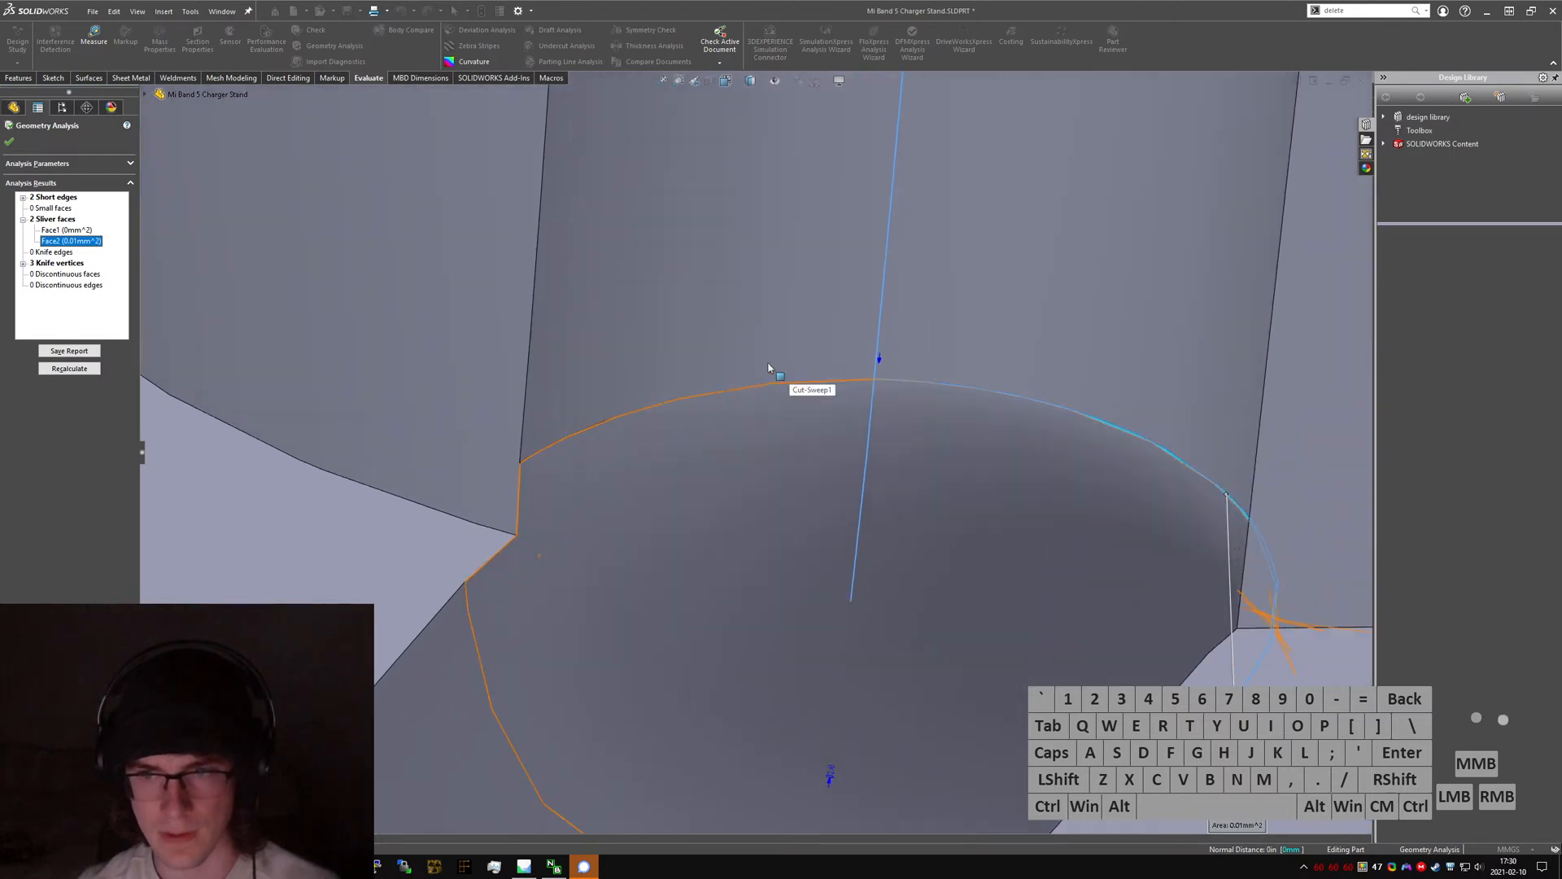
# - List the knife vertices found by the analysis and inspect each one on the model at the groove's lower end
pyautogui.click(24, 264)
pyautogui.click(68, 274)
pyautogui.click(69, 285)
pyautogui.click(67, 308)
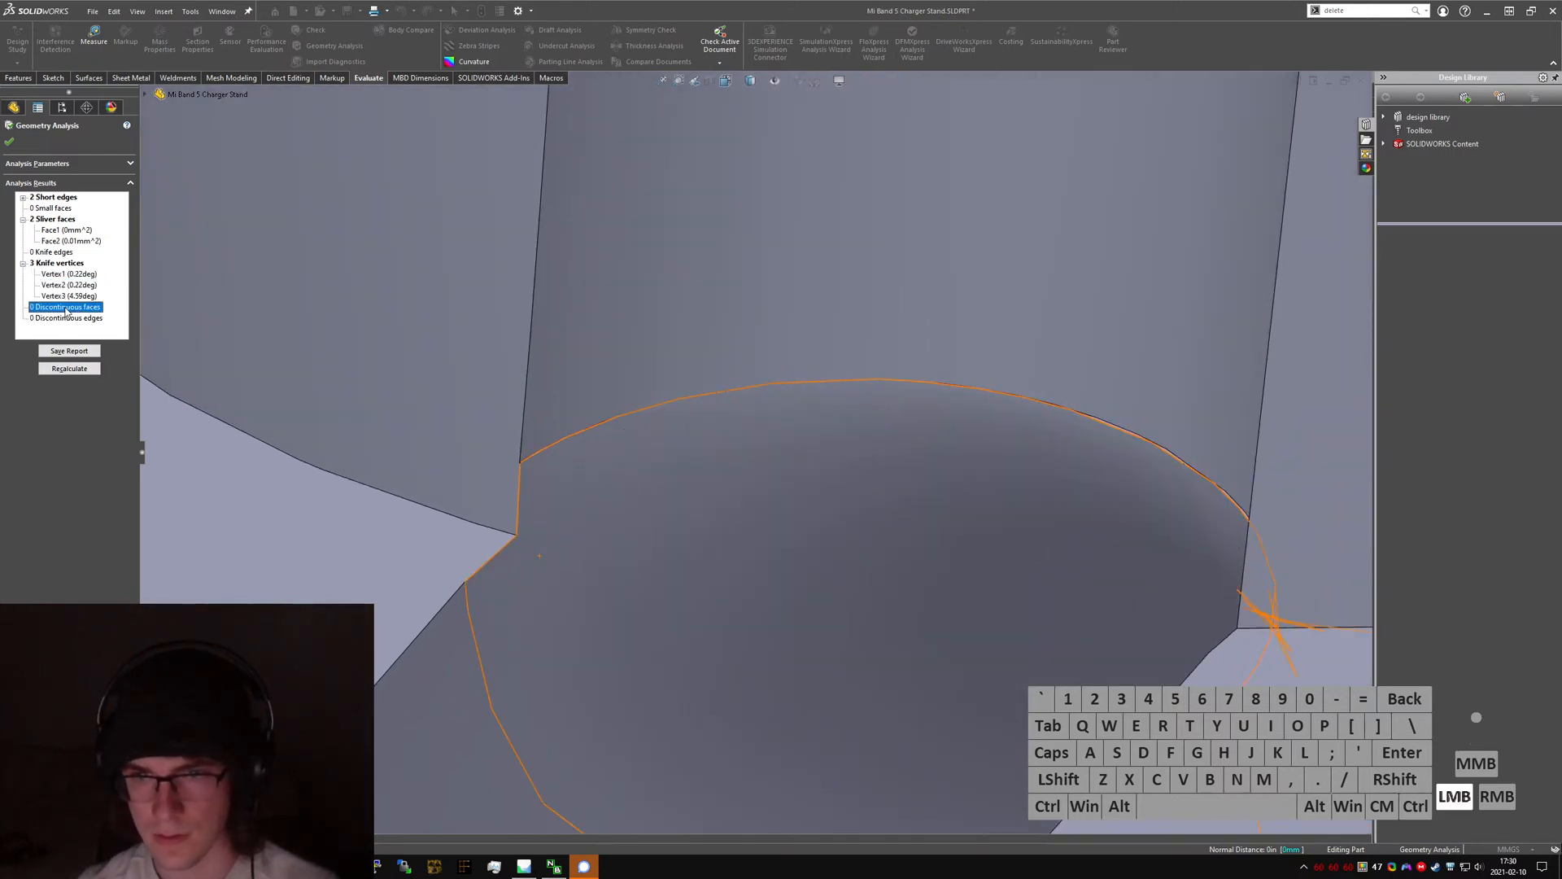
pyautogui.scroll(10, 697, 477)
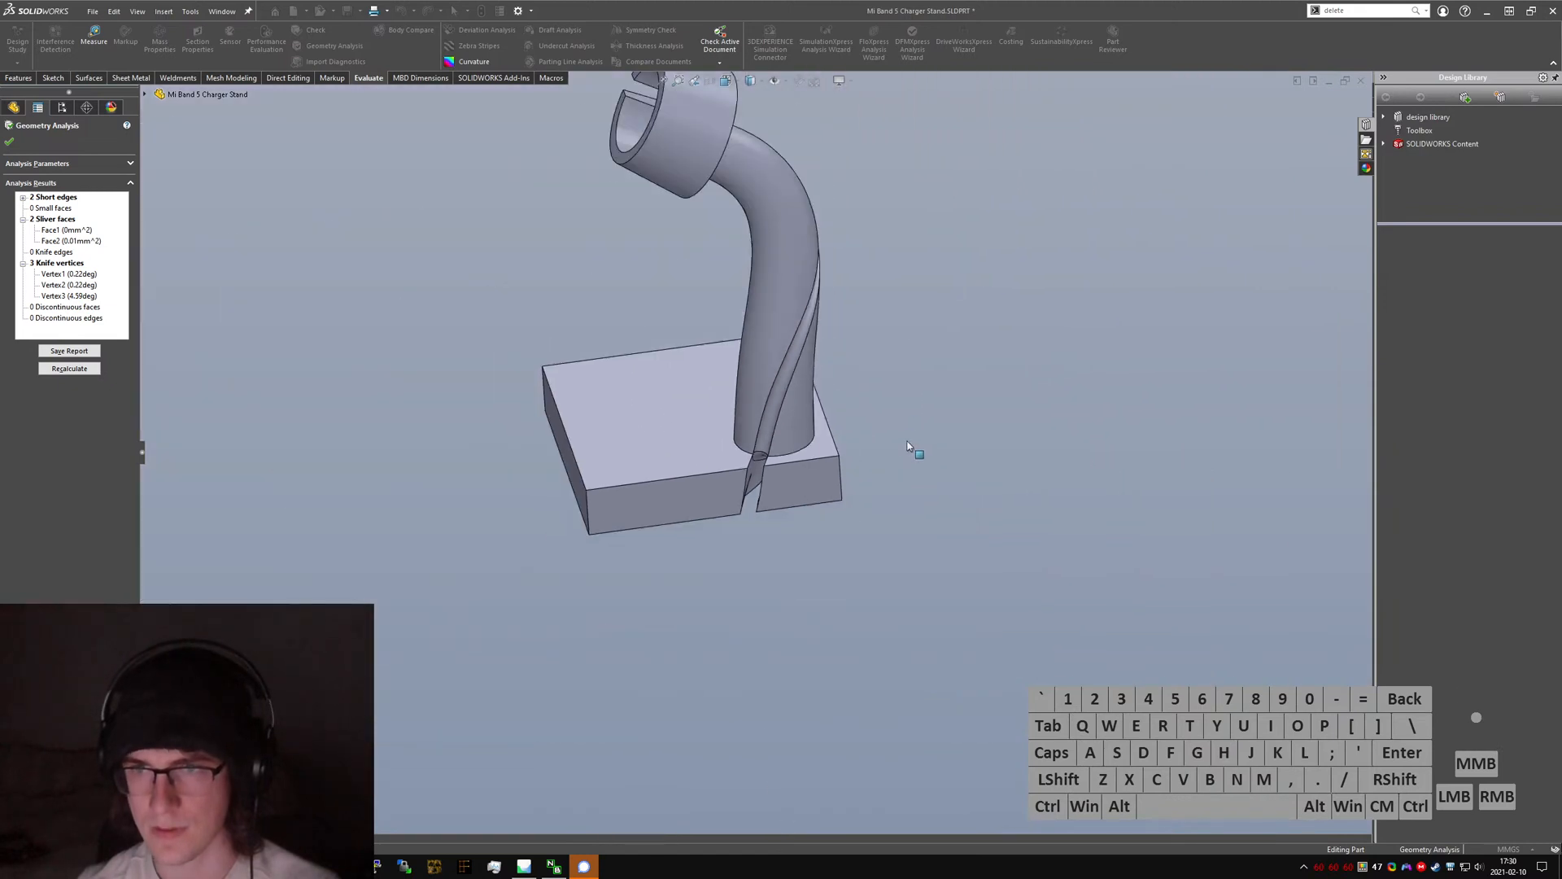
pyautogui.moveTo(909, 446); pyautogui.dragTo(366, 355, button='middle')
pyautogui.click(65, 296)
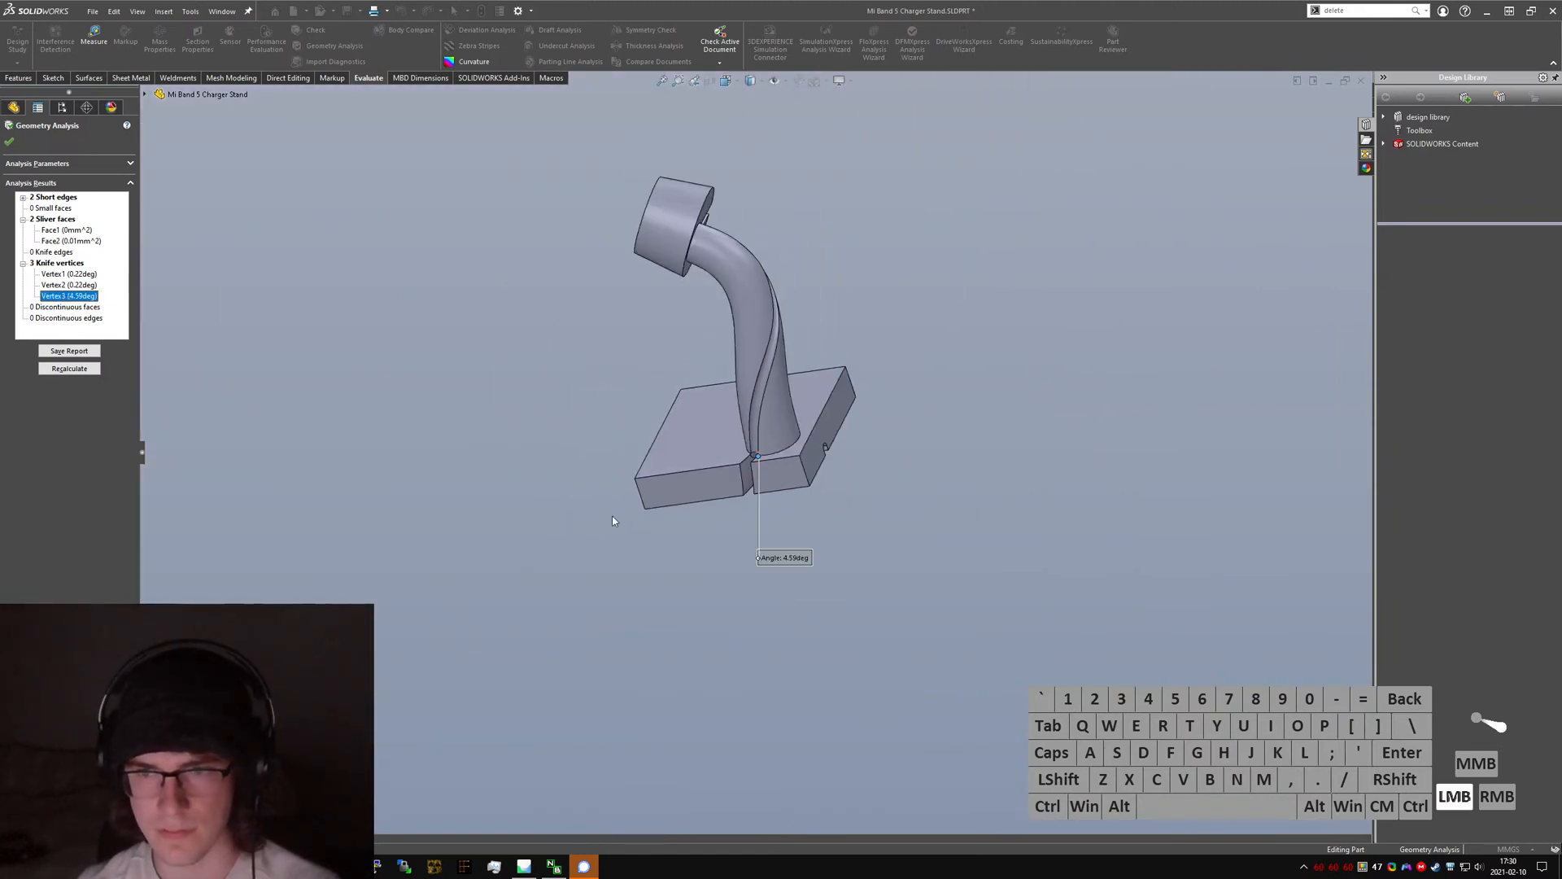
pyautogui.scroll(-10, 728, 438)
pyautogui.moveTo(727, 438); pyautogui.dragTo(767, 456, button='middle')
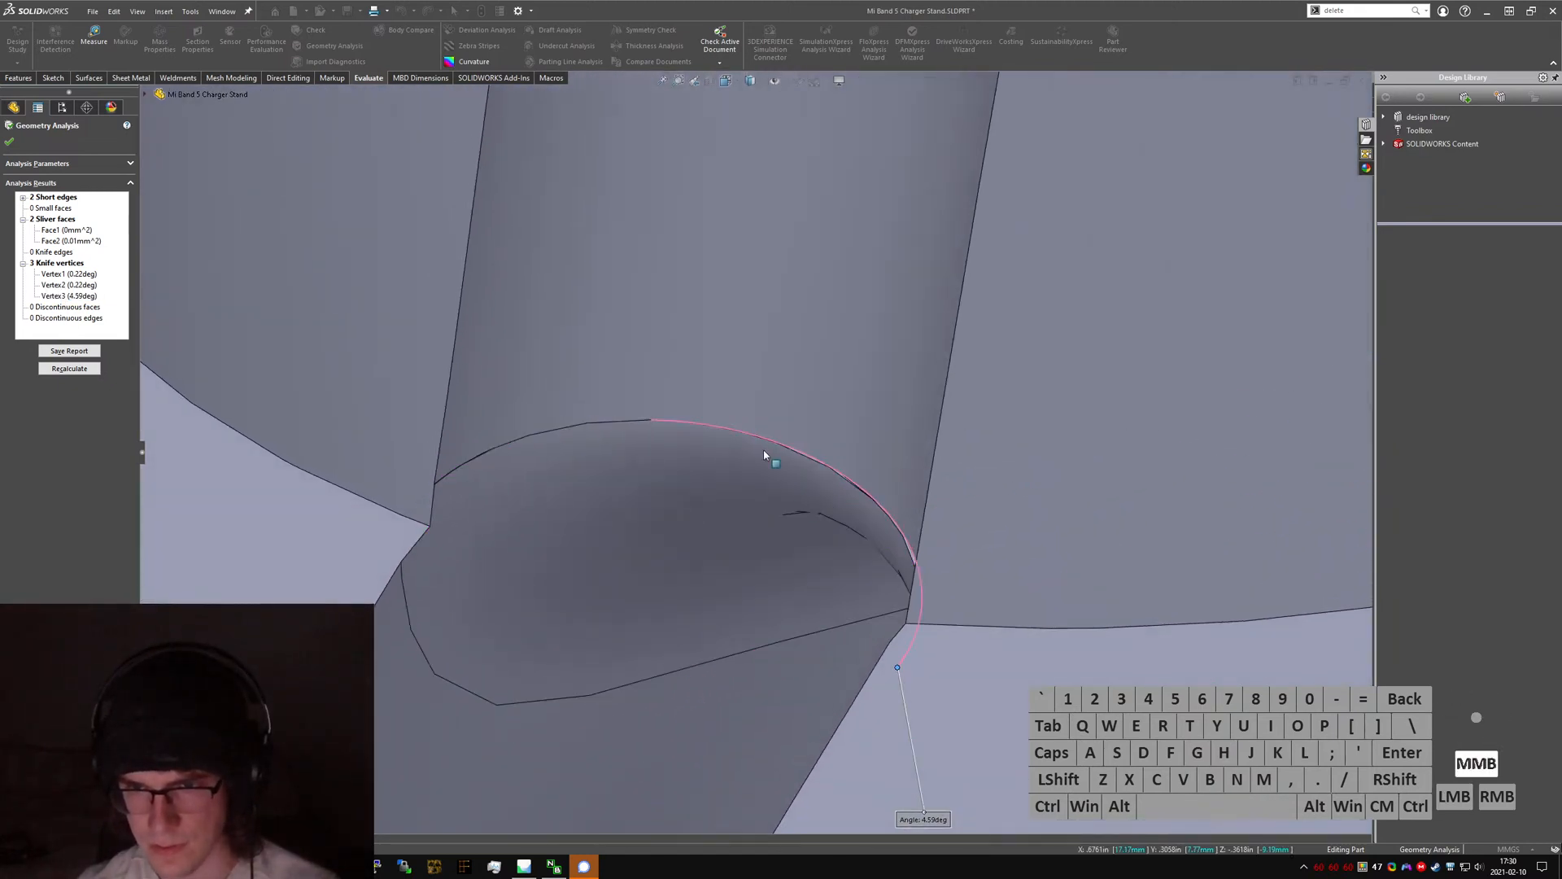
pyautogui.click(62, 286)
pyautogui.click(63, 276)
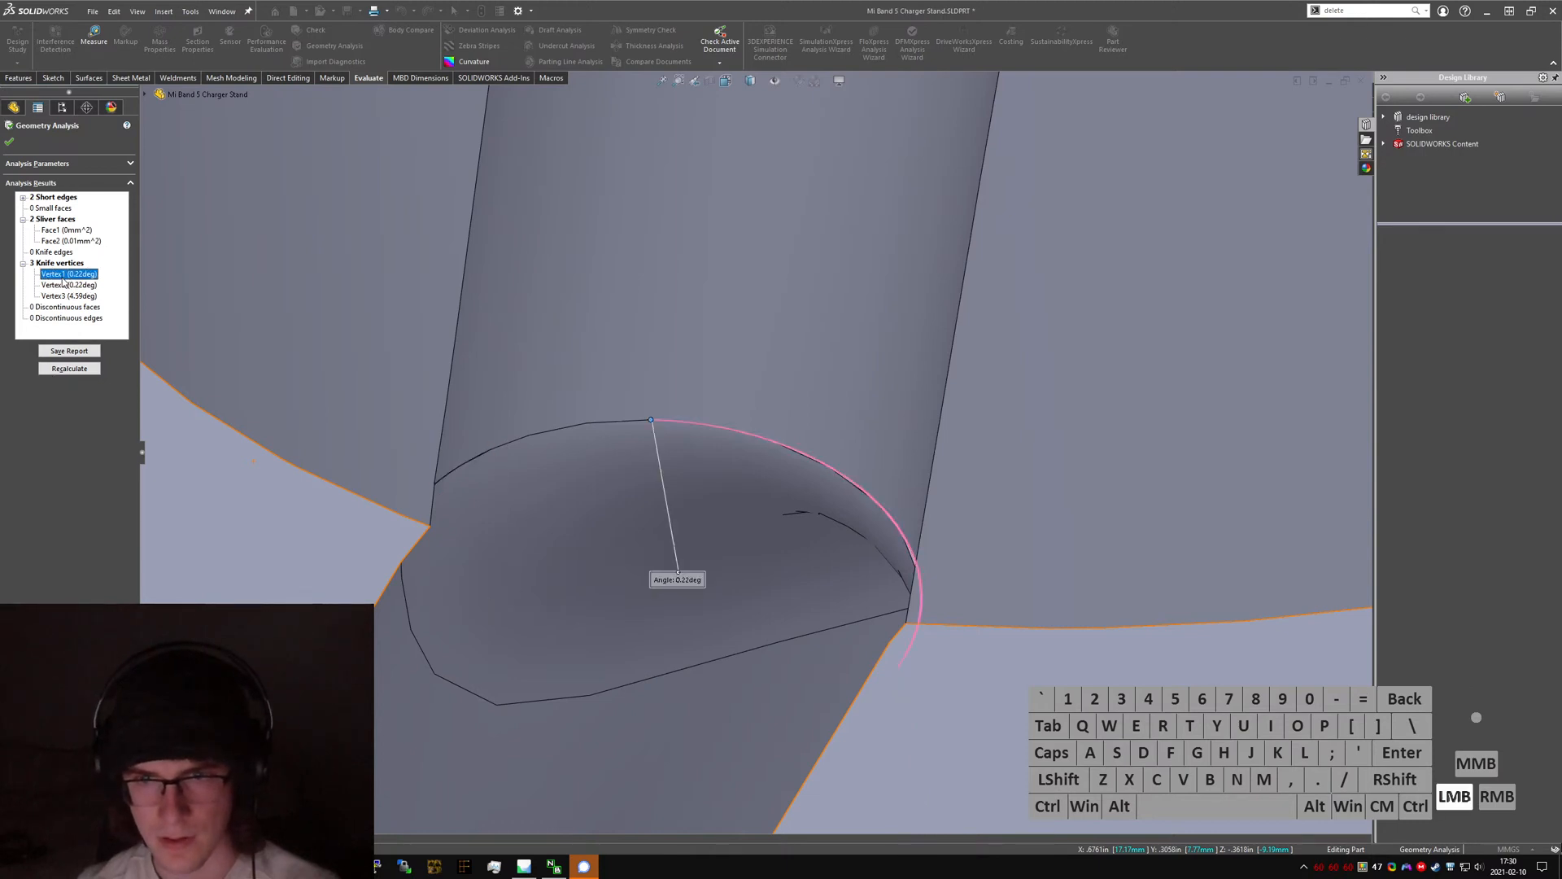
pyautogui.click(61, 286)
pyautogui.click(59, 298)
# - Inspect the corner edge where the stem groove meets the base groove up close, and leave the Geometry Analysis
pyautogui.scroll(-6, 488, 480)
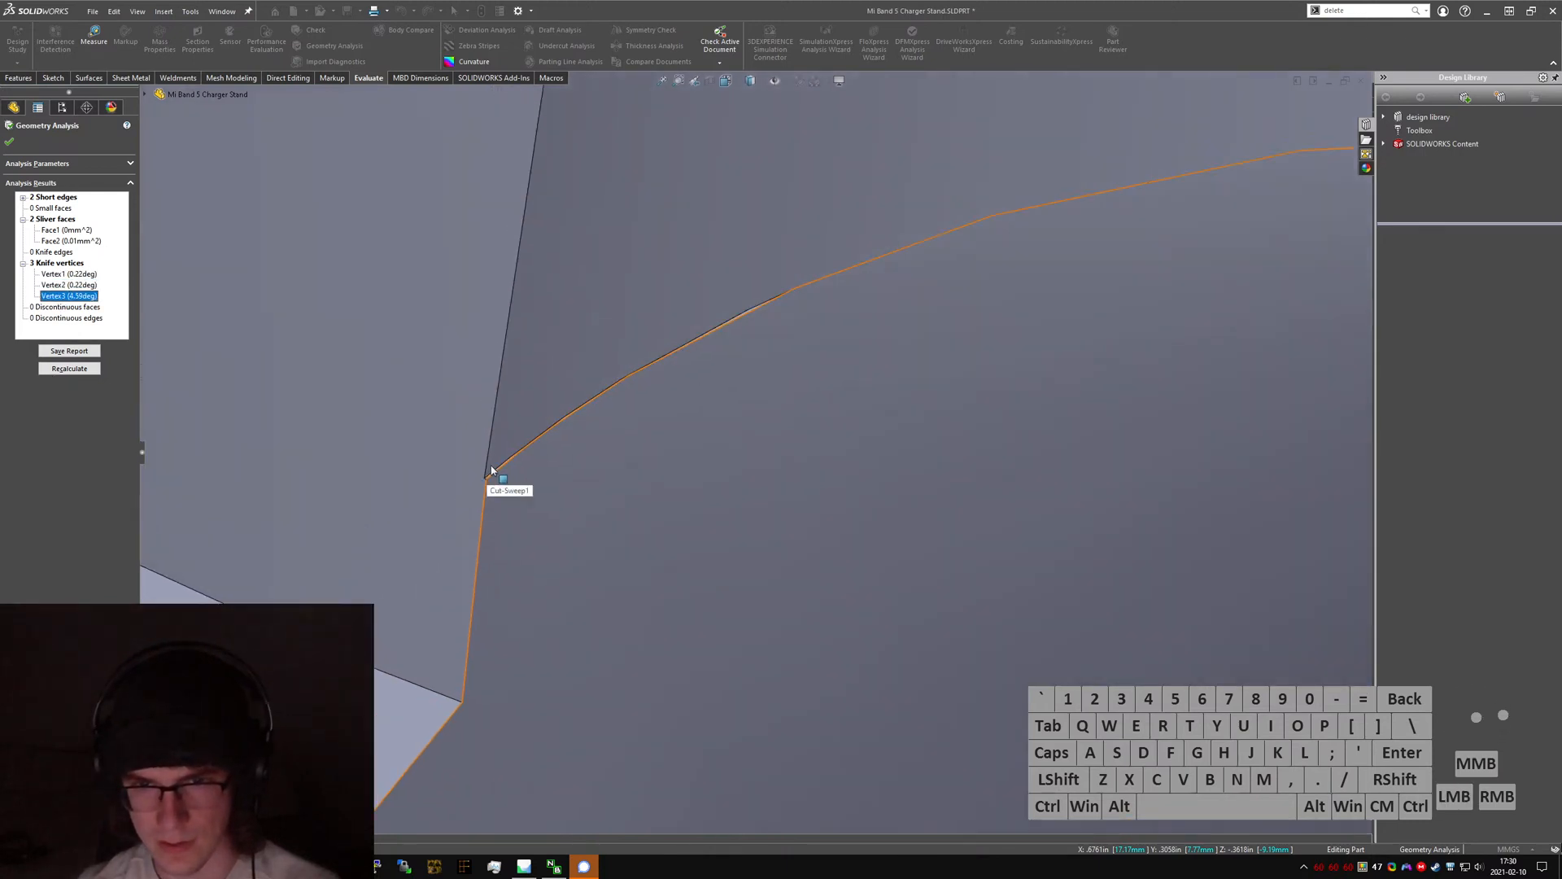
pyautogui.scroll(6, 784, 504)
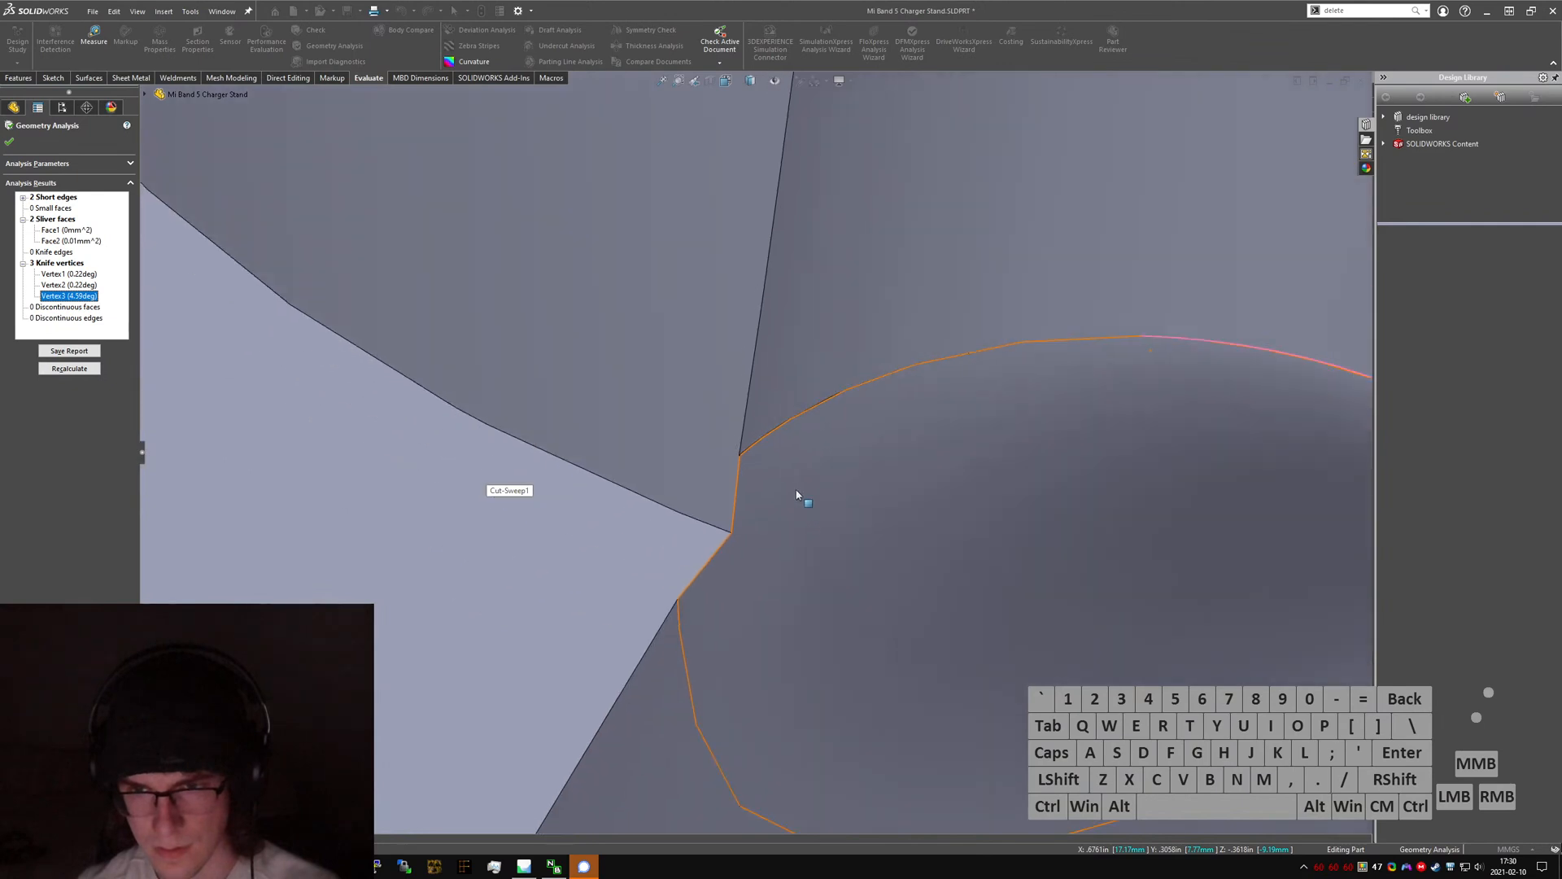
pyautogui.scroll(-6, 795, 472)
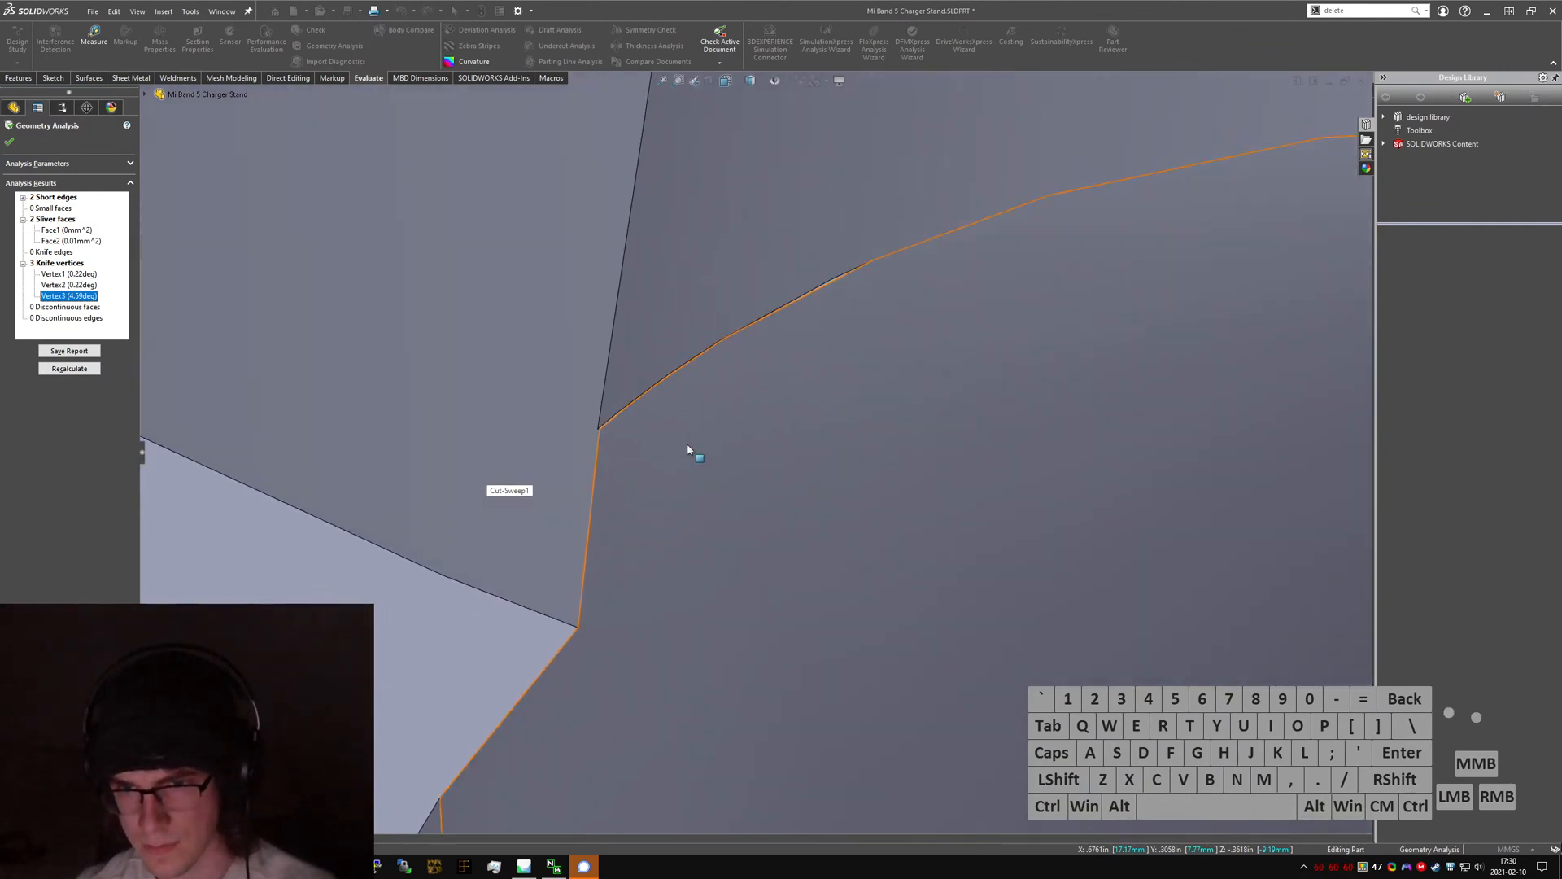
pyautogui.press('Escape')
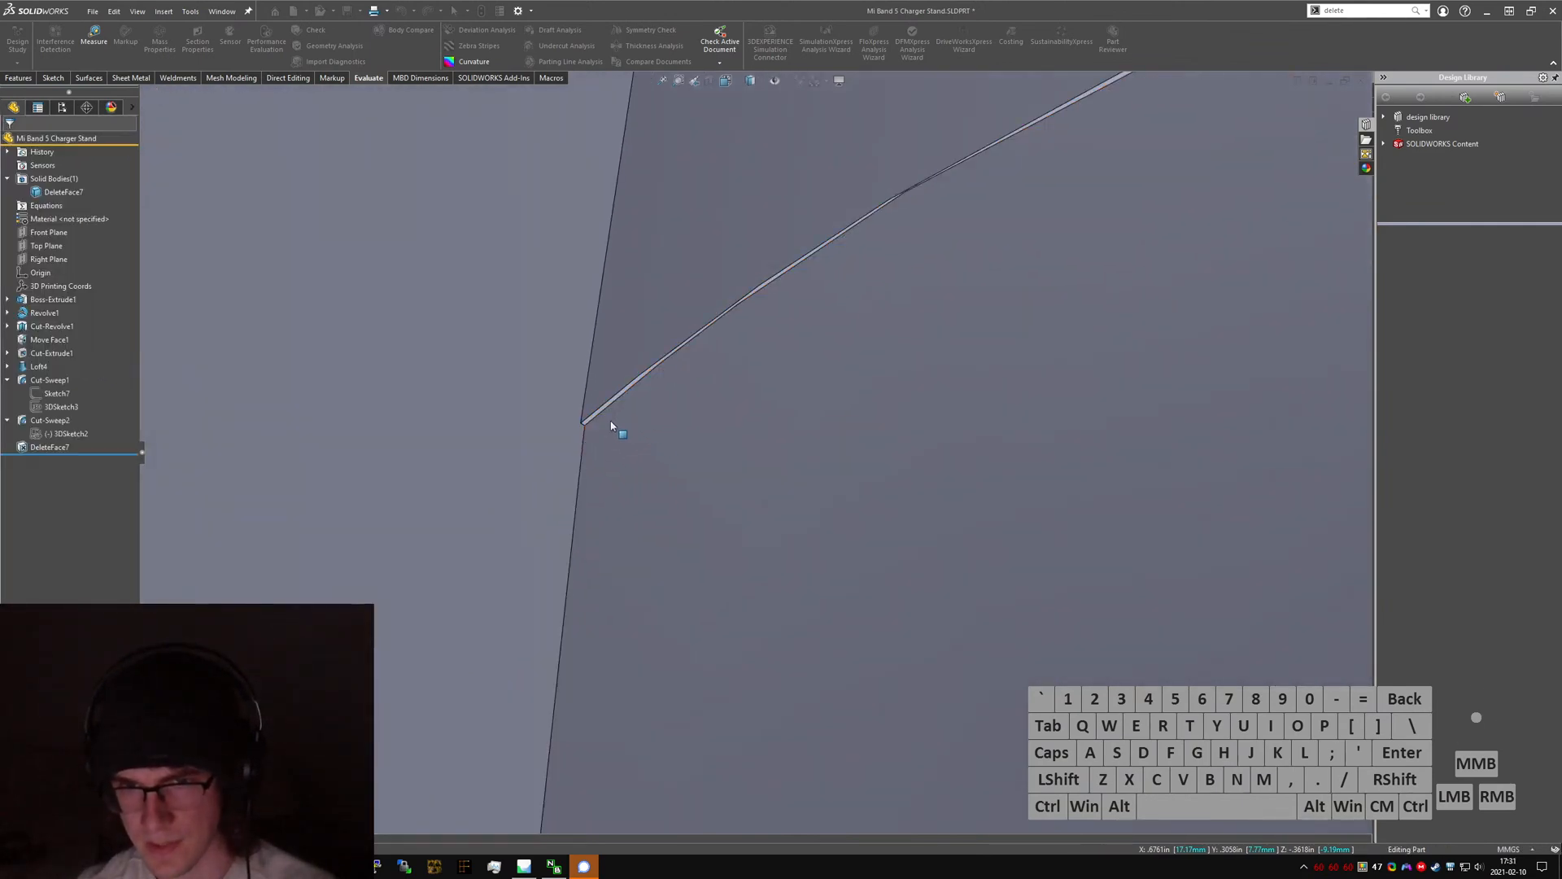
# - Open 3DSketch3 of Cut-Sweep1, check the spline handle's angles at the stem's base, and exit the sketch
pyautogui.click(63, 407)
pyautogui.click(70, 373)
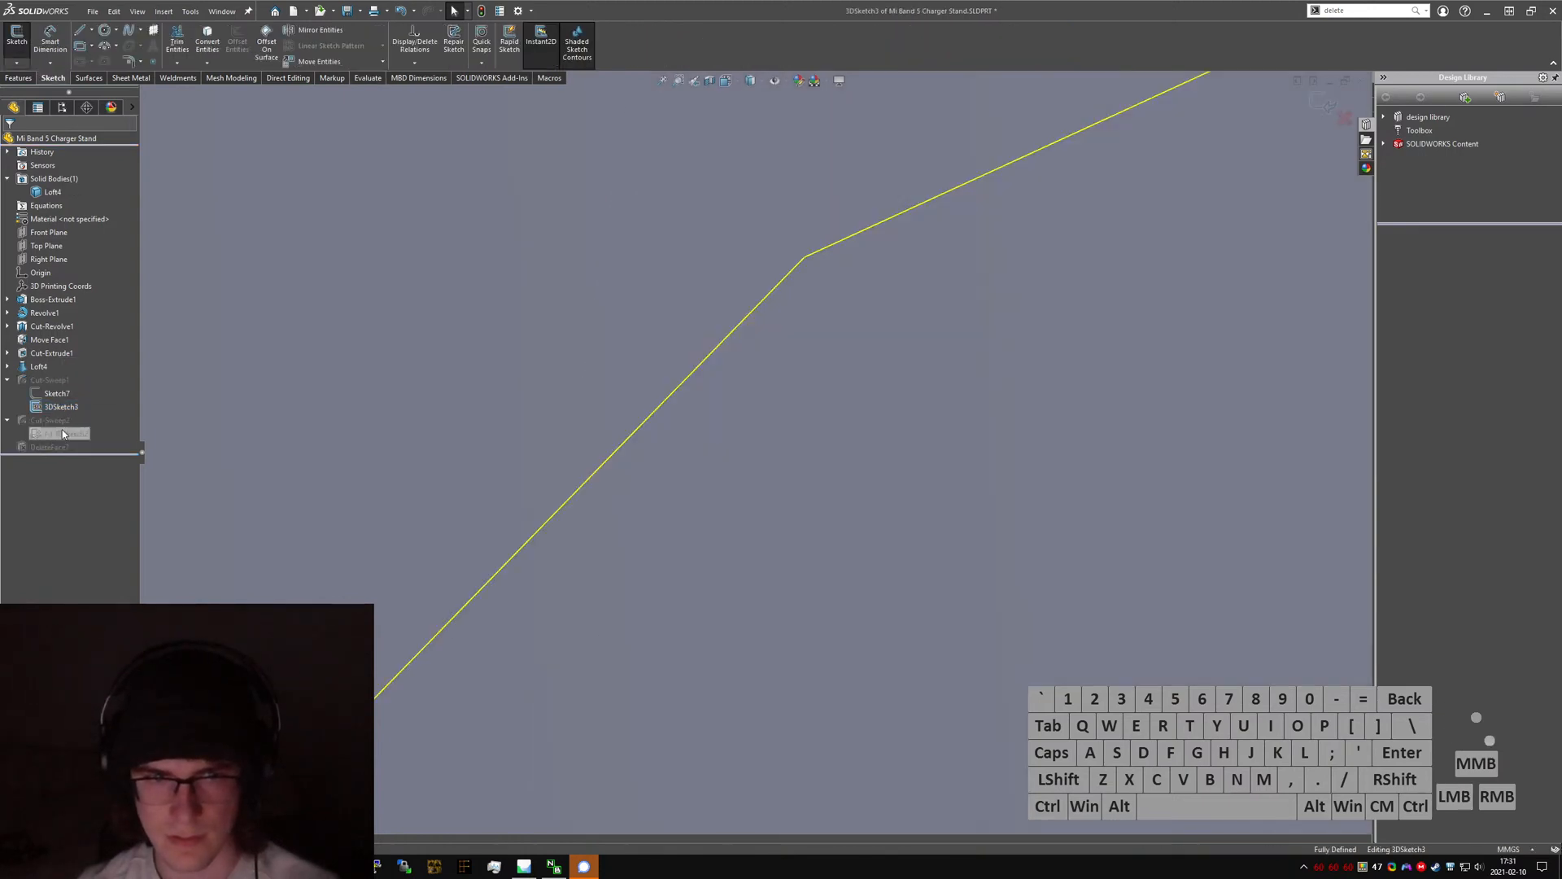
pyautogui.scroll(-3, 516, 551)
pyautogui.scroll(-3, 920, 555)
pyautogui.scroll(1, 895, 569)
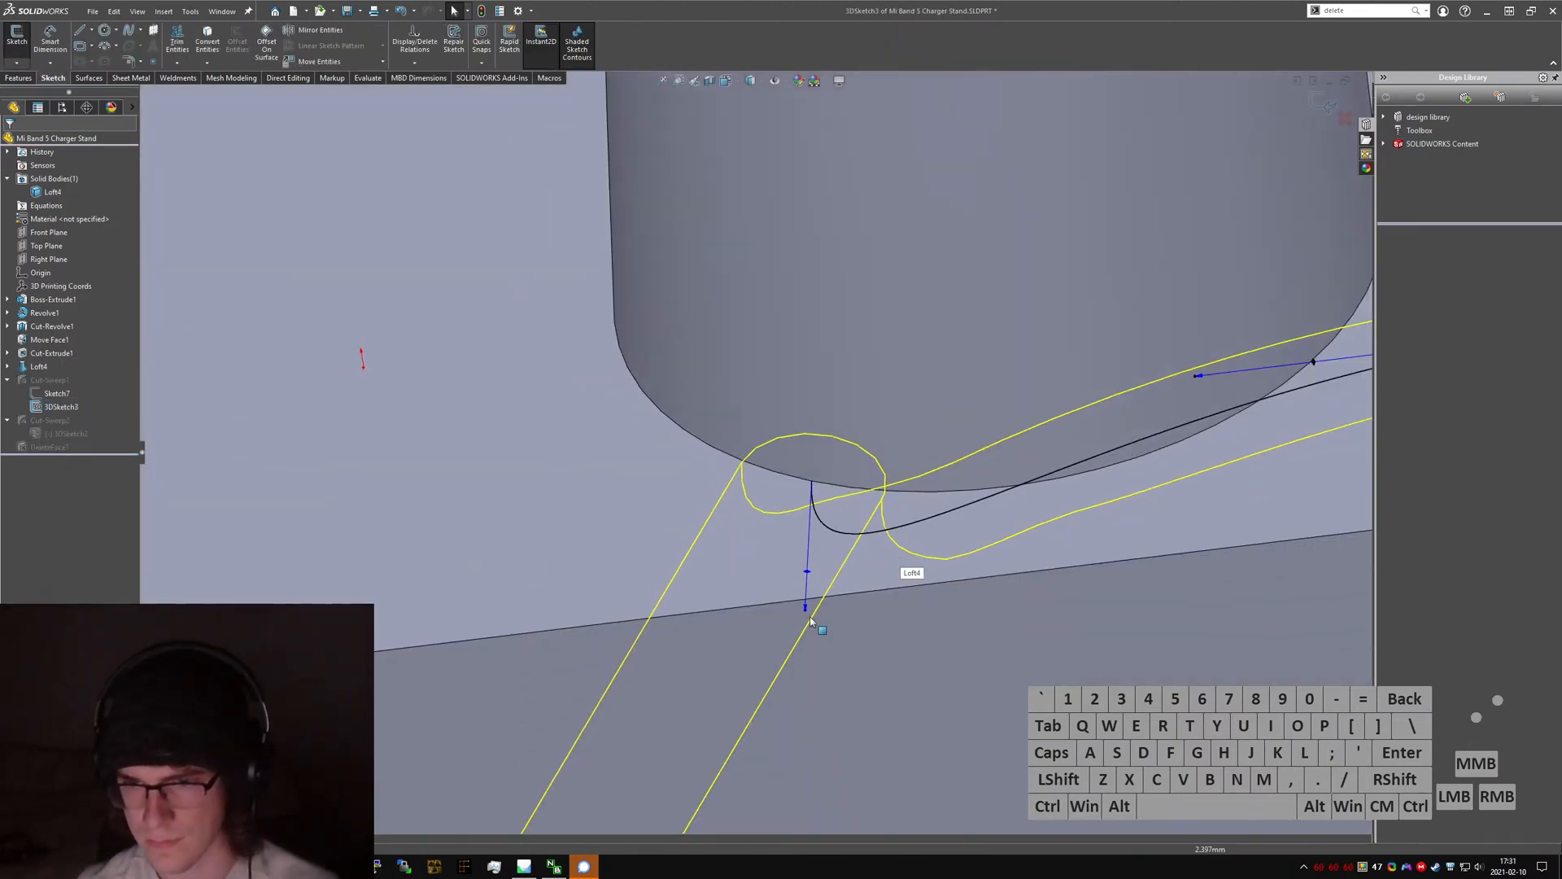
pyautogui.click(806, 611)
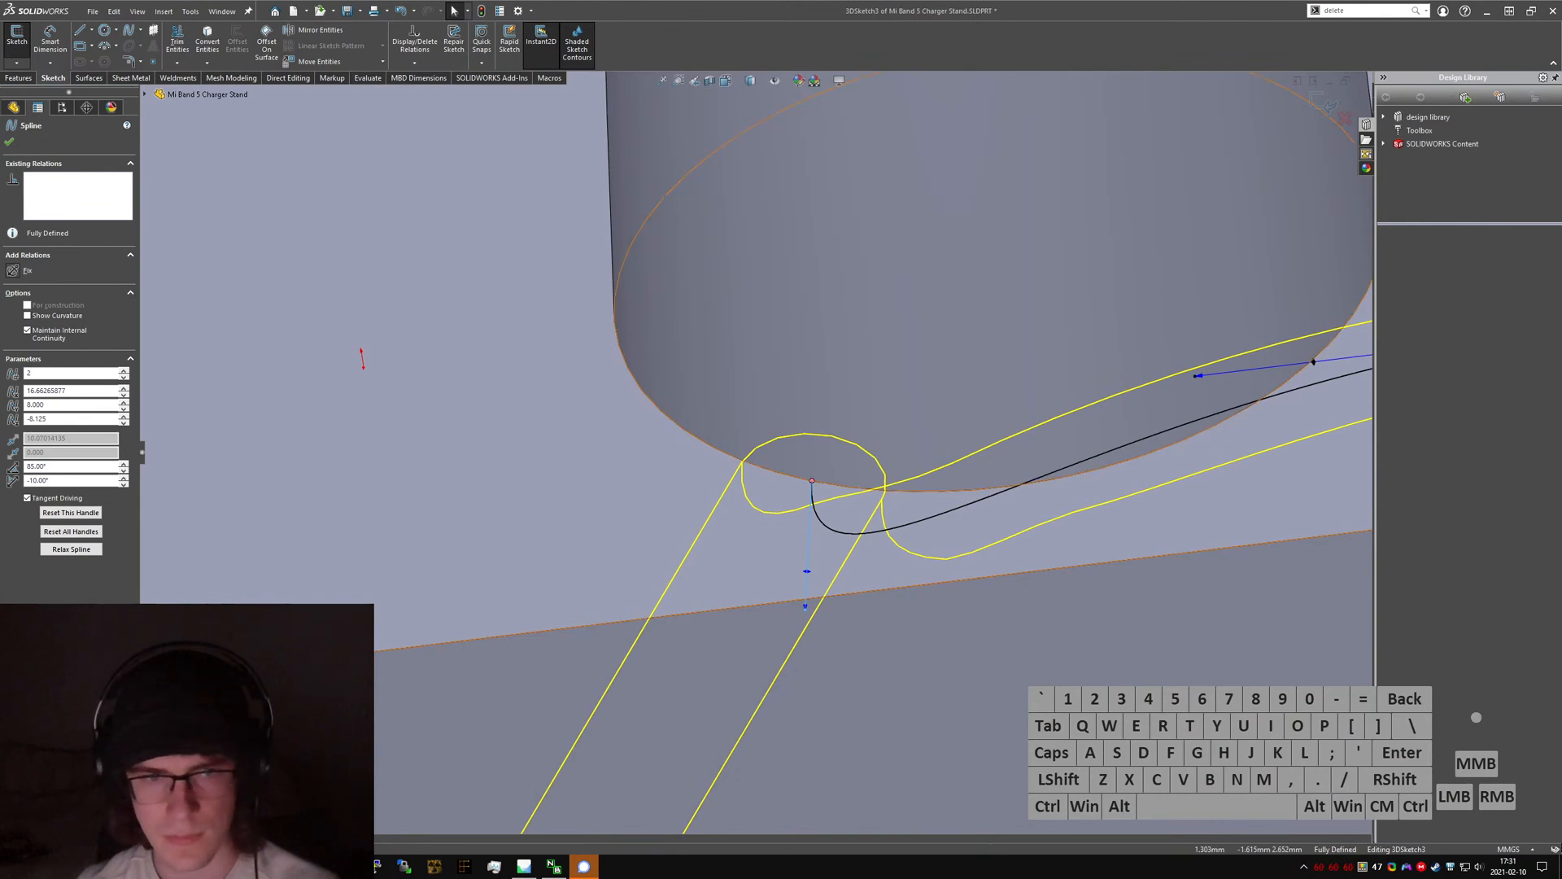
pyautogui.click(12, 136)
pyautogui.click(16, 39)
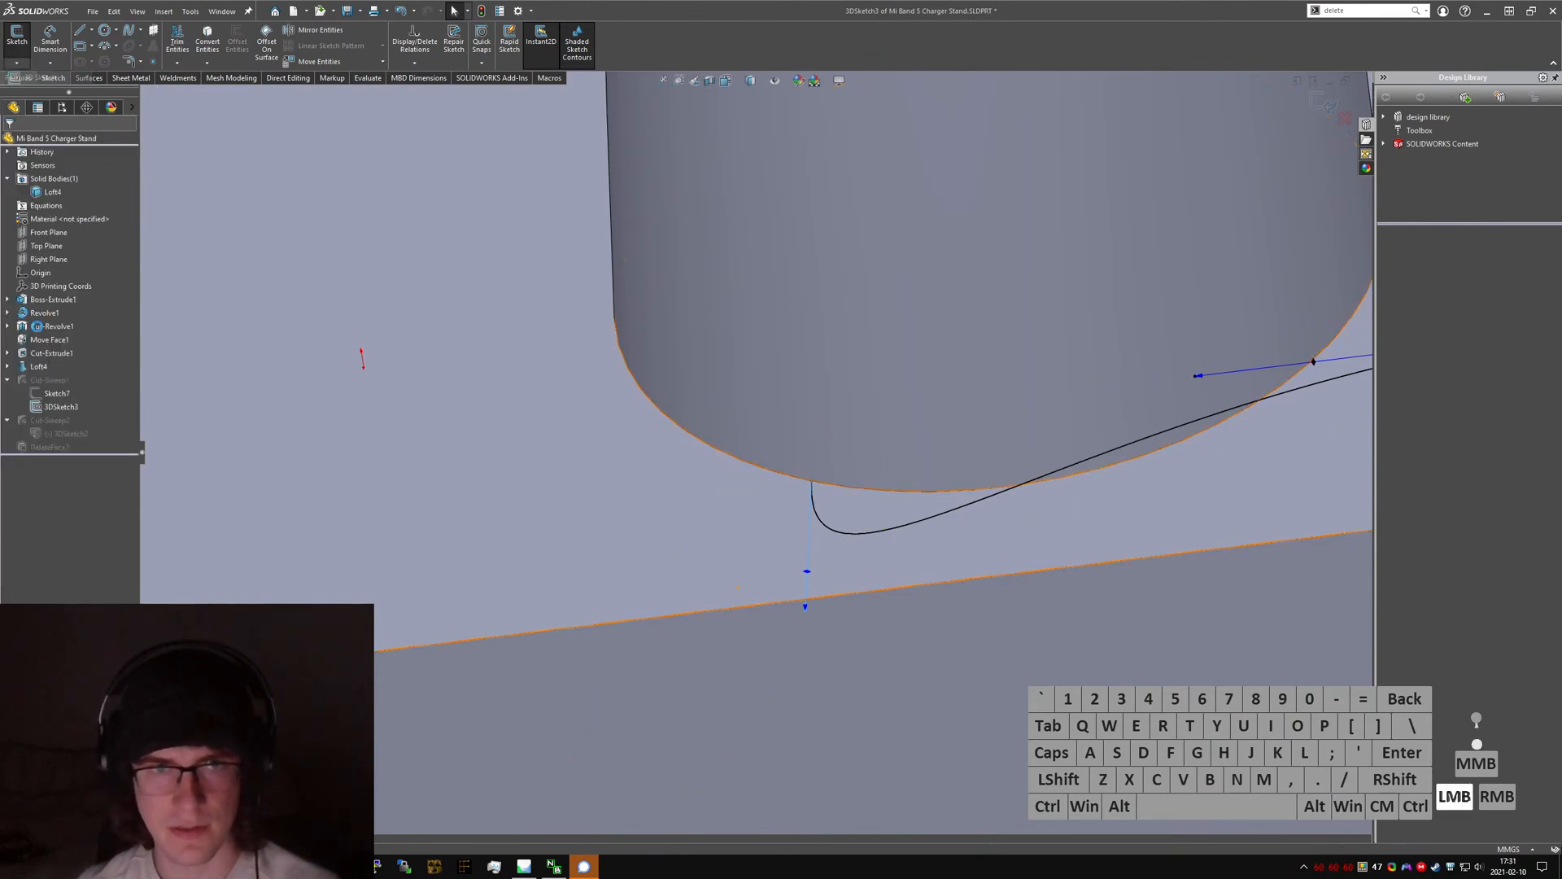
# - In 3DSketch2 of Cut-Sweep2, set the lower spline handle's second angle to -10° and rebuild the part
pyautogui.doubleClick(65, 433)
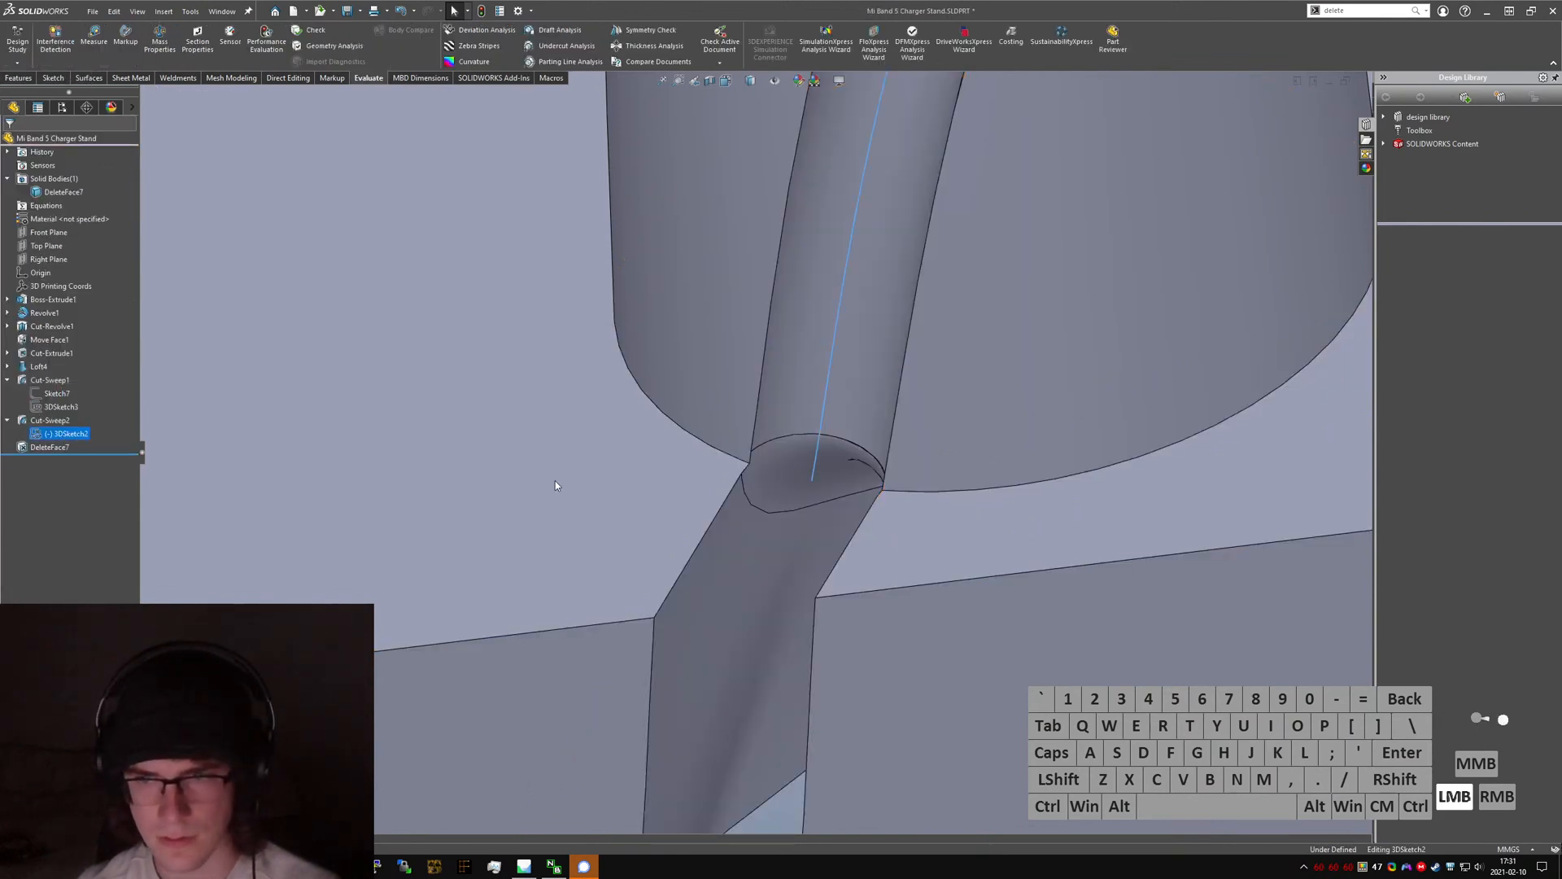
pyautogui.click(69, 433)
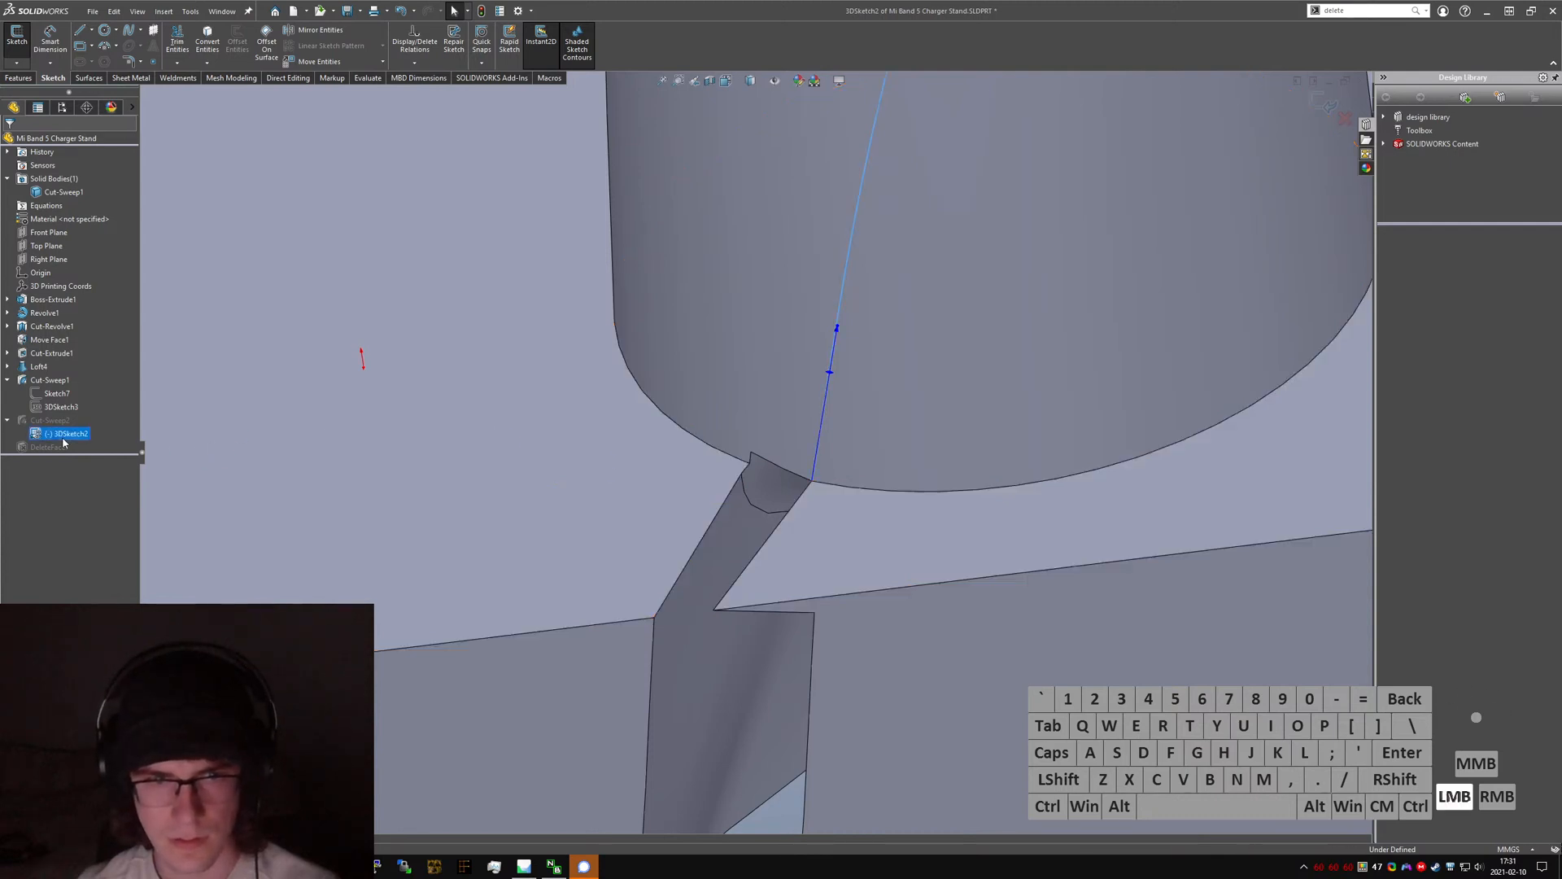
pyautogui.rightClick(61, 432)
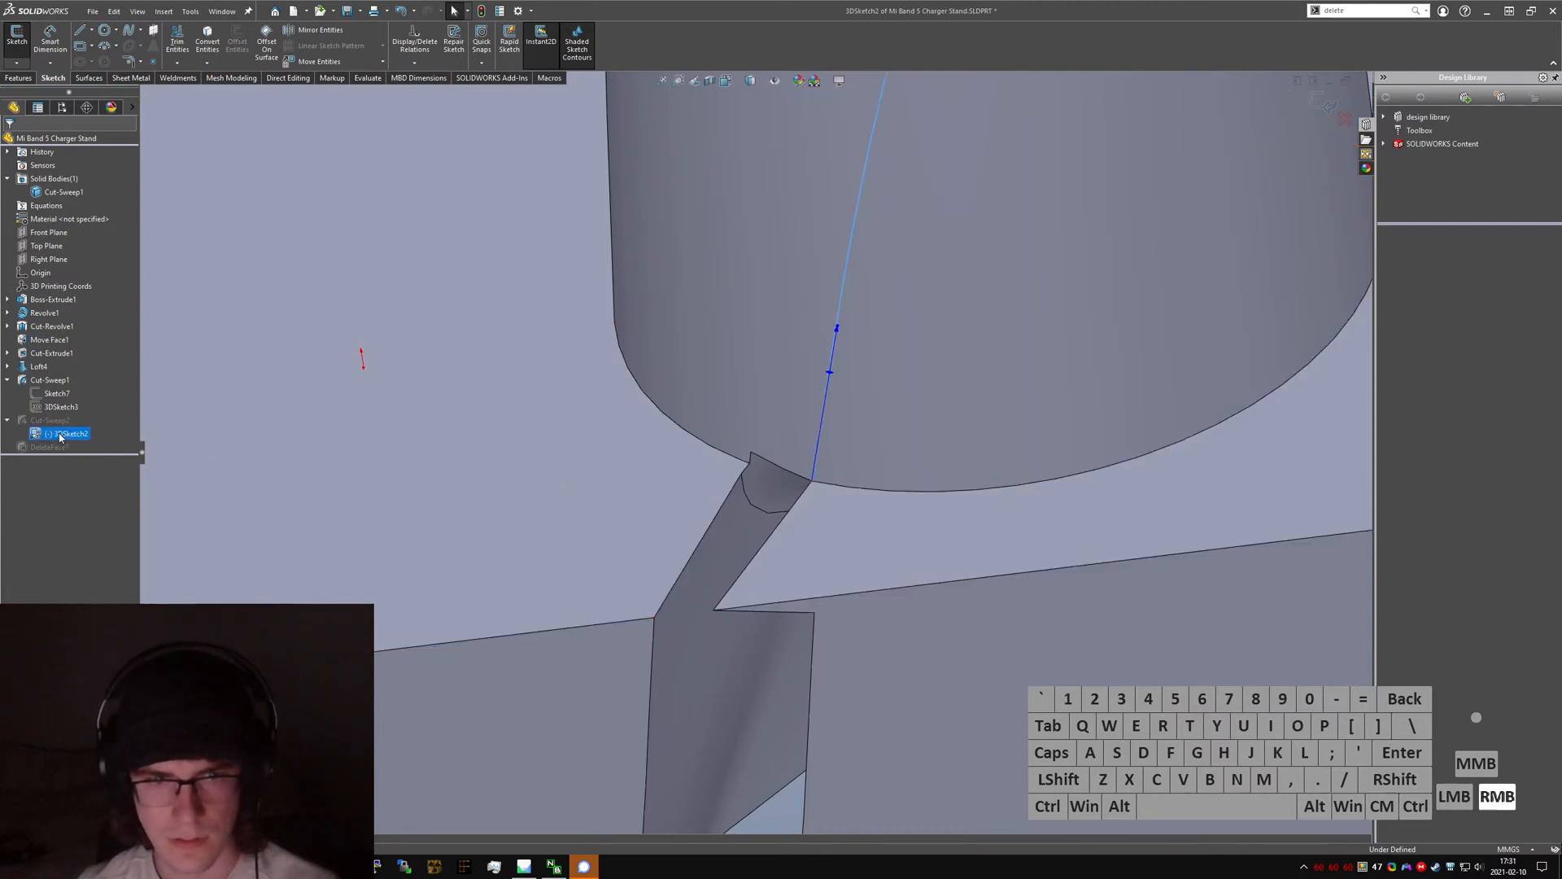
pyautogui.click(839, 327)
pyautogui.moveTo(65, 519); pyautogui.dragTo(20, 520)
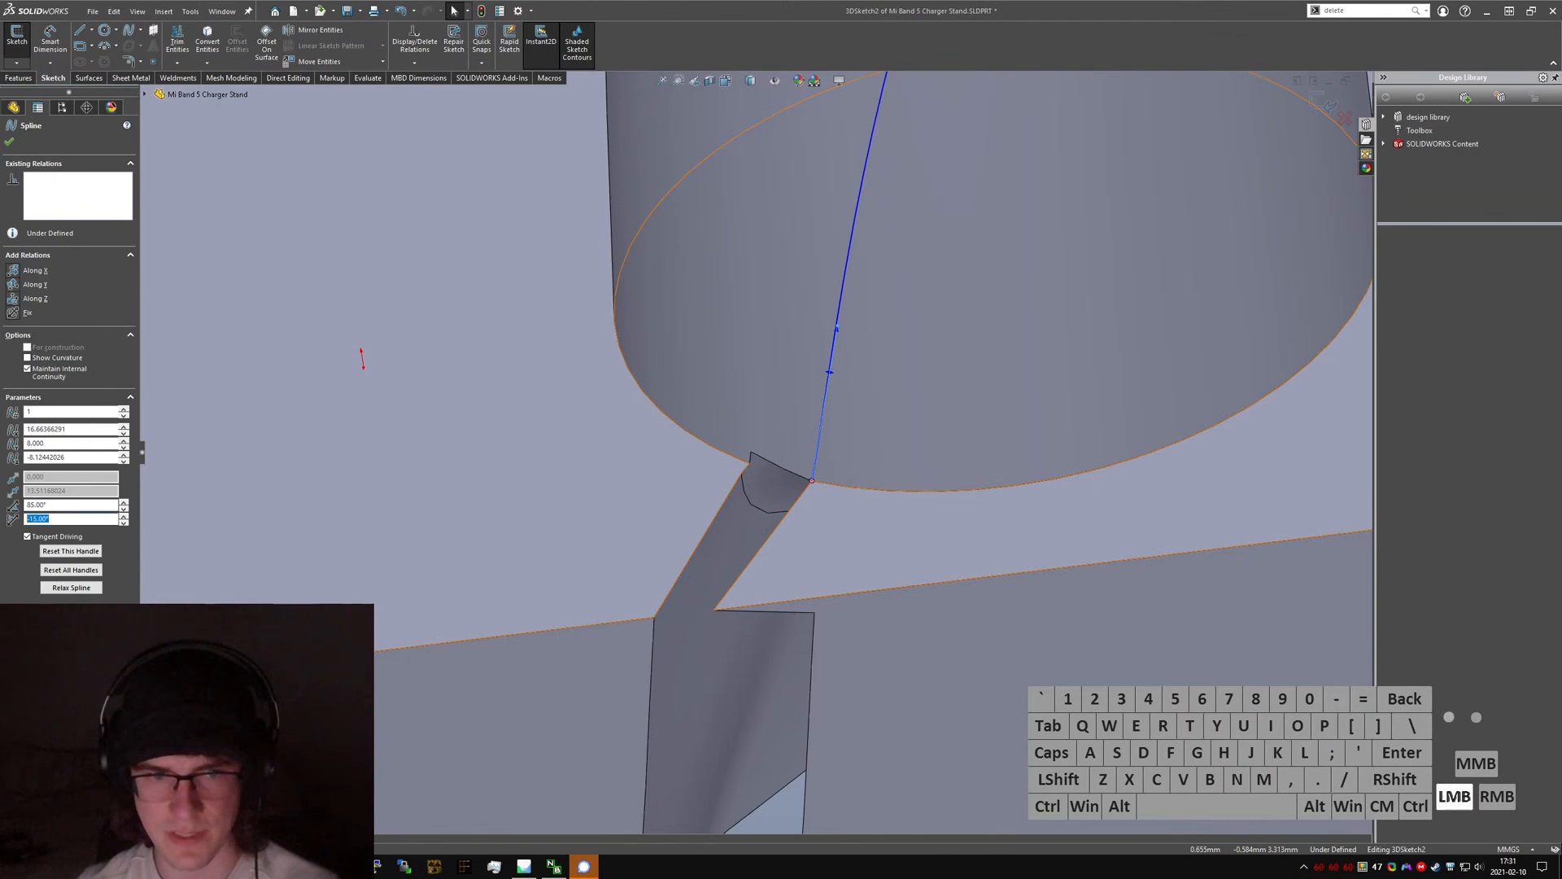
pyautogui.write('-10')
pyautogui.press('Return')
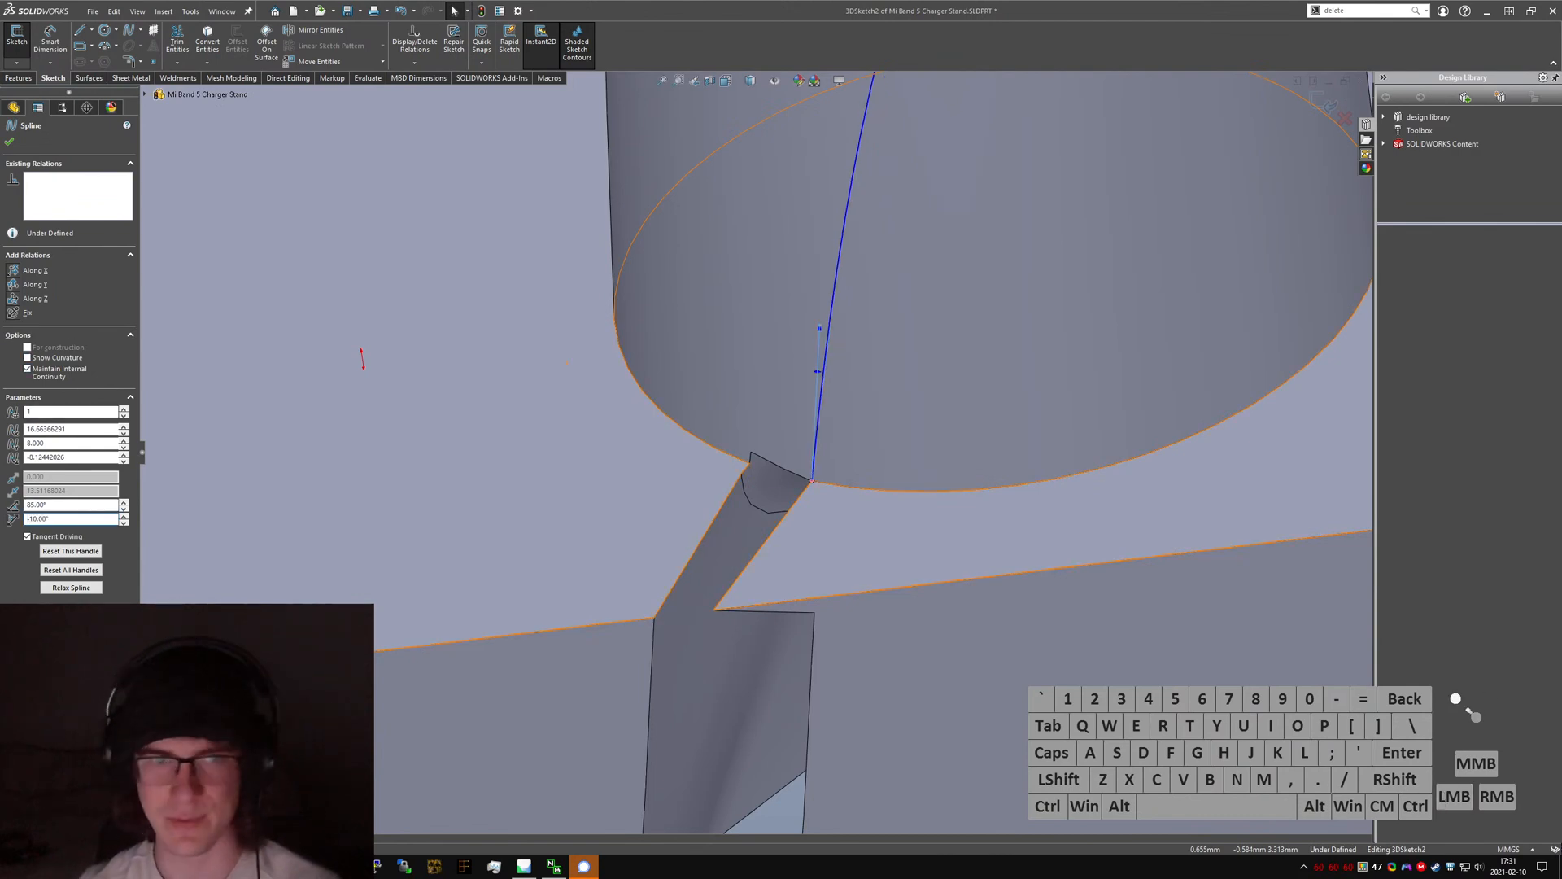
pyautogui.click(17, 62)
pyautogui.click(39, 78)
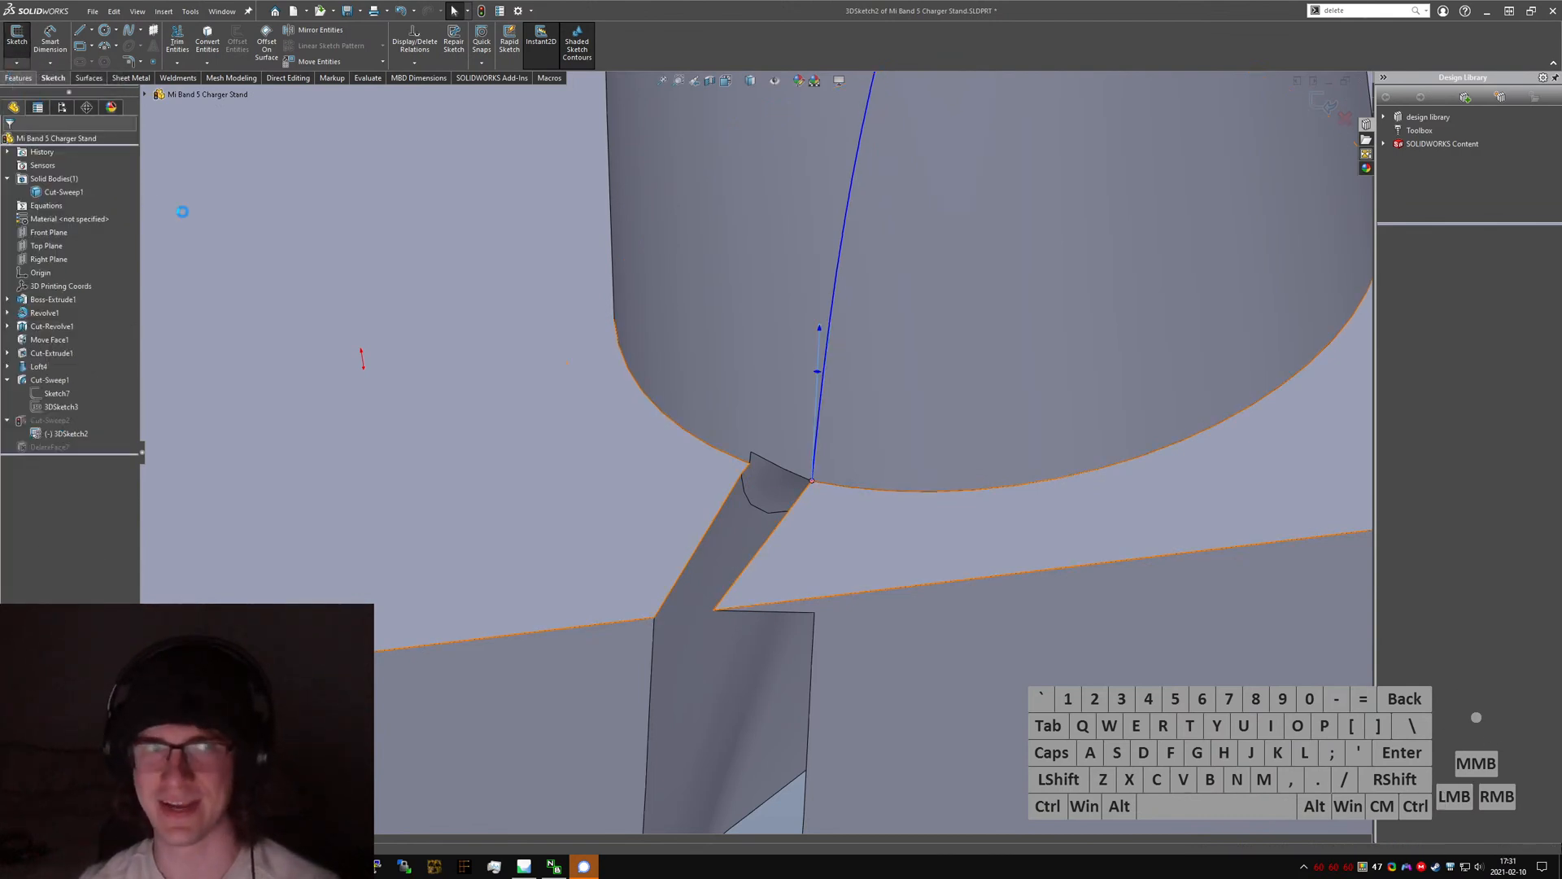
# - Examine the junction between the two swept cuts at the stem's base from several angles
pyautogui.scroll(4, 775, 439)
pyautogui.scroll(-5, 776, 455)
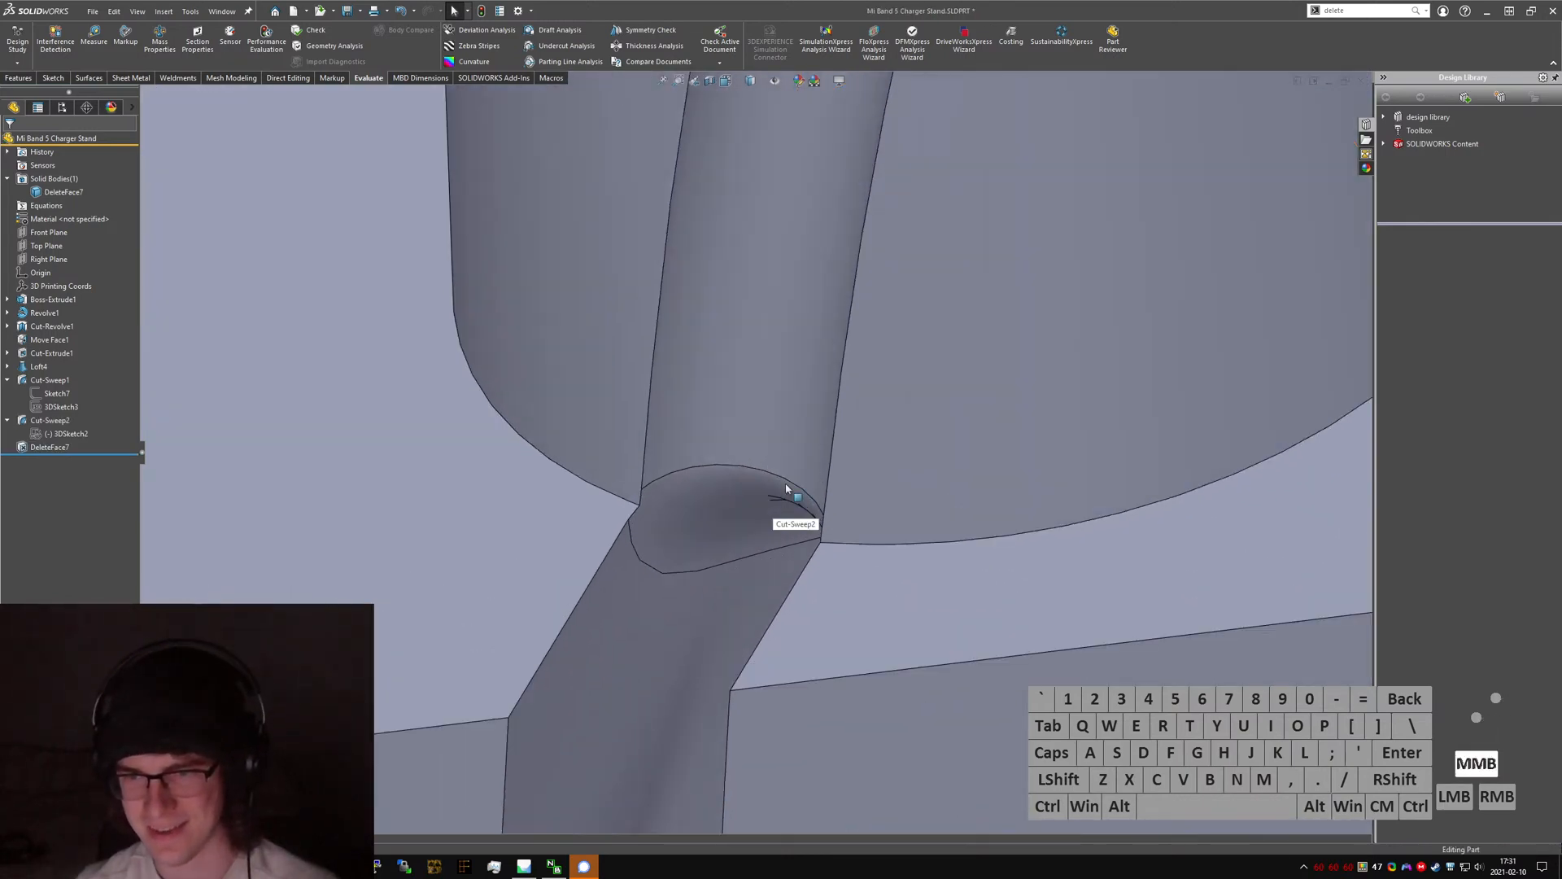
pyautogui.scroll(-6, 785, 488)
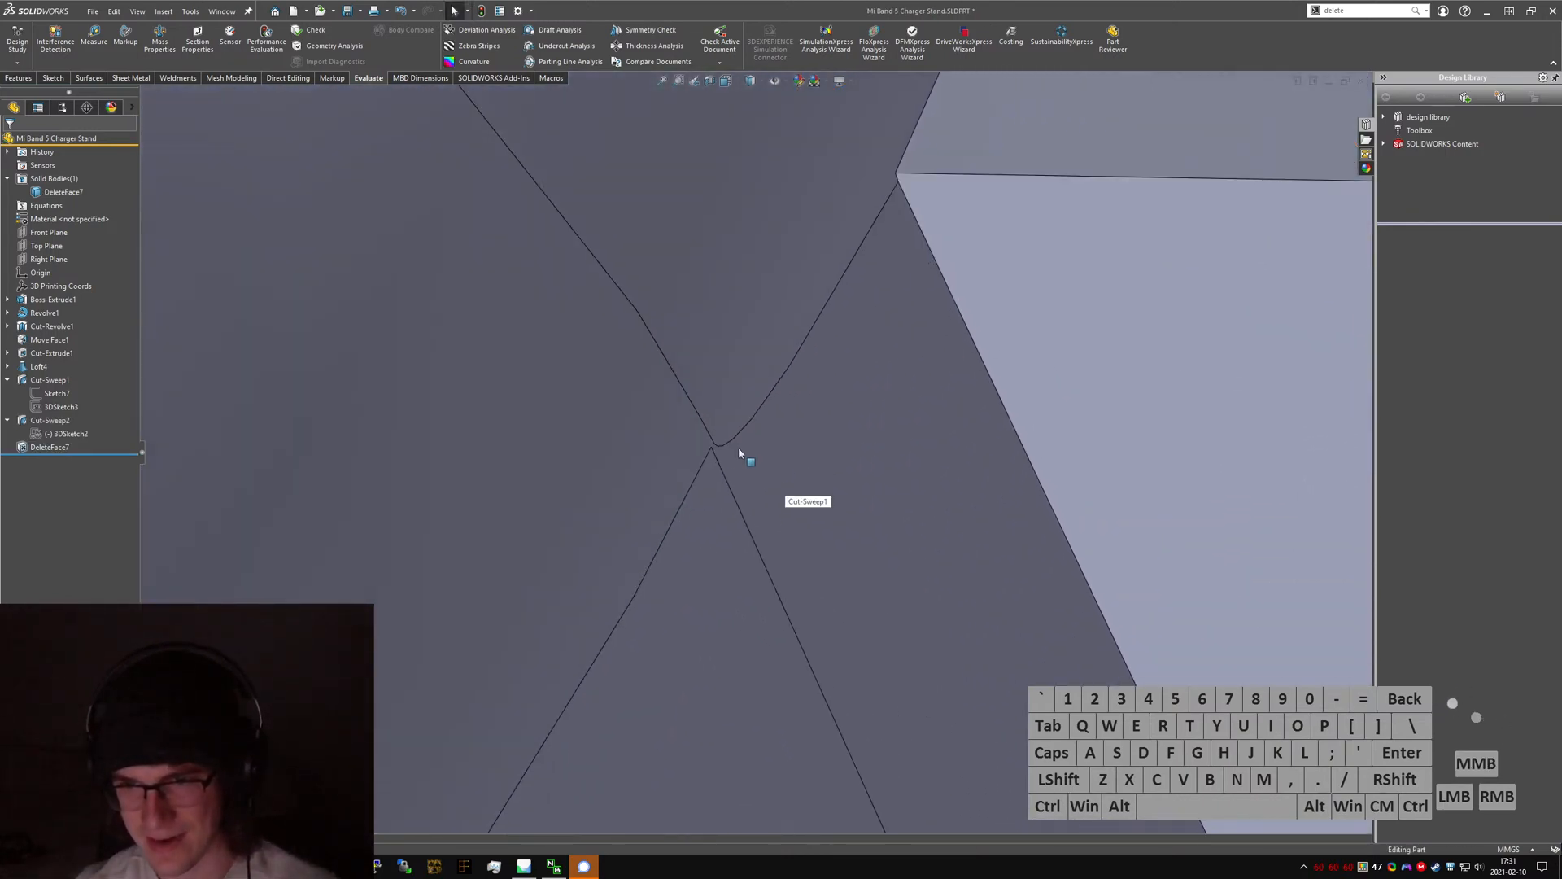
pyautogui.click(719, 470)
pyautogui.scroll(1, 757, 452)
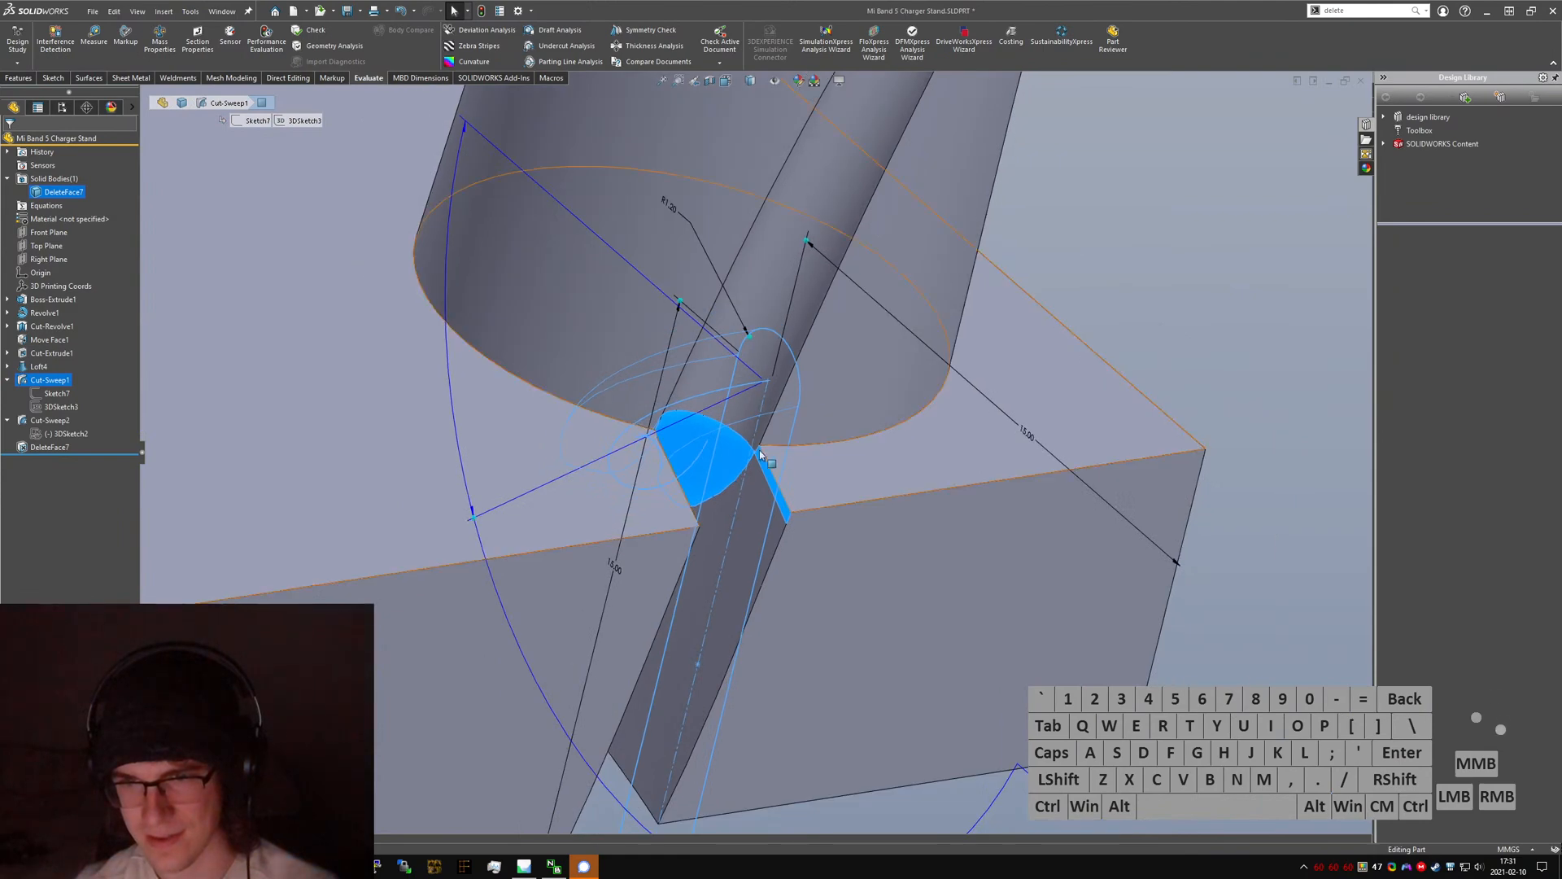
pyautogui.scroll(-6, 737, 453)
pyautogui.scroll(6, 735, 453)
pyautogui.moveTo(735, 453); pyautogui.dragTo(611, 369, button='middle')
pyautogui.scroll(6, 724, 480)
pyautogui.click(822, 641)
pyautogui.scroll(-7, 755, 454)
pyautogui.scroll(-2, 647, 437)
pyautogui.scroll(-3, 631, 447)
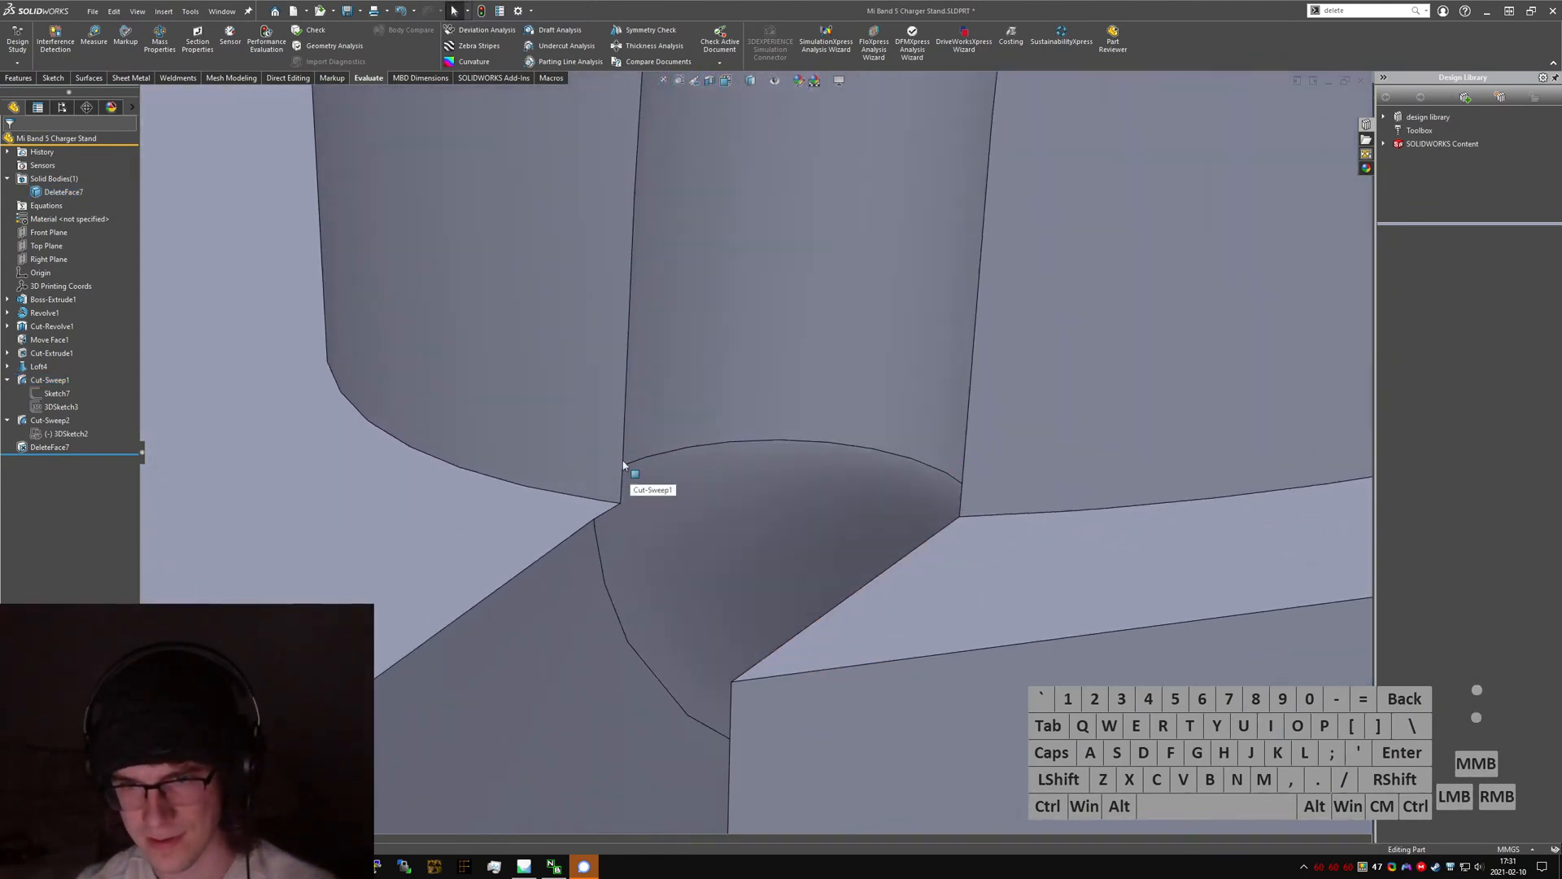
# - Run the Geometry Analysis again with all checks enabled and locate the sliver face at the groove junction
pyautogui.click(335, 45)
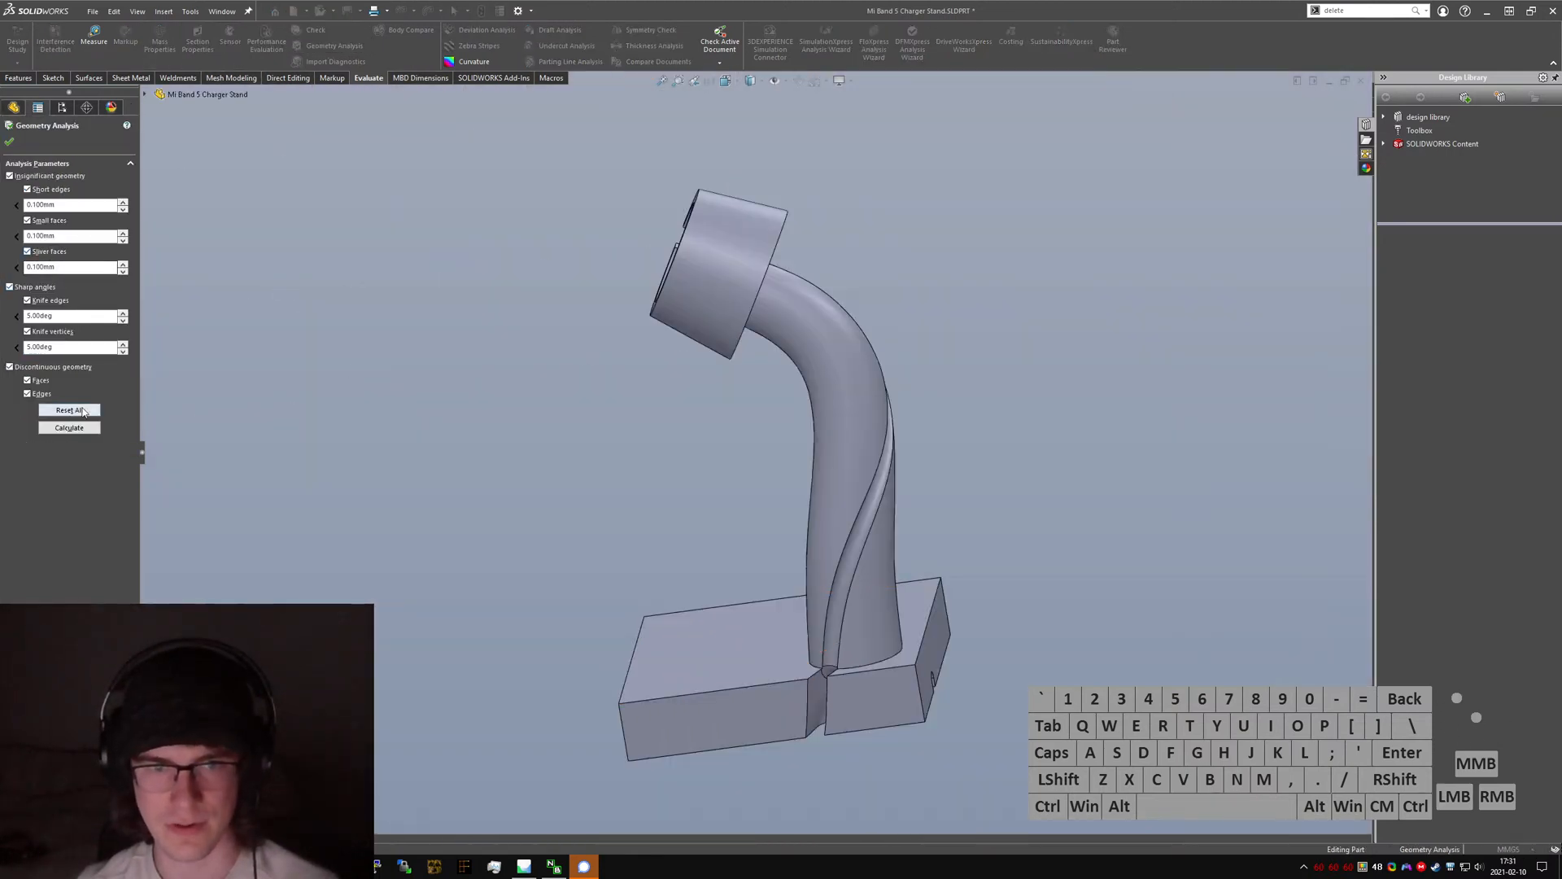
pyautogui.click(70, 427)
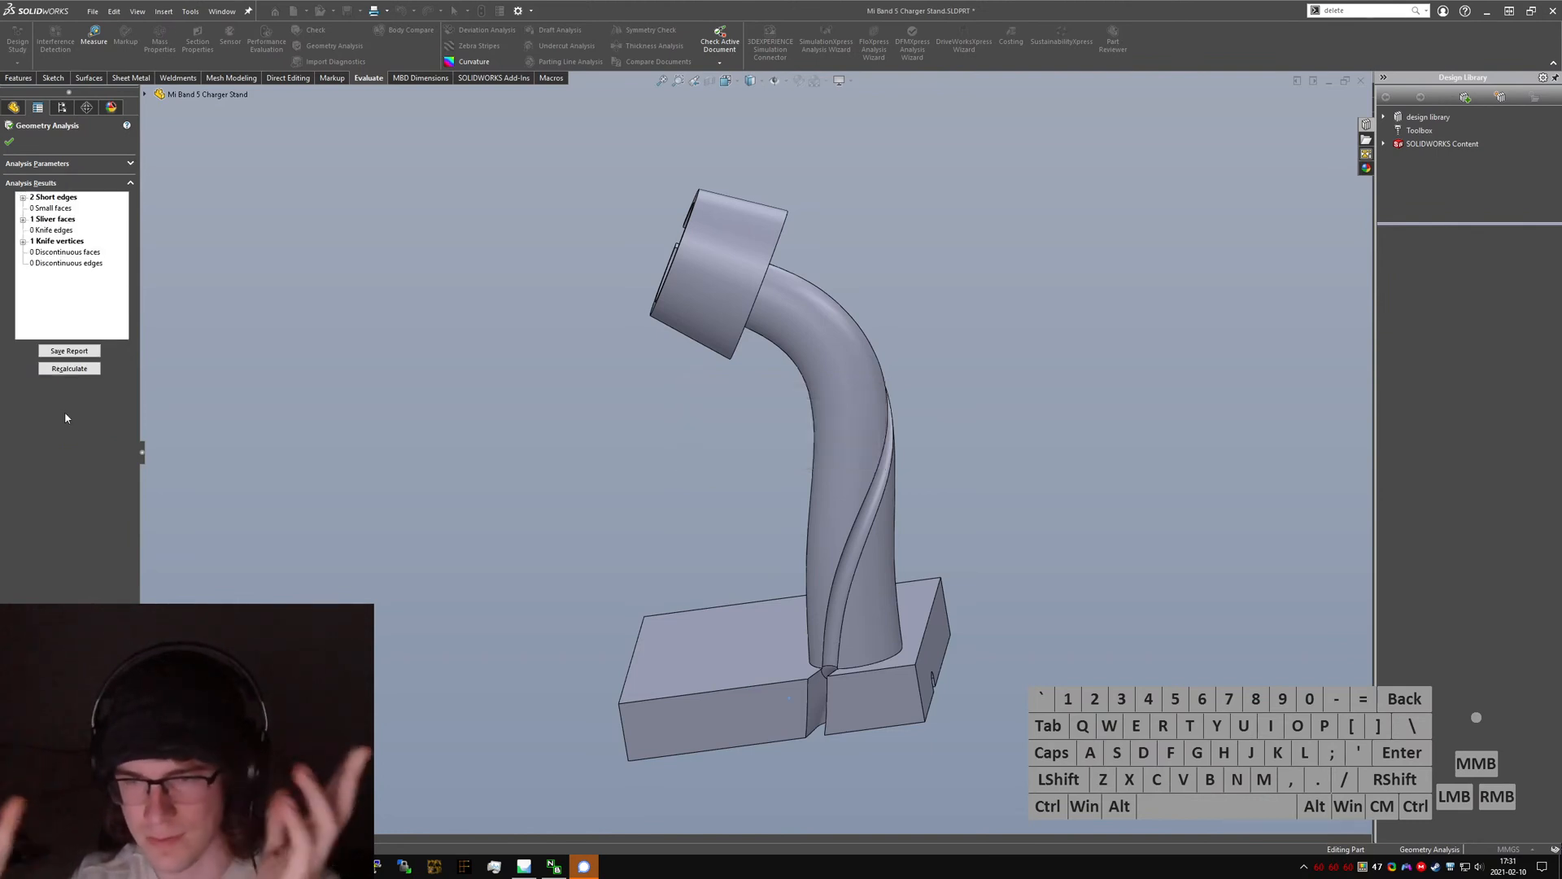
pyautogui.scroll(-10, 833, 506)
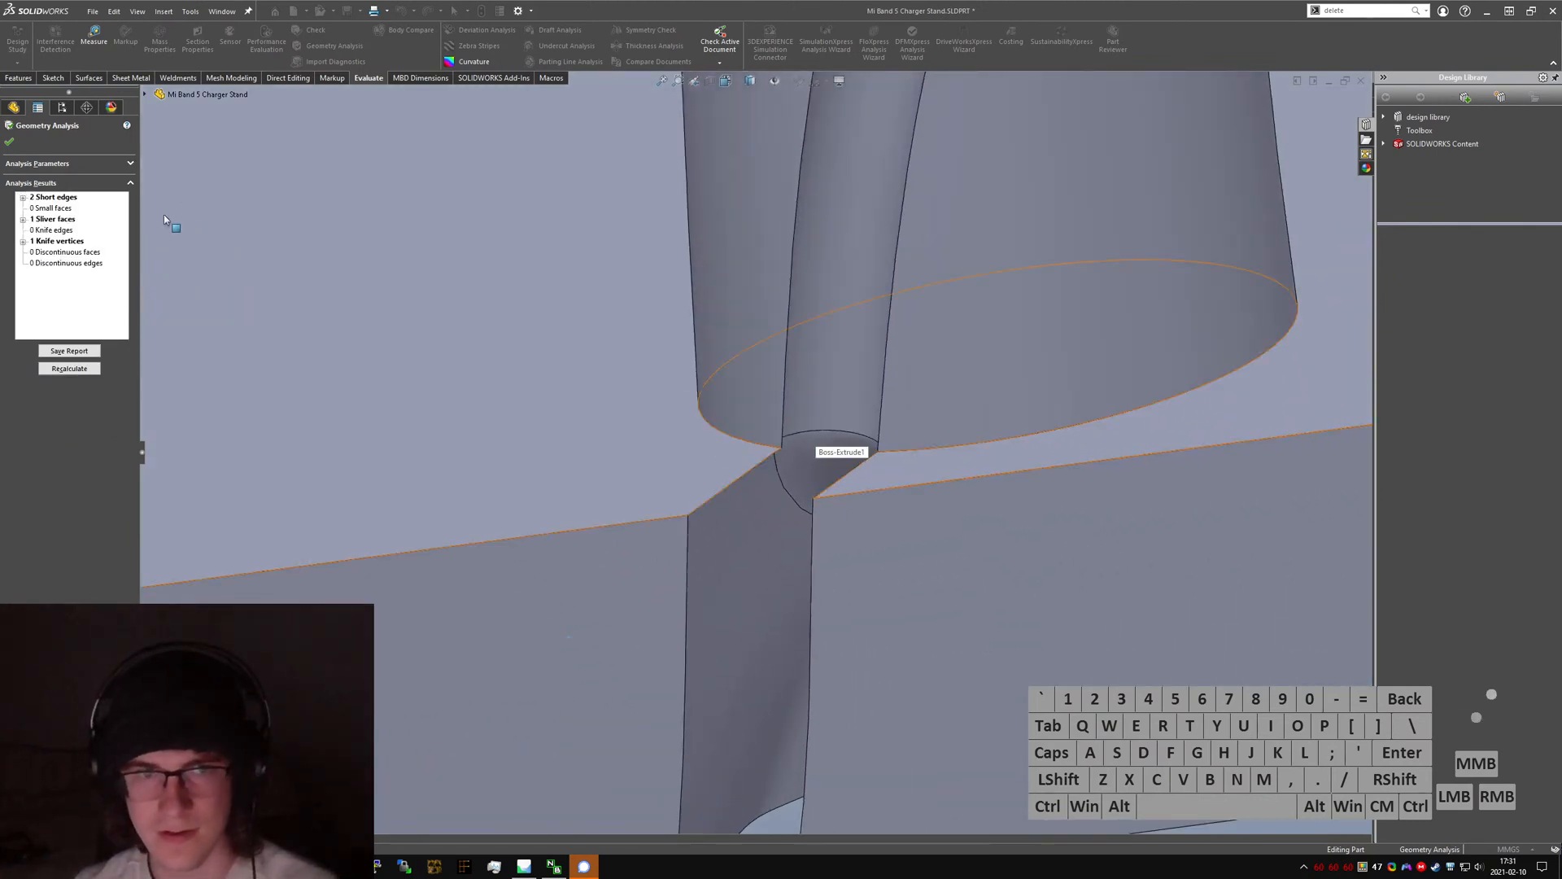
pyautogui.click(23, 219)
pyautogui.scroll(-12, 801, 452)
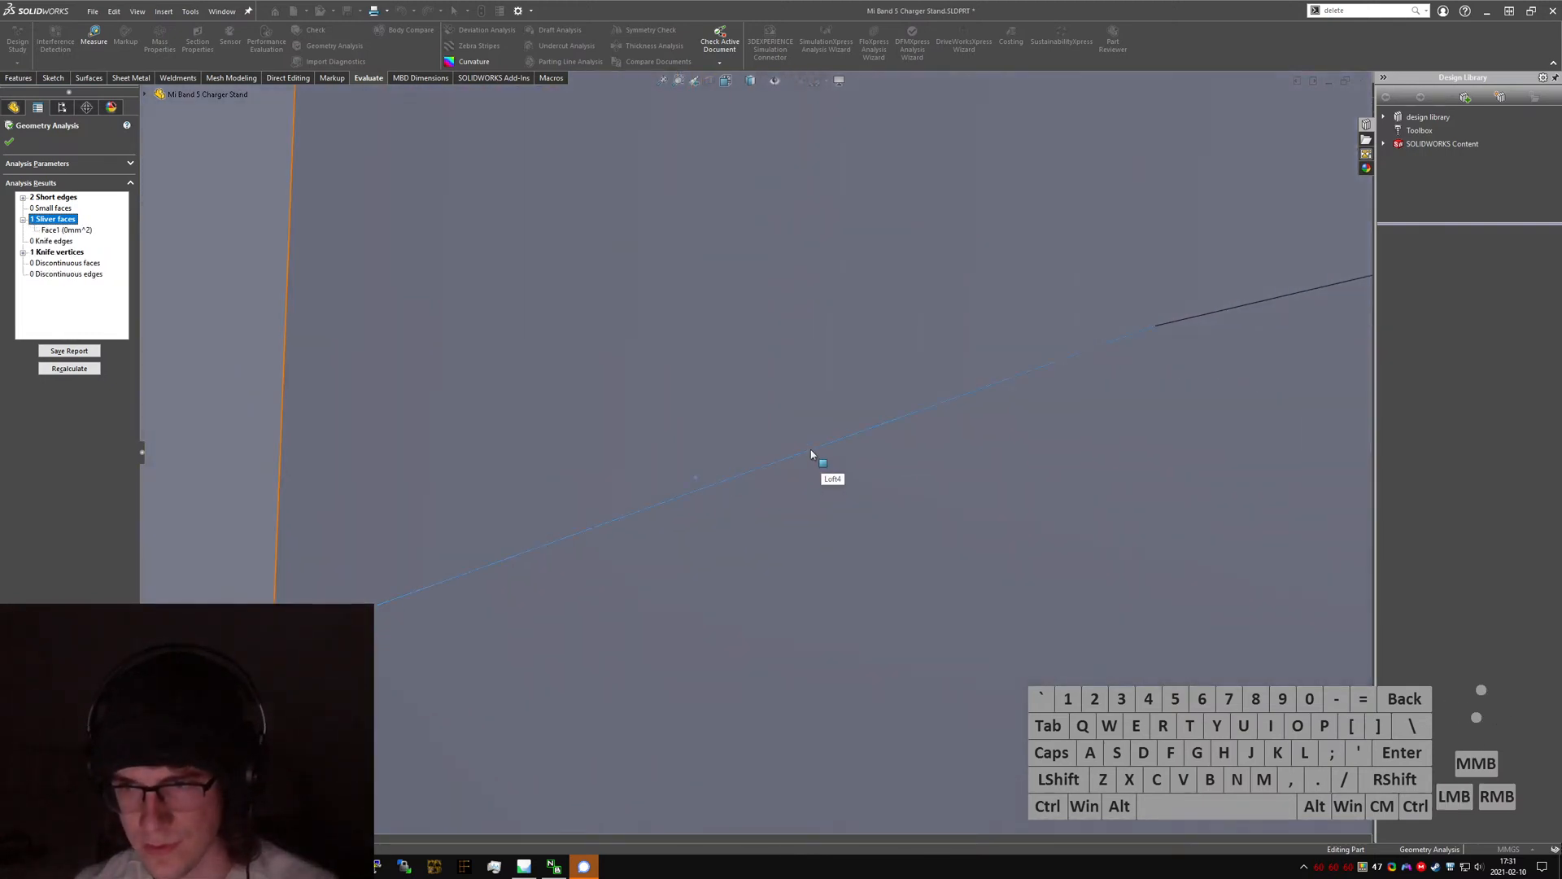
# - Examine the sliver face at the groove corner from several angles and close the Geometry Analysis
pyautogui.scroll(6, 781, 454)
pyautogui.moveTo(715, 488); pyautogui.dragTo(711, 540, button='middle')
pyautogui.scroll(-5, 626, 520)
pyautogui.moveTo(633, 500); pyautogui.dragTo(705, 354, button='middle')
pyautogui.moveTo(1000, 463); pyautogui.dragTo(1001, 478, button='middle')
pyautogui.scroll(5, 1002, 479)
pyautogui.scroll(-4, 621, 380)
pyautogui.scroll(-4, 671, 367)
pyautogui.press('Escape')
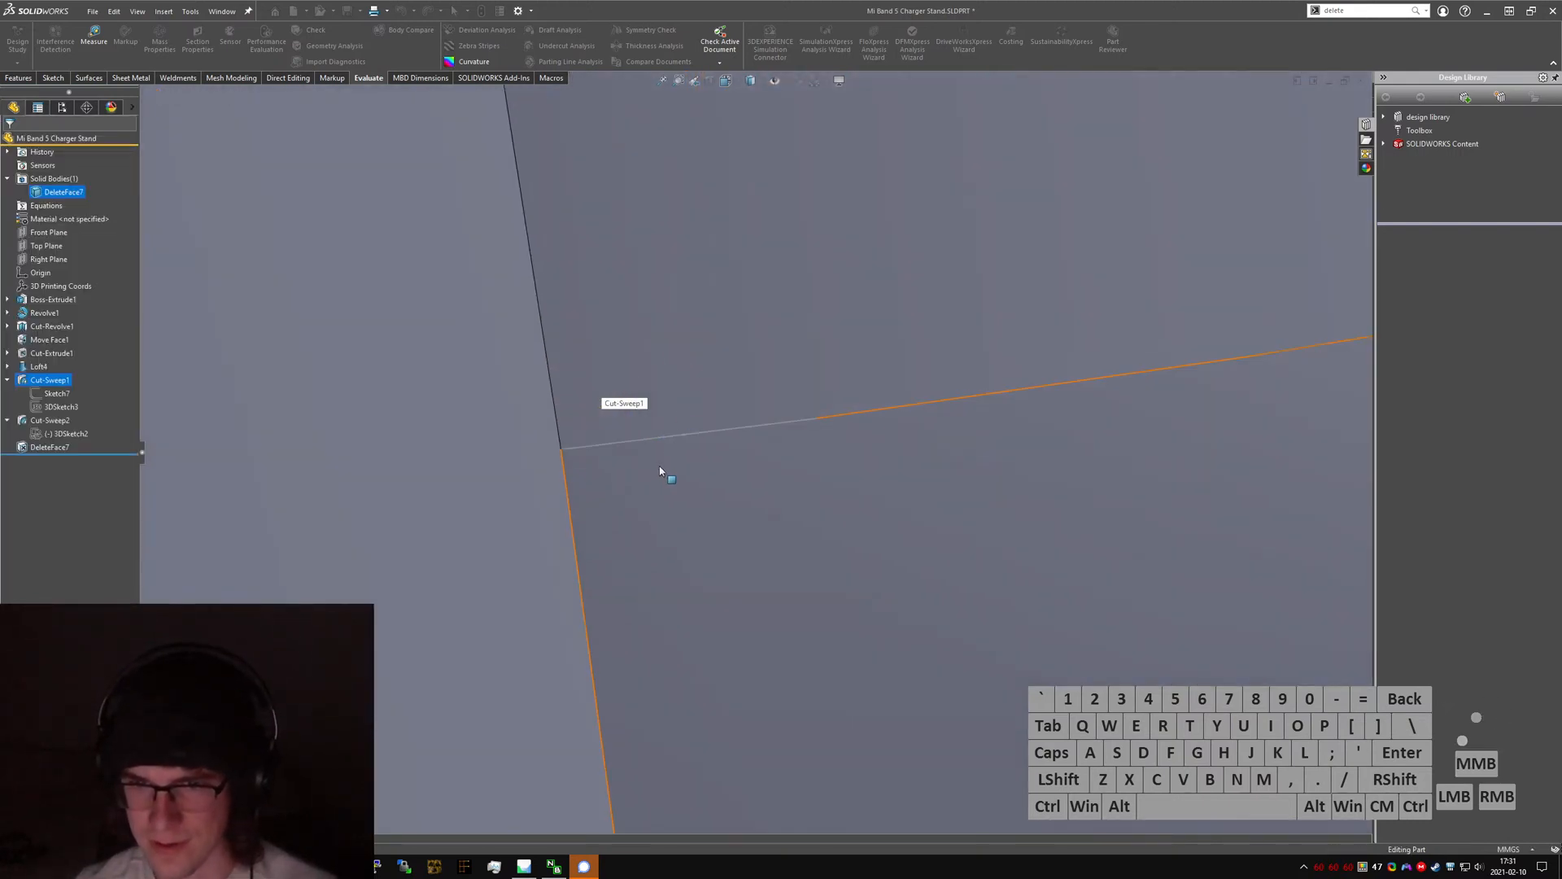
# - Inspect the narrow strip between the two swept cuts up close from another angle
pyautogui.scroll(5, 697, 470)
pyautogui.moveTo(732, 467); pyautogui.dragTo(638, 445, button='middle')
pyautogui.scroll(-4, 722, 435)
pyautogui.scroll(-6, 721, 435)
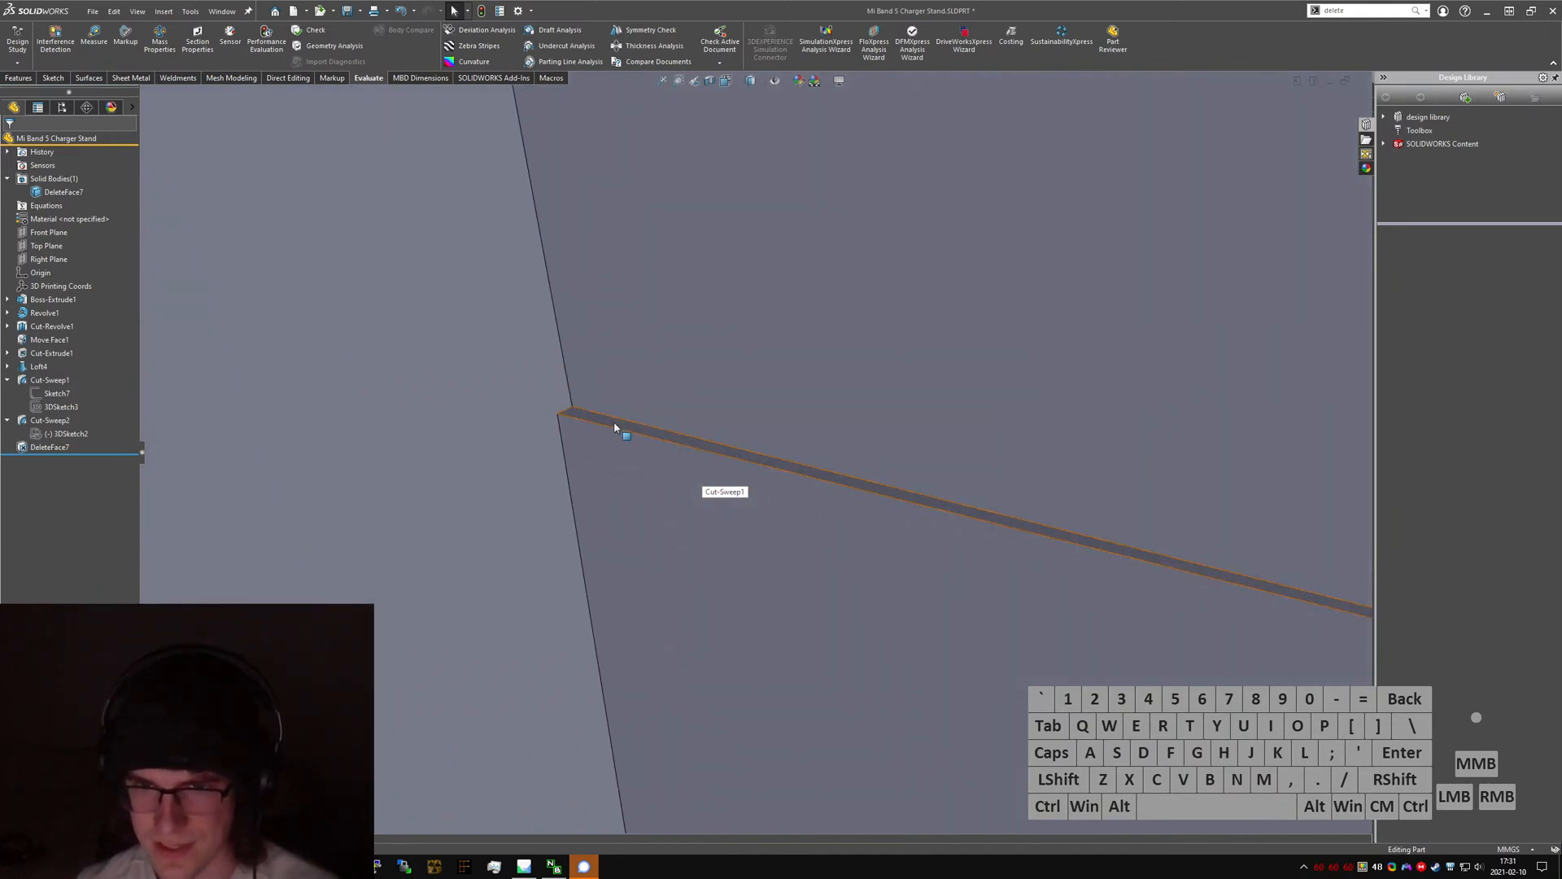
# - Delete and patch the narrow strip face where the two swept cuts meet, using Delete Face
pyautogui.click(615, 426)
pyautogui.write('sdelete')
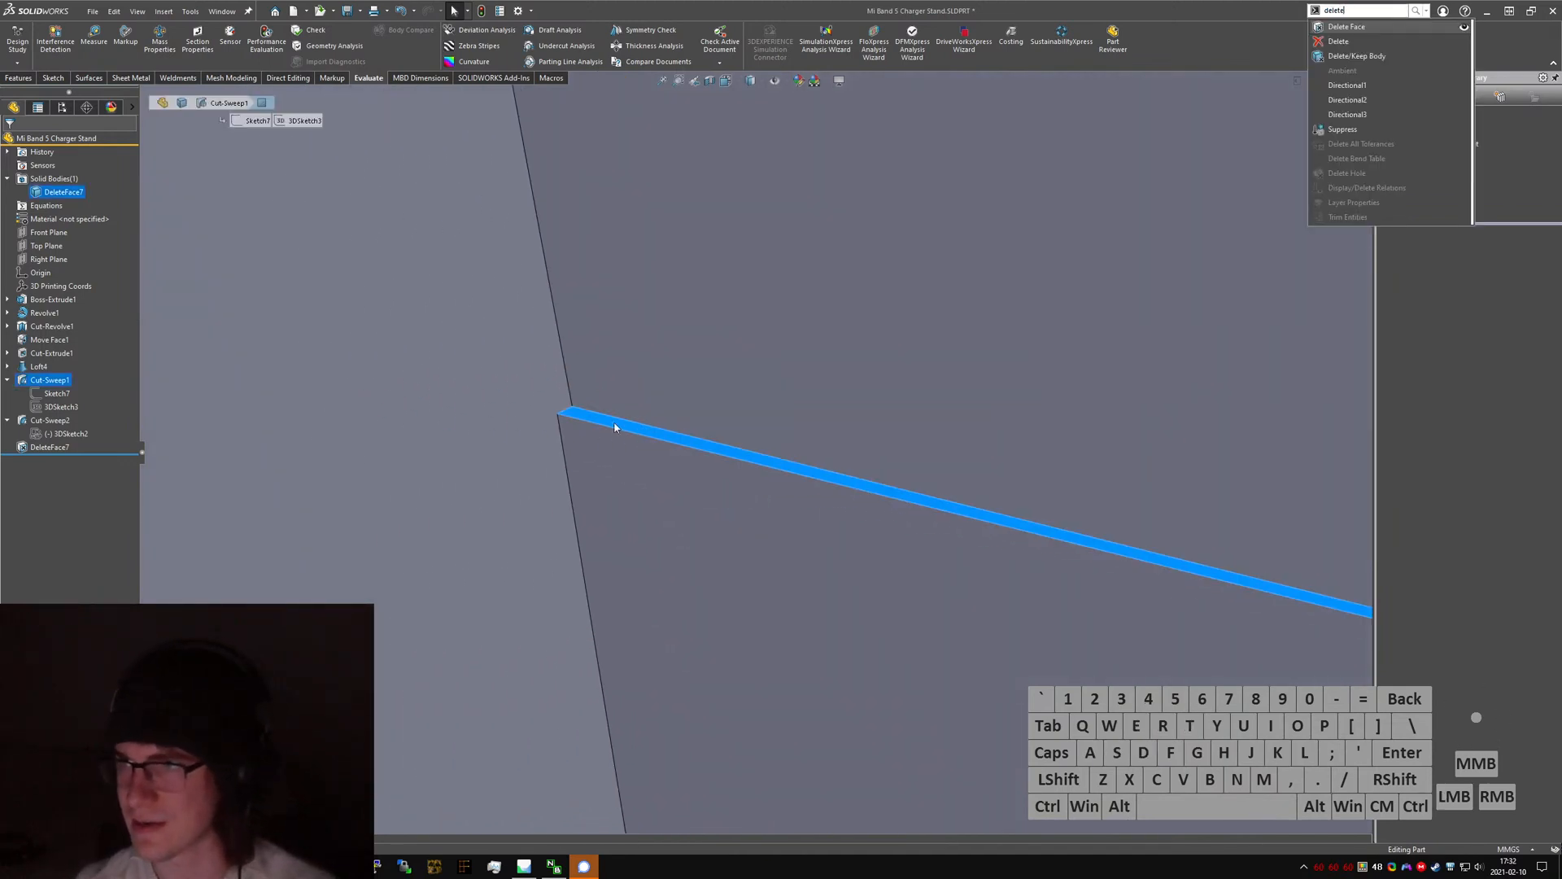
pyautogui.press('Return')
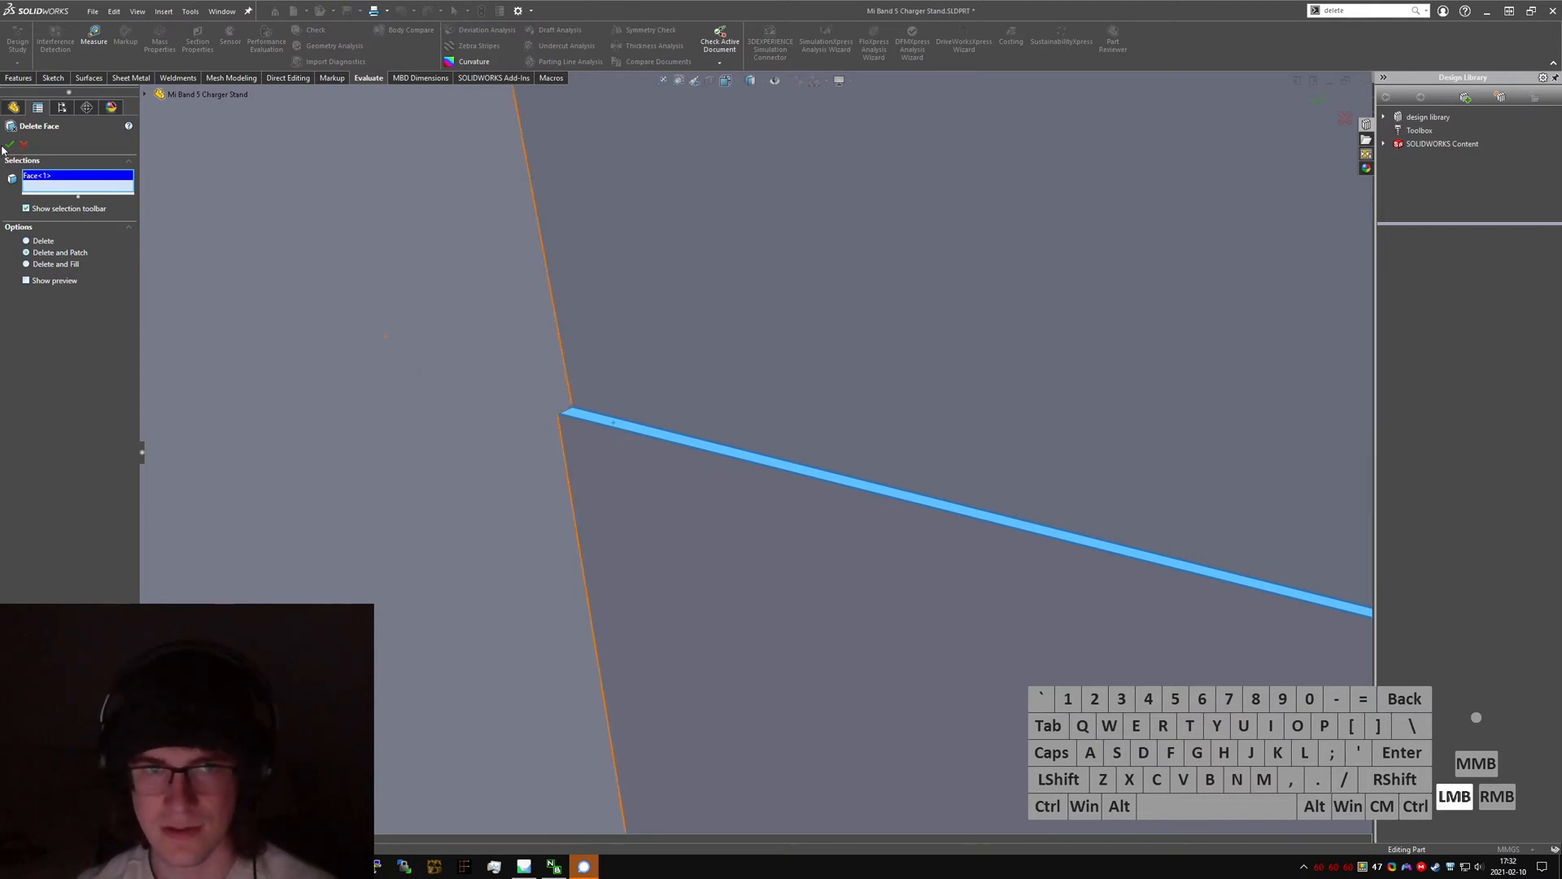
pyautogui.click(9, 144)
pyautogui.scroll(10, 856, 372)
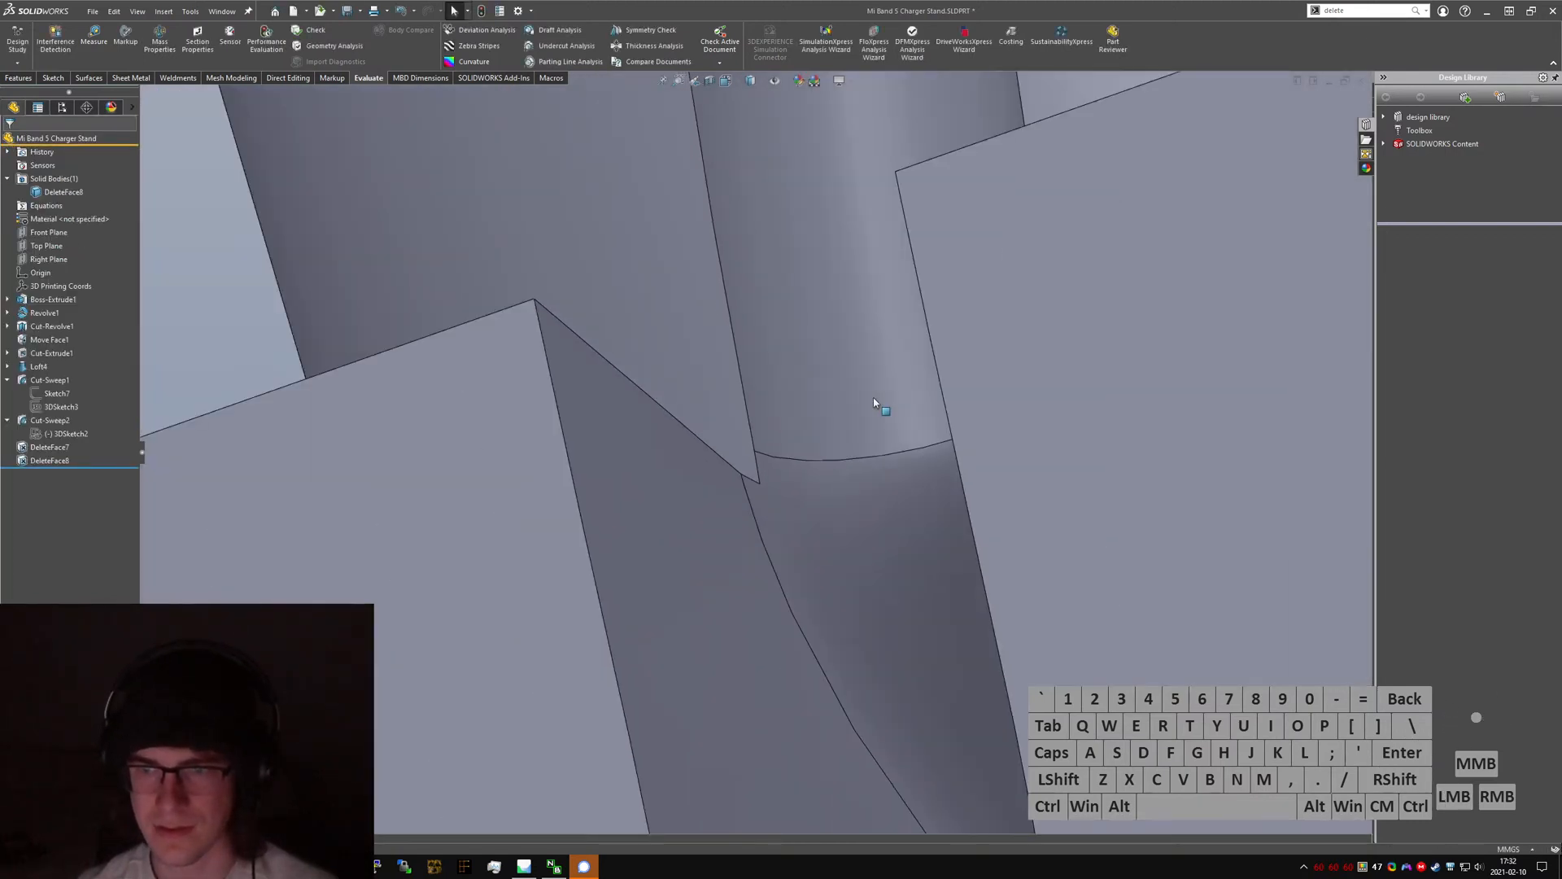
# - Run the Geometry Analysis again, examine the reported short edge beside the groove junction and close the analysis
pyautogui.moveTo(875, 402); pyautogui.dragTo(786, 485, button='middle')
pyautogui.scroll(-1, 785, 485)
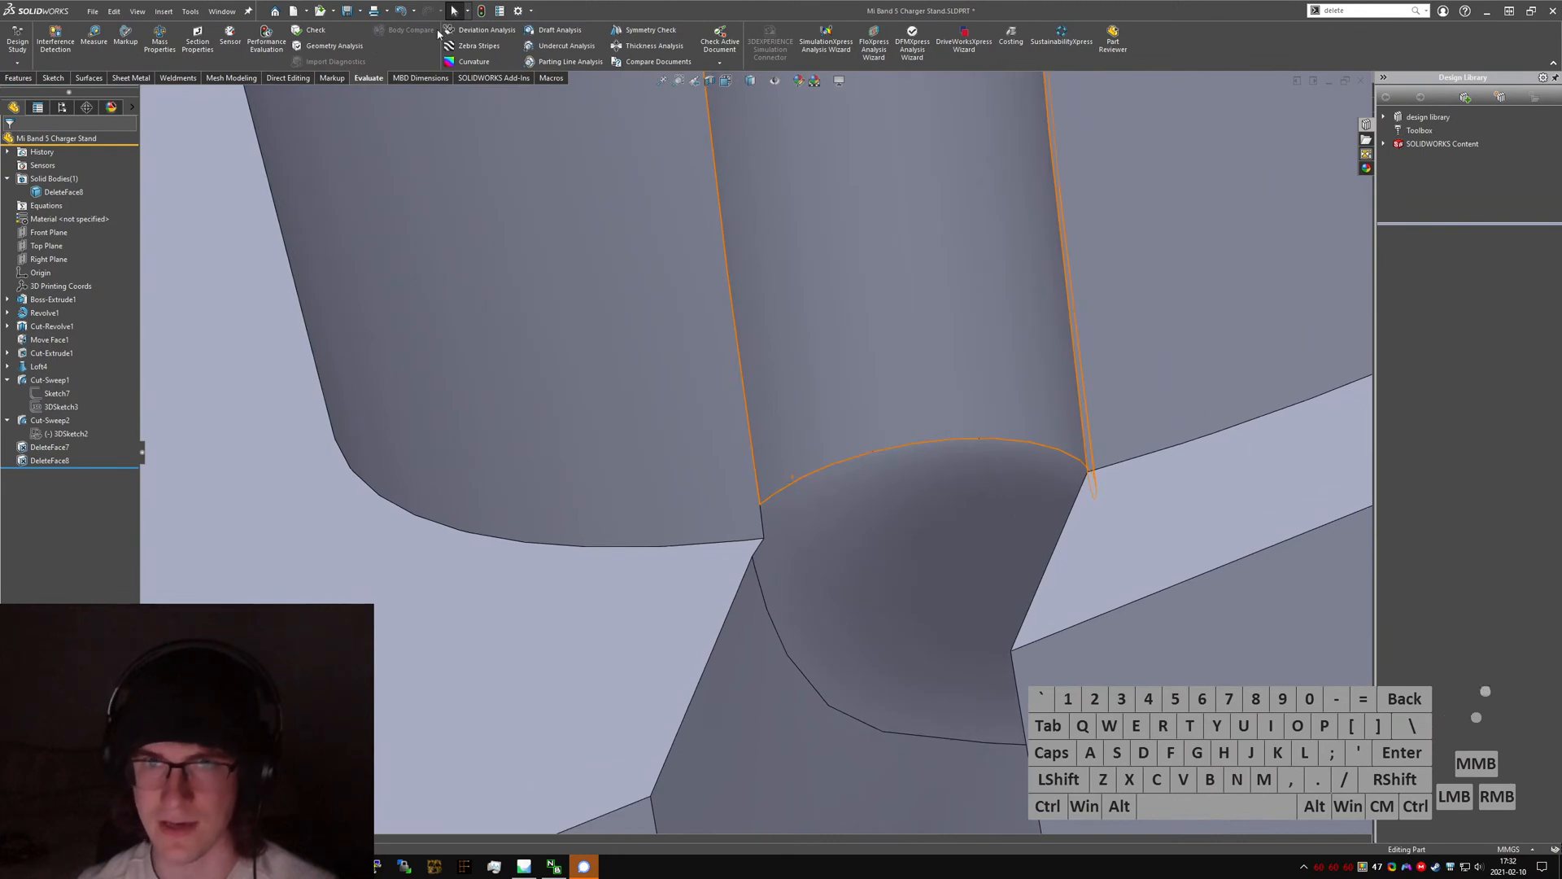
pyautogui.click(336, 46)
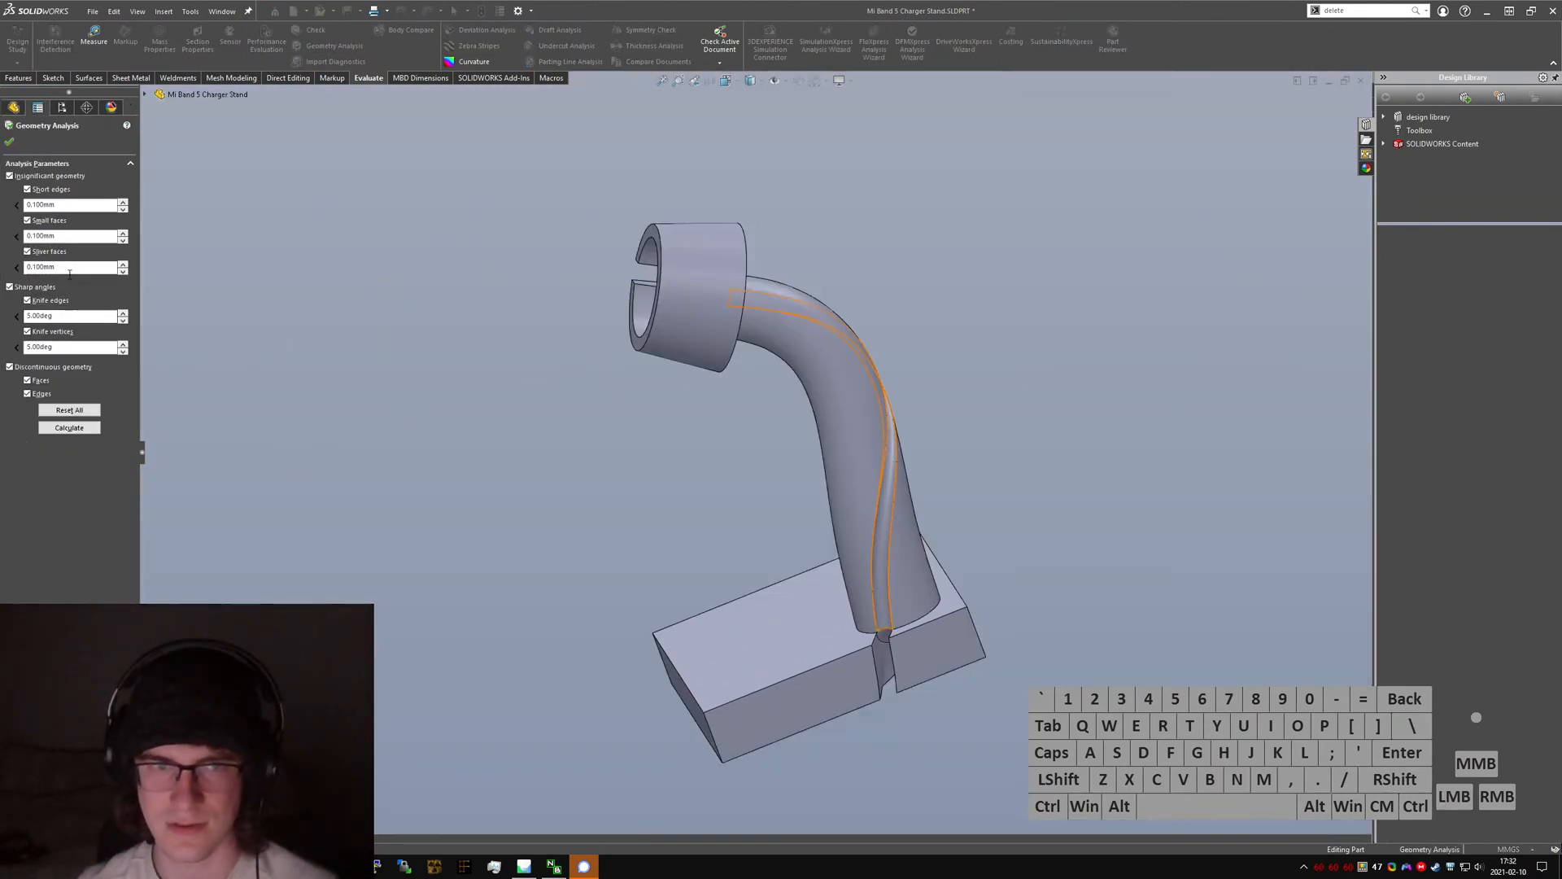
pyautogui.click(69, 428)
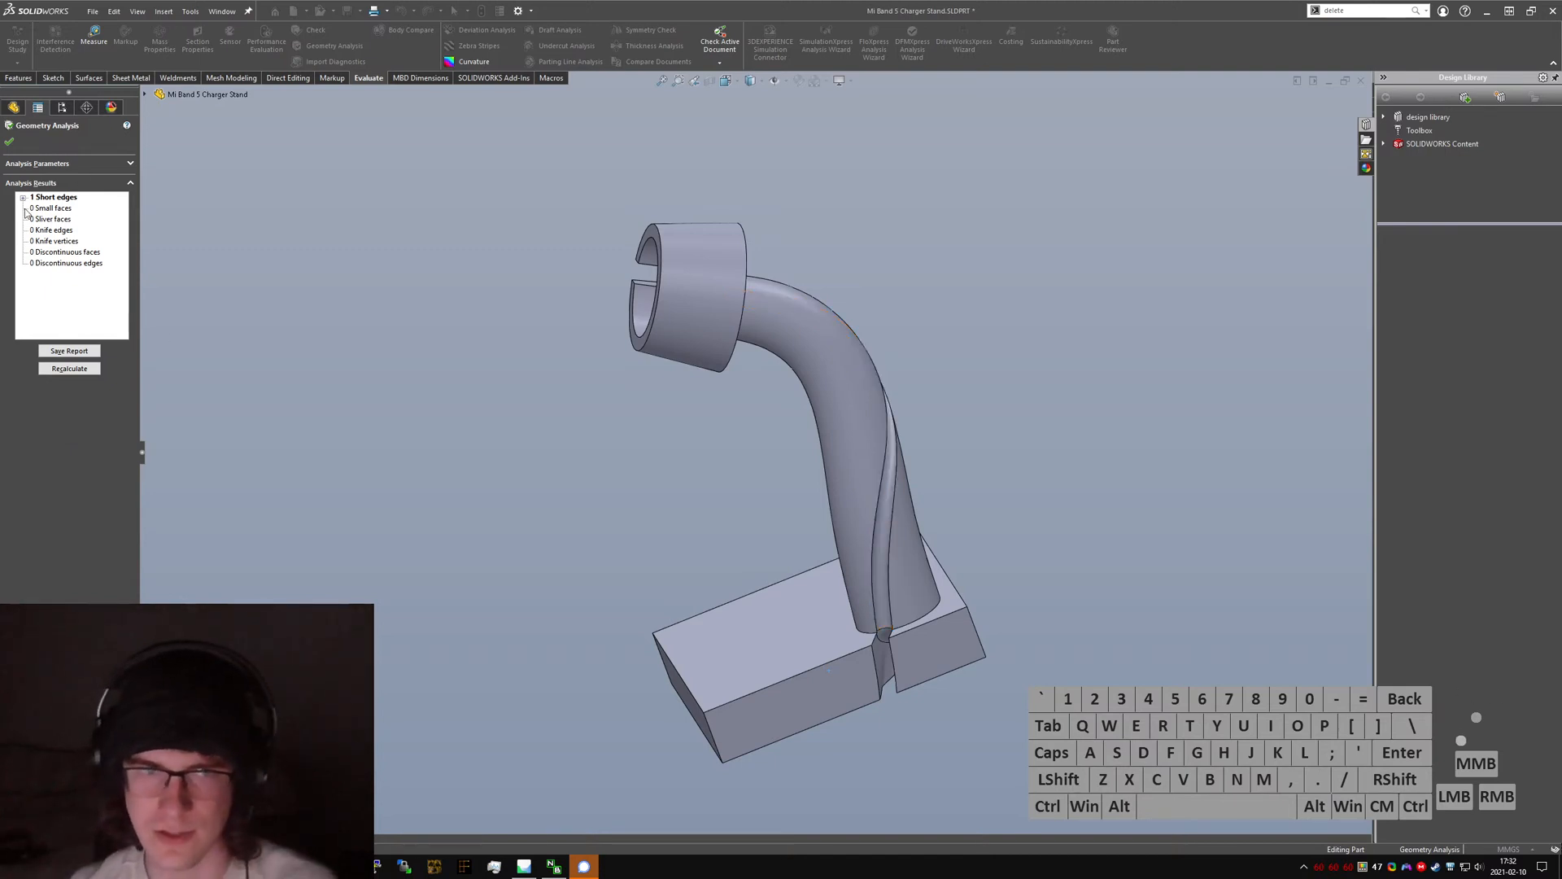
pyautogui.click(35, 199)
pyautogui.scroll(-10, 913, 585)
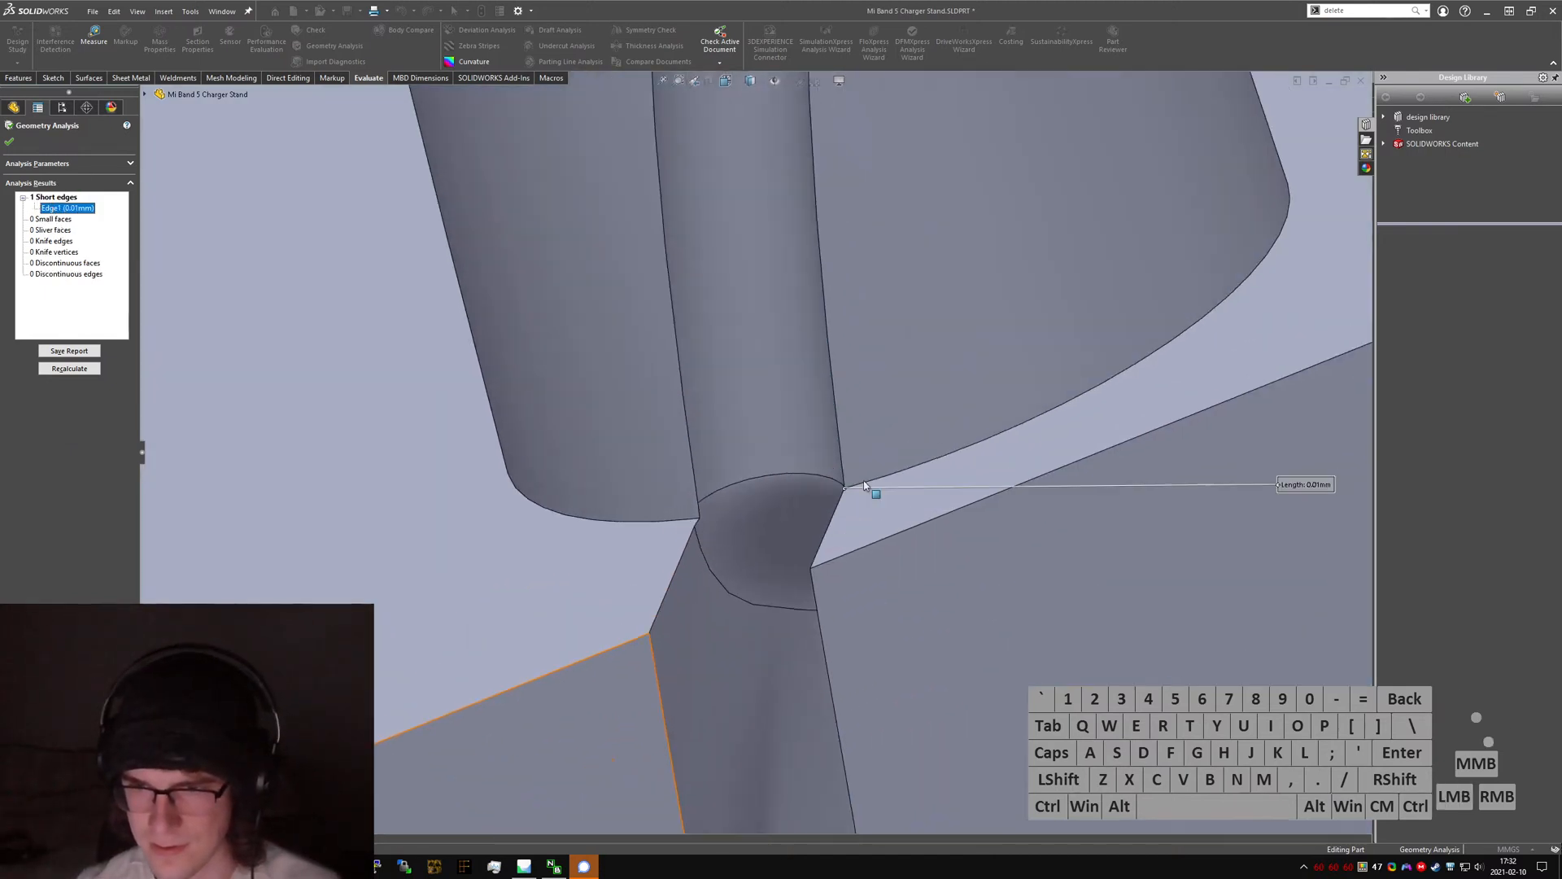
pyautogui.scroll(-5, 669, 469)
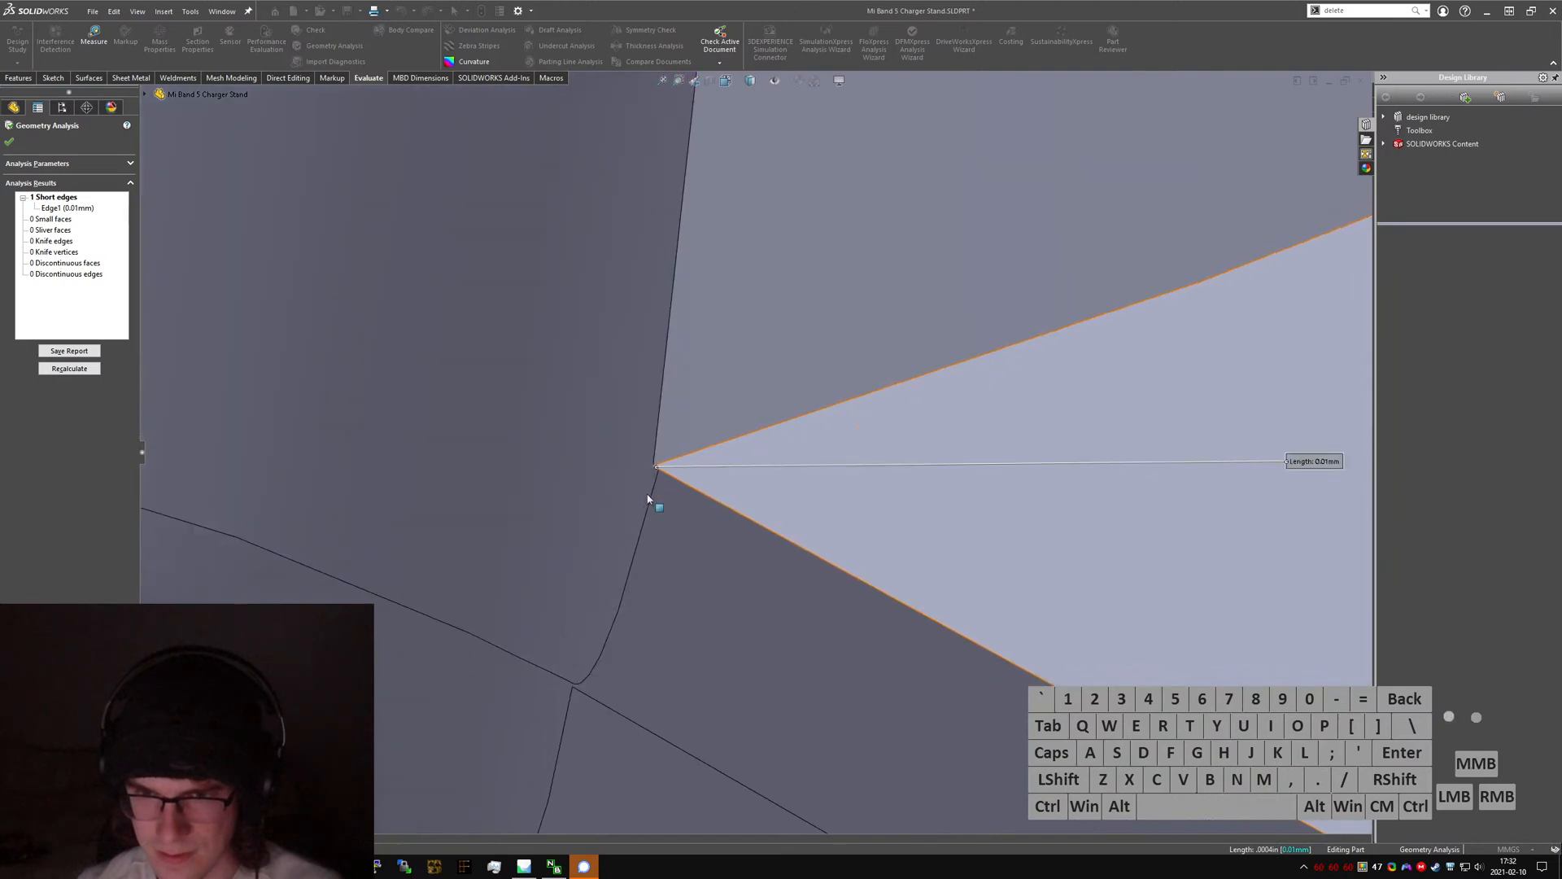
pyautogui.press('Escape')
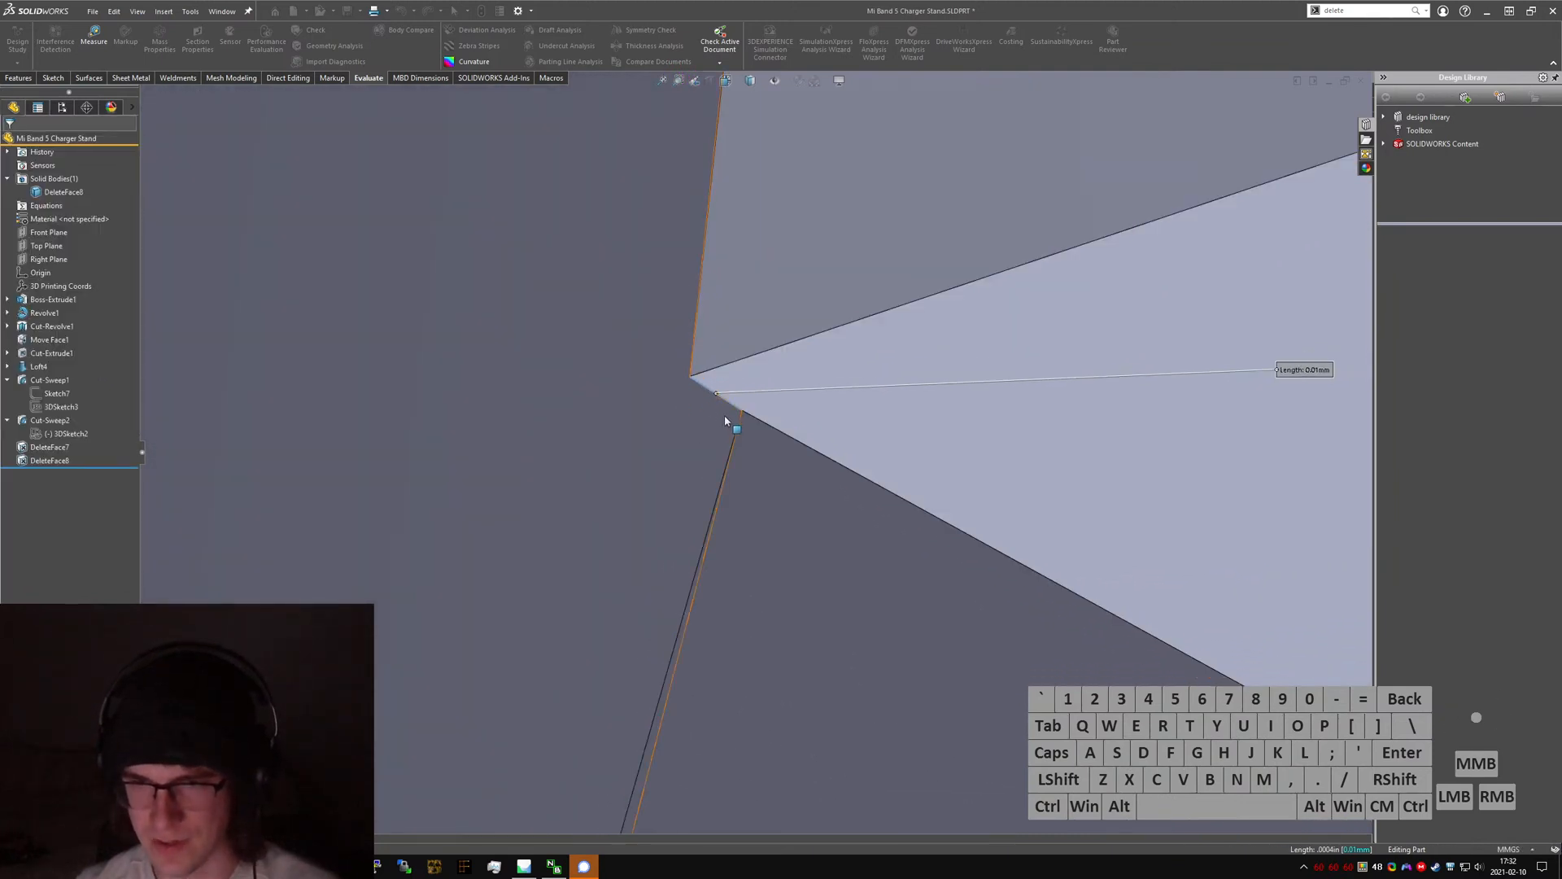
# - Examine the cable groove where it passes from the stem through the base, from above and from underneath
pyautogui.scroll(10, 714, 390)
pyautogui.scroll(15, 793, 474)
pyautogui.moveTo(809, 477); pyautogui.dragTo(965, 607, button='middle')
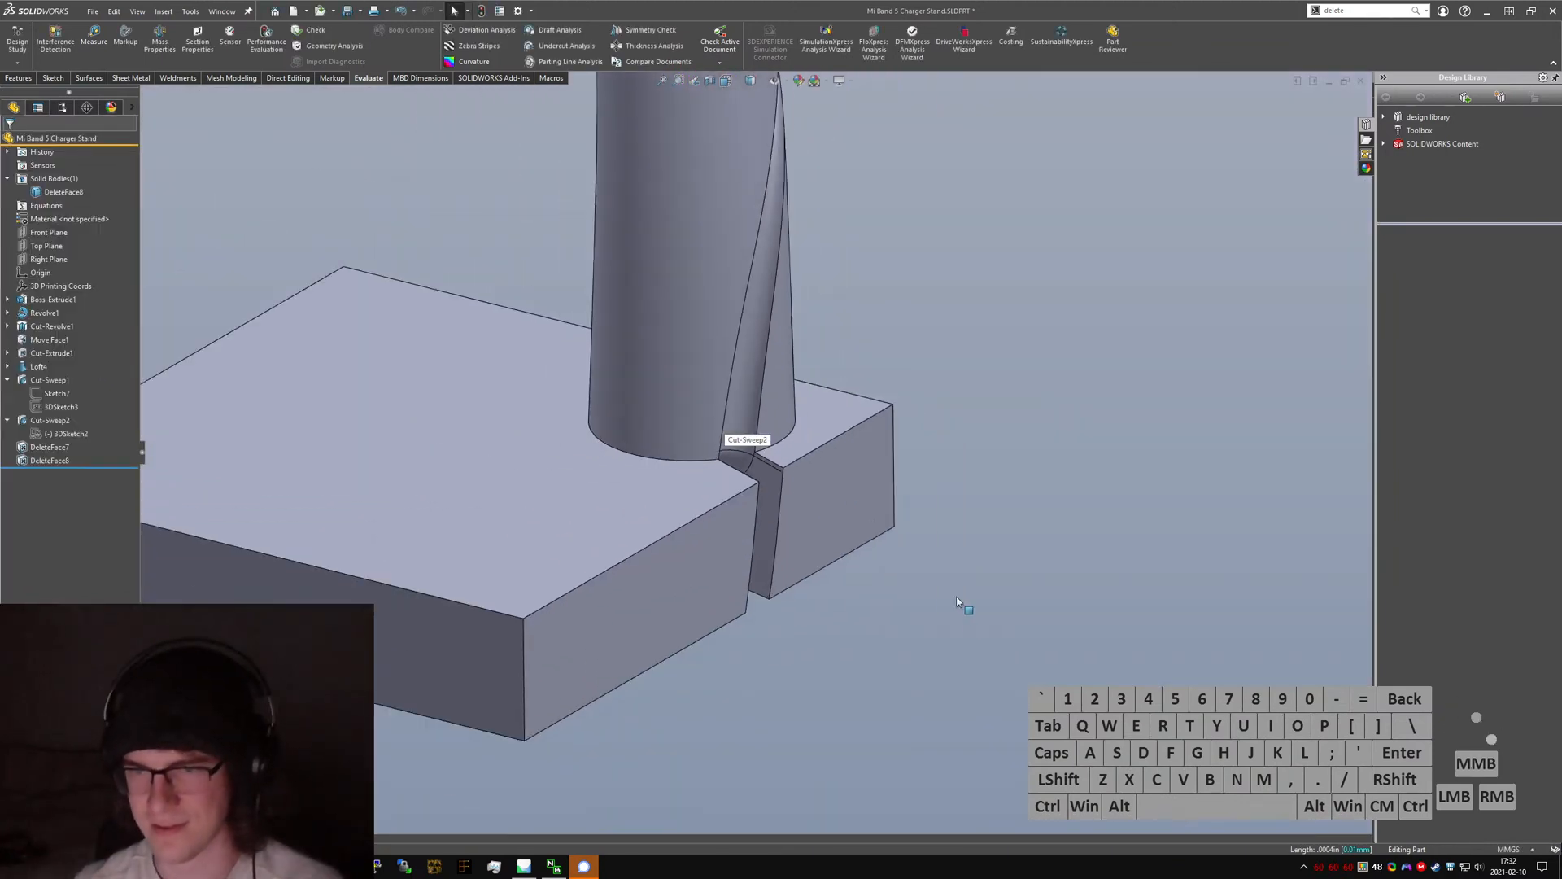
pyautogui.scroll(-2, 771, 476)
pyautogui.click(760, 461)
pyautogui.scroll(-5, 760, 461)
pyautogui.moveTo(760, 460); pyautogui.dragTo(733, 602, button='middle')
pyautogui.scroll(5, 739, 618)
pyautogui.click(743, 642)
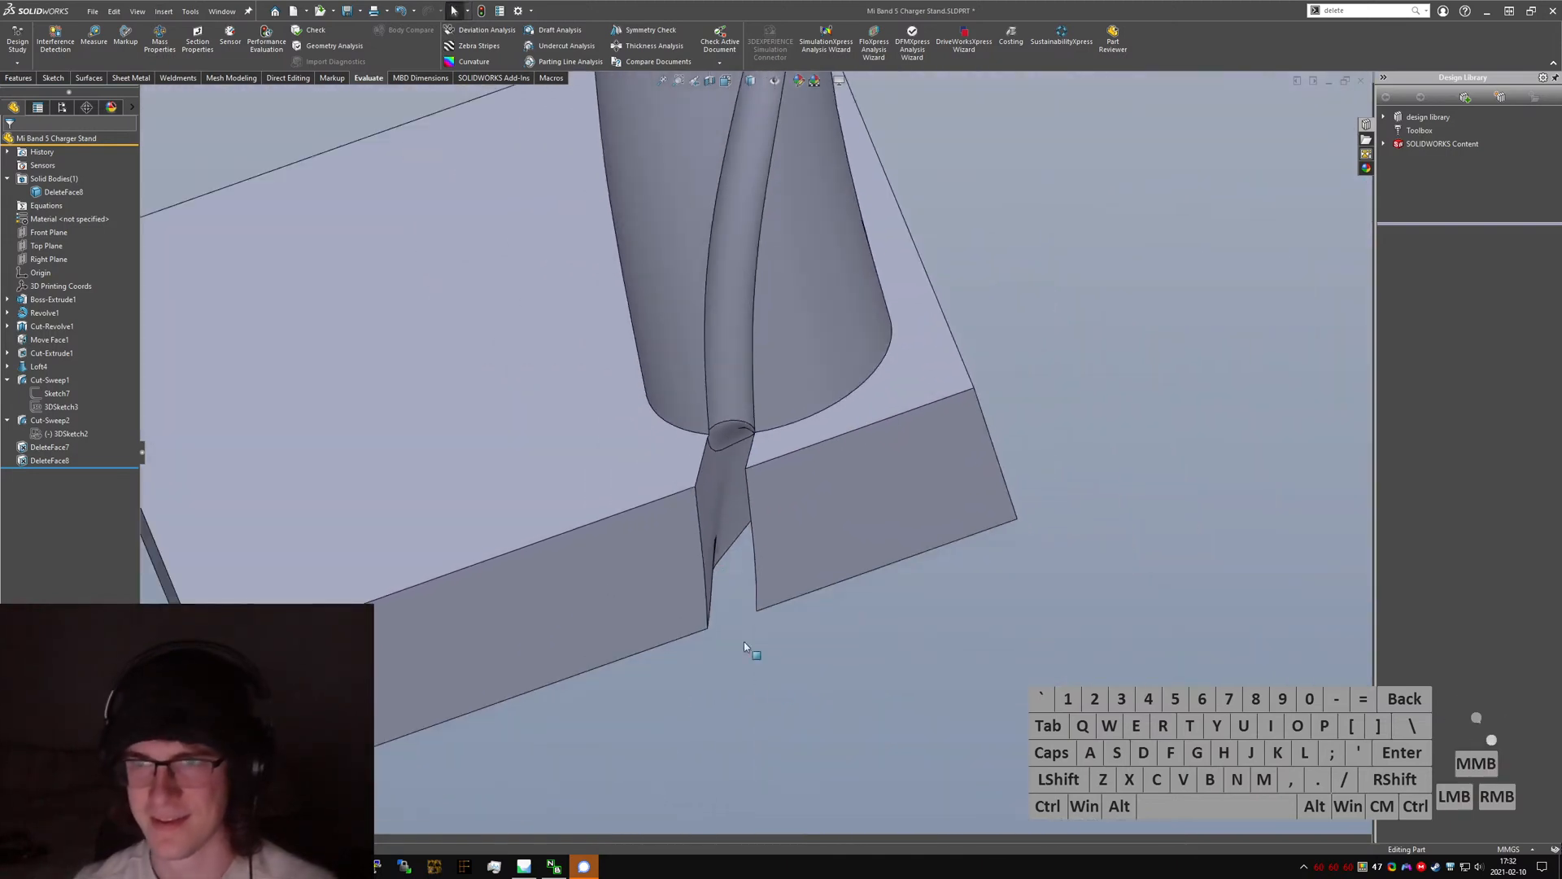
pyautogui.scroll(-3, 698, 405)
pyautogui.scroll(5, 698, 404)
pyautogui.middleClick(693, 409)
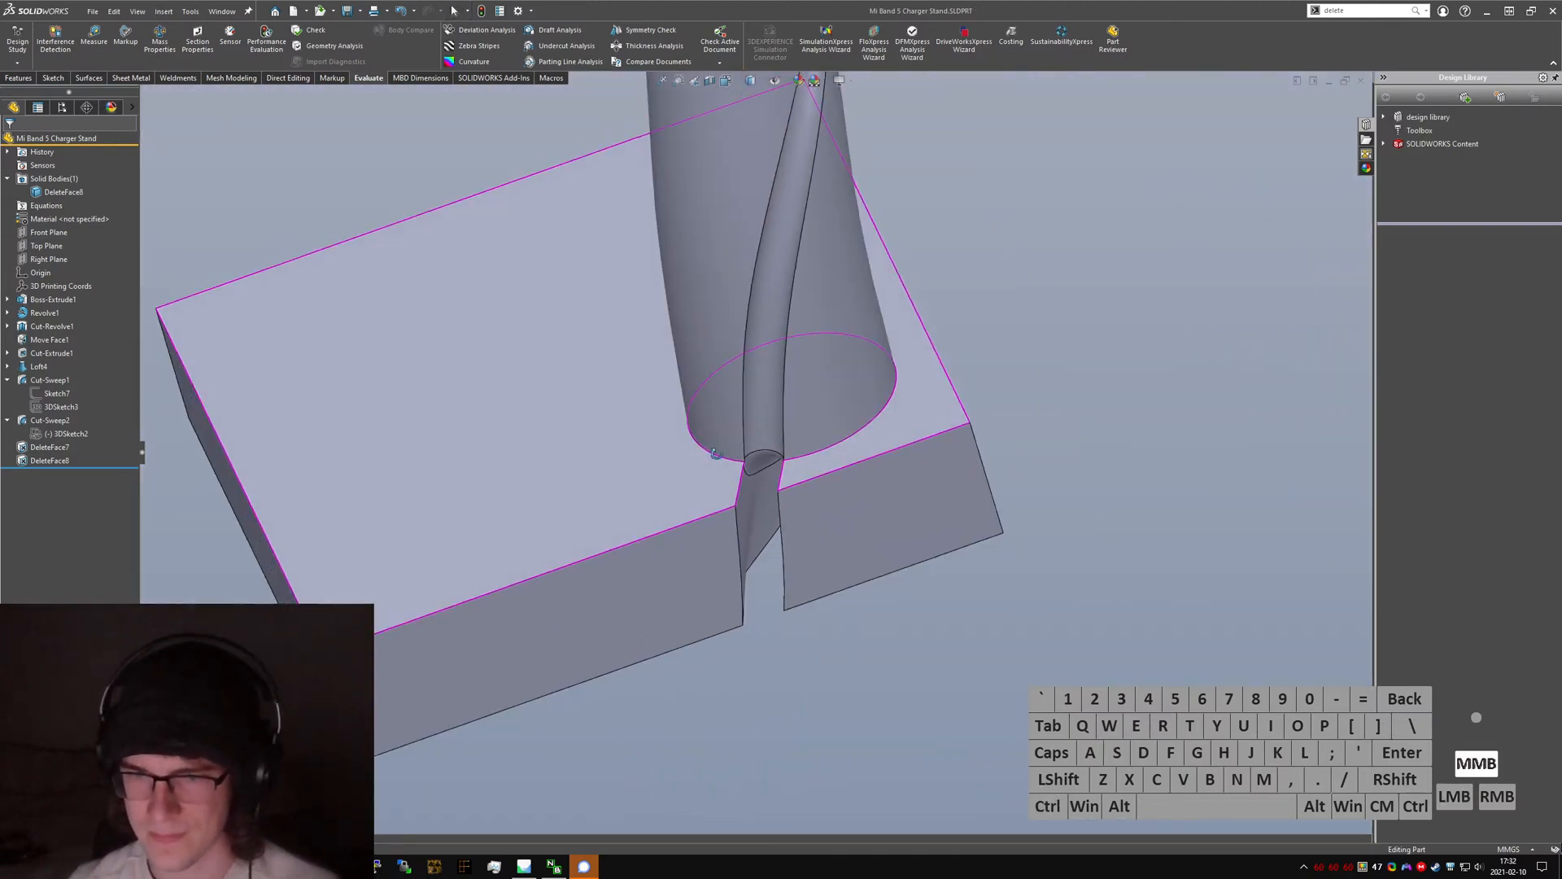
pyautogui.moveTo(693, 408); pyautogui.dragTo(761, 571, button='middle')
pyautogui.scroll(4, 757, 564)
pyautogui.click(756, 563)
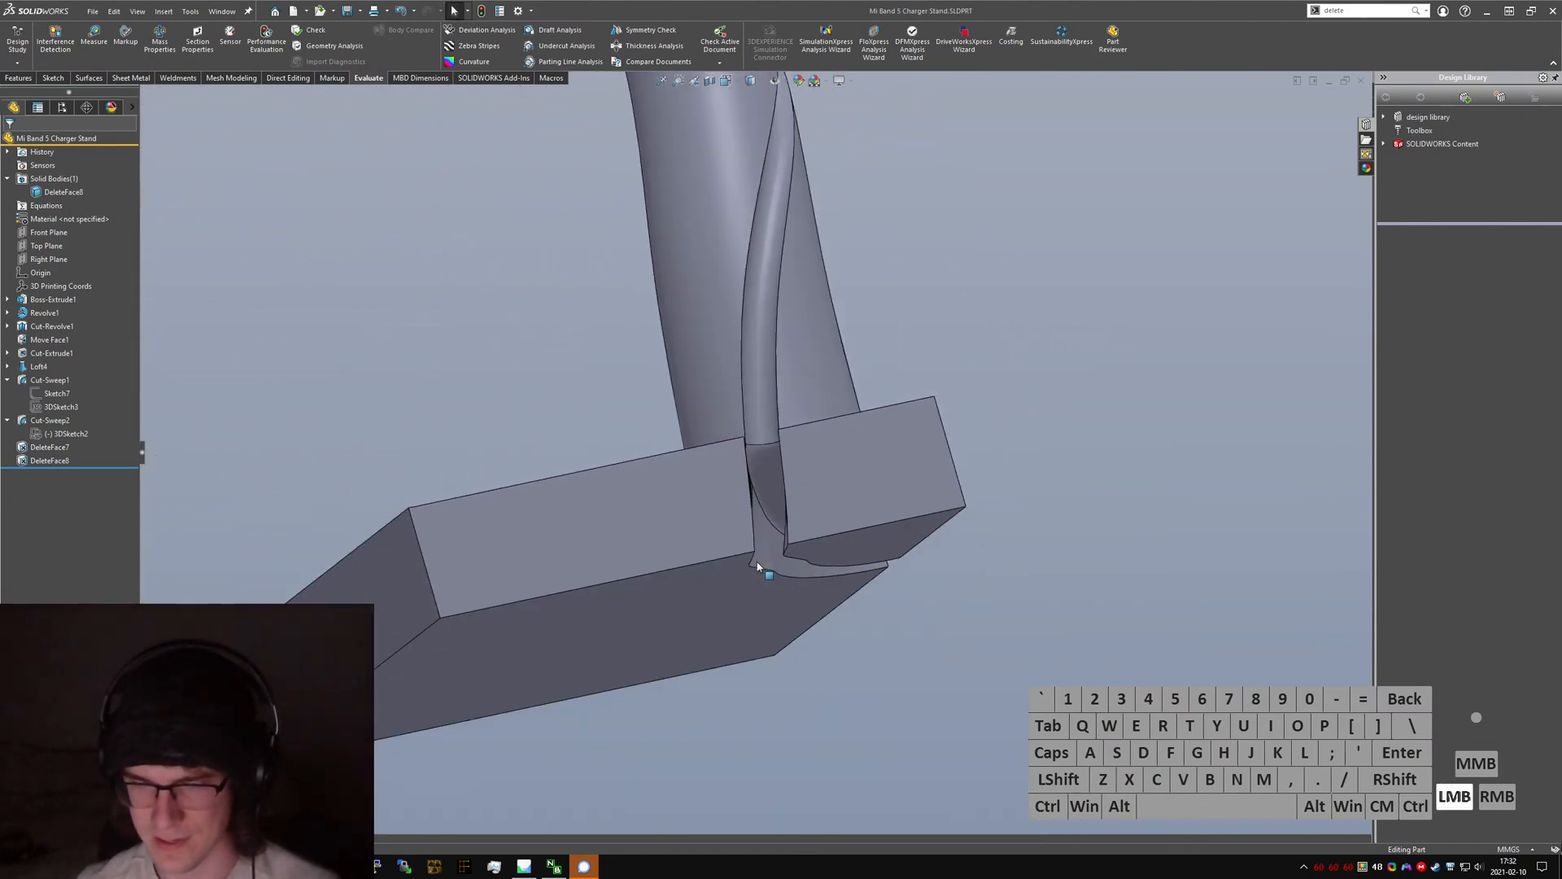
pyautogui.click(1056, 621)
# - Switch to the Mi Band 5 Stand part, roll its history back to just after Fillet3 and examine the base's rounded corners
pyautogui.hotkey('ctrl', 'Tab')
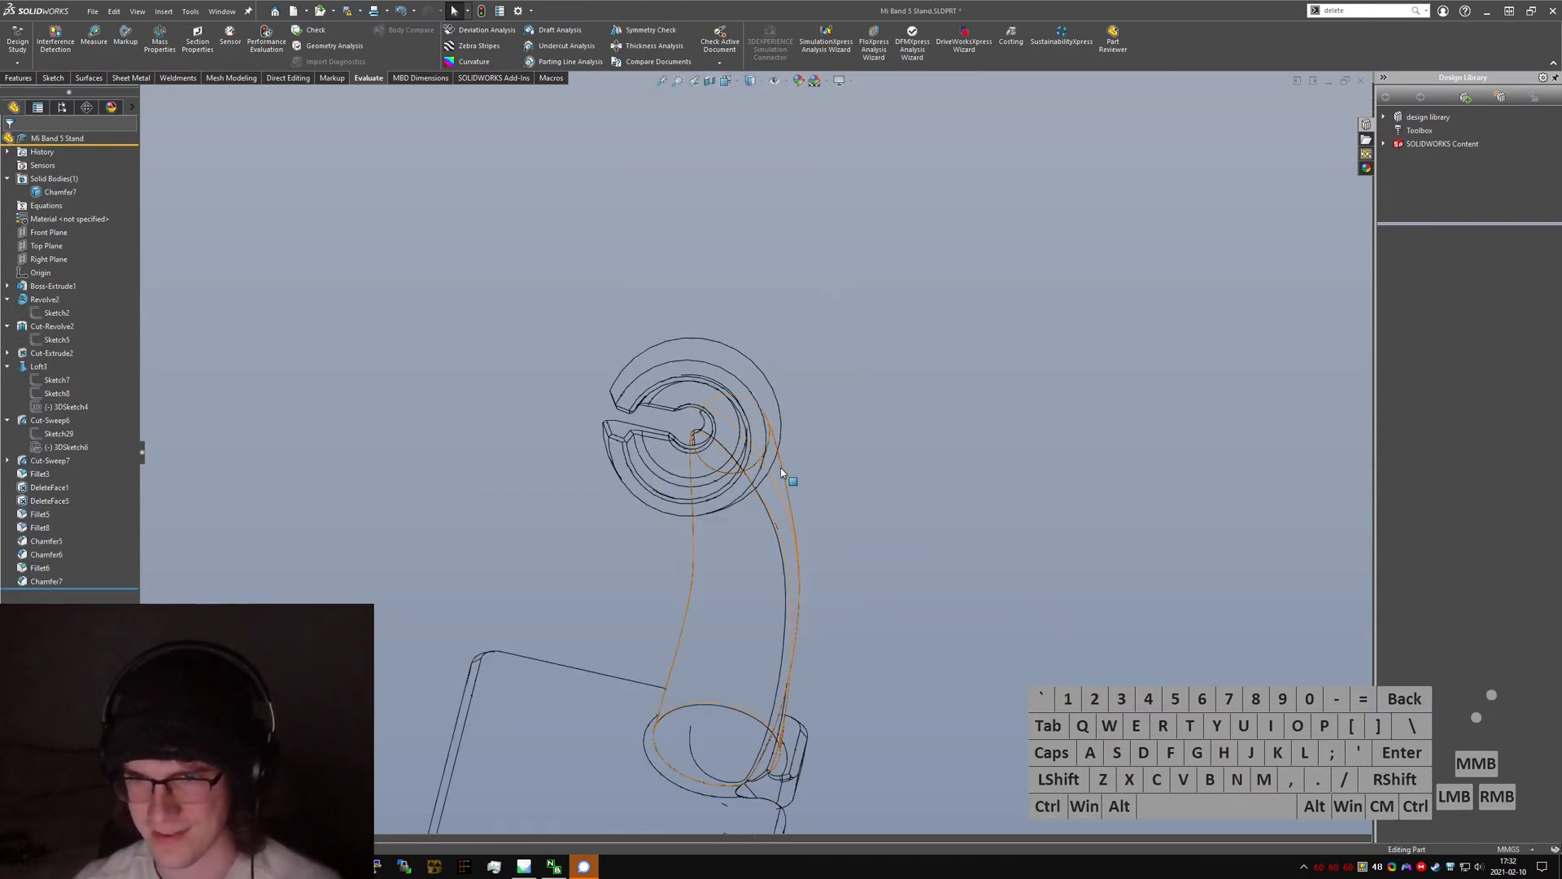
pyautogui.click(919, 632)
pyautogui.hotkey('ctrl', 'q')
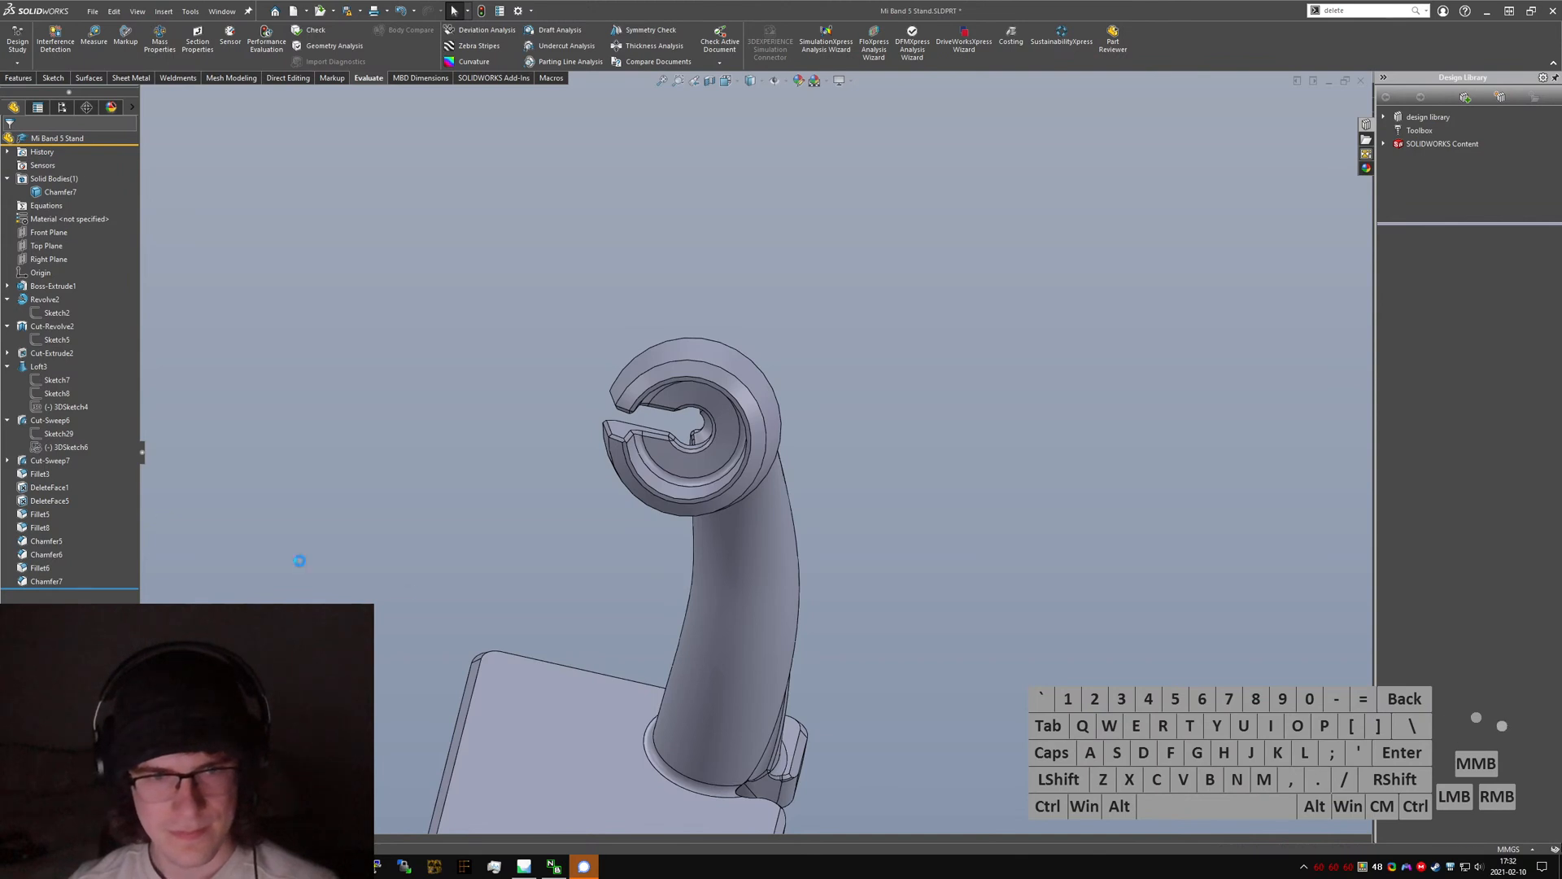
pyautogui.click(523, 572)
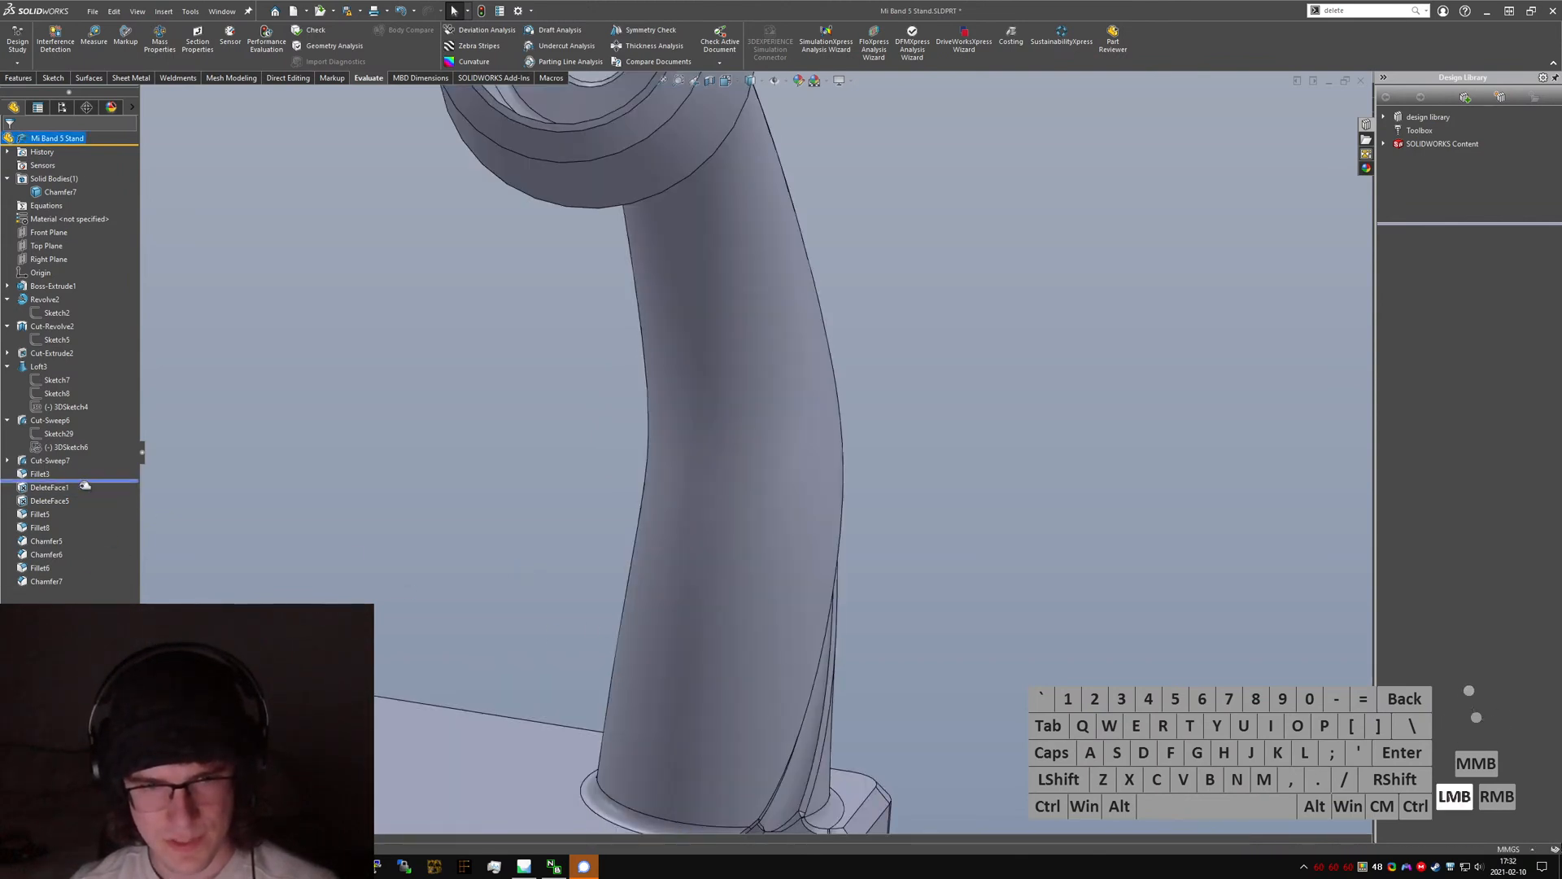
pyautogui.scroll(5, 573, 526)
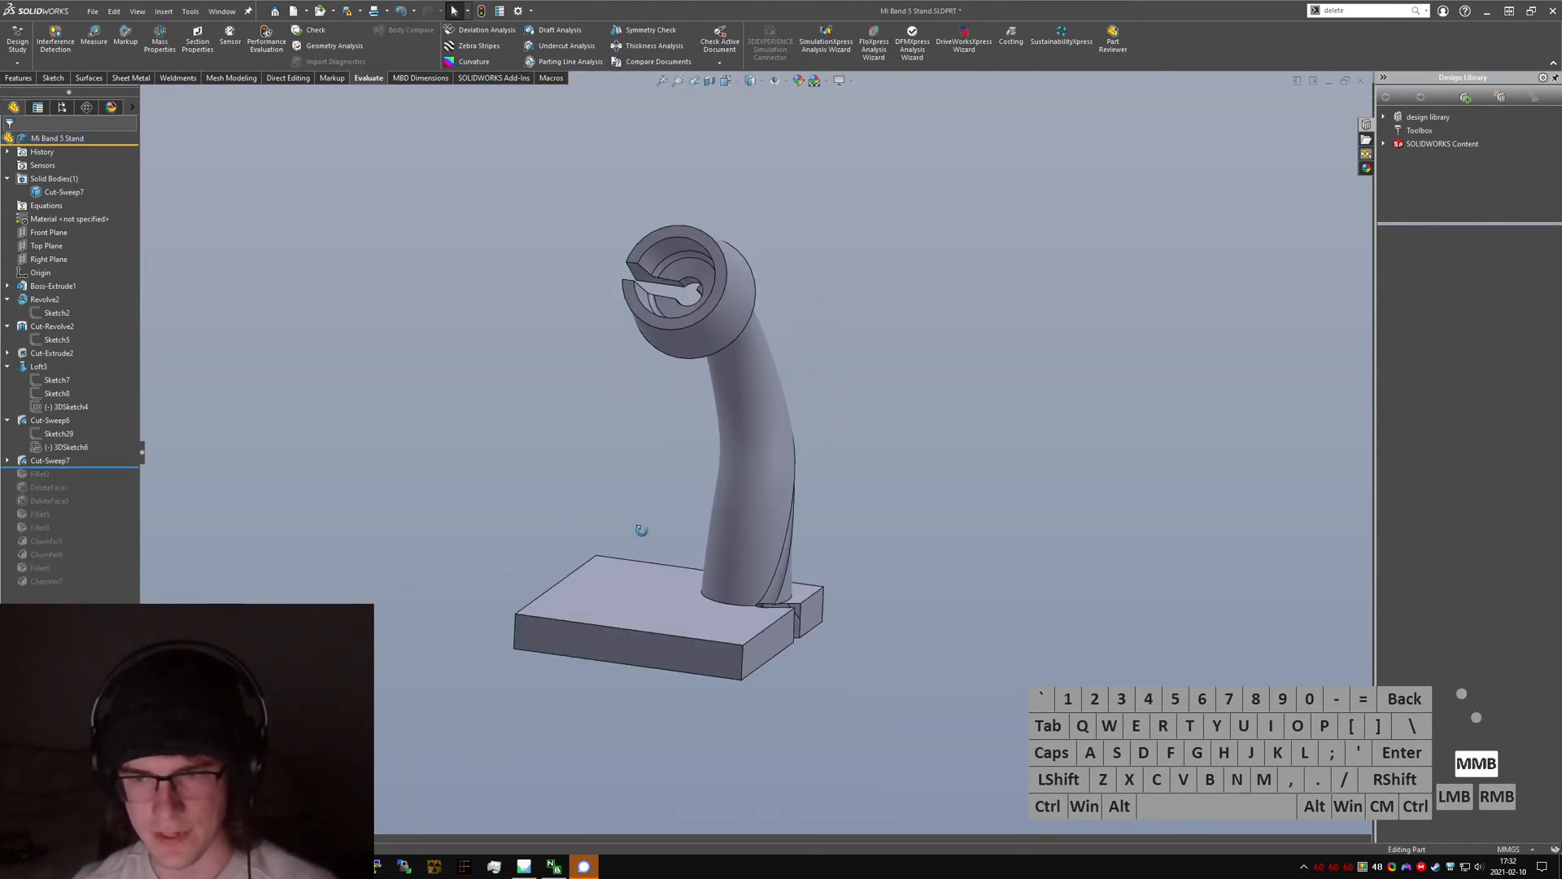
pyautogui.moveTo(638, 529); pyautogui.dragTo(413, 507, button='middle')
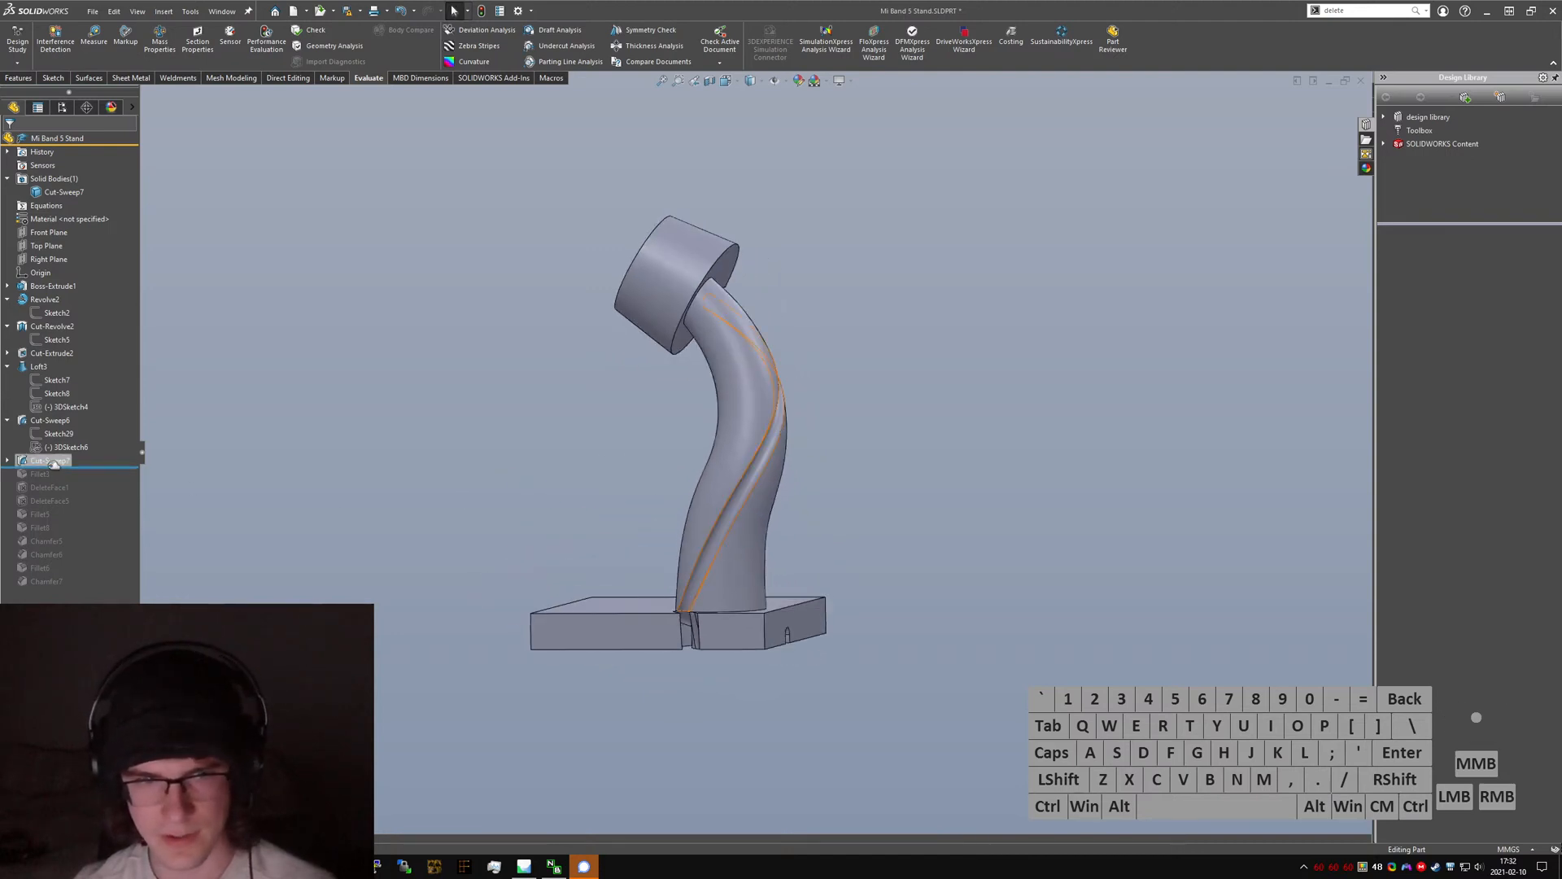
pyautogui.moveTo(52, 463); pyautogui.dragTo(53, 481)
pyautogui.scroll(-8, 787, 710)
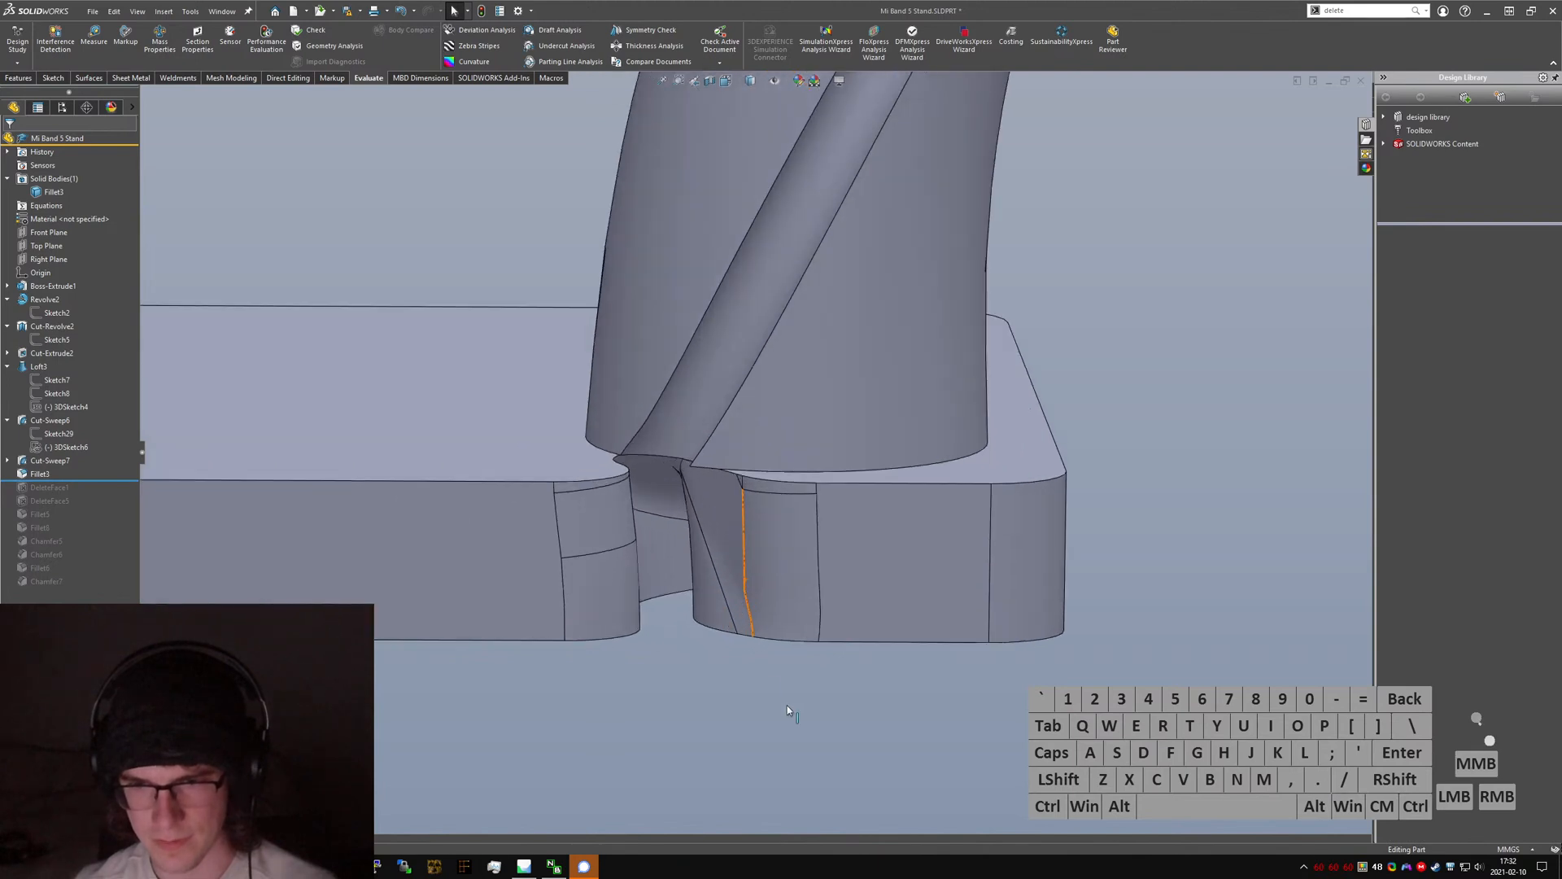
# - Switch back to the Mi Band 5 Charger Stand part and start a Fillet with the base's connected vertical edges selected
pyautogui.hotkey('ctrl', 'Tab')
pyautogui.write('f')
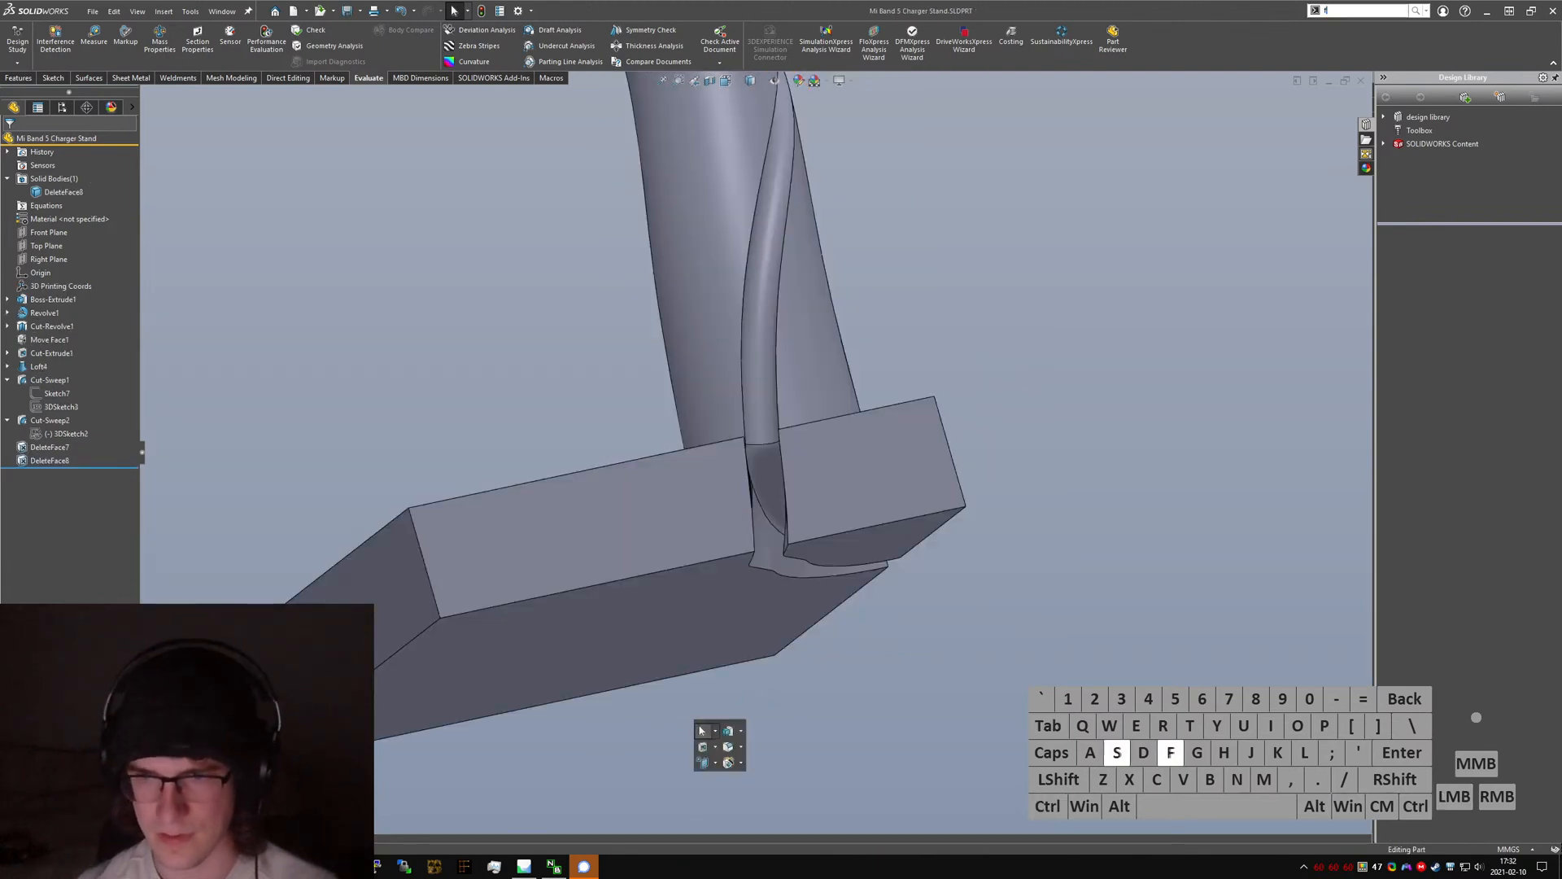
pyautogui.write('illet')
pyautogui.press('Return')
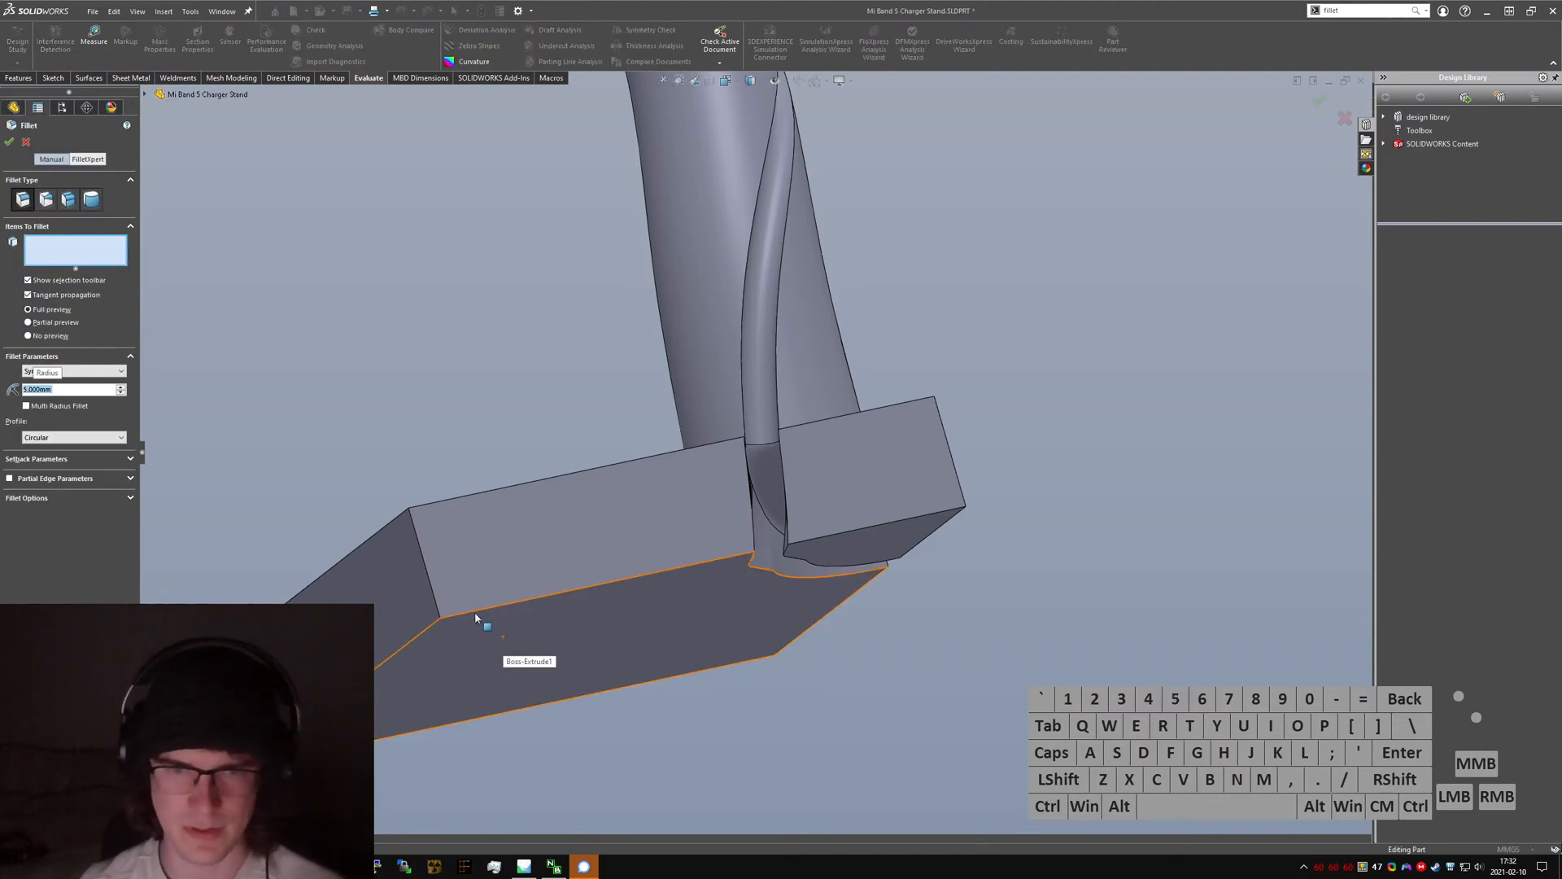
pyautogui.click(425, 574)
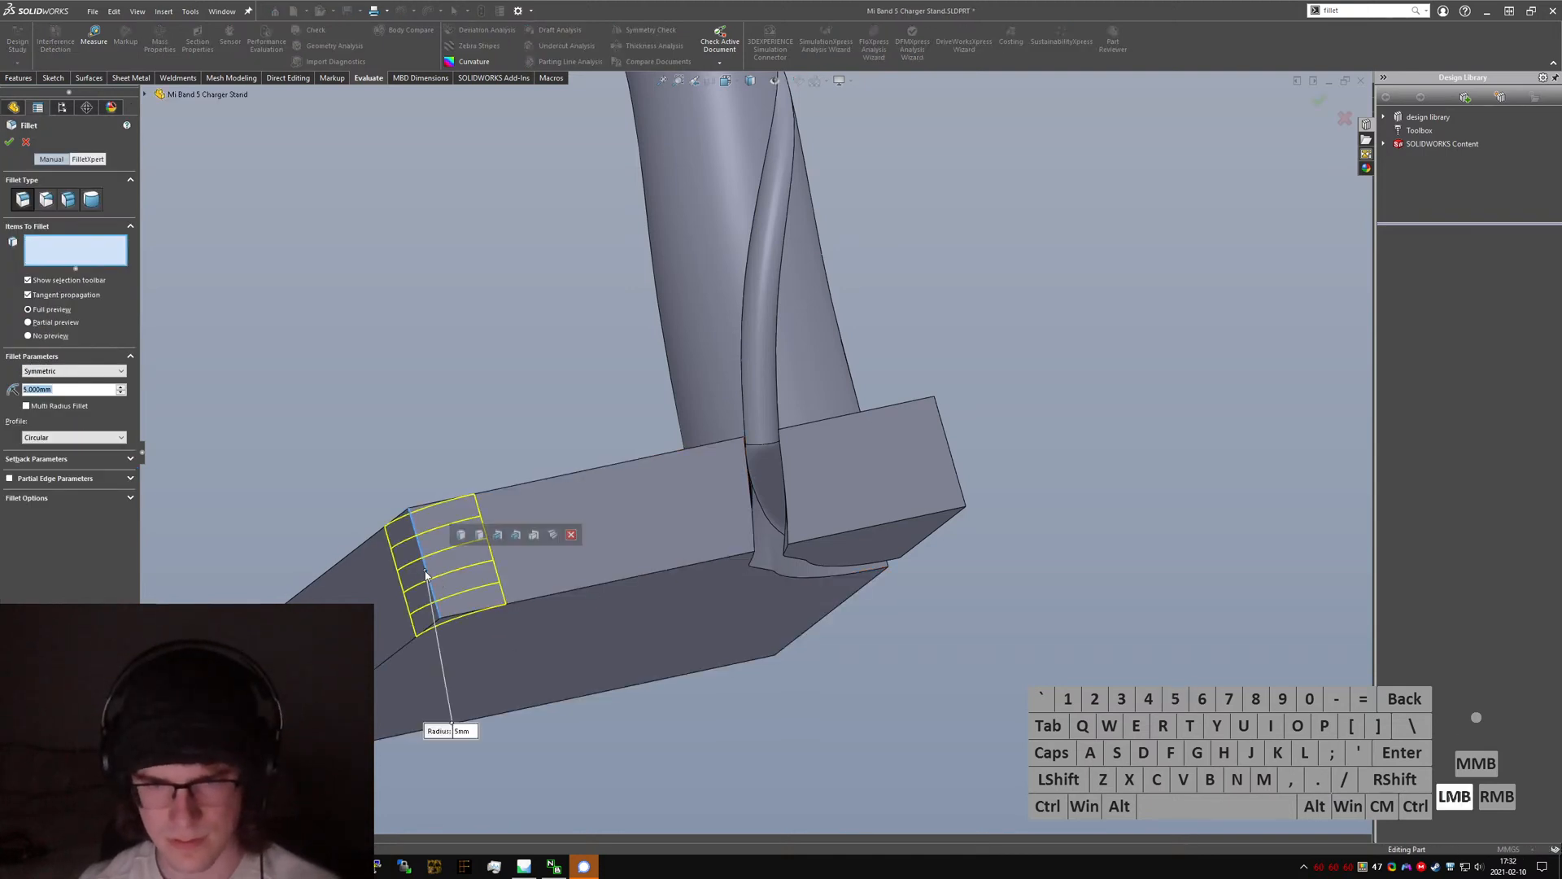
pyautogui.click(479, 534)
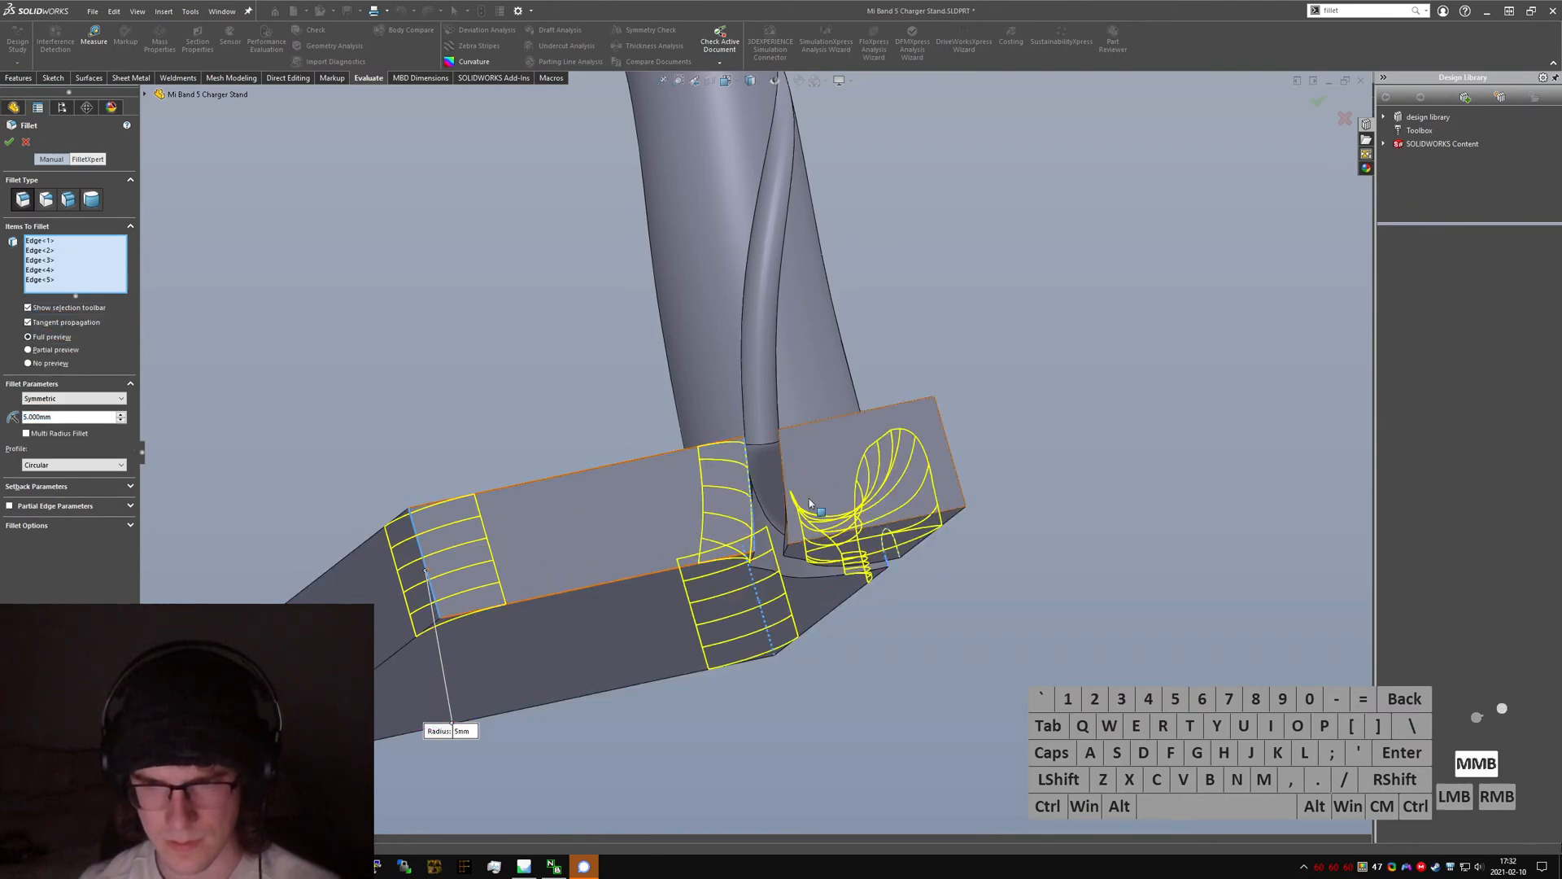
# - Remove the small arched cable opening's edge on the base's side from the fillet selection
pyautogui.moveTo(808, 498); pyautogui.dragTo(936, 492, button='middle')
pyautogui.scroll(-5, 936, 492)
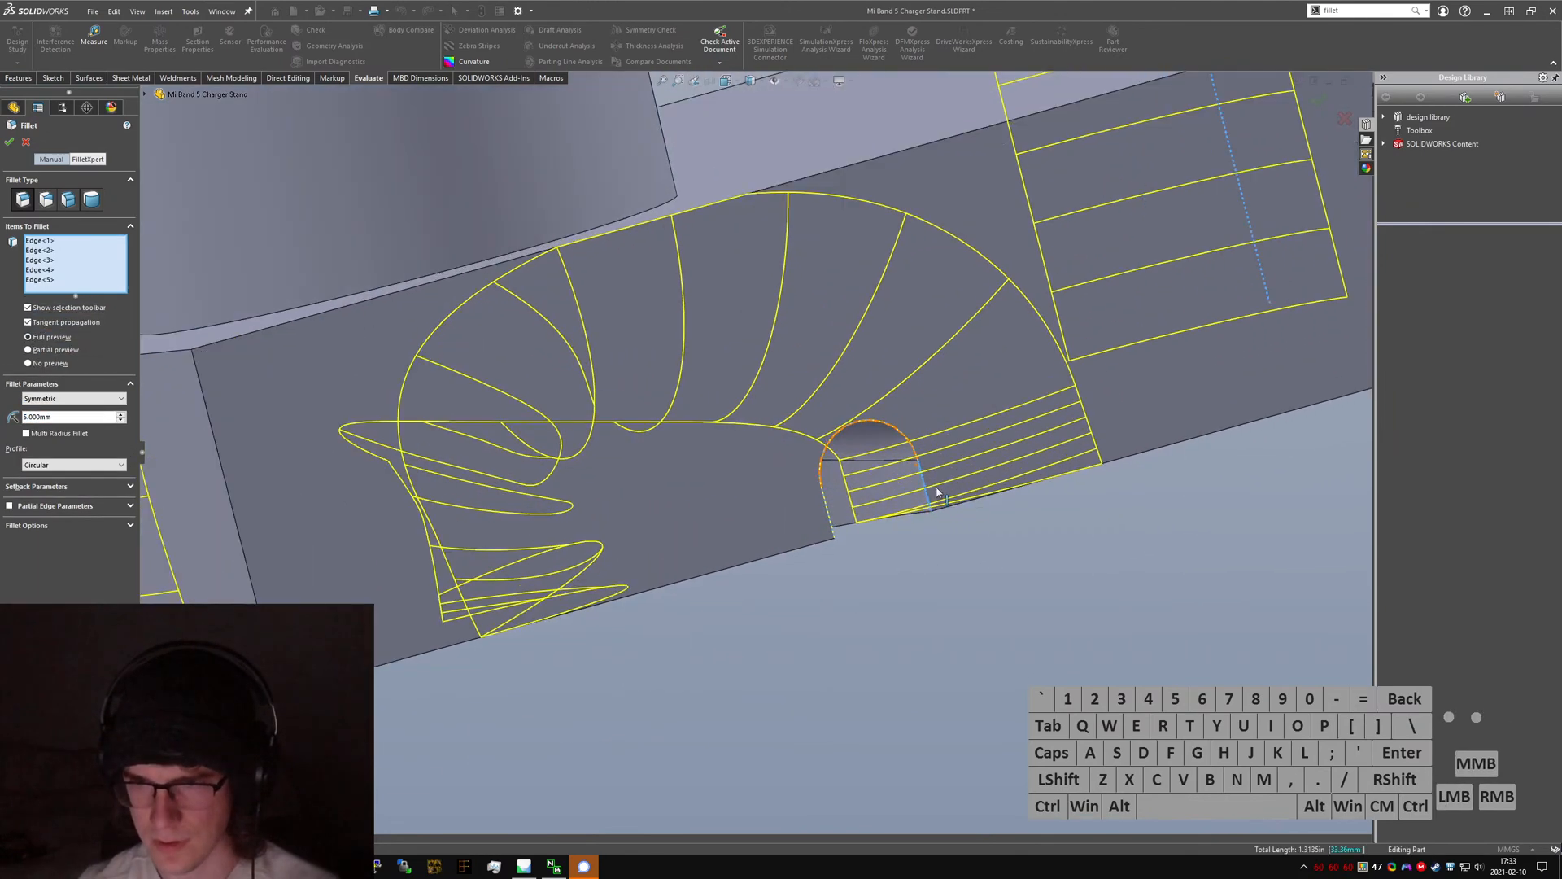
pyautogui.click(928, 489)
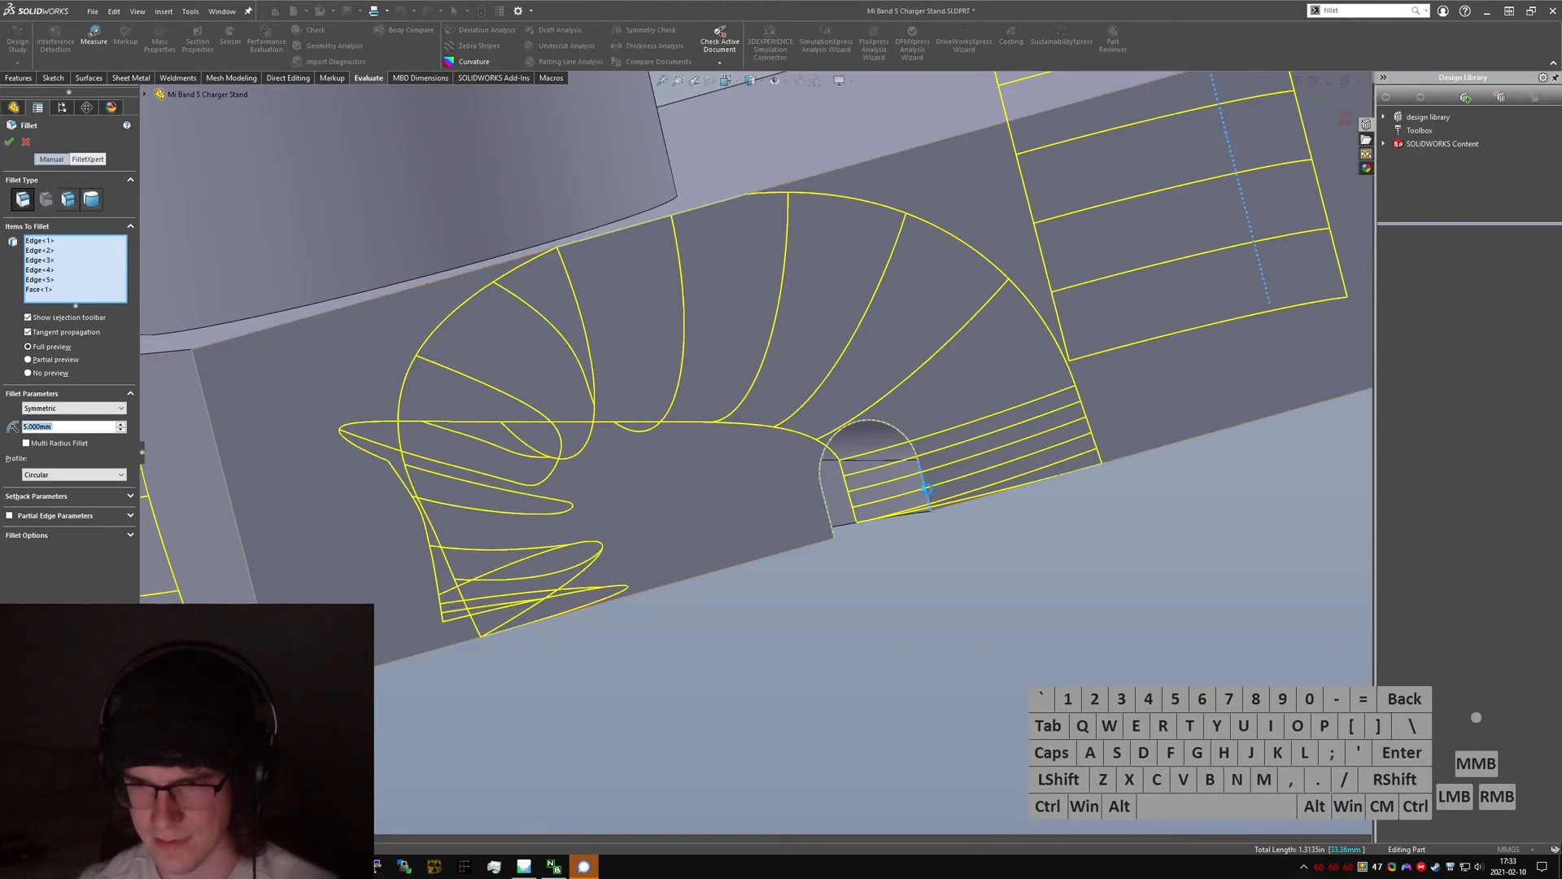
pyautogui.click(927, 490)
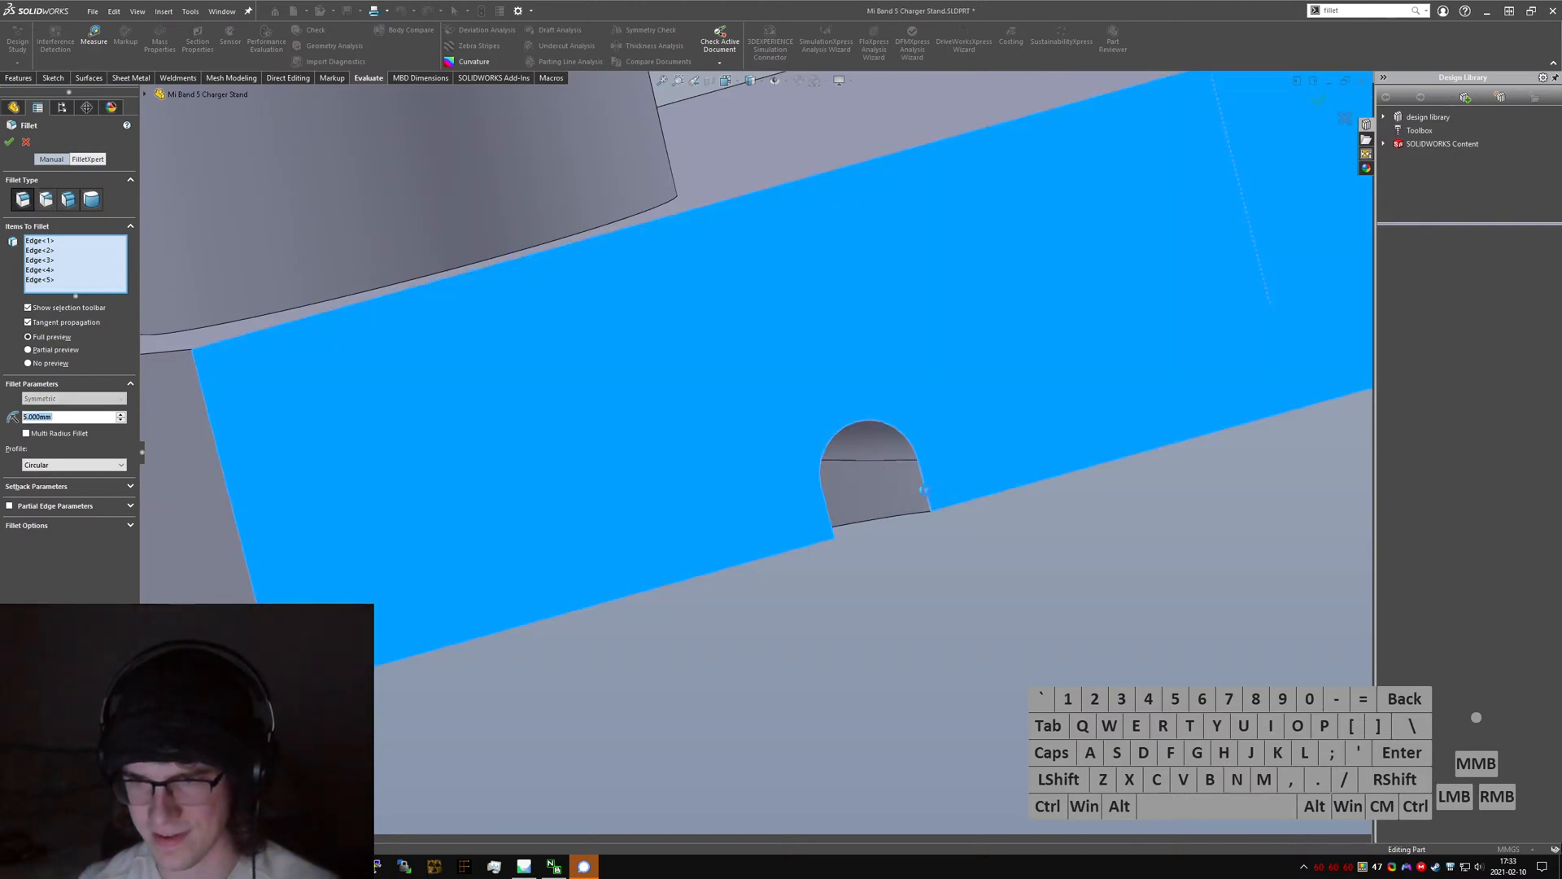
pyautogui.scroll(5, 923, 489)
pyautogui.click(925, 490)
pyautogui.moveTo(925, 490); pyautogui.dragTo(663, 533, button='middle')
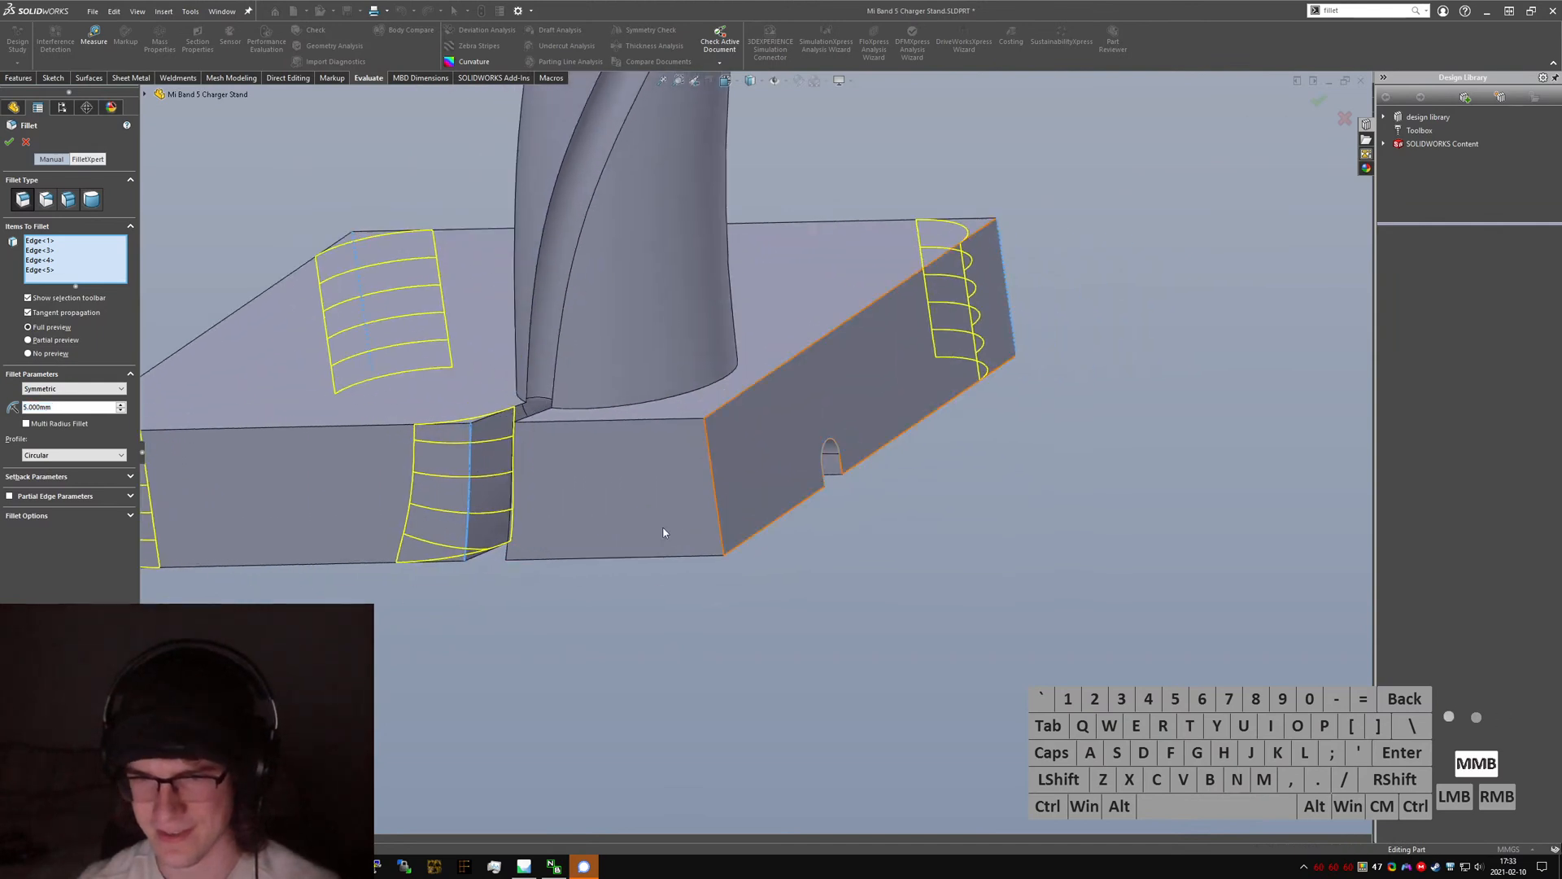
# - Add the base's remaining vertical corner edge and the groove mouth's other vertical edge to the fillet selection
pyautogui.click(726, 535)
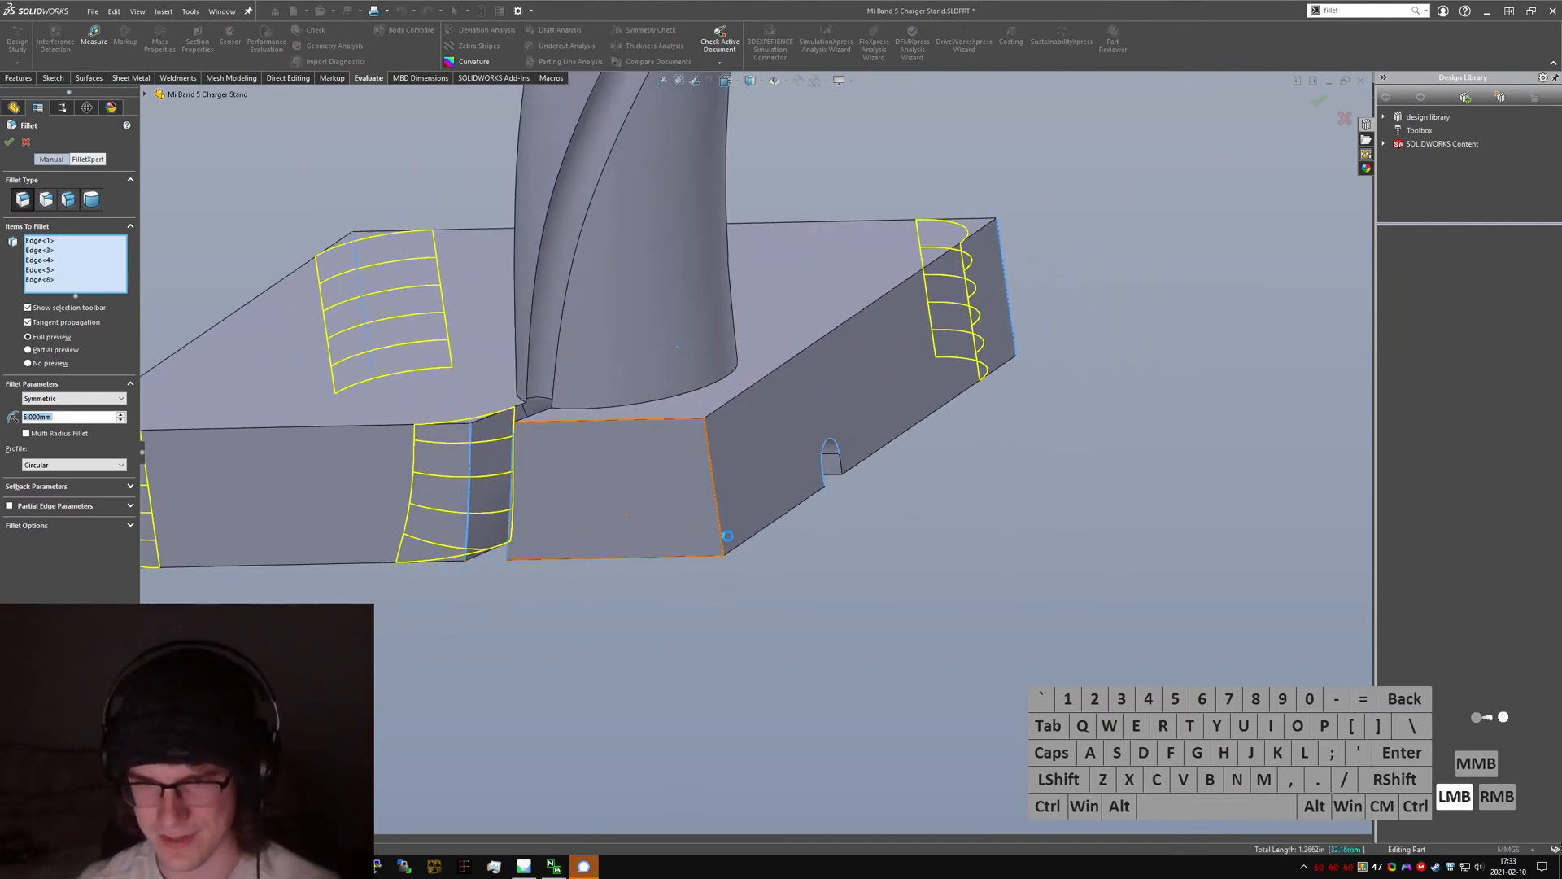
pyautogui.click(719, 527)
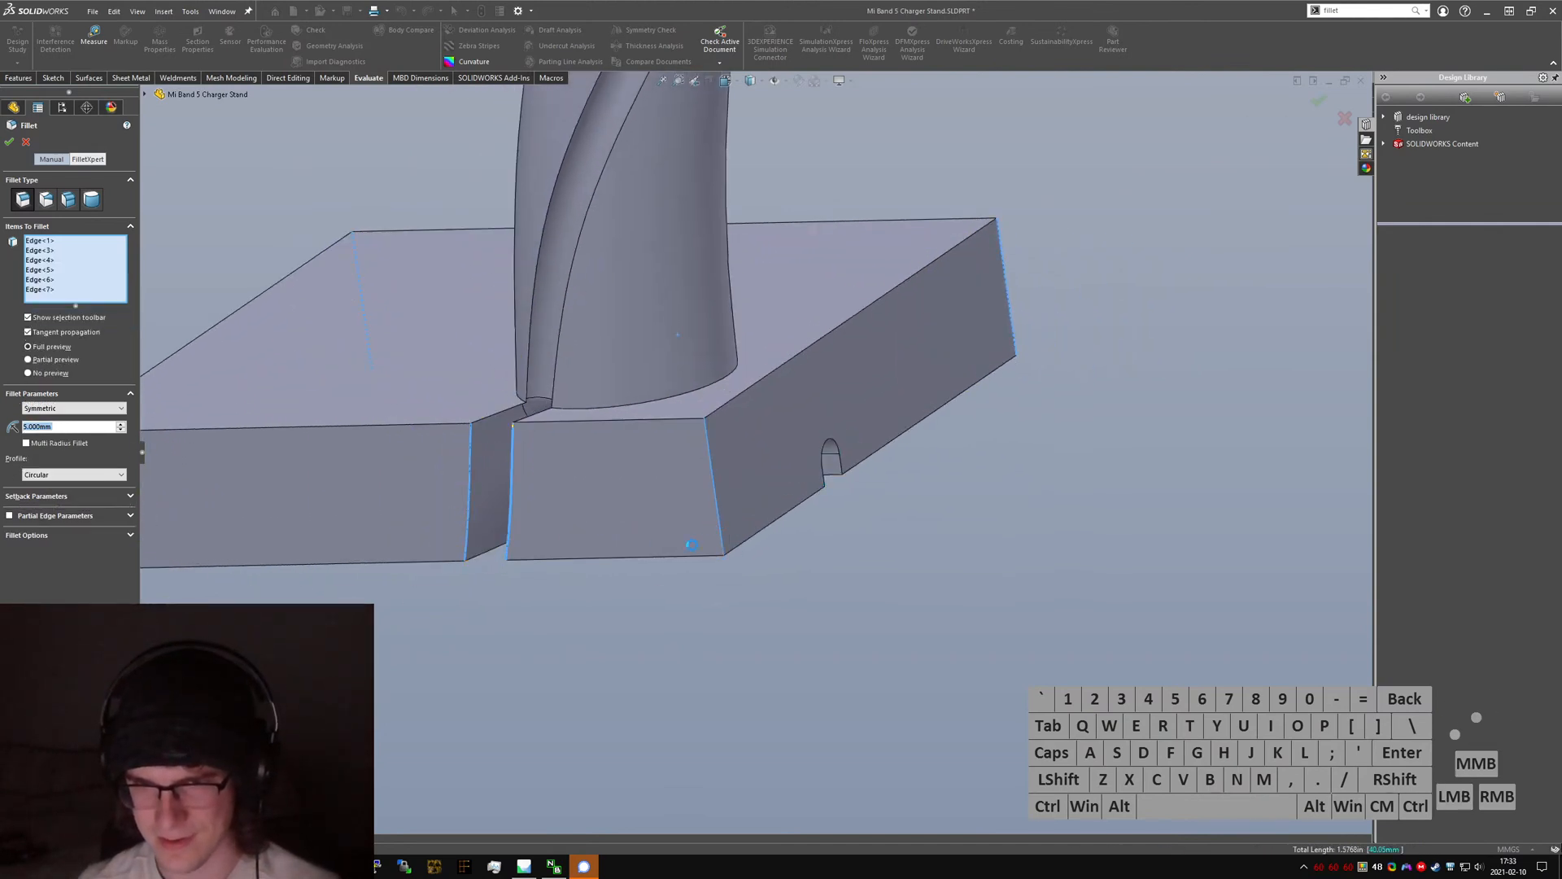
pyautogui.scroll(-4, 517, 421)
pyautogui.click(625, 433)
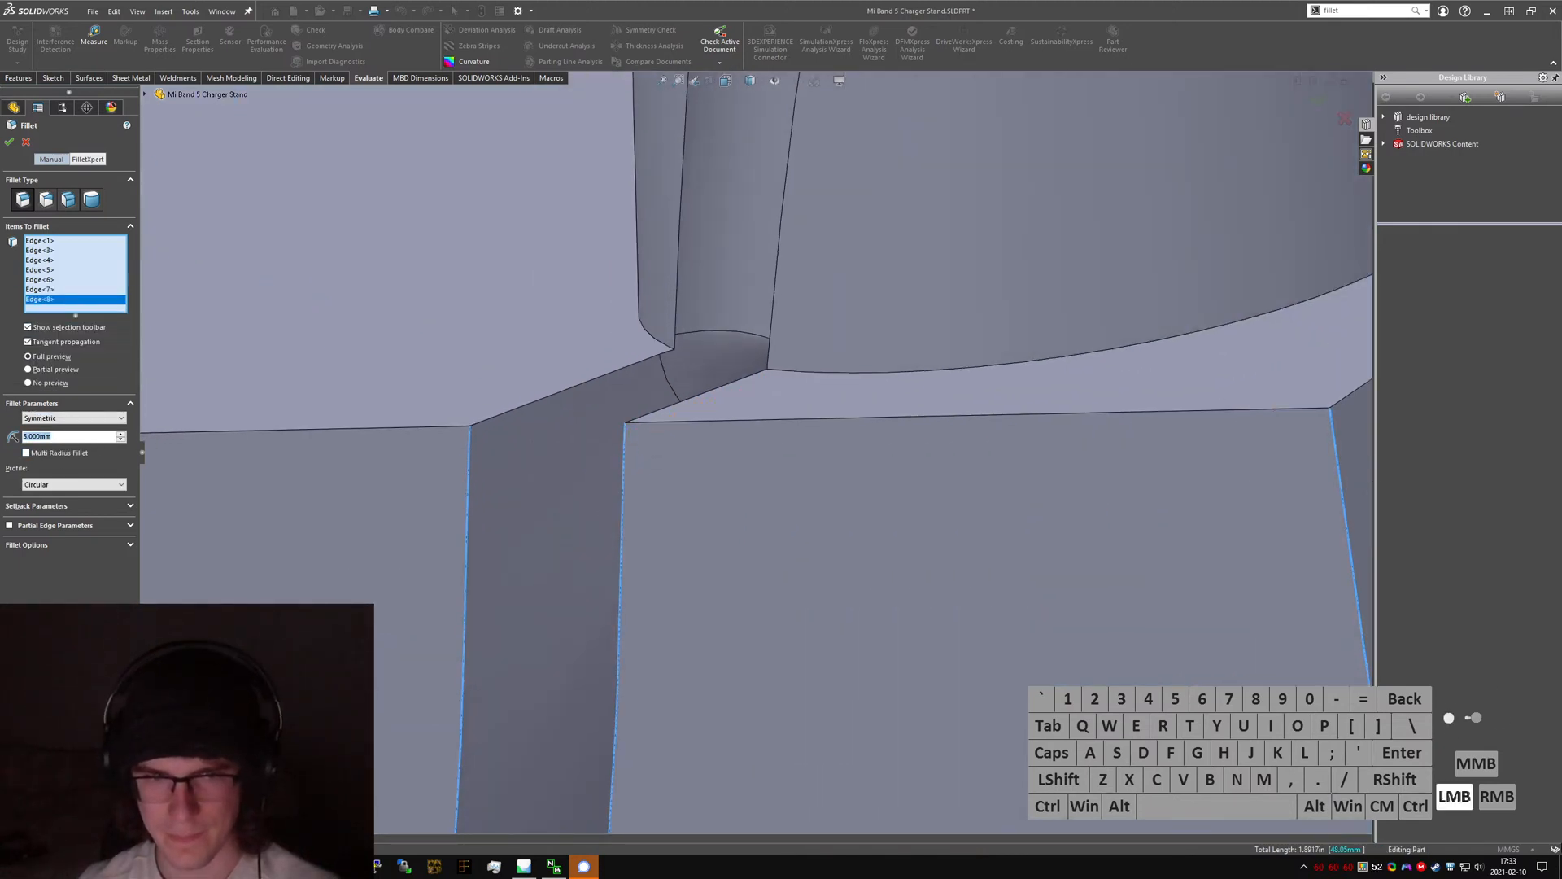
# - Try a fillet radius of 3 mm and check the groove mouth from several angles
pyautogui.write('3')
pyautogui.scroll(5, 587, 480)
pyautogui.moveTo(748, 490); pyautogui.dragTo(732, 604, button='middle')
pyautogui.scroll(-5, 701, 468)
pyautogui.scroll(6, 664, 682)
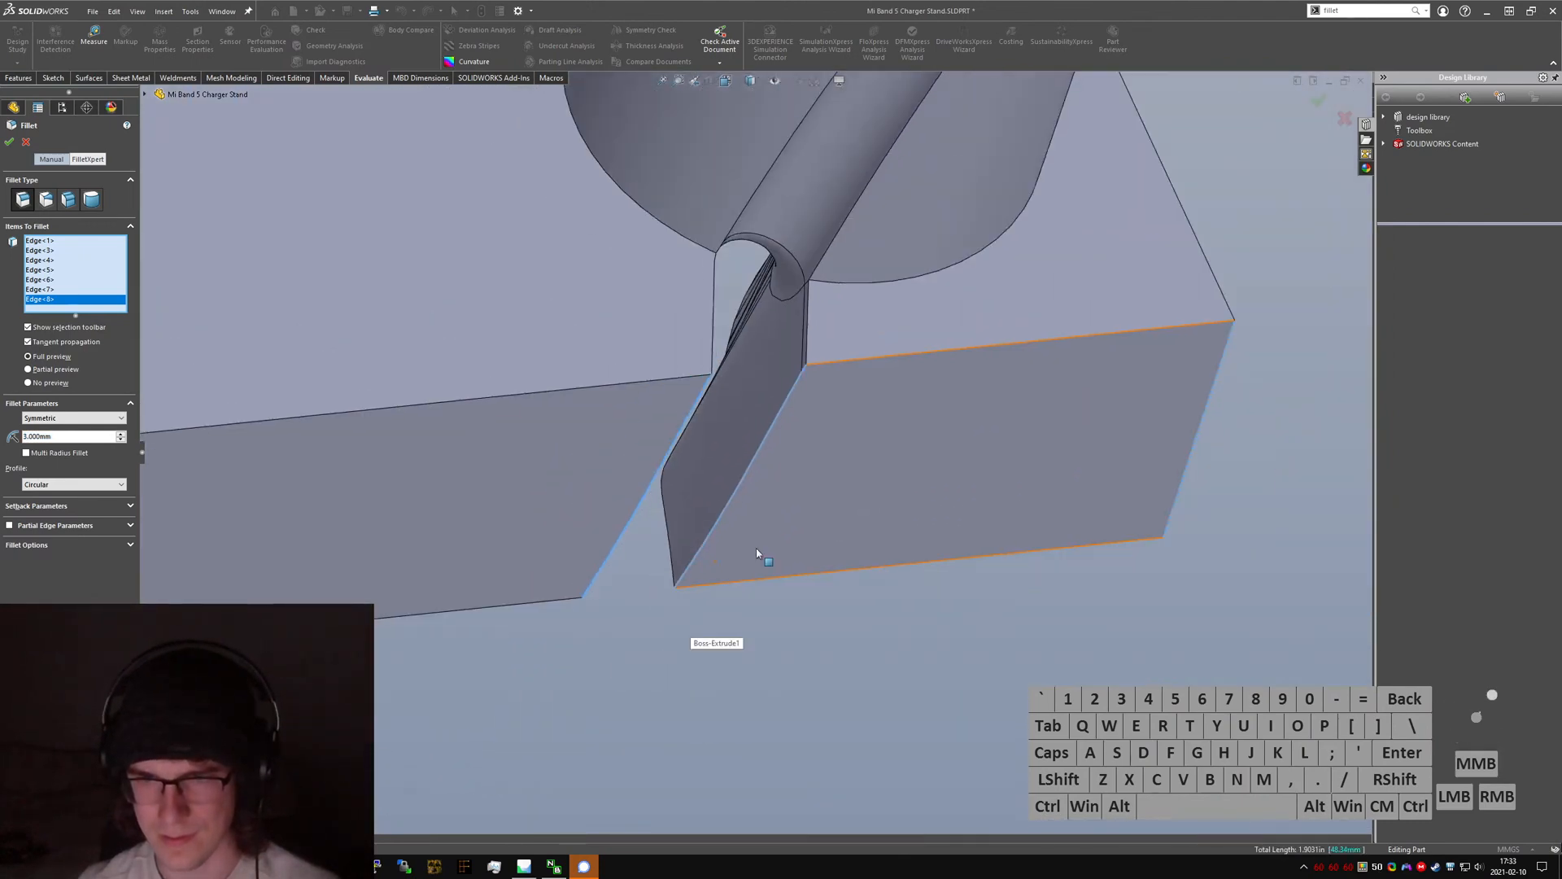
pyautogui.moveTo(811, 417); pyautogui.dragTo(782, 389, button='middle')
pyautogui.scroll(-6, 782, 389)
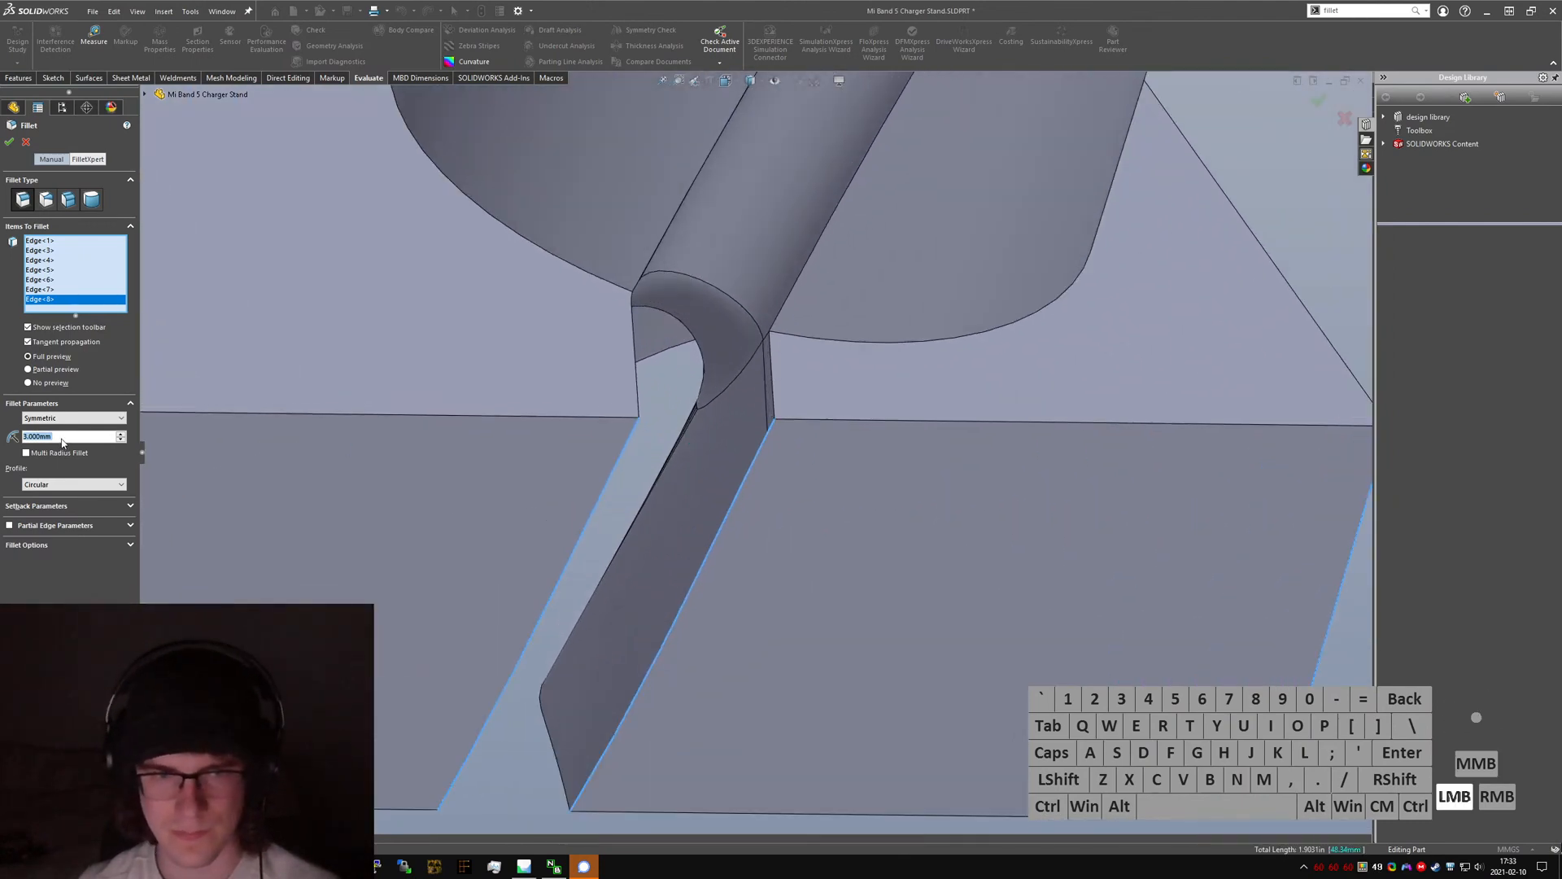
# - Set the fillet radius to 2 mm and inspect the preview at the groove mouth up close
pyautogui.write('2')
pyautogui.scroll(2, 793, 445)
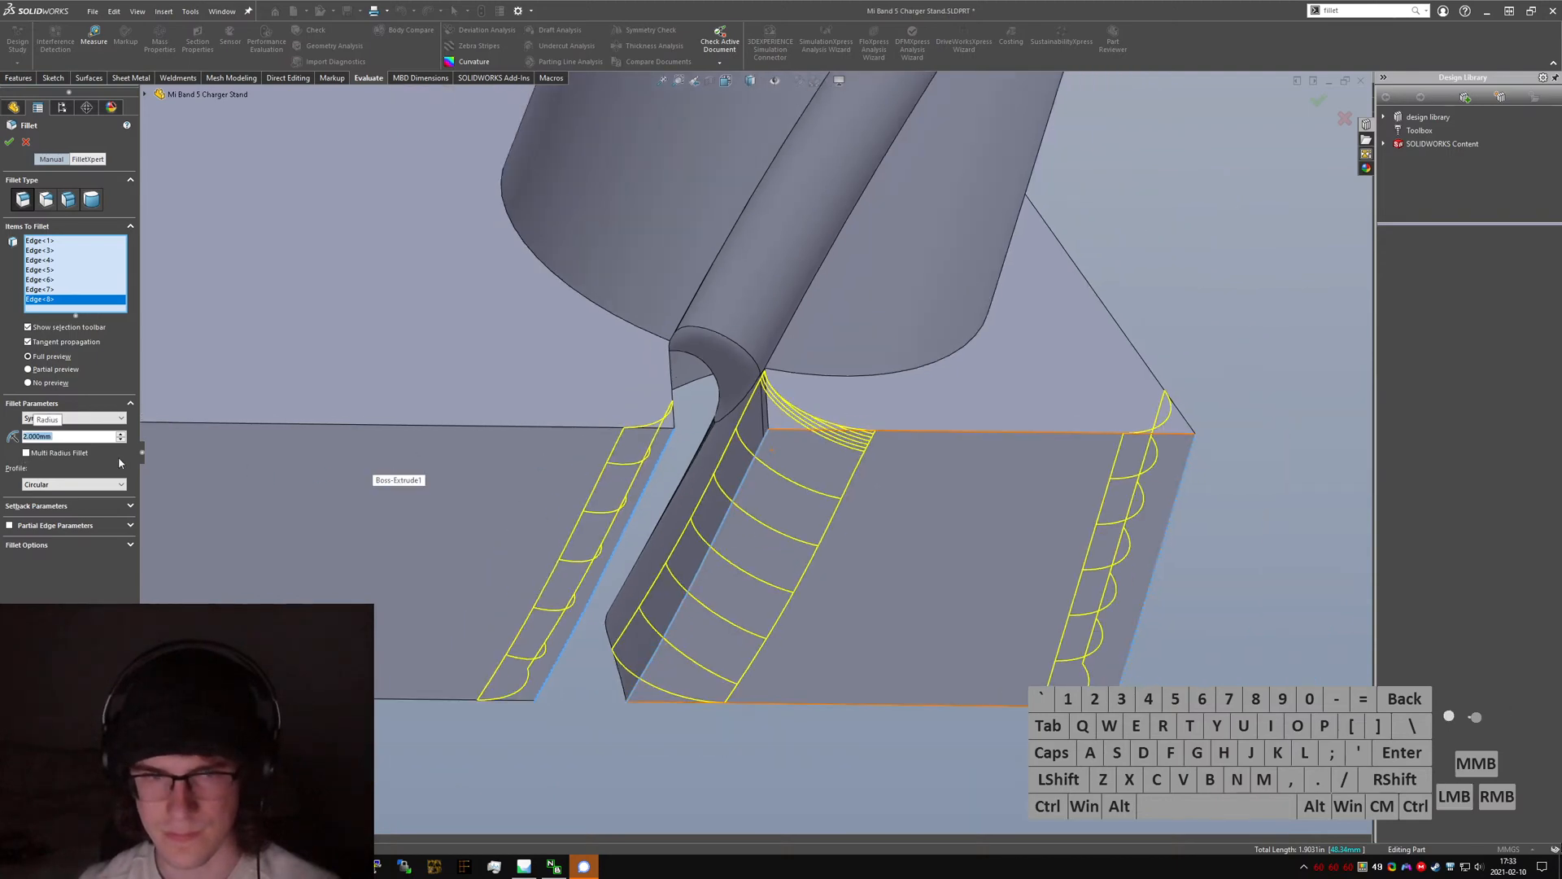
pyautogui.scroll(4, 733, 440)
pyautogui.scroll(-4, 724, 488)
pyautogui.moveTo(728, 490); pyautogui.dragTo(725, 427, button='middle')
pyautogui.scroll(-2, 725, 427)
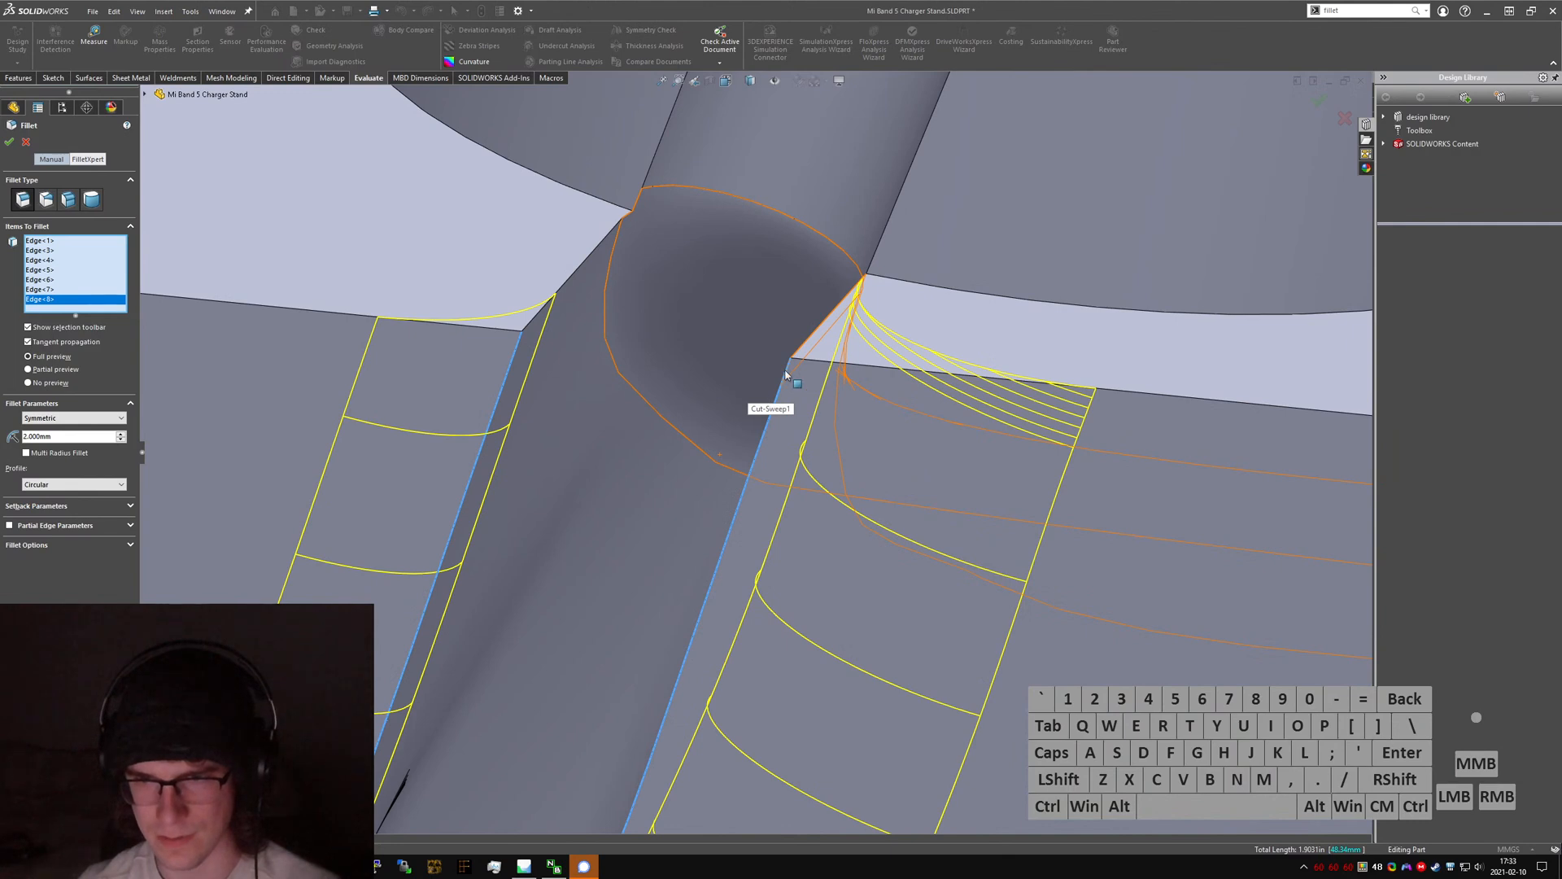
# - Remove the groove mouth's vertical edges from the fillet selection, keeping only the base's corner edges
pyautogui.click(786, 374)
pyautogui.click(776, 393)
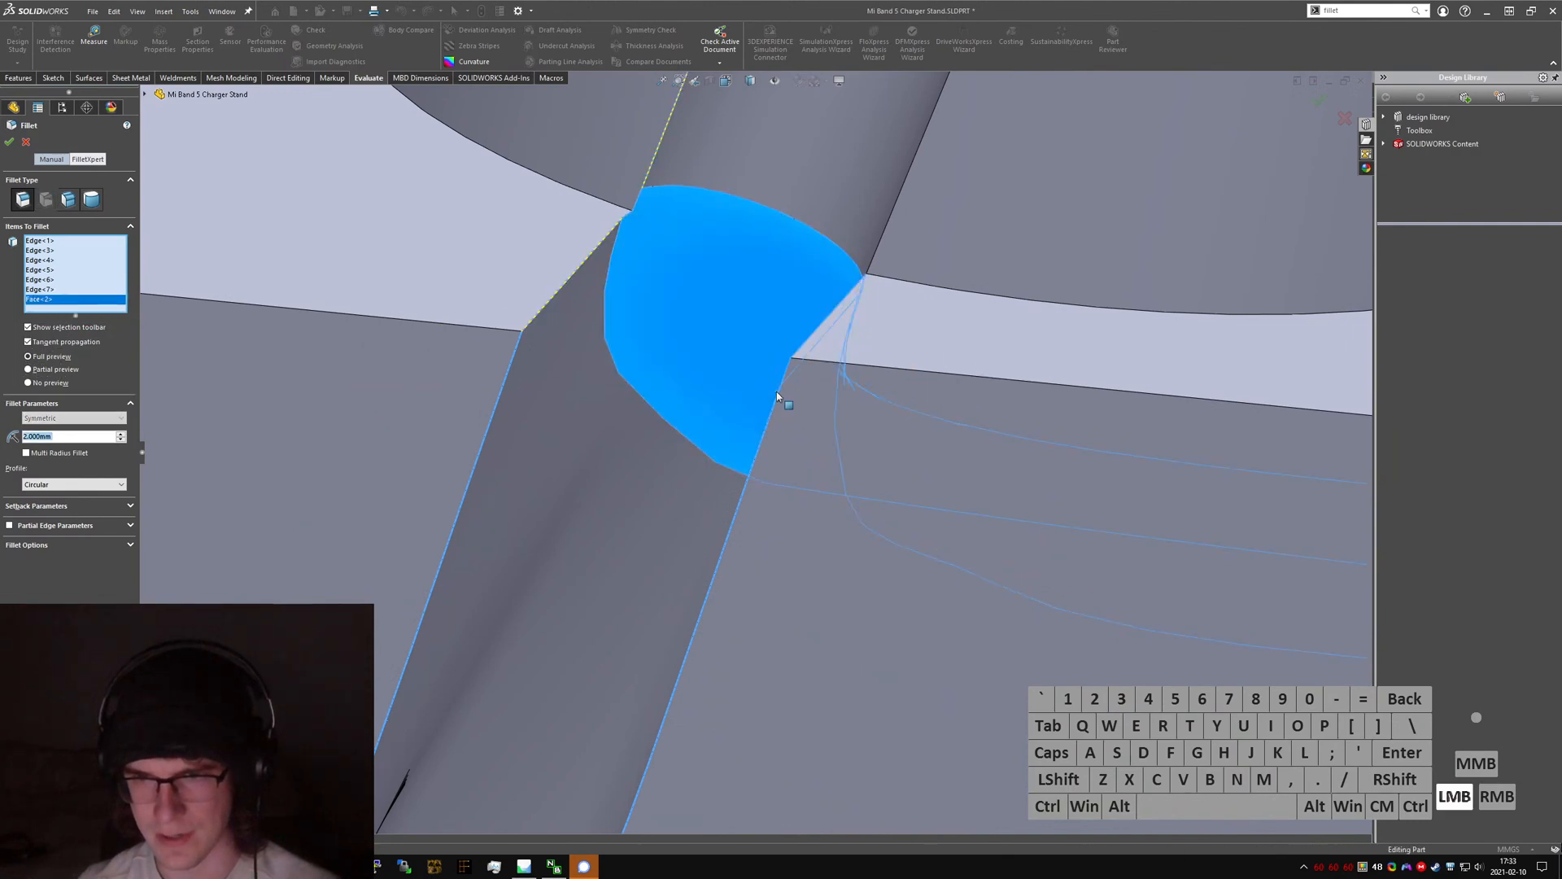
pyautogui.click(776, 392)
pyautogui.click(774, 403)
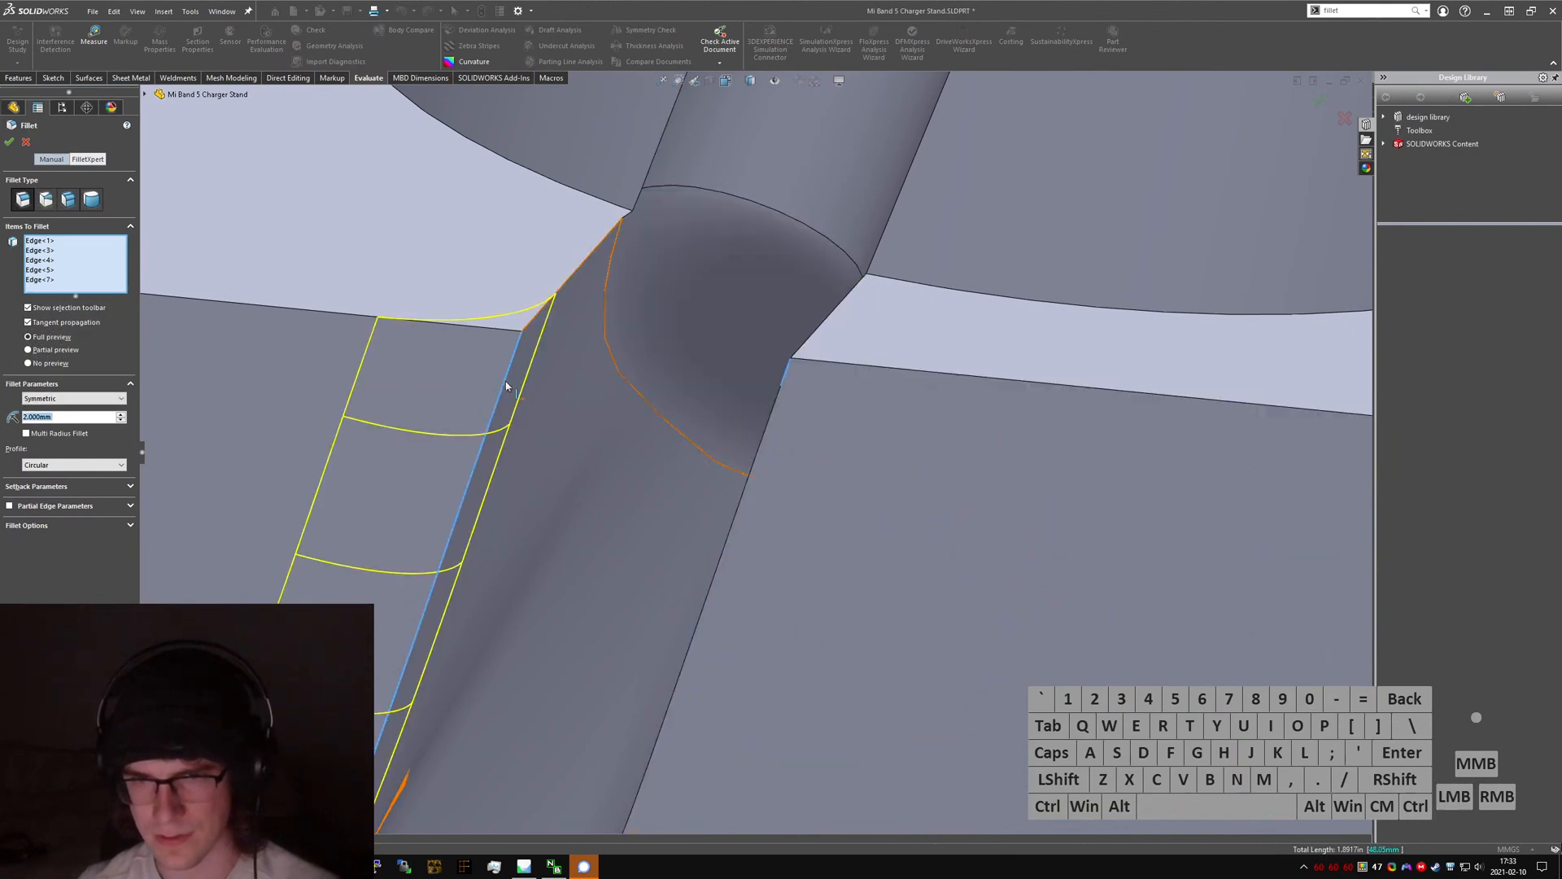
pyautogui.click(506, 387)
pyautogui.scroll(5, 549, 425)
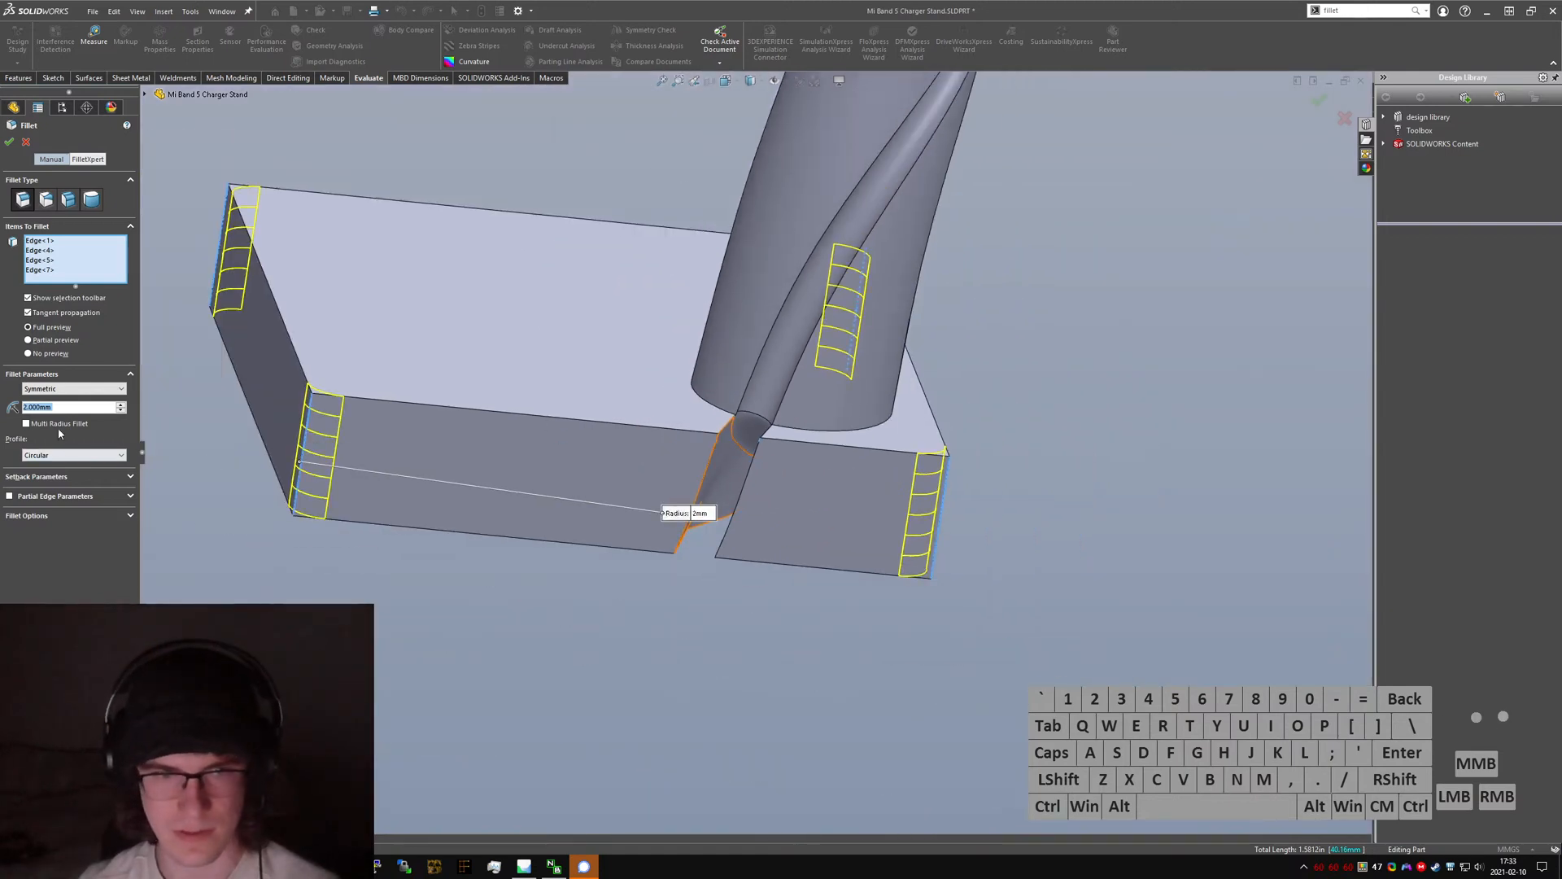
# - Try a 5 mm radius on the base's corner edges, set it to 4 mm, and apply the fillet
pyautogui.doubleClick(74, 408)
pyautogui.write('5')
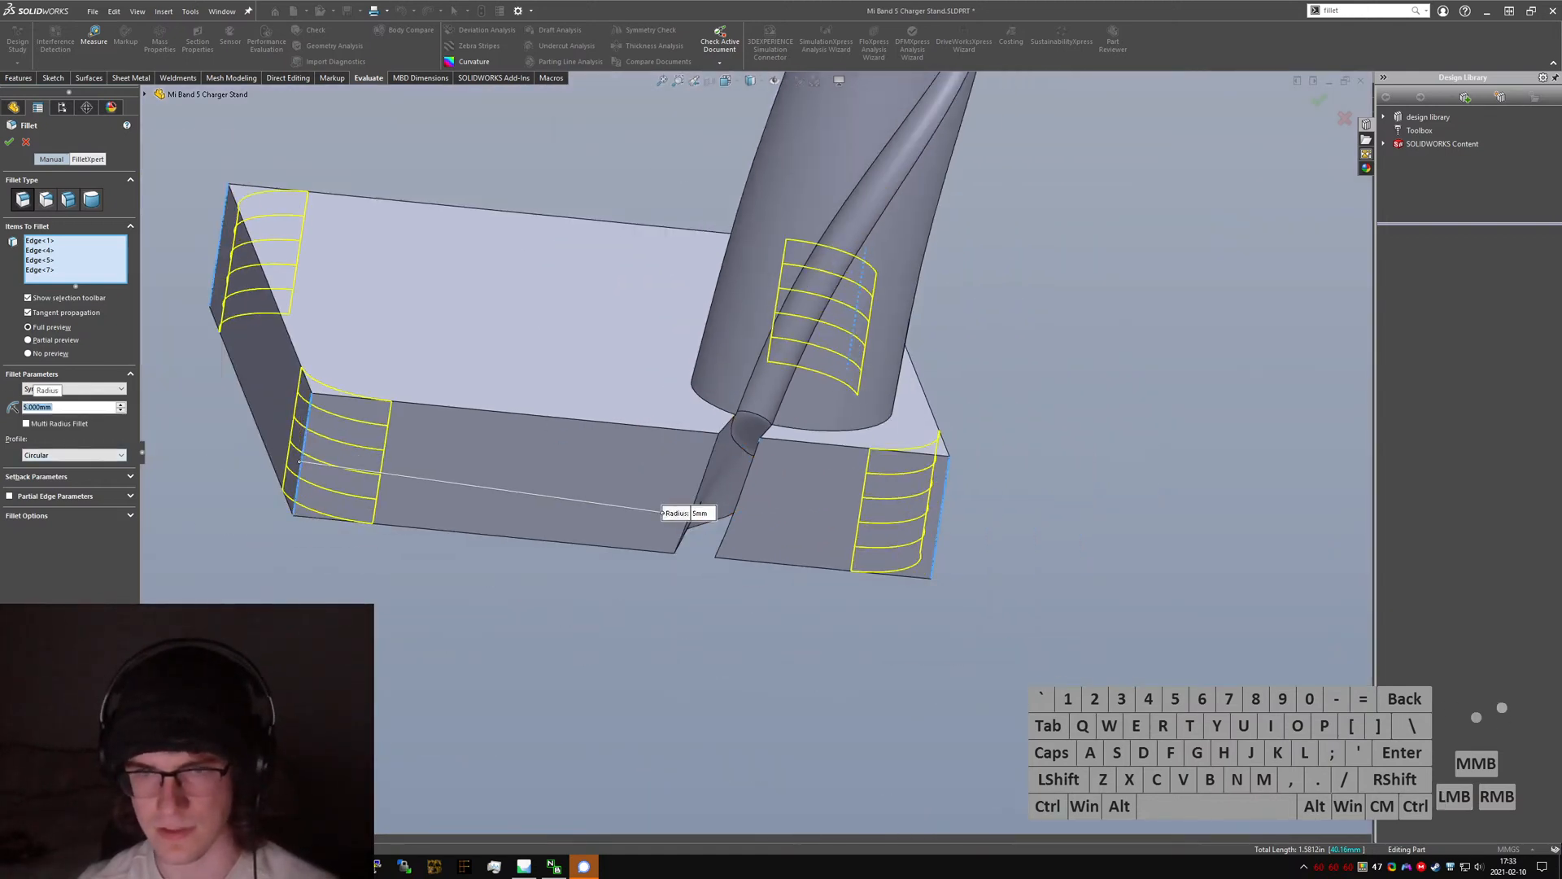
pyautogui.write('4')
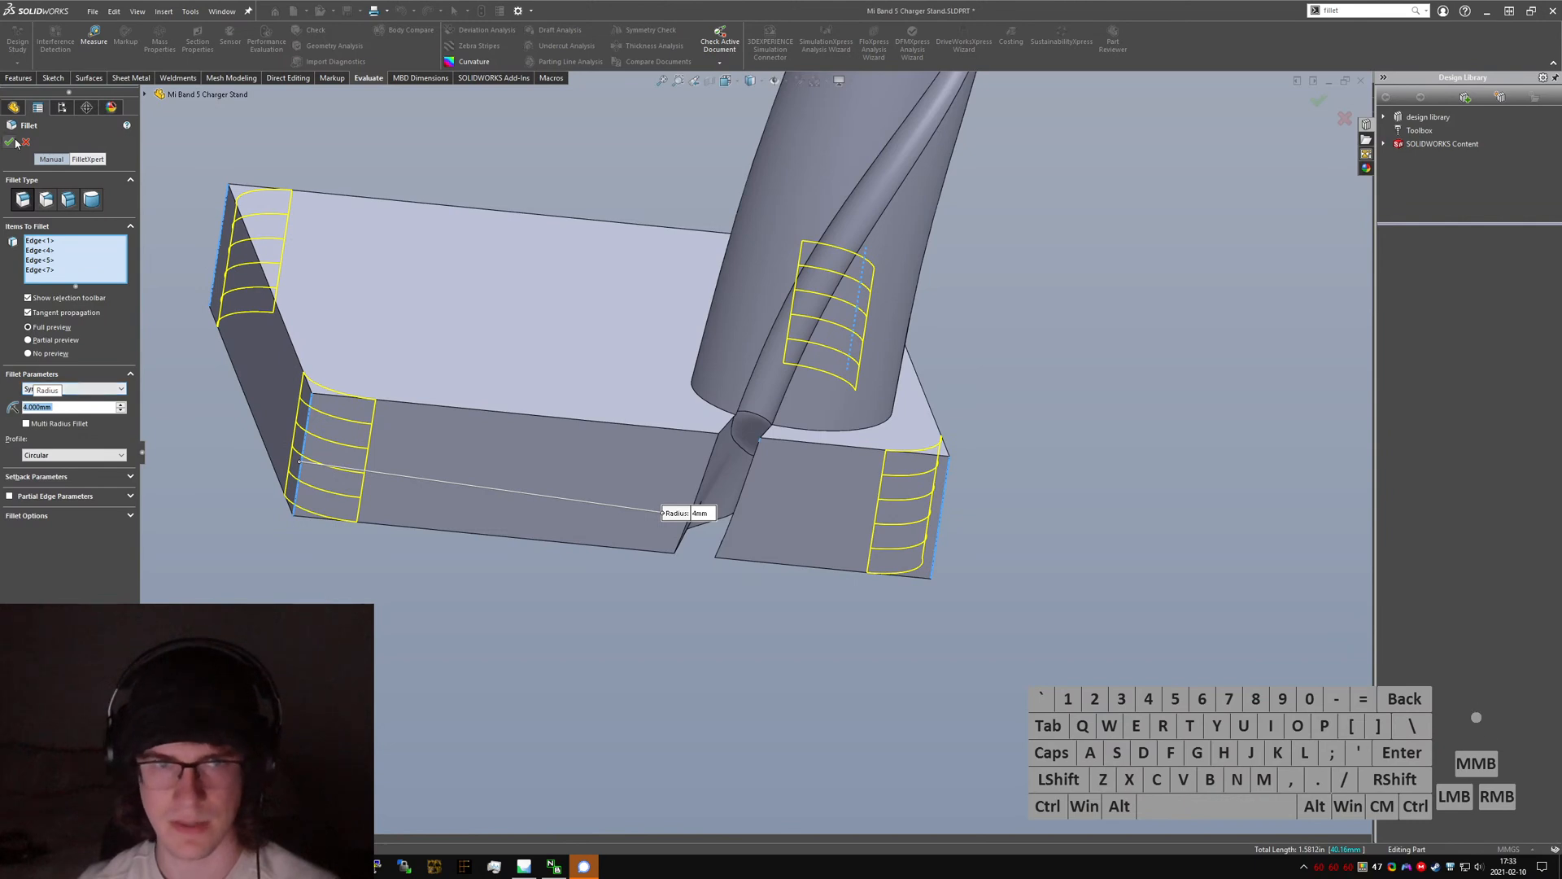
# - Start a separate fillet on the groove mouth's two vertical edges with a radius of 1 mm
pyautogui.click(536, 571)
pyautogui.write('sfilletr')
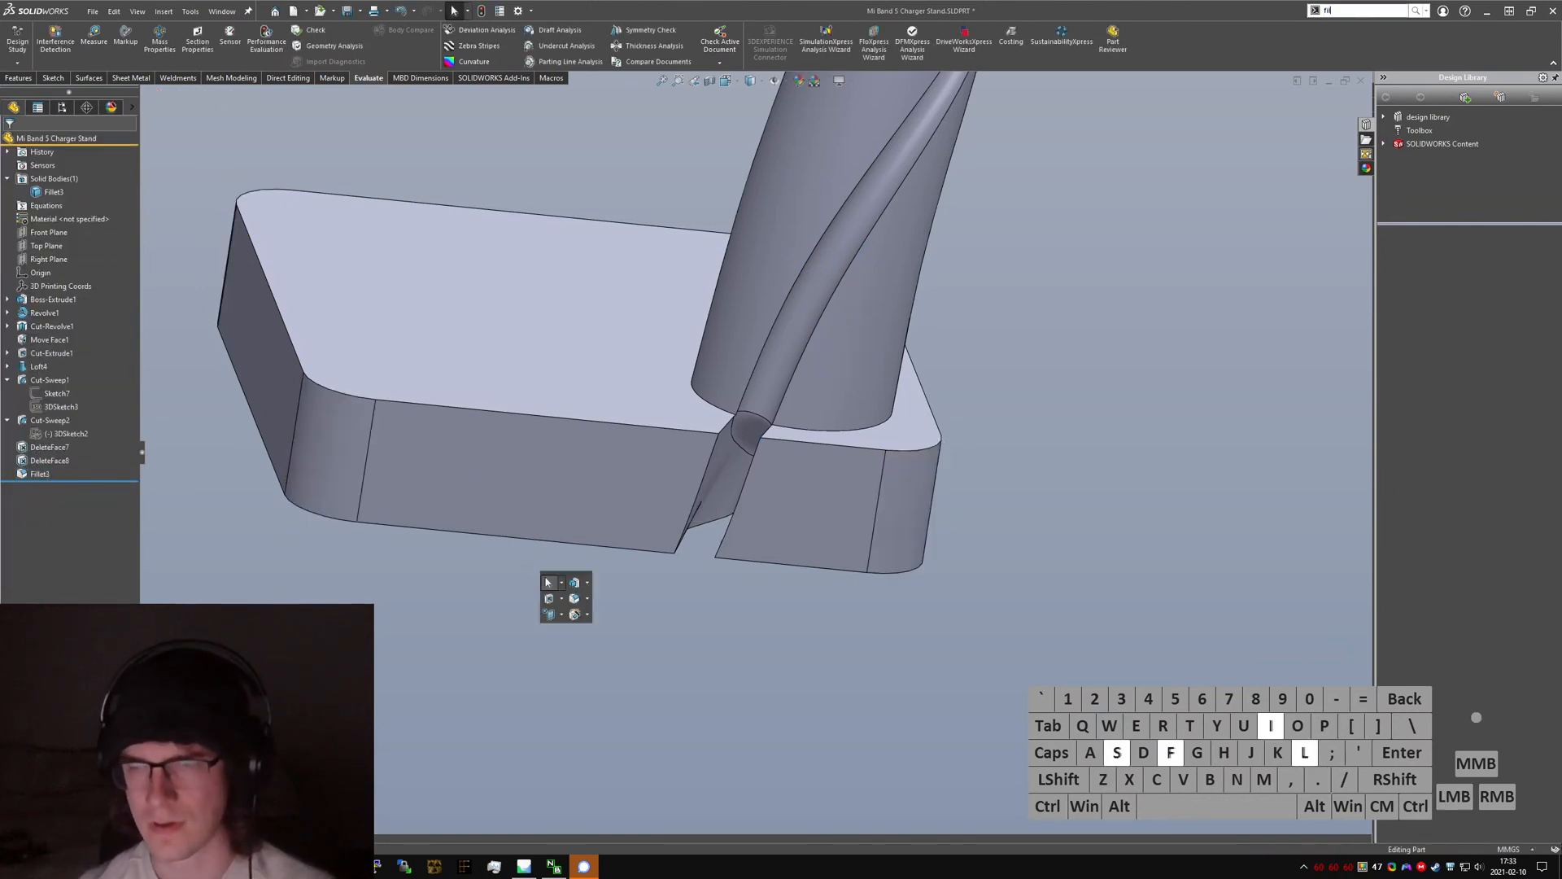
pyautogui.press('BackSpace')
pyautogui.press('Return')
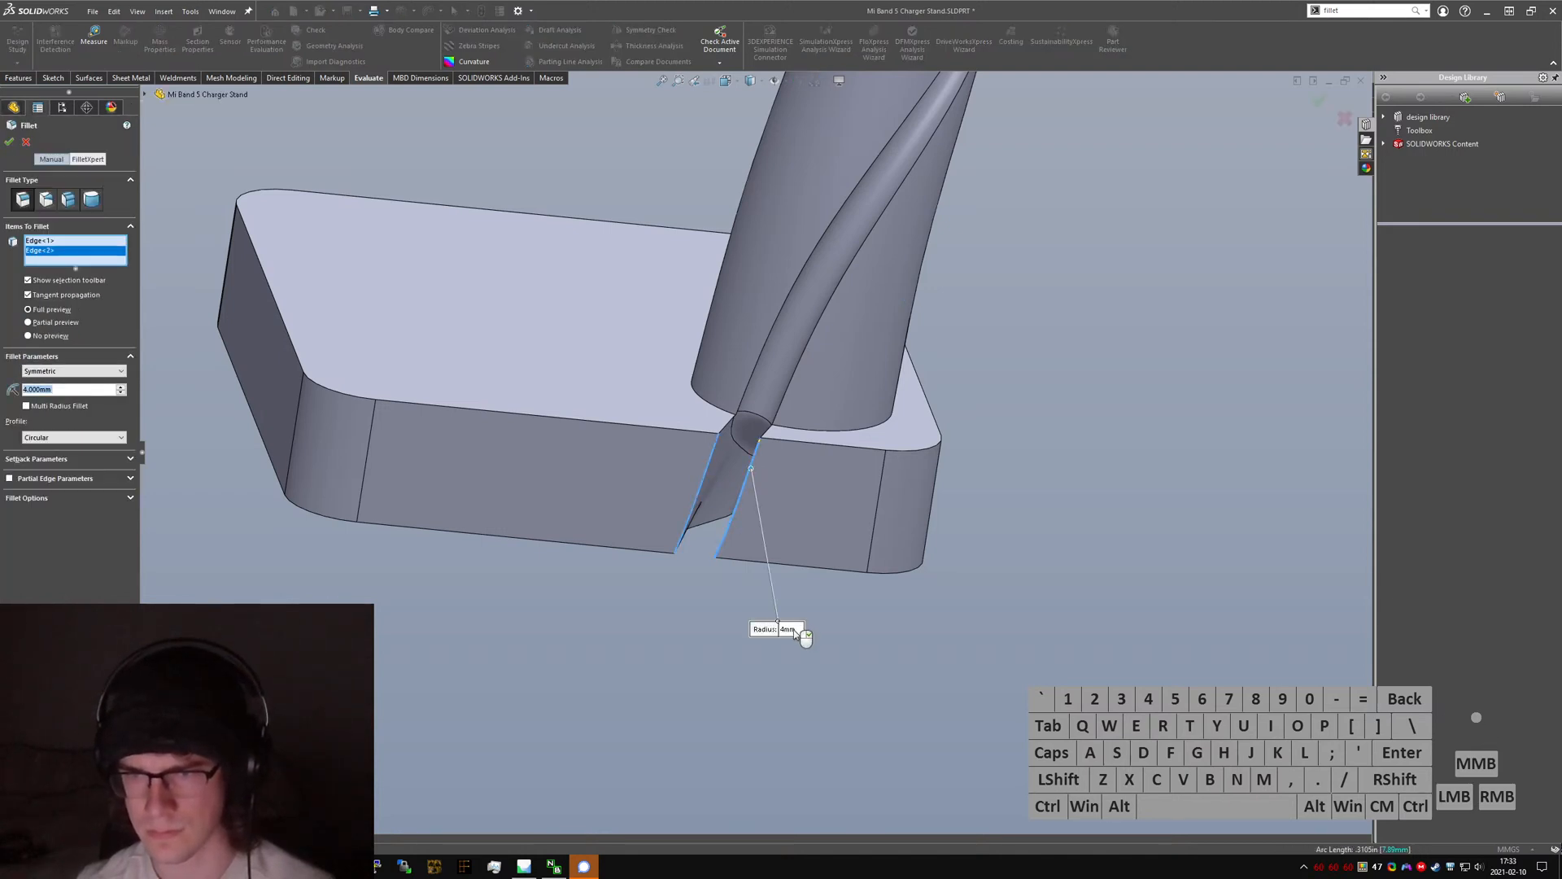
pyautogui.click(788, 629)
pyautogui.write('1')
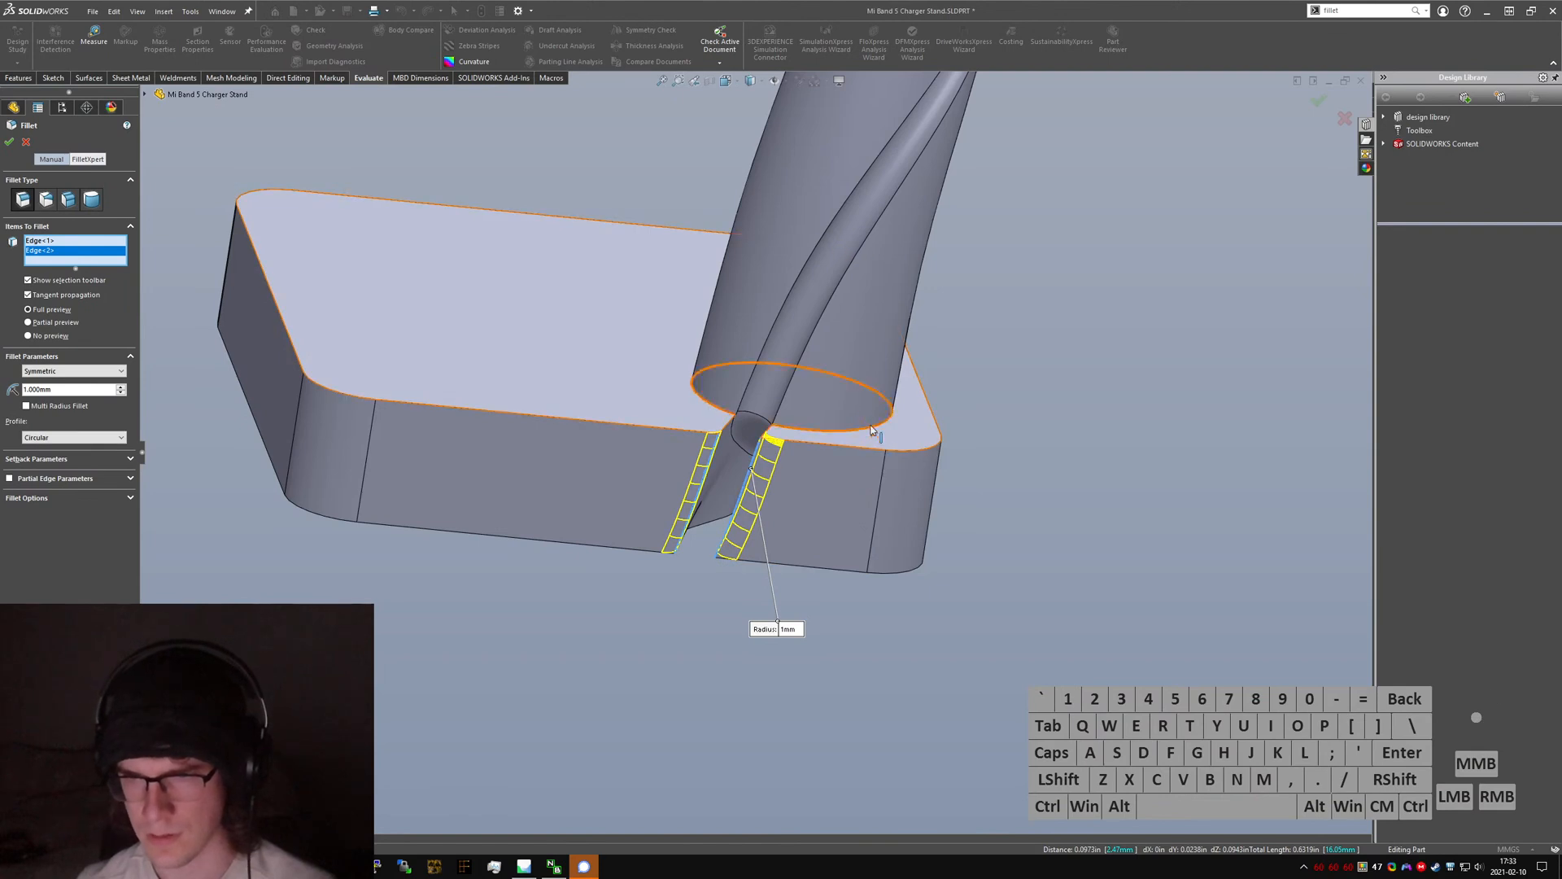
# - Try adding the column's foot edge to the selection, take it out again, and apply the fillet to the groove mouth's vertical edges
pyautogui.click(871, 432)
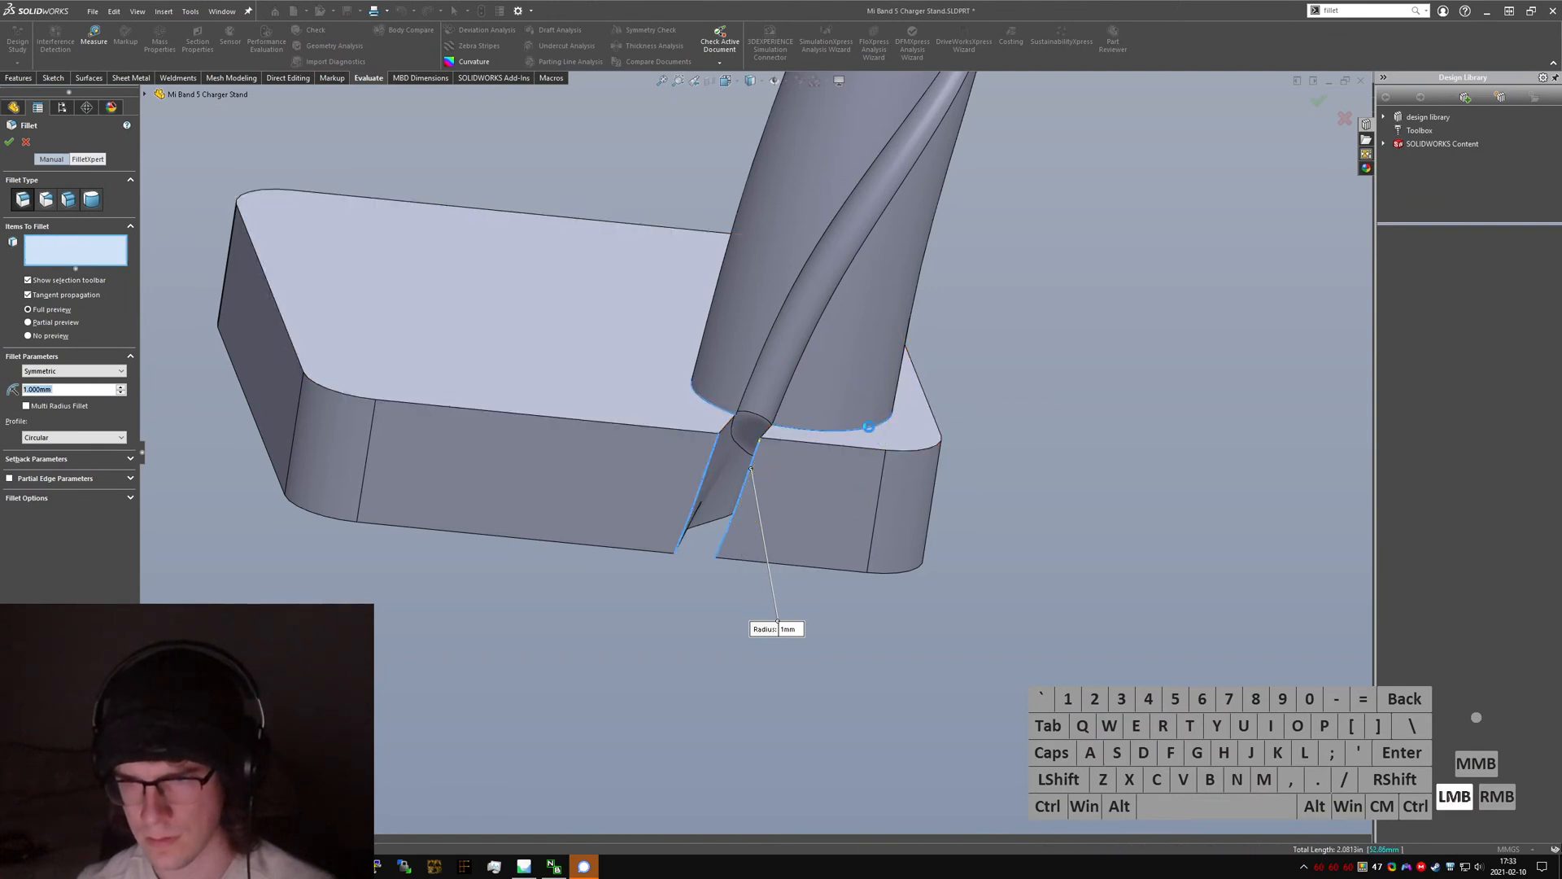
pyautogui.scroll(3, 787, 350)
pyautogui.scroll(4, 789, 346)
pyautogui.scroll(-5, 764, 277)
pyautogui.moveTo(764, 278); pyautogui.dragTo(493, 342, button='middle')
pyautogui.scroll(4, 493, 342)
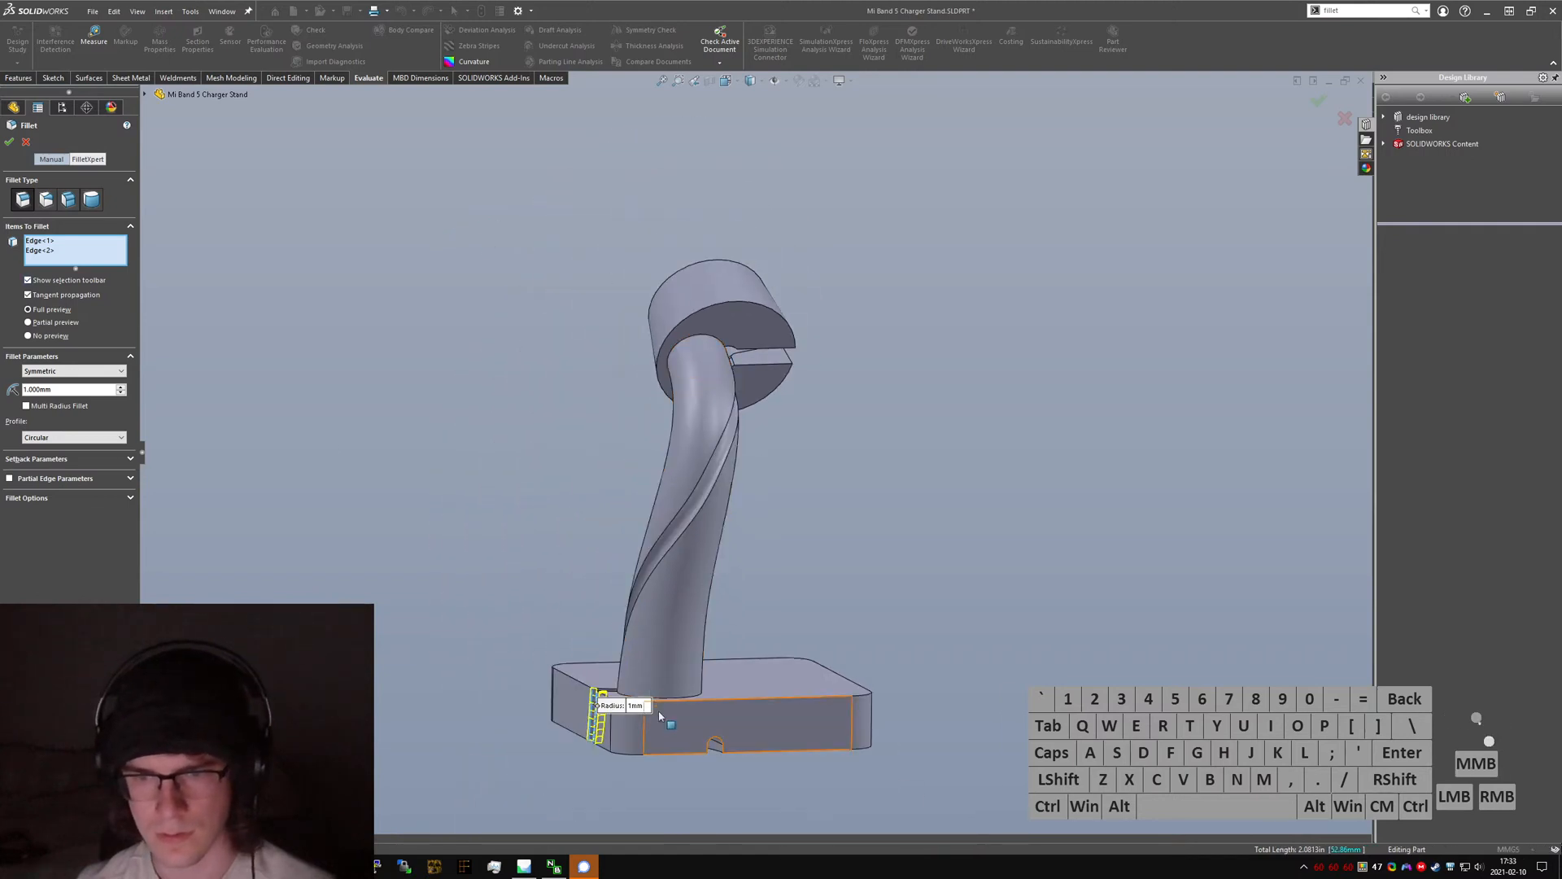
pyautogui.scroll(-6, 661, 721)
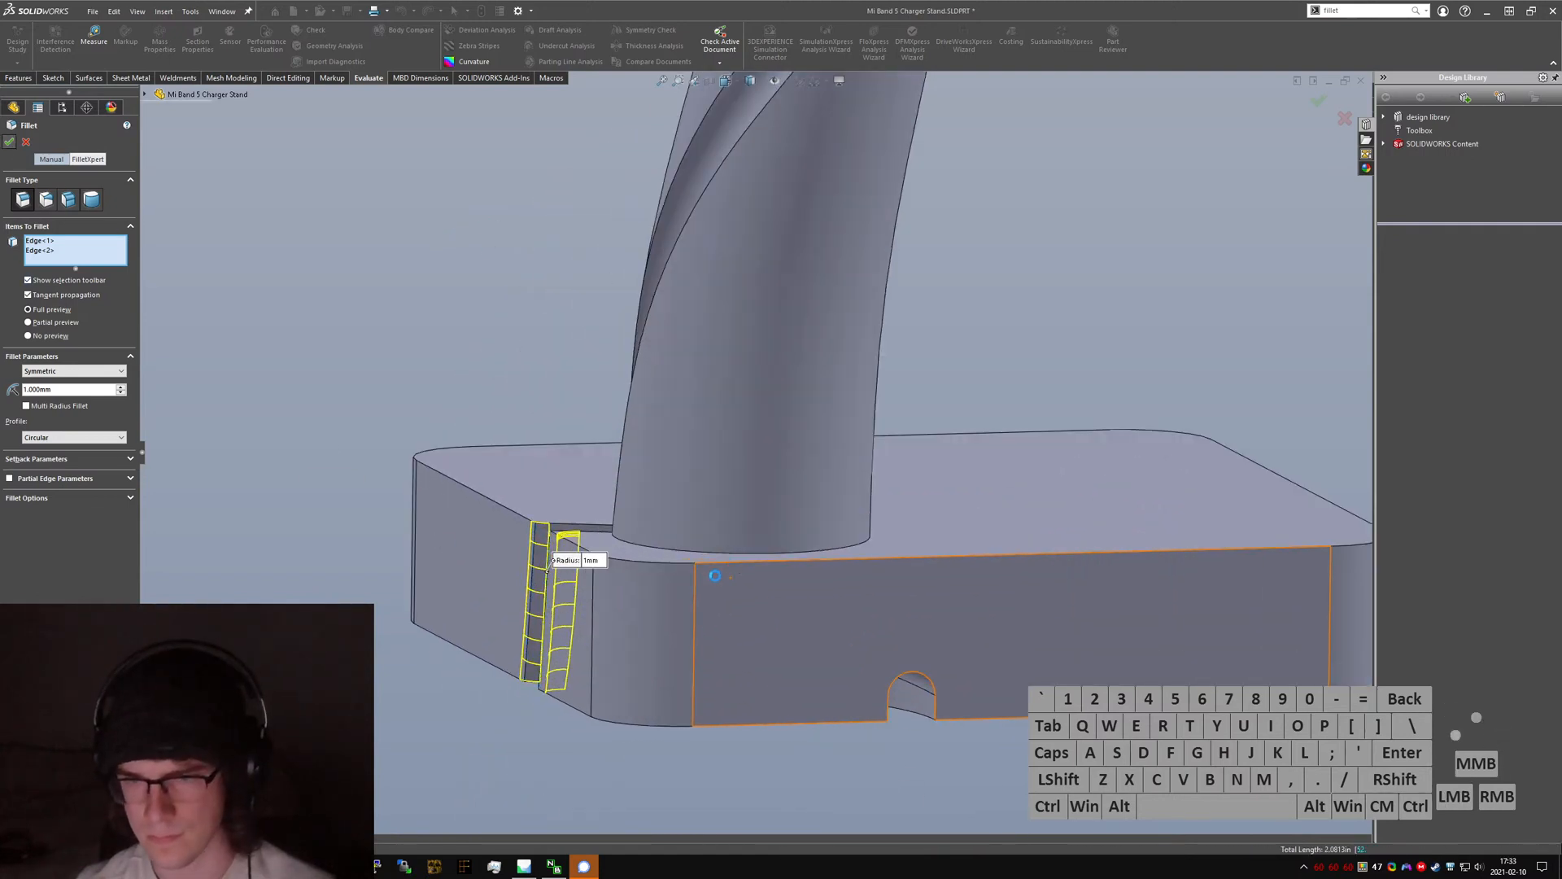
# - Inspect the rounded groove mouth edges and the groove junction from the underside and from above
pyautogui.scroll(2, 692, 579)
pyautogui.moveTo(665, 584); pyautogui.dragTo(675, 556, button='middle')
pyautogui.scroll(3, 775, 613)
pyautogui.moveTo(774, 614); pyautogui.dragTo(919, 459, button='middle')
pyautogui.scroll(-5, 709, 552)
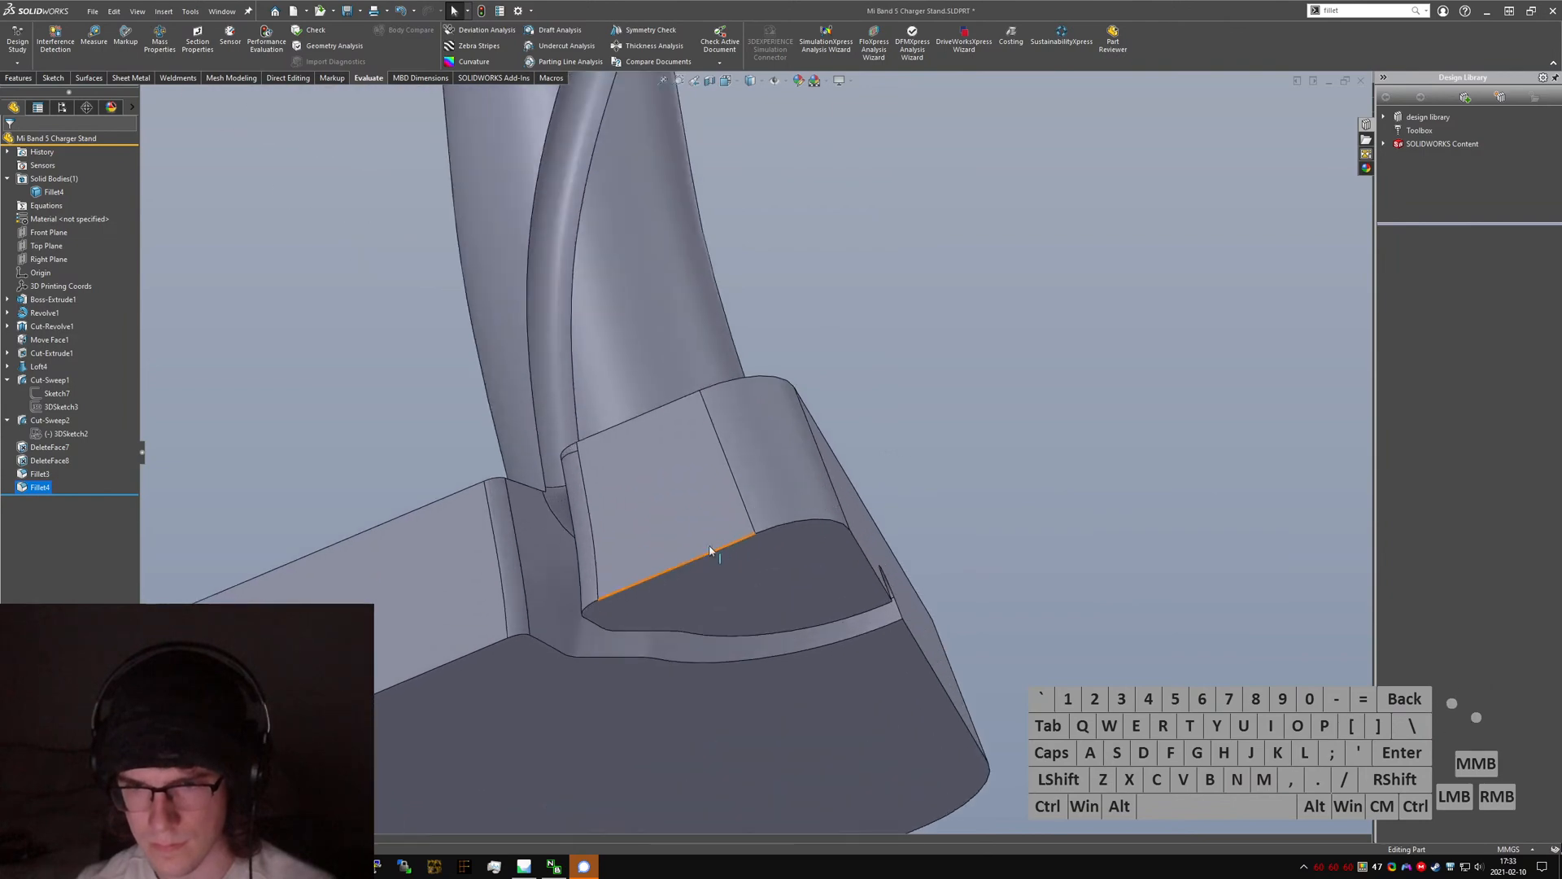
pyautogui.moveTo(710, 552); pyautogui.dragTo(628, 587, button='middle')
pyautogui.scroll(-5, 627, 588)
pyautogui.moveTo(616, 391); pyautogui.dragTo(716, 480, button='middle')
pyautogui.scroll(5, 716, 480)
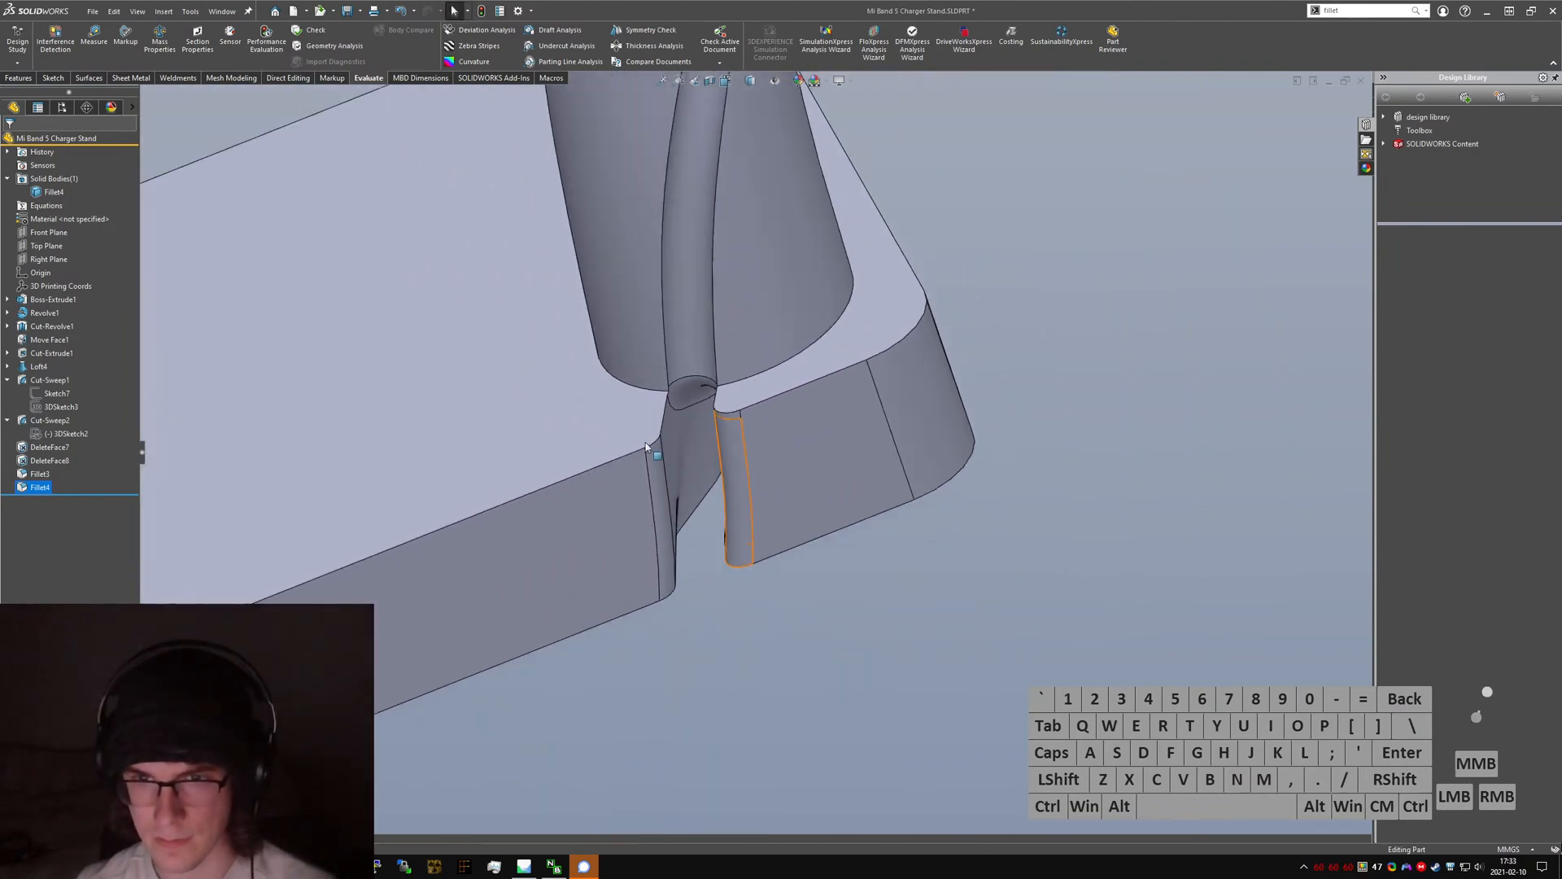
pyautogui.scroll(-3, 699, 386)
pyautogui.moveTo(715, 383); pyautogui.dragTo(737, 448, button='middle')
# - Switch to the Mi Band 5 Stand part, roll its history back to before DeleteFace5, and examine the sliver face at the groove junction
pyautogui.hotkey('ctrl', 'Tab')
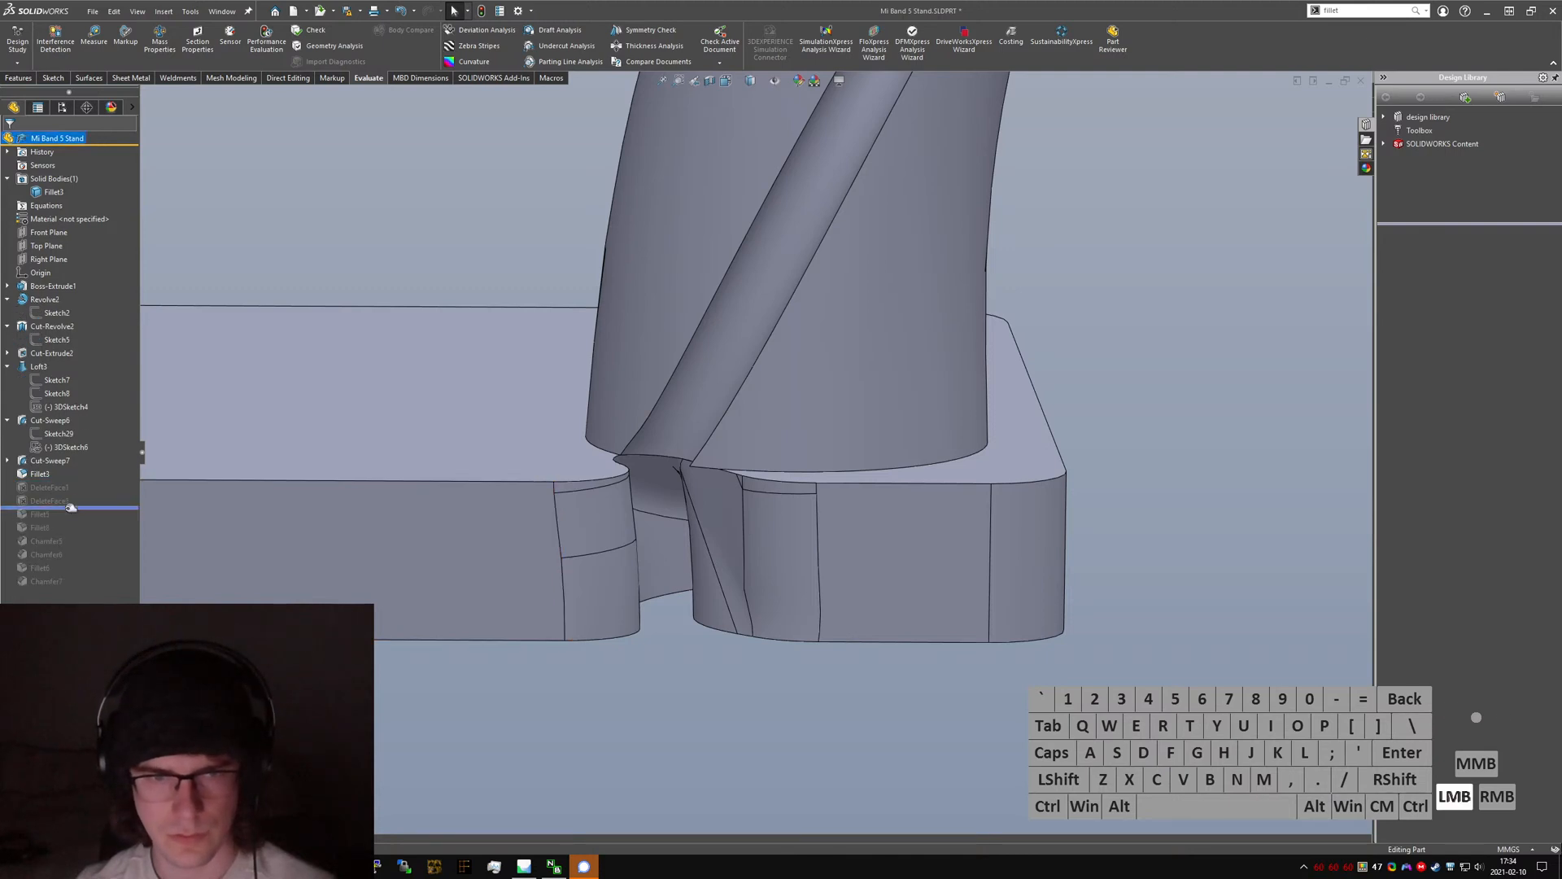
pyautogui.moveTo(65, 507); pyautogui.dragTo(64, 500)
pyautogui.click(57, 500)
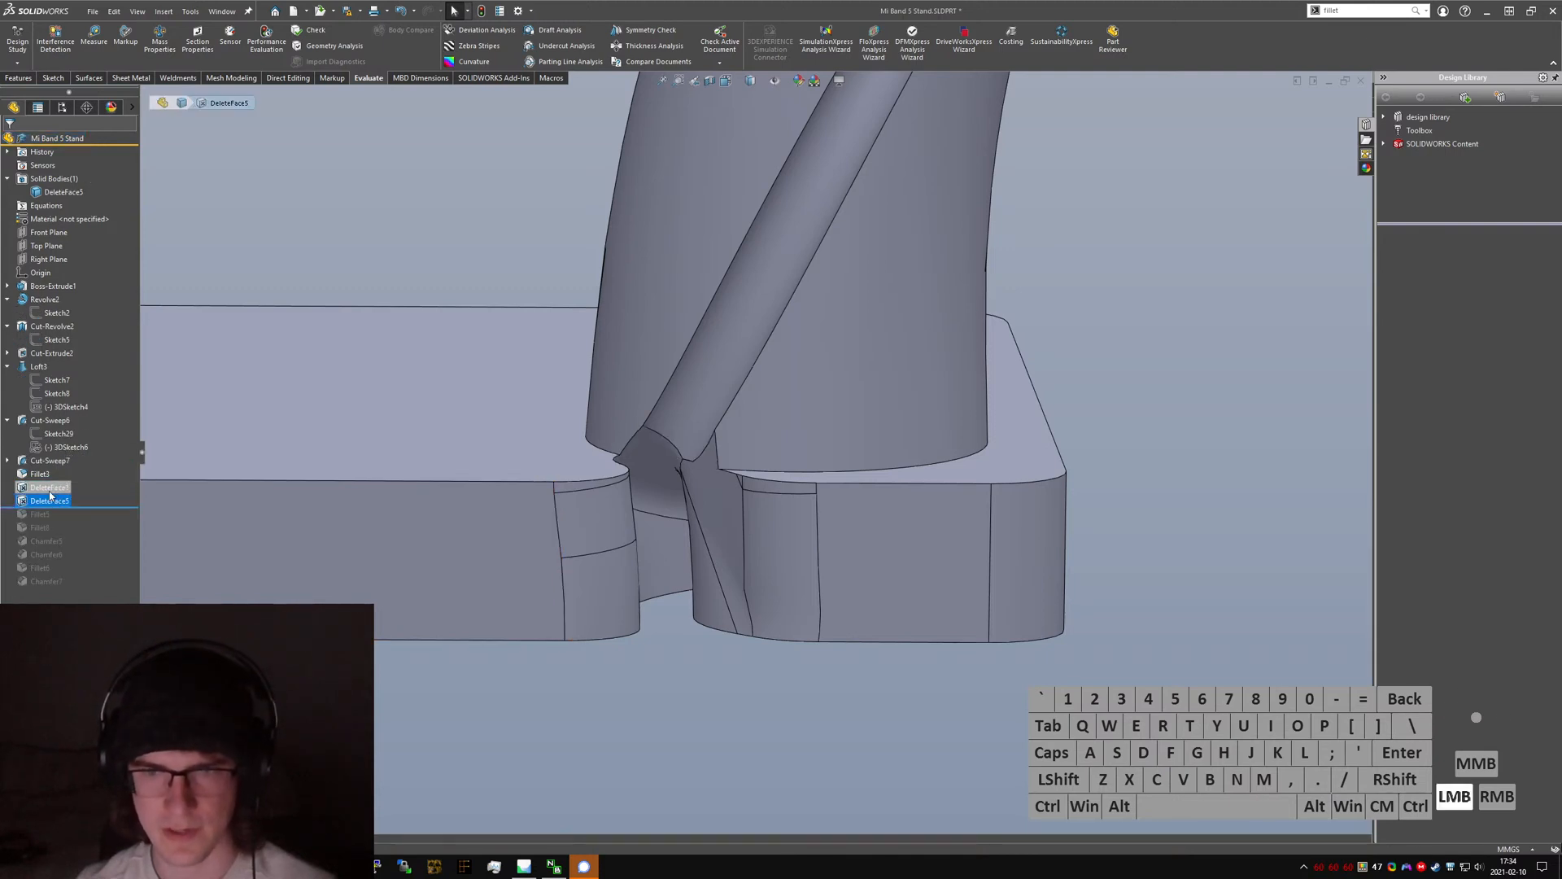
pyautogui.click(75, 503)
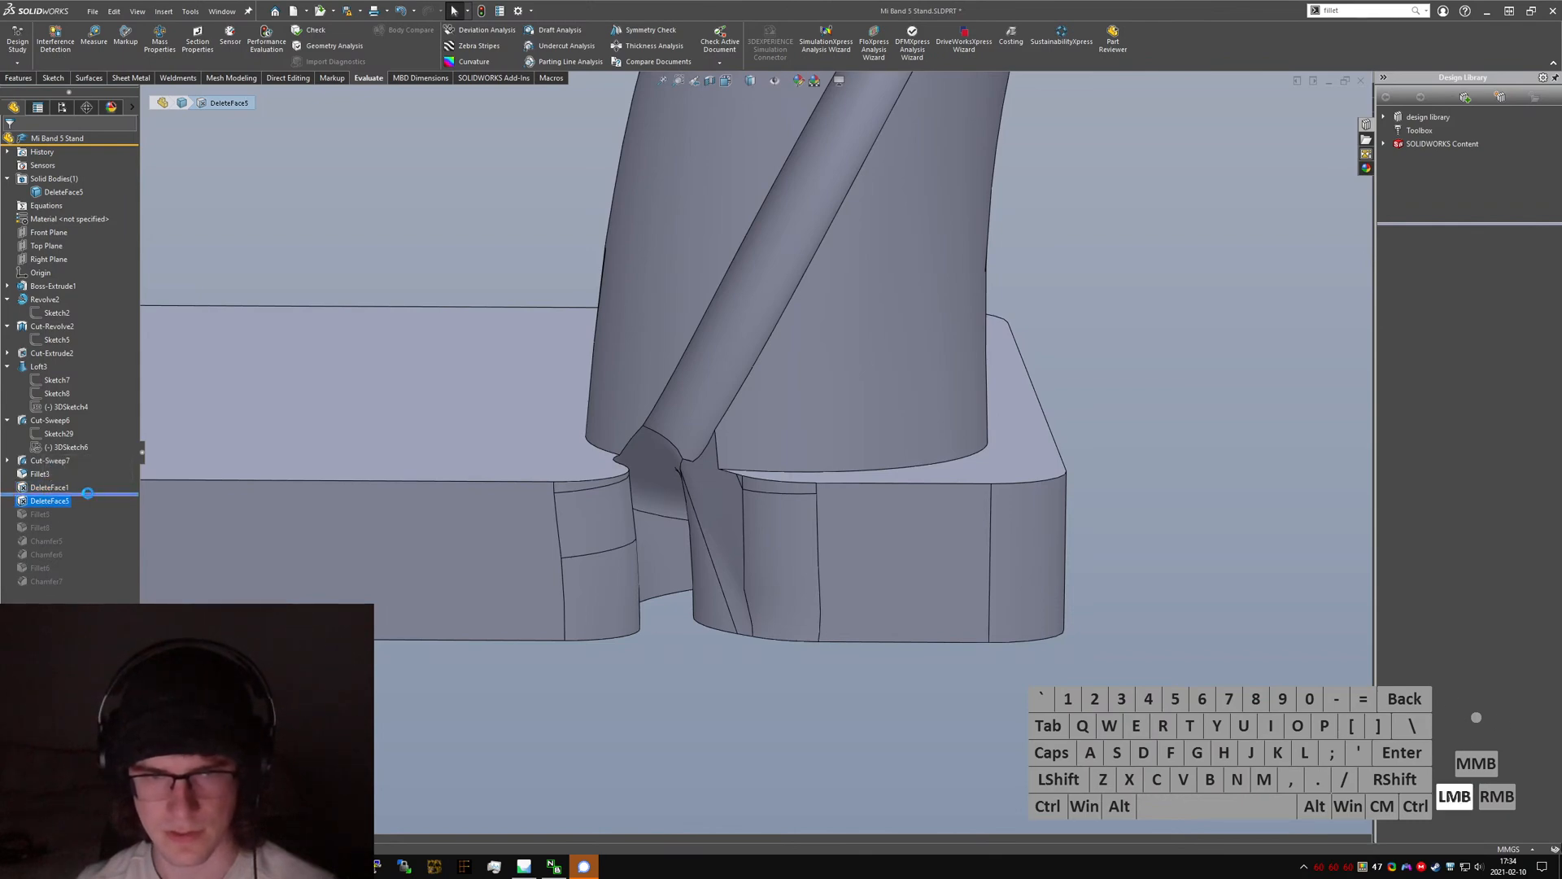
pyautogui.moveTo(87, 494); pyautogui.dragTo(87, 494)
pyautogui.scroll(-8, 740, 480)
pyautogui.click(694, 513)
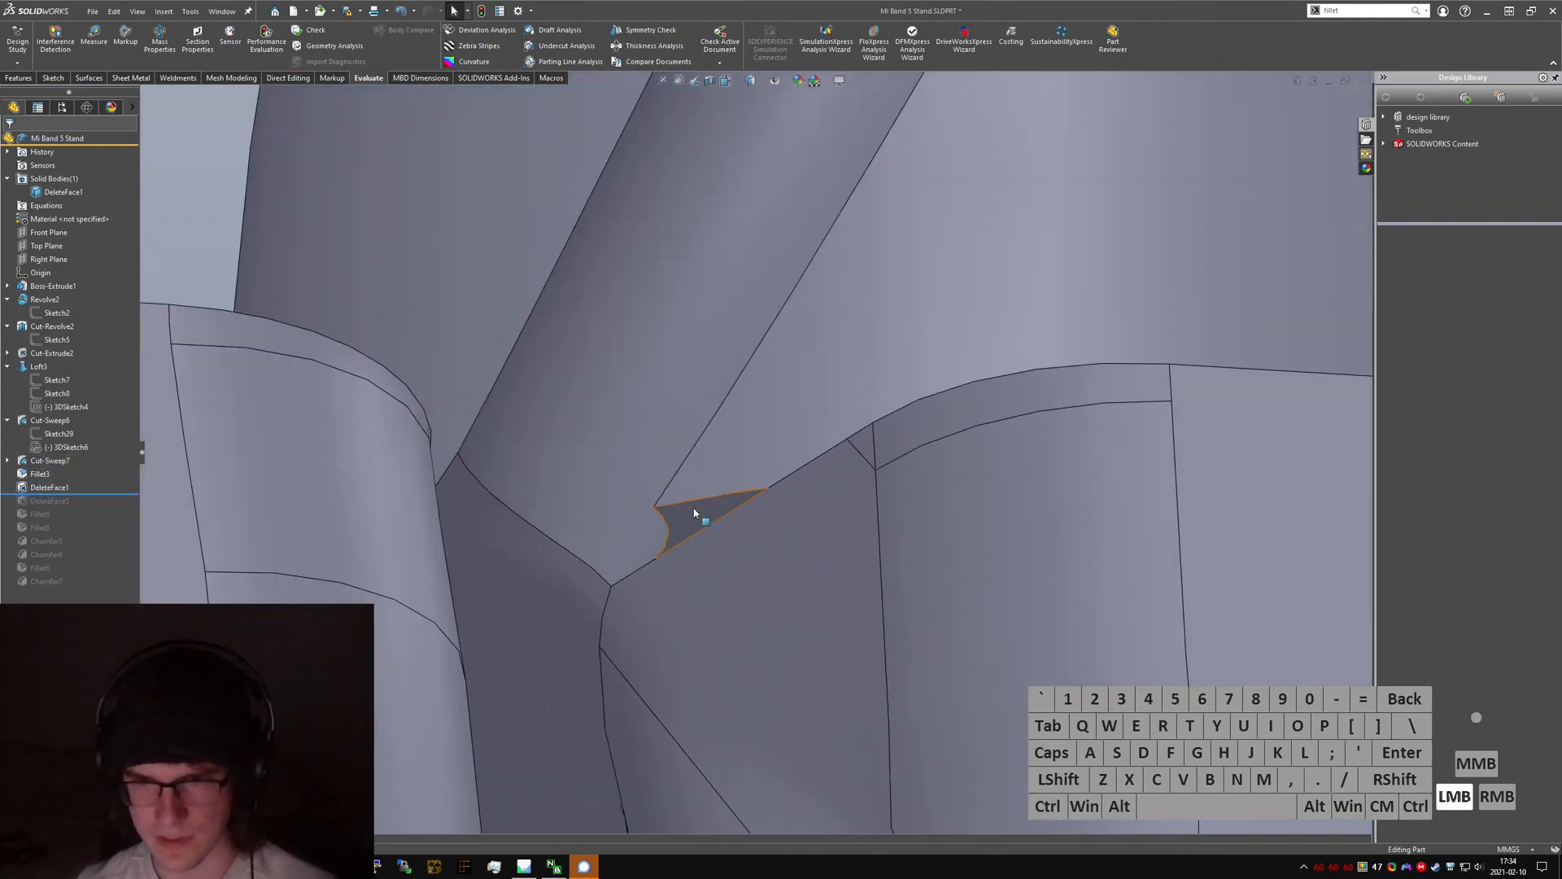
pyautogui.moveTo(693, 510); pyautogui.dragTo(621, 650, button='middle')
pyautogui.scroll(-3, 604, 596)
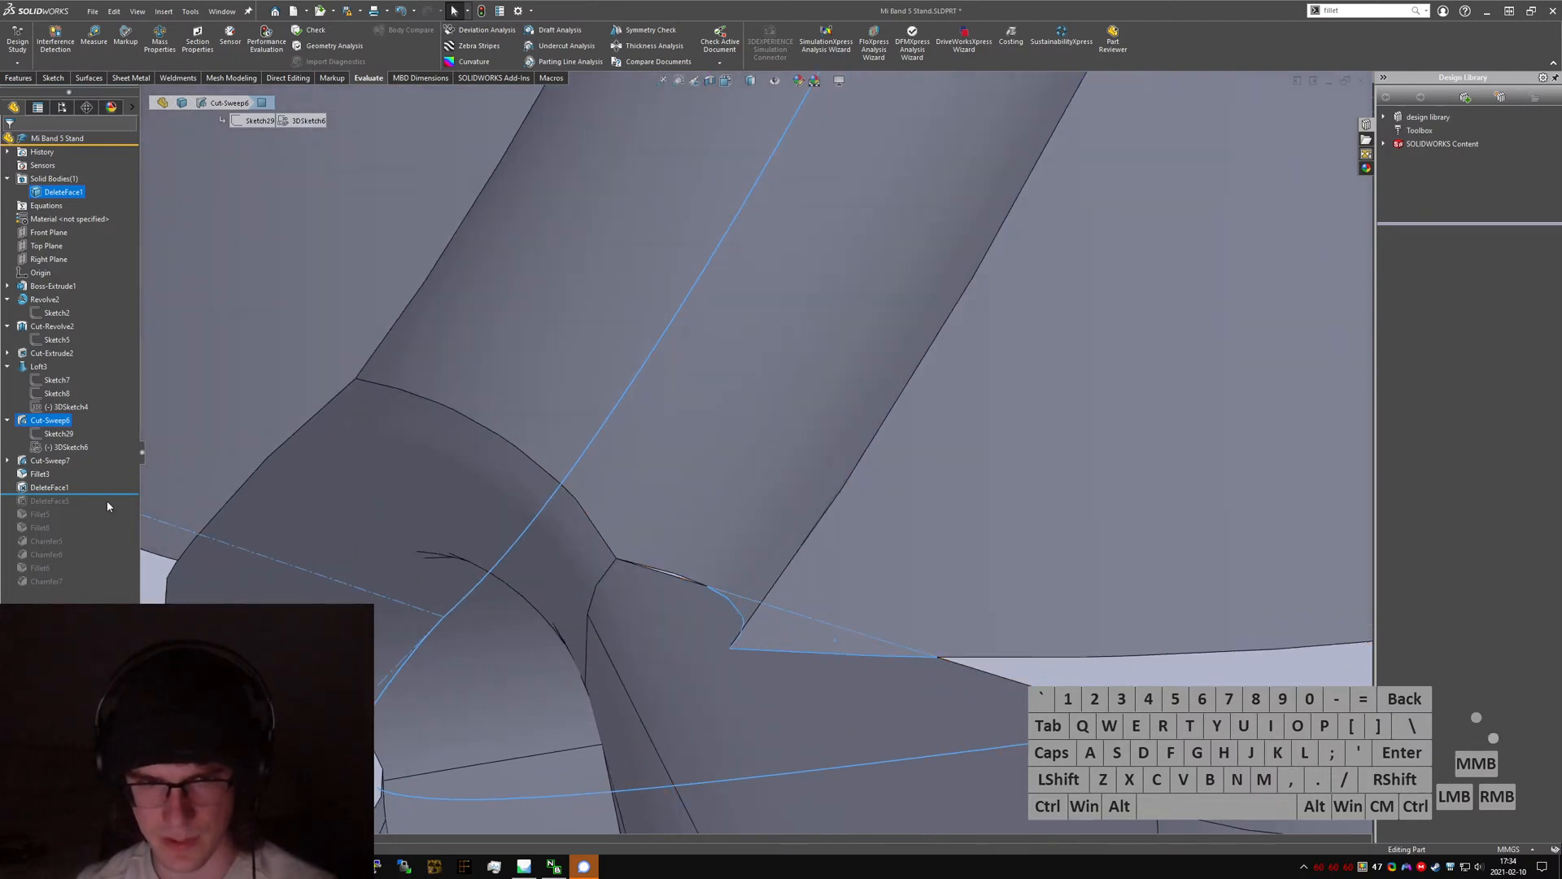
# - Roll the history forward past DeleteFace5 and examine the groove junction where the sliver face was
pyautogui.moveTo(107, 495); pyautogui.dragTo(106, 507)
pyautogui.moveTo(691, 618); pyautogui.dragTo(641, 631, button='middle')
pyautogui.scroll(-2, 641, 631)
pyautogui.scroll(8, 641, 631)
pyautogui.scroll(-7, 733, 468)
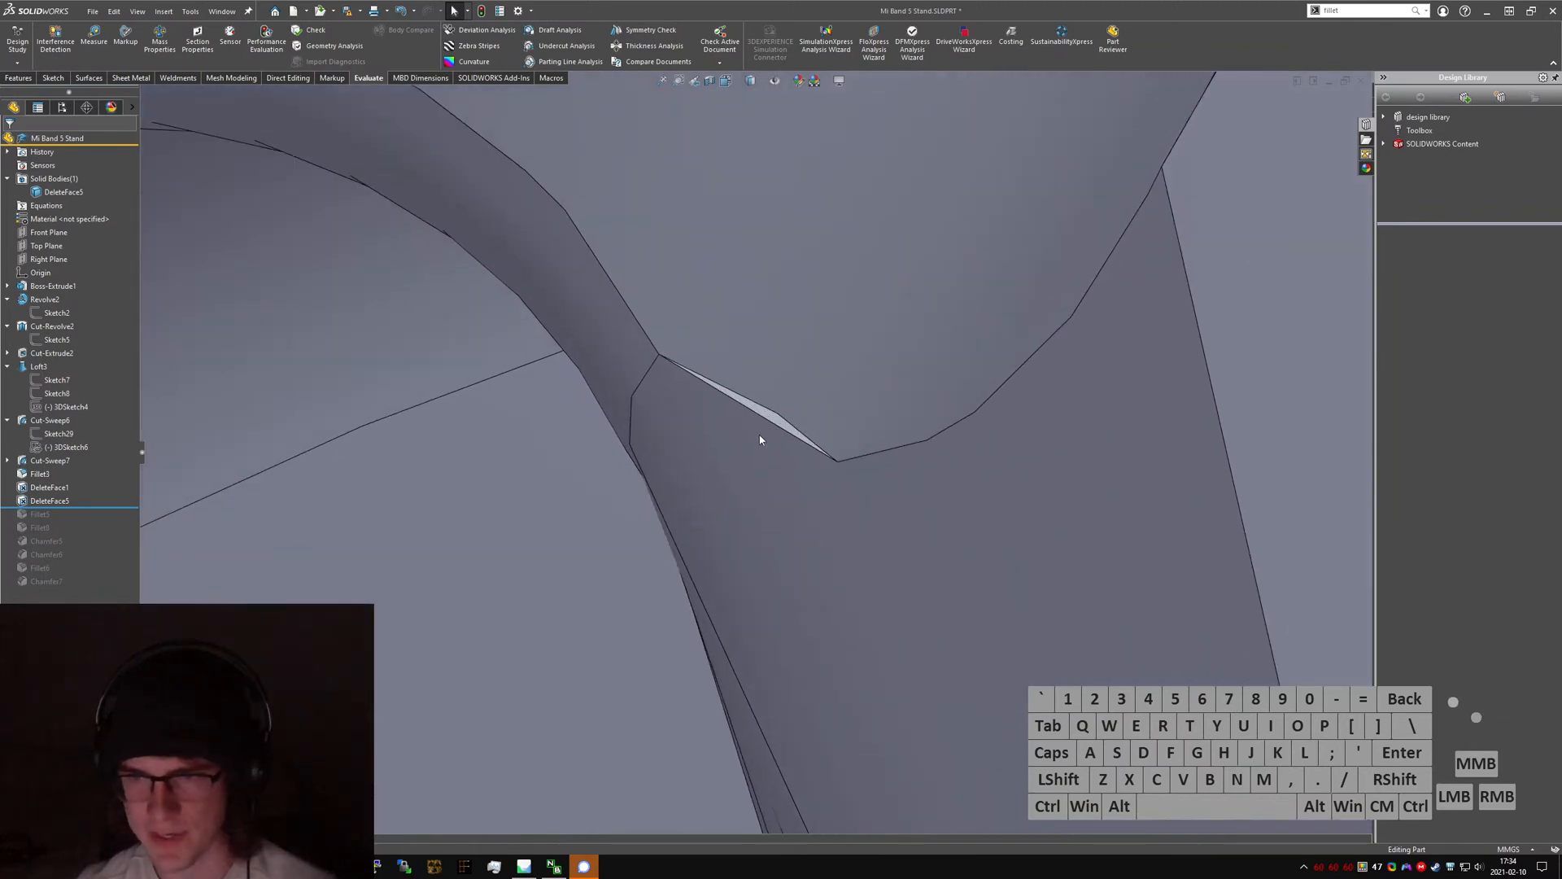
pyautogui.click(765, 414)
pyautogui.scroll(6, 762, 450)
pyautogui.moveTo(763, 450)
pyautogui.mouseDown(button='middle')
pyautogui.moveTo(723, 547)
pyautogui.moveTo(744, 358)
pyautogui.moveTo(743, 434)
pyautogui.moveTo(783, 446)
pyautogui.mouseUp(button='middle')
pyautogui.scroll(5, 783, 446)
# - Roll the history forward past Fillet5 and check which faces Fillet3 and Fillet5 round
pyautogui.moveTo(102, 507); pyautogui.dragTo(36, 519)
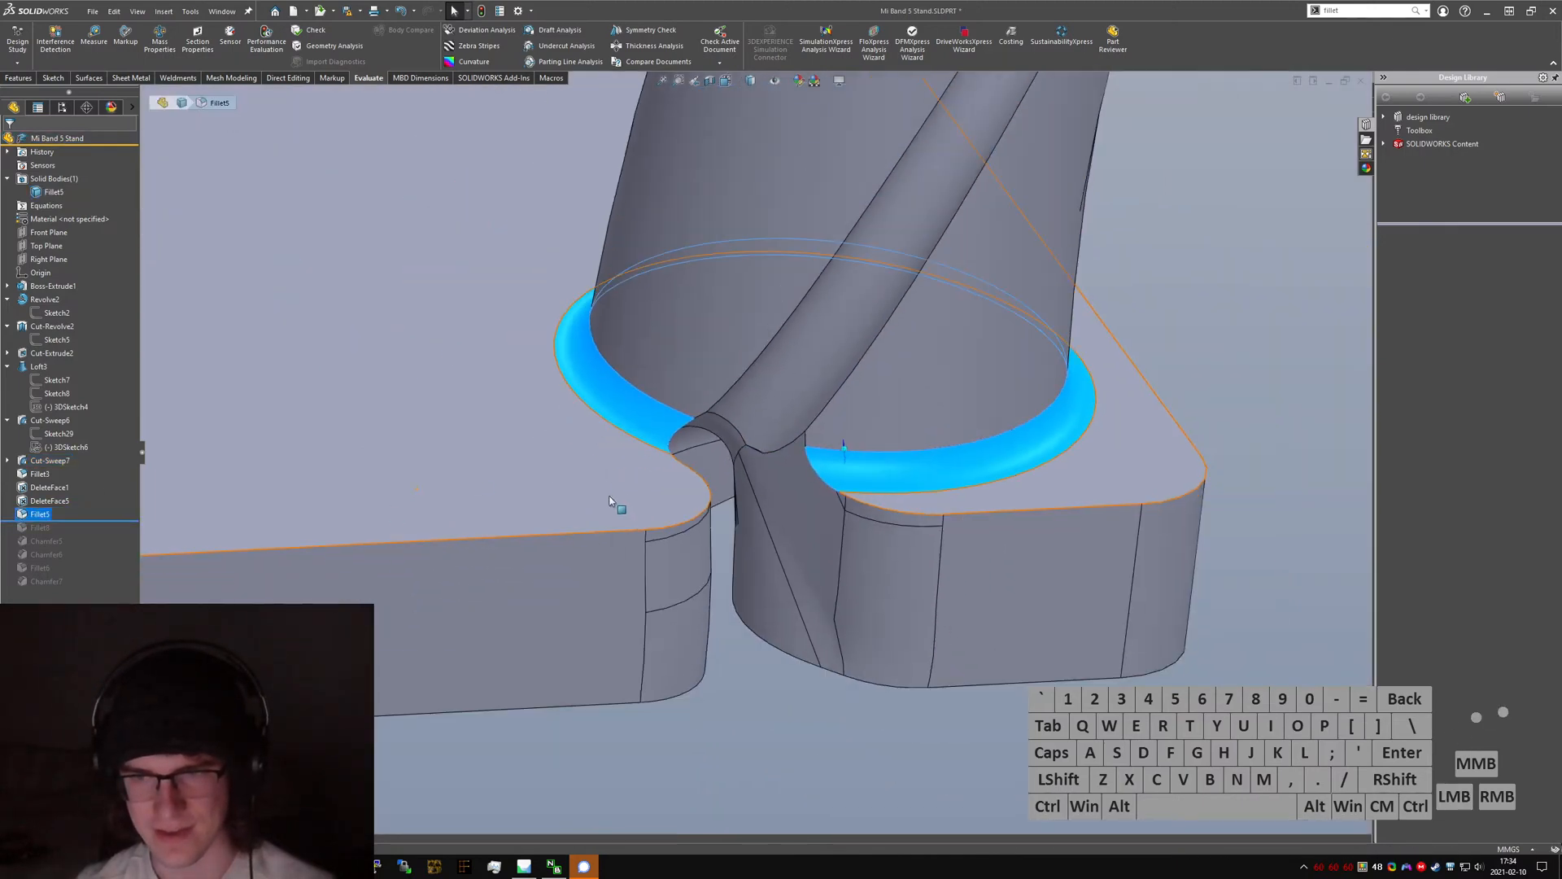
pyautogui.click(30, 475)
pyautogui.scroll(3, 643, 490)
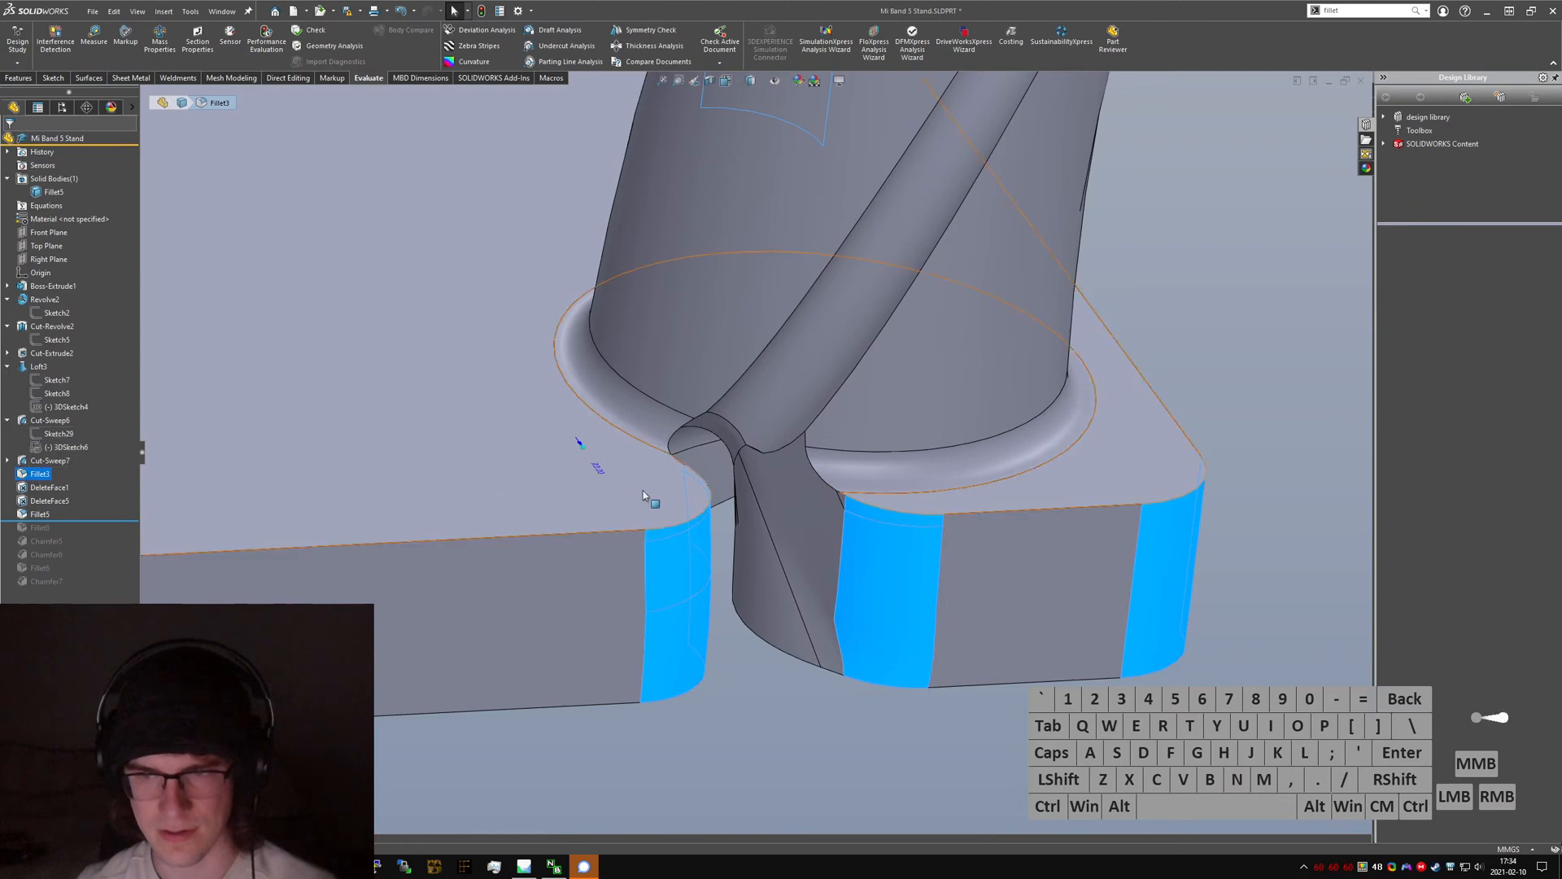
pyautogui.moveTo(643, 490); pyautogui.dragTo(570, 492, button='middle')
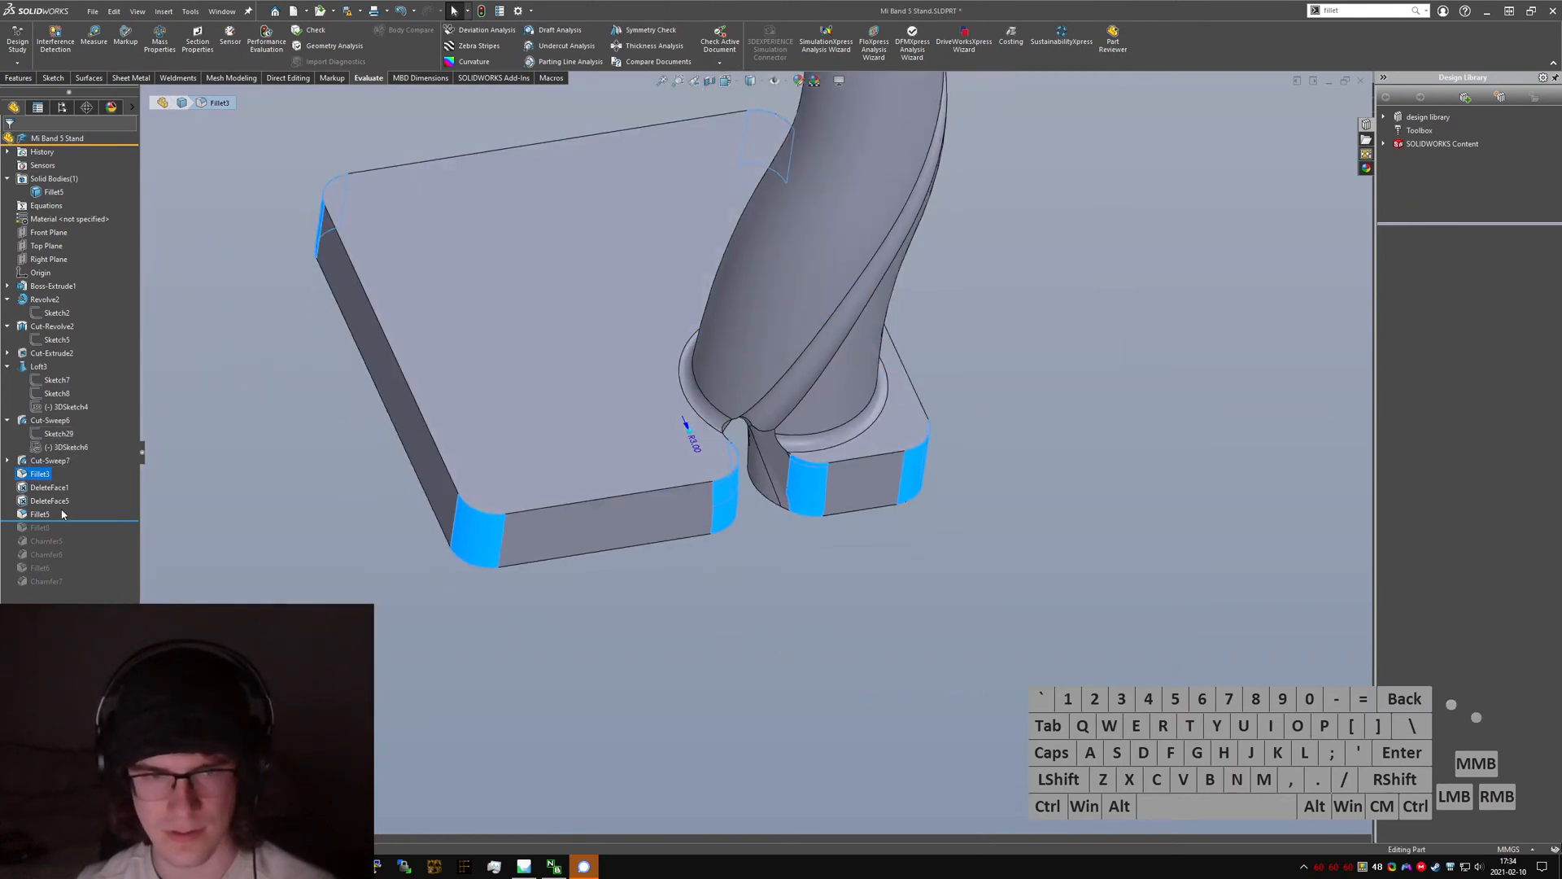
pyautogui.click(36, 514)
pyautogui.scroll(6, 730, 402)
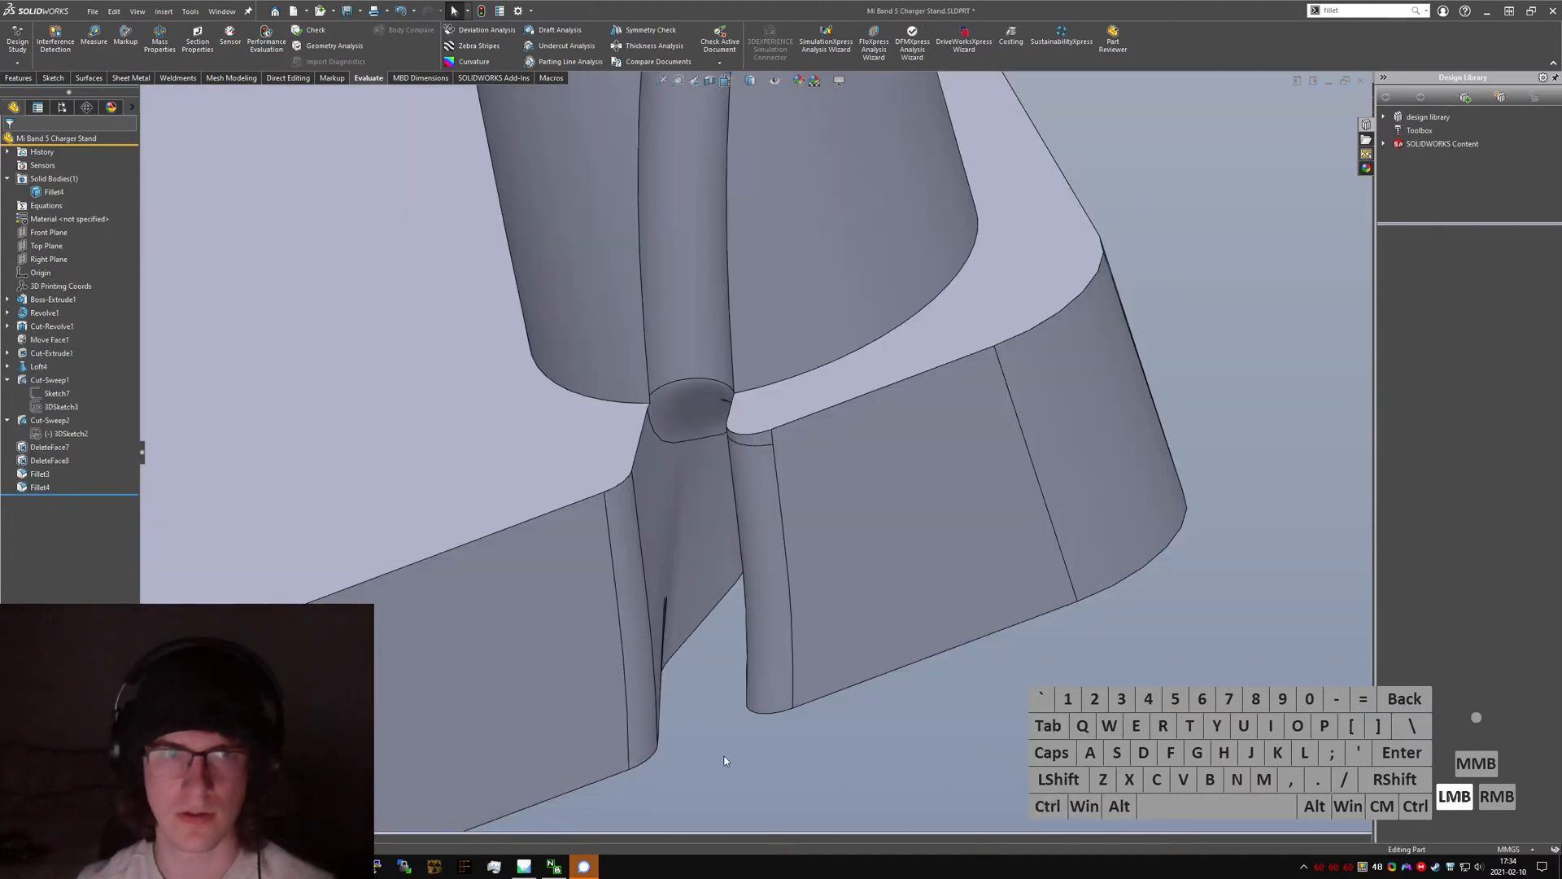
# - In the Mi Band 5 Charger Stand part, start a 1 mm fillet on the edge around the column's foot
pyautogui.click(726, 760)
pyautogui.write('sfillet')
pyautogui.press('Return')
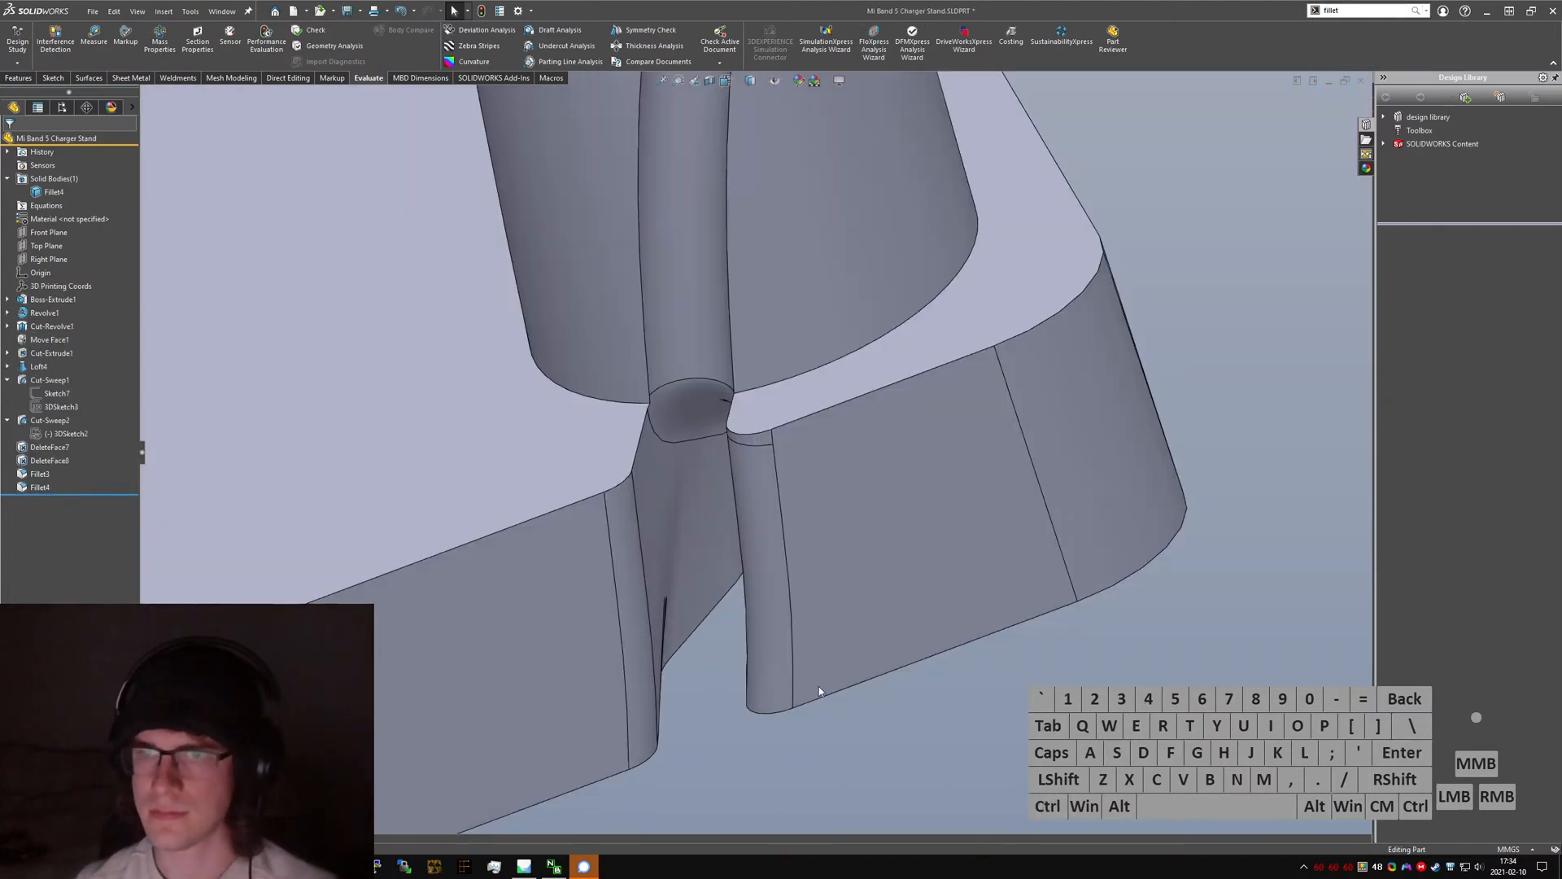
pyautogui.click(802, 374)
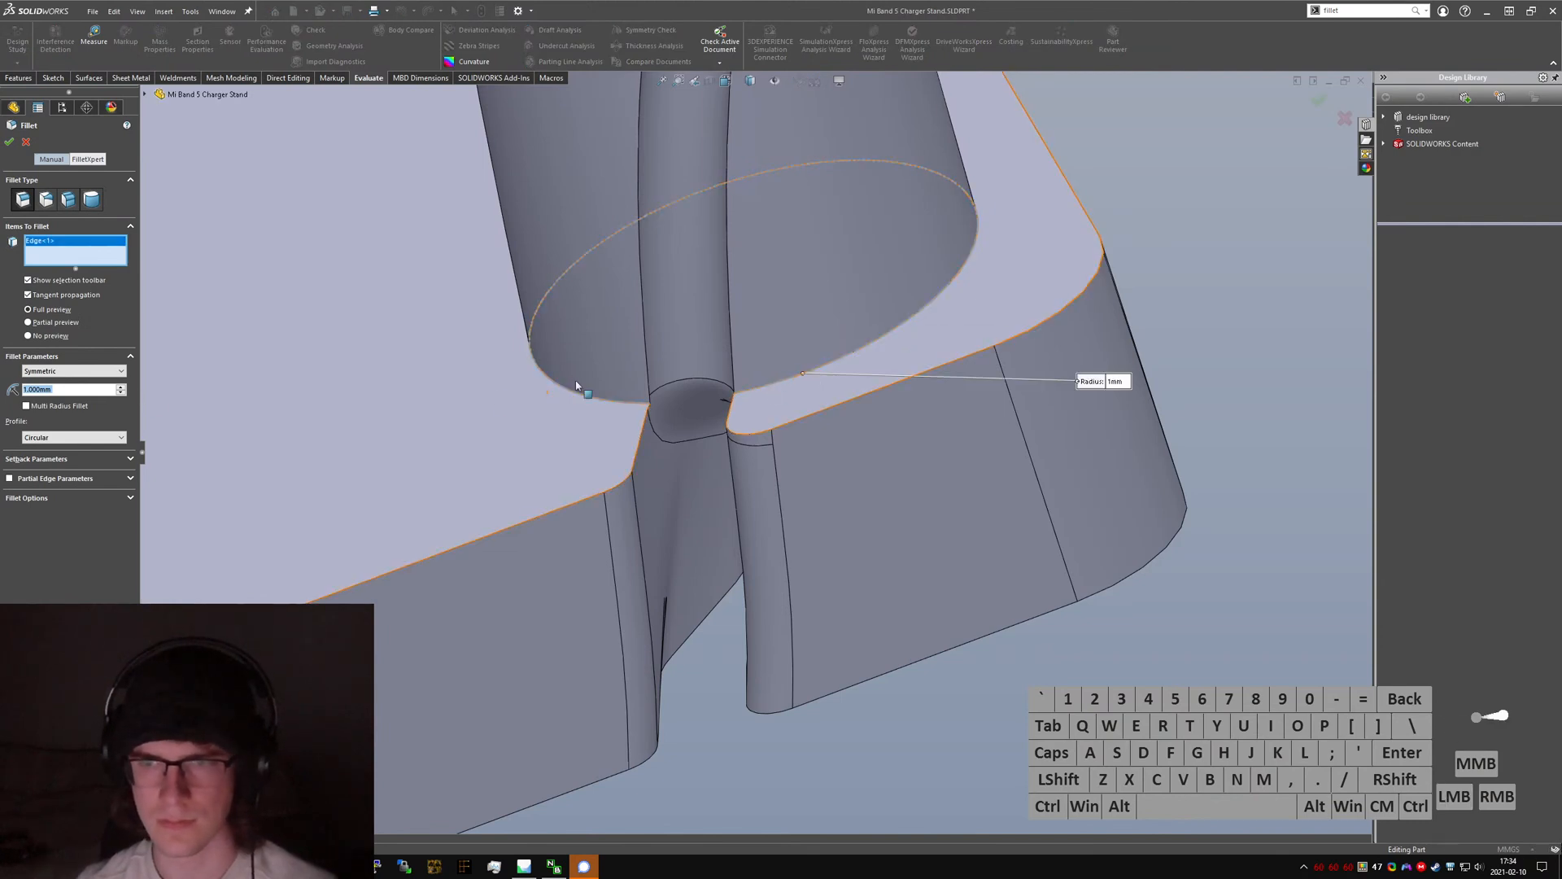
pyautogui.moveTo(793, 321); pyautogui.dragTo(850, 272, button='middle')
pyautogui.scroll(-3, 643, 372)
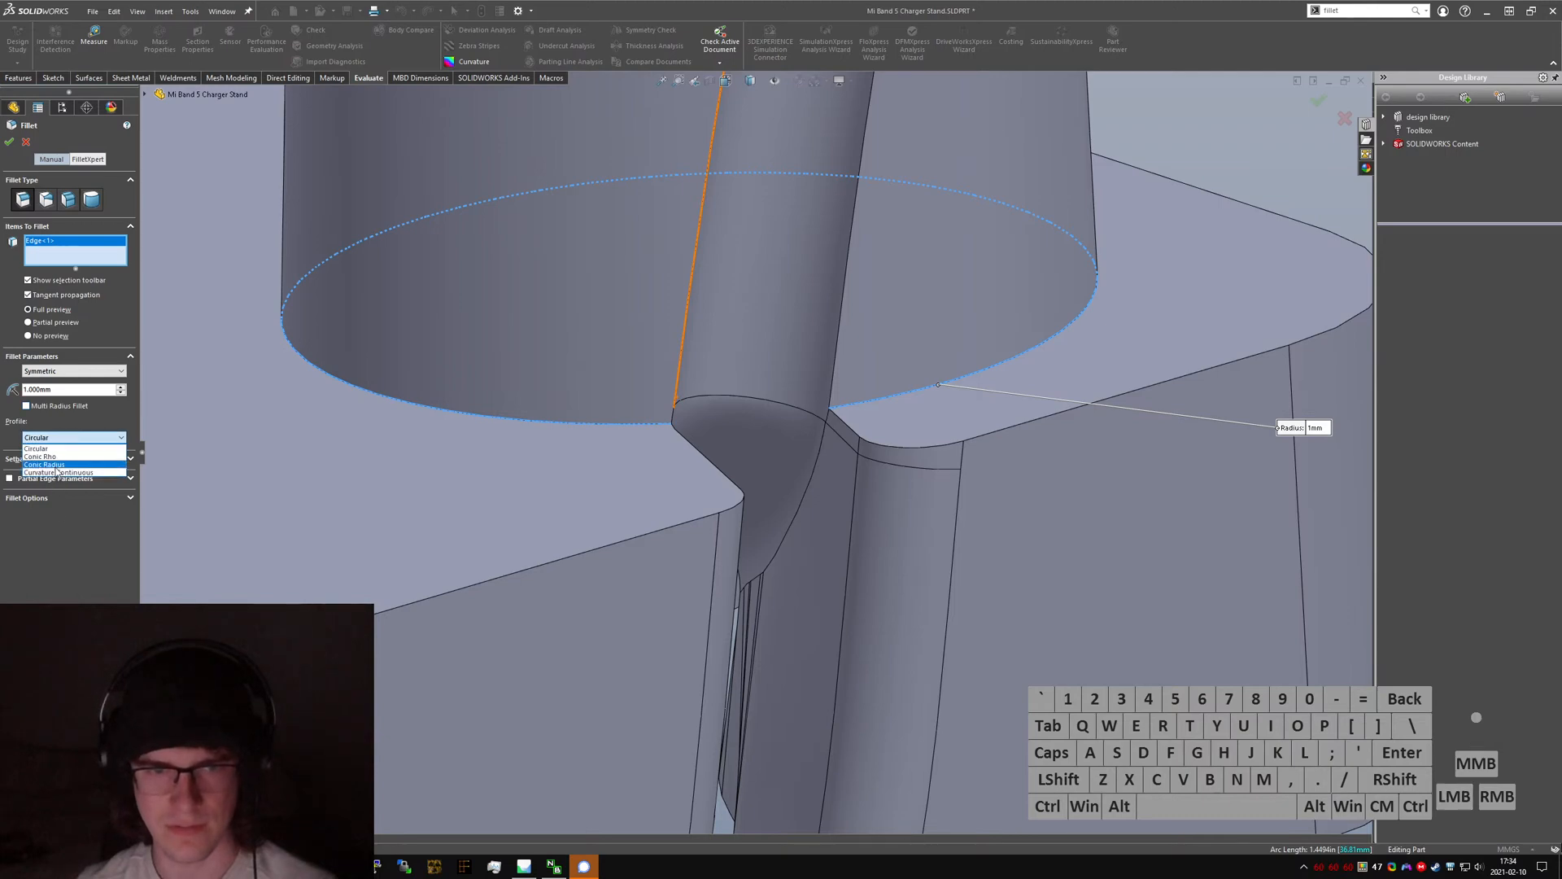
# - Set the foot fillet's profile to Curvature Continuous, check the preview at the groove, and apply it
pyautogui.click(57, 472)
pyautogui.moveTo(645, 408); pyautogui.dragTo(732, 344, button='middle')
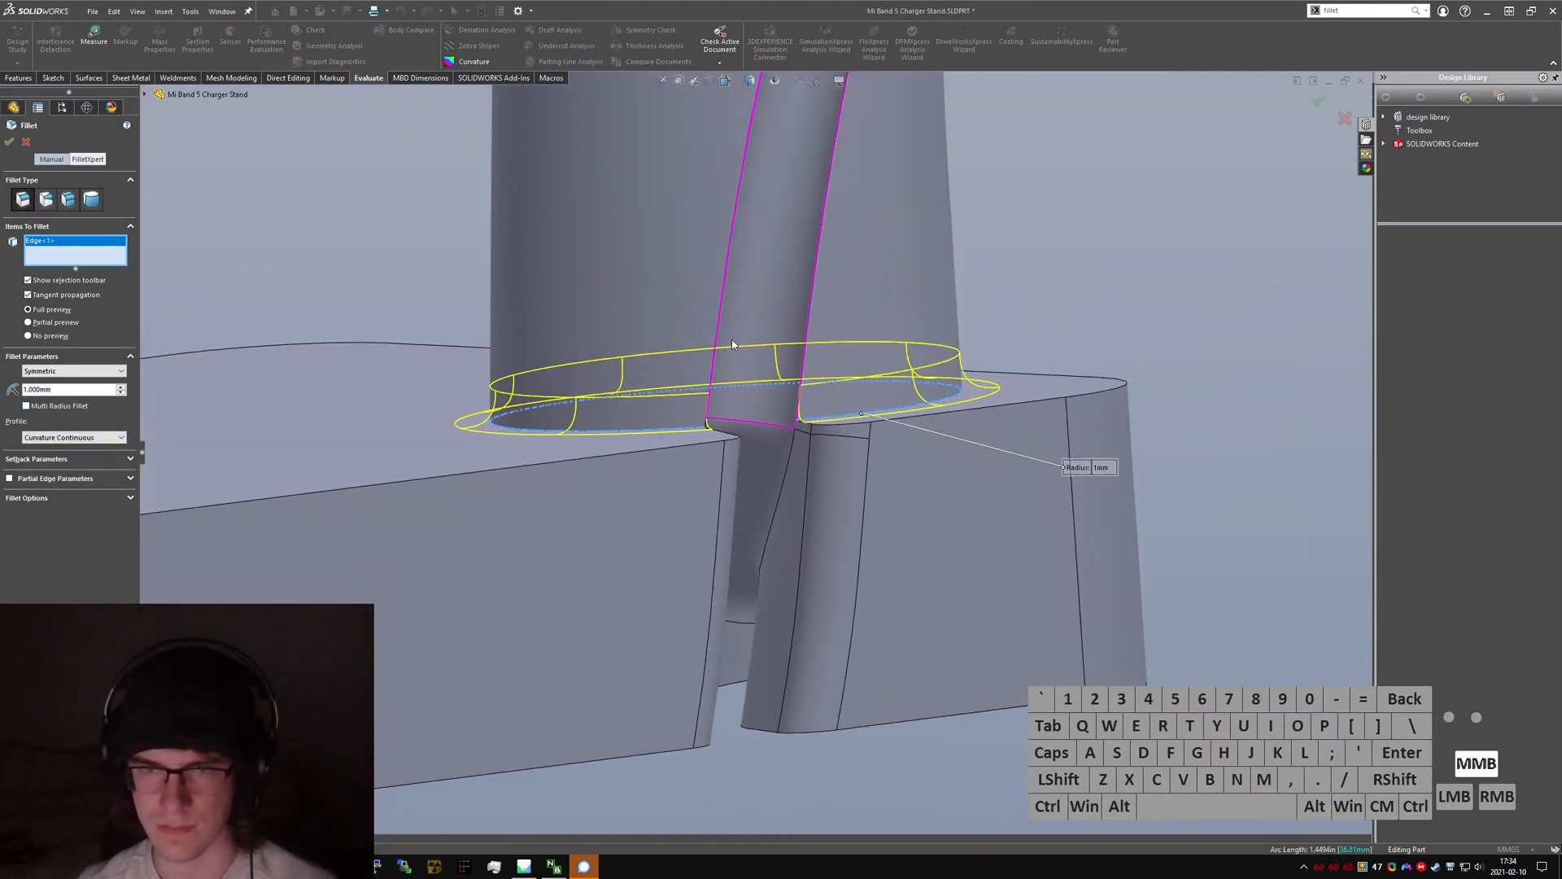
pyautogui.scroll(-4, 734, 392)
pyautogui.moveTo(734, 399); pyautogui.dragTo(662, 479, button='middle')
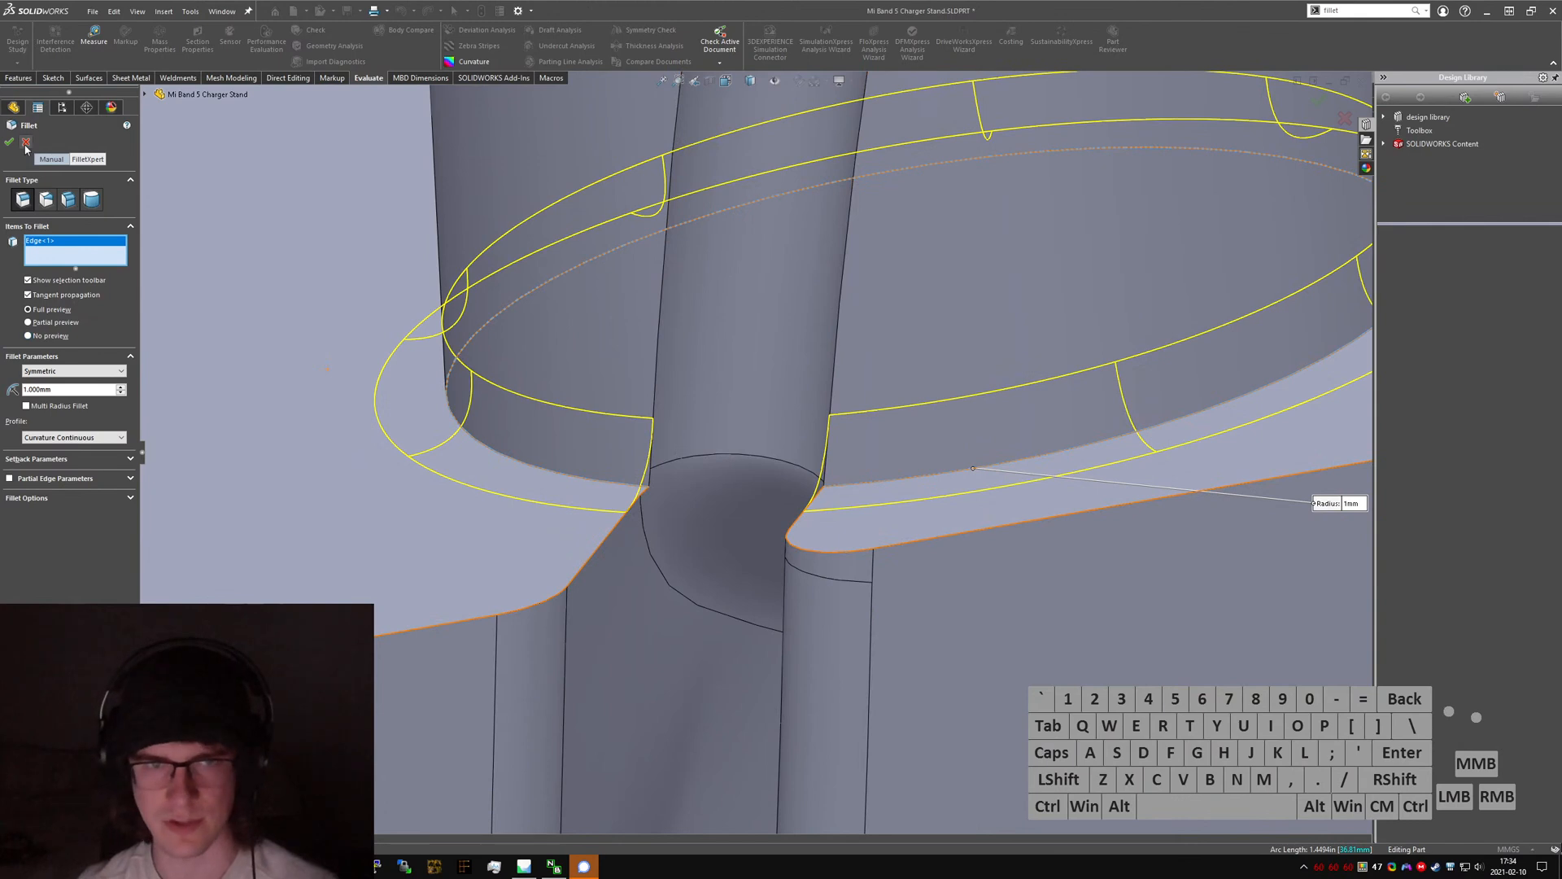
pyautogui.scroll(3, 827, 490)
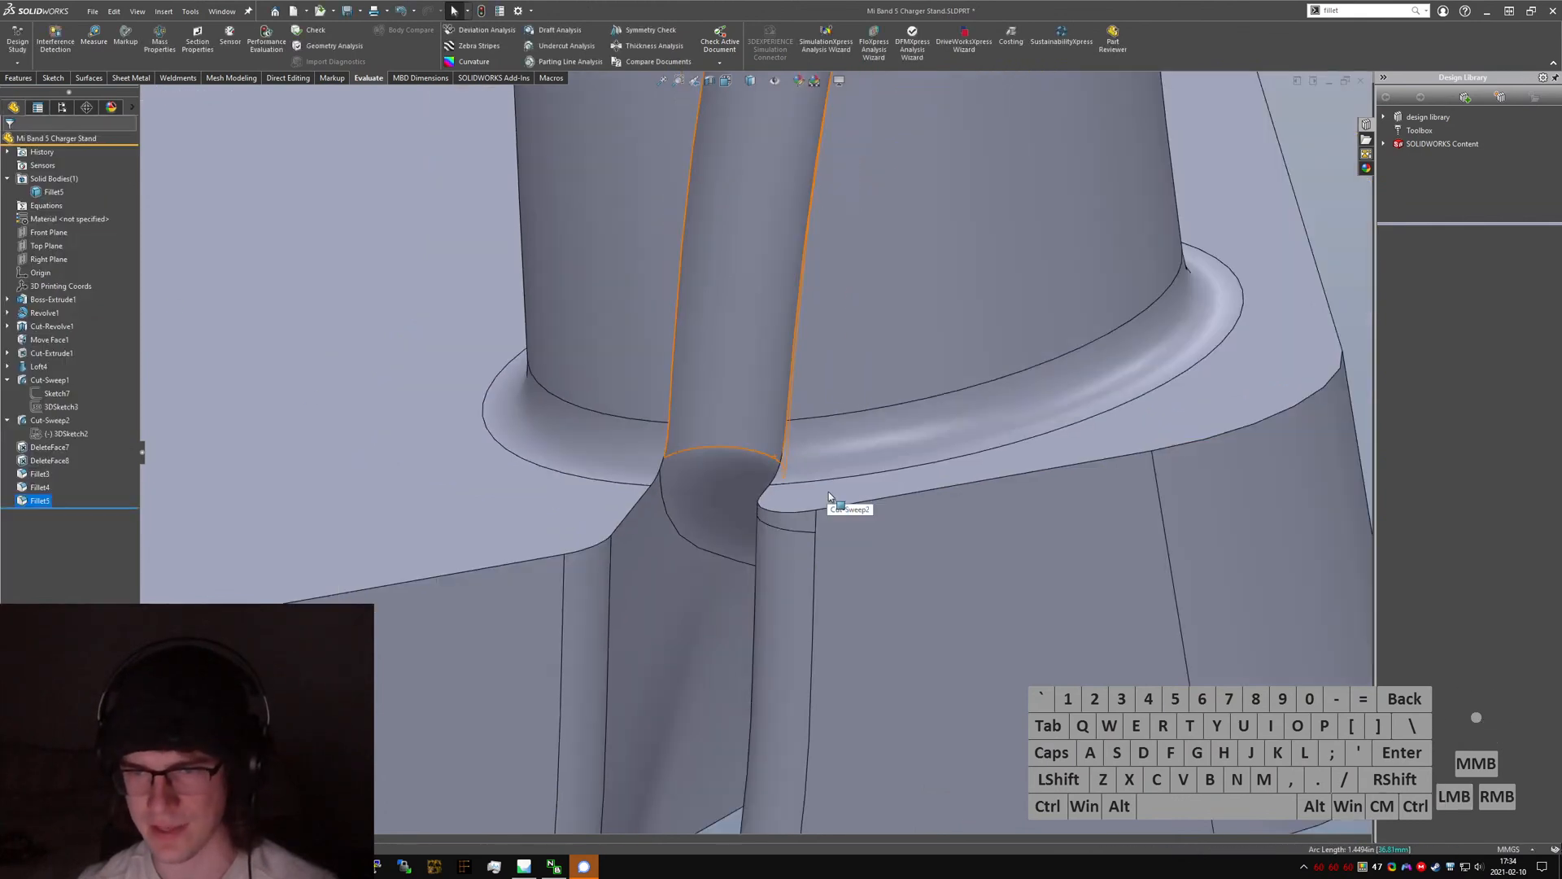
# - Inspect the foot fillet and the rounded groove mouth edge from several angles
pyautogui.click(787, 555)
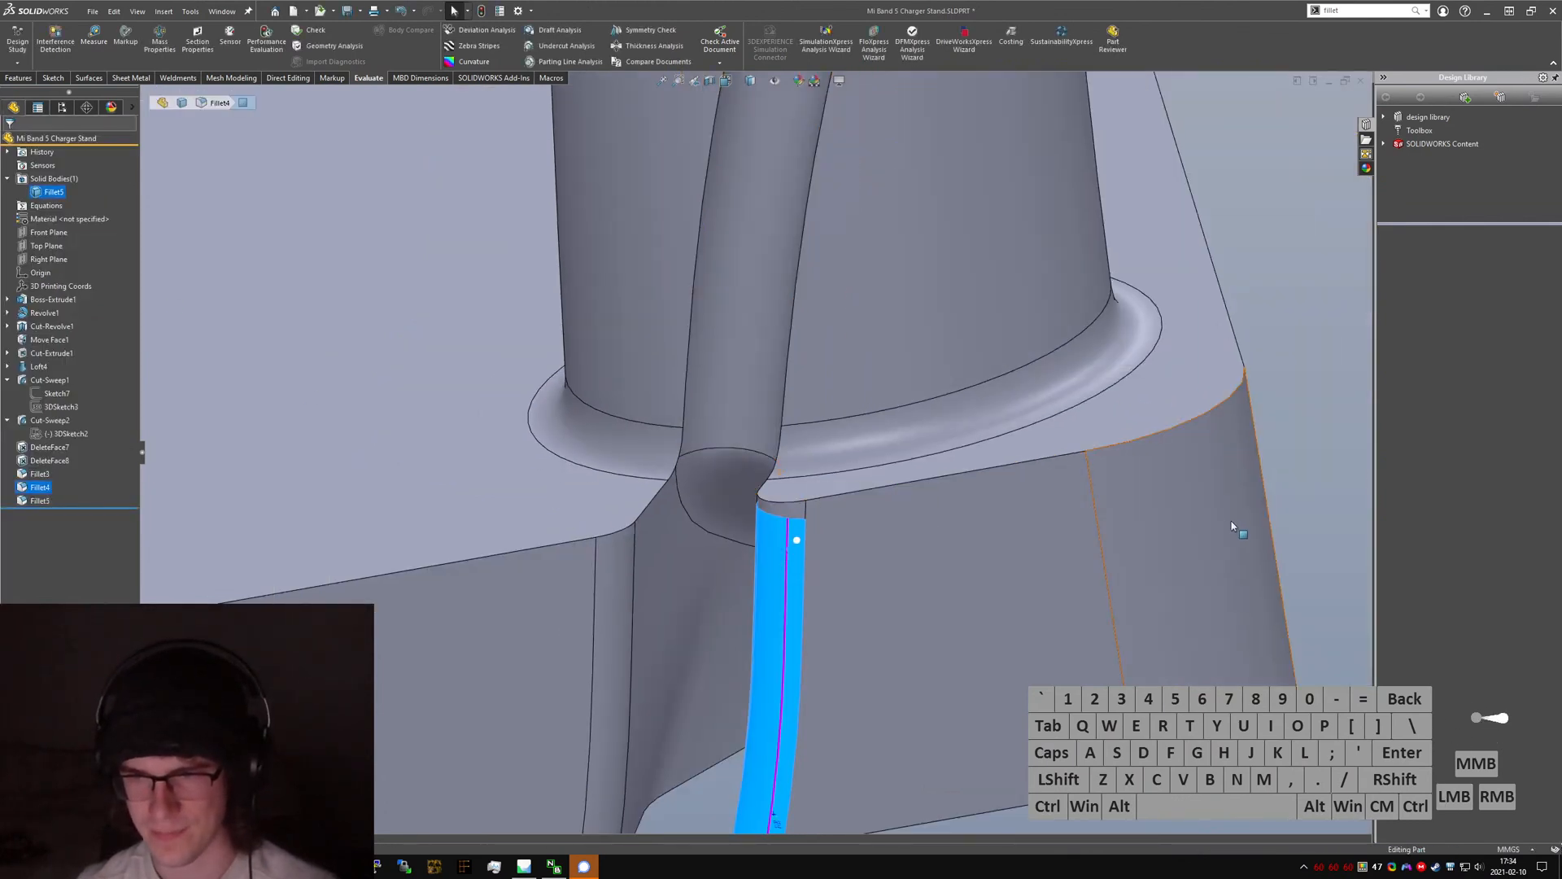
pyautogui.moveTo(1232, 520); pyautogui.dragTo(727, 462, button='middle')
pyautogui.scroll(6, 727, 462)
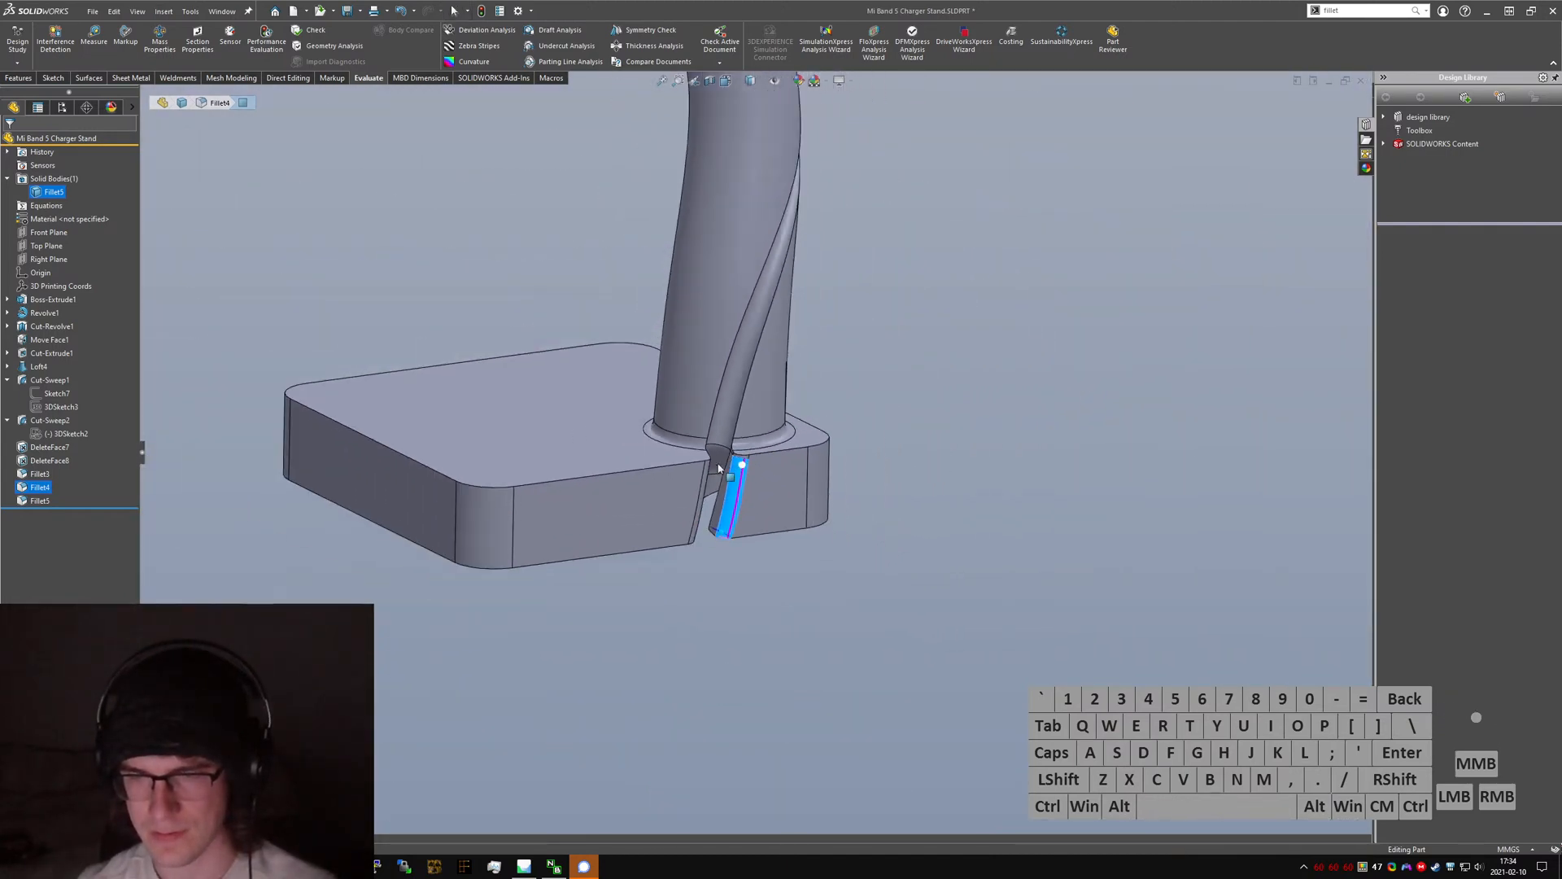
pyautogui.scroll(2, 740, 301)
pyautogui.scroll(-5, 676, 185)
pyautogui.moveTo(677, 277); pyautogui.dragTo(691, 305, button='middle')
pyautogui.click(1032, 511)
# - Return to the Mi Band 5 Stand part, roll its history forward through the next fillet and Chamfer5, and examine the groove junction
pyautogui.hotkey('ctrl', 'Tab')
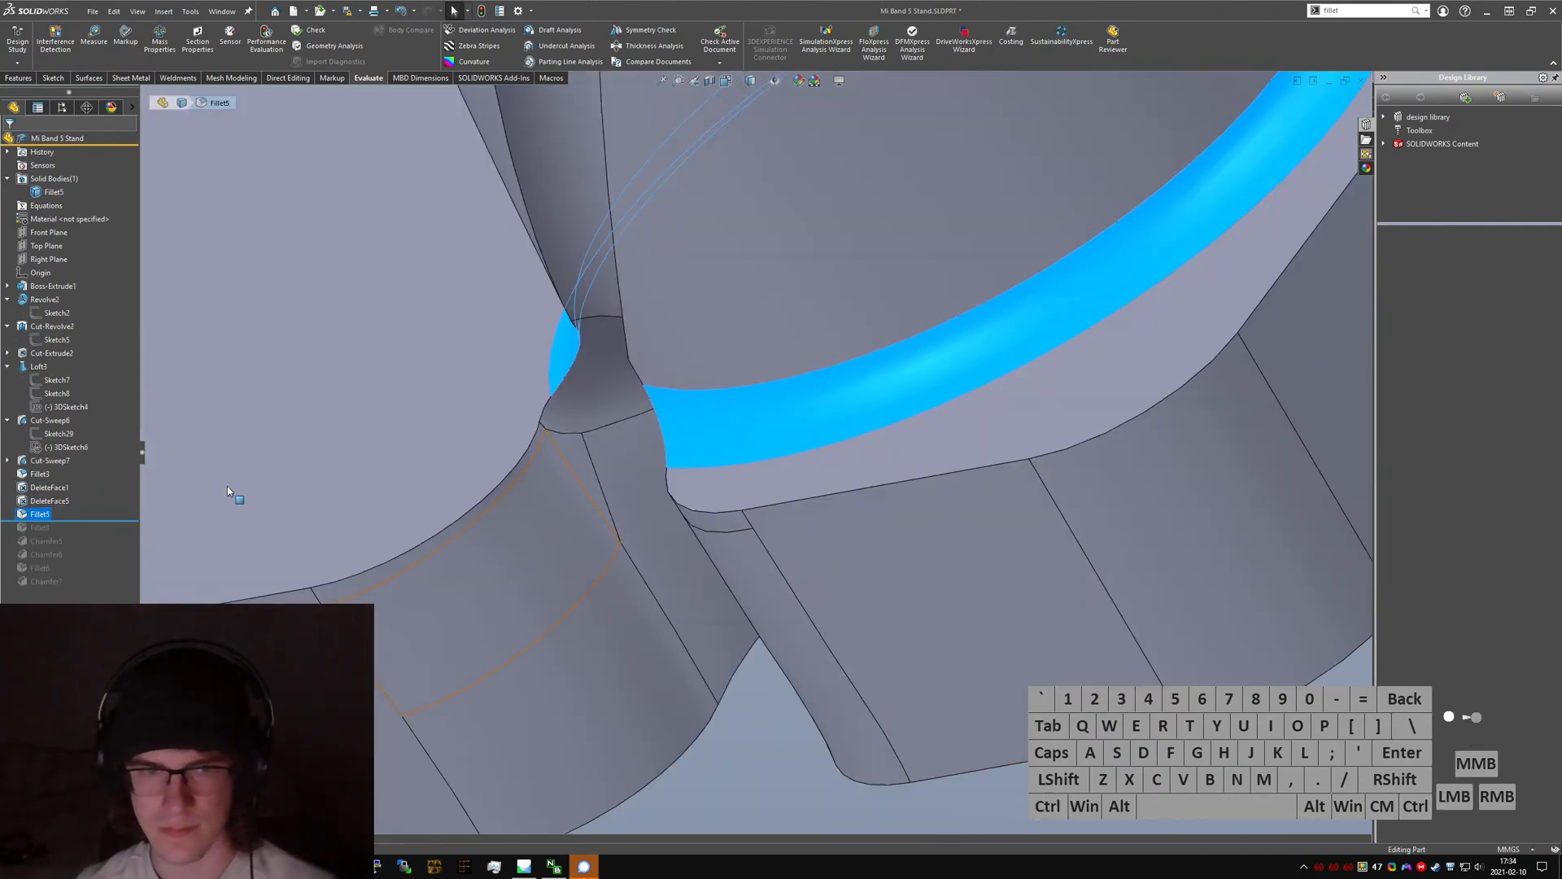
pyautogui.scroll(3, 232, 496)
pyautogui.moveTo(63, 520); pyautogui.dragTo(55, 532)
pyautogui.click(46, 527)
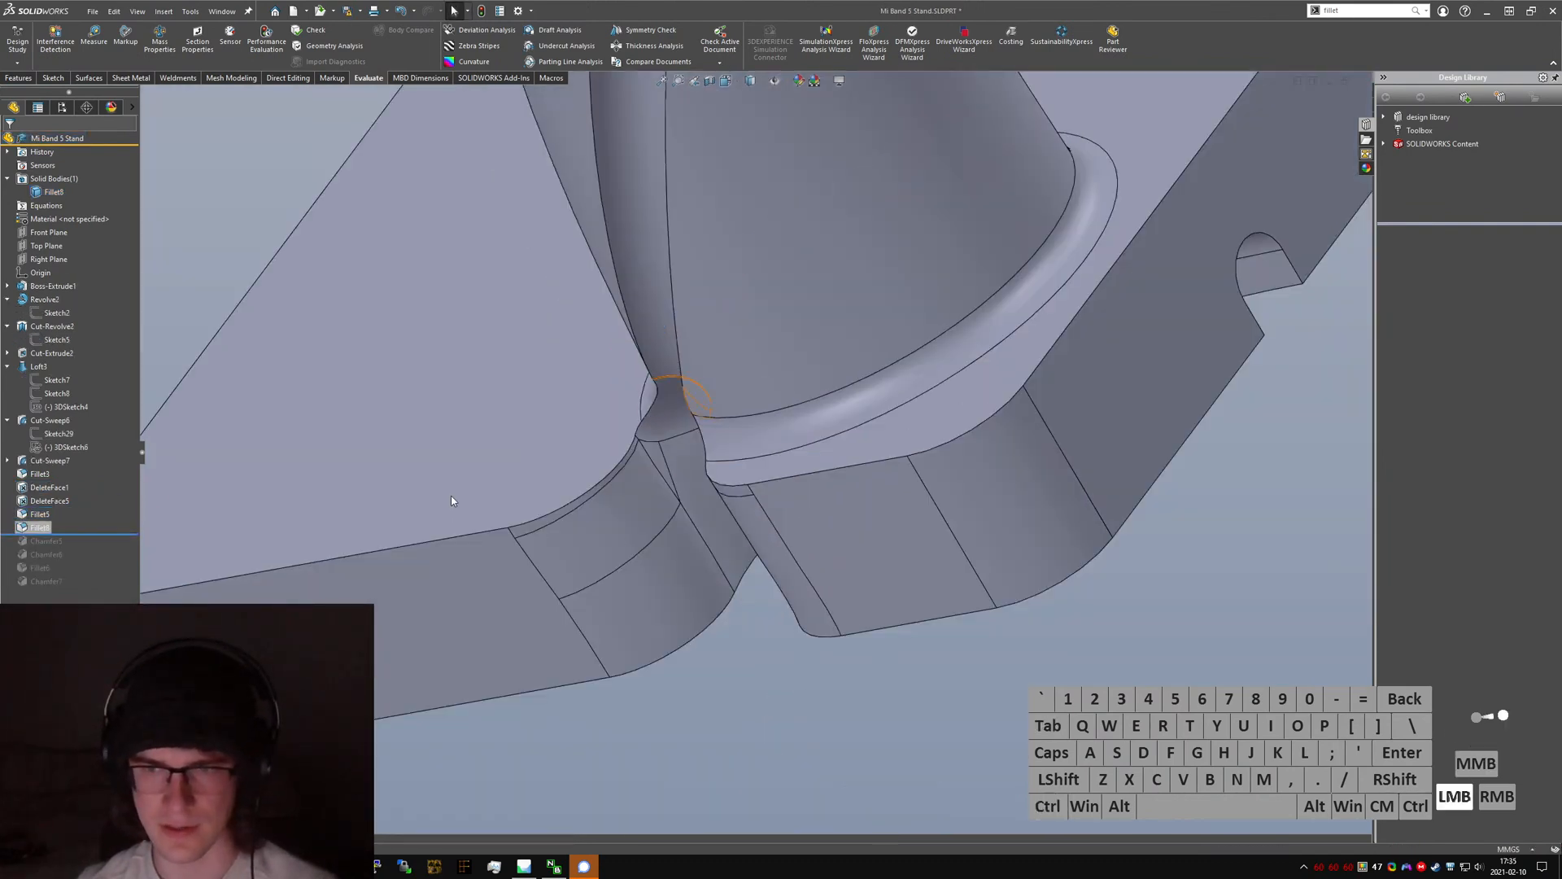
pyautogui.scroll(1, 685, 407)
pyautogui.scroll(-7, 685, 408)
pyautogui.moveTo(692, 411); pyautogui.dragTo(801, 348, button='middle')
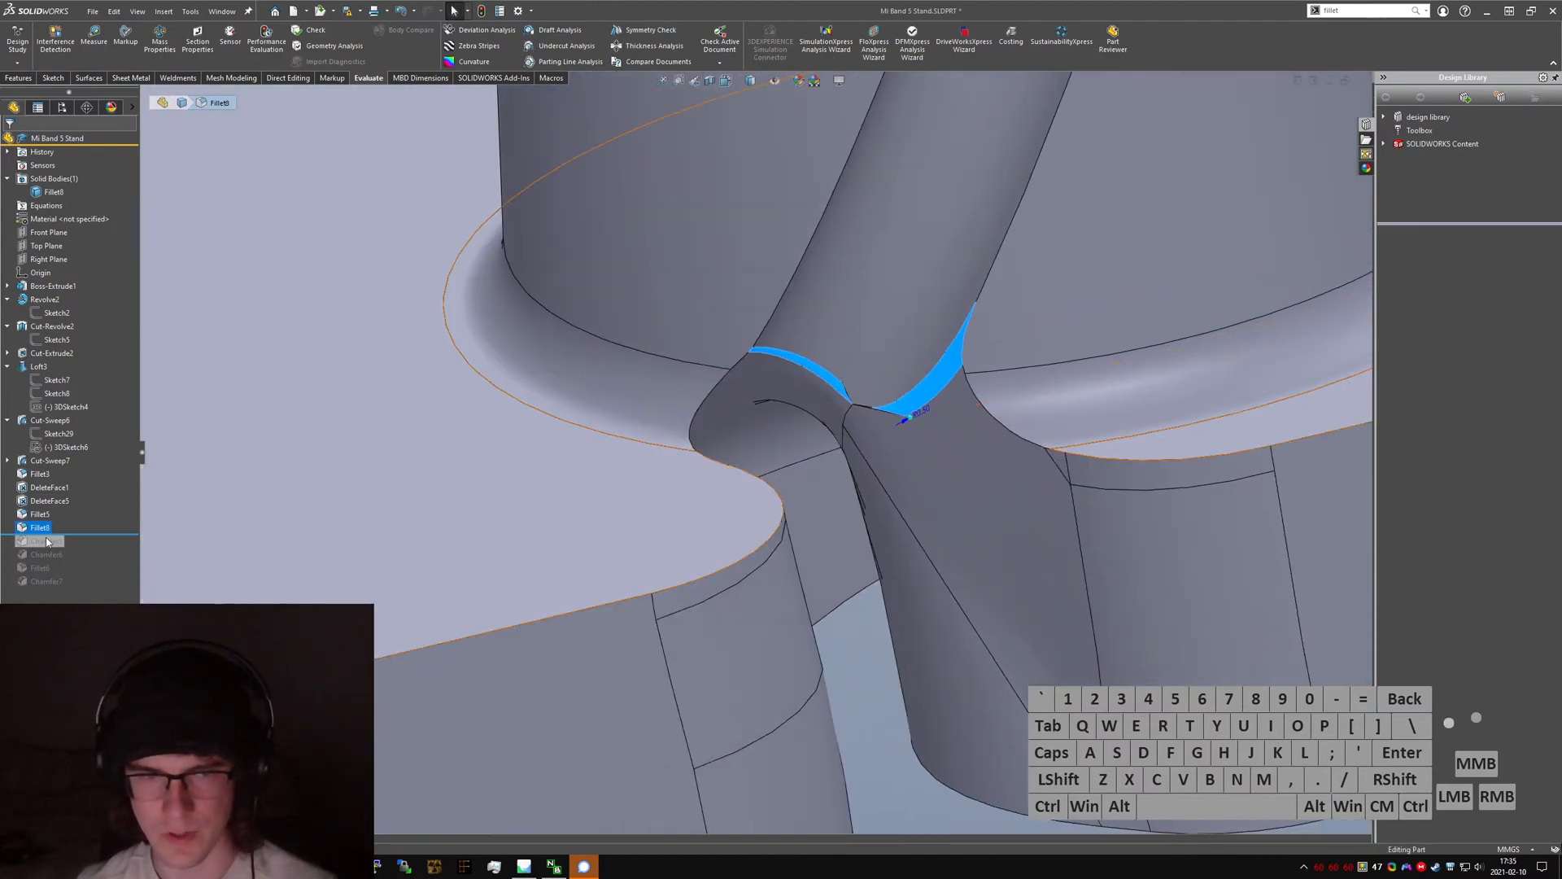
pyautogui.moveTo(63, 540); pyautogui.dragTo(61, 547)
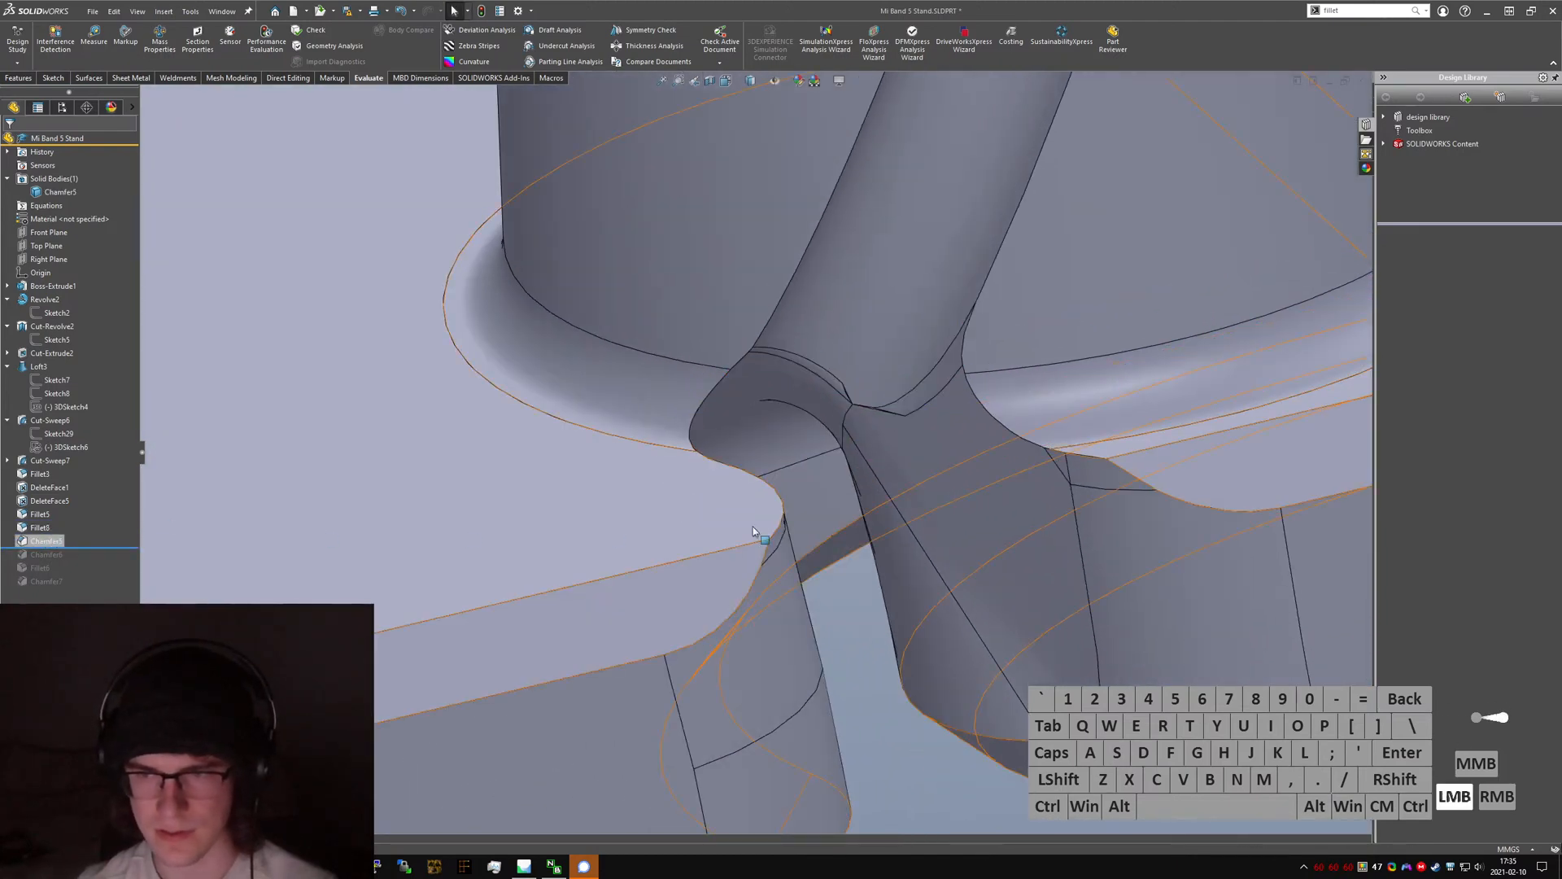
# - Examine Chamfer5 along the base's top and bottom edges in the Mi Band 5 Stand part, comparing it with the Charger Stand part
pyautogui.scroll(3, 753, 525)
pyautogui.scroll(2, 753, 517)
pyautogui.scroll(-5, 753, 516)
pyautogui.moveTo(753, 452); pyautogui.dragTo(753, 520, button='middle')
pyautogui.scroll(4, 753, 520)
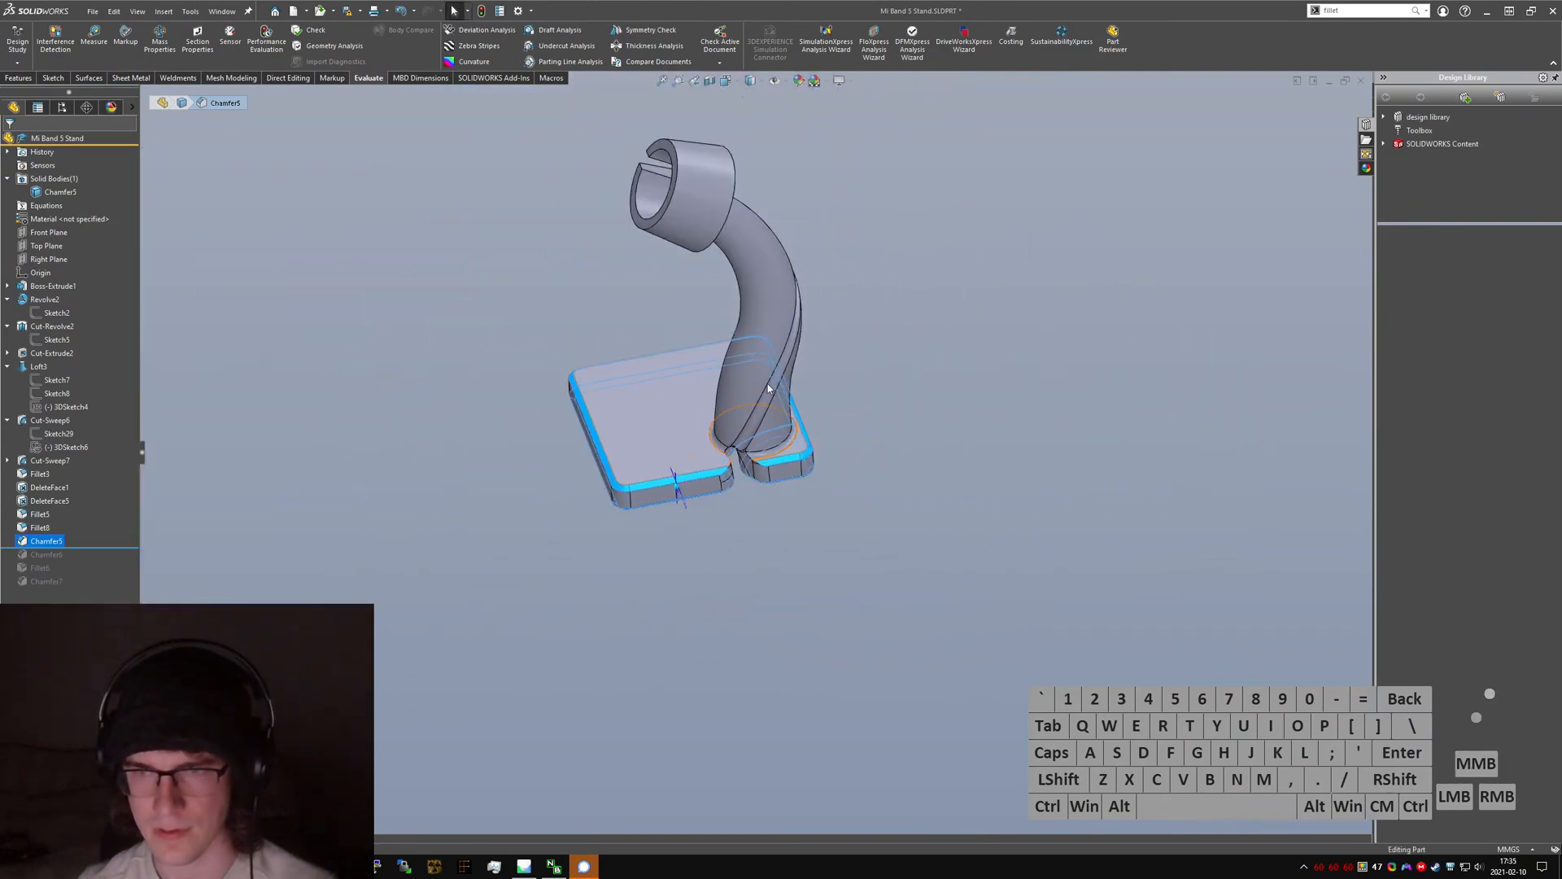
pyautogui.click(824, 603)
pyautogui.hotkey('ctrl', 'Tab')
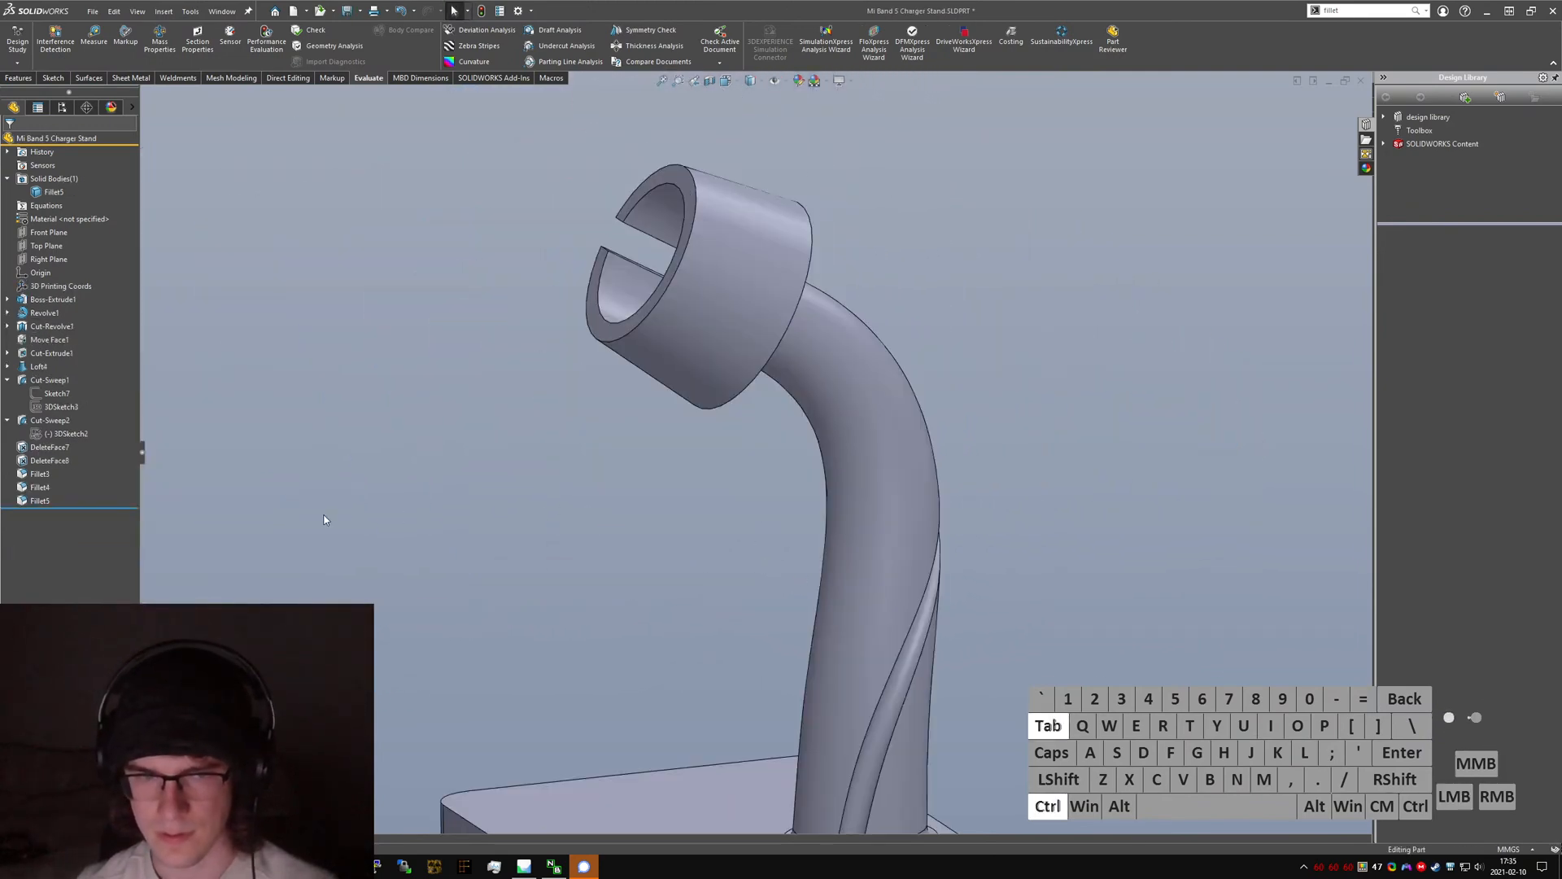
pyautogui.hotkey('ctrl', 'Tab')
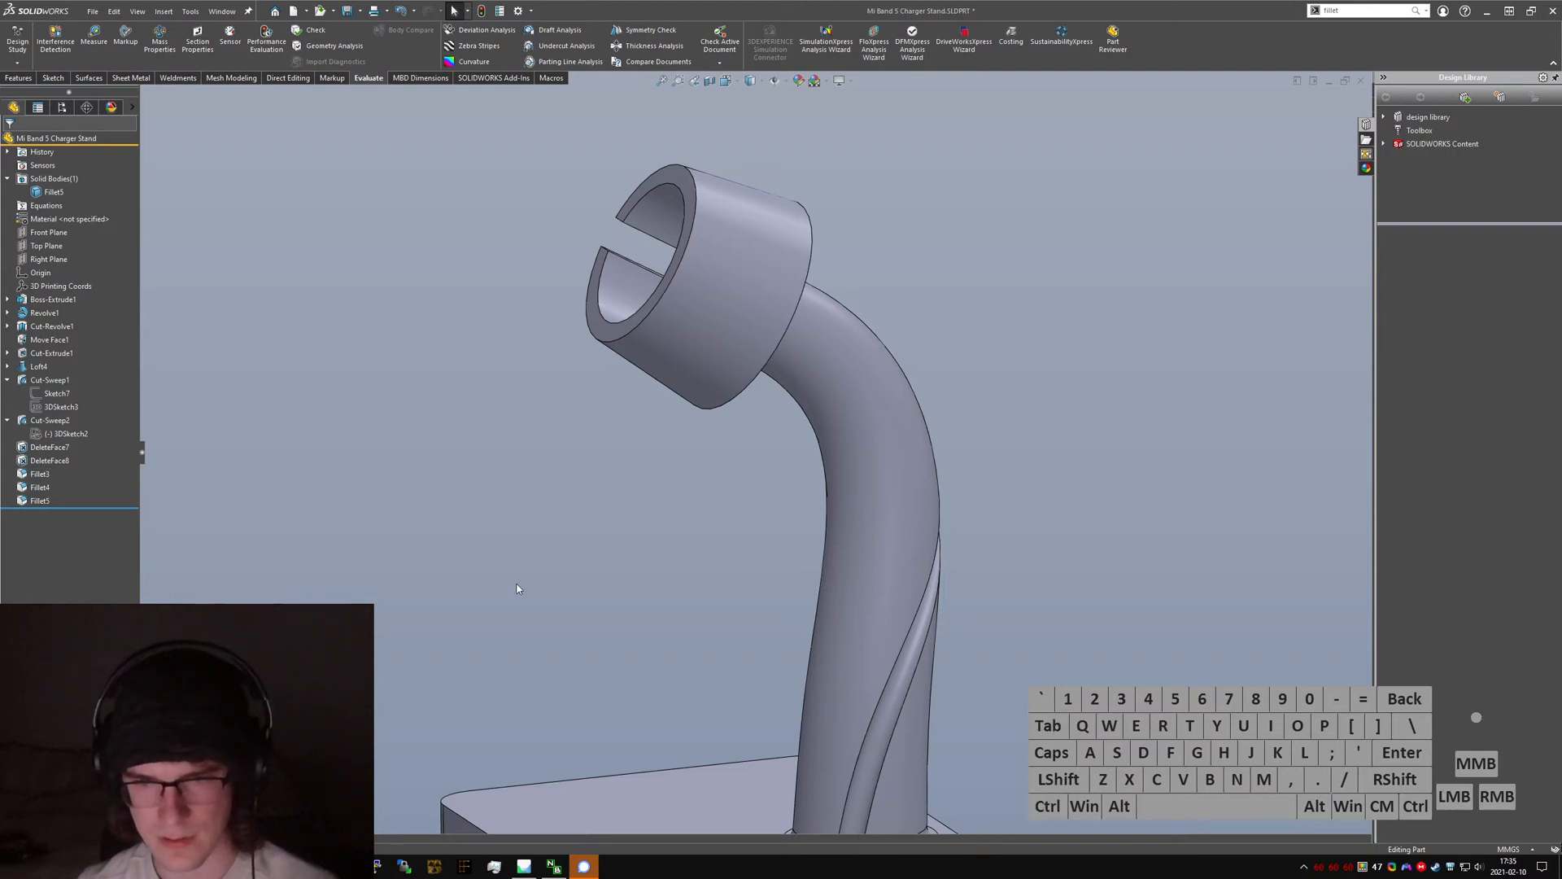
pyautogui.scroll(-3, 668, 486)
pyautogui.click(671, 485)
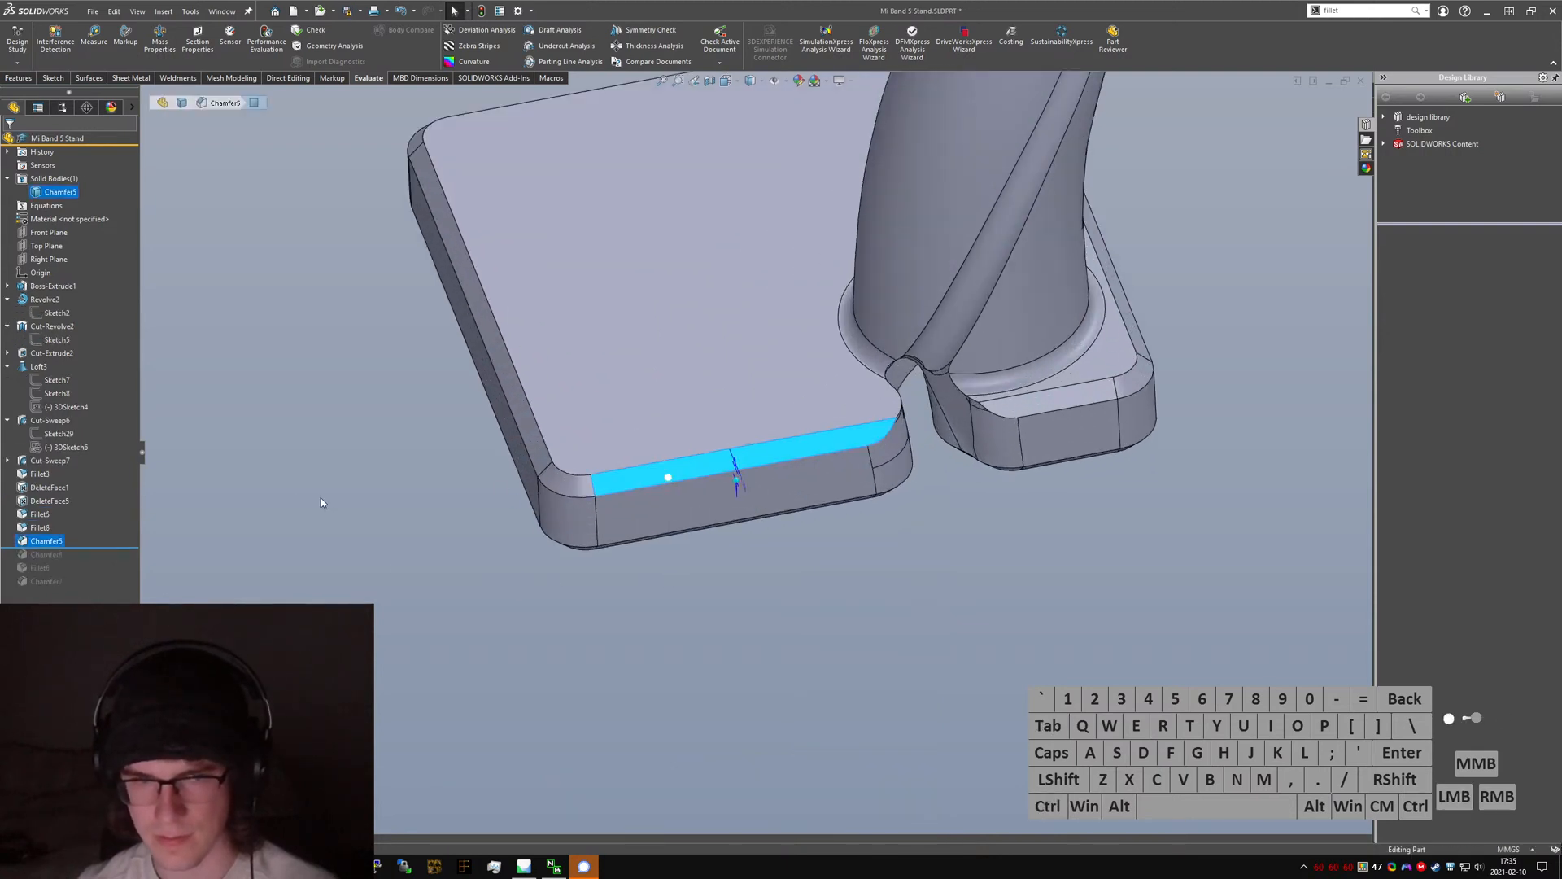
pyautogui.scroll(-5, 748, 486)
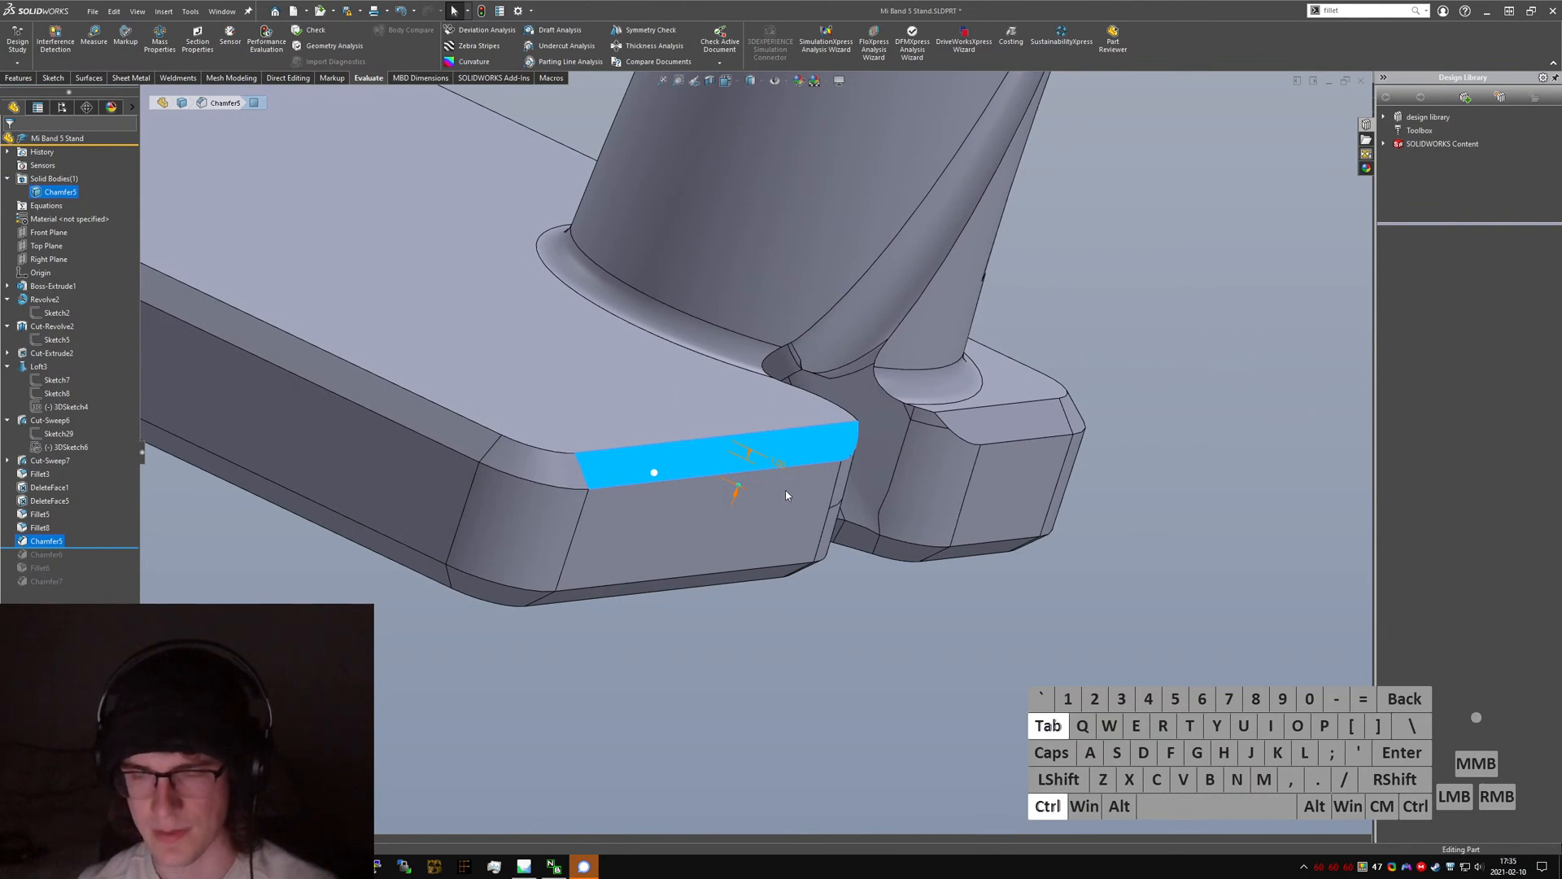
# - Switch to the Mi Band 5 Charger Stand part and inspect the base's top edges around the groove mouth
pyautogui.hotkey('ctrl', 'Tab')
pyautogui.scroll(5, 781, 611)
pyautogui.scroll(-5, 781, 655)
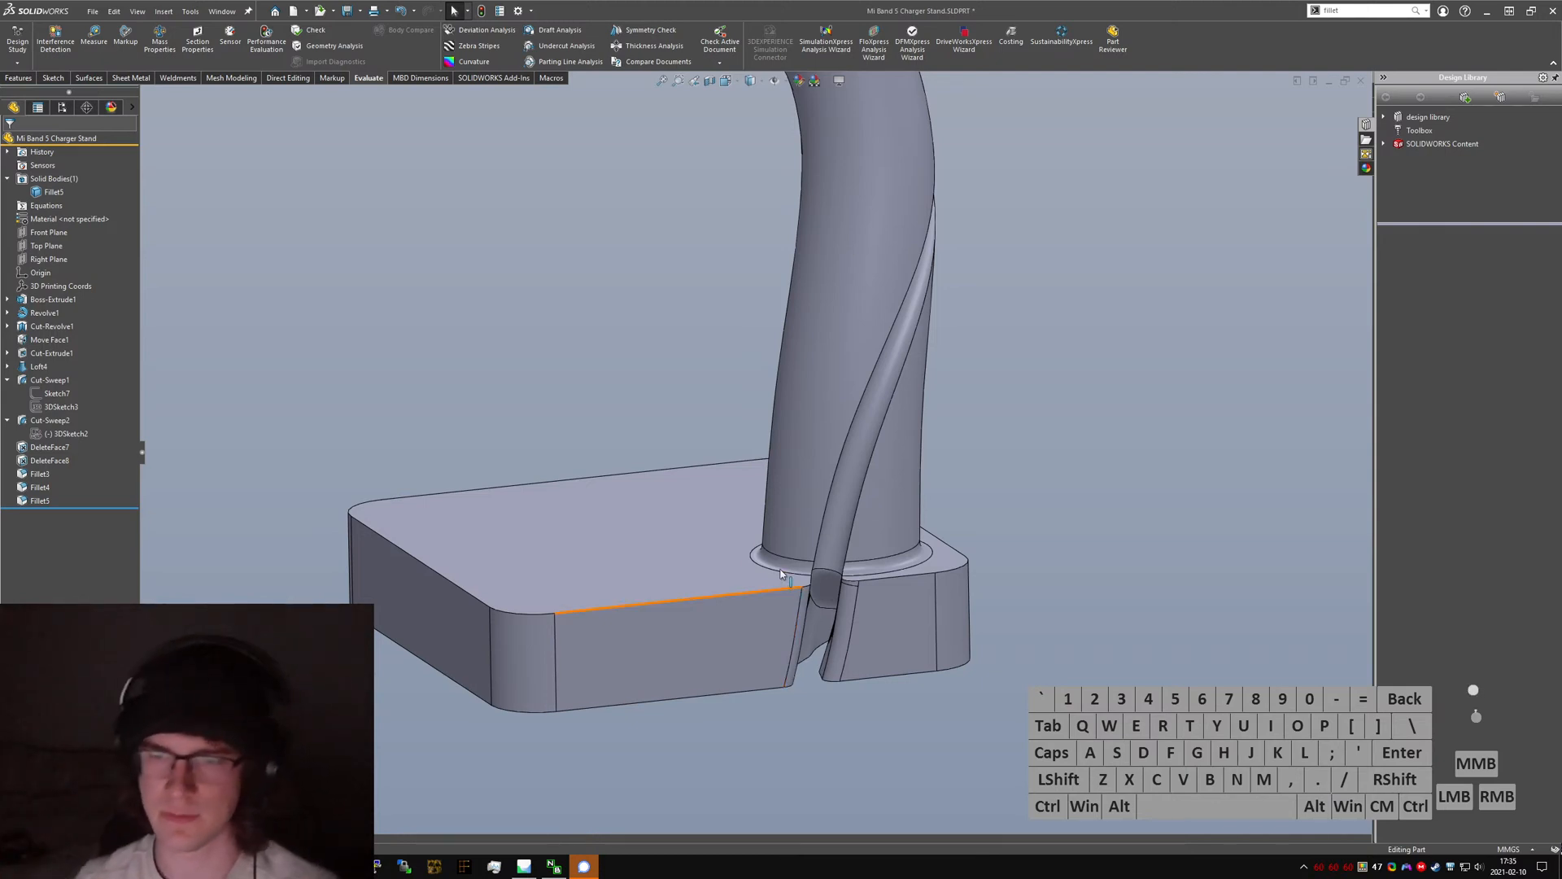
pyautogui.moveTo(675, 592); pyautogui.dragTo(575, 635, button='middle')
pyautogui.click(749, 738)
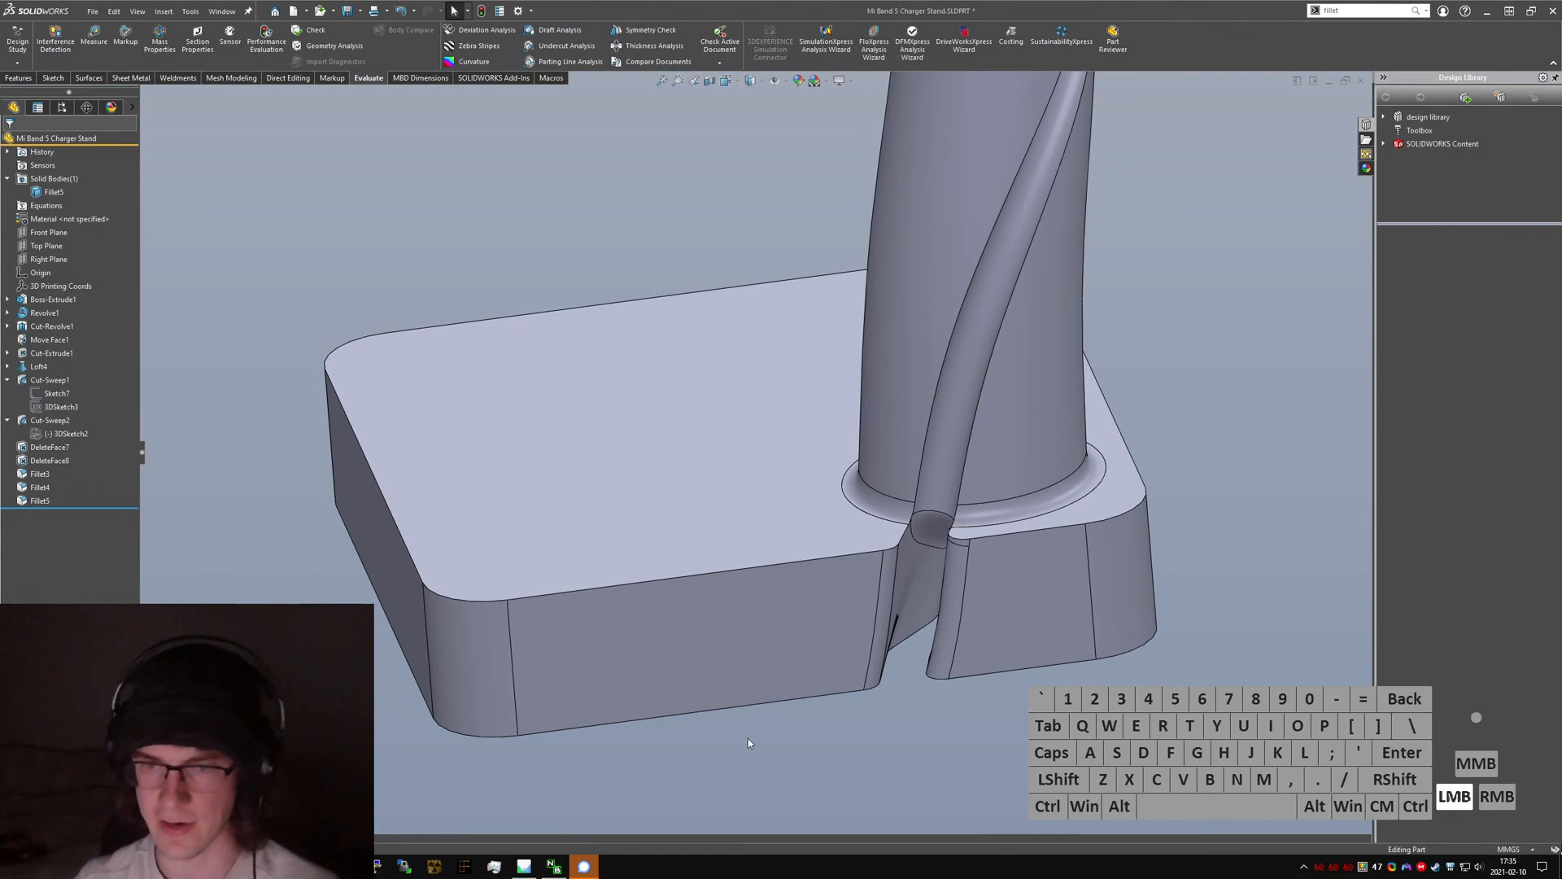
pyautogui.write('s')
pyautogui.write('fillet')
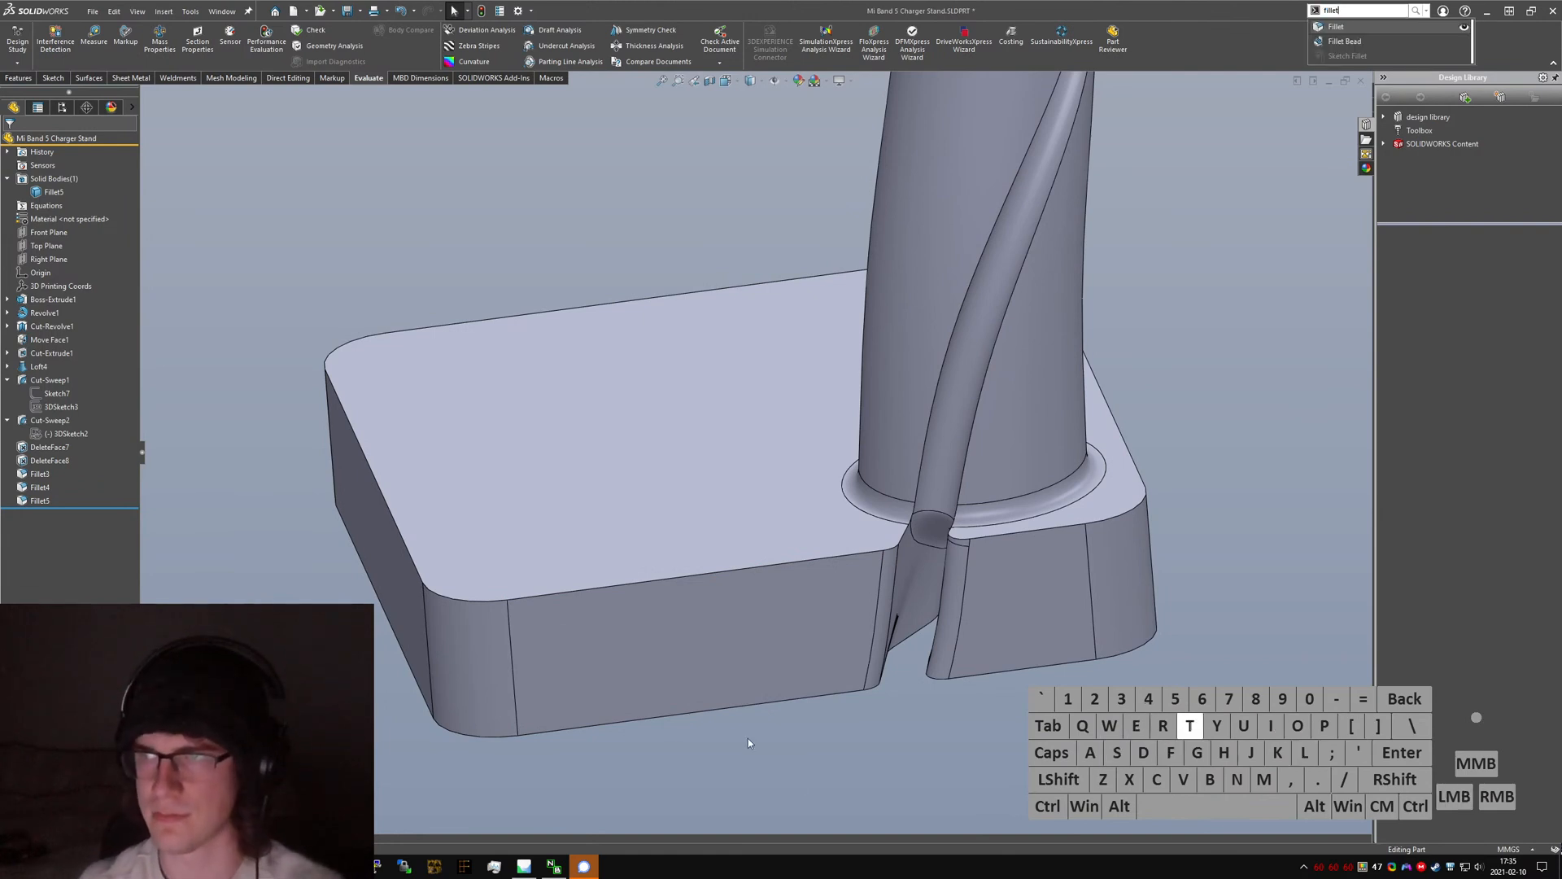
pyautogui.press('Return')
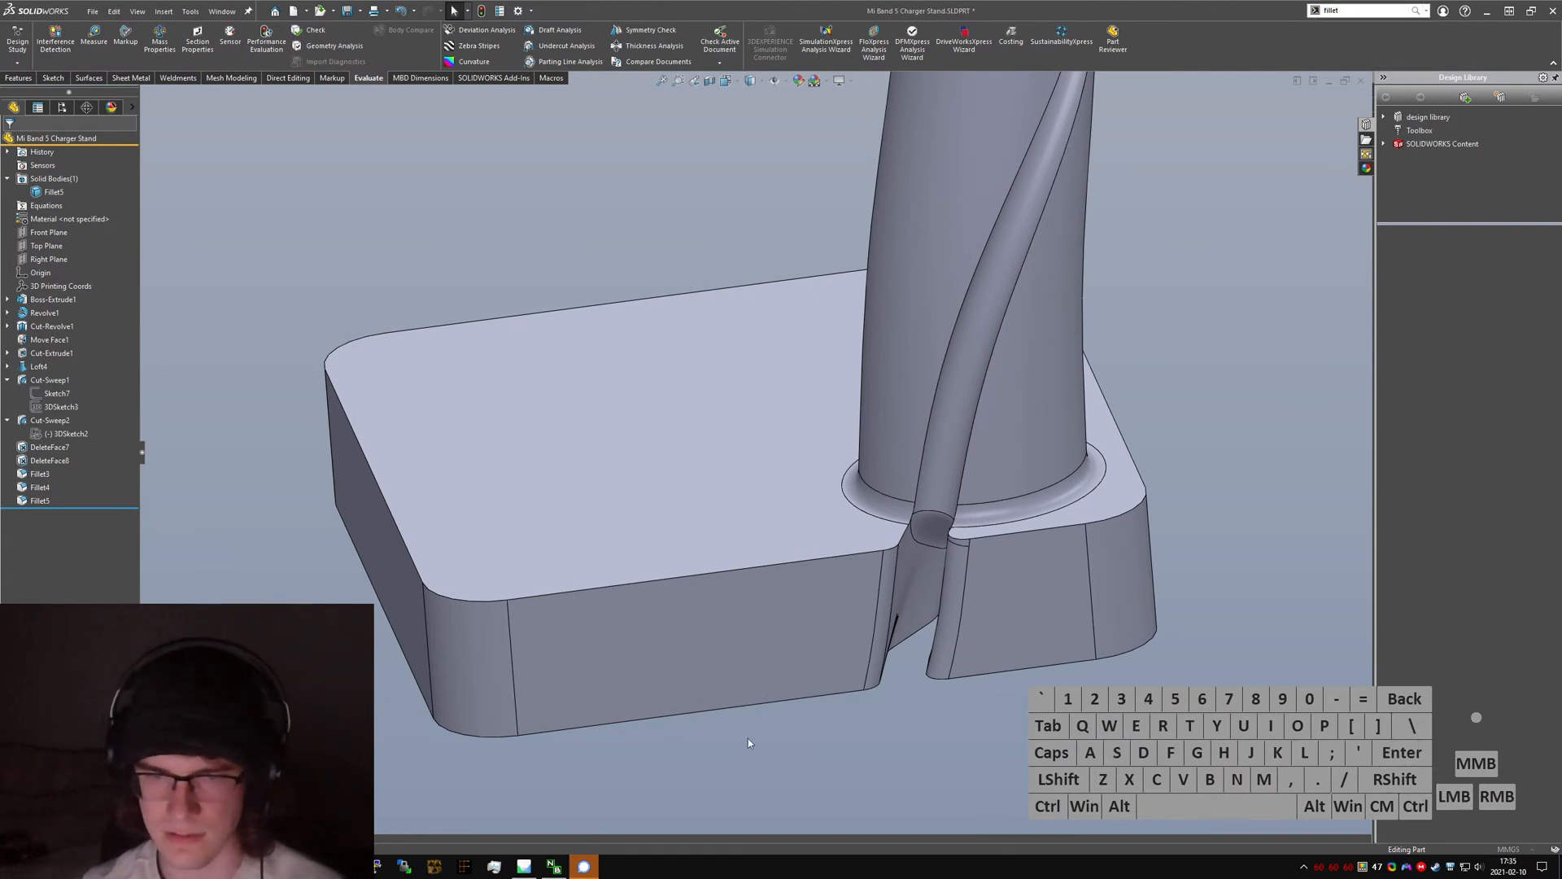
# - Start a symmetric distance-distance chamfer with a distance of 1 mm
pyautogui.write('sf')
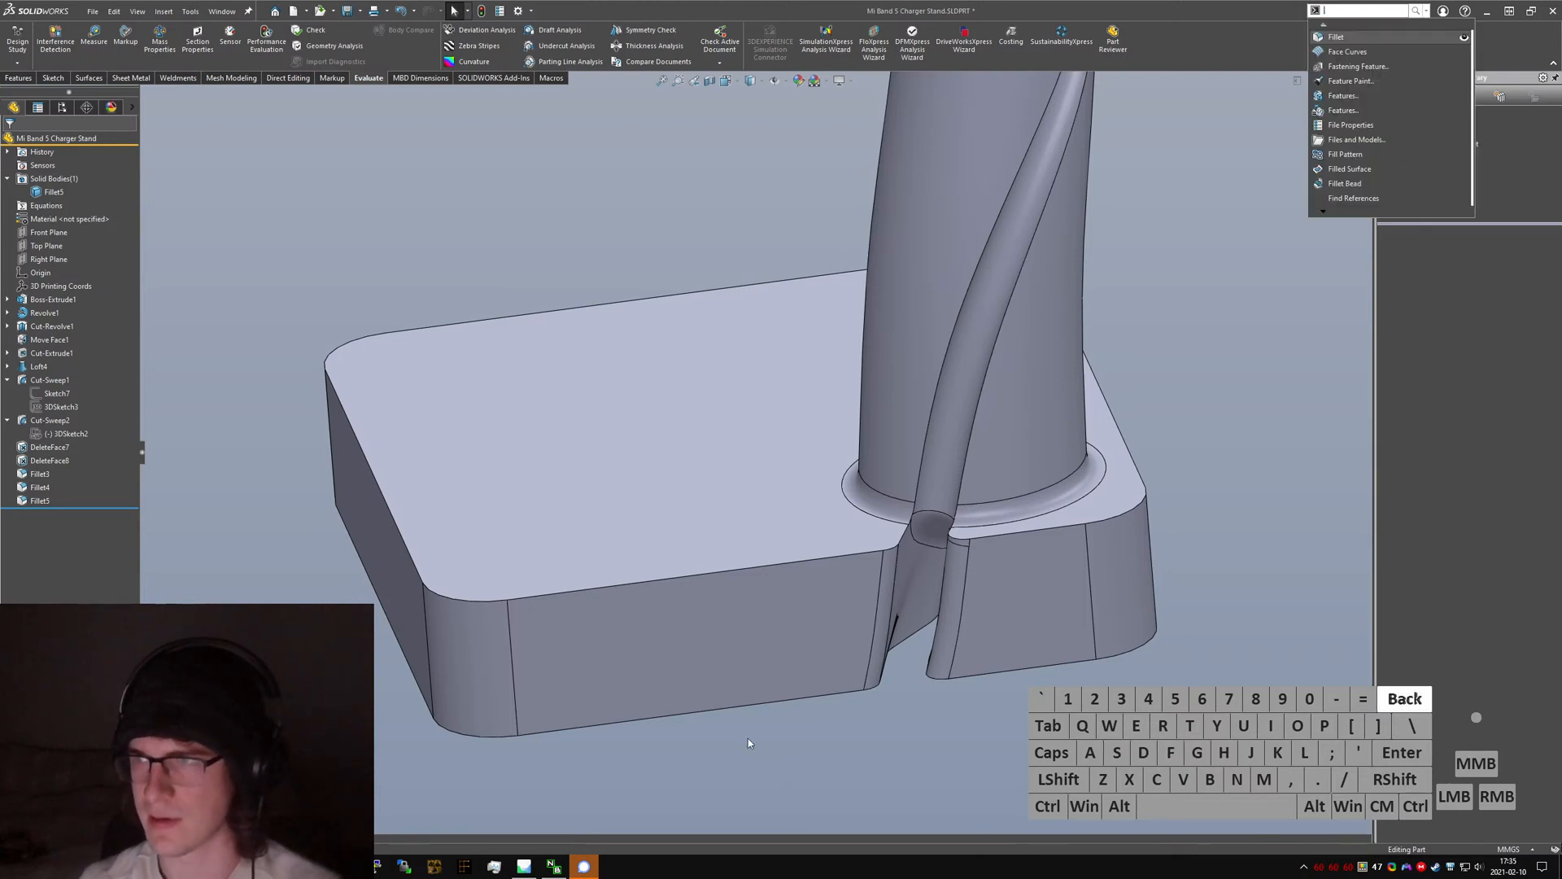
pyautogui.write('chamfer')
pyautogui.press('Return')
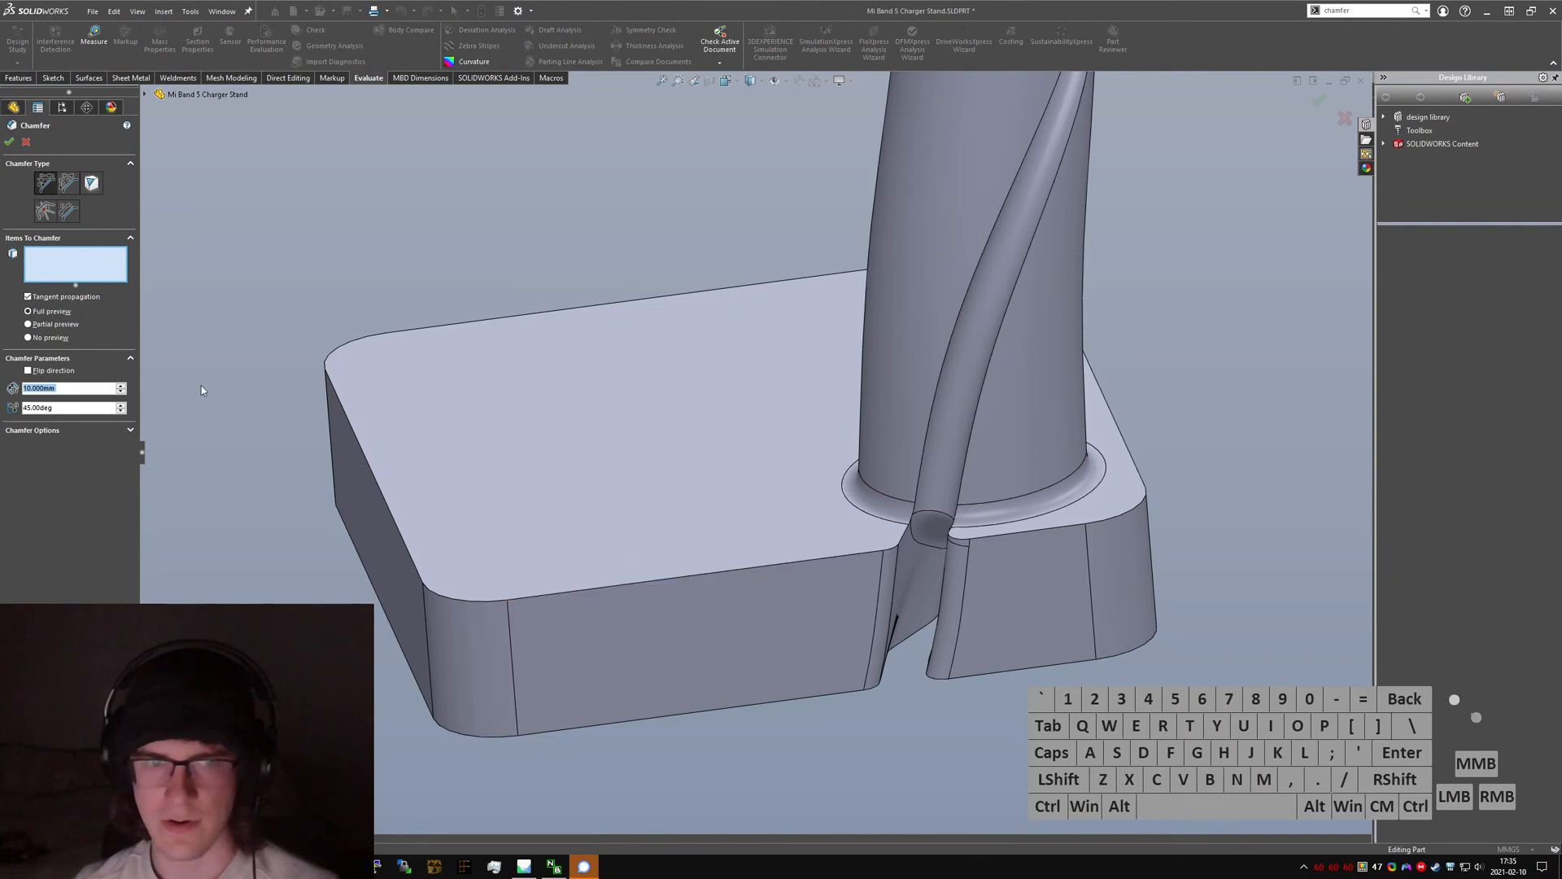
pyautogui.click(68, 183)
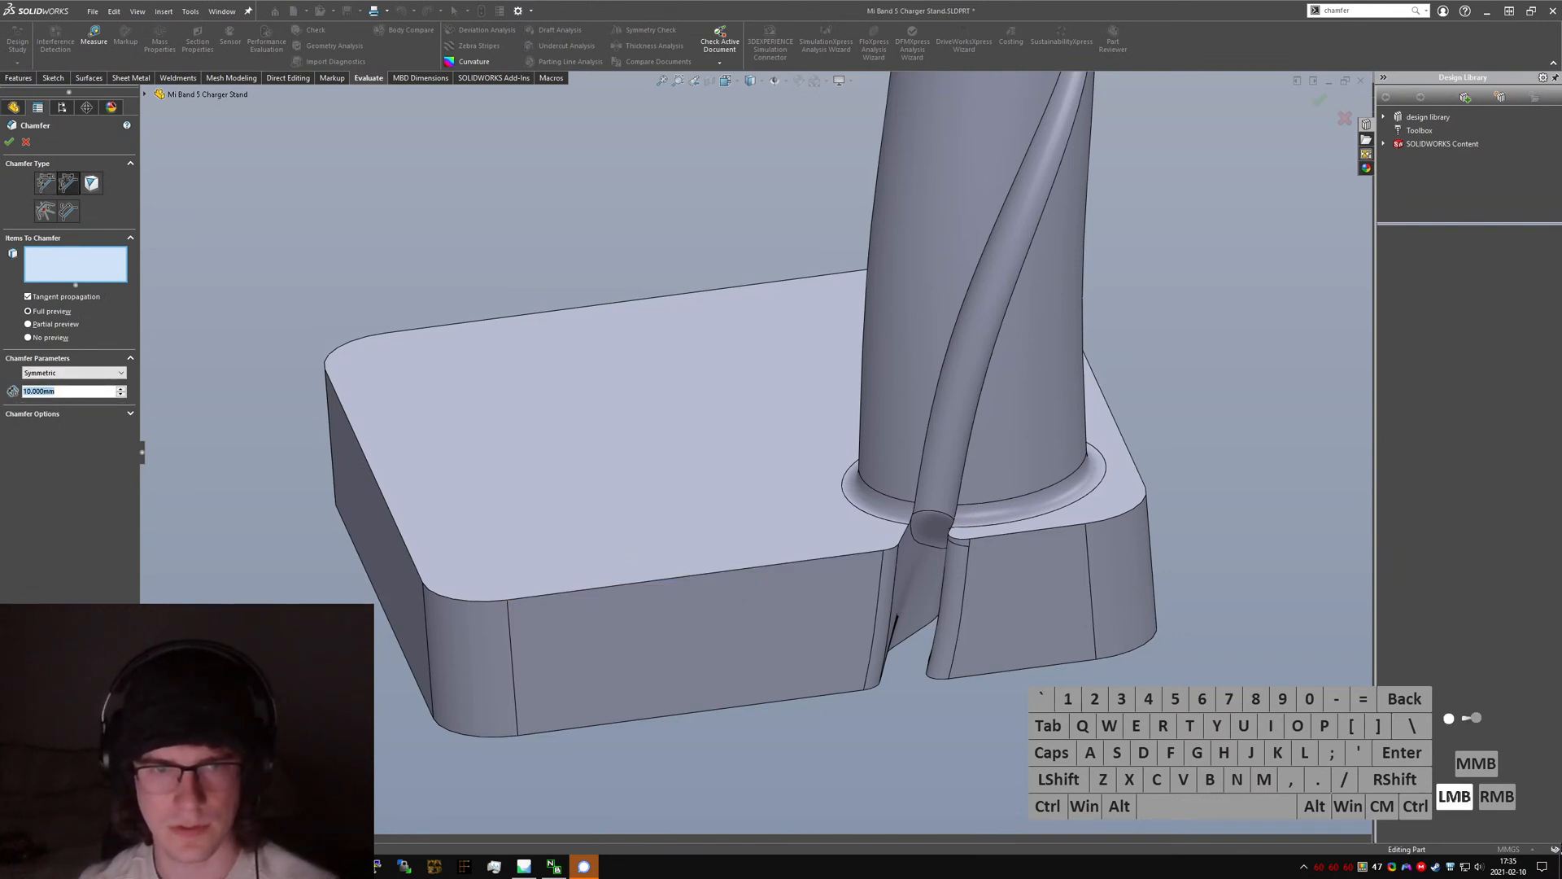
pyautogui.write('1')
# - Turn off tangent propagation and select the straight and corner edges around the outer border of the base's top face for the chamfer
pyautogui.click(525, 596)
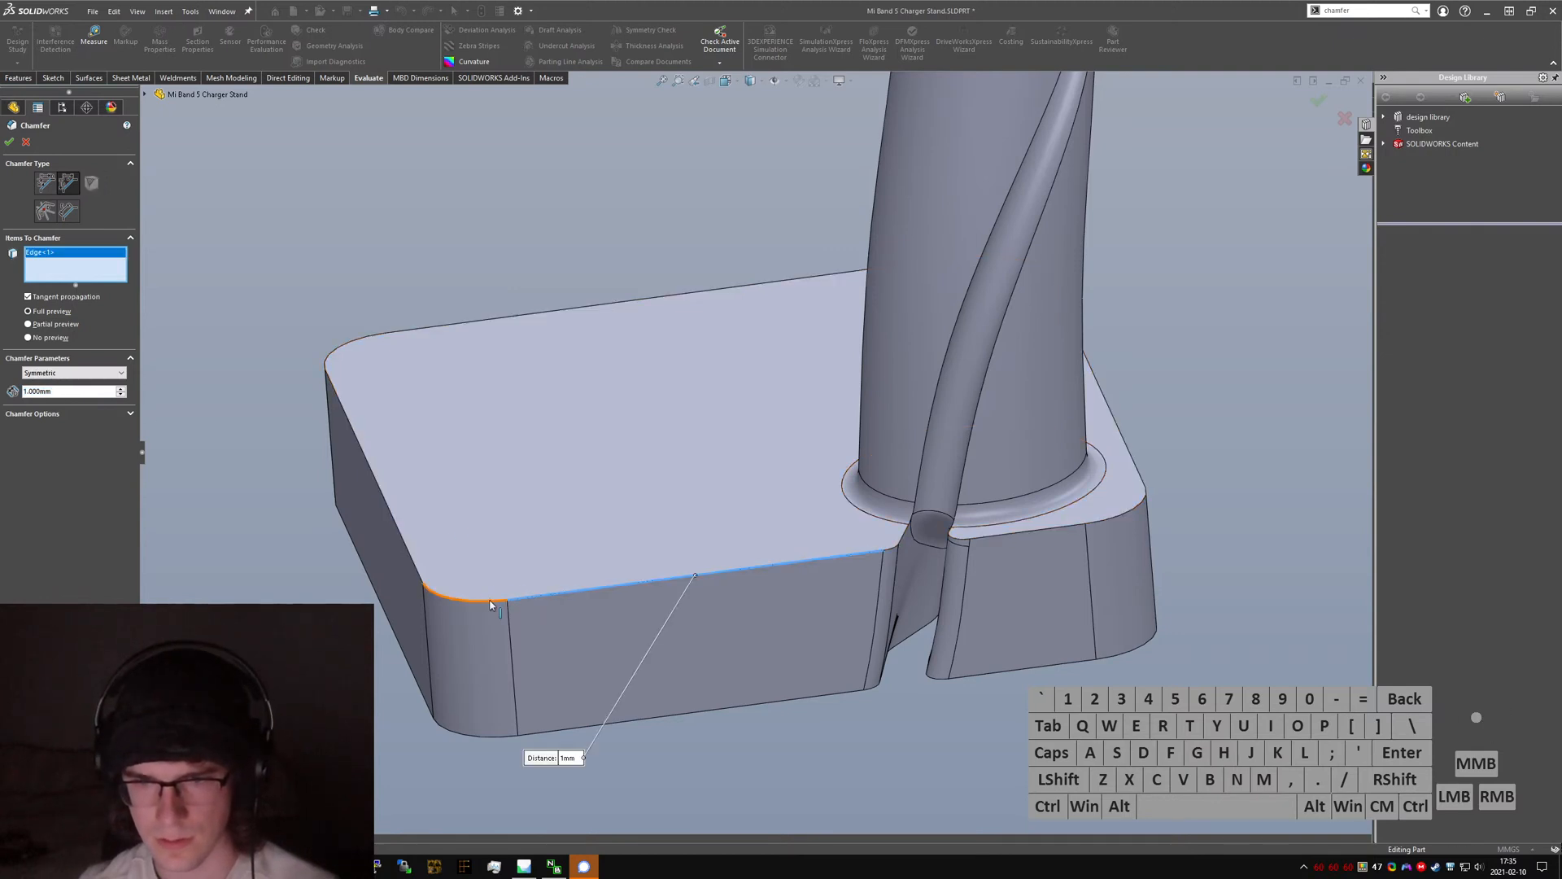
pyautogui.click(67, 299)
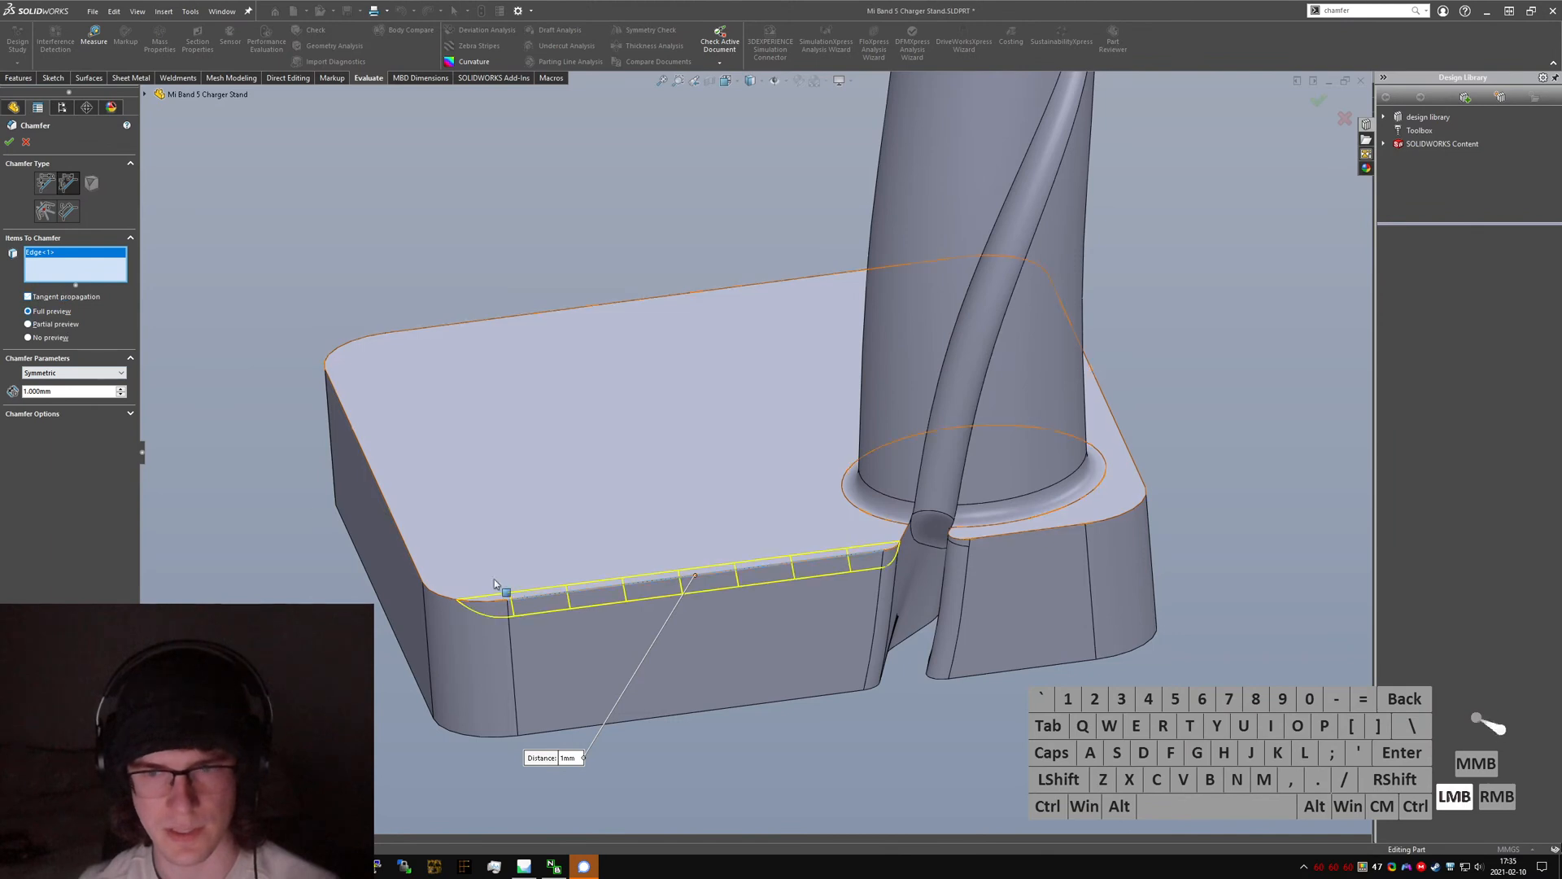
pyautogui.click(458, 576)
pyautogui.click(457, 573)
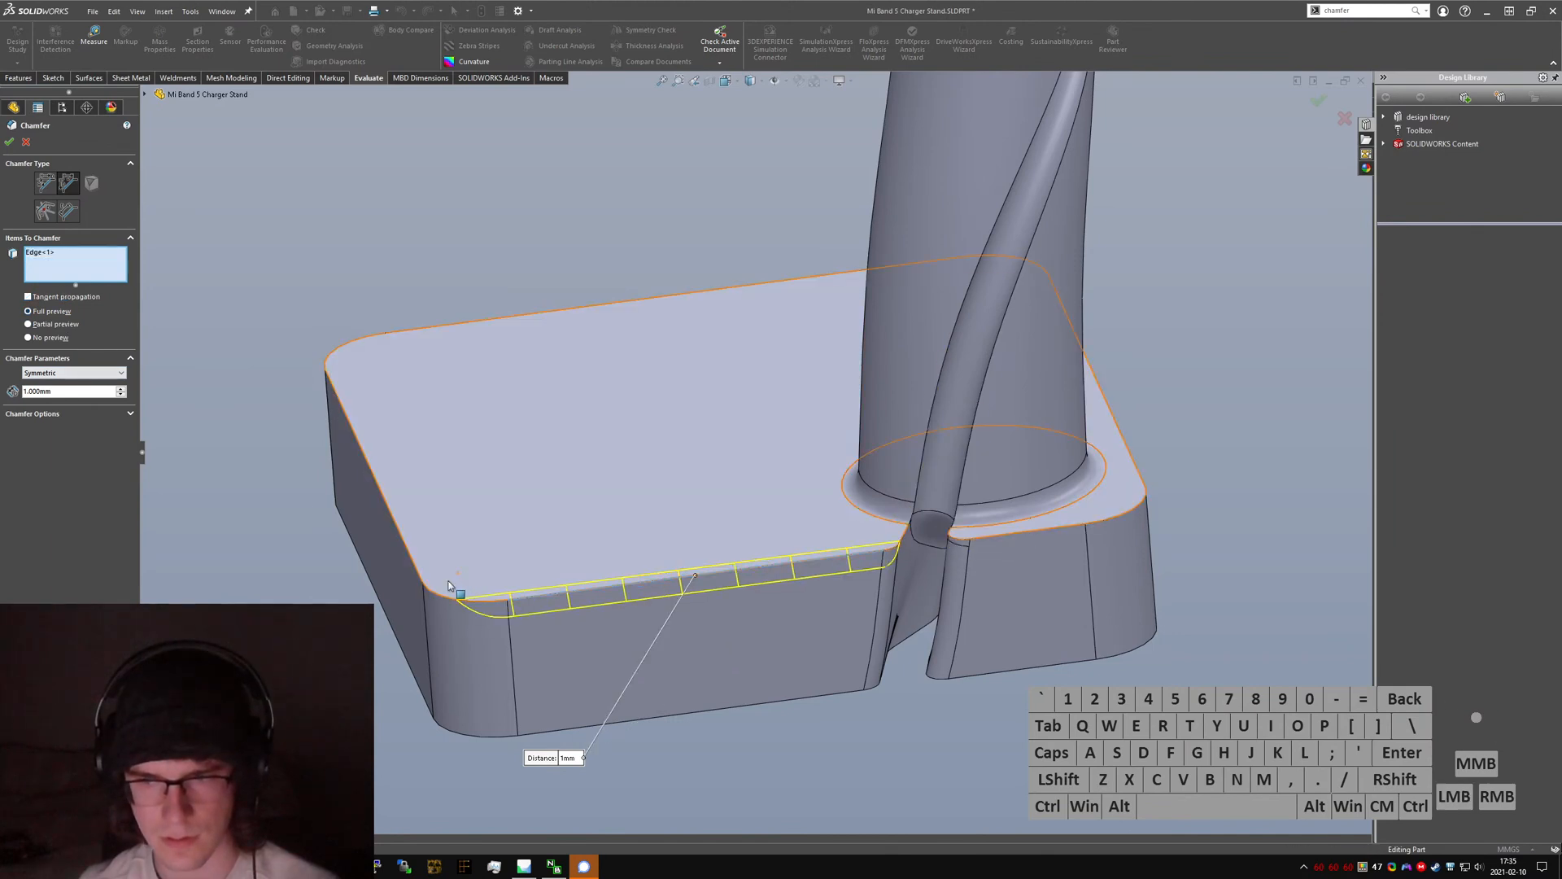
pyautogui.click(415, 575)
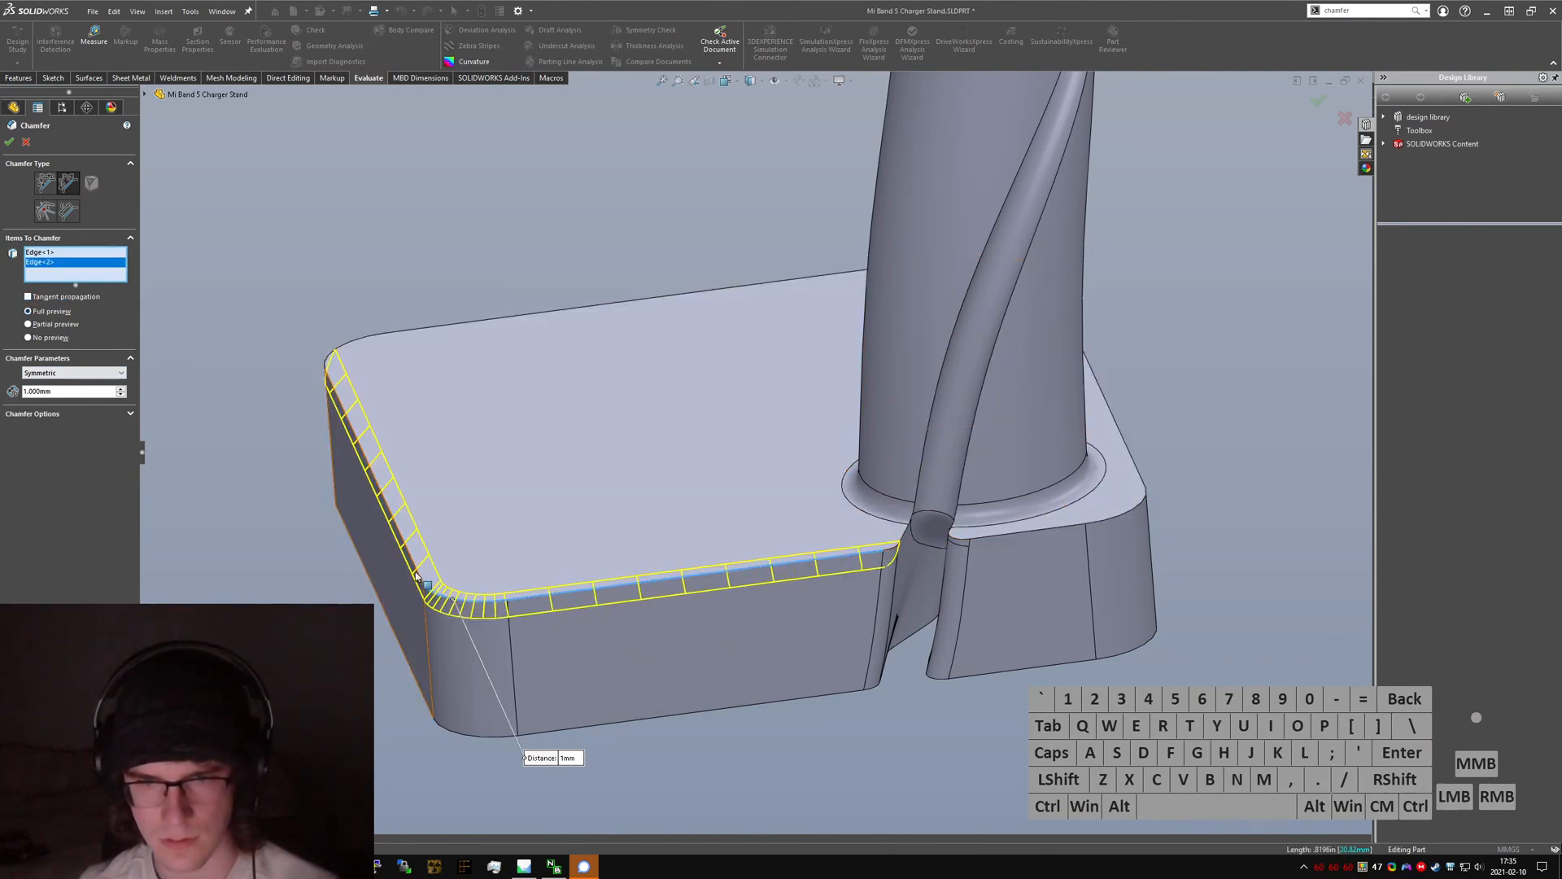
pyautogui.click(455, 324)
pyautogui.click(1130, 461)
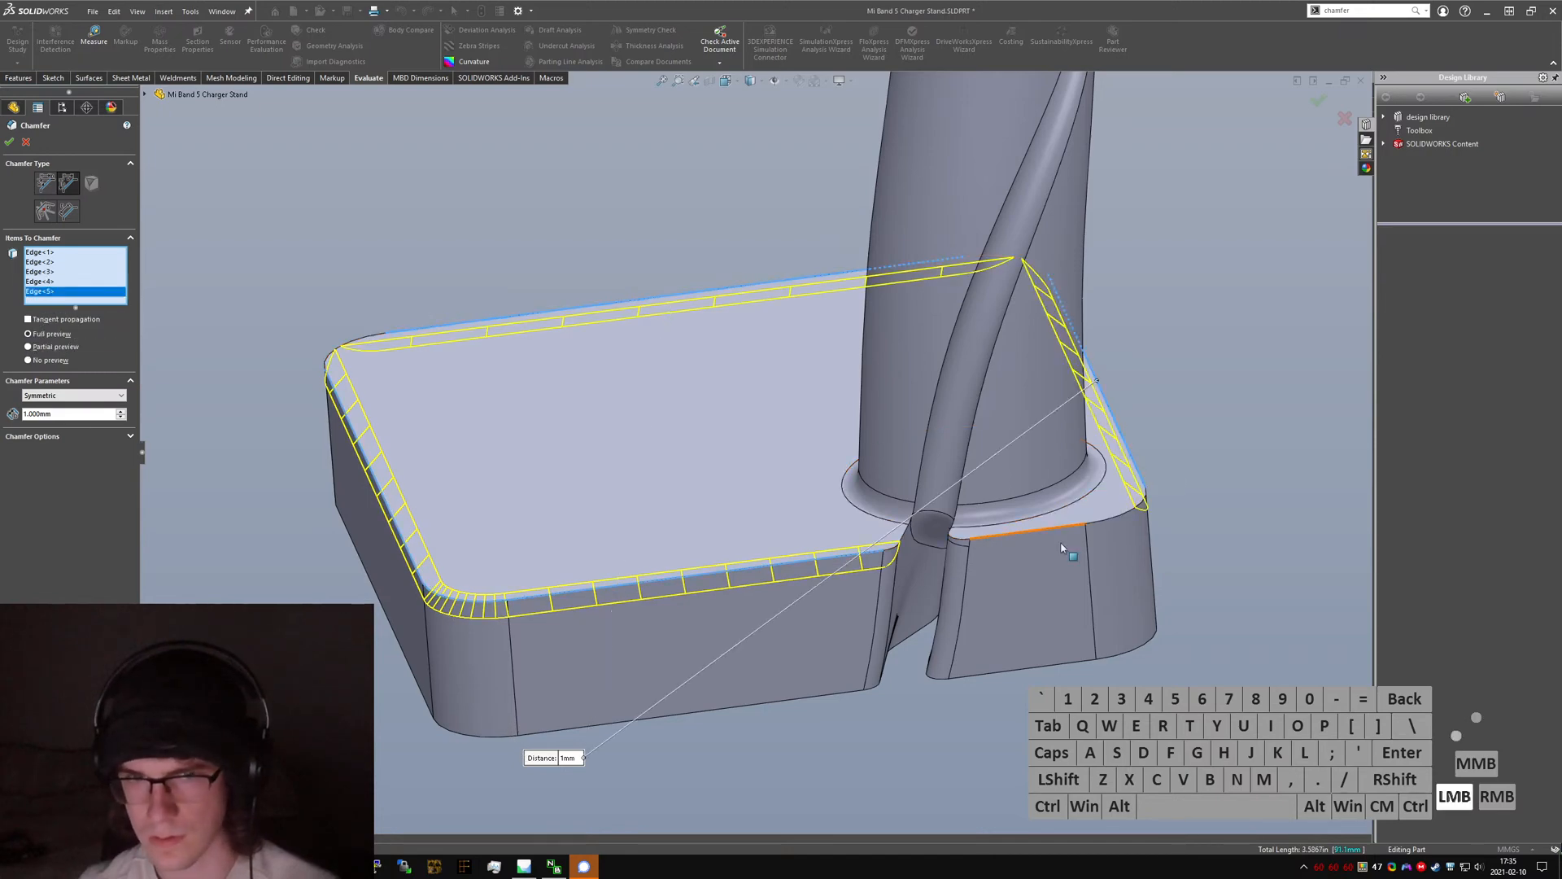
pyautogui.click(1073, 531)
pyautogui.click(1116, 521)
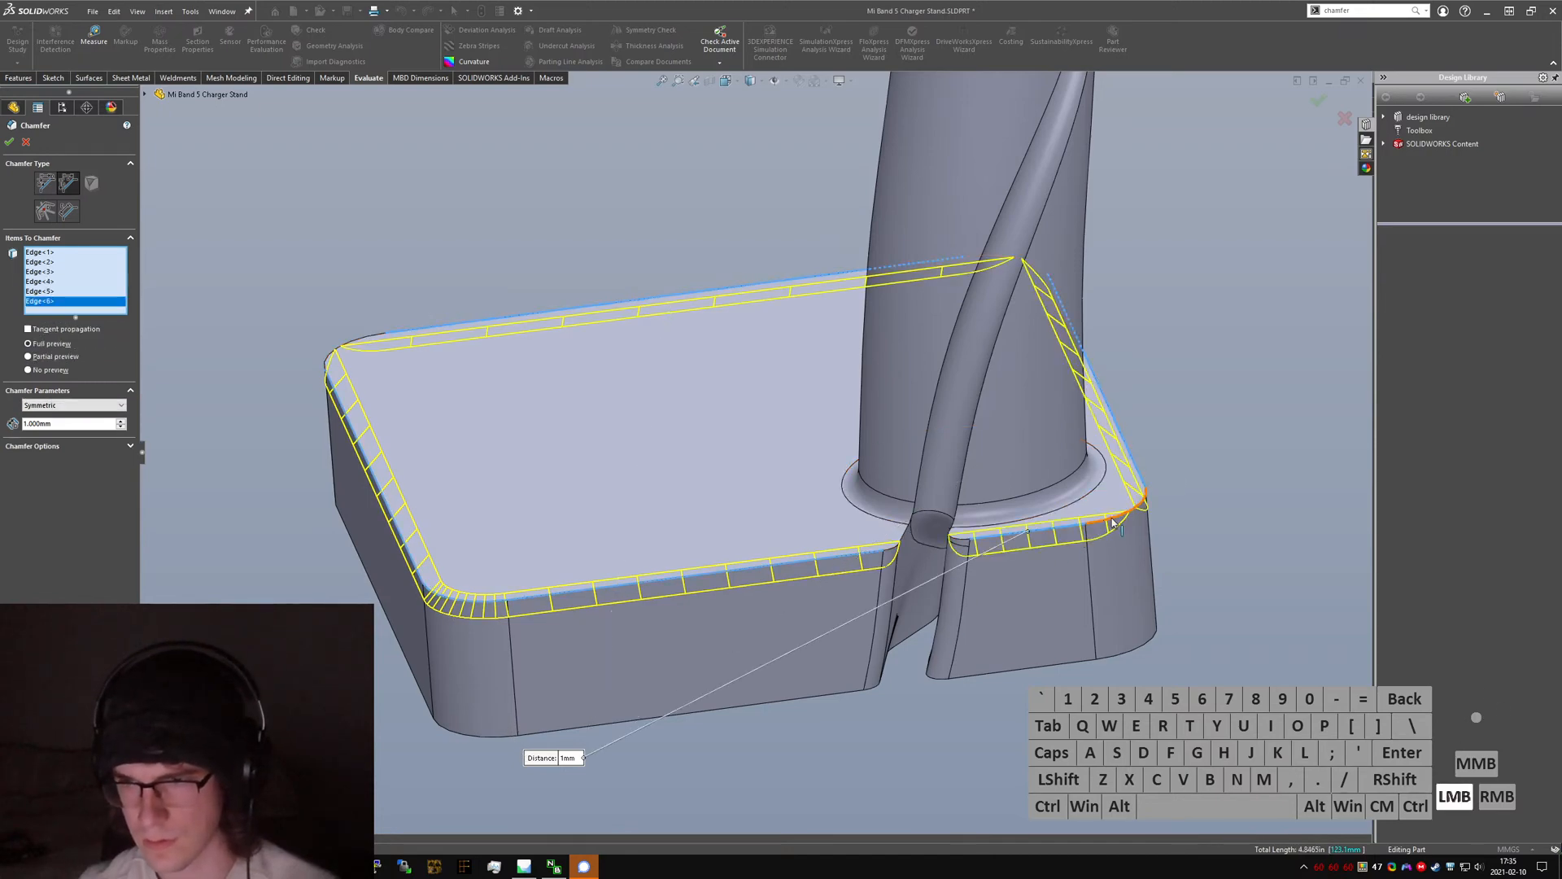
pyautogui.click(1020, 261)
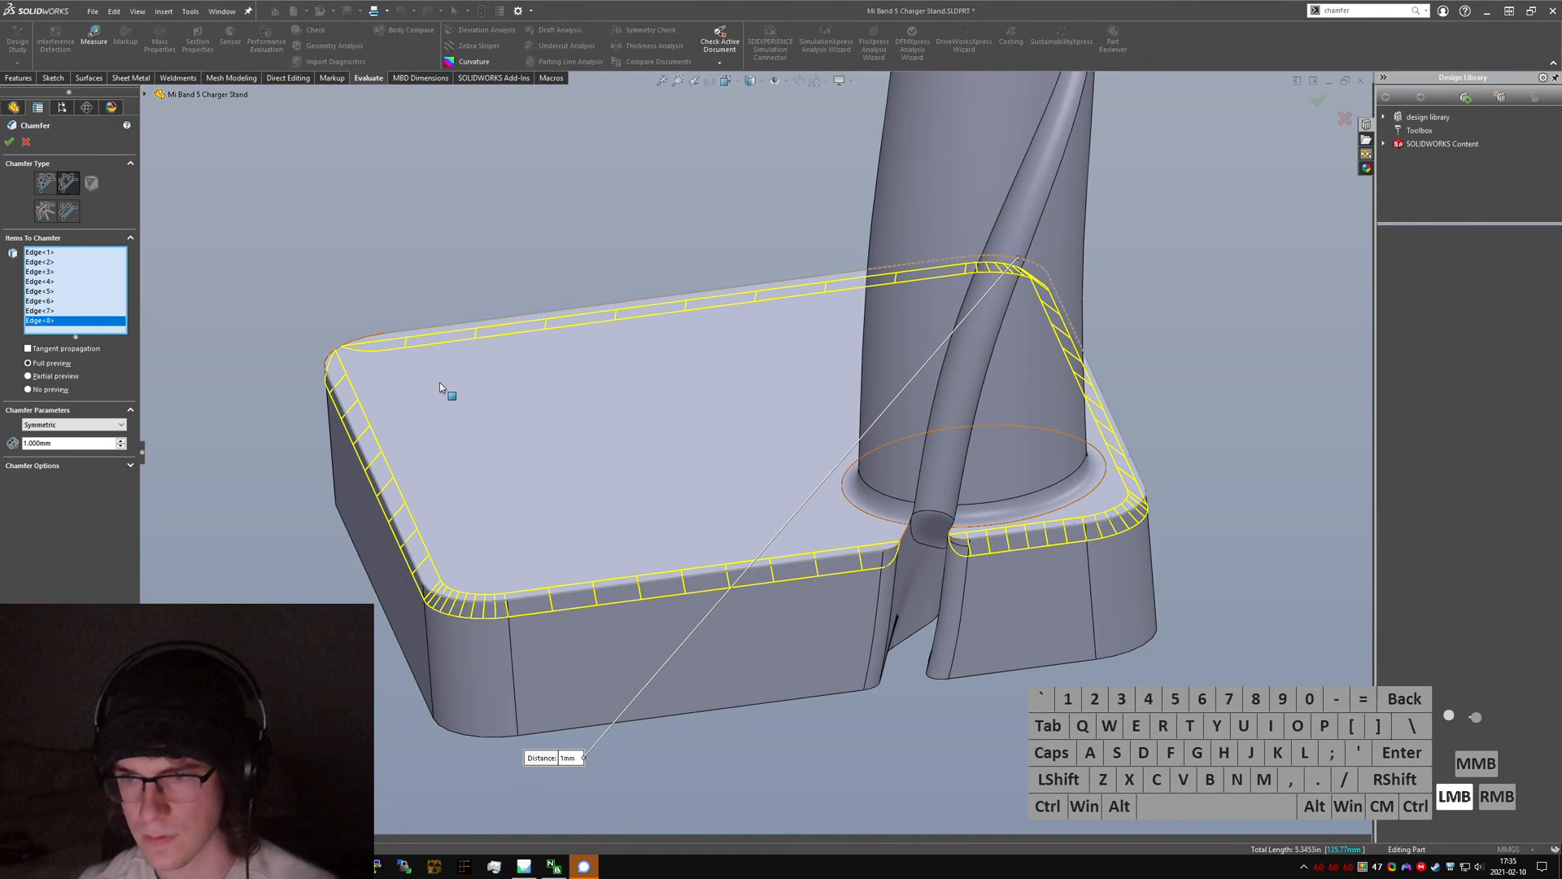
pyautogui.click(336, 350)
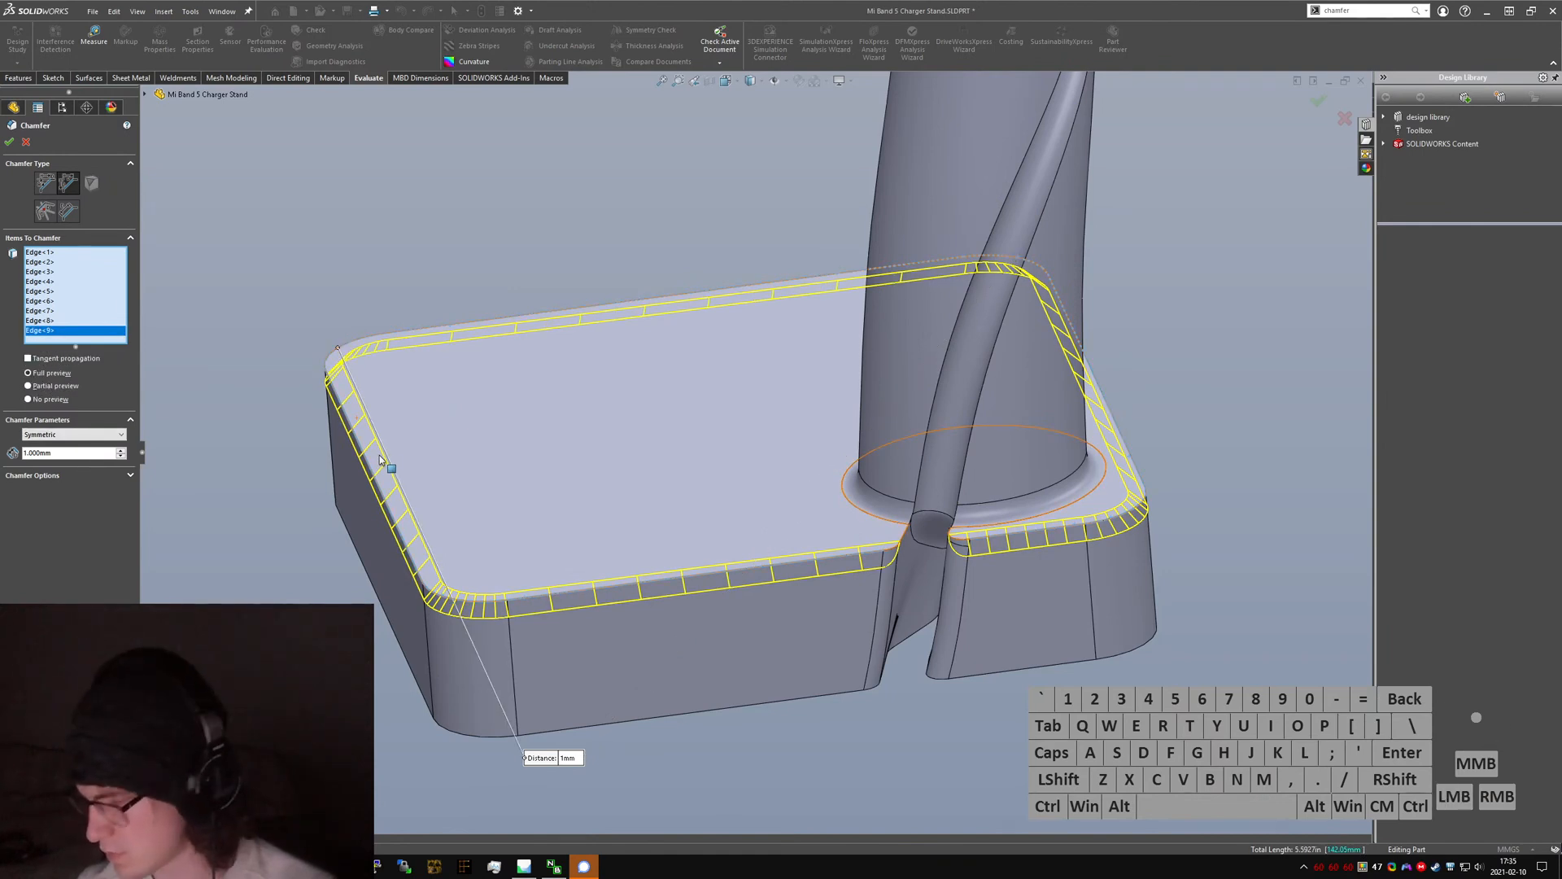
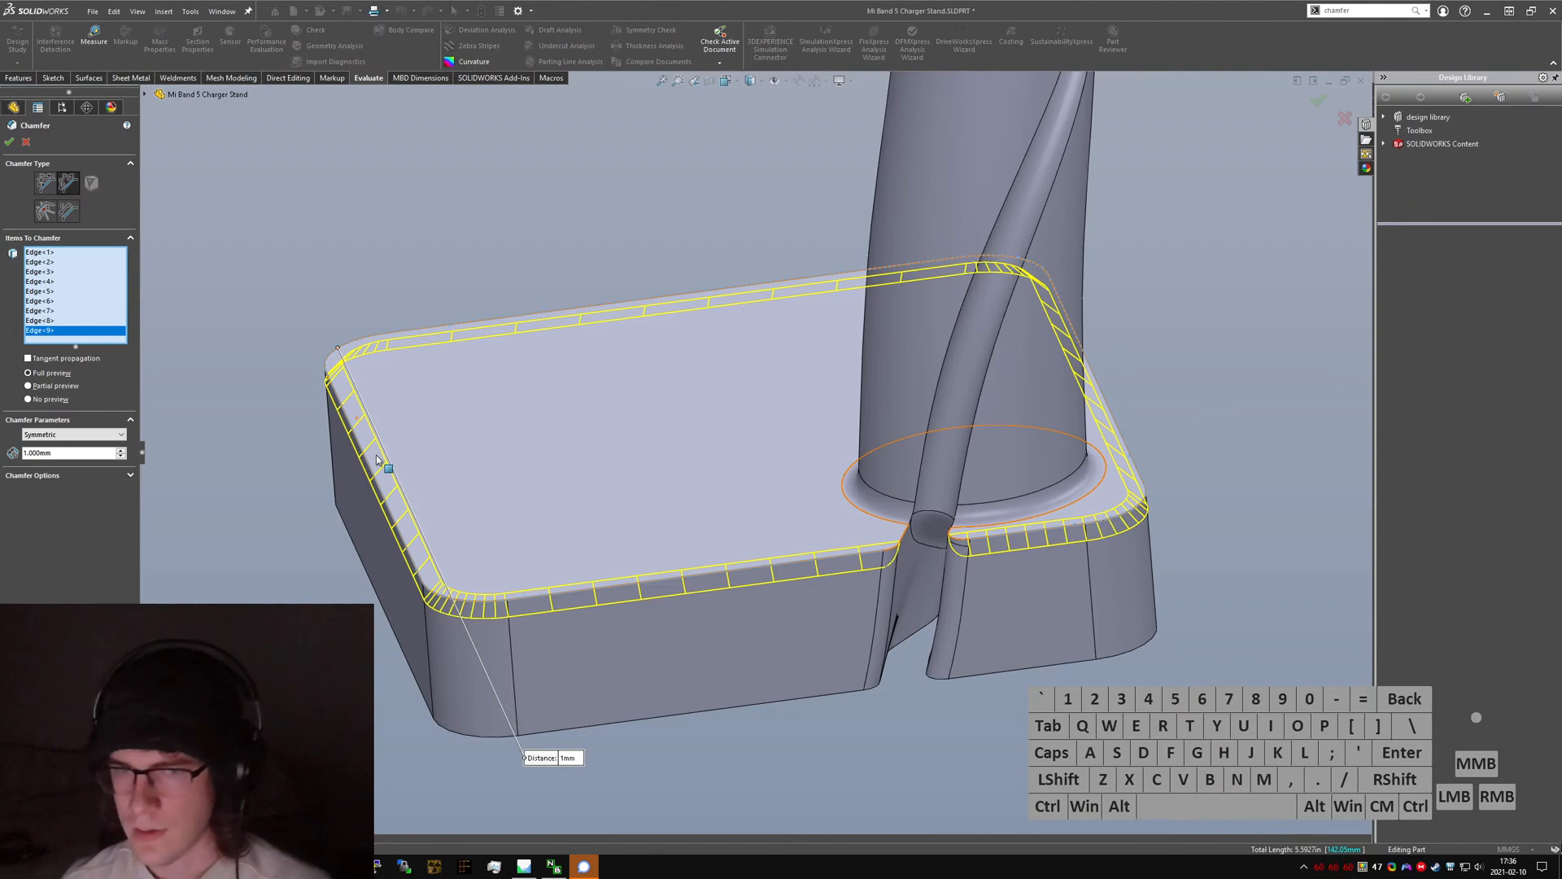
# - Try to add the complete edge loop of the base's larger bottom face to the chamfer
pyautogui.moveTo(599, 665); pyautogui.dragTo(844, 450, button='middle')
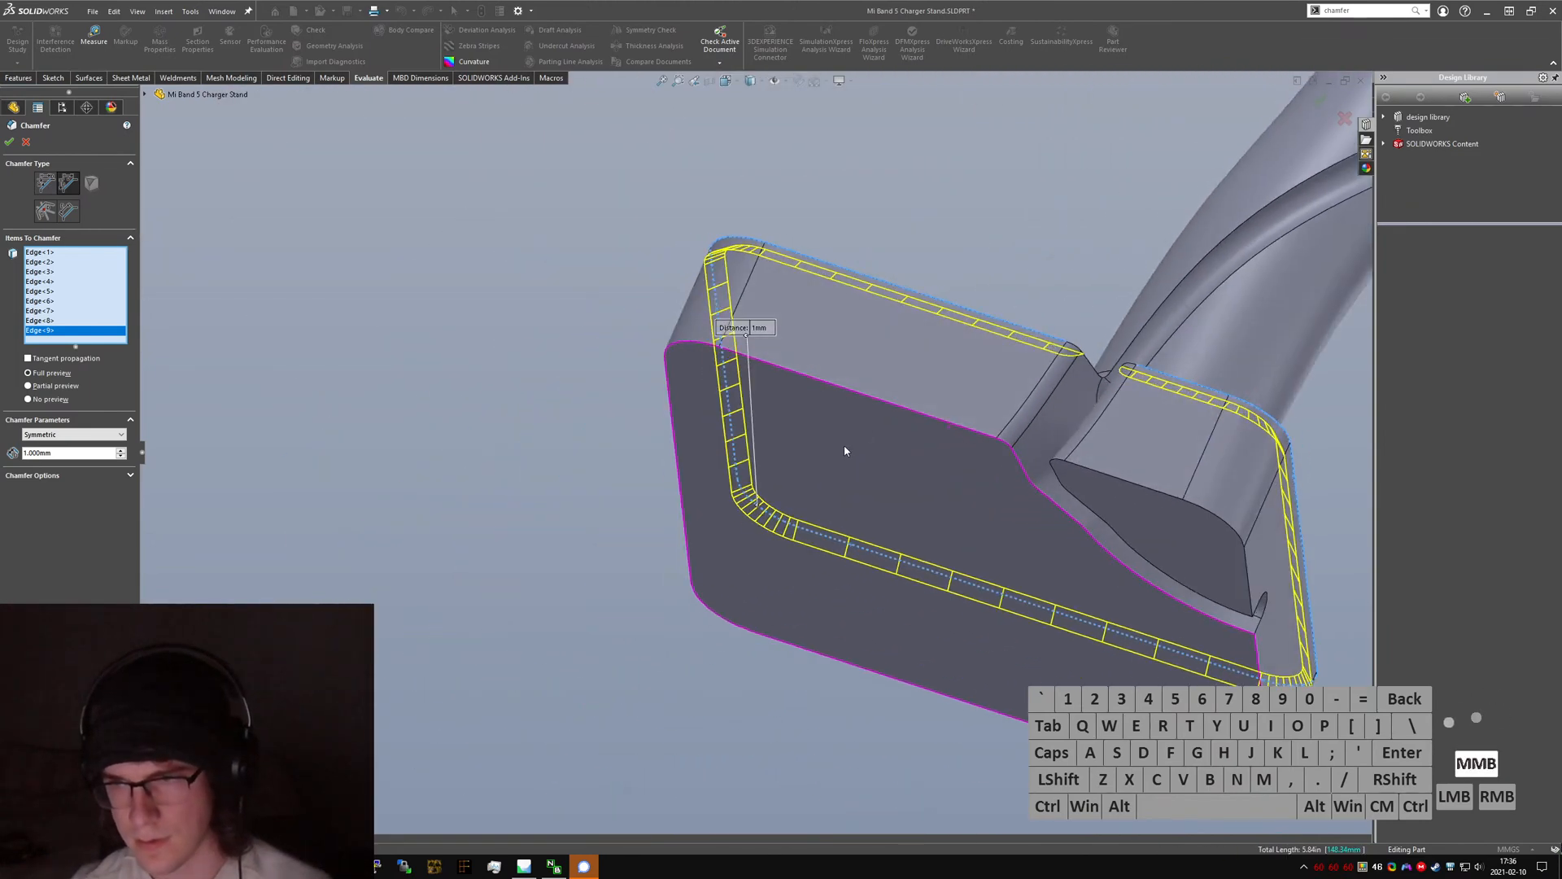
pyautogui.rightClick(1022, 472)
pyautogui.click(1051, 615)
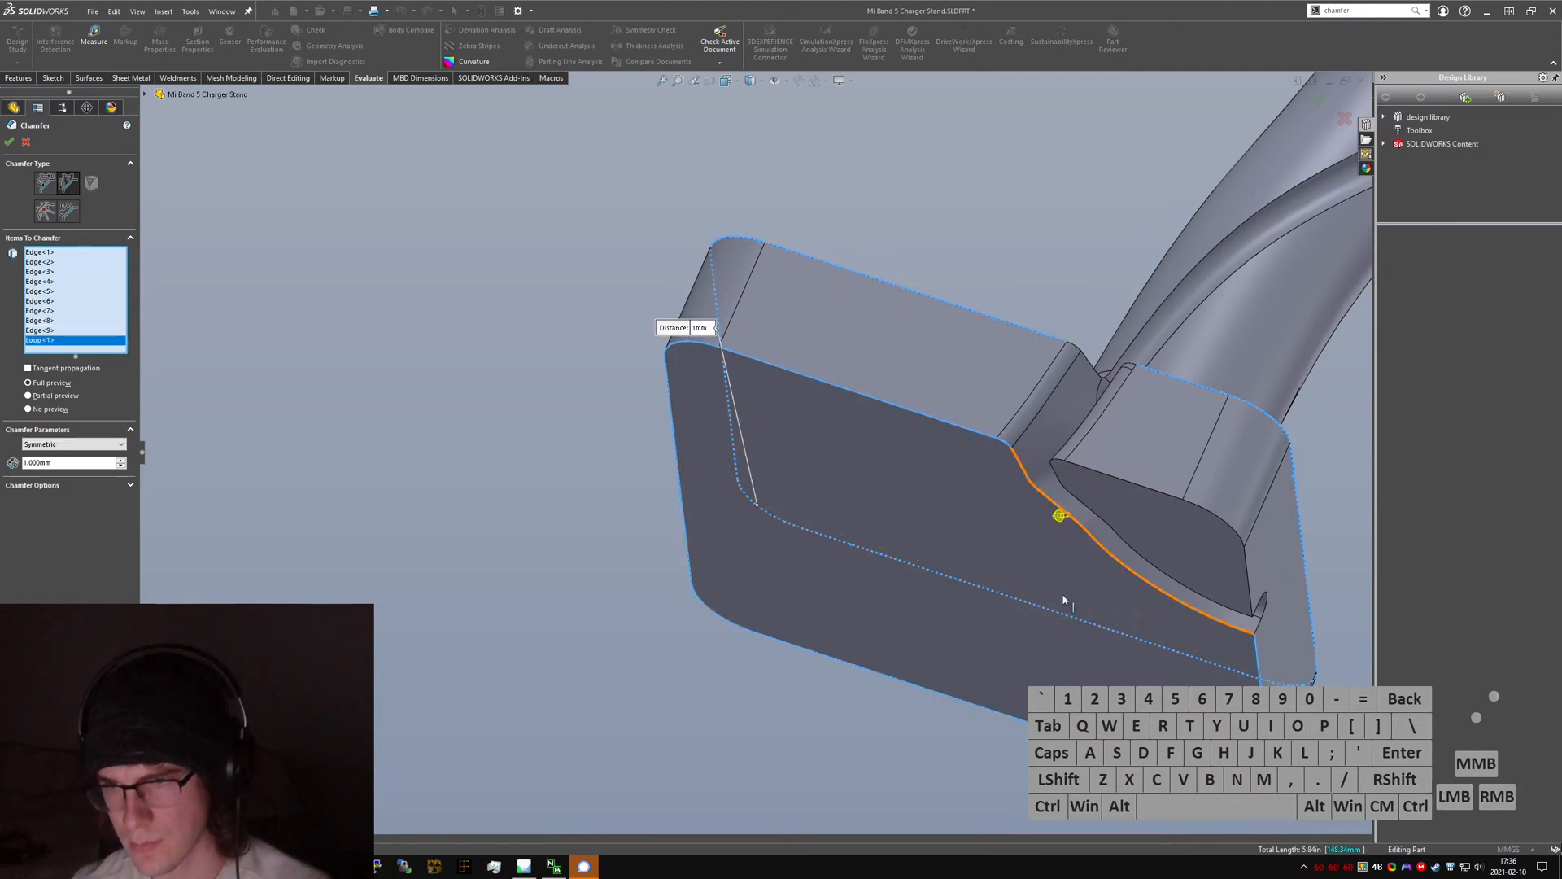
pyautogui.scroll(-3, 1082, 537)
pyautogui.click(913, 379)
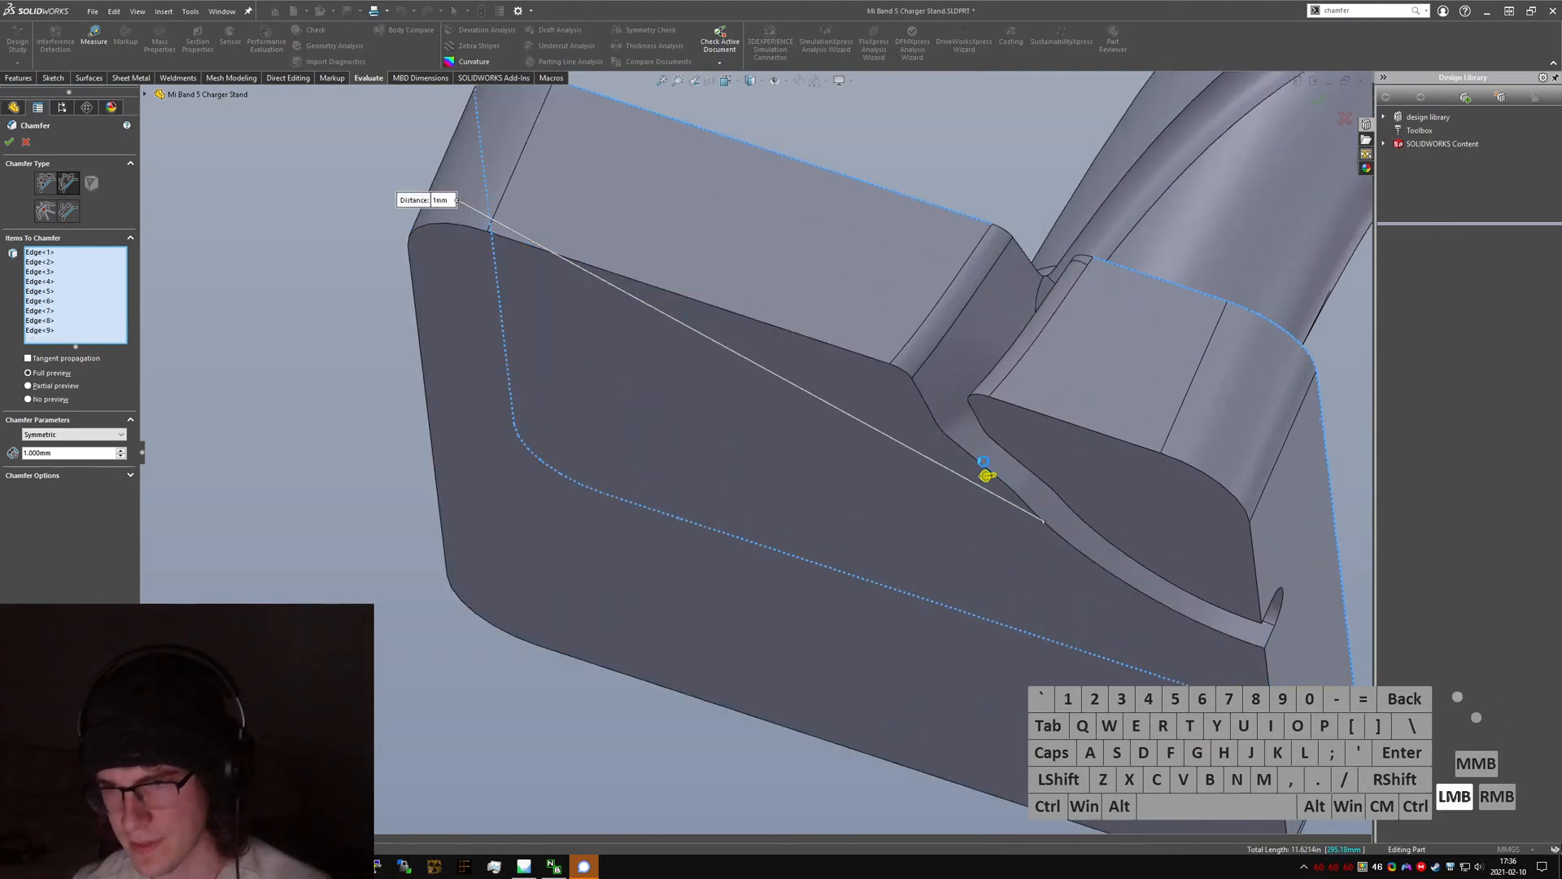
# - Add the outer straight and corner edges of the base's larger bottom face to the chamfer one by one
pyautogui.click(875, 363)
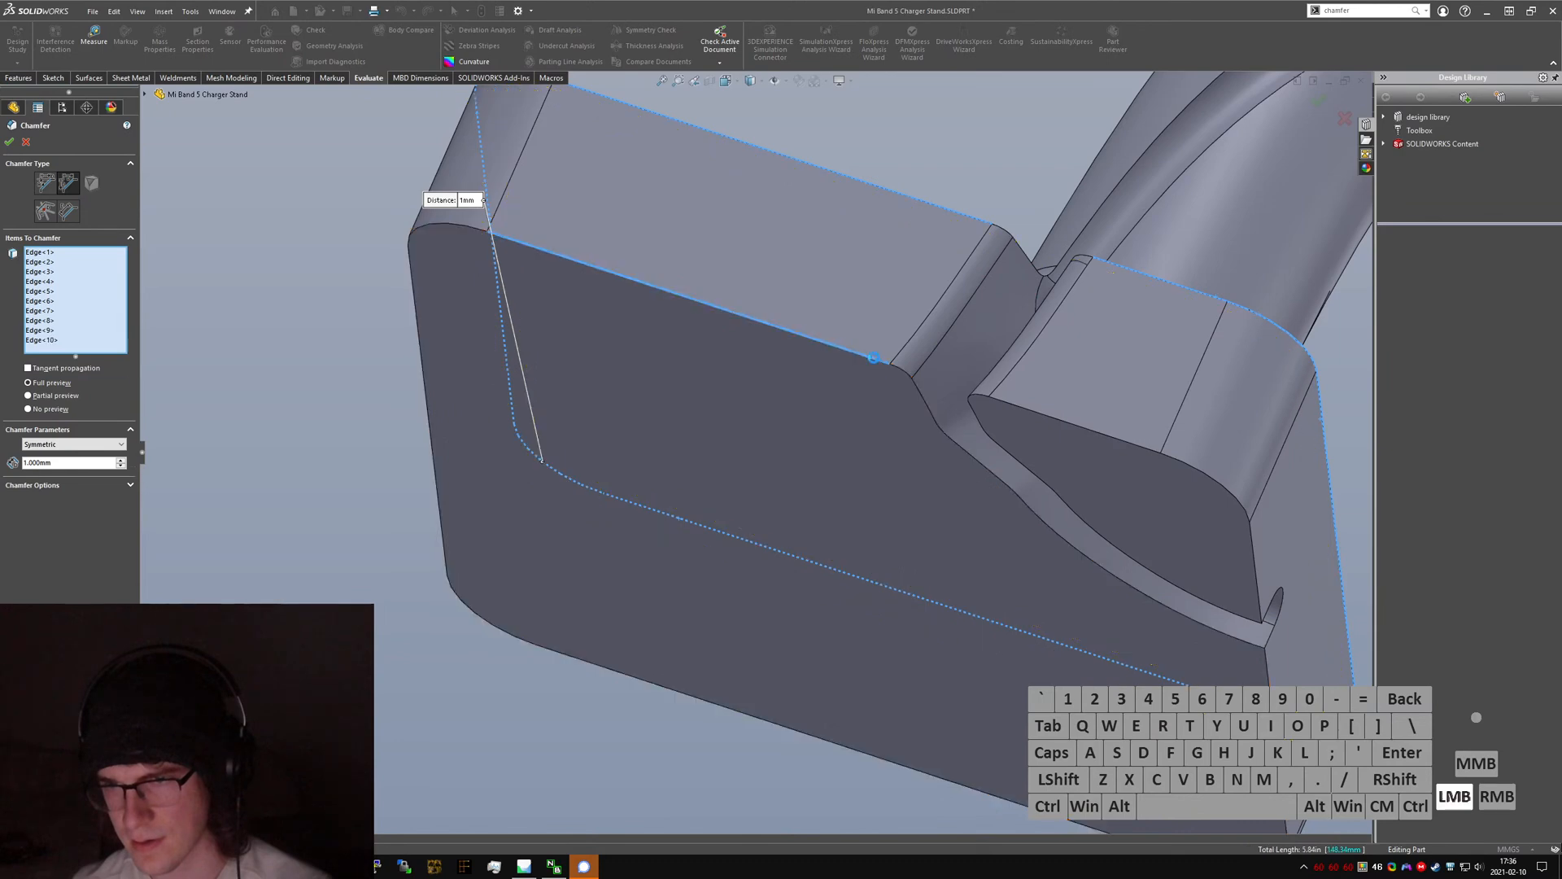
pyautogui.click(422, 232)
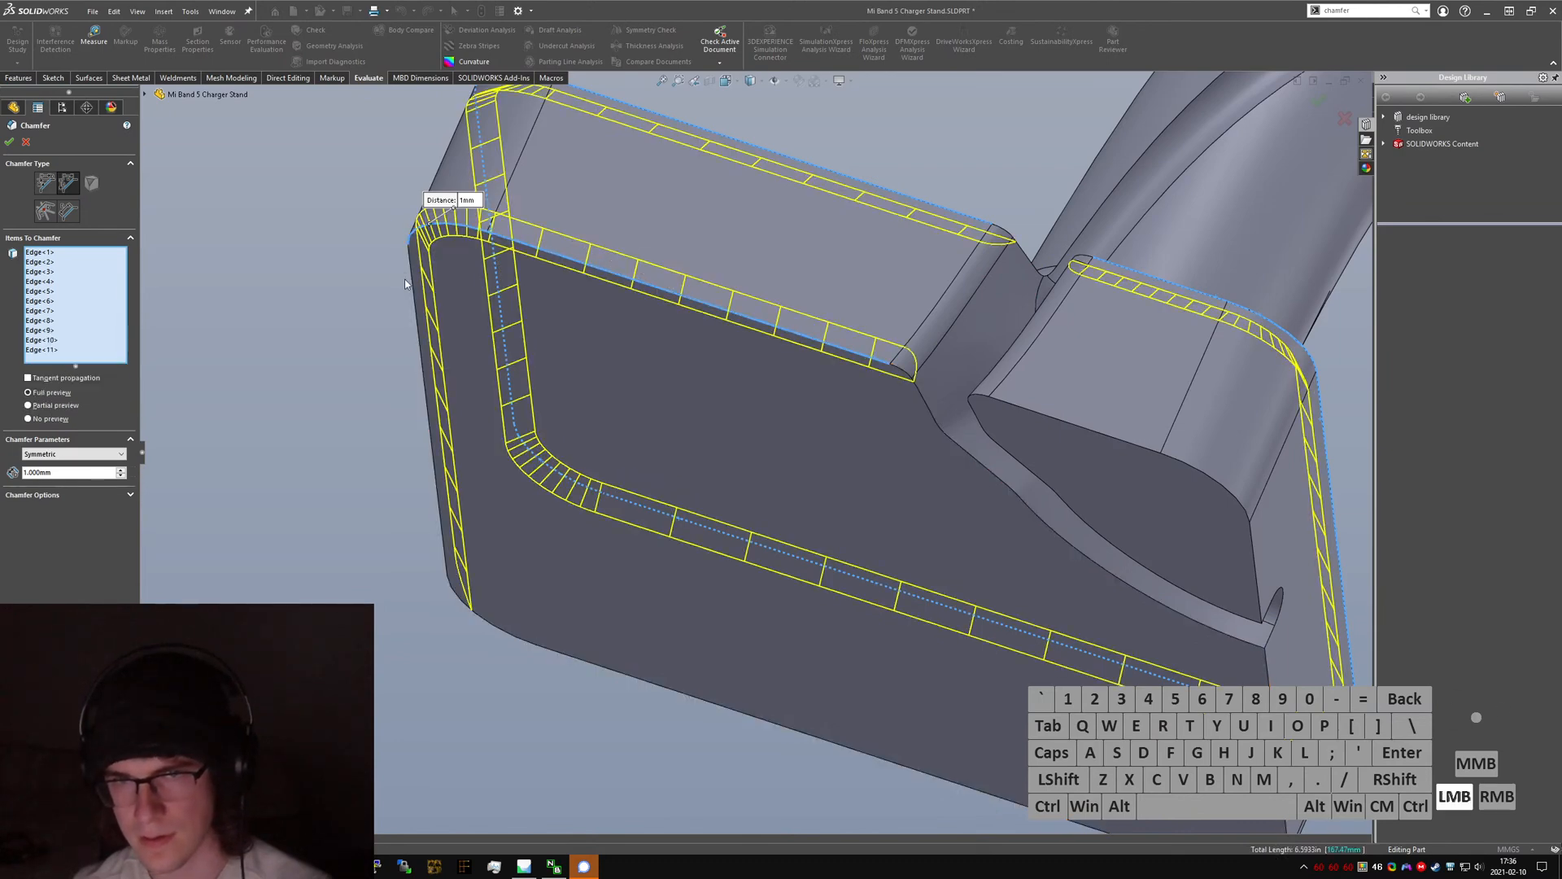
pyautogui.click(476, 602)
pyautogui.click(470, 612)
pyautogui.scroll(3, 753, 452)
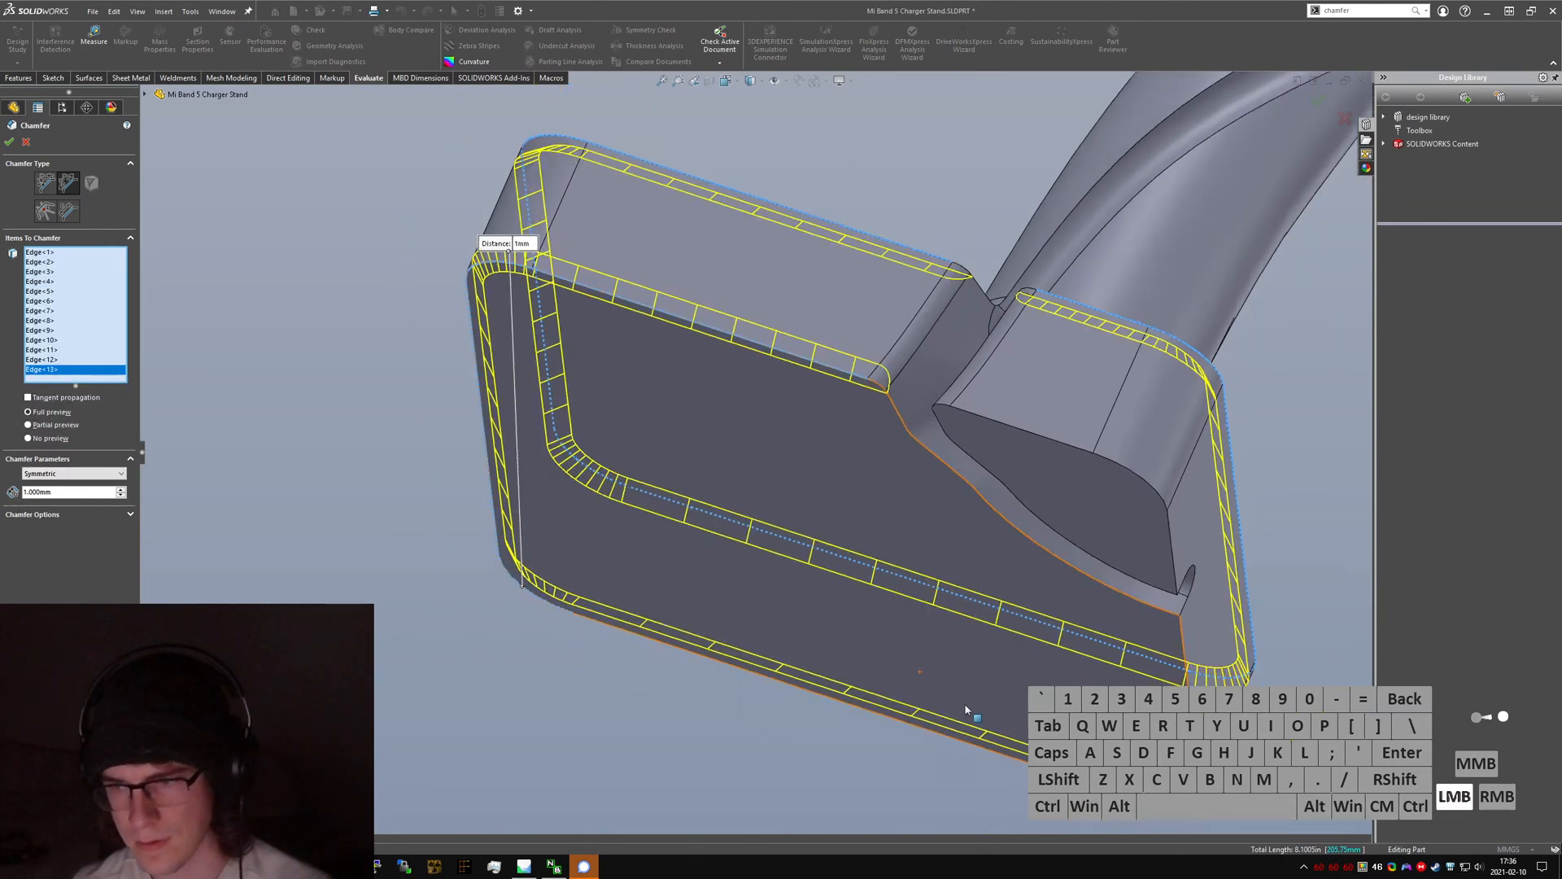
pyautogui.click(835, 662)
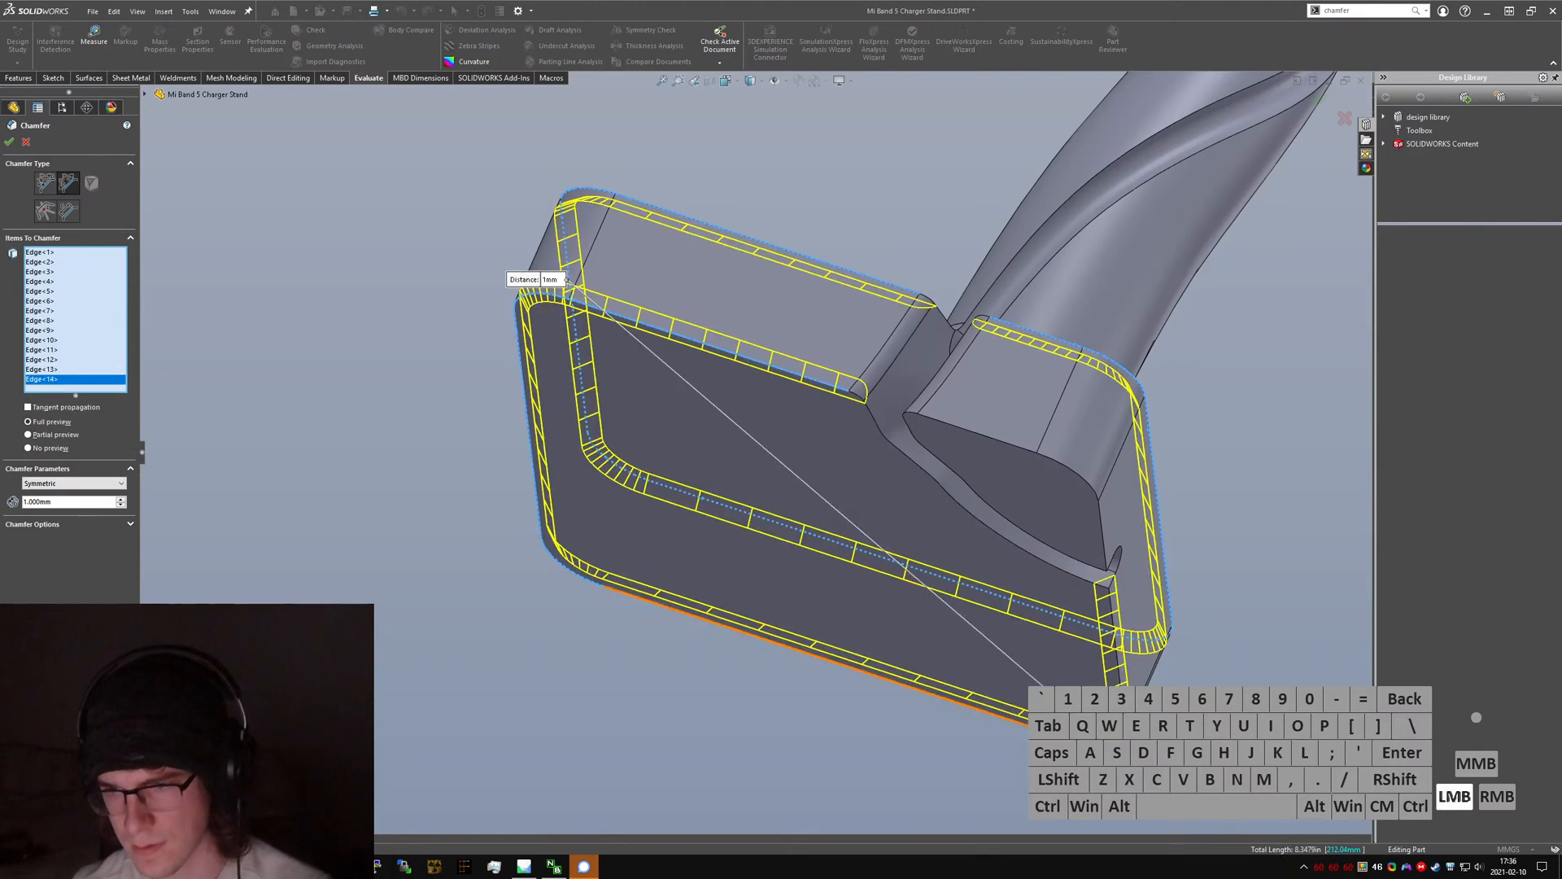
pyautogui.click(1124, 616)
pyautogui.click(1103, 561)
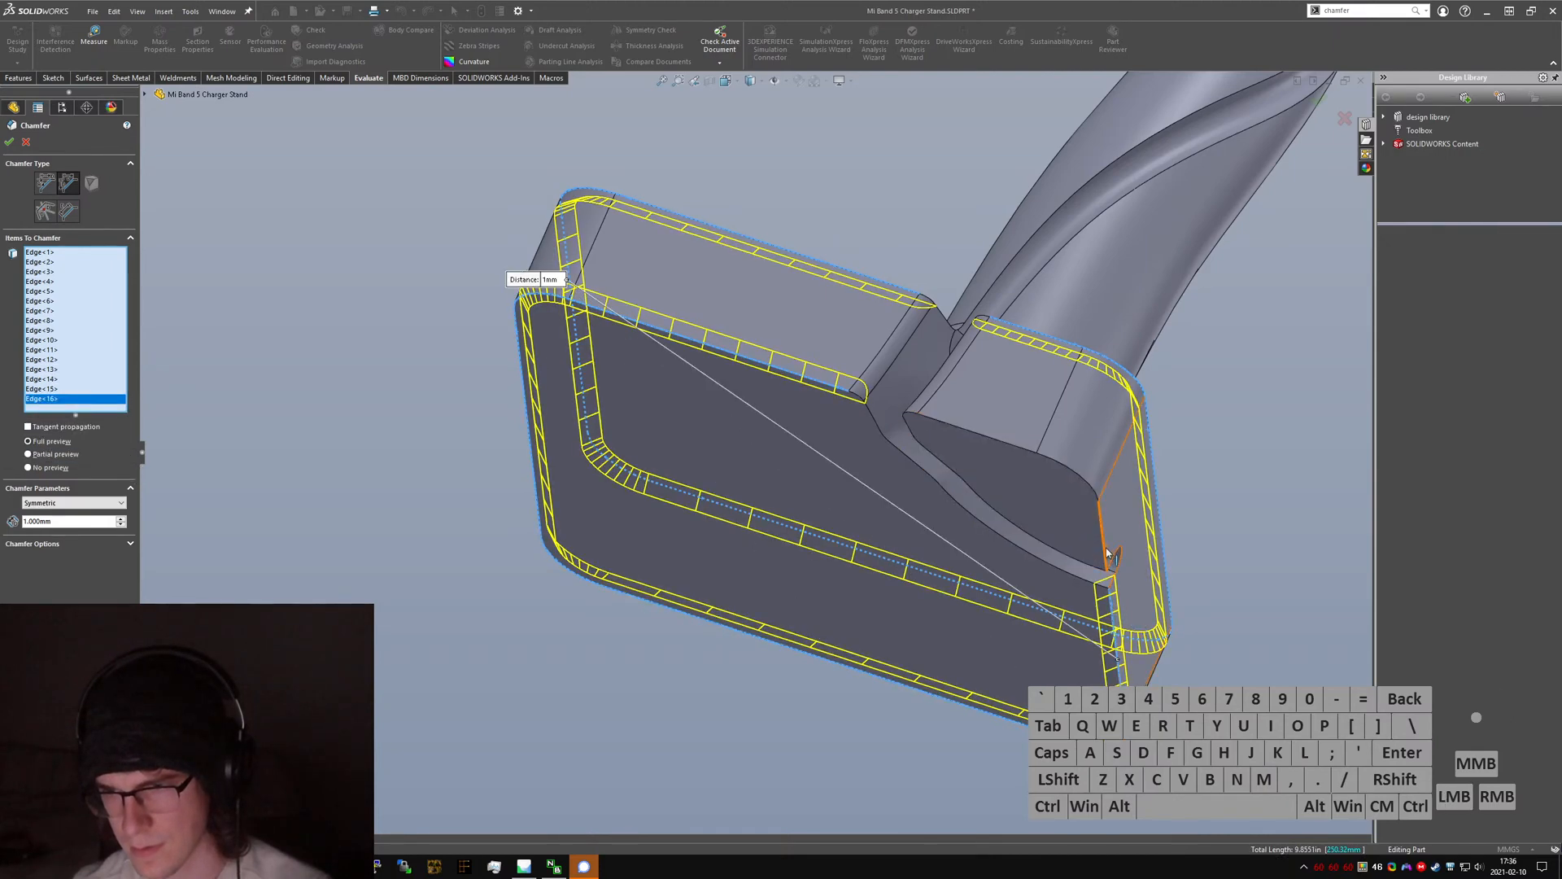
# - Add the outer edges of the smaller bottom face beside the groove to the chamfer
pyautogui.click(1101, 531)
pyautogui.click(1086, 485)
pyautogui.click(907, 416)
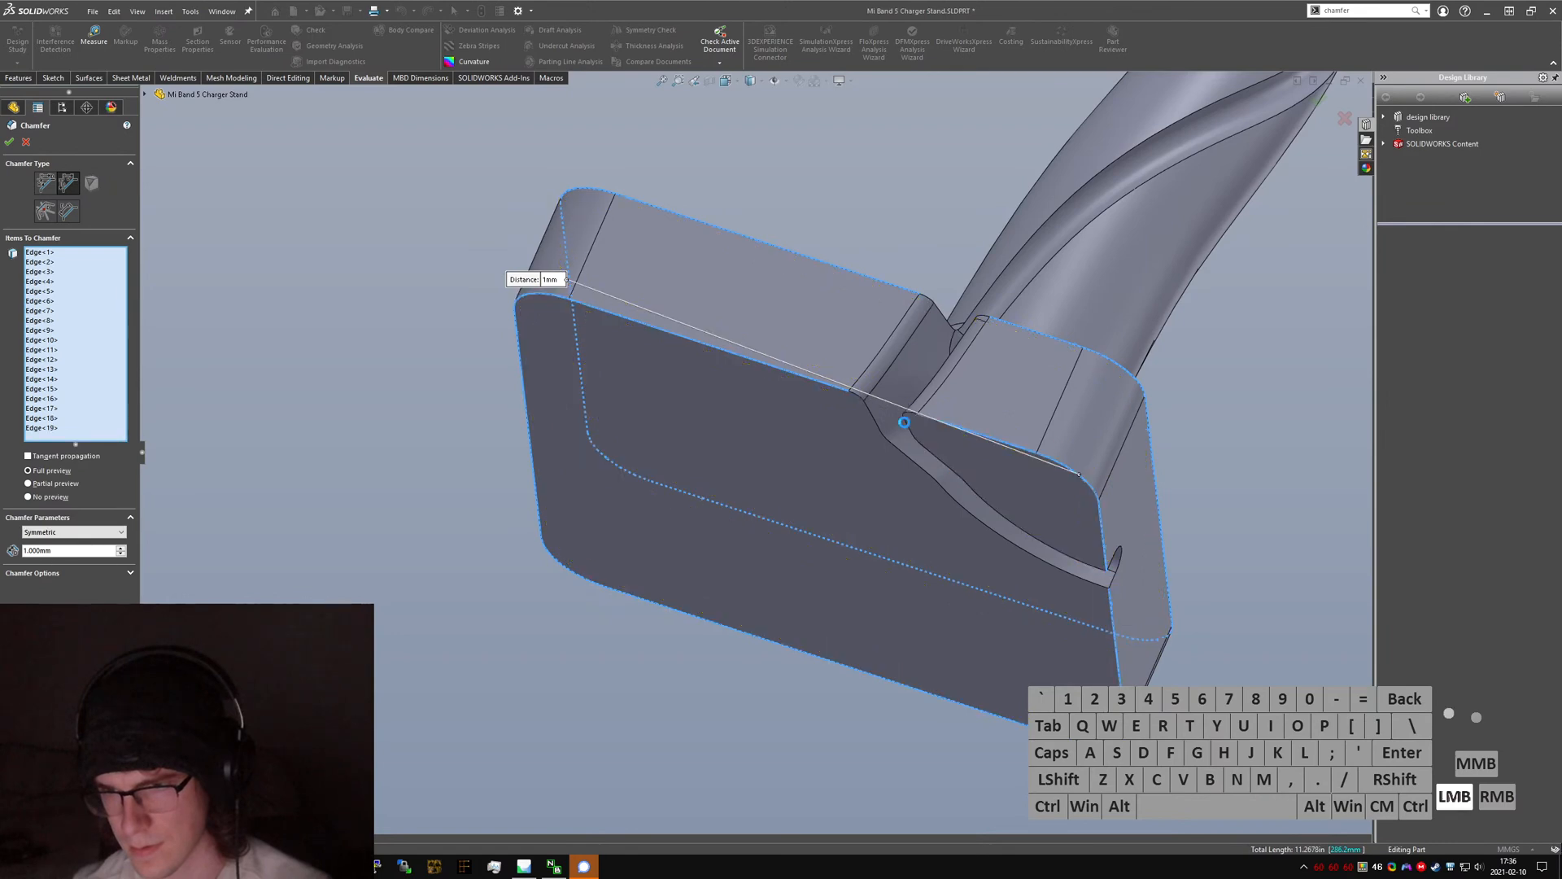
# - Add both curved groove edges on the base's underside and the small rounded edges at the groove mouth to the chamfer
pyautogui.scroll(4, 883, 451)
pyautogui.moveTo(883, 452); pyautogui.dragTo(785, 522, button='middle')
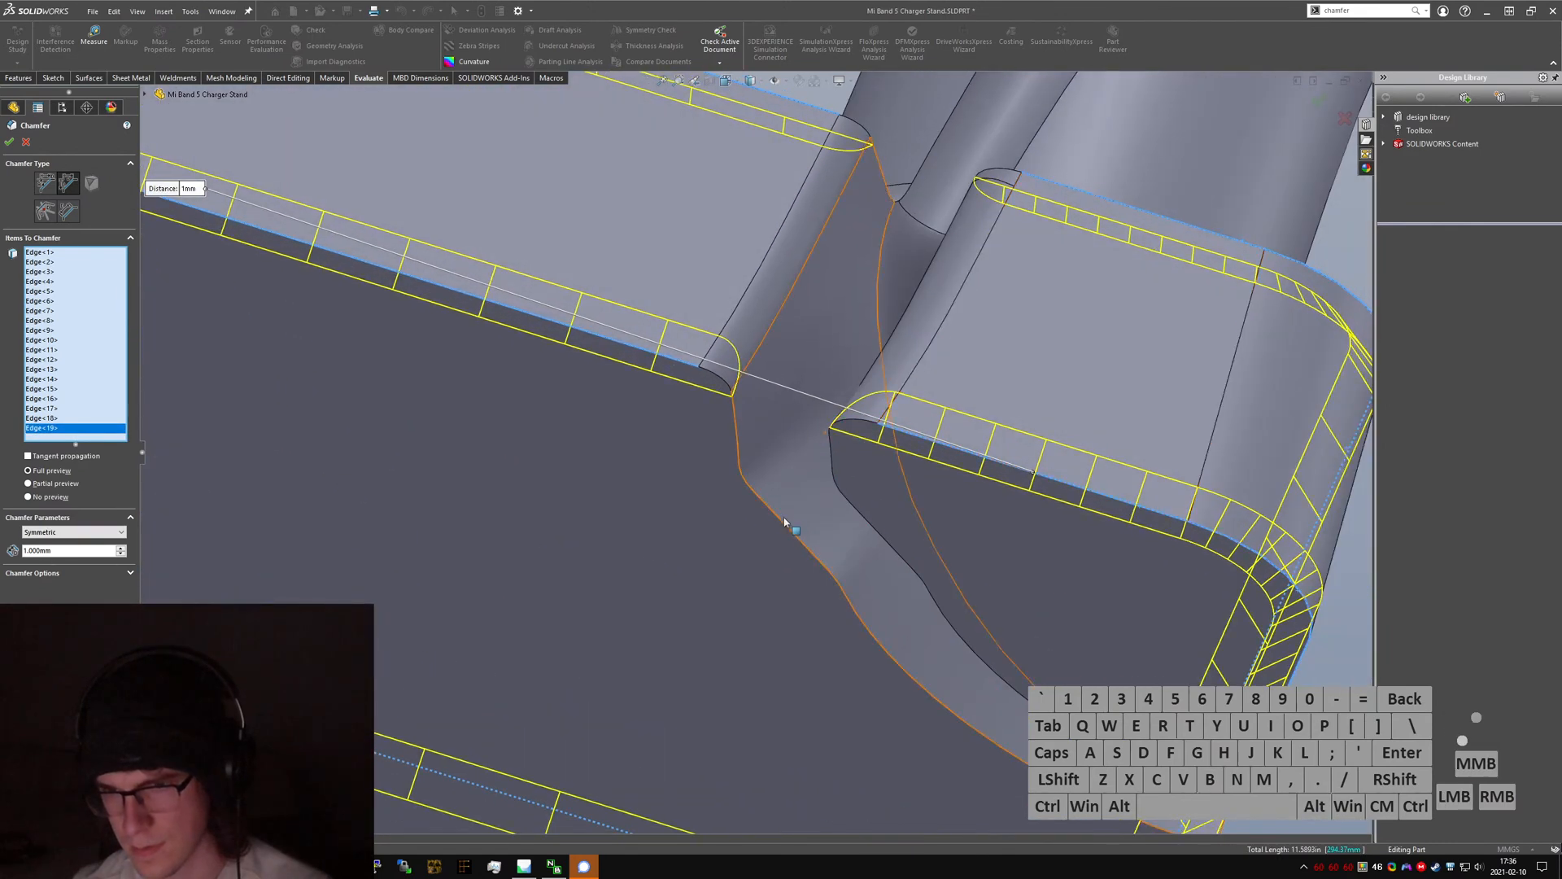
pyautogui.click(837, 492)
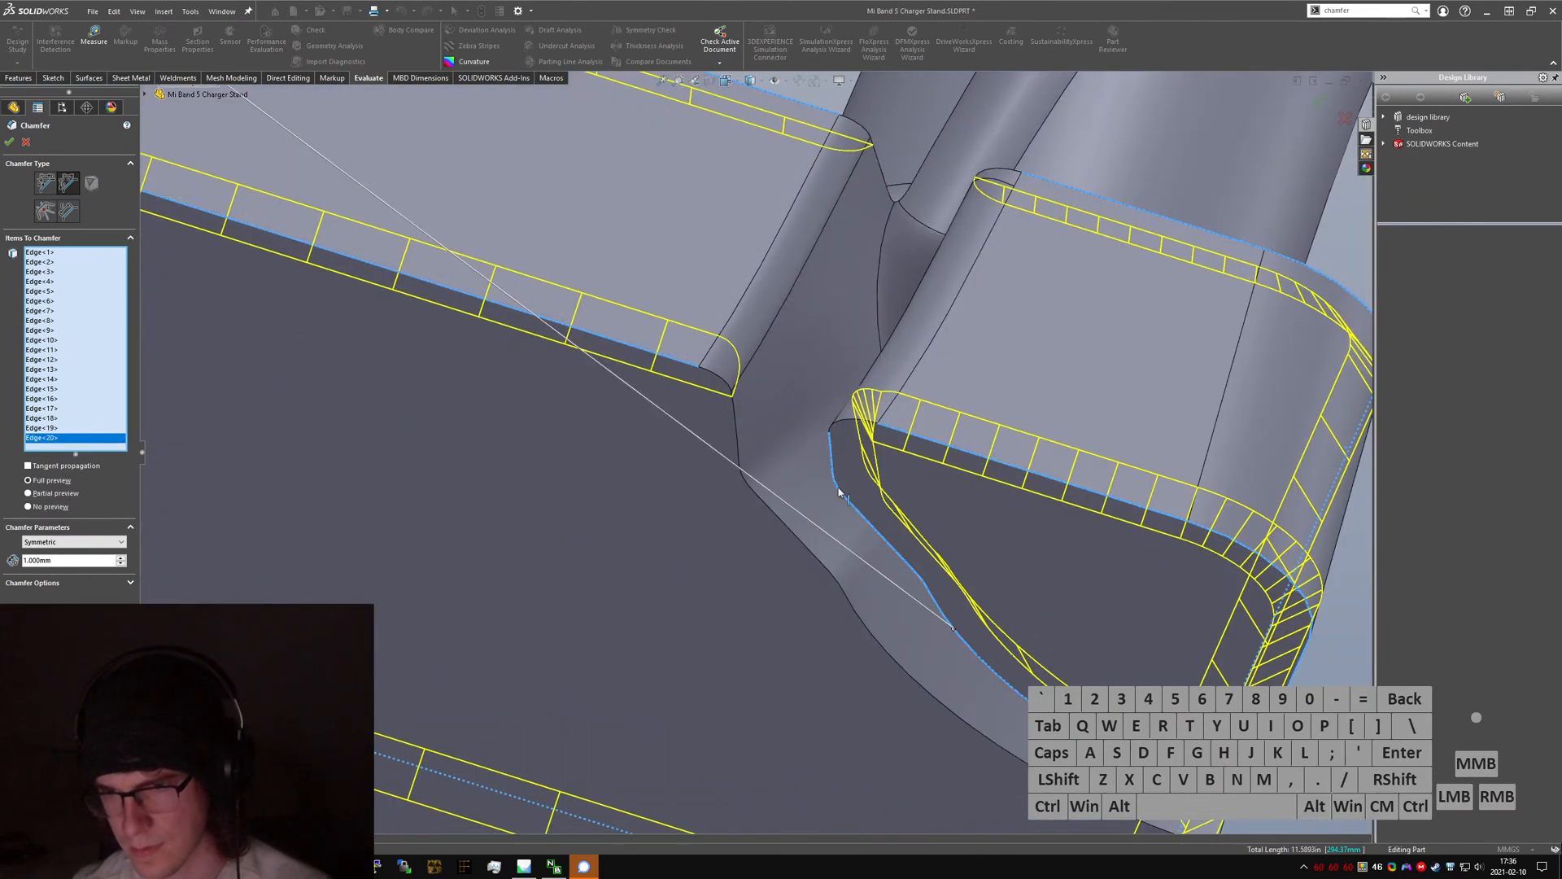
pyautogui.click(788, 533)
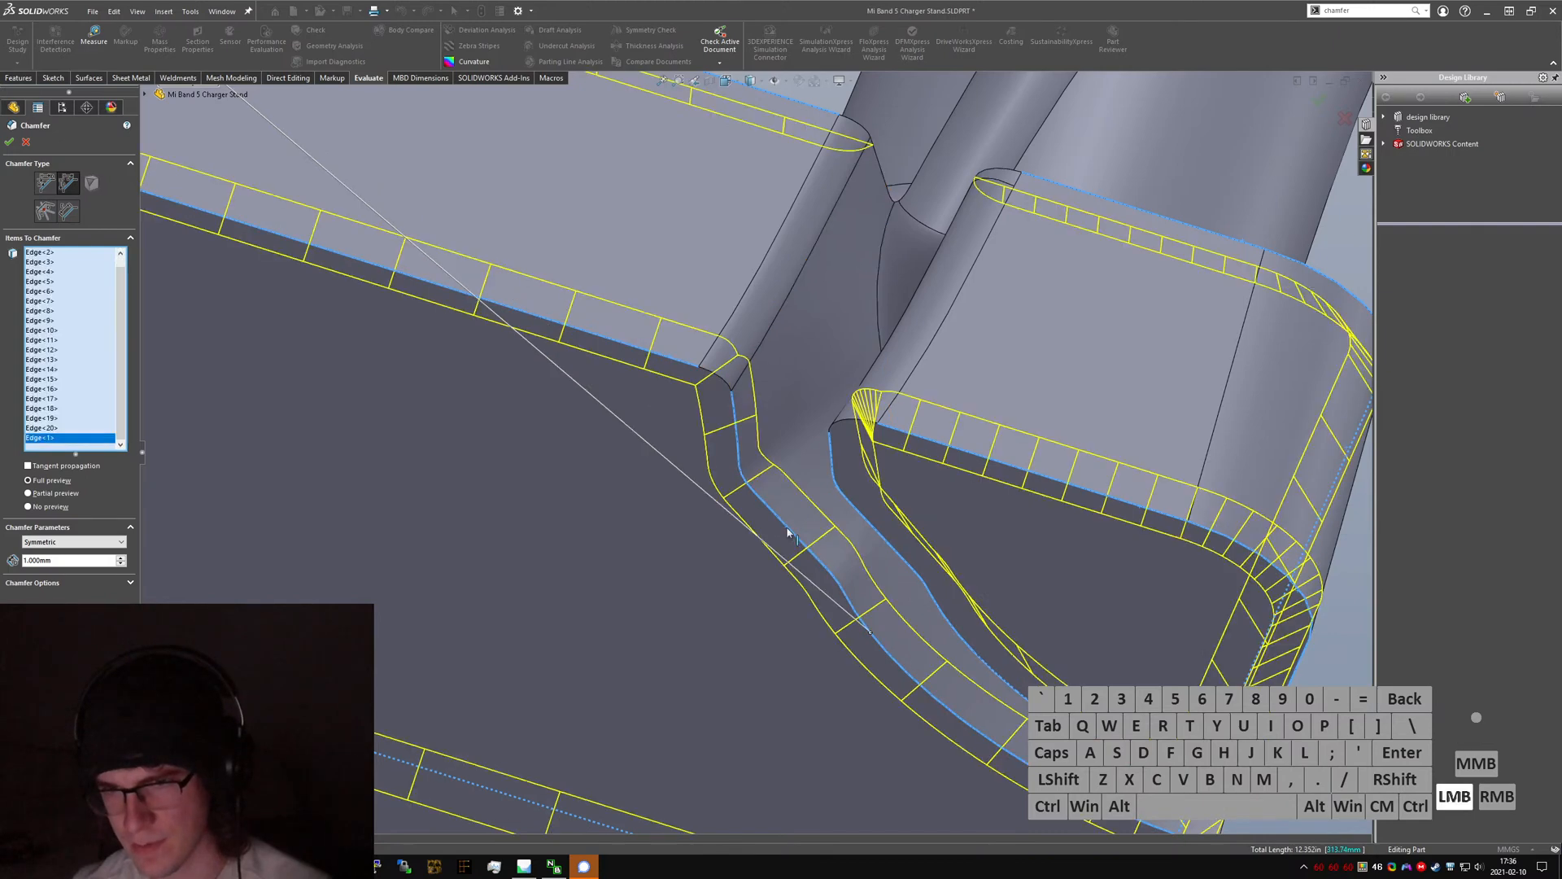
pyautogui.click(716, 393)
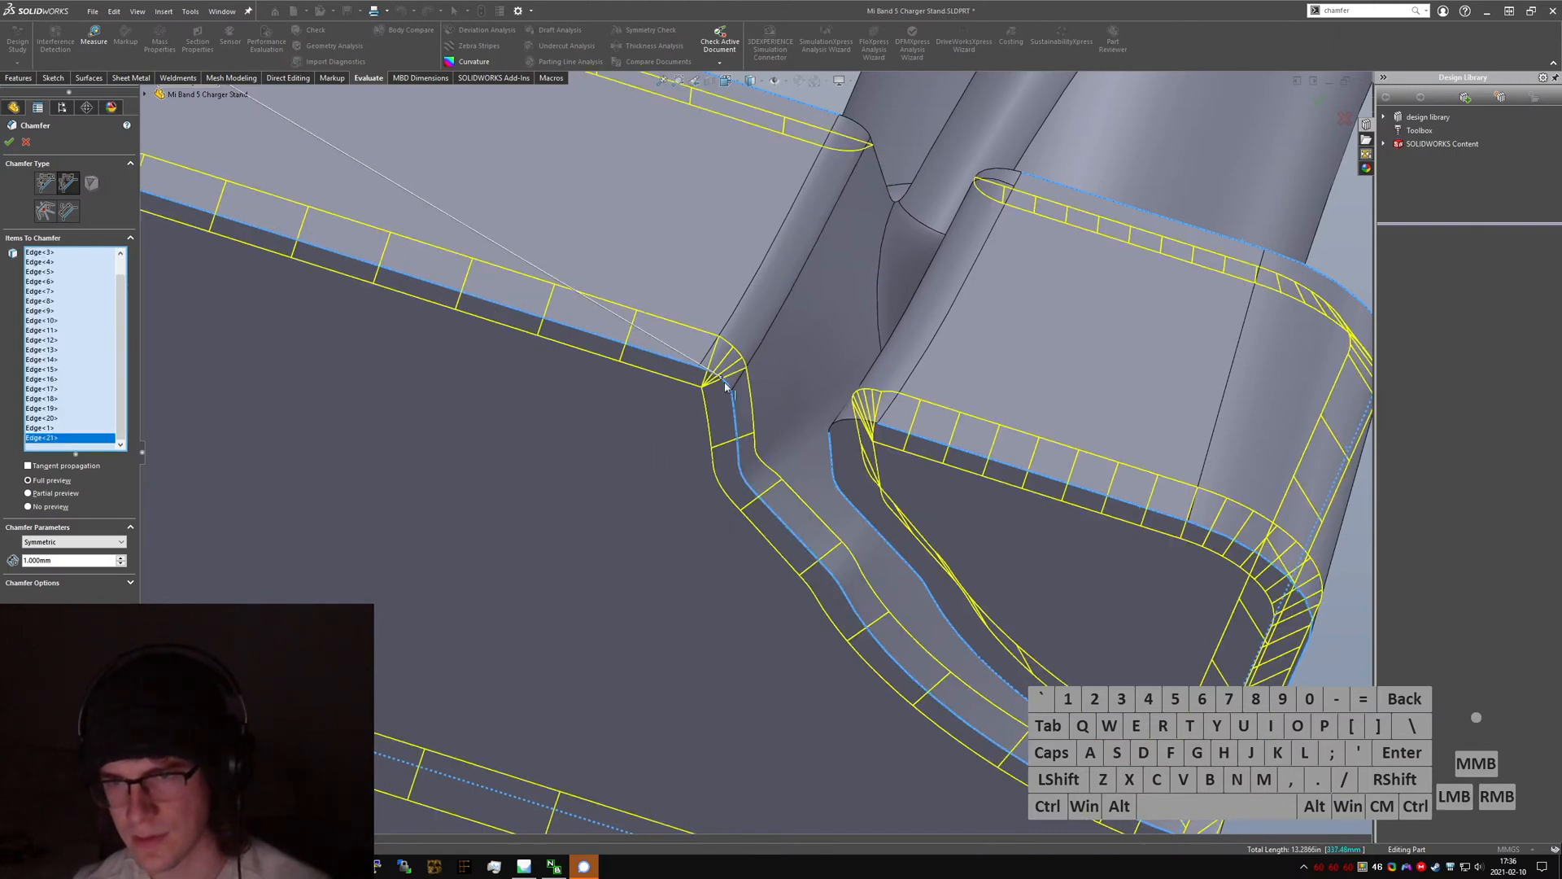
pyautogui.click(845, 424)
pyautogui.scroll(4, 854, 452)
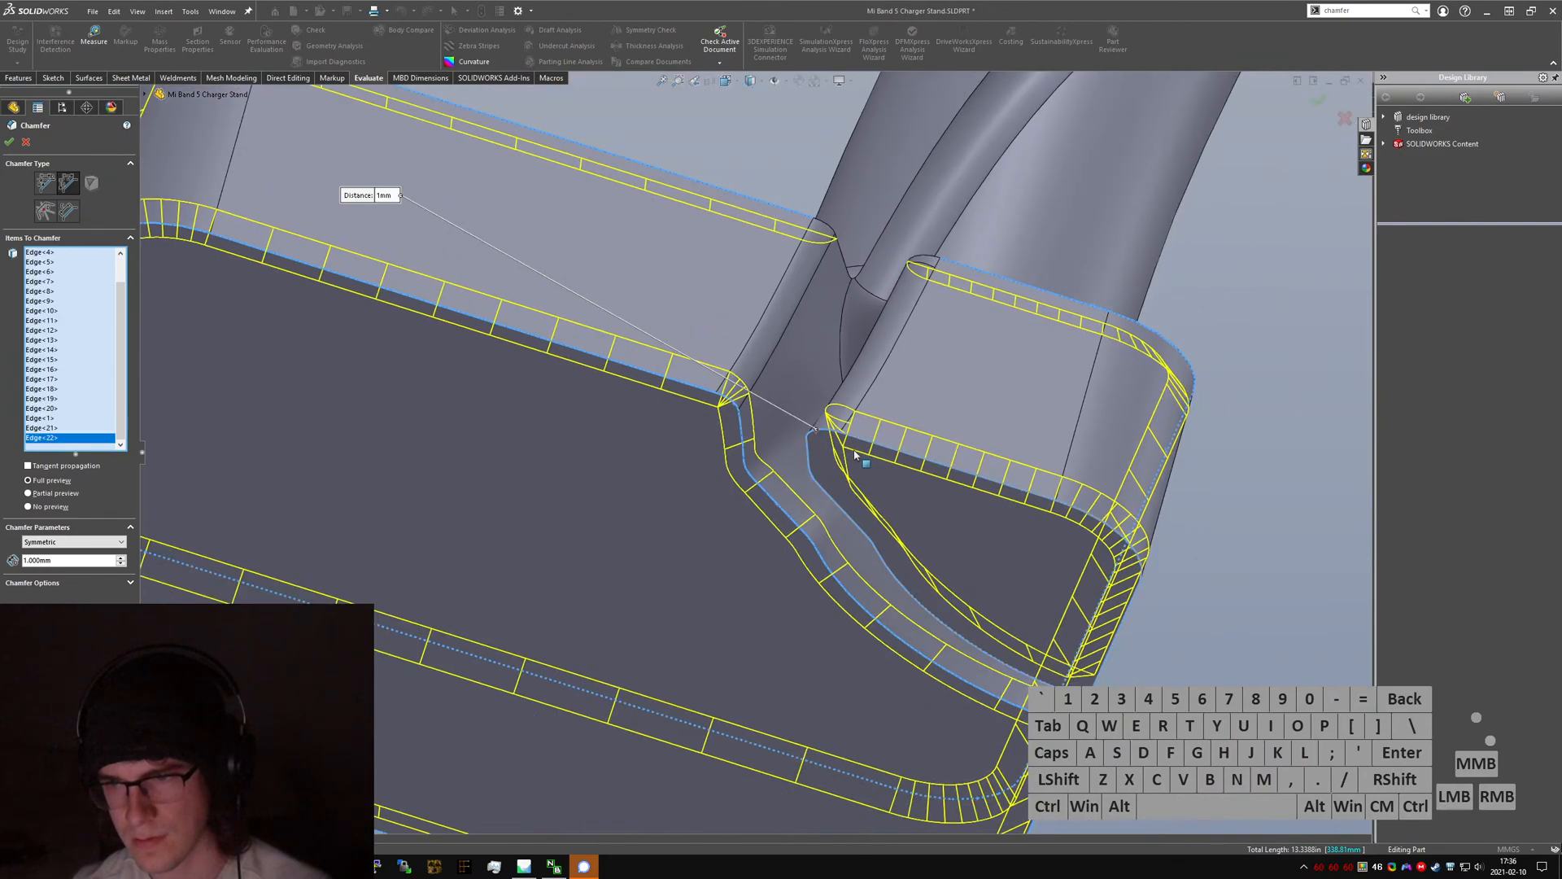
# - Add the small edges of the groove's exit opening on the base's side to the chamfer and apply the 1 mm chamfer
pyautogui.scroll(-2, 928, 529)
pyautogui.moveTo(926, 528); pyautogui.dragTo(480, 506, button='middle')
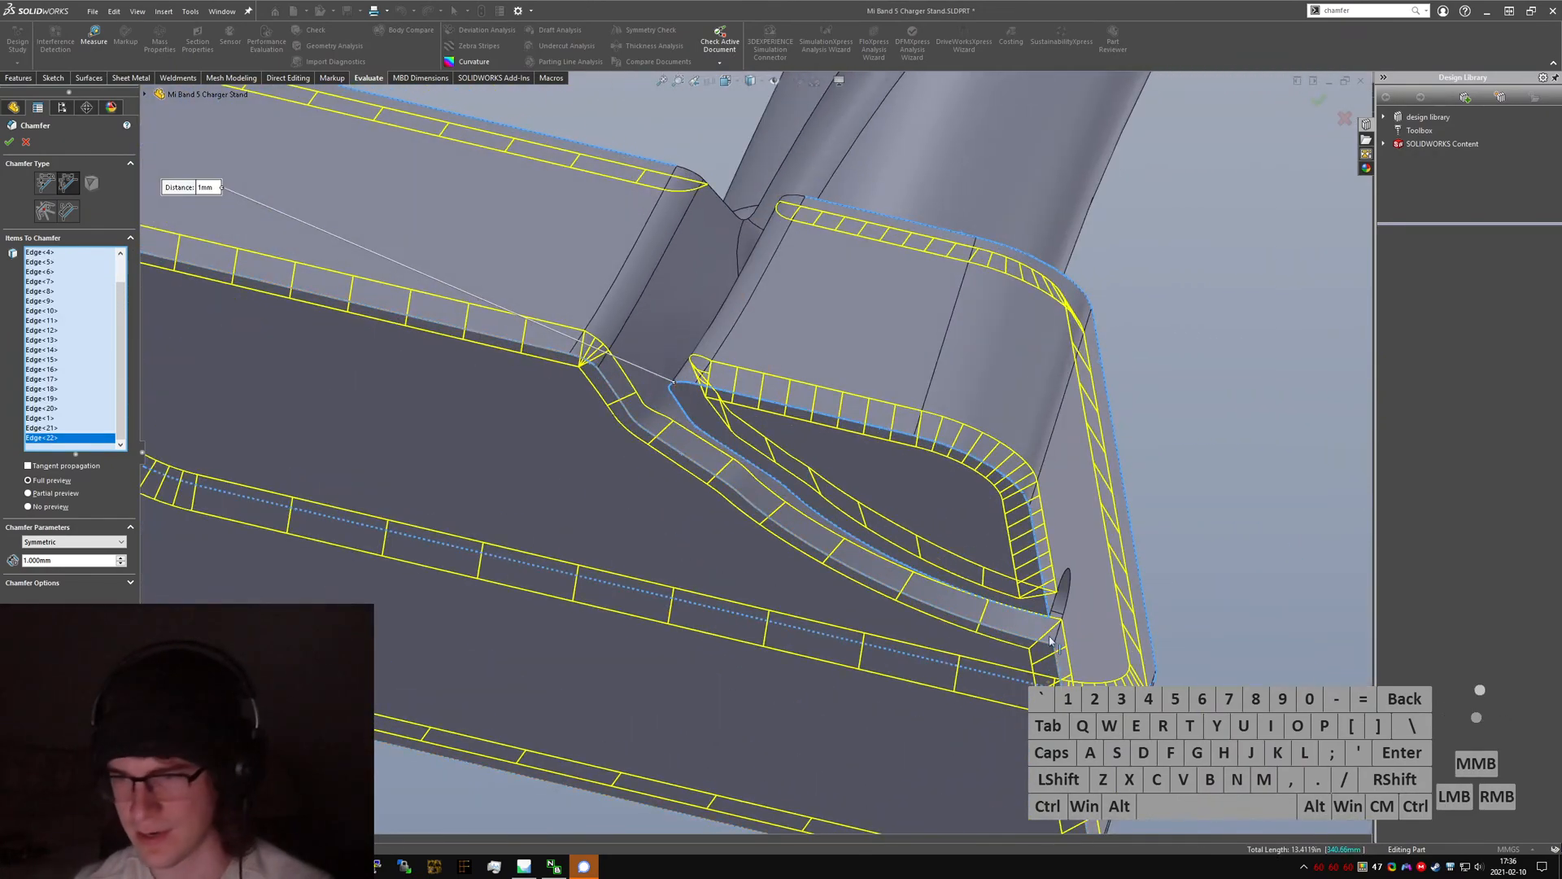
pyautogui.click(1068, 592)
pyautogui.click(1056, 604)
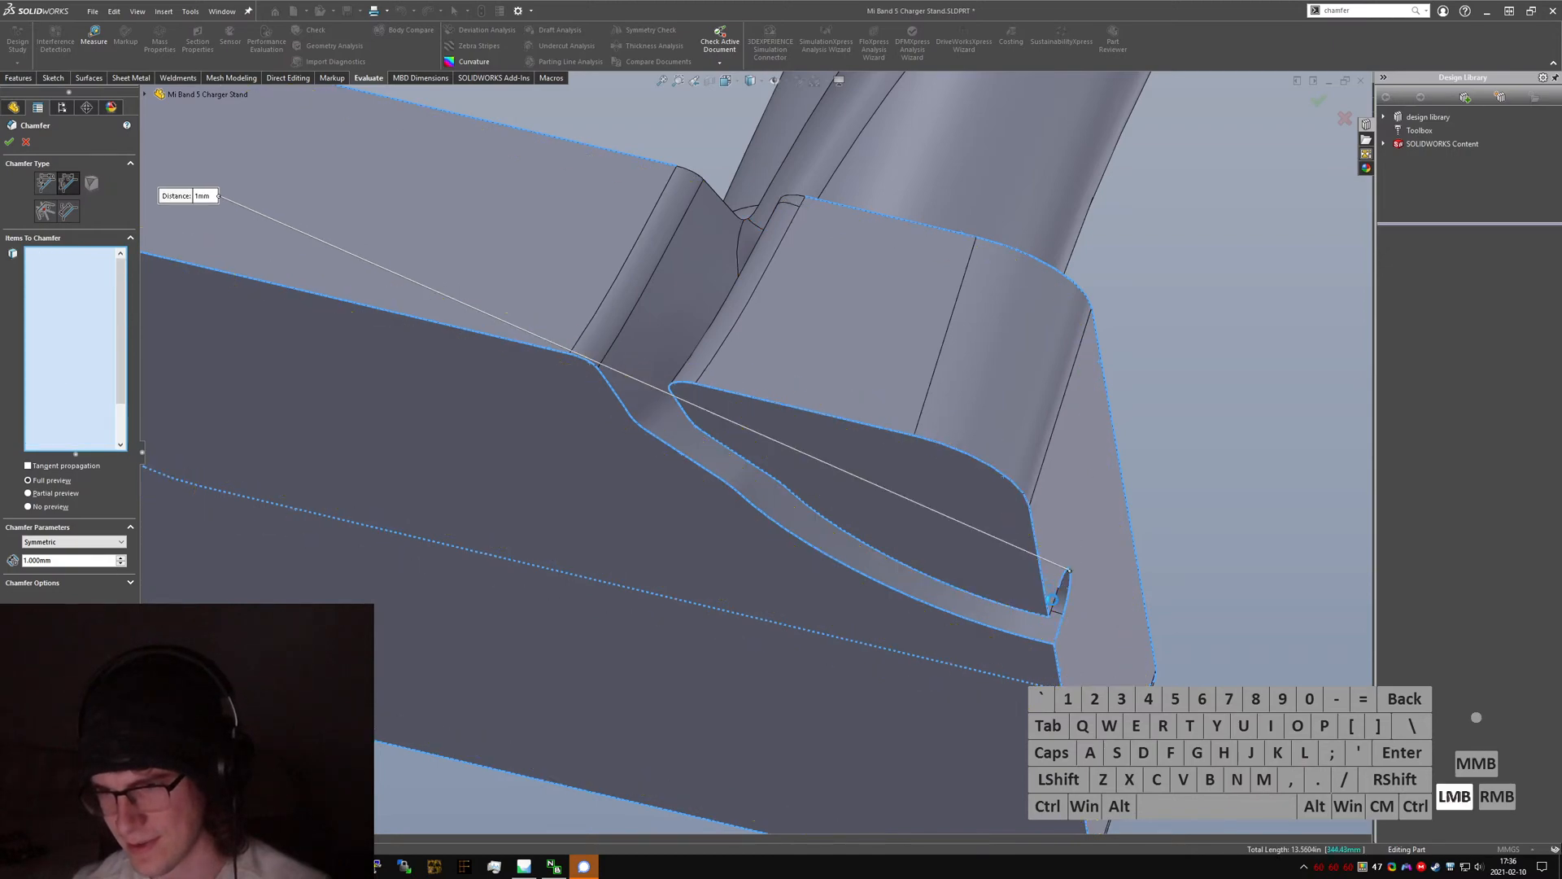
pyautogui.click(1054, 603)
pyautogui.moveTo(1054, 602); pyautogui.dragTo(1006, 620, button='middle')
pyautogui.click(8, 142)
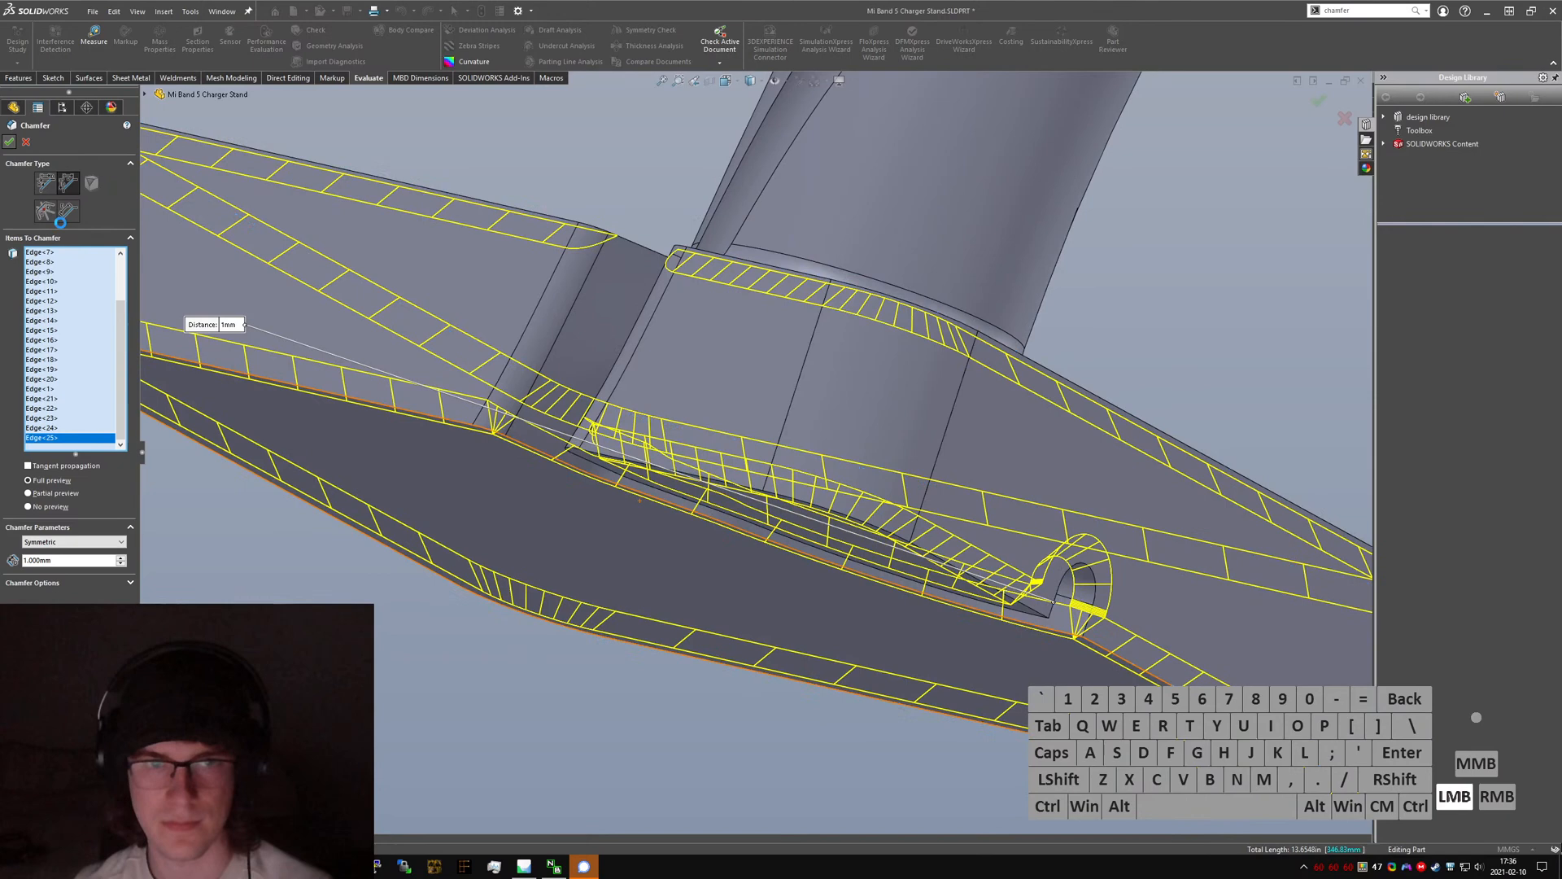
pyautogui.click(690, 676)
pyautogui.scroll(1, 789, 487)
pyautogui.moveTo(789, 486); pyautogui.dragTo(779, 437, button='middle')
# - Switch to the Mi Band 5 Stand part and examine how Chamfer5 runs around the groove exit on the base's underside
pyautogui.hotkey('ctrl', 'Tab')
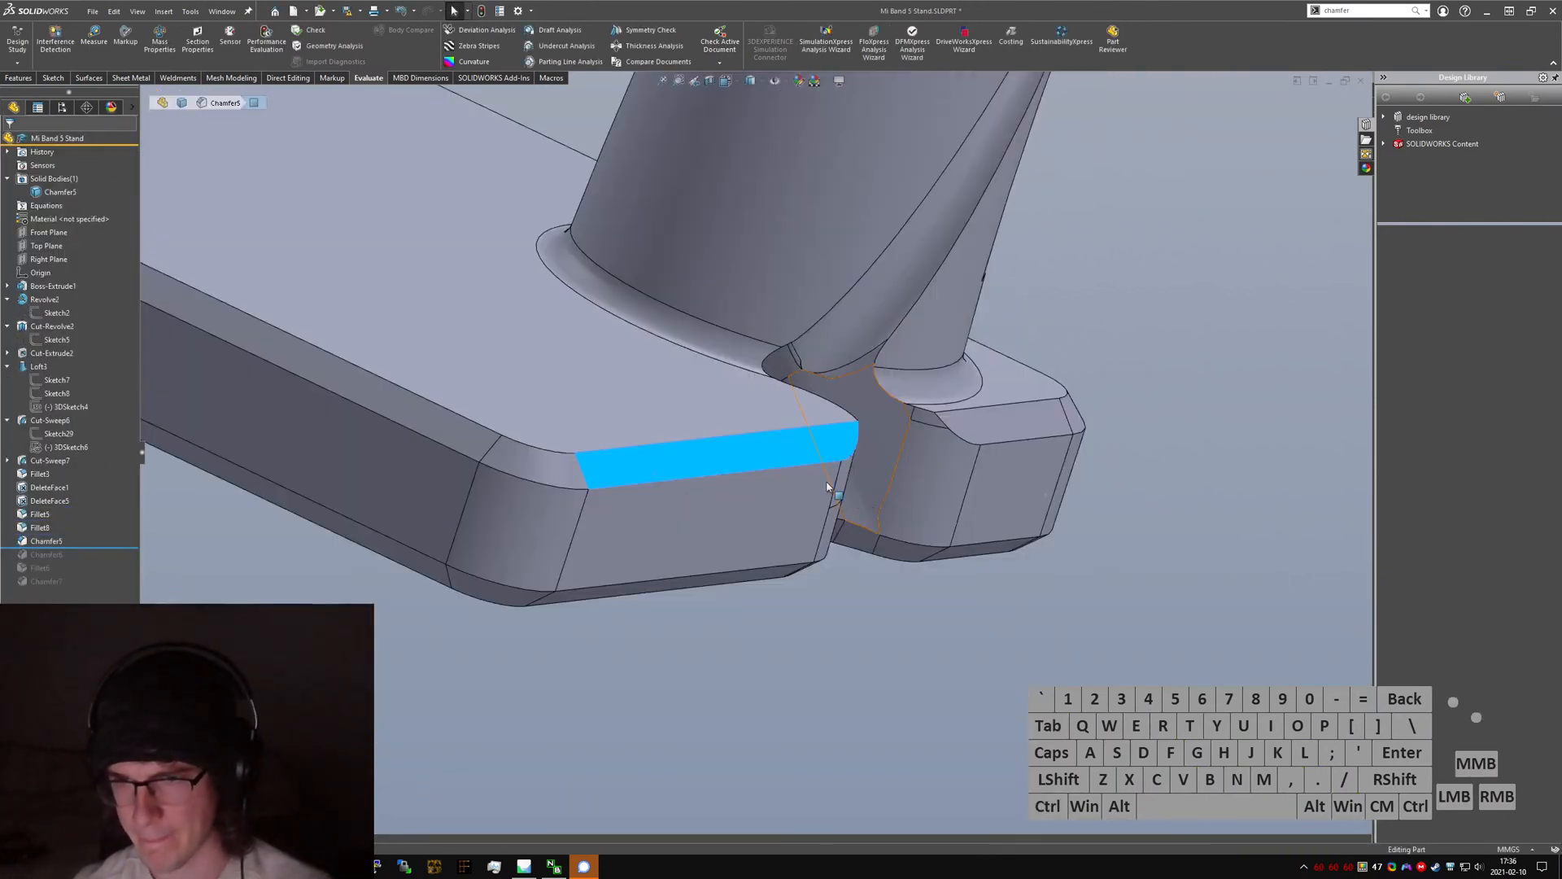
pyautogui.moveTo(1001, 484); pyautogui.dragTo(802, 306, button='middle')
pyautogui.scroll(2, 802, 306)
pyautogui.scroll(-3, 1039, 547)
pyautogui.moveTo(1040, 546); pyautogui.dragTo(999, 440, button='middle')
pyautogui.scroll(-3, 976, 534)
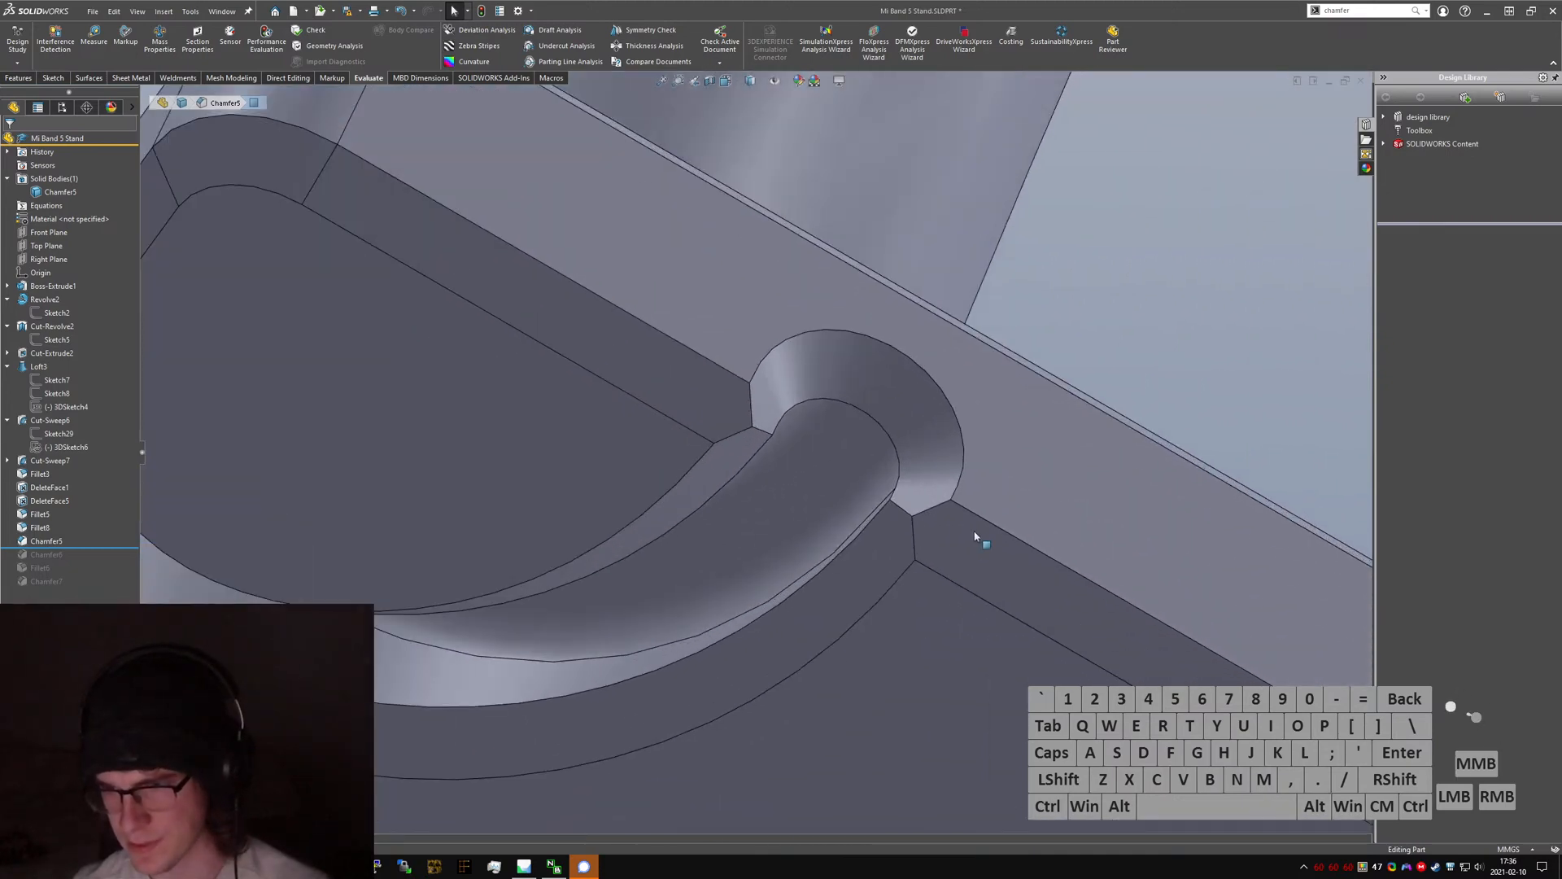
pyautogui.scroll(1, 883, 521)
pyautogui.scroll(1, 885, 523)
pyautogui.moveTo(771, 453); pyautogui.dragTo(846, 439, button='middle')
pyautogui.click(846, 440)
pyautogui.scroll(3, 846, 439)
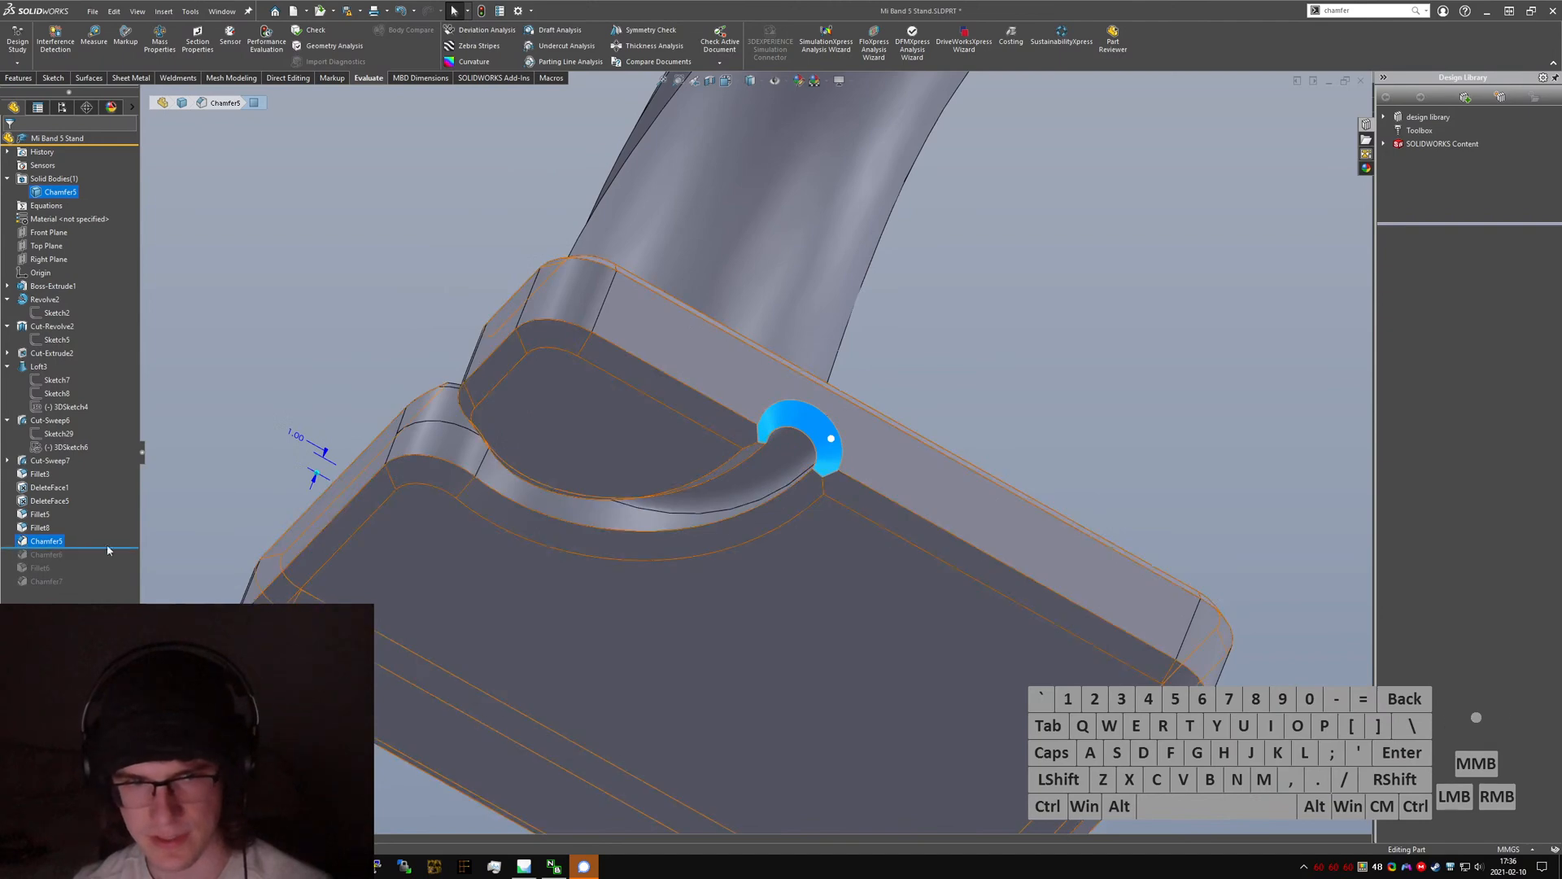
pyautogui.scroll(-2, 823, 486)
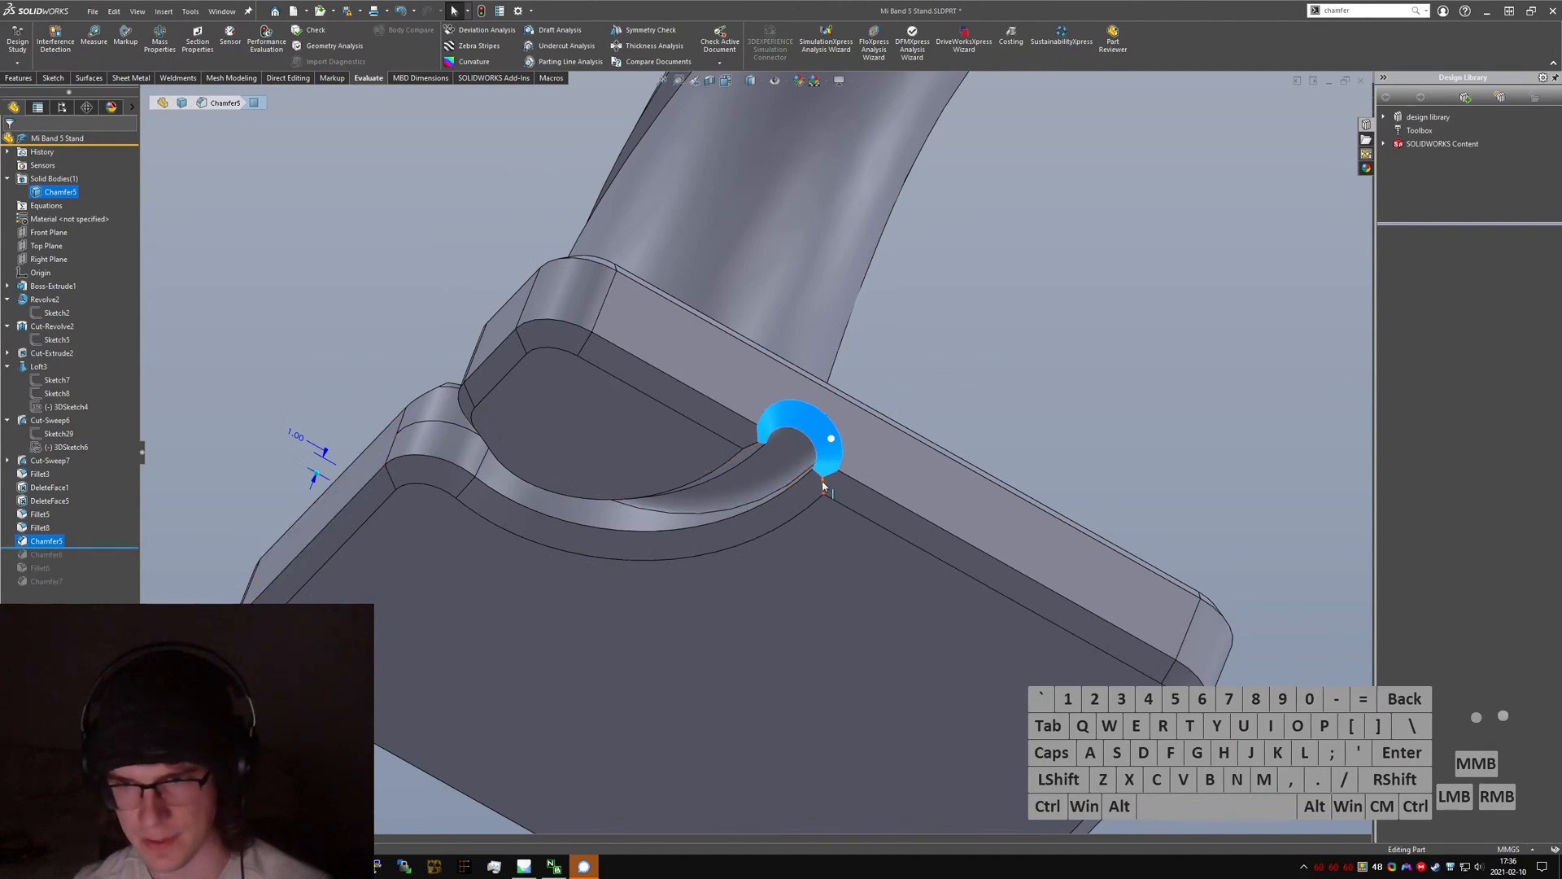
# - Open Chamfer5 for editing, inspect its selected edges around the groove exit, and leave it without changes
pyautogui.rightClick(44, 541)
pyautogui.click(54, 506)
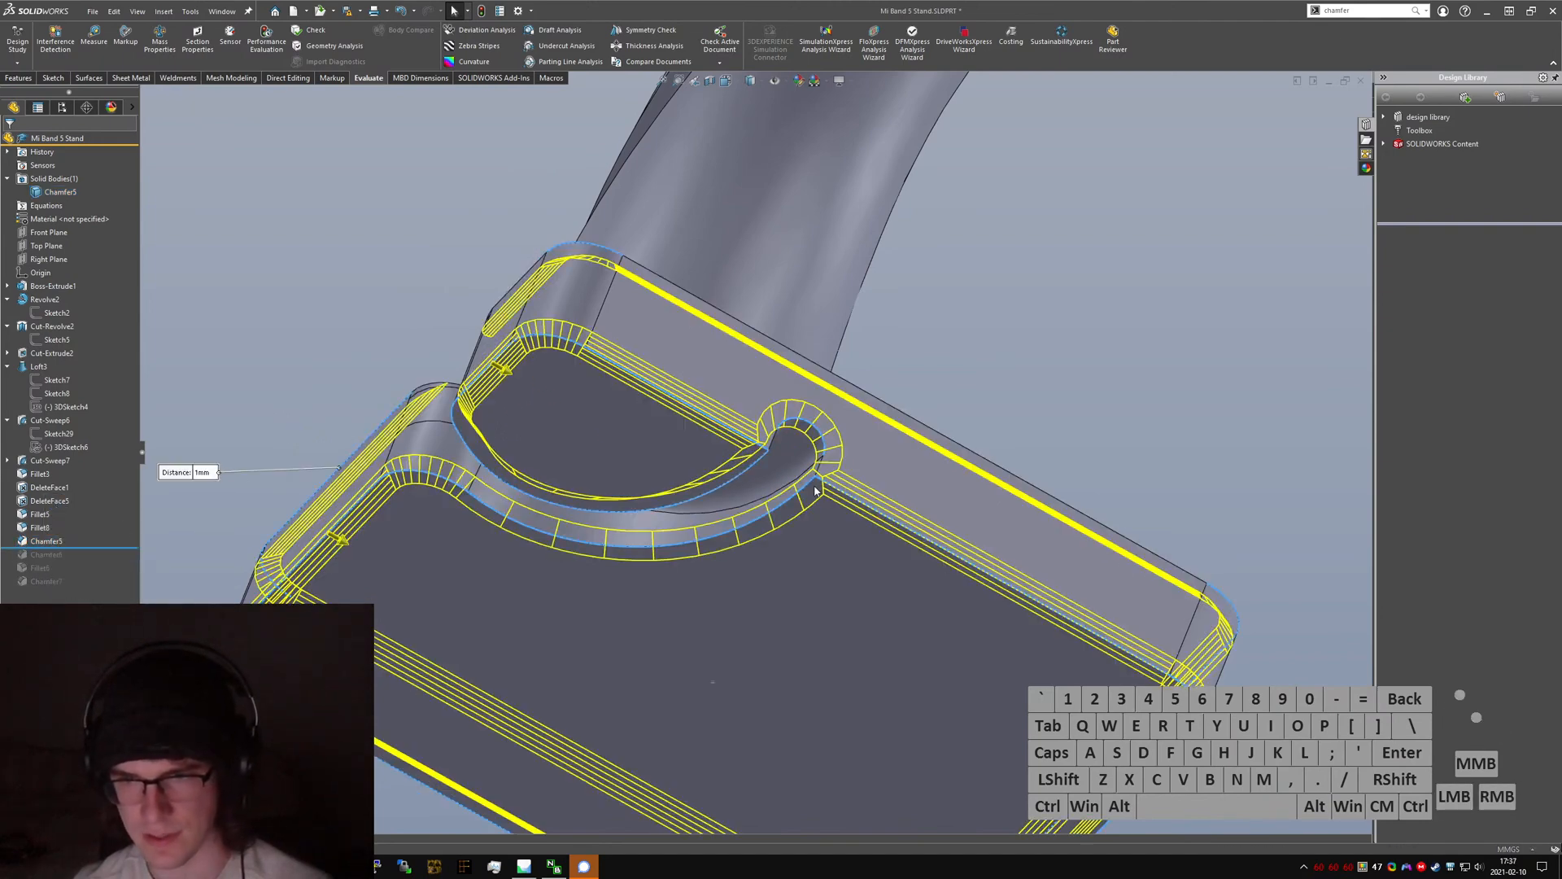
pyautogui.scroll(-5, 797, 472)
pyautogui.moveTo(735, 430)
pyautogui.mouseDown(button='middle')
pyautogui.moveTo(714, 433)
pyautogui.moveTo(720, 448)
pyautogui.mouseUp(button='middle')
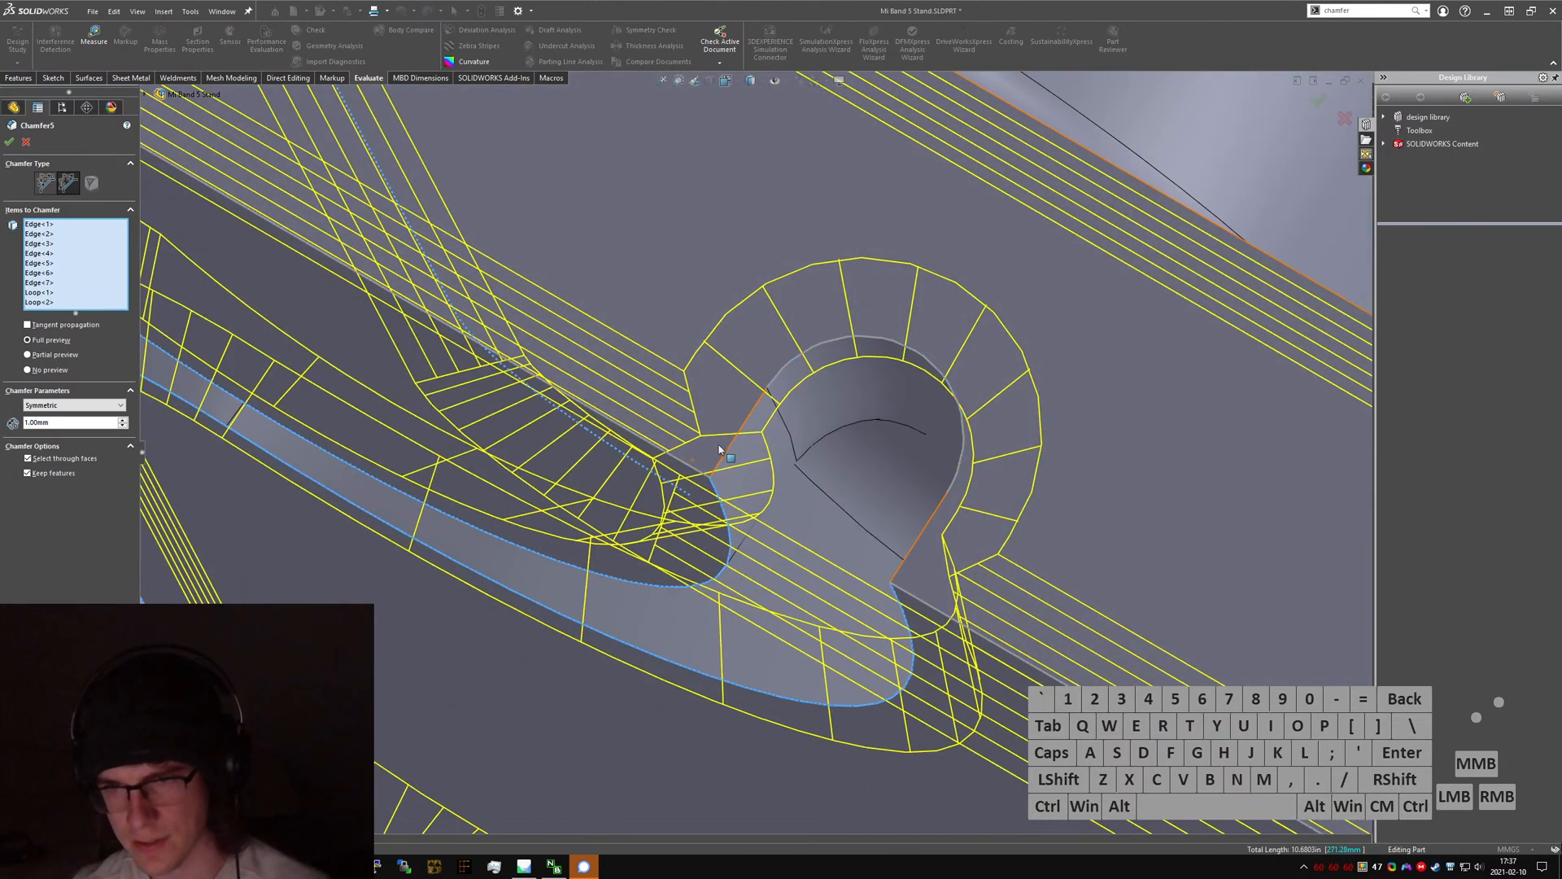
pyautogui.click(26, 141)
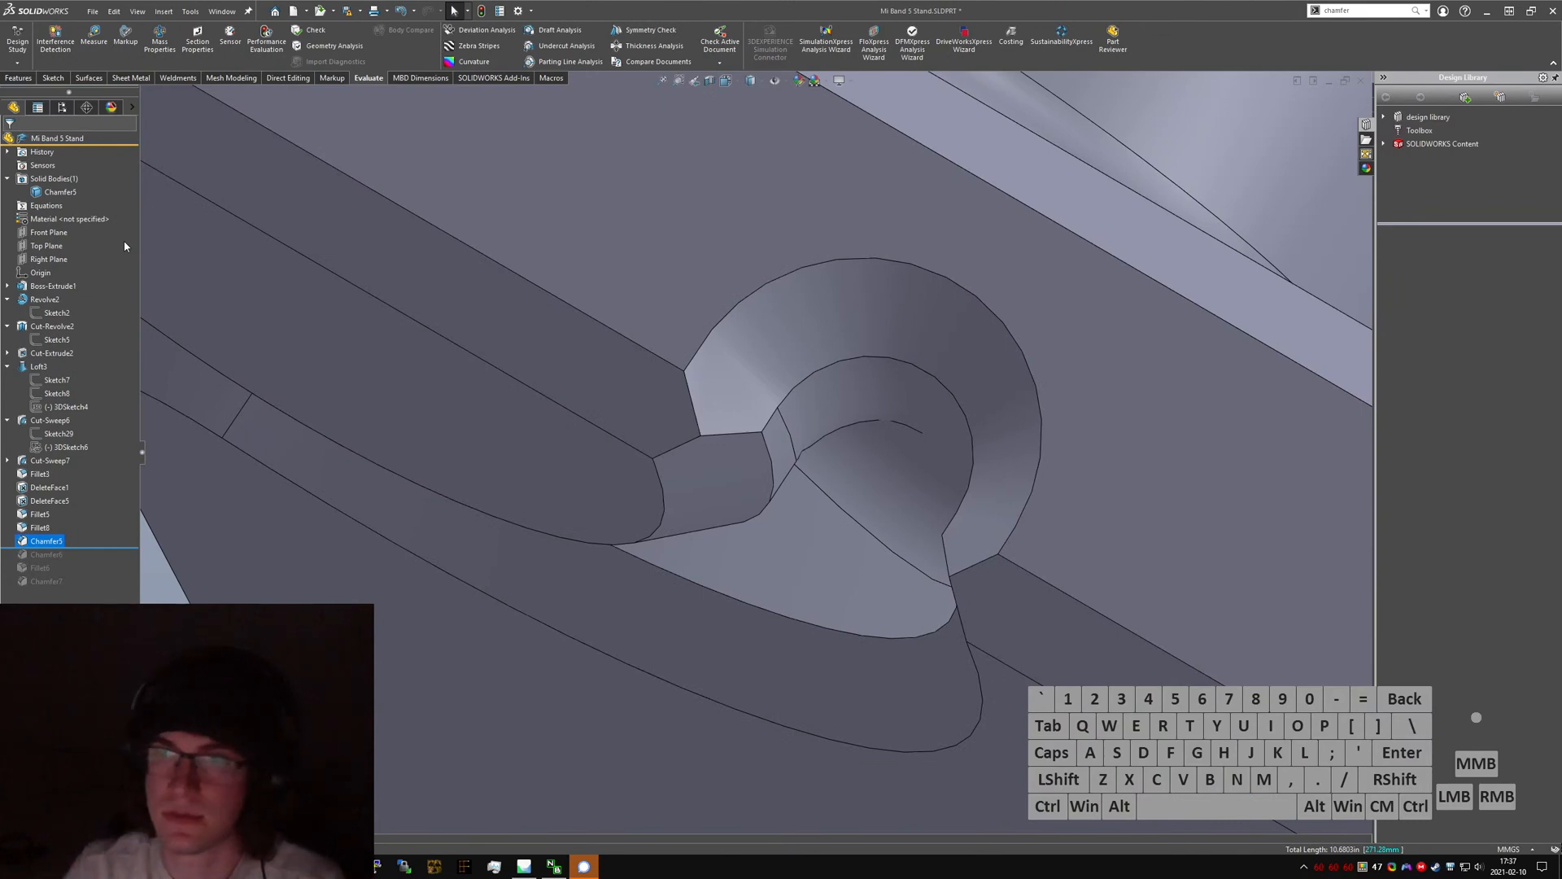
# - Roll the reference part's history forward past Chamfer6 and examine the chamfers on the round head
pyautogui.scroll(7, 492, 380)
pyautogui.moveTo(91, 547); pyautogui.dragTo(91, 545)
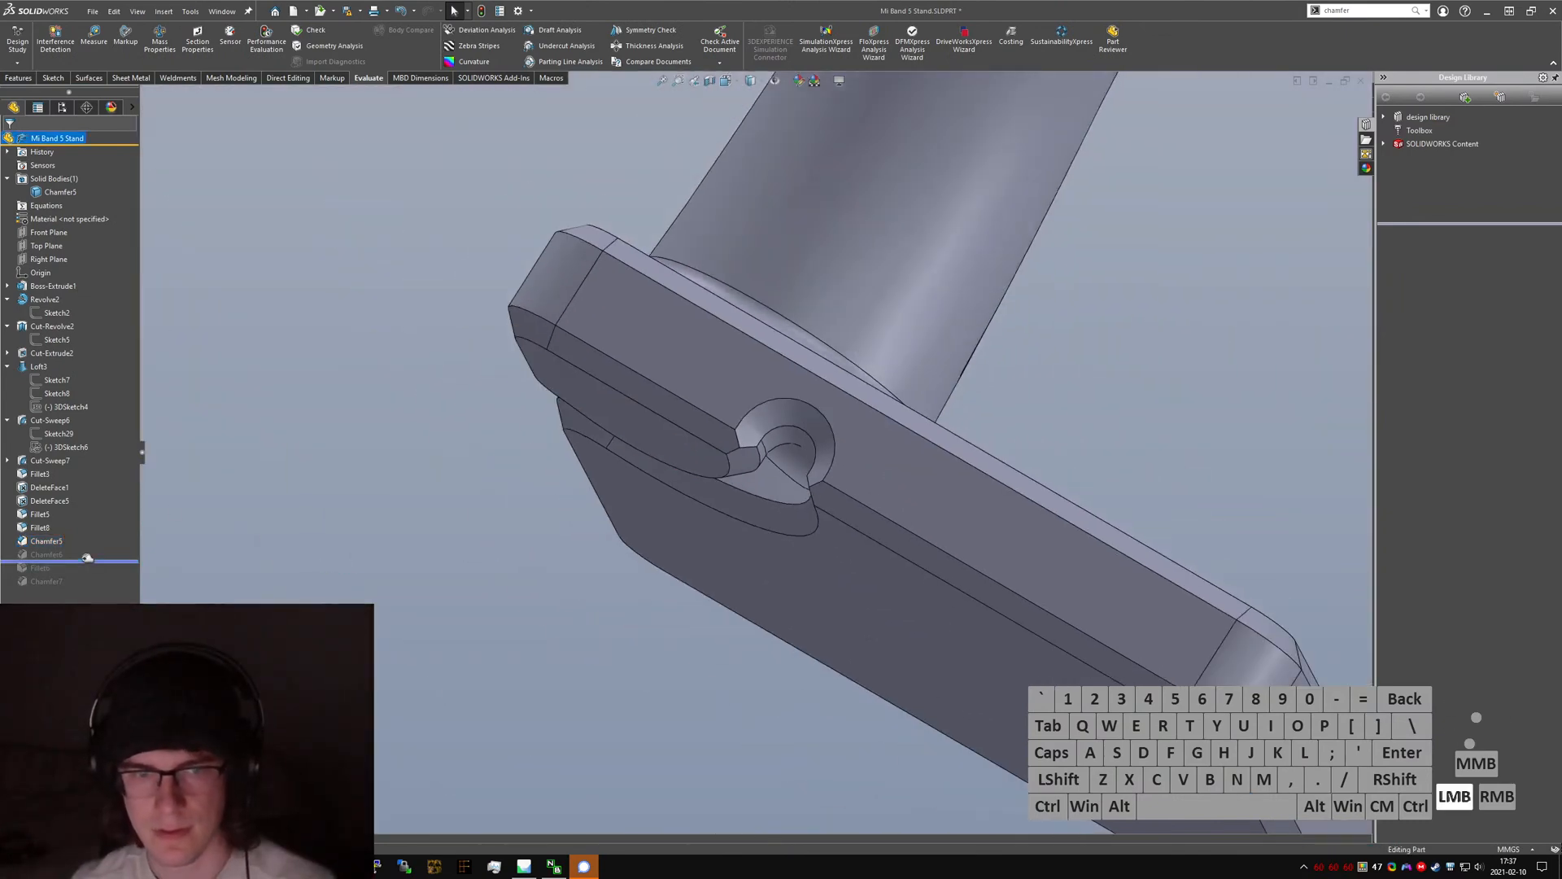
pyautogui.click(82, 552)
pyautogui.moveTo(675, 461); pyautogui.dragTo(510, 563, button='middle')
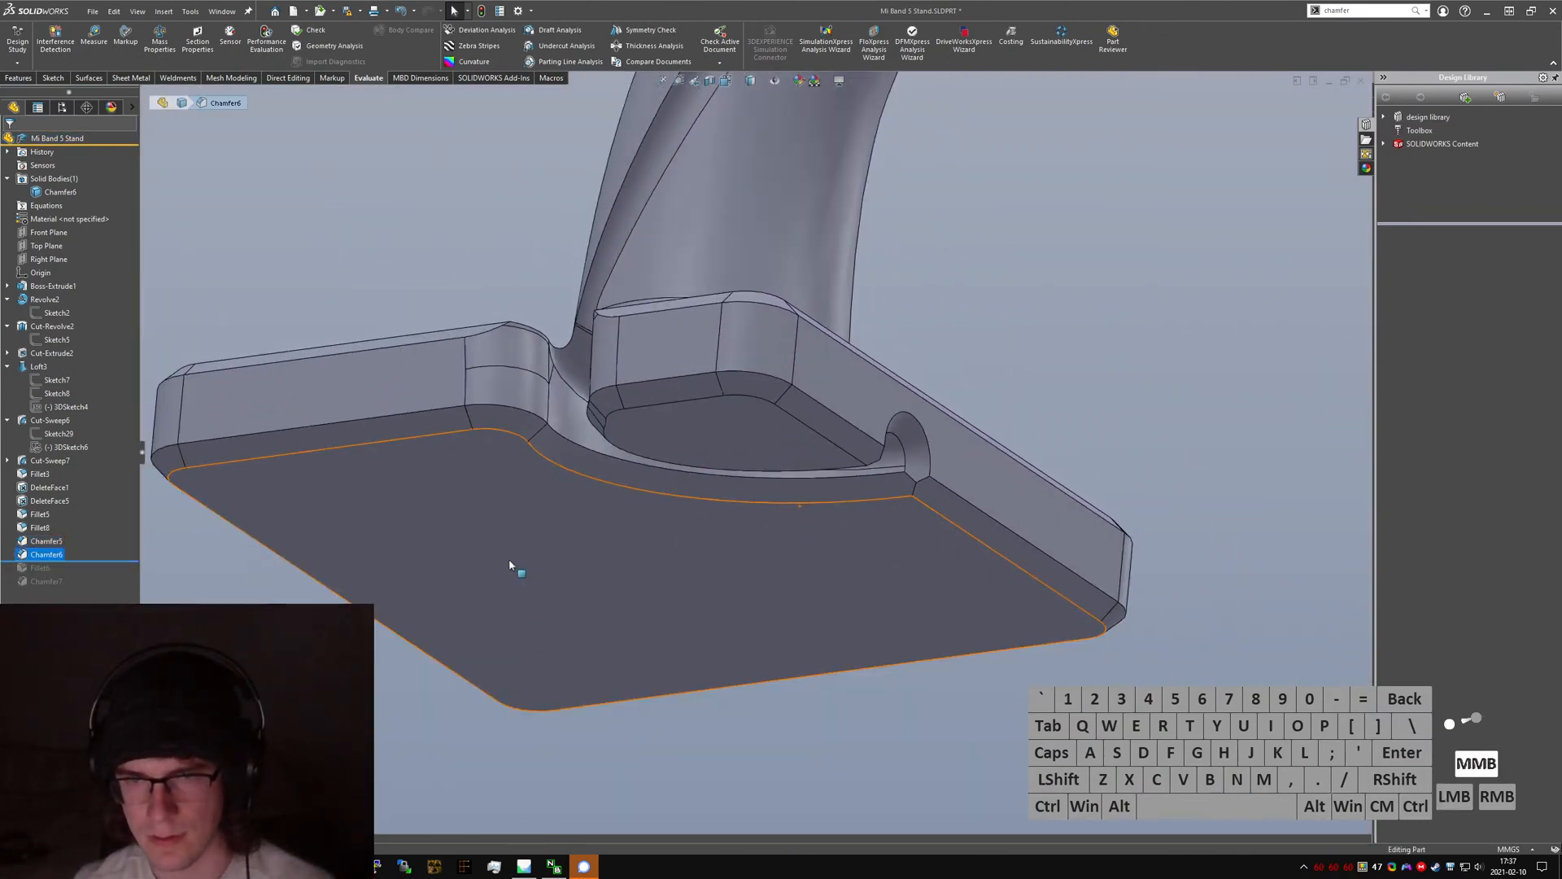
pyautogui.scroll(1, 570, 431)
pyautogui.scroll(7, 573, 429)
pyautogui.scroll(-5, 716, 254)
pyautogui.moveTo(707, 259); pyautogui.dragTo(706, 337, button='middle')
pyautogui.scroll(-3, 790, 296)
pyautogui.scroll(-6, 820, 419)
pyautogui.scroll(8, 726, 355)
pyautogui.moveTo(802, 540); pyautogui.dragTo(706, 513, button='middle')
pyautogui.scroll(-2, 706, 511)
pyautogui.click(646, 526)
# - Switch to the Mi Band 5 Charger Stand part and start a chamfer on both outer circular edges of the head
pyautogui.hotkey('ctrl', 'Tab')
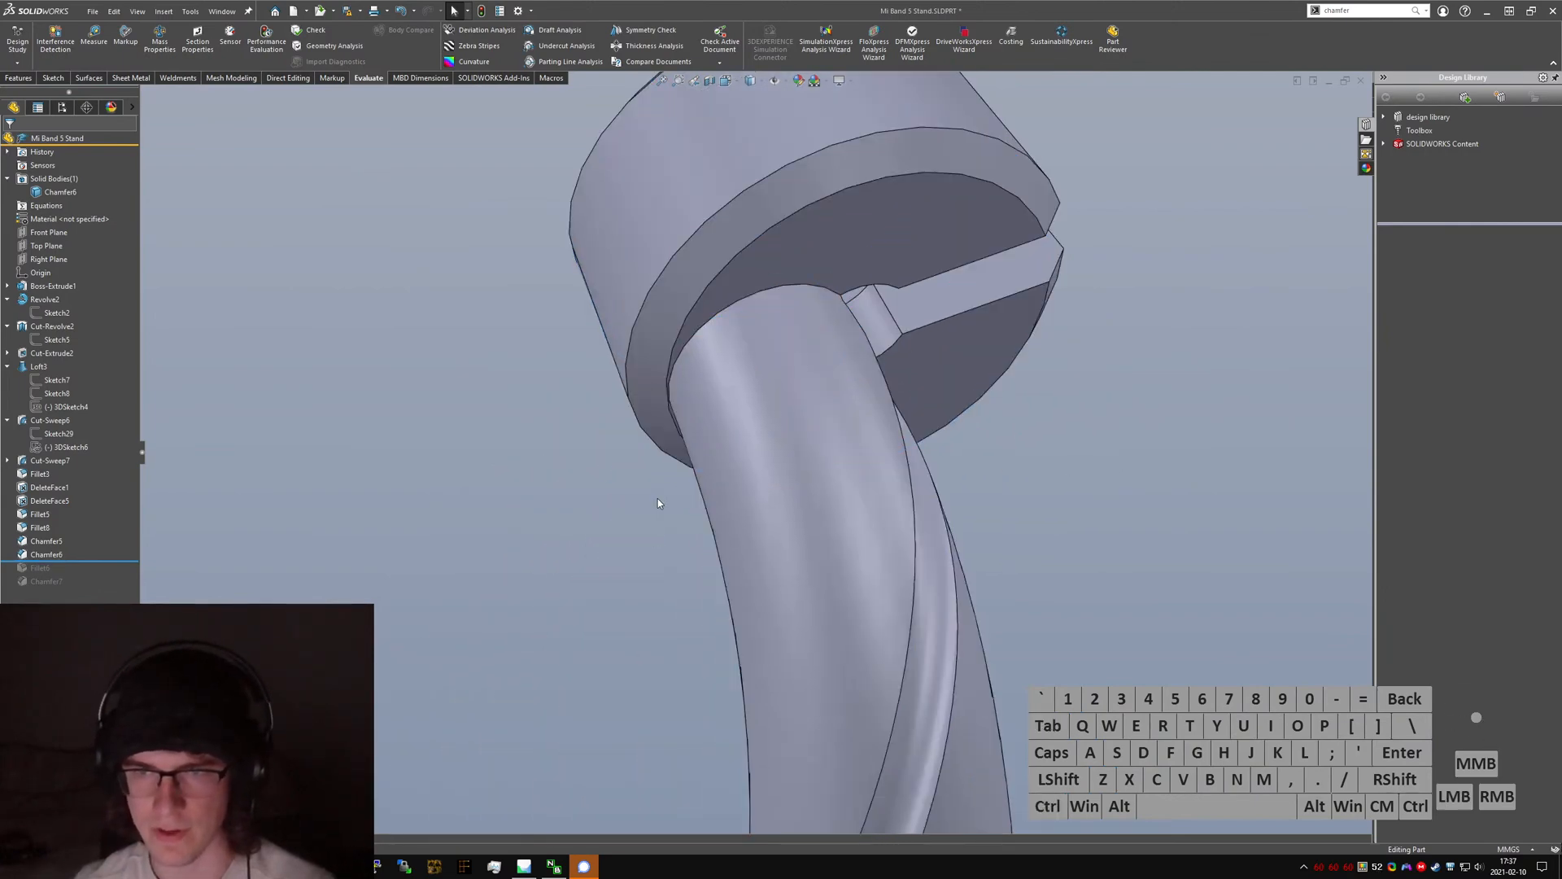
pyautogui.scroll(7, 773, 448)
pyautogui.scroll(-6, 813, 244)
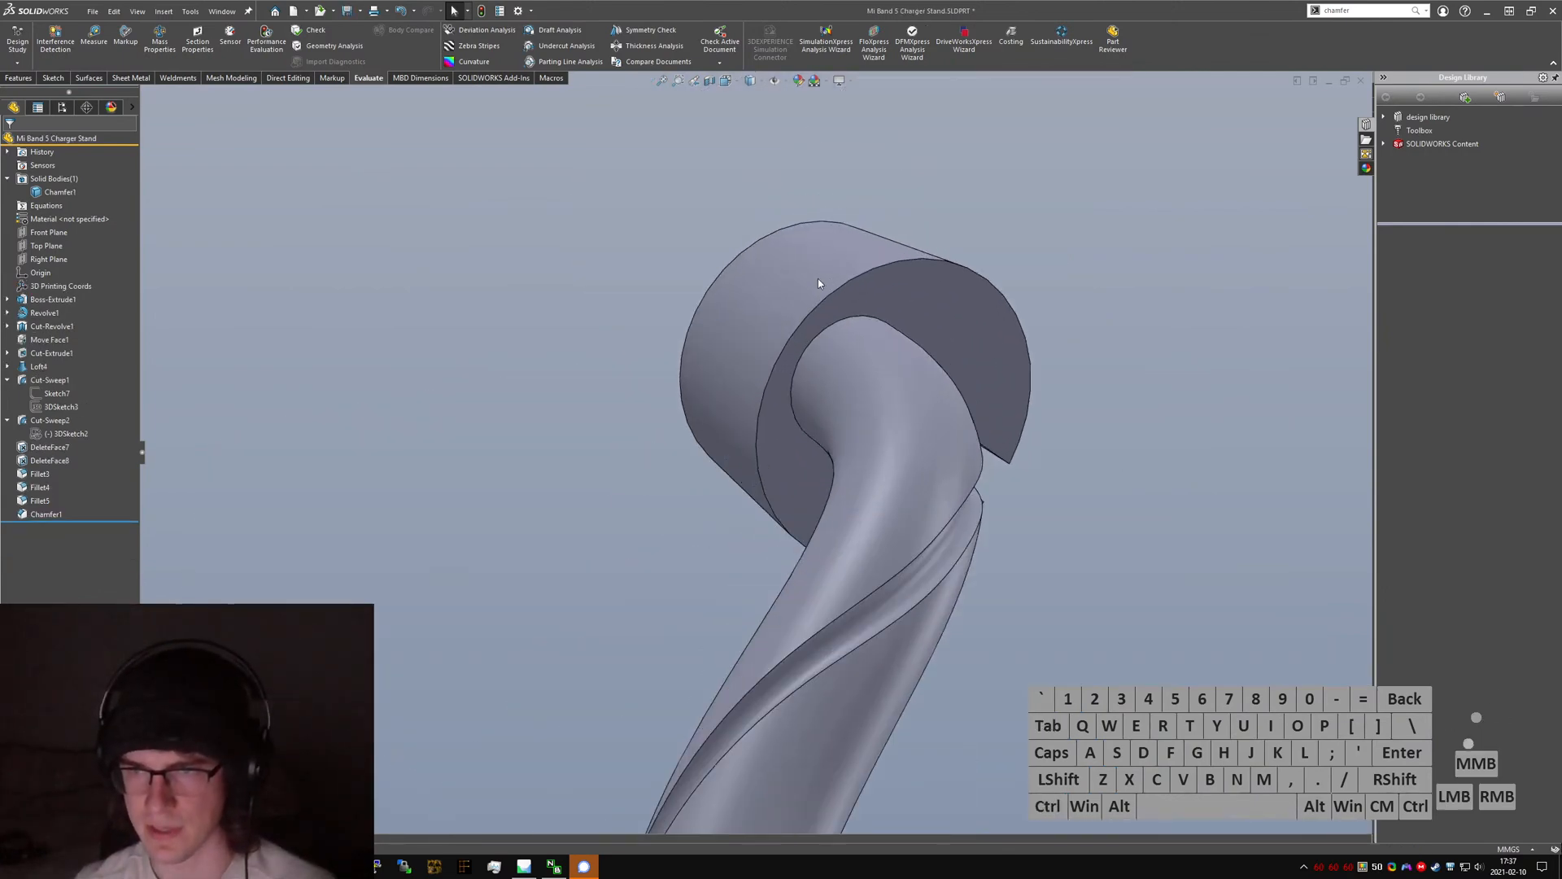
pyautogui.moveTo(804, 272); pyautogui.dragTo(860, 309, button='middle')
pyautogui.click(412, 349)
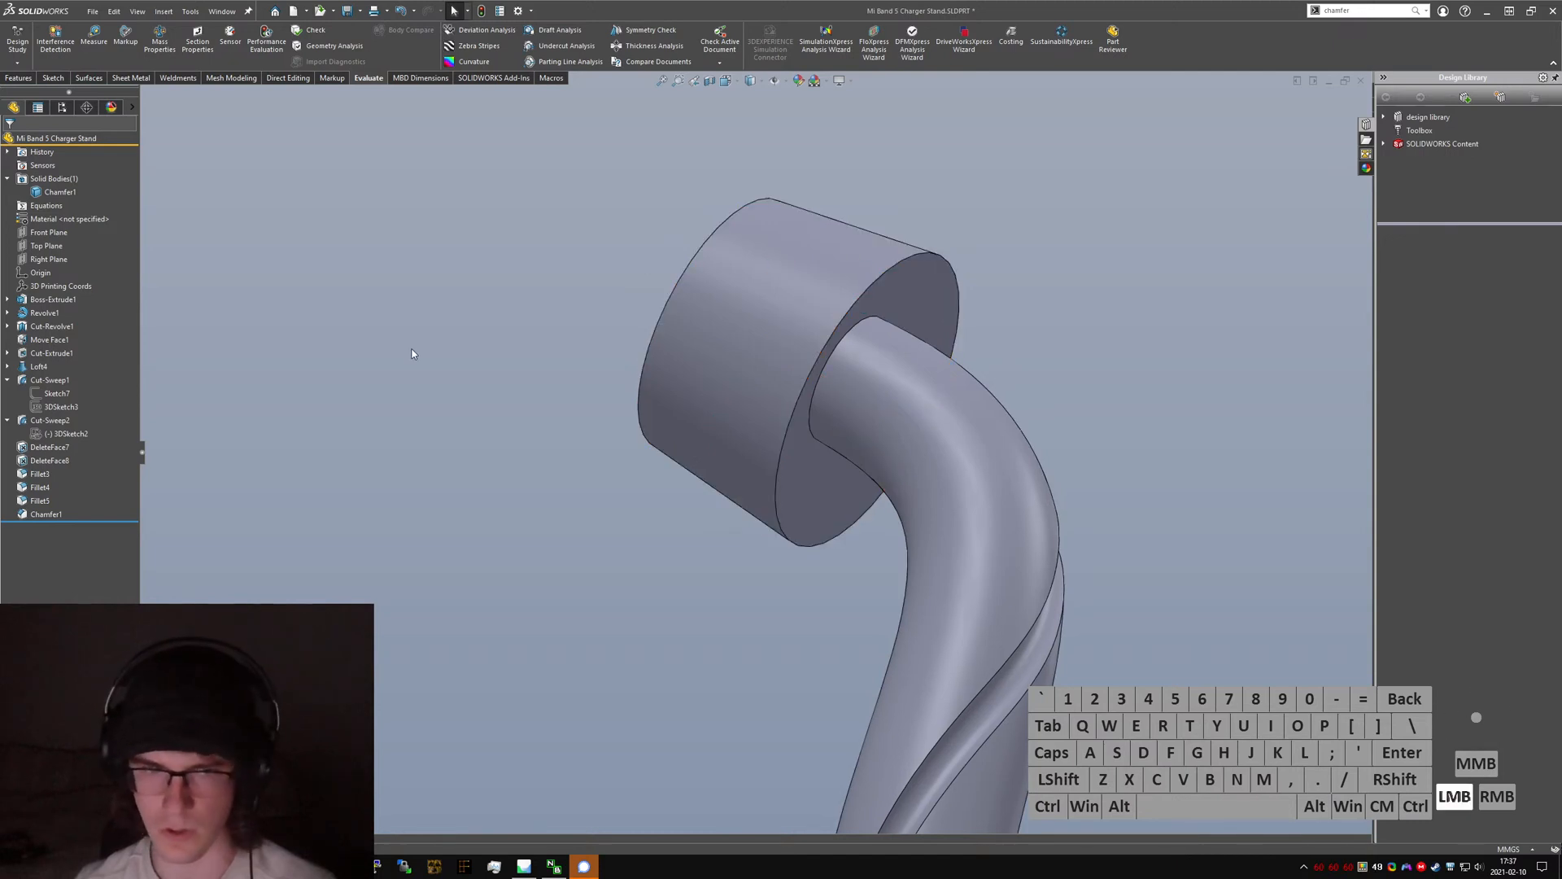
pyautogui.write('schamfer')
pyautogui.press('Return')
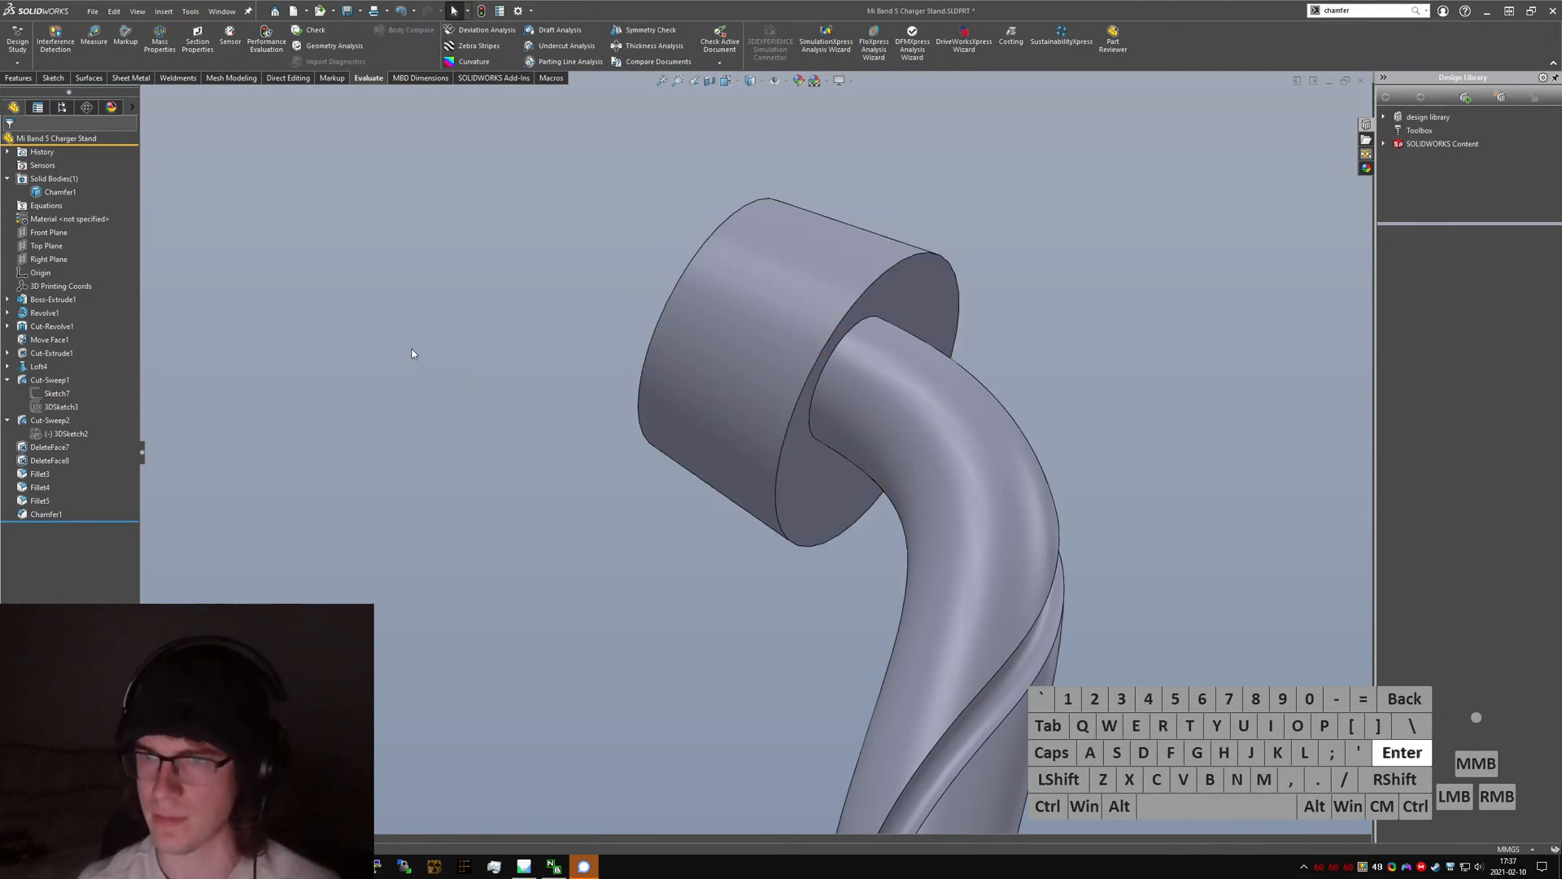
pyautogui.click(851, 317)
pyautogui.click(685, 279)
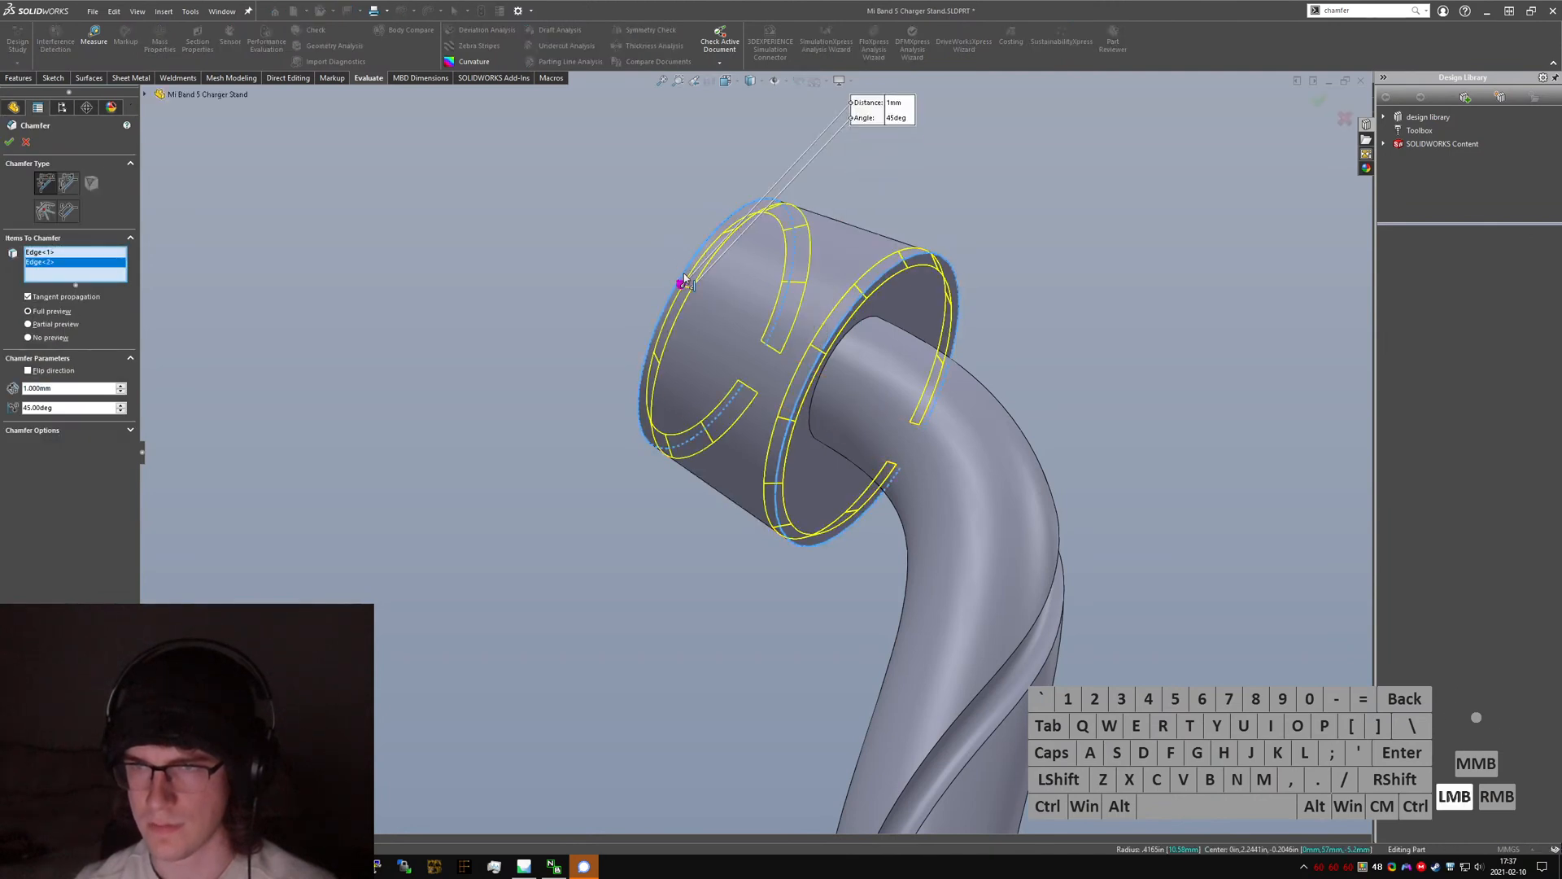
# - Change the head chamfer to the symmetric distance type and set its distance to 1.5 mm
pyautogui.click(68, 194)
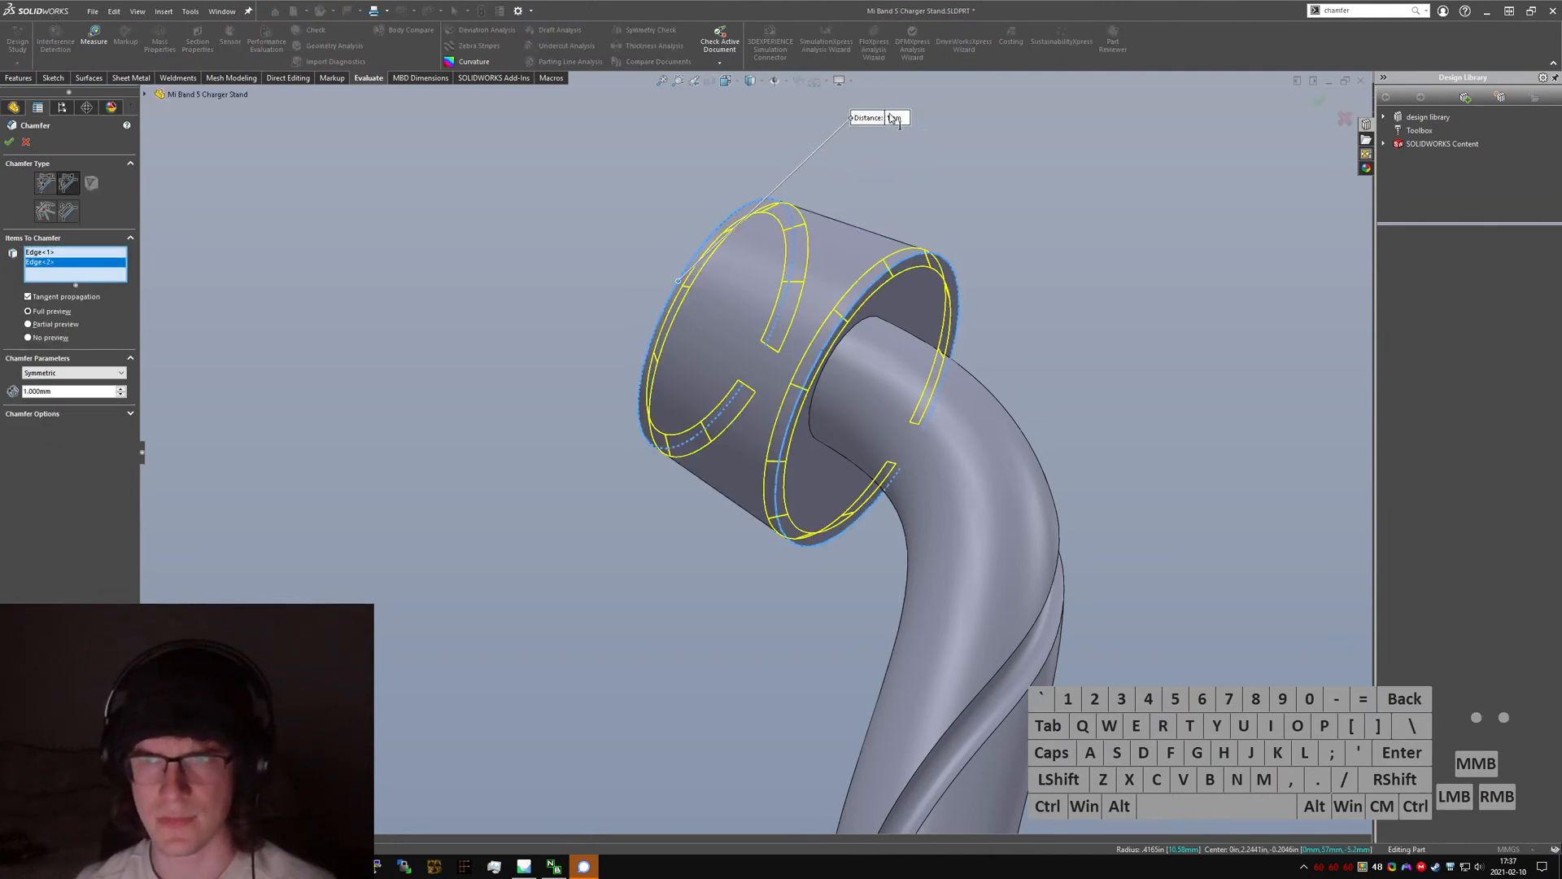
pyautogui.click(896, 118)
pyautogui.write('1.5')
pyautogui.press('Return')
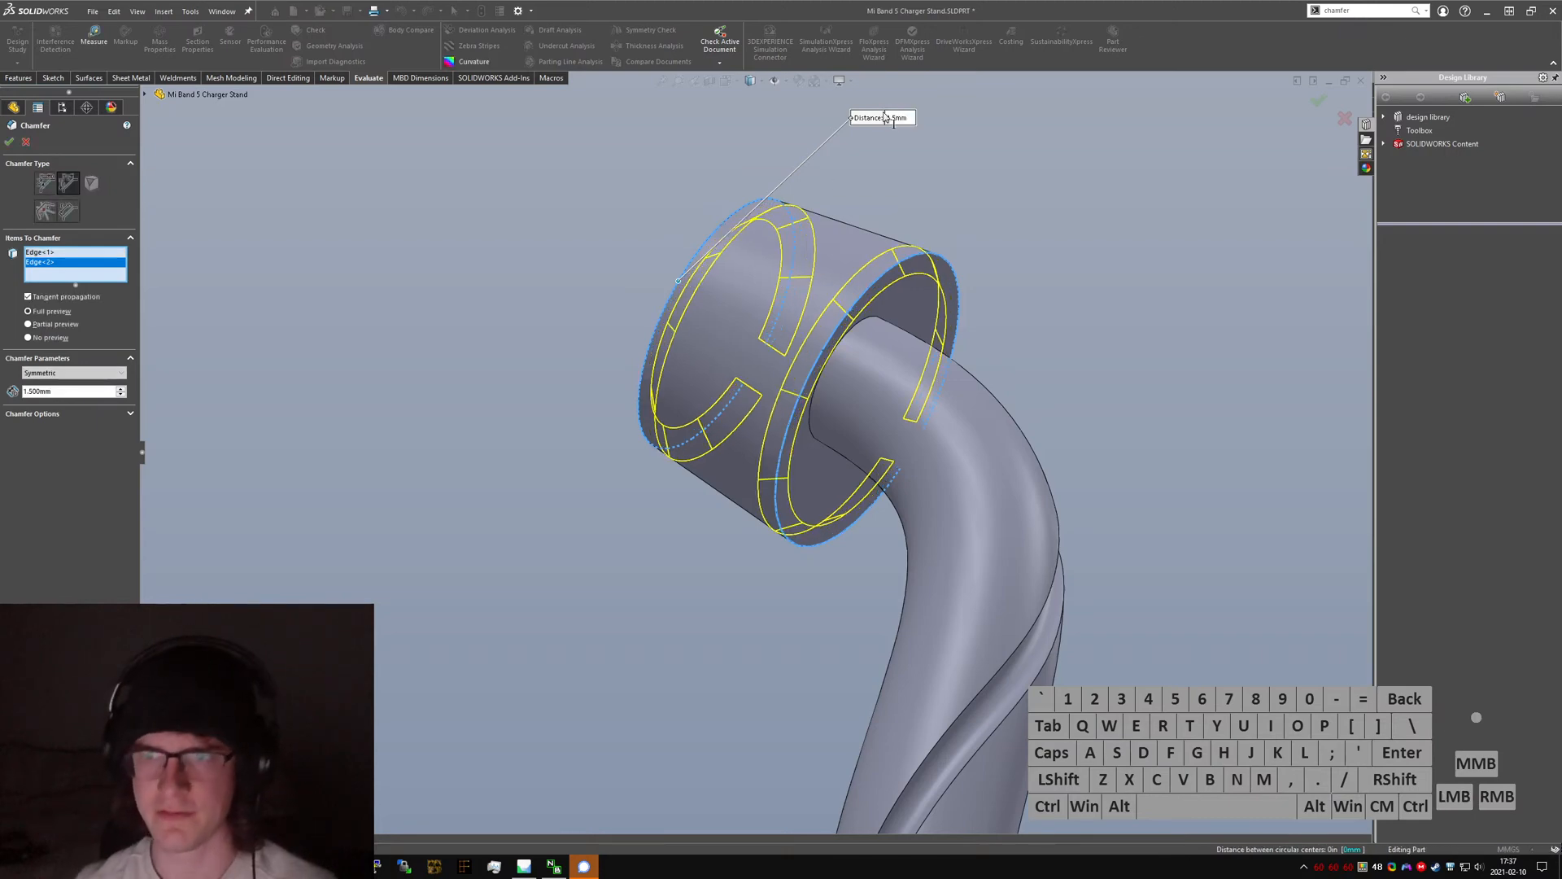
# - Add the edge where the neck's spiral groove meets the head's recess to the chamfer and apply it
pyautogui.moveTo(888, 116); pyautogui.dragTo(718, 352, button='middle')
pyautogui.scroll(-4, 960, 394)
pyautogui.scroll(-1, 892, 387)
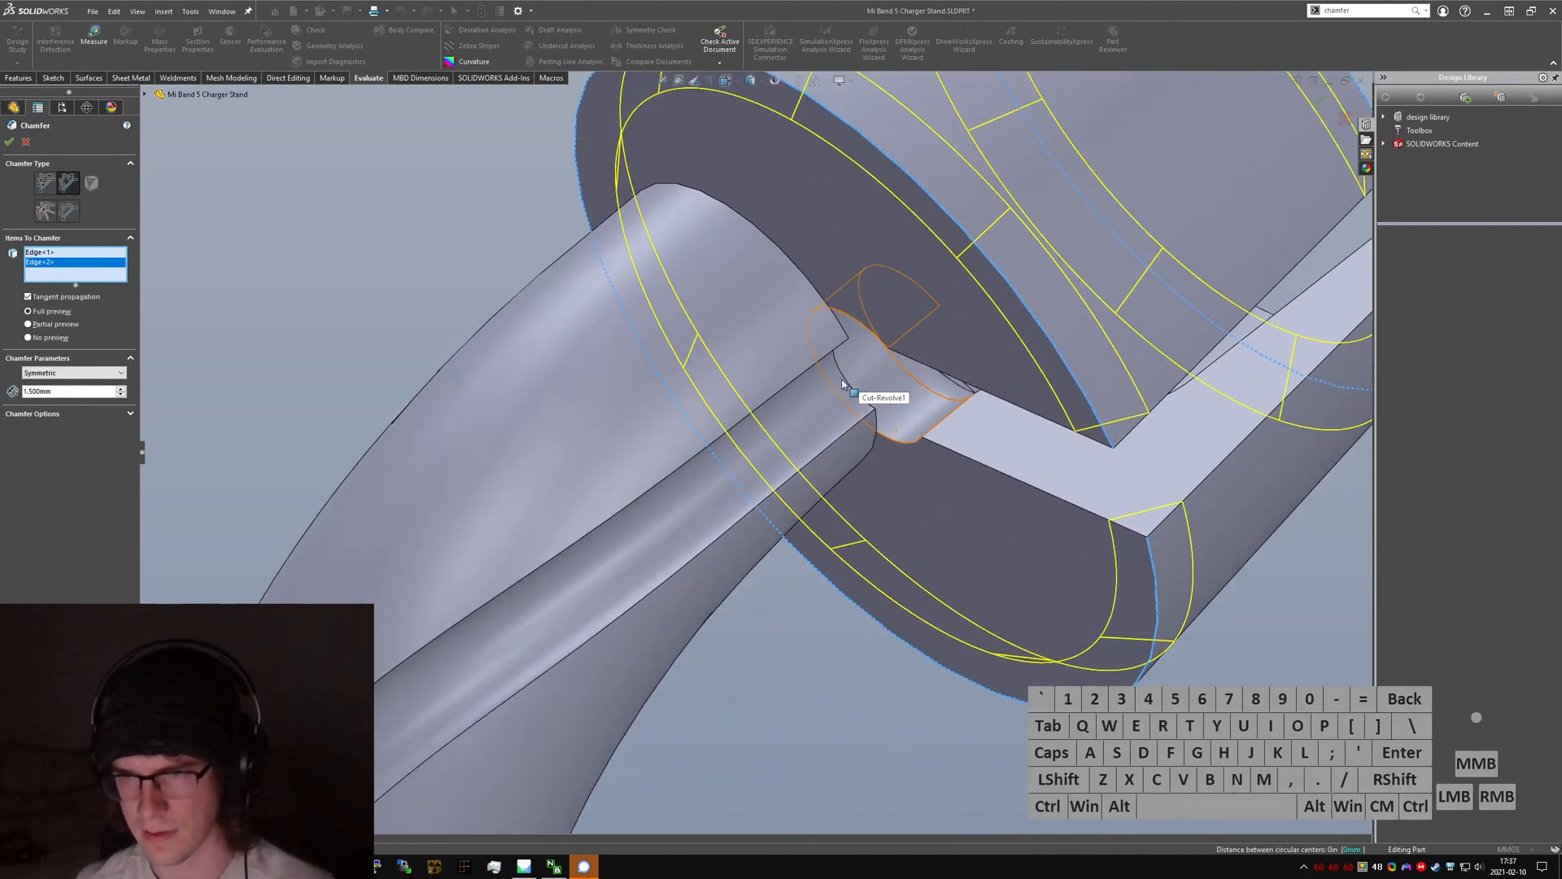
pyautogui.click(845, 382)
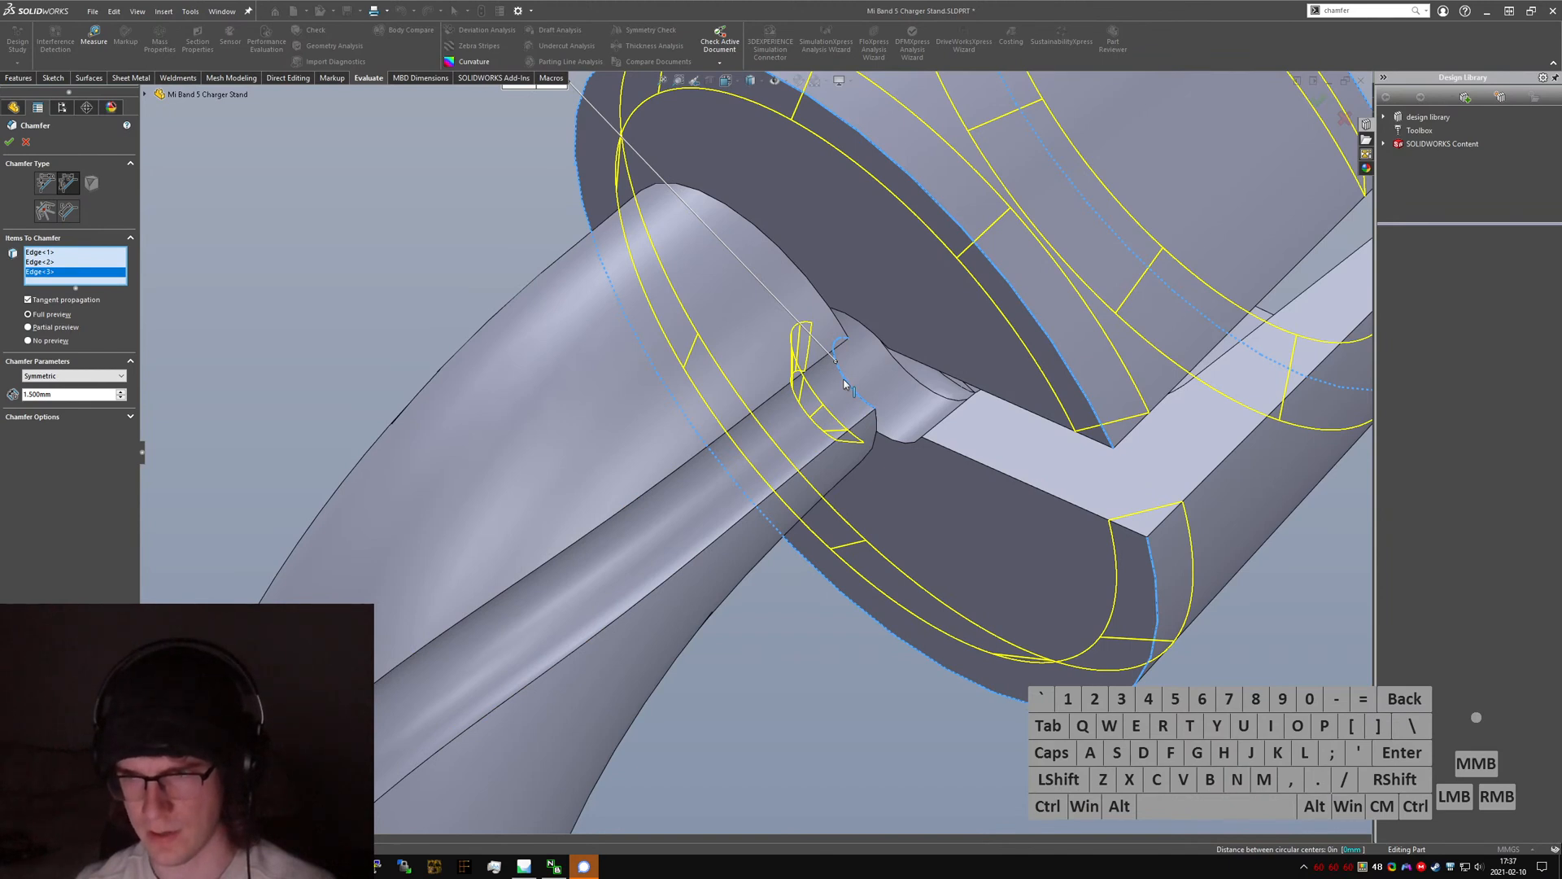
pyautogui.click(10, 143)
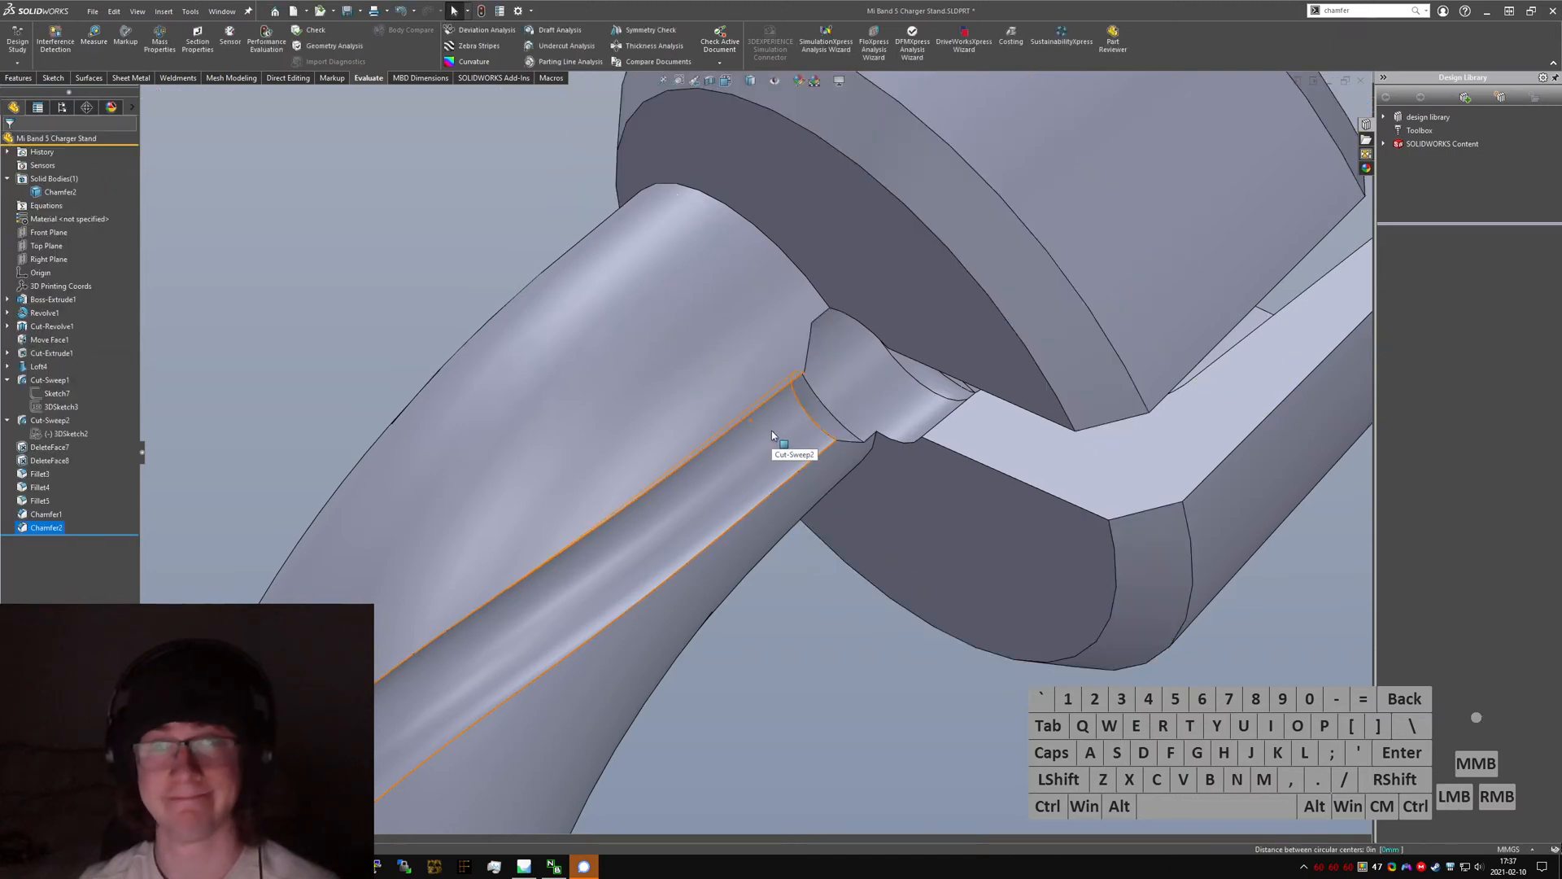
# - Check the chamfered head and groove end, and save the Mi Band 5 Charger Stand part
pyautogui.scroll(4, 864, 540)
pyautogui.scroll(1, 864, 540)
pyautogui.moveTo(864, 540); pyautogui.dragTo(869, 444, button='middle')
pyautogui.scroll(-6, 771, 385)
pyautogui.moveTo(771, 385); pyautogui.dragTo(879, 651, button='middle')
pyautogui.scroll(10, 806, 471)
pyautogui.scroll(-3, 718, 692)
pyautogui.click(717, 692)
pyautogui.hotkey('ctrl', 's')
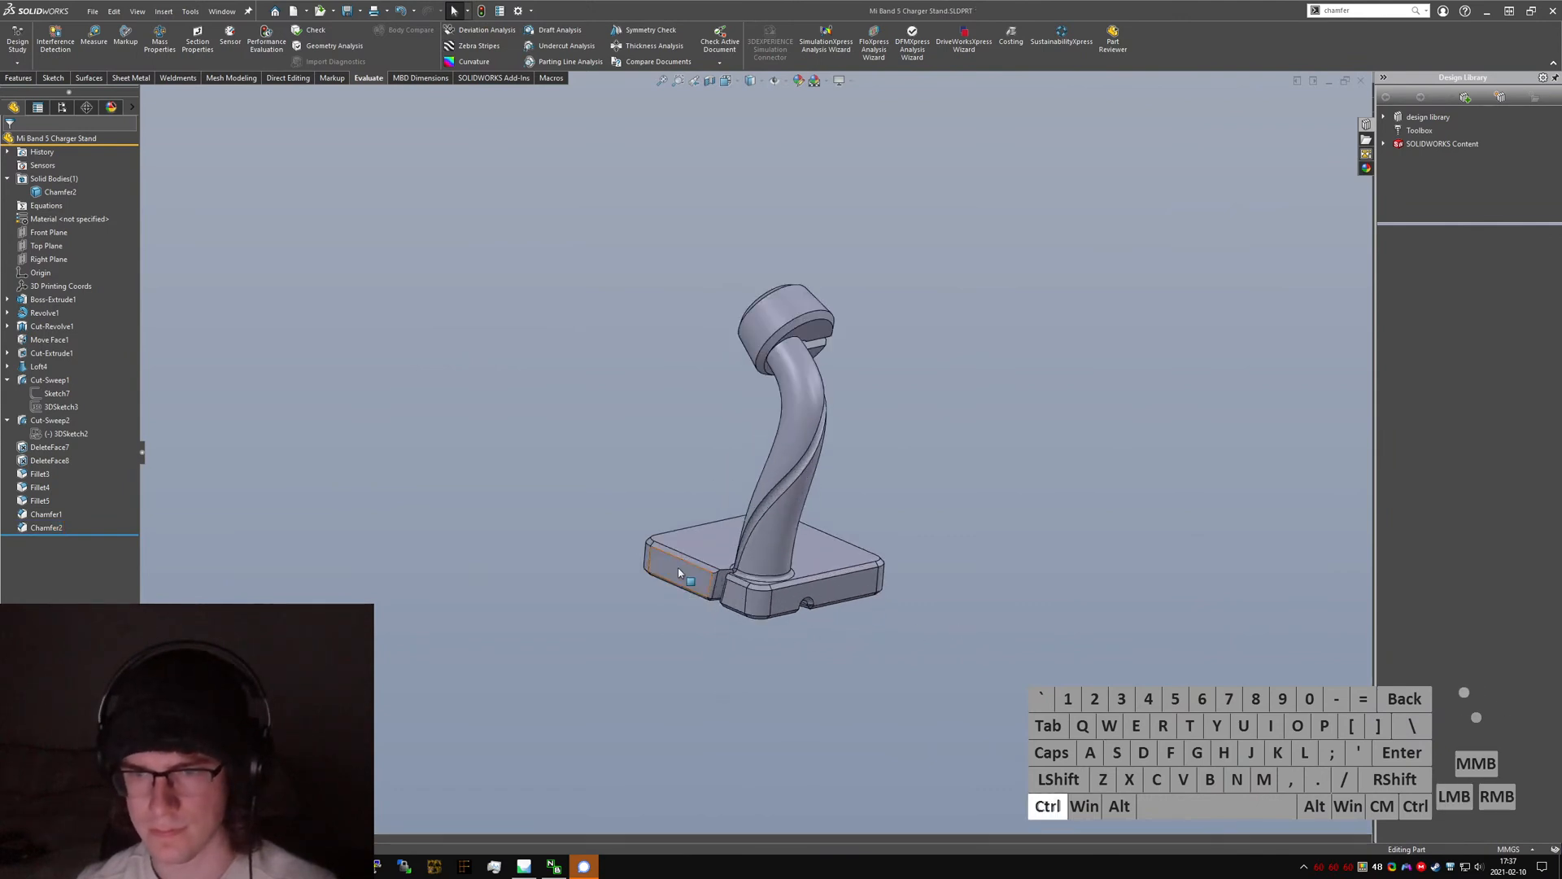
pyautogui.keyDown('ctrl'); pyautogui.scroll(-2, 679, 572); pyautogui.keyUp('ctrl')
# - Switch to the Mi Band 5 Stand part, roll its history forward past Fillet6, and examine that fillet between neck and head
pyautogui.hotkey('ctrl', 'Tab')
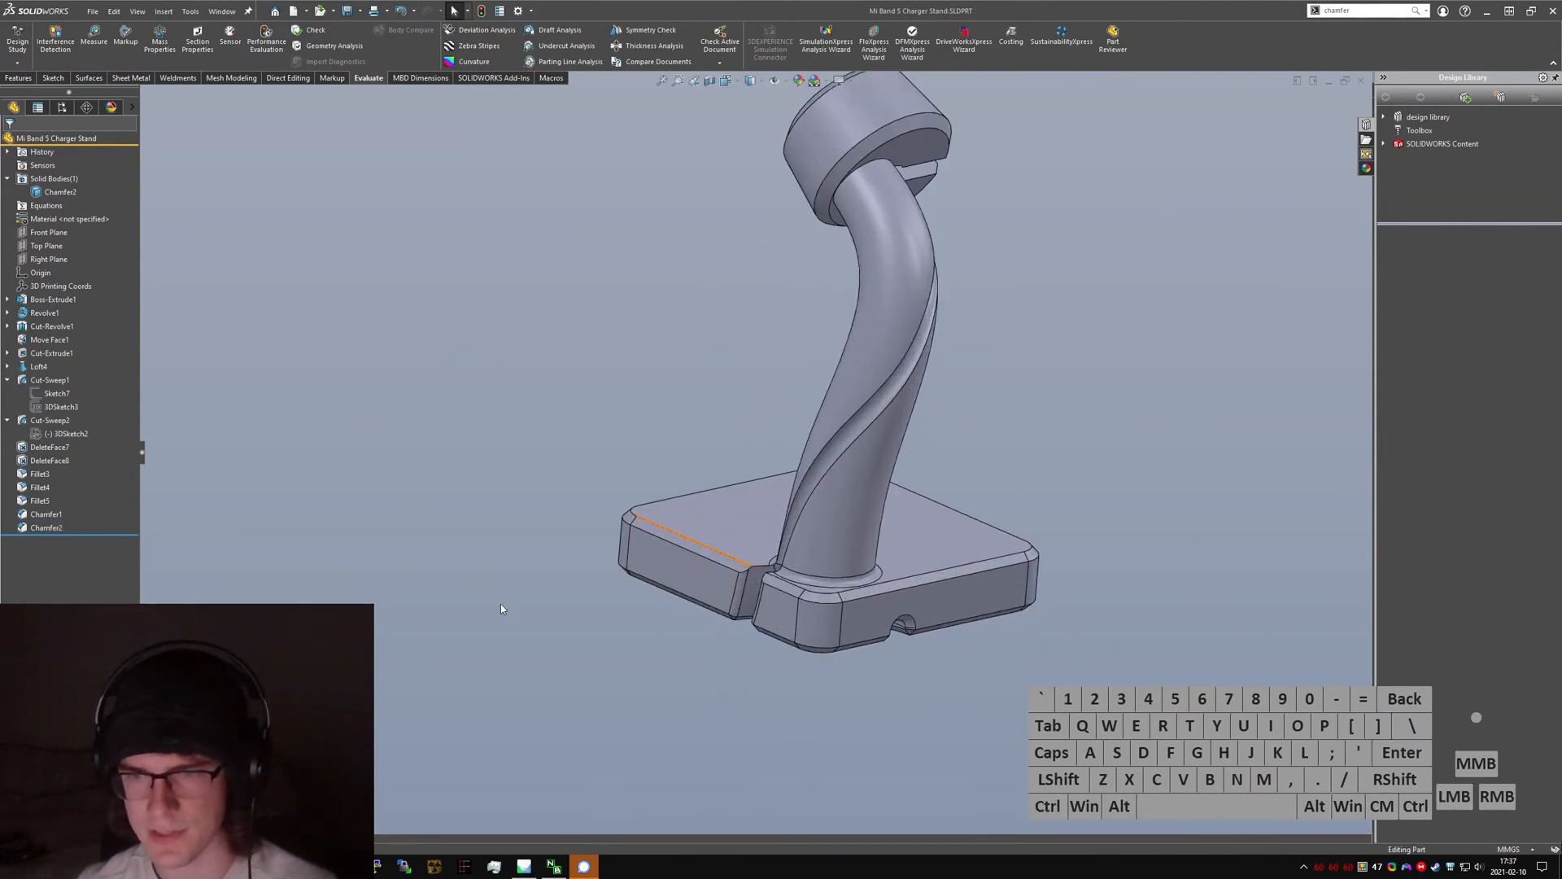
pyautogui.scroll(5, 806, 529)
pyautogui.click(617, 592)
pyautogui.scroll(-4, 765, 683)
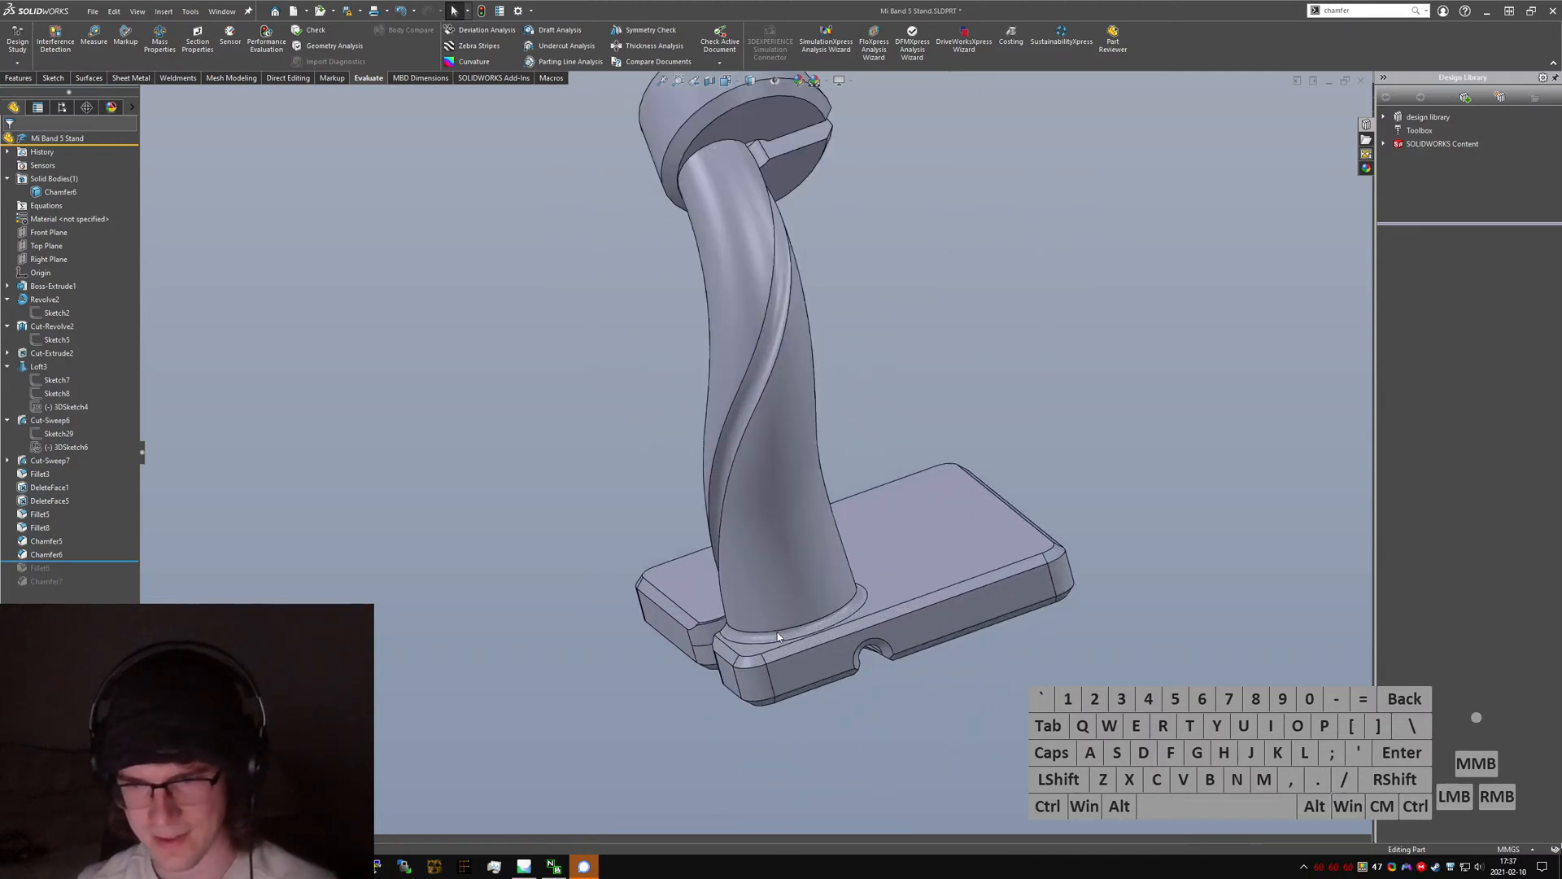
pyautogui.moveTo(765, 683); pyautogui.dragTo(166, 604, button='middle')
pyautogui.moveTo(125, 559); pyautogui.dragTo(120, 572)
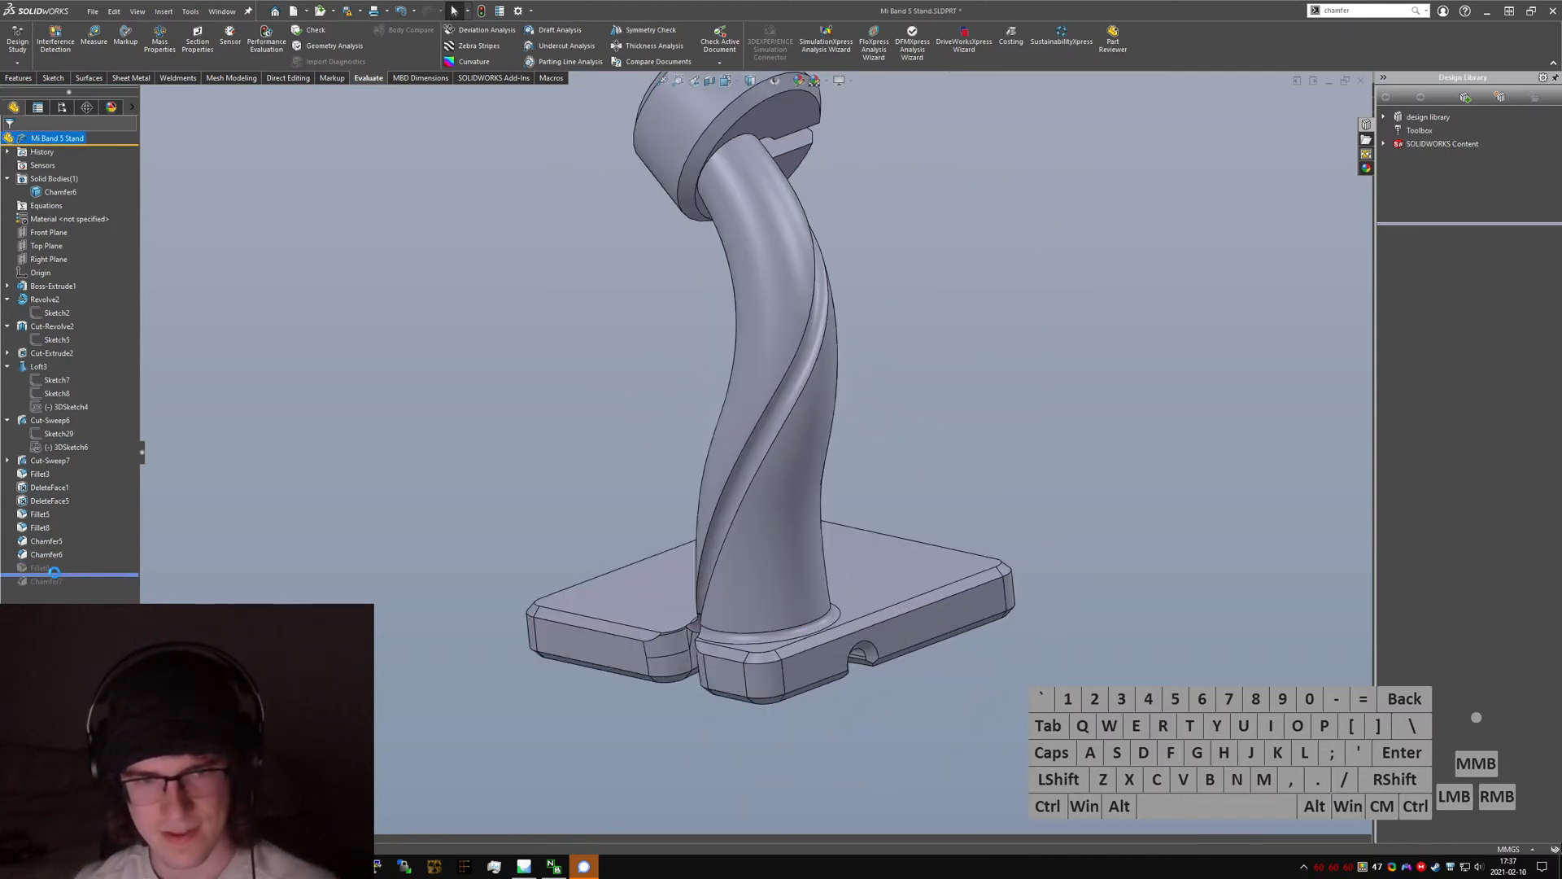
pyautogui.click(42, 567)
pyautogui.scroll(-8, 700, 252)
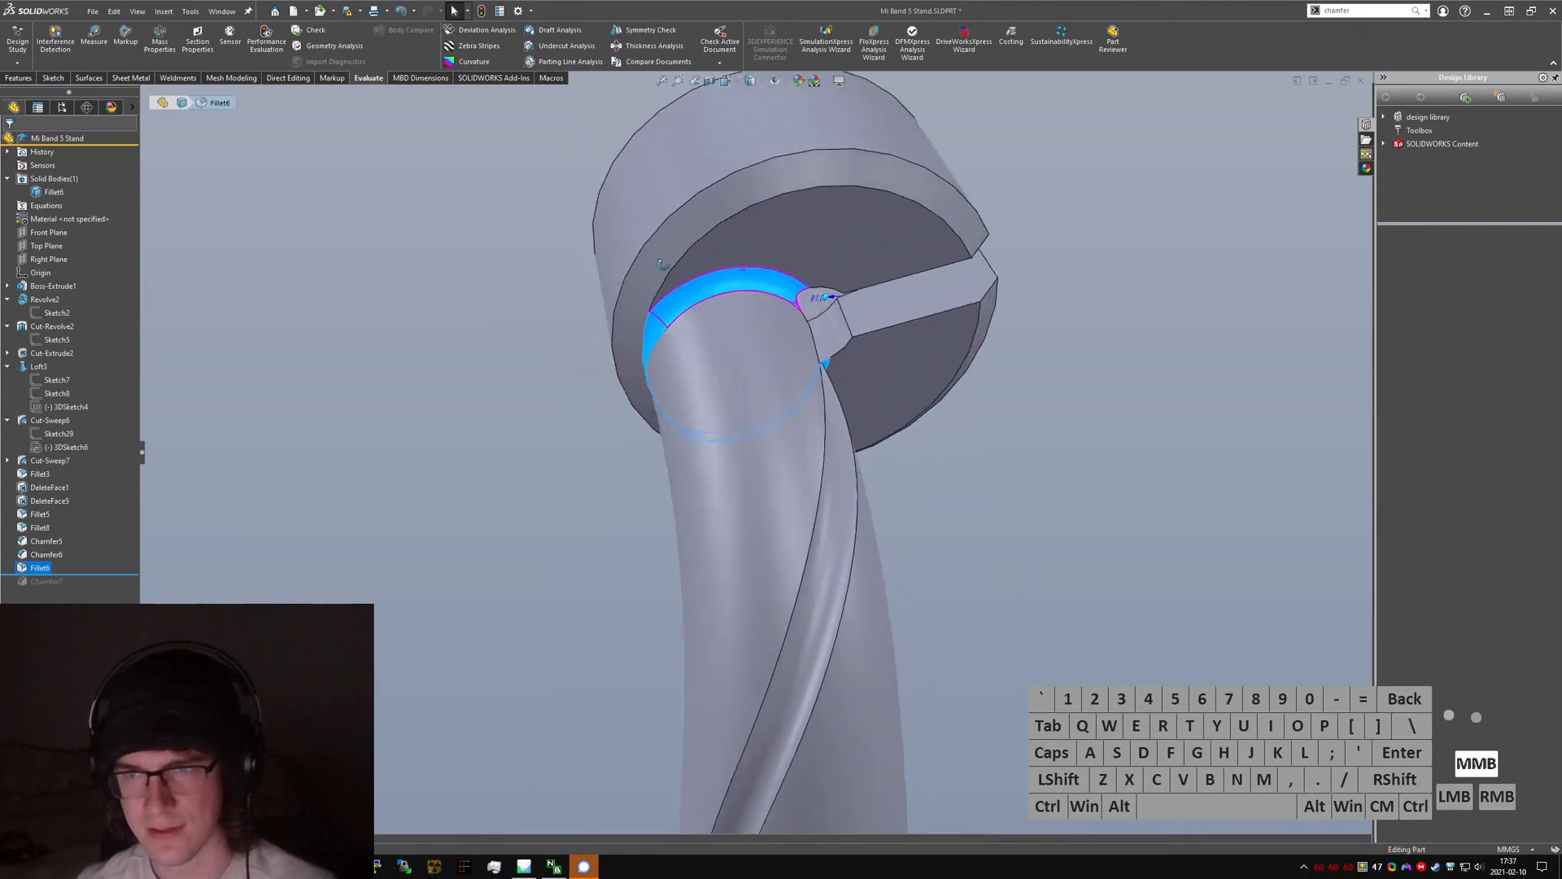
pyautogui.moveTo(661, 264); pyautogui.dragTo(680, 352, button='middle')
pyautogui.scroll(-2, 680, 351)
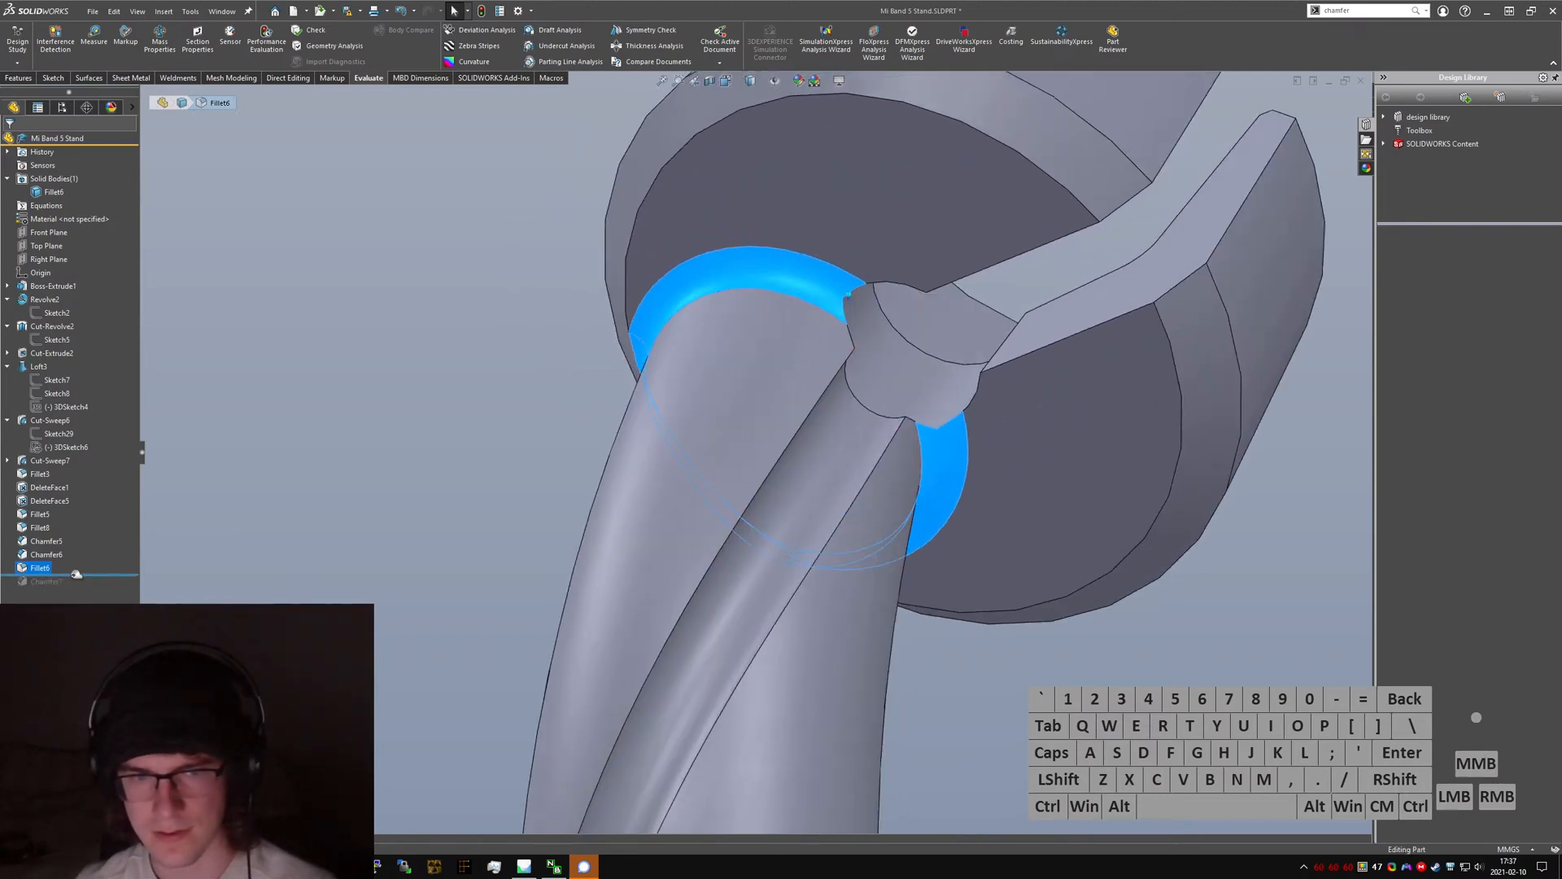
# - Roll the reference part's history forward past Chamfer7 and examine that chamfer along the spiral groove and at both groove ends
pyautogui.moveTo(73, 581); pyautogui.dragTo(73, 589)
pyautogui.scroll(5, 684, 488)
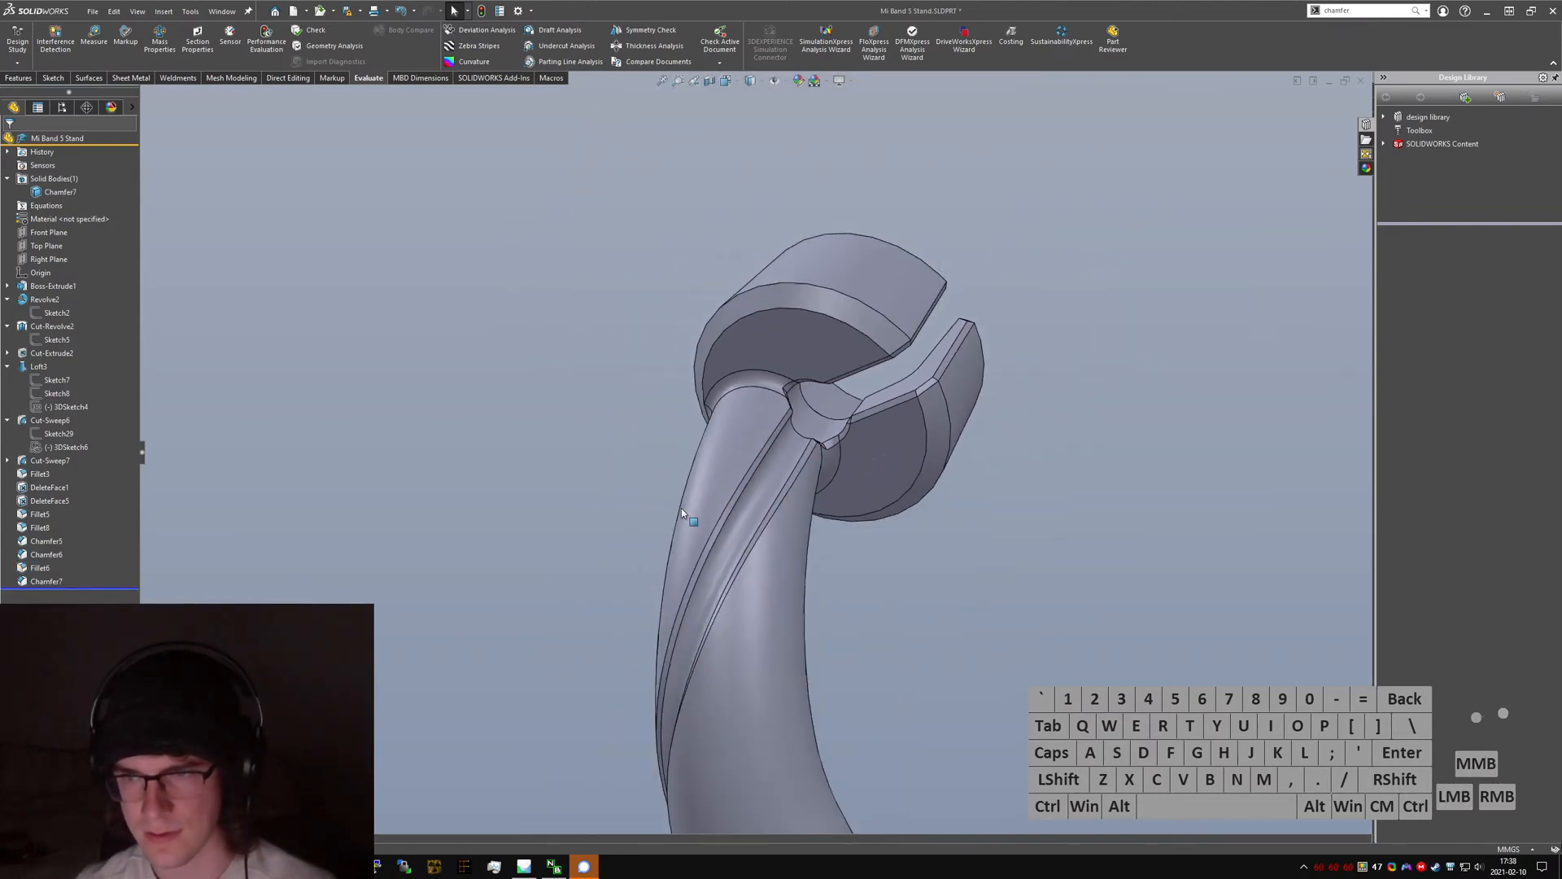
pyautogui.click(64, 581)
pyautogui.scroll(5, 690, 504)
pyautogui.moveTo(683, 508); pyautogui.dragTo(813, 621, button='middle')
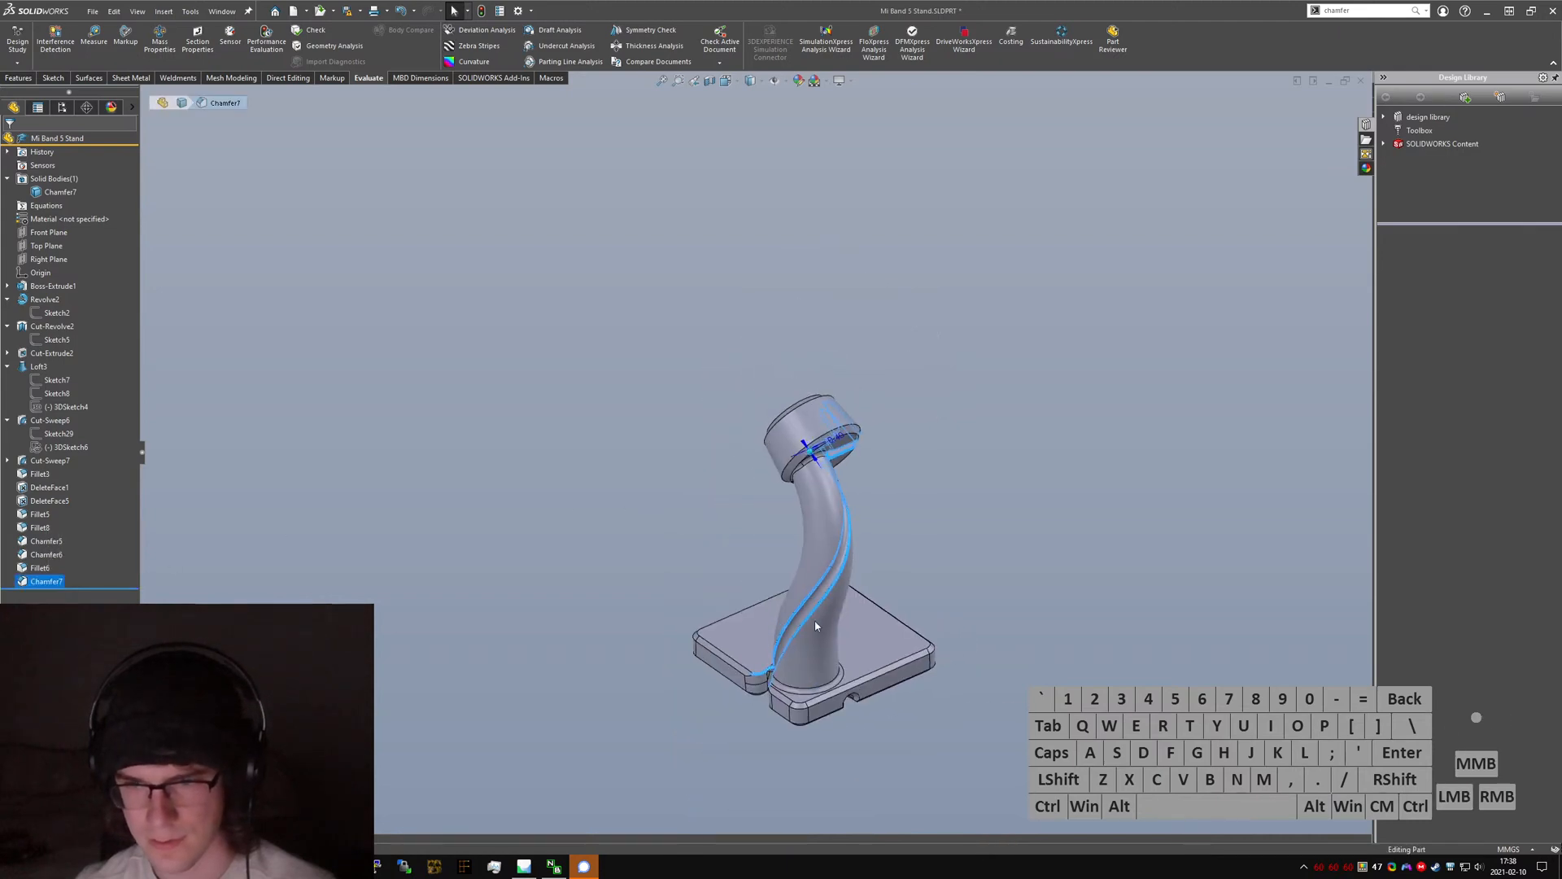
pyautogui.scroll(-5, 777, 683)
pyautogui.scroll(-8, 744, 595)
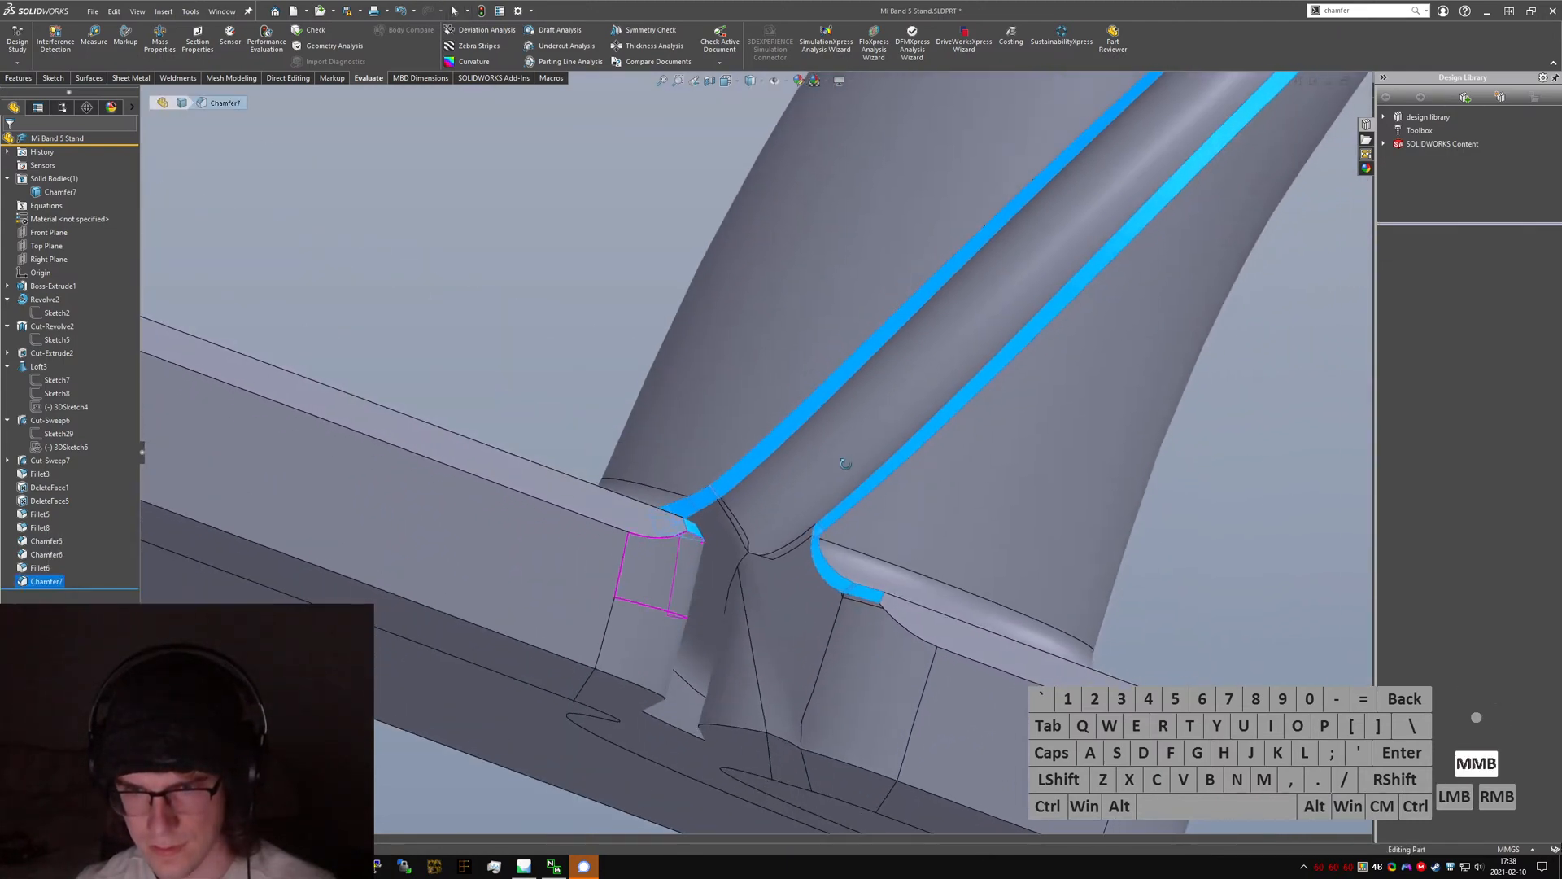
pyautogui.scroll(6, 790, 532)
pyautogui.moveTo(910, 212); pyautogui.dragTo(734, 207, button='middle')
pyautogui.scroll(-5, 729, 213)
pyautogui.moveTo(664, 248); pyautogui.dragTo(303, 493, button='middle')
pyautogui.scroll(-4, 736, 313)
# - Edit Fillet5 at the foot of the neck, add the neck's upper edge beneath the head to it, and apply the change
pyautogui.click(39, 568)
pyautogui.scroll(5, 621, 436)
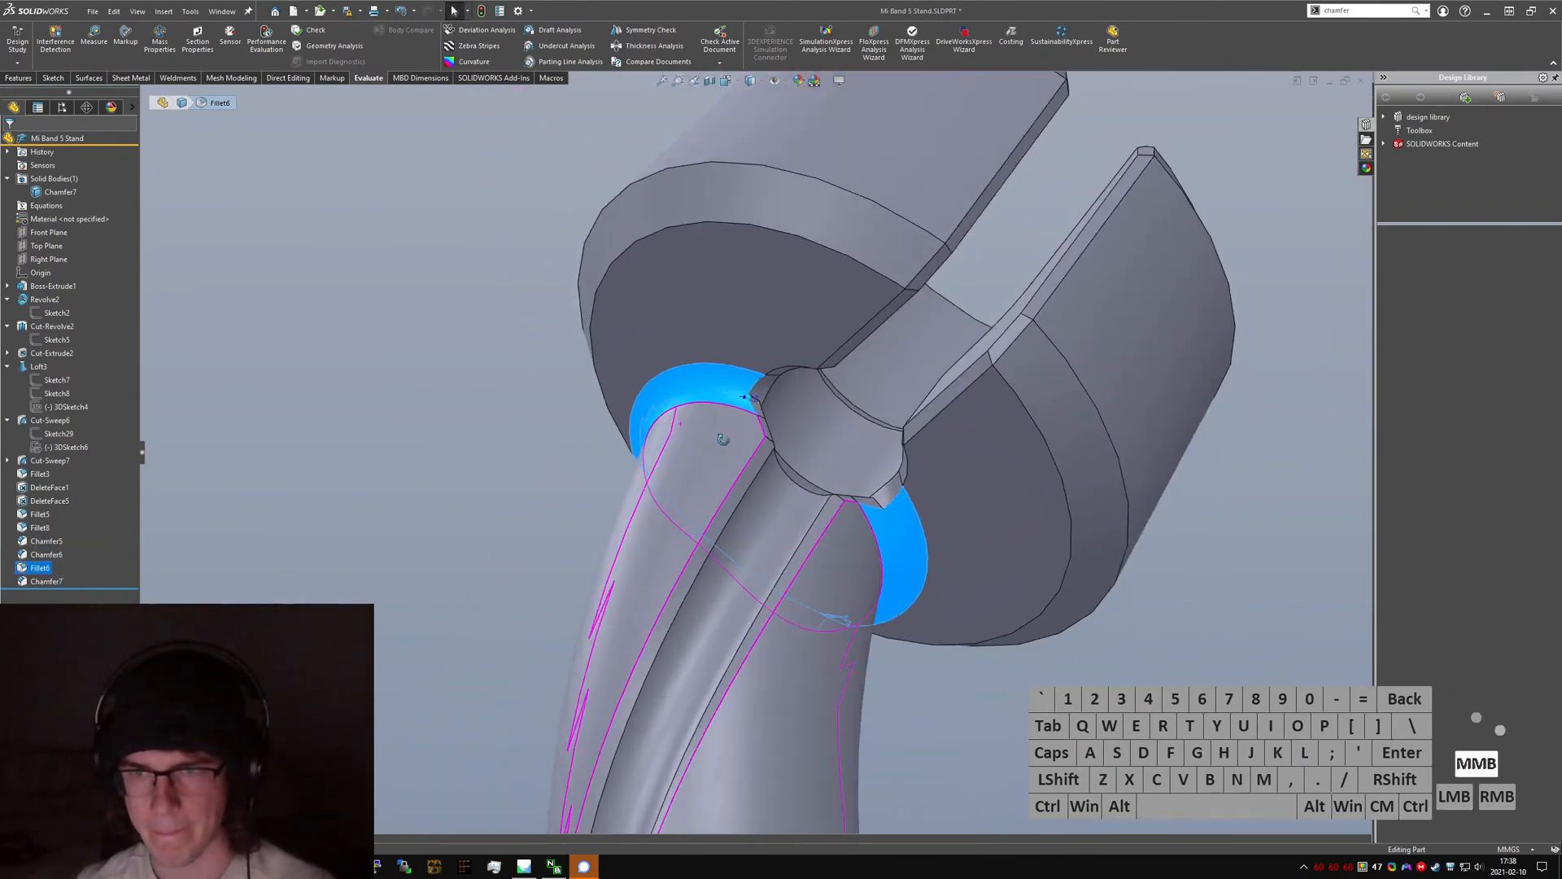
pyautogui.scroll(7, 779, 523)
pyautogui.moveTo(779, 529); pyautogui.dragTo(930, 773, button='middle')
pyautogui.scroll(-4, 923, 773)
pyautogui.click(823, 752)
pyautogui.click(861, 715)
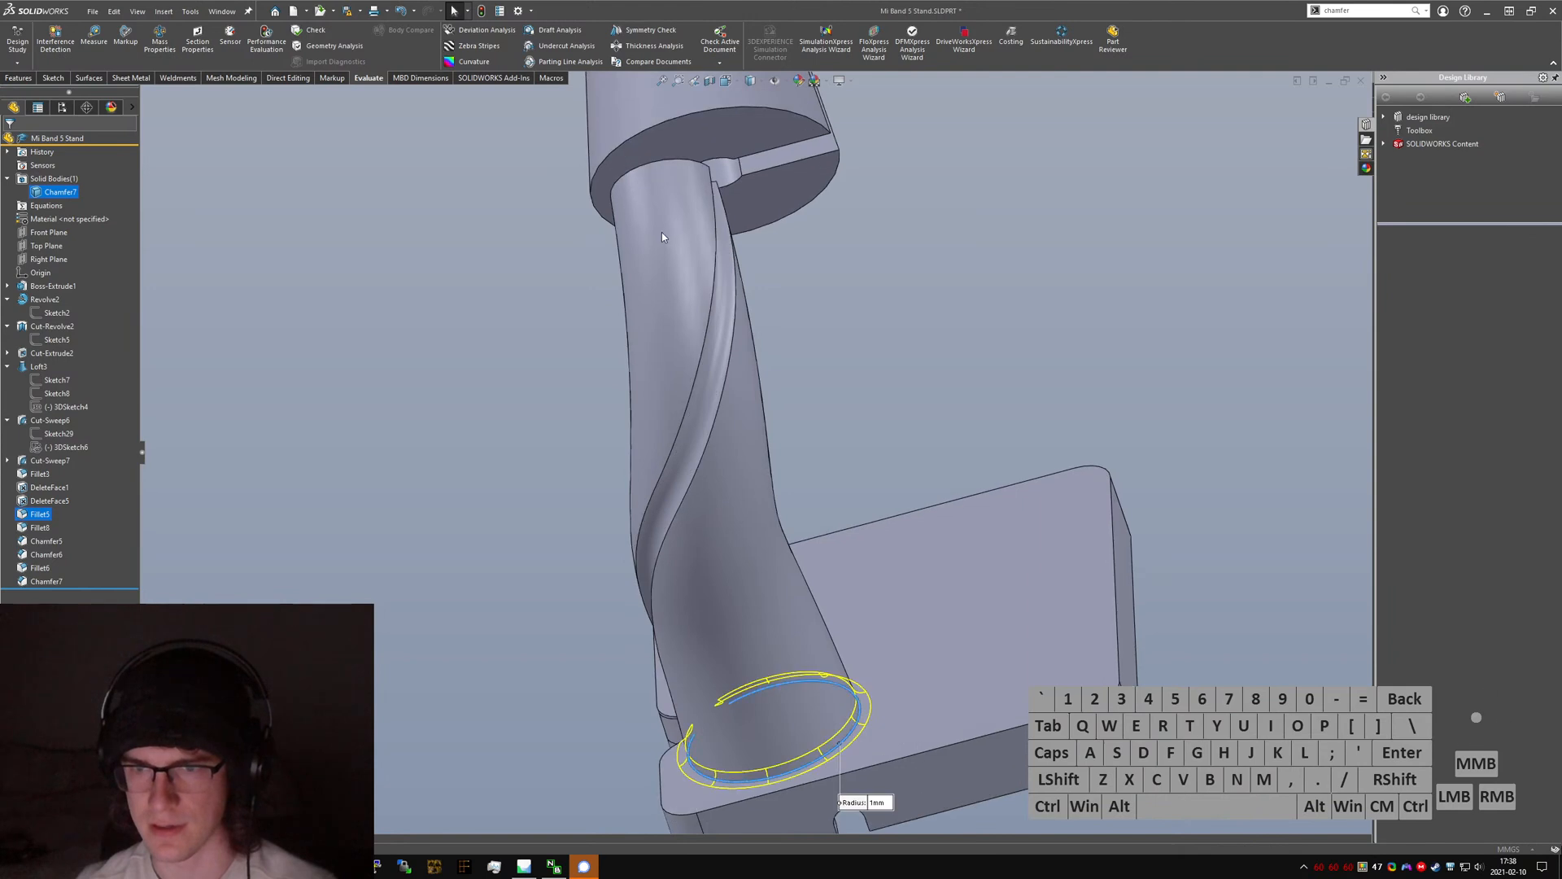
pyautogui.click(659, 167)
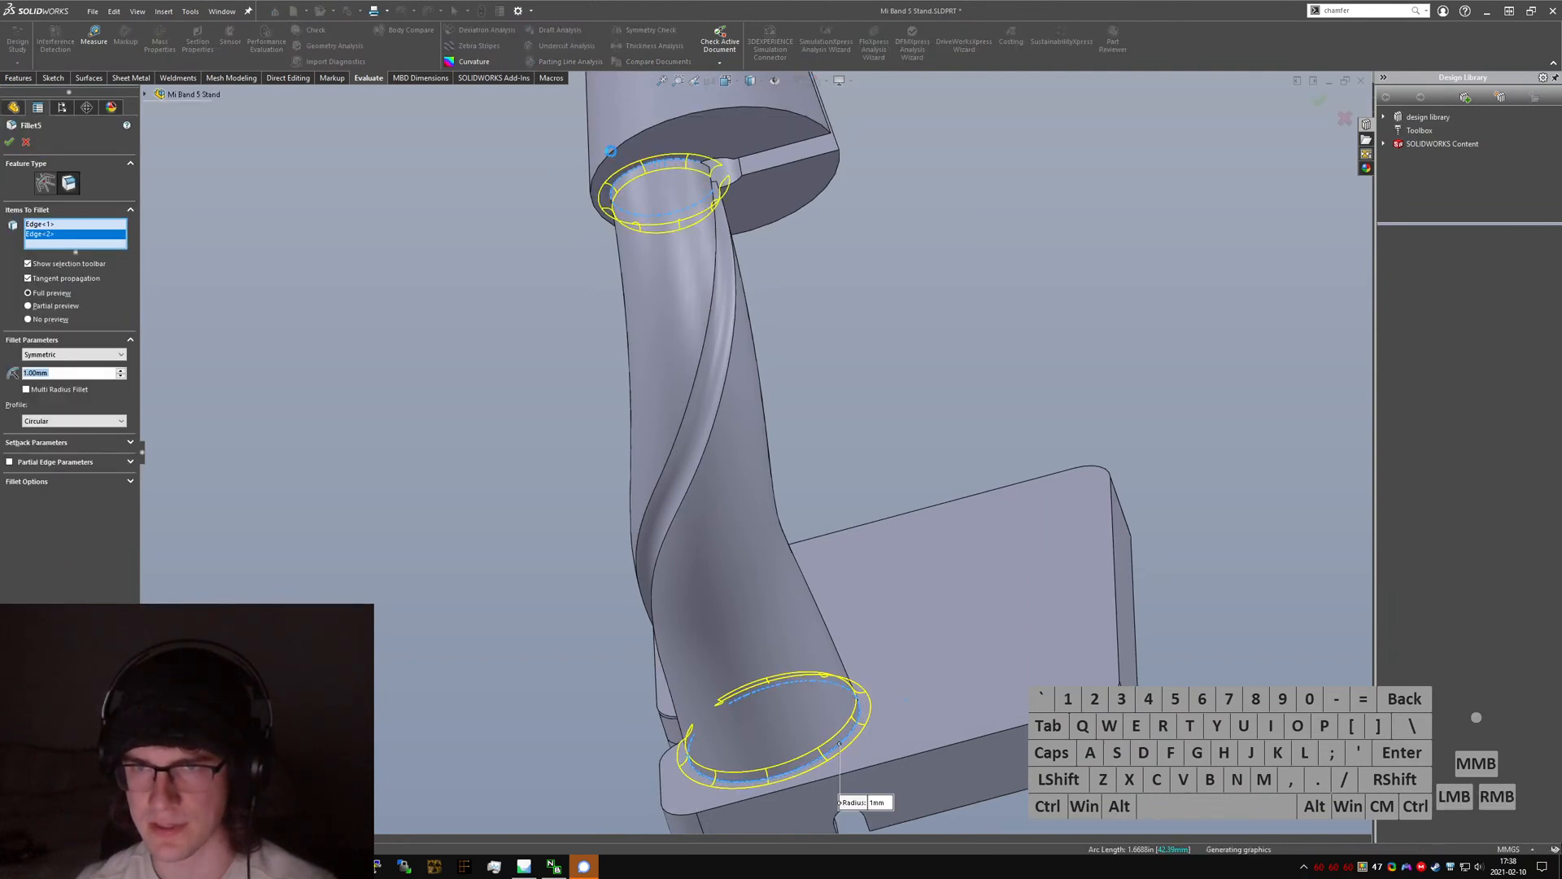
pyautogui.moveTo(615, 184); pyautogui.dragTo(702, 140, button='middle')
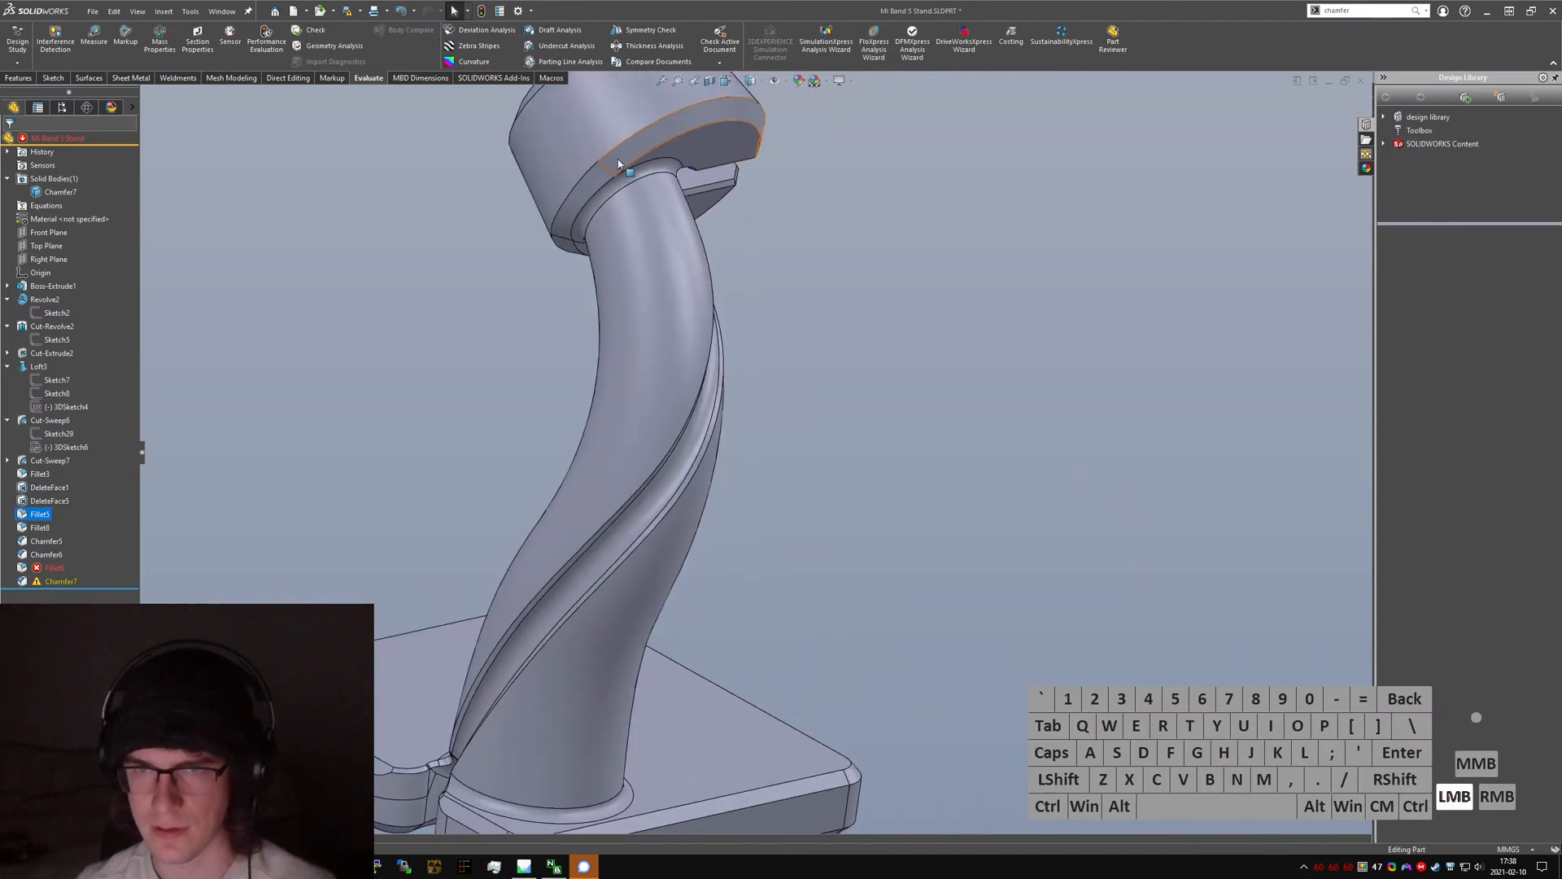
# - Edit the head's Chamfer6 in the reference part and try the Angle Distance chamfer type on its three edges at 1.50 mm
pyautogui.click(618, 160)
pyautogui.click(651, 107)
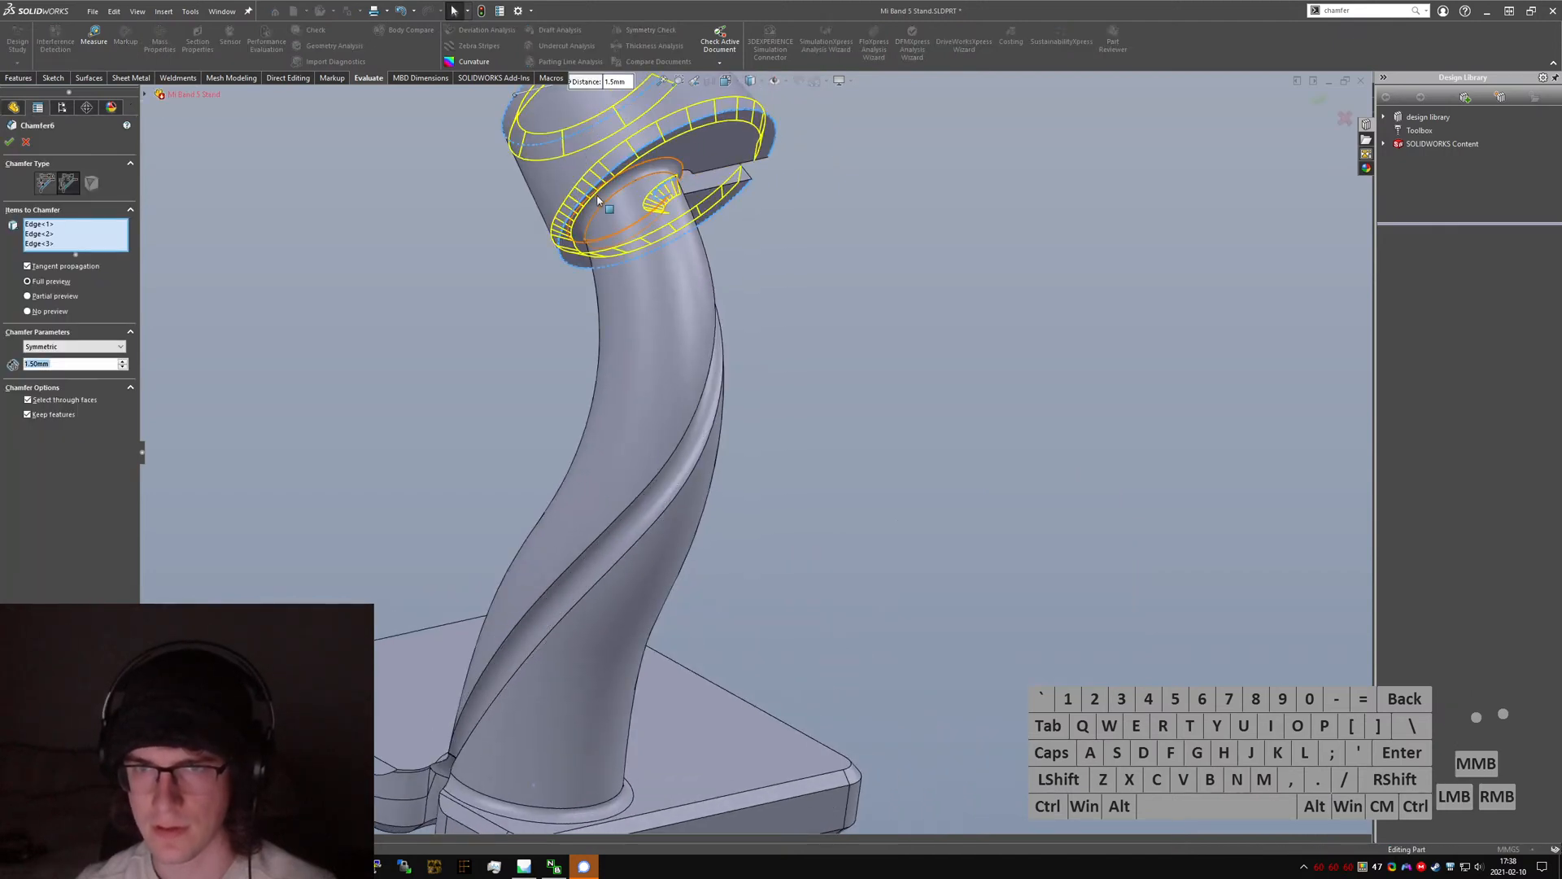
pyautogui.scroll(-1, 291, 264)
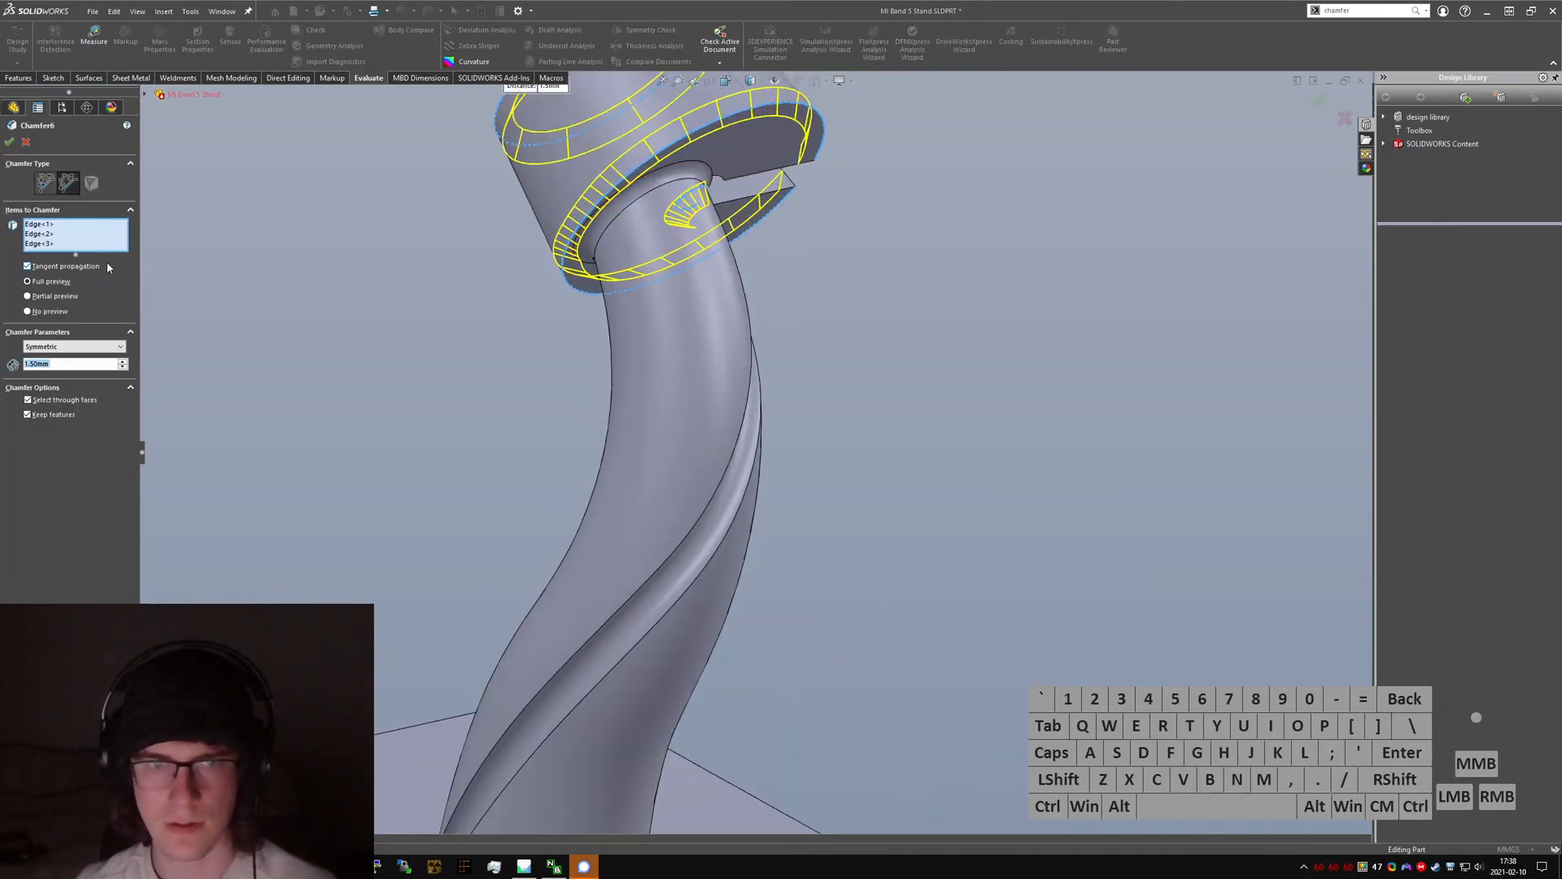
pyautogui.click(46, 183)
pyautogui.scroll(4, 456, 167)
pyautogui.scroll(-5, 688, 293)
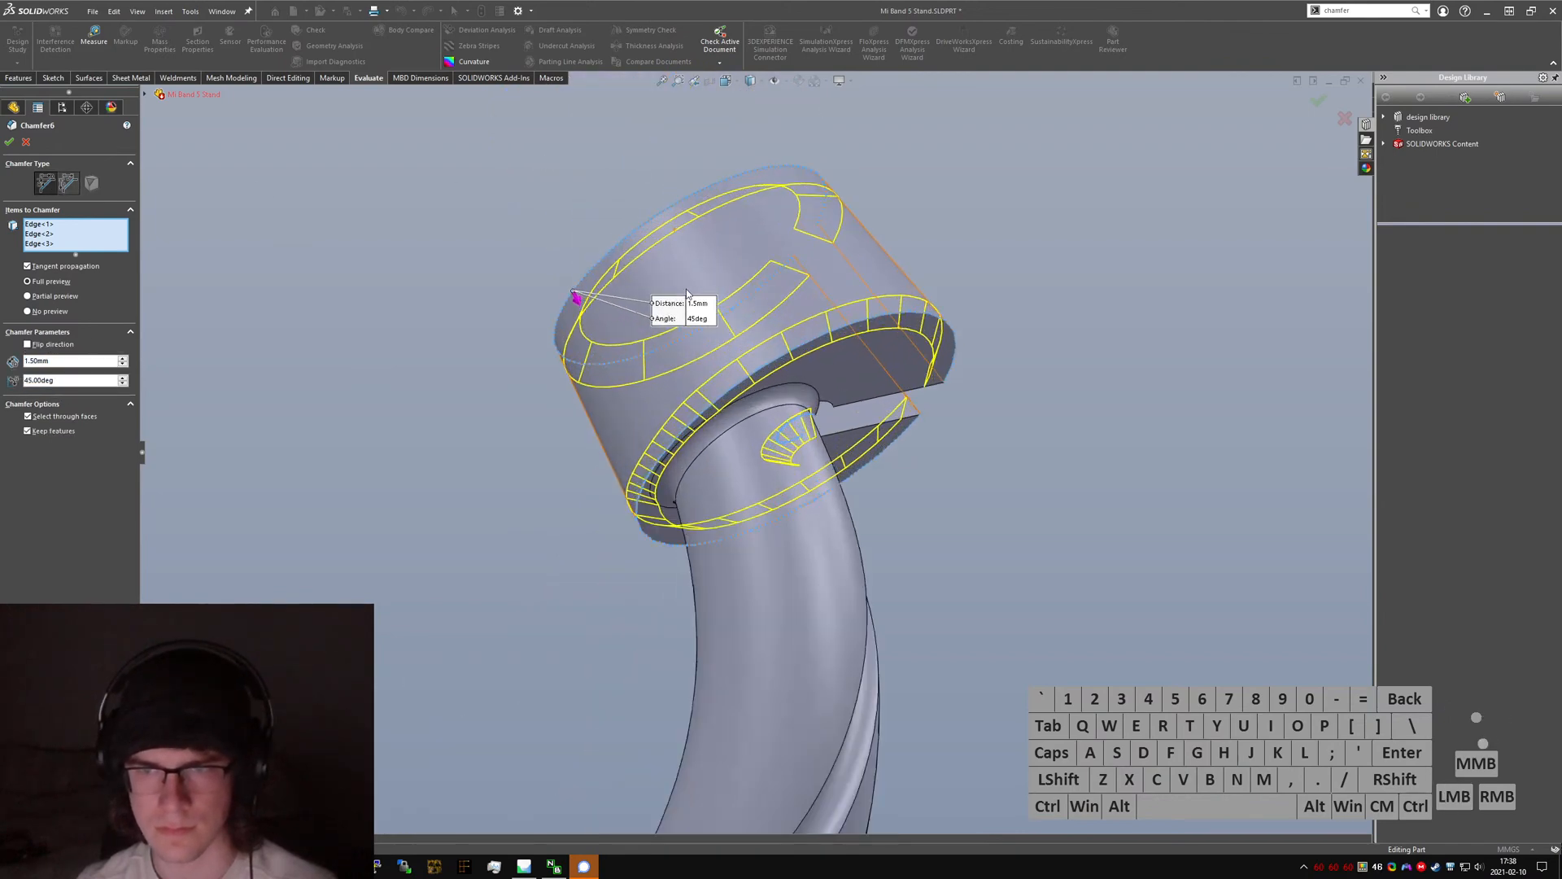
pyautogui.moveTo(687, 294); pyautogui.dragTo(795, 160, button='middle')
# - Check the selected head edges, set Chamfer6 back to the Offset Face type, and apply it
pyautogui.click(50, 227)
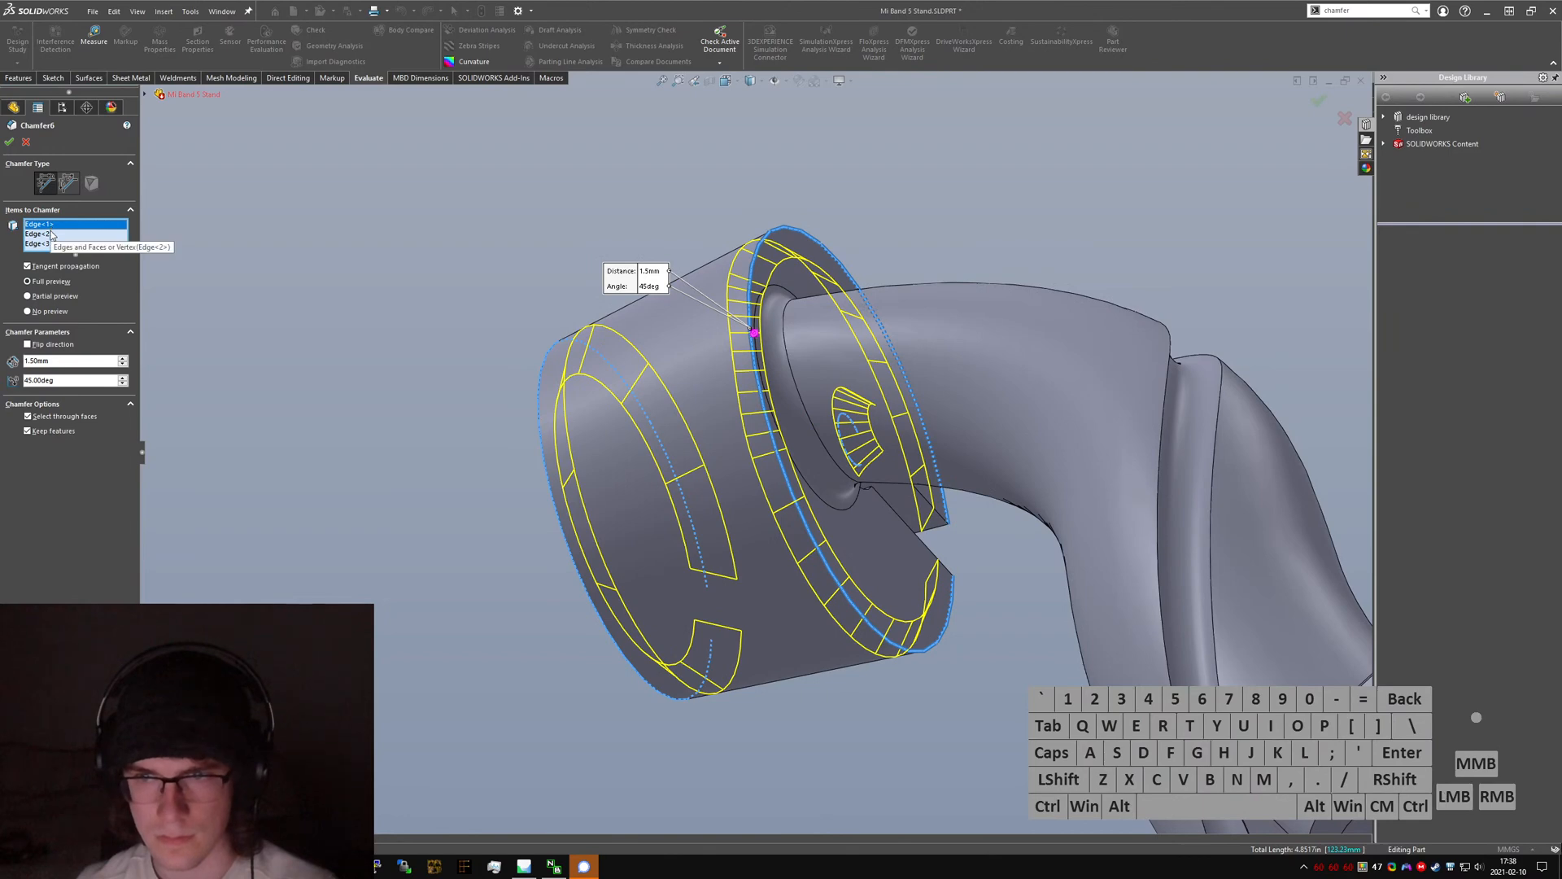
pyautogui.moveTo(690, 302); pyautogui.dragTo(719, 268, button='middle')
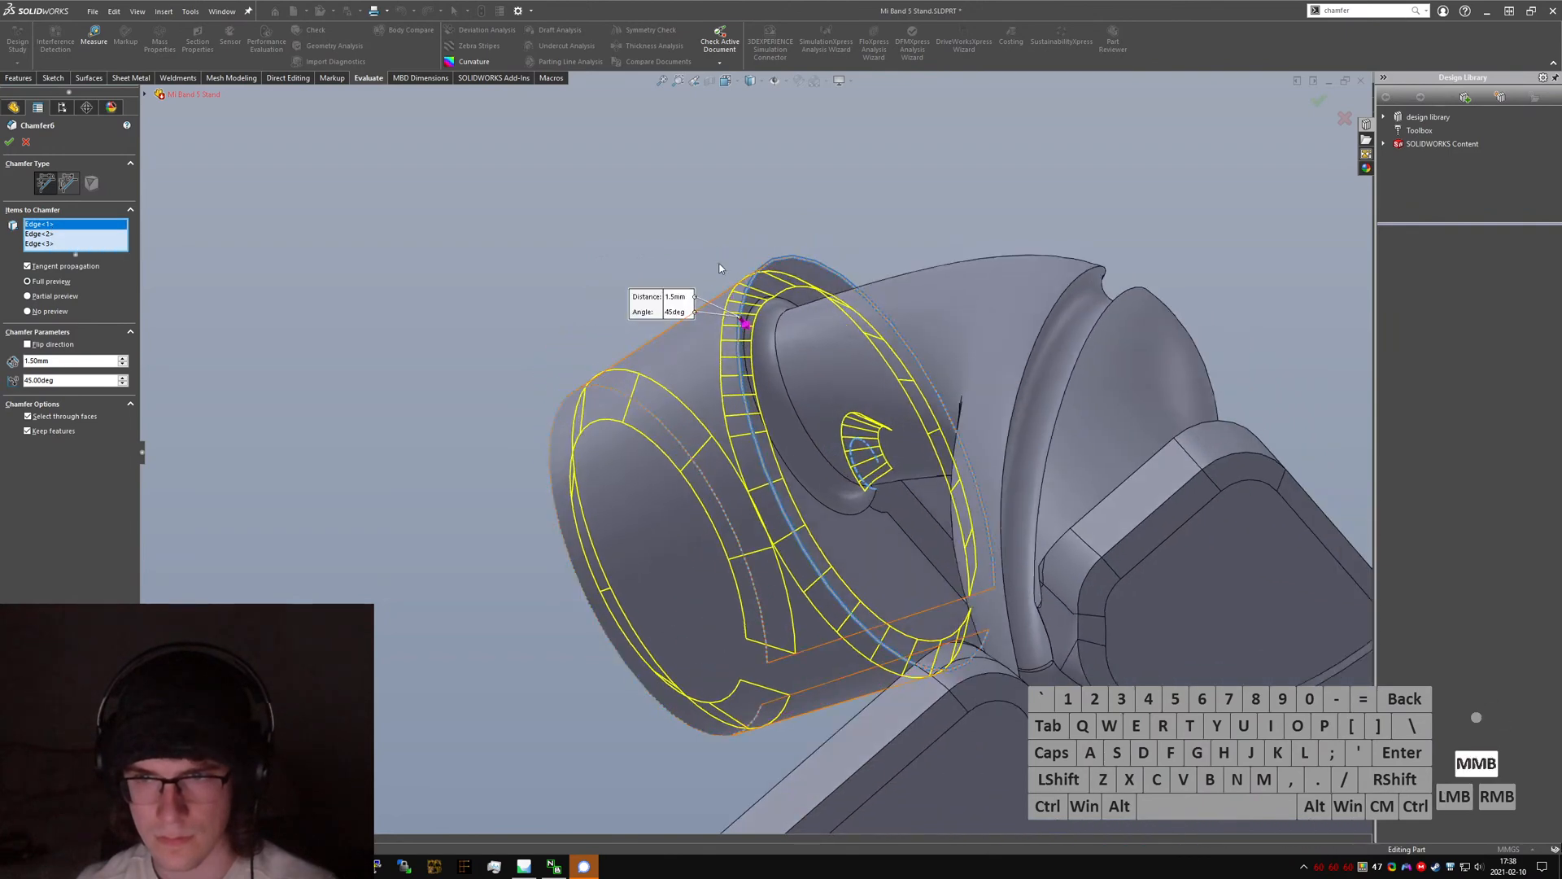
pyautogui.click(745, 325)
pyautogui.moveTo(744, 325); pyautogui.dragTo(716, 357, button='middle')
pyautogui.click(65, 186)
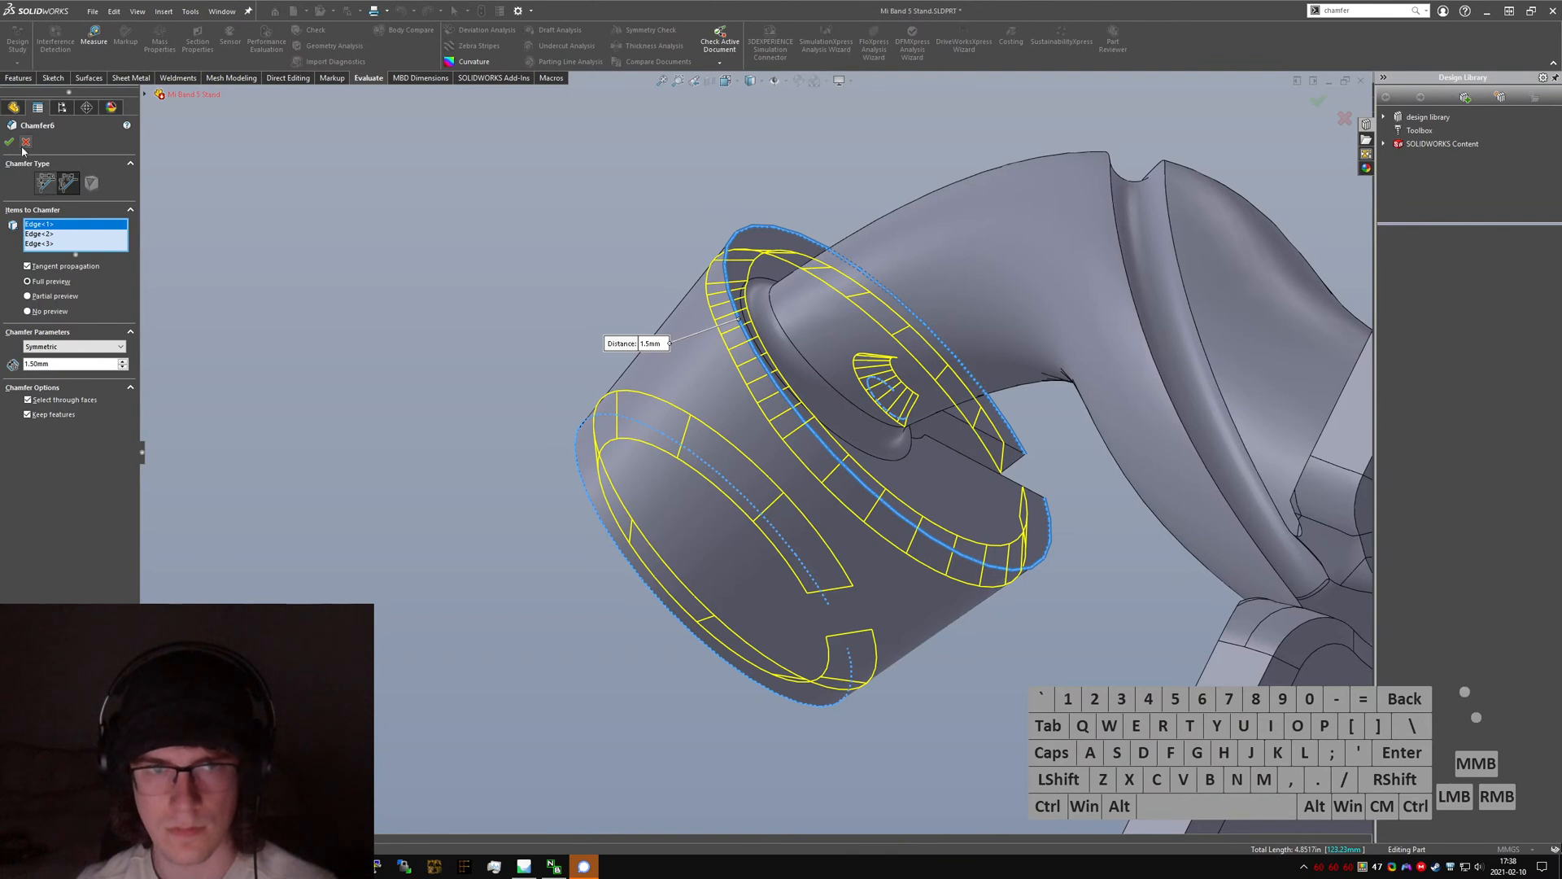
pyautogui.press('Return')
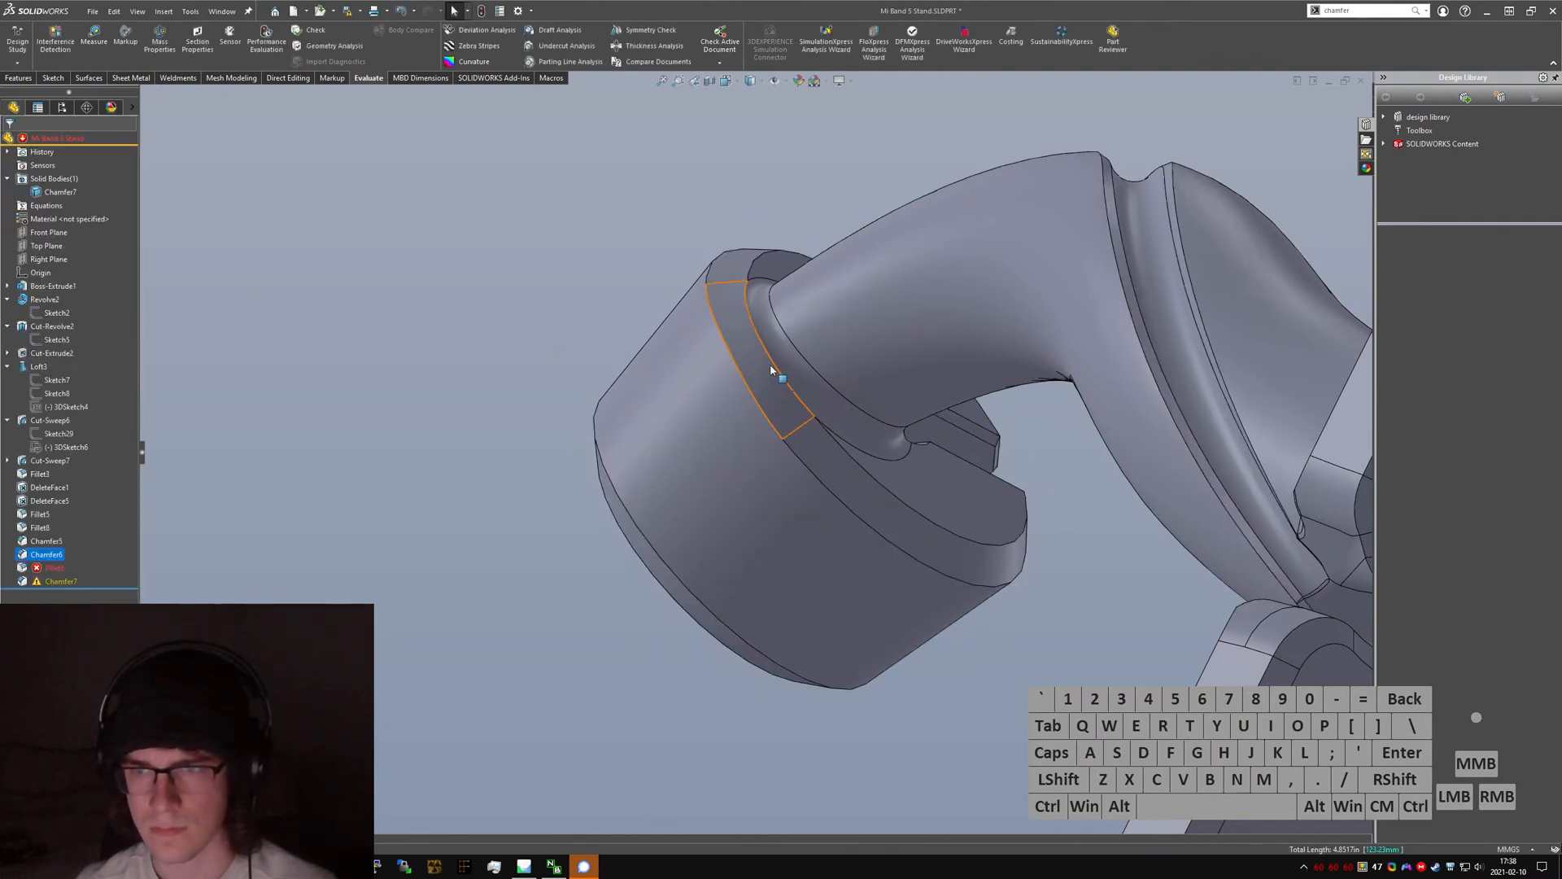
# - Open the reference part's broken Fillet6 for editing, cancel it, and undo the recent feature edits
pyautogui.moveTo(769, 364); pyautogui.dragTo(617, 448, button='middle')
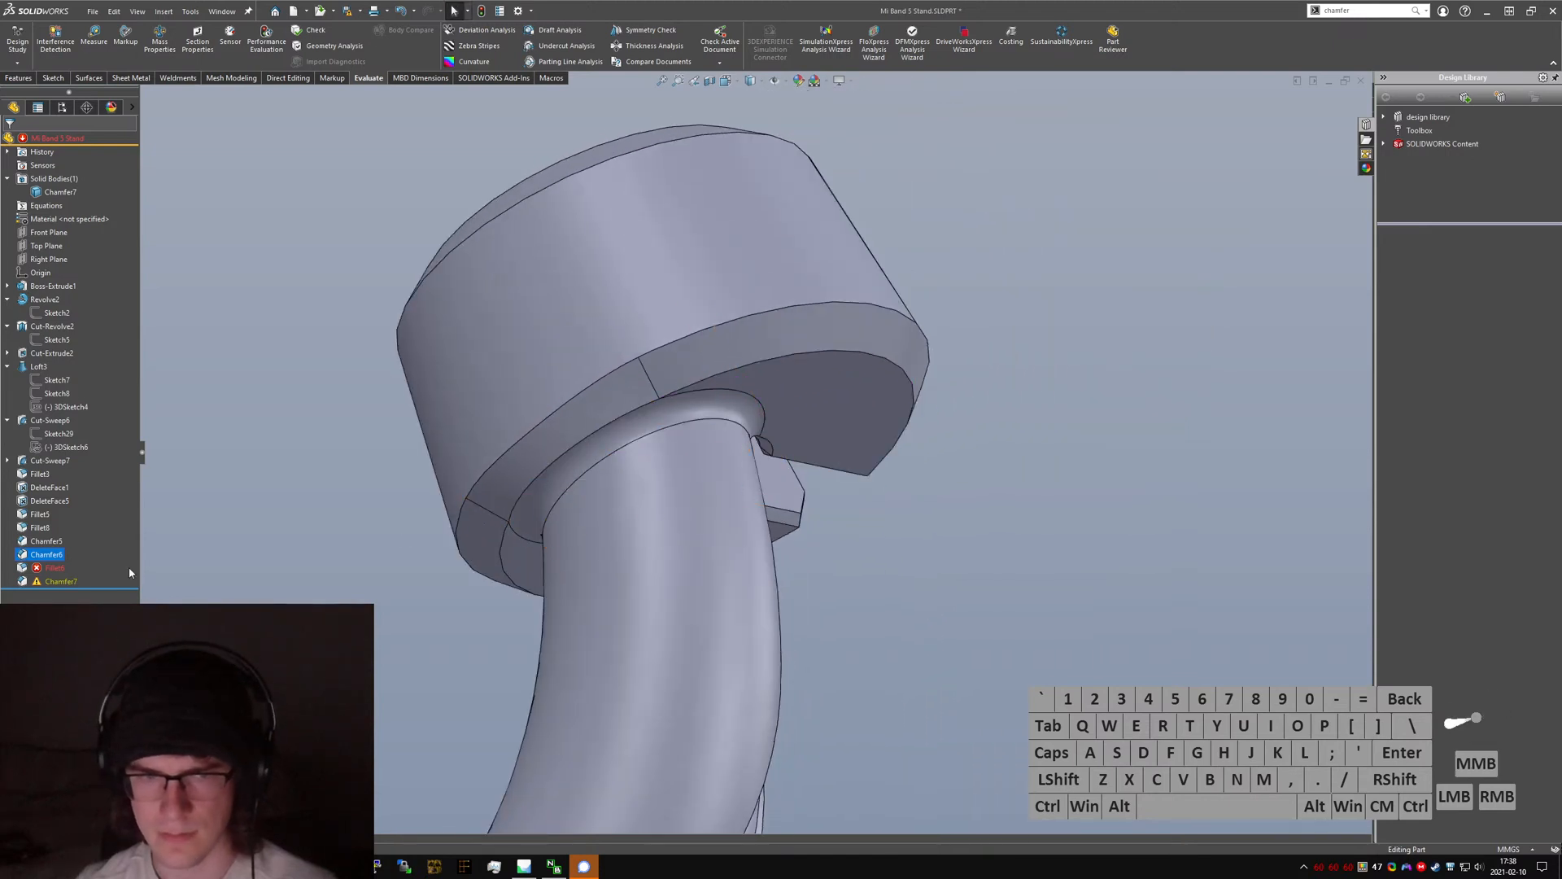
pyautogui.click(57, 566)
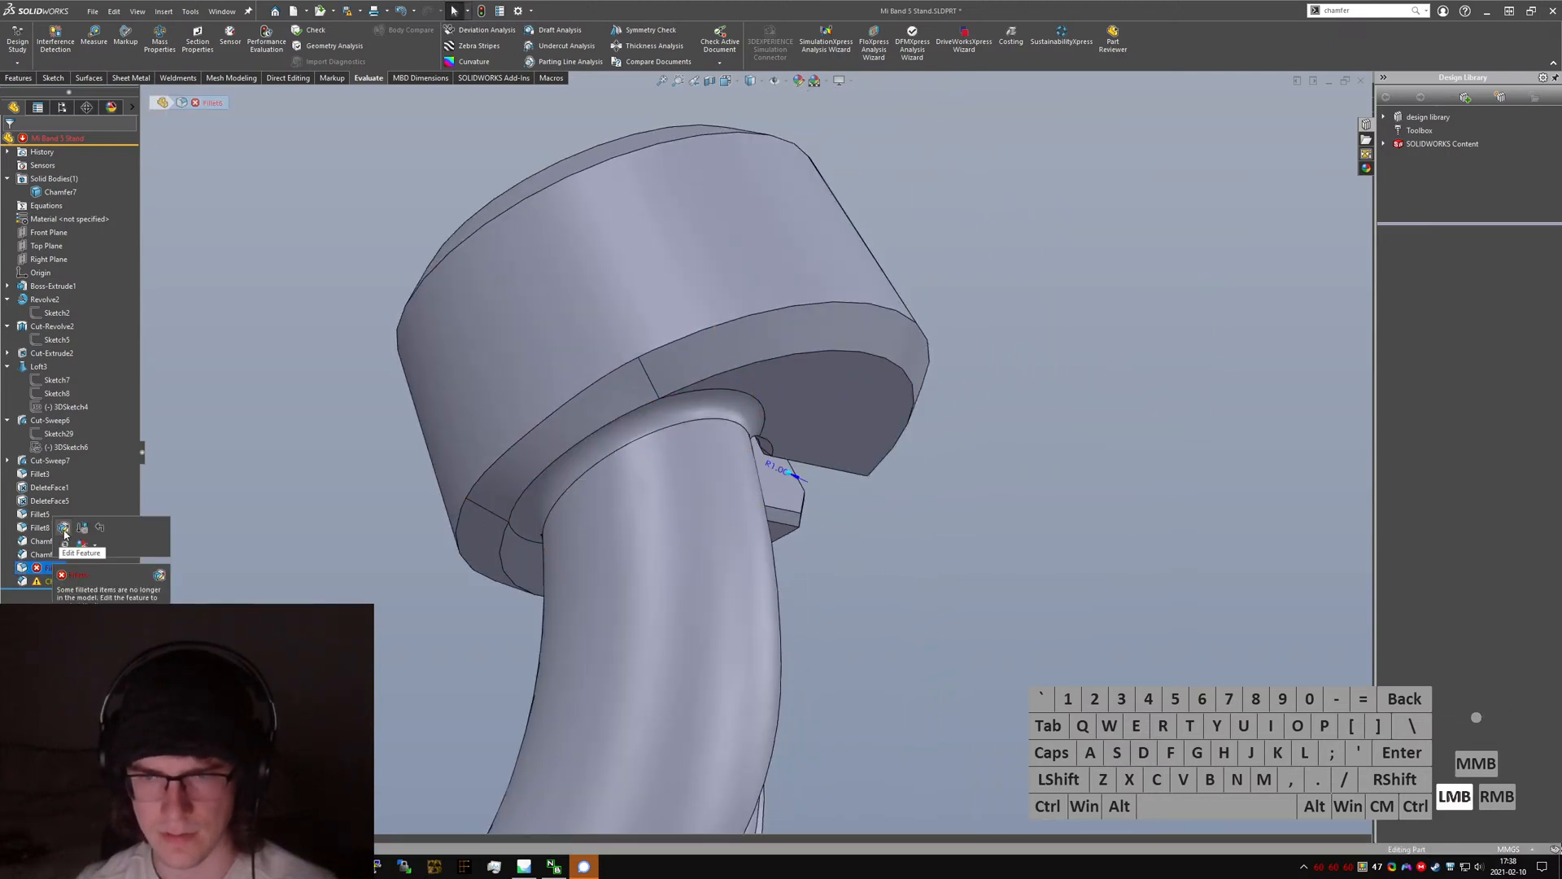
pyautogui.click(64, 528)
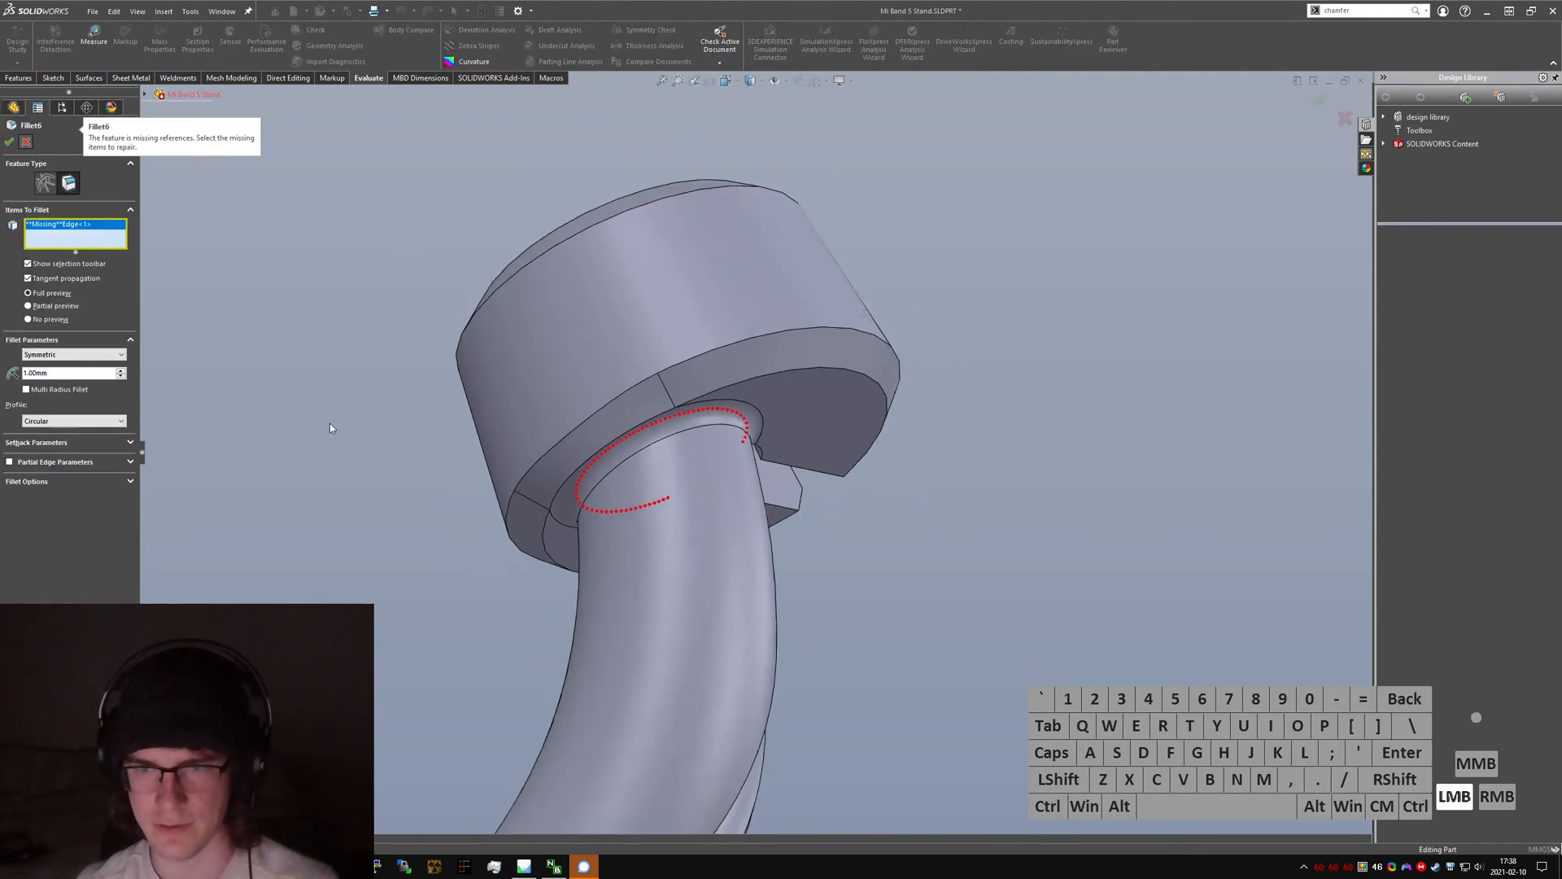
pyautogui.press('Escape')
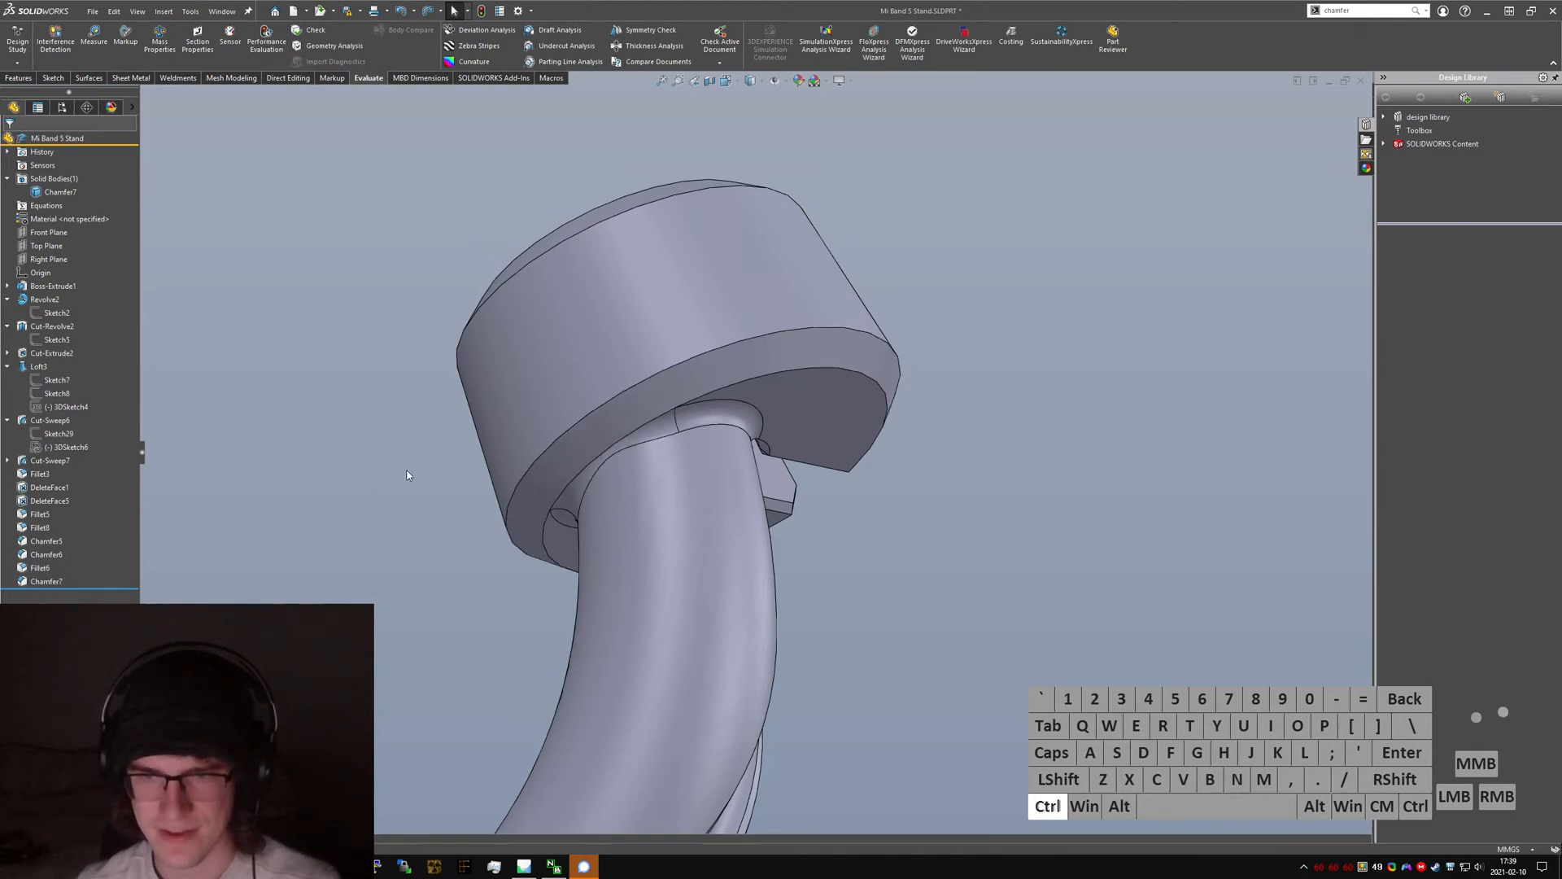
# - Examine the reference part's fillet where the neck meets the underside of the chamfered head
pyautogui.moveTo(642, 446); pyautogui.dragTo(601, 459, button='middle')
pyautogui.scroll(4, 601, 459)
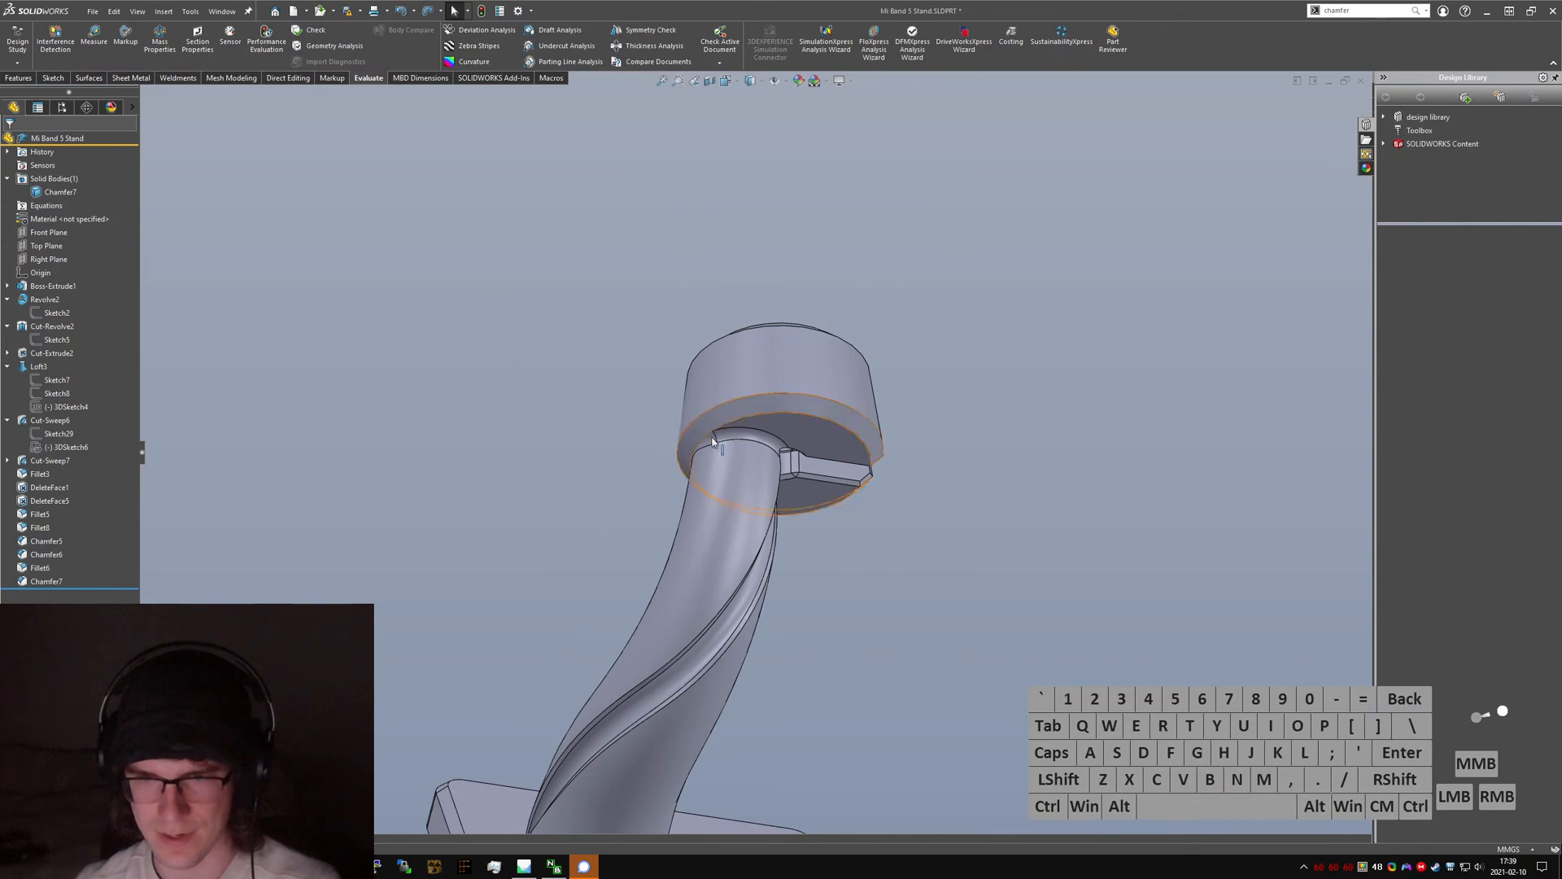
pyautogui.scroll(-4, 713, 441)
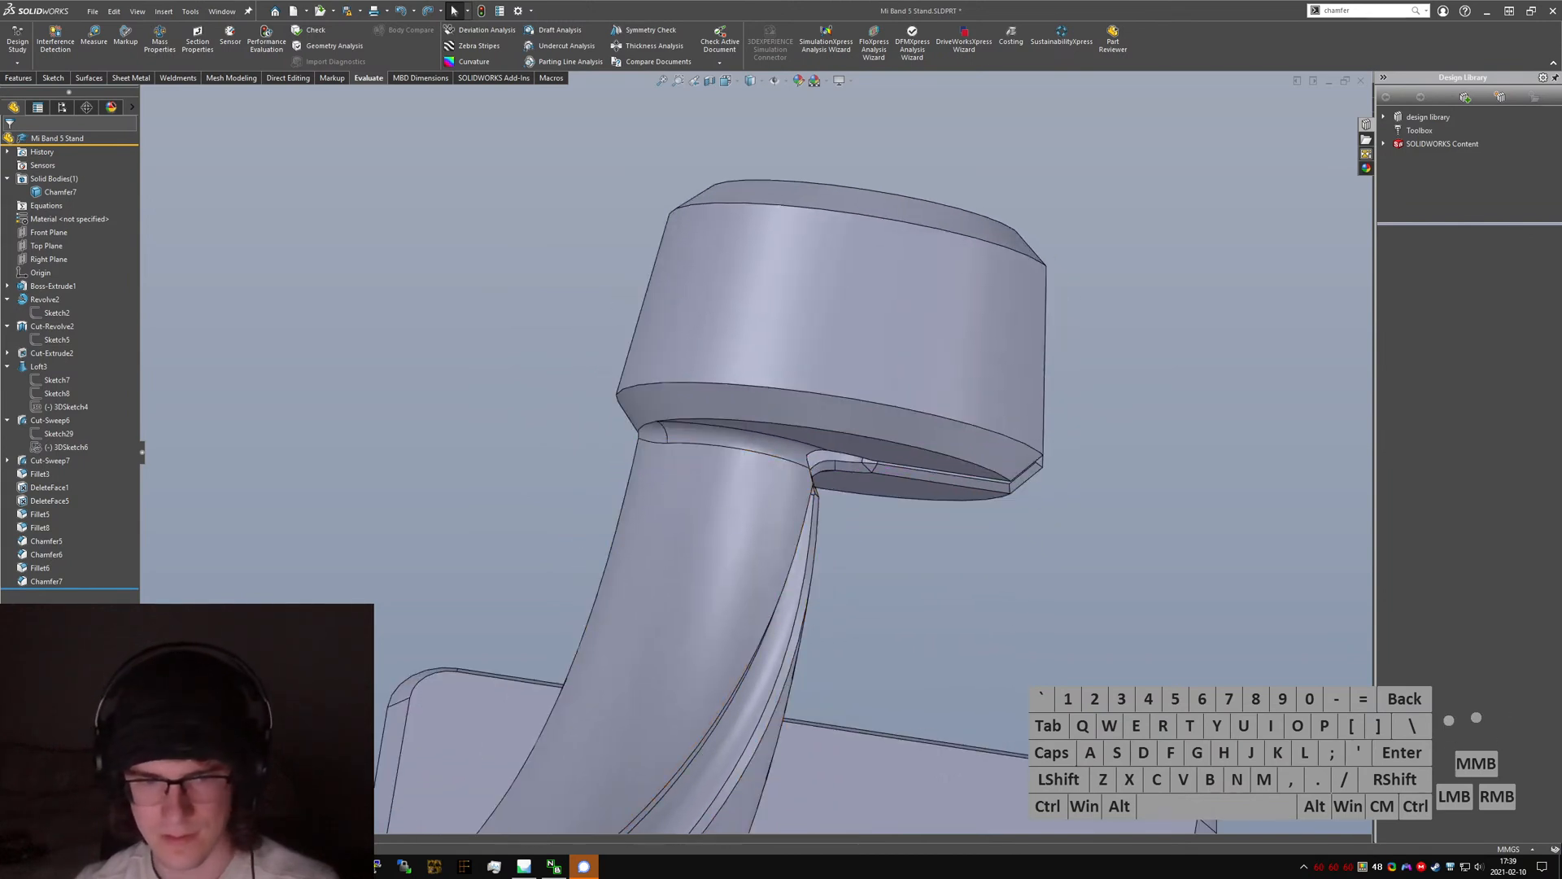
# - Switch to the Mi Band 5 Charger Stand part, add the neck's upper edge beneath the head to Fillet5, and apply the change
pyautogui.hotkey('ctrl', 'Tab')
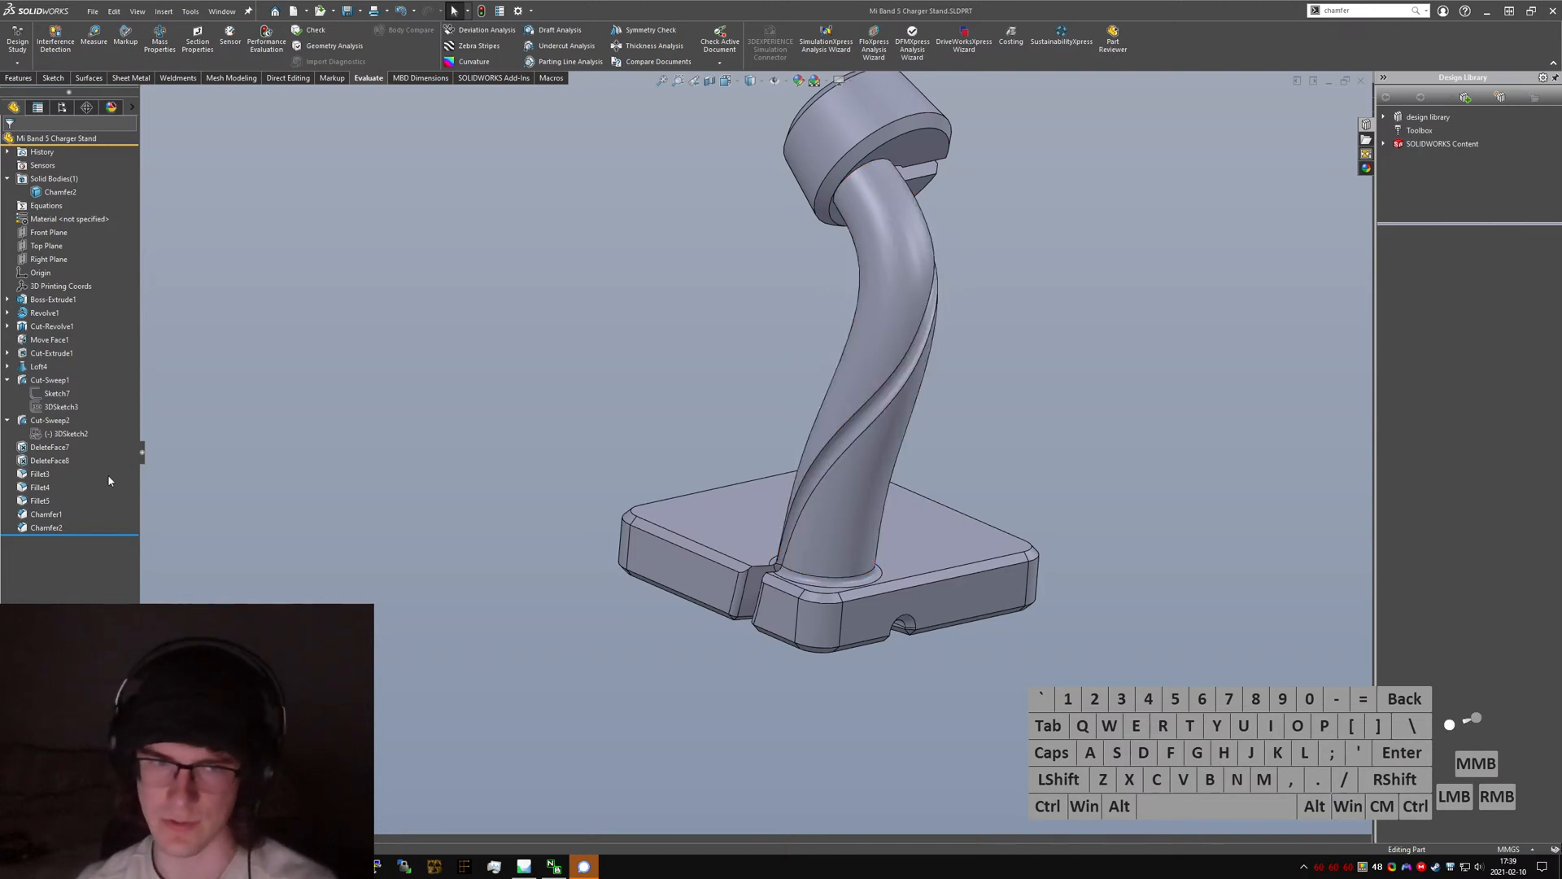
pyautogui.click(505, 437)
pyautogui.scroll(-3, 899, 171)
pyautogui.moveTo(816, 178); pyautogui.dragTo(794, 163, button='middle')
pyautogui.scroll(5, 787, 645)
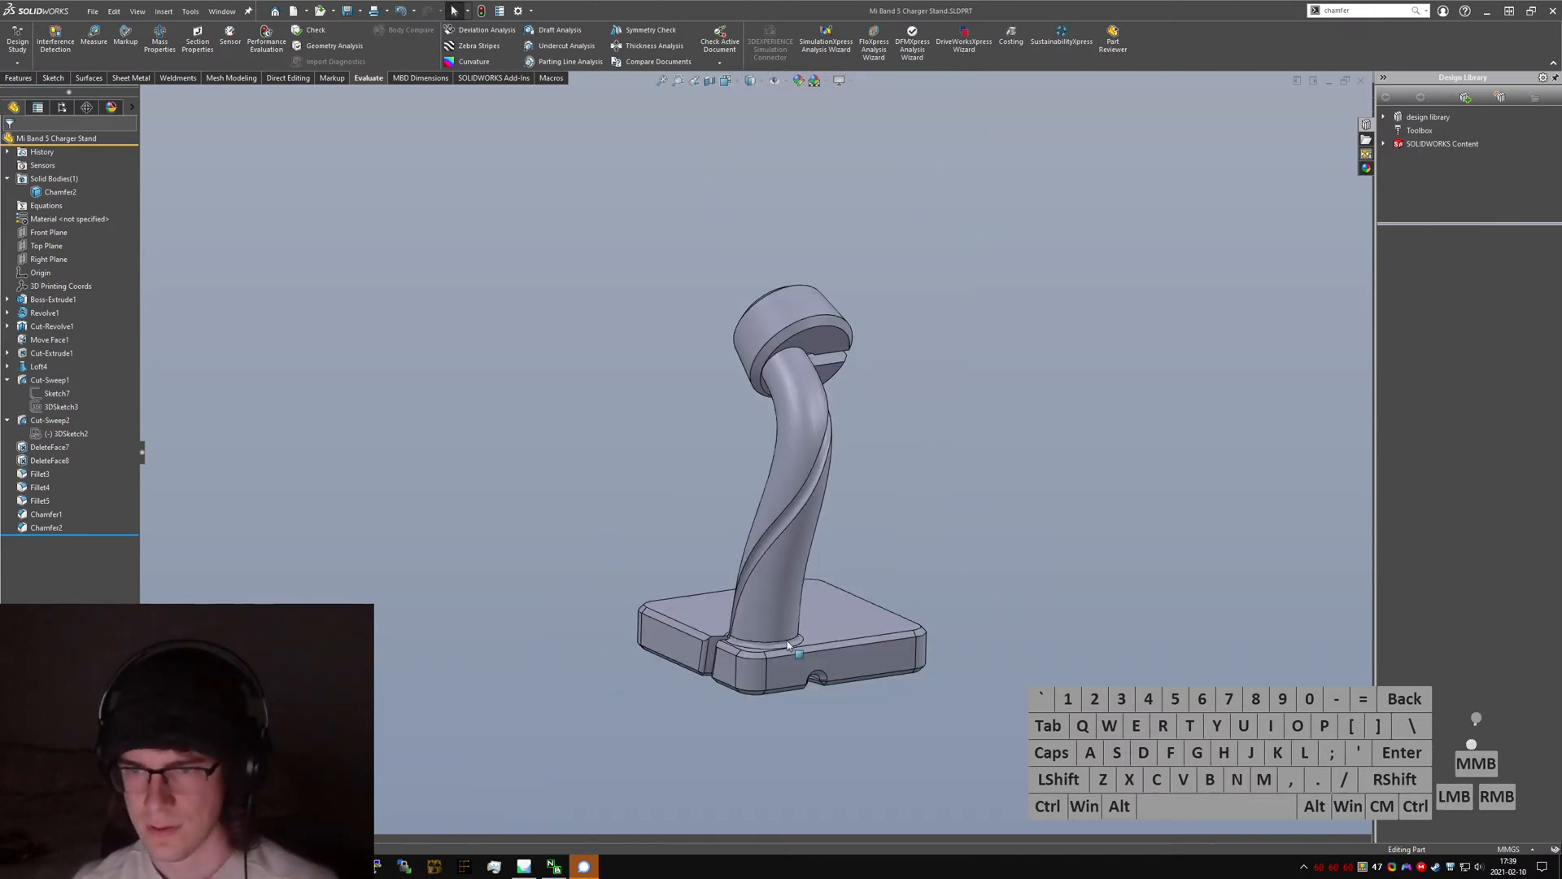
pyautogui.click(782, 650)
pyautogui.click(812, 595)
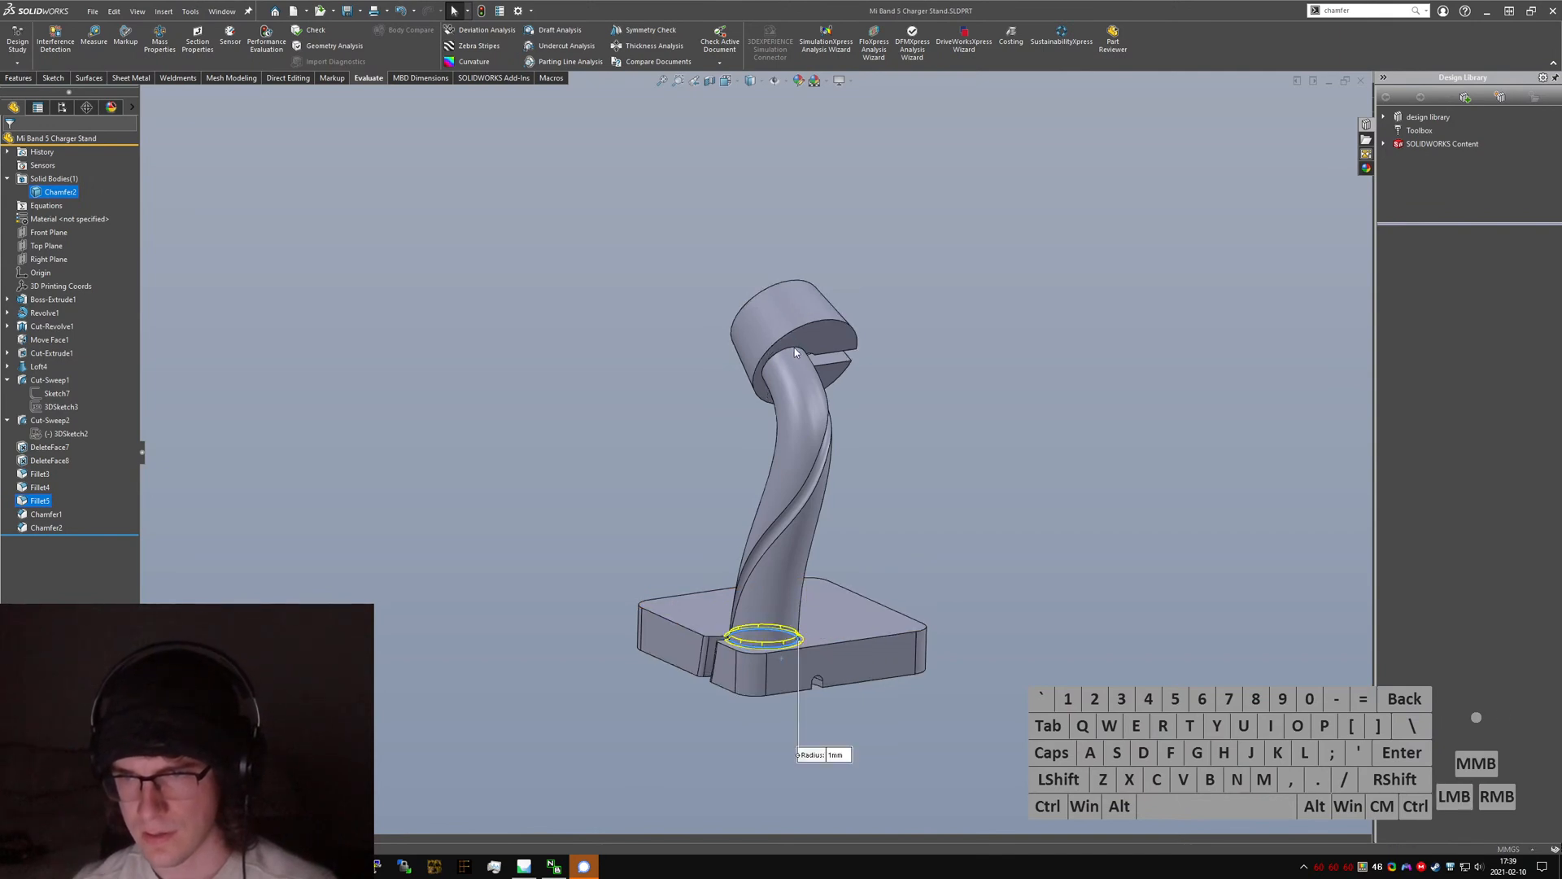
pyautogui.click(793, 348)
pyautogui.rightClick(792, 348)
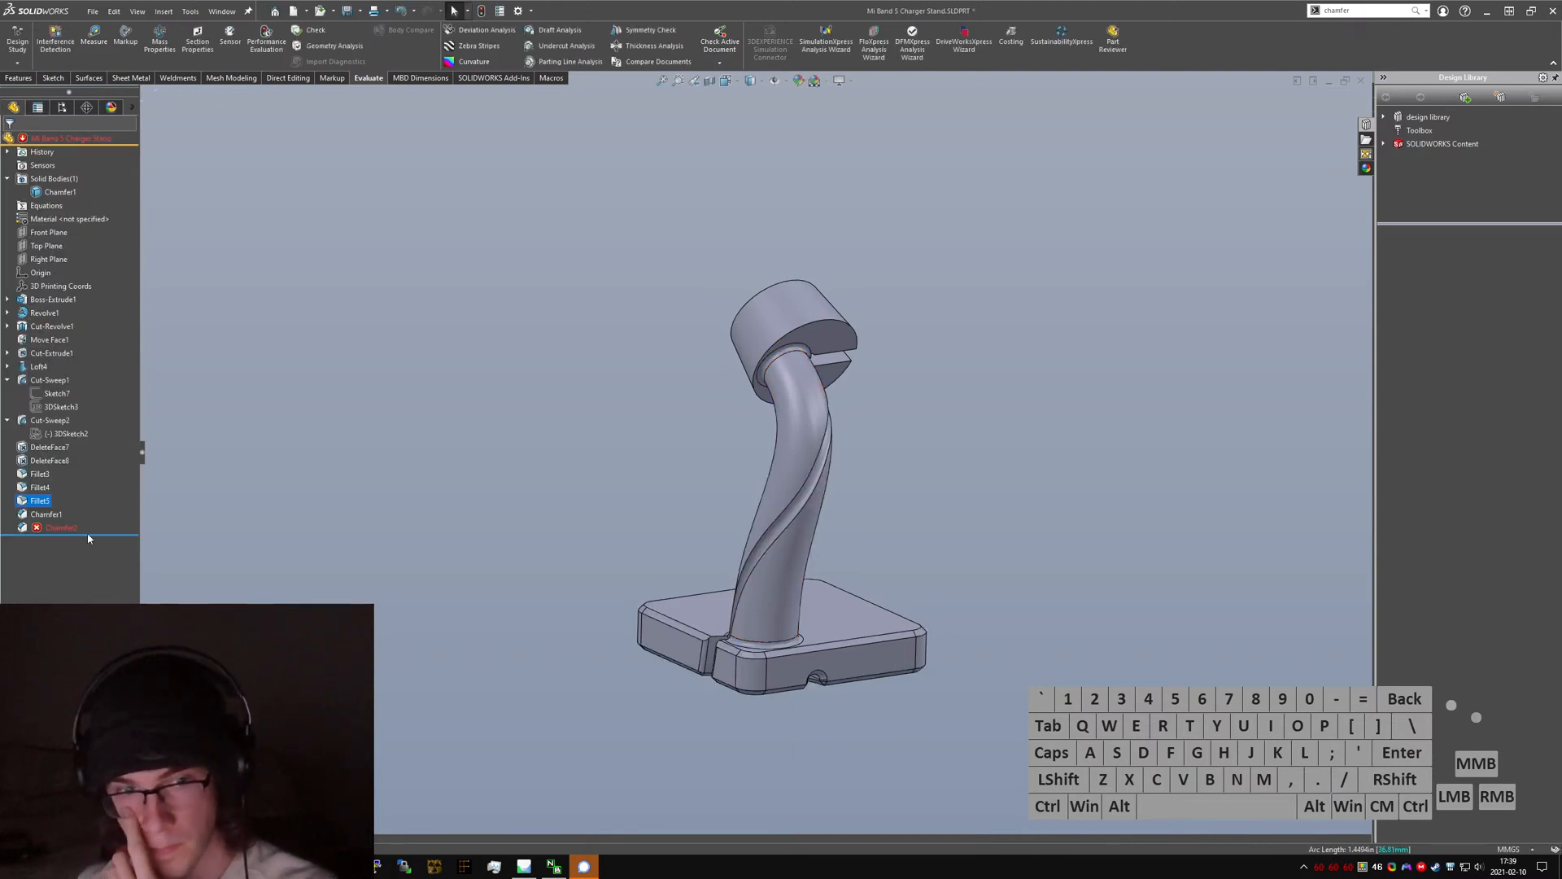
# - Open the failed head chamfer Chamfer2 to check its edges, cancel it, and inspect where the neck fillet meets the groove end
pyautogui.click(66, 526)
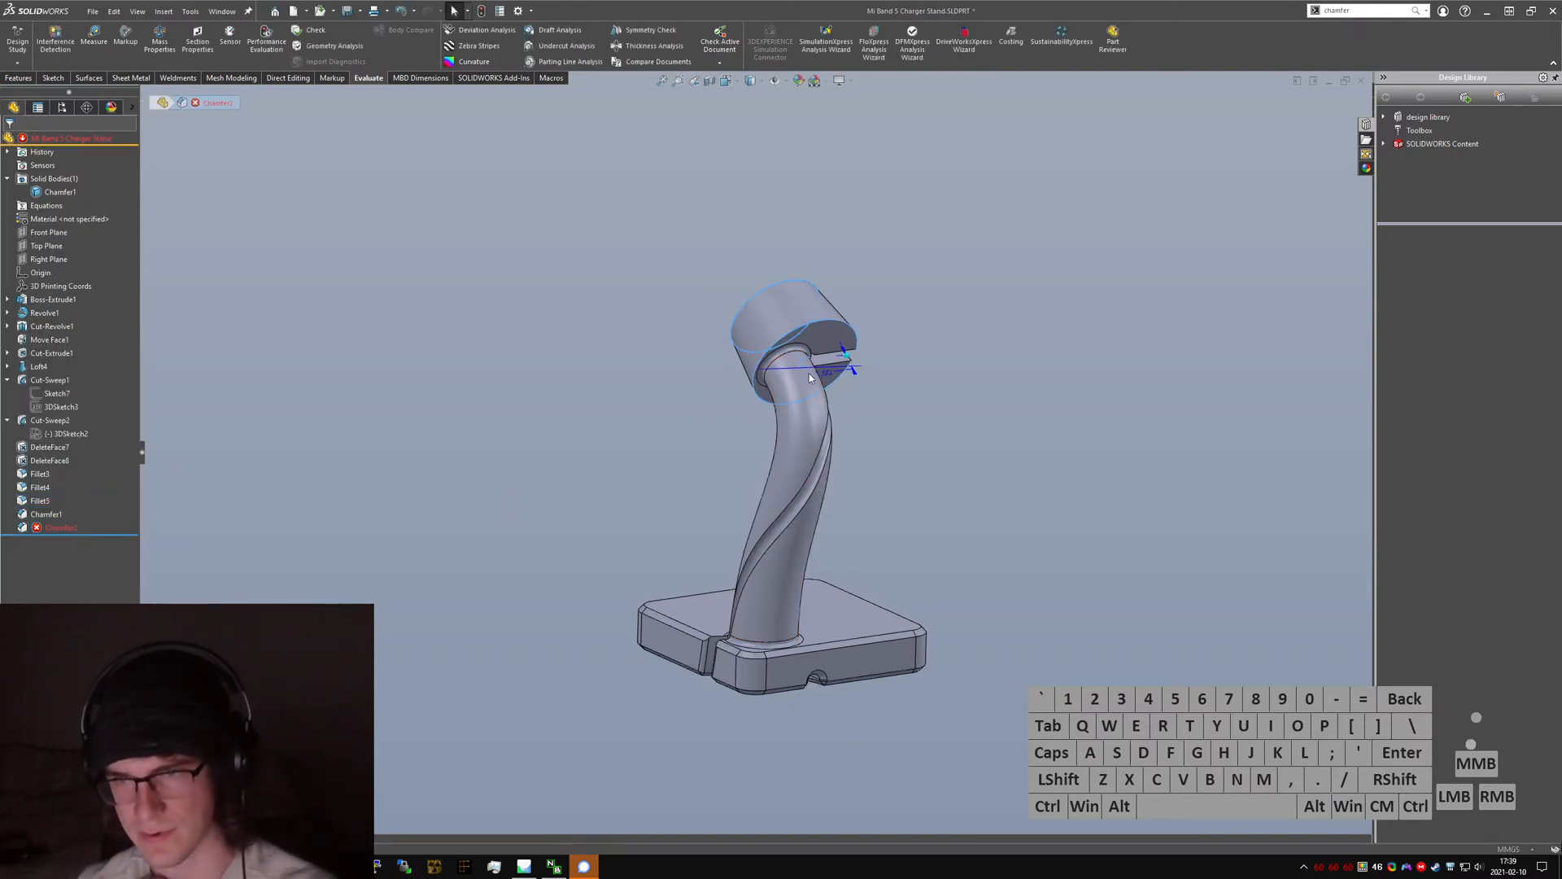
pyautogui.scroll(-6, 768, 359)
pyautogui.moveTo(765, 368); pyautogui.dragTo(678, 357, button='middle')
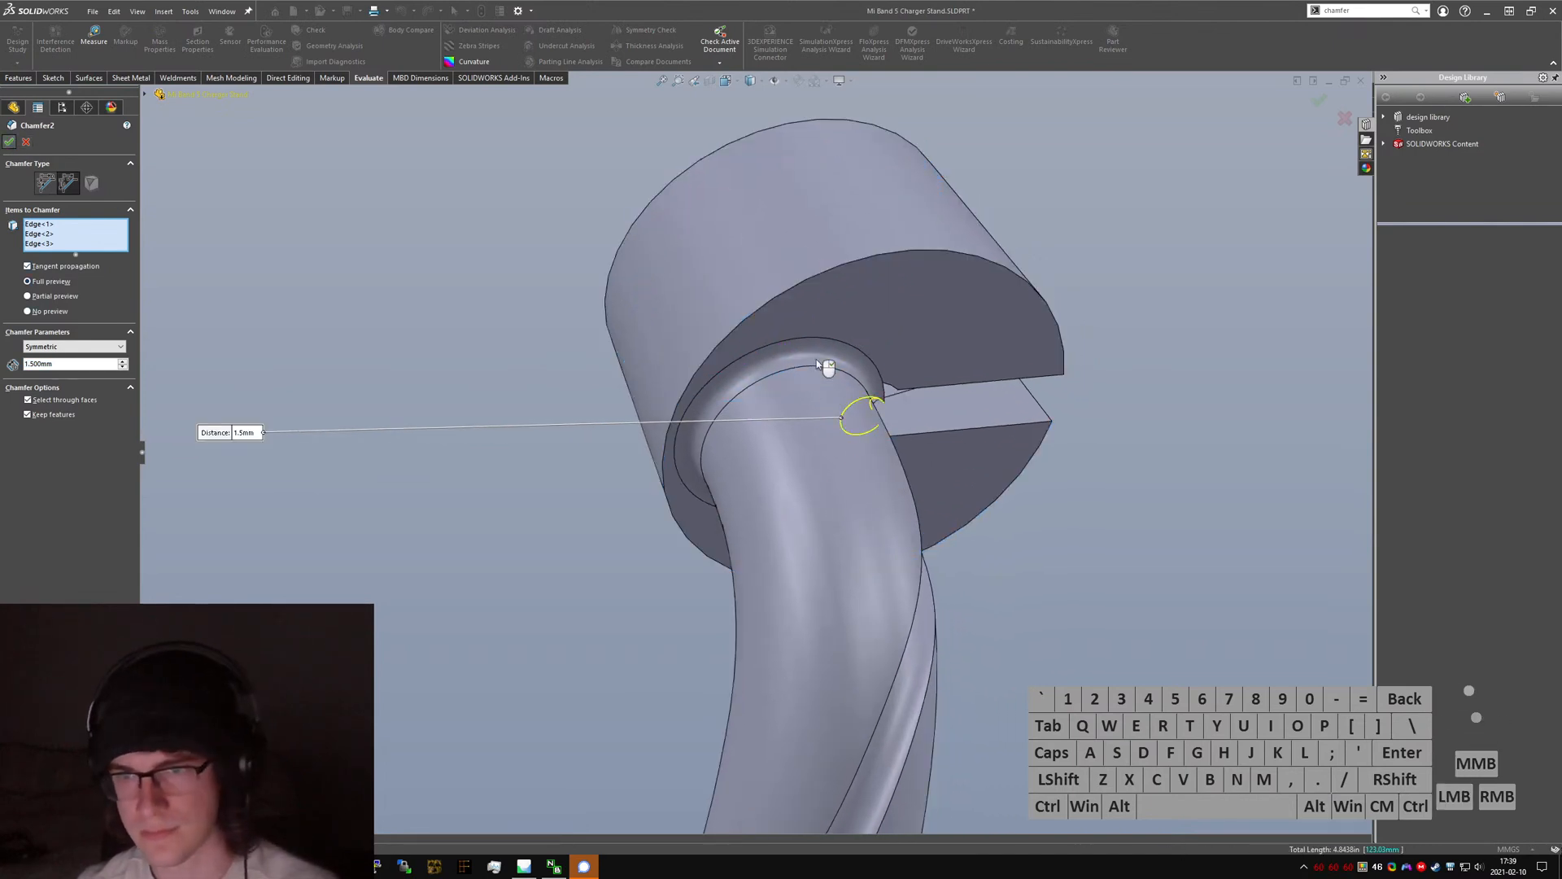
pyautogui.moveTo(832, 376); pyautogui.dragTo(496, 377, button='middle')
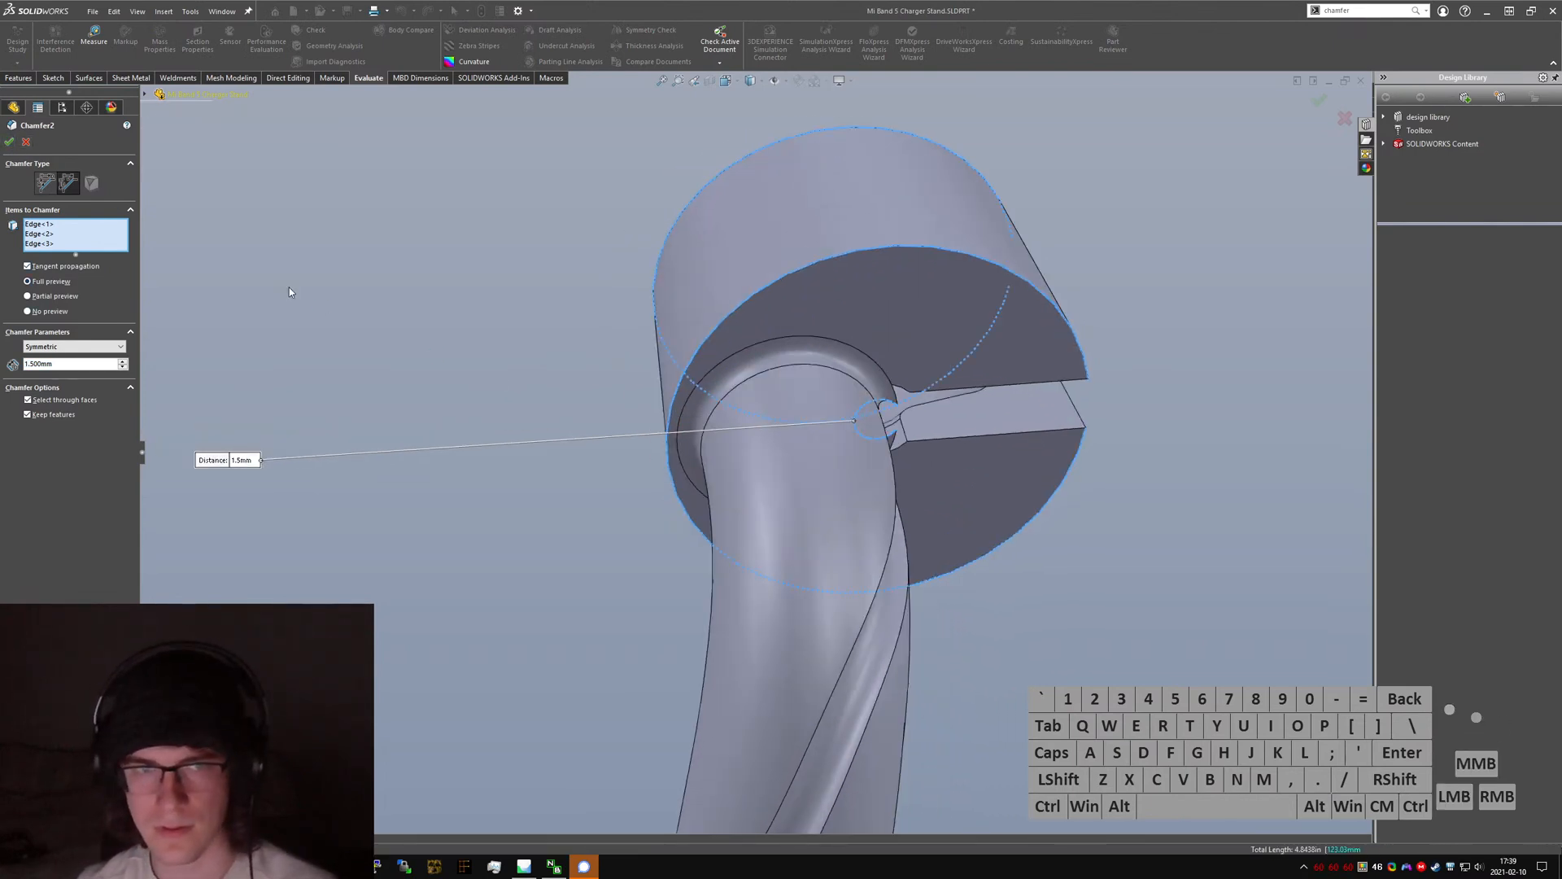
pyautogui.press('Escape')
pyautogui.moveTo(856, 361); pyautogui.dragTo(731, 273, button='middle')
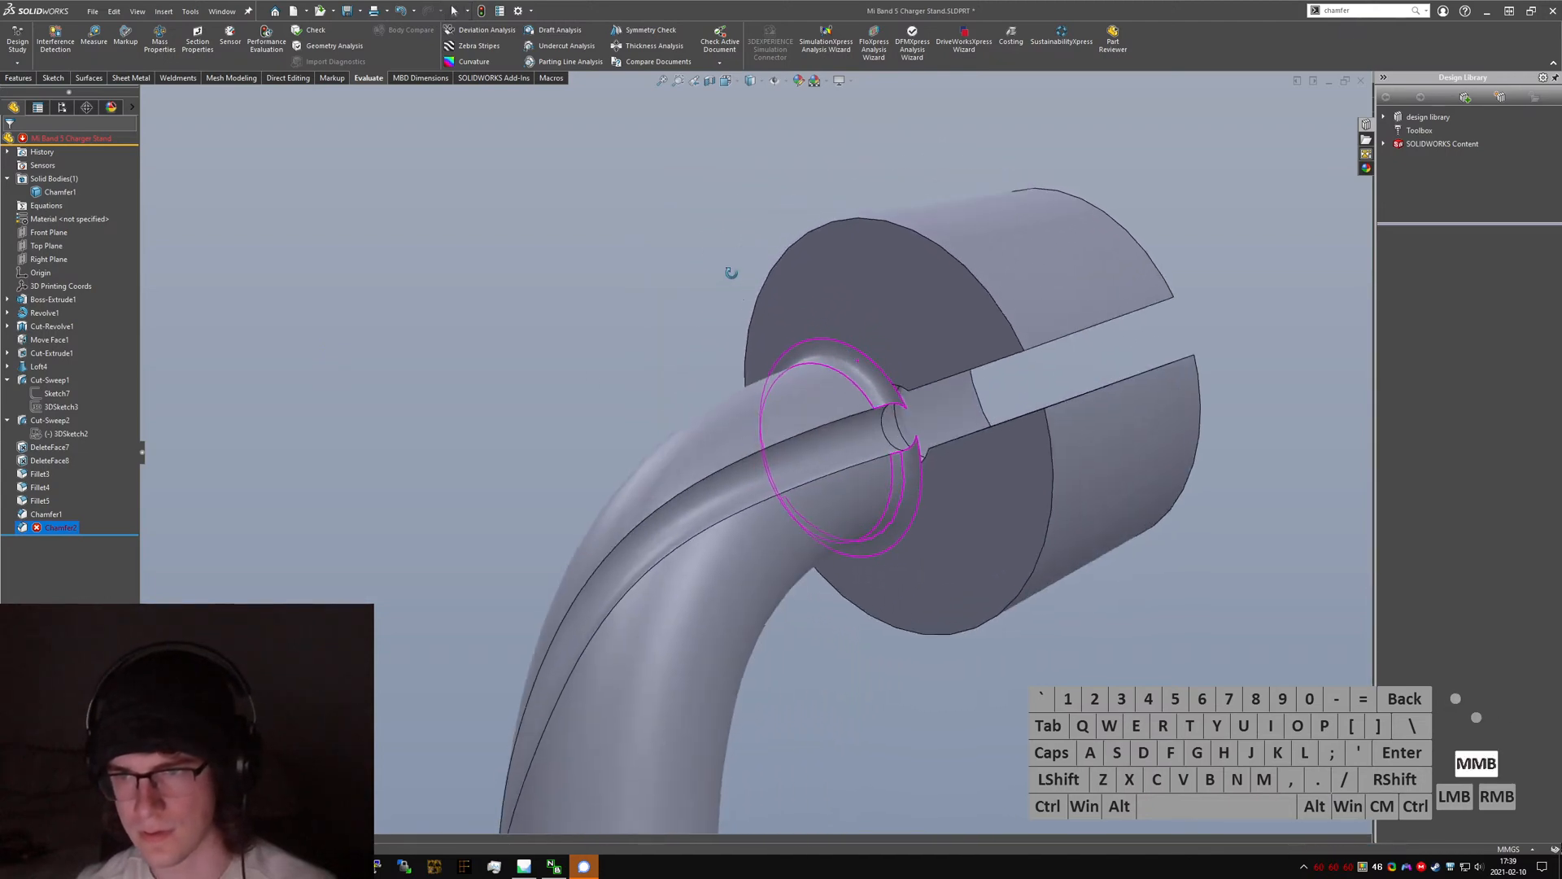
pyautogui.scroll(-6, 874, 411)
pyautogui.moveTo(858, 401); pyautogui.dragTo(781, 456, button='middle')
# - Undo the addition of the neck's upper edge to Fillet5
pyautogui.click(46, 526)
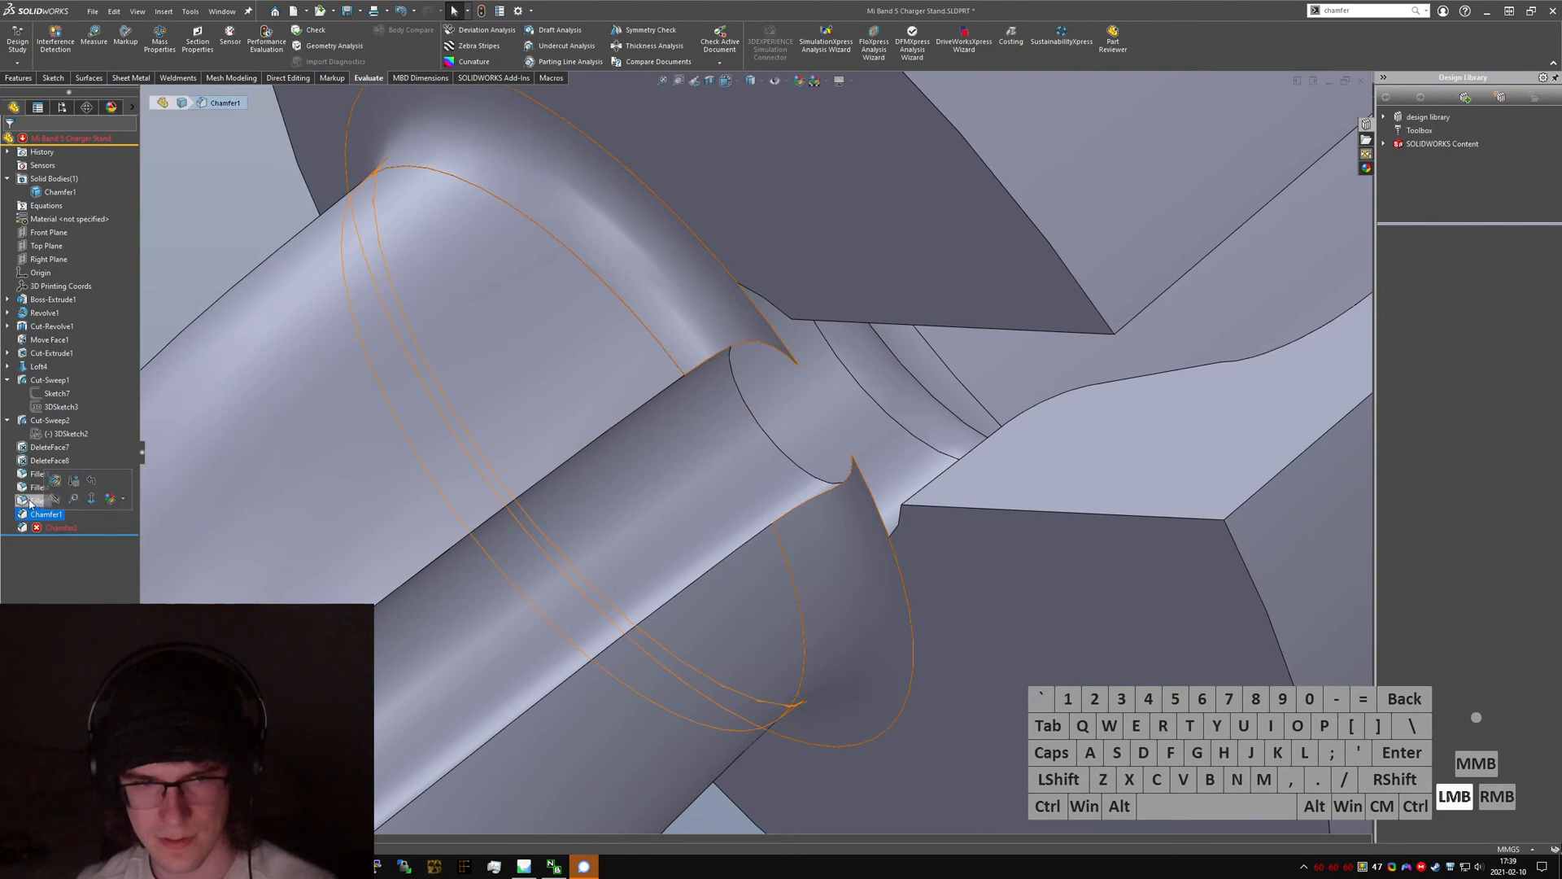
pyautogui.hotkey('ctrl', 'z')
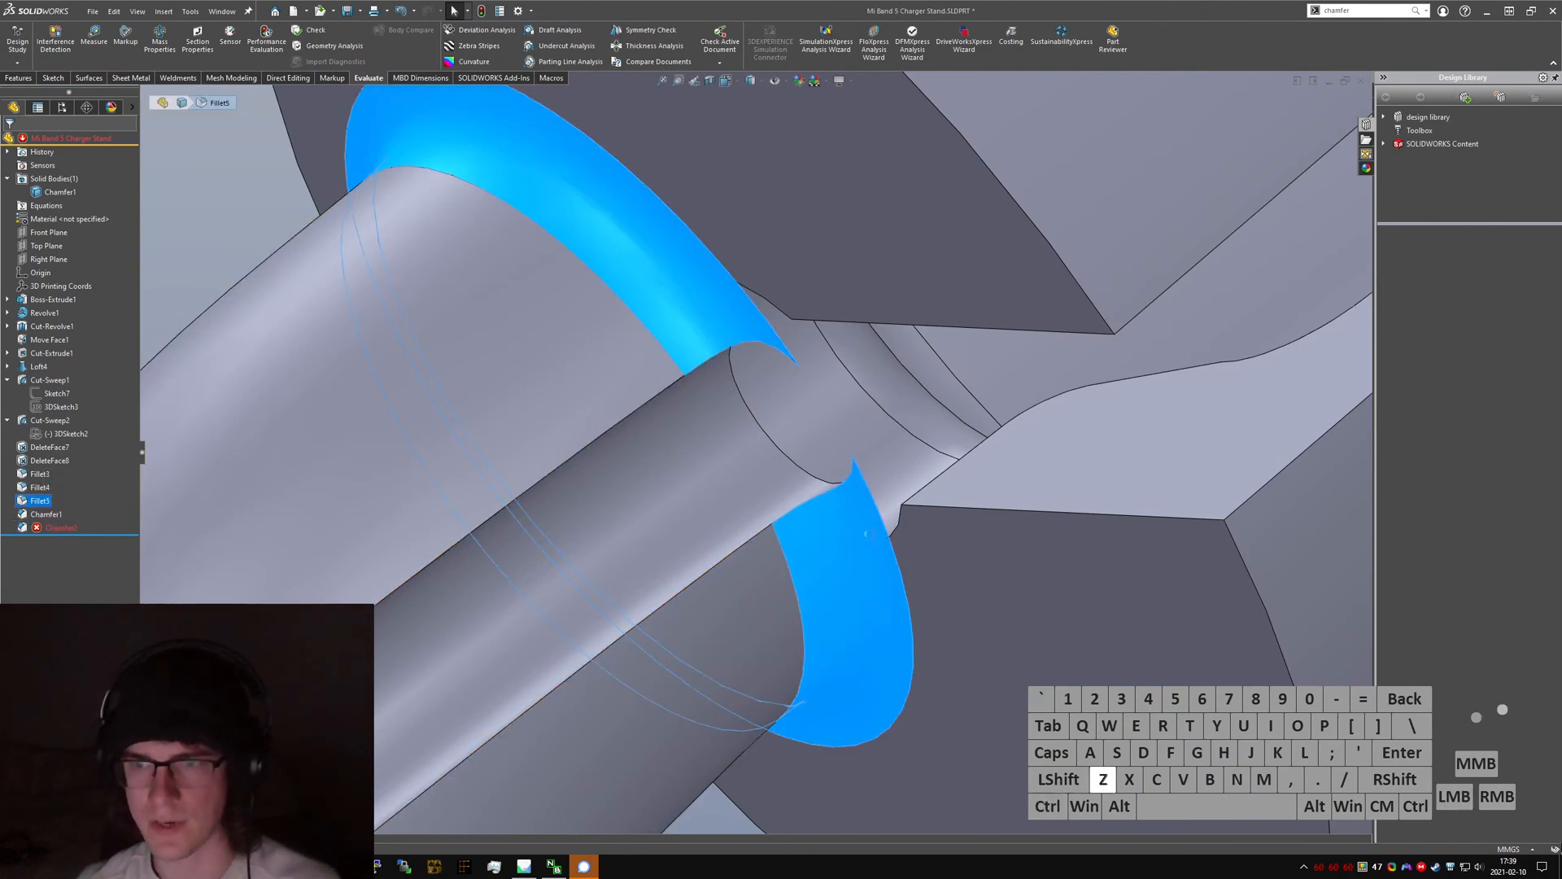
pyautogui.moveTo(820, 569); pyautogui.dragTo(549, 519, button='middle')
pyautogui.click(285, 449)
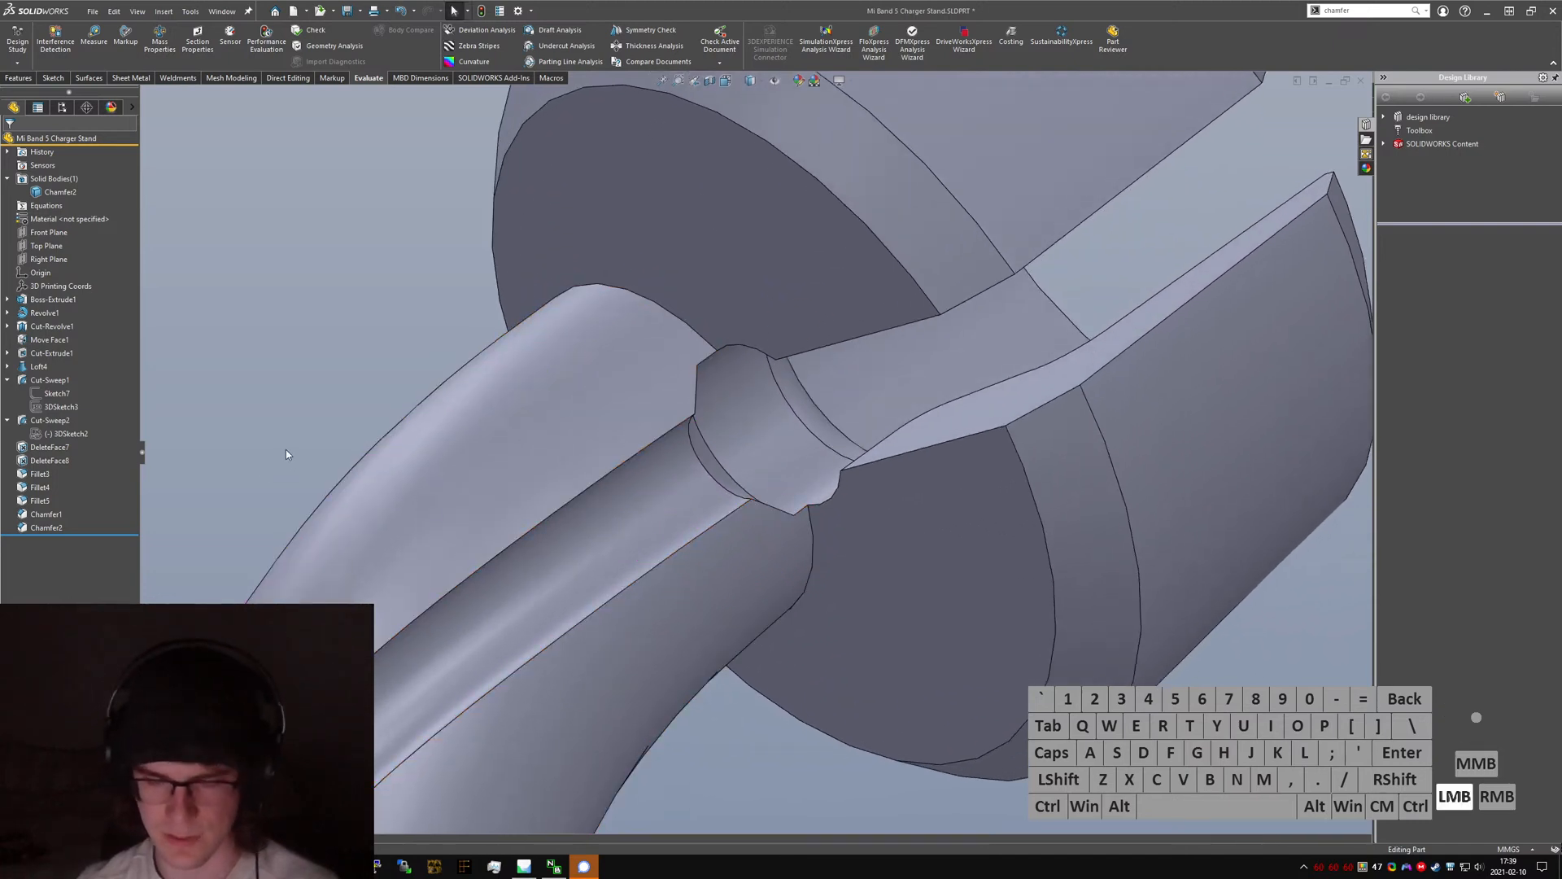
# - Set up a separate 1 mm Curvature Continuous fillet on the neck's upper edge beneath the head
pyautogui.write('sfillet')
pyautogui.press('Return')
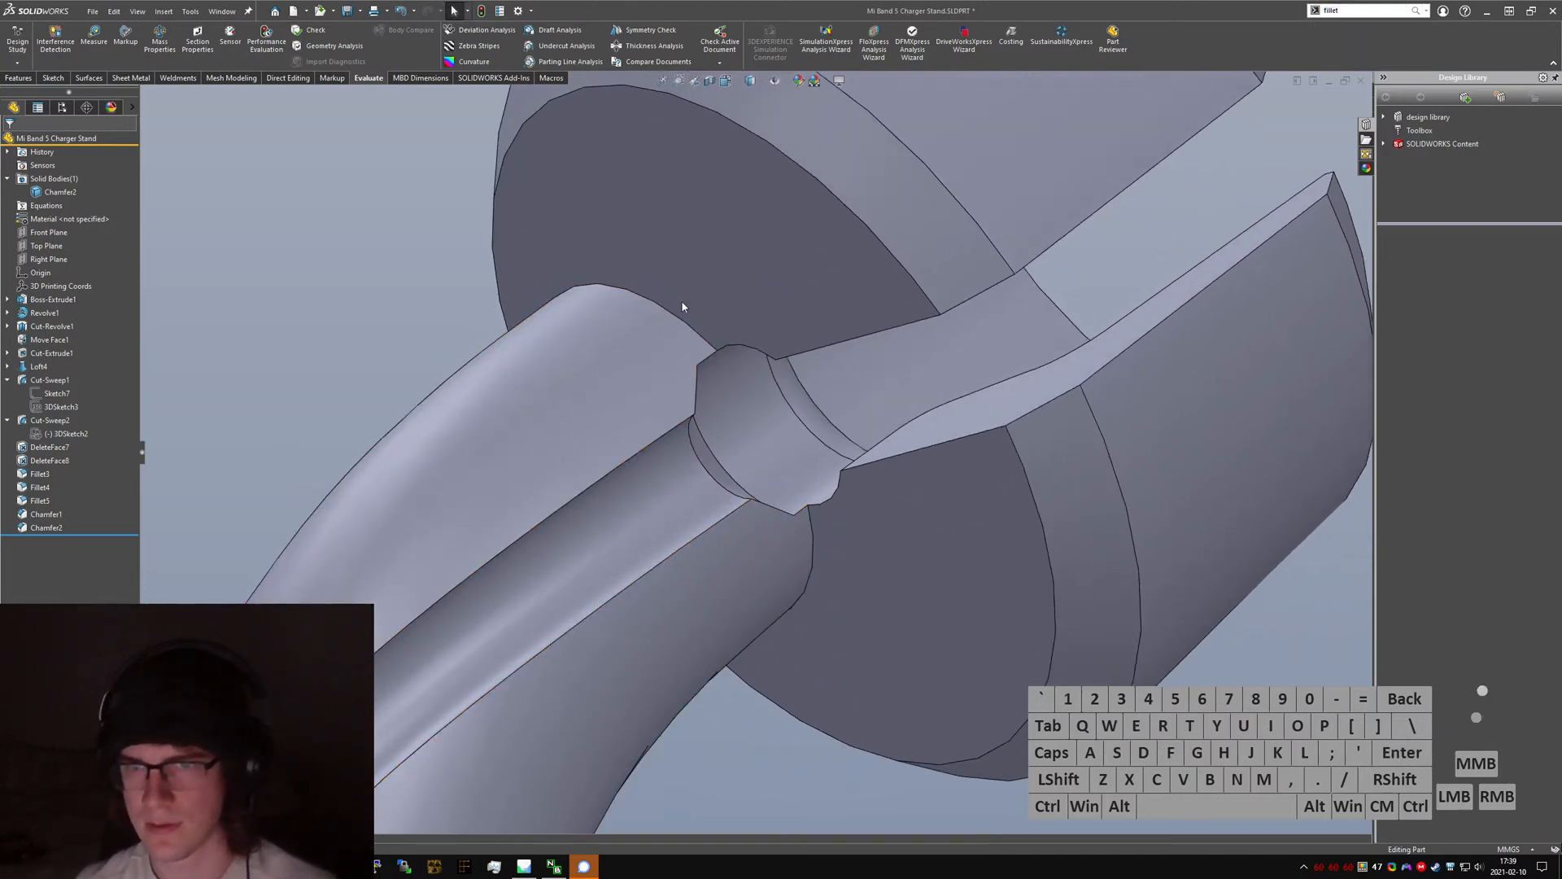
pyautogui.click(686, 328)
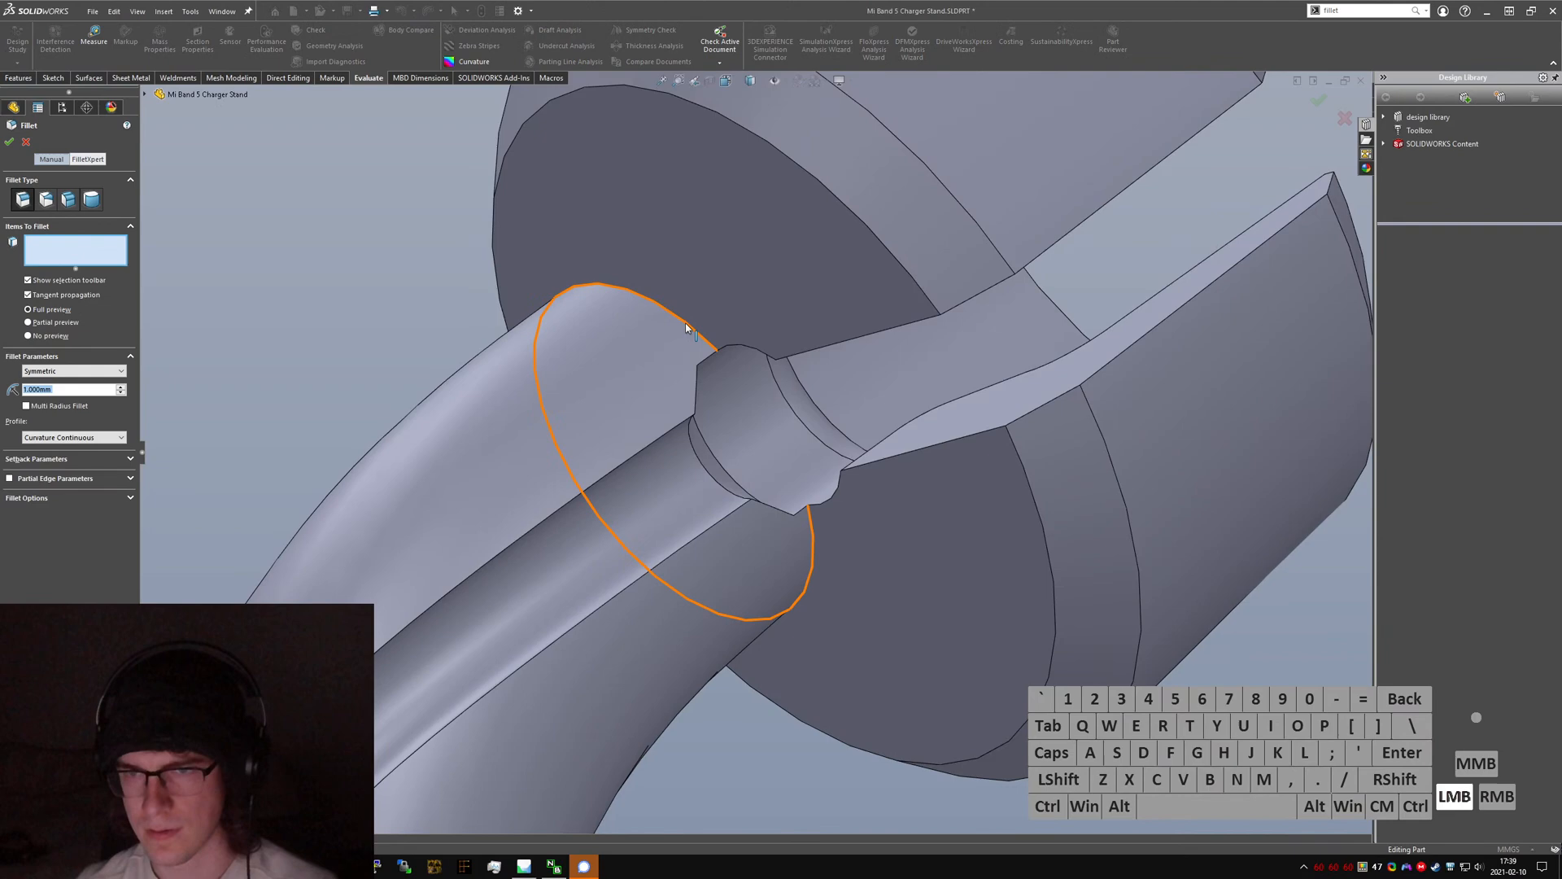
pyautogui.click(620, 310)
pyautogui.moveTo(620, 311); pyautogui.dragTo(171, 359, button='middle')
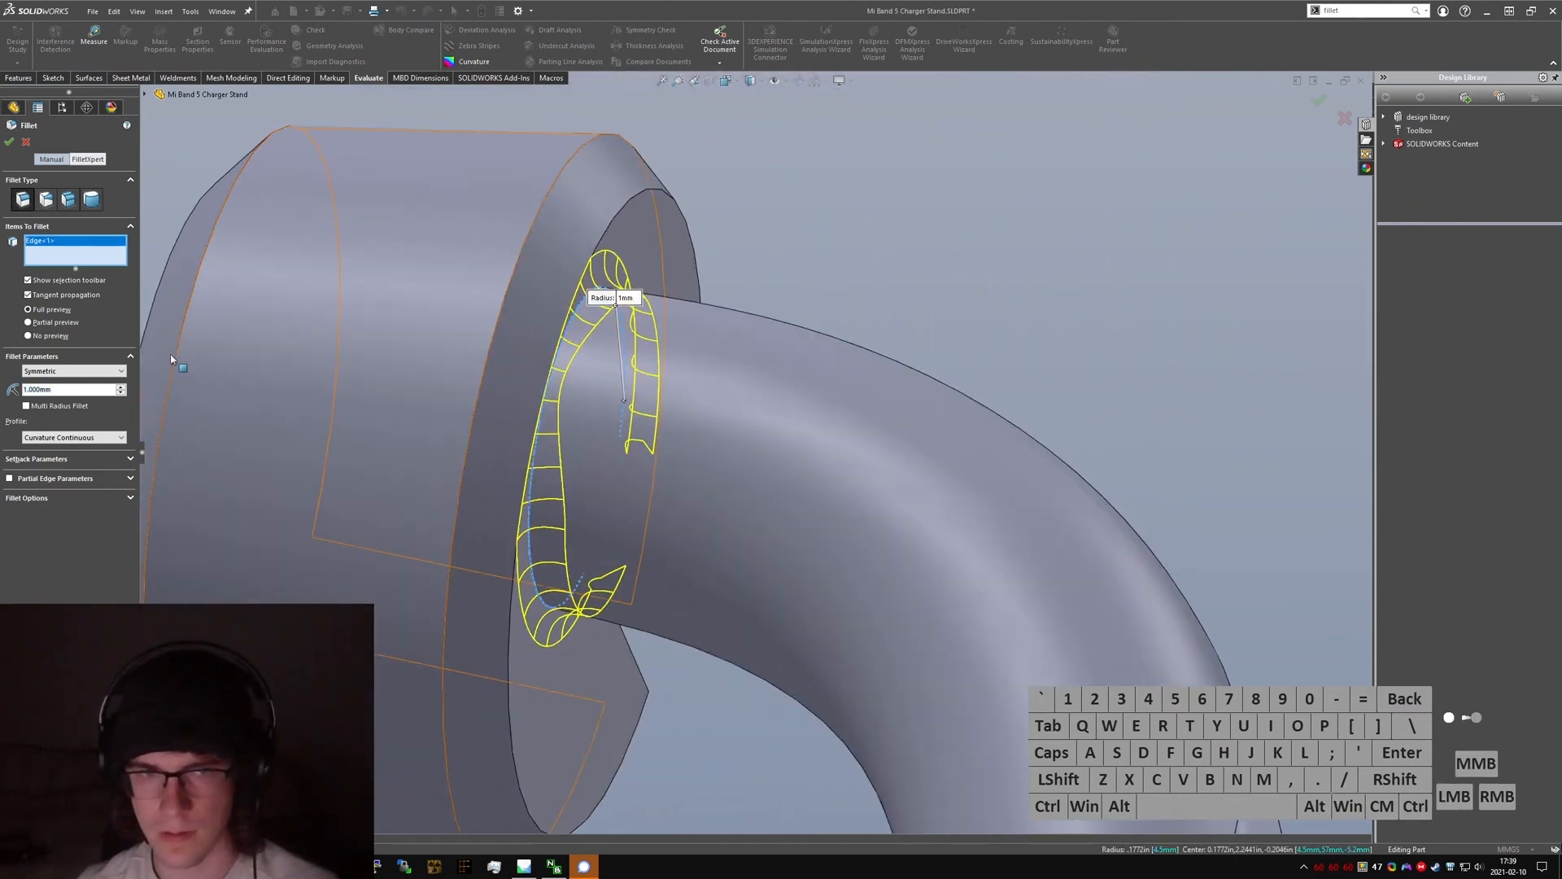
# - Set the neck fillet's overflow type to Keep edge and apply the fillet
pyautogui.click(31, 497)
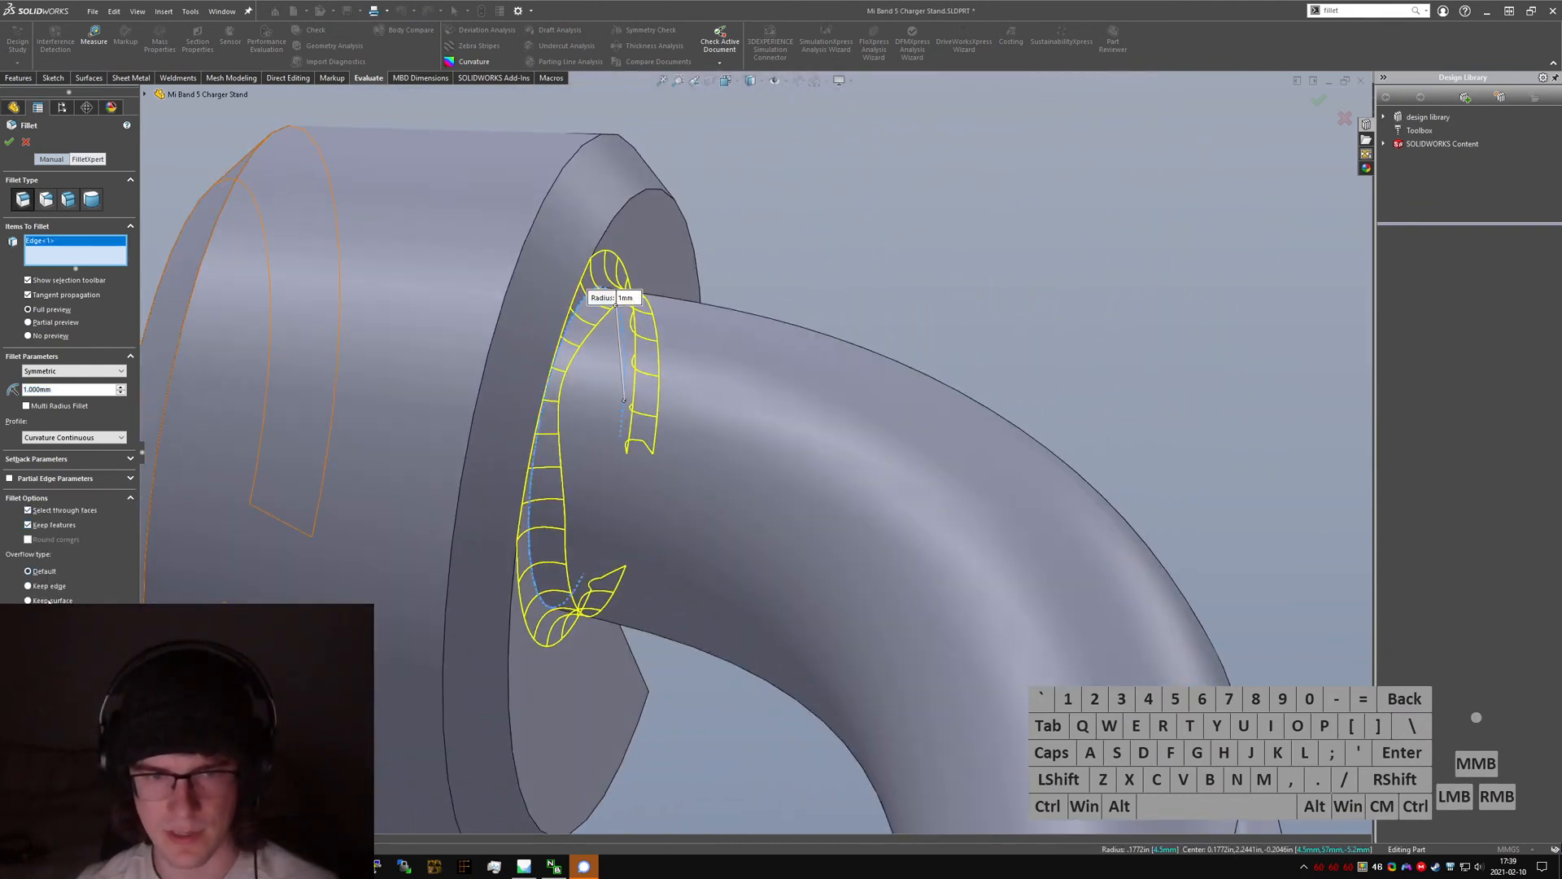
pyautogui.click(41, 600)
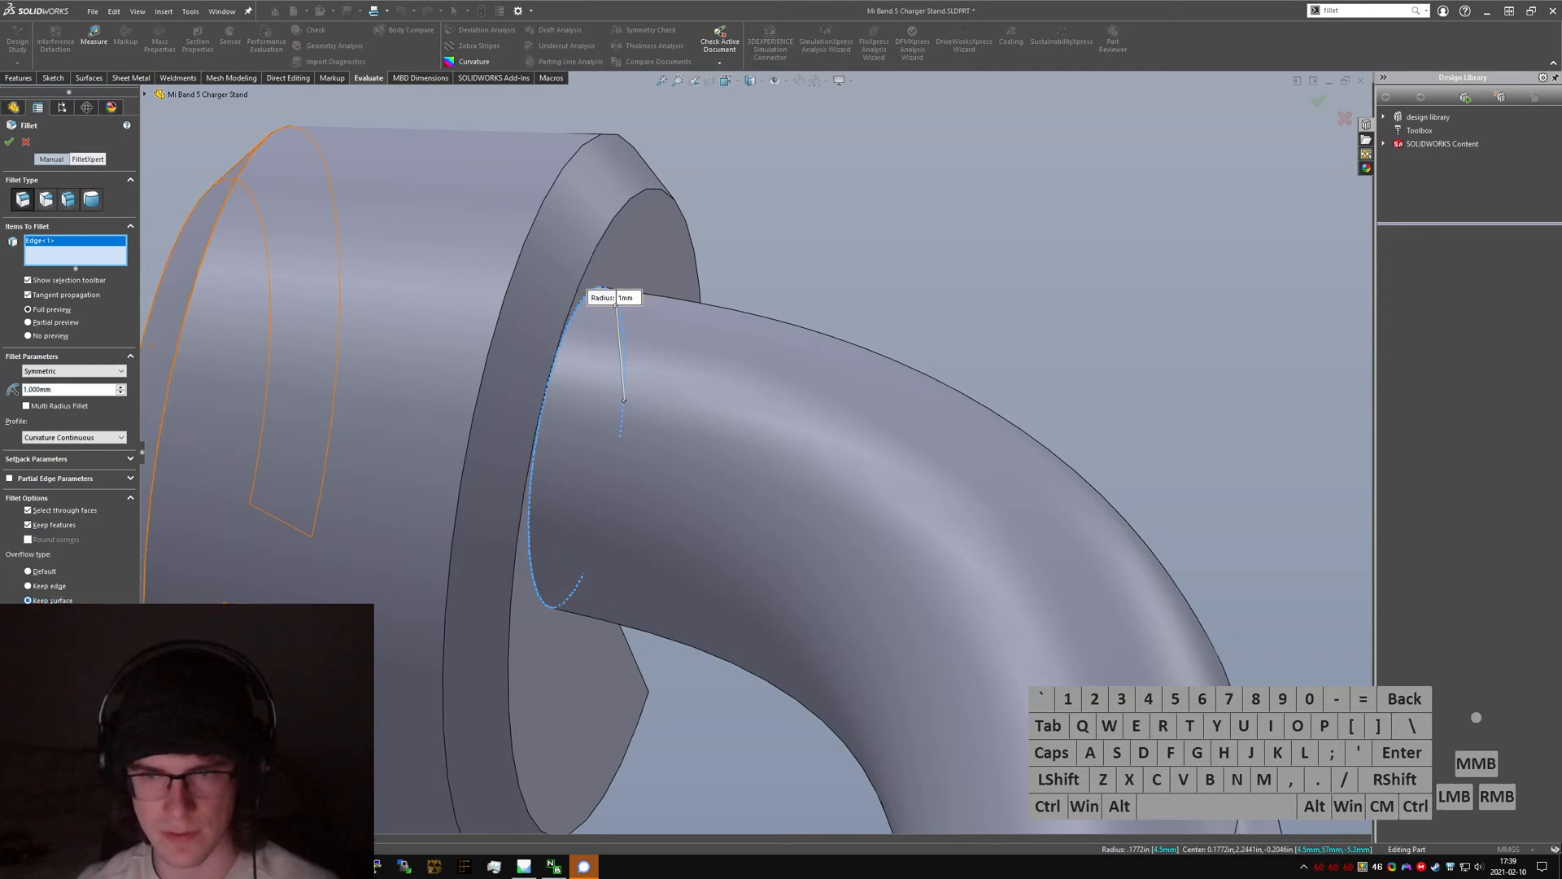
pyautogui.click(43, 588)
pyautogui.scroll(1, 561, 391)
pyautogui.moveTo(563, 390); pyautogui.dragTo(569, 427, button='middle')
pyautogui.scroll(-4, 634, 391)
pyautogui.scroll(2, 651, 428)
pyautogui.moveTo(764, 428); pyautogui.dragTo(682, 479, button='middle')
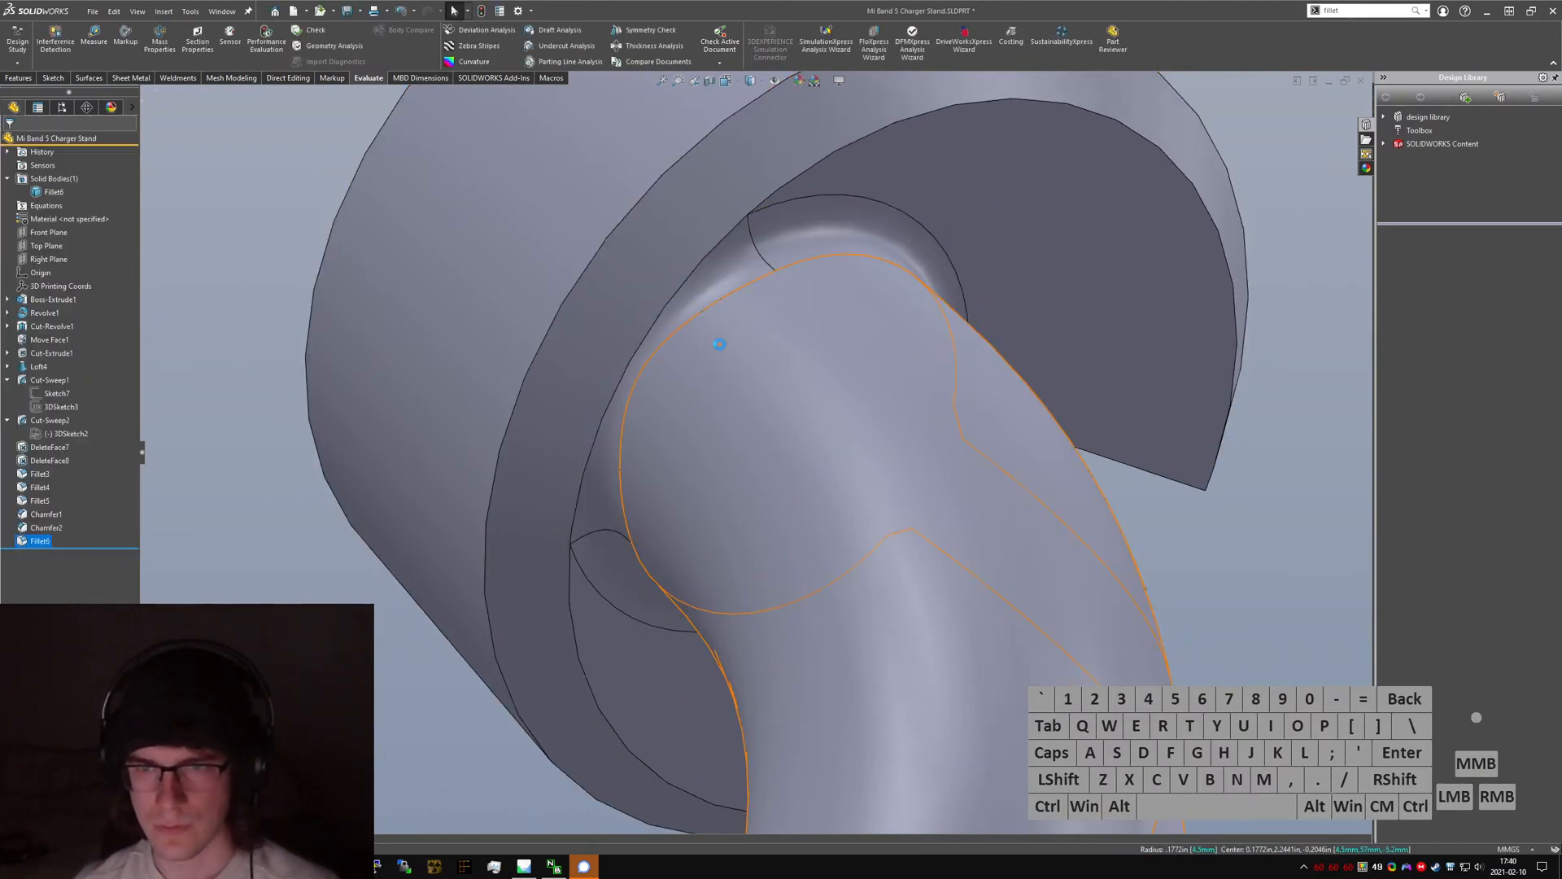
# - Examine the new fillet around the outside of the neck where it meets the head's chamfered rim
pyautogui.moveTo(715, 339); pyautogui.dragTo(641, 574, button='middle')
pyautogui.scroll(-6, 728, 387)
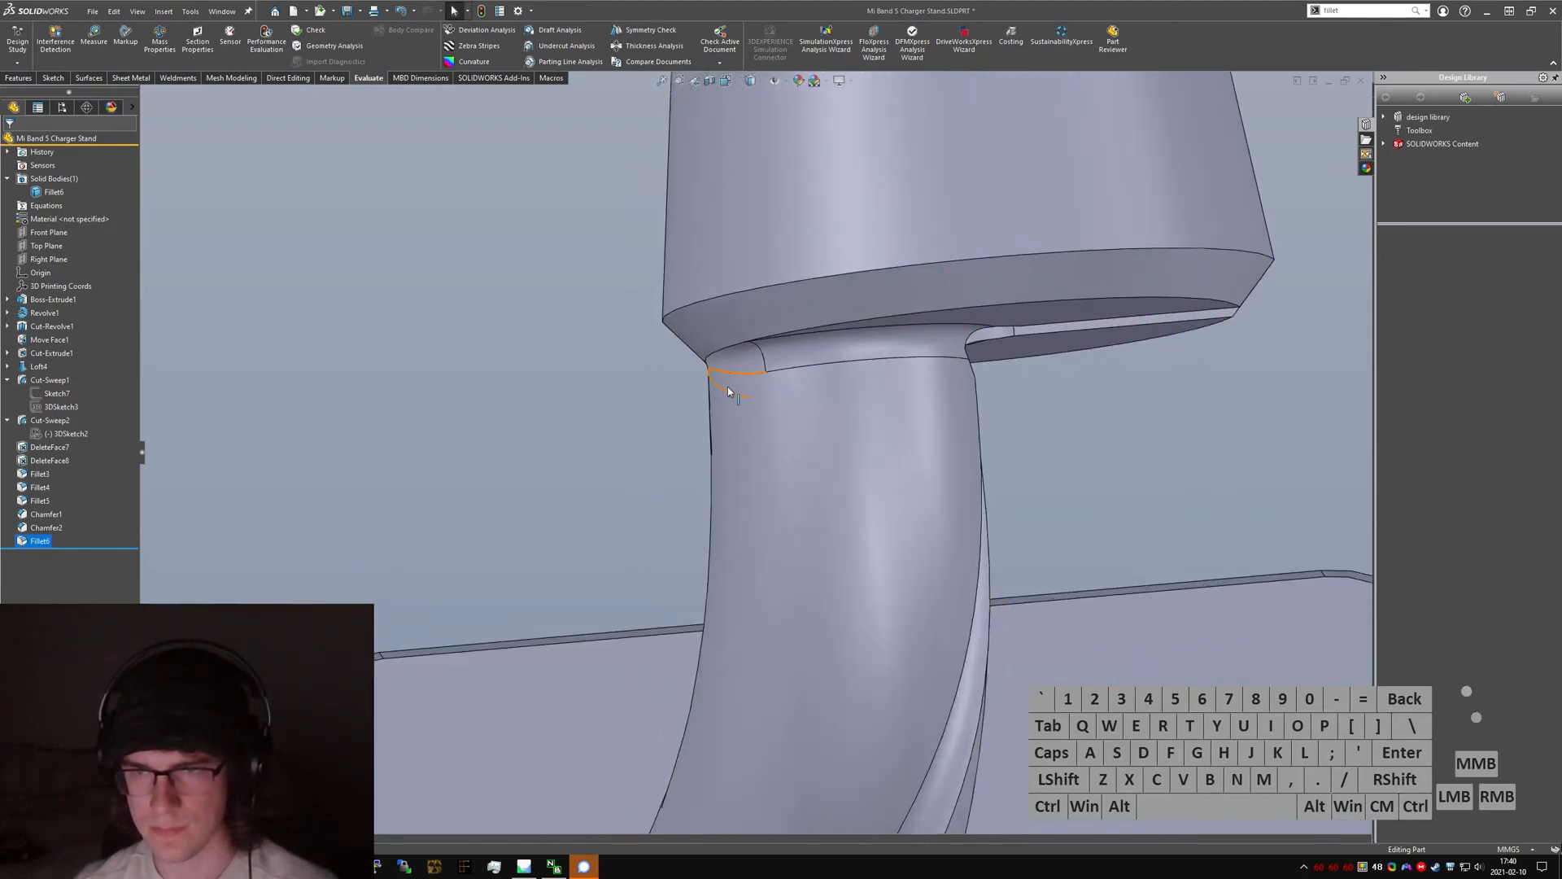
pyautogui.moveTo(697, 344); pyautogui.dragTo(785, 329, button='middle')
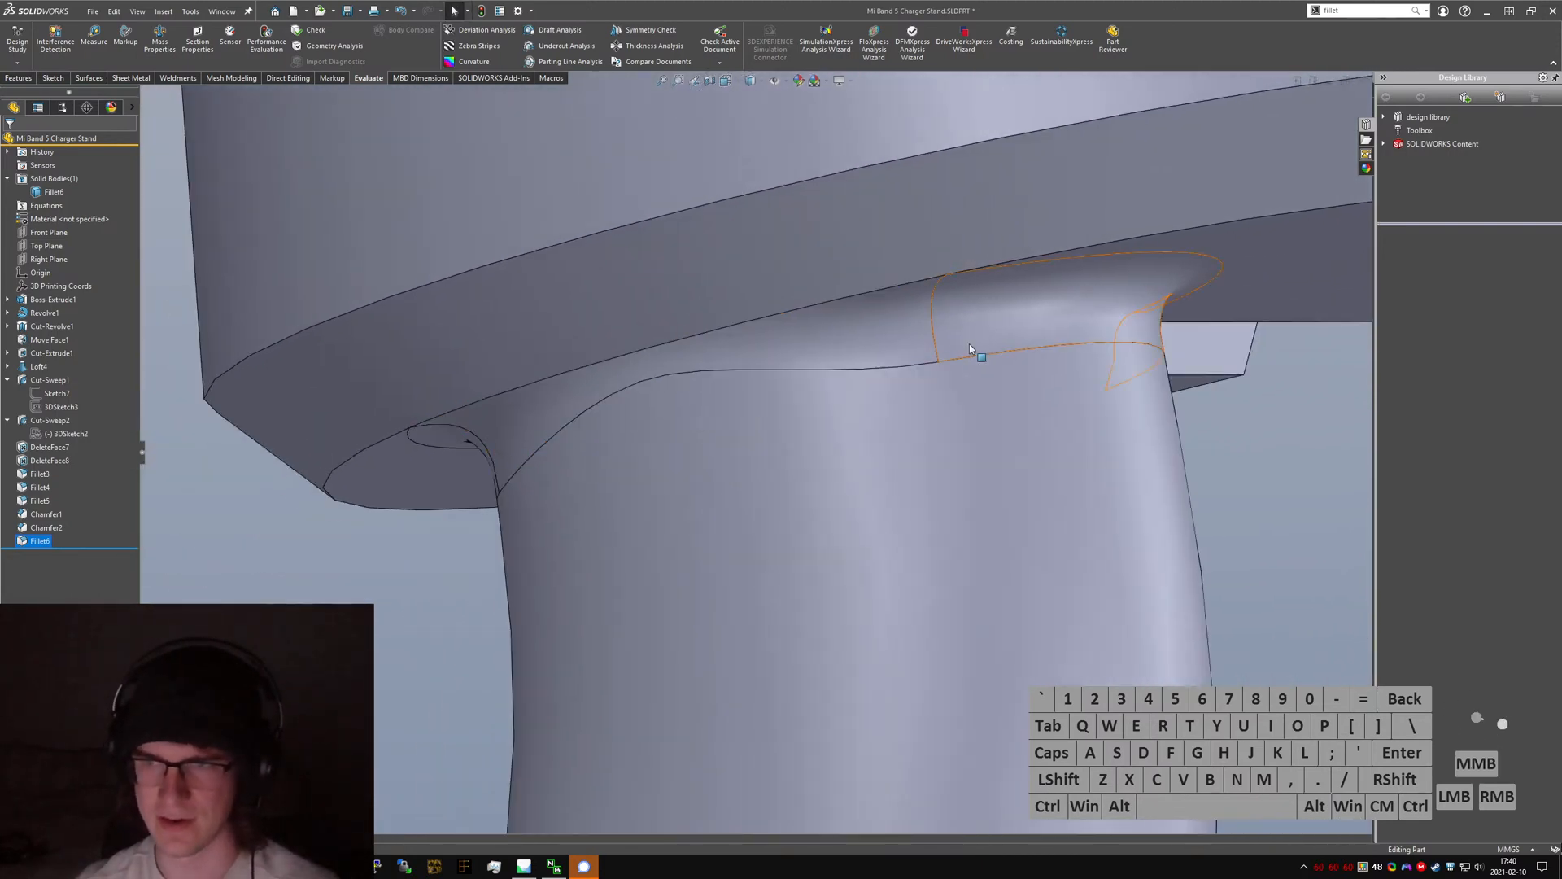
pyautogui.scroll(4, 969, 343)
pyautogui.moveTo(969, 345); pyautogui.dragTo(847, 333, button='middle')
pyautogui.scroll(3, 960, 423)
# - Inspect the new neck fillet where it meets the spiral groove's end and the slot in the head
pyautogui.scroll(-6, 971, 449)
pyautogui.moveTo(970, 449); pyautogui.dragTo(935, 370, button='middle')
pyautogui.scroll(3, 903, 342)
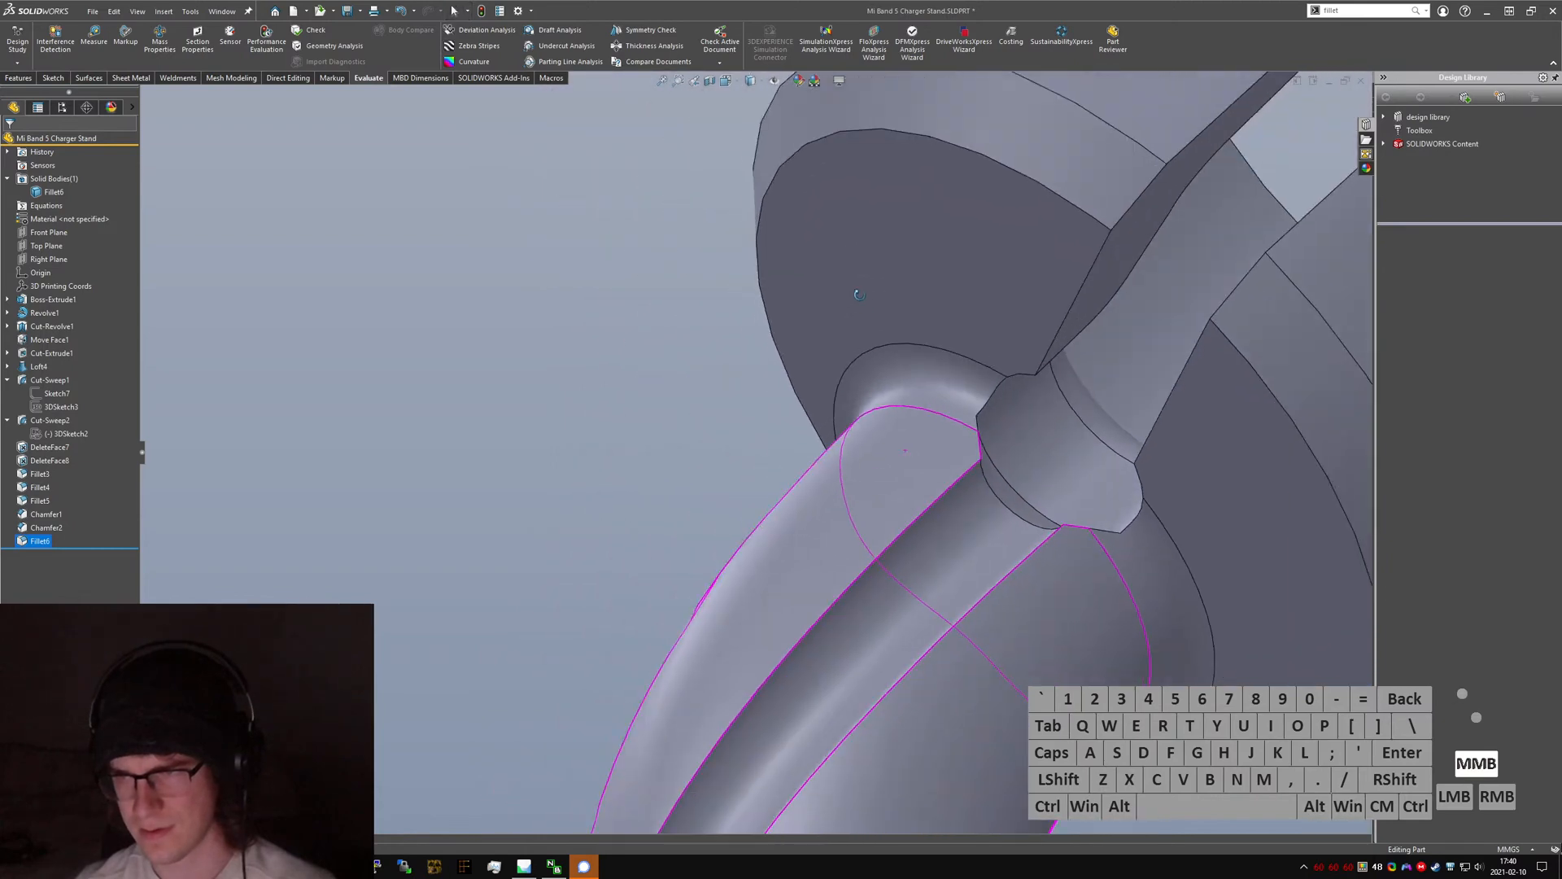
pyautogui.moveTo(857, 292); pyautogui.dragTo(830, 325, button='middle')
pyautogui.scroll(4, 781, 398)
pyautogui.click(629, 438)
pyautogui.click(913, 423)
pyautogui.scroll(-5, 895, 402)
pyautogui.moveTo(889, 396); pyautogui.dragTo(814, 513, button='middle')
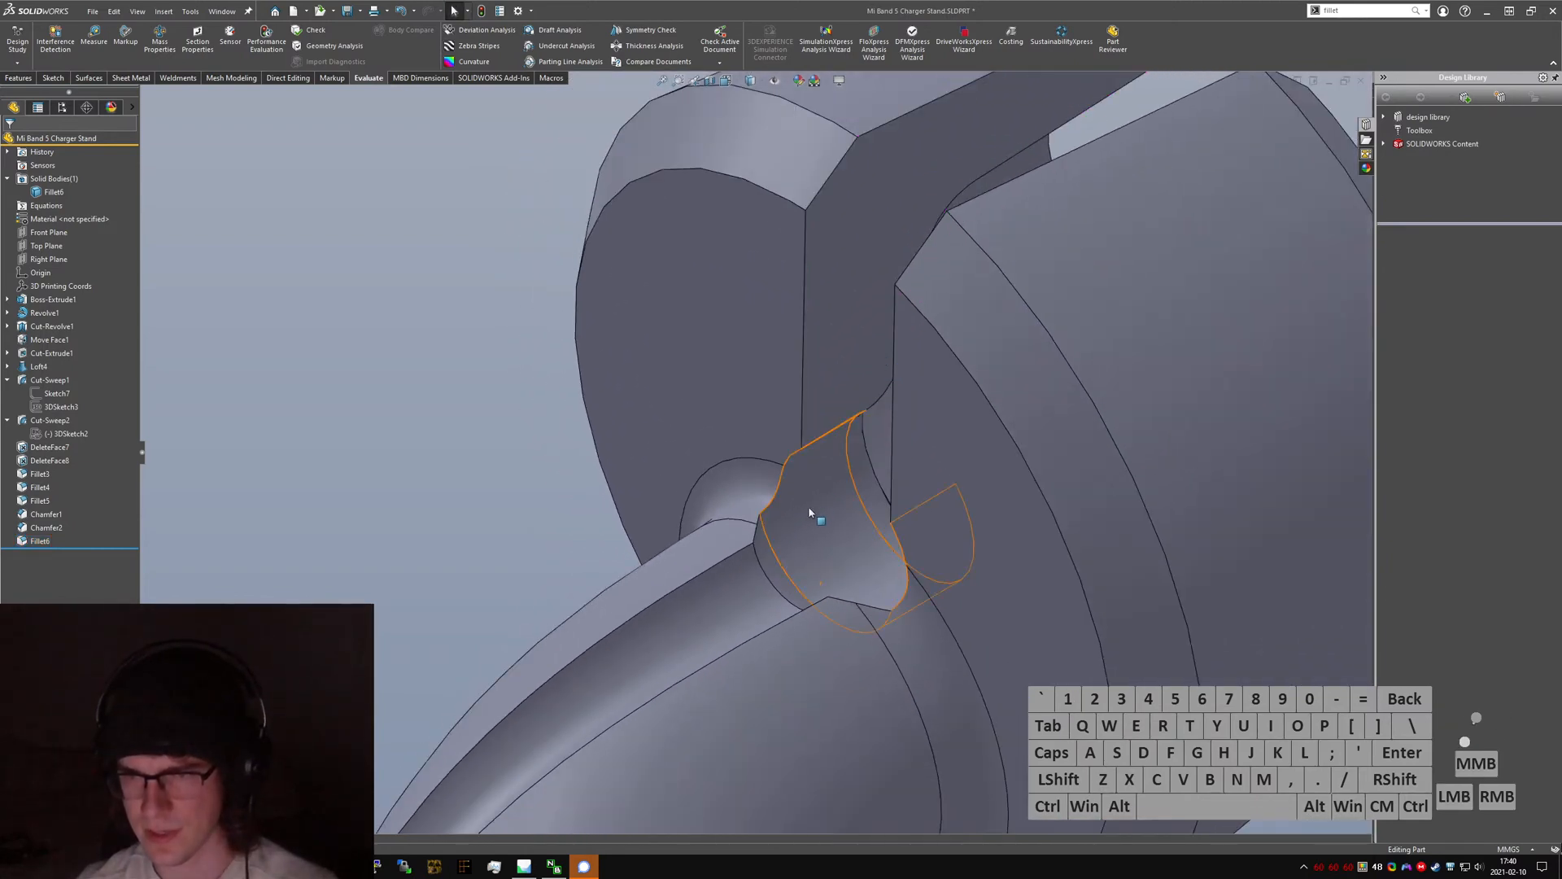
pyautogui.click(524, 486)
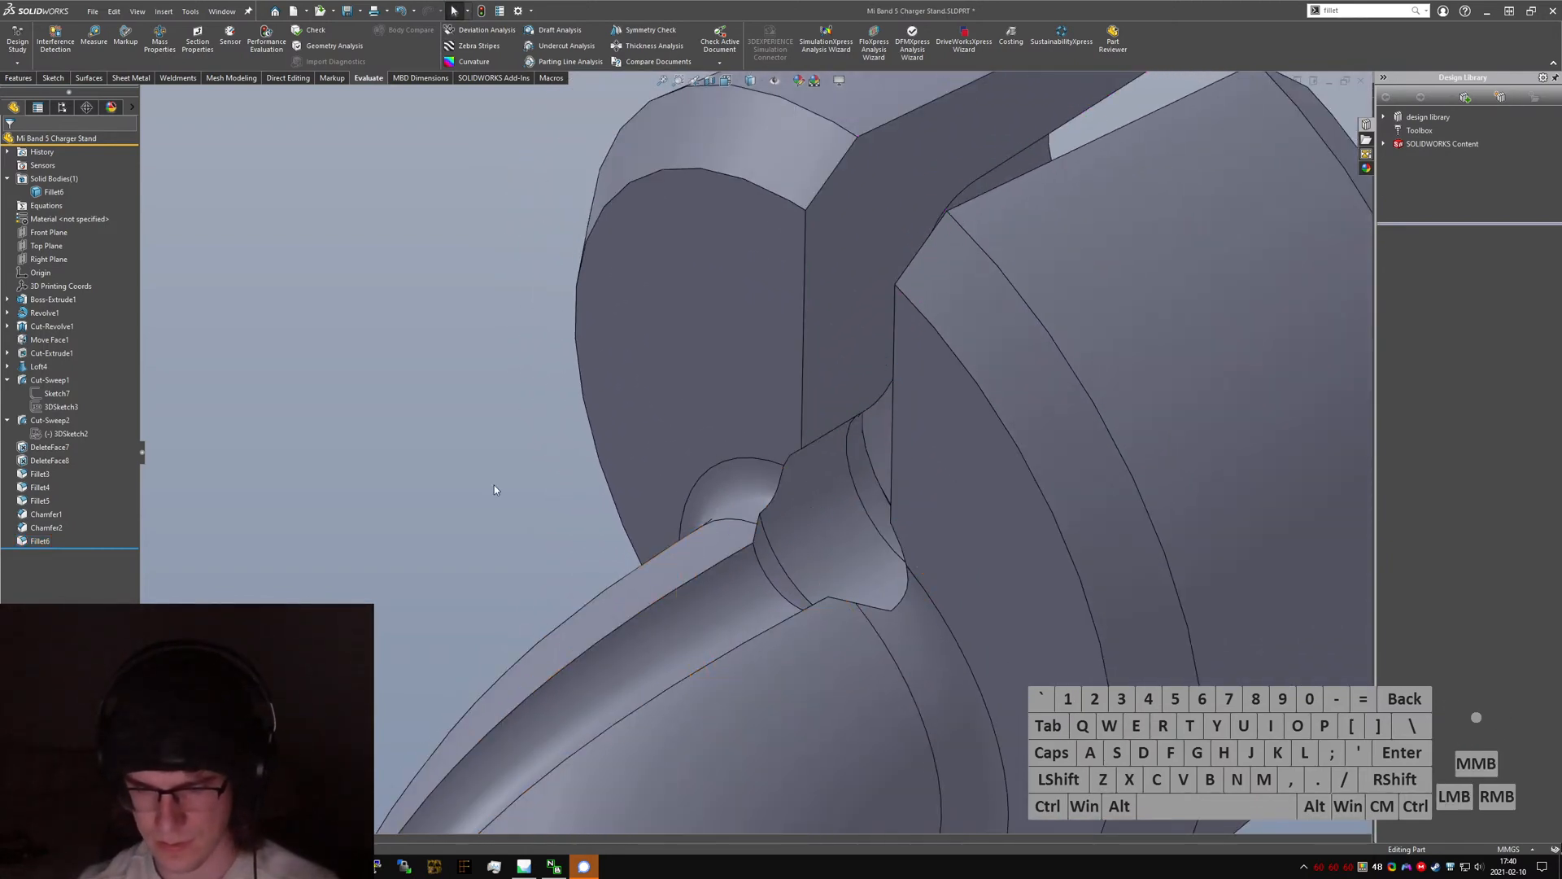
# - Save the part and set up a 0.4 mm Curvature Continuous fillet on the two edges at the groove's end beneath the head
pyautogui.hotkey('ctrl', 's')
pyautogui.click(495, 486)
pyautogui.write('sfillet')
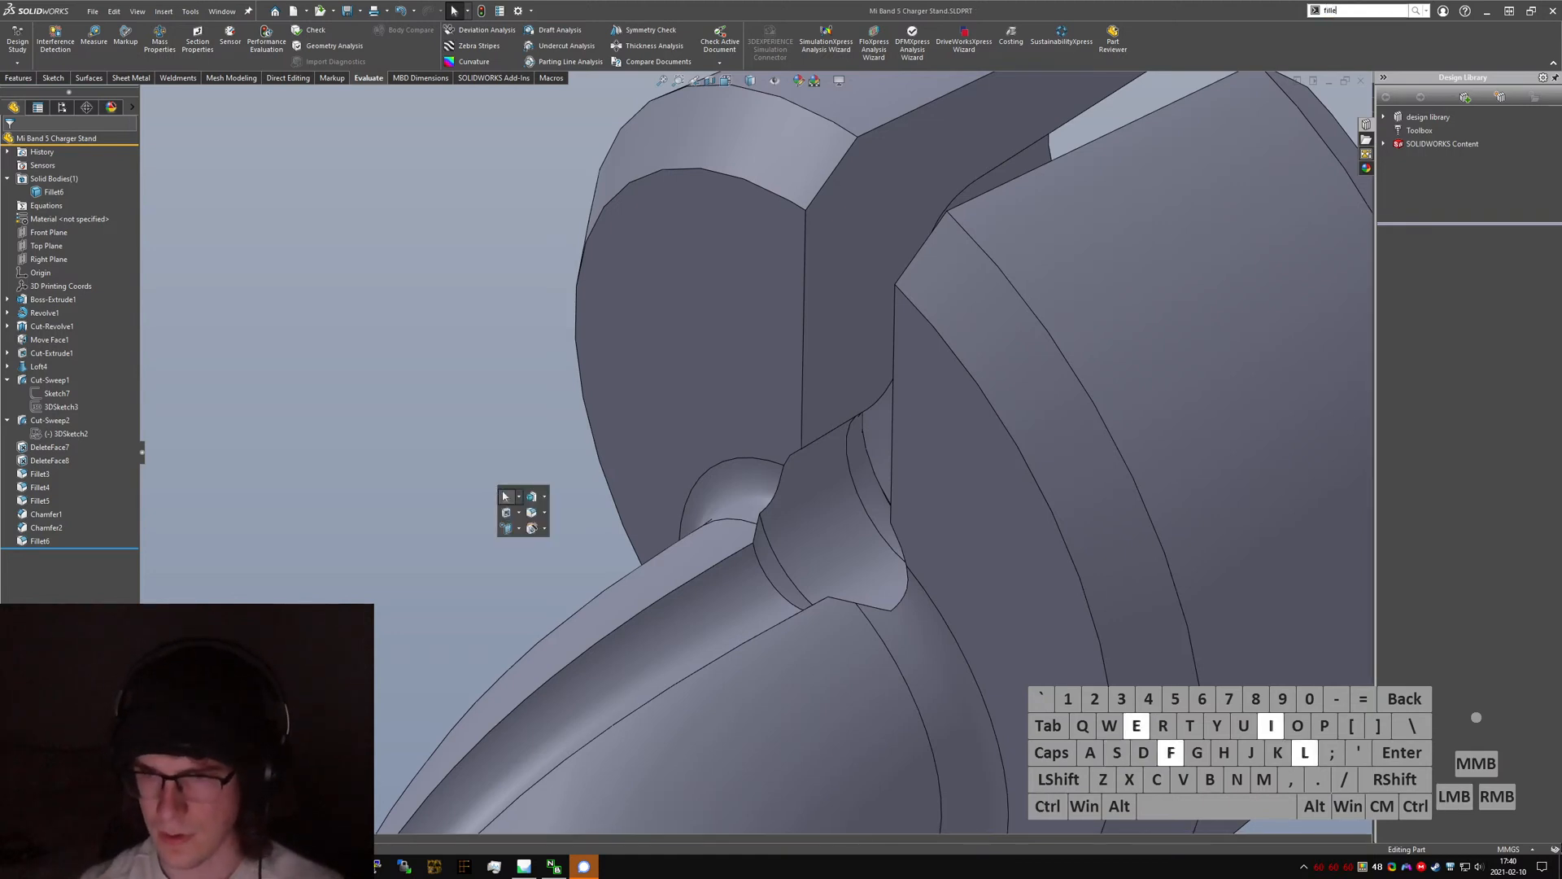
pyautogui.press('Return')
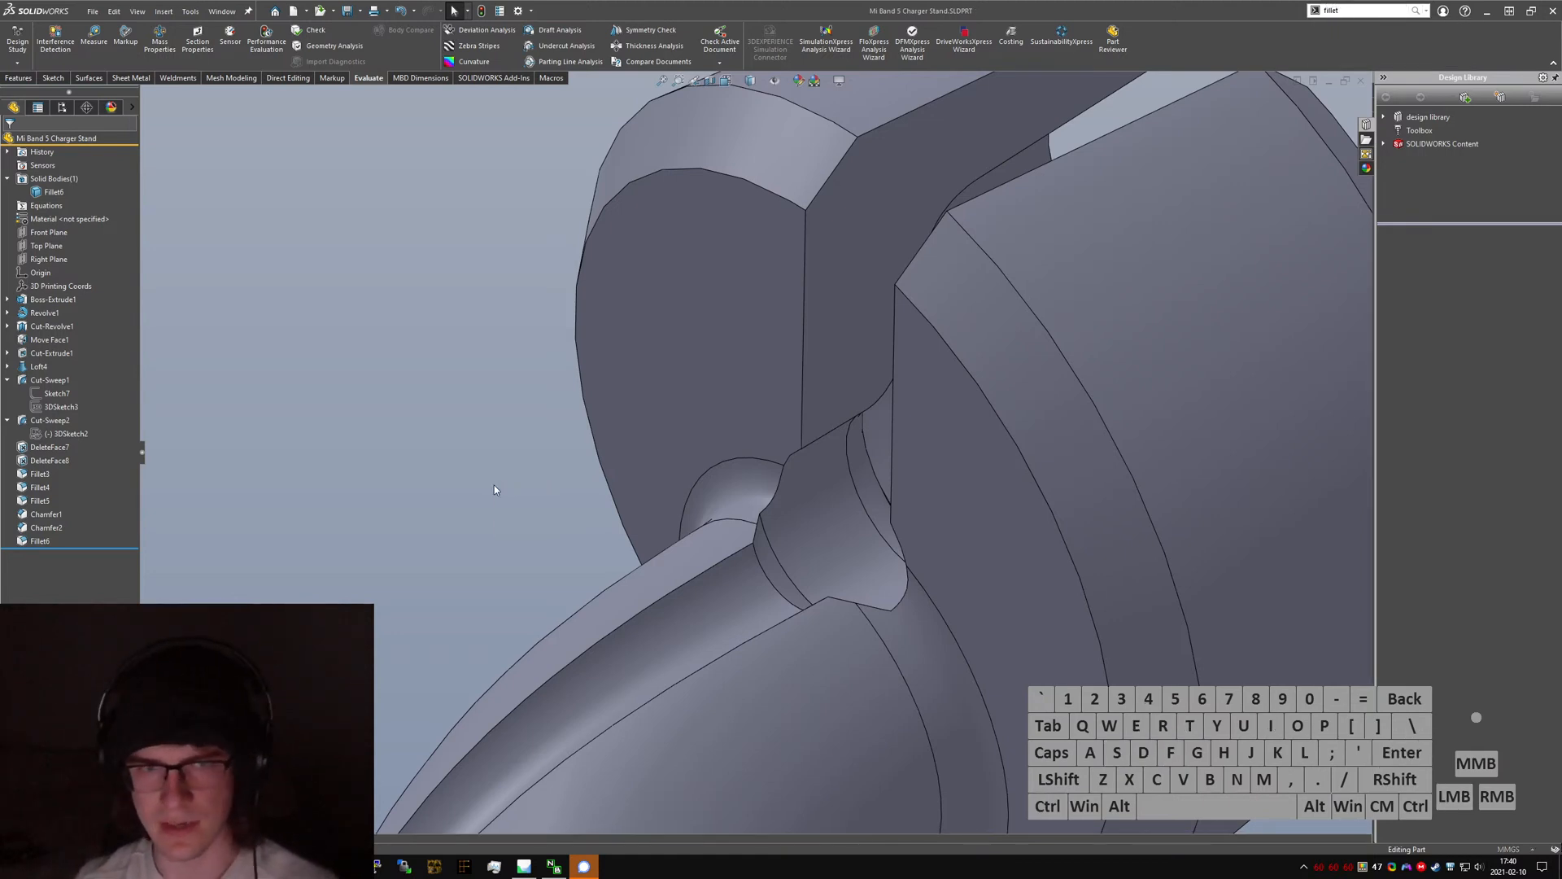
pyautogui.click(782, 568)
pyautogui.click(795, 569)
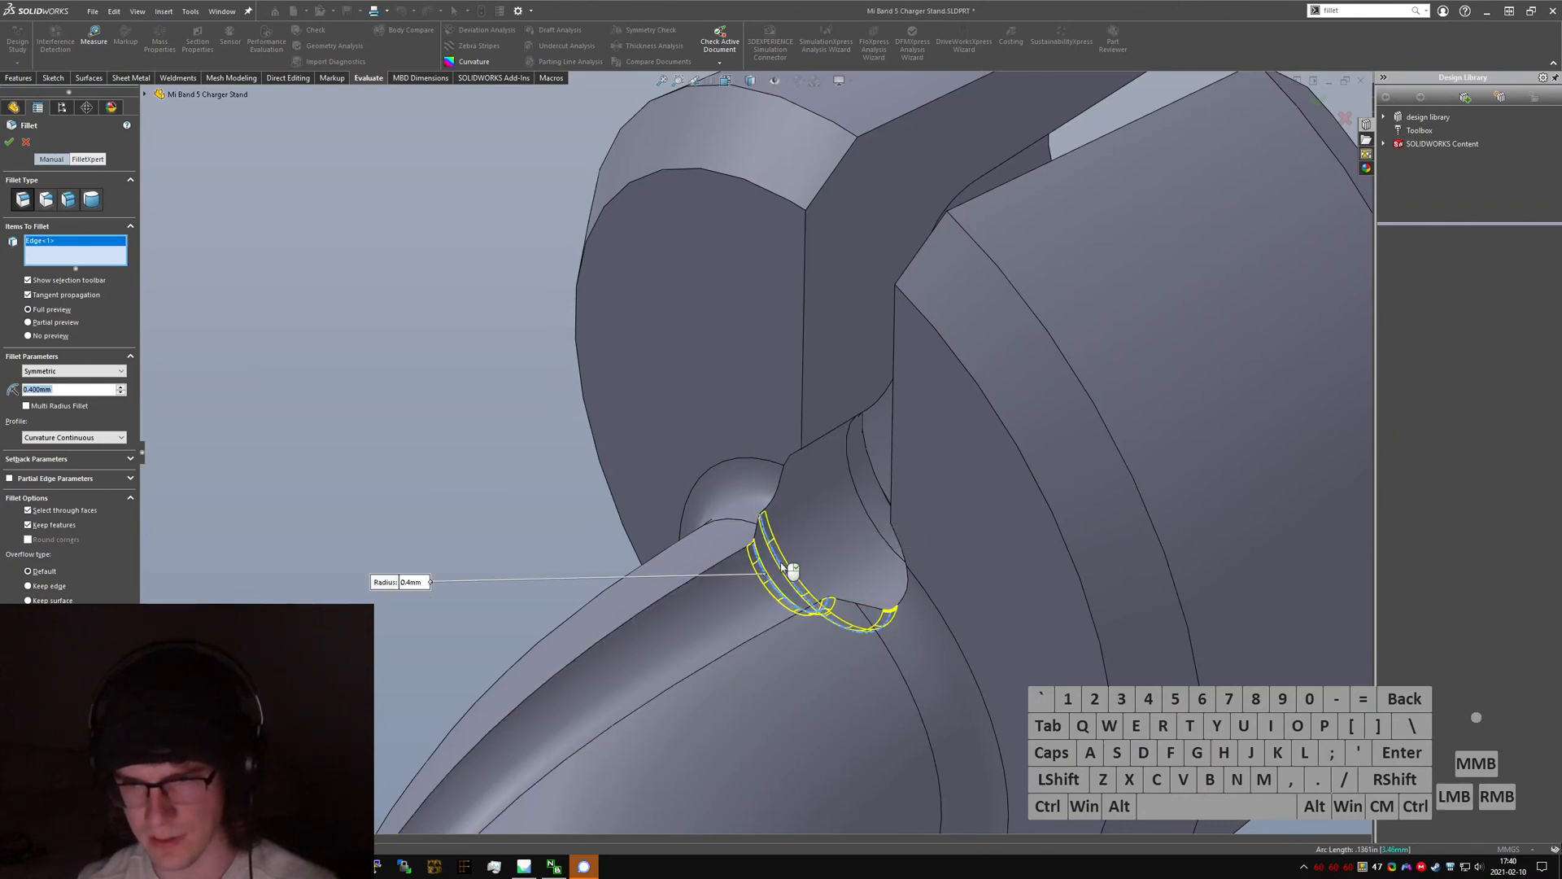
pyautogui.moveTo(795, 569); pyautogui.dragTo(578, 586, button='middle')
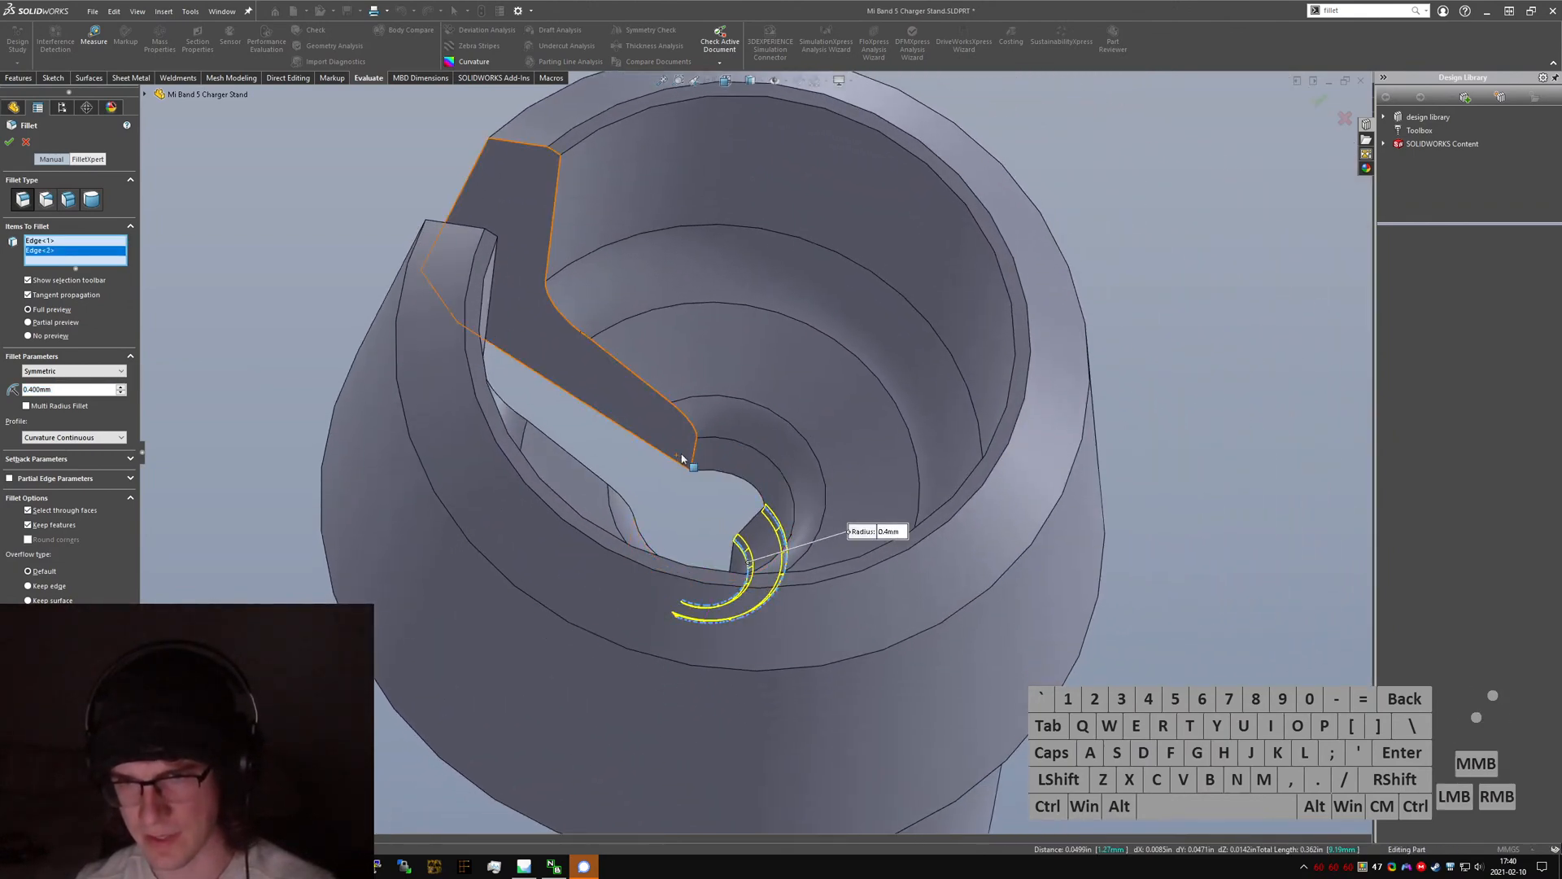
pyautogui.click(659, 473)
pyautogui.moveTo(659, 474); pyautogui.dragTo(640, 558, button='middle')
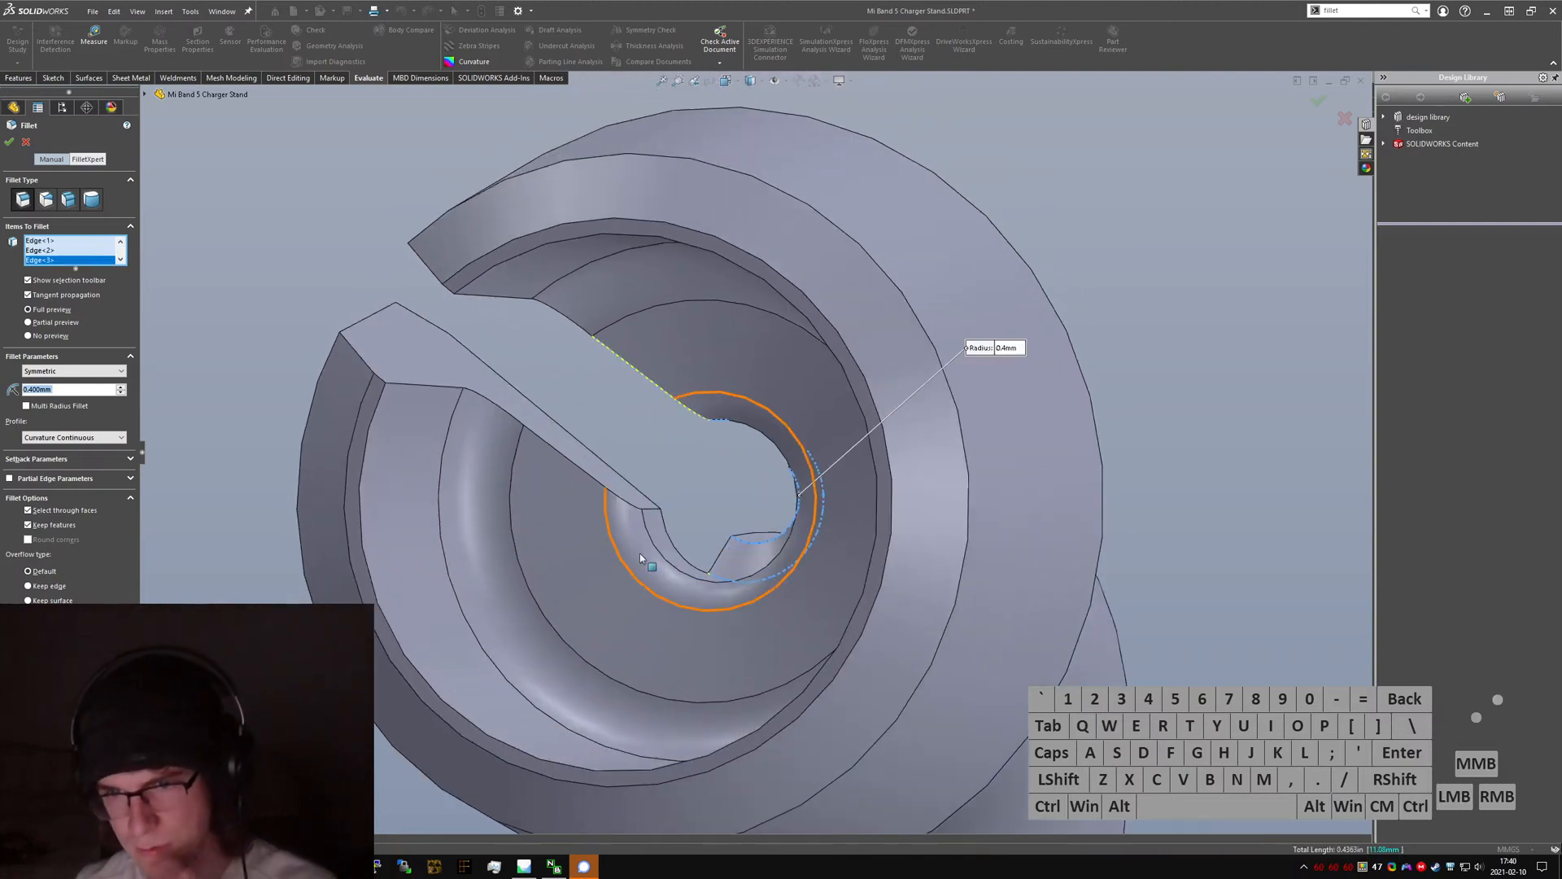
pyautogui.click(652, 514)
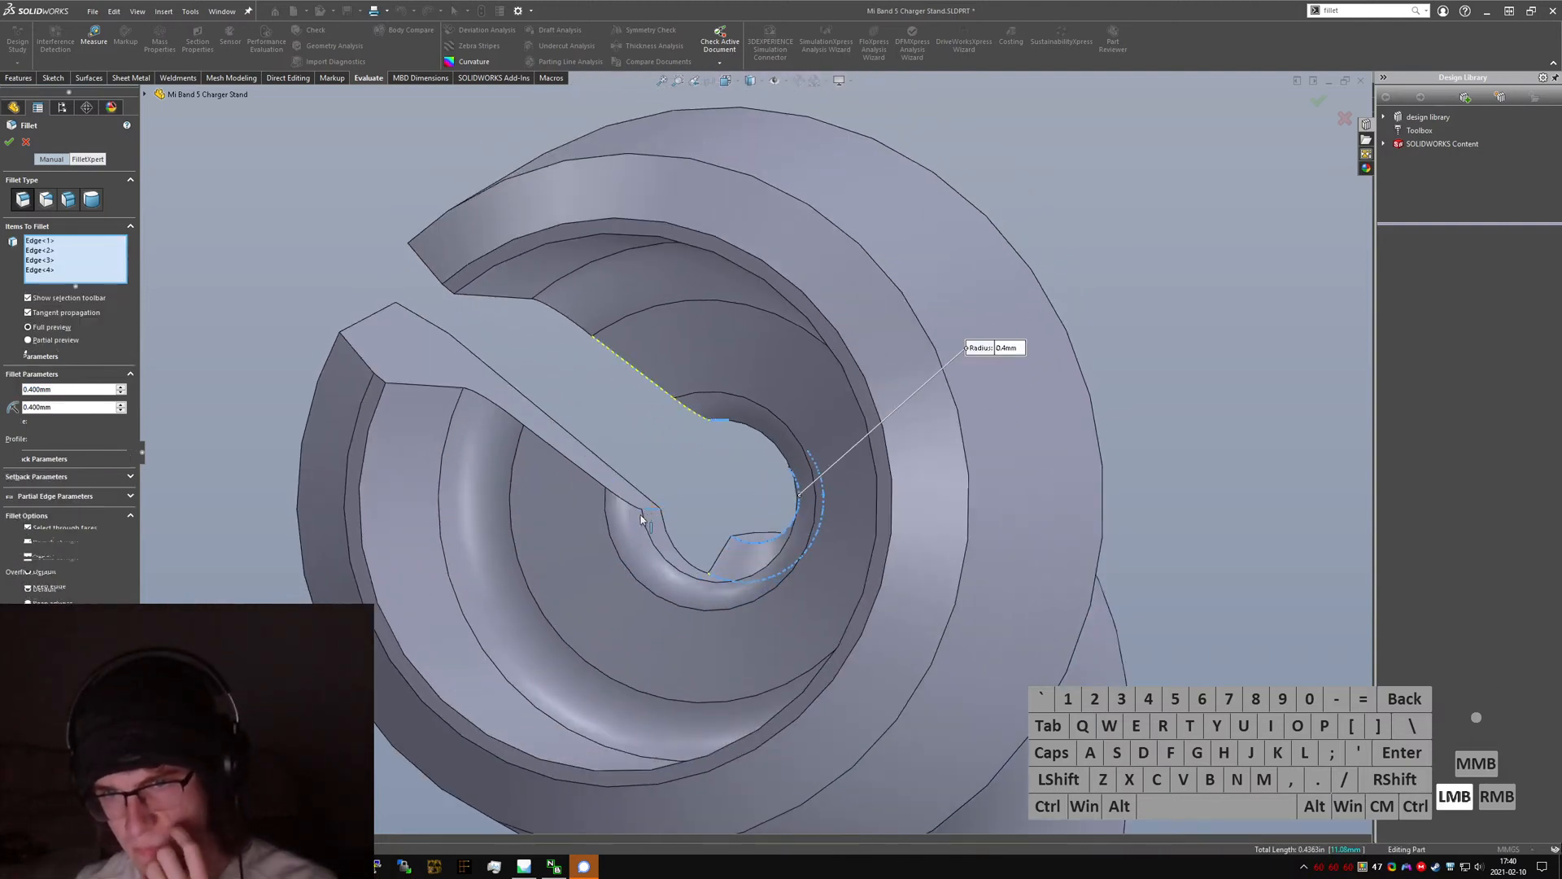
pyautogui.click(514, 423)
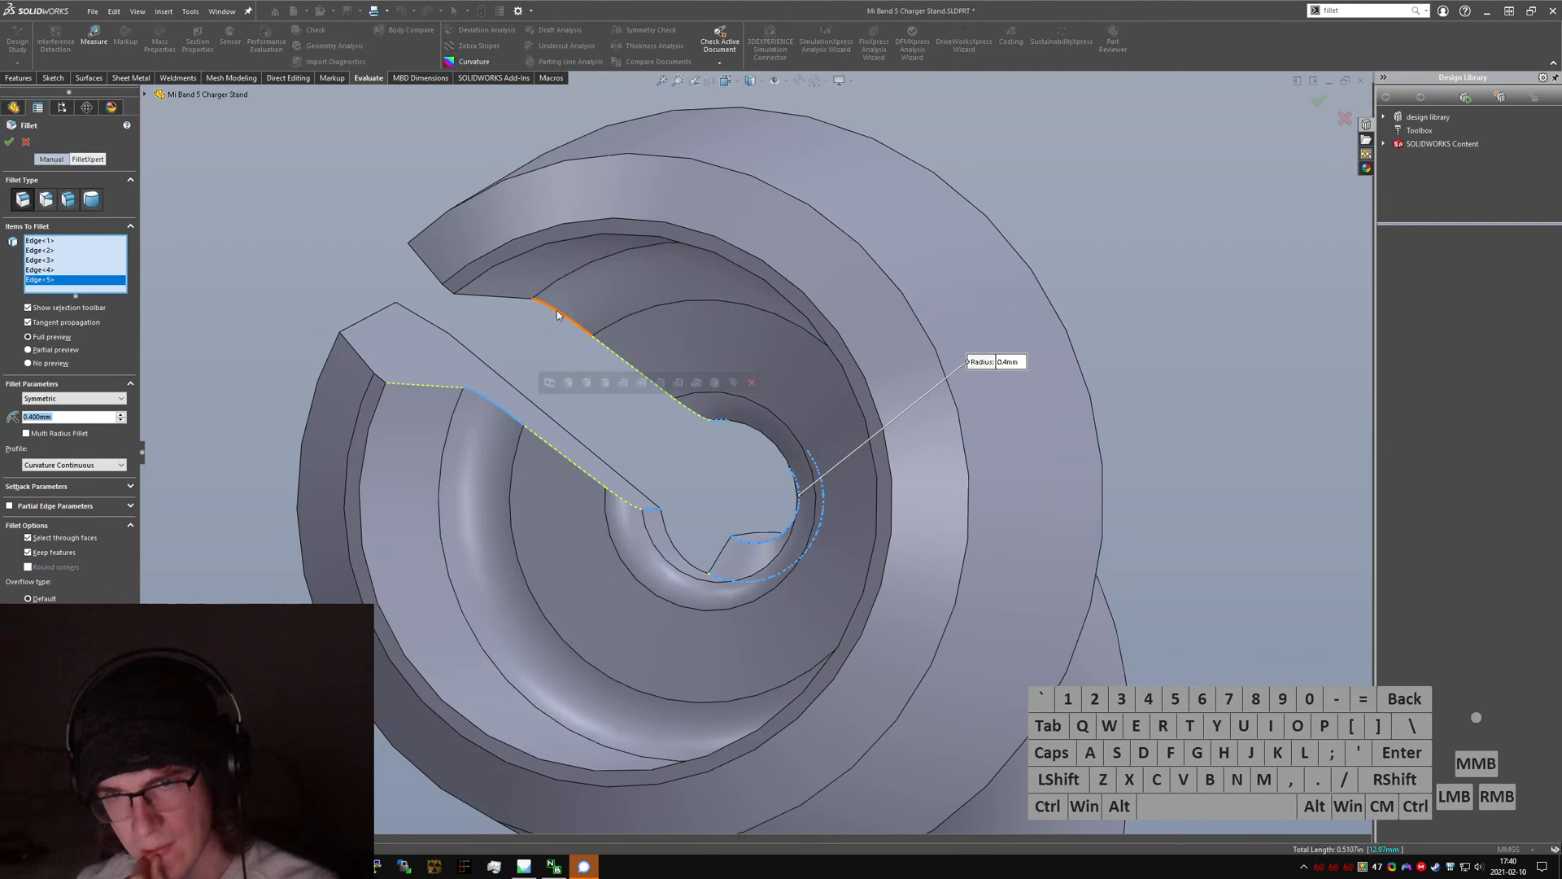
pyautogui.click(557, 314)
pyautogui.moveTo(575, 436)
pyautogui.mouseDown(button='middle')
pyautogui.moveTo(772, 237)
pyautogui.moveTo(664, 505)
pyautogui.mouseUp(button='middle')
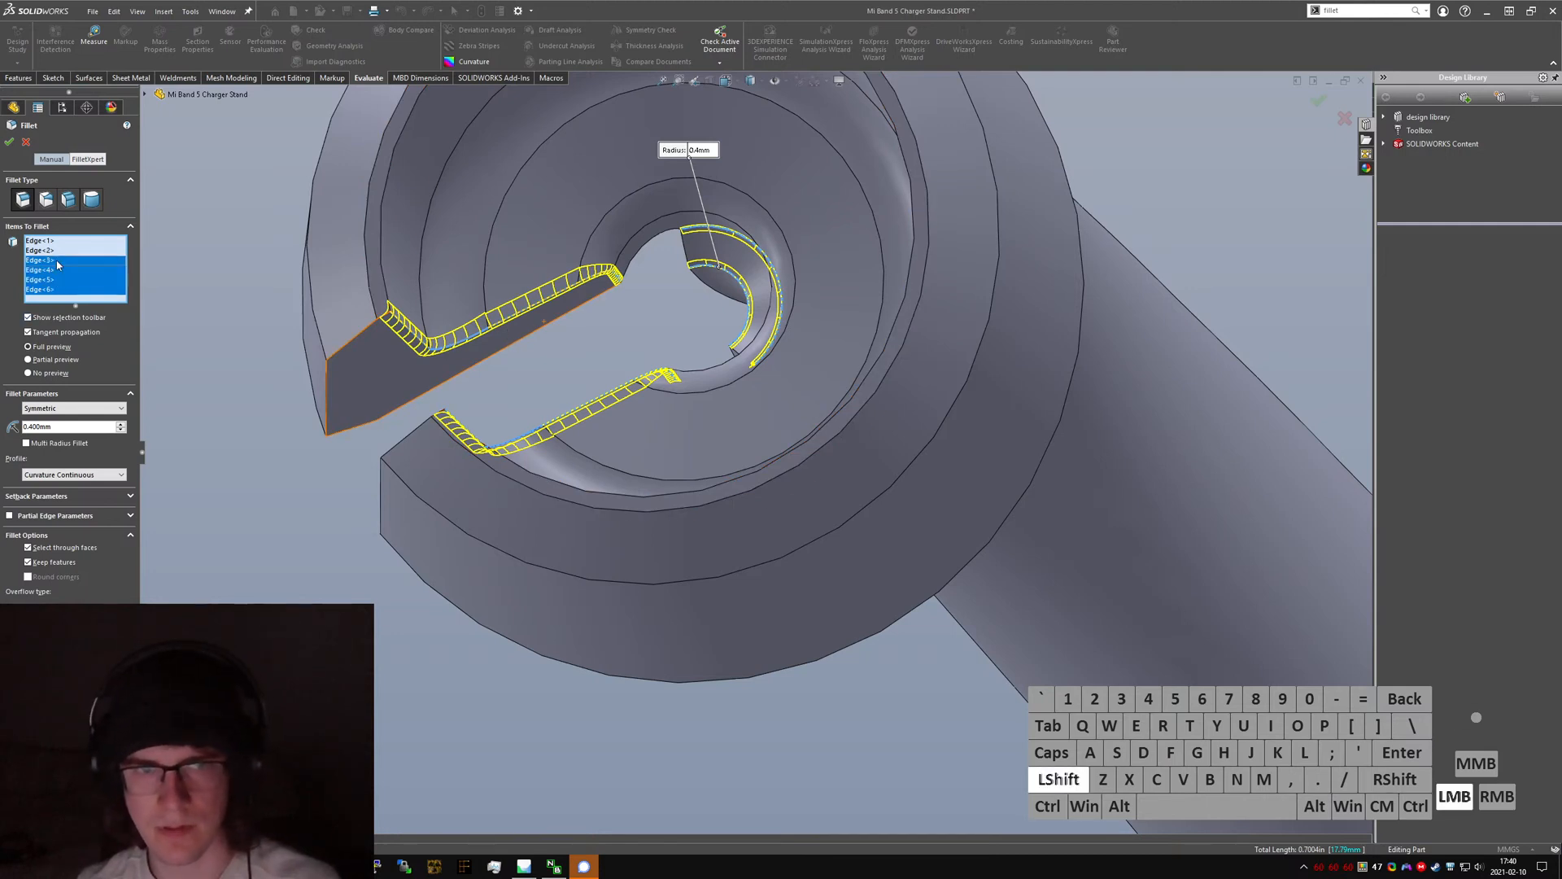
pyautogui.press('Delete')
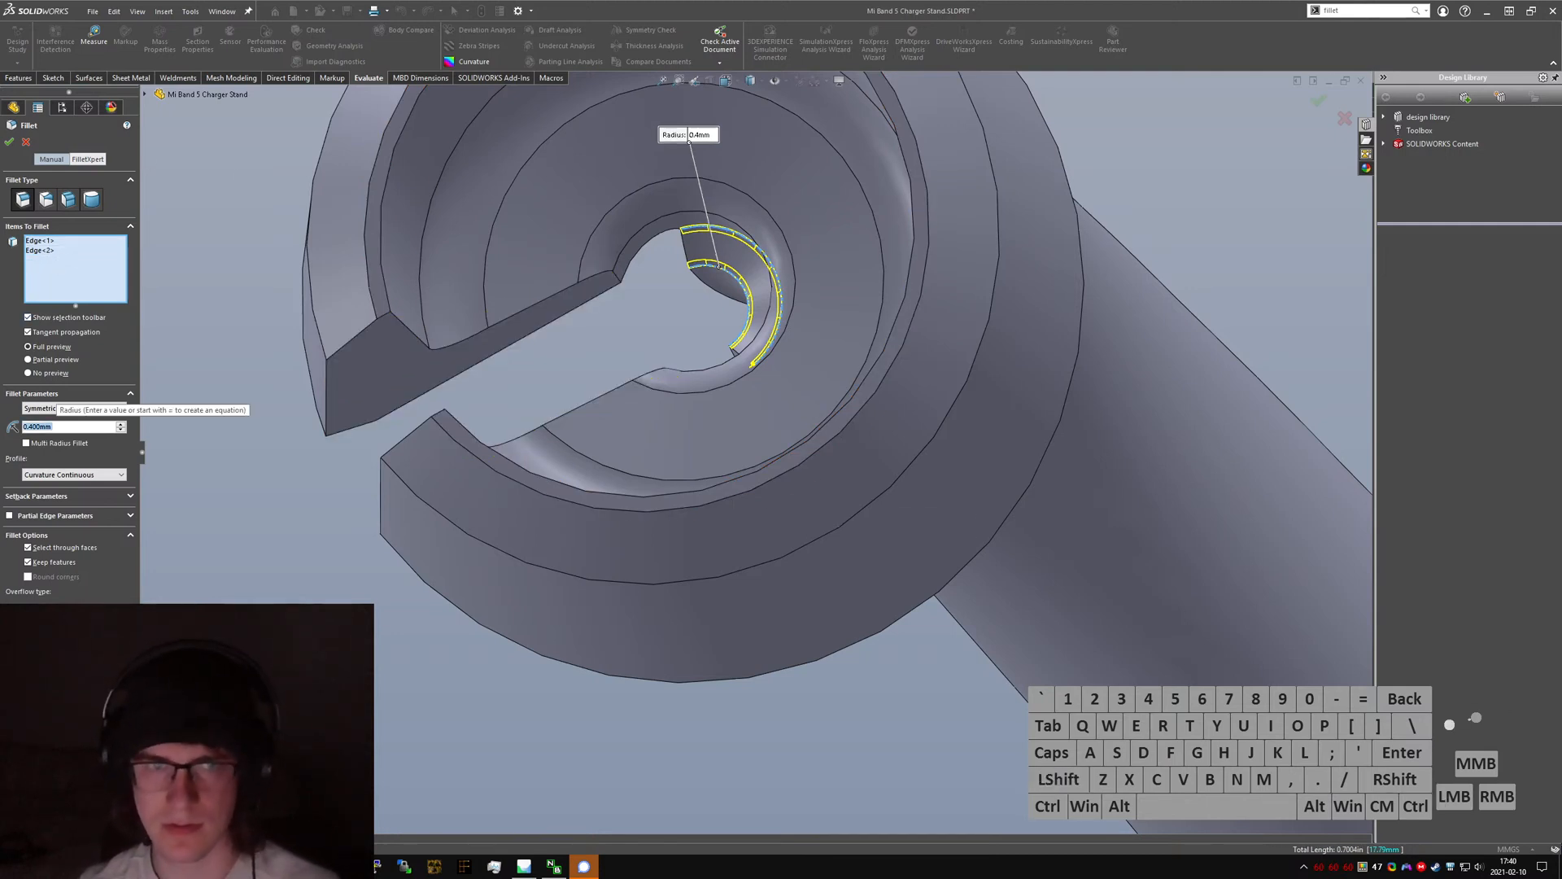
# - Apply the fillet to the two groove-end edges and switch to the Mi Band 5 Stand reference part
pyautogui.click(515, 360)
pyautogui.hotkey('ctrl', 'Tab')
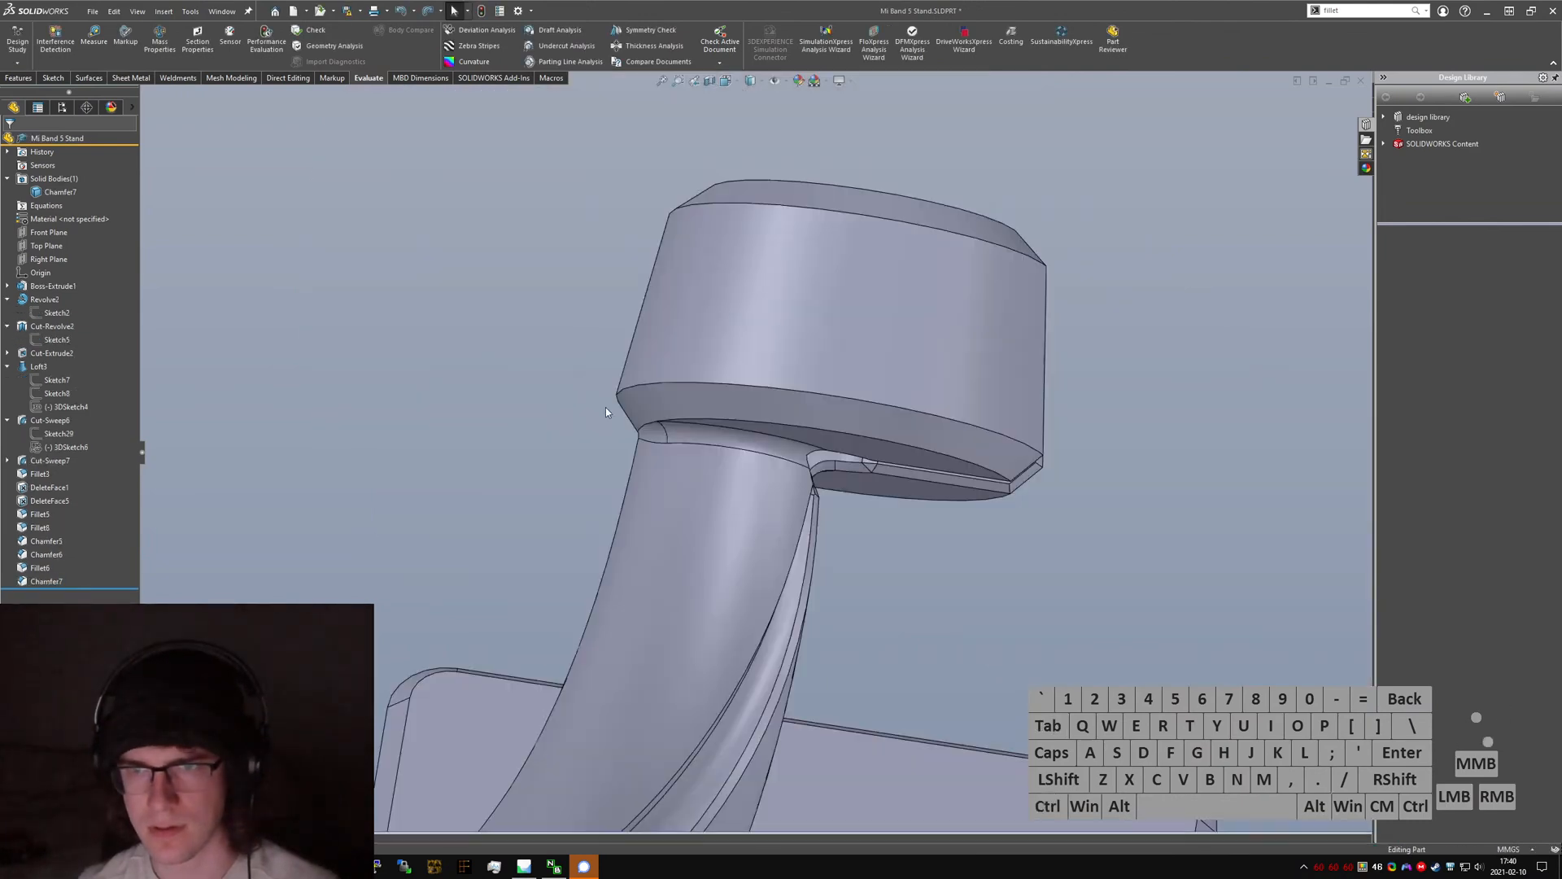
# - Examine the chamfer around the slot and central opening in the reference stand's head, and return to the Mi Band 5 Charger Stand part
pyautogui.moveTo(606, 407); pyautogui.dragTo(1101, 481, button='middle')
pyautogui.click(1065, 518)
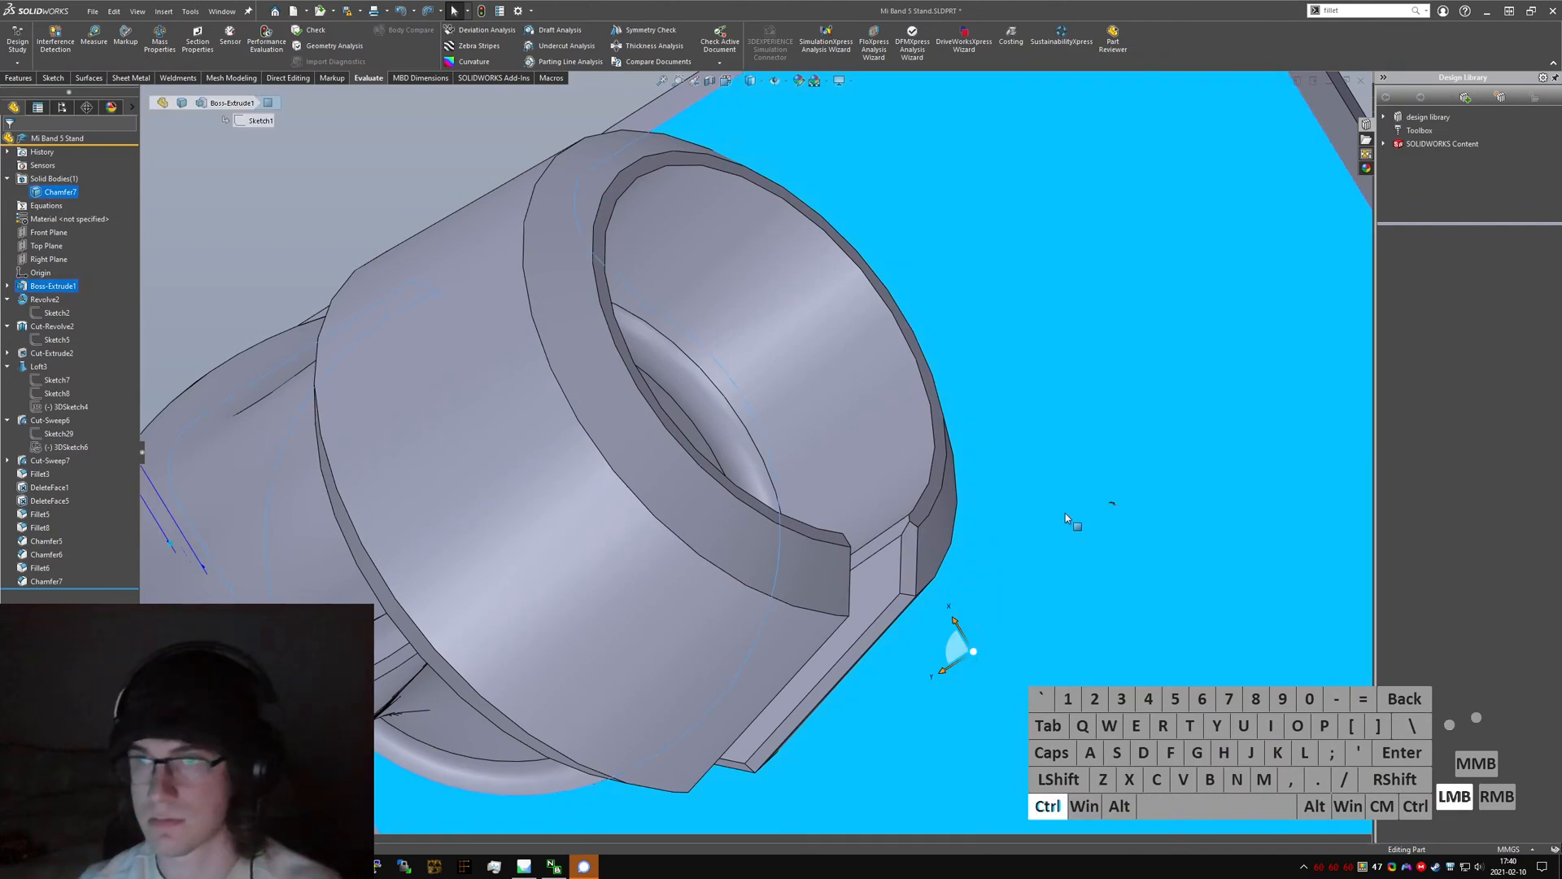
pyautogui.hotkey('ctrl', 's')
pyautogui.scroll(7, 1041, 506)
pyautogui.click(749, 305)
pyautogui.scroll(-6, 756, 465)
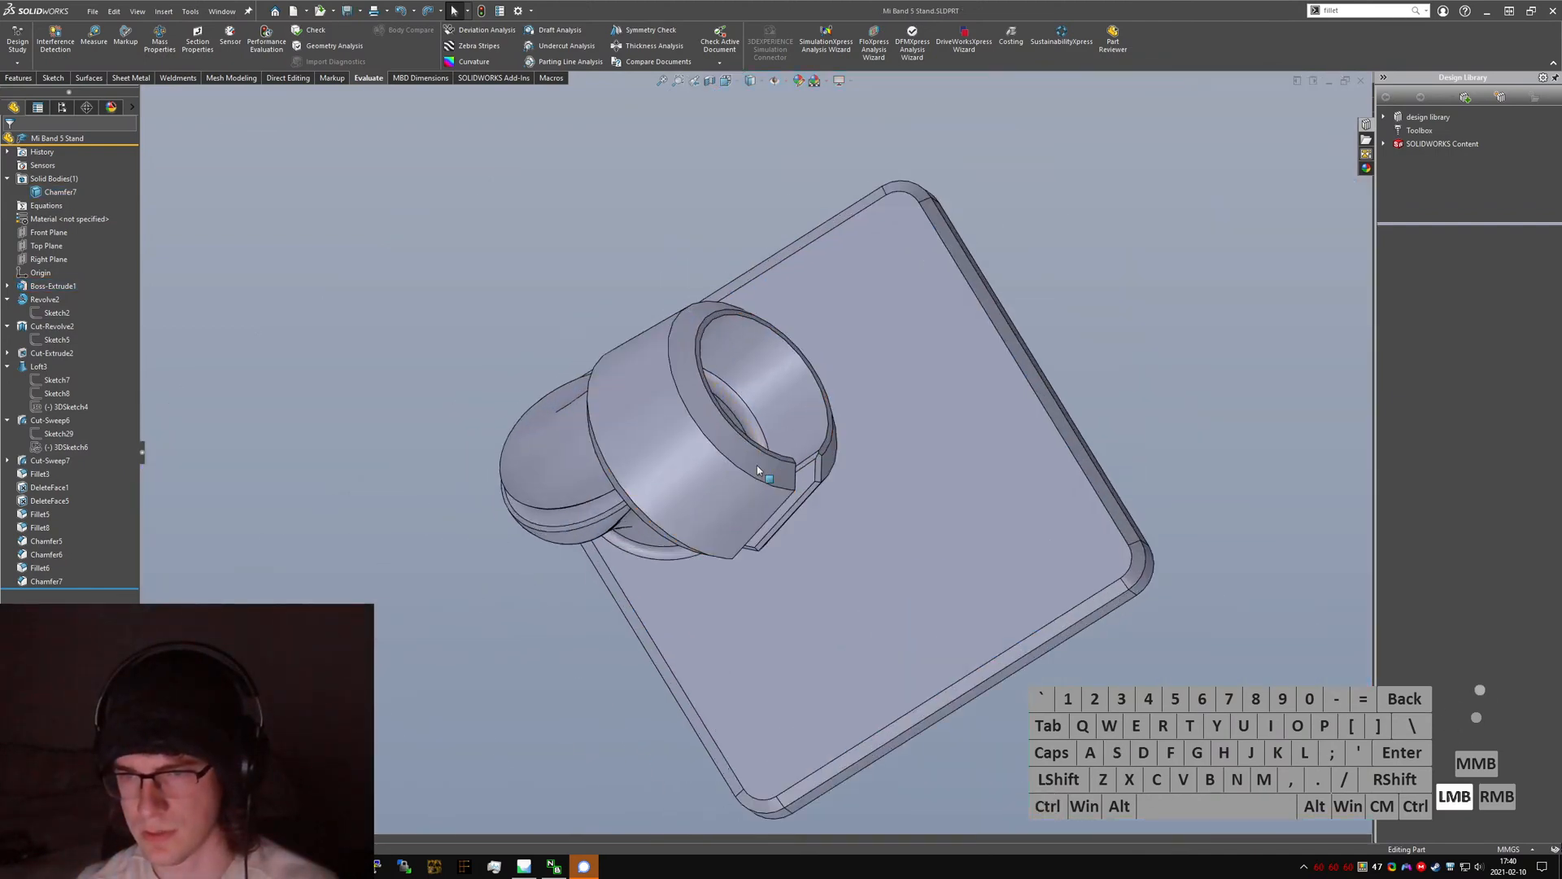
pyautogui.moveTo(762, 433); pyautogui.dragTo(754, 753, button='middle')
pyautogui.click(676, 458)
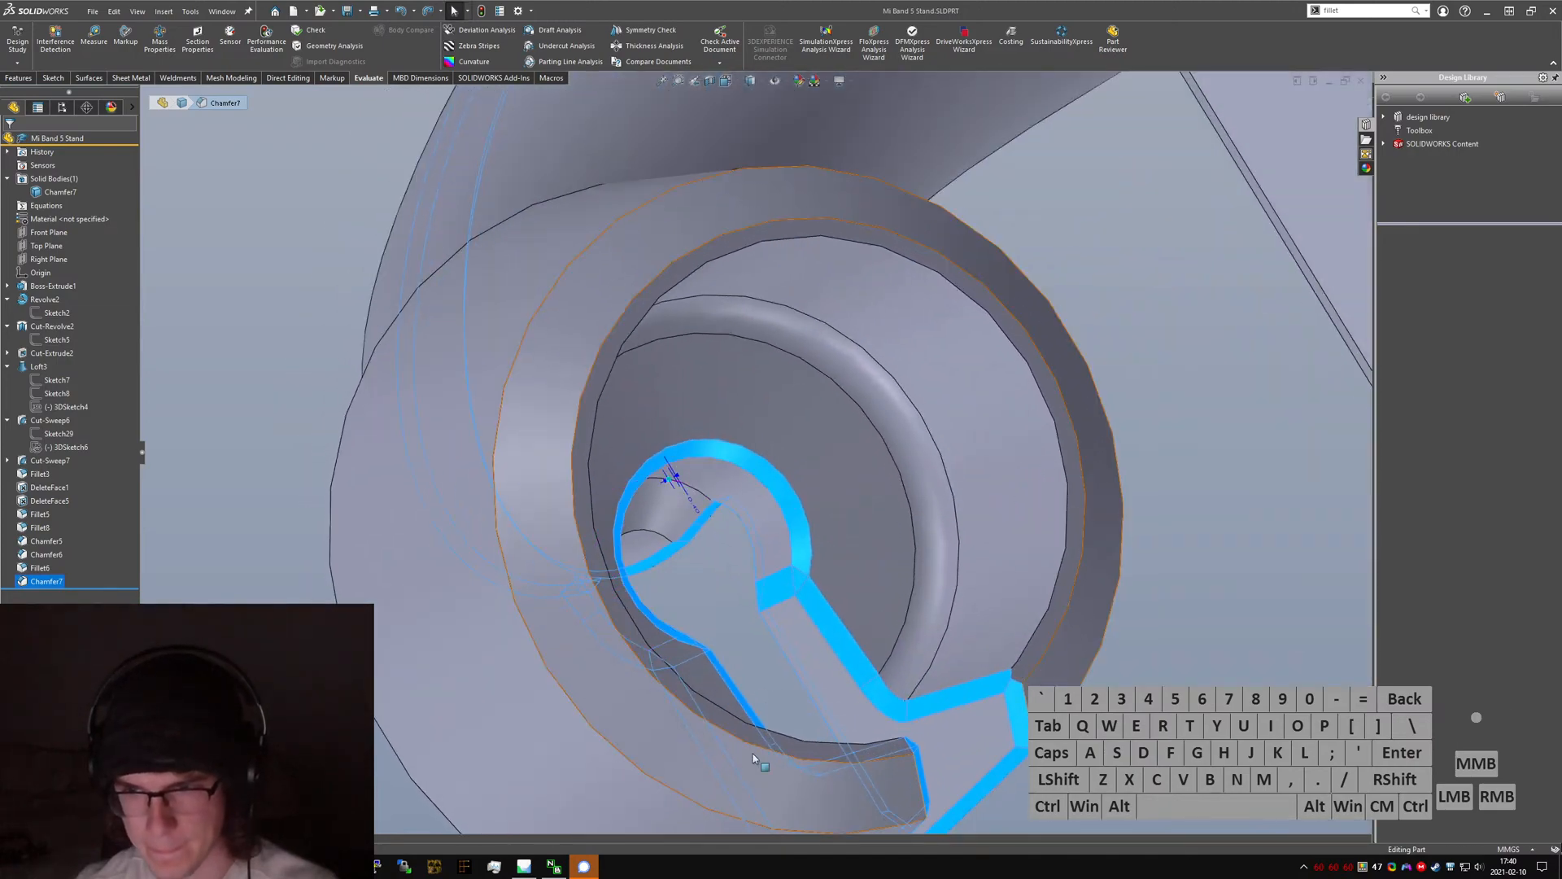
pyautogui.moveTo(862, 687); pyautogui.dragTo(830, 627, button='middle')
pyautogui.hotkey('ctrl', 'Tab')
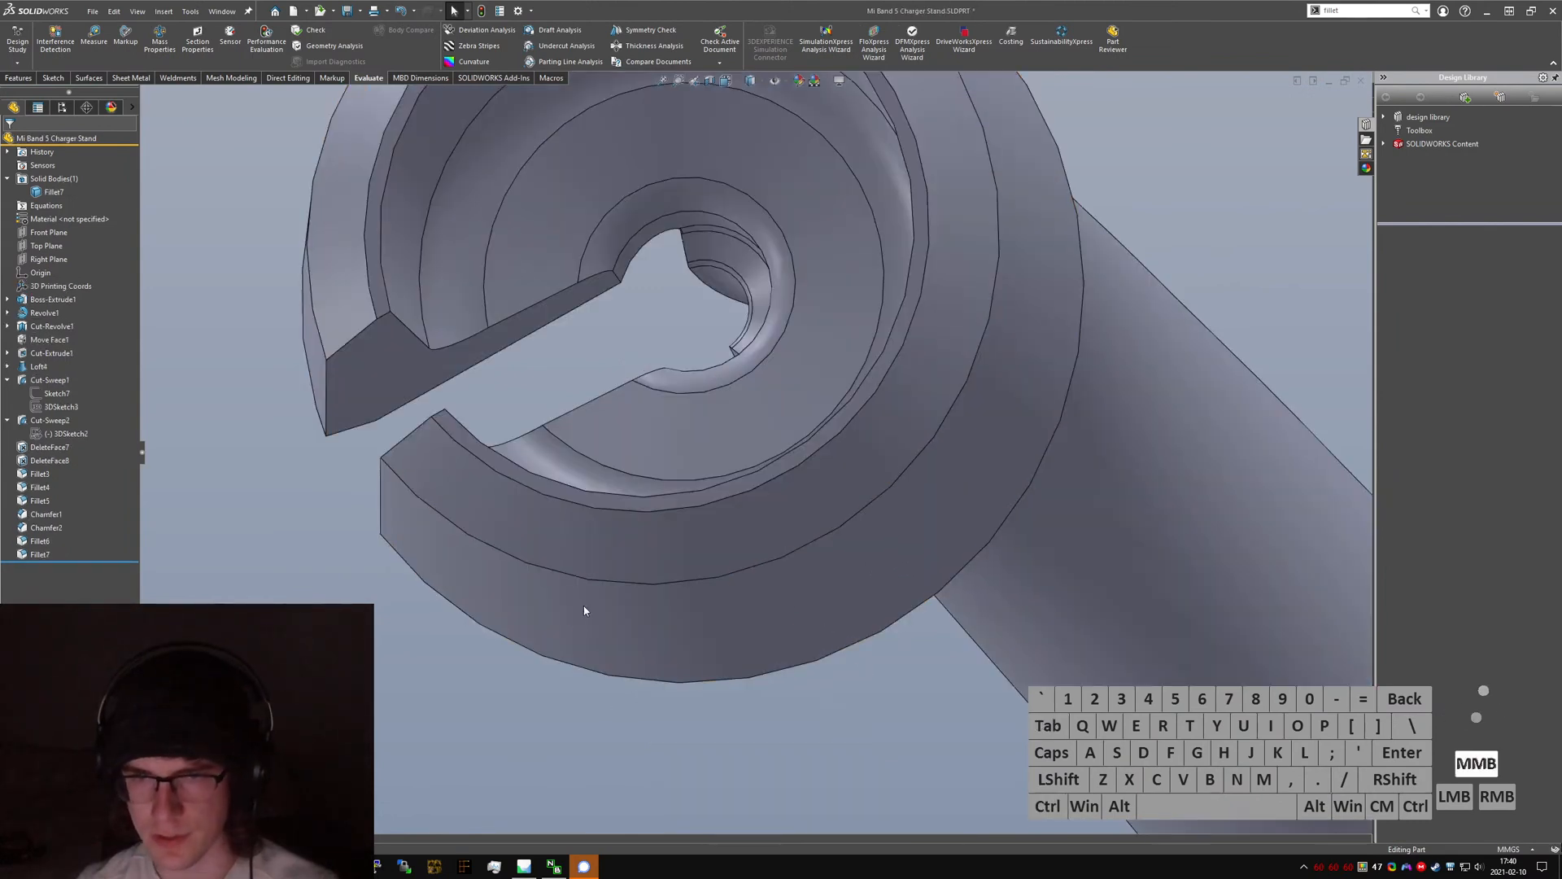
# - Try to chamfer the side faces of the head's slot with a symmetric distance of 0.4 mm
pyautogui.moveTo(584, 610); pyautogui.dragTo(376, 690, button='middle')
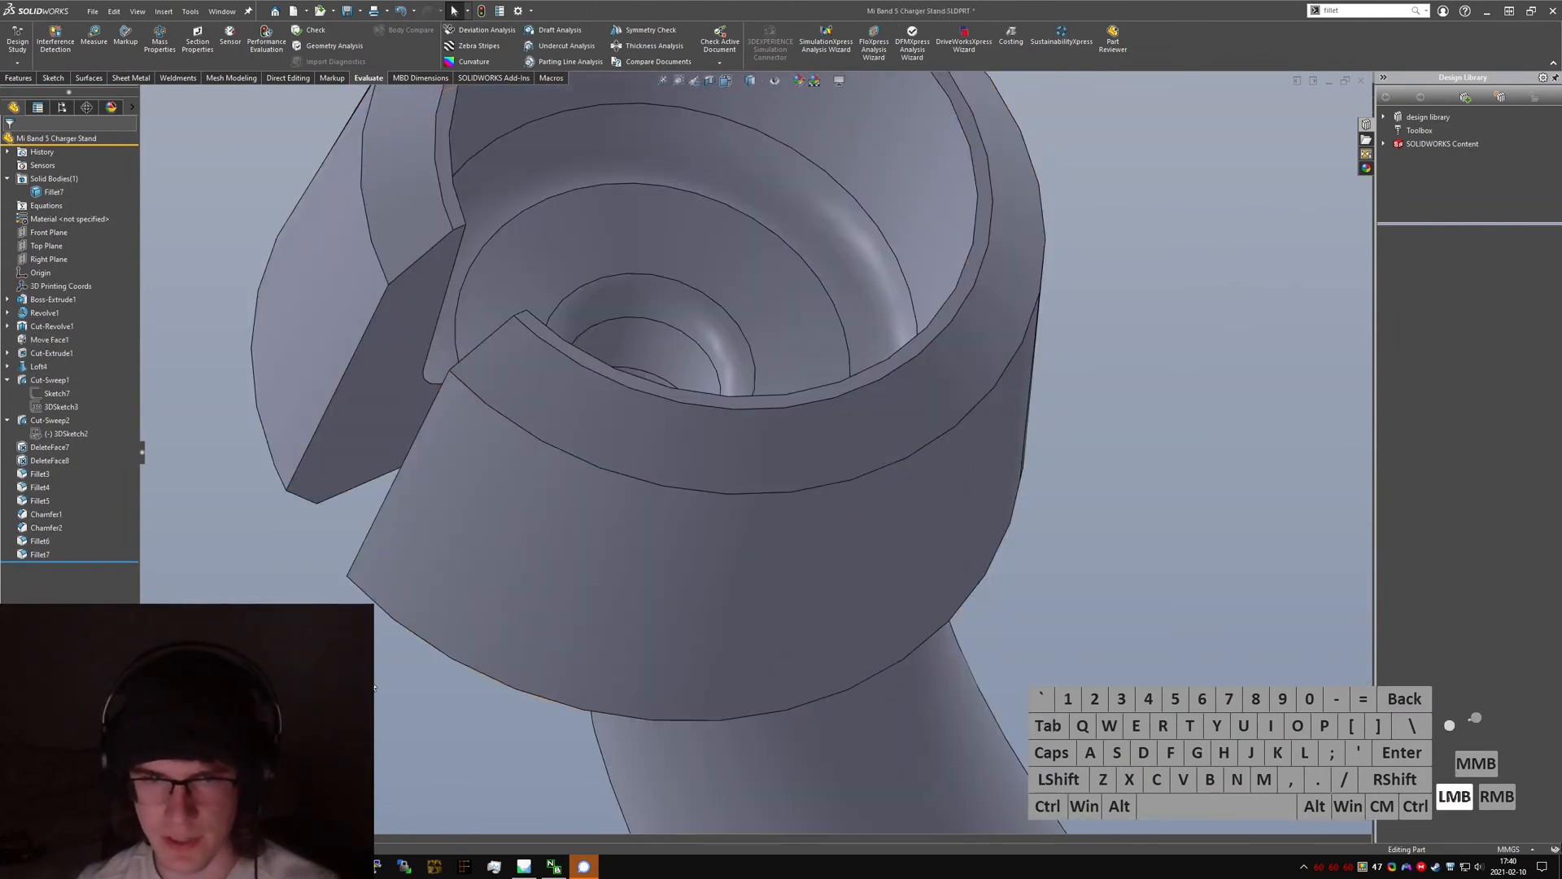
pyautogui.write('schamfer')
pyautogui.press('Return')
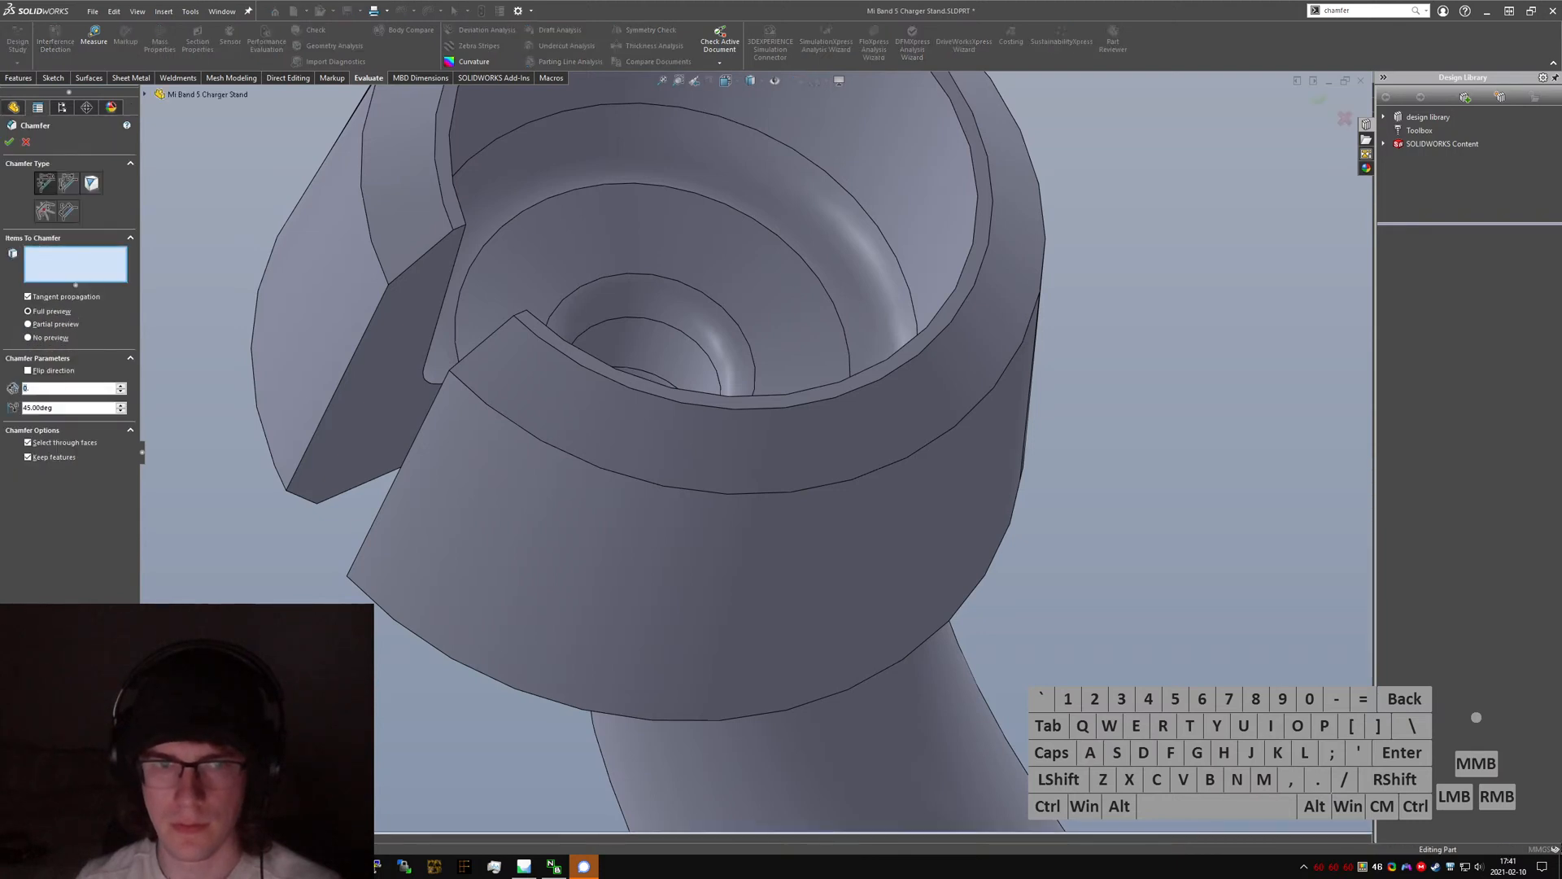
pyautogui.click(68, 184)
pyautogui.click(374, 452)
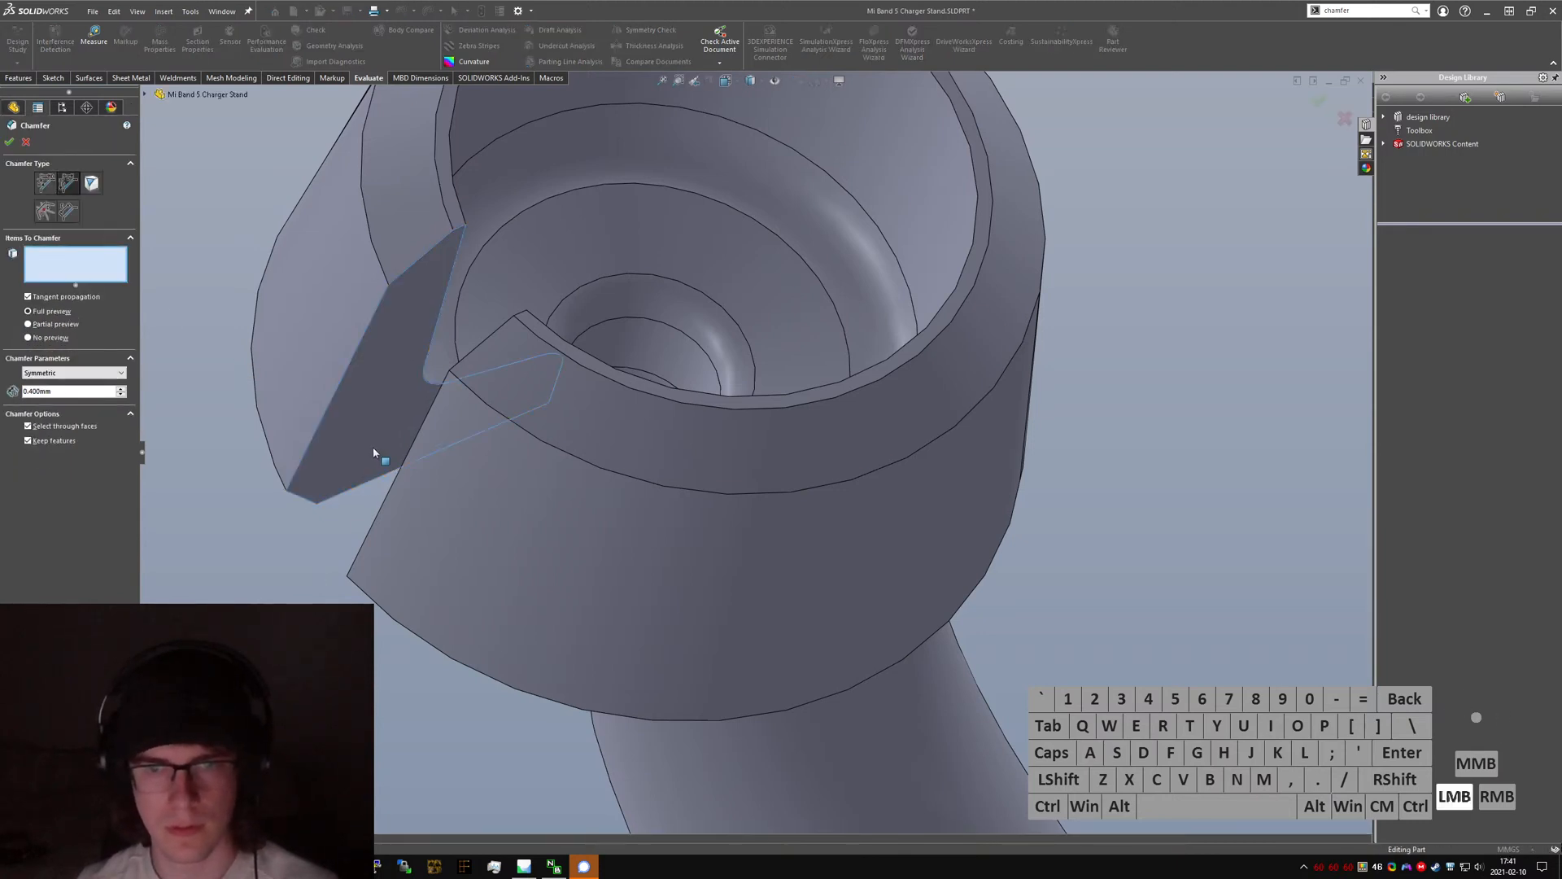
pyautogui.moveTo(376, 454); pyautogui.dragTo(488, 525, button='middle')
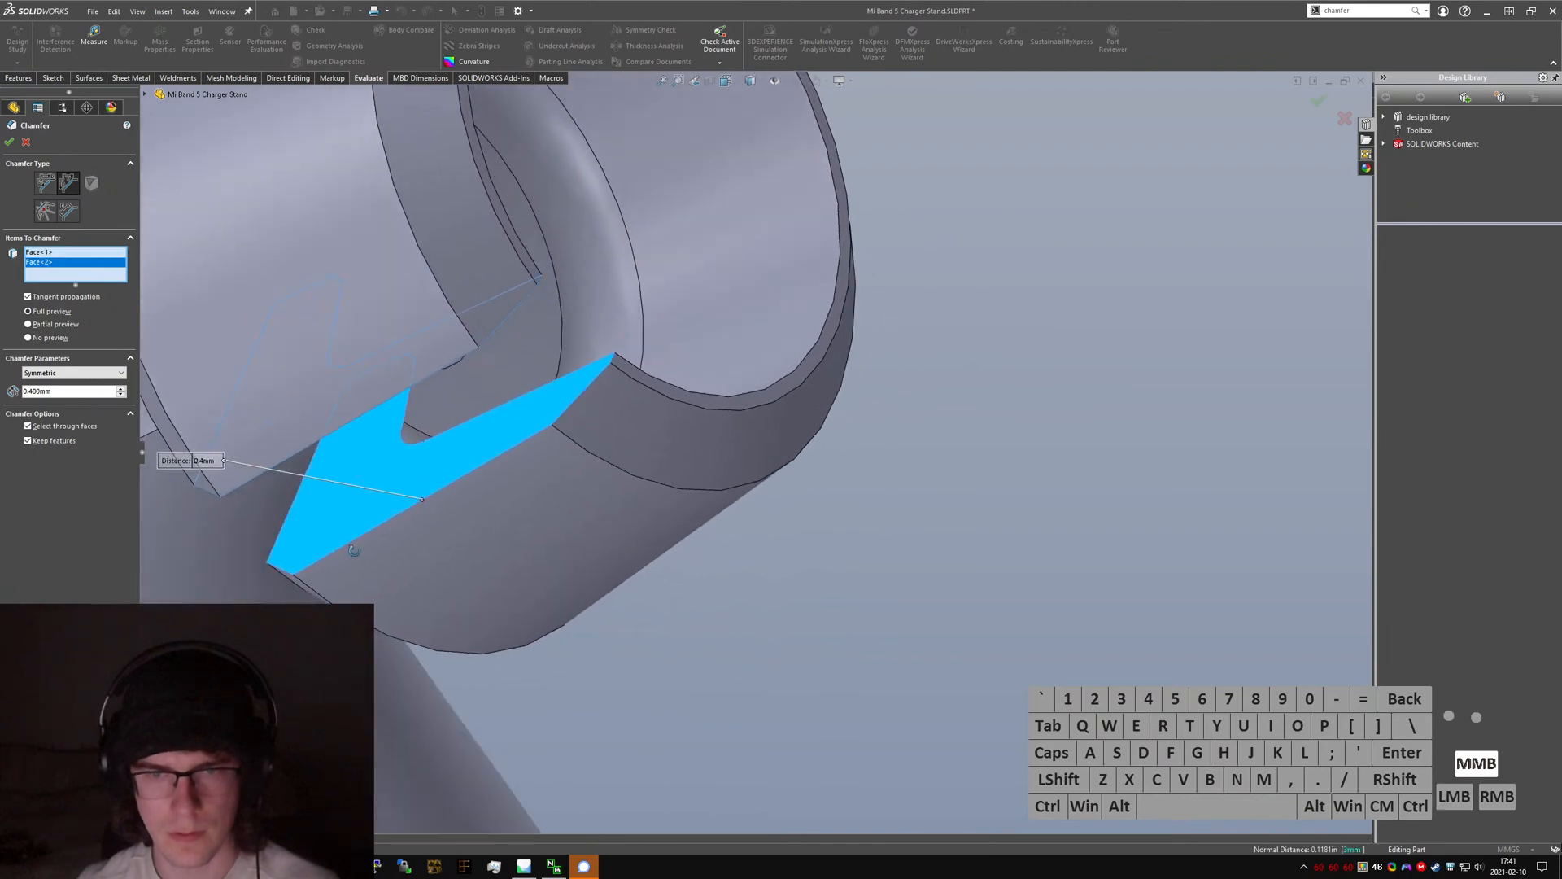
pyautogui.moveTo(361, 501); pyautogui.dragTo(412, 324, button='middle')
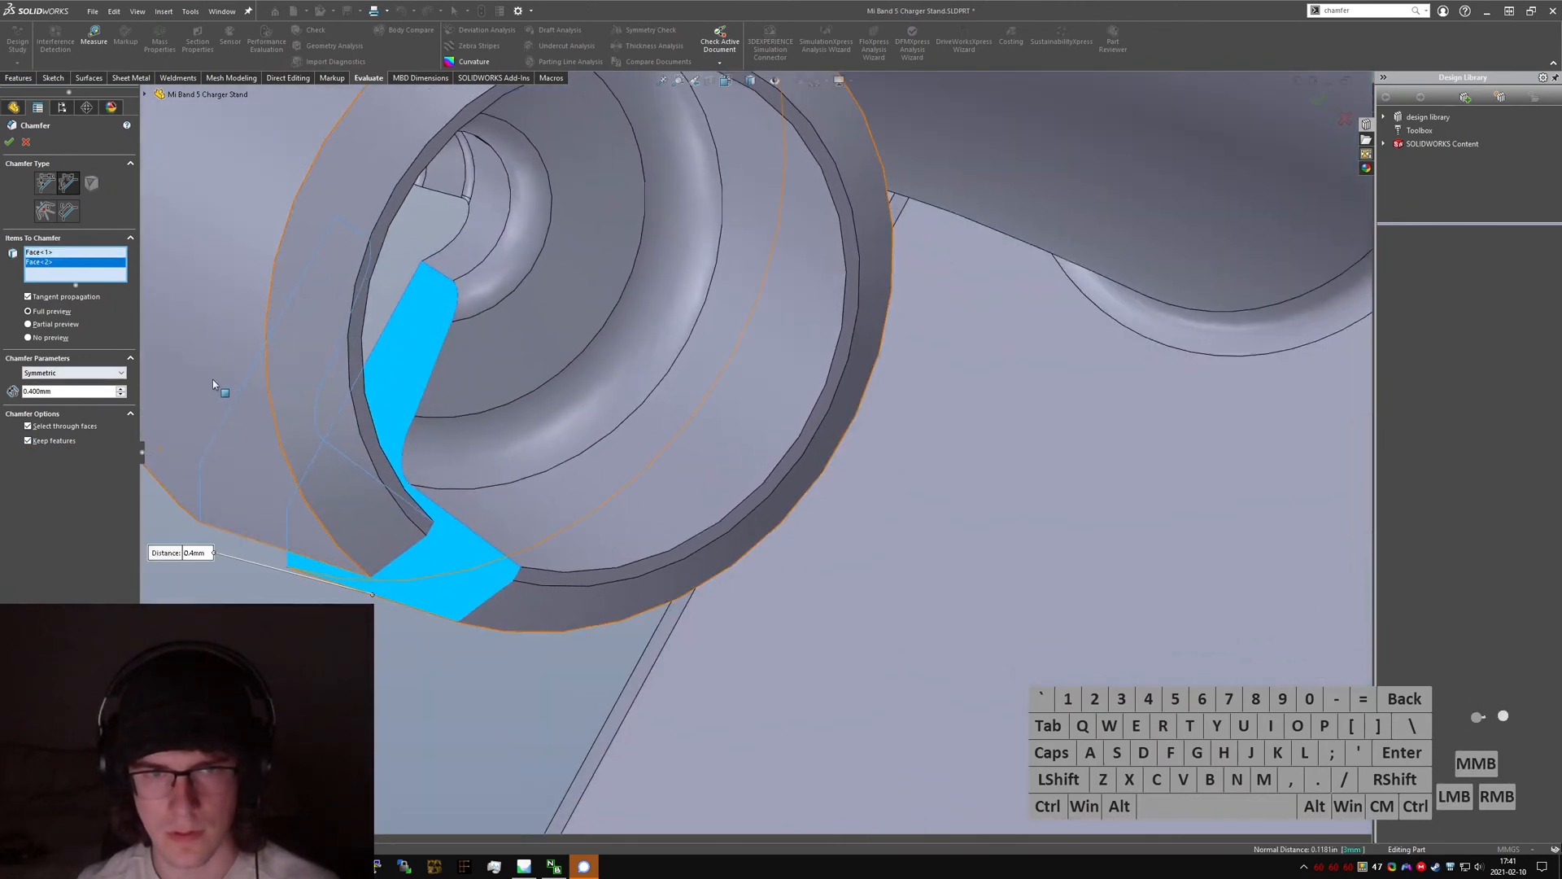
pyautogui.moveTo(214, 384); pyautogui.dragTo(724, 195, button='middle')
pyautogui.click(786, 259)
pyautogui.scroll(-4, 711, 167)
pyautogui.click(793, 339)
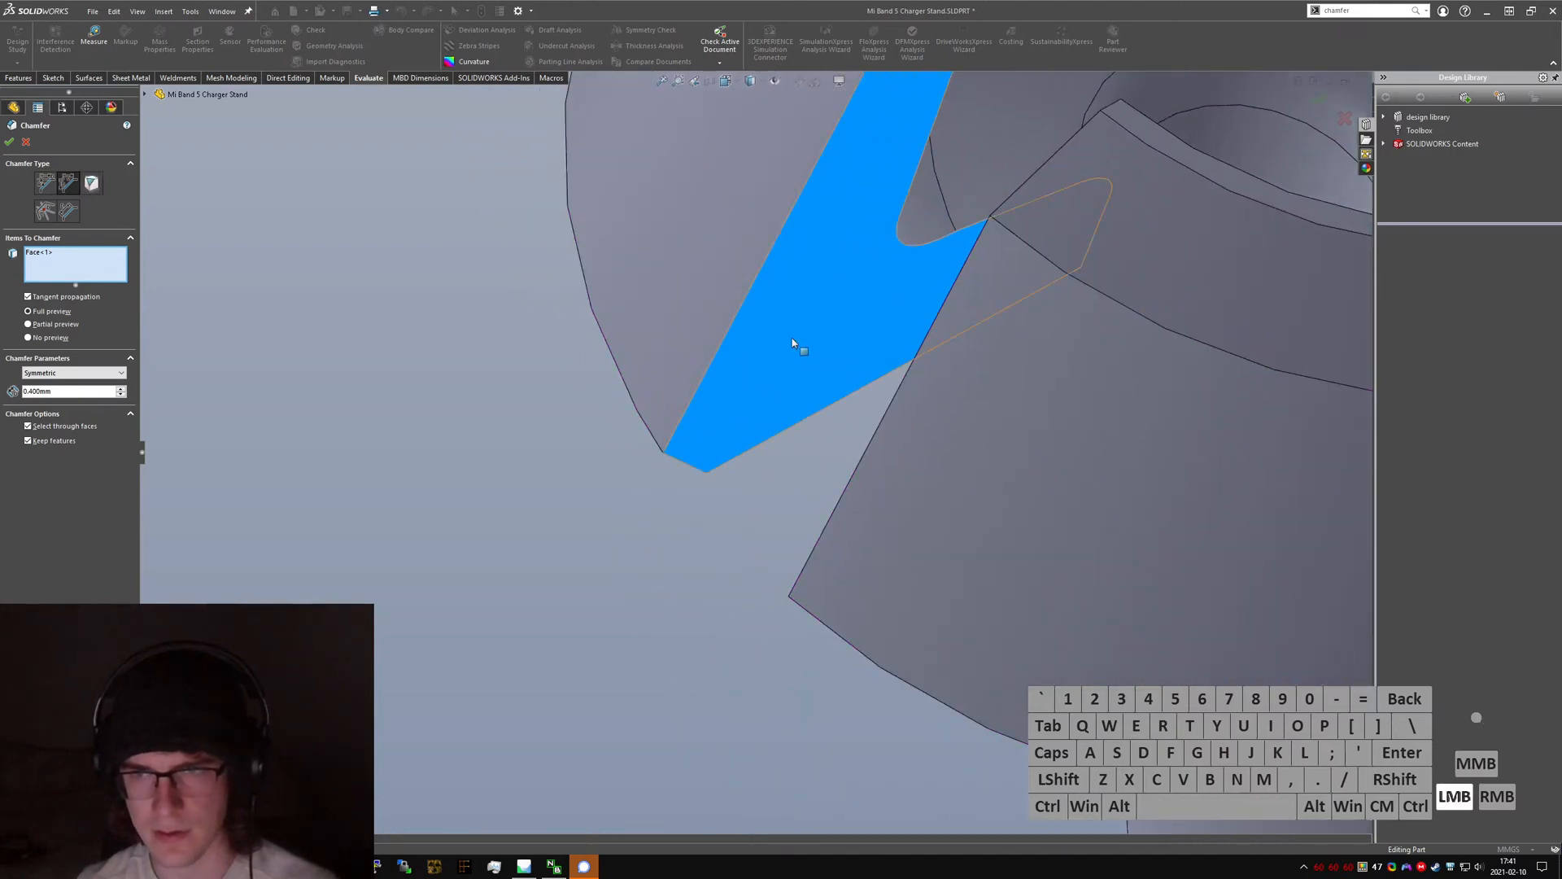
# - Try to apply the 0.4 mm chamfer to three individual edges of the slot's side face at the head's upper rim
pyautogui.scroll(3, 796, 334)
pyautogui.scroll(-3, 838, 230)
pyautogui.moveTo(813, 228); pyautogui.dragTo(873, 193, button='middle')
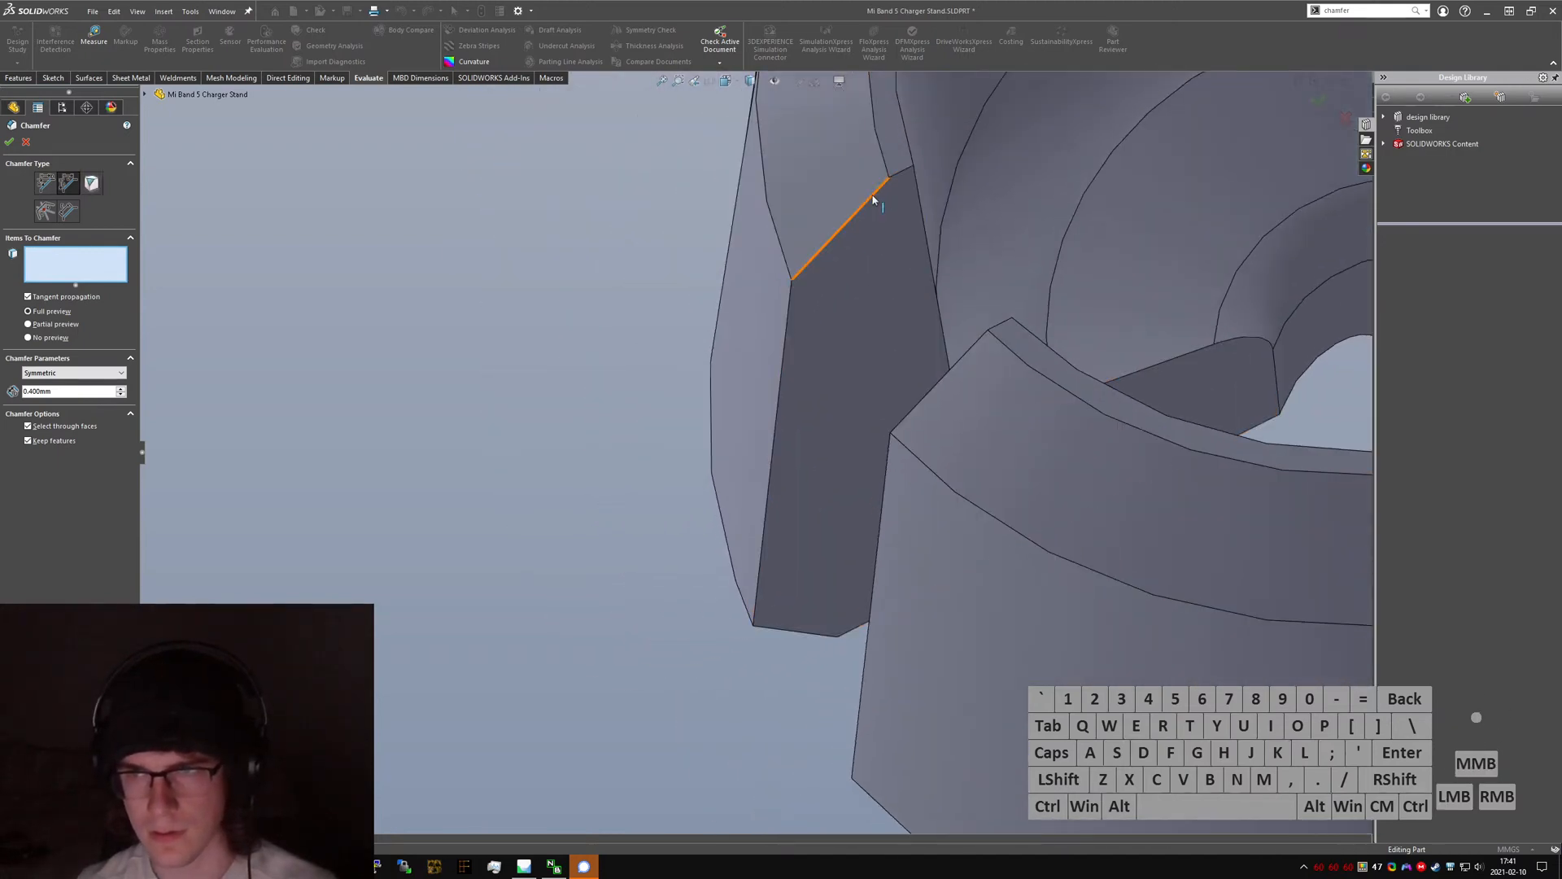
pyautogui.click(873, 197)
pyautogui.click(907, 174)
pyautogui.click(918, 190)
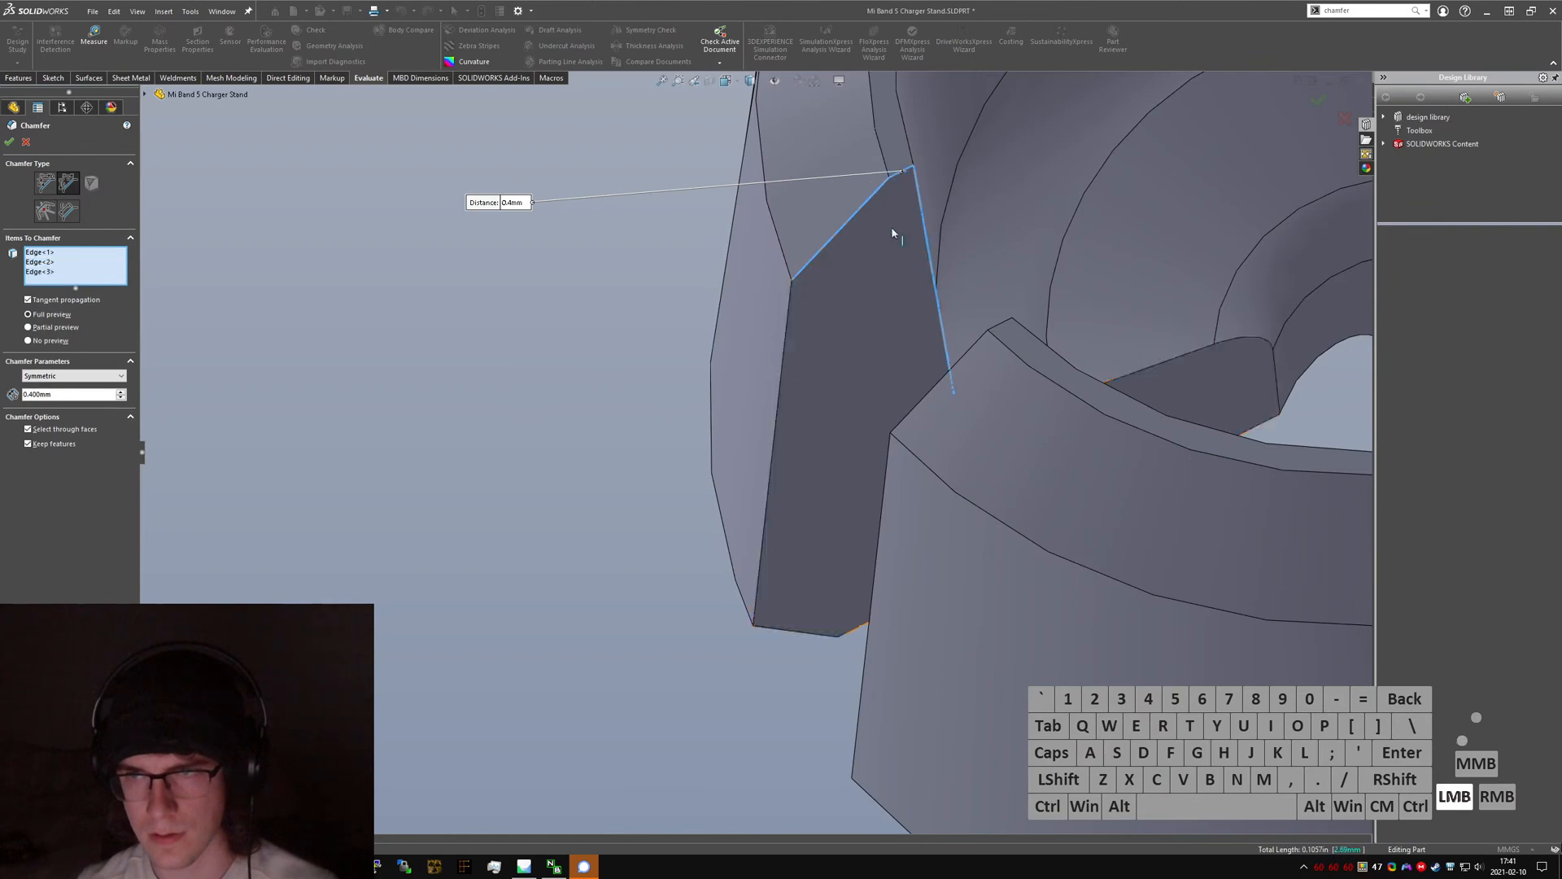
pyautogui.moveTo(892, 233); pyautogui.dragTo(890, 203, button='middle')
pyautogui.scroll(-2, 890, 202)
pyautogui.scroll(-1, 890, 203)
pyautogui.press('Escape')
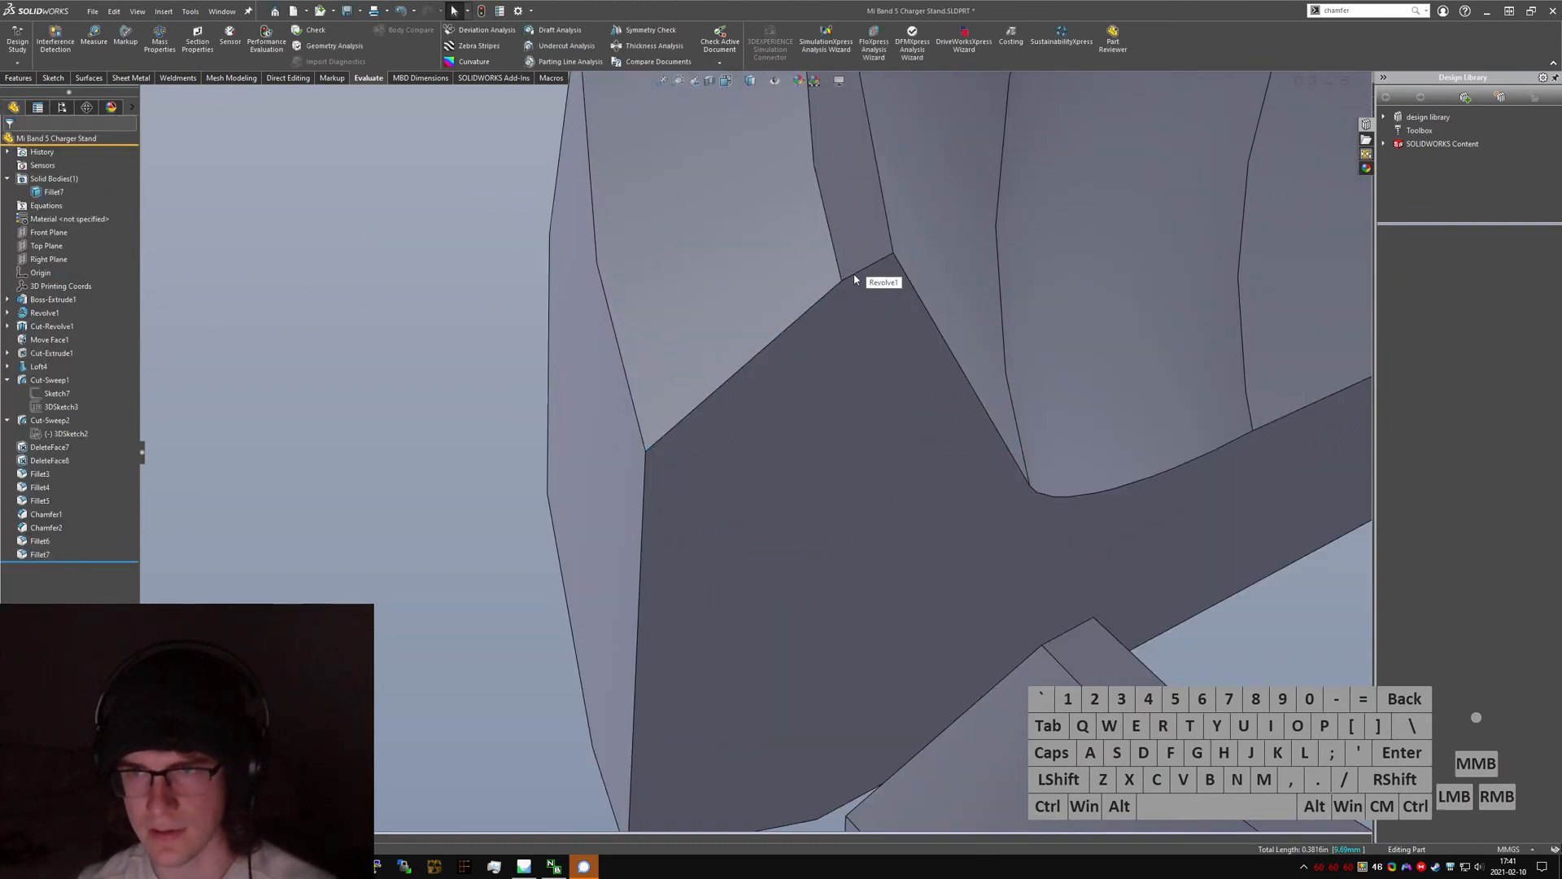
# - Set the distance of the existing chamfer on the head's outer rims to 1 mm
pyautogui.scroll(8, 852, 273)
pyautogui.click(744, 390)
pyautogui.moveTo(742, 412); pyautogui.dragTo(791, 166, button='middle')
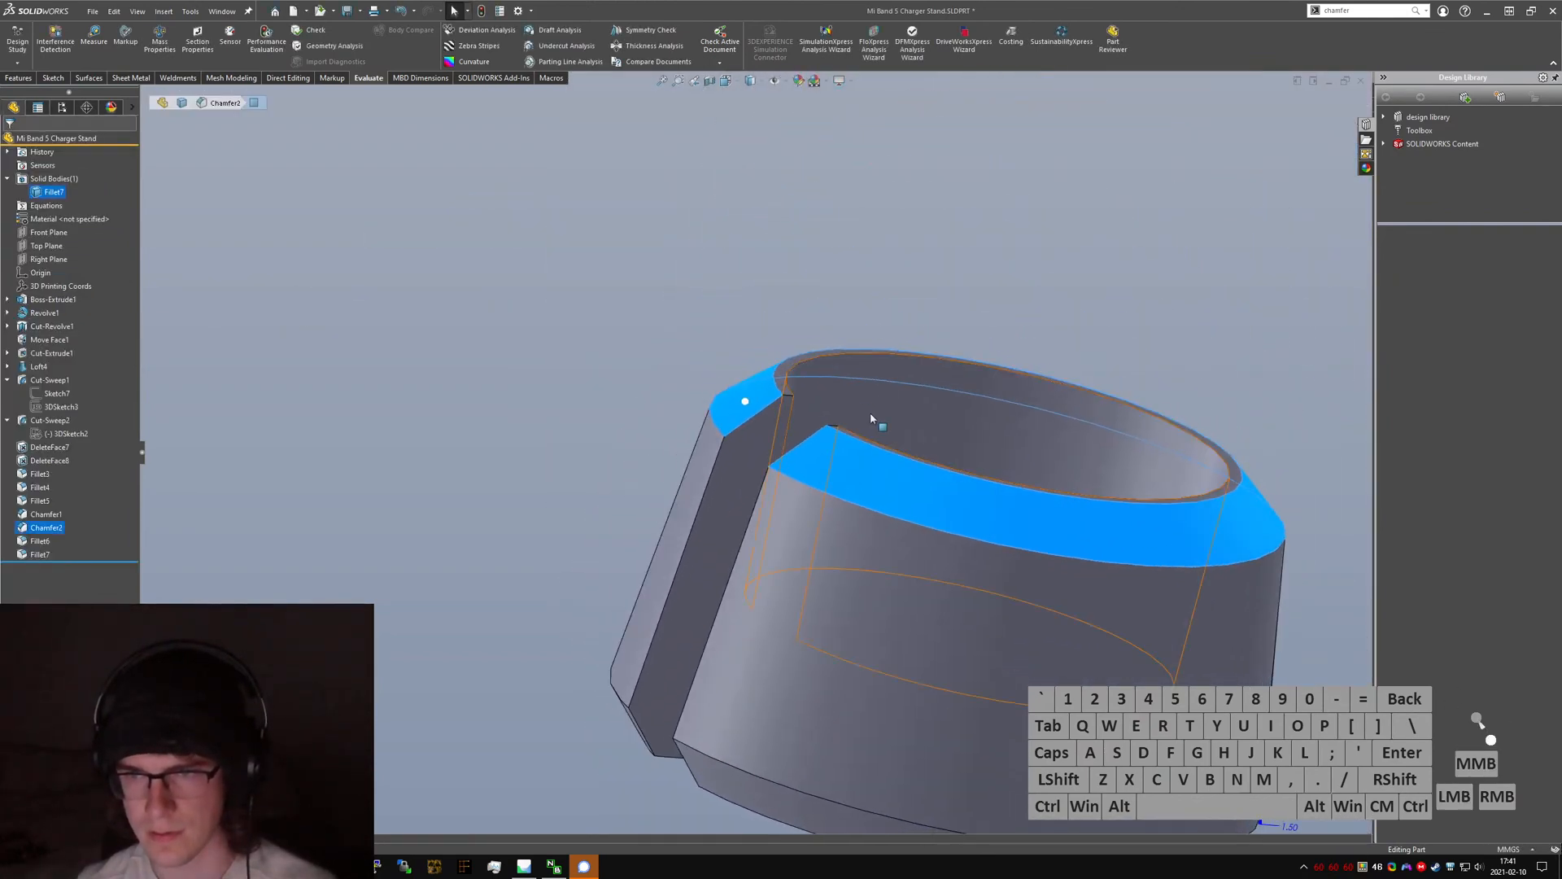
pyautogui.scroll(3, 874, 420)
pyautogui.rightClick(1021, 506)
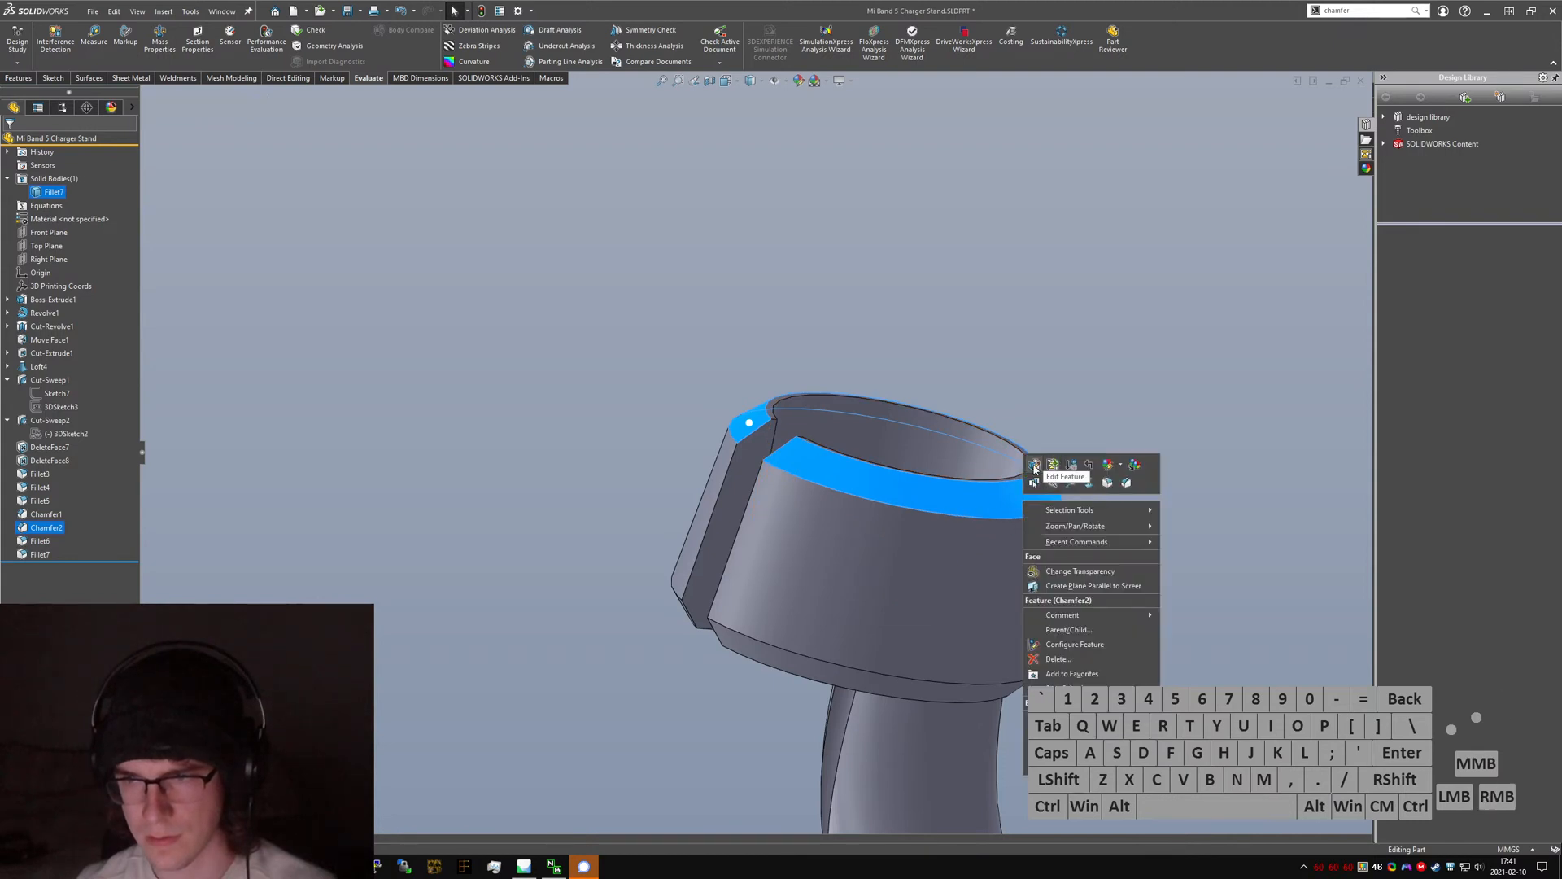
pyautogui.click(1032, 465)
pyautogui.click(68, 367)
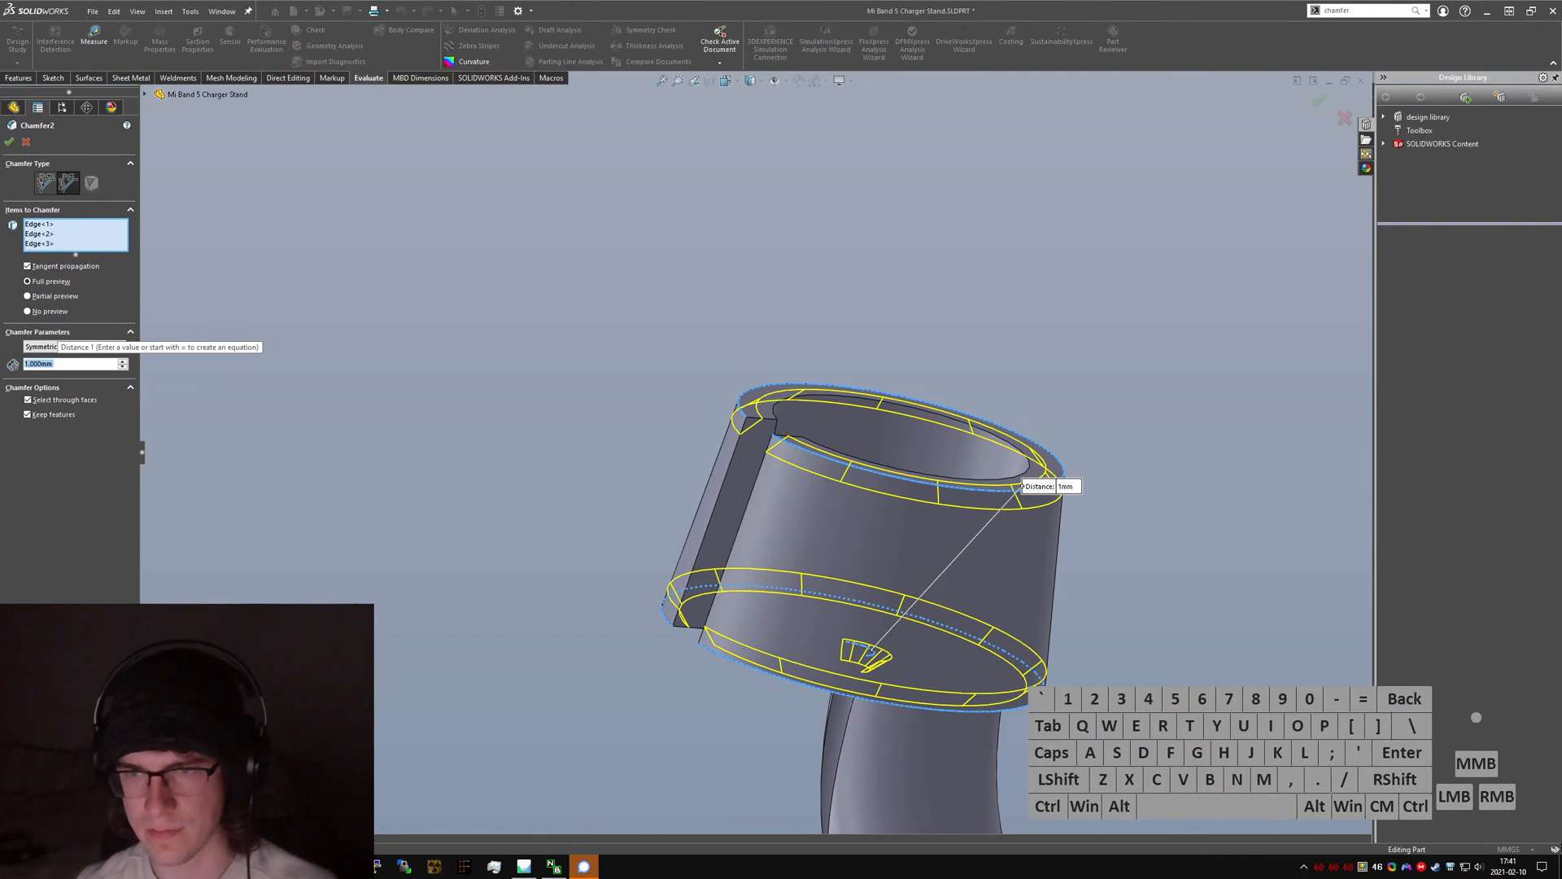
pyautogui.press('Return')
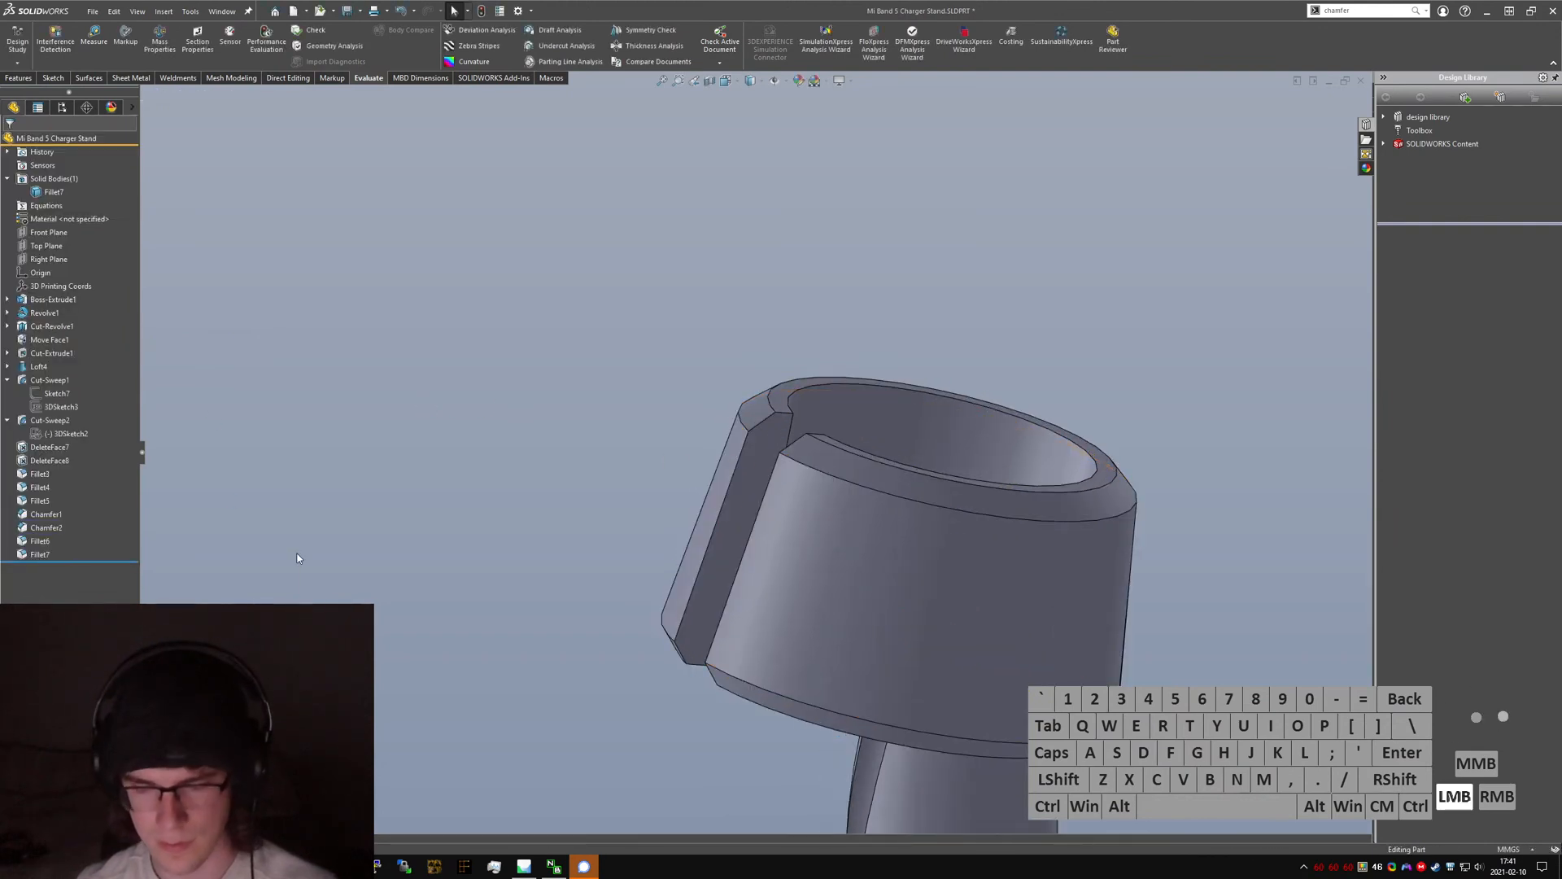
# - Set up a new symmetric chamfer on the slot's side face with a distance of 0.2 mm
pyautogui.write('schamfer')
pyautogui.press('Return')
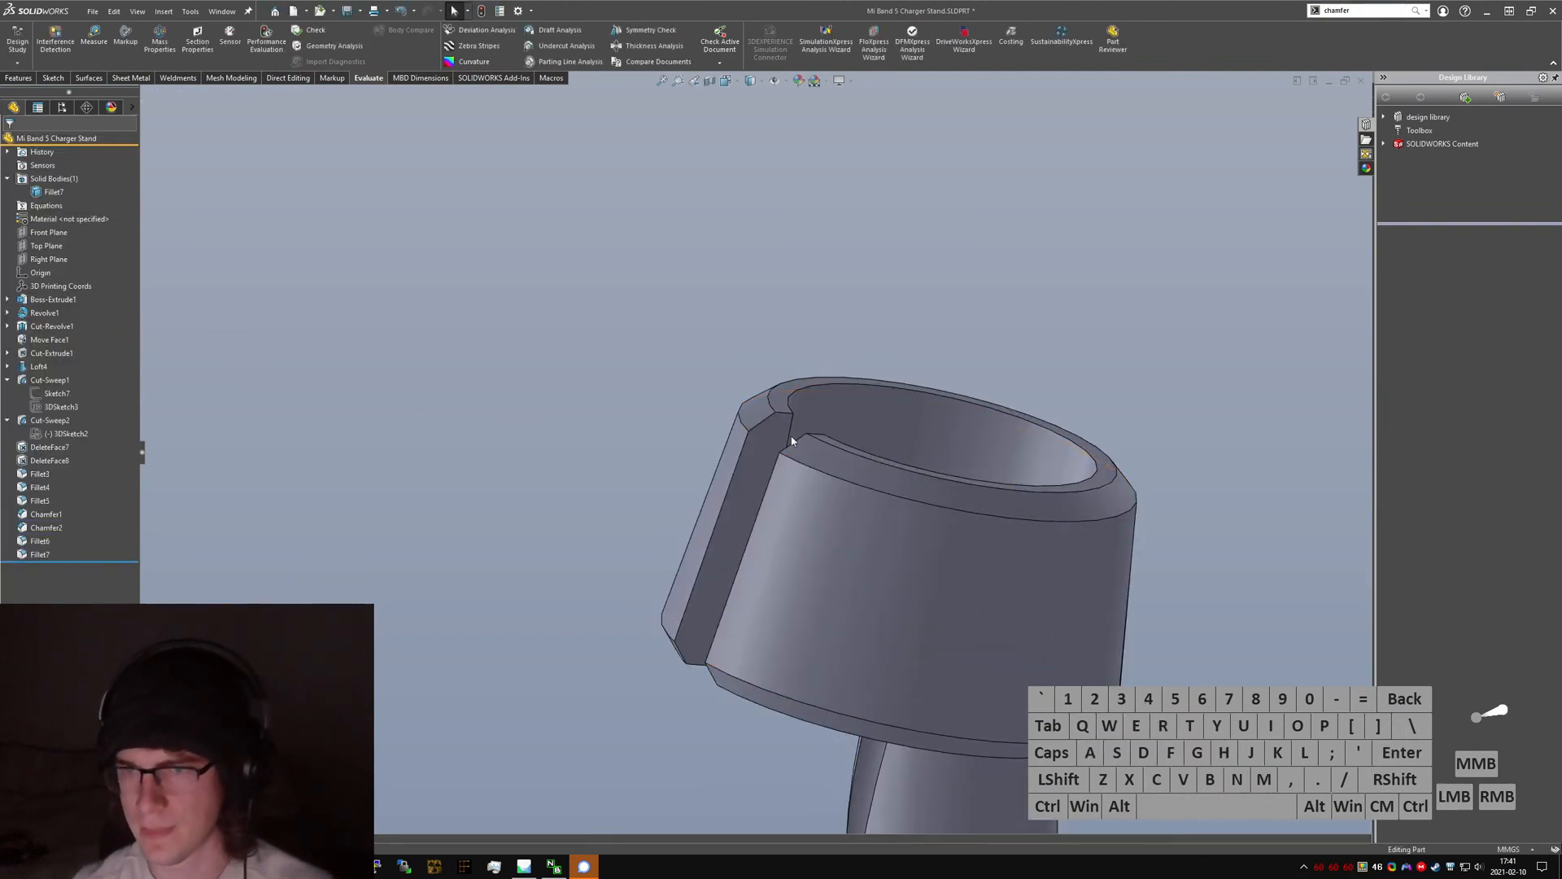
pyautogui.scroll(-2, 784, 427)
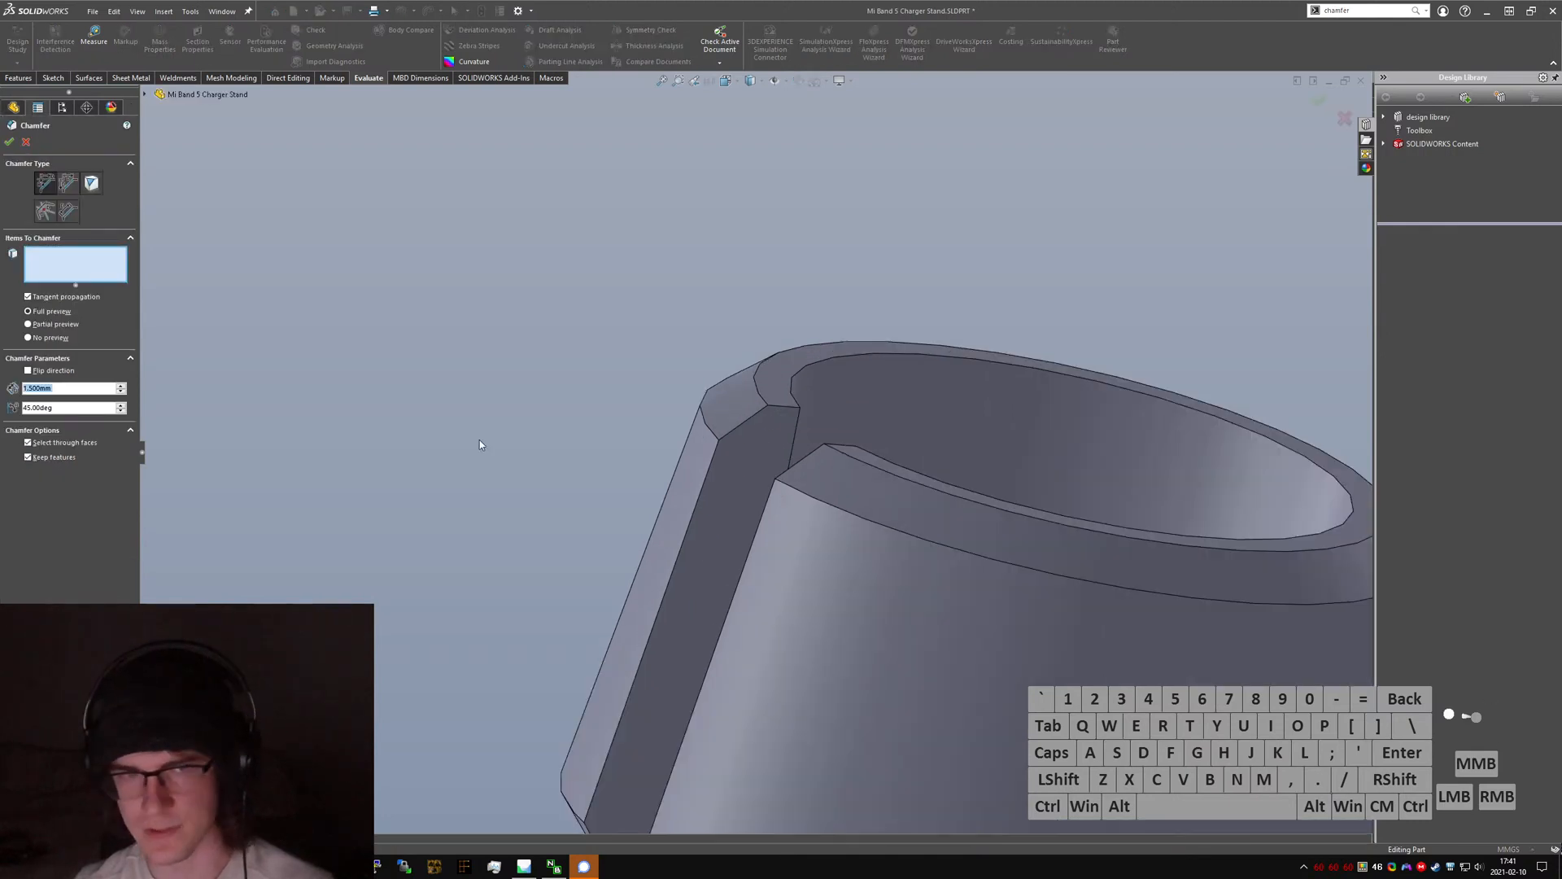
pyautogui.click(68, 185)
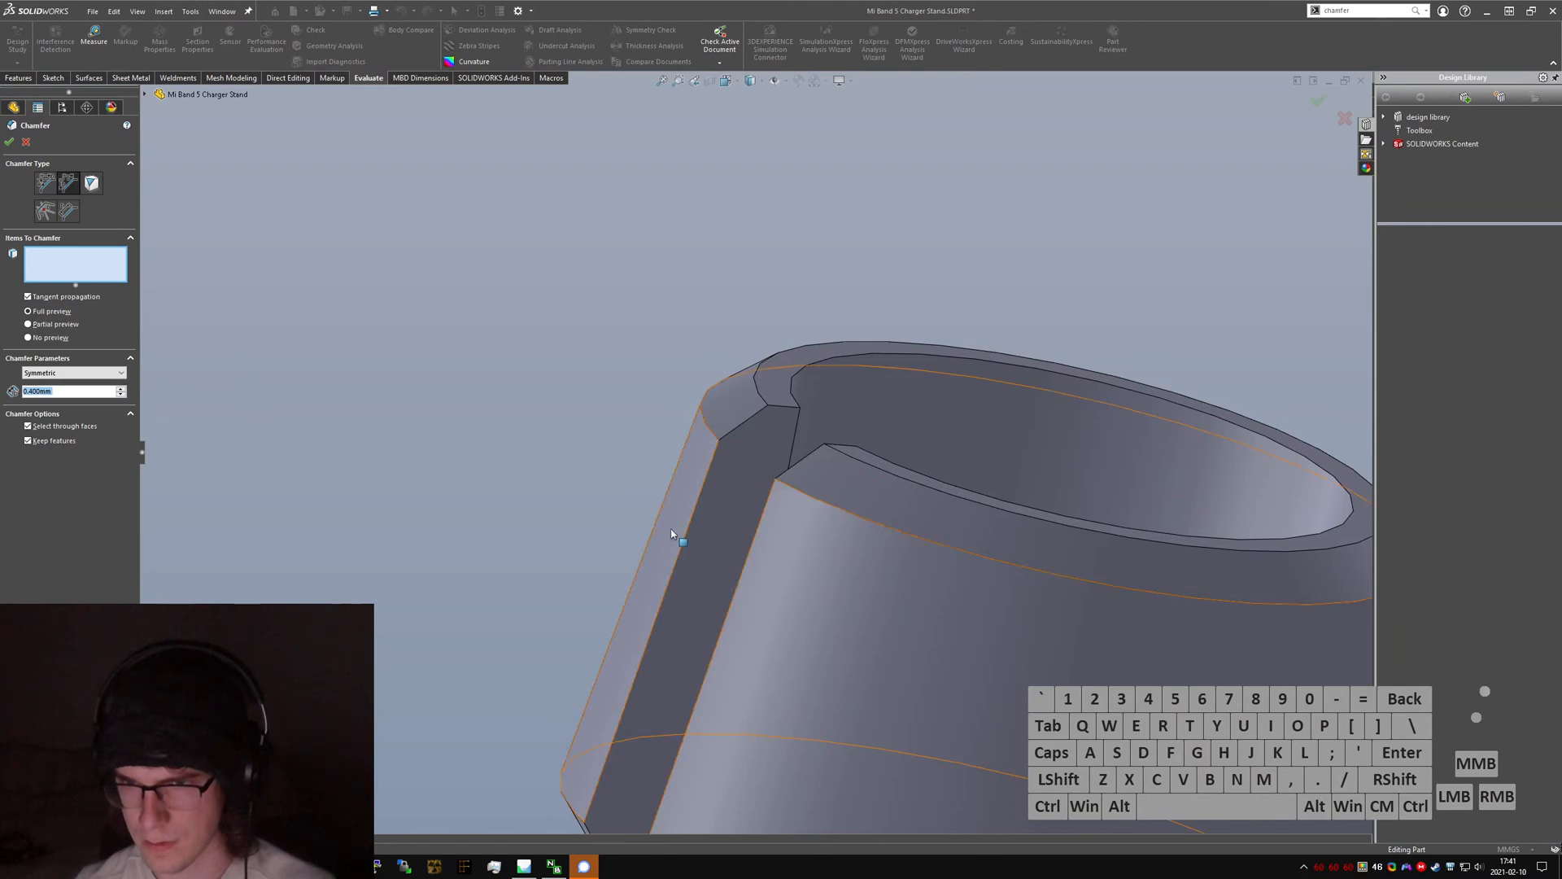
pyautogui.click(741, 513)
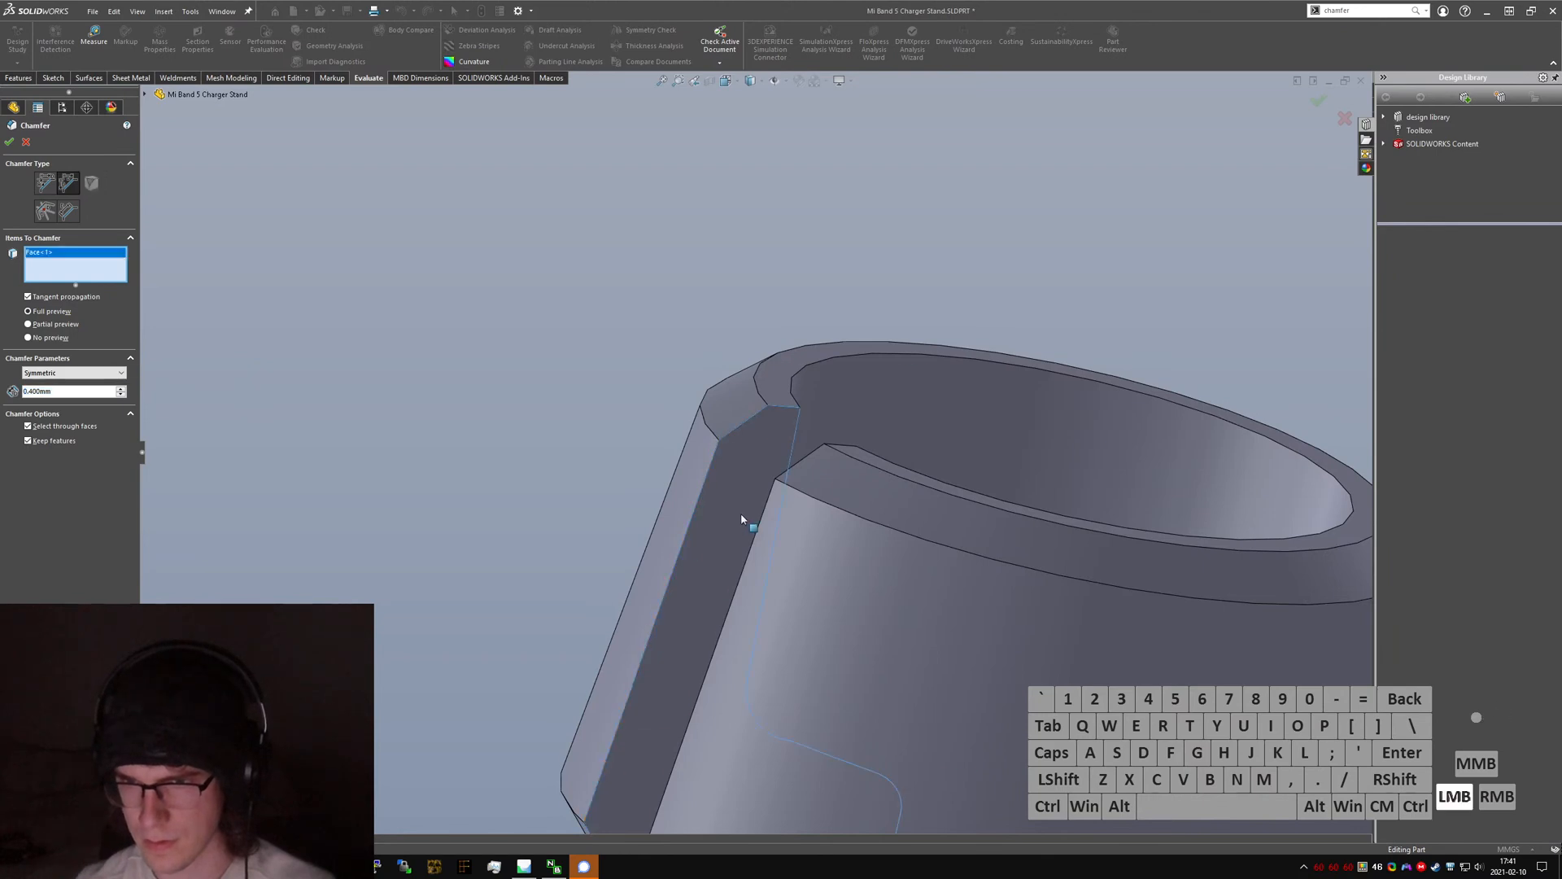
pyautogui.click(792, 356)
pyautogui.press('Return')
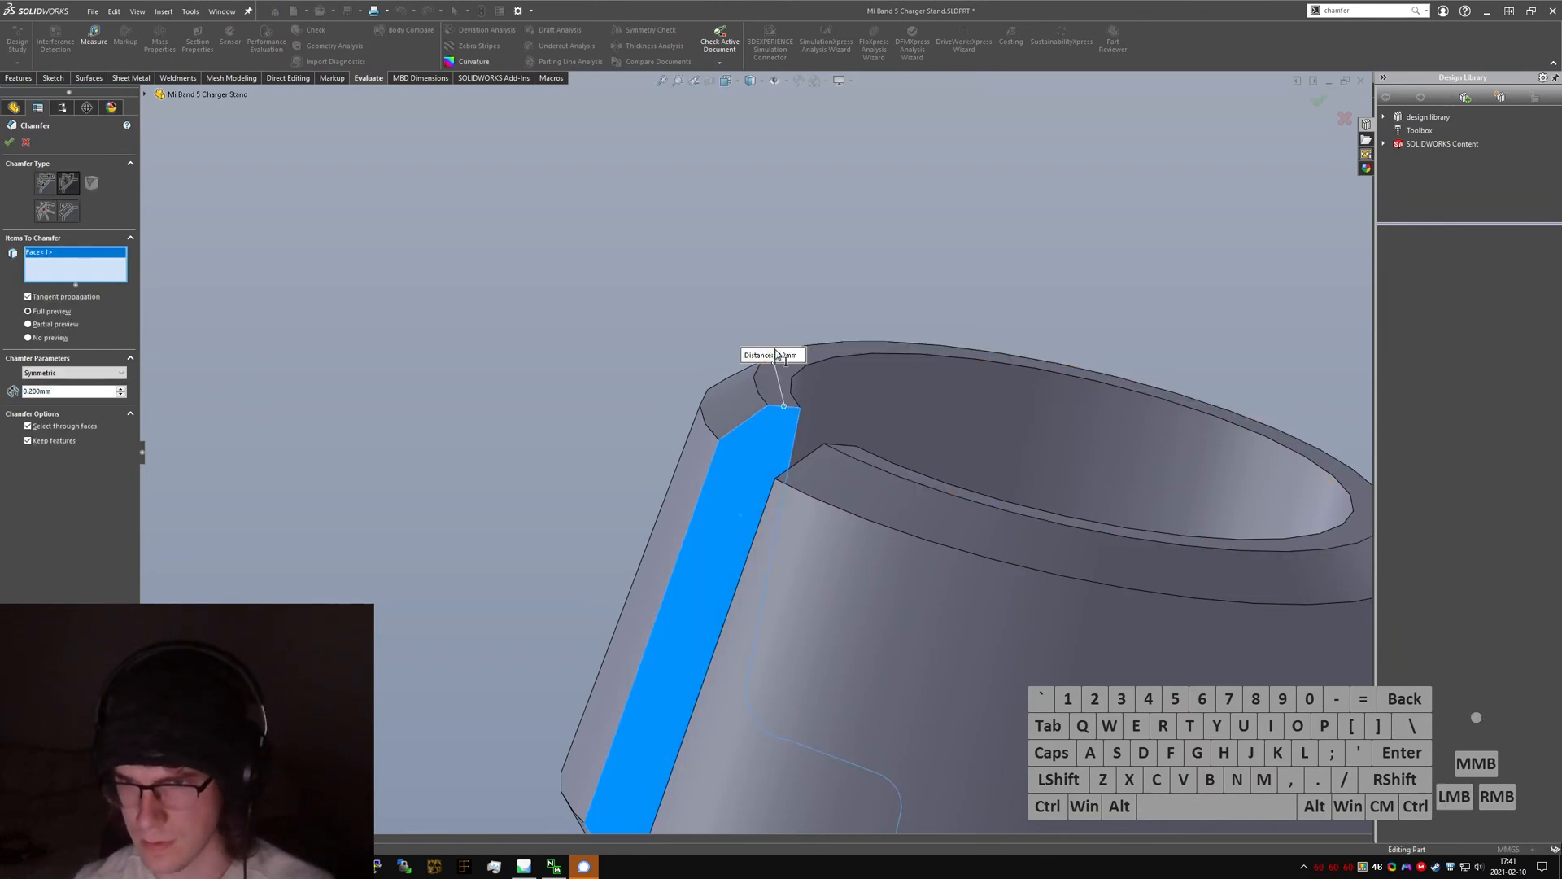
# - Replace the selected slot side face with its three individual edges at the head's upper rim for the 0.2 mm chamfer
pyautogui.scroll(3, 740, 464)
pyautogui.moveTo(739, 464); pyautogui.dragTo(781, 610, button='middle')
pyautogui.scroll(-2, 703, 570)
pyautogui.click(705, 559)
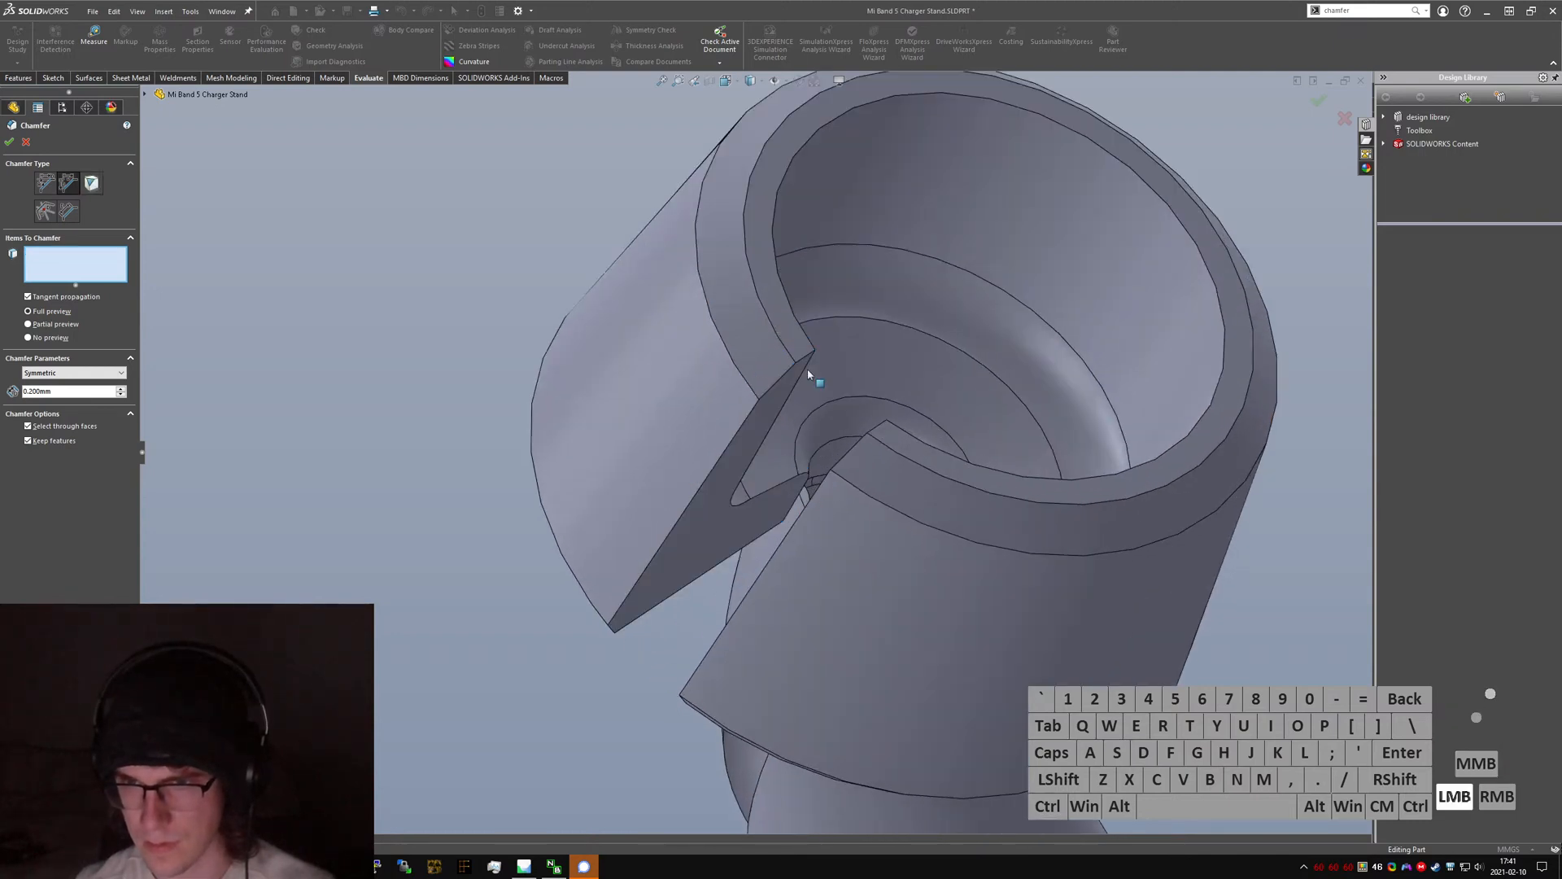
pyautogui.scroll(-5, 725, 338)
pyautogui.click(773, 385)
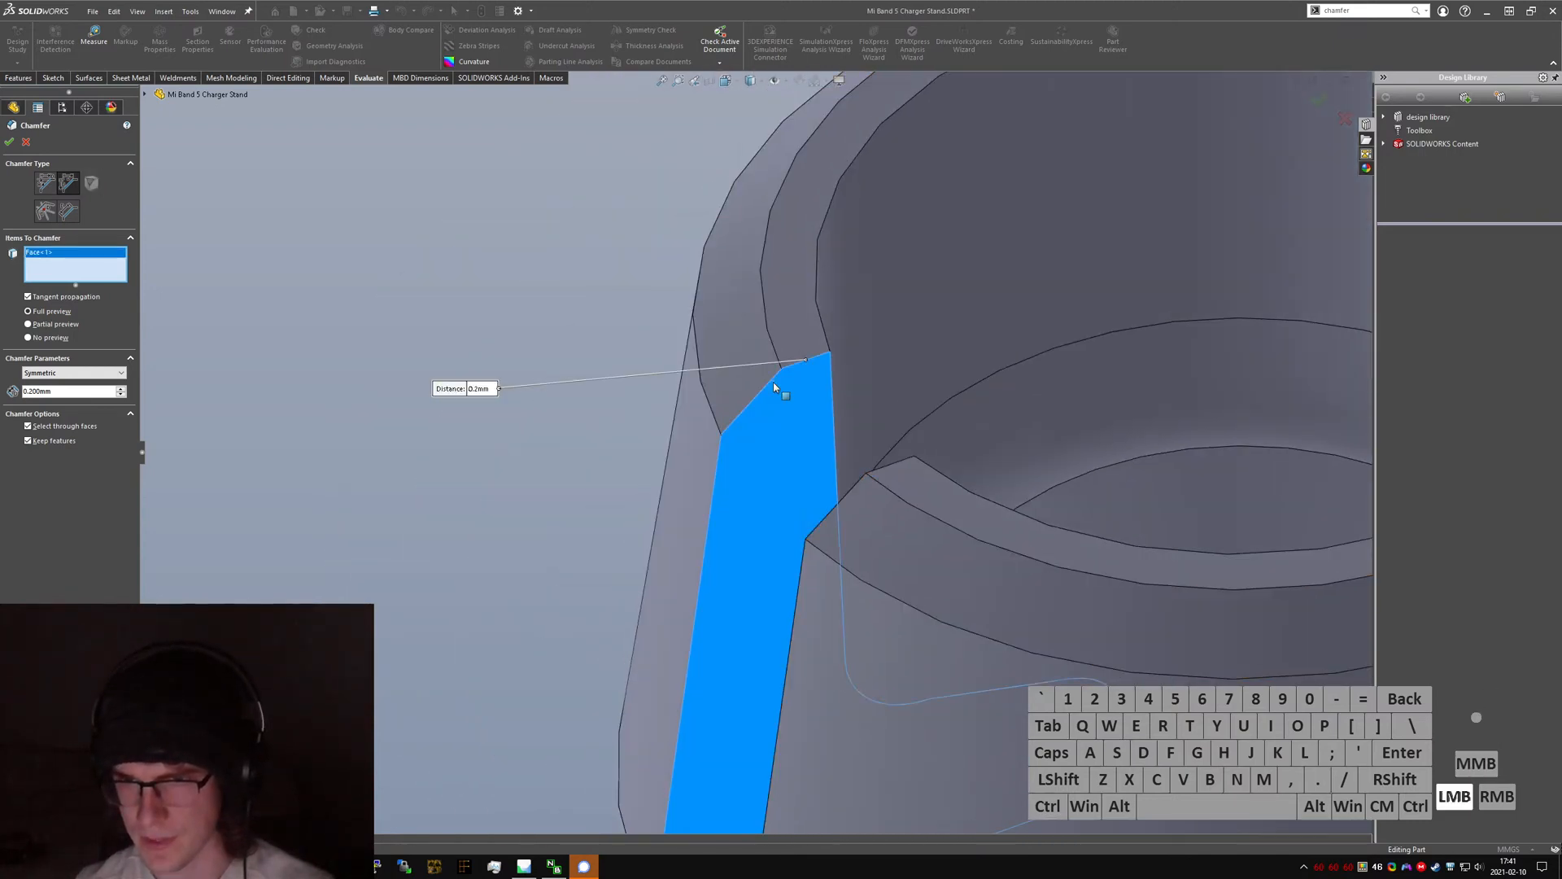
pyautogui.click(773, 382)
pyautogui.click(796, 367)
pyautogui.click(799, 363)
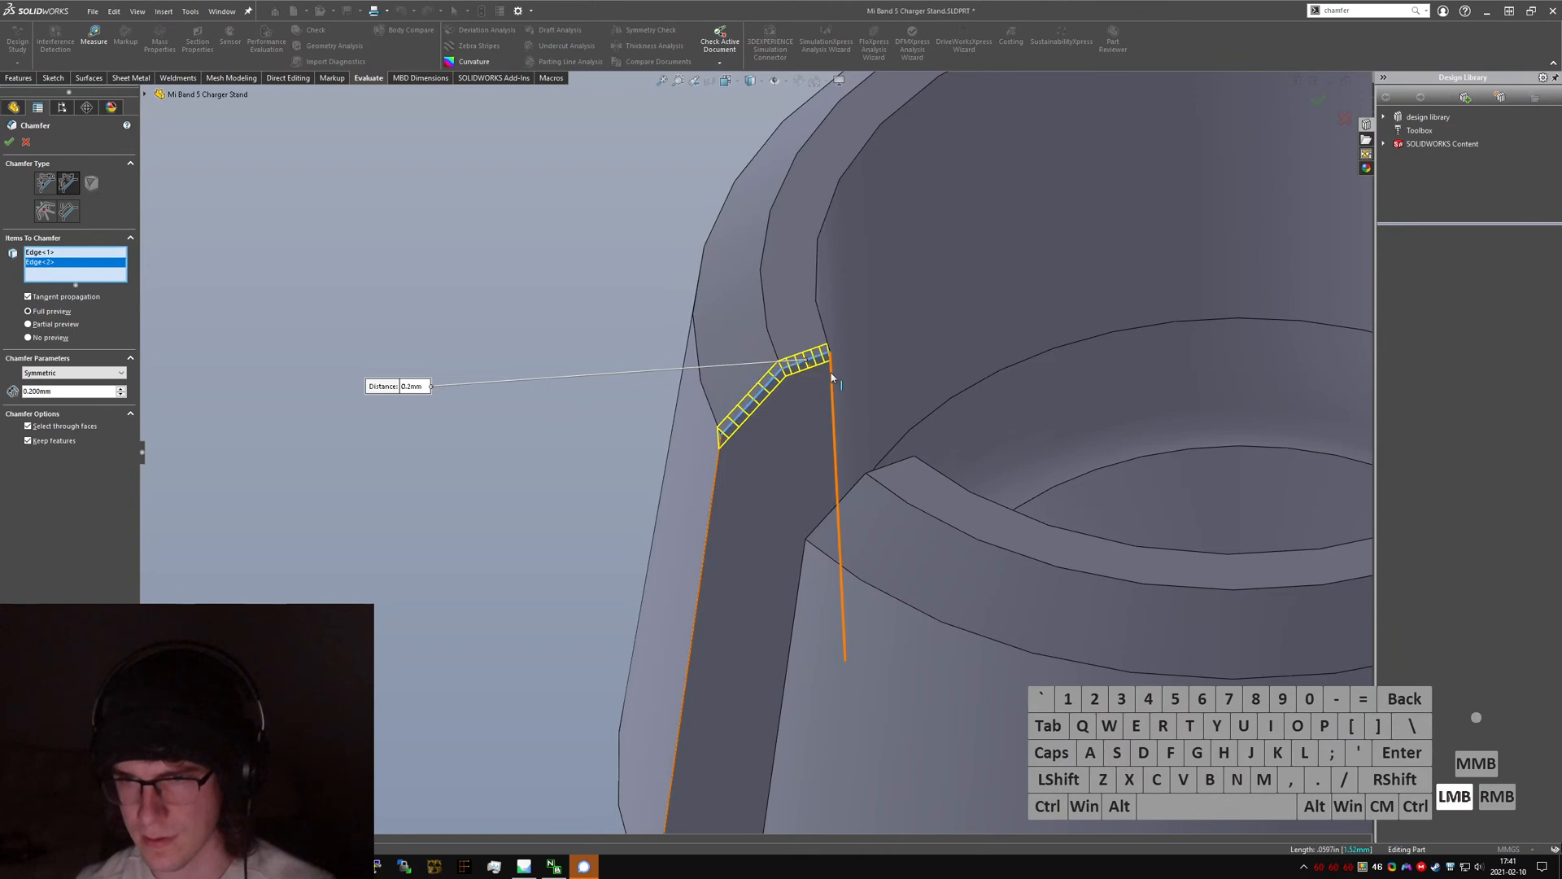
pyautogui.click(832, 377)
# - Add the remaining inner, lower and outer edges around the same slot side face to the 0.2 mm chamfer
pyautogui.scroll(3, 822, 407)
pyautogui.moveTo(804, 468); pyautogui.dragTo(850, 561, button='middle')
pyautogui.scroll(-3, 854, 553)
pyautogui.scroll(-2, 939, 467)
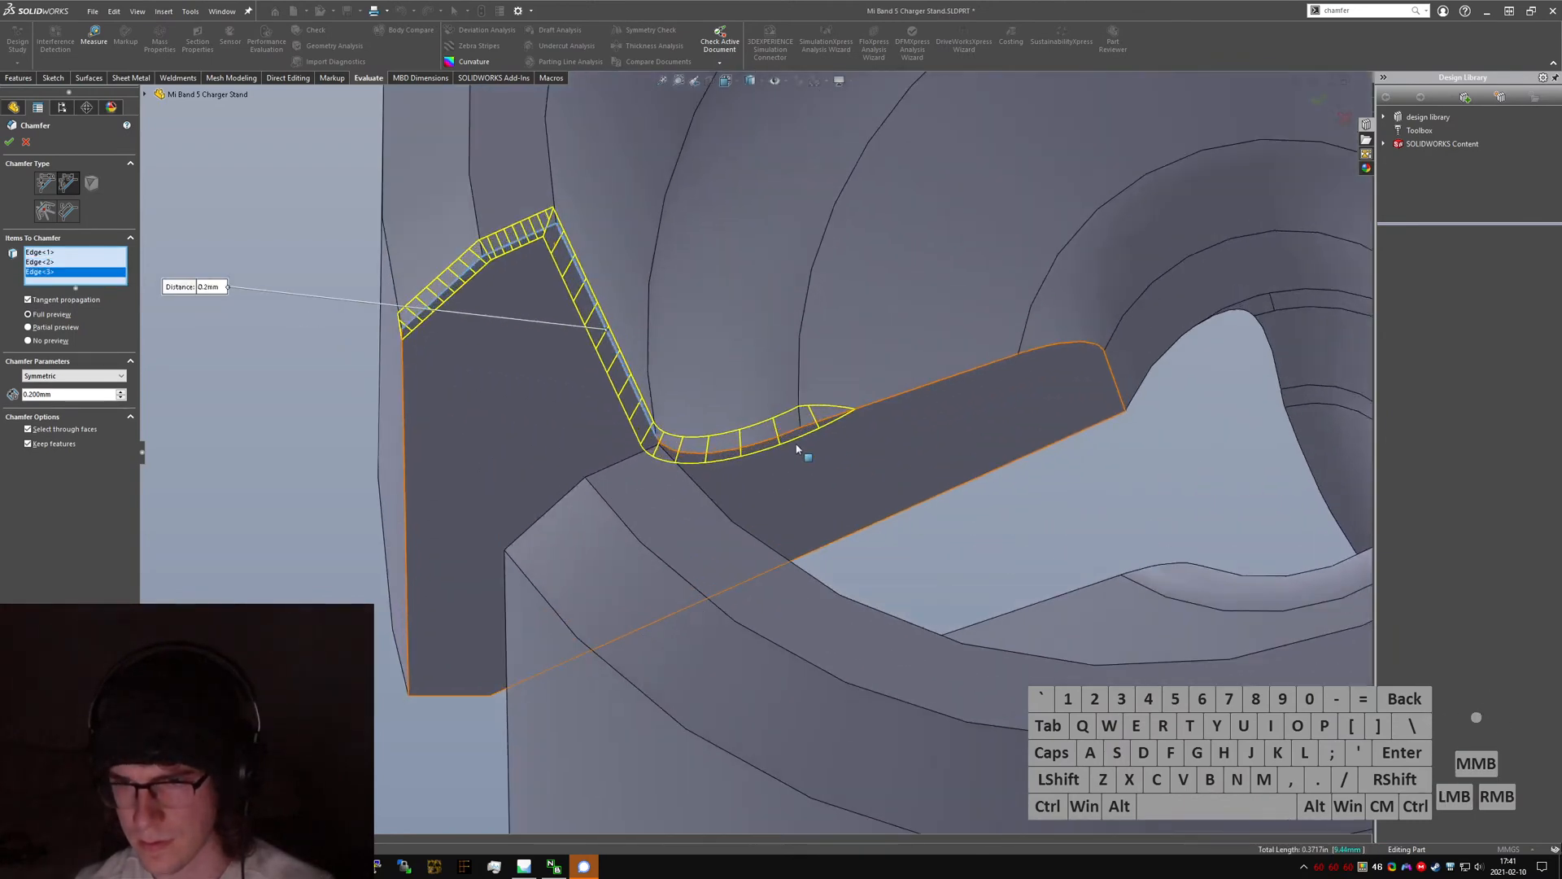
pyautogui.click(911, 389)
pyautogui.click(983, 362)
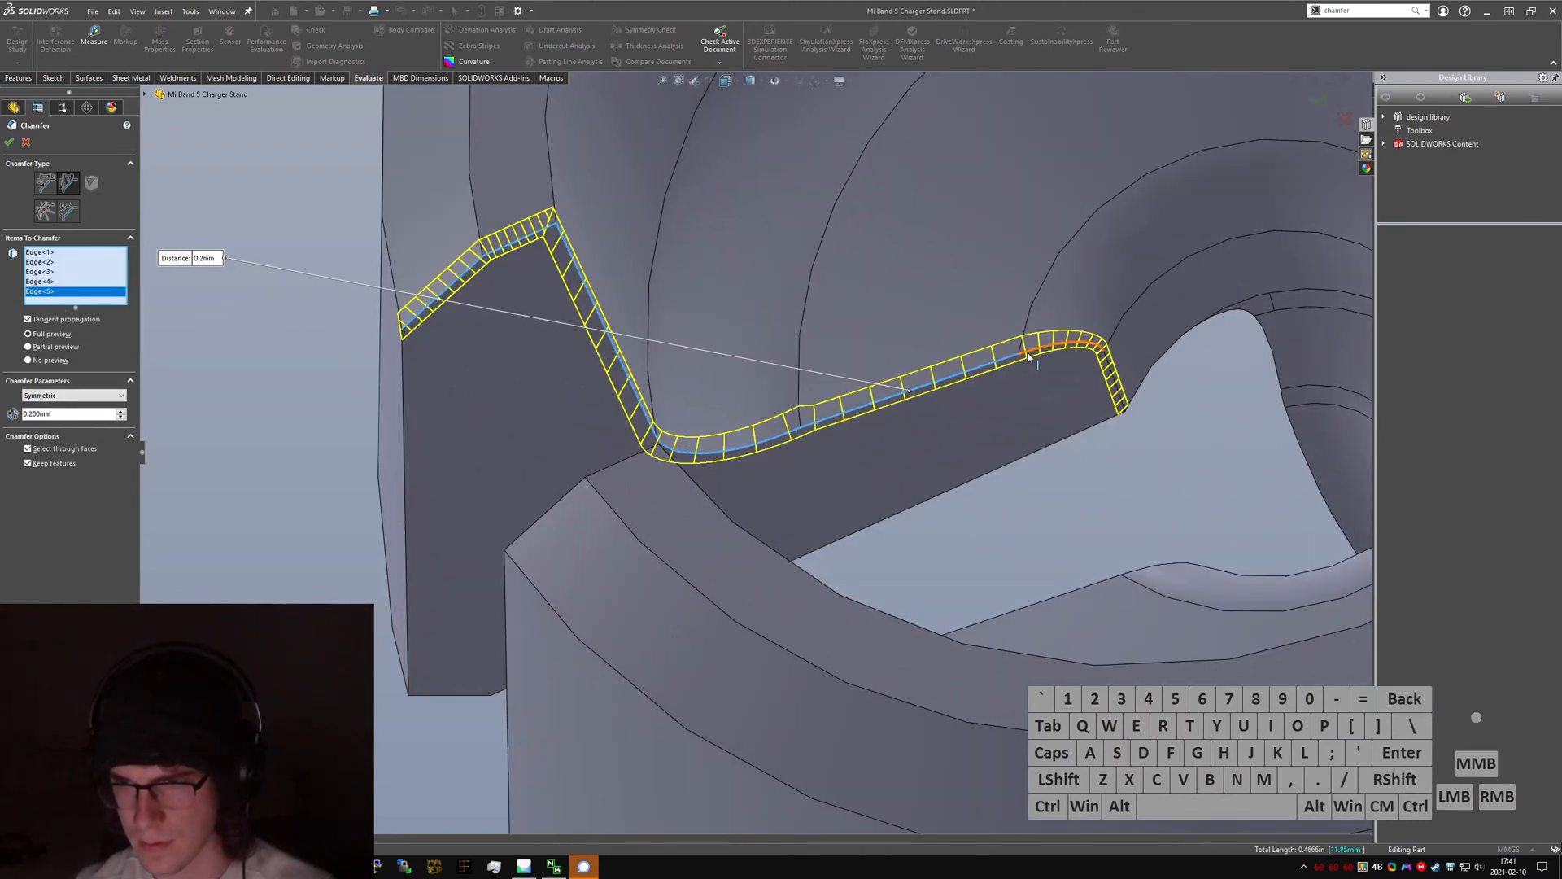
pyautogui.click(1098, 394)
pyautogui.click(1119, 392)
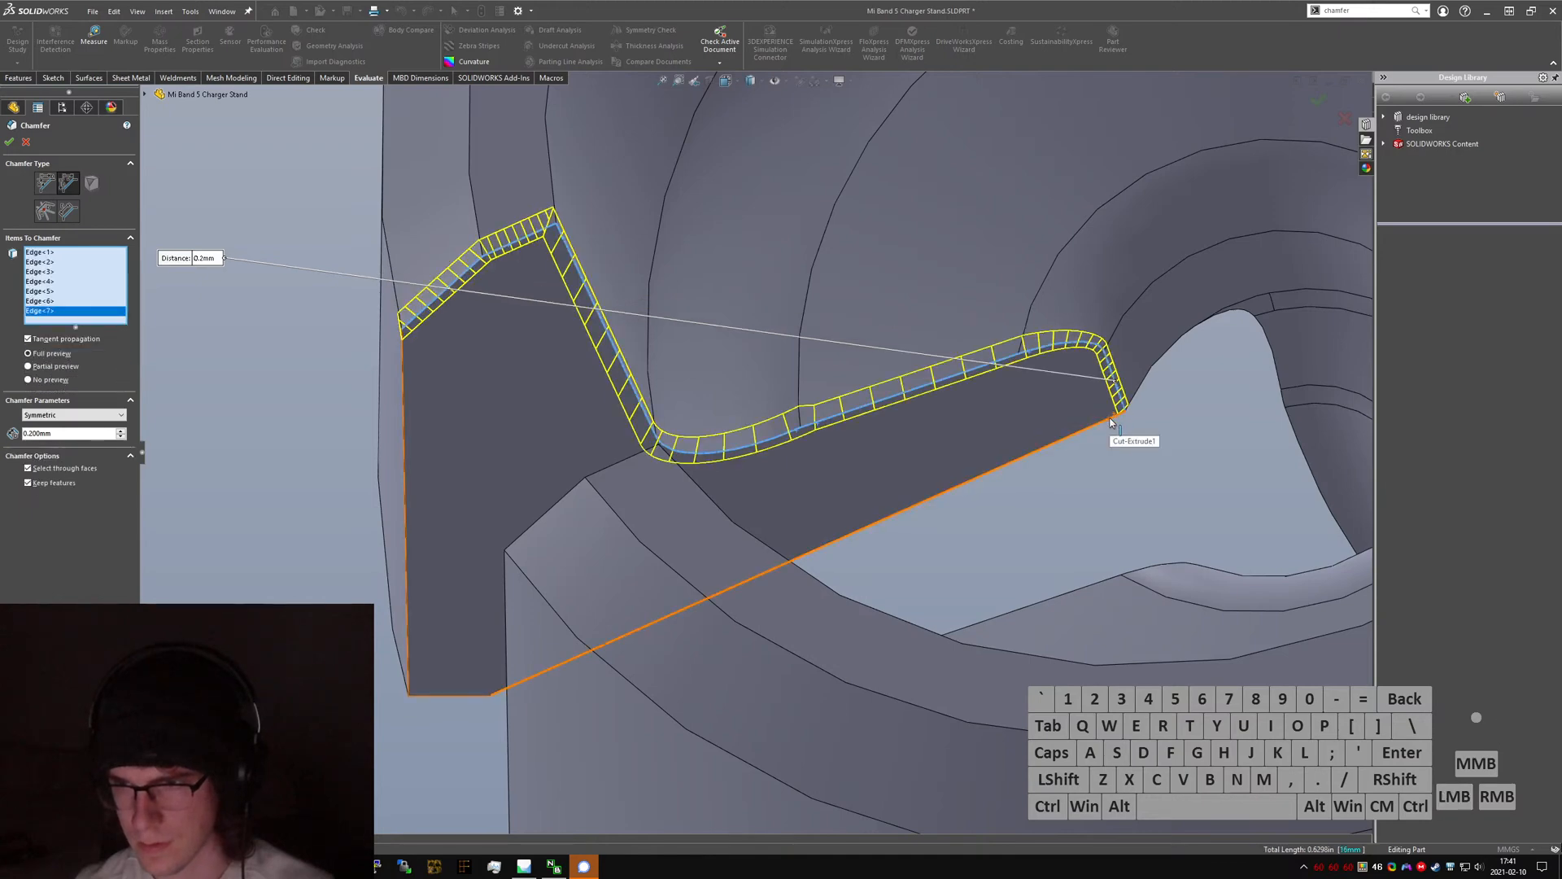
pyautogui.click(1057, 439)
pyautogui.click(459, 696)
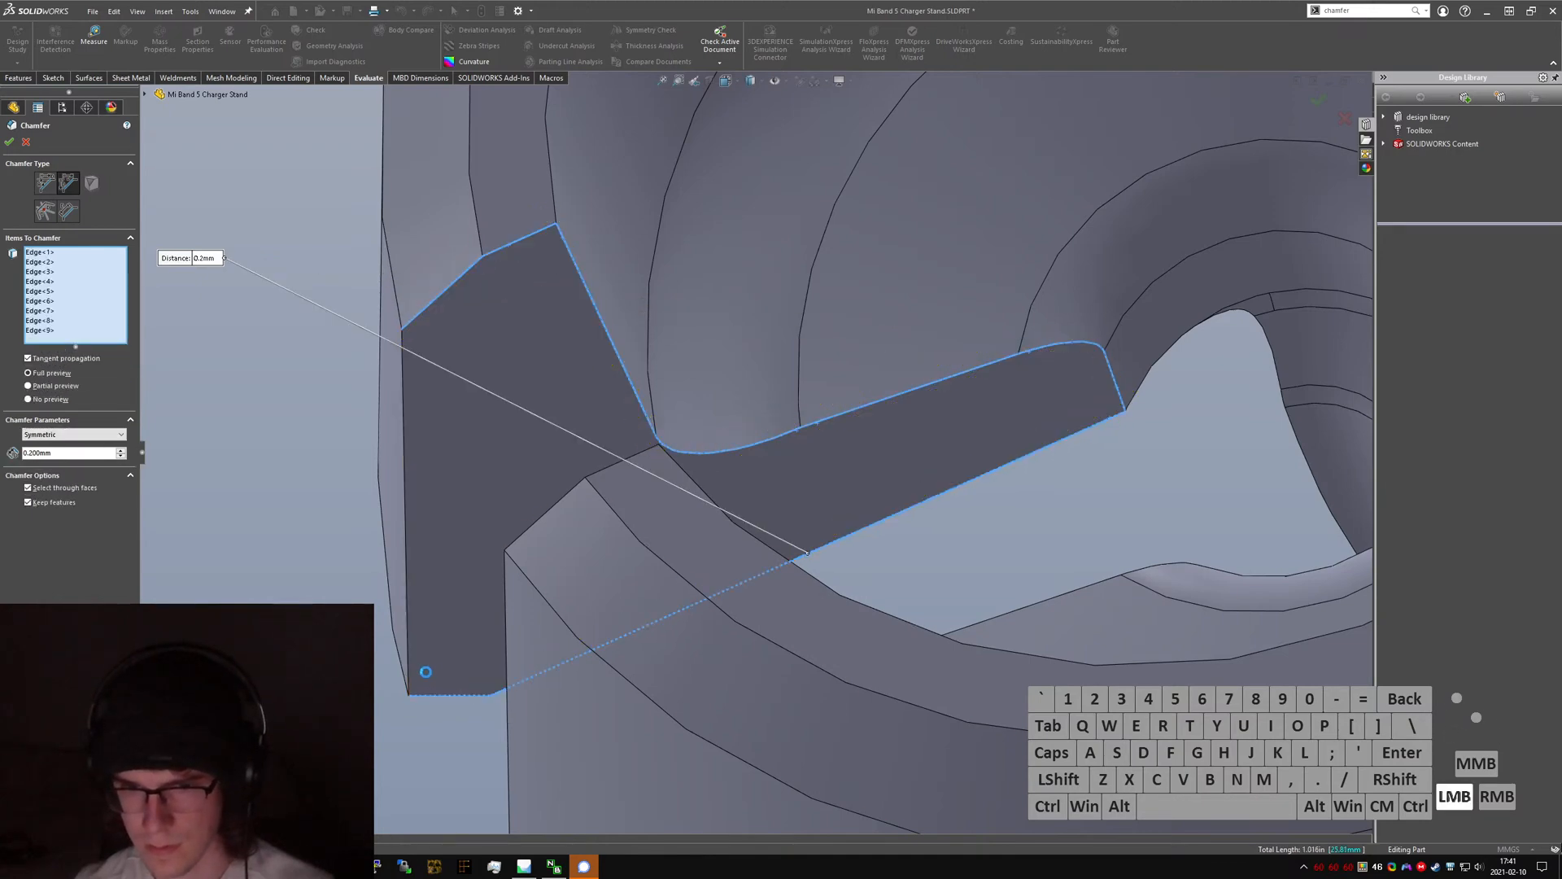
pyautogui.click(409, 672)
# - Try adding the slot's side face to the selected edges, and clear the whole chamfer selection
pyautogui.moveTo(480, 616); pyautogui.dragTo(480, 577, button='middle')
pyautogui.moveTo(546, 362); pyautogui.dragTo(630, 433, button='middle')
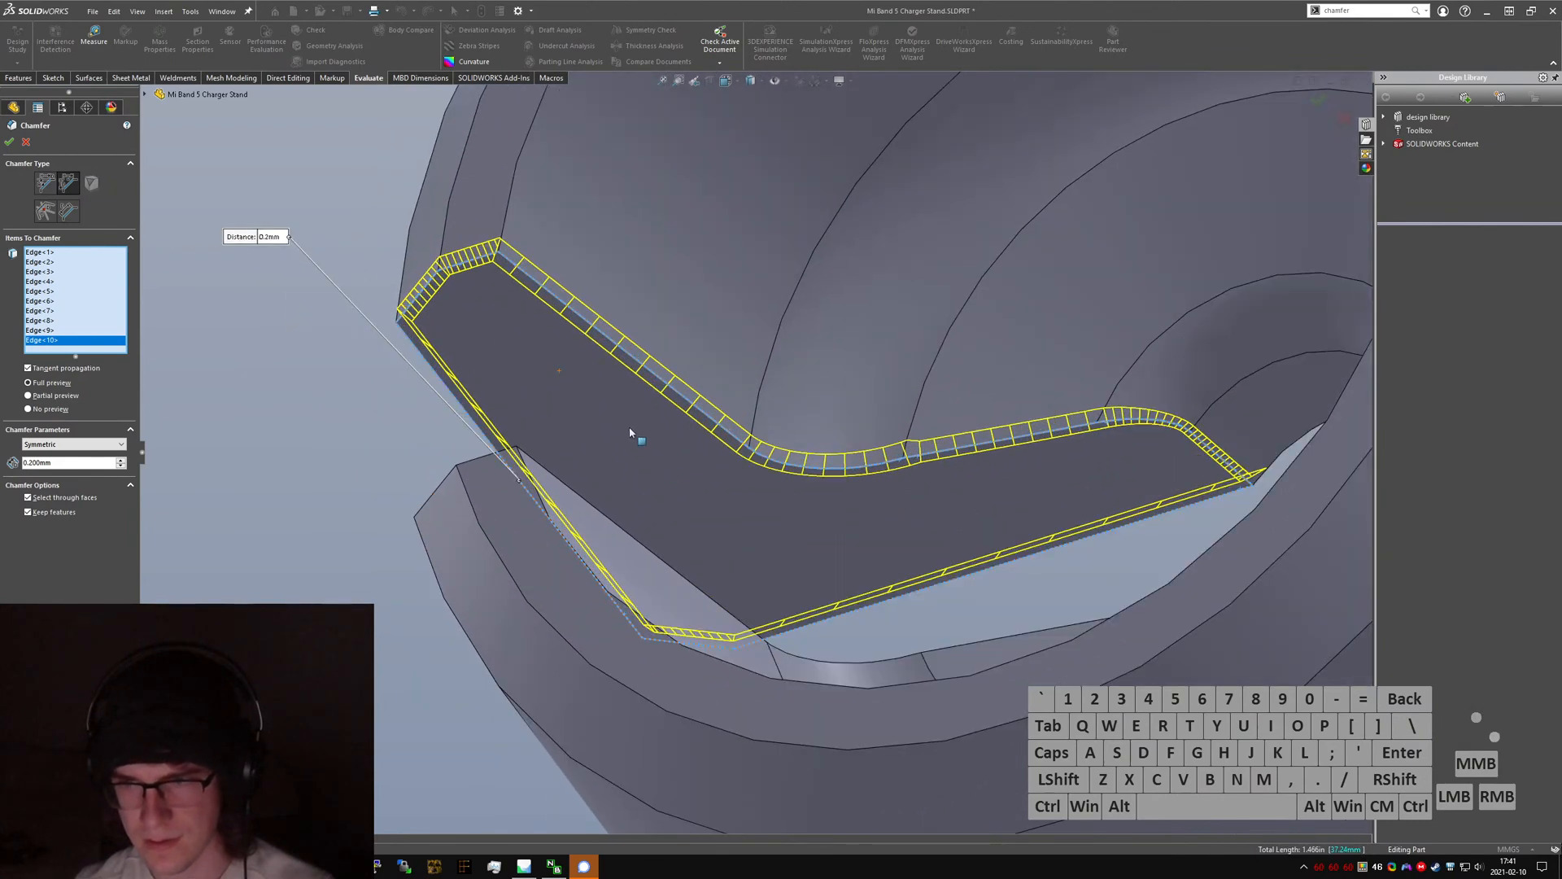
pyautogui.scroll(-2, 905, 492)
pyautogui.click(881, 521)
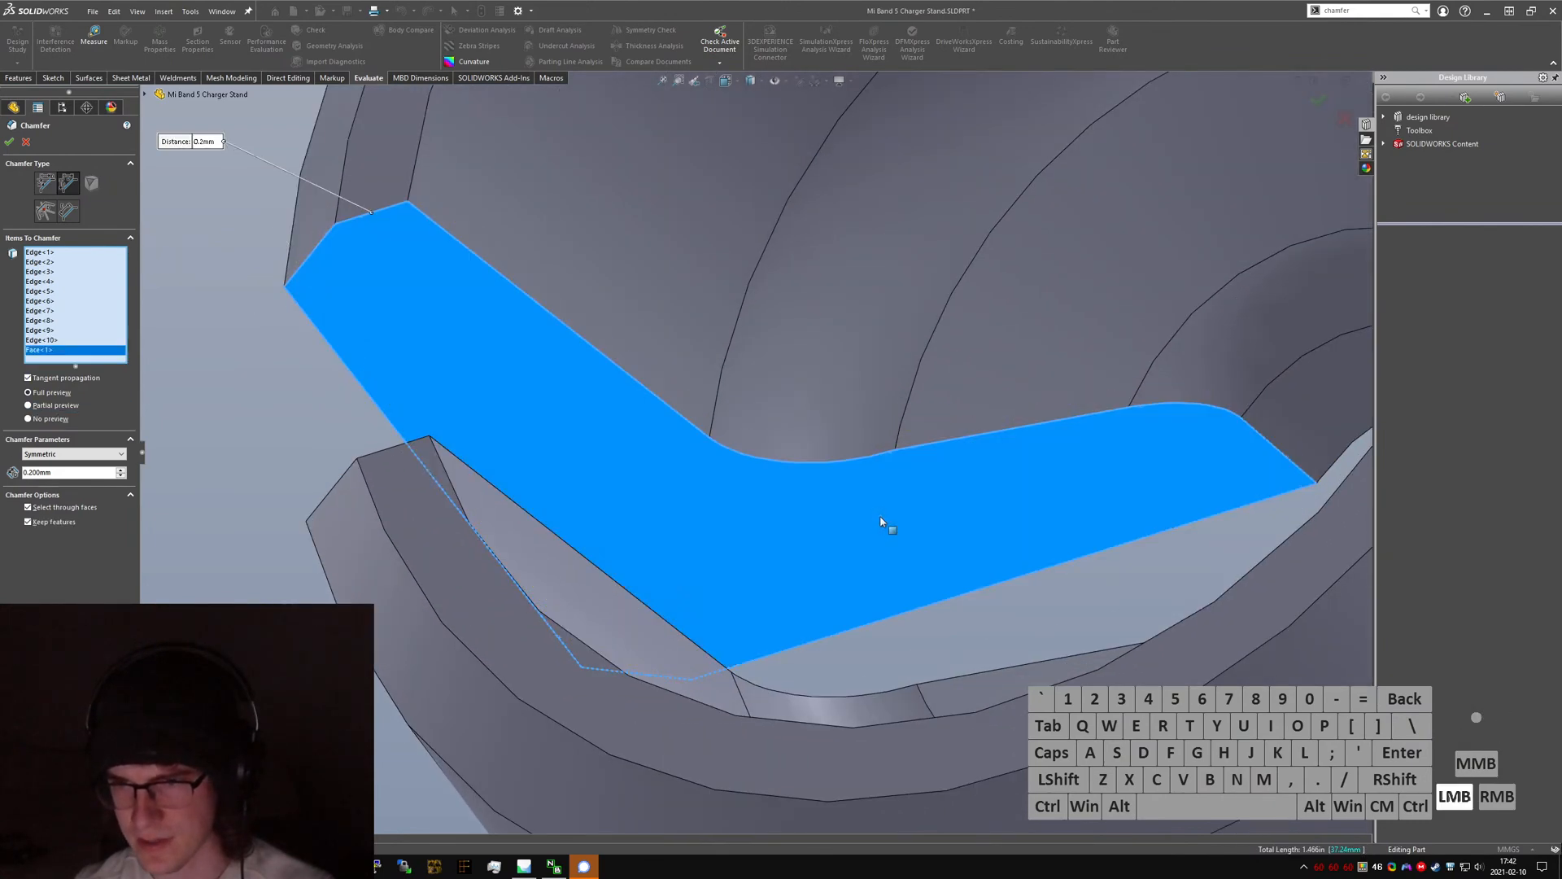
pyautogui.click(848, 516)
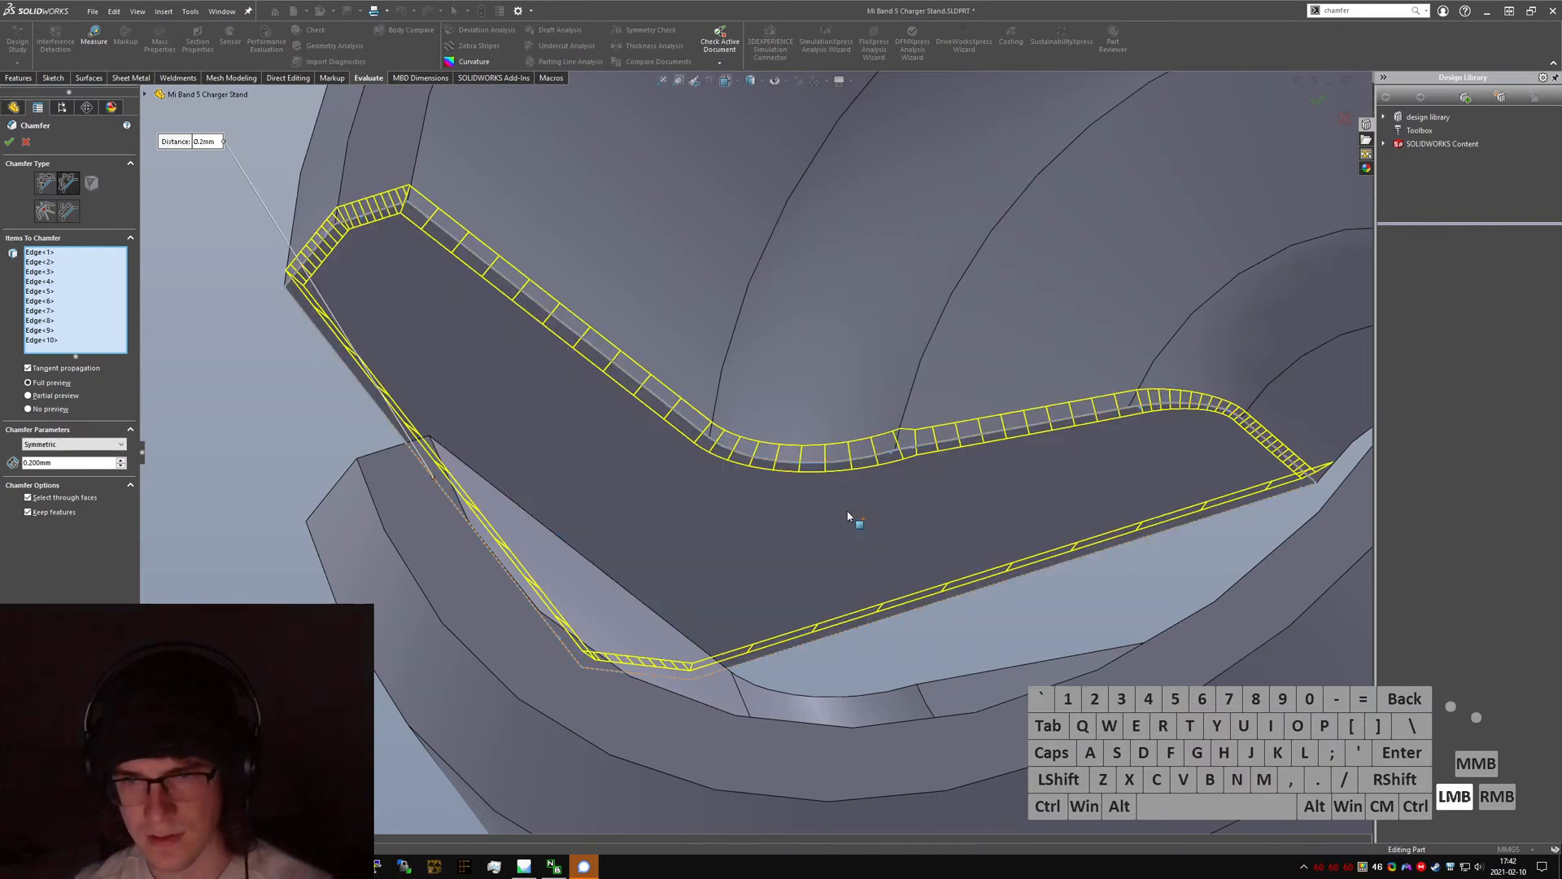
pyautogui.rightClick(69, 317)
pyautogui.click(109, 324)
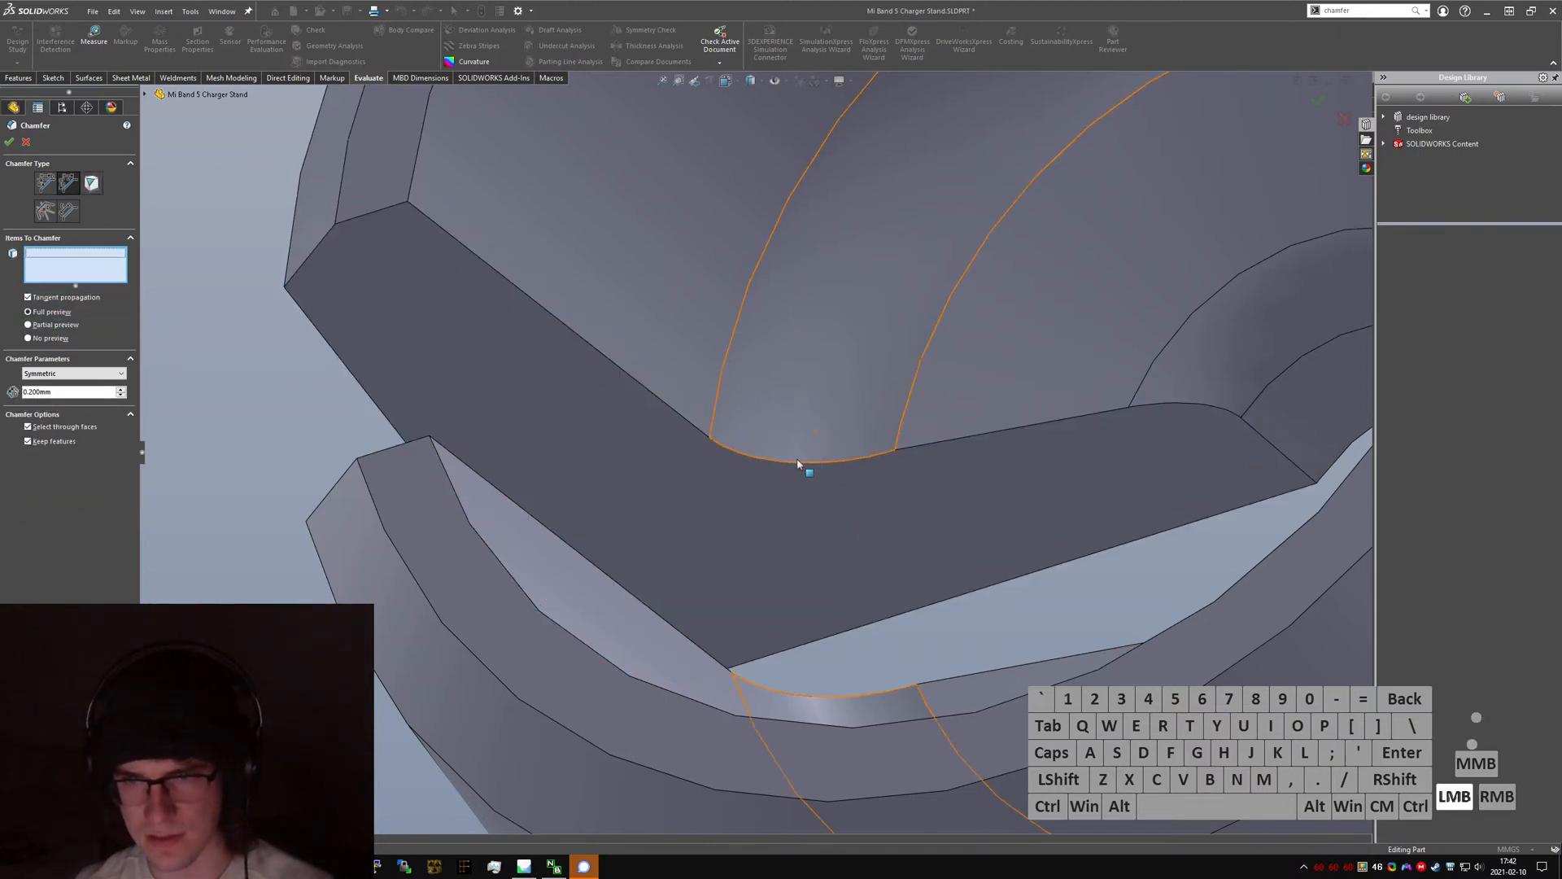
# - Try to chamfer the slot side face's complete edge loop at 0.2 mm, and clear that selection
pyautogui.rightClick(792, 466)
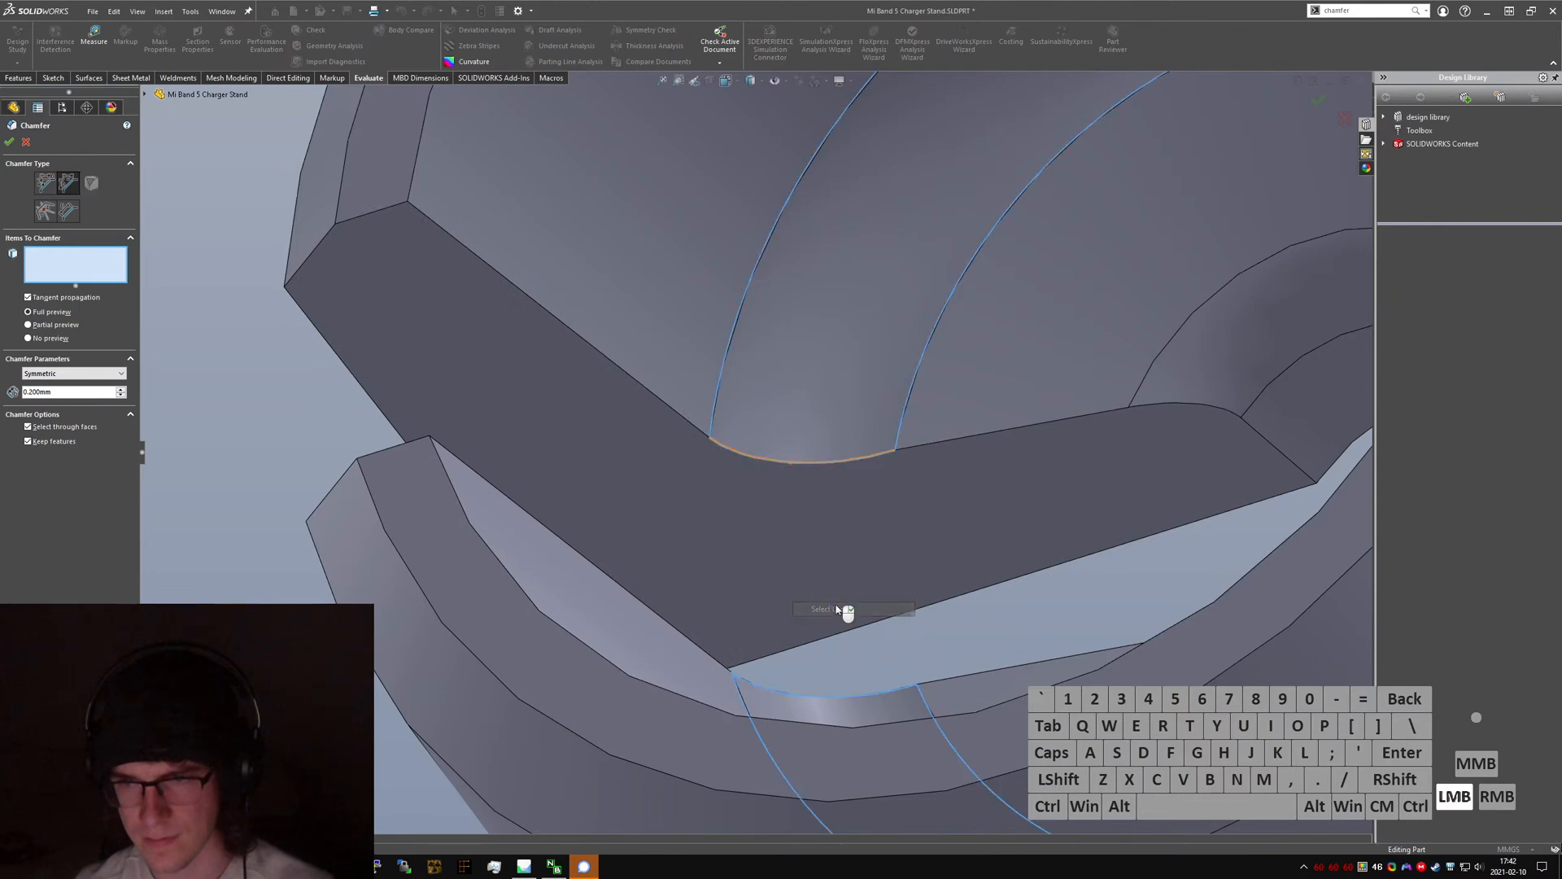
pyautogui.click(843, 608)
pyautogui.click(822, 451)
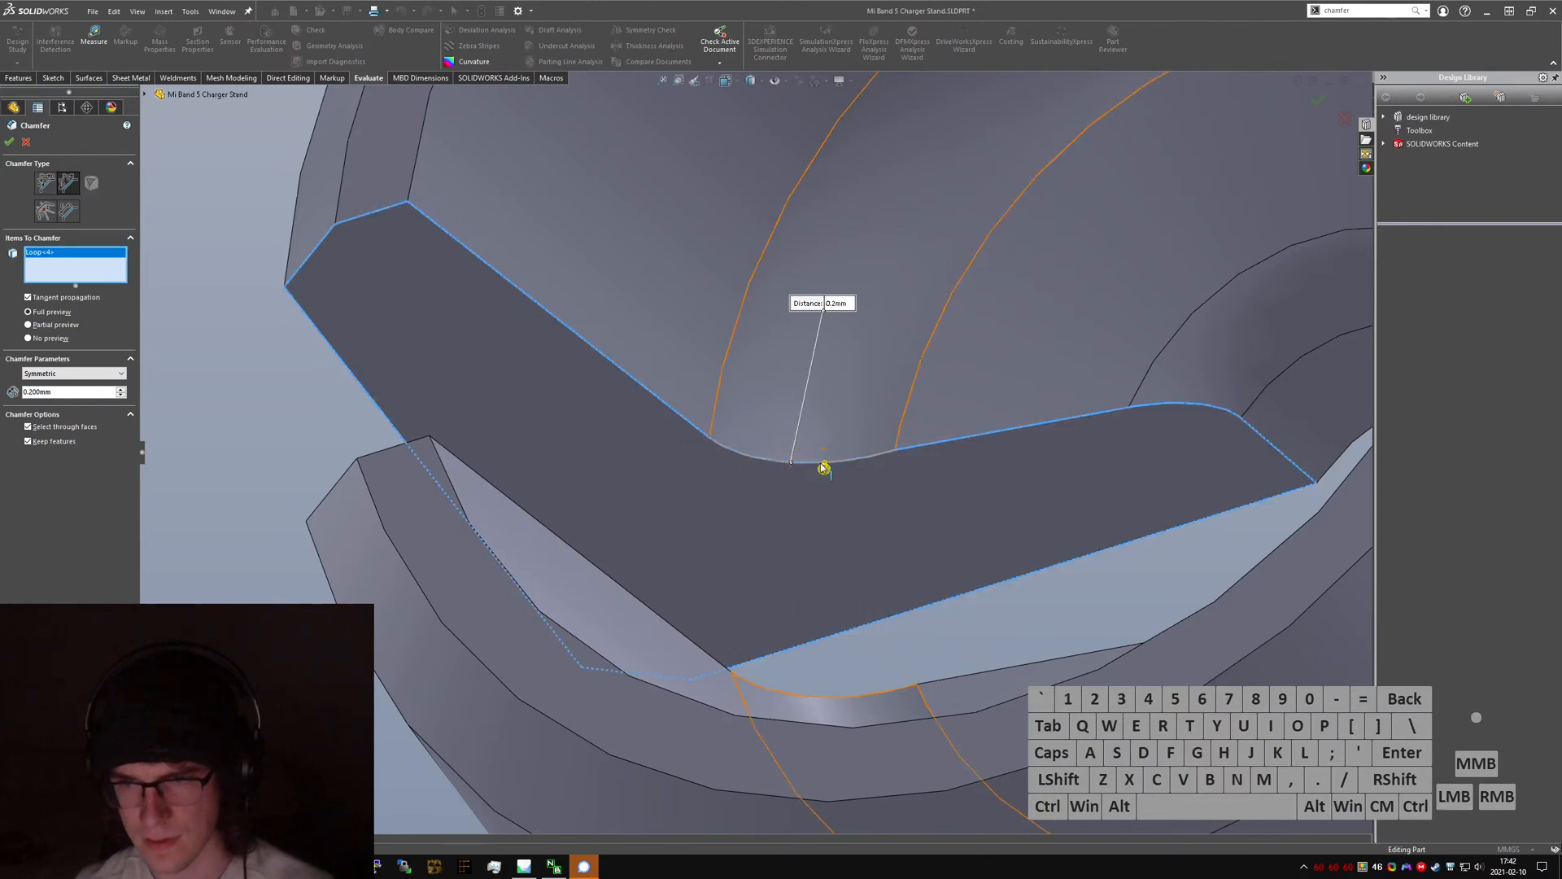
pyautogui.moveTo(821, 482); pyautogui.dragTo(976, 391, button='middle')
pyautogui.scroll(-2, 736, 573)
pyautogui.moveTo(678, 589); pyautogui.dragTo(196, 305, button='middle')
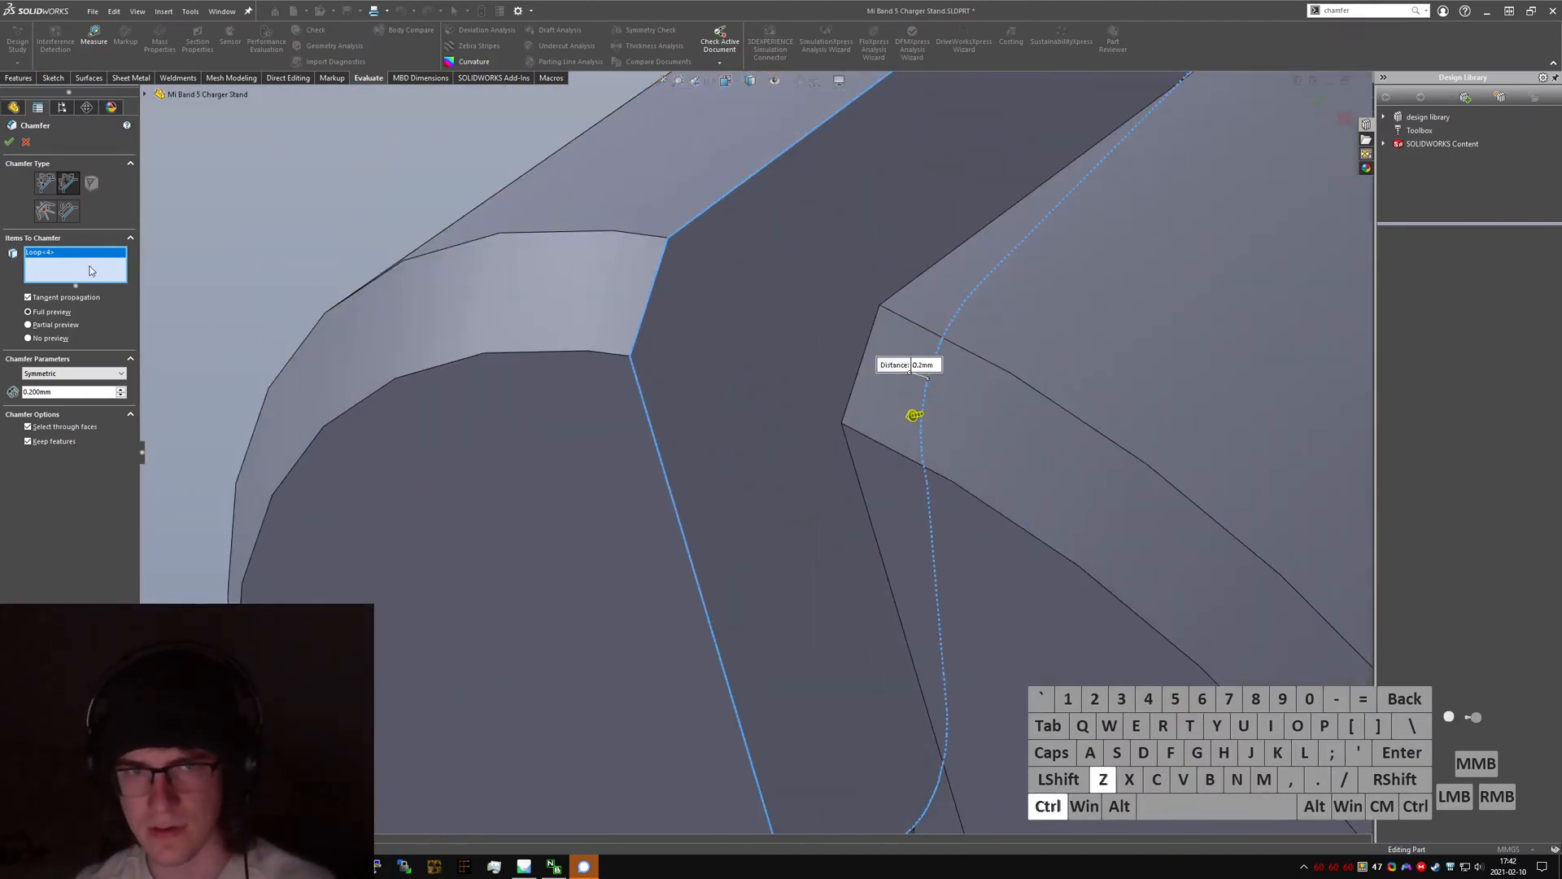
pyautogui.rightClick(92, 270)
pyautogui.click(122, 281)
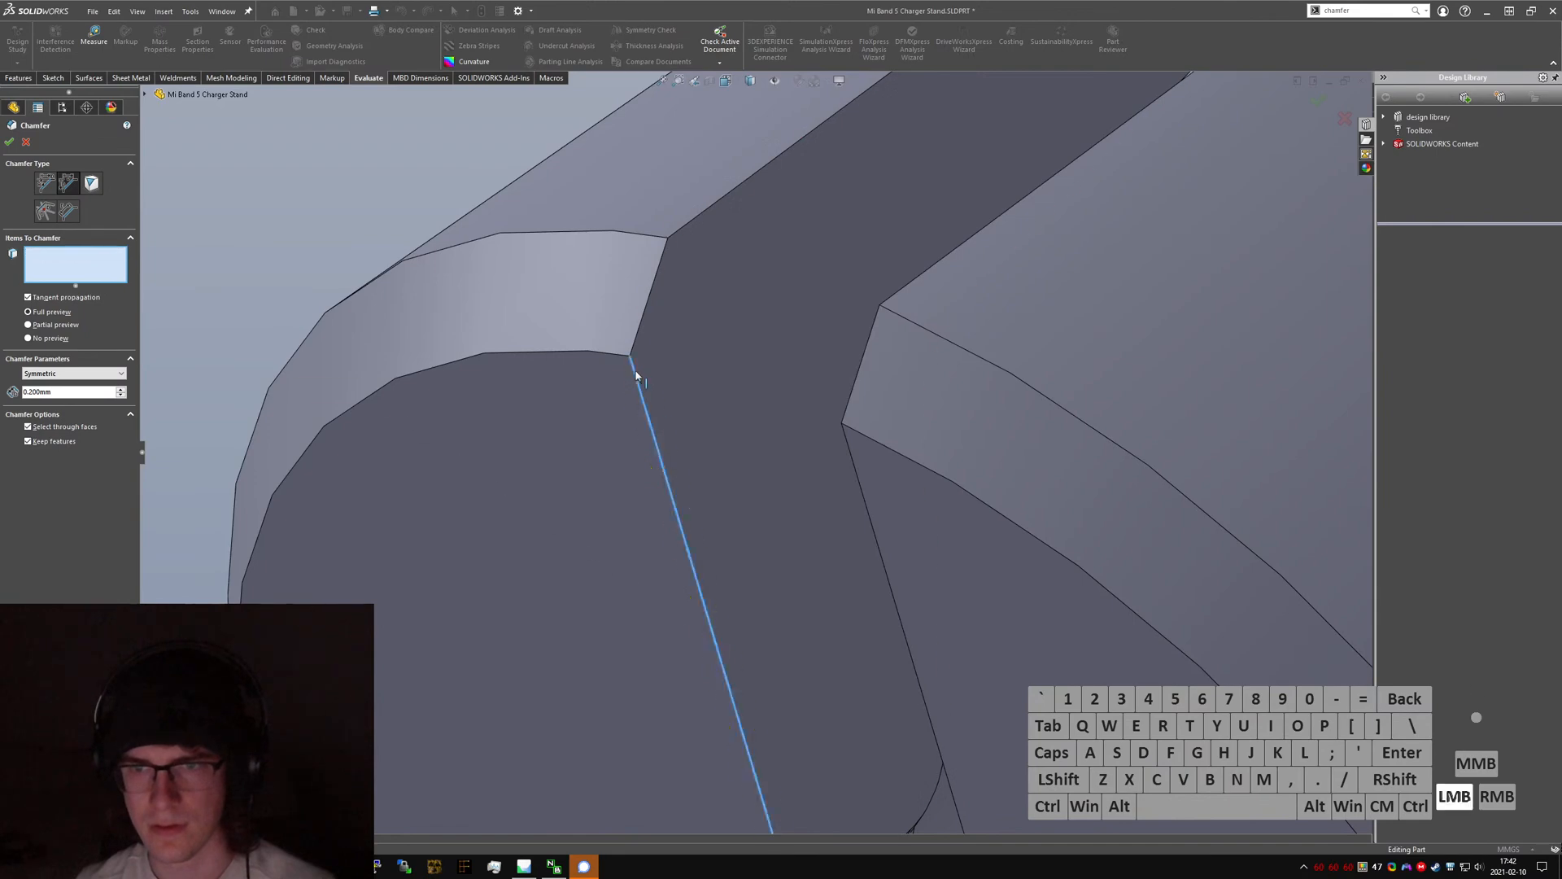
# - Select the slot side face's outer edges, longitudinal inner edge and upper rim edges individually for the 0.2 mm chamfer
pyautogui.click(654, 281)
pyautogui.click(709, 206)
pyautogui.scroll(5, 845, 274)
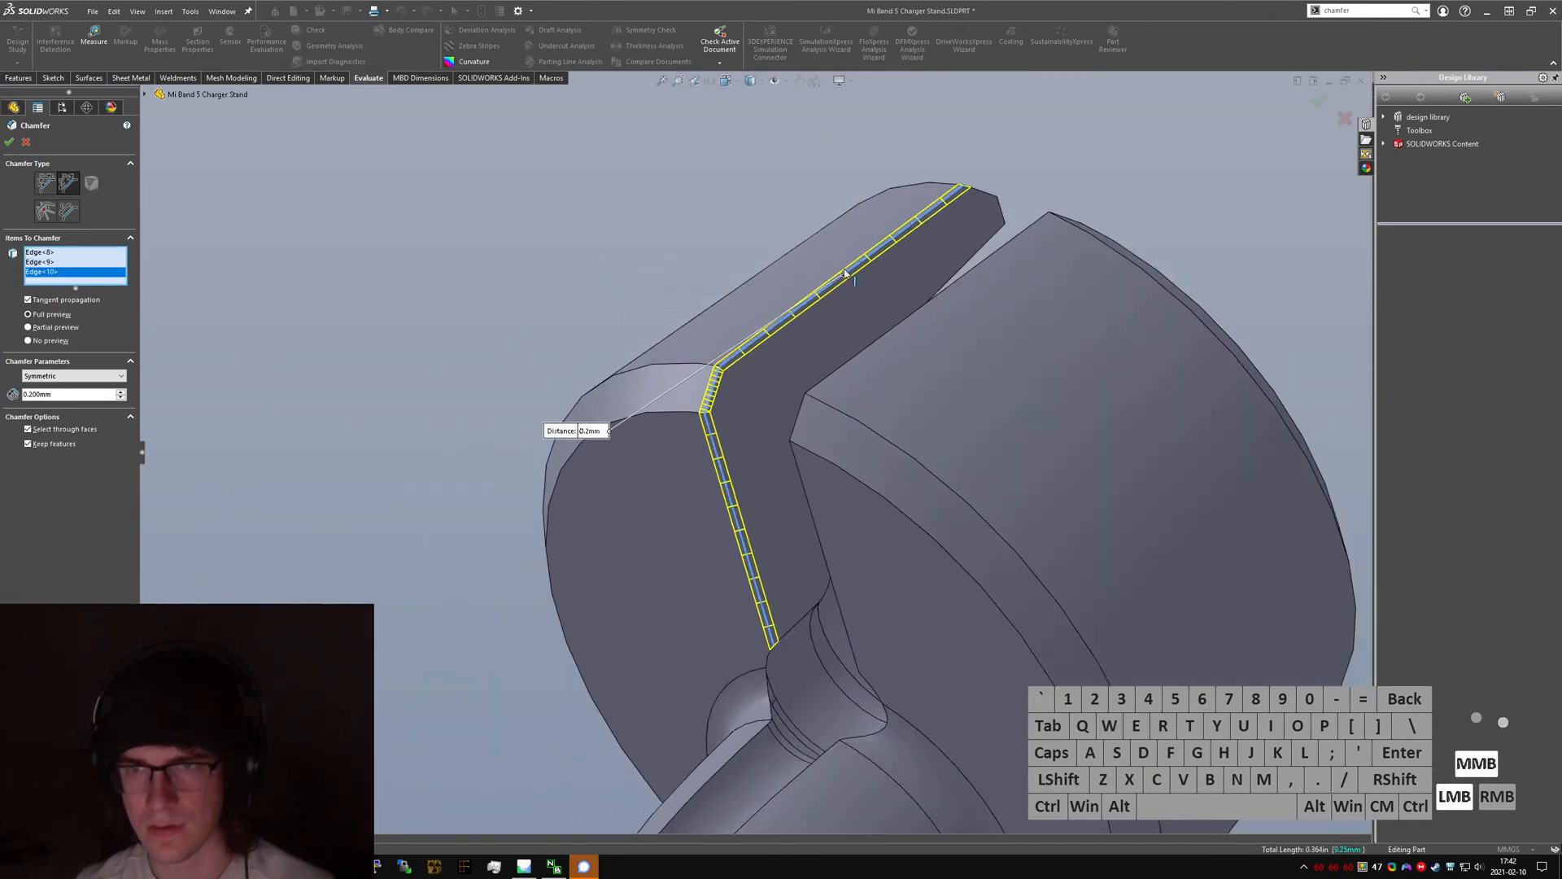
pyautogui.moveTo(844, 274); pyautogui.dragTo(944, 274, button='middle')
pyautogui.scroll(-5, 944, 273)
pyautogui.click(997, 285)
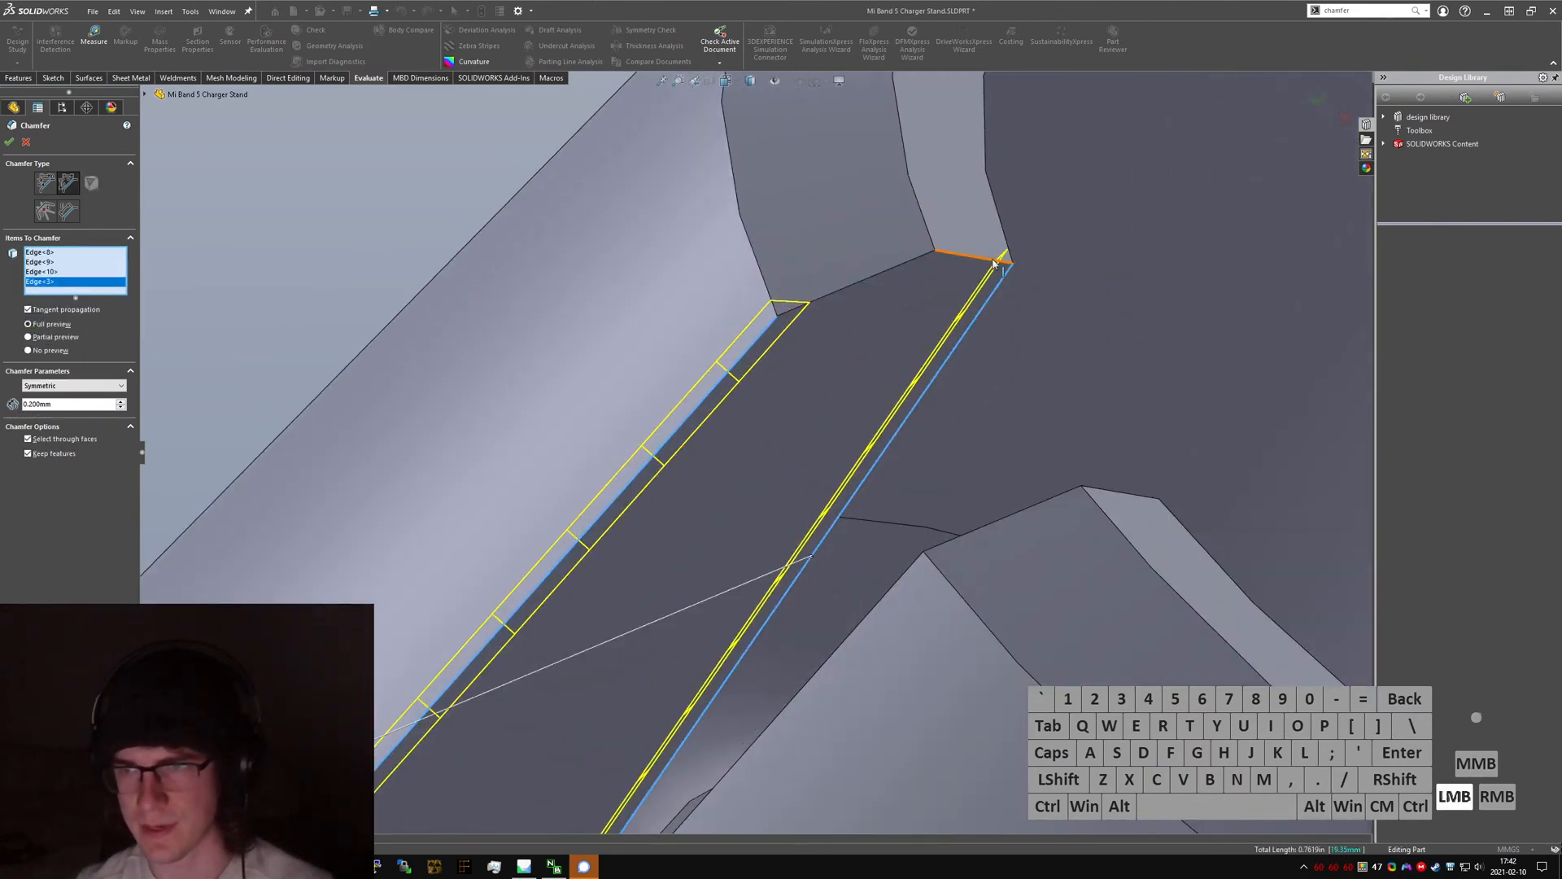
pyautogui.click(990, 261)
pyautogui.click(874, 275)
# - Complete the edge selection around this slot side face with its remaining curved inner edges near the central hole
pyautogui.scroll(6, 821, 453)
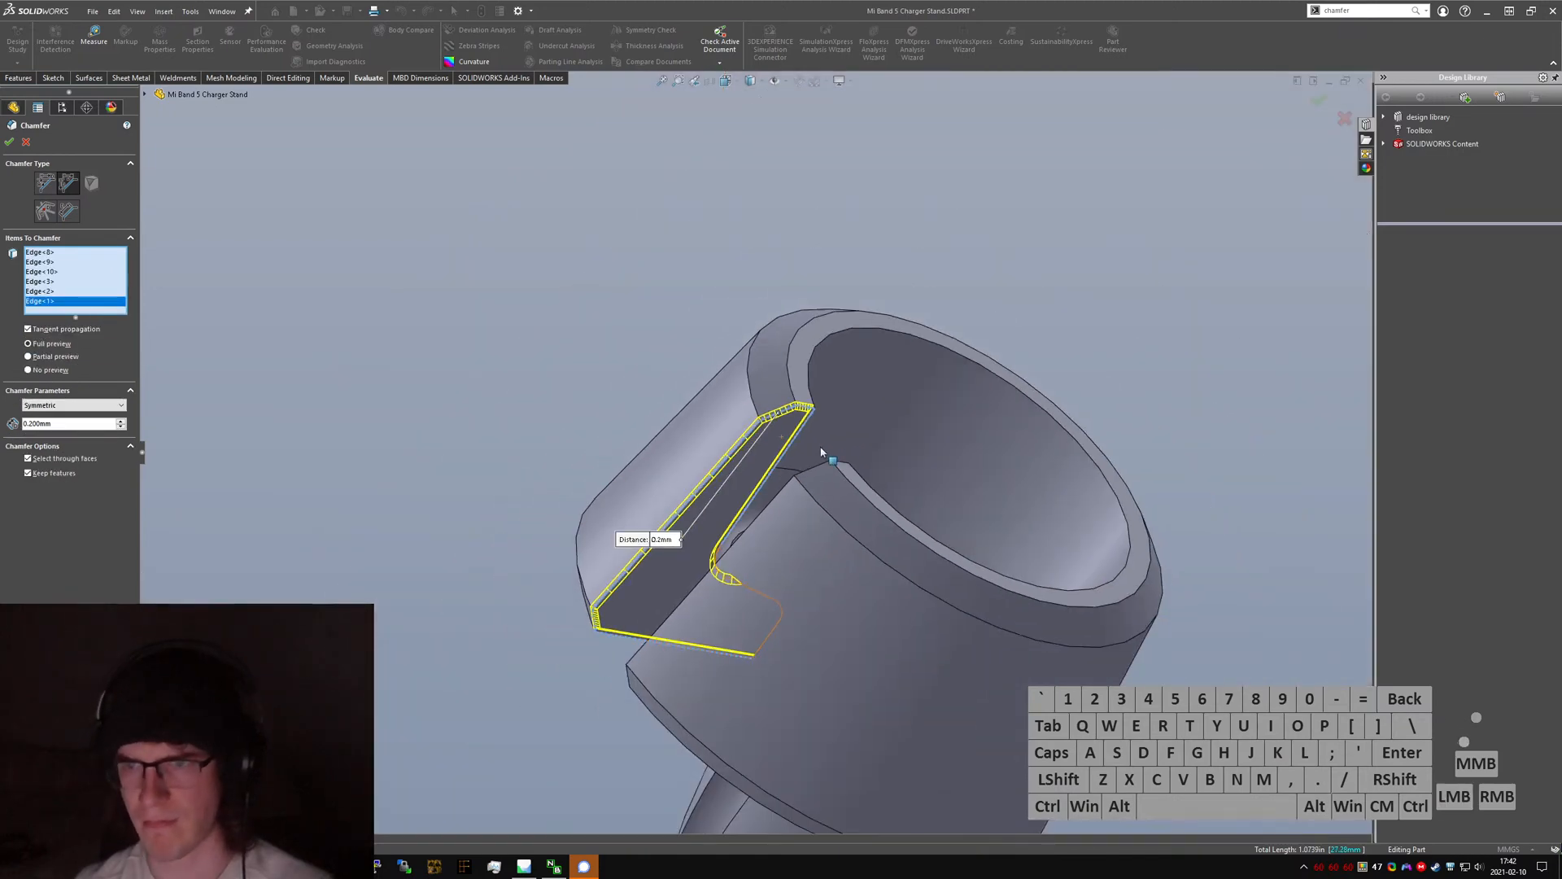
pyautogui.scroll(3, 821, 452)
pyautogui.moveTo(821, 452); pyautogui.dragTo(602, 543, button='middle')
pyautogui.scroll(-6, 783, 490)
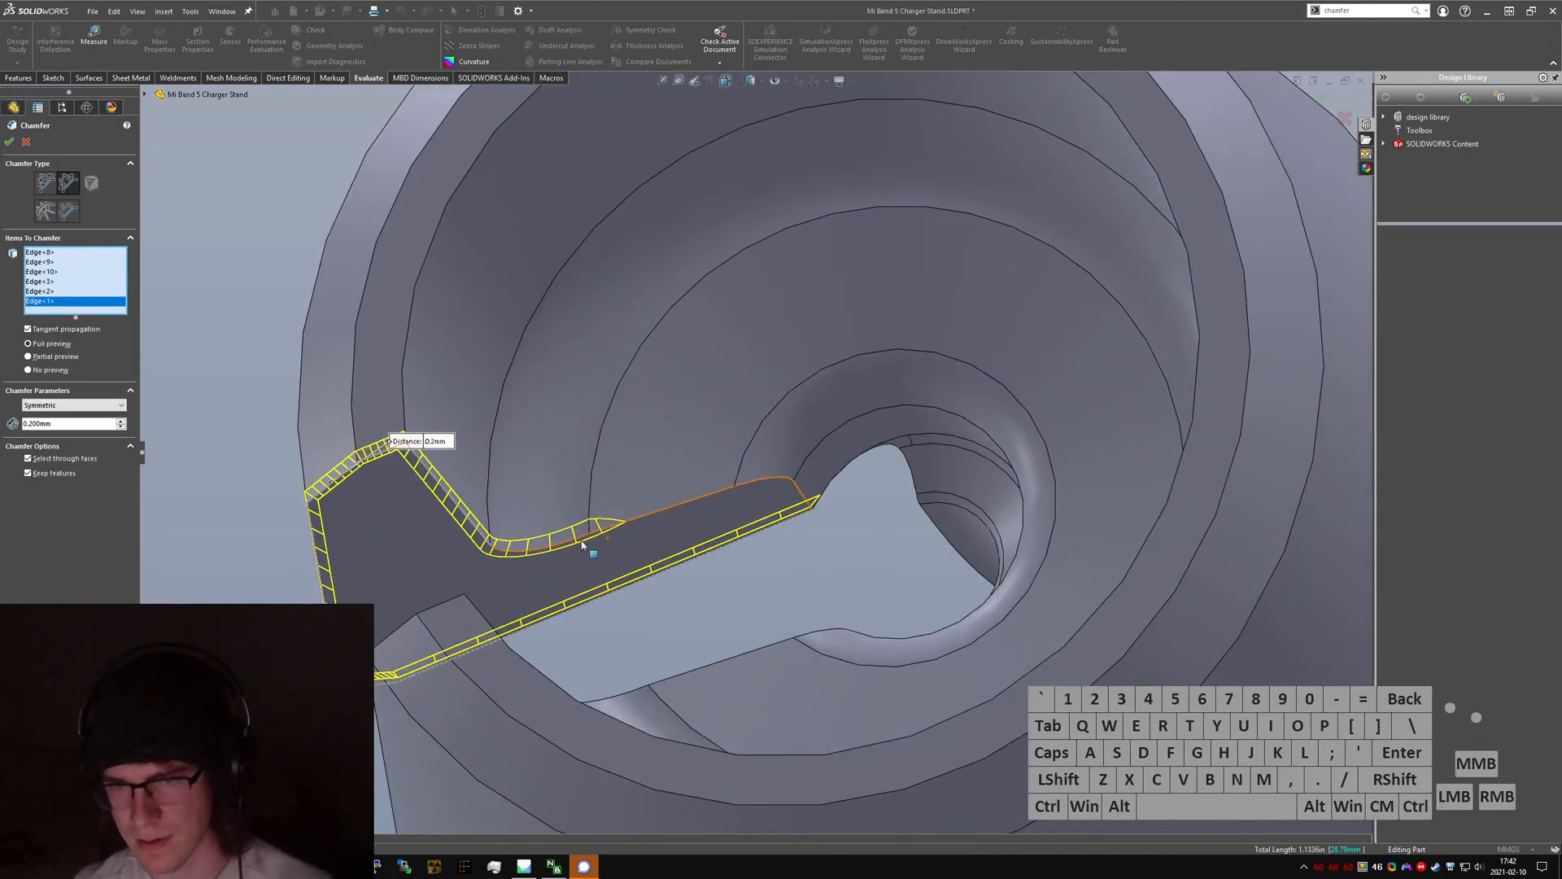
pyautogui.click(622, 530)
pyautogui.click(799, 490)
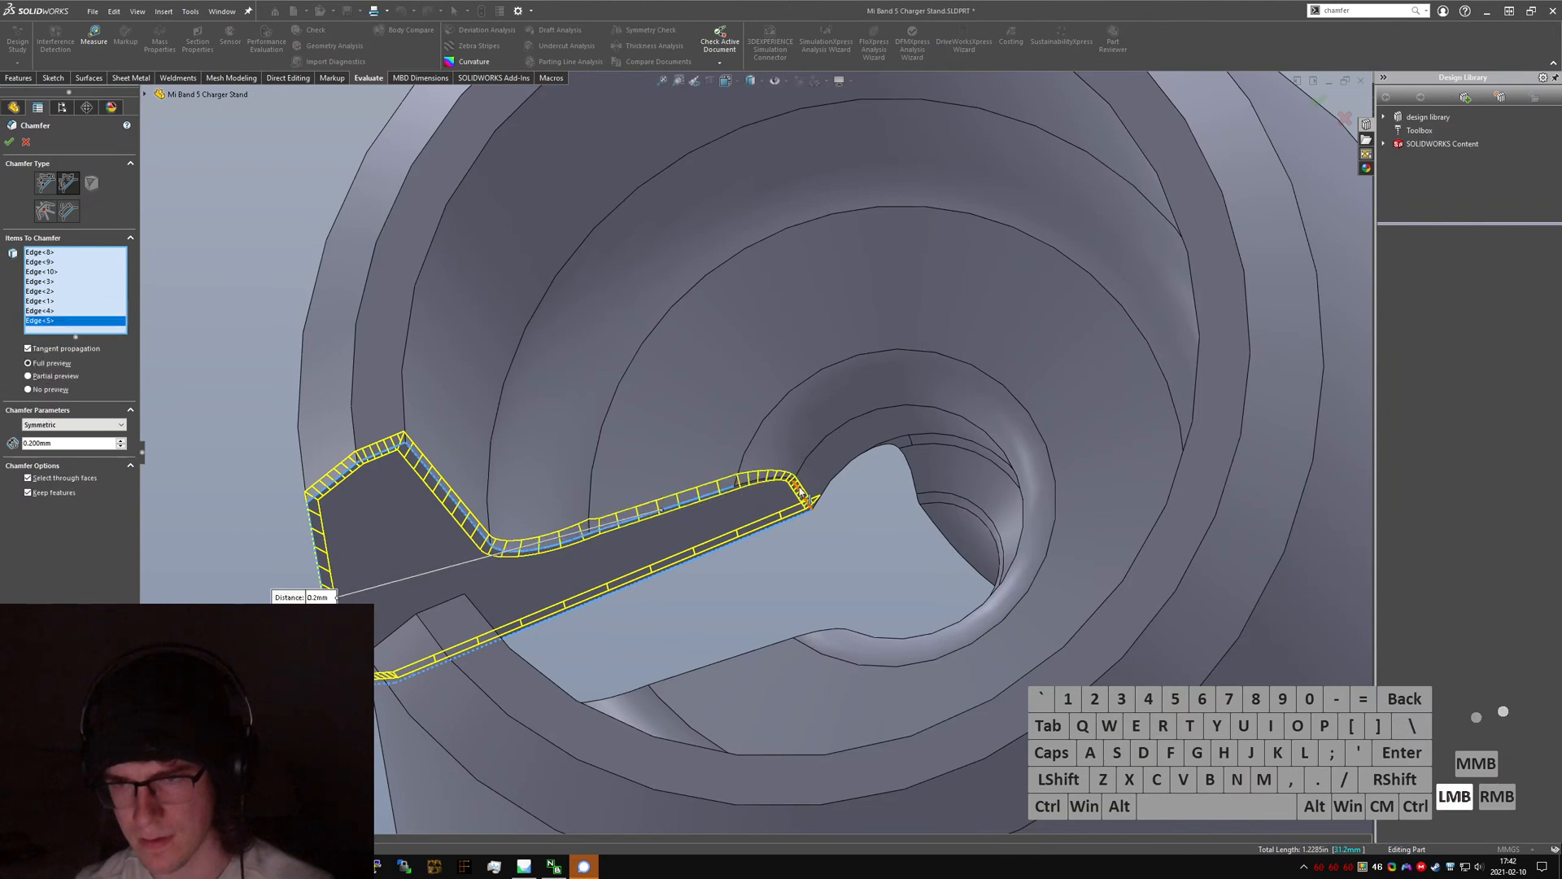
pyautogui.click(803, 496)
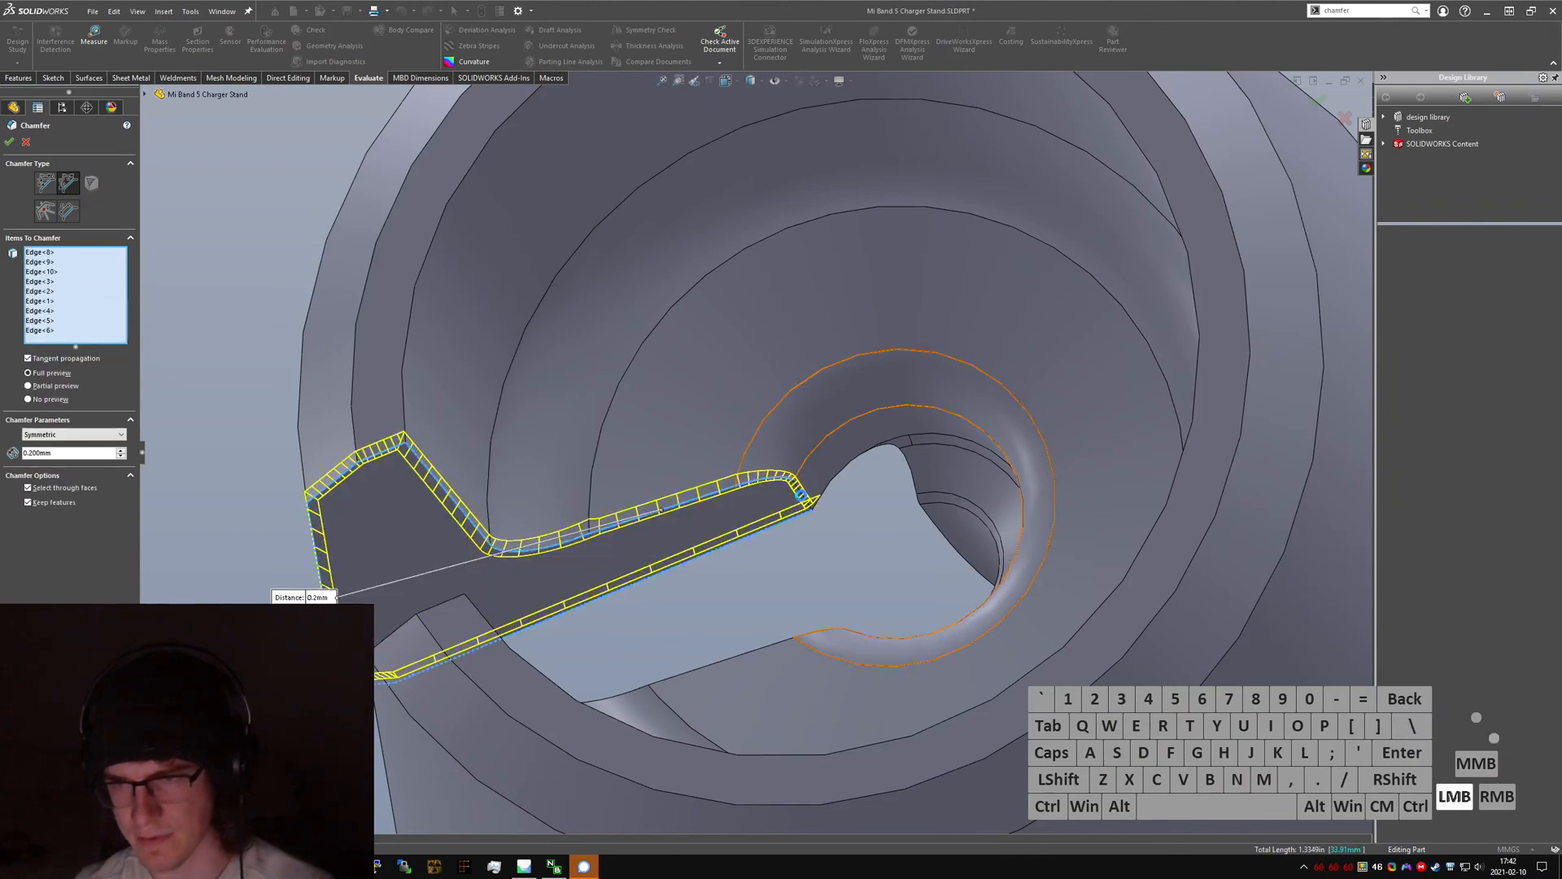
pyautogui.click(803, 501)
pyautogui.moveTo(804, 501); pyautogui.dragTo(900, 541, button='middle')
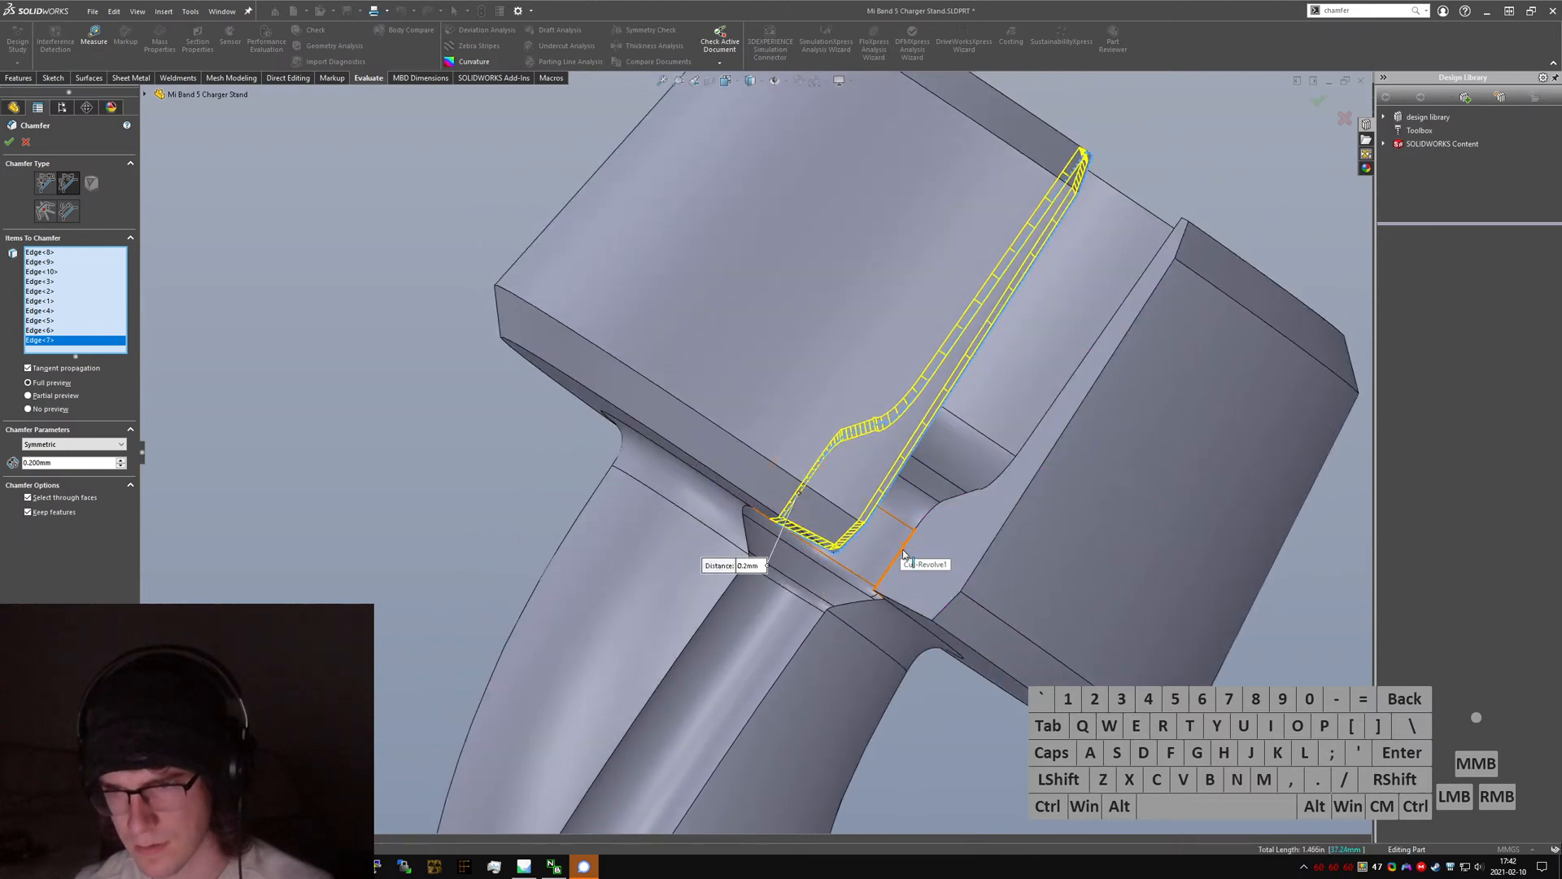
# - Extend the 0.2 mm chamfer to all edges around the opposite side face of the slot
pyautogui.click(935, 515)
pyautogui.click(933, 507)
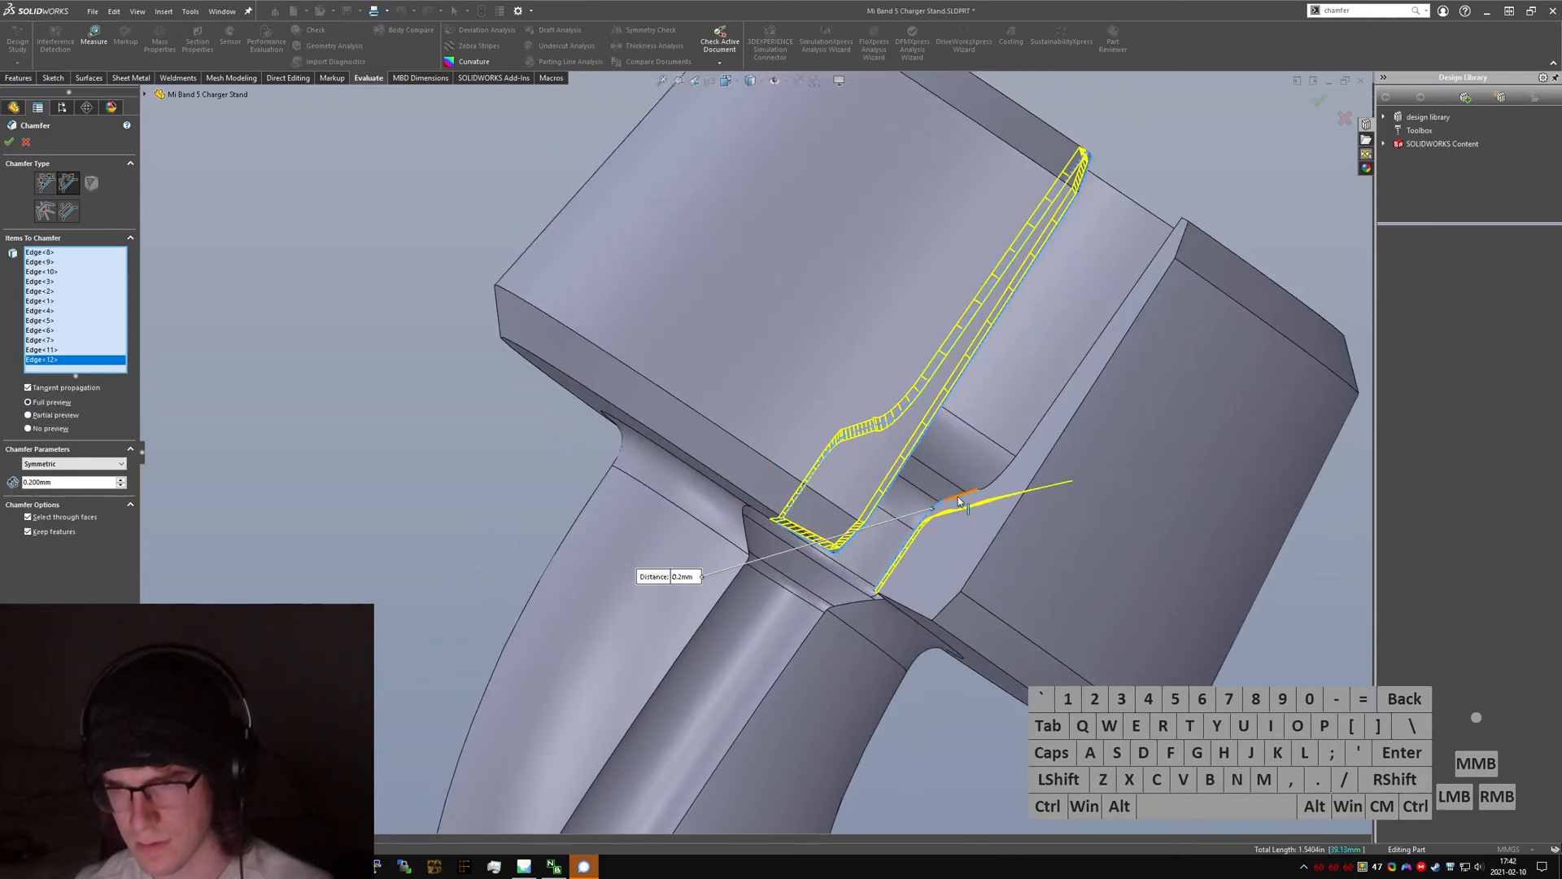
pyautogui.click(961, 494)
pyautogui.click(1002, 474)
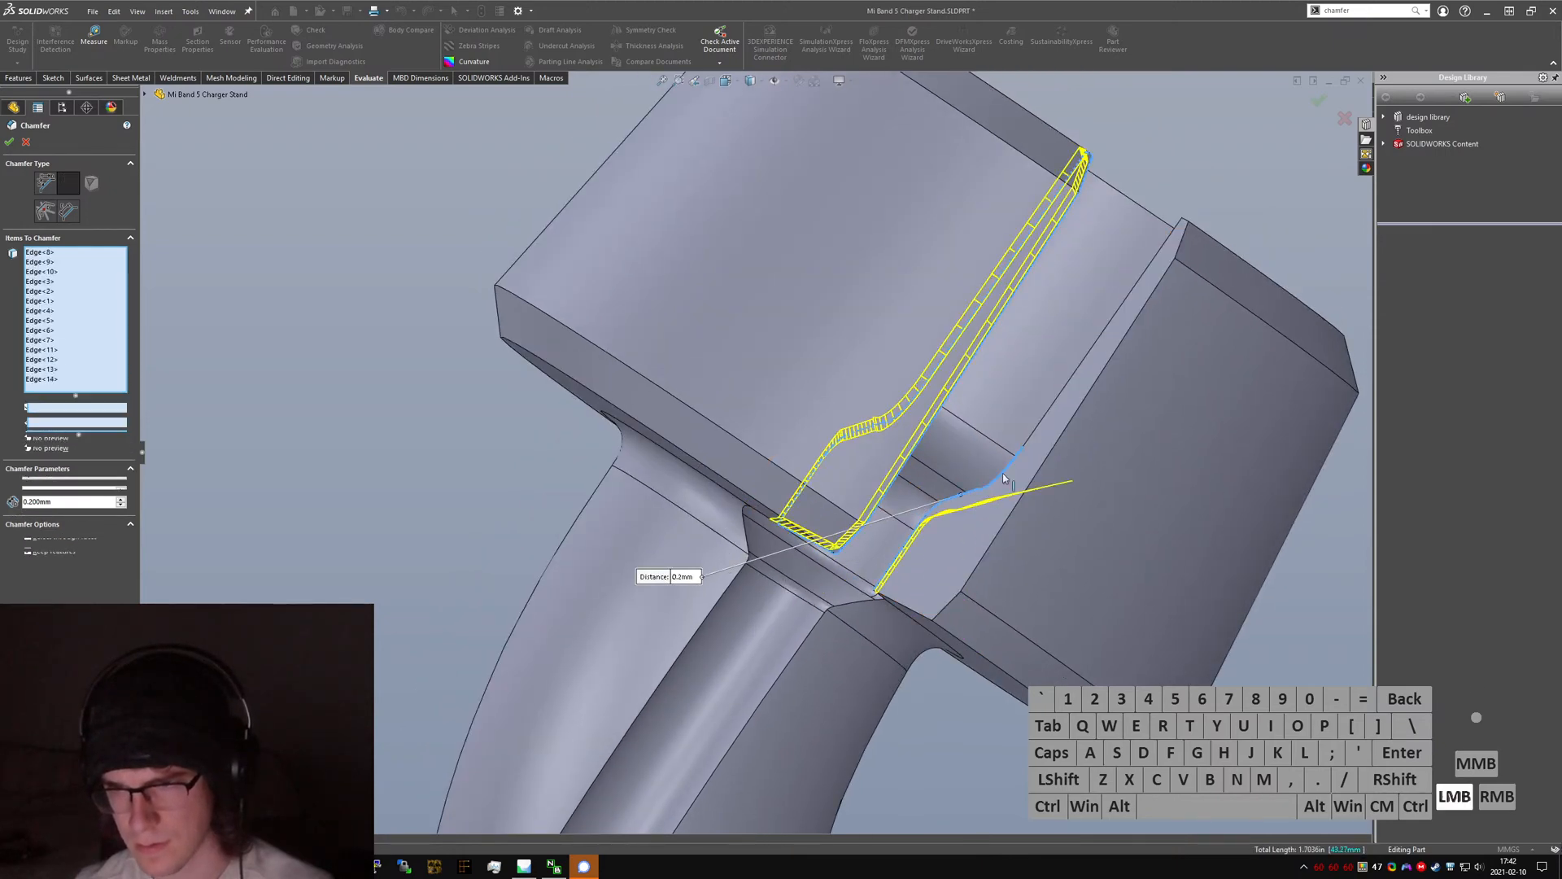
pyautogui.click(1032, 433)
pyautogui.click(1186, 231)
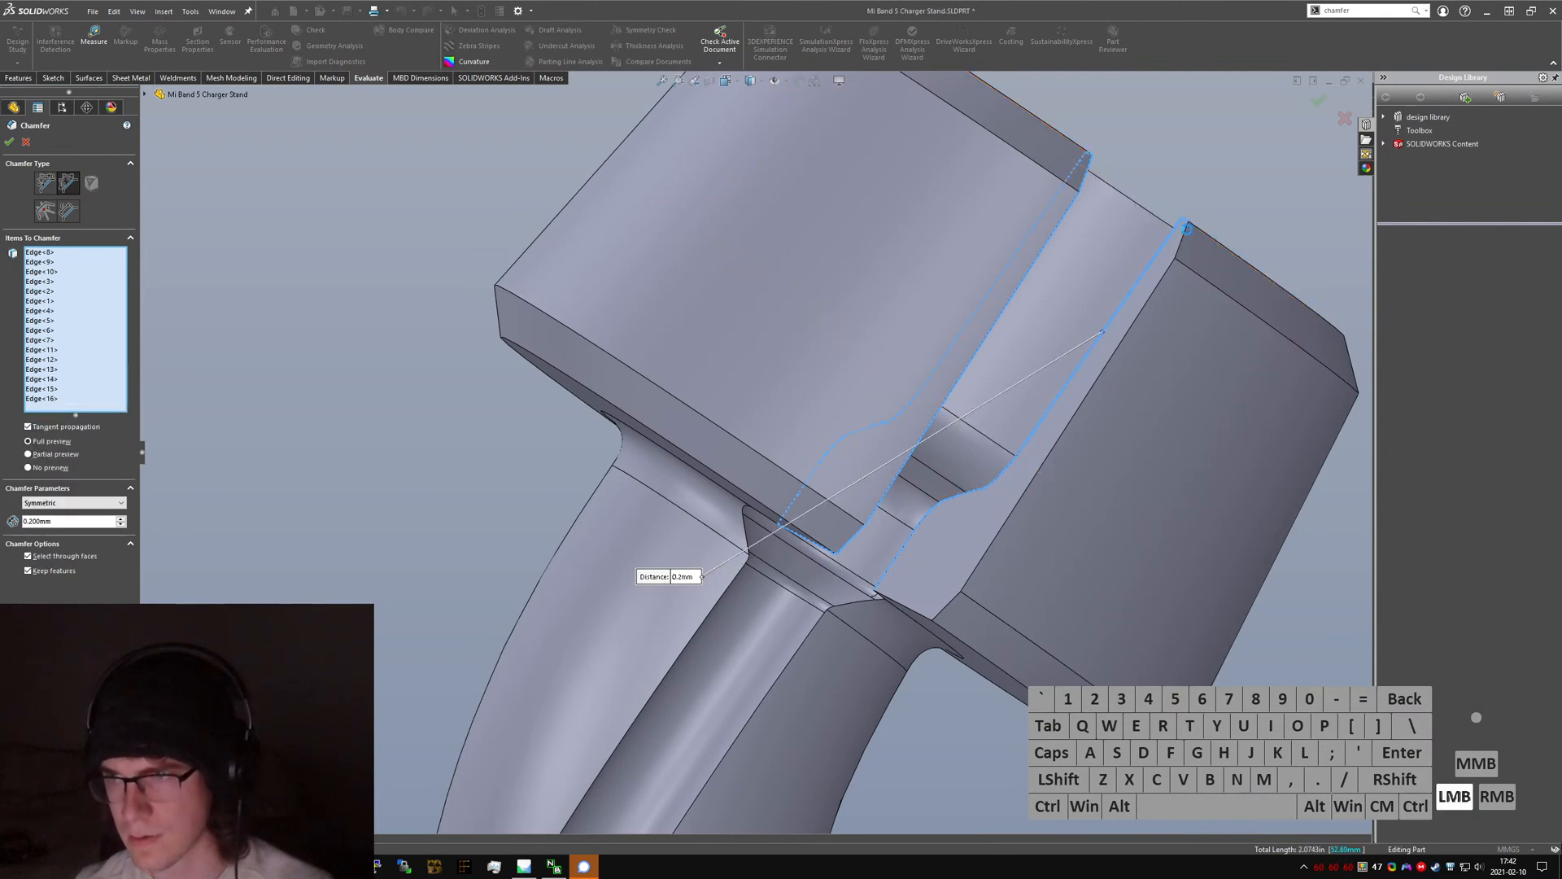
pyautogui.click(1185, 238)
pyautogui.click(1080, 396)
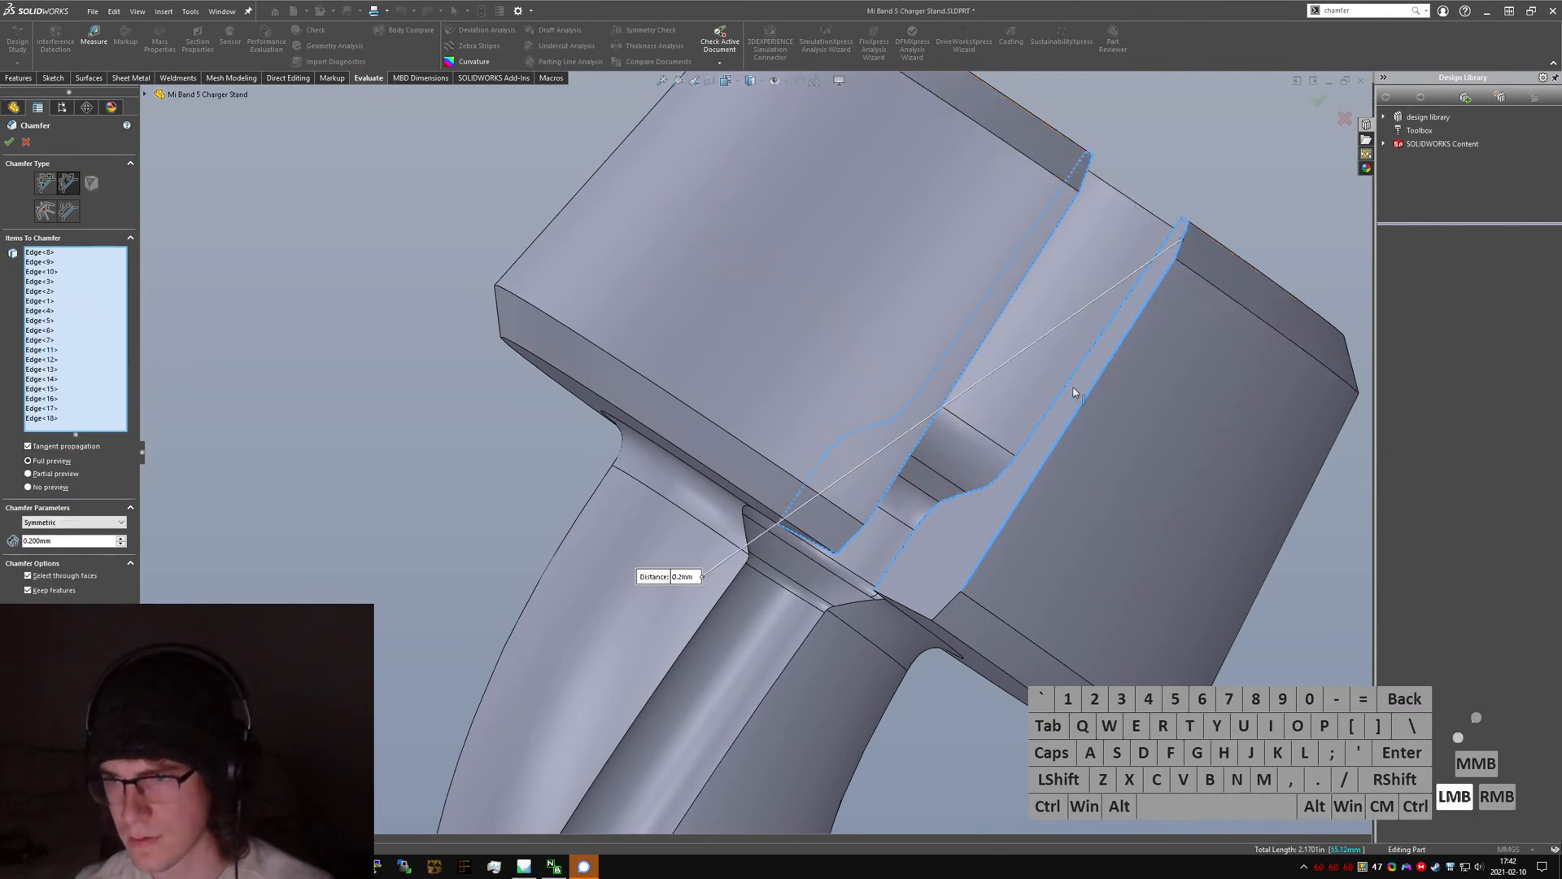
pyautogui.click(952, 604)
pyautogui.click(920, 608)
# - Remove the opposite slot face's inner profile edges from the chamfer selection and add them again one by one
pyautogui.moveTo(960, 536)
pyautogui.mouseDown(button='middle')
pyautogui.moveTo(971, 623)
pyautogui.moveTo(967, 524)
pyautogui.mouseUp(button='middle')
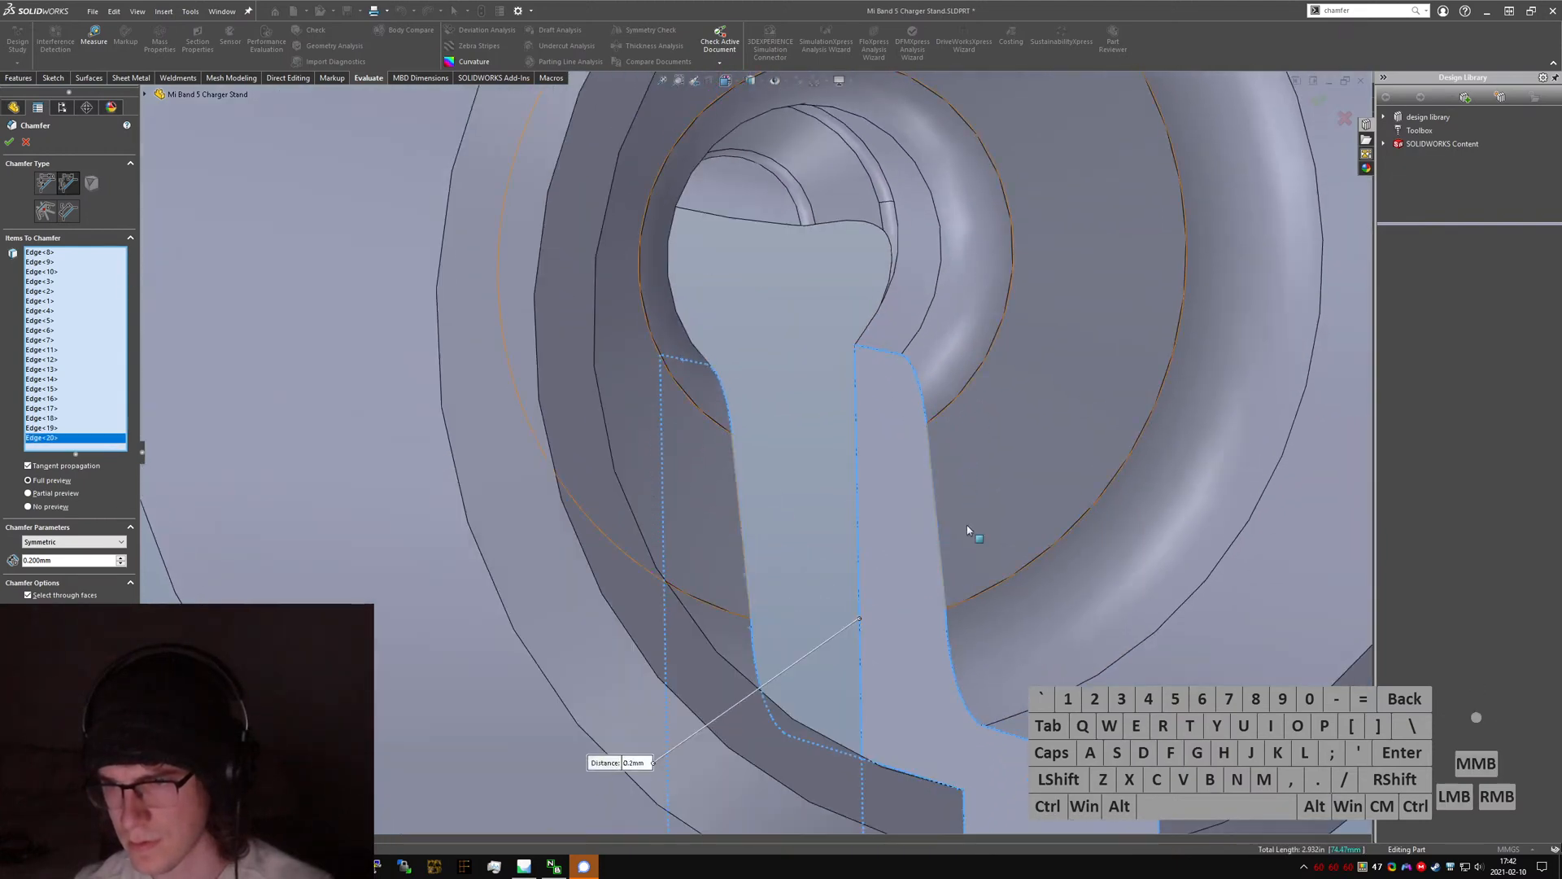
pyautogui.click(948, 610)
pyautogui.click(942, 589)
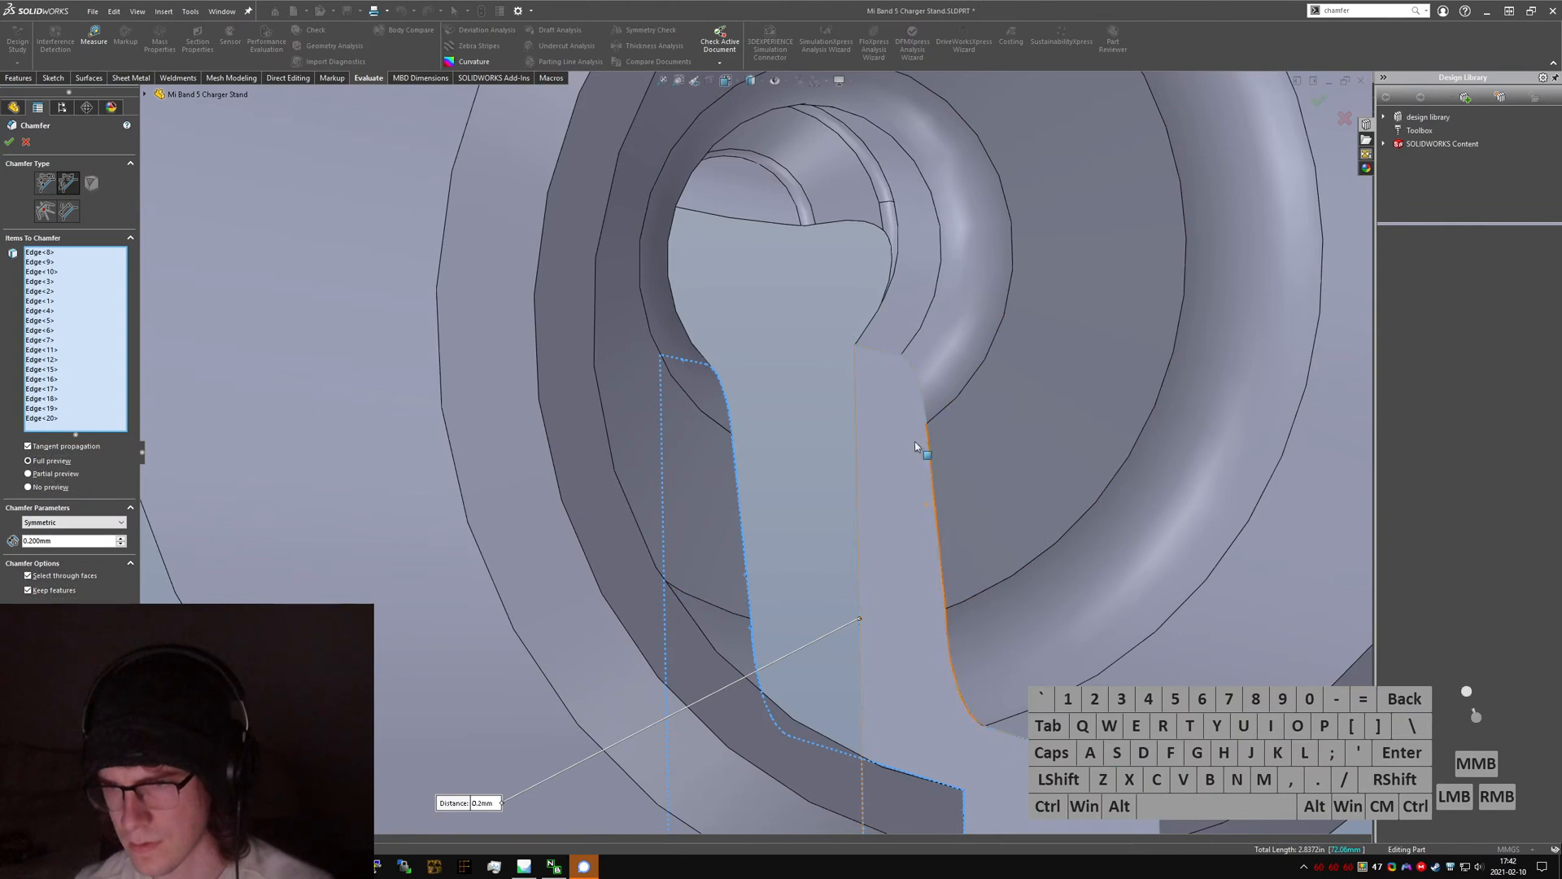
pyautogui.click(1011, 734)
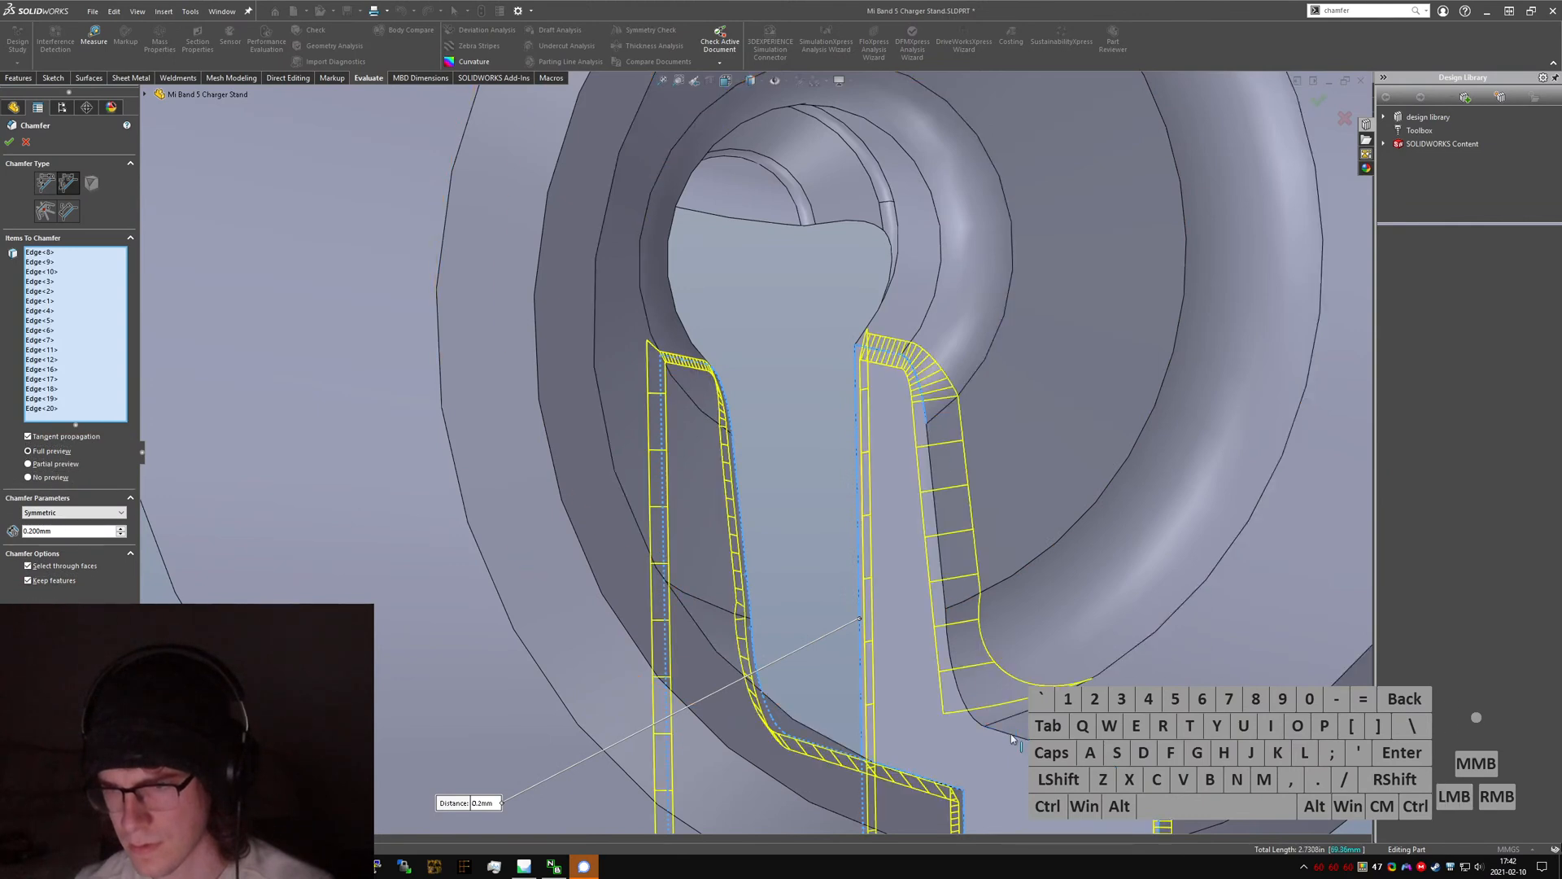
pyautogui.click(943, 610)
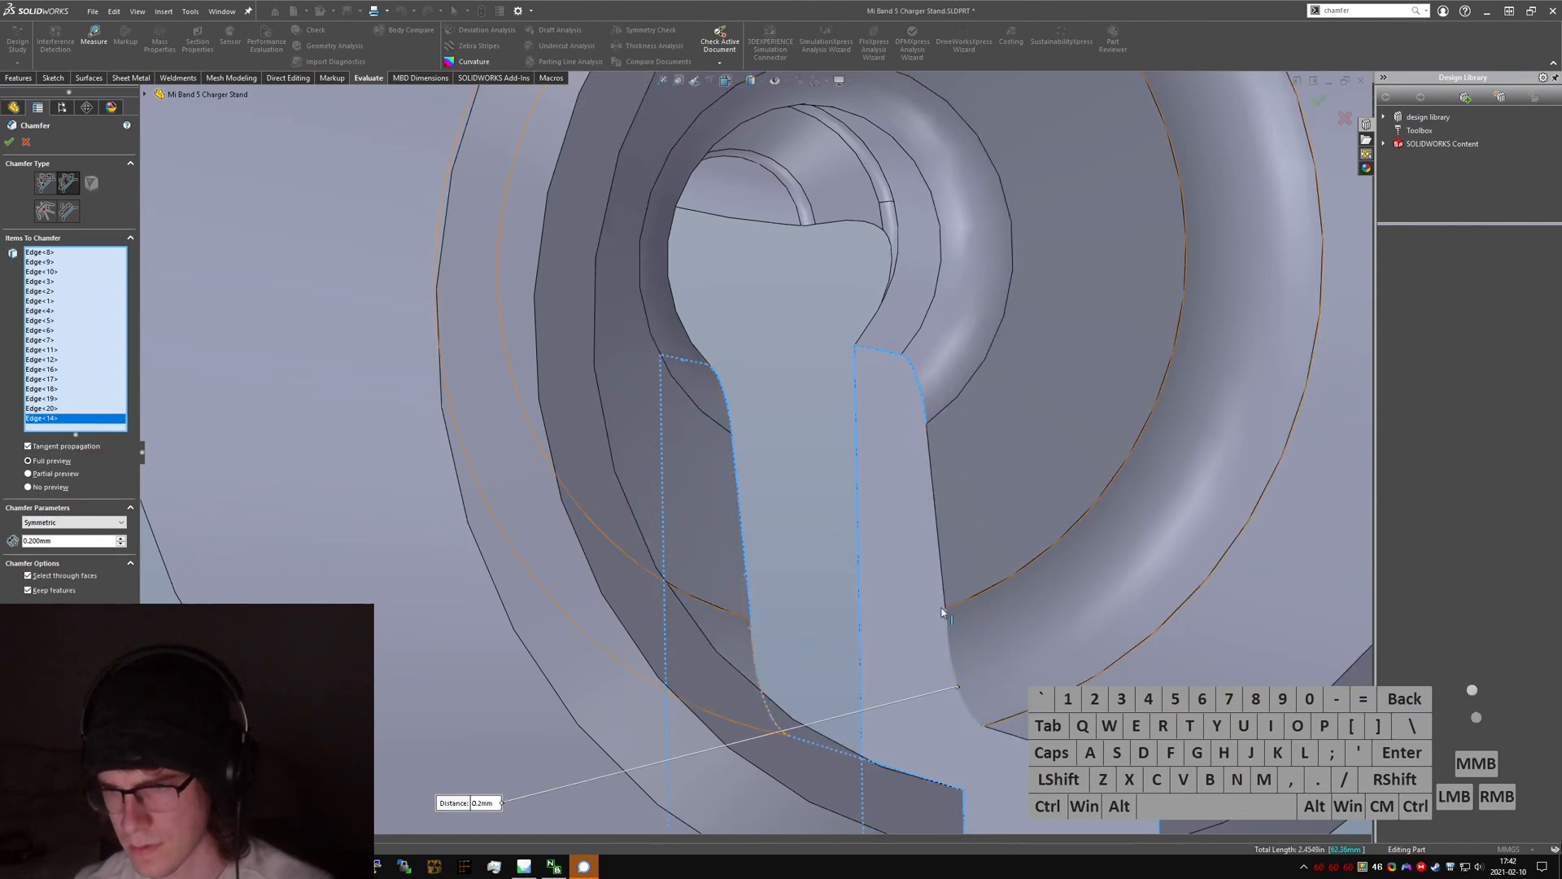
pyautogui.click(946, 582)
pyautogui.click(1008, 732)
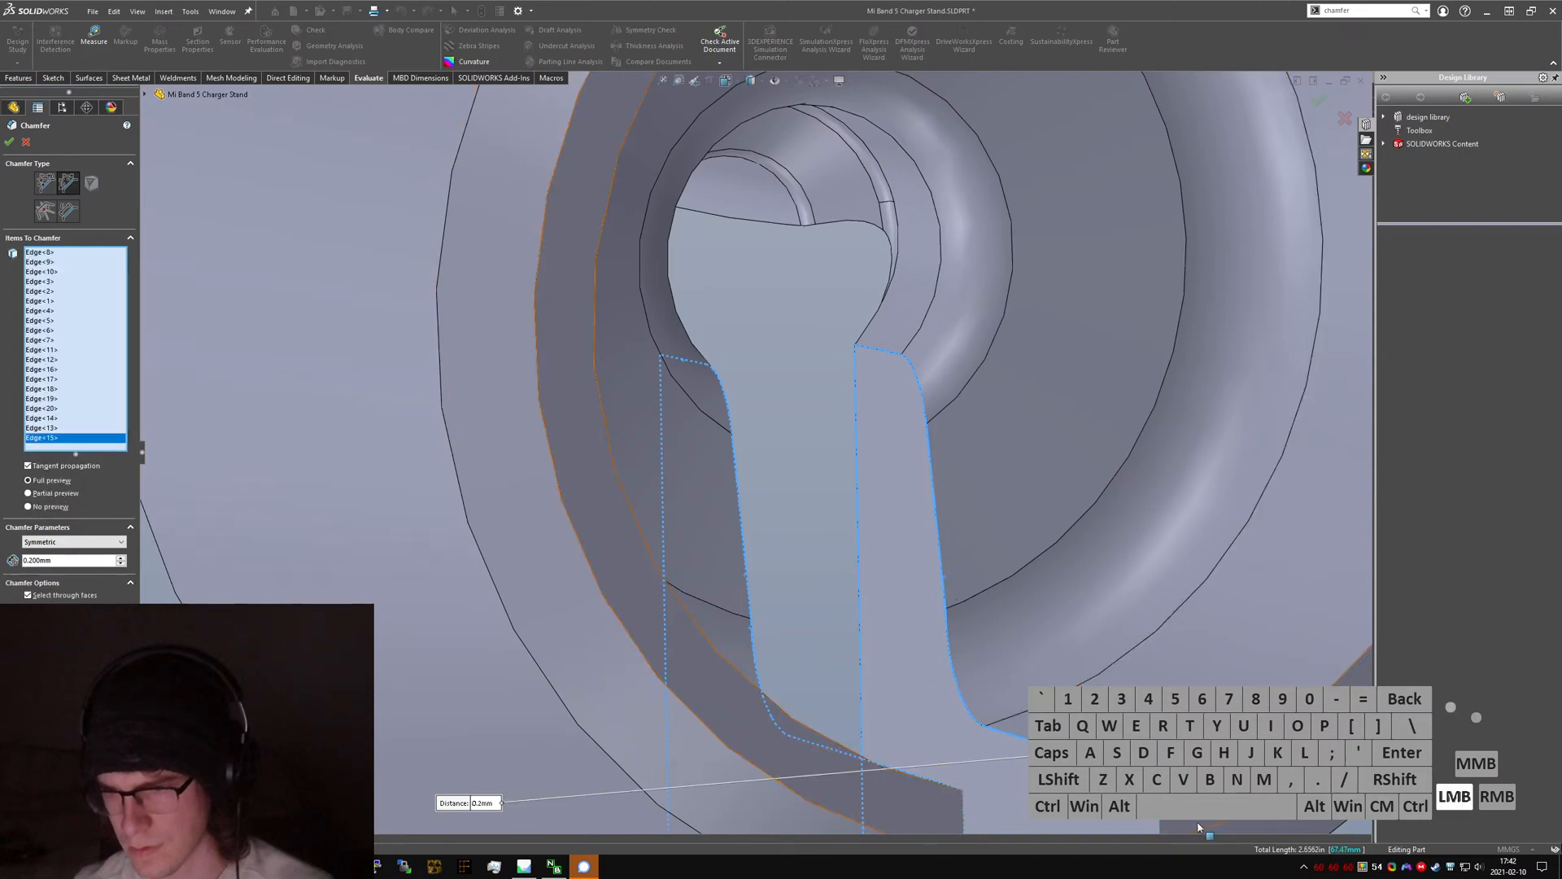
pyautogui.click(1160, 807)
# - Clear the selected slot edges and cancel the 0.2 mm chamfer
pyautogui.scroll(3, 772, 617)
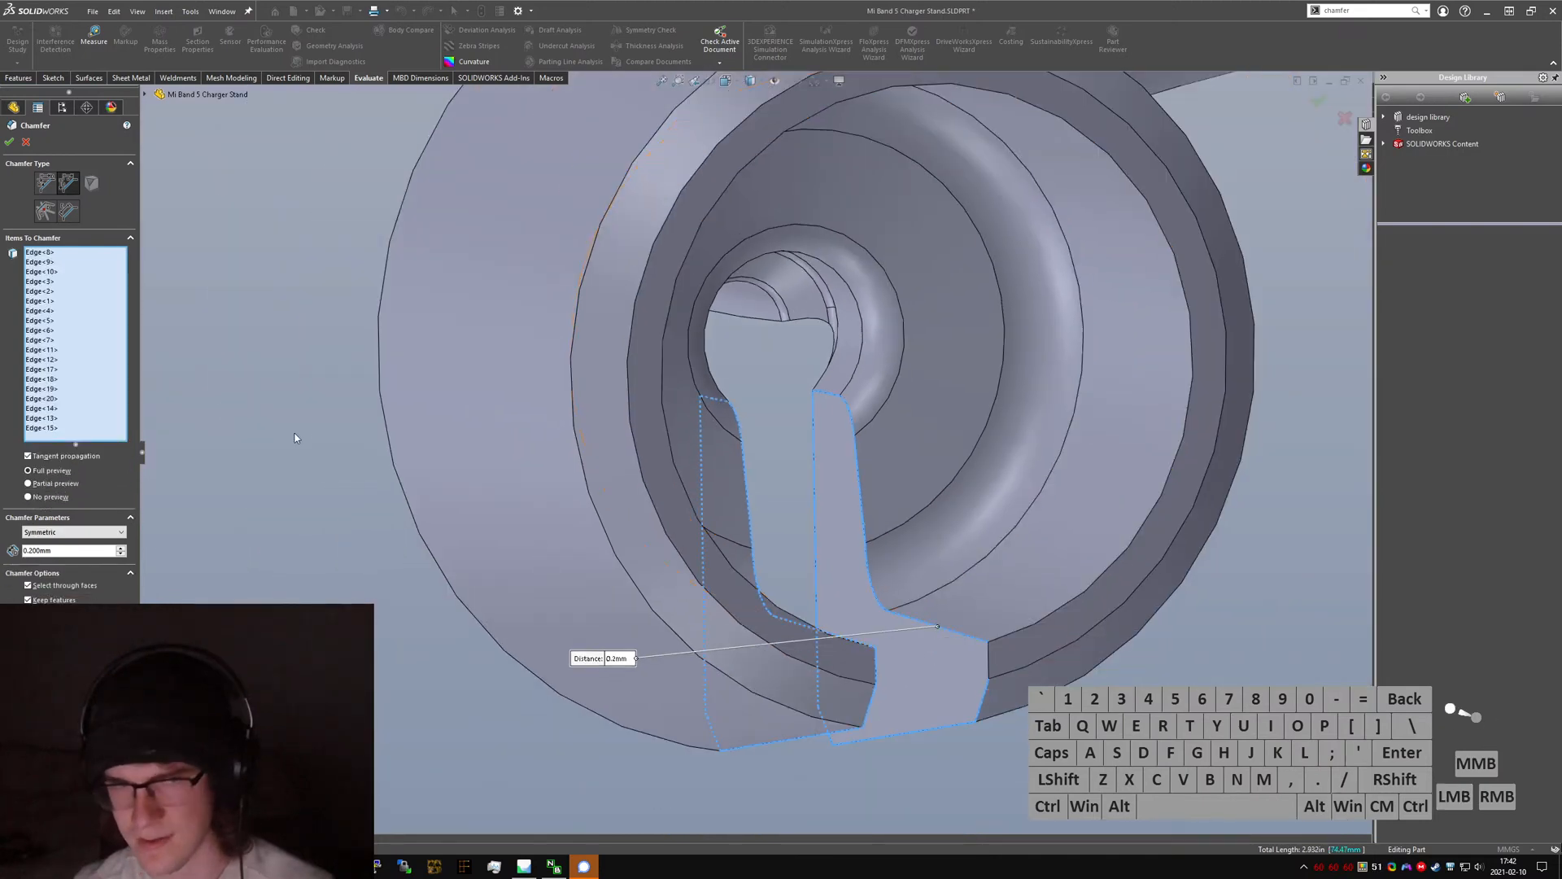
pyautogui.rightClick(53, 355)
pyautogui.click(80, 364)
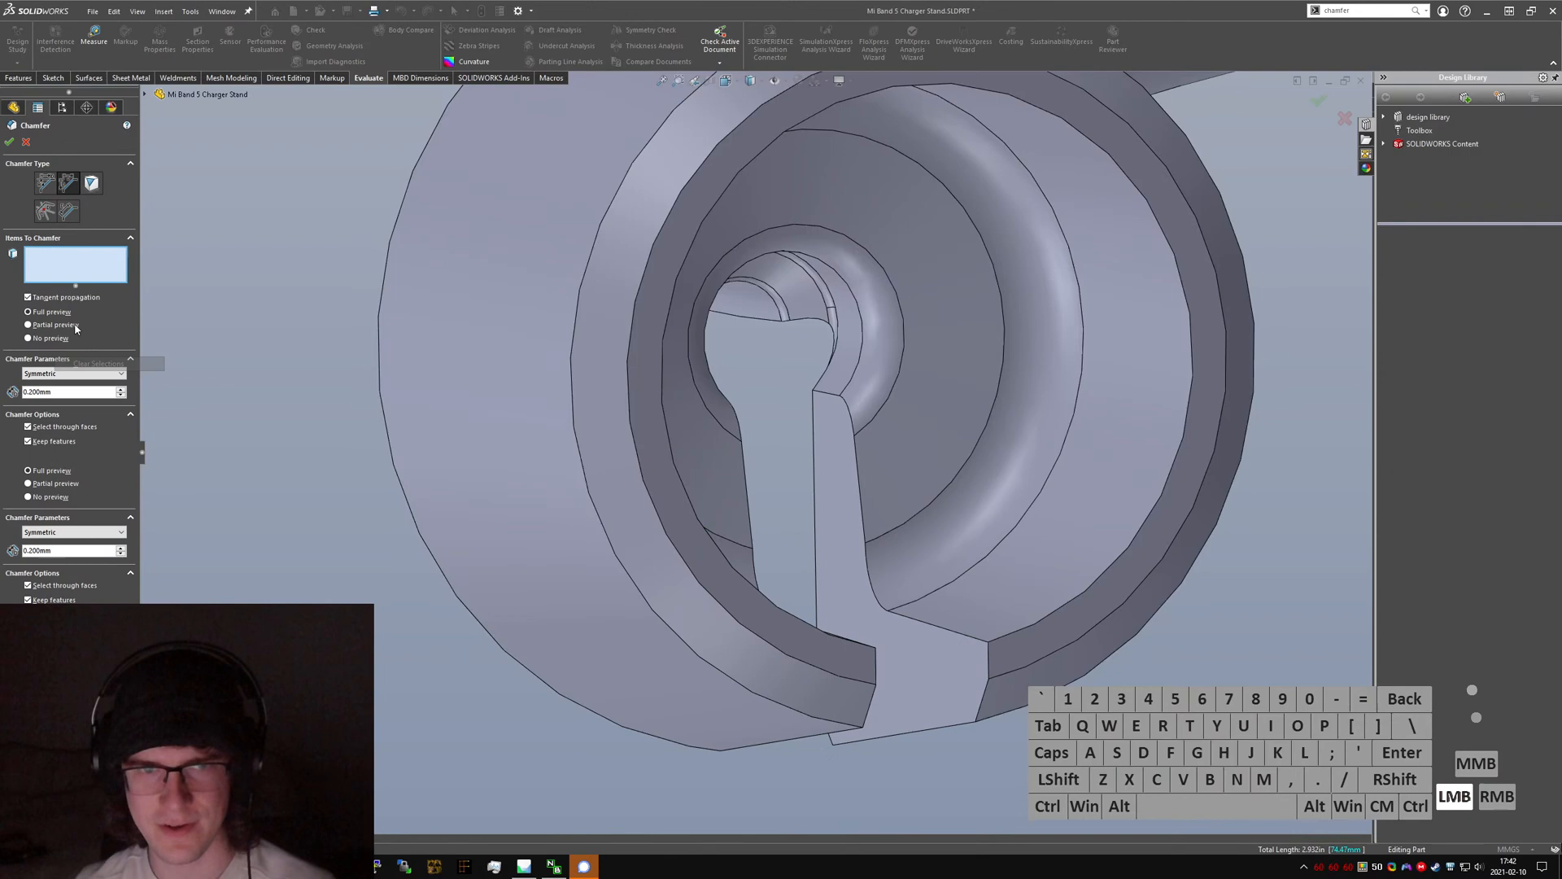
pyautogui.click(26, 142)
# - Switch to the earlier stand part and examine the chamfer around its head's slot and central hole
pyautogui.hotkey('ctrl', 'Tab')
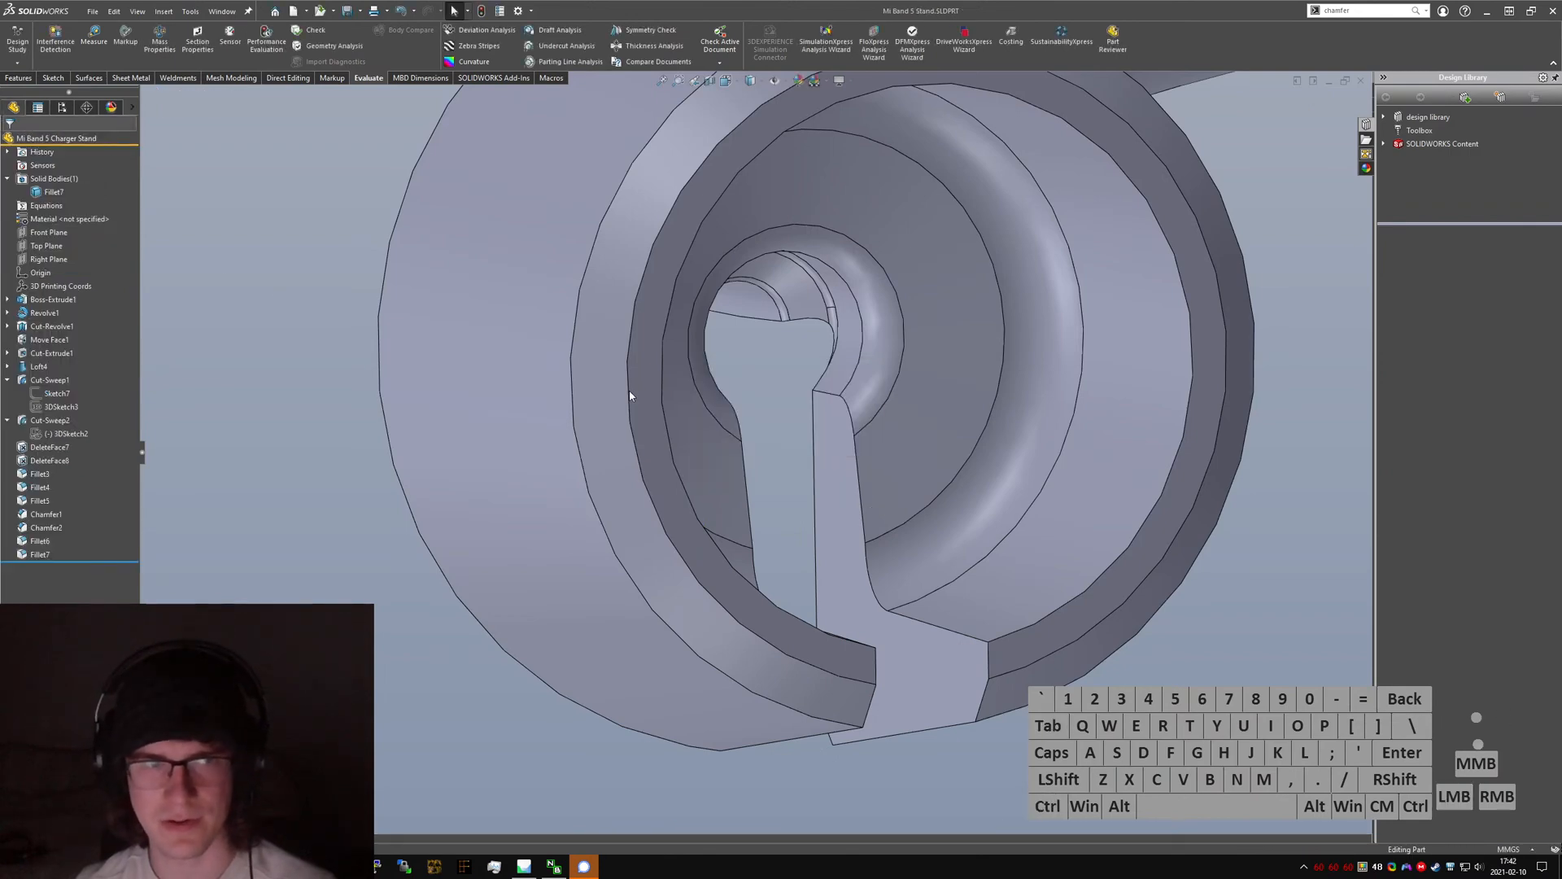
pyautogui.scroll(-5, 812, 540)
pyautogui.scroll(3, 932, 526)
pyautogui.moveTo(878, 500); pyautogui.dragTo(727, 478, button='middle')
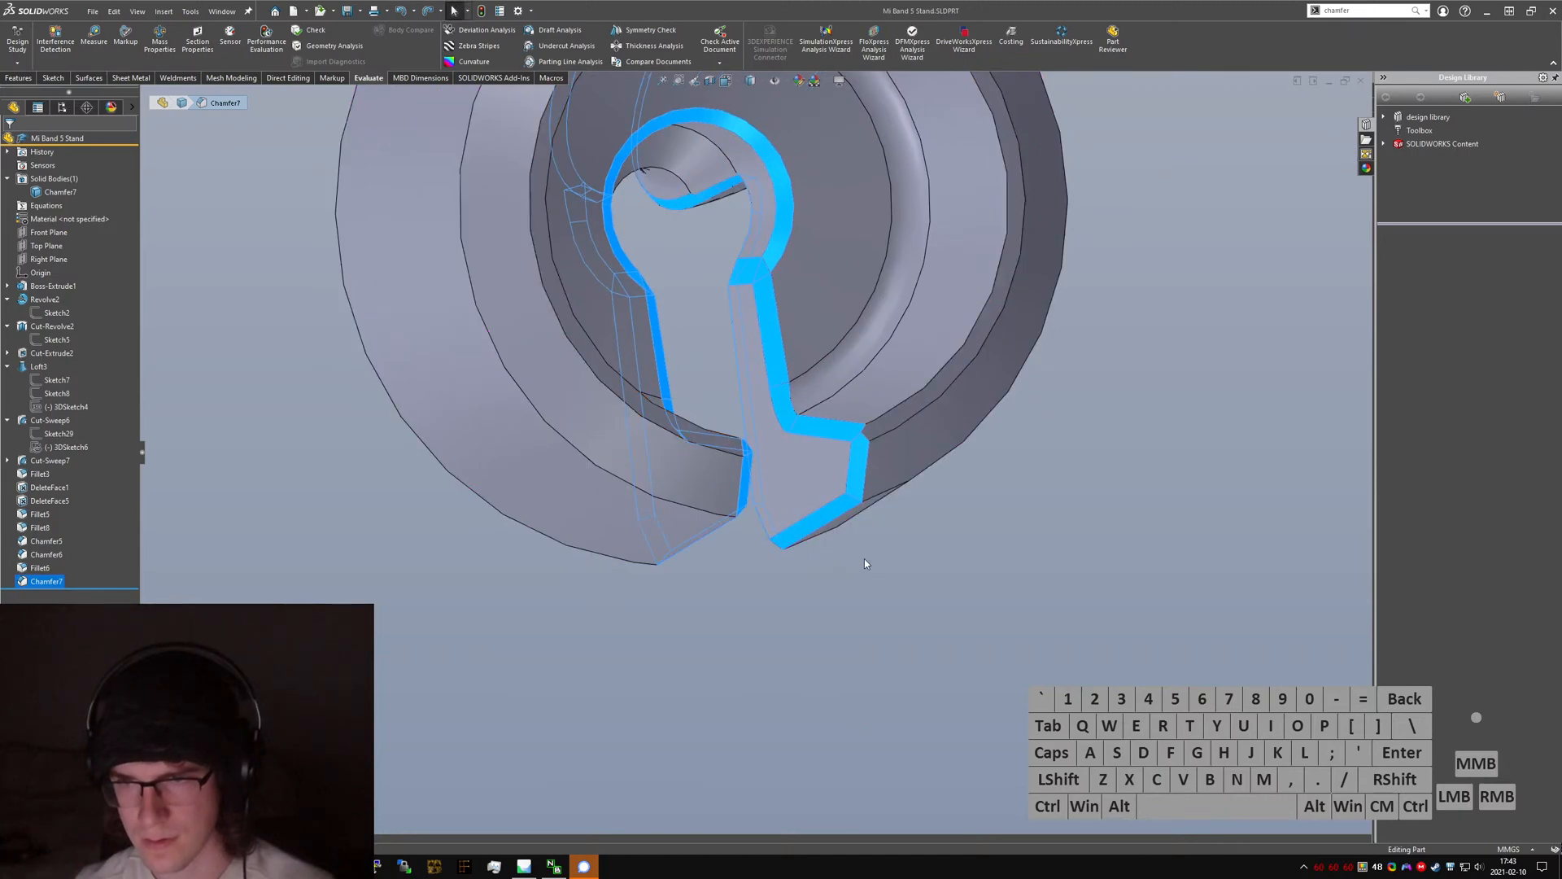
# - Inspect the earlier stand's slot chamfer up close, including its distance and selected edges and faces, and leave its settings unchanged
pyautogui.scroll(-5, 866, 456)
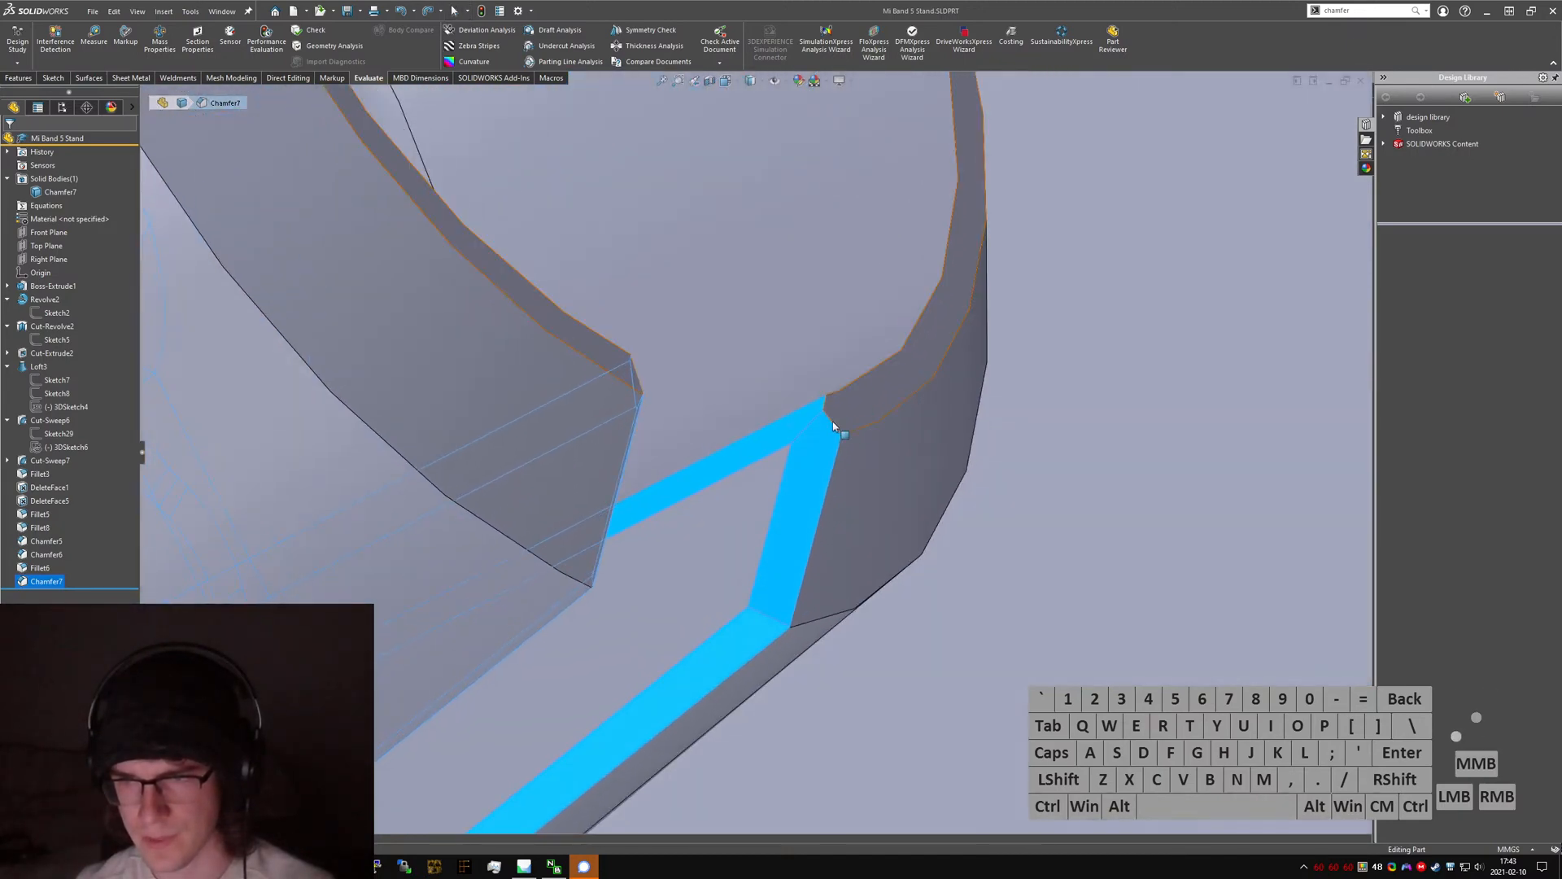
pyautogui.moveTo(820, 429); pyautogui.dragTo(706, 514, button='middle')
pyautogui.scroll(-5, 659, 427)
pyautogui.scroll(5, 760, 514)
pyautogui.moveTo(822, 534); pyautogui.dragTo(806, 464, button='middle')
pyautogui.scroll(-4, 815, 478)
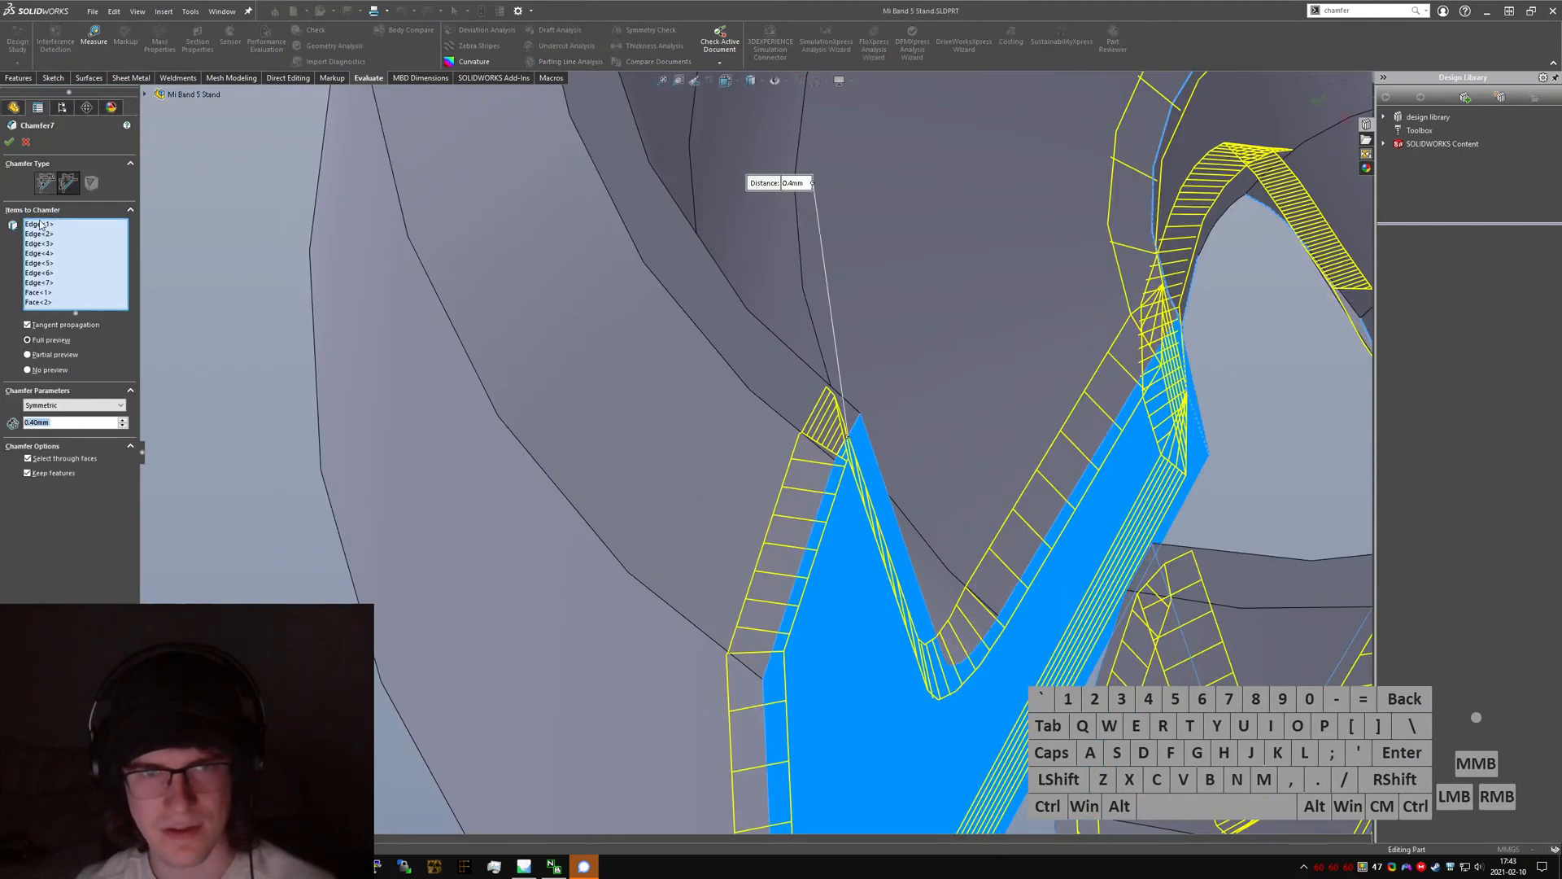
pyautogui.click(27, 142)
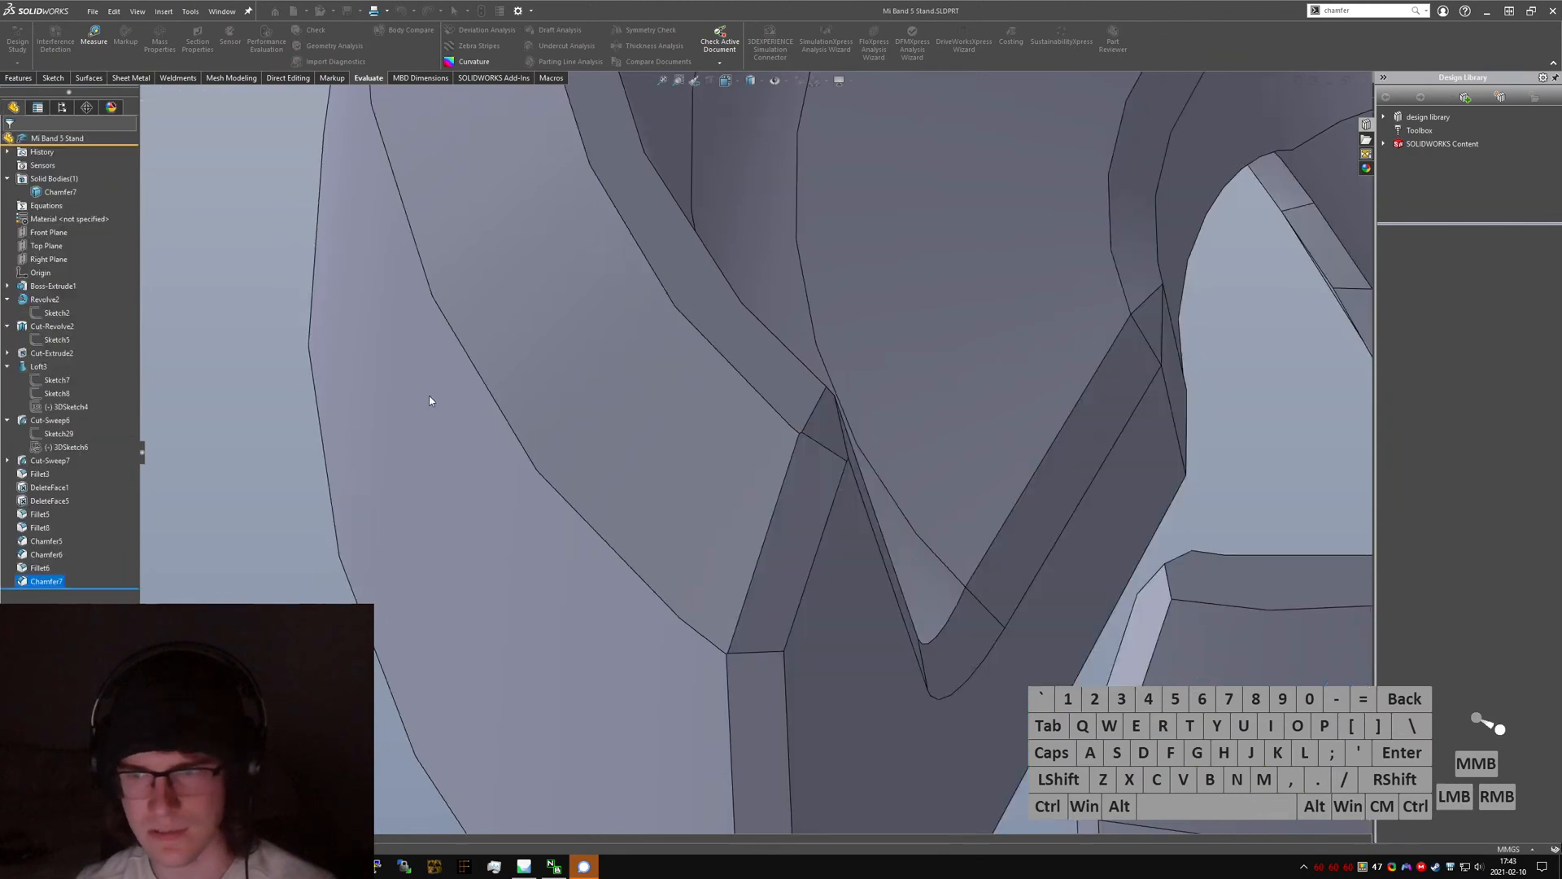
pyautogui.scroll(5, 431, 401)
# - Switch back to the charger stand part and start a symmetric distance chamfer of 0.4 mm
pyautogui.hotkey('ctrl', 'Tab')
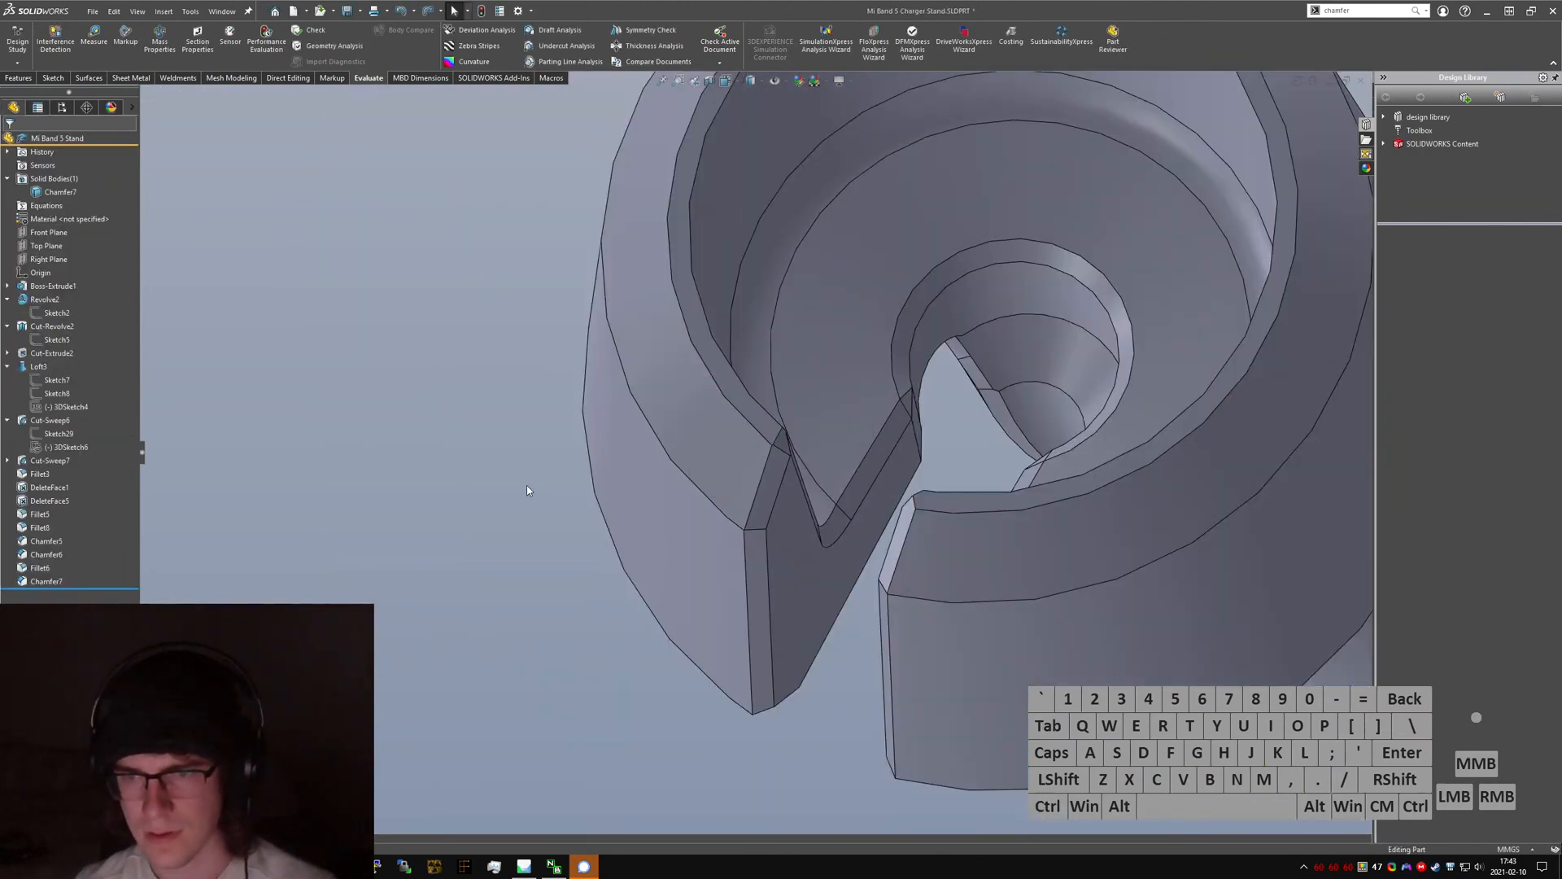
pyautogui.scroll(2, 833, 489)
pyautogui.moveTo(834, 491); pyautogui.dragTo(834, 551, button='middle')
pyautogui.scroll(-1, 851, 571)
pyautogui.click(954, 686)
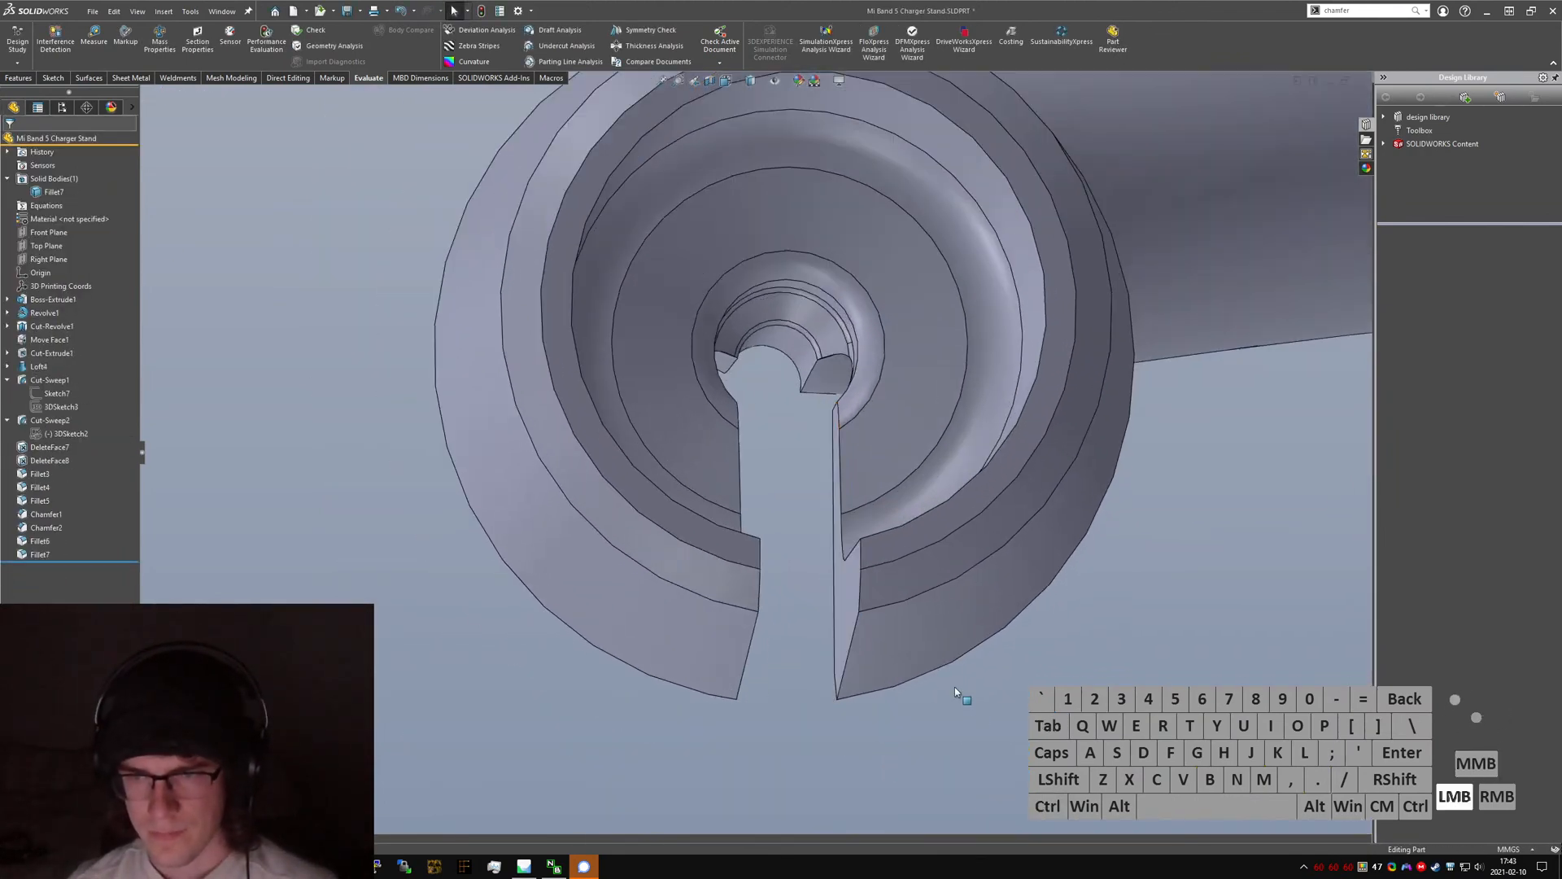
pyautogui.write('schamfer')
pyautogui.press('Return')
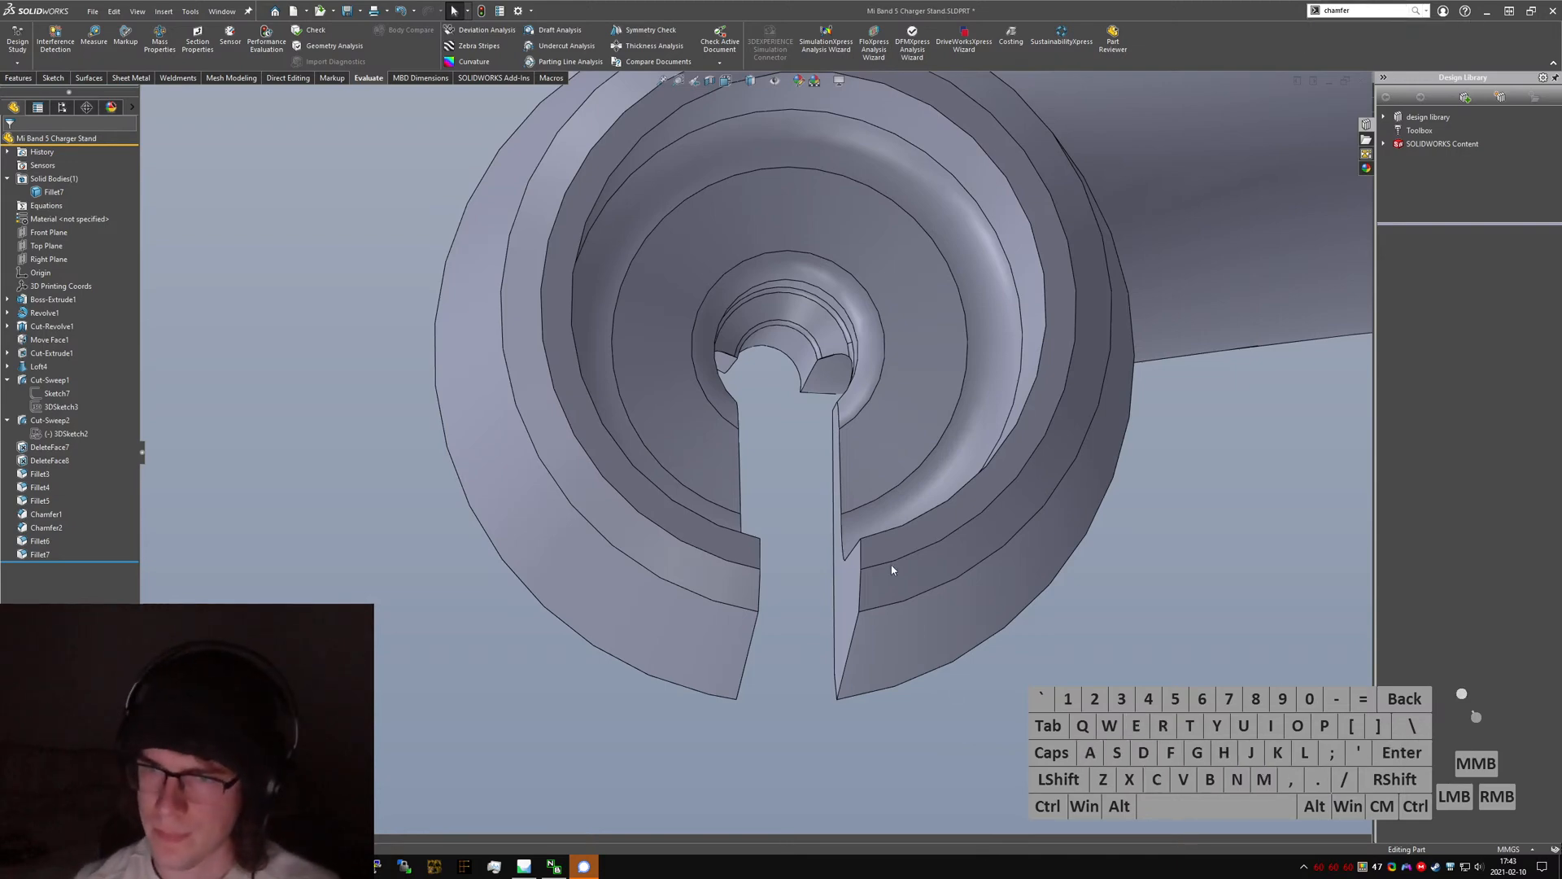
pyautogui.scroll(-5, 852, 558)
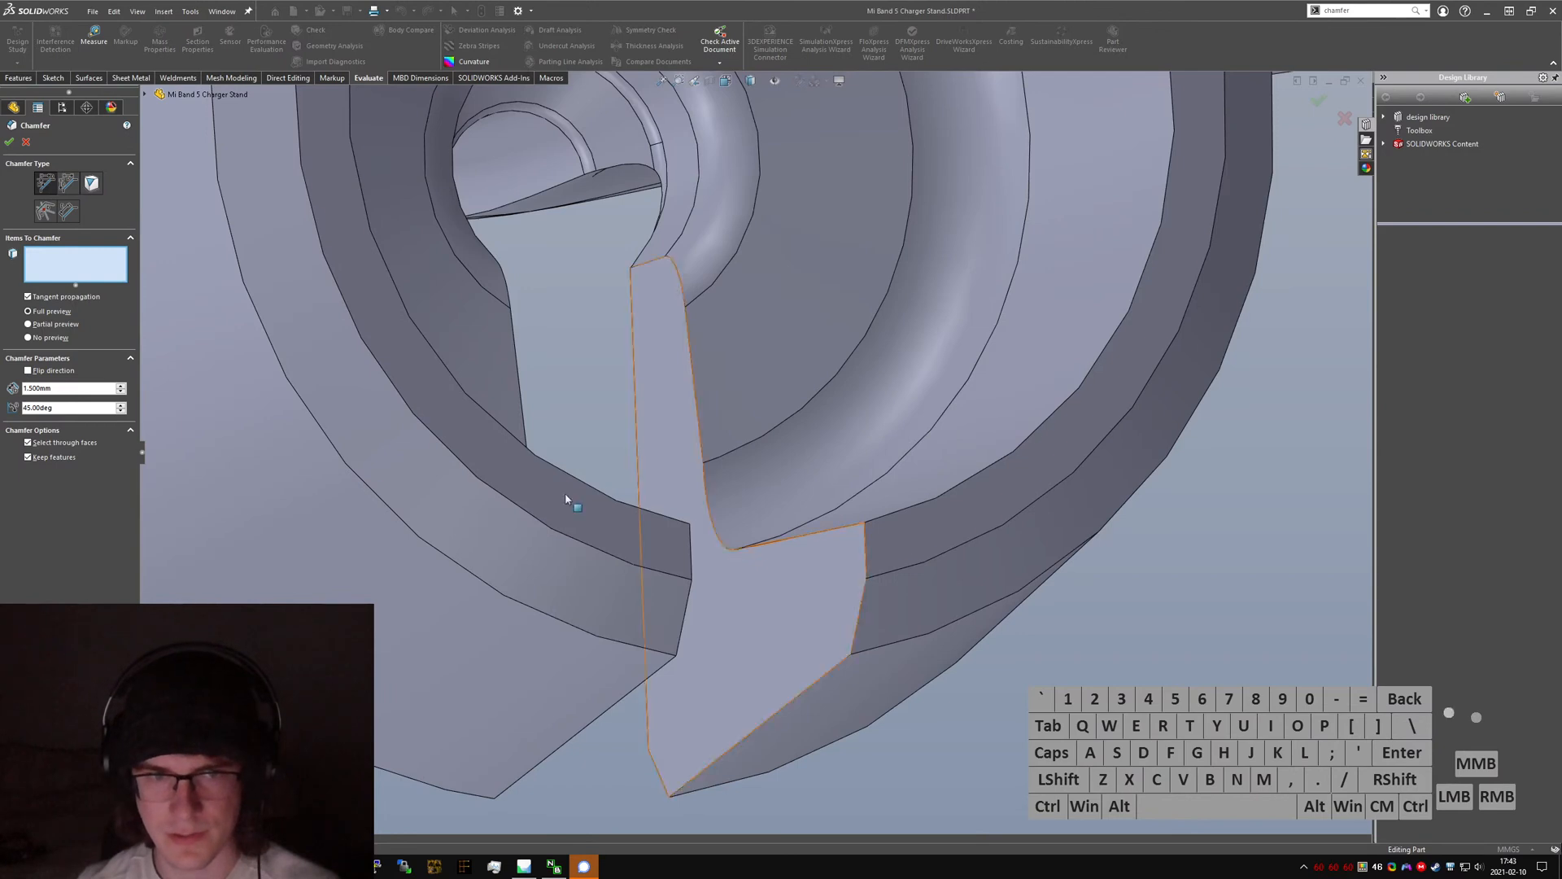
pyautogui.click(59, 186)
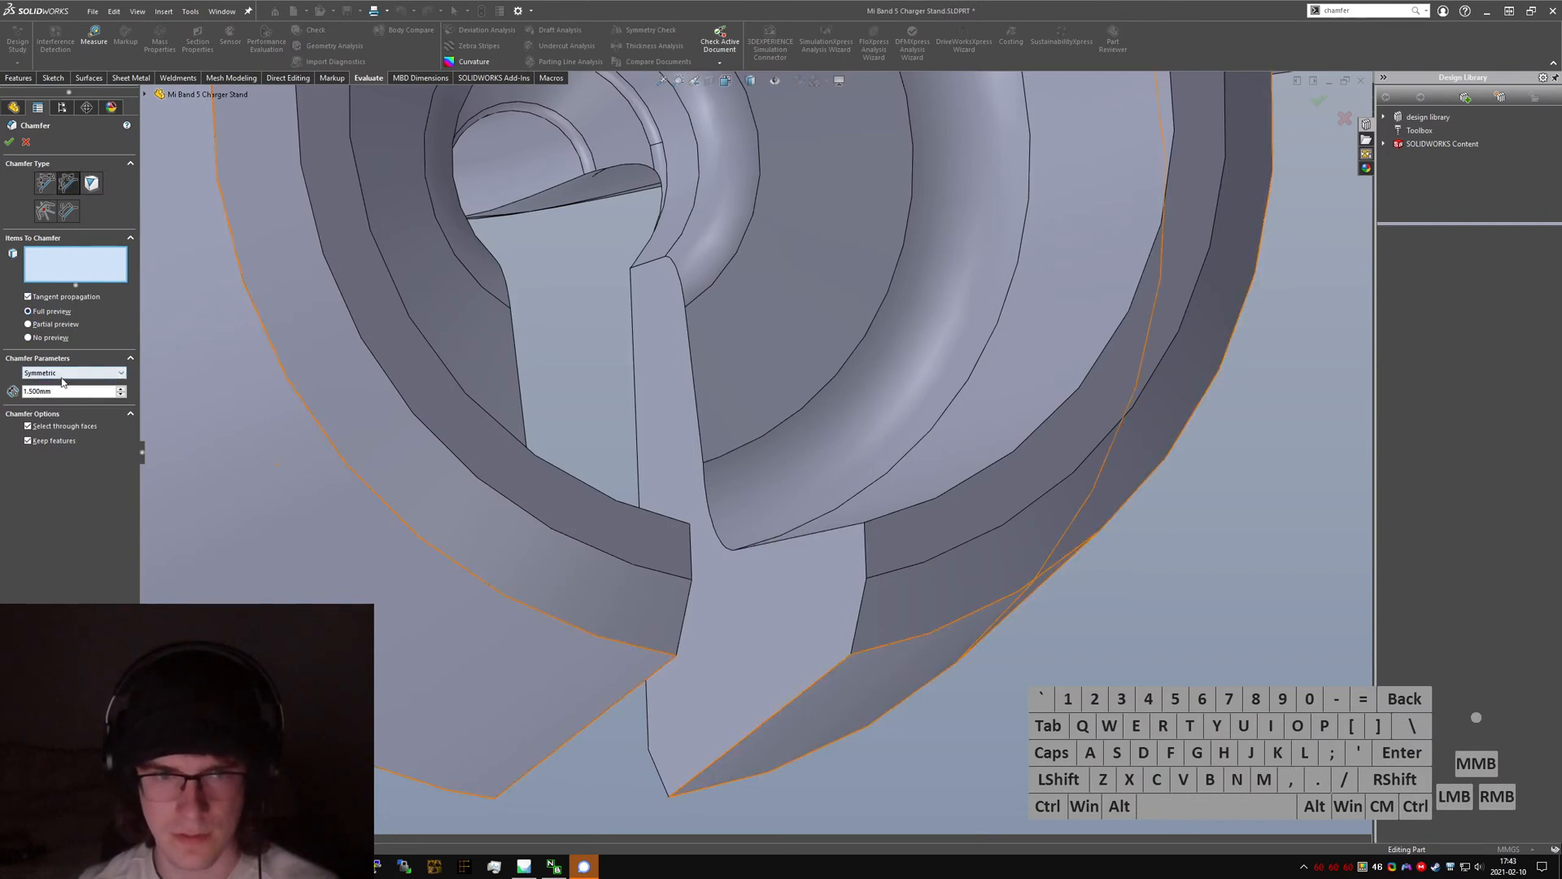
pyautogui.write('0.4')
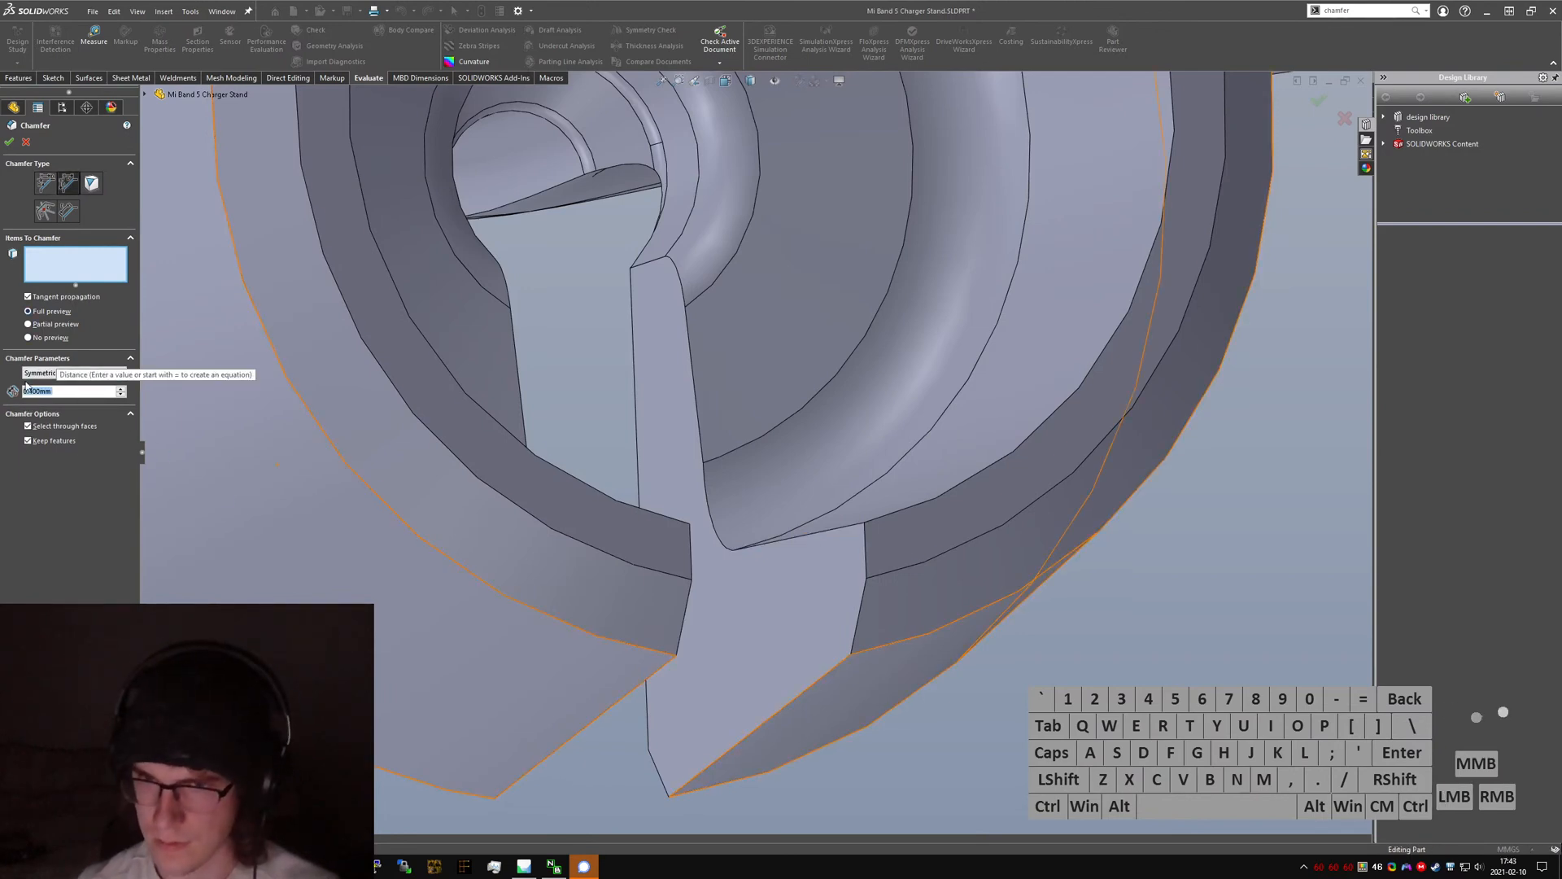
pyautogui.click(723, 603)
pyautogui.moveTo(722, 602); pyautogui.dragTo(600, 587, button='middle')
pyautogui.click(703, 636)
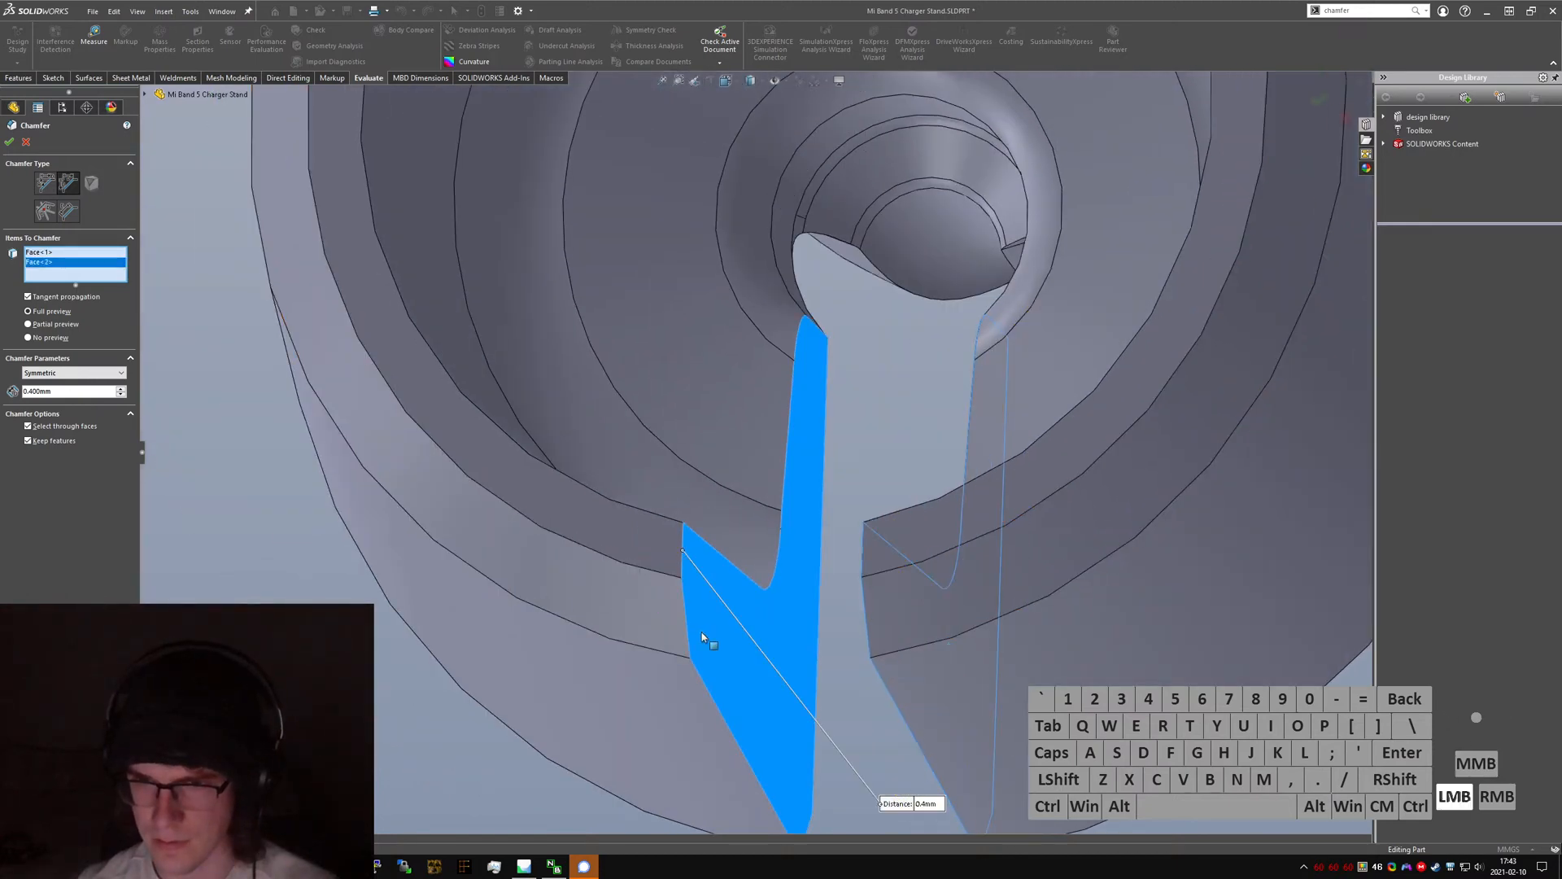
pyautogui.click(705, 632)
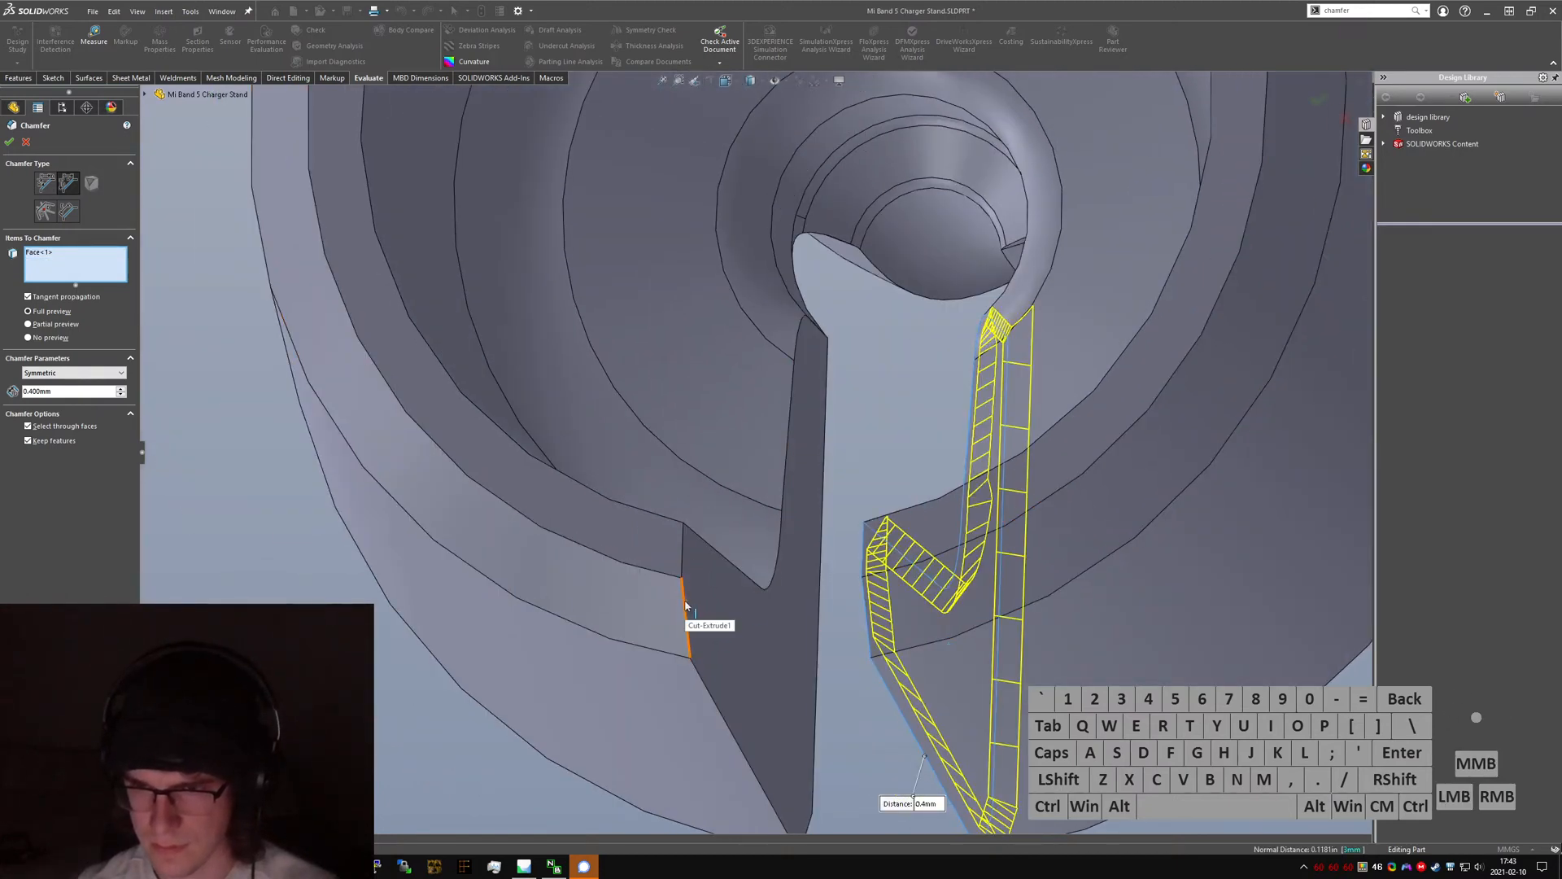
pyautogui.moveTo(685, 603); pyautogui.dragTo(814, 609, button='middle')
pyautogui.click(875, 610)
# - Select the inner profile edges and the long back edge of one slot side face for the 0.4 mm chamfer
pyautogui.click(882, 602)
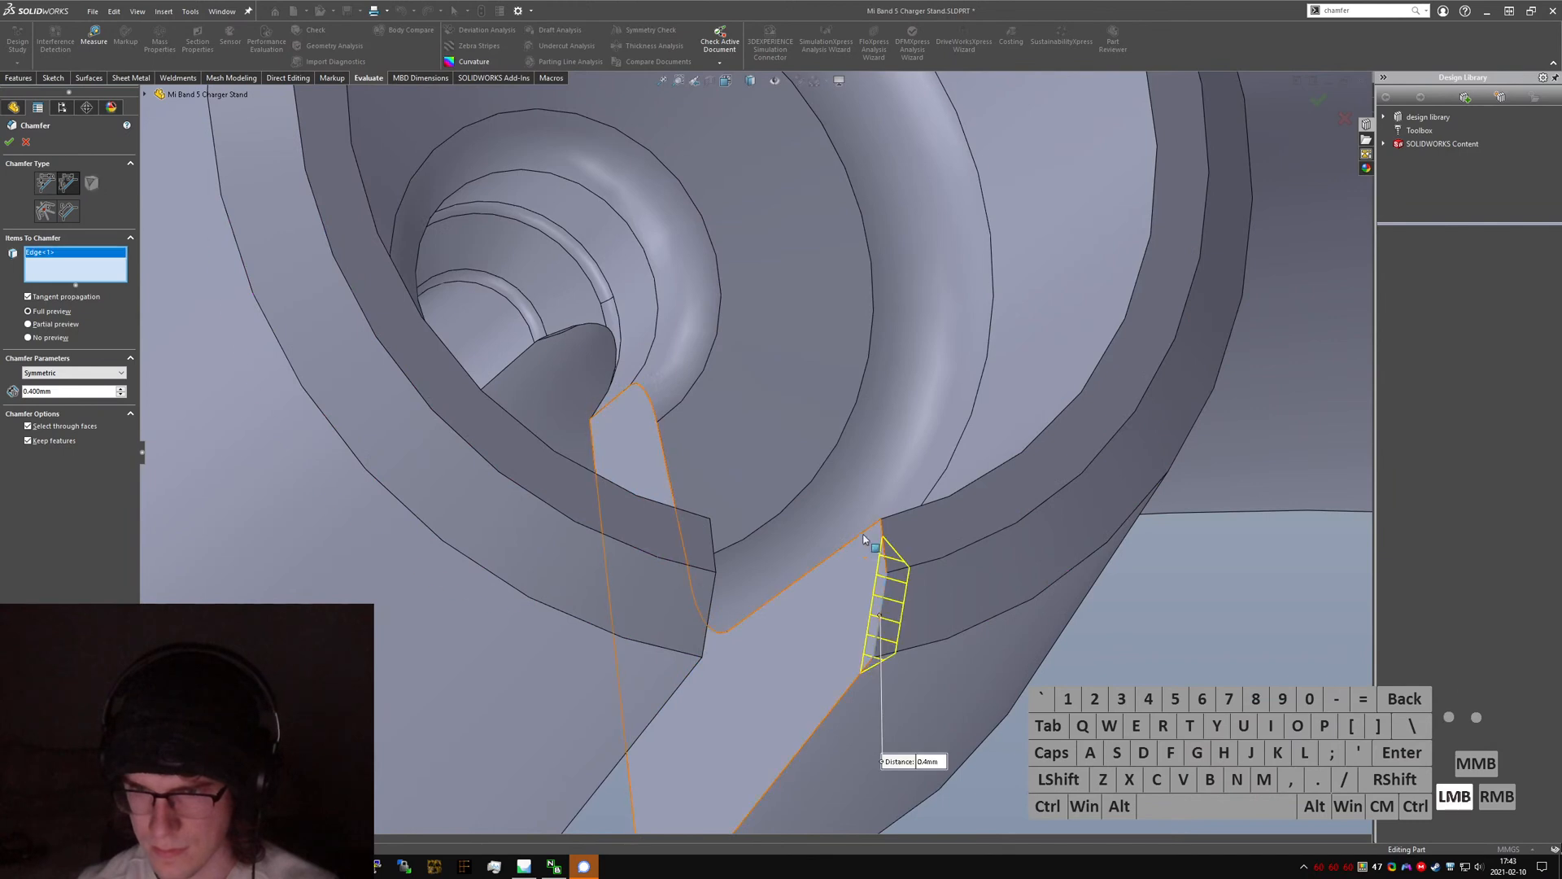
pyautogui.click(714, 630)
pyautogui.click(665, 495)
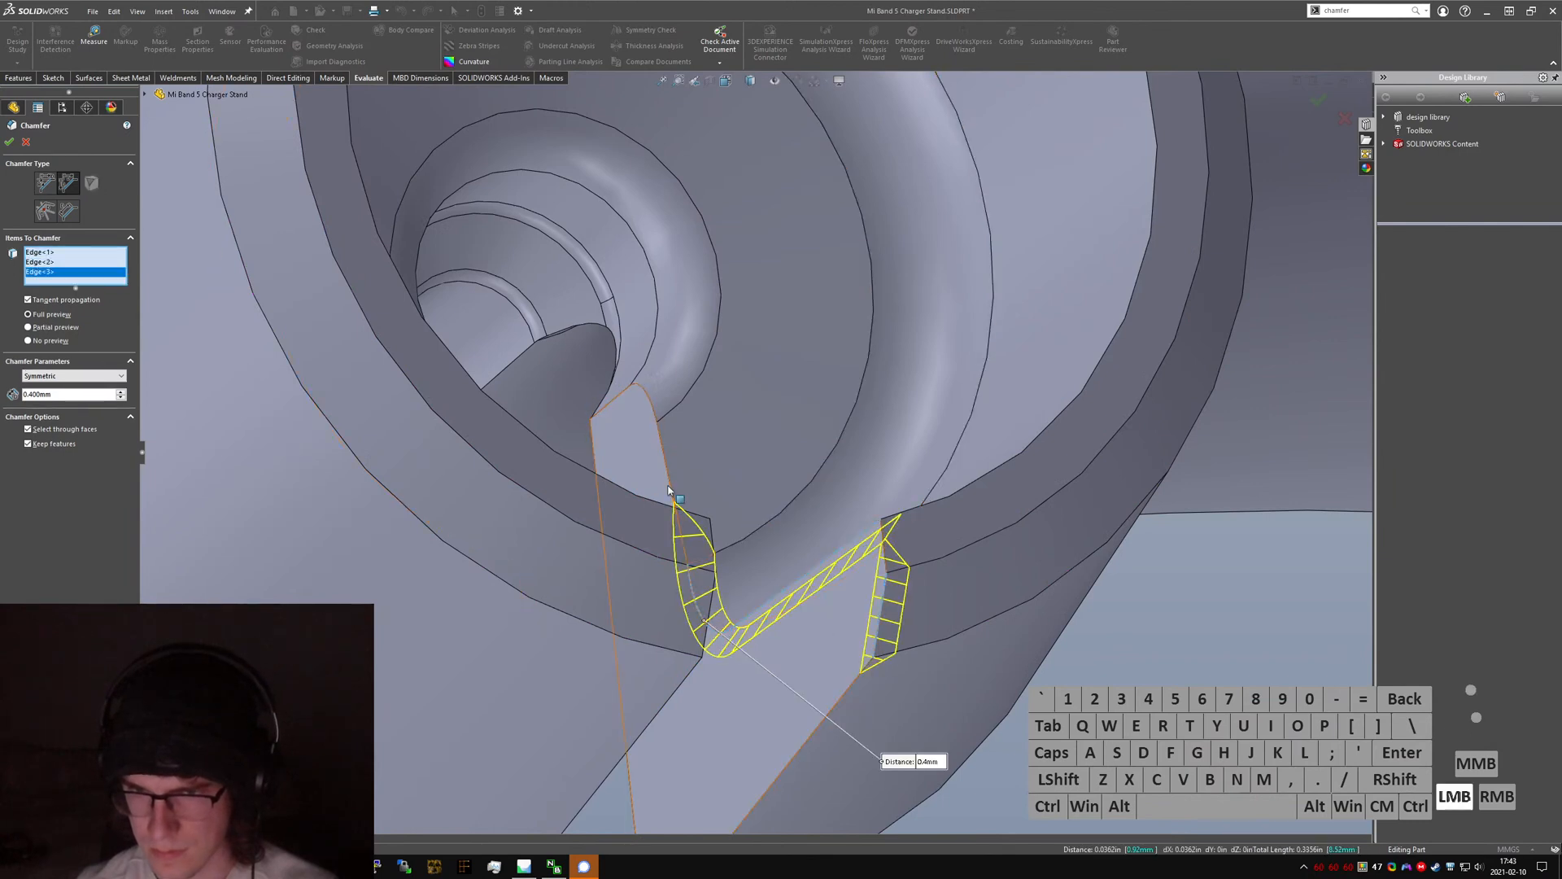
pyautogui.click(669, 490)
pyautogui.click(669, 482)
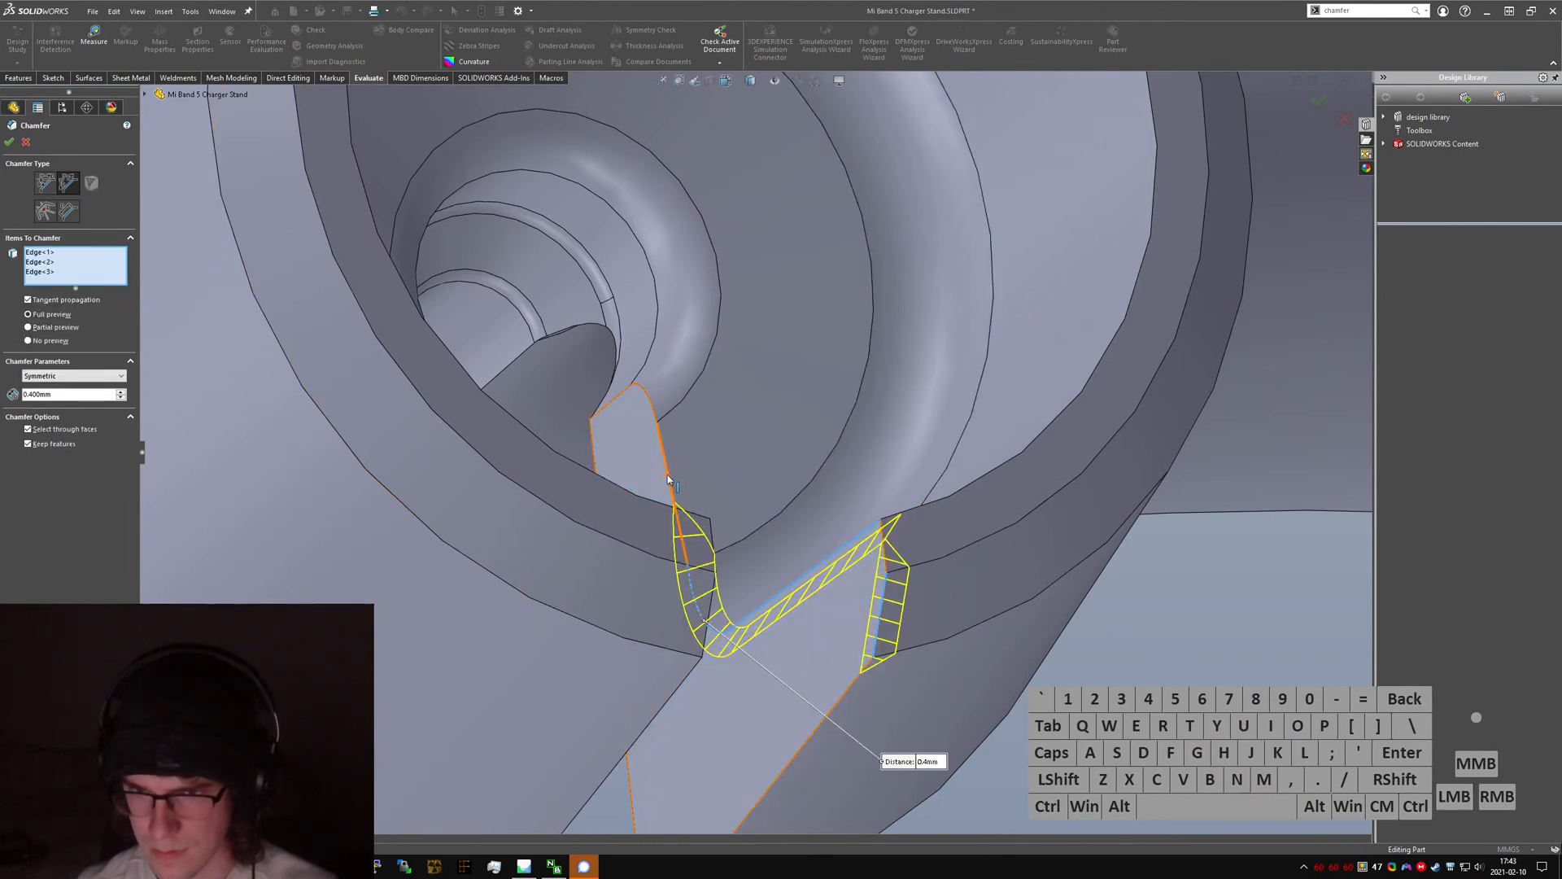
pyautogui.click(659, 405)
pyautogui.click(655, 413)
pyautogui.click(625, 389)
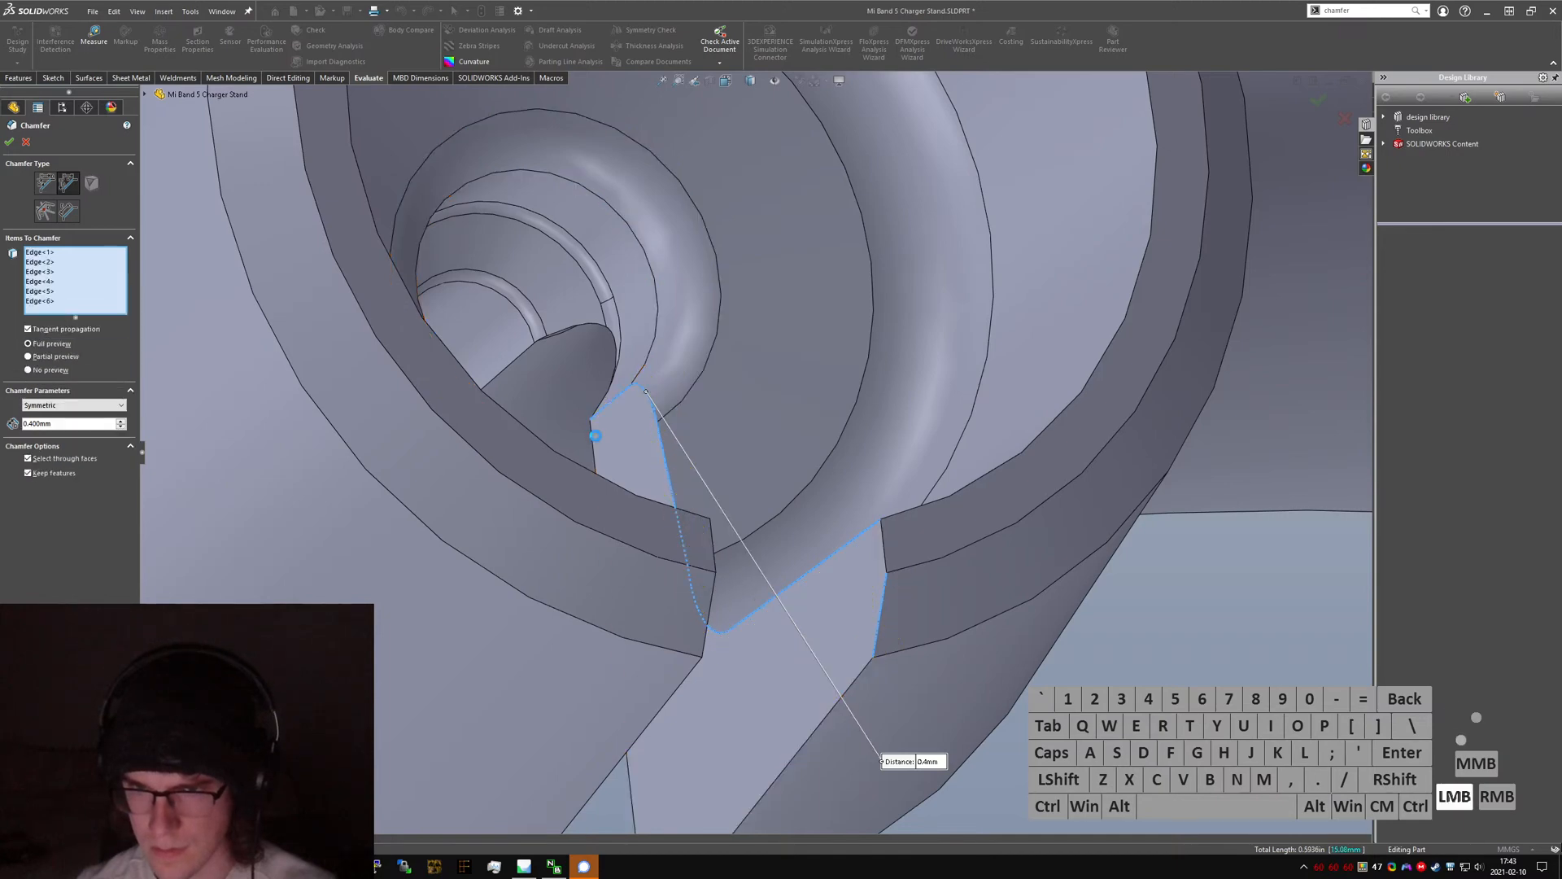
pyautogui.click(594, 440)
# - Add the matching inner profile edges and back edge of the opposite slot side face to the chamfer
pyautogui.scroll(3, 600, 455)
pyautogui.moveTo(685, 523); pyautogui.dragTo(785, 413, button='middle')
pyautogui.click(603, 539)
pyautogui.click(622, 497)
pyautogui.scroll(1, 625, 503)
pyautogui.scroll(-3, 688, 511)
pyautogui.click(787, 410)
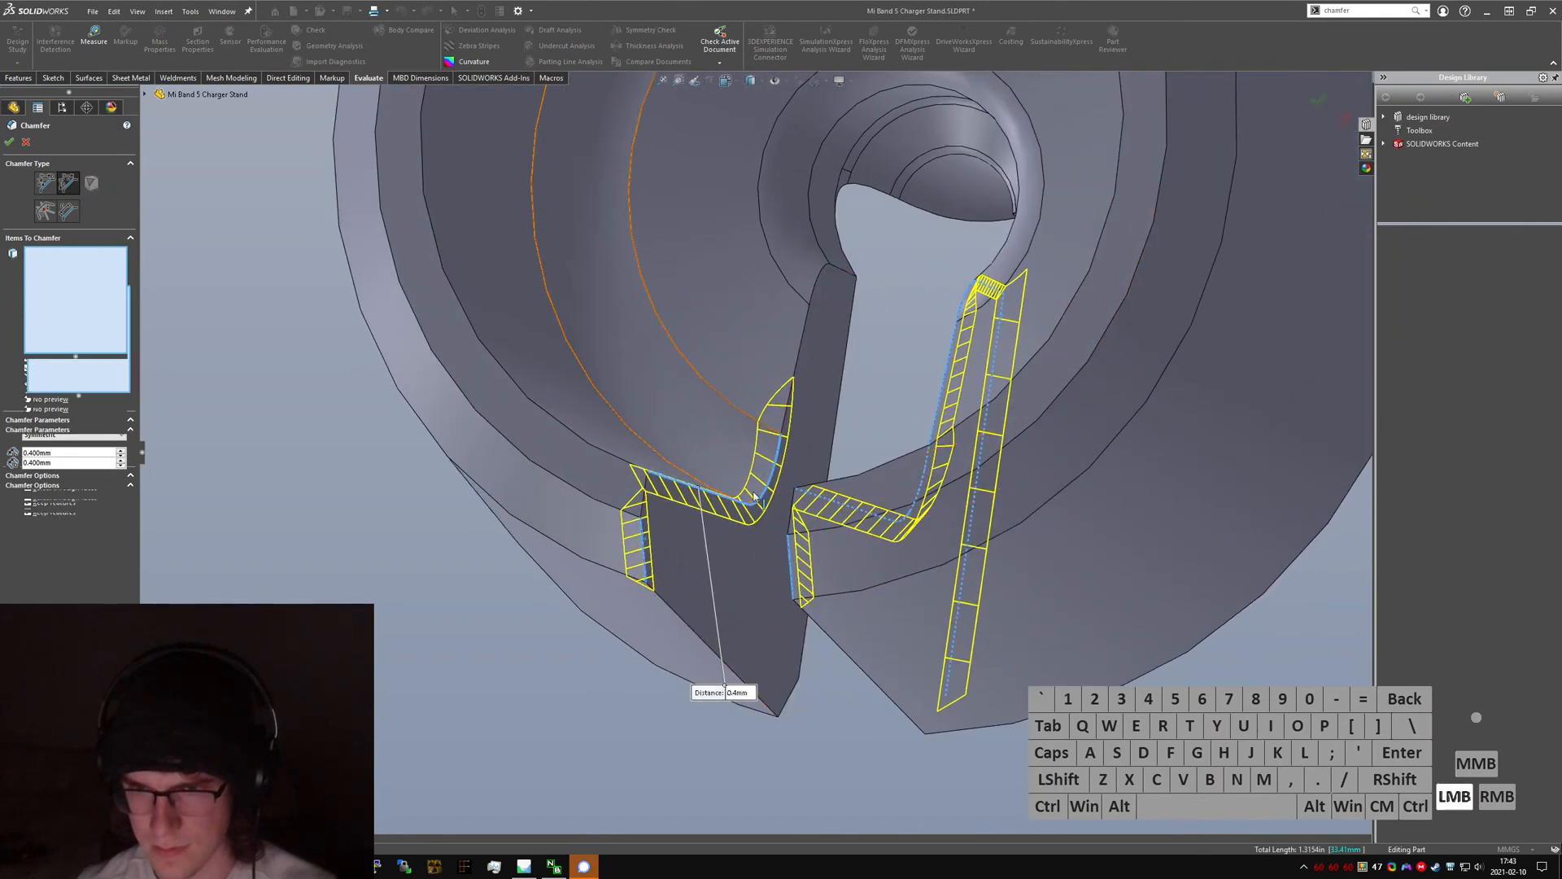
pyautogui.click(788, 409)
pyautogui.click(816, 282)
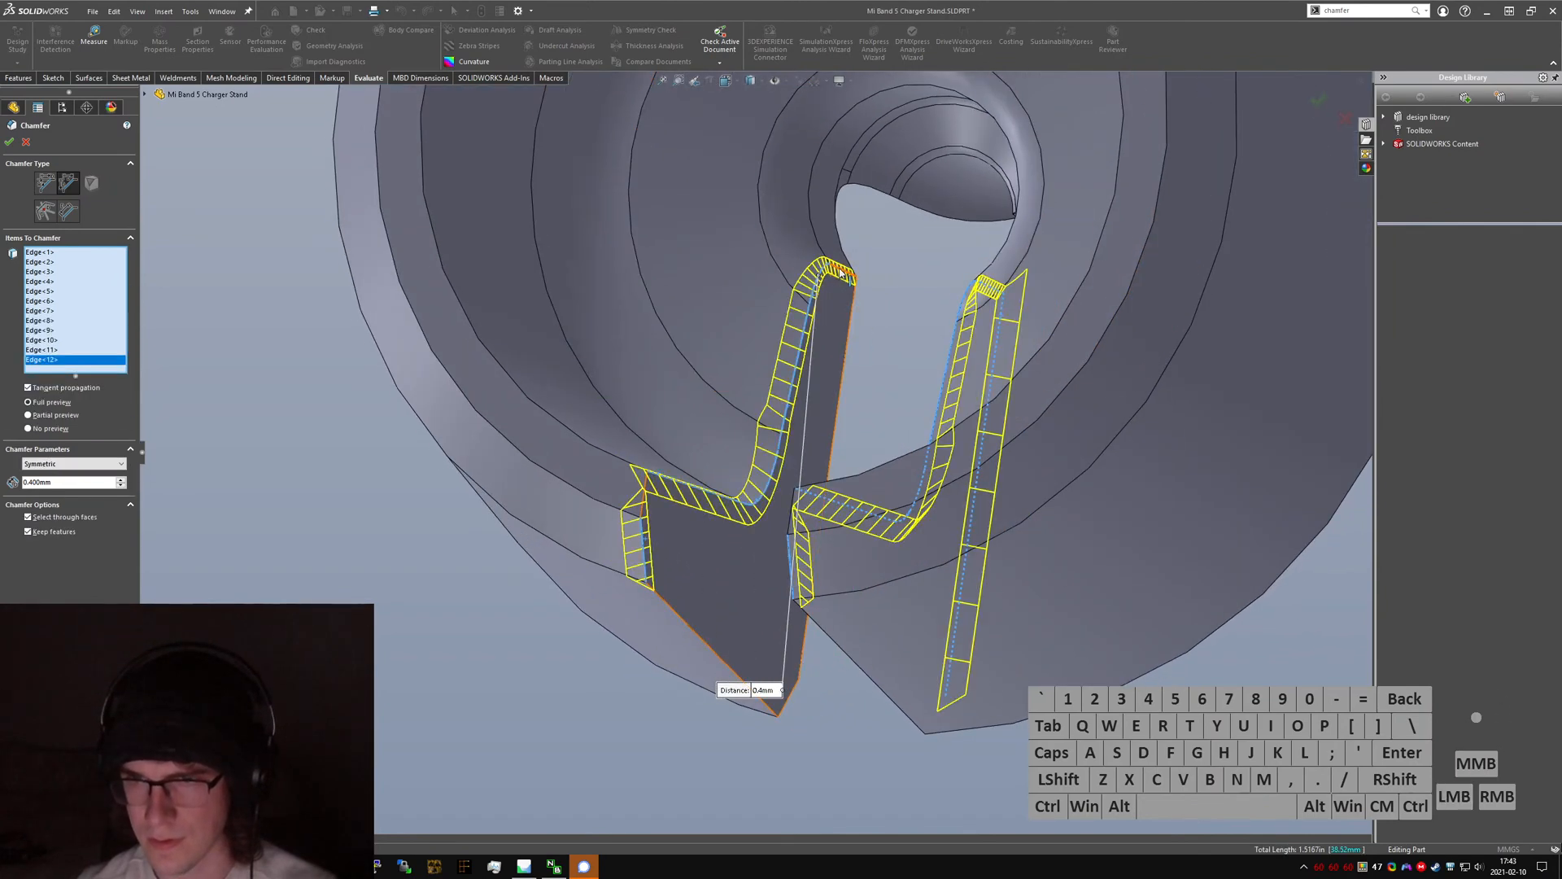
pyautogui.click(842, 279)
# - Add the remaining outer edges and short rim edges of both slot side faces to the chamfer
pyautogui.click(797, 682)
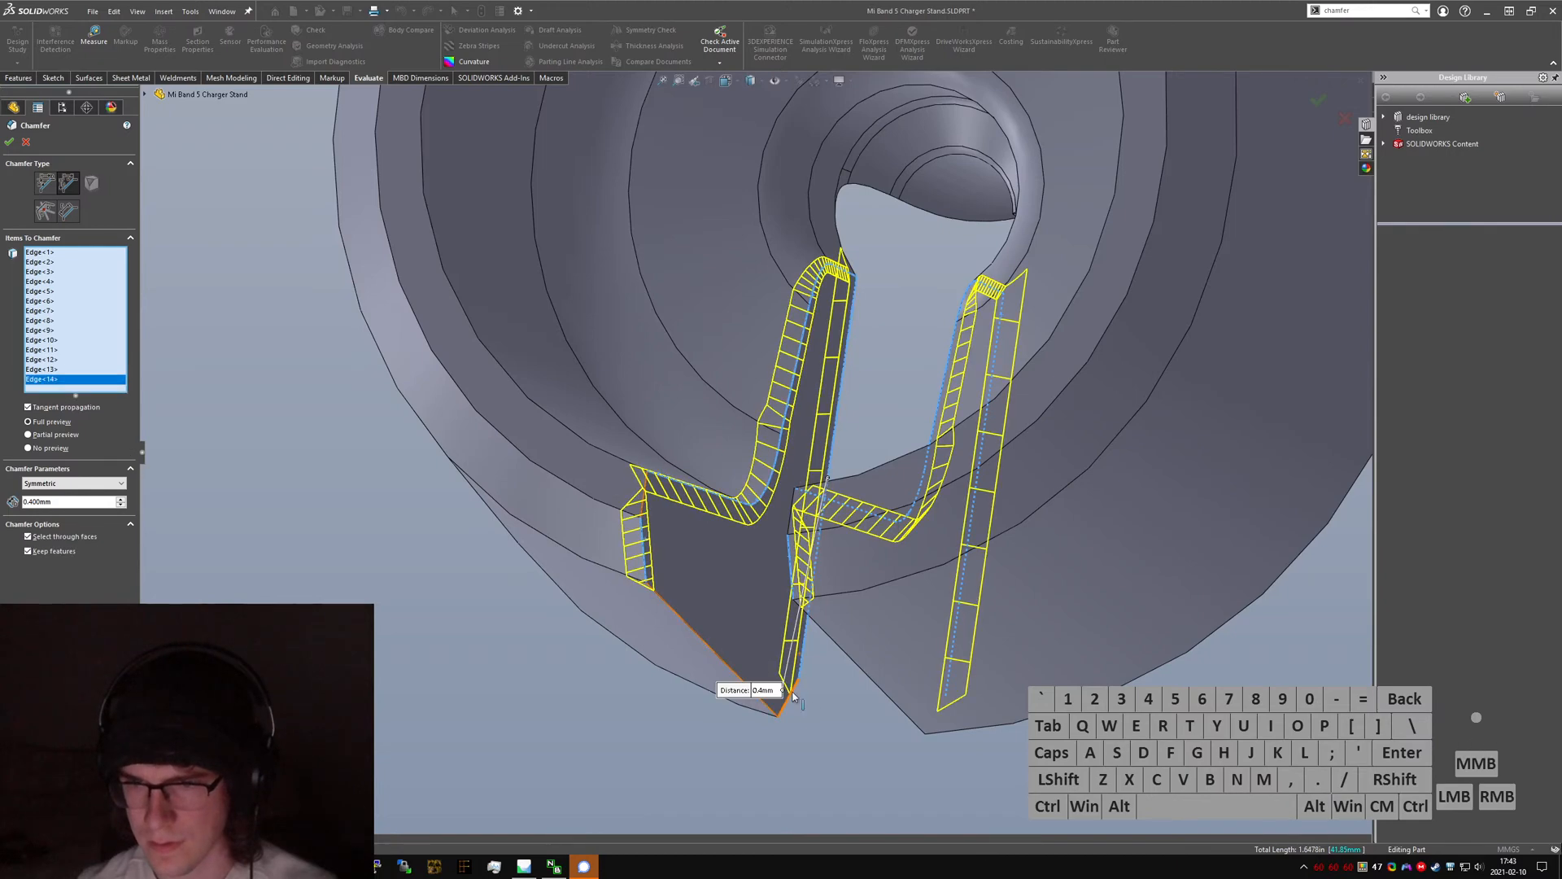
pyautogui.click(793, 695)
pyautogui.click(936, 731)
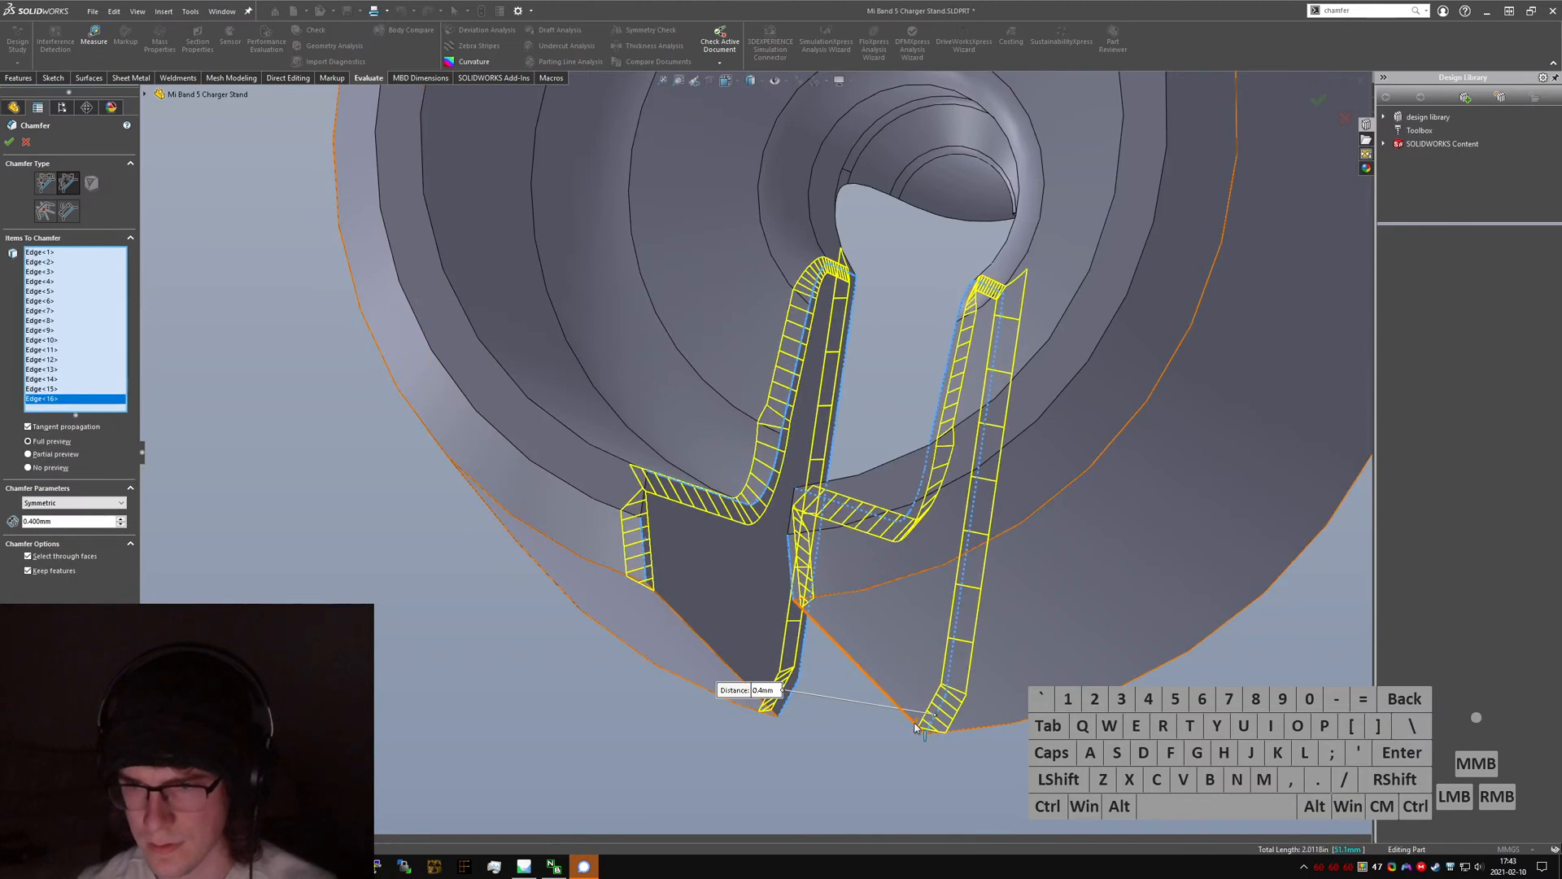
pyautogui.click(915, 725)
pyautogui.click(723, 629)
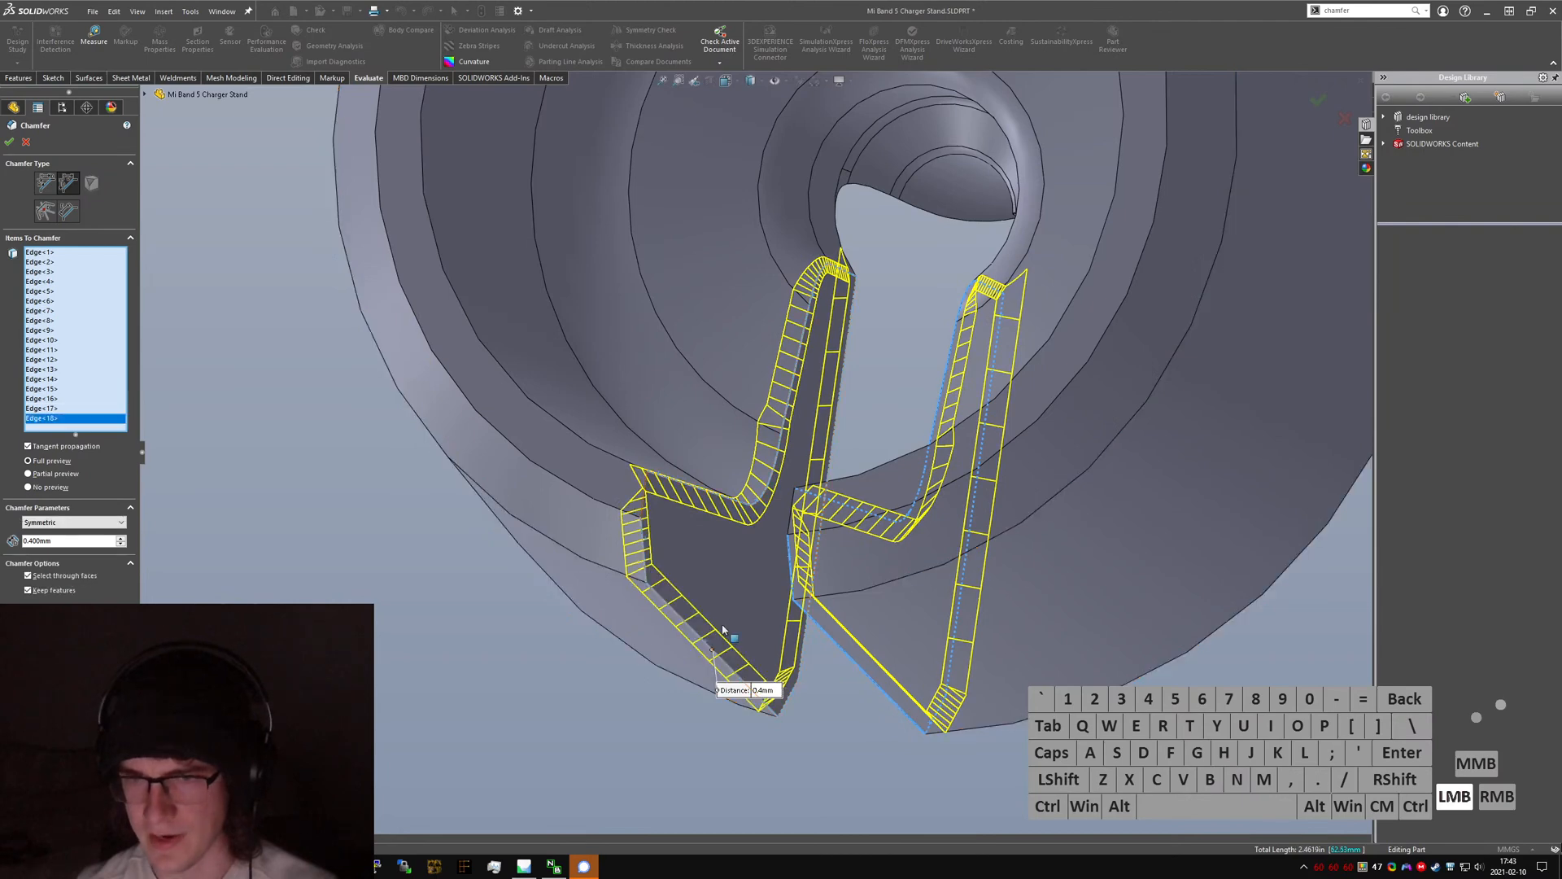
pyautogui.click(791, 528)
pyautogui.click(645, 495)
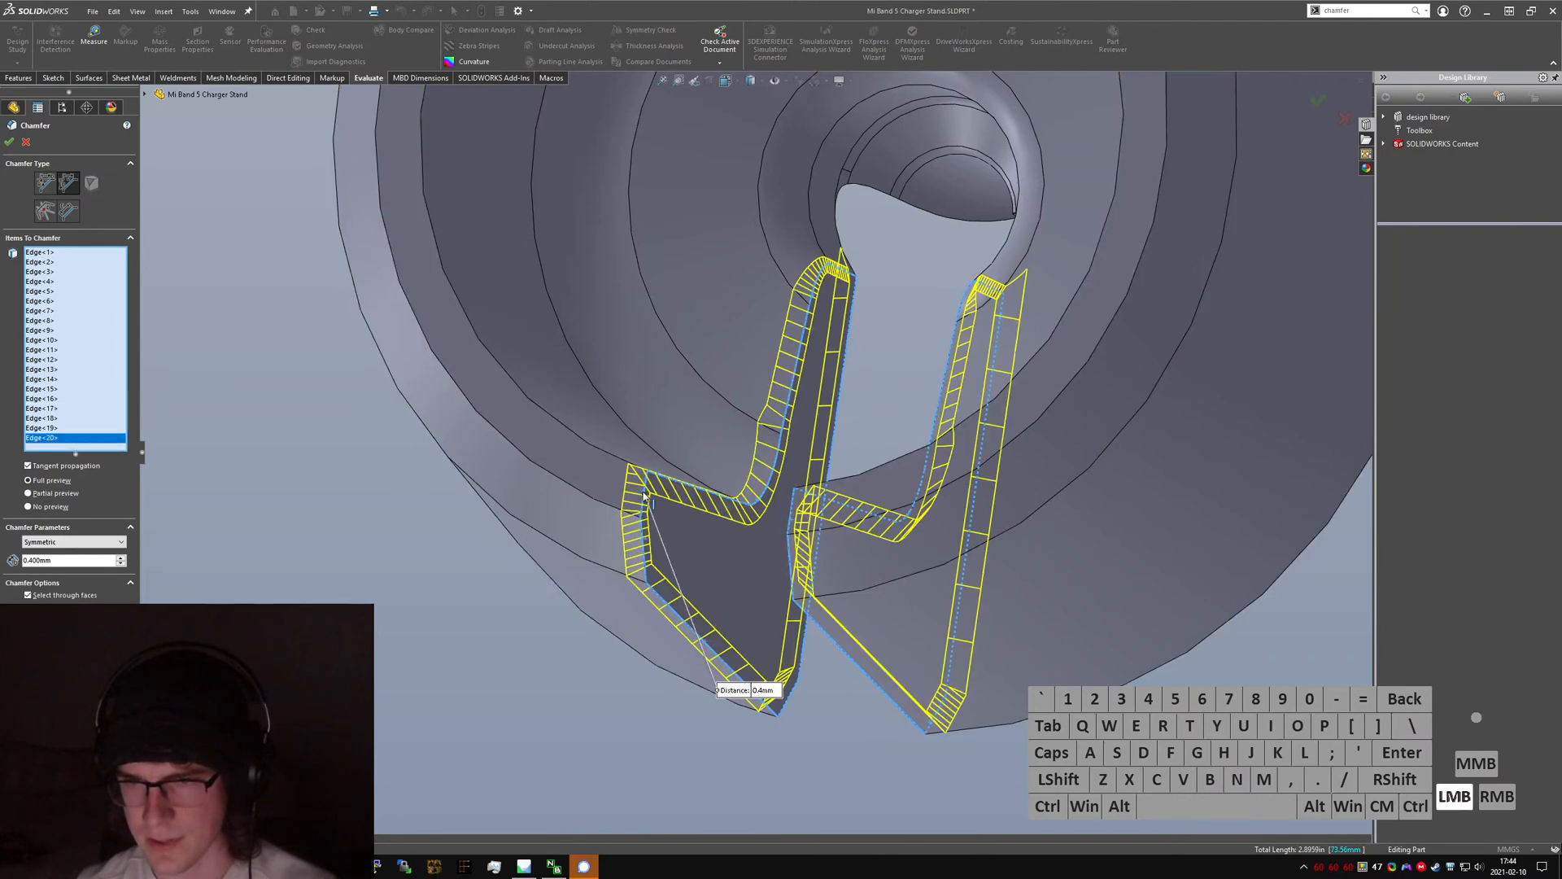
# - Continue the chamfer selection along the edges between the head slot and the neck, including one long edge of the stem groove
pyautogui.moveTo(646, 494); pyautogui.dragTo(633, 384, button='middle')
pyautogui.click(630, 387)
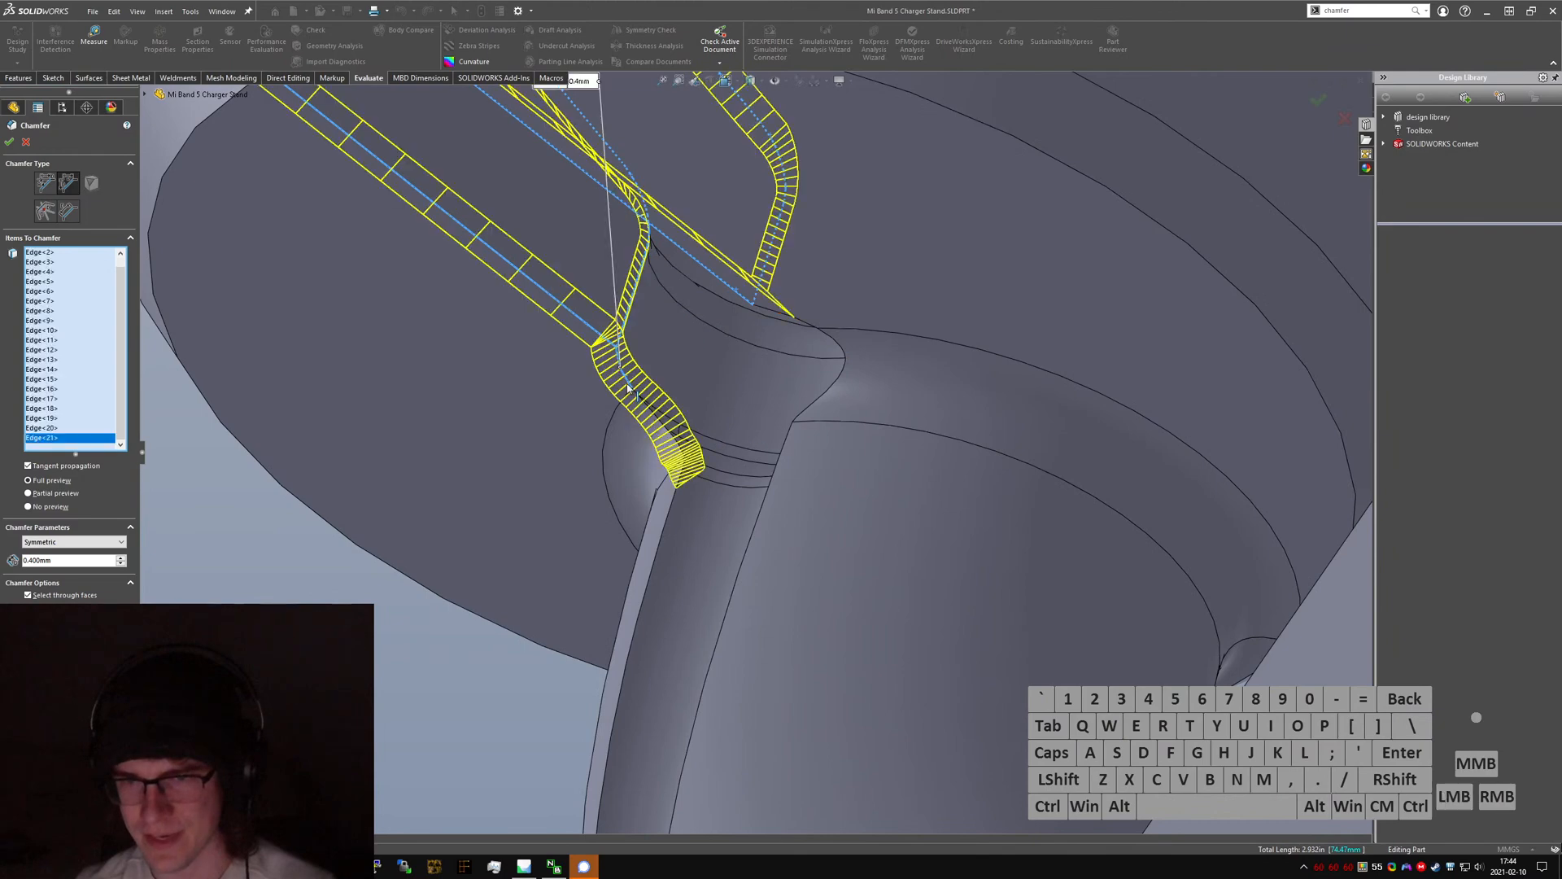
pyautogui.click(645, 410)
pyautogui.moveTo(649, 412); pyautogui.dragTo(725, 550, button='middle')
pyautogui.click(709, 440)
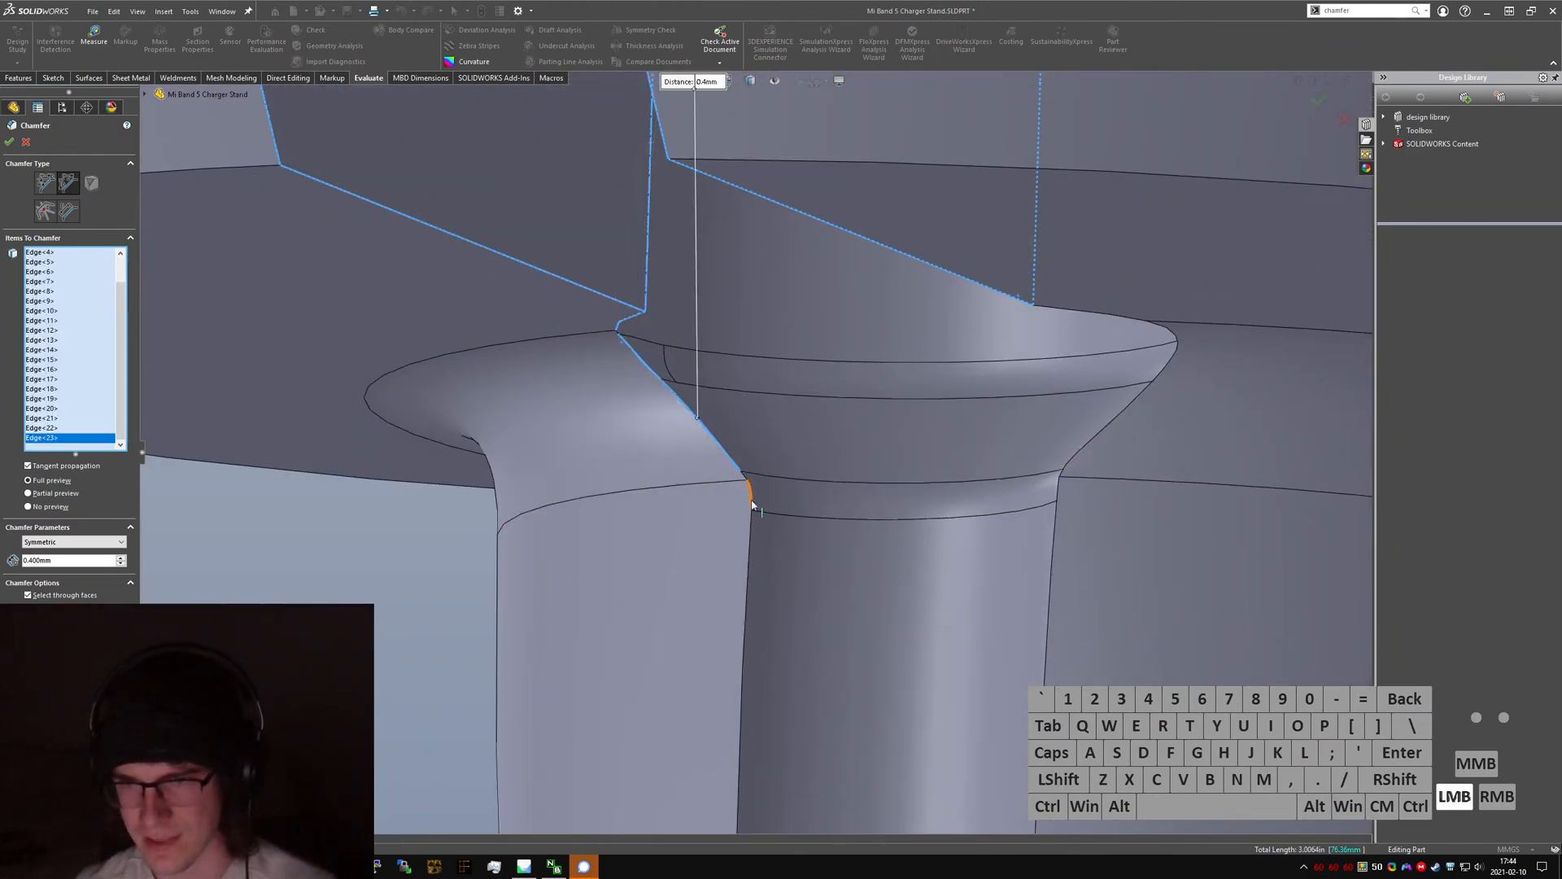
pyautogui.click(750, 490)
pyautogui.click(751, 490)
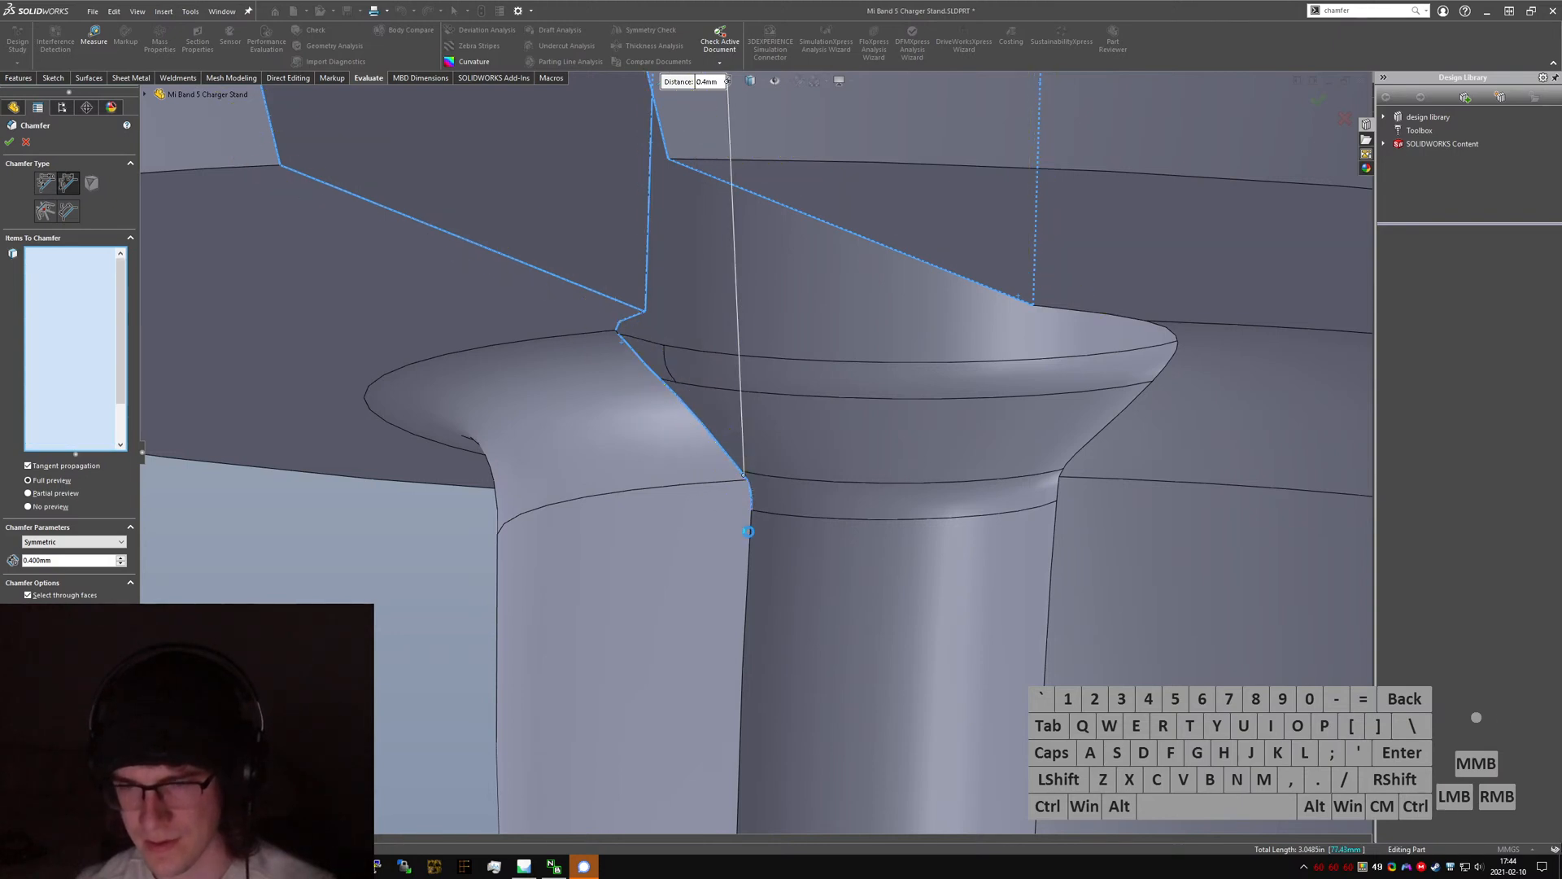
pyautogui.click(747, 532)
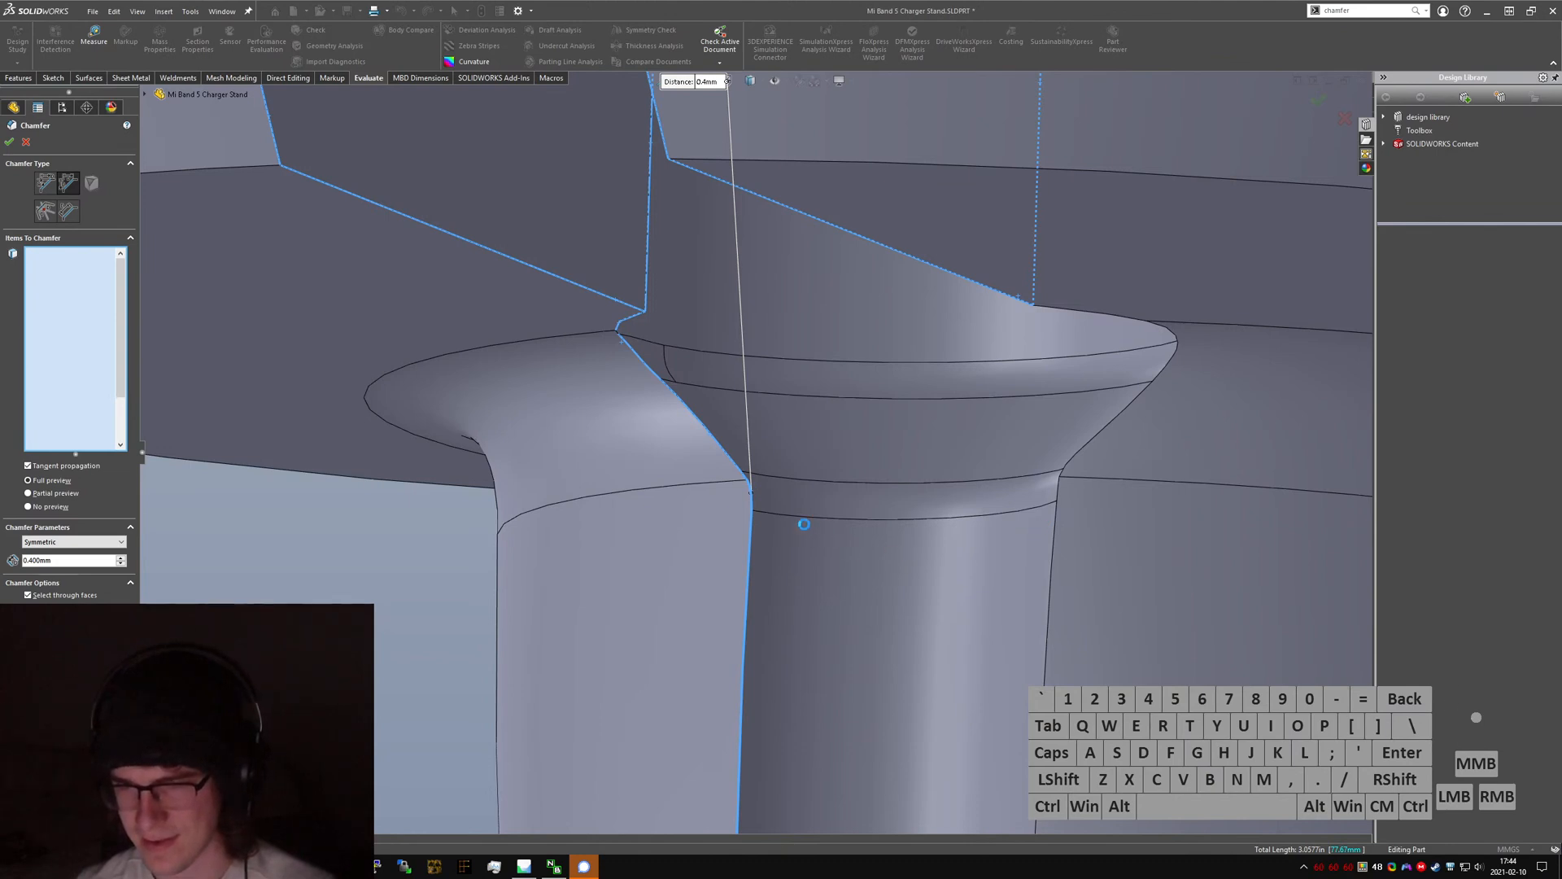
# - Add the short edges at the foot of the stem groove, leading into the base slot, to the chamfer selection
pyautogui.scroll(3, 718, 499)
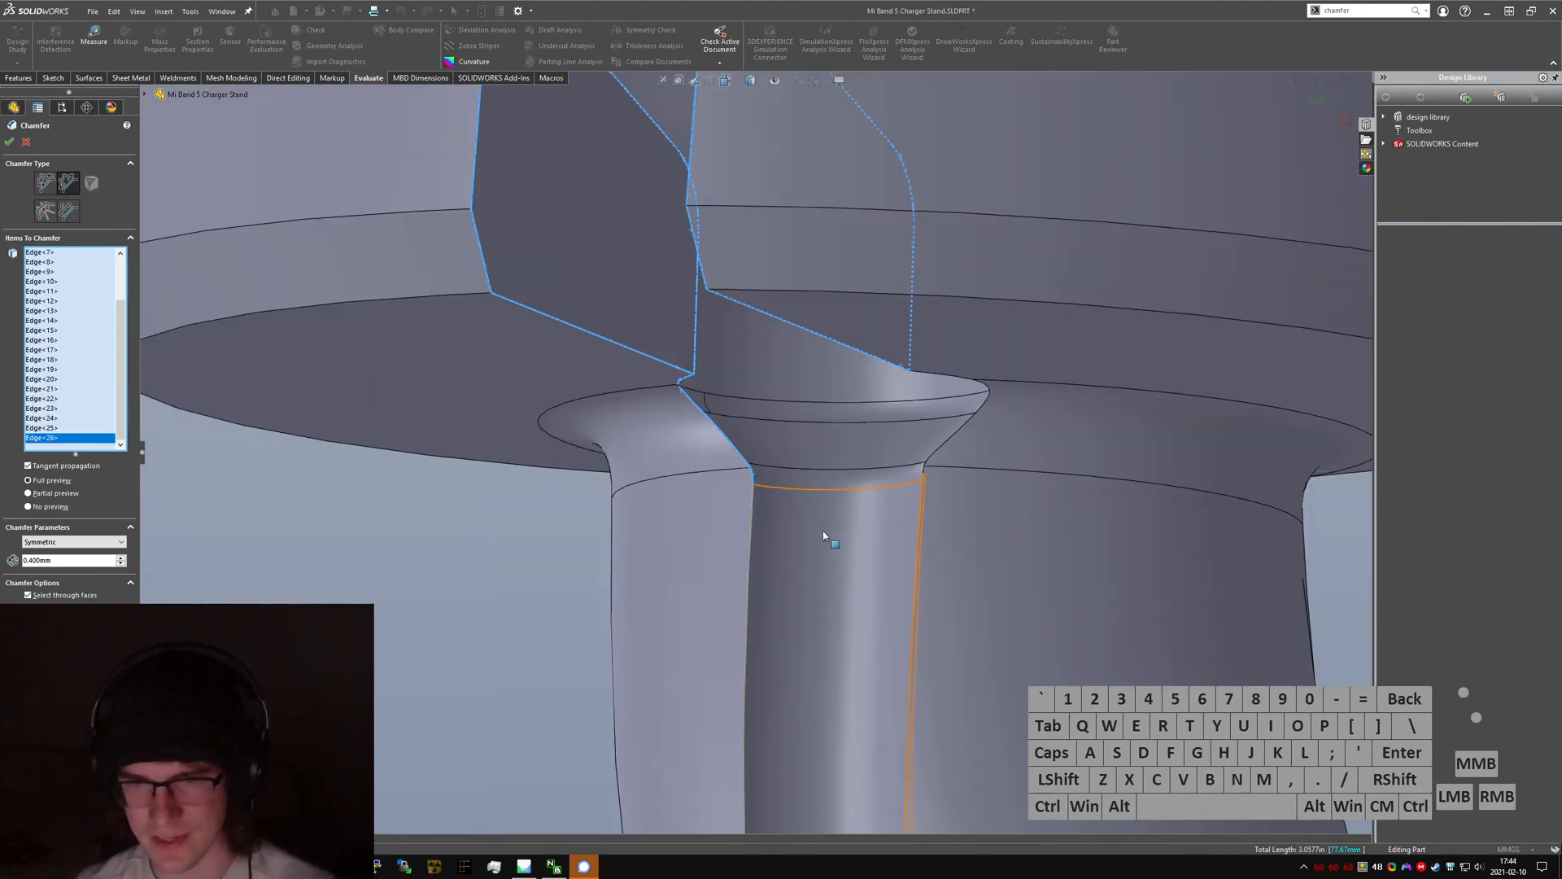
pyautogui.scroll(5, 822, 531)
pyautogui.moveTo(838, 529); pyautogui.dragTo(1098, 443, button='middle')
pyautogui.scroll(-5, 780, 496)
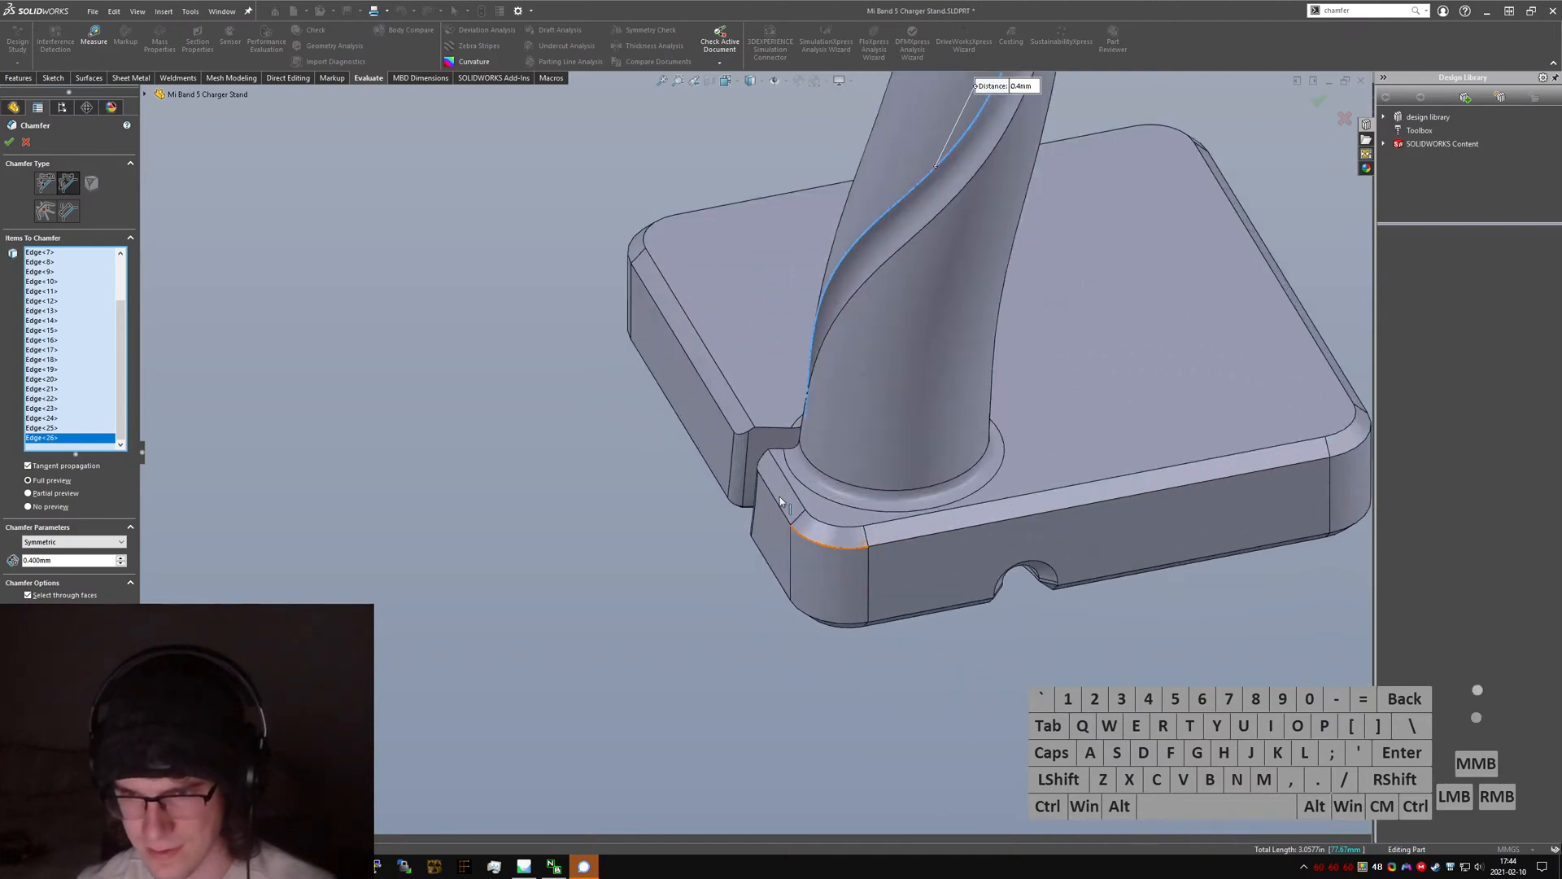
pyautogui.scroll(-6, 779, 496)
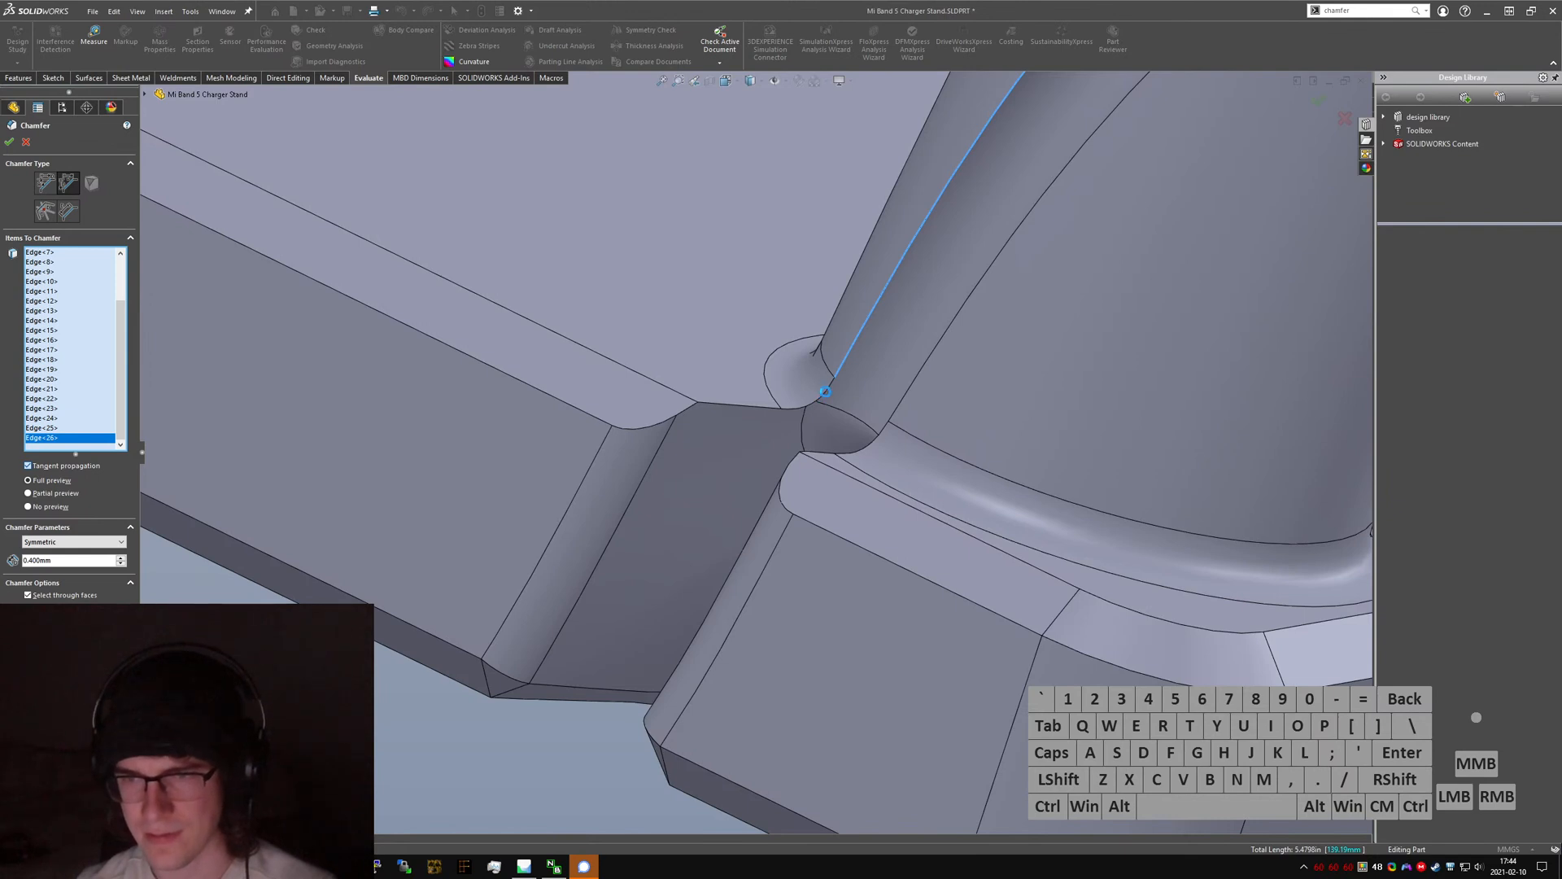
pyautogui.click(826, 396)
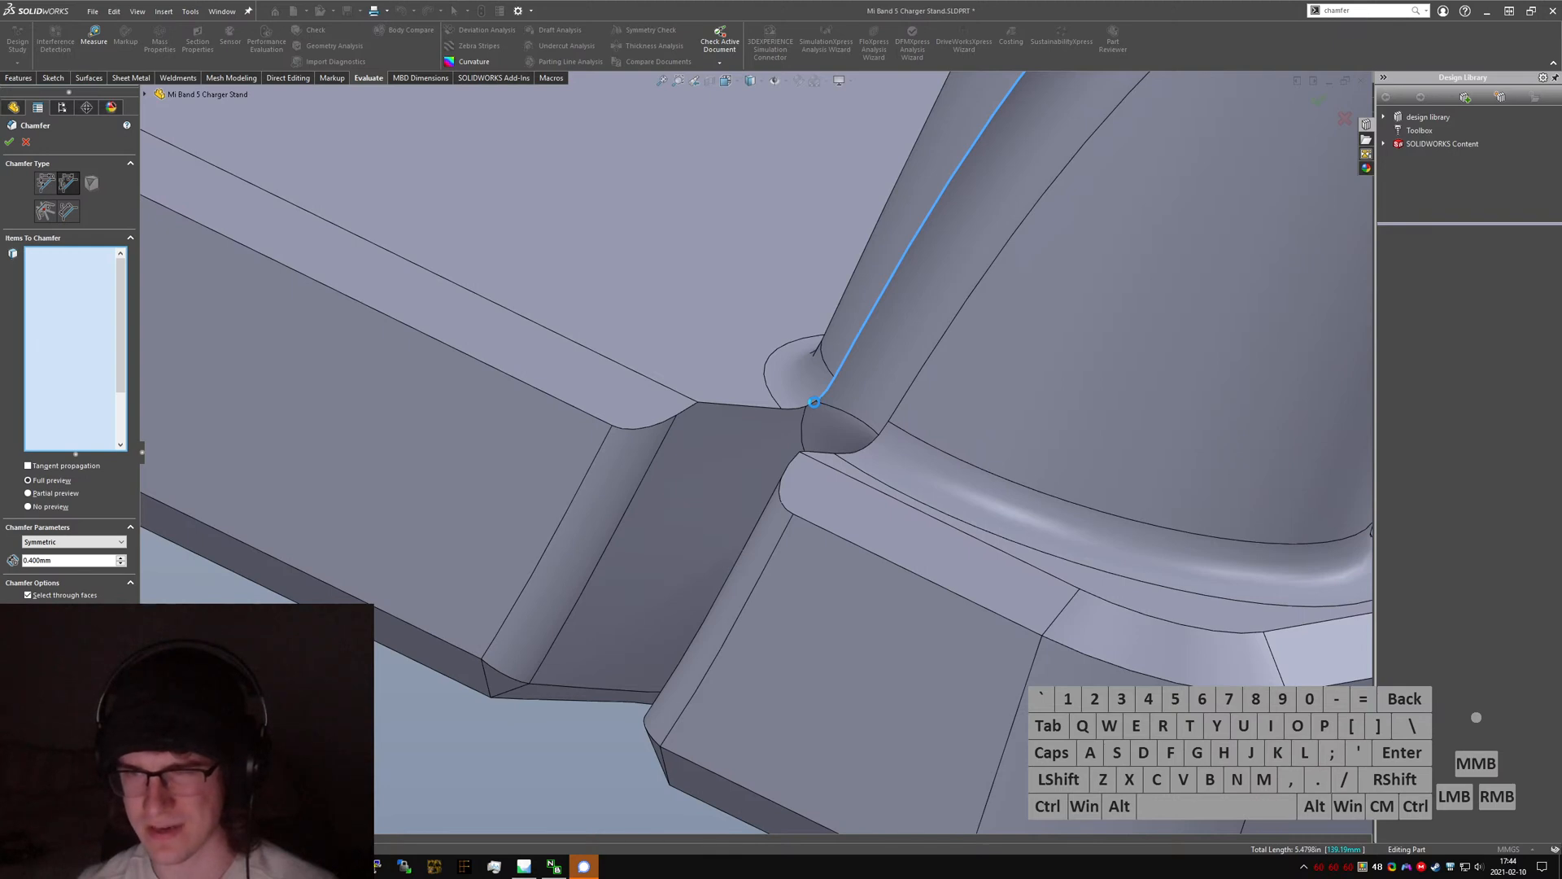
pyautogui.click(813, 402)
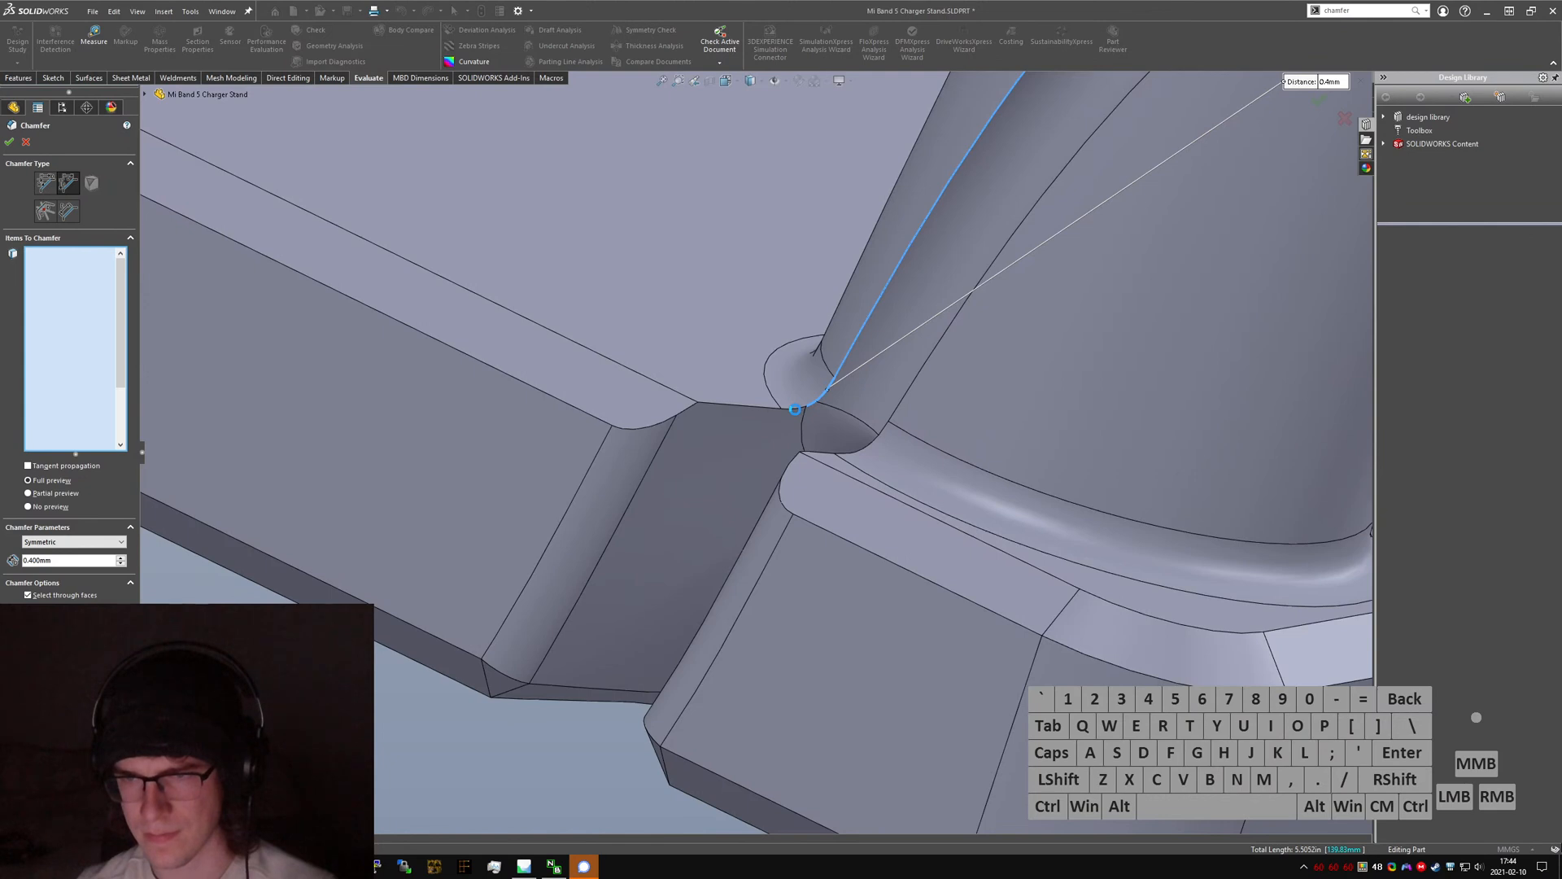
pyautogui.click(795, 410)
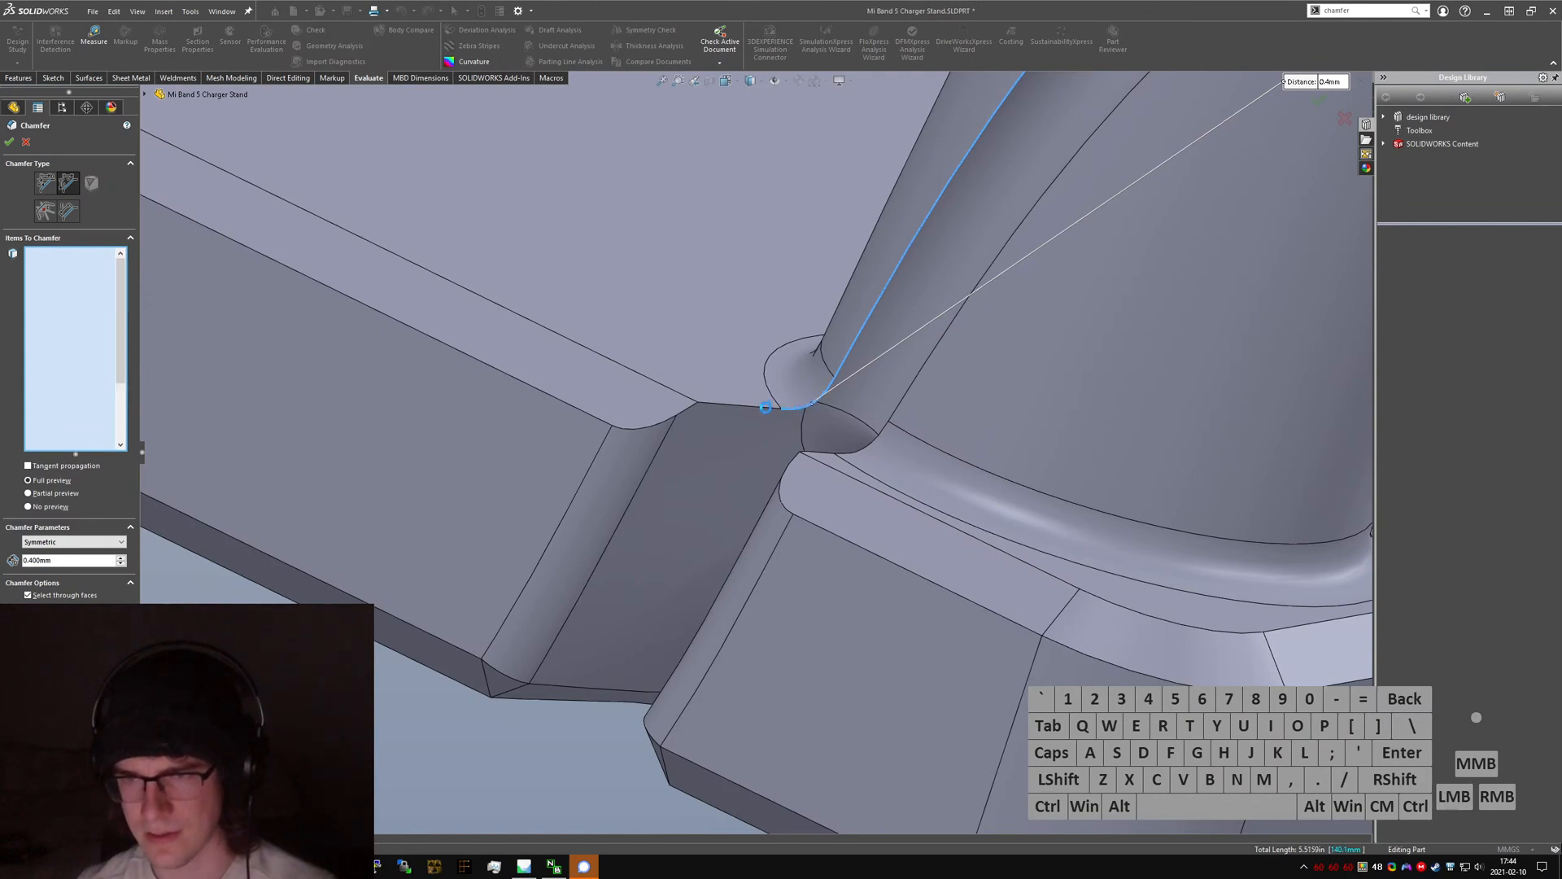
pyautogui.click(765, 406)
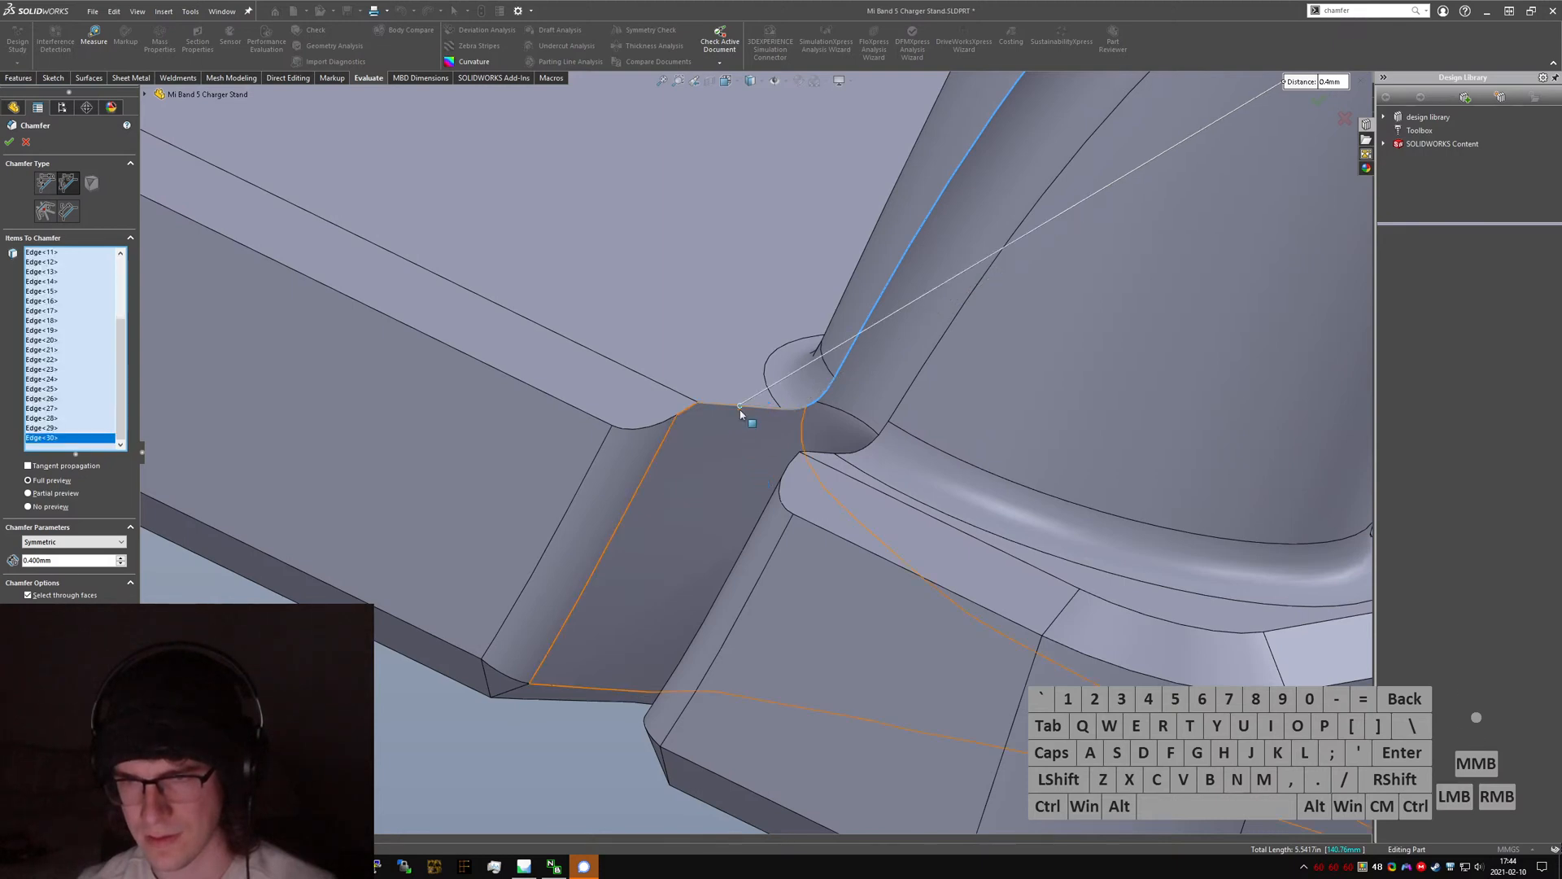
# - Remove the long stem groove edge, Edge<26>, from the chamfer selection
pyautogui.scroll(5, 739, 409)
pyautogui.click(51, 401)
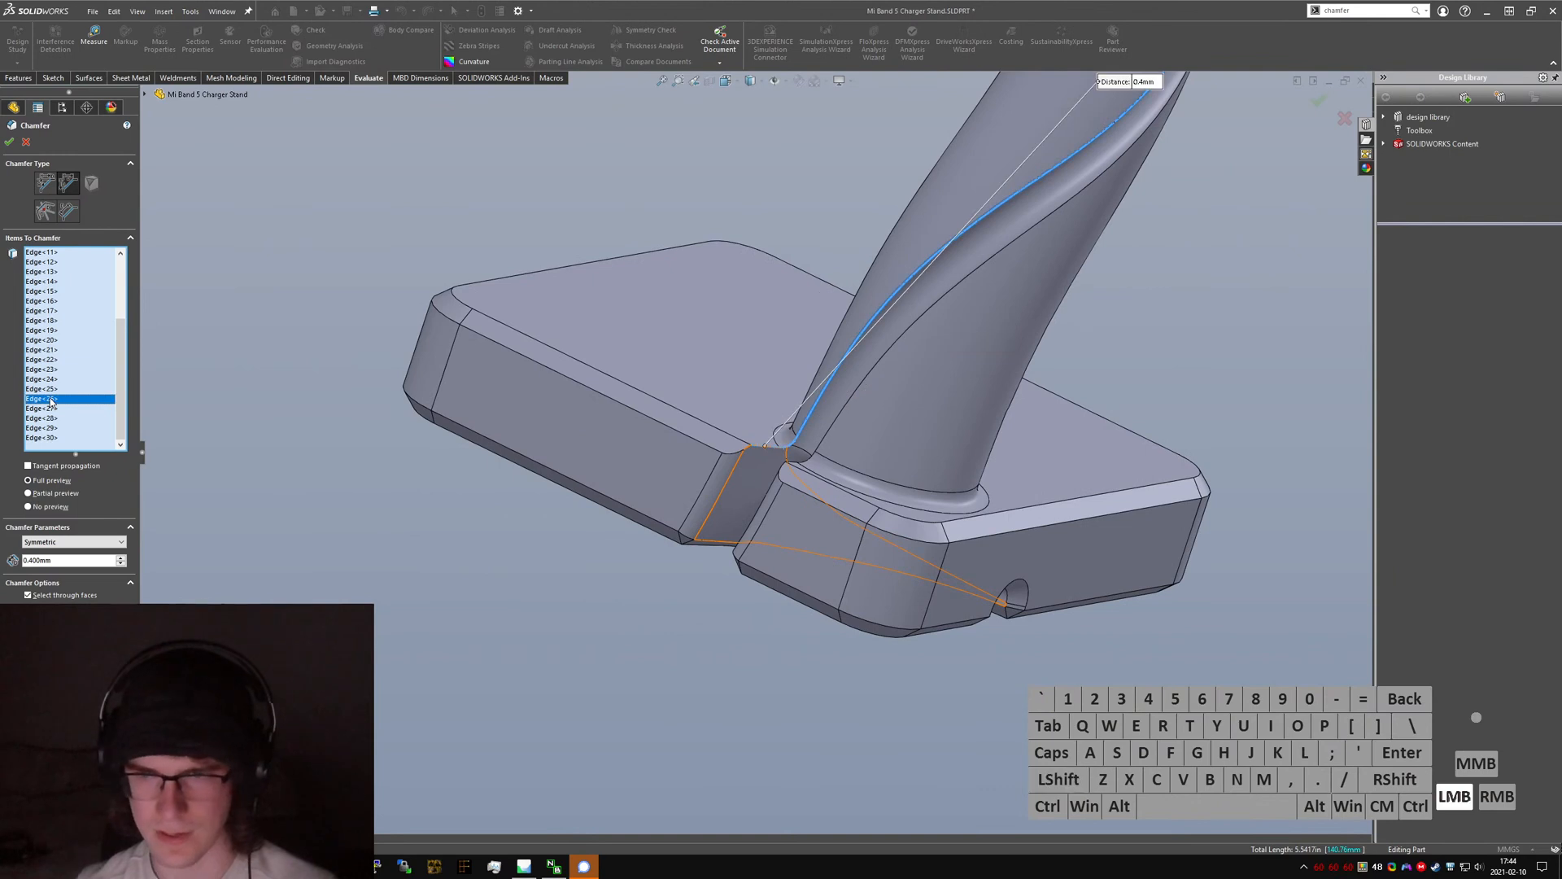
pyautogui.press('Delete')
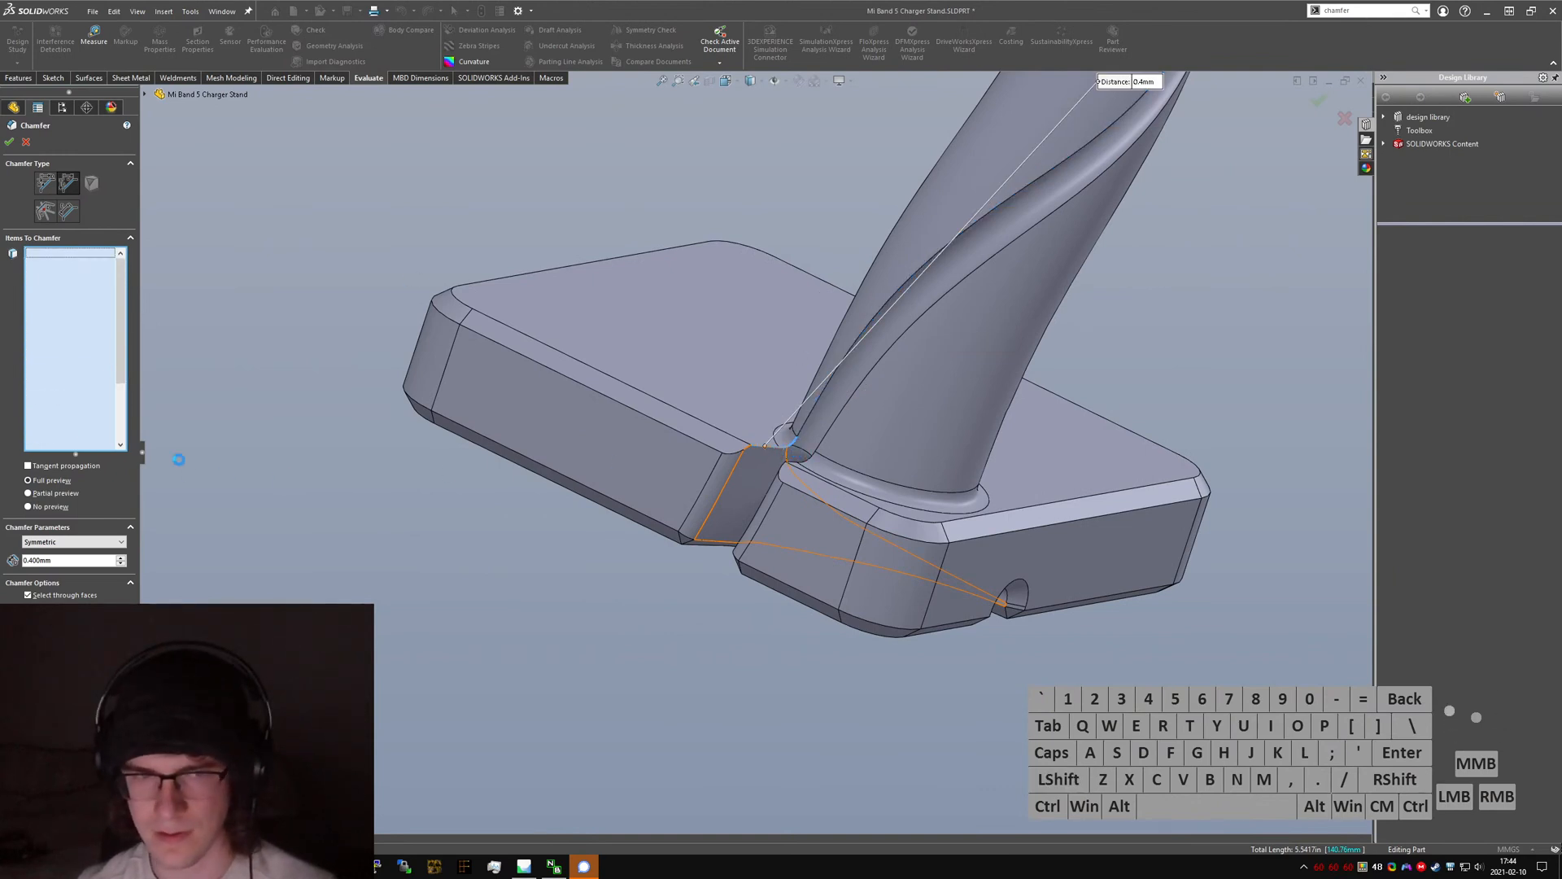
pyautogui.scroll(3, 763, 450)
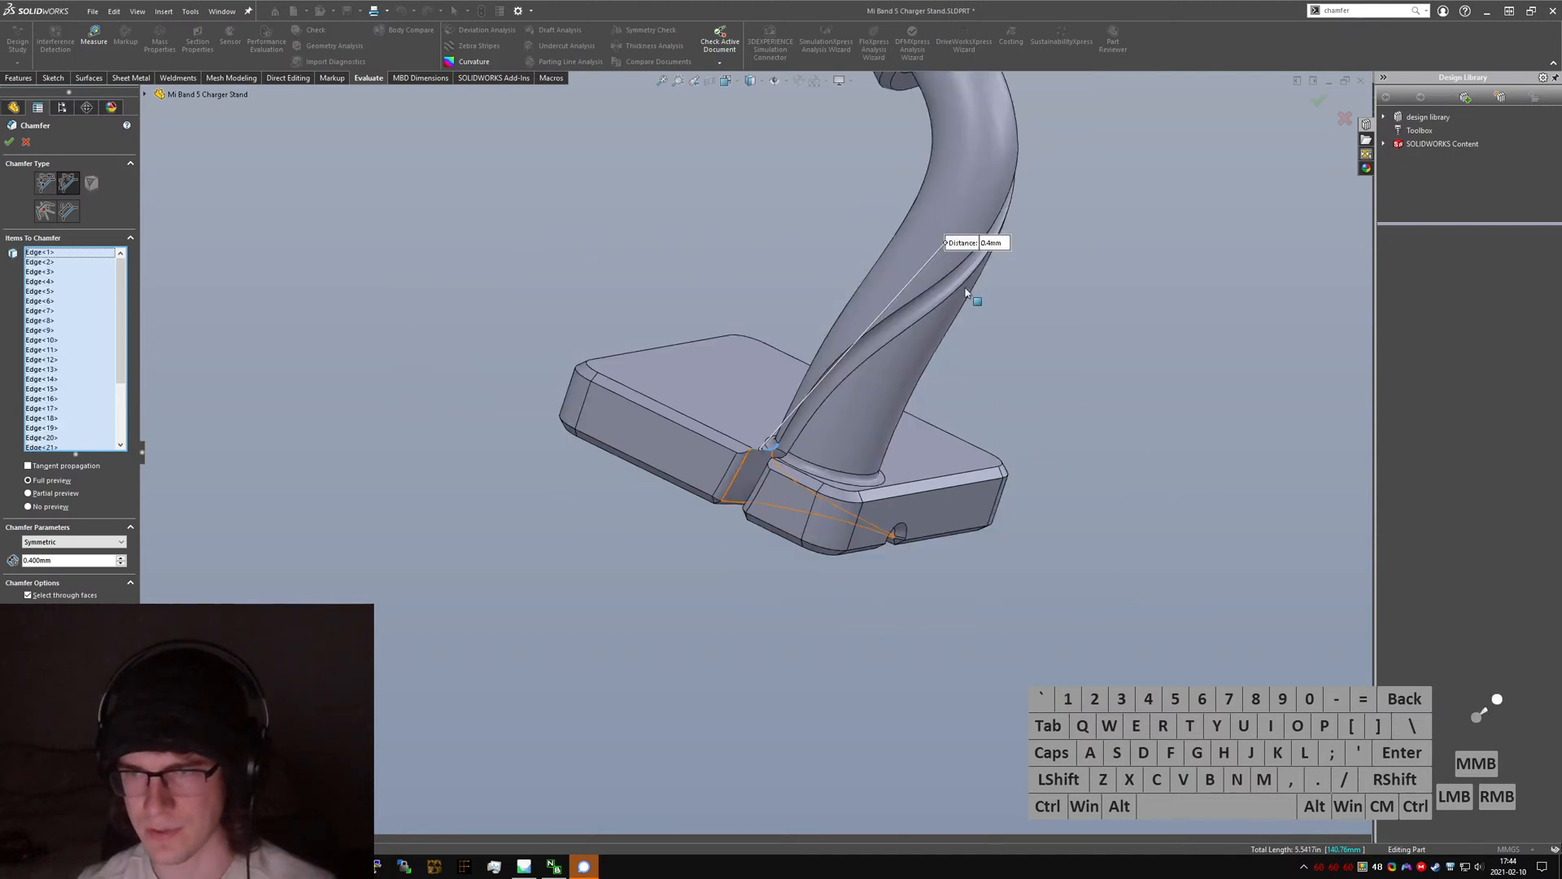
# - Remove the edges at the foot of the stem groove, from Edge<30> back to Edge<25>, from the chamfer selection
pyautogui.scroll(-3, 817, 413)
pyautogui.scroll(-3, 91, 420)
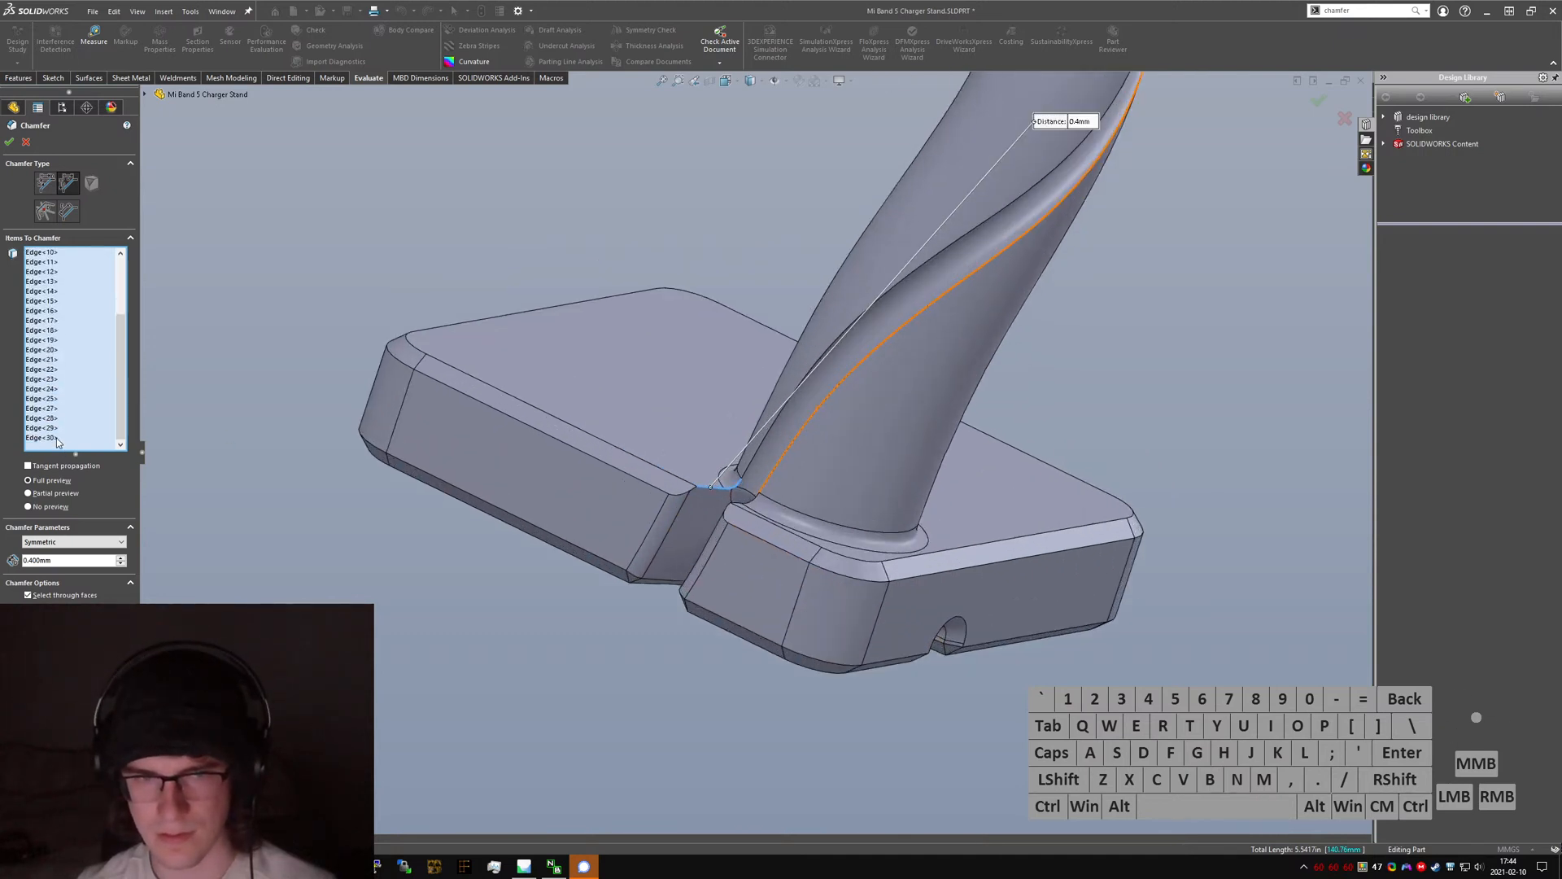
pyautogui.click(57, 439)
pyautogui.keyDown('shift'); pyautogui.click(62, 439); pyautogui.keyUp('shift')
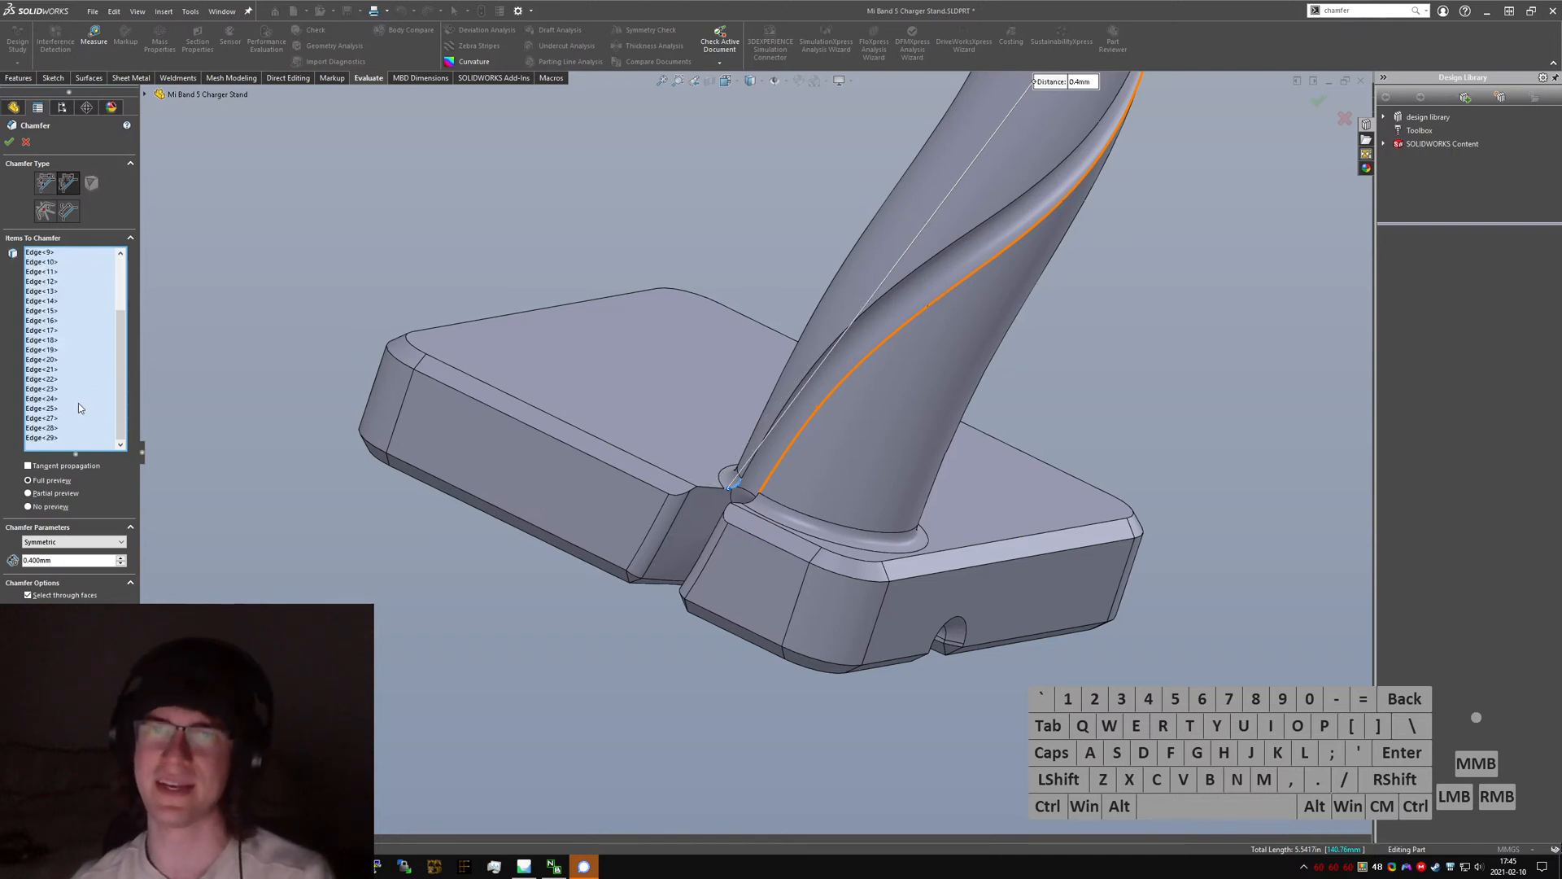
pyautogui.click(57, 440)
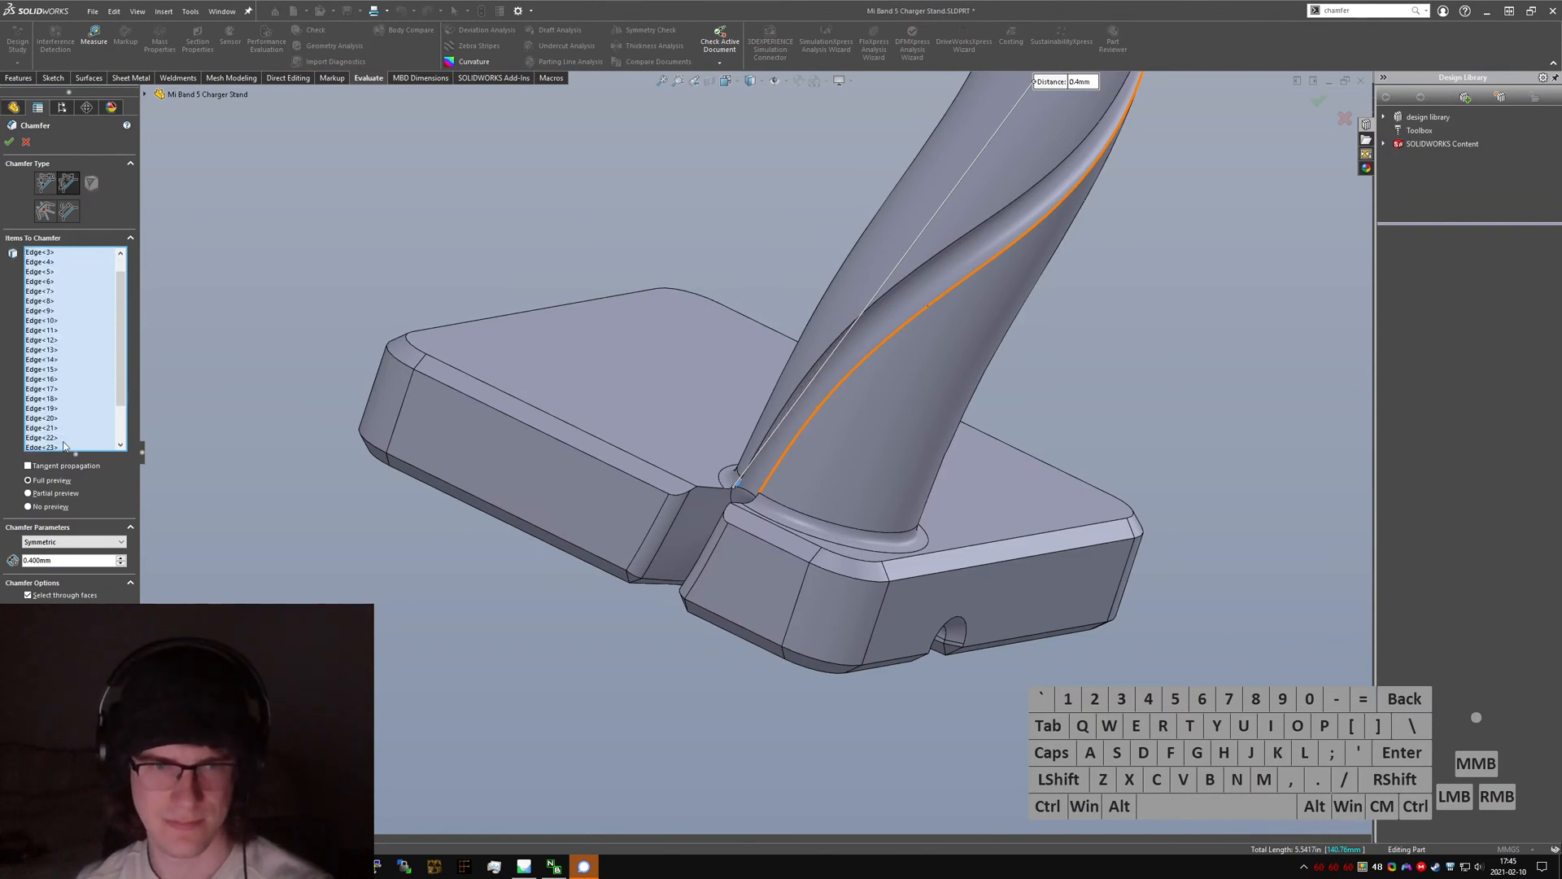
pyautogui.click(58, 443)
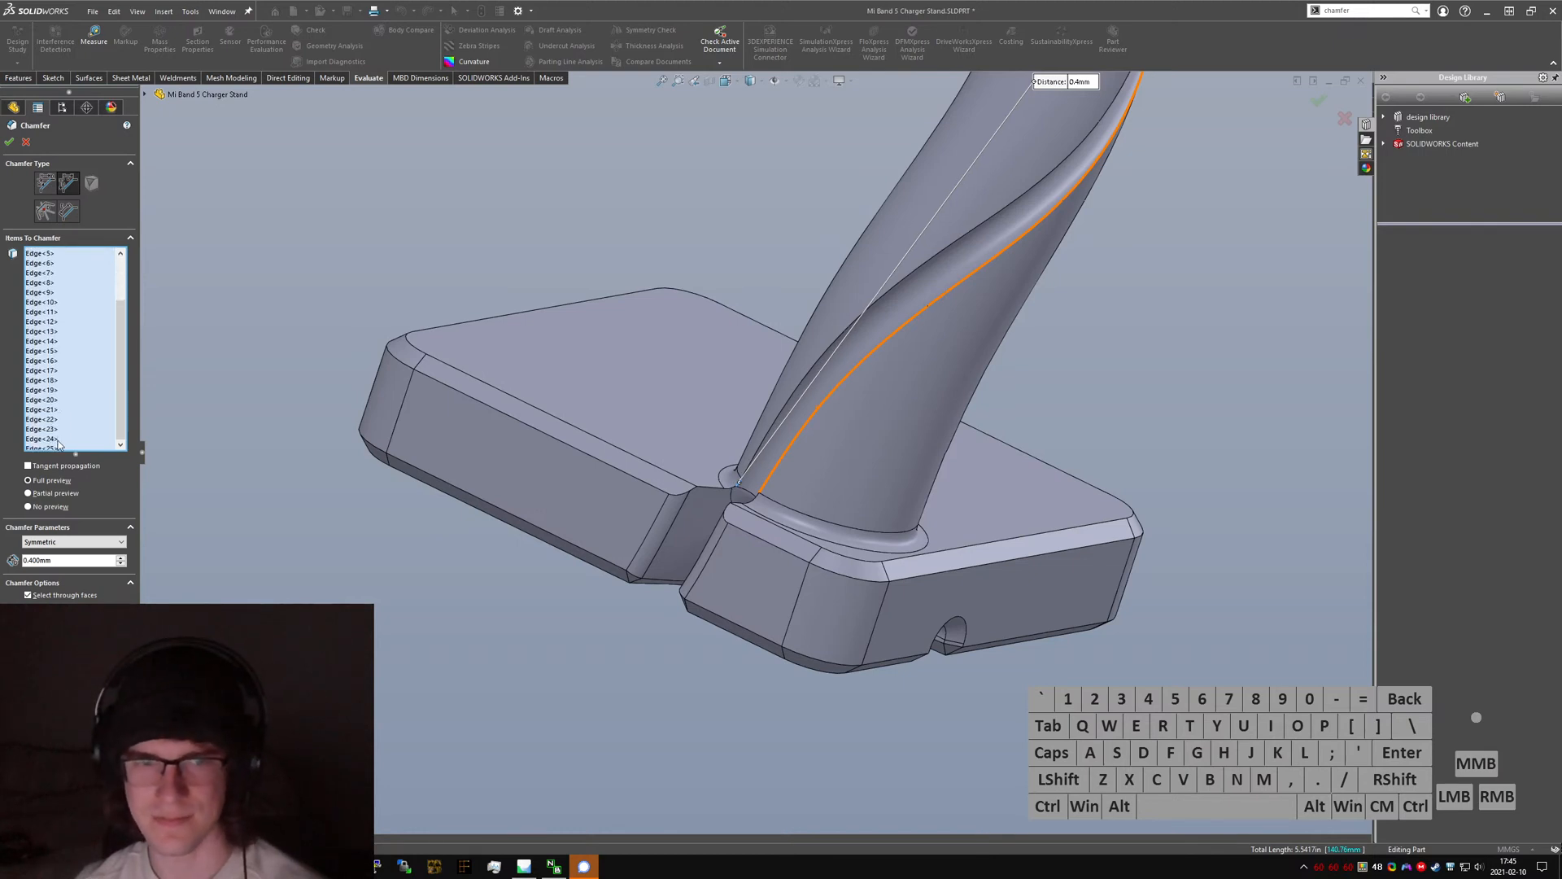
pyautogui.click(58, 442)
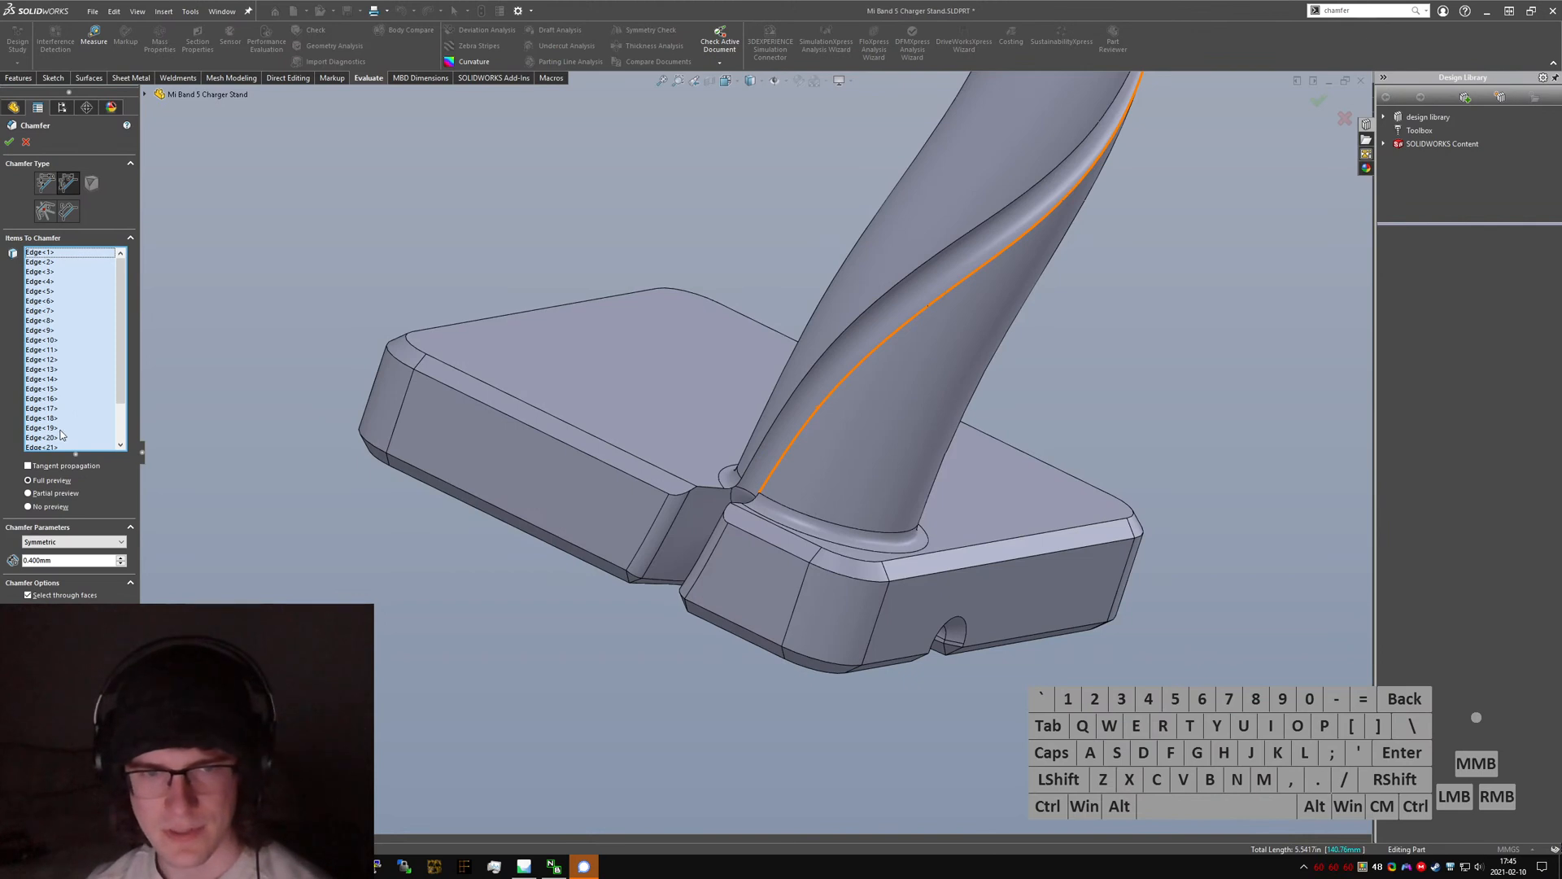
pyautogui.click(53, 439)
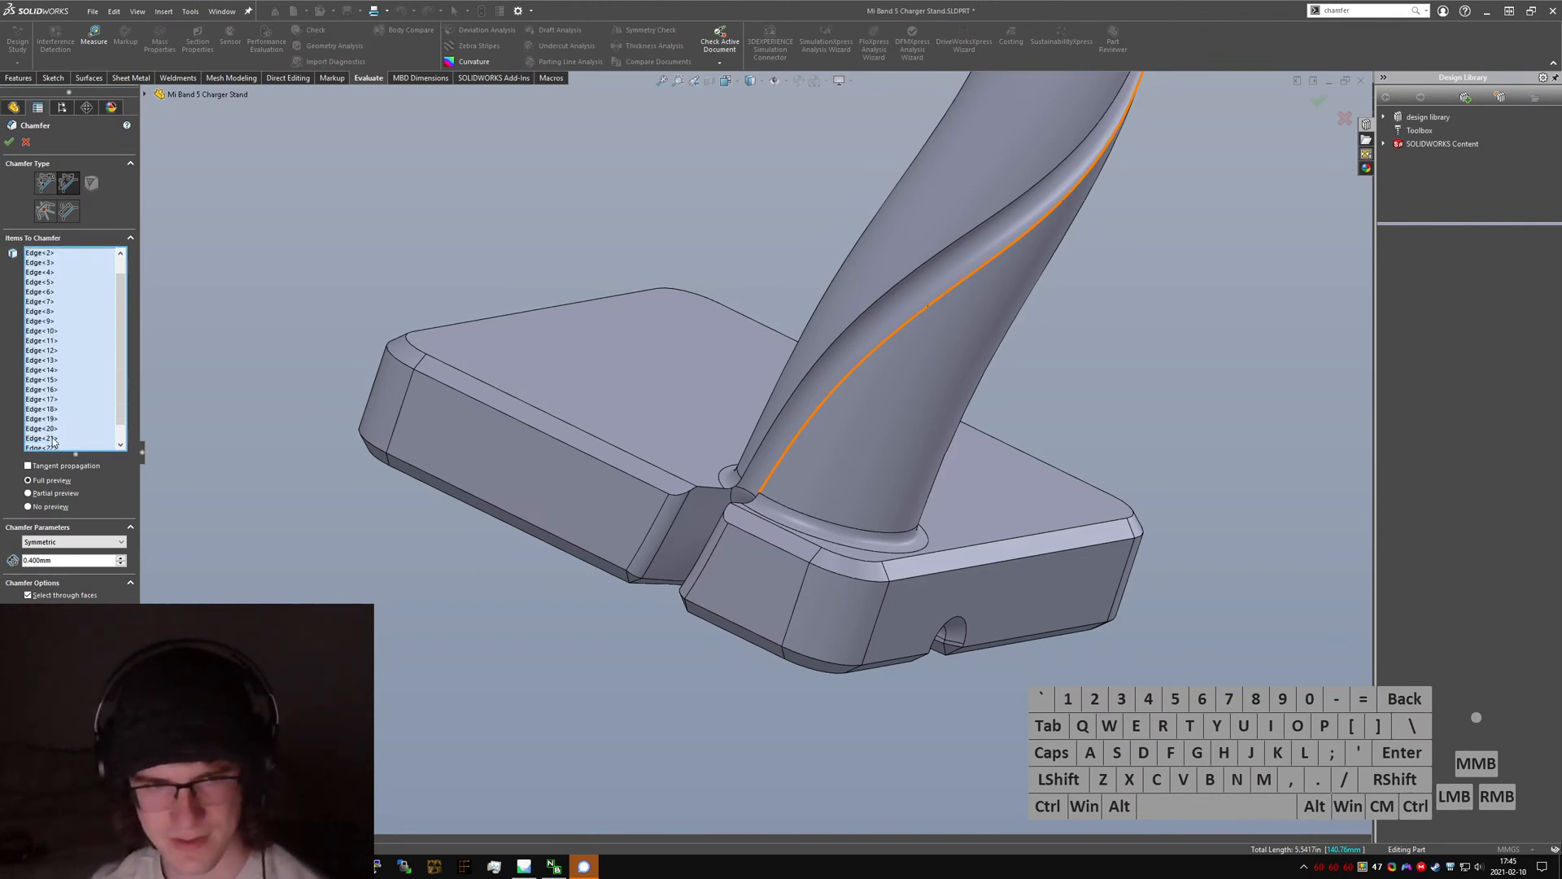
pyautogui.click(52, 437)
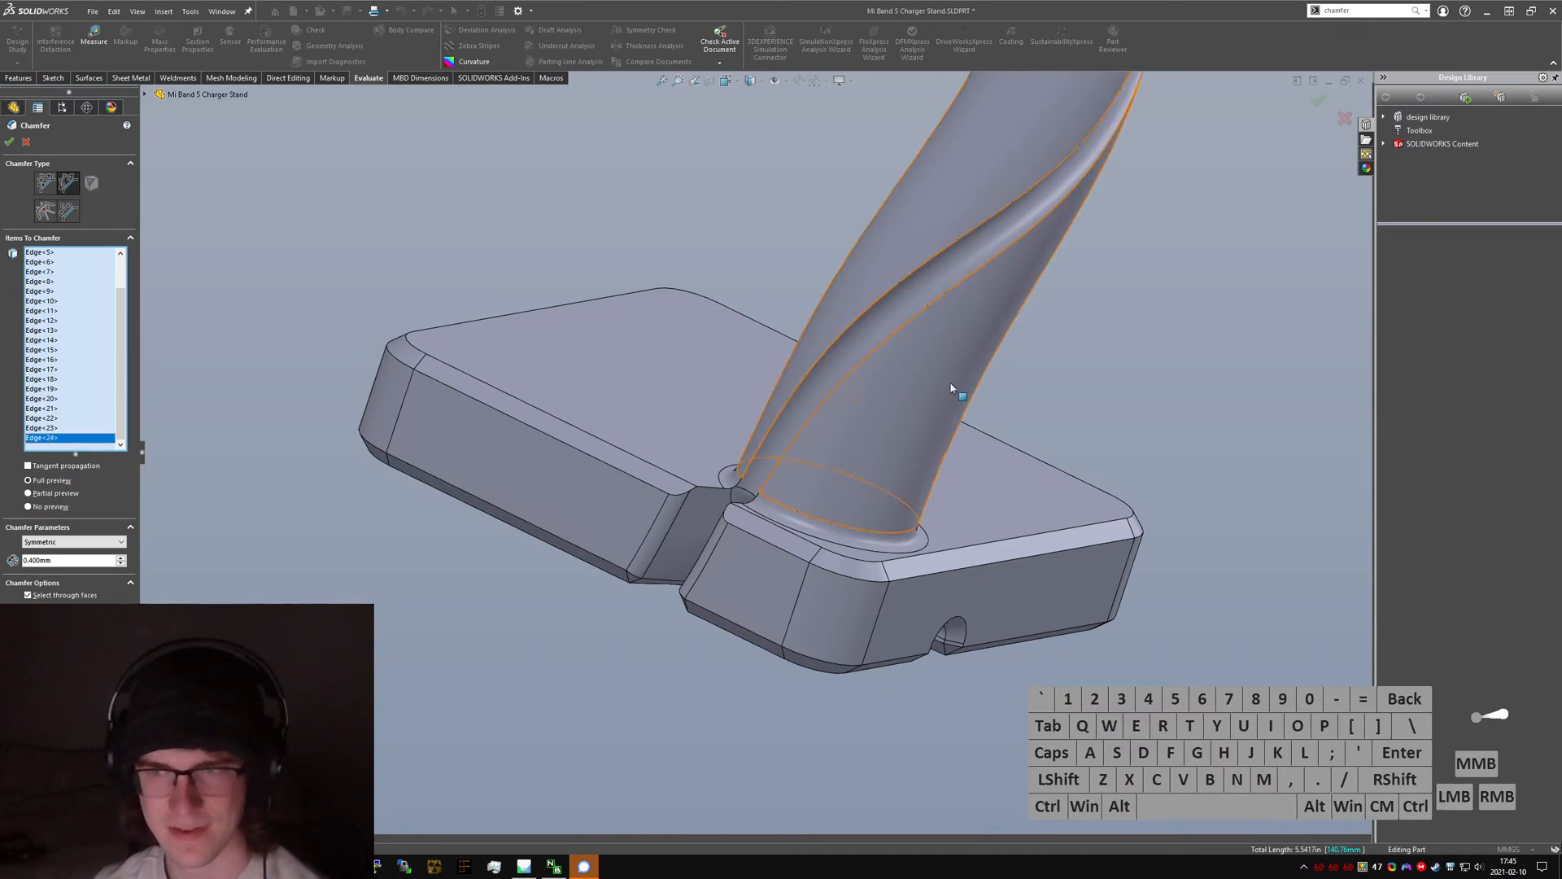
# - Deselect the extra short edge segments on one side of the neck below the head slot and apply the 0.4 mm chamfer
pyautogui.scroll(3, 949, 382)
pyautogui.scroll(-6, 846, 236)
pyautogui.scroll(-5, 841, 180)
pyautogui.moveTo(843, 184); pyautogui.dragTo(757, 147, button='middle')
pyautogui.scroll(-6, 1025, 321)
pyautogui.click(54, 440)
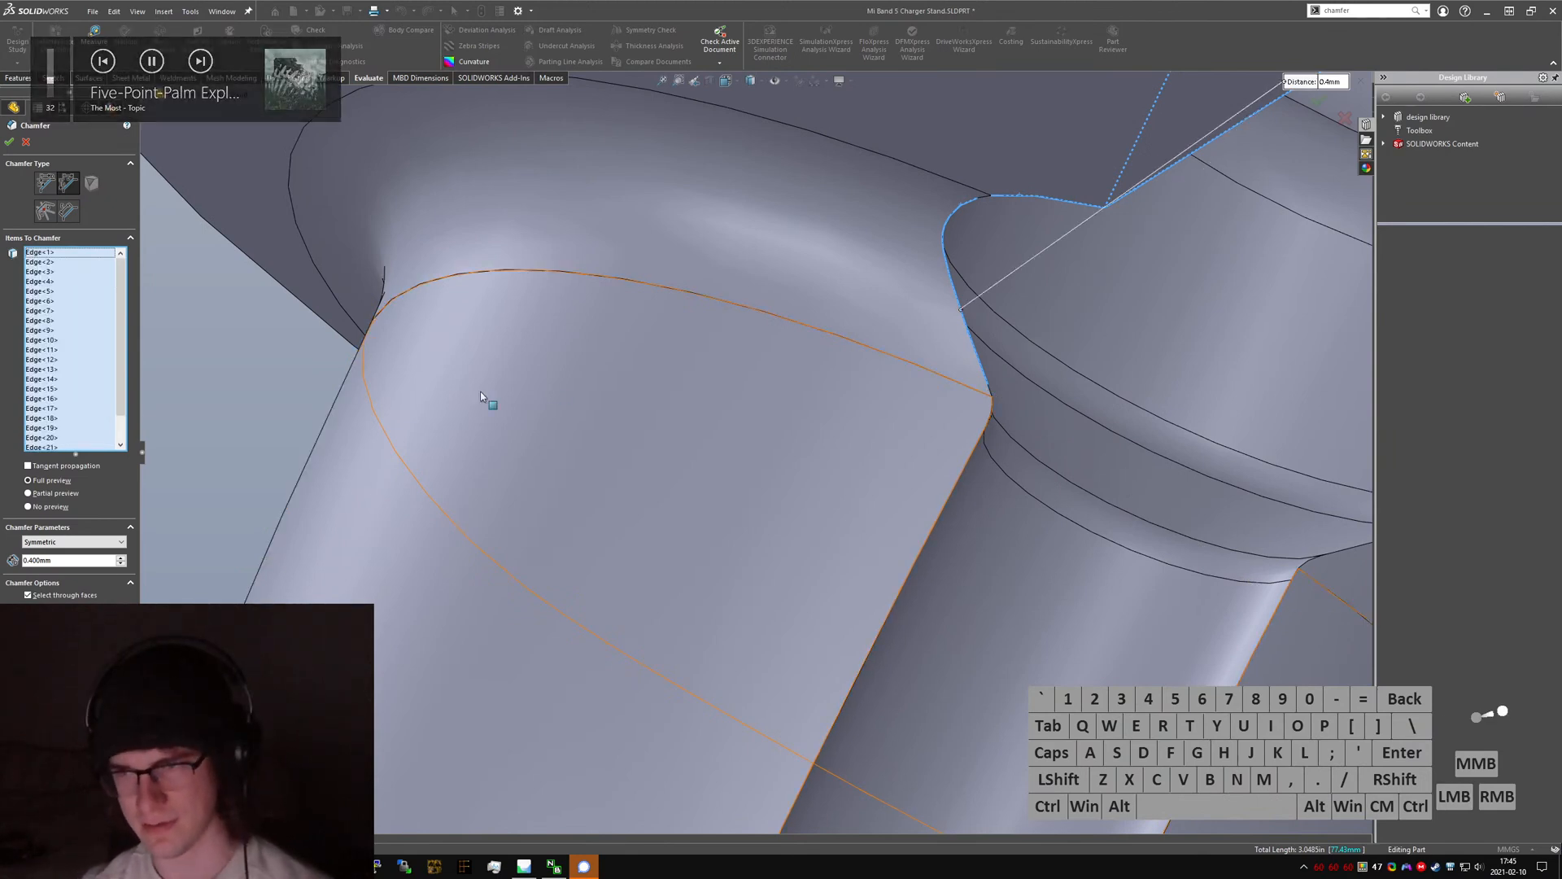
pyautogui.moveTo(952, 285); pyautogui.dragTo(951, 168, button='middle')
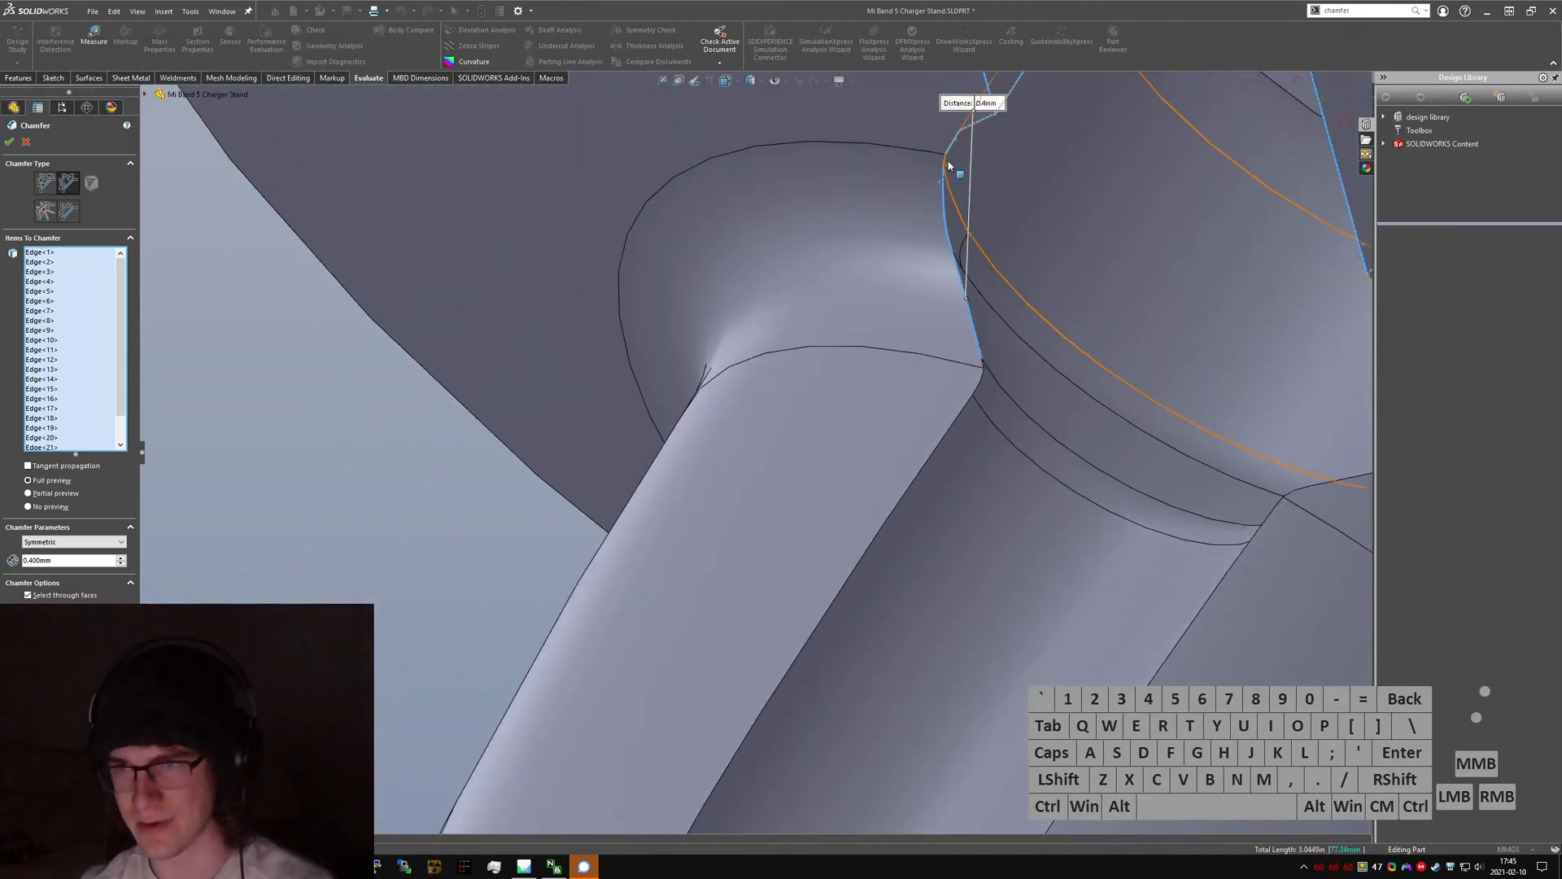
pyautogui.click(945, 167)
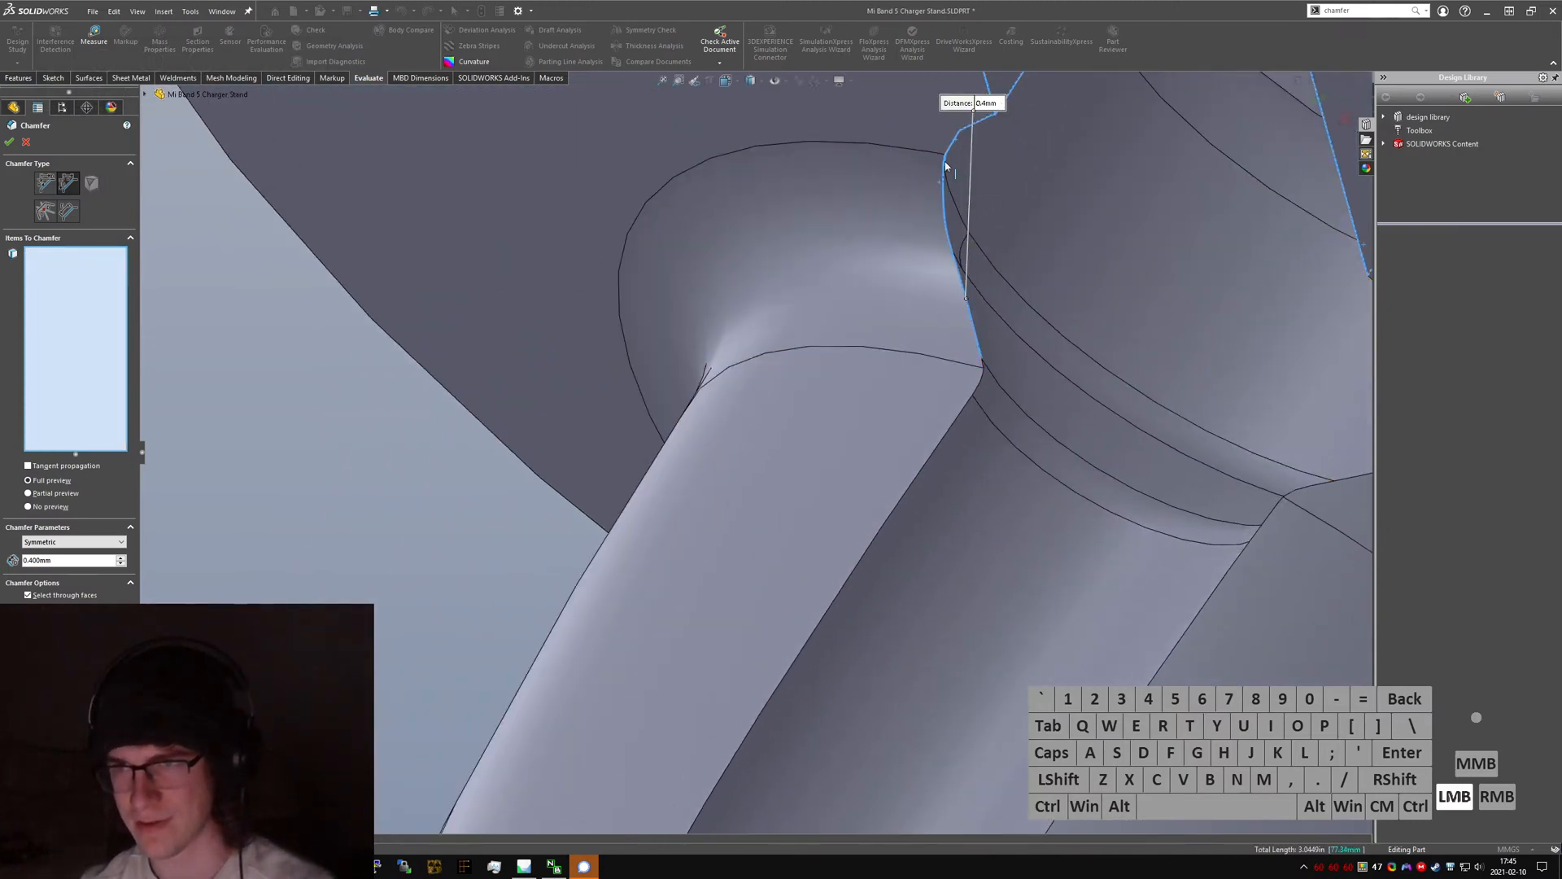
pyautogui.click(971, 313)
pyautogui.scroll(2, 968, 307)
pyautogui.scroll(-5, 899, 264)
pyautogui.moveTo(813, 291)
pyautogui.mouseDown(button='middle')
pyautogui.moveTo(806, 278)
pyautogui.moveTo(821, 309)
pyautogui.moveTo(810, 277)
pyautogui.moveTo(821, 314)
pyautogui.moveTo(811, 287)
pyautogui.moveTo(832, 279)
pyautogui.mouseUp(button='middle')
pyautogui.click(9, 142)
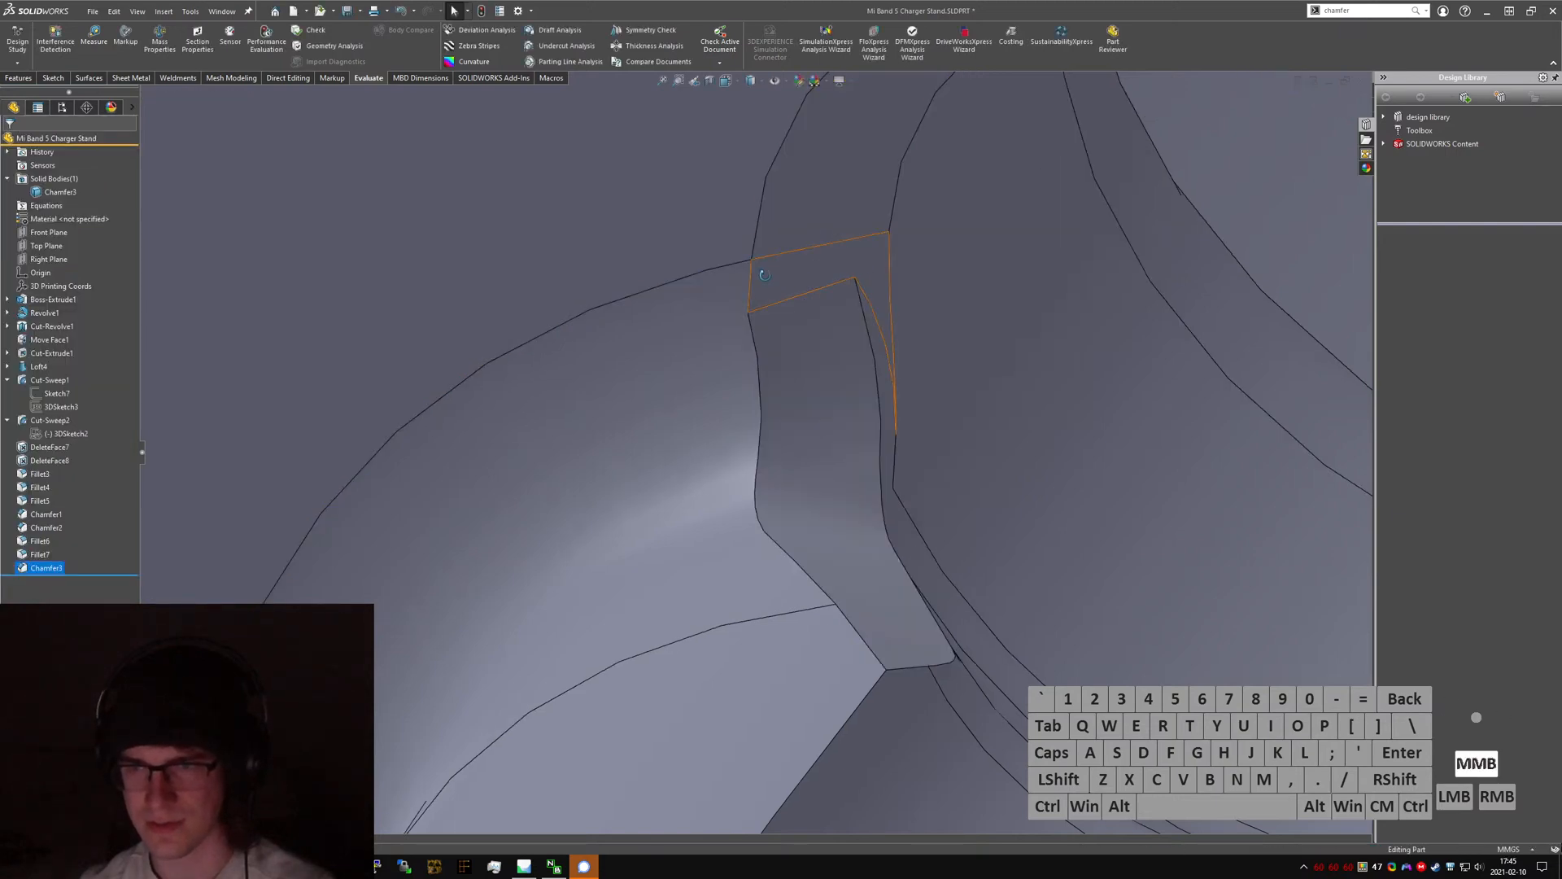
# - Reopen the chamfer through its neck face, deselect another short edge segment on that side, and apply the change
pyautogui.moveTo(765, 275); pyautogui.dragTo(769, 285, button='middle')
pyautogui.scroll(2, 769, 285)
pyautogui.moveTo(783, 293); pyautogui.dragTo(759, 471, button='middle')
pyautogui.scroll(-2, 825, 345)
pyautogui.click(758, 471)
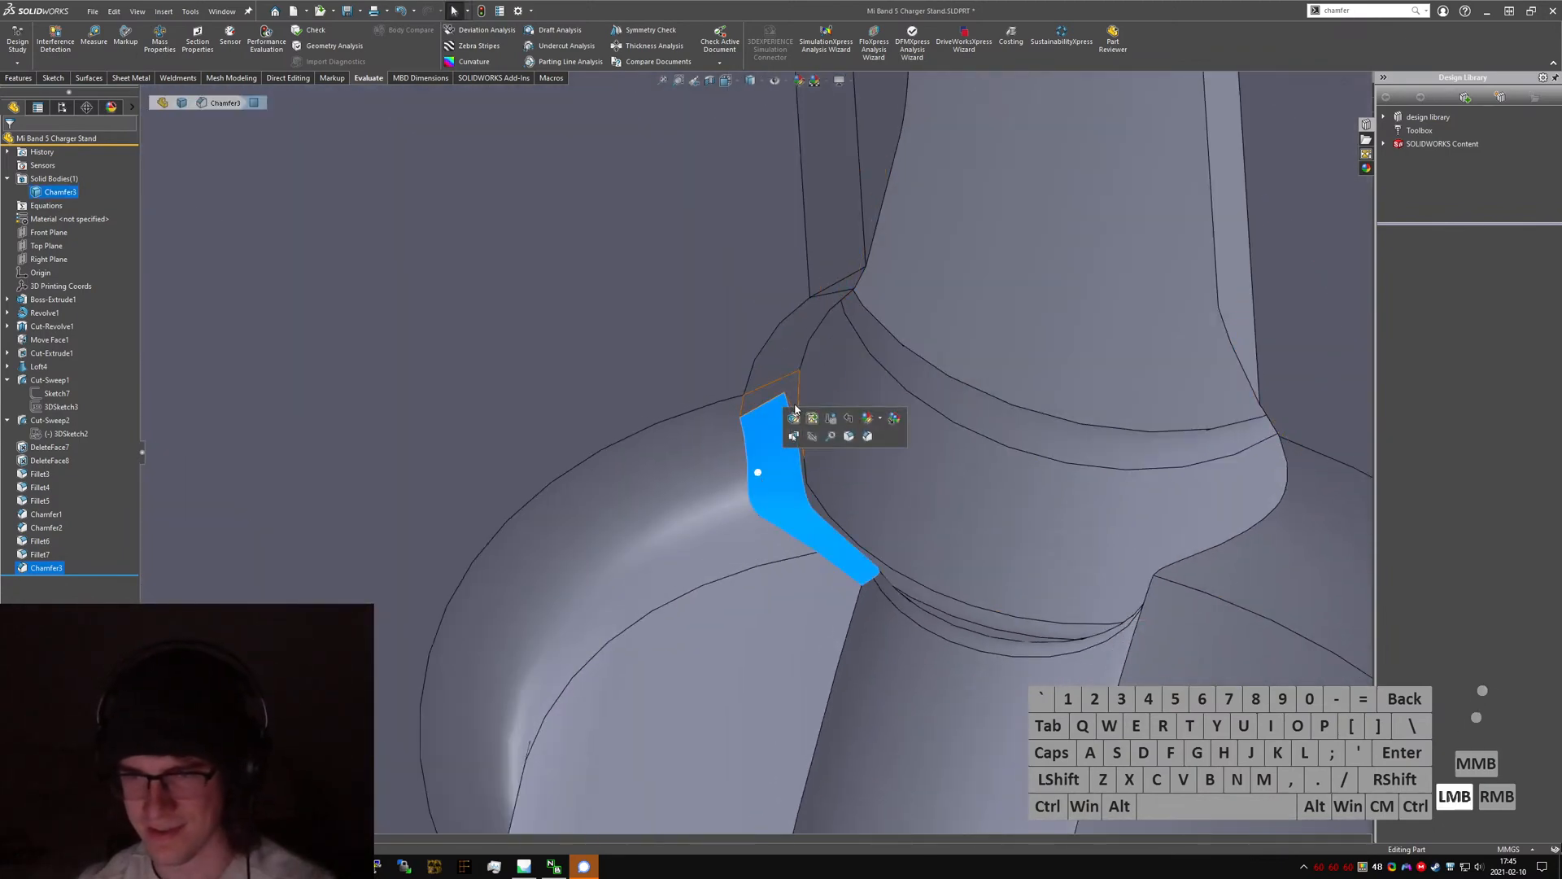
pyautogui.click(793, 417)
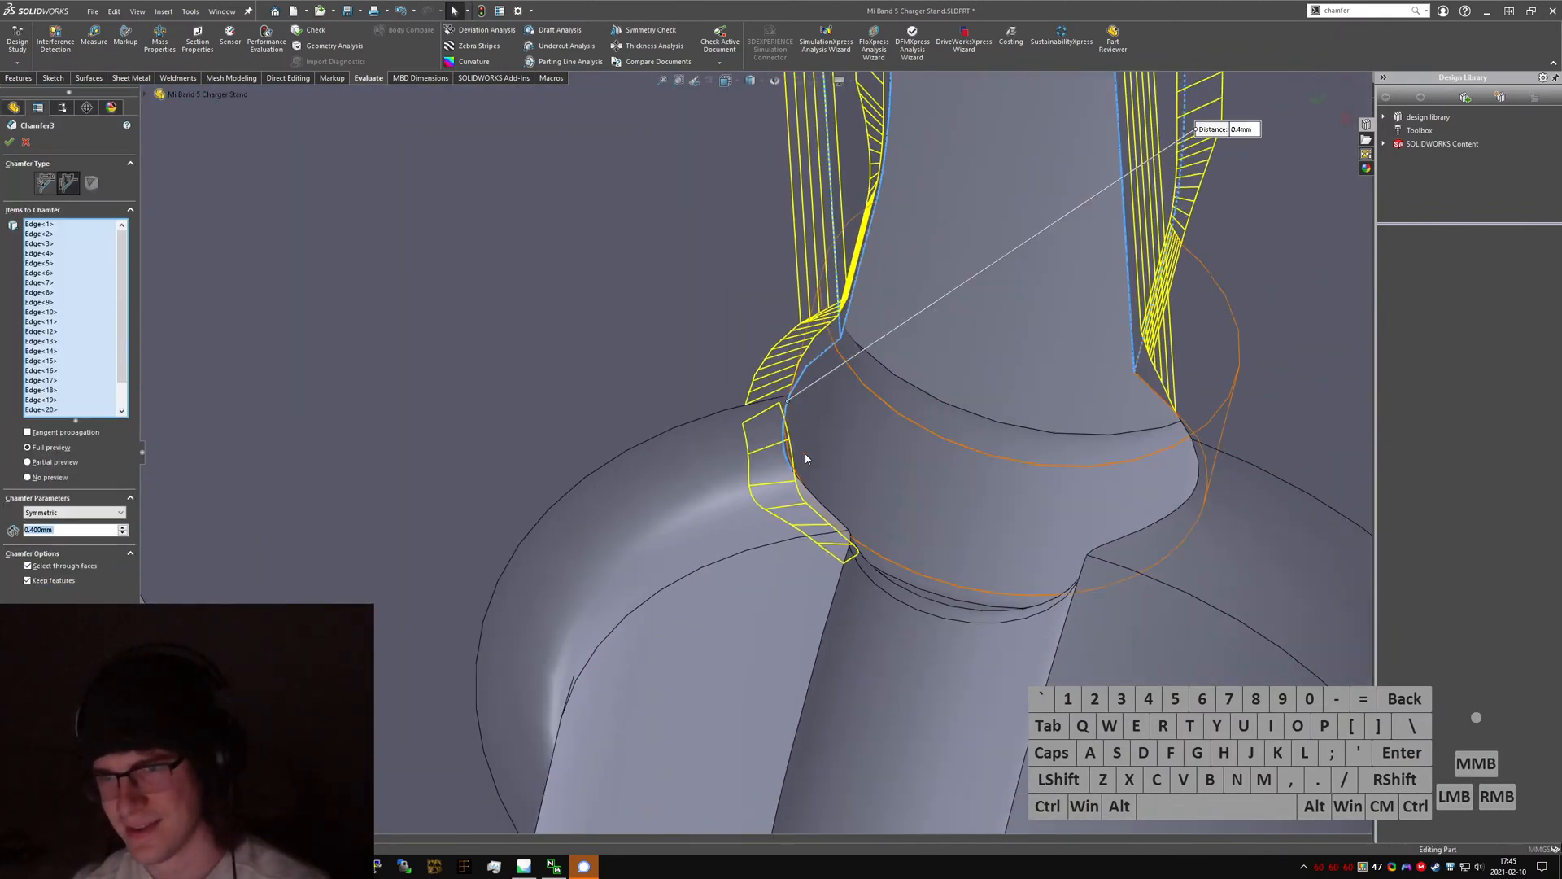
pyautogui.scroll(-5, 805, 458)
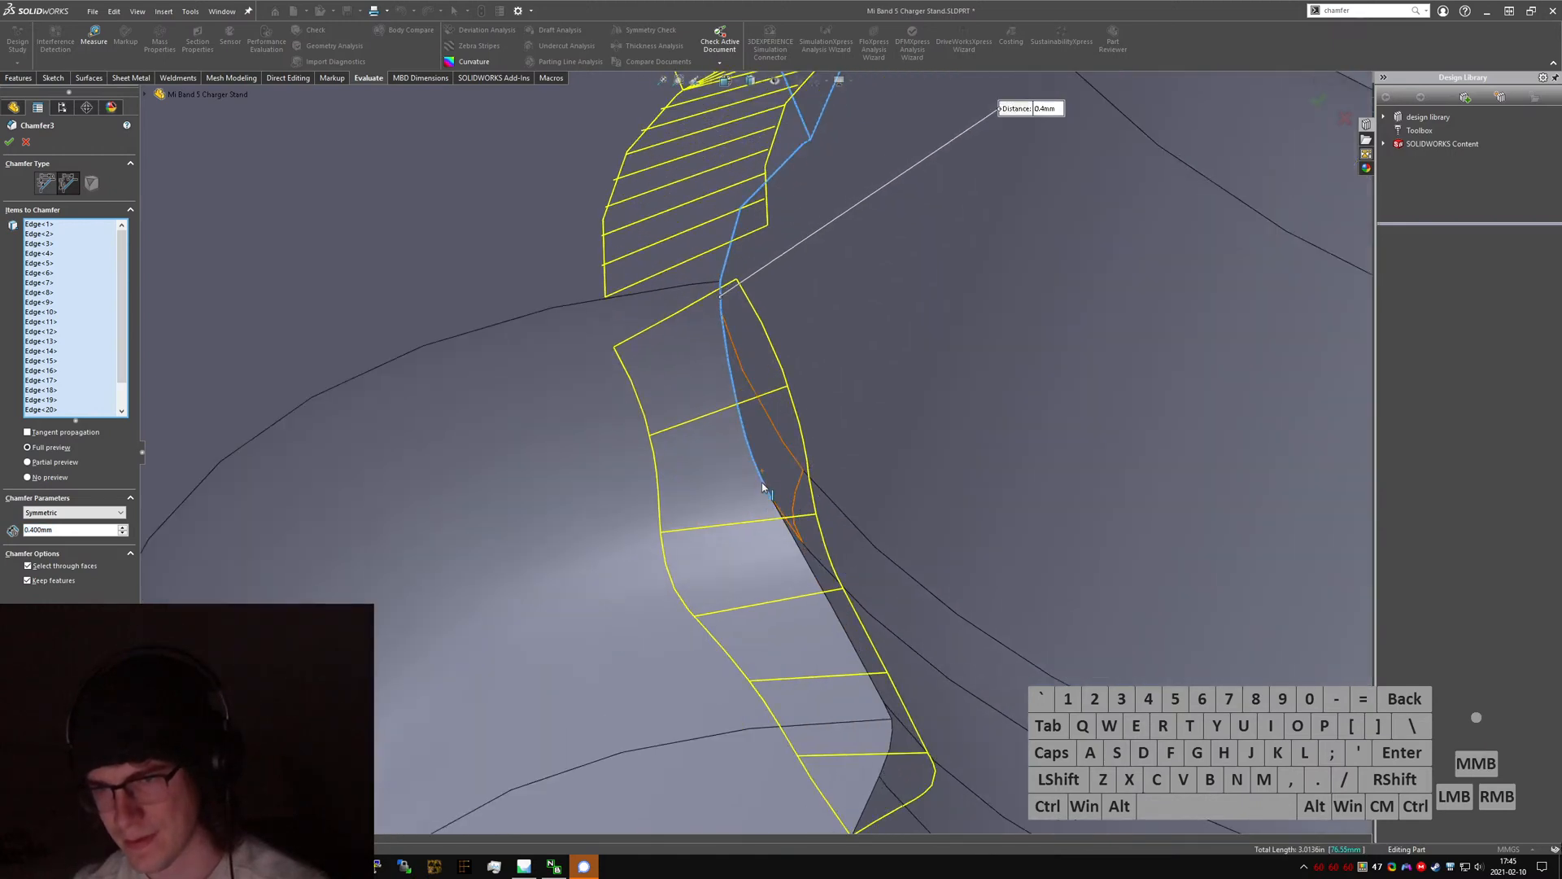
pyautogui.click(763, 487)
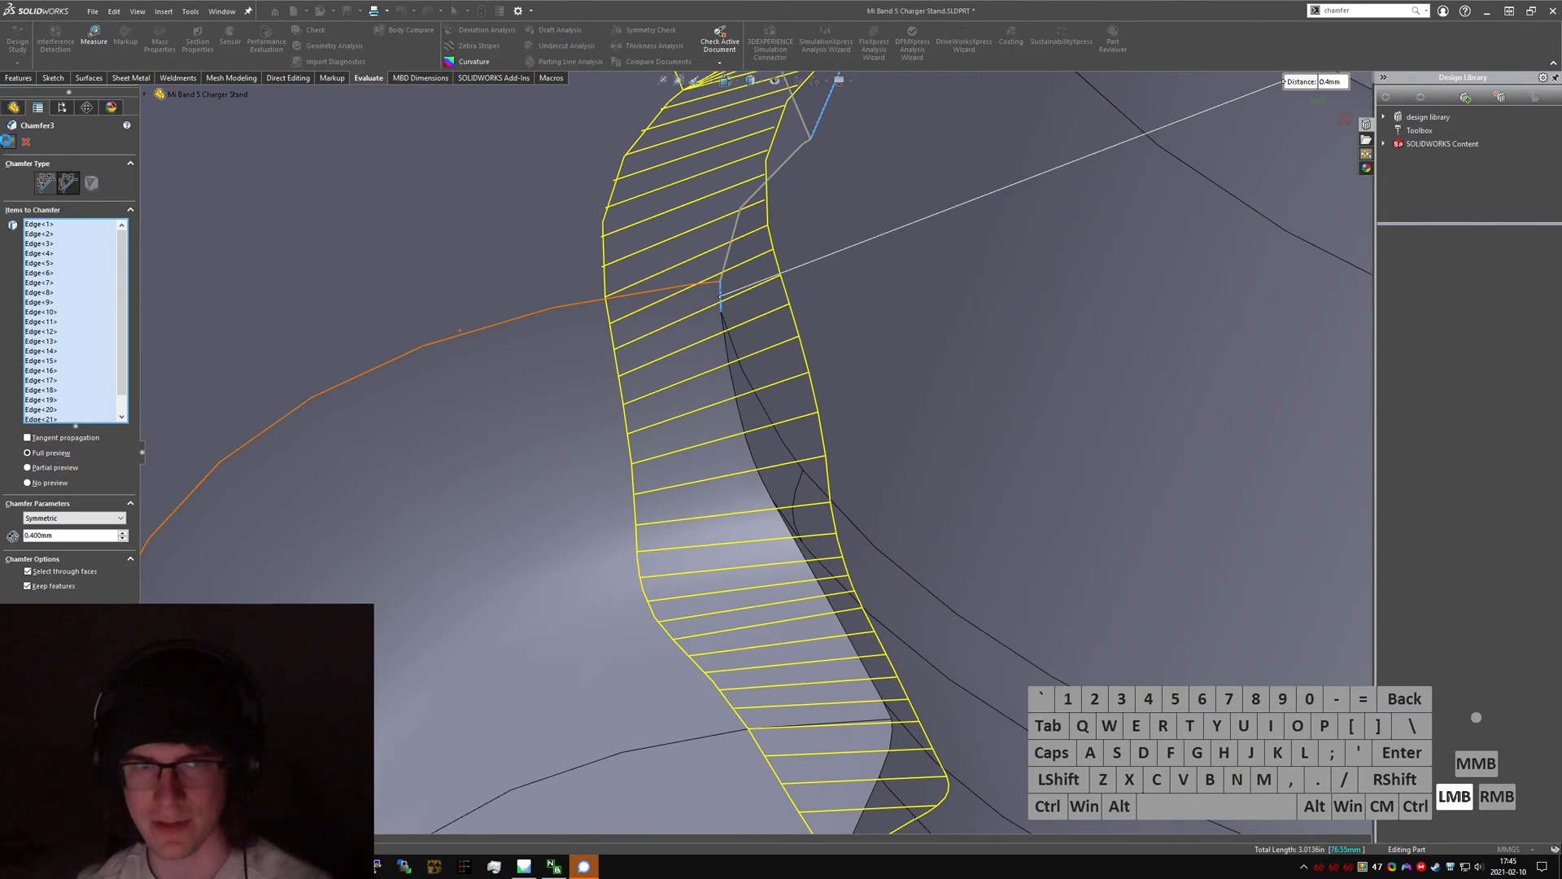
pyautogui.click(7, 140)
# - Reopen the chamfer and rework the short edge segments on the opposite side of the neck below the head slot
pyautogui.moveTo(740, 349); pyautogui.dragTo(714, 486, button='middle')
pyautogui.click(714, 485)
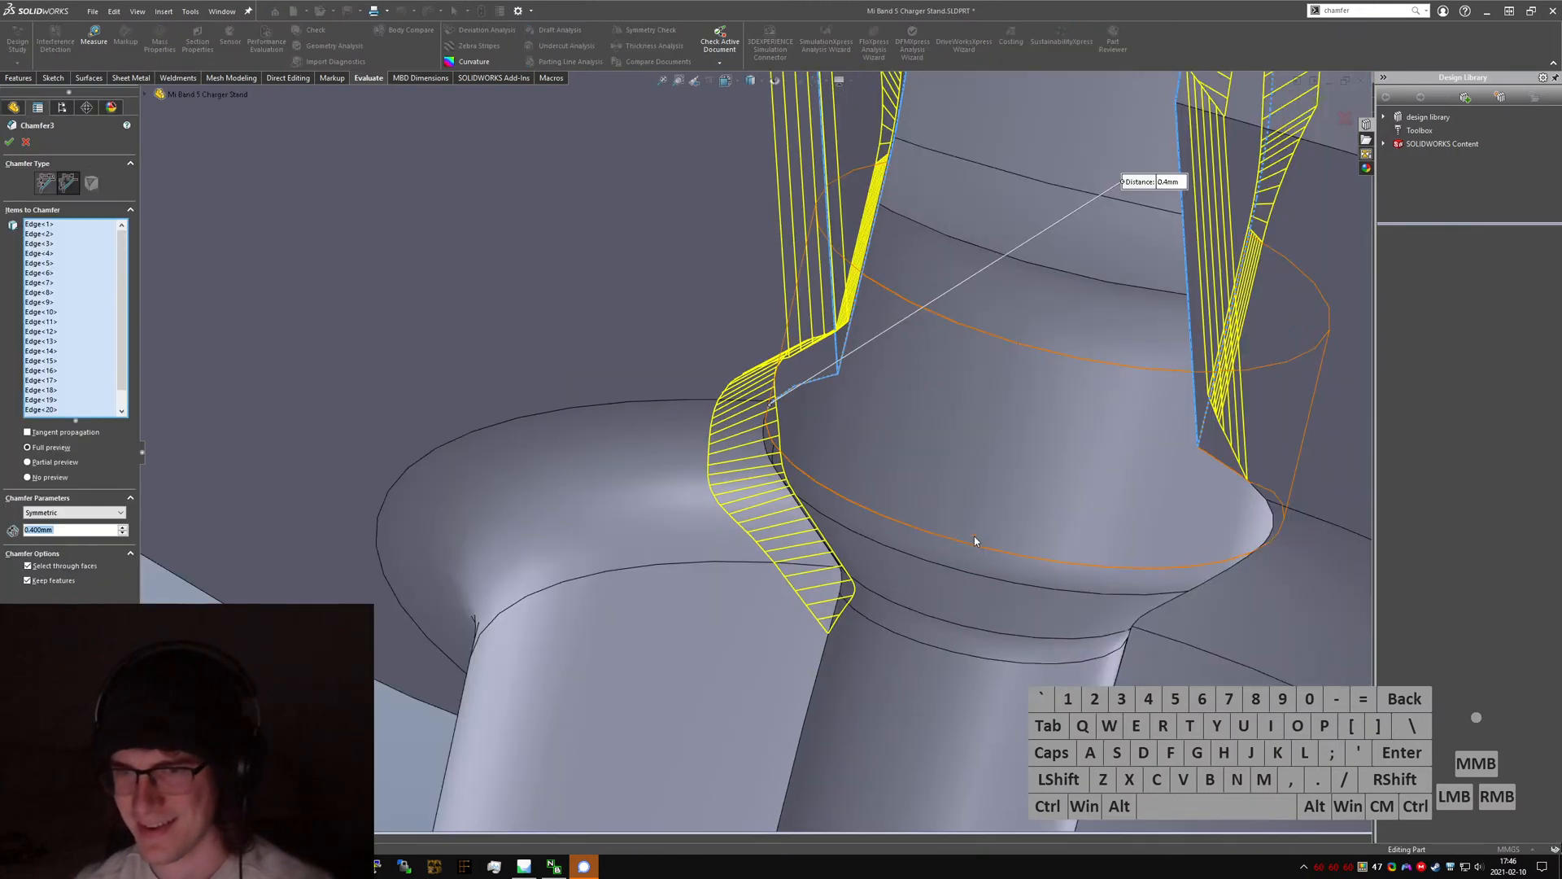
pyautogui.scroll(-2, 1175, 545)
pyautogui.moveTo(1175, 542); pyautogui.dragTo(1119, 432, button='middle')
pyautogui.click(1120, 429)
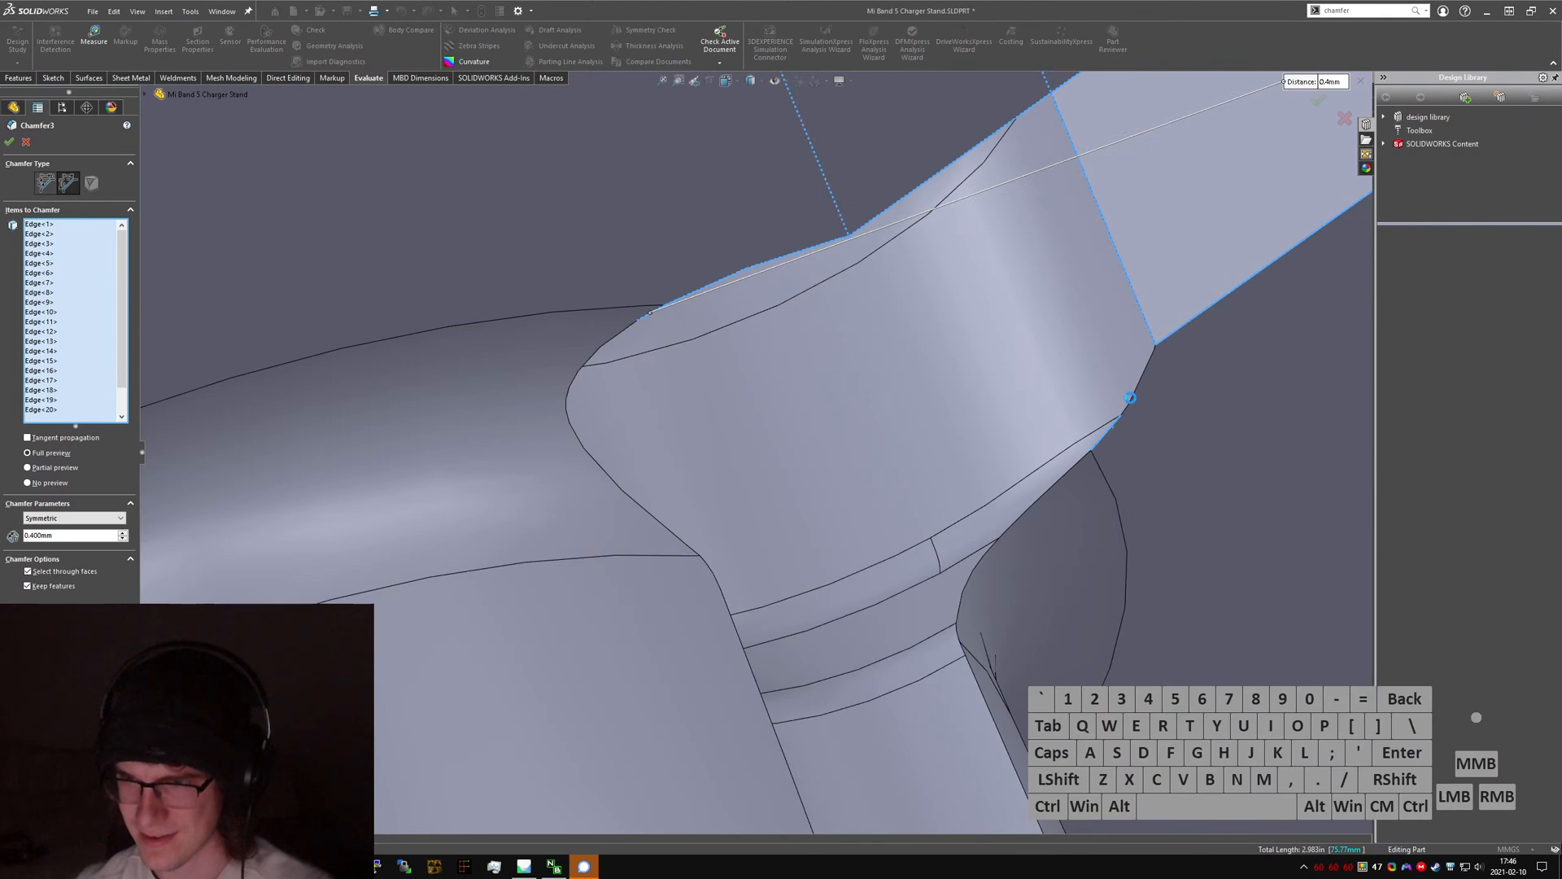
pyautogui.click(1127, 399)
pyautogui.moveTo(1066, 478)
pyautogui.mouseDown(button='middle')
pyautogui.moveTo(1015, 505)
pyautogui.moveTo(1046, 533)
pyautogui.moveTo(1106, 457)
pyautogui.moveTo(1049, 487)
pyautogui.mouseUp(button='middle')
pyautogui.click(1085, 469)
pyautogui.click(1031, 468)
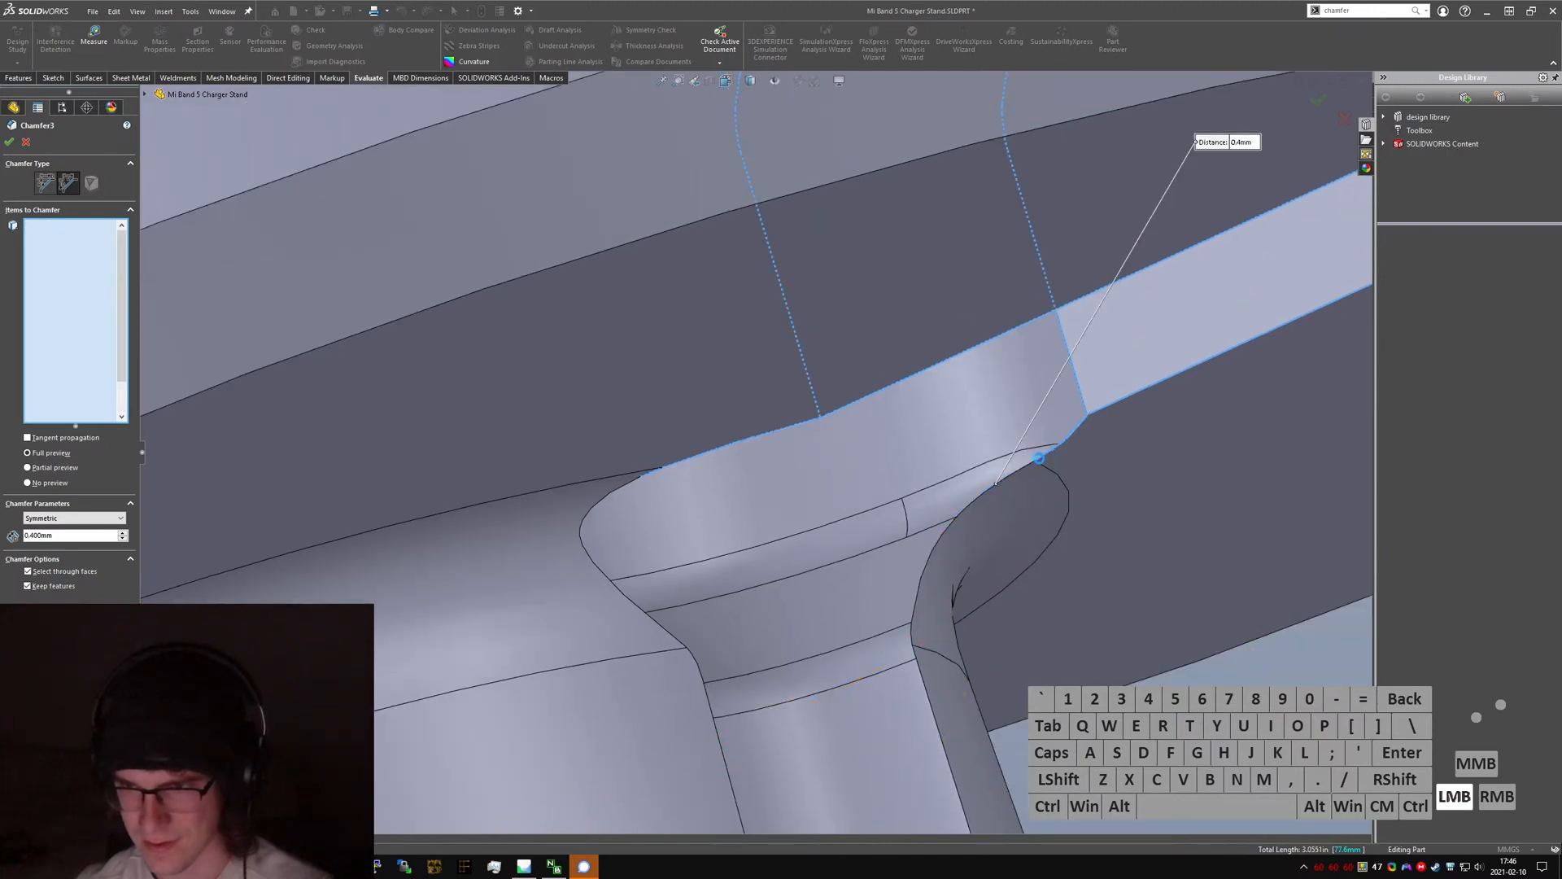
# - Reselect the short neck edge as Edge<22> and apply the edited 0.4 mm chamfer
pyautogui.moveTo(1050, 465); pyautogui.dragTo(860, 356, button='middle')
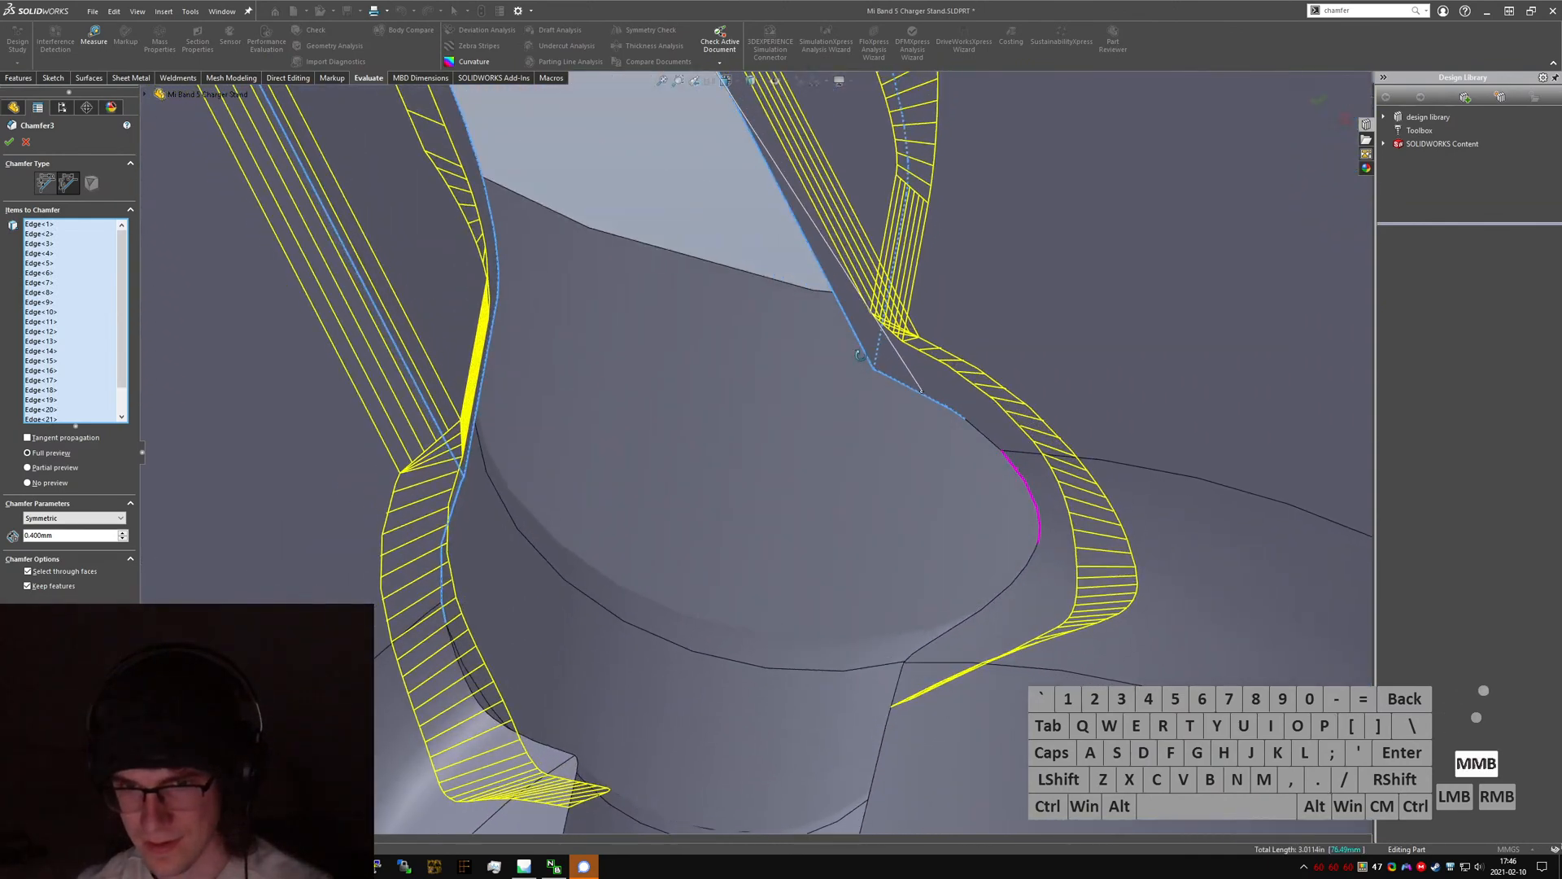
pyautogui.click(442, 611)
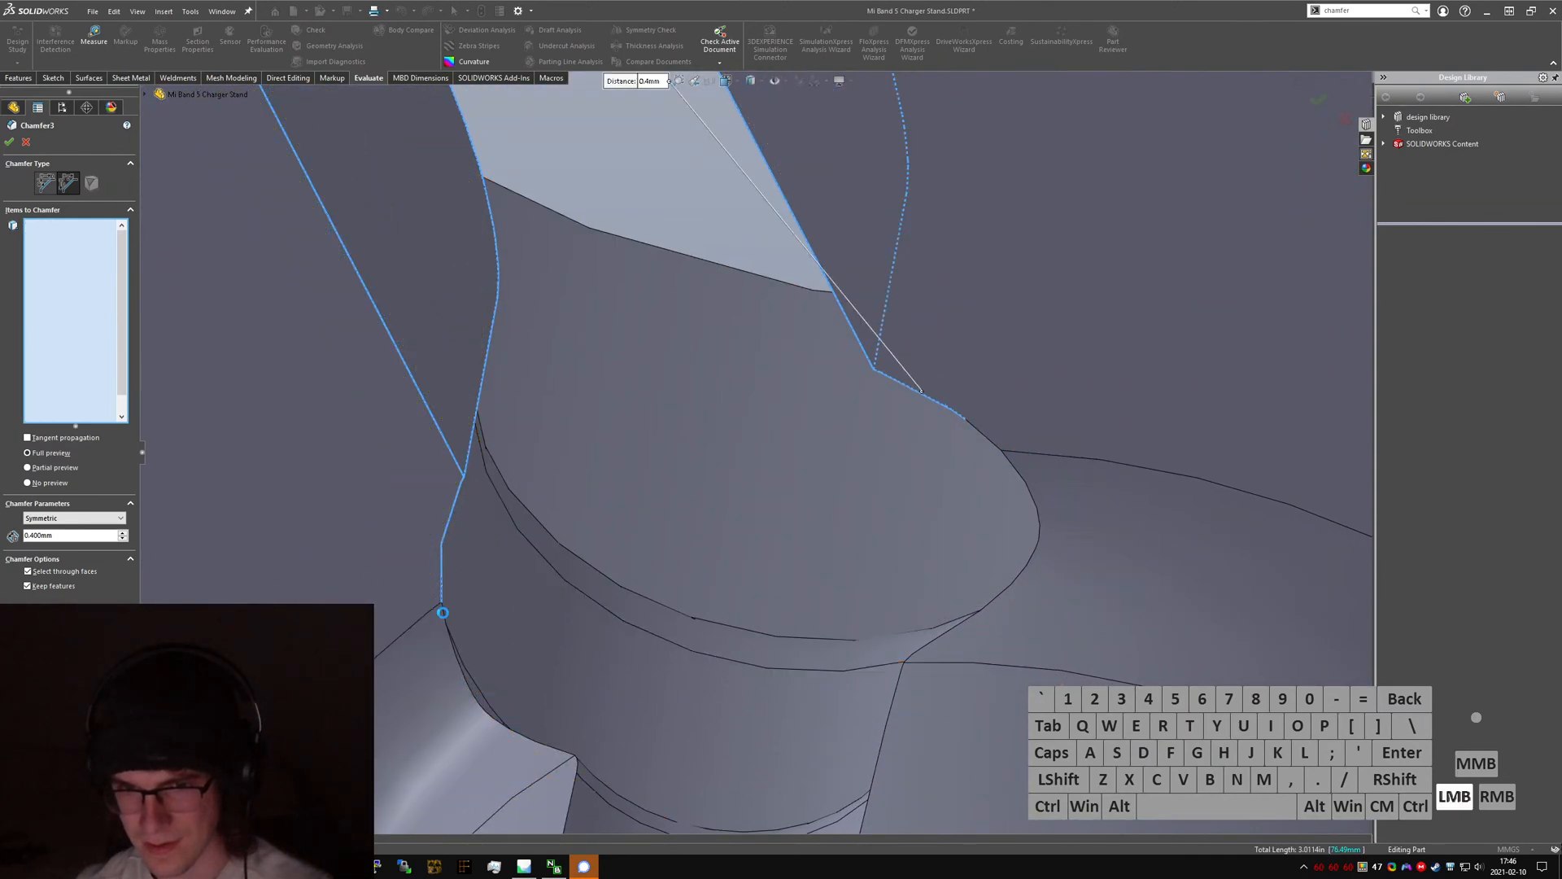
pyautogui.click(445, 616)
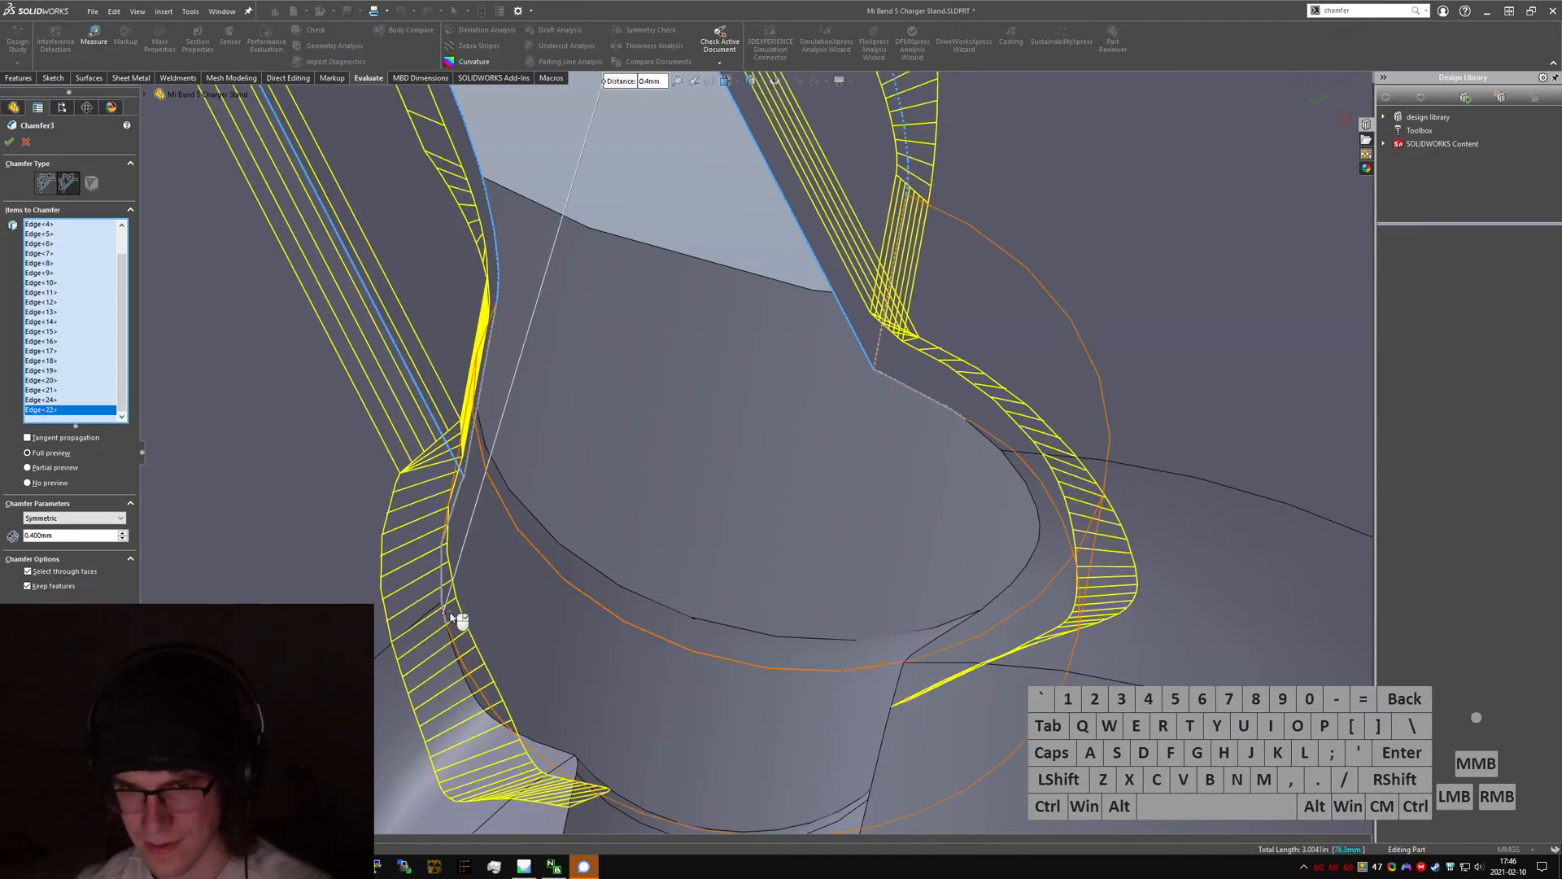
pyautogui.scroll(5, 488, 603)
pyautogui.moveTo(493, 598); pyautogui.dragTo(572, 352, button='middle')
pyautogui.scroll(-6, 676, 540)
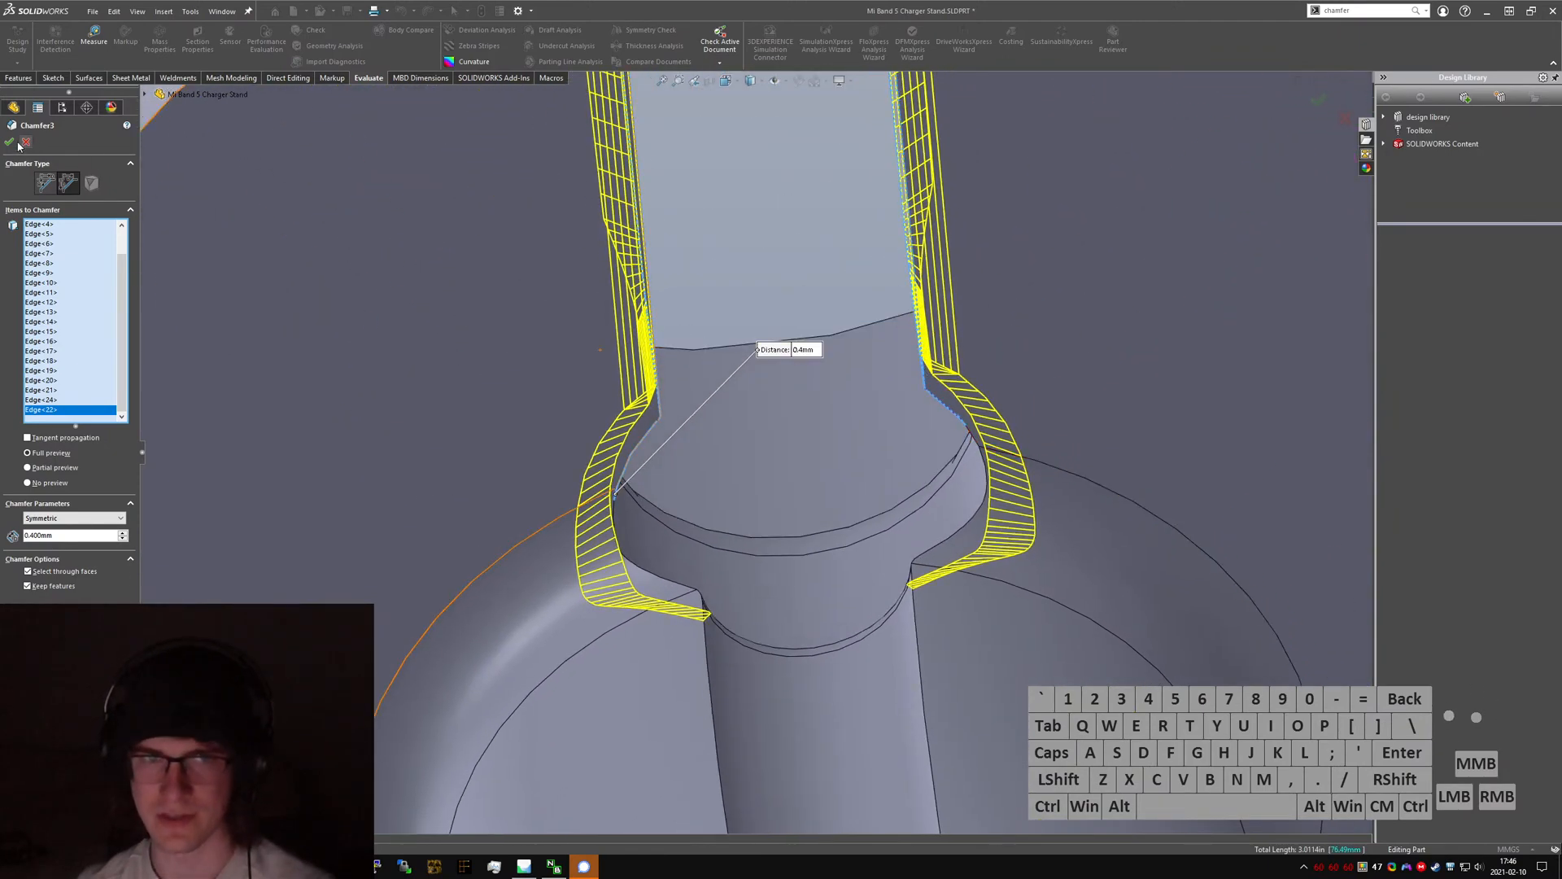
# - Inspect the chamfered edges around the head slot, neck and upper end of the stem groove
pyautogui.scroll(4, 770, 444)
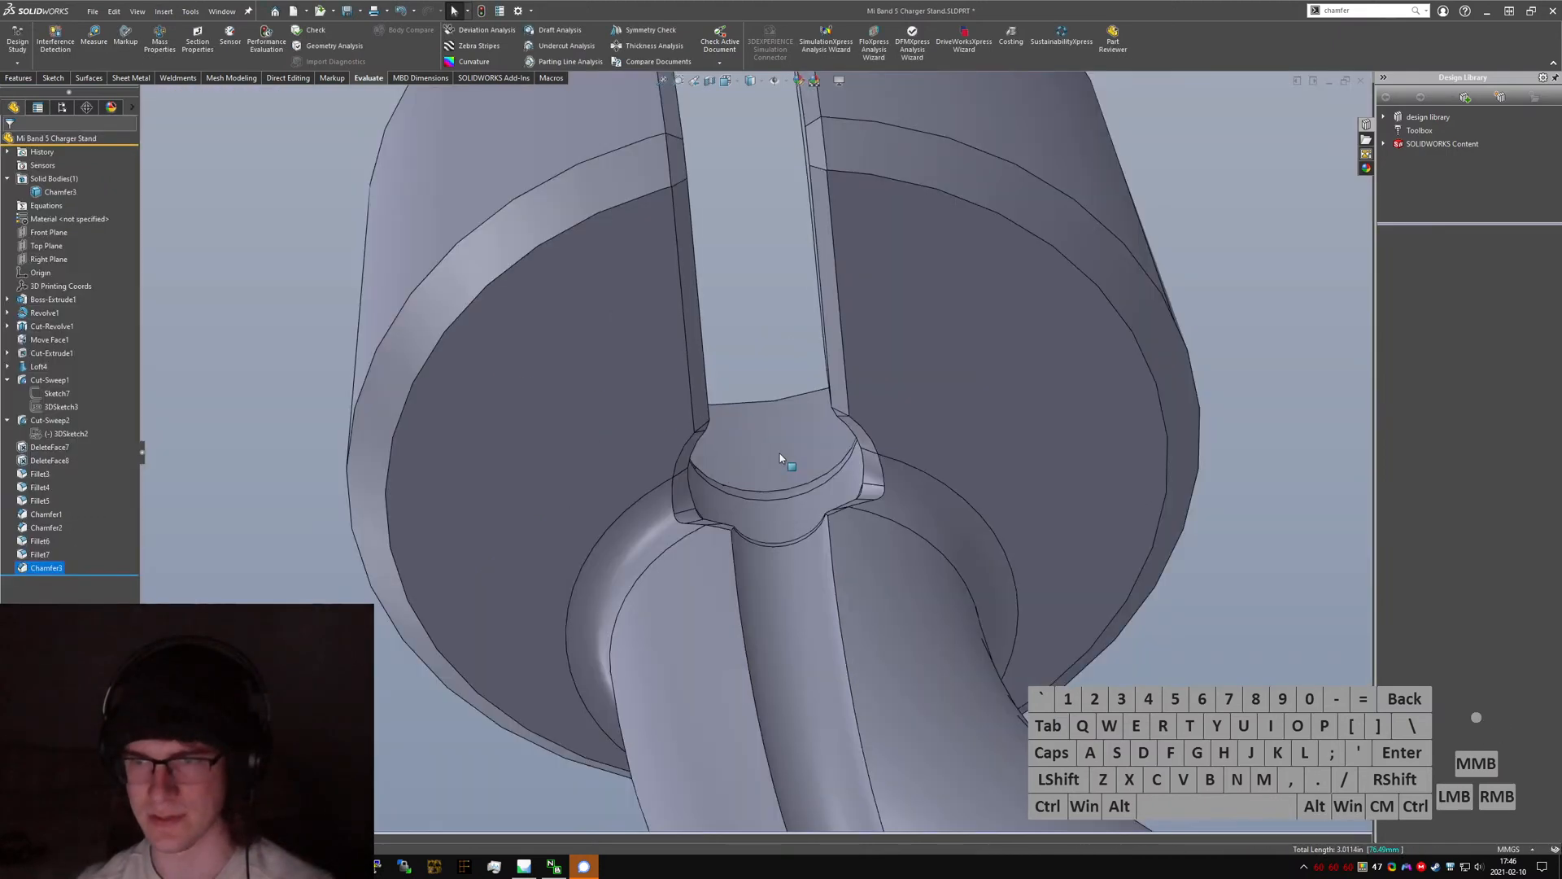
pyautogui.moveTo(779, 454); pyautogui.dragTo(741, 559, button='middle')
pyautogui.scroll(-5, 741, 560)
pyautogui.moveTo(685, 513); pyautogui.dragTo(830, 692, button='middle')
pyautogui.scroll(4, 835, 643)
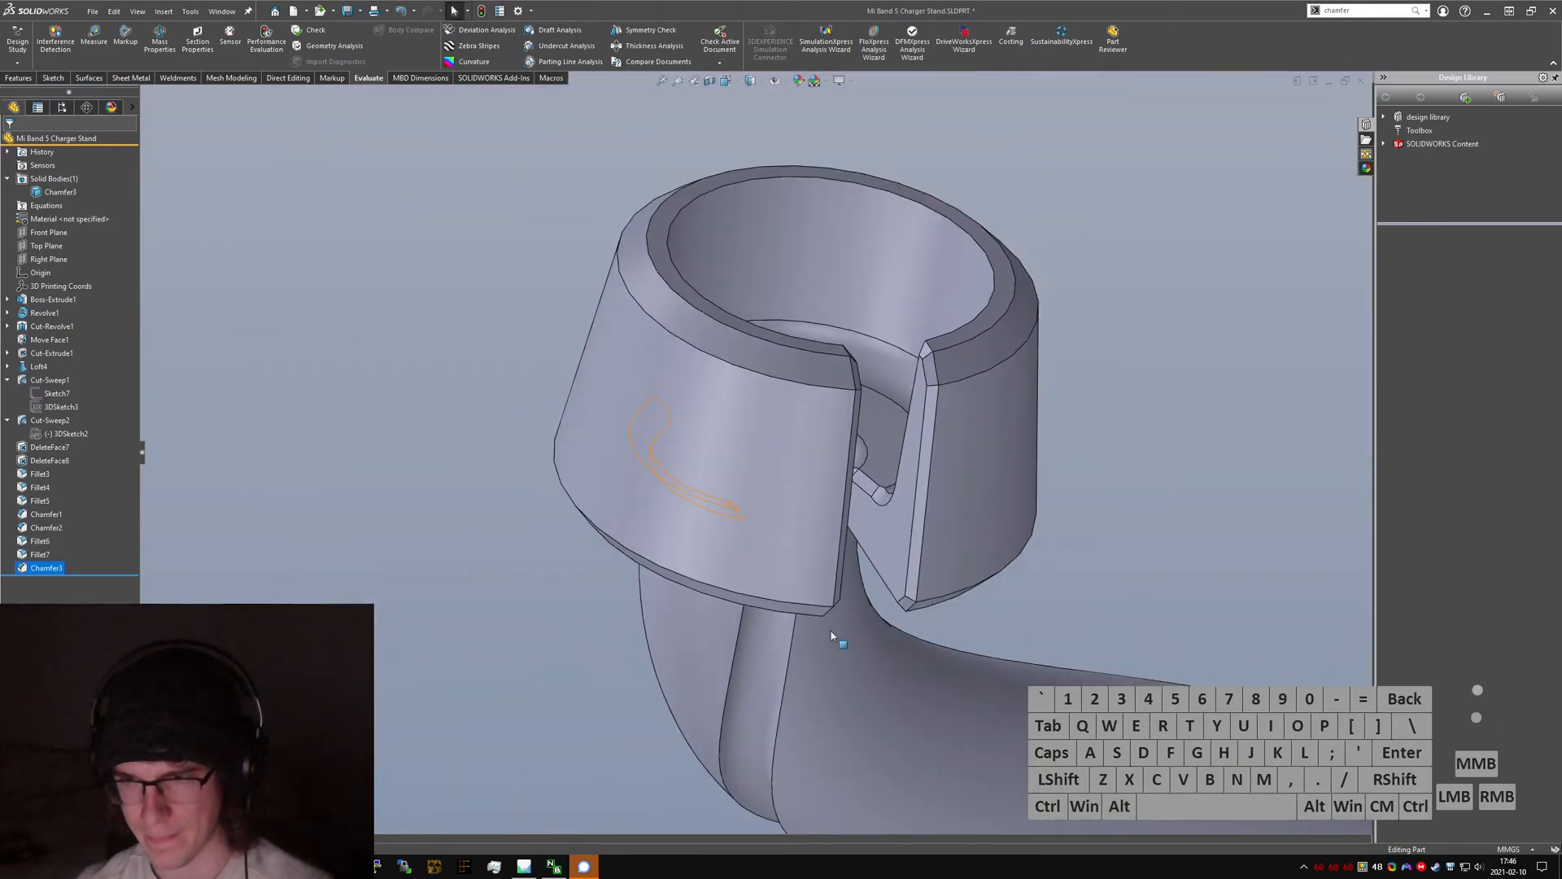
pyautogui.scroll(-2, 821, 618)
pyautogui.moveTo(804, 548); pyautogui.dragTo(785, 440, button='middle')
pyautogui.scroll(3, 777, 449)
# - Start a new symmetric distance-distance chamfer for the stem groove
pyautogui.click(866, 589)
pyautogui.write('s')
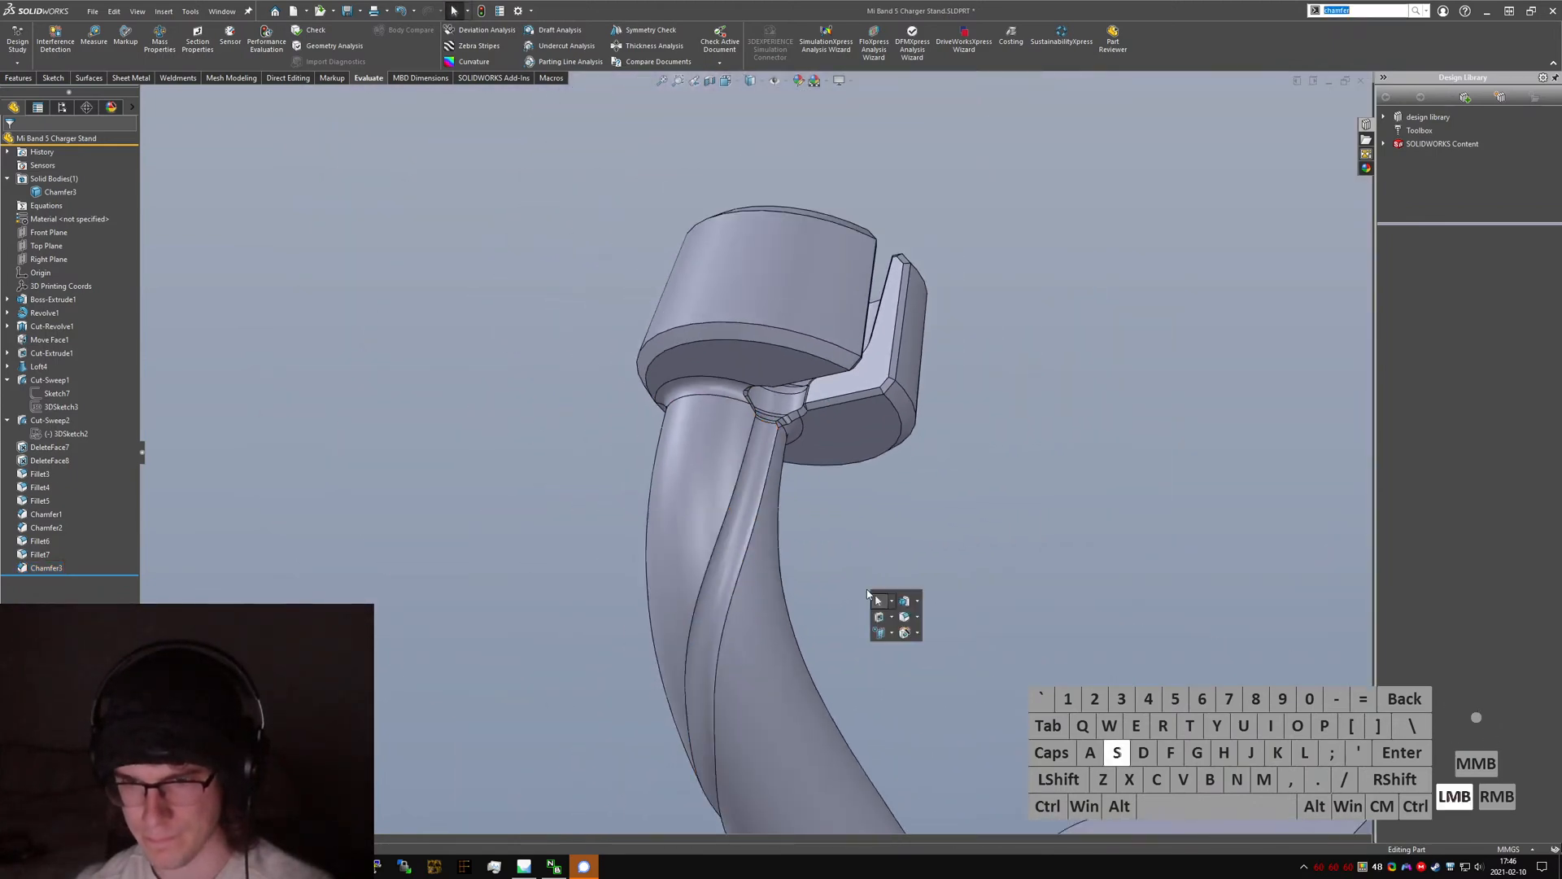
pyautogui.write('chamfer')
pyautogui.press('Return')
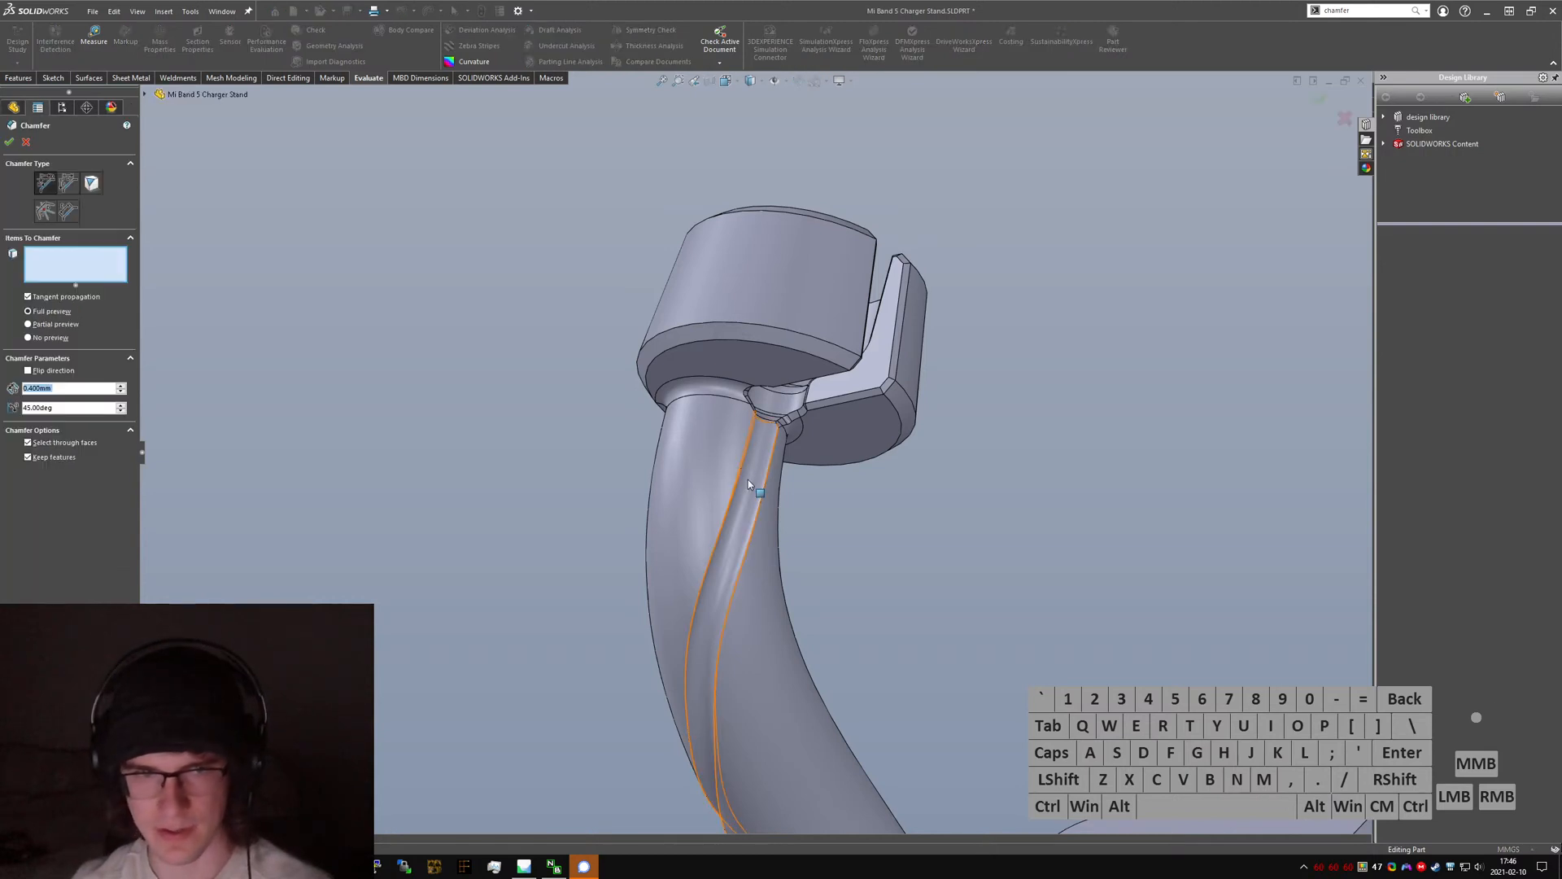
pyautogui.click(69, 183)
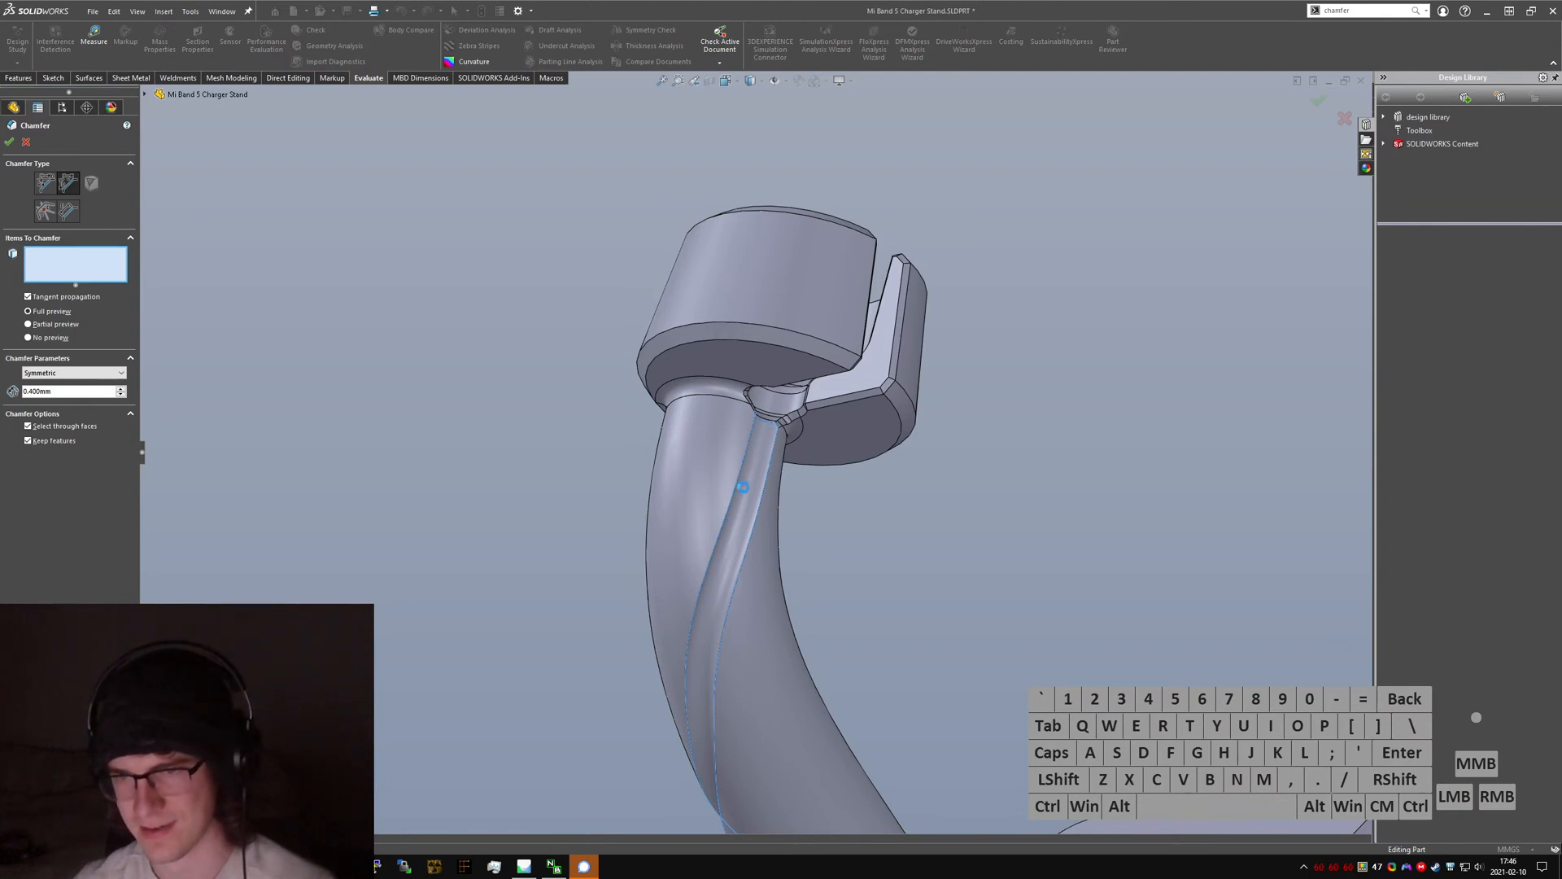
pyautogui.click(743, 485)
pyautogui.scroll(-2, 742, 485)
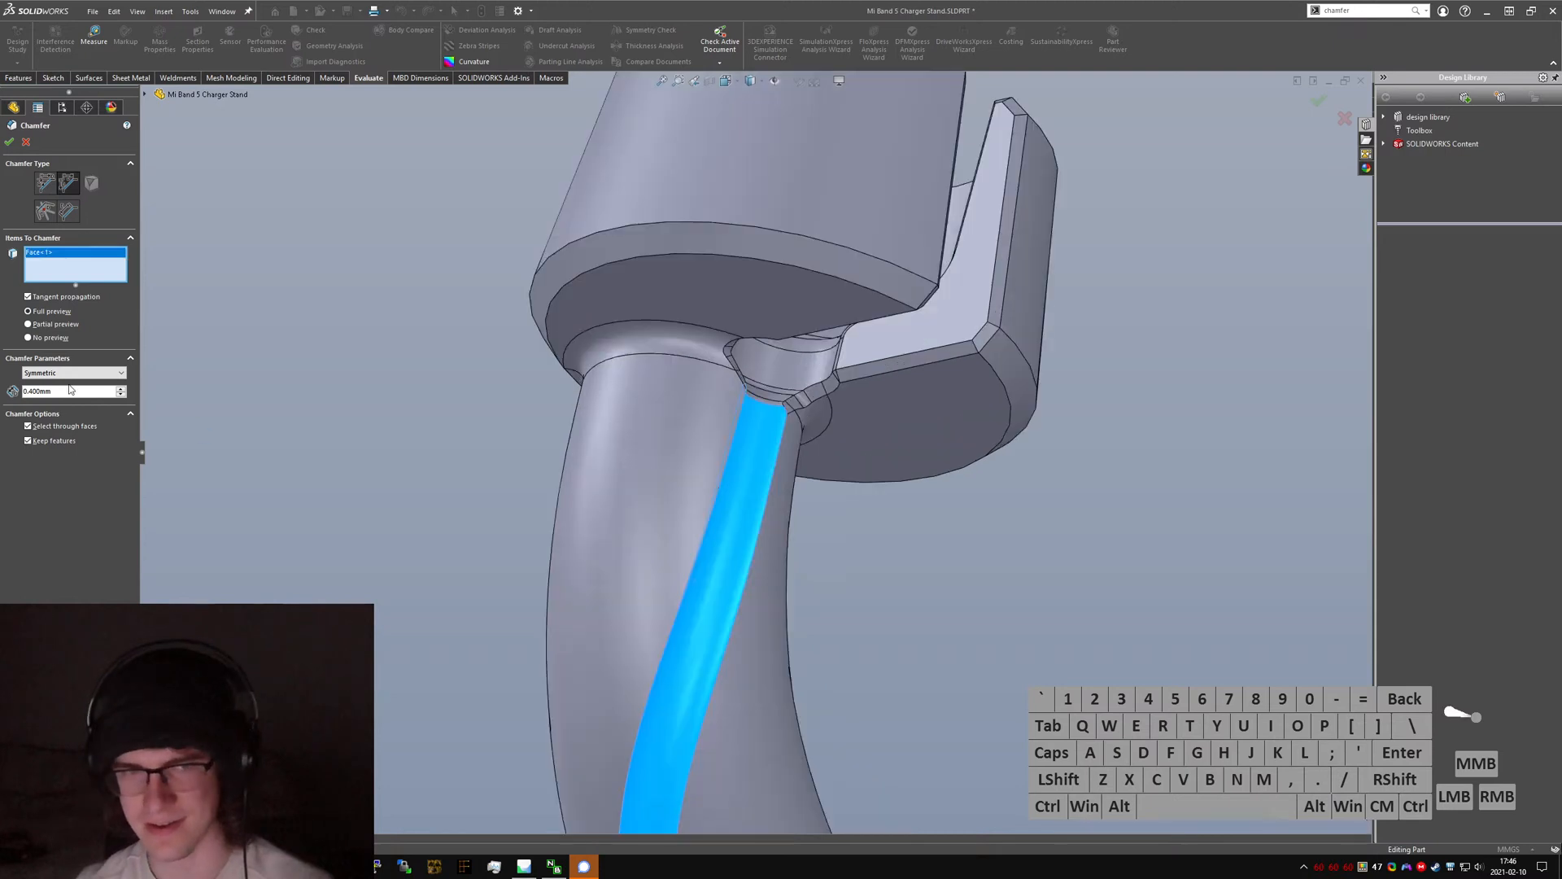
pyautogui.click(734, 506)
# - Select both long edges of the stem groove for the 0.4 mm chamfer and turn off tangent propagation
pyautogui.scroll(-2, 716, 521)
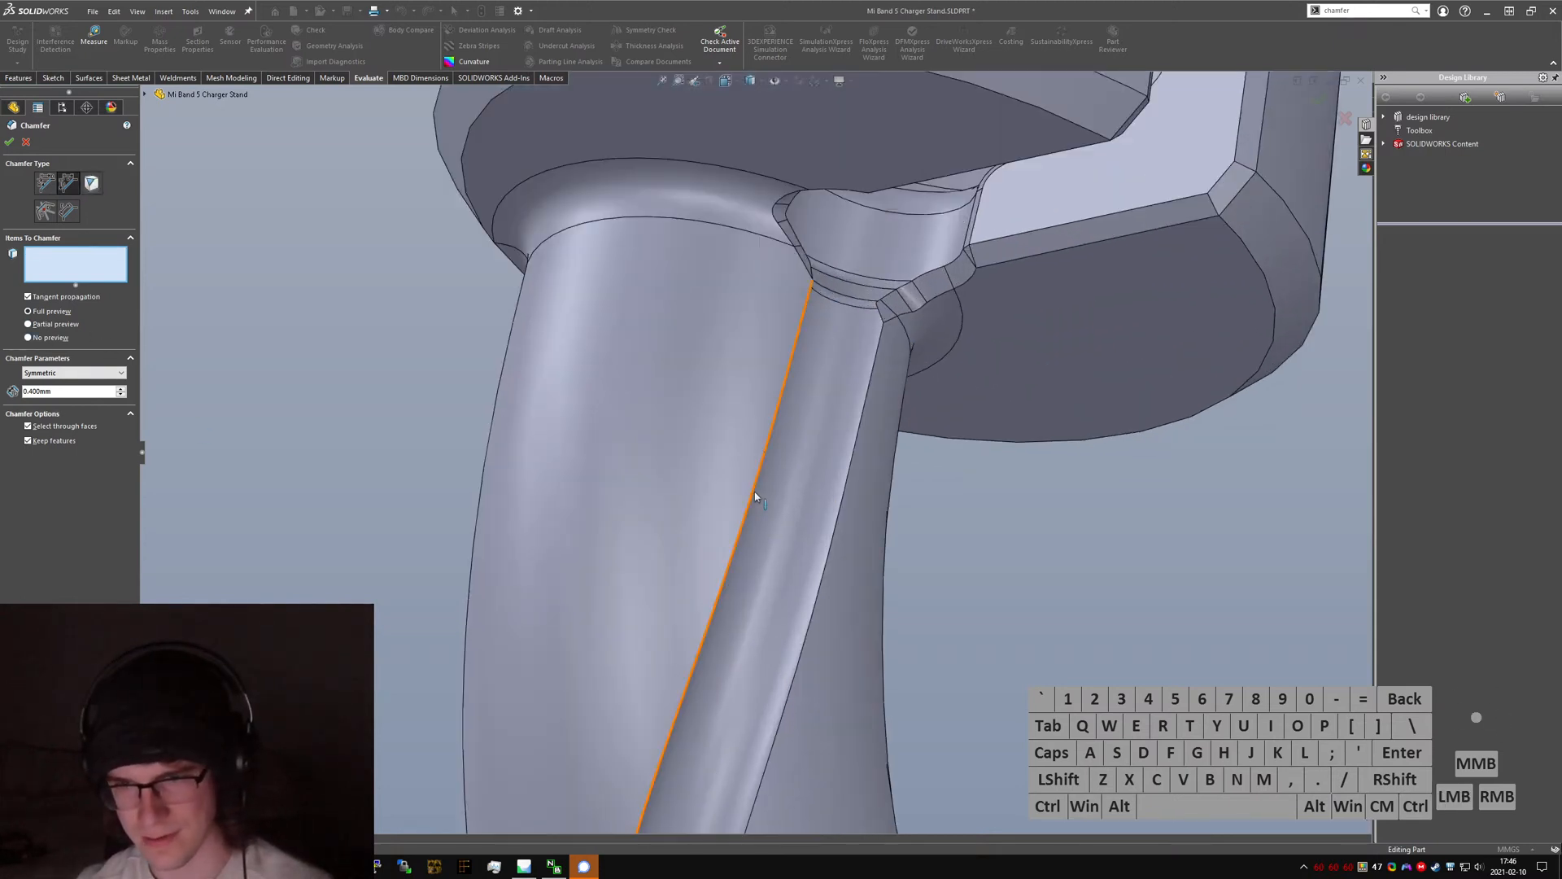
pyautogui.click(754, 492)
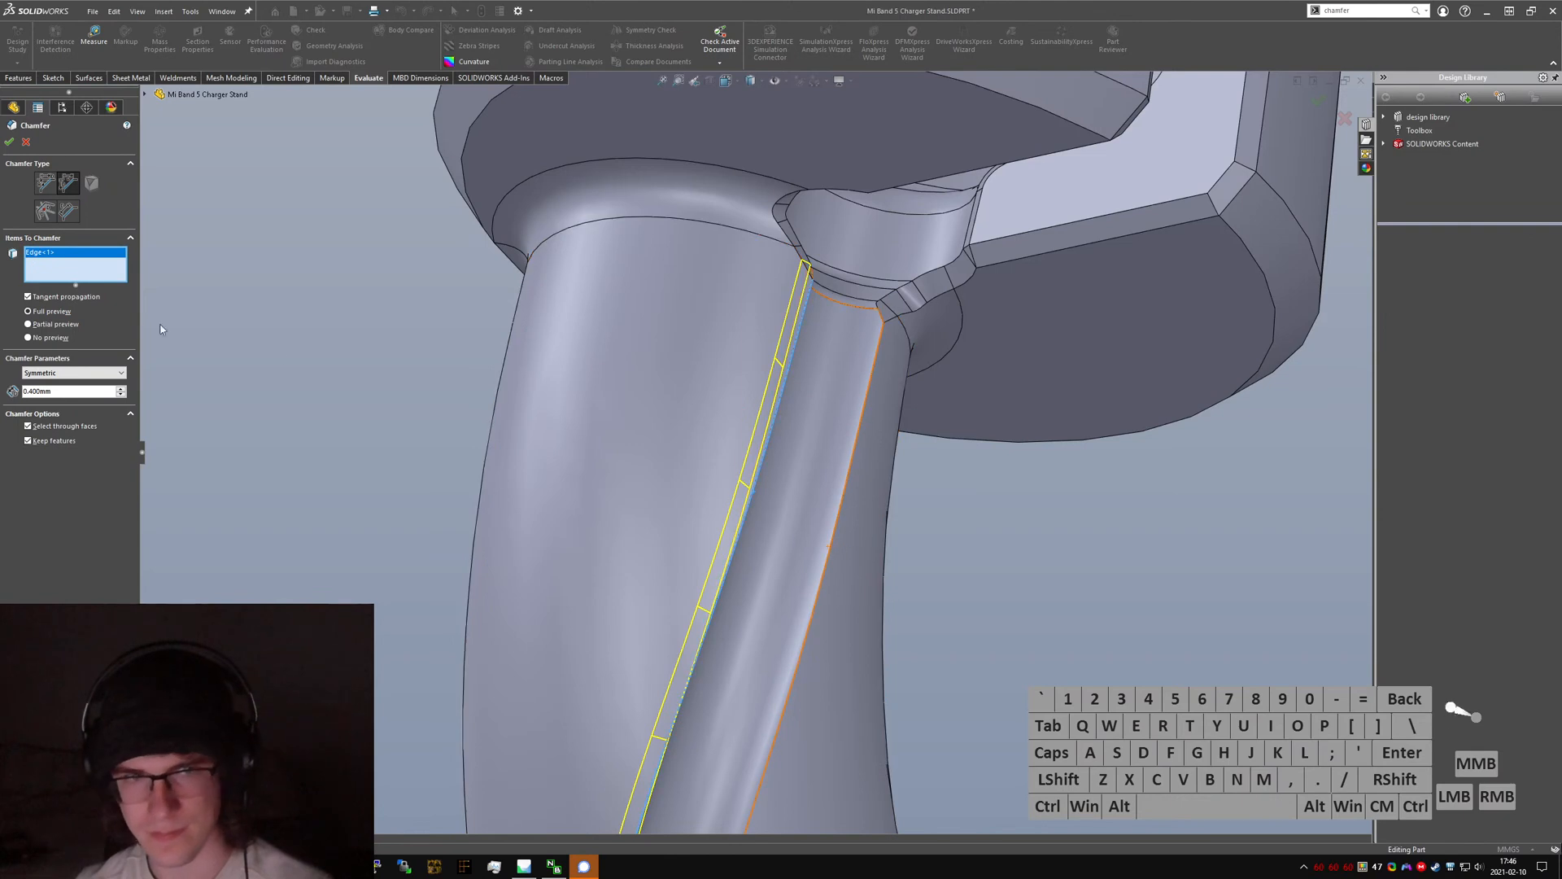
pyautogui.click(53, 298)
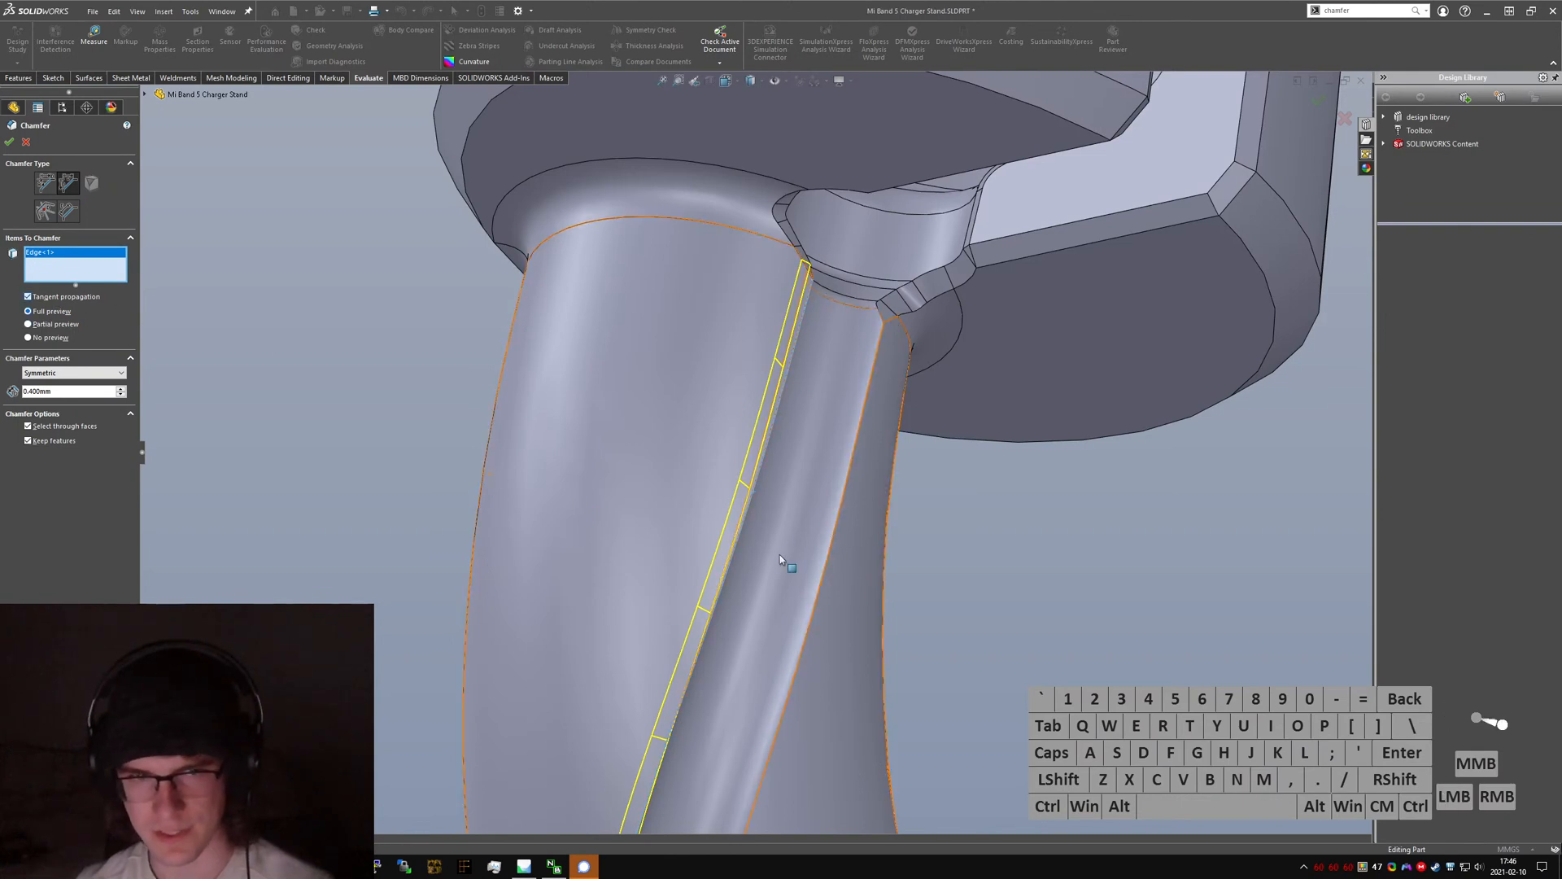
pyautogui.click(835, 527)
# - Try adding the four short edges along one side of the stem groove's lower end to the 0.4 mm chamfer selection
pyautogui.scroll(9, 833, 528)
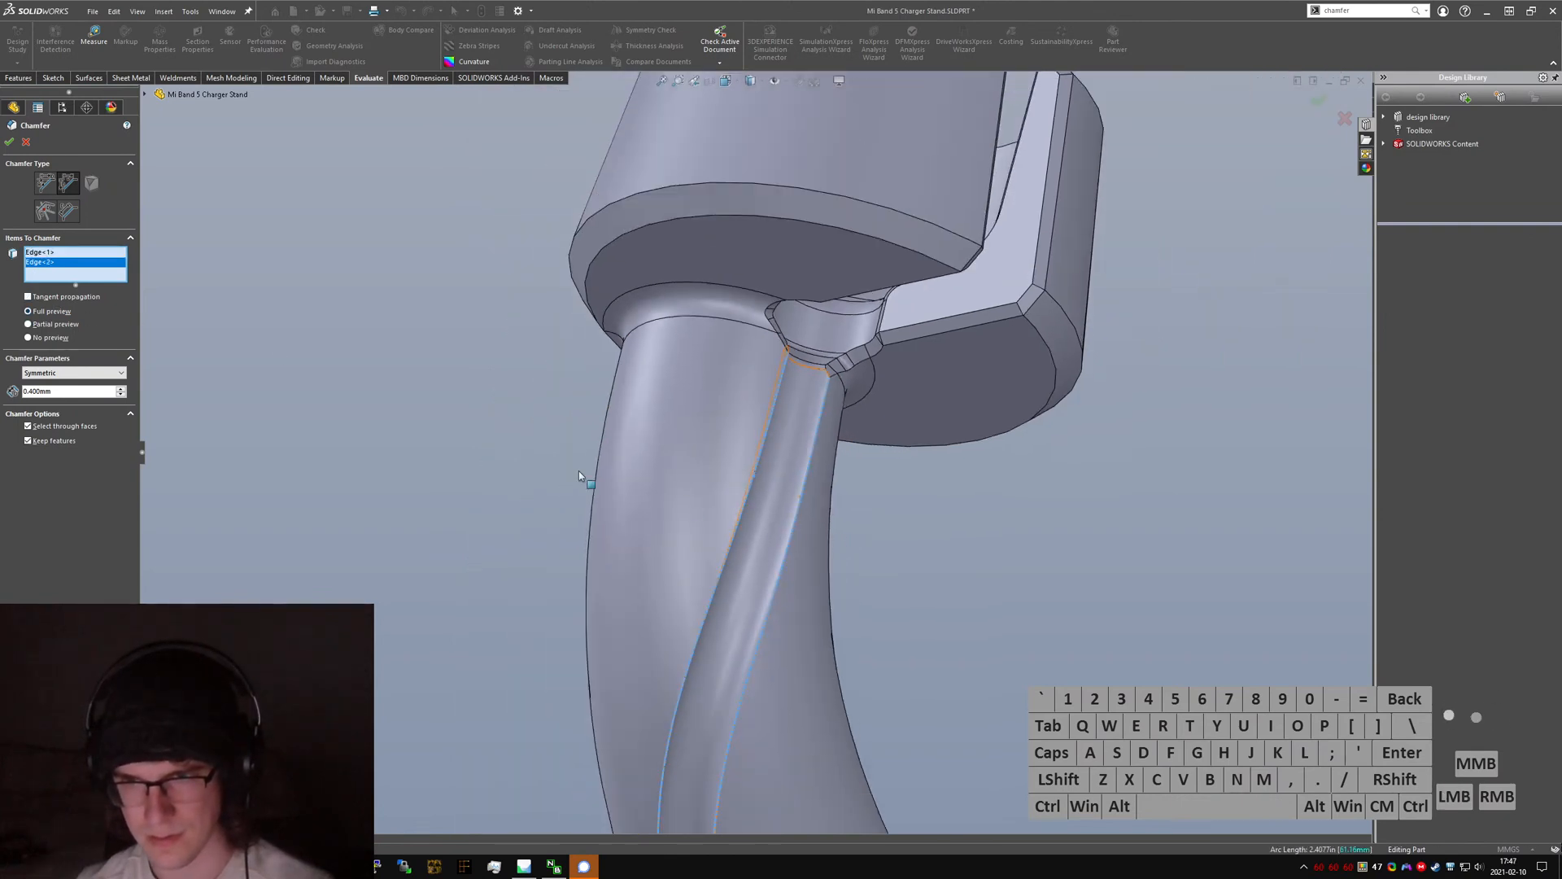
pyautogui.scroll(-5, 813, 732)
pyautogui.moveTo(814, 732); pyautogui.dragTo(1037, 651, button='middle')
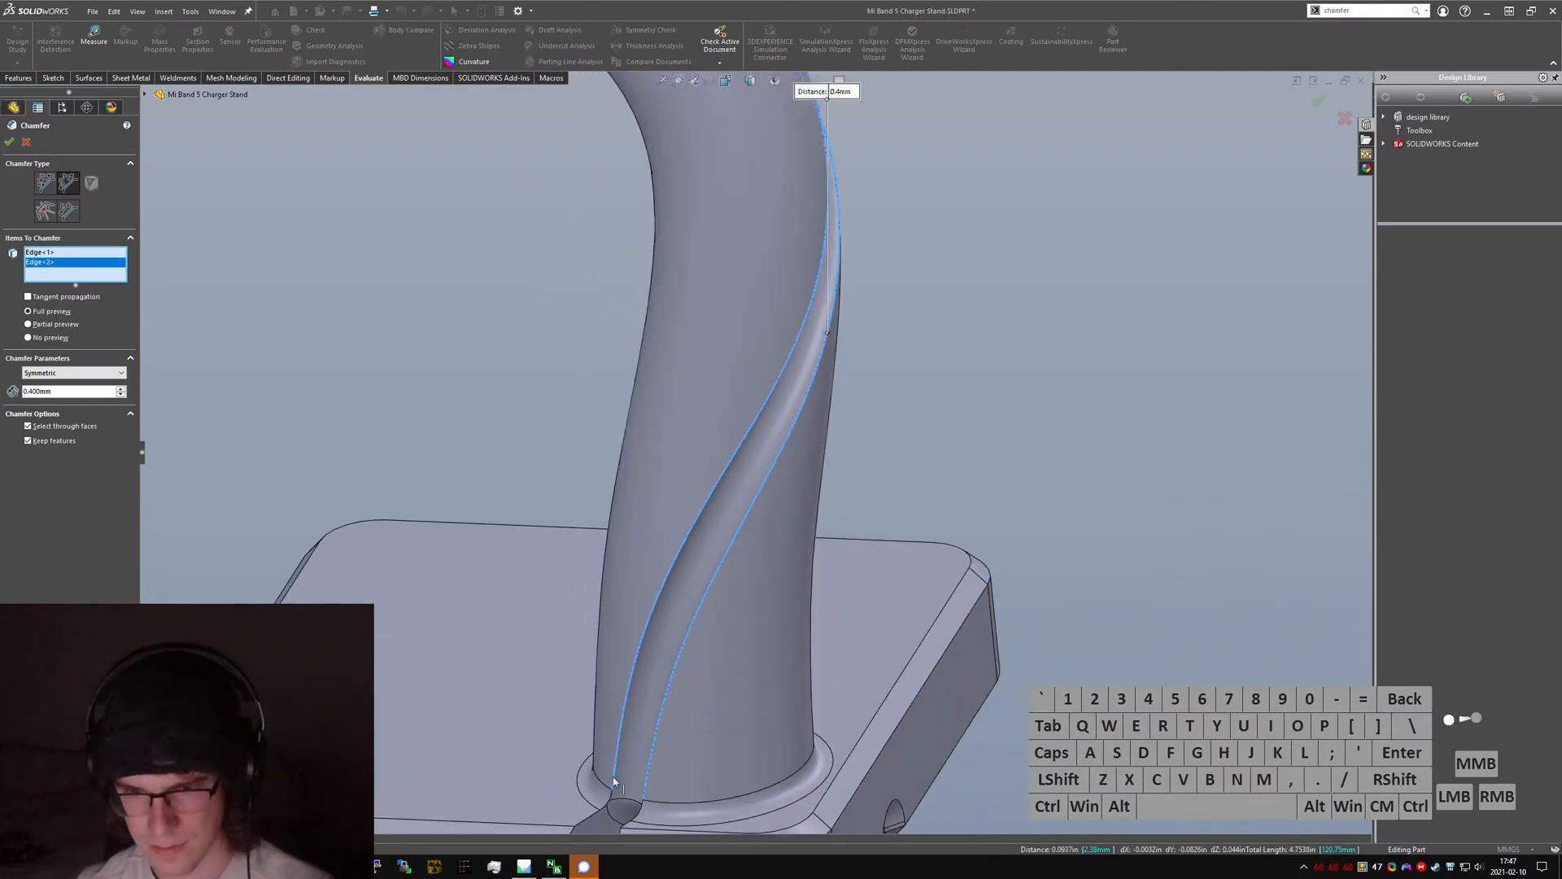
pyautogui.scroll(-6, 613, 776)
pyautogui.click(770, 620)
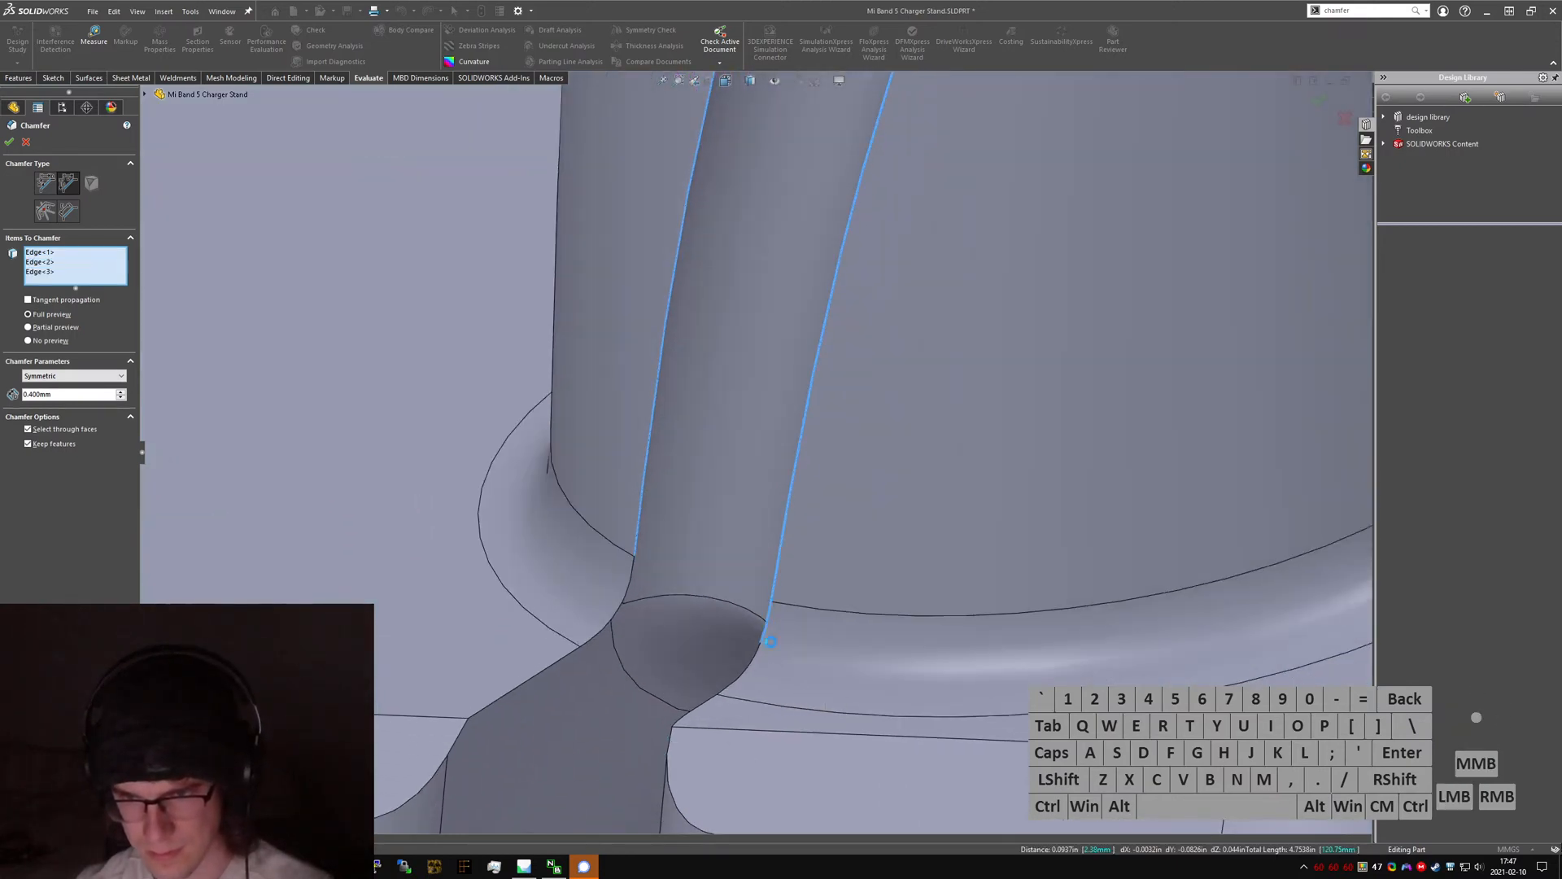
pyautogui.scroll(3, 774, 618)
pyautogui.moveTo(774, 618); pyautogui.dragTo(791, 621, button='middle')
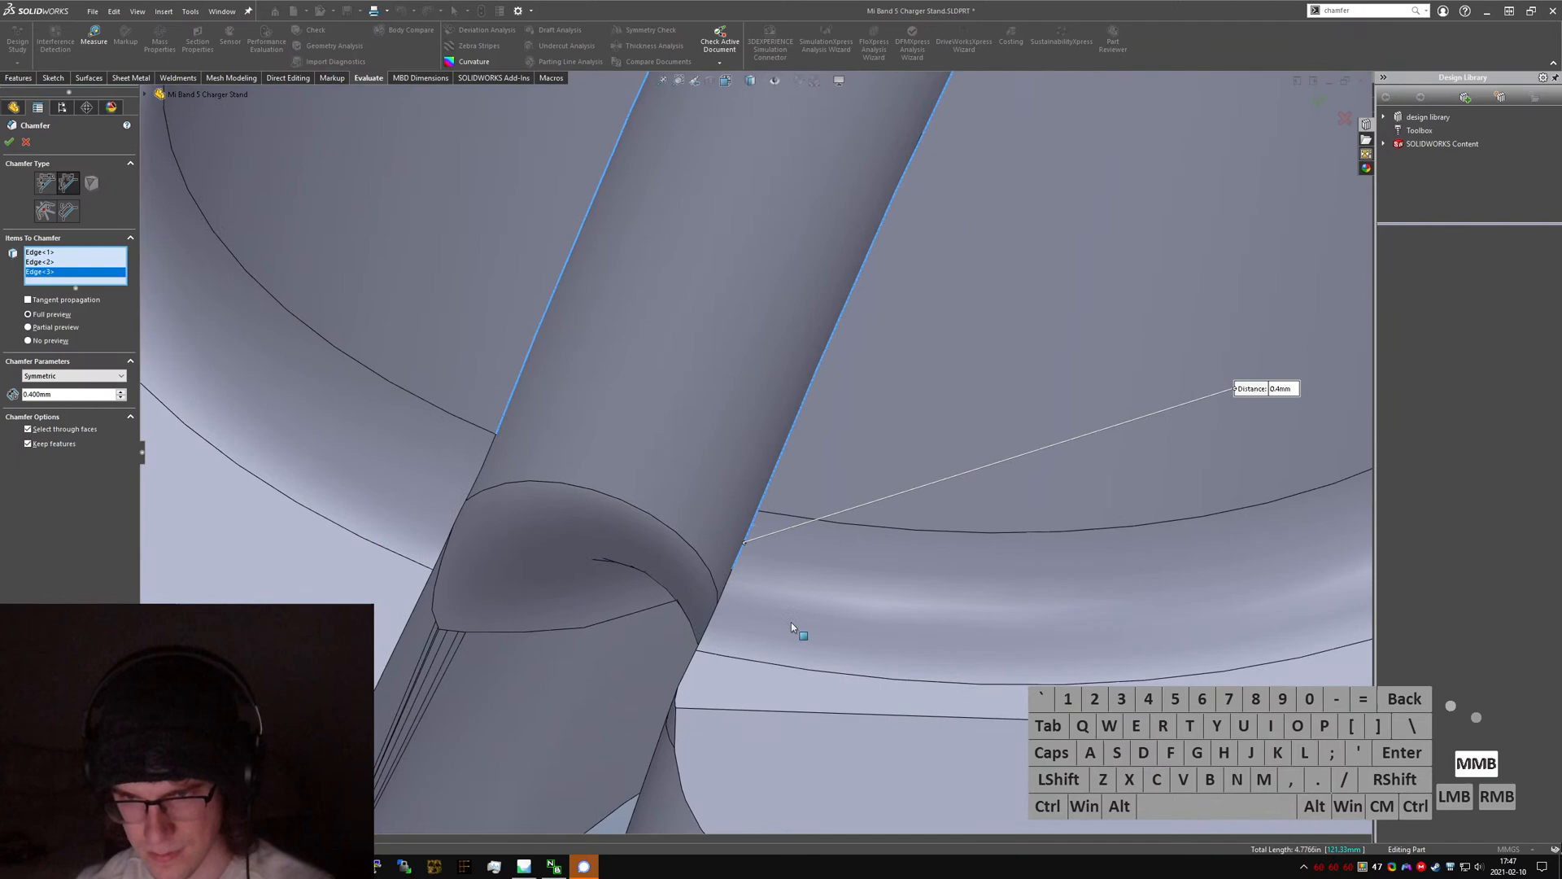
pyautogui.click(722, 591)
pyautogui.scroll(2, 723, 592)
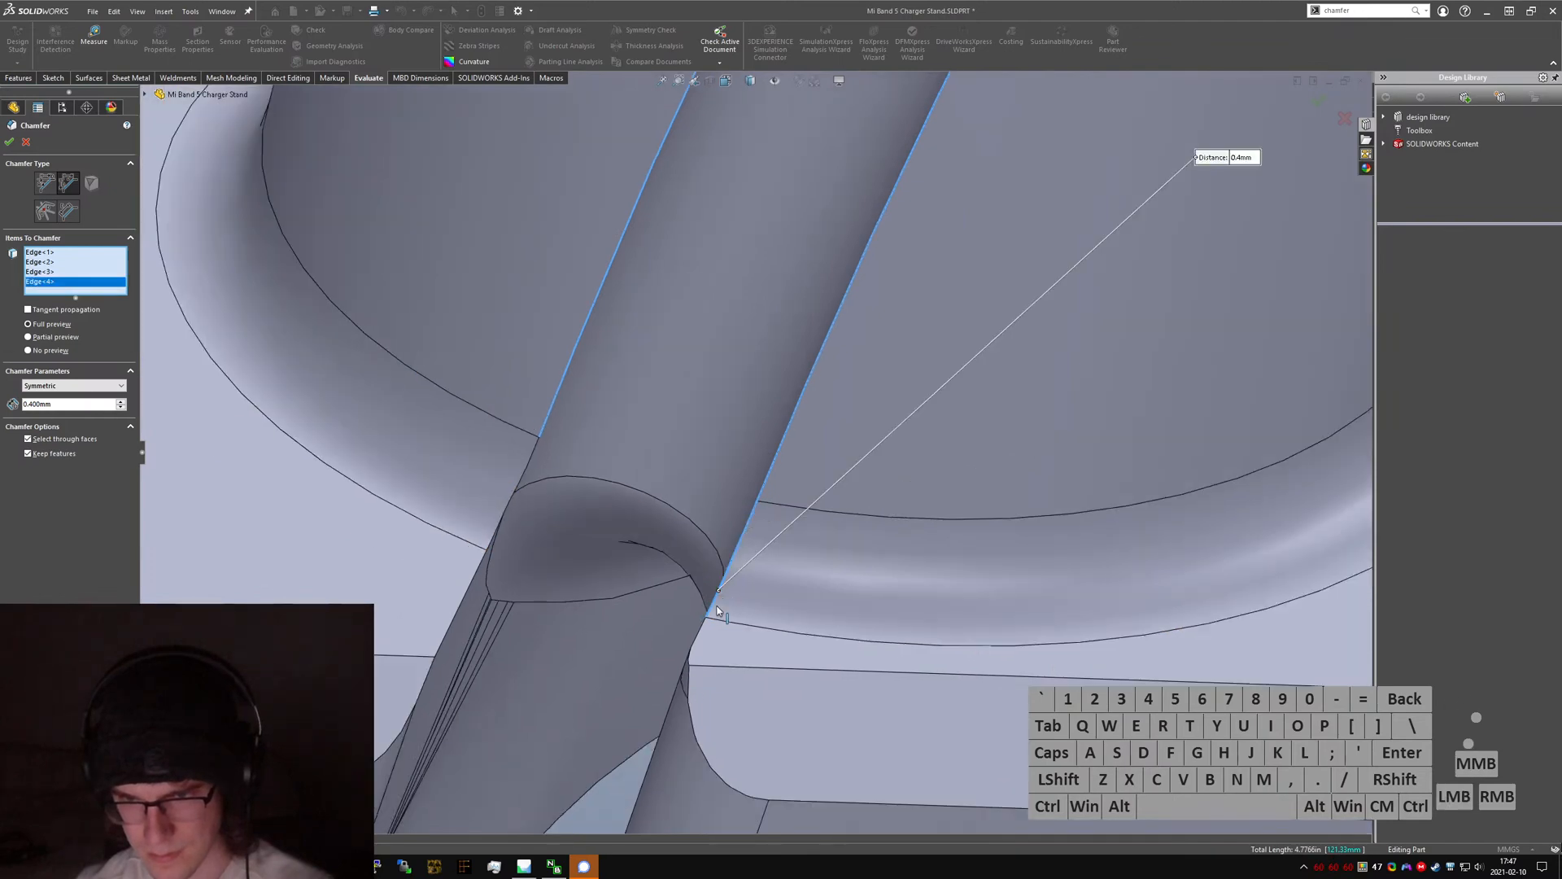
pyautogui.scroll(-4, 722, 615)
pyautogui.moveTo(724, 618); pyautogui.dragTo(767, 621, button='middle')
pyautogui.click(699, 635)
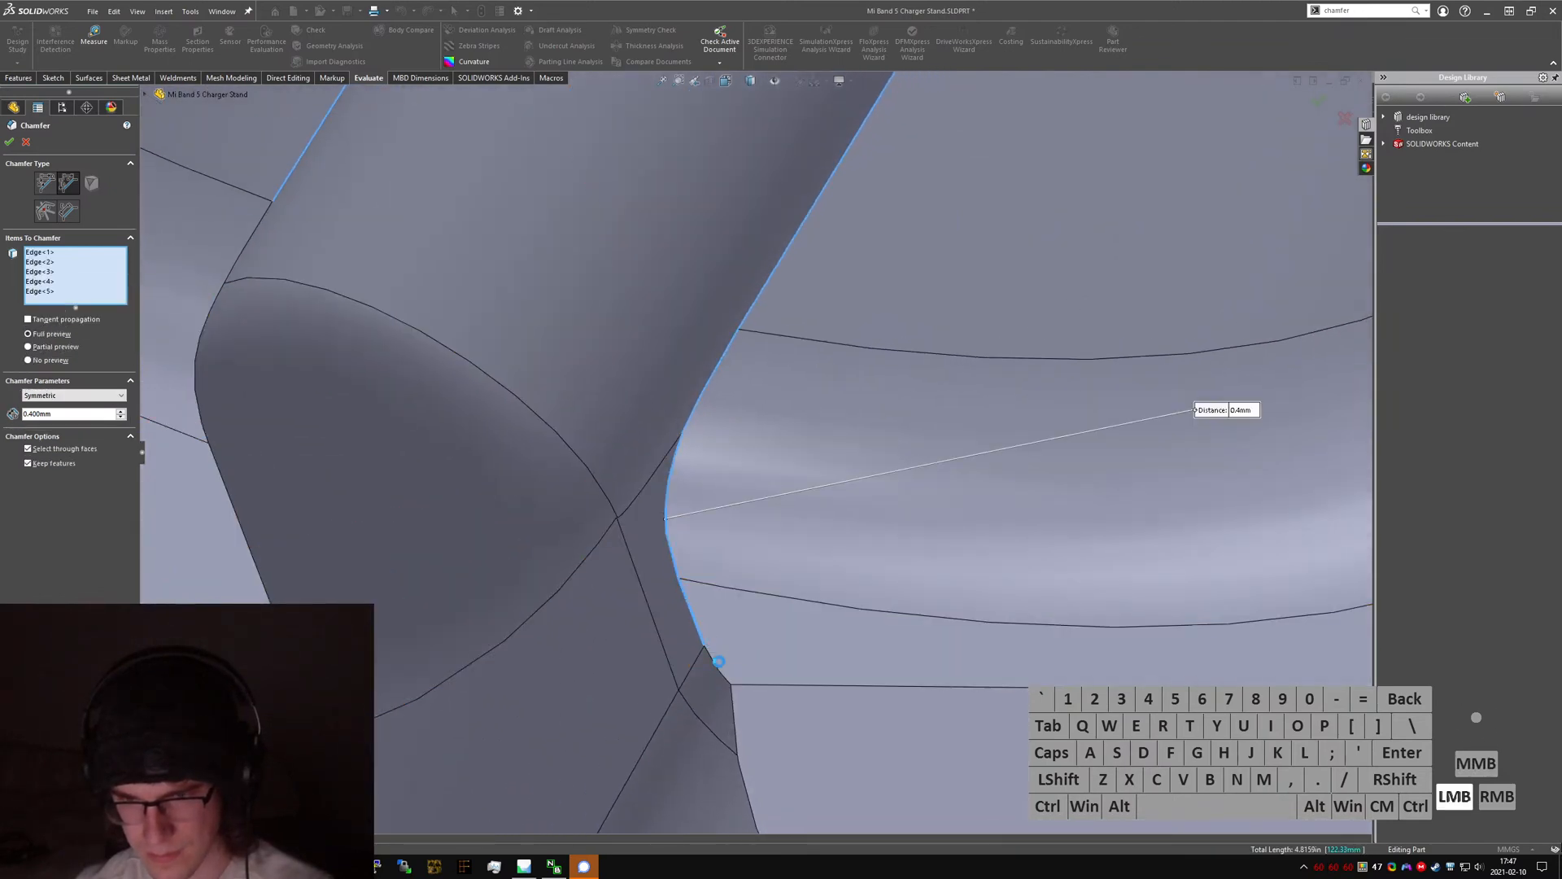
pyautogui.click(715, 665)
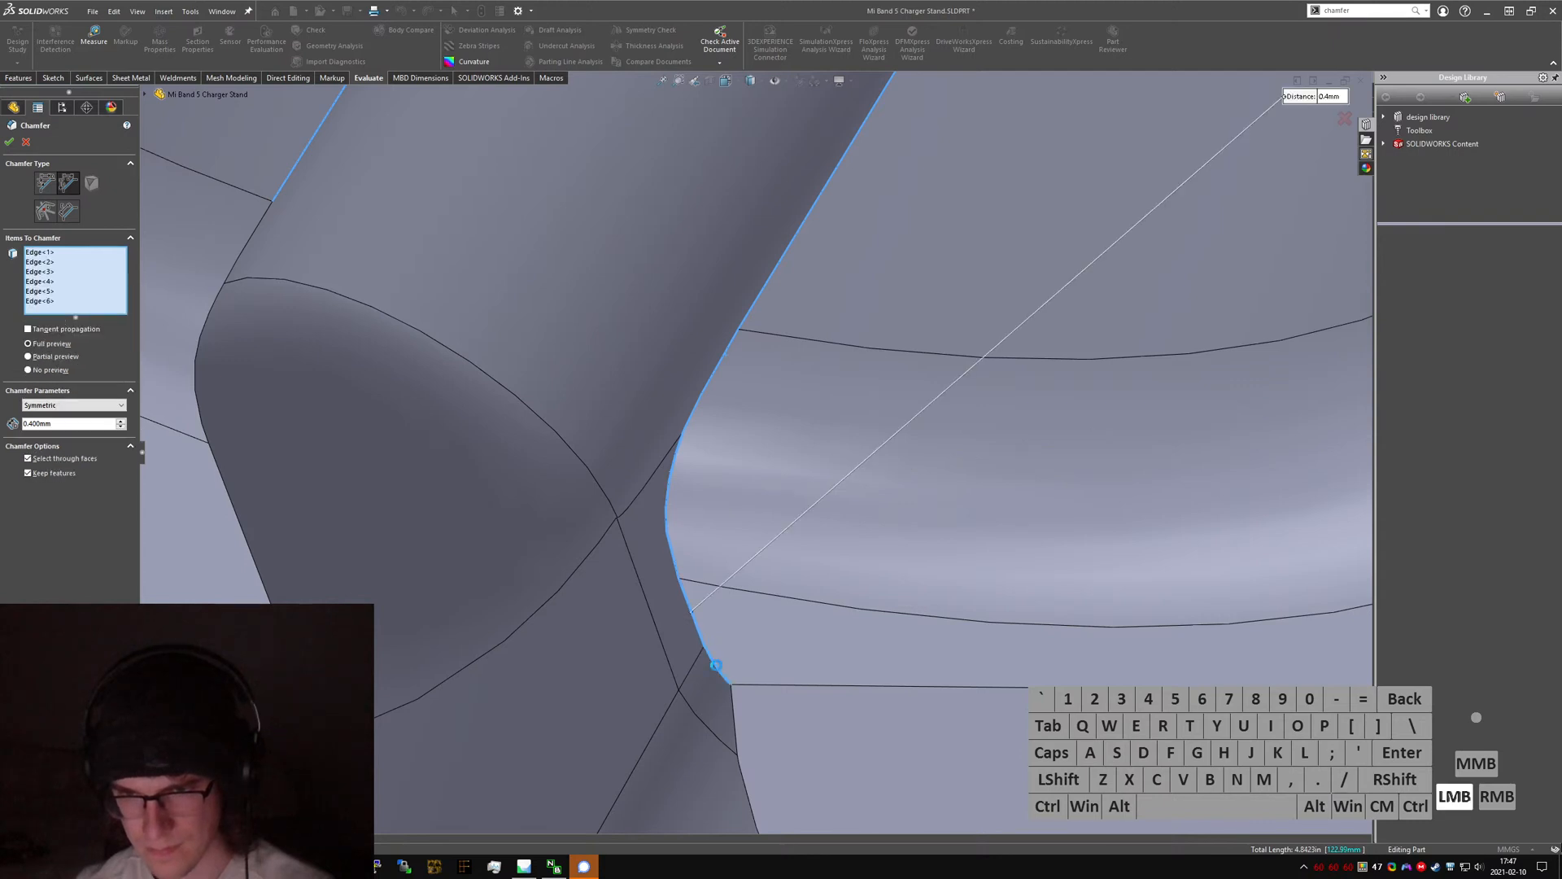
# - Try adding the four short edges on the opposite side of the groove's lower end, down to the base edge
pyautogui.scroll(2, 567, 592)
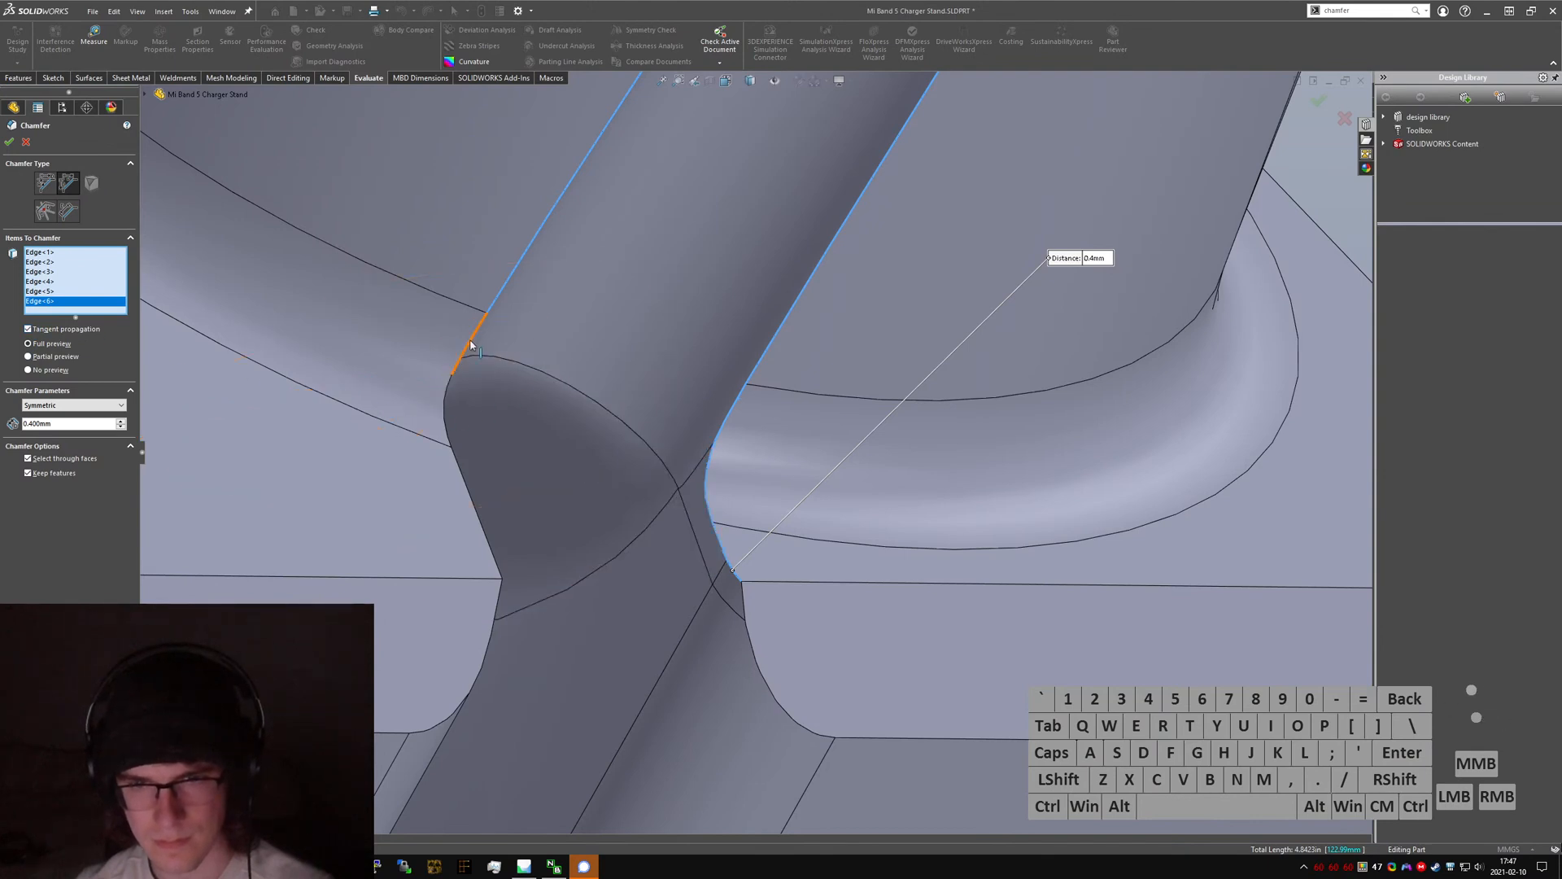
pyautogui.click(446, 367)
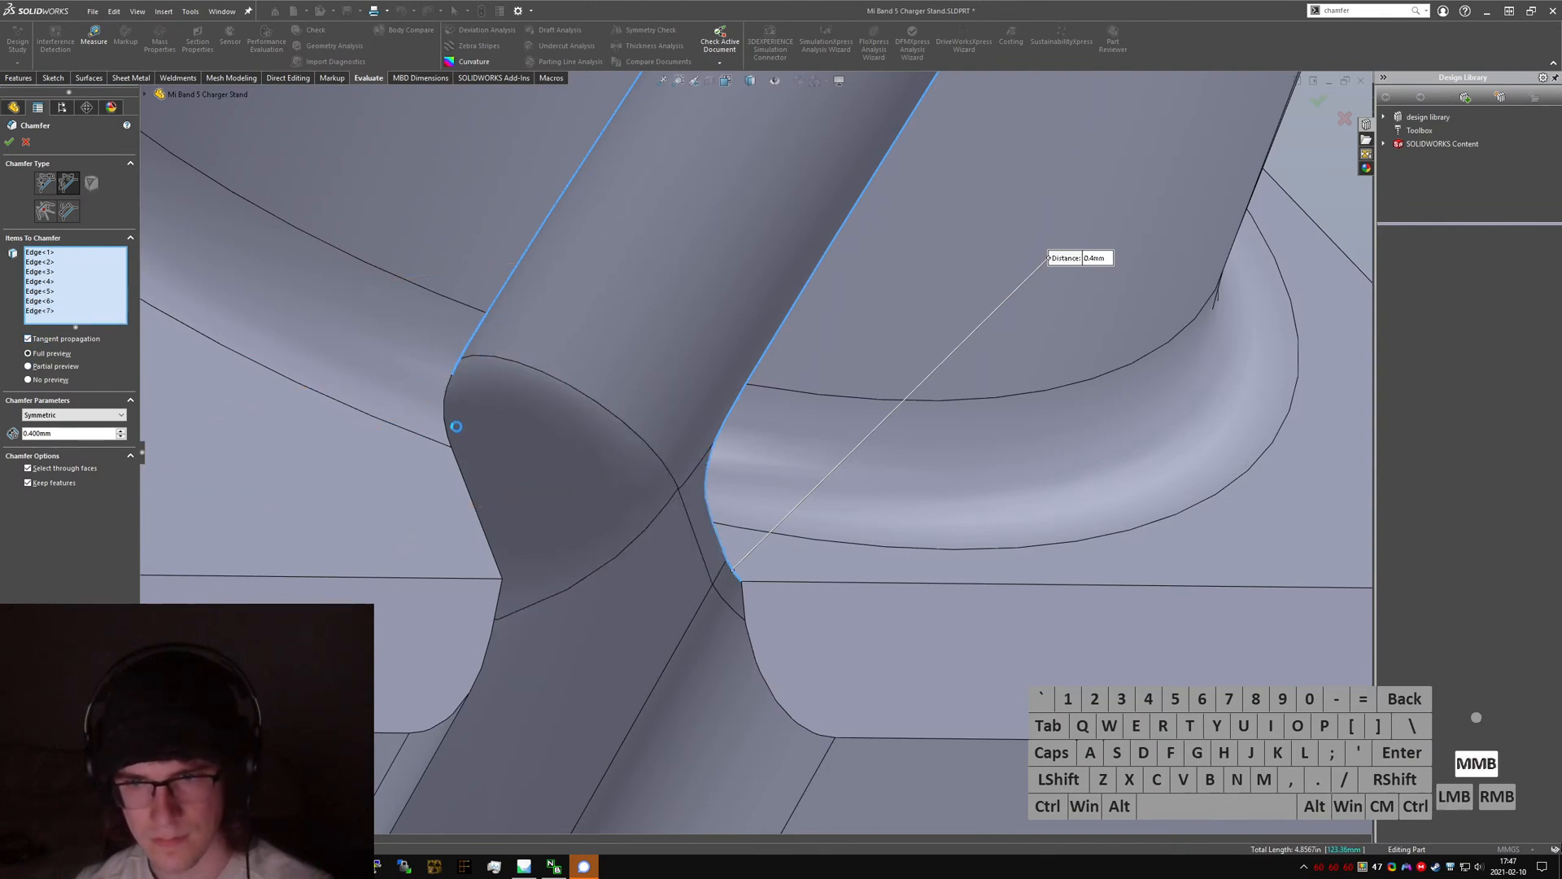
pyautogui.moveTo(455, 426); pyautogui.dragTo(340, 386, button='middle')
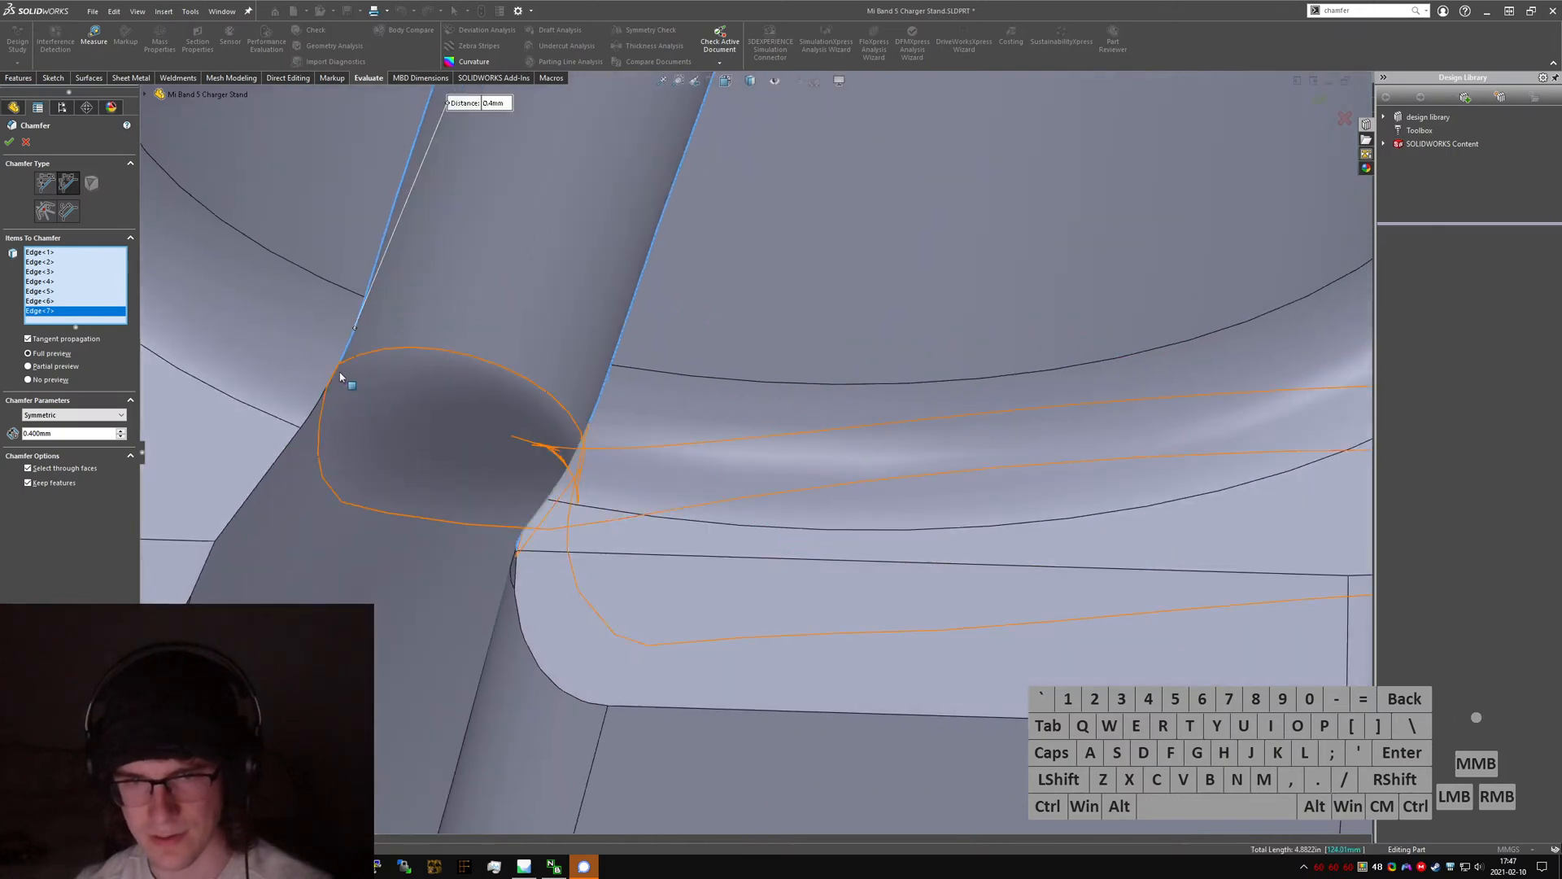
pyautogui.click(341, 377)
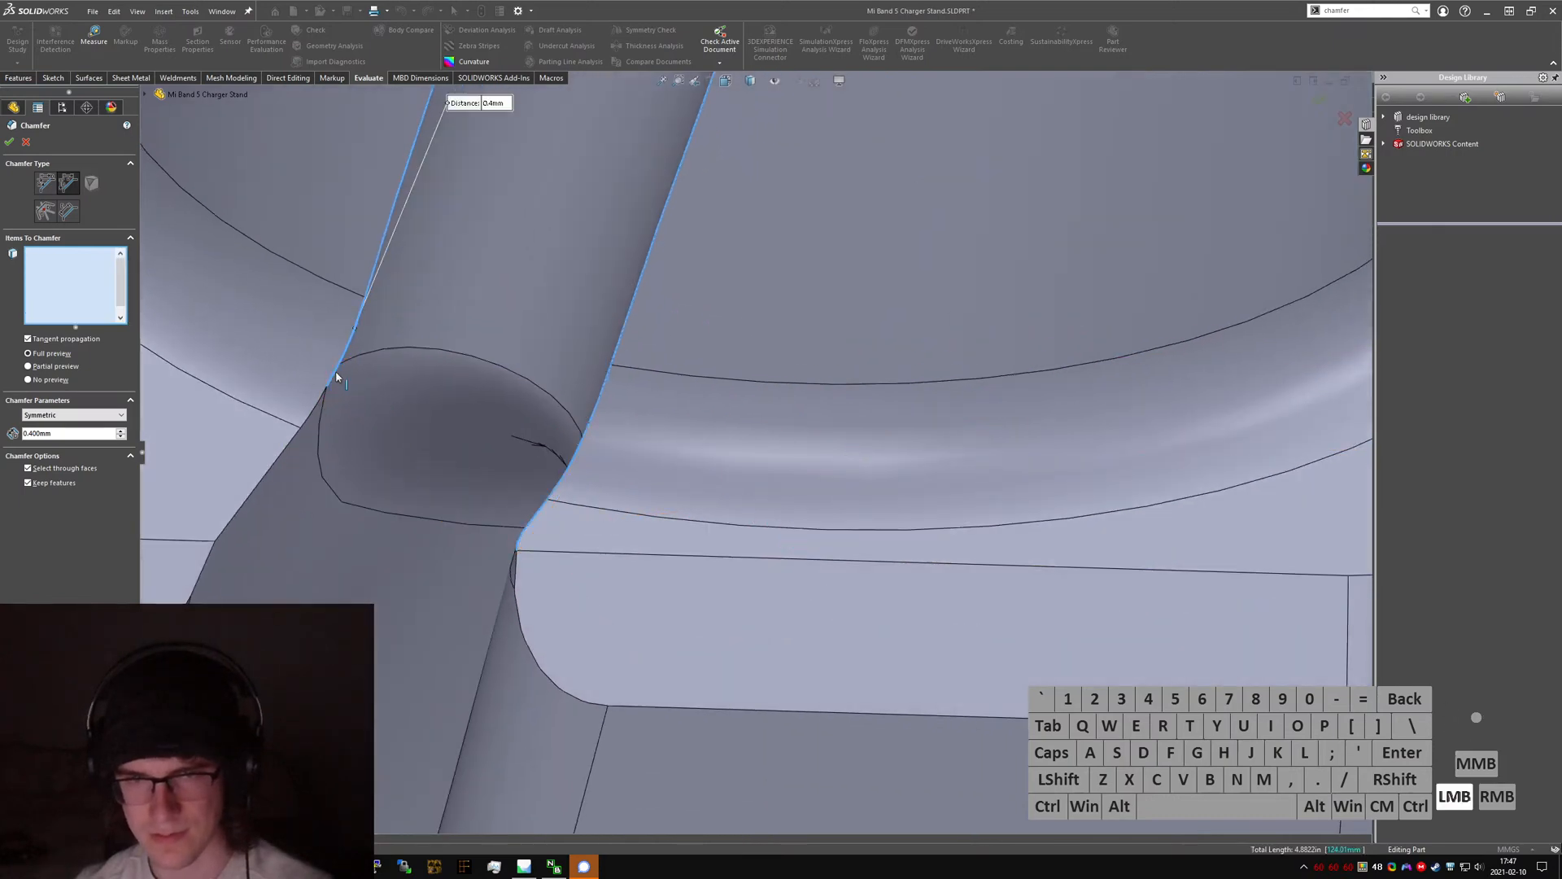
pyautogui.click(315, 409)
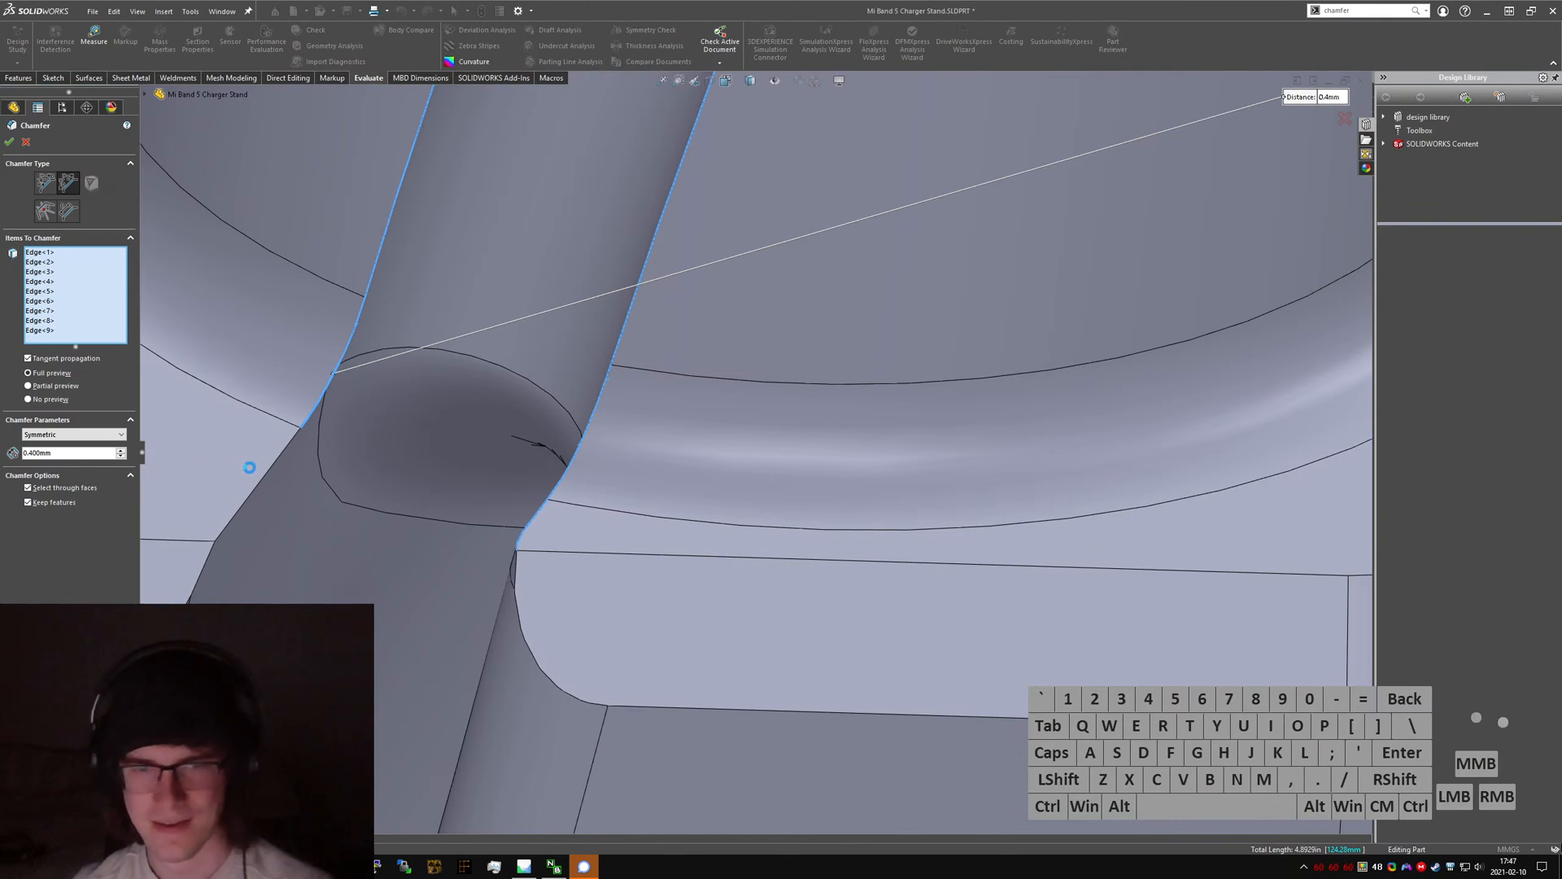
pyautogui.click(265, 474)
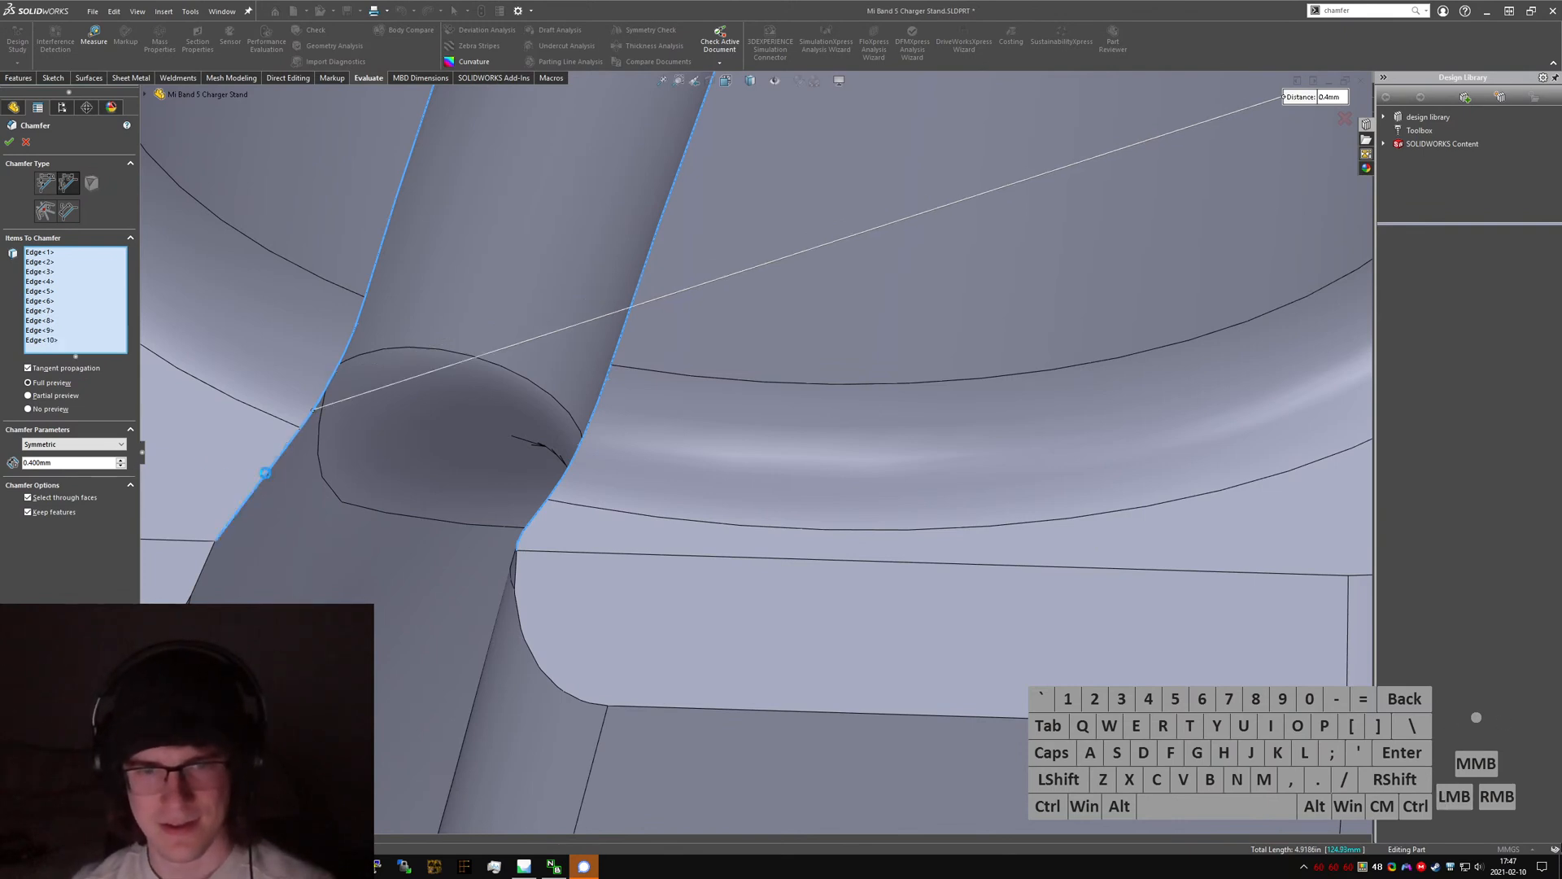
# - Clear all selected edges from the stem groove chamfer
pyautogui.moveTo(349, 423); pyautogui.dragTo(683, 515, button='middle')
pyautogui.scroll(-4, 627, 515)
pyautogui.scroll(4, 609, 422)
pyautogui.rightClick(78, 325)
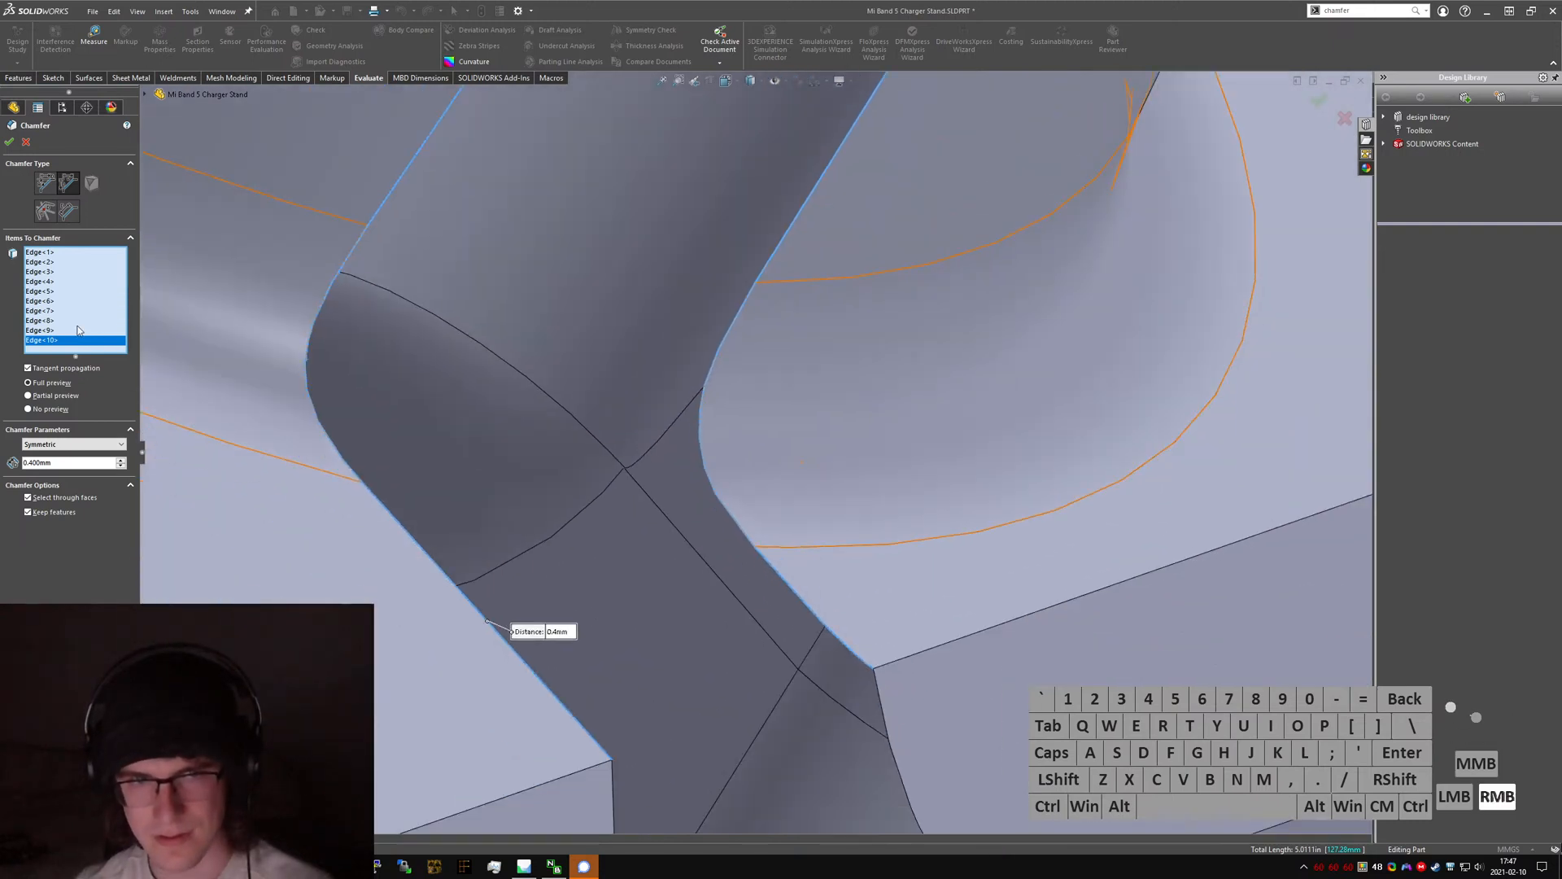
pyautogui.click(122, 334)
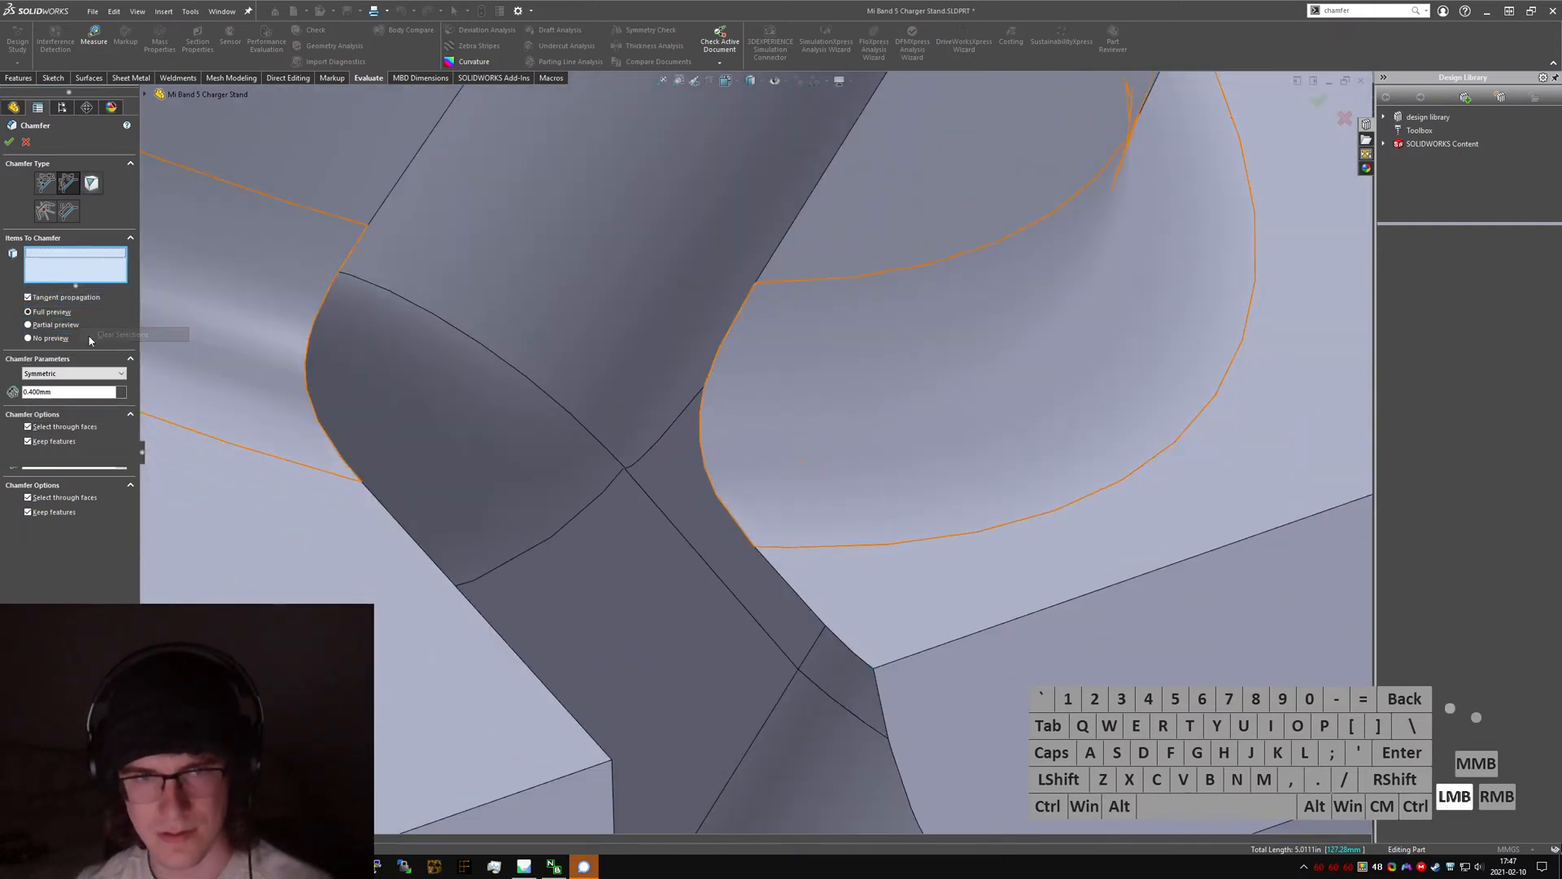
# - Reselect both long edges of the stem groove and set the symmetric chamfer distance to 0.2 mm
pyautogui.click(398, 179)
pyautogui.click(785, 236)
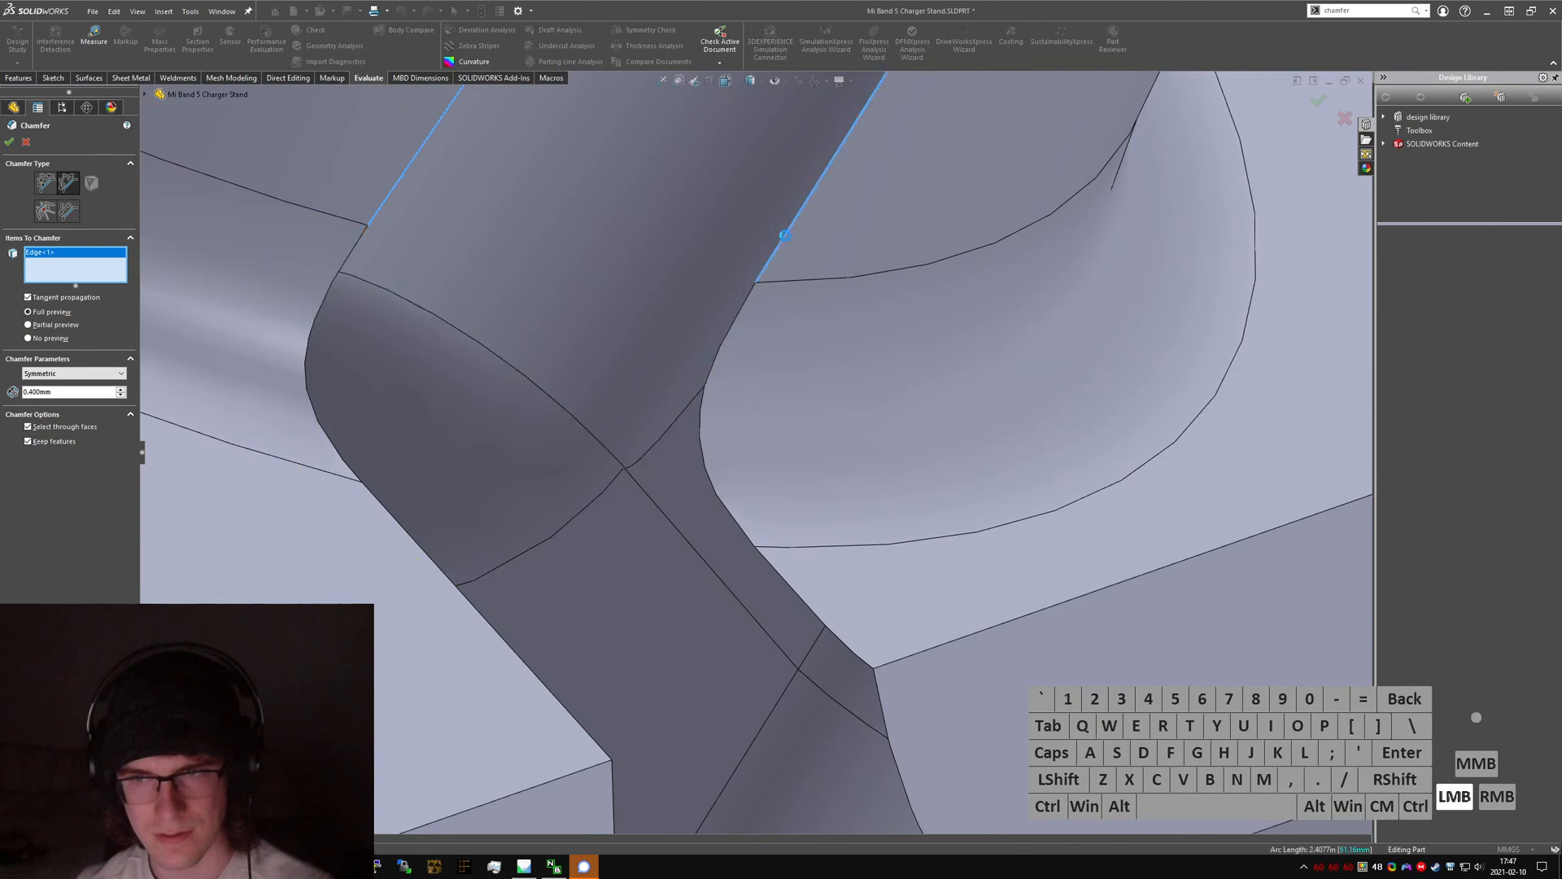
pyautogui.click(784, 237)
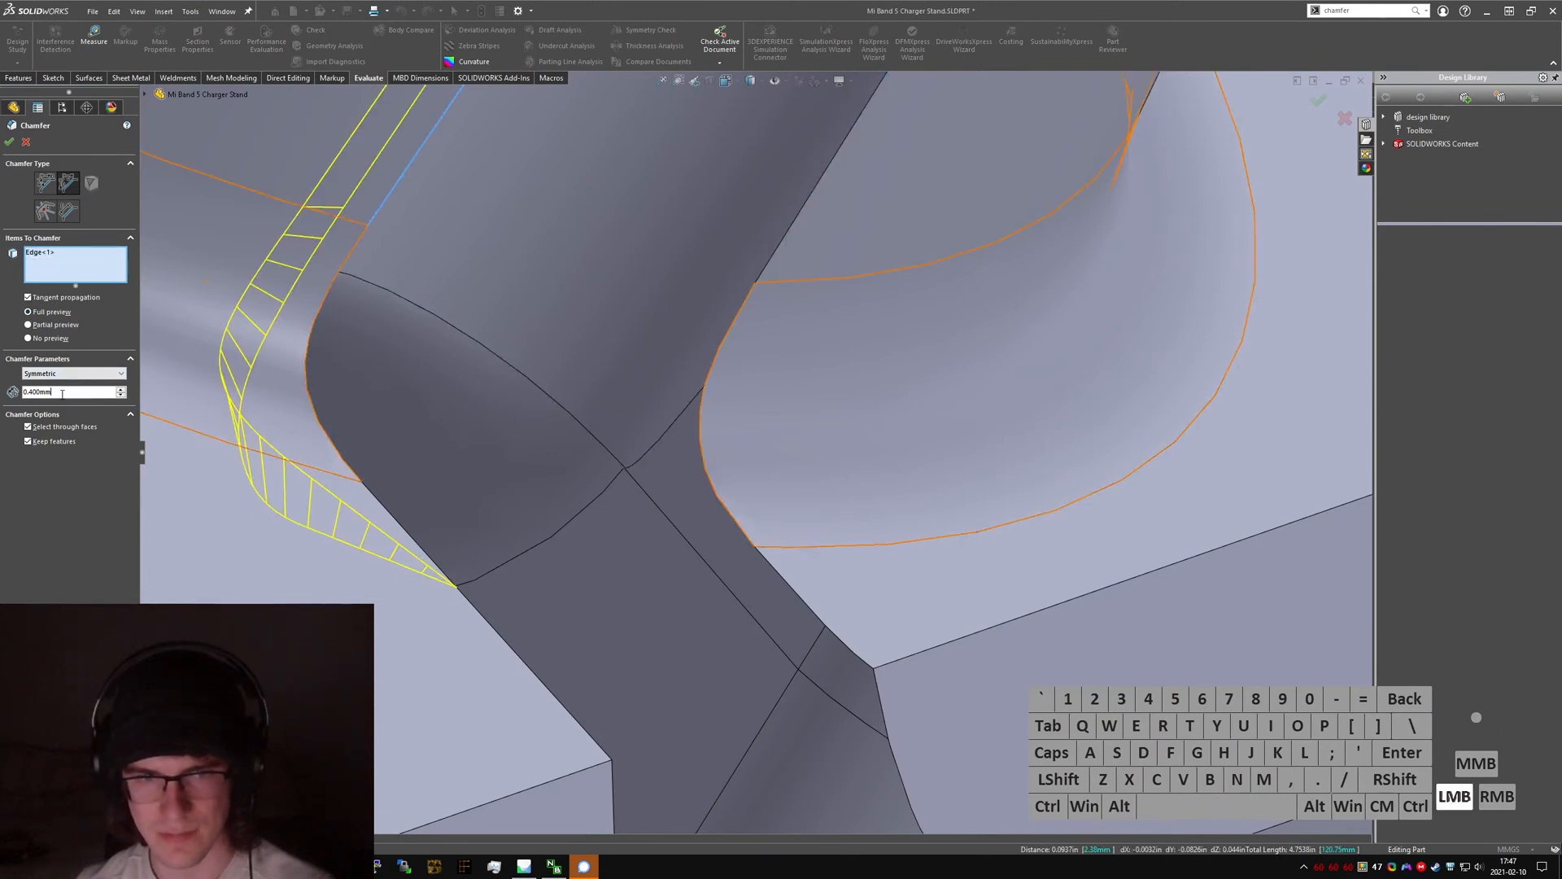
pyautogui.write('0.2')
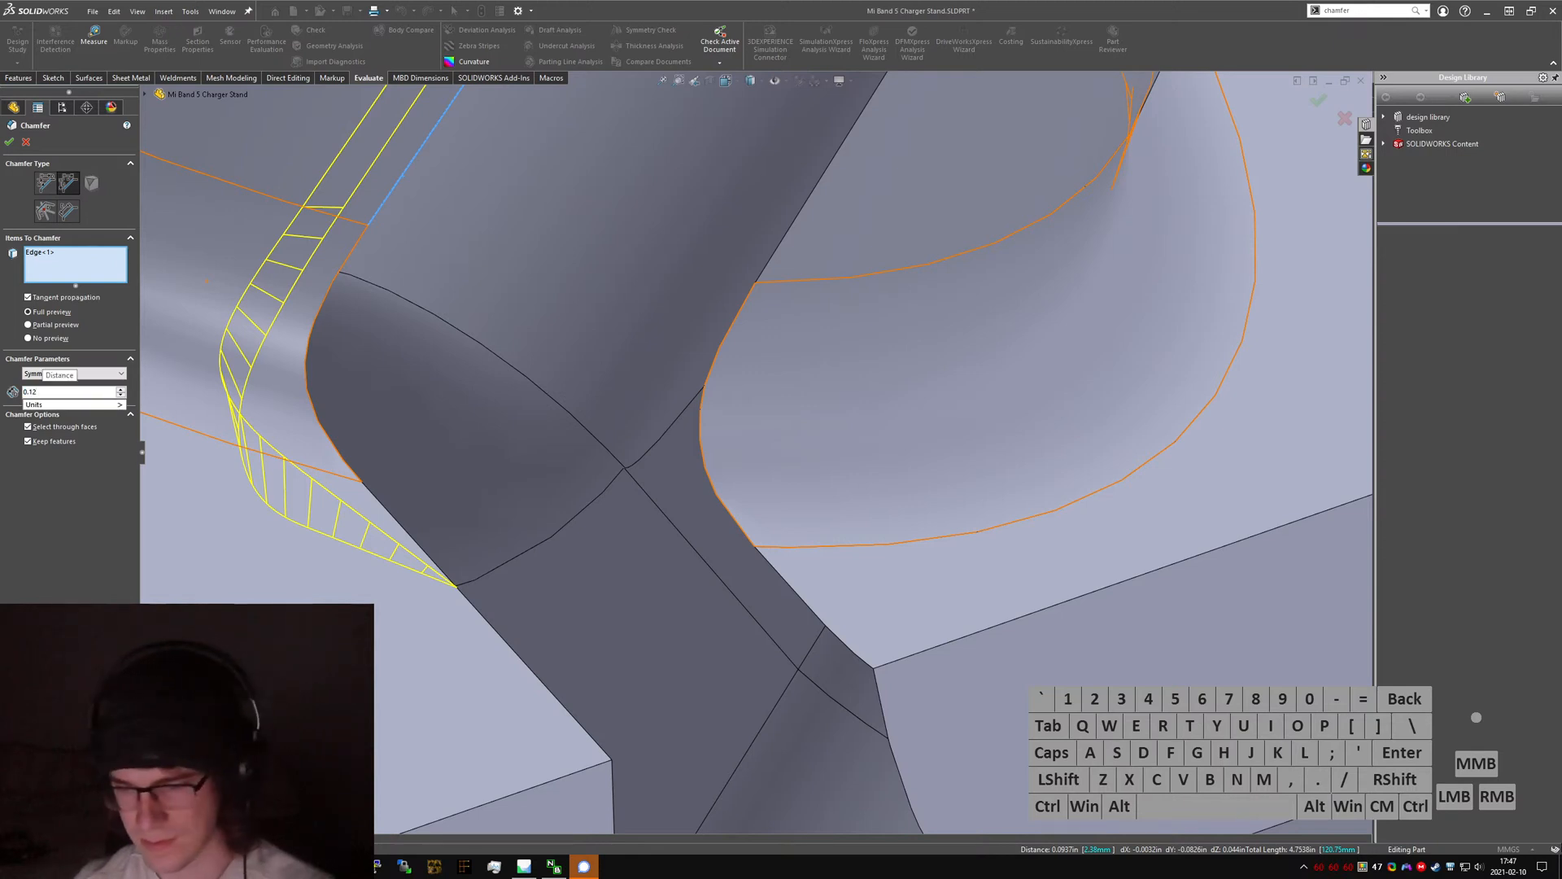
pyautogui.press('Return')
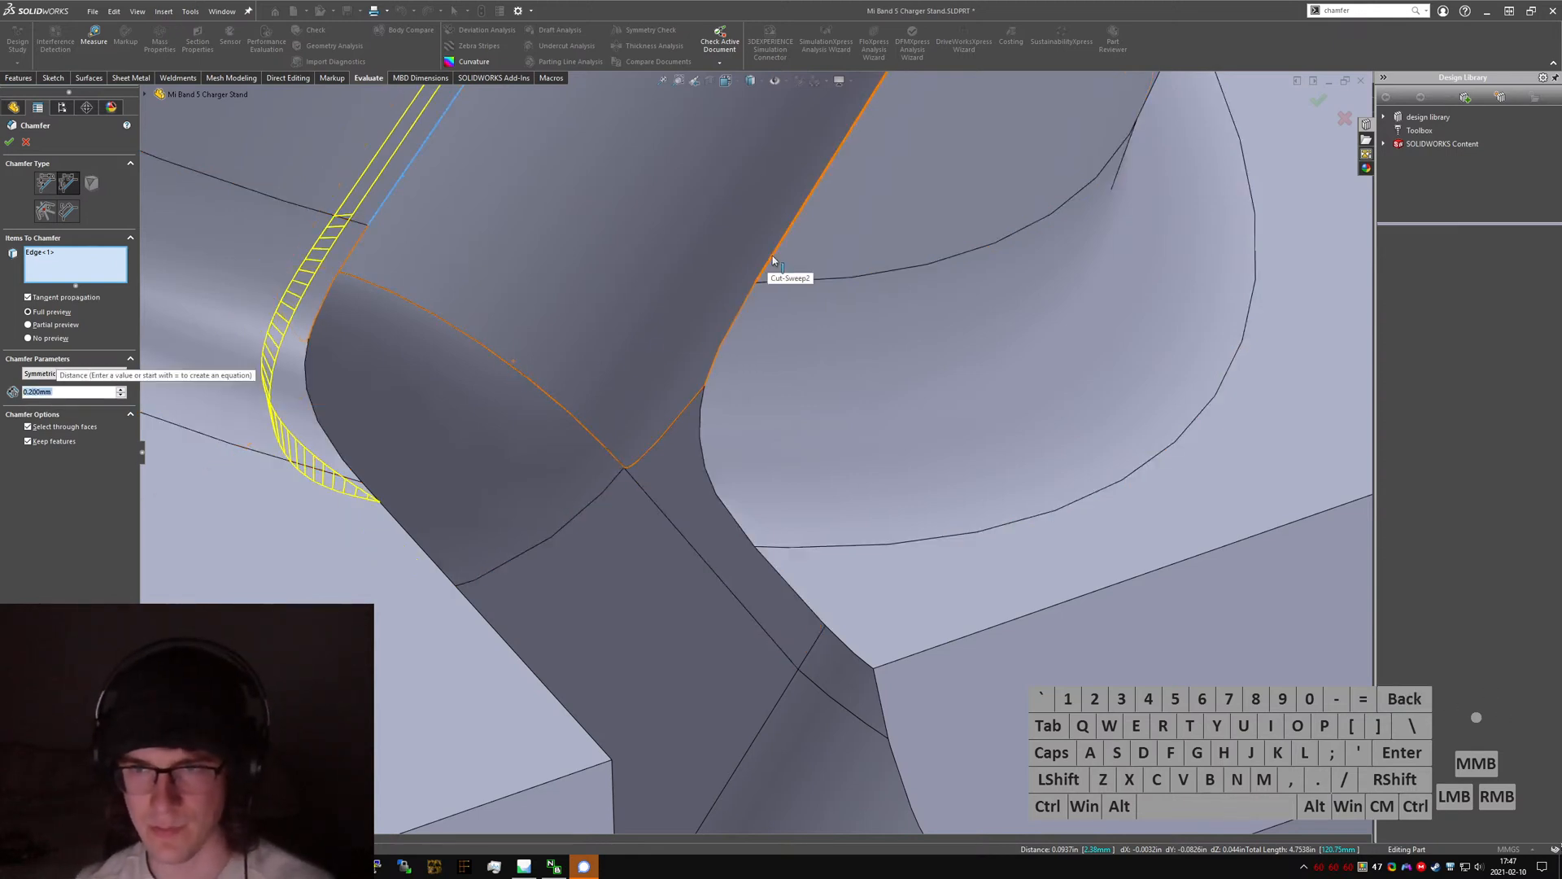
pyautogui.click(774, 254)
# - Try extending the 0.2 mm chamfer with the four connecting edges on one side of the groove, through the base fillet
pyautogui.moveTo(764, 313); pyautogui.dragTo(725, 360, button='middle')
pyautogui.click(724, 356)
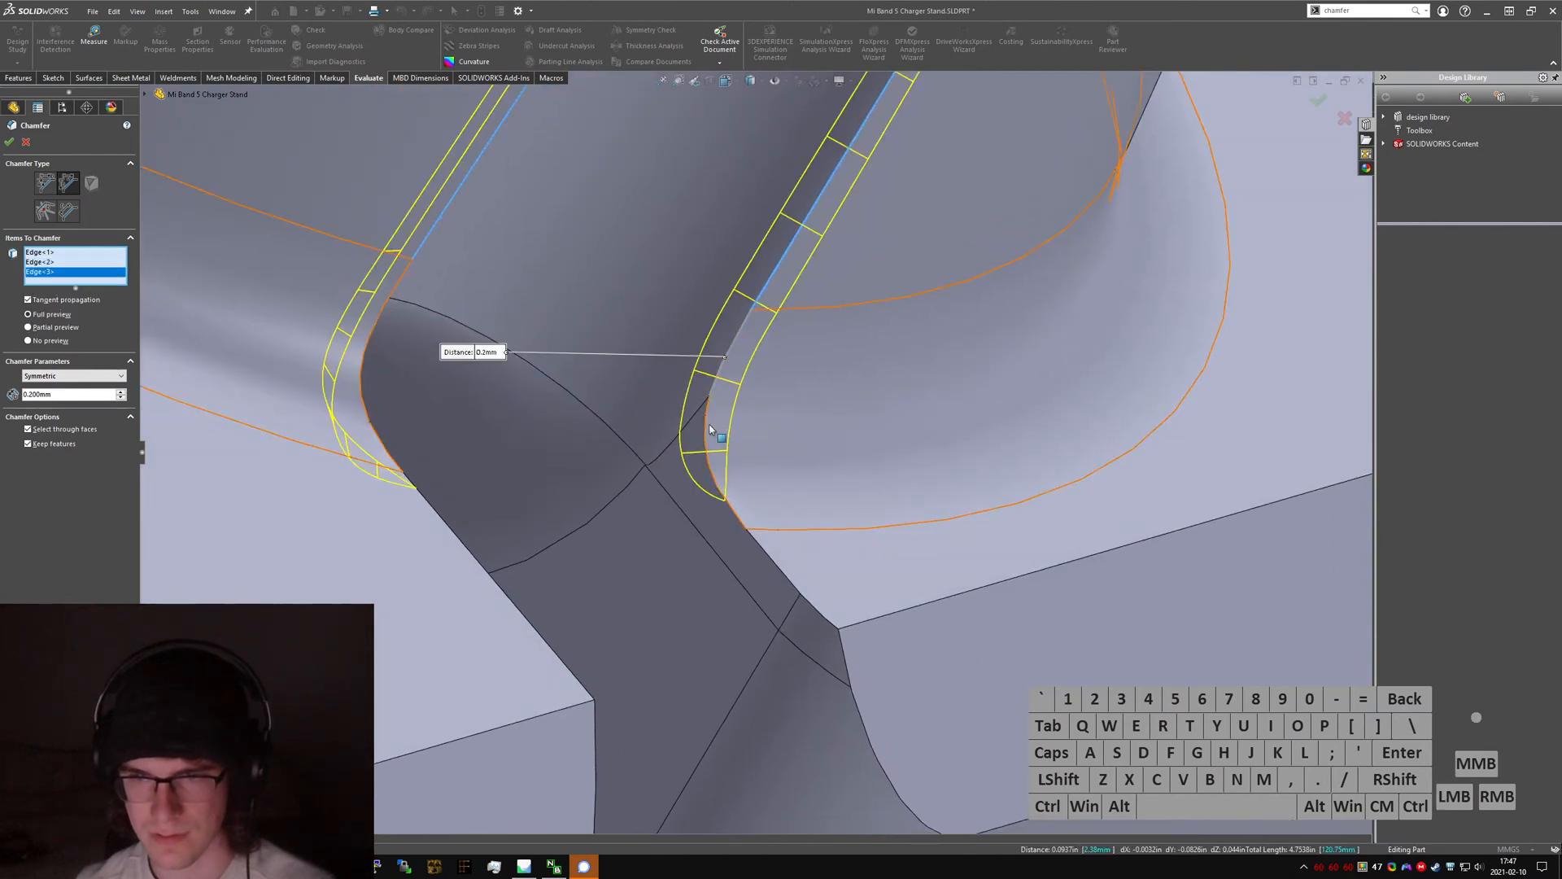
pyautogui.click(706, 424)
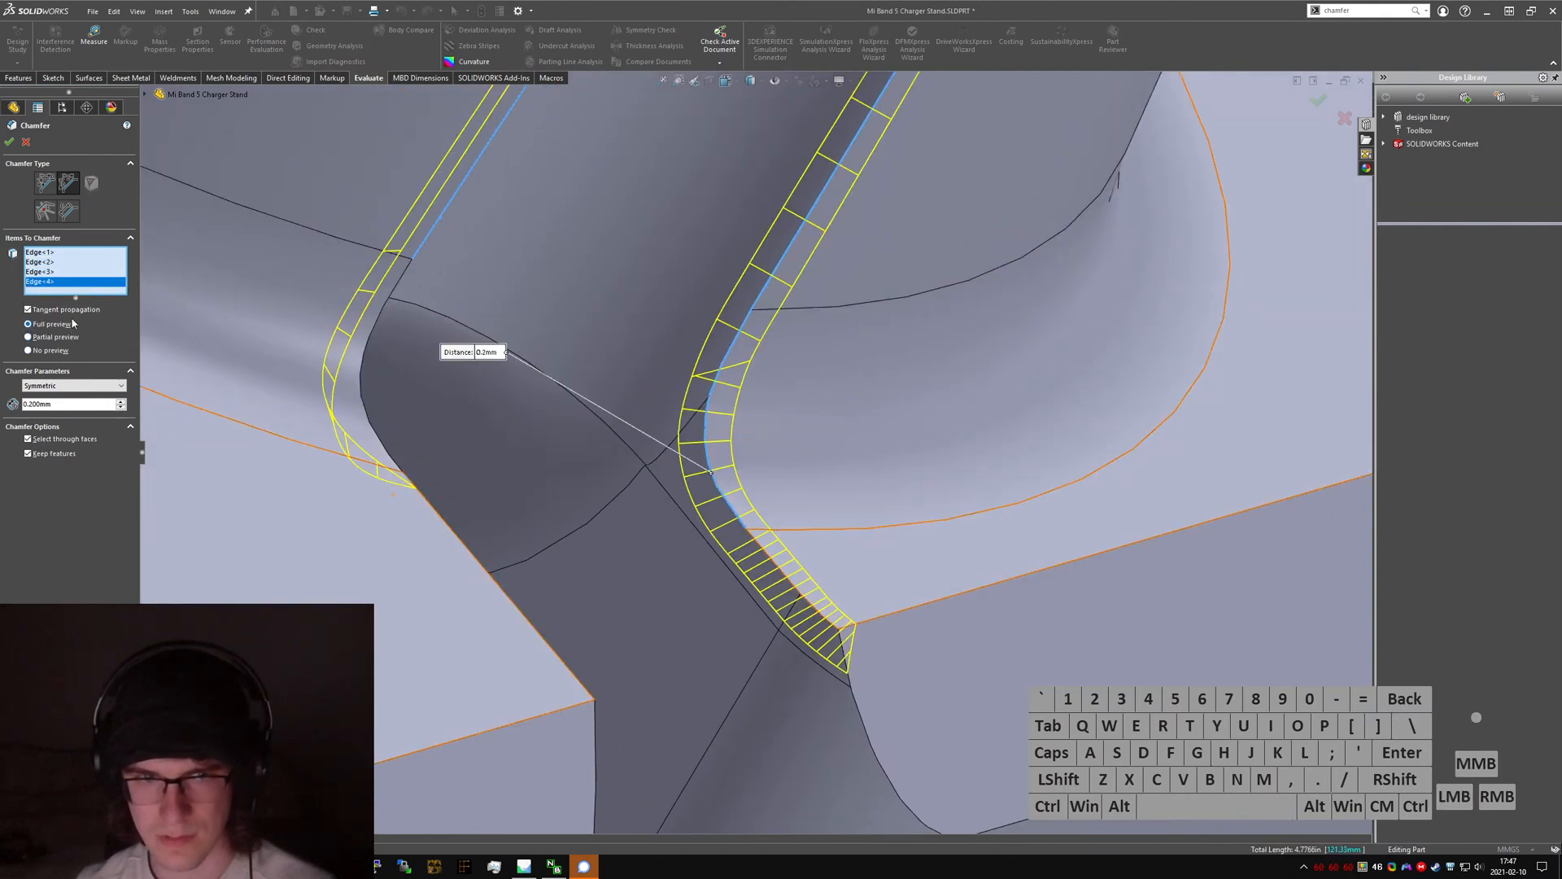
pyautogui.click(808, 602)
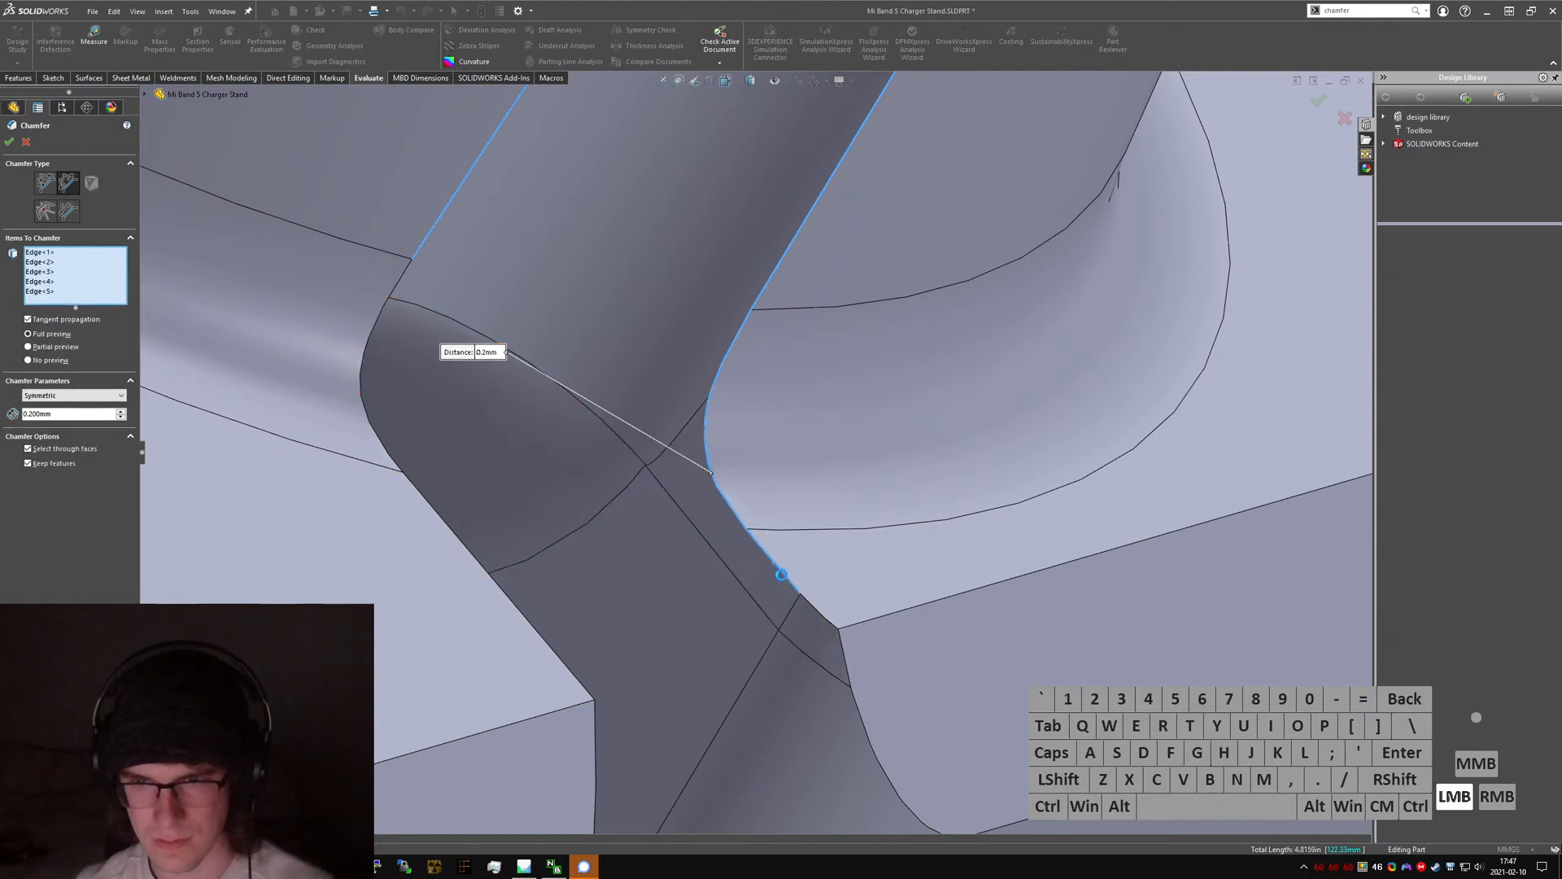
pyautogui.click(809, 604)
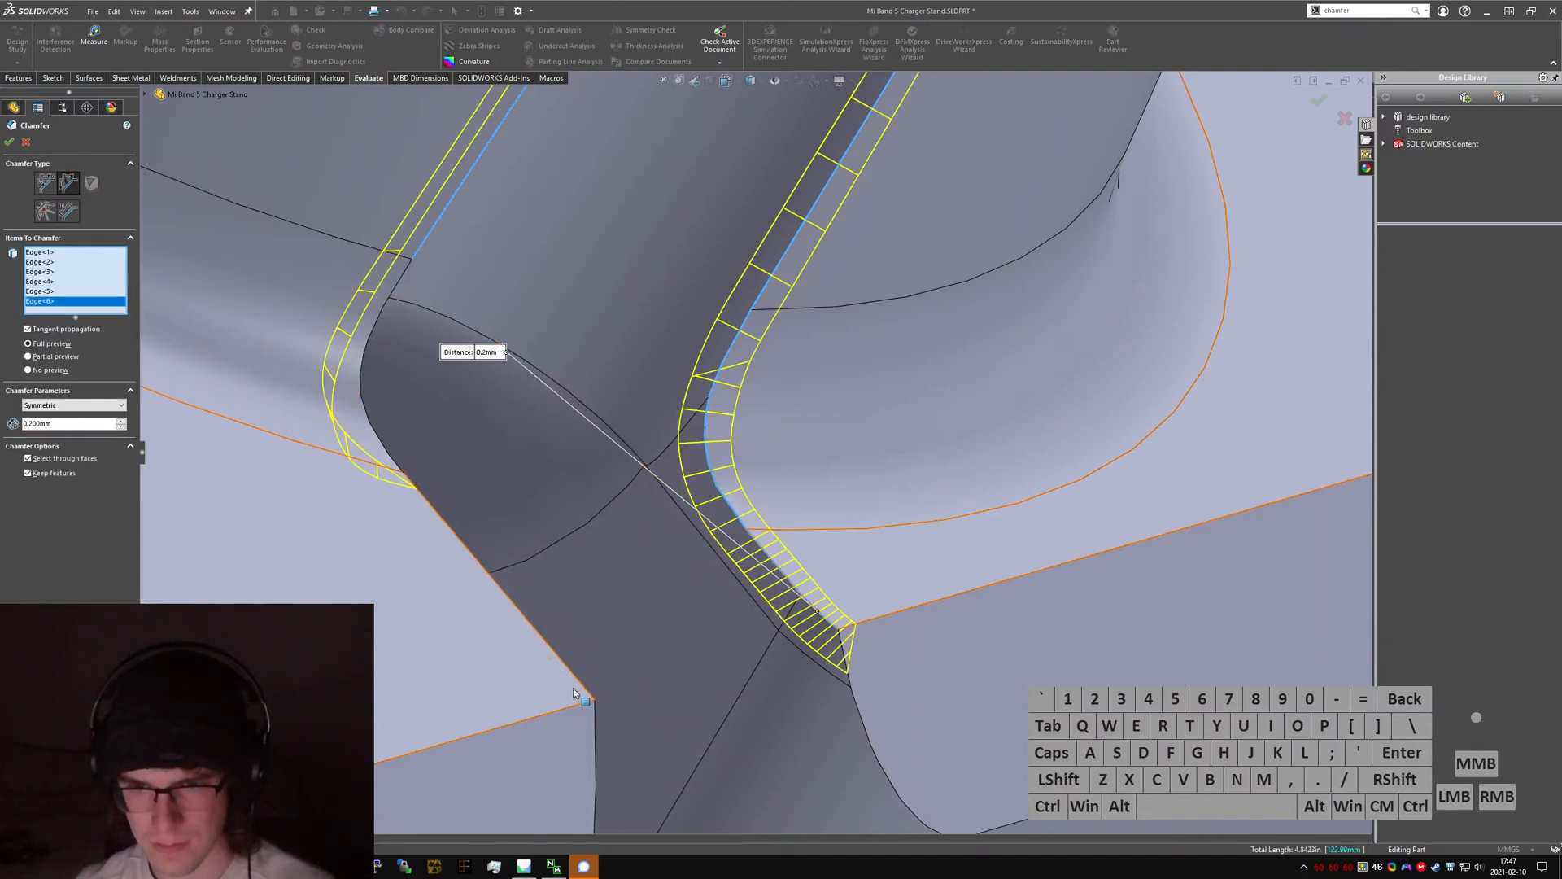
# - Try adding the matching connecting edges on the groove's other side, working from the base up to the long edge
pyautogui.click(430, 485)
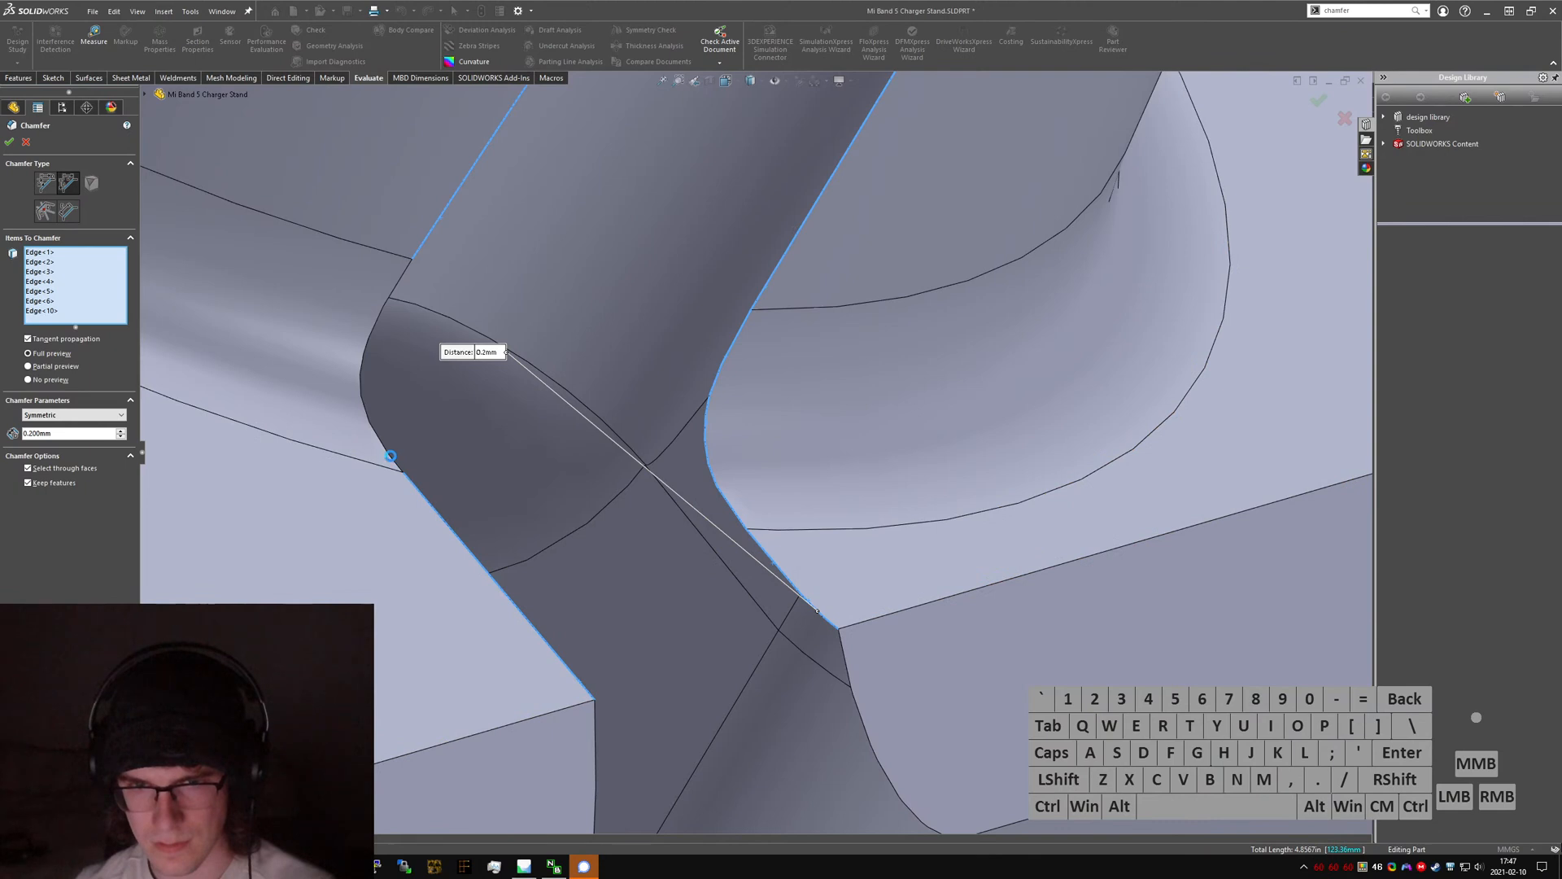
pyautogui.click(380, 432)
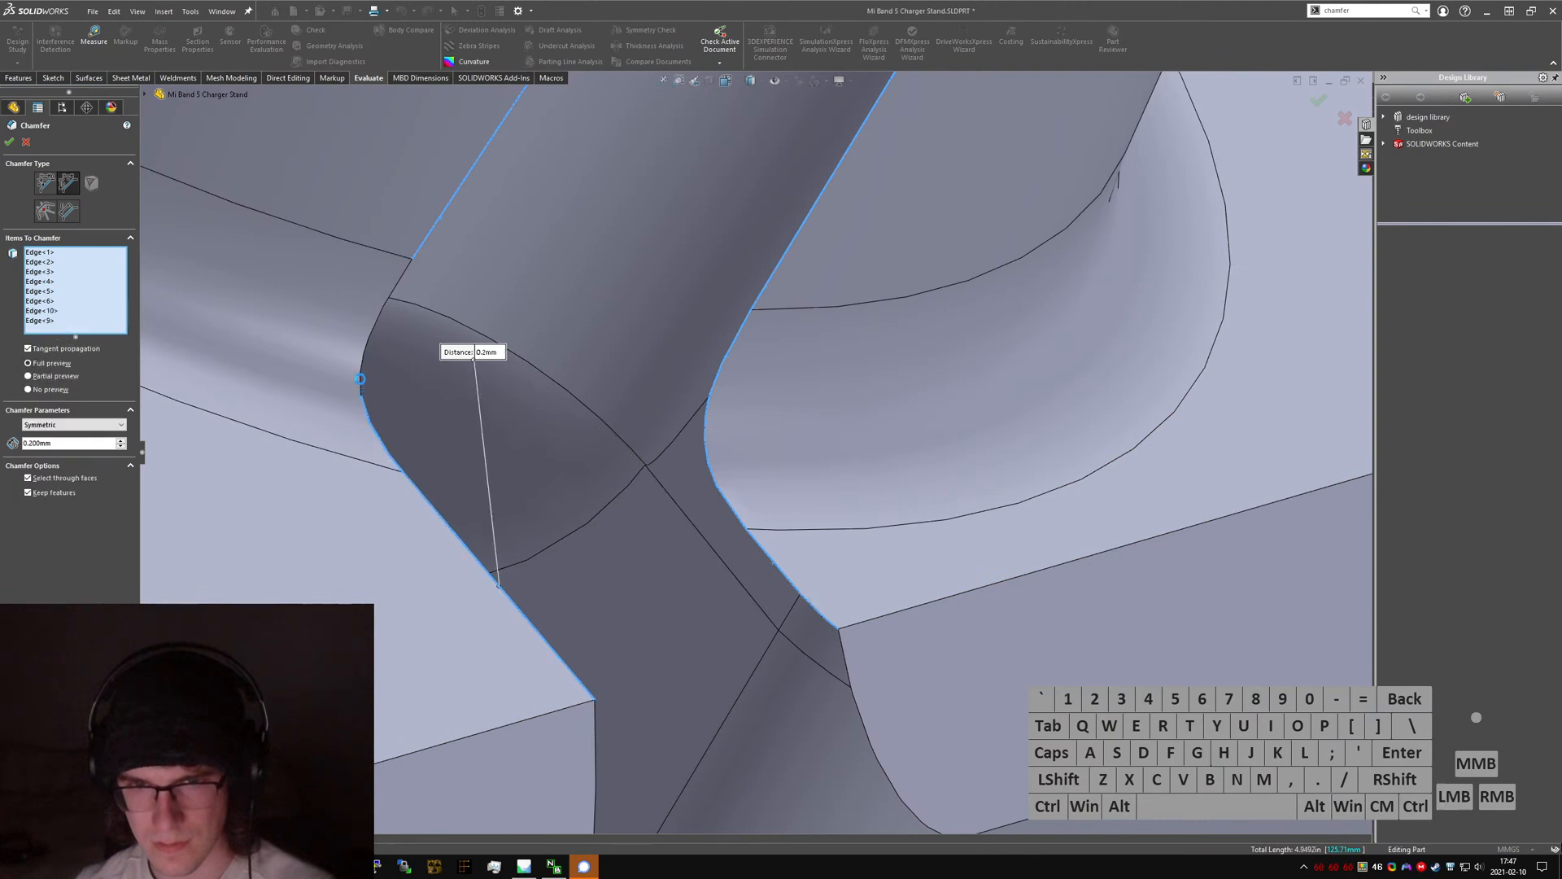
pyautogui.click(364, 351)
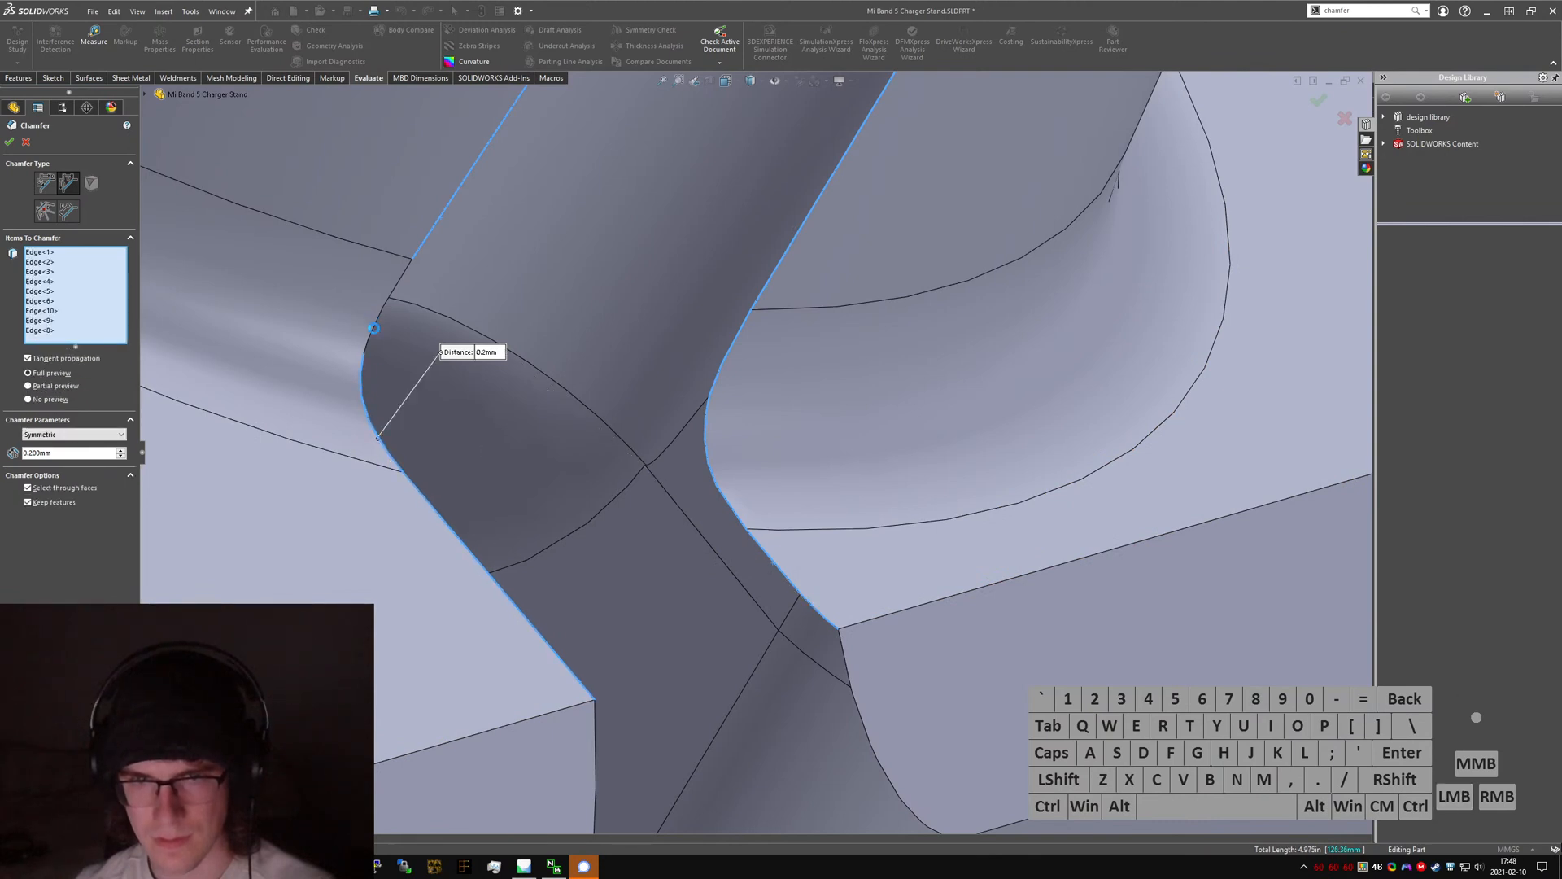
pyautogui.click(374, 329)
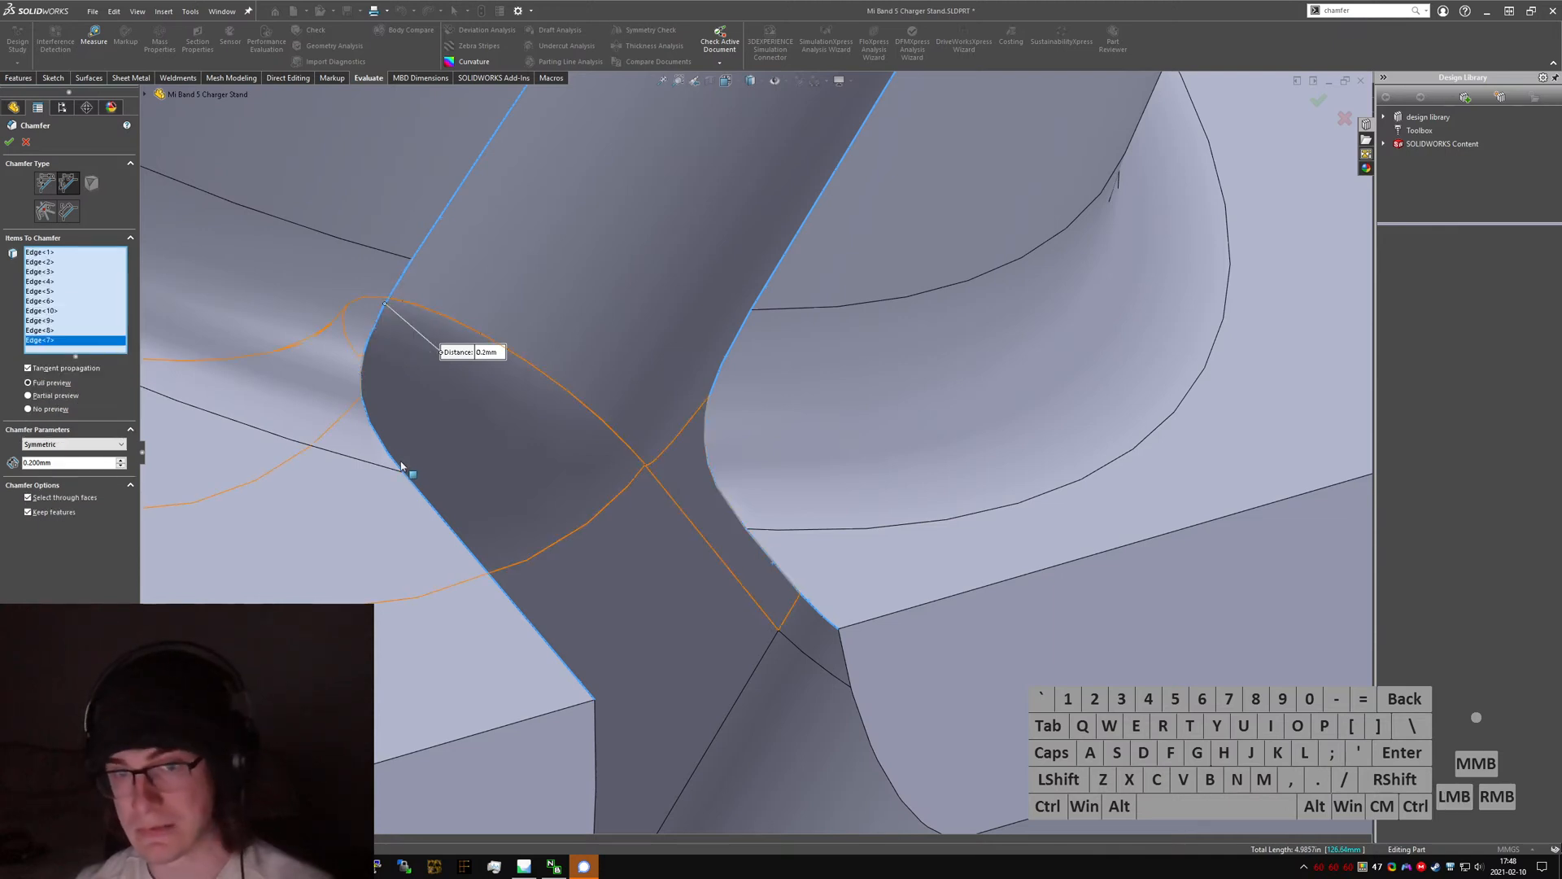
# - Deselect the short edges around the groove's lower end, keeping only the two long groove edges in the chamfer
pyautogui.click(363, 404)
pyautogui.click(363, 395)
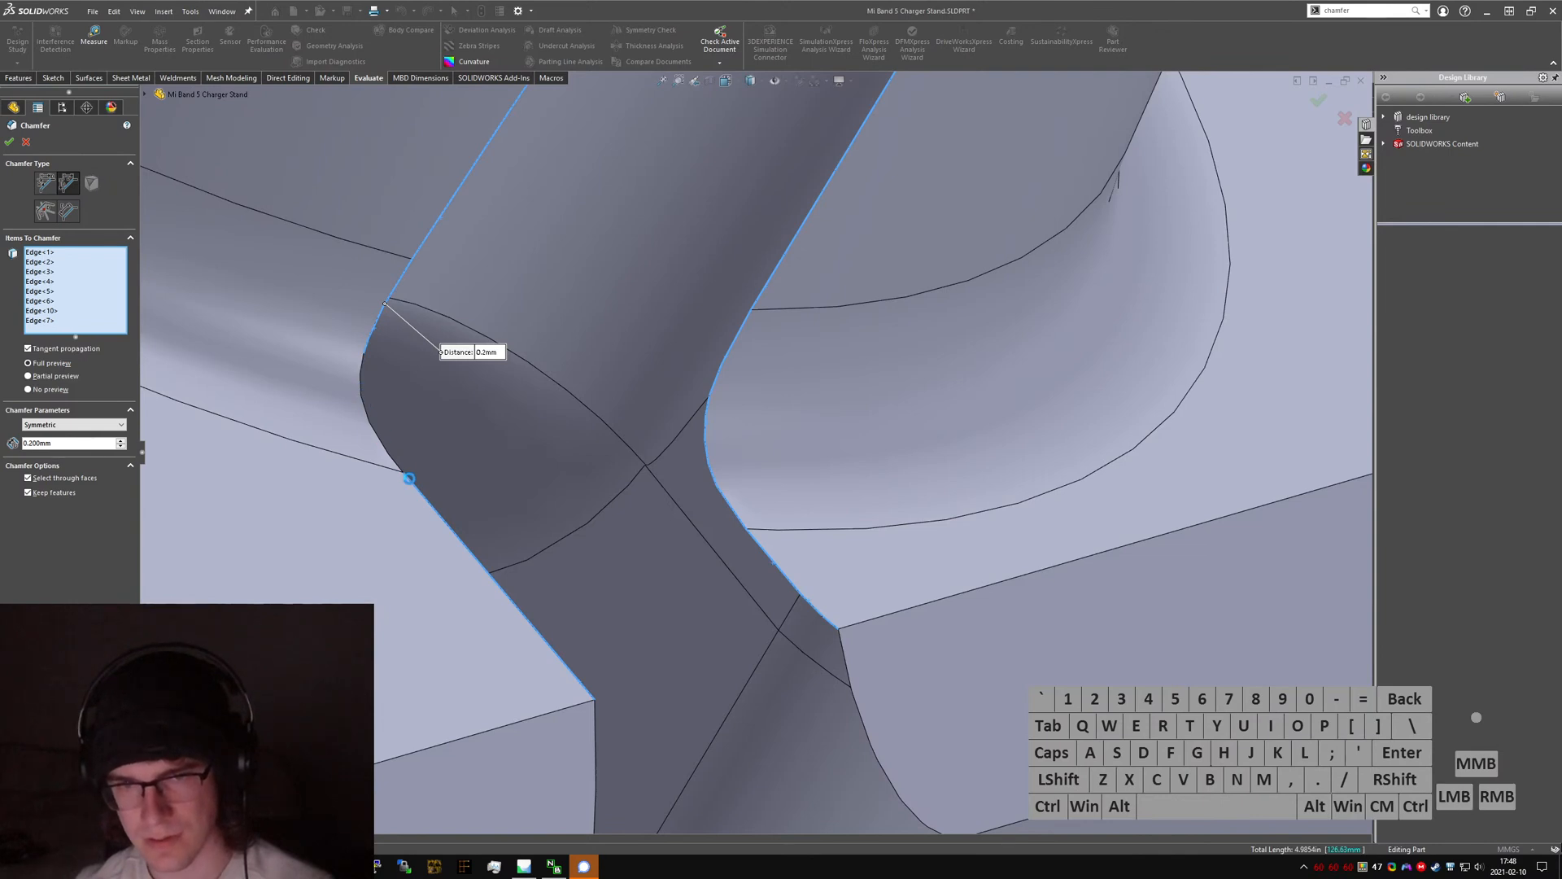
pyautogui.click(372, 340)
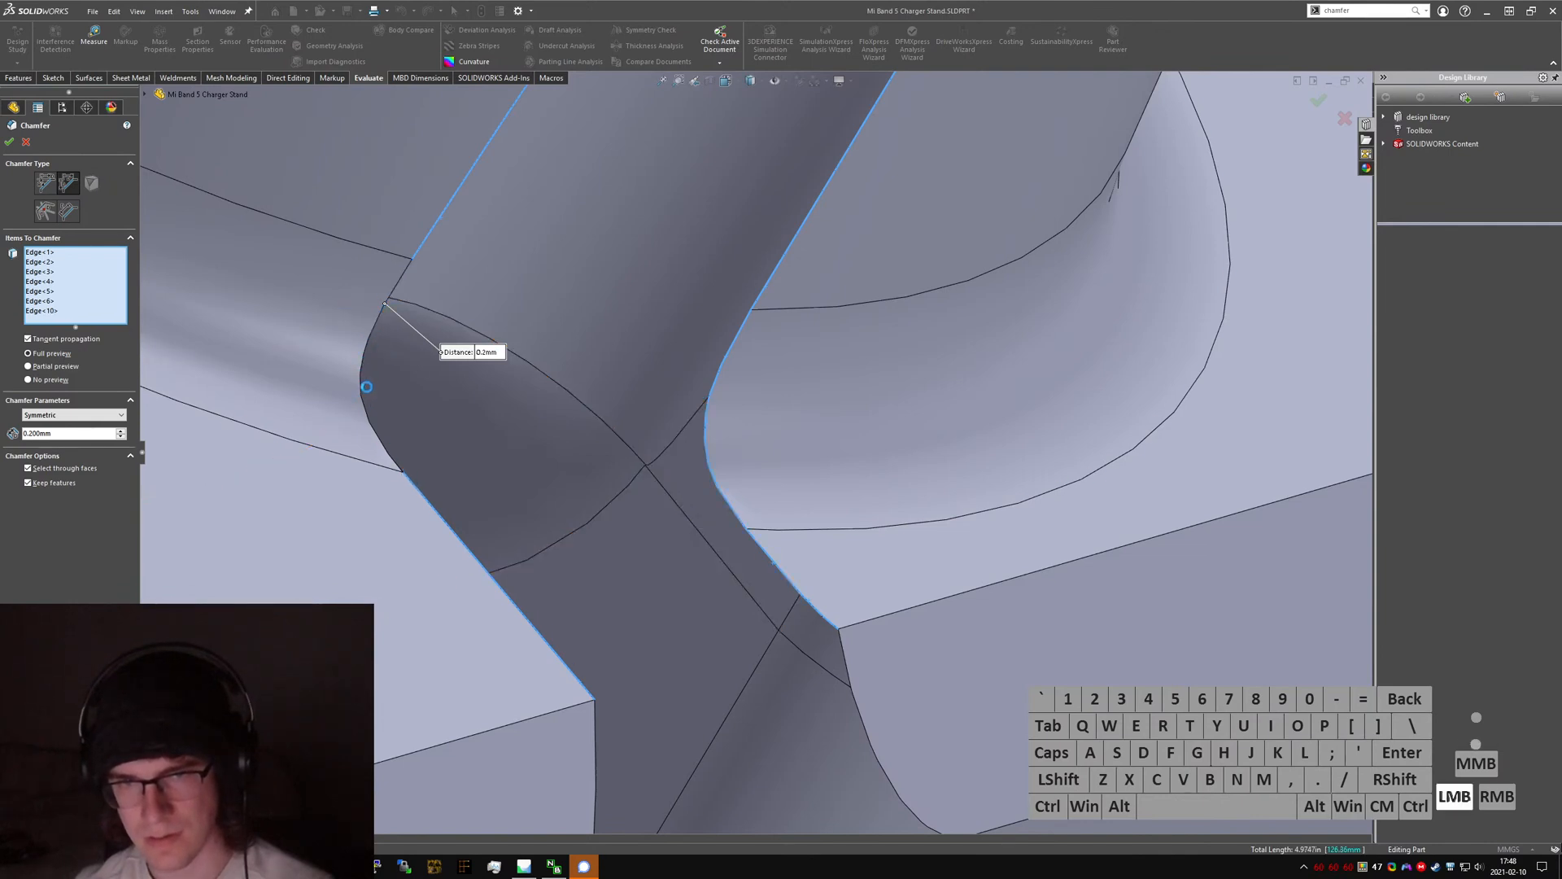
pyautogui.scroll(1, 425, 501)
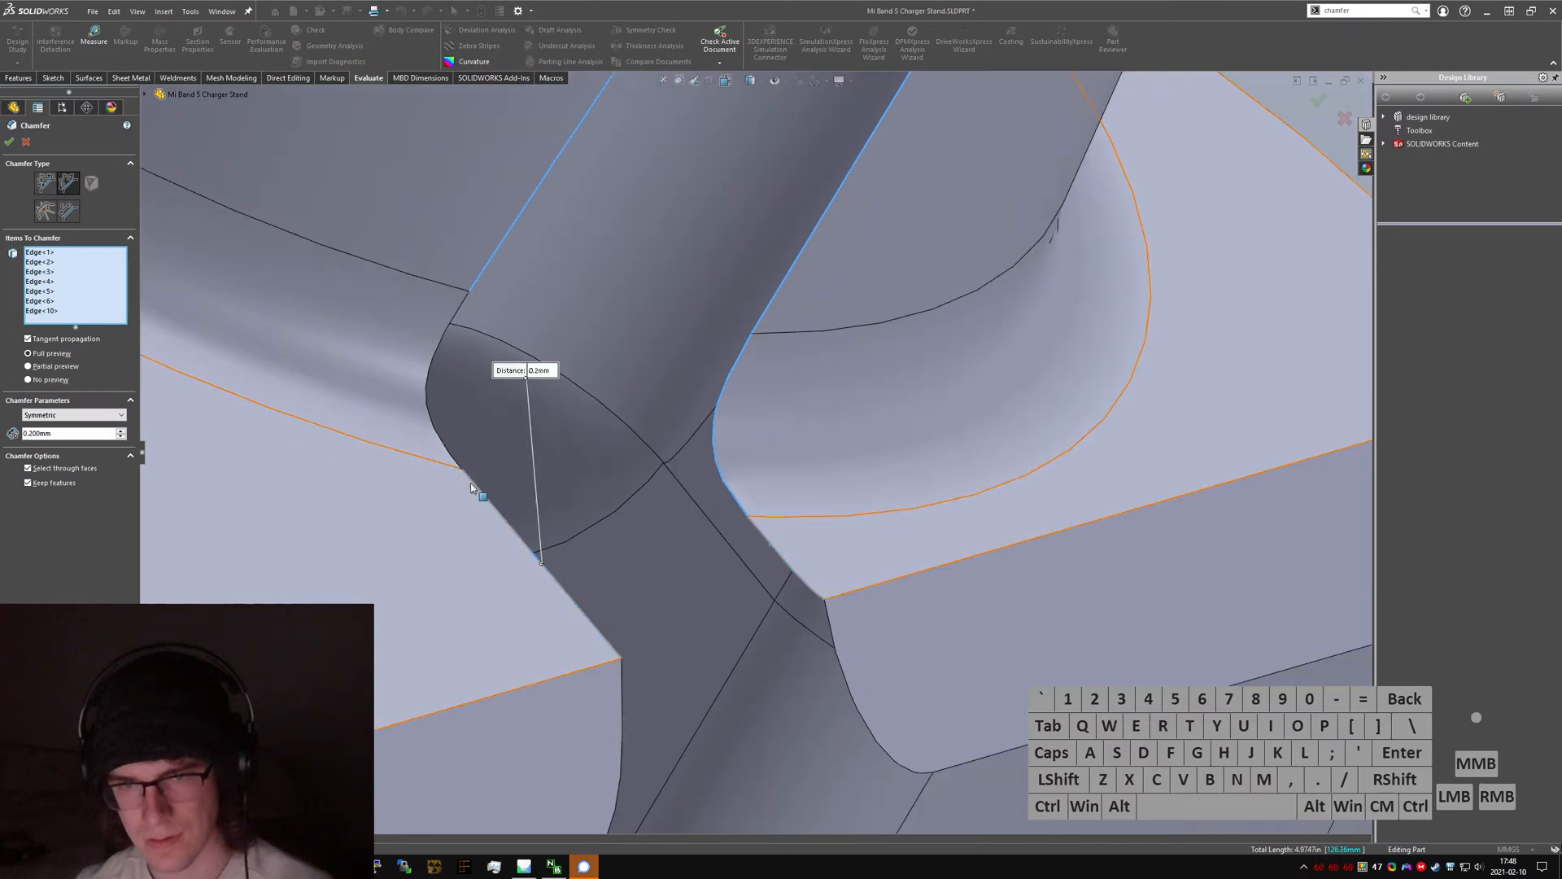
pyautogui.click(470, 481)
pyautogui.scroll(2, 459, 484)
pyautogui.moveTo(458, 483); pyautogui.dragTo(415, 484, button='middle')
pyautogui.scroll(-1, 417, 484)
pyautogui.click(898, 479)
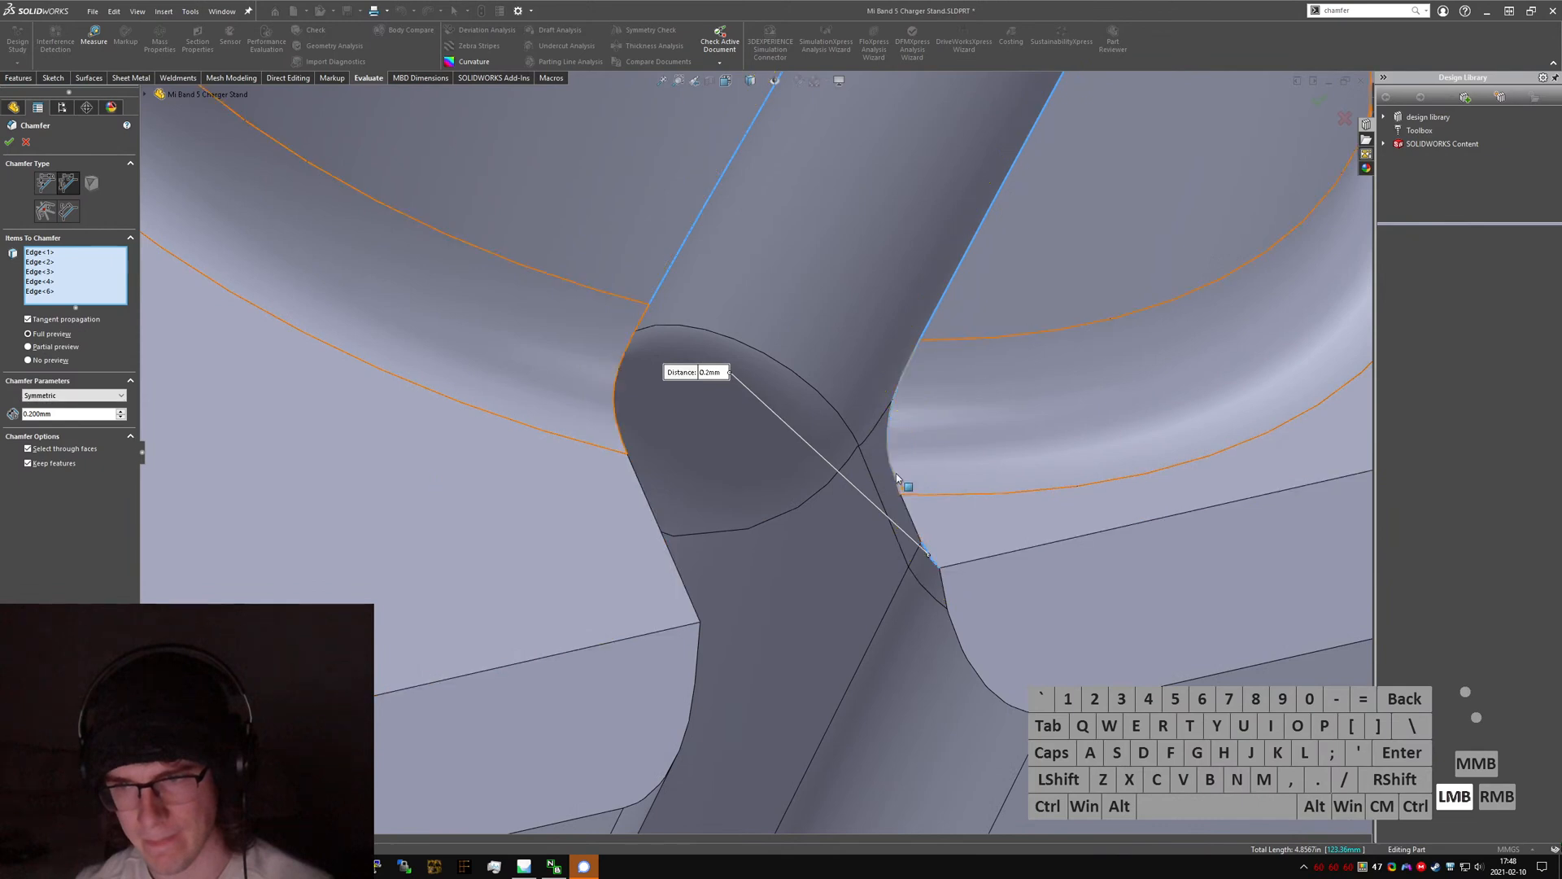
pyautogui.click(892, 480)
pyautogui.click(932, 556)
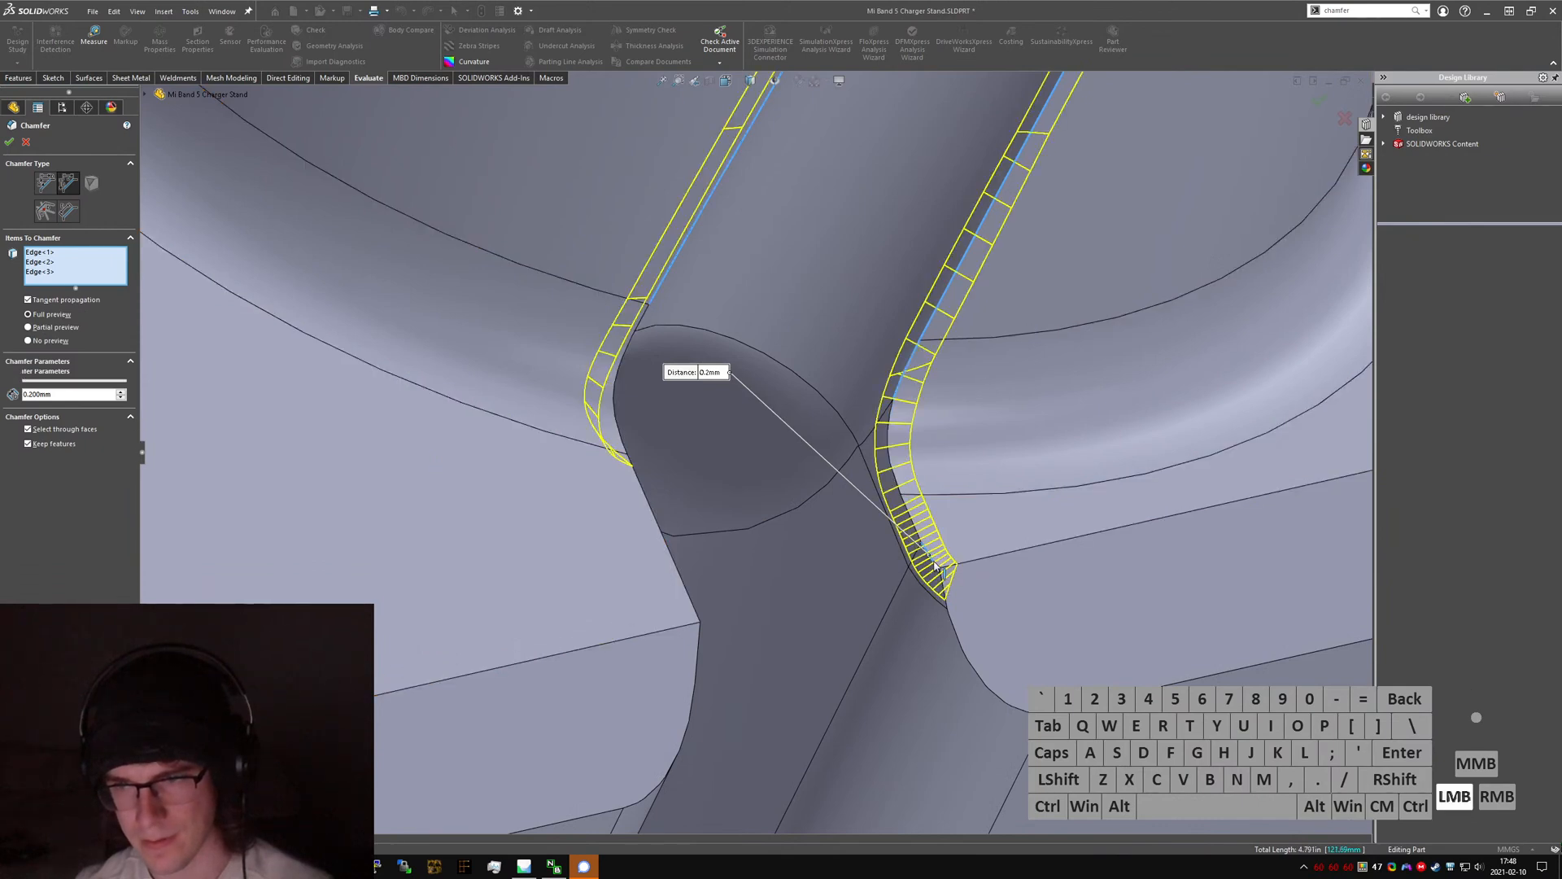
pyautogui.click(897, 394)
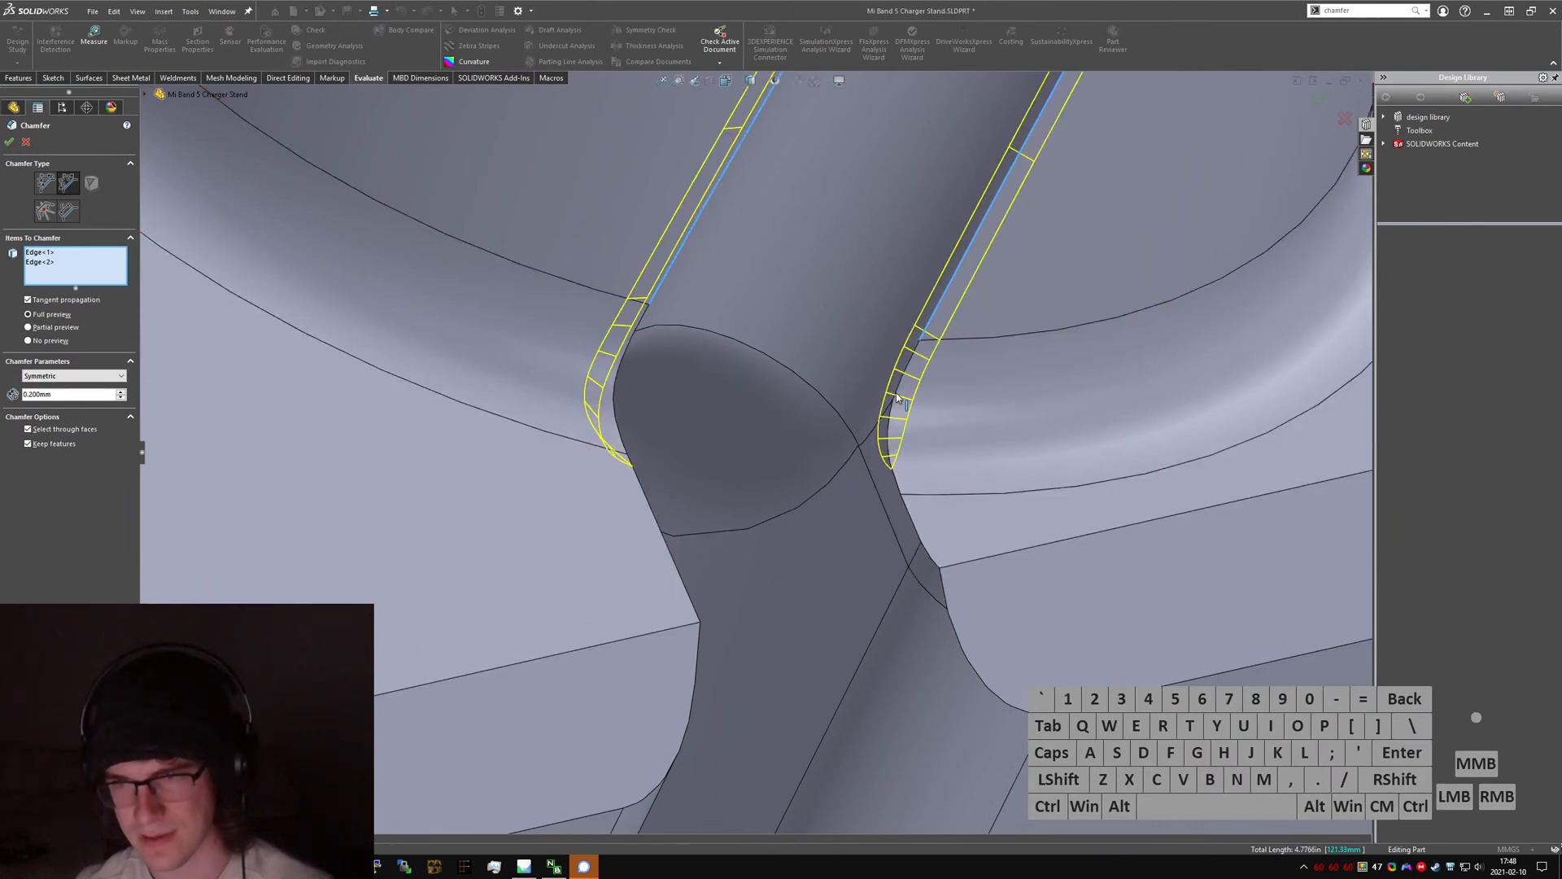
# - Extend the 0.2 mm groove chamfer with one short edge through the base fillet, leaving out the edge below it, and accept the chamfer
pyautogui.moveTo(665, 398); pyautogui.dragTo(617, 444, button='middle')
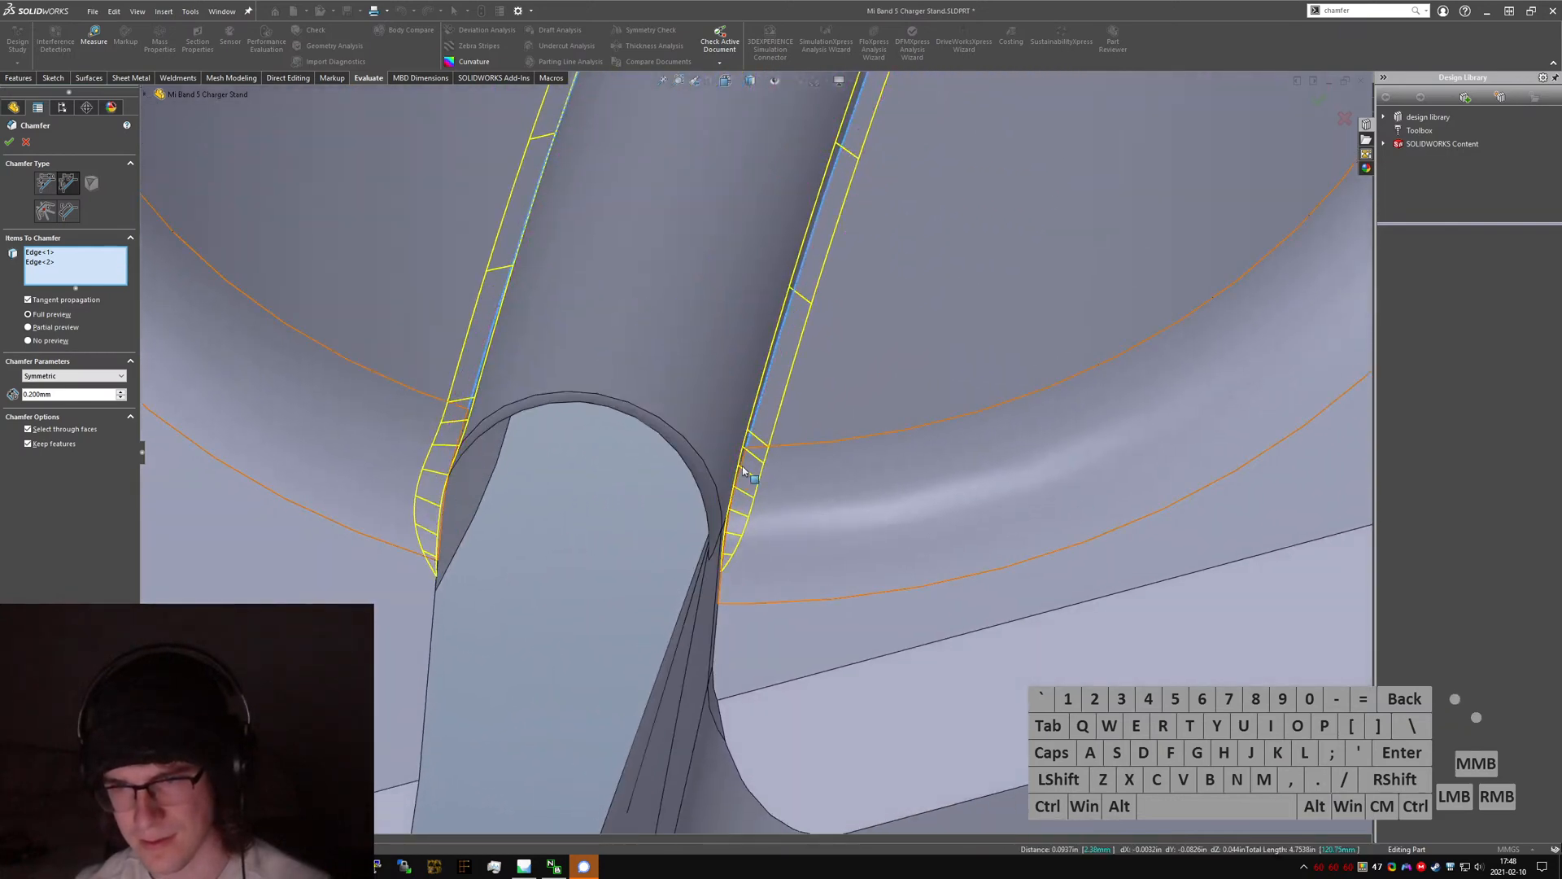
pyautogui.click(742, 470)
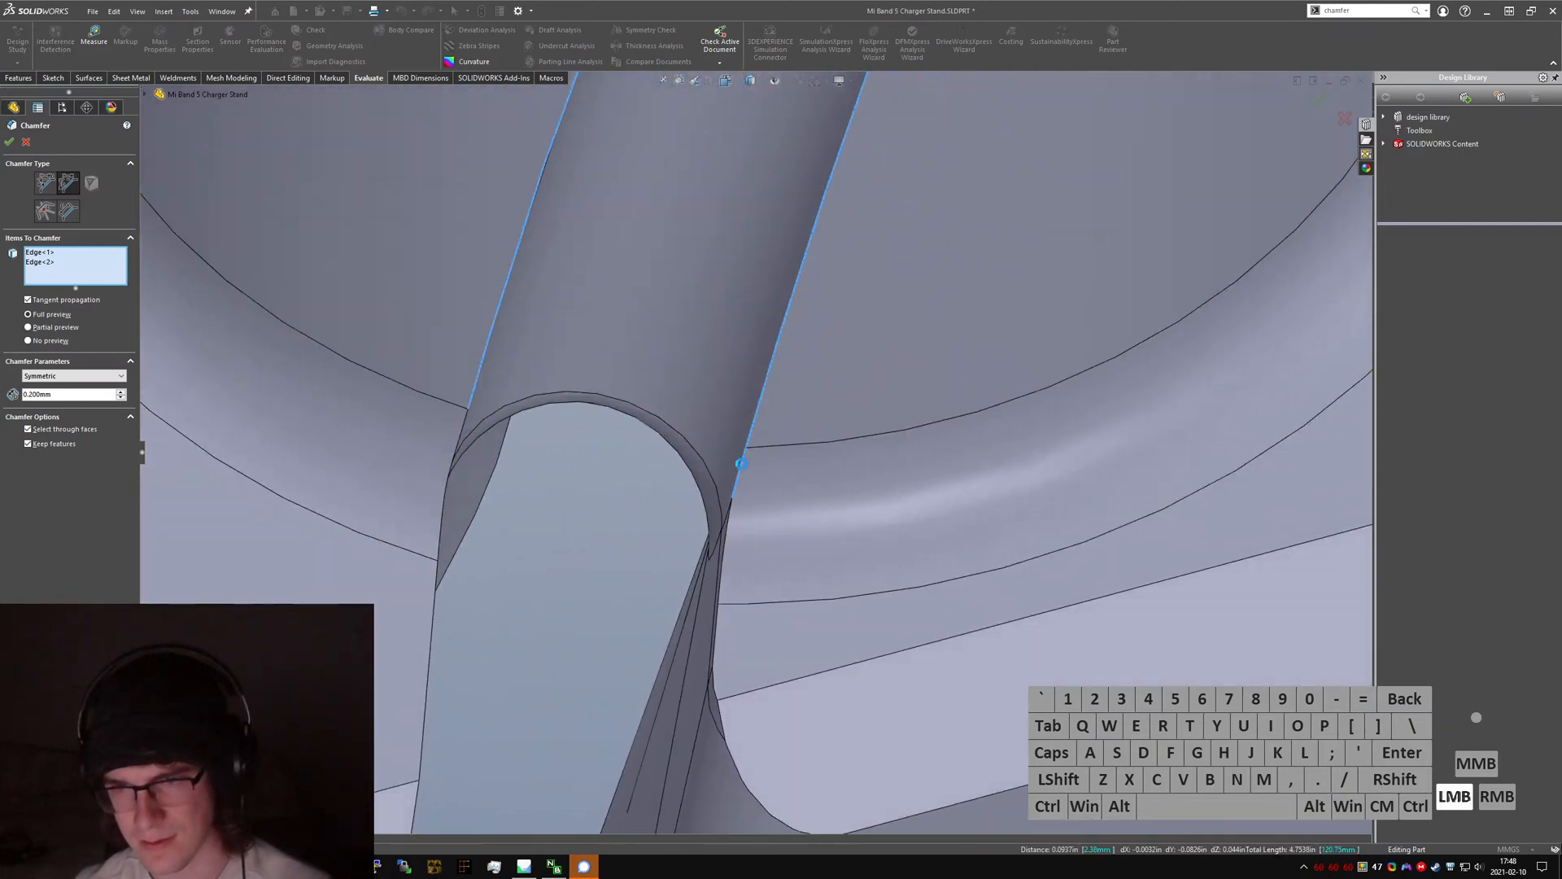
pyautogui.click(730, 521)
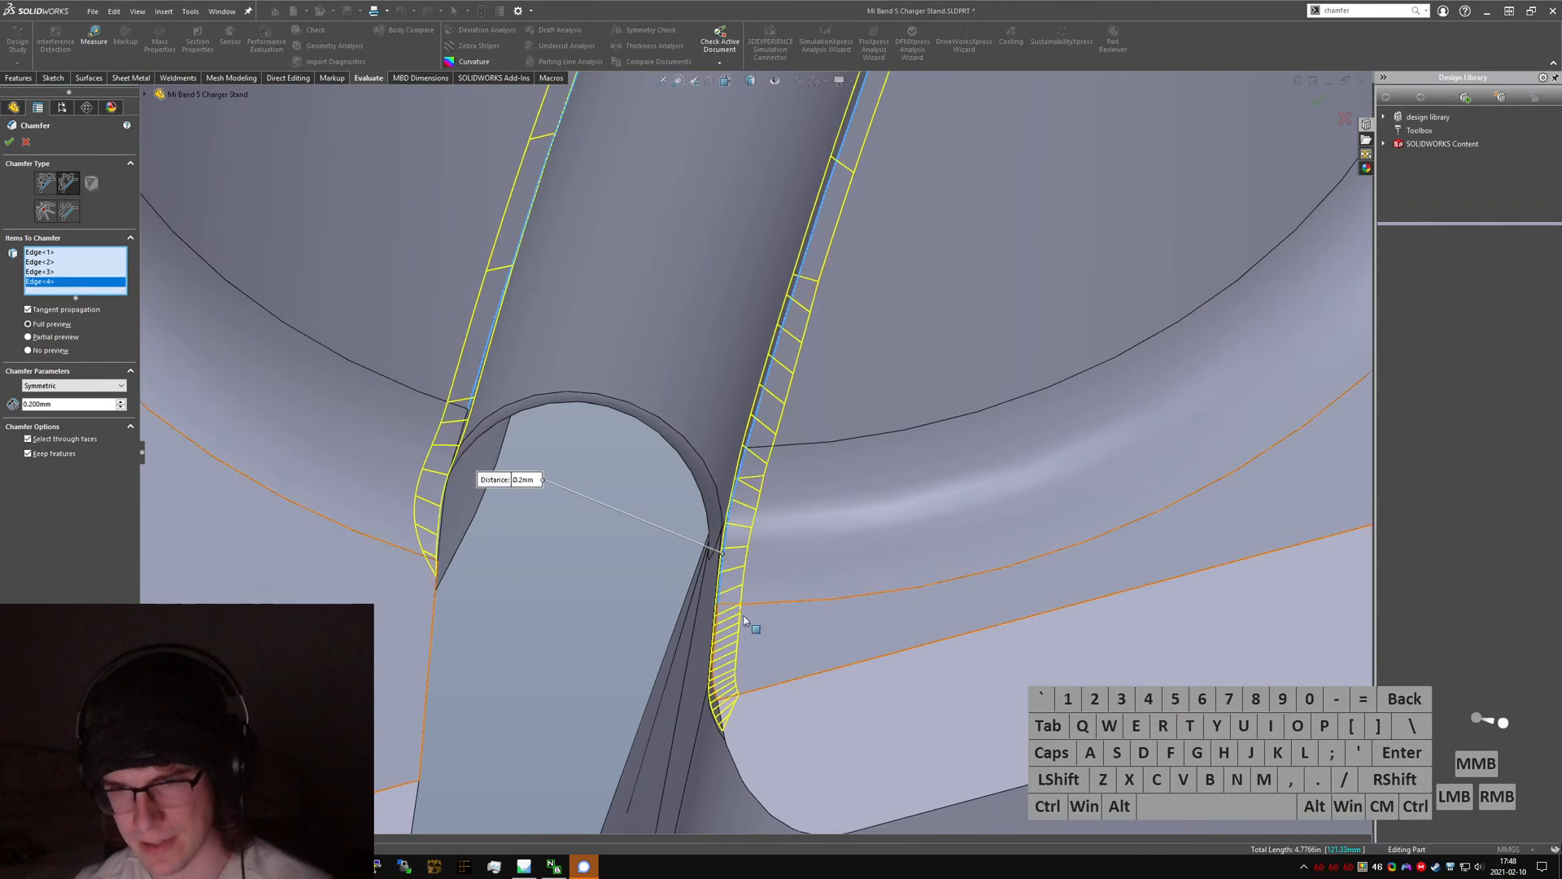
pyautogui.click(720, 578)
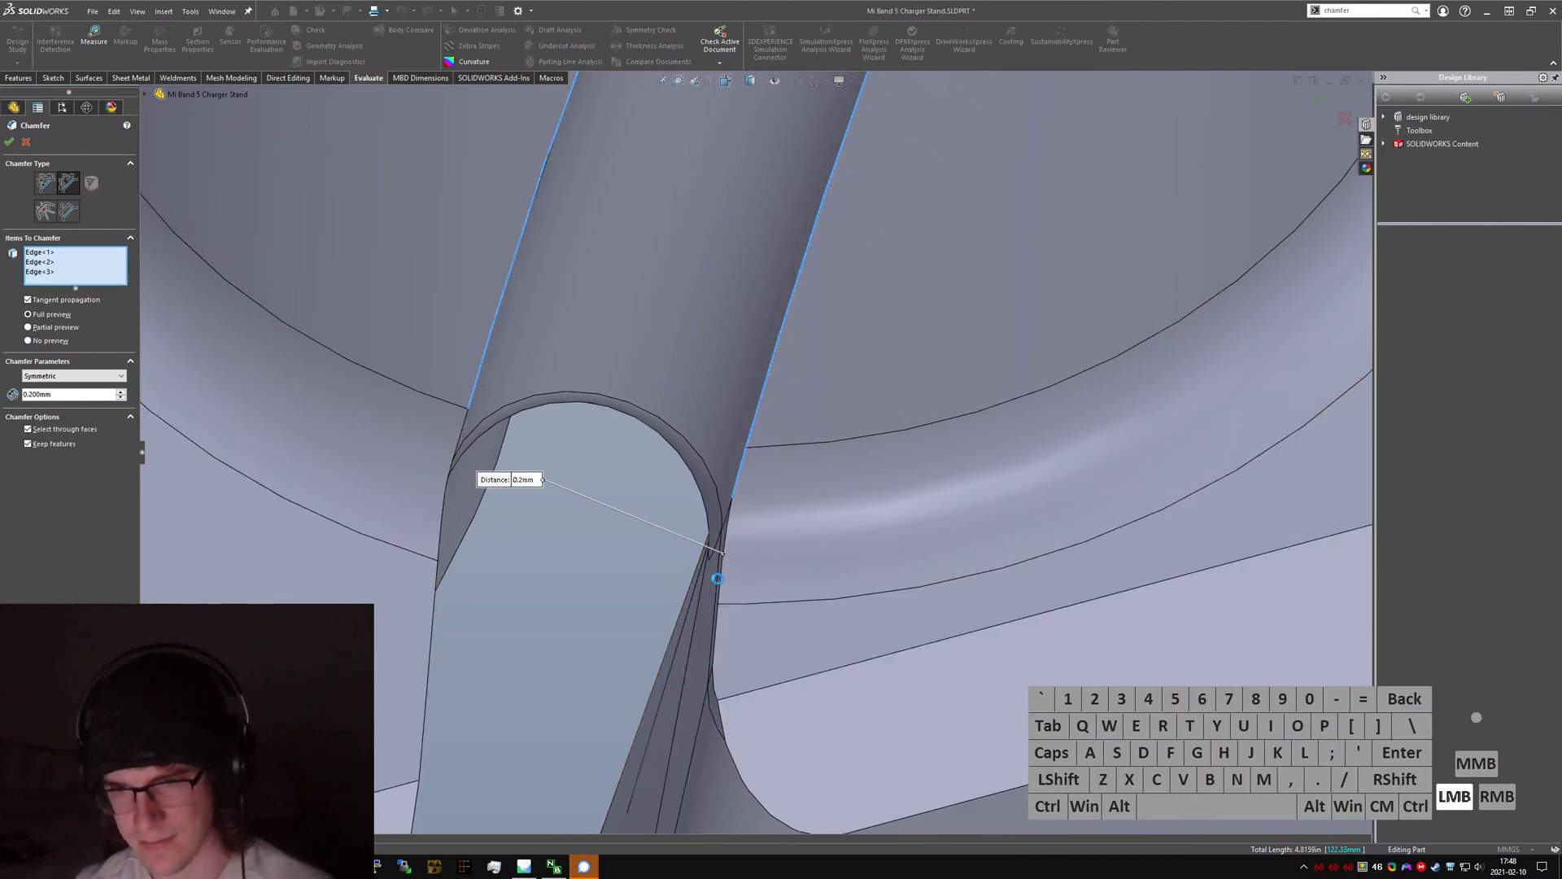
pyautogui.moveTo(720, 579); pyautogui.dragTo(793, 470, button='middle')
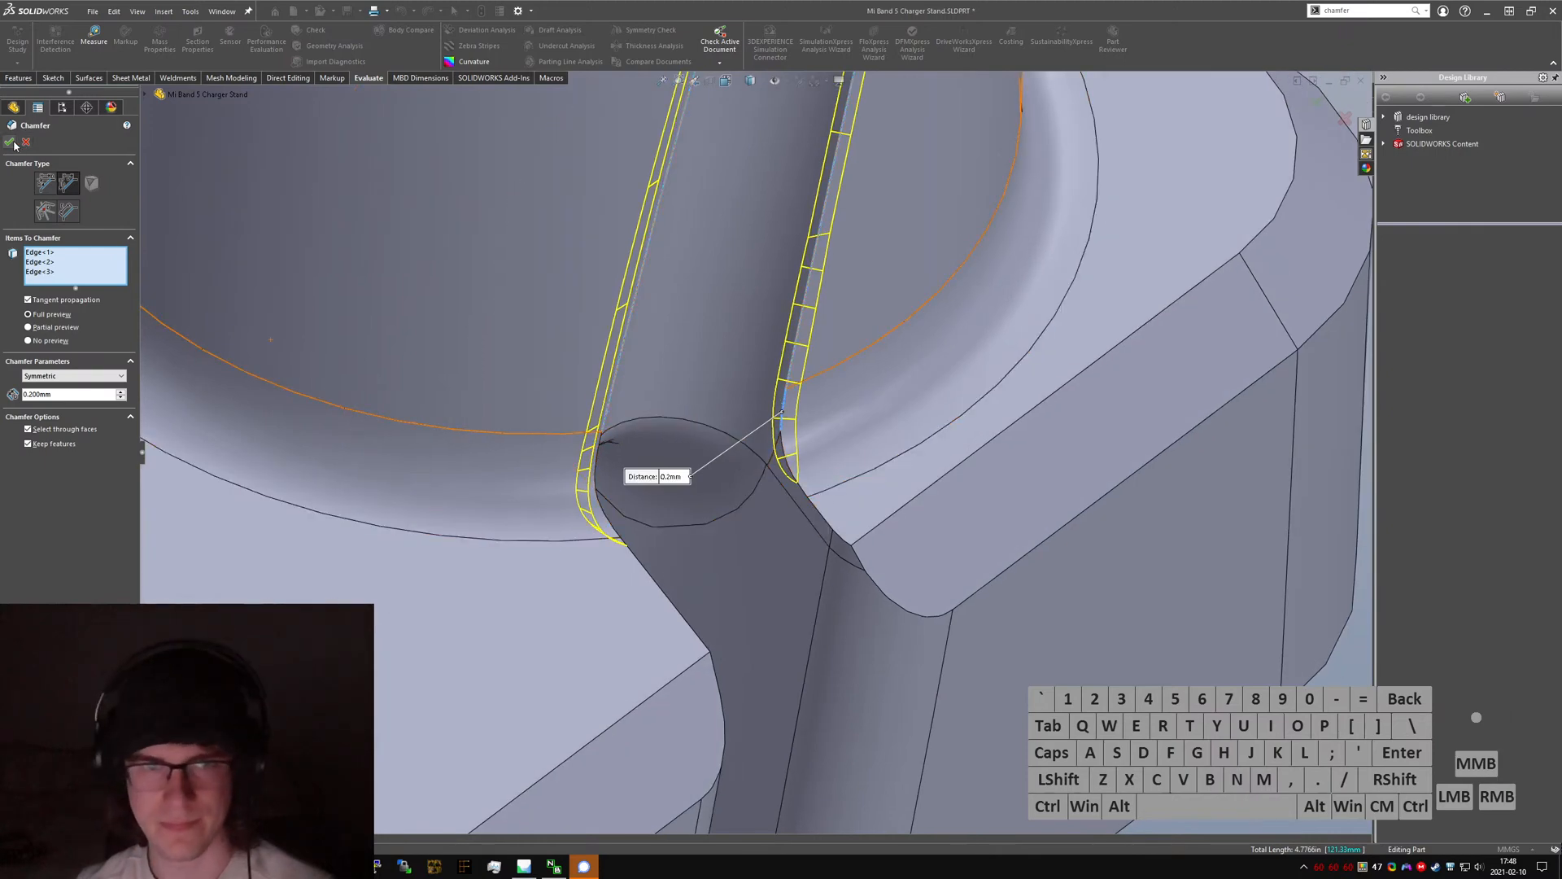
pyautogui.scroll(3, 722, 478)
pyautogui.moveTo(755, 496); pyautogui.dragTo(716, 269, button='middle')
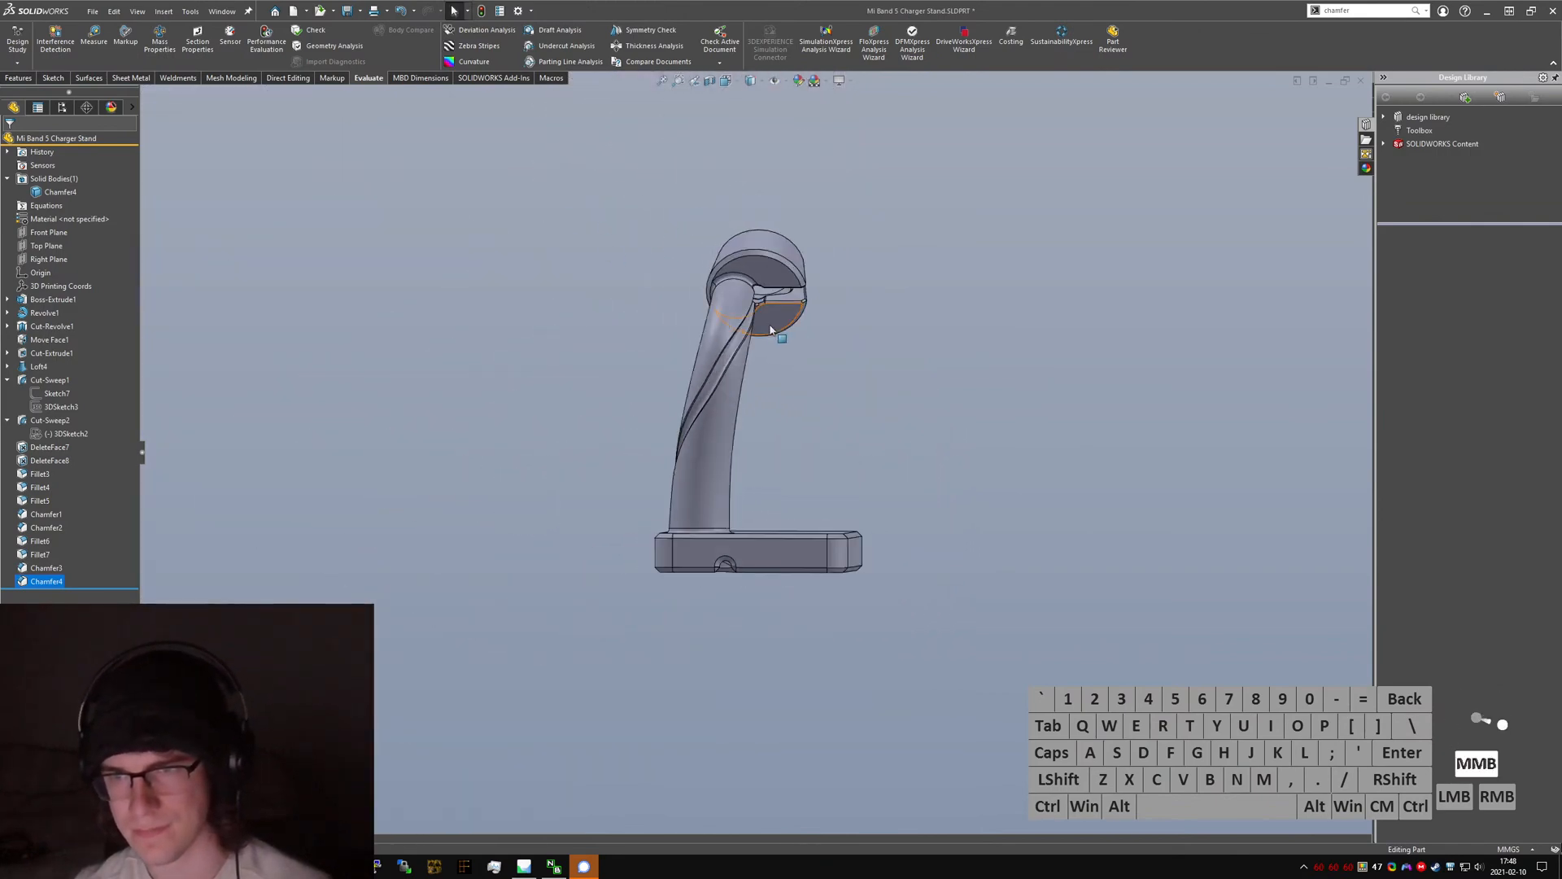
# - Inspect the charger holder's recess and slot, clear the face selection, and save the part
pyautogui.scroll(-5, 716, 276)
pyautogui.scroll(-3, 795, 347)
pyautogui.moveTo(796, 347); pyautogui.dragTo(687, 368, button='middle')
pyautogui.scroll(5, 691, 366)
pyautogui.moveTo(936, 329); pyautogui.dragTo(706, 307, button='middle')
pyautogui.click(706, 308)
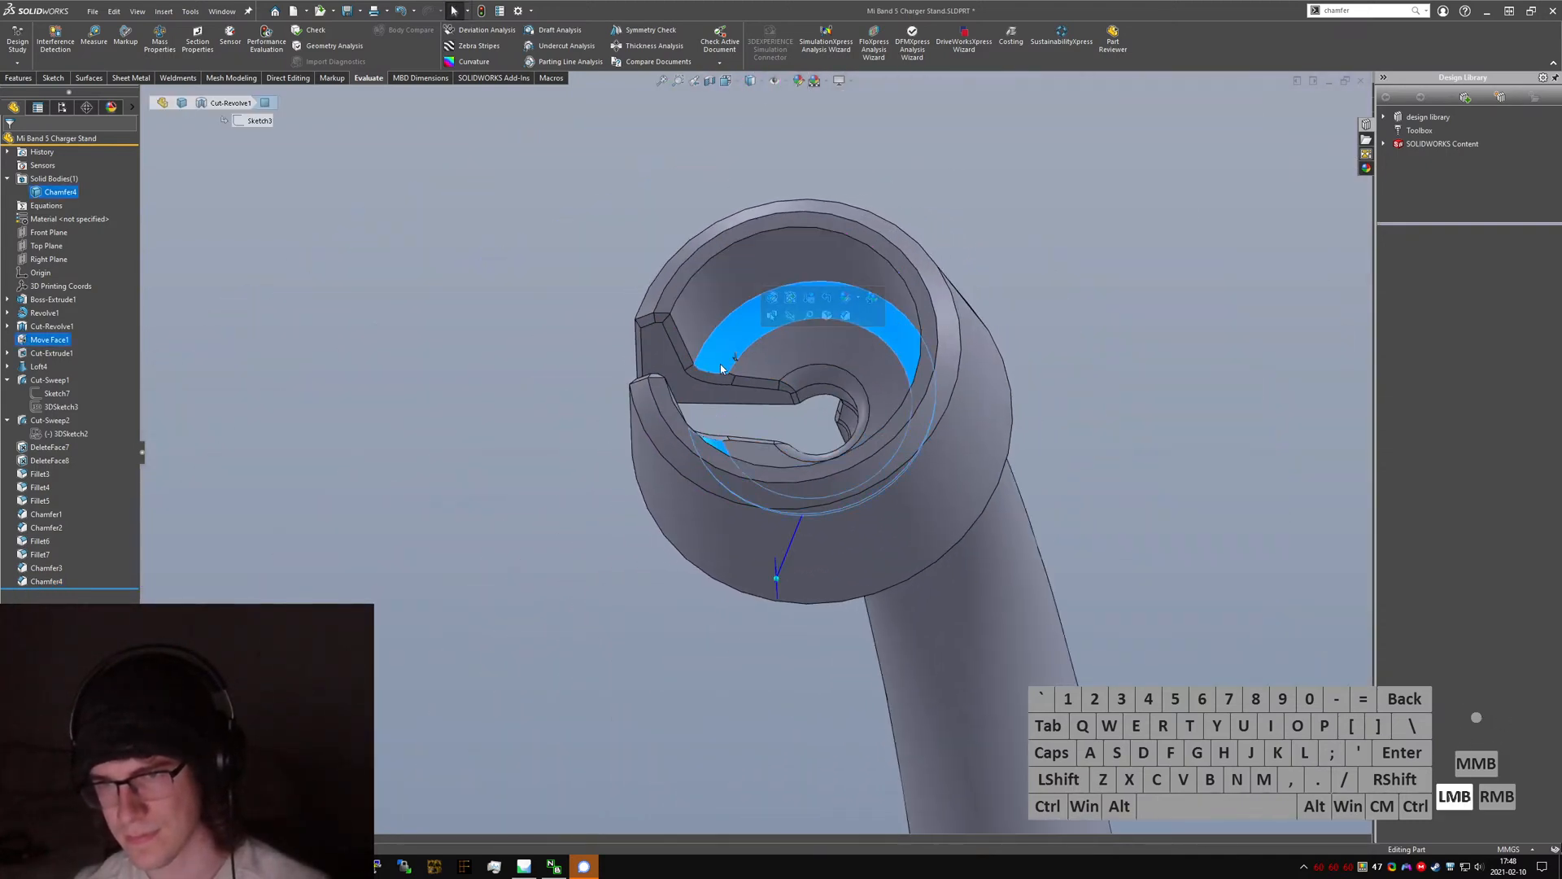
pyautogui.scroll(-3, 716, 280)
pyautogui.scroll(5, 737, 293)
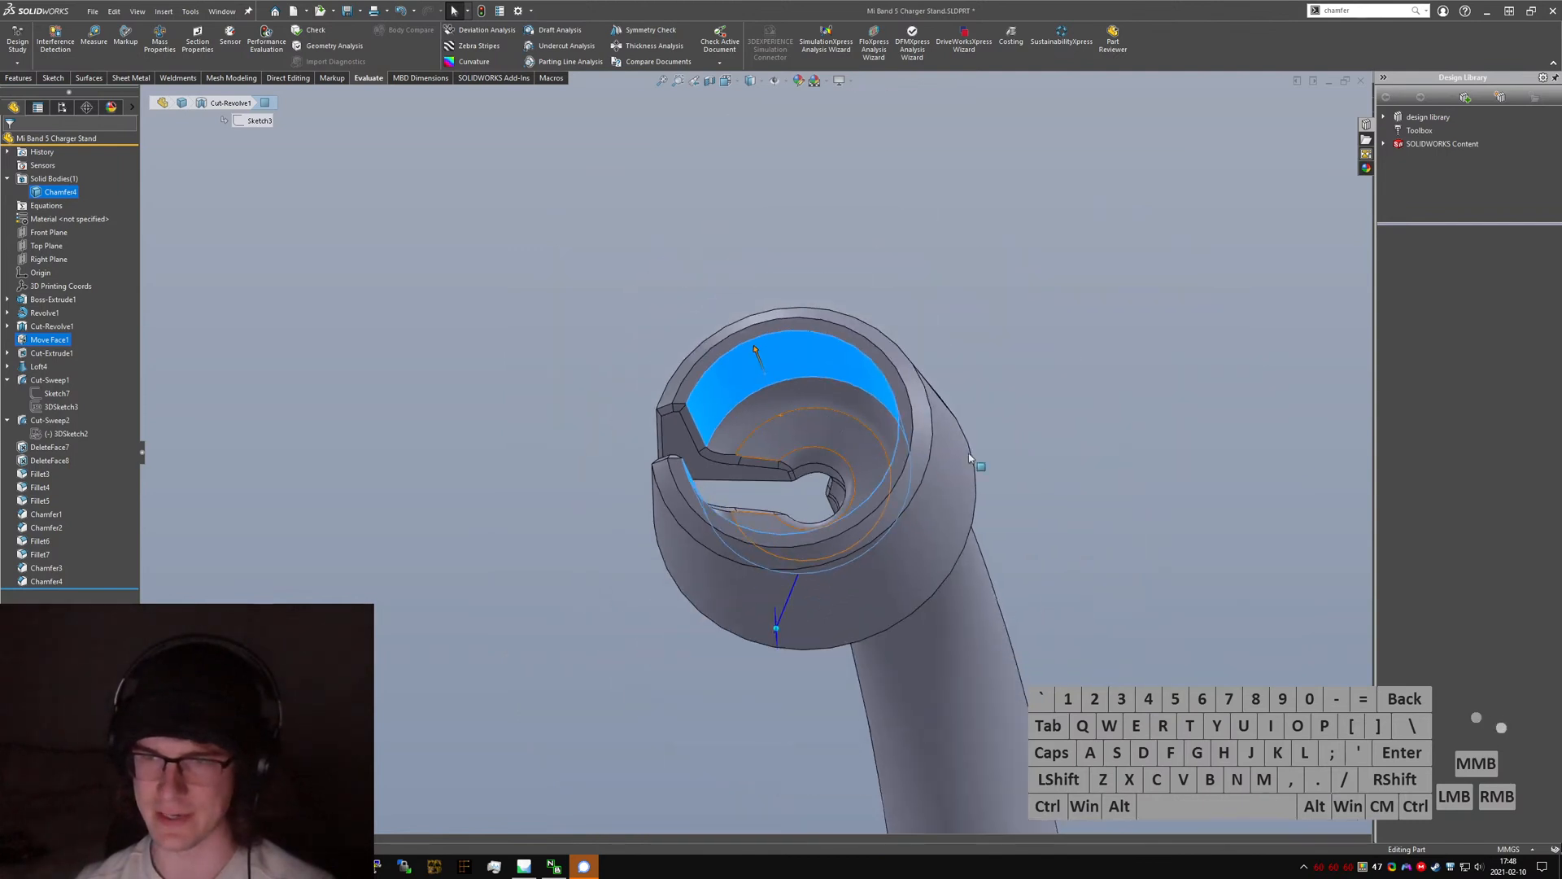
pyautogui.click(1038, 470)
pyautogui.hotkey('ctrl', 's')
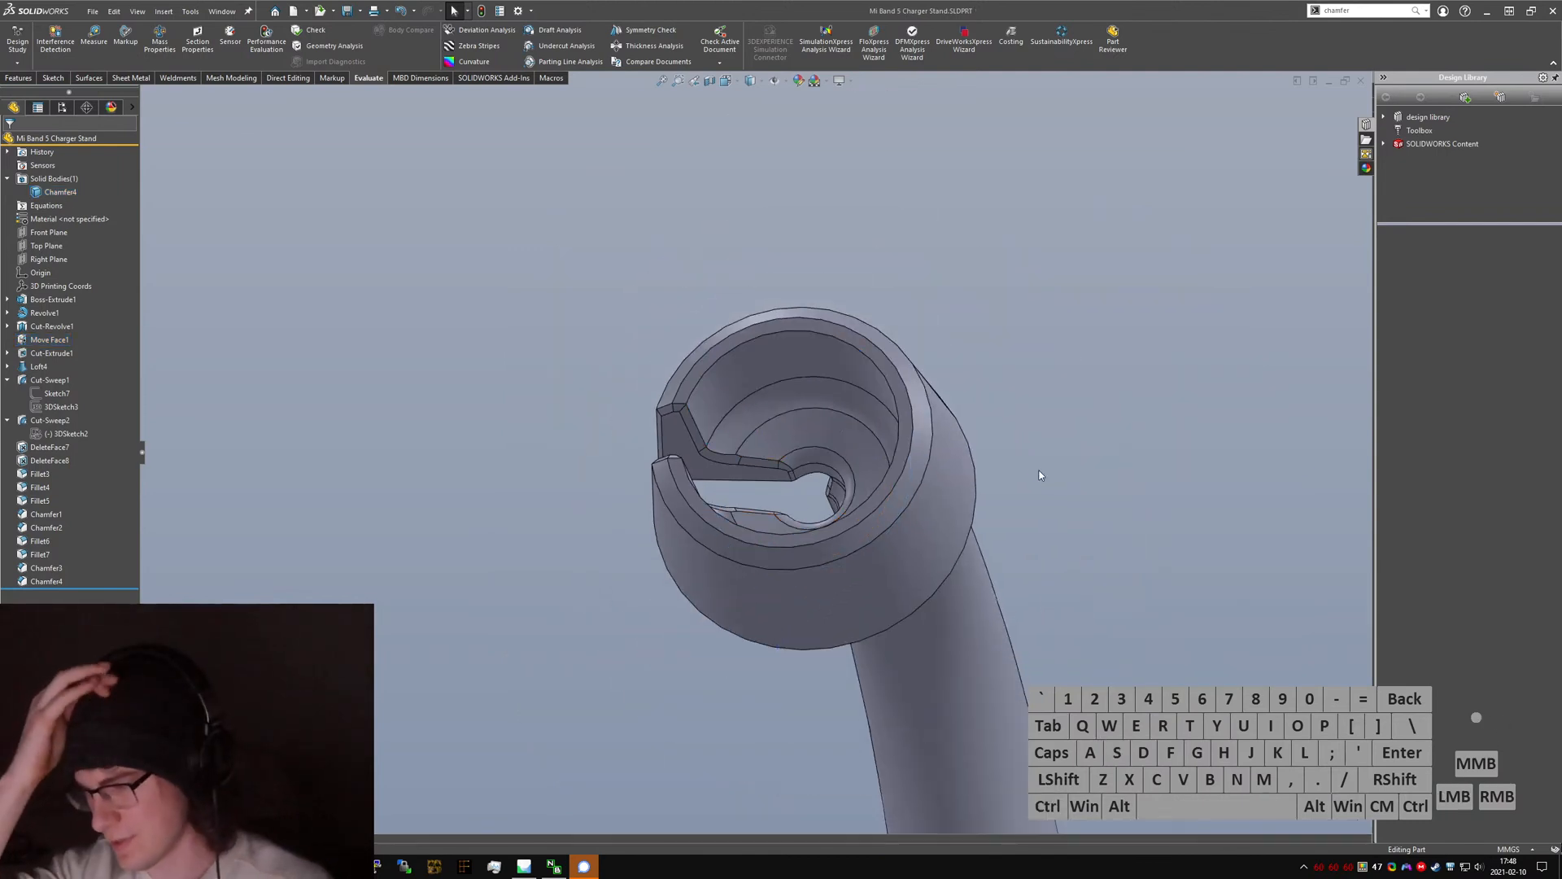
# - Examine the cable groove and its chamfered edges on the underside of the base
pyautogui.scroll(10, 948, 472)
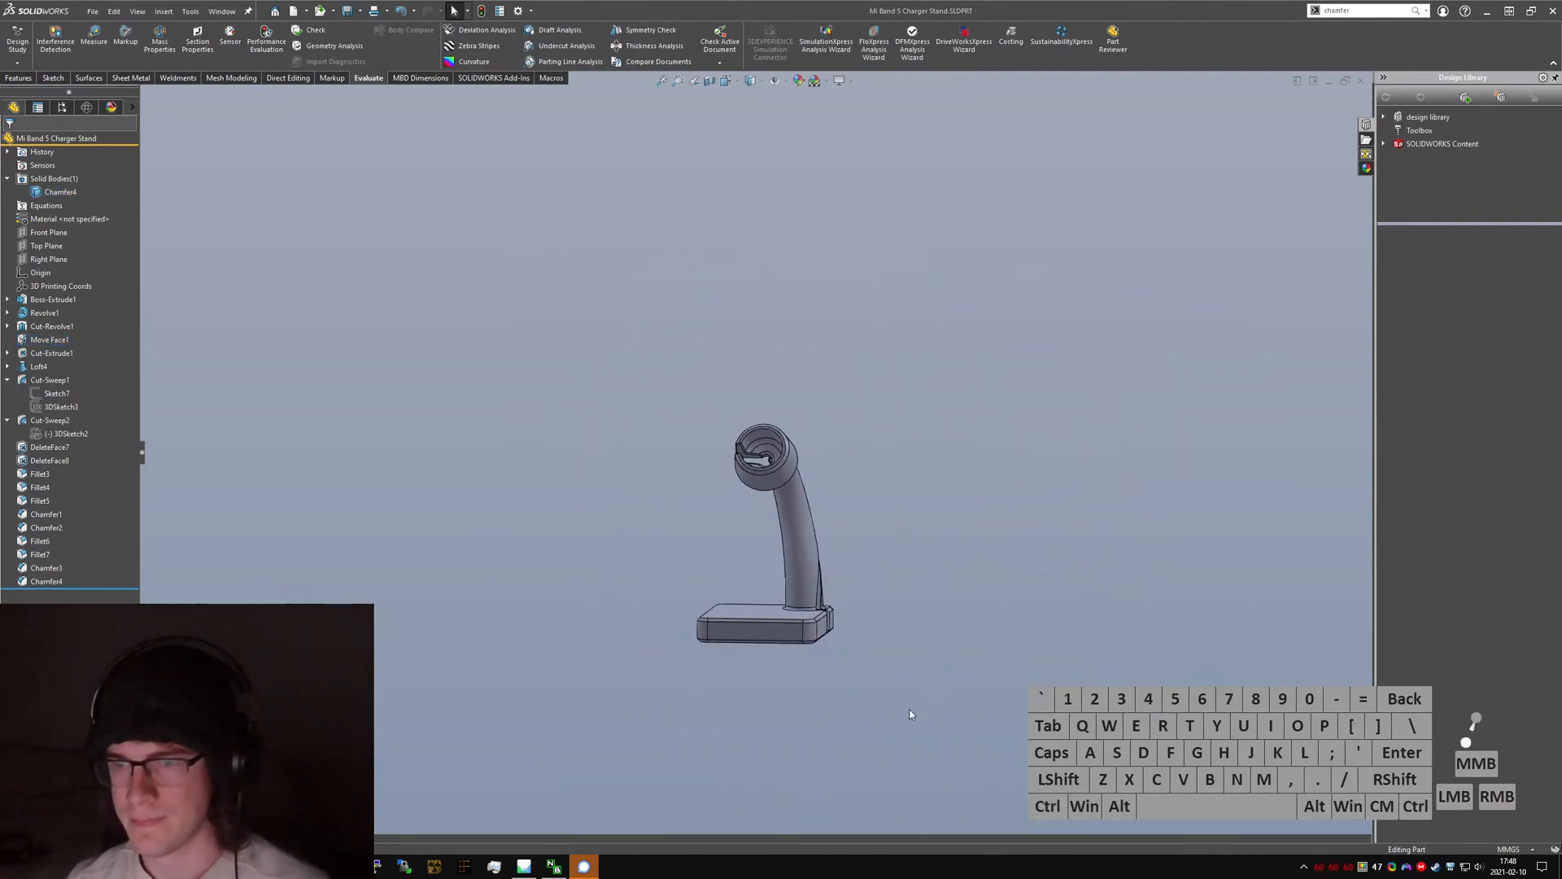
pyautogui.moveTo(785, 545); pyautogui.dragTo(893, 561, button='middle')
pyautogui.scroll(-5, 724, 609)
pyautogui.moveTo(726, 606); pyautogui.dragTo(996, 419, button='middle')
pyautogui.scroll(-4, 788, 548)
pyautogui.moveTo(788, 547); pyautogui.dragTo(709, 378, button='middle')
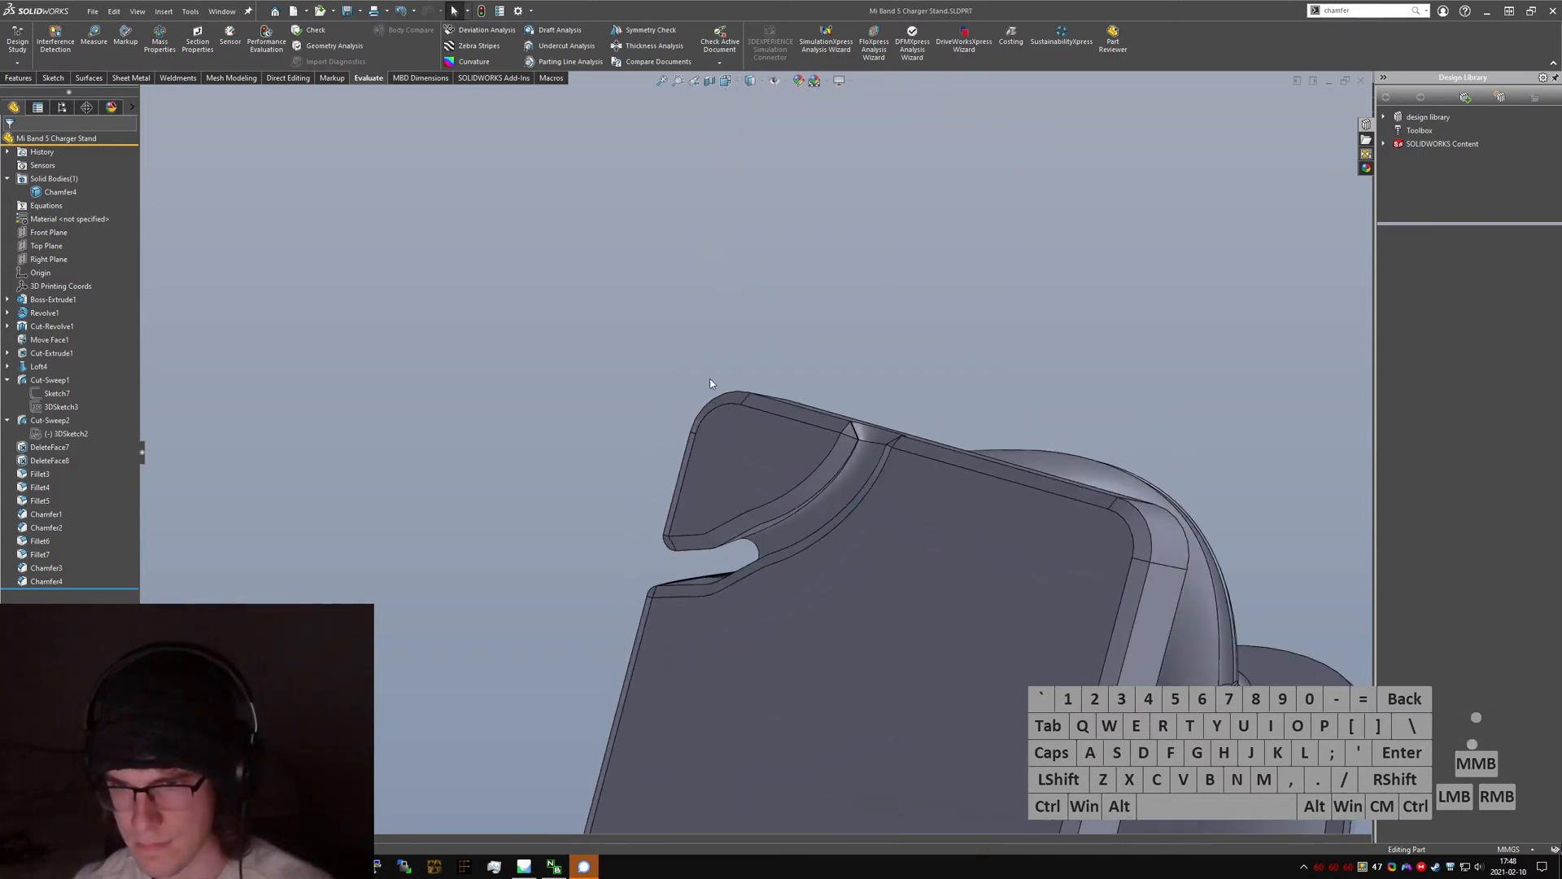
pyautogui.scroll(-4, 760, 524)
pyautogui.moveTo(760, 524); pyautogui.dragTo(754, 612, button='middle')
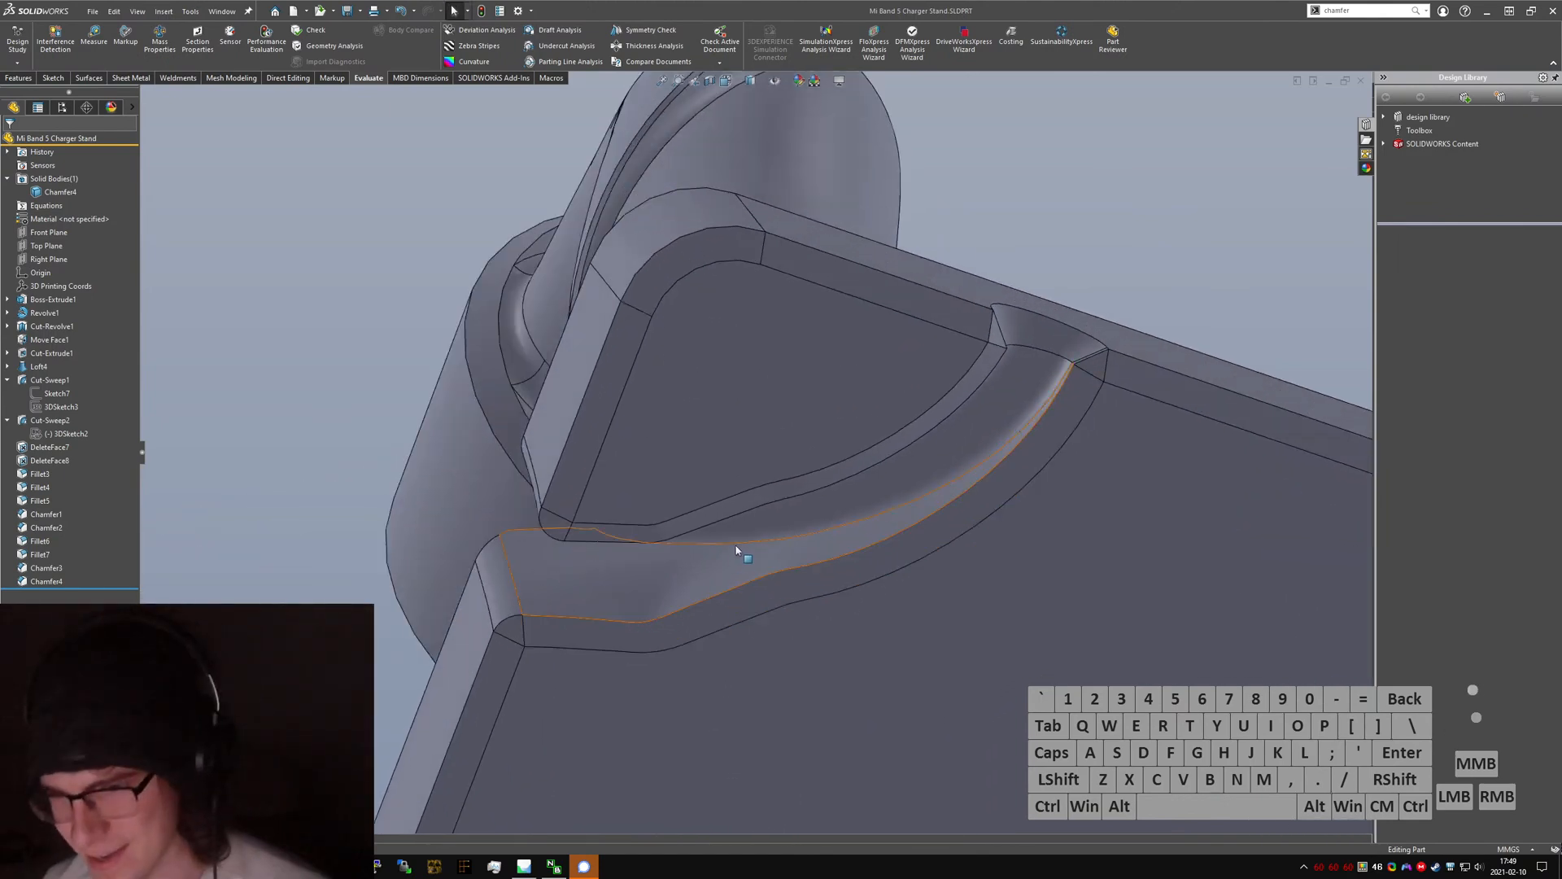
pyautogui.moveTo(737, 550); pyautogui.dragTo(782, 788, button='middle')
pyautogui.scroll(6, 784, 788)
pyautogui.moveTo(693, 691); pyautogui.dragTo(269, 528, button='middle')
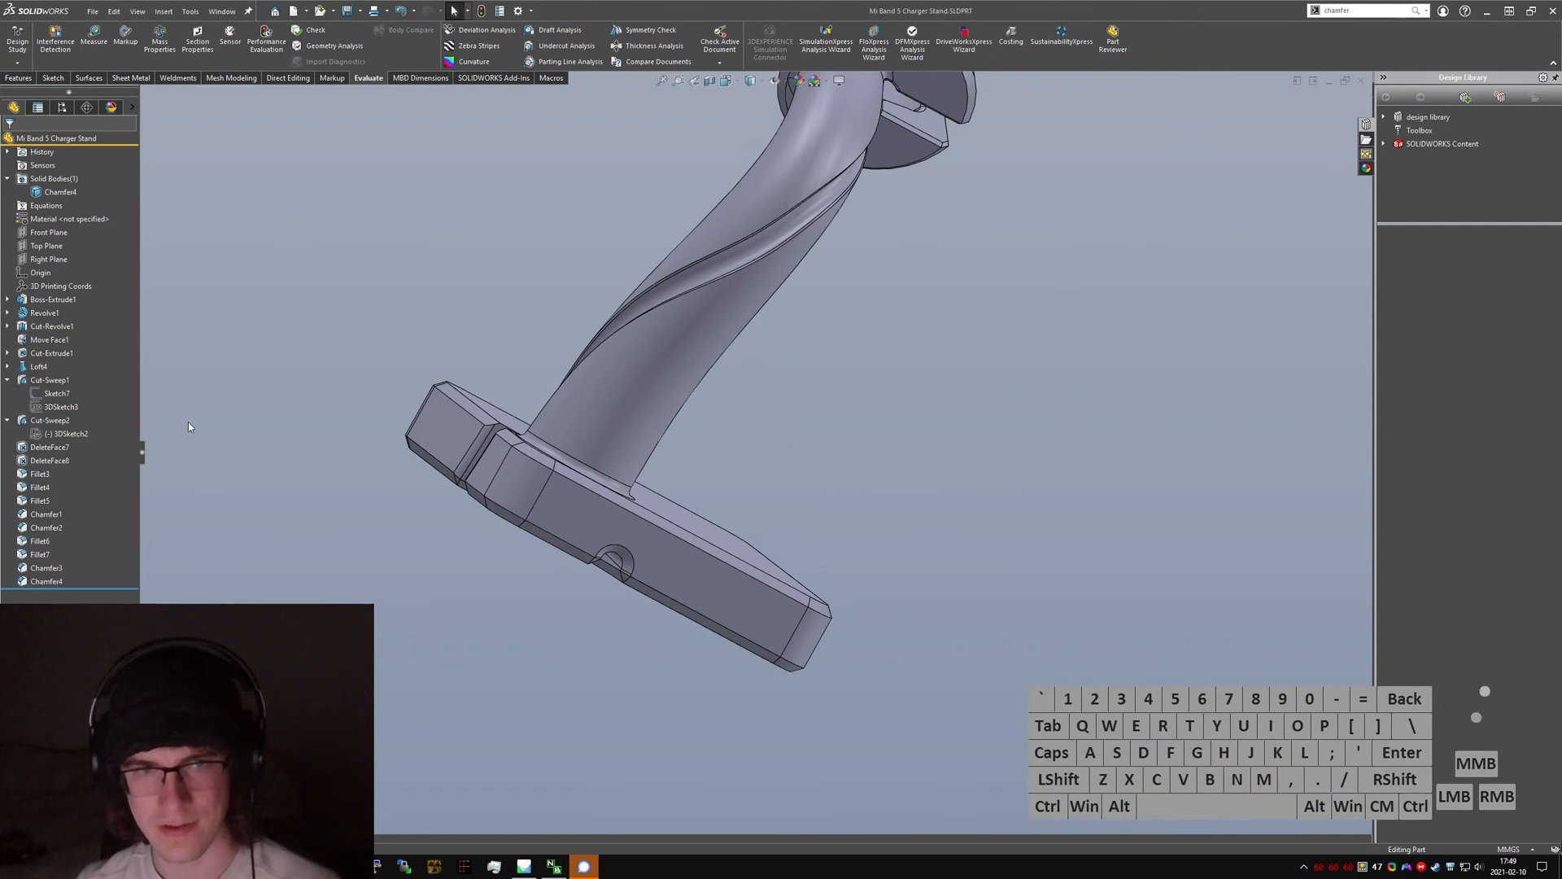
pyautogui.write('splane')
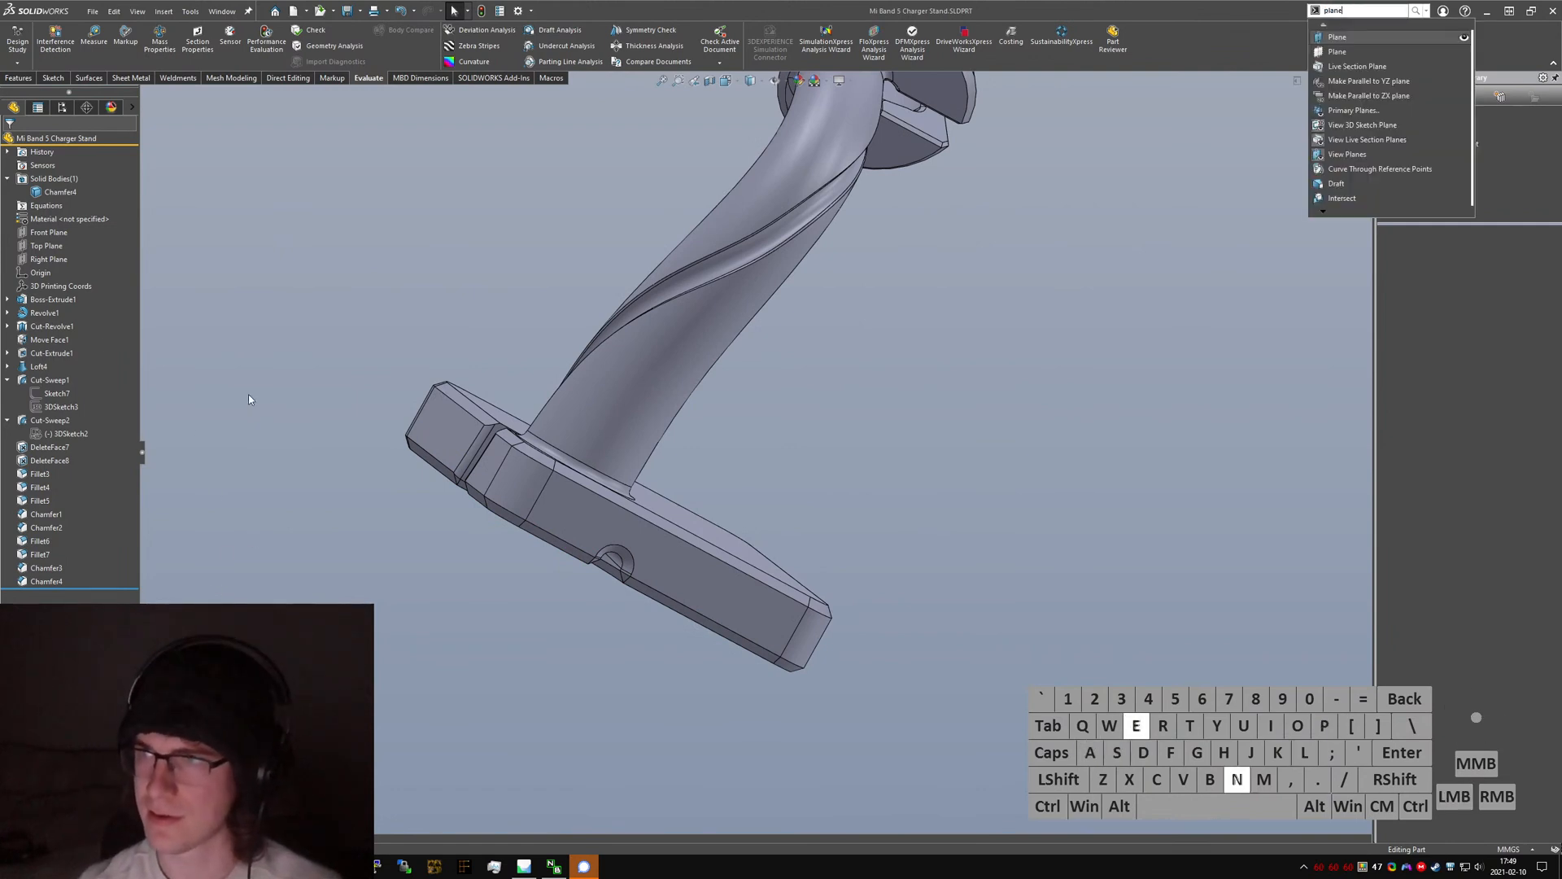
pyautogui.press('Escape')
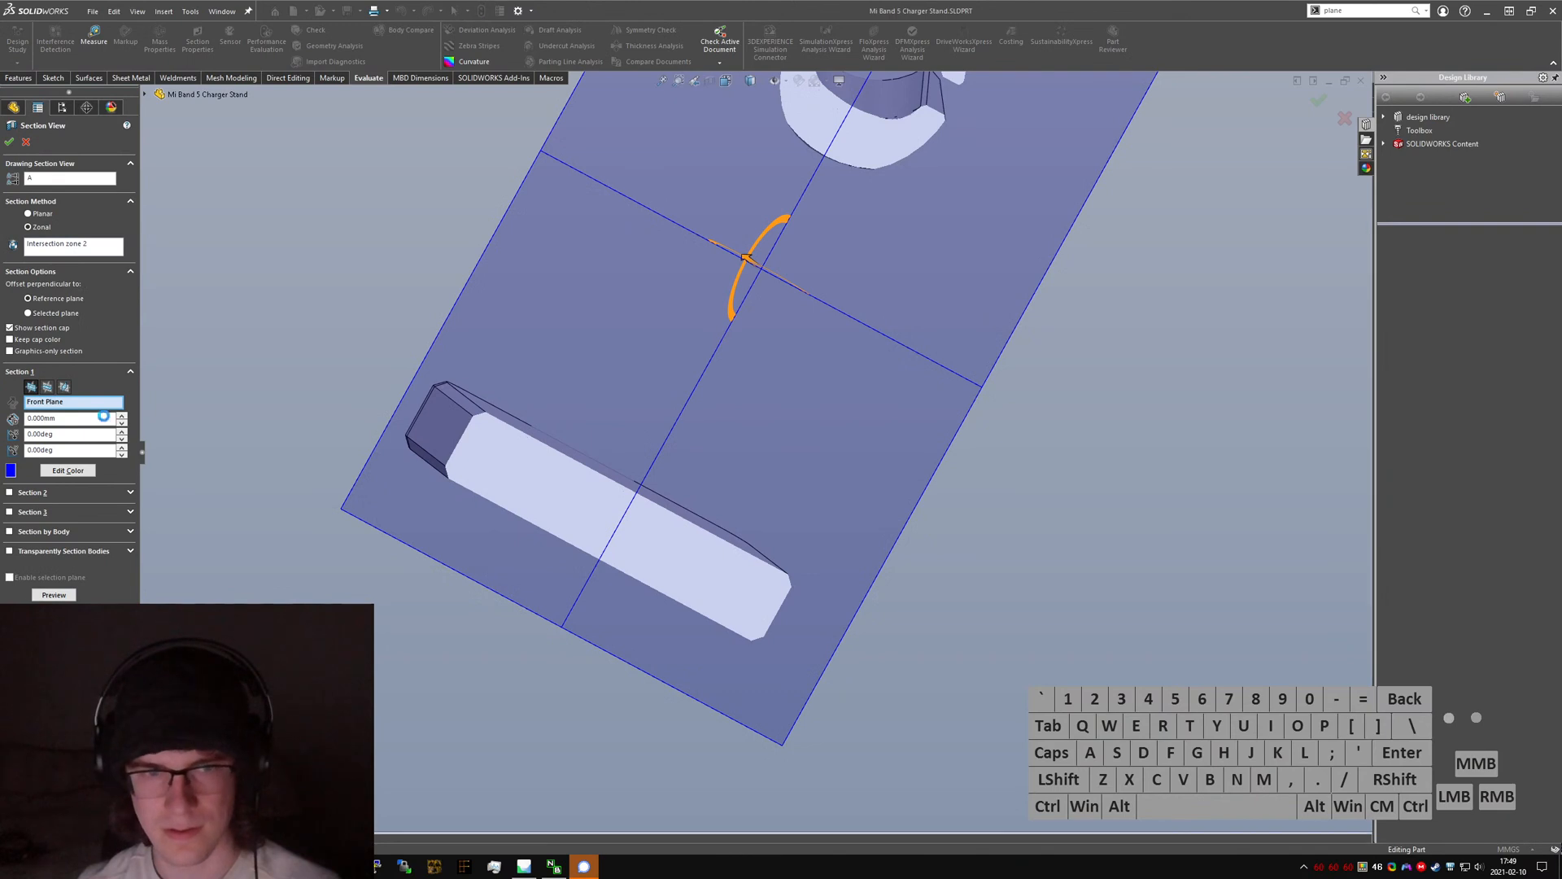
pyautogui.click(26, 142)
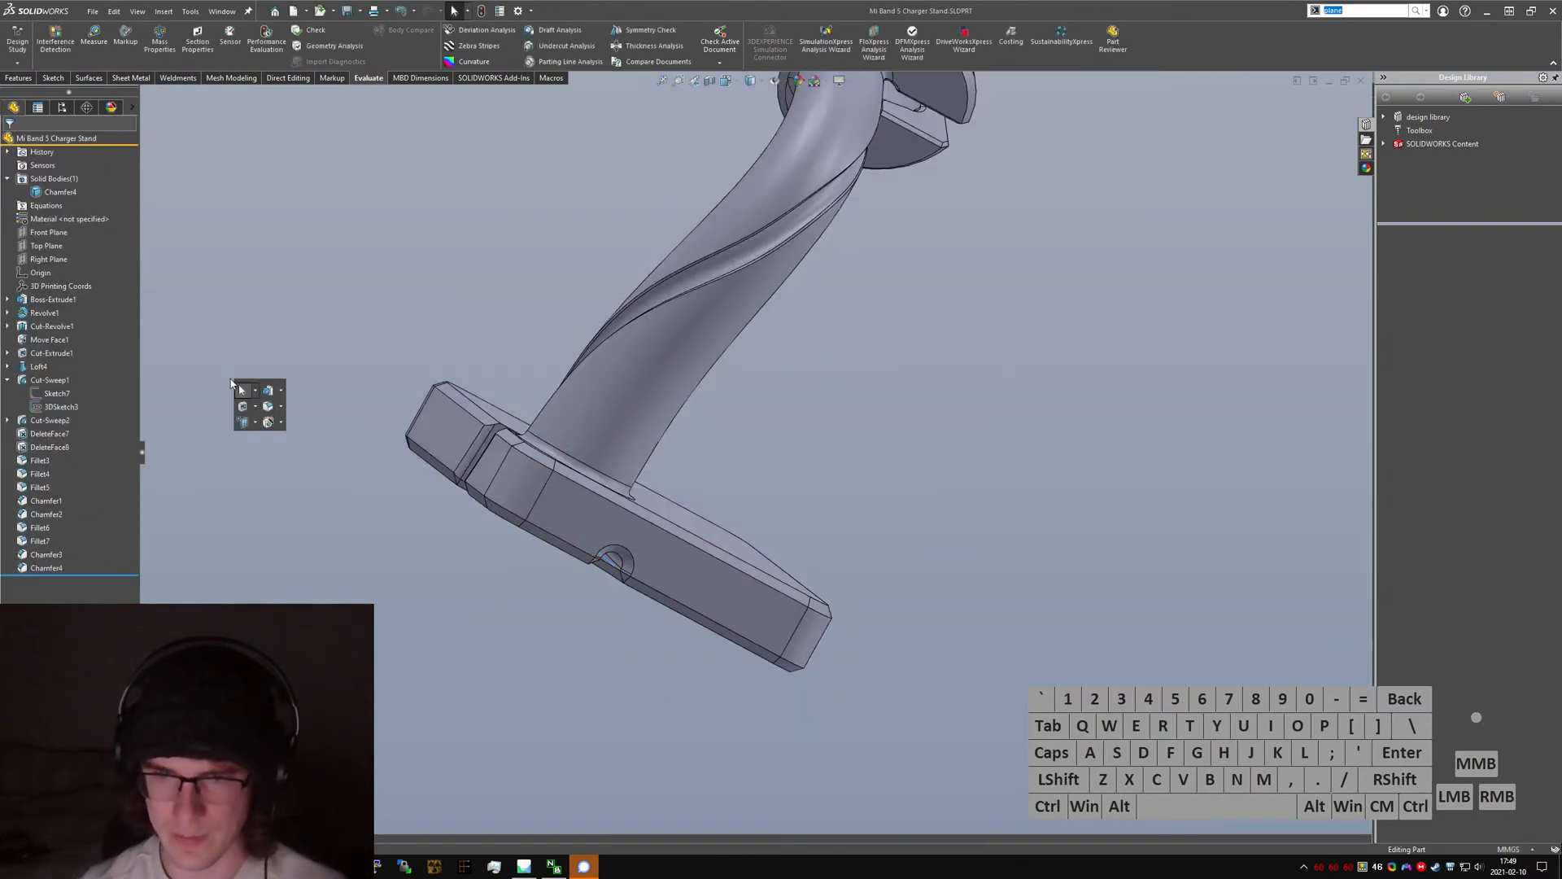
pyautogui.write('plane')
pyautogui.press('Return')
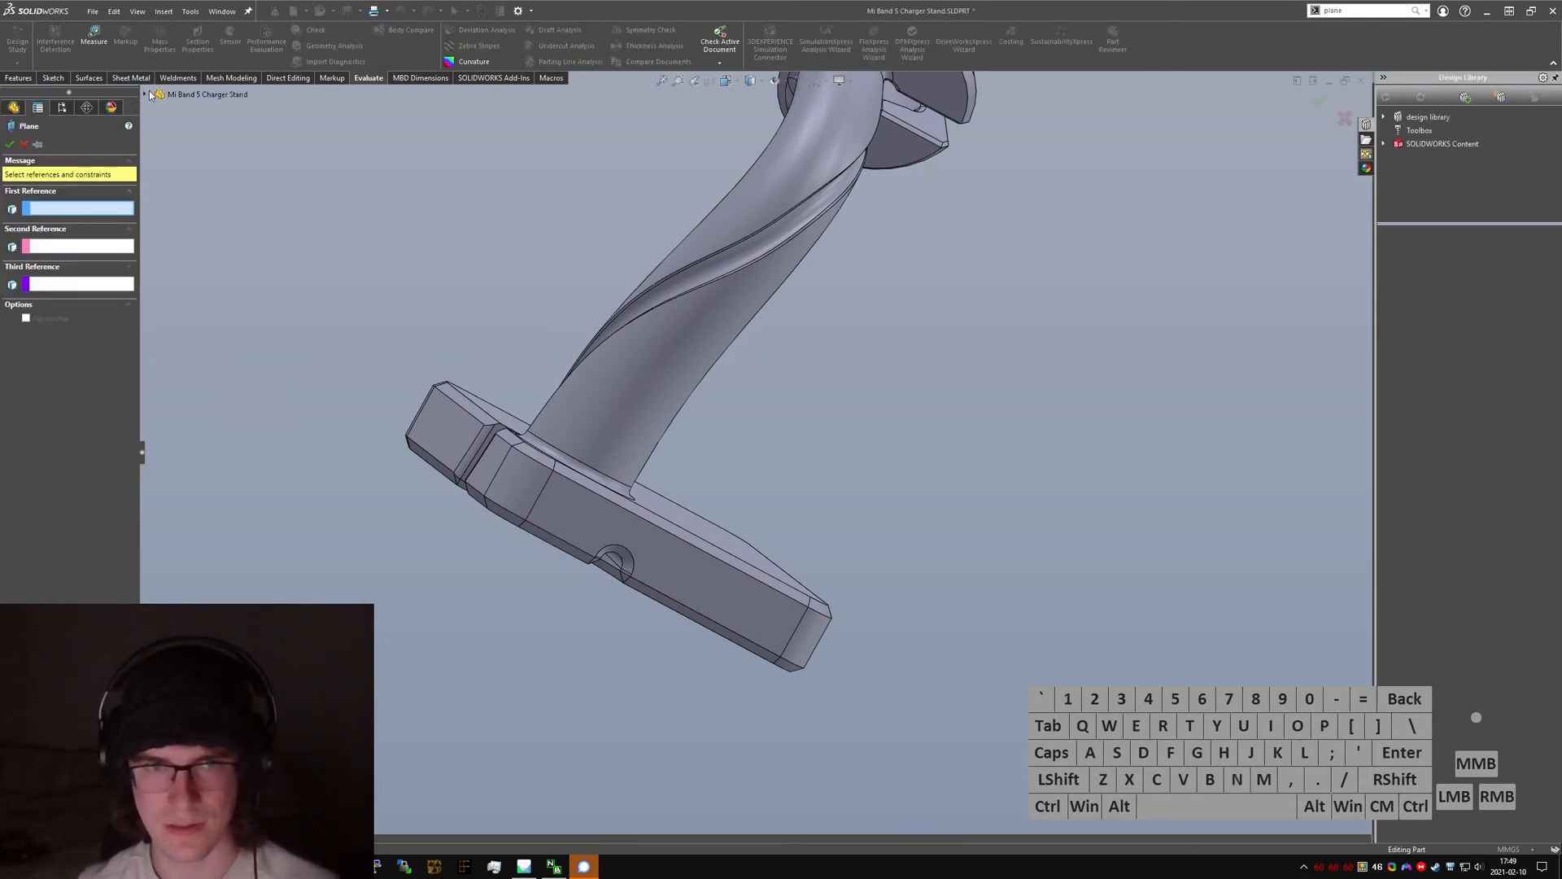
pyautogui.press('Escape')
# - Check the base underside and the back of the stem, and view the whole stand in isometric
pyautogui.scroll(-5, 528, 449)
pyautogui.moveTo(616, 465); pyautogui.dragTo(692, 349, button='middle')
pyautogui.scroll(5, 686, 521)
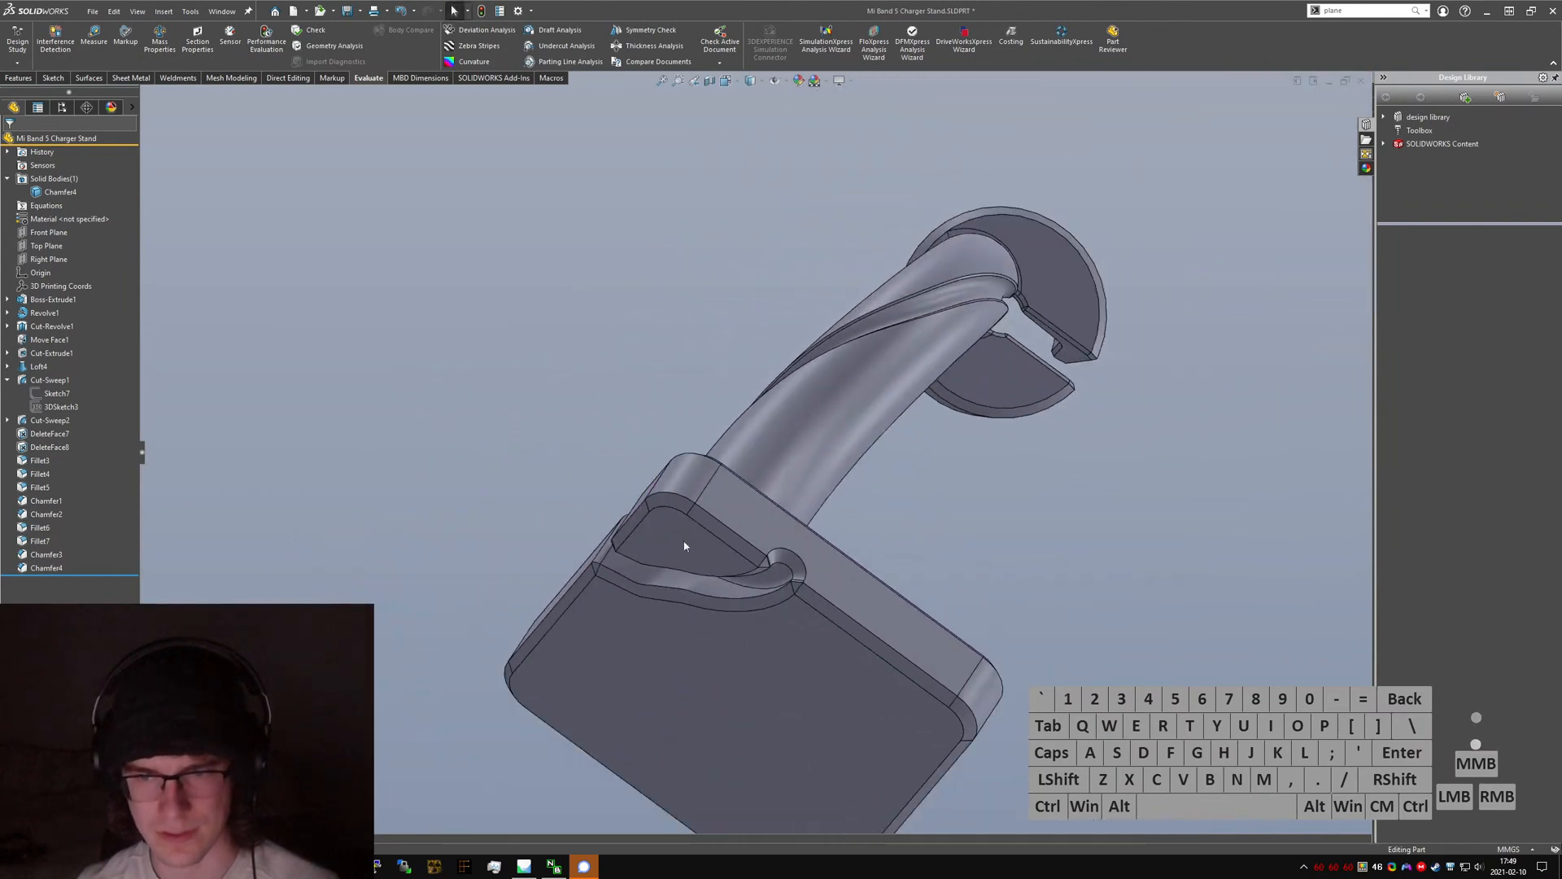
pyautogui.scroll(-3, 684, 546)
pyautogui.moveTo(684, 545); pyautogui.dragTo(942, 292, button='middle')
pyautogui.scroll(5, 784, 406)
pyautogui.hotkey('ctrl', '7')
pyautogui.click(1020, 531)
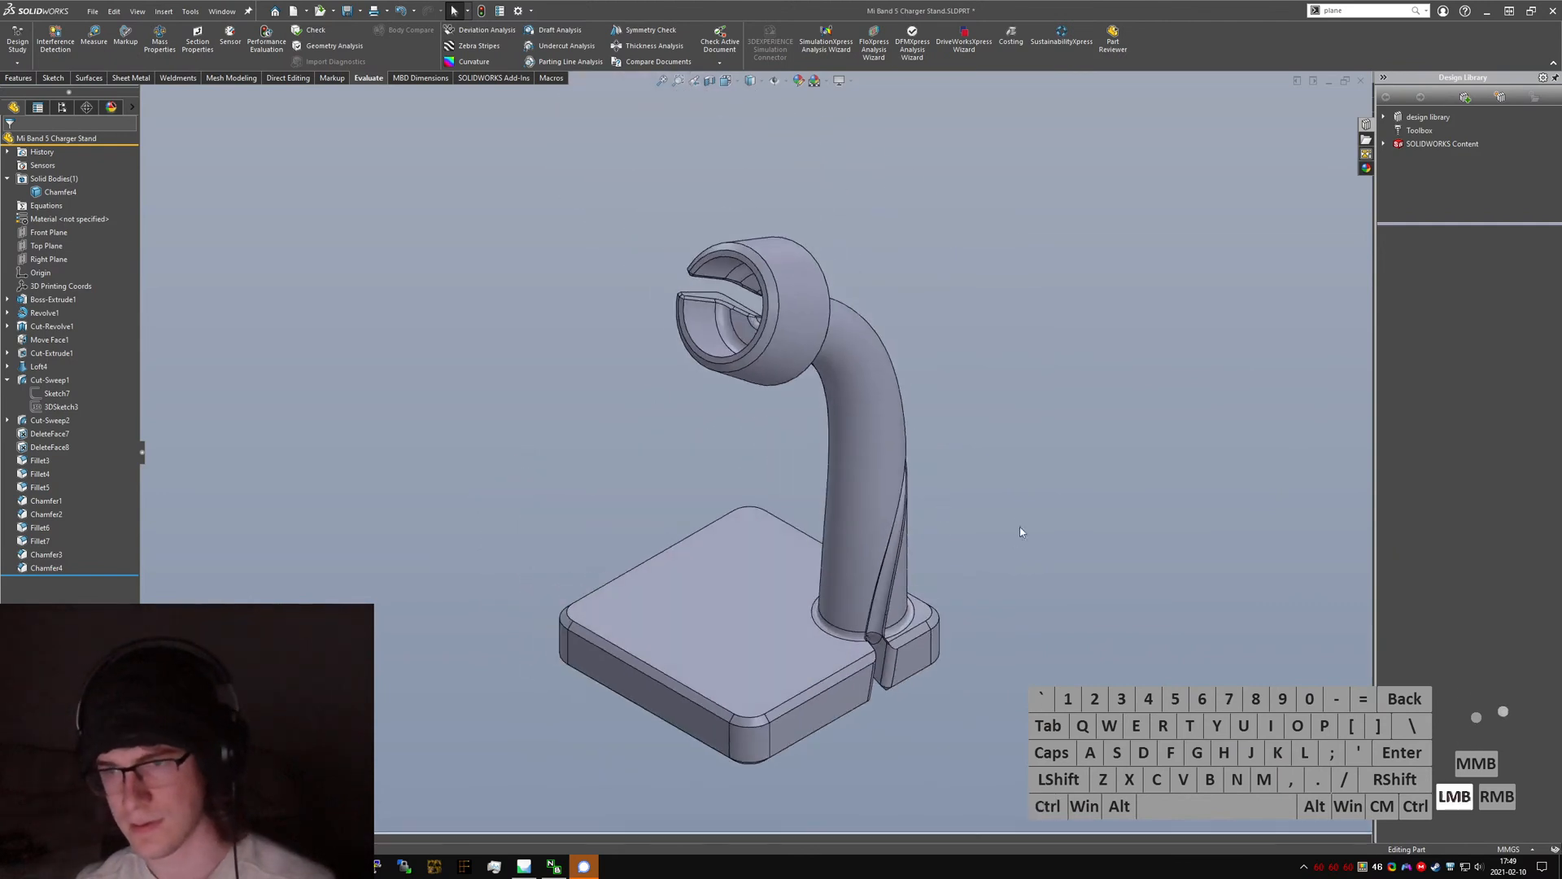
# - Examine the charger holder's side profile and its junction with the stem
pyautogui.moveTo(762, 333); pyautogui.dragTo(618, 352, button='middle')
pyautogui.scroll(-5, 739, 304)
pyautogui.moveTo(739, 304); pyautogui.dragTo(593, 443, button='middle')
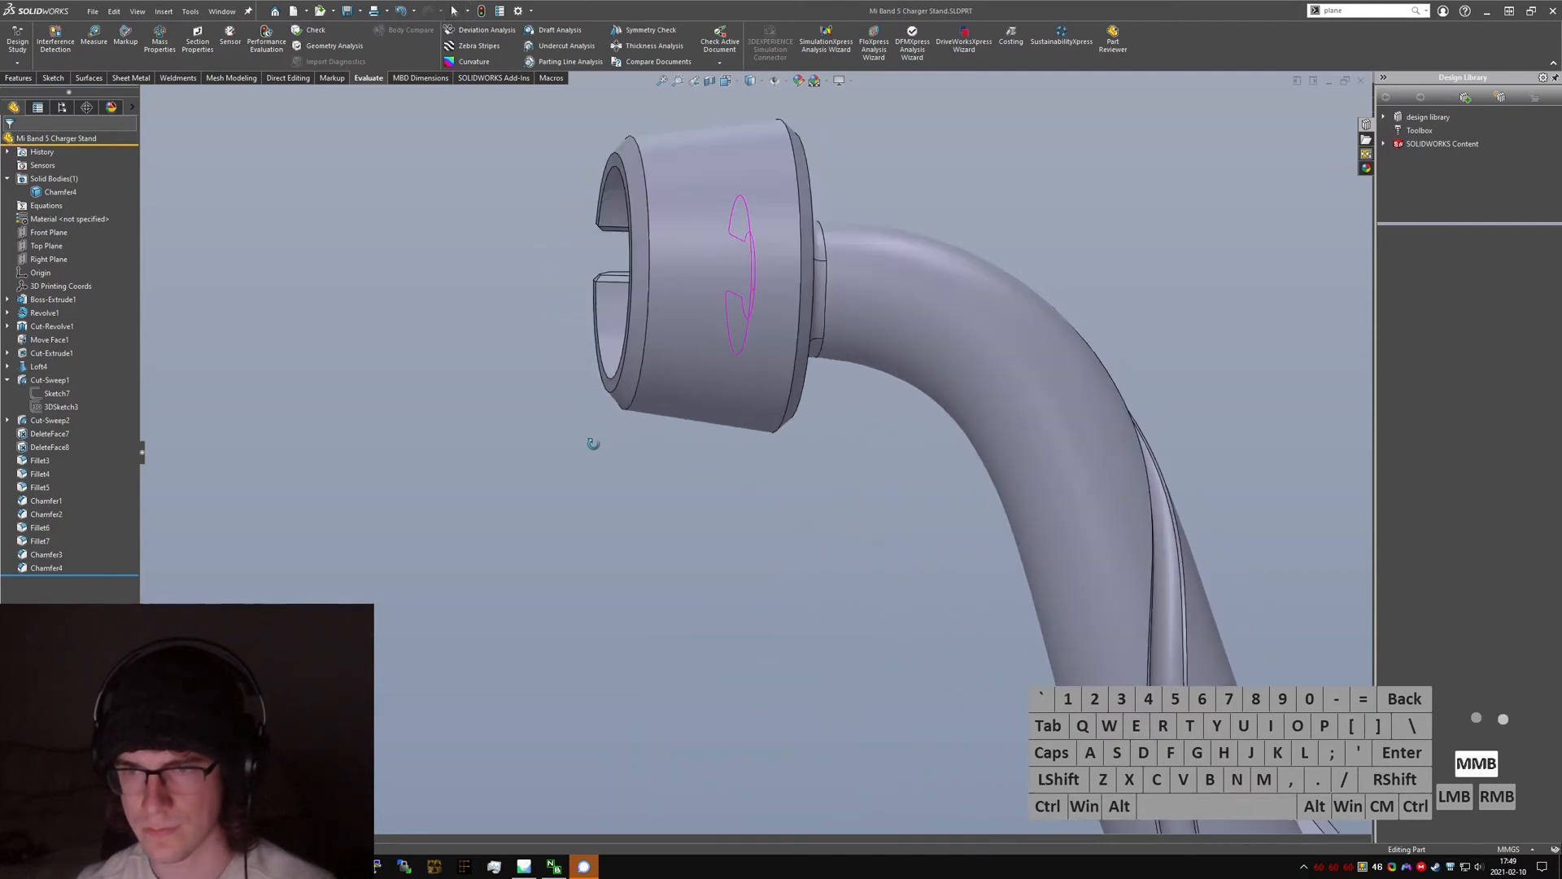
pyautogui.scroll(5, 651, 455)
pyautogui.moveTo(740, 463); pyautogui.dragTo(772, 384, button='middle')
pyautogui.click(967, 400)
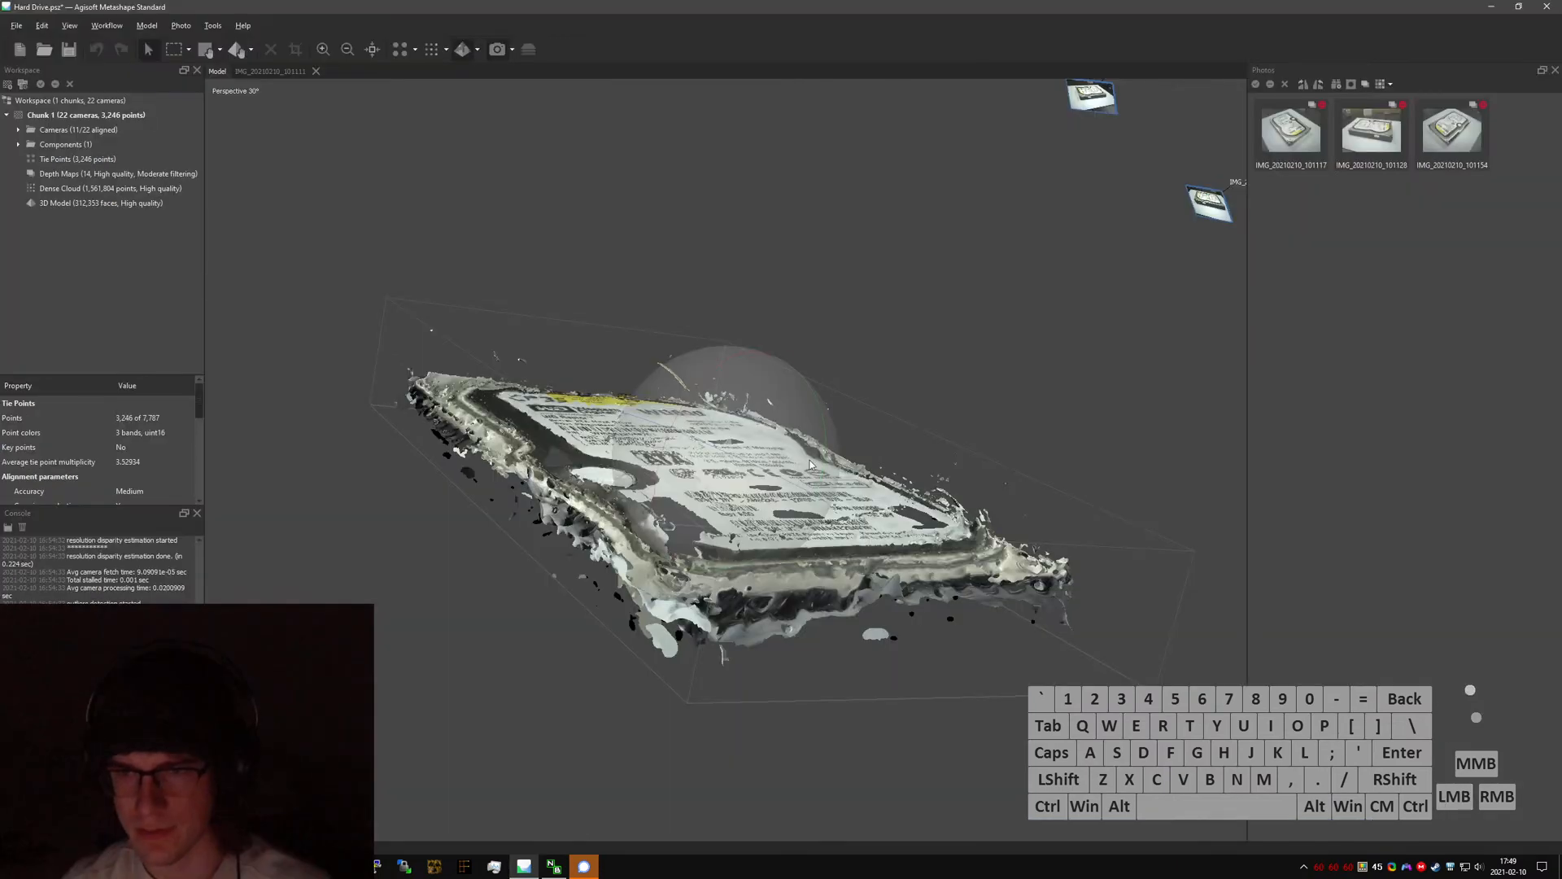
# - Look over the scanned hard drive model in Agisoft Metashape and switch back to the charger stand in SOLIDWORKS
pyautogui.moveTo(735, 476); pyautogui.dragTo(769, 448)
pyautogui.click(314, 867)
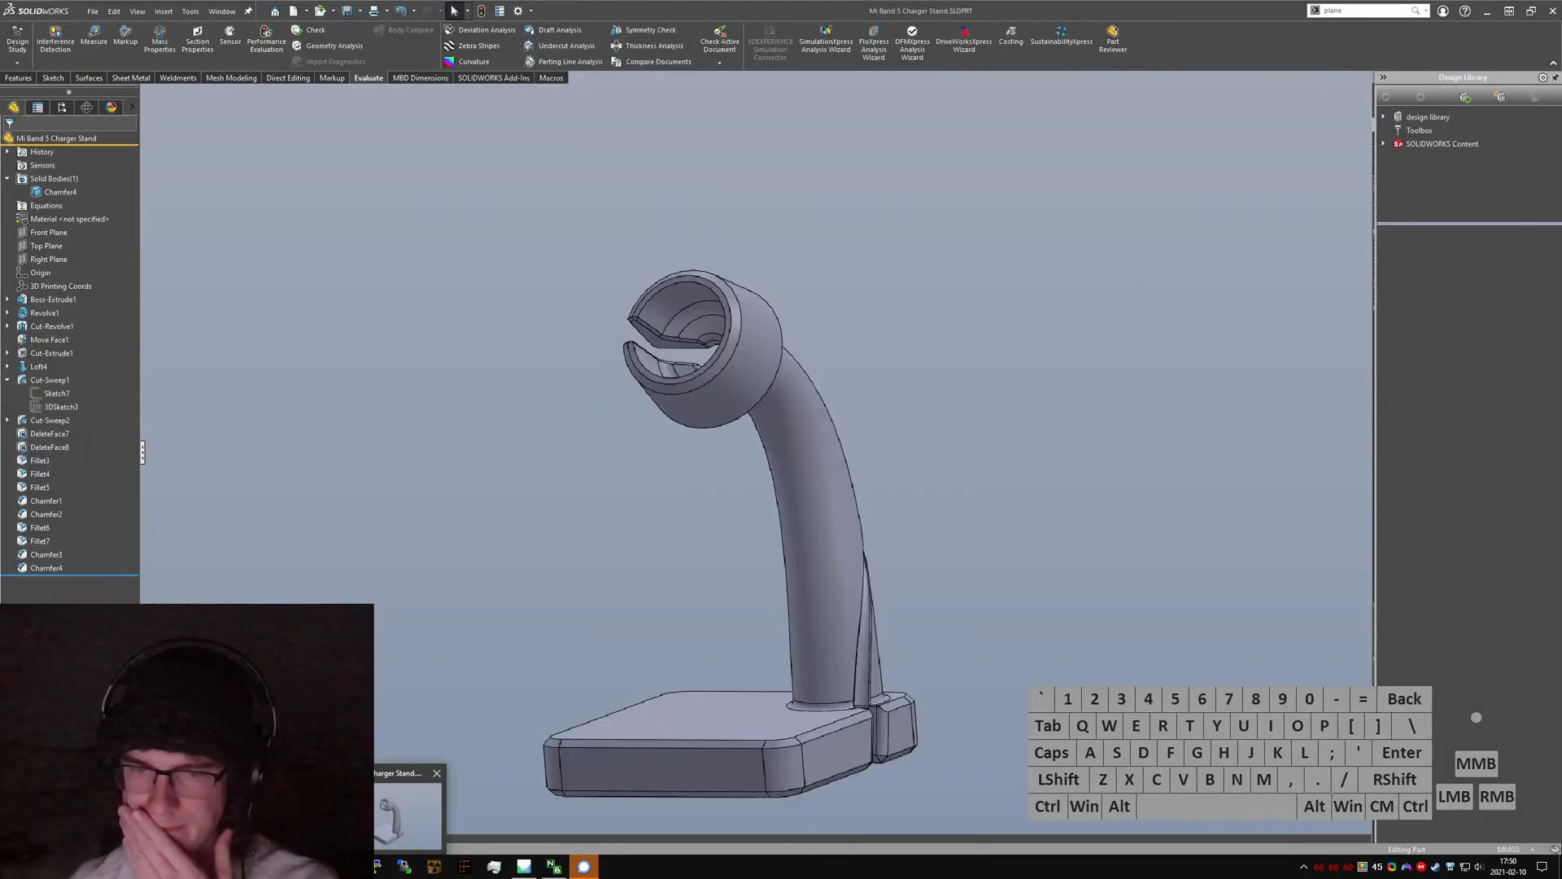
pyautogui.click(365, 813)
# - Inspect the chamfered groove edges where the stem meets the slot in the base
pyautogui.moveTo(919, 489); pyautogui.dragTo(705, 630, button='middle')
pyautogui.scroll(-10, 830, 714)
pyautogui.click(740, 549)
pyautogui.click(705, 629)
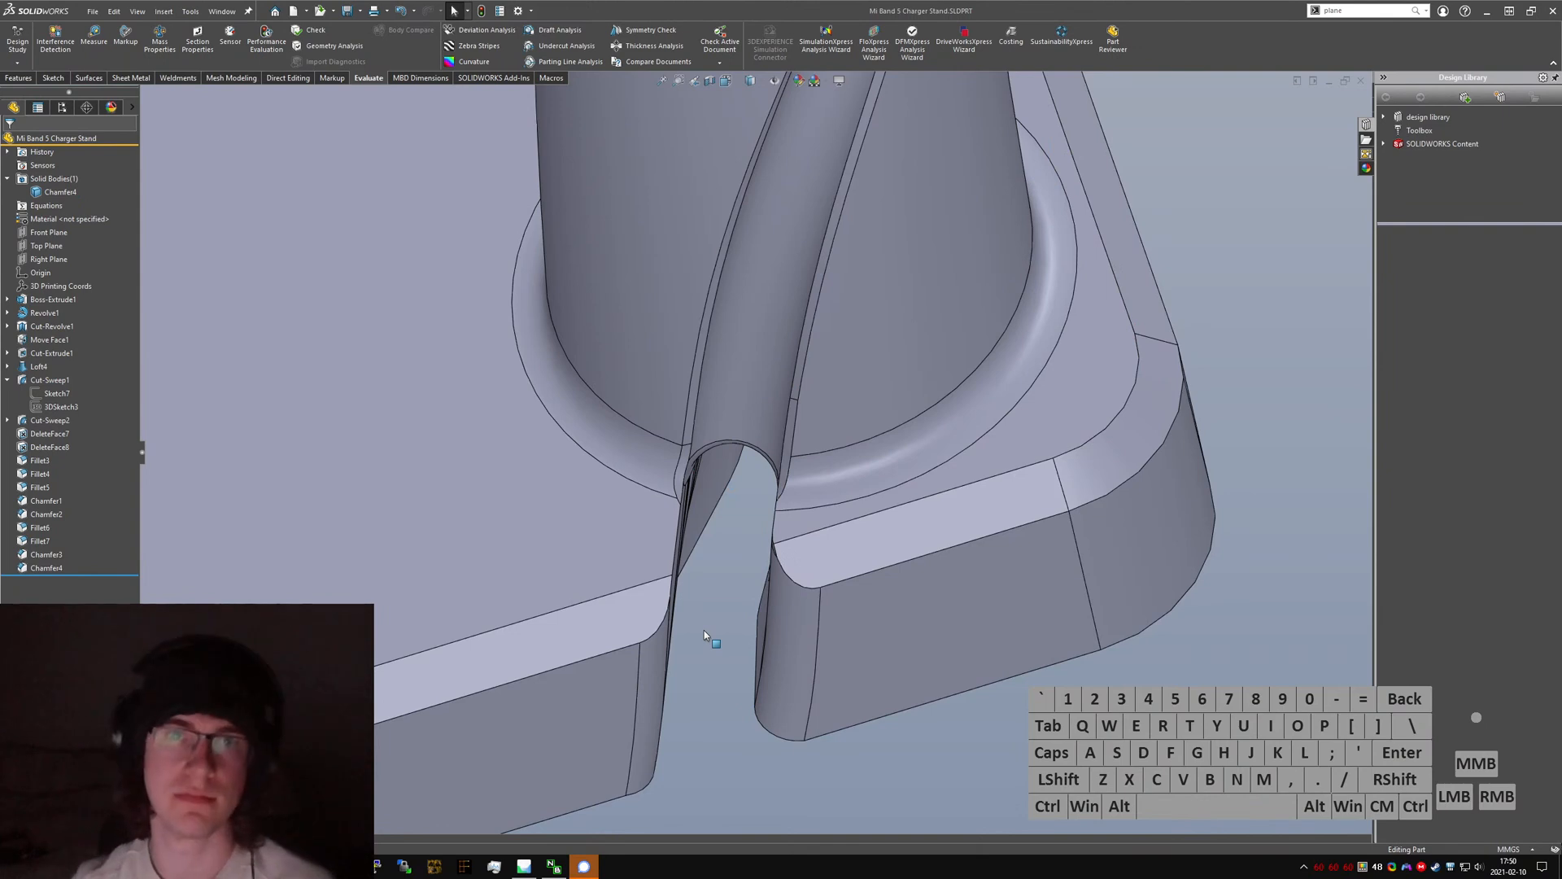